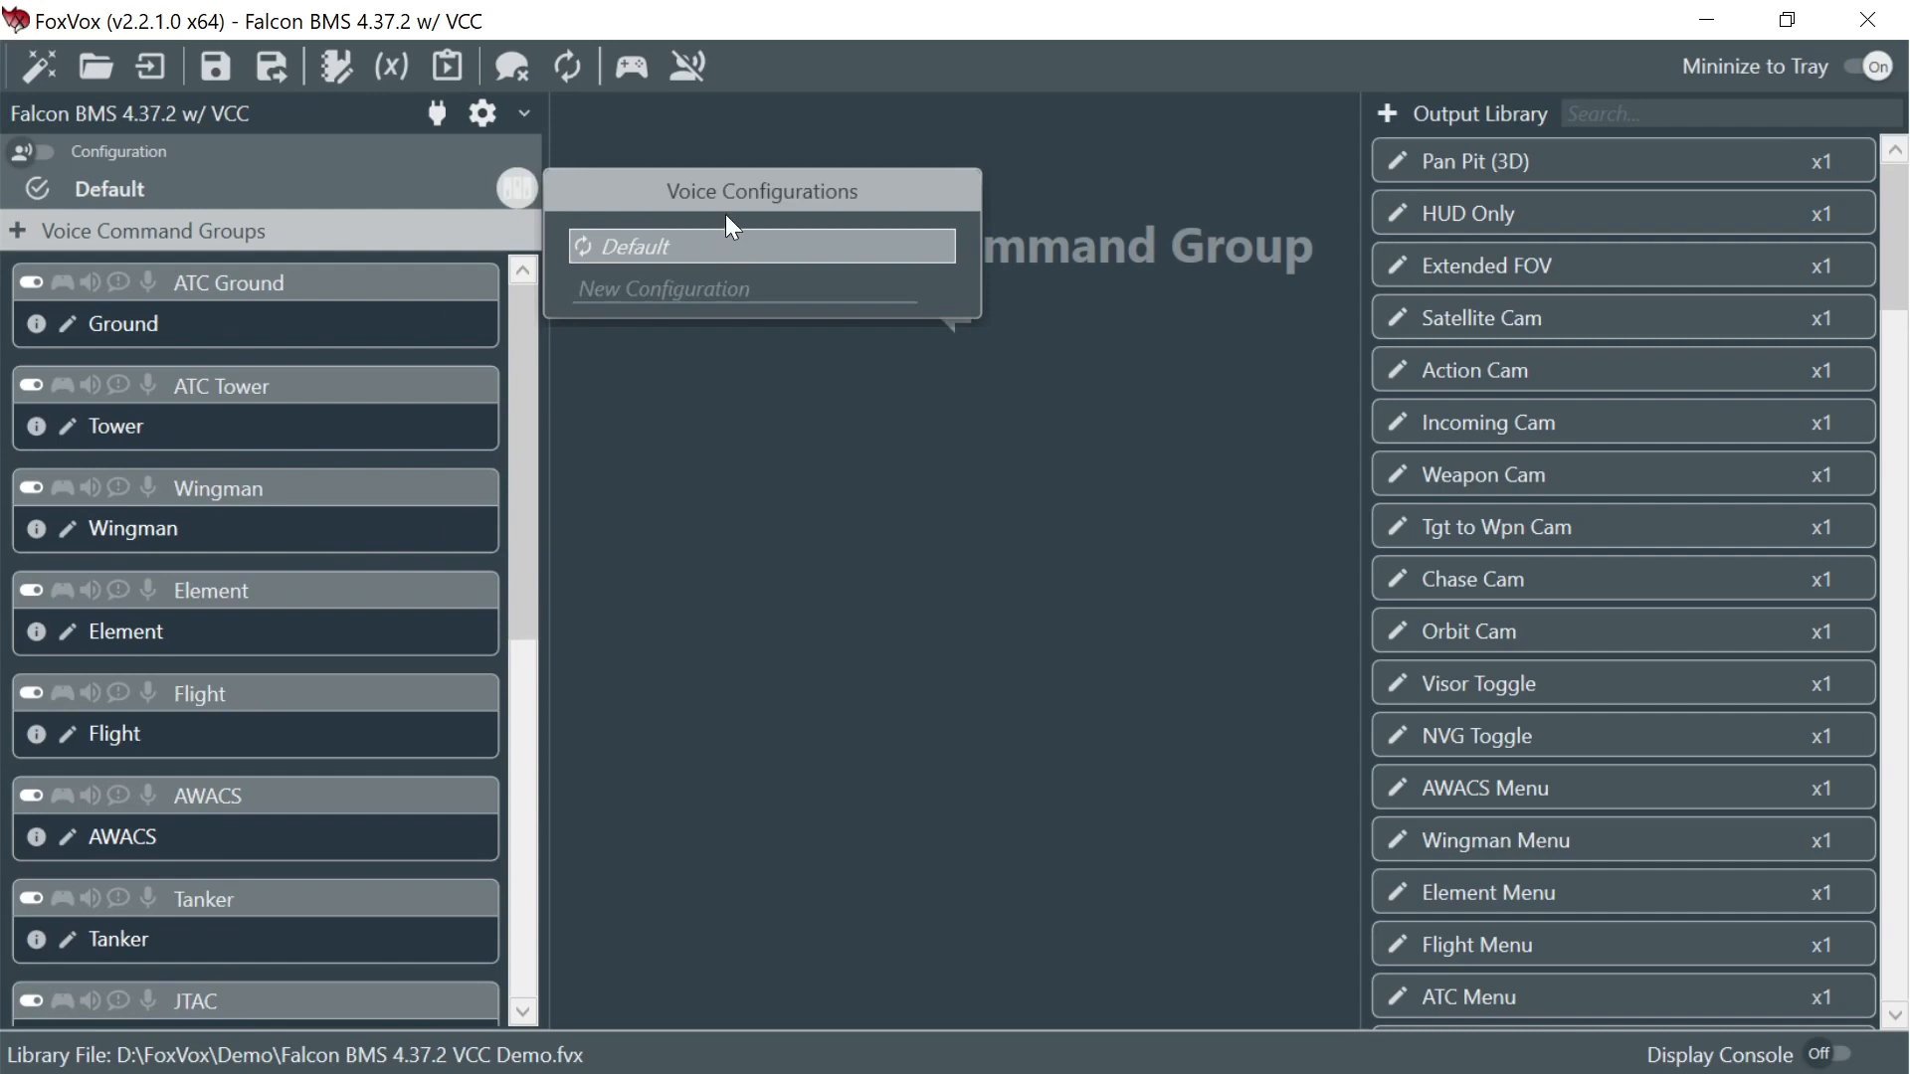
- View the key command configuration area, and return to the voice command groups
{"action": "left_click", "coordinate": [613, 442]}
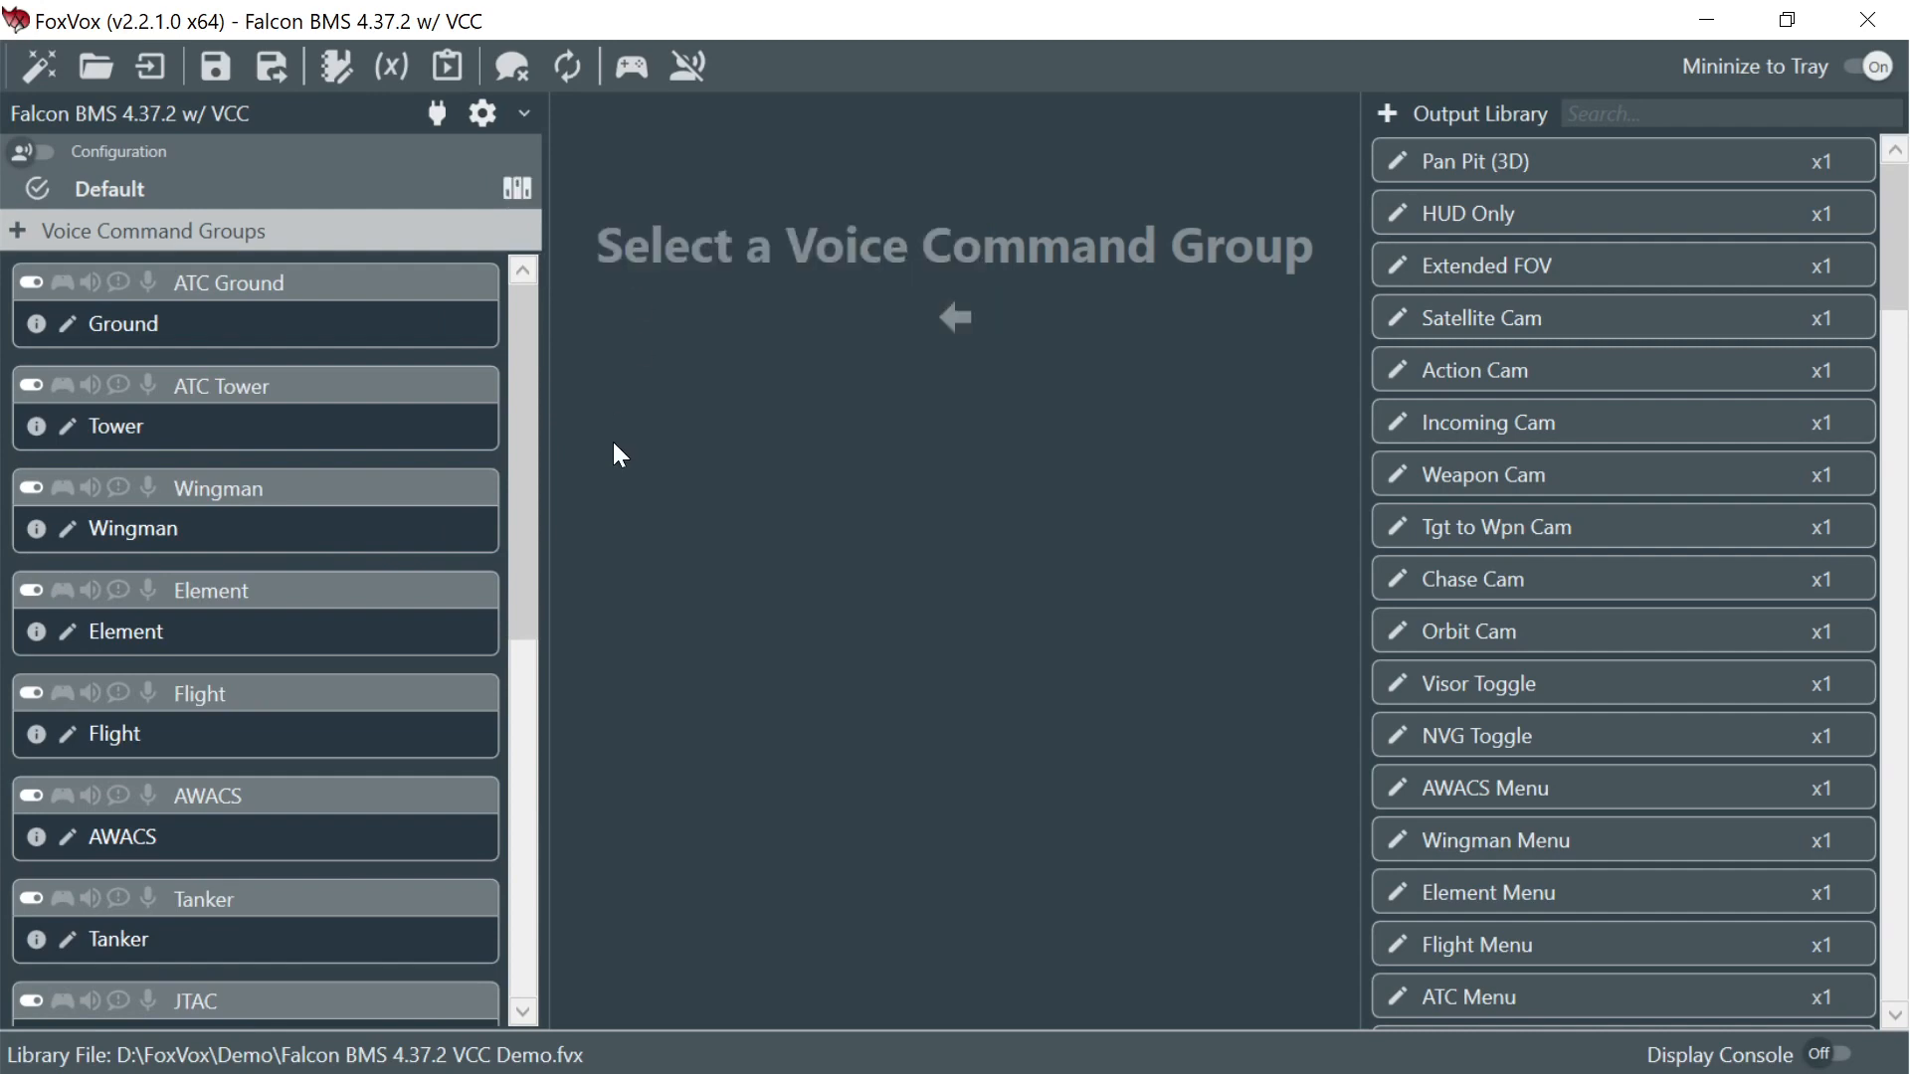
{"action": "left_click", "coordinate": [34, 151]}
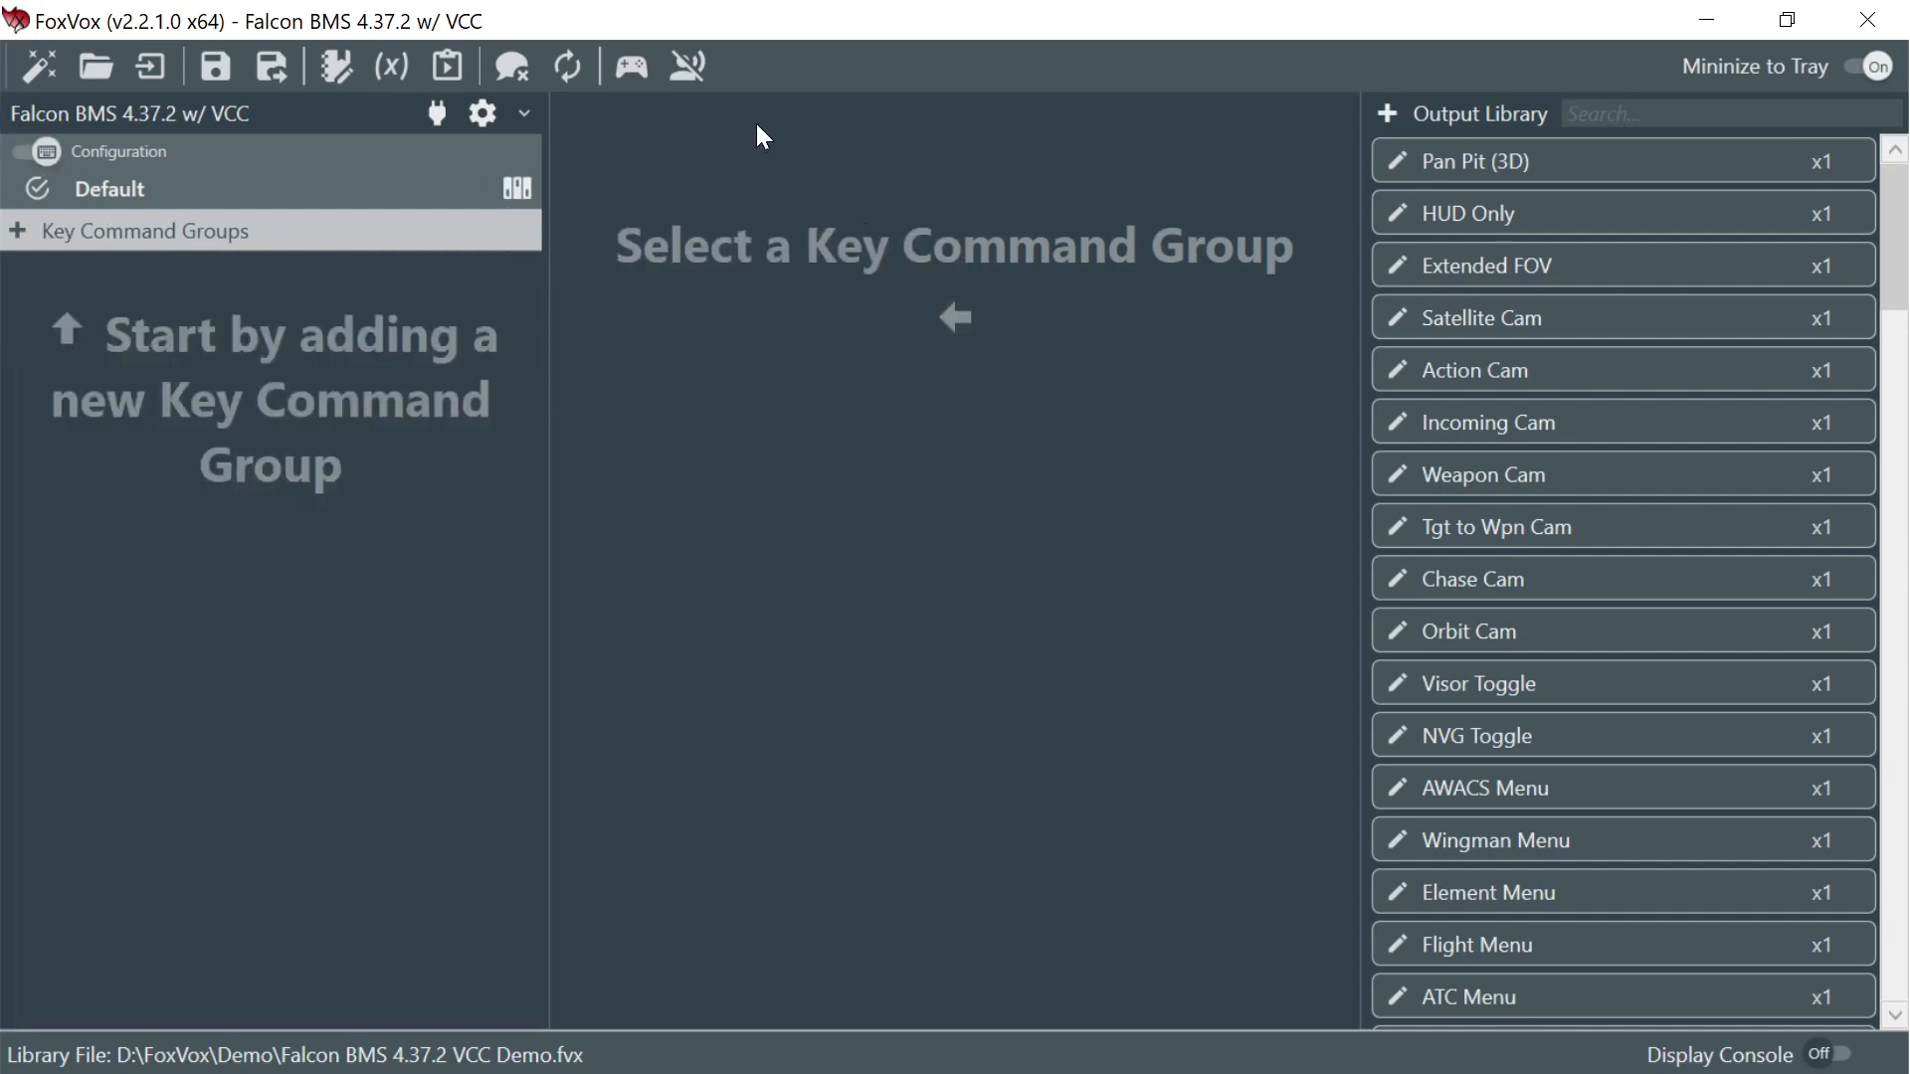
{"action": "left_click", "coordinate": [515, 186]}
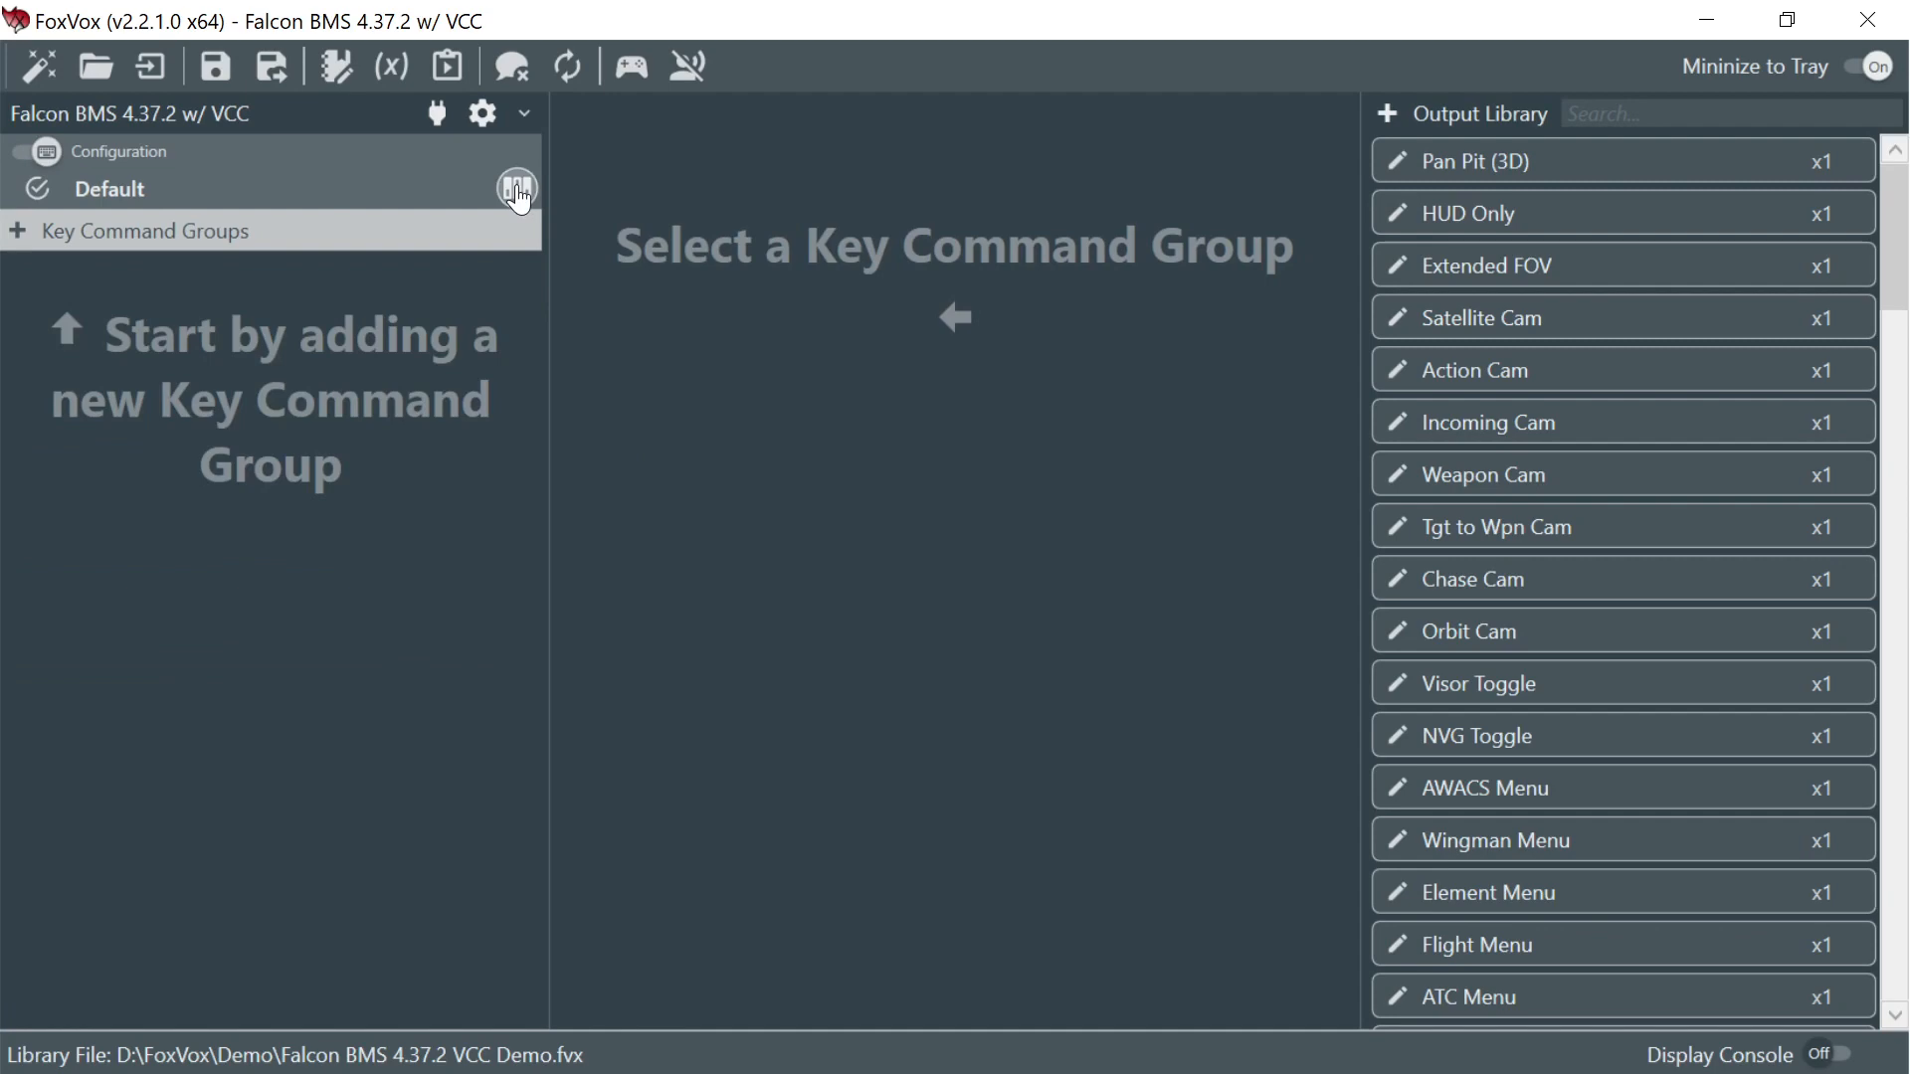
{"action": "left_click", "coordinate": [46, 149]}
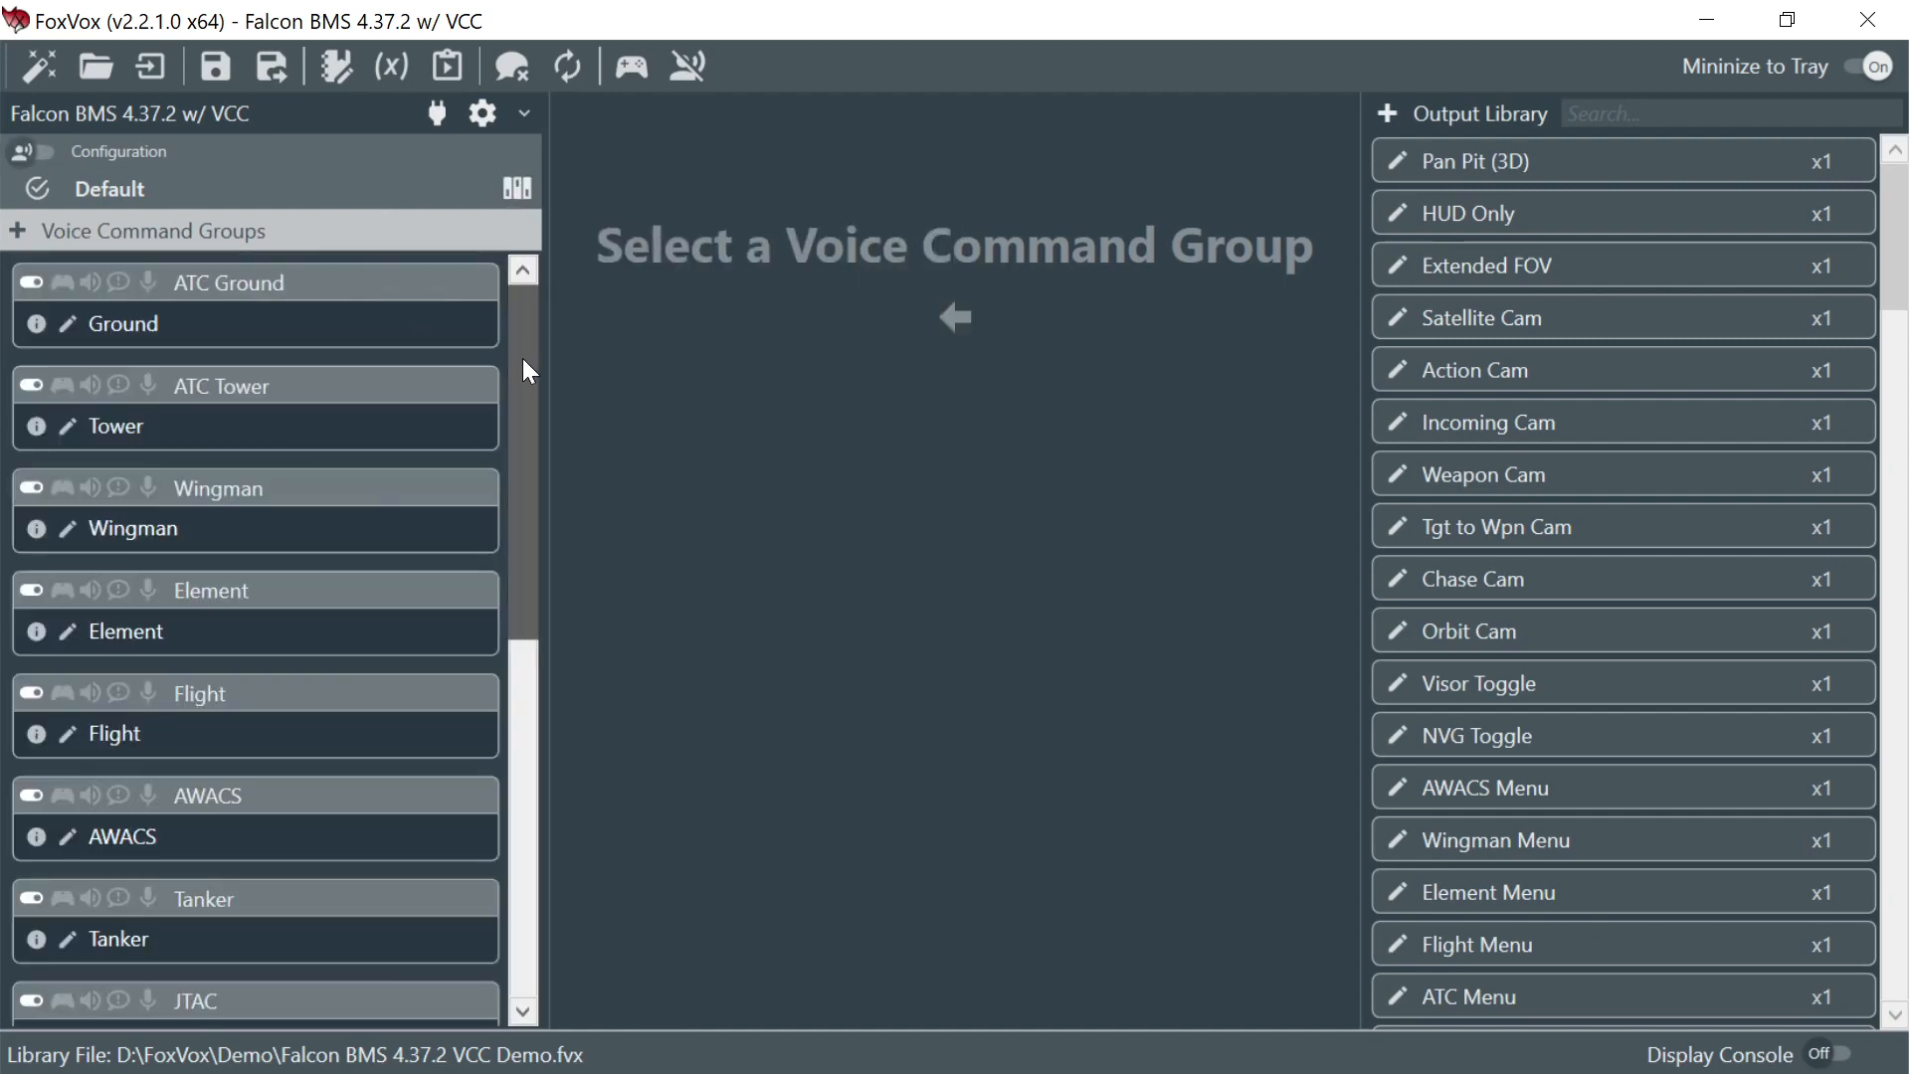
{"action": "mouse_move", "coordinate": [522, 358]}
{"action": "left_mouse_down"}
{"action": "mouse_move", "coordinate": [502, 711]}
{"action": "mouse_move", "coordinate": [515, 322]}
{"action": "left_mouse_up"}
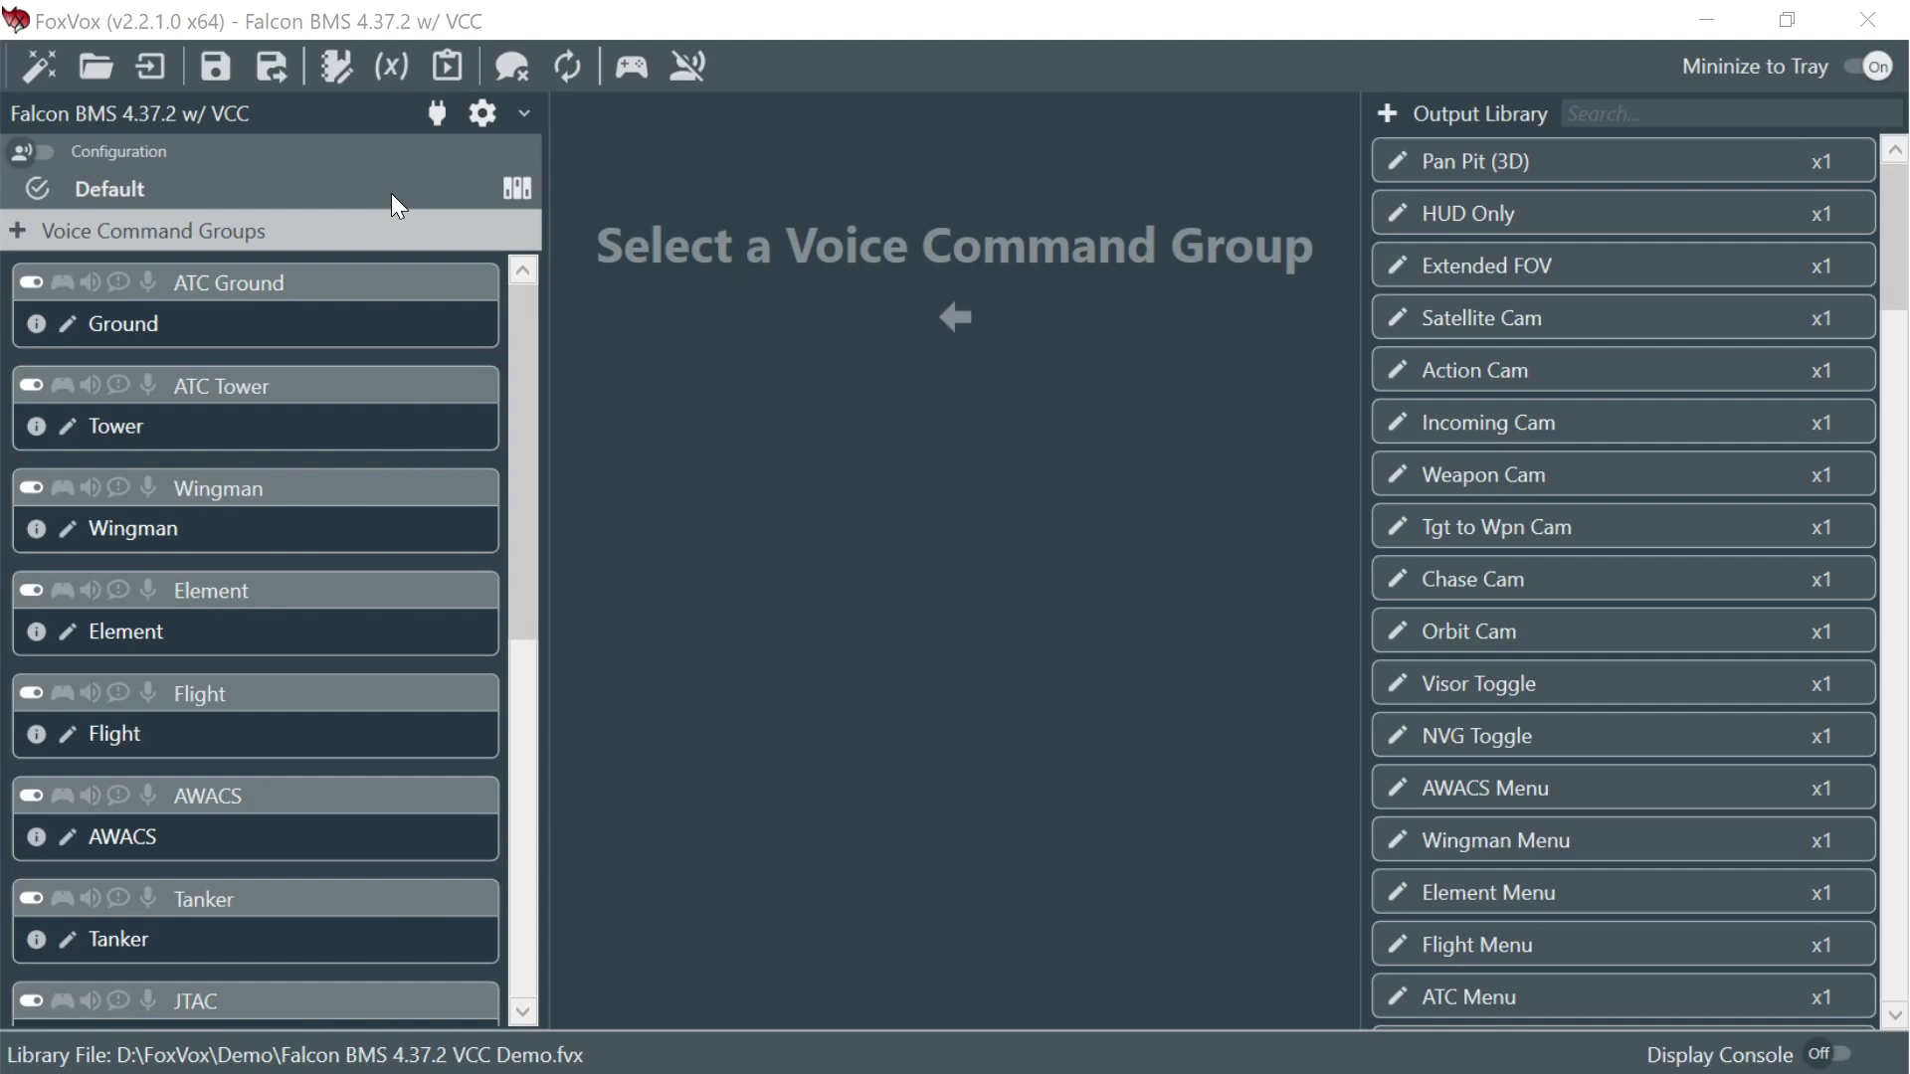
- Create two new voice configurations named Post Start and Flight
{"action": "left_click", "coordinate": [502, 195]}
{"action": "left_click", "coordinate": [582, 288]}
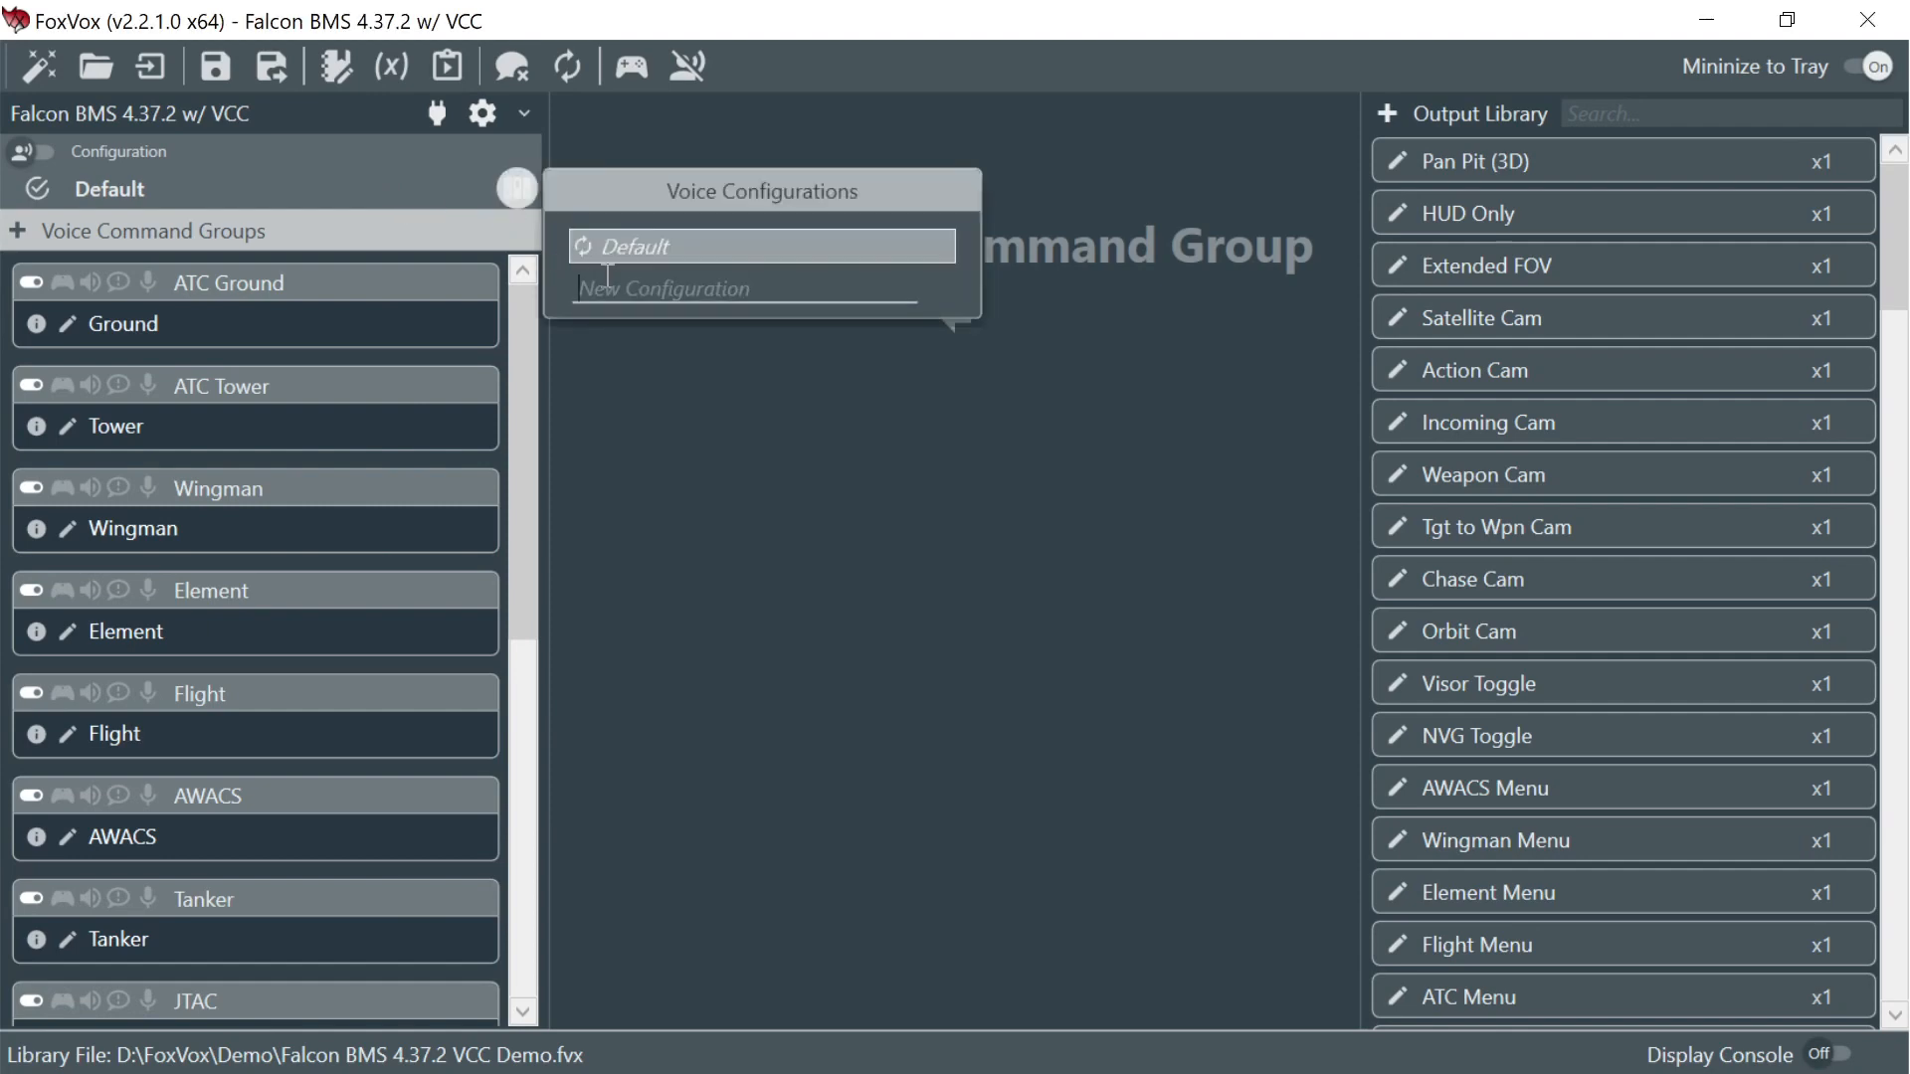
{"action": "type", "text": "Post Start"}
{"action": "key", "text": "Return"}
{"action": "type", "text": "F"}
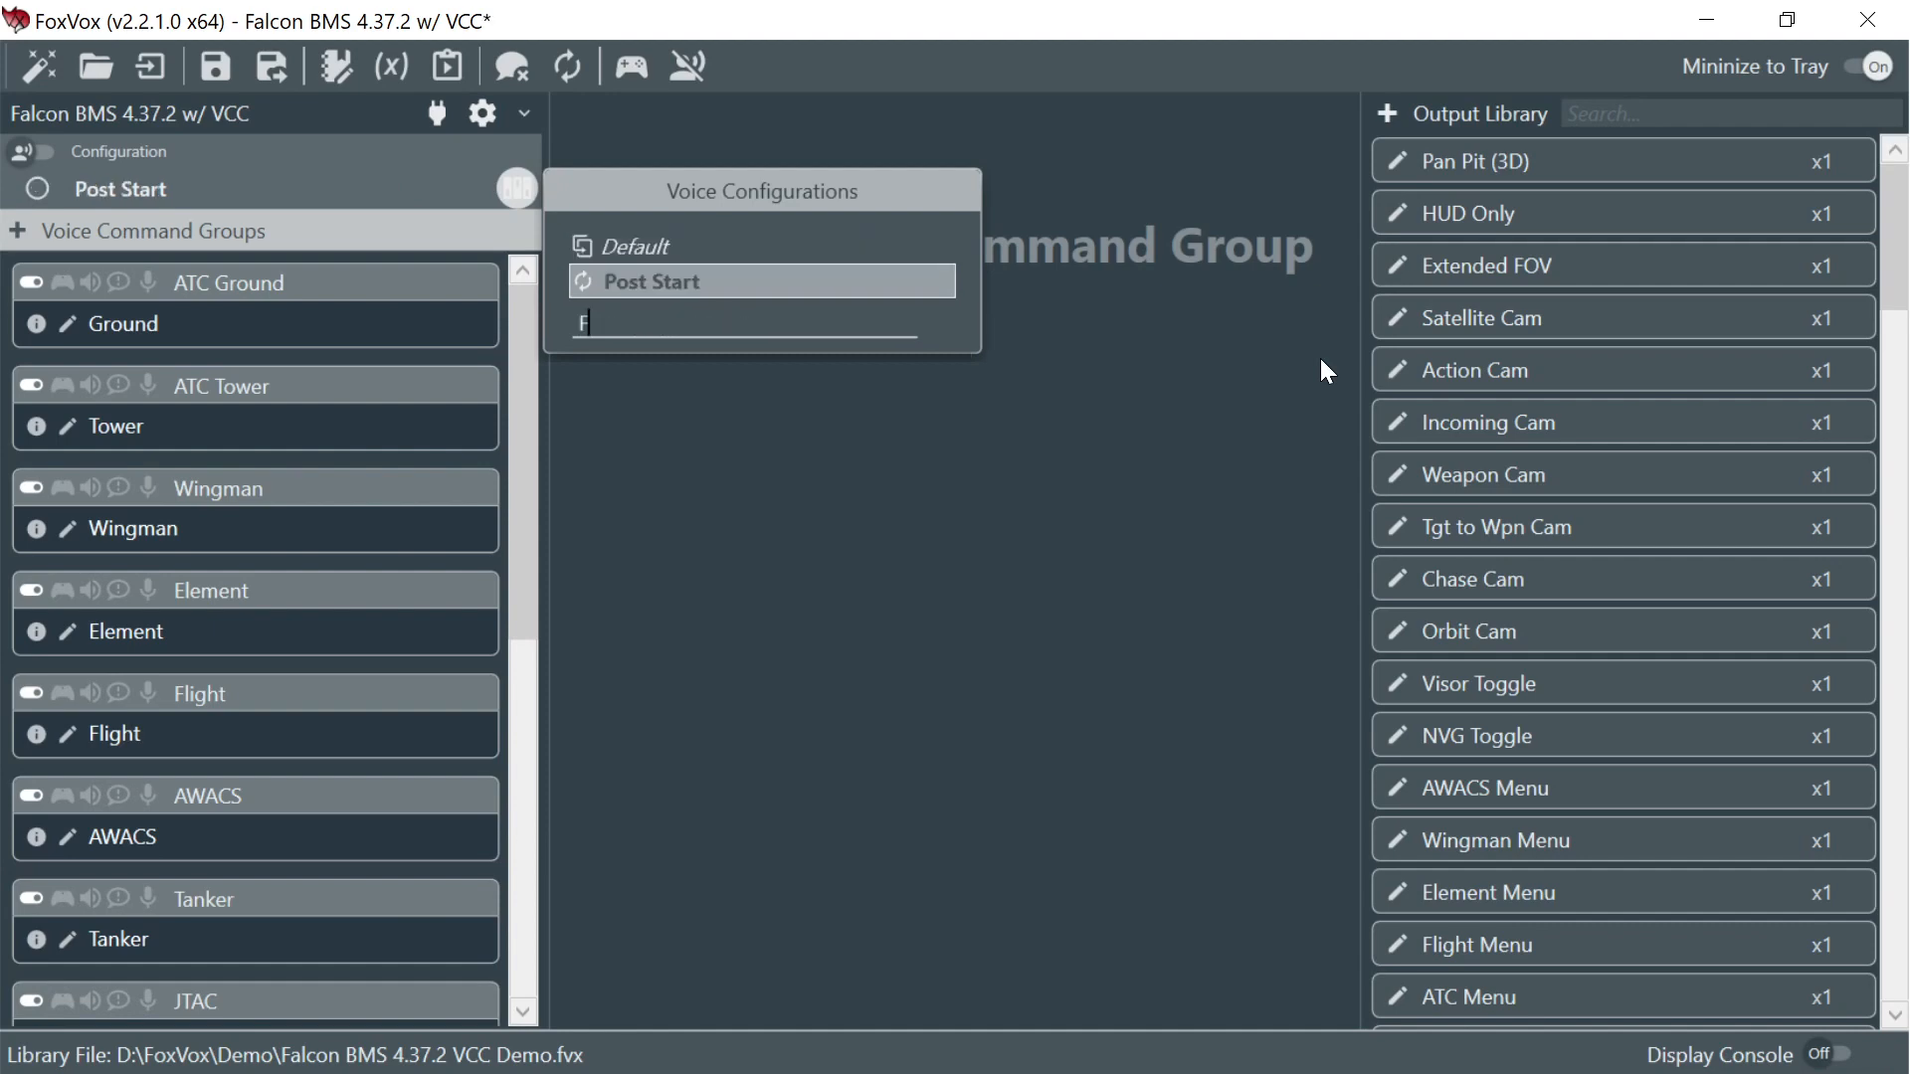
{"action": "type", "text": "light"}
{"action": "key", "text": "Return"}
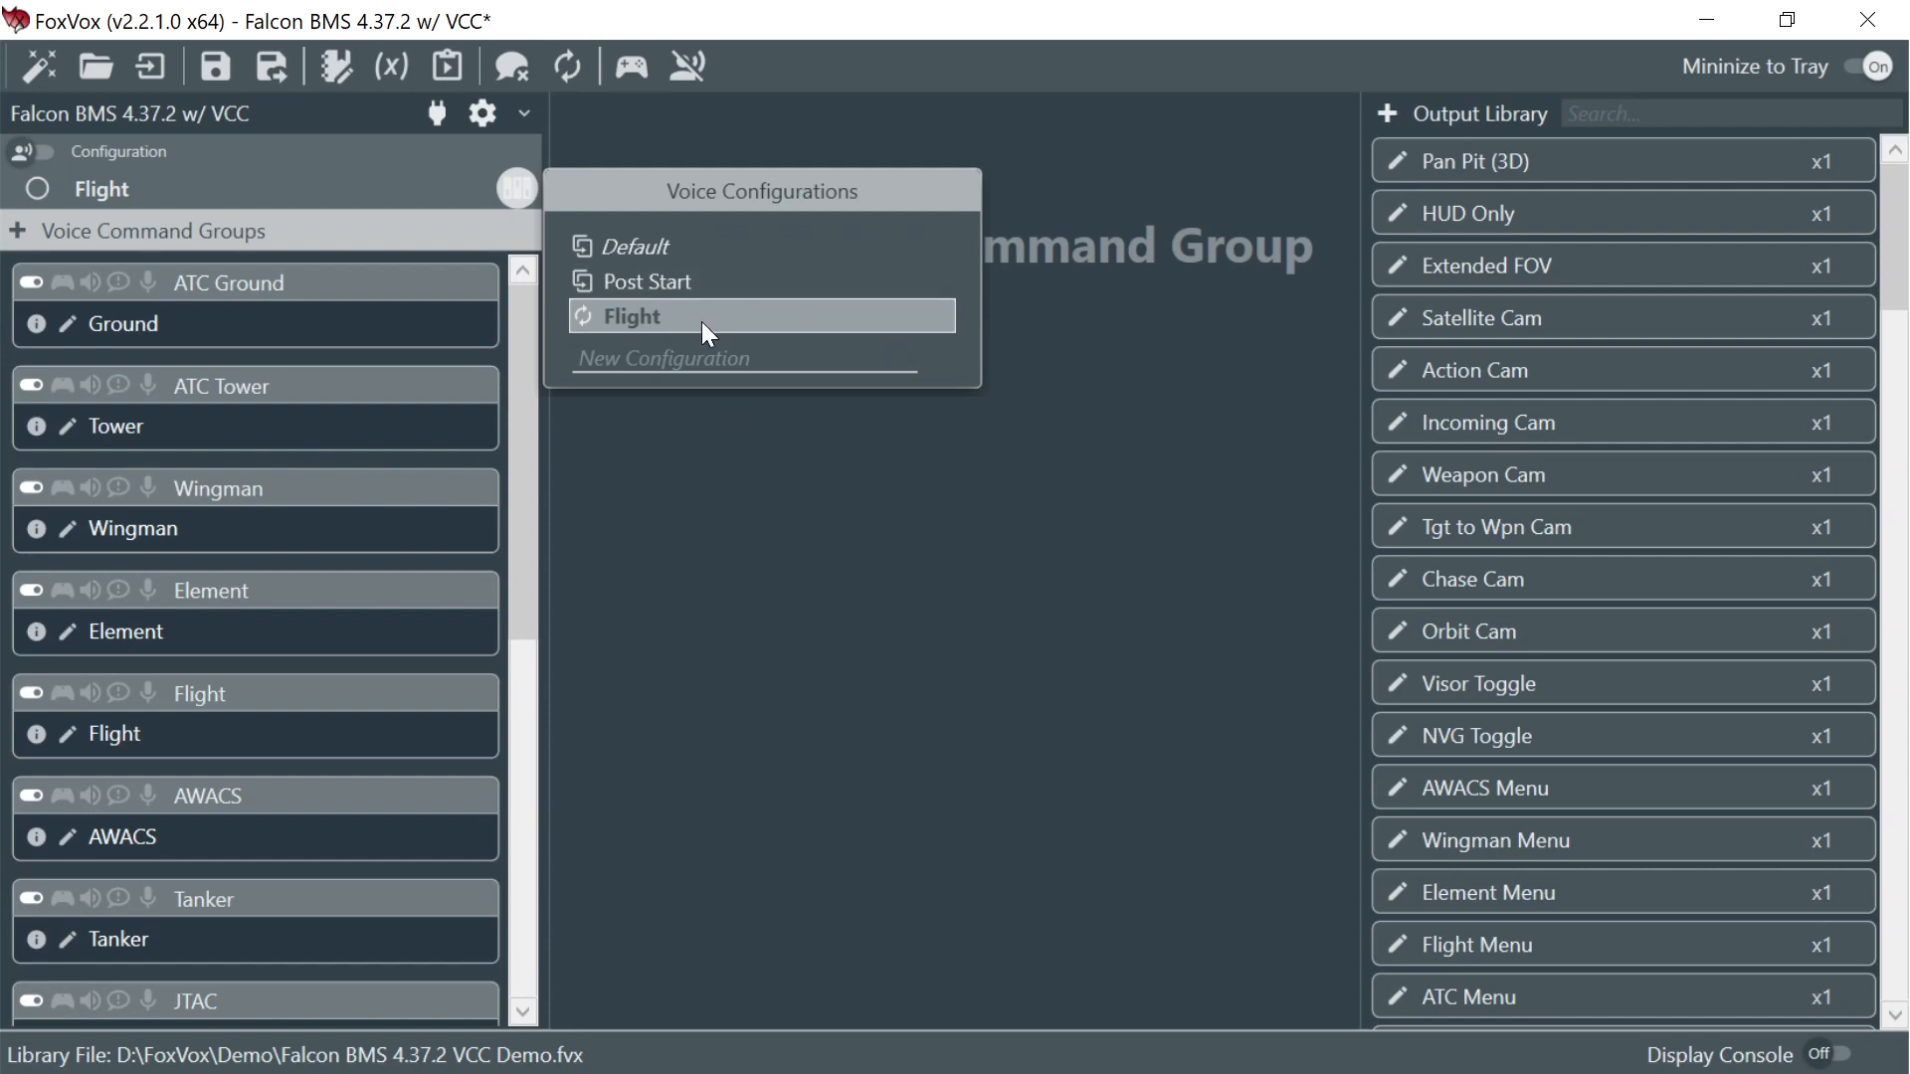
{"action": "left_click", "coordinate": [694, 464]}
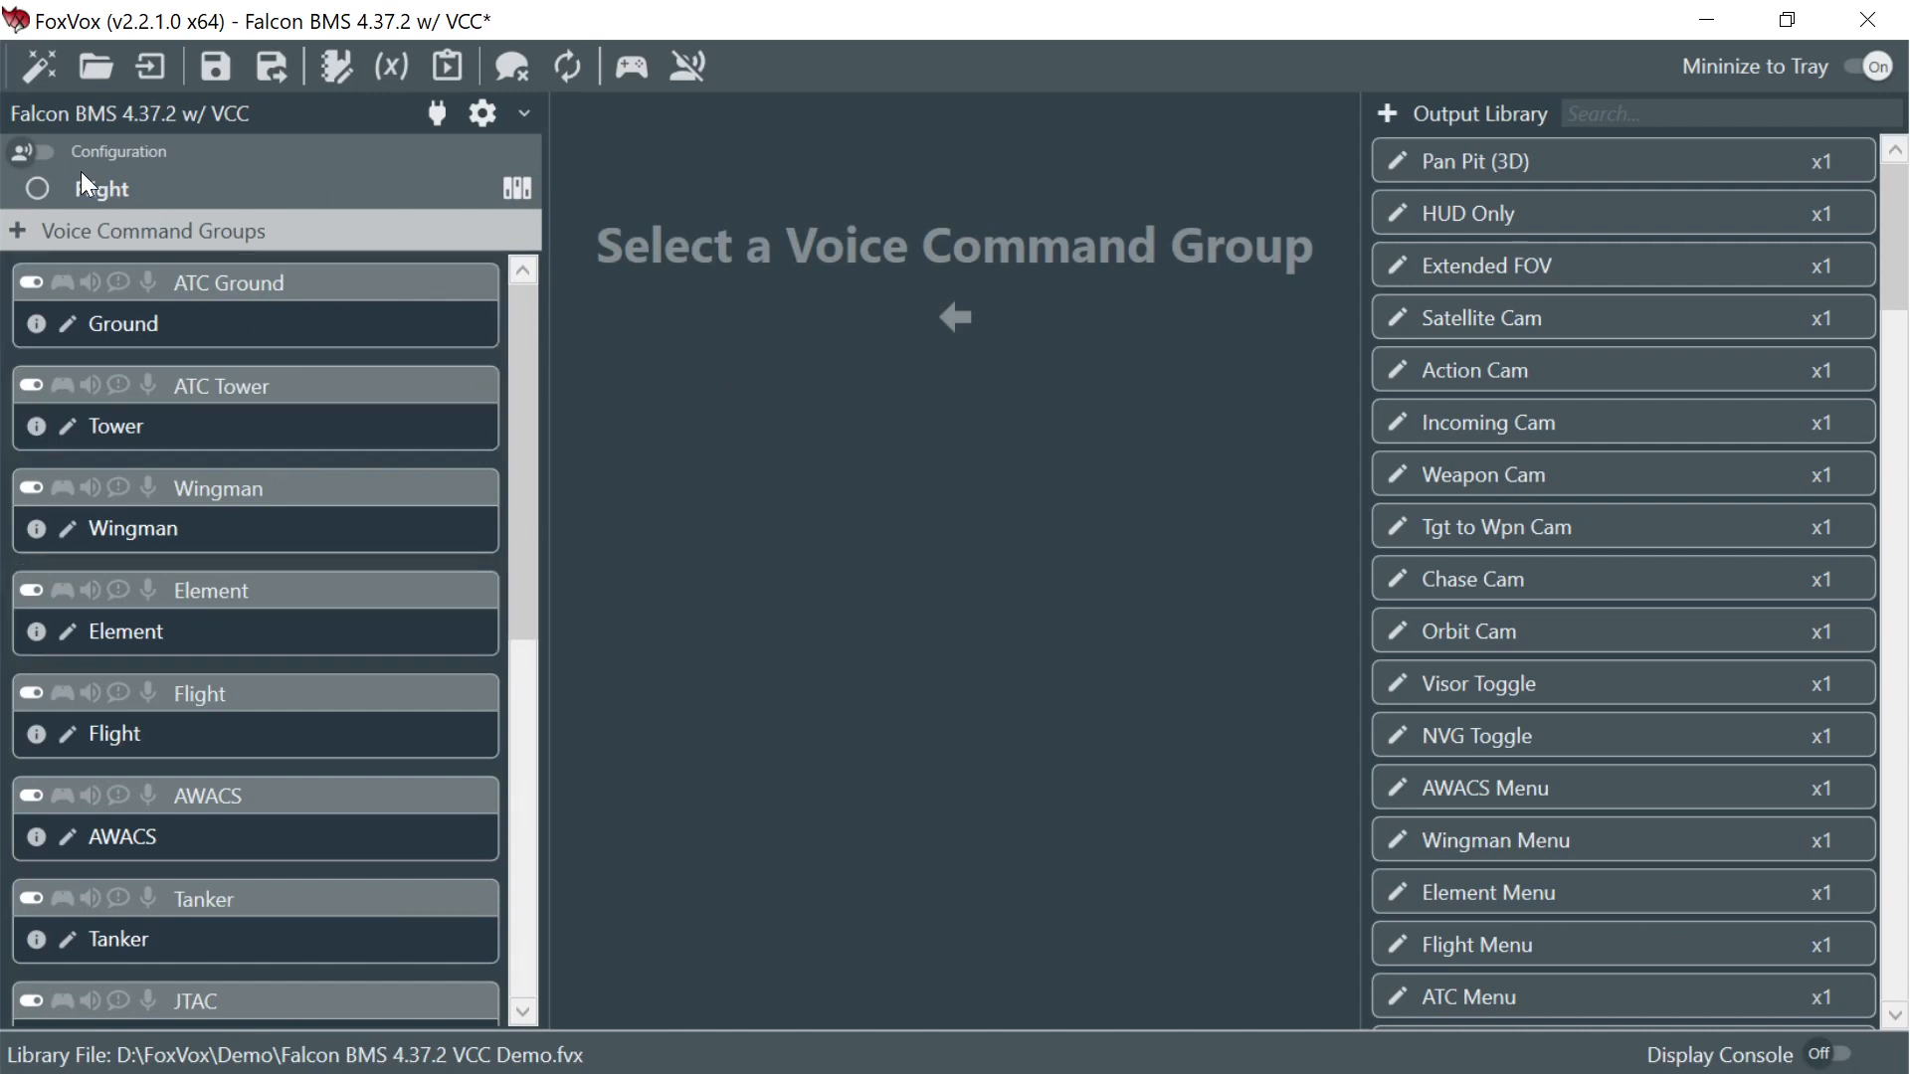
- Switch to the Default voice configuration and disable its ATC Tower, Wingman, Element and Flight command groups
{"action": "left_click", "coordinate": [517, 185]}
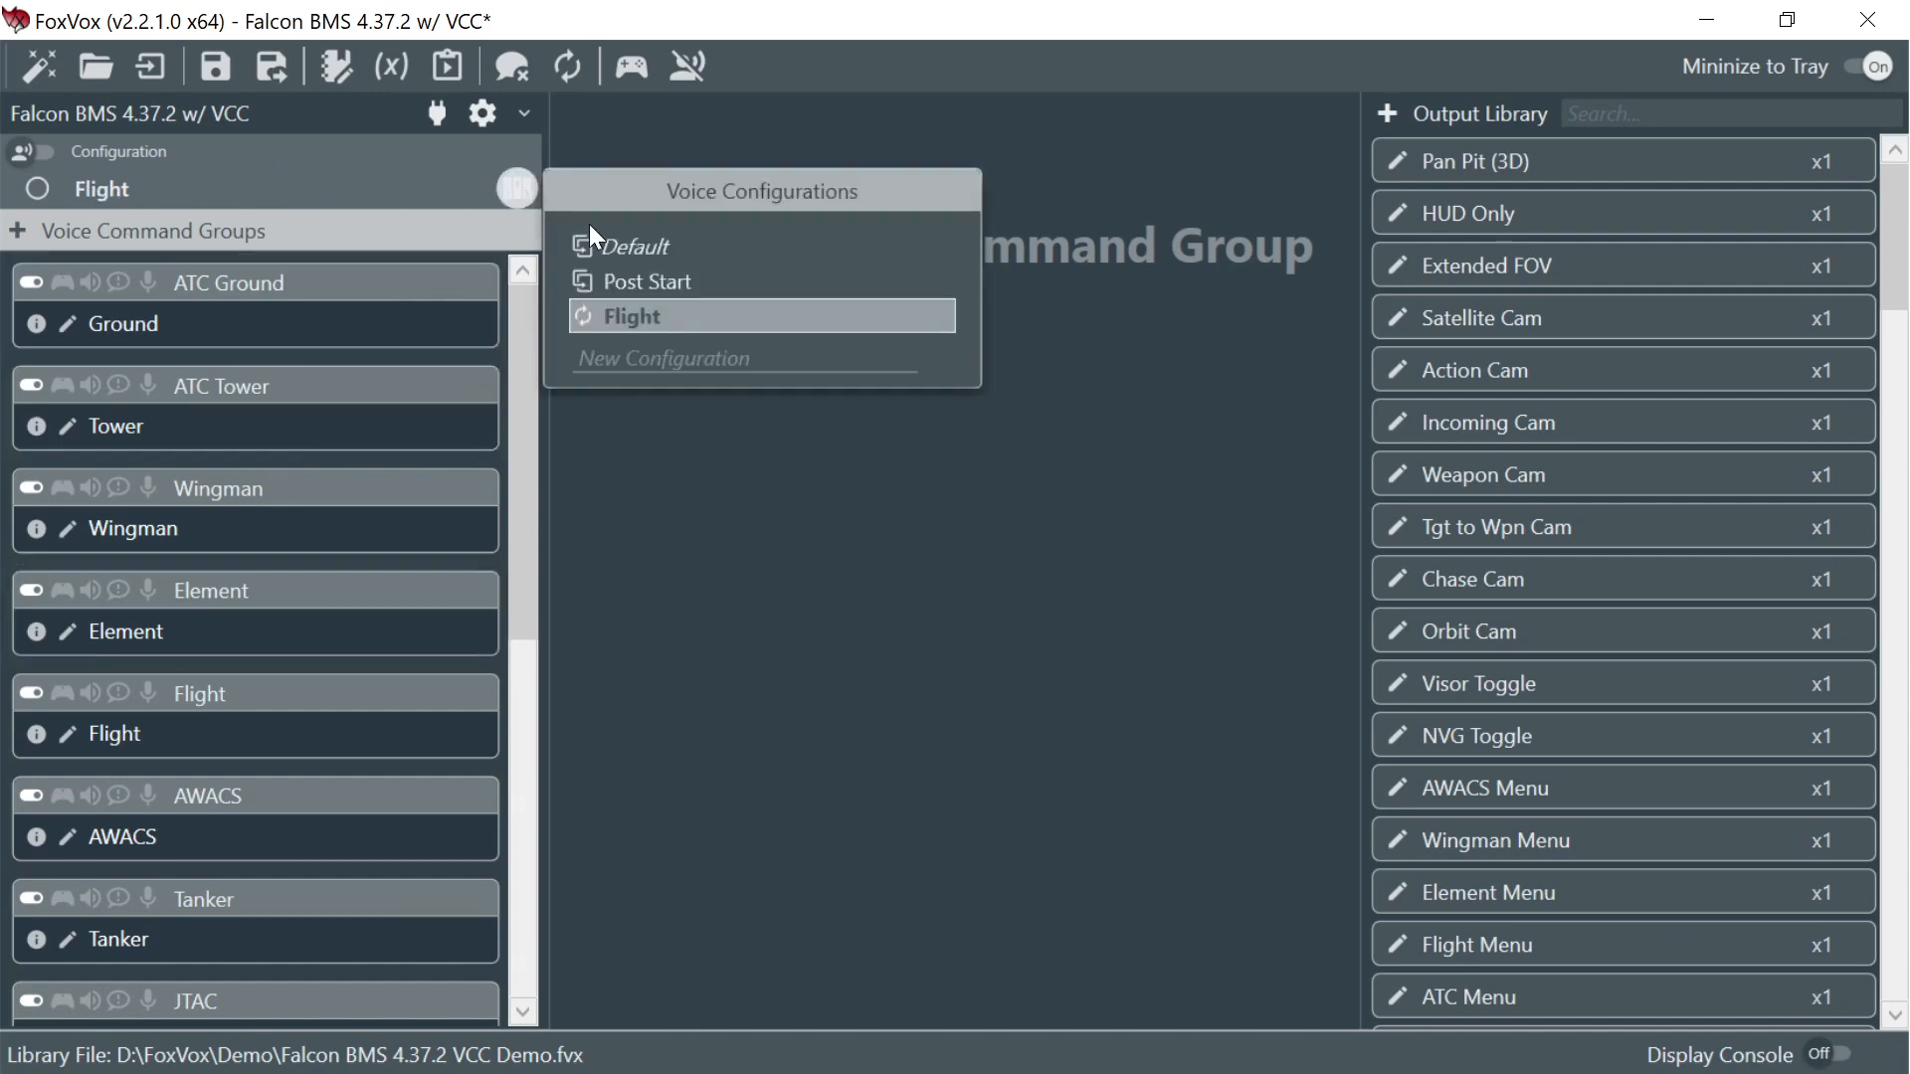
{"action": "left_click", "coordinate": [654, 256]}
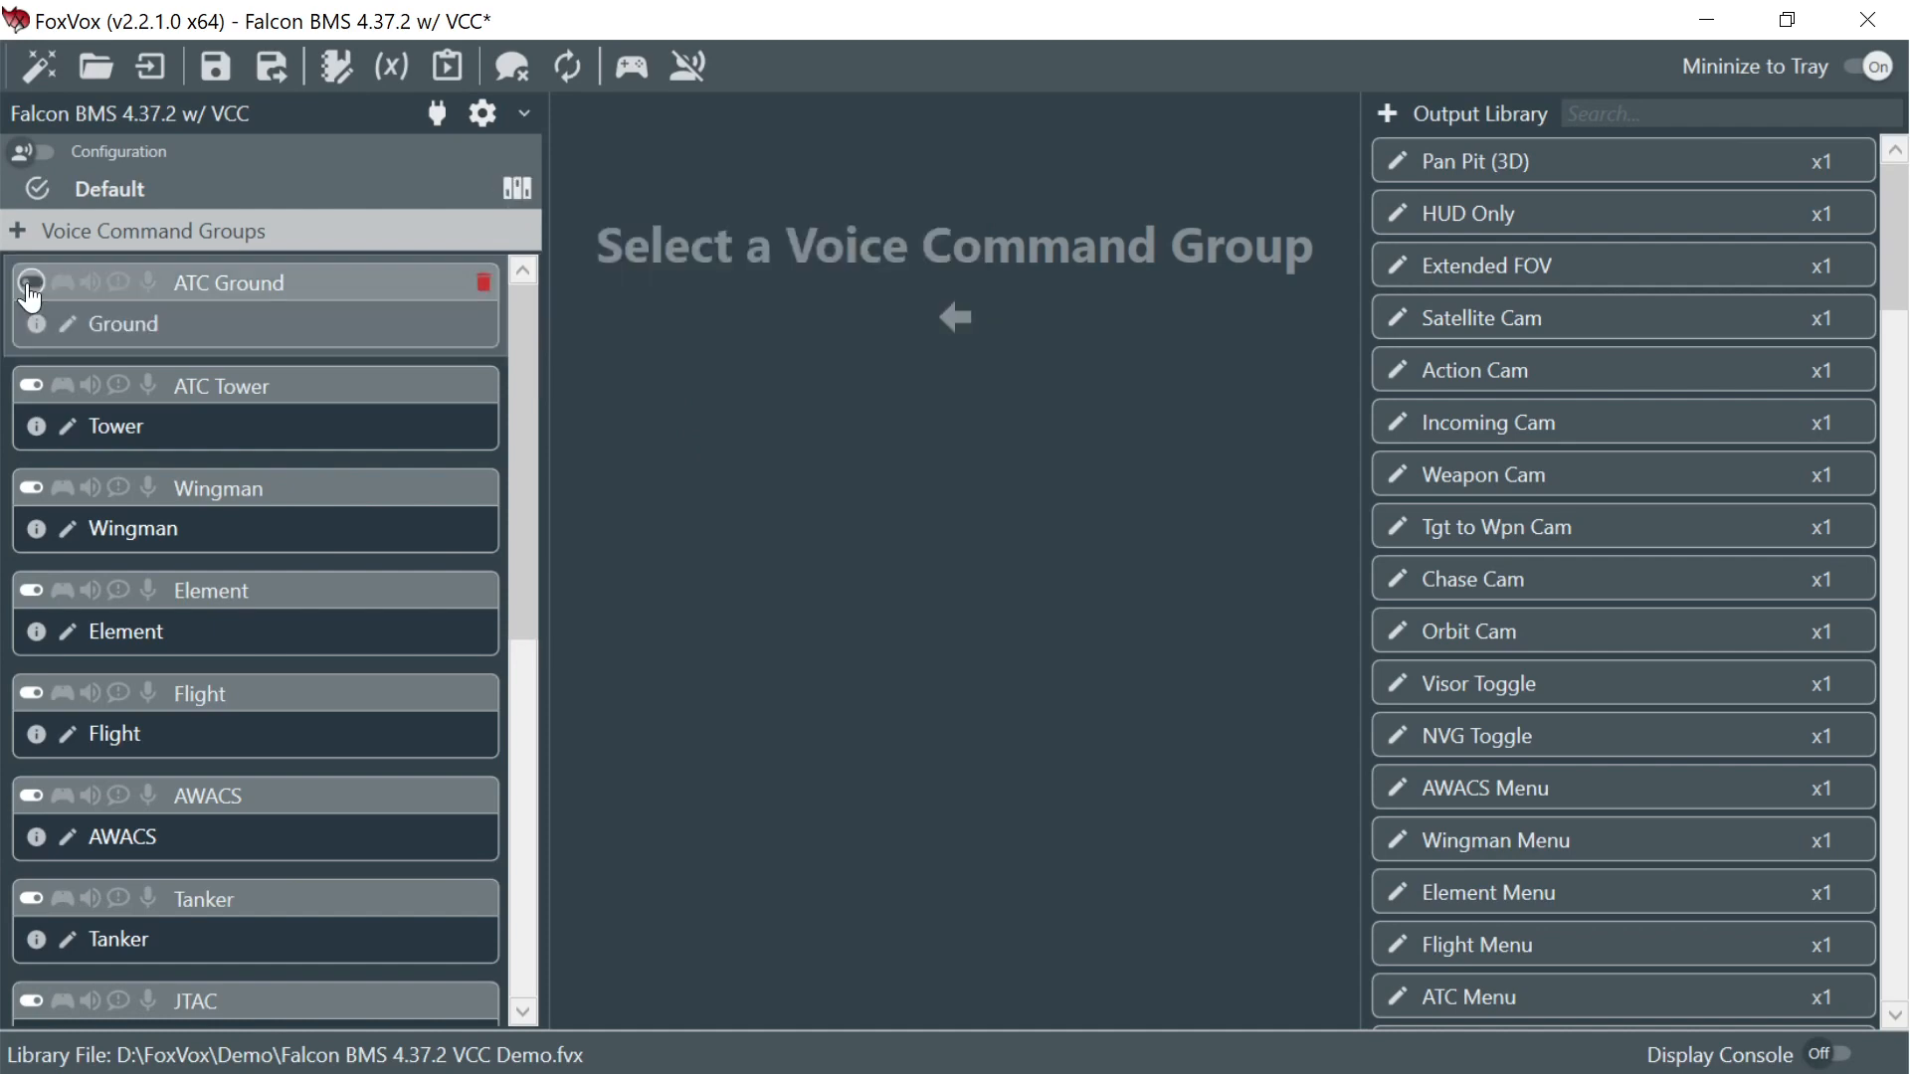
{"action": "left_click", "coordinate": [31, 387]}
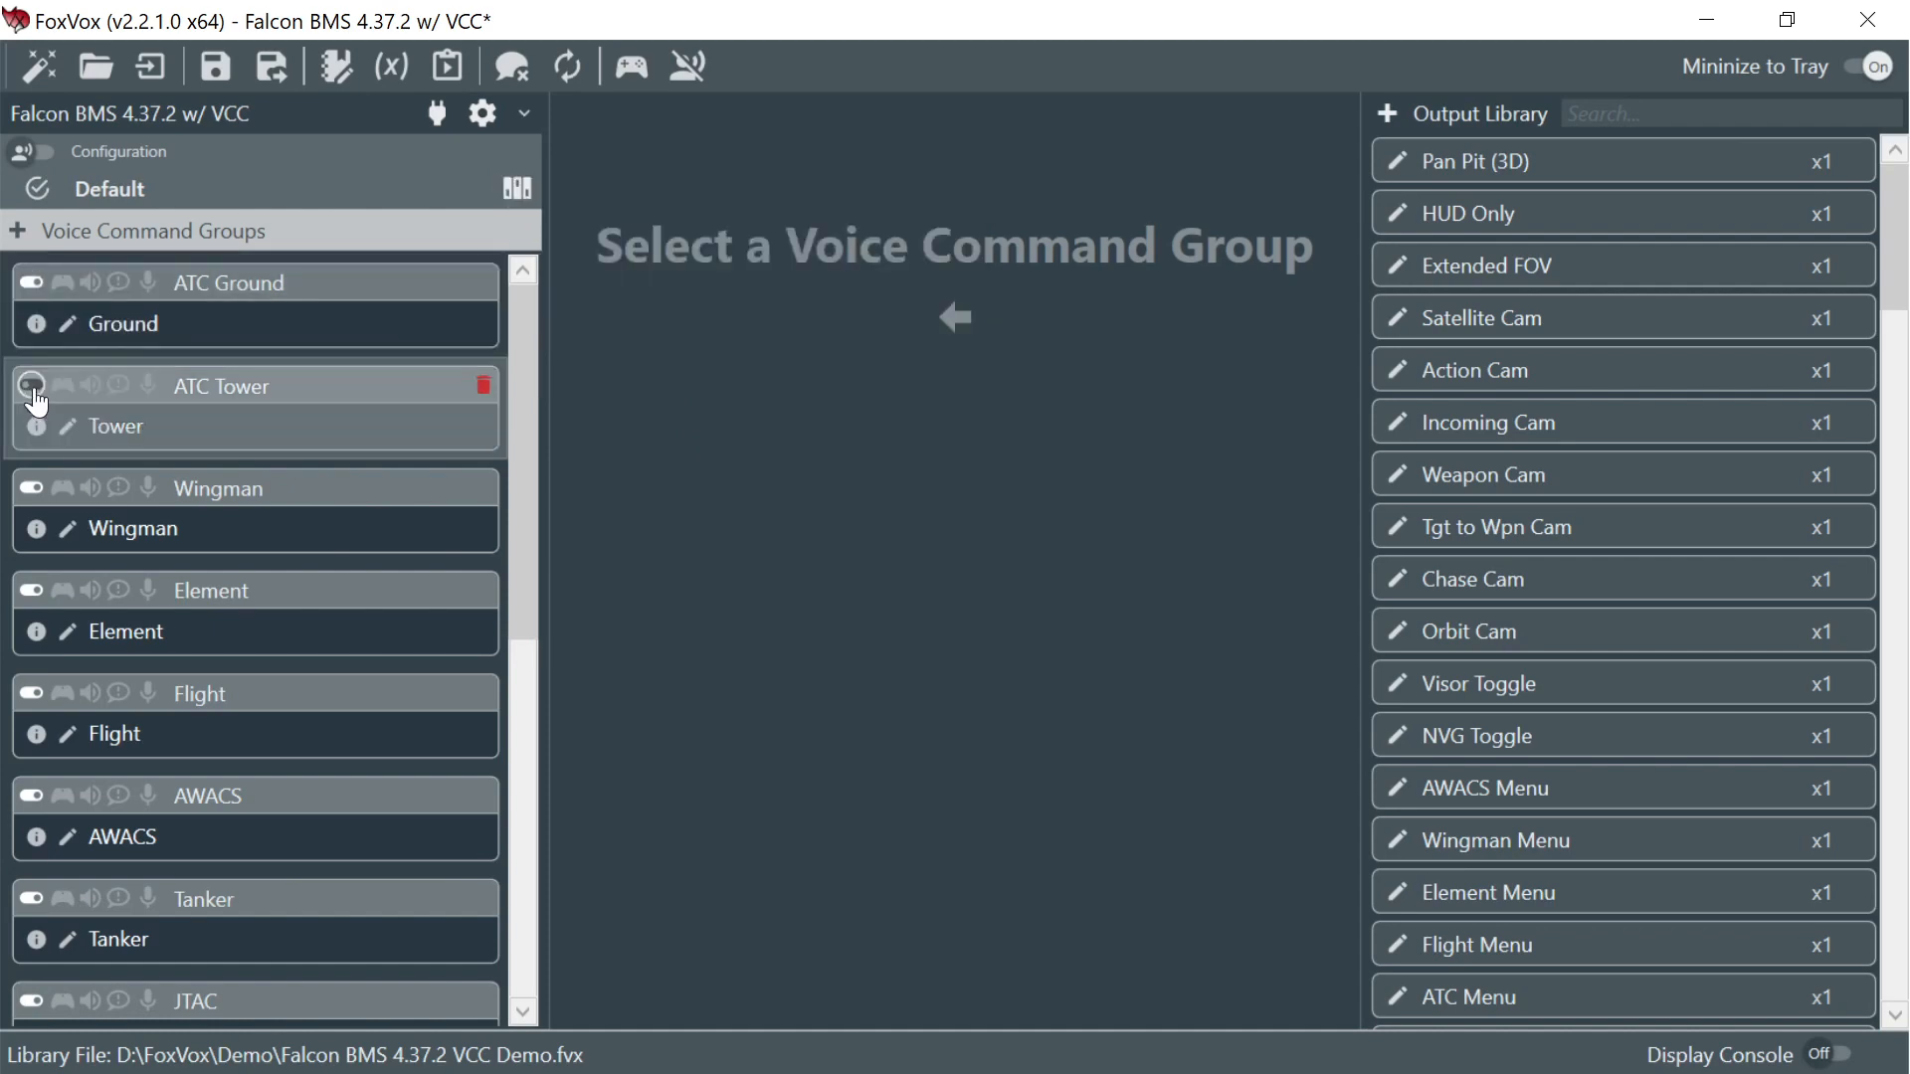
{"action": "left_click", "coordinate": [33, 488]}
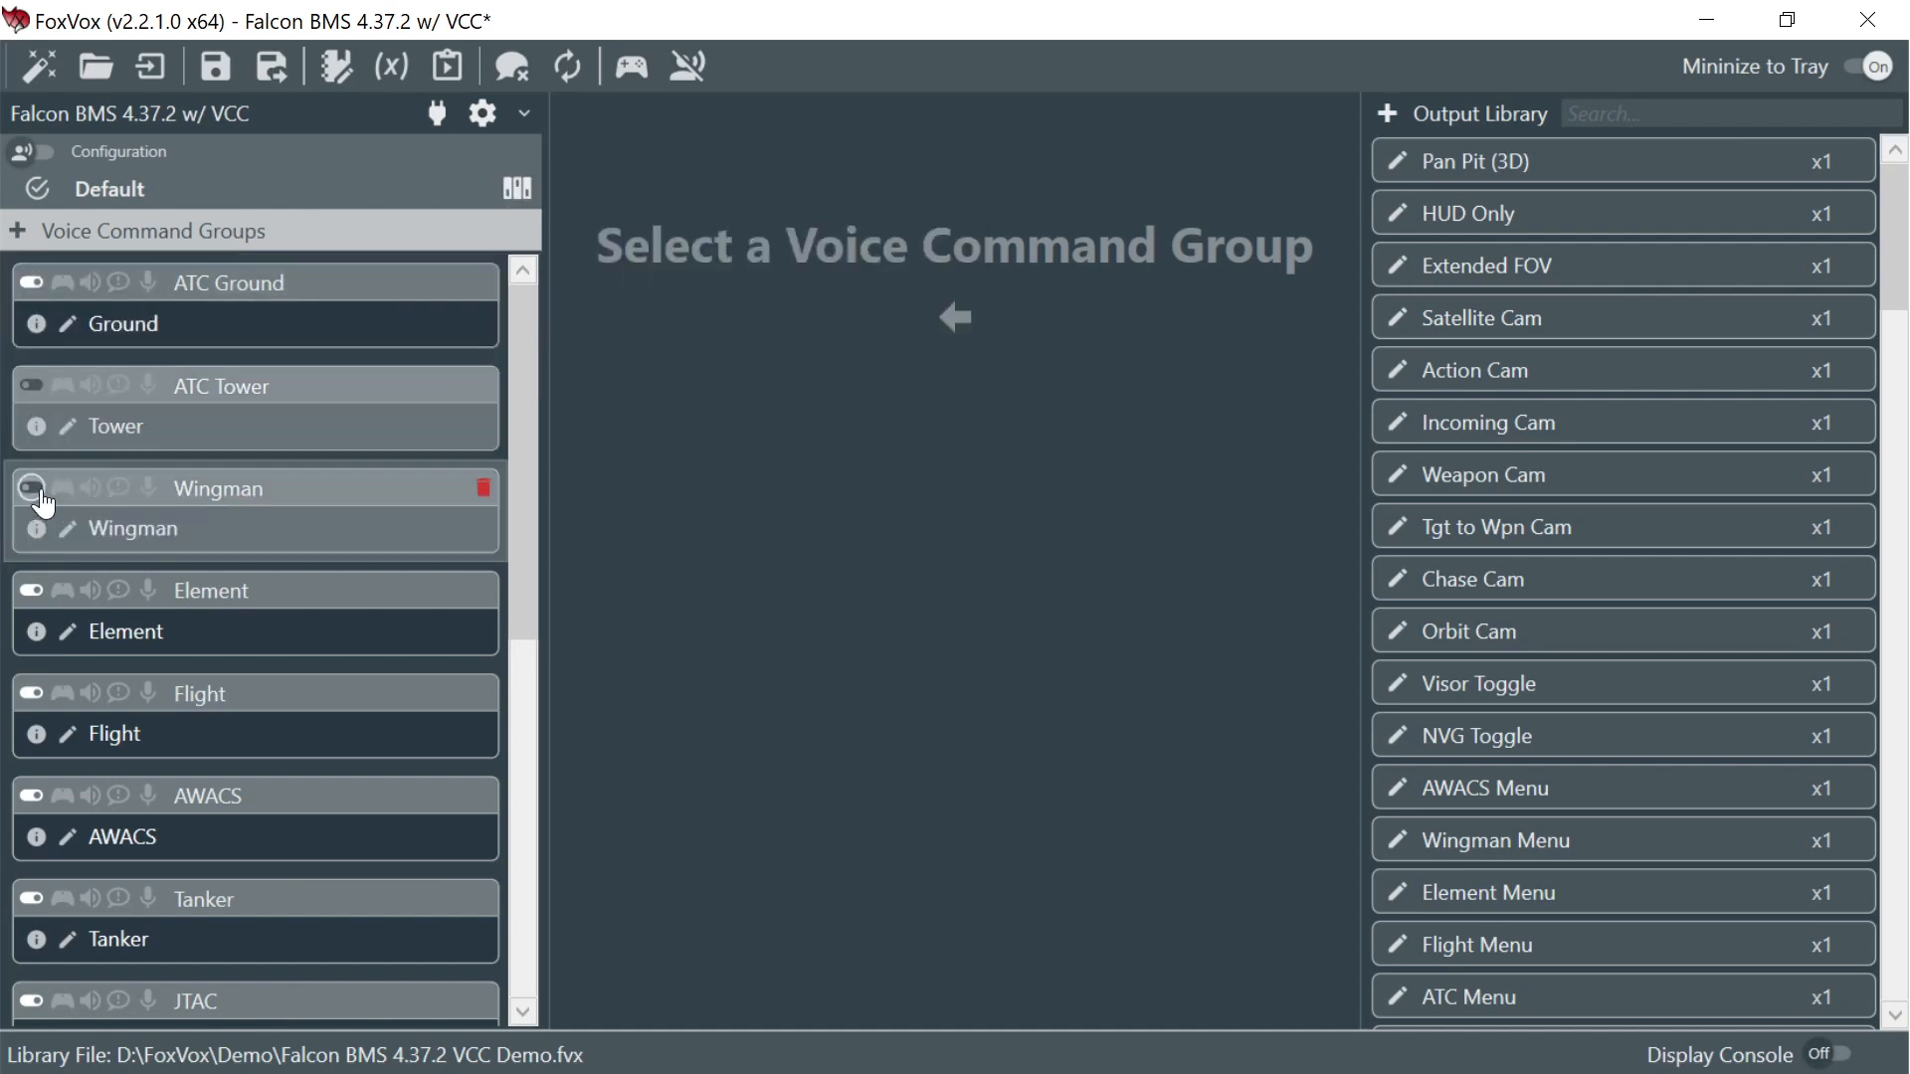
{"action": "left_click", "coordinate": [31, 591]}
{"action": "left_click", "coordinate": [31, 693]}
- Disable the AWACS, Tanker and JTAC command groups in the Default voice configuration
{"action": "scroll", "coordinate": [174, 667], "scroll_direction": "down", "scroll_amount": 3}
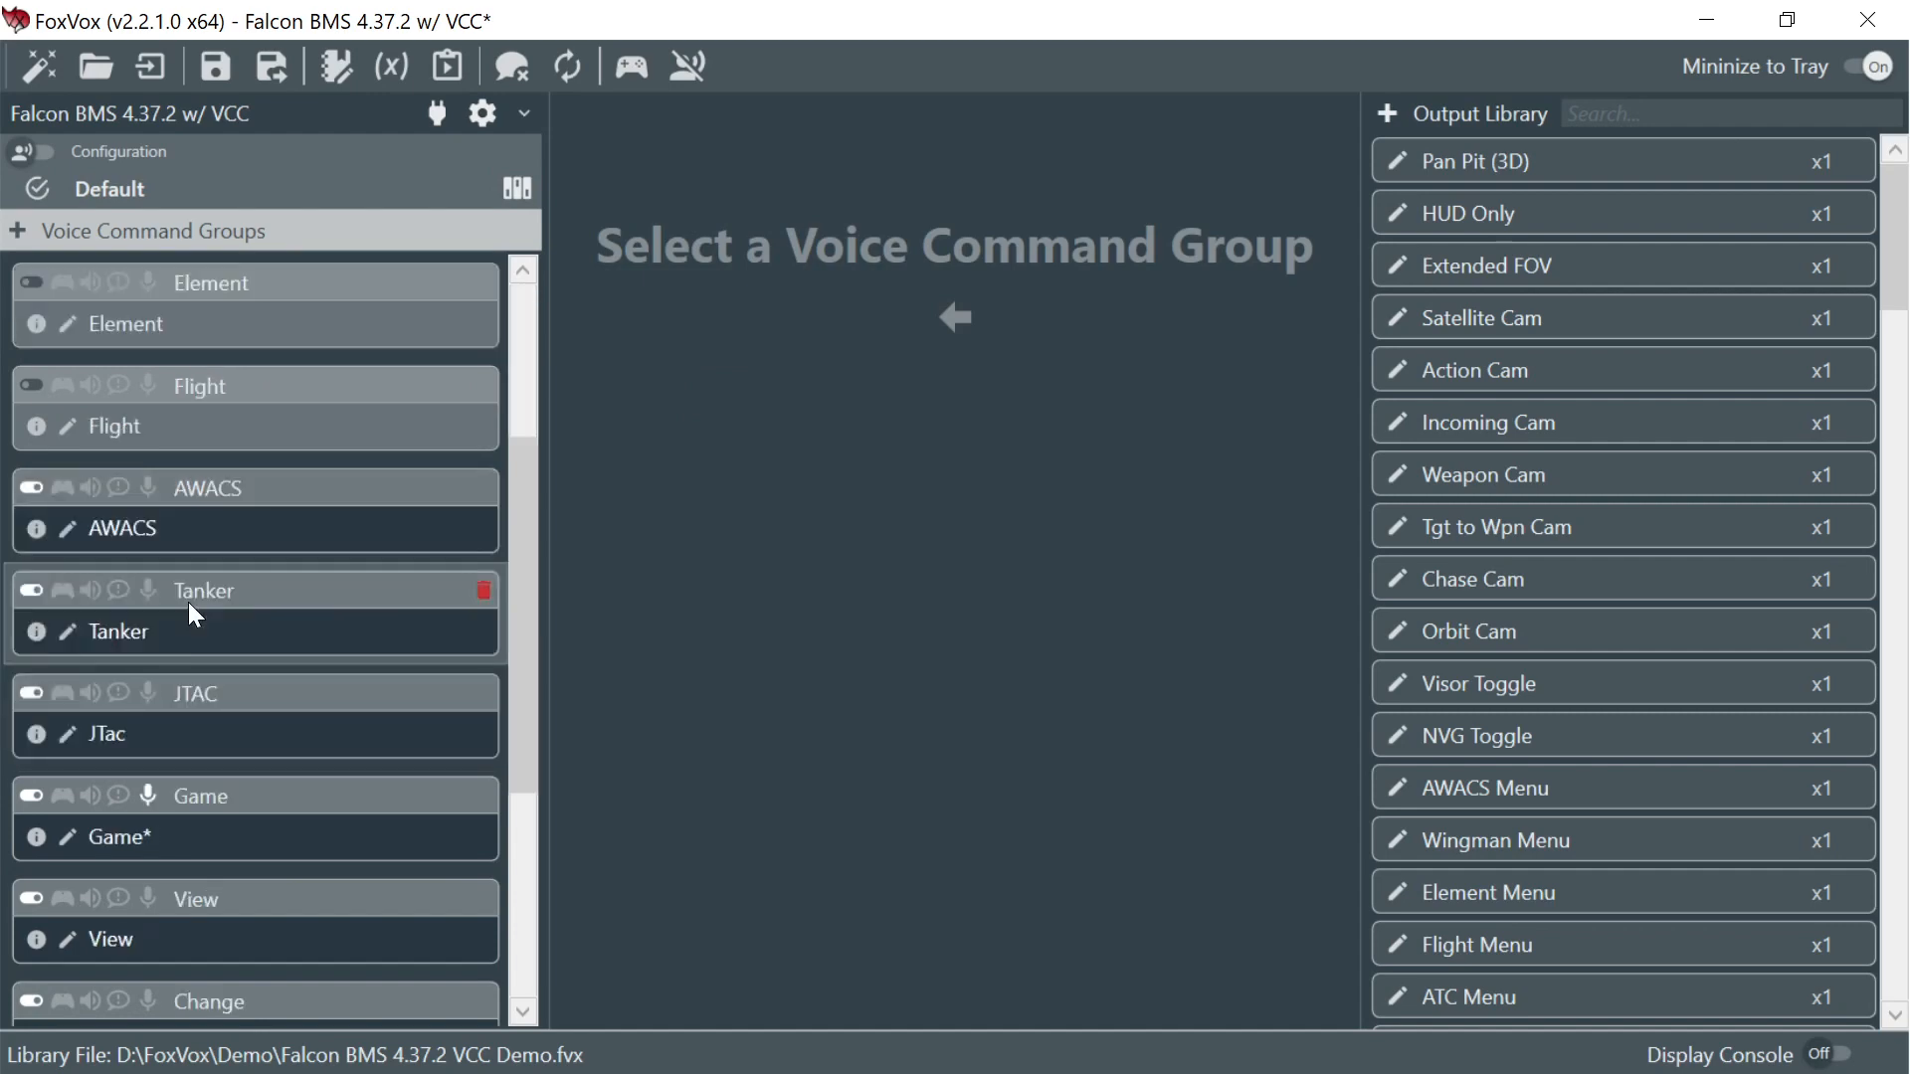
{"action": "left_click", "coordinate": [30, 487]}
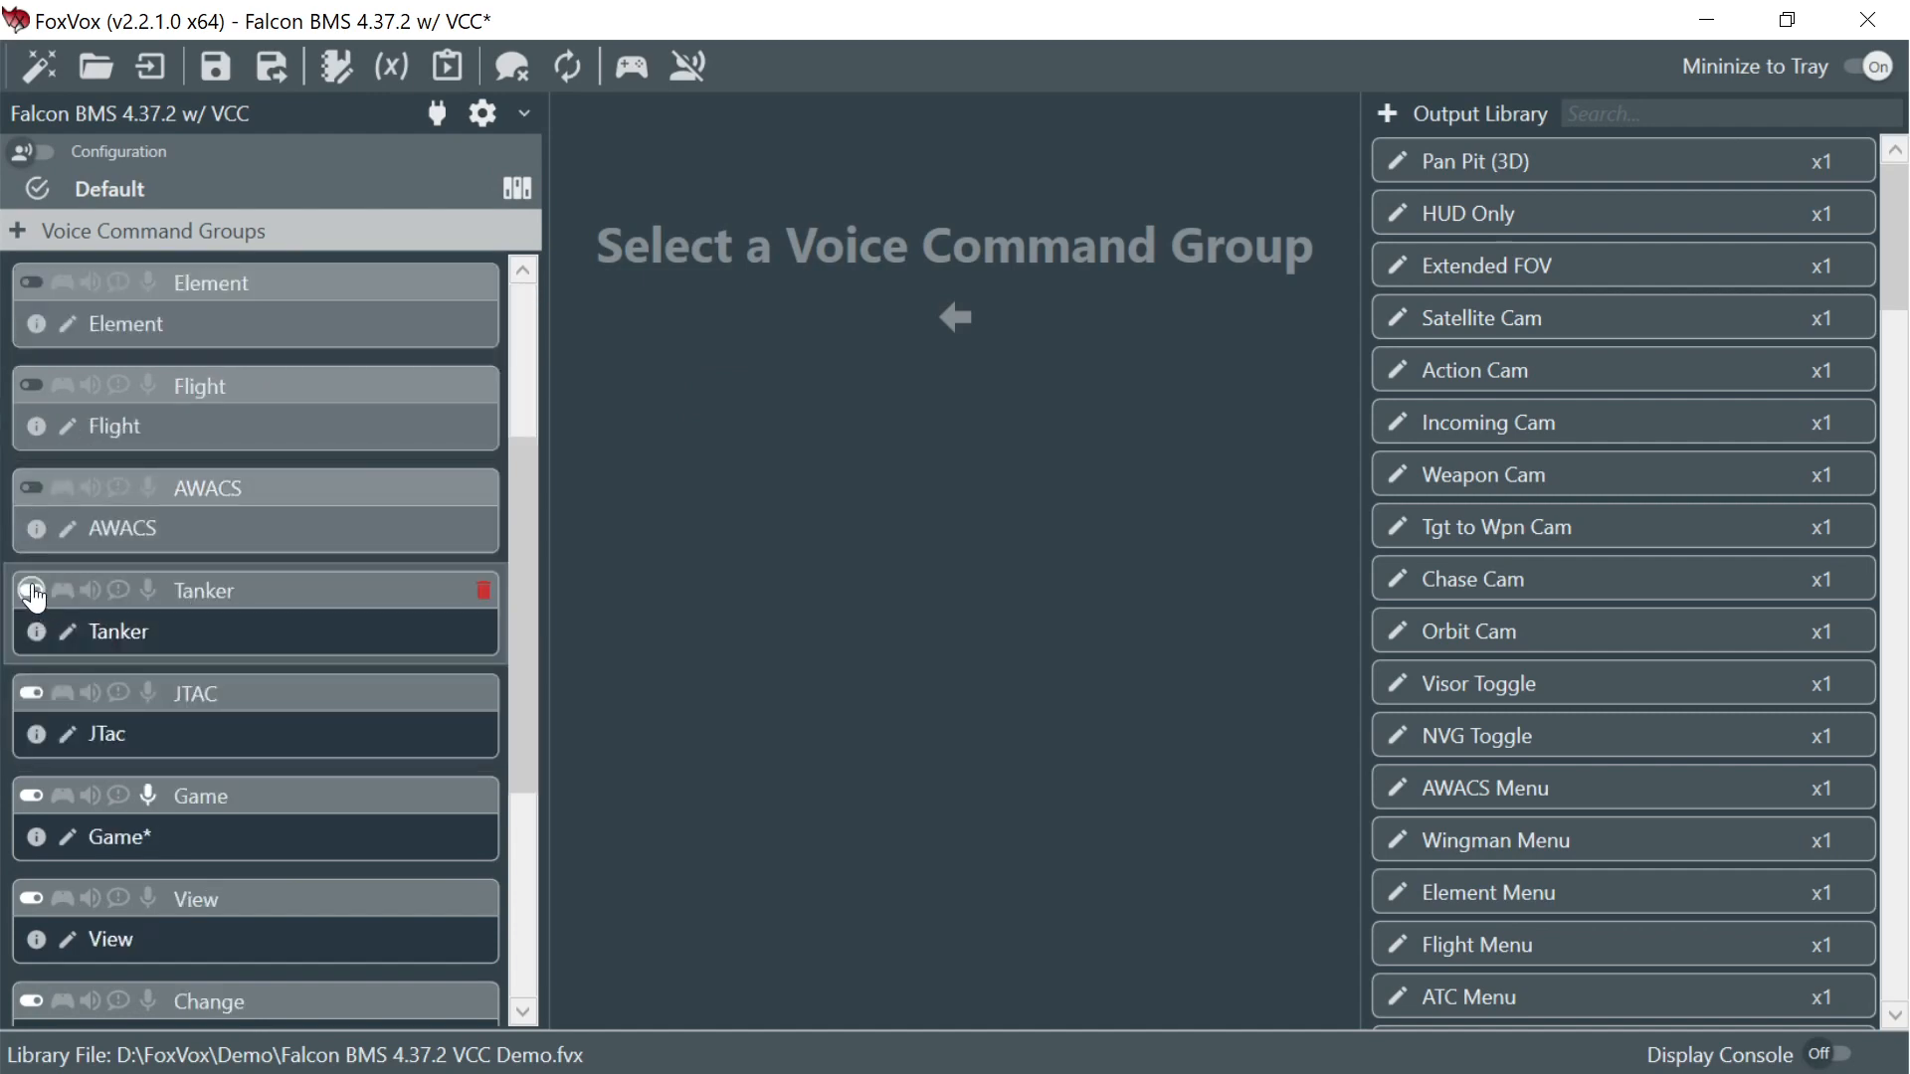
{"action": "left_click", "coordinate": [31, 591]}
{"action": "left_click", "coordinate": [31, 694]}
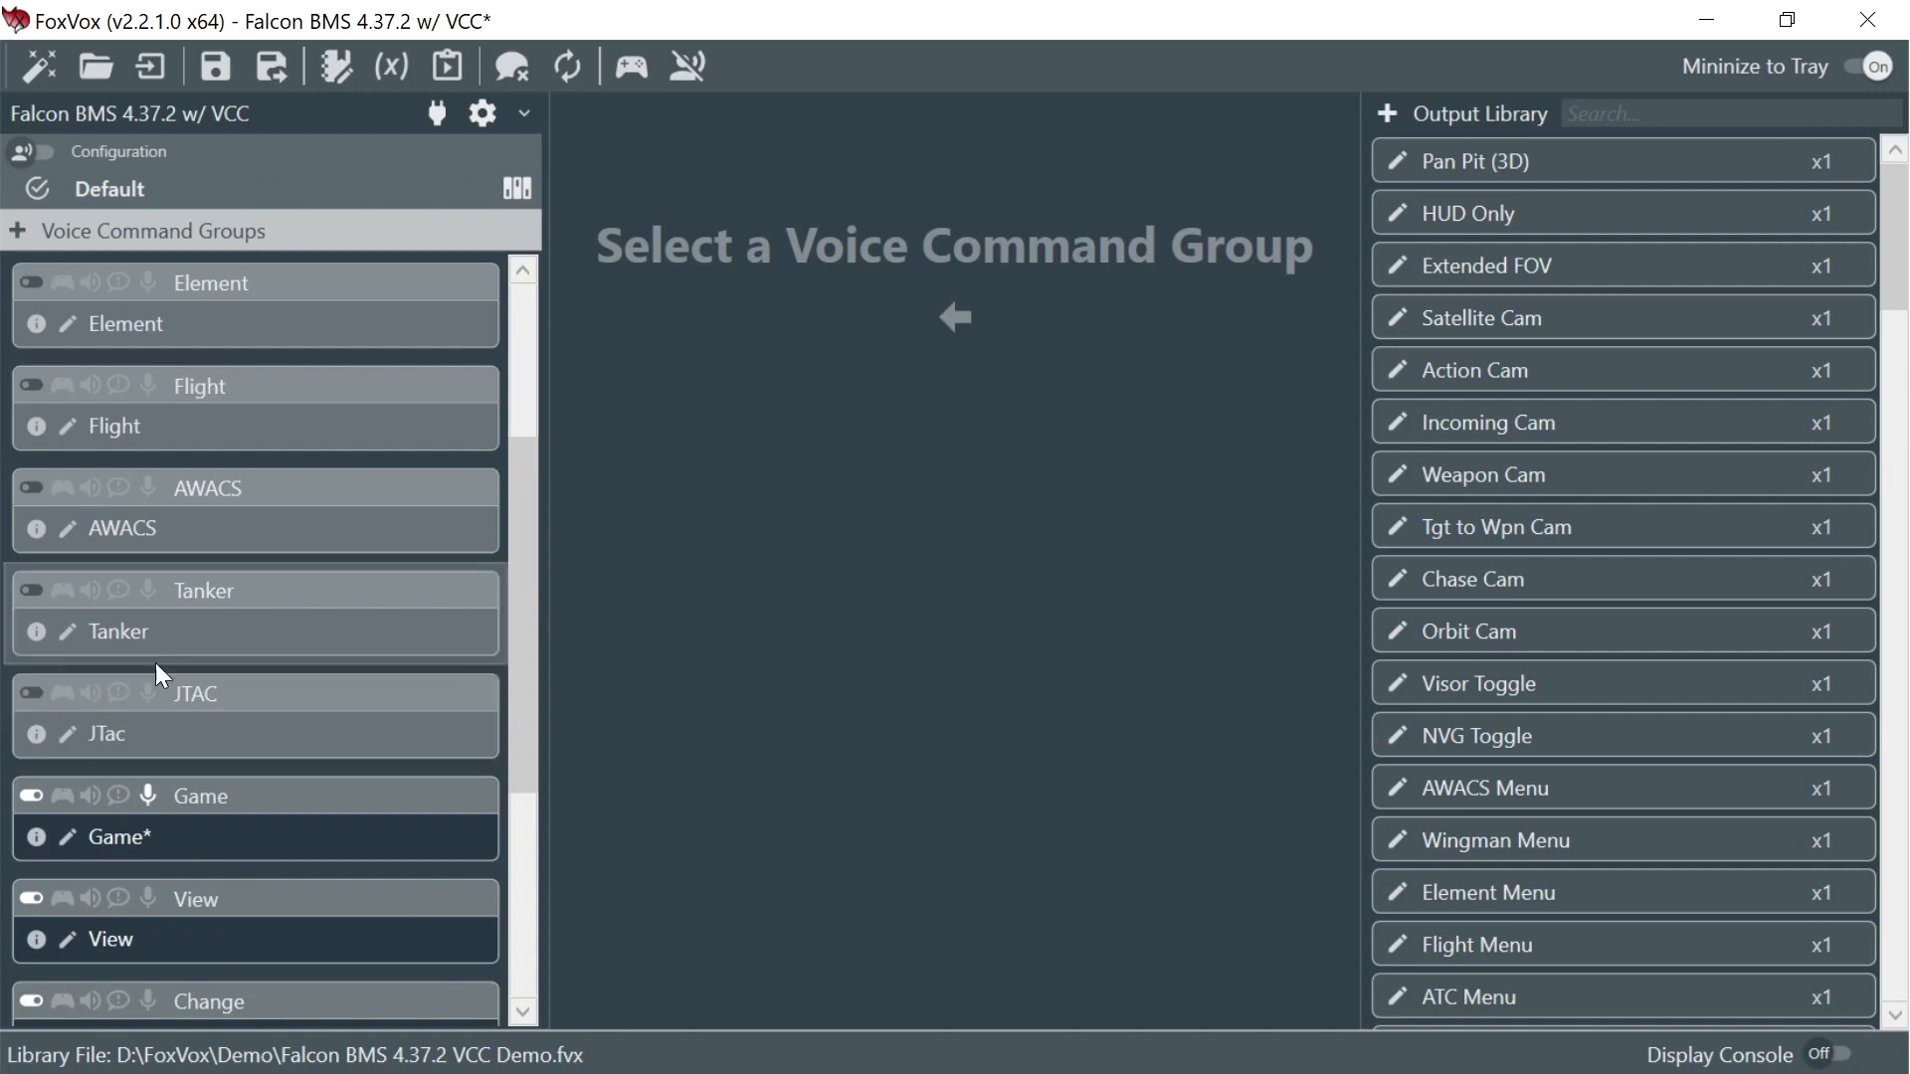
{"action": "scroll", "coordinate": [156, 663], "scroll_direction": "down", "scroll_amount": 3}
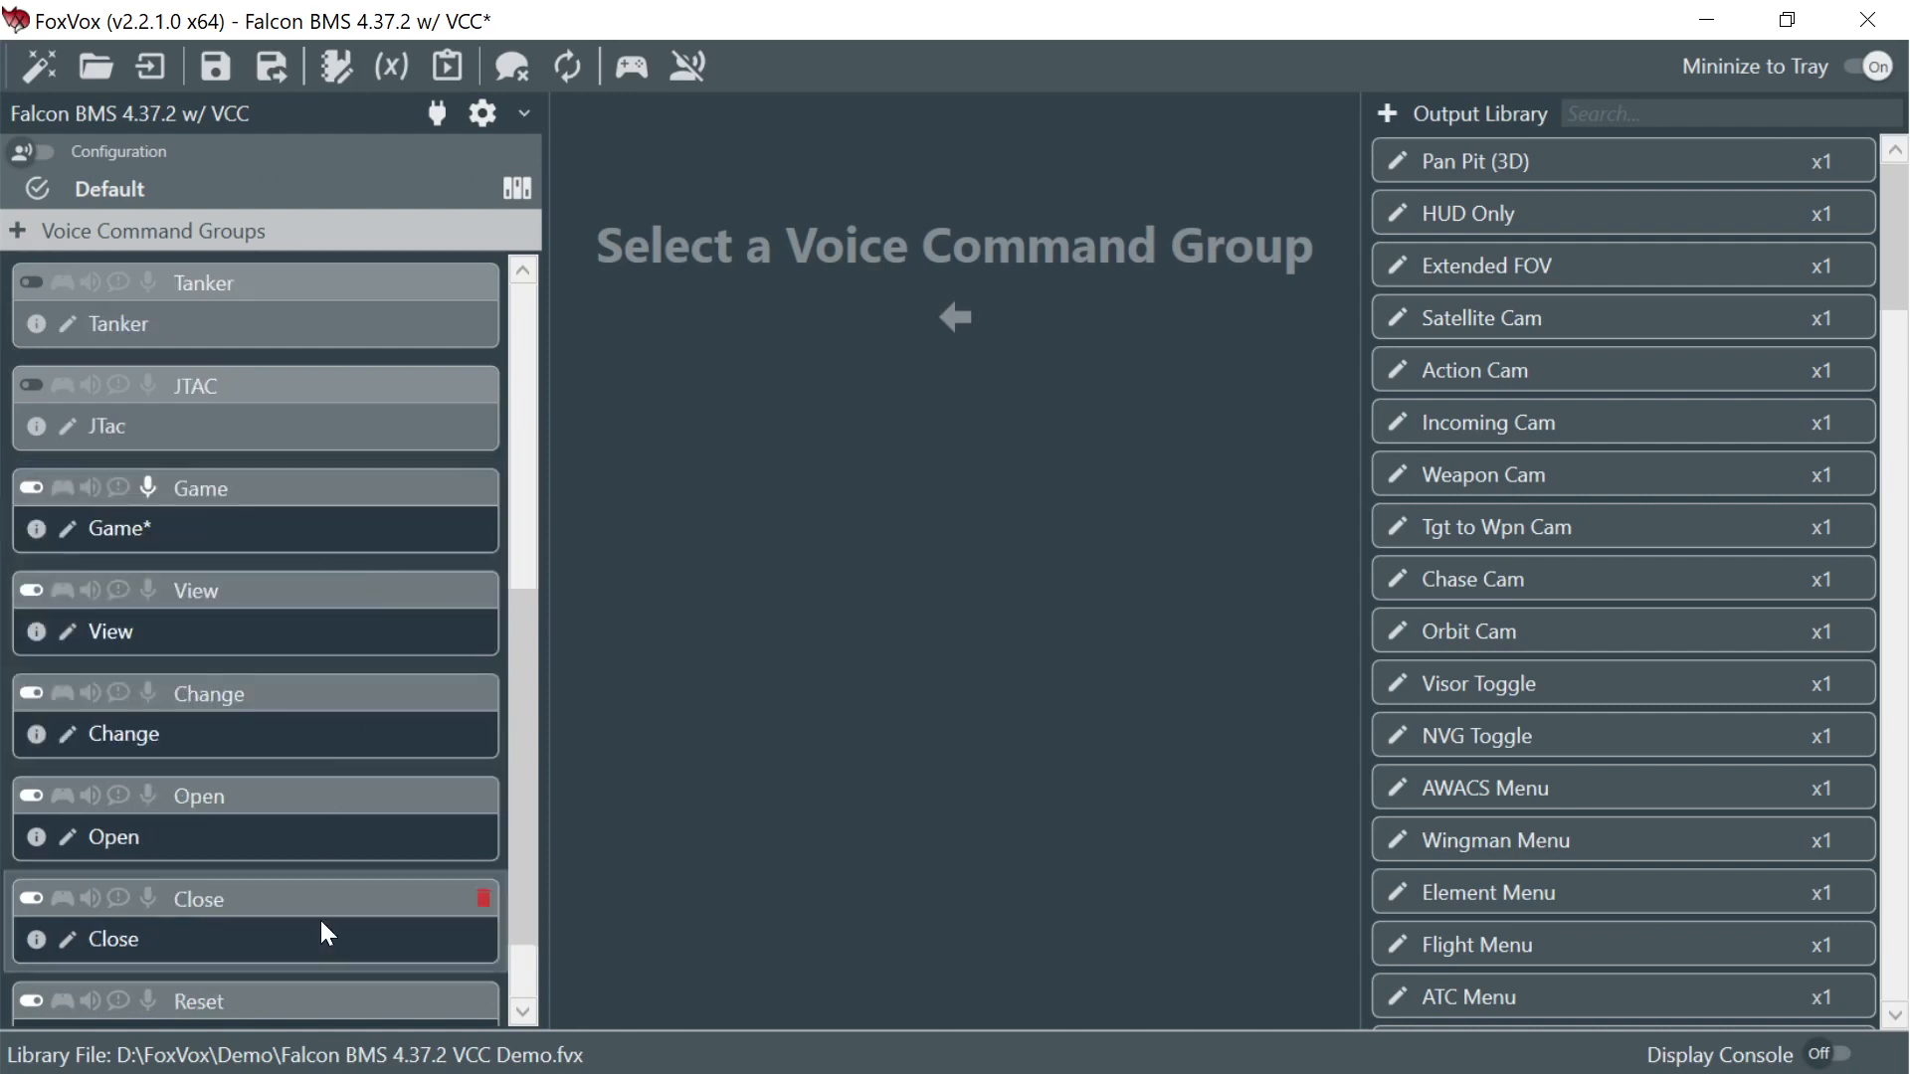
{"action": "scroll", "coordinate": [325, 866], "scroll_direction": "up", "scroll_amount": 2}
{"action": "scroll", "coordinate": [339, 808], "scroll_direction": "up", "scroll_amount": 4}
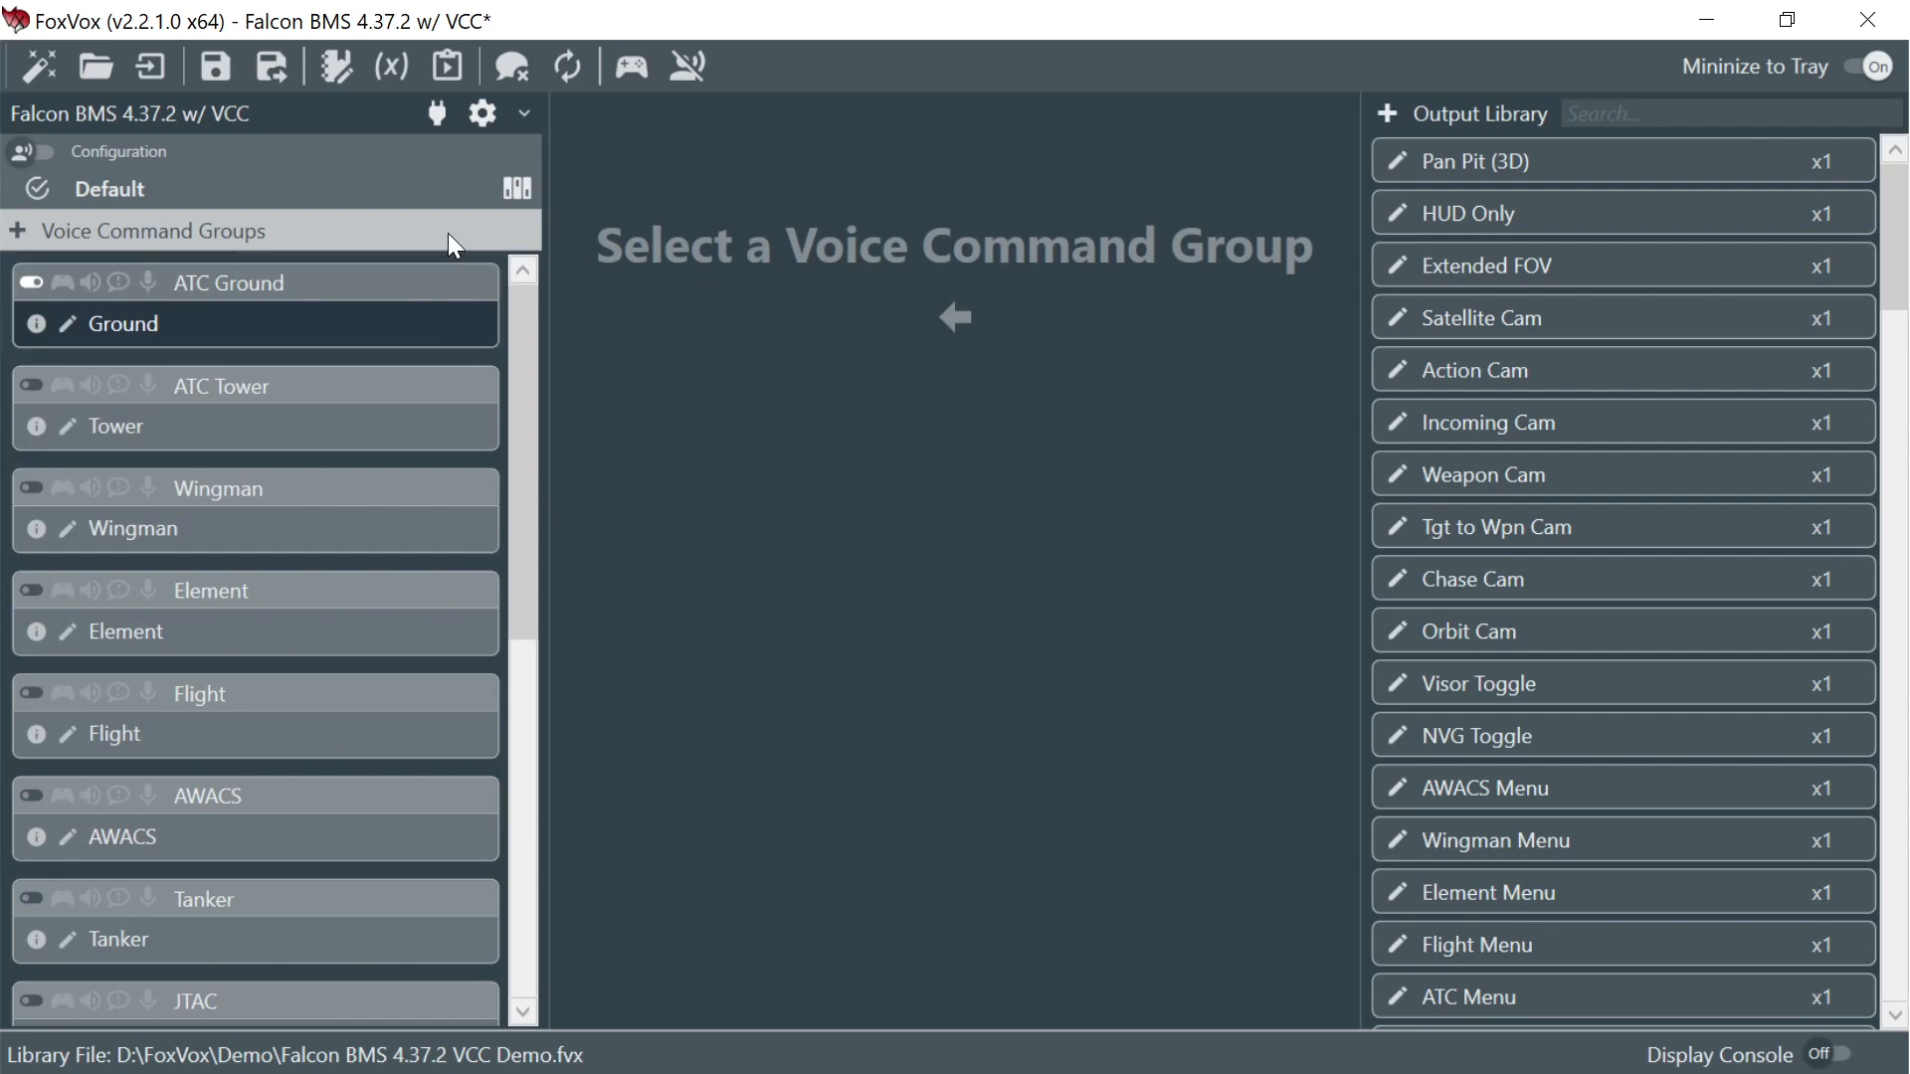
- Switch to the Post Start voice configuration and disable its ATC Tower, Wingman, Element and Flight command groups
{"action": "left_click", "coordinate": [517, 189]}
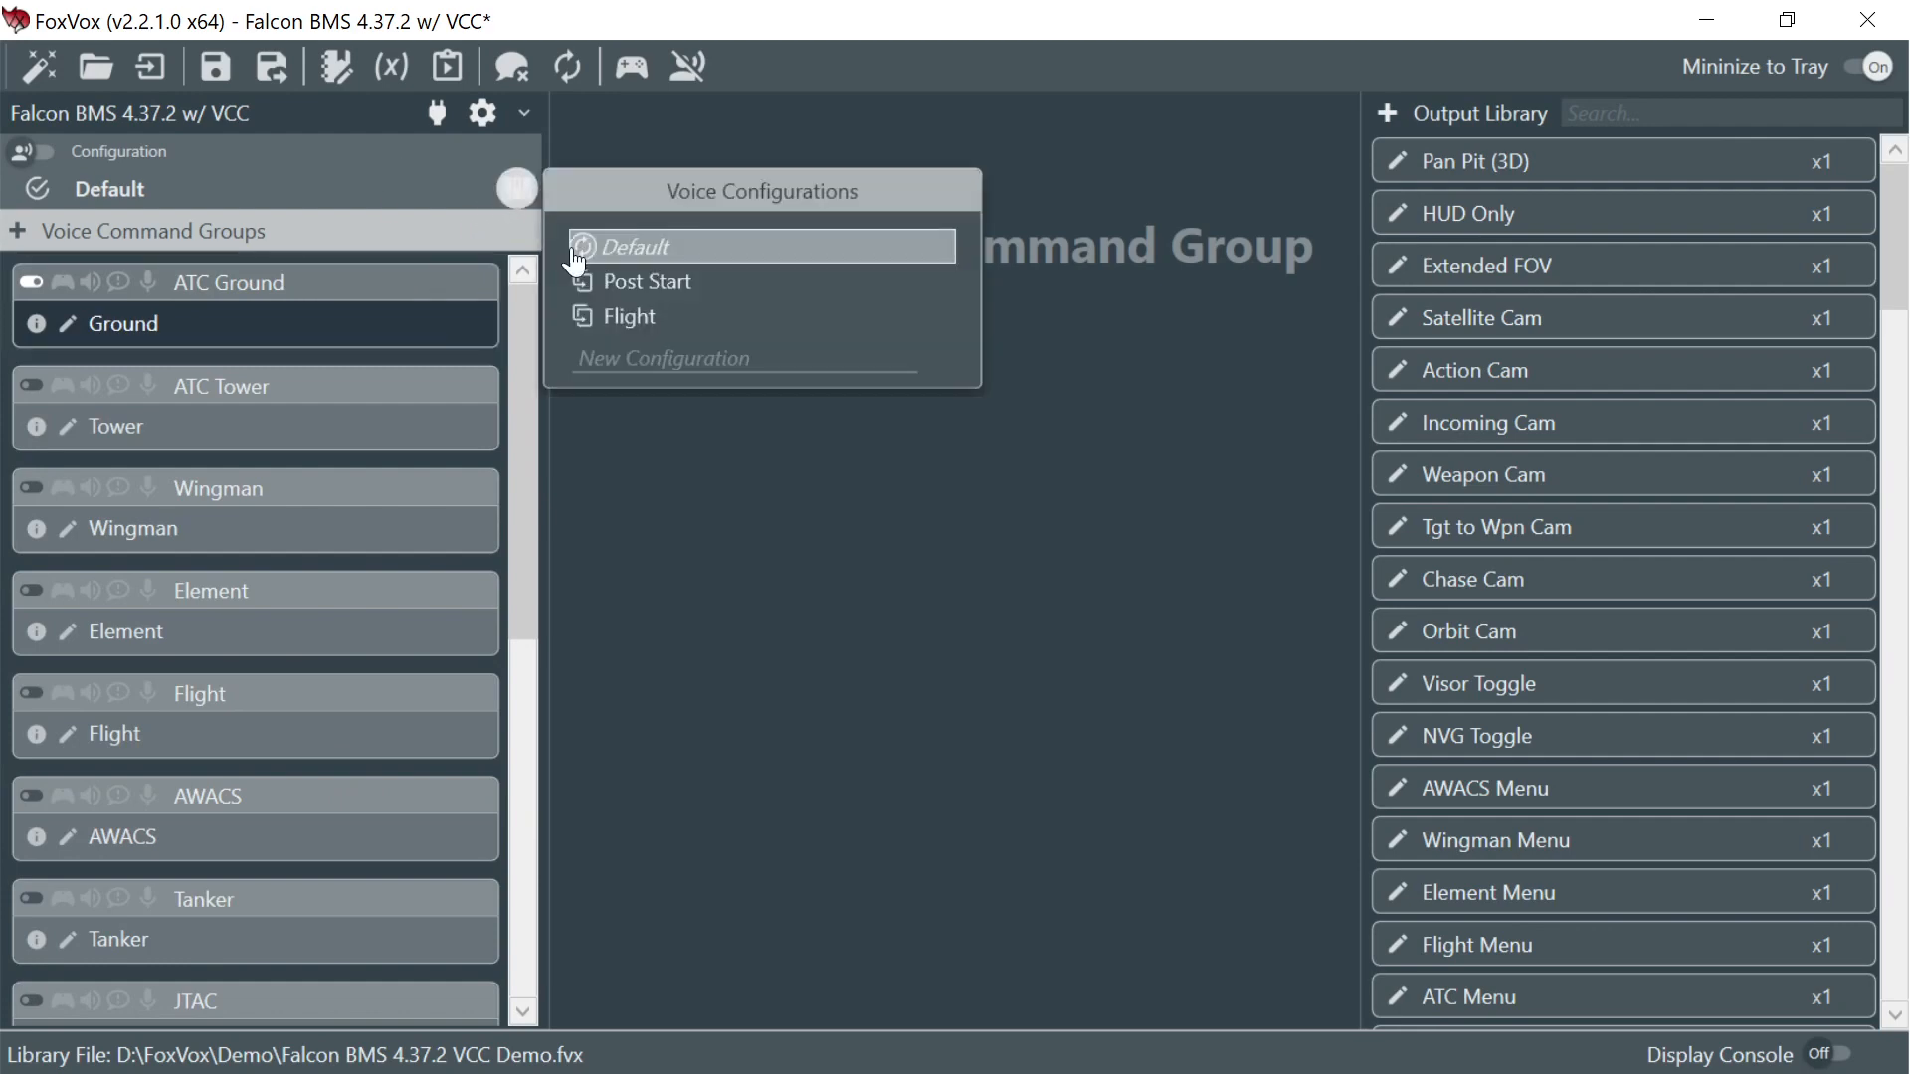
{"action": "left_click", "coordinate": [648, 277]}
{"action": "left_click", "coordinate": [32, 386]}
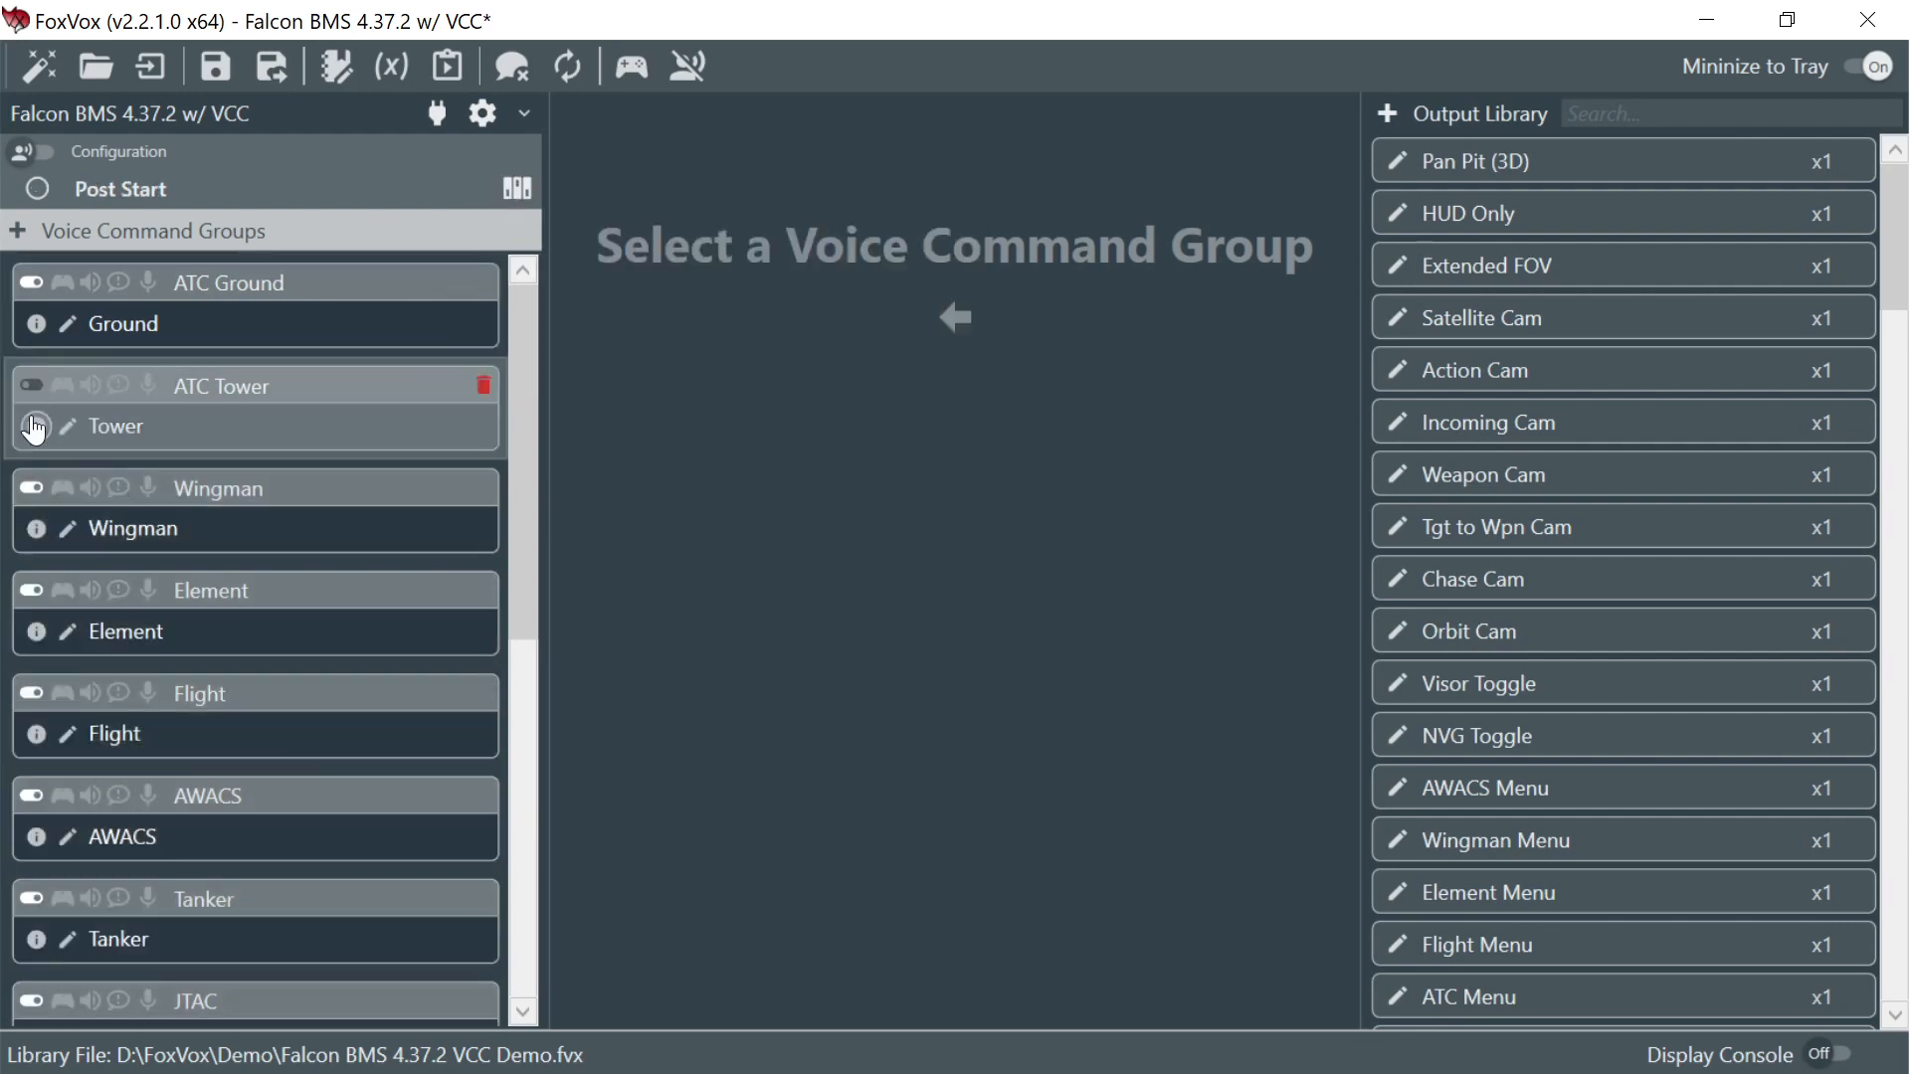
{"action": "left_click", "coordinate": [31, 489]}
{"action": "left_click", "coordinate": [30, 593]}
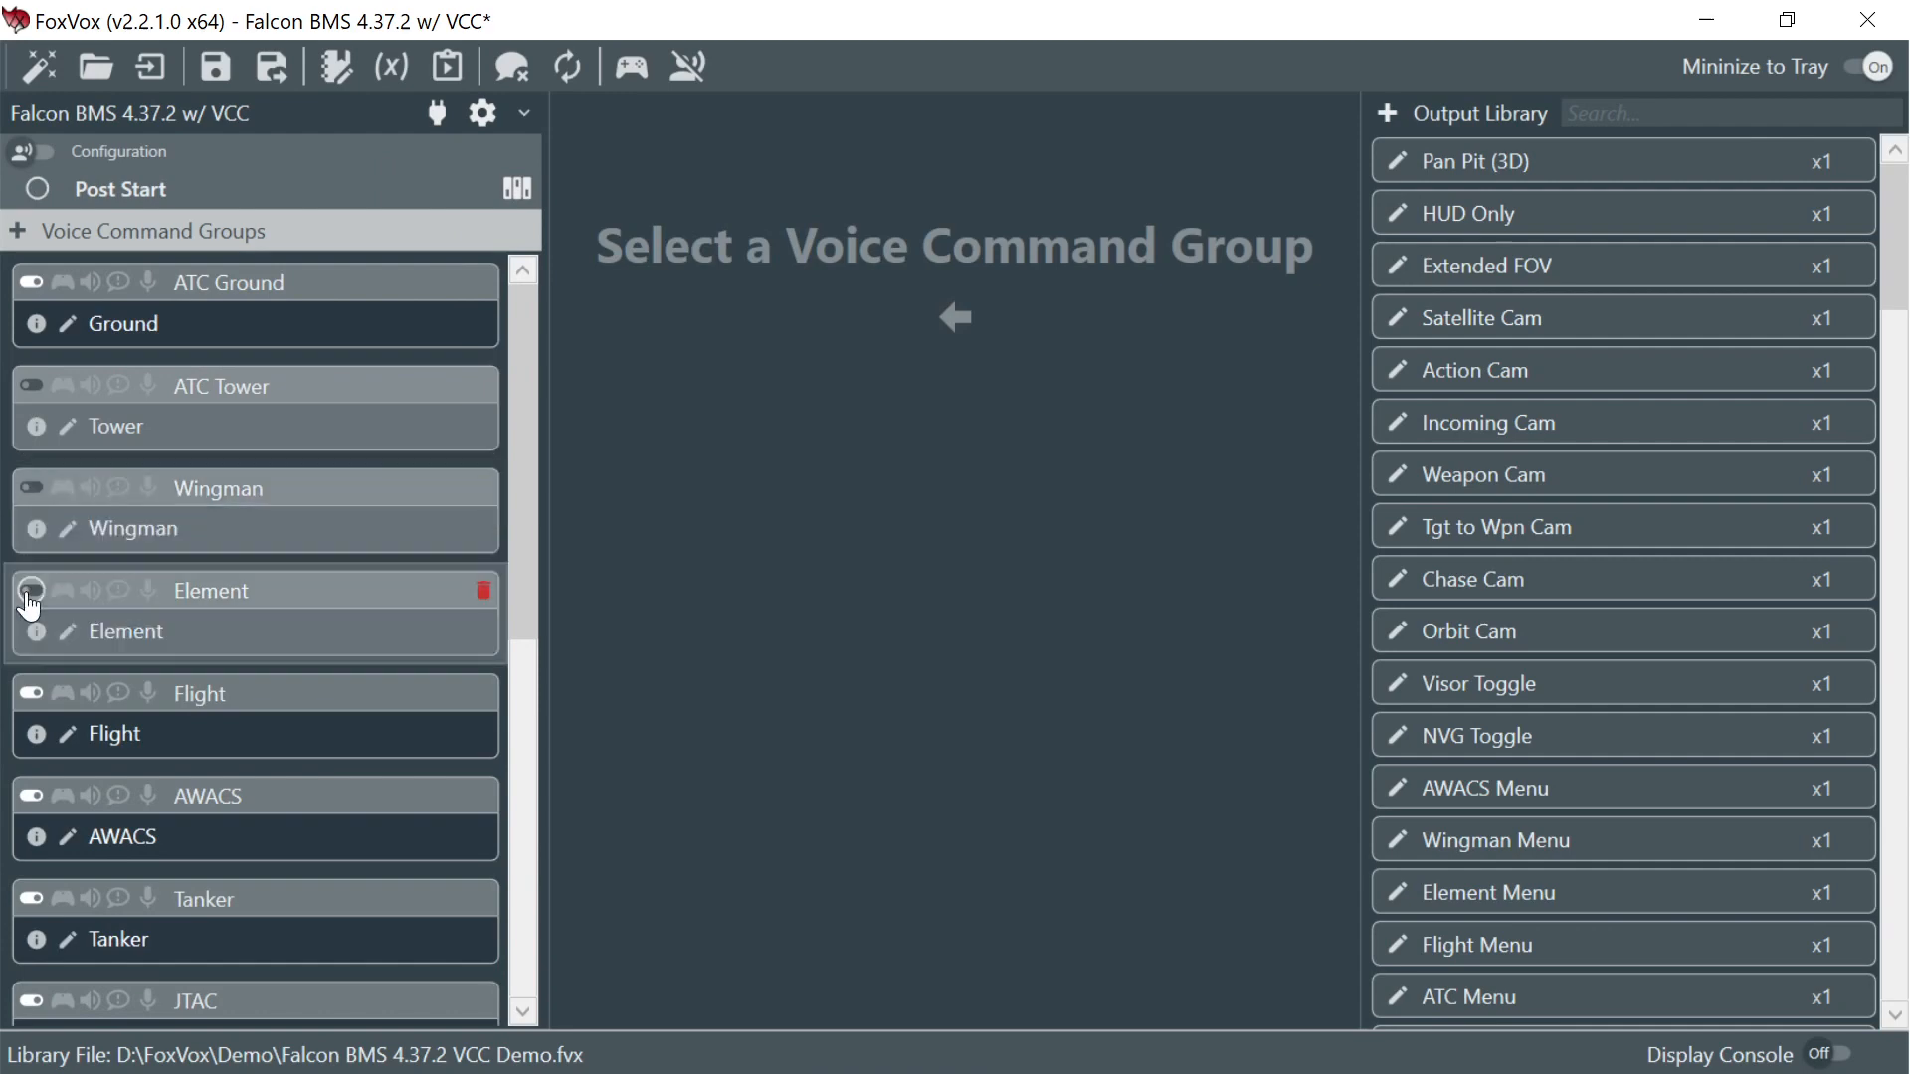
{"action": "left_click", "coordinate": [30, 694]}
- Disable the AWACS, Tanker and JTAC command groups in the Post Start voice configuration and save the library
{"action": "left_click", "coordinate": [30, 796]}
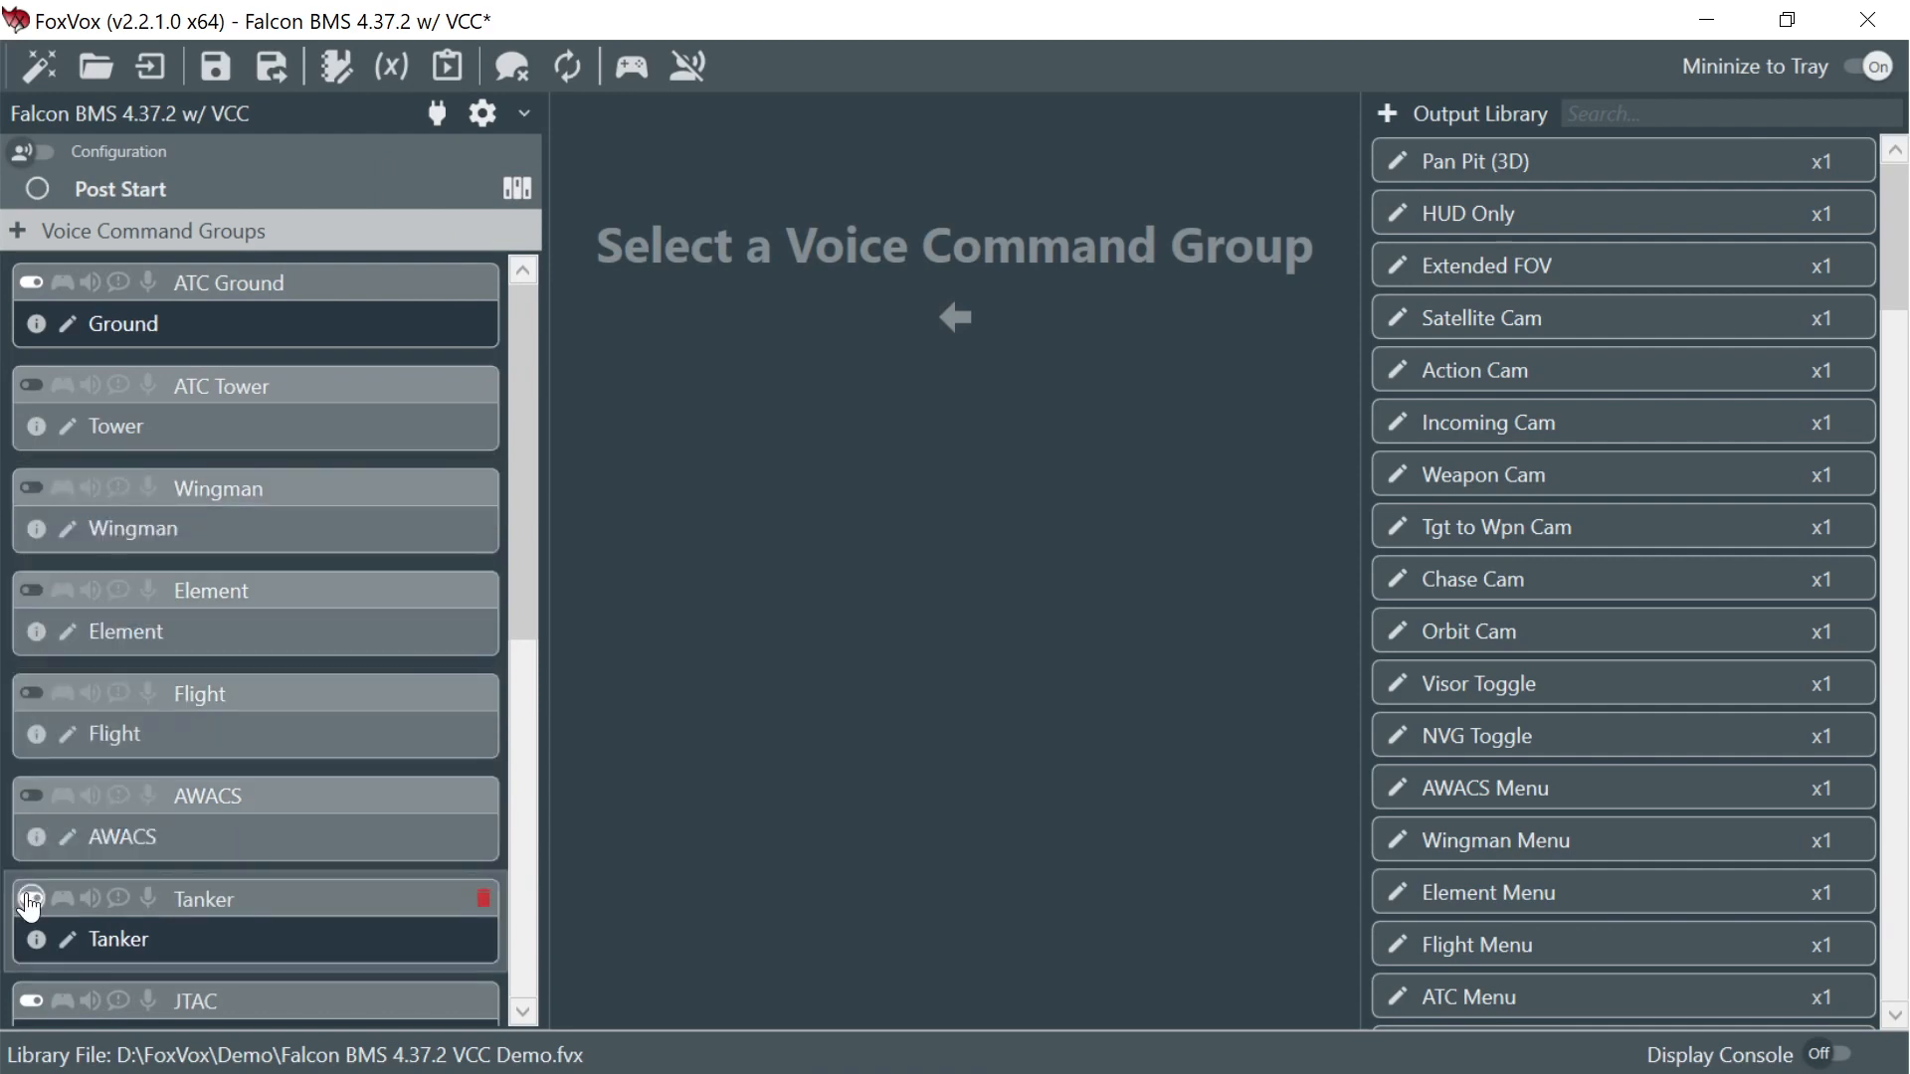
{"action": "left_click", "coordinate": [31, 898]}
{"action": "scroll", "coordinate": [30, 970], "scroll_direction": "down", "scroll_amount": 1}
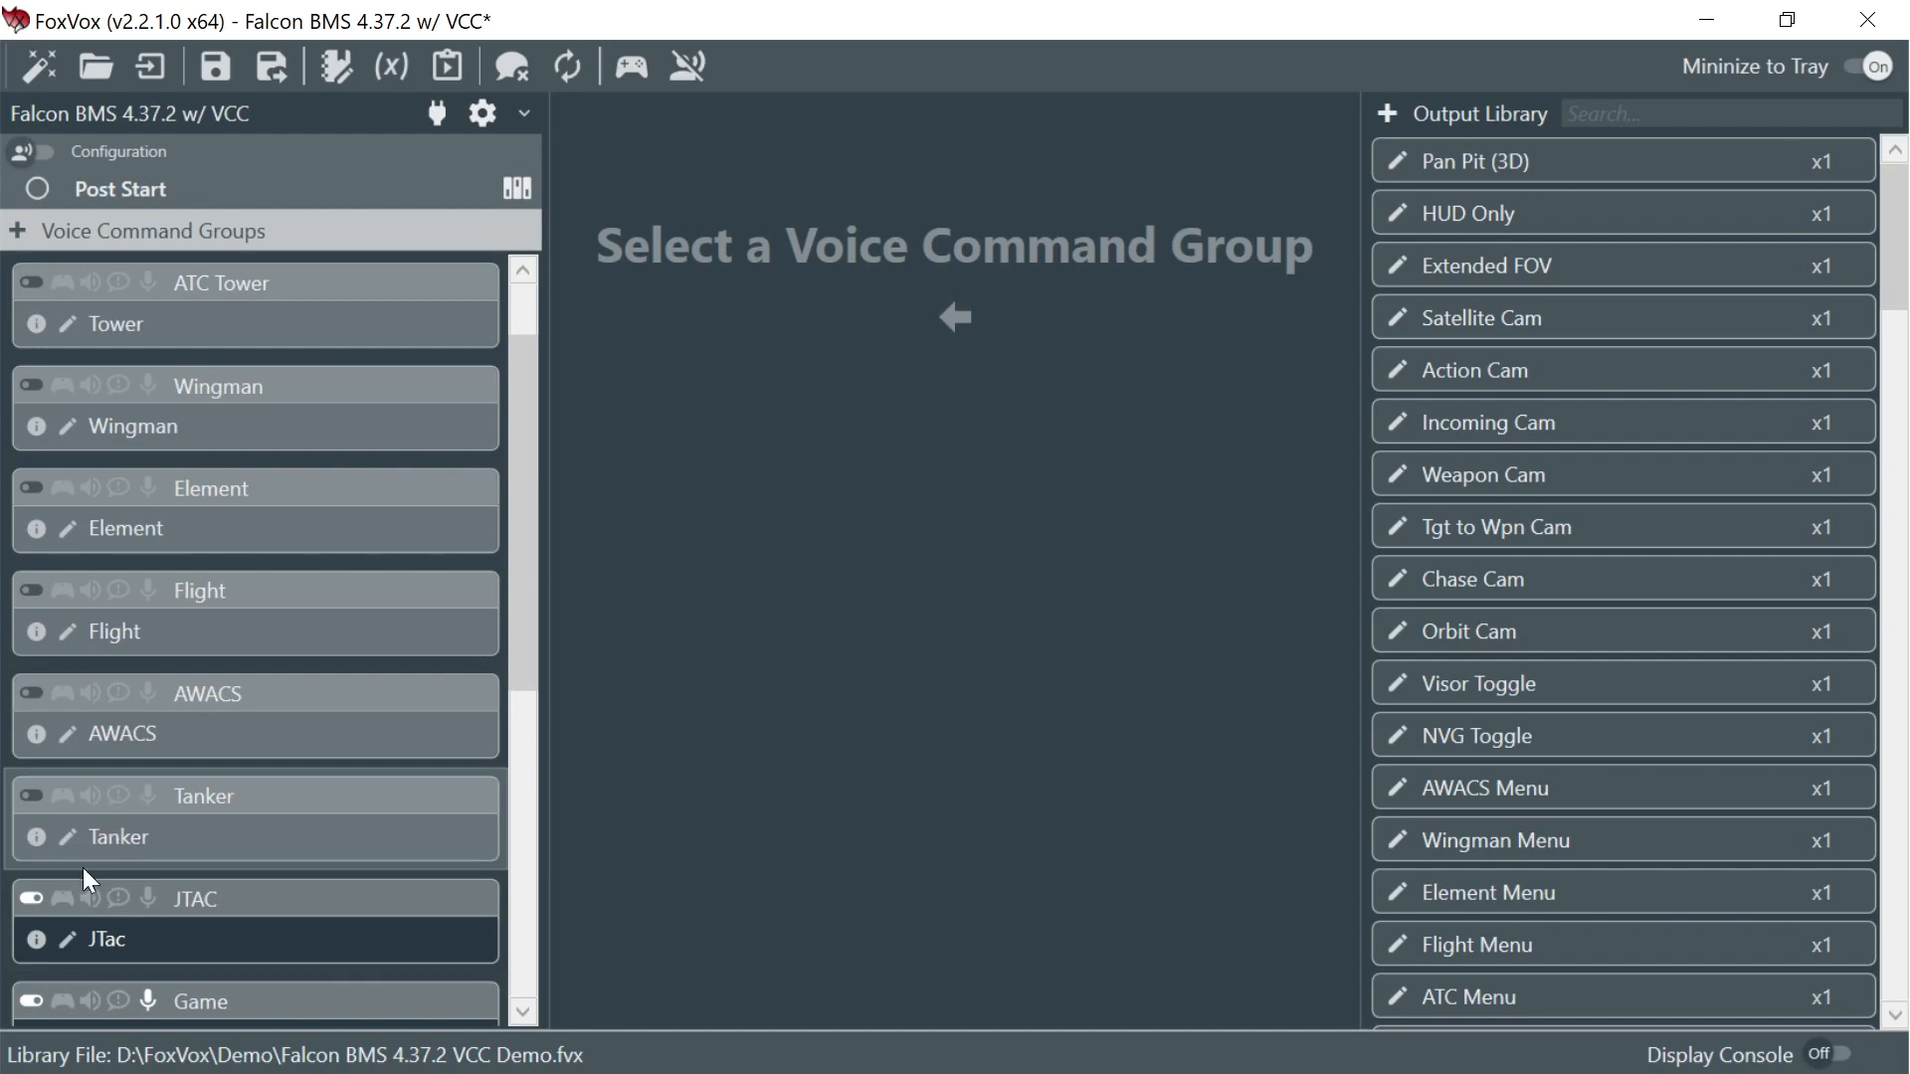
{"action": "left_click", "coordinate": [33, 900]}
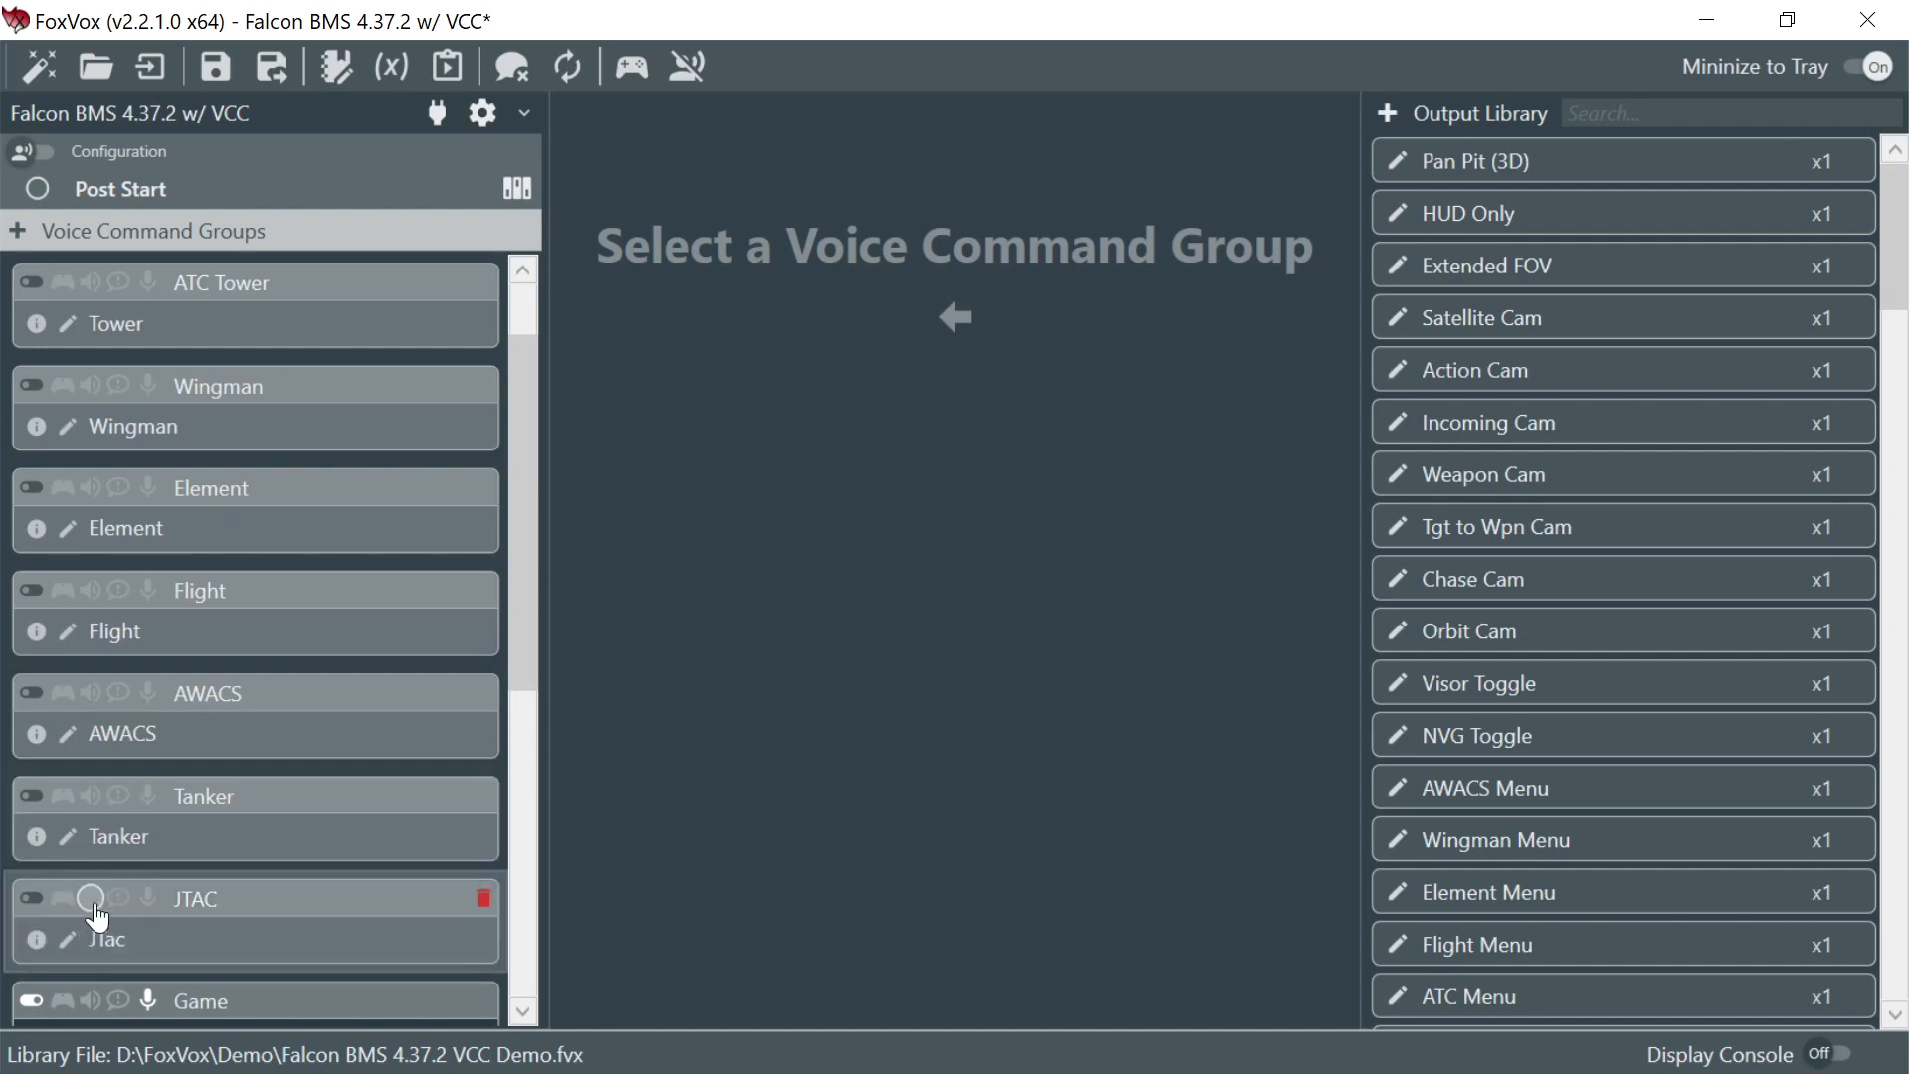
{"action": "scroll", "coordinate": [115, 882], "scroll_direction": "up", "scroll_amount": 1}
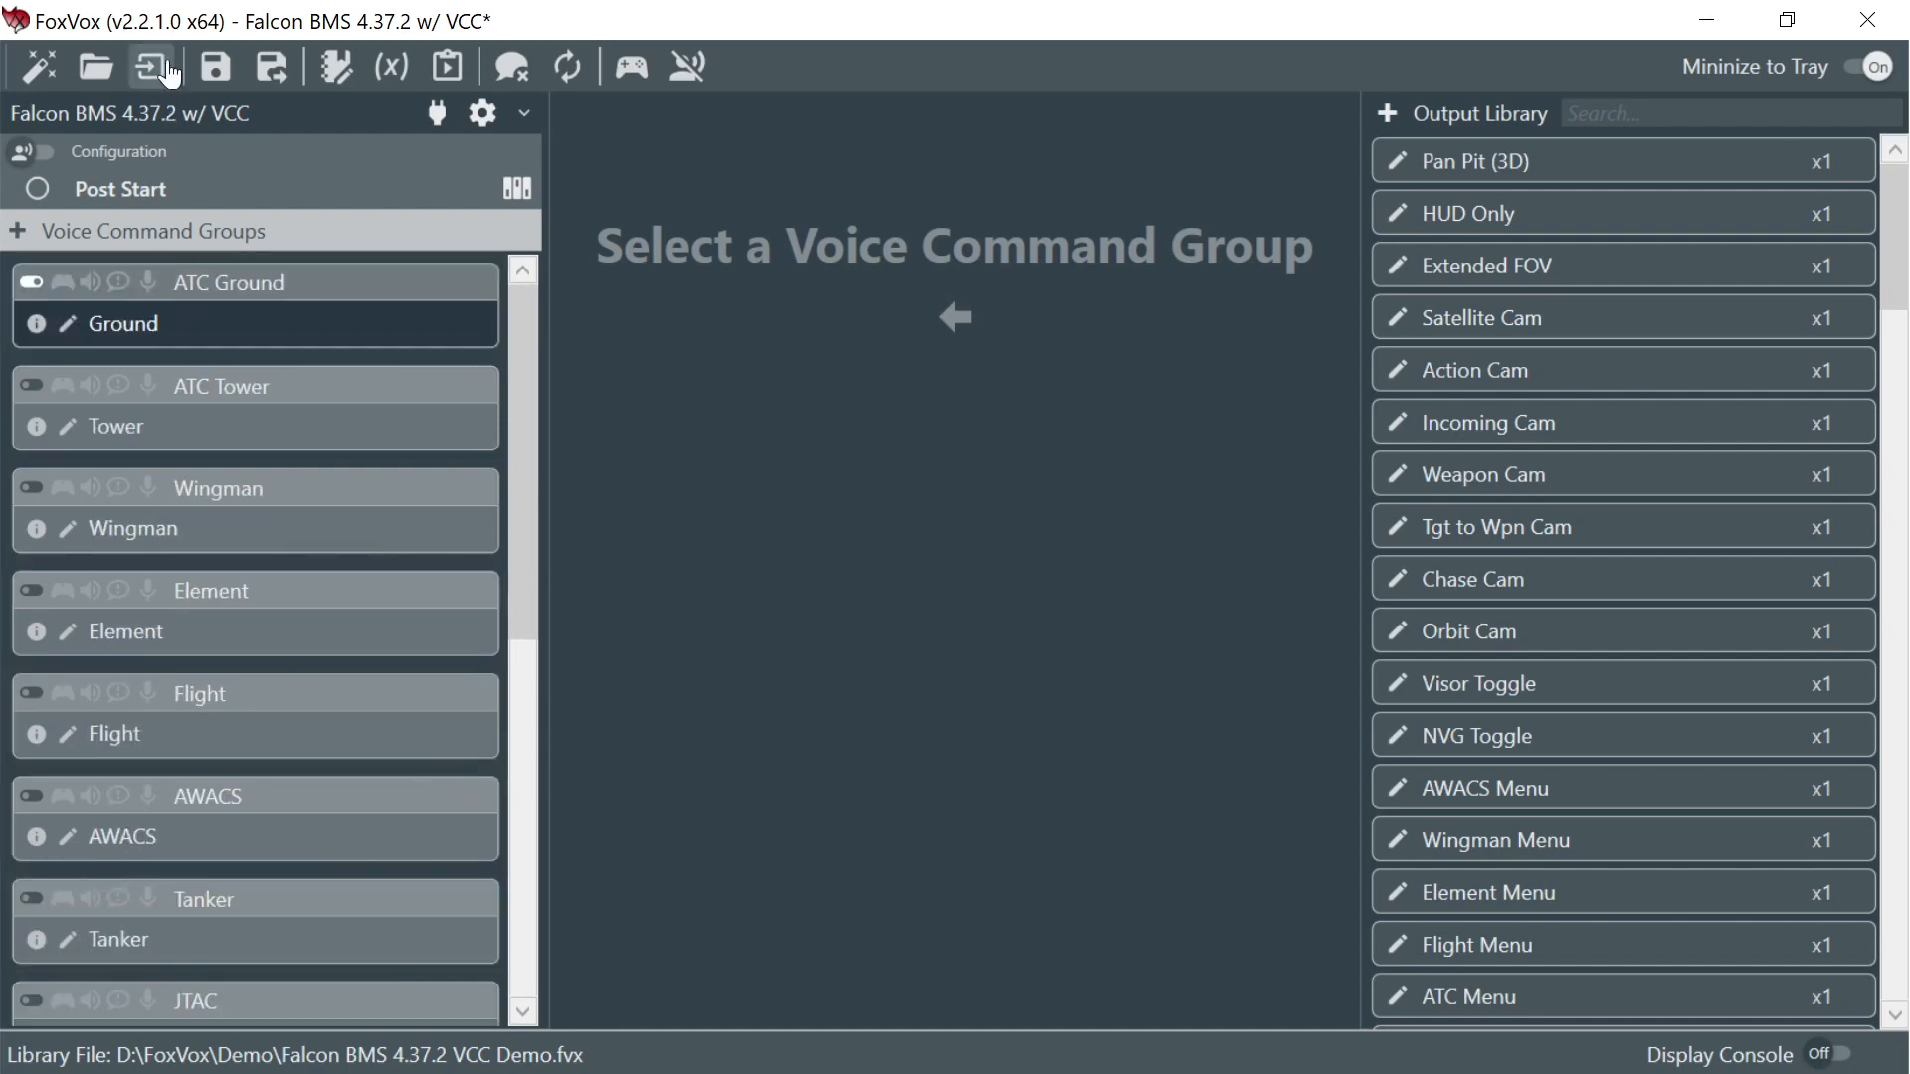
{"action": "left_click", "coordinate": [215, 66]}
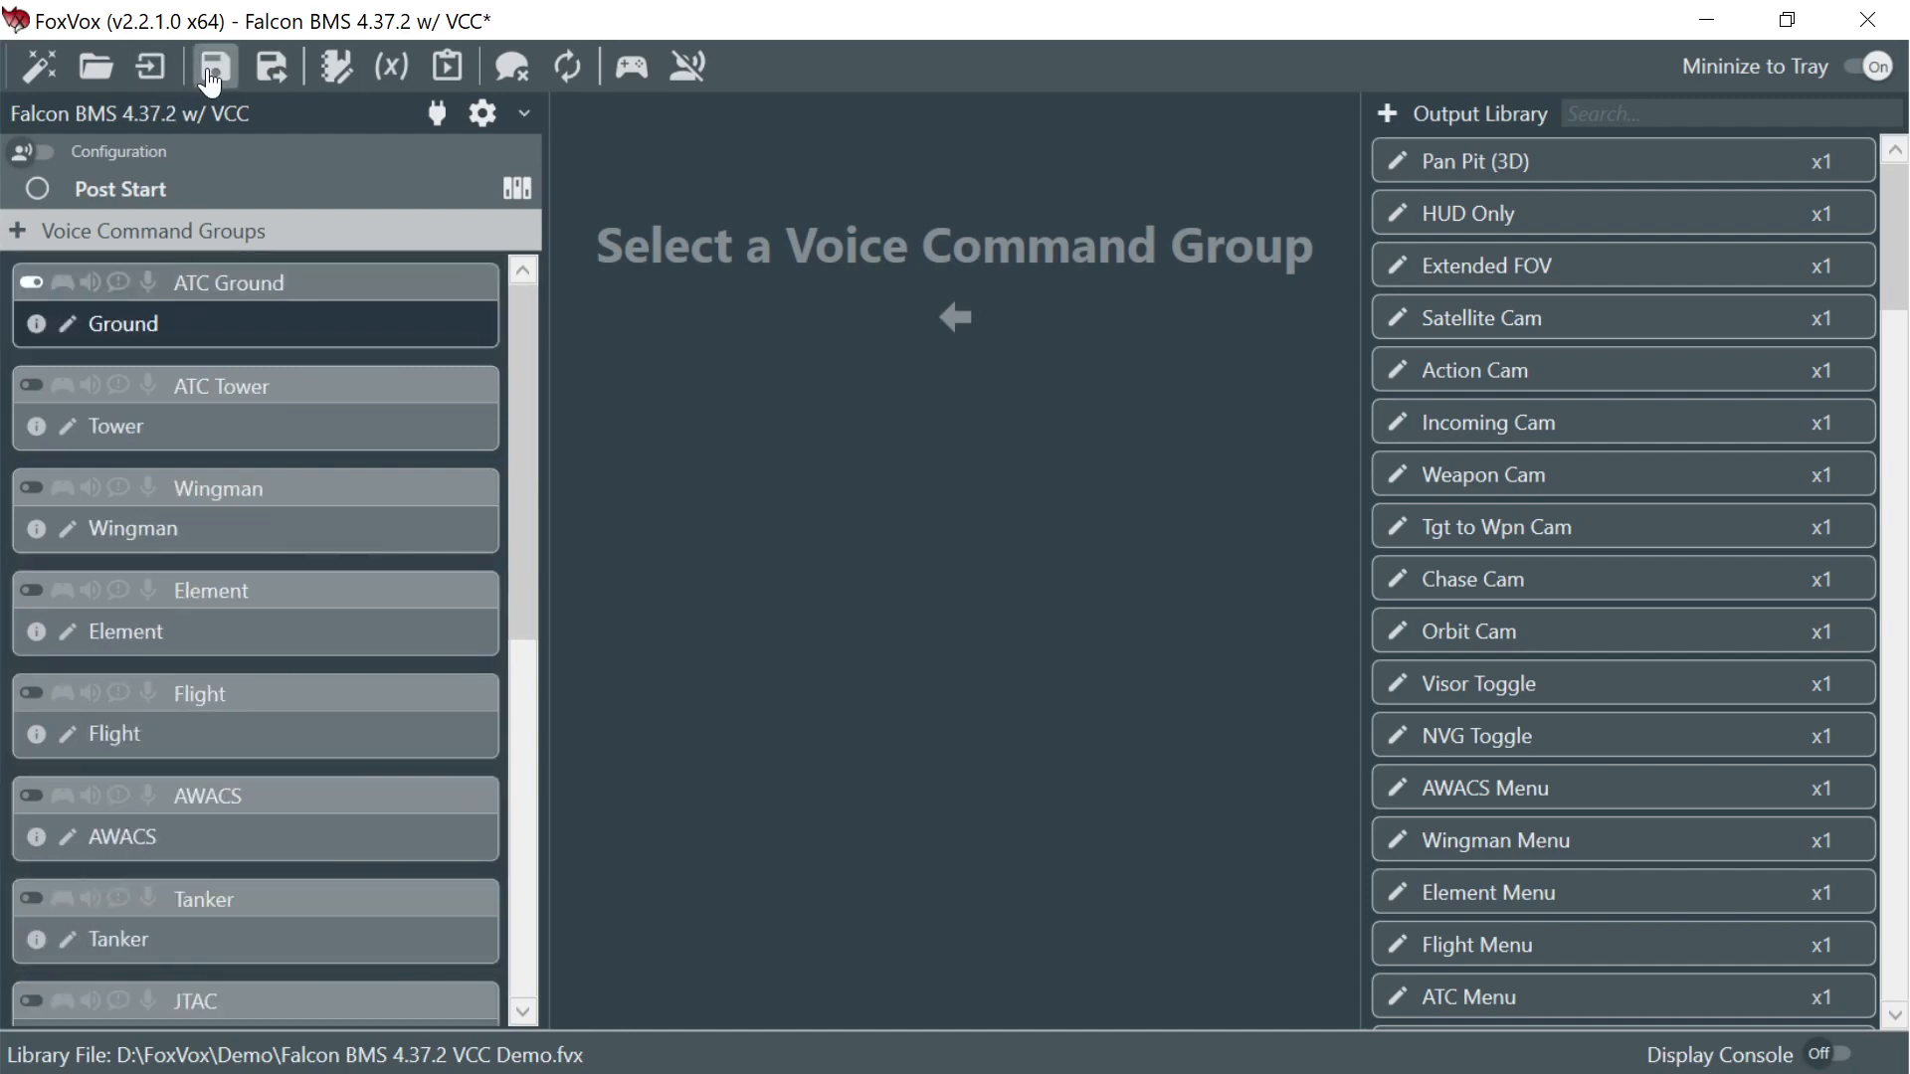
- Create key configurations named Post Start and Flight, and make the Default key configuration active again
{"action": "left_click", "coordinate": [36, 157]}
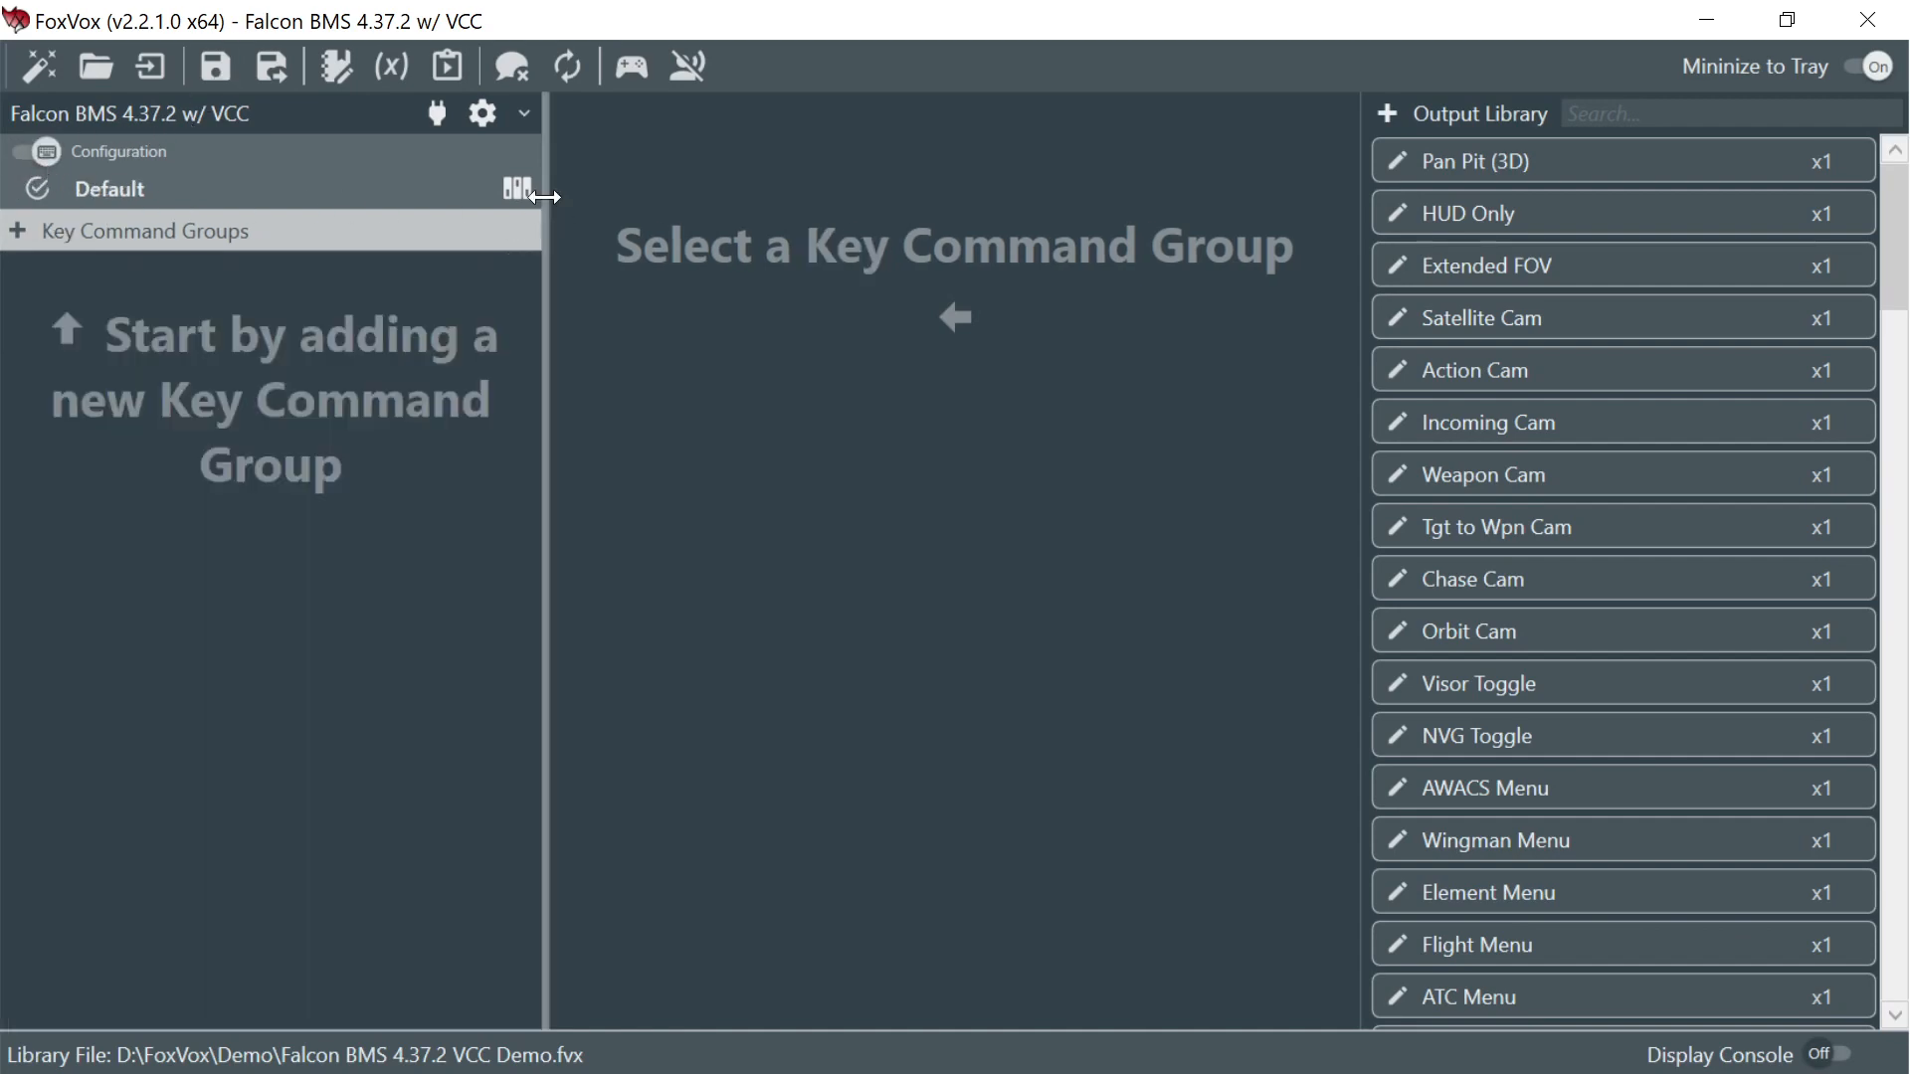
{"action": "left_click", "coordinate": [518, 189]}
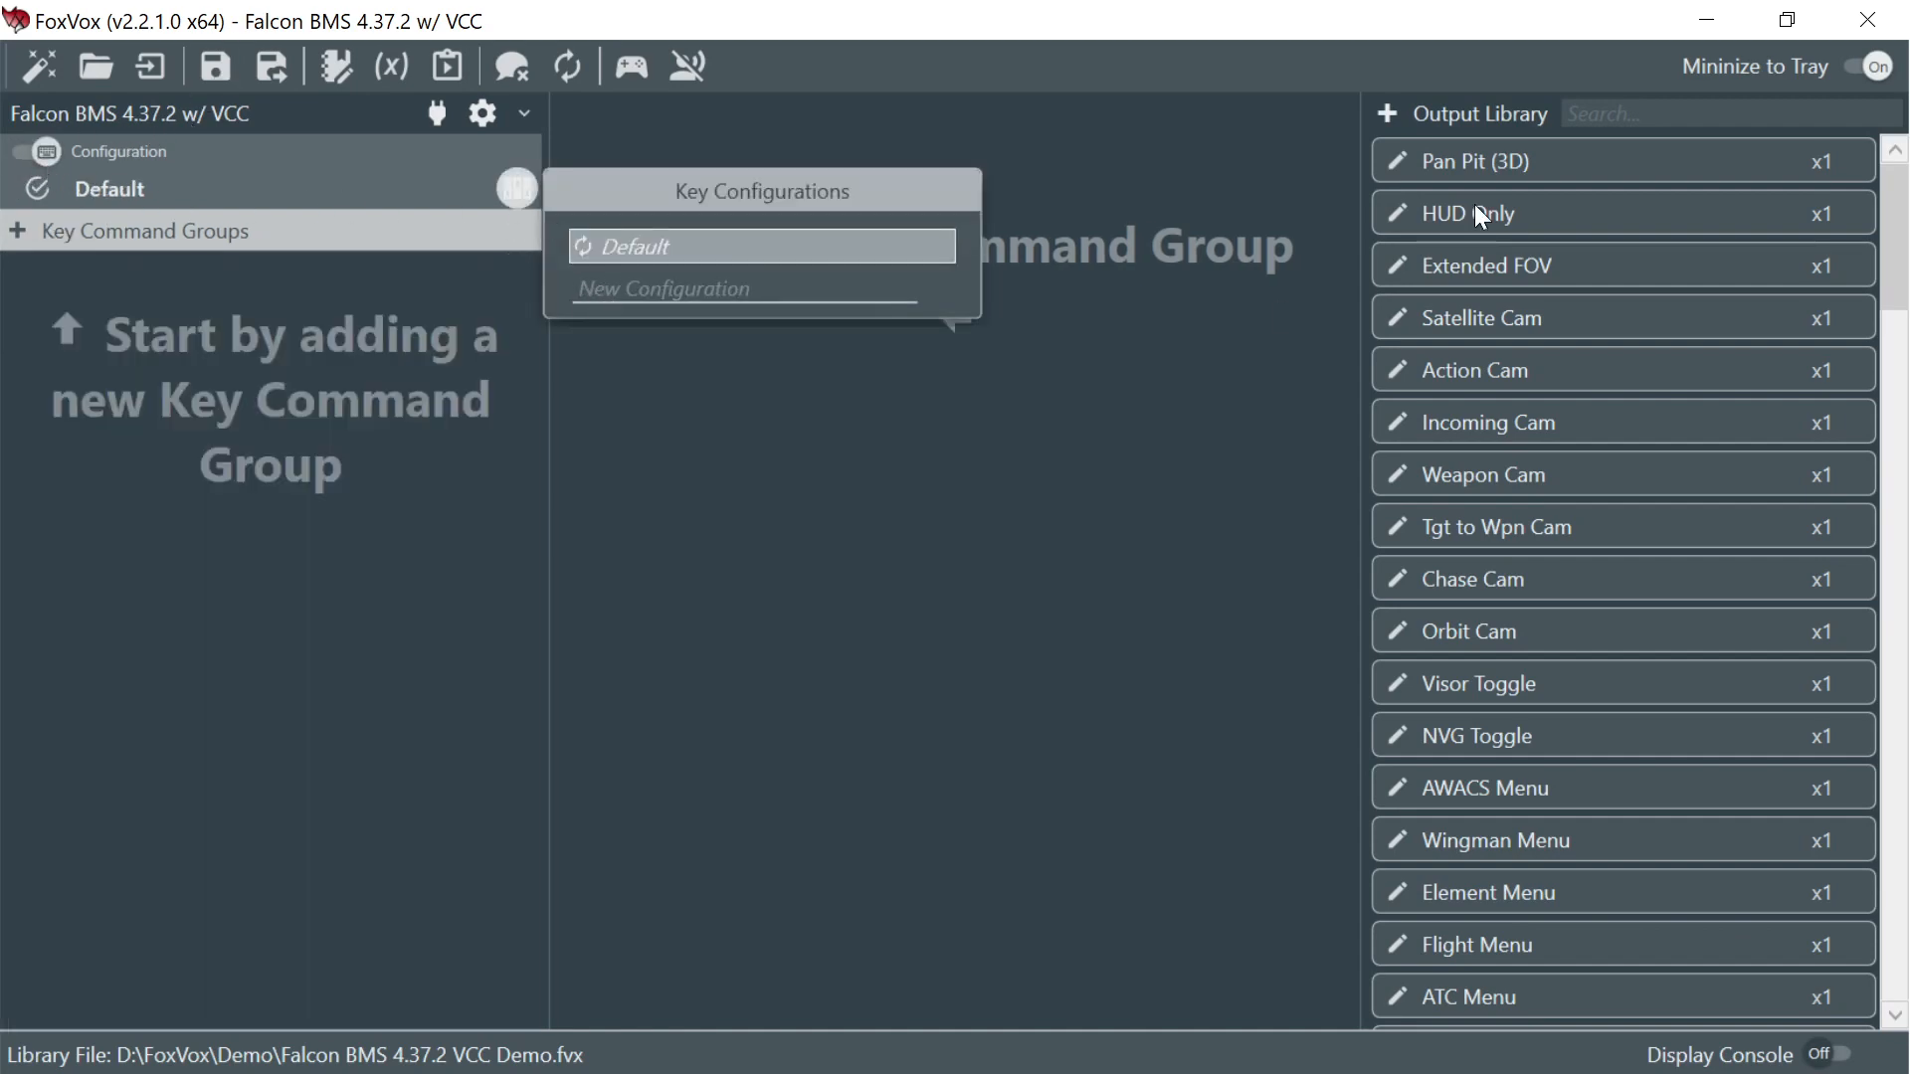
{"action": "type", "text": "Post Start"}
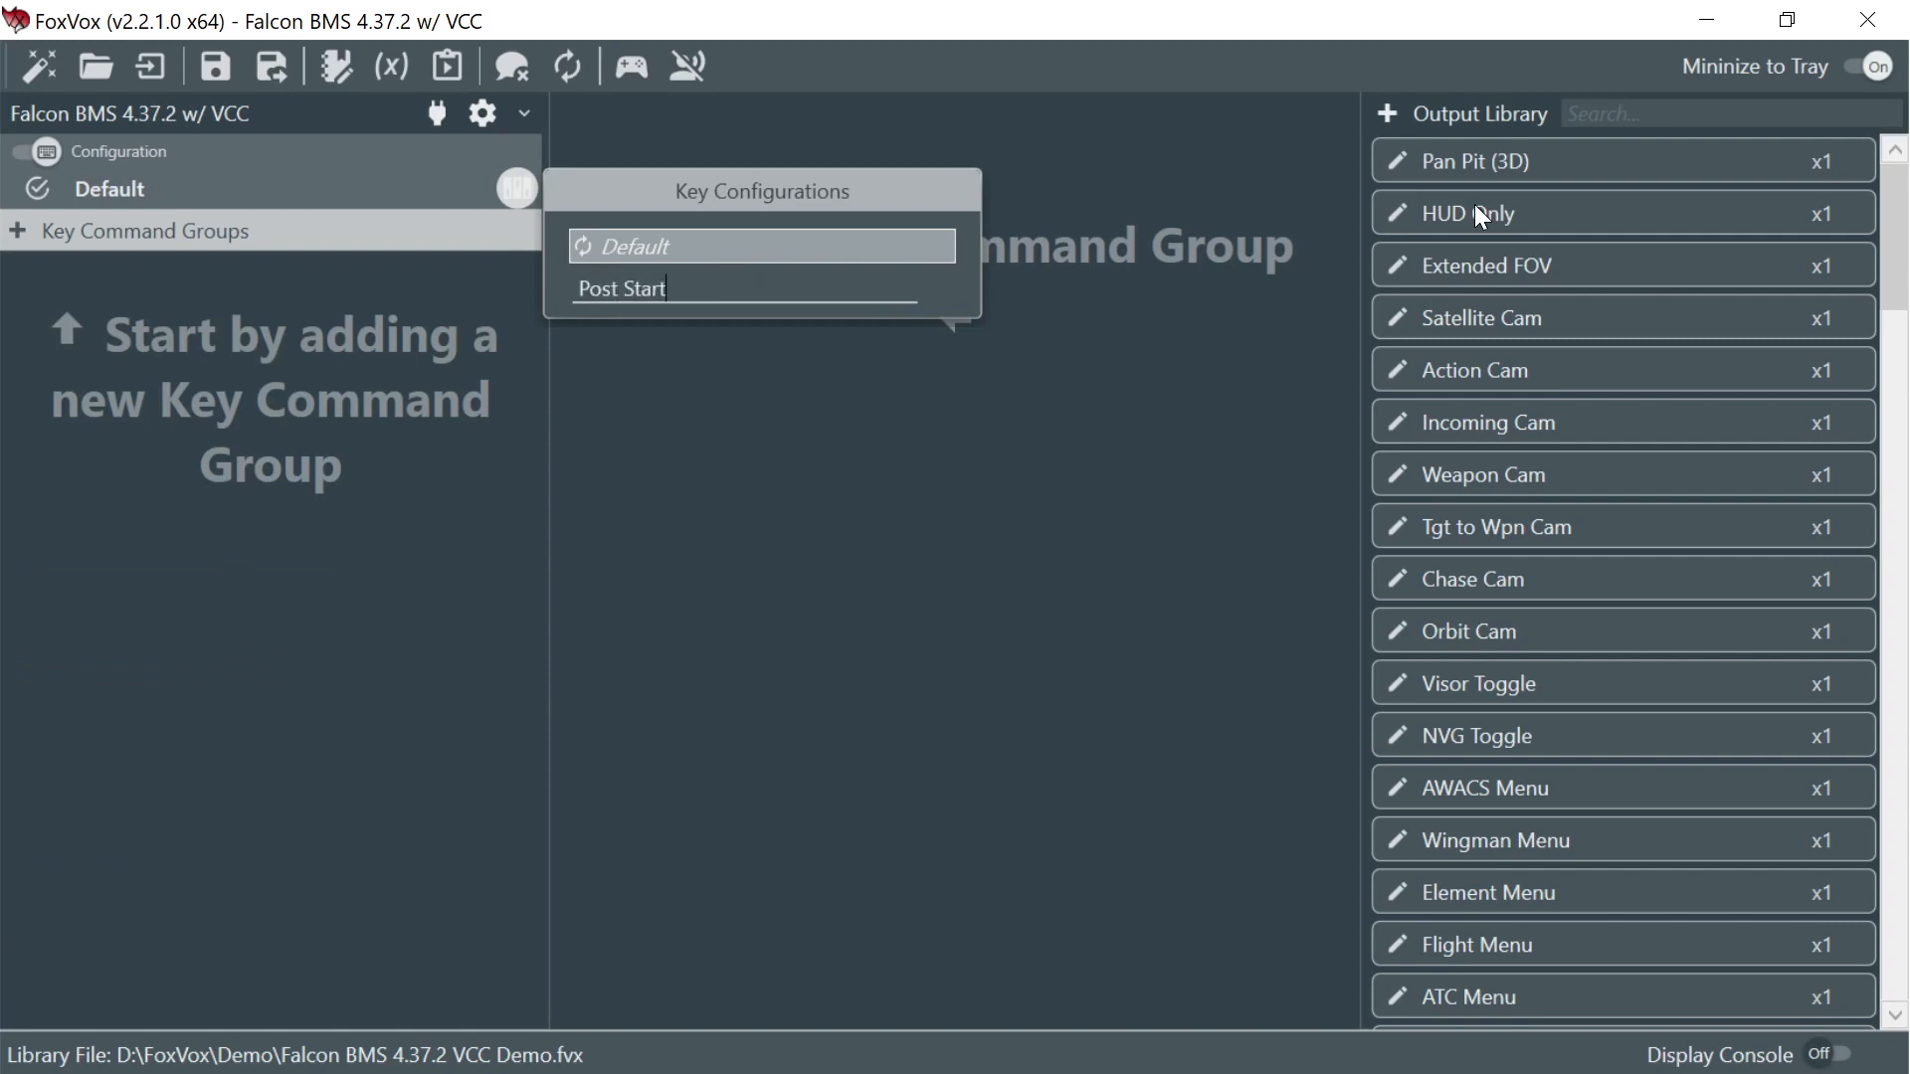
{"action": "key", "text": "Return"}
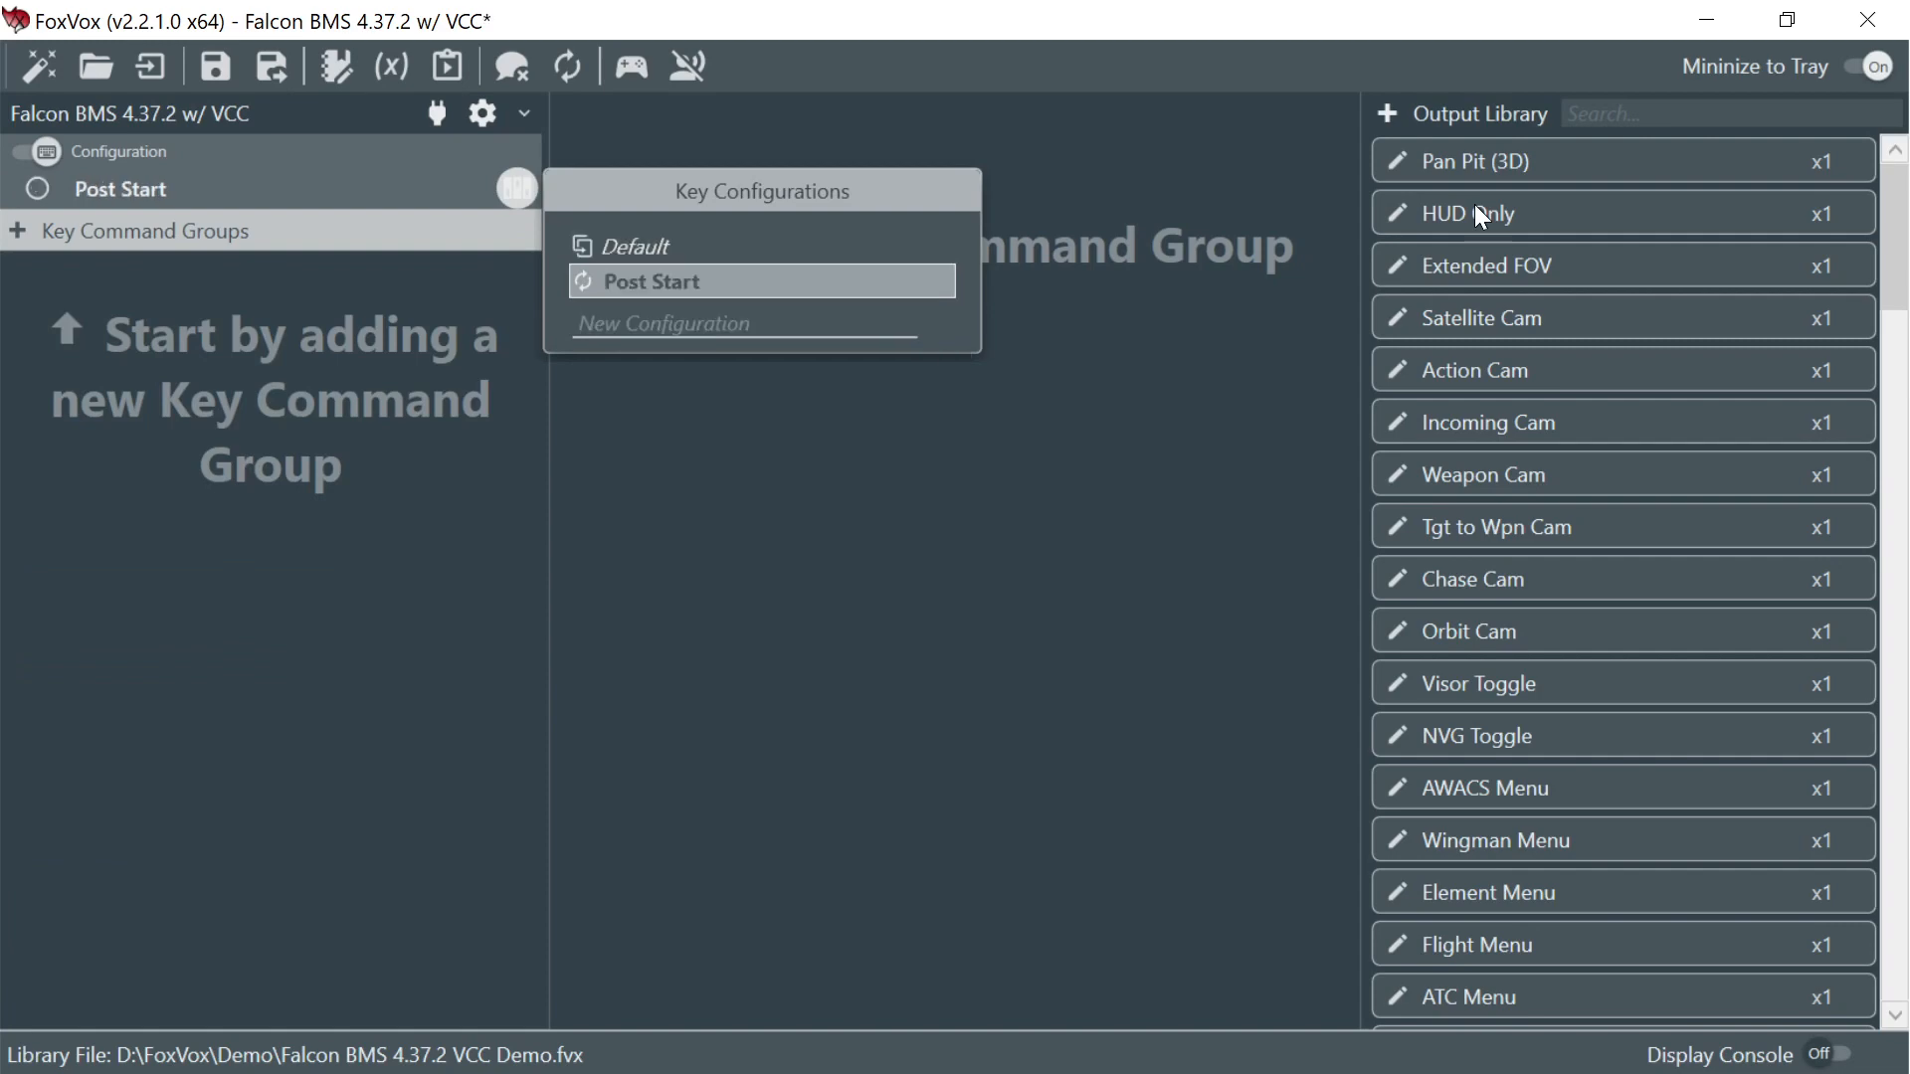
{"action": "type", "text": "Flight"}
{"action": "key", "text": "Return"}
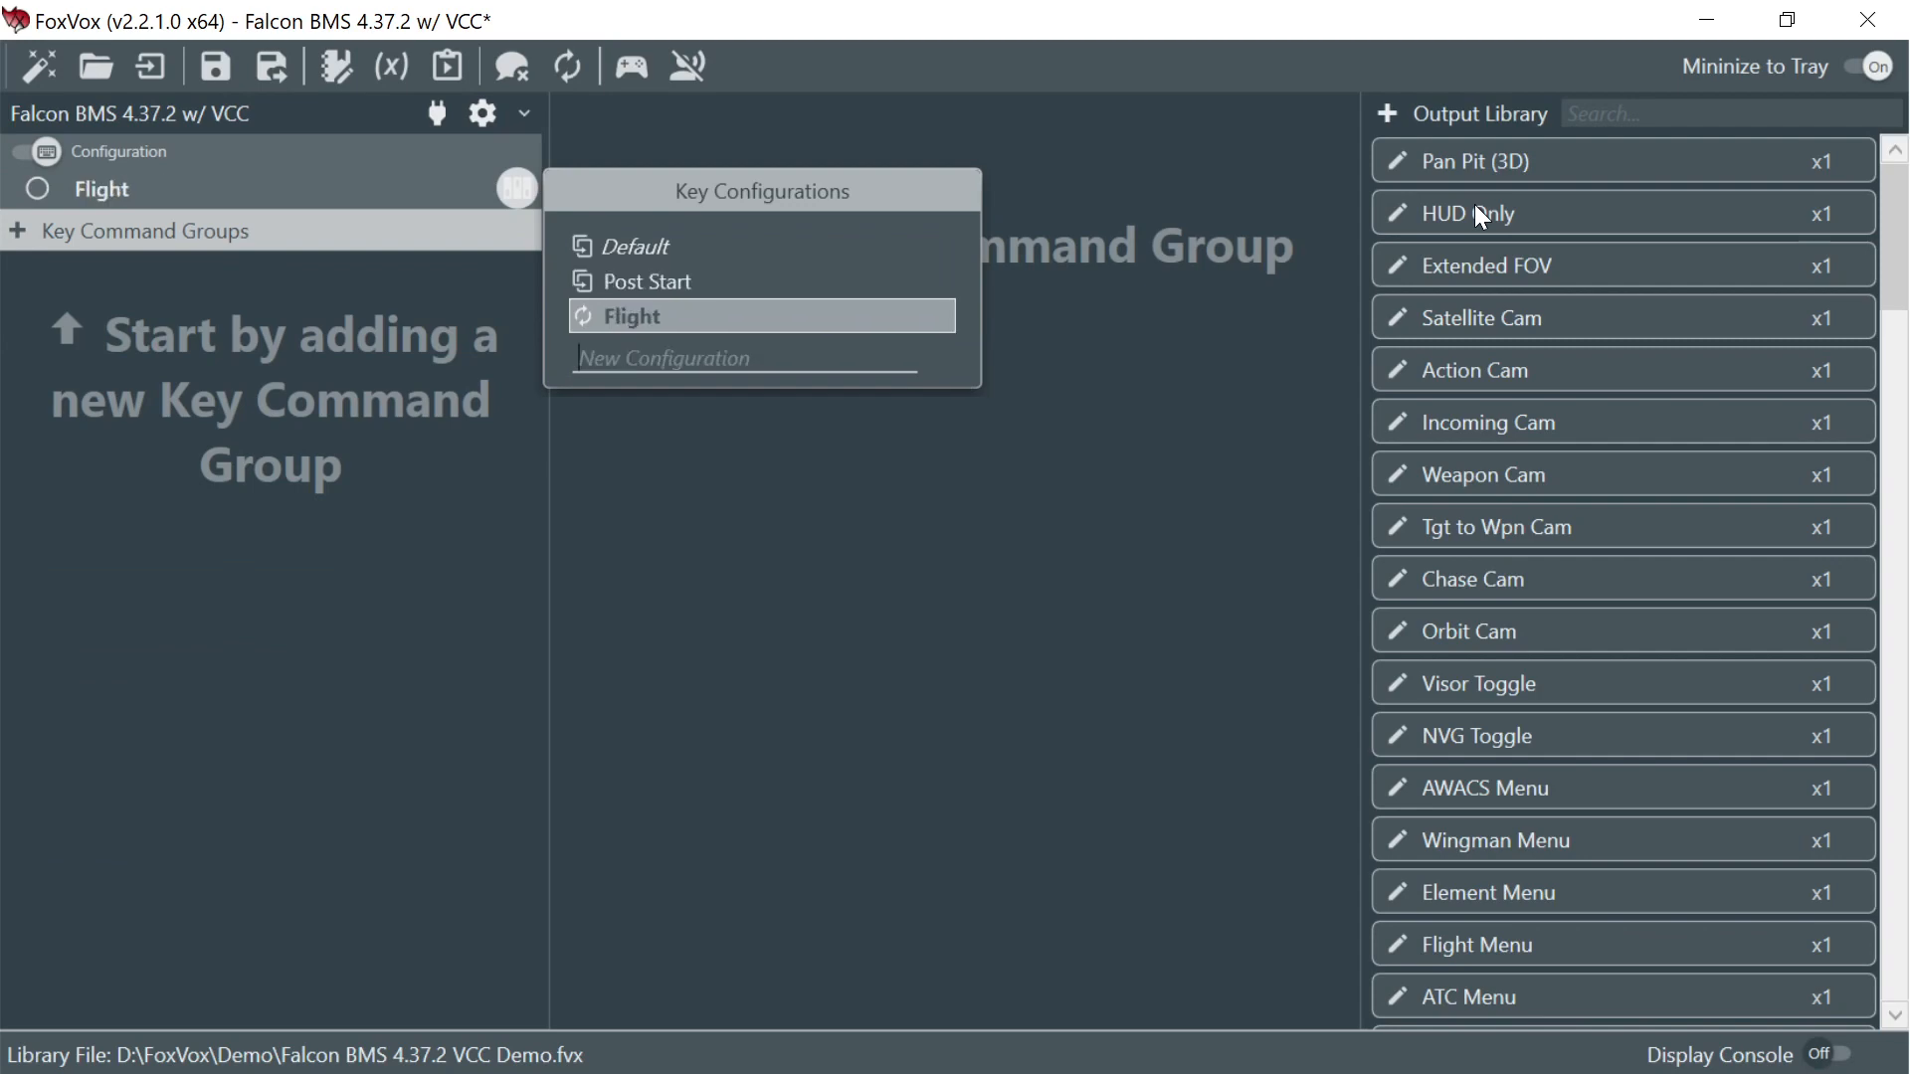
{"action": "left_click", "coordinate": [736, 246]}
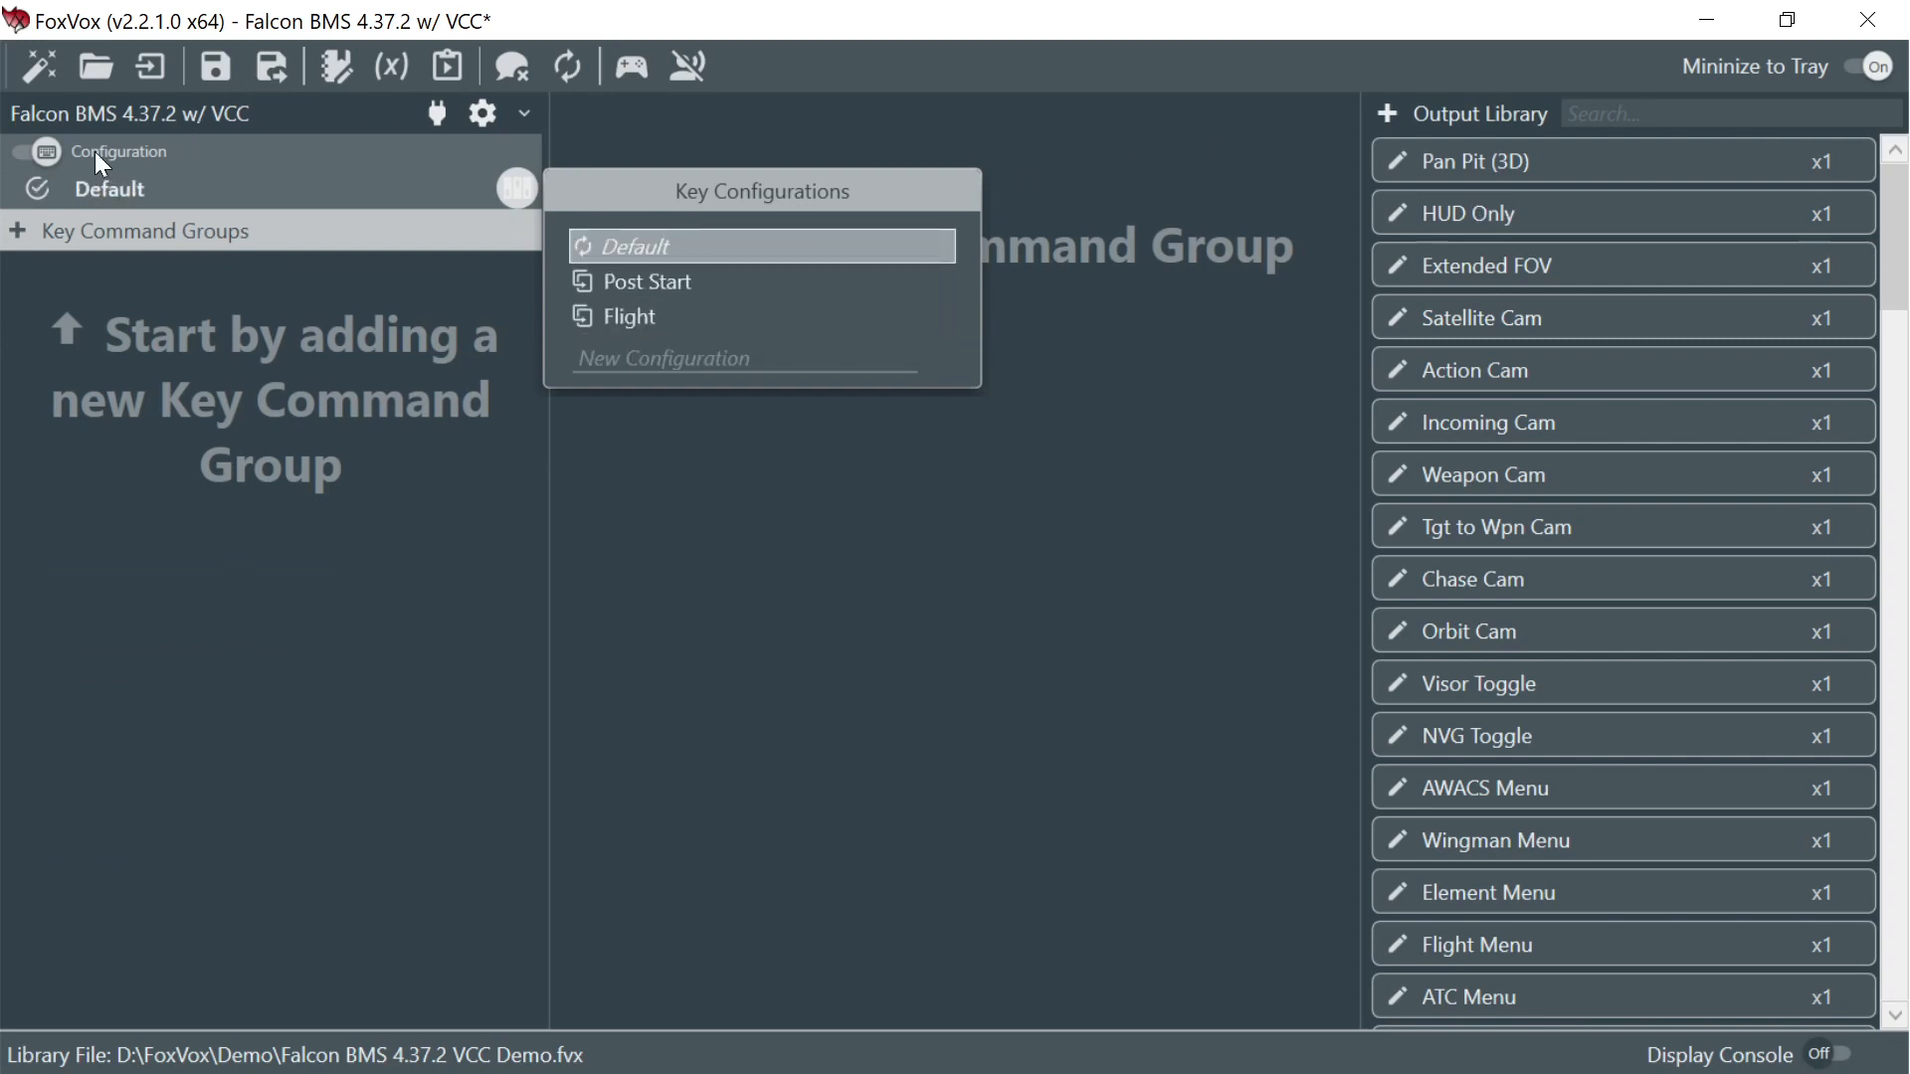
- Return to the voice command groups and activate the Default voice configuration
{"action": "left_click", "coordinate": [42, 155]}
{"action": "left_click", "coordinate": [50, 152]}
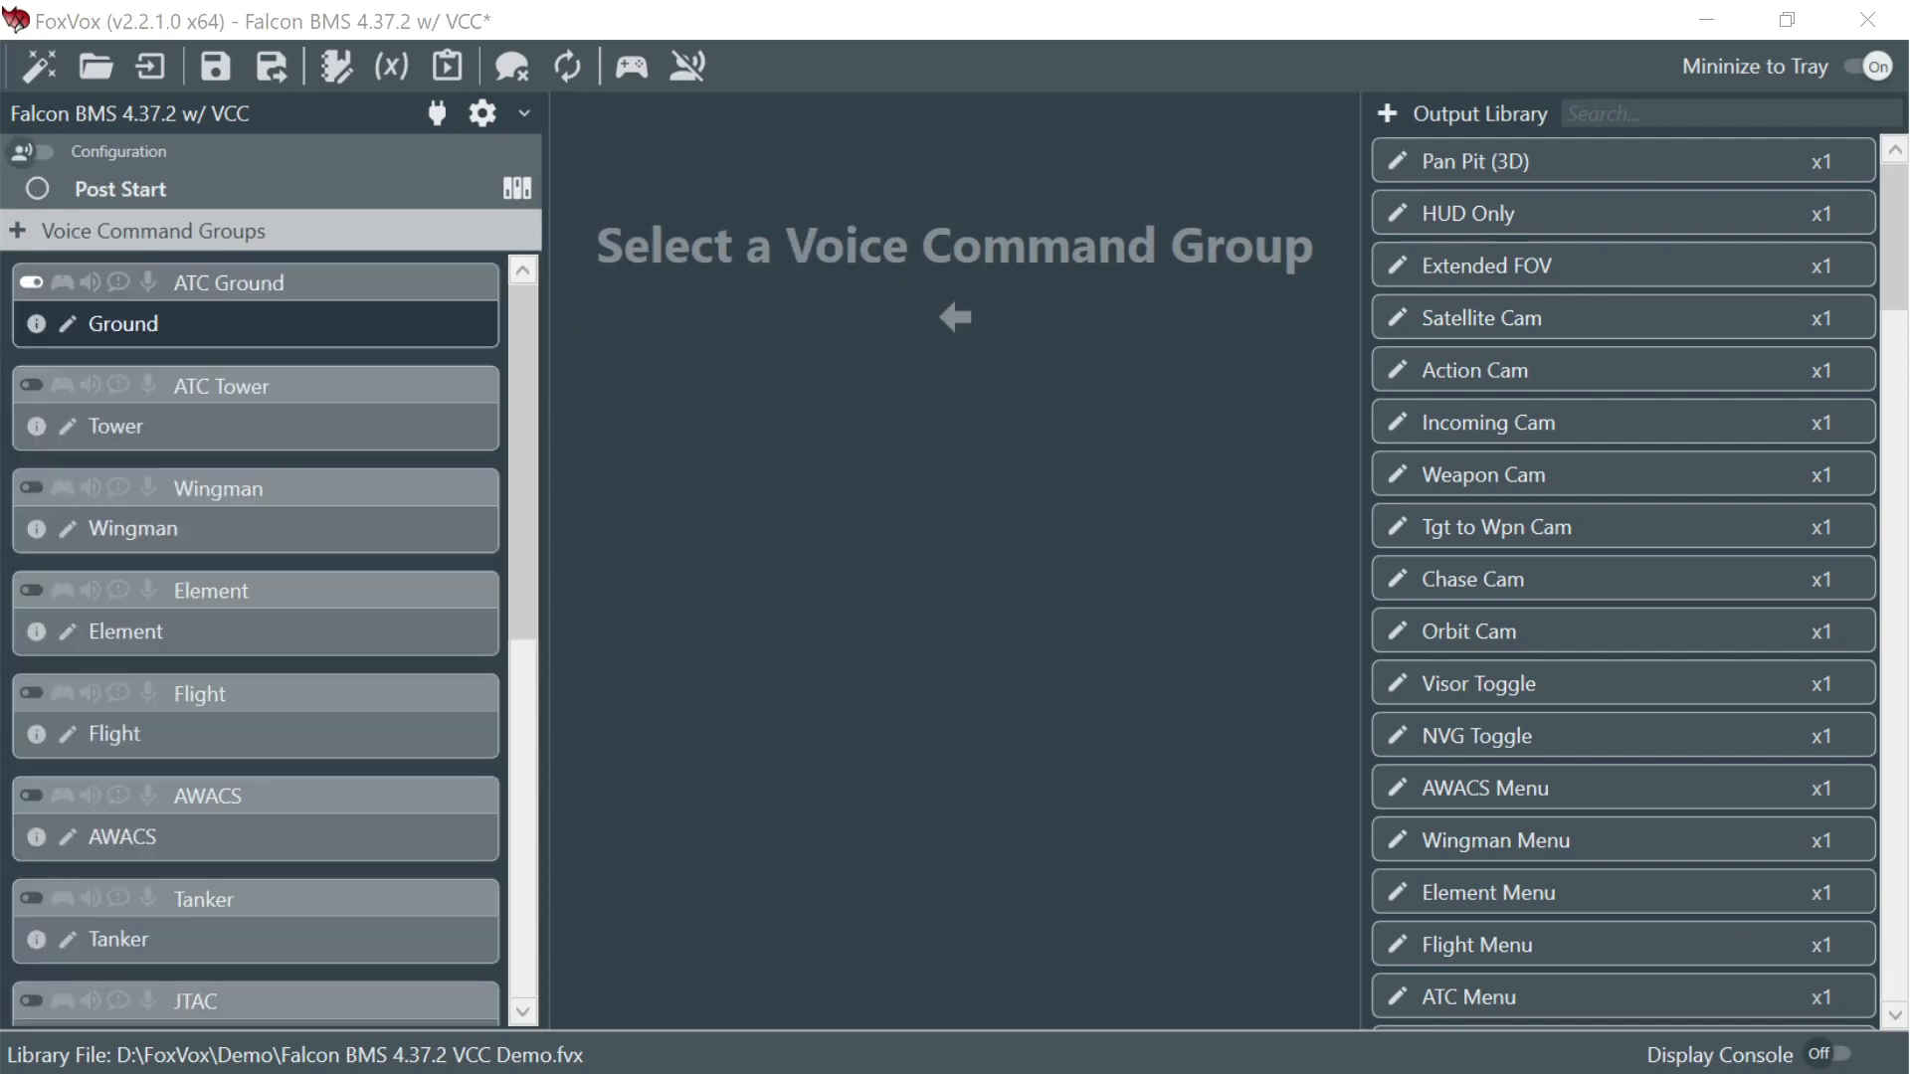
{"action": "left_click", "coordinate": [515, 191]}
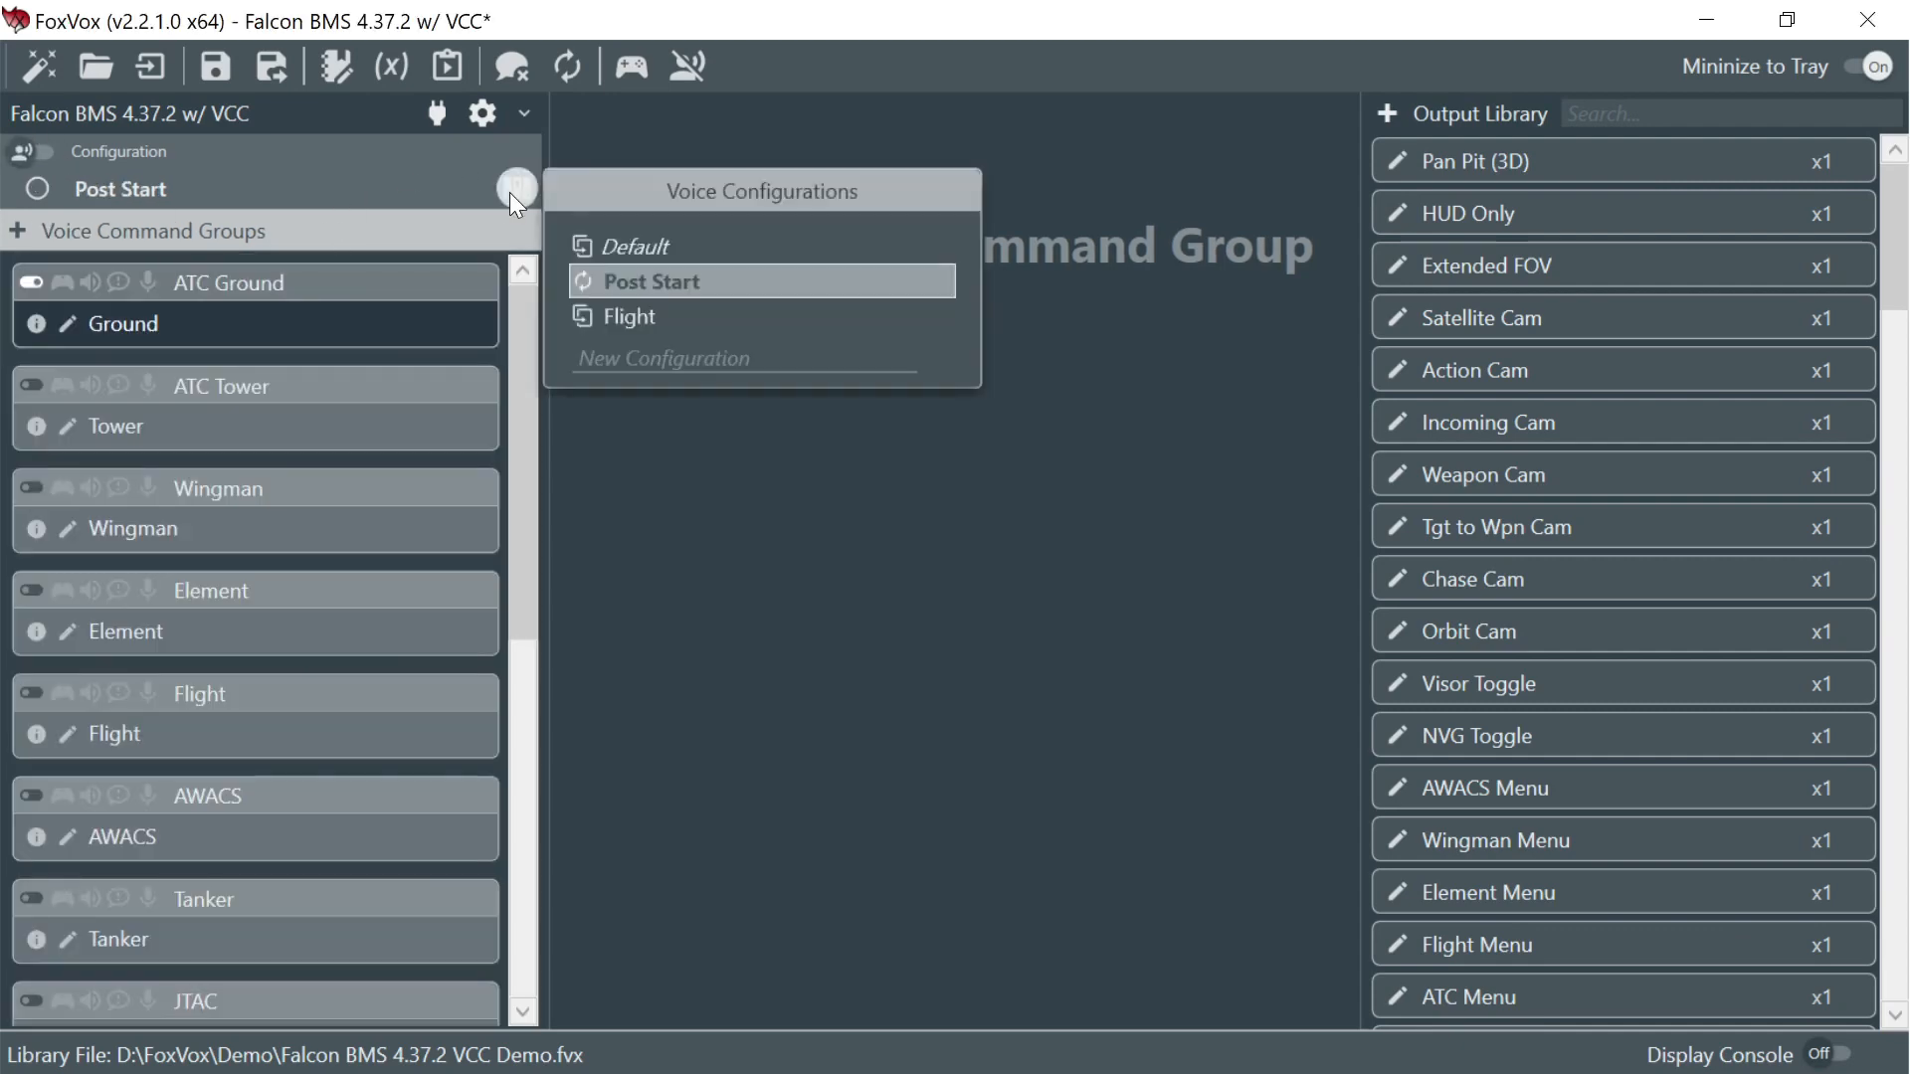
{"action": "left_click", "coordinate": [617, 248]}
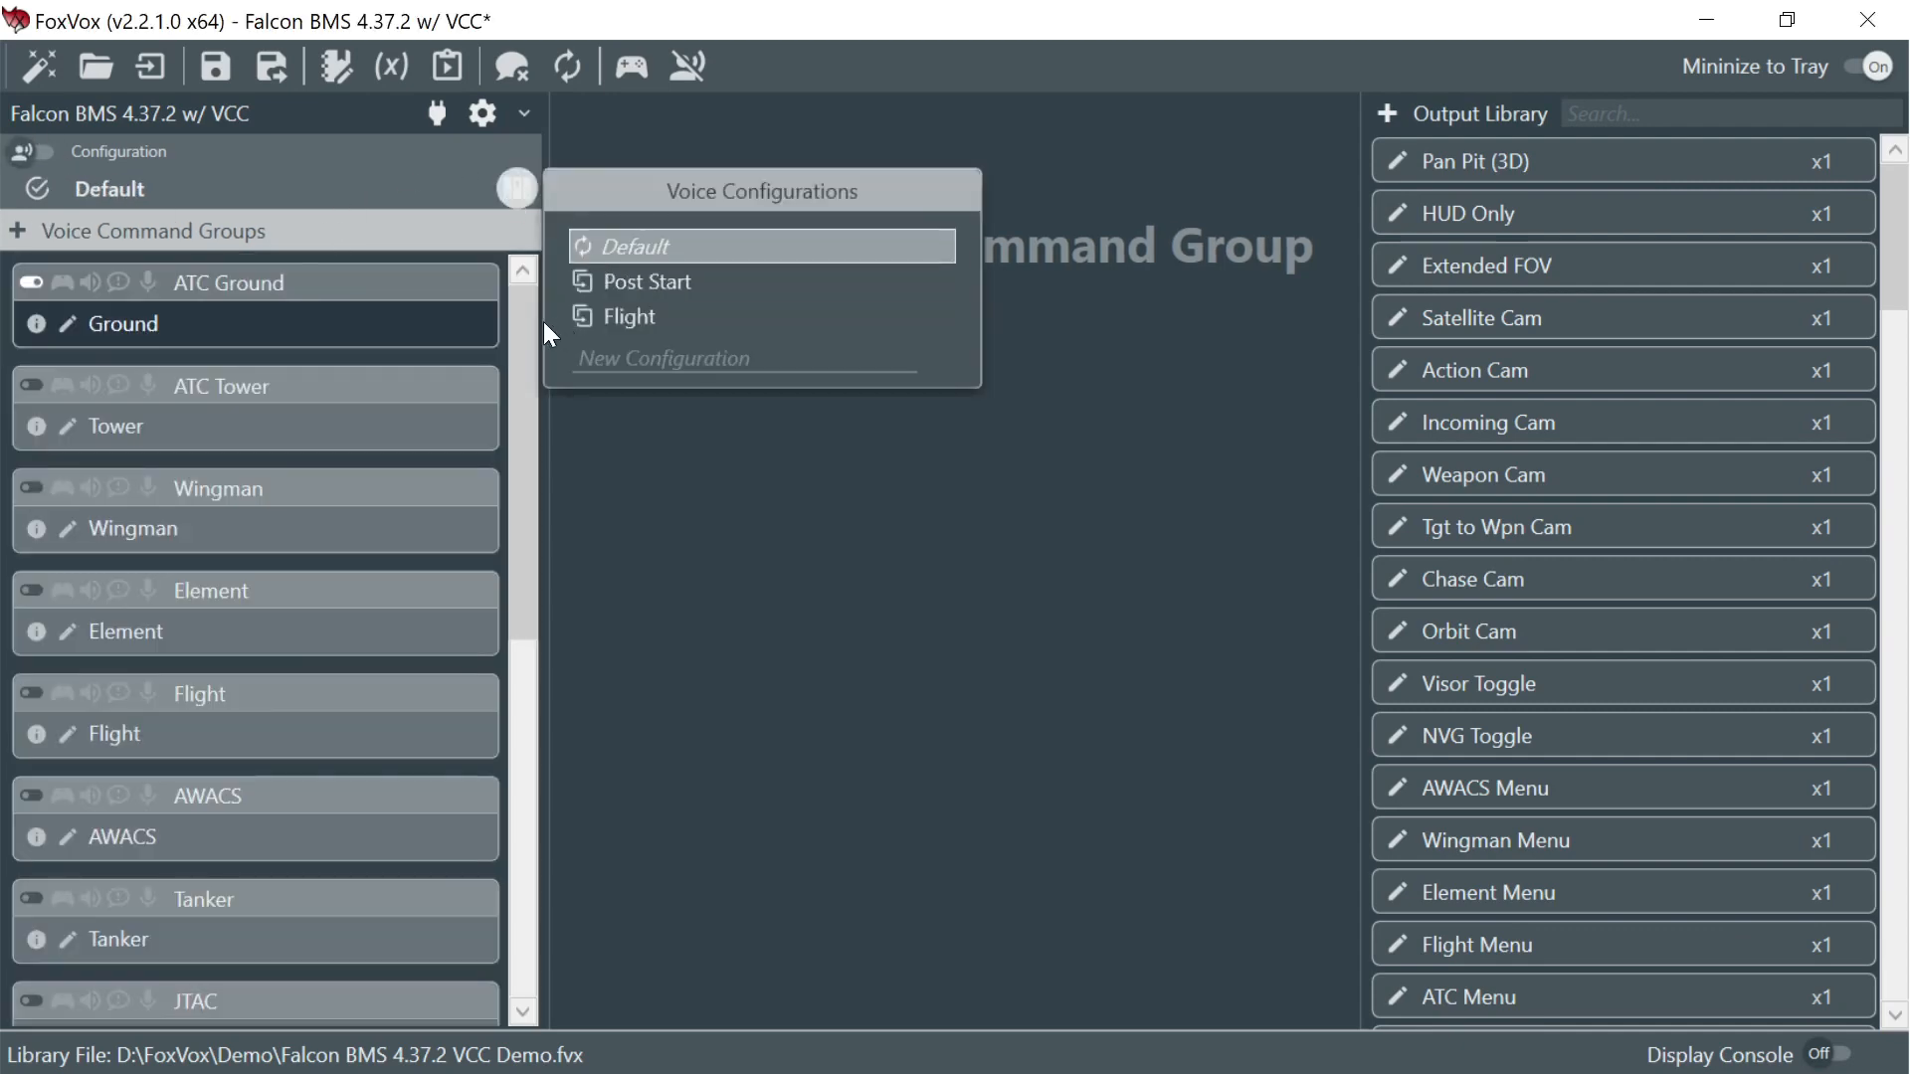
- Add a voice command group named Chief to the Default voice configuration
{"action": "left_click", "coordinate": [119, 226]}
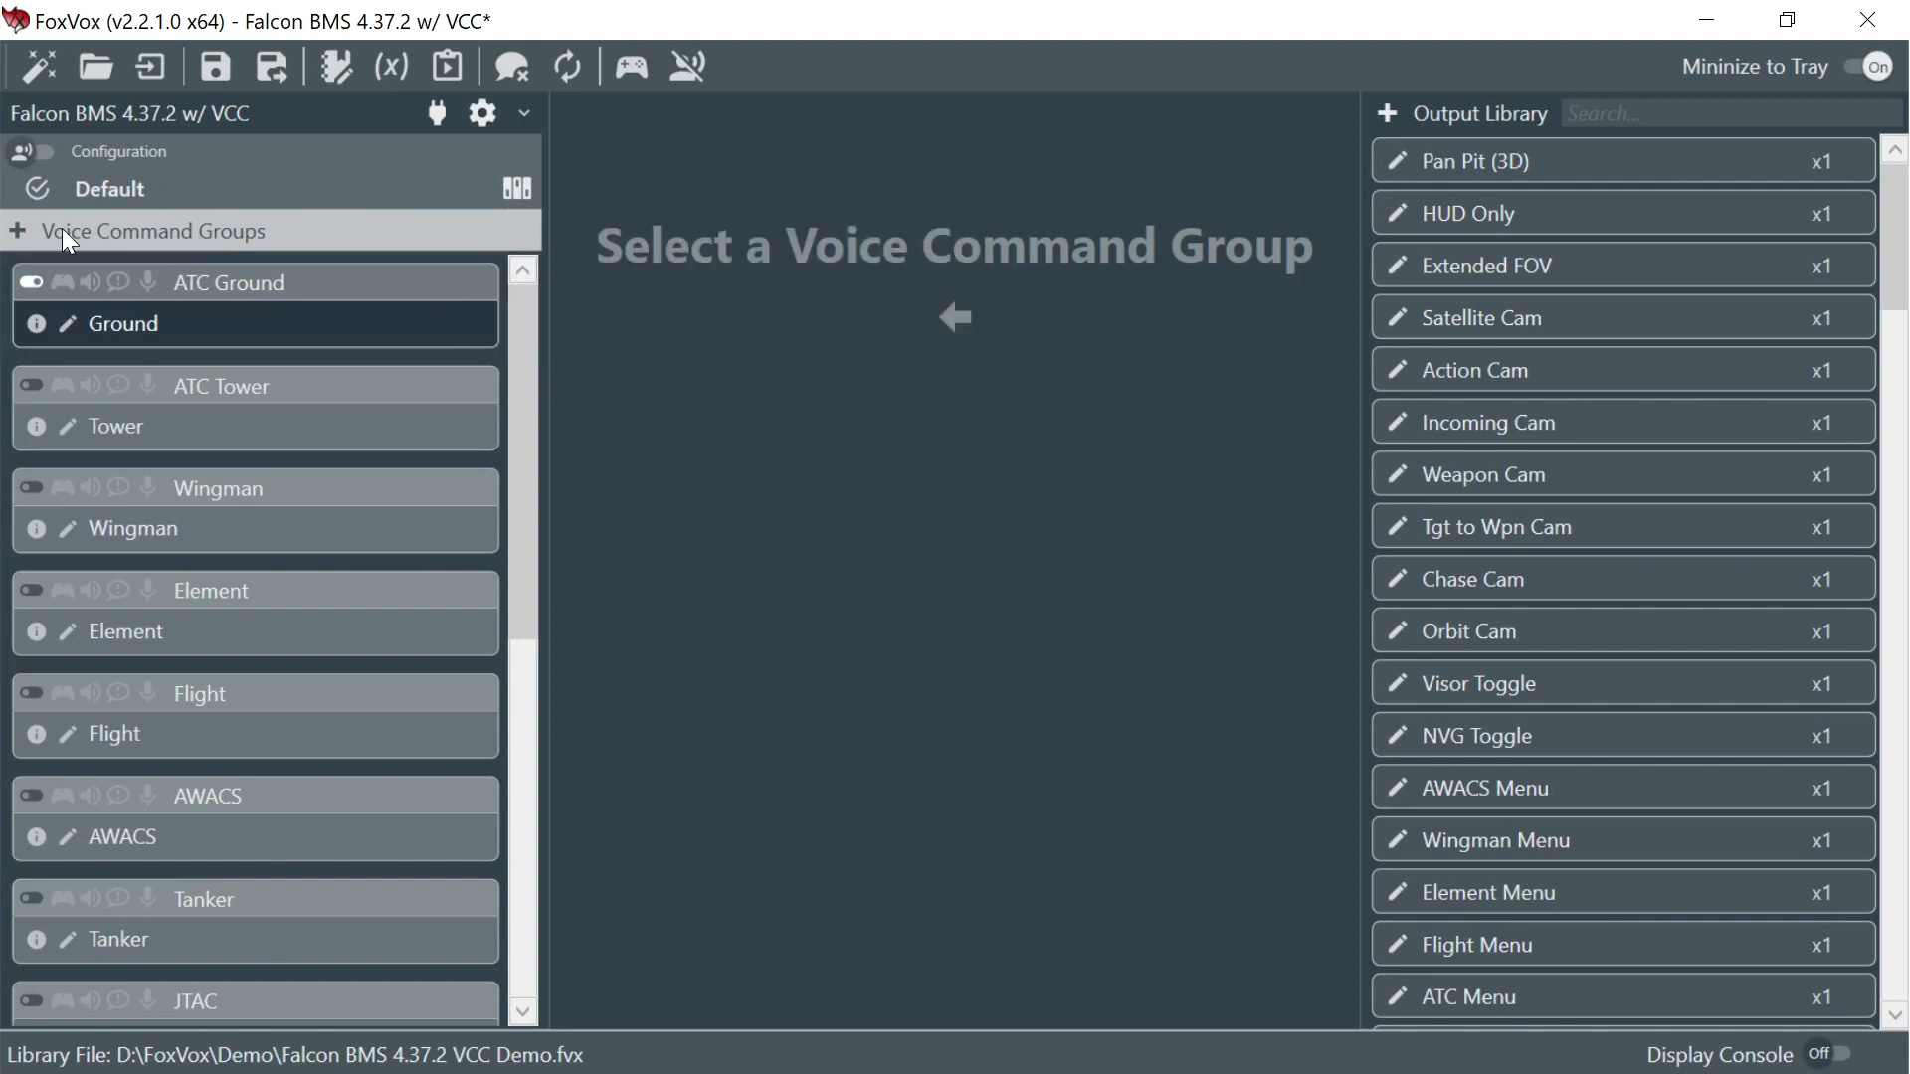
{"action": "left_click", "coordinate": [16, 232]}
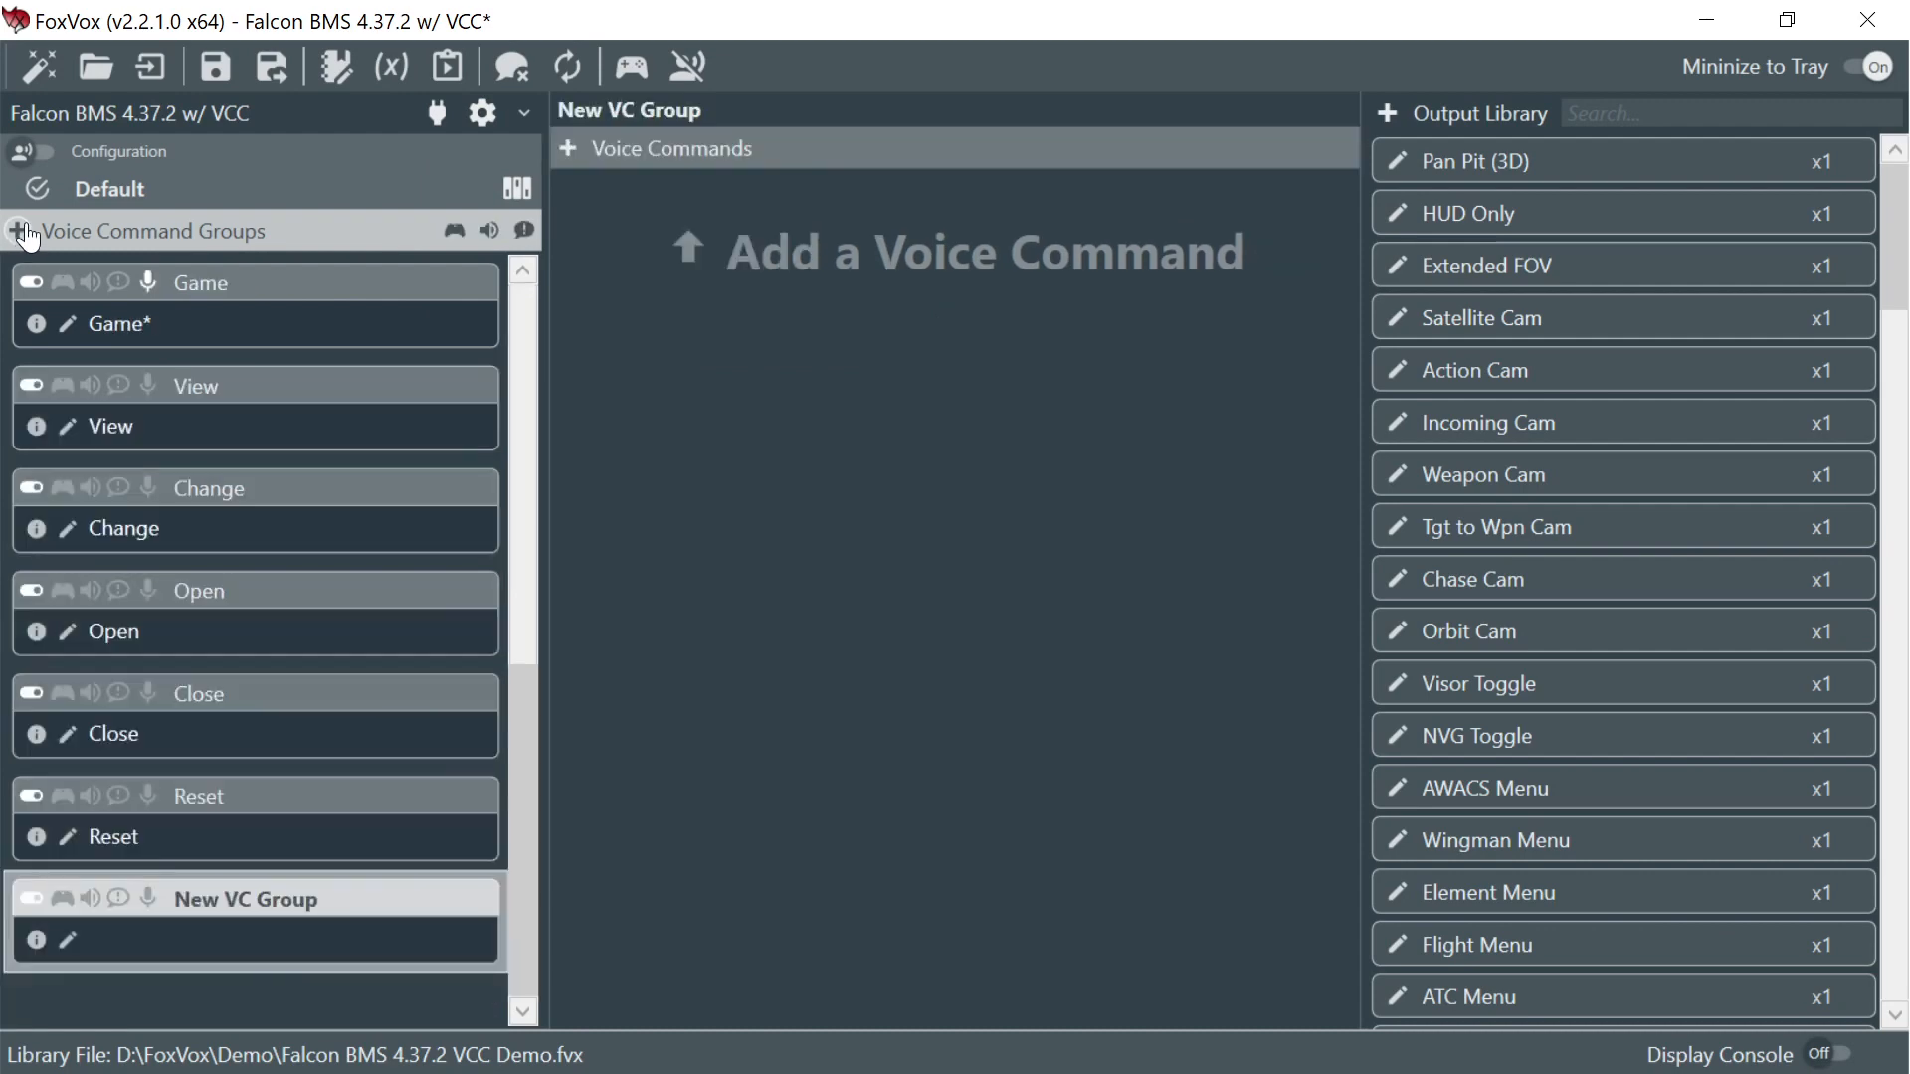
{"action": "double_click", "coordinate": [324, 903]}
{"action": "type", "text": "Chief"}
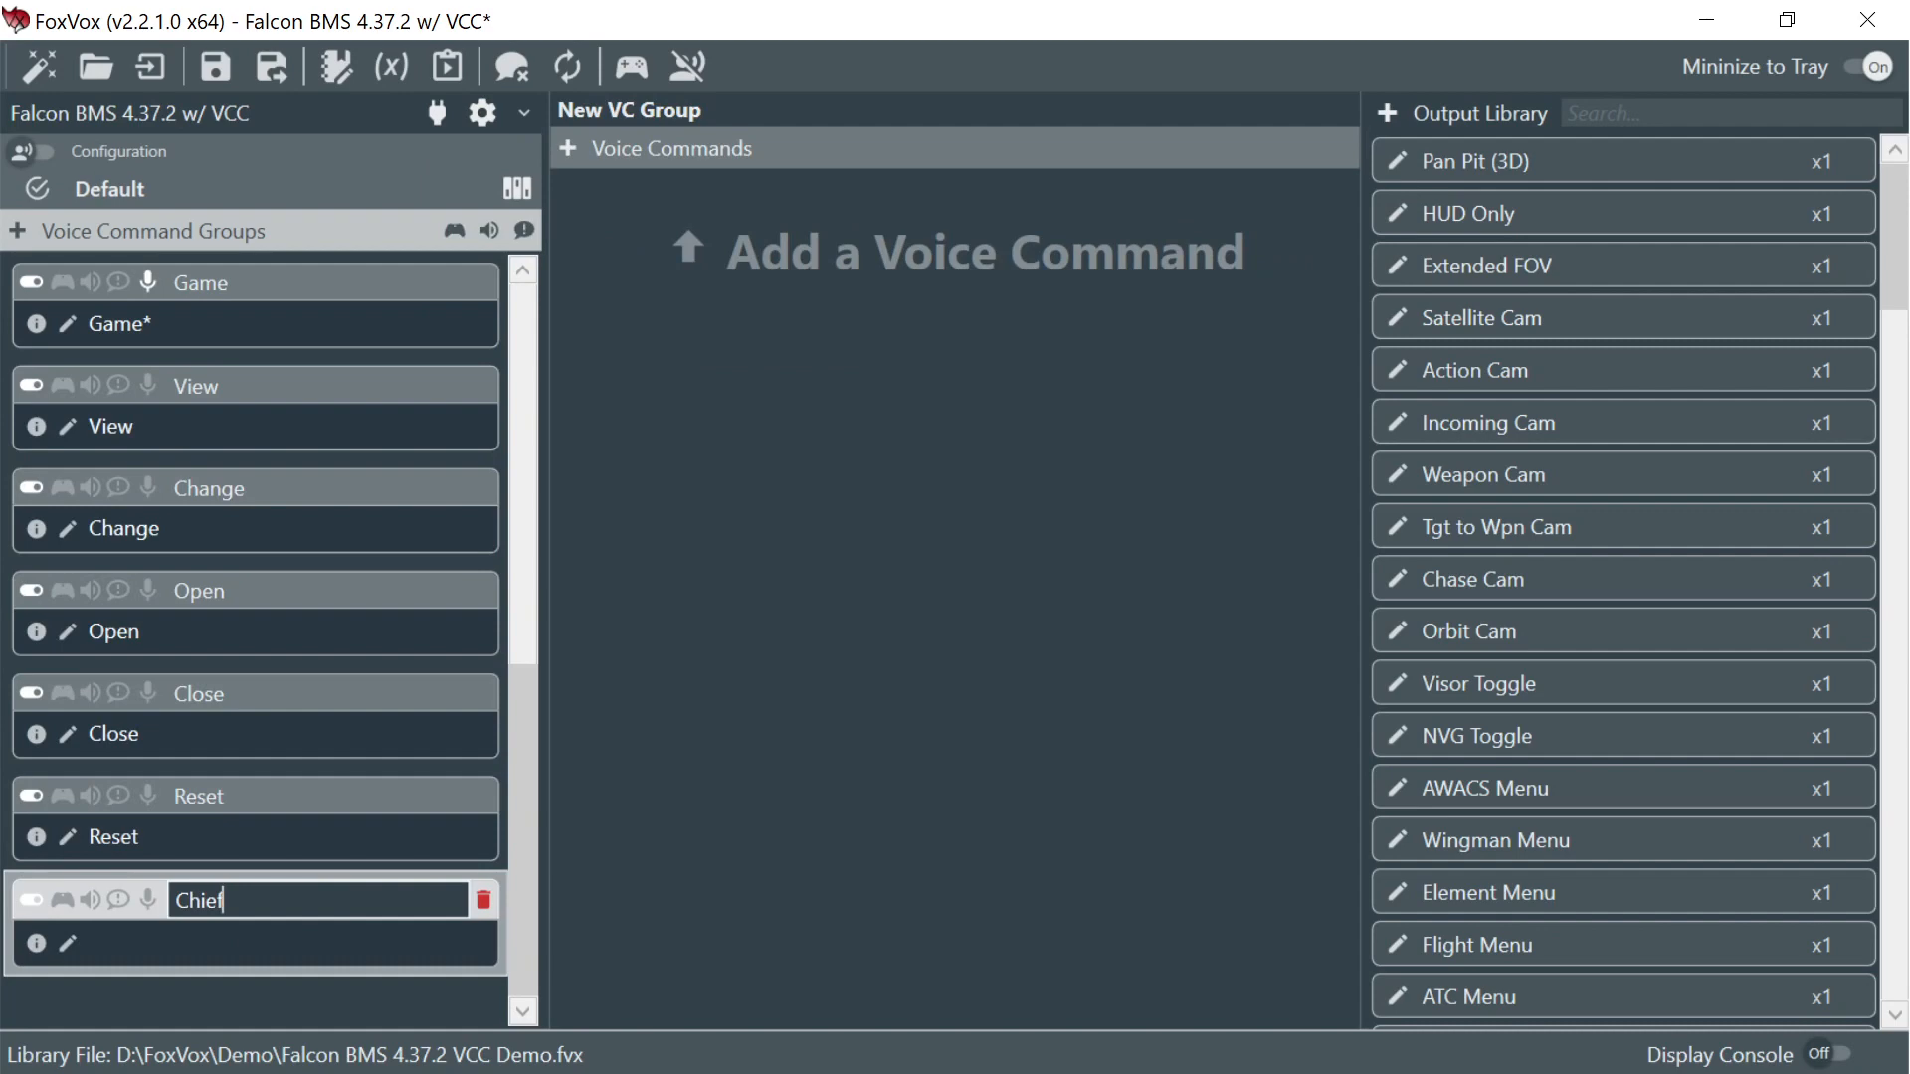
{"action": "key", "text": "Return"}
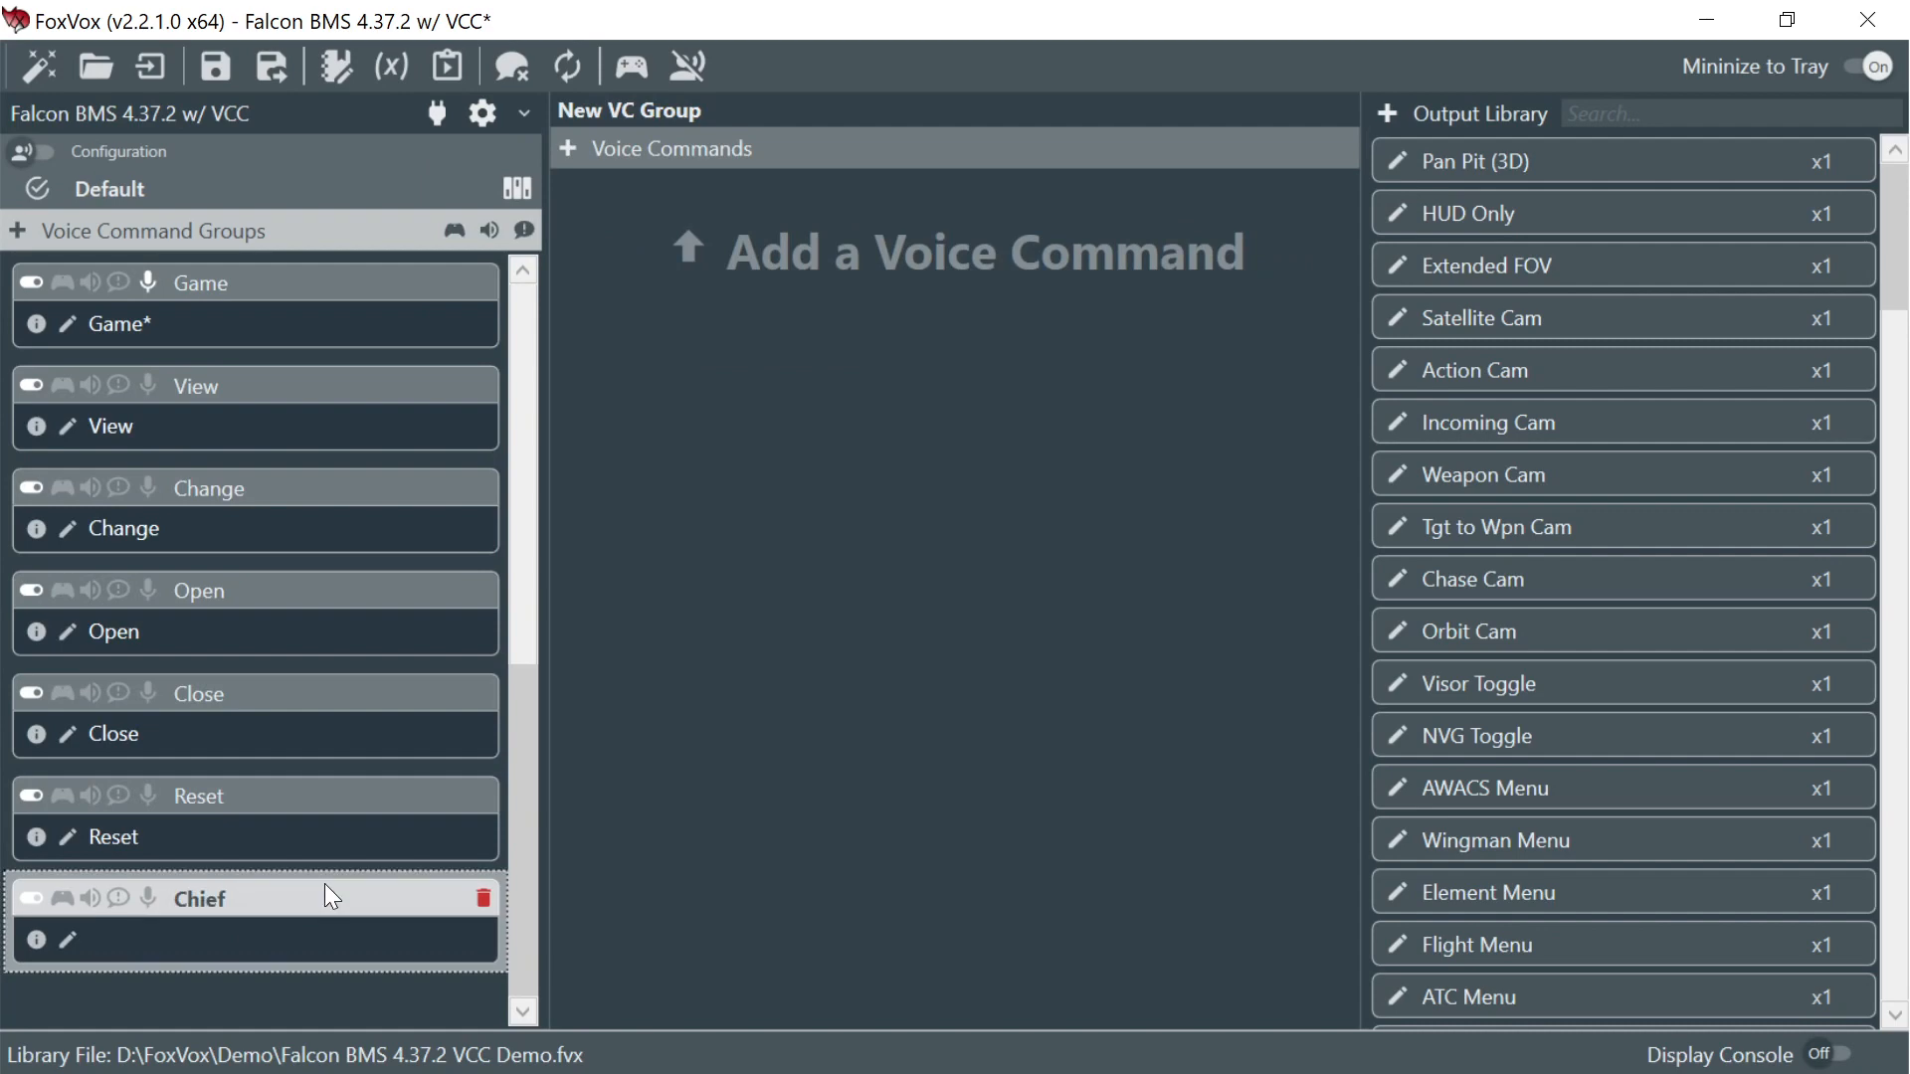
- Give the Chief group the voice recognition key "Chief*"
{"action": "left_click", "coordinate": [68, 940]}
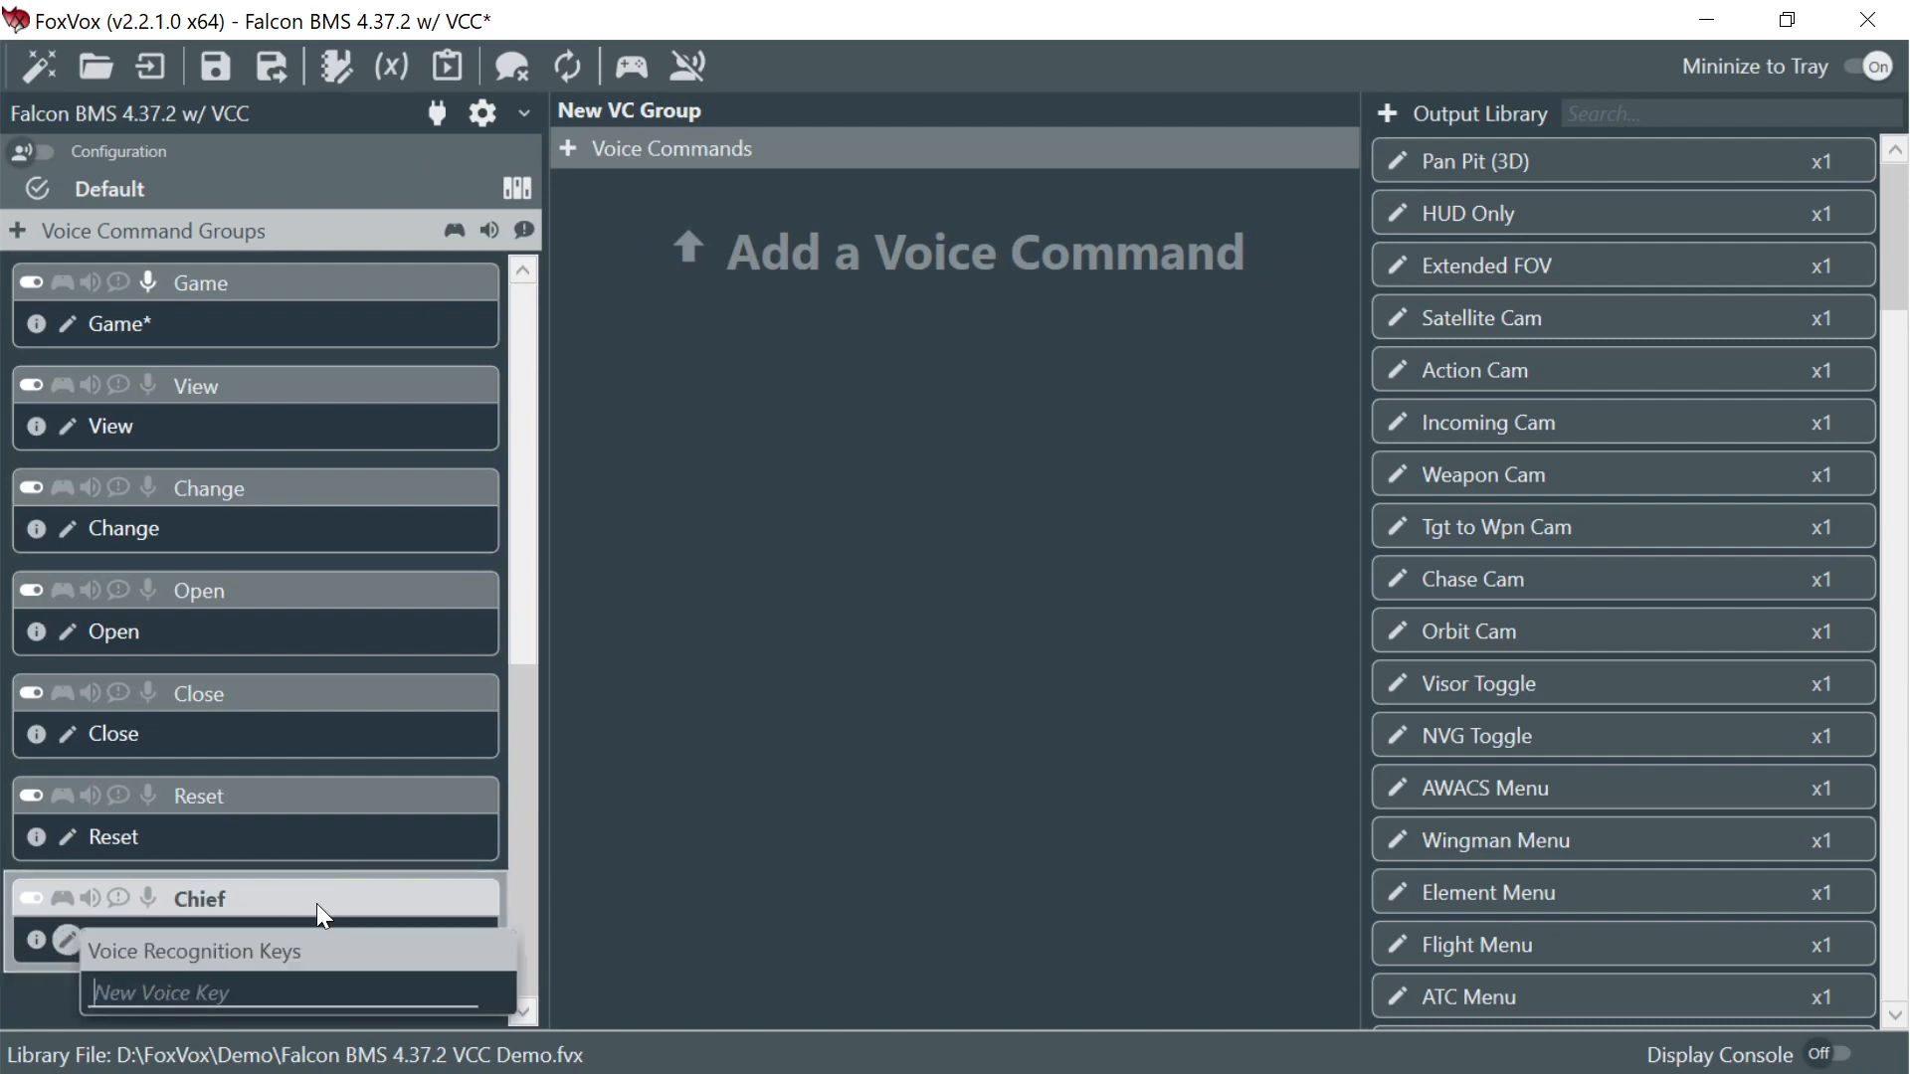
{"action": "type", "text": "Chief*"}
{"action": "key", "text": "Return"}
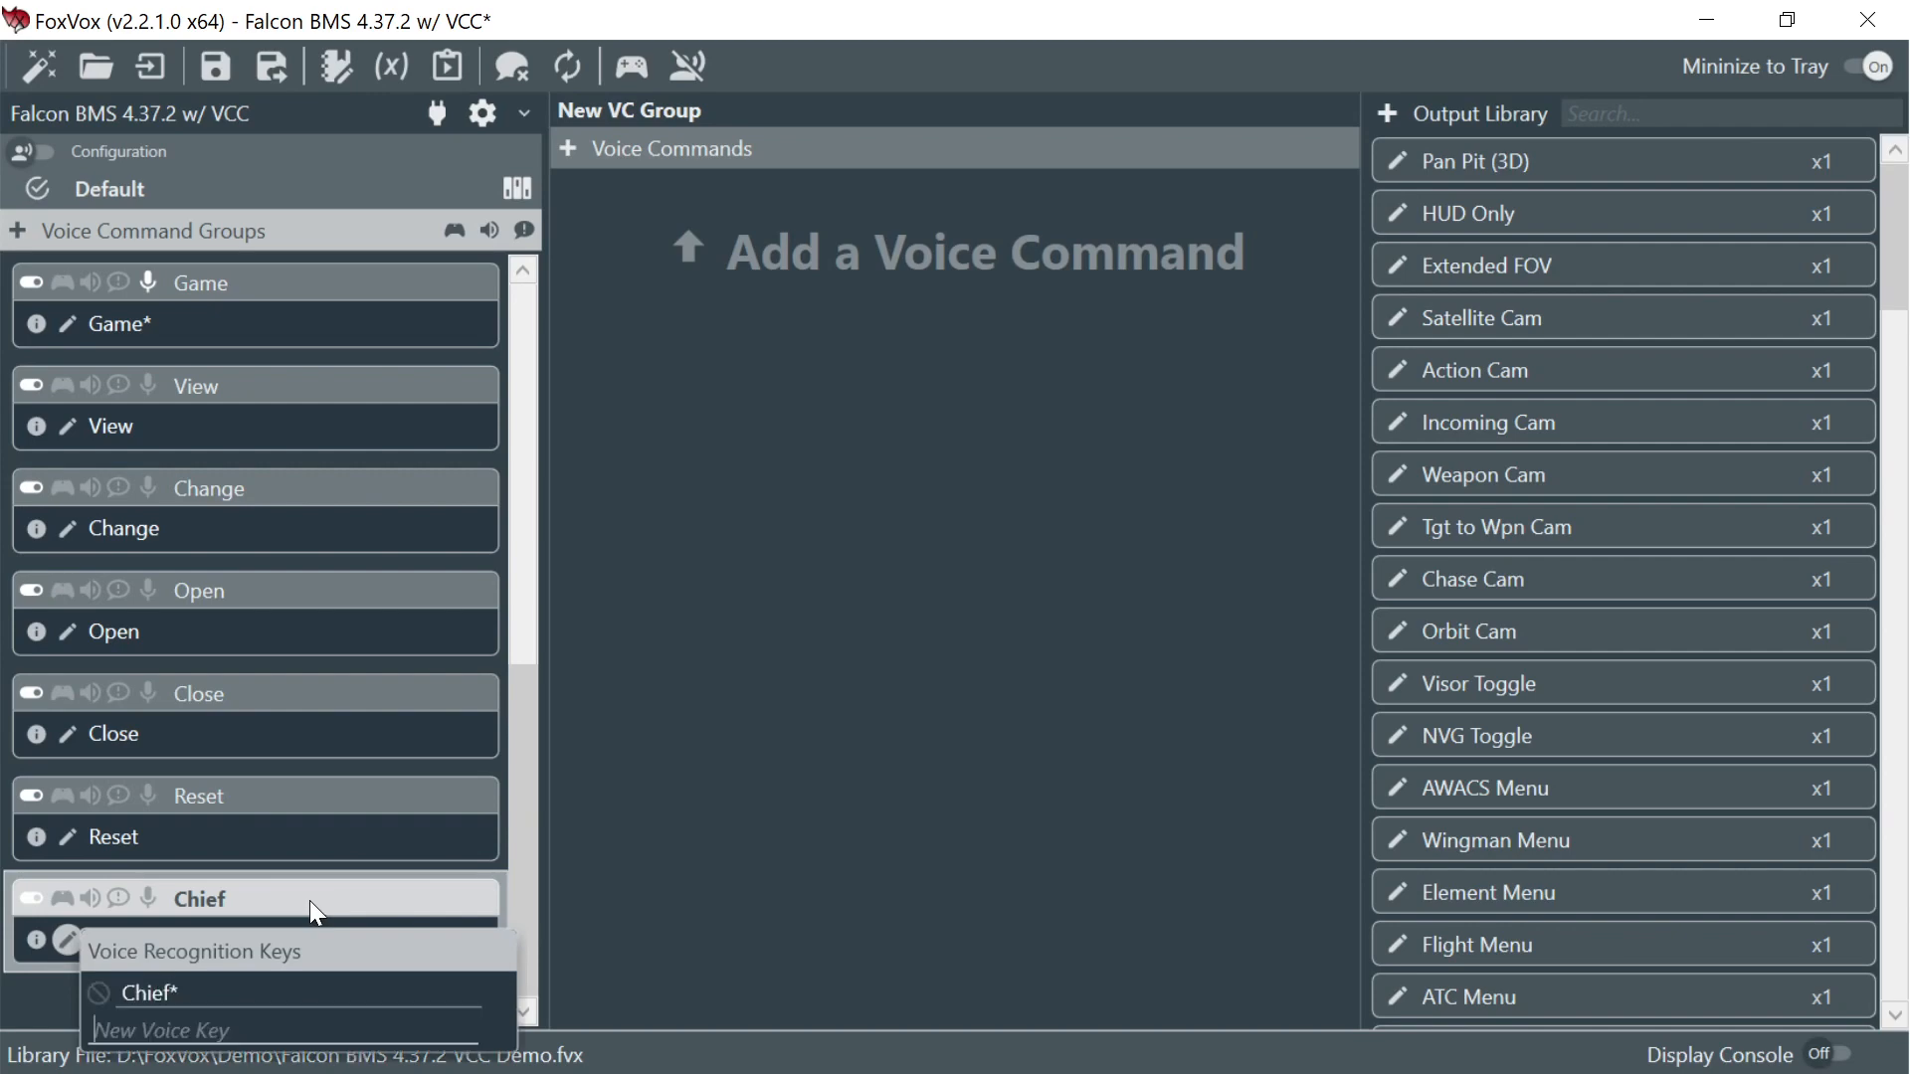
{"action": "left_click", "coordinate": [786, 893]}
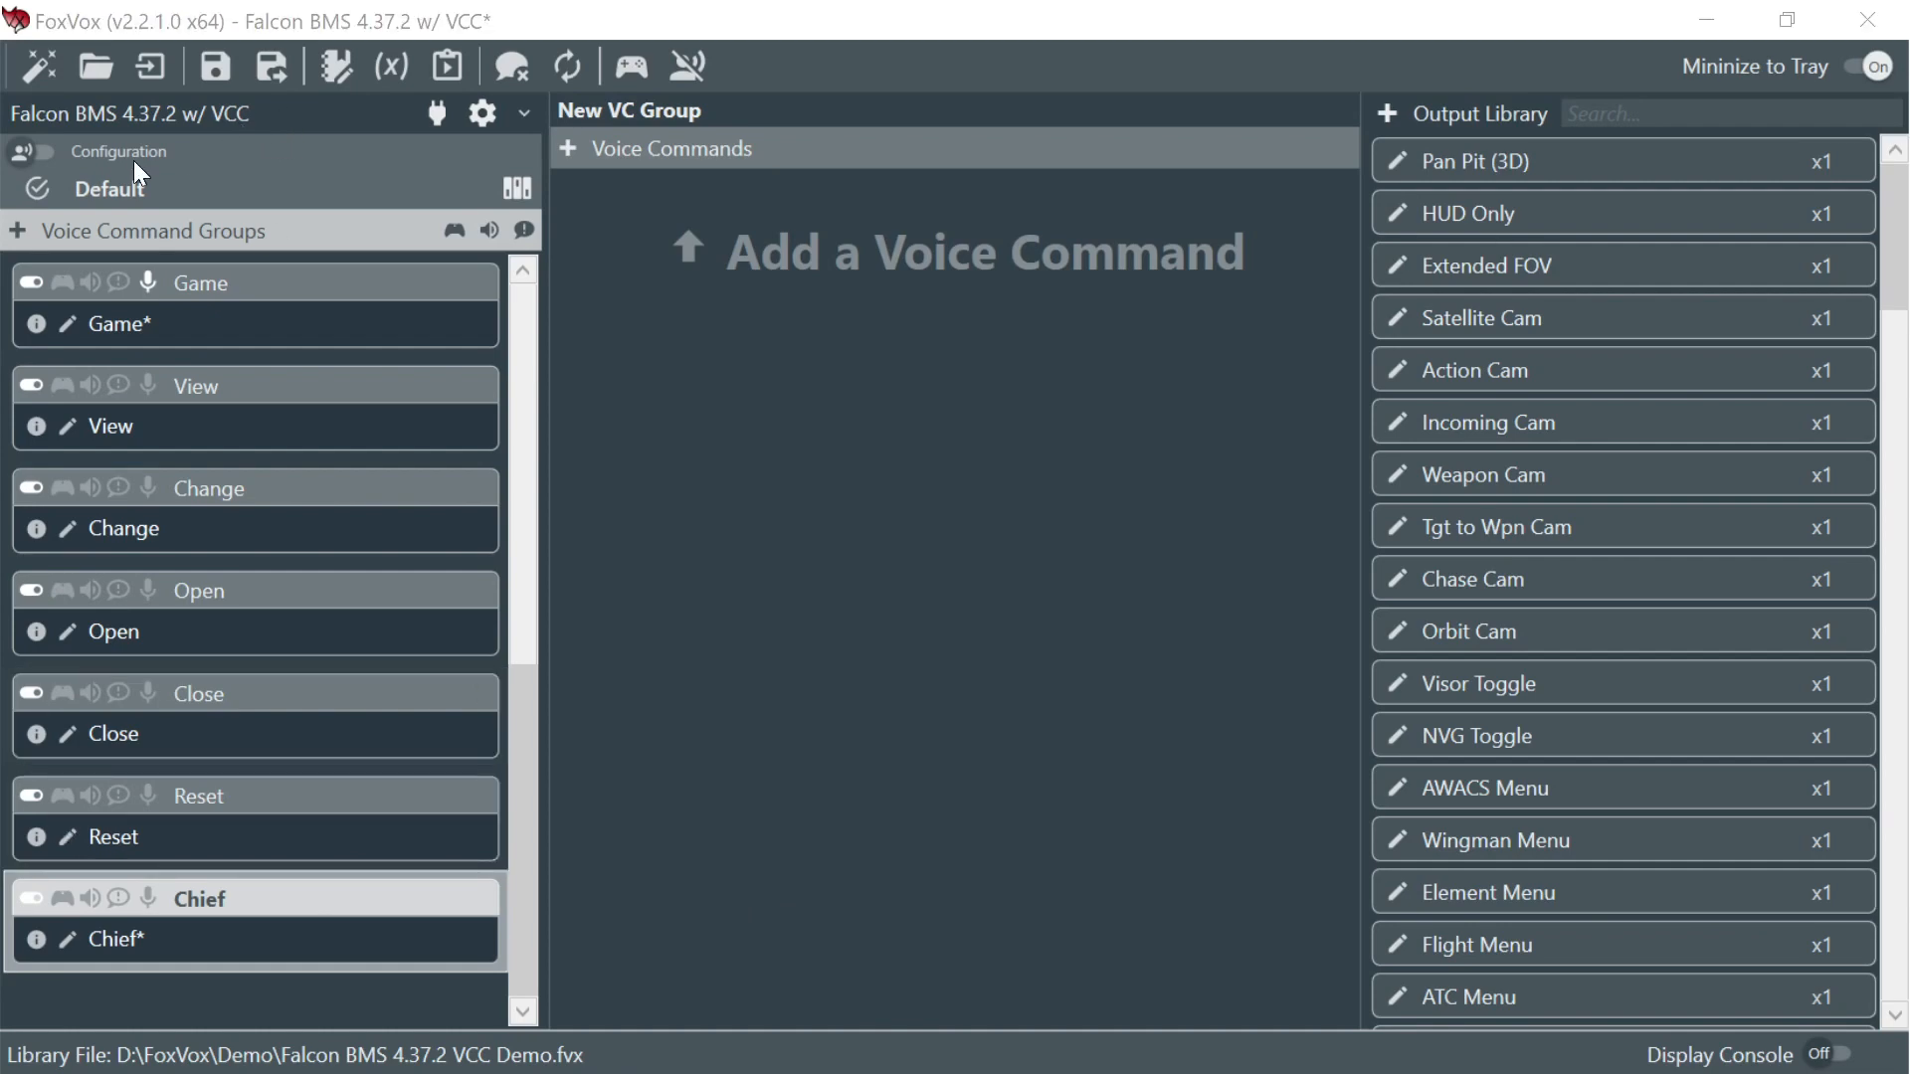
- Add another voice command group named "Chief Unreconized"
{"action": "left_click", "coordinate": [18, 231]}
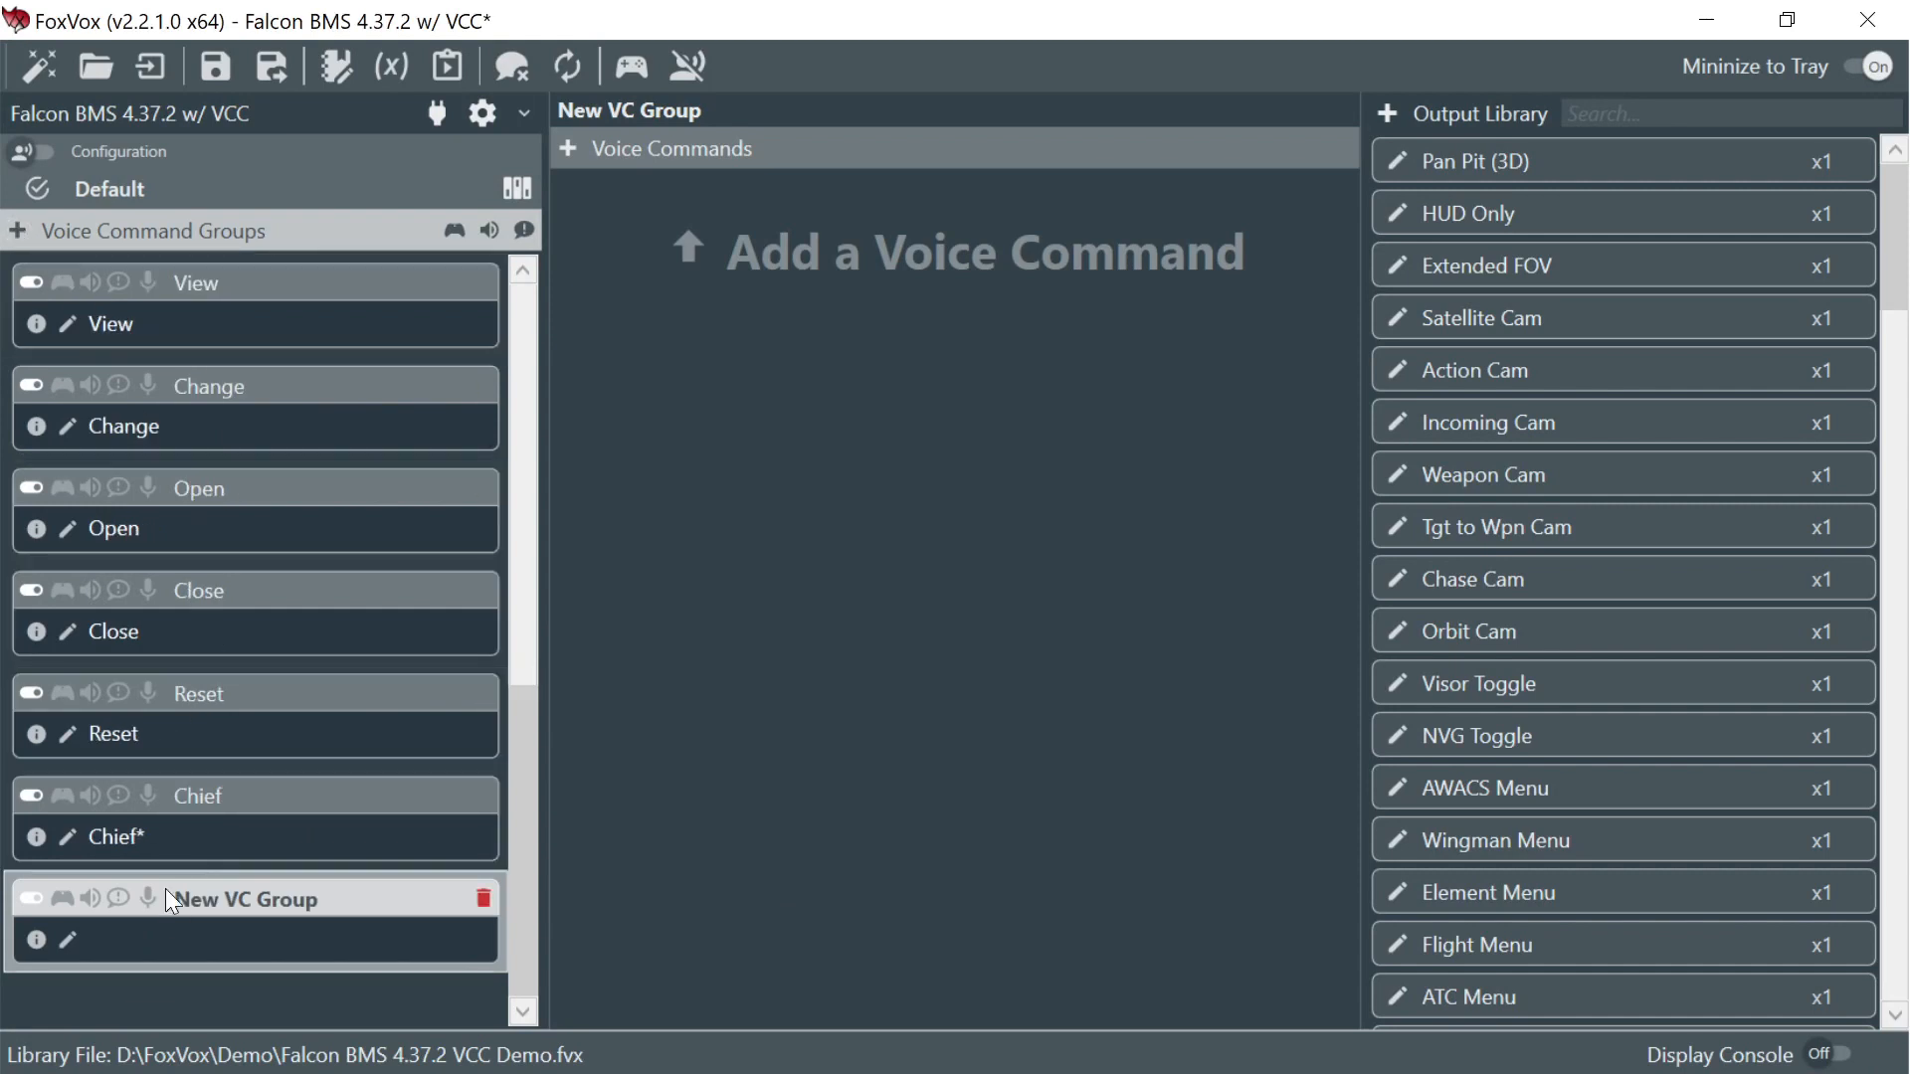
{"action": "double_click", "coordinate": [213, 900]}
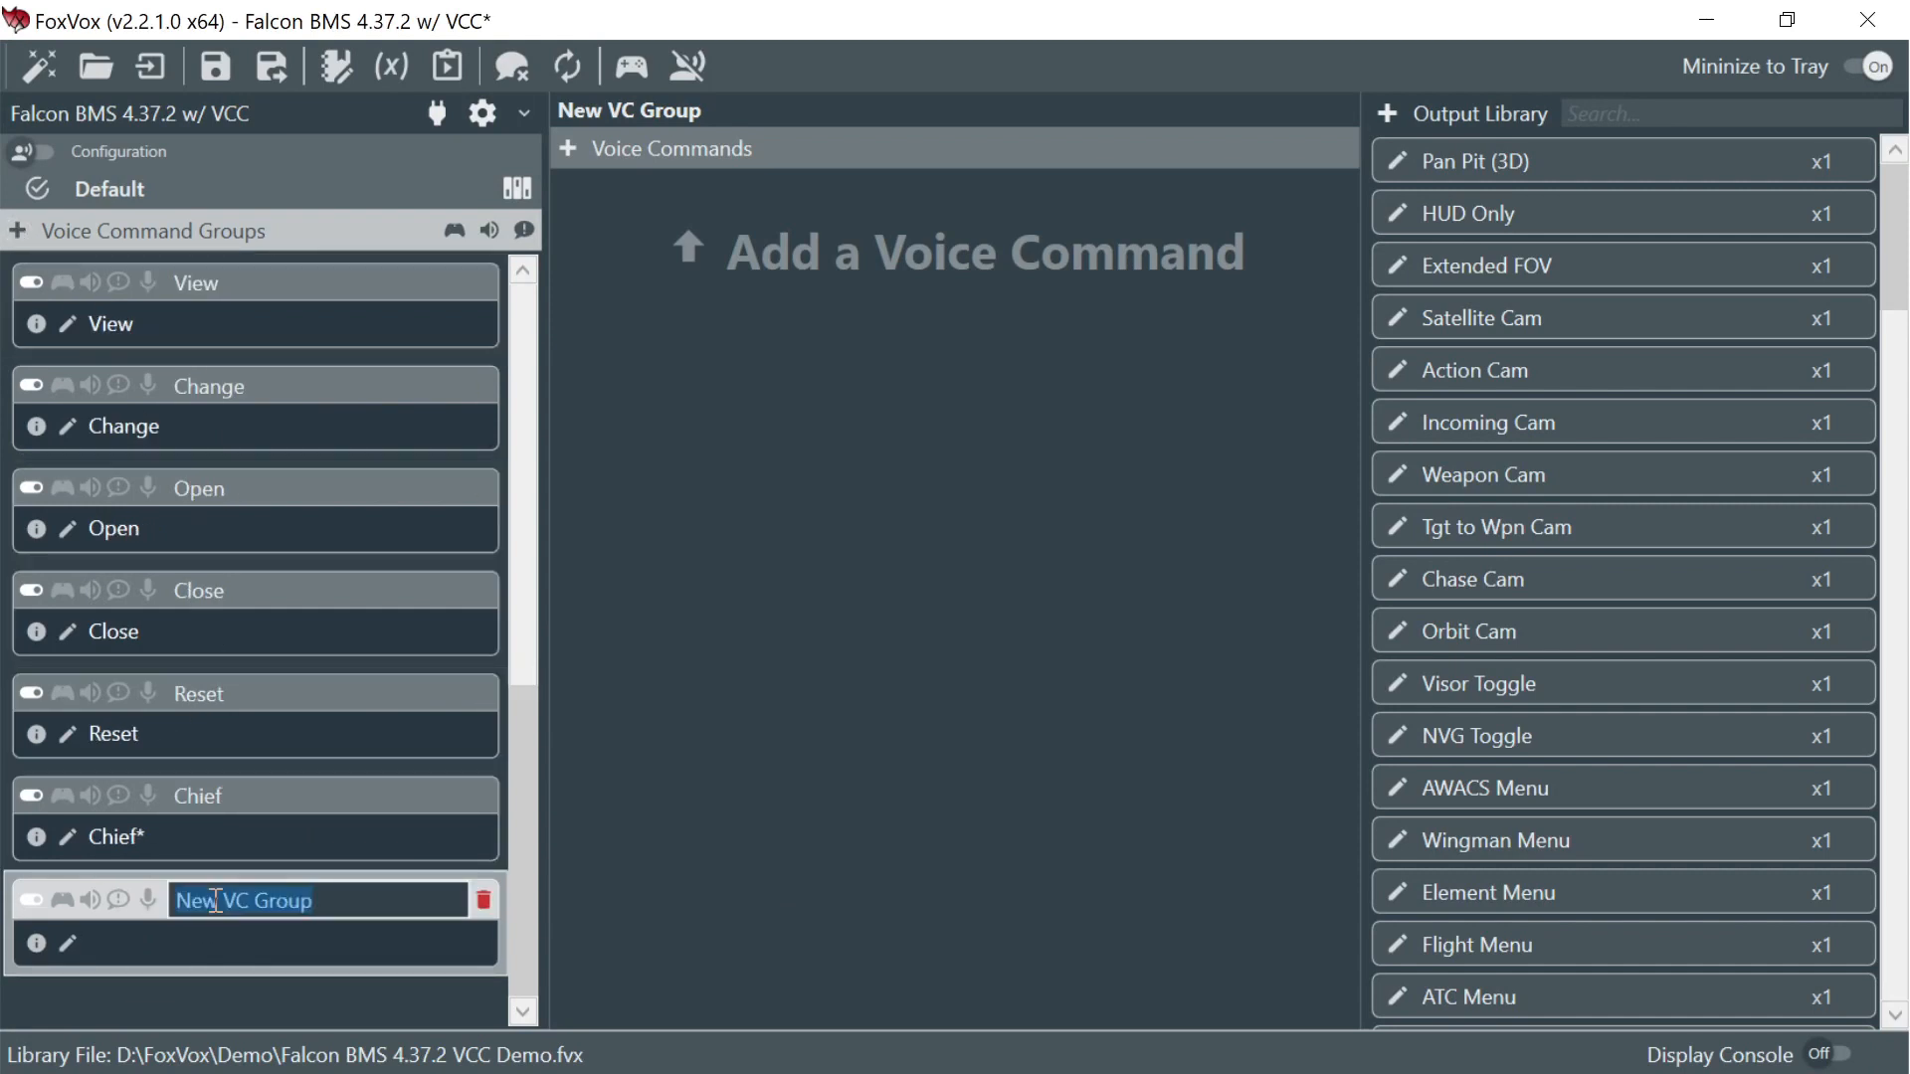
{"action": "type", "text": "Ch"}
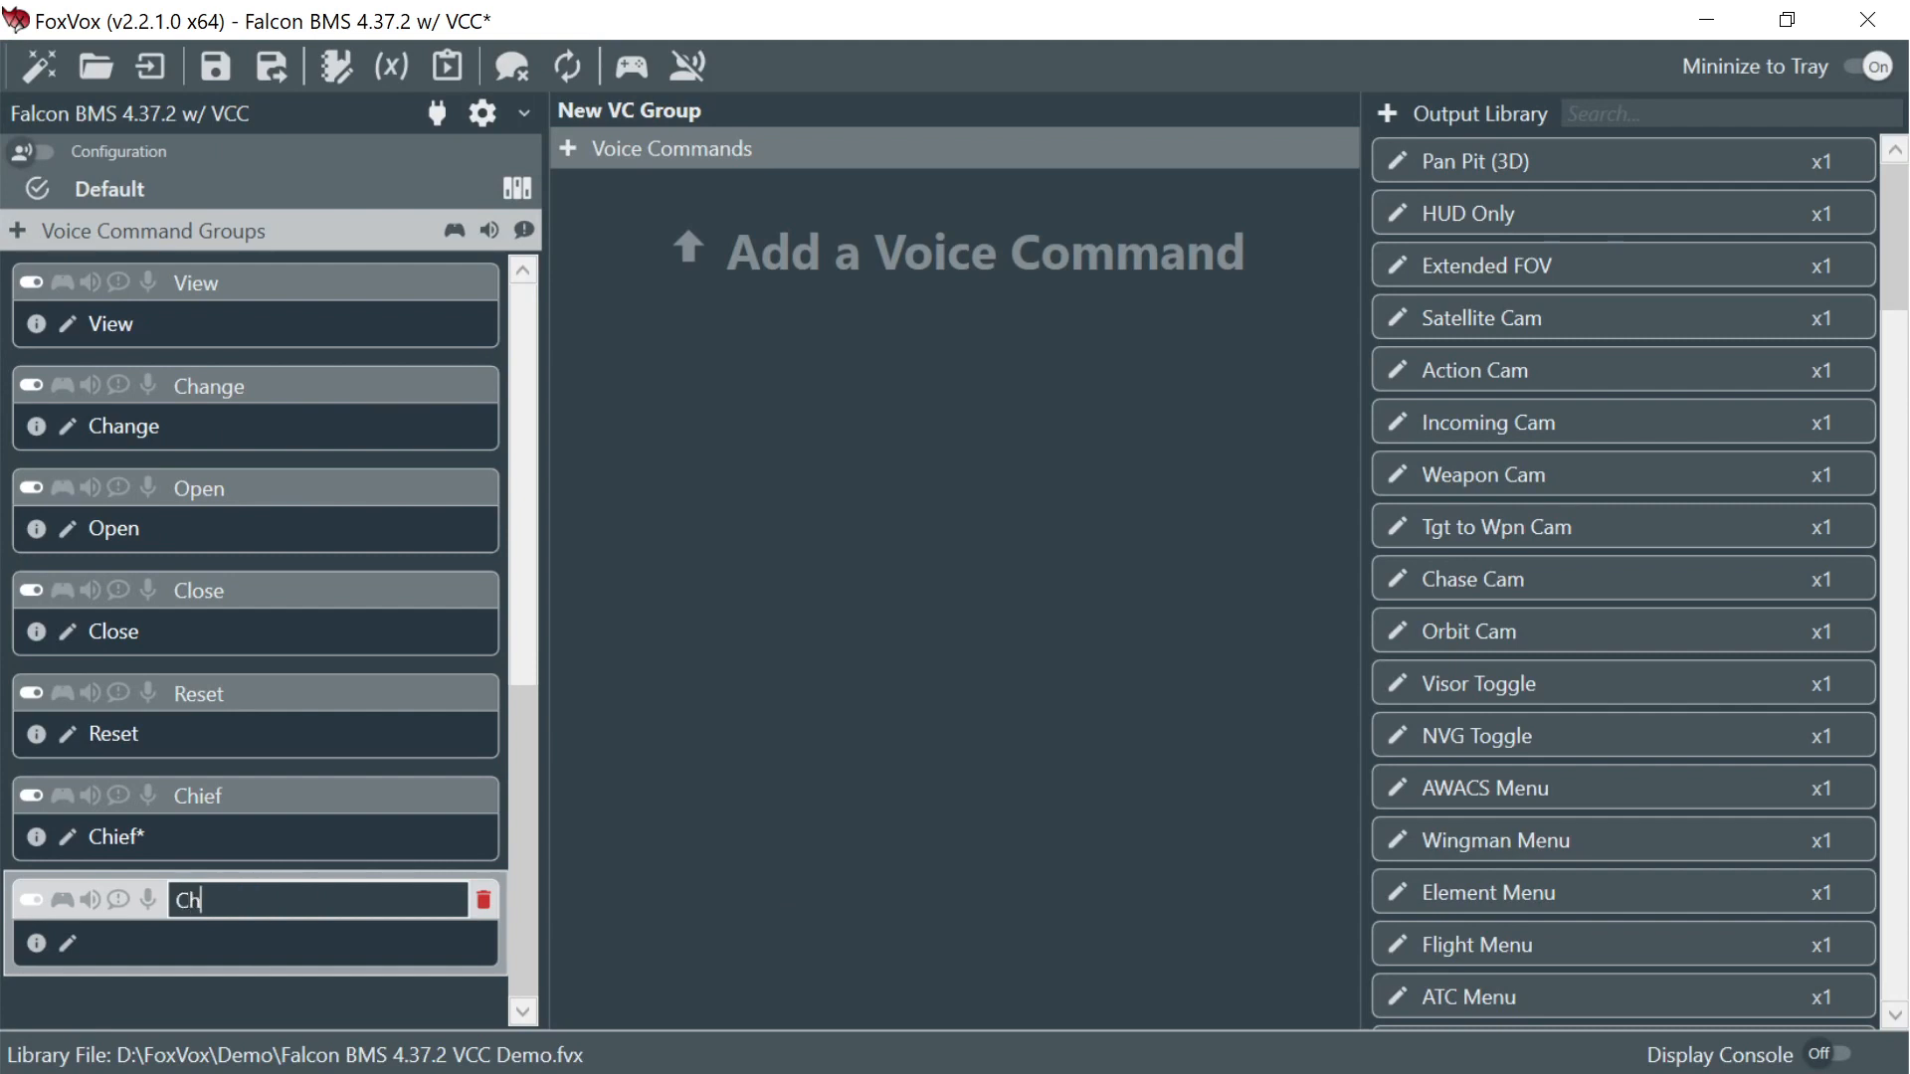
{"action": "type", "text": "ief Unreconized"}
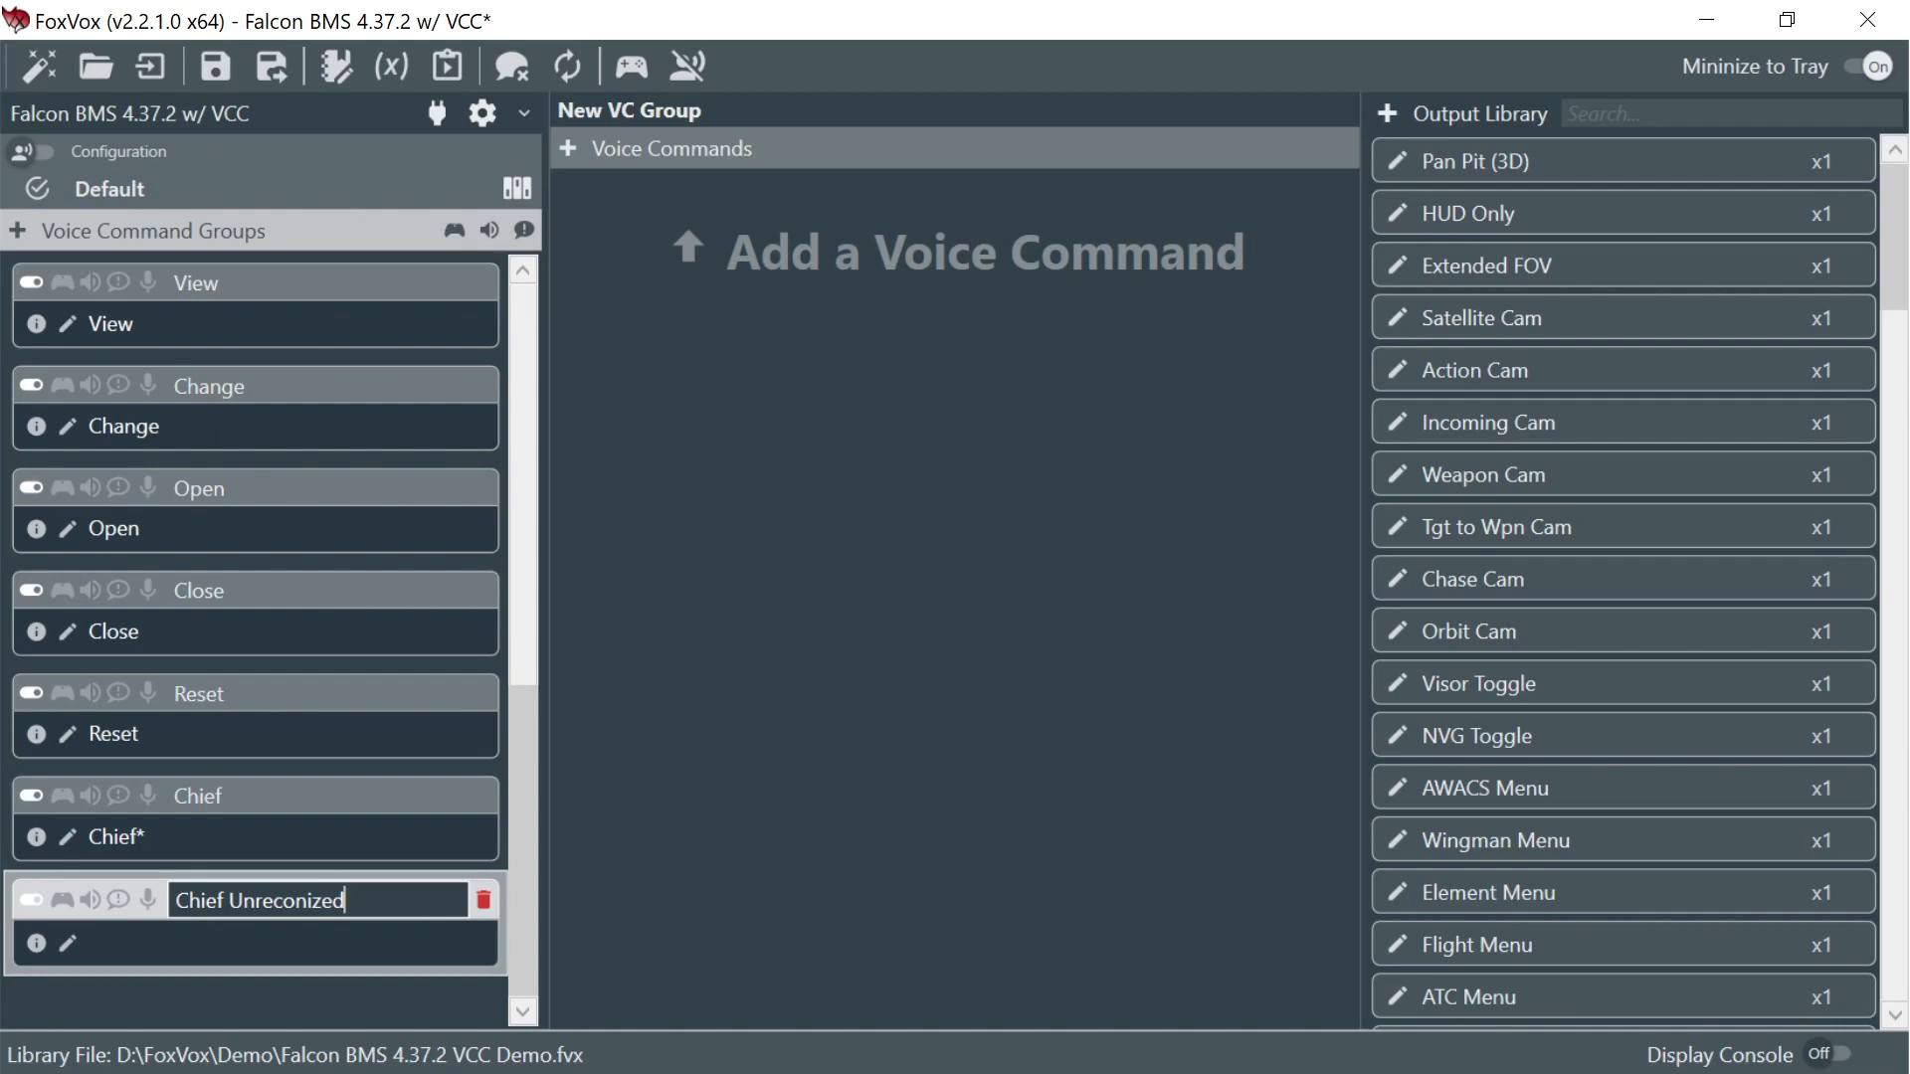
{"action": "key", "text": "Return"}
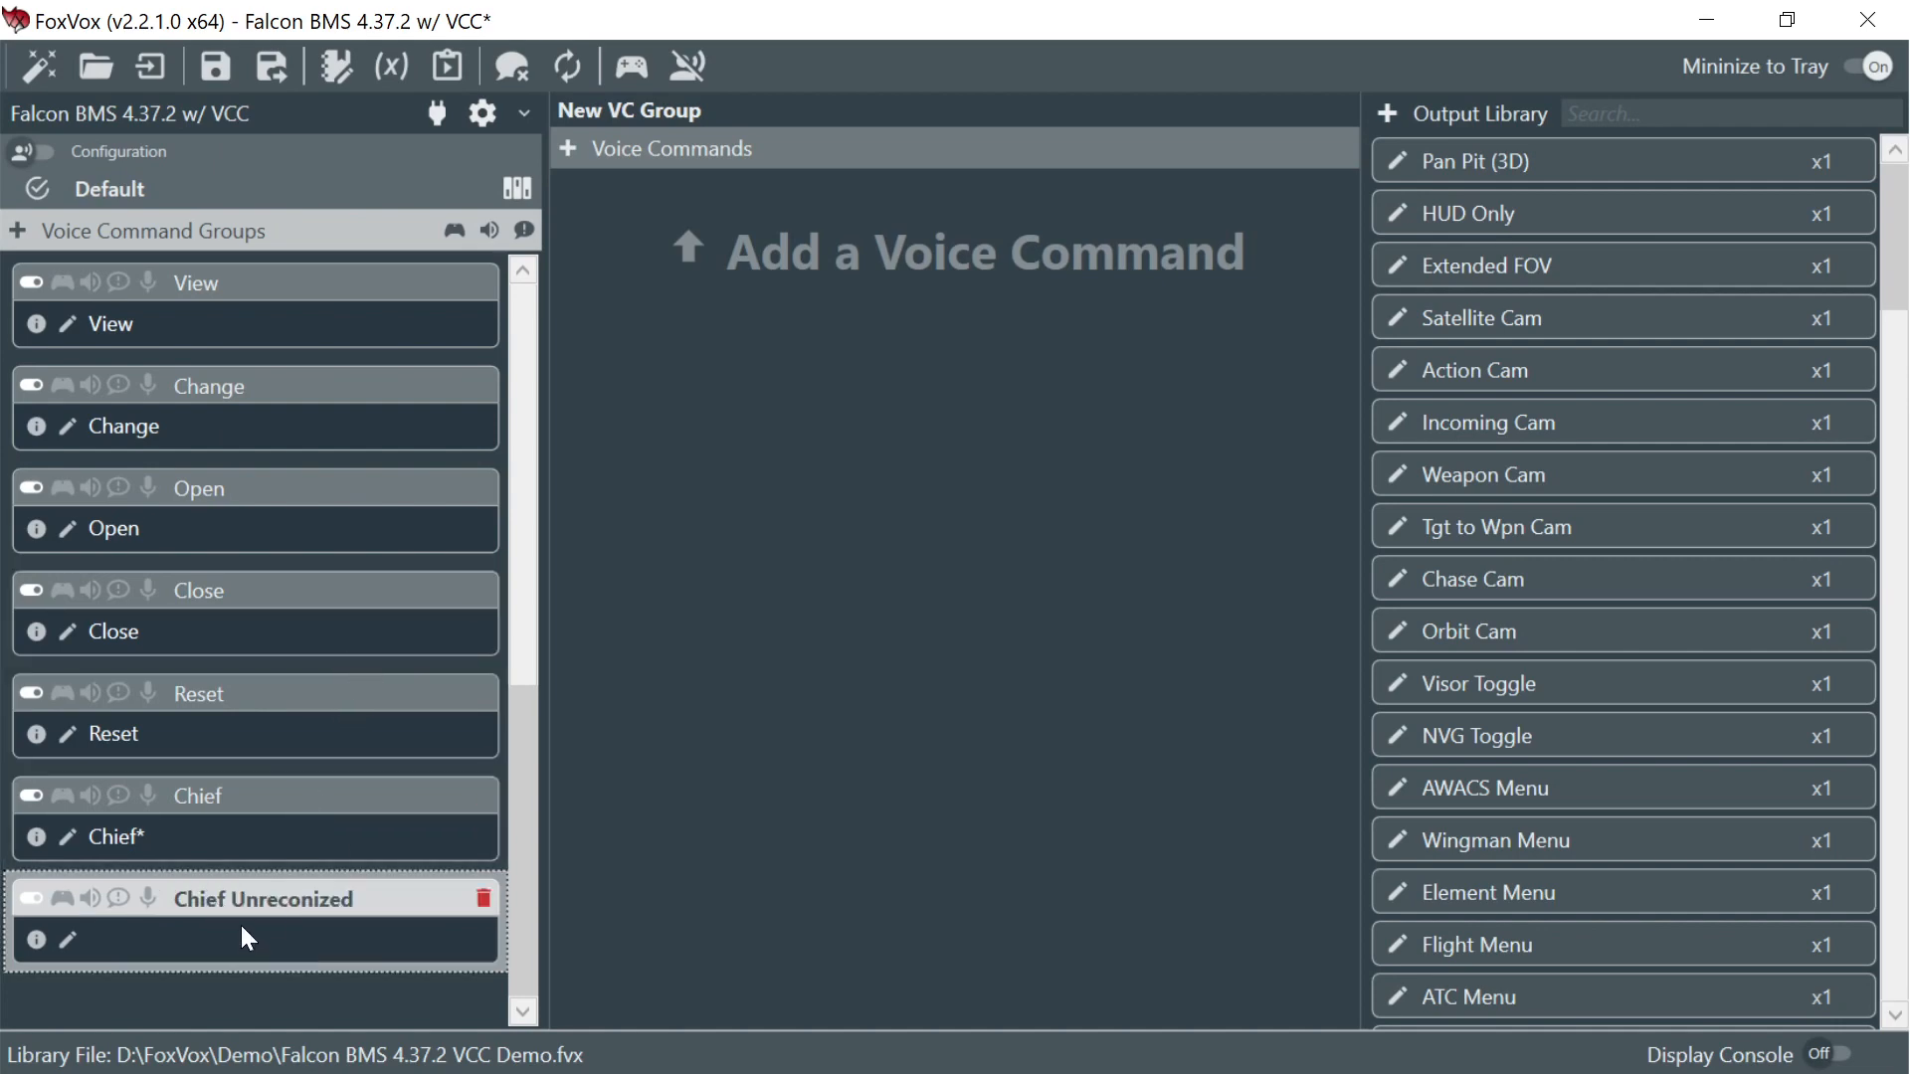
- Move the Chief and Chief Unreconized groups to the start of the group list, above ATC Ground, and save the library
{"action": "left_click_drag", "start_coordinate": [382, 826], "coordinate": [296, 257]}
{"action": "left_click_drag", "start_coordinate": [519, 375], "coordinate": [491, 839]}
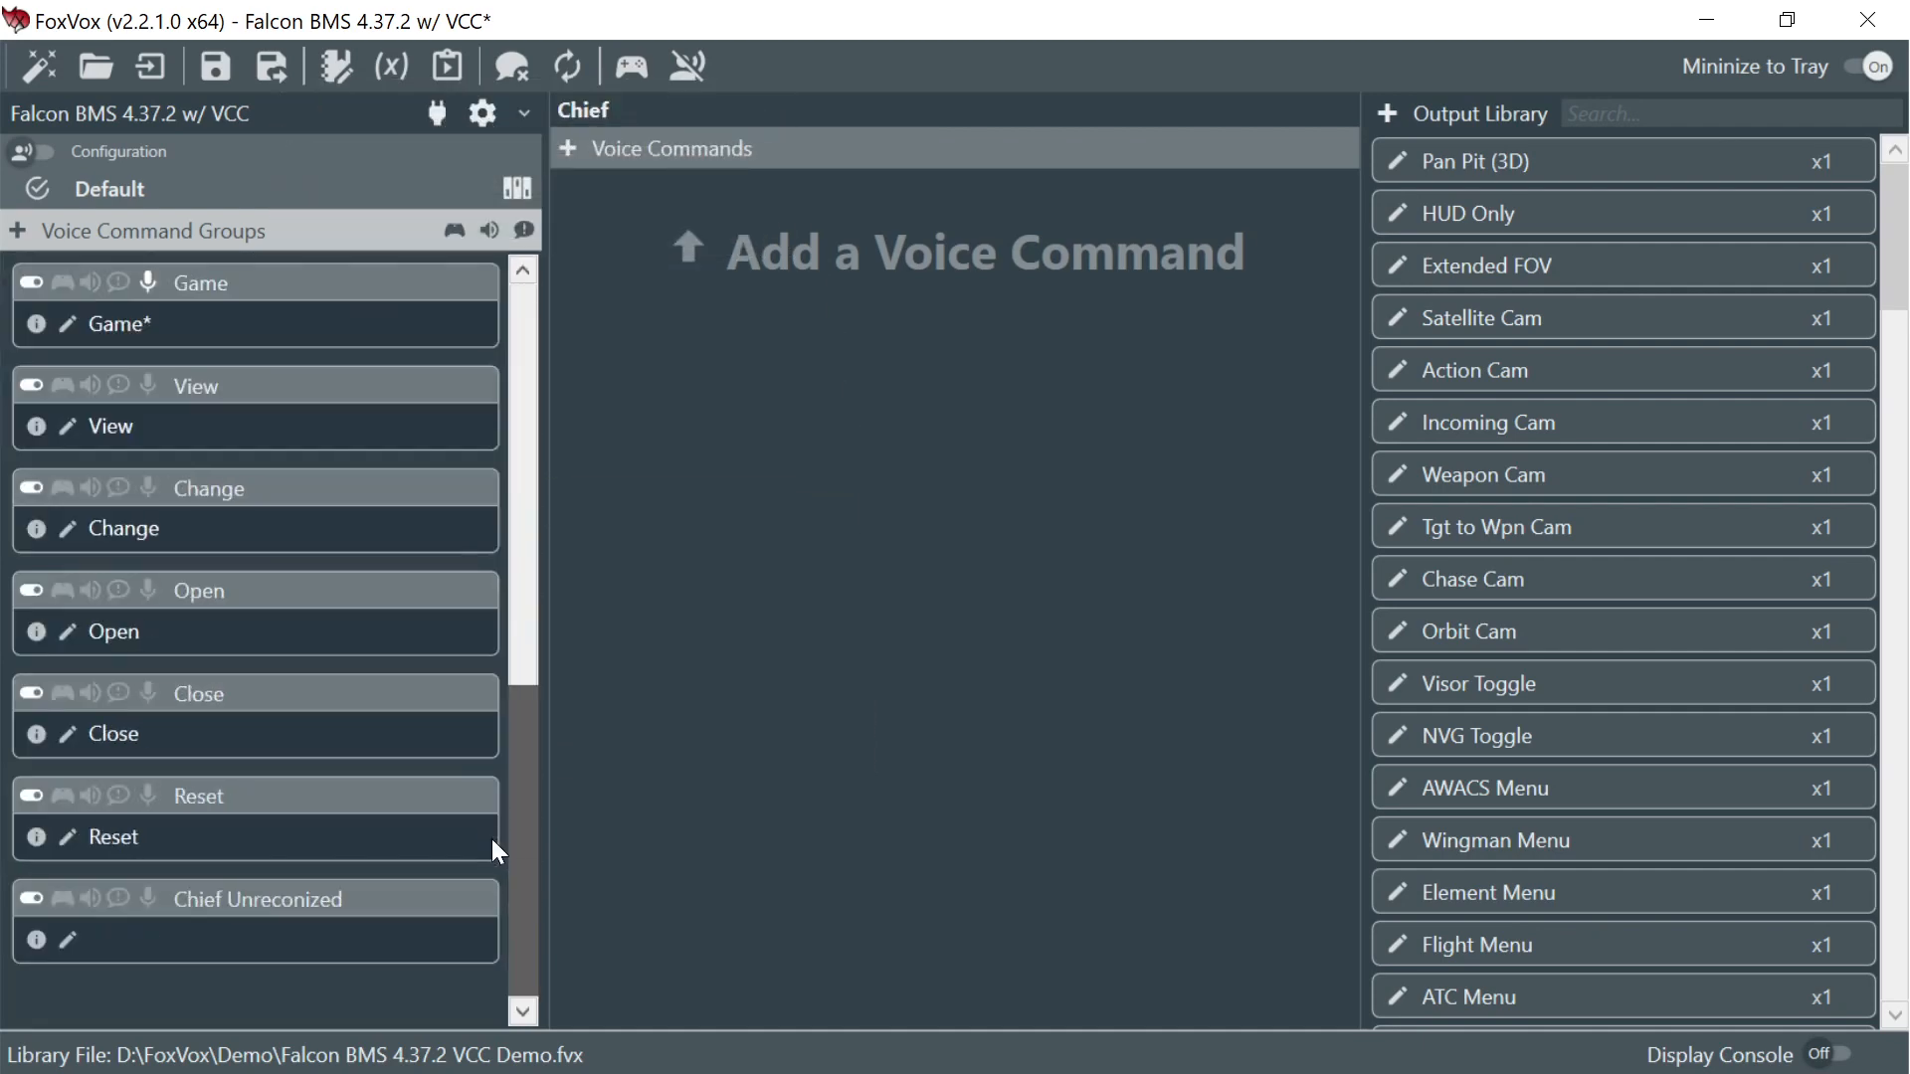
{"action": "left_click_drag", "start_coordinate": [338, 922], "coordinate": [277, 355]}
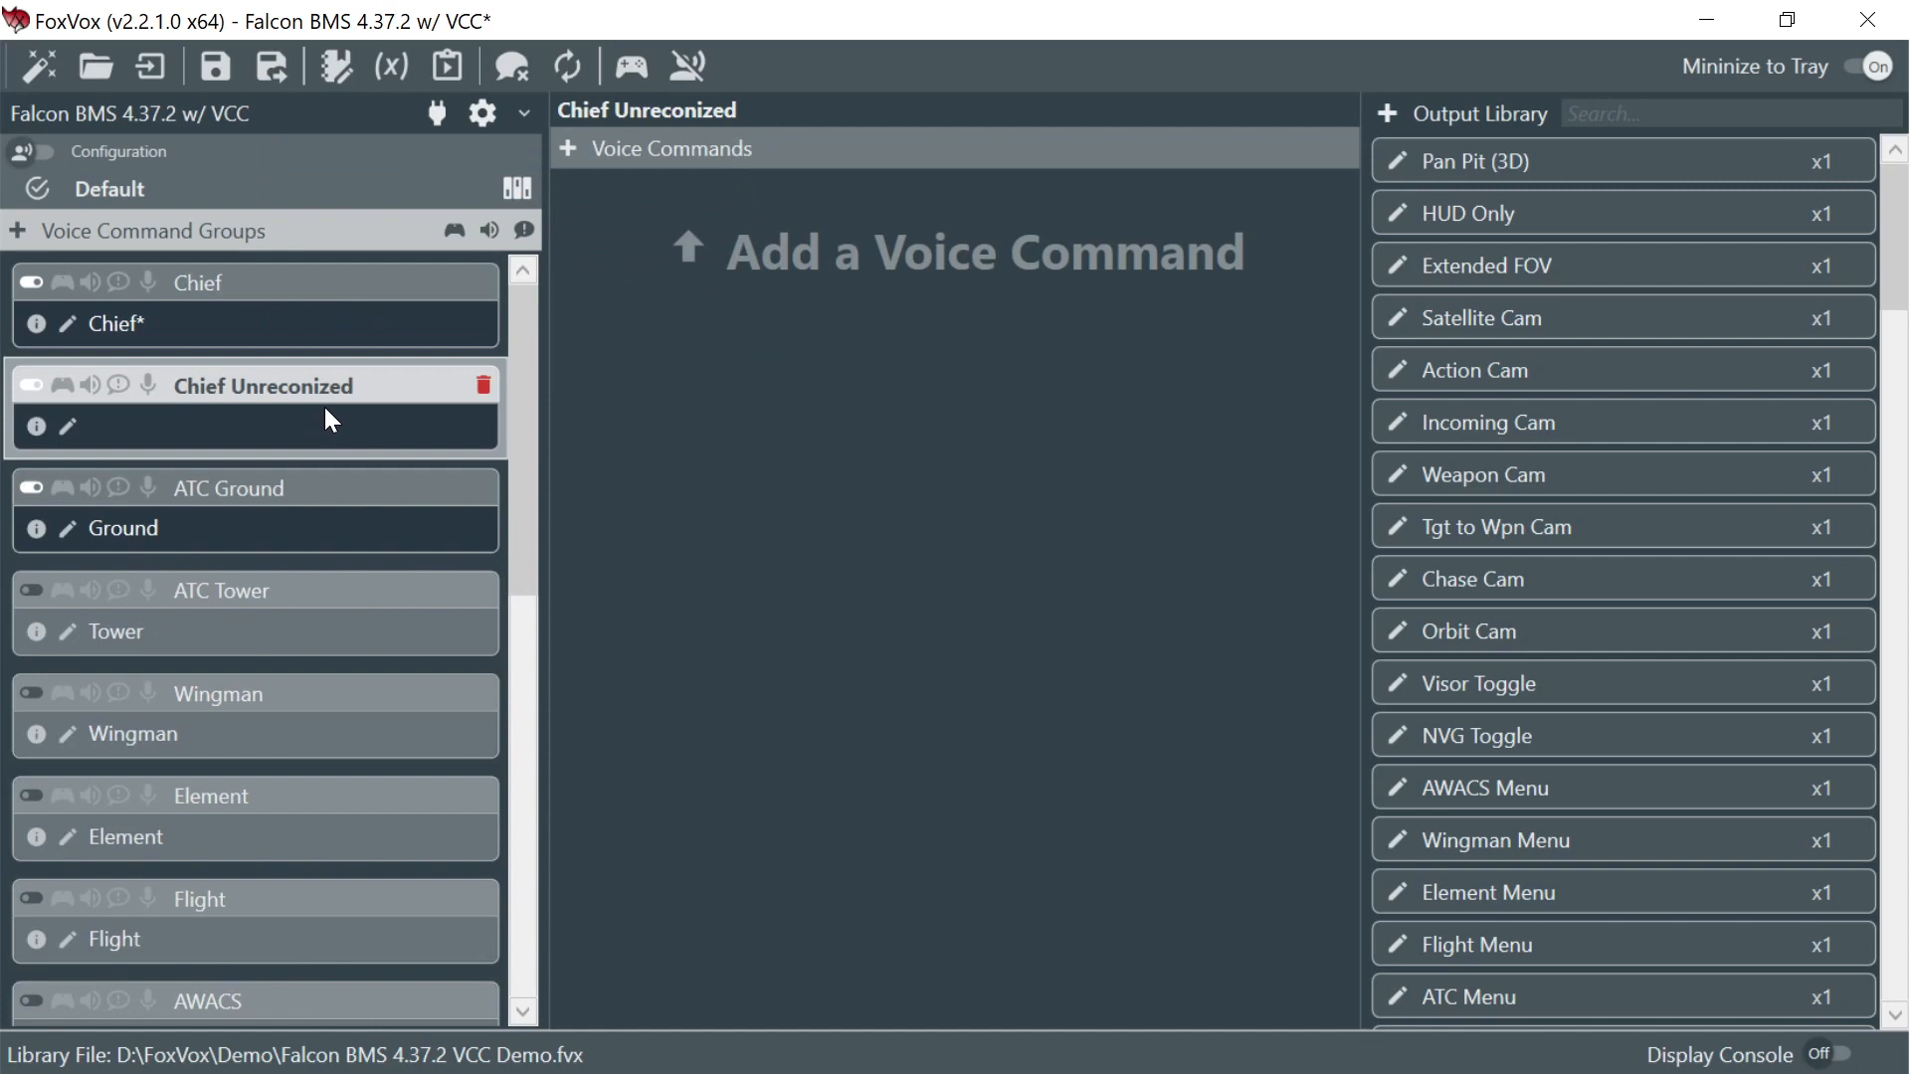
{"action": "left_click", "coordinate": [215, 79]}
- Add a voice command named "Say Again" to the Chief group
{"action": "left_click", "coordinate": [286, 283]}
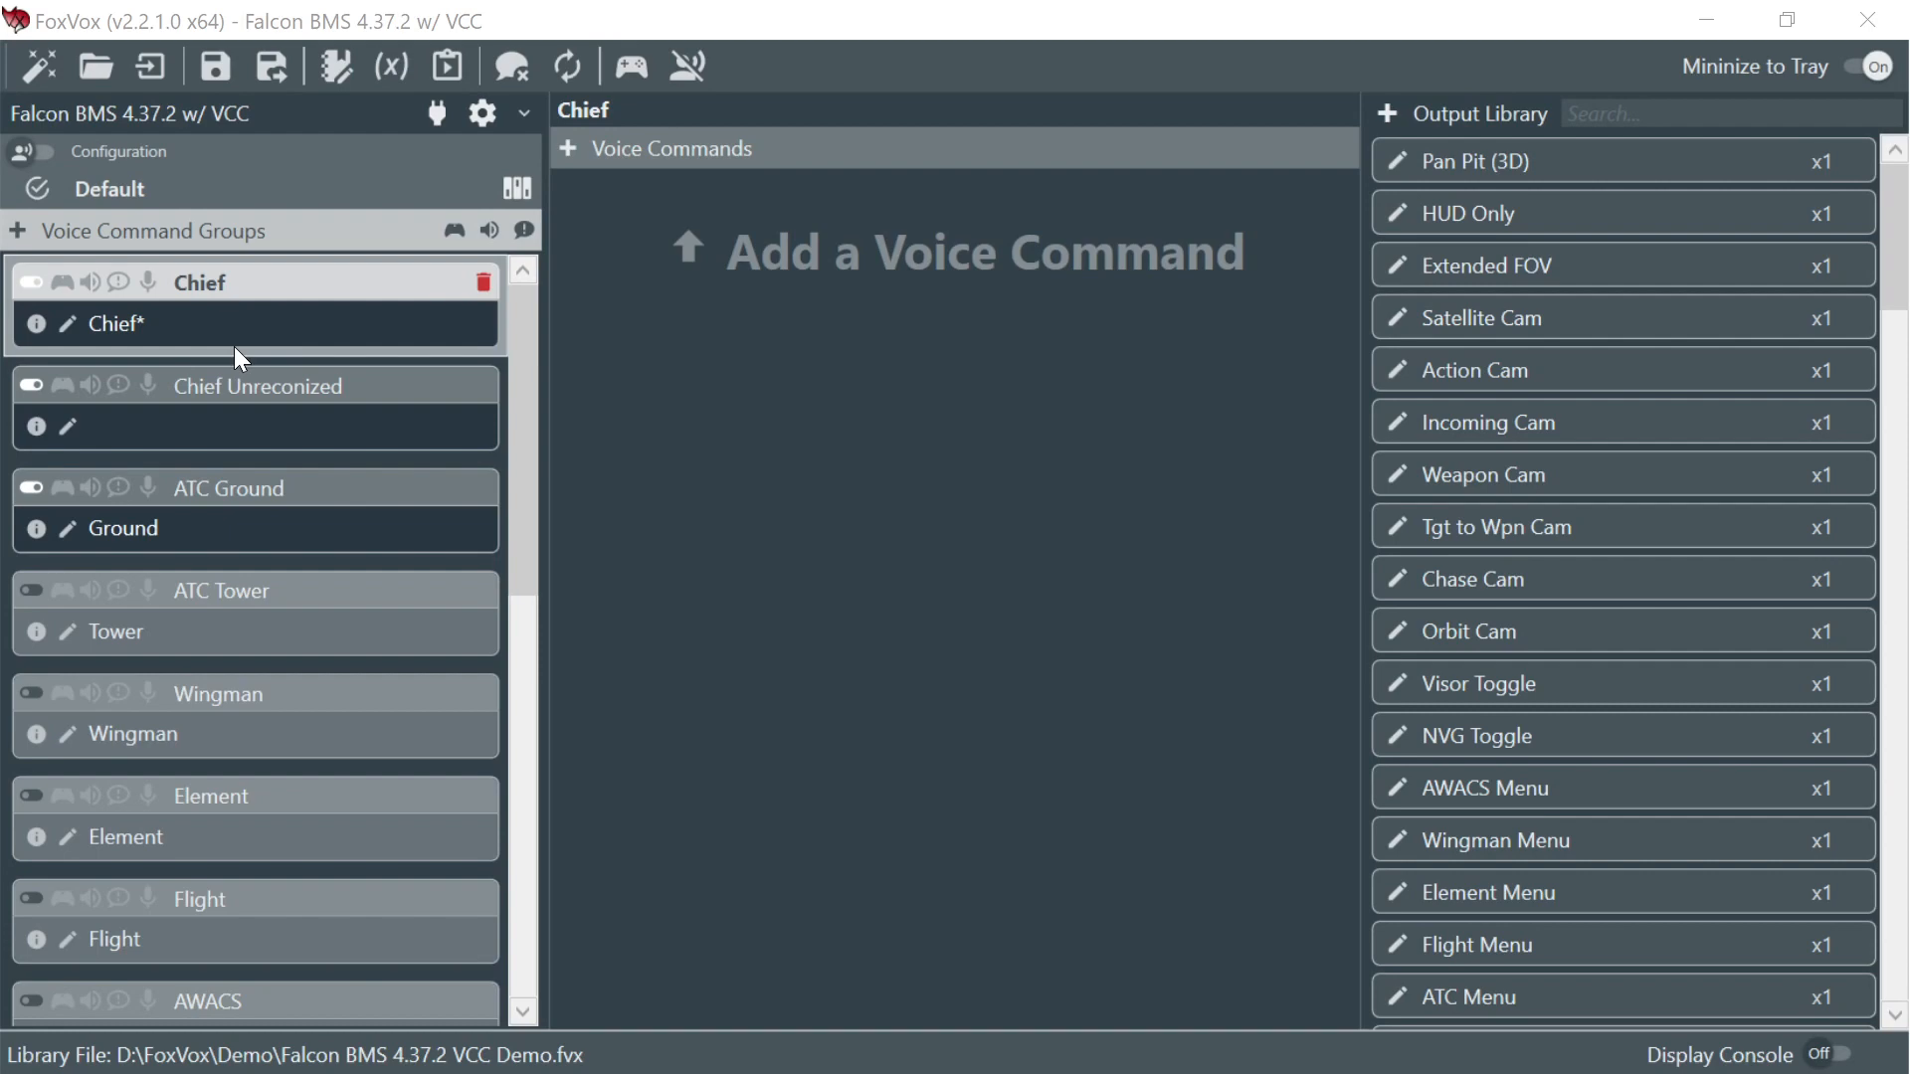
{"action": "left_click", "coordinate": [574, 157]}
{"action": "left_click", "coordinate": [828, 195]}
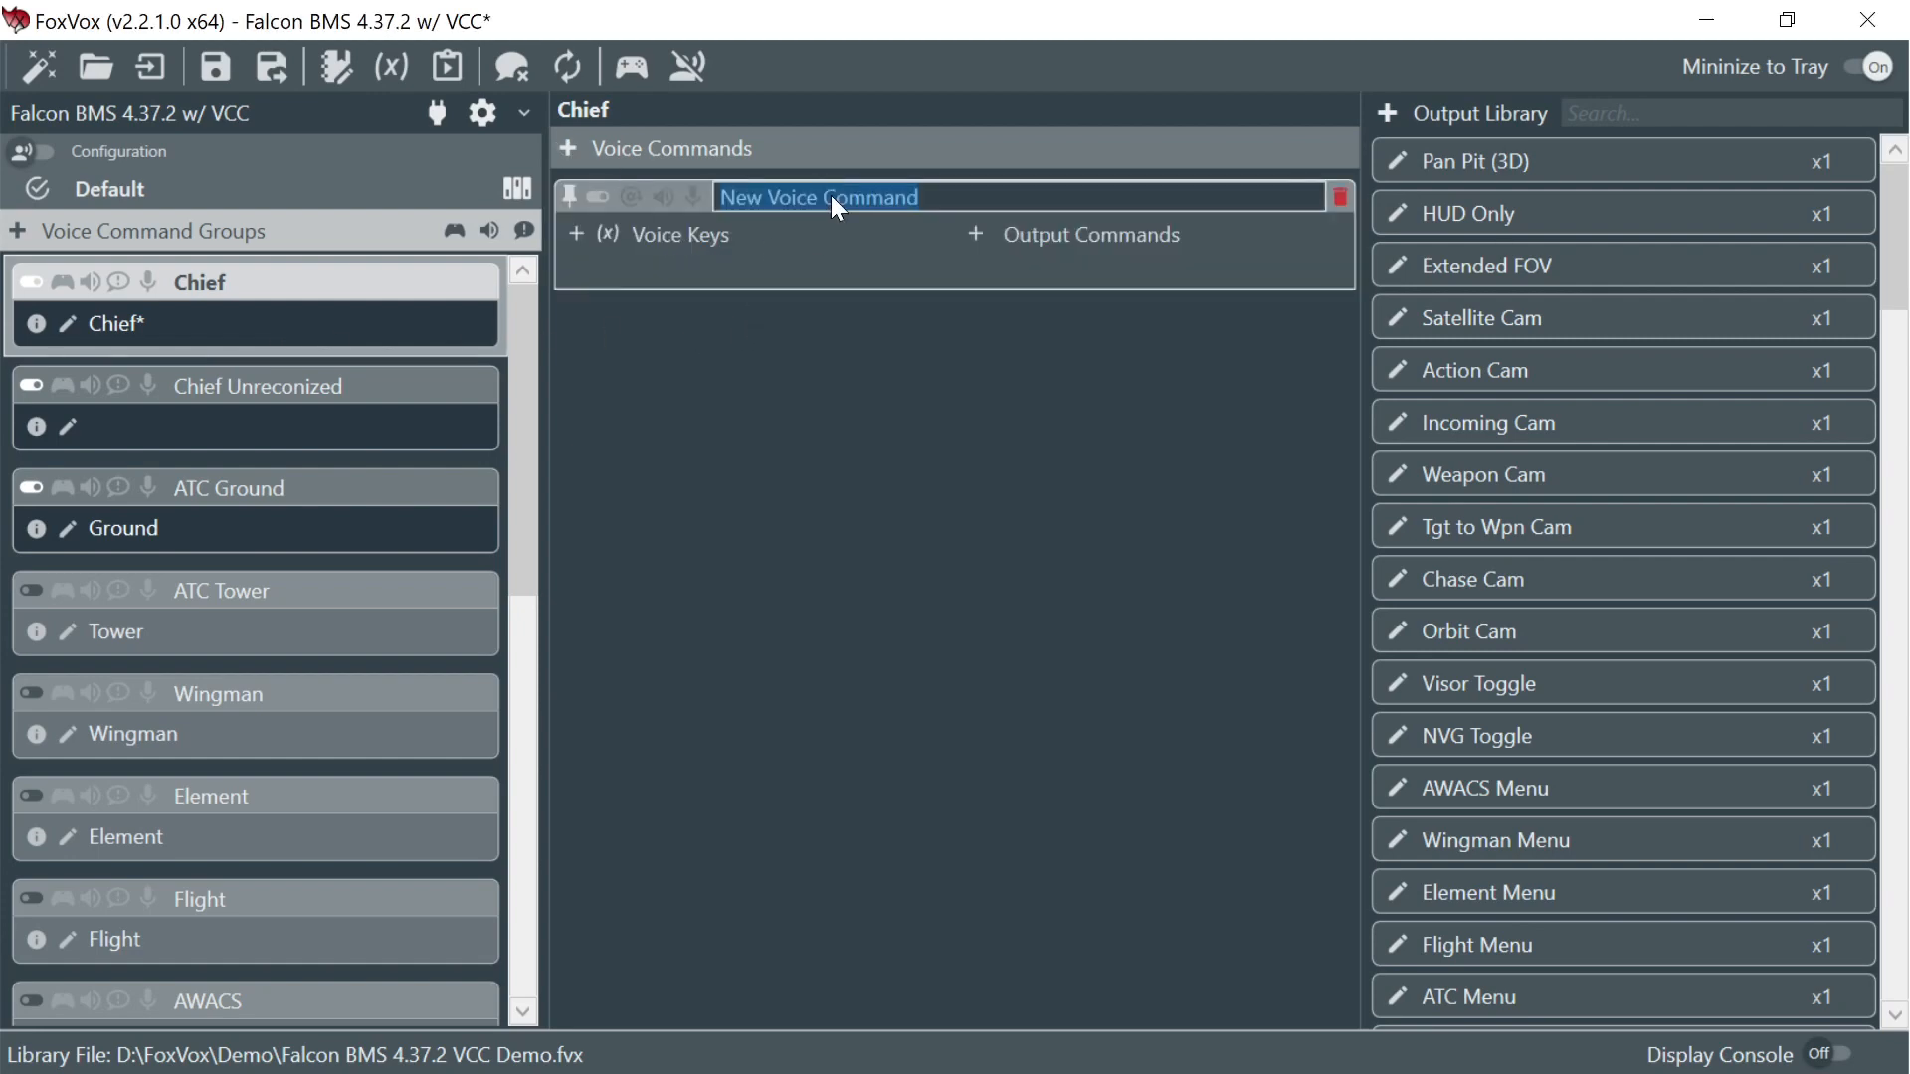
{"action": "type", "text": "Say Agin"}
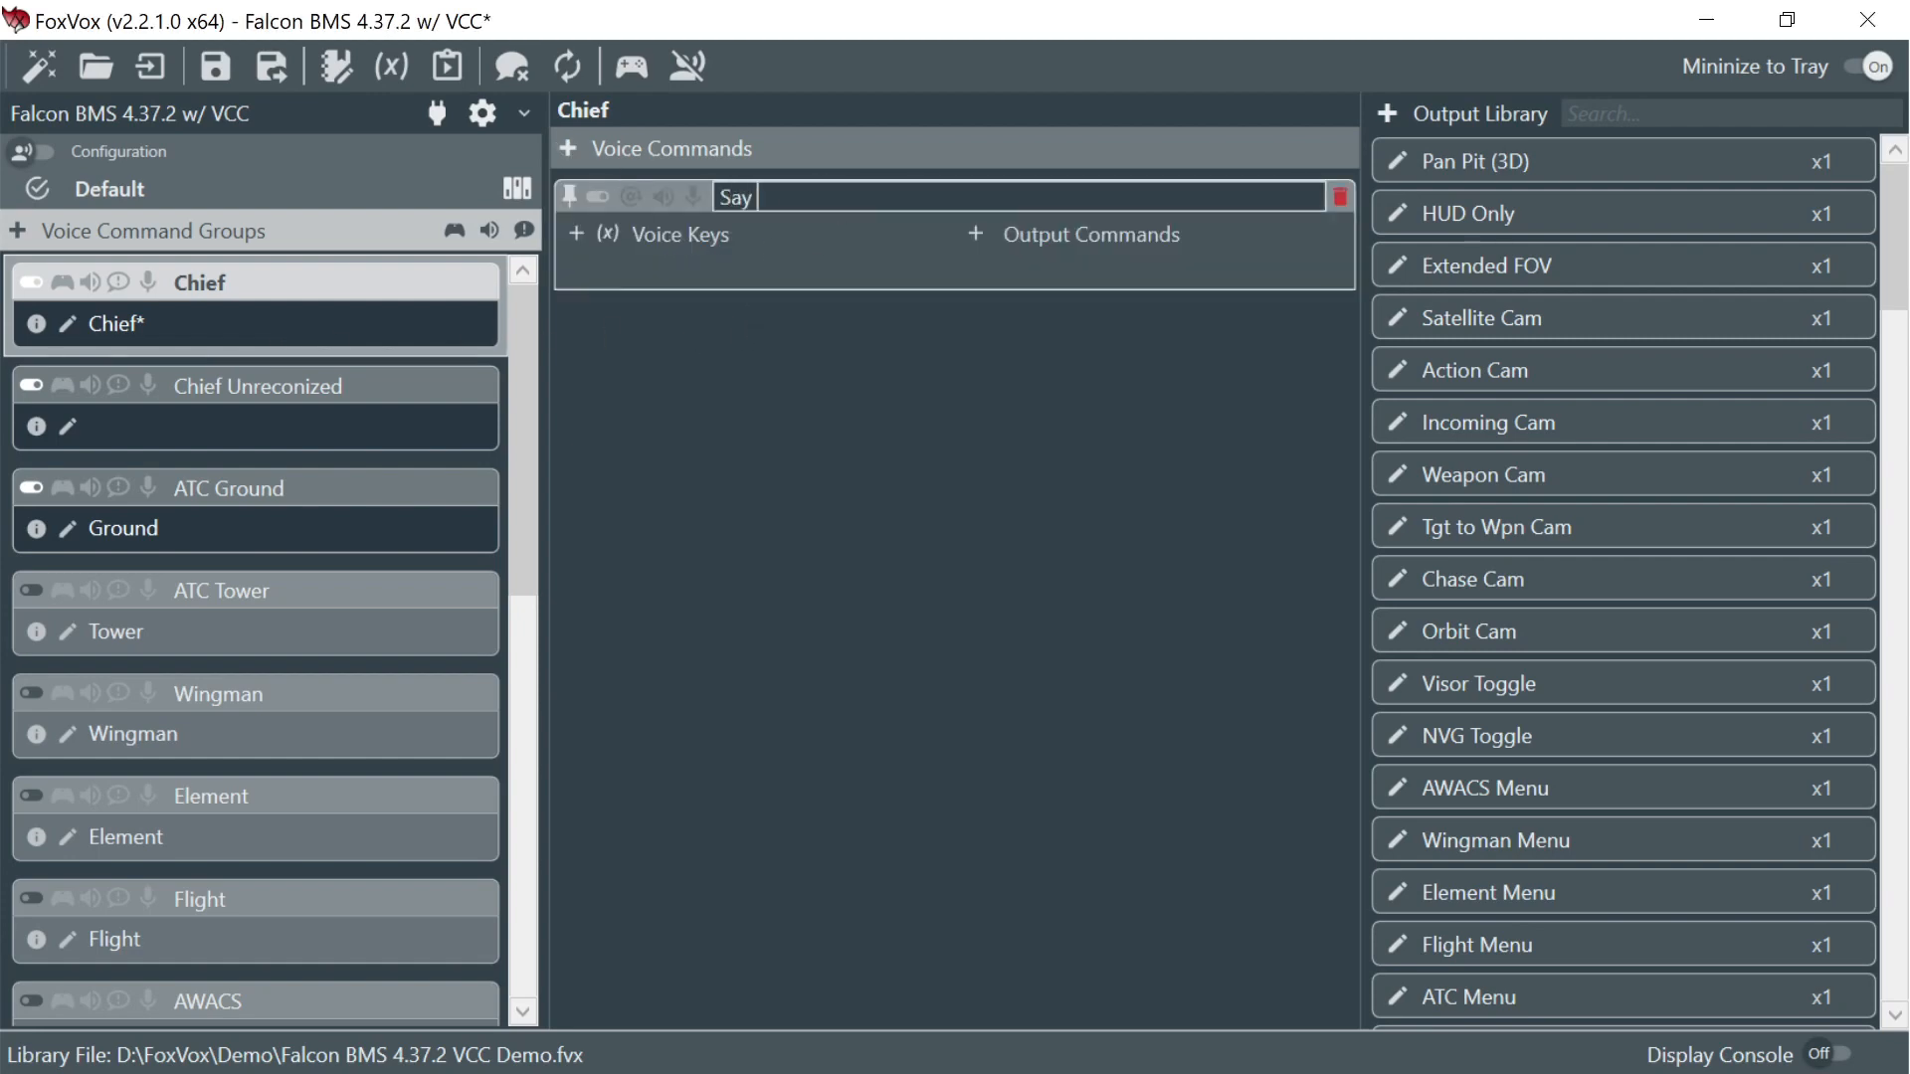
{"action": "key", "text": "BackSpace"}
{"action": "key", "text": "BackSpace"}
{"action": "type", "text": "ain"}
{"action": "key", "text": "Return"}
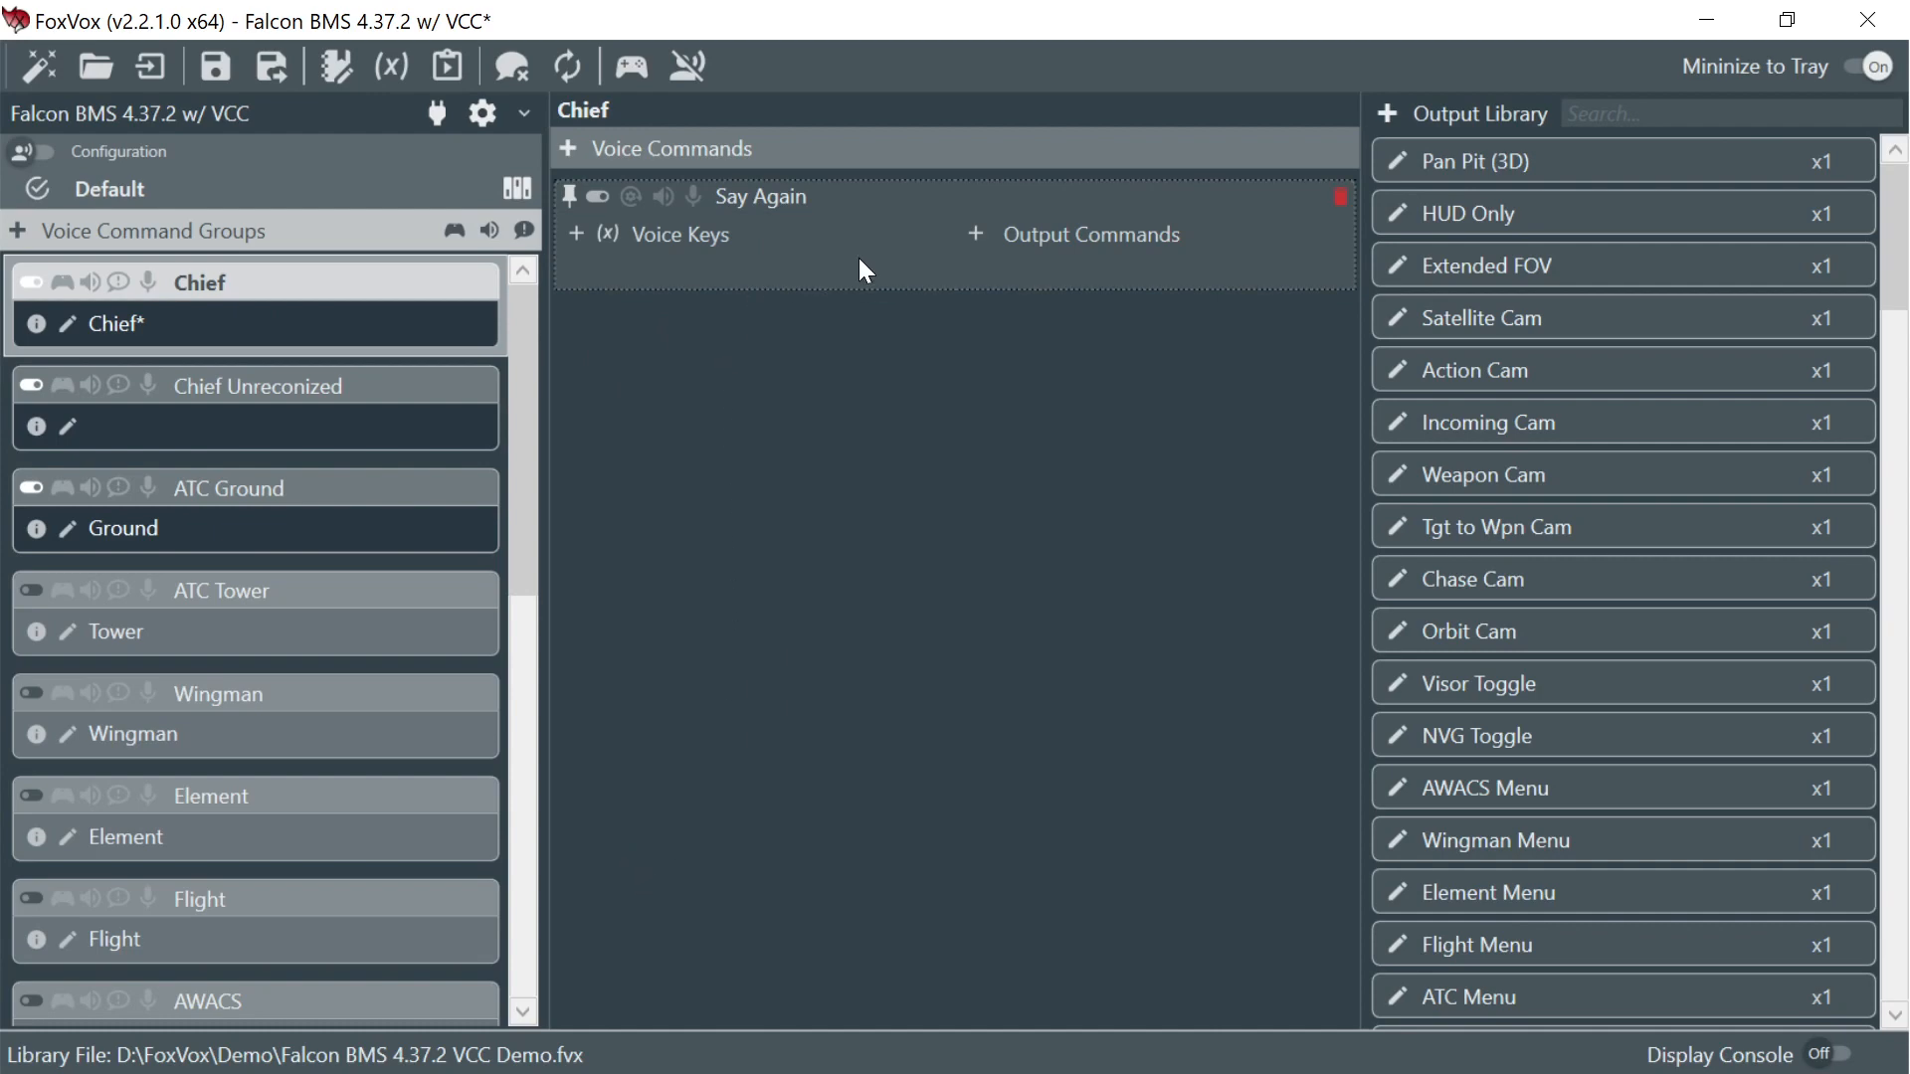
- Add an output command named "Say Again (Engine Off)" that runs SayAgainNoStart1.mp3 to SayAgainNoStart4.mp3 from the VCC\Sounds\SayAgain\NoStart folder
{"action": "left_click", "coordinate": [975, 237]}
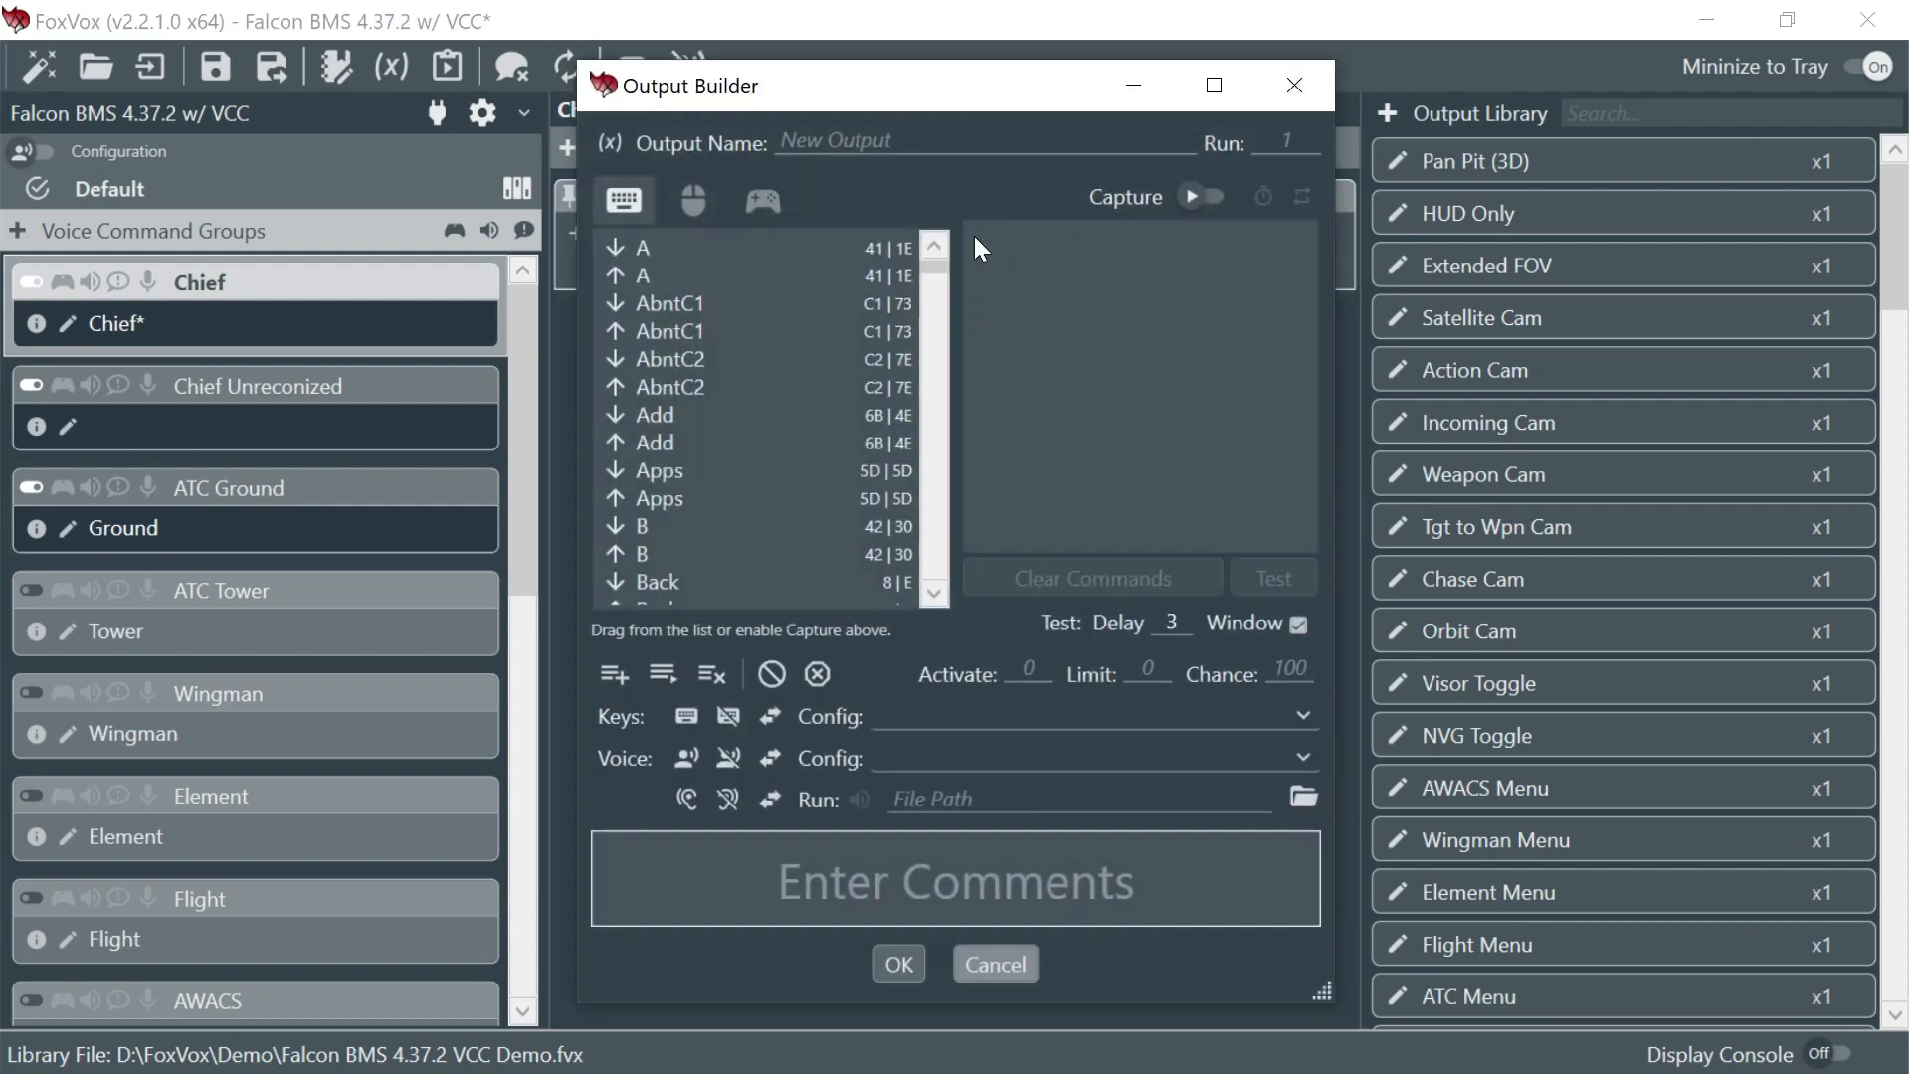
{"action": "left_click", "coordinate": [1304, 797]}
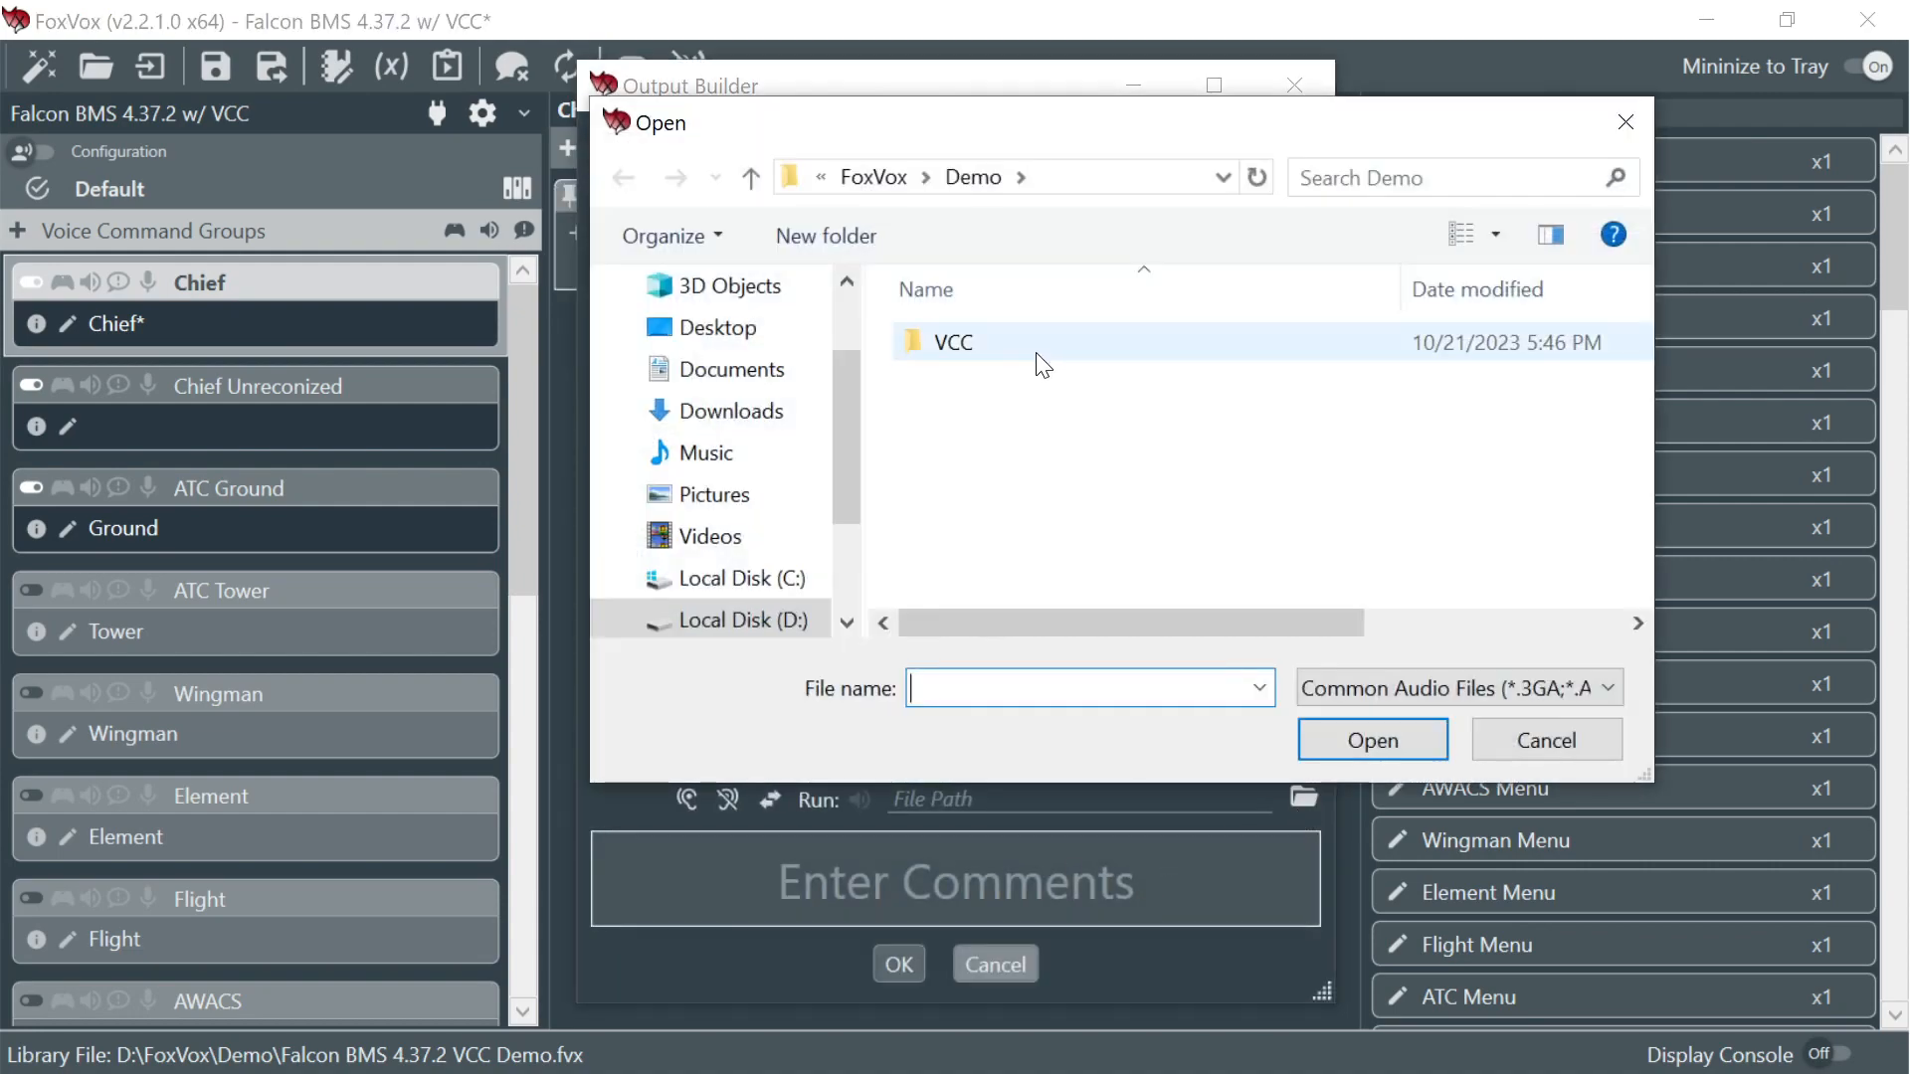
{"action": "double_click", "coordinate": [1027, 350]}
{"action": "double_click", "coordinate": [1007, 379]}
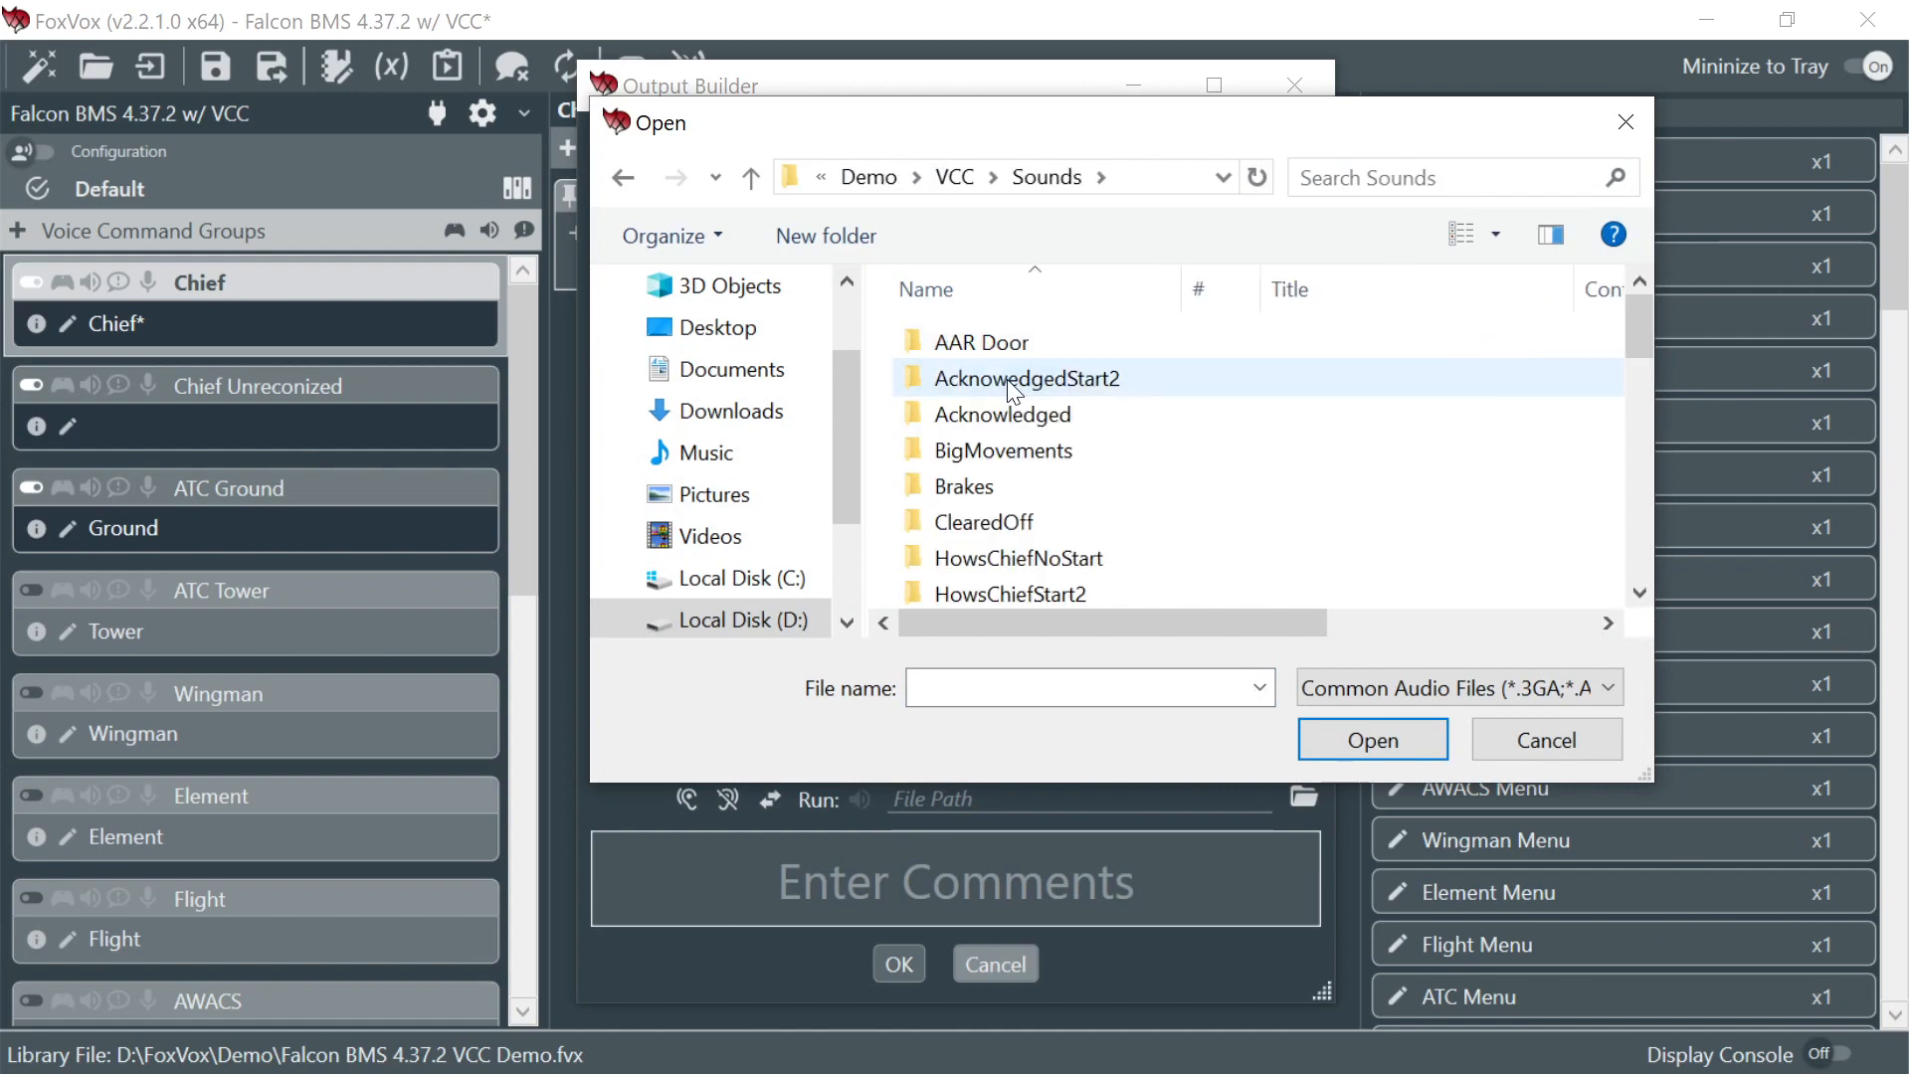
{"action": "scroll", "coordinate": [1048, 447], "scroll_direction": "down", "scroll_amount": 2}
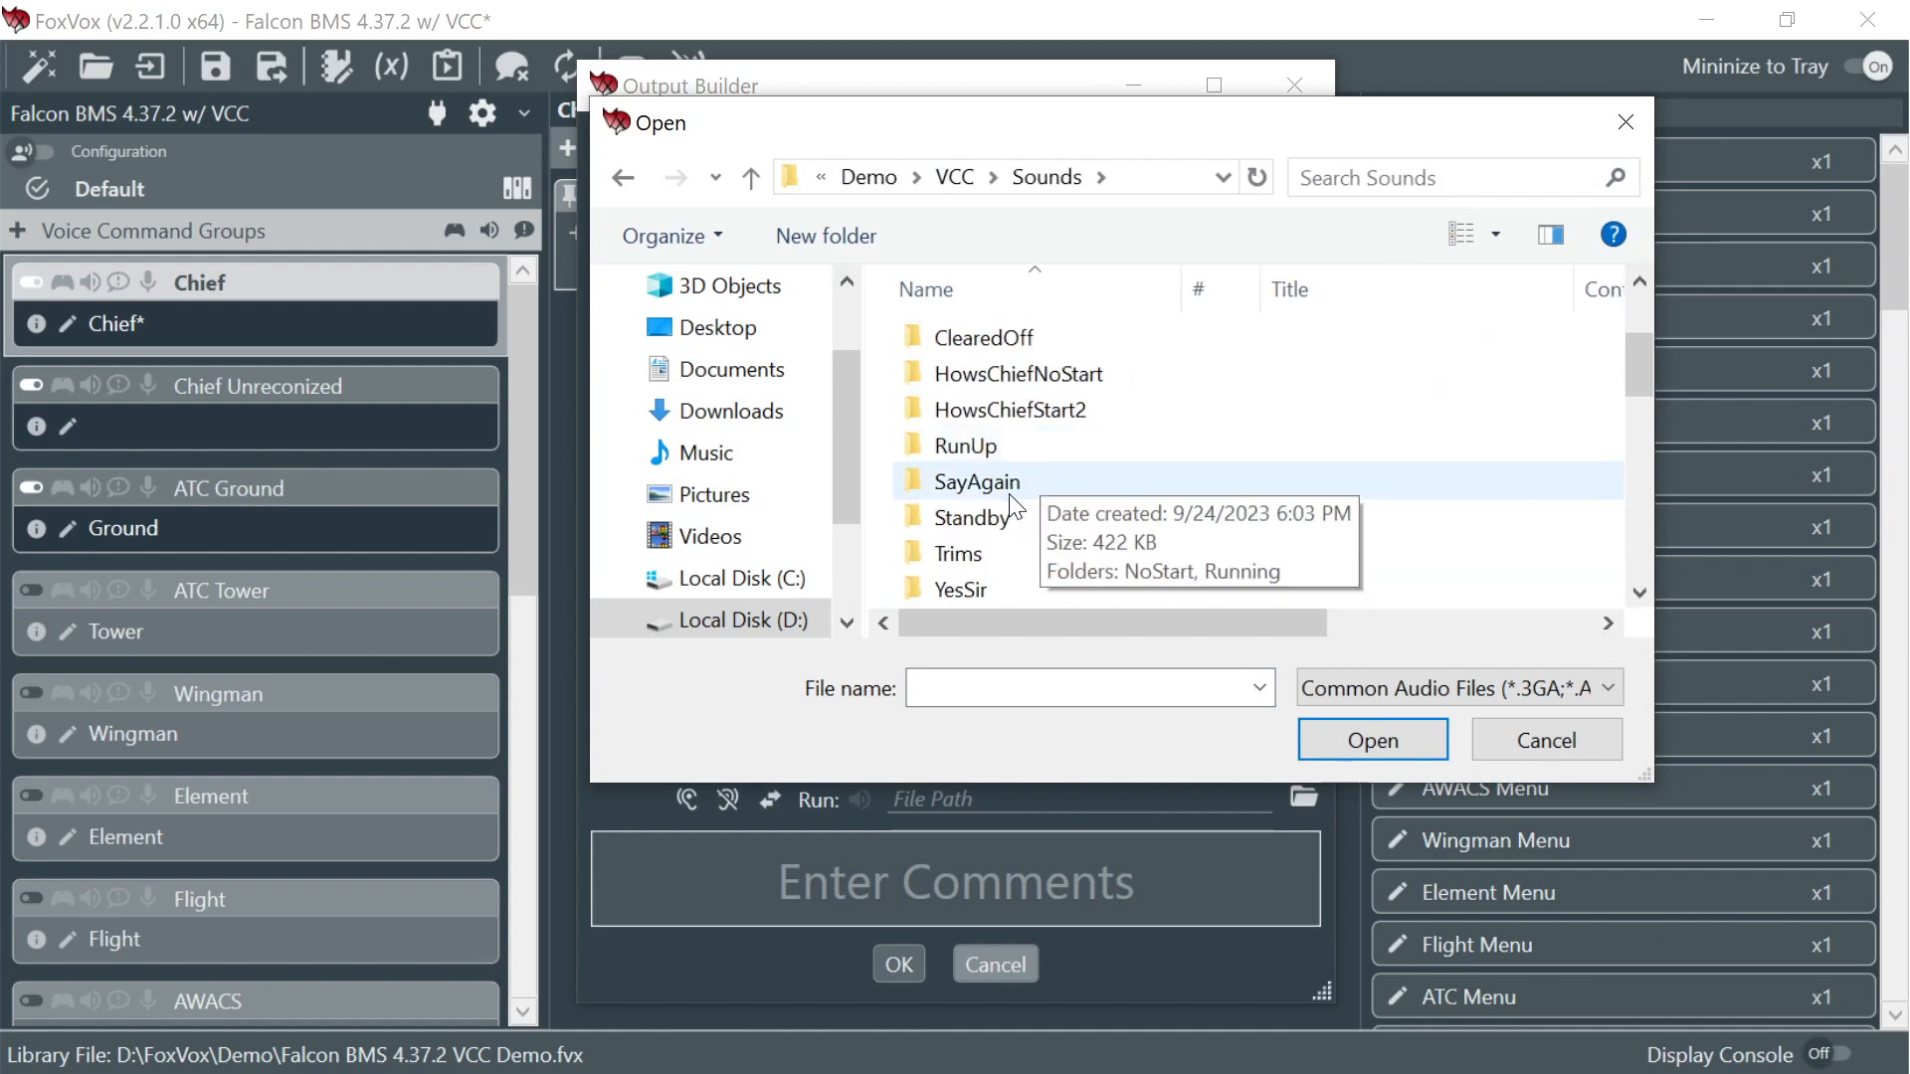
{"action": "left_click", "coordinate": [1013, 487]}
{"action": "double_click", "coordinate": [1013, 488]}
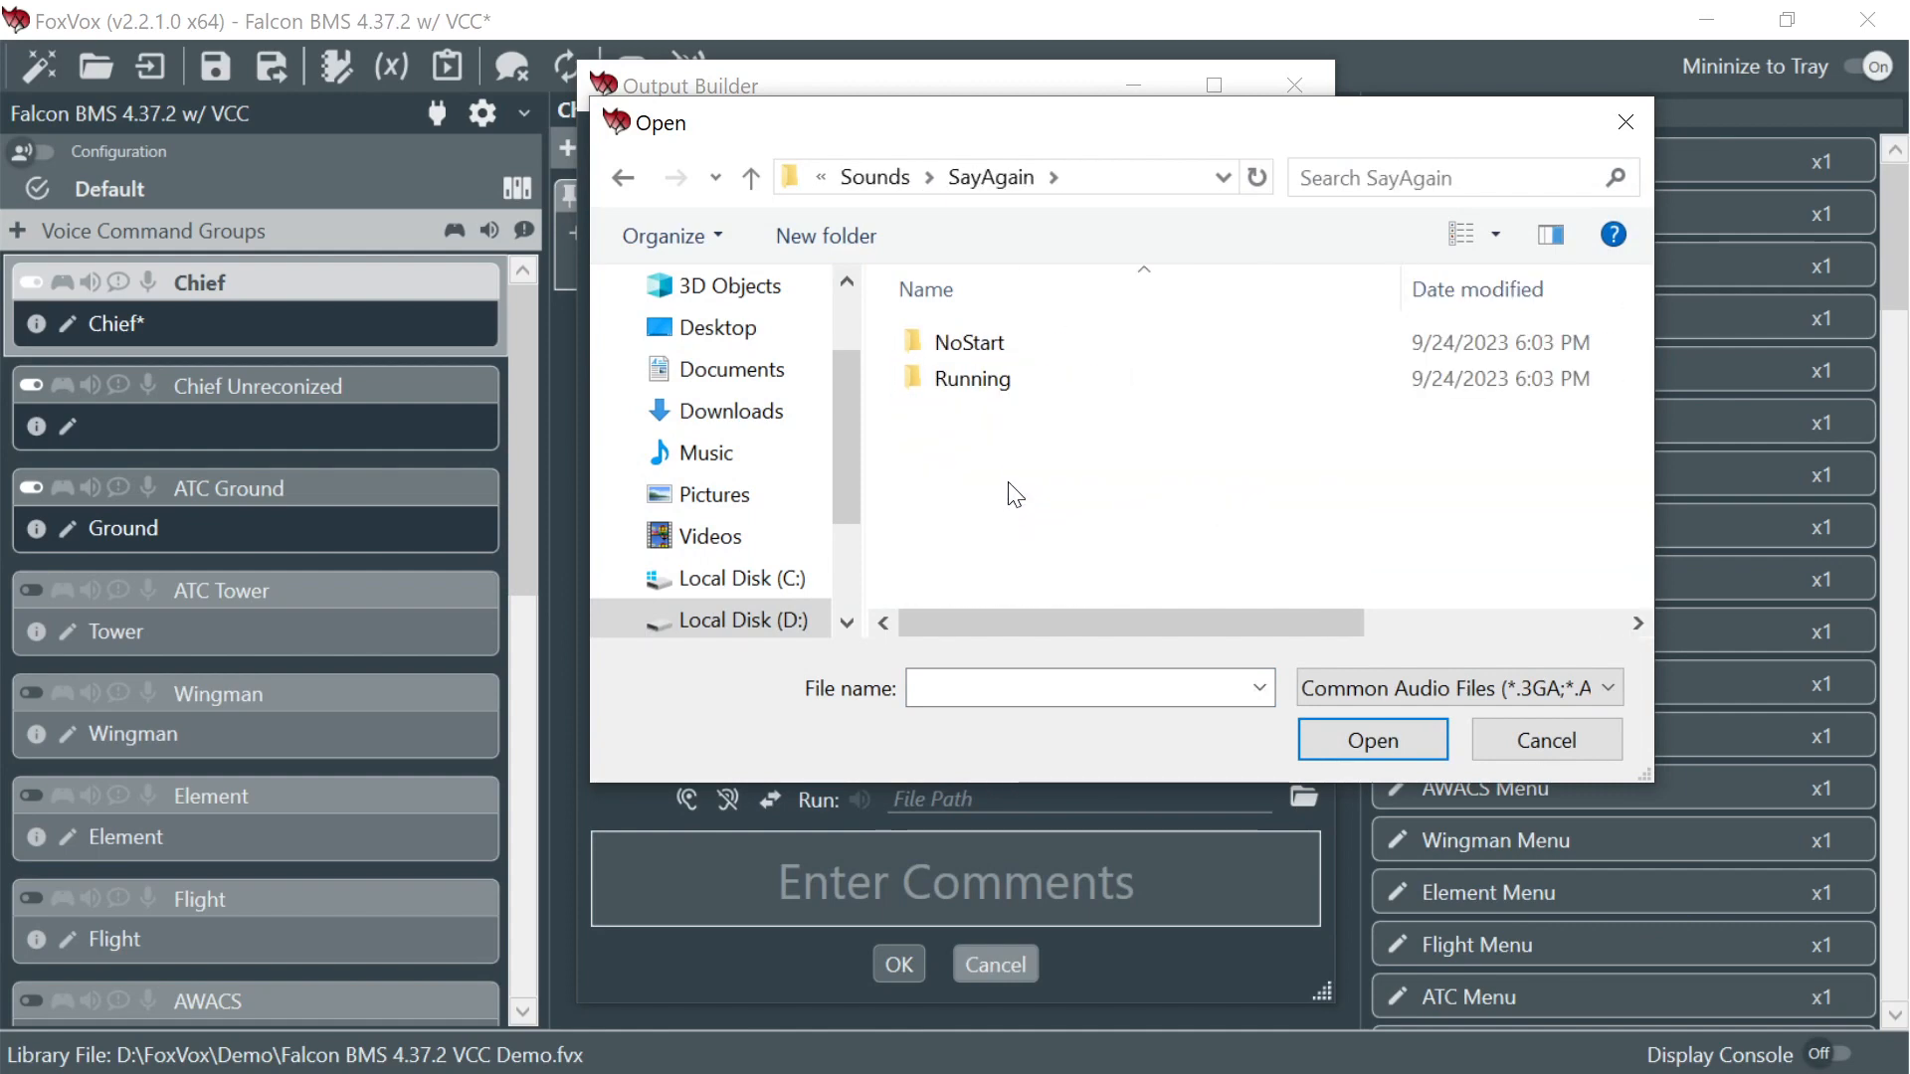
{"action": "double_click", "coordinate": [994, 354]}
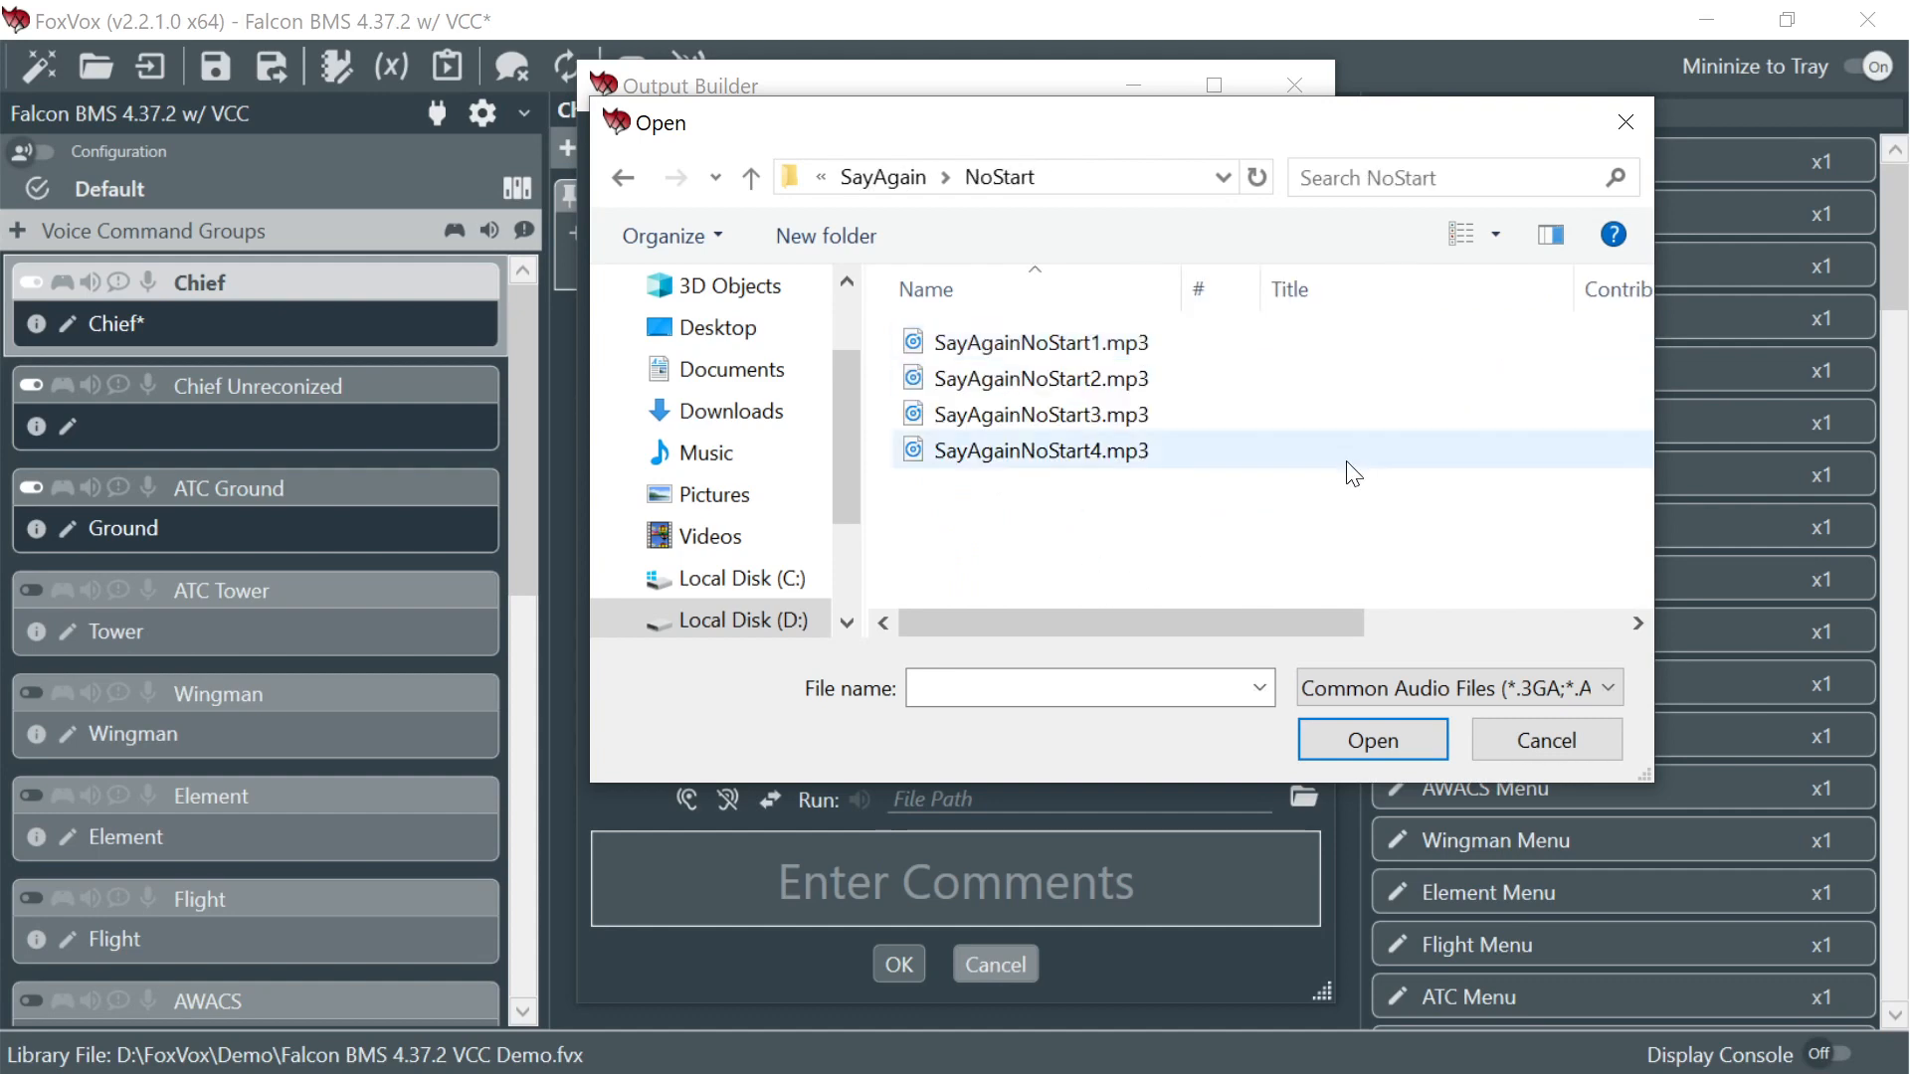
{"action": "left_click_drag", "start_coordinate": [1333, 517], "coordinate": [1115, 306]}
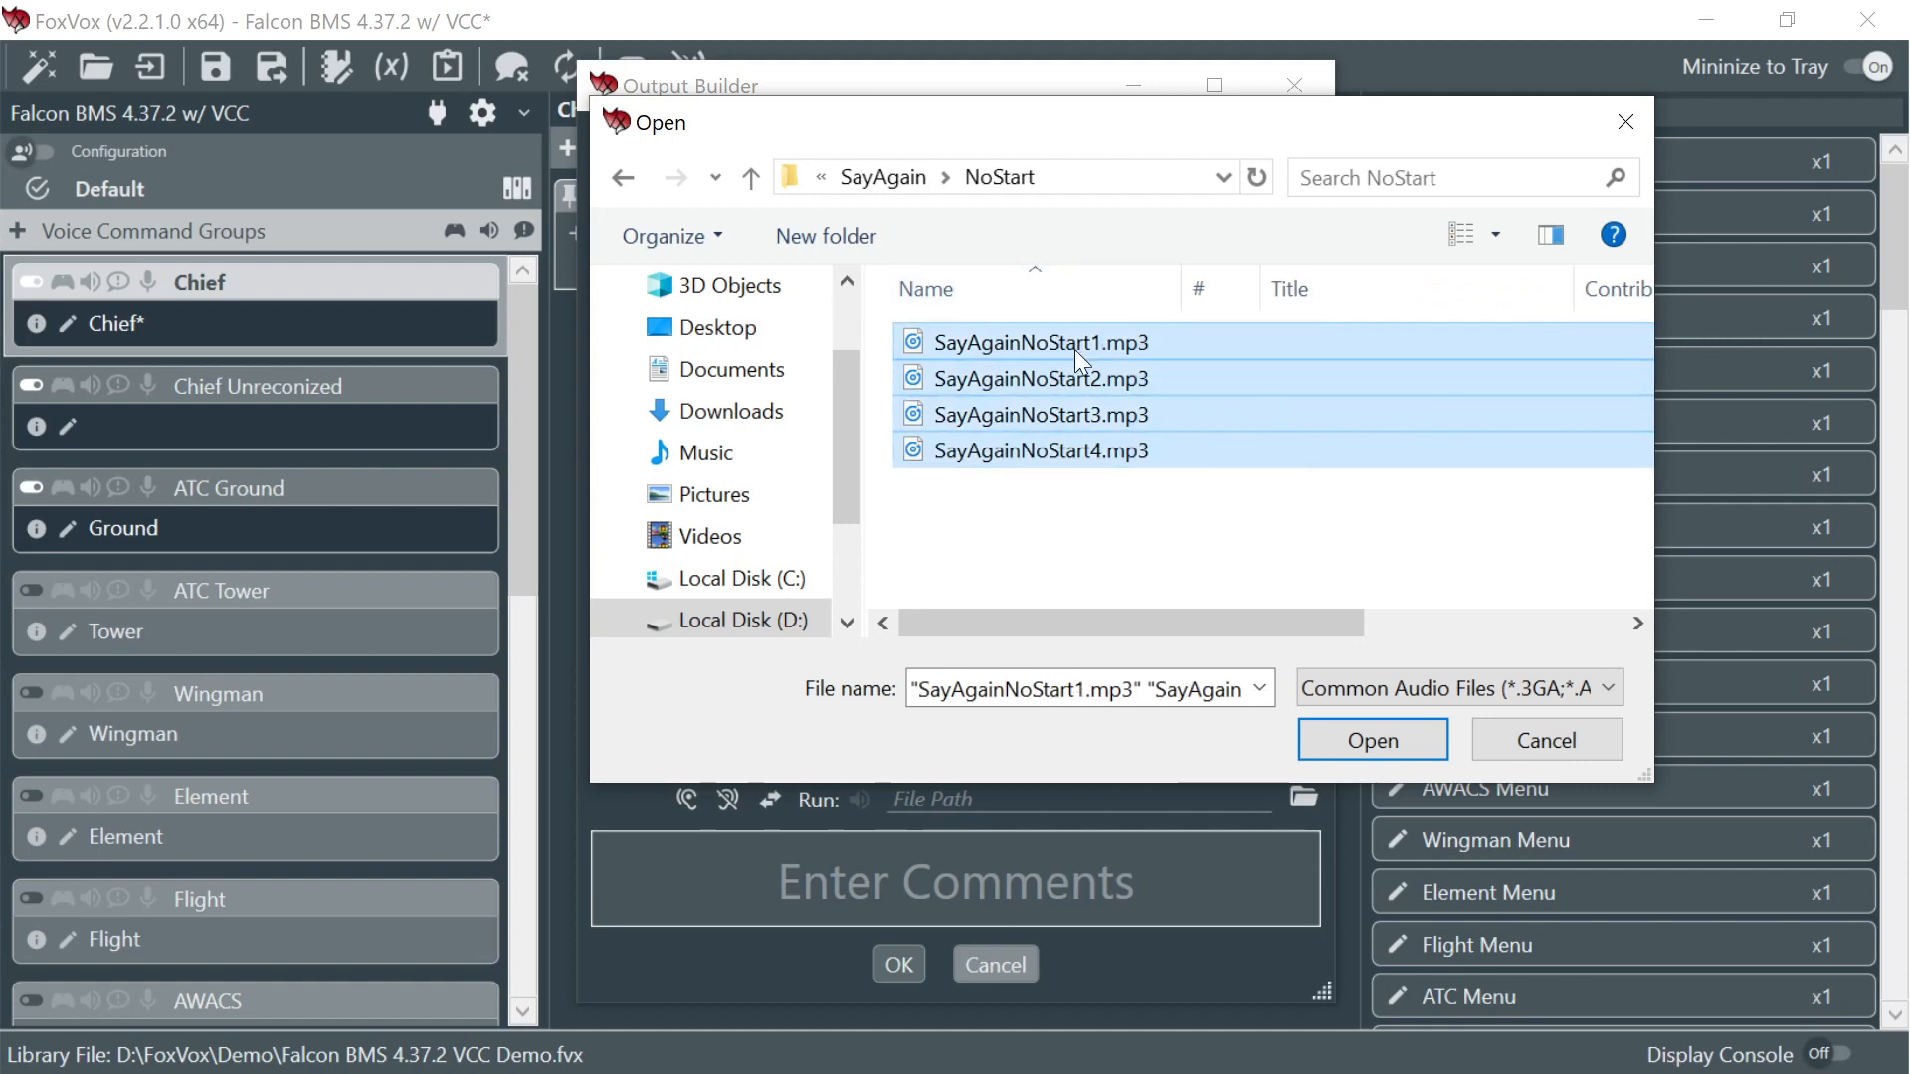
{"action": "left_click", "coordinate": [1333, 737]}
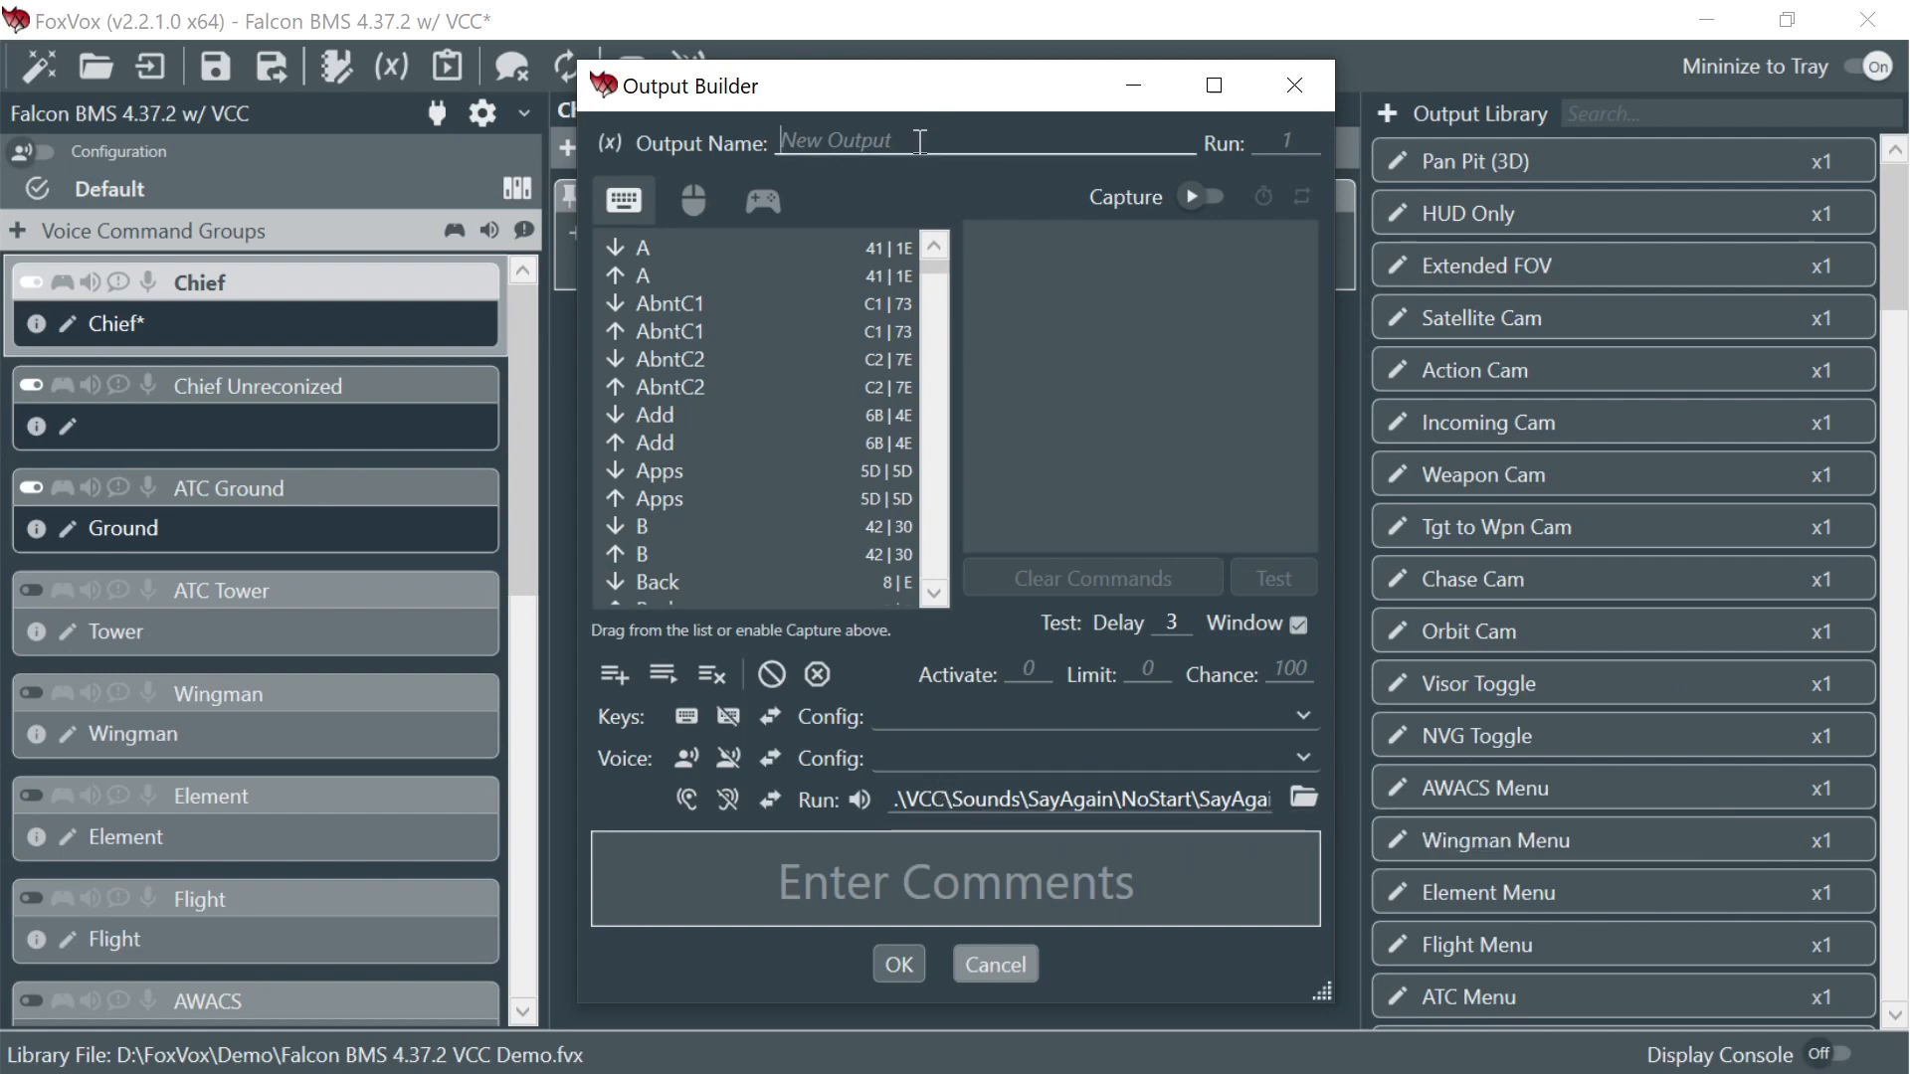
{"action": "type", "text": "Say Again (Engine Off)"}
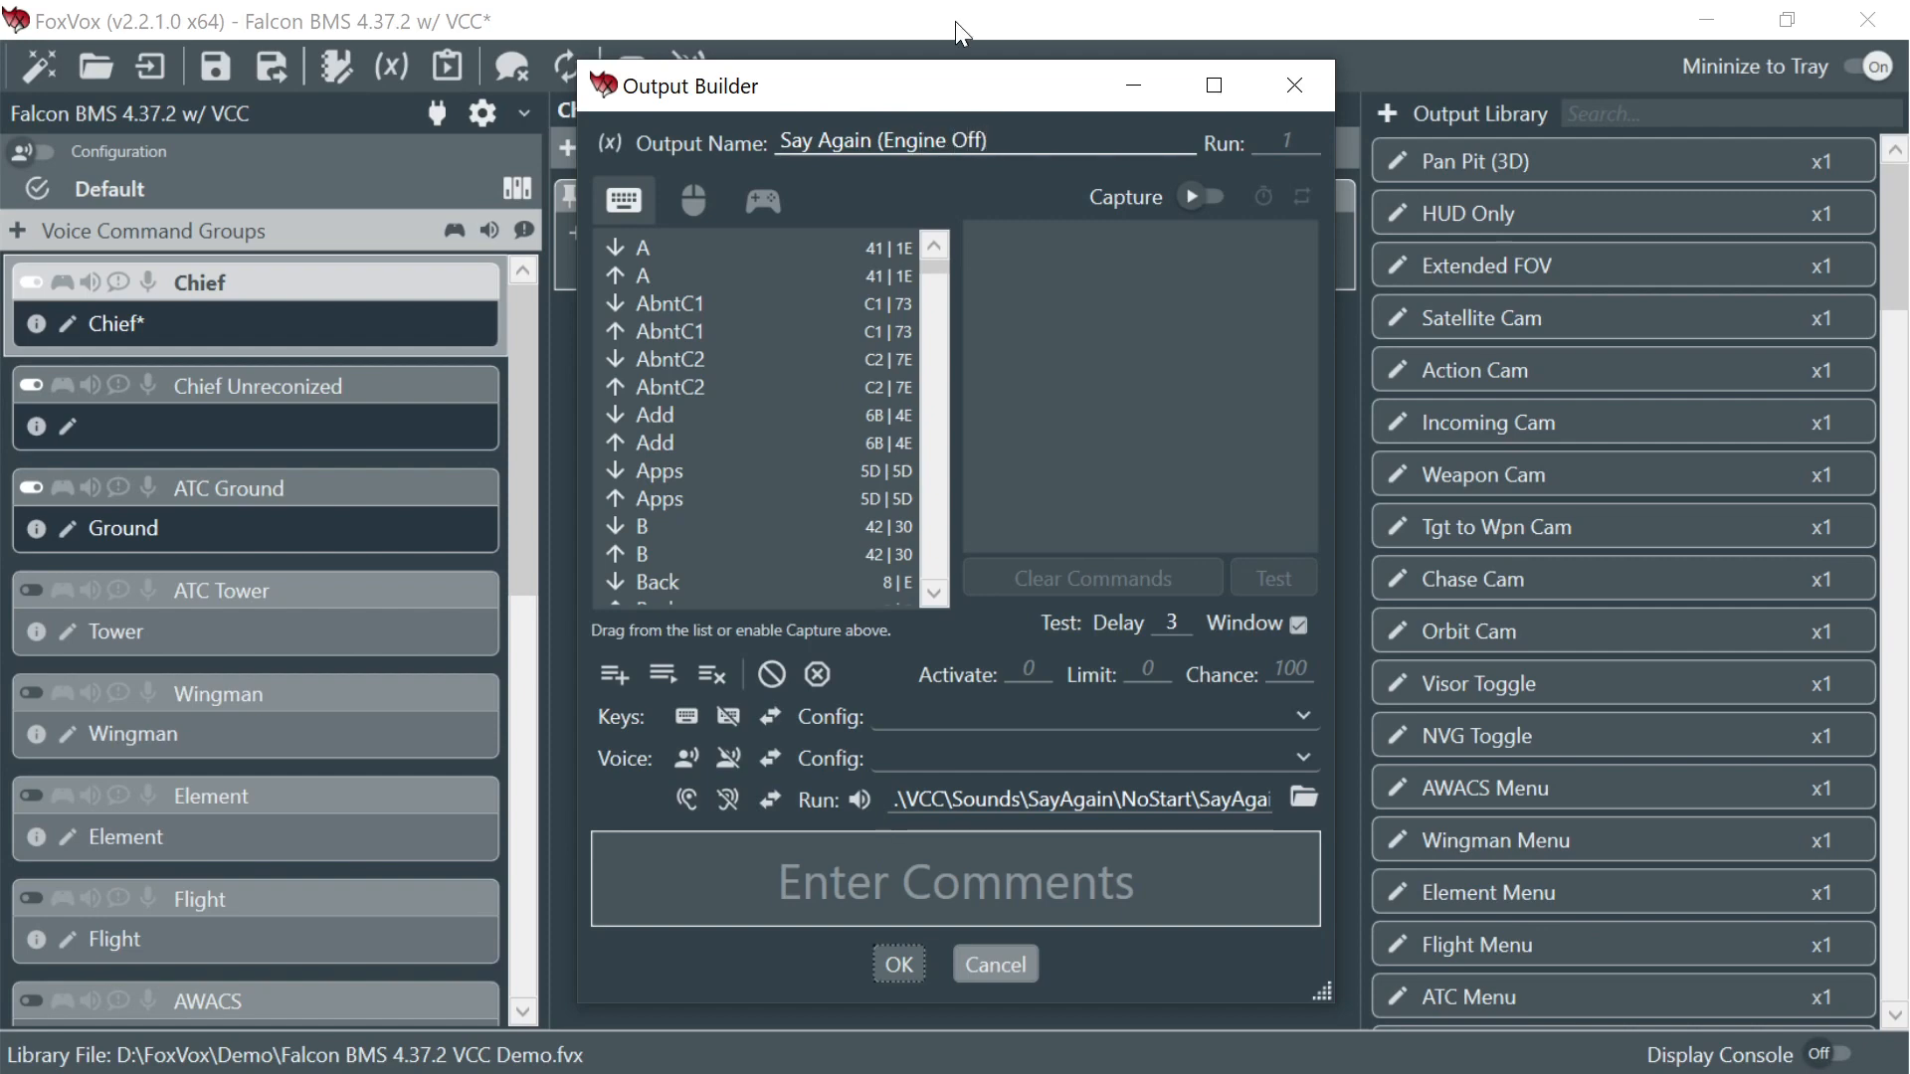
{"action": "left_click", "coordinate": [899, 967]}
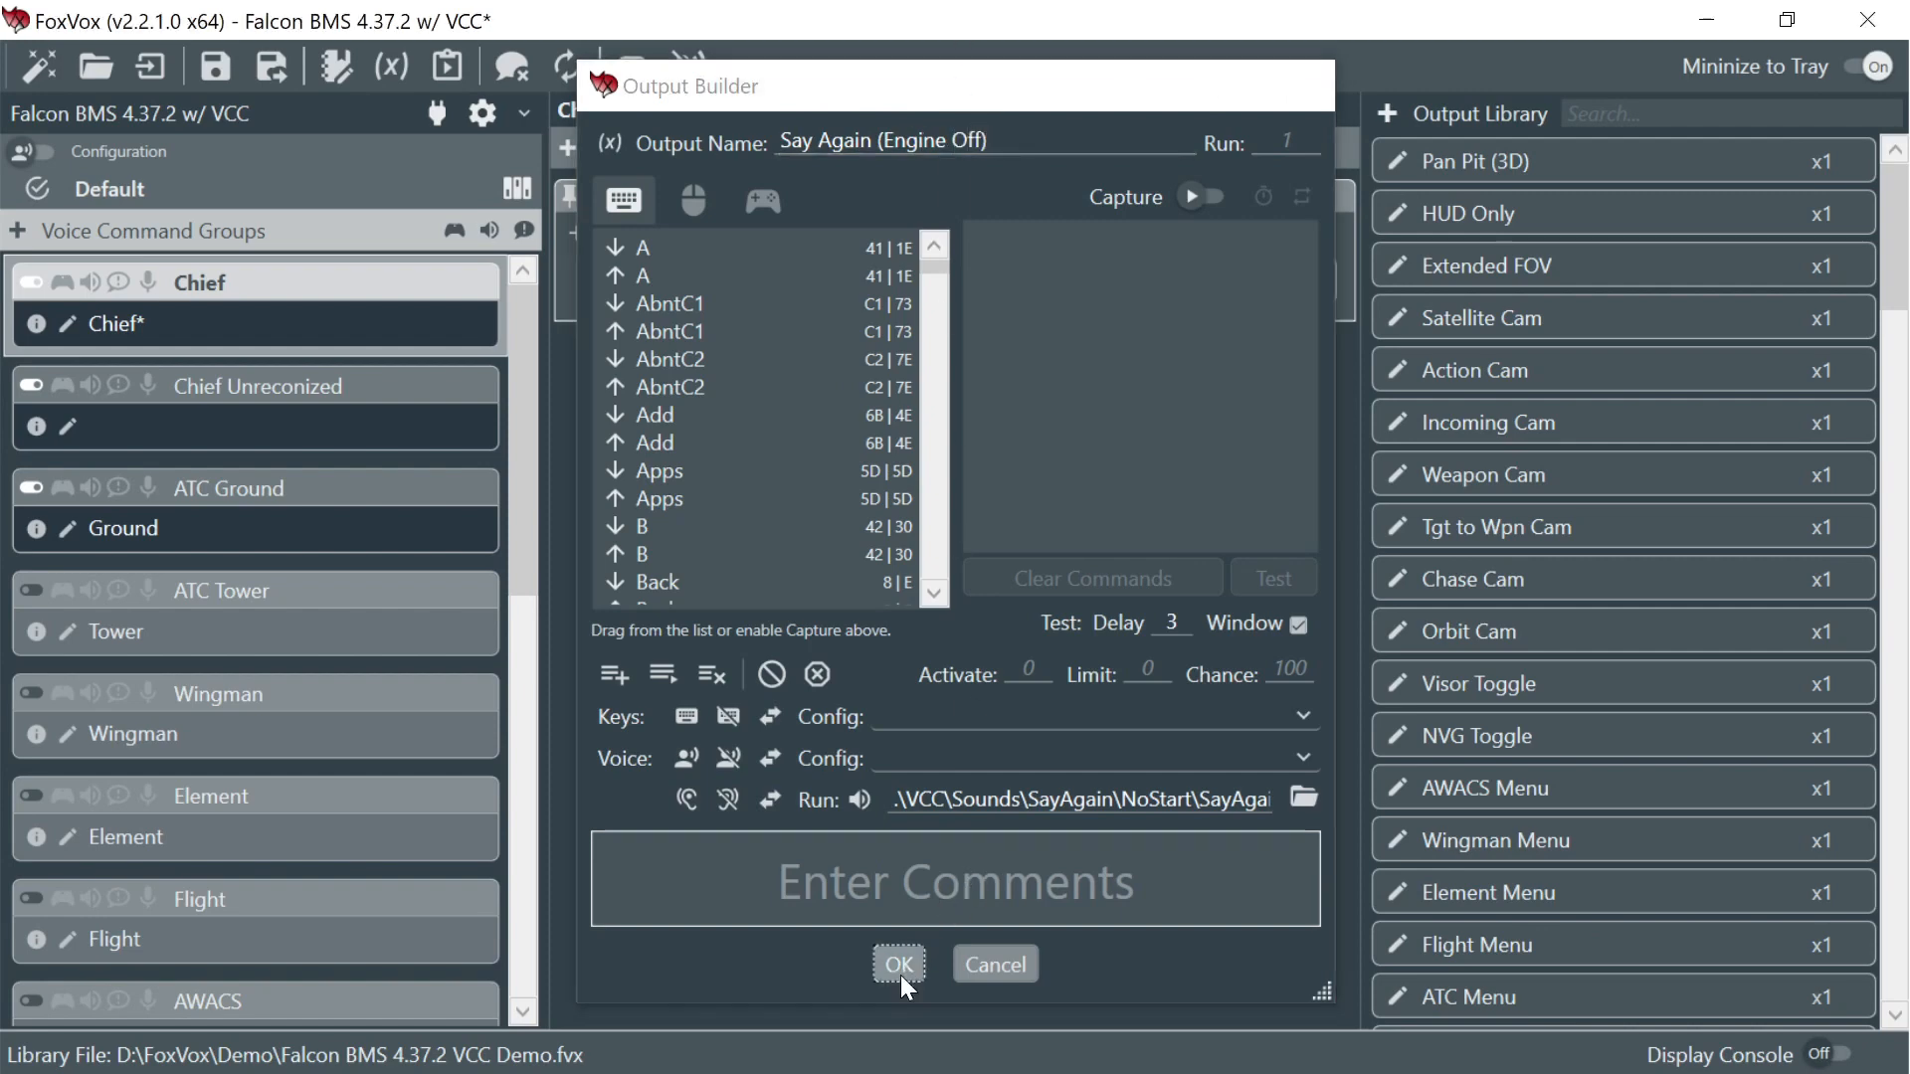
- Add an output command named "Say Again (Engine On)" that runs SayAgain1.mp3 to SayAgain6.mp3 from the SayAgain\Running folder, and save the library
{"action": "left_click", "coordinate": [975, 235]}
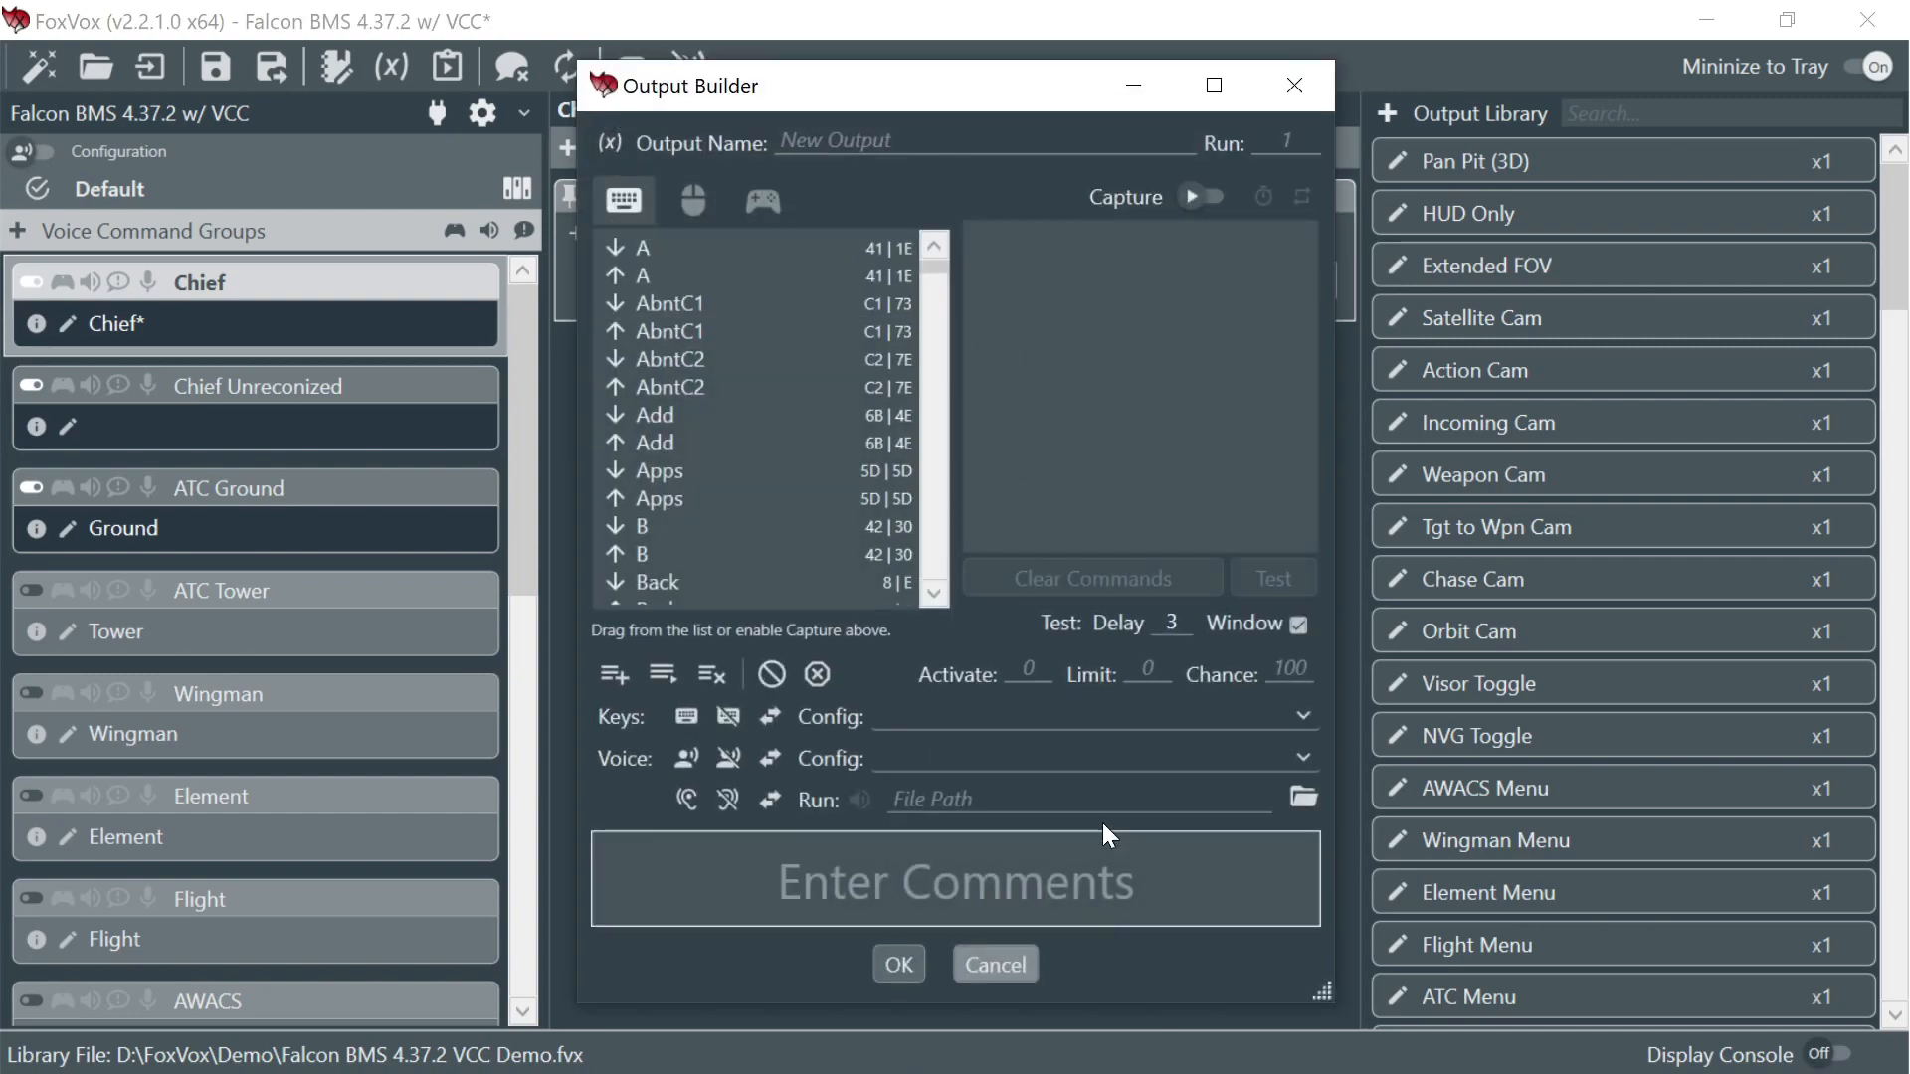
{"action": "left_click", "coordinate": [1304, 796]}
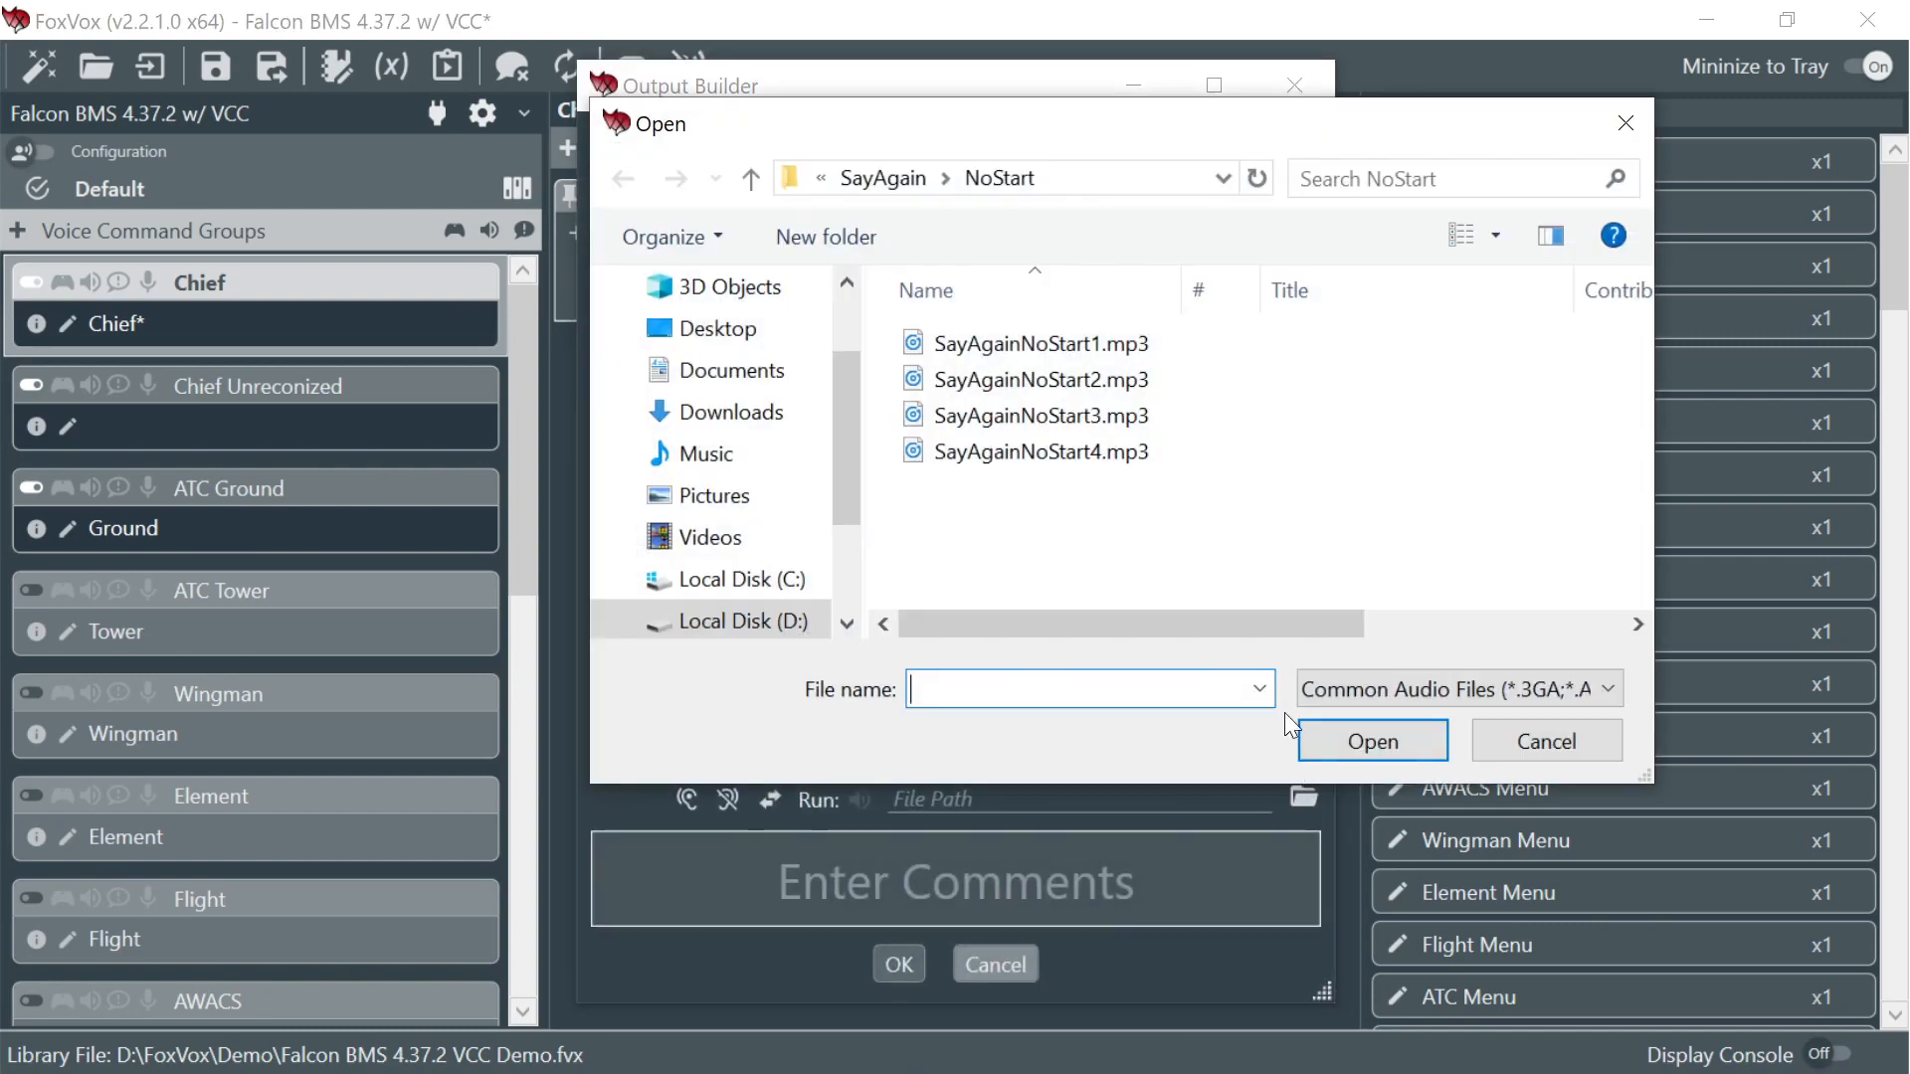
{"action": "left_click", "coordinate": [900, 179]}
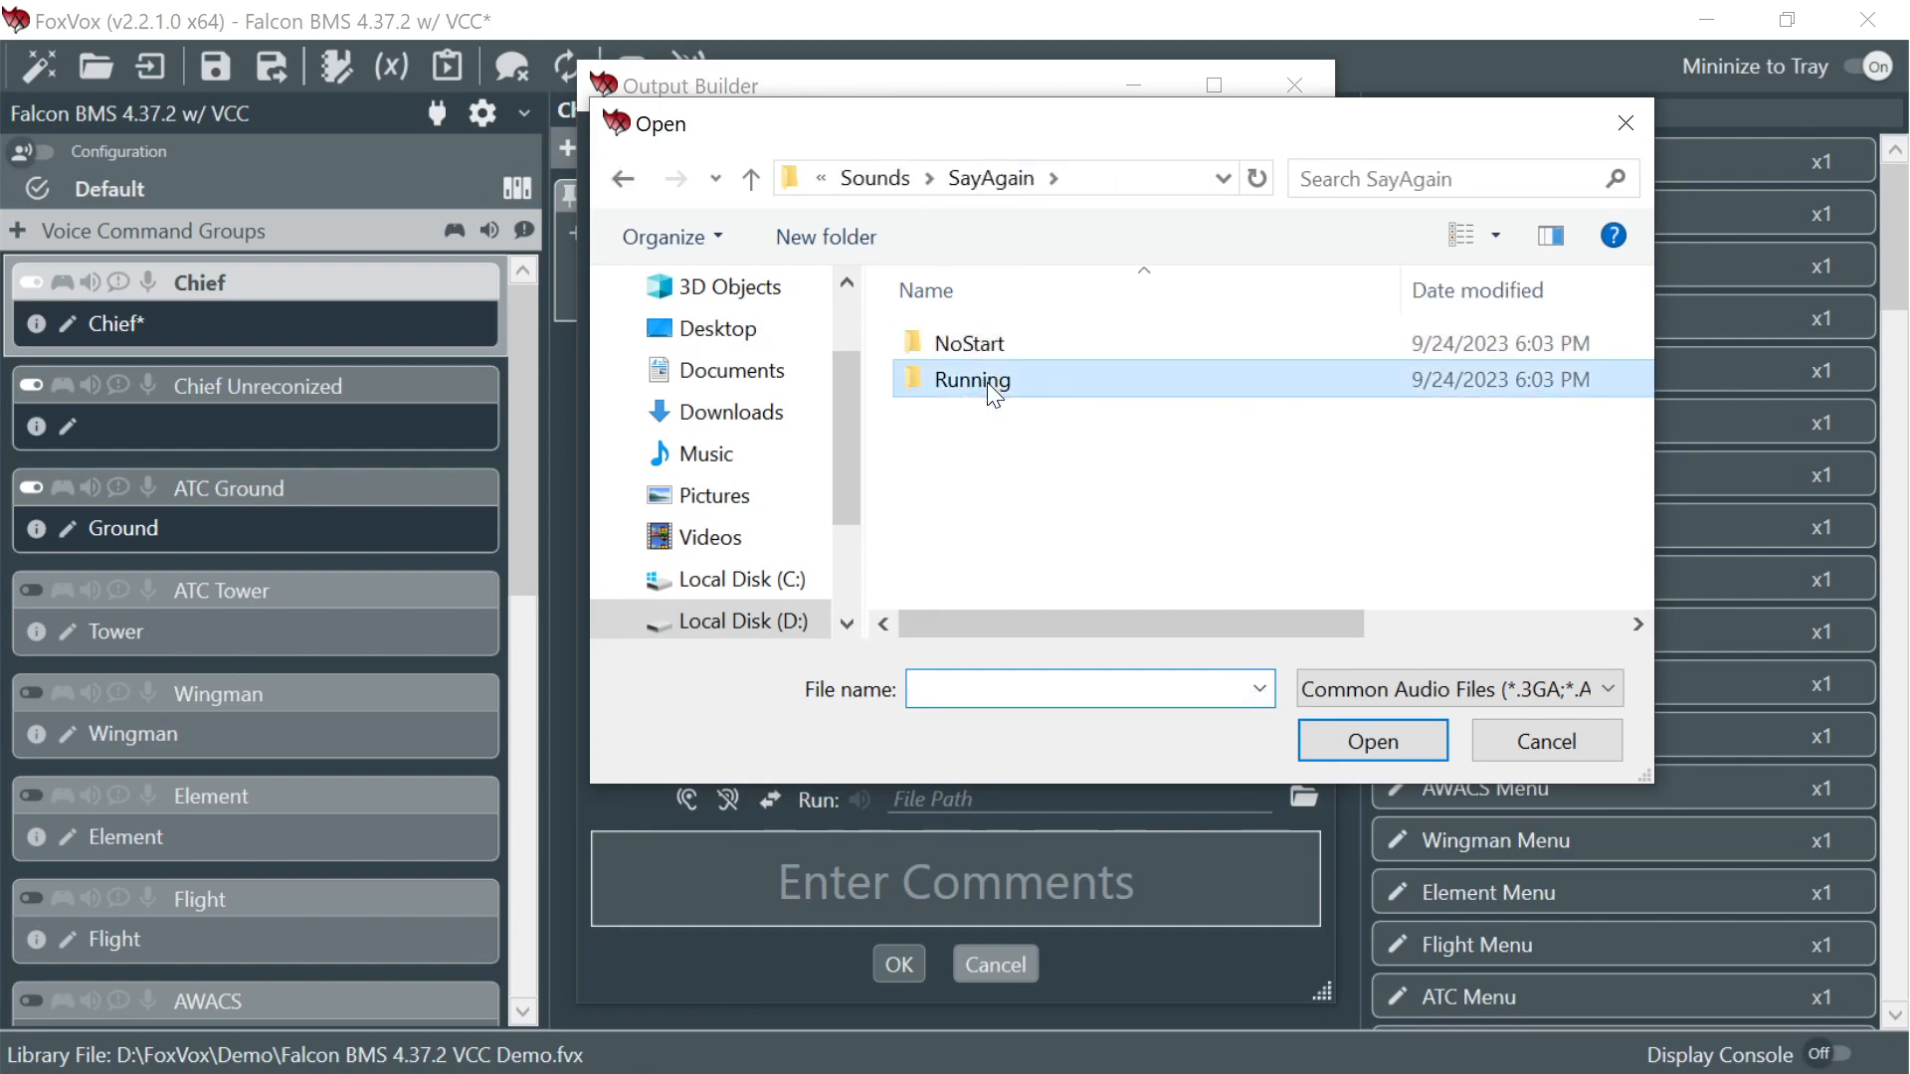
{"action": "double_click", "coordinate": [987, 383]}
{"action": "left_click_drag", "start_coordinate": [1142, 558], "coordinate": [1015, 260]}
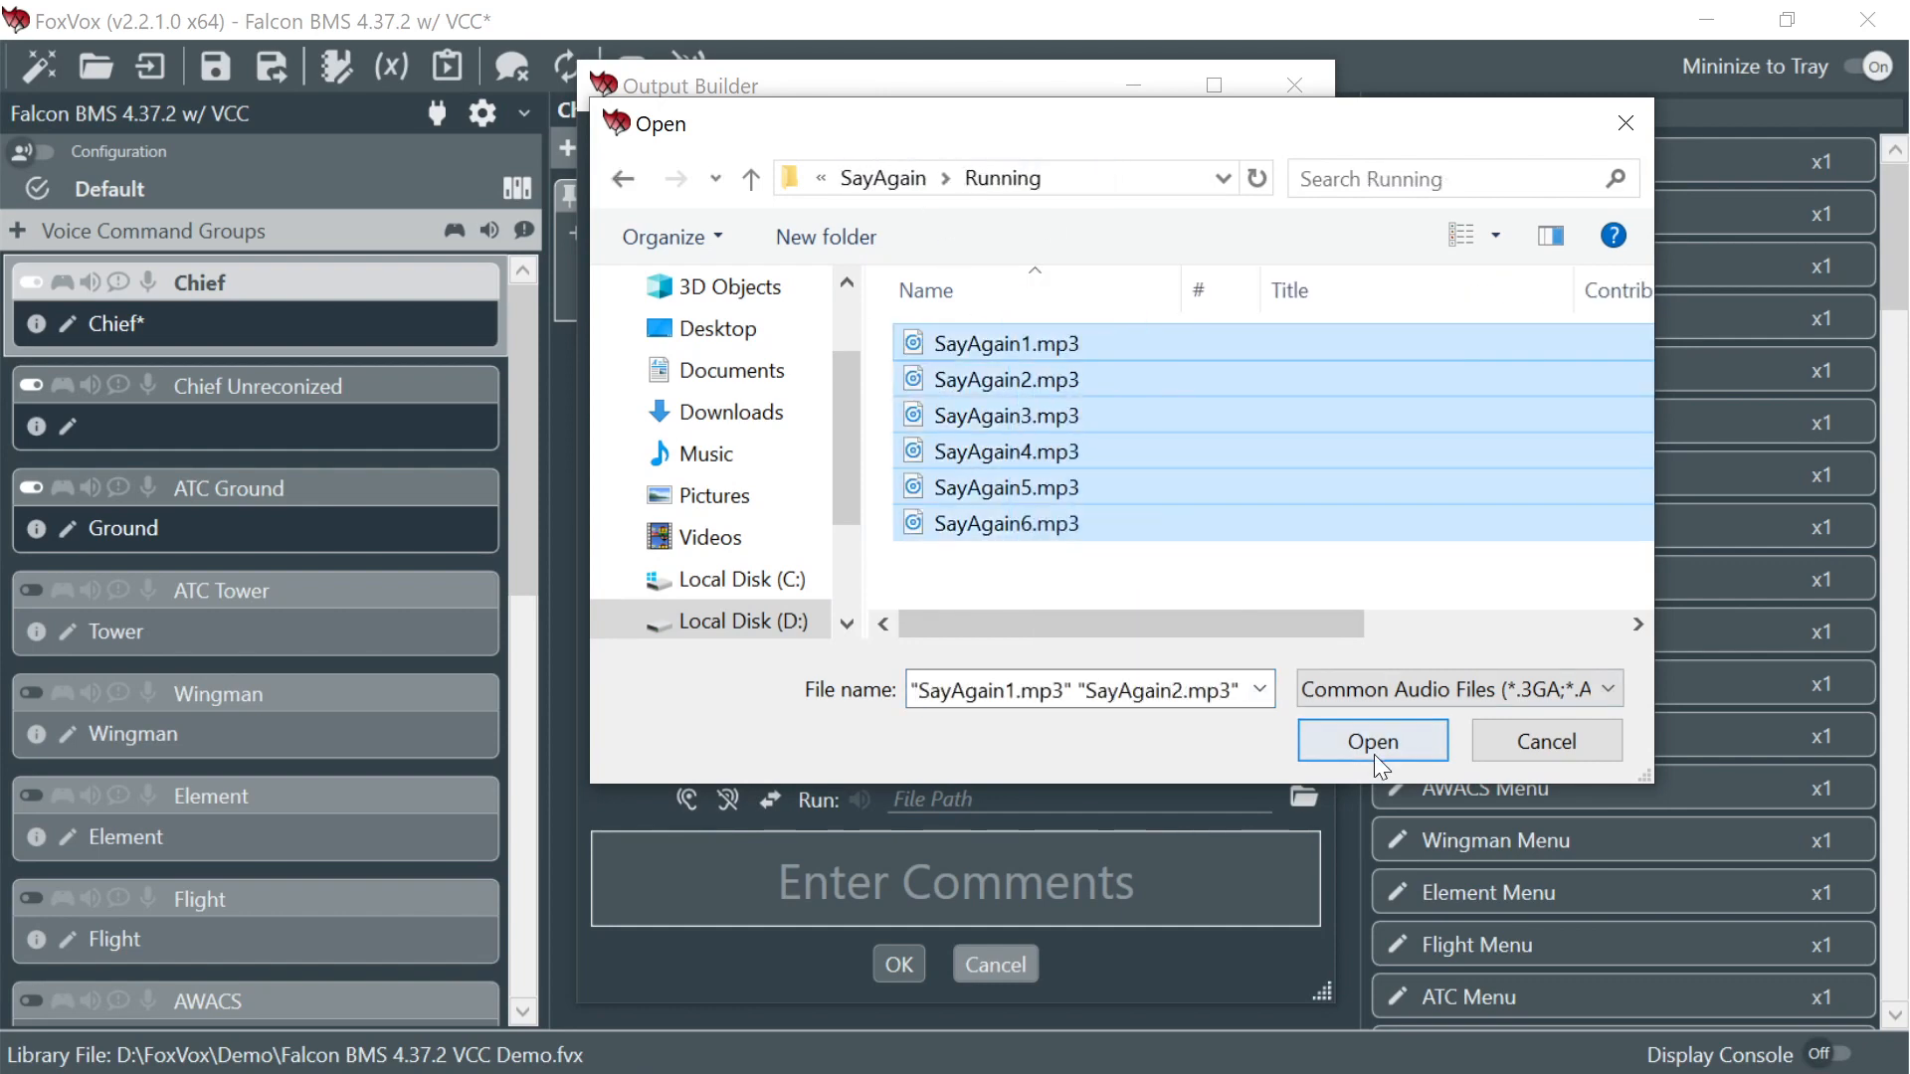
{"action": "left_click", "coordinate": [1373, 742]}
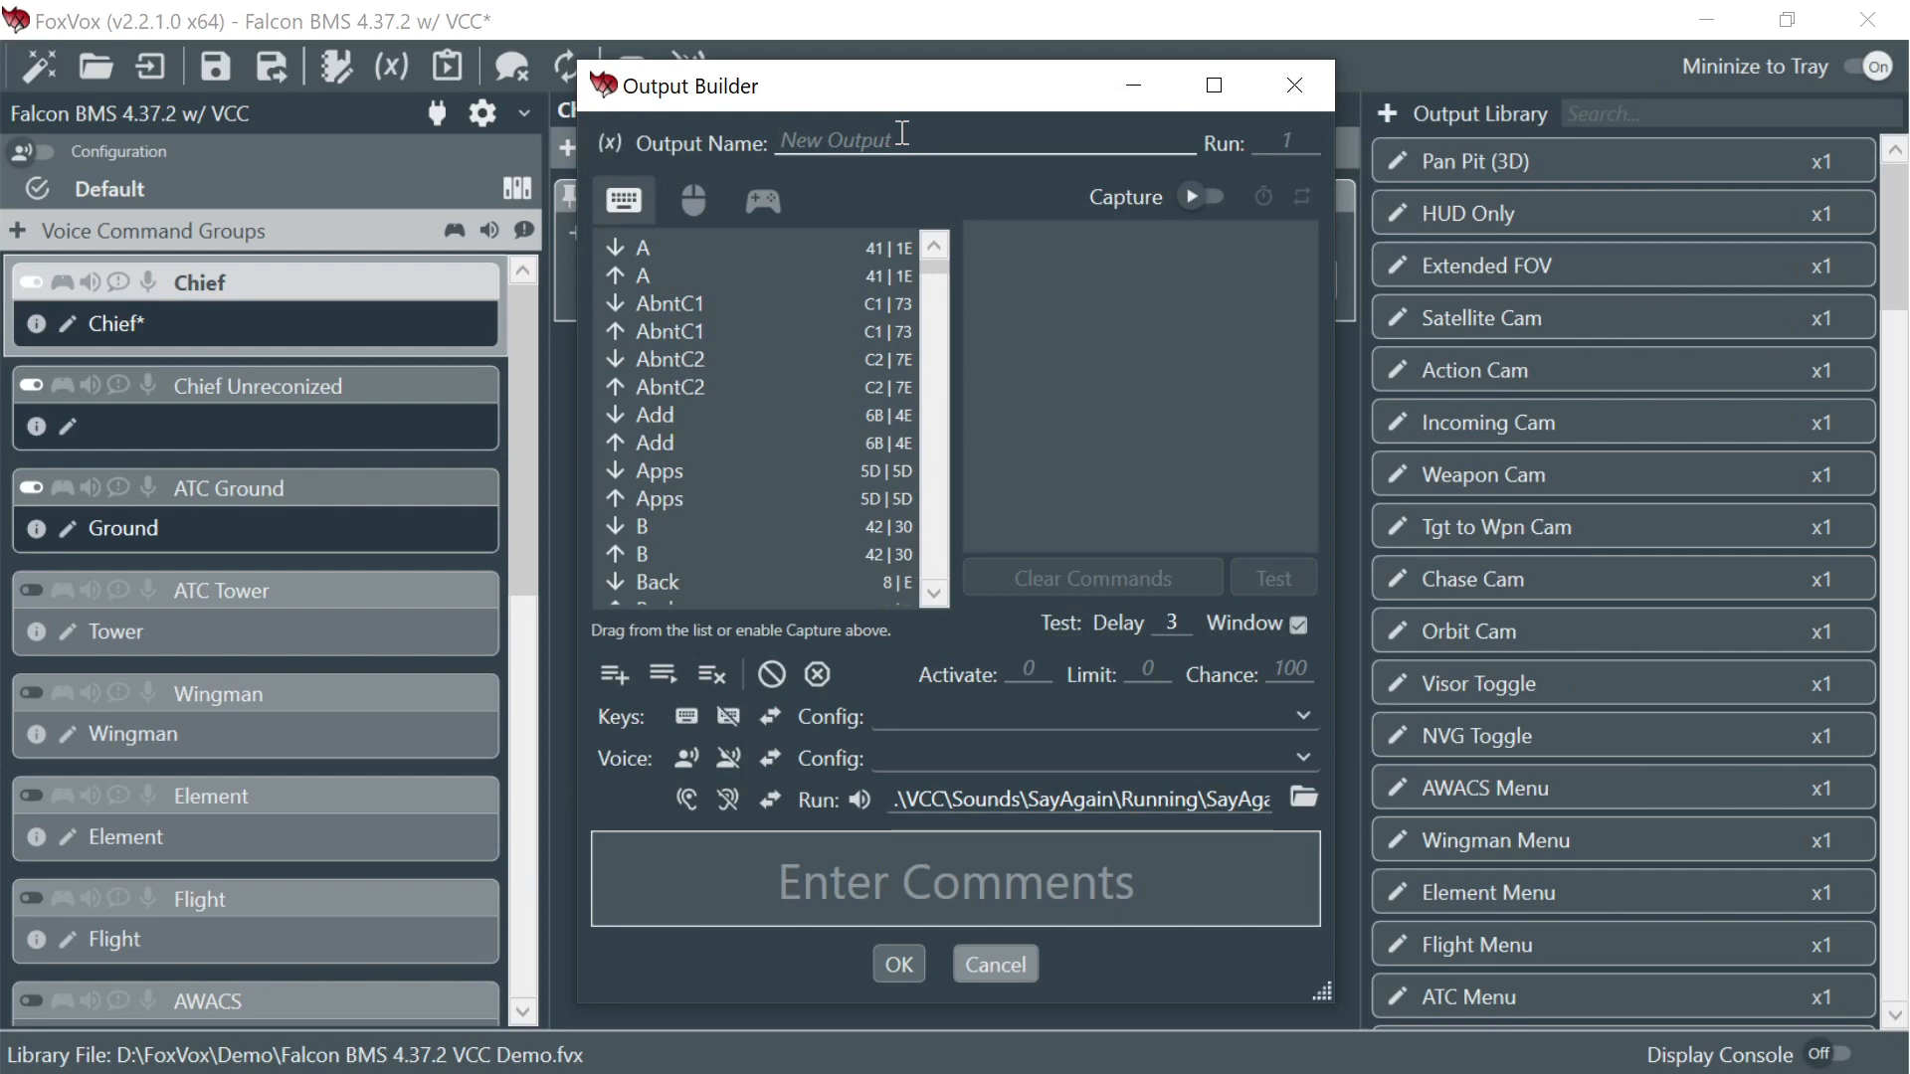
{"action": "type", "text": "Say Again (Engine On)"}
{"action": "left_click", "coordinate": [898, 964]}
{"action": "left_click", "coordinate": [214, 65]}
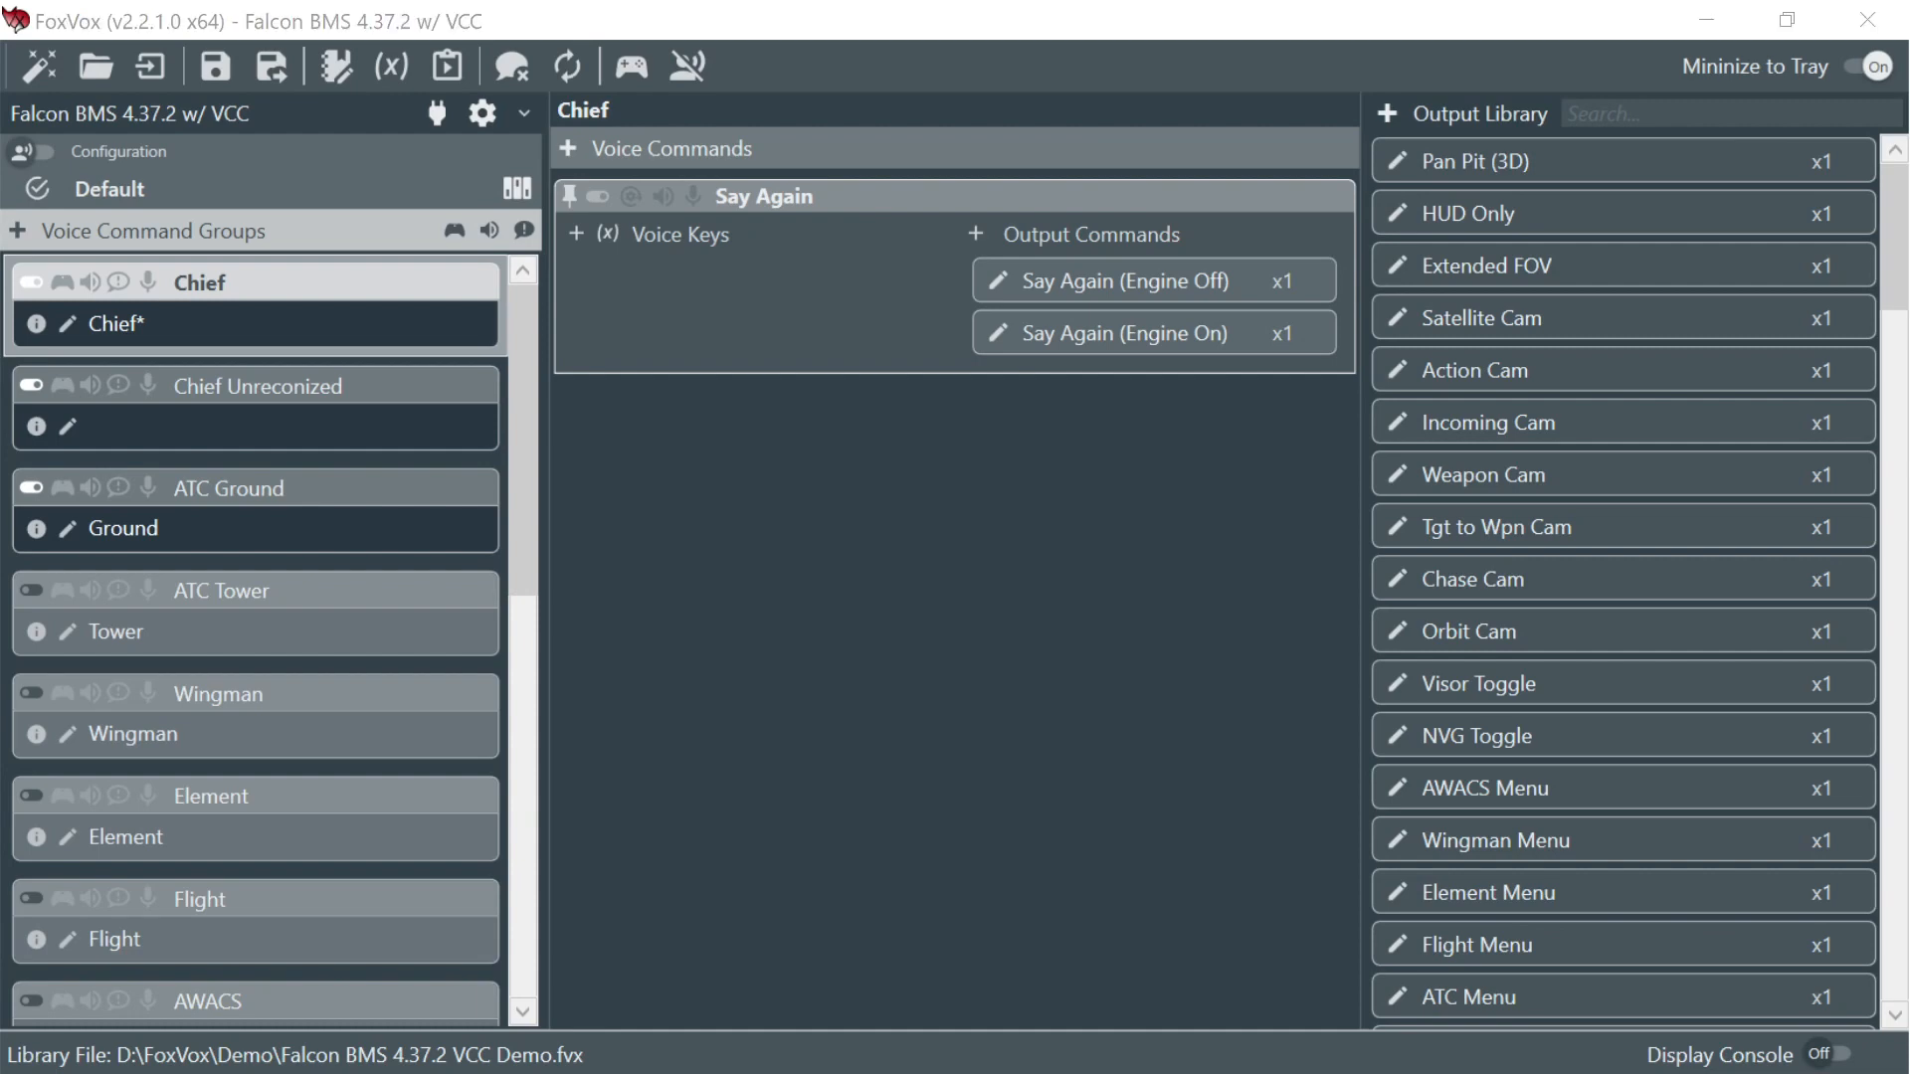
{"action": "left_click", "coordinate": [907, 436]}
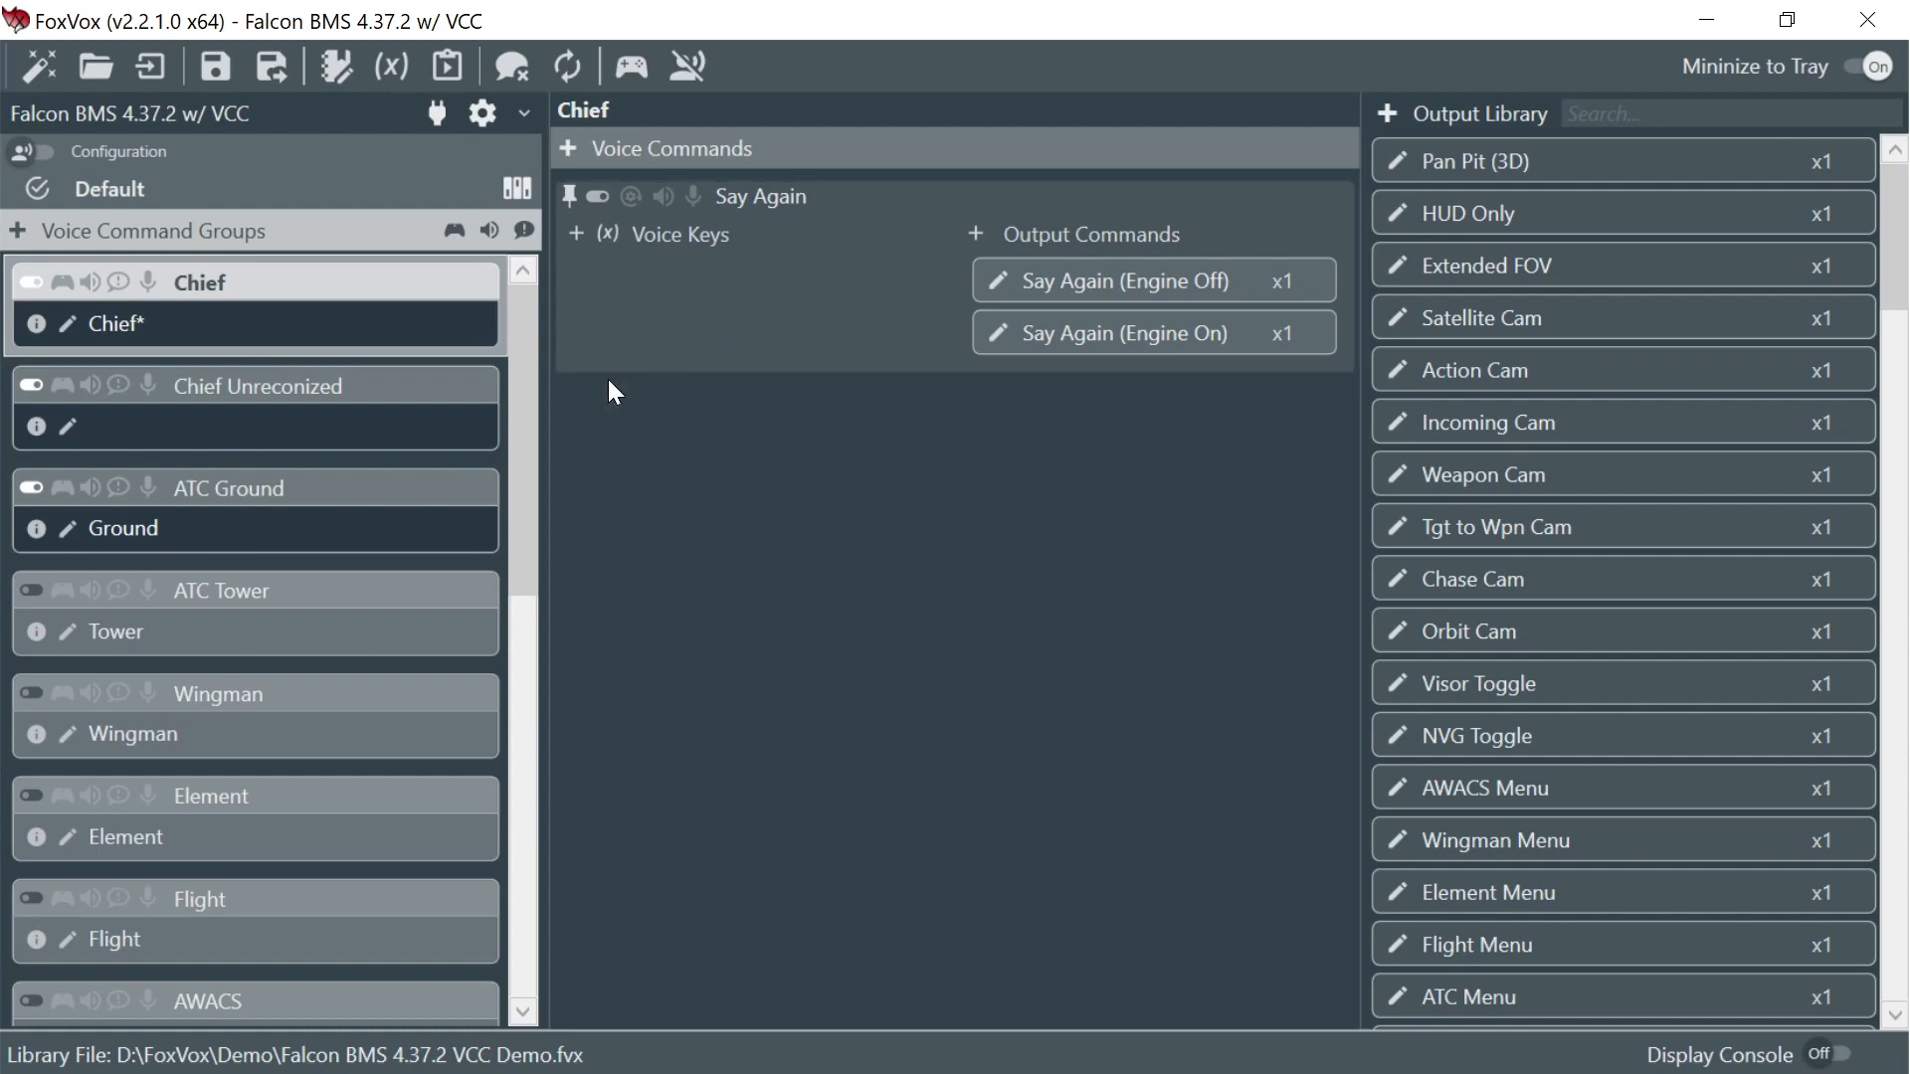
- Add a plugin that loads F4SharedMem.dll from the Demo\VCC\Assemblies folder
{"action": "left_click", "coordinate": [437, 119]}
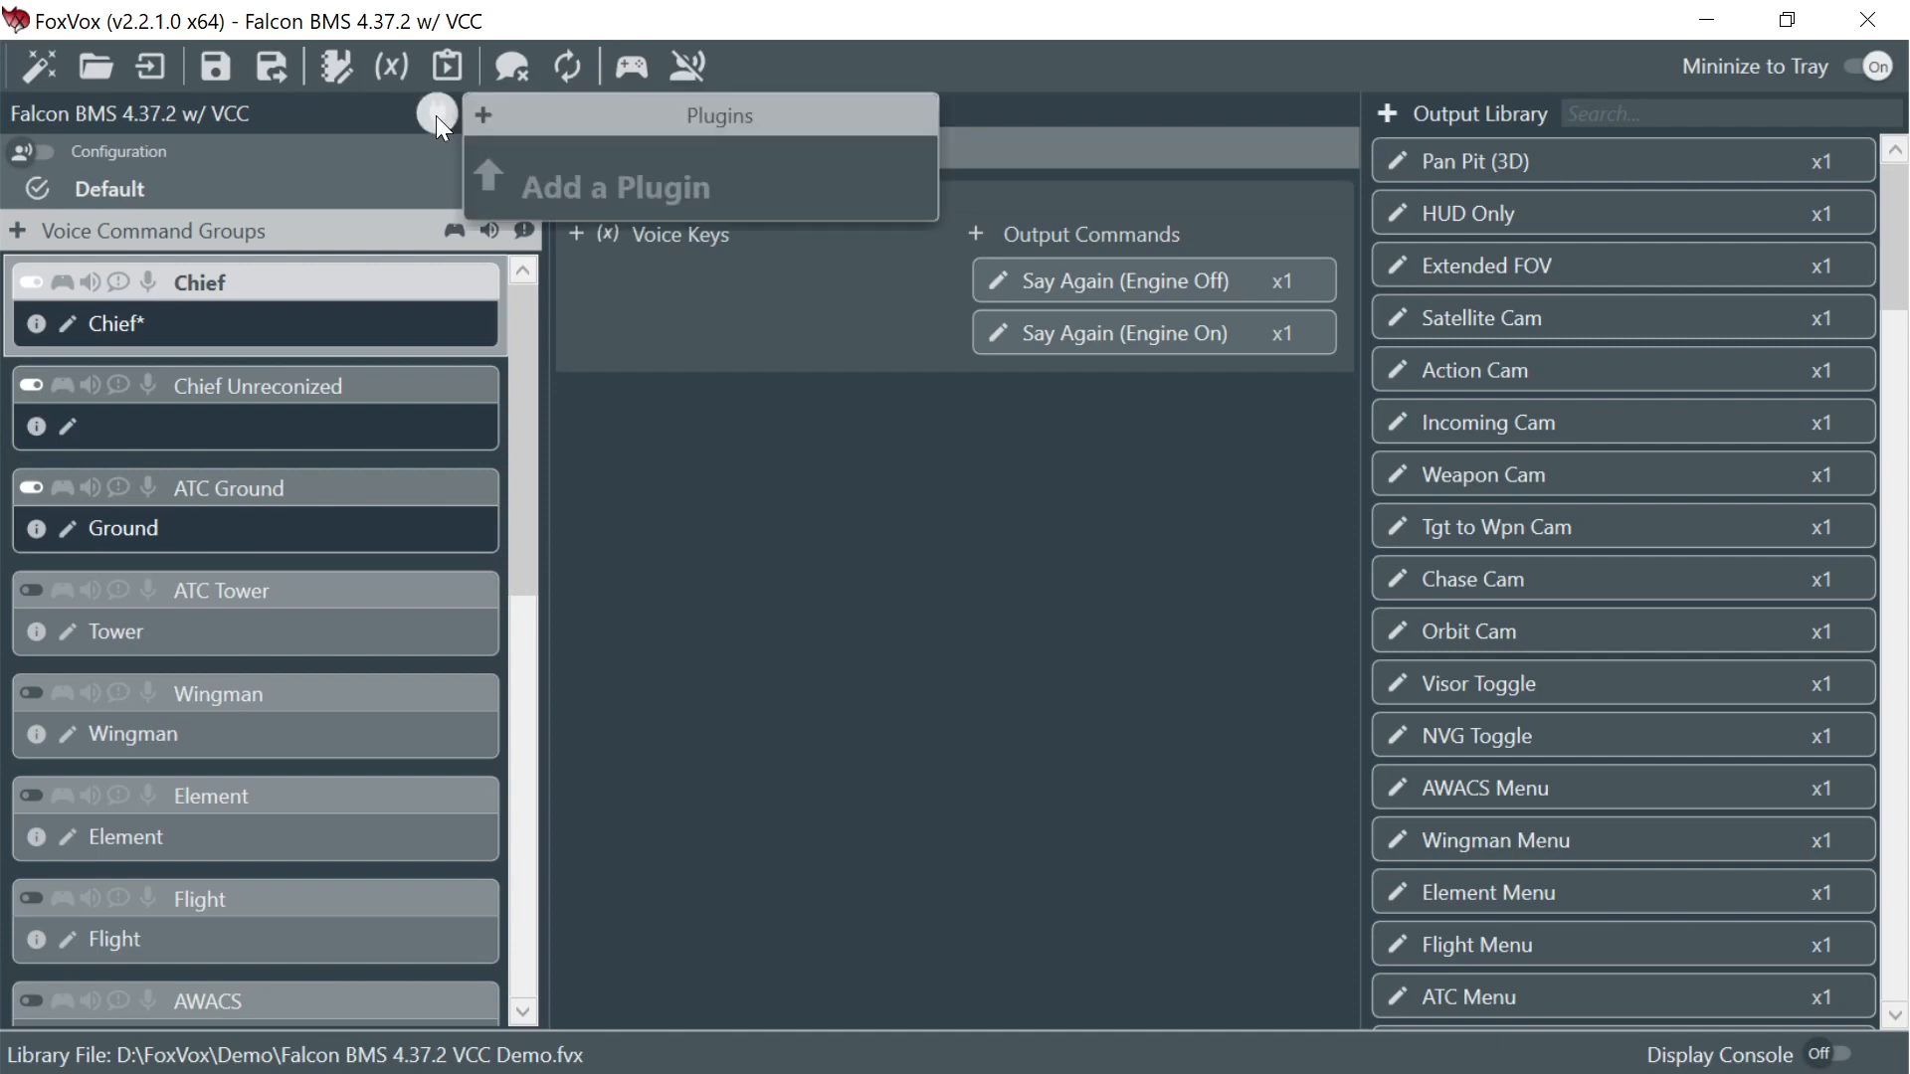
{"action": "left_click", "coordinate": [481, 117]}
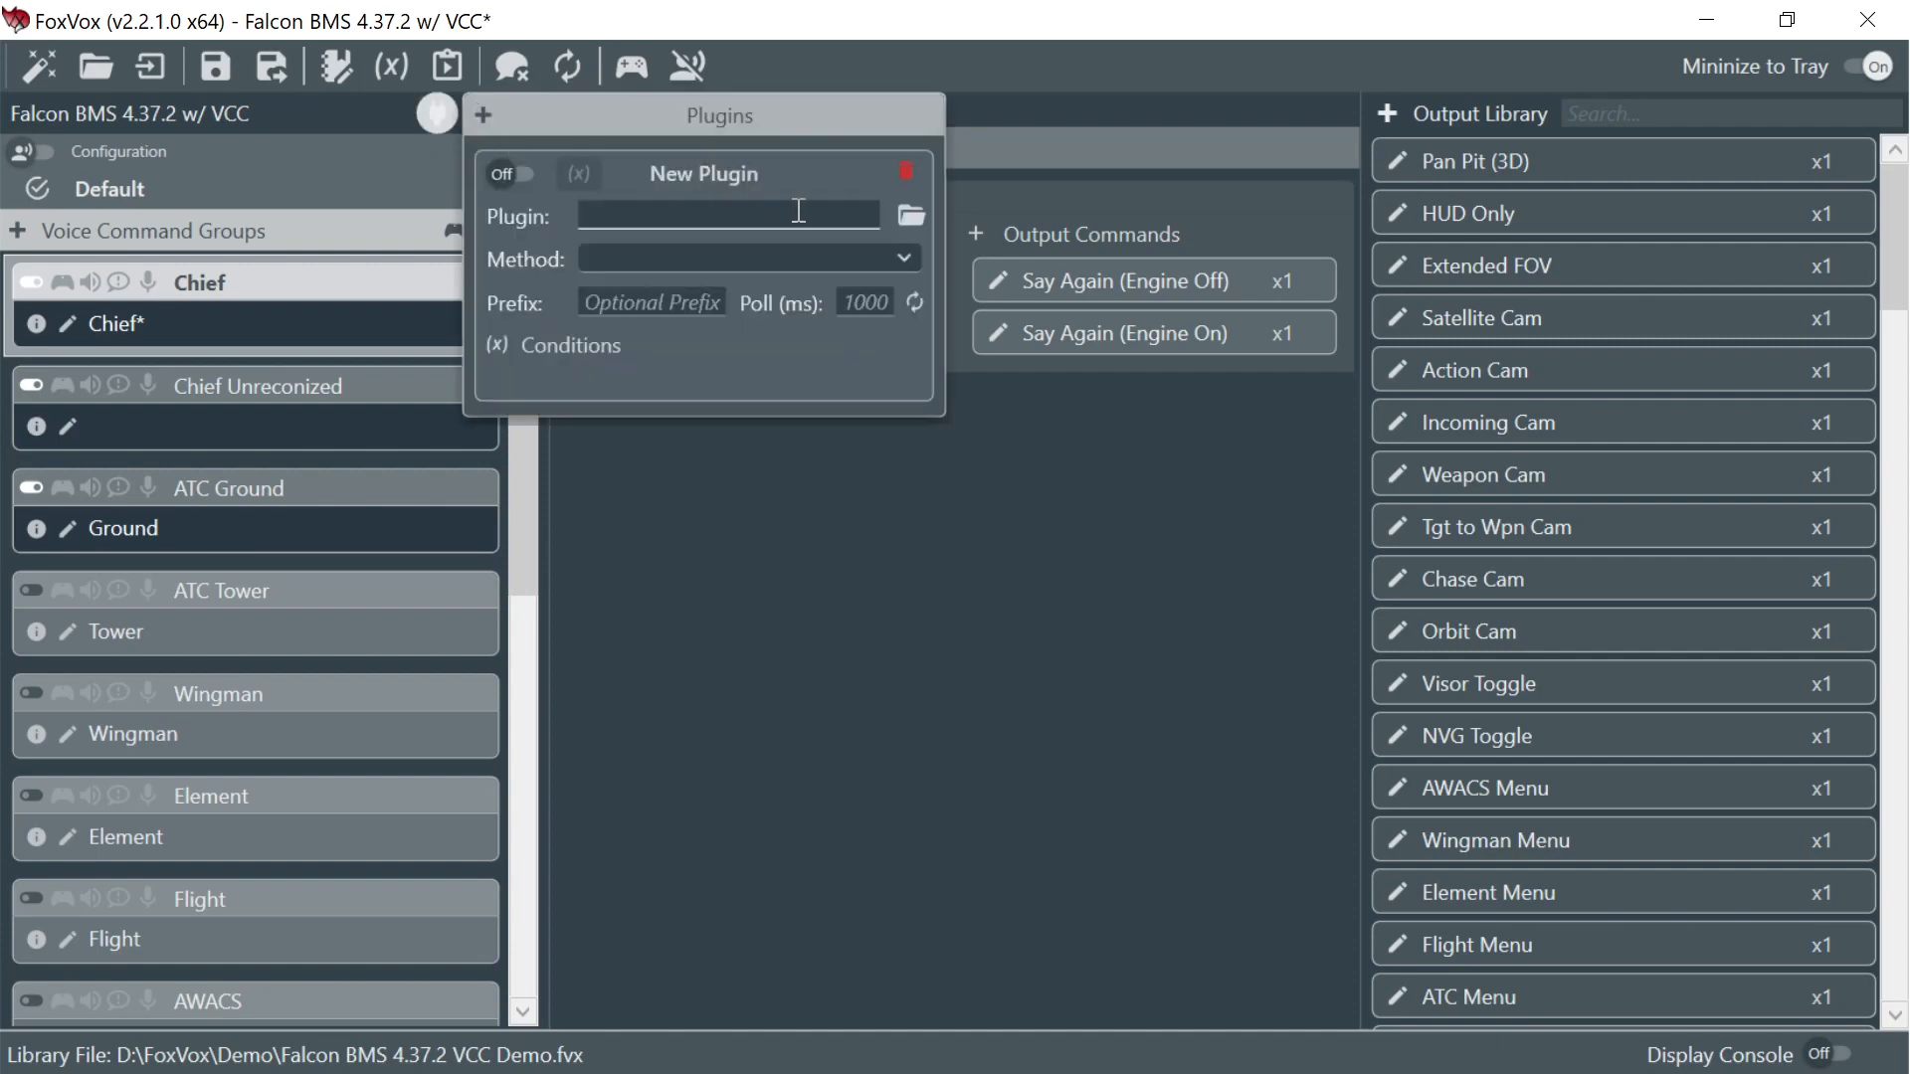
{"action": "left_click", "coordinate": [908, 206]}
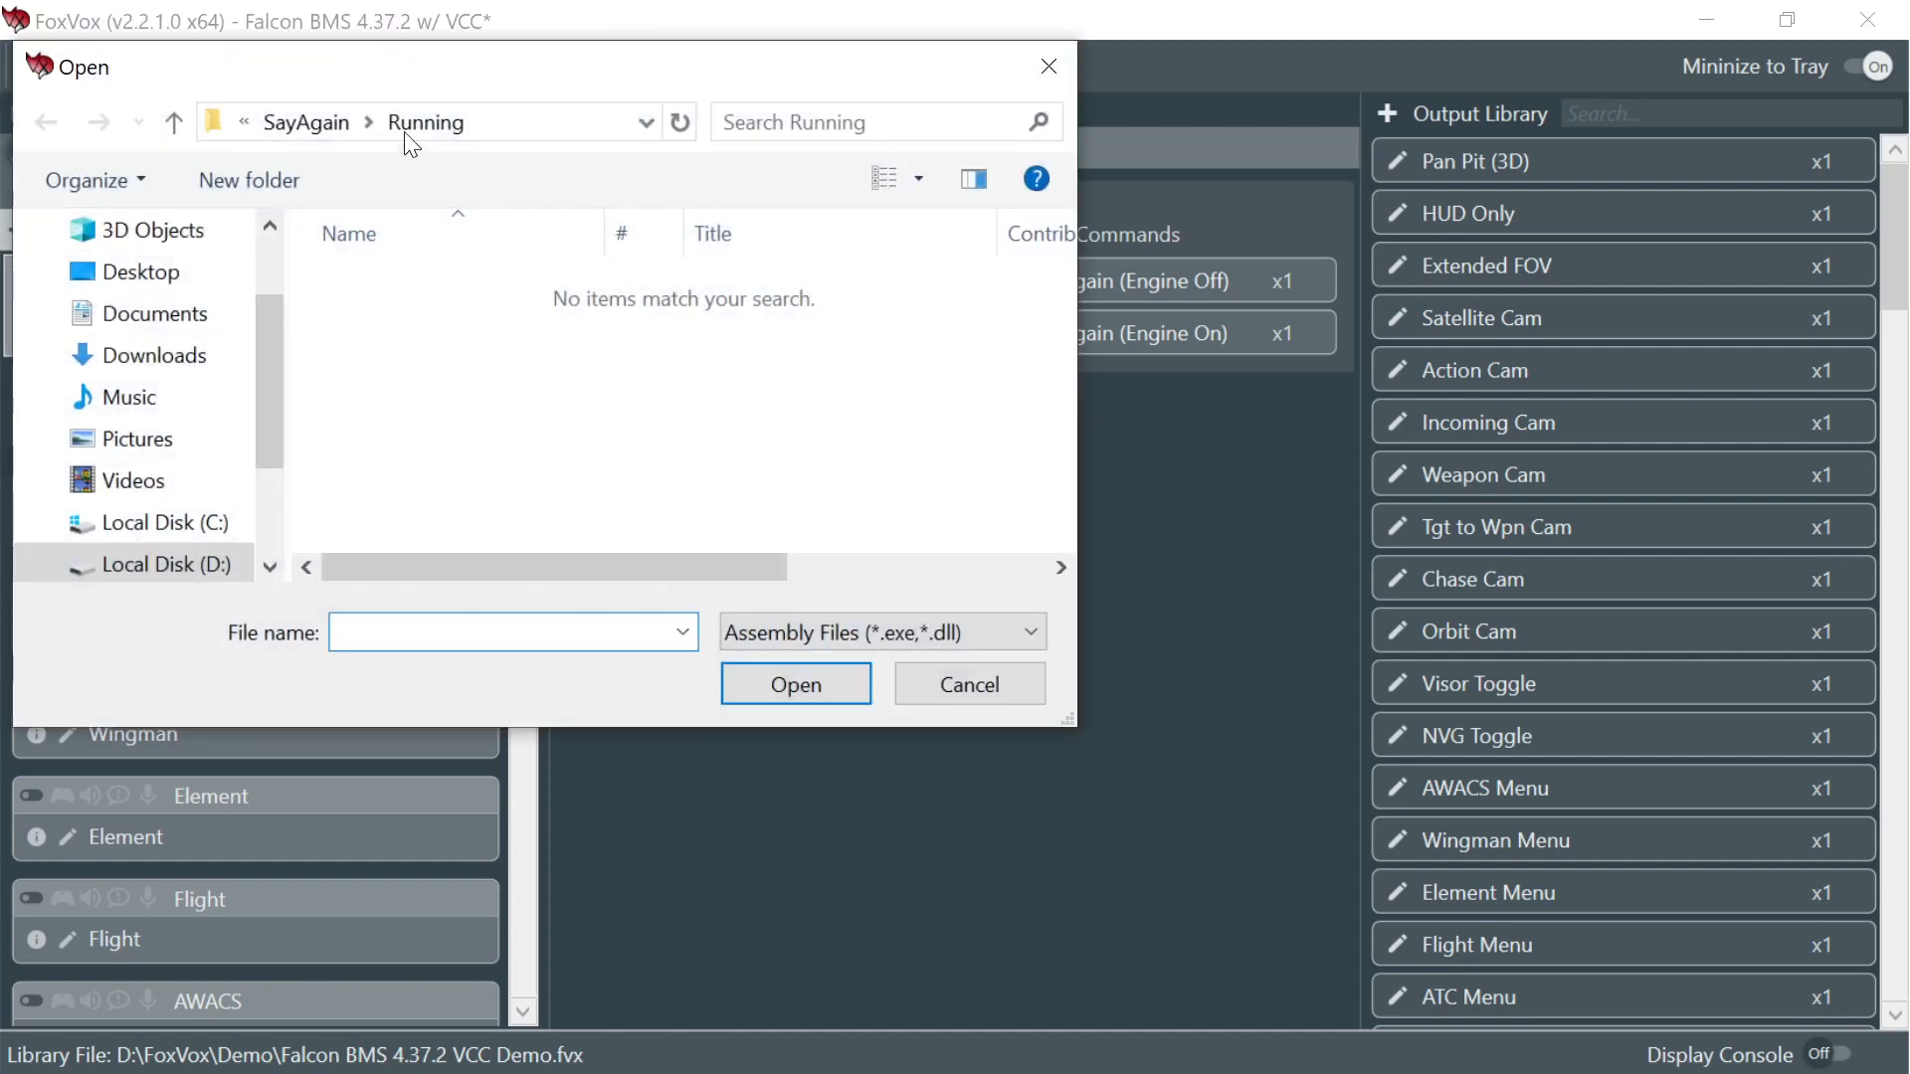
{"action": "left_click", "coordinate": [308, 128]}
{"action": "left_click", "coordinate": [360, 130]}
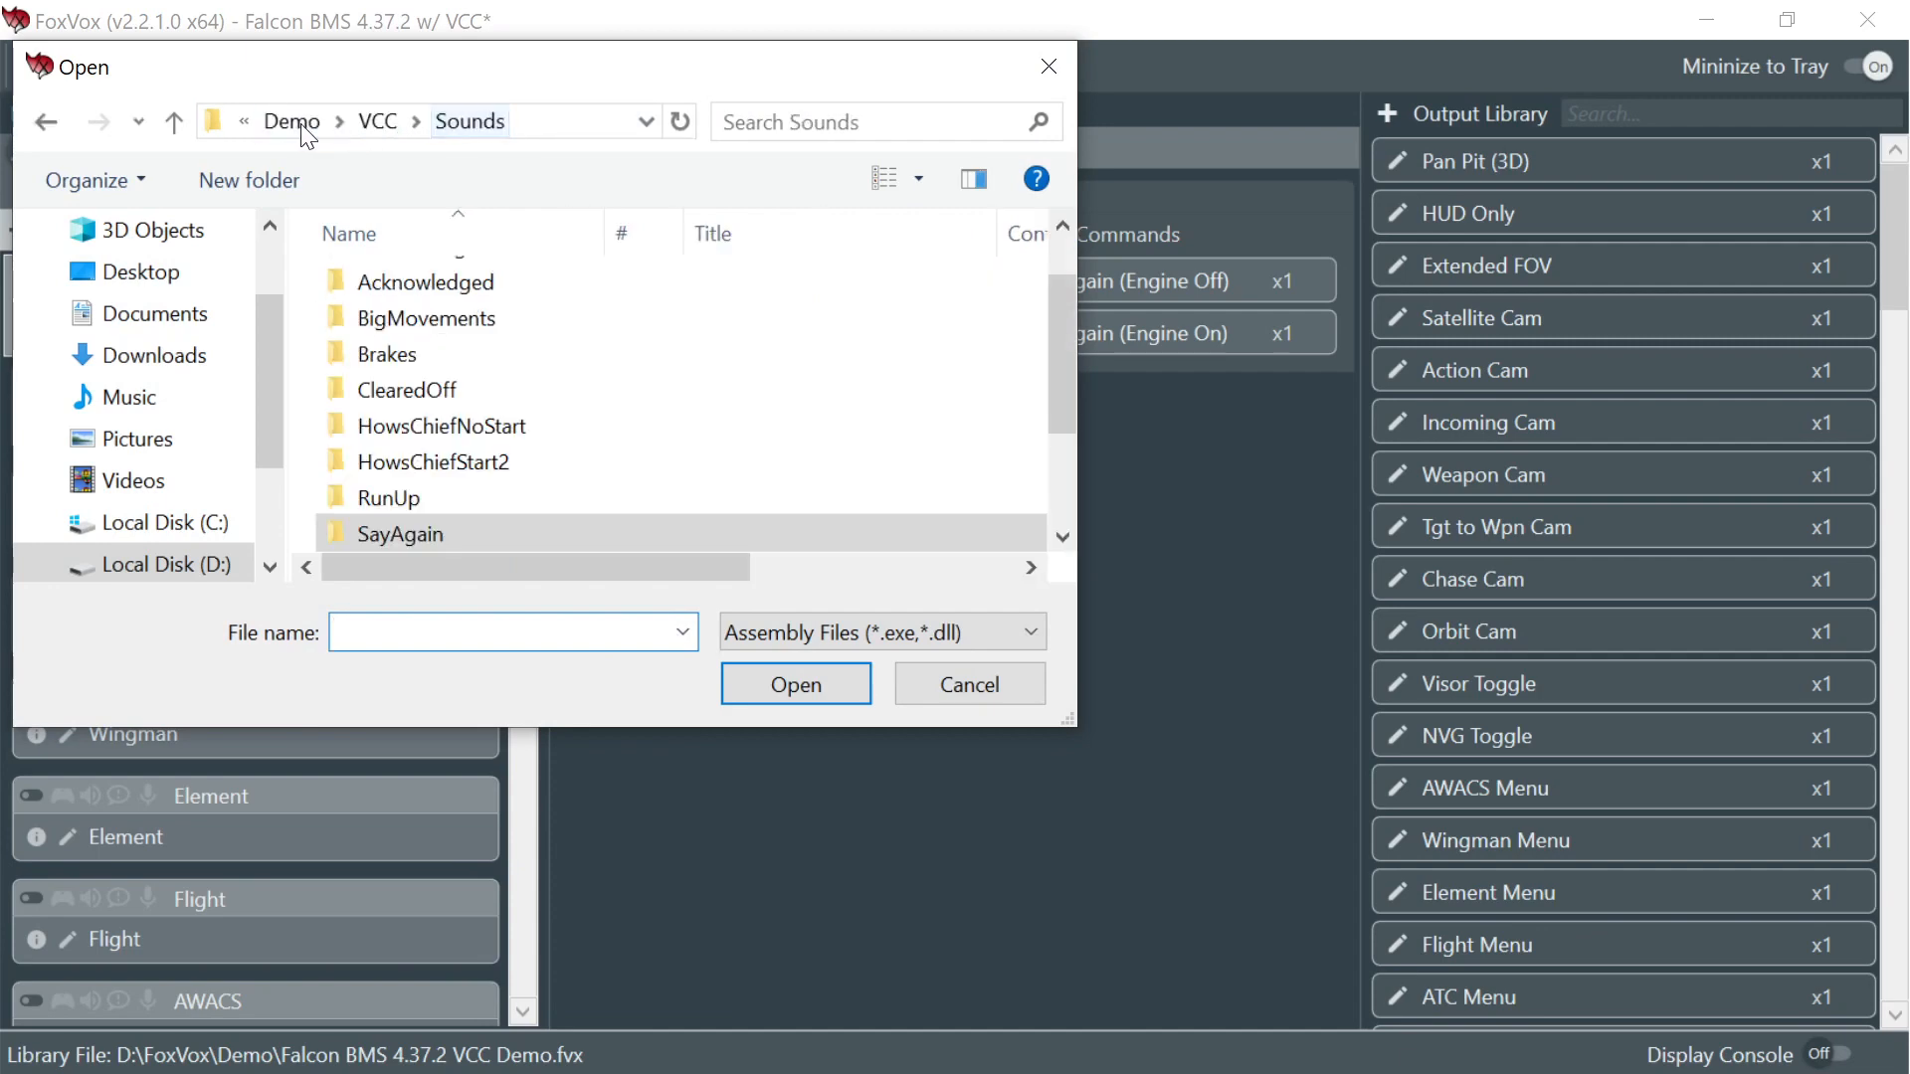
{"action": "left_click", "coordinate": [391, 124]}
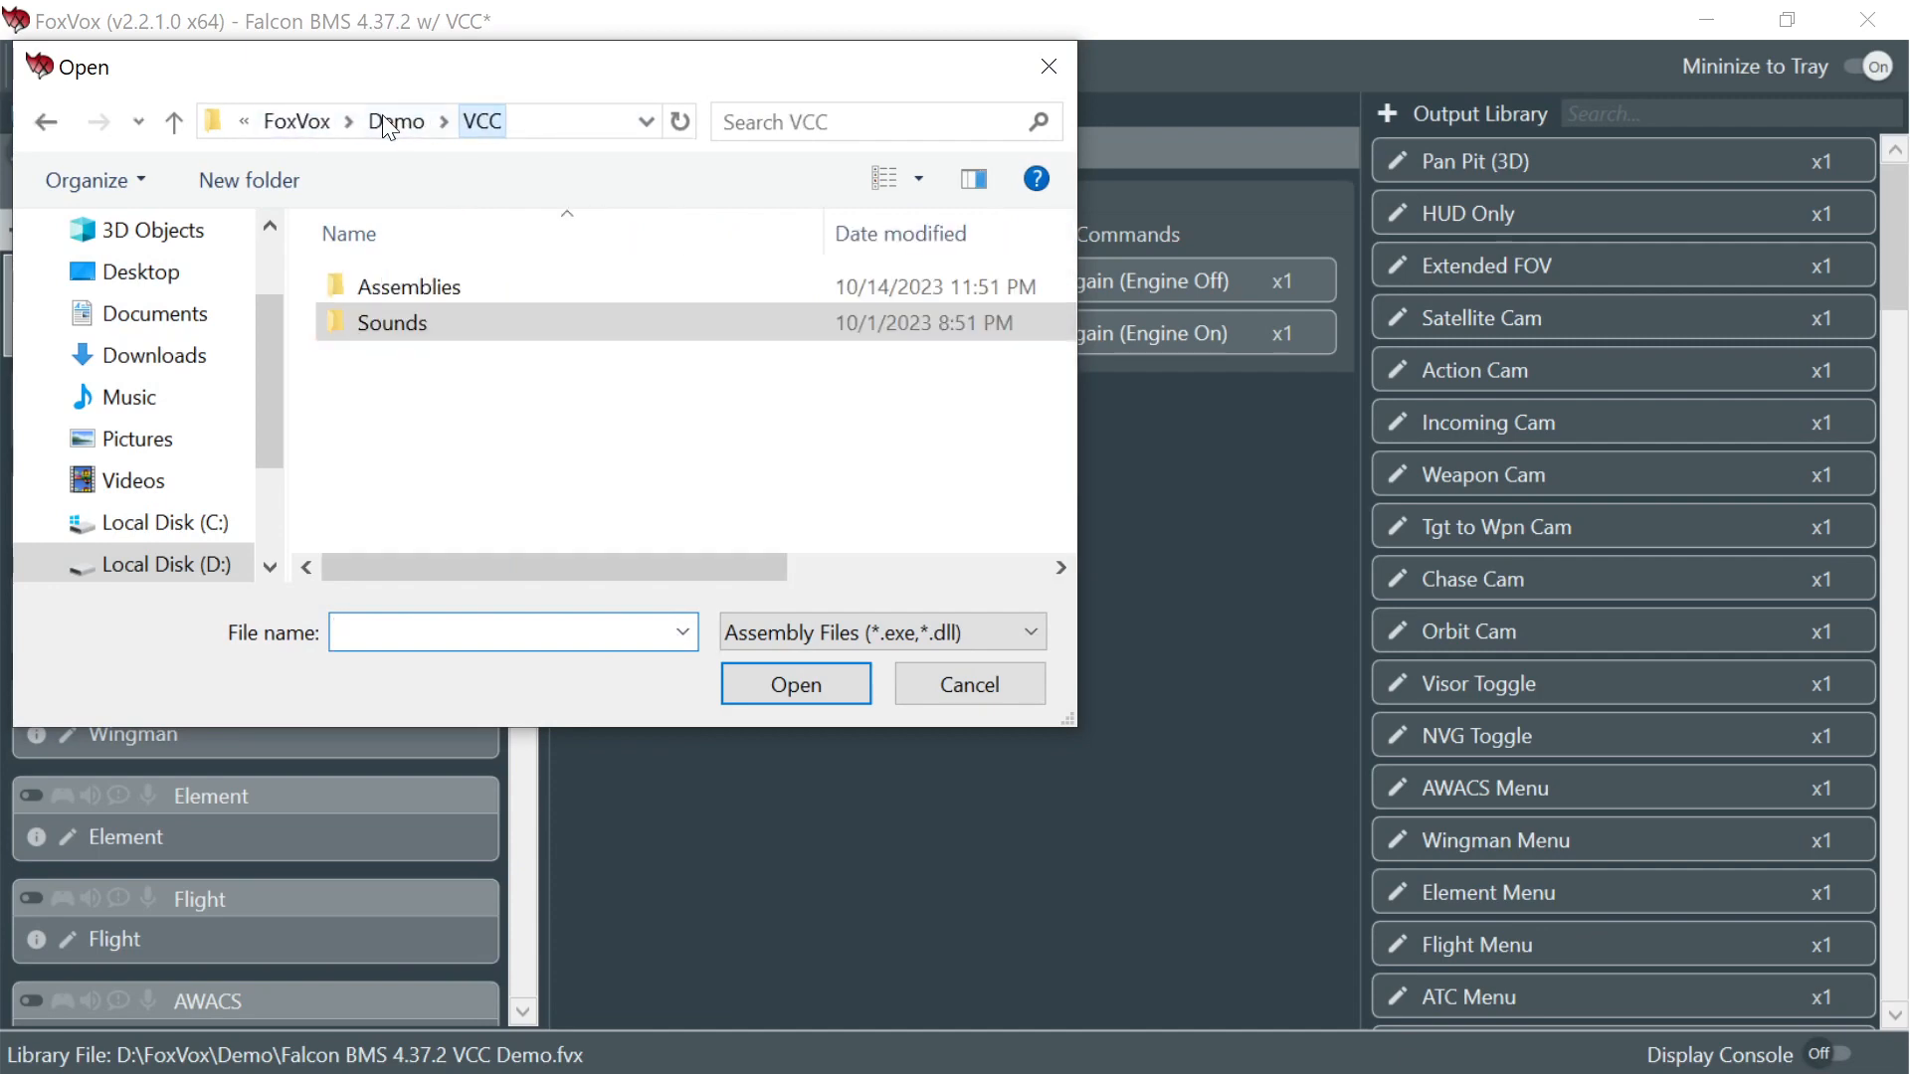
{"action": "double_click", "coordinate": [413, 288]}
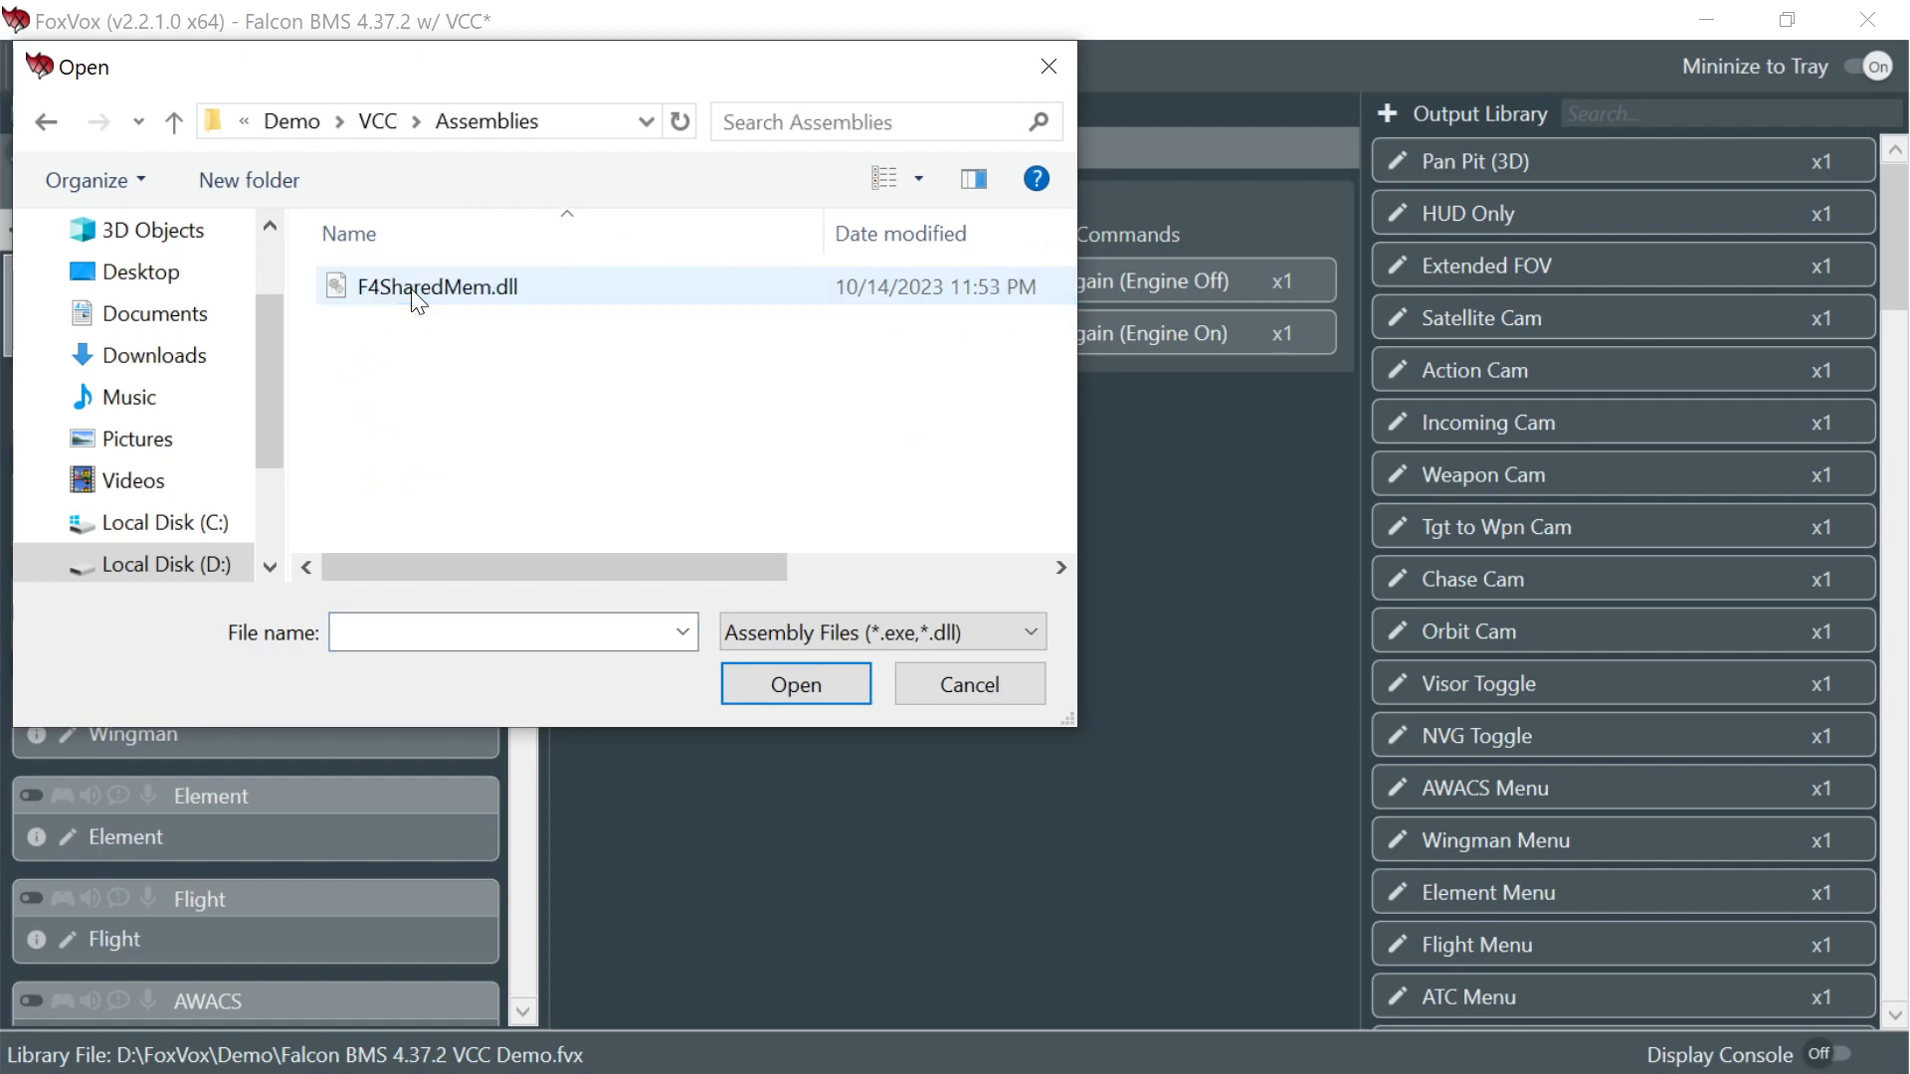
{"action": "left_click", "coordinate": [413, 289]}
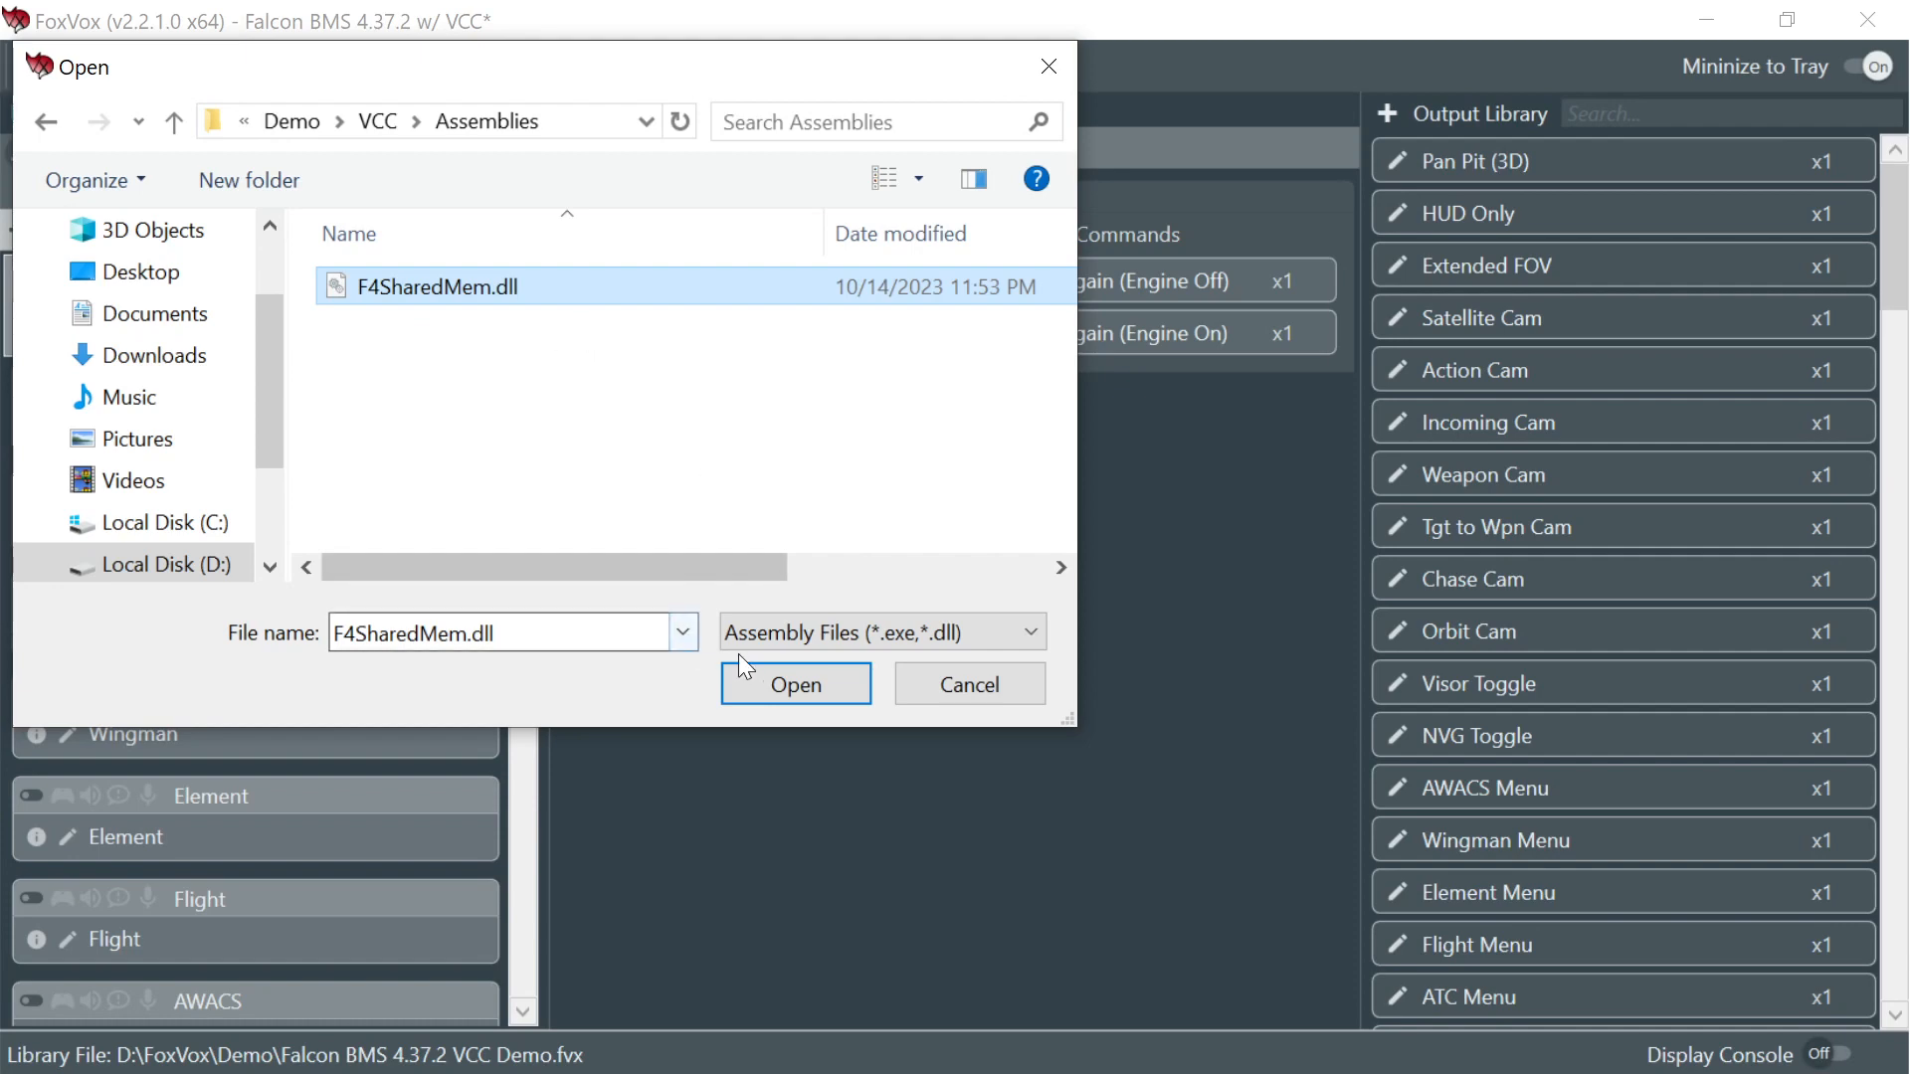
{"action": "left_click", "coordinate": [777, 682]}
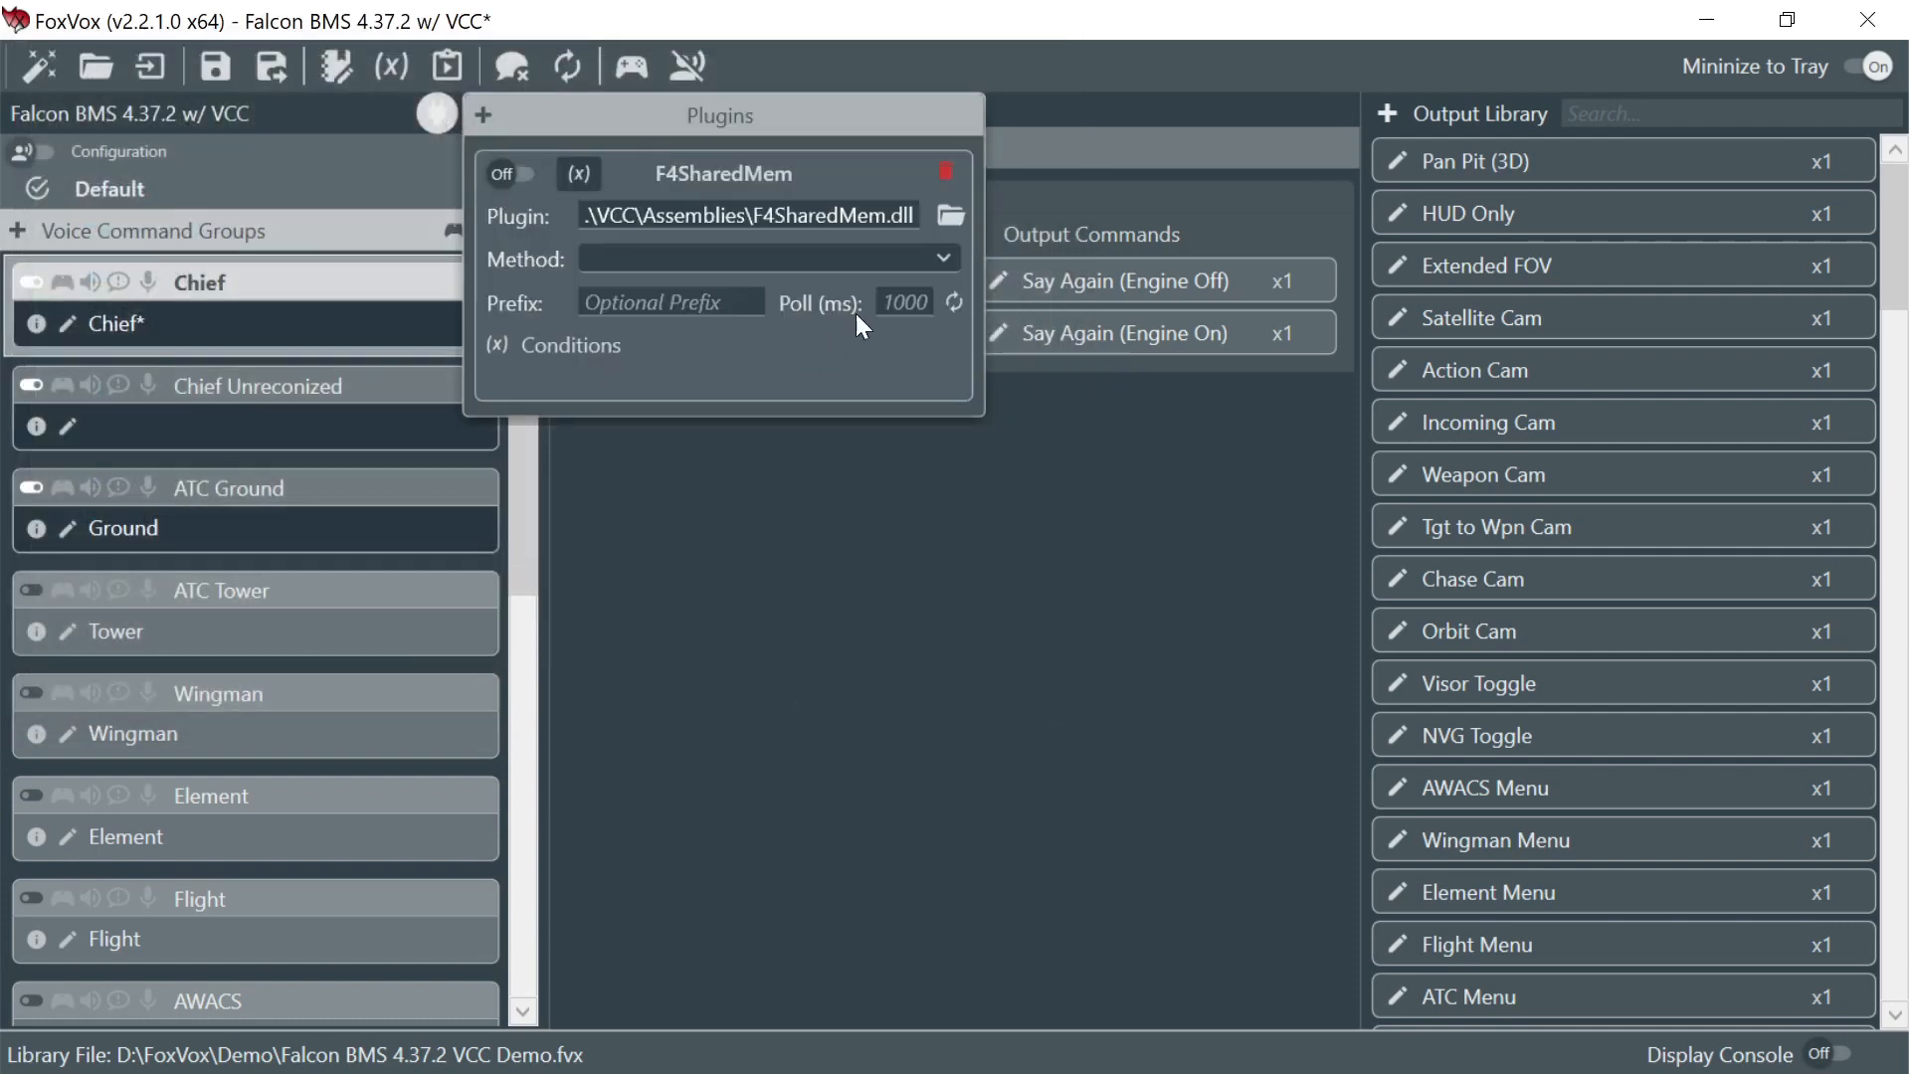
- Set the F4SharedMem plugin's method to GetCurrentData and leave its optional prefix empty
{"action": "left_click", "coordinate": [939, 261]}
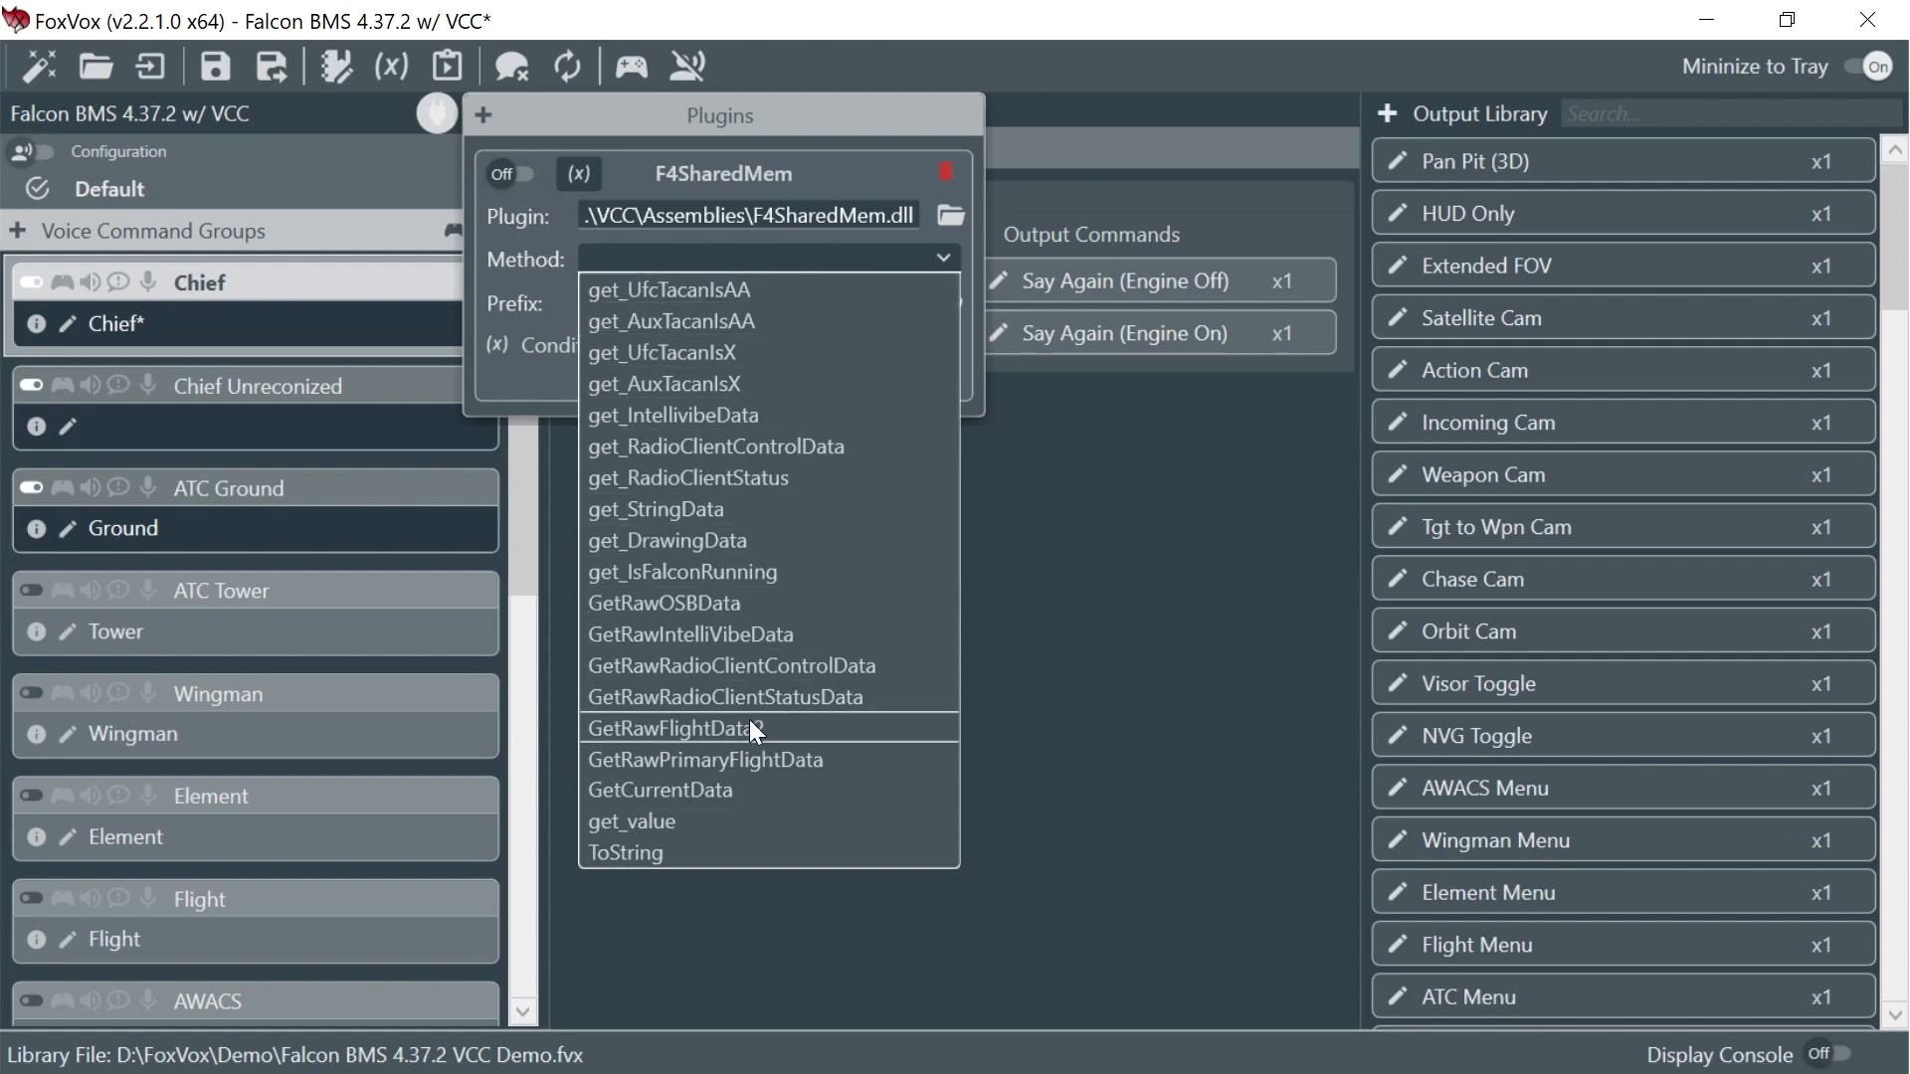
{"action": "left_click", "coordinate": [722, 789]}
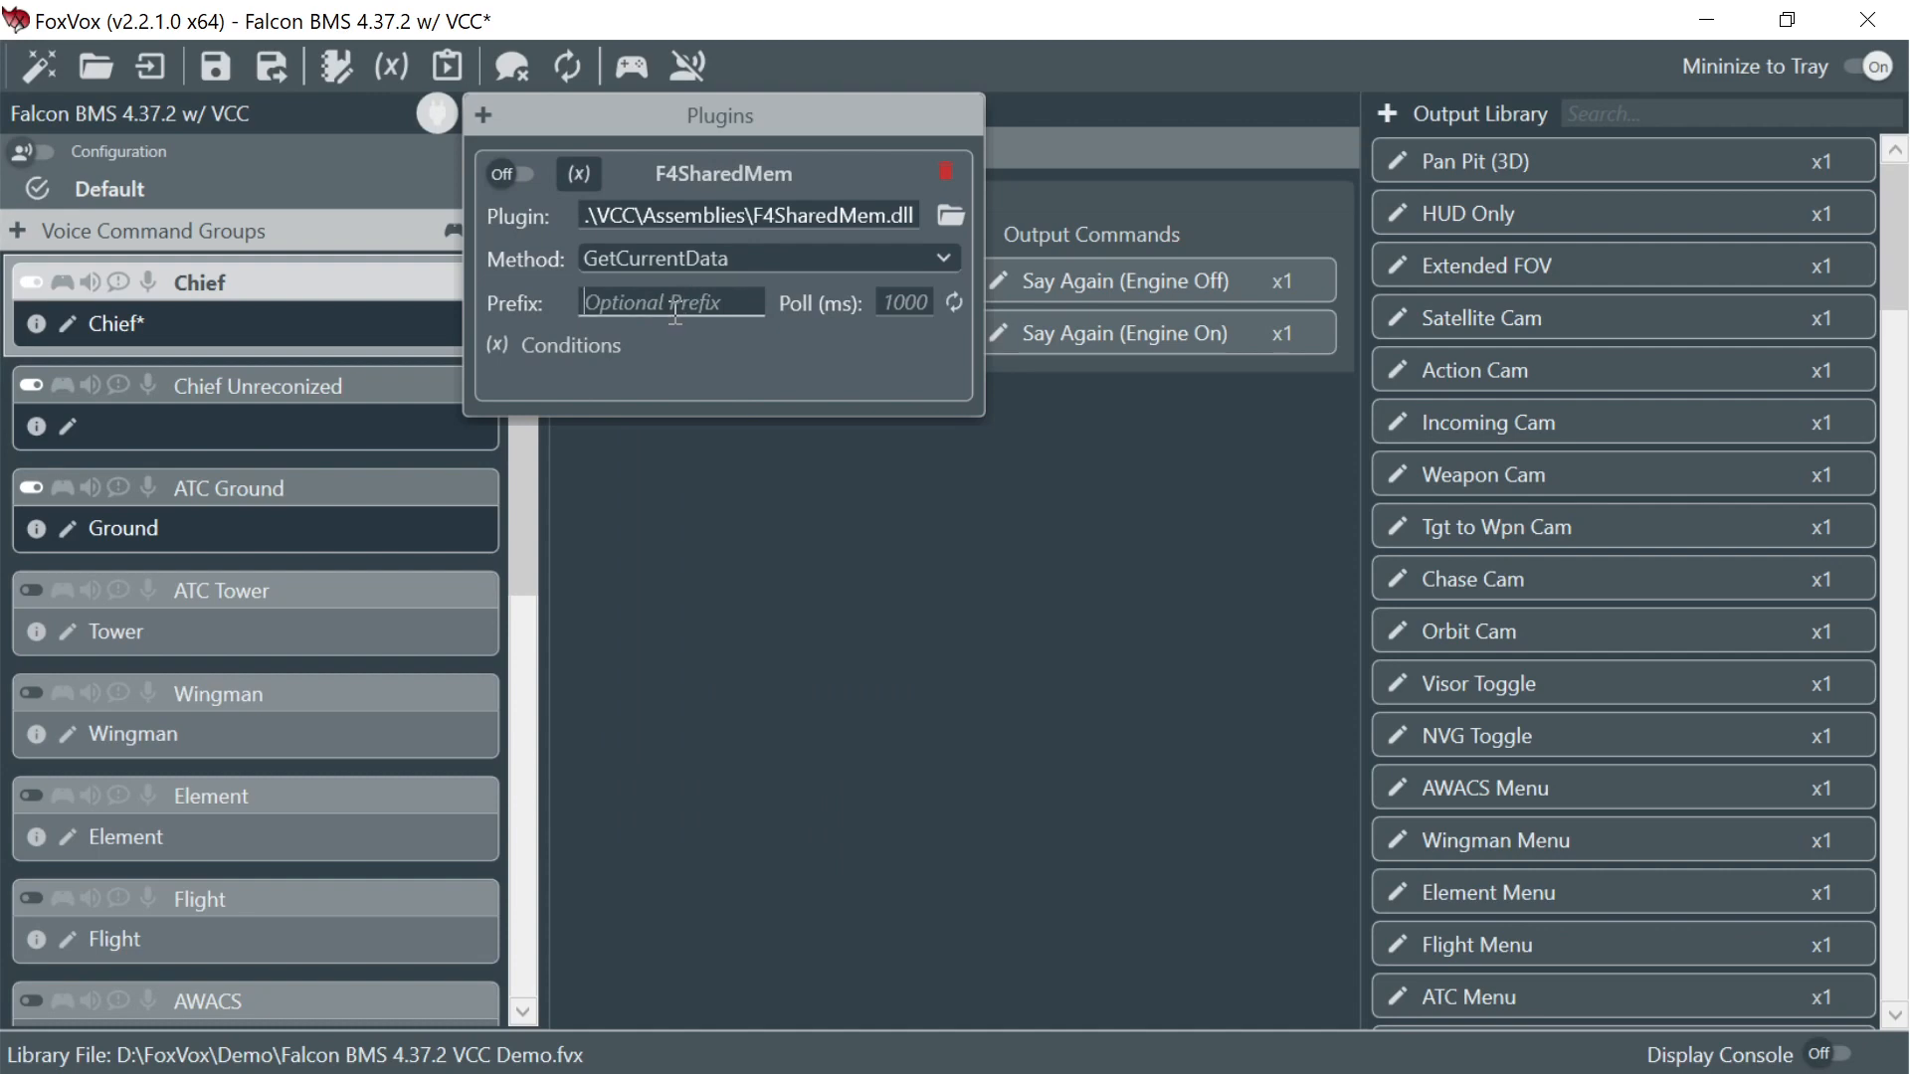
{"action": "left_click", "coordinate": [633, 317]}
{"action": "left_click", "coordinate": [679, 303]}
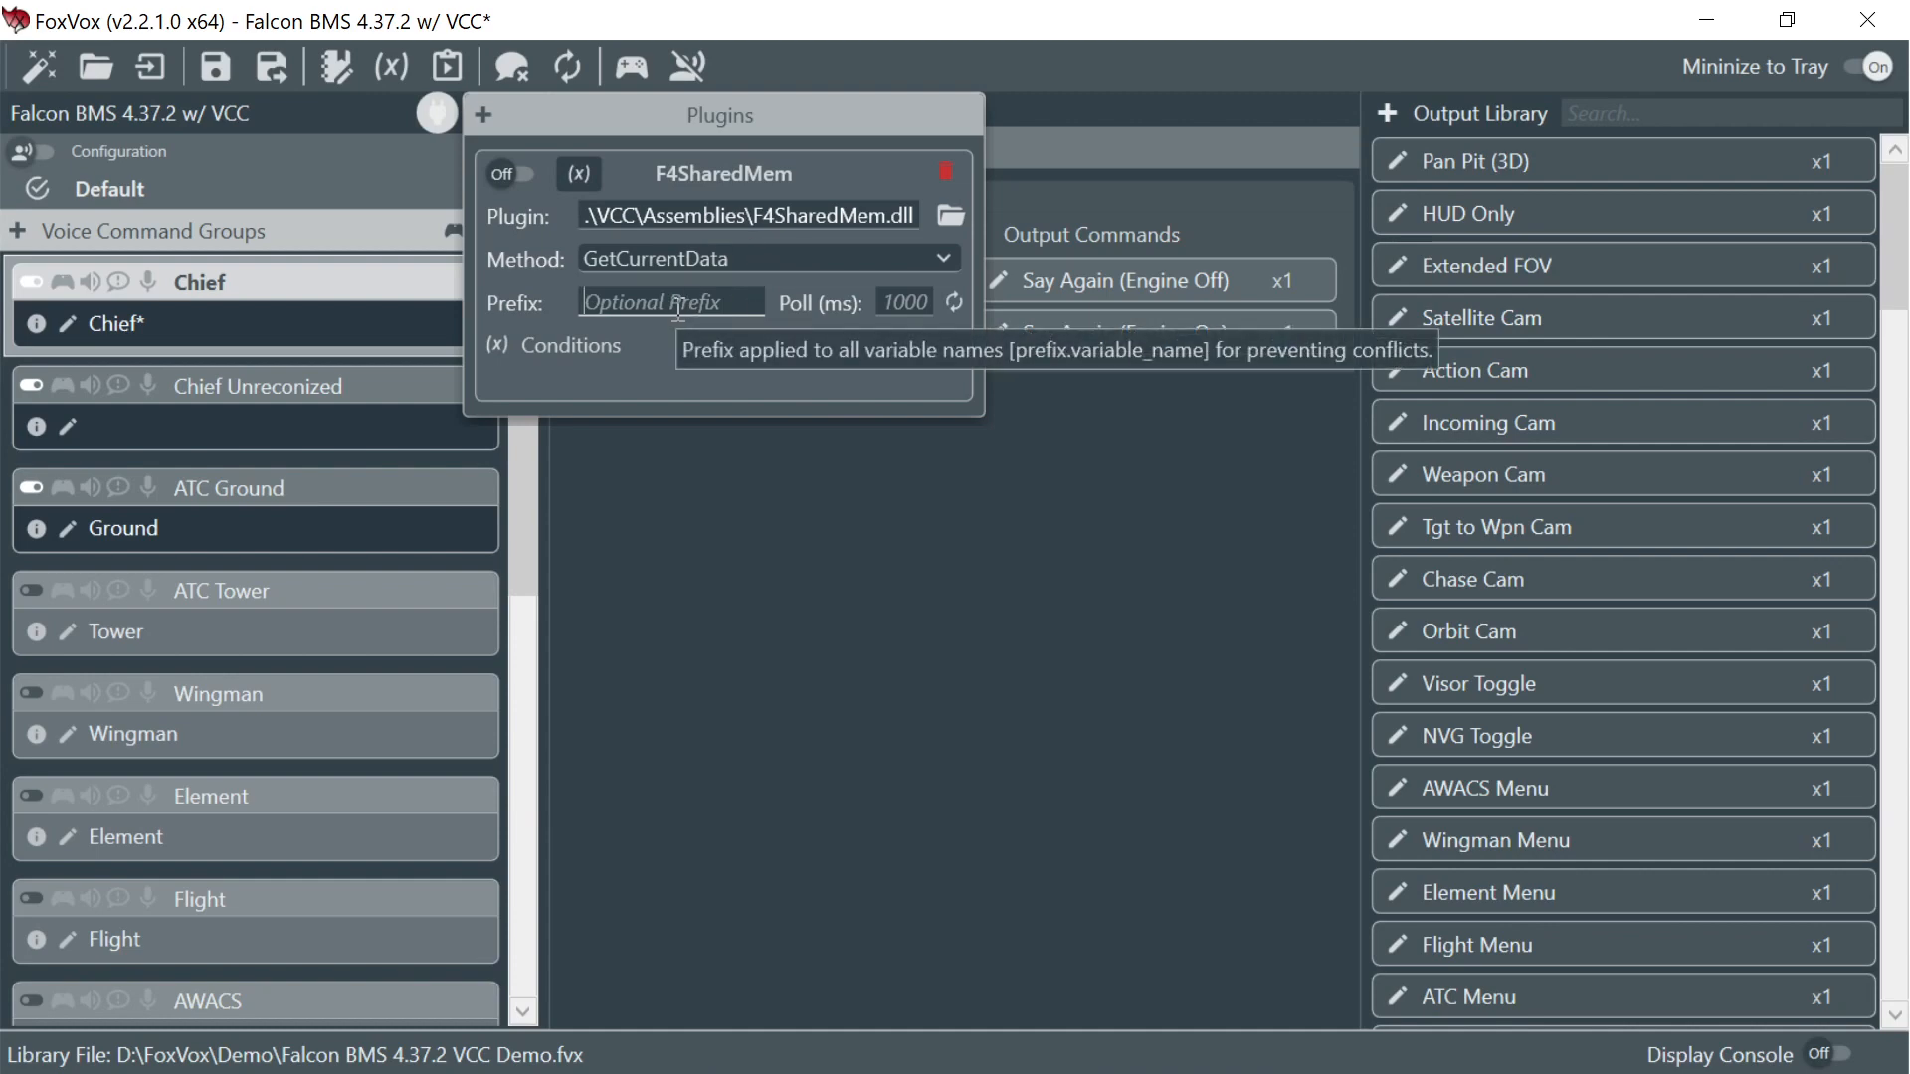
- Search the F4SharedMem plugin's variable list for "rpm" and close the list
{"action": "left_click", "coordinate": [579, 186]}
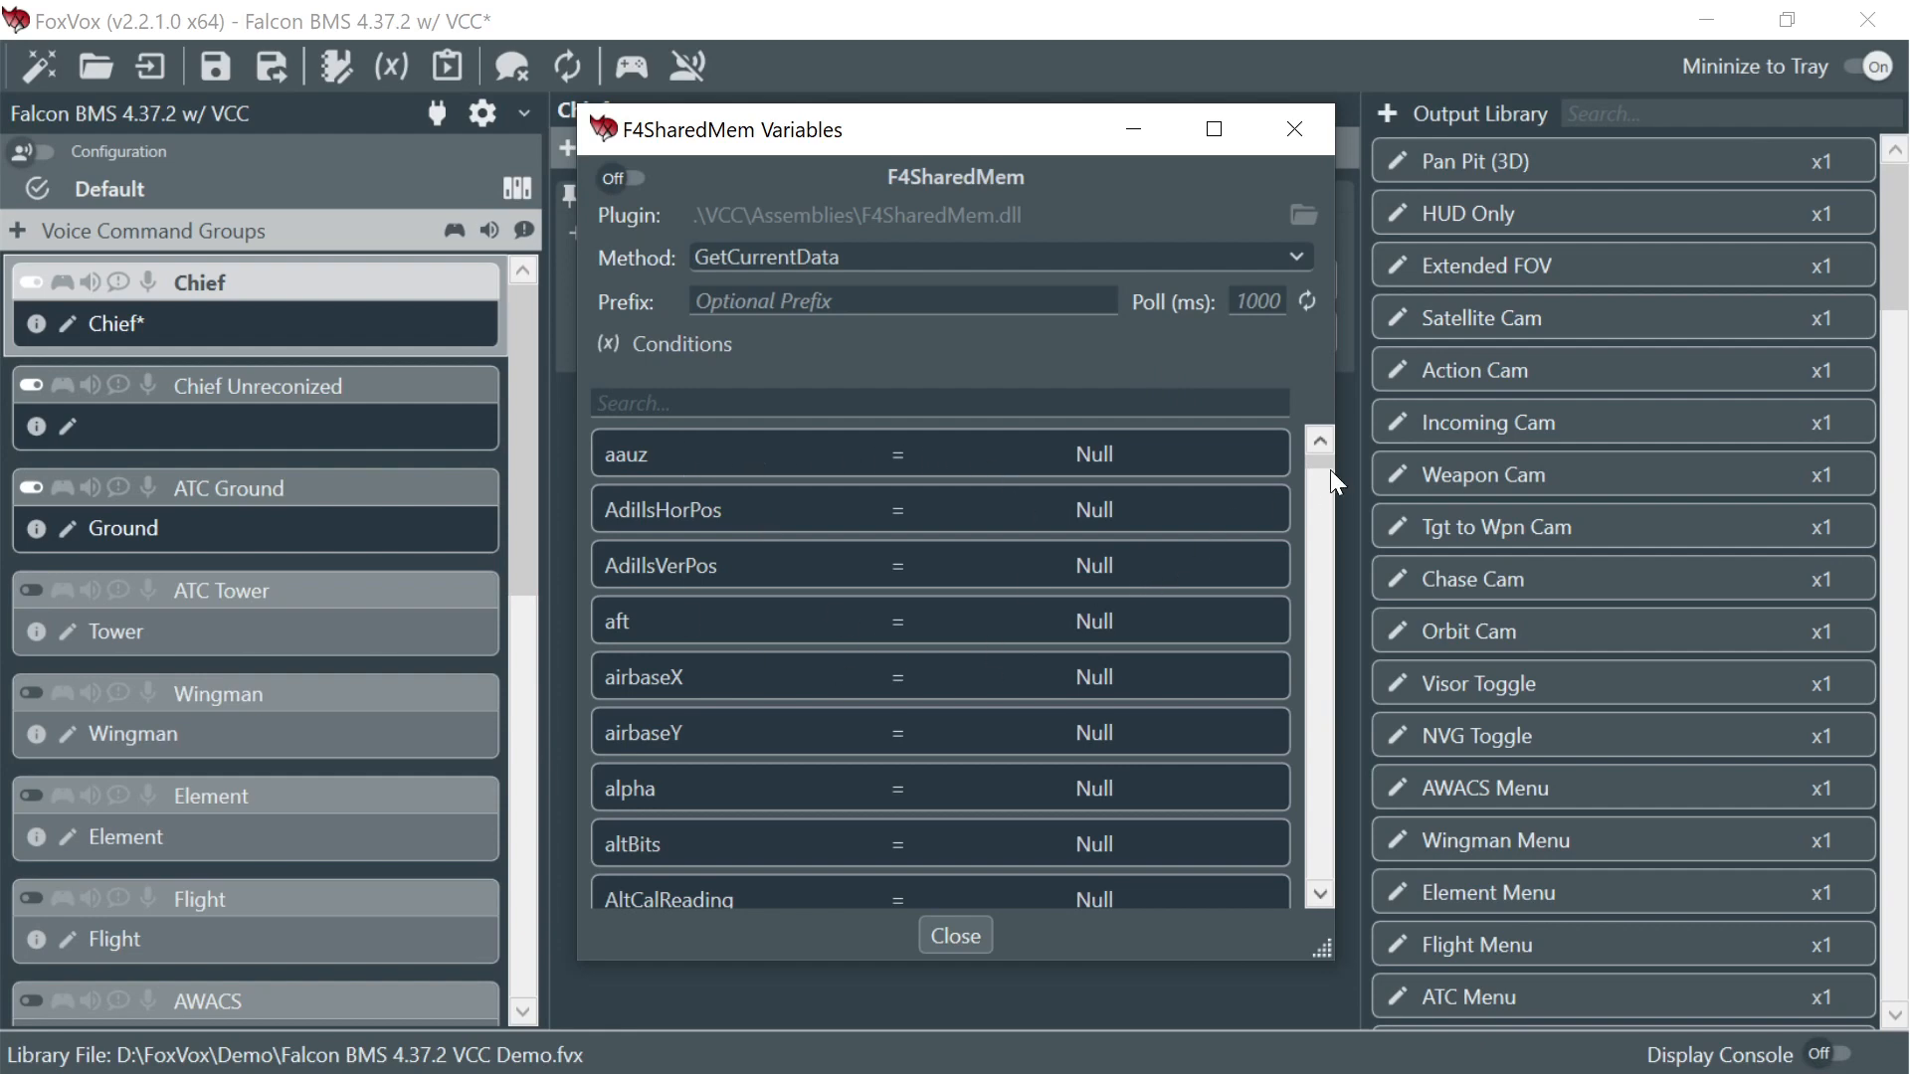
{"action": "mouse_move", "coordinate": [1322, 460]}
{"action": "left_mouse_down"}
{"action": "mouse_move", "coordinate": [1318, 877]}
{"action": "mouse_move", "coordinate": [1321, 453]}
{"action": "left_mouse_up"}
{"action": "left_click", "coordinate": [751, 401]}
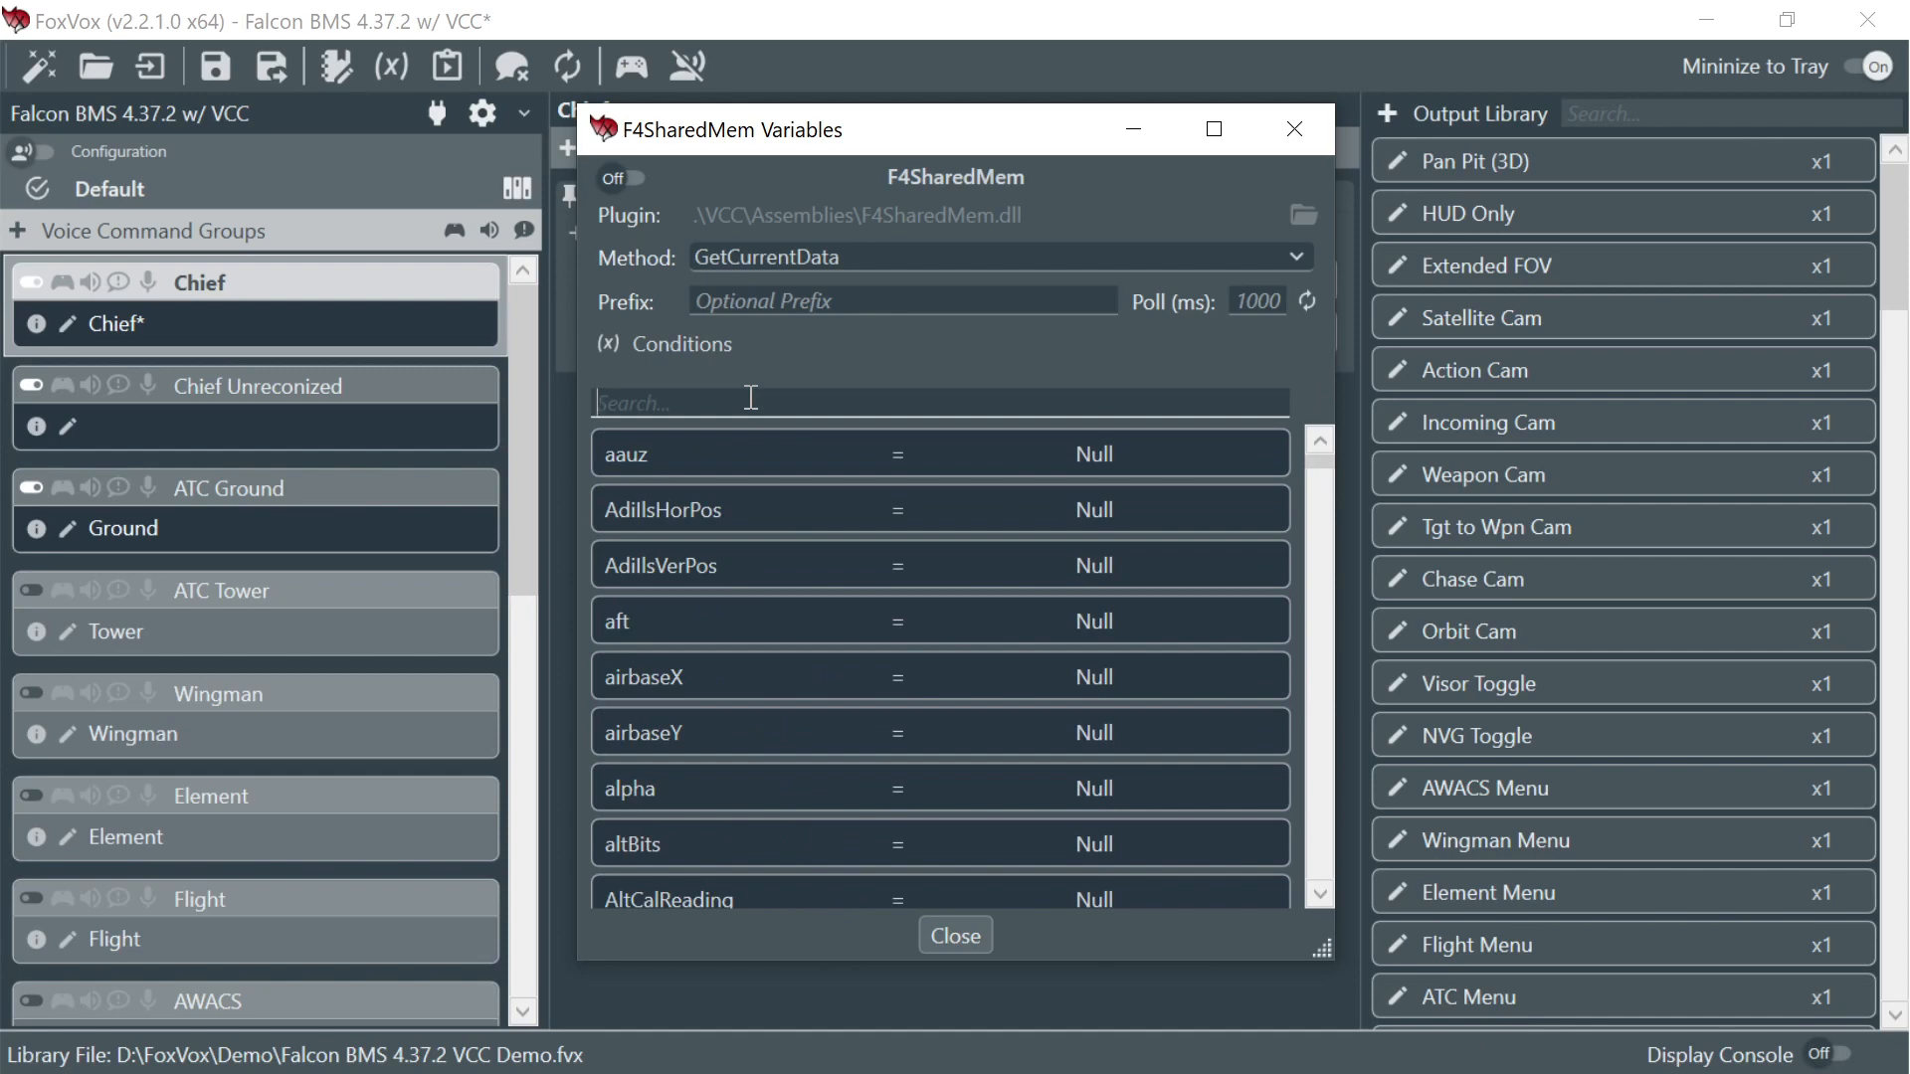
{"action": "type", "text": "rpm"}
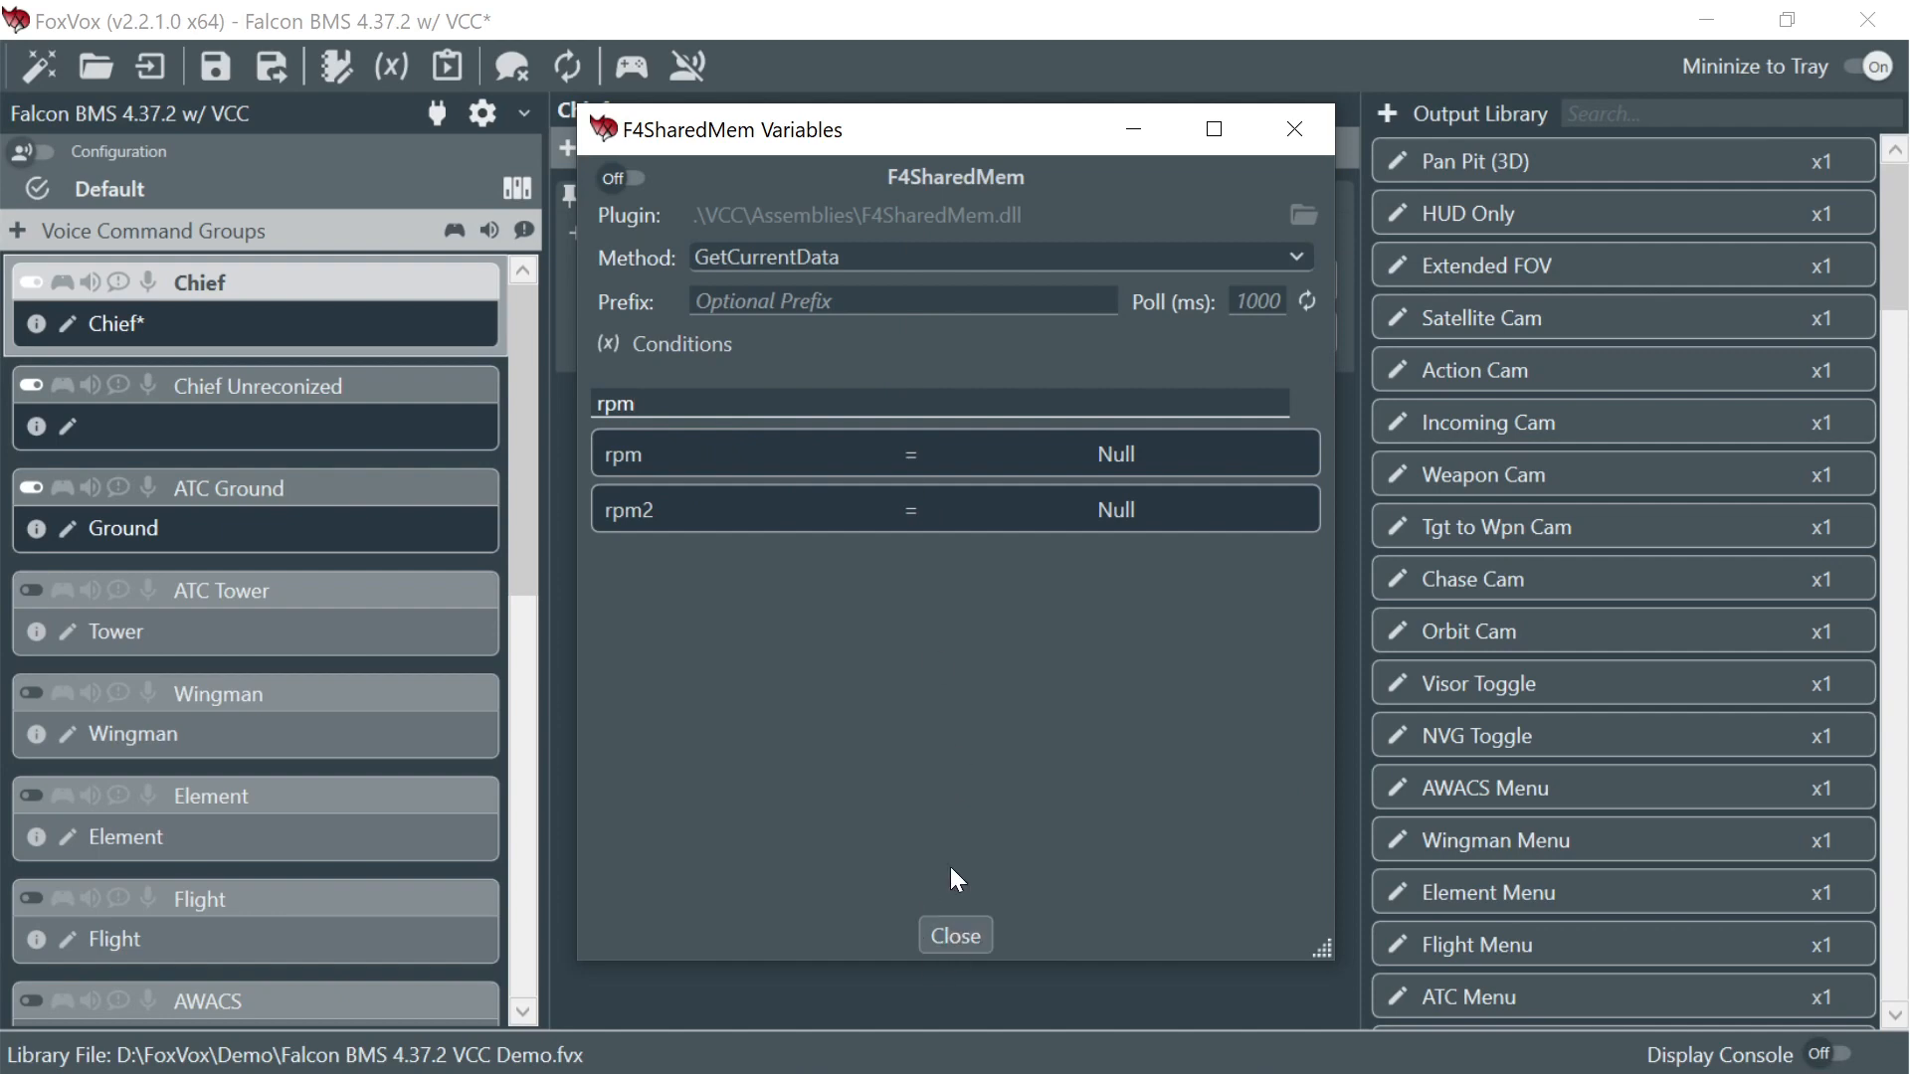
{"action": "left_click", "coordinate": [960, 937]}
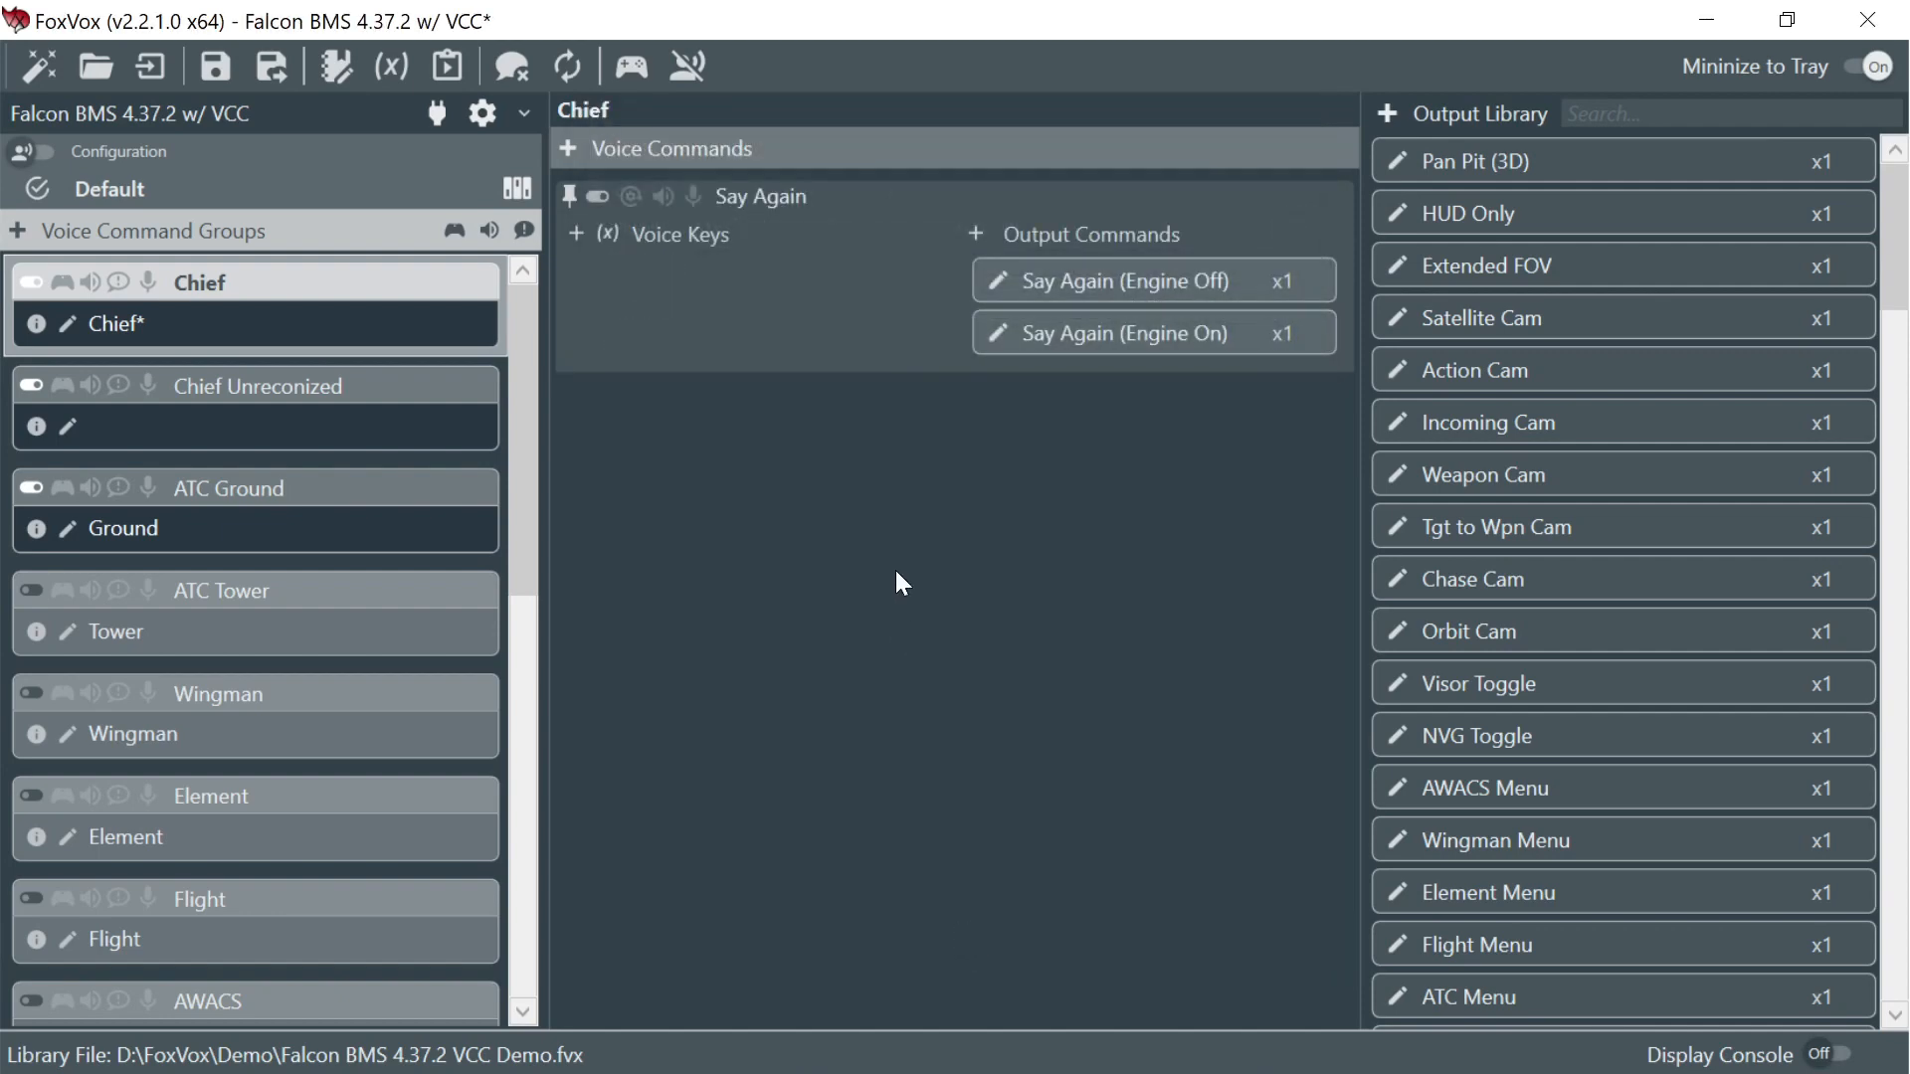
- Save the library and review the F4SharedMem plugin's settings
{"action": "left_click", "coordinate": [215, 66]}
{"action": "left_click", "coordinate": [435, 112]}
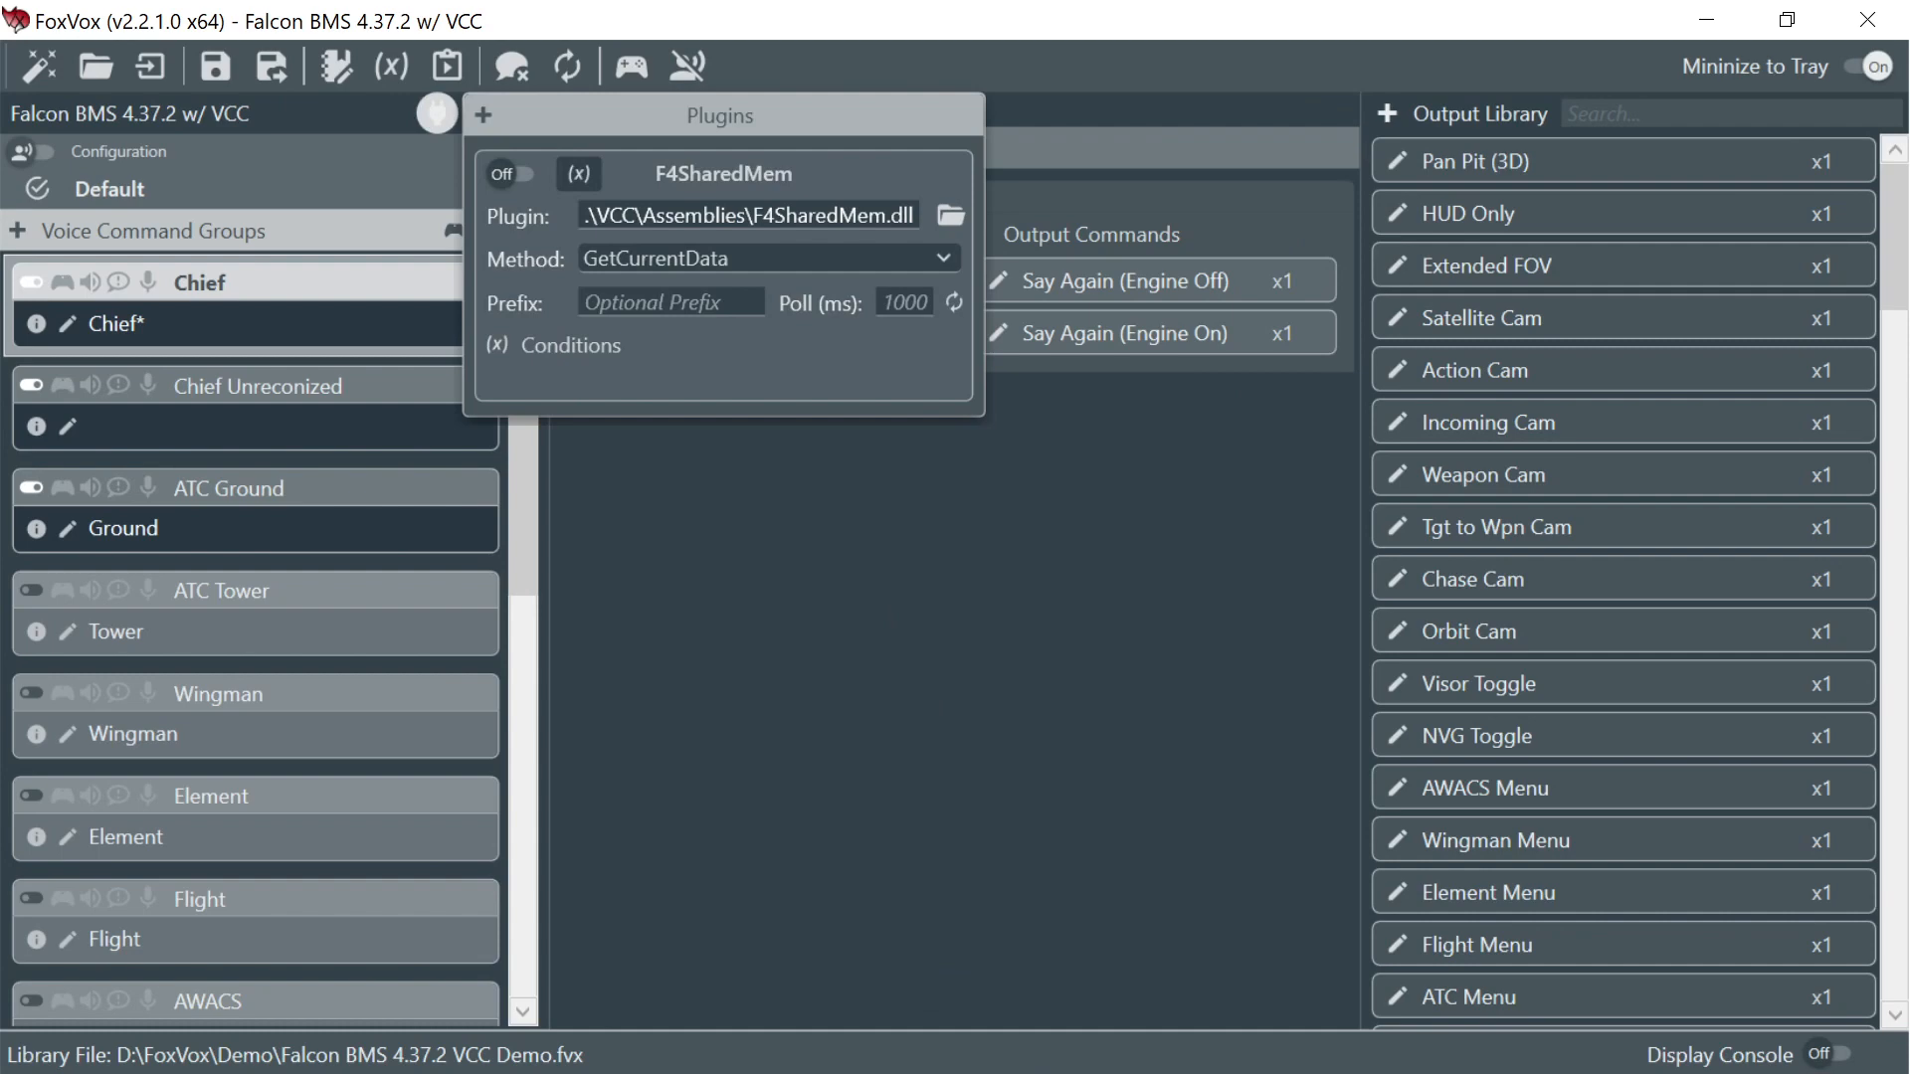
{"action": "left_click", "coordinate": [436, 112]}
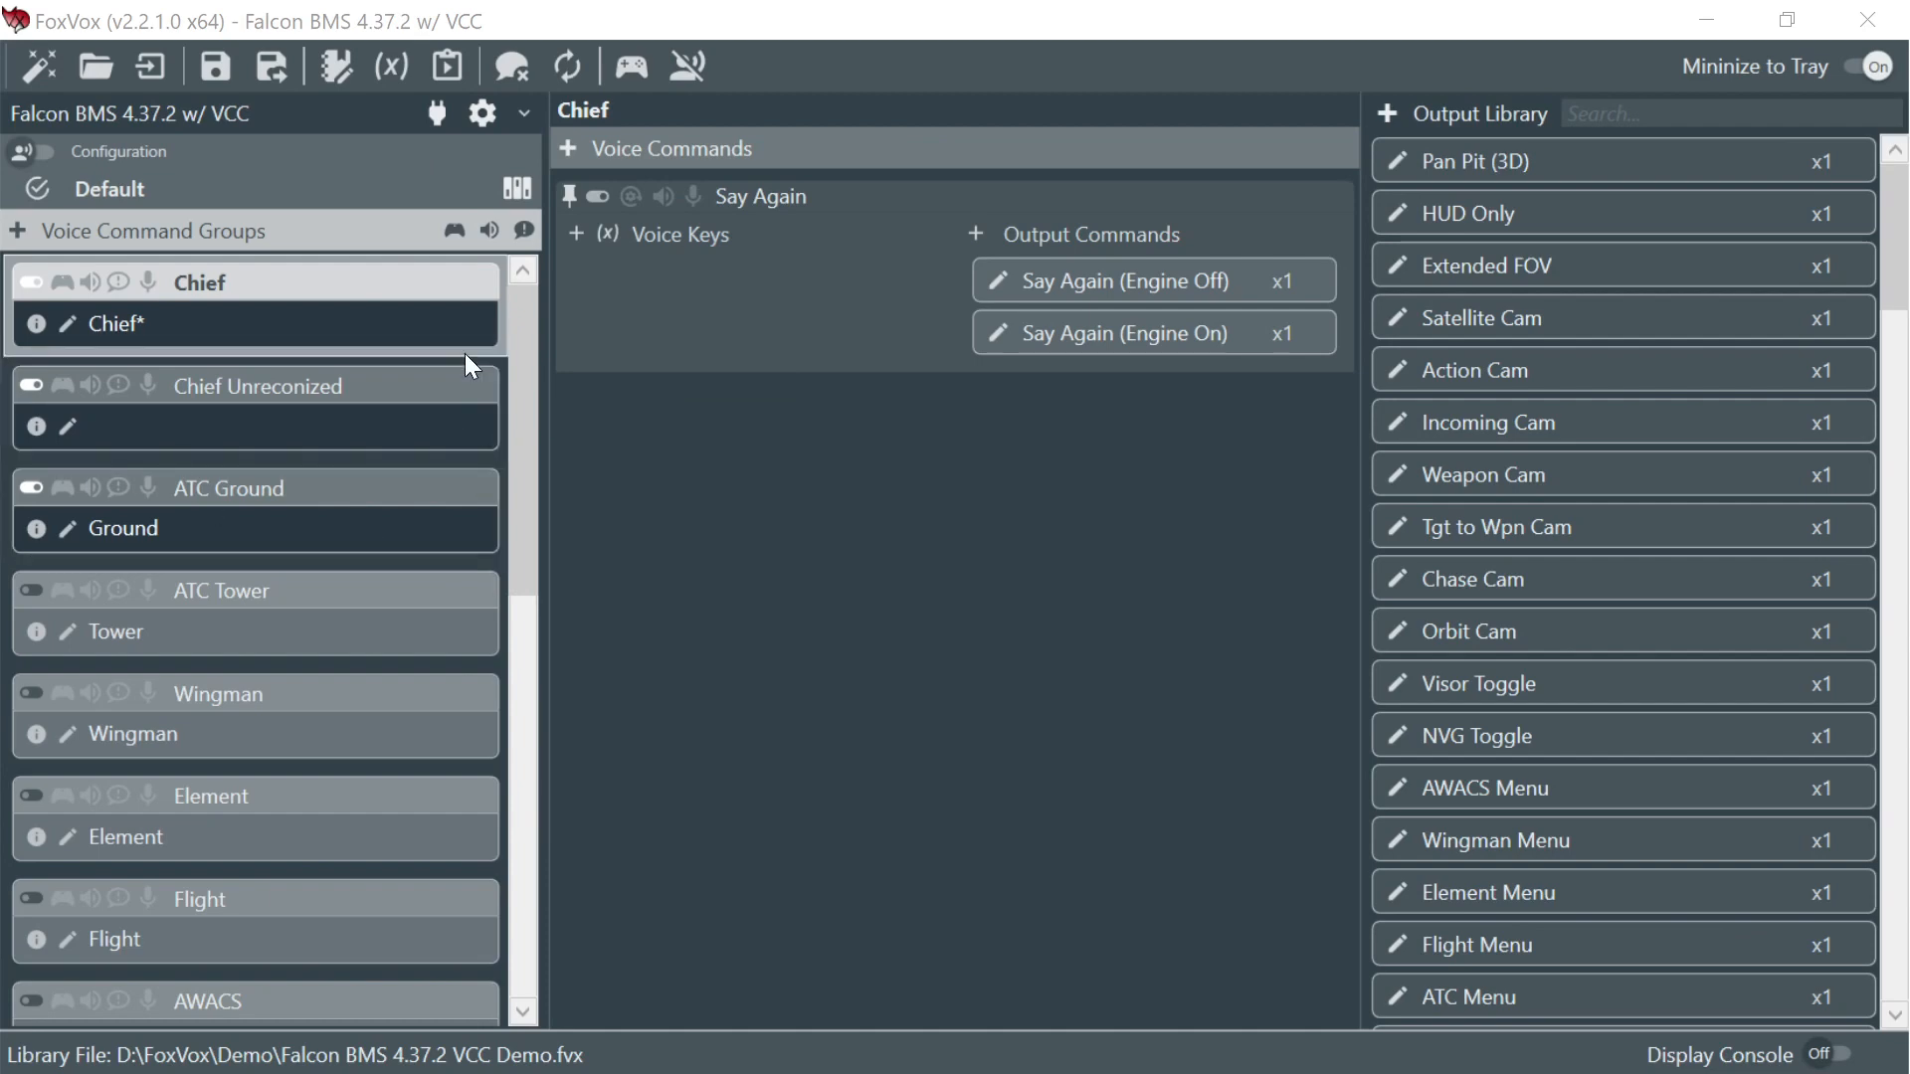
{"action": "left_click", "coordinate": [437, 112]}
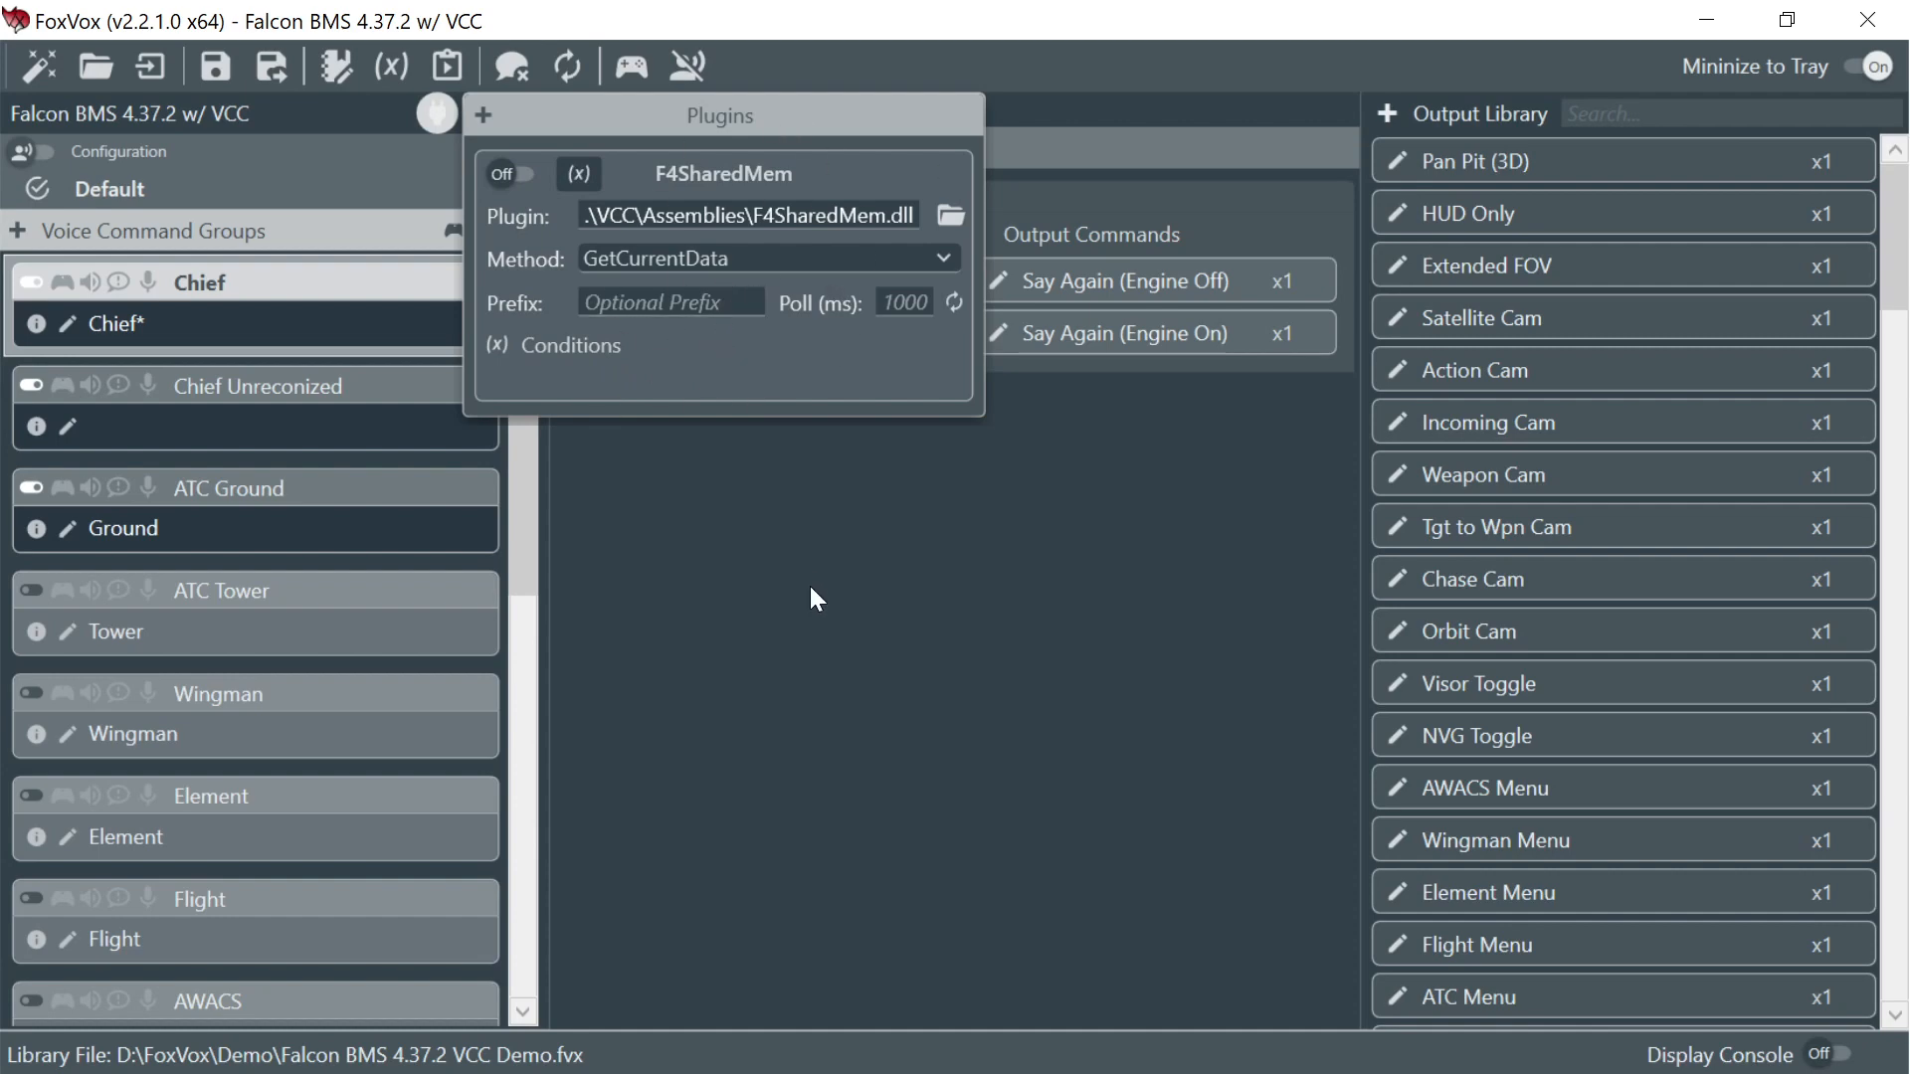
{"action": "left_click", "coordinate": [878, 528]}
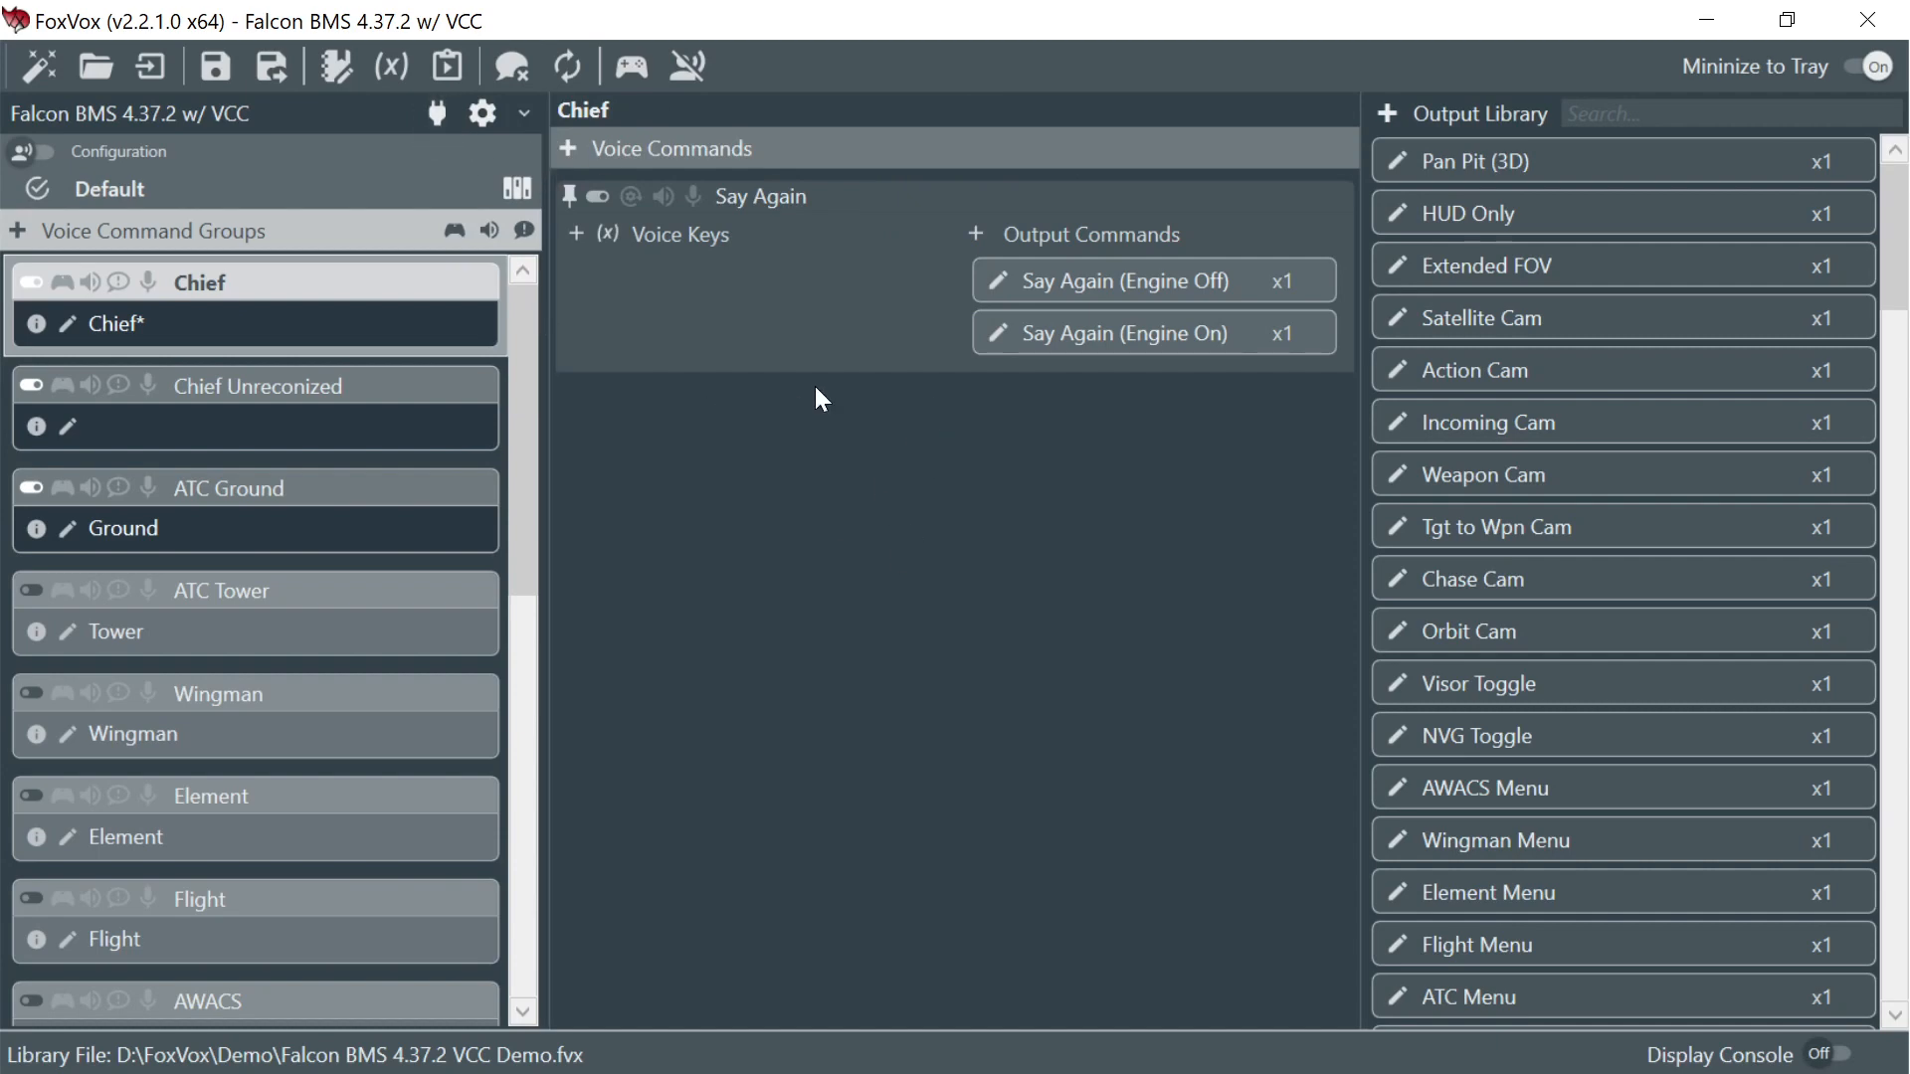
- Add a condition set to the "Say Again (Engine Off)" output command with the condition rpm = 0
{"action": "left_click", "coordinate": [995, 282]}
{"action": "left_click", "coordinate": [608, 145]}
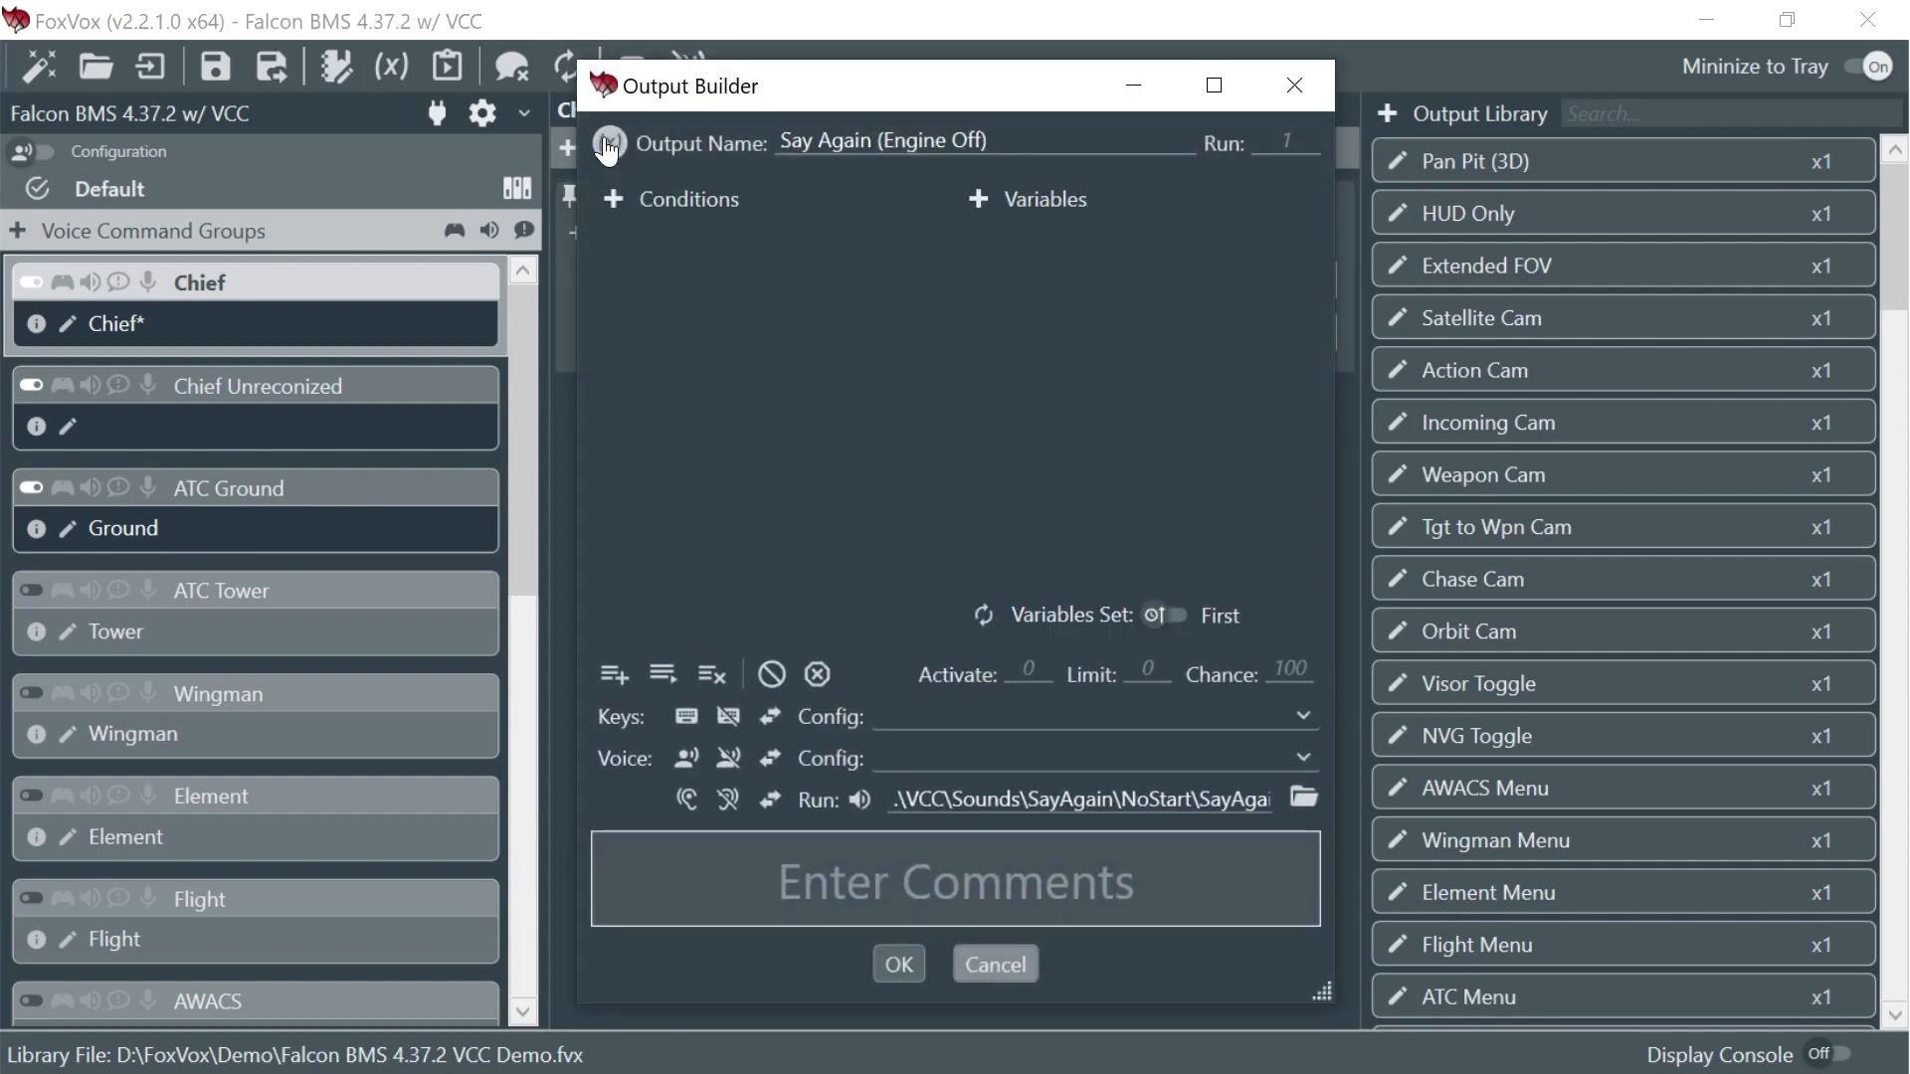
{"action": "left_click", "coordinate": [614, 199]}
{"action": "left_click", "coordinate": [615, 250]}
{"action": "left_click", "coordinate": [663, 298]}
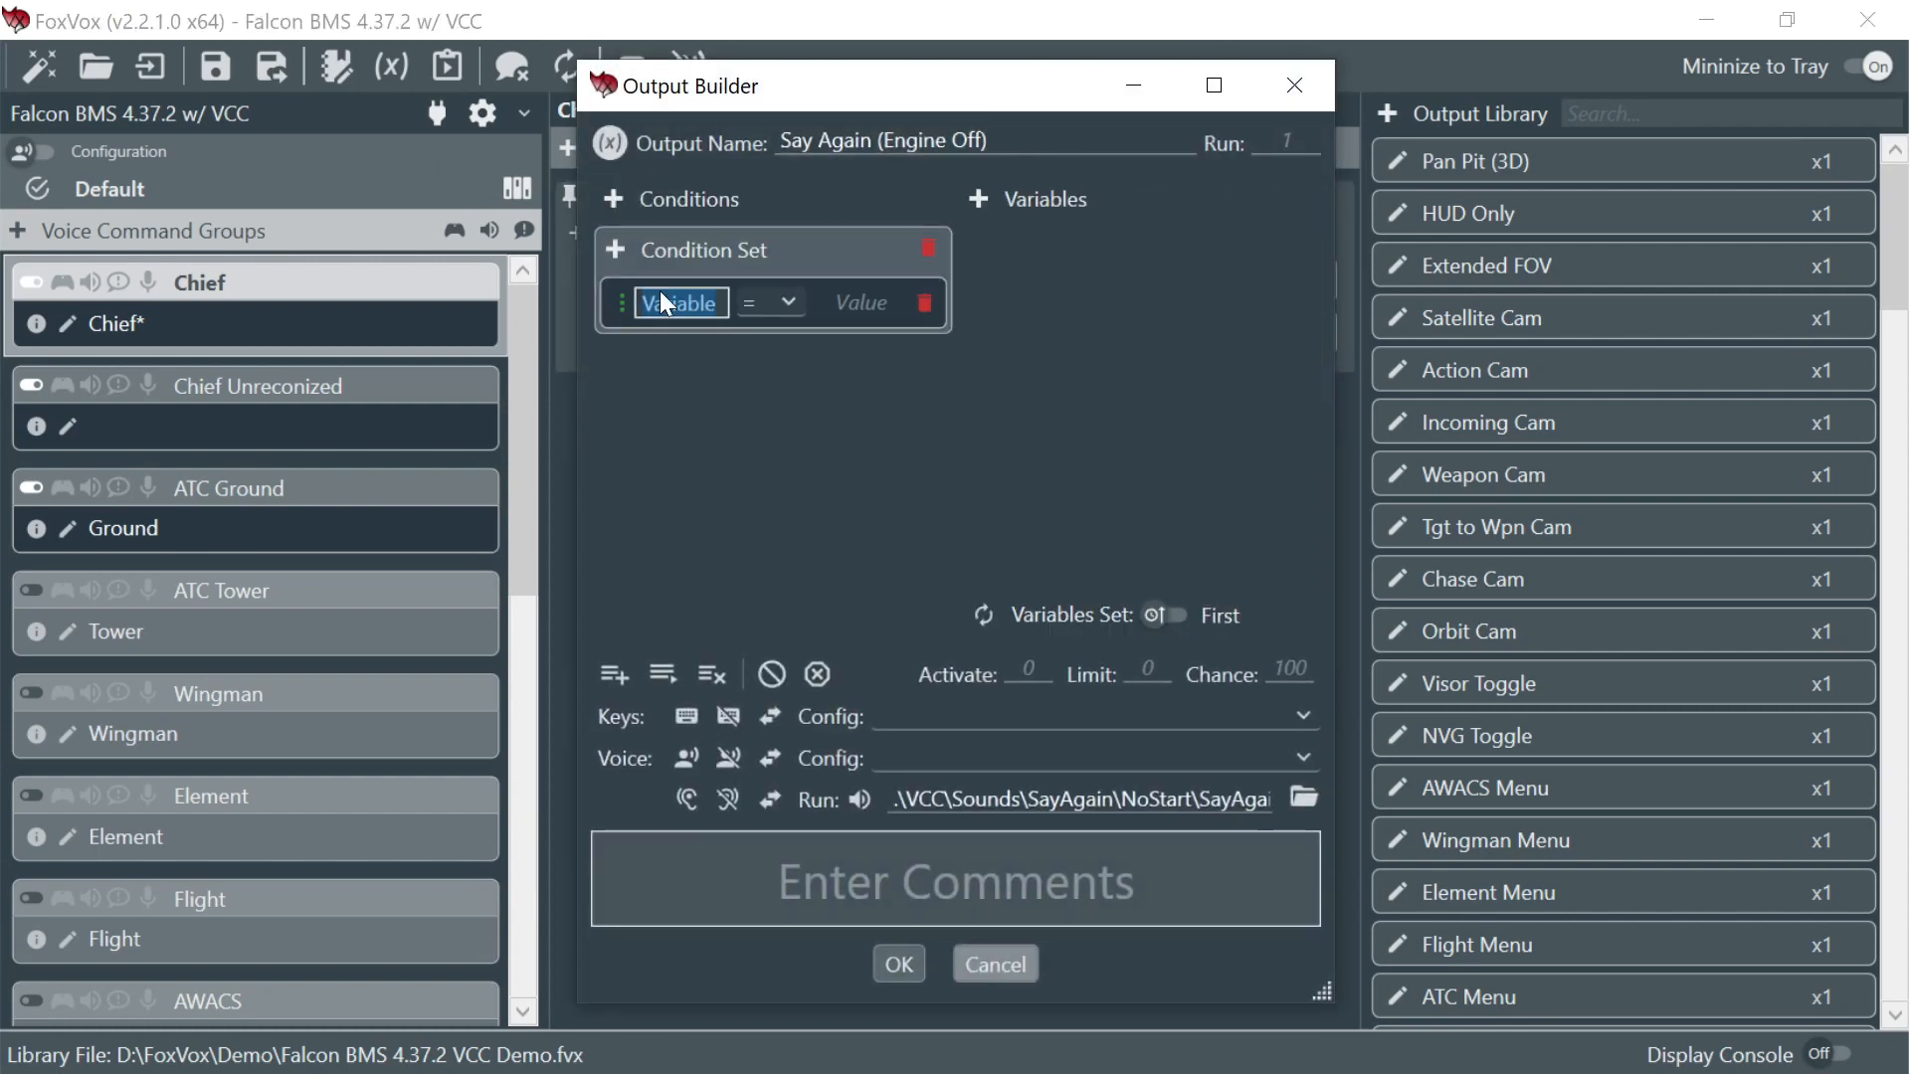
{"action": "type", "text": "rmp"}
{"action": "key", "text": "BackSpace"}
{"action": "key", "text": "BackSpace"}
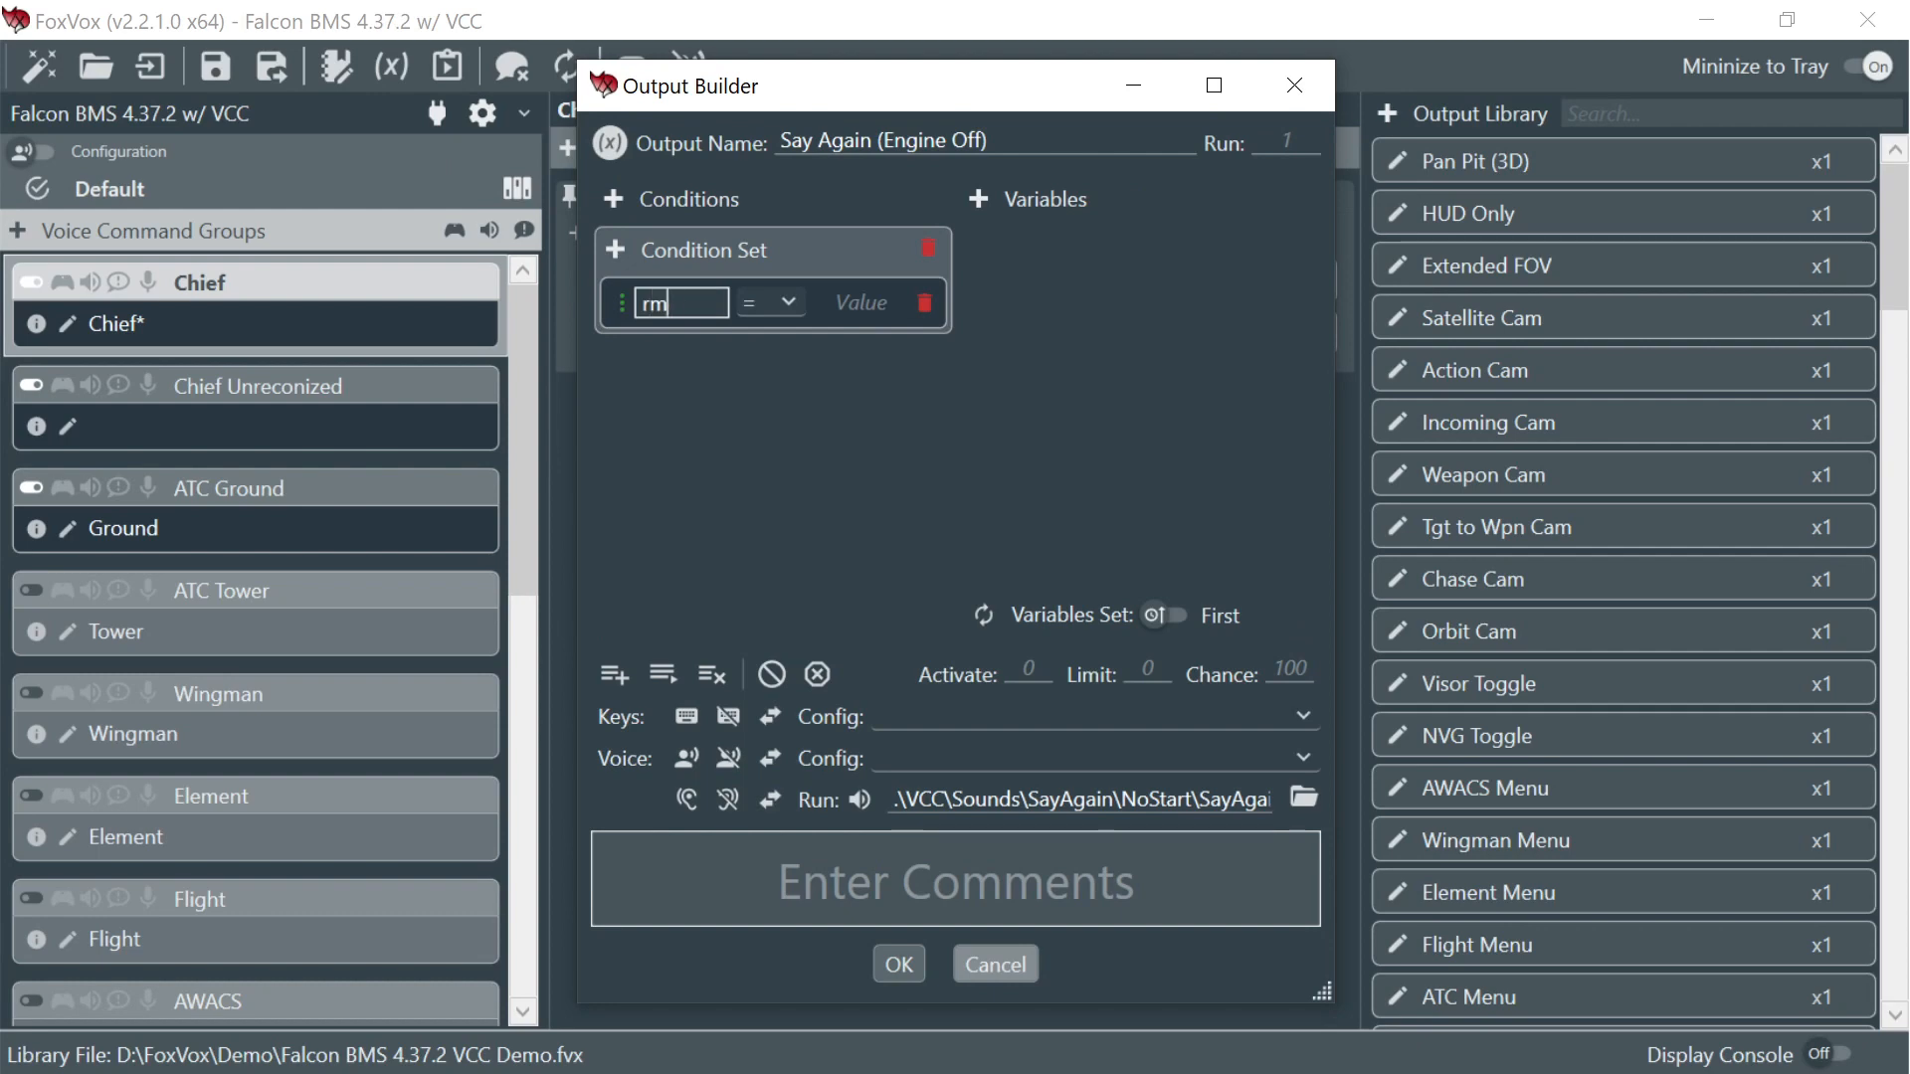
{"action": "type", "text": "pm"}
{"action": "key", "text": "Return"}
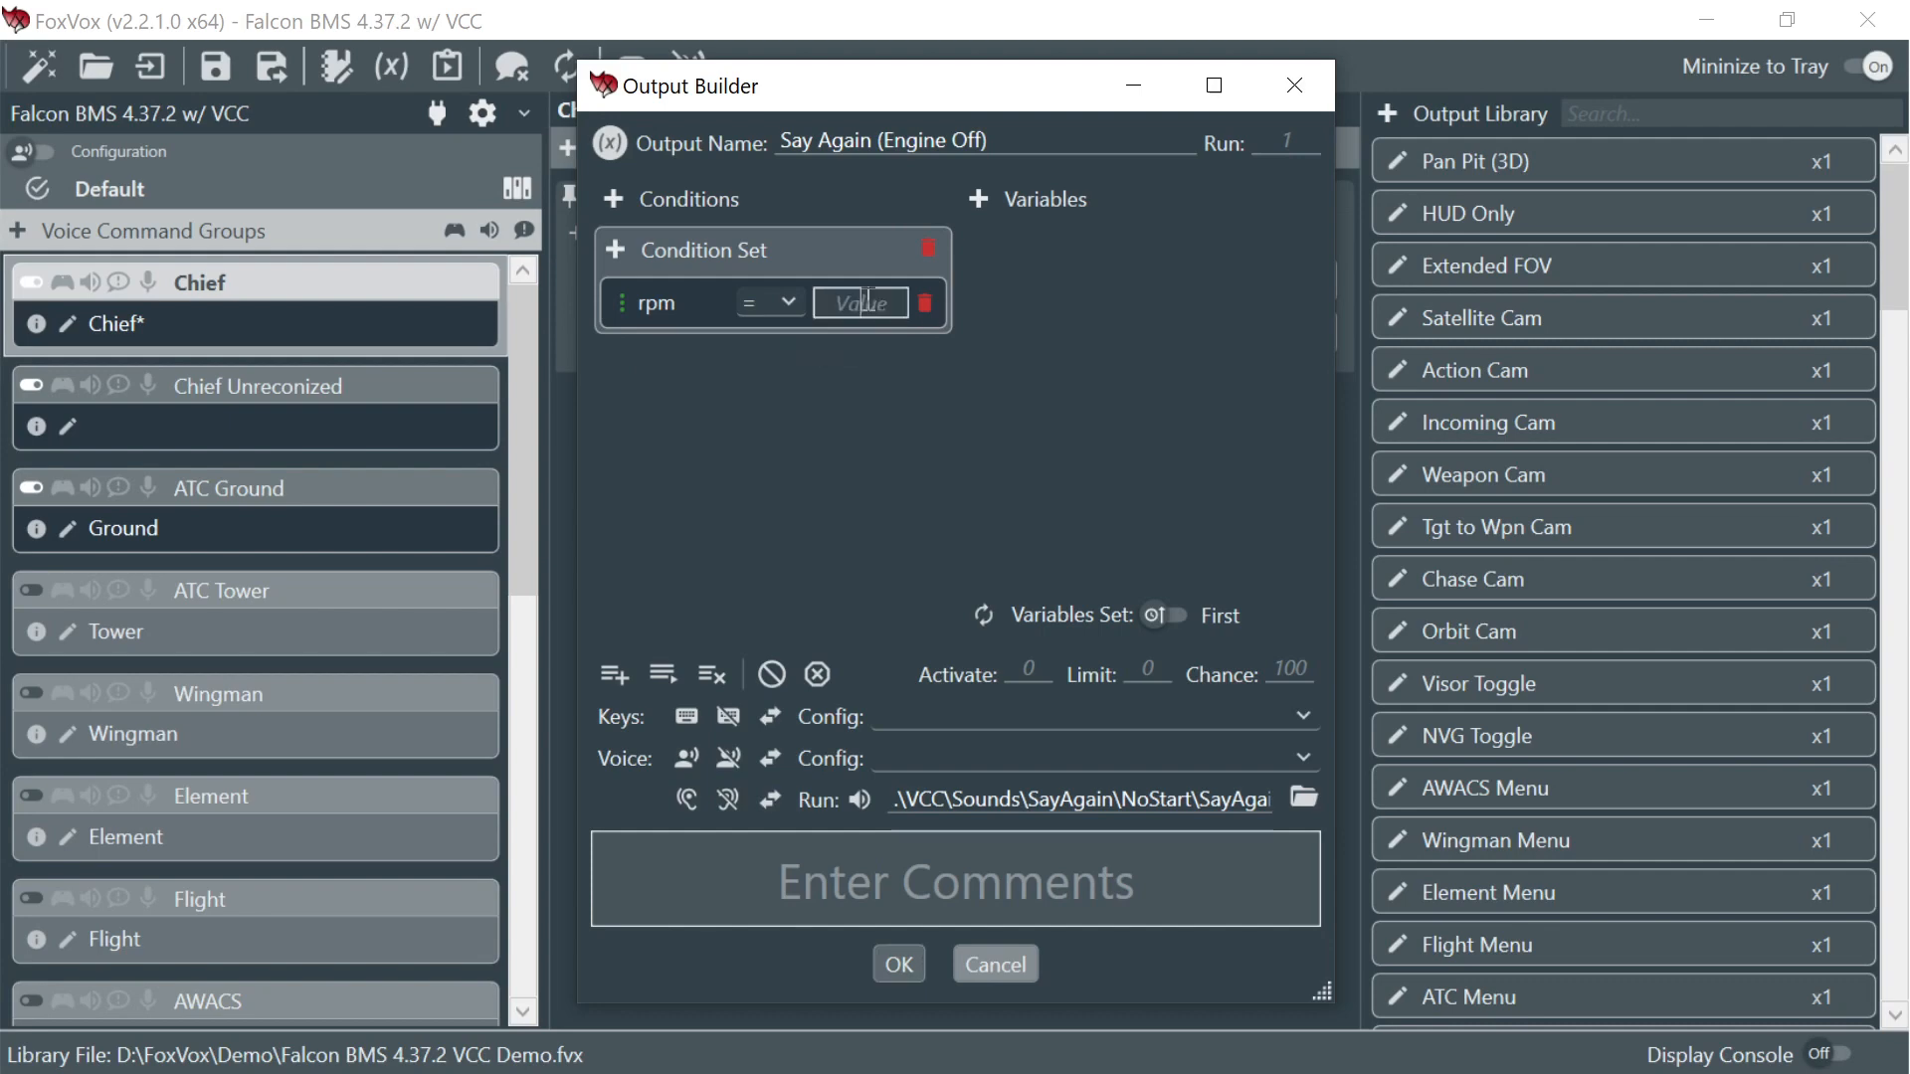
{"action": "type", "text": "0"}
{"action": "key", "text": "Return"}
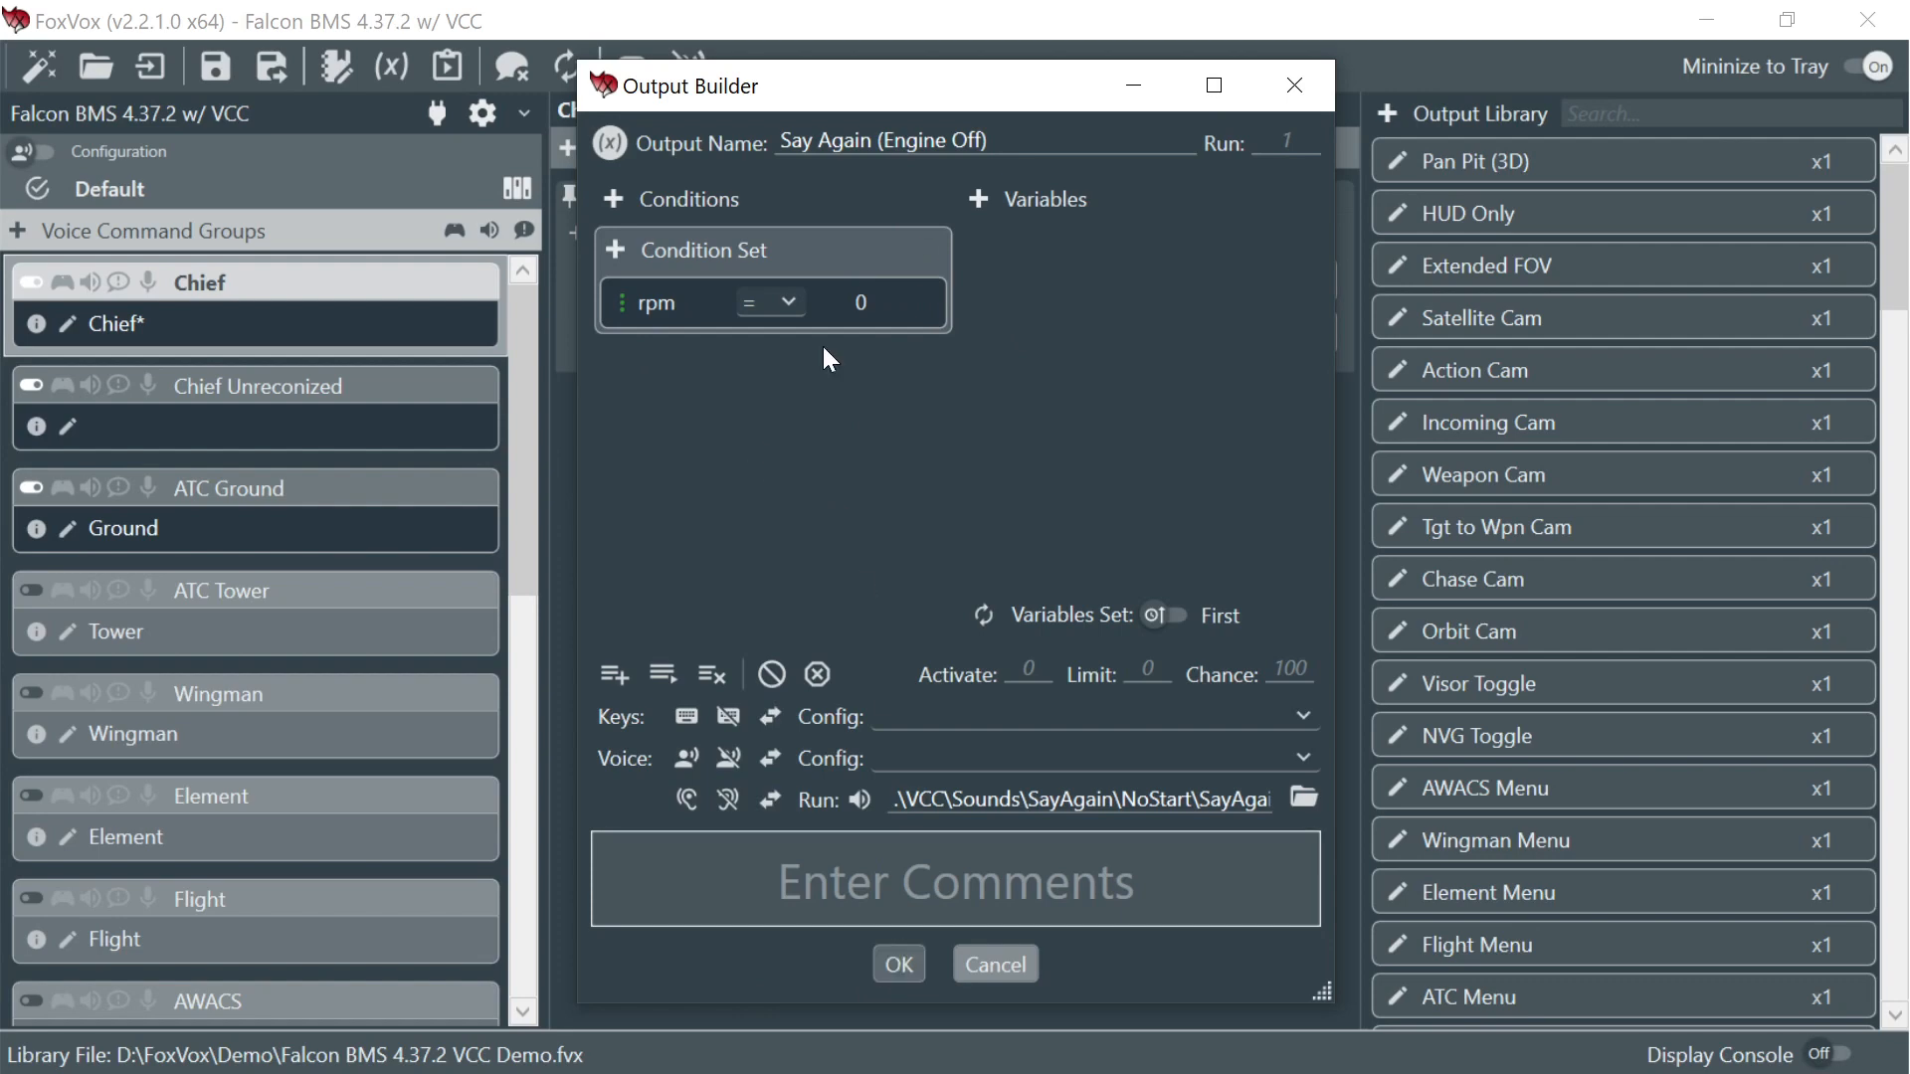
{"action": "left_click", "coordinate": [898, 964]}
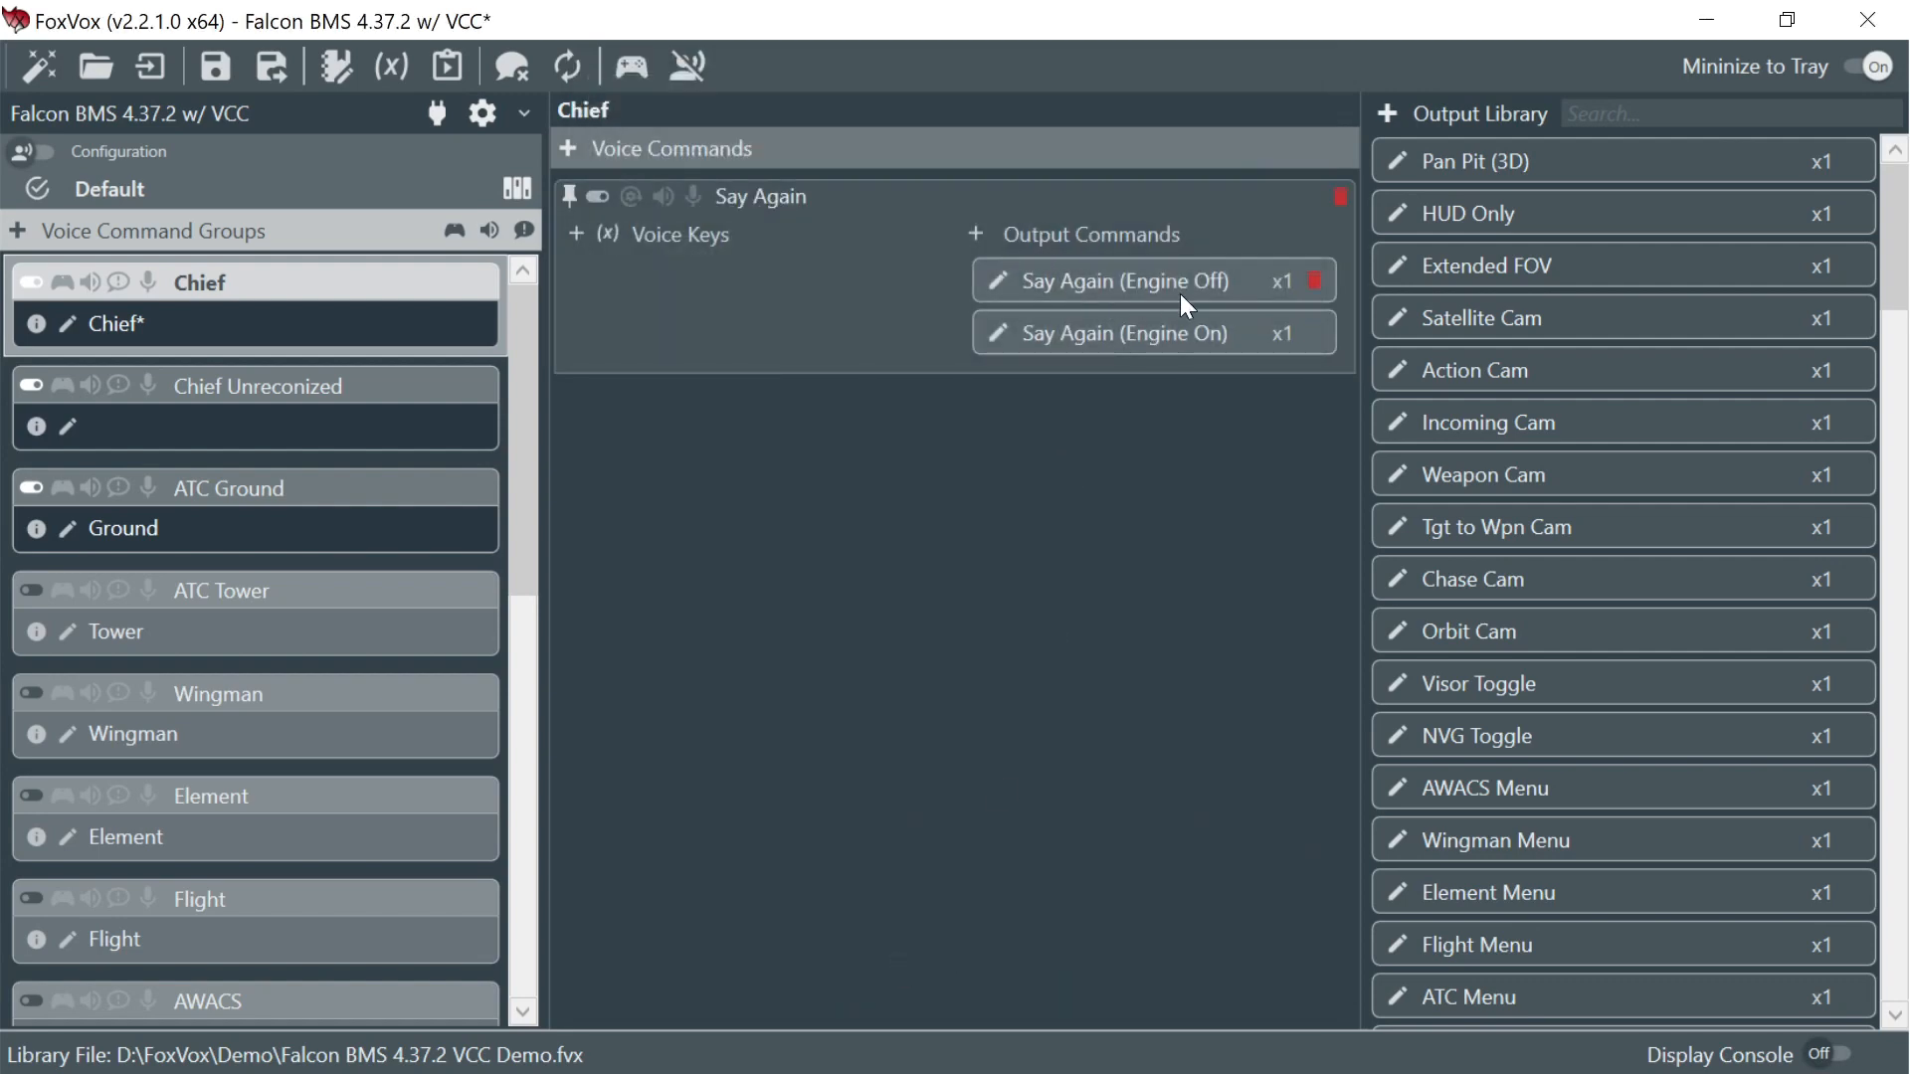
- Add a condition set with rpm > 0 to the "Say Again (Engine On)" output command, and save the library
{"action": "left_click", "coordinate": [997, 333]}
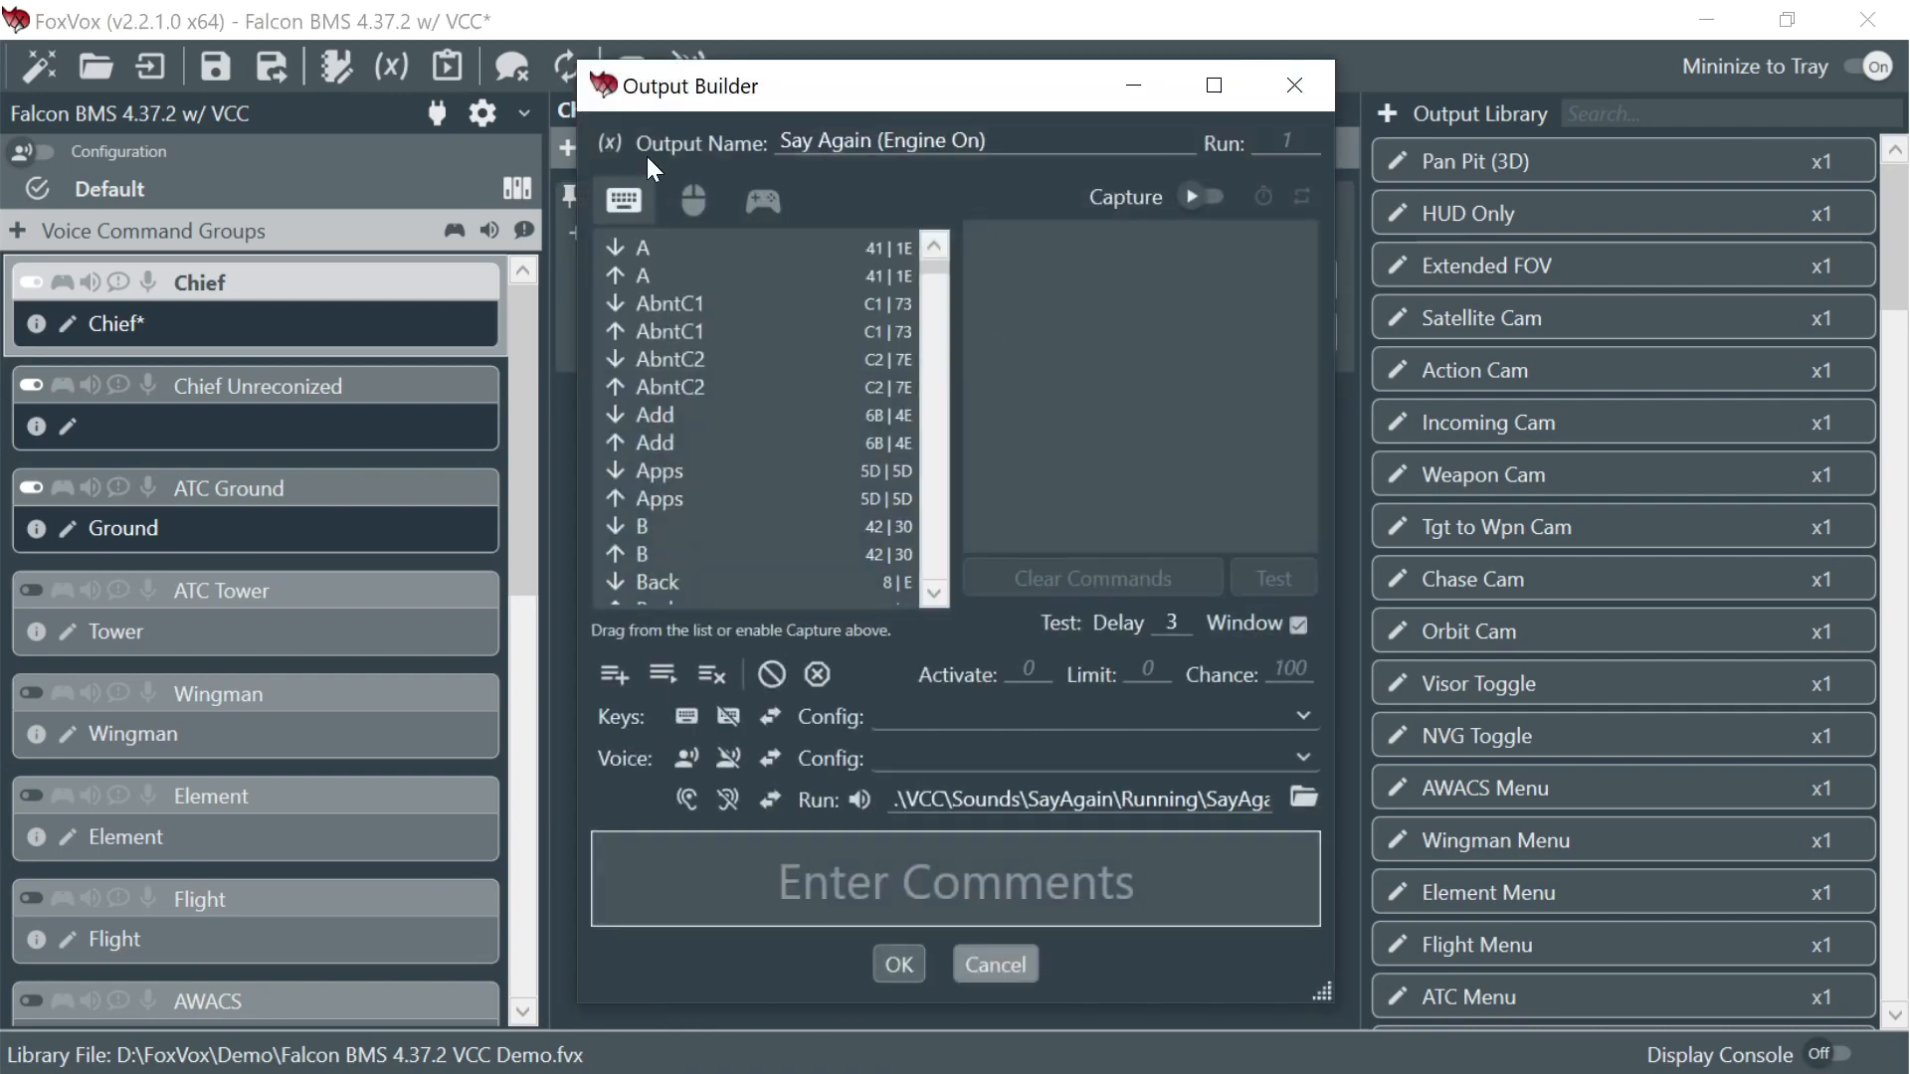
{"action": "left_click", "coordinate": [610, 144]}
{"action": "left_click", "coordinate": [617, 199]}
{"action": "left_click", "coordinate": [635, 249]}
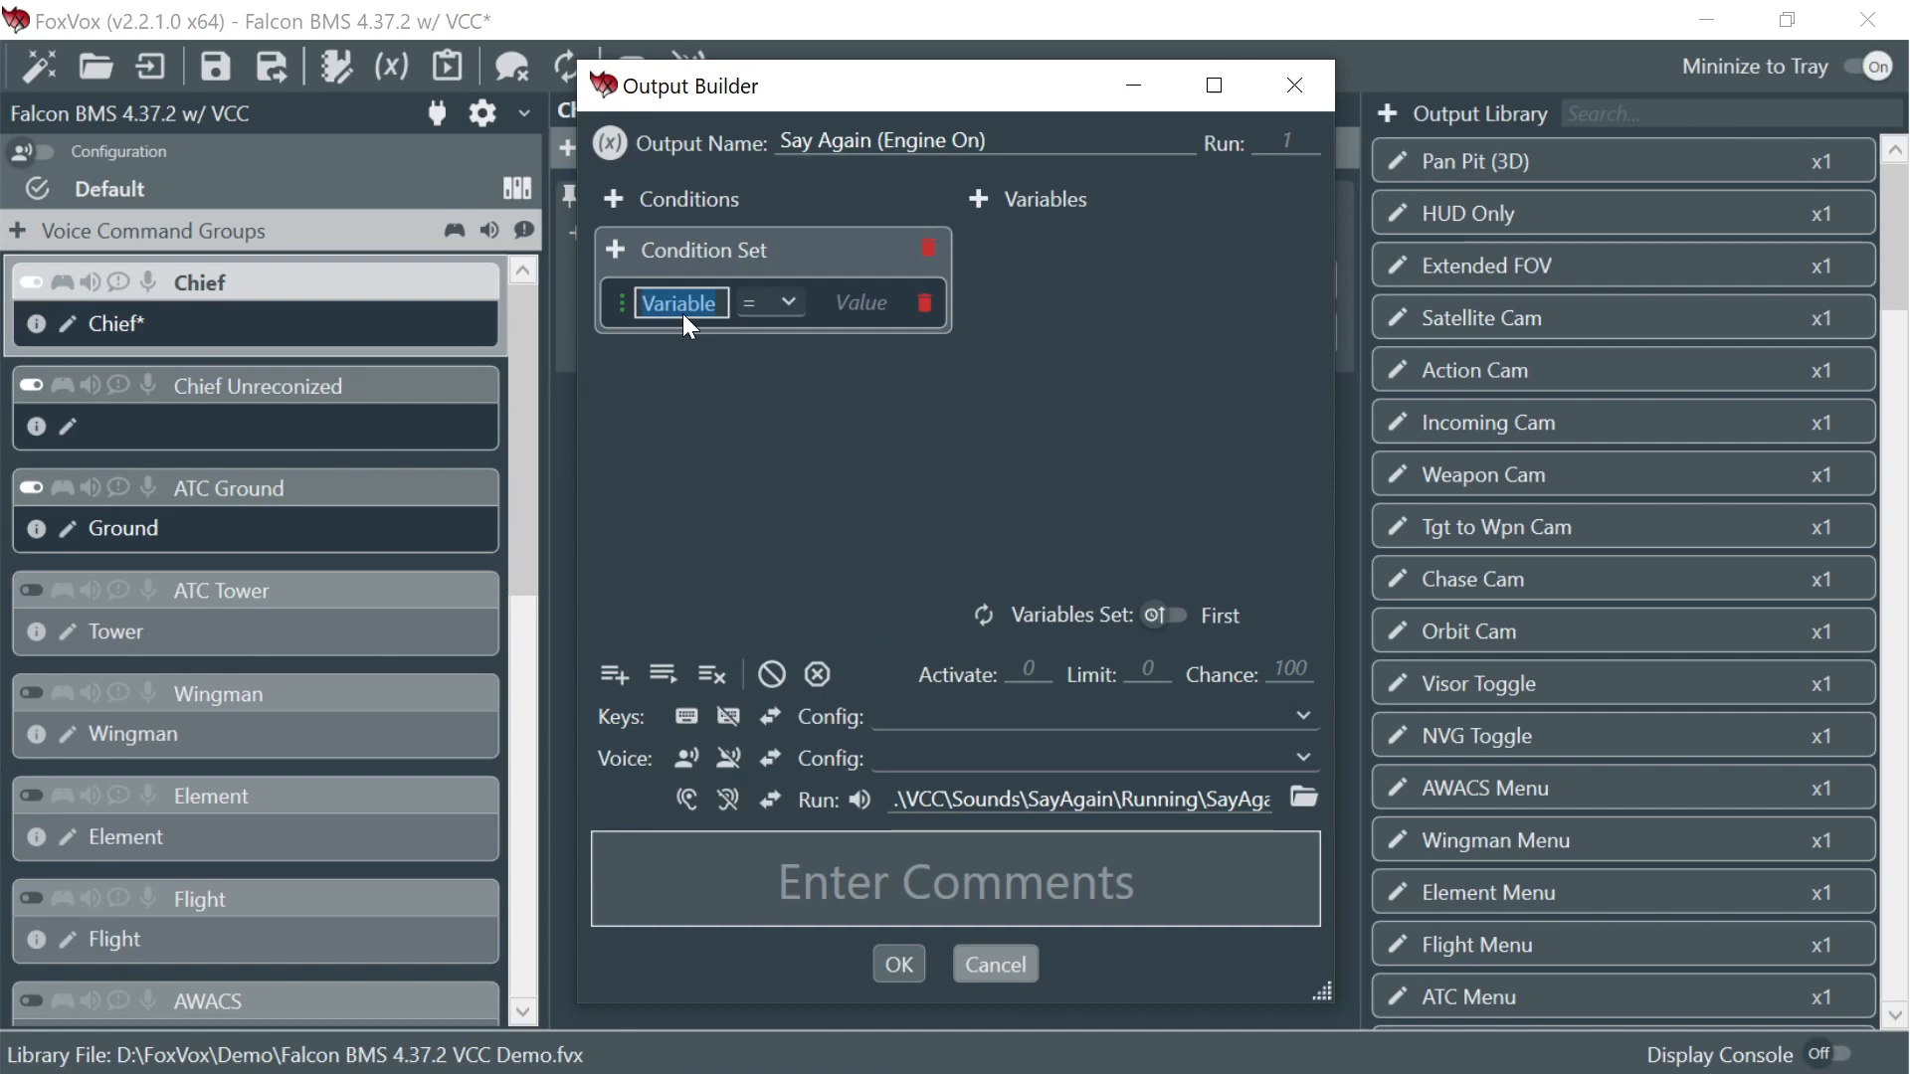
{"action": "type", "text": "rpm"}
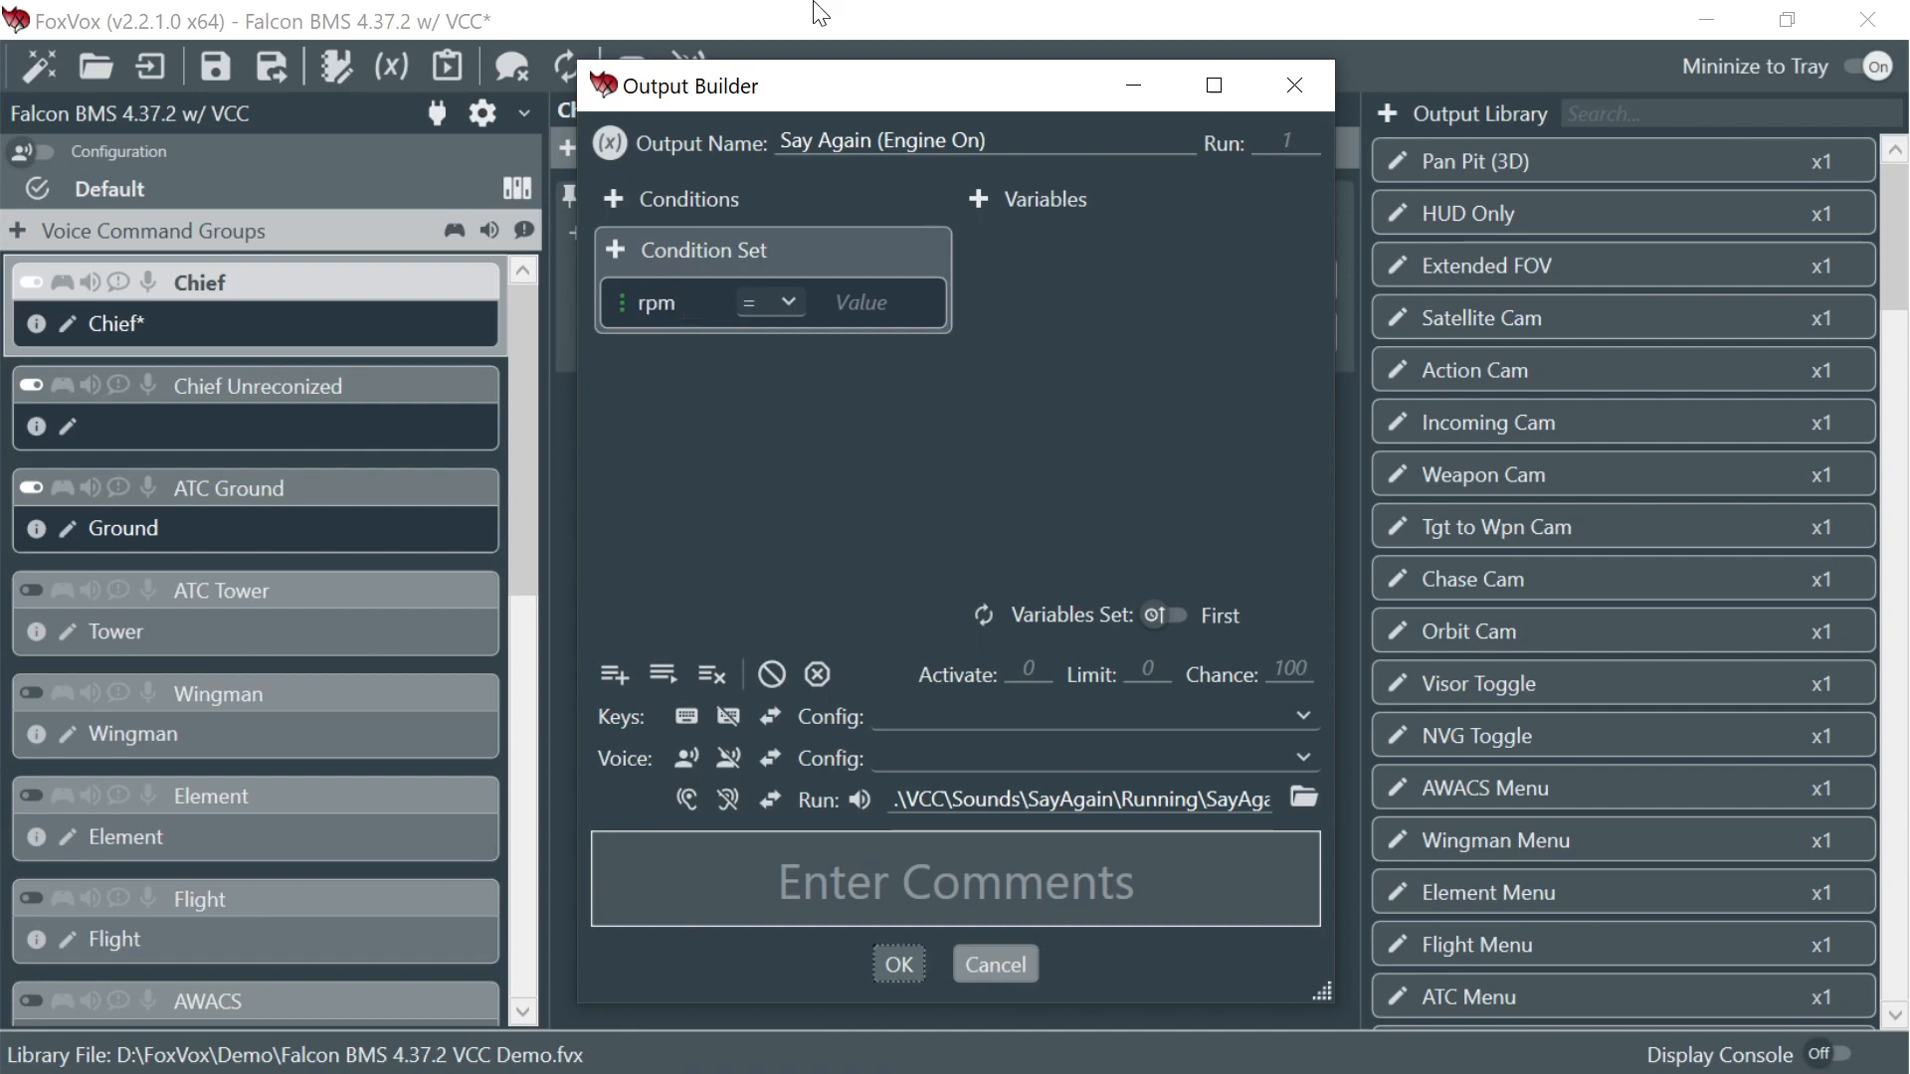
{"action": "left_click", "coordinate": [767, 300]}
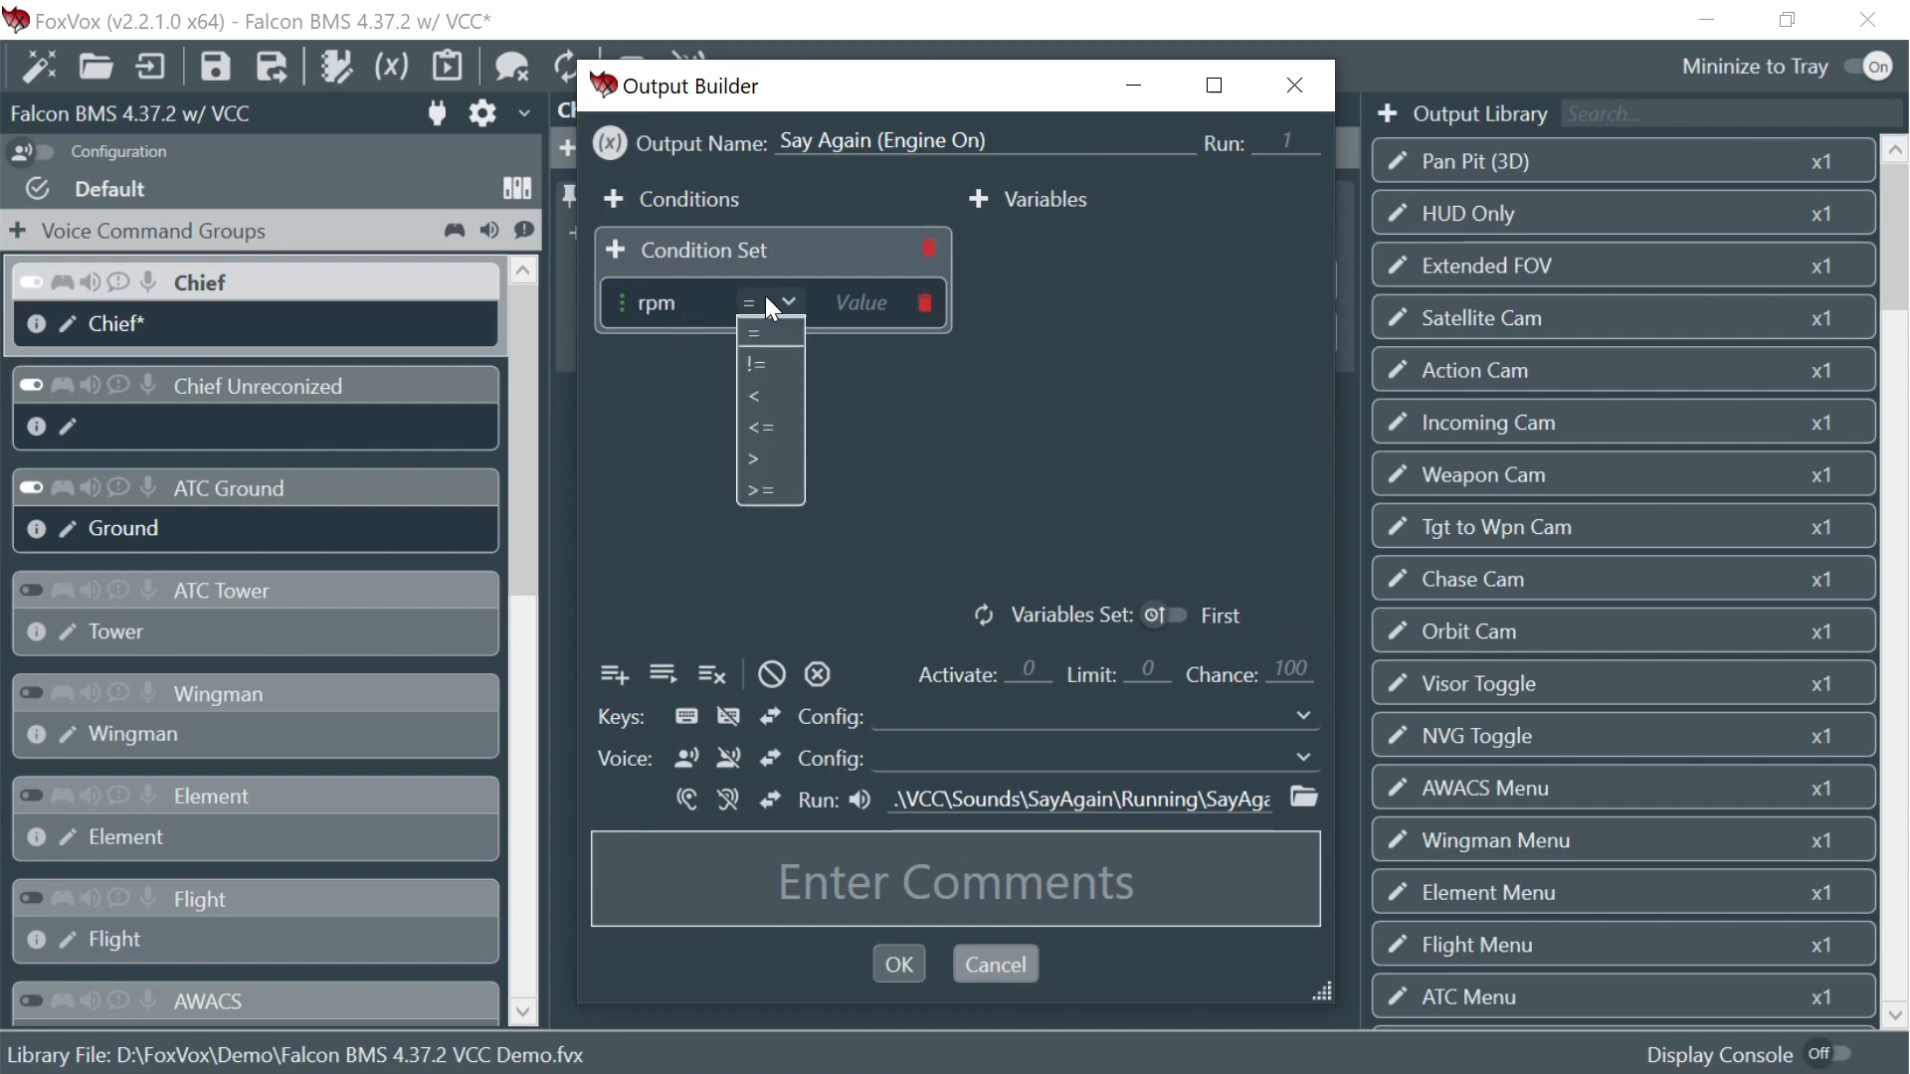
{"action": "left_click", "coordinate": [772, 460]}
{"action": "left_click", "coordinate": [853, 303]}
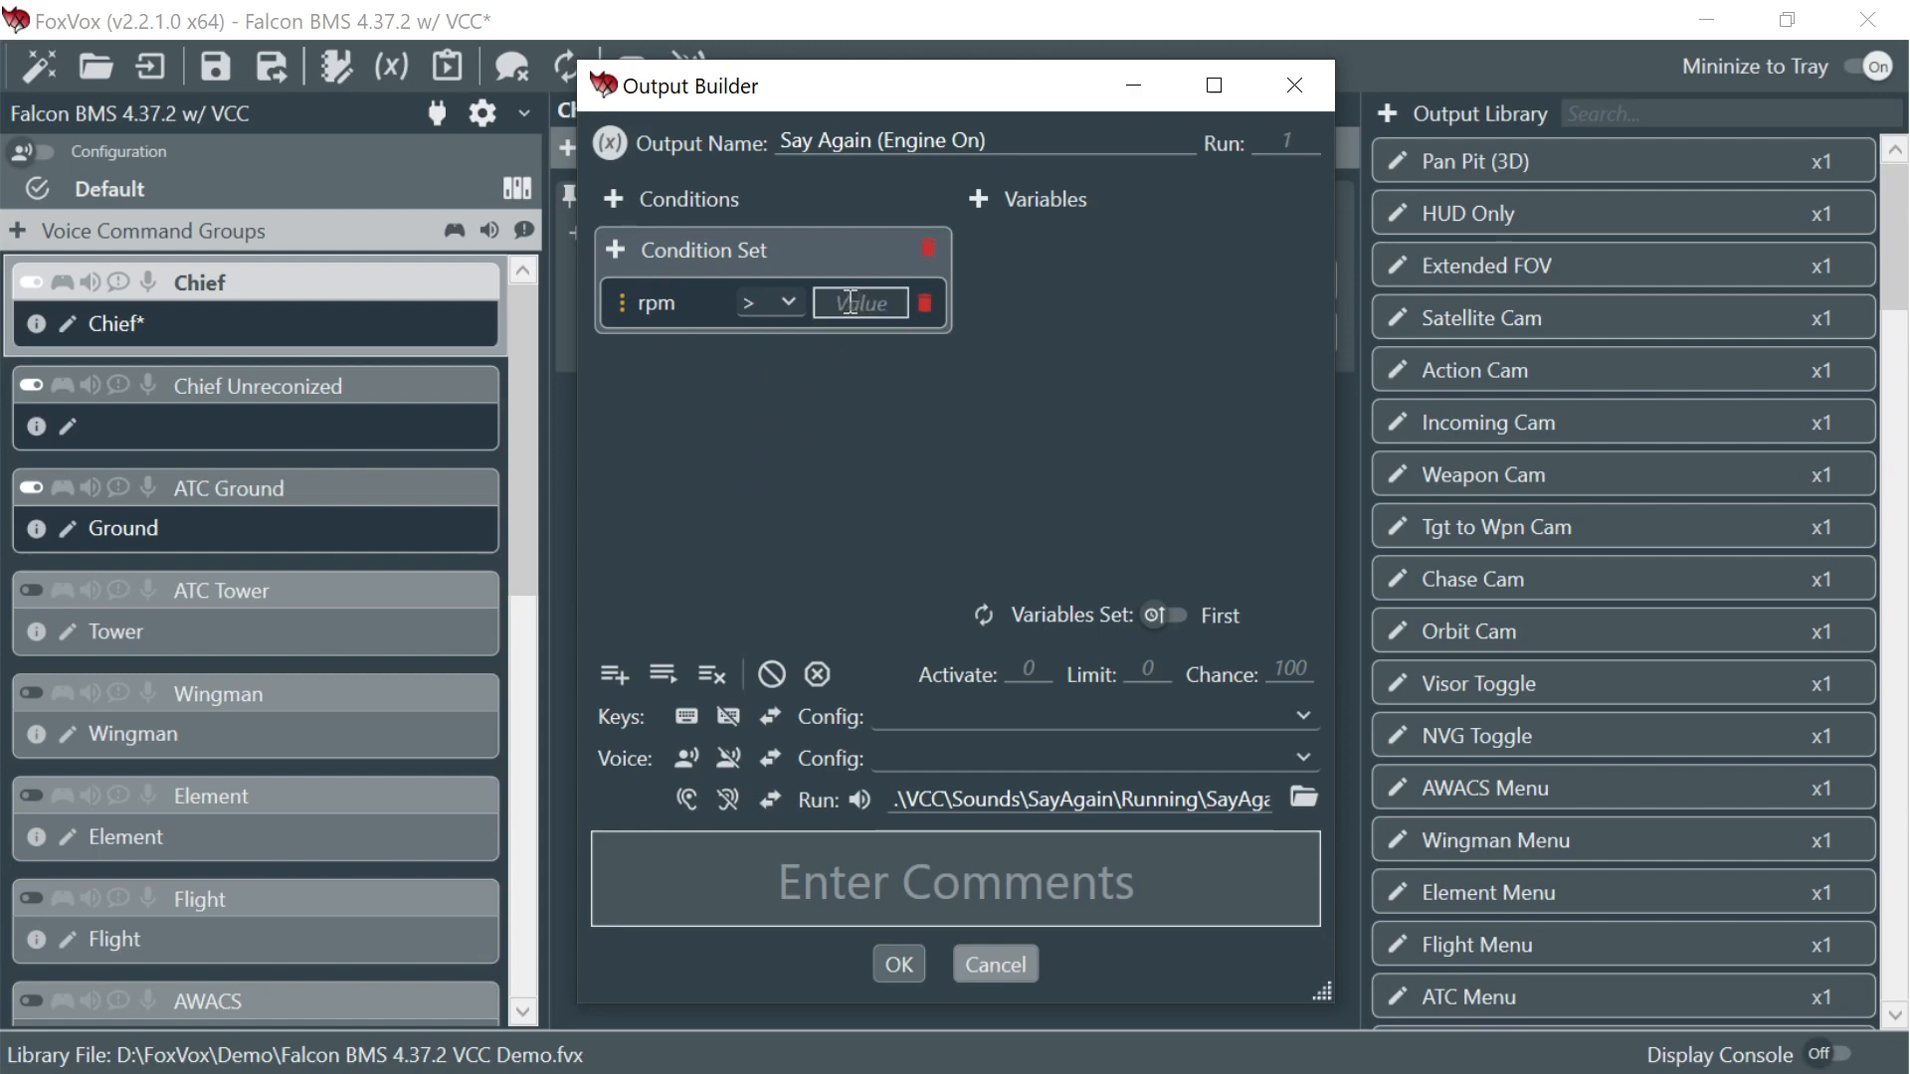
{"action": "type", "text": "0"}
{"action": "key", "text": "Tab"}
{"action": "left_click", "coordinate": [846, 358]}
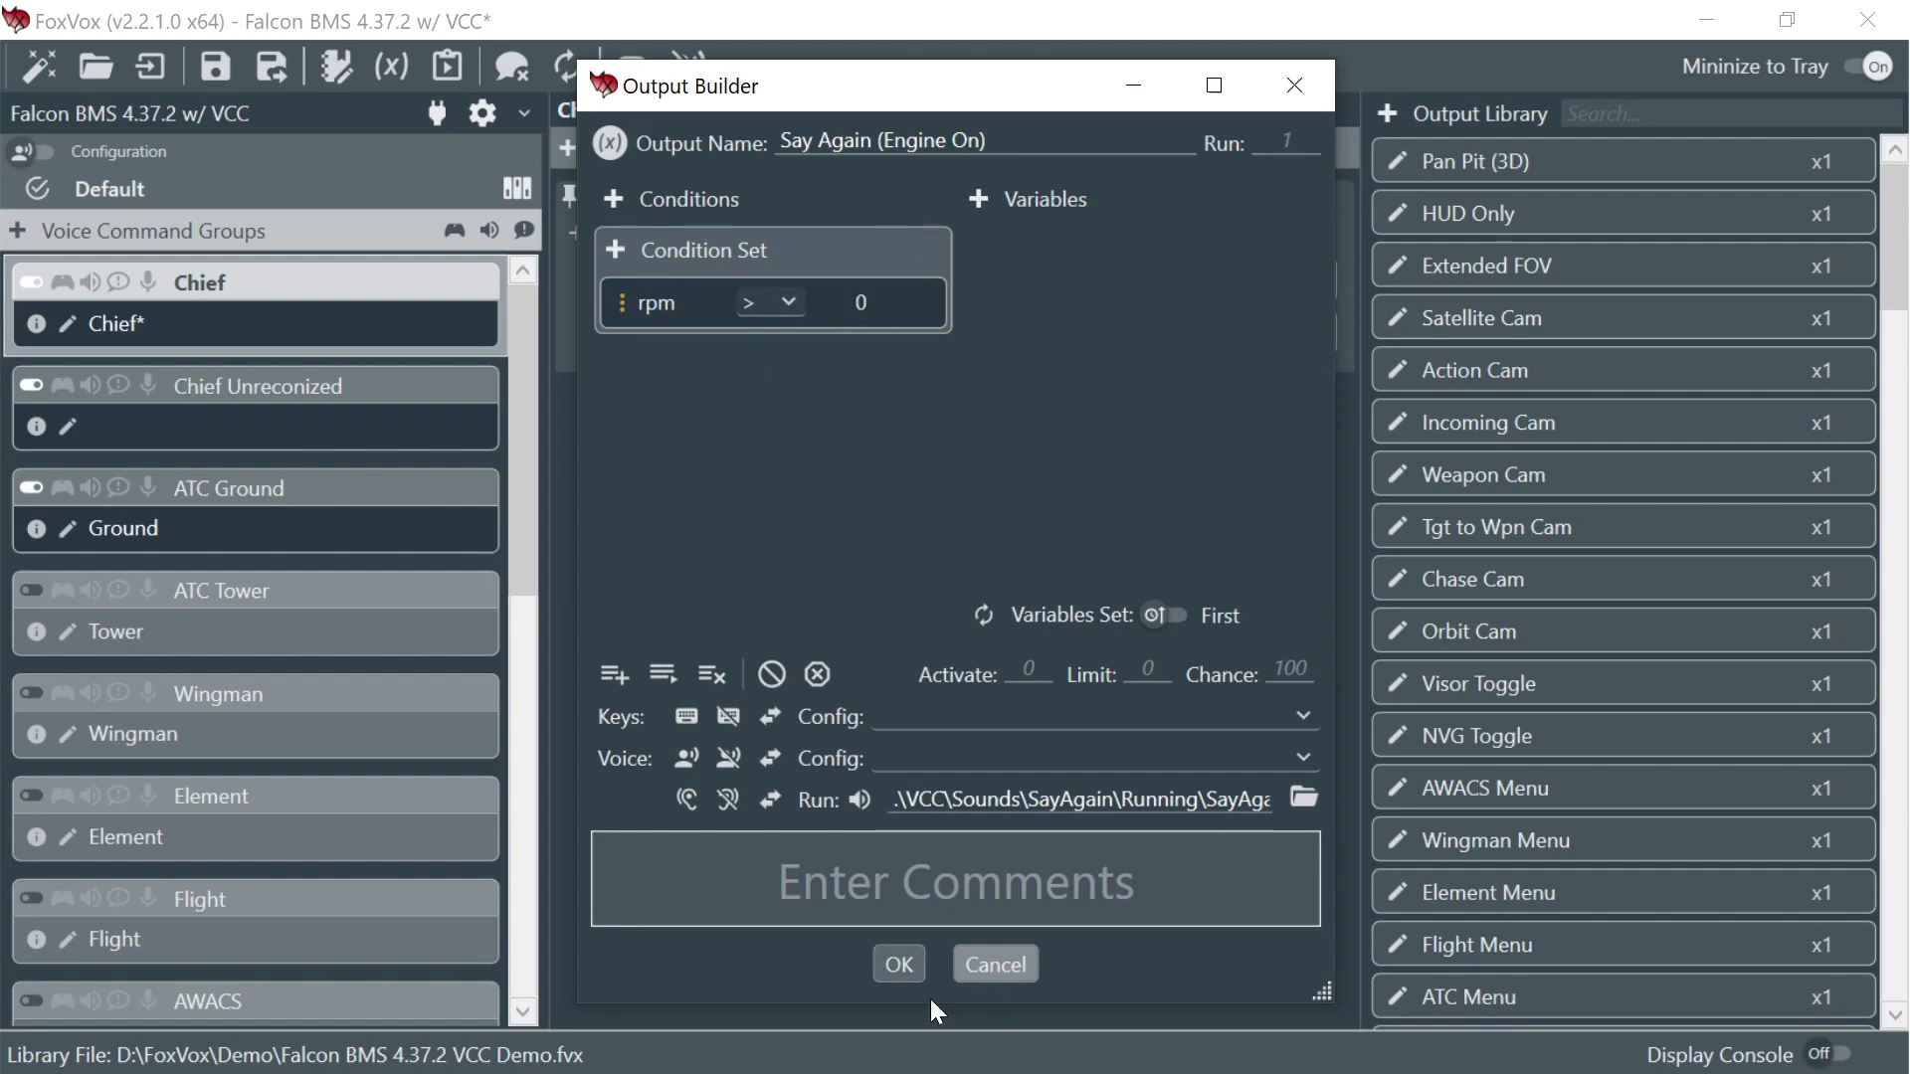
{"action": "left_click", "coordinate": [898, 964]}
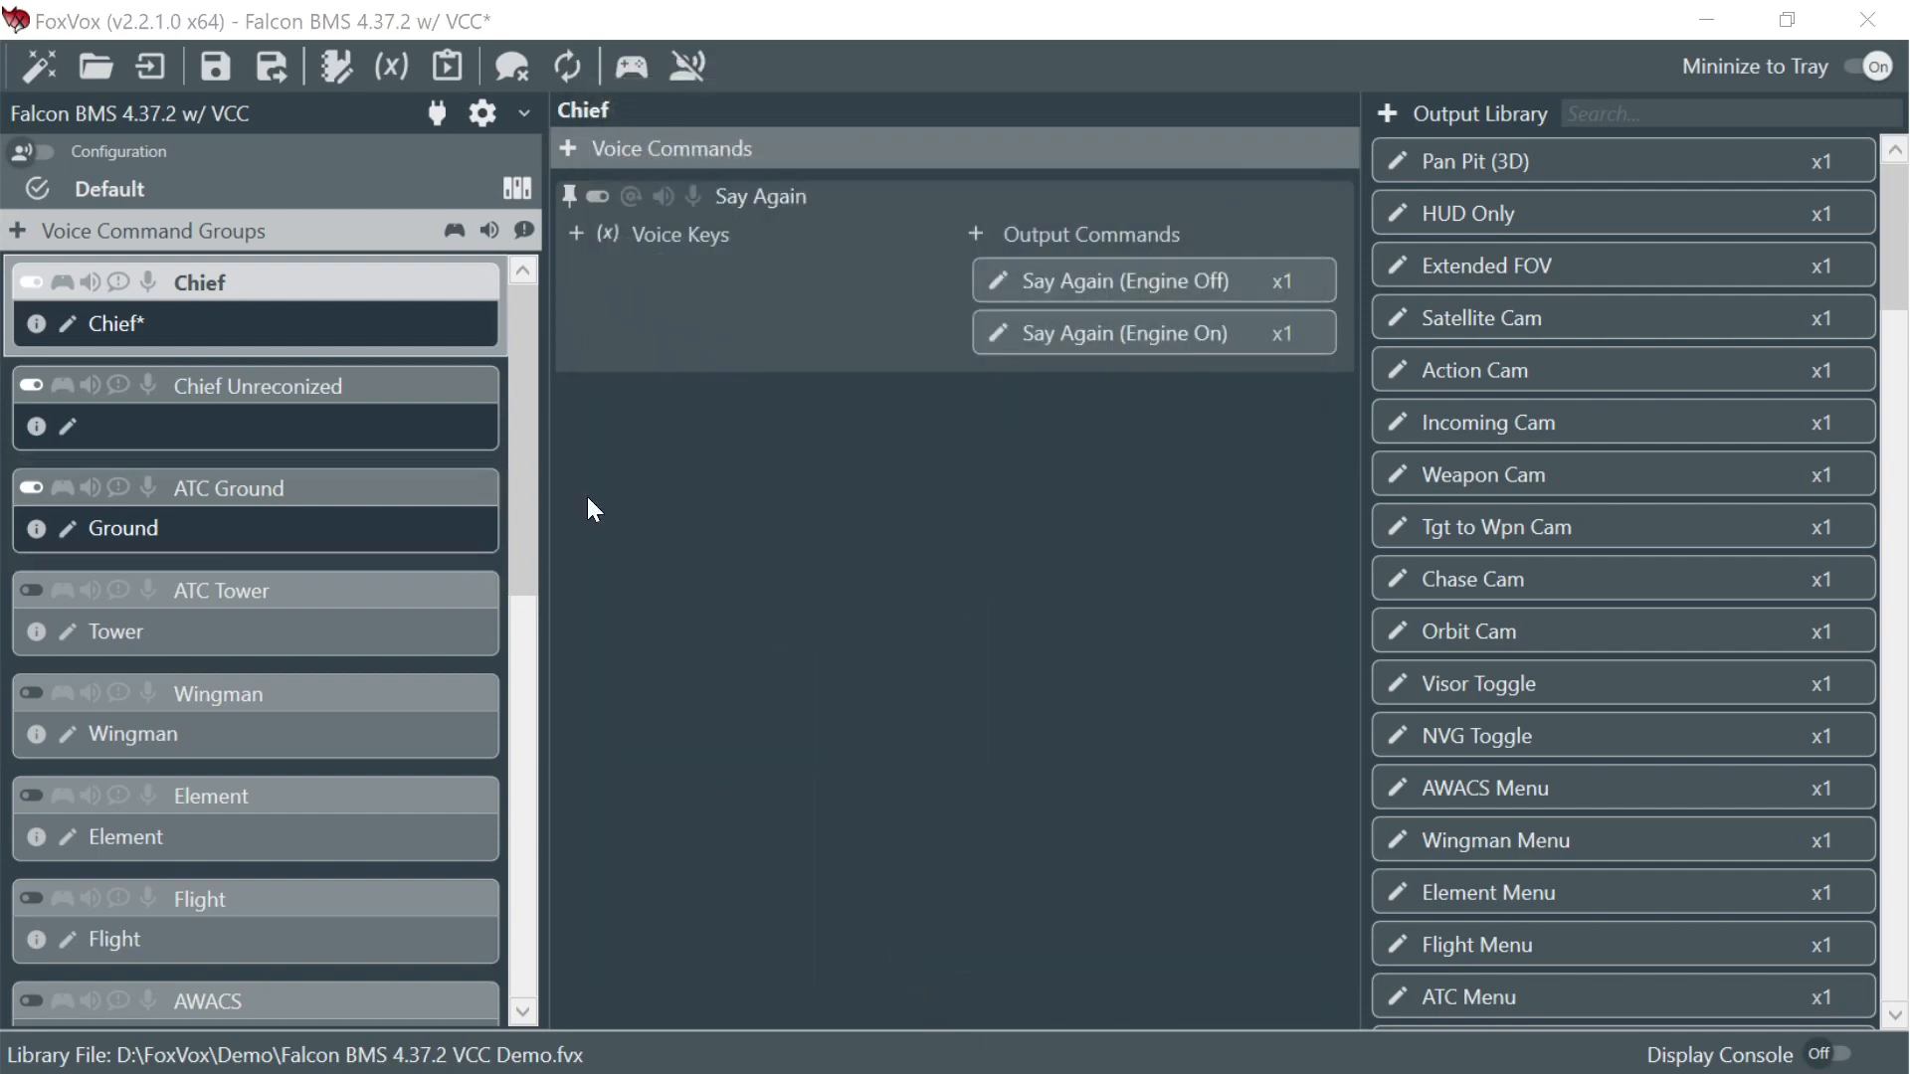
{"action": "left_click", "coordinate": [237, 64]}
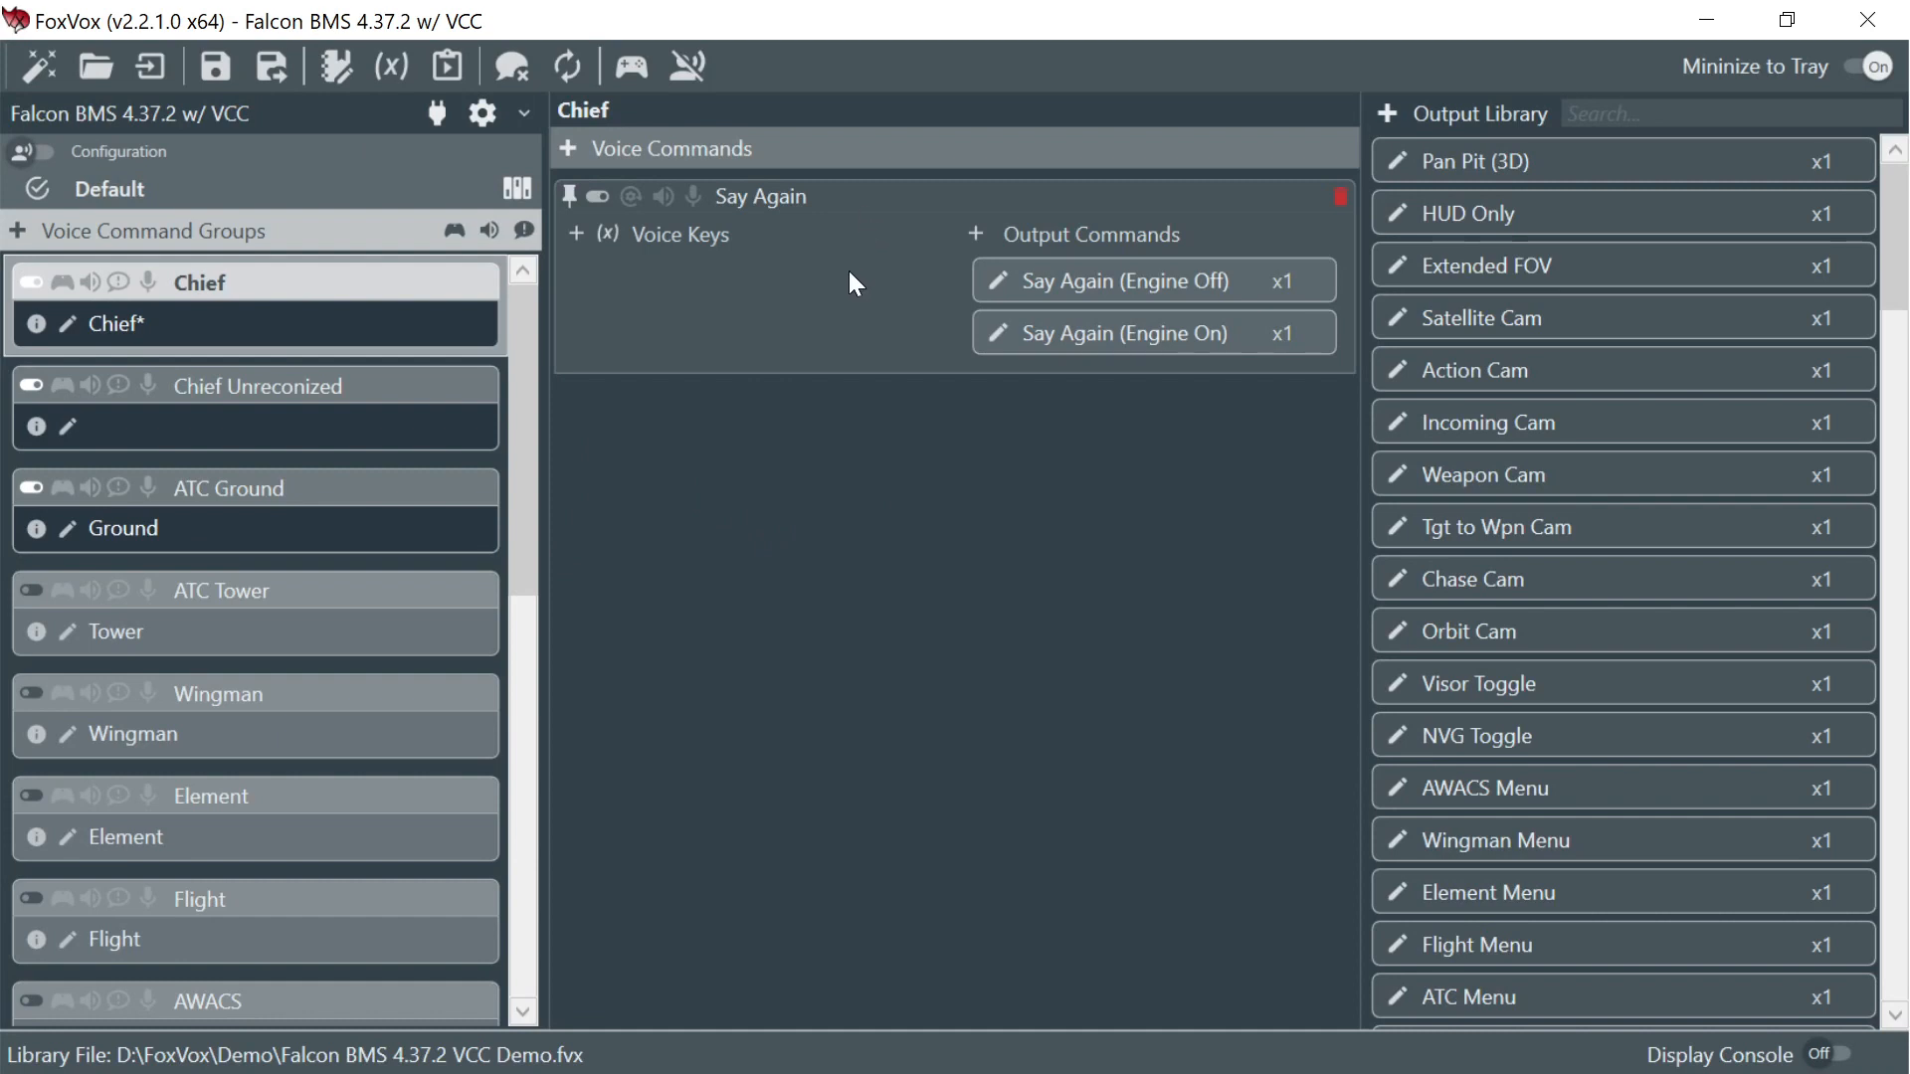
- Copy the Say Again voice command from the Chief group into the Chief Unreconized group and expand the copy
{"action": "left_click", "coordinate": [777, 353]}
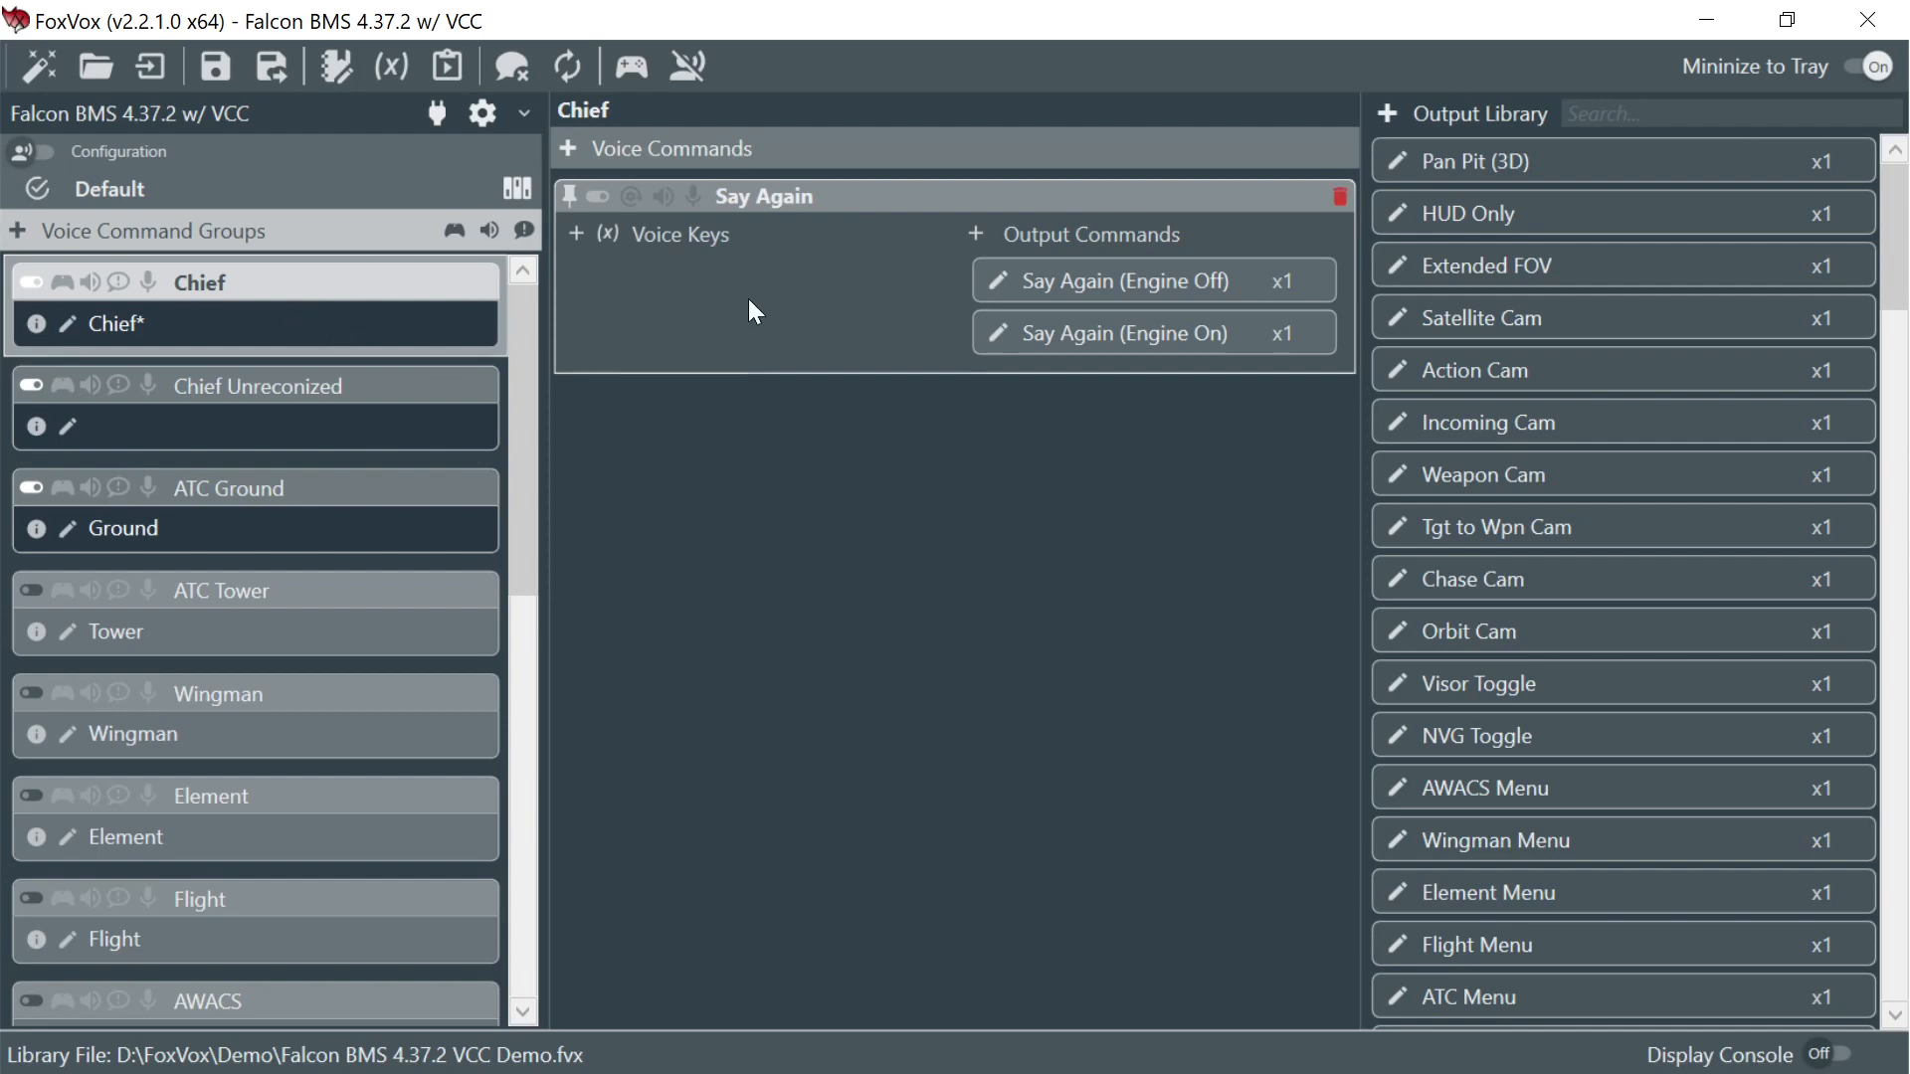
{"action": "left_click", "coordinate": [225, 433]}
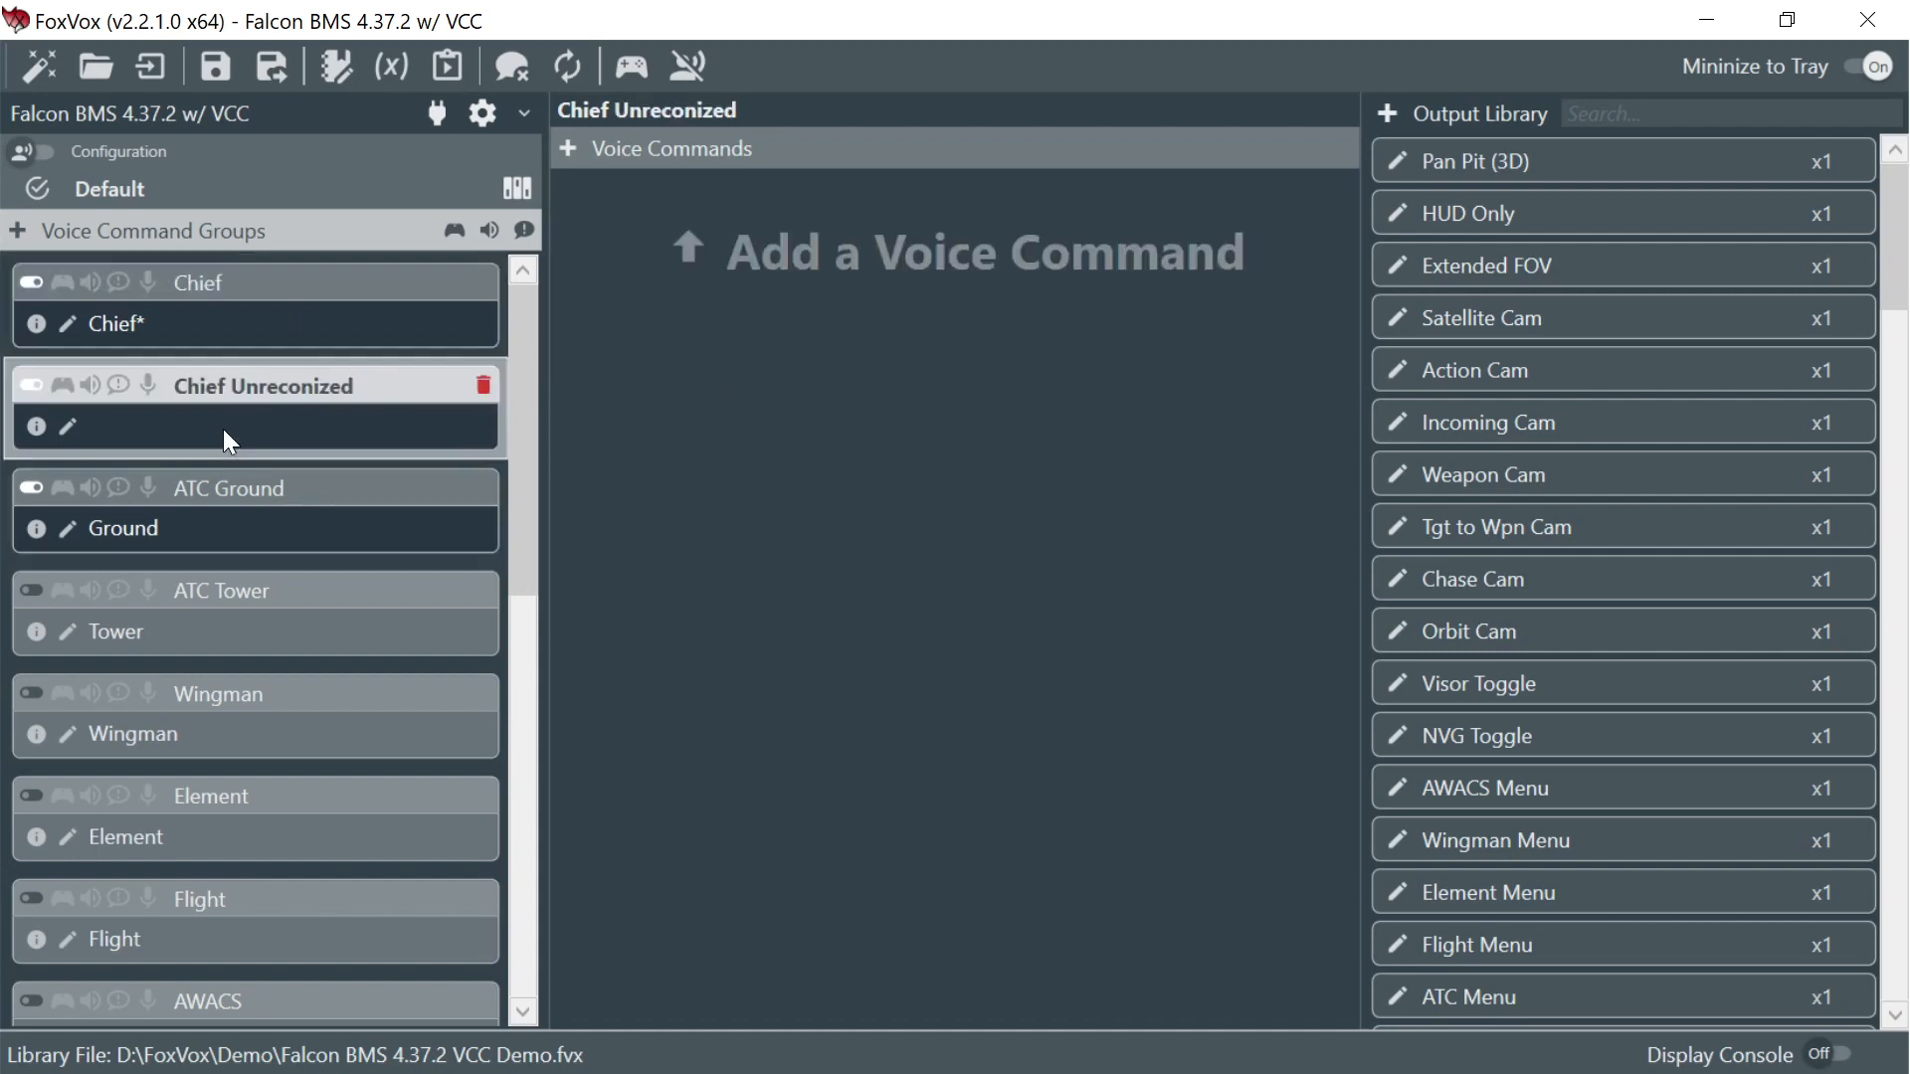
{"action": "left_click", "coordinate": [77, 434]}
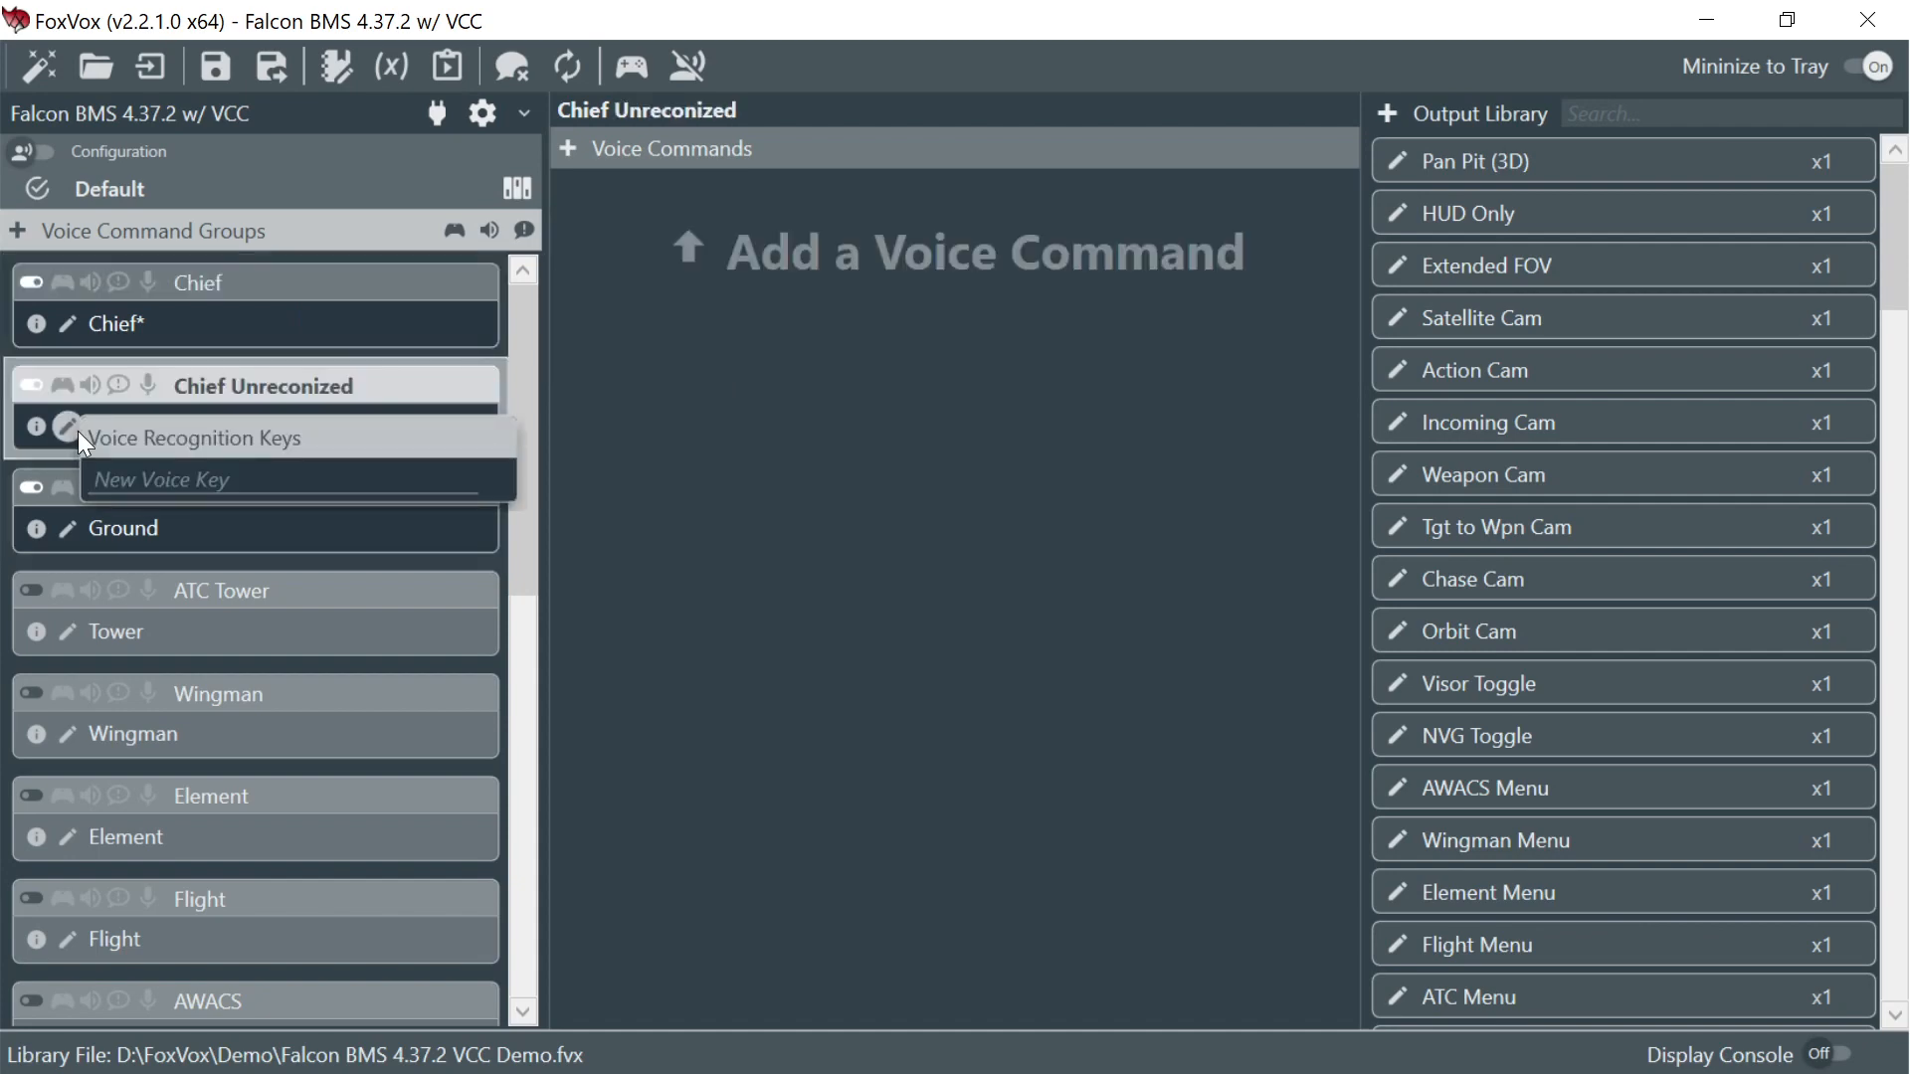
{"action": "left_click", "coordinate": [207, 391]}
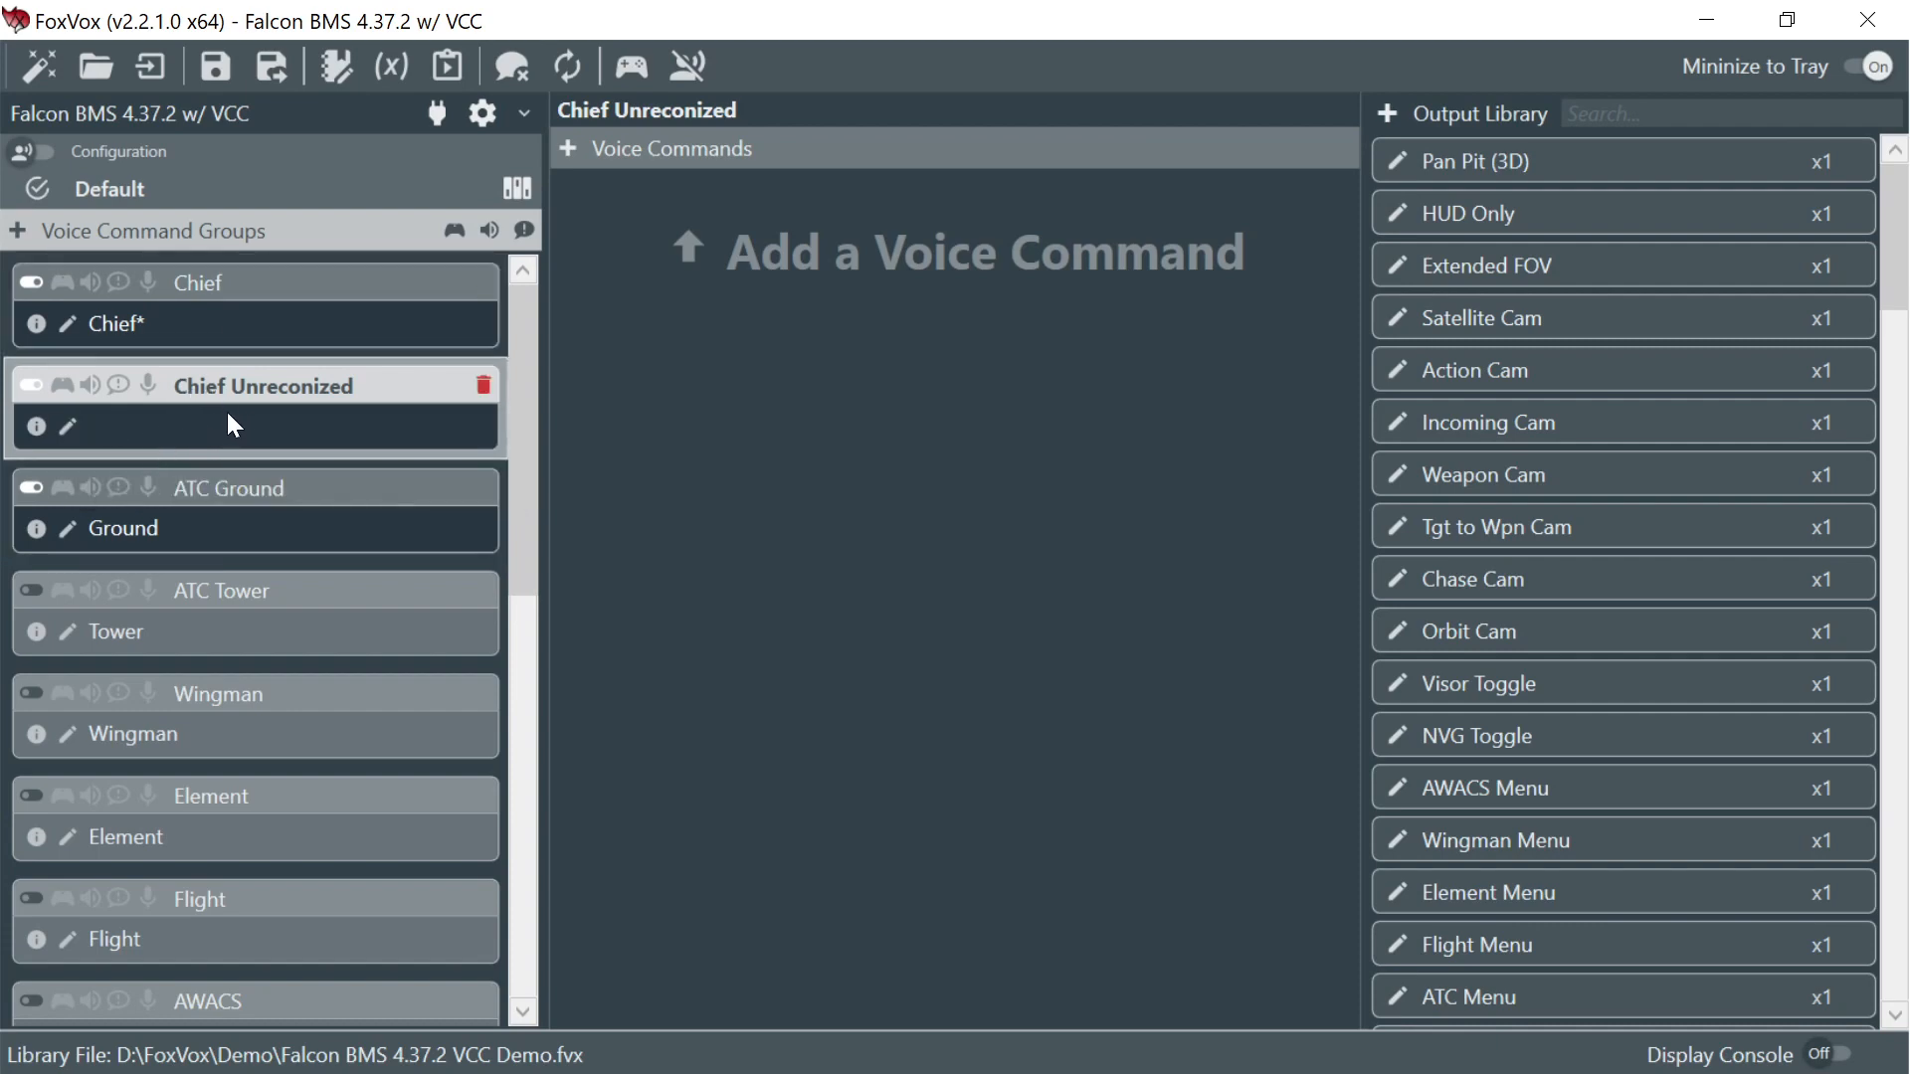
{"action": "left_click", "coordinate": [254, 323]}
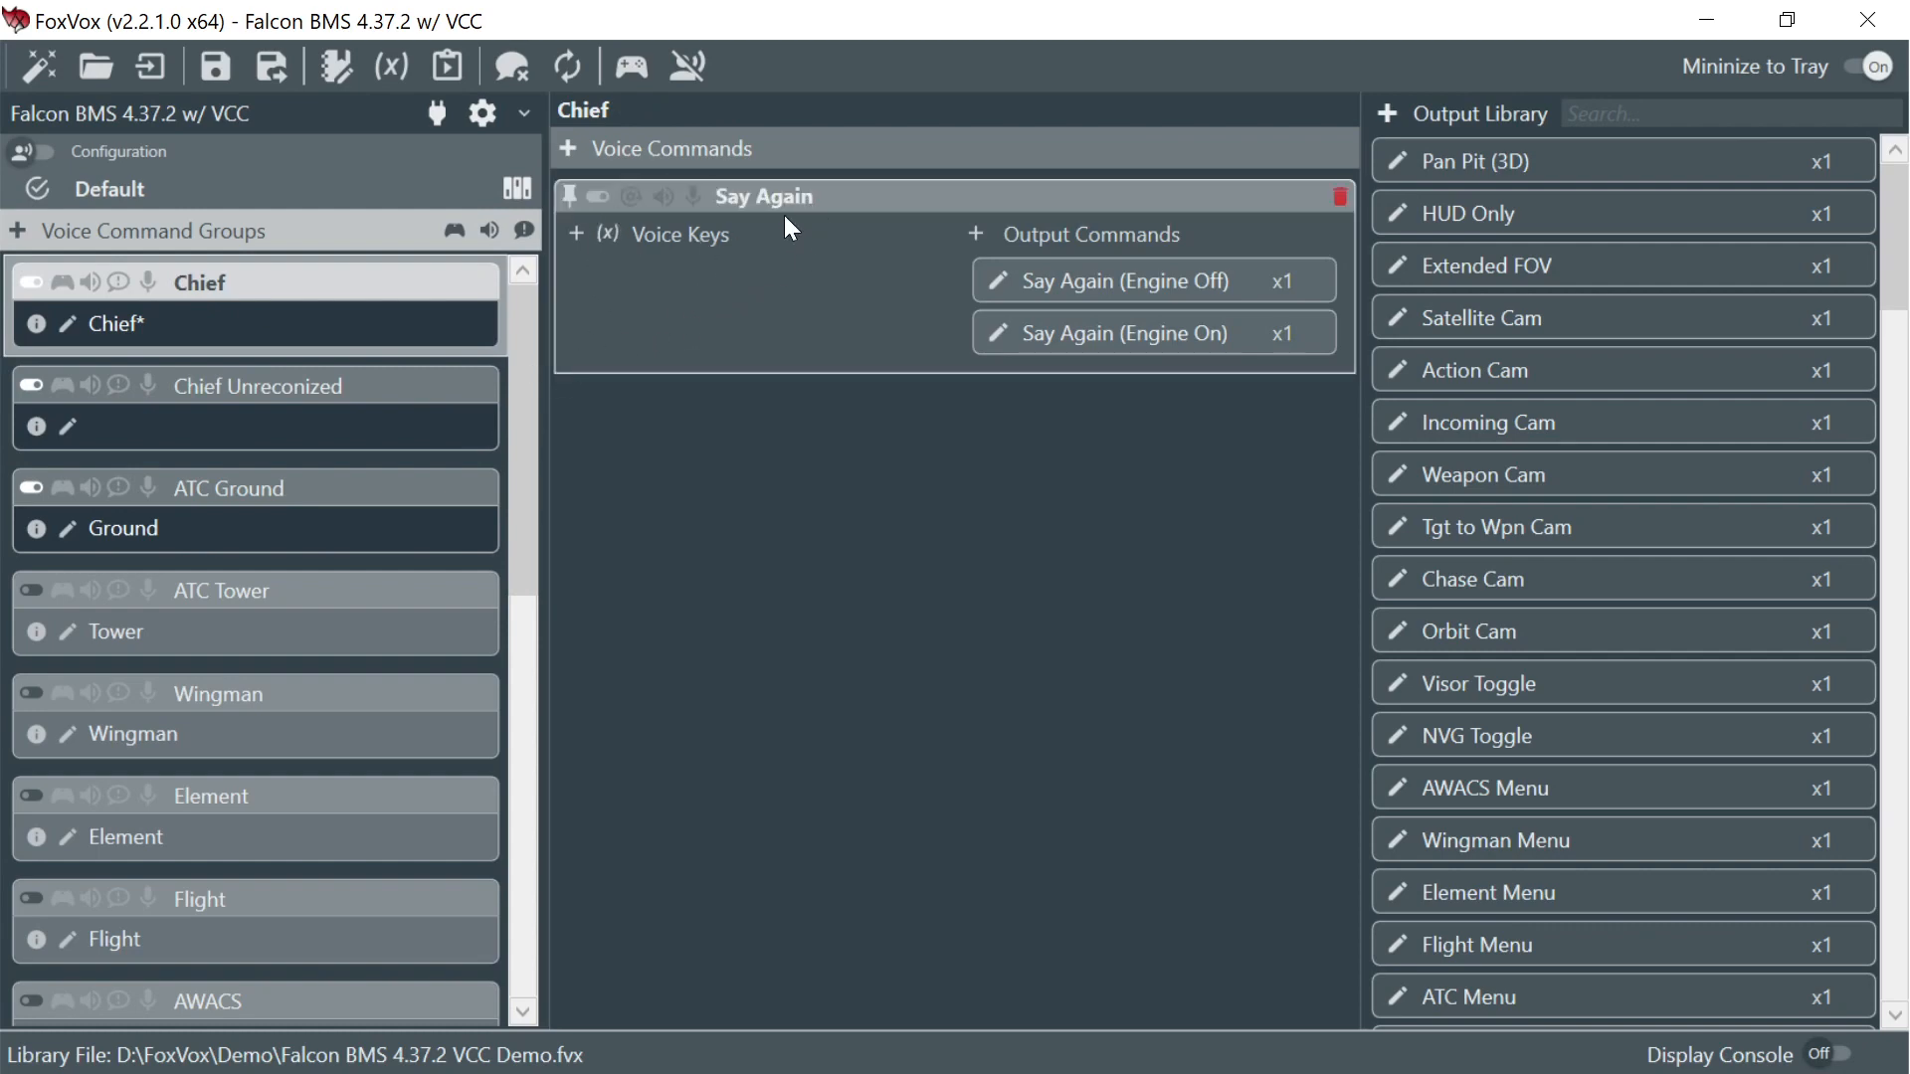
{"action": "left_click_drag", "start_coordinate": [786, 225], "coordinate": [285, 437]}
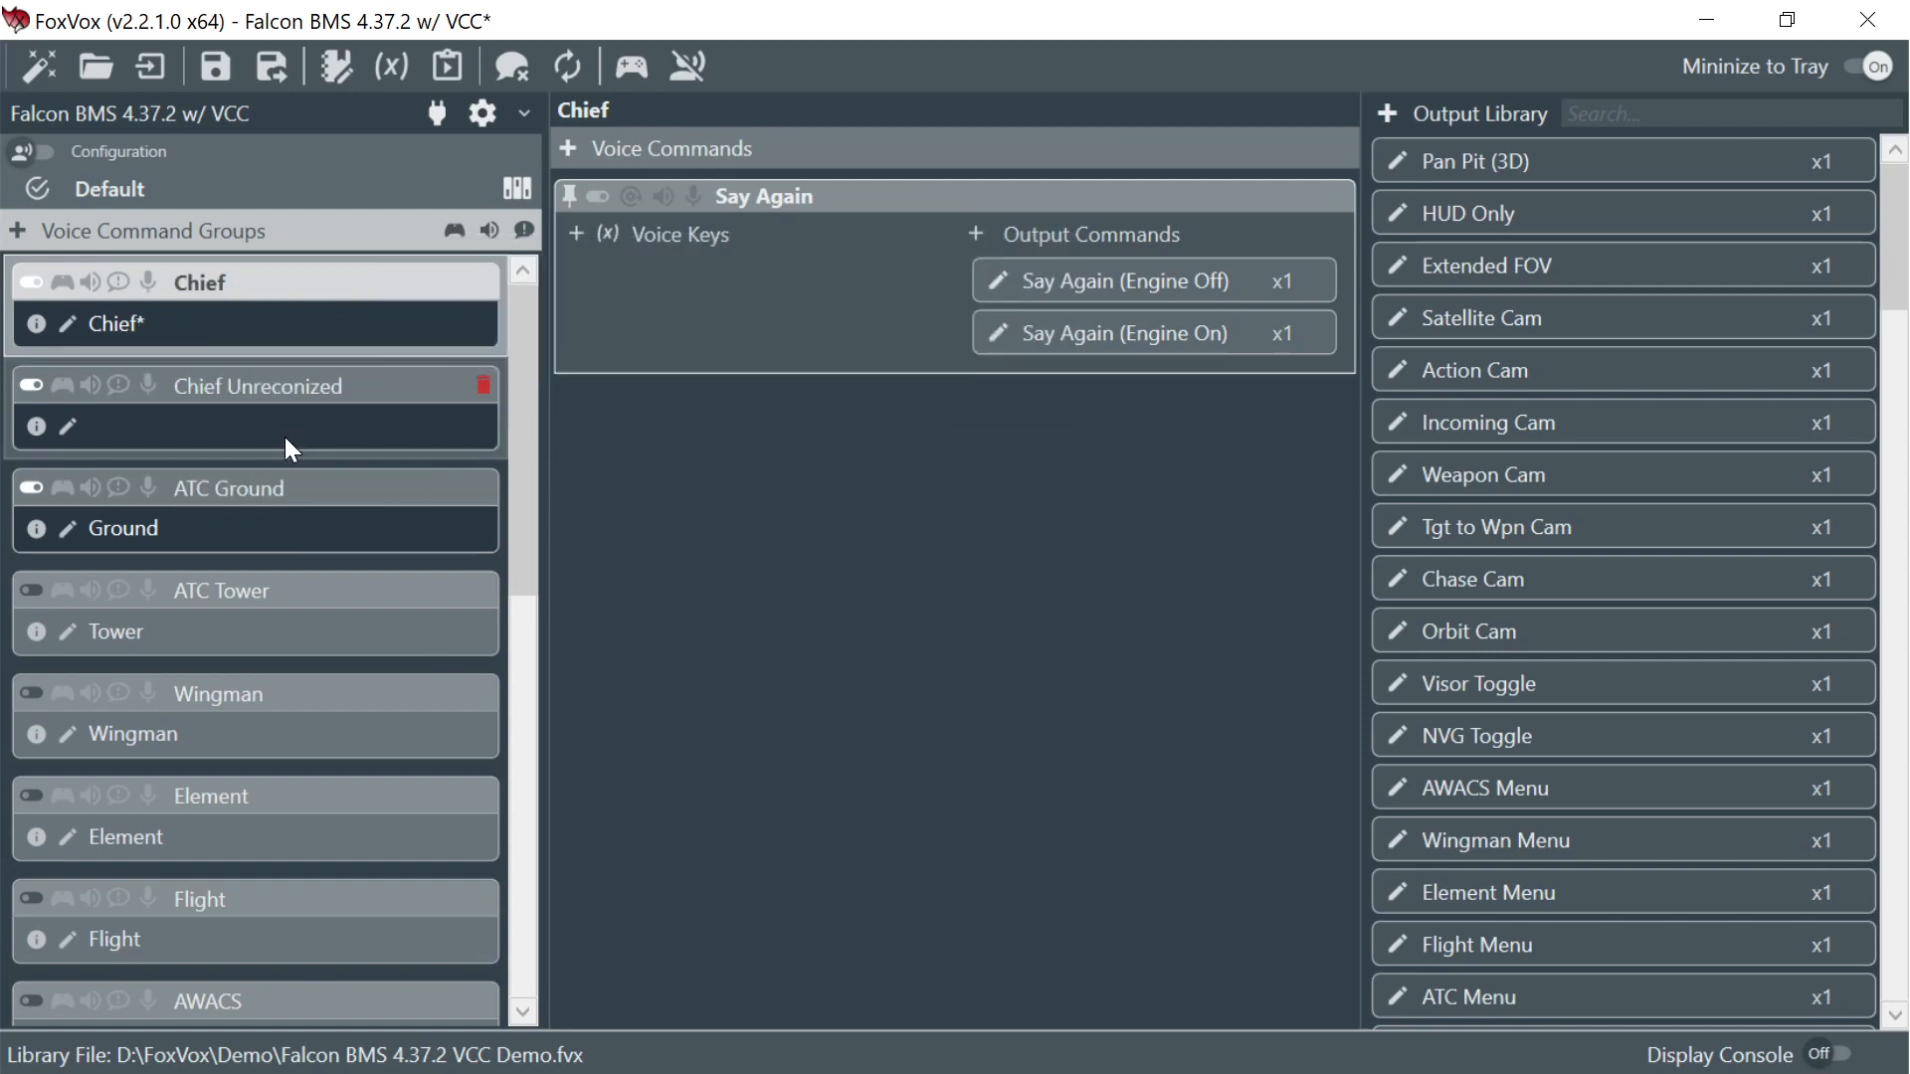
{"action": "left_click", "coordinate": [254, 418]}
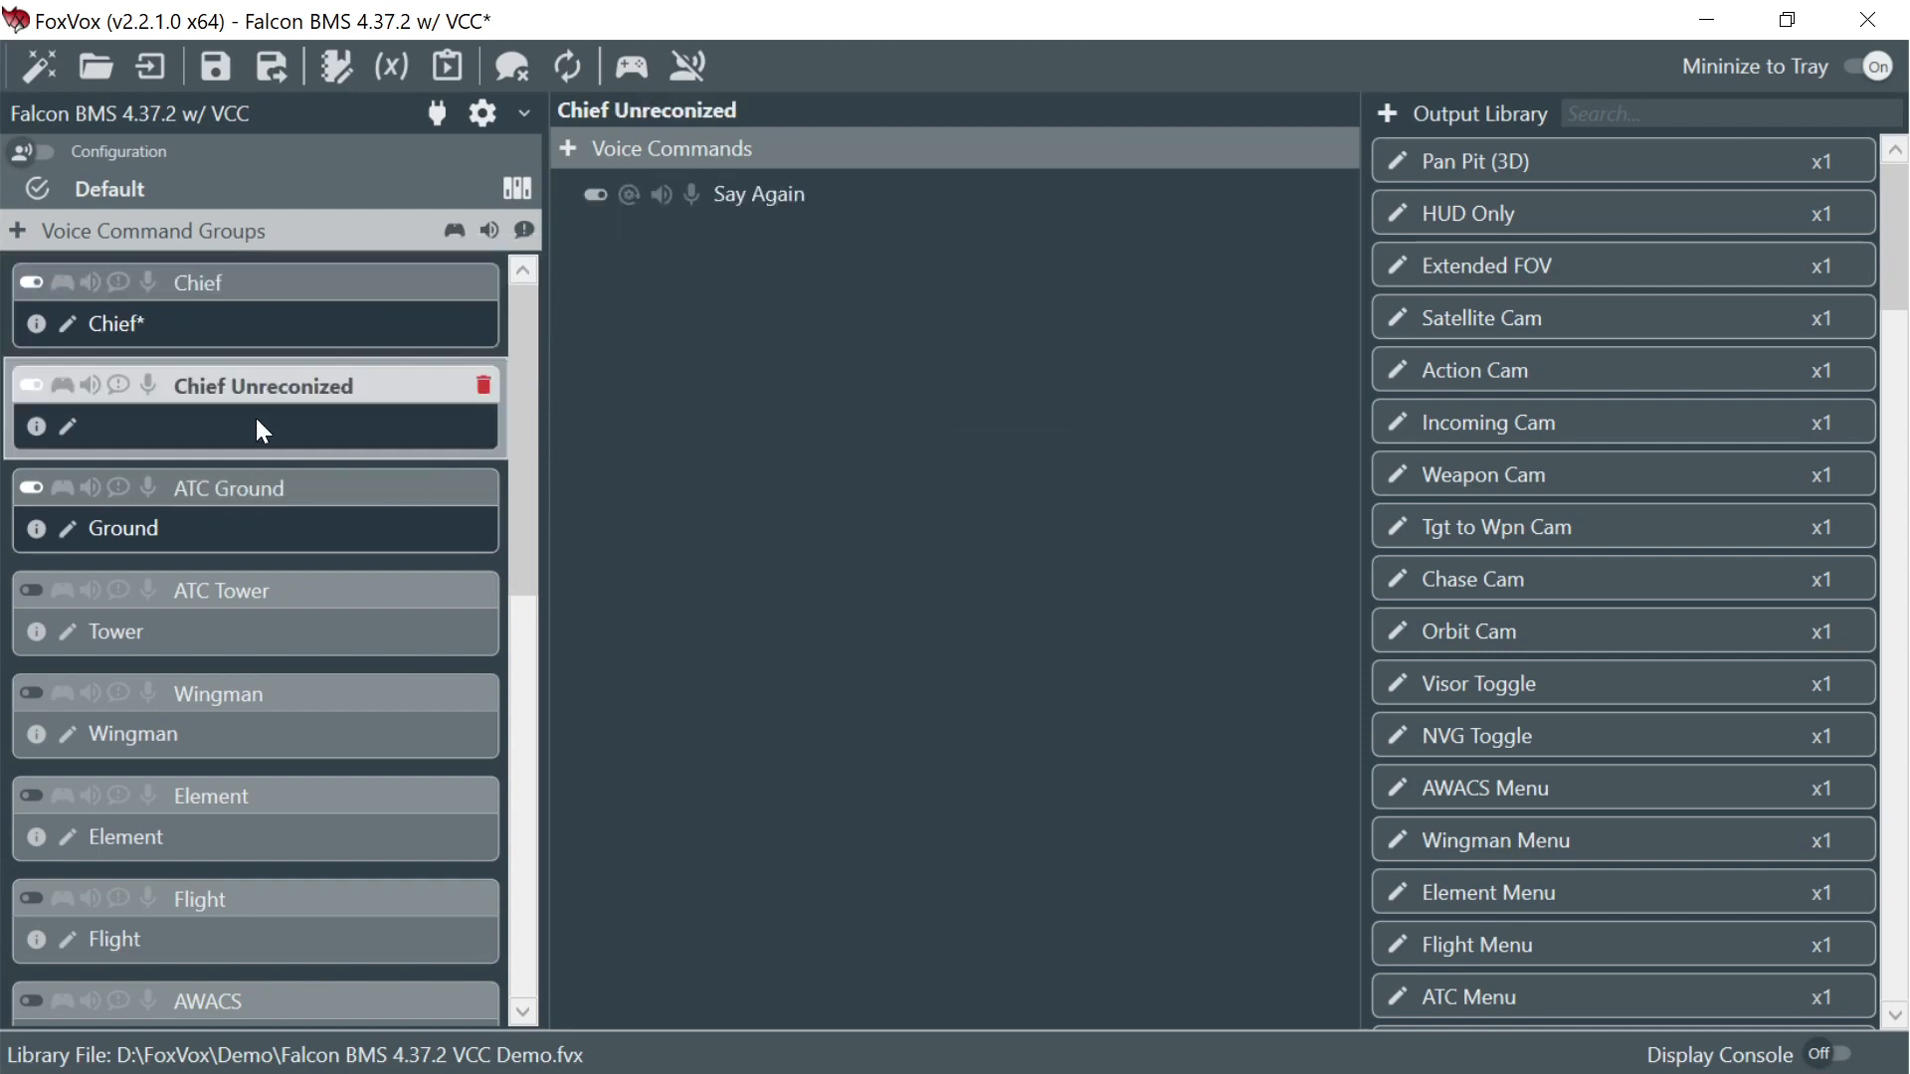
{"action": "left_click", "coordinate": [801, 192]}
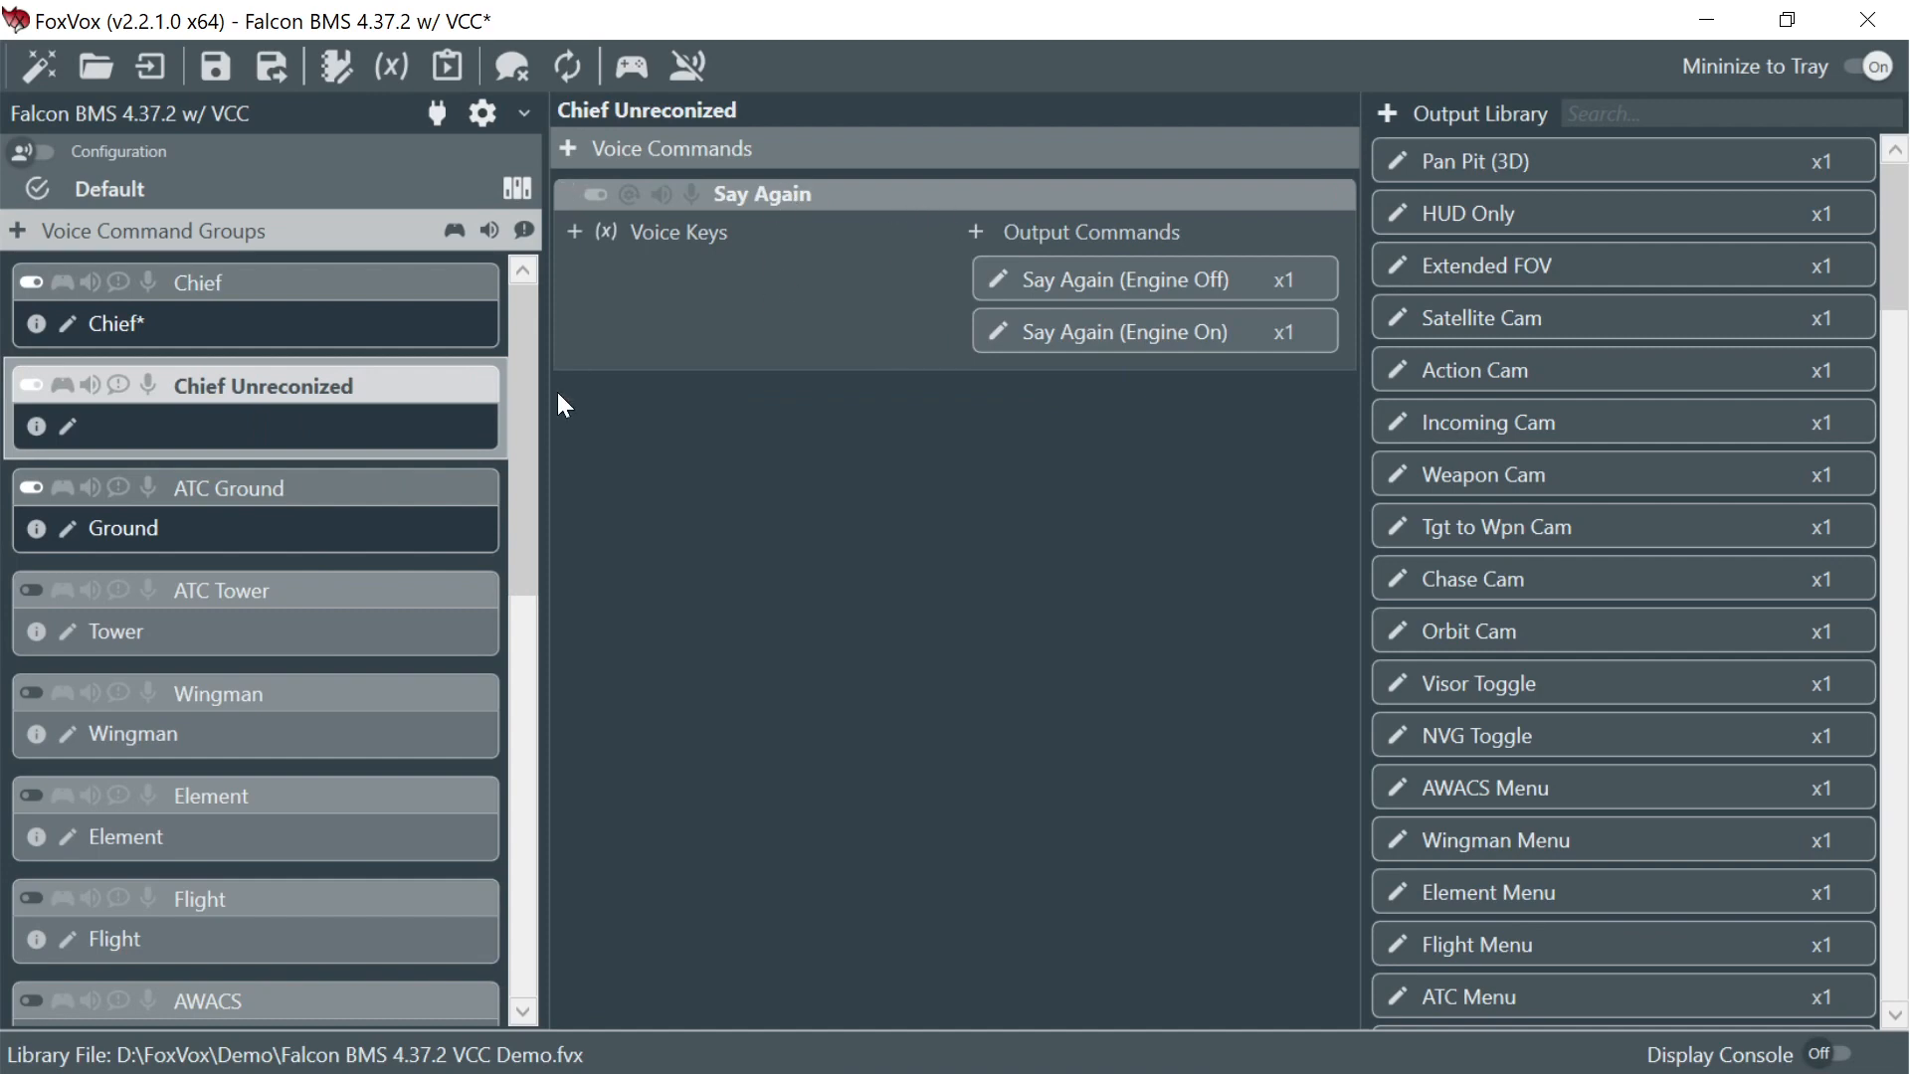
- Save the library and test the default Say Again response by switching voice recognition on and back off
{"action": "left_click", "coordinate": [338, 321]}
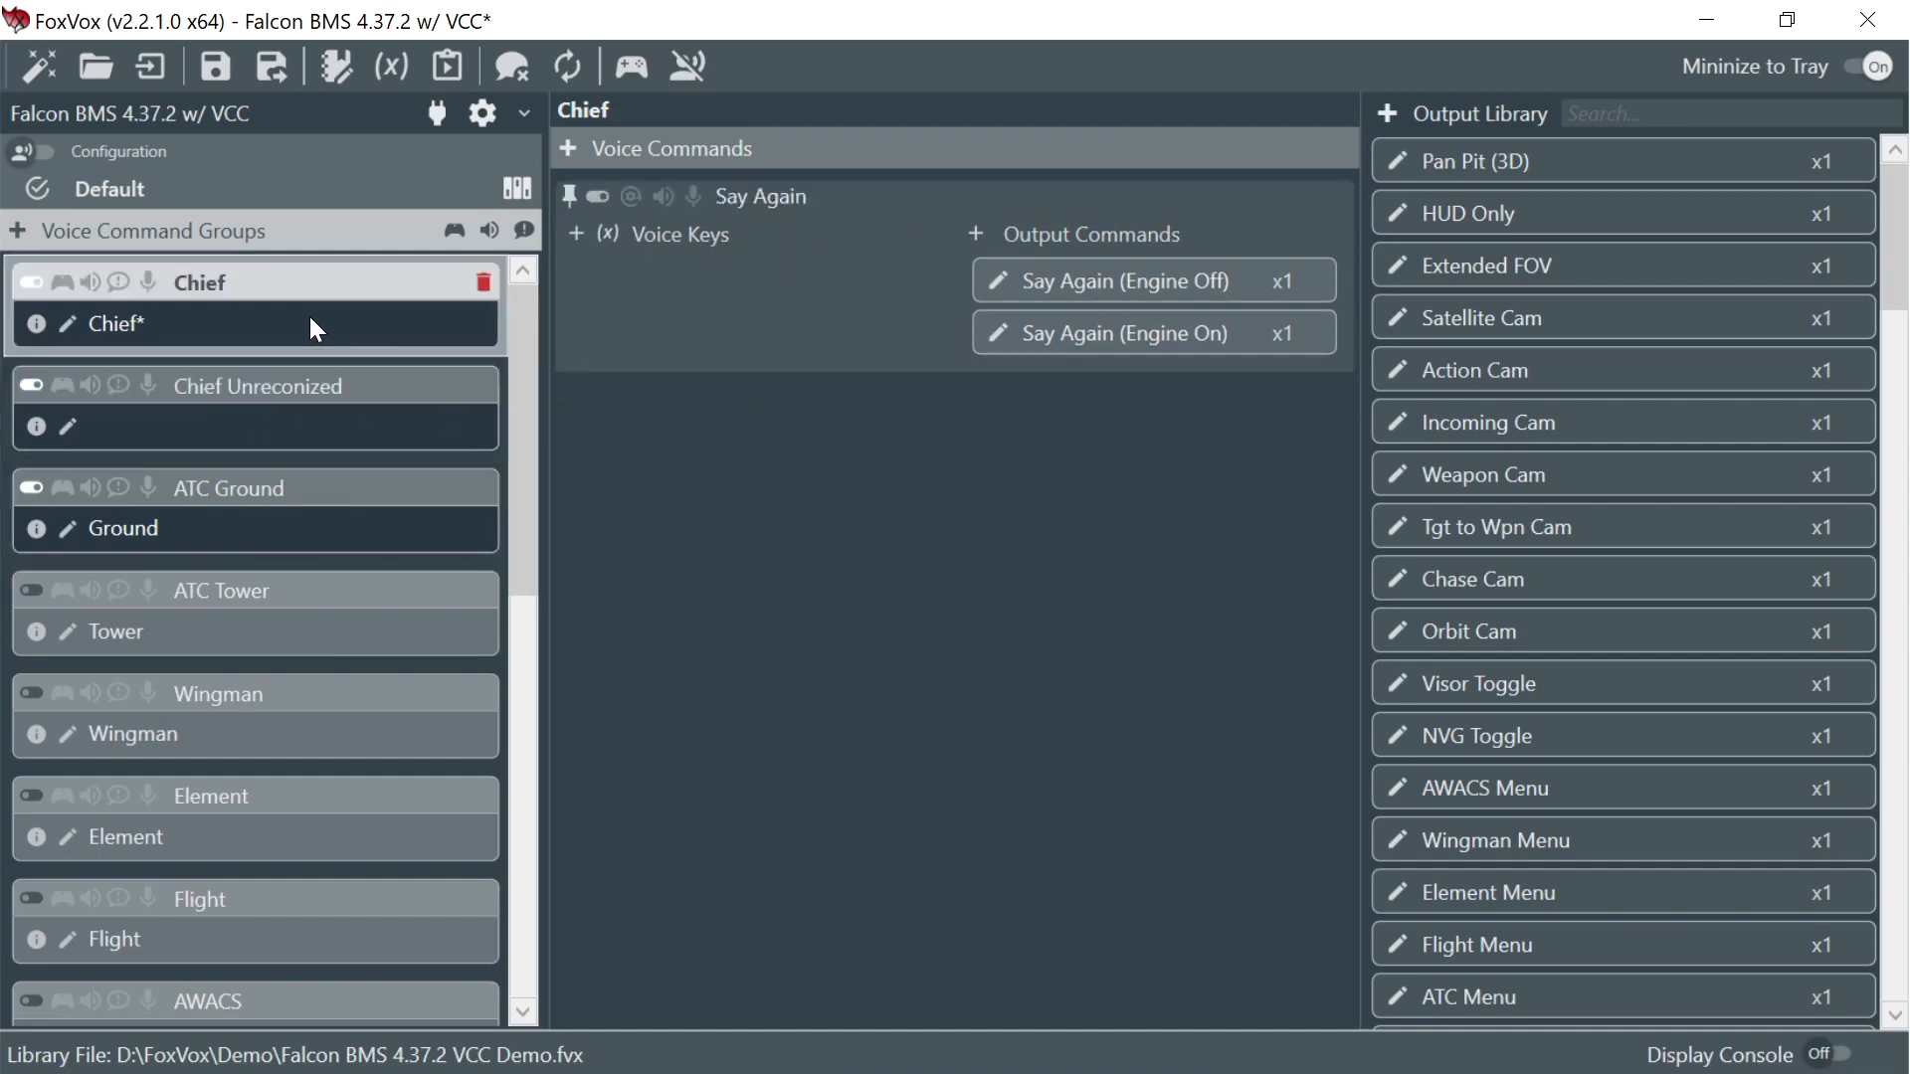
{"action": "left_click", "coordinate": [351, 429]}
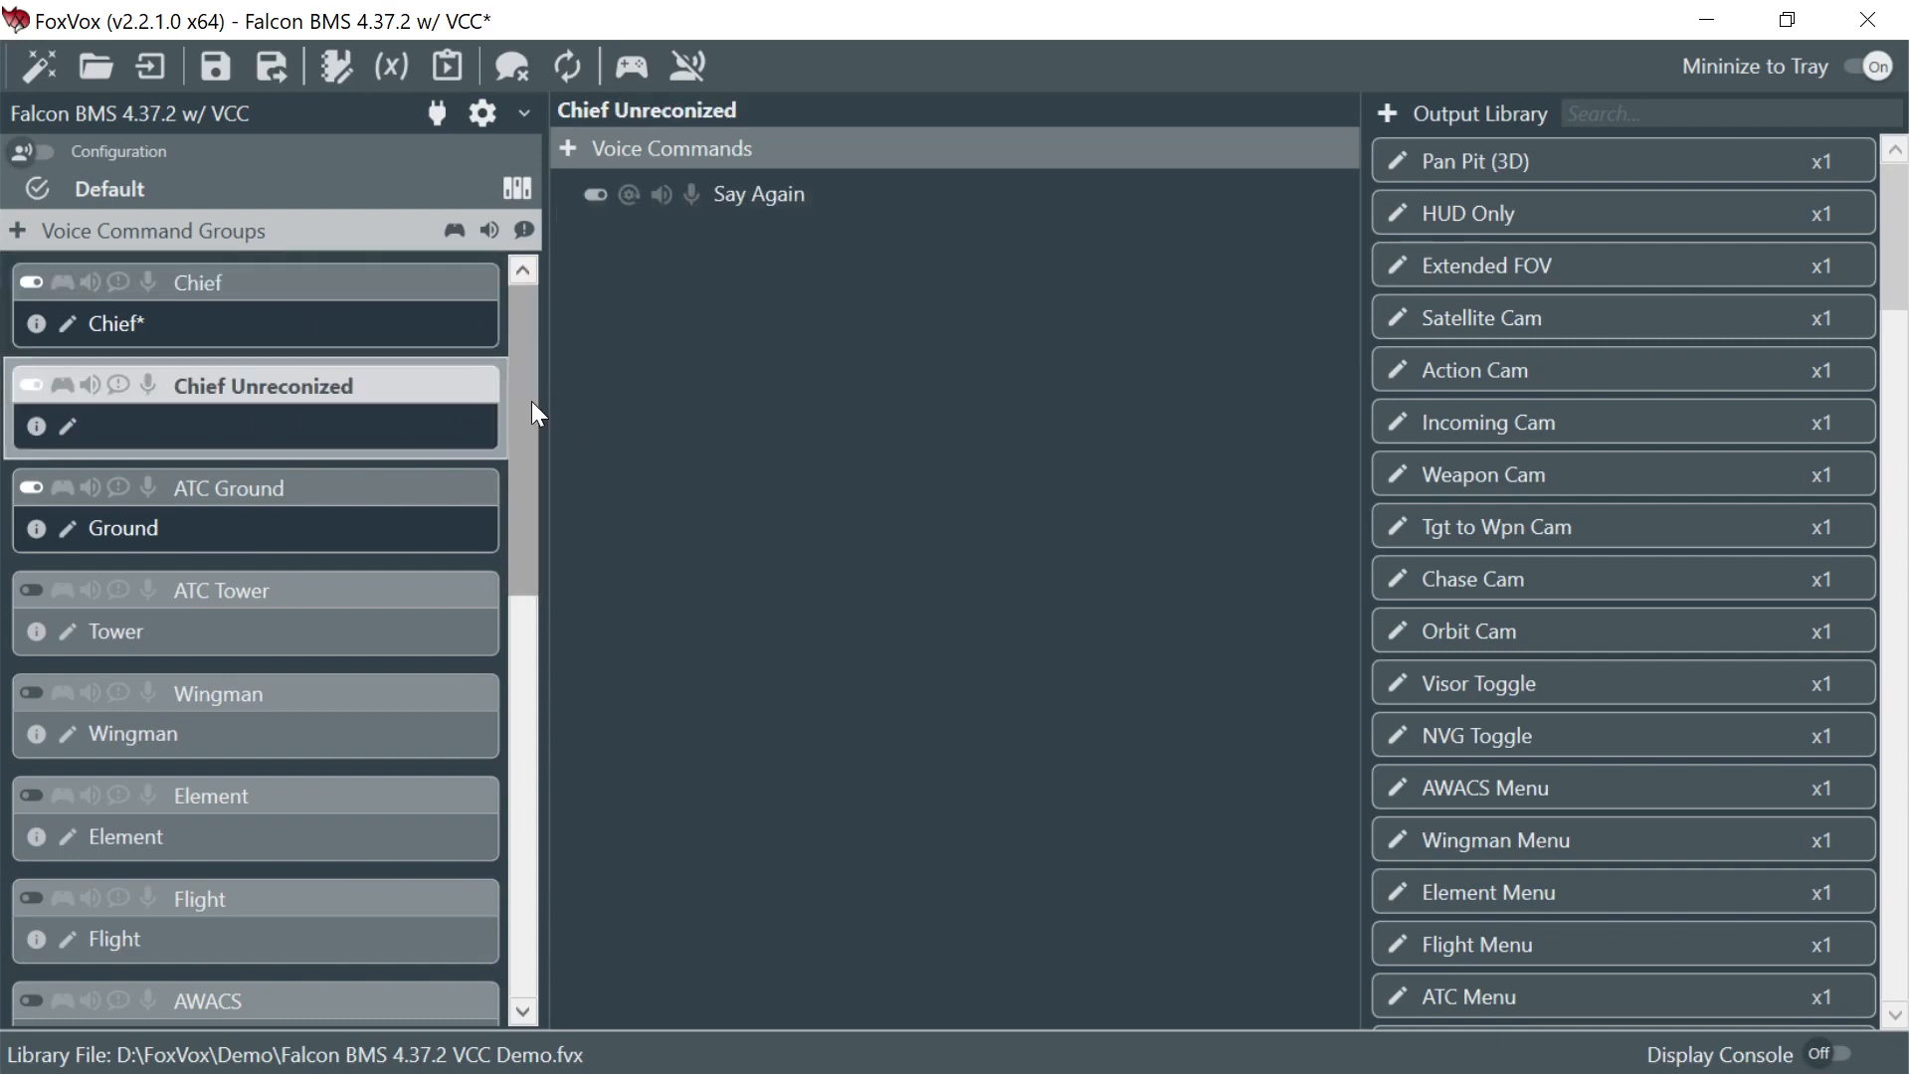
{"action": "left_click", "coordinate": [385, 321]}
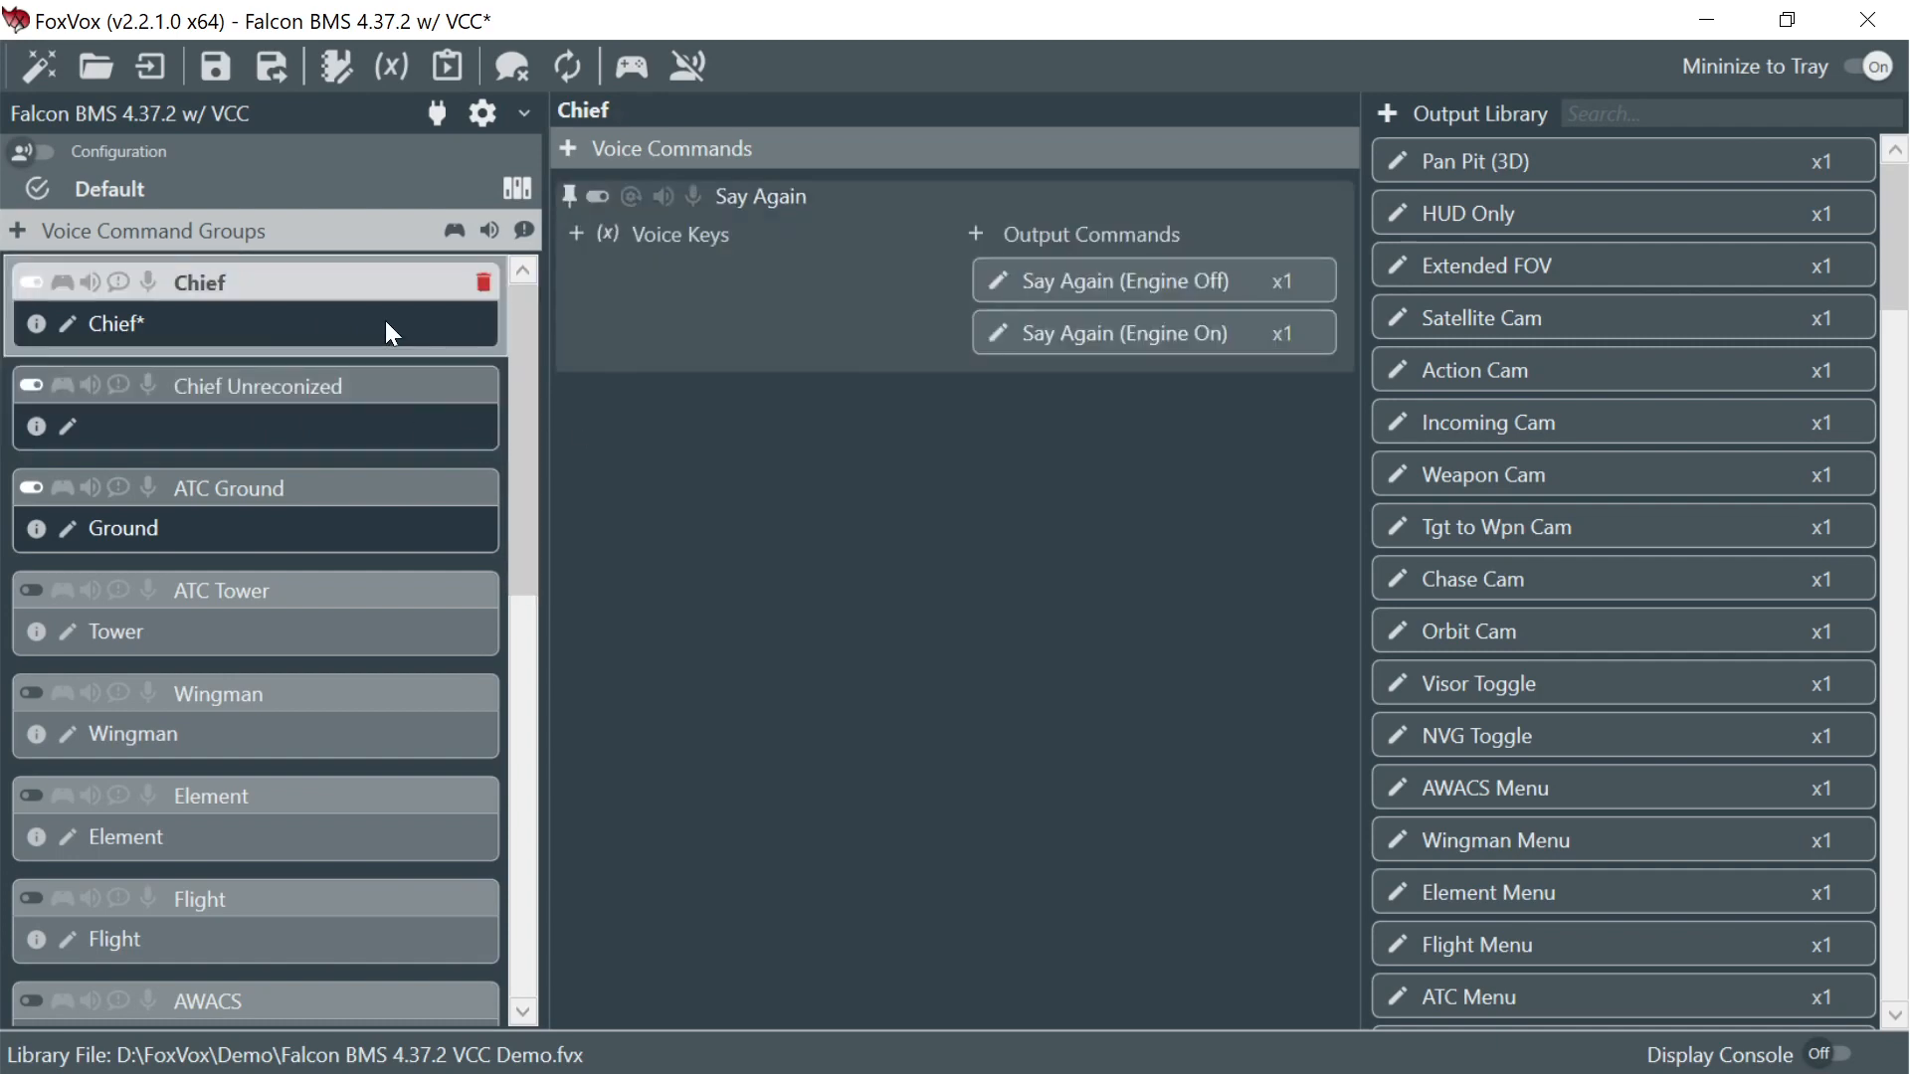
{"action": "left_click", "coordinate": [215, 65]}
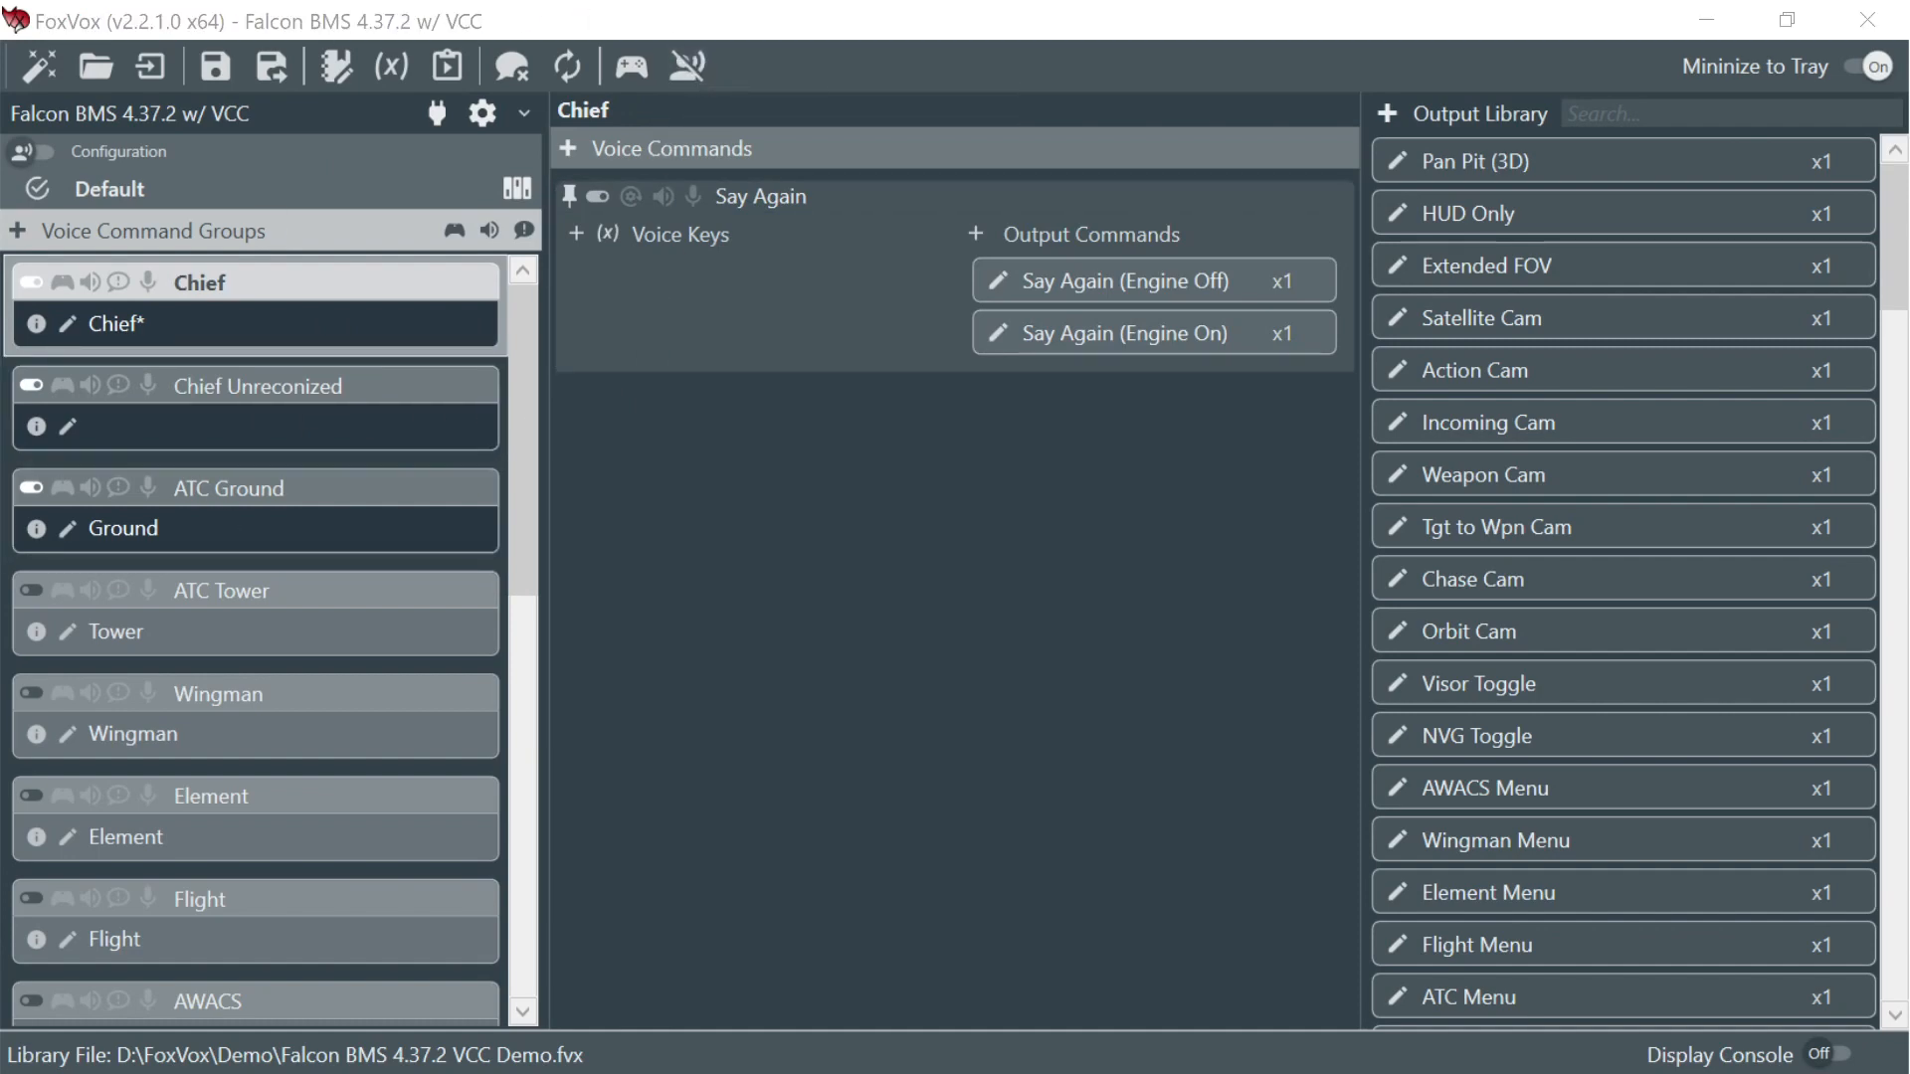
{"action": "left_click", "coordinate": [688, 68]}
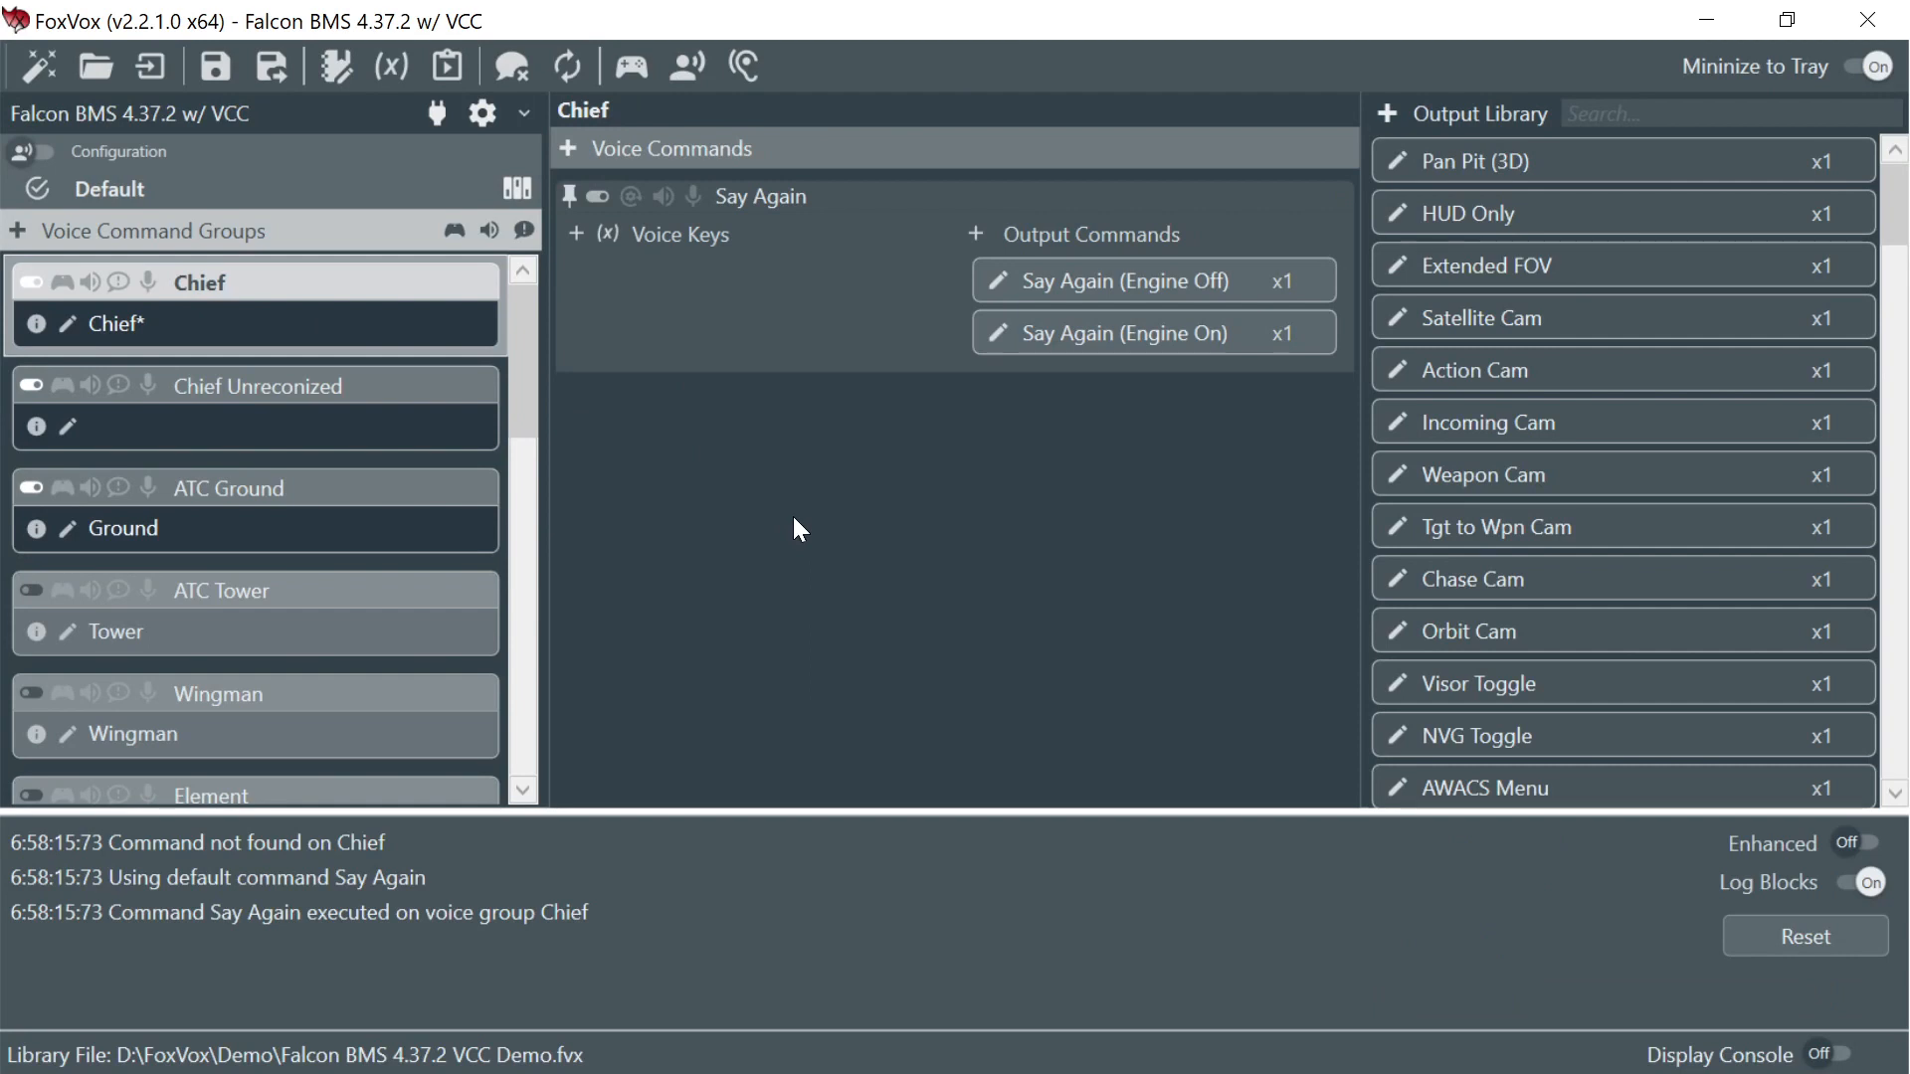
{"action": "left_click", "coordinate": [687, 55]}
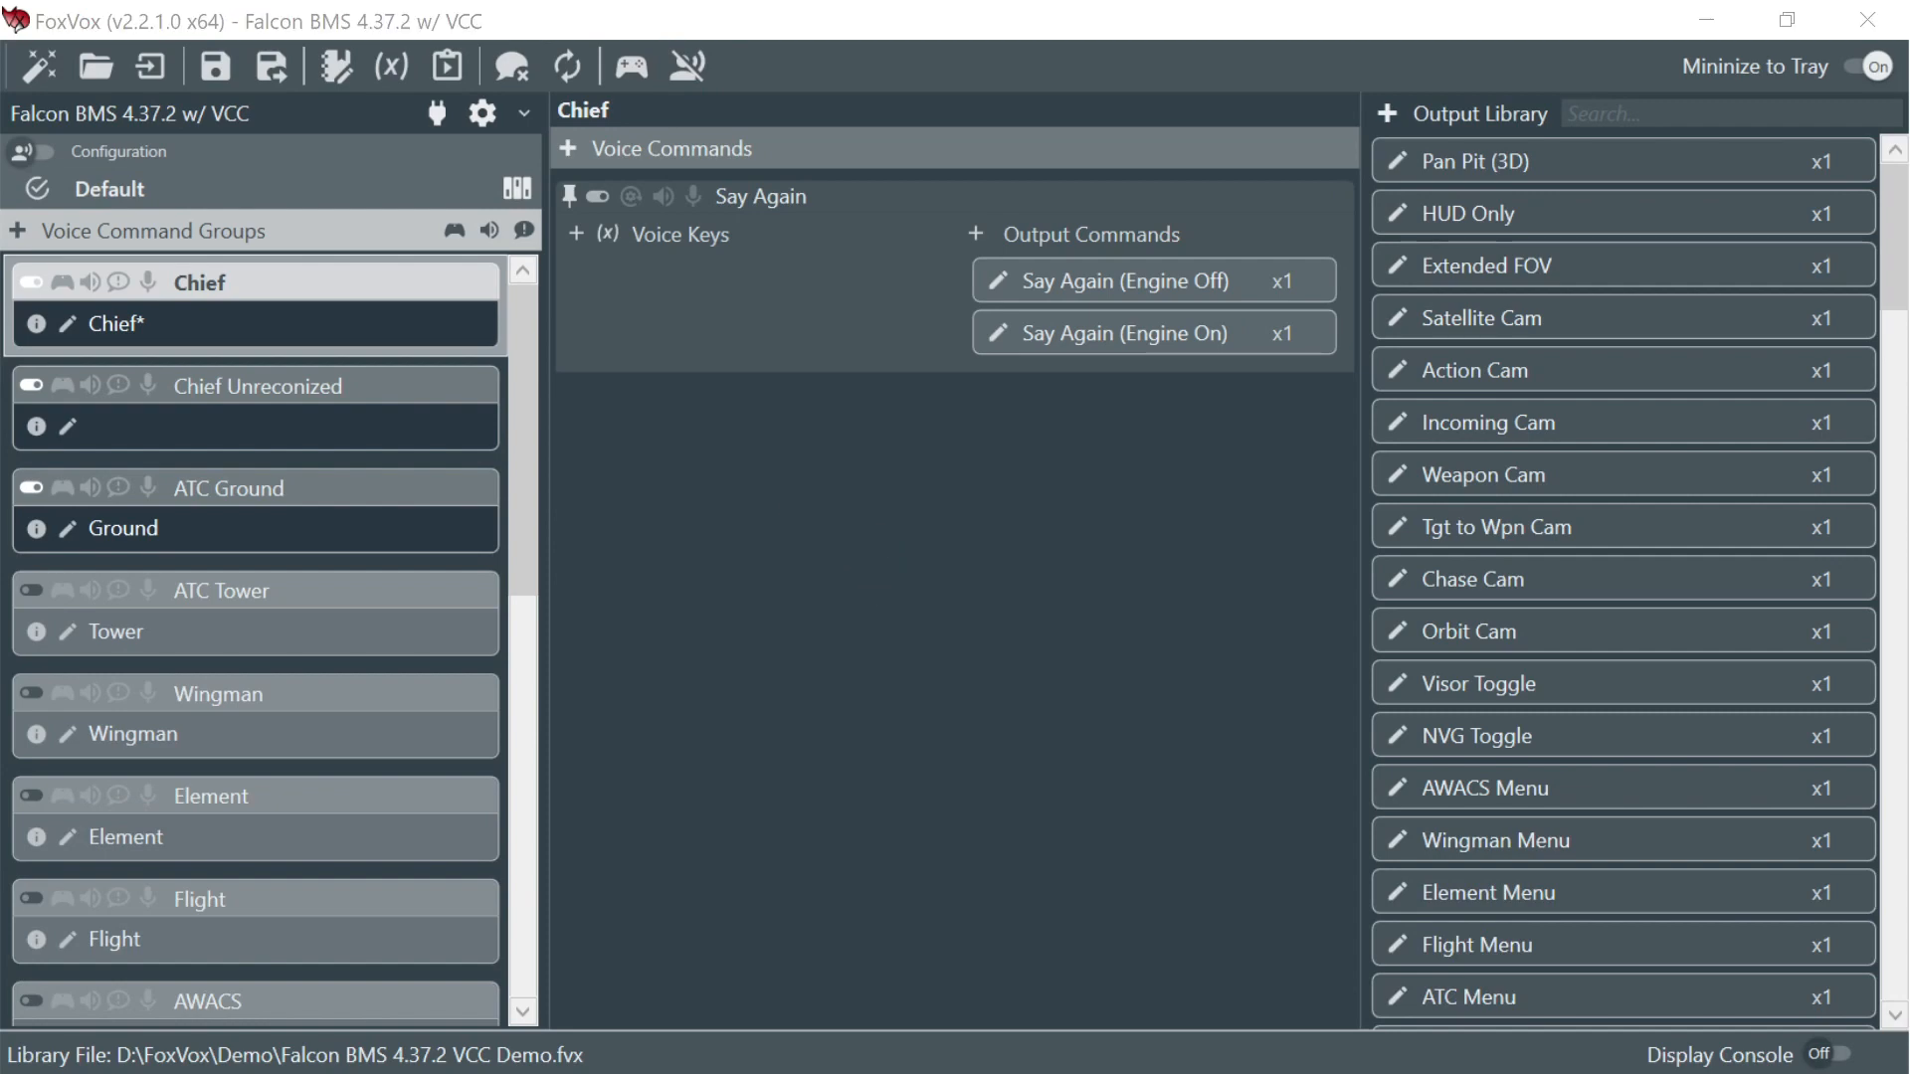
{"action": "left_click", "coordinate": [725, 409]}
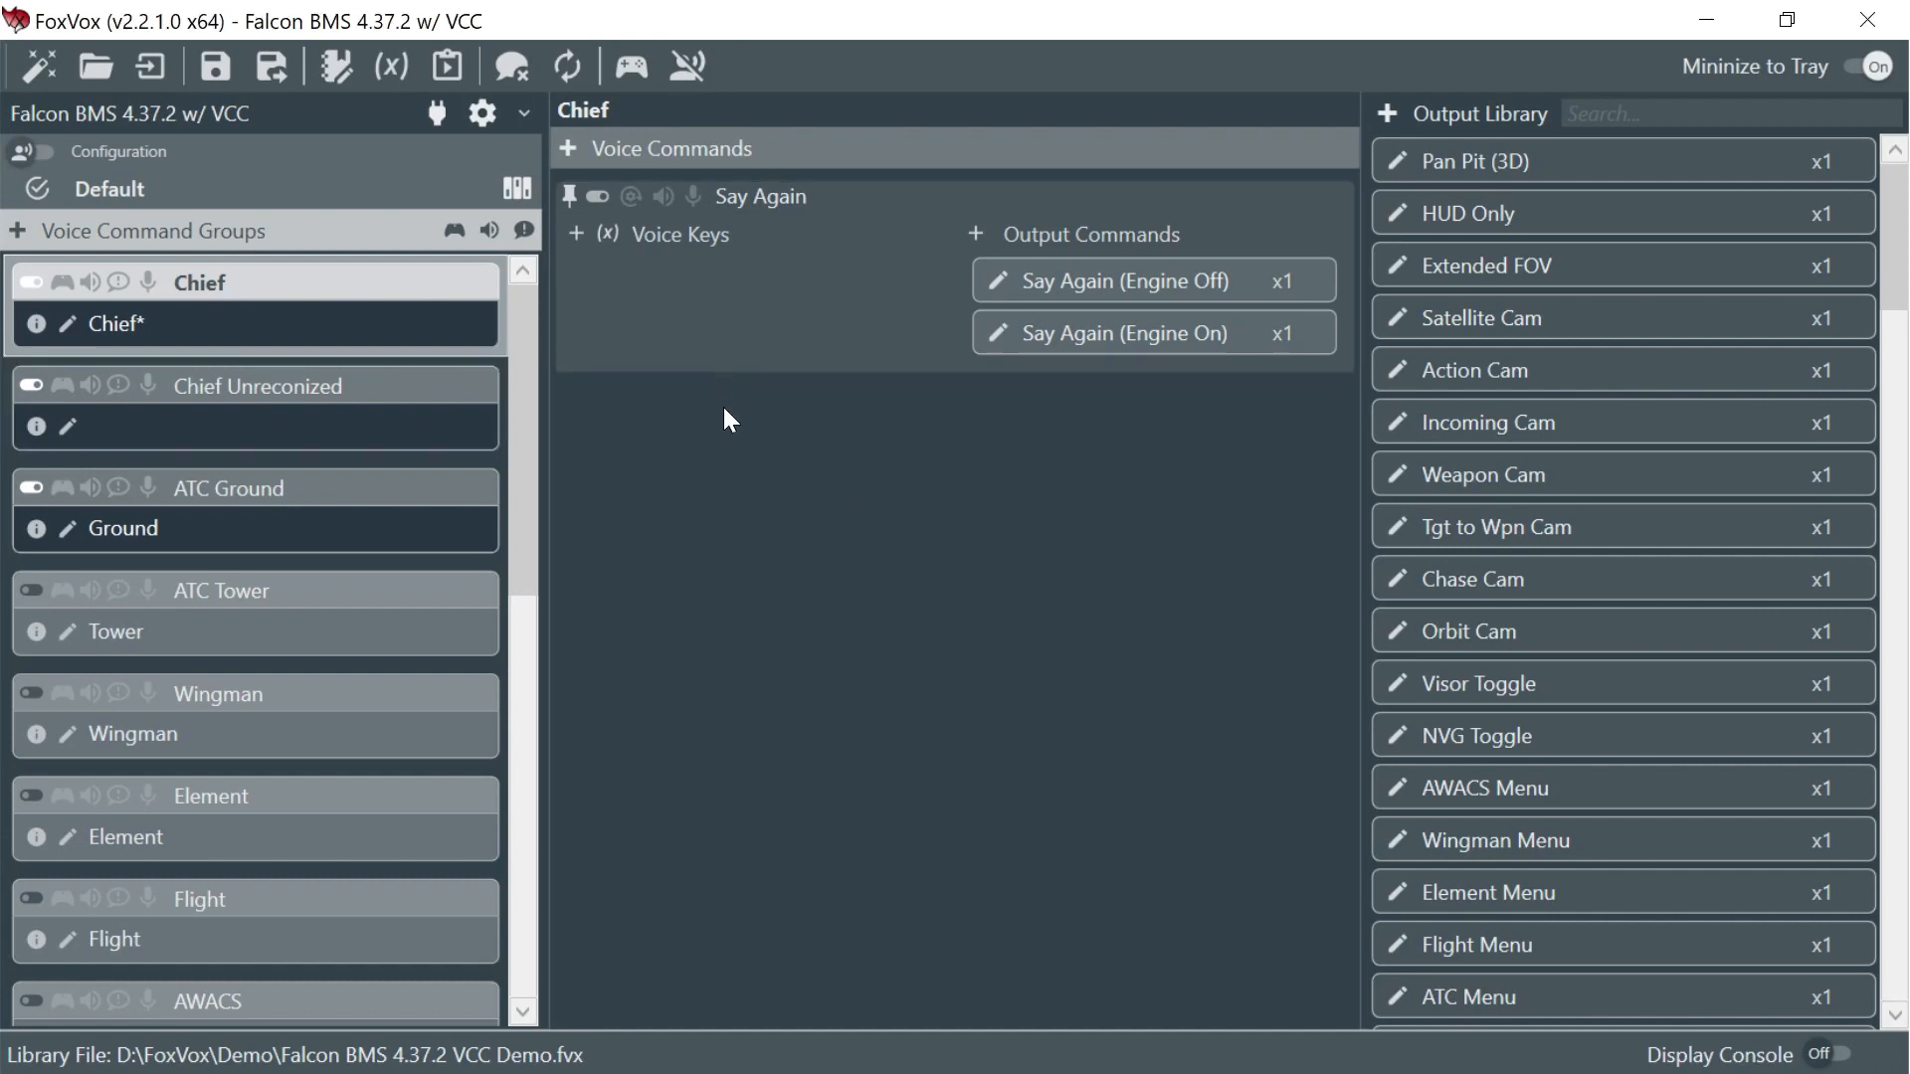
- Add a voice command named "How's Chief" to the Chief group
{"action": "left_click", "coordinate": [567, 151]}
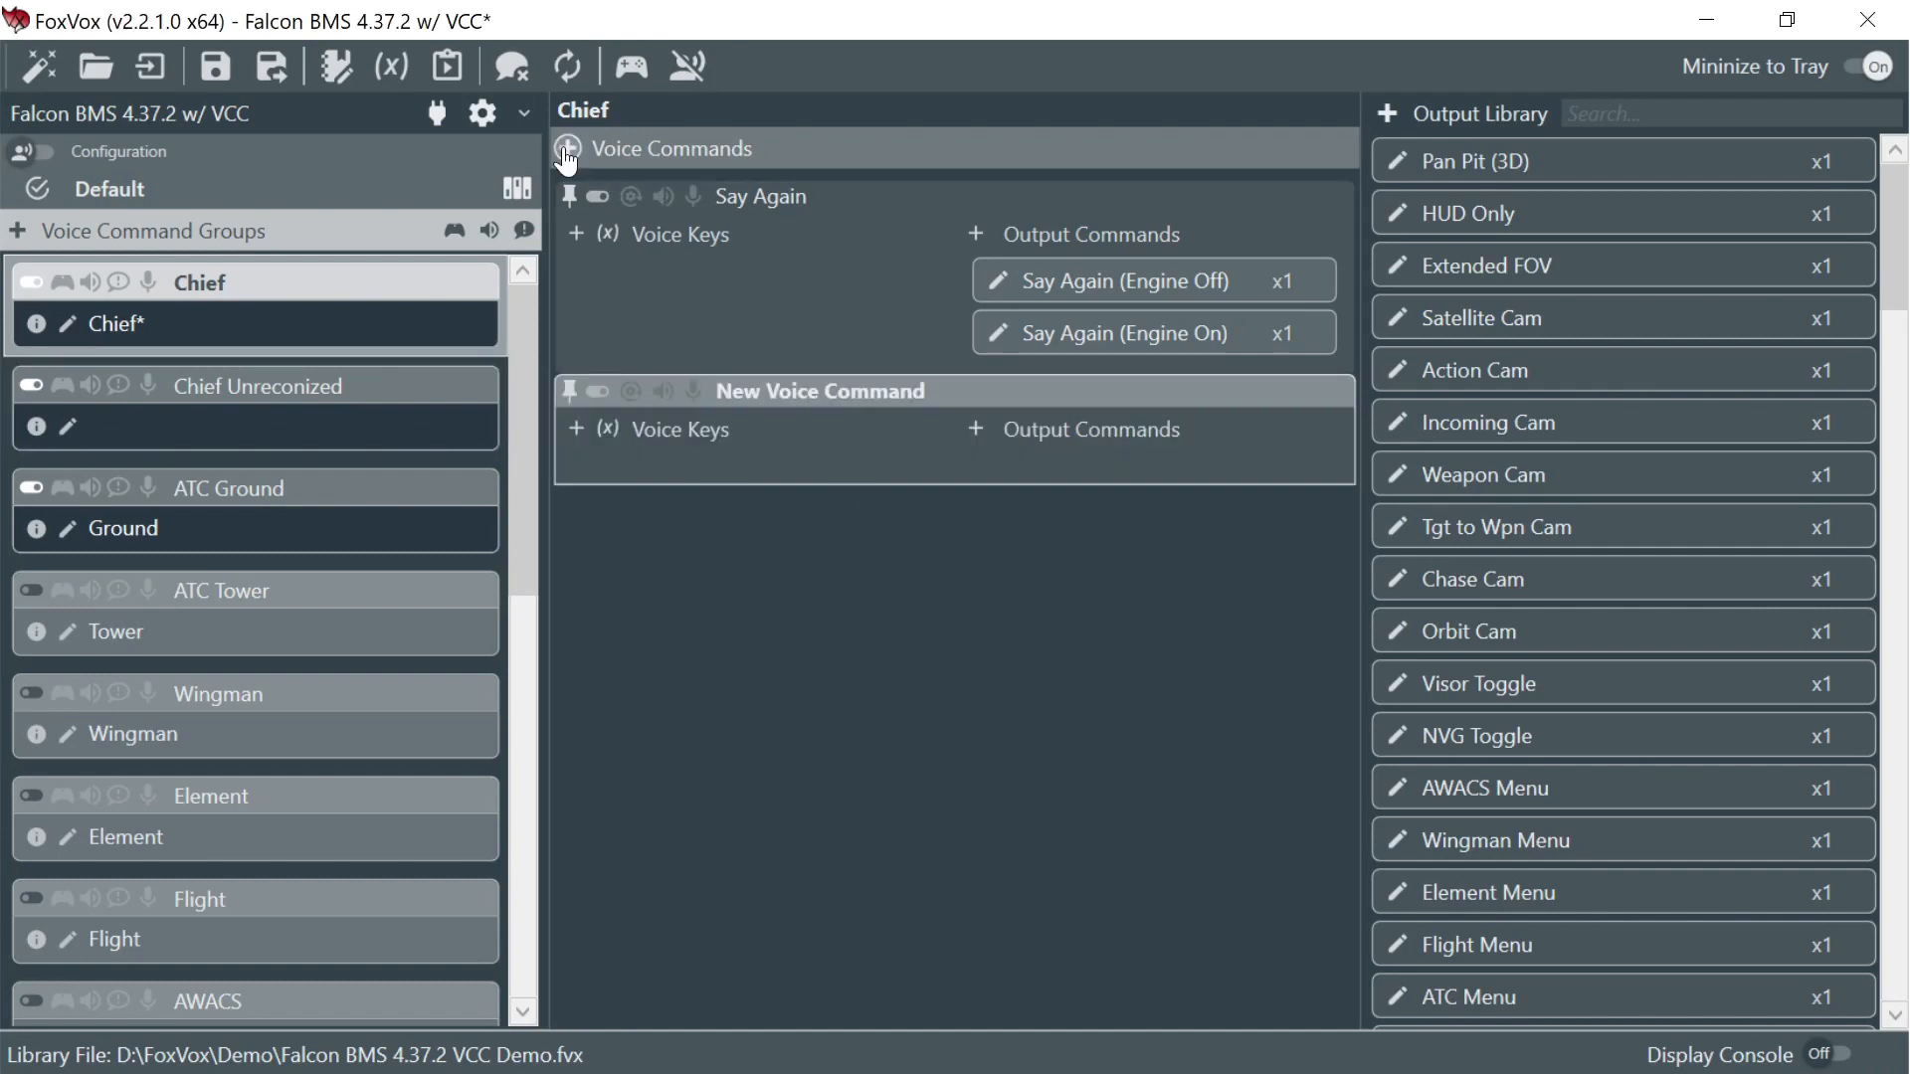
{"action": "double_click", "coordinate": [782, 394]}
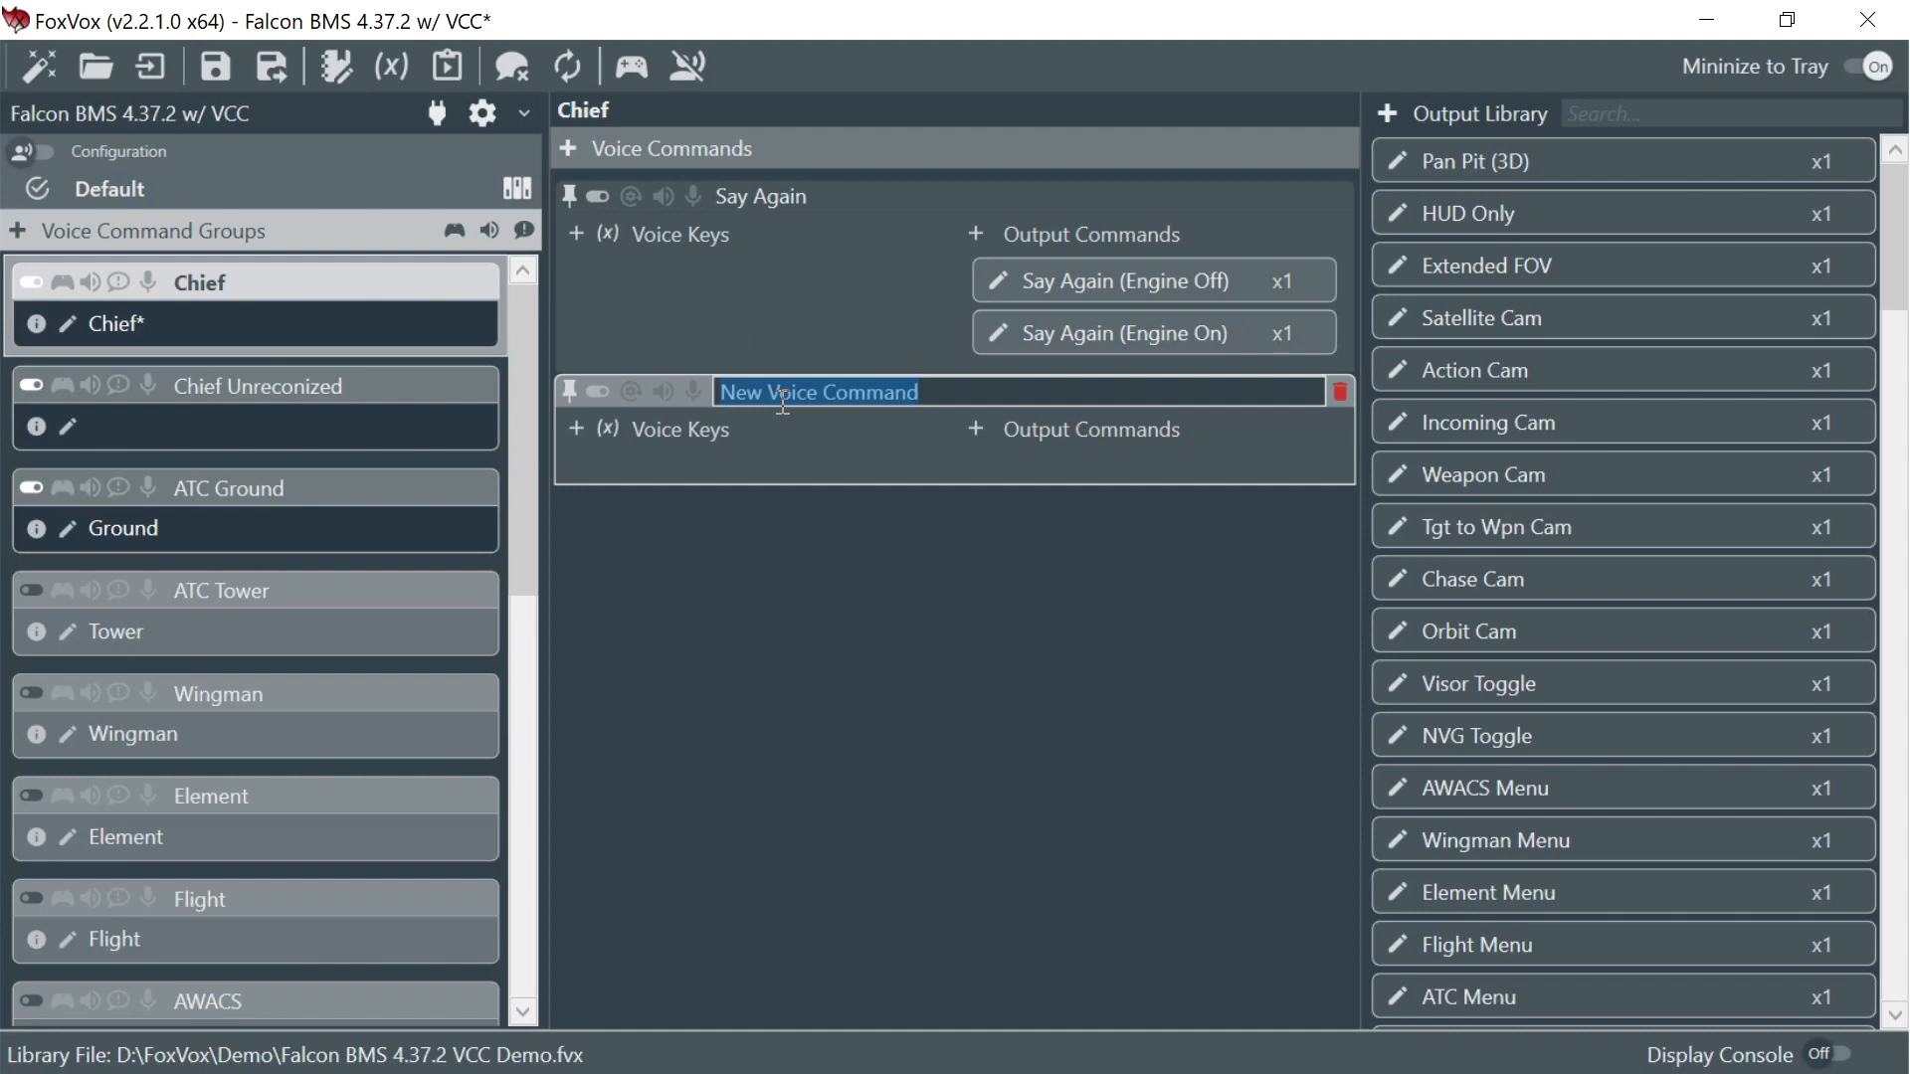
{"action": "type", "text": "How"}
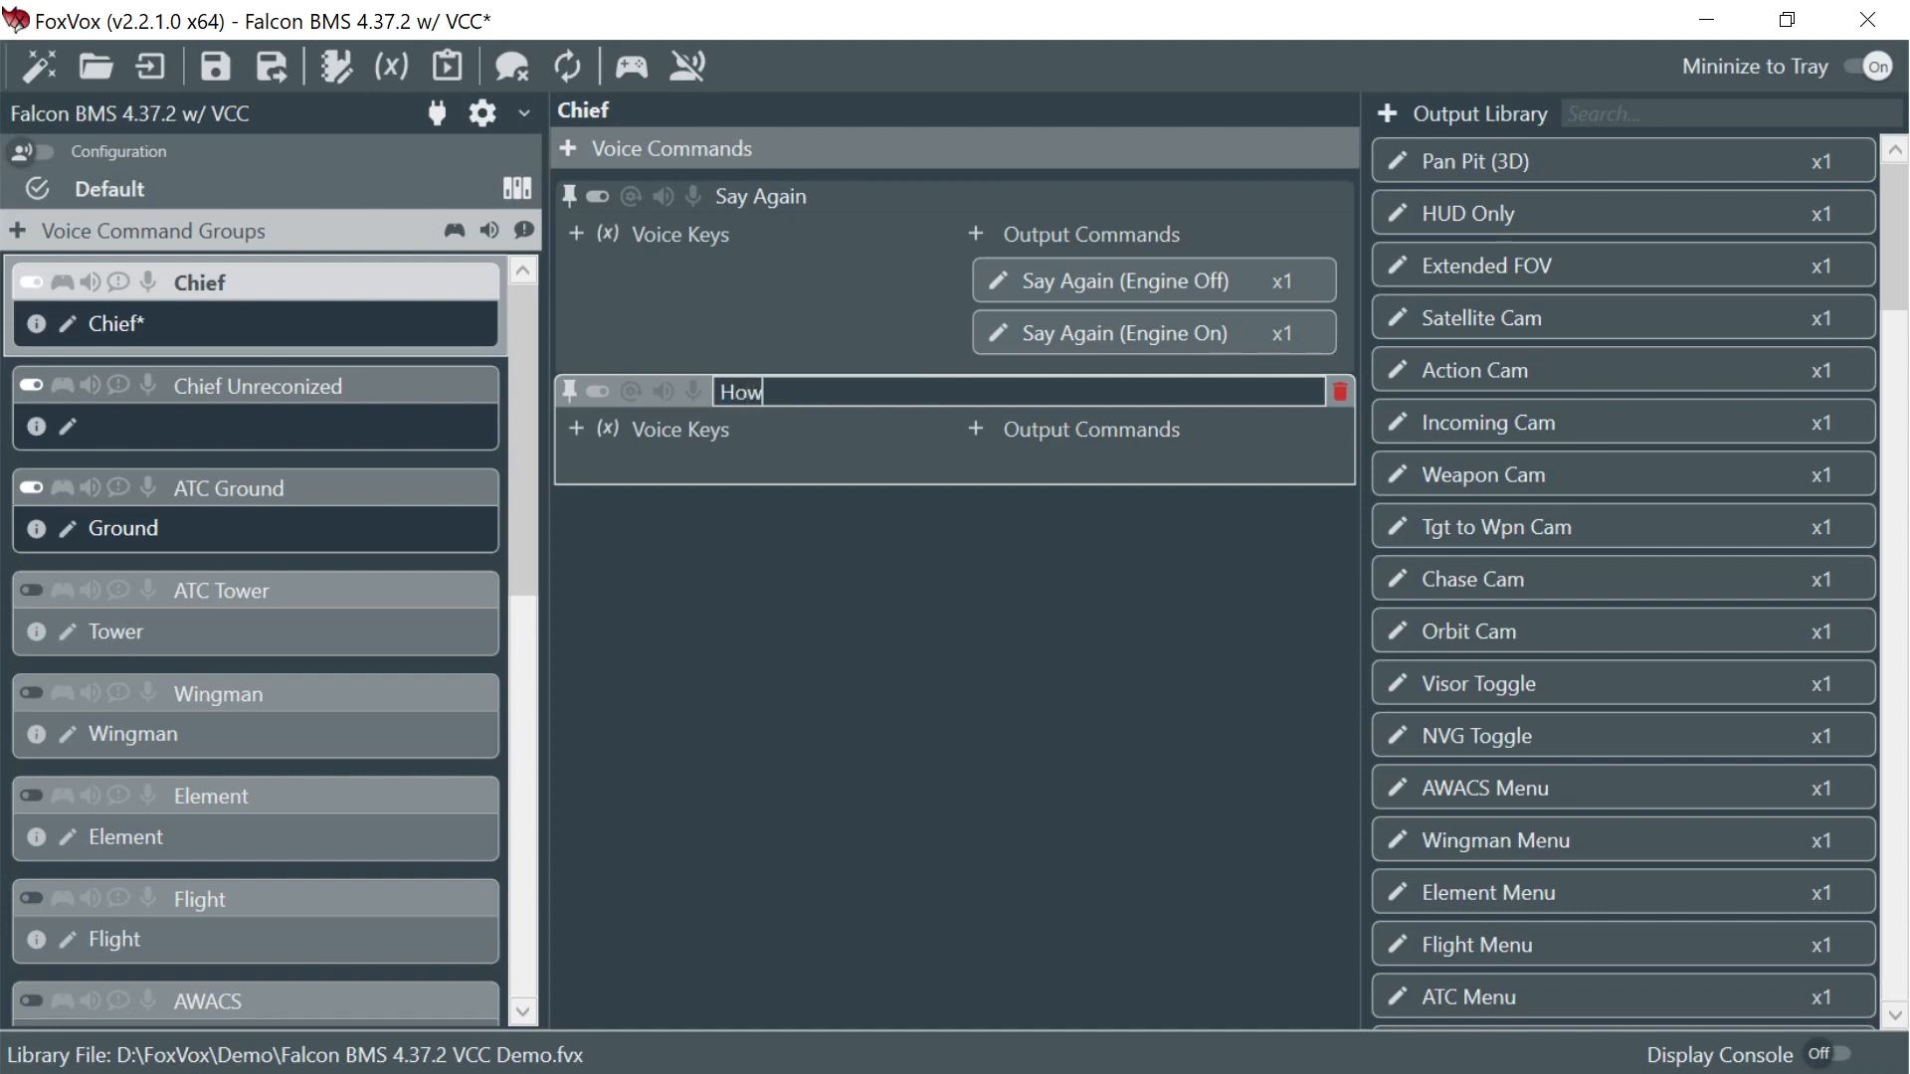
{"action": "type", "text": "'s Chief"}
{"action": "key", "text": "Return"}
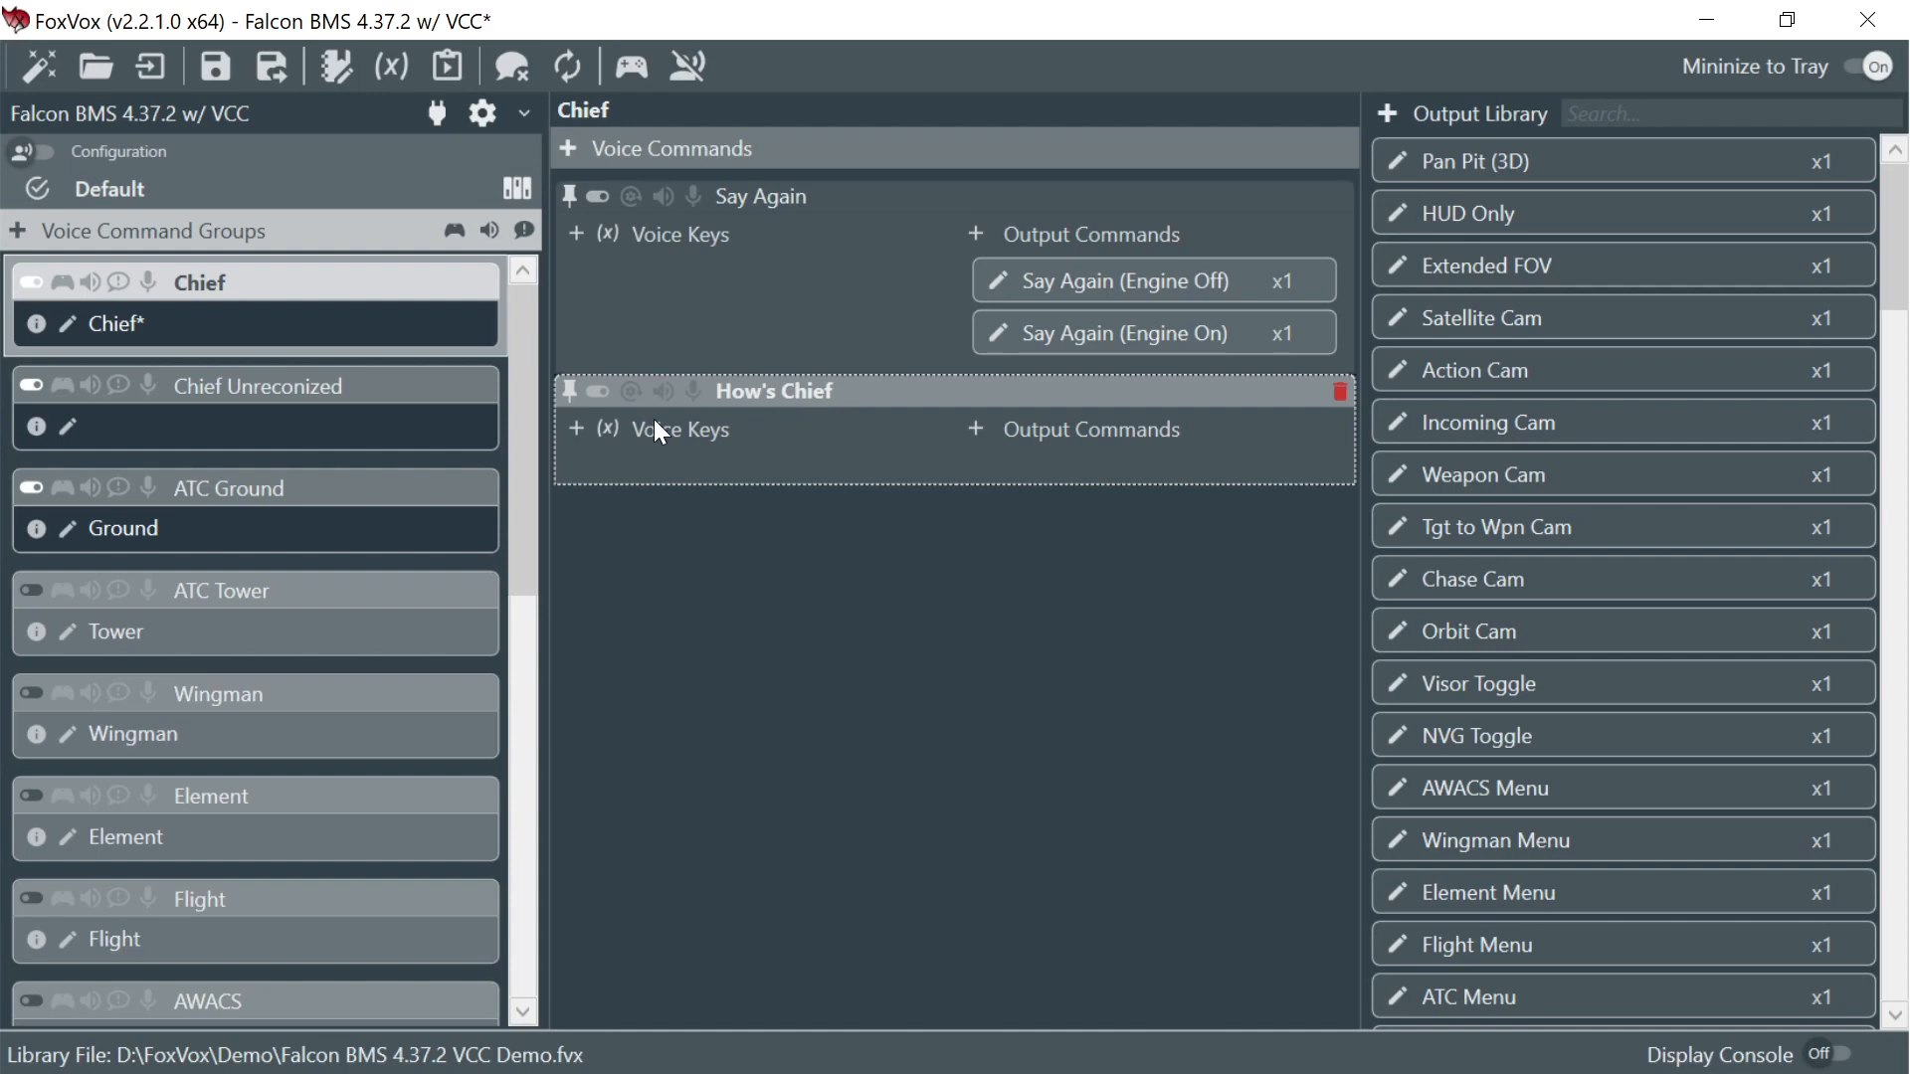
- Add a first voice key set to the How's Chief command with the recognition key "How"
{"action": "left_click", "coordinate": [576, 429]}
{"action": "left_click", "coordinate": [628, 476]}
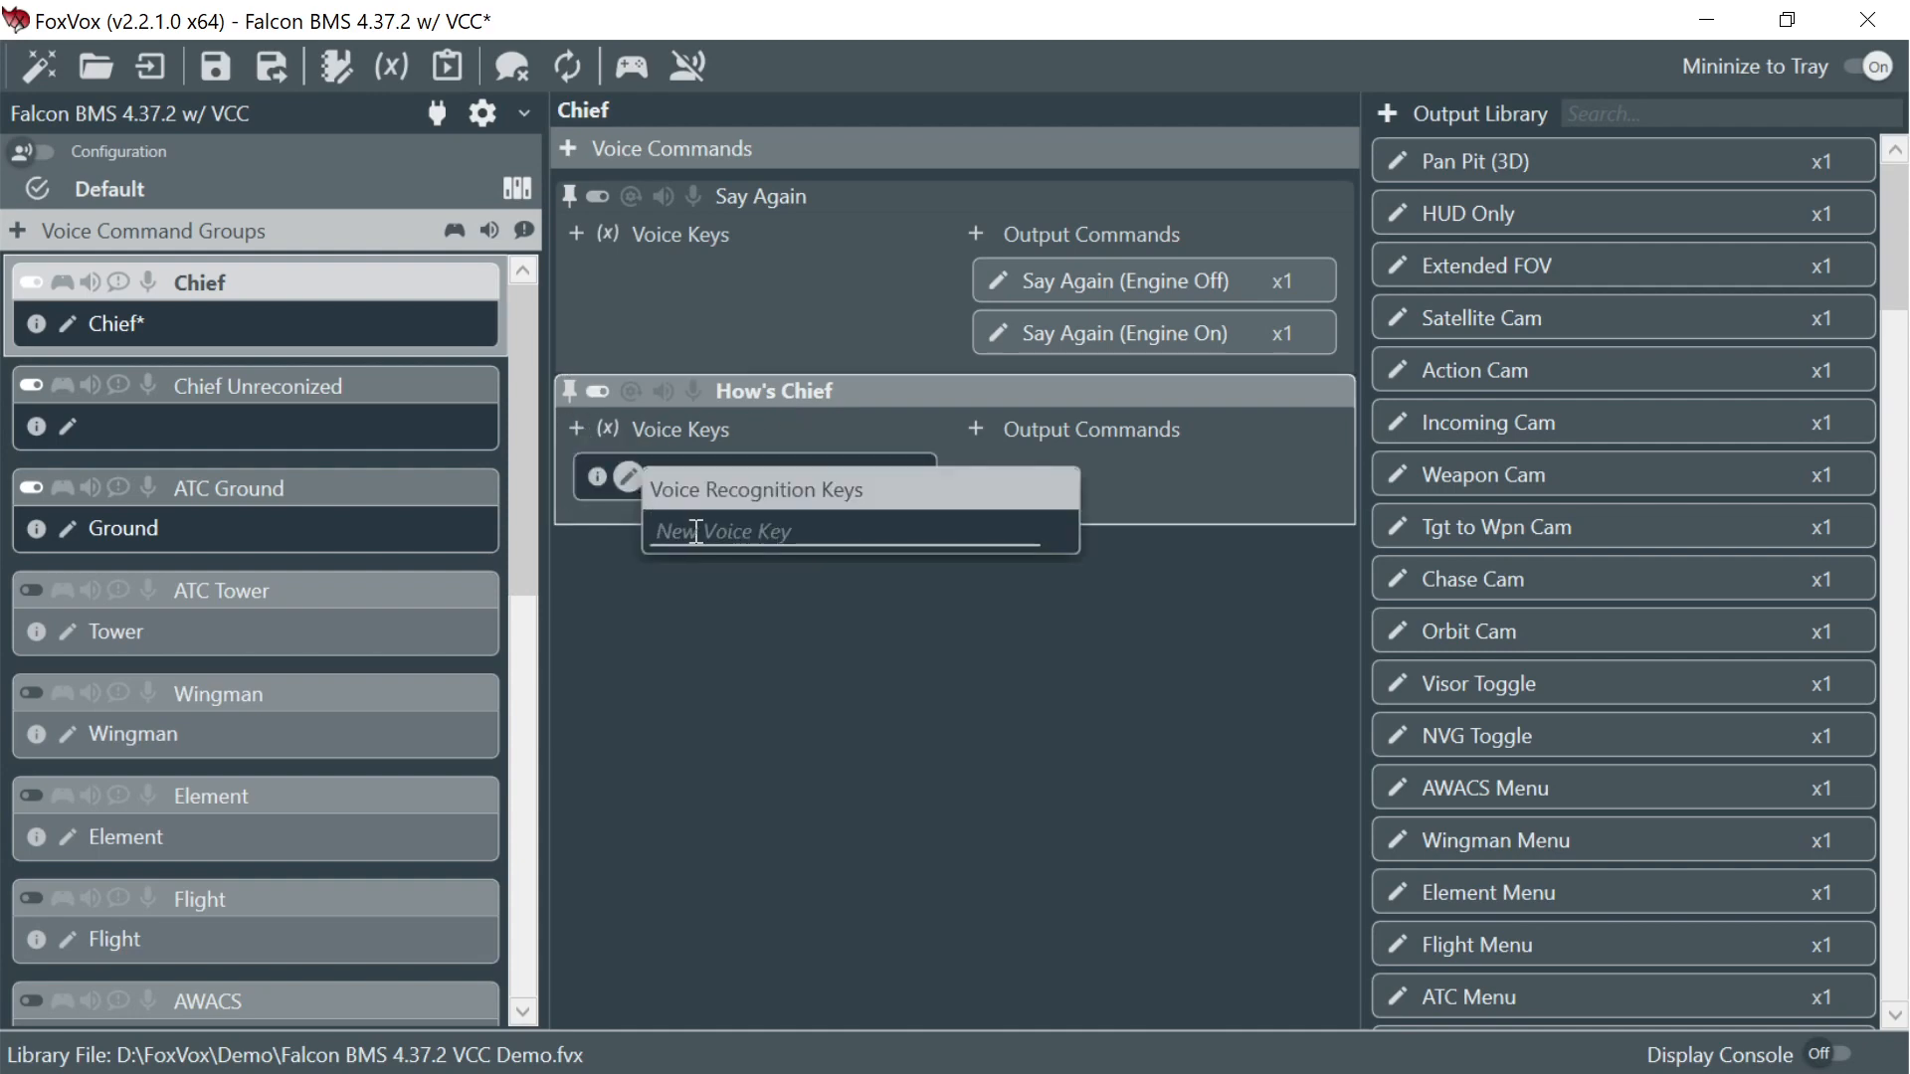
{"action": "left_click", "coordinate": [697, 531]}
{"action": "type", "text": "How"}
{"action": "key", "text": "Return"}
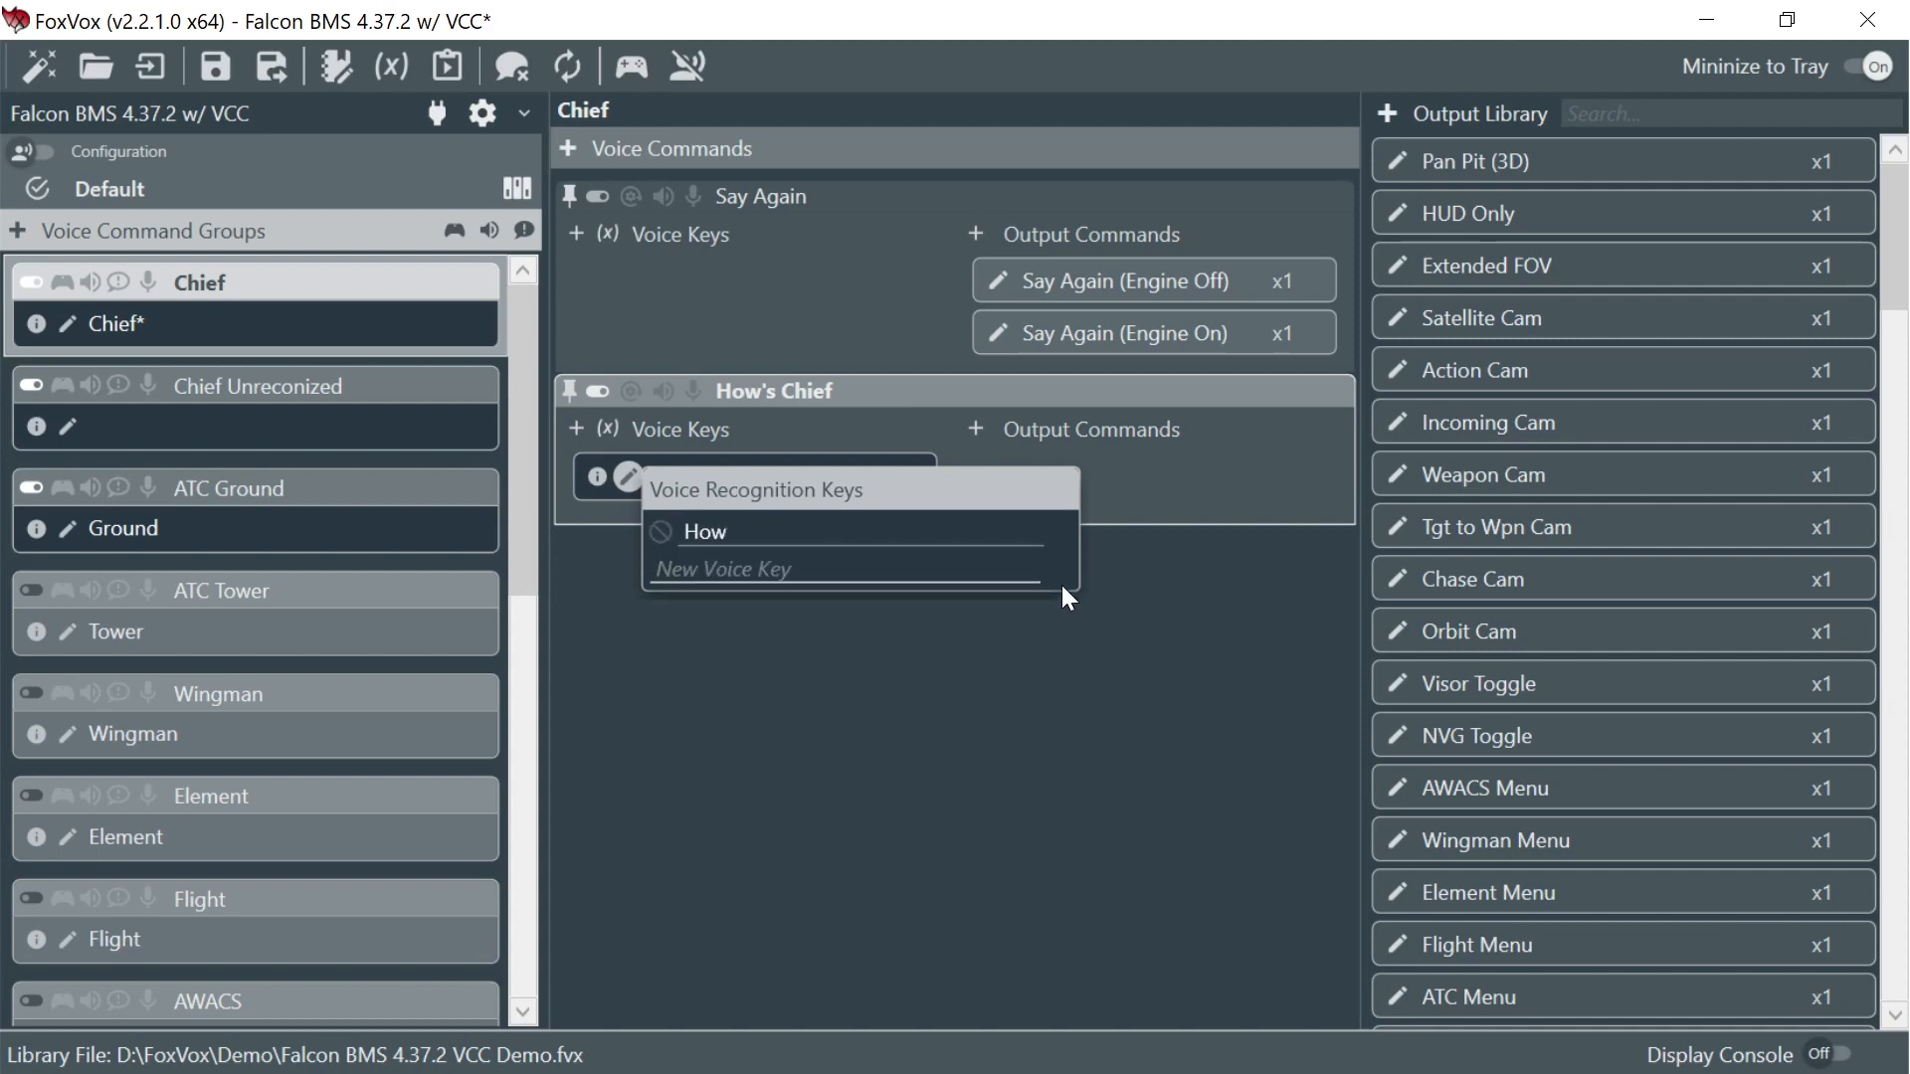
{"action": "left_click", "coordinate": [1029, 688]}
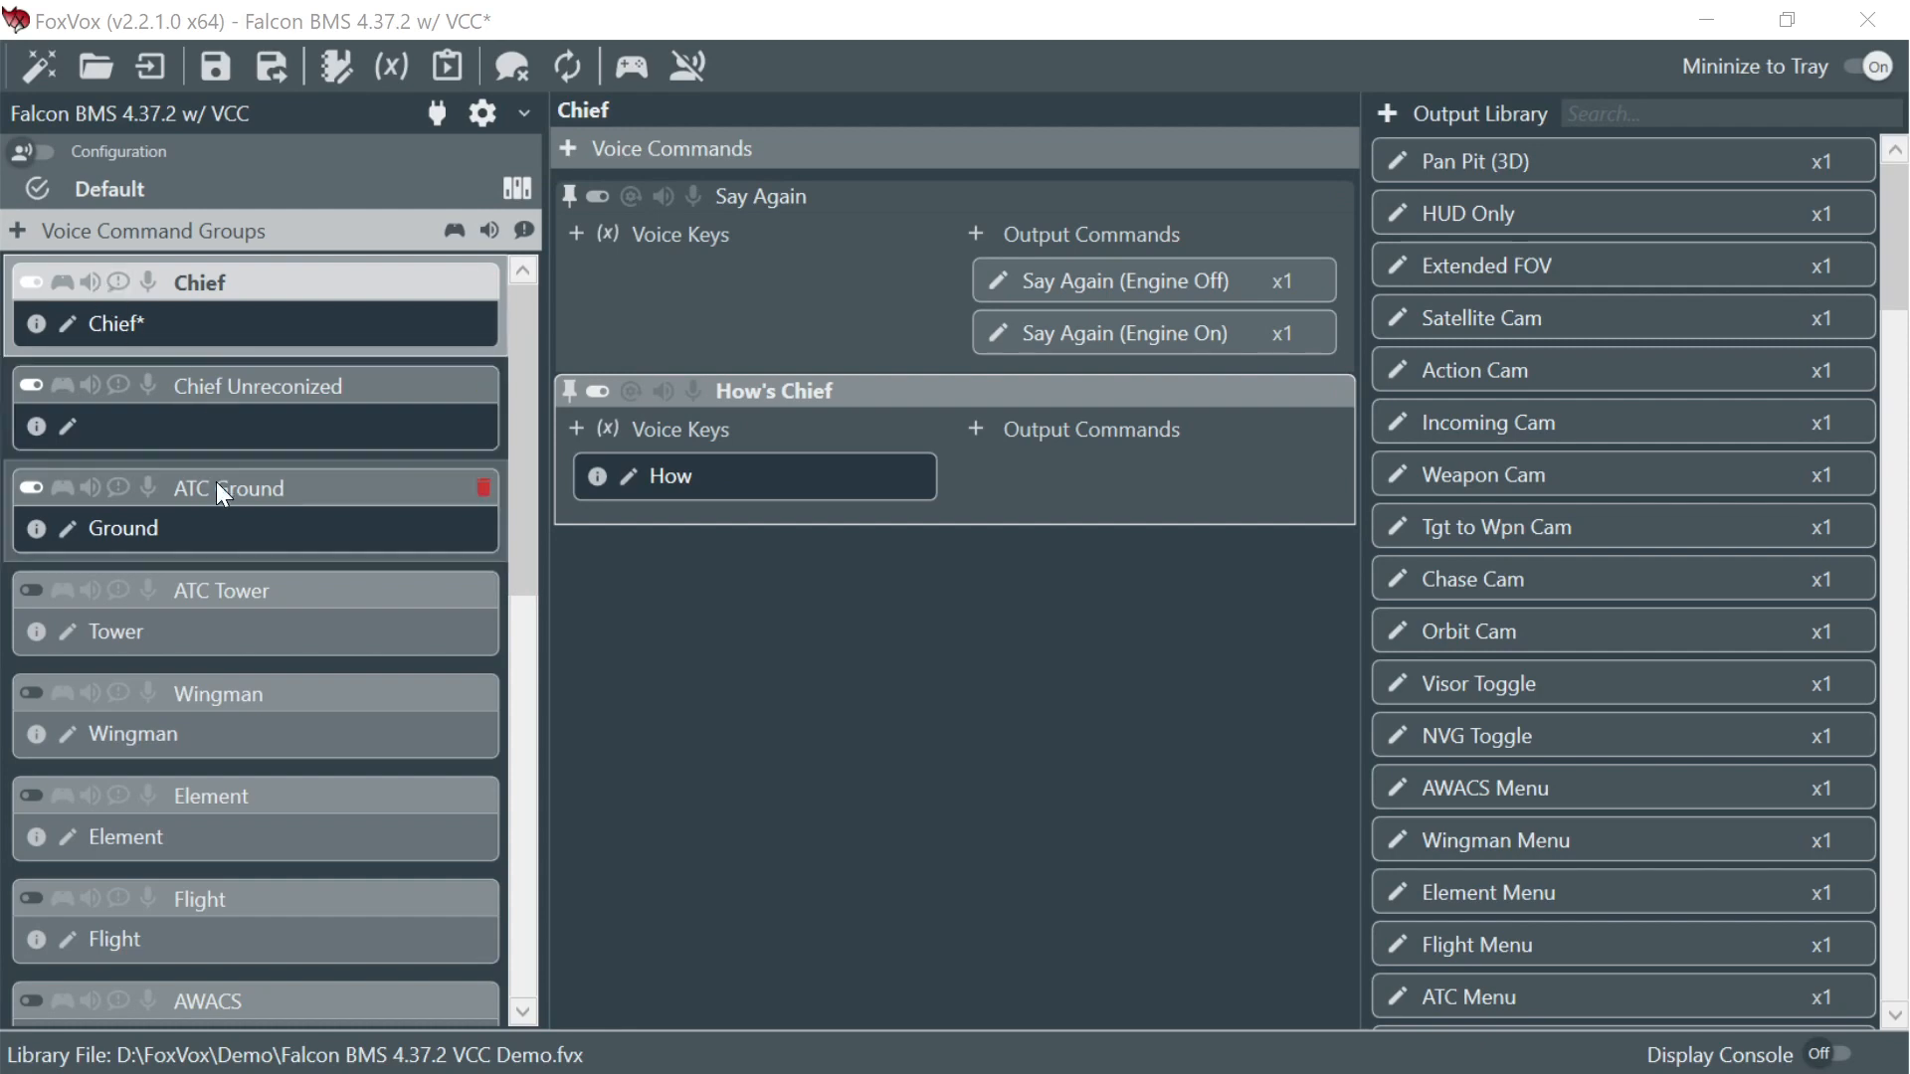
- Add the alternative recognition keys "How's" and "What's" to the "How" voice key set
{"action": "left_click", "coordinate": [628, 476]}
{"action": "left_click", "coordinate": [687, 562]}
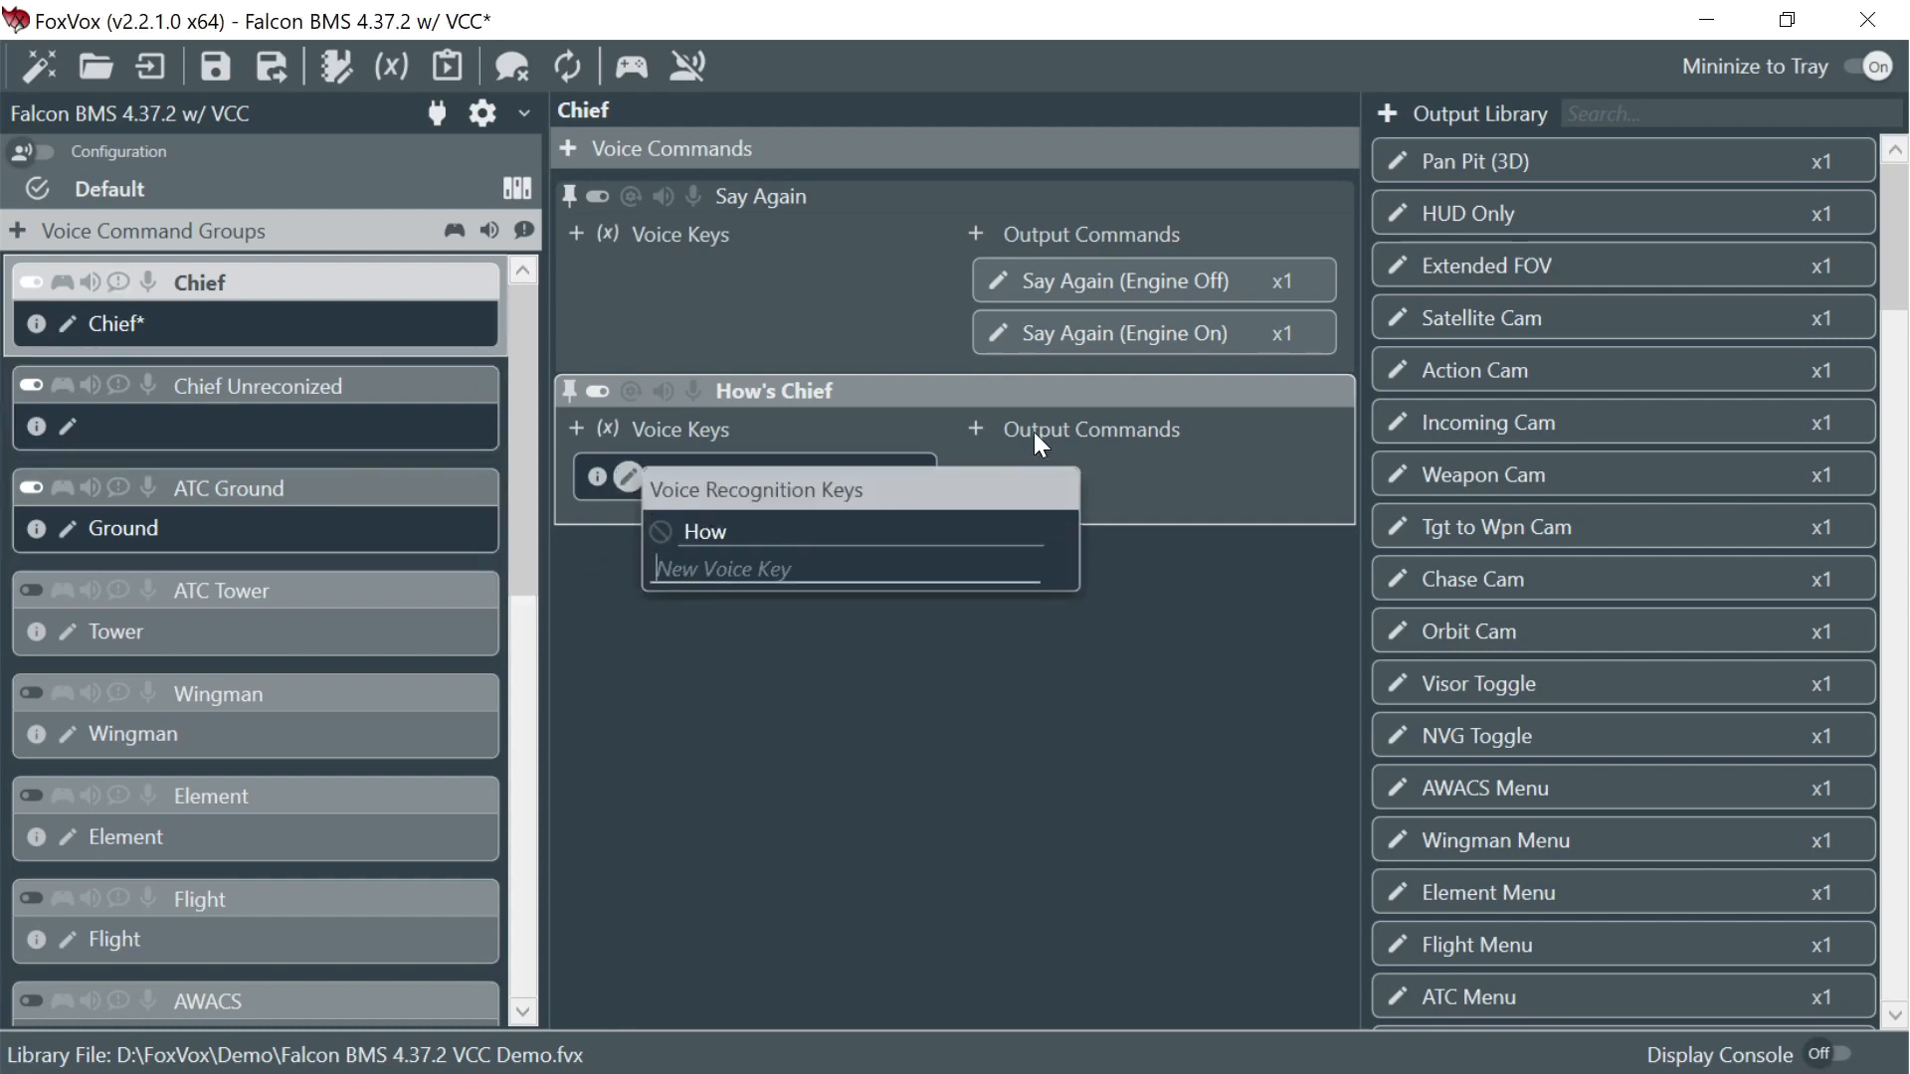
{"action": "type", "text": "How's"}
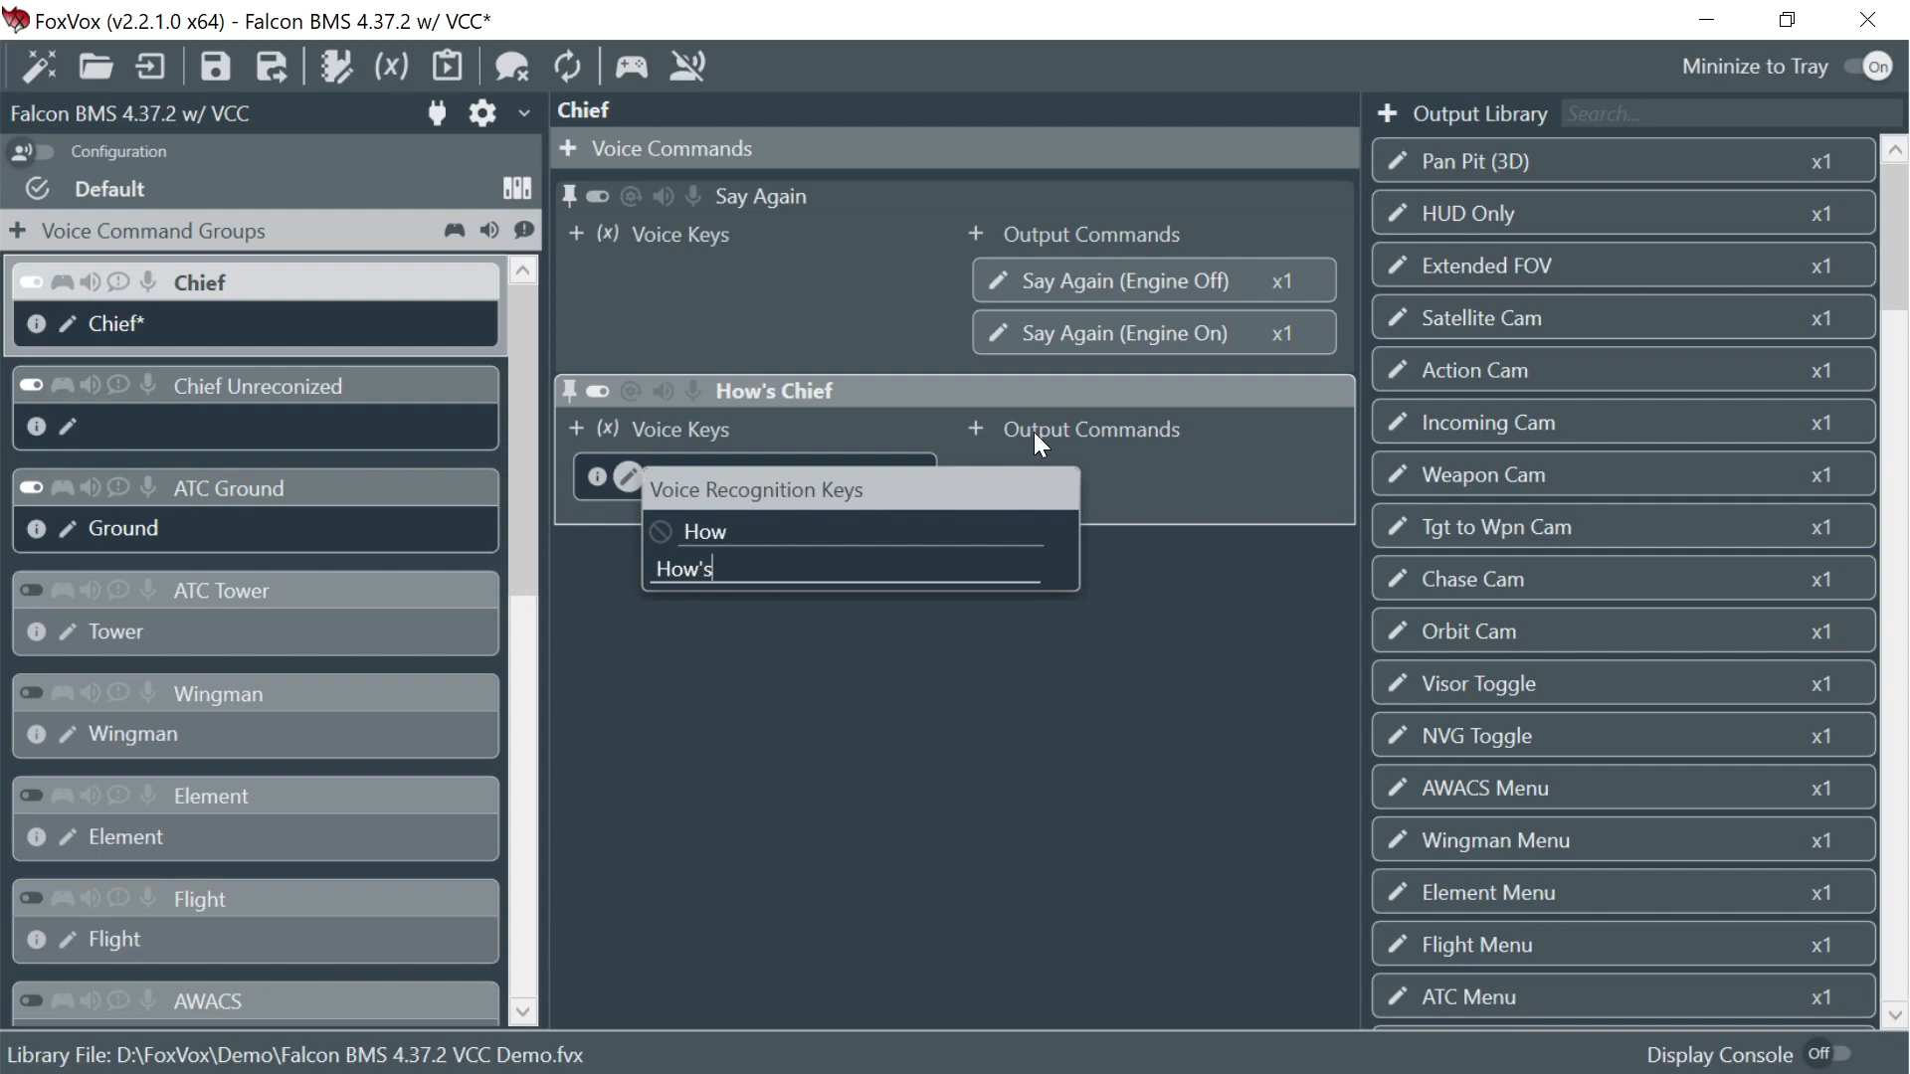
{"action": "key", "text": "Return"}
{"action": "type", "text": "What's"}
{"action": "key", "text": "Return"}
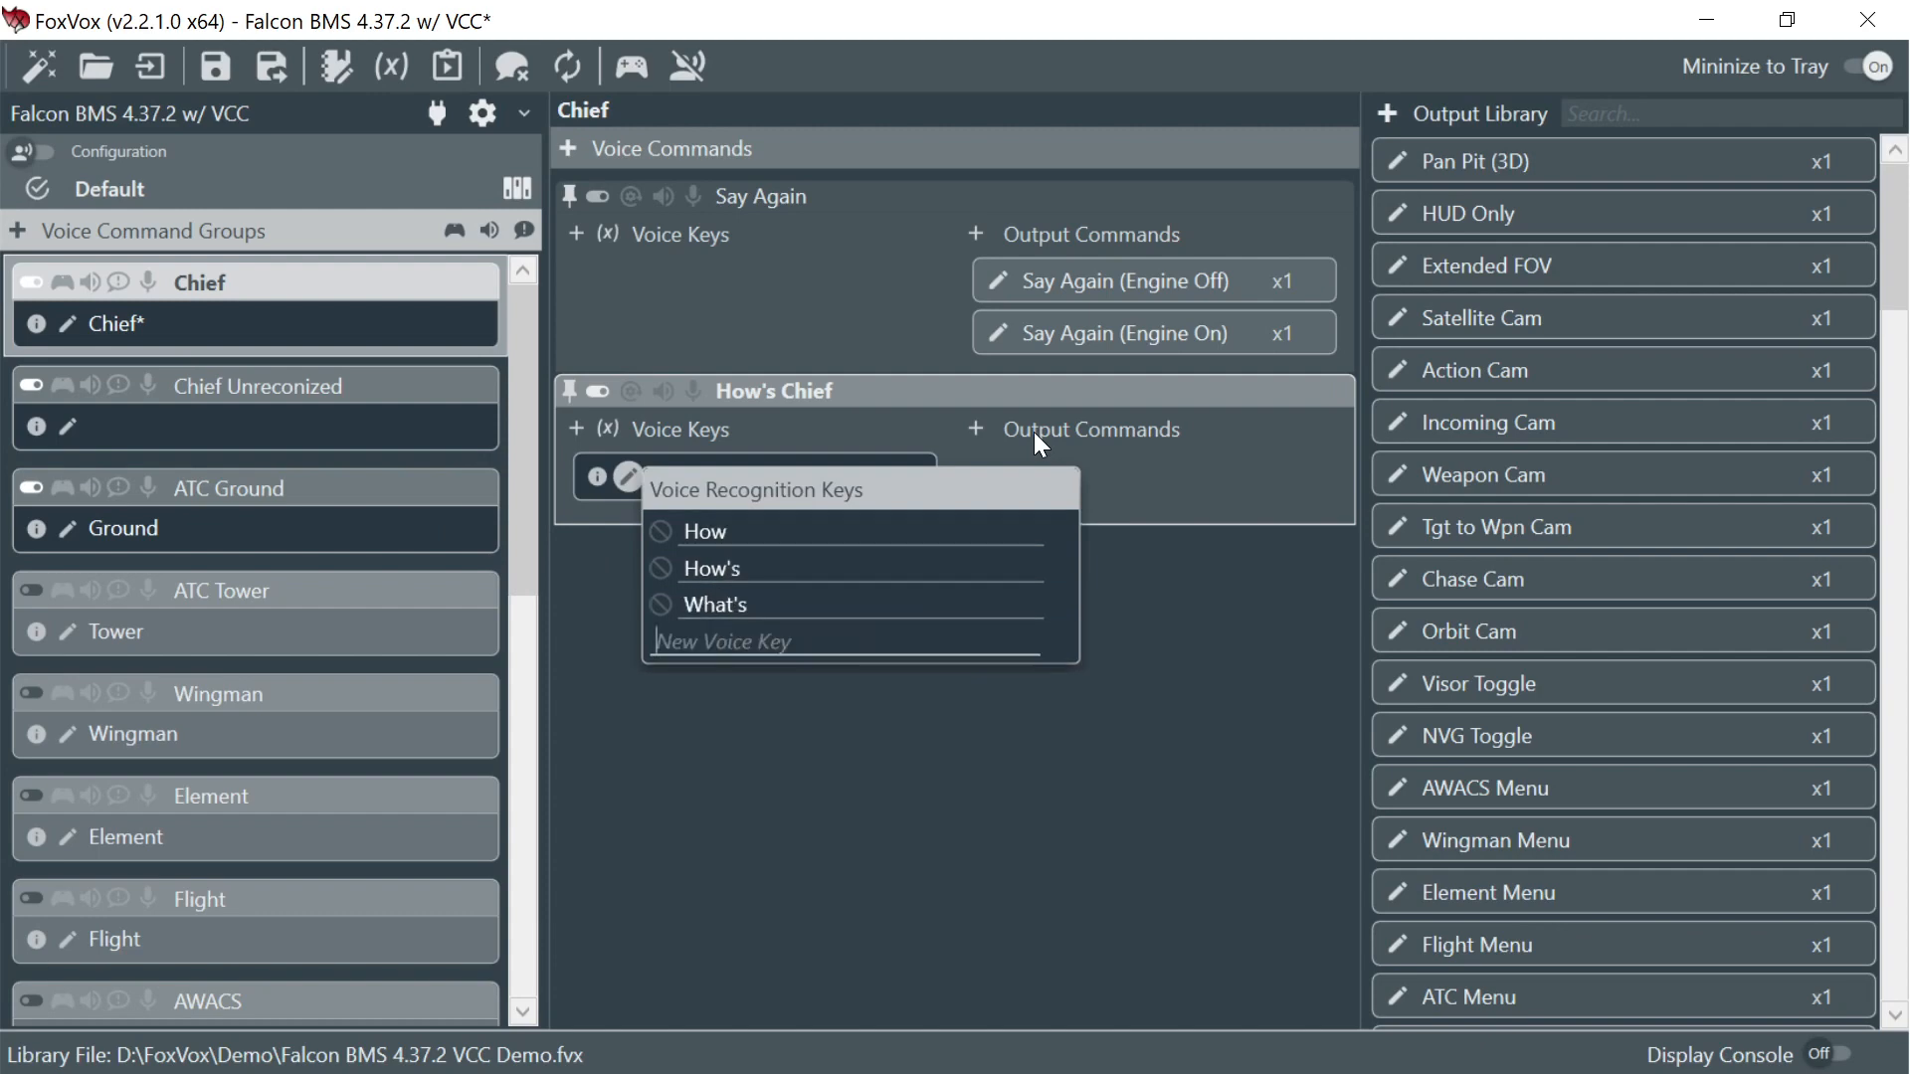
{"action": "left_click", "coordinate": [783, 744]}
- Add a second voice key set to the How's Chief command with the recognition keys "Doing", "Are You" and "Going"
{"action": "left_click", "coordinate": [576, 429]}
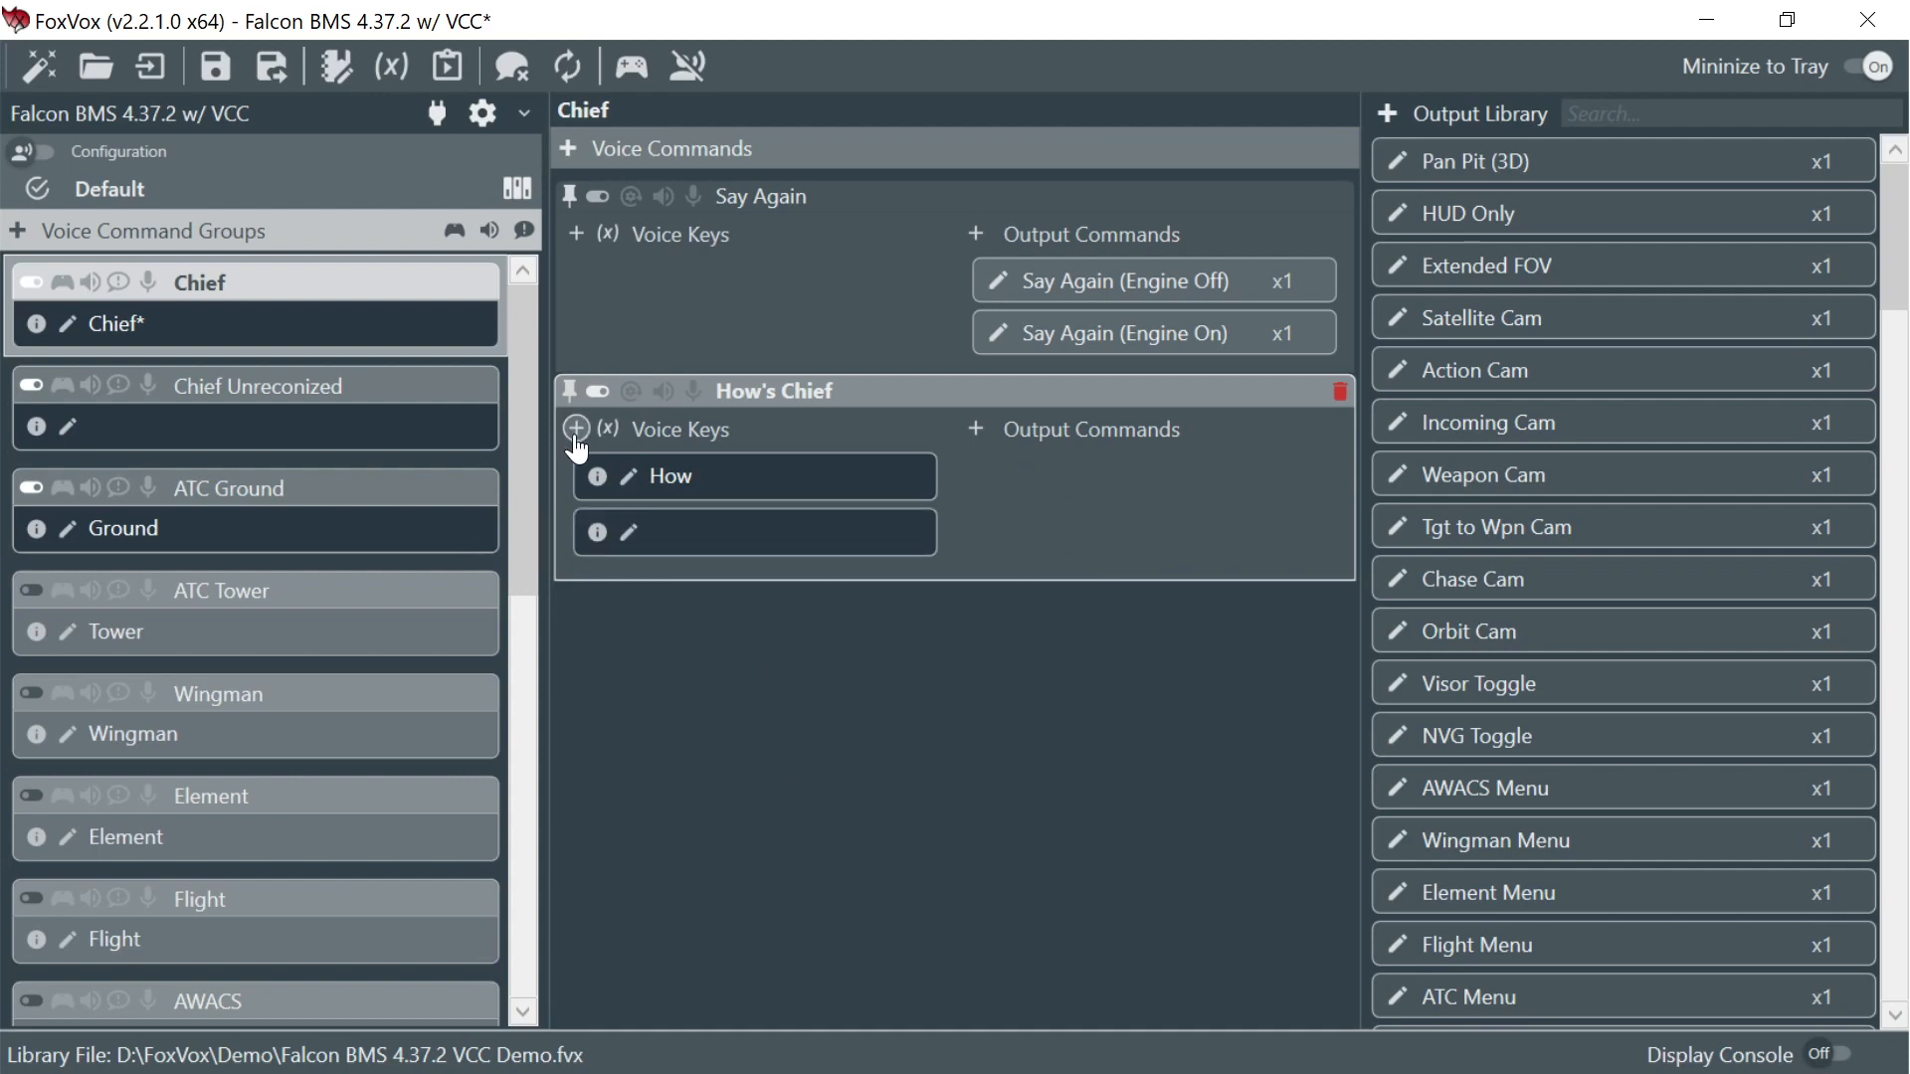
{"action": "left_click", "coordinate": [629, 532]}
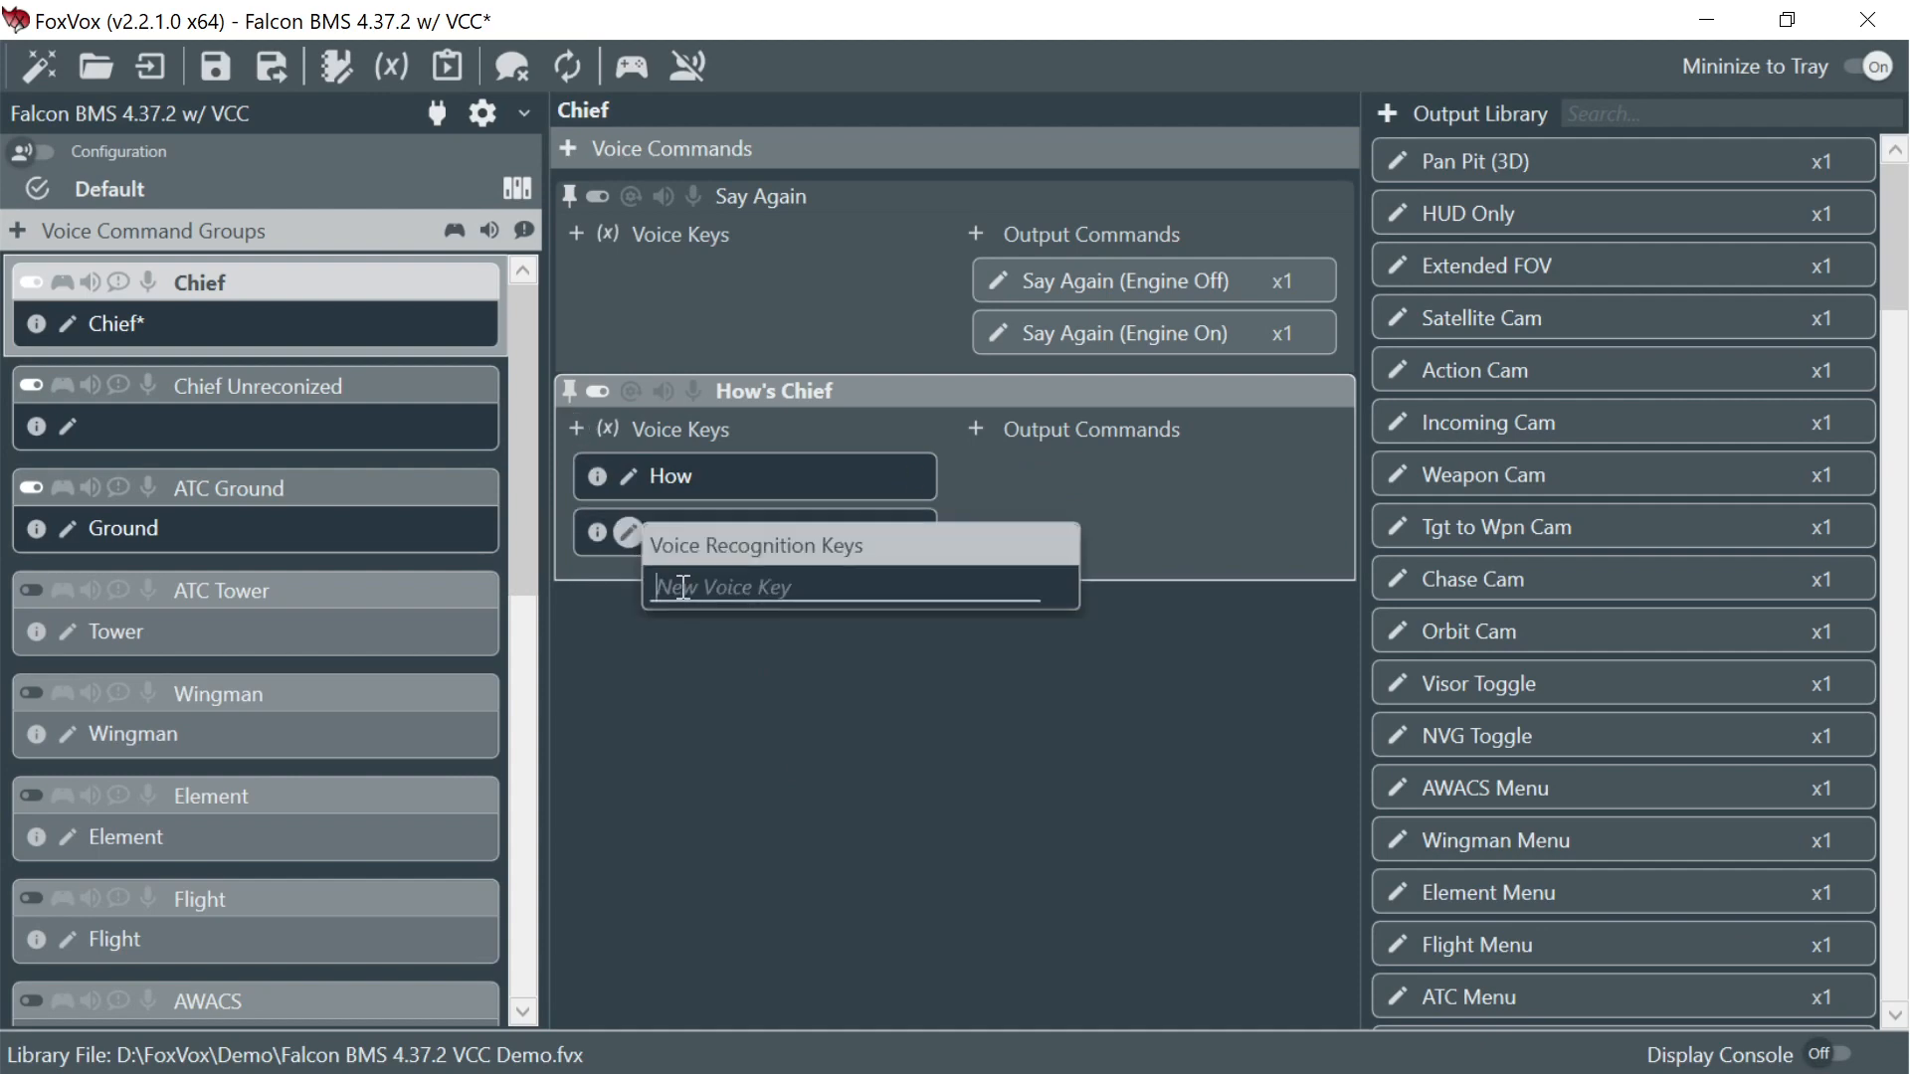
{"action": "type", "text": "Doing"}
{"action": "key", "text": "Return"}
{"action": "type", "text": "A"}
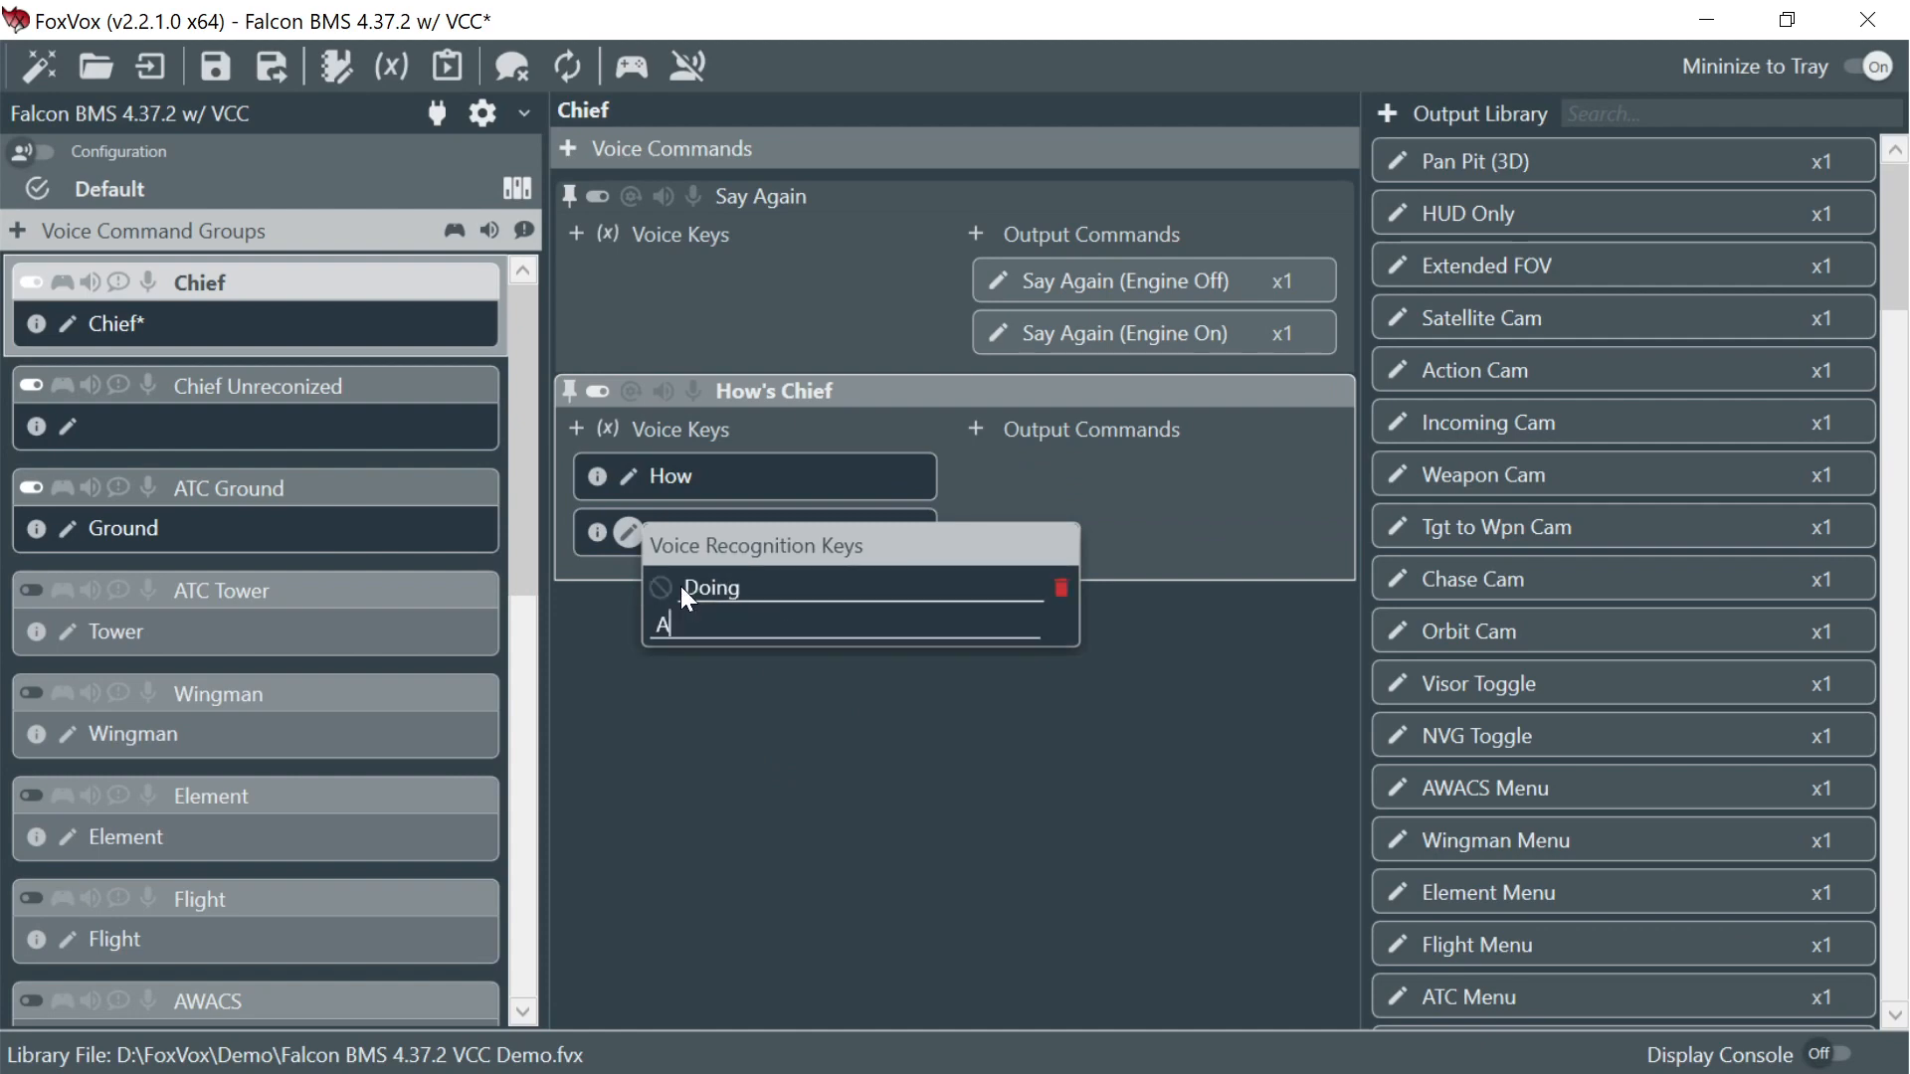
{"action": "type", "text": "re You"}
{"action": "key", "text": "Return"}
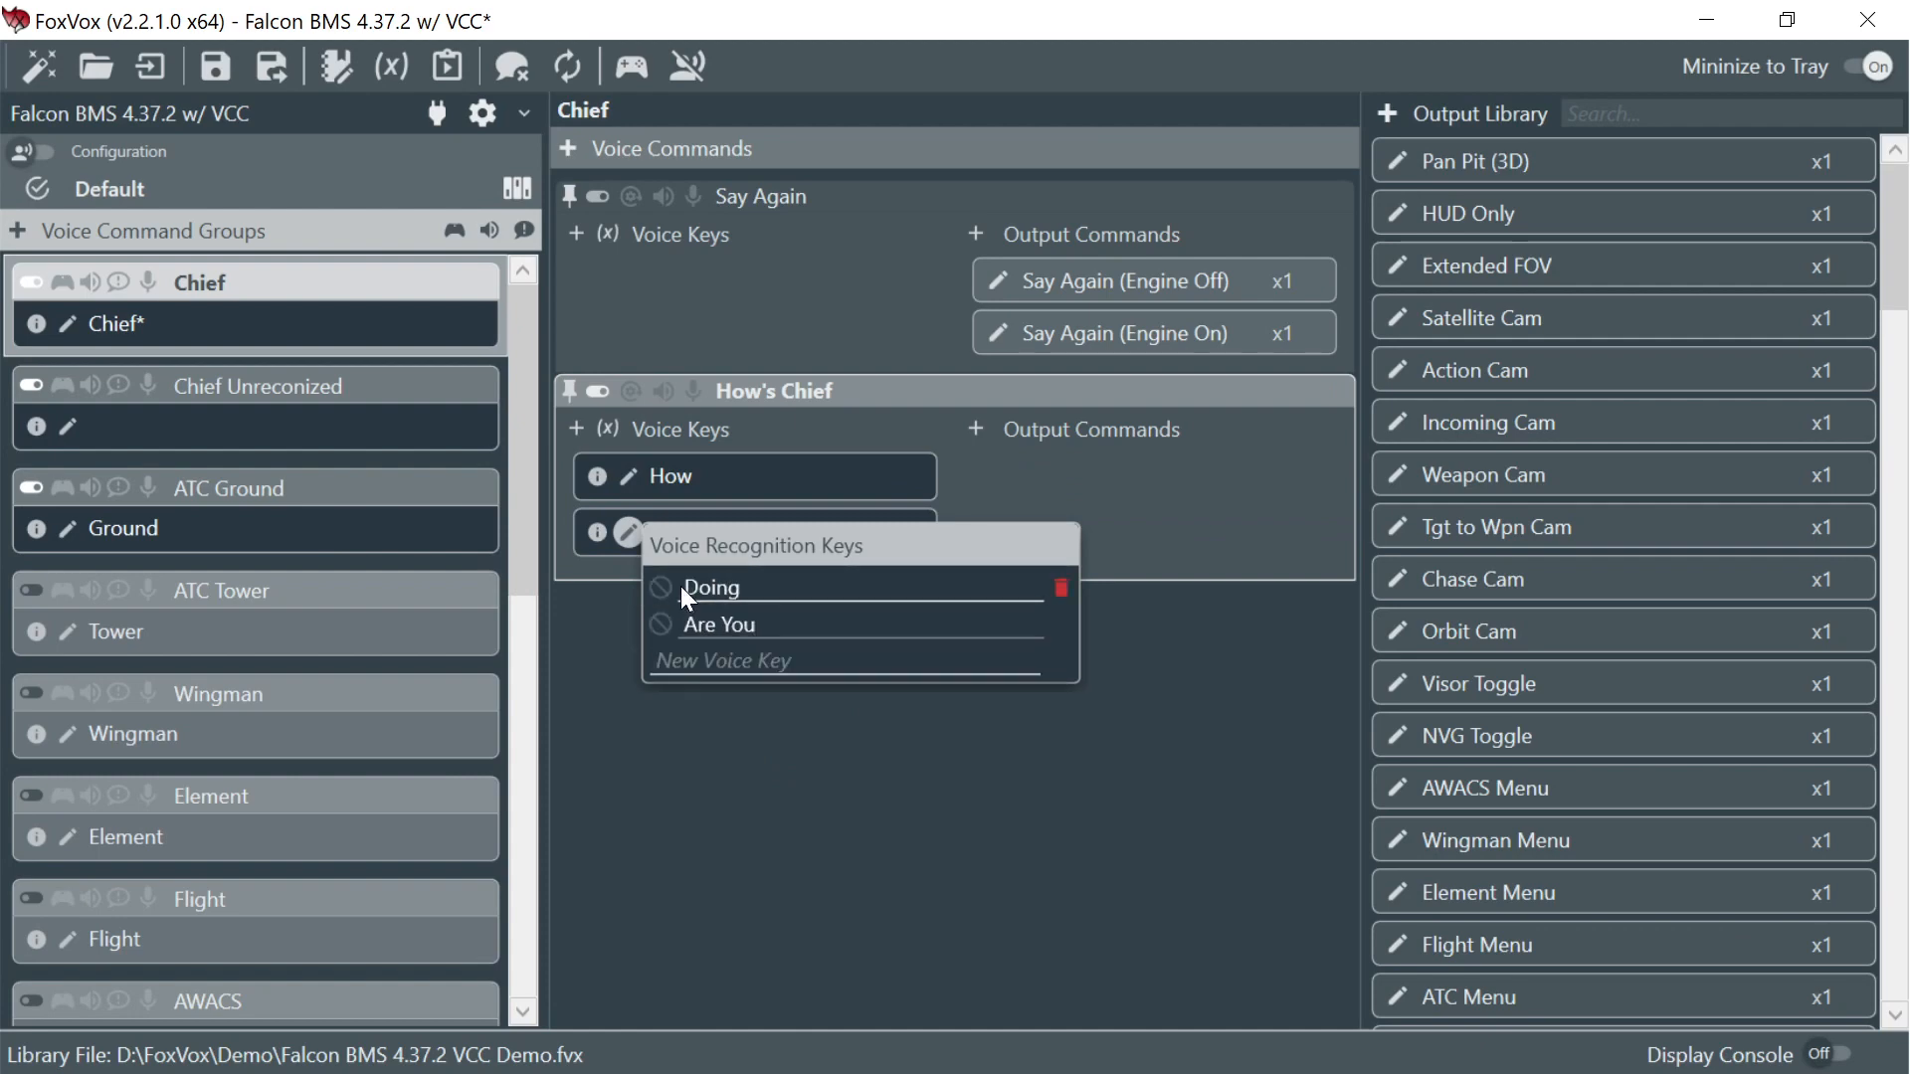
{"action": "type", "text": "Going"}
{"action": "key", "text": "Return"}
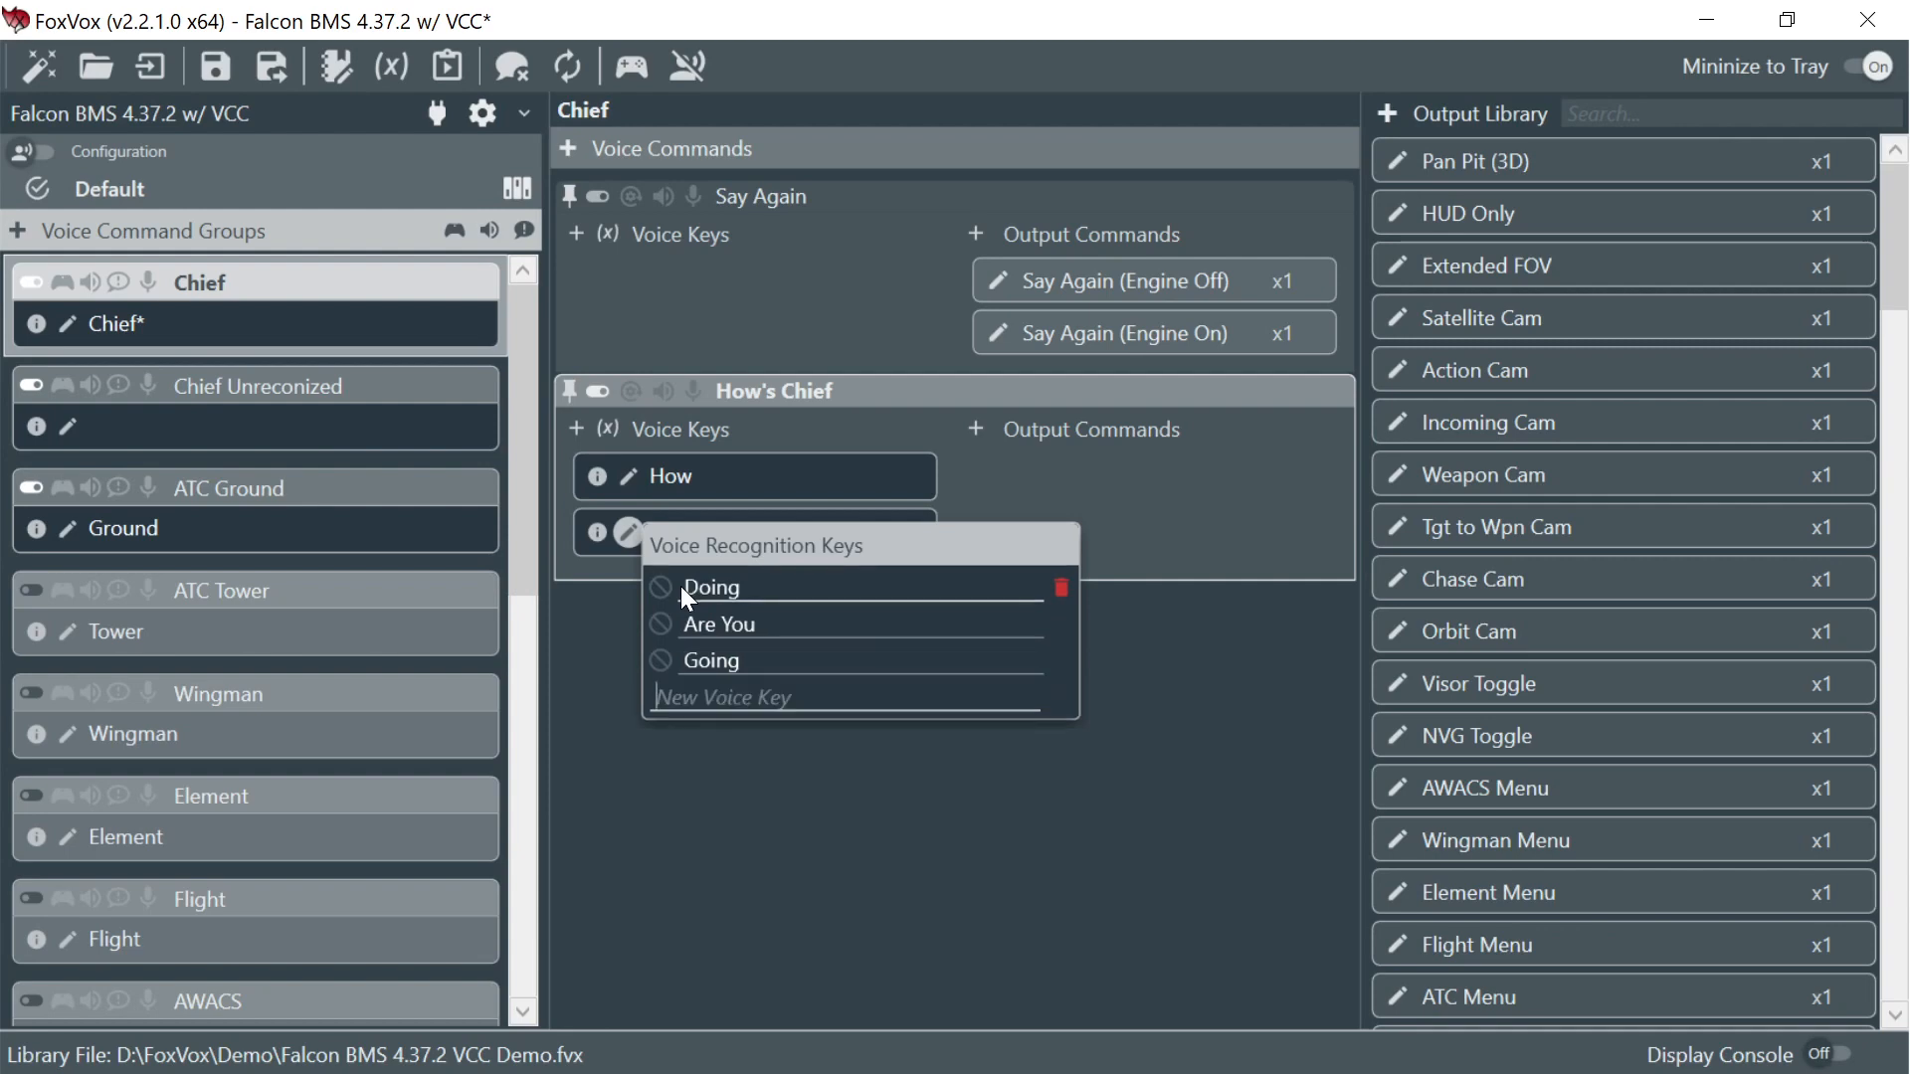
{"action": "key", "text": "Escape"}
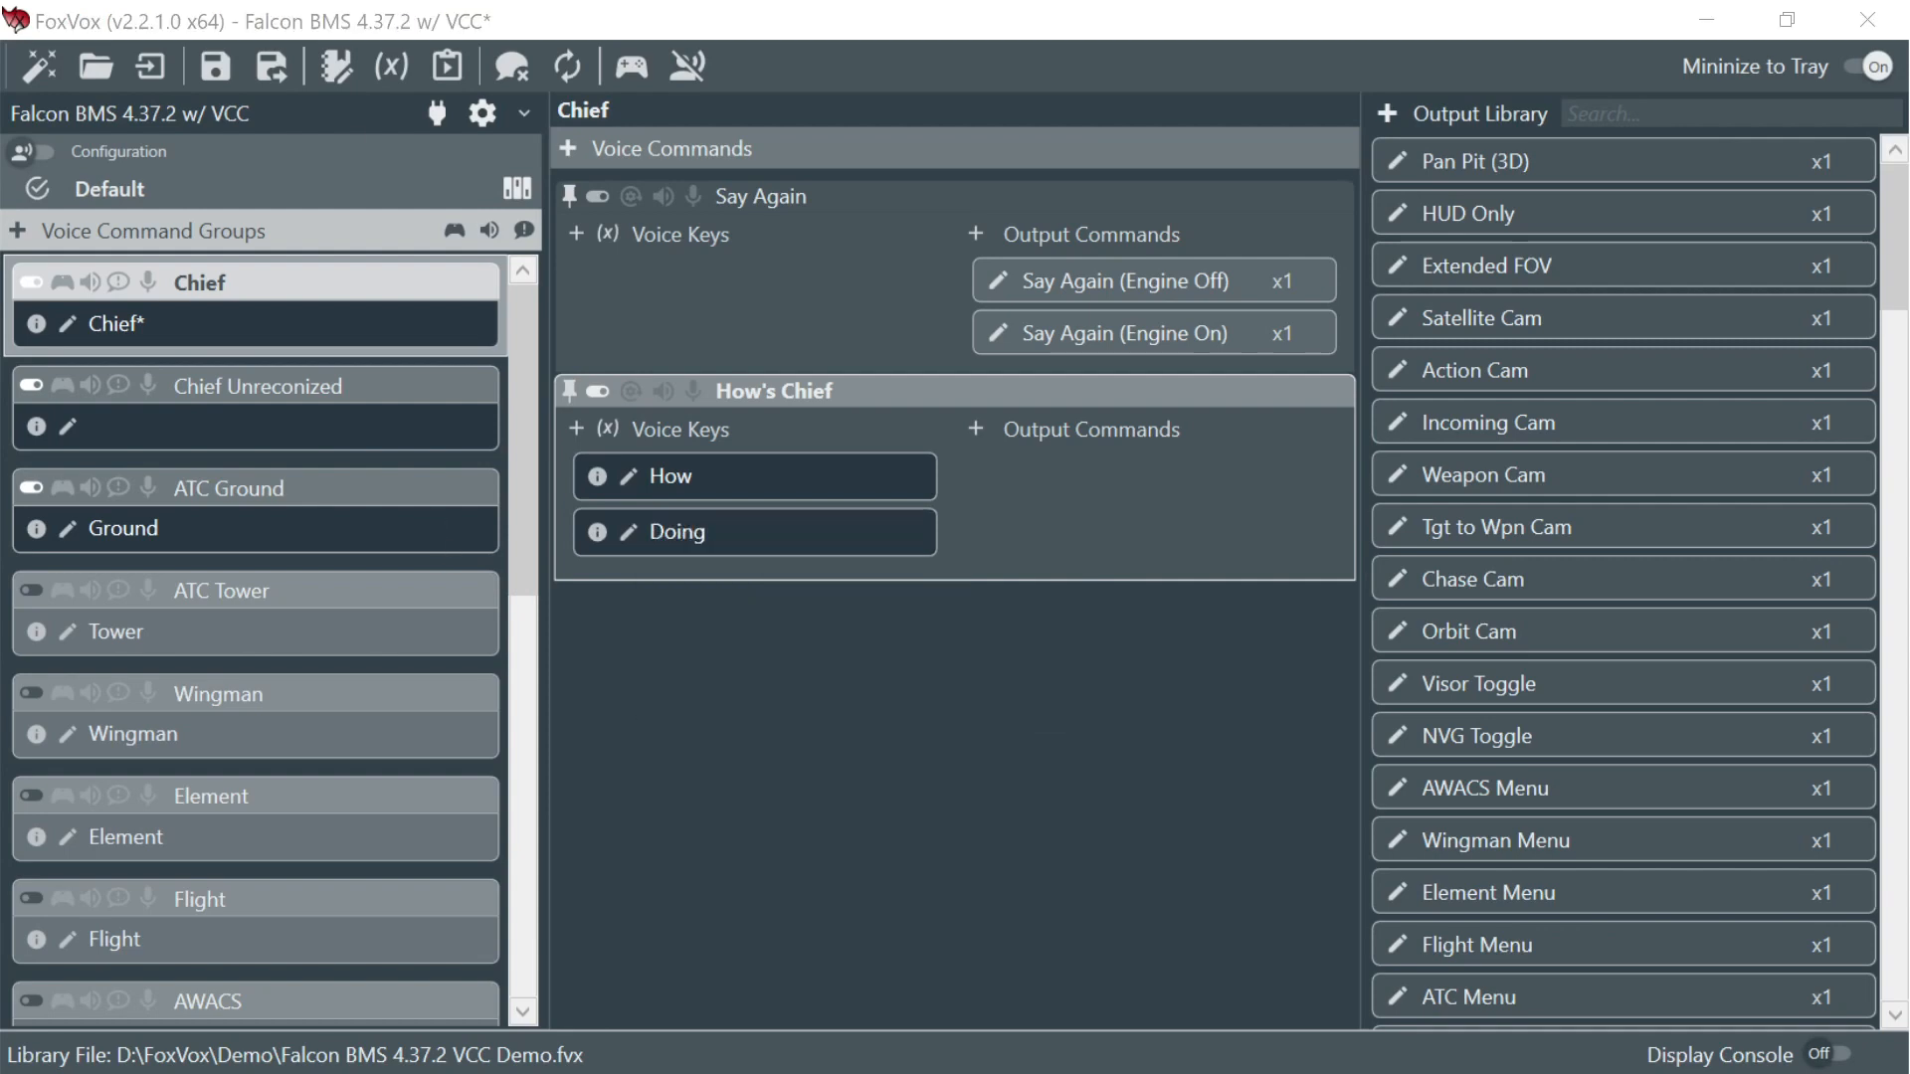
- Add the recognition key "Happening" to the "Doing" voice key set
{"action": "left_click", "coordinate": [628, 532]}
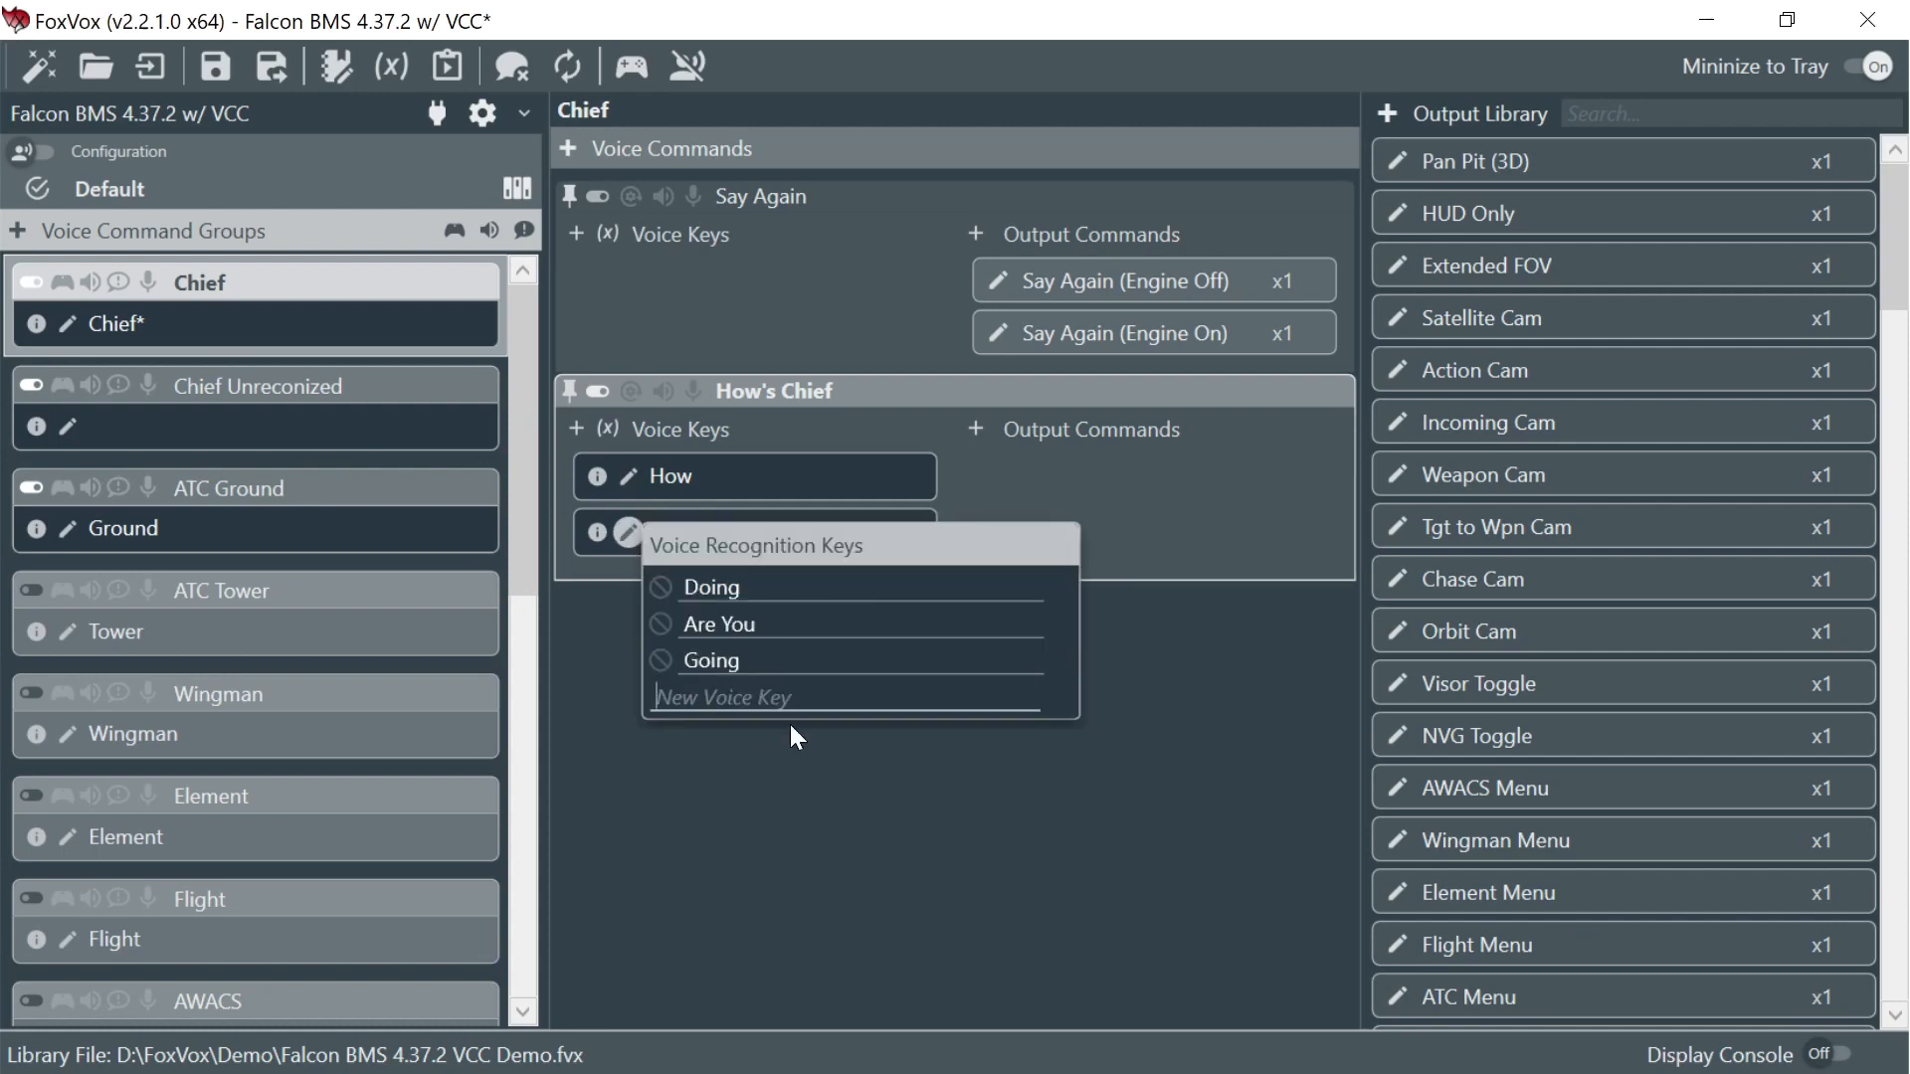
{"action": "type", "text": "Happening"}
{"action": "key", "text": "Return"}
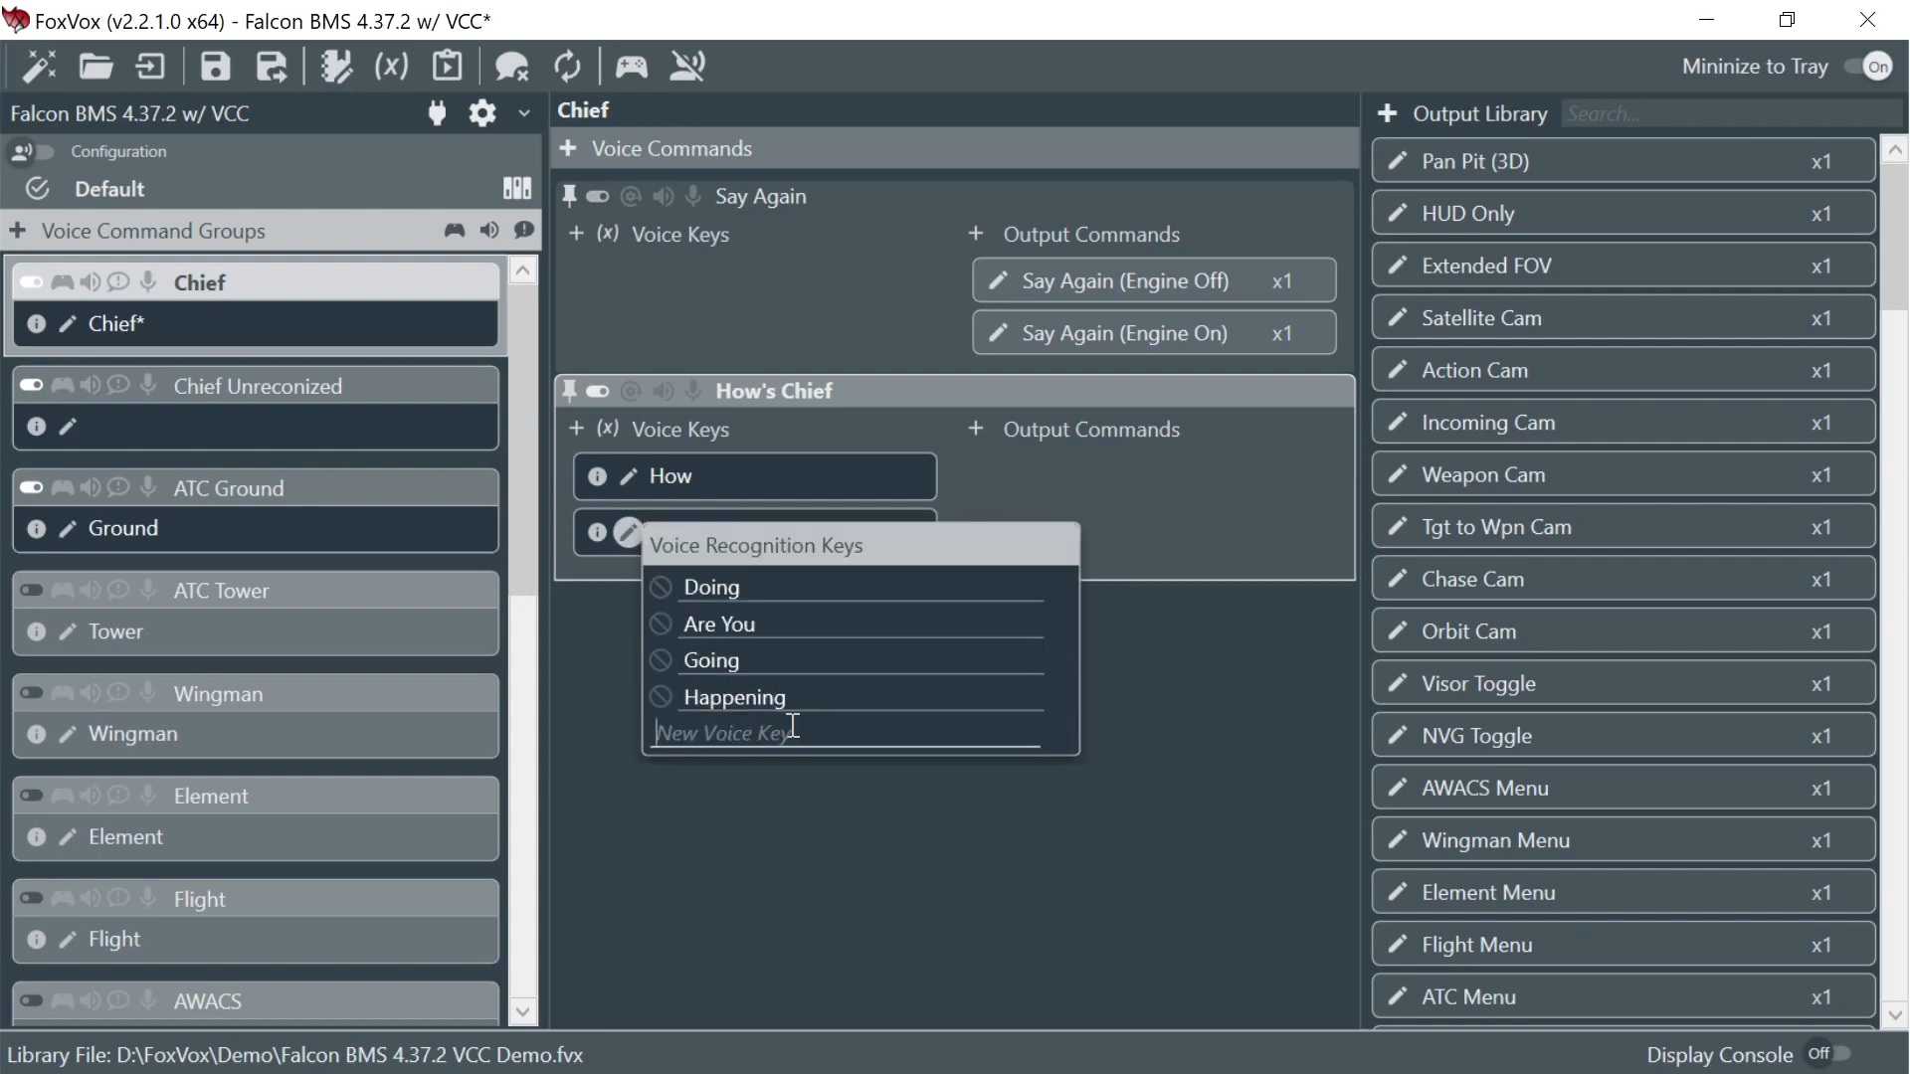
{"action": "left_click", "coordinate": [798, 420]}
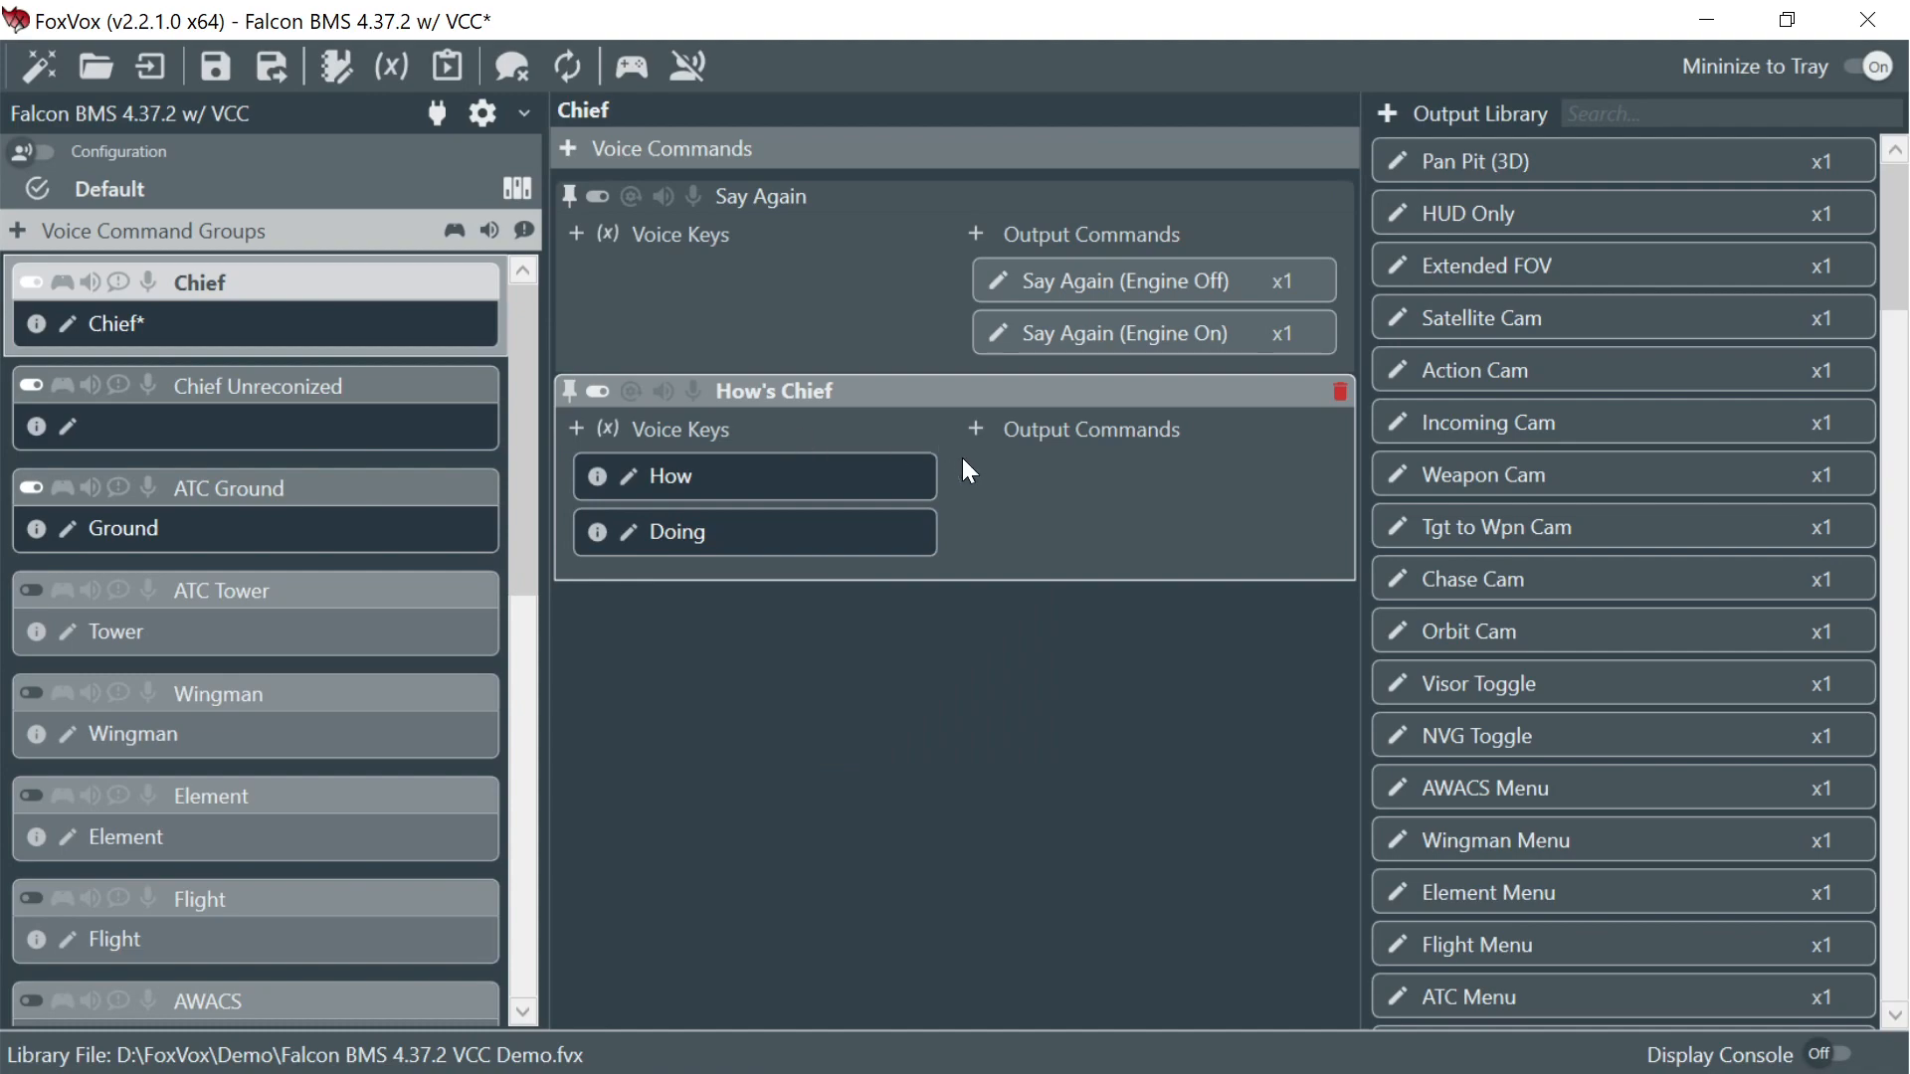
- Add an output to the How's Chief command that runs all the audio files in the VCC Sounds folder HowsChiefNoStart
{"action": "left_click", "coordinate": [976, 429]}
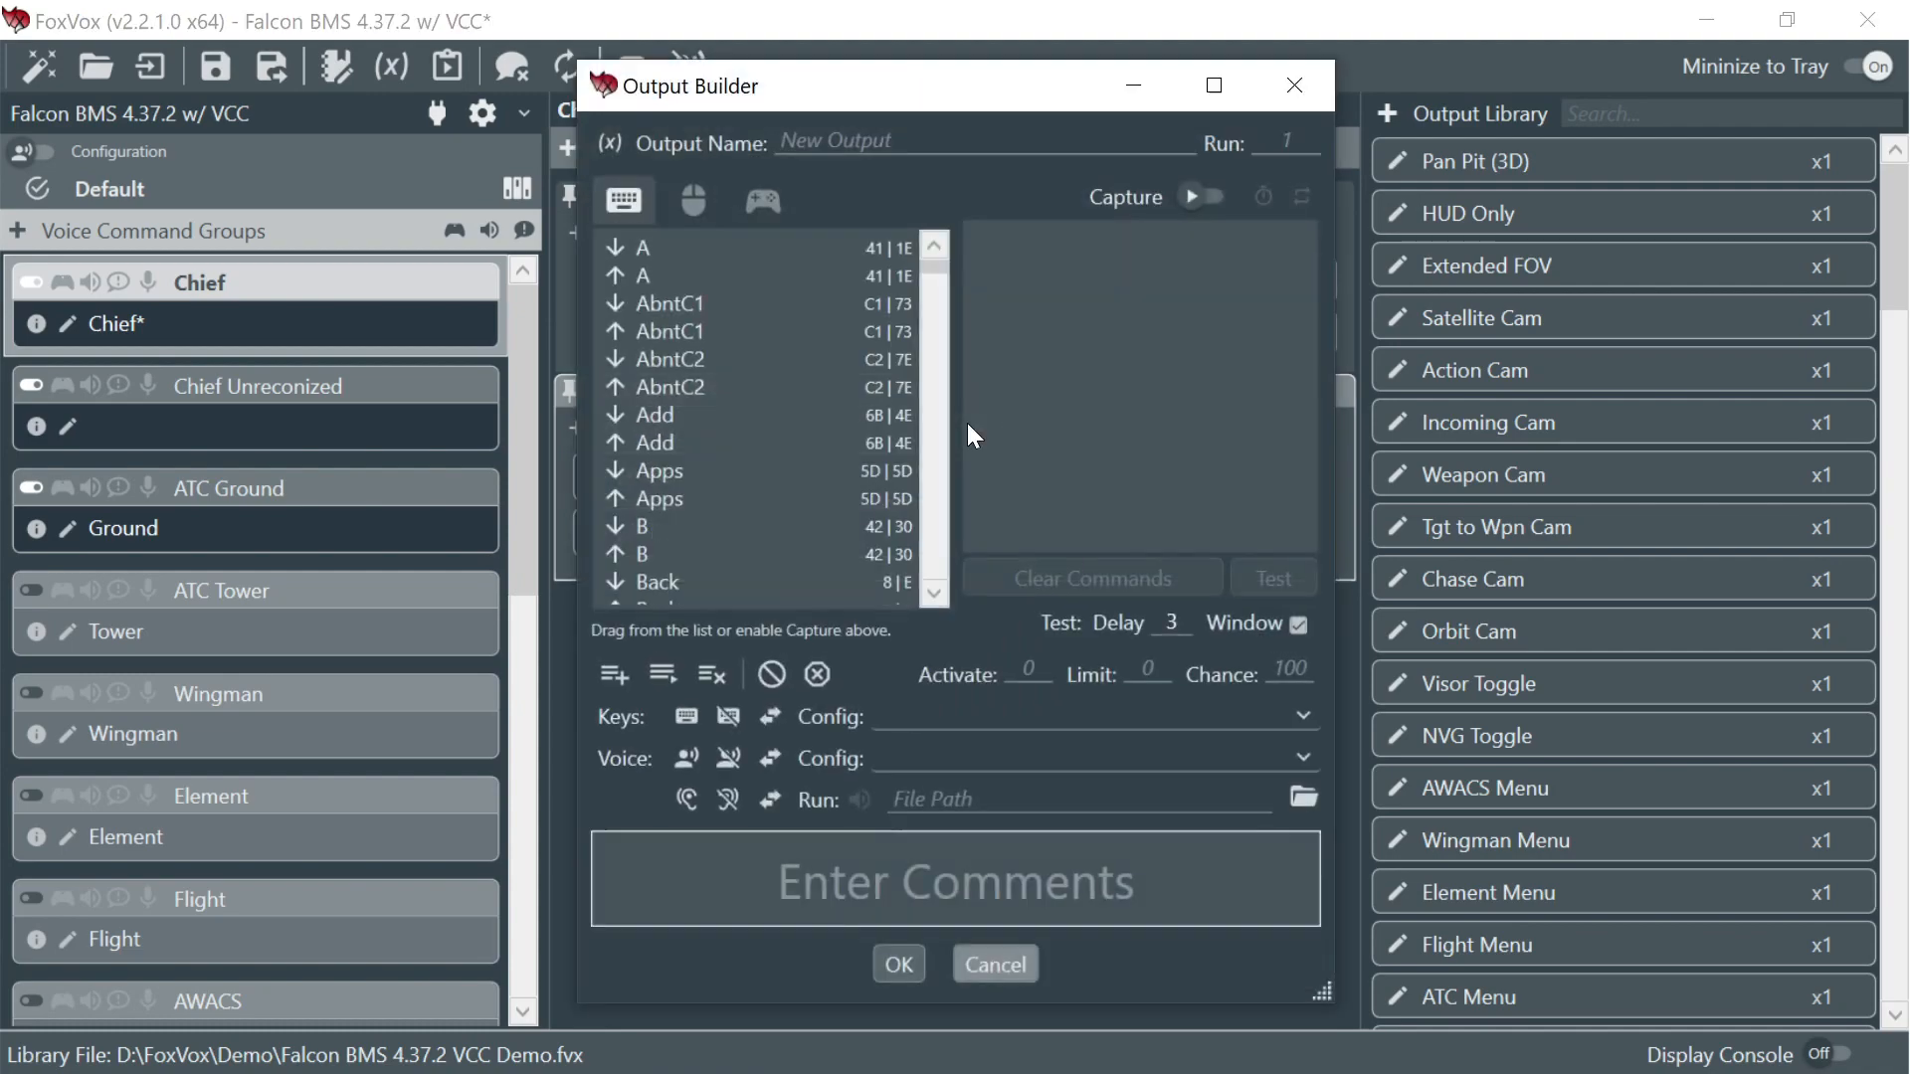
{"action": "left_click", "coordinate": [1305, 797]}
{"action": "left_click", "coordinate": [957, 177]}
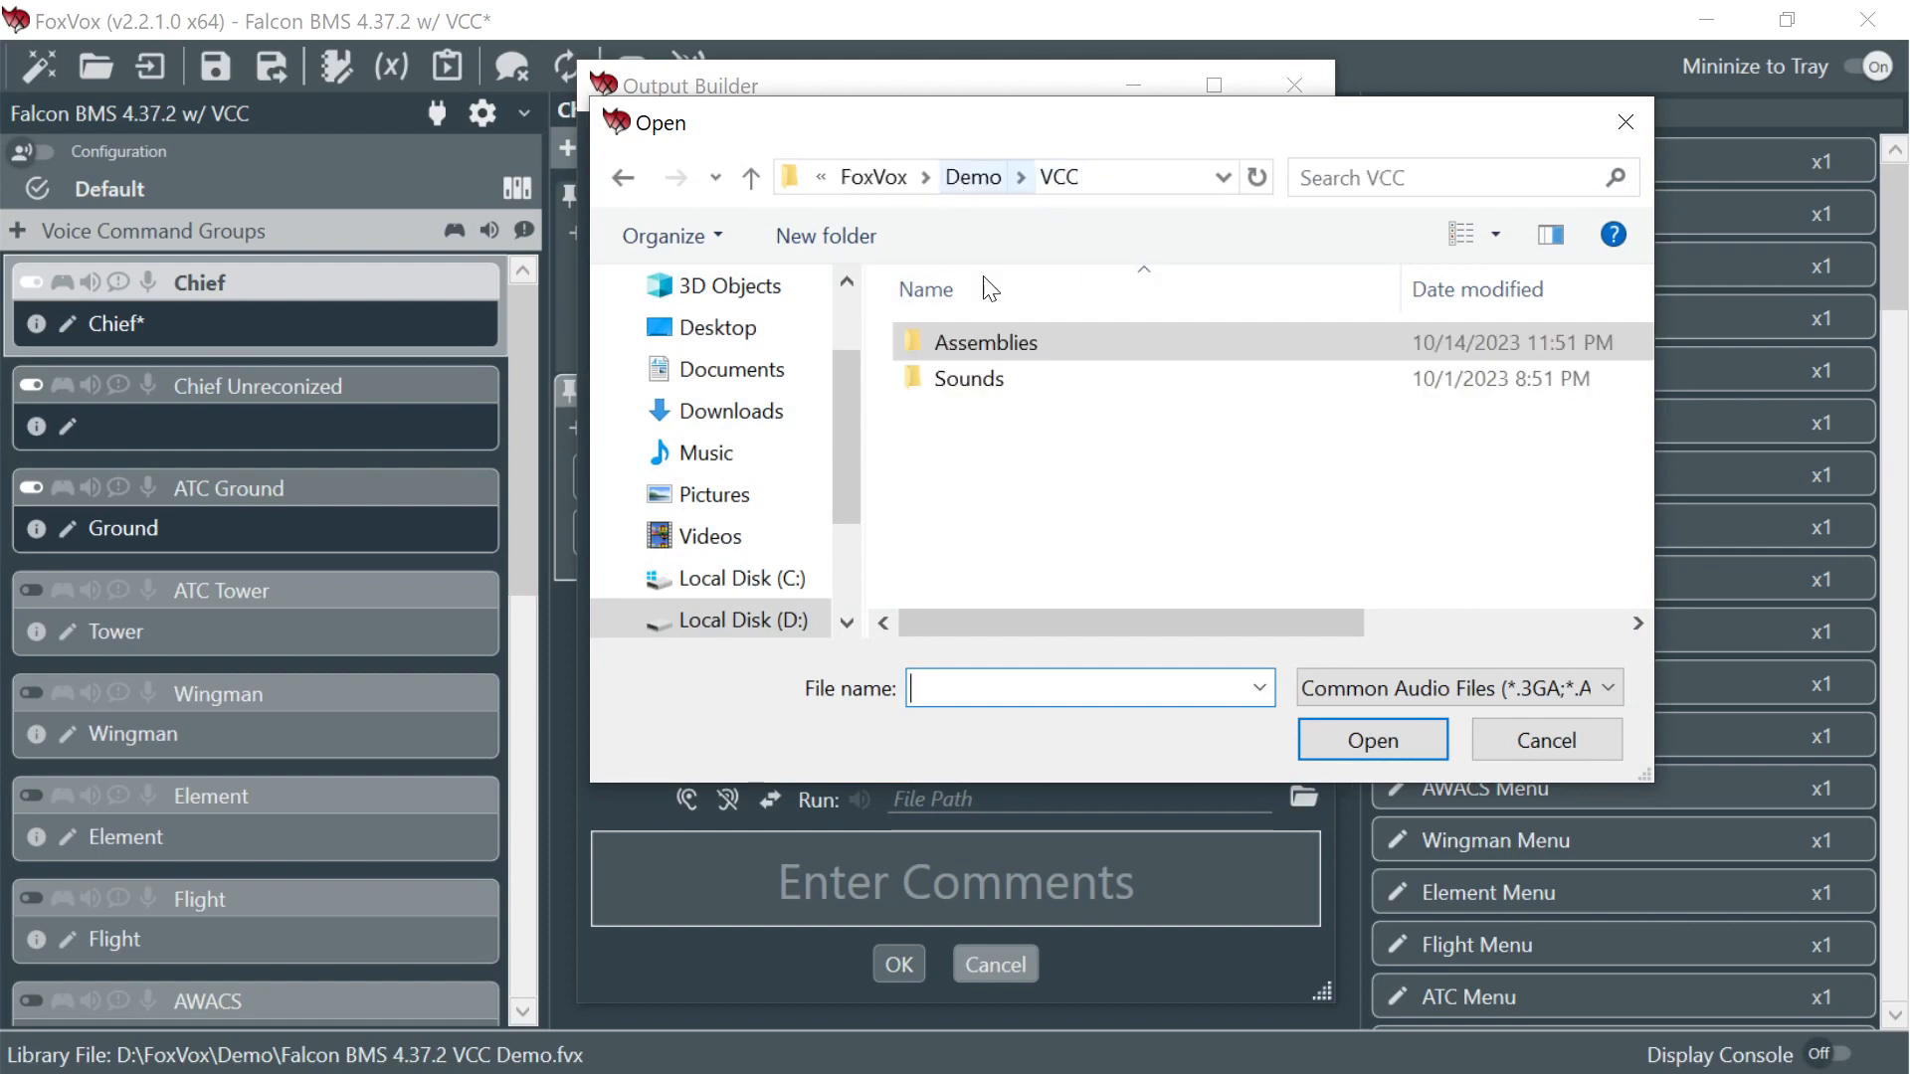
{"action": "double_click", "coordinate": [999, 376]}
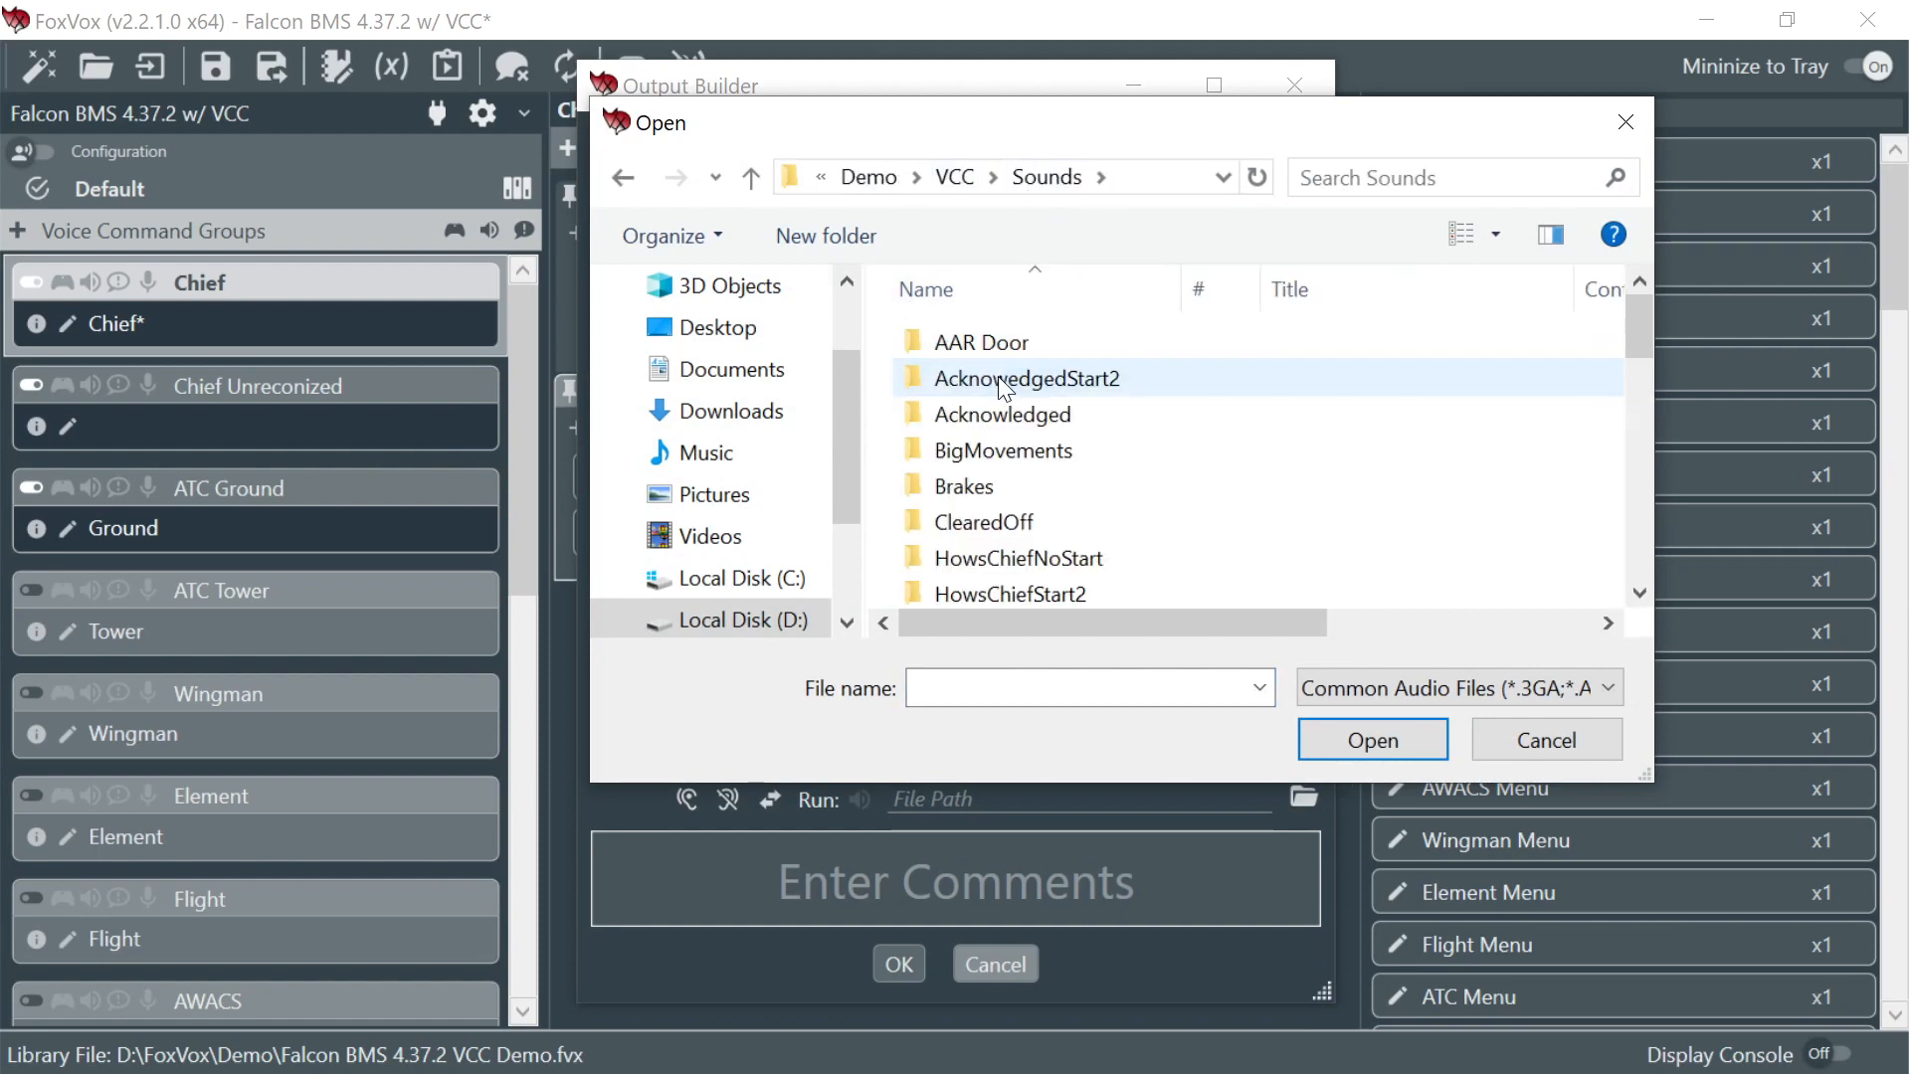
{"action": "double_click", "coordinate": [1051, 560]}
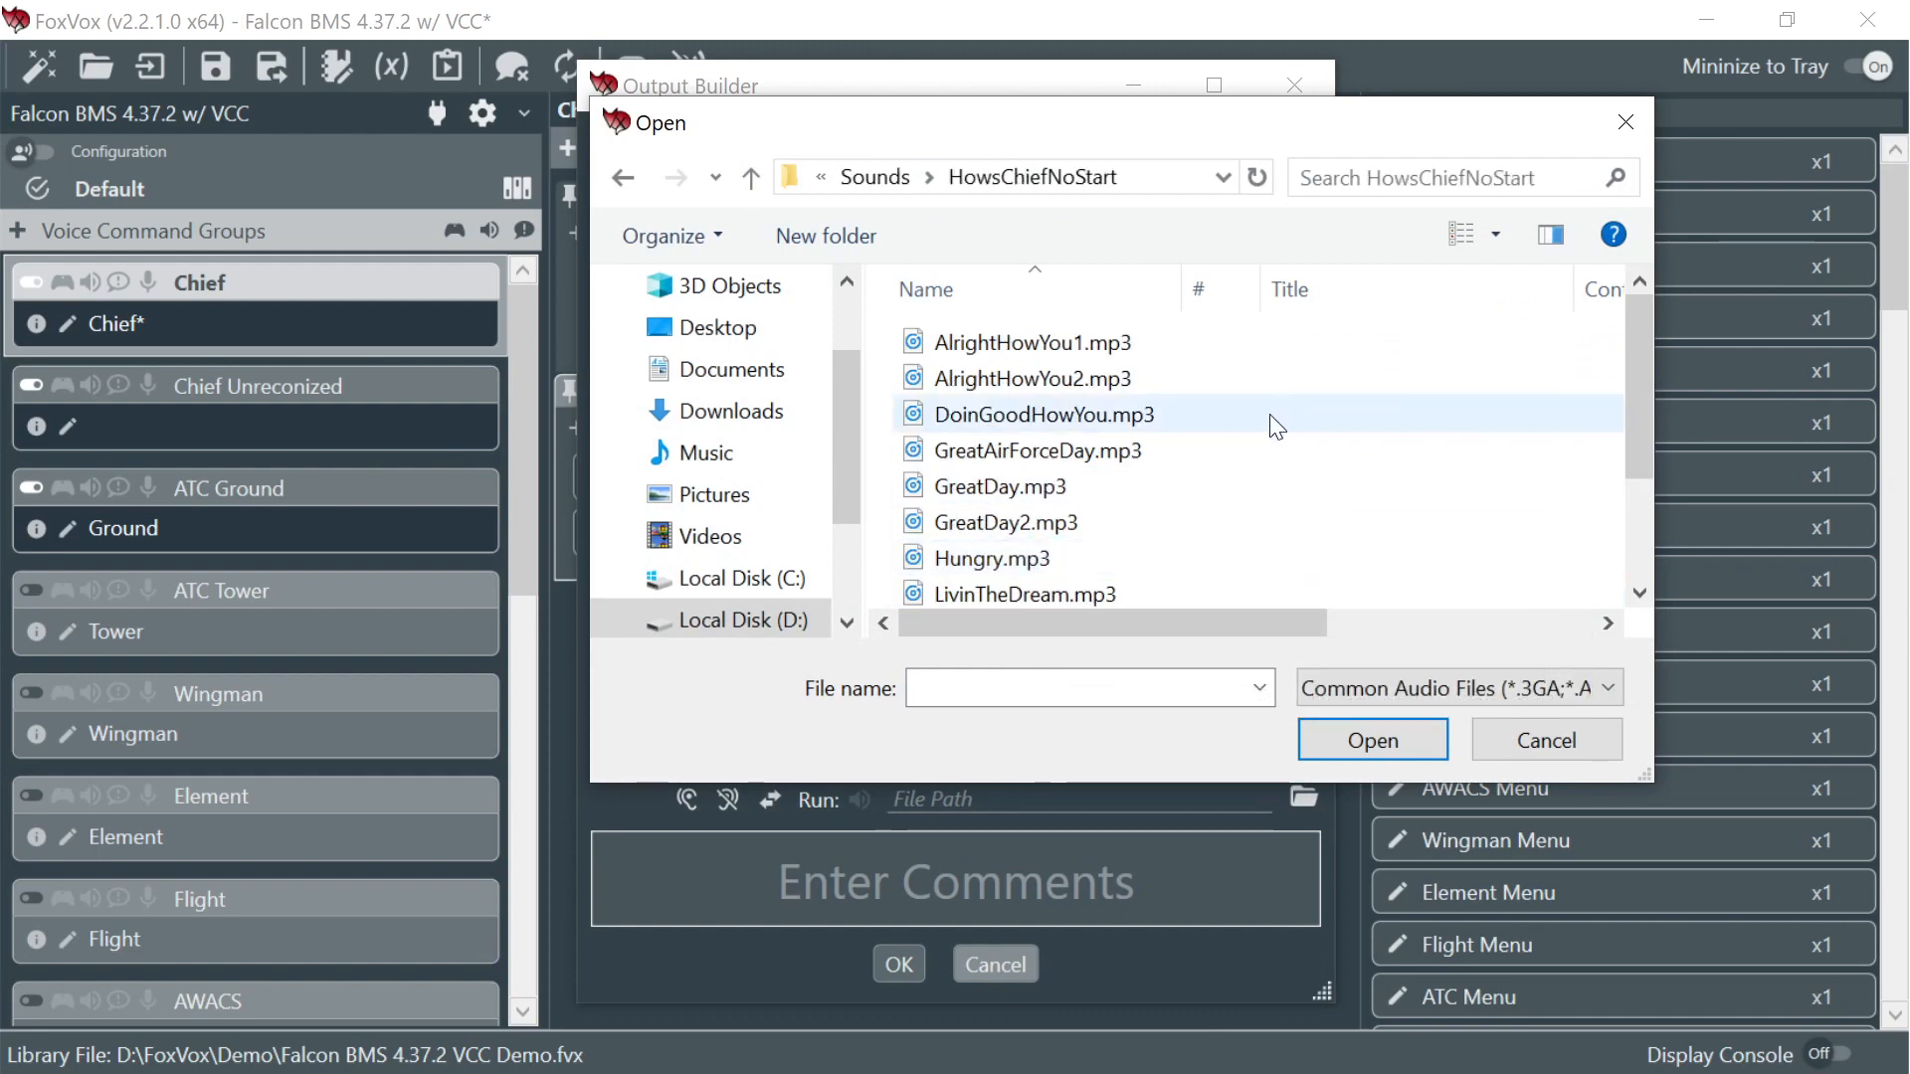
{"action": "left_click", "coordinate": [1011, 548]}
{"action": "key", "text": "ctrl+a"}
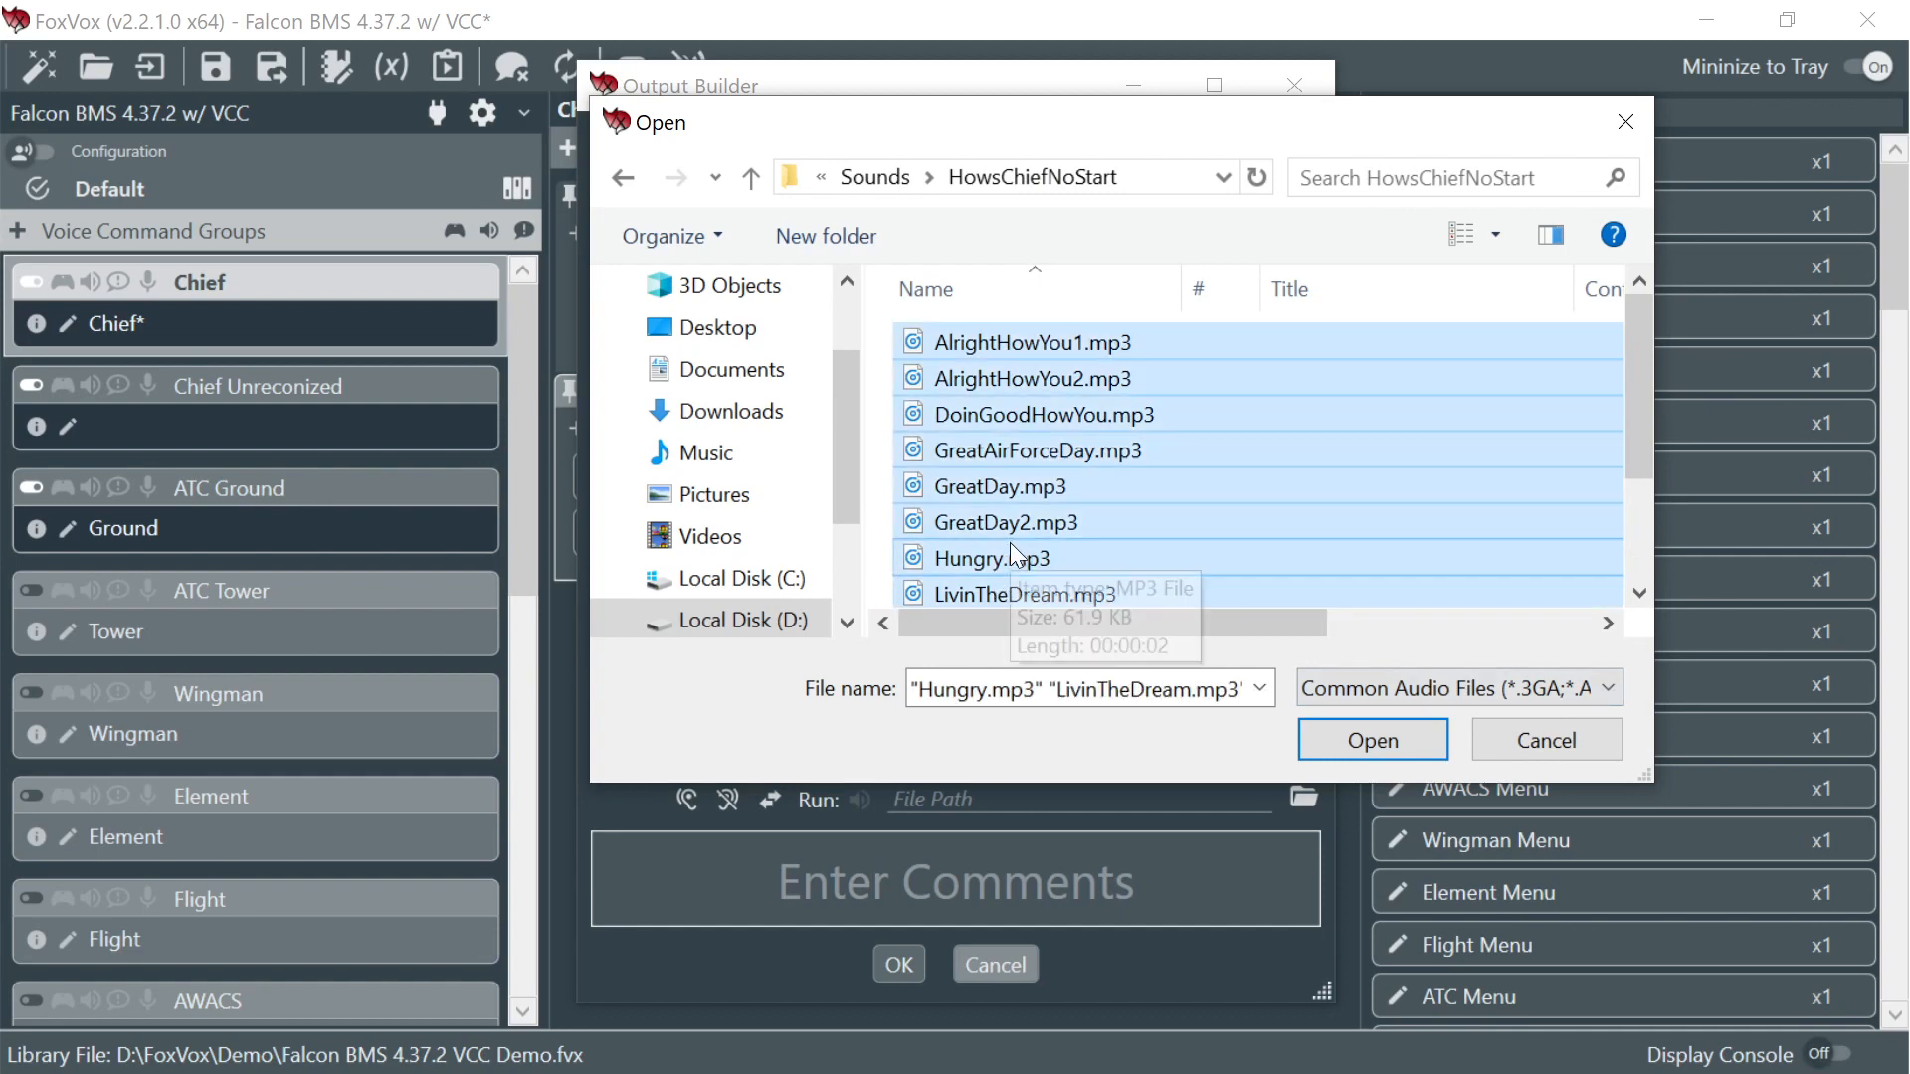
{"action": "left_click", "coordinate": [1383, 741]}
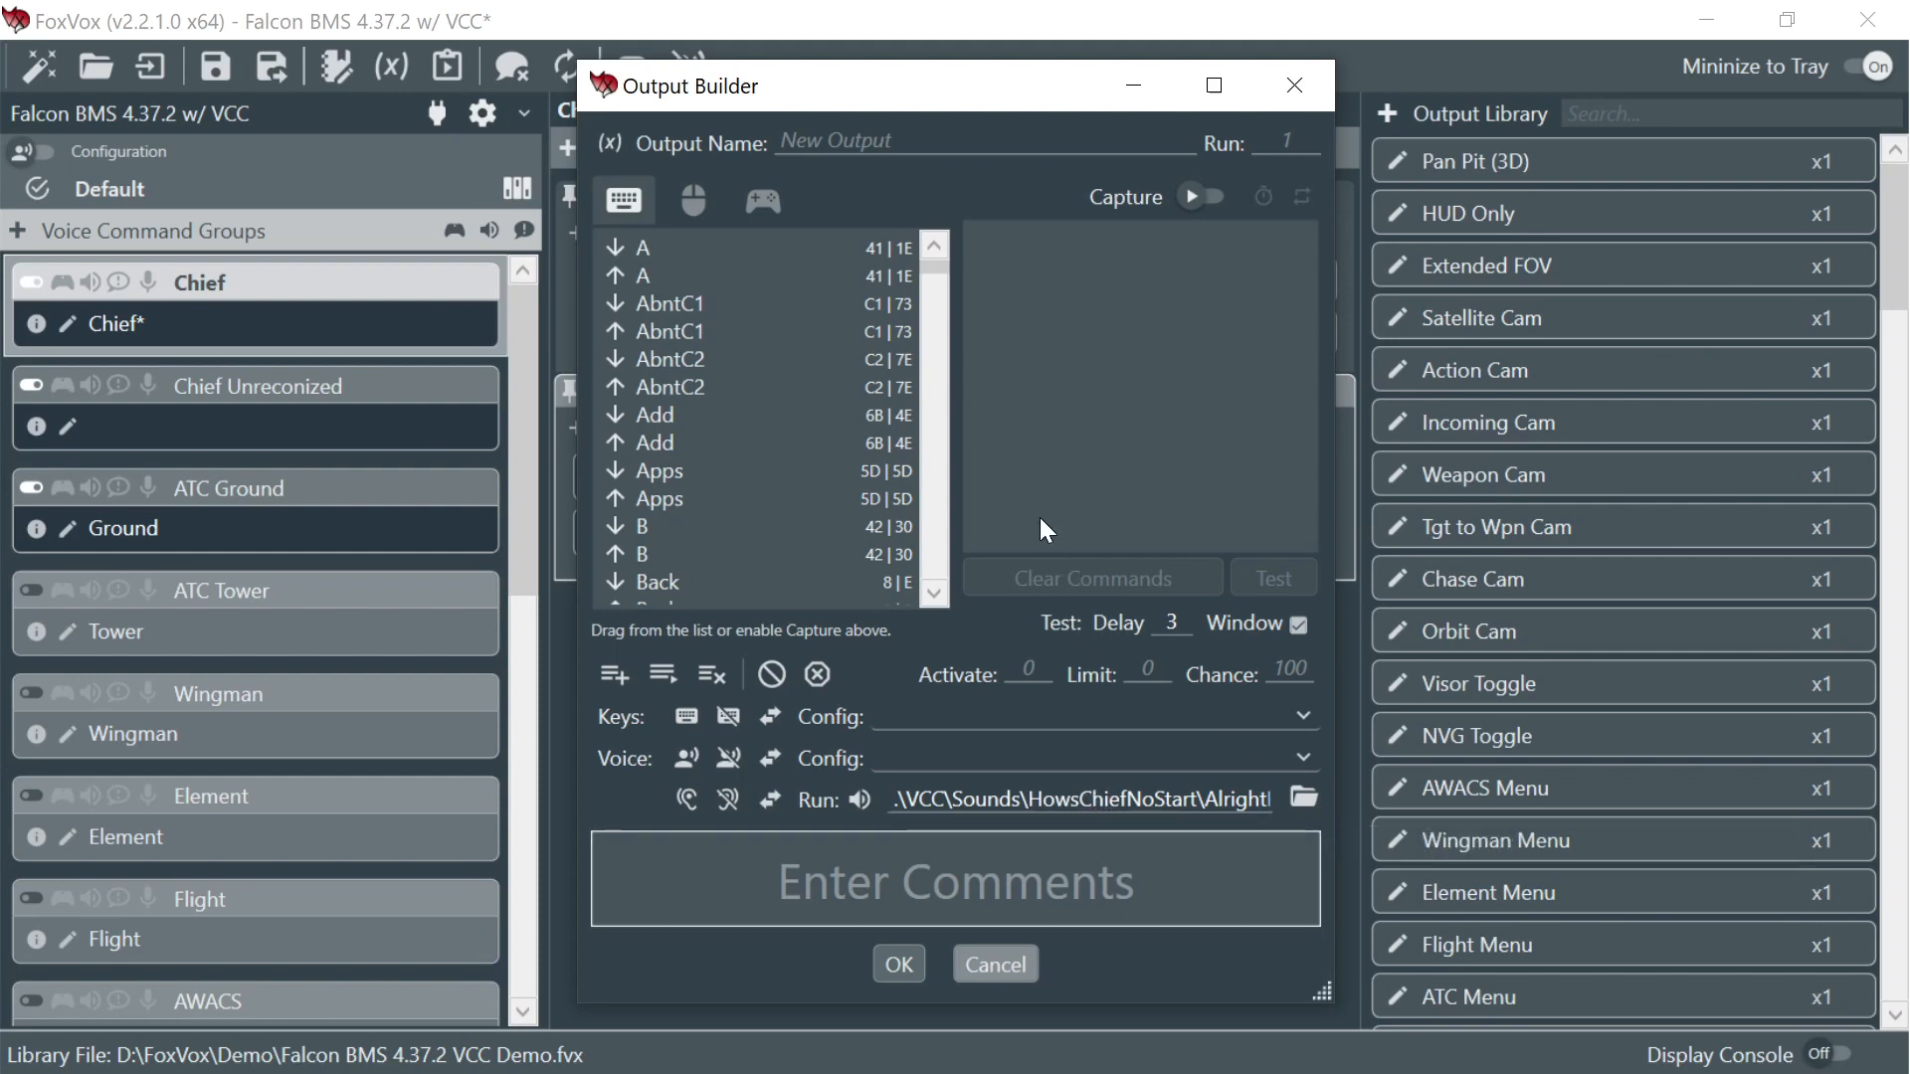
- Add a condition set to the new output requiring rpm = 0 and accept the output
{"action": "left_click", "coordinate": [609, 143]}
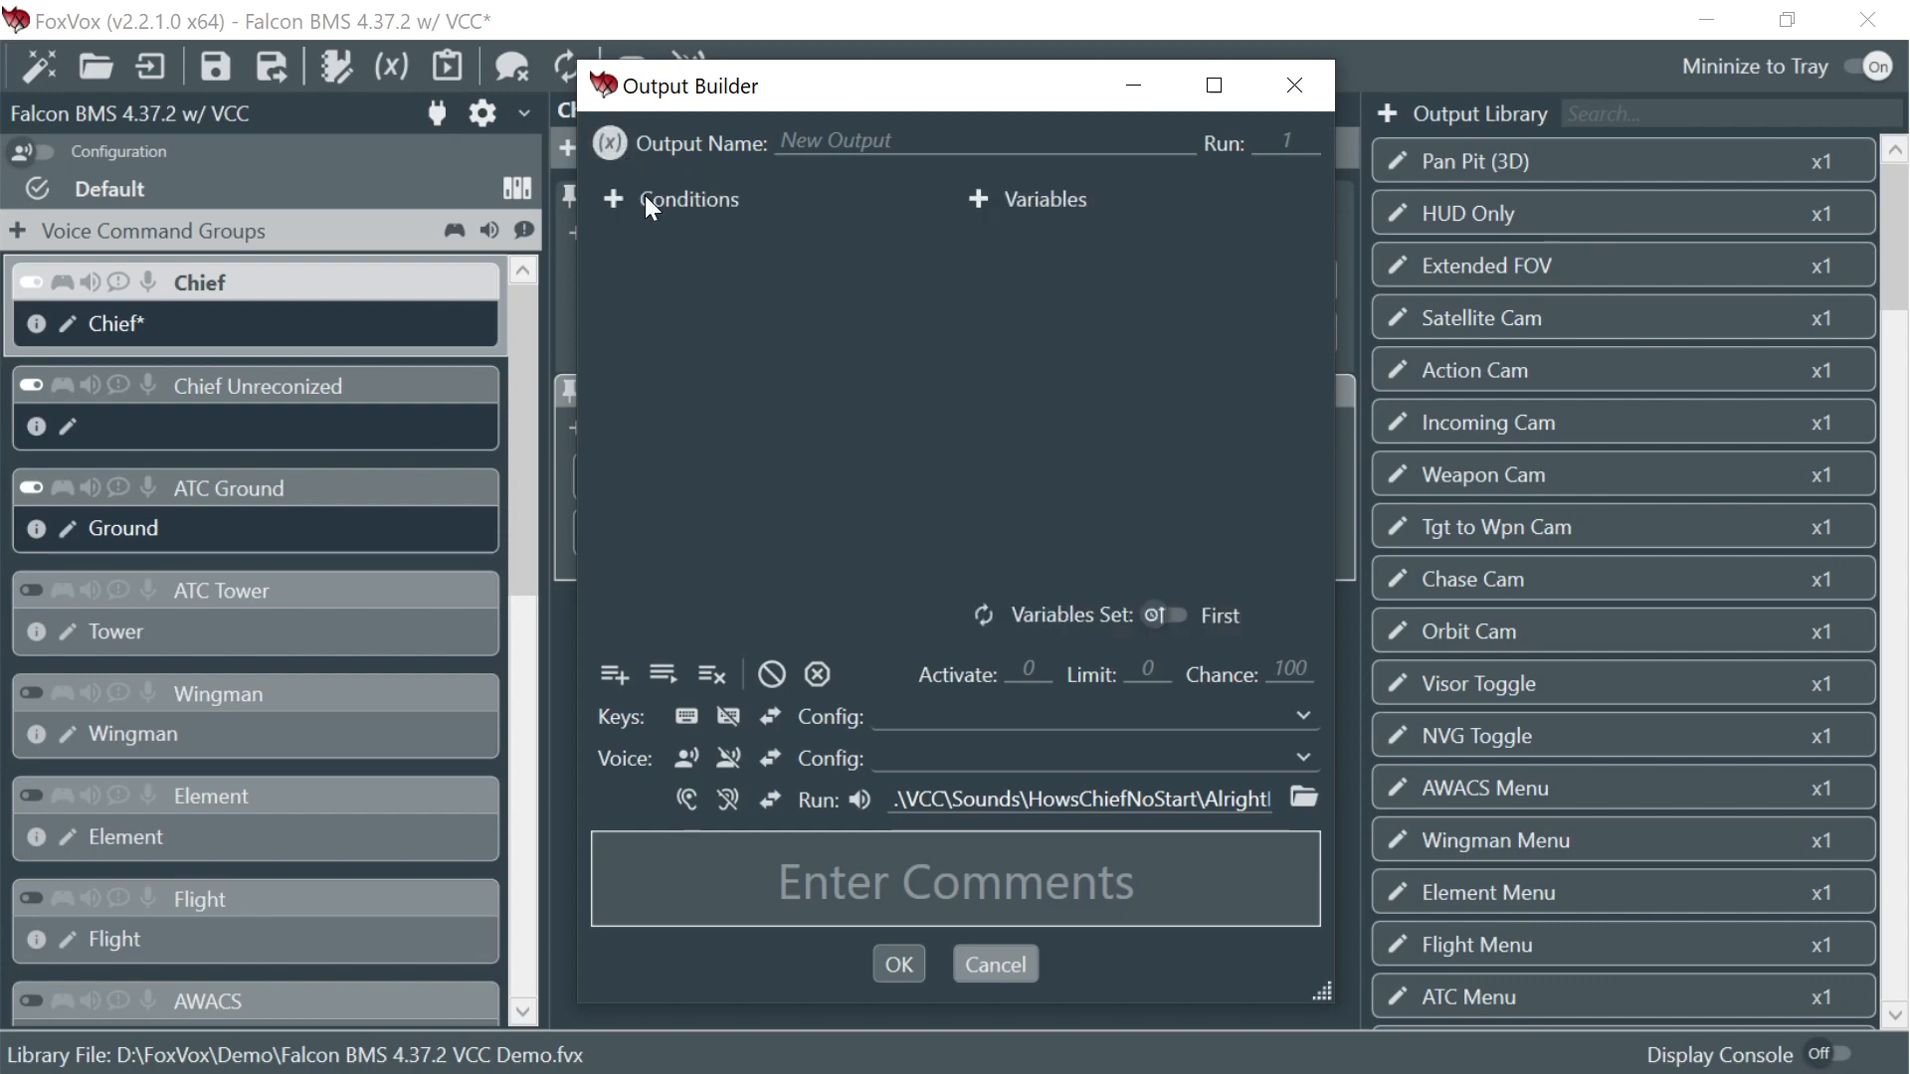
{"action": "left_click", "coordinate": [613, 199]}
{"action": "left_click", "coordinate": [617, 250]}
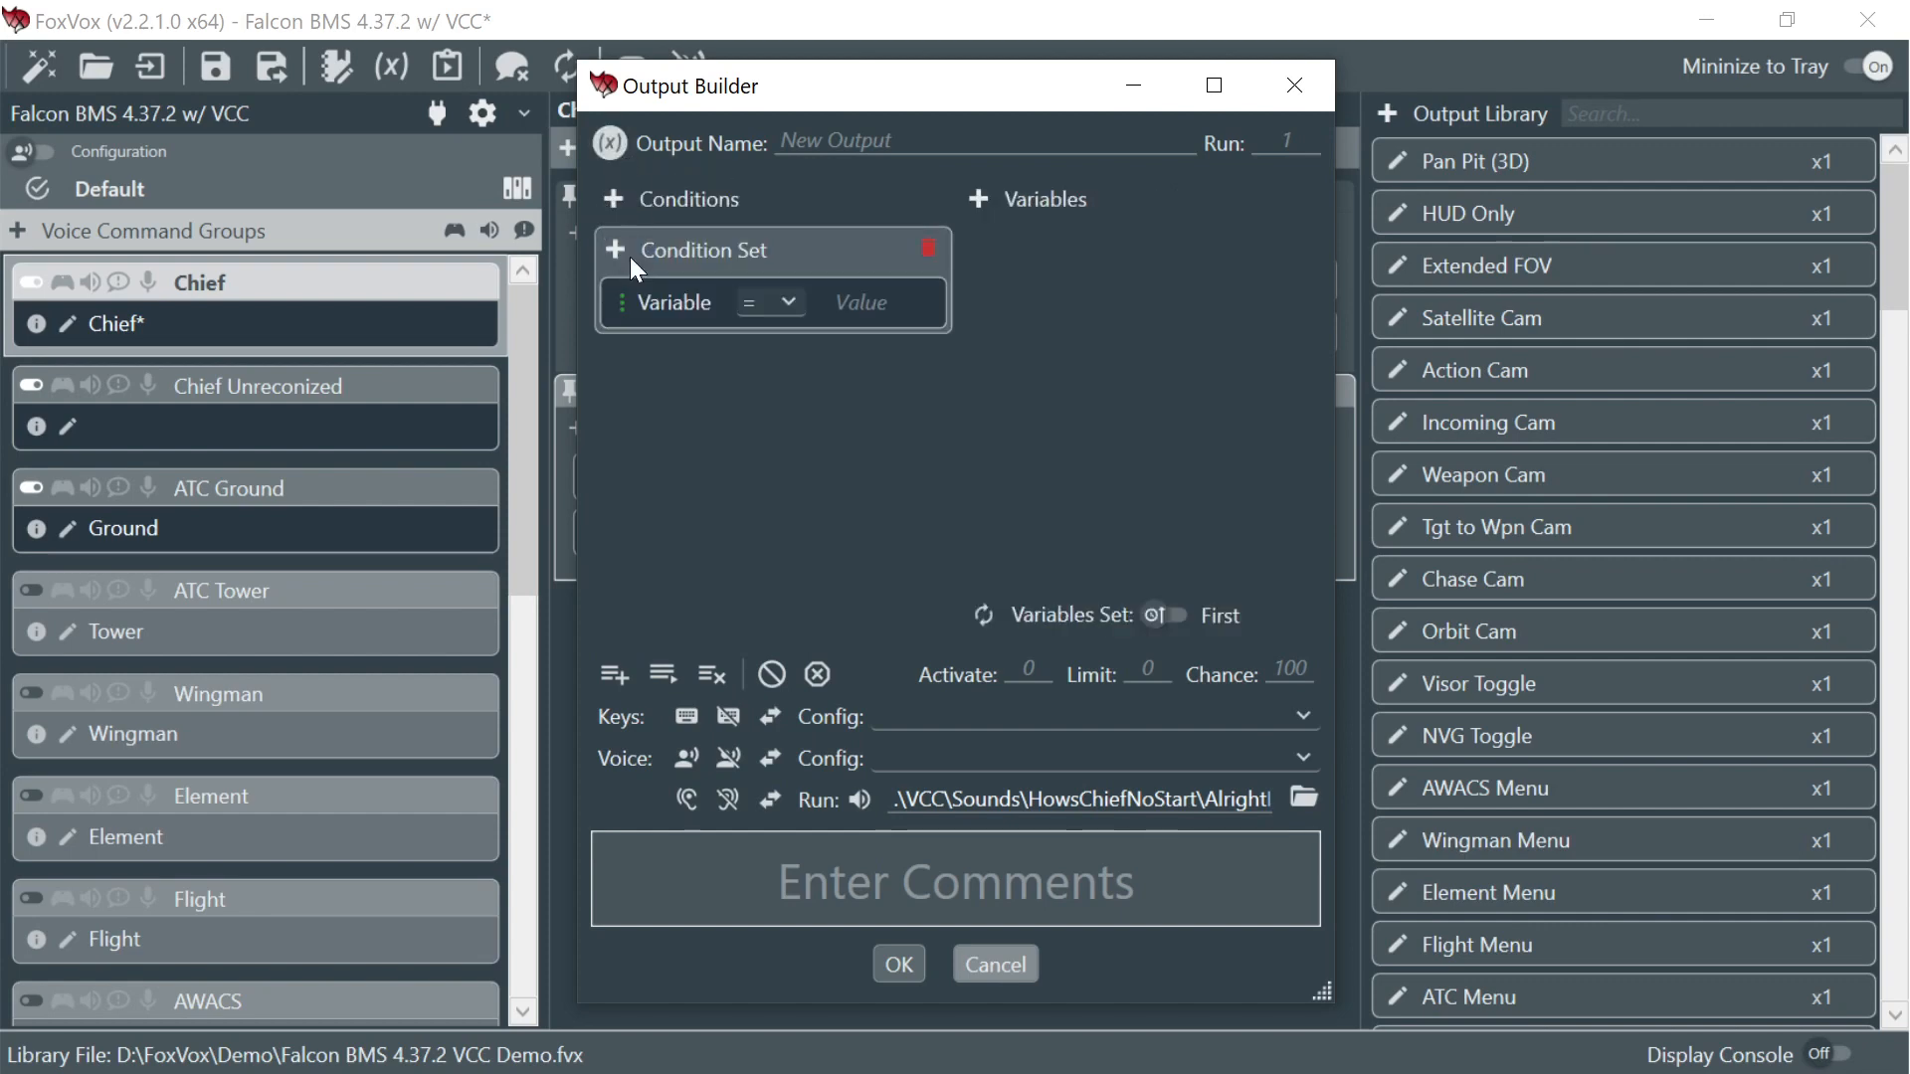
{"action": "double_click", "coordinate": [666, 299]}
{"action": "type", "text": "rp"}
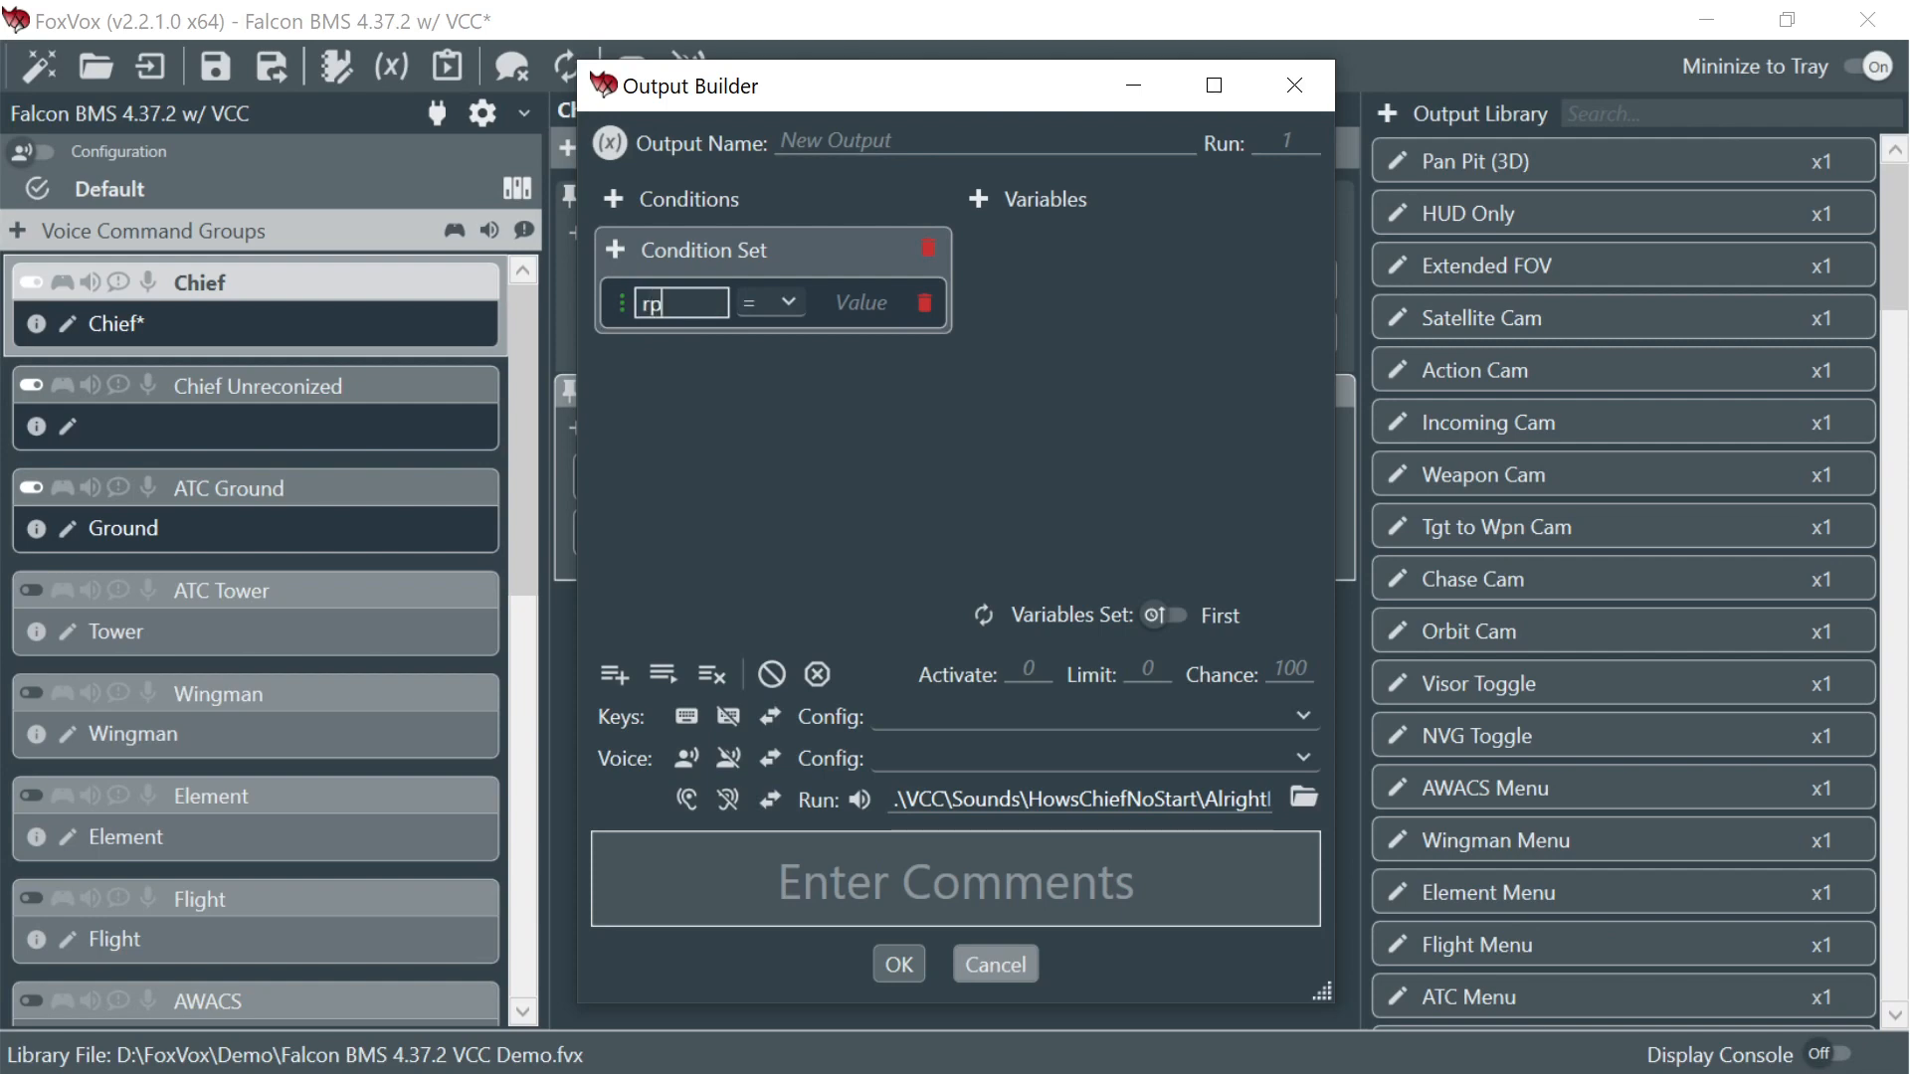
{"action": "type", "text": "m"}
{"action": "double_click", "coordinate": [844, 304]}
{"action": "type", "text": "0"}
{"action": "key", "text": "Return"}
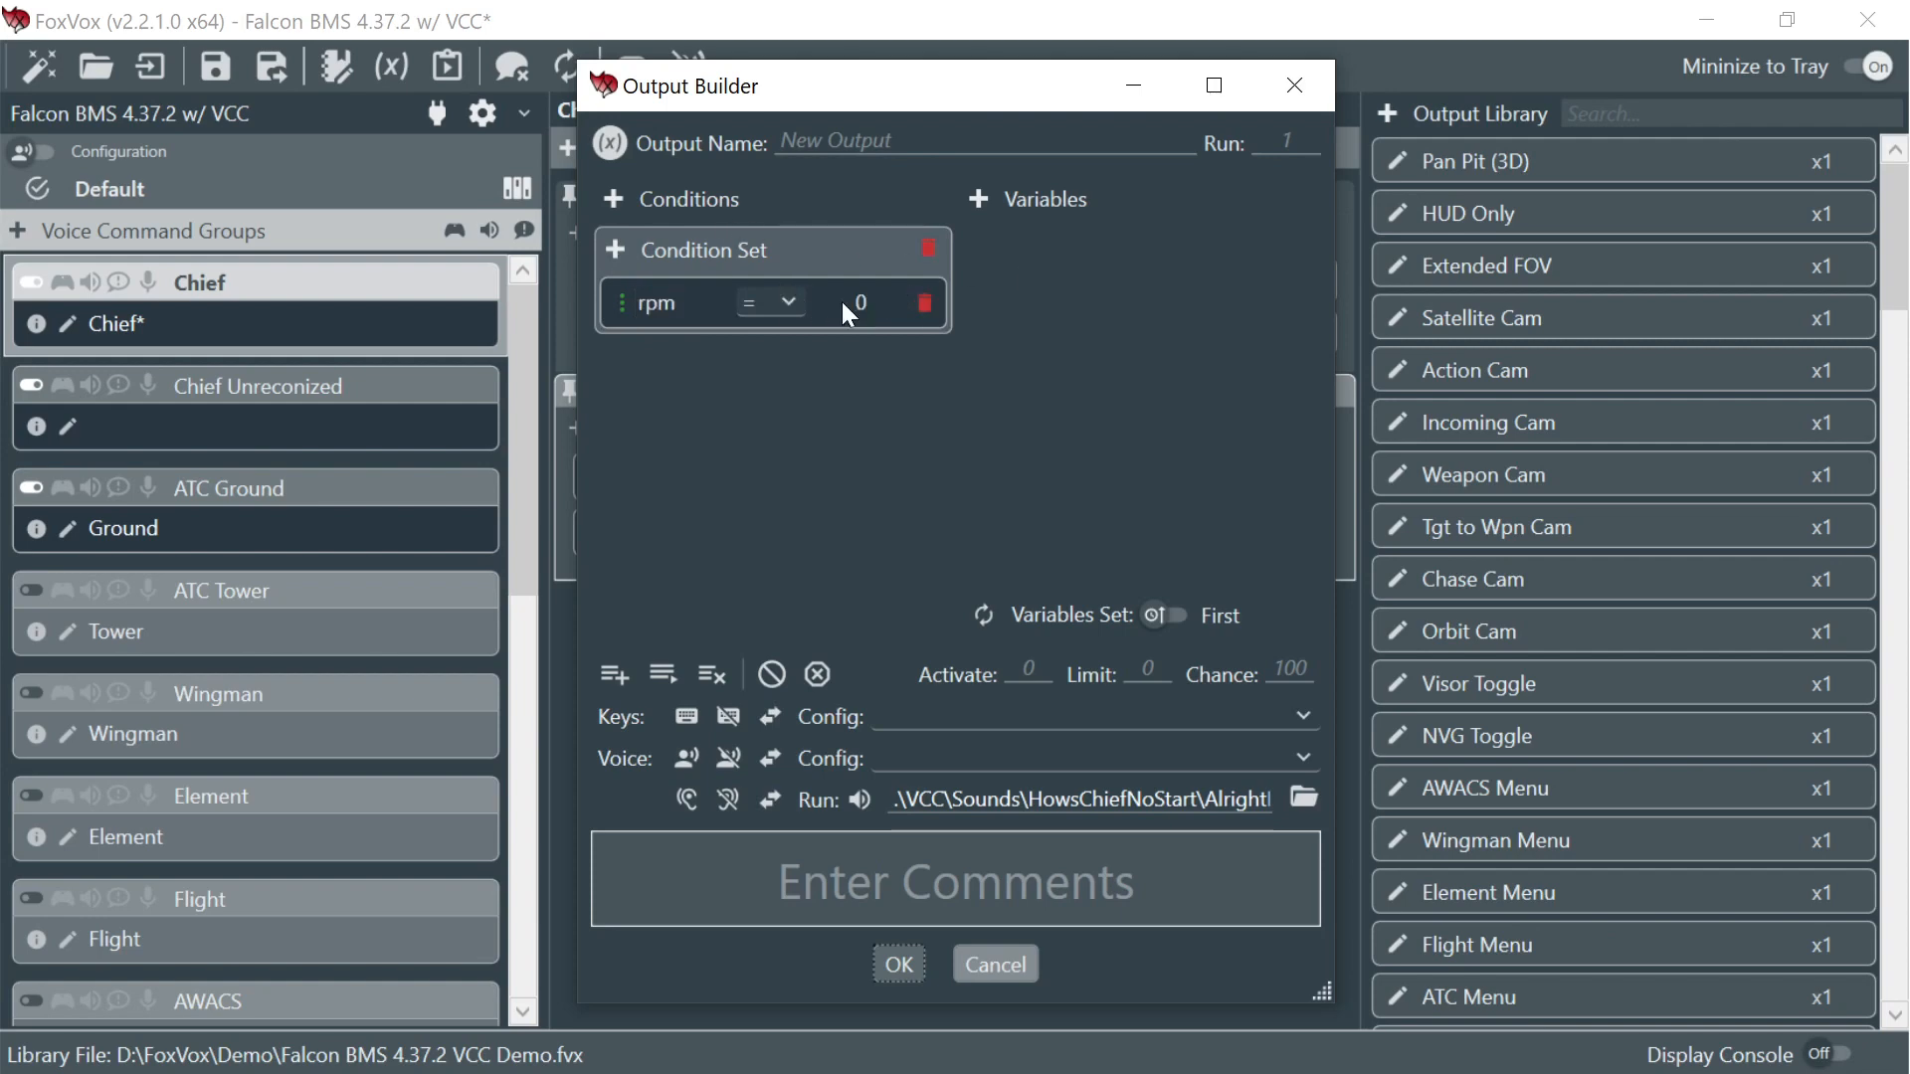
{"action": "left_click", "coordinate": [901, 963]}
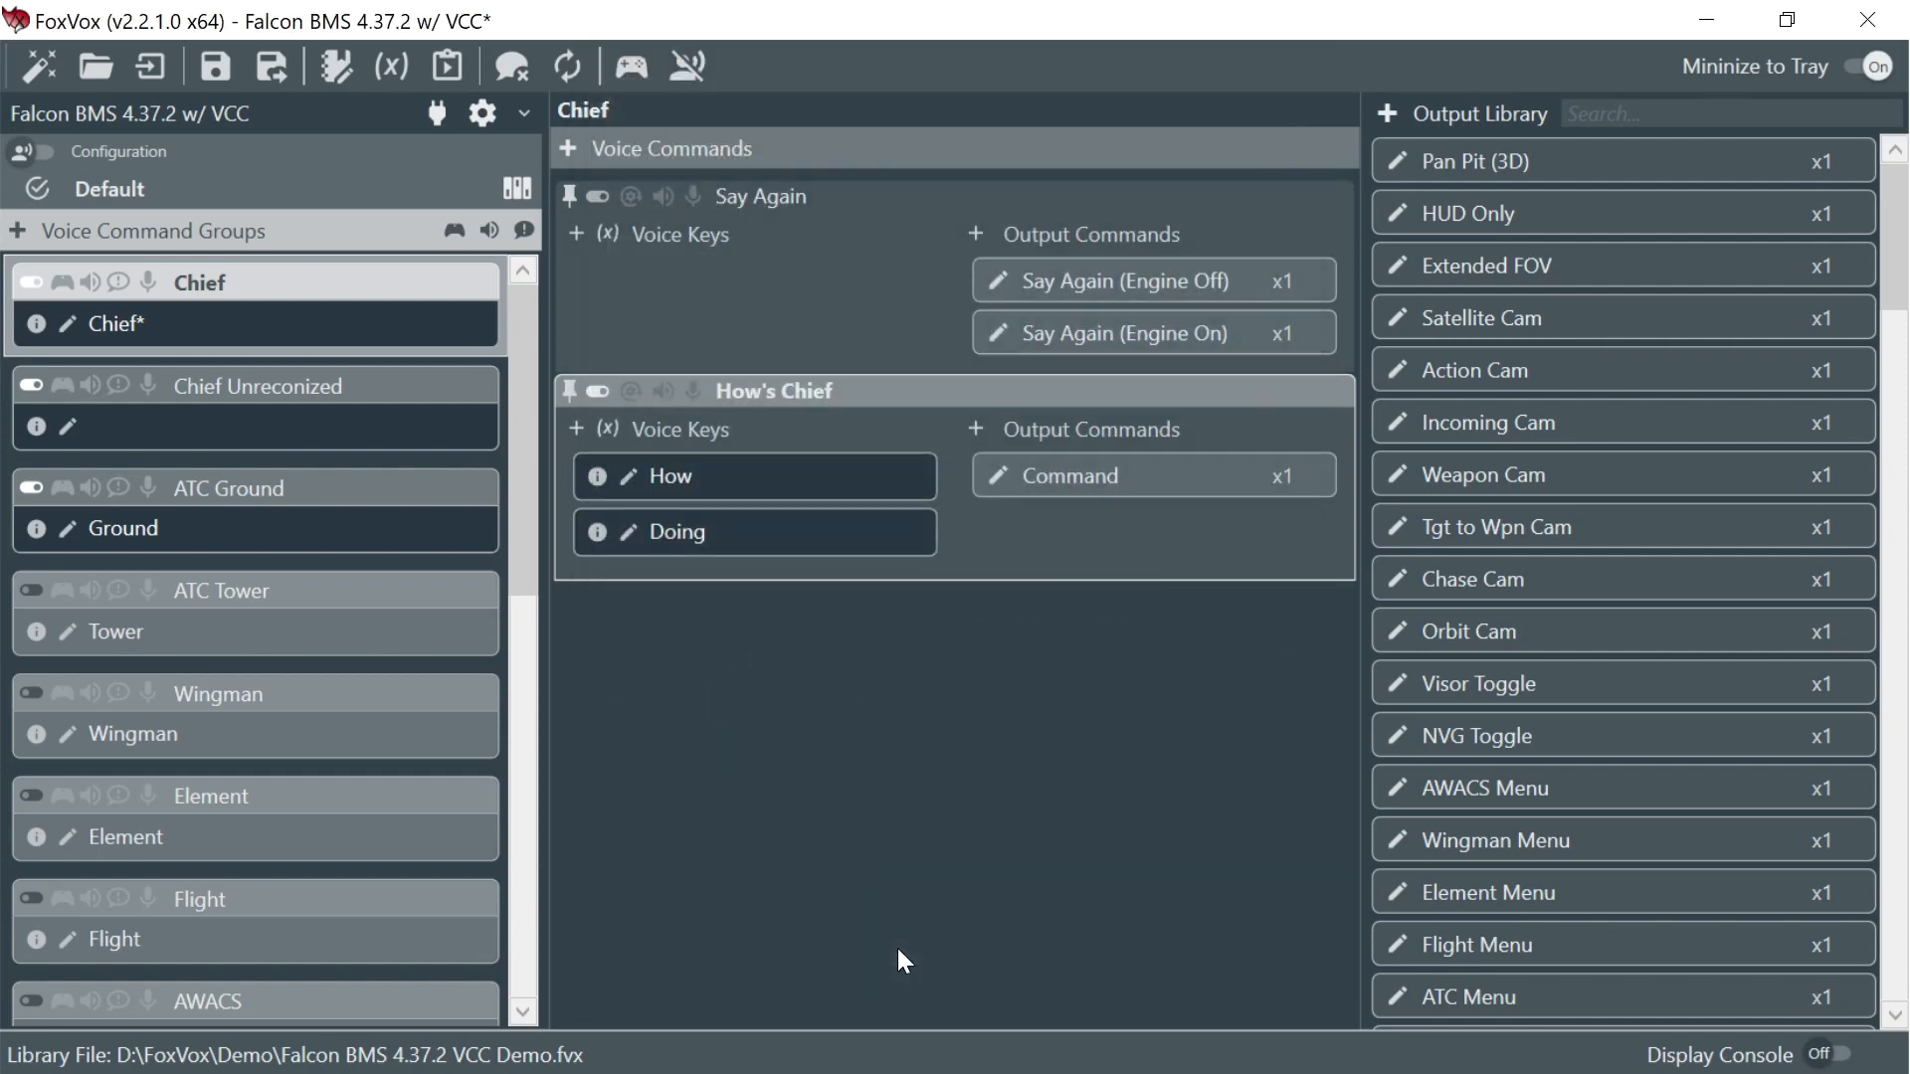
- Rename the new output of the How's Chief command to "How's Chief (Engine Off)"
{"action": "double_click", "coordinate": [1070, 477]}
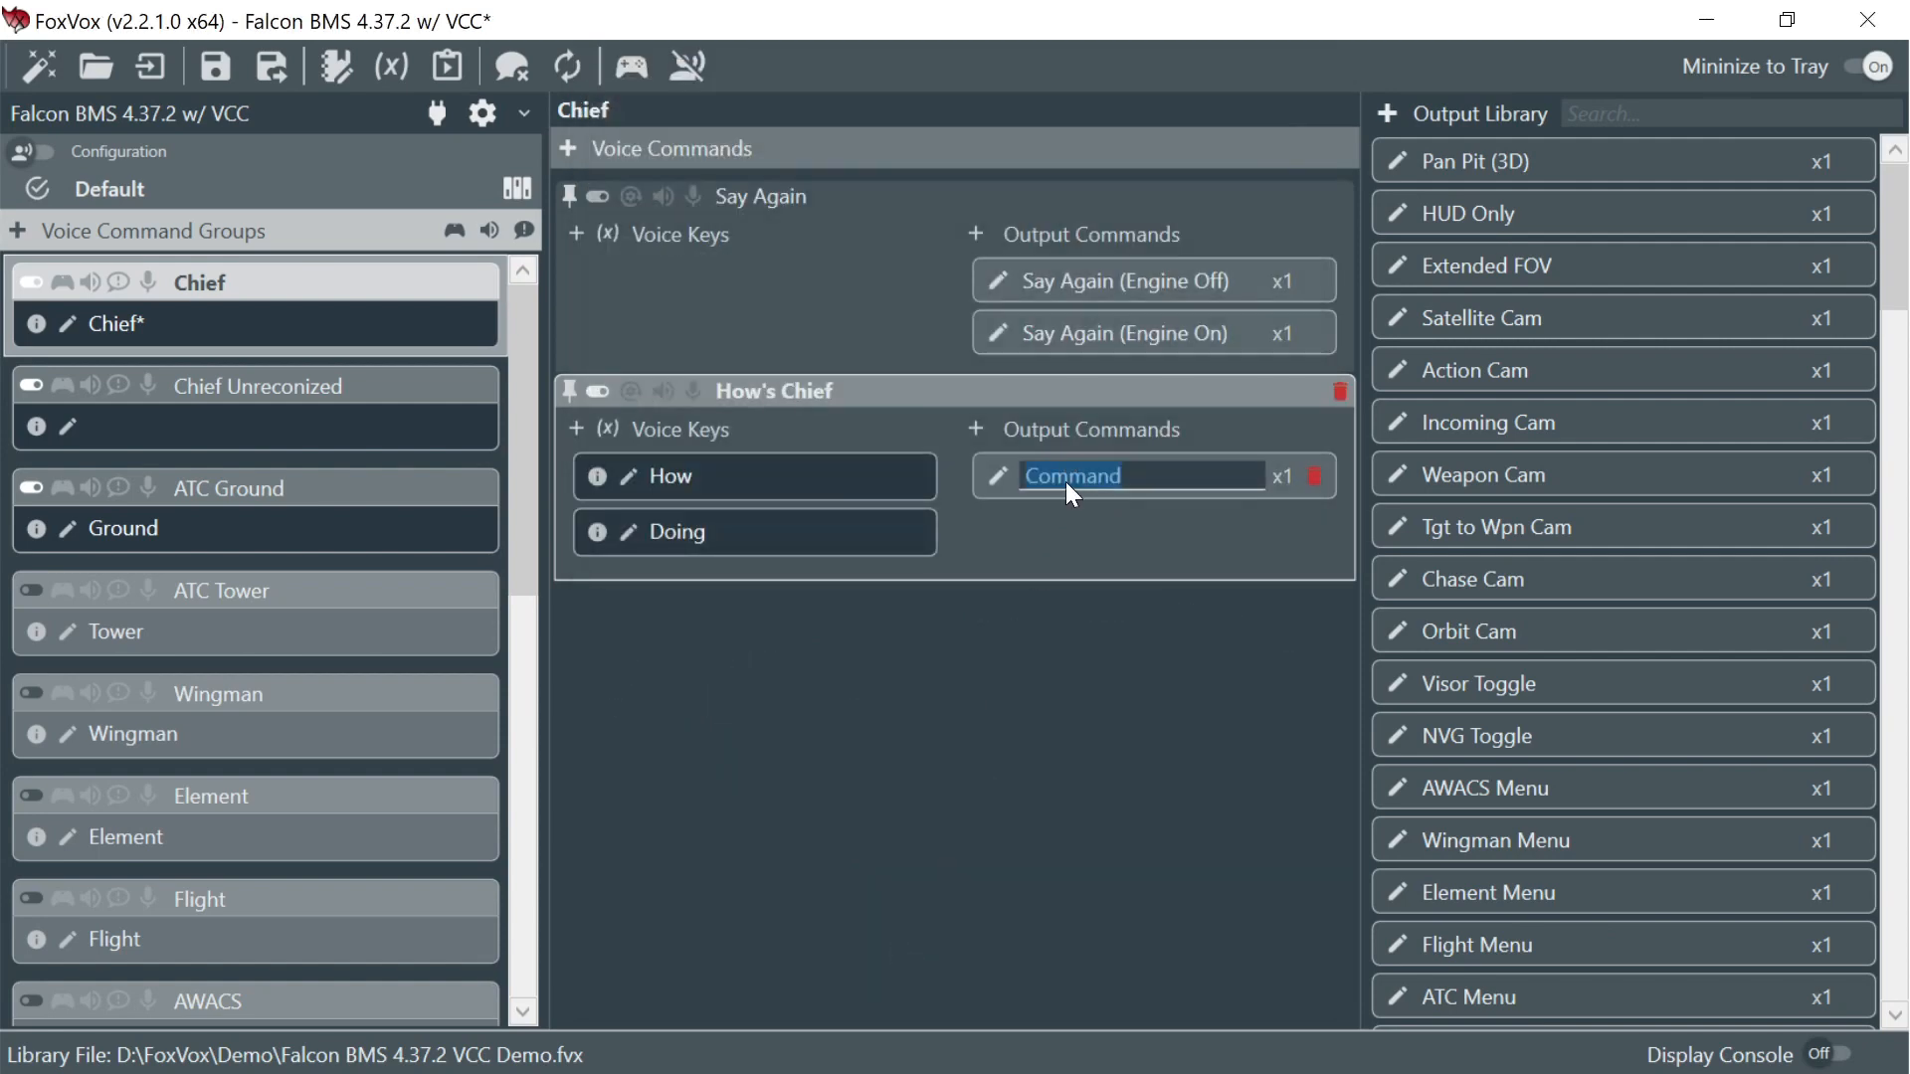
{"action": "type", "text": "How's Chief (Engine Off)"}
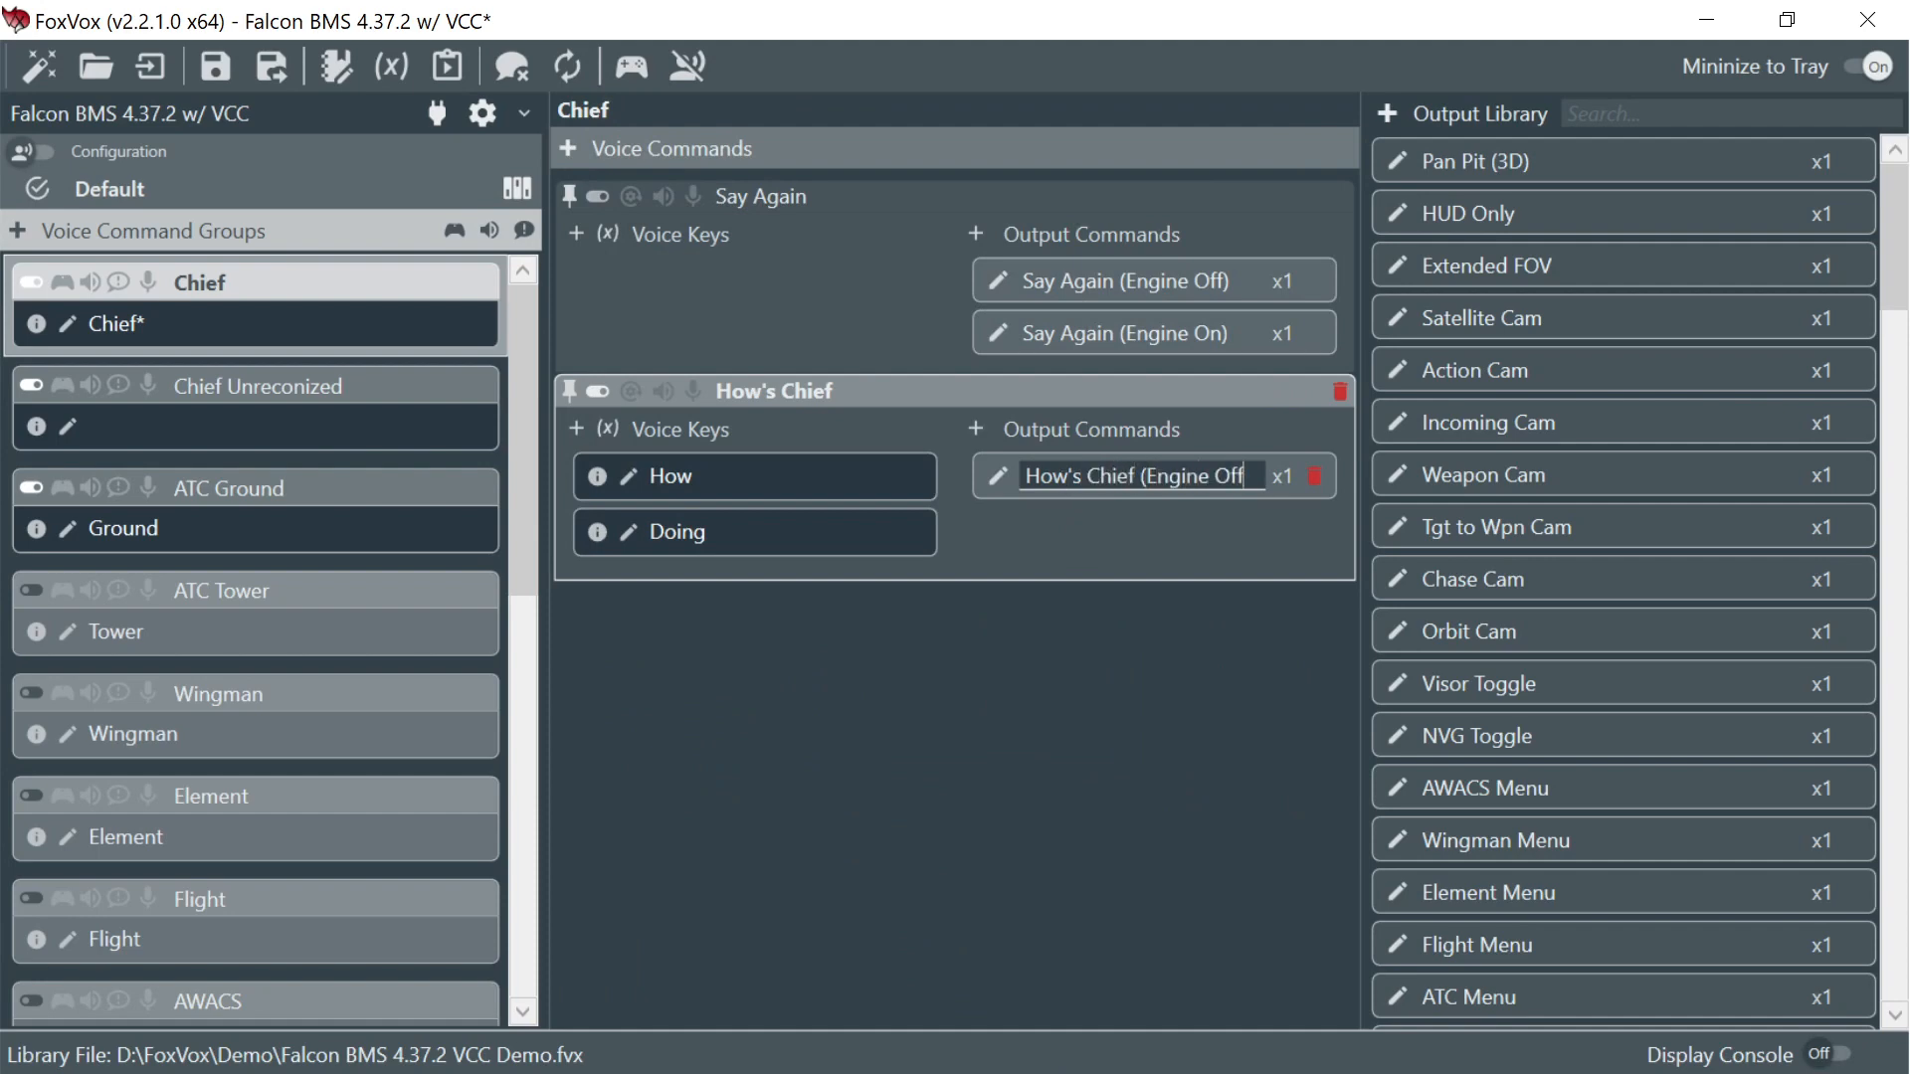
{"action": "key", "text": "Return"}
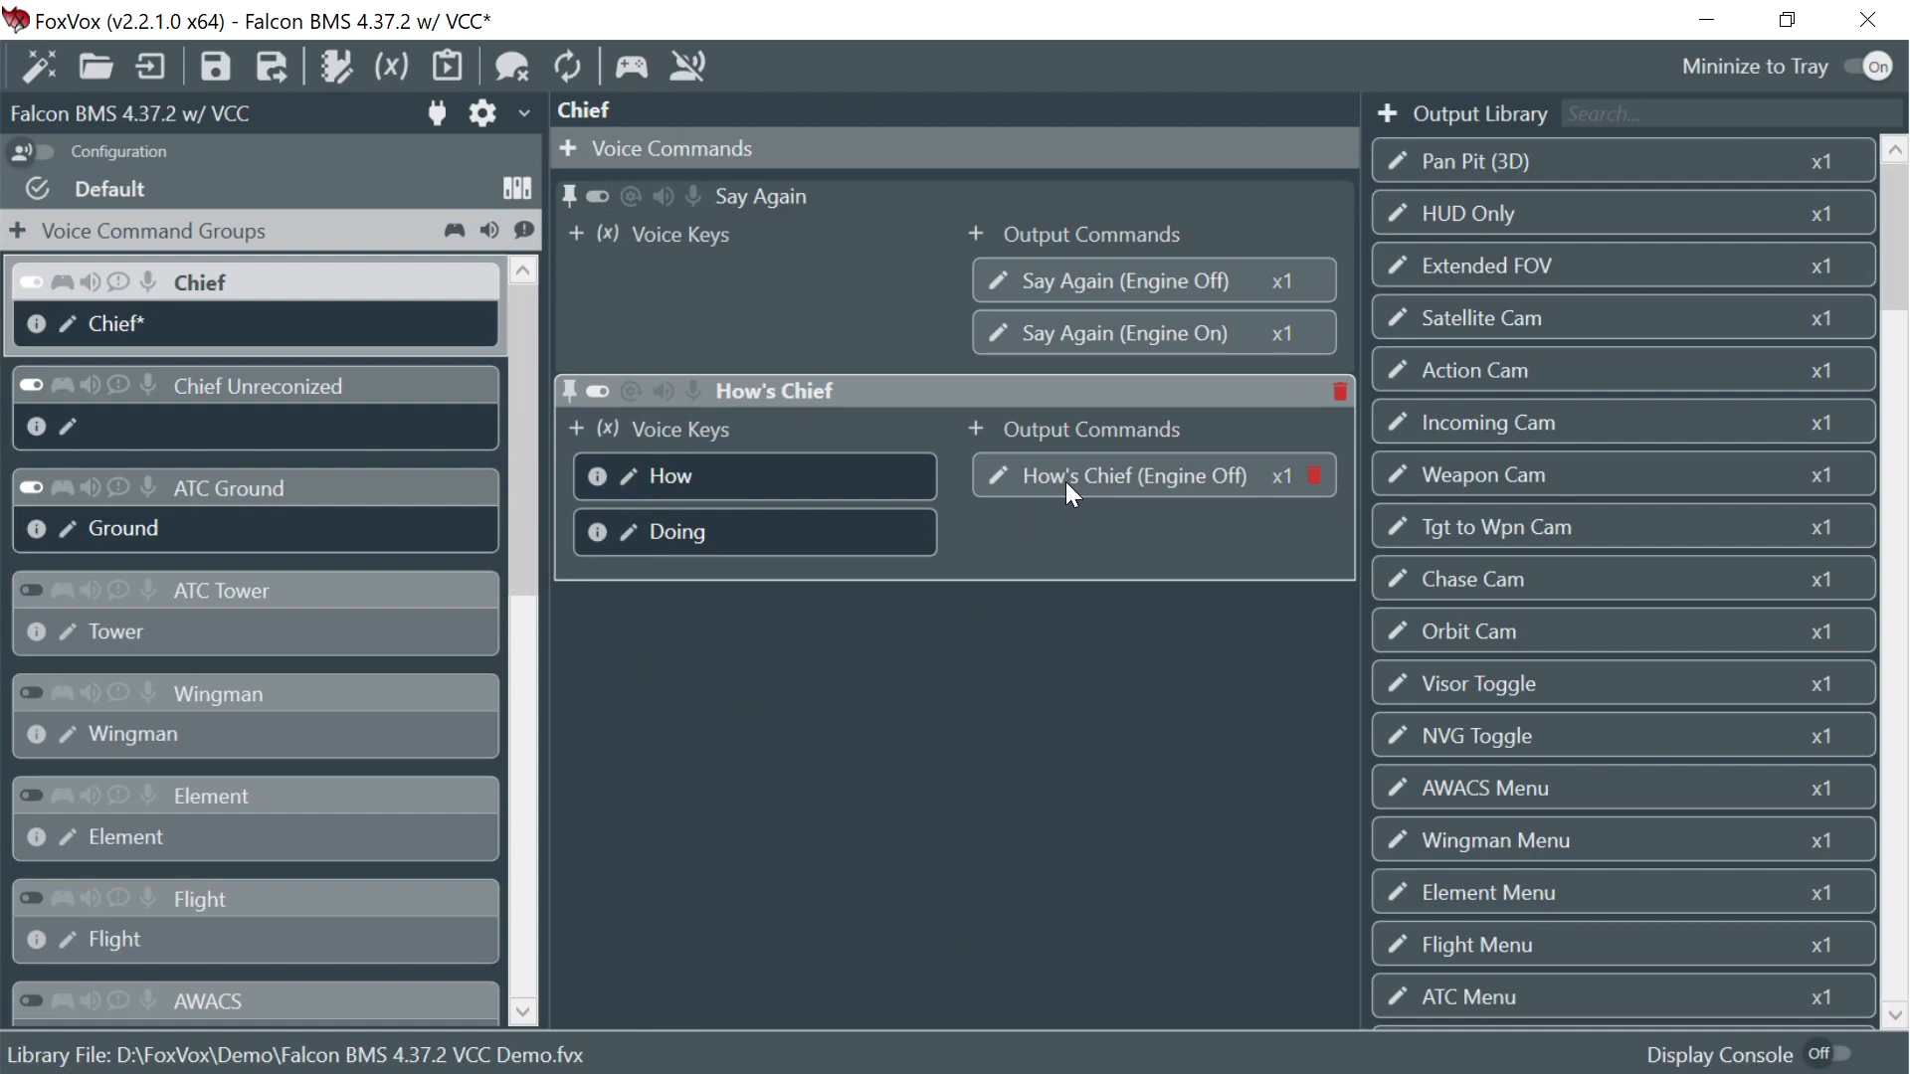
- Start a second output for the How's Chief command and name it "How's Chief (Engine On)"
{"action": "left_click", "coordinate": [975, 429]}
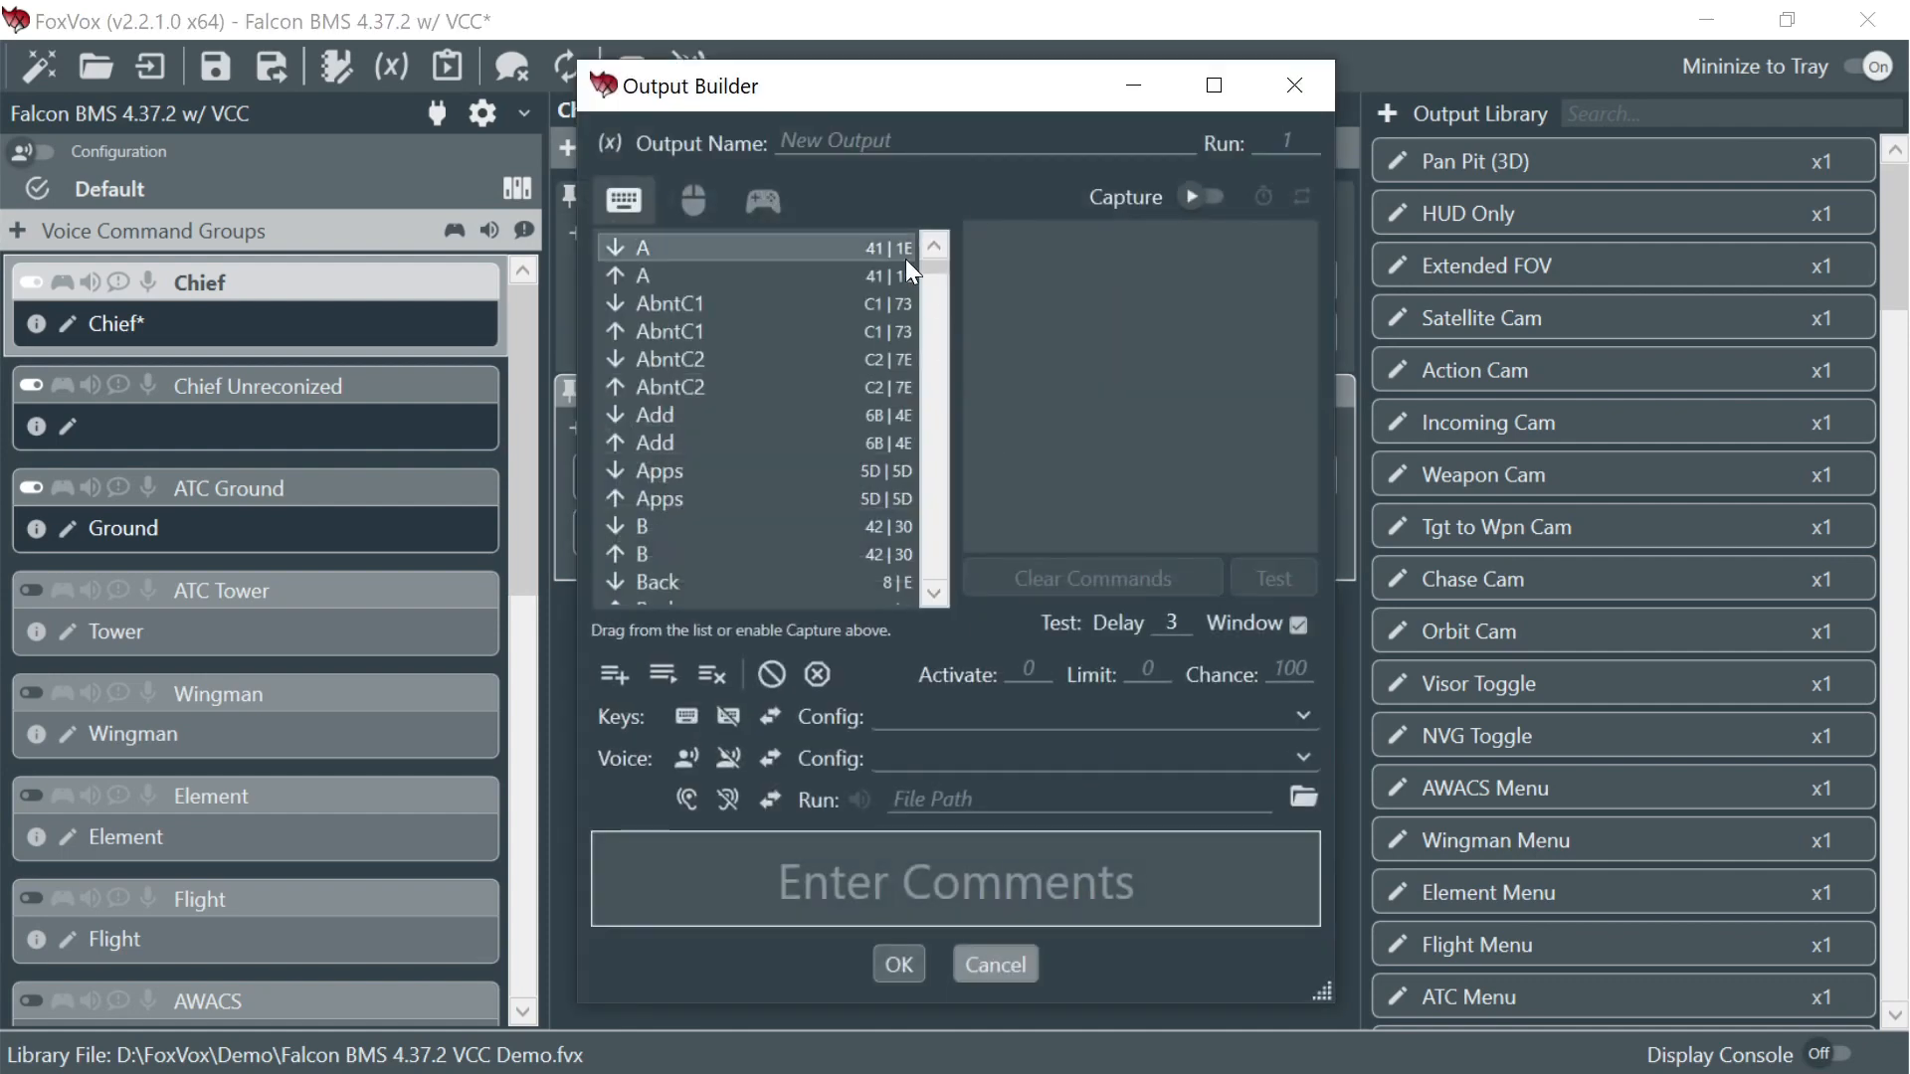
{"action": "left_click", "coordinate": [869, 142]}
{"action": "type", "text": "Ho"}
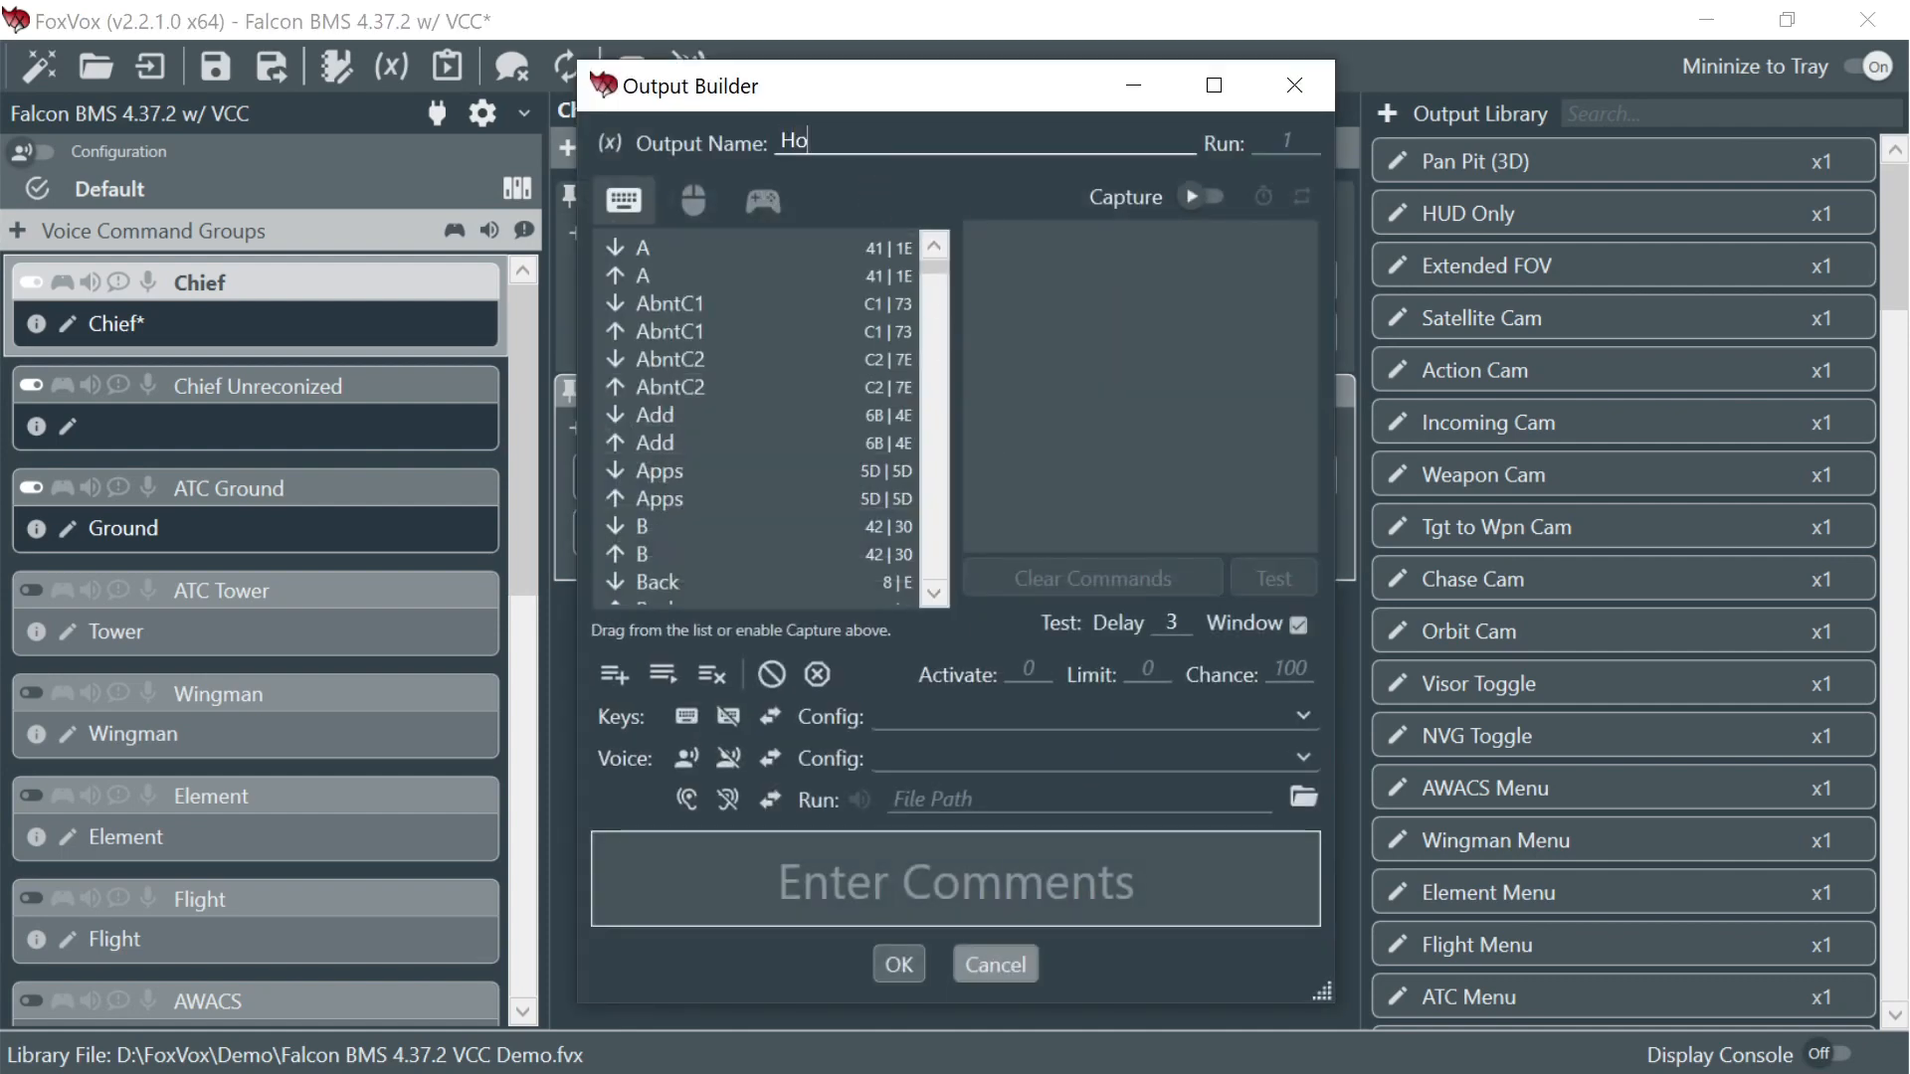
{"action": "type", "text": "w's Chief"}
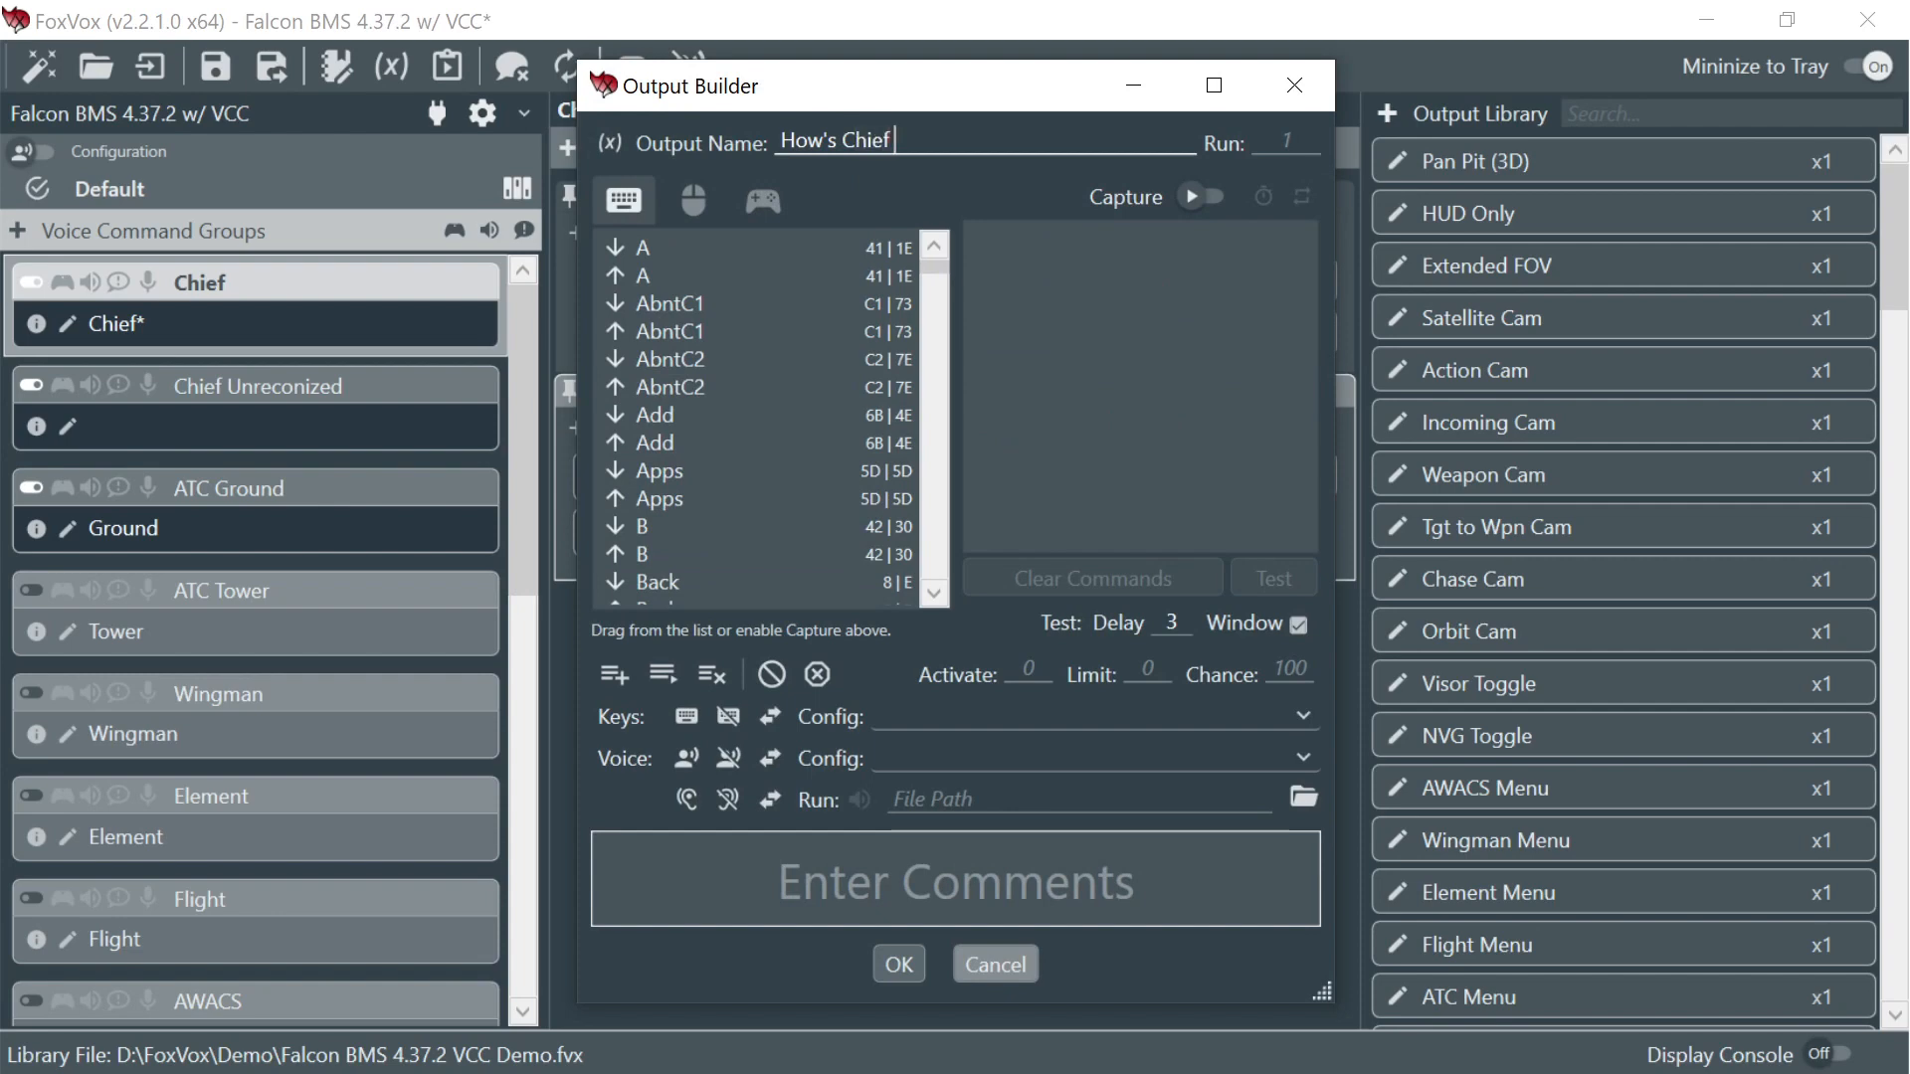
{"action": "type", "text": " (Engine On)"}
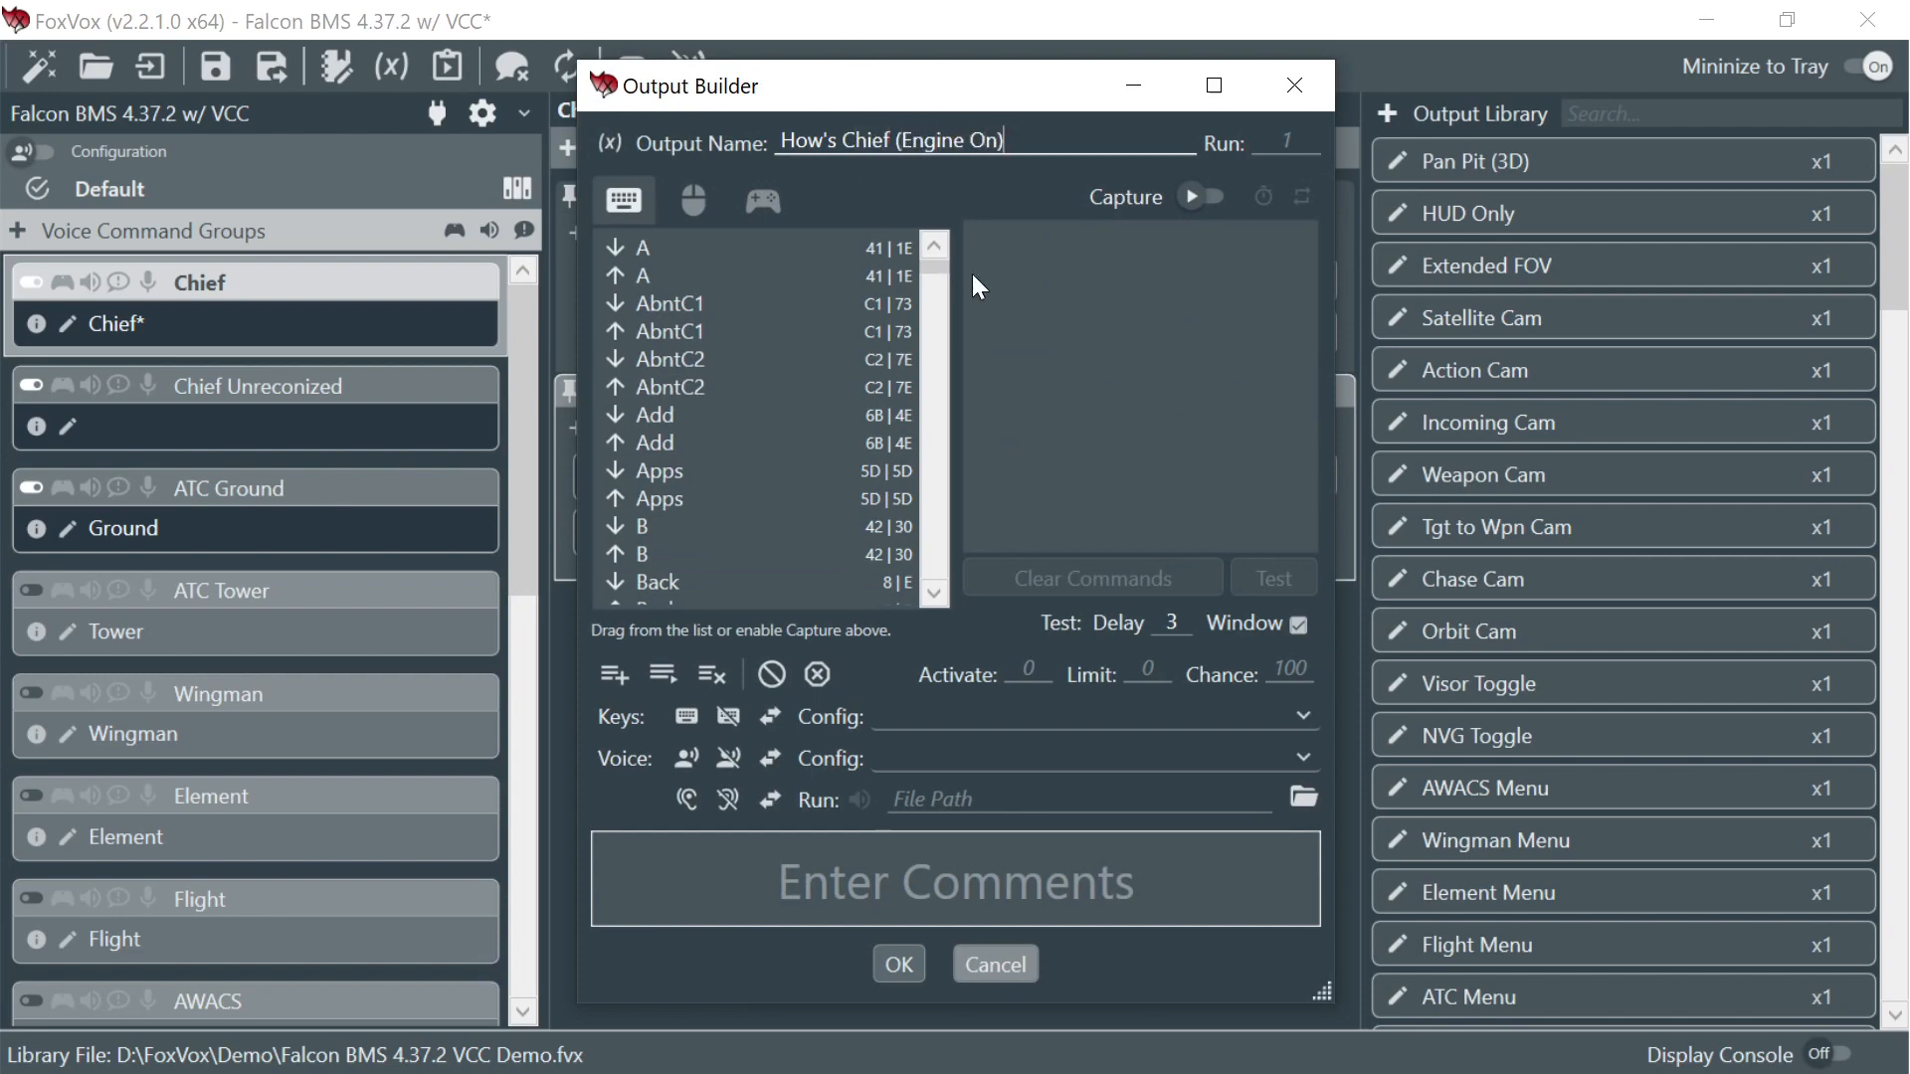
- Assign all the audio files in the HowsChiefStart2 folder to the "How's Chief (Engine On)" output and accept it
{"action": "left_click", "coordinate": [1303, 796]}
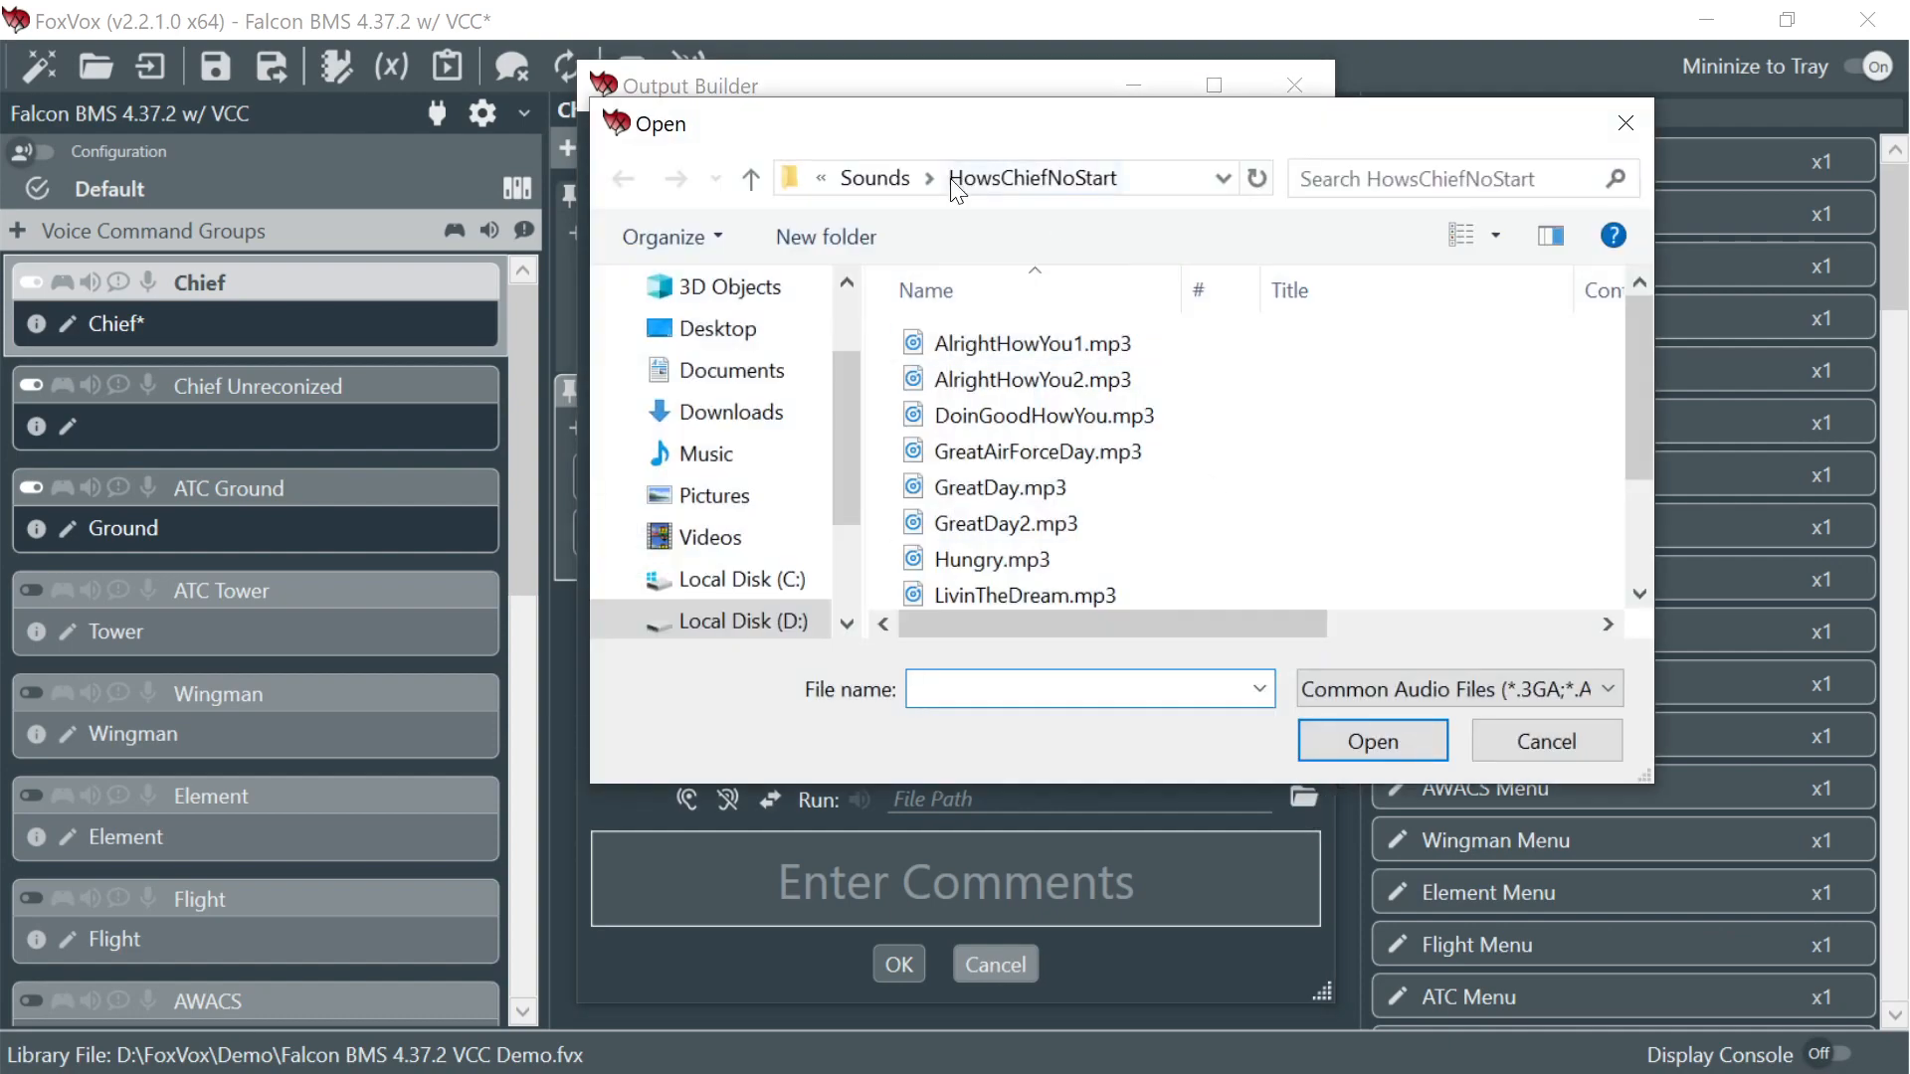
{"action": "left_click", "coordinate": [893, 181]}
{"action": "double_click", "coordinate": [1031, 594]}
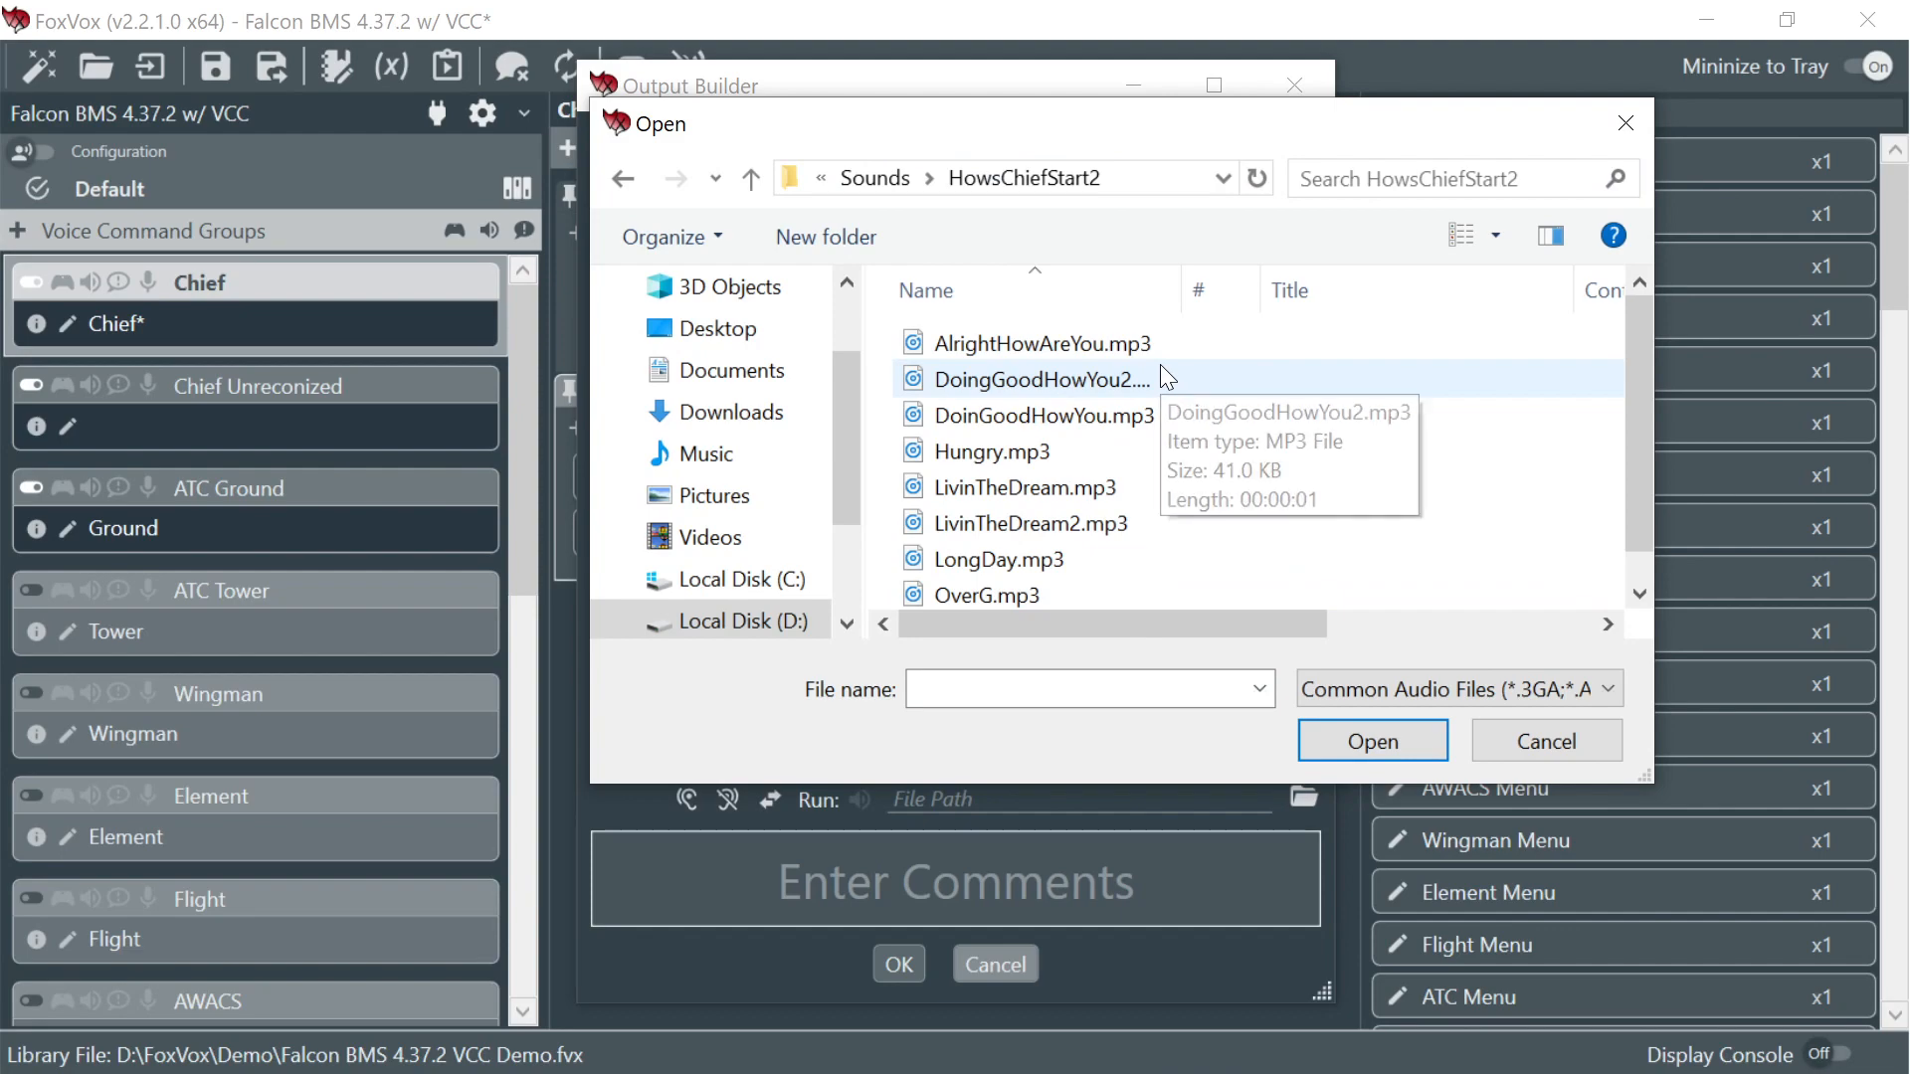
{"action": "left_click", "coordinate": [1118, 340]}
{"action": "key", "text": "ctrl+a"}
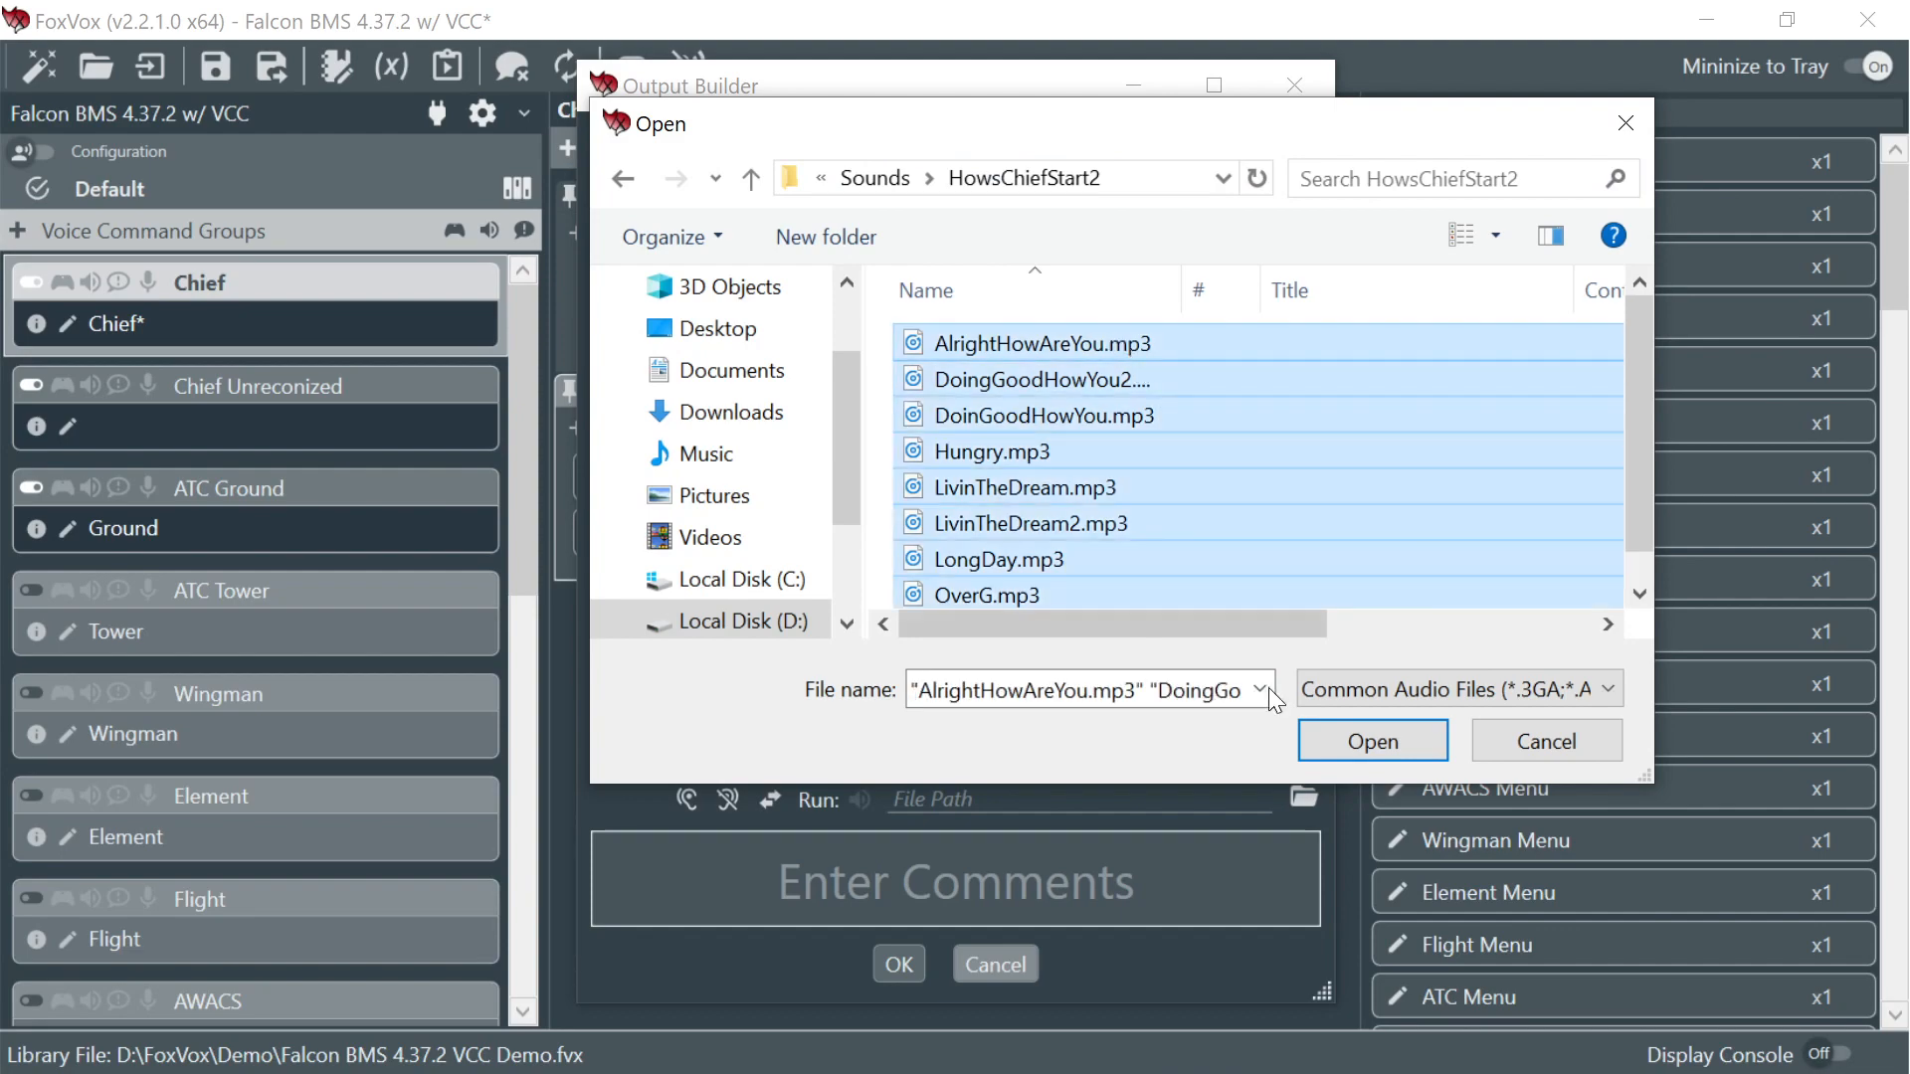
{"action": "left_click", "coordinate": [1357, 742]}
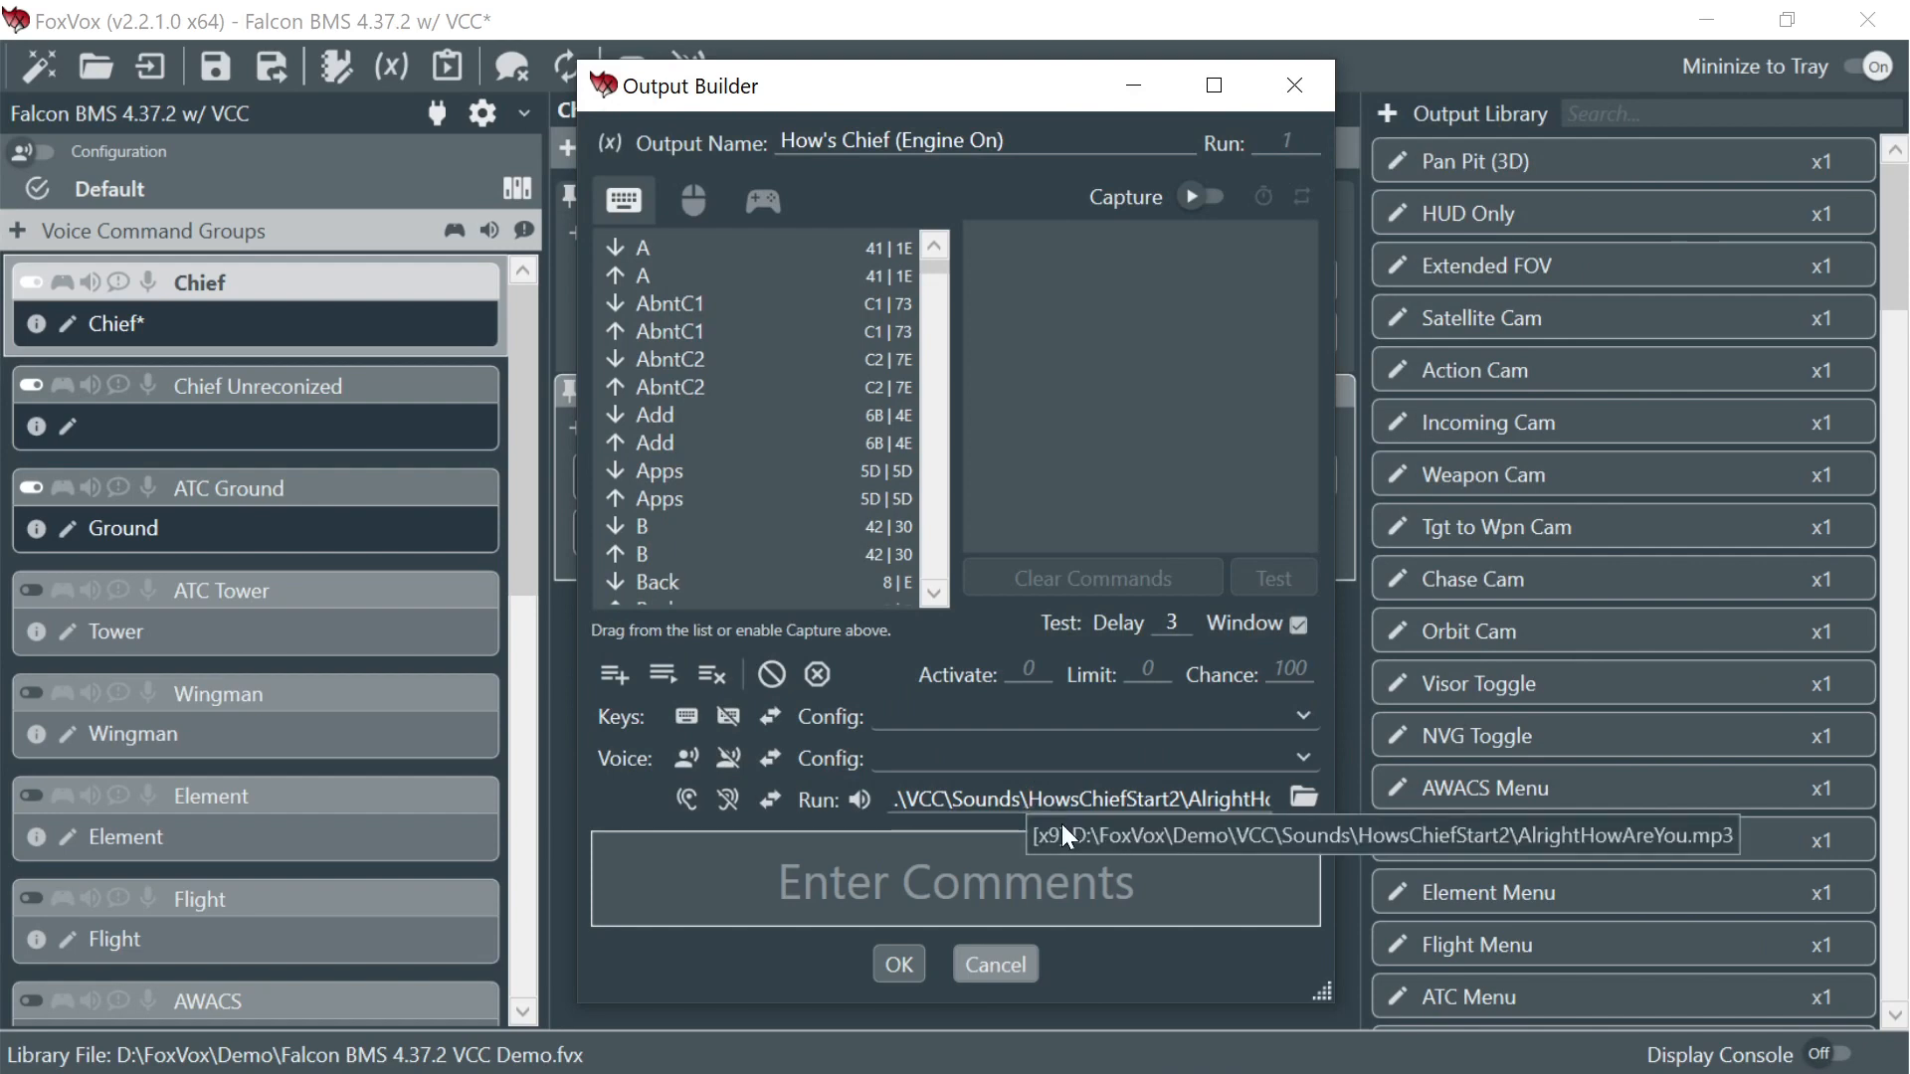
{"action": "left_click", "coordinate": [908, 962]}
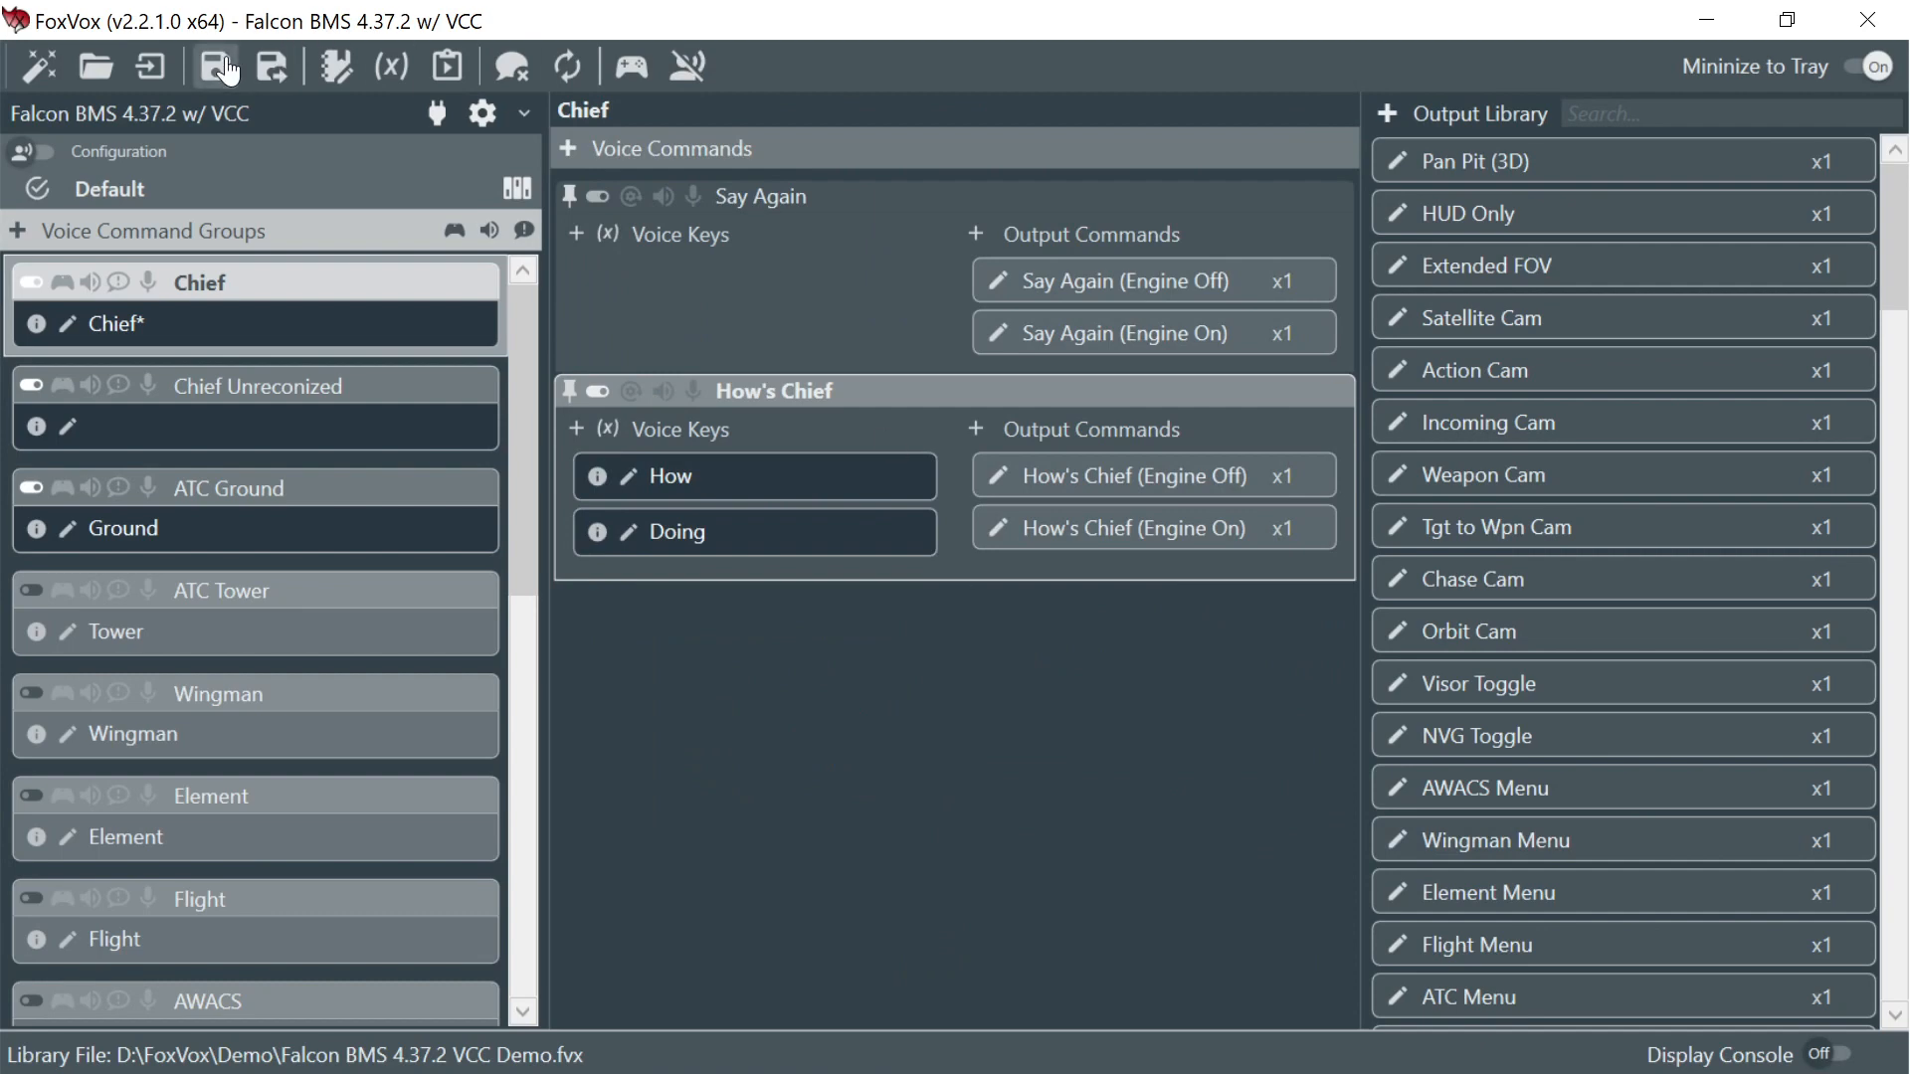
- Turn voice recognition on to test the How's Chief command by voice, and turn it off again
{"action": "left_click", "coordinate": [688, 70]}
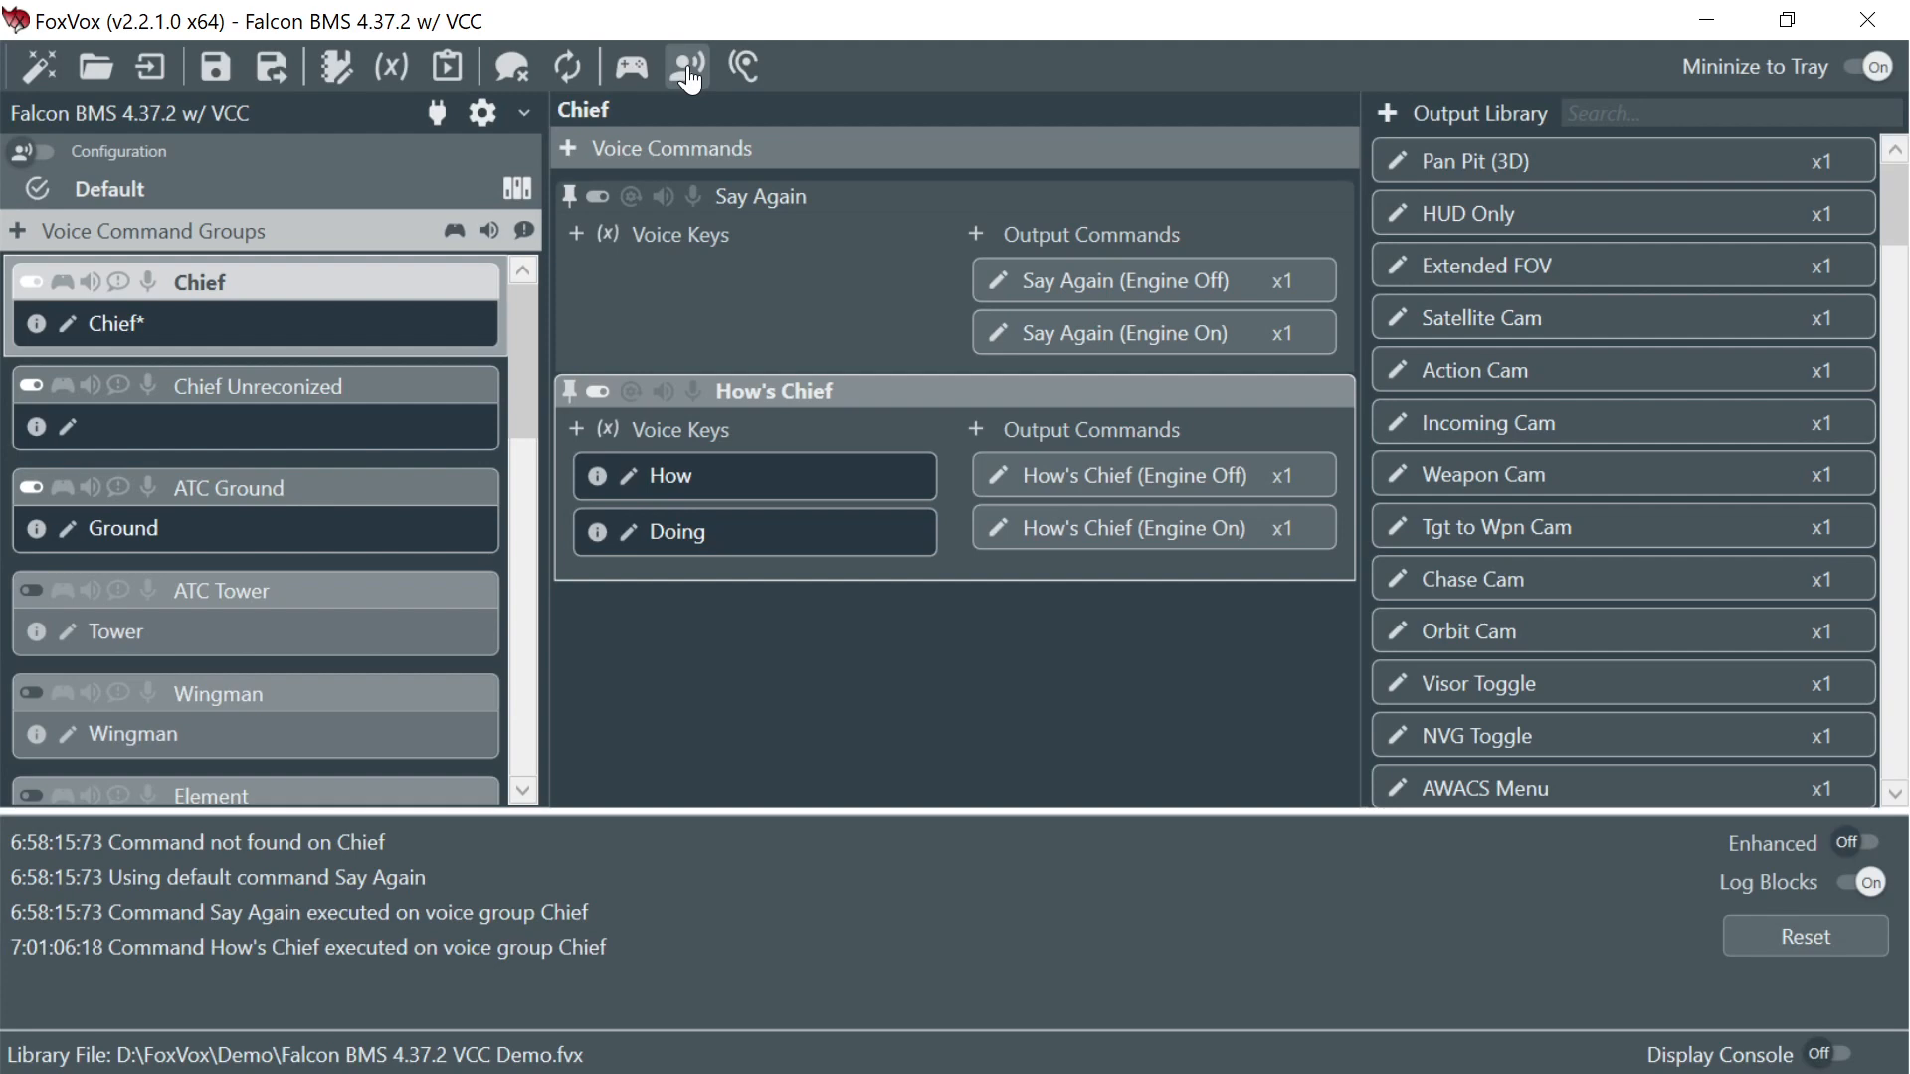
{"action": "left_click", "coordinate": [690, 70]}
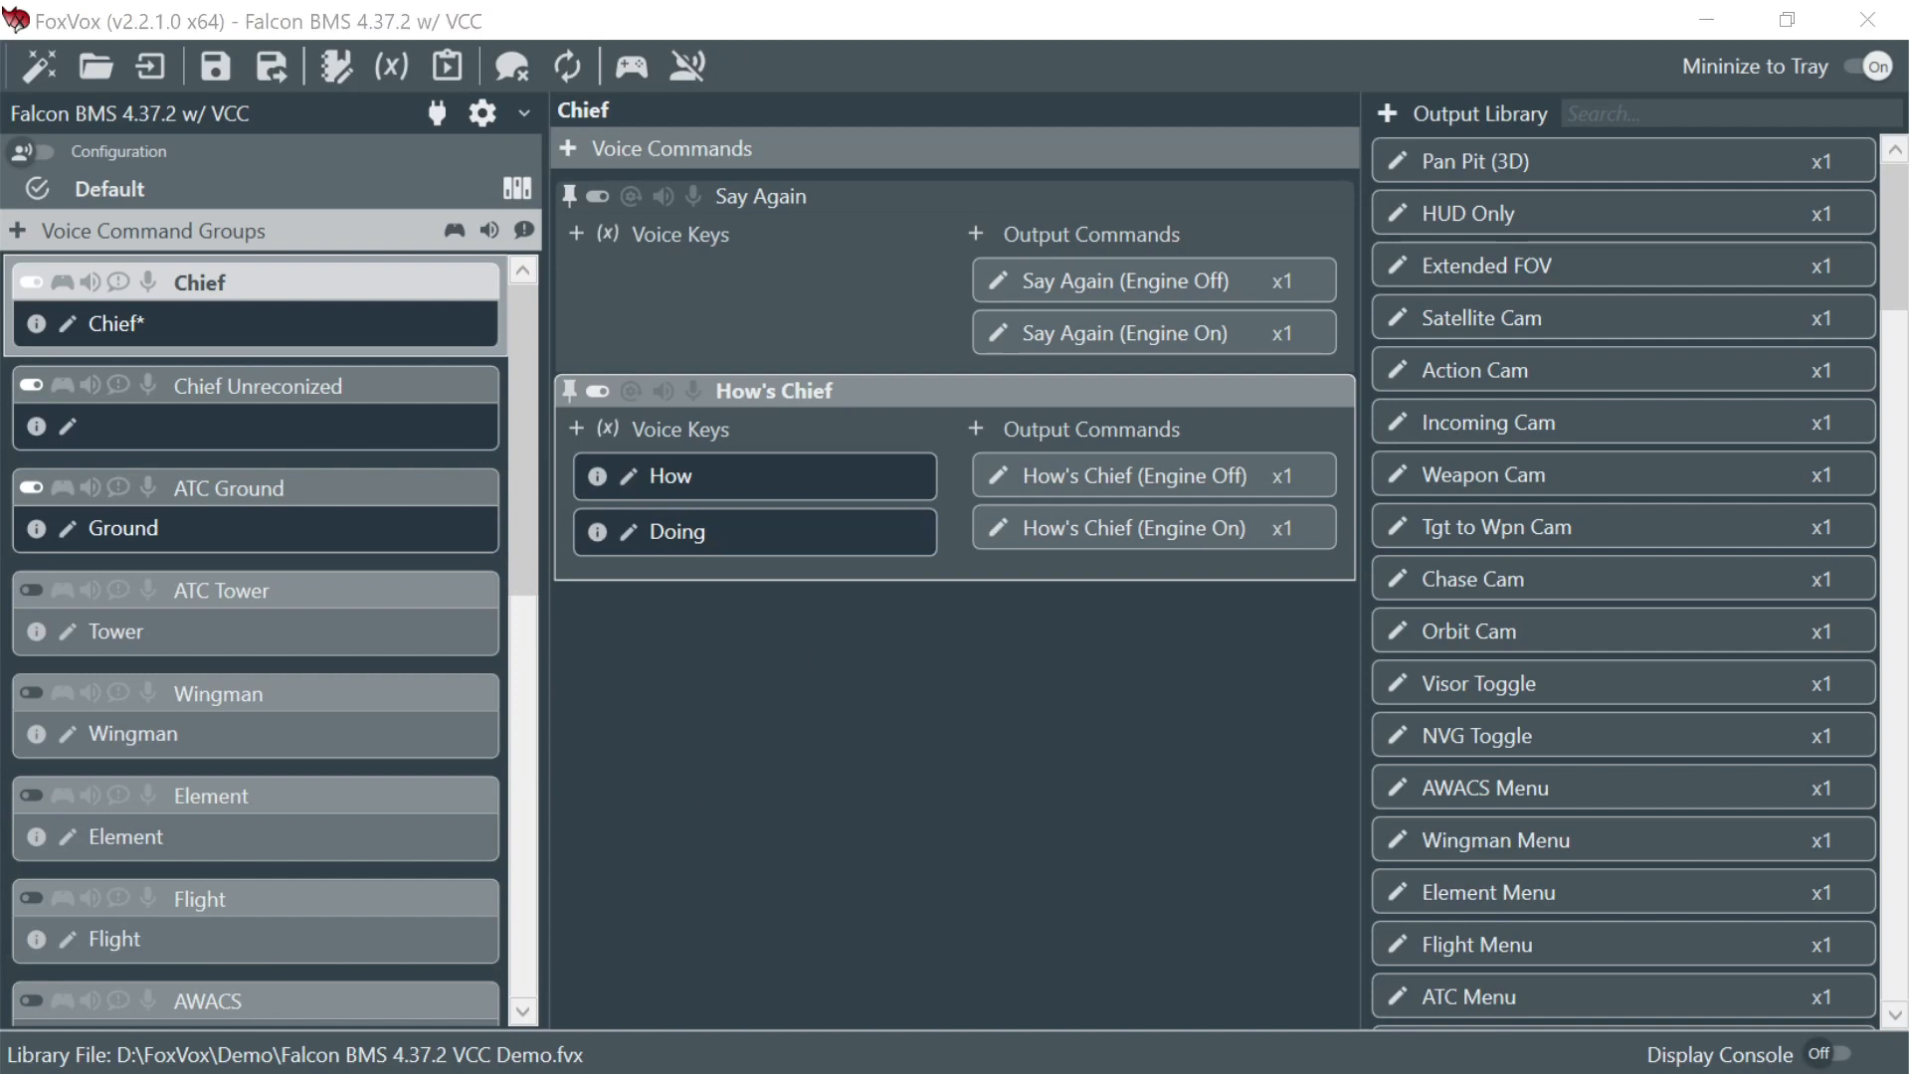
- Unpin the Say Again command and add a new voice command named "Comms Check" to the Chief group
{"action": "left_click", "coordinate": [568, 196]}
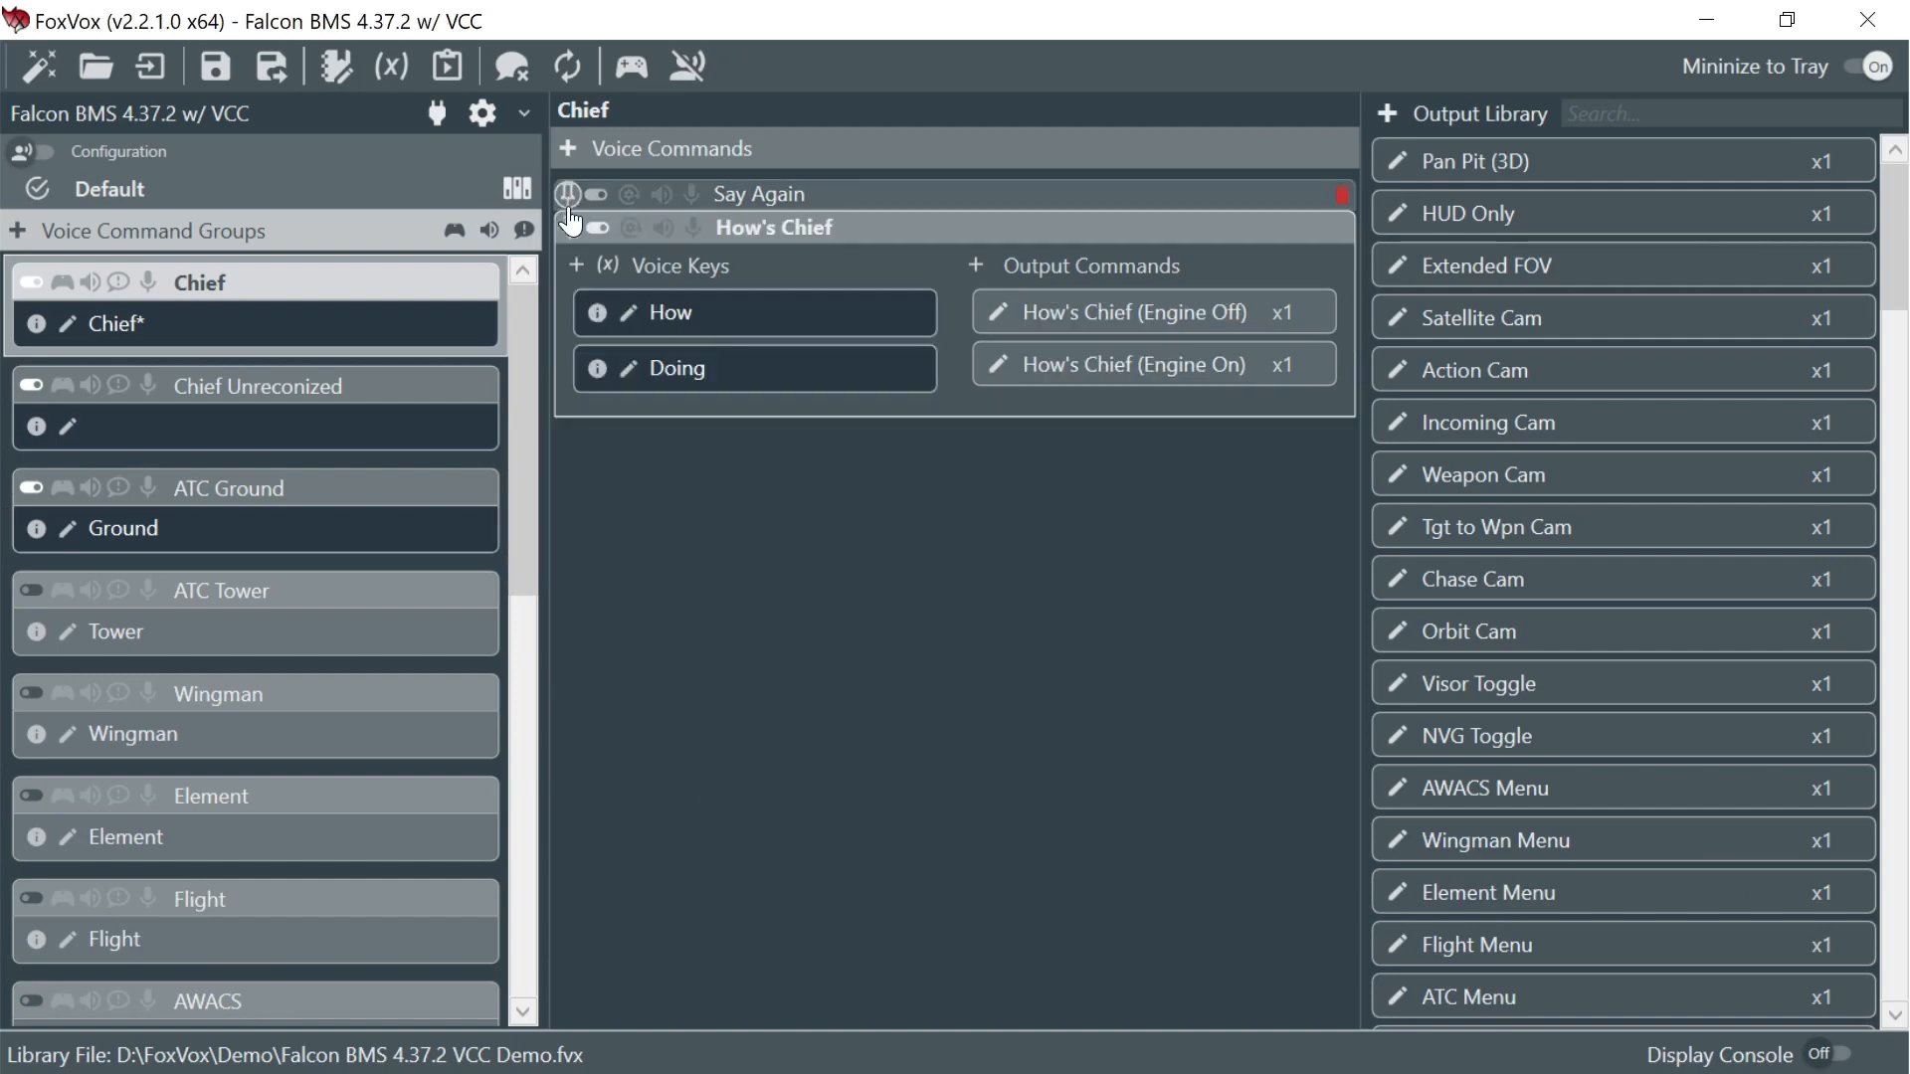
{"action": "left_click", "coordinate": [568, 152]}
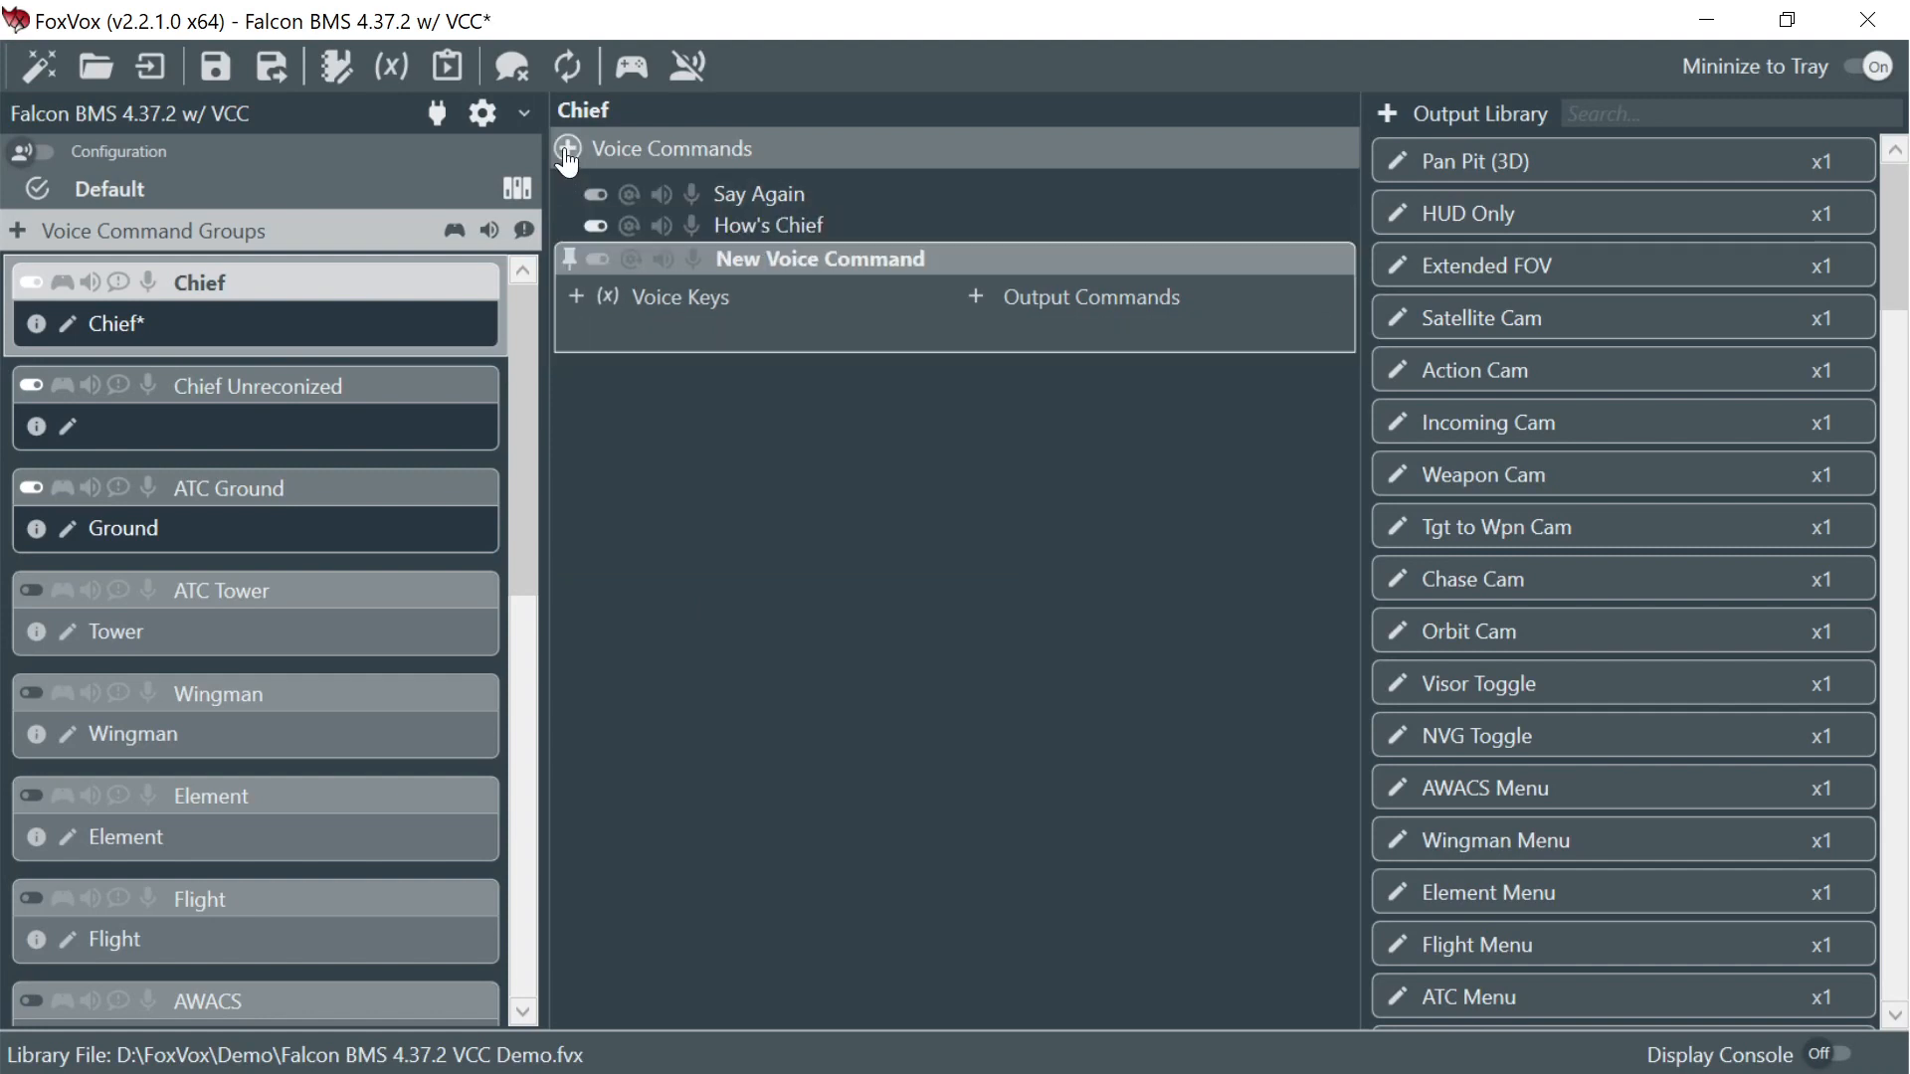
{"action": "double_click", "coordinate": [833, 259]}
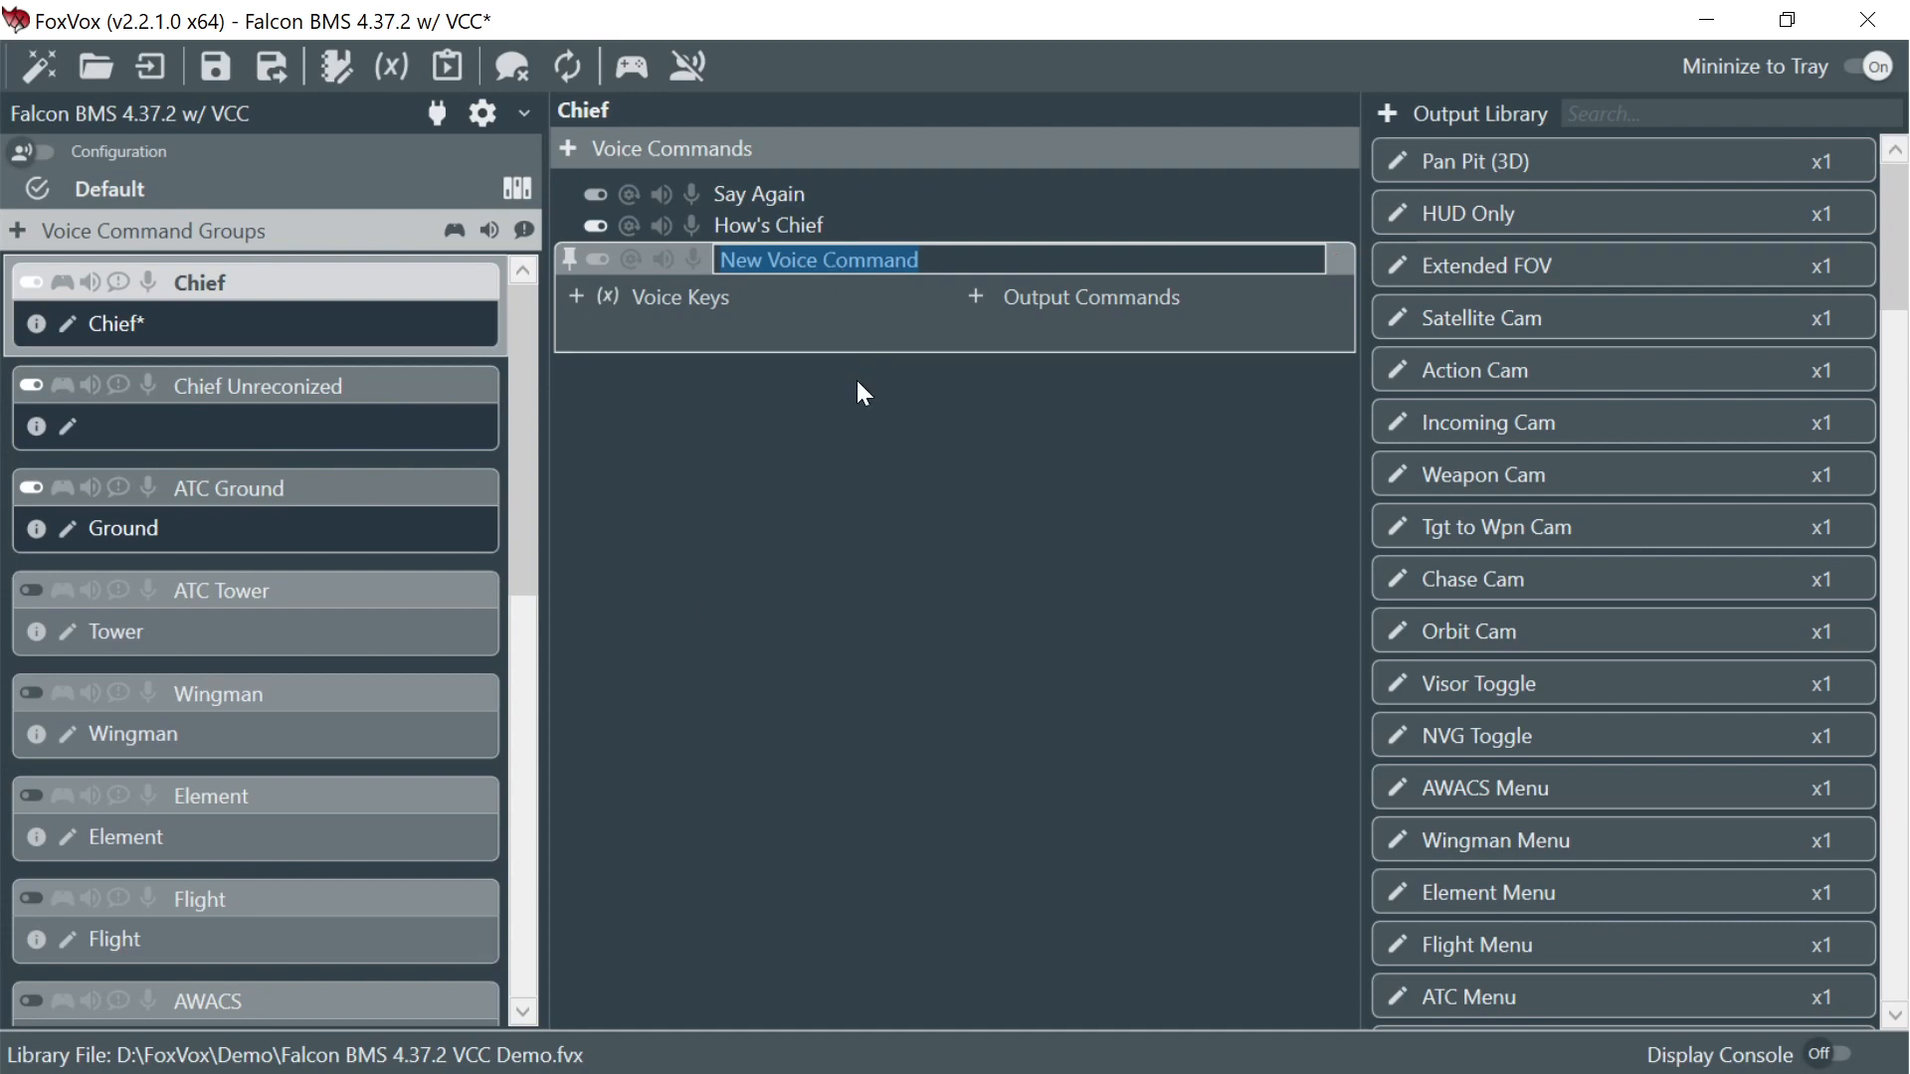
{"action": "type", "text": "Comm"}
{"action": "type", "text": "s Check"}
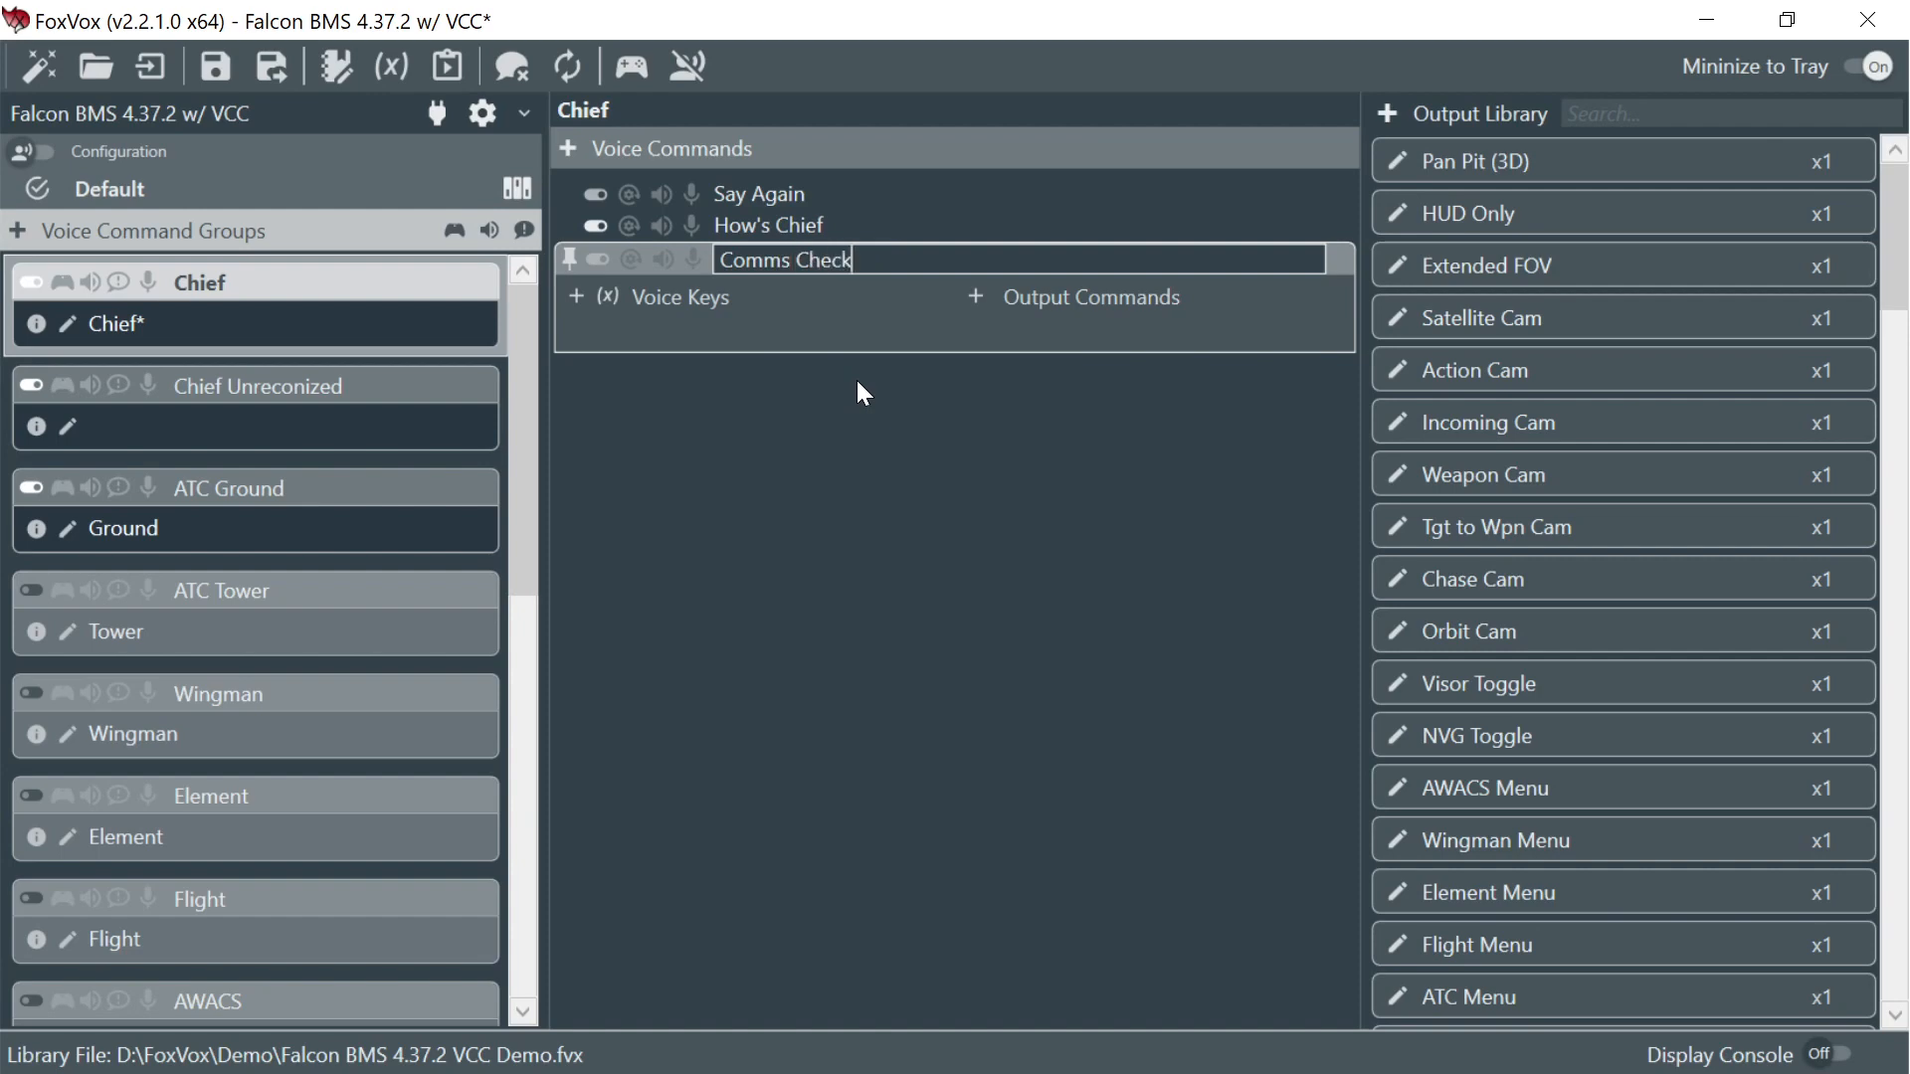
{"action": "key", "text": "Return"}
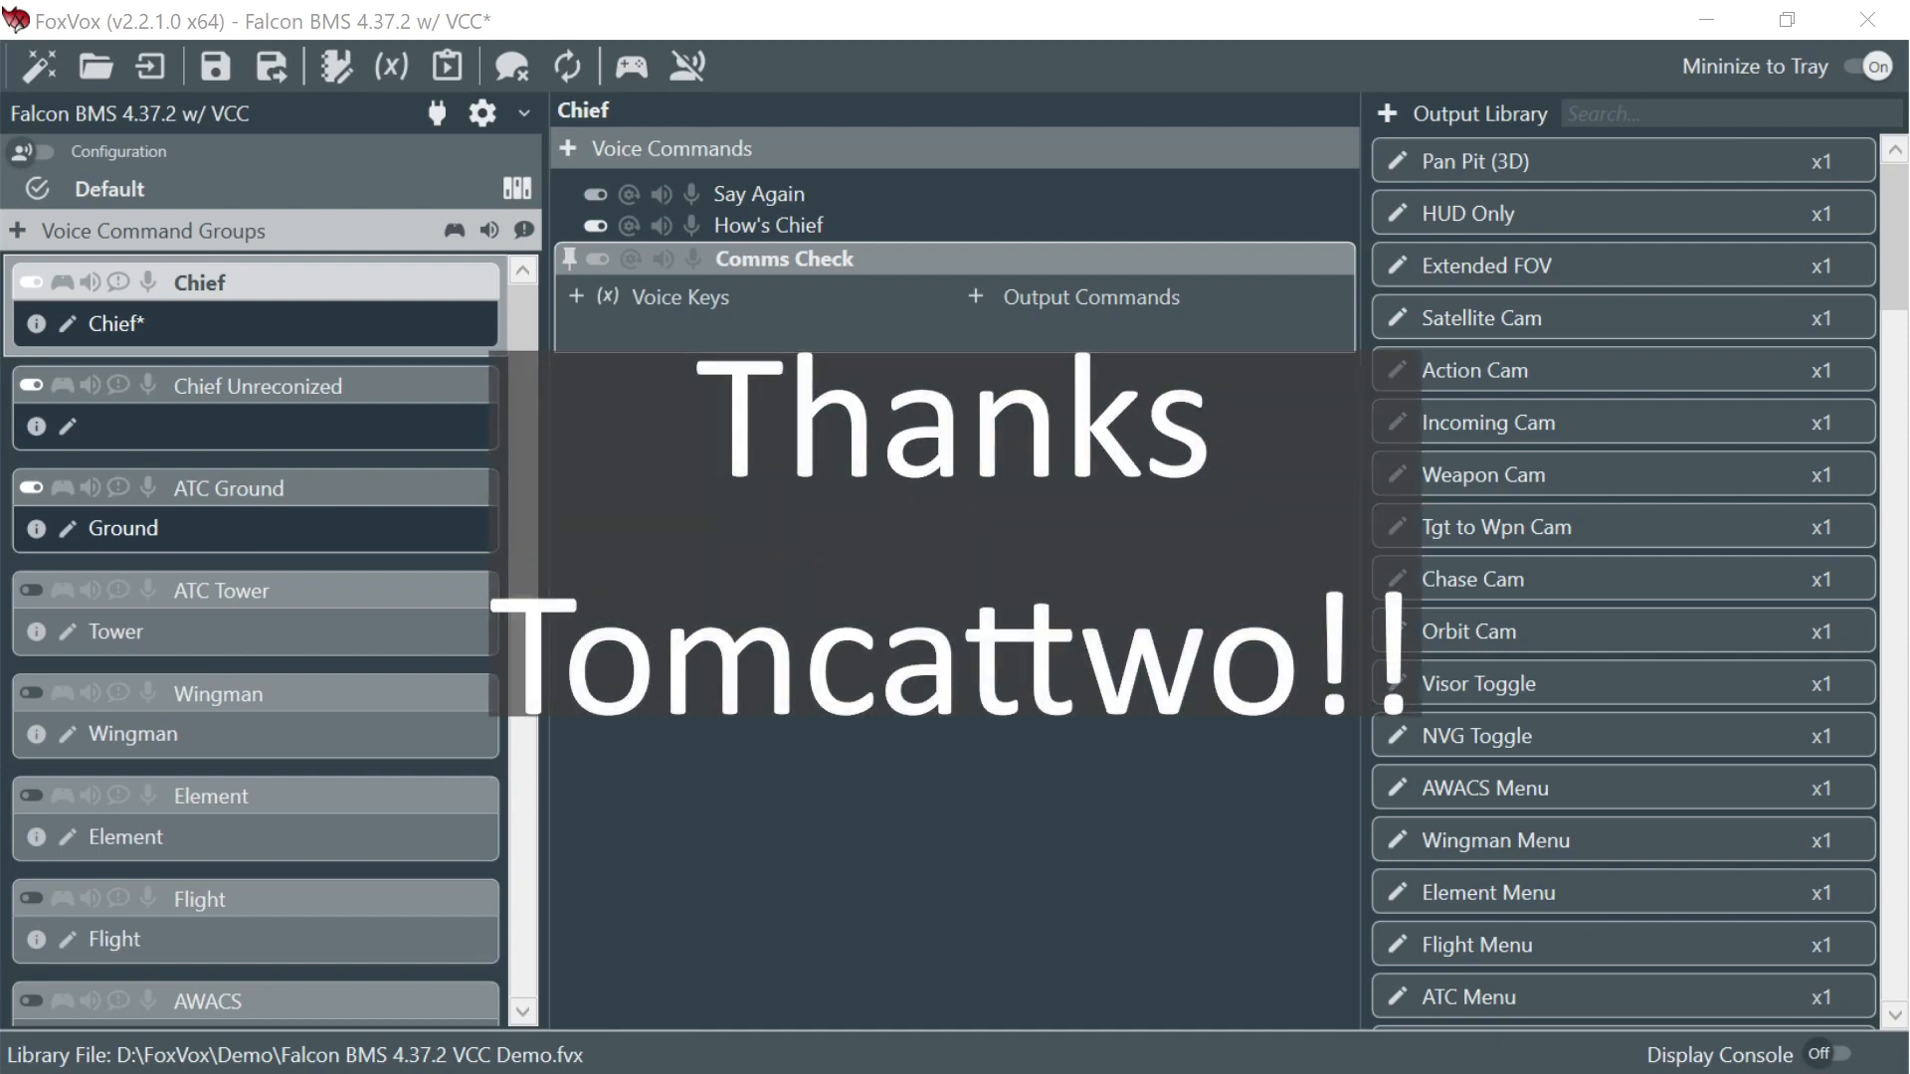
- Switch to Checklist_Blk40-52_VCC4BMS_V10.docx in Word and examine the checklist entry for establishing communications with the crew chief
{"action": "left_click_drag", "start_coordinate": [0, 830], "coordinate": [886, 2]}
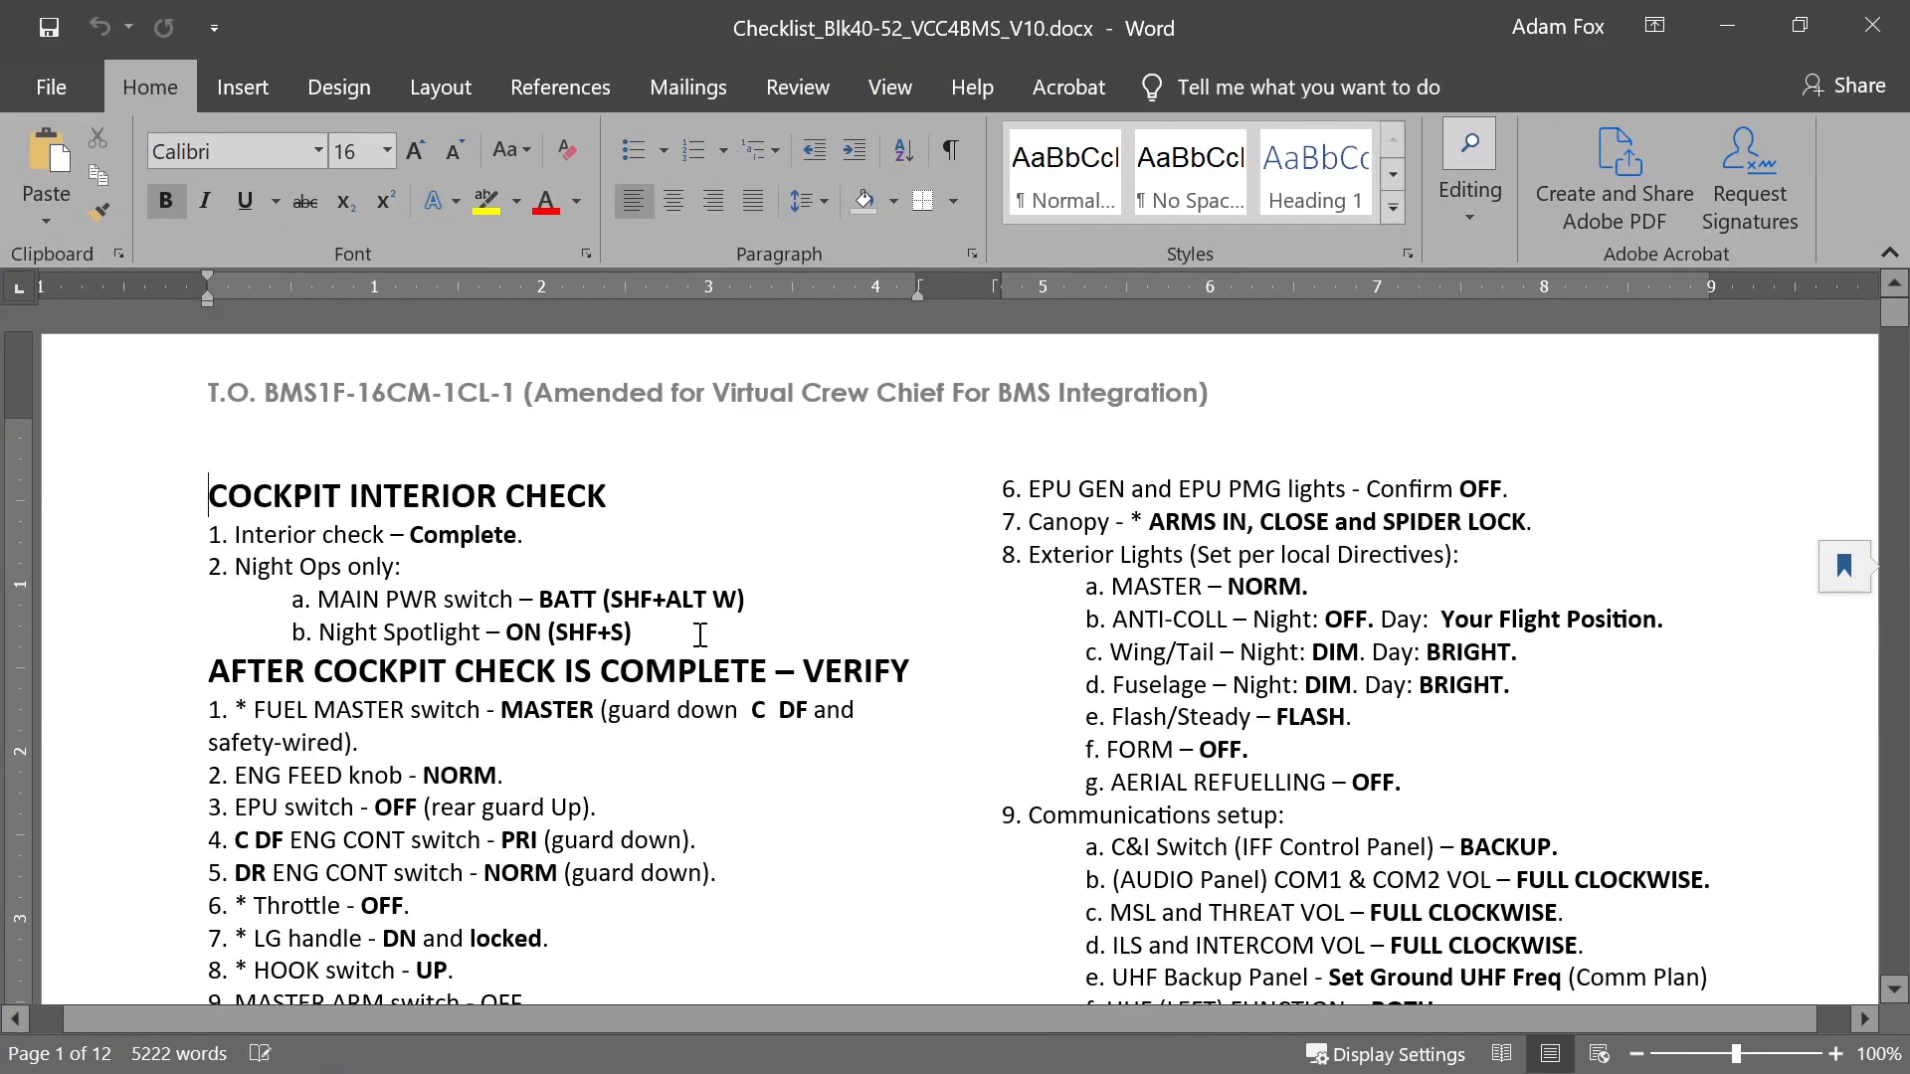
{"action": "scroll", "coordinate": [644, 652], "scroll_direction": "down", "scroll_amount": 2}
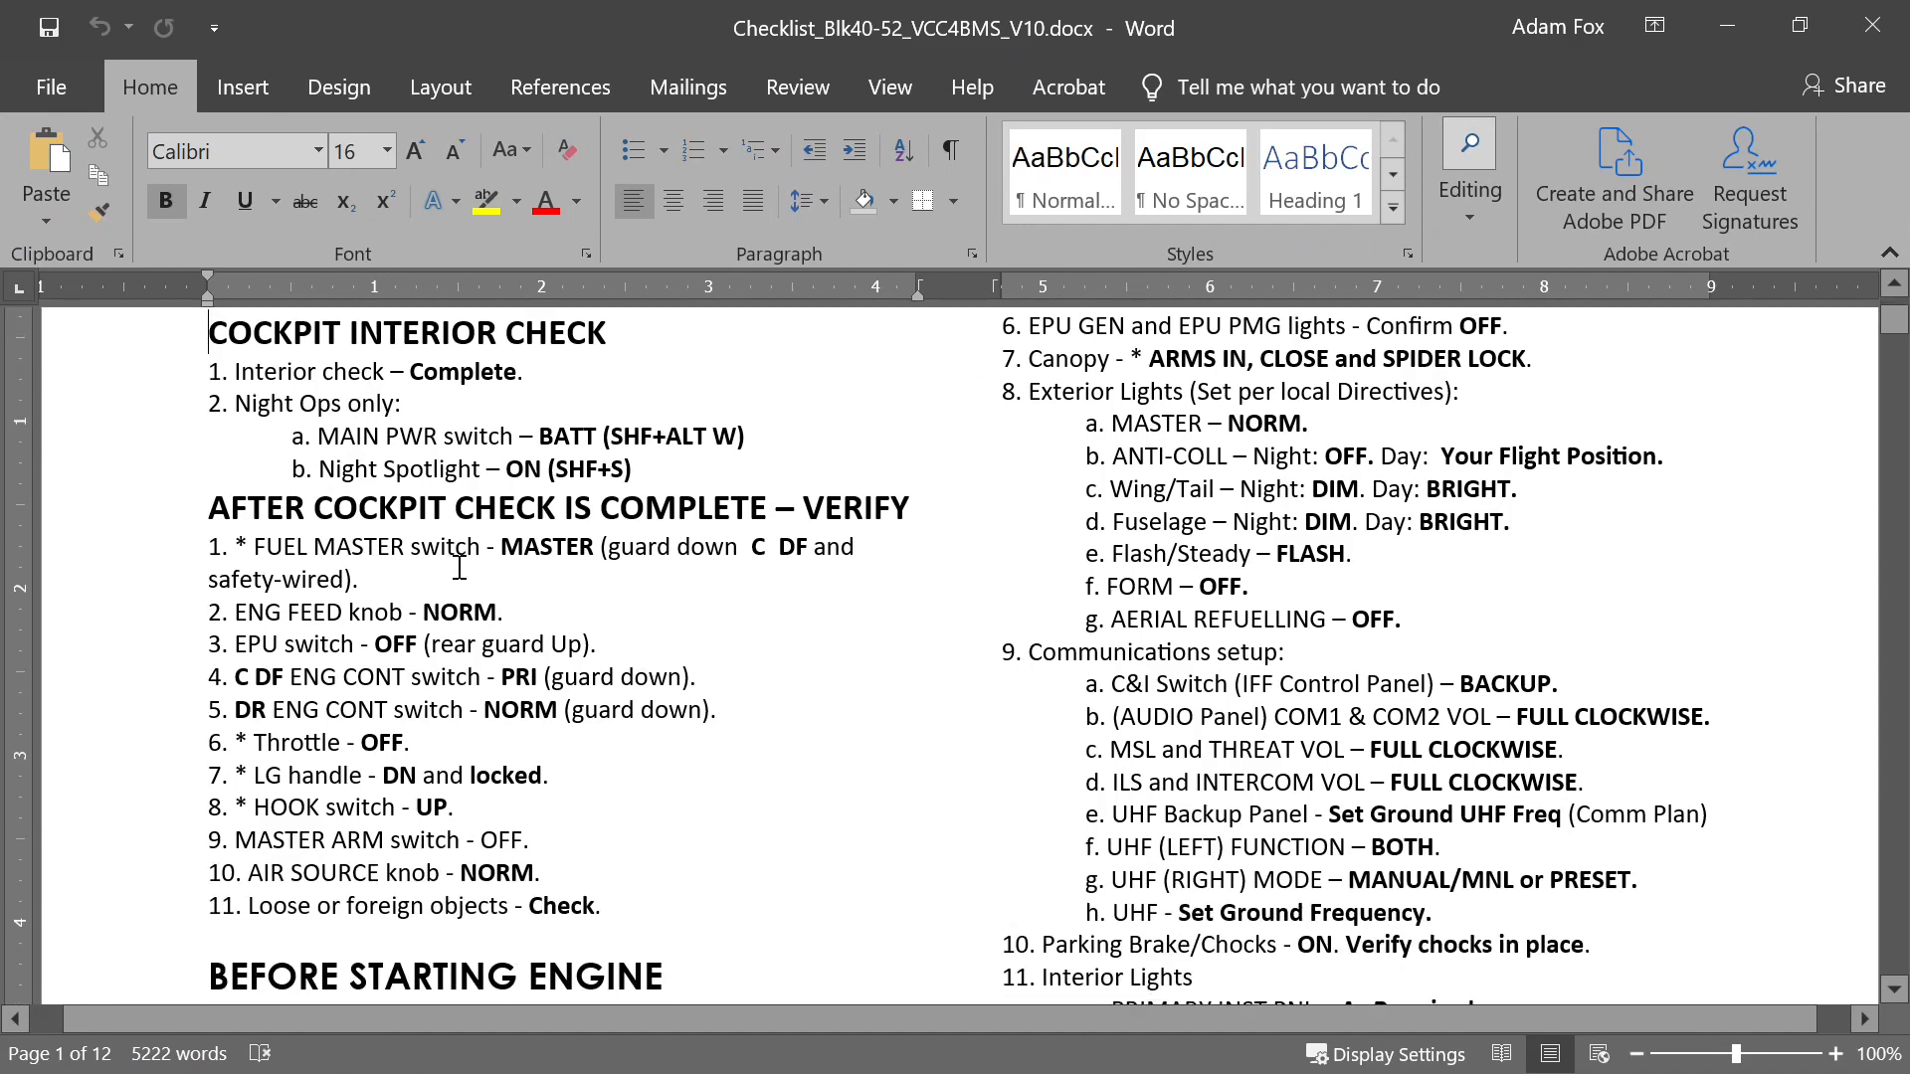
{"action": "scroll", "coordinate": [497, 587], "scroll_direction": "down", "scroll_amount": 1}
{"action": "scroll", "coordinate": [1229, 690], "scroll_direction": "down", "scroll_amount": 2}
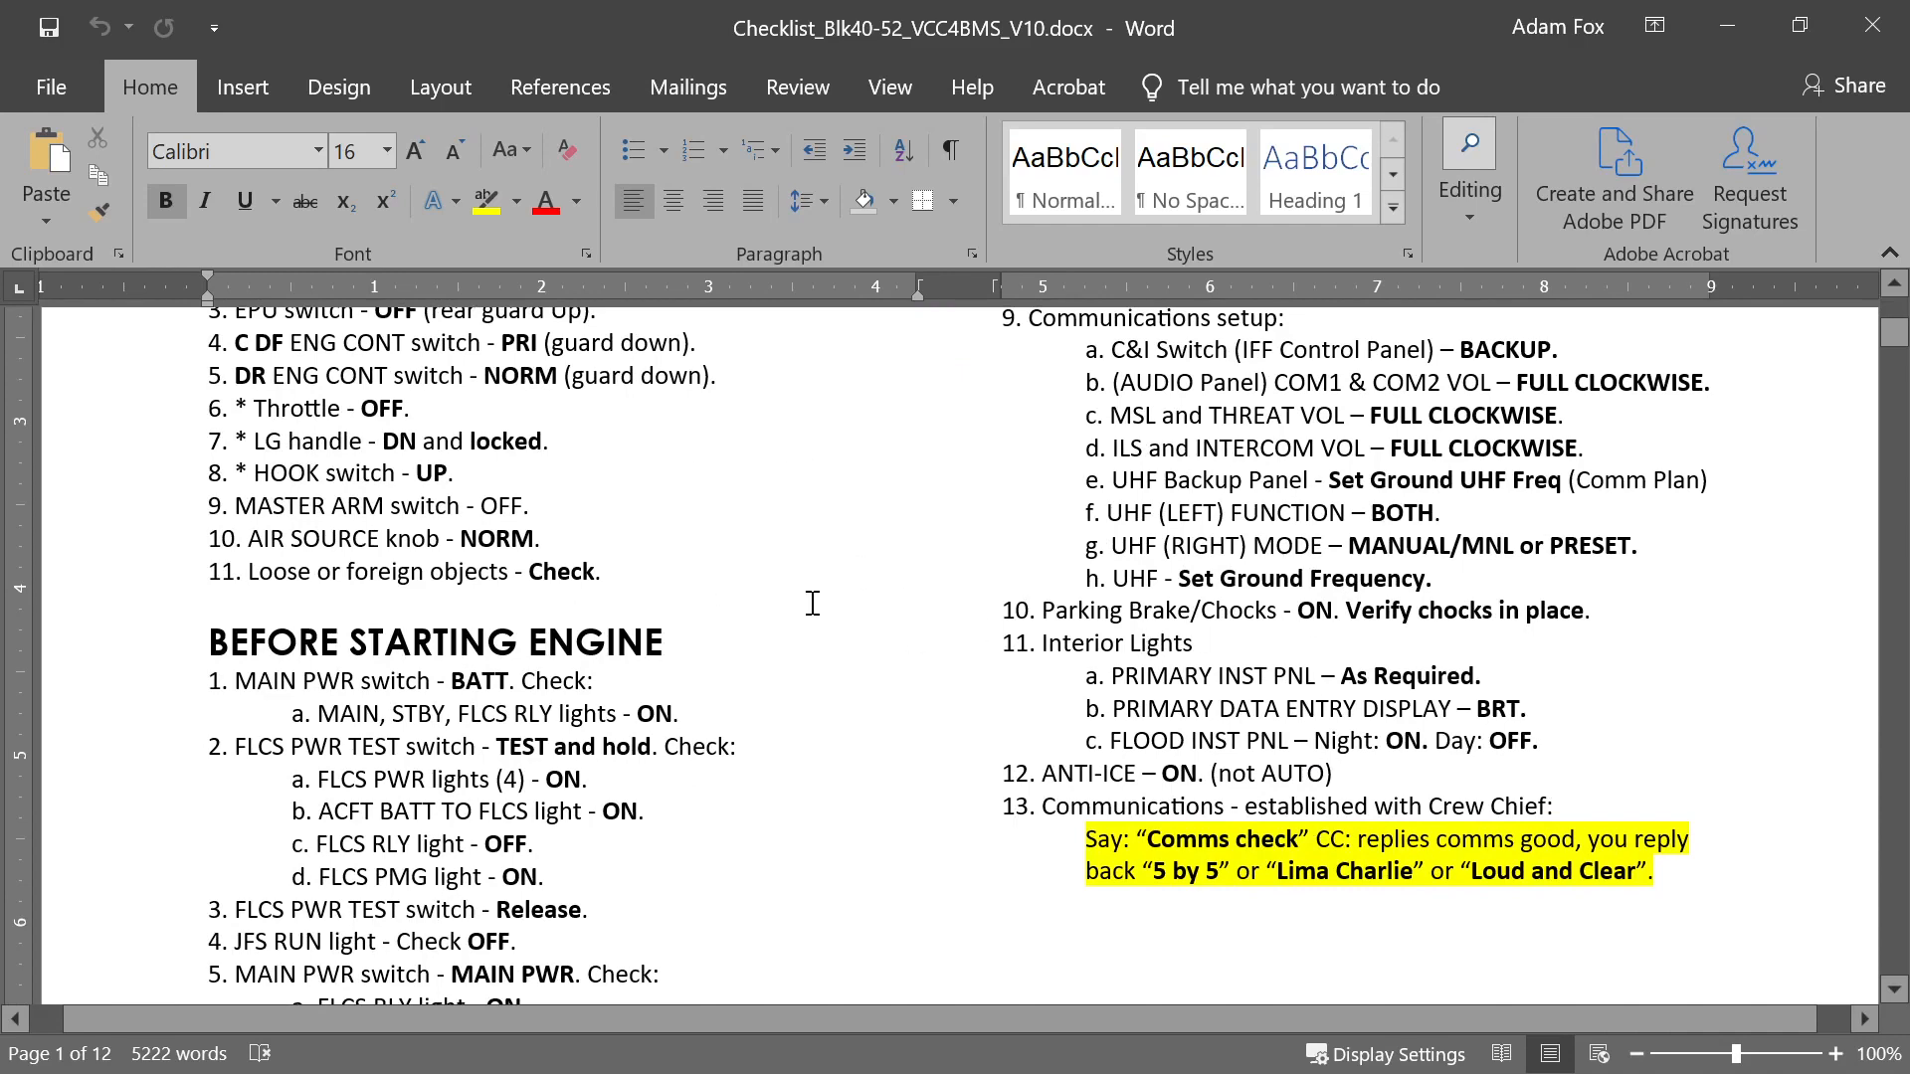
{"action": "scroll", "coordinate": [849, 670], "scroll_direction": "up", "scroll_amount": 3}
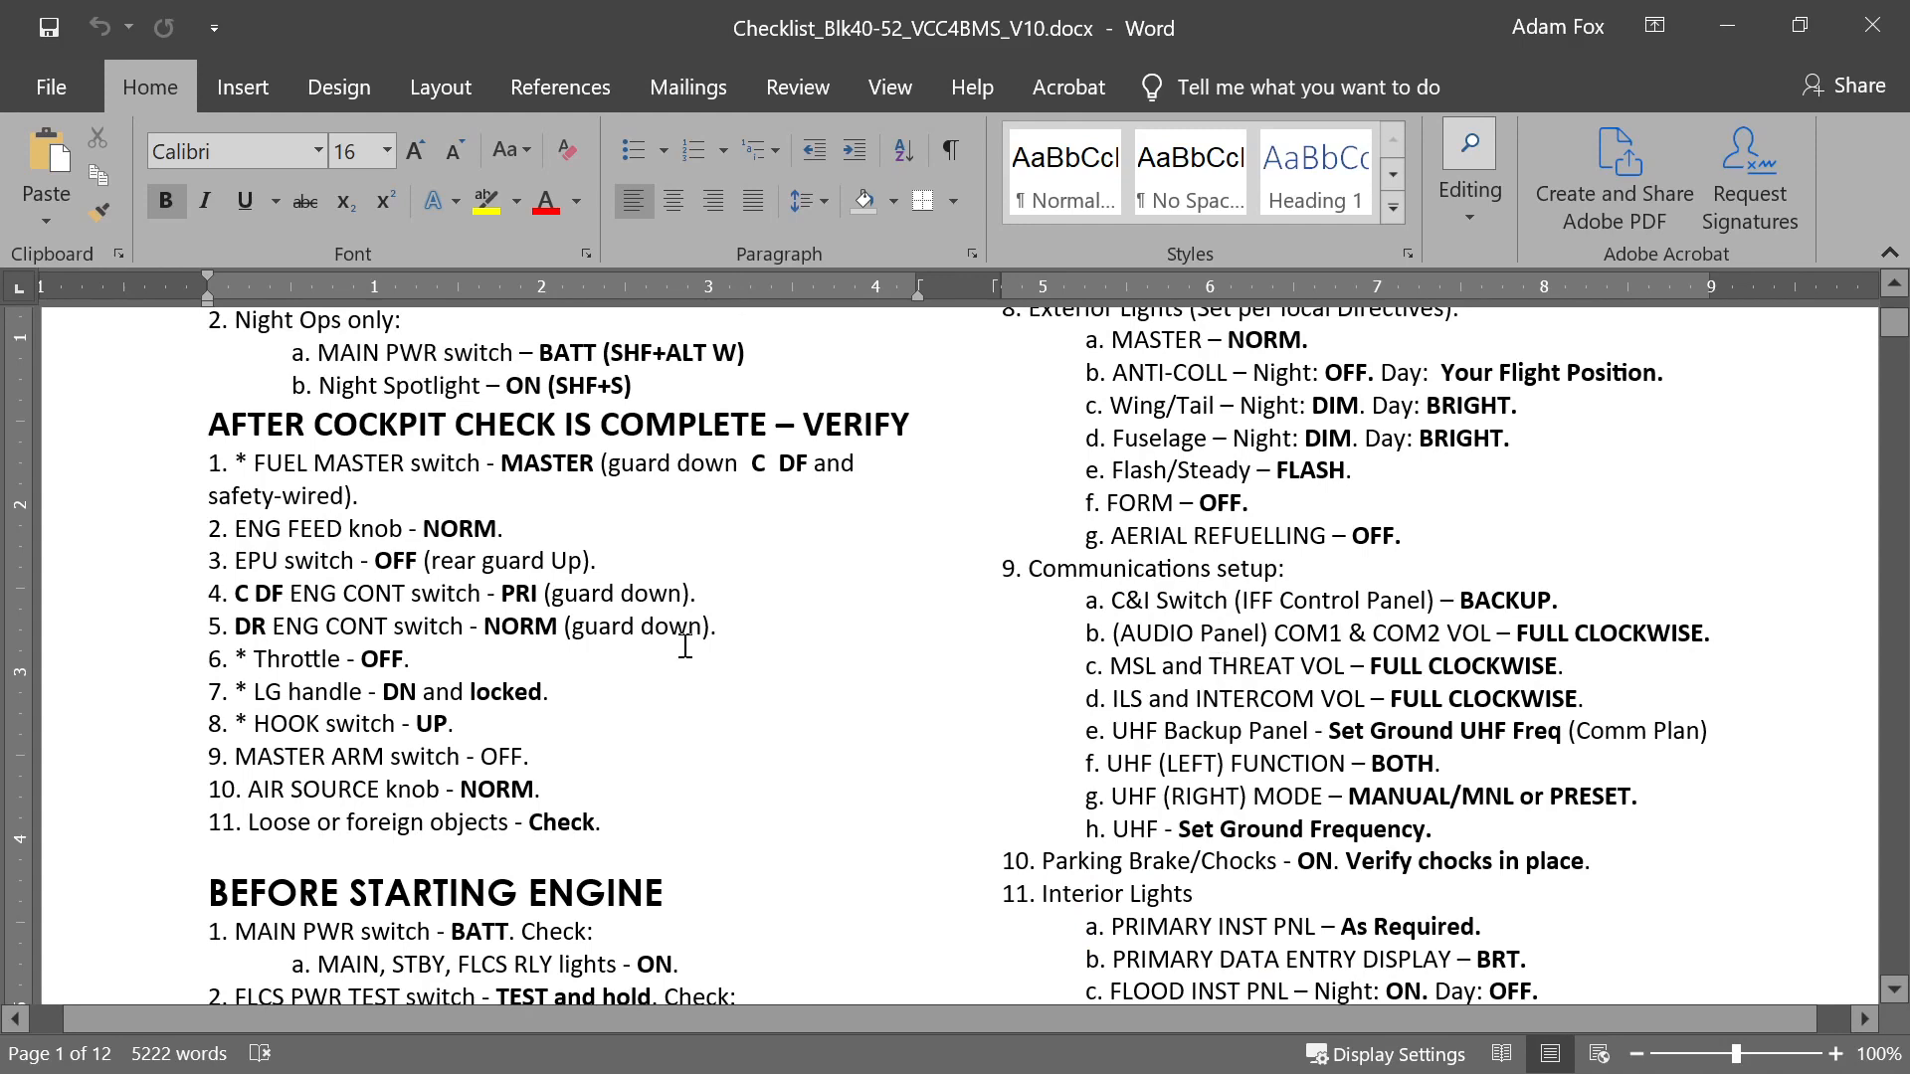
{"action": "scroll", "coordinate": [597, 627], "scroll_direction": "down", "scroll_amount": 2}
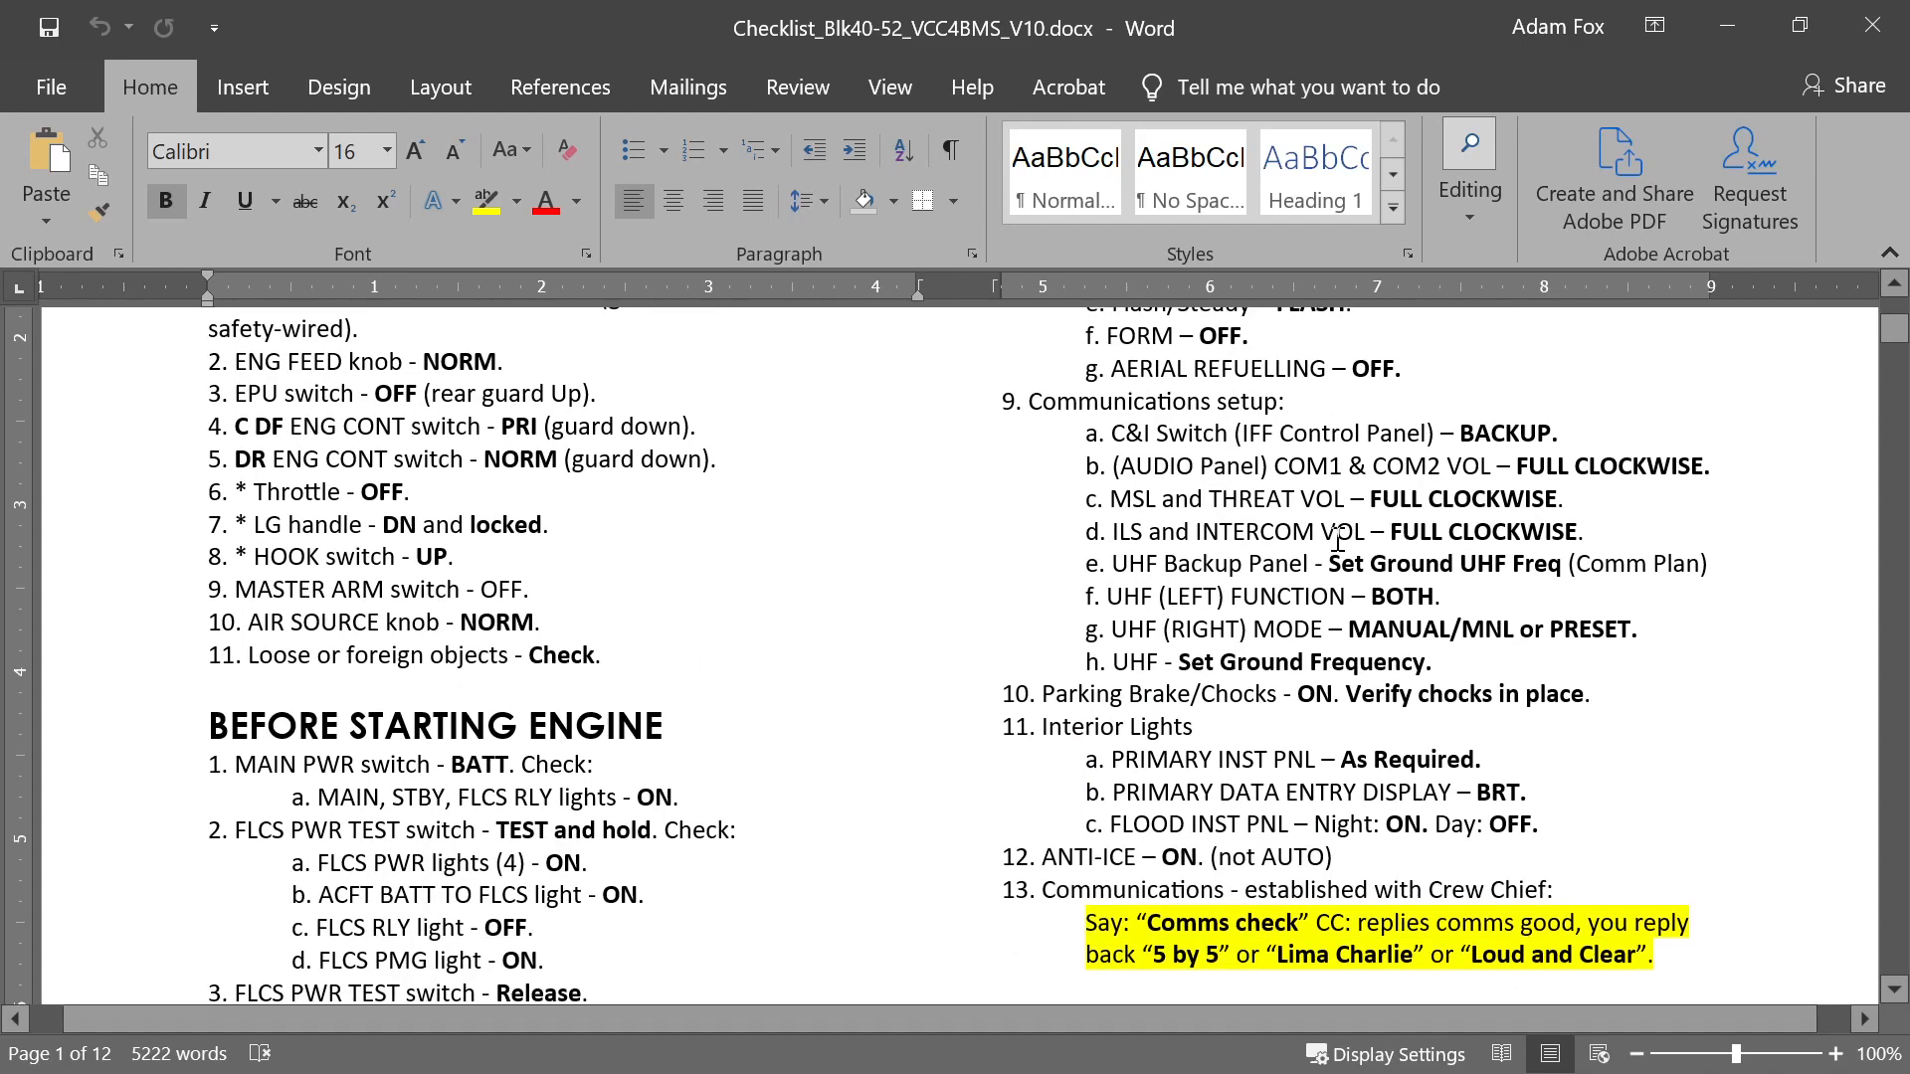
- Look through the checklist's following pages for the highlighted crew chief calls, return to the beginning and close the document
{"action": "scroll", "coordinate": [1343, 575], "scroll_direction": "down", "scroll_amount": 2}
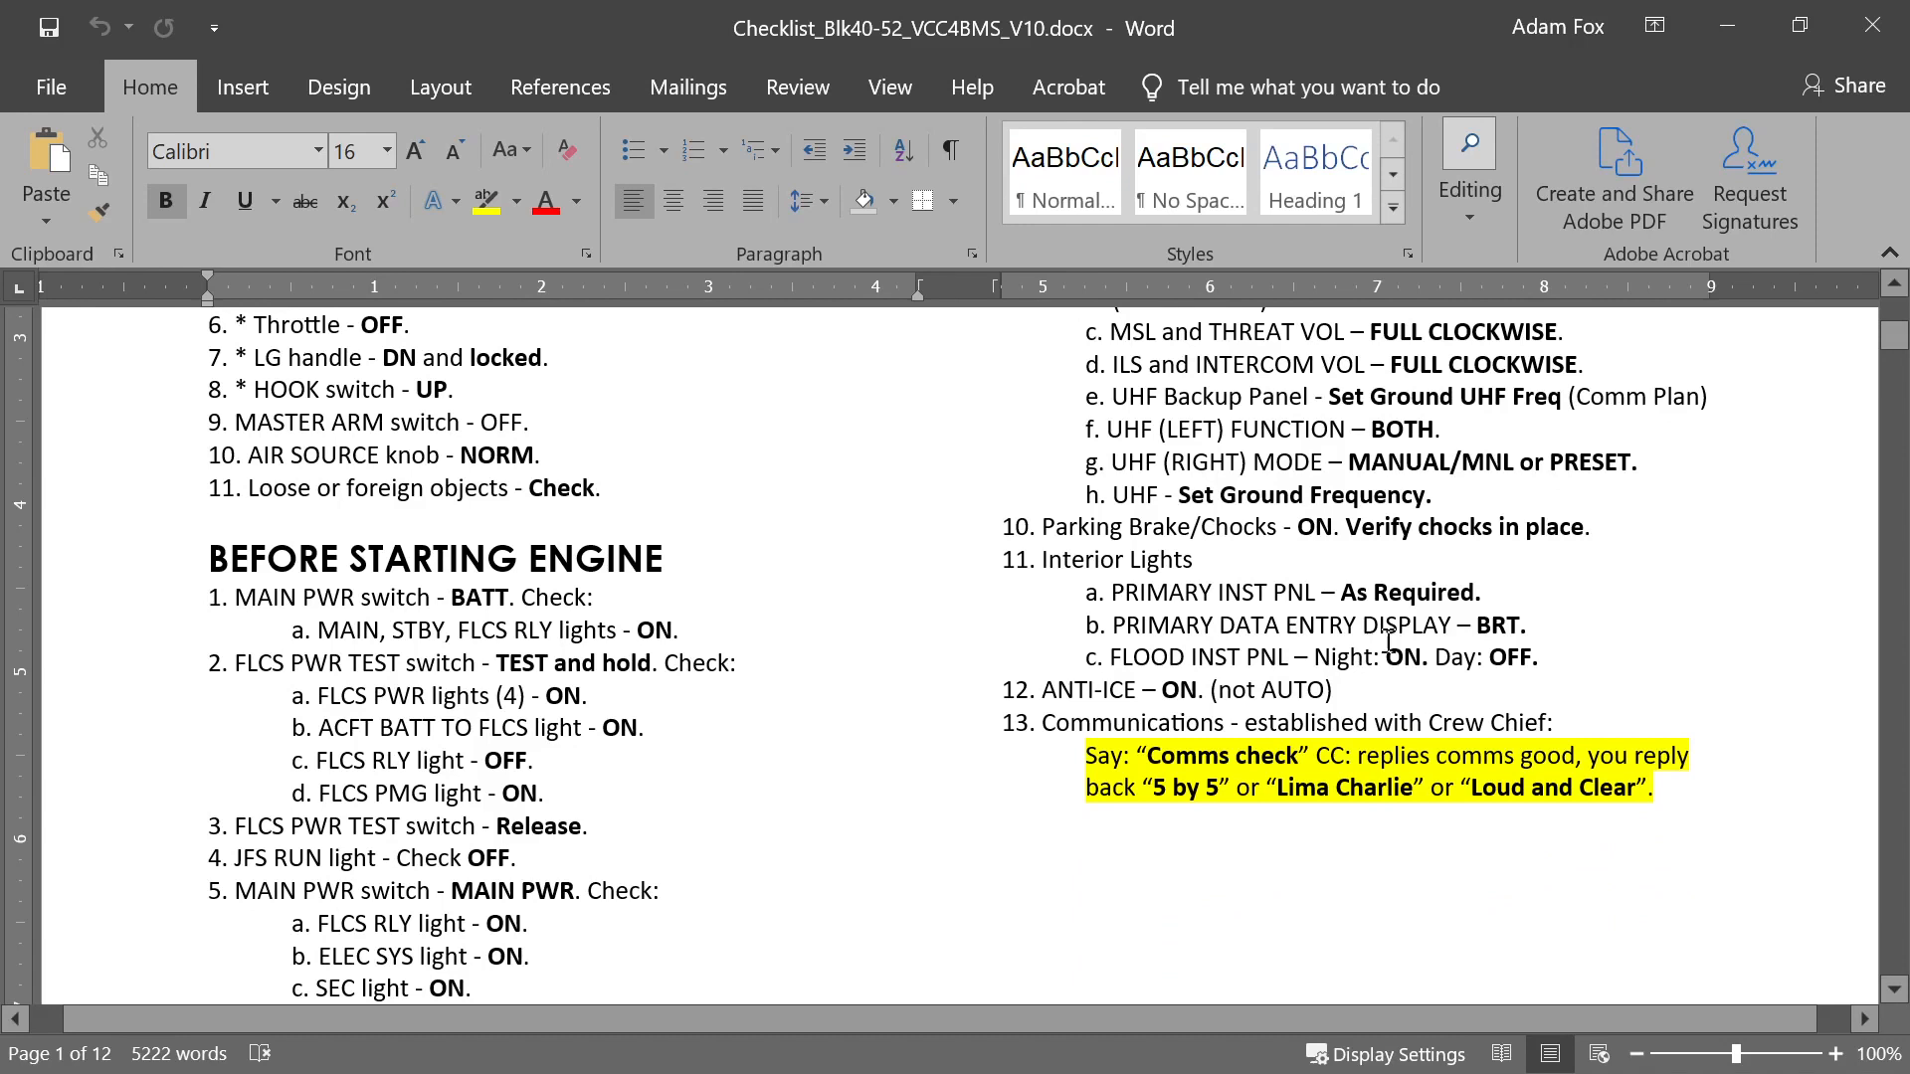
{"action": "scroll", "coordinate": [1358, 662], "scroll_direction": "down", "scroll_amount": 2}
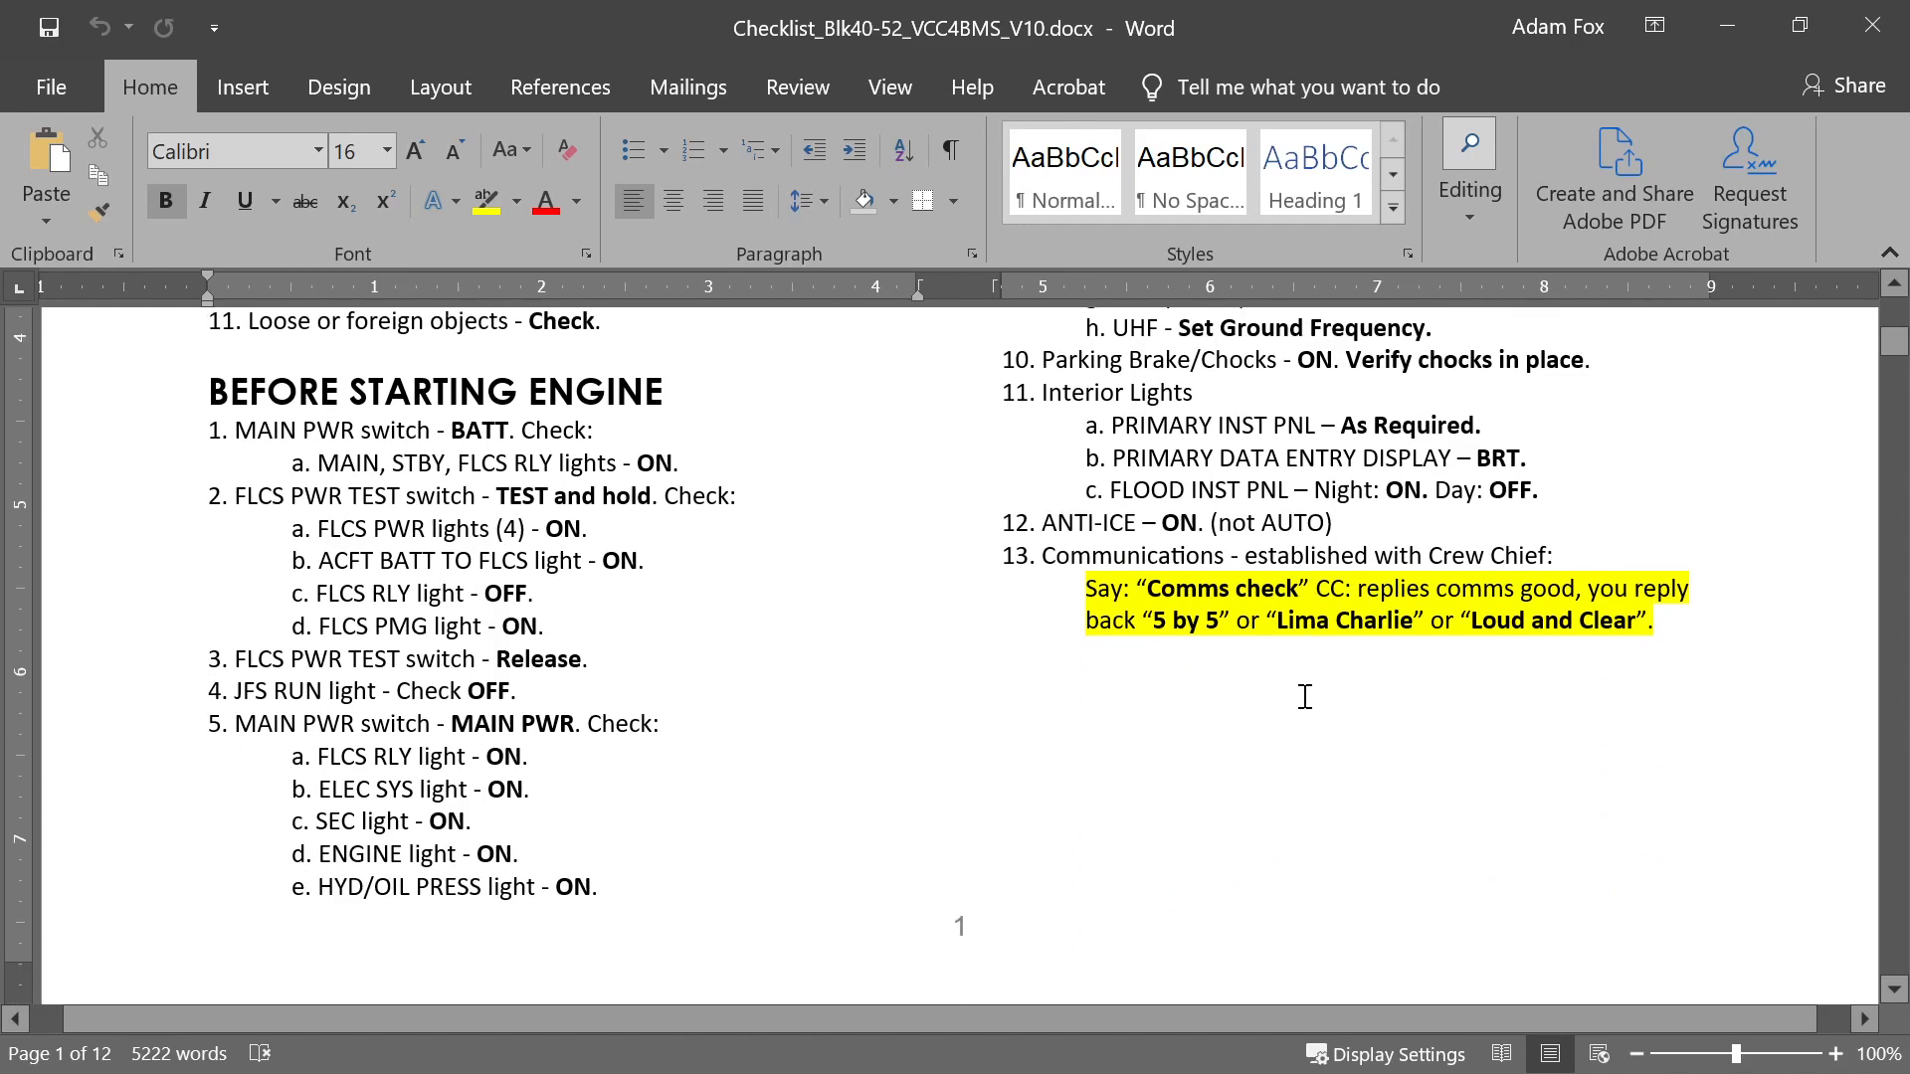
{"action": "scroll", "coordinate": [985, 670], "scroll_direction": "down", "scroll_amount": 3}
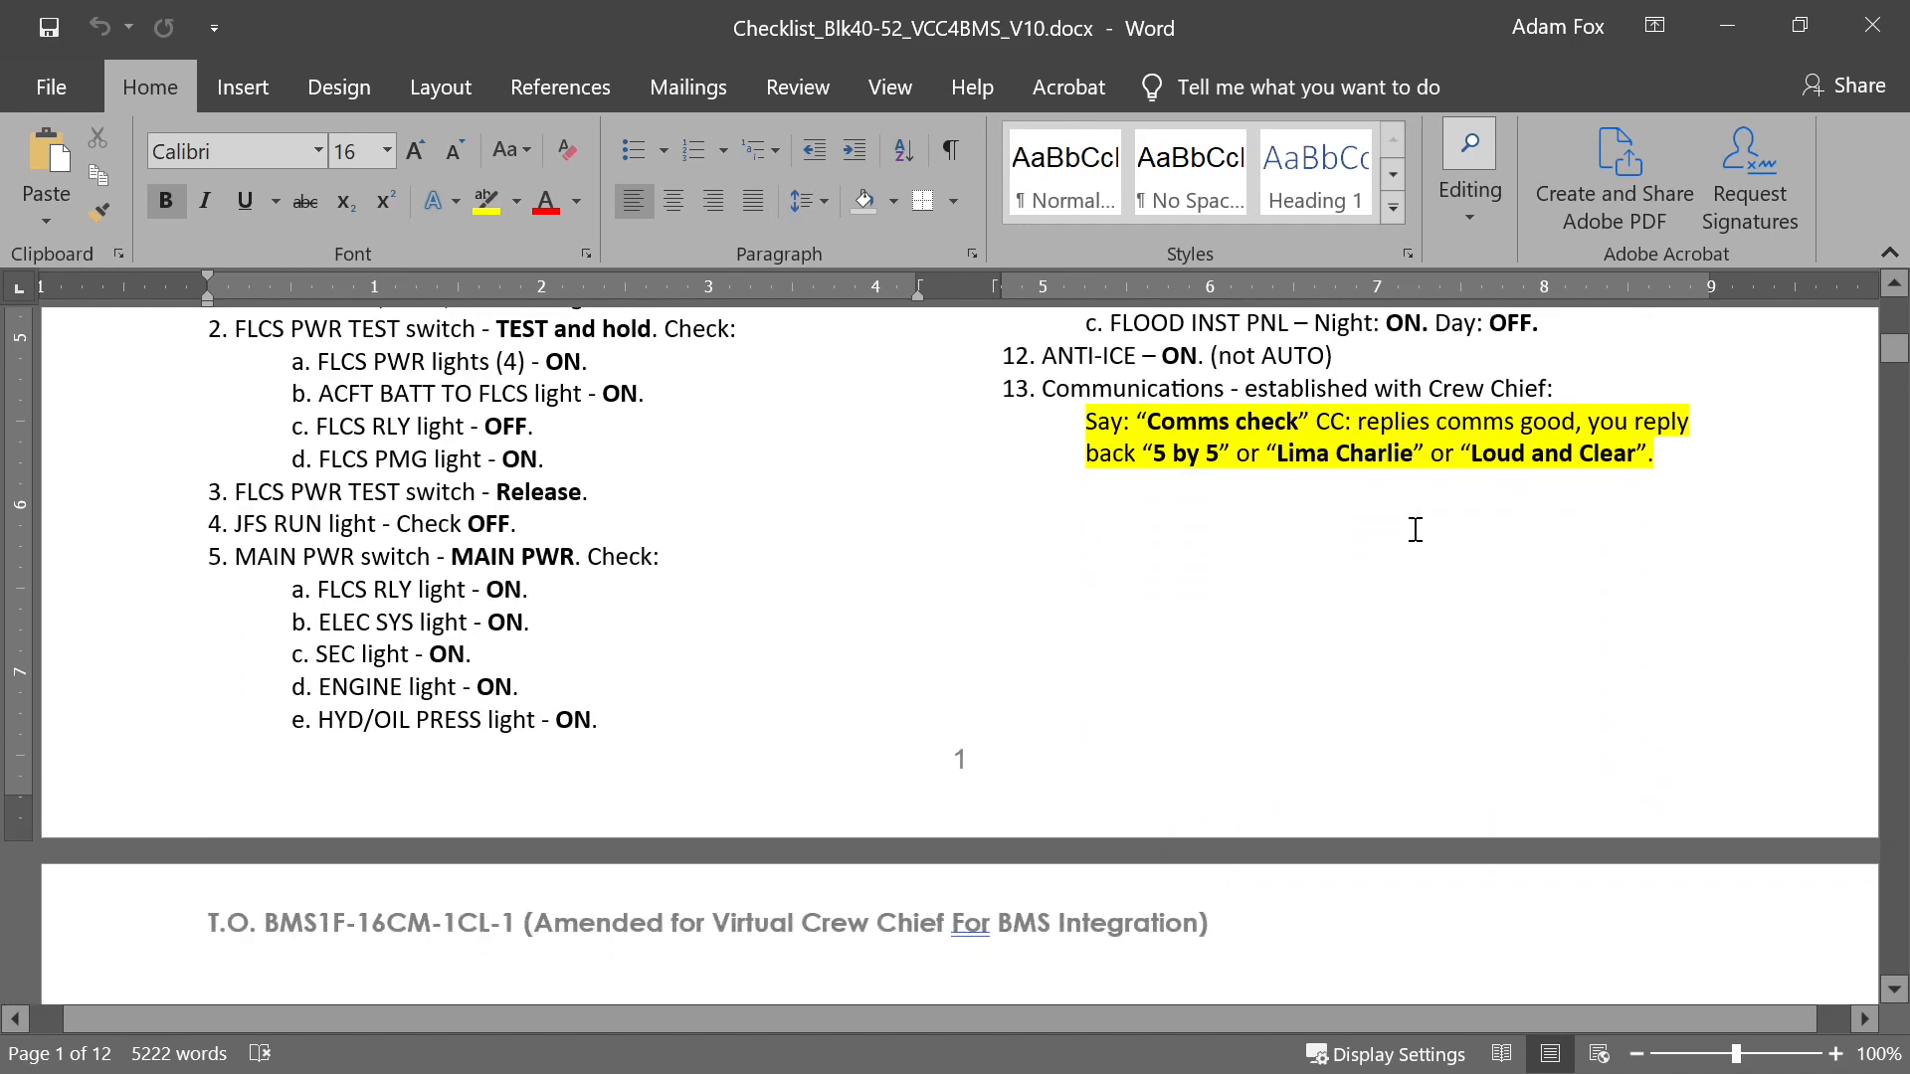
{"action": "scroll", "coordinate": [1279, 507], "scroll_direction": "down", "scroll_amount": 2}
{"action": "scroll", "coordinate": [1278, 507], "scroll_direction": "down", "scroll_amount": 18}
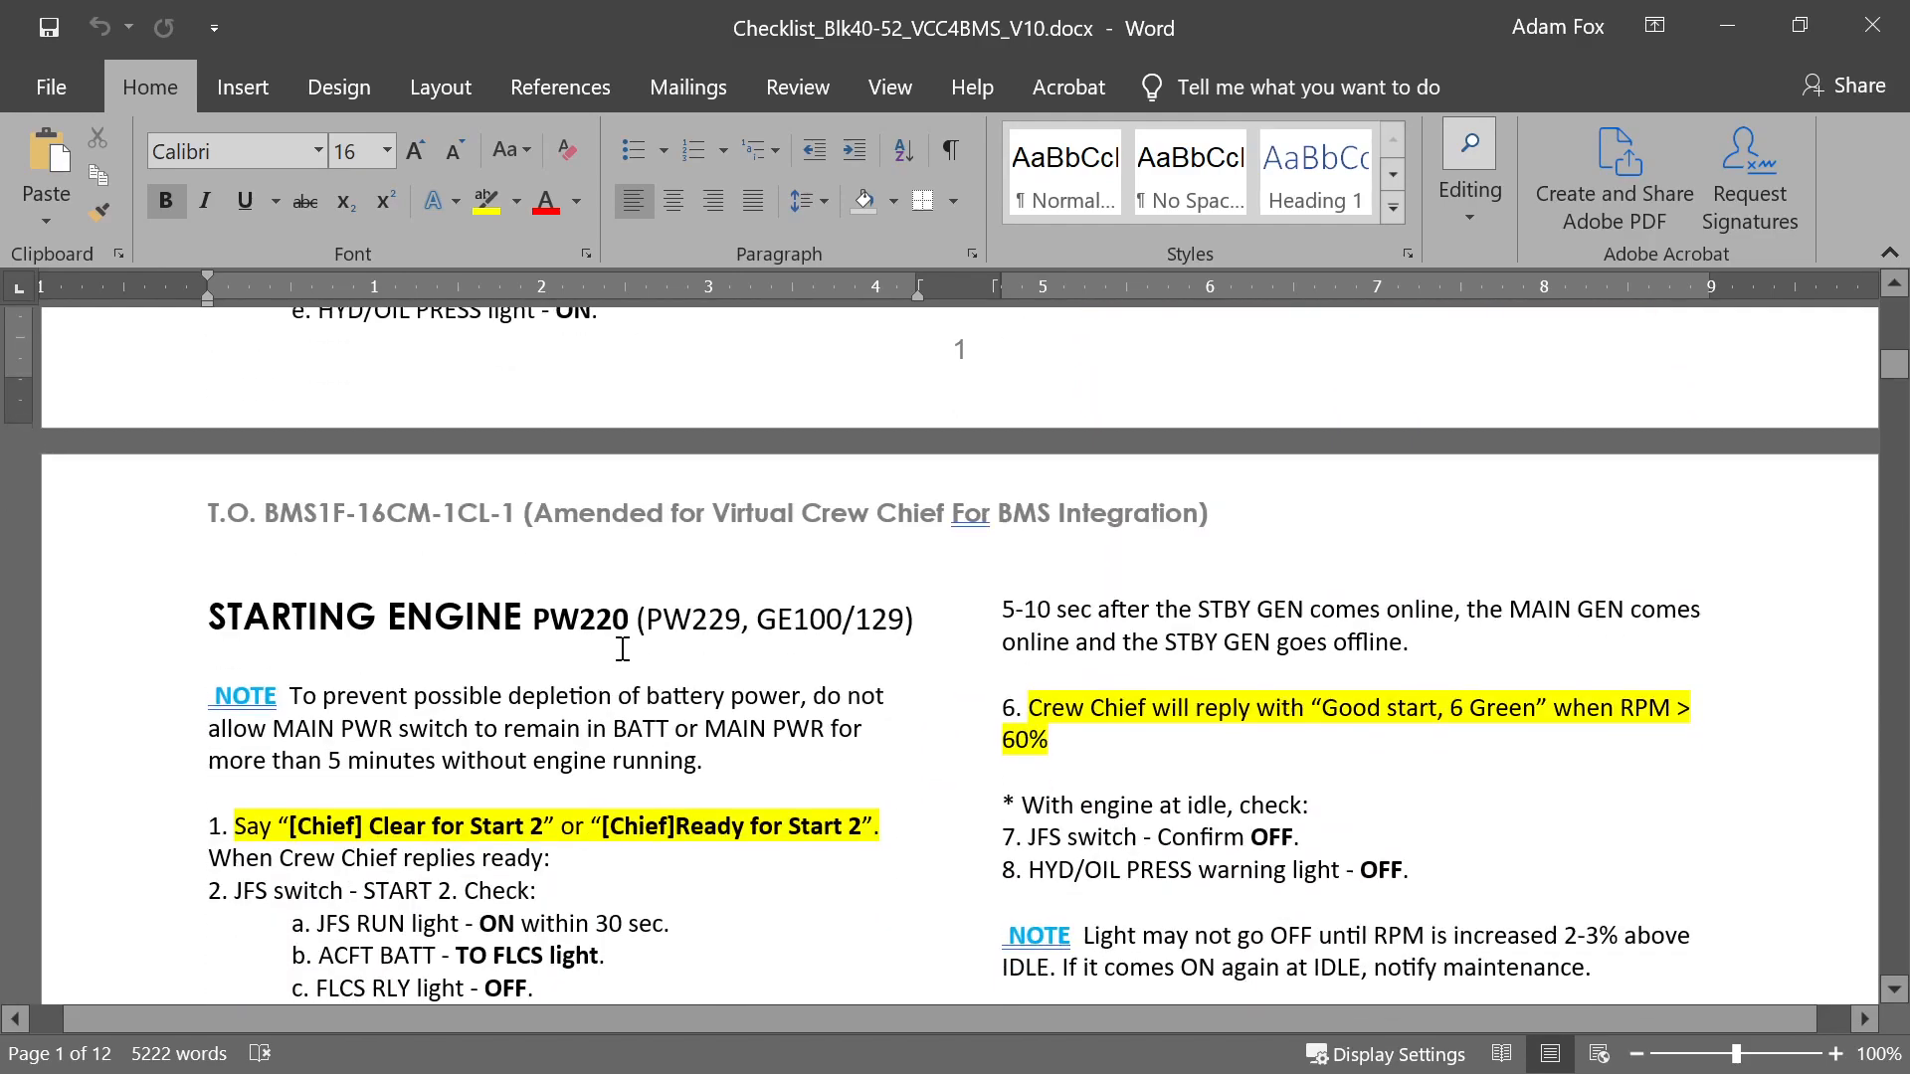
{"action": "scroll", "coordinate": [830, 587], "scroll_direction": "down", "scroll_amount": 12}
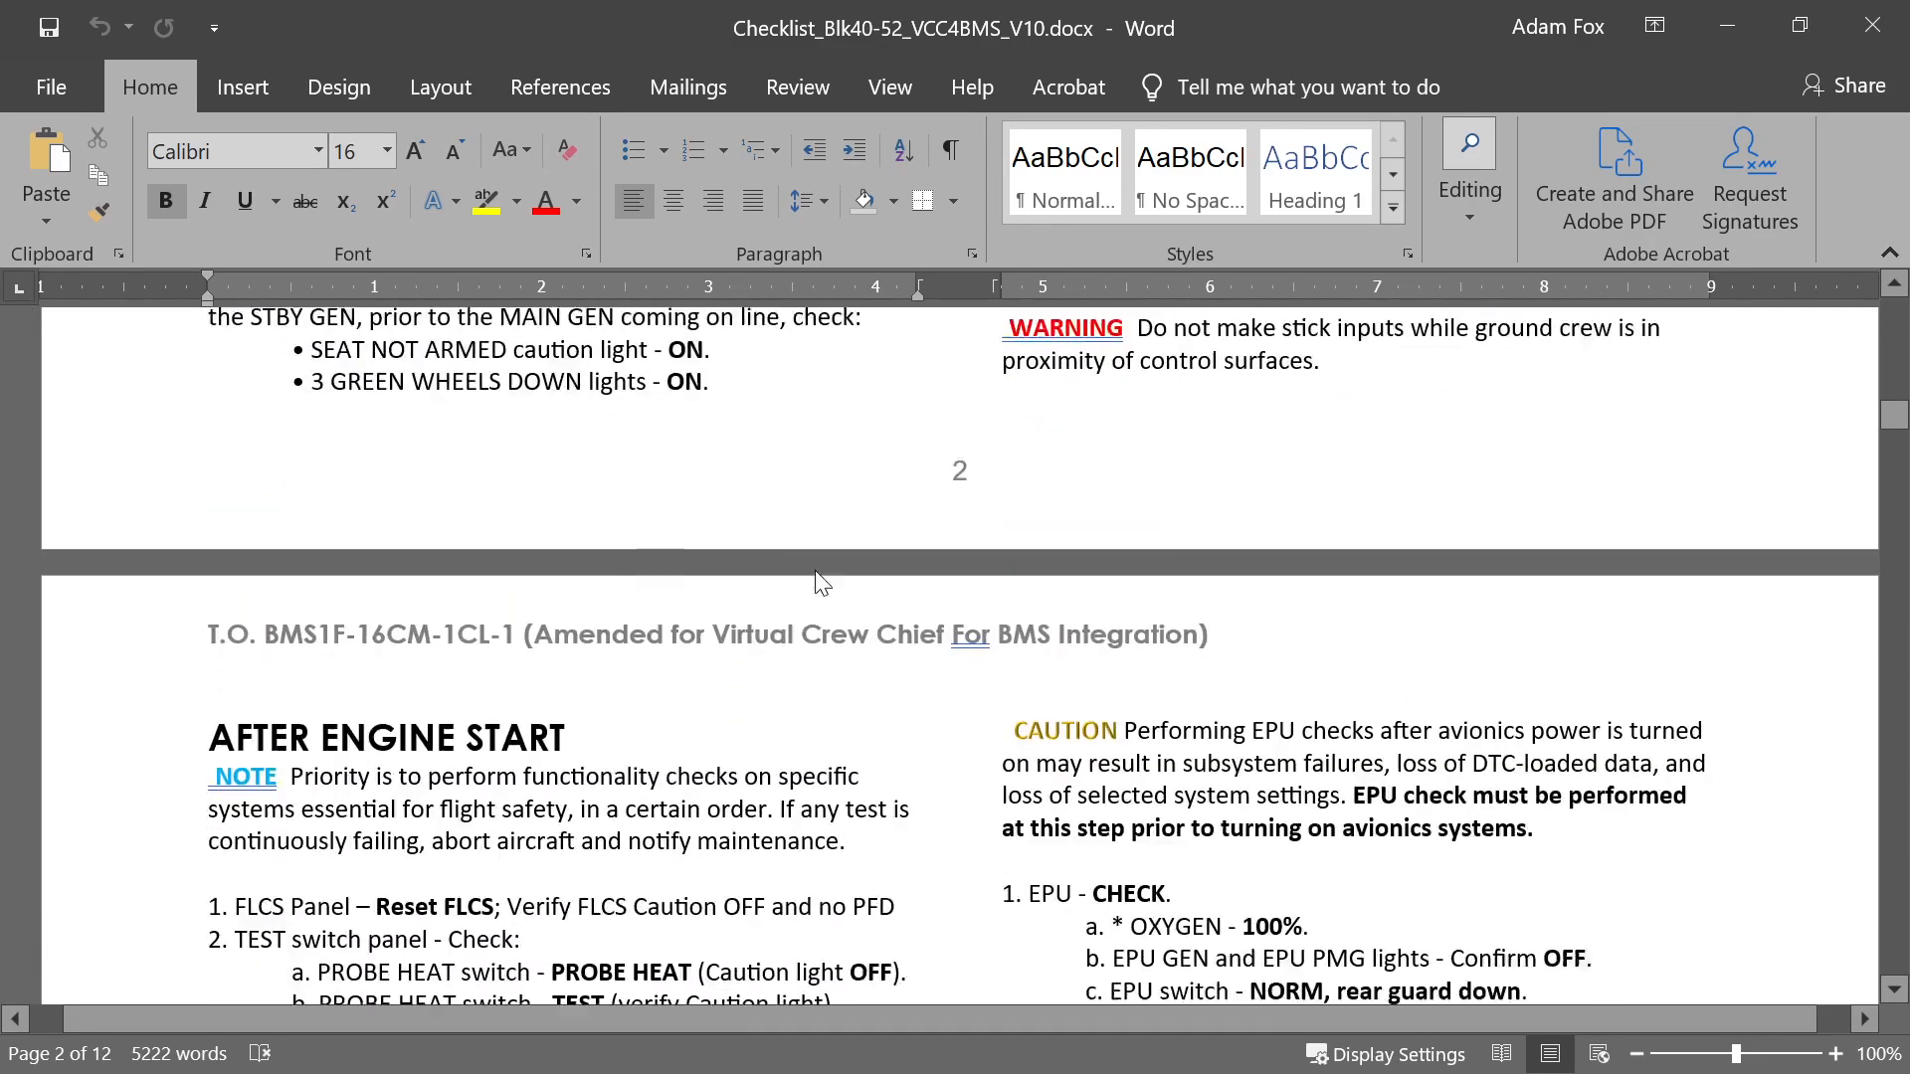
{"action": "scroll", "coordinate": [833, 593], "scroll_direction": "up", "scroll_amount": 13}
{"action": "scroll", "coordinate": [834, 599], "scroll_direction": "up", "scroll_amount": 20}
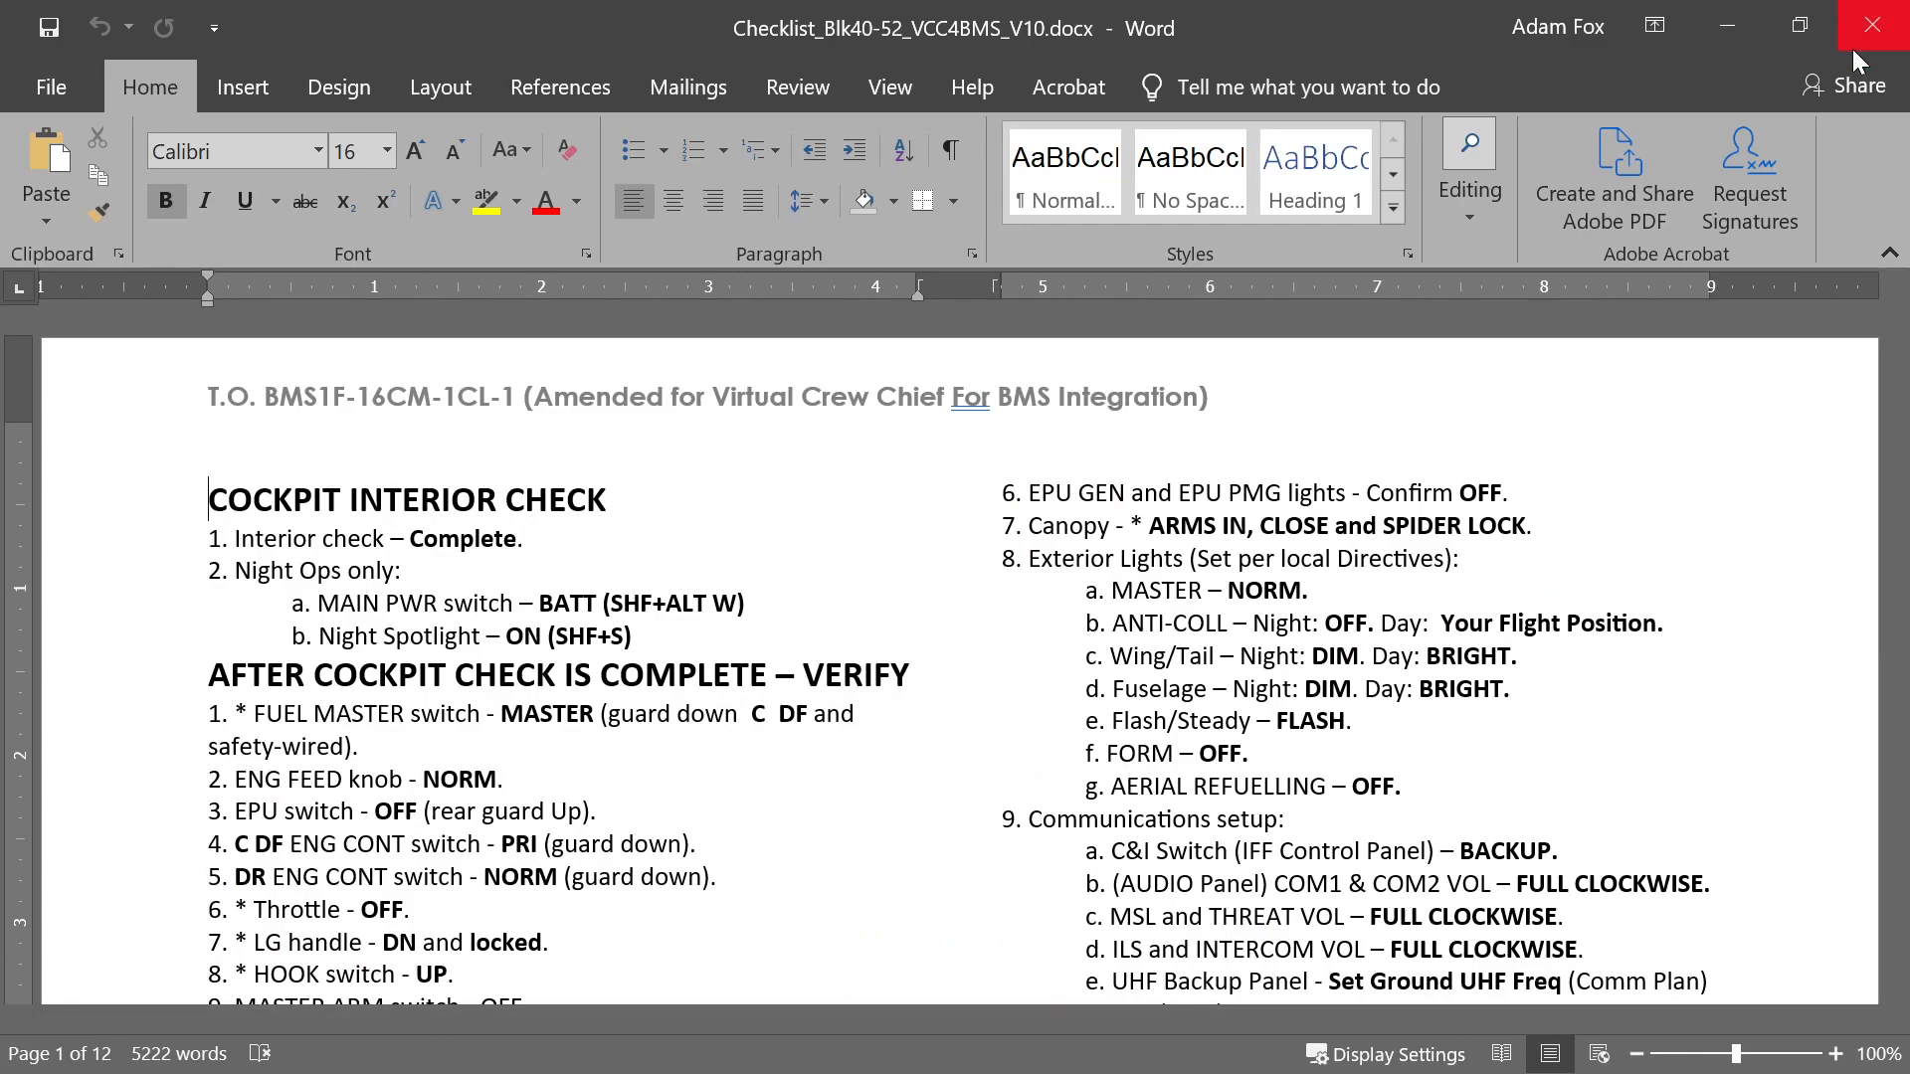
{"action": "left_click", "coordinate": [1872, 24]}
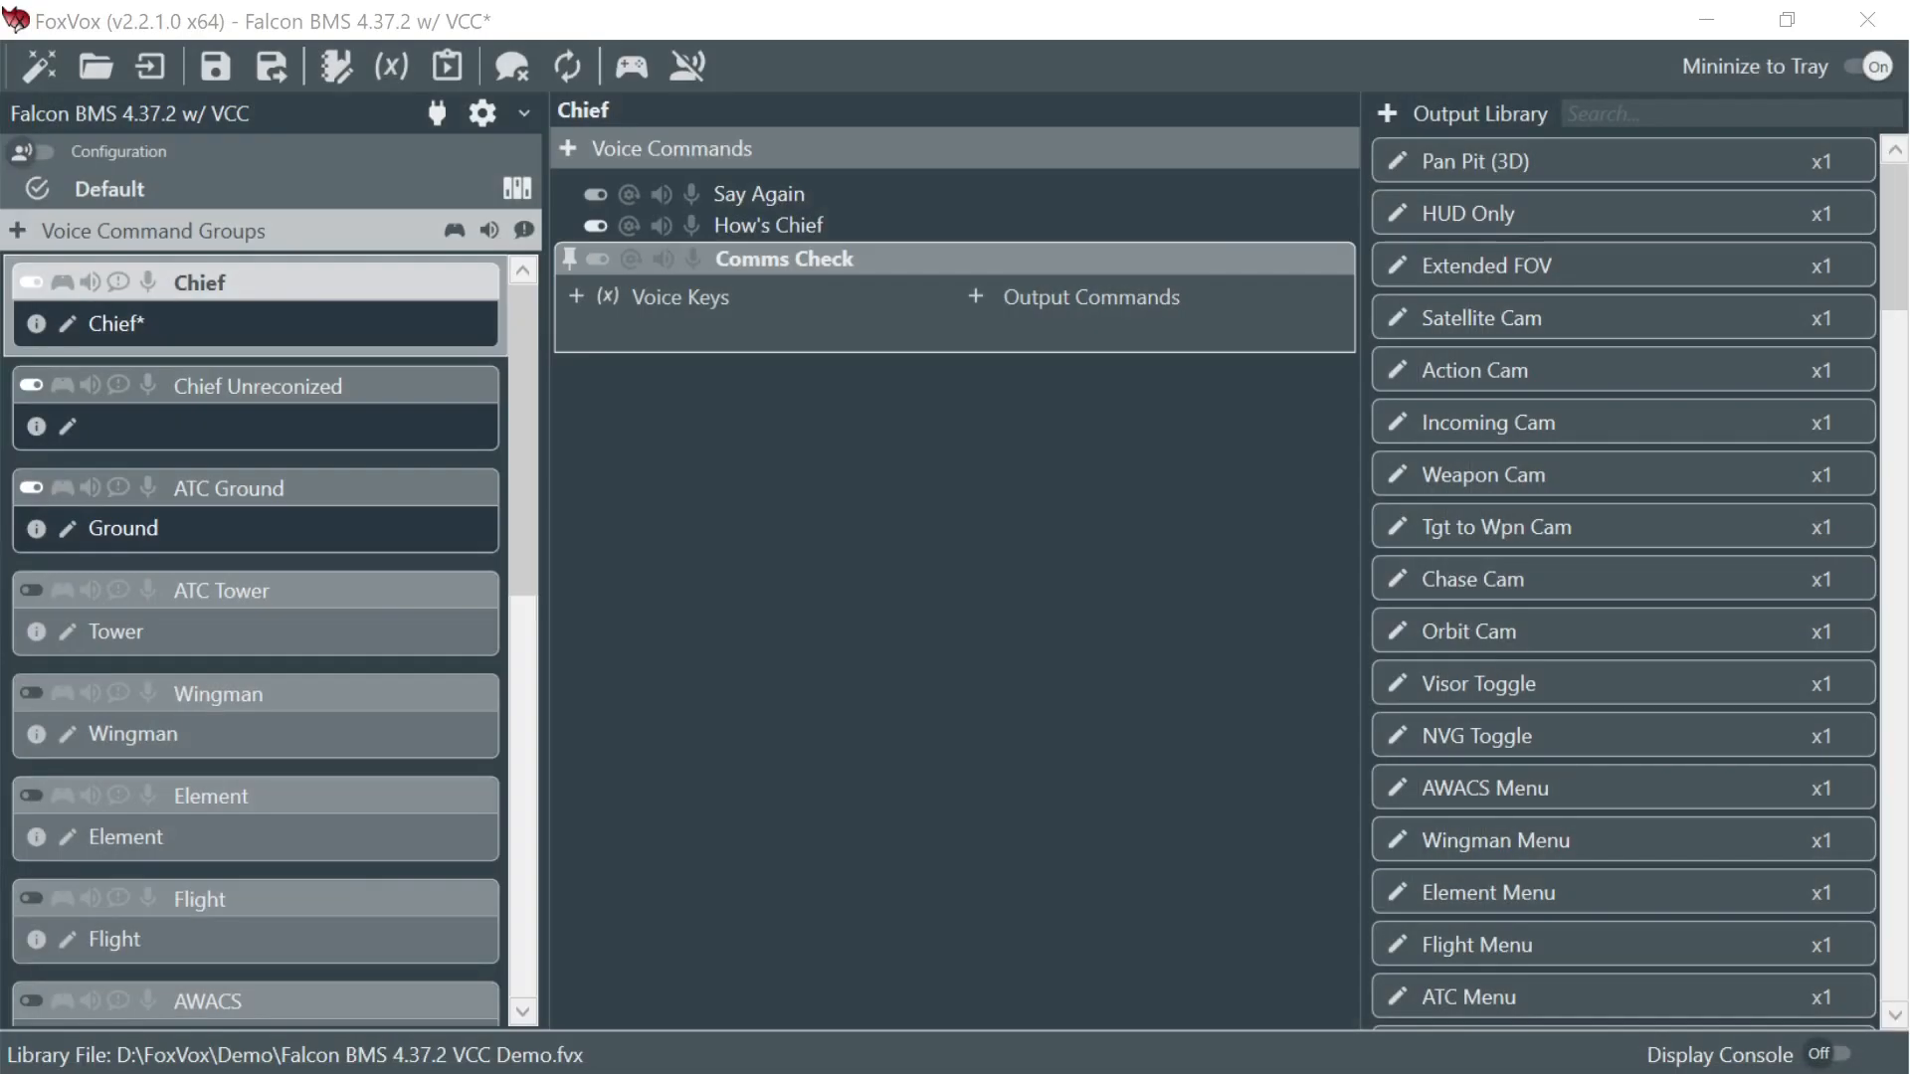
- Add a voice key with the phrase "Comms Check" to the Comms Check voice command
{"action": "left_click", "coordinate": [793, 312]}
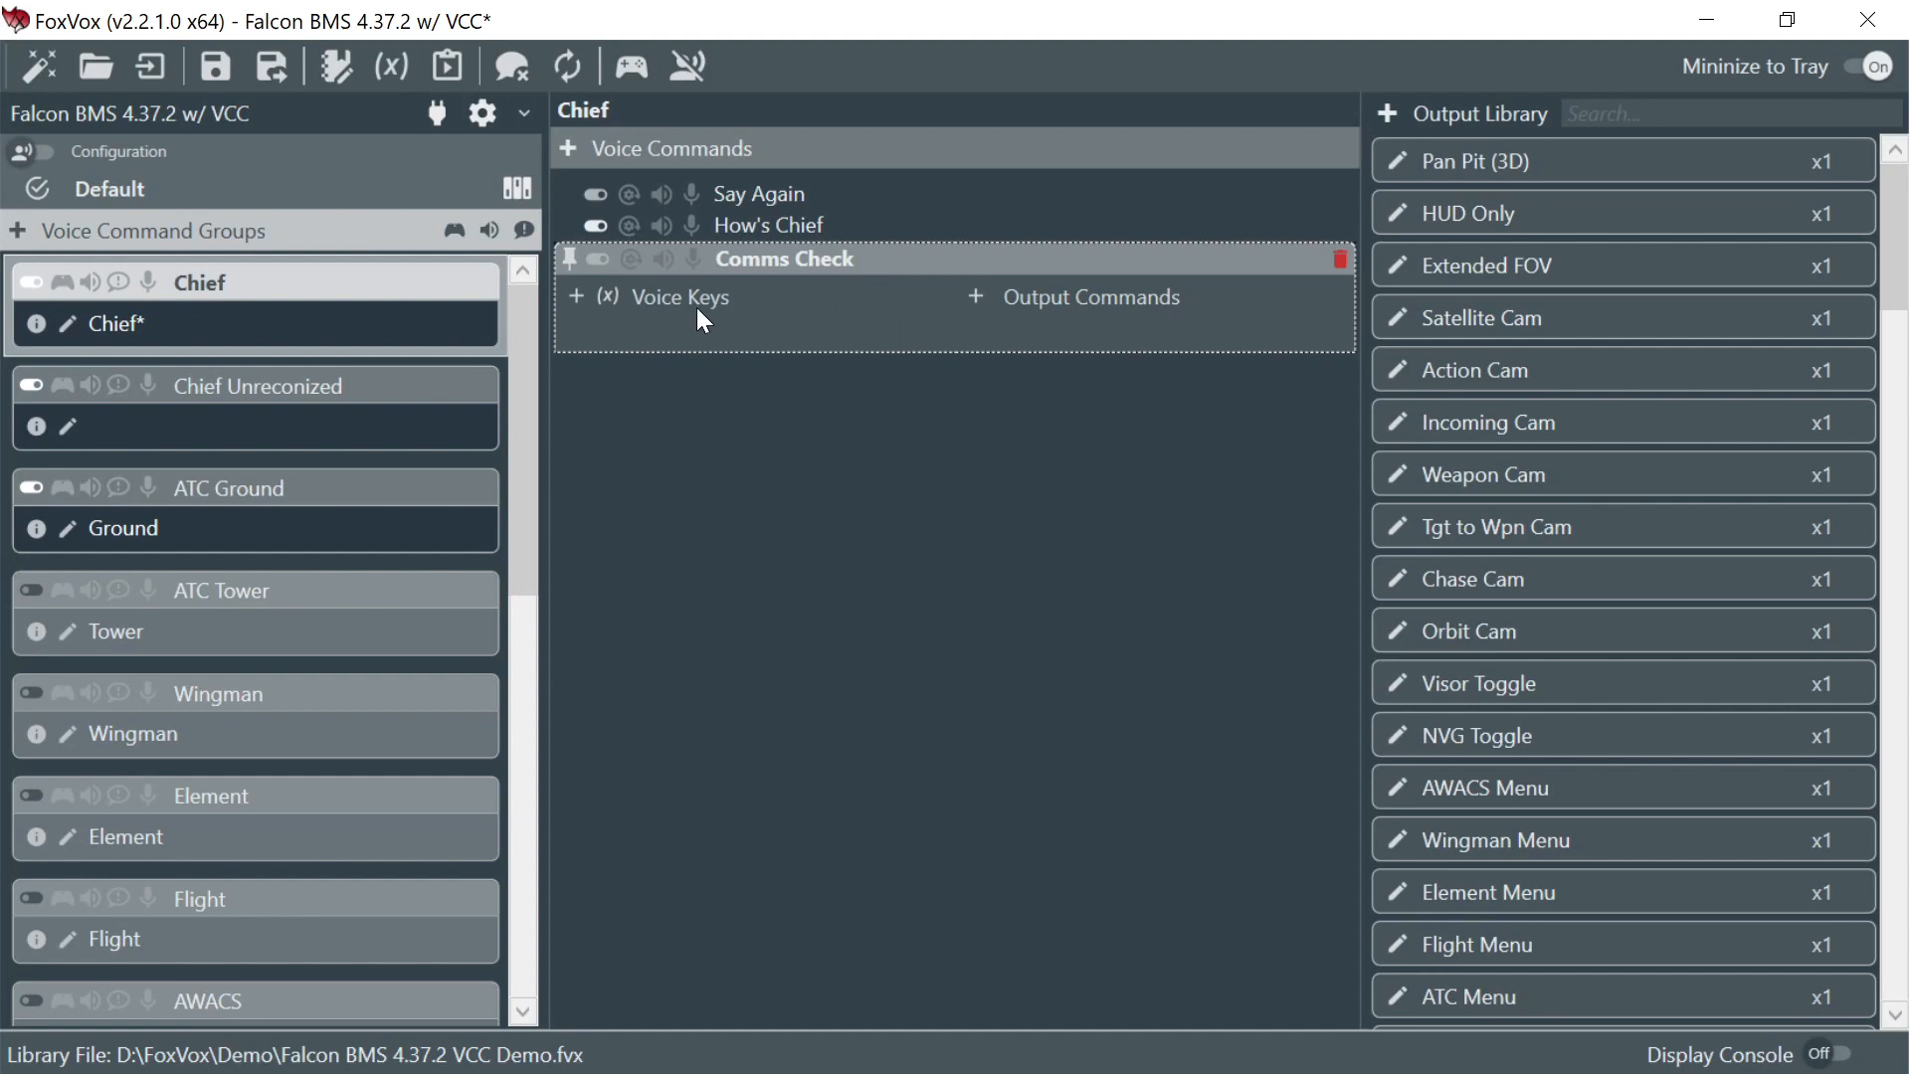
{"action": "left_click", "coordinate": [576, 296]}
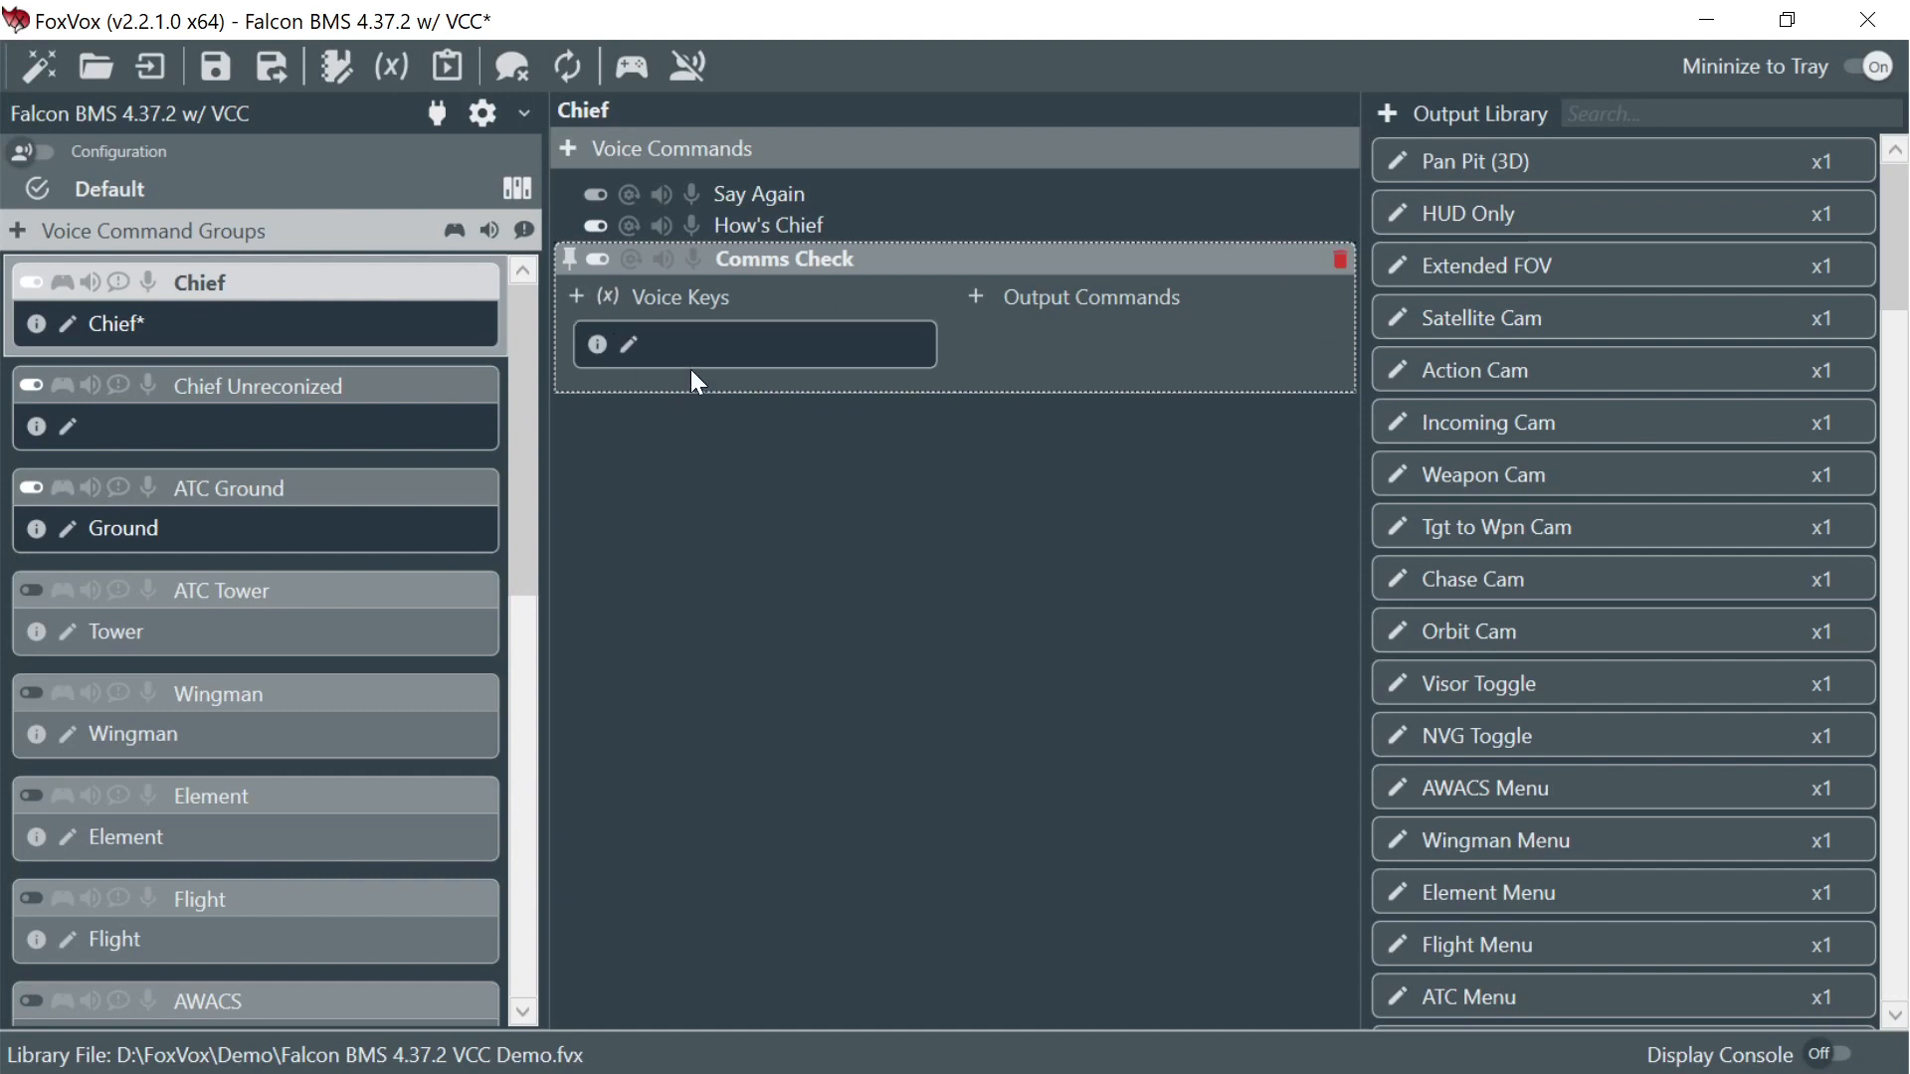
{"action": "left_click", "coordinate": [630, 346]}
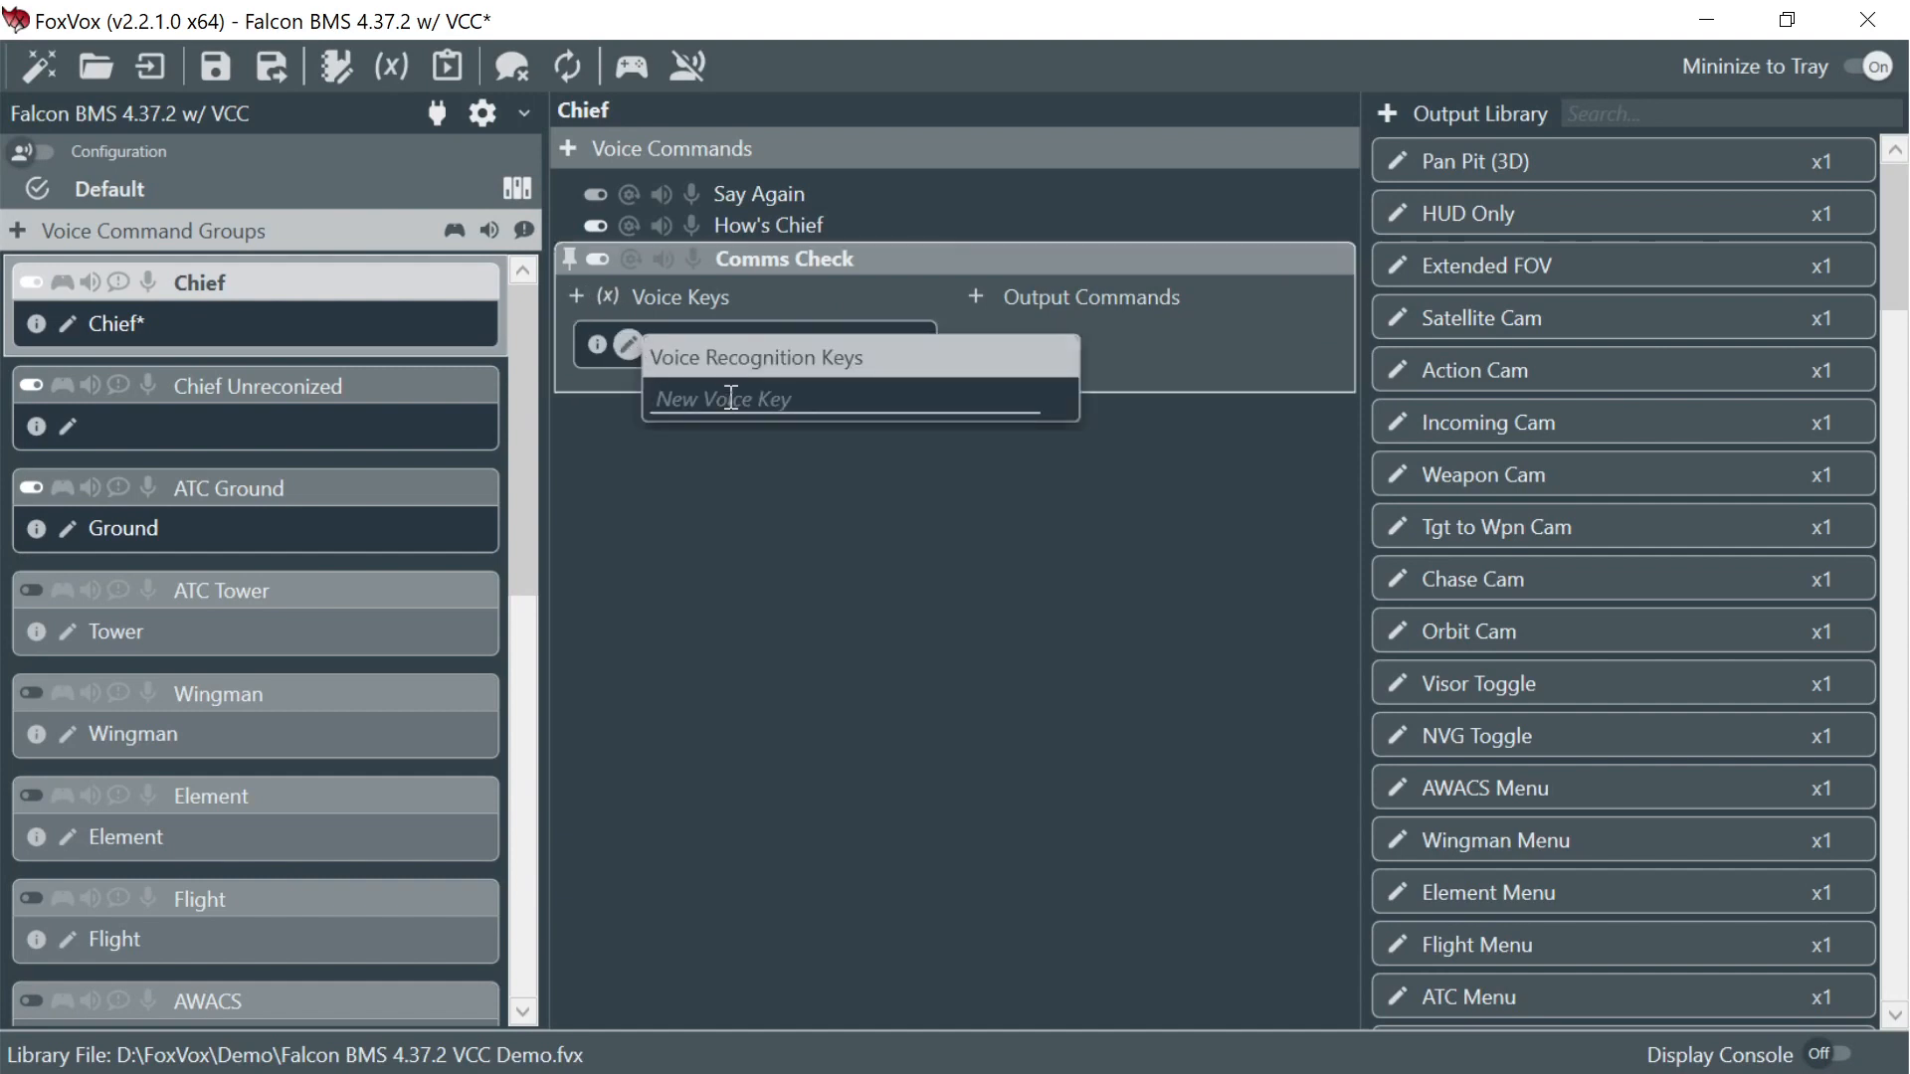
{"action": "type", "text": "Comms Check"}
{"action": "key", "text": "Return"}
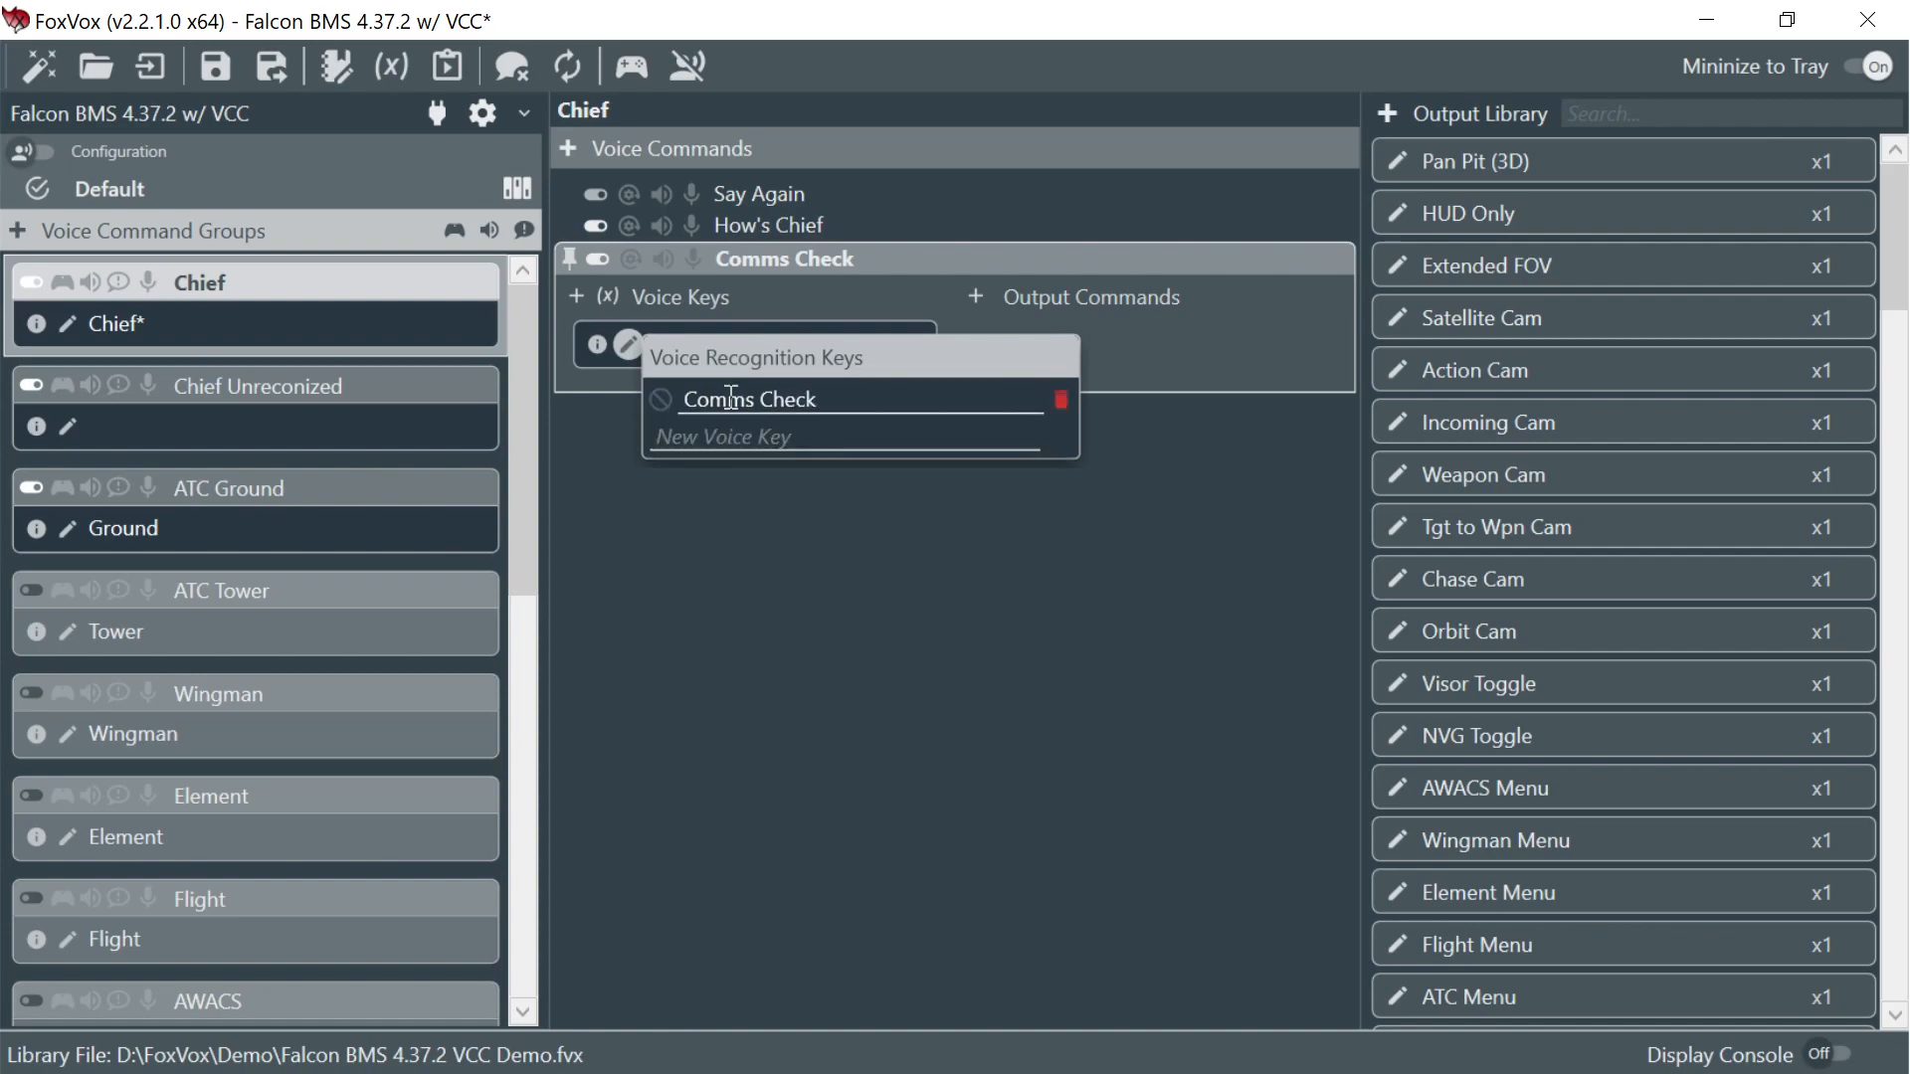
{"action": "left_click", "coordinate": [778, 665]}
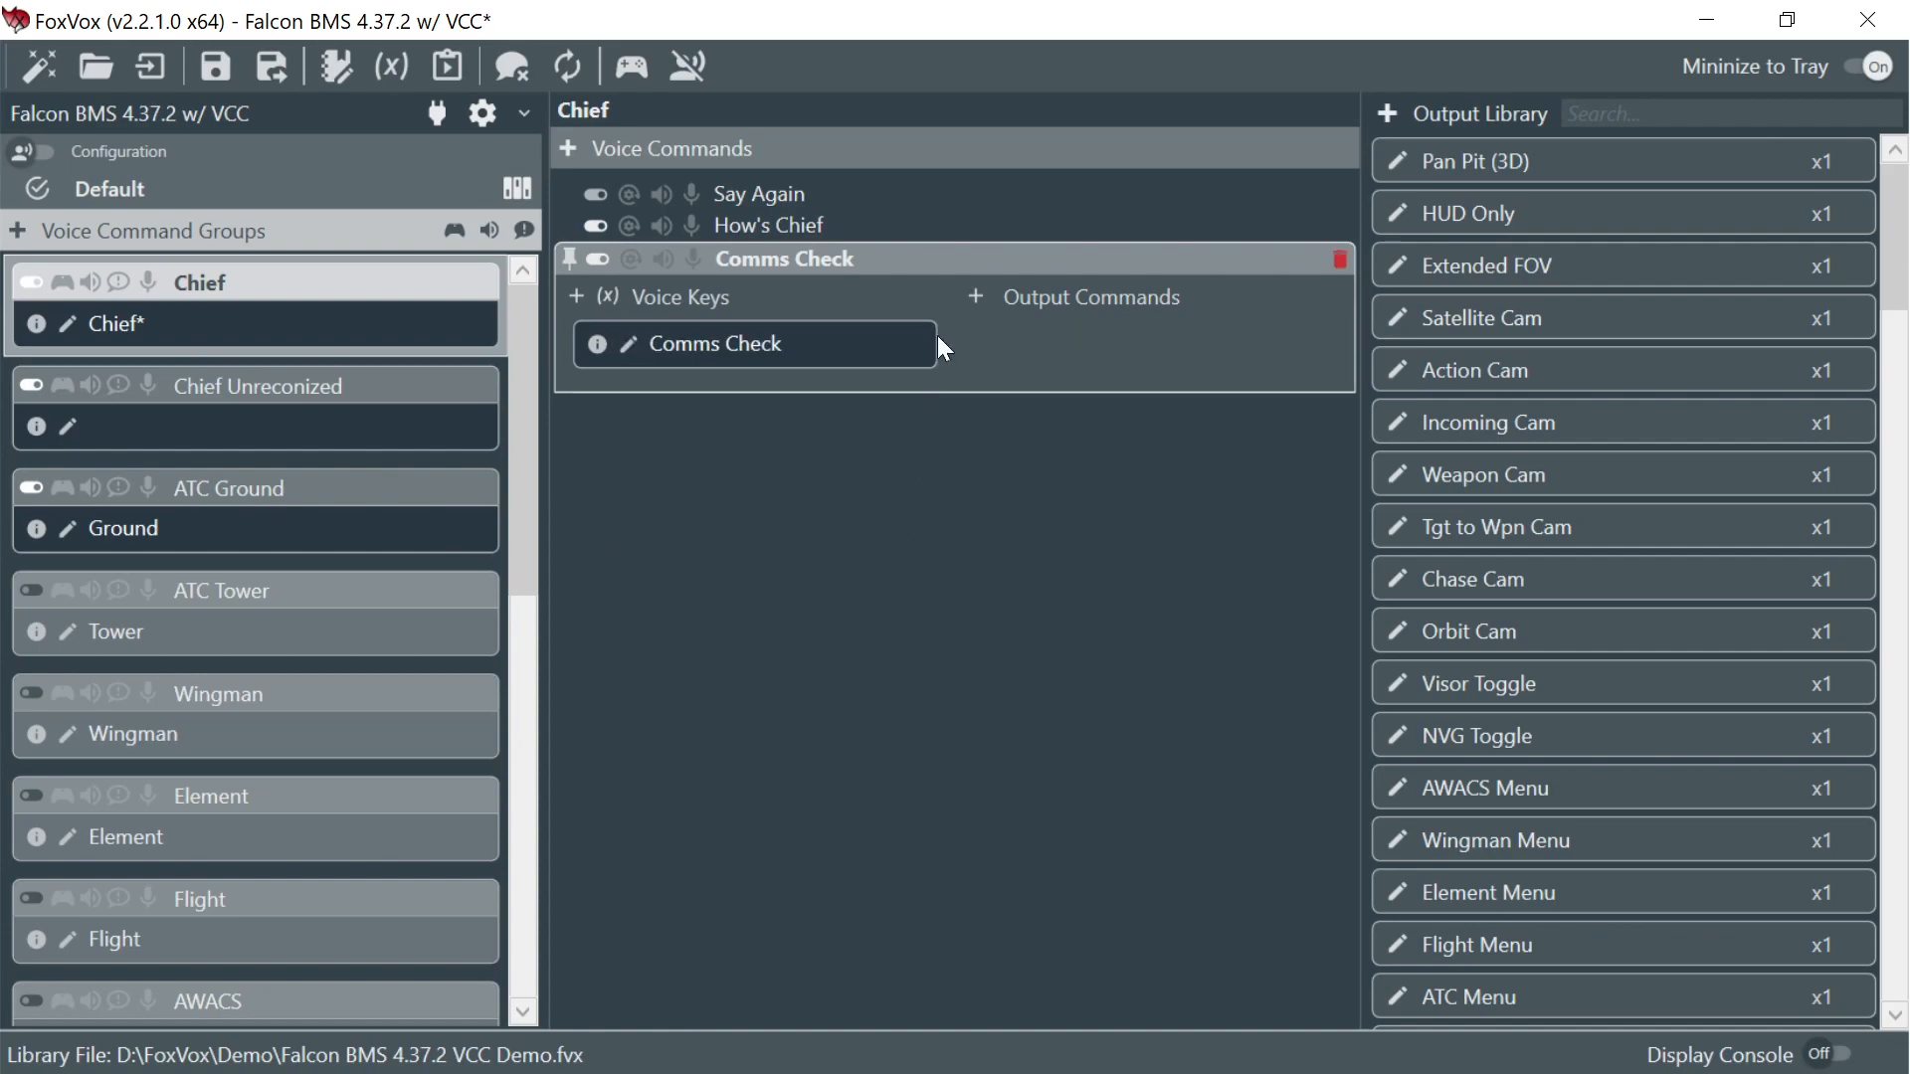
- Add an output command to Comms Check that plays 1LoudAndClearSir.mp3 from the VCC Sounds folder
{"action": "left_click", "coordinate": [977, 298]}
{"action": "left_click", "coordinate": [1304, 796]}
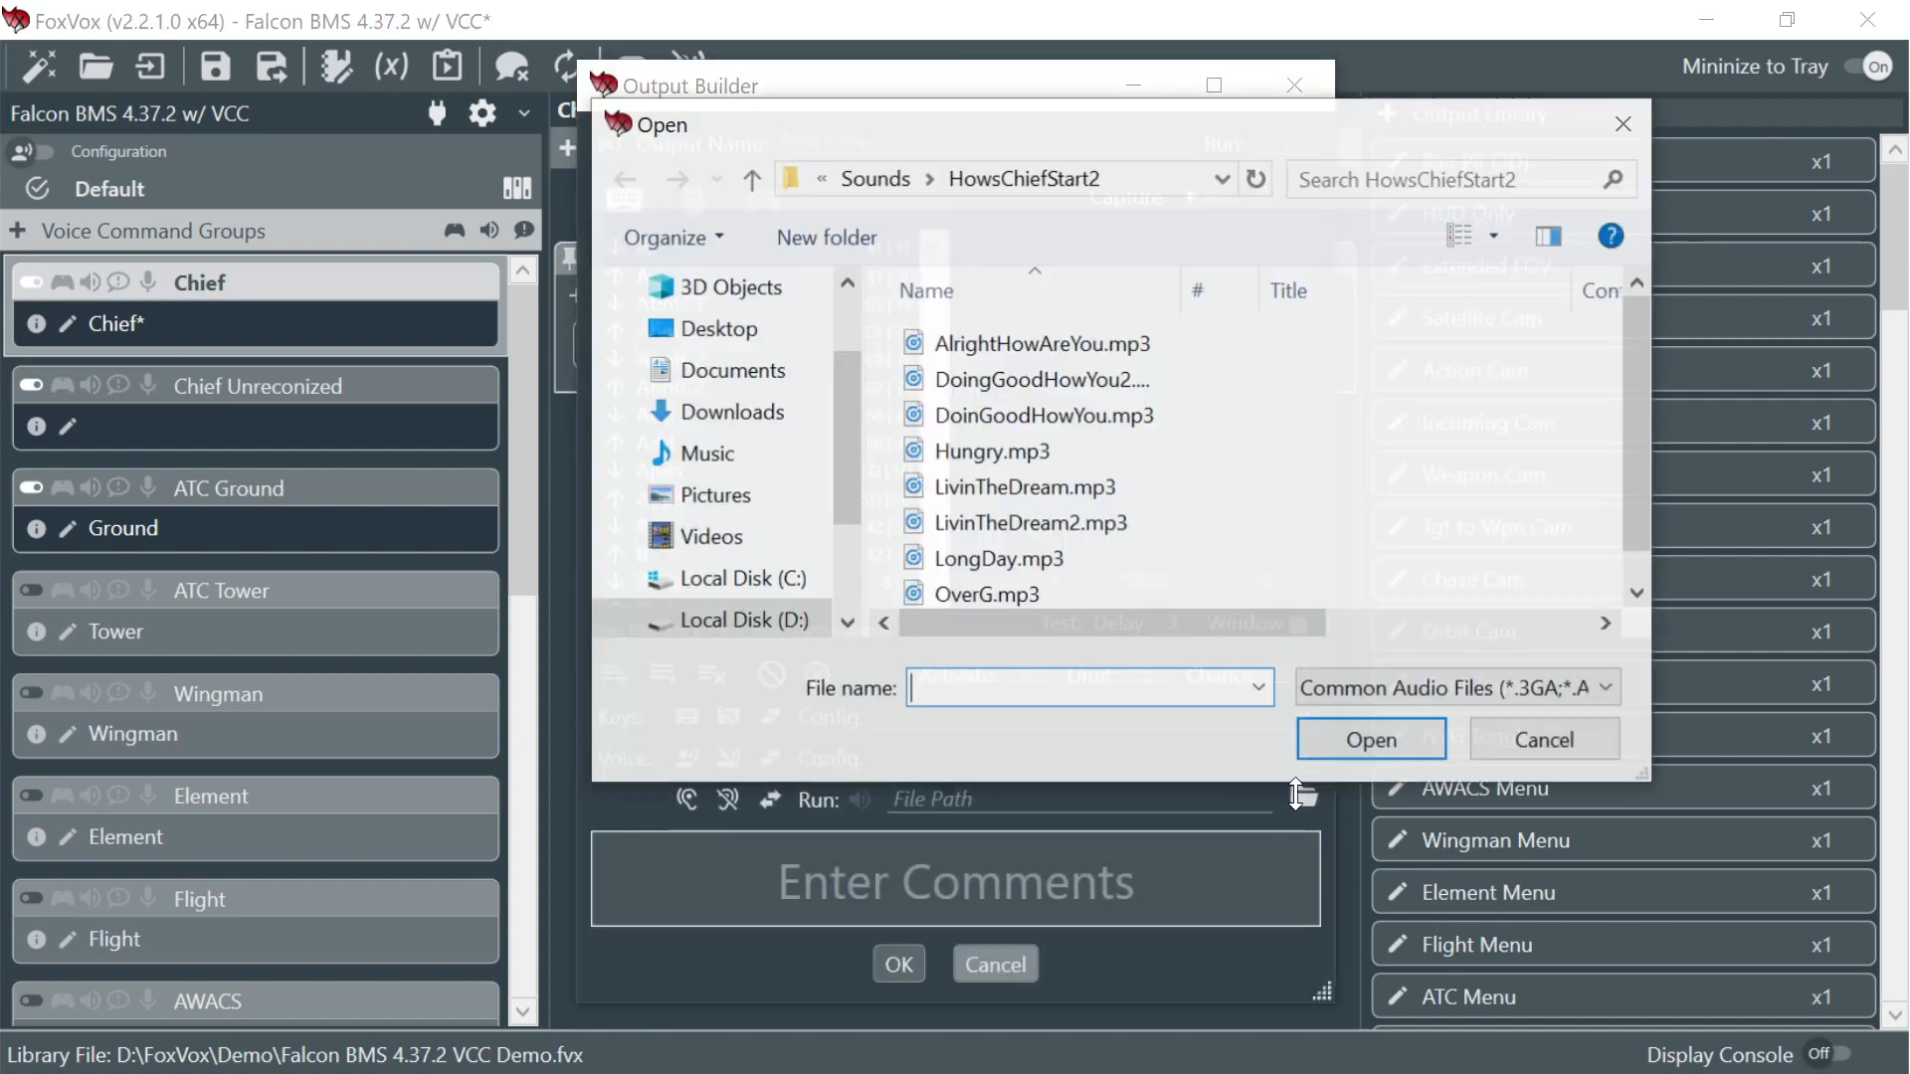
{"action": "left_click", "coordinate": [885, 177]}
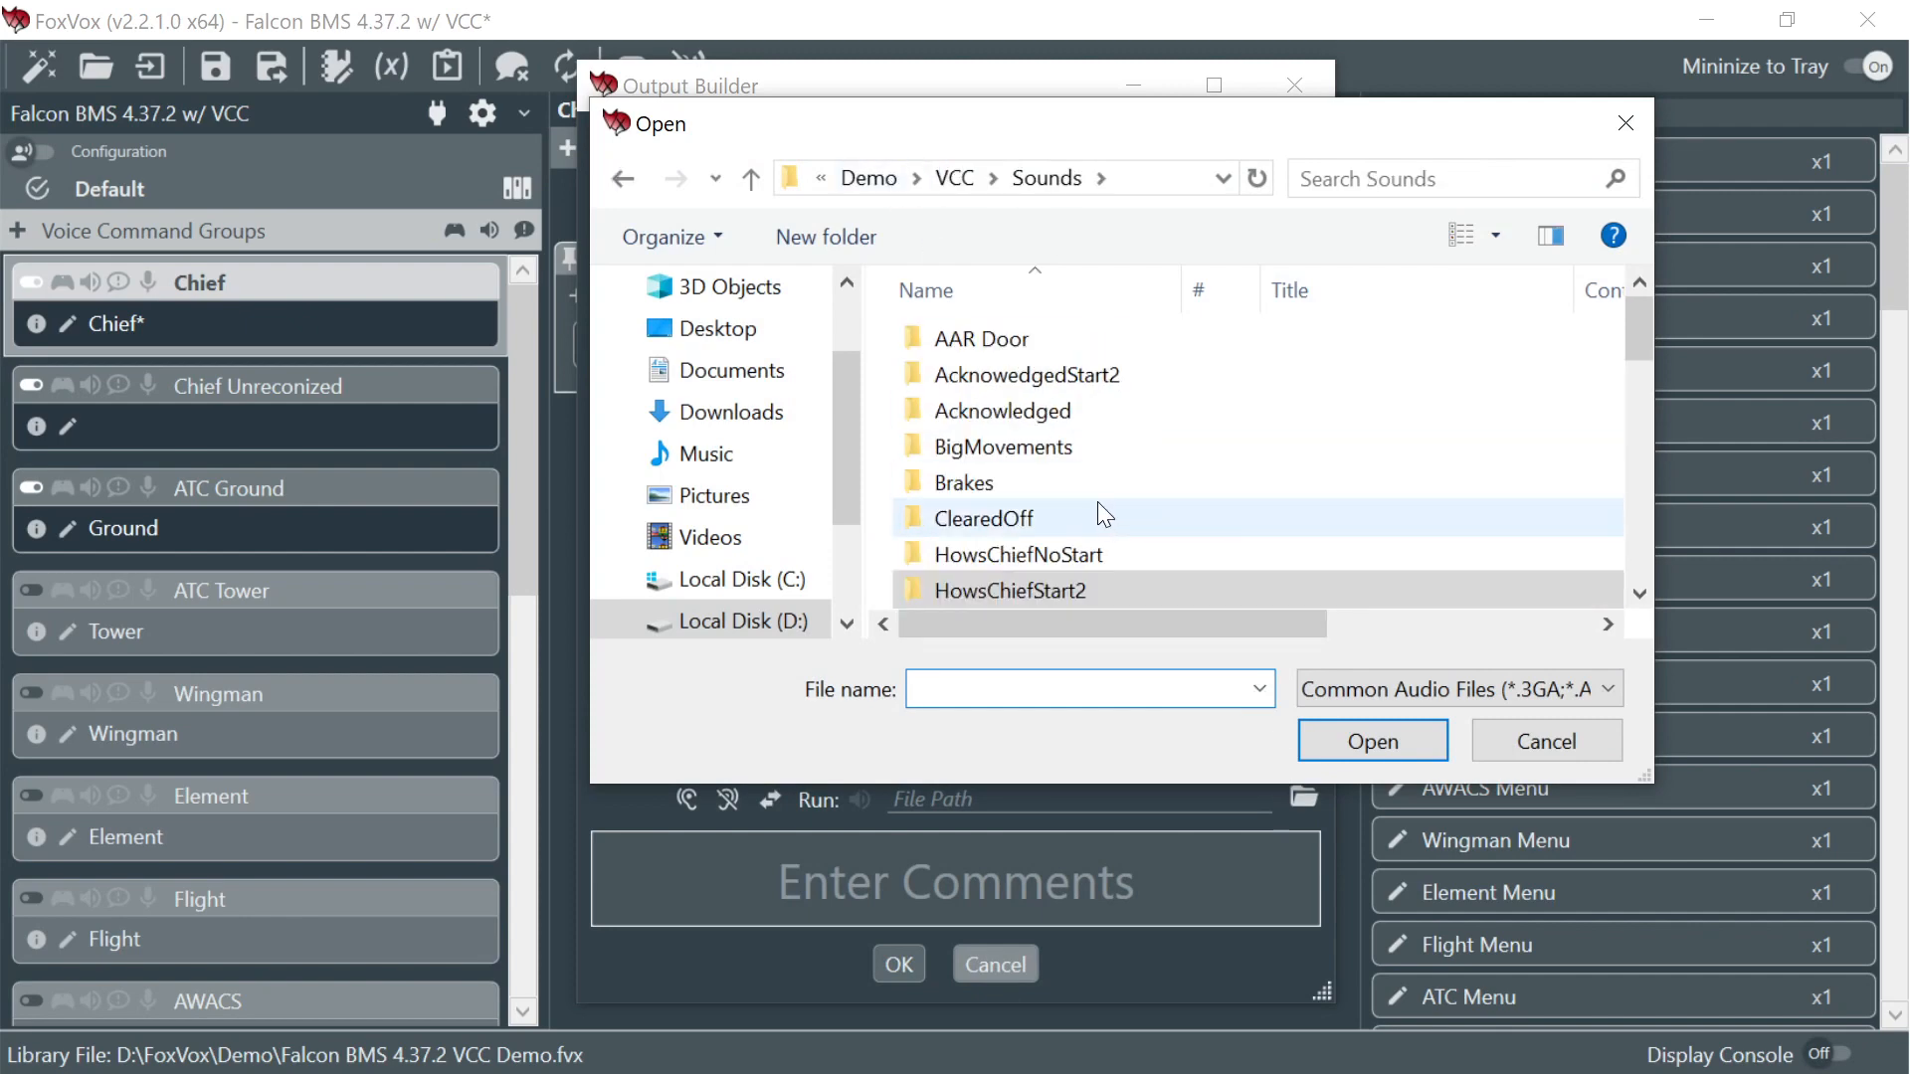
{"action": "scroll", "coordinate": [1096, 502], "scroll_direction": "down", "scroll_amount": 1}
{"action": "left_click", "coordinate": [1054, 519]}
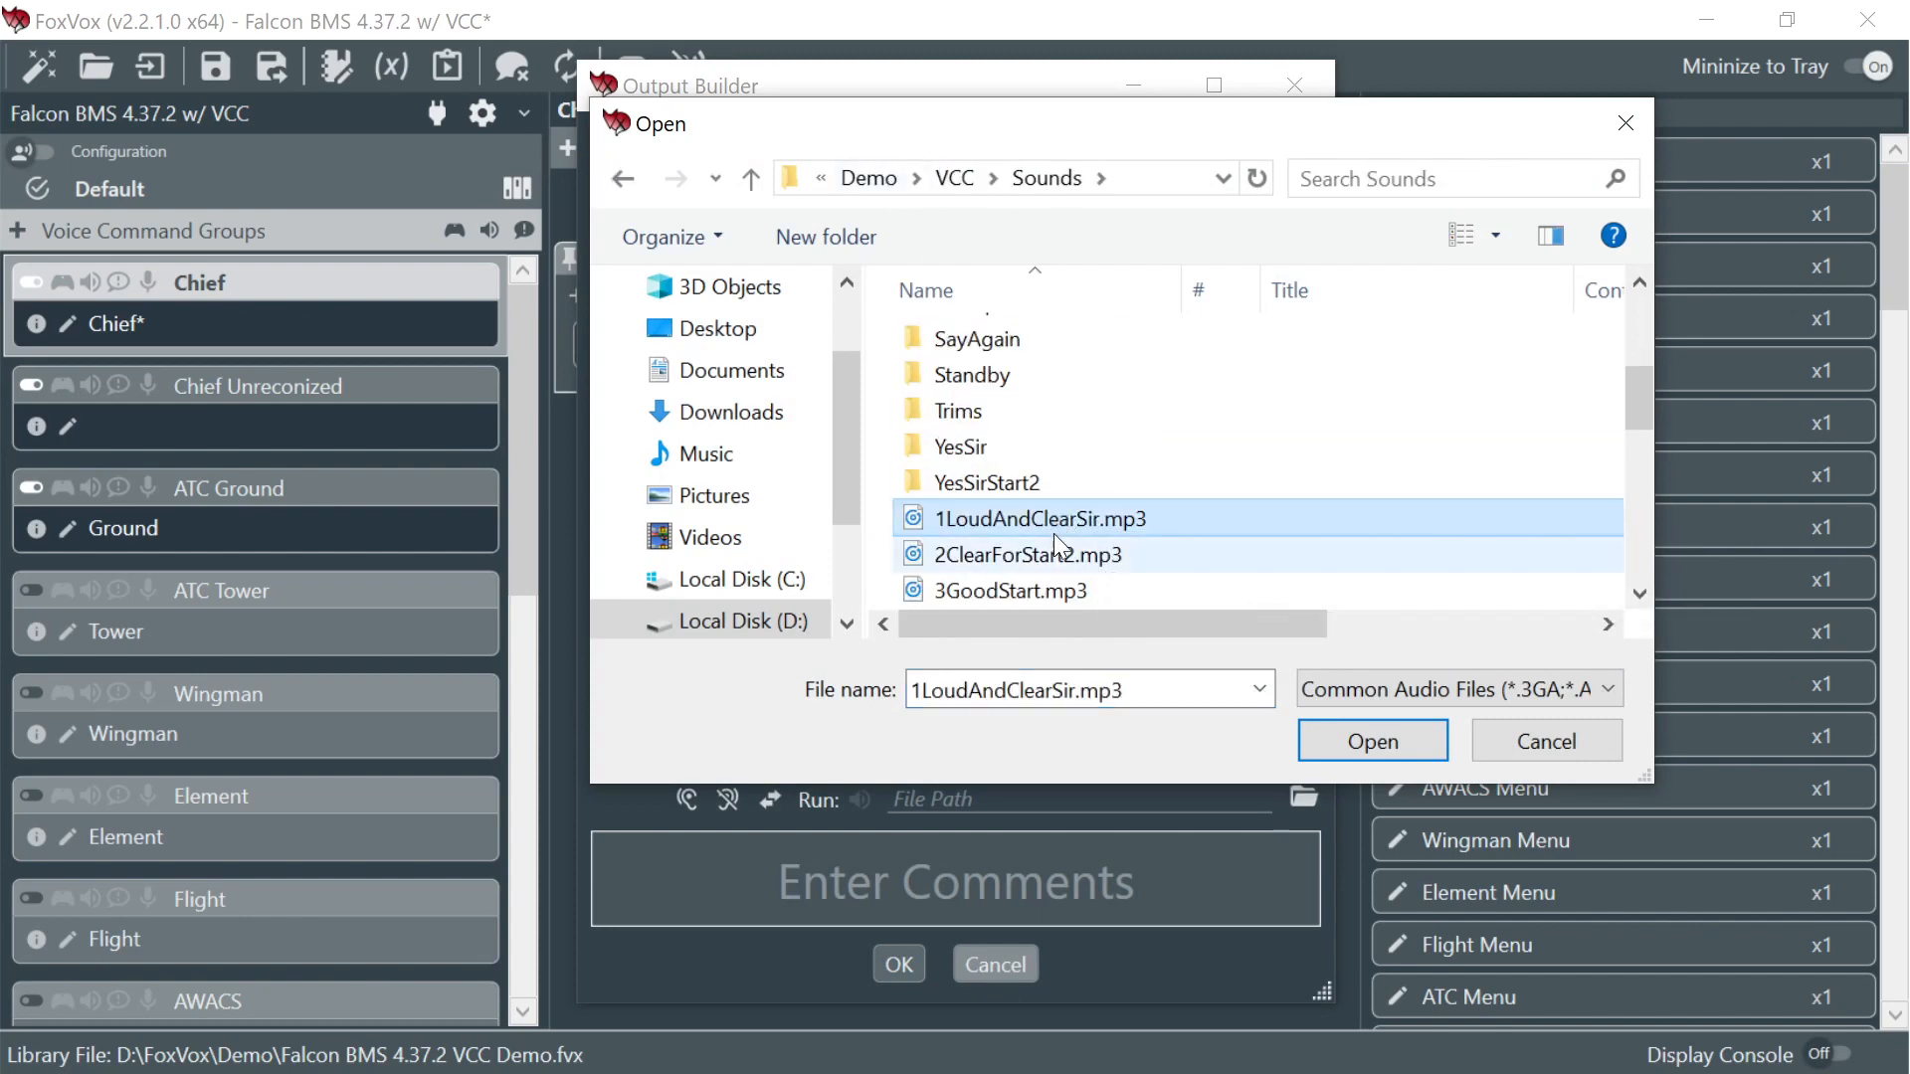
{"action": "left_click", "coordinate": [1411, 751]}
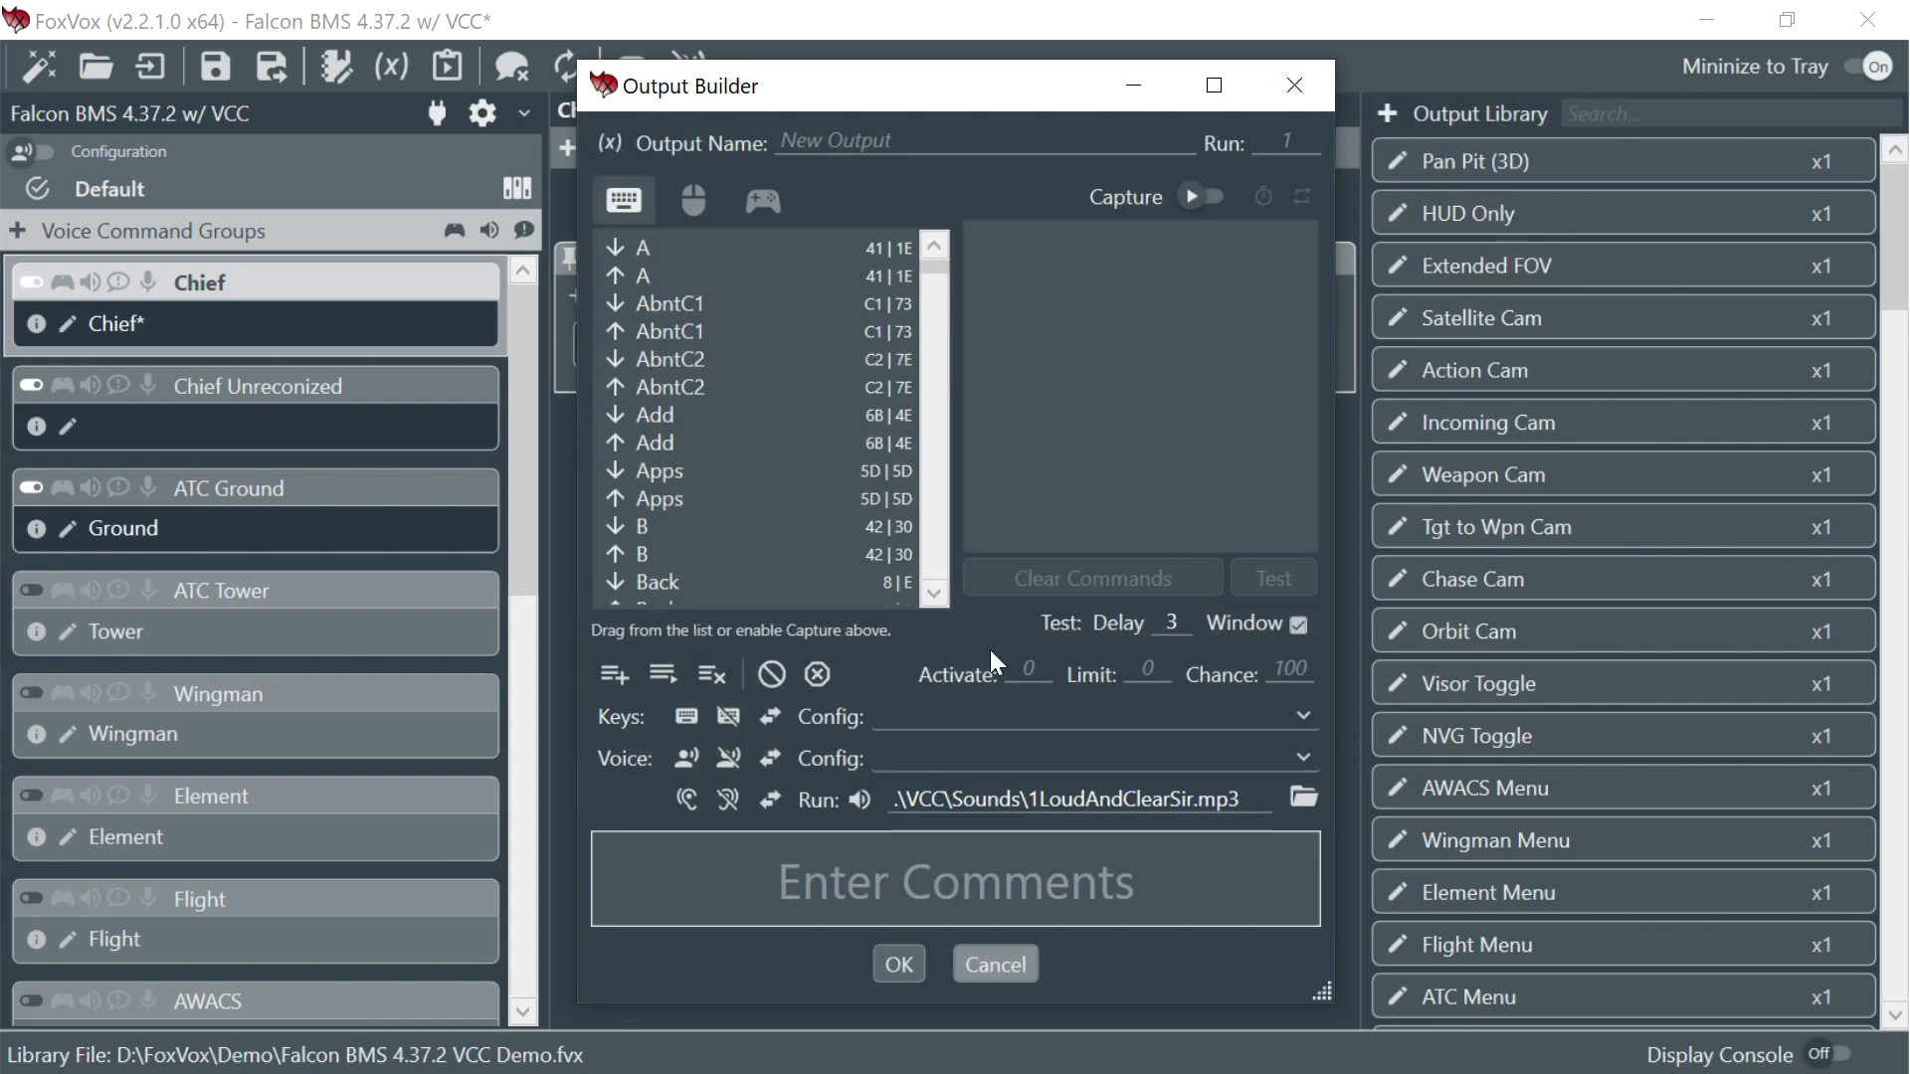
{"action": "left_click", "coordinate": [900, 964]}
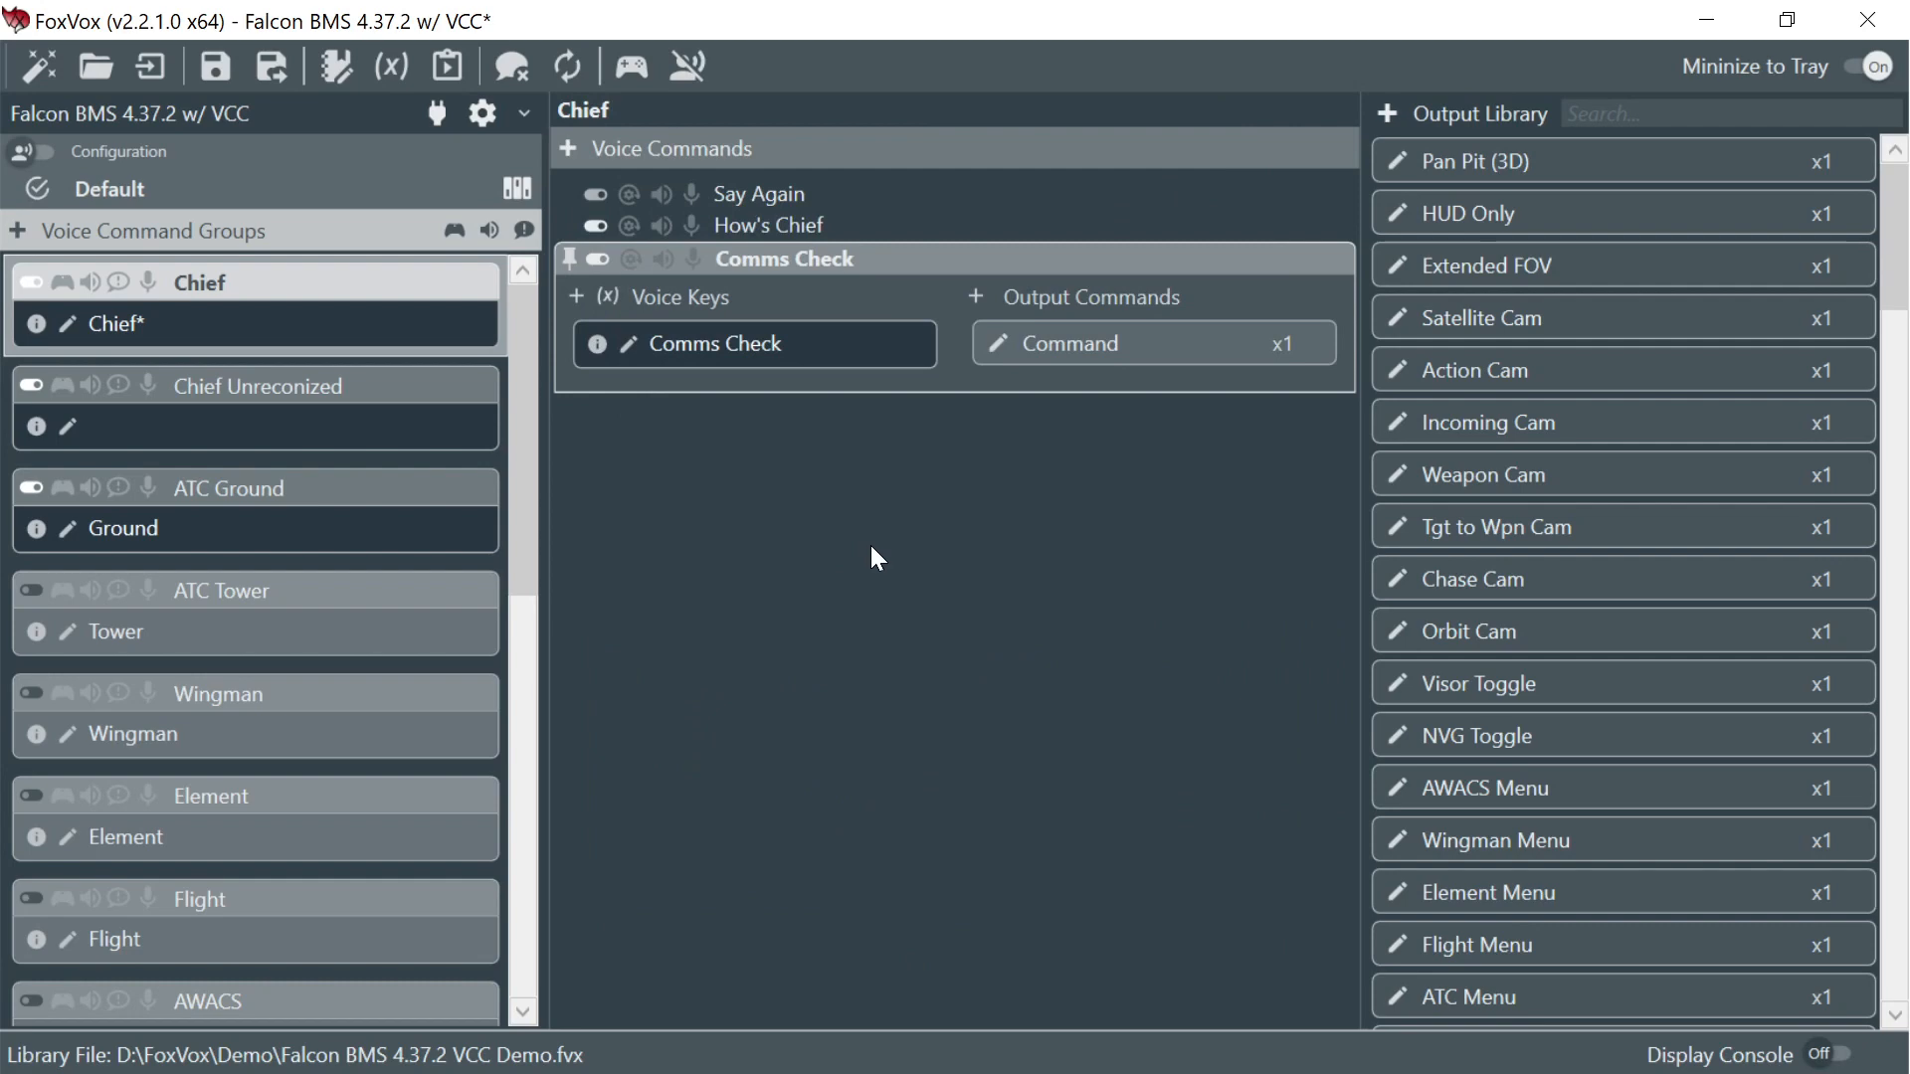
- Save the library, and turn voice recognition on to test Comms Check by voice and off again
{"action": "left_click", "coordinate": [215, 66]}
{"action": "left_click", "coordinate": [1132, 534]}
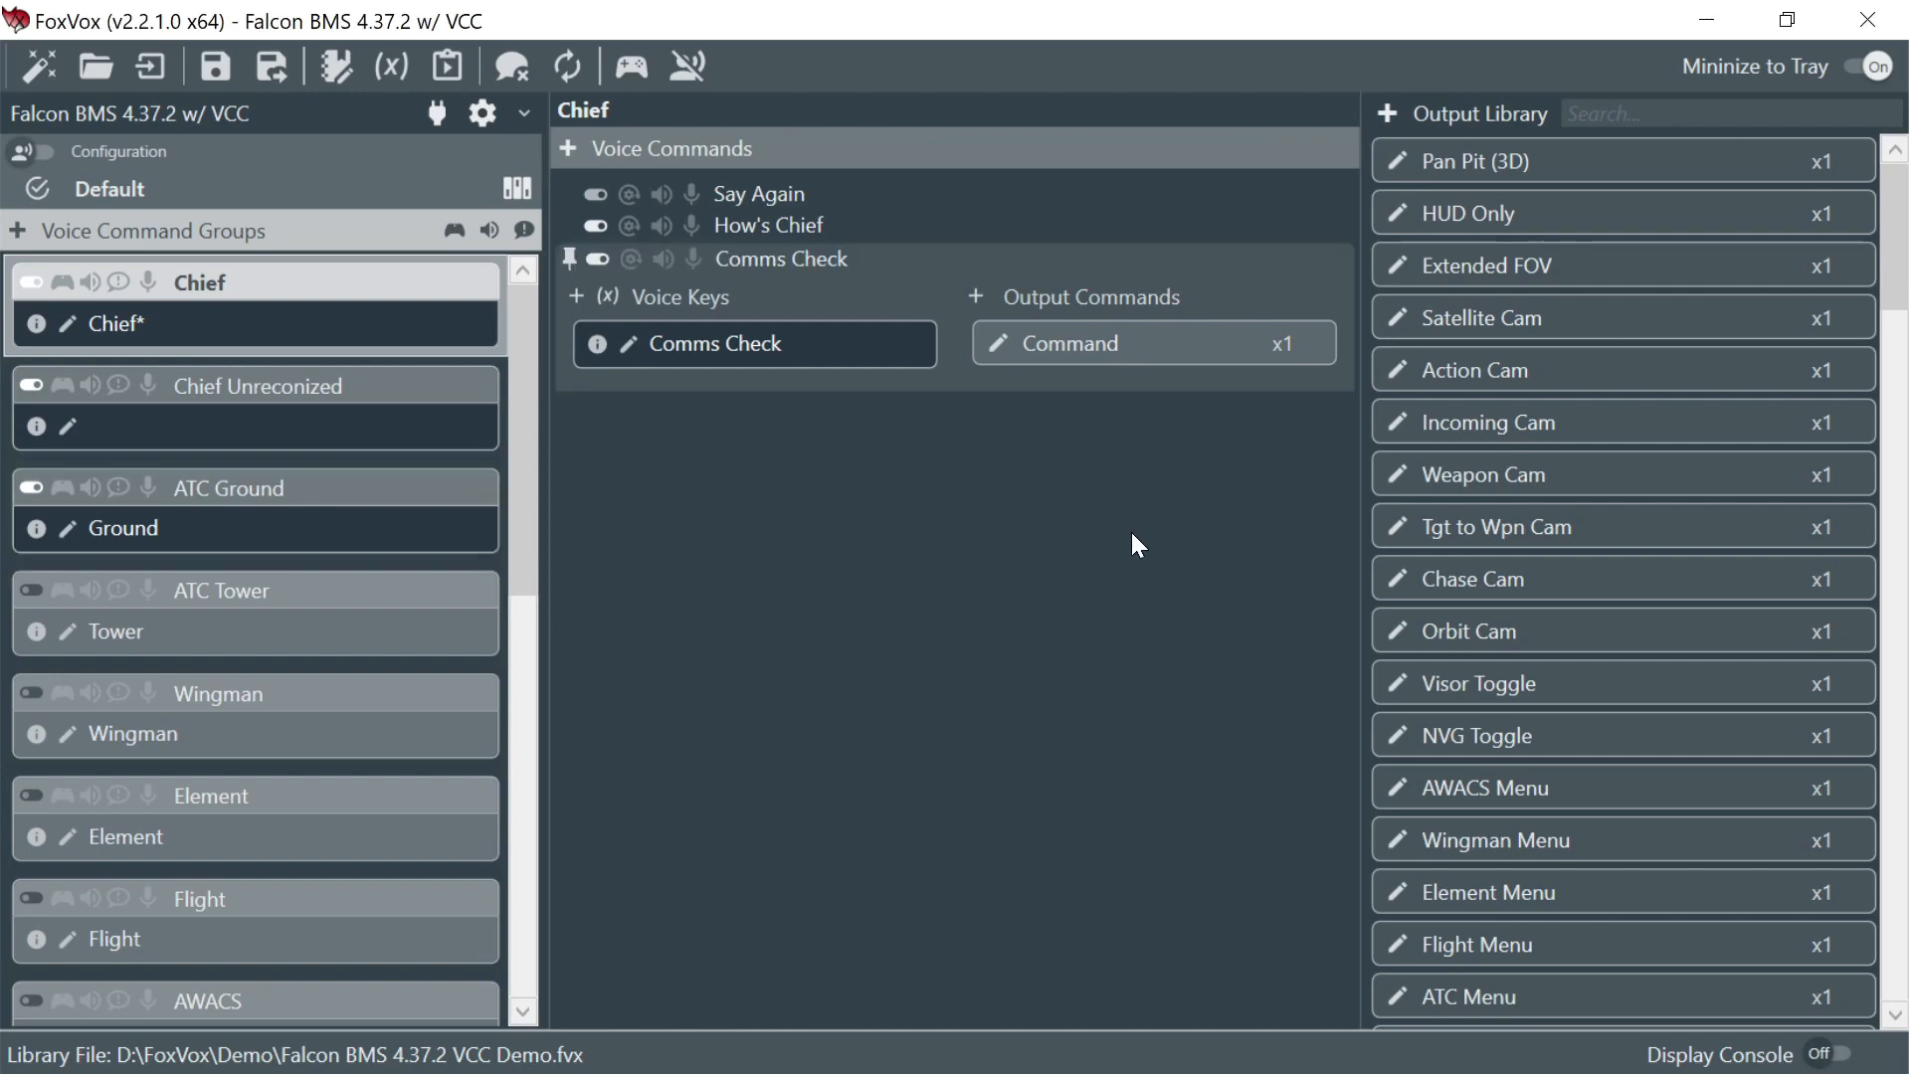
{"action": "left_click", "coordinate": [705, 66]}
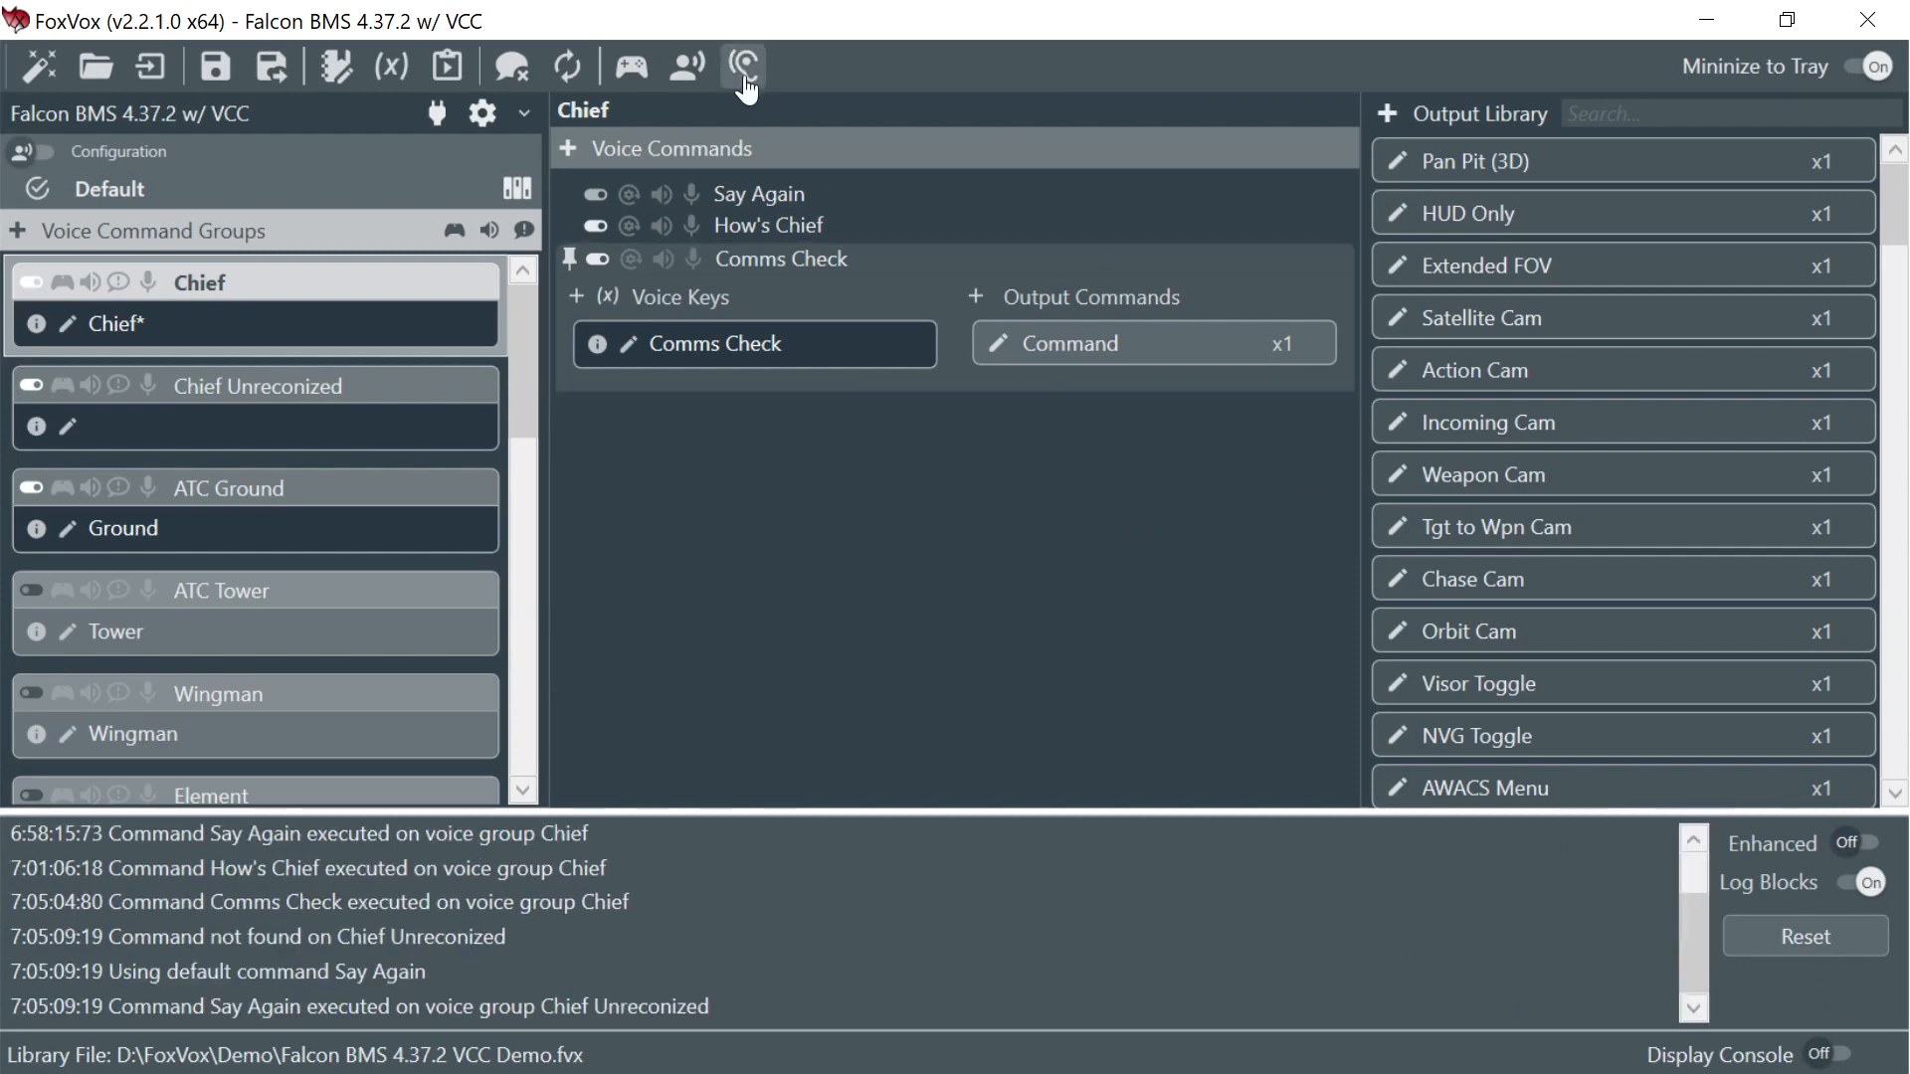
{"action": "left_click", "coordinate": [686, 66]}
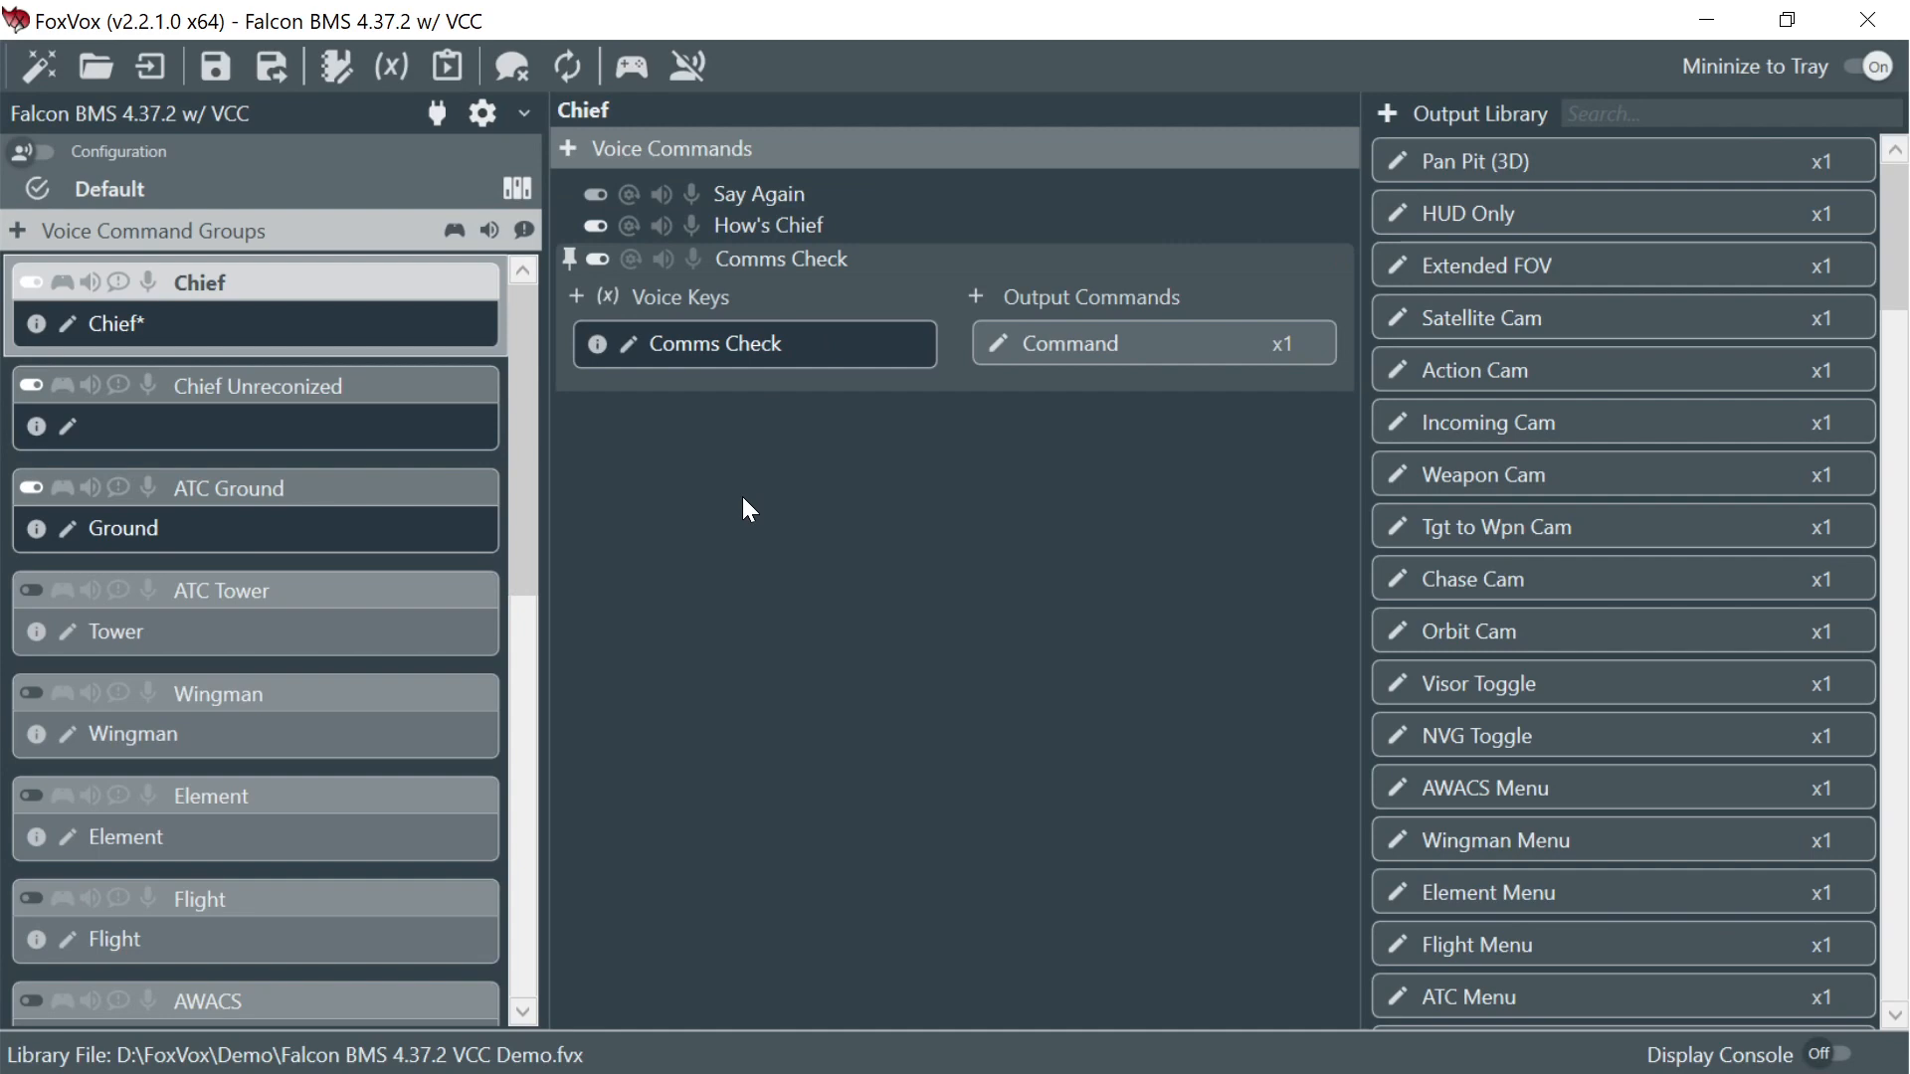
- Add a new voice command named "Loud and Clear" to the Chief group
{"action": "left_click", "coordinate": [568, 149]}
{"action": "double_click", "coordinate": [782, 408]}
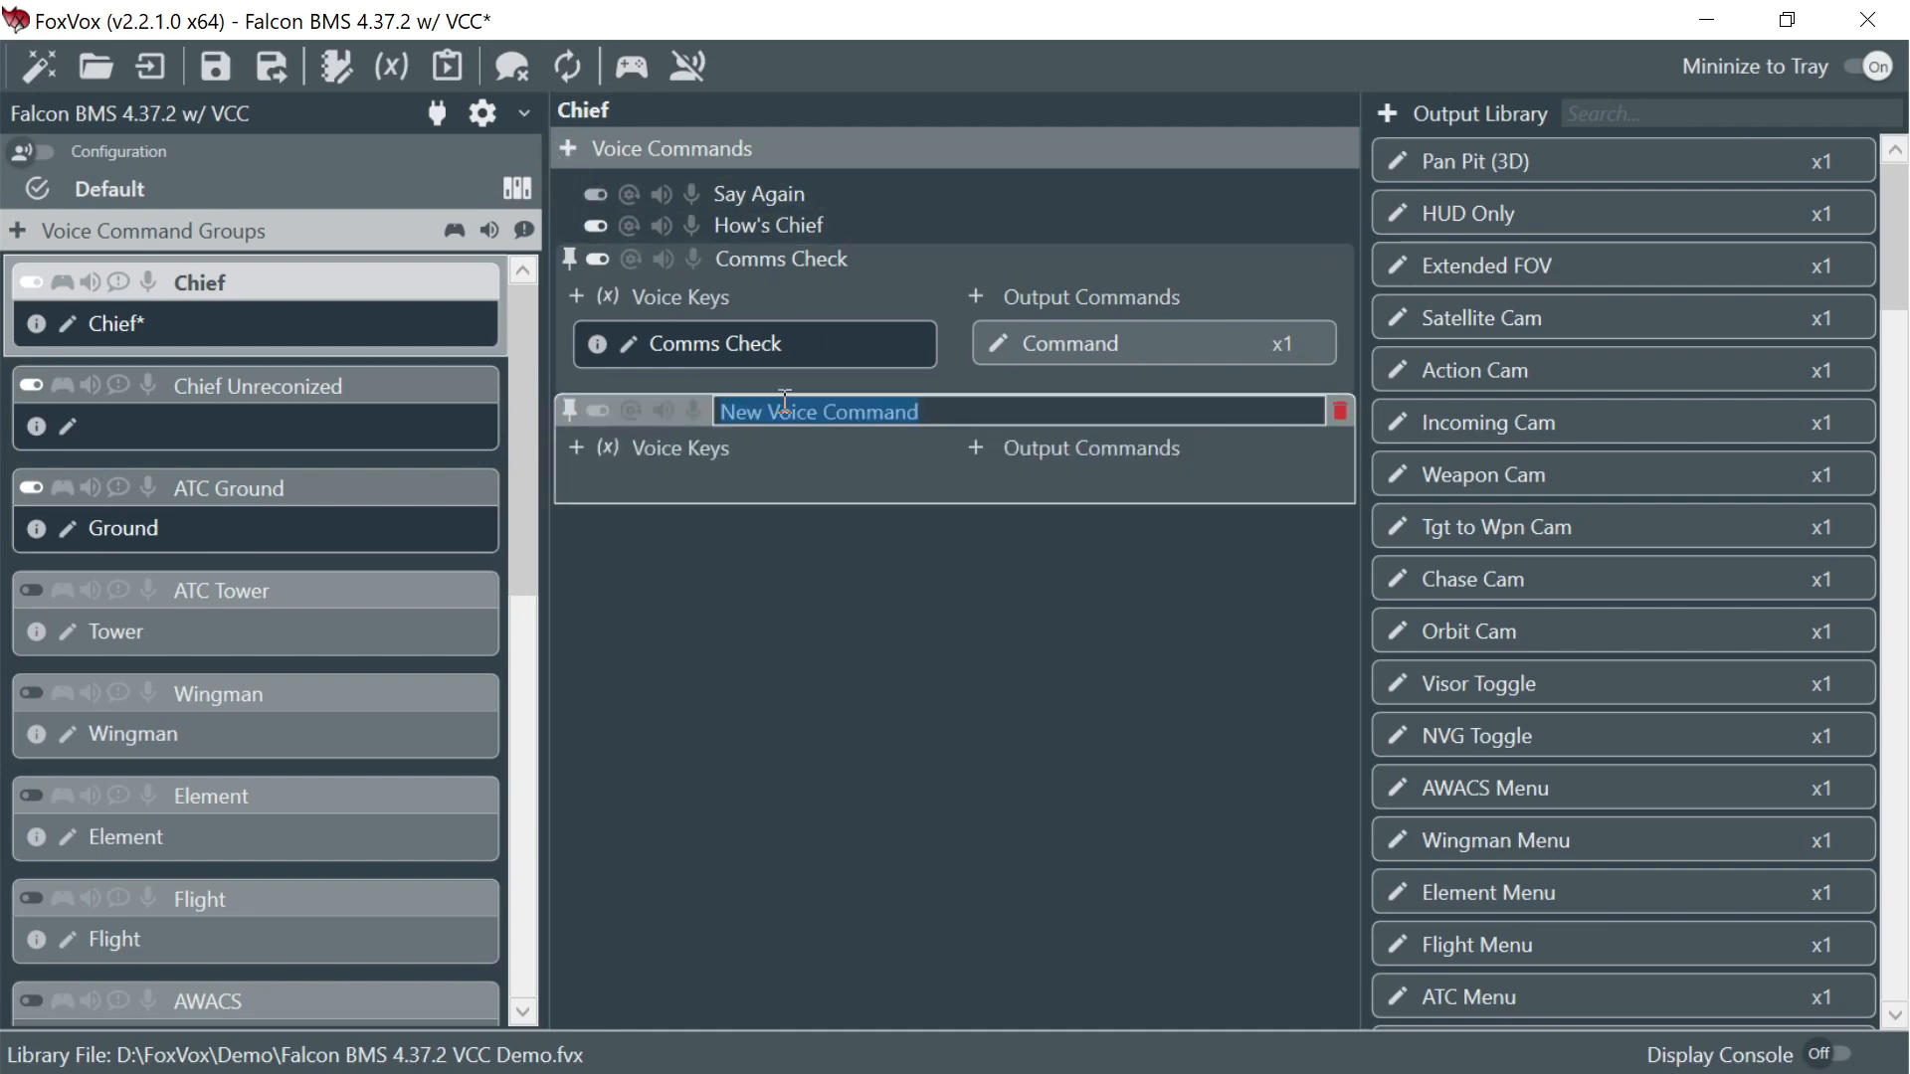
{"action": "type", "text": "Load"}
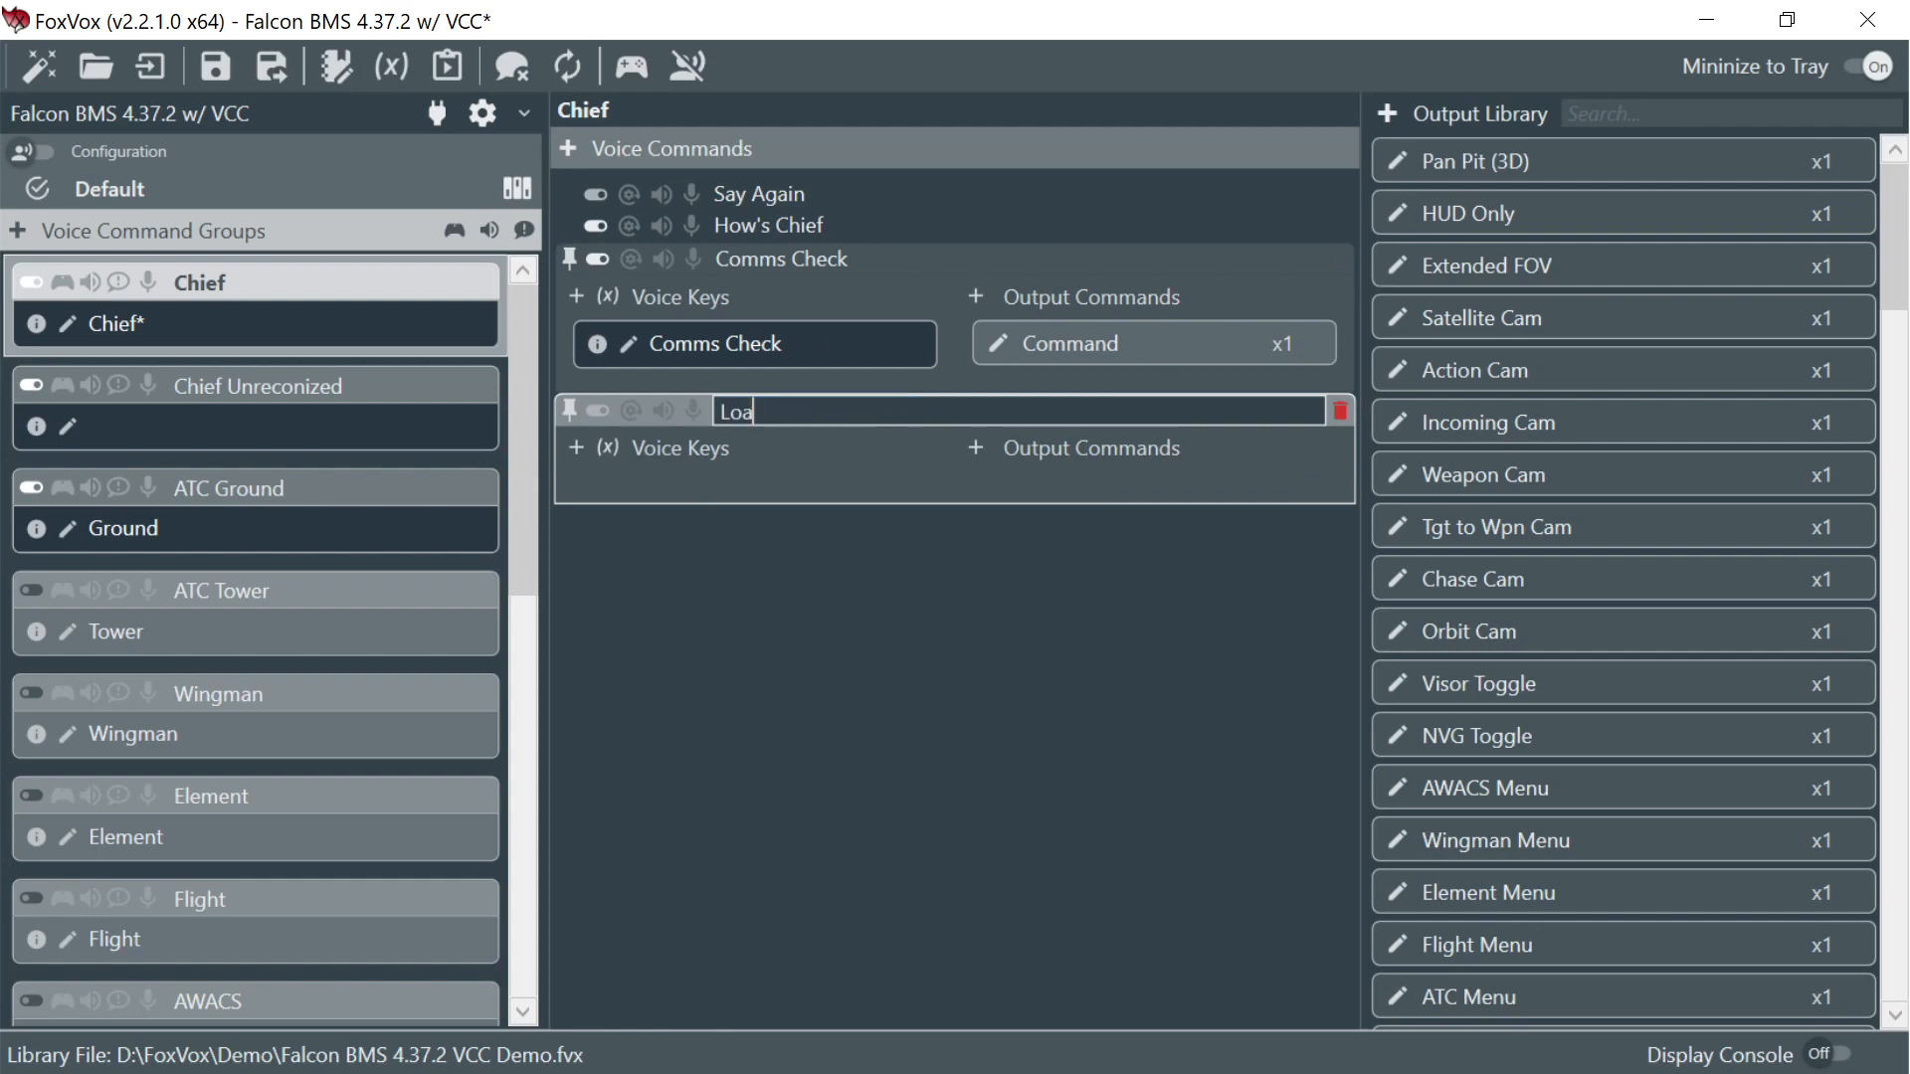
{"action": "key", "text": "BackSpace"}
{"action": "key", "text": "BackSpace"}
{"action": "key", "text": "BackSpace"}
{"action": "type", "text": "oud and Clear"}
{"action": "key", "text": "Return"}
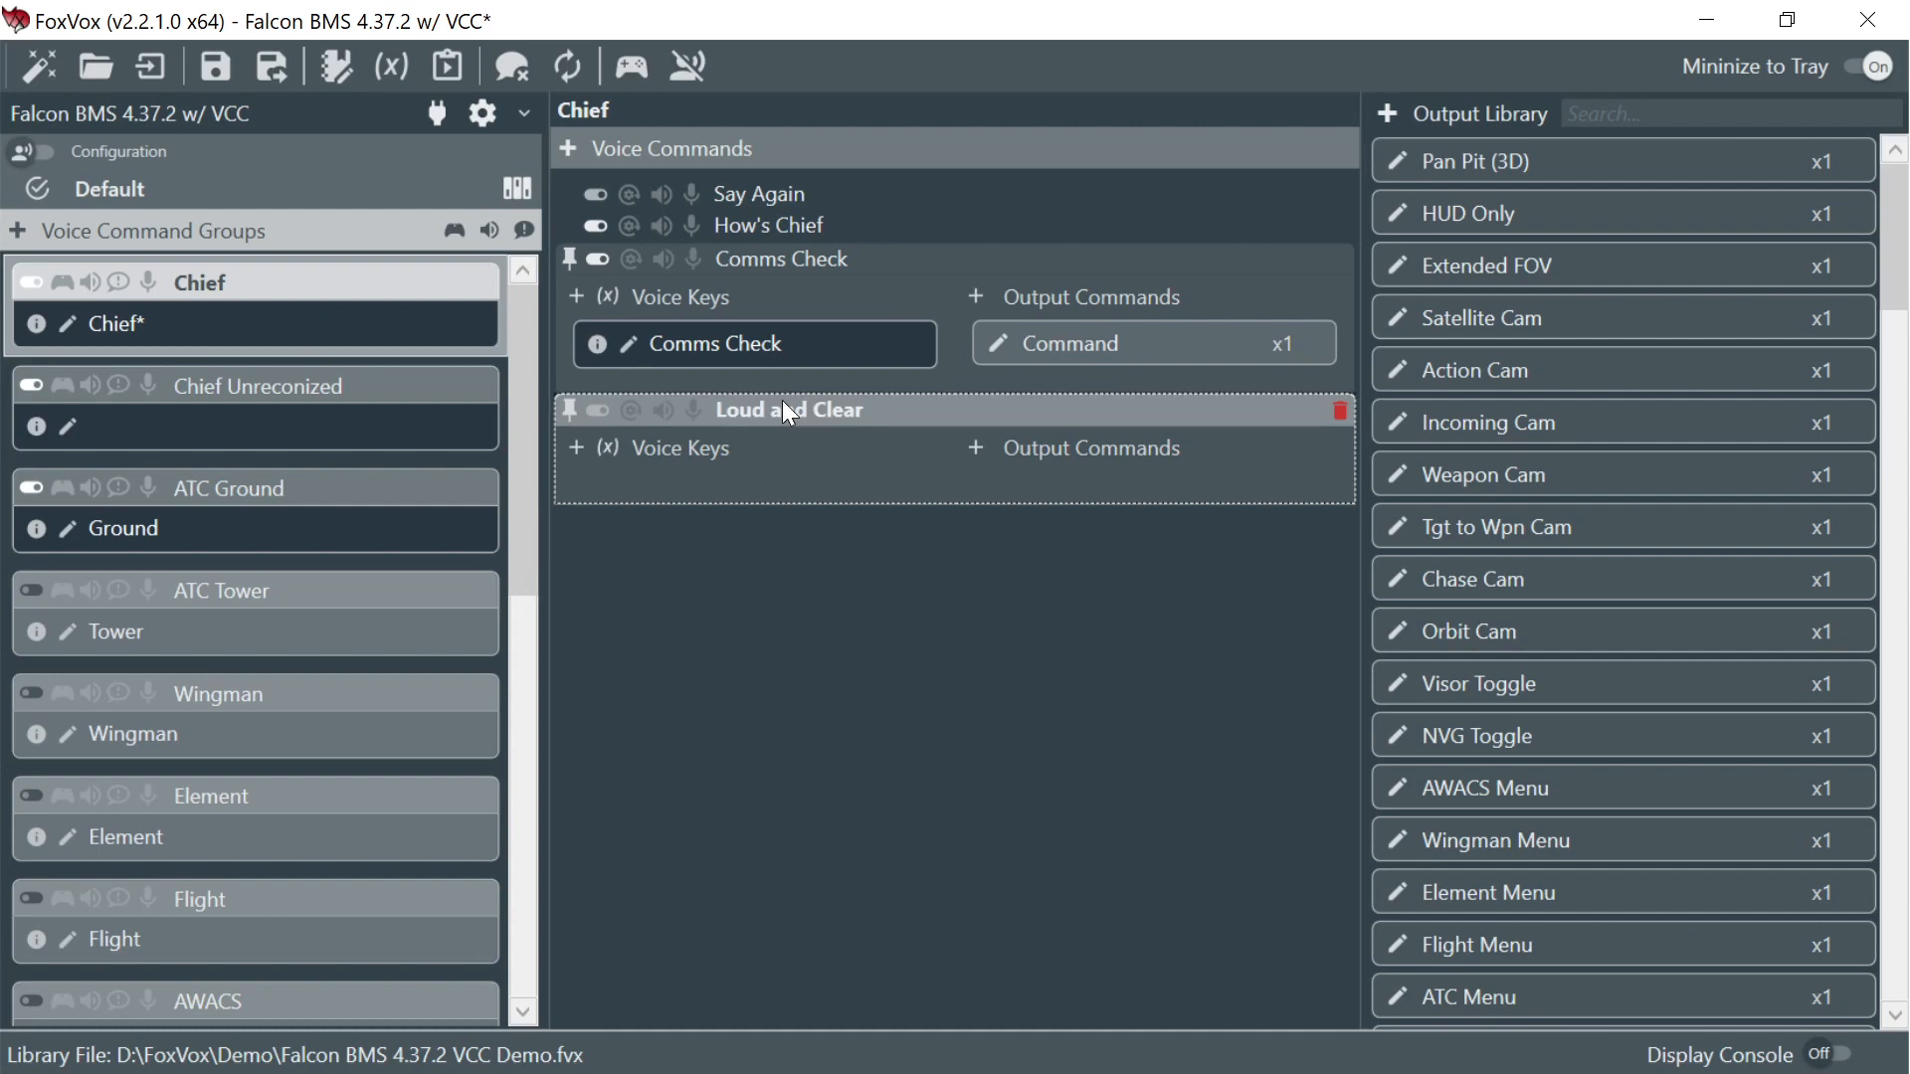
- Add two separate voice keys to the Loud and Clear command, one with "Loud" and one with "Clear"
{"action": "left_click", "coordinate": [575, 447]}
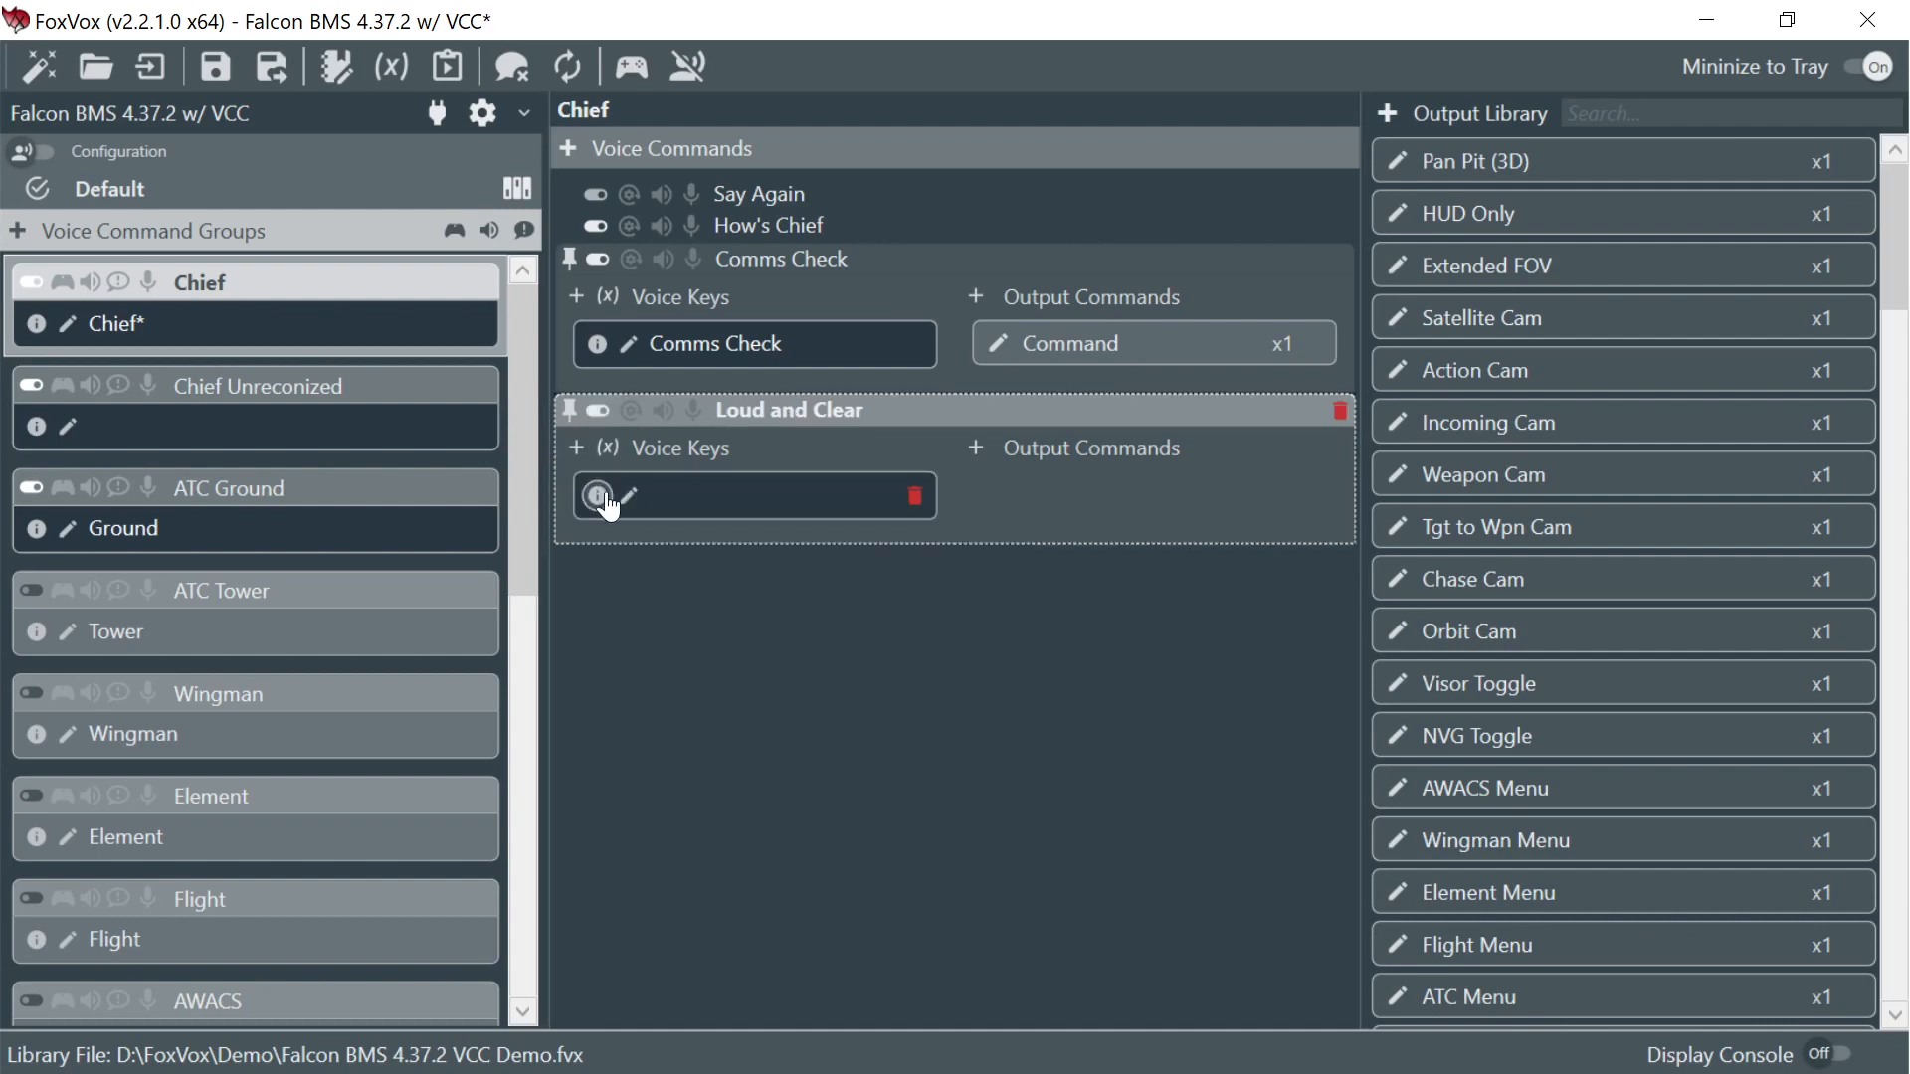
{"action": "left_click", "coordinate": [628, 495]}
{"action": "type", "text": "Loud"}
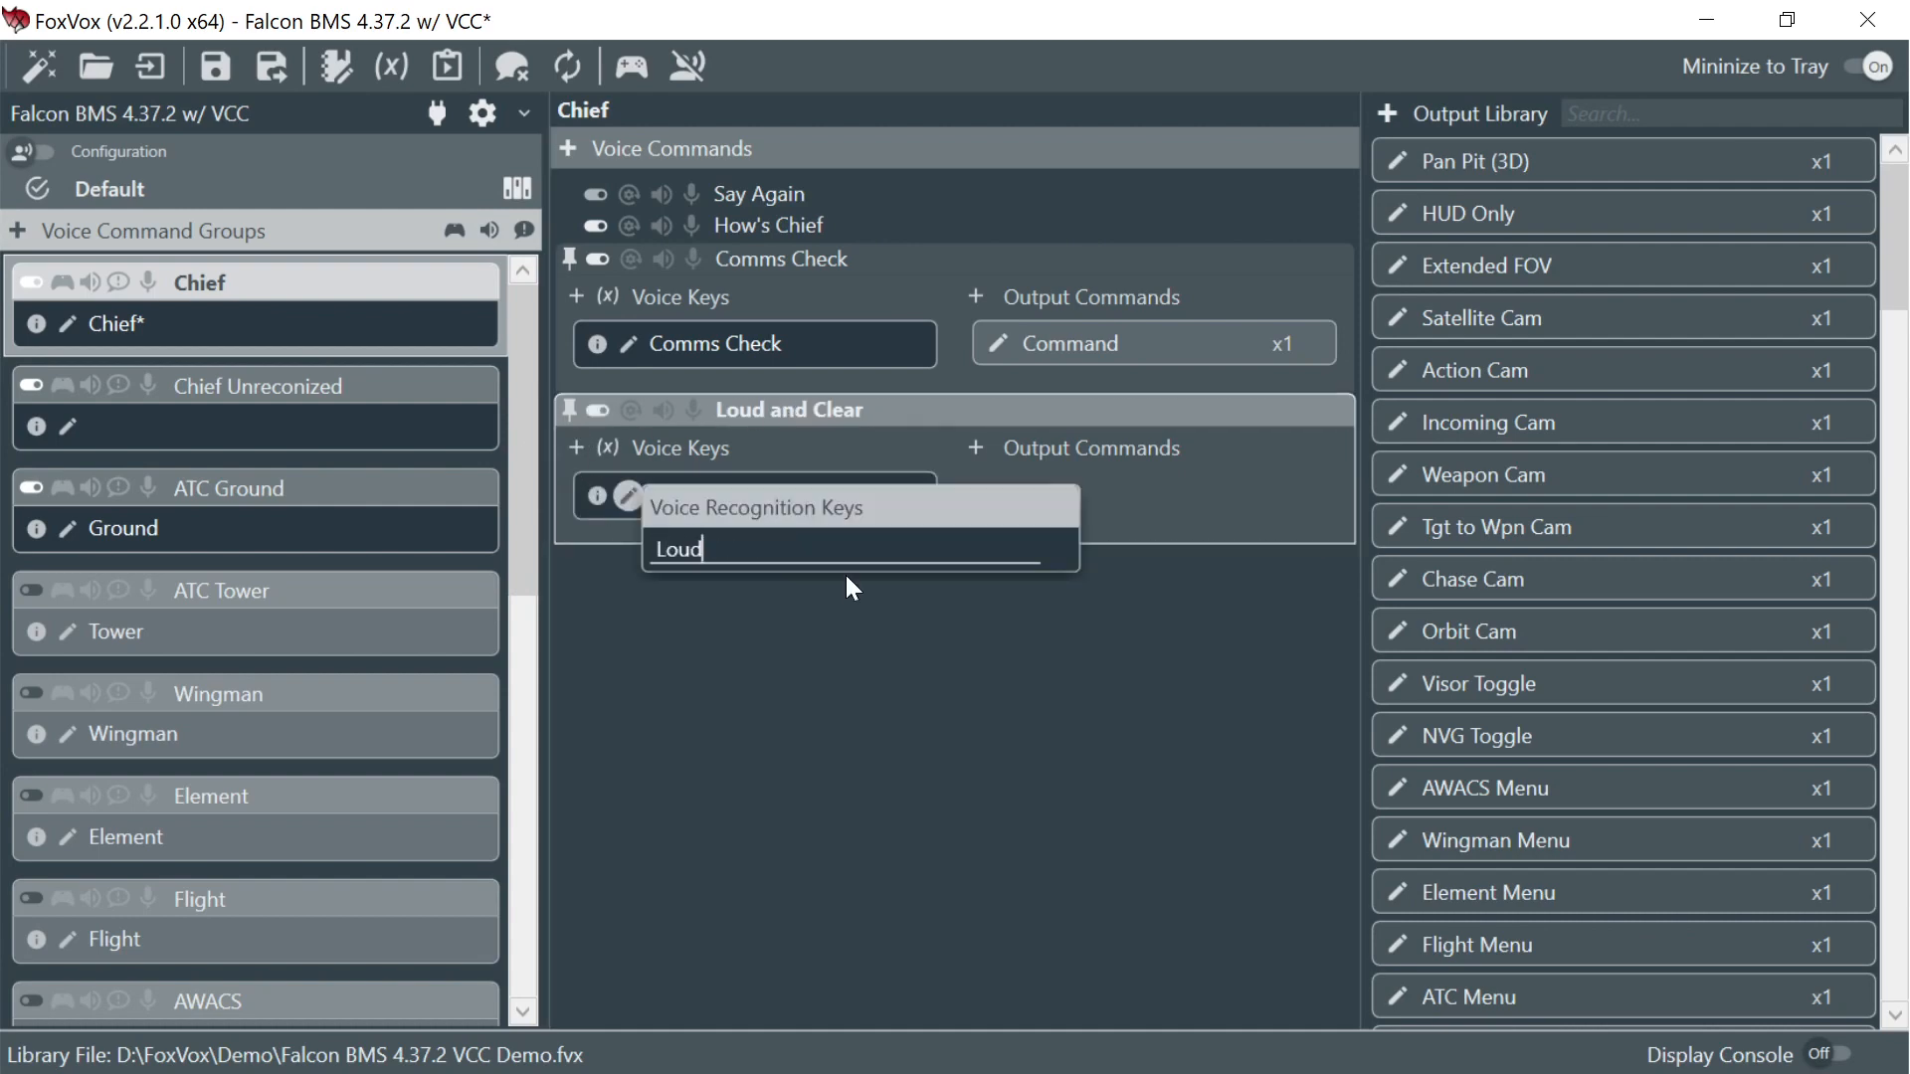
{"action": "key", "text": "Return"}
{"action": "left_click", "coordinate": [782, 665]}
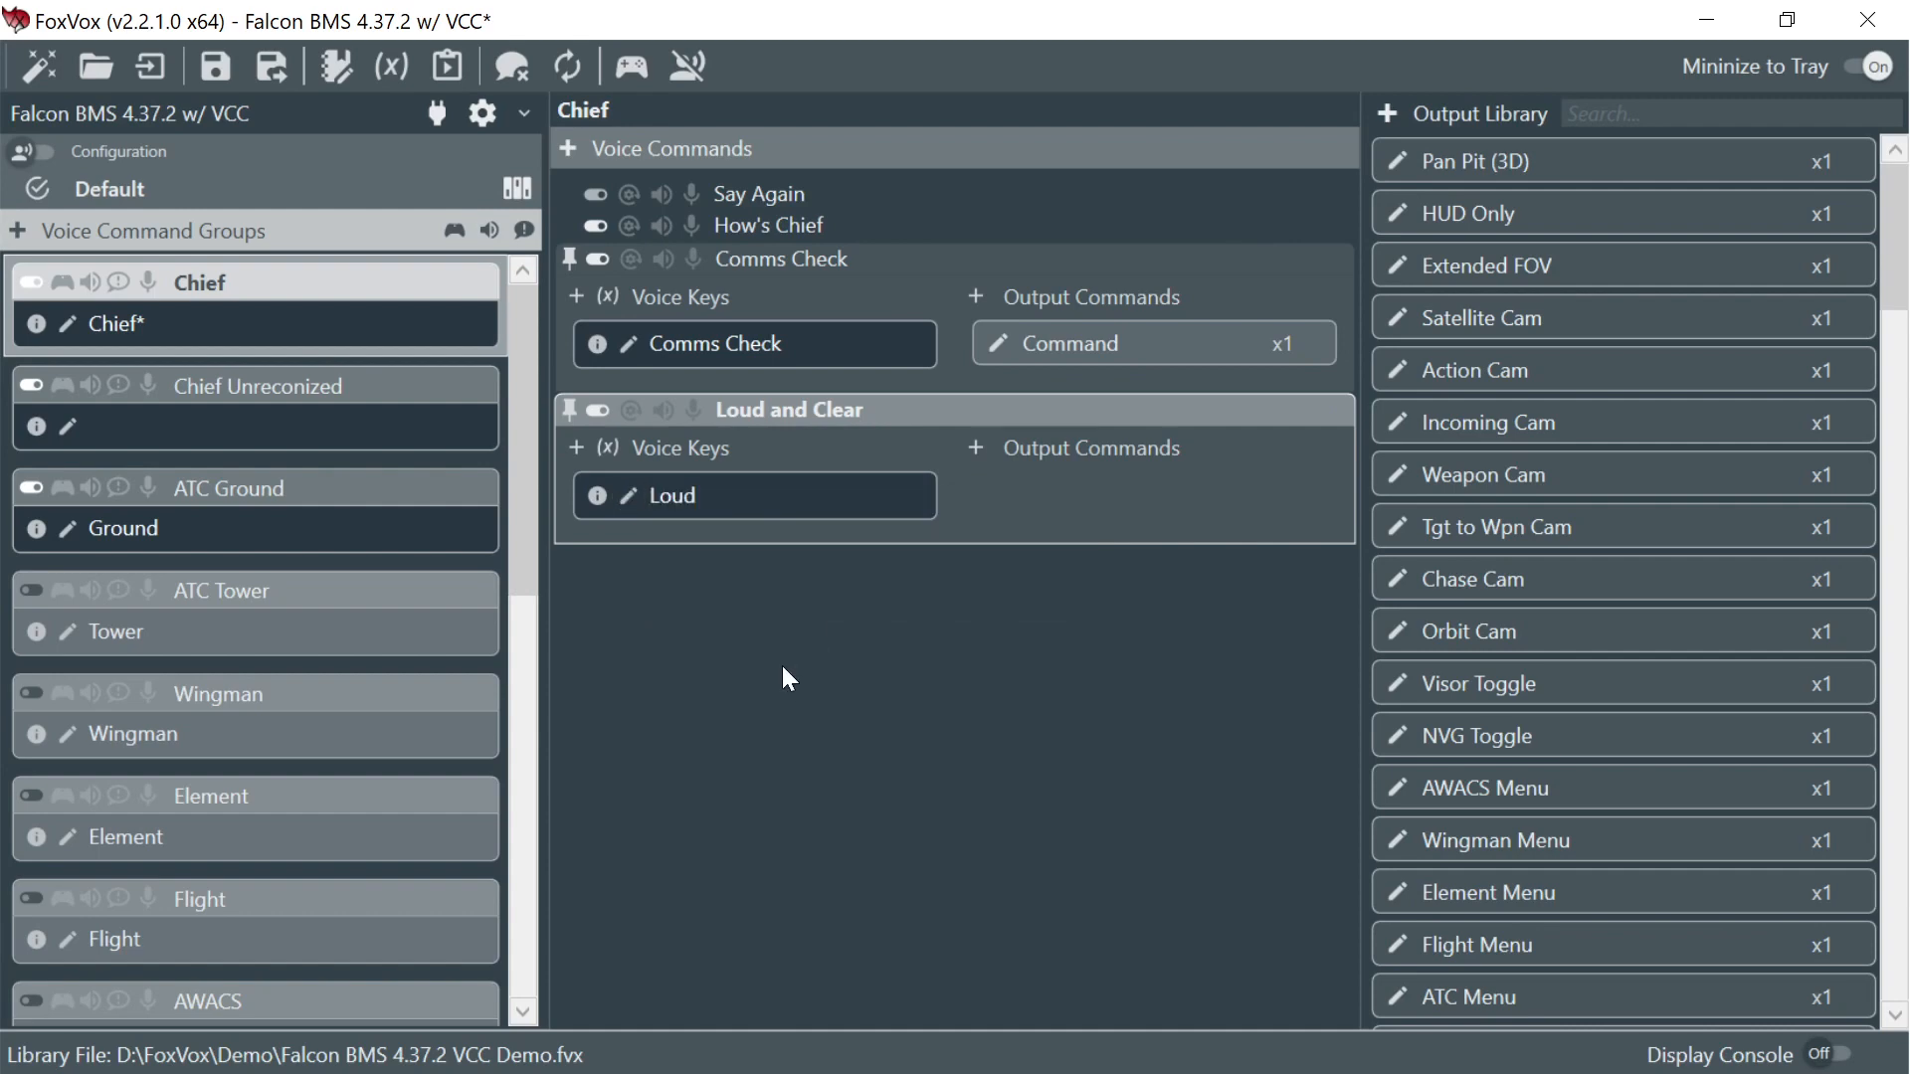
{"action": "left_click", "coordinate": [576, 447]}
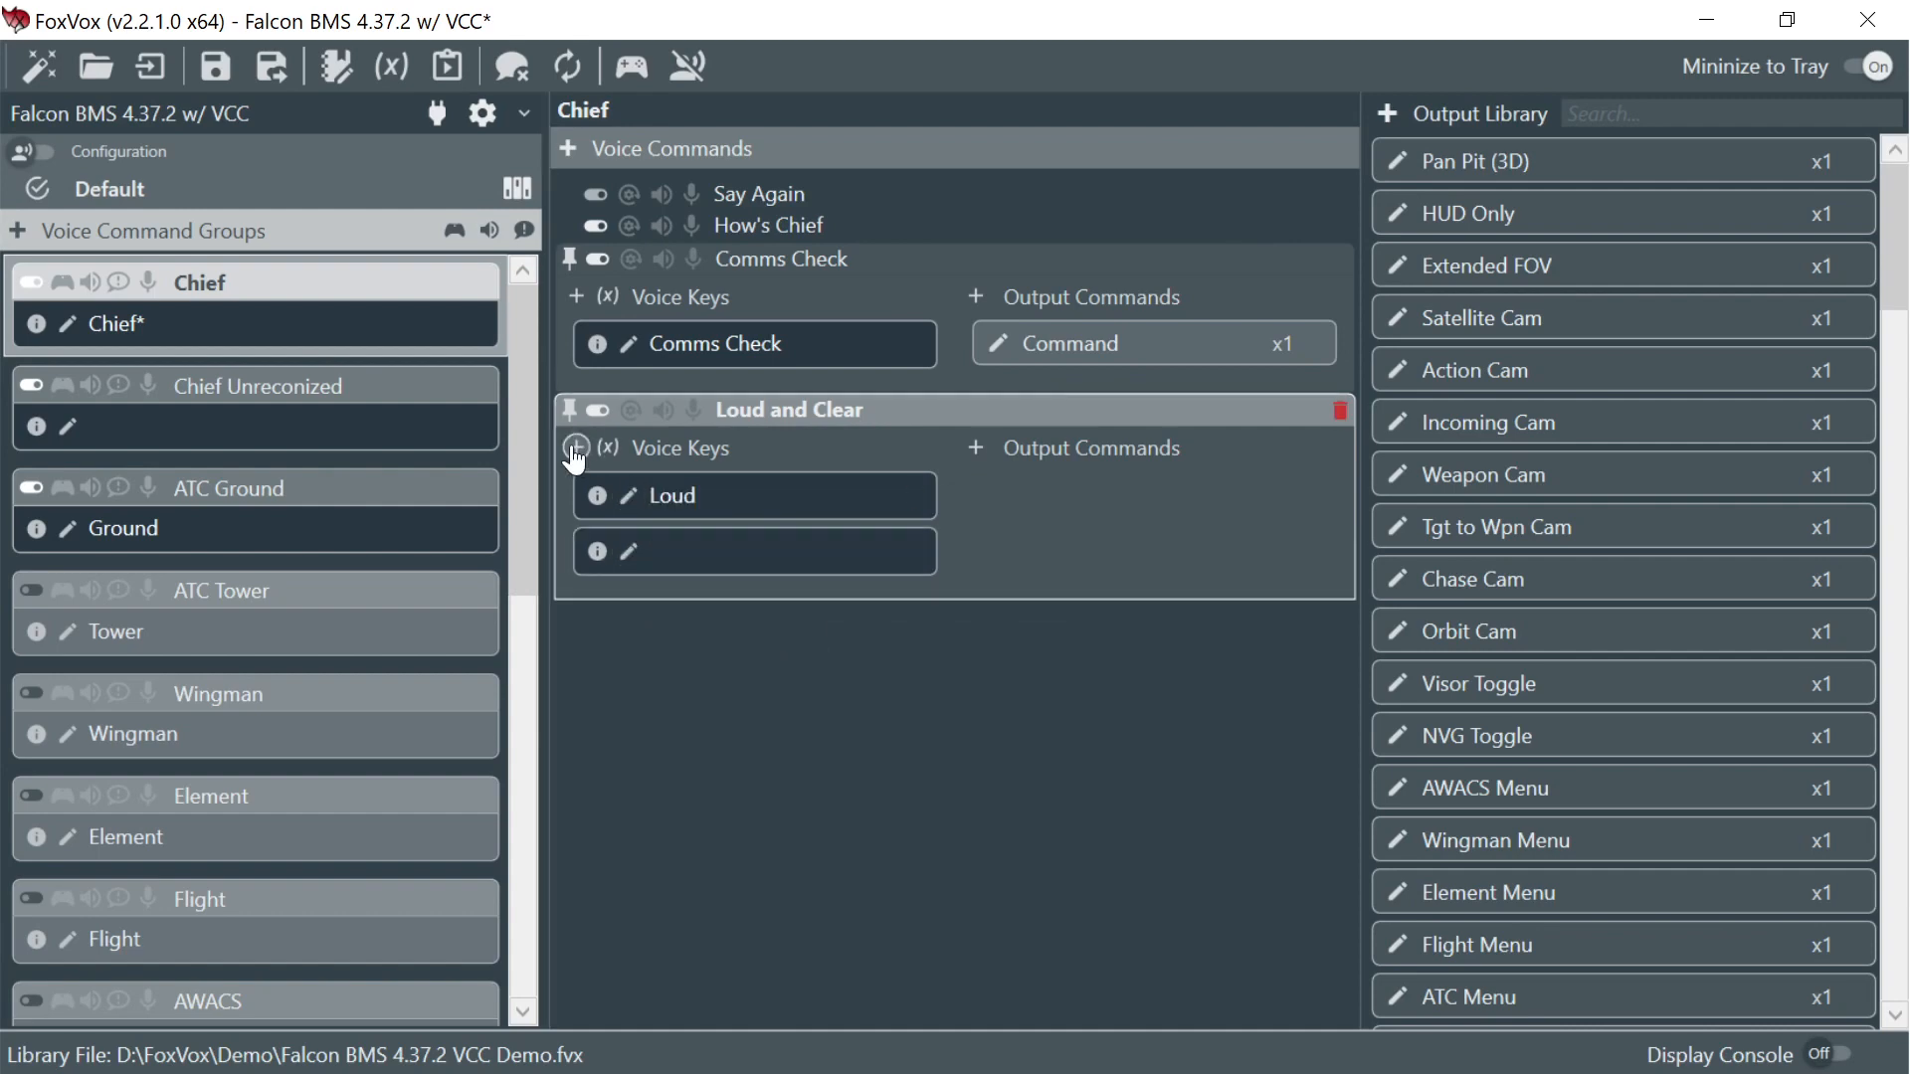
{"action": "left_click", "coordinate": [629, 551]}
{"action": "type", "text": "Clear"}
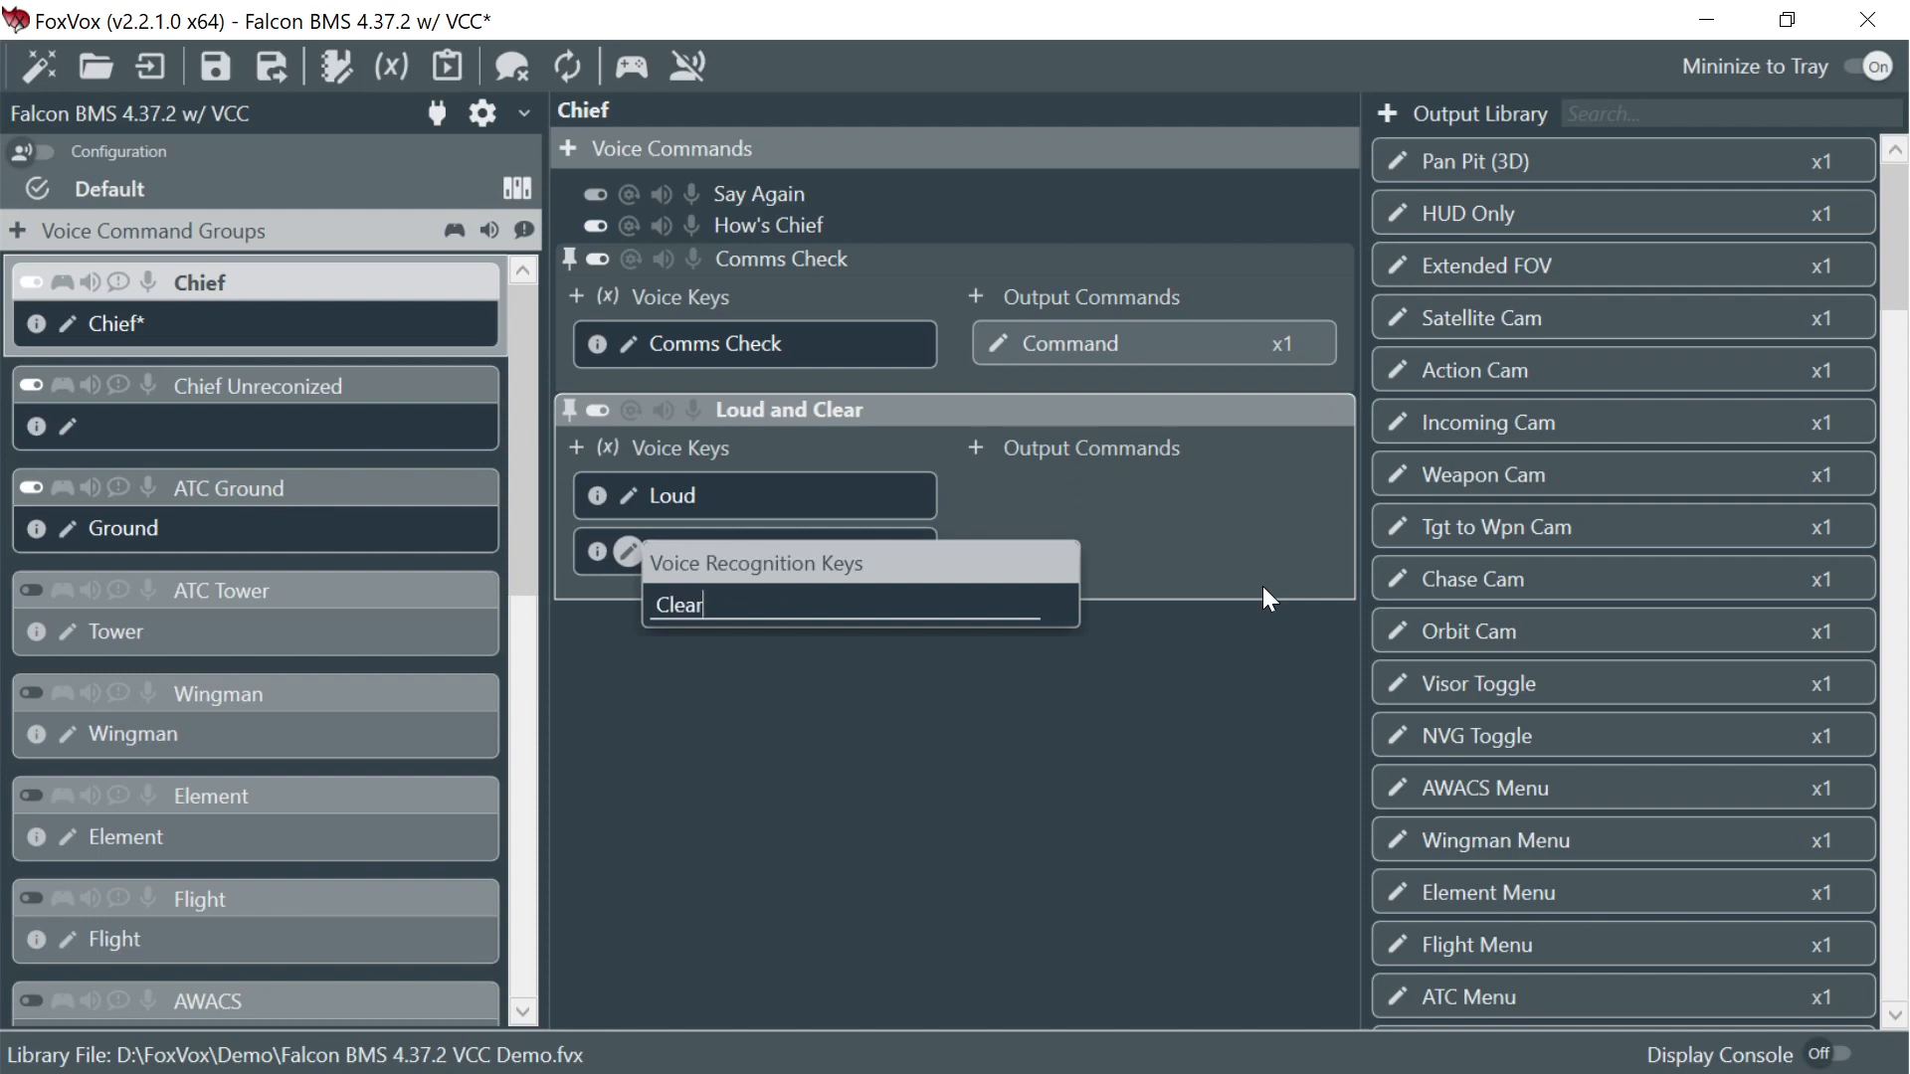
{"action": "key", "text": "Return"}
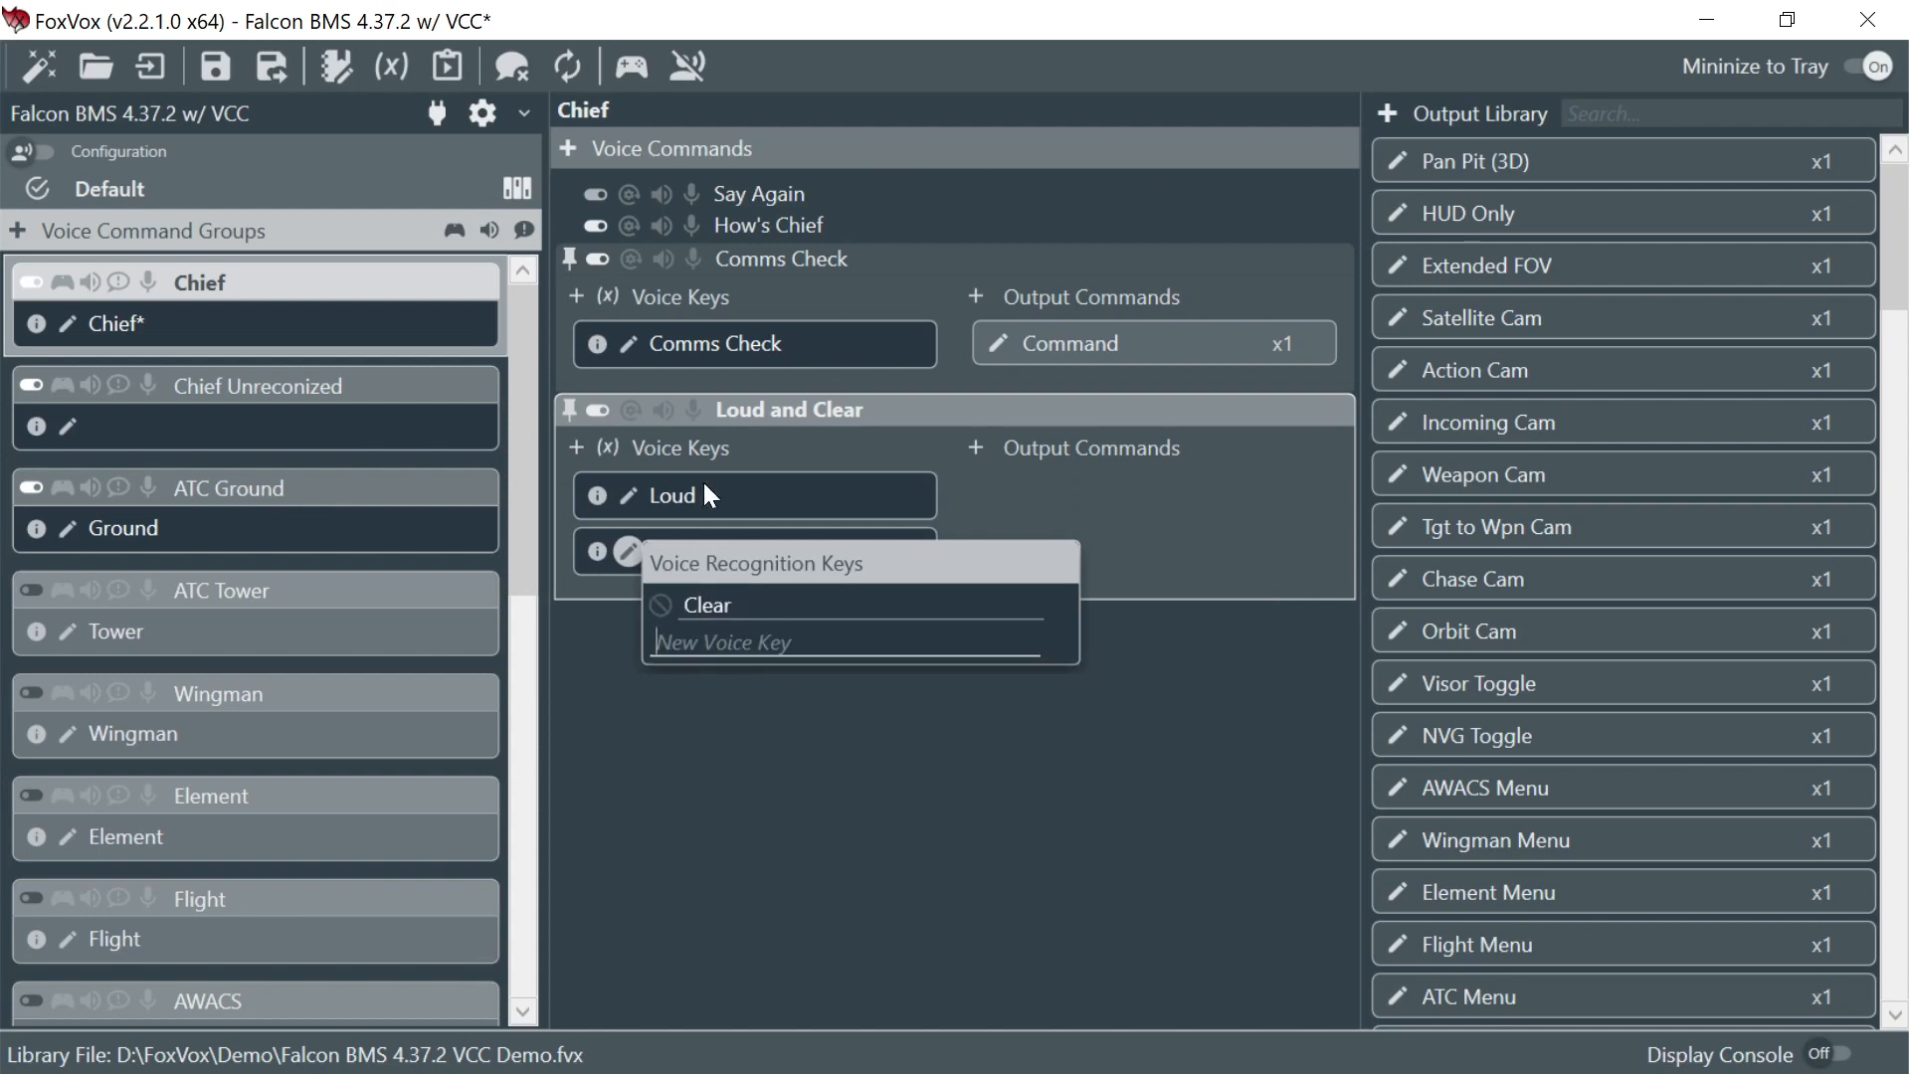
- Add "Five" as an alternative recognition word to both the Loud and the Clear voice keys
{"action": "left_click", "coordinate": [630, 493]}
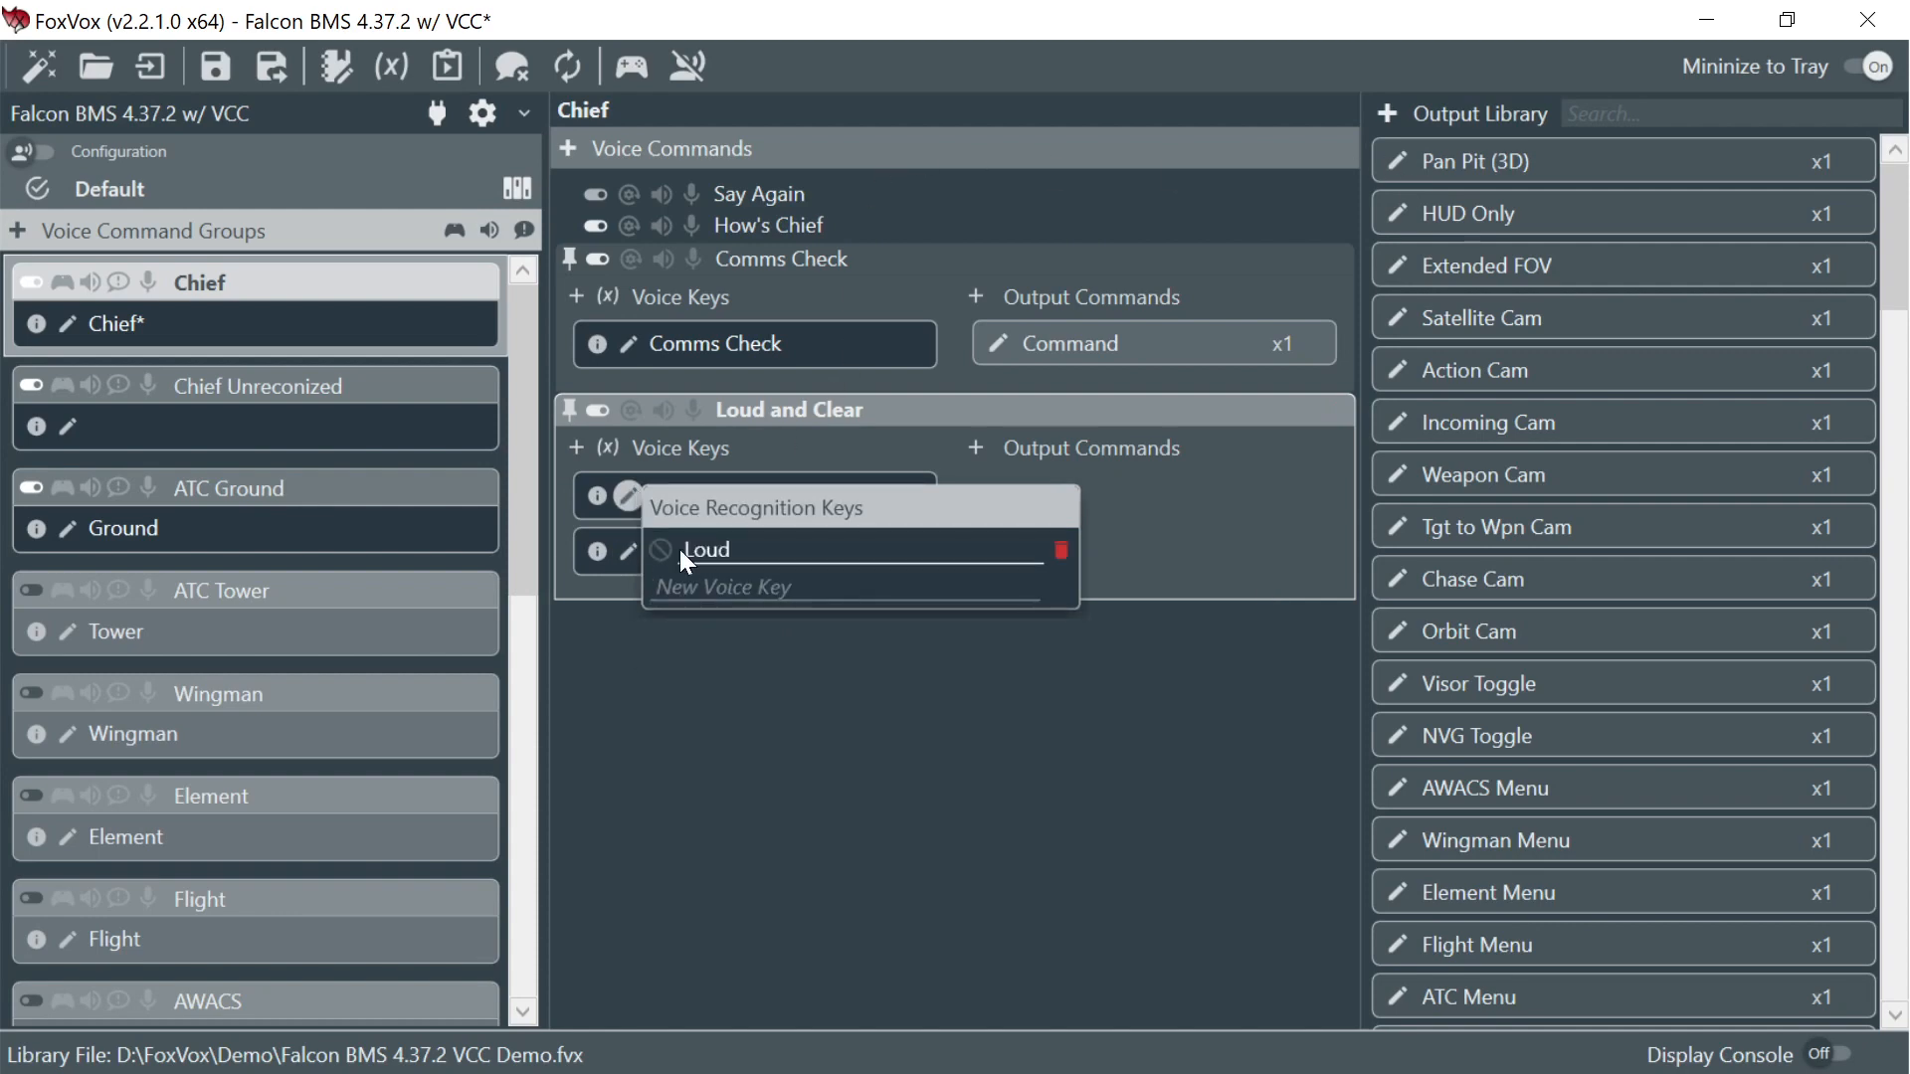
{"action": "left_click", "coordinate": [891, 585]}
{"action": "type", "text": "Five"}
{"action": "key", "text": "Return"}
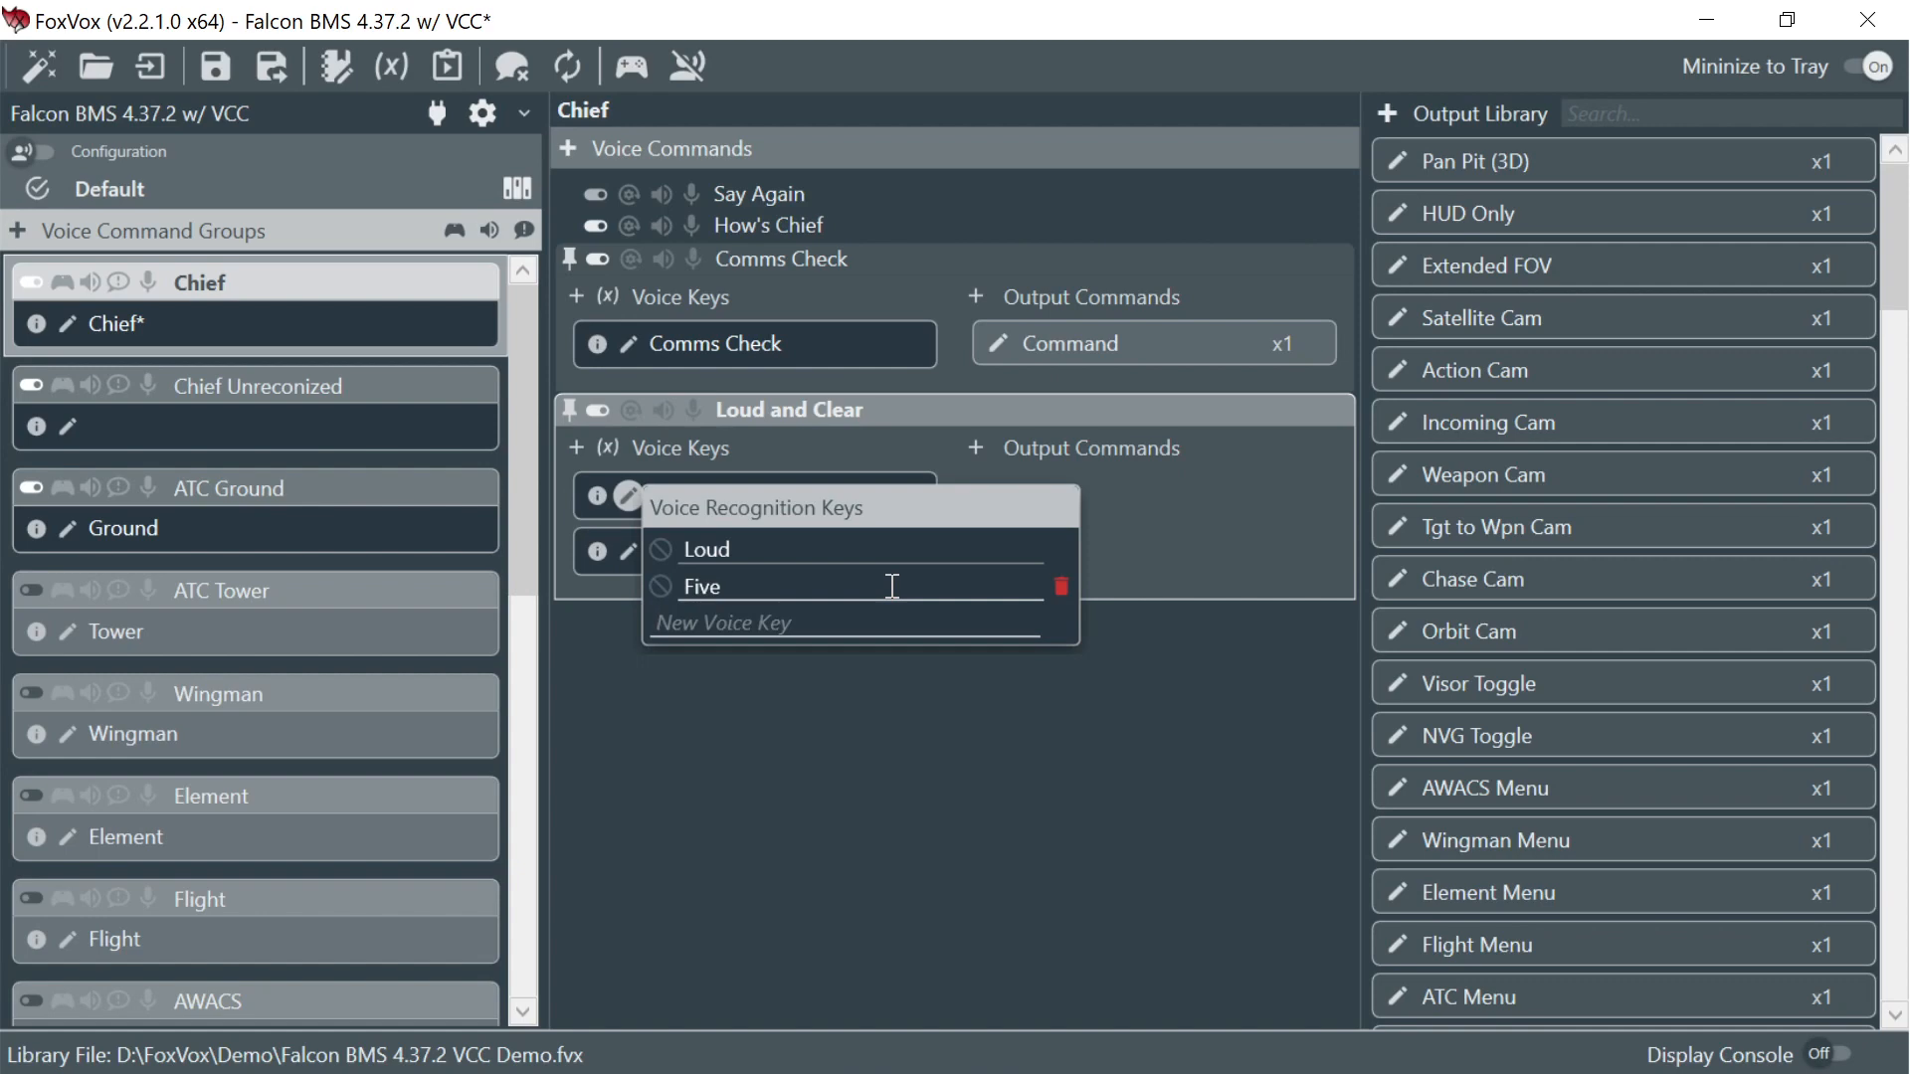
{"action": "left_click", "coordinate": [624, 550]}
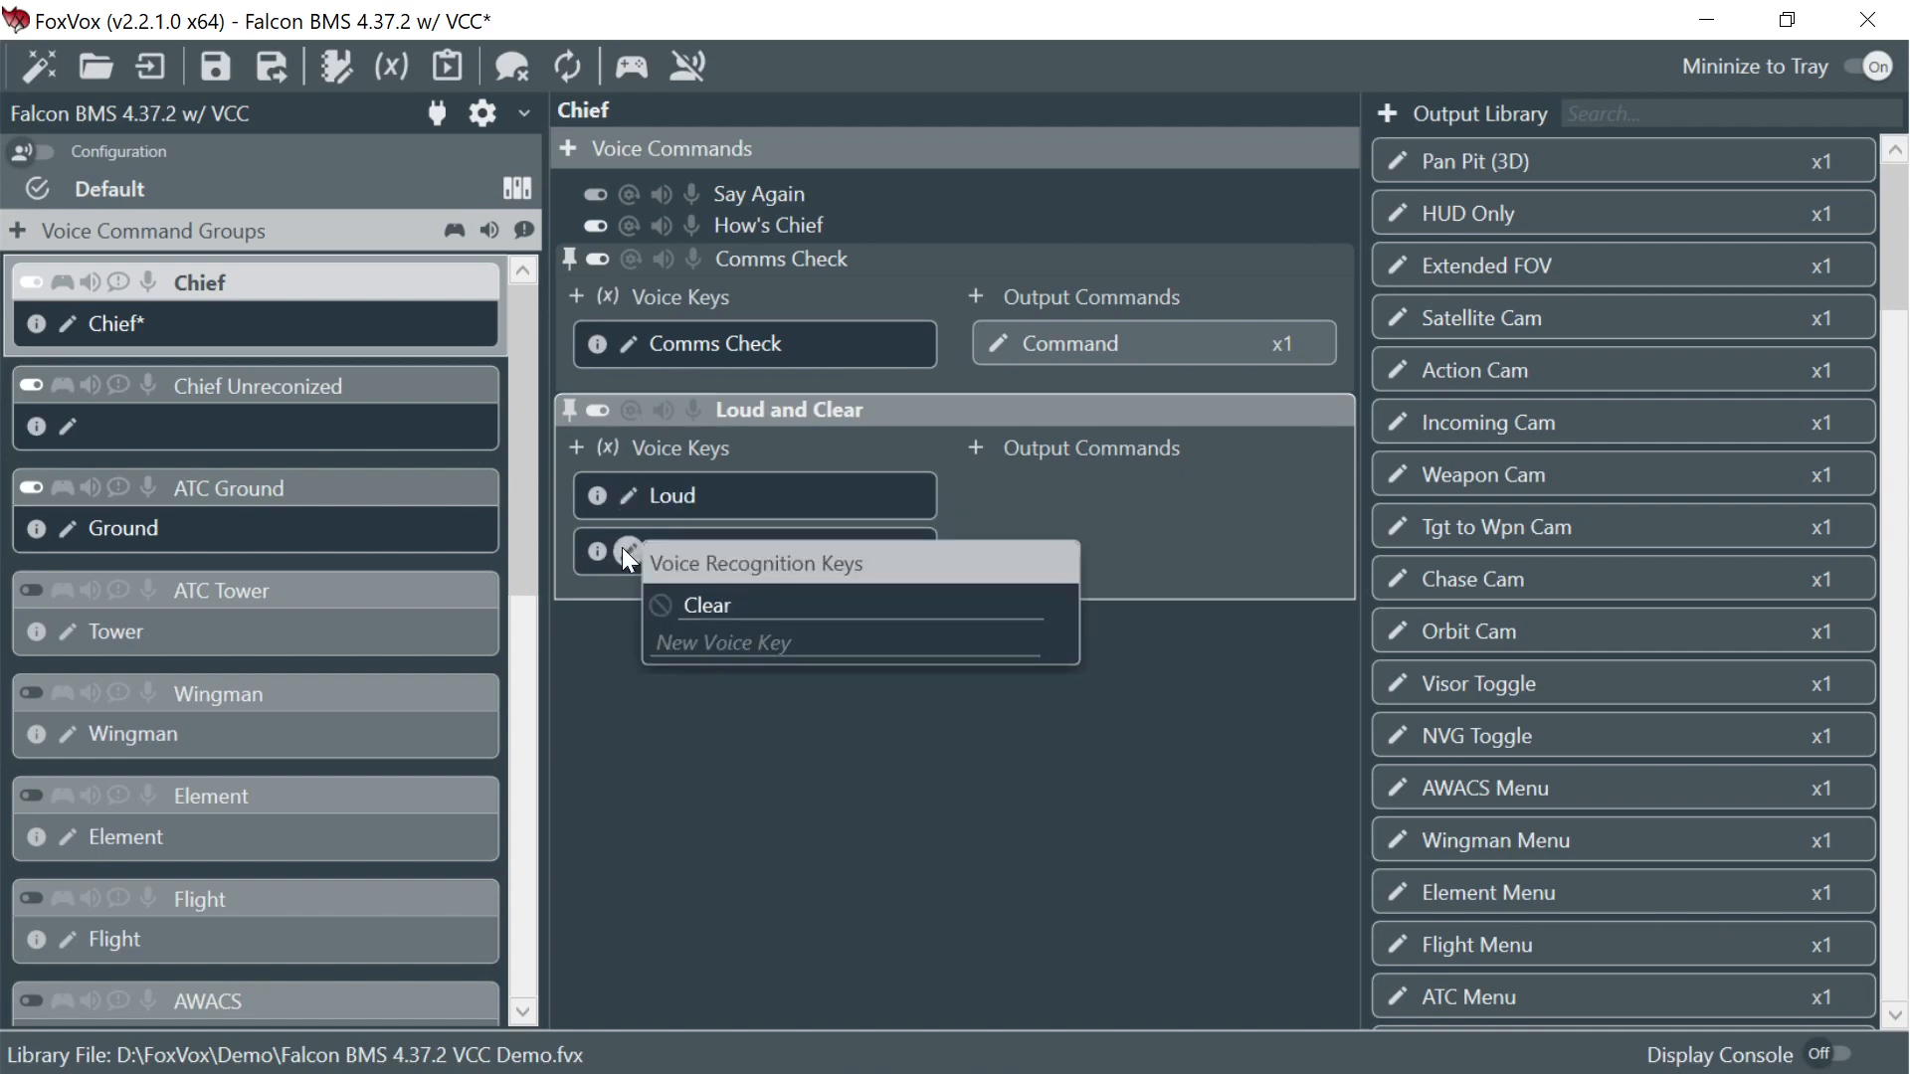
{"action": "left_click", "coordinate": [725, 648]}
{"action": "type", "text": "Five"}
{"action": "key", "text": "Return"}
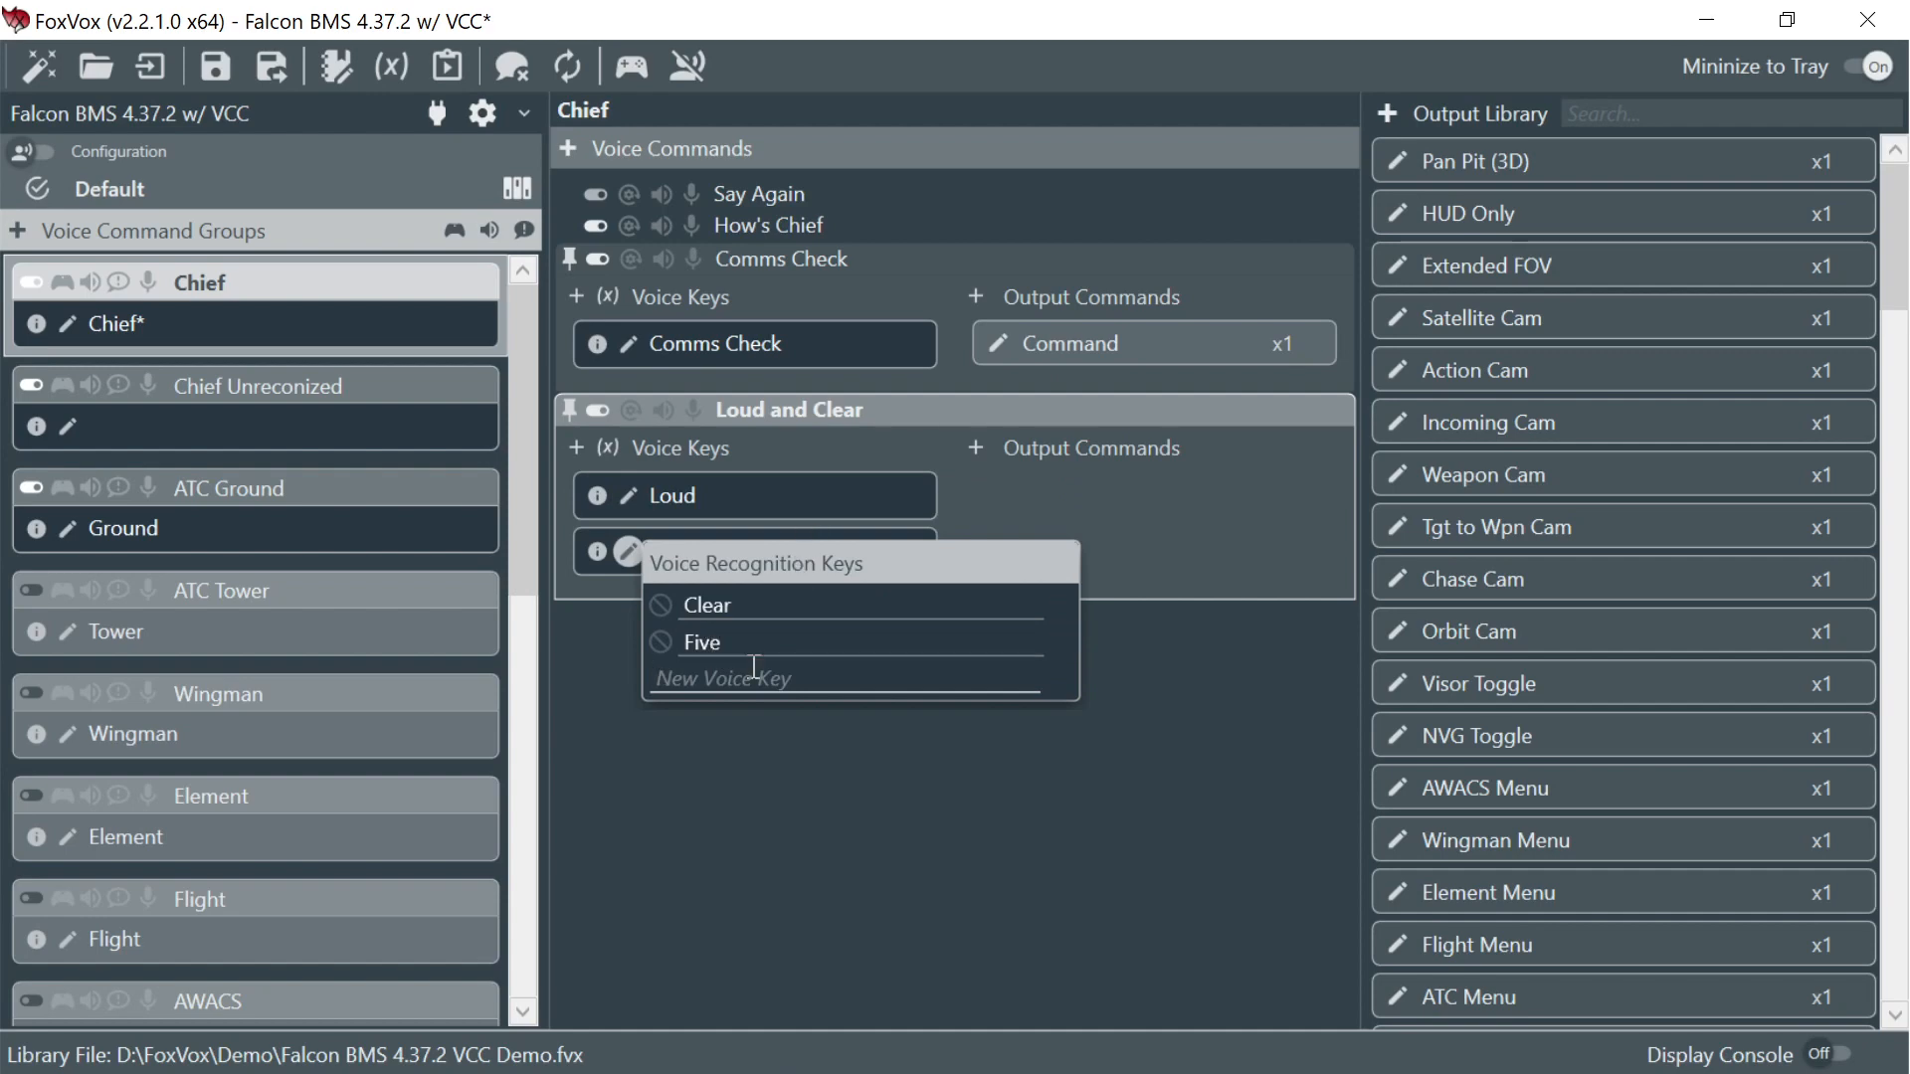
- Add "Lima" as another alternative recognition word to the Loud voice key of the Loud and Clear command
{"action": "left_click", "coordinate": [710, 485]}
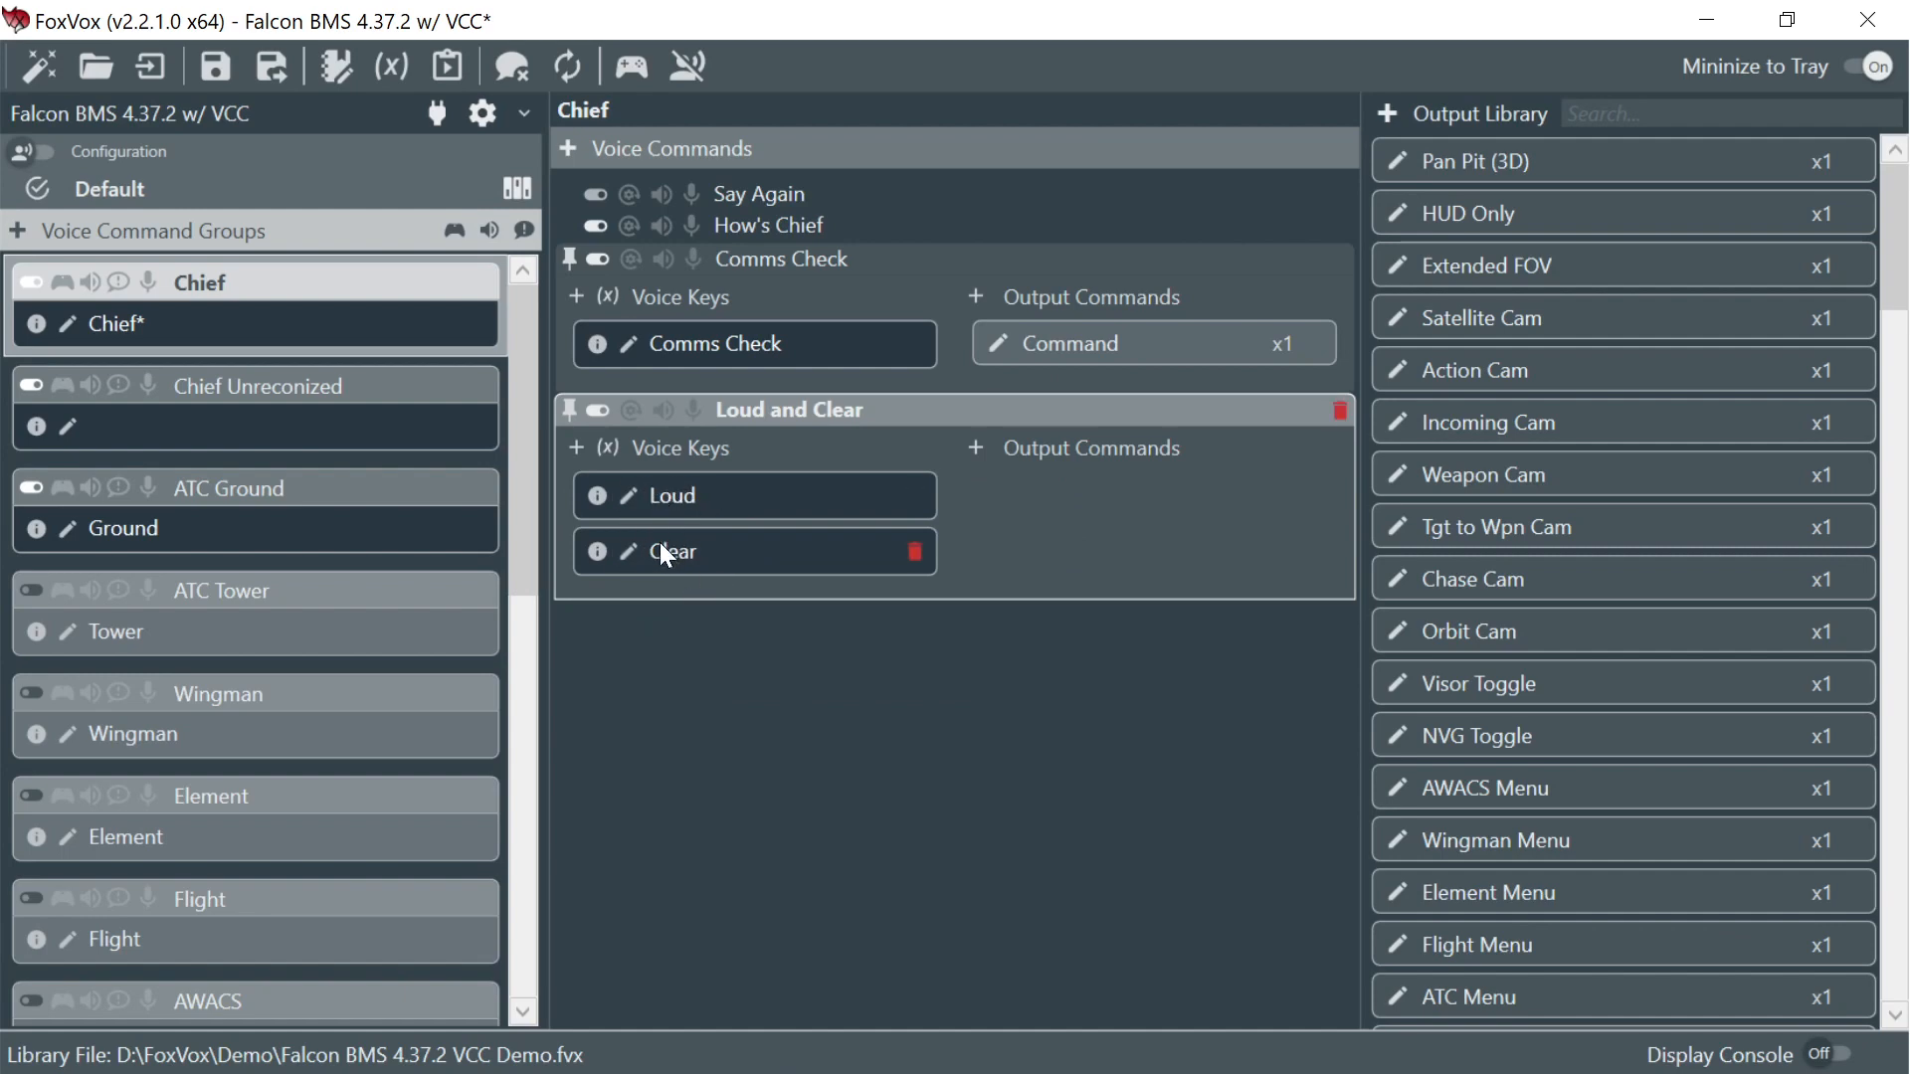
{"action": "left_click", "coordinate": [633, 497]}
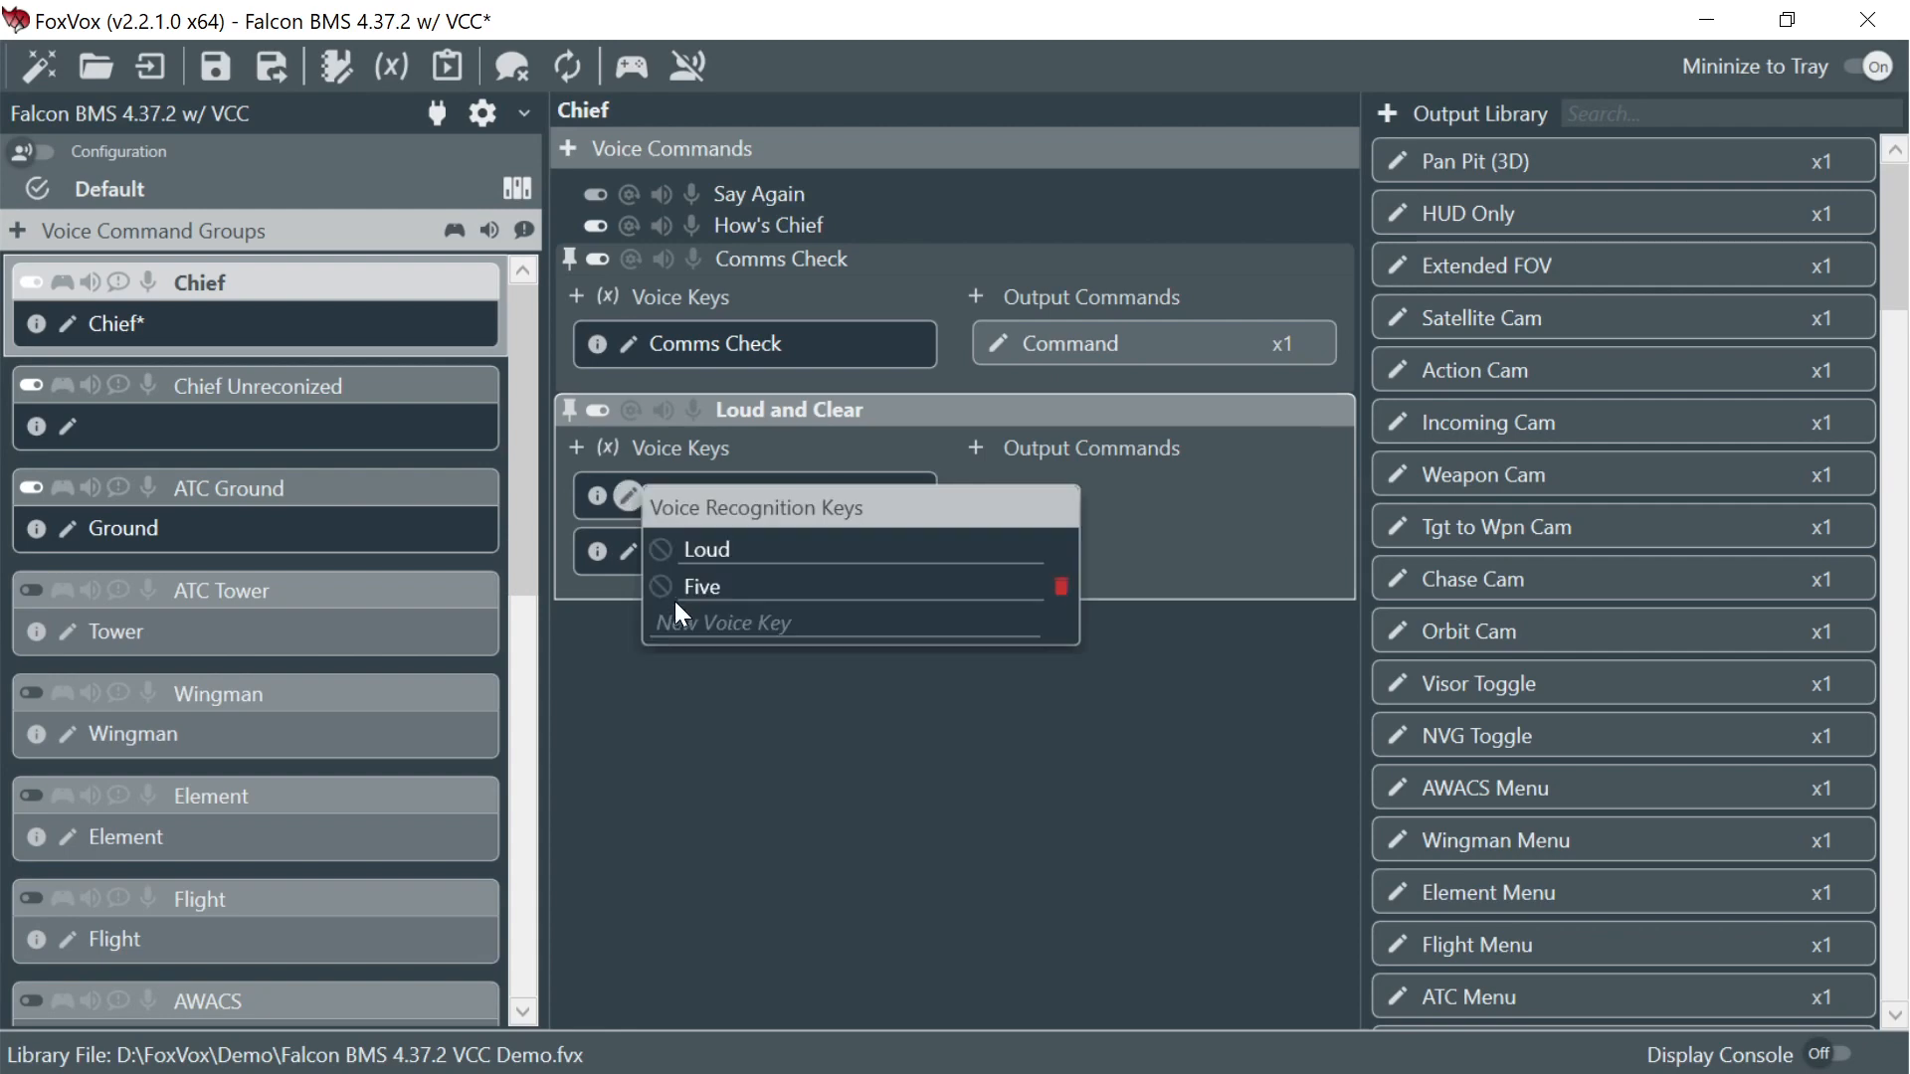
{"action": "left_click", "coordinate": [959, 637]}
{"action": "type", "text": "Lima"}
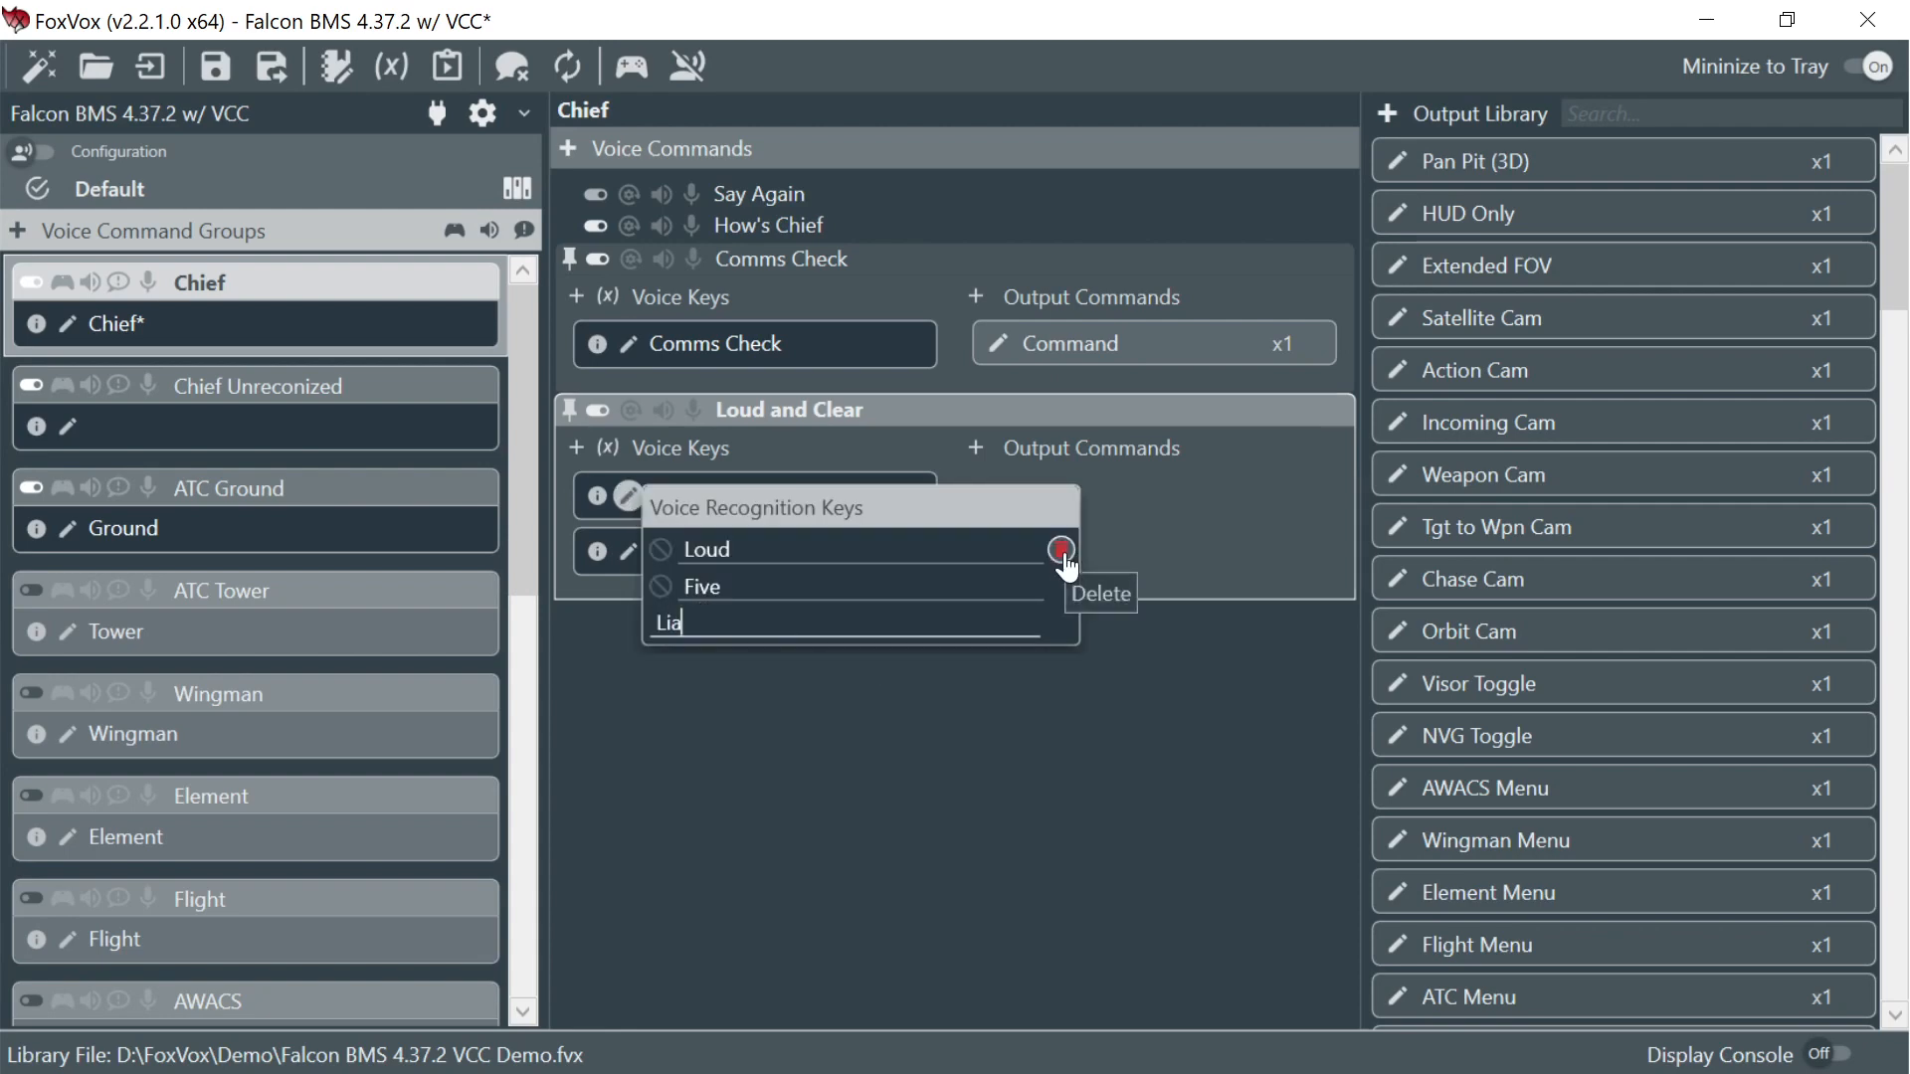
{"action": "key", "text": "Return"}
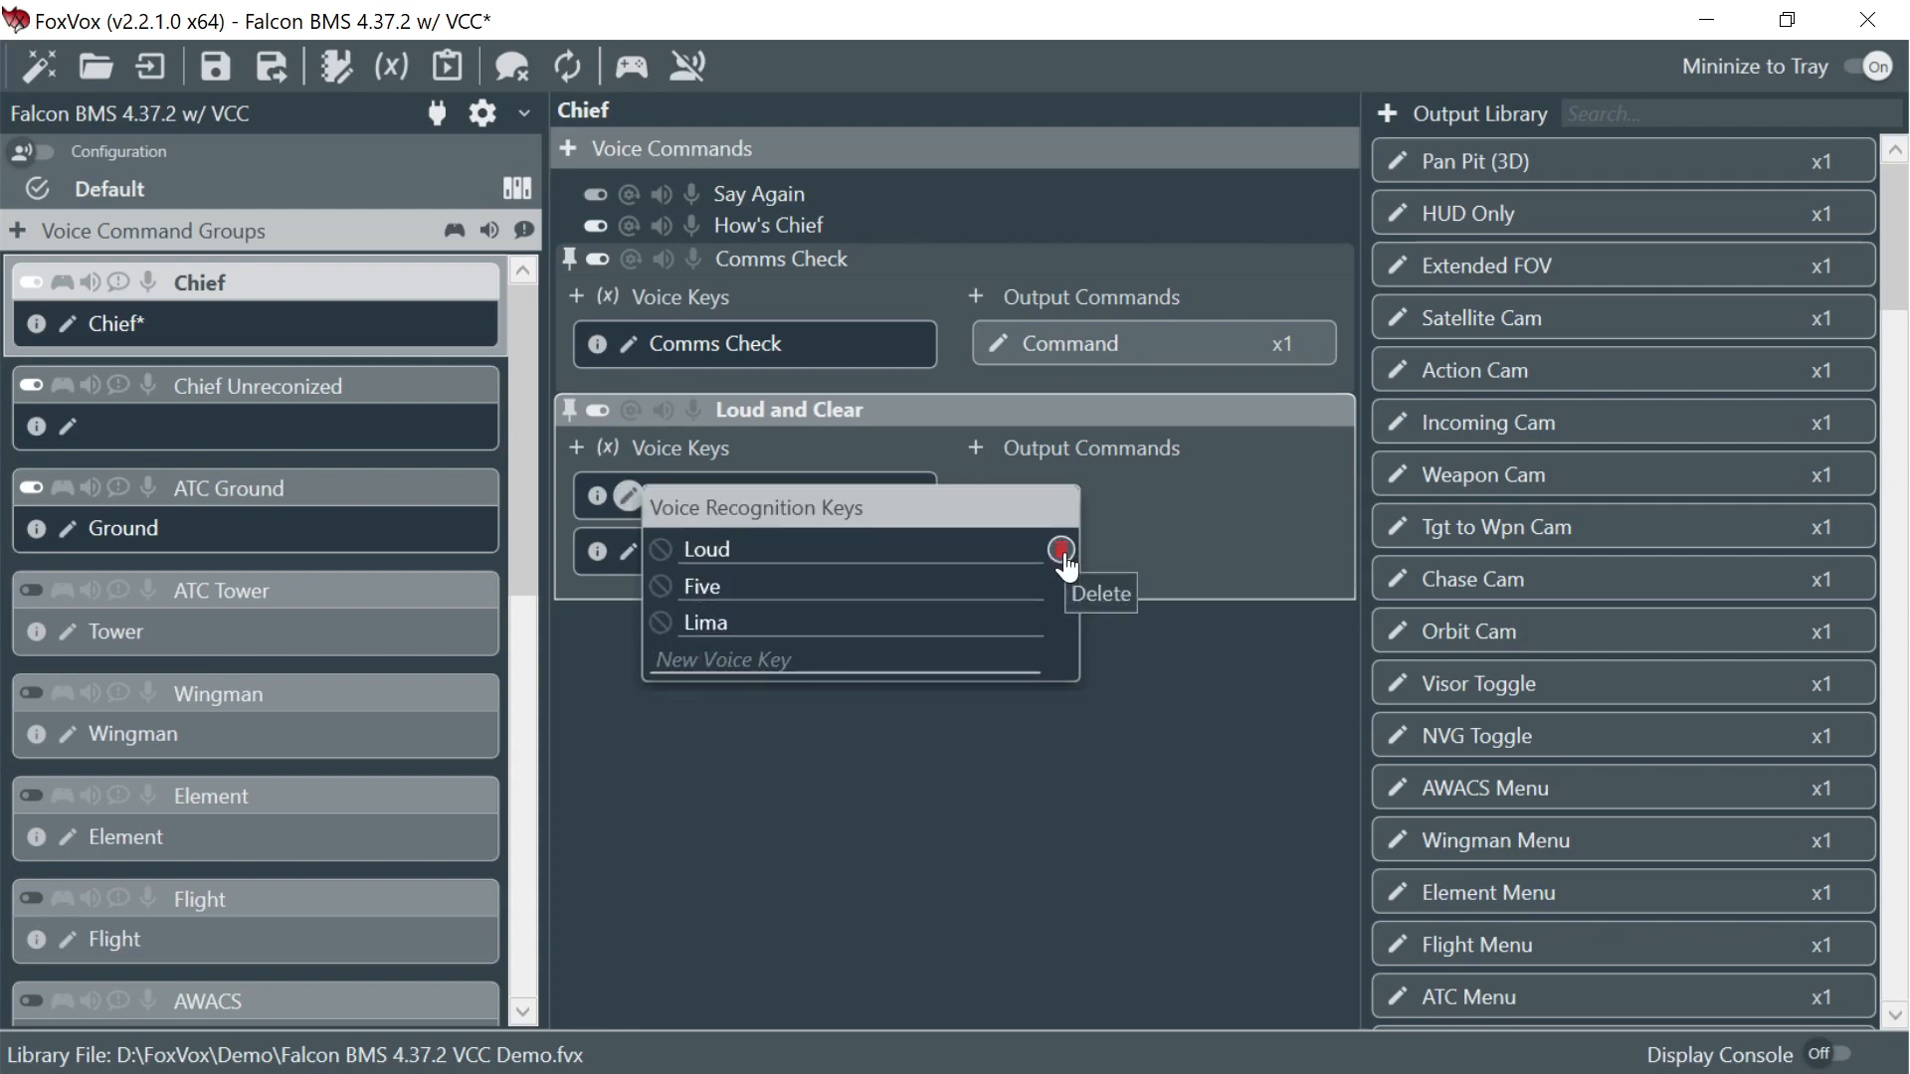
{"action": "left_click", "coordinate": [833, 445]}
- Add "Charlie" as another alternative recognition word to the Clear voice key of the Loud and Clear command
{"action": "left_click", "coordinate": [629, 551]}
{"action": "left_click", "coordinate": [718, 680]}
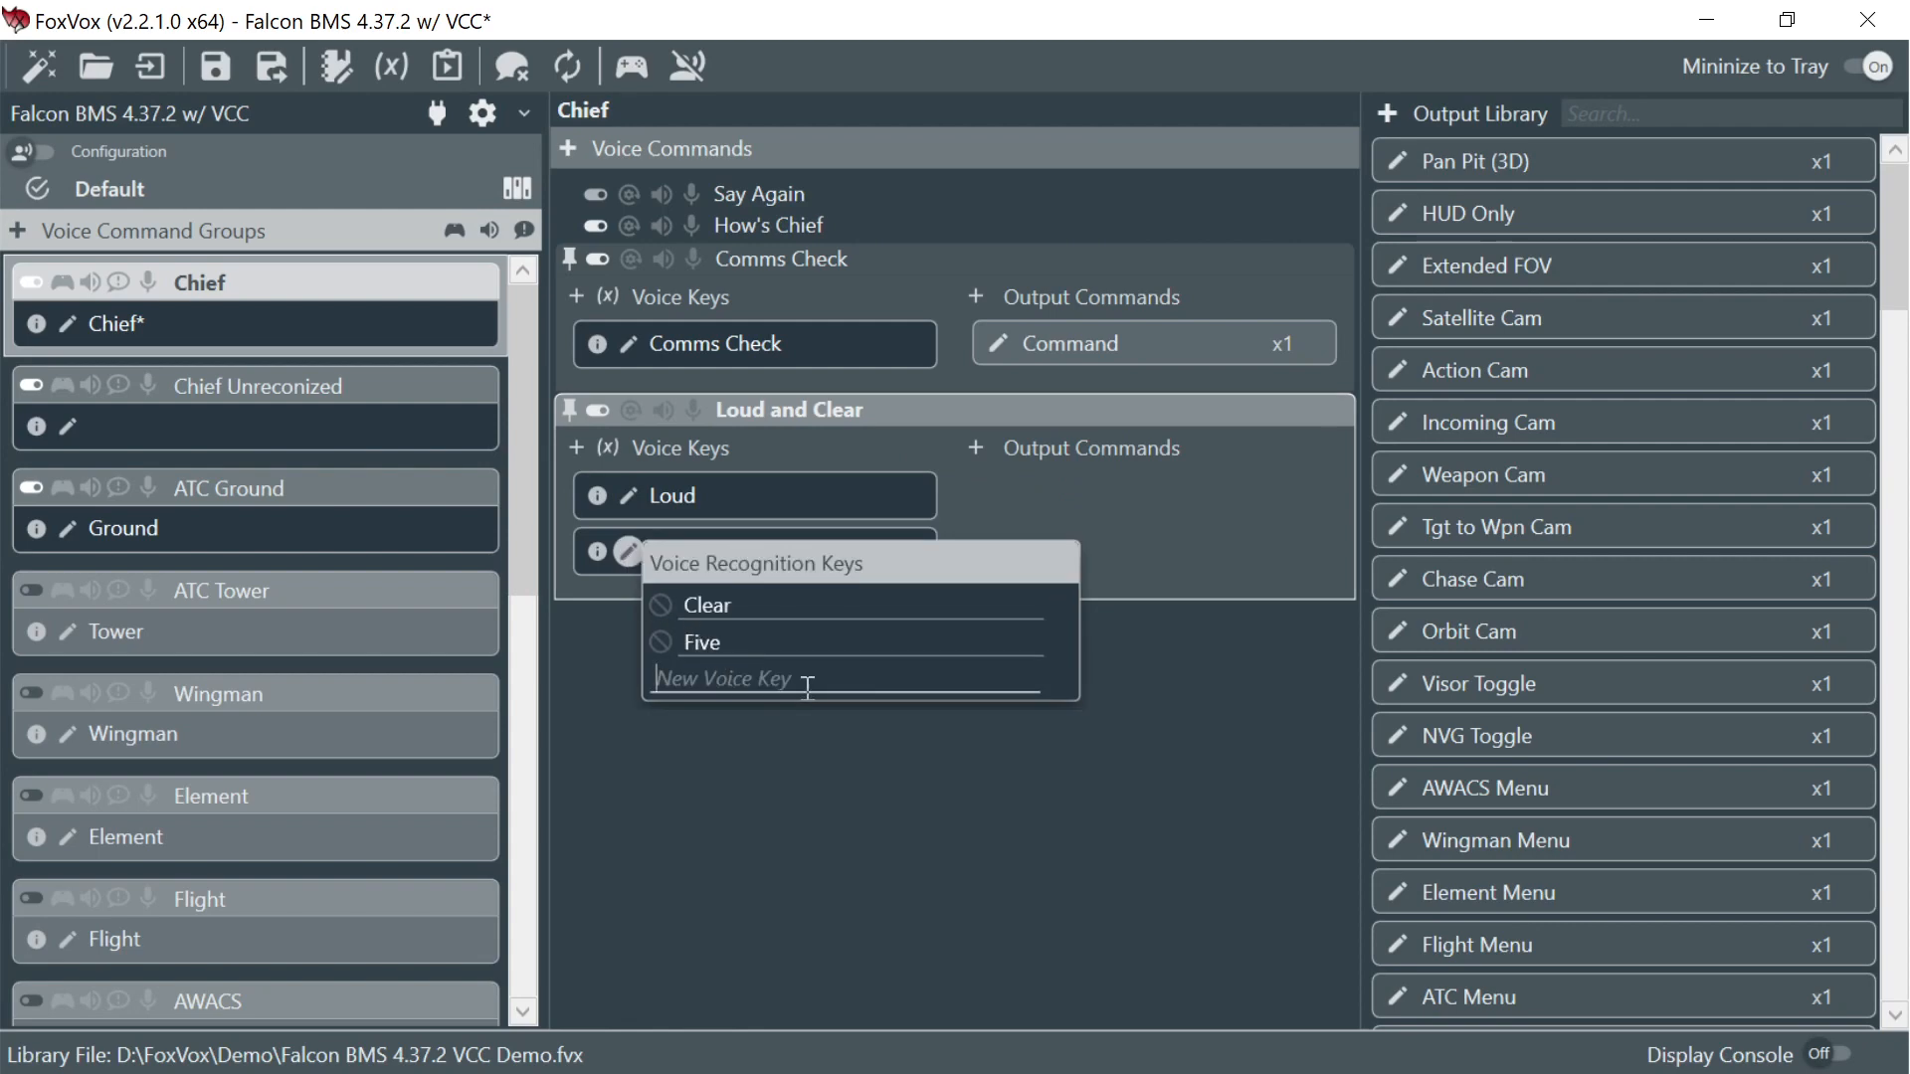
{"action": "type", "text": "Charlie"}
{"action": "key", "text": "Return"}
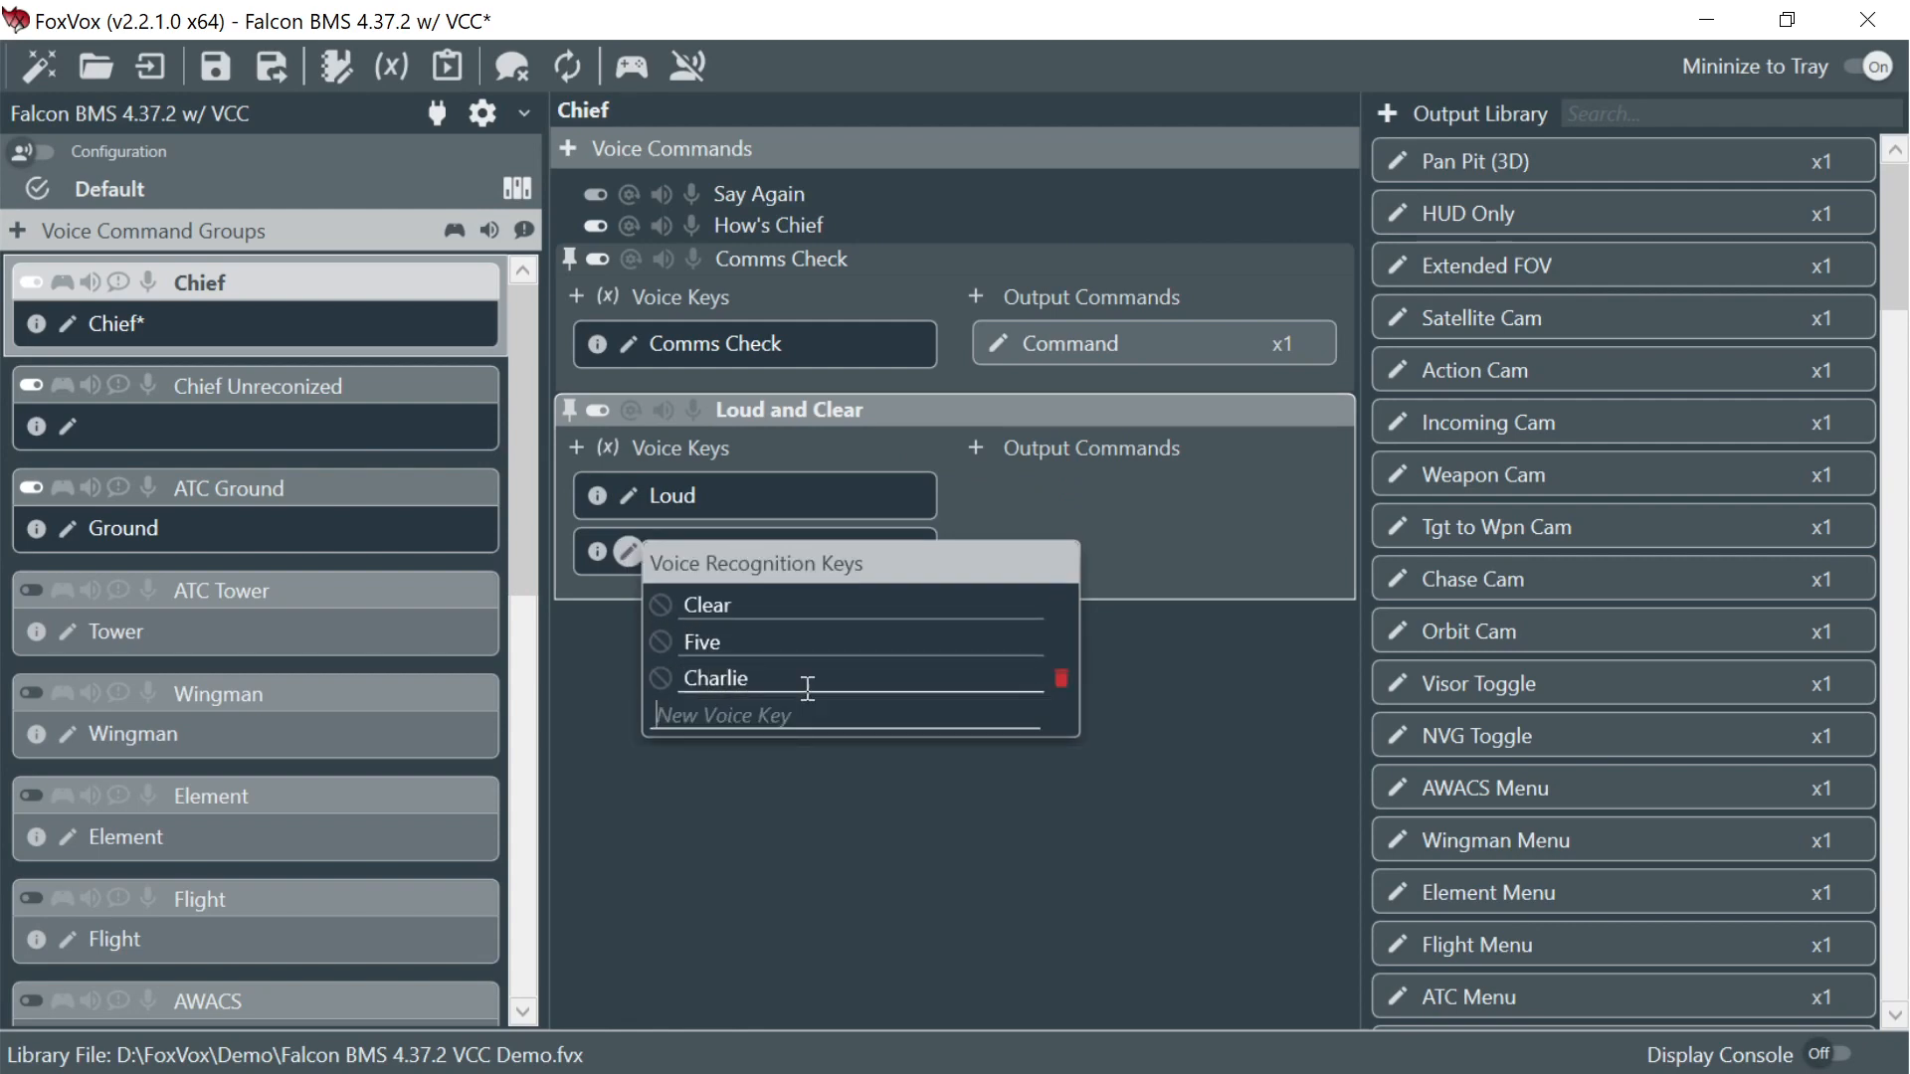
{"action": "left_click", "coordinate": [820, 821]}
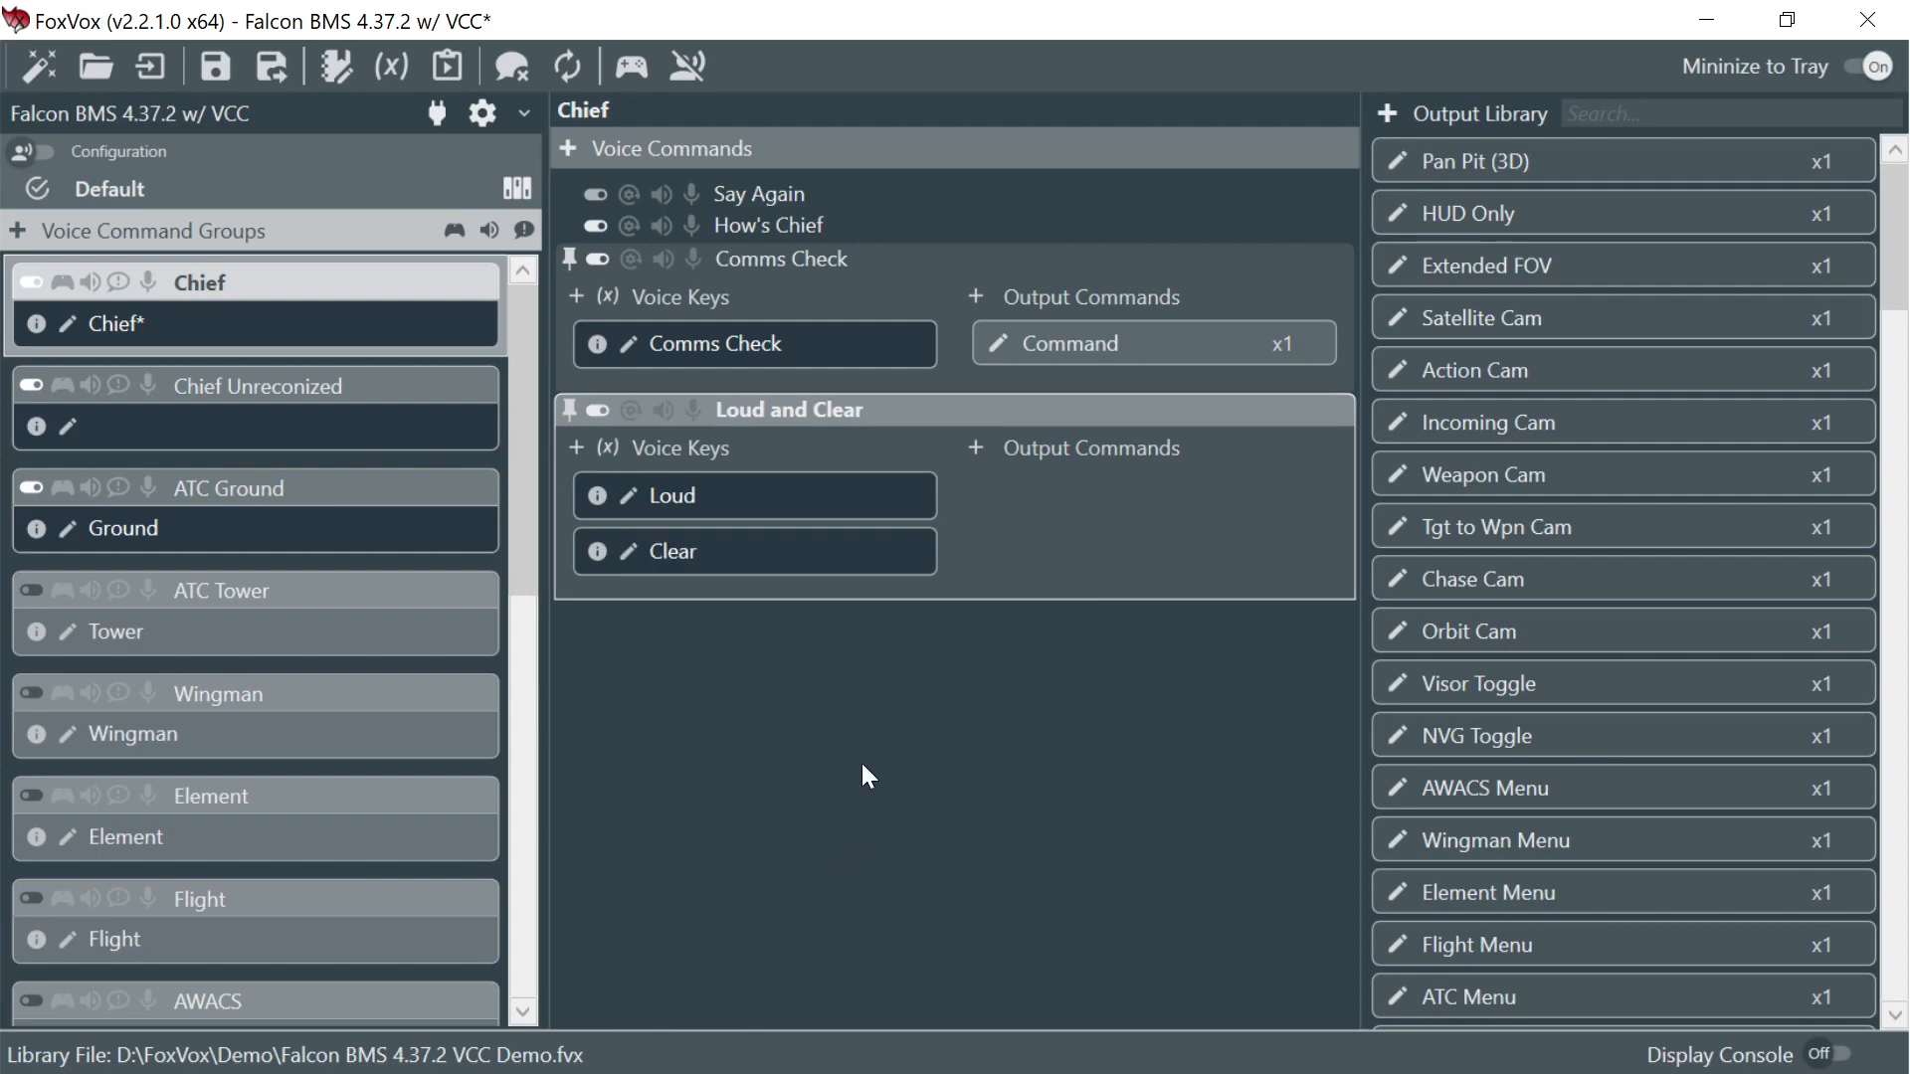
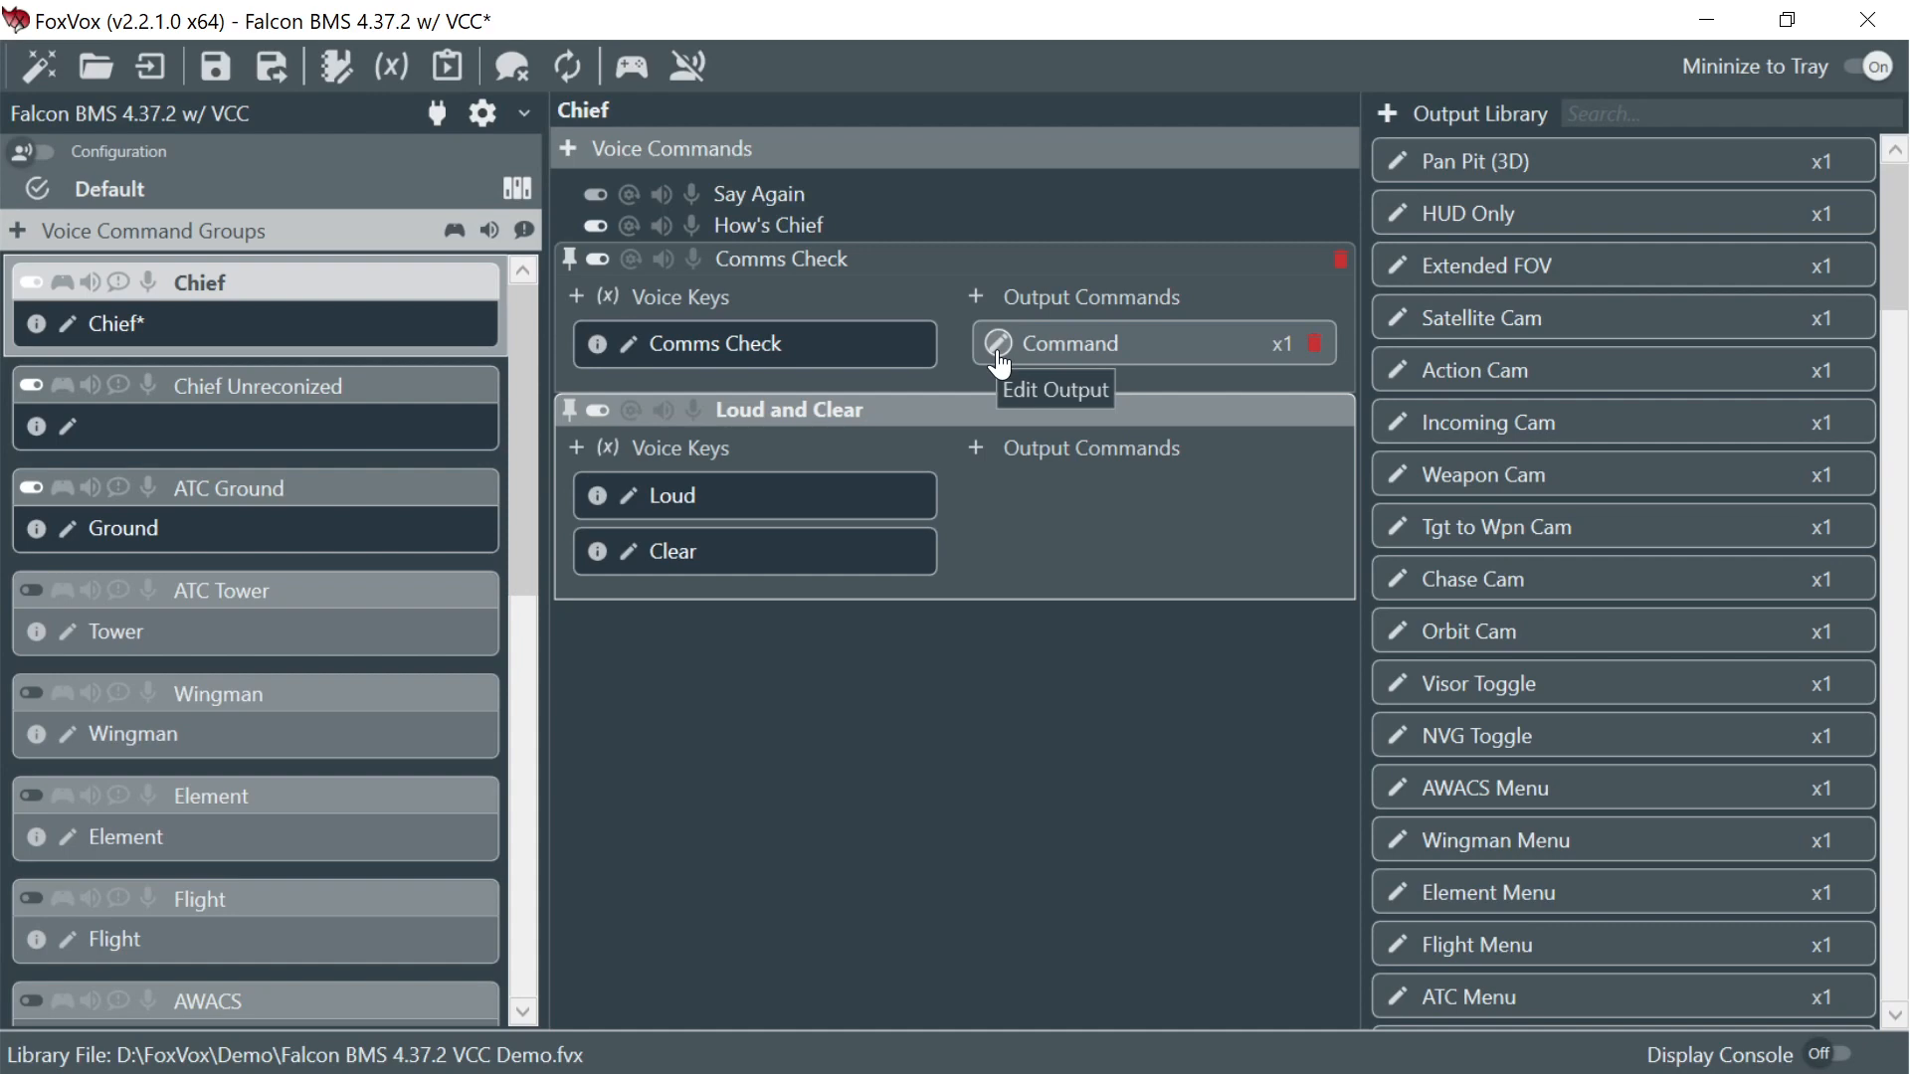
- Rename the output command of the Comms Check voice command to "Loud & Clear"
{"action": "left_click", "coordinate": [1076, 349]}
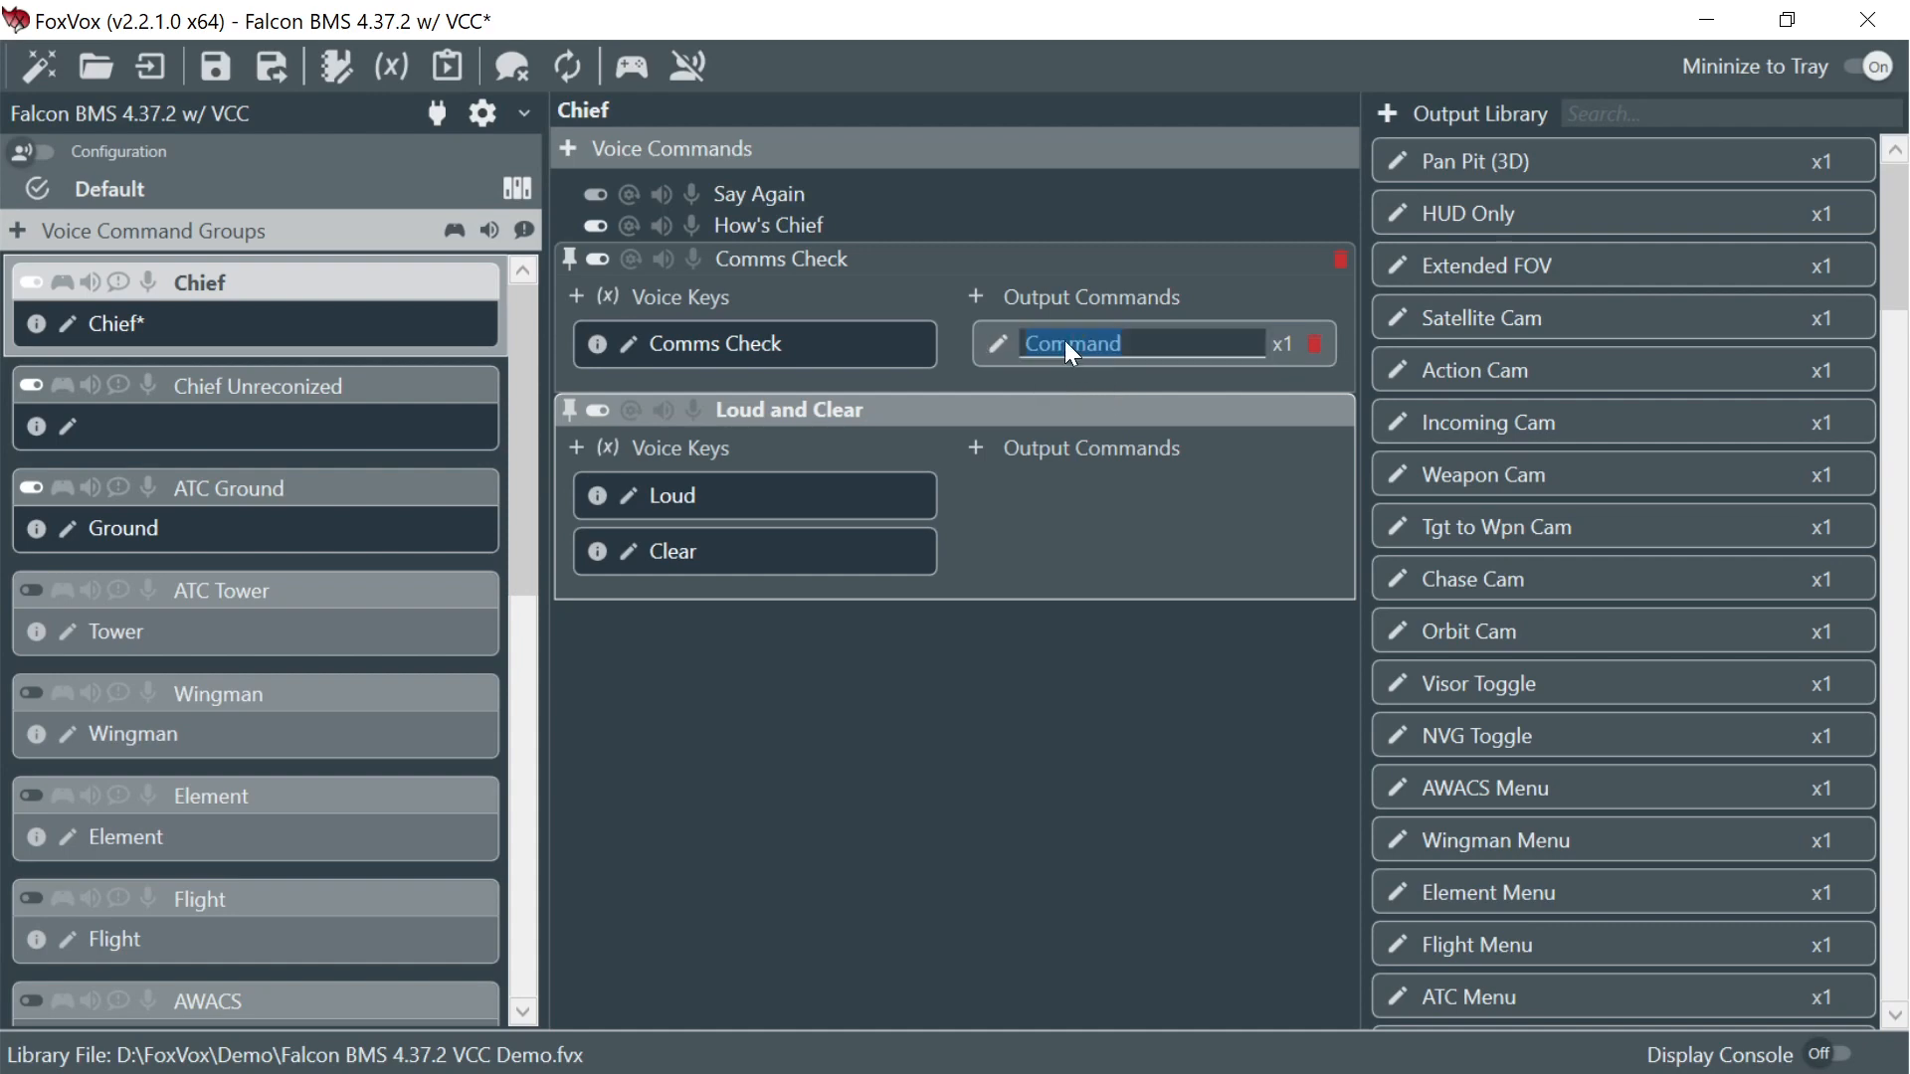
{"action": "type", "text": "Loud & Clear"}
{"action": "key", "text": "Return"}
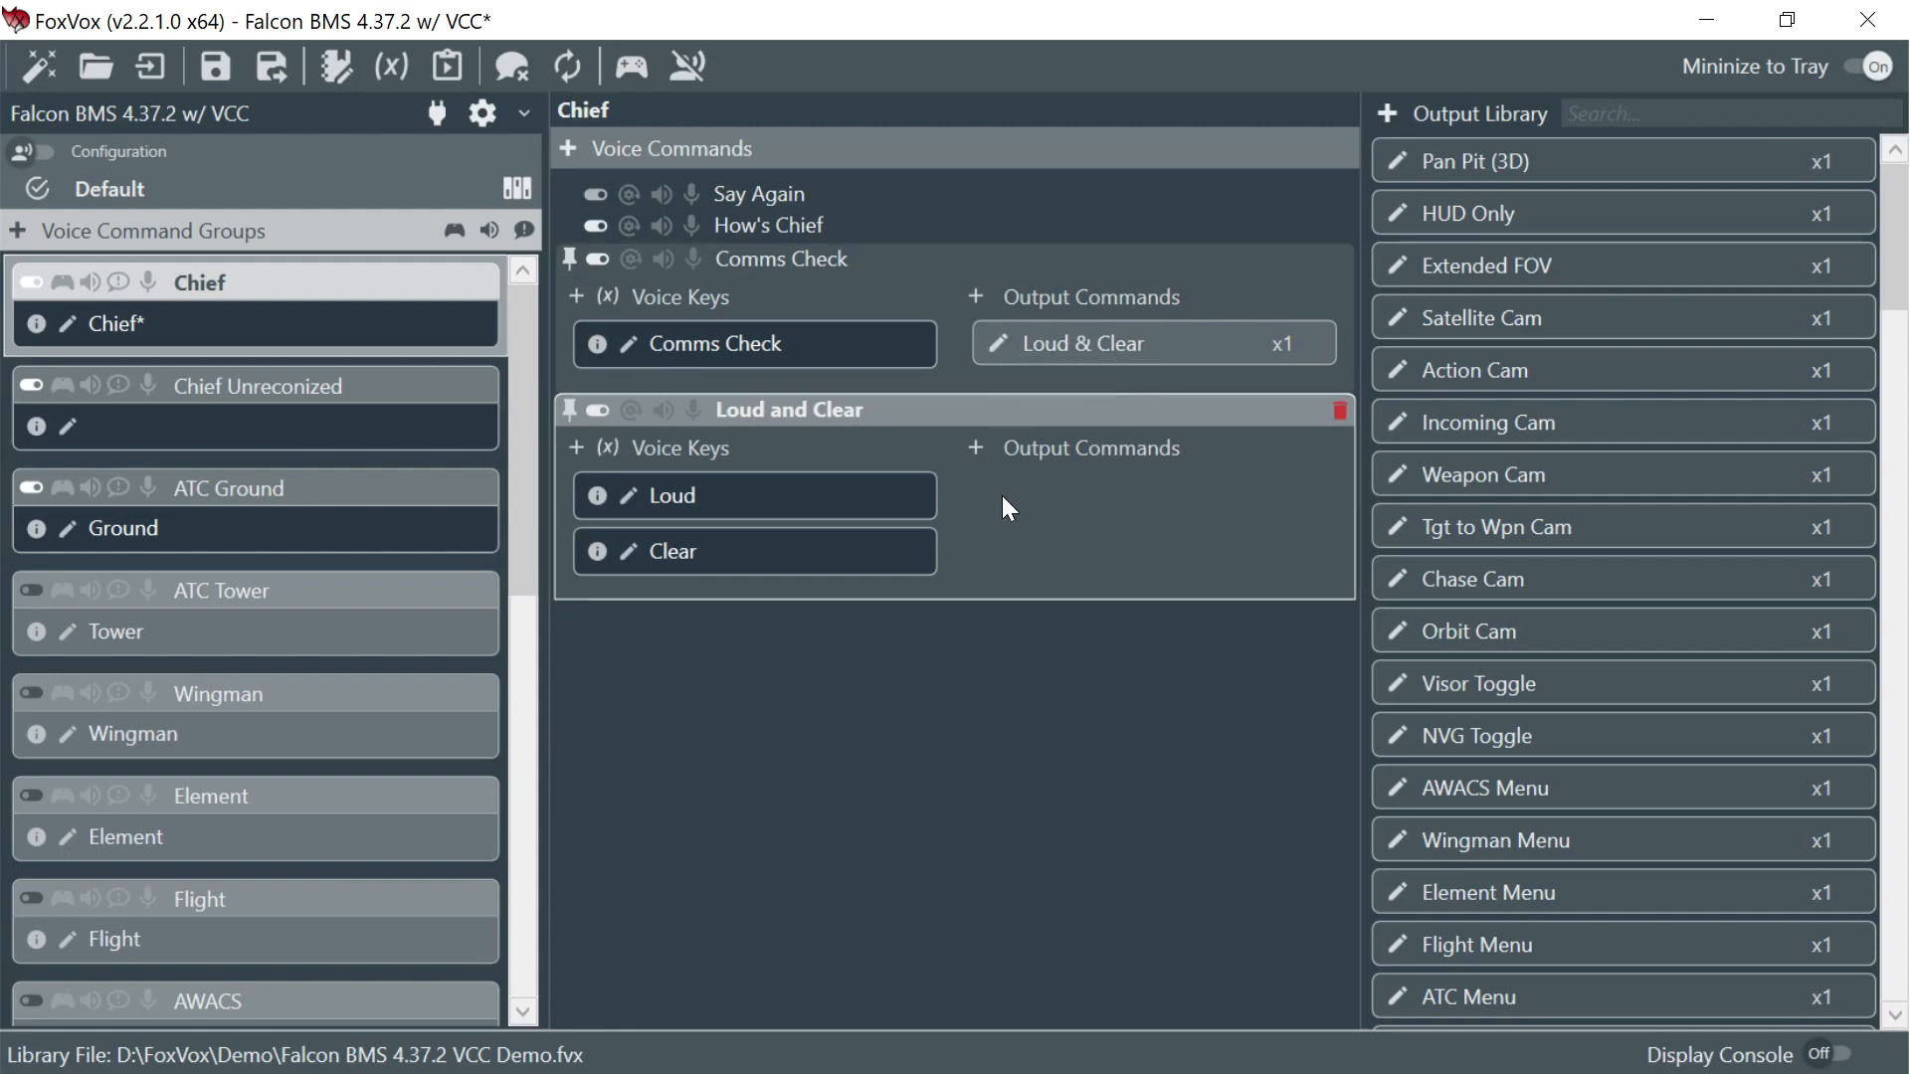
- Save the library, and turn voice recognition on to test the Loud and Clear reply by voice and off again
{"action": "left_click", "coordinate": [216, 66]}
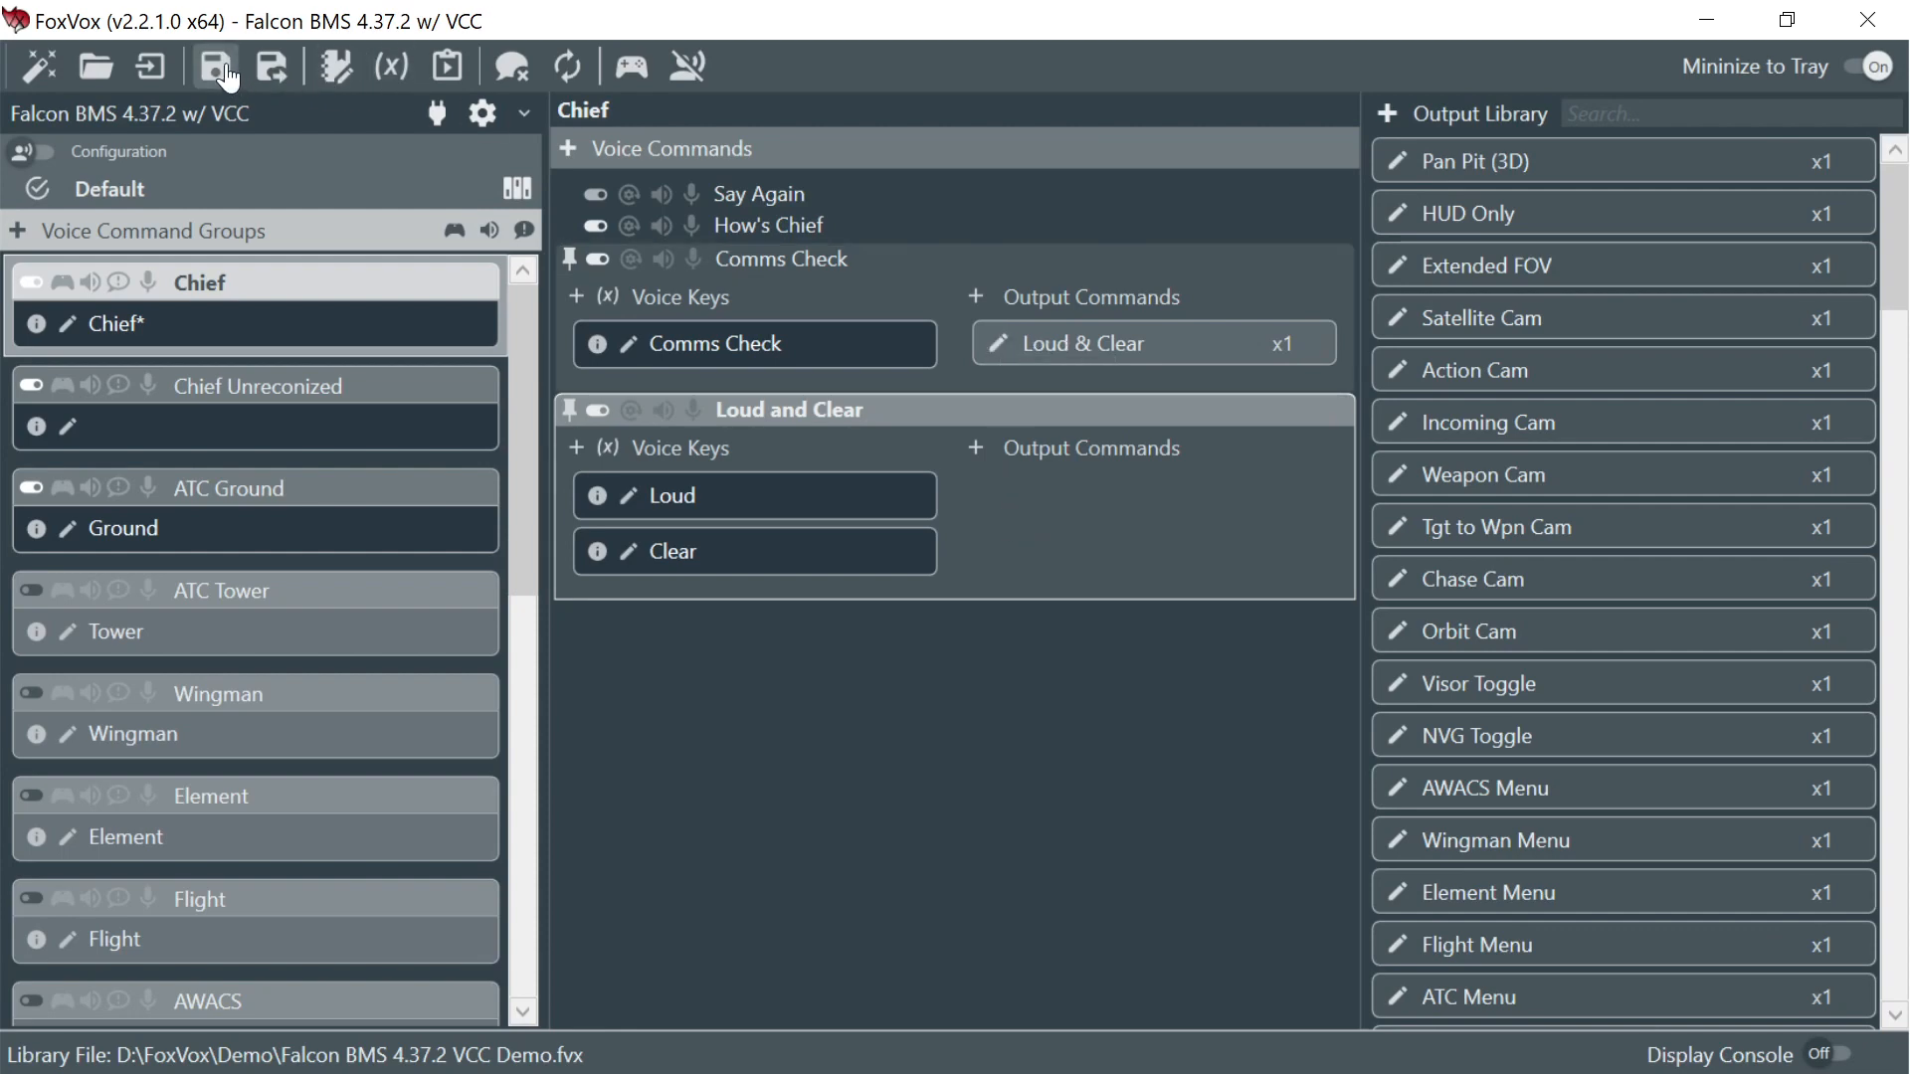
{"action": "left_click", "coordinate": [688, 67]}
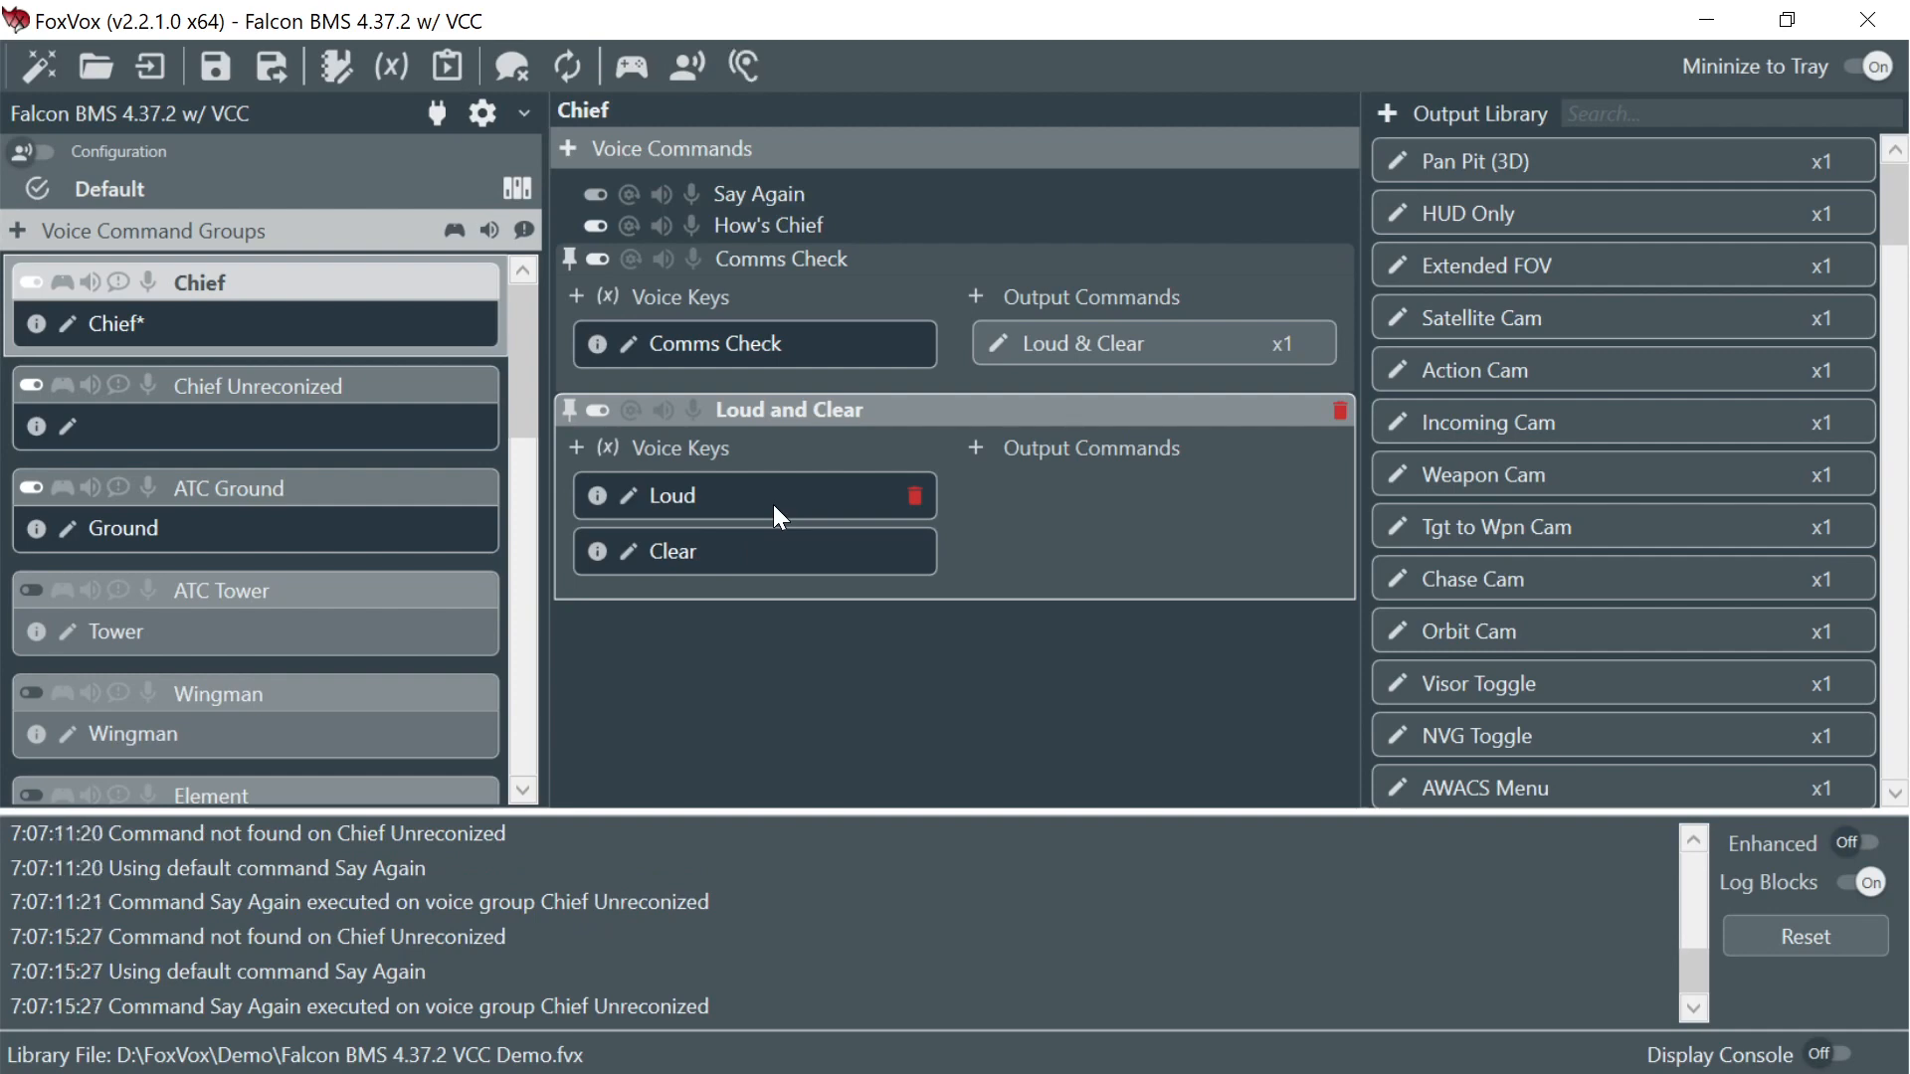
{"action": "left_click", "coordinate": [686, 69]}
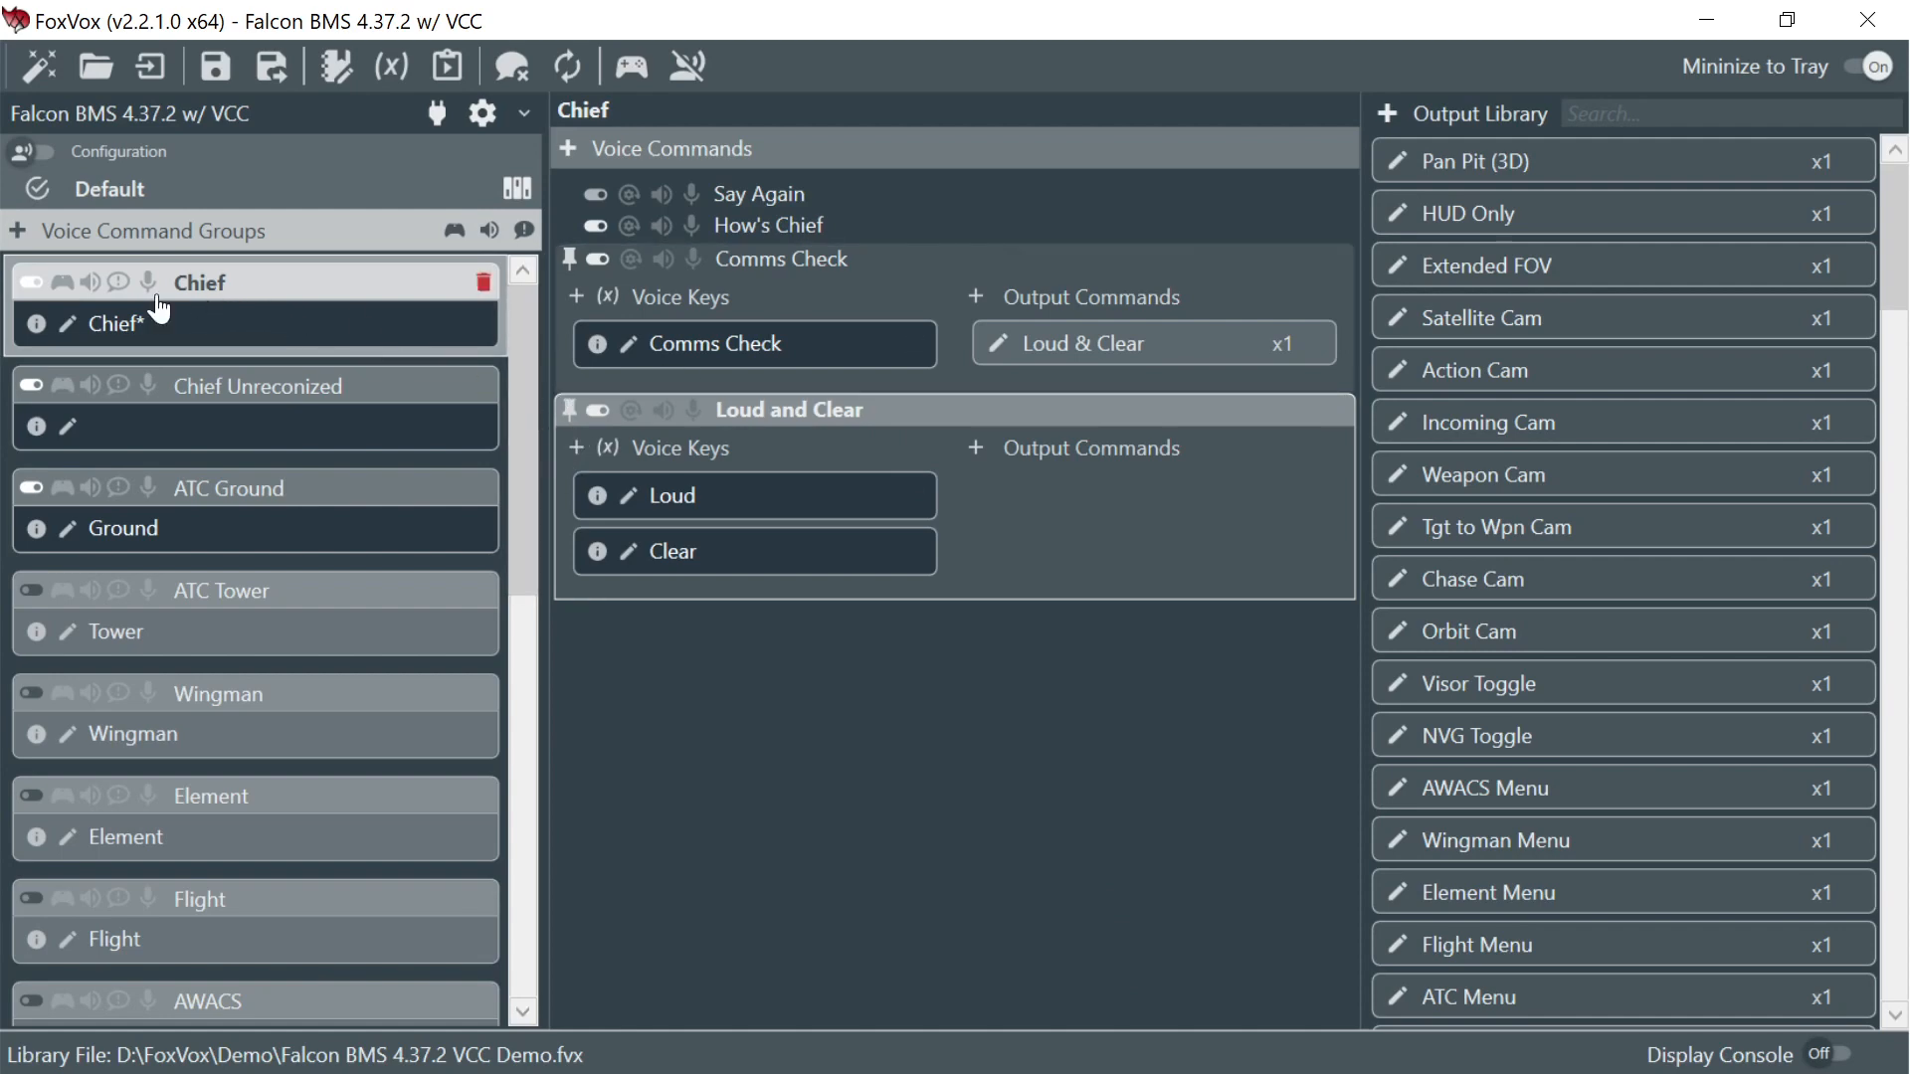
- Add "Comms", "Loud" and "Clear" as alternative recognition words for the Chief voice command group
{"action": "left_click", "coordinate": [67, 324]}
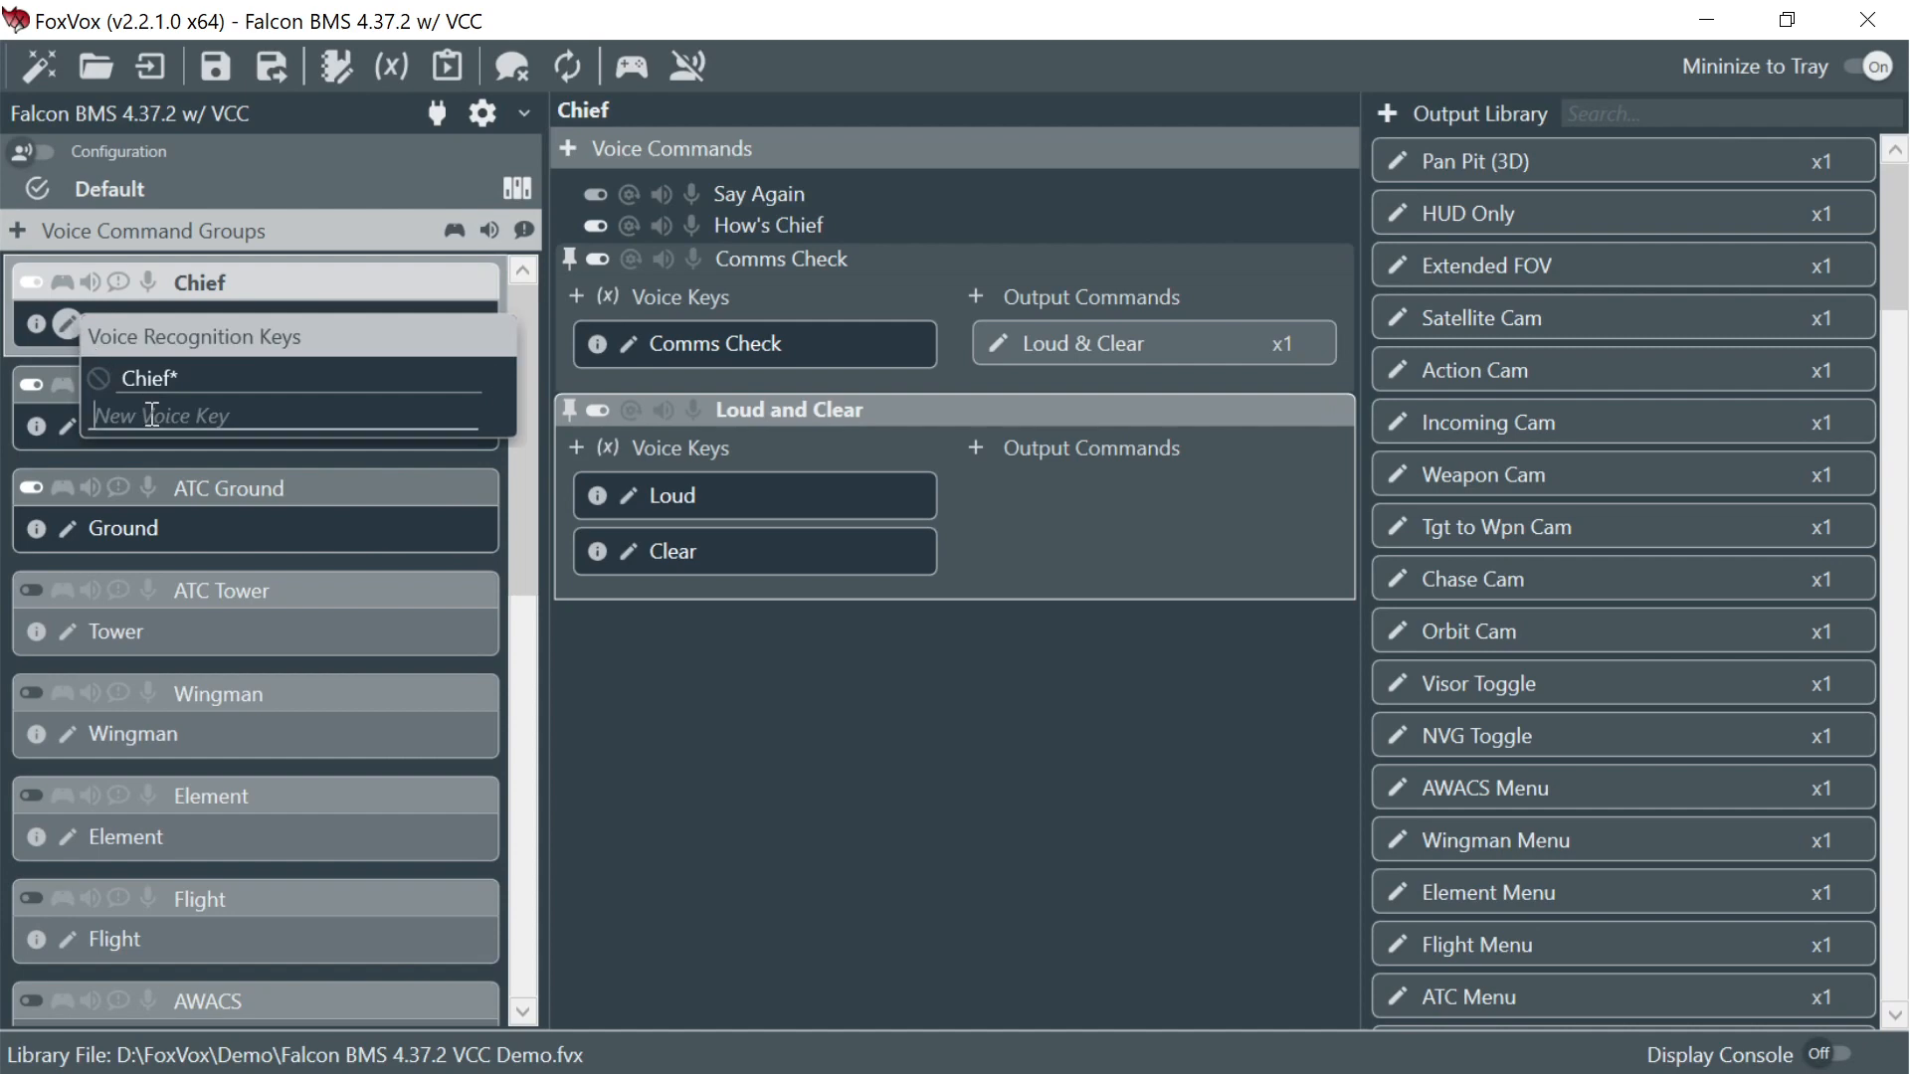
{"action": "type", "text": "Comms"}
{"action": "key", "text": "Return"}
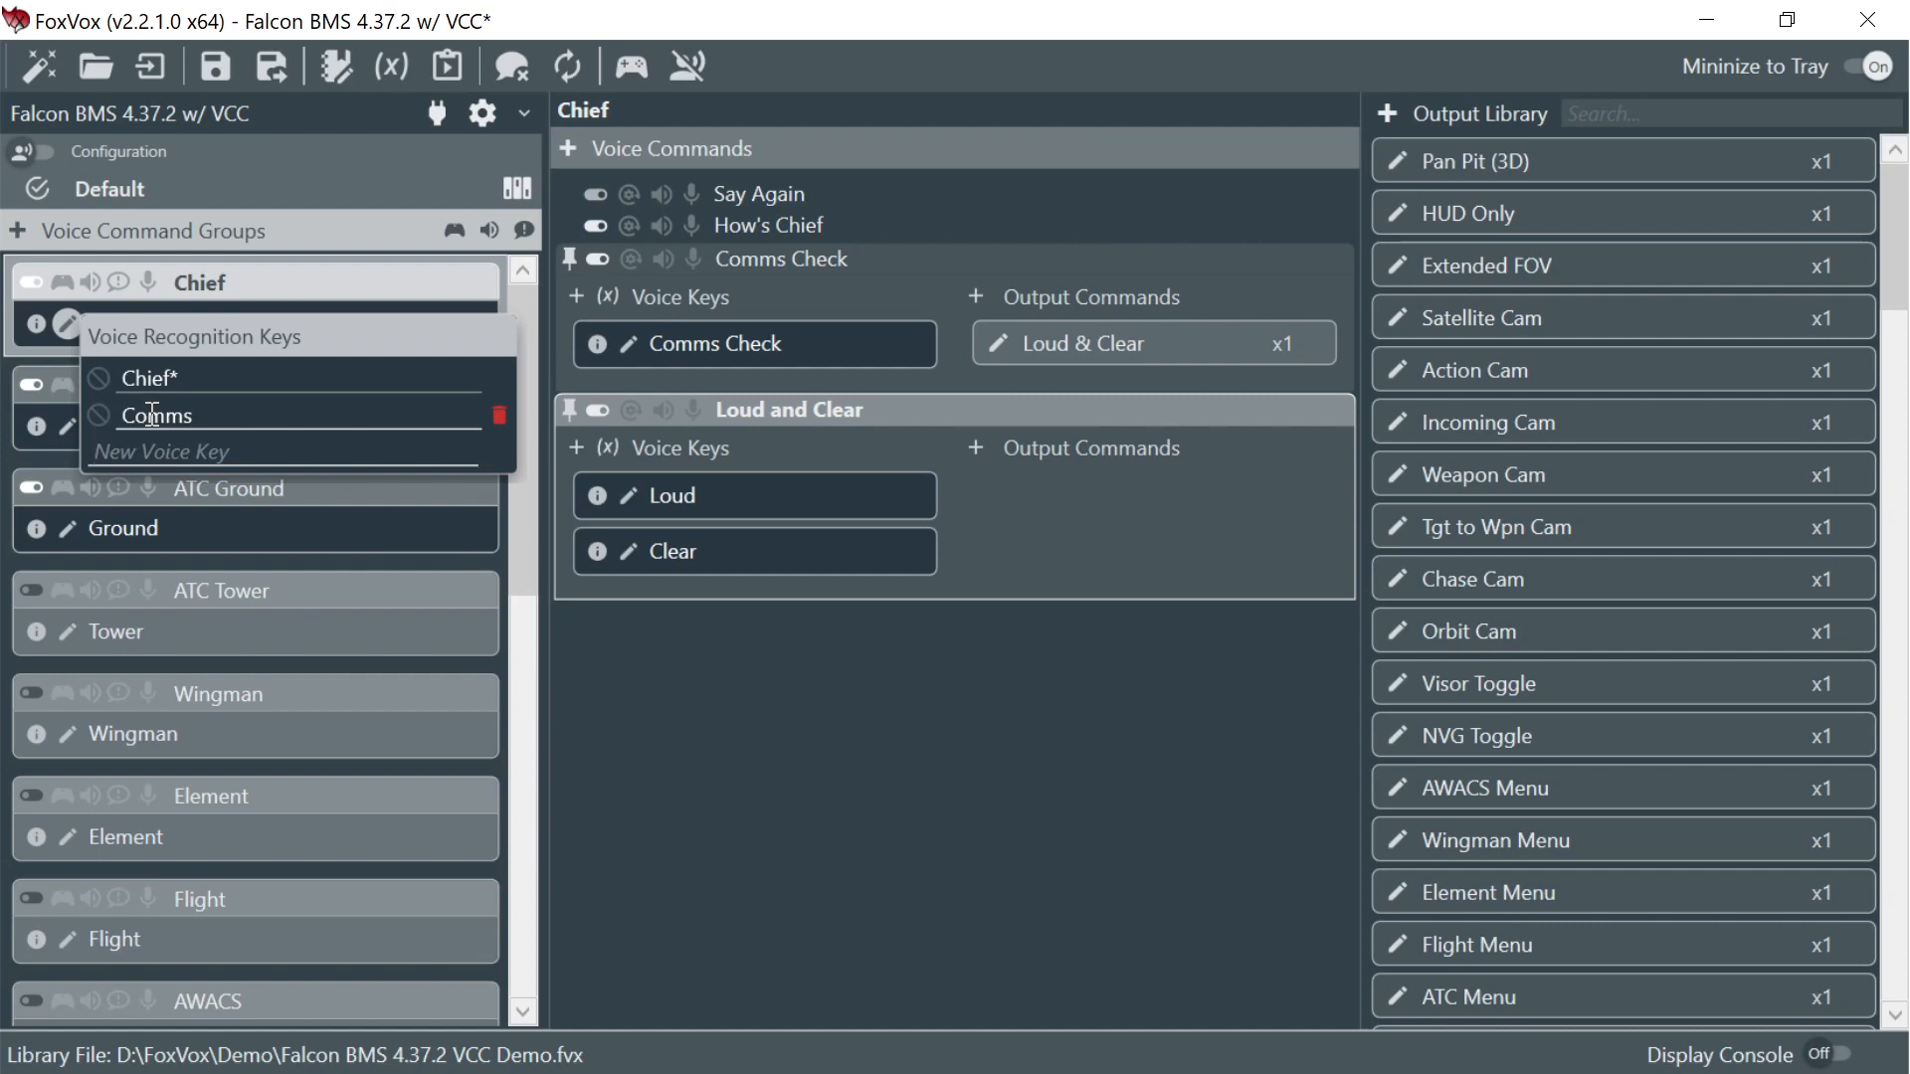
{"action": "type", "text": "Loud"}
{"action": "key", "text": "Return"}
{"action": "type", "text": "Clear"}
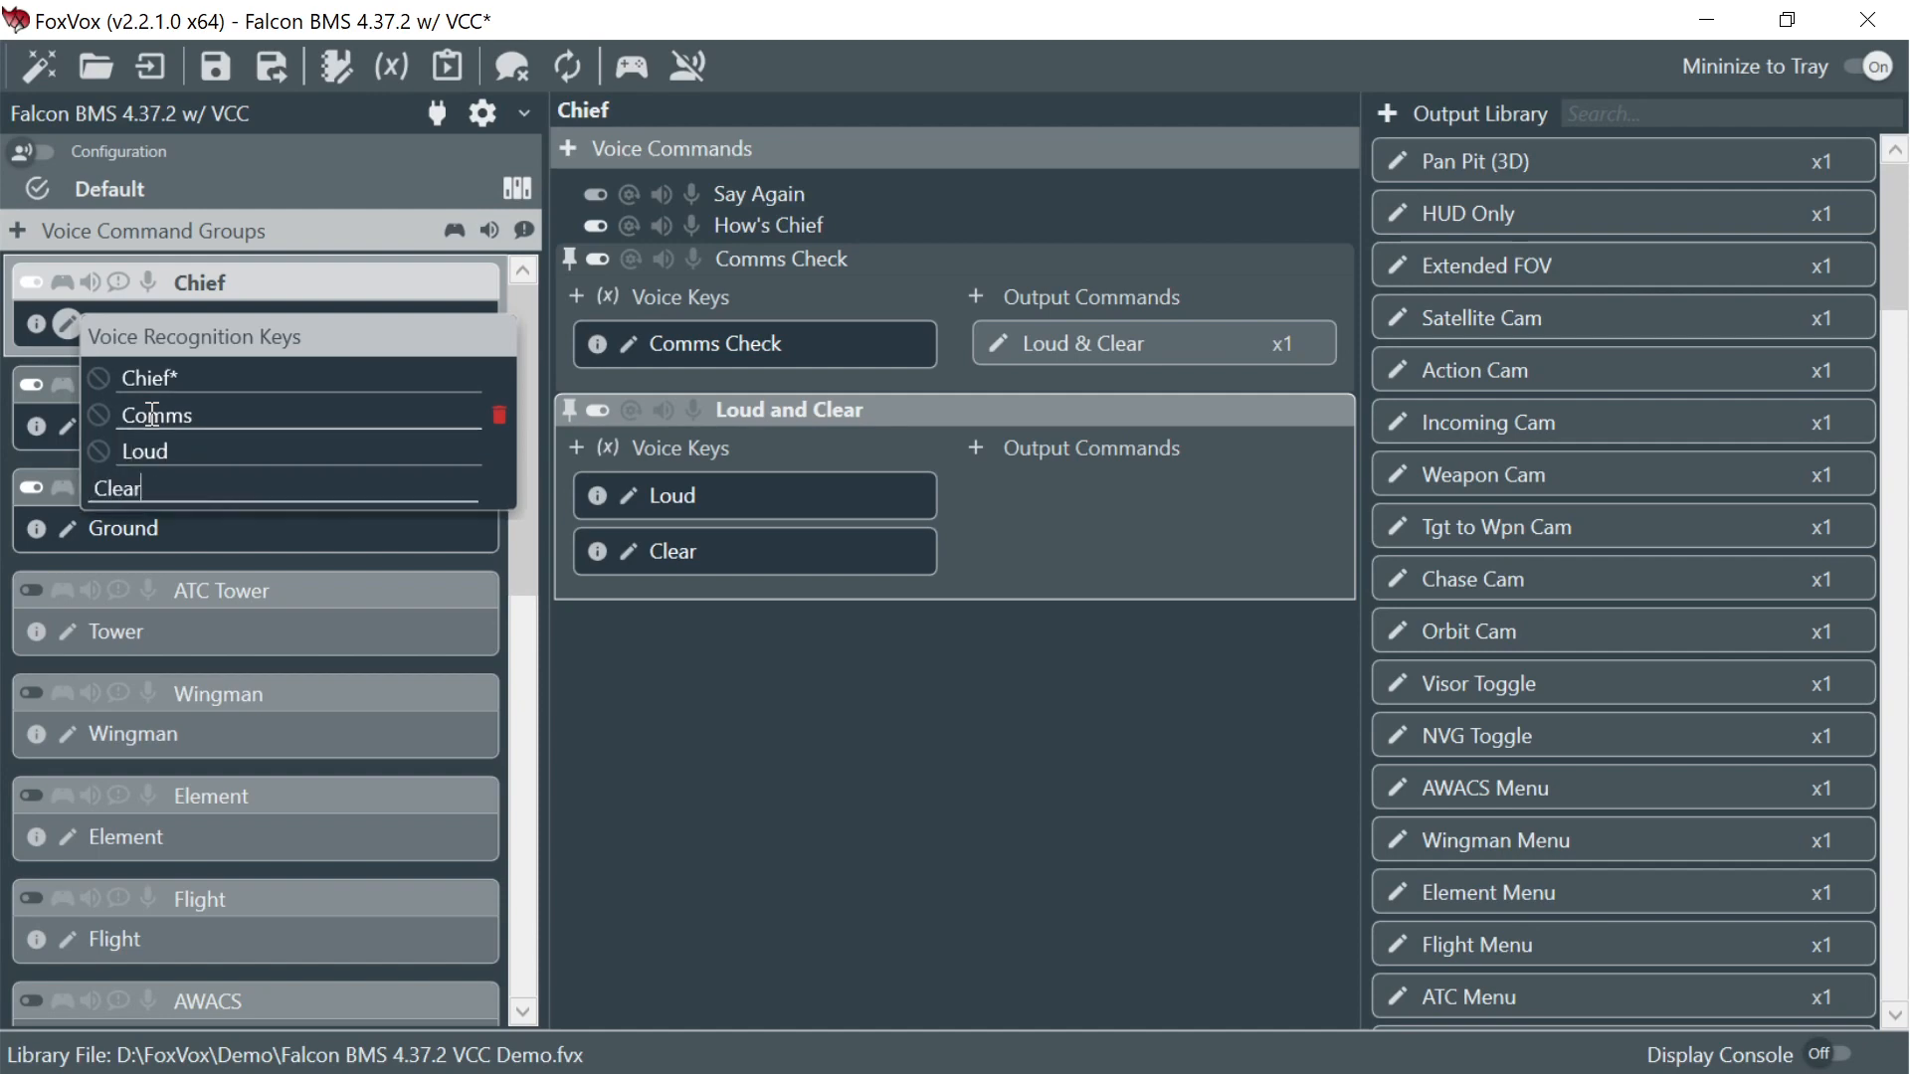
{"action": "key", "text": "Return"}
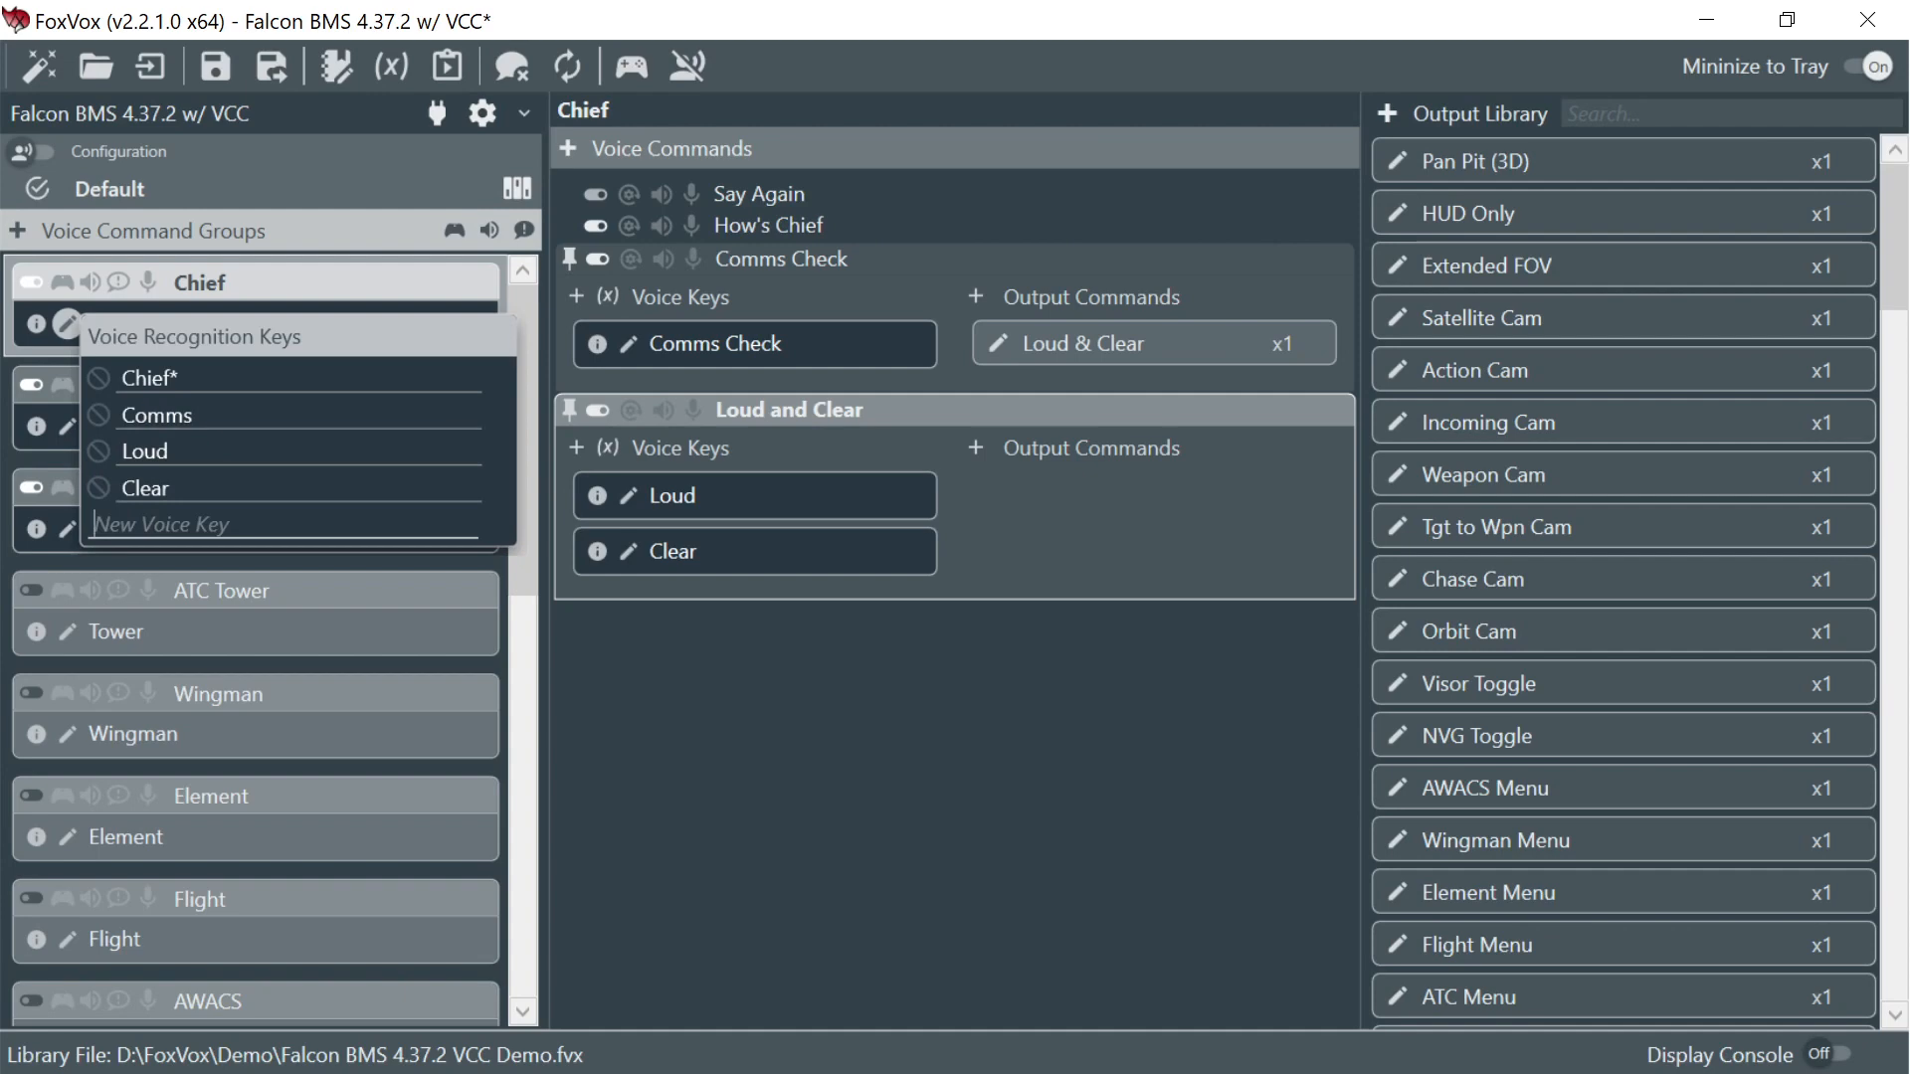
- Delete "Loud" from the Chief group's recognition words and change "Clear" to "Clear*"
{"action": "key", "text": "alt+Tab"}
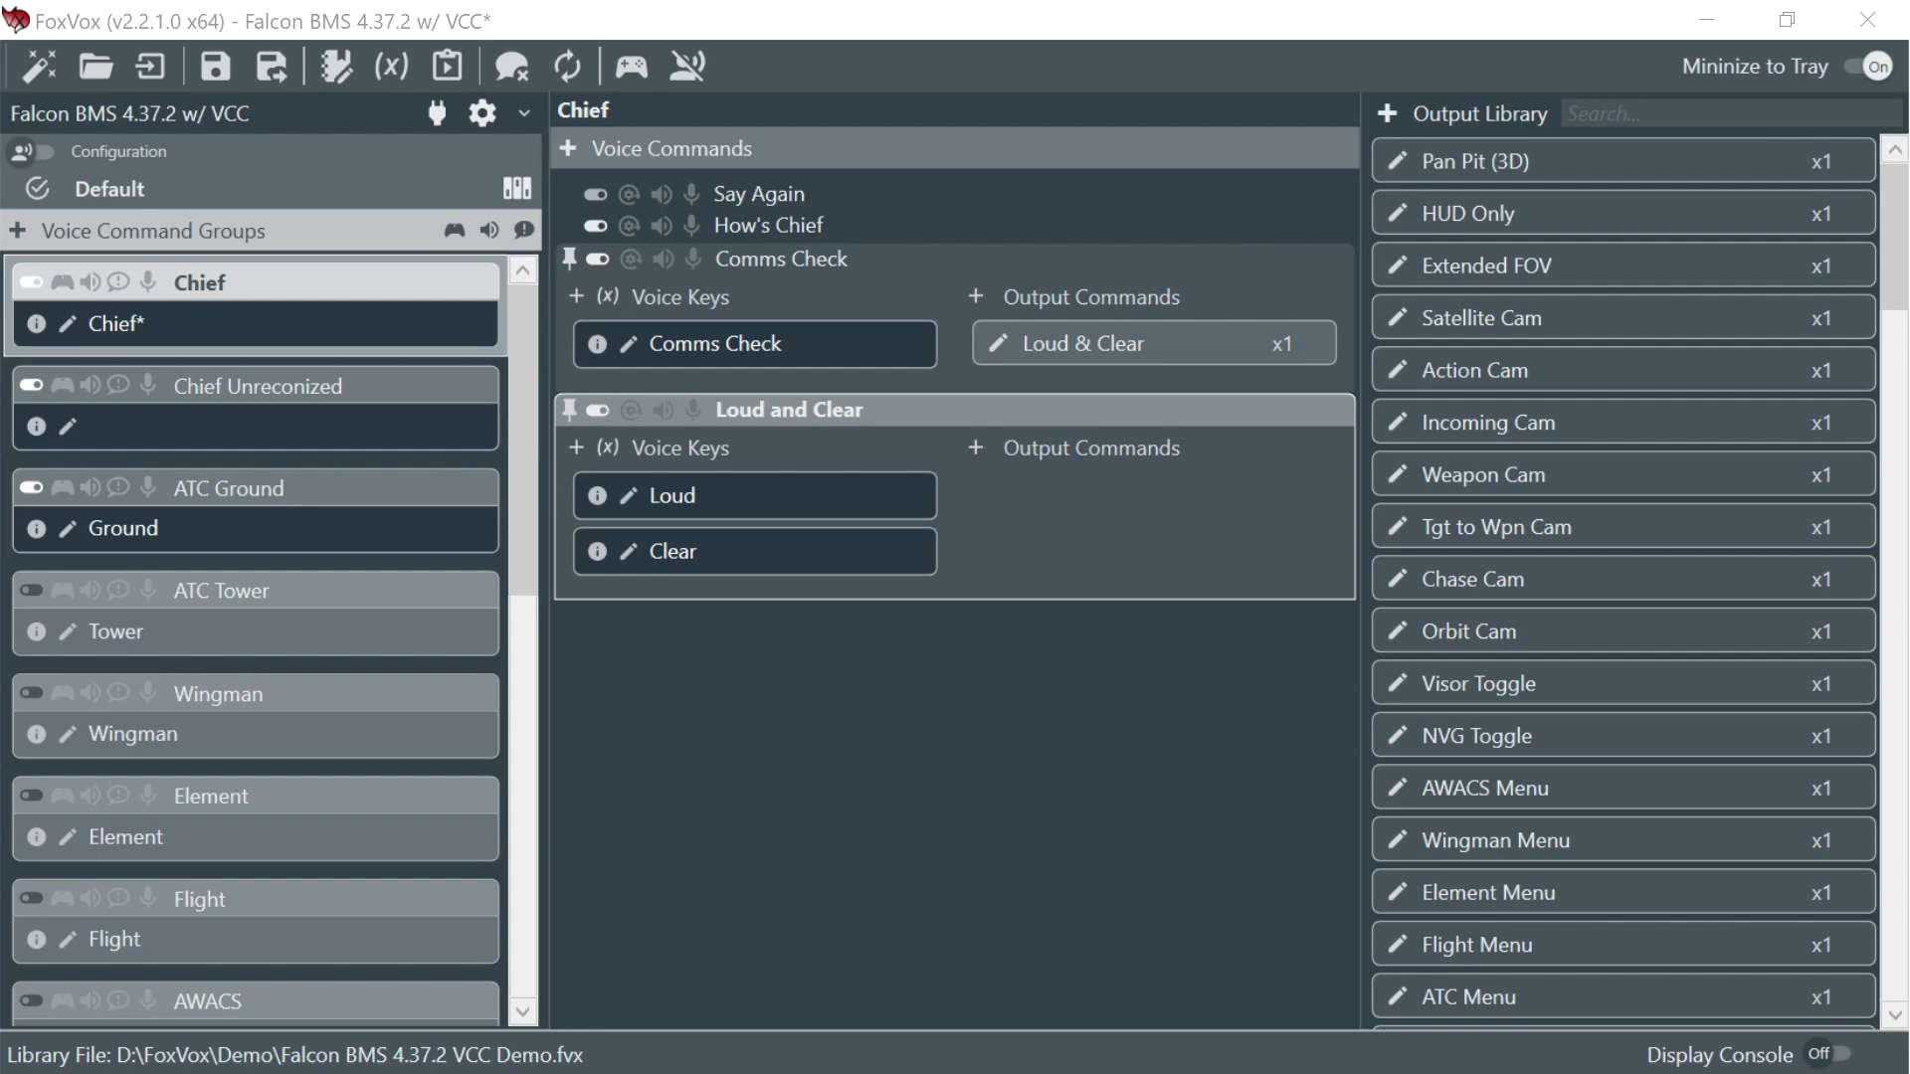
{"action": "left_click", "coordinate": [67, 323]}
{"action": "left_click", "coordinate": [499, 451]}
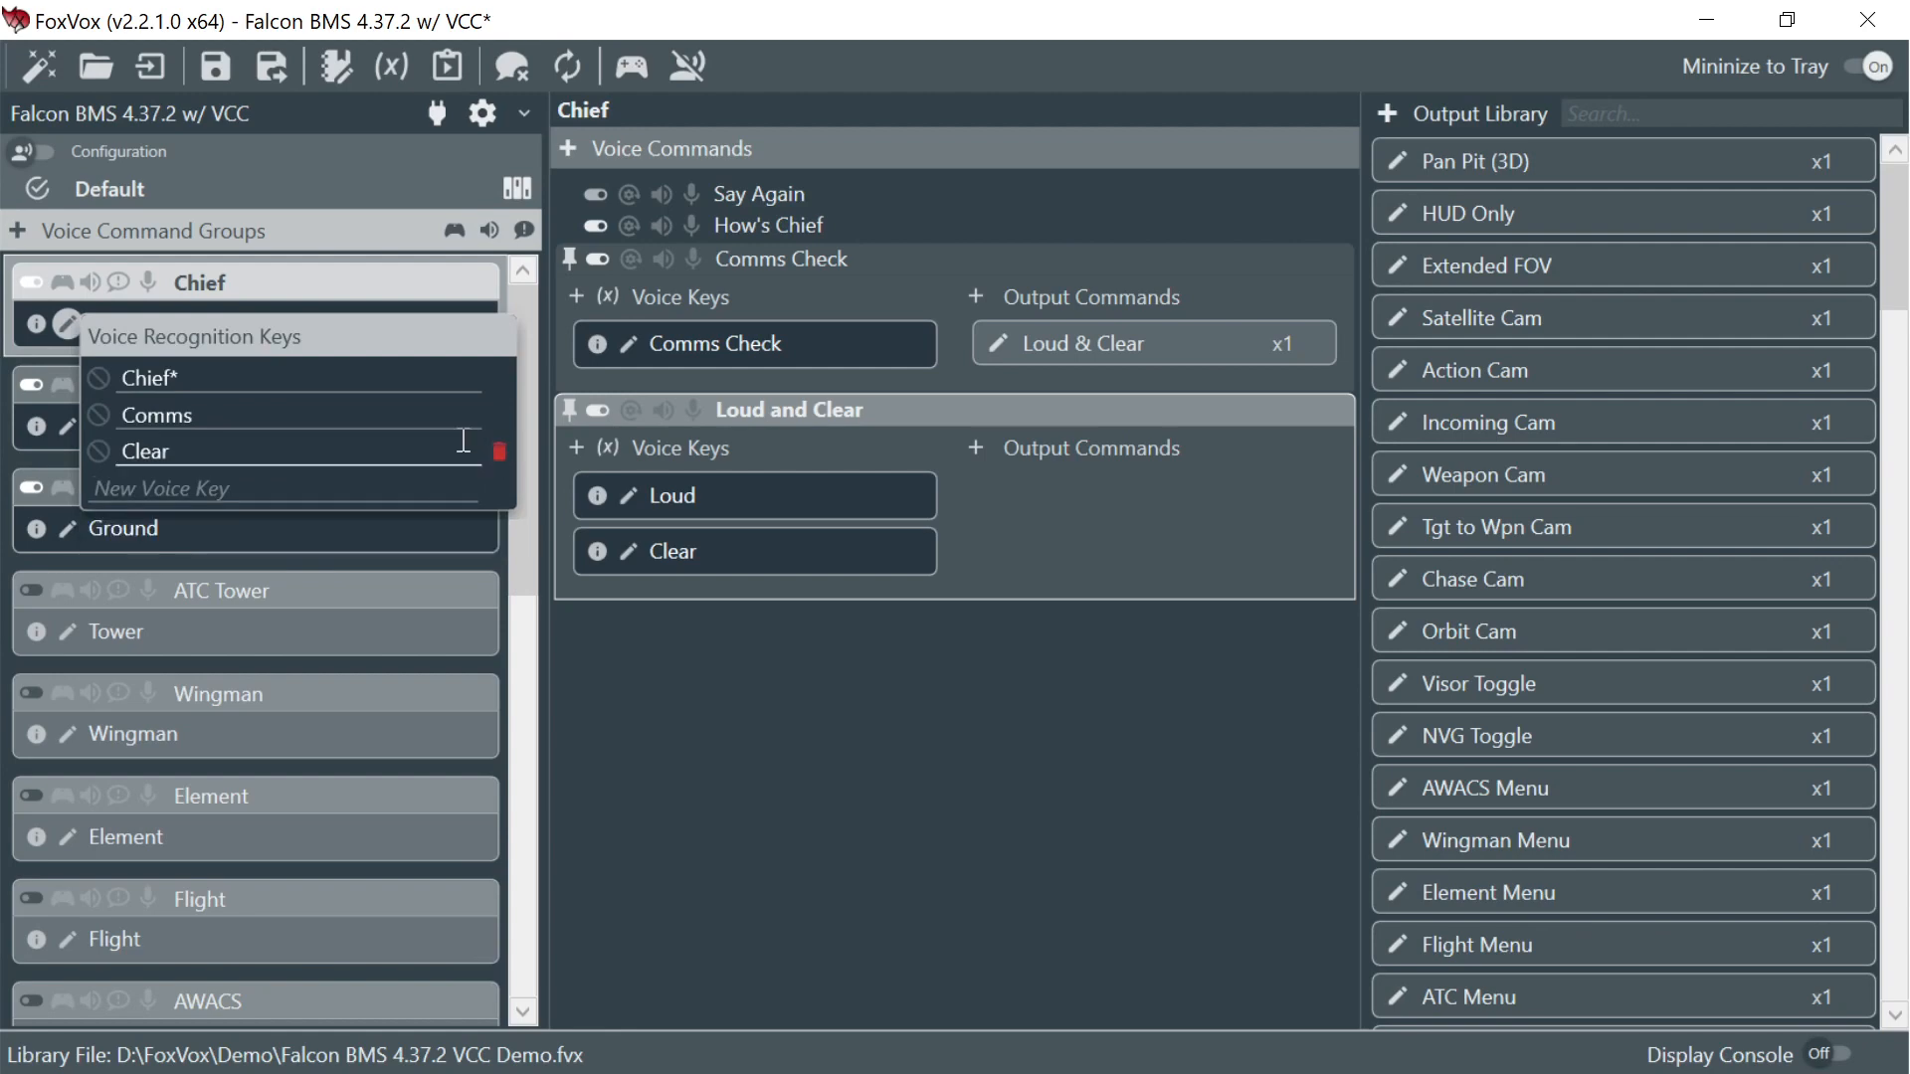
{"action": "double_click", "coordinate": [279, 455]}
{"action": "left_click", "coordinate": [278, 455]}
{"action": "type", "text": "*"}
{"action": "key", "text": "Tab"}
{"action": "left_click", "coordinate": [594, 691]}
- Save the library, and turn voice recognition on to test Comms Check and Loud and Clear by voice and off again
{"action": "left_click", "coordinate": [193, 77]}
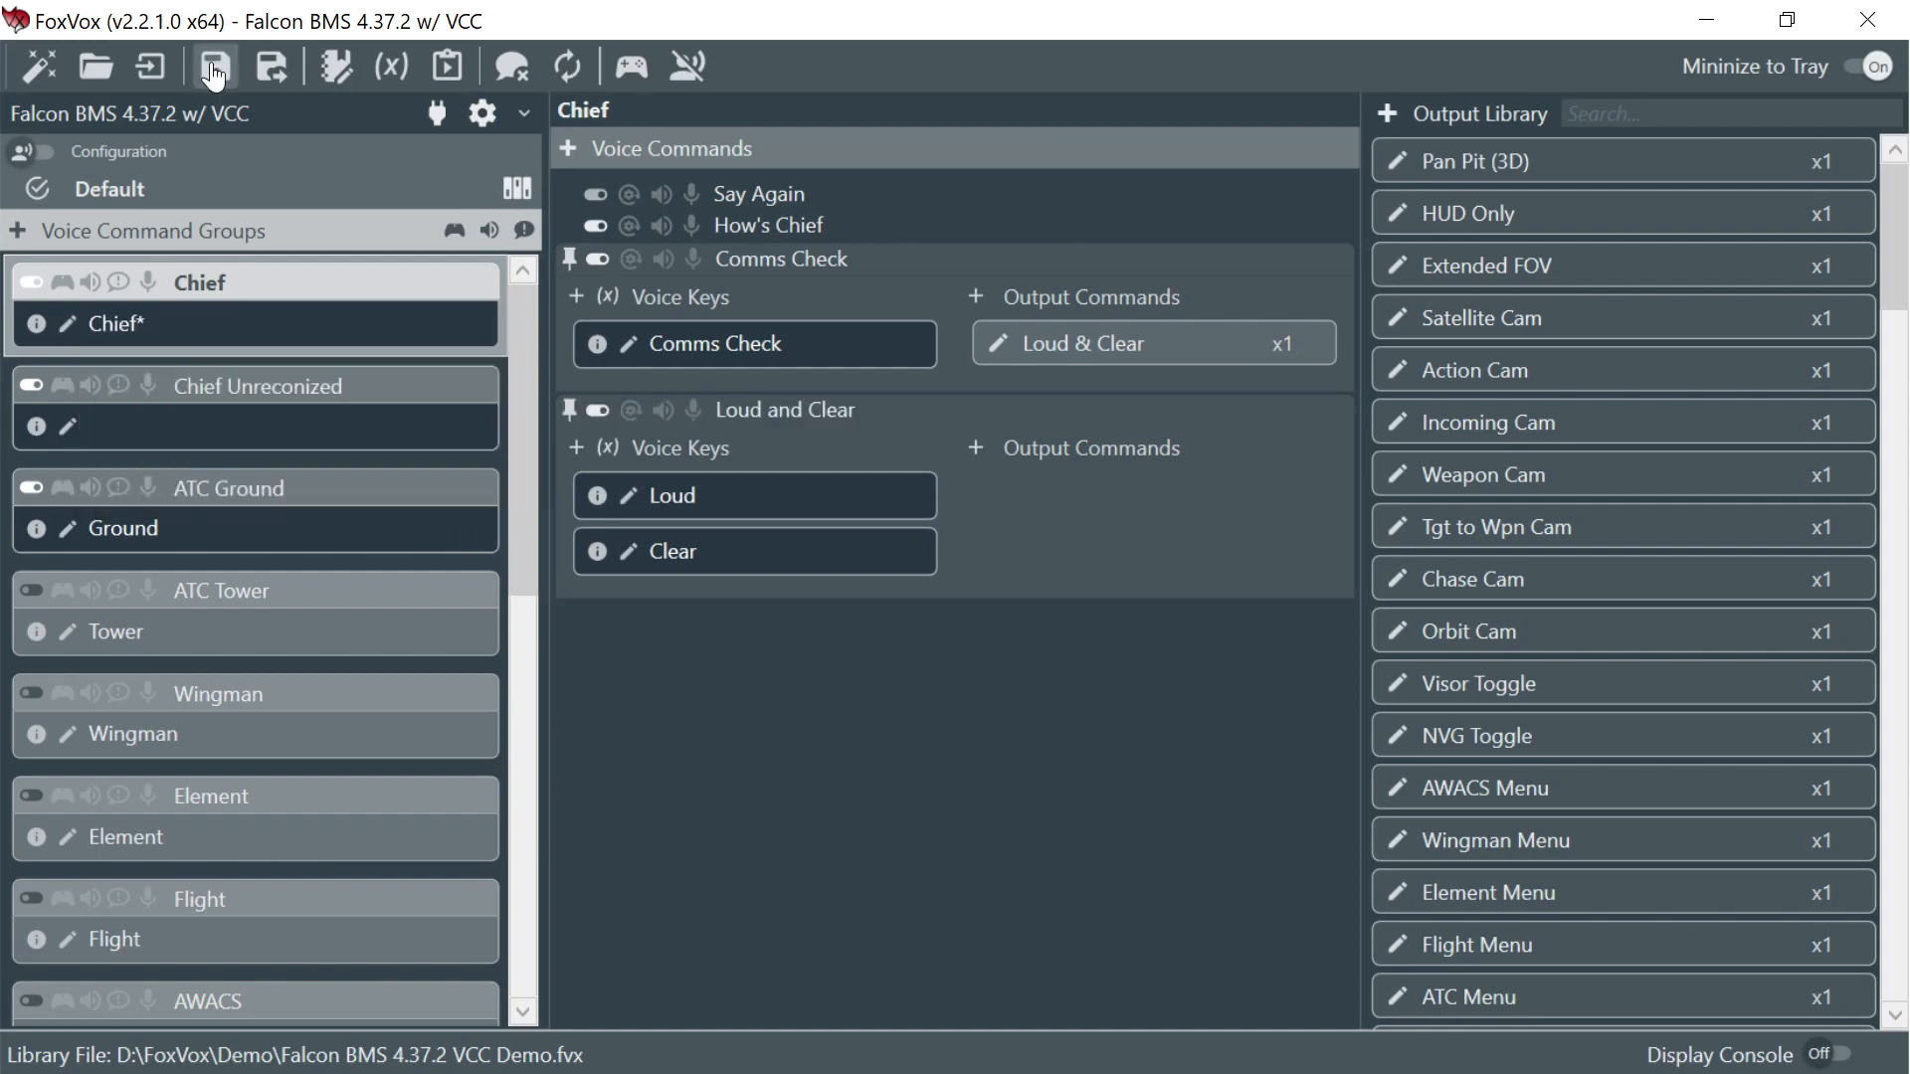
{"action": "left_click", "coordinate": [687, 72]}
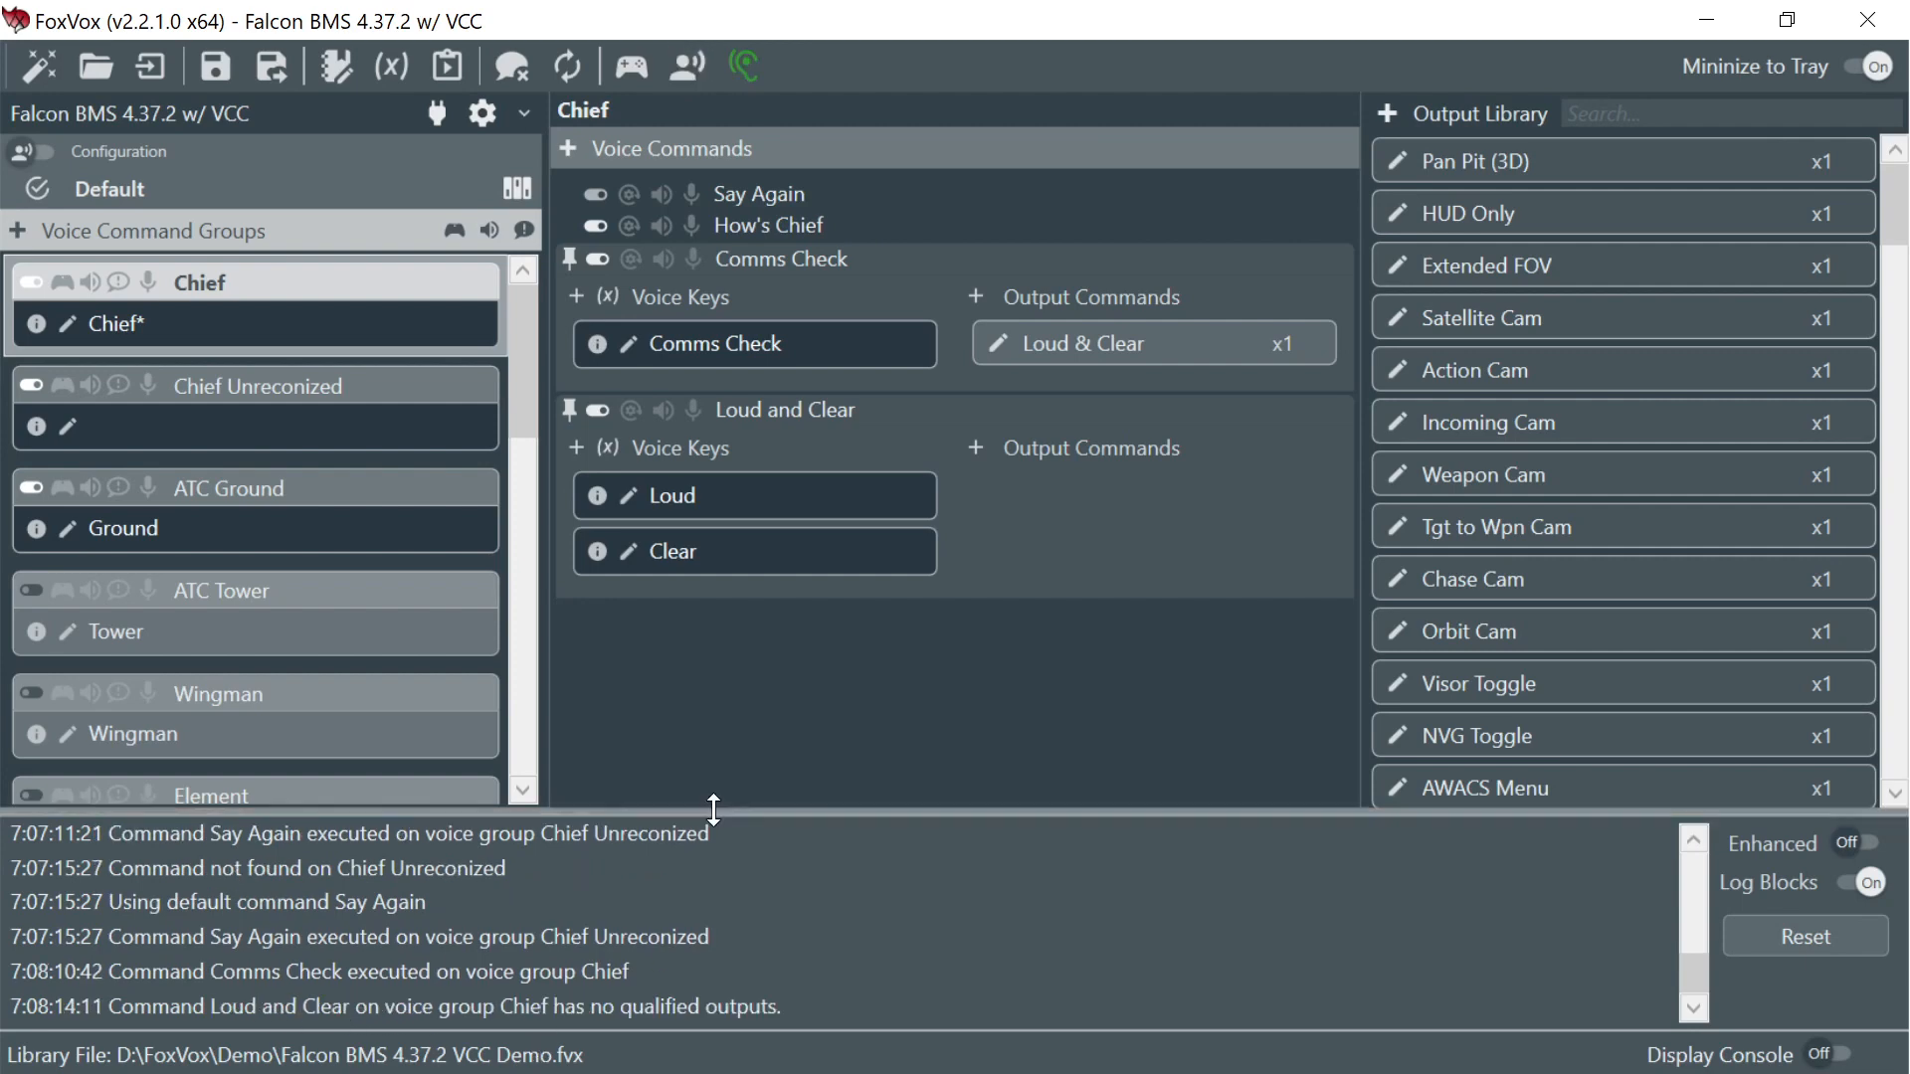
{"action": "left_click", "coordinate": [695, 74]}
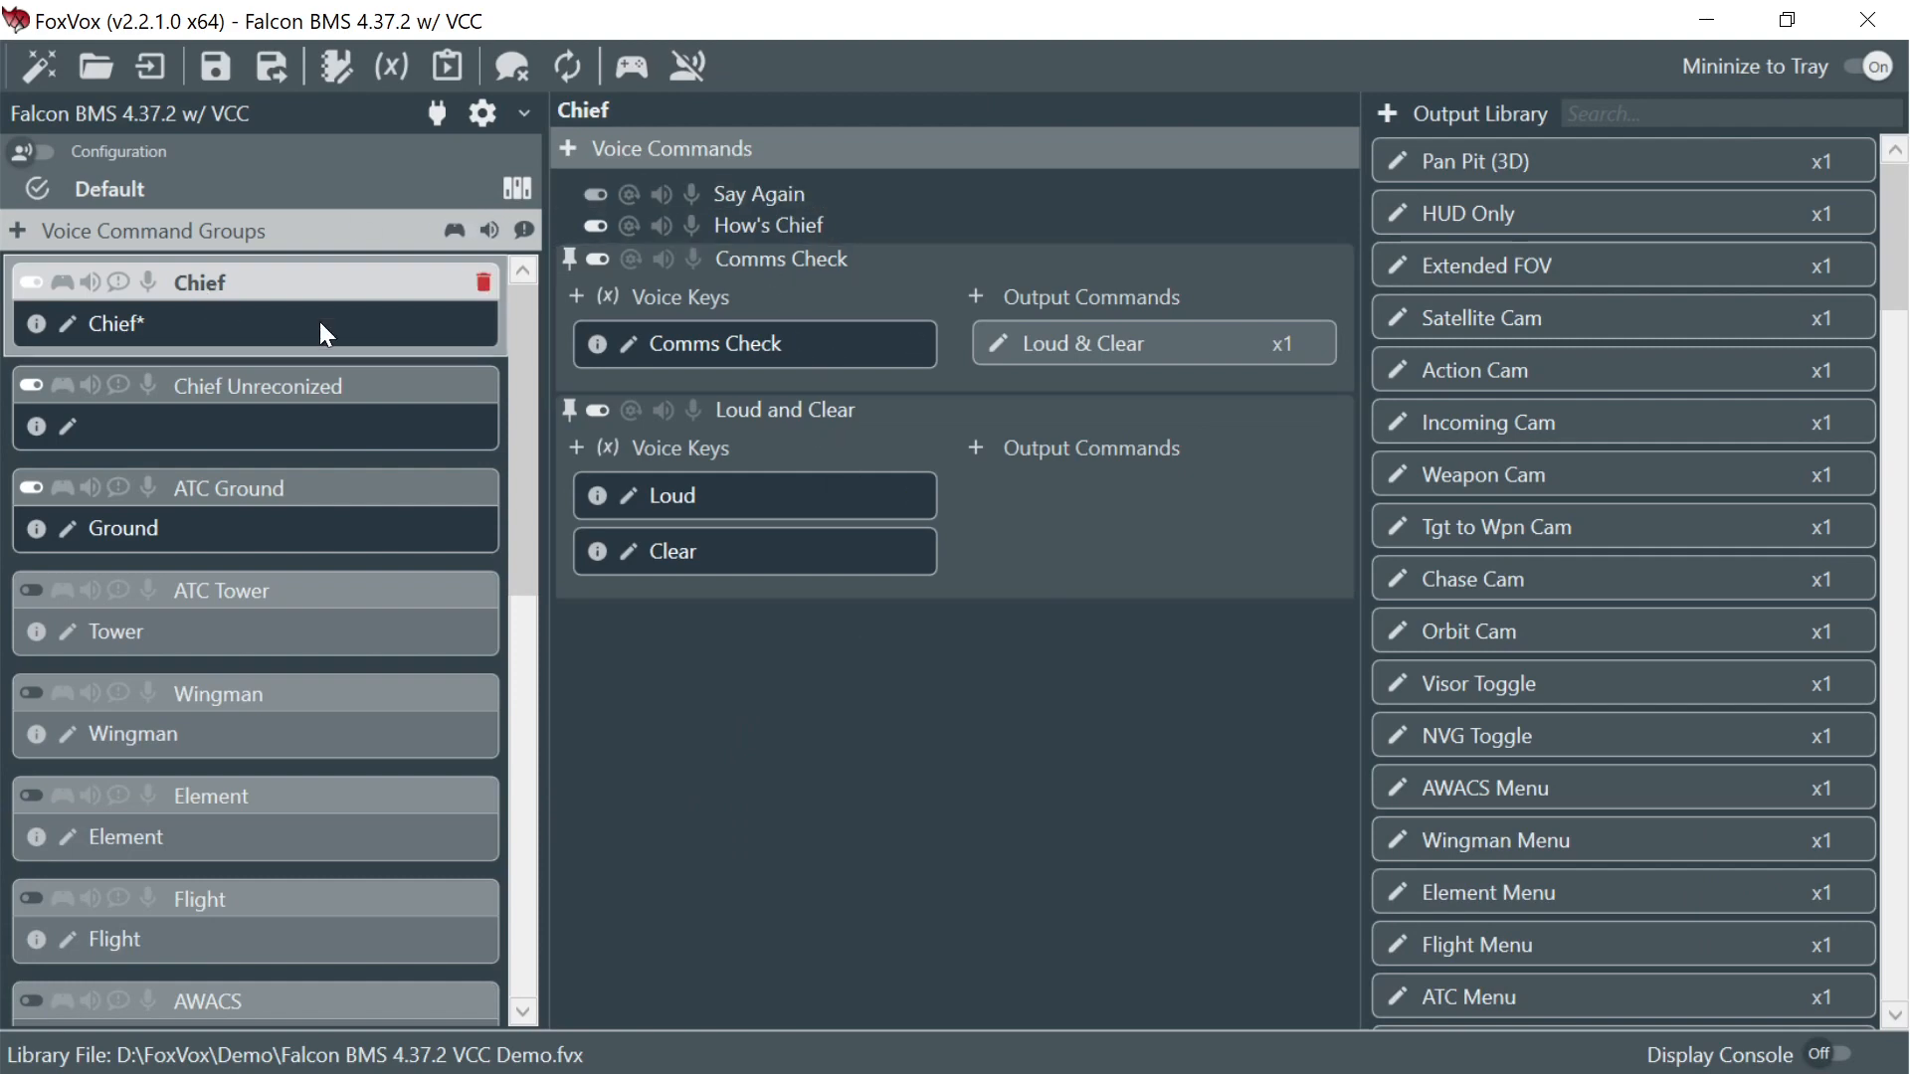
- Copy the Loud and Clear command from the Chief group into the Chief Unreconized group
{"action": "left_click", "coordinate": [67, 326]}
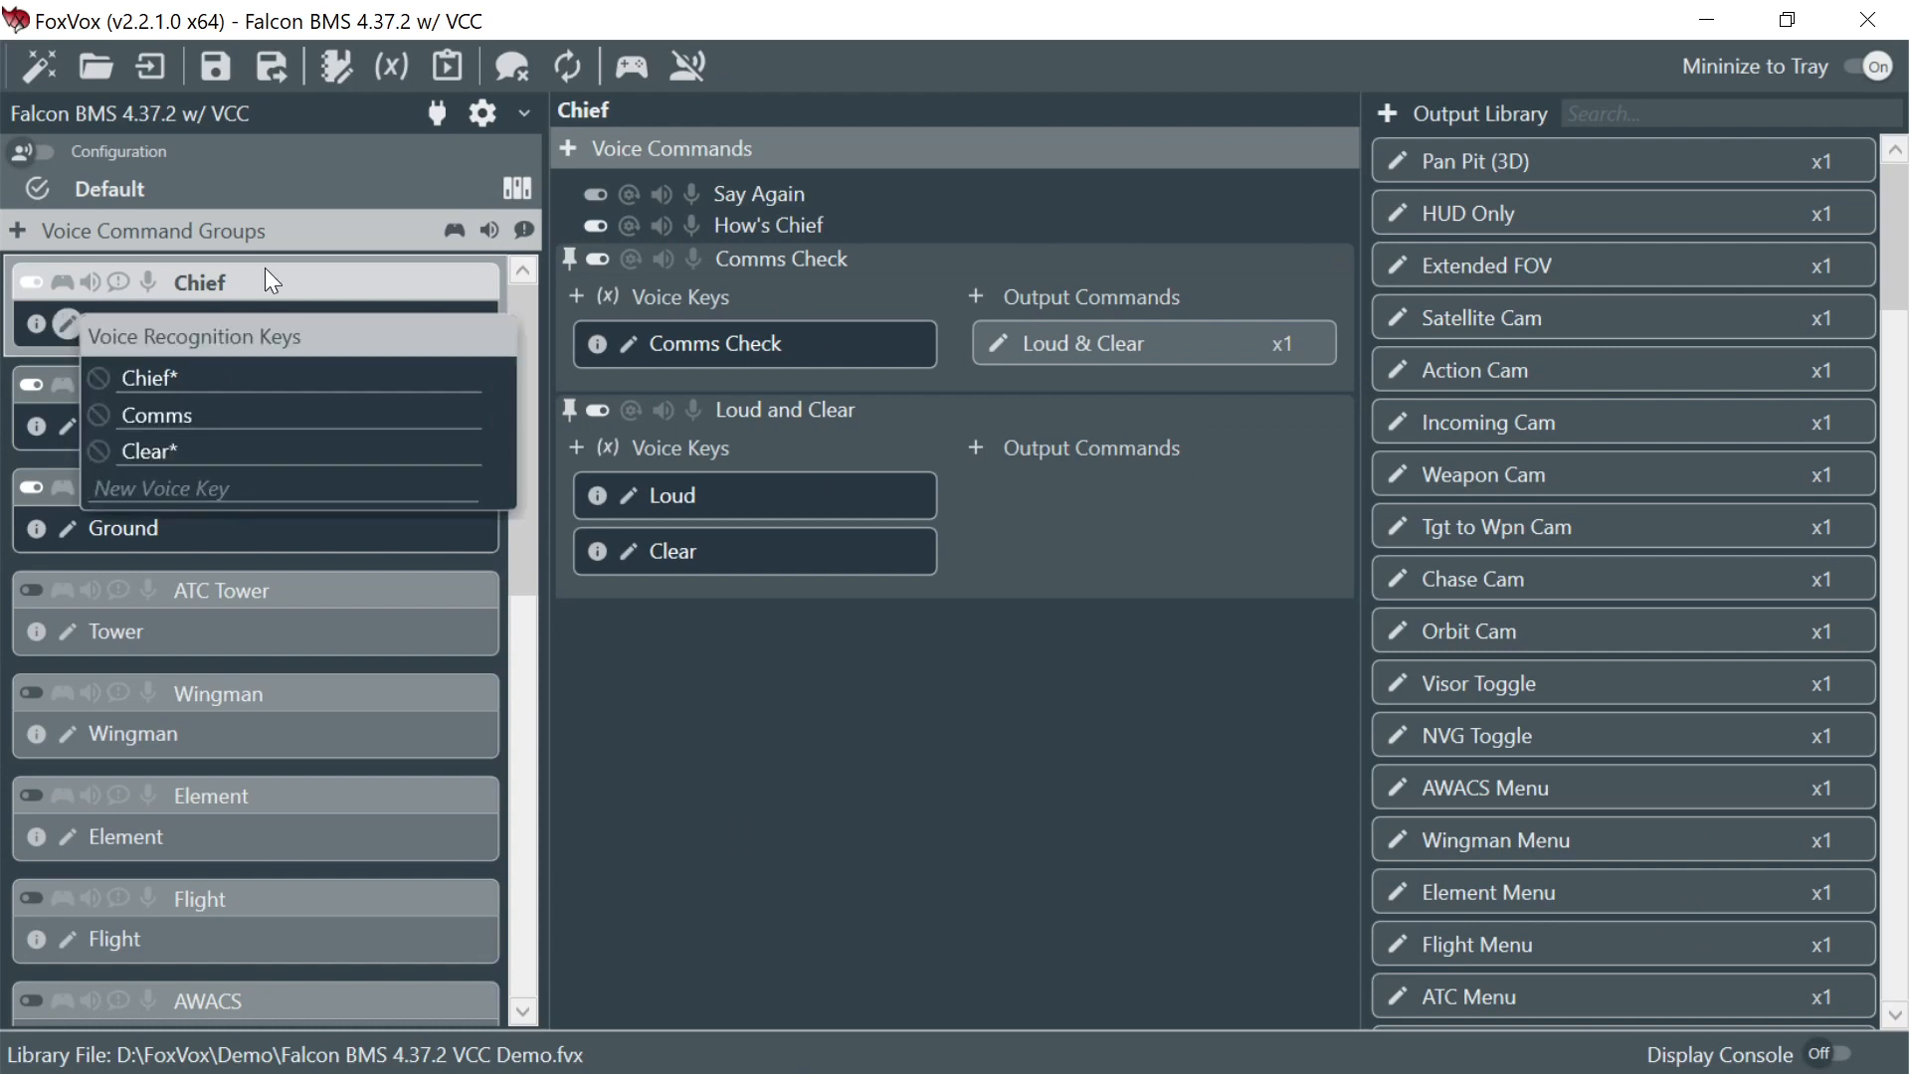
{"action": "left_click", "coordinate": [800, 681]}
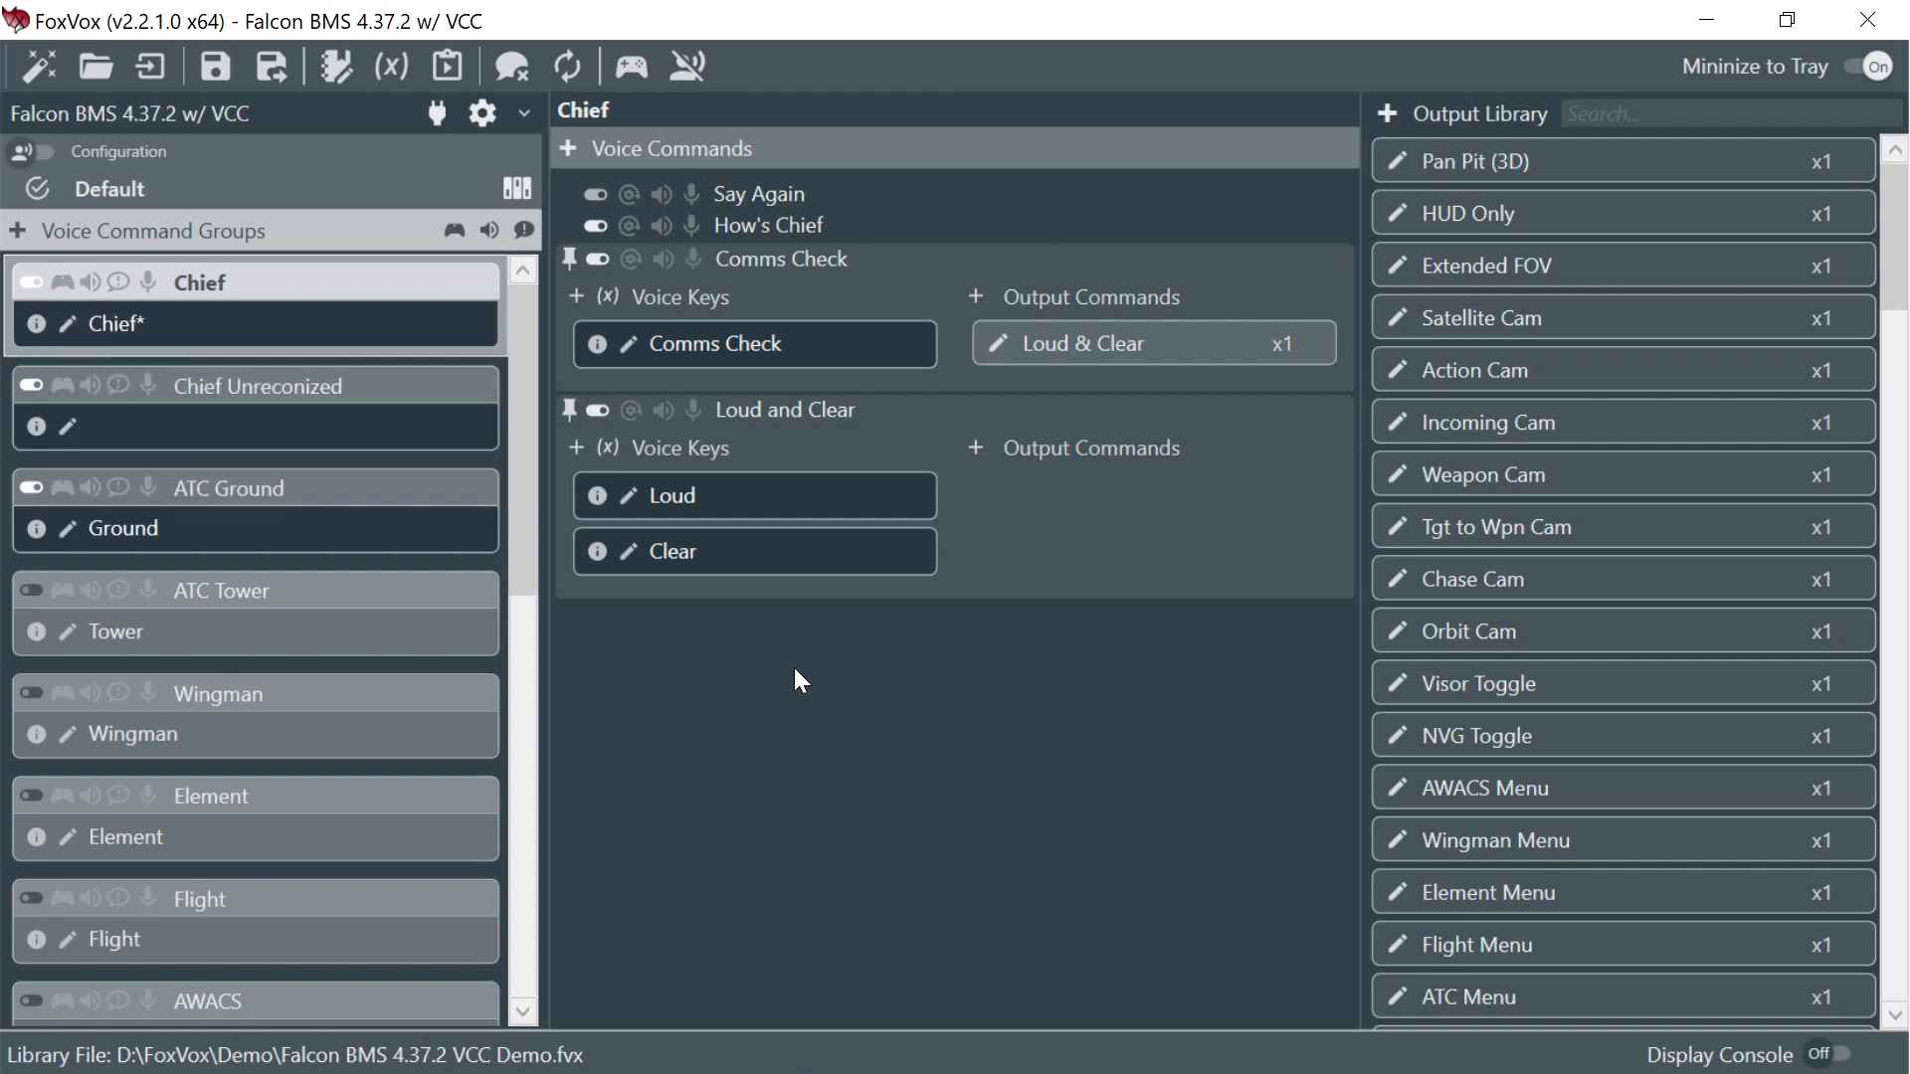
{"action": "left_click", "coordinate": [320, 425]}
{"action": "left_click", "coordinate": [318, 321]}
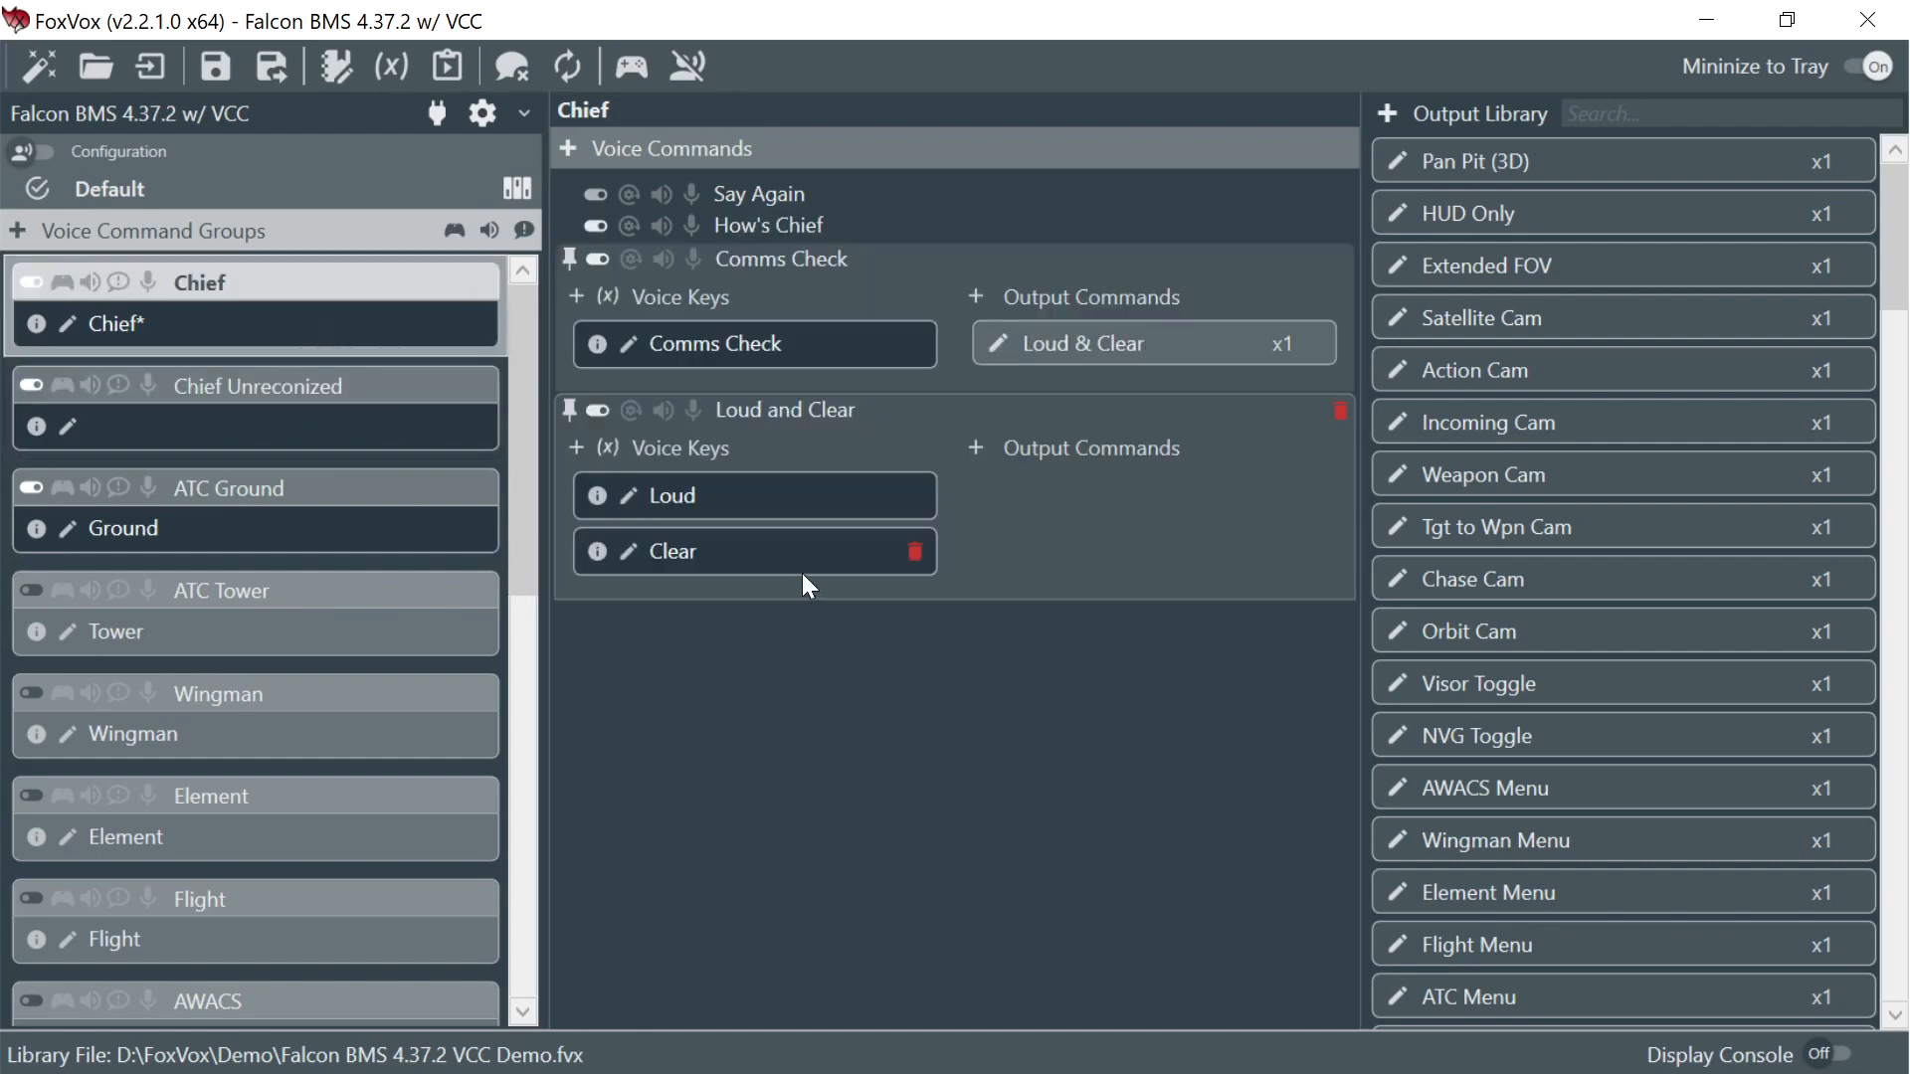
{"action": "left_click", "coordinate": [1015, 545]}
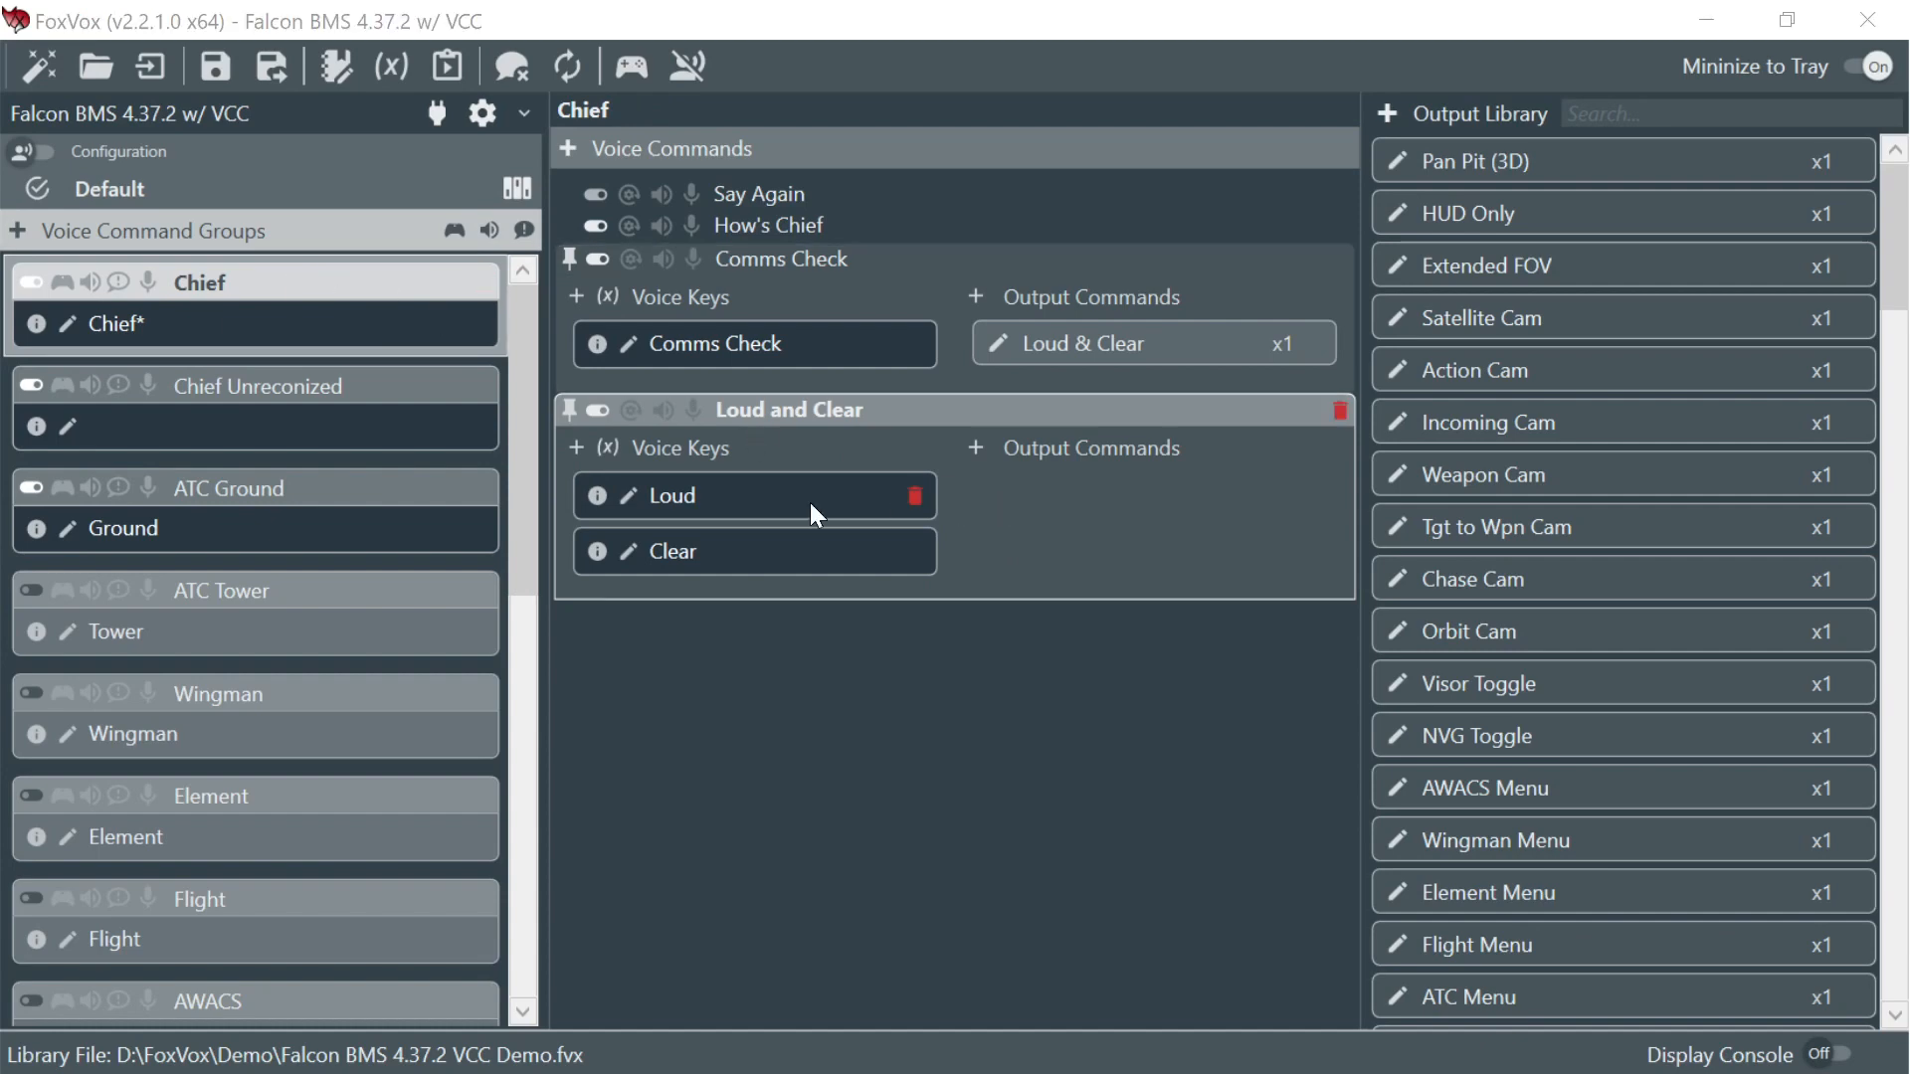
{"action": "left_click_drag", "start_coordinate": [569, 494], "coordinate": [345, 436]}
{"action": "left_click", "coordinate": [345, 438]}
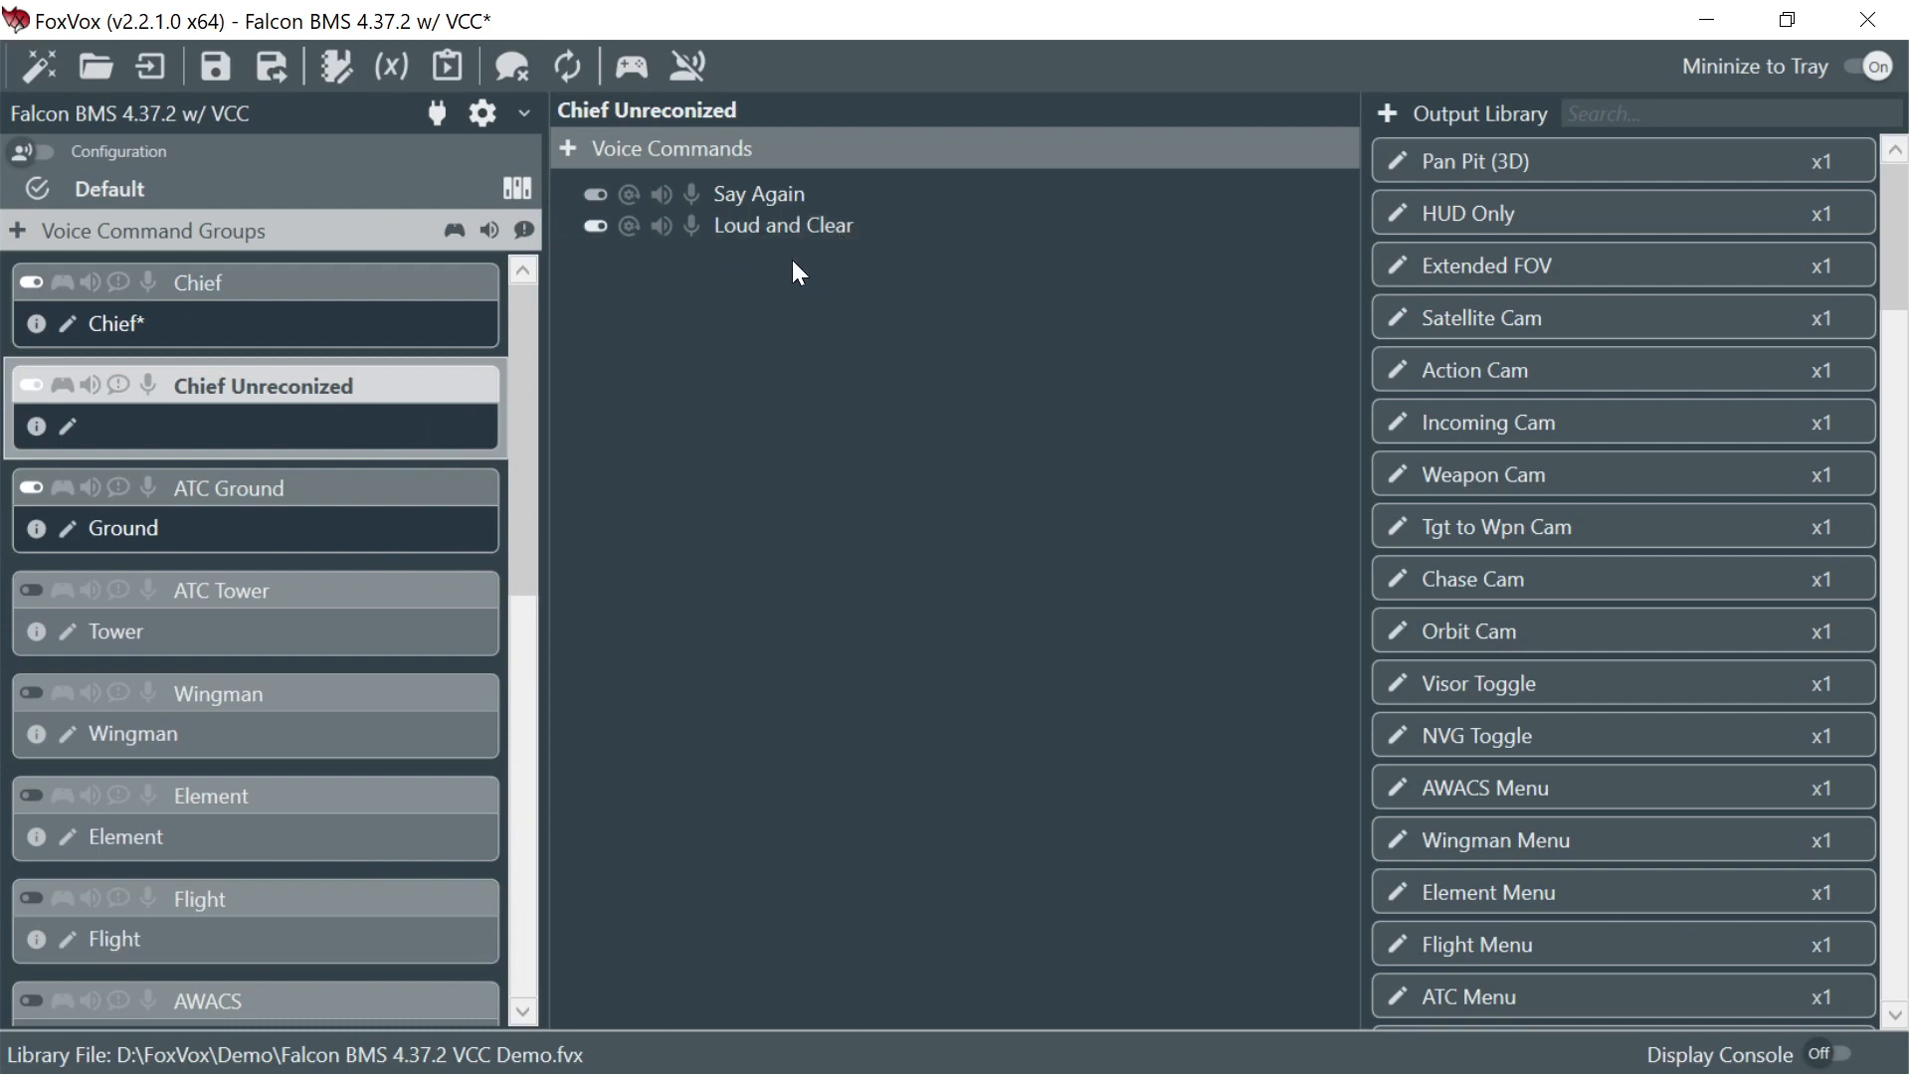
{"action": "left_click", "coordinate": [830, 246]}
- Add a variable named "Completed" to the Loud & Clear output of the Chief group's Comms Check command
{"action": "left_click", "coordinate": [354, 314]}
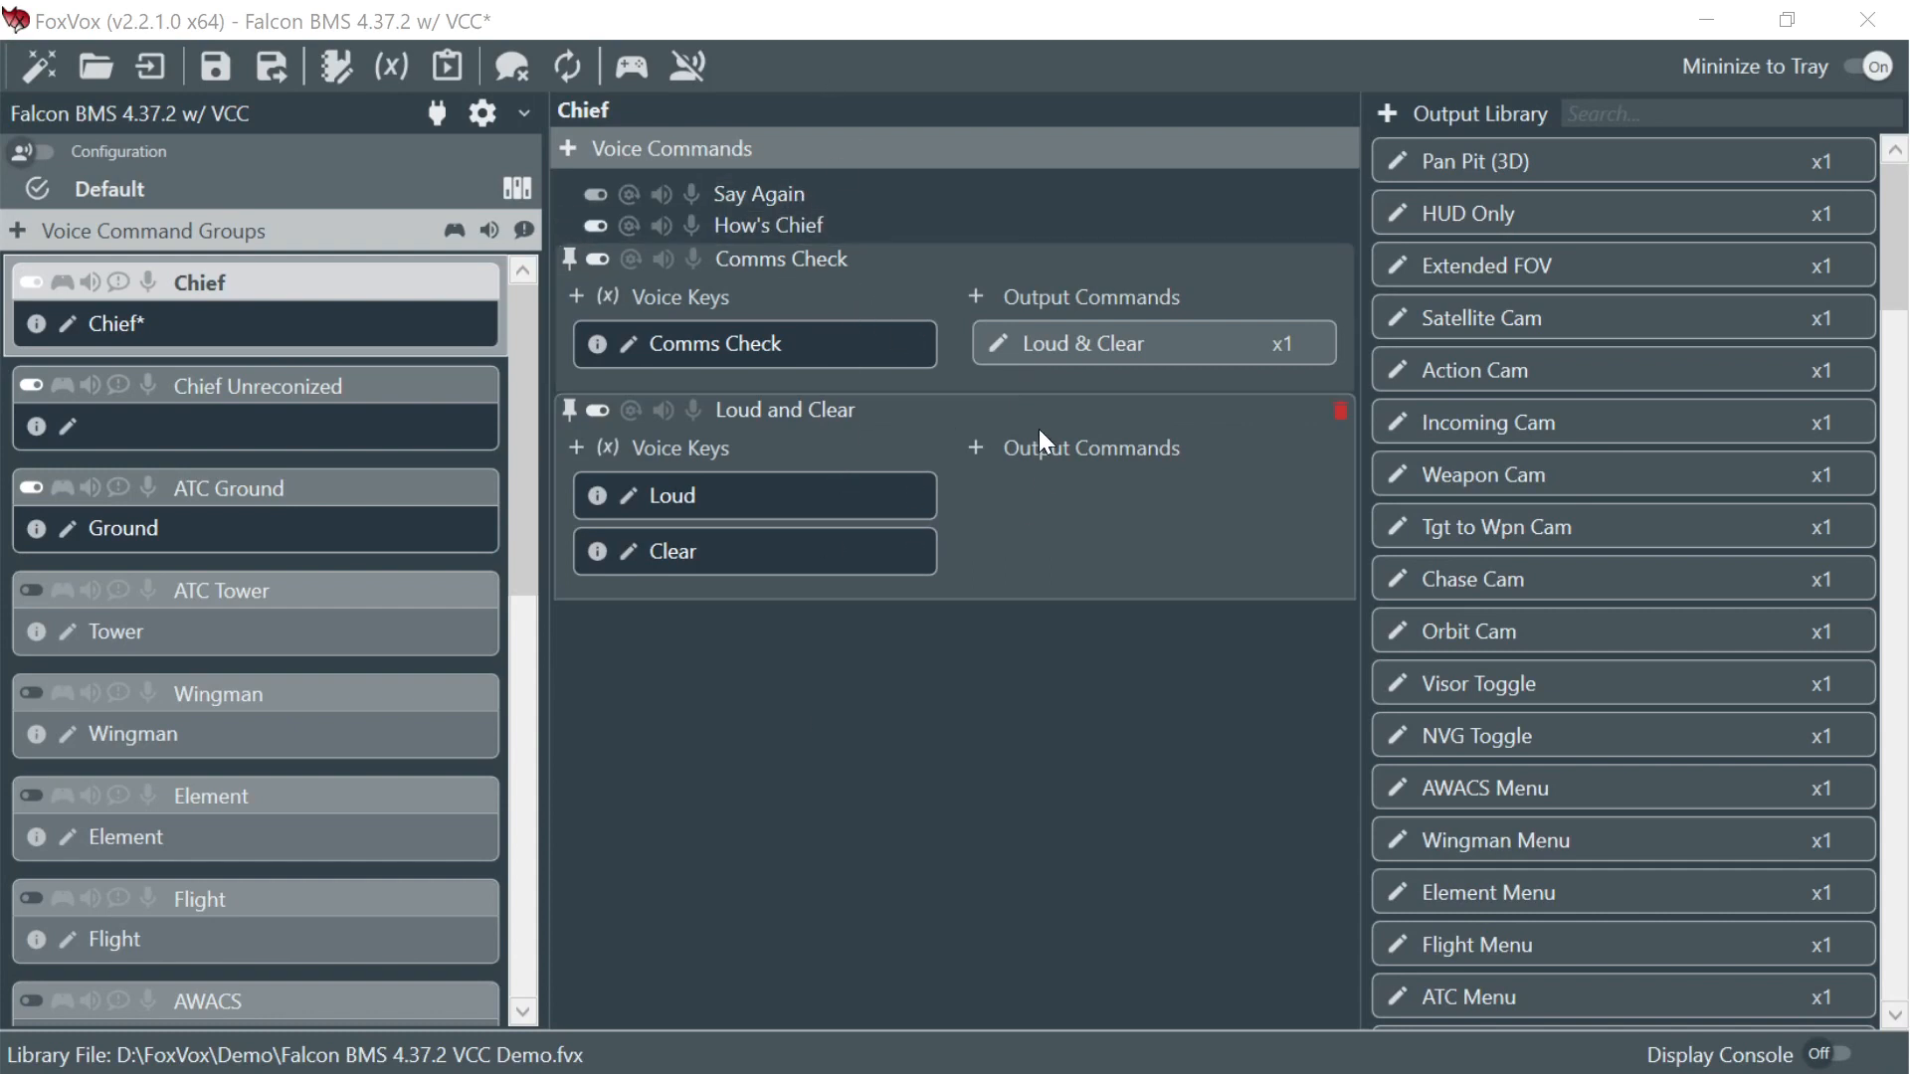
{"action": "left_click", "coordinate": [996, 347]}
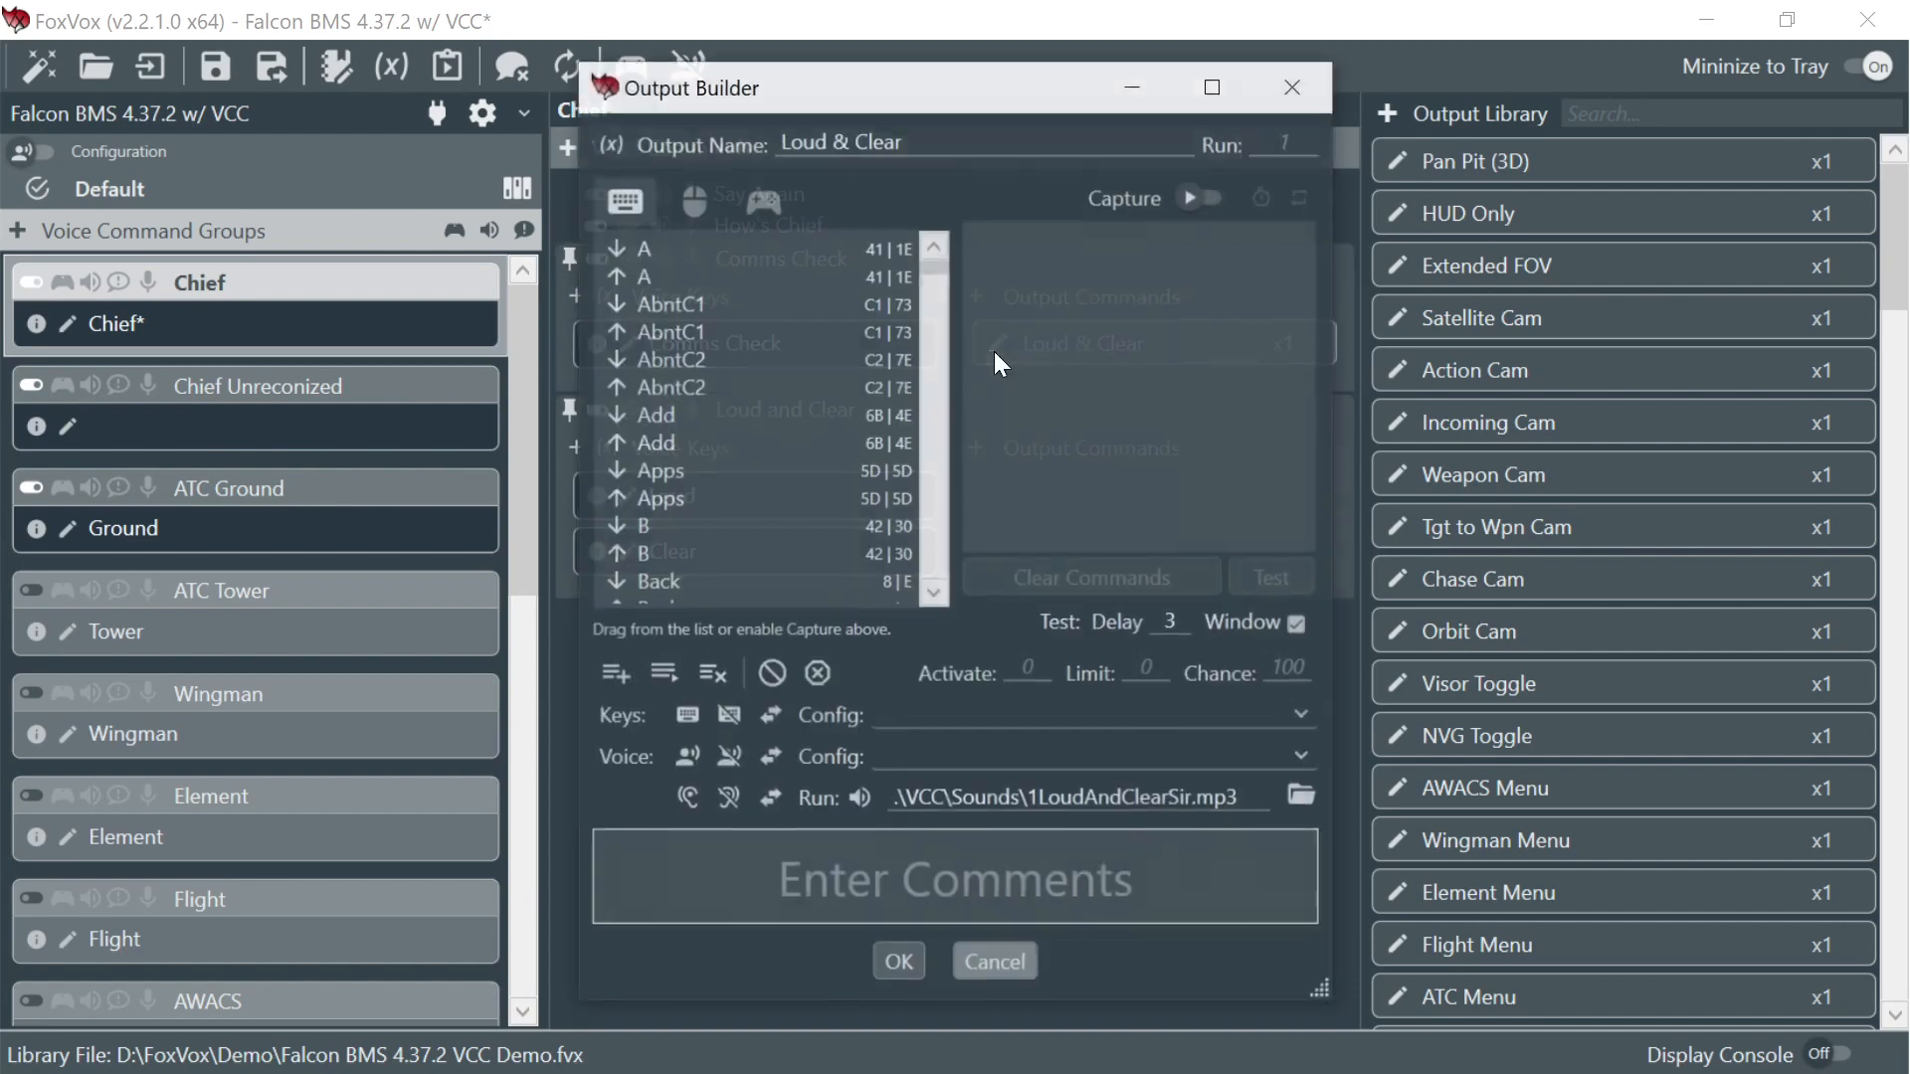
{"action": "left_click", "coordinate": [610, 145]}
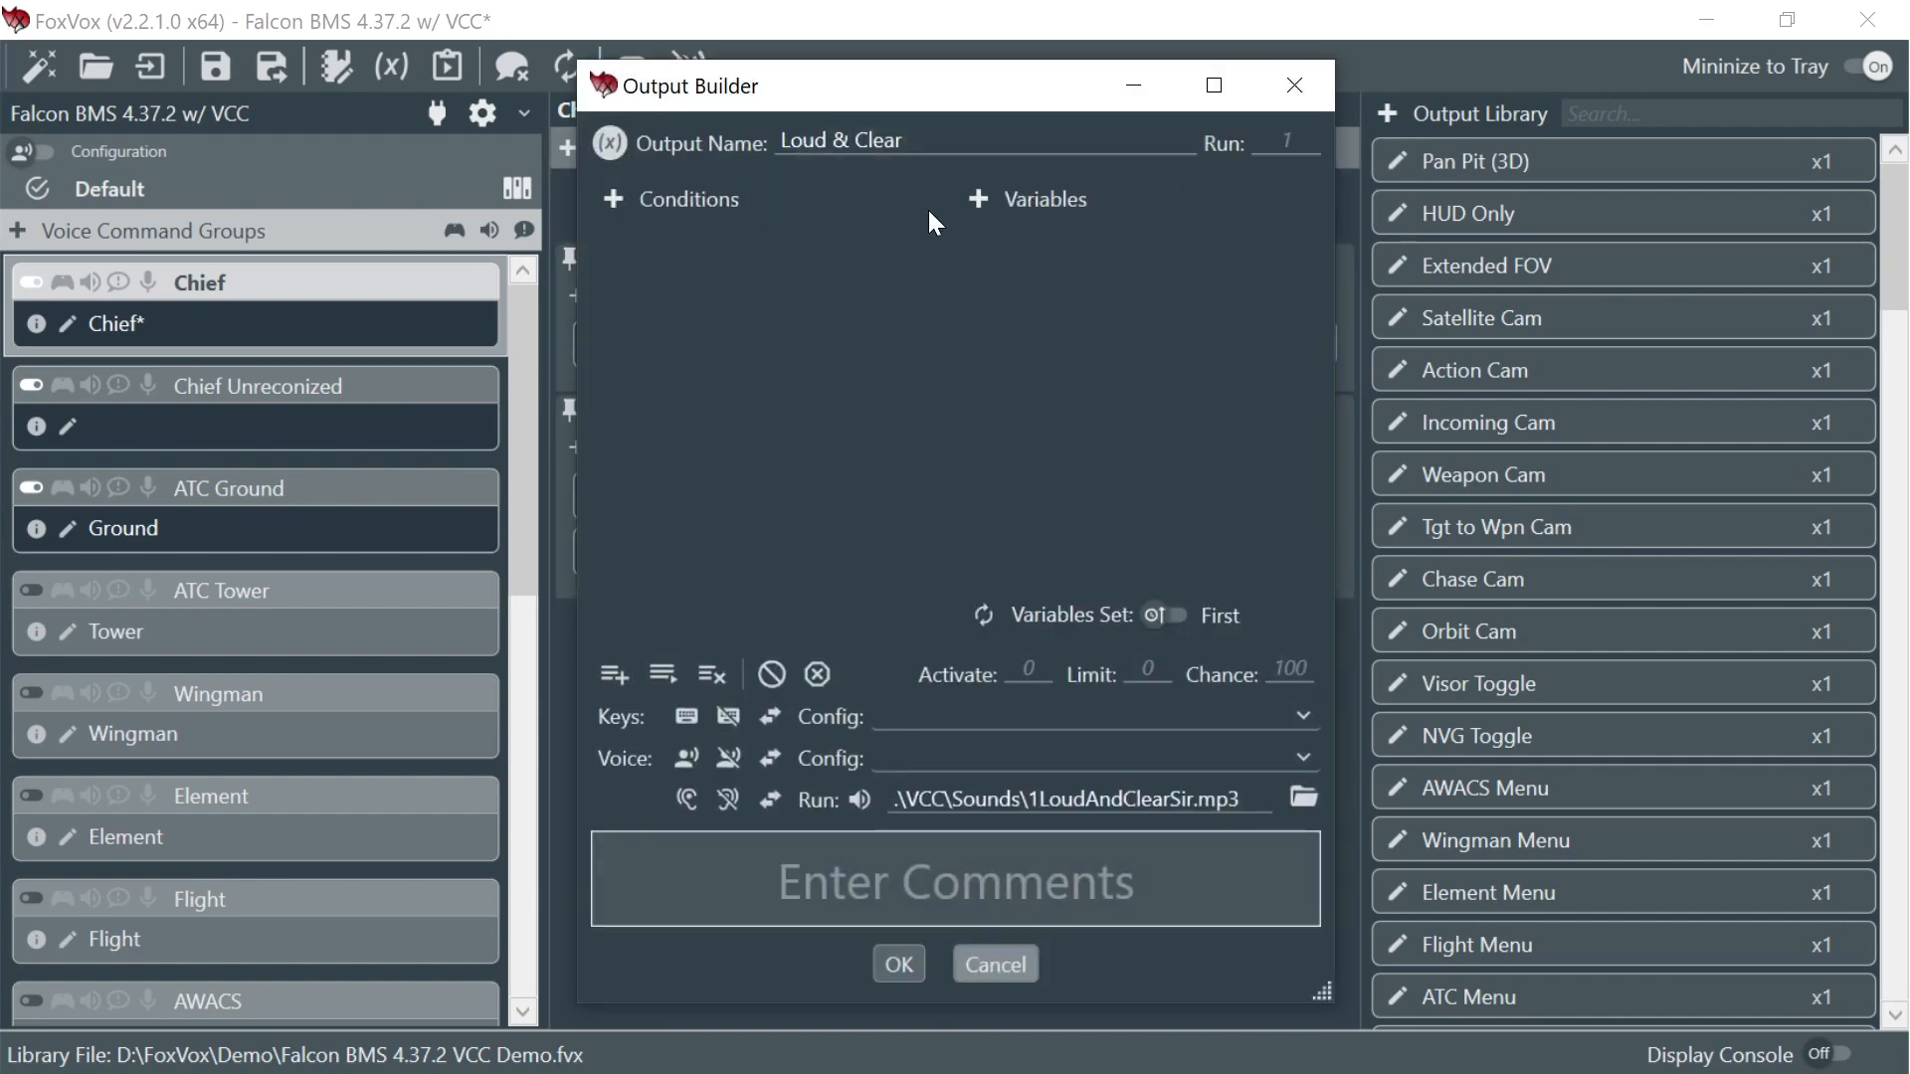
{"action": "left_click", "coordinate": [976, 200]}
{"action": "left_click", "coordinate": [1010, 254]}
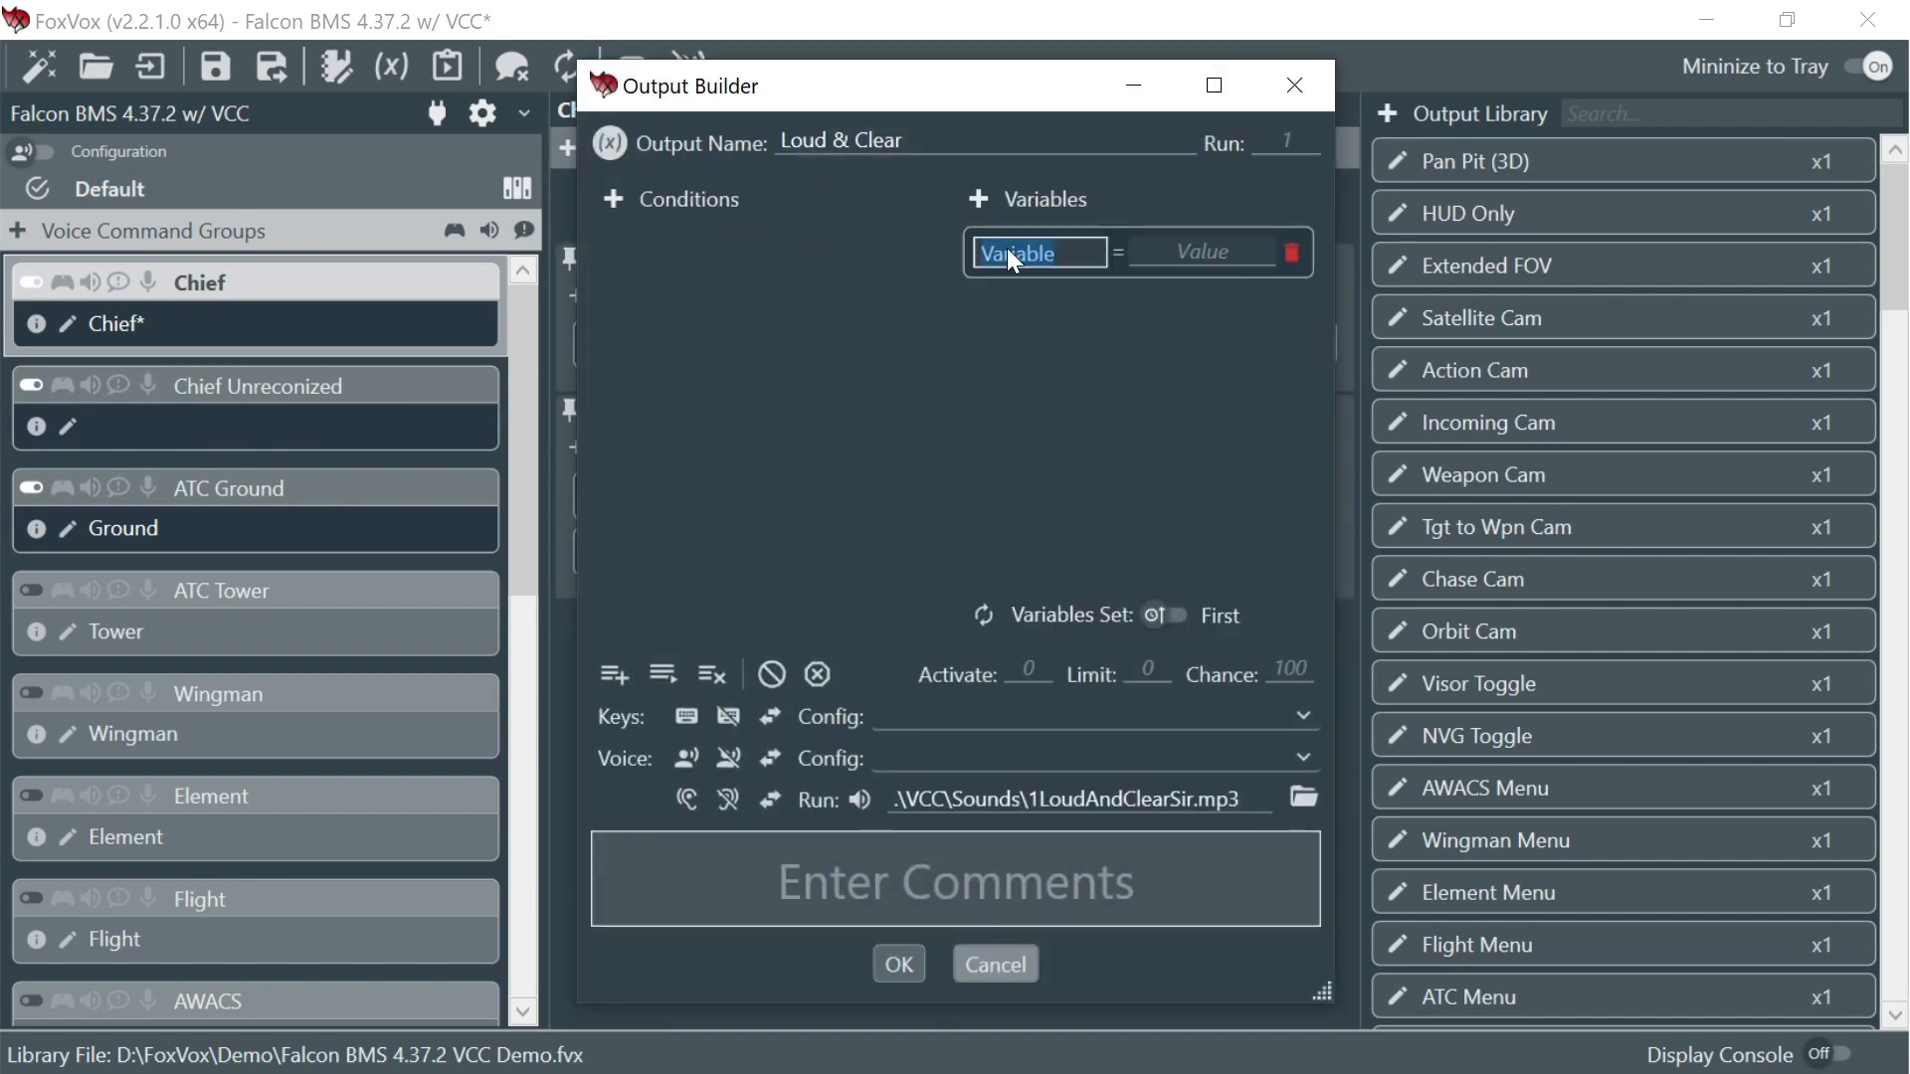
{"action": "type", "text": "Completed"}
{"action": "key", "text": "Return"}
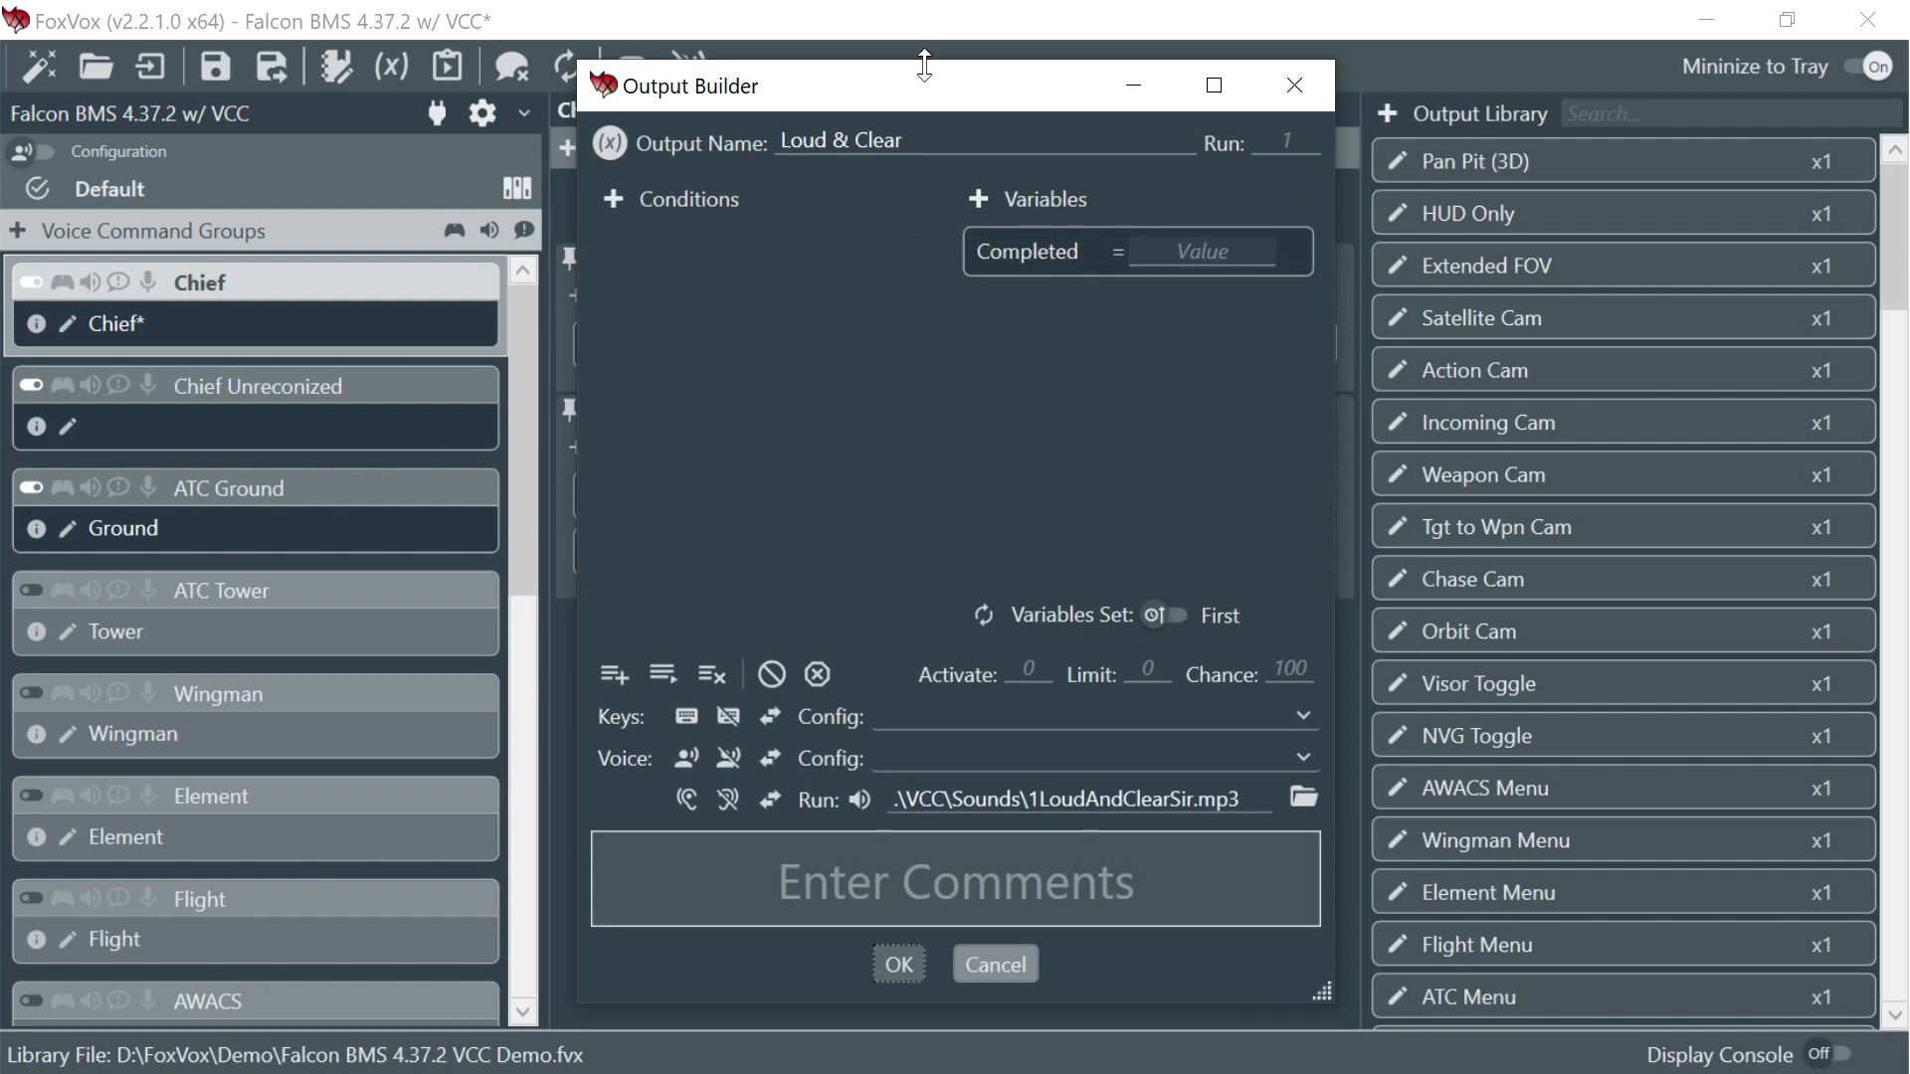
- Set the Completed variable's value to "+", accept the output settings and save the library
{"action": "left_click", "coordinate": [1233, 238]}
{"action": "type", "text": "+"}
{"action": "left_click", "coordinate": [1166, 308]}
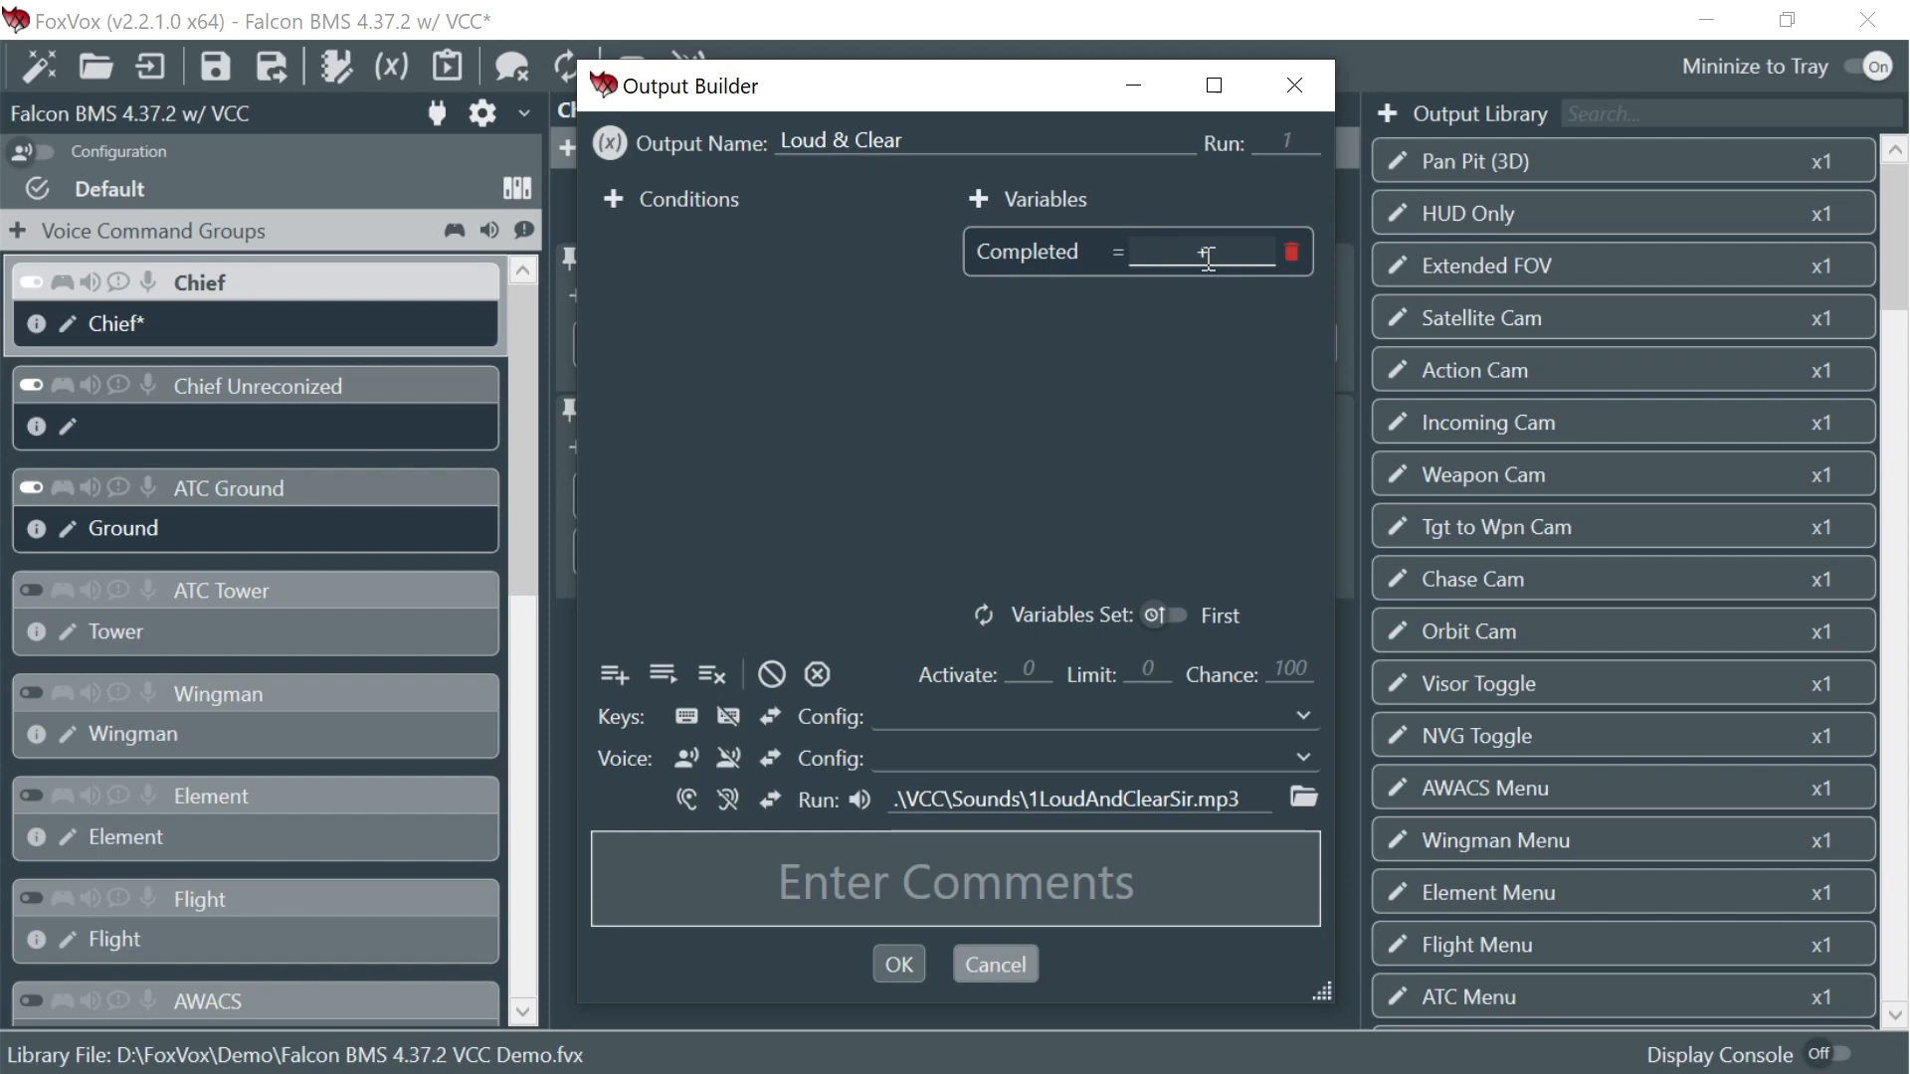
{"action": "left_click", "coordinate": [892, 965]}
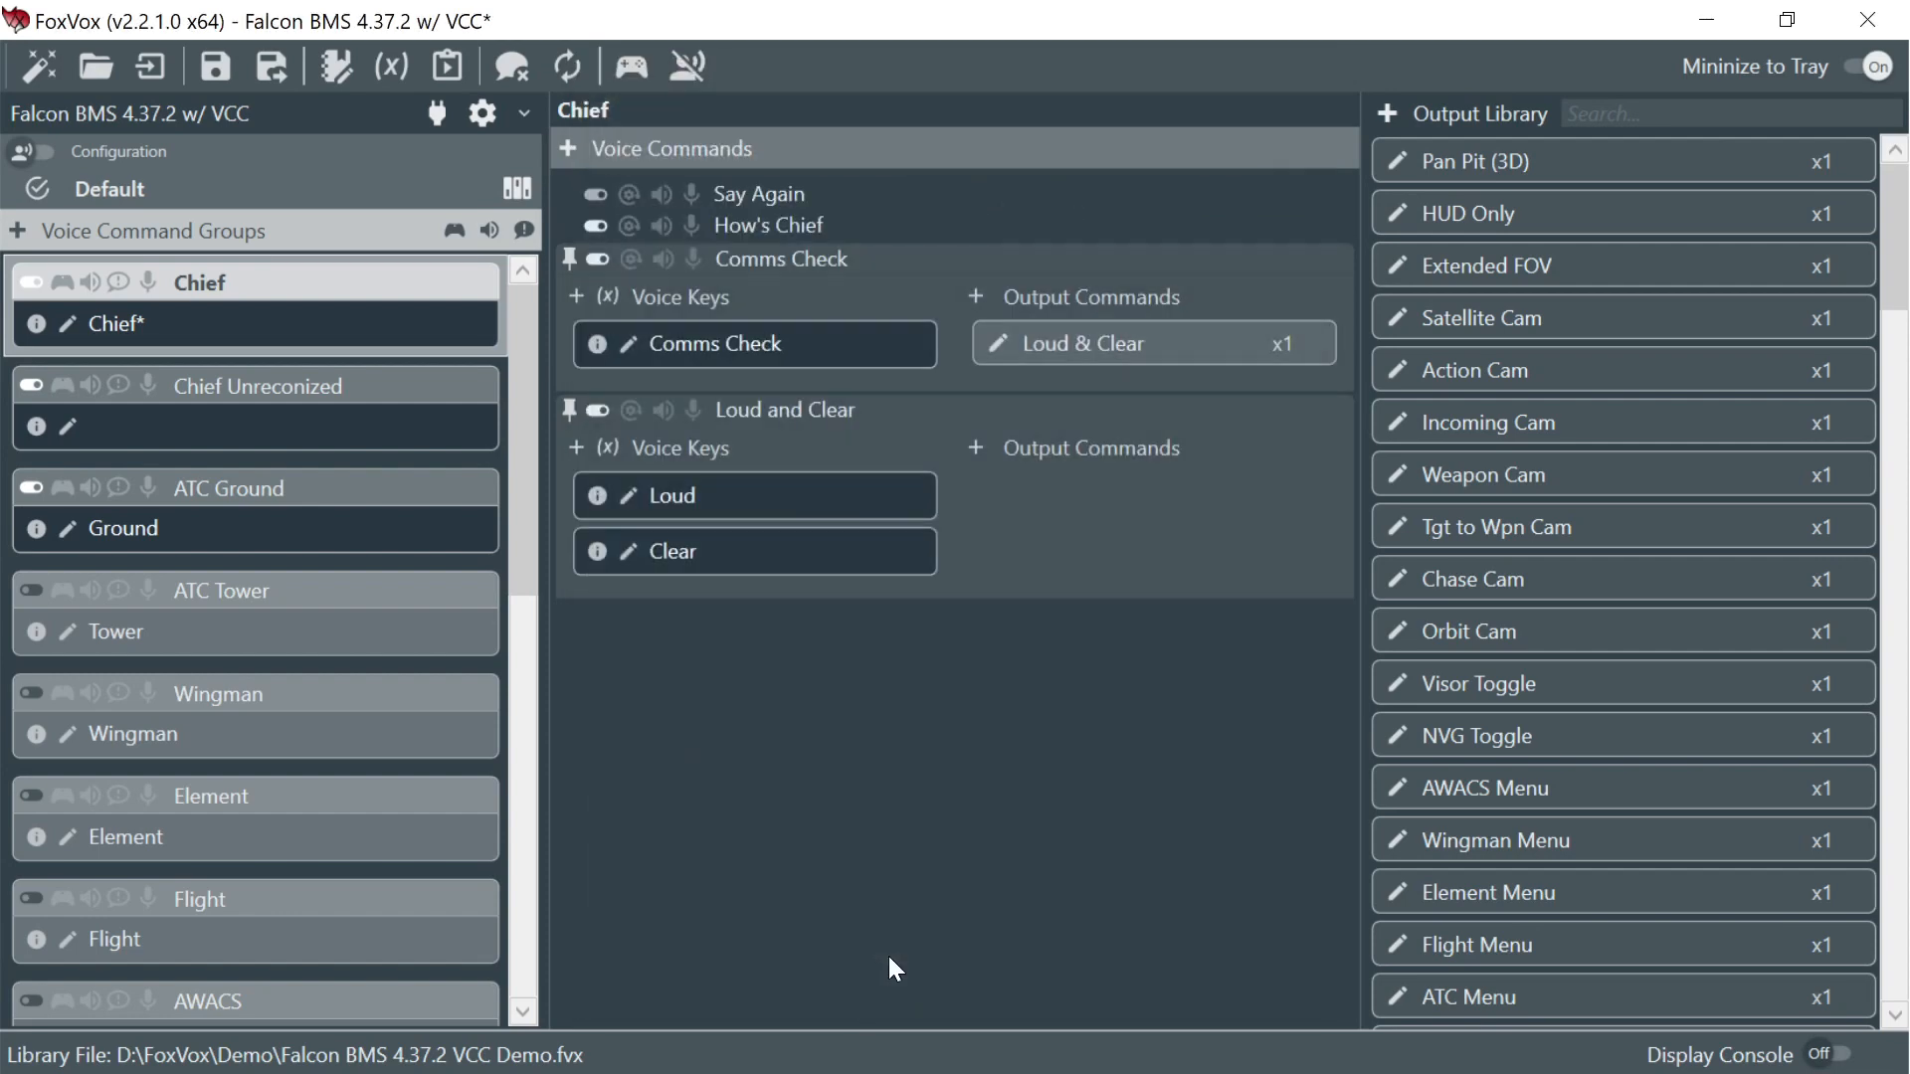
{"action": "left_click", "coordinate": [217, 68]}
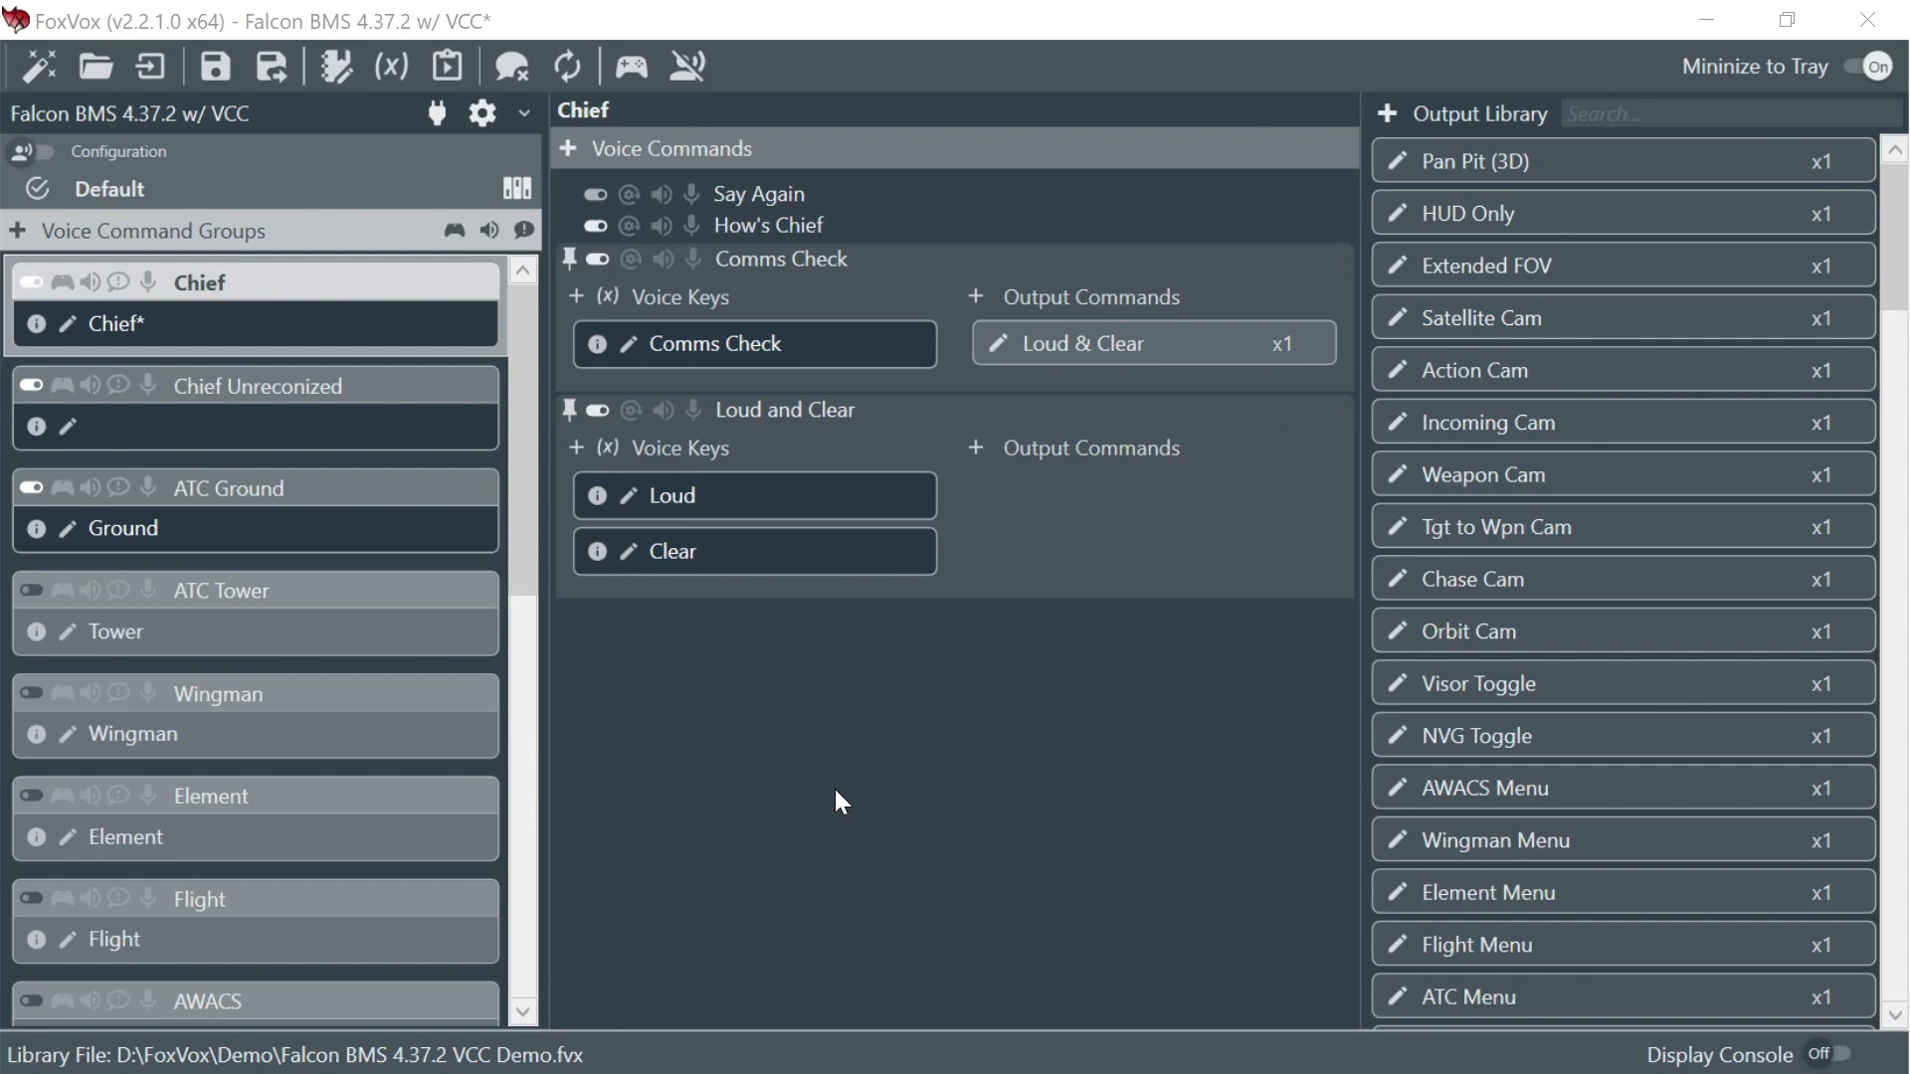
- Move the Loud and Clear command above Comms Check in the Chief group and collapse both commands
{"action": "left_click_drag", "start_coordinate": [808, 427], "coordinate": [833, 244]}
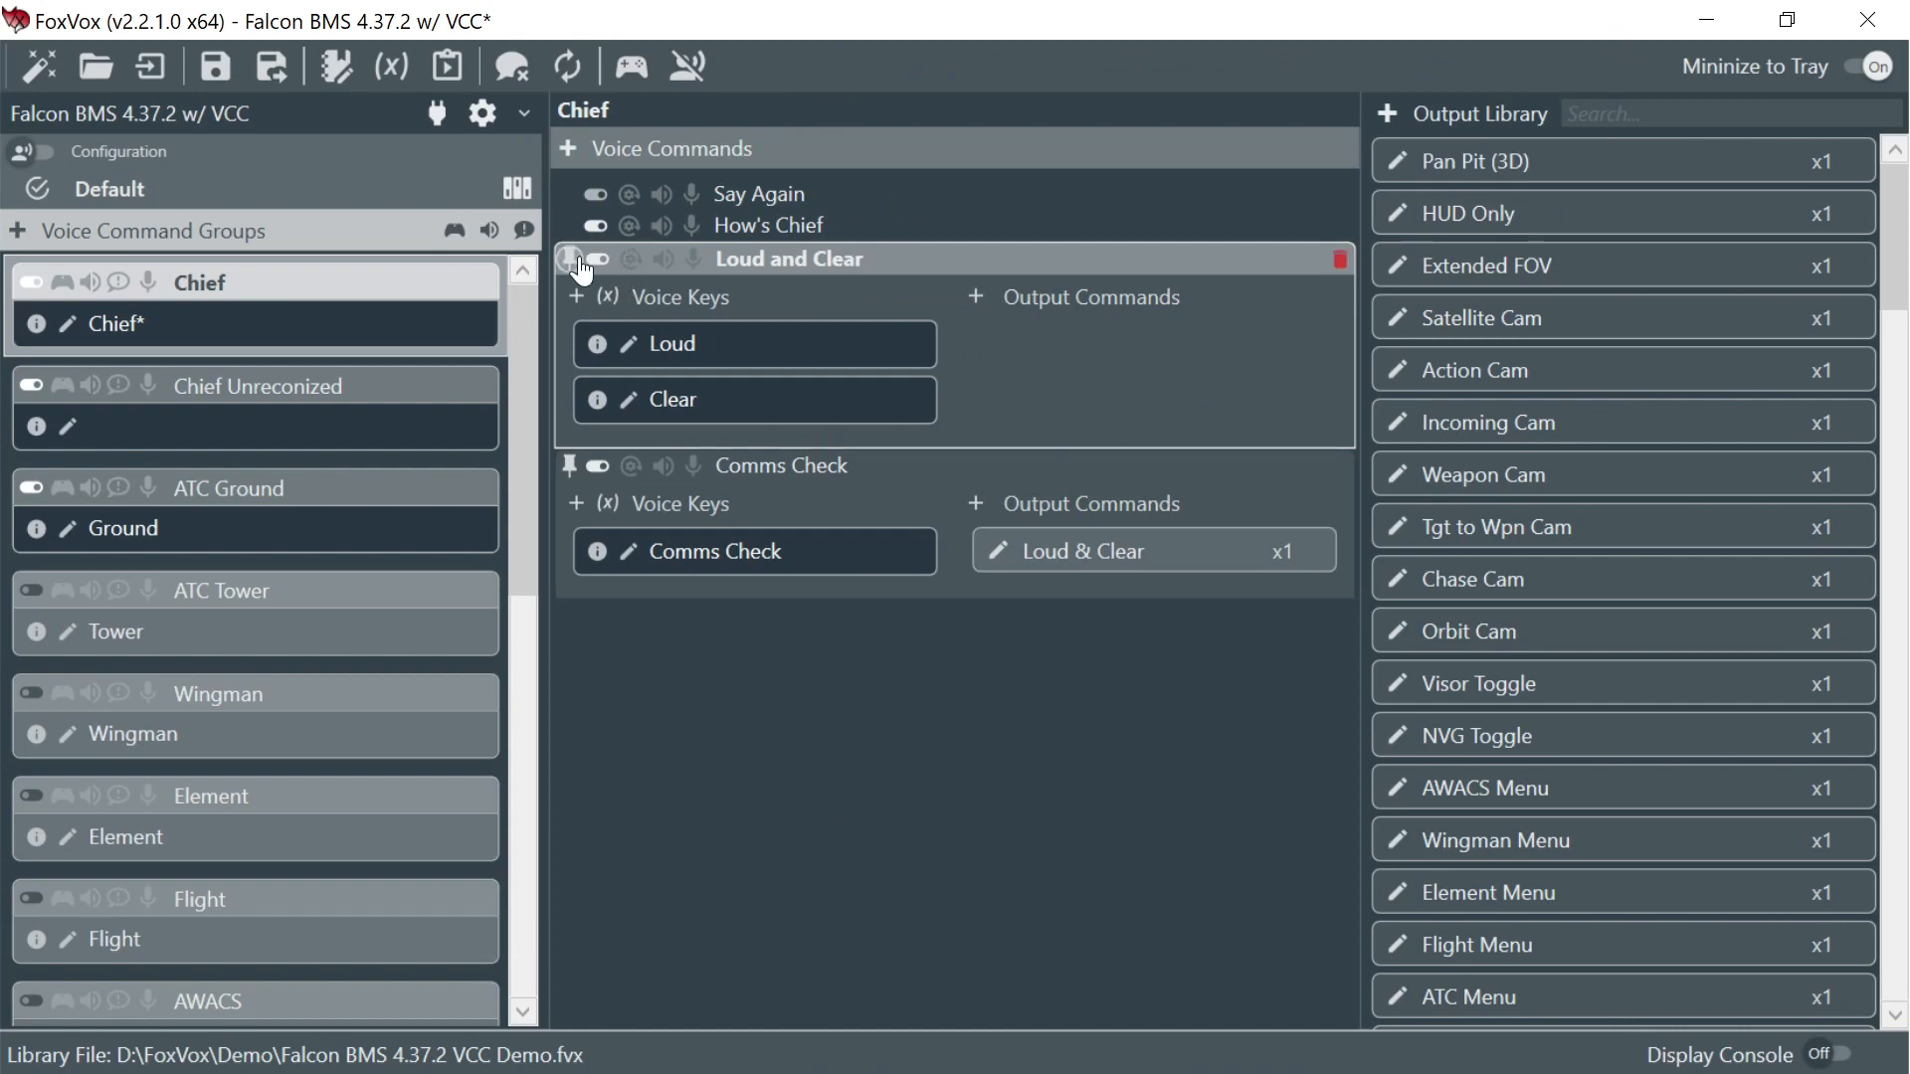
{"action": "left_click", "coordinate": [565, 466]}
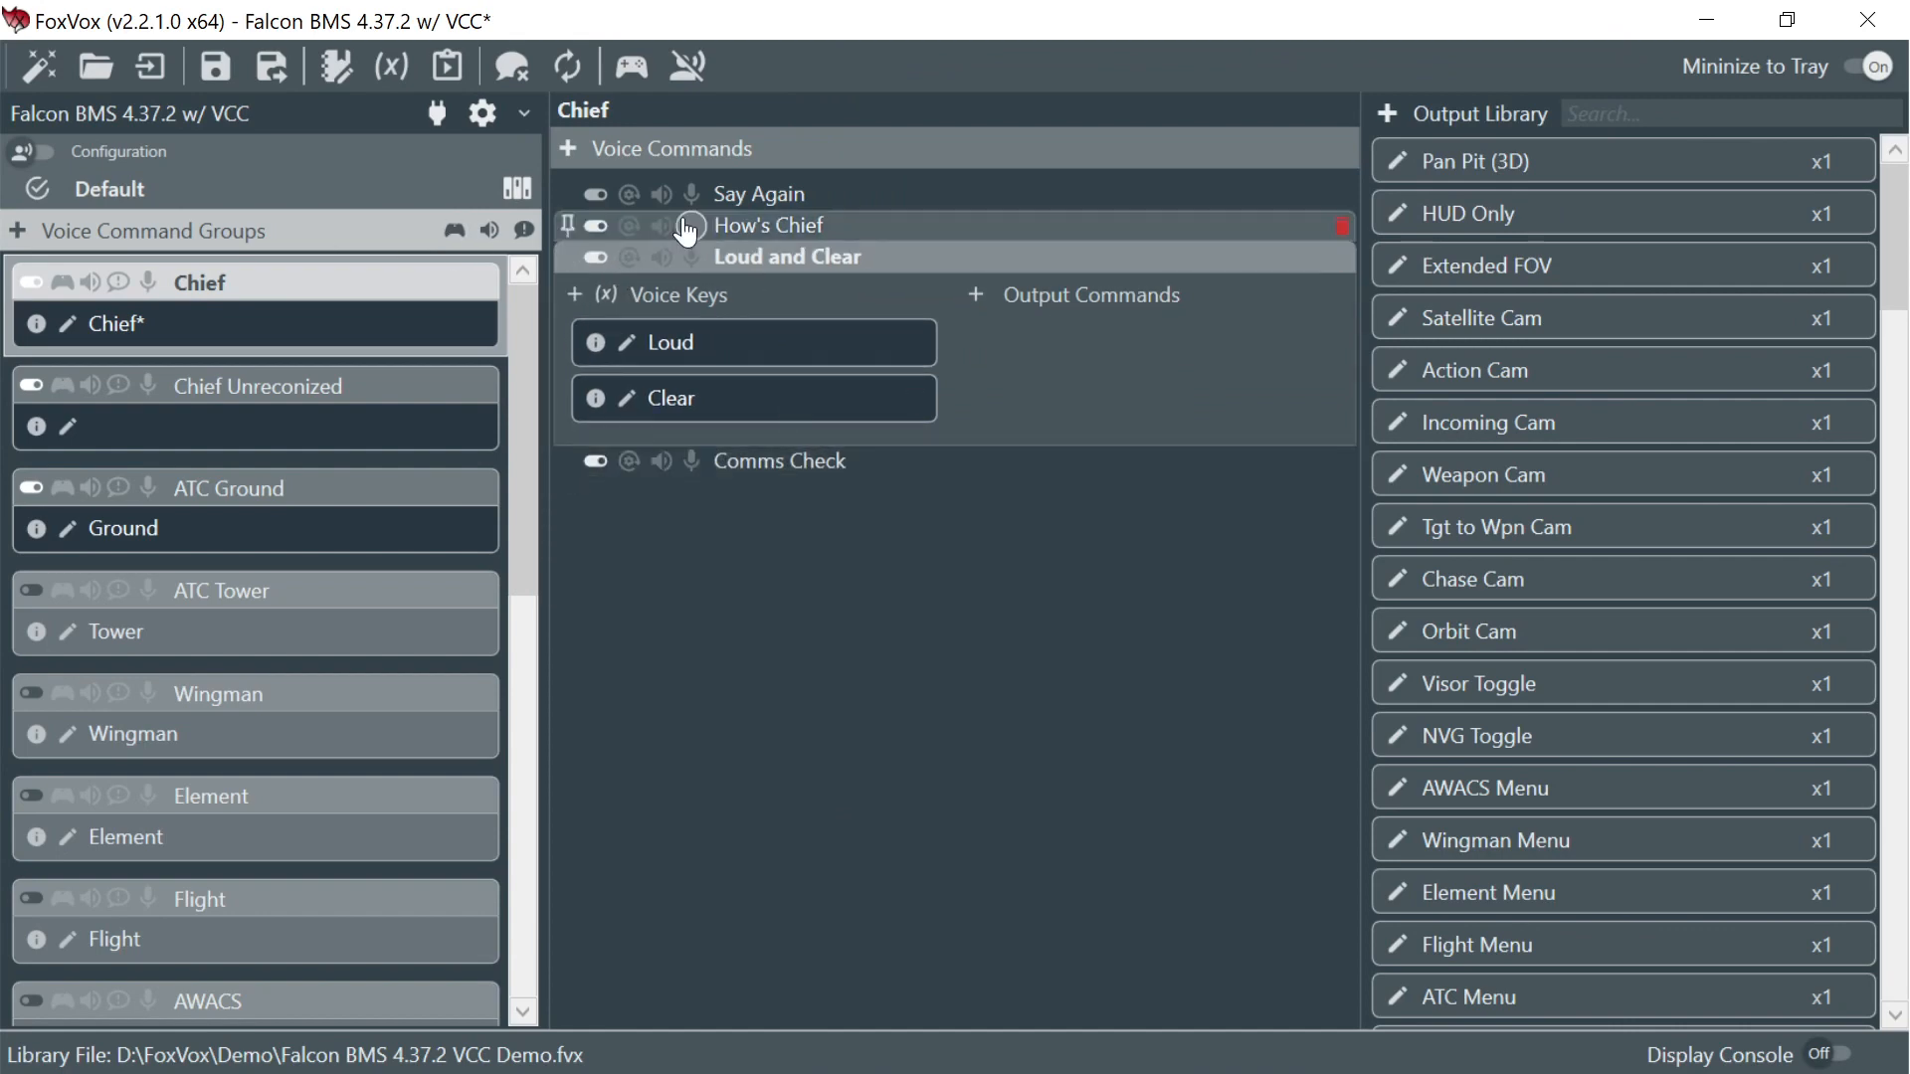
{"action": "left_click", "coordinate": [834, 532]}
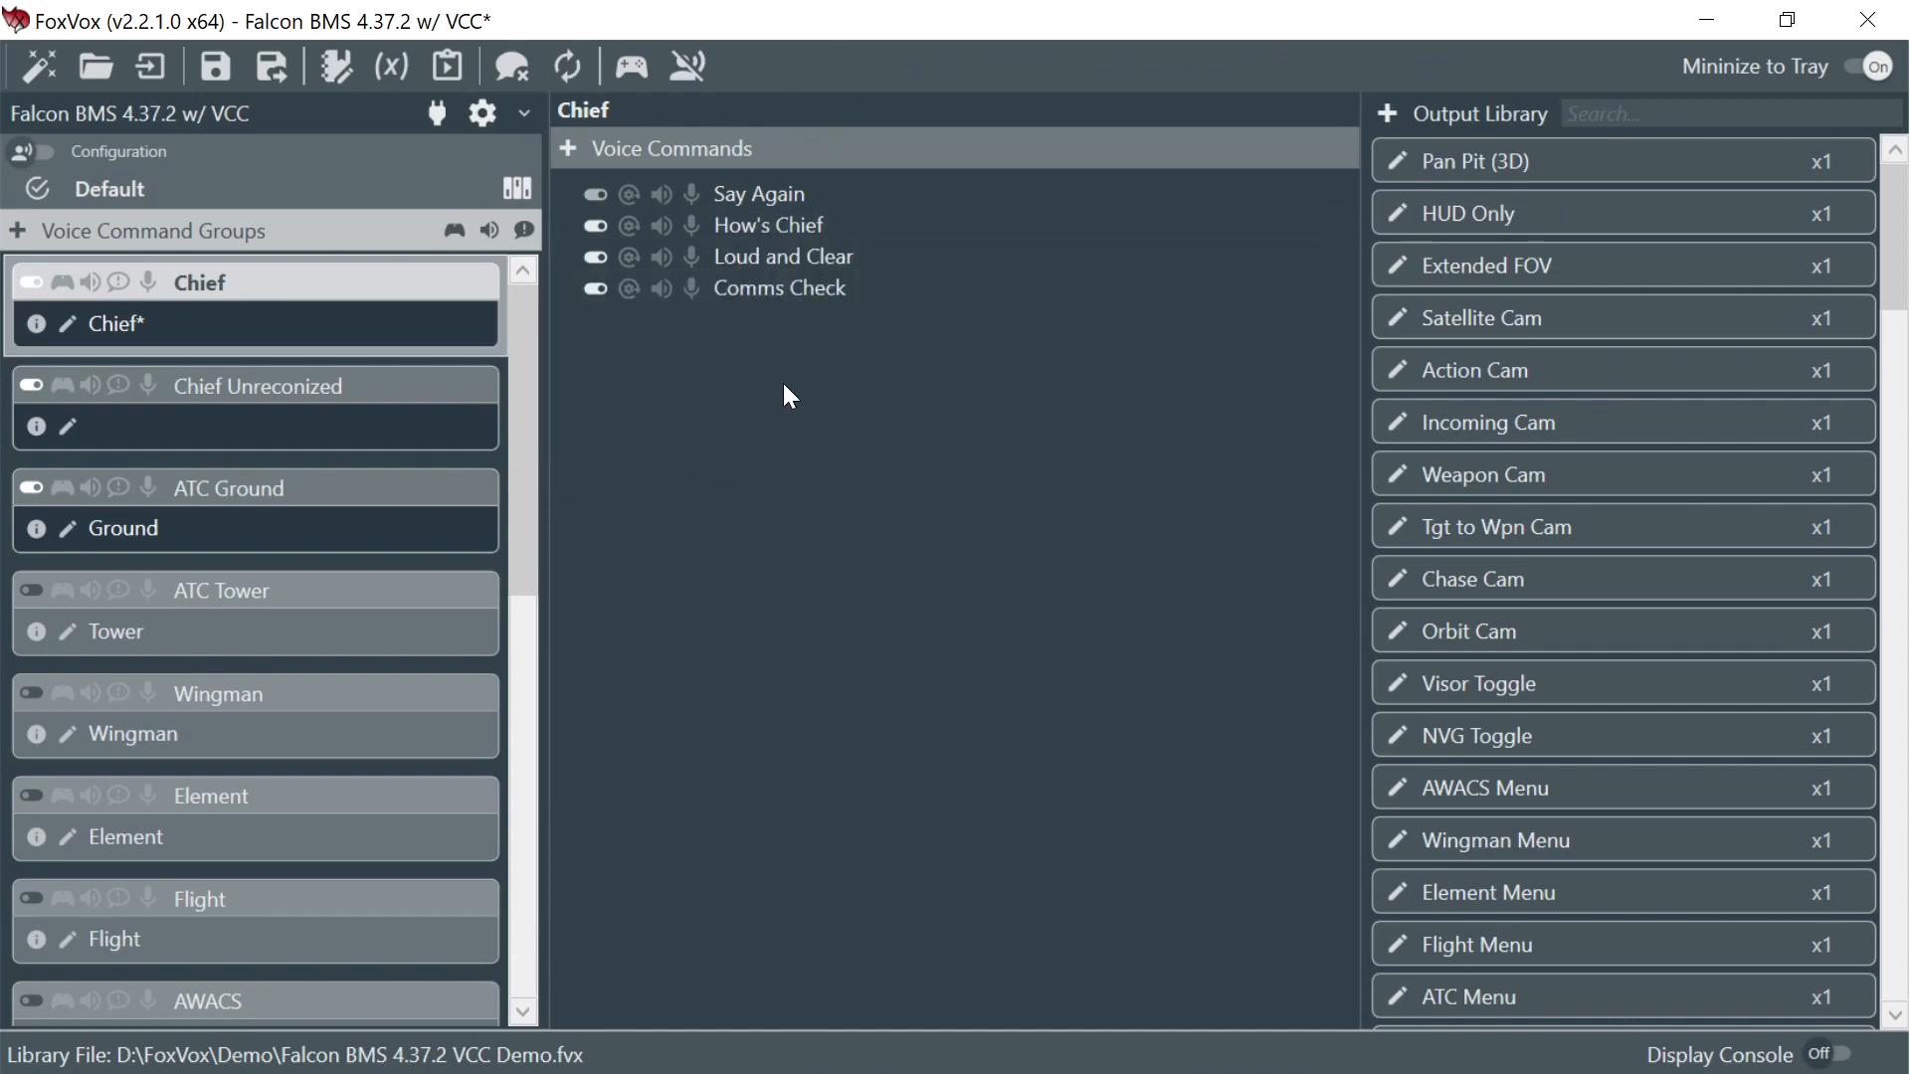
- Add a voice command named "Ready Start Two" to the Chief group
{"action": "left_click", "coordinate": [570, 153]}
{"action": "double_click", "coordinate": [792, 324]}
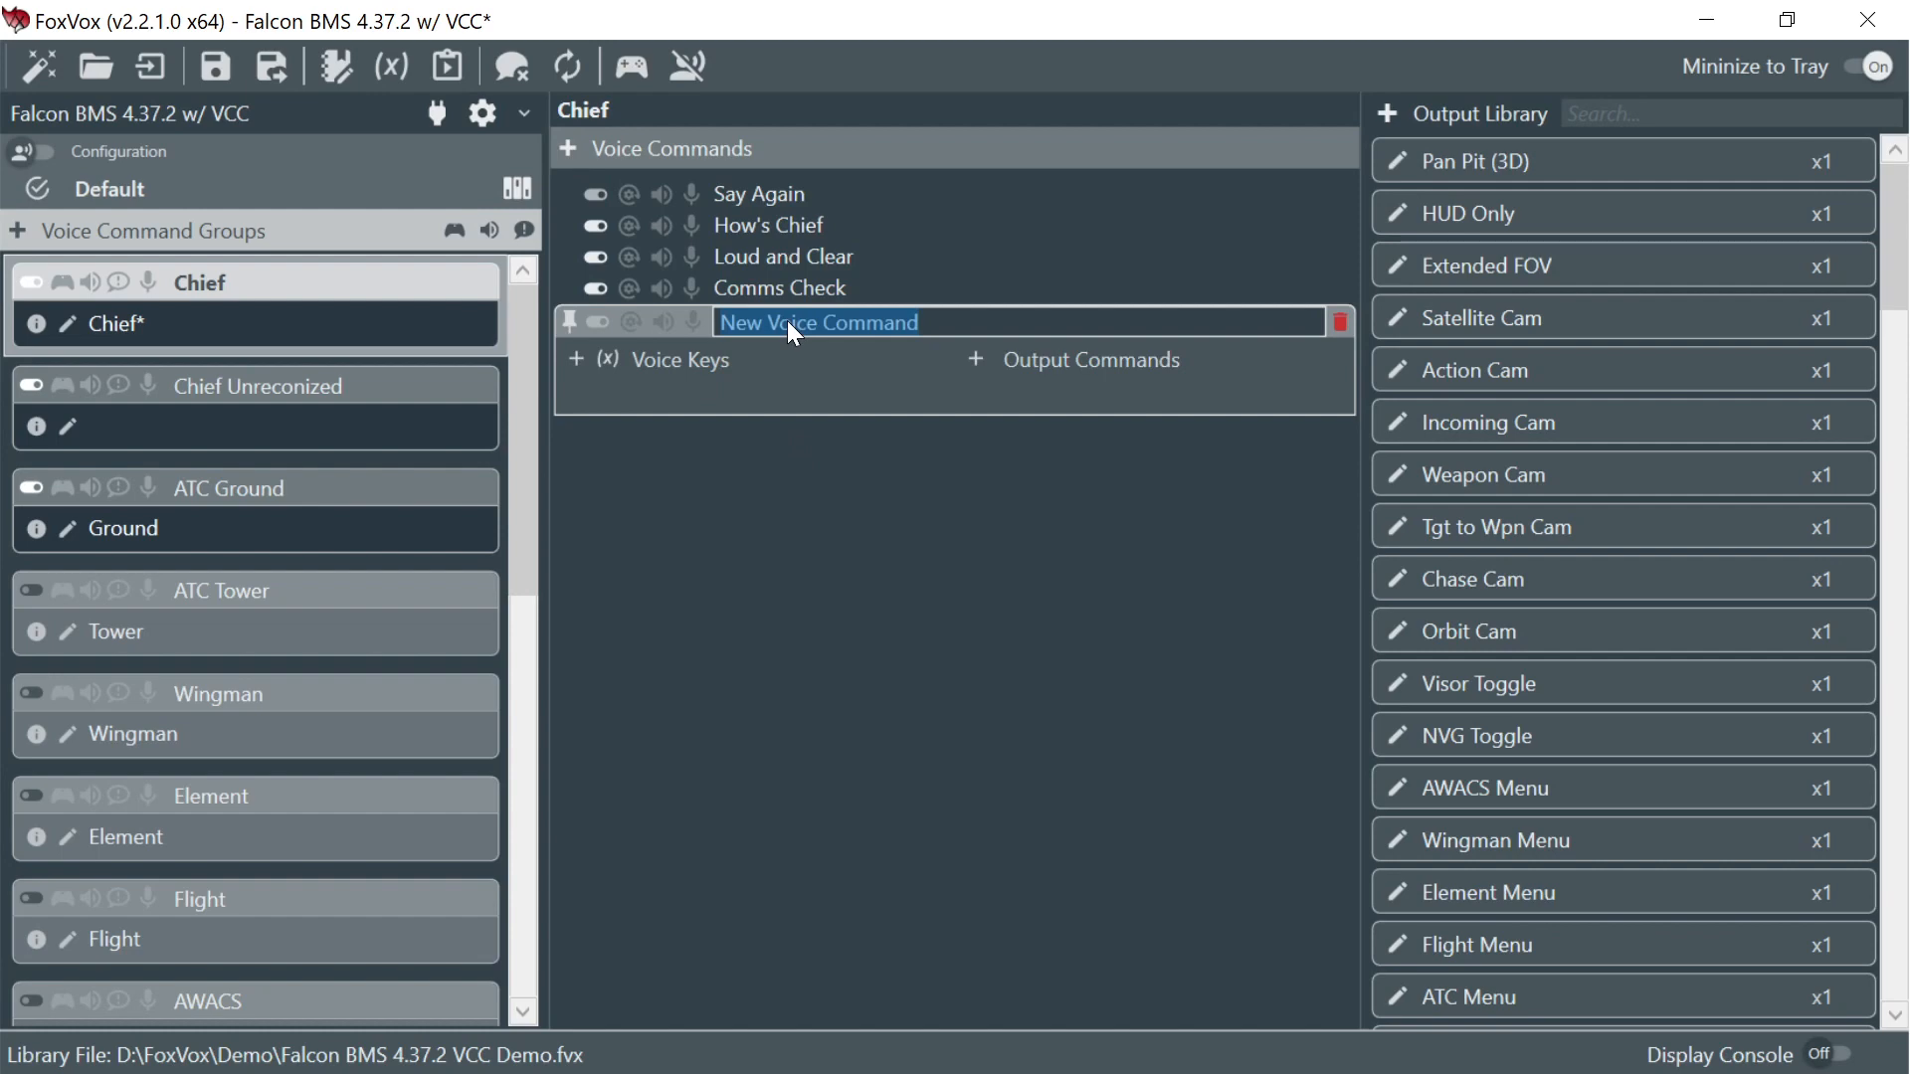
{"action": "type", "text": "Ready"}
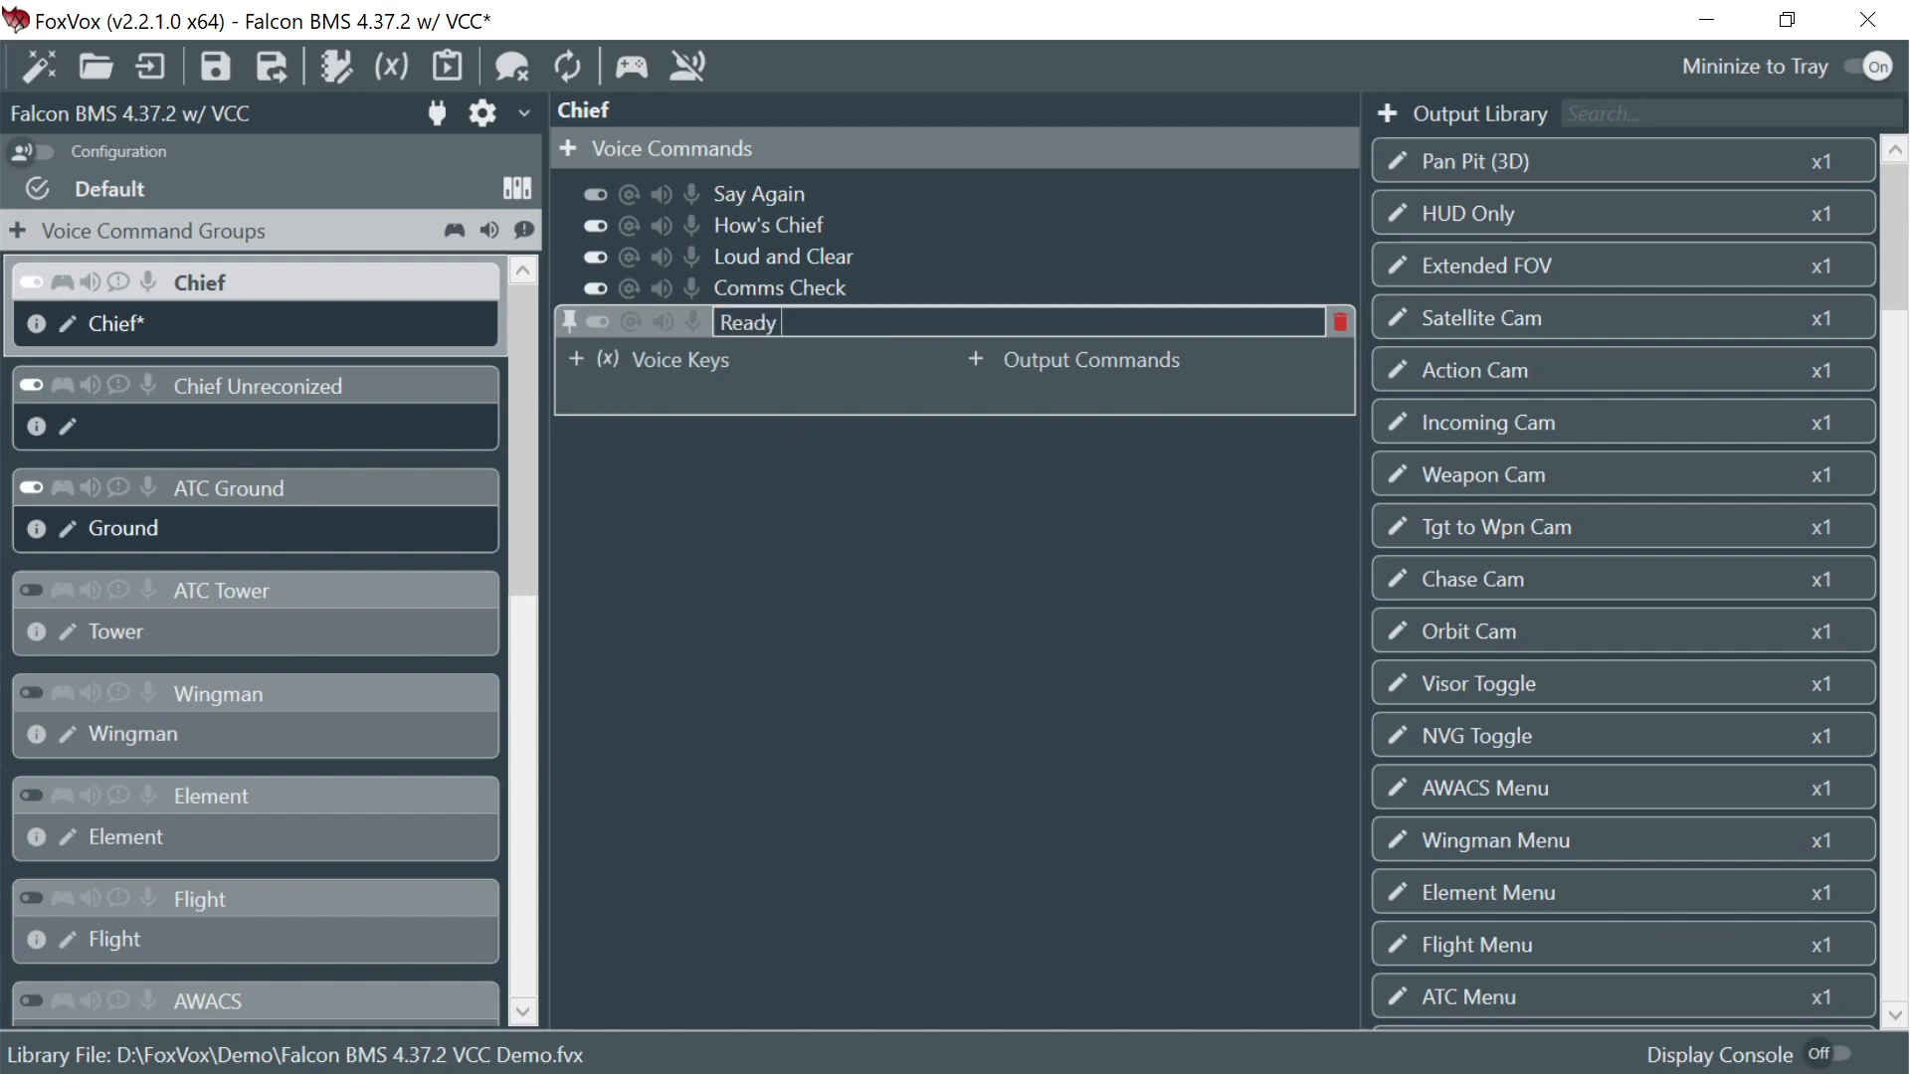
{"action": "type", "text": " Start Two"}
{"action": "key", "text": "Return"}
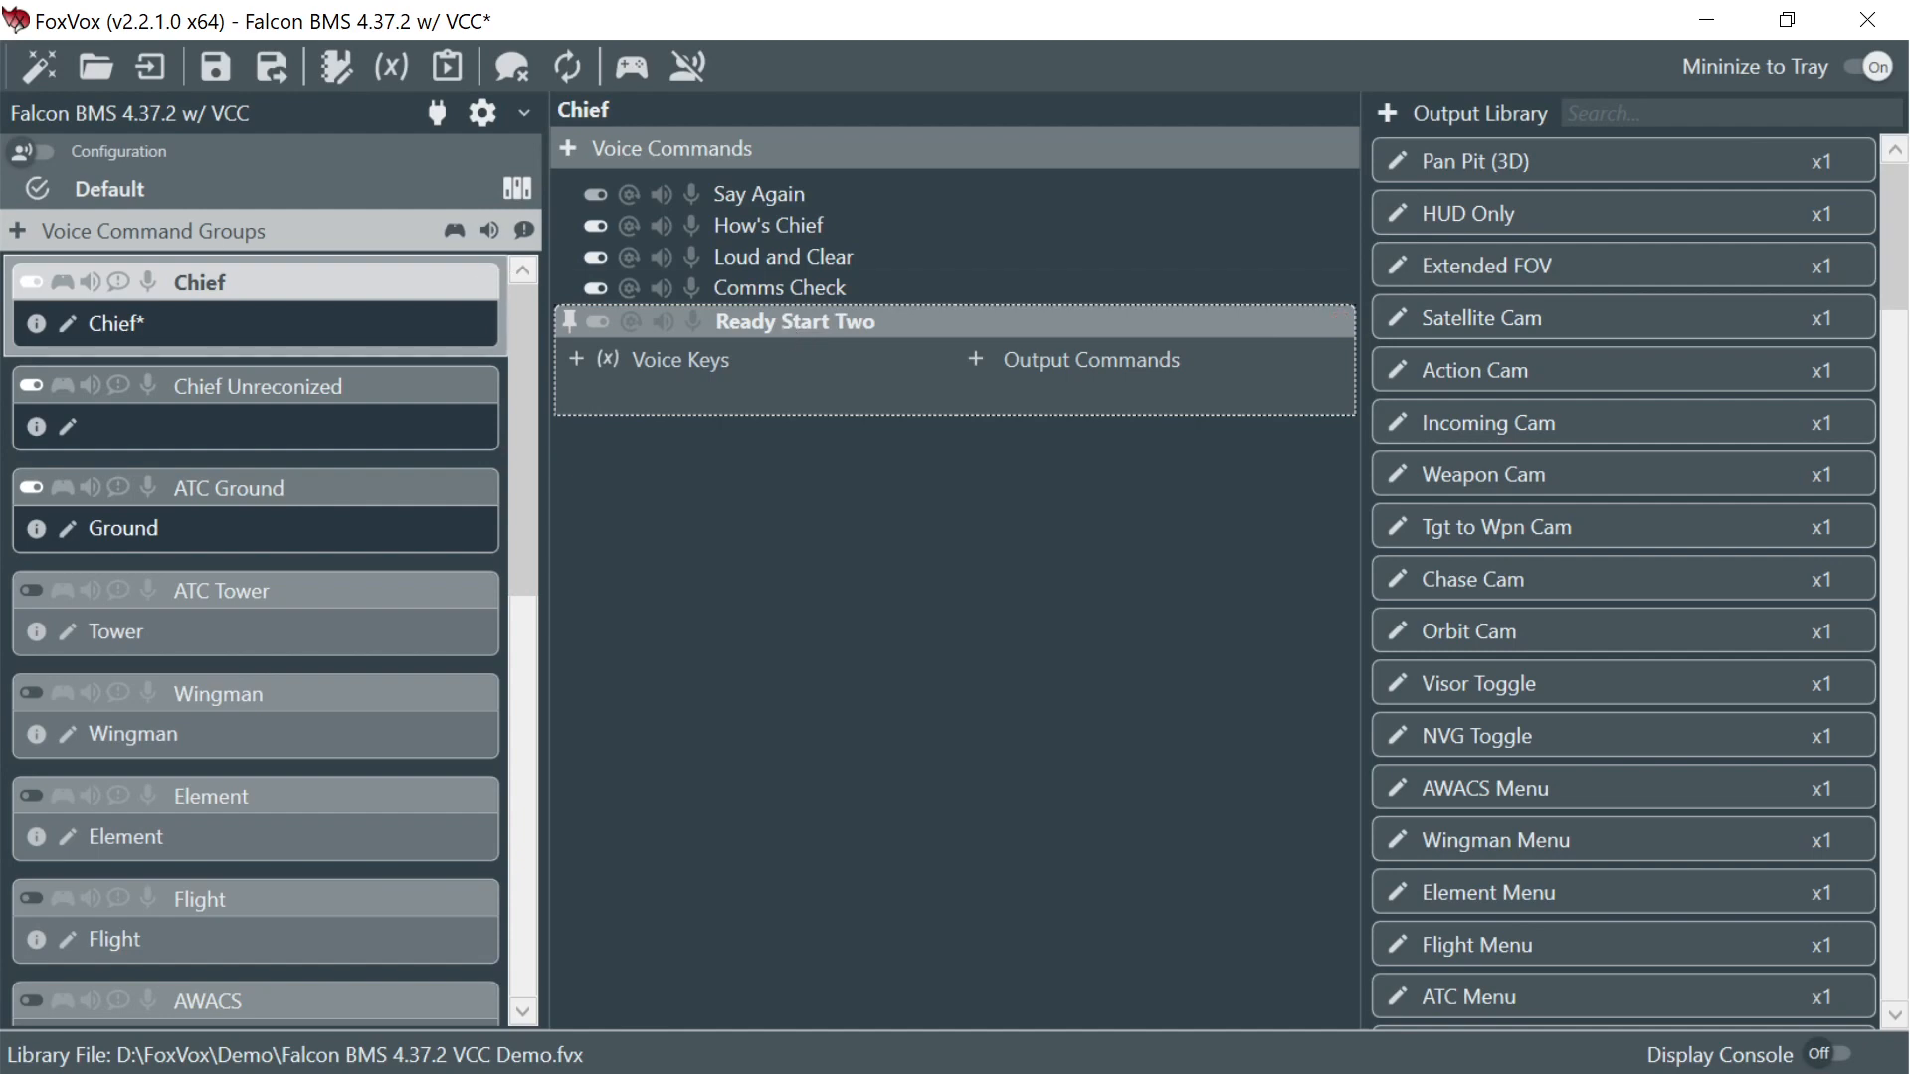
- Give the Ready Start Two command two separate voice keys, "Start" and "Two"
{"action": "left_click", "coordinate": [576, 359]}
{"action": "left_click", "coordinate": [630, 402]}
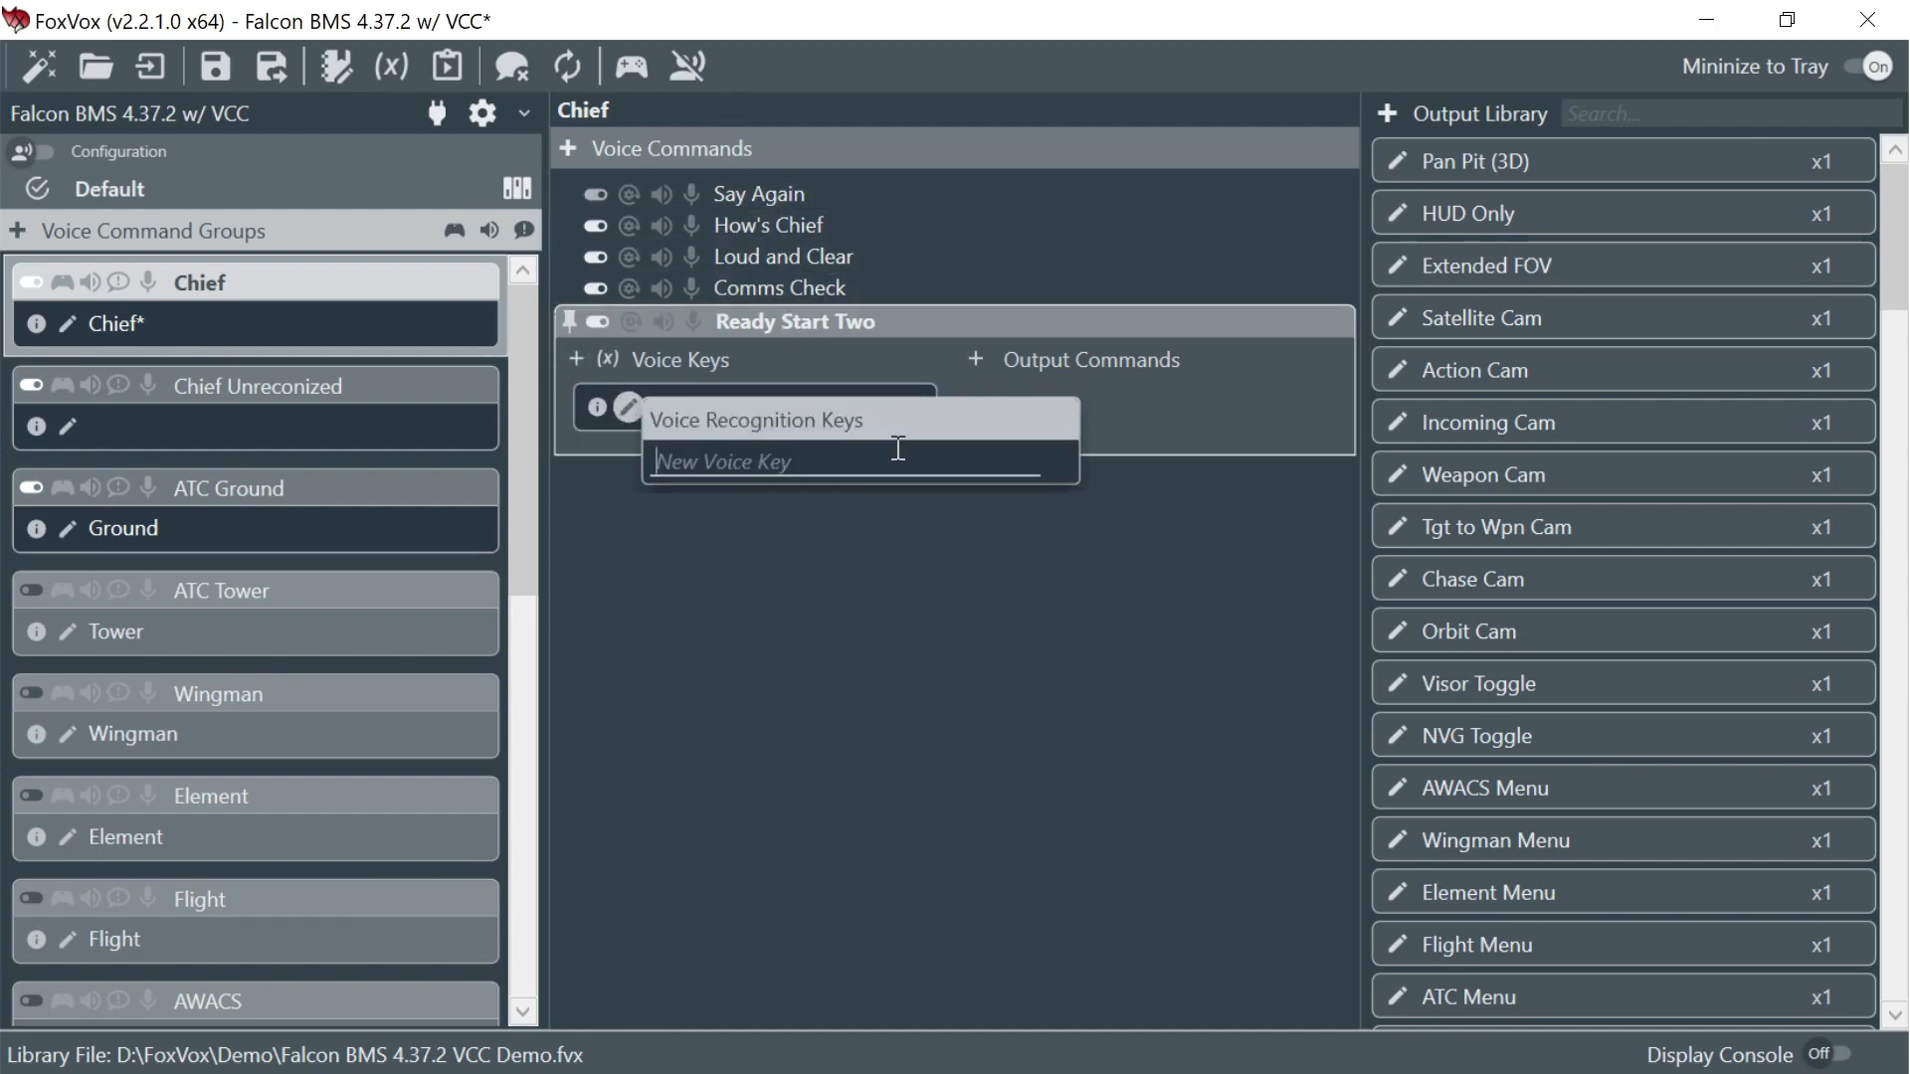
{"action": "type", "text": "Start"}
{"action": "key", "text": "Return"}
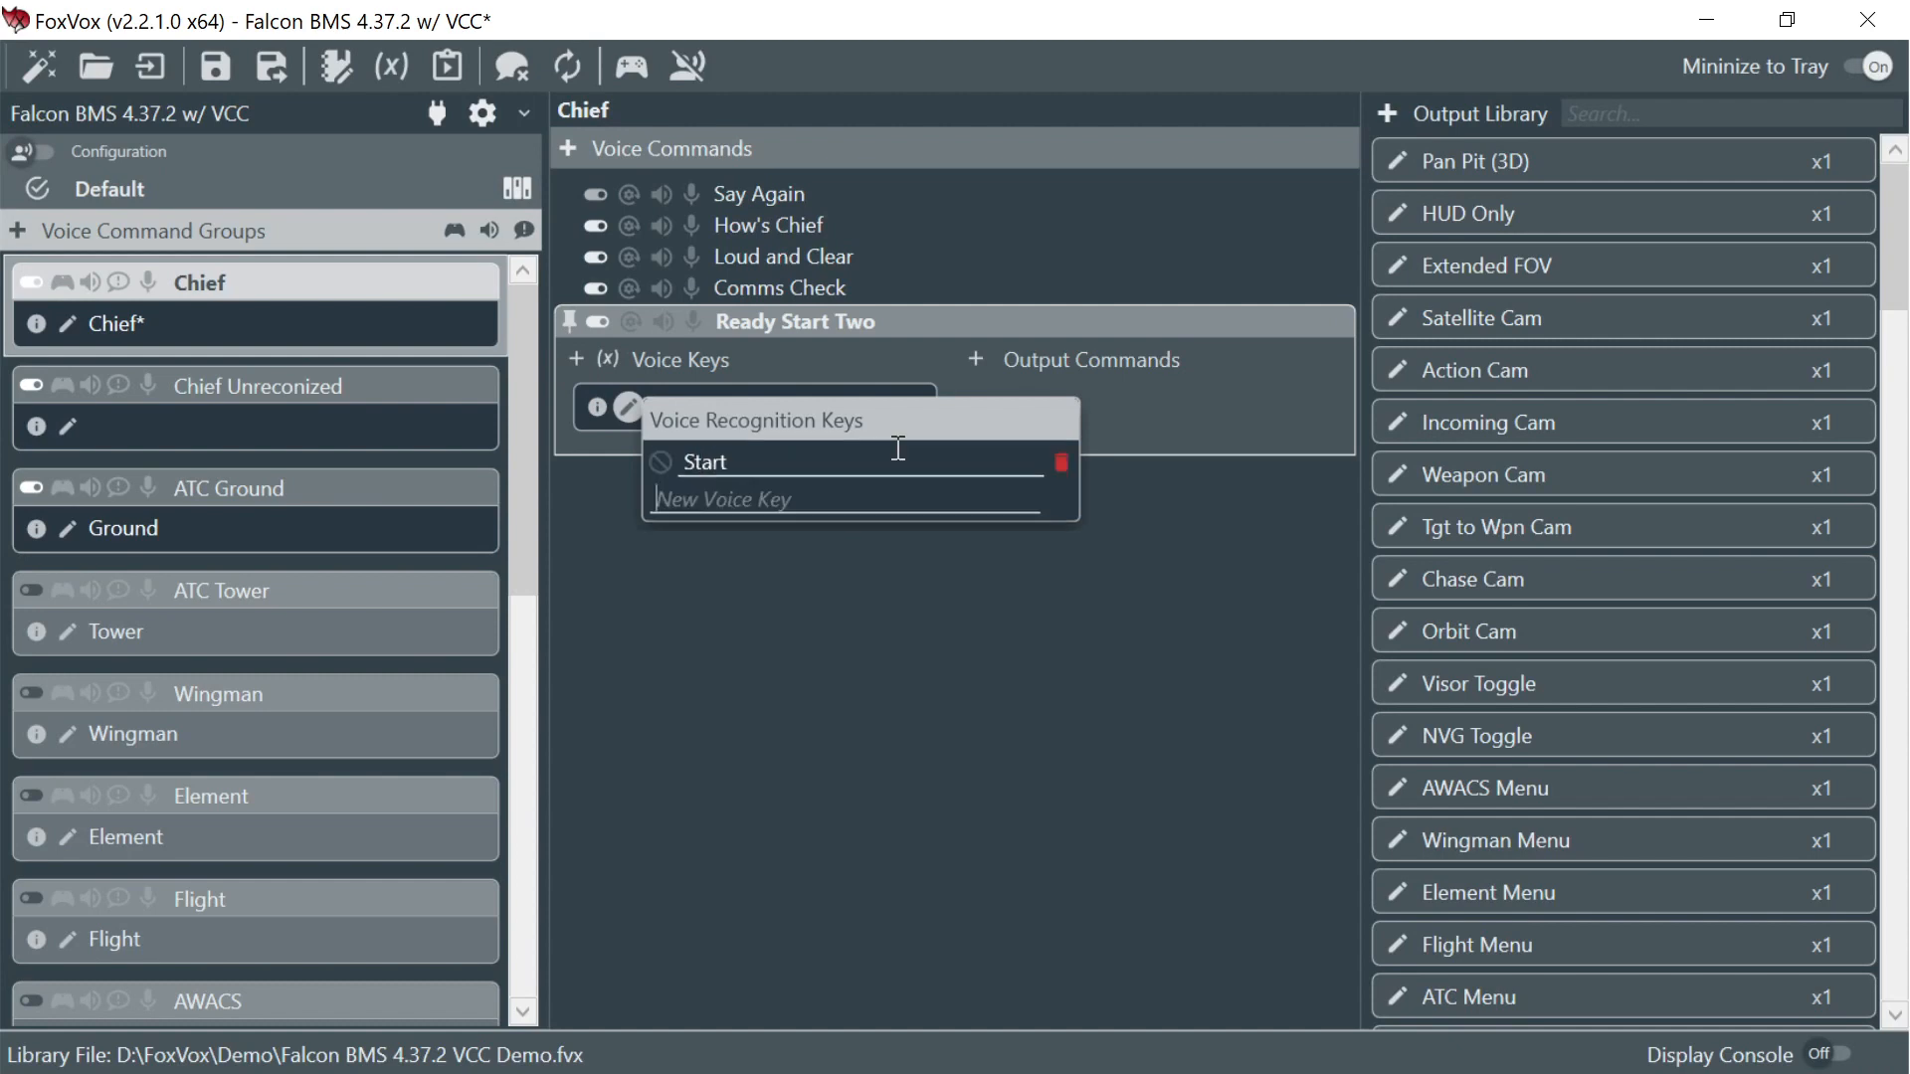
{"action": "left_click", "coordinate": [576, 360]}
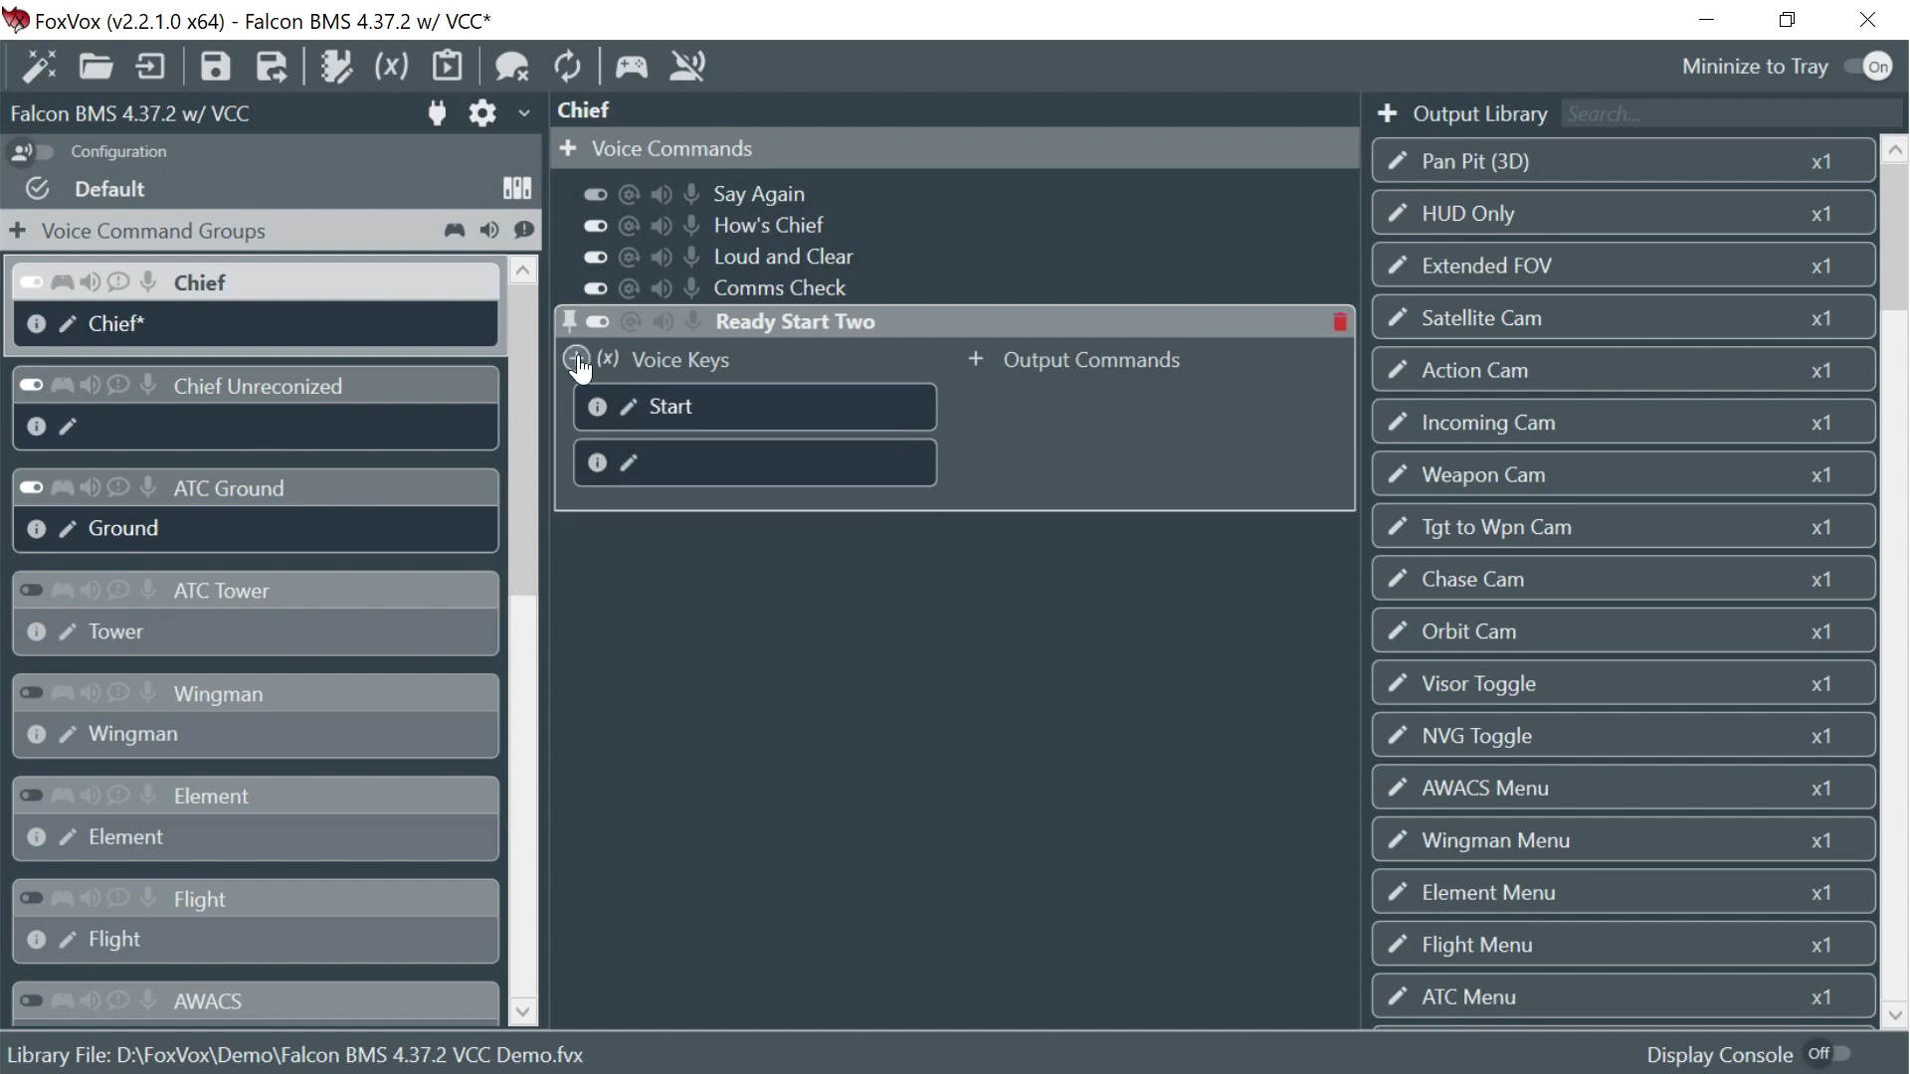
{"action": "left_click", "coordinate": [627, 463]}
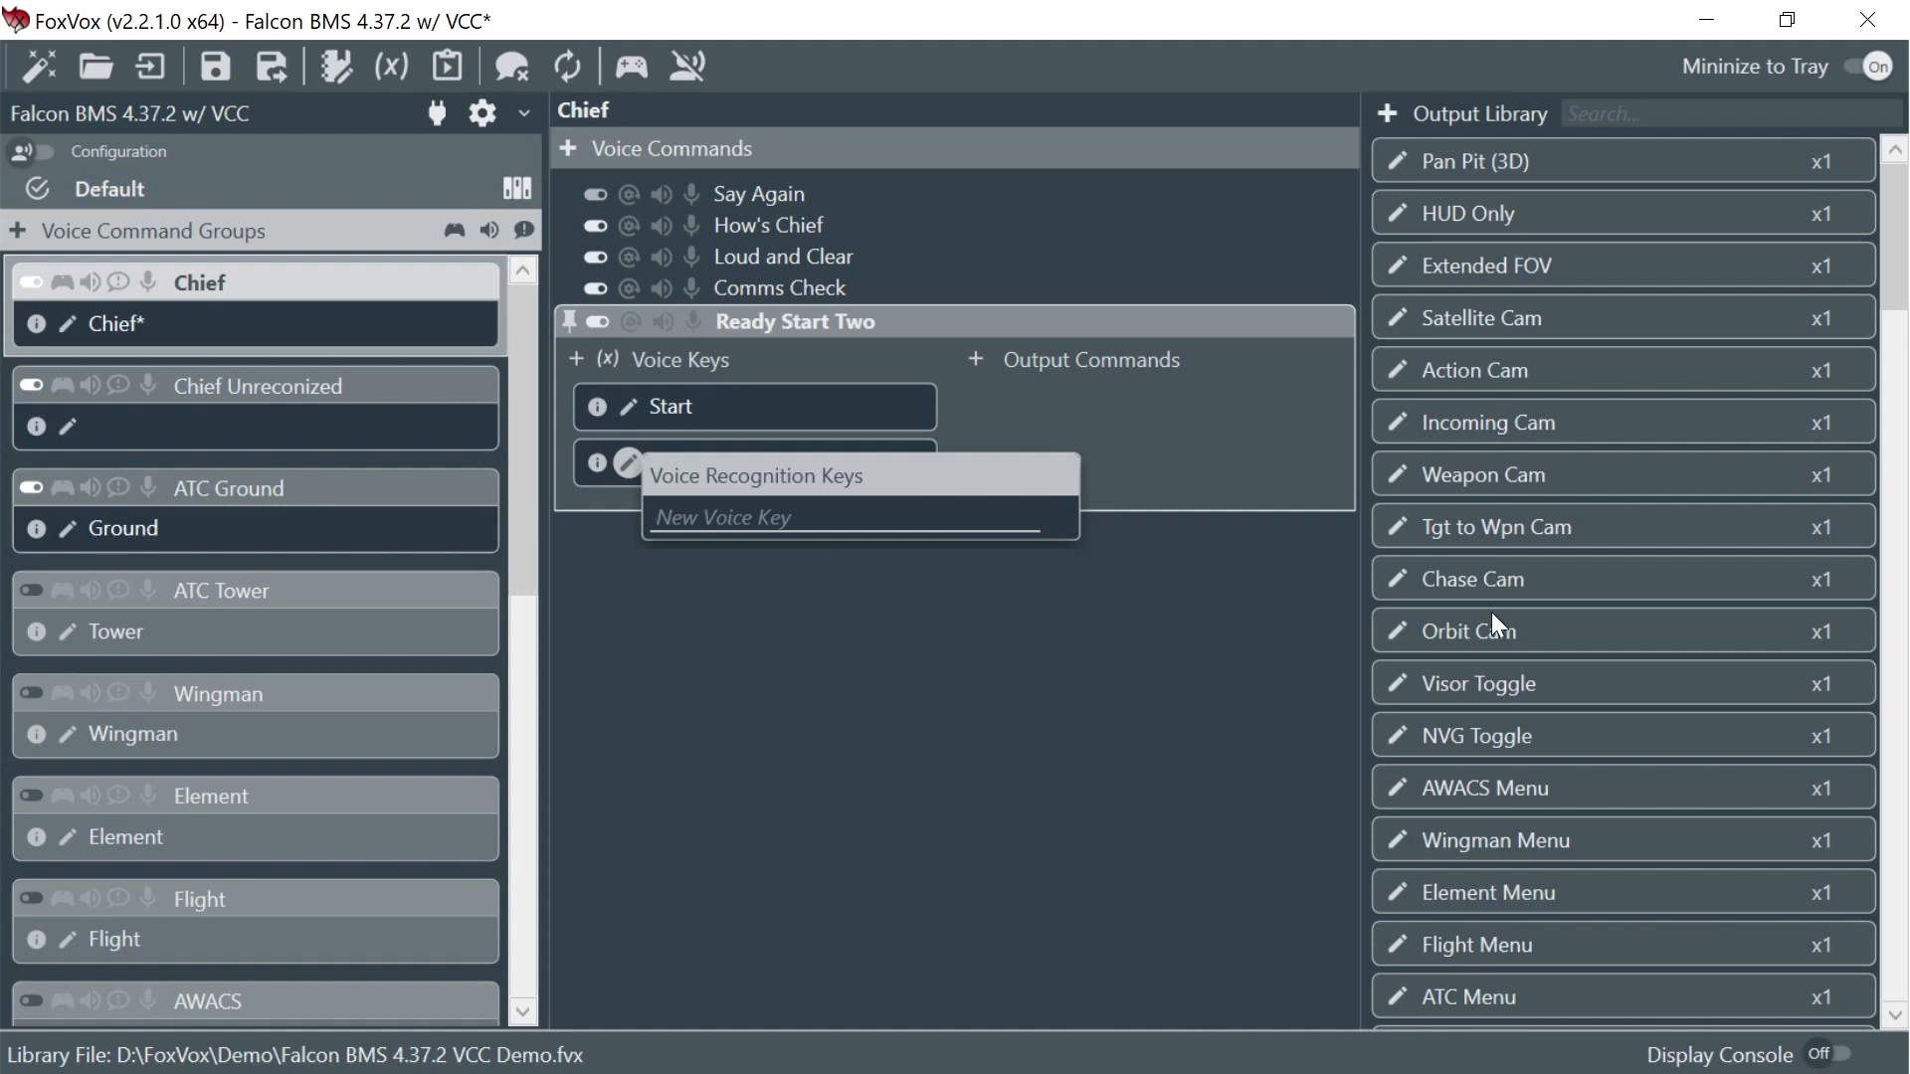
{"action": "type", "text": "Two"}
{"action": "key", "text": "Return"}
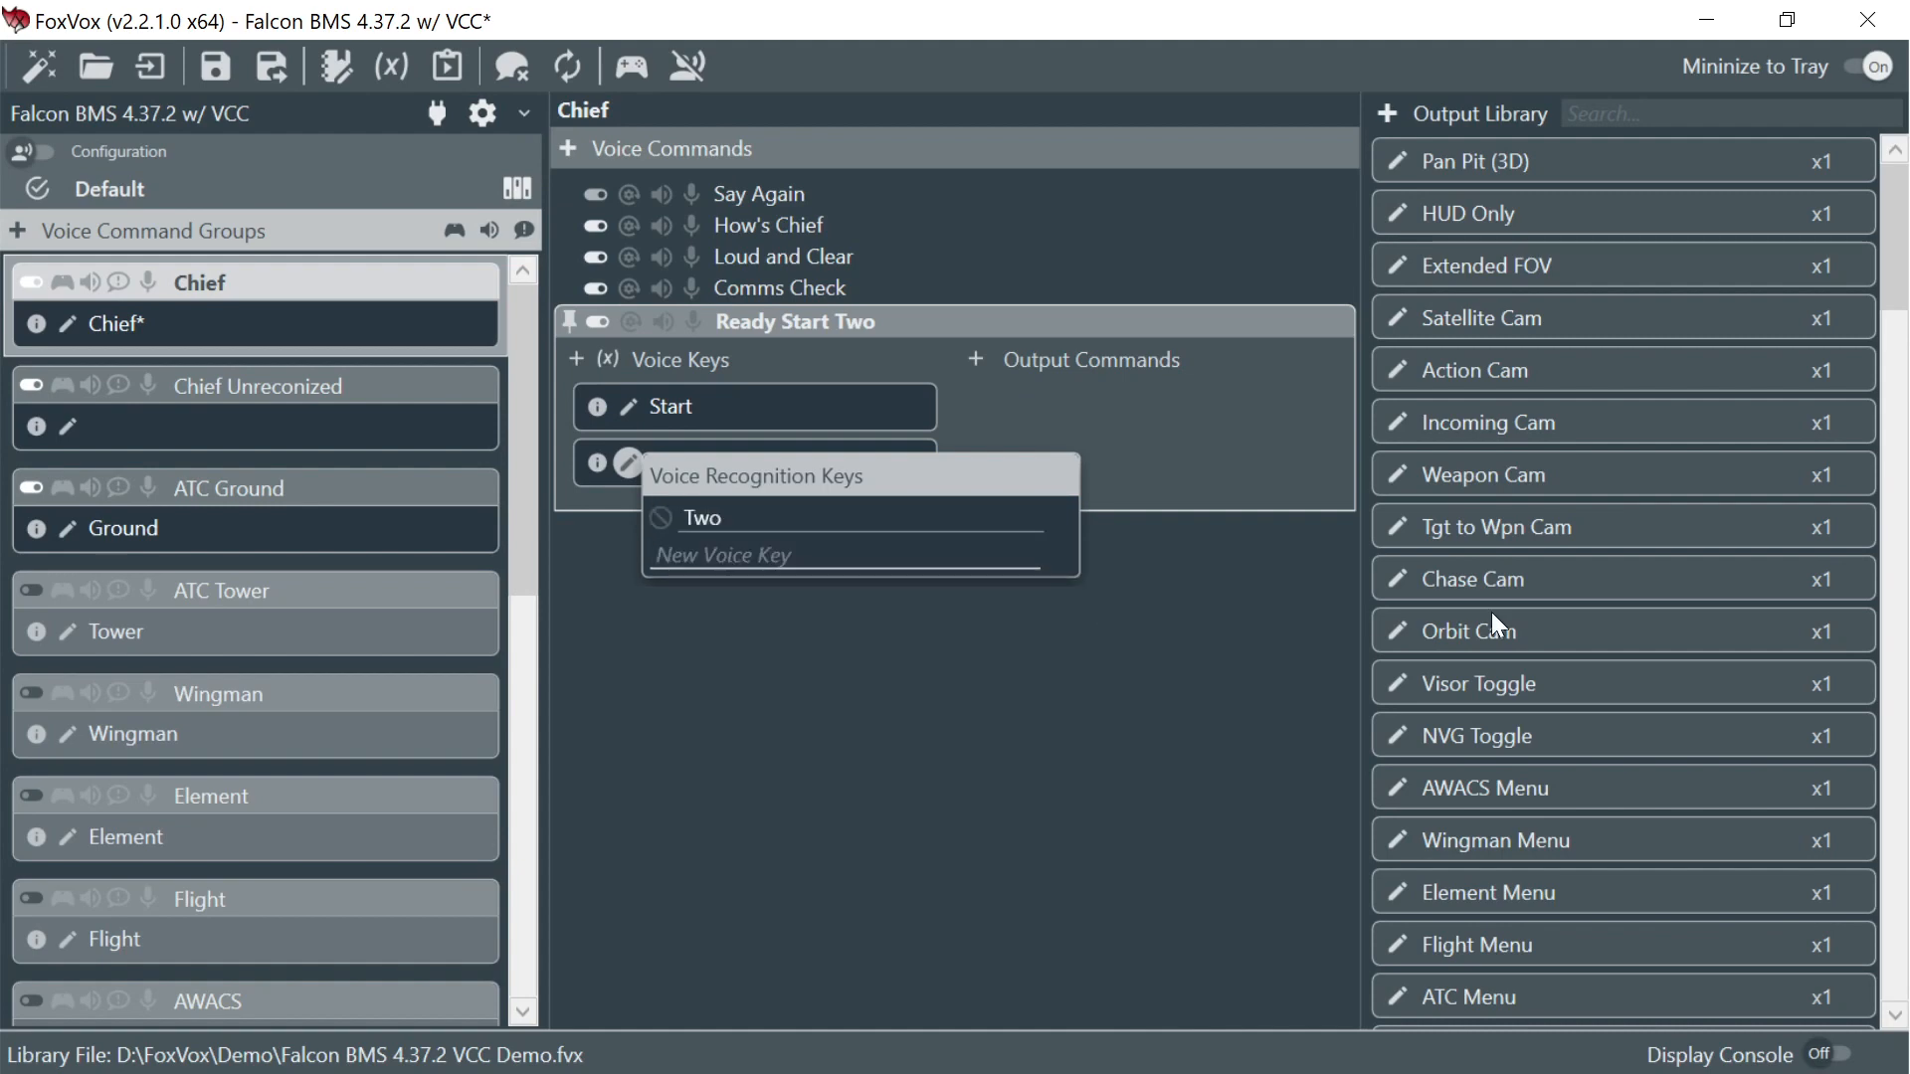
{"action": "left_click", "coordinate": [1184, 691]}
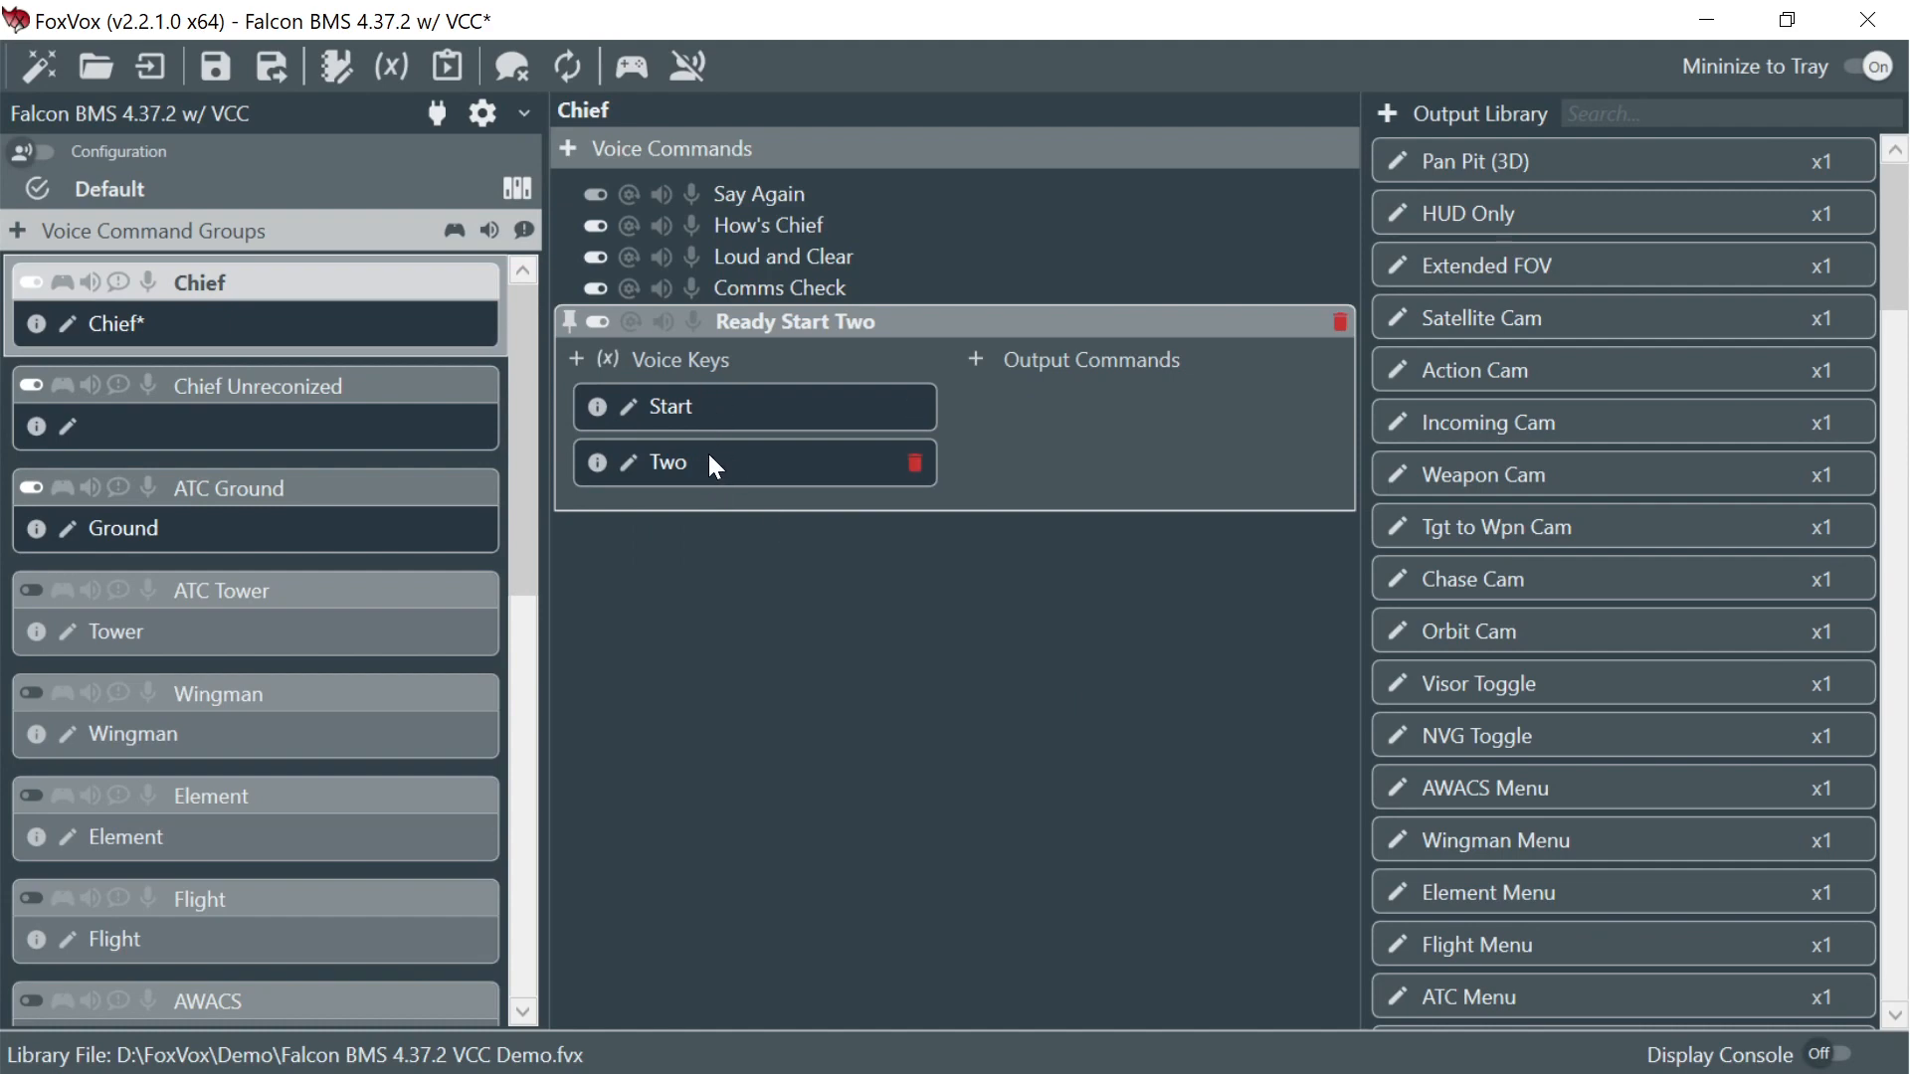
- Add "Start*" to the Chief group's voice recognition keys
{"action": "left_click", "coordinate": [67, 325]}
{"action": "left_click", "coordinate": [181, 480]}
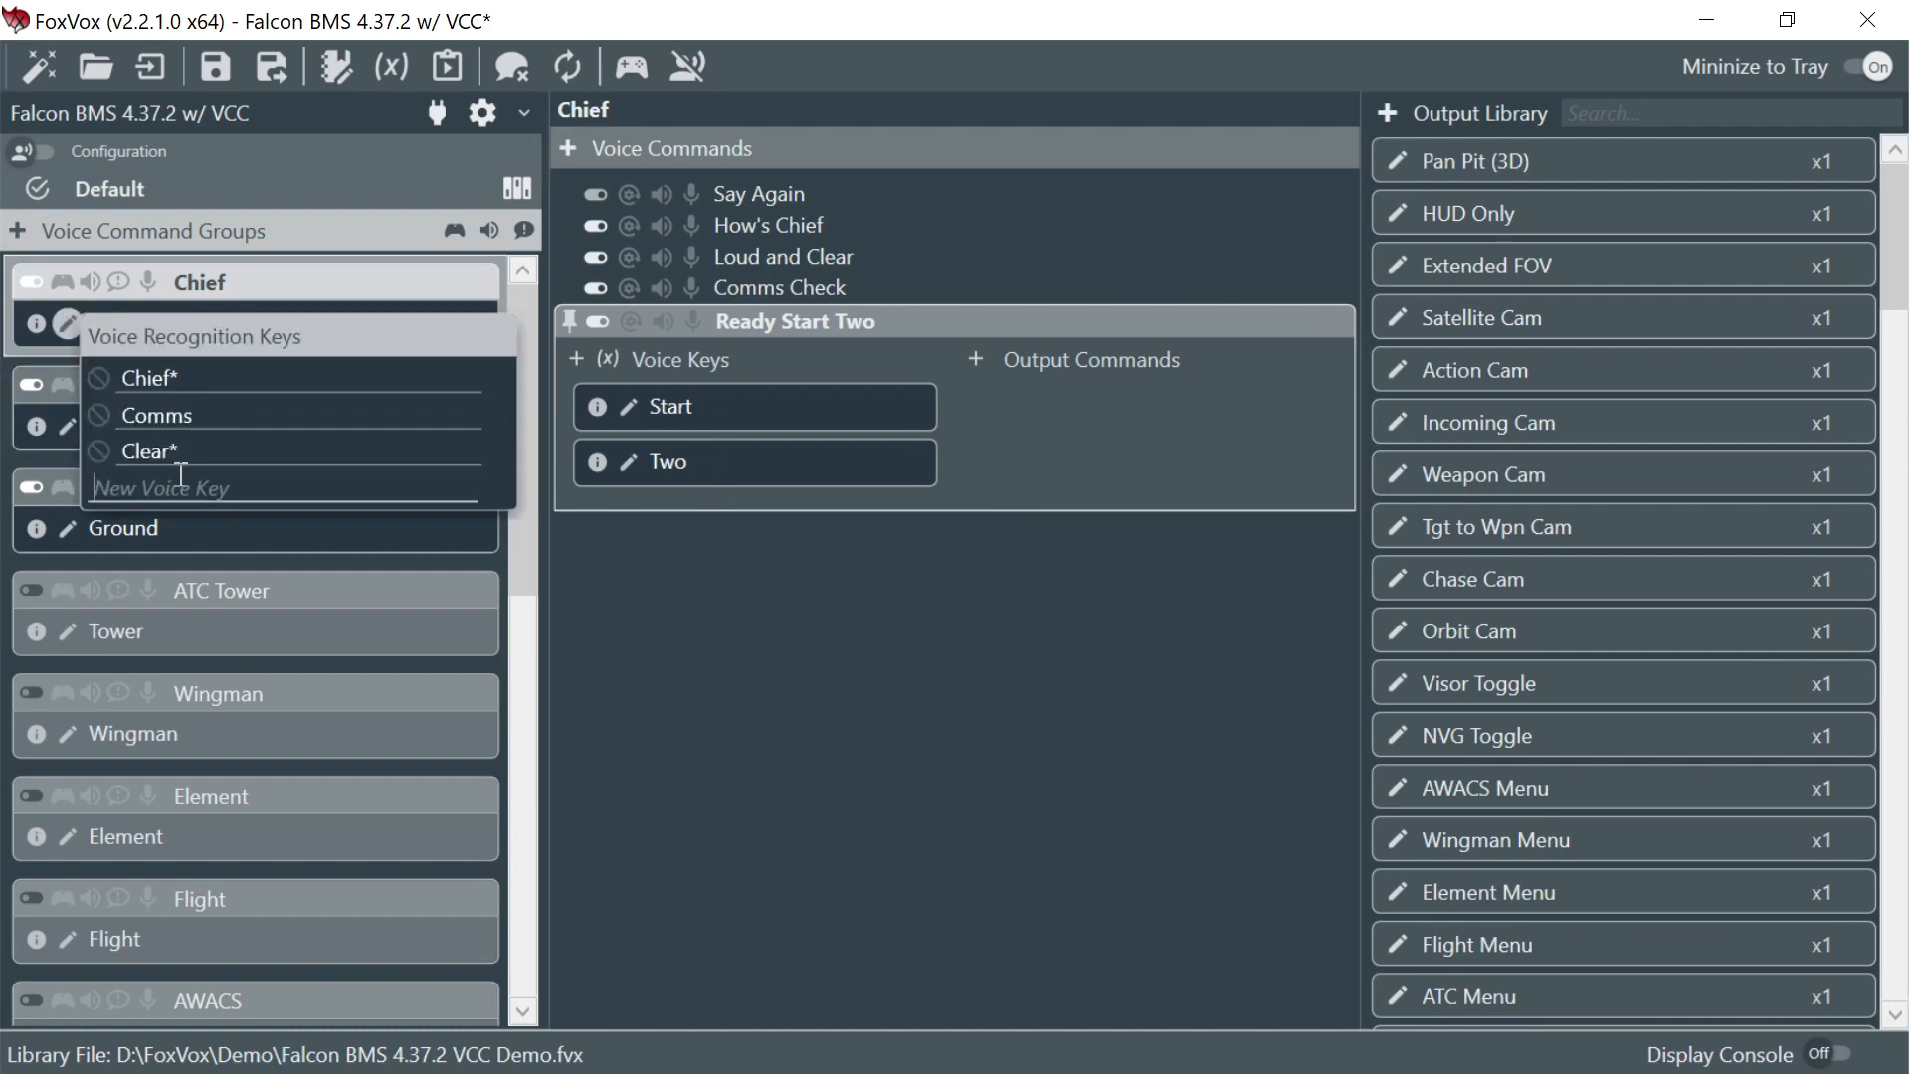
{"action": "type", "text": "Start*"}
{"action": "key", "text": "Return"}
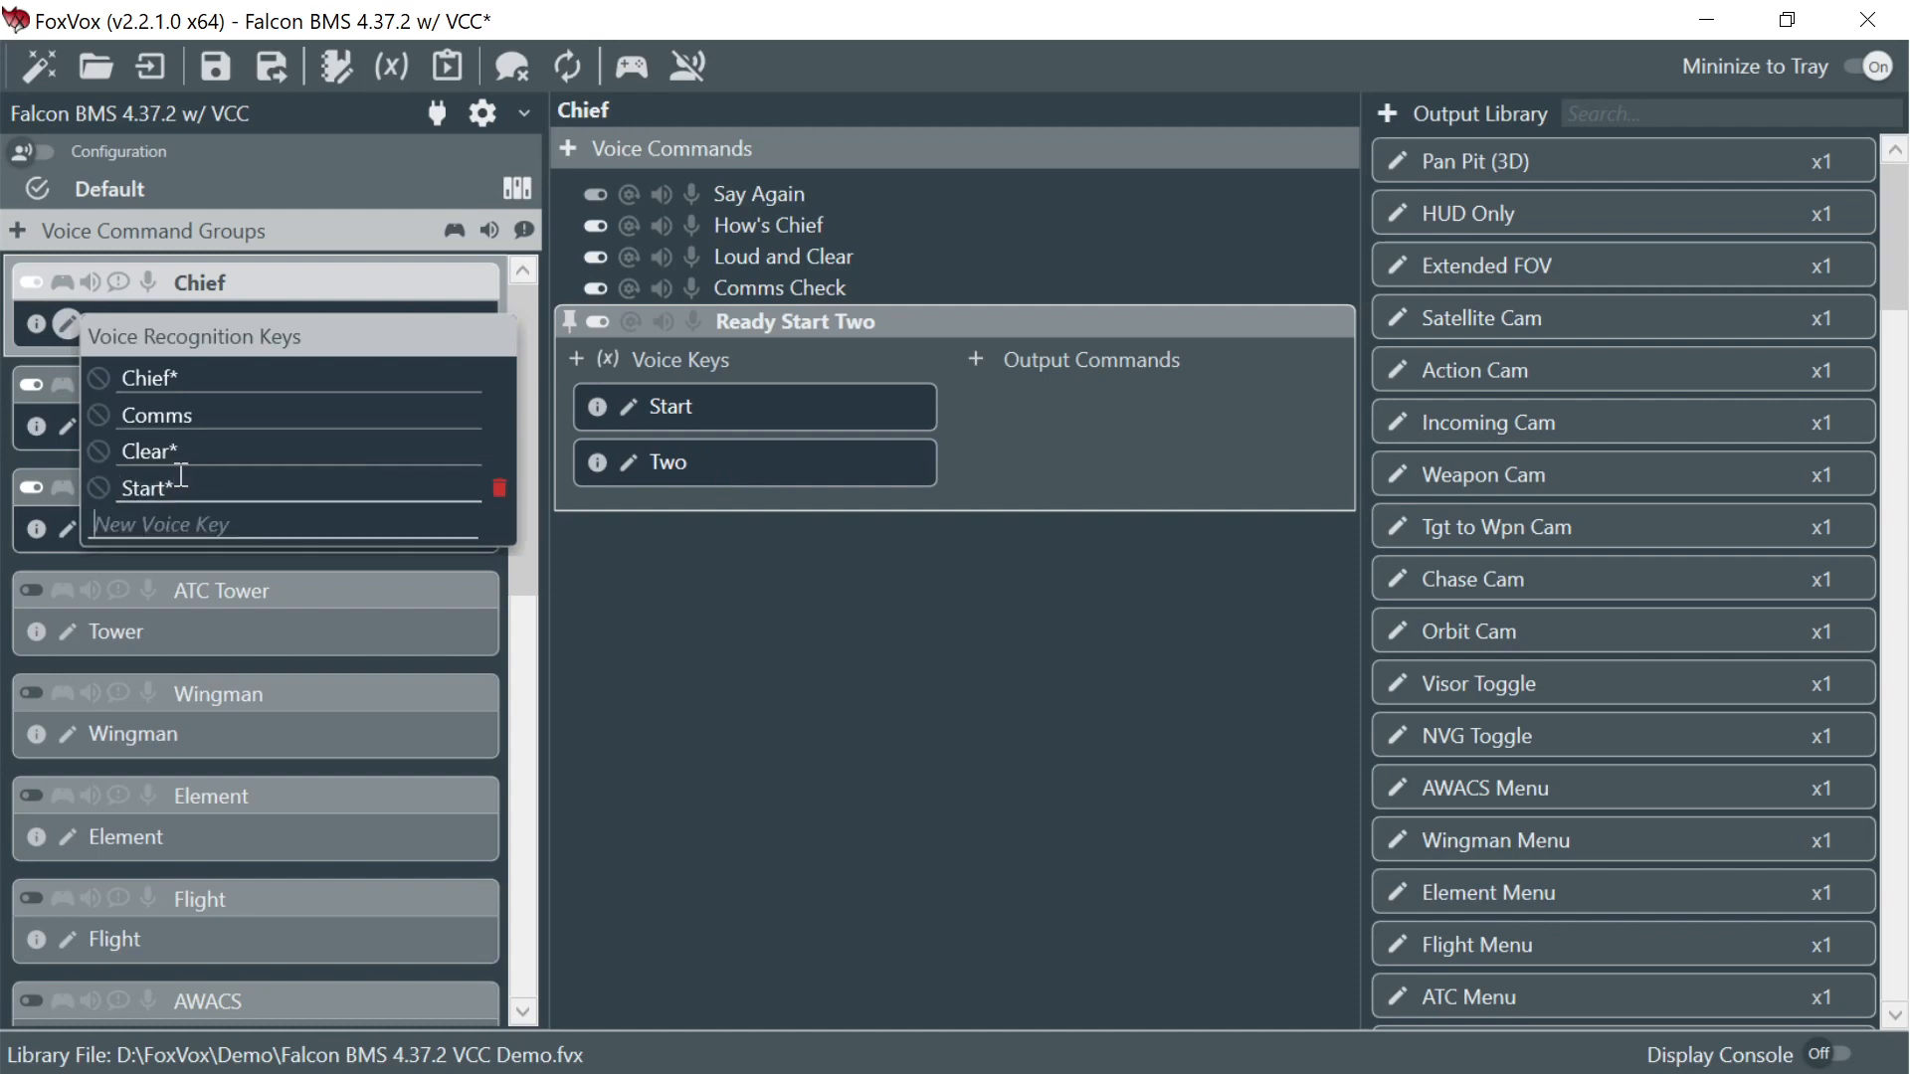
{"action": "left_click", "coordinate": [809, 570]}
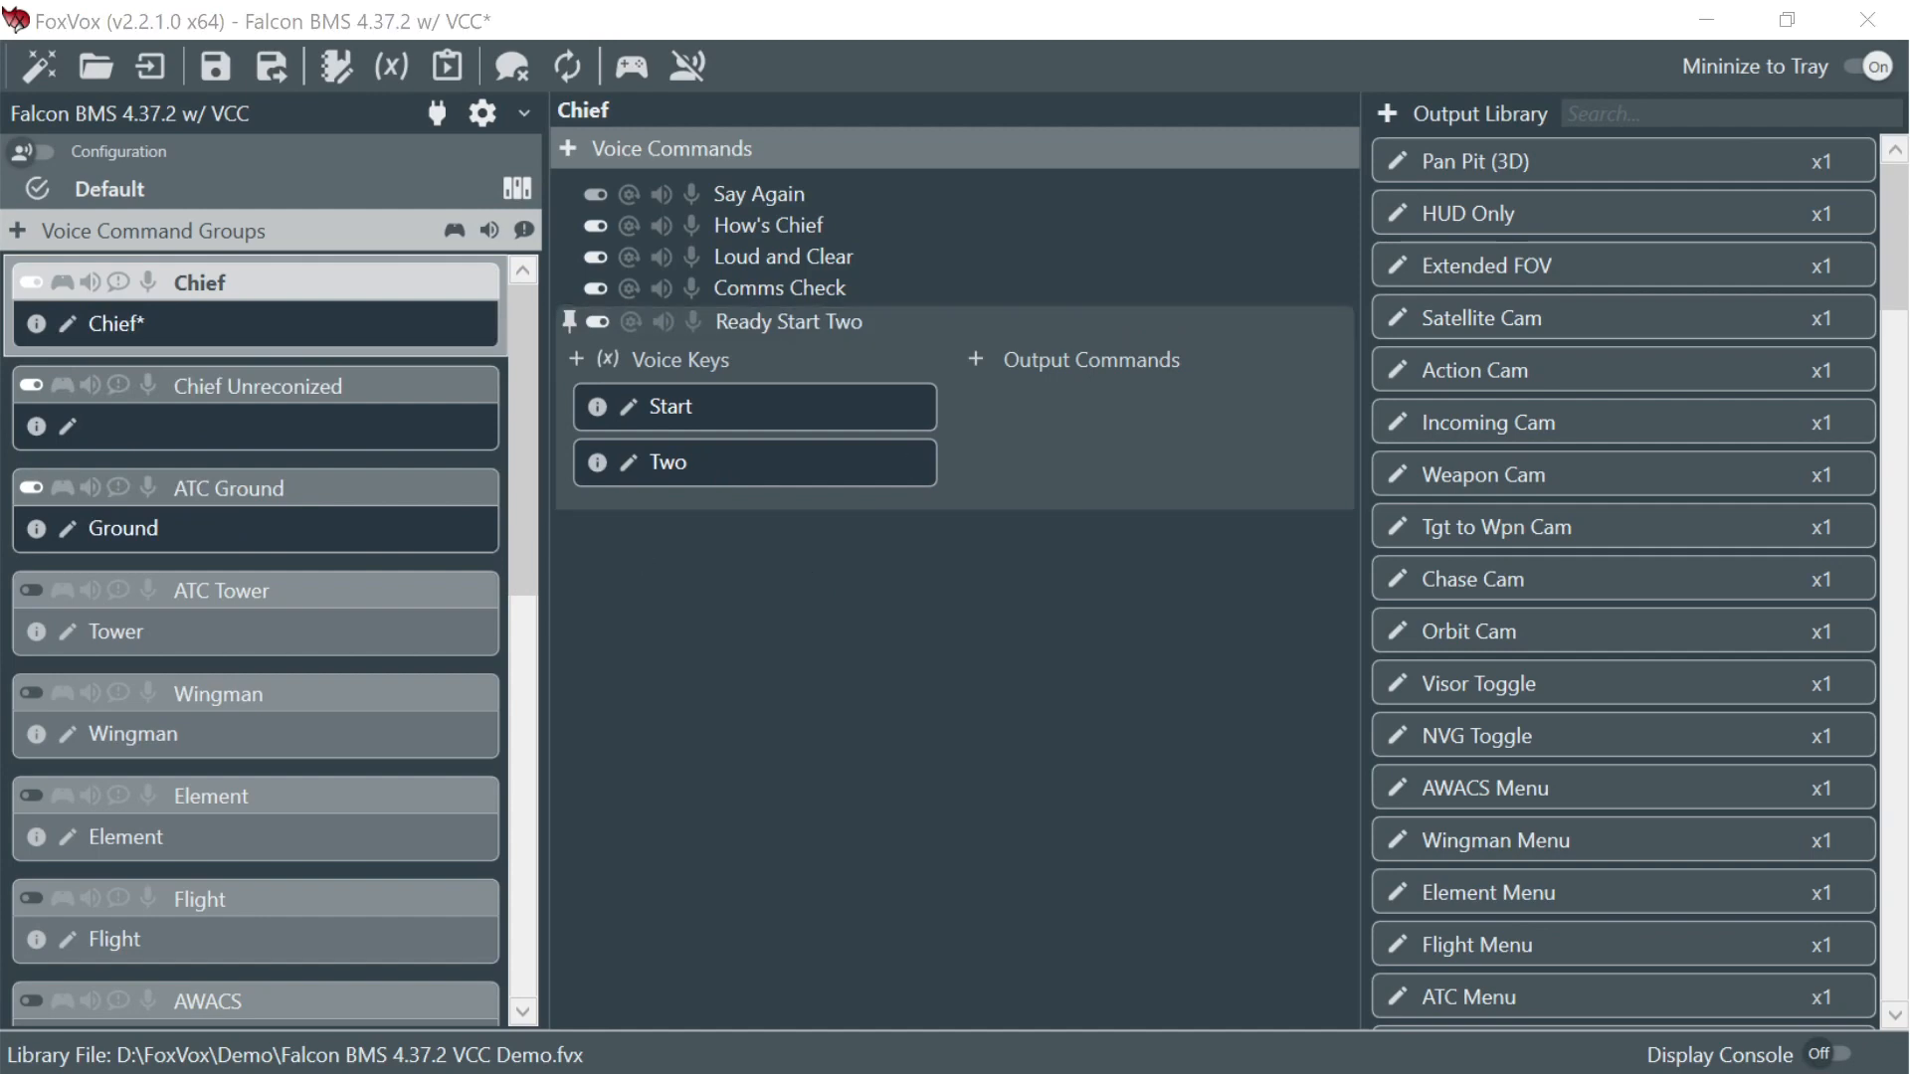
- Add a condition set to the Ready Start Two command requiring the variable rpm to equal 0
{"action": "left_click", "coordinate": [608, 359]}
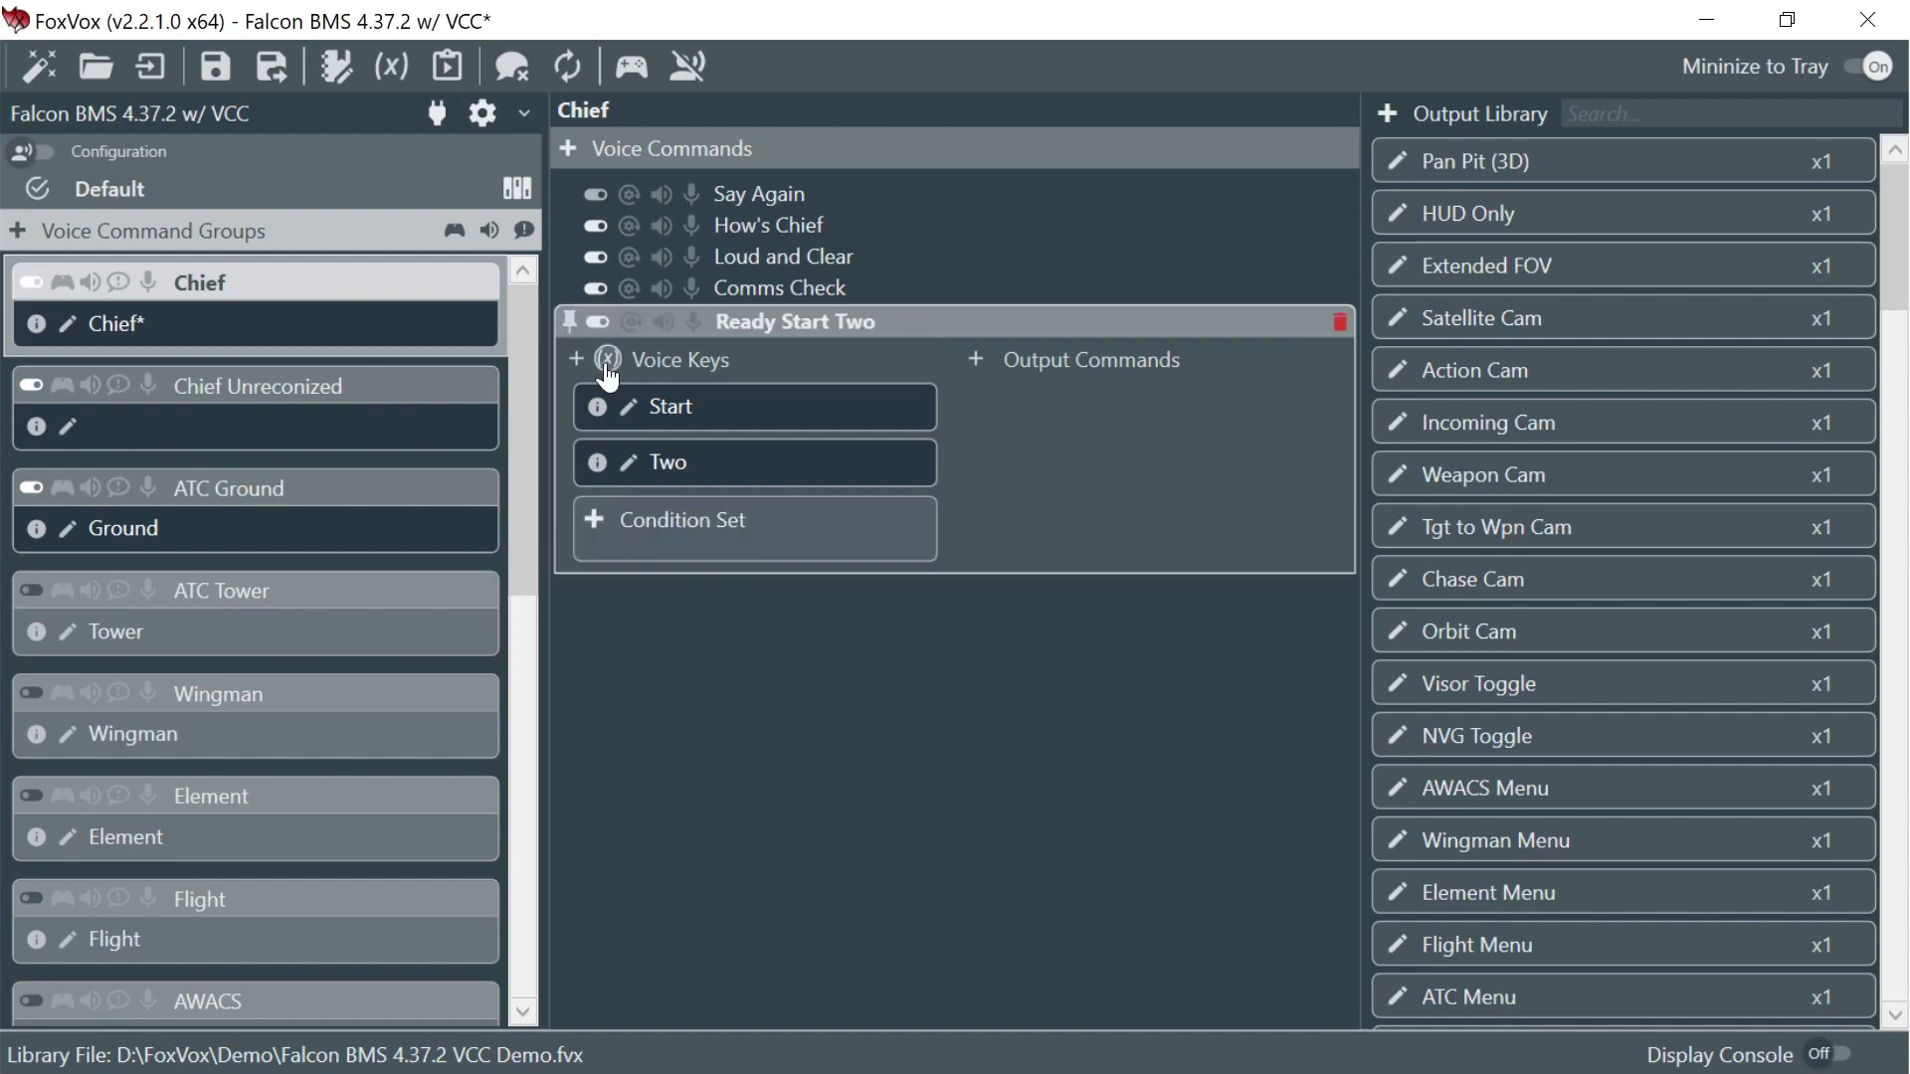
{"action": "left_click", "coordinate": [595, 521]}
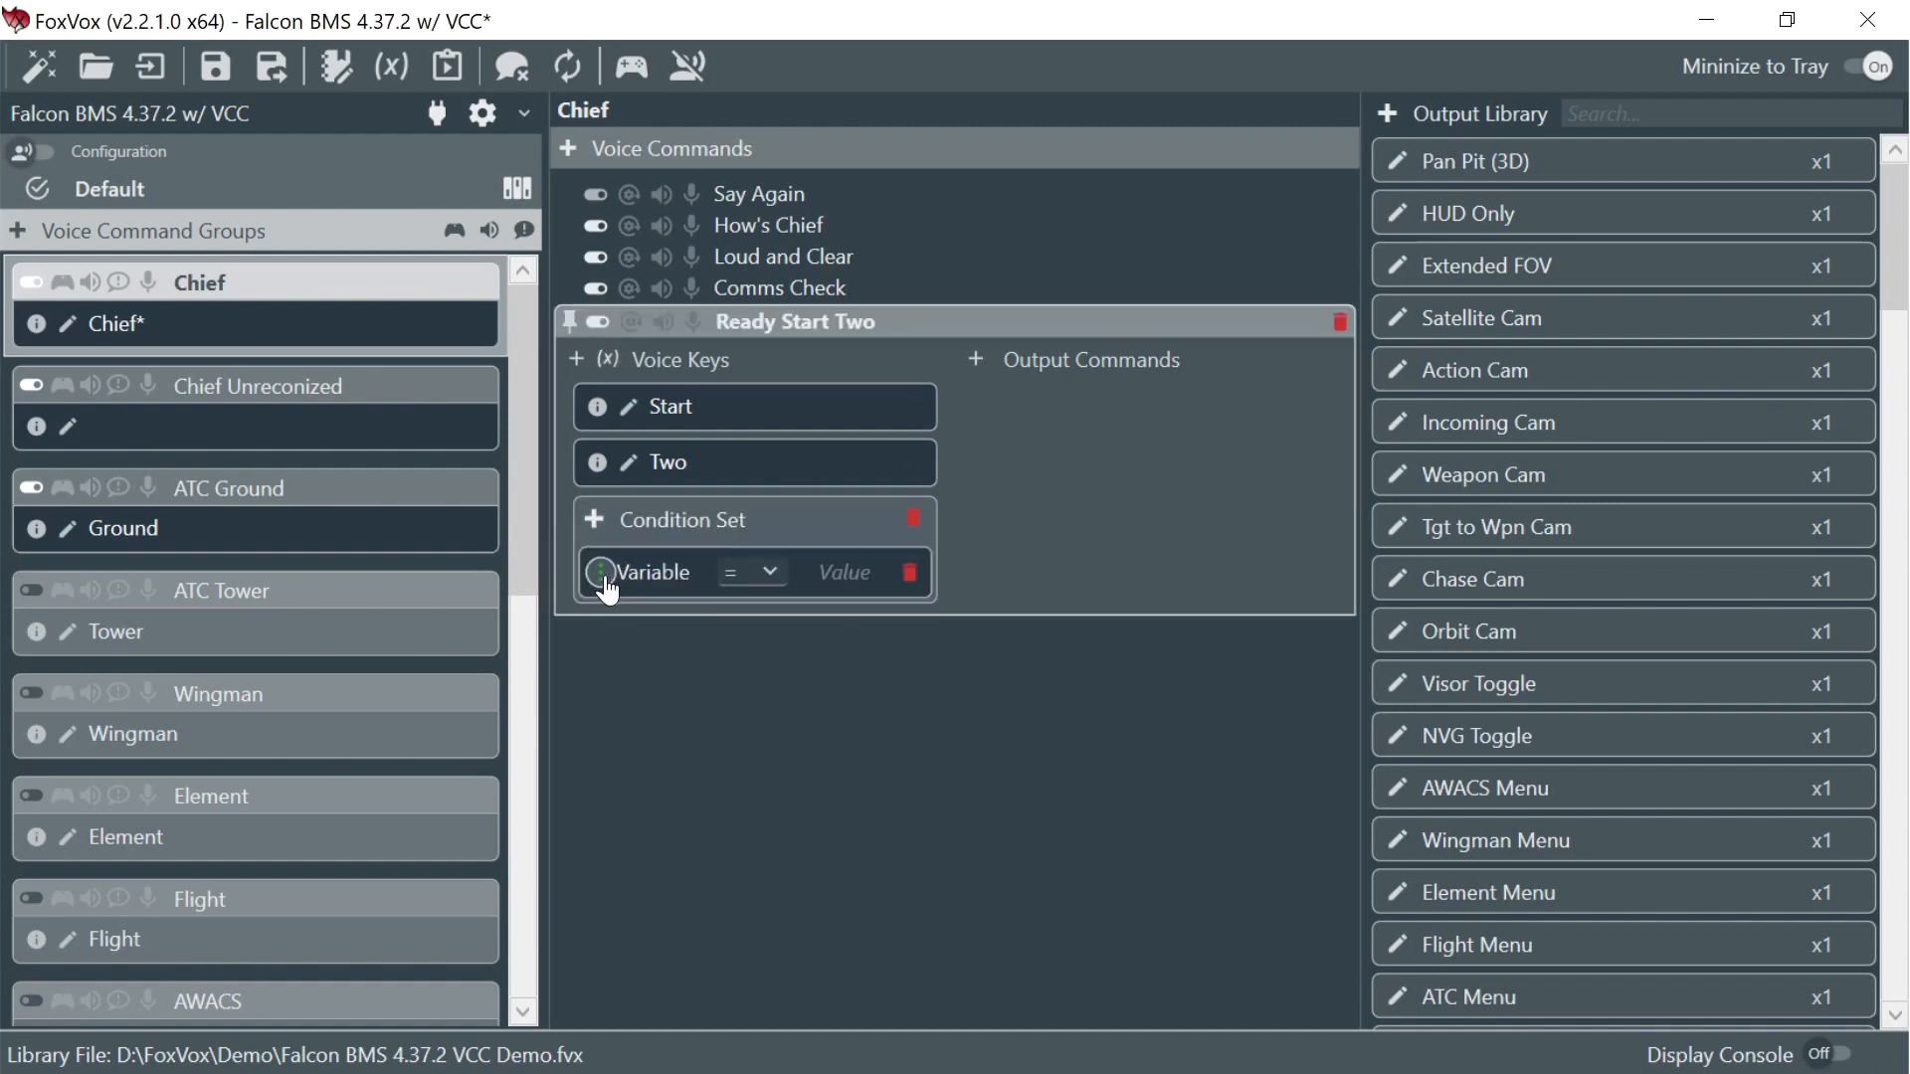
{"action": "double_click", "coordinate": [640, 577]}
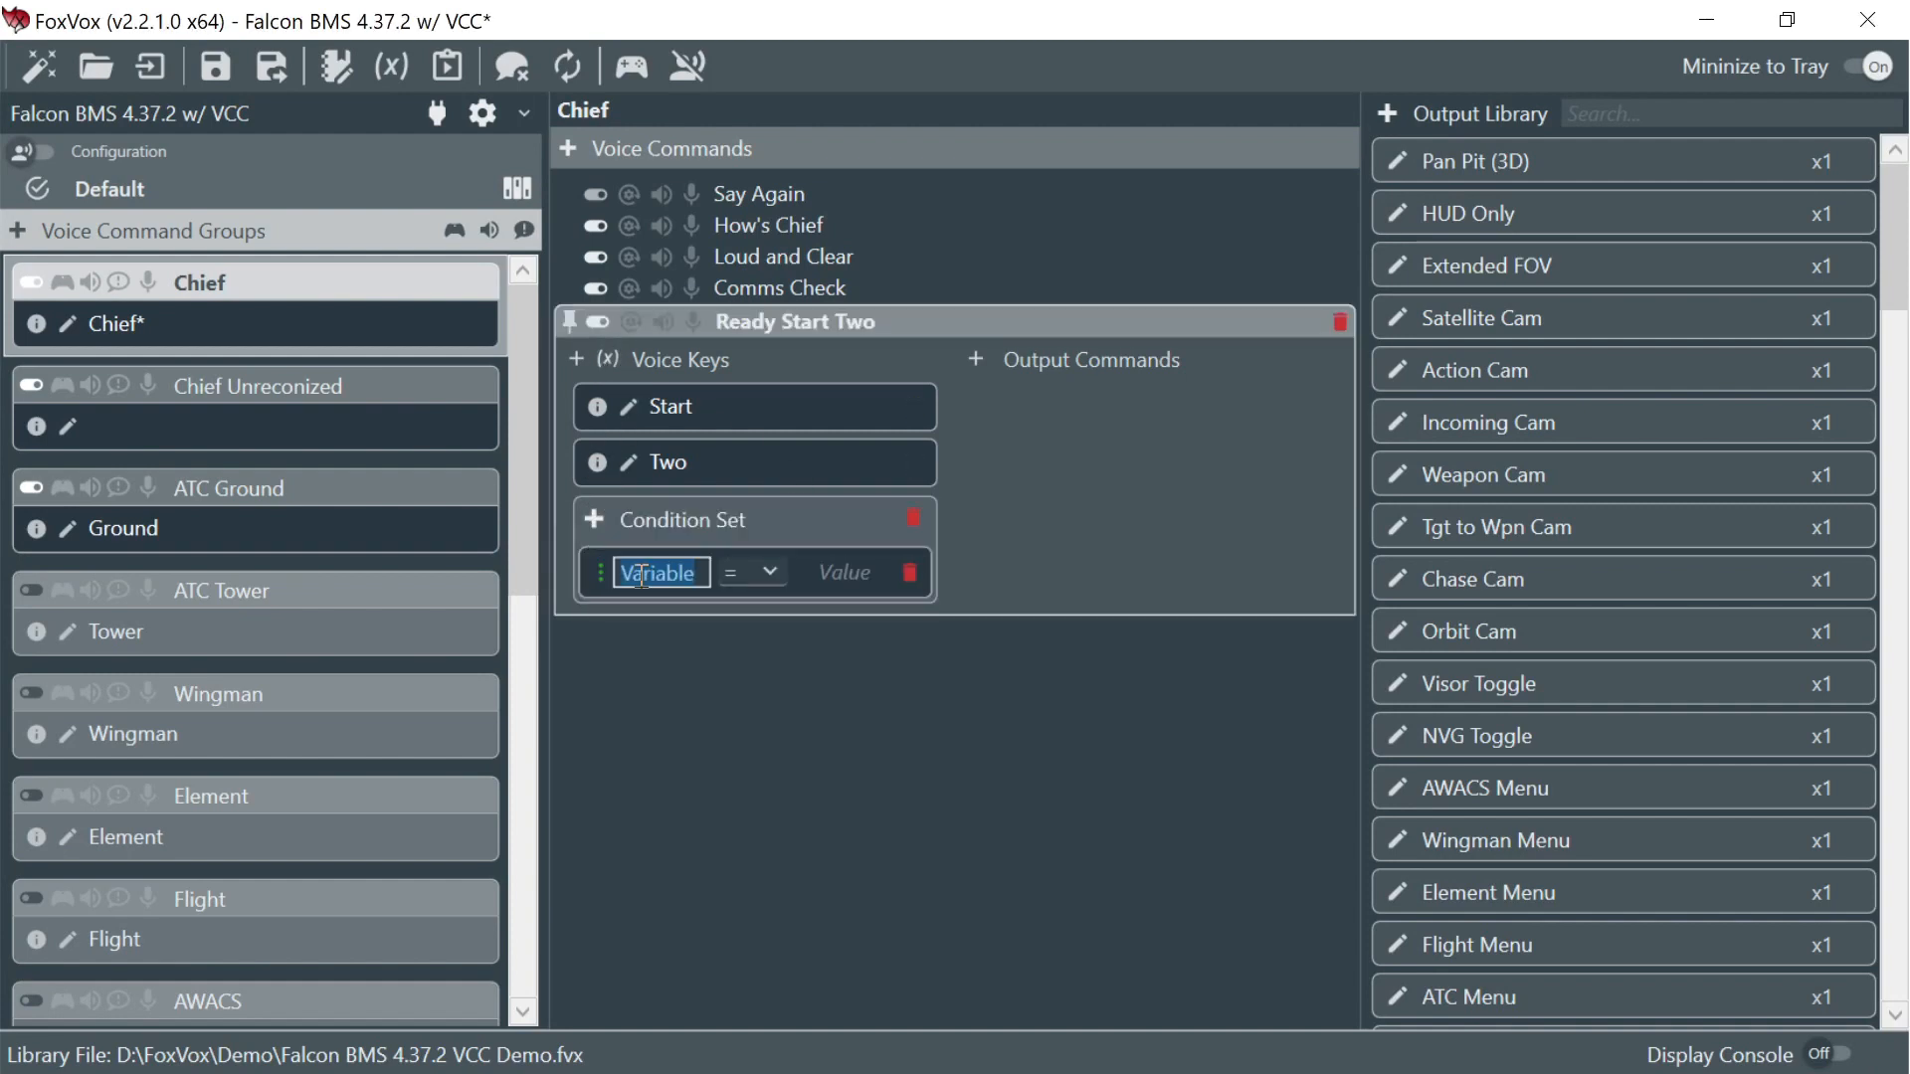
{"action": "type", "text": "rm"}
{"action": "key", "text": "BackSpace"}
{"action": "type", "text": "pm"}
{"action": "key", "text": "Return"}
{"action": "double_click", "coordinate": [836, 573]}
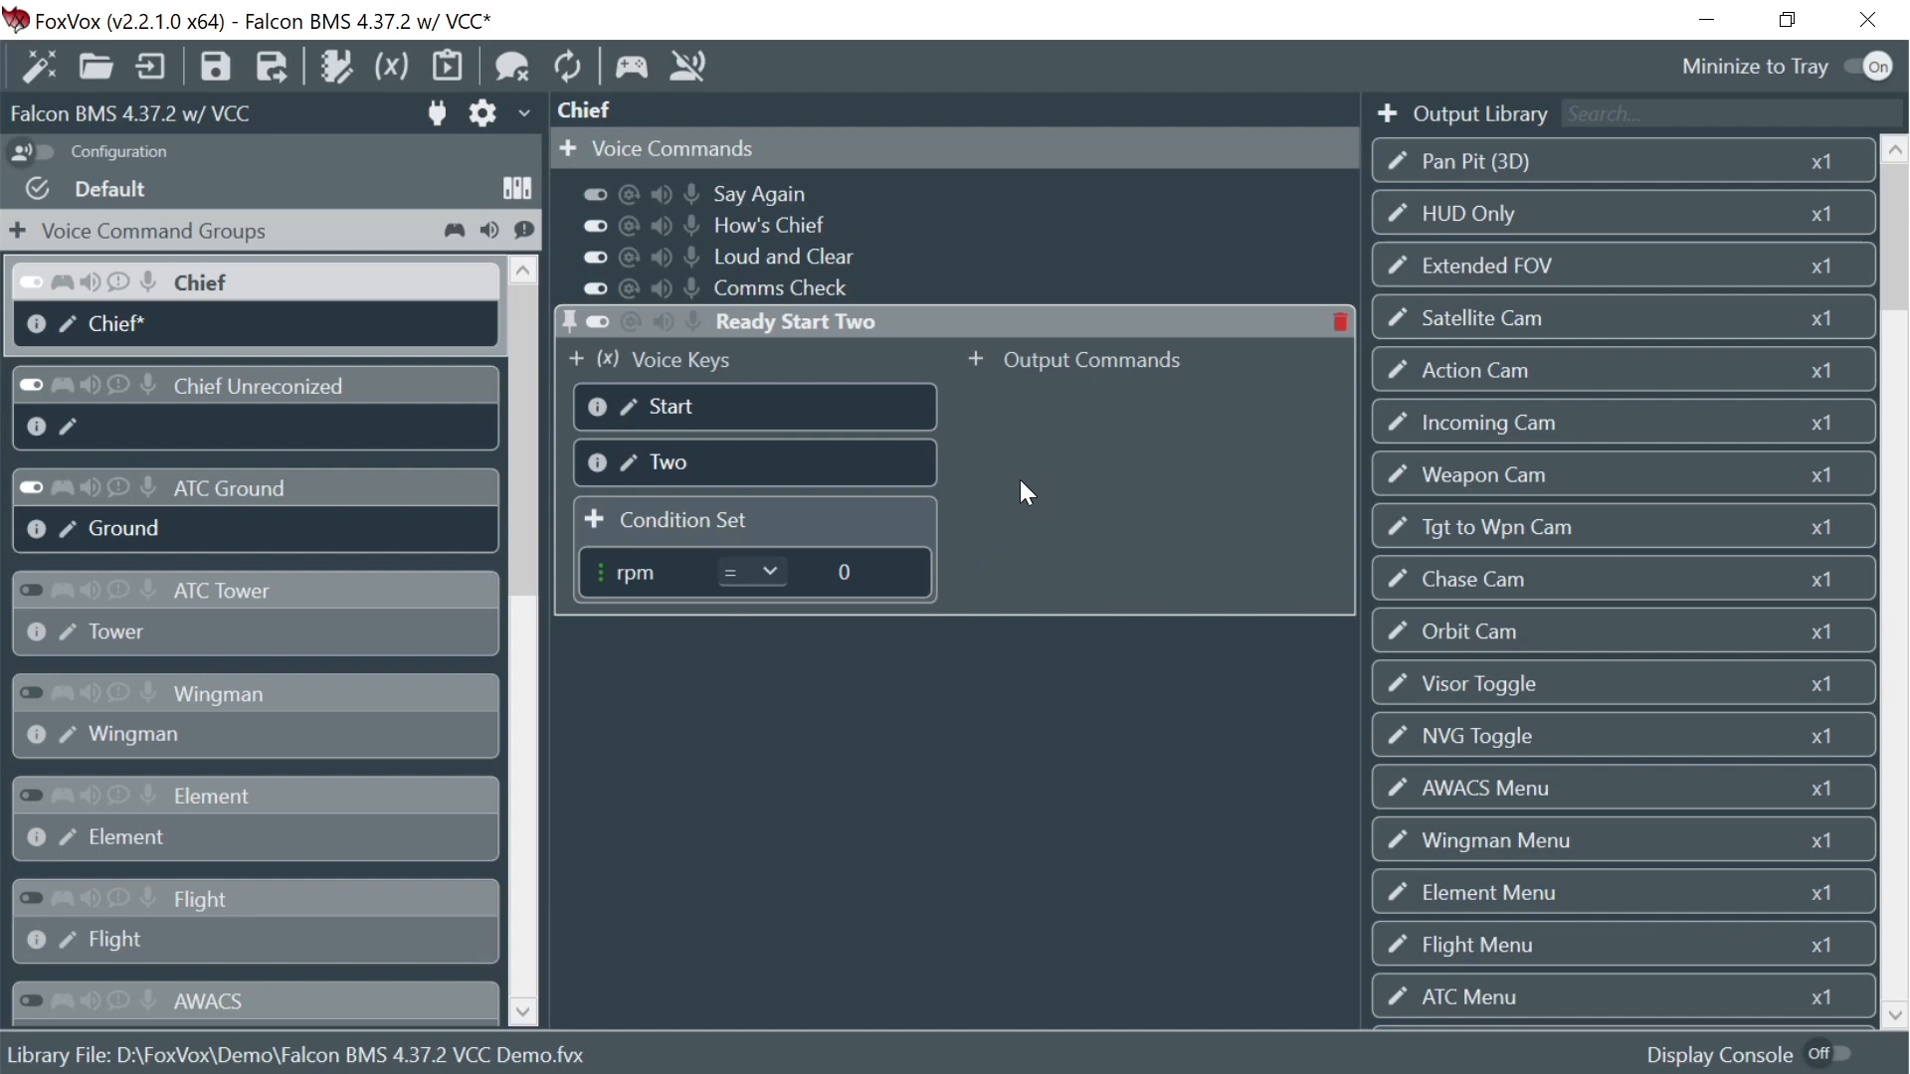
- Create an output command for Ready Start Two that runs the sound file 2ClearForStart2.mp3
{"action": "left_click", "coordinate": [976, 360]}
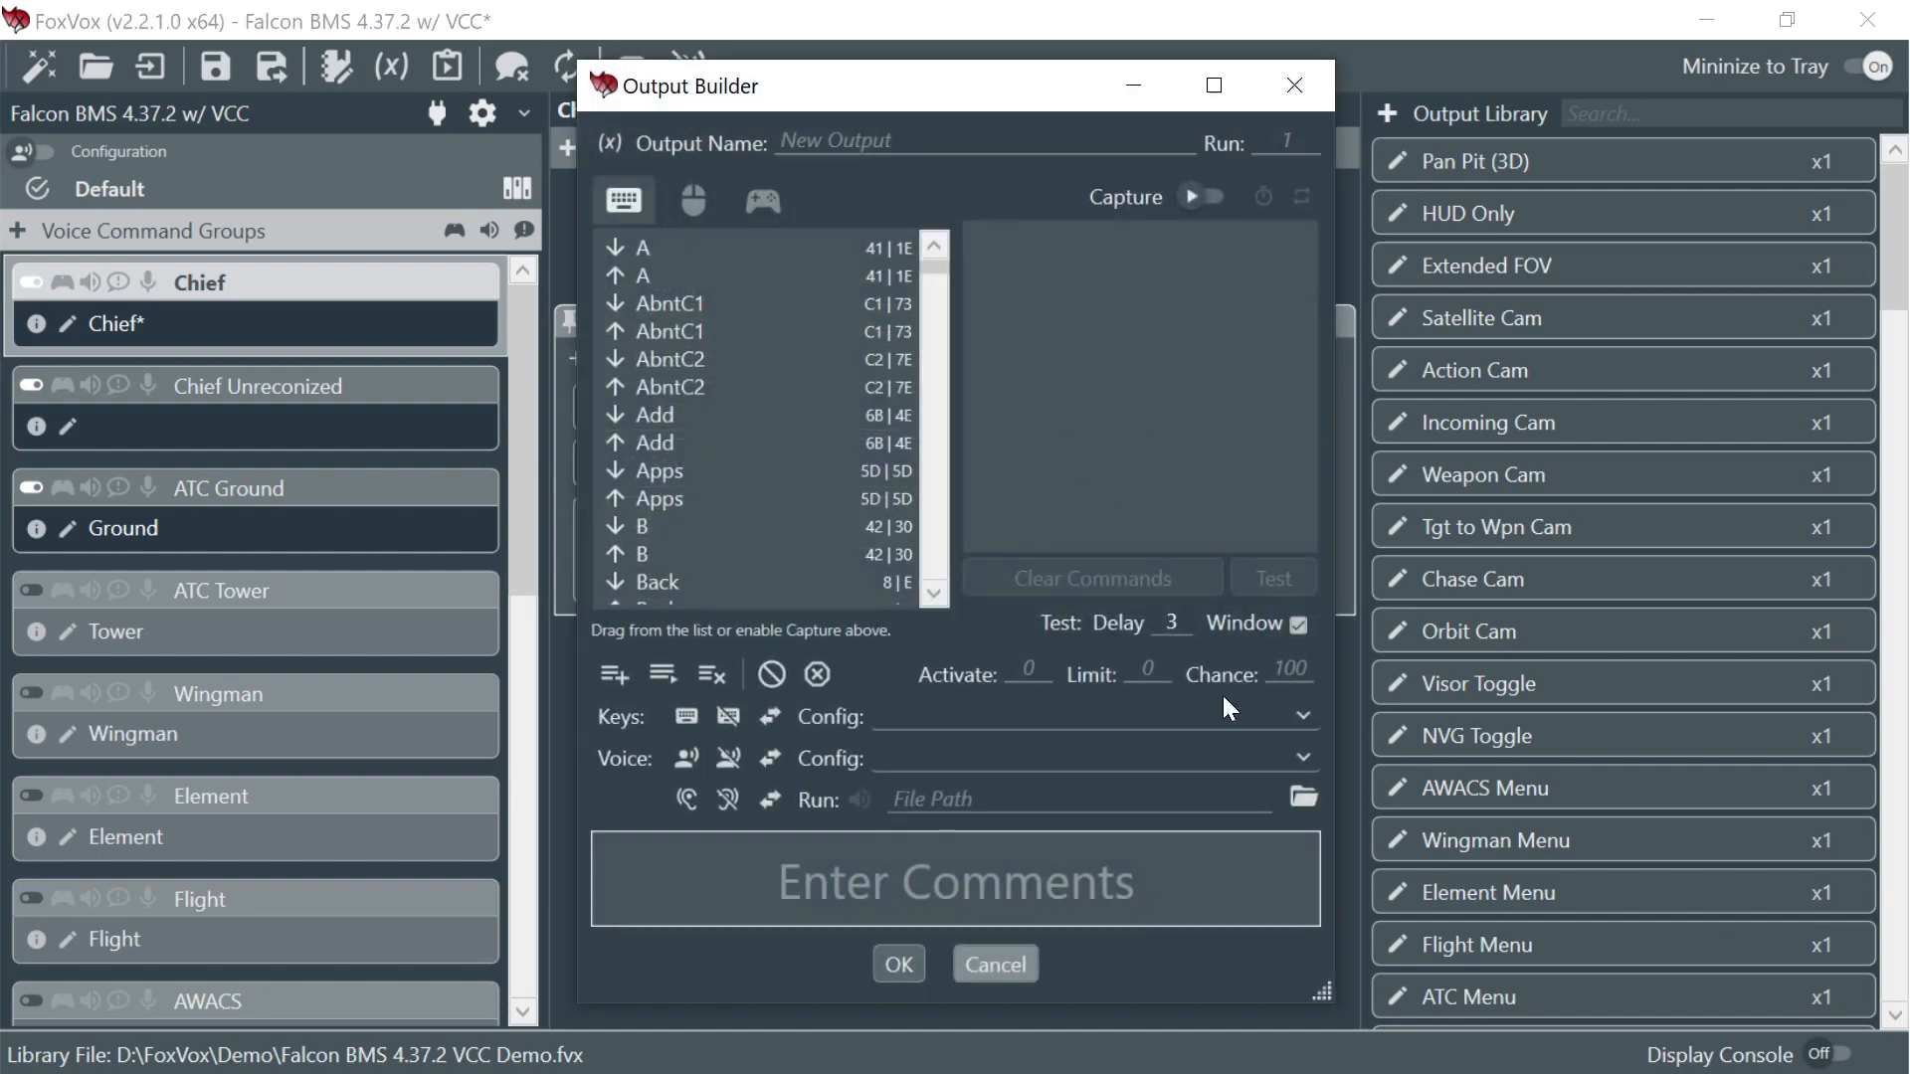
{"action": "left_click", "coordinate": [1301, 793]}
{"action": "scroll", "coordinate": [1120, 494], "scroll_direction": "down", "scroll_amount": 4}
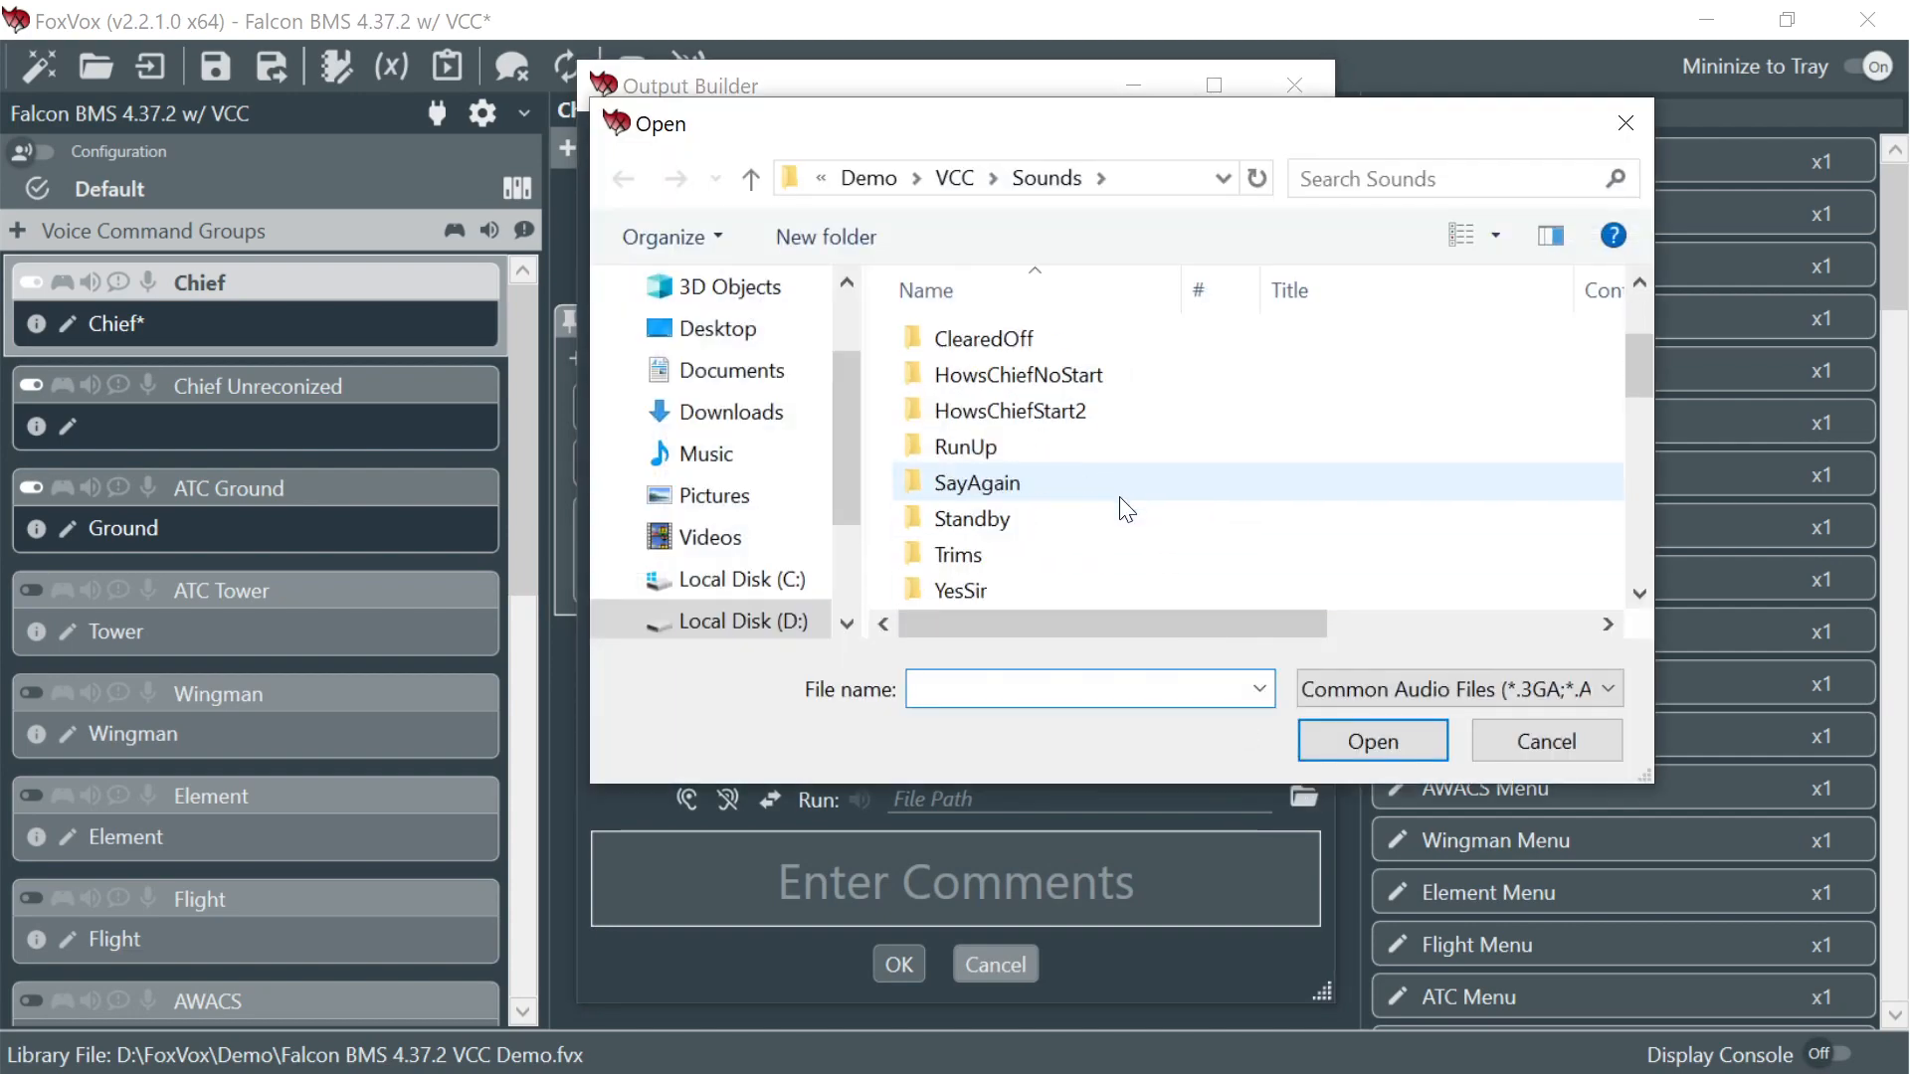
{"action": "left_click", "coordinate": [1122, 516]}
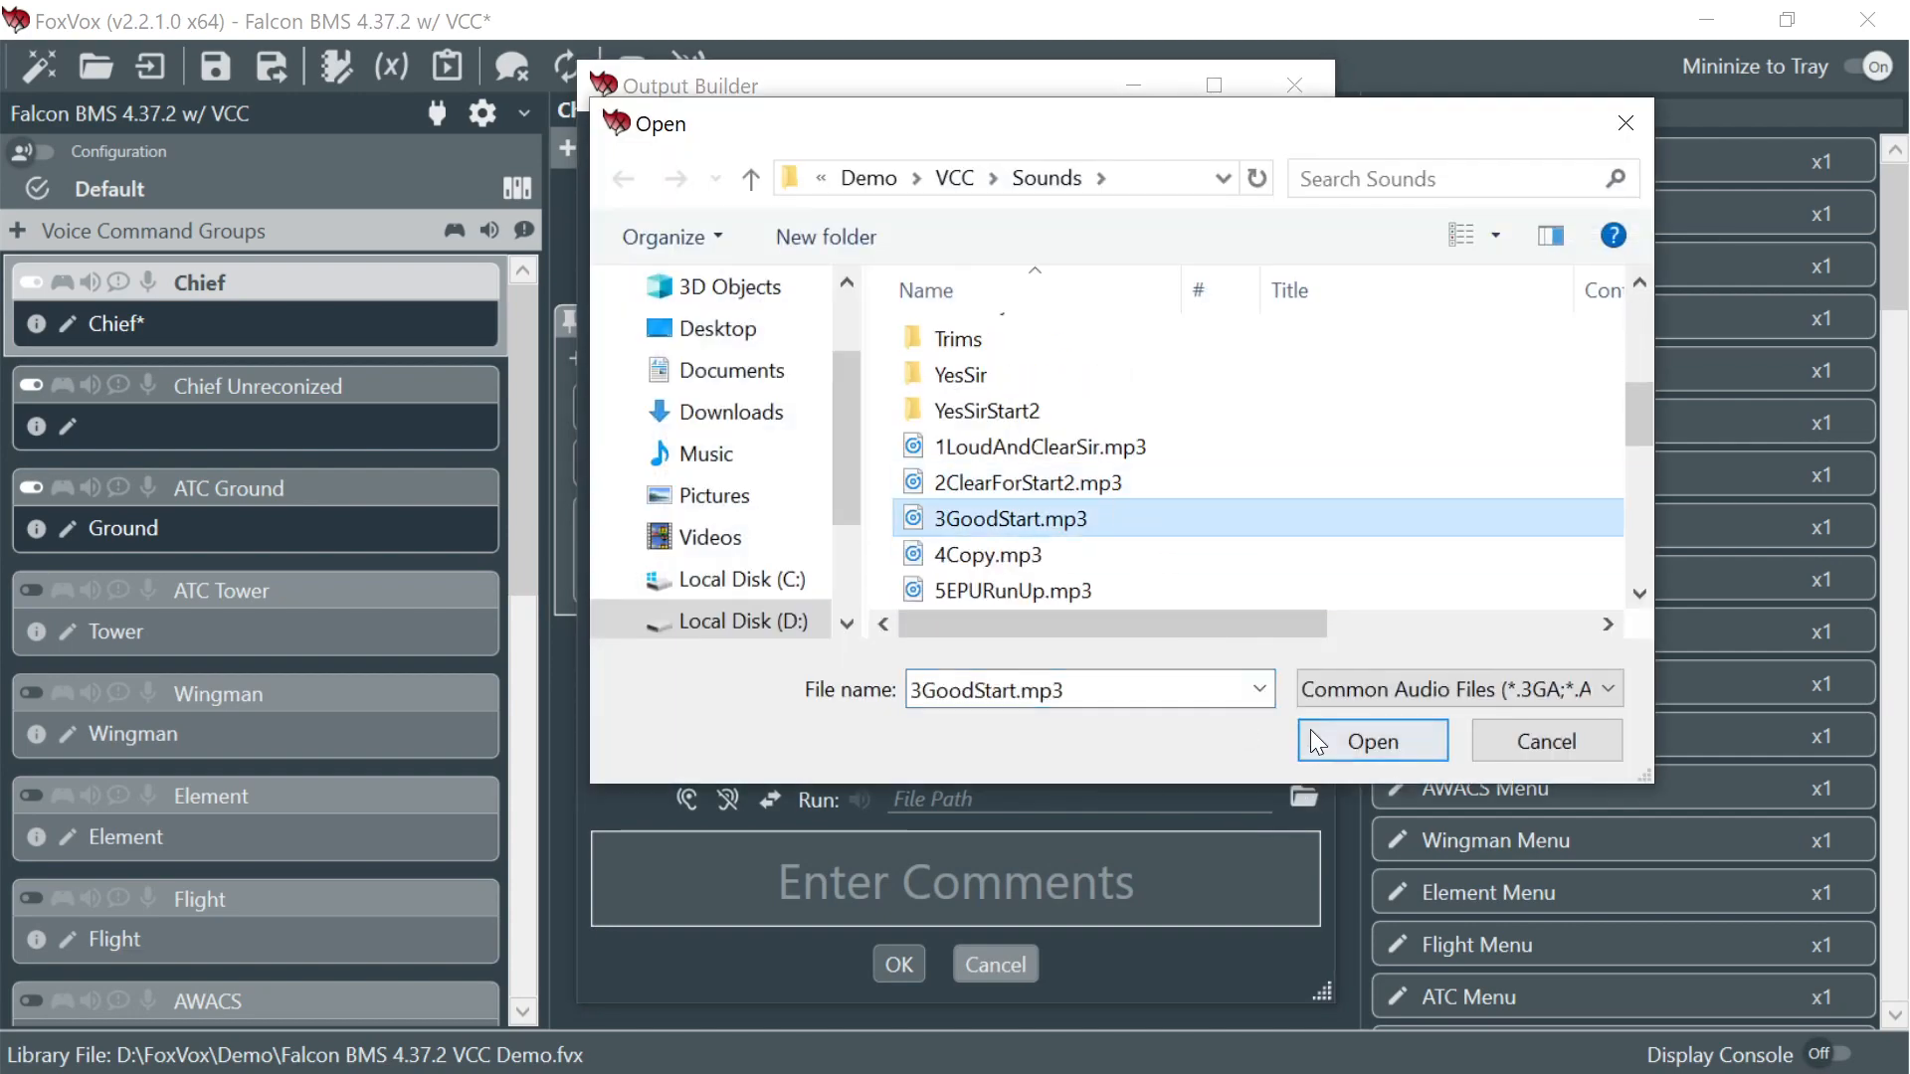
{"action": "left_click", "coordinate": [1126, 483]}
{"action": "left_click", "coordinate": [1369, 742]}
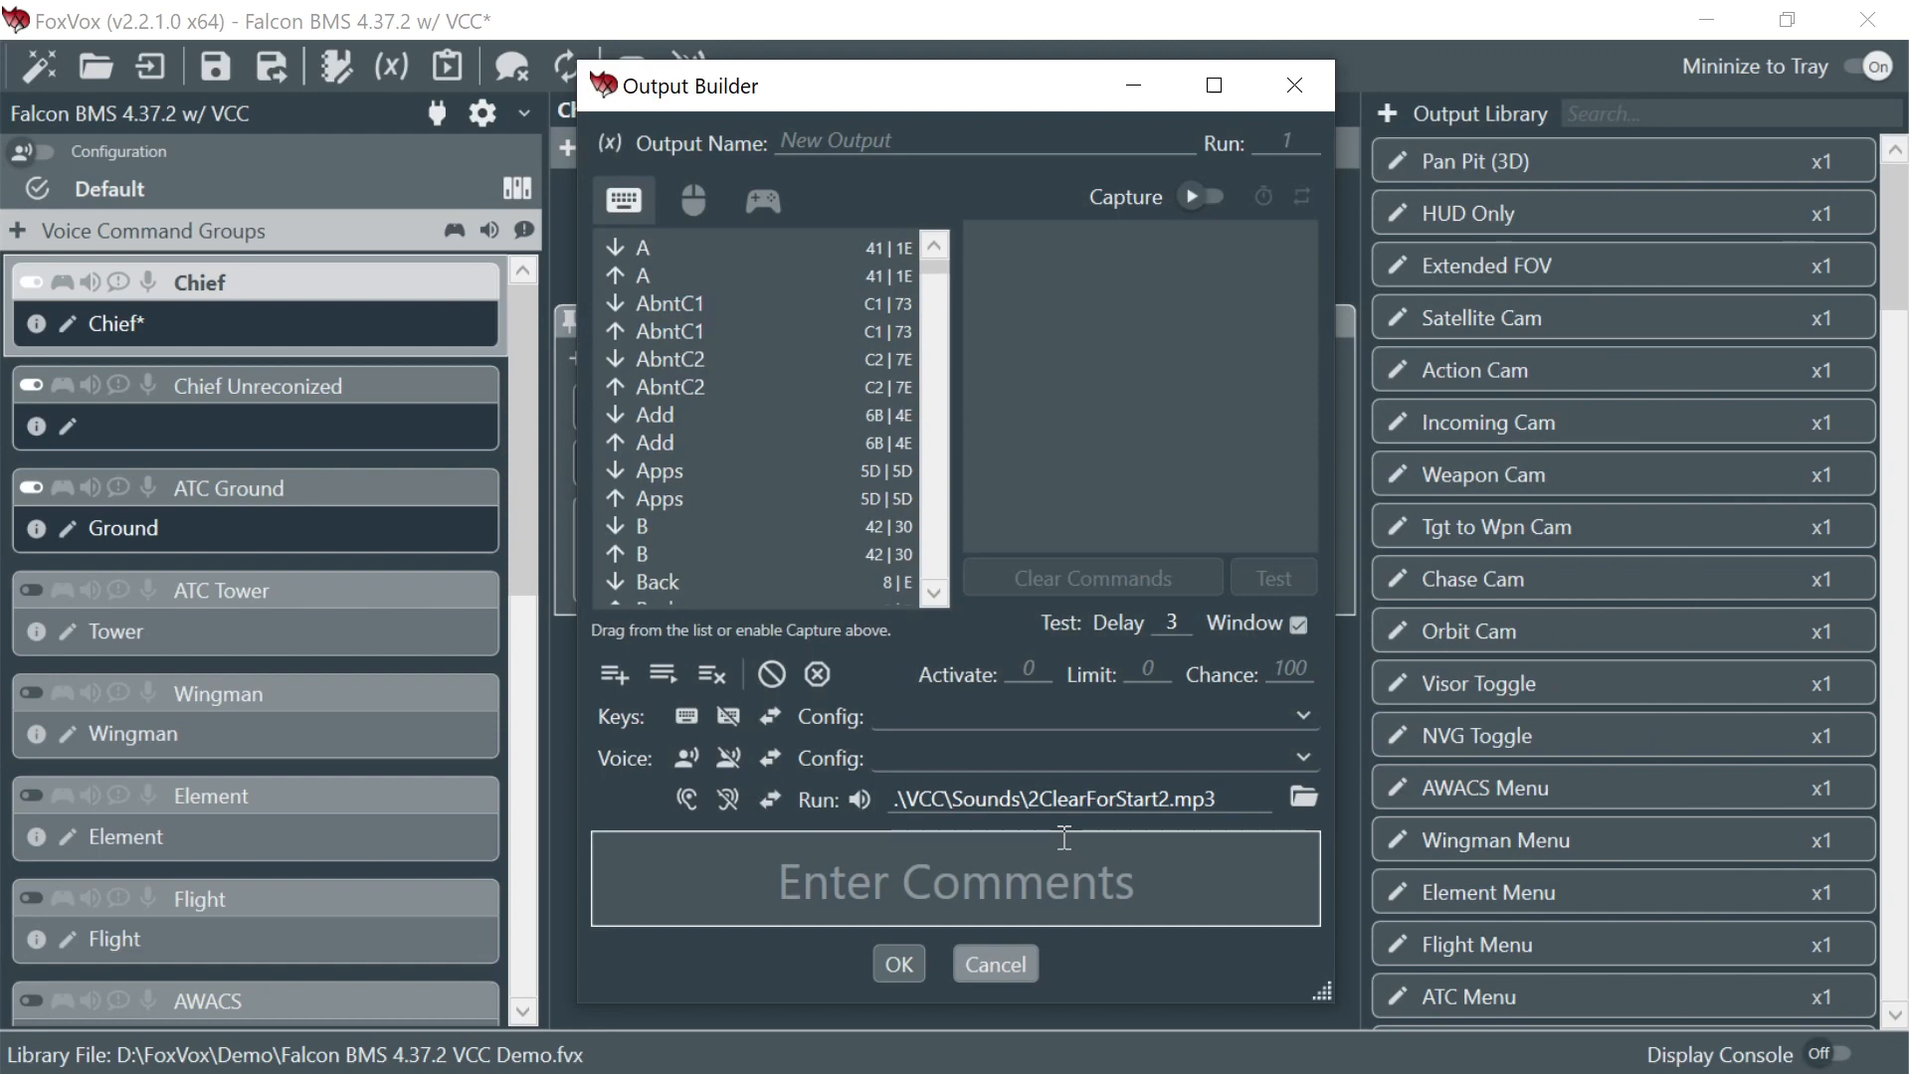
{"action": "left_click", "coordinate": [898, 964]}
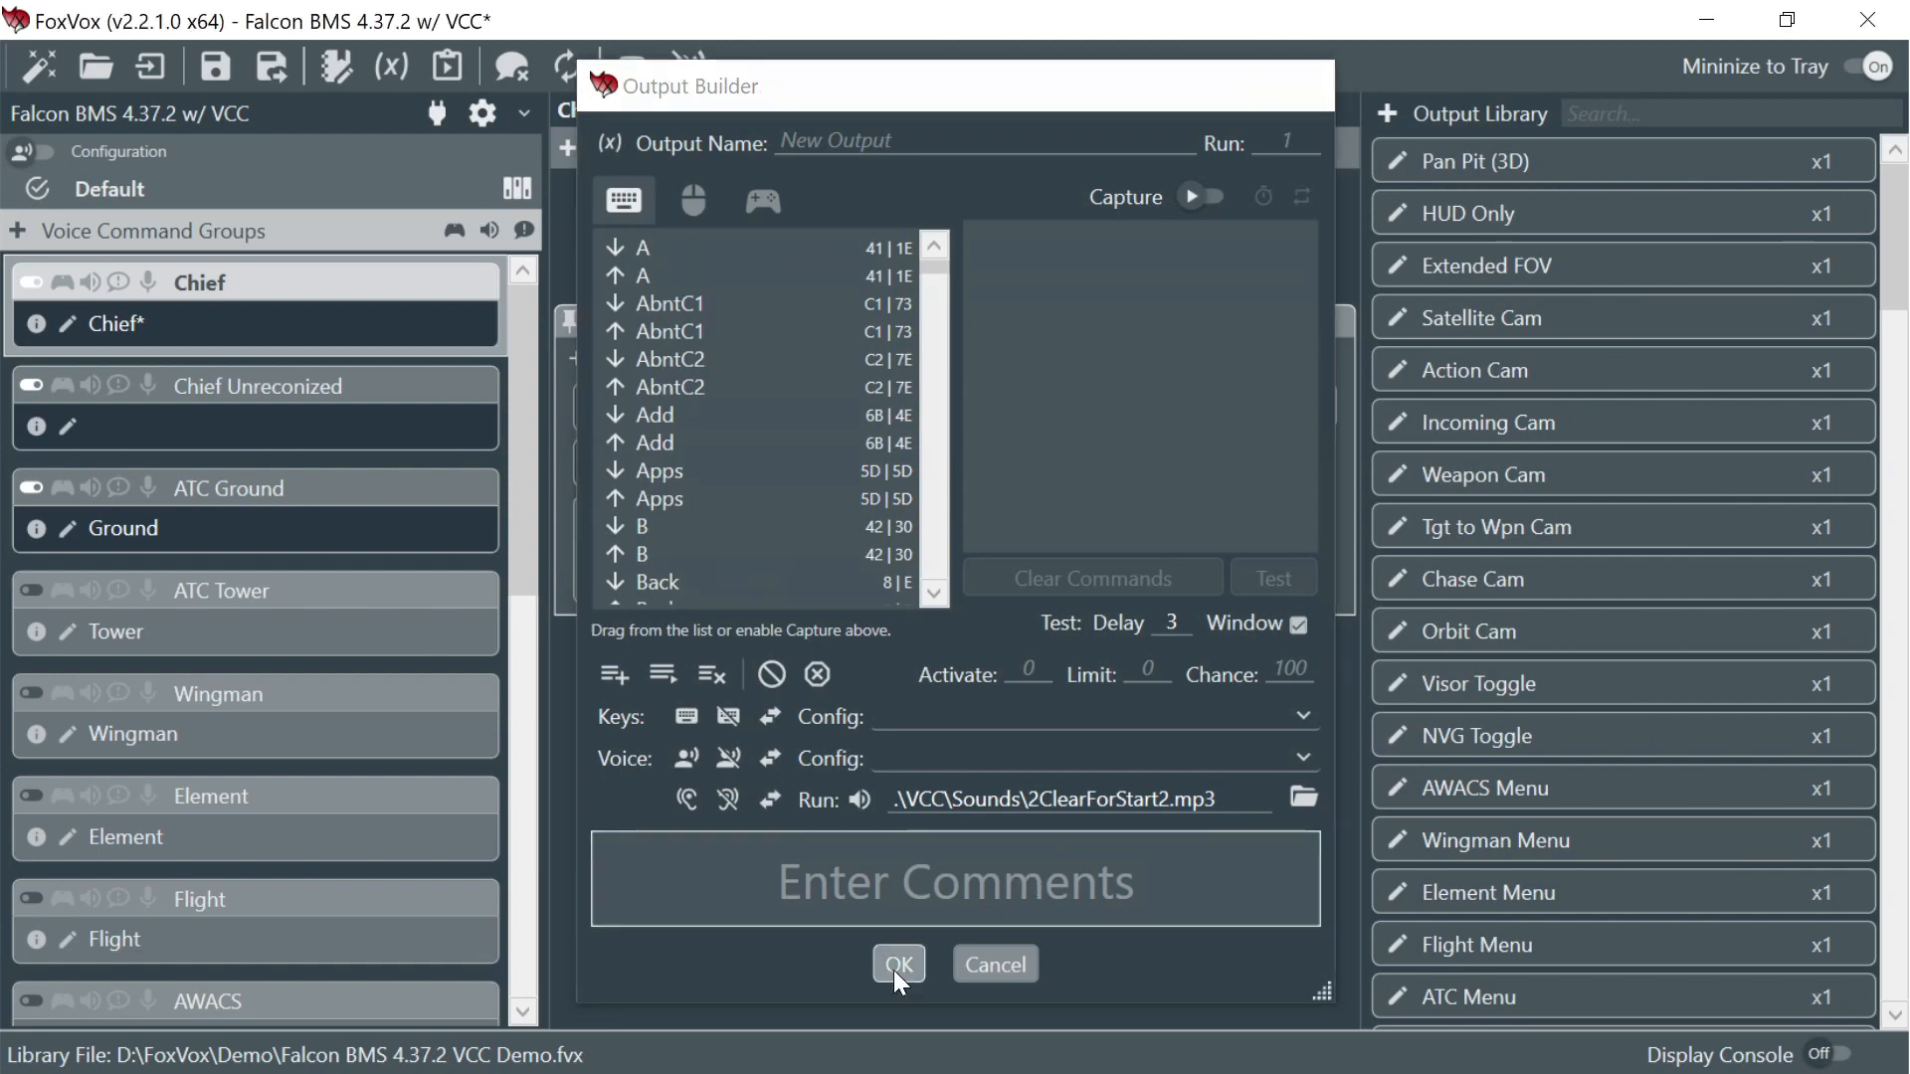
- Rename Ready Start Two's output command to "Clear Start 2" and save the library
{"action": "double_click", "coordinate": [1074, 406]}
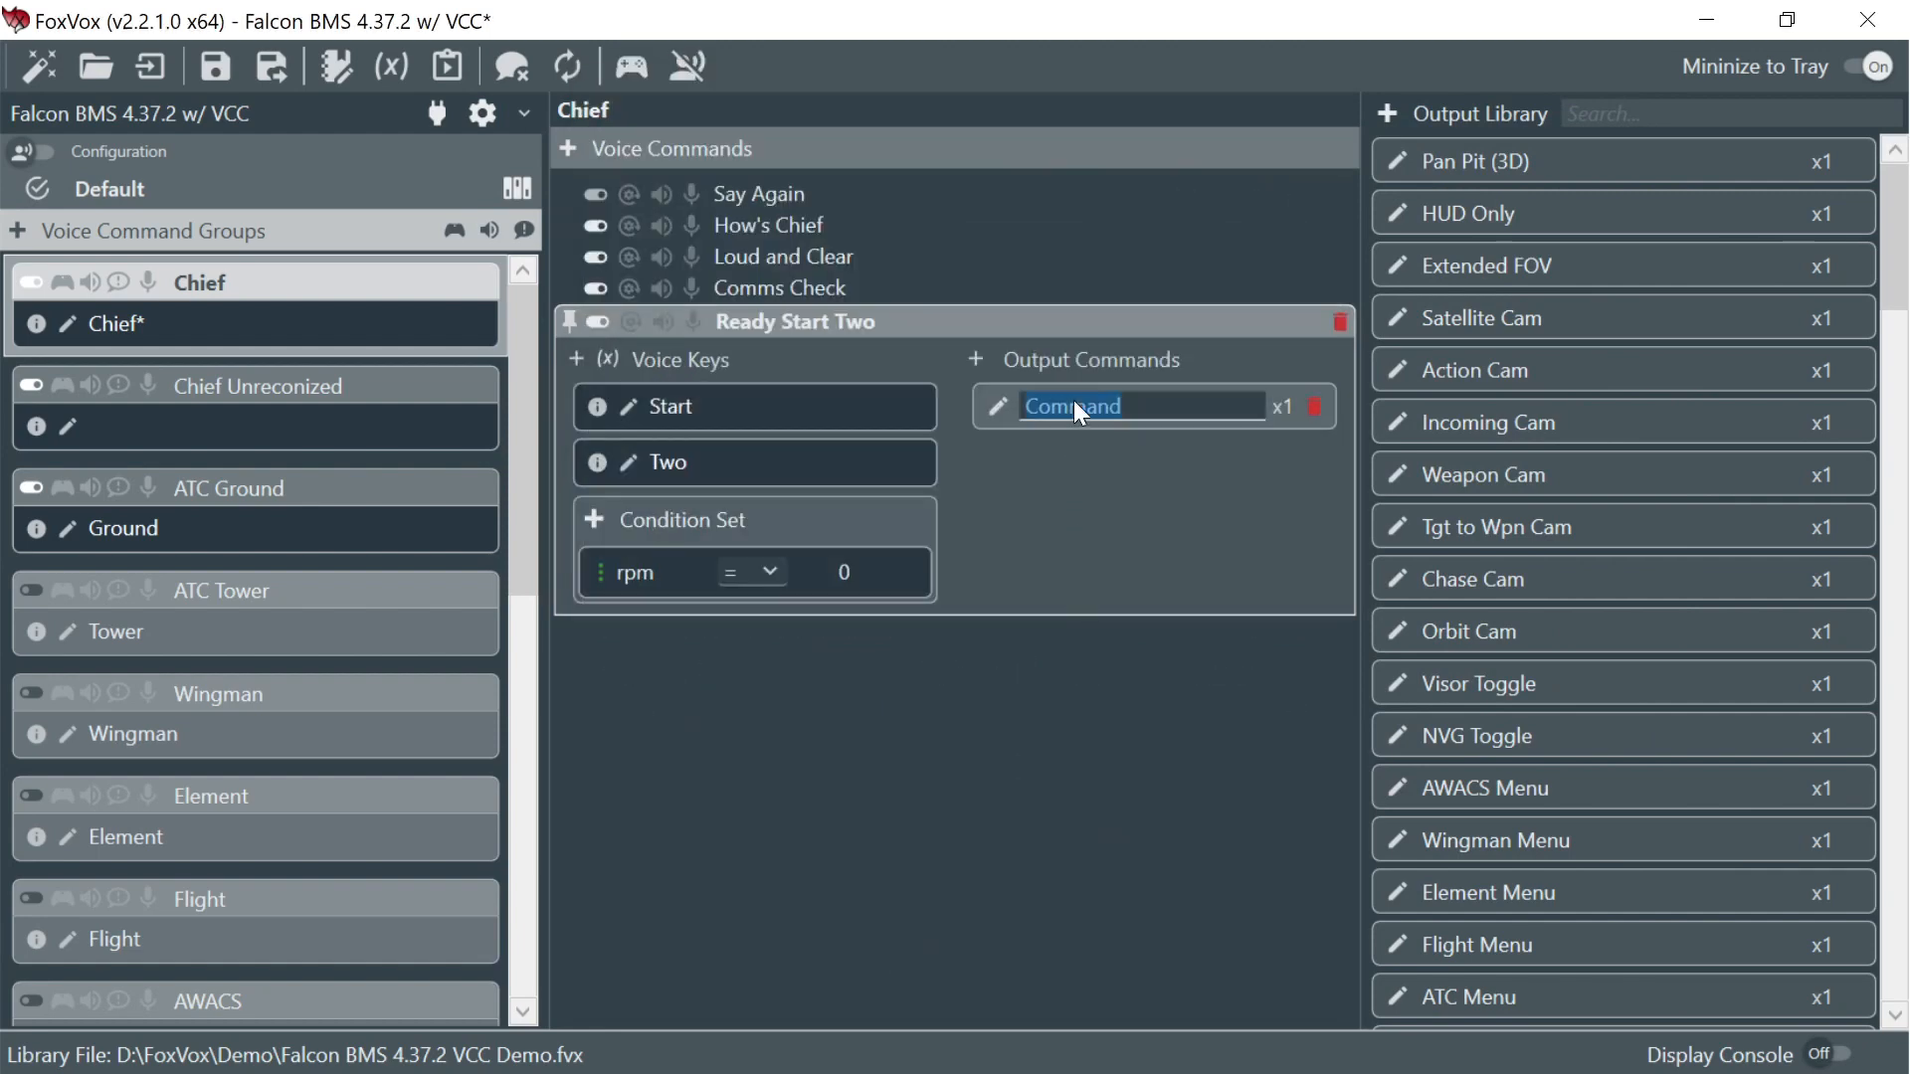
{"action": "type", "text": "Clear Start 2"}
{"action": "key", "text": "Return"}
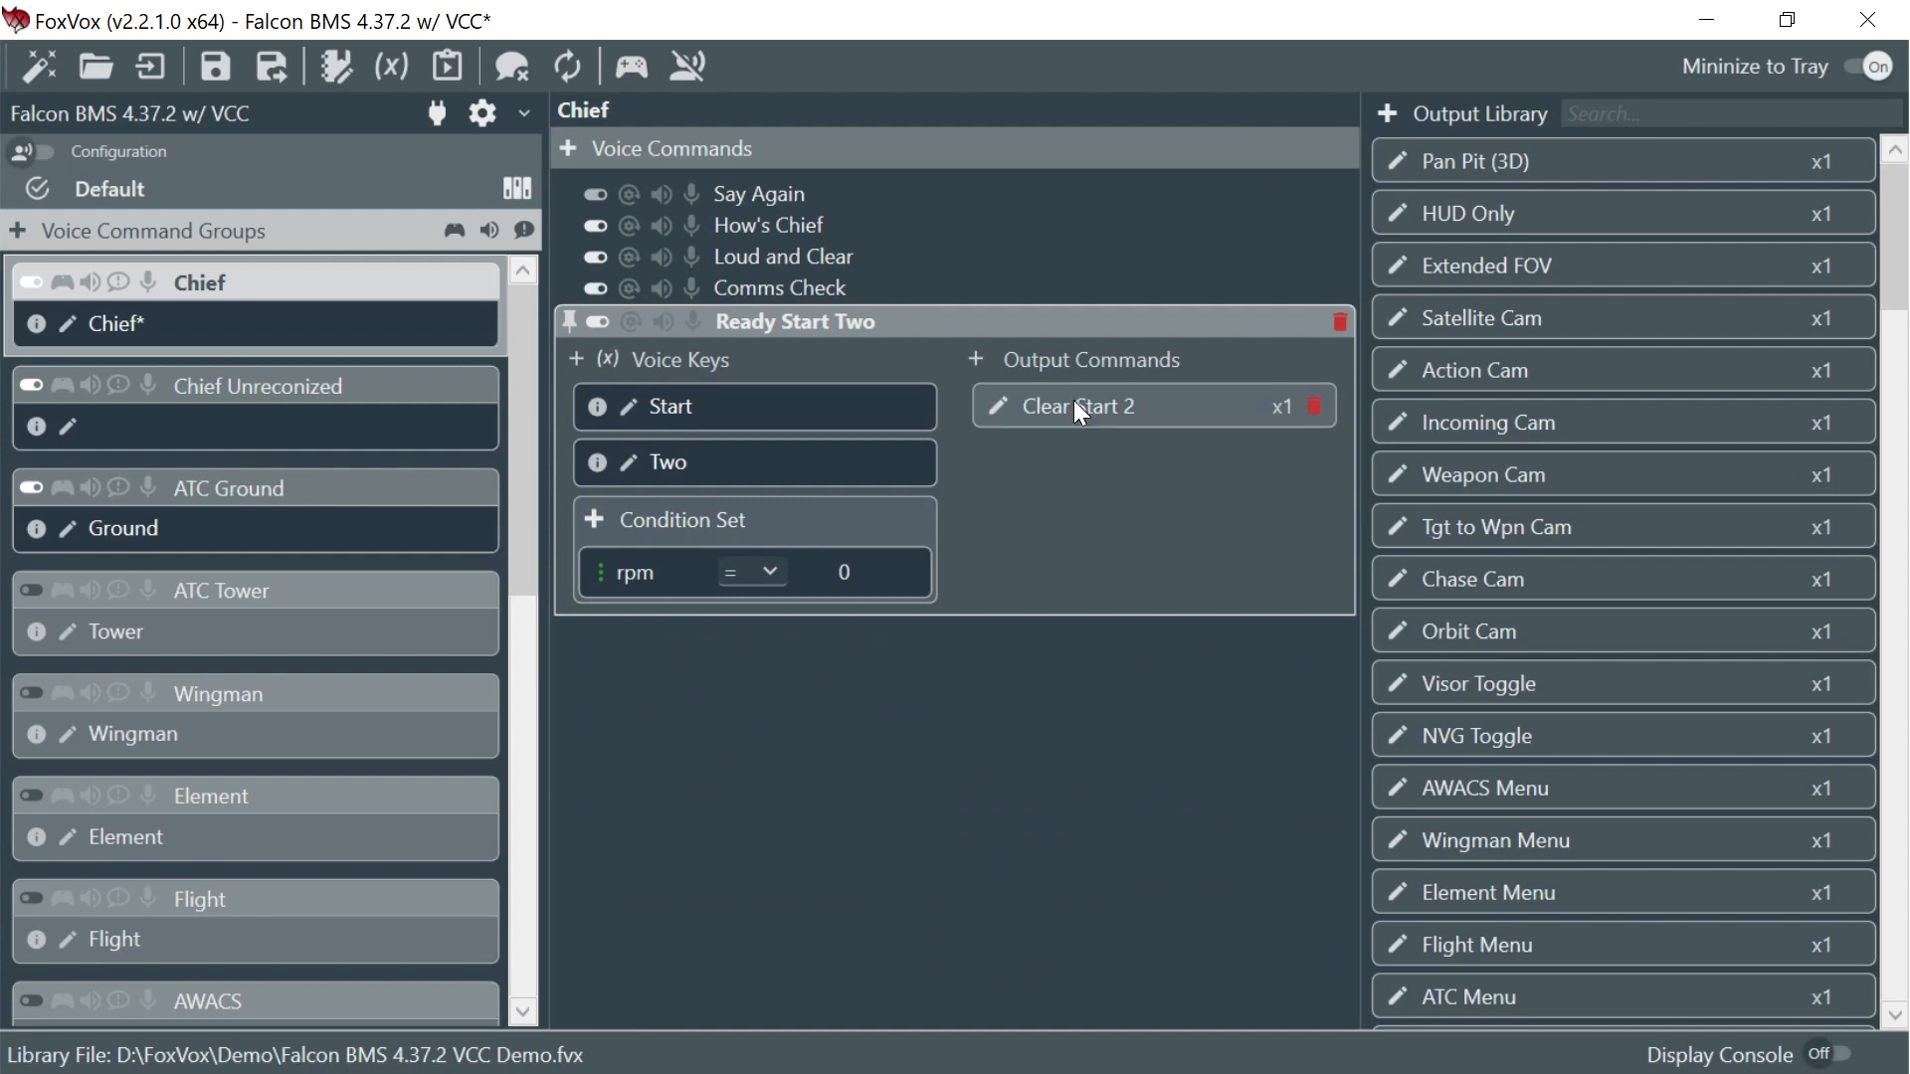
{"action": "left_click", "coordinate": [221, 74]}
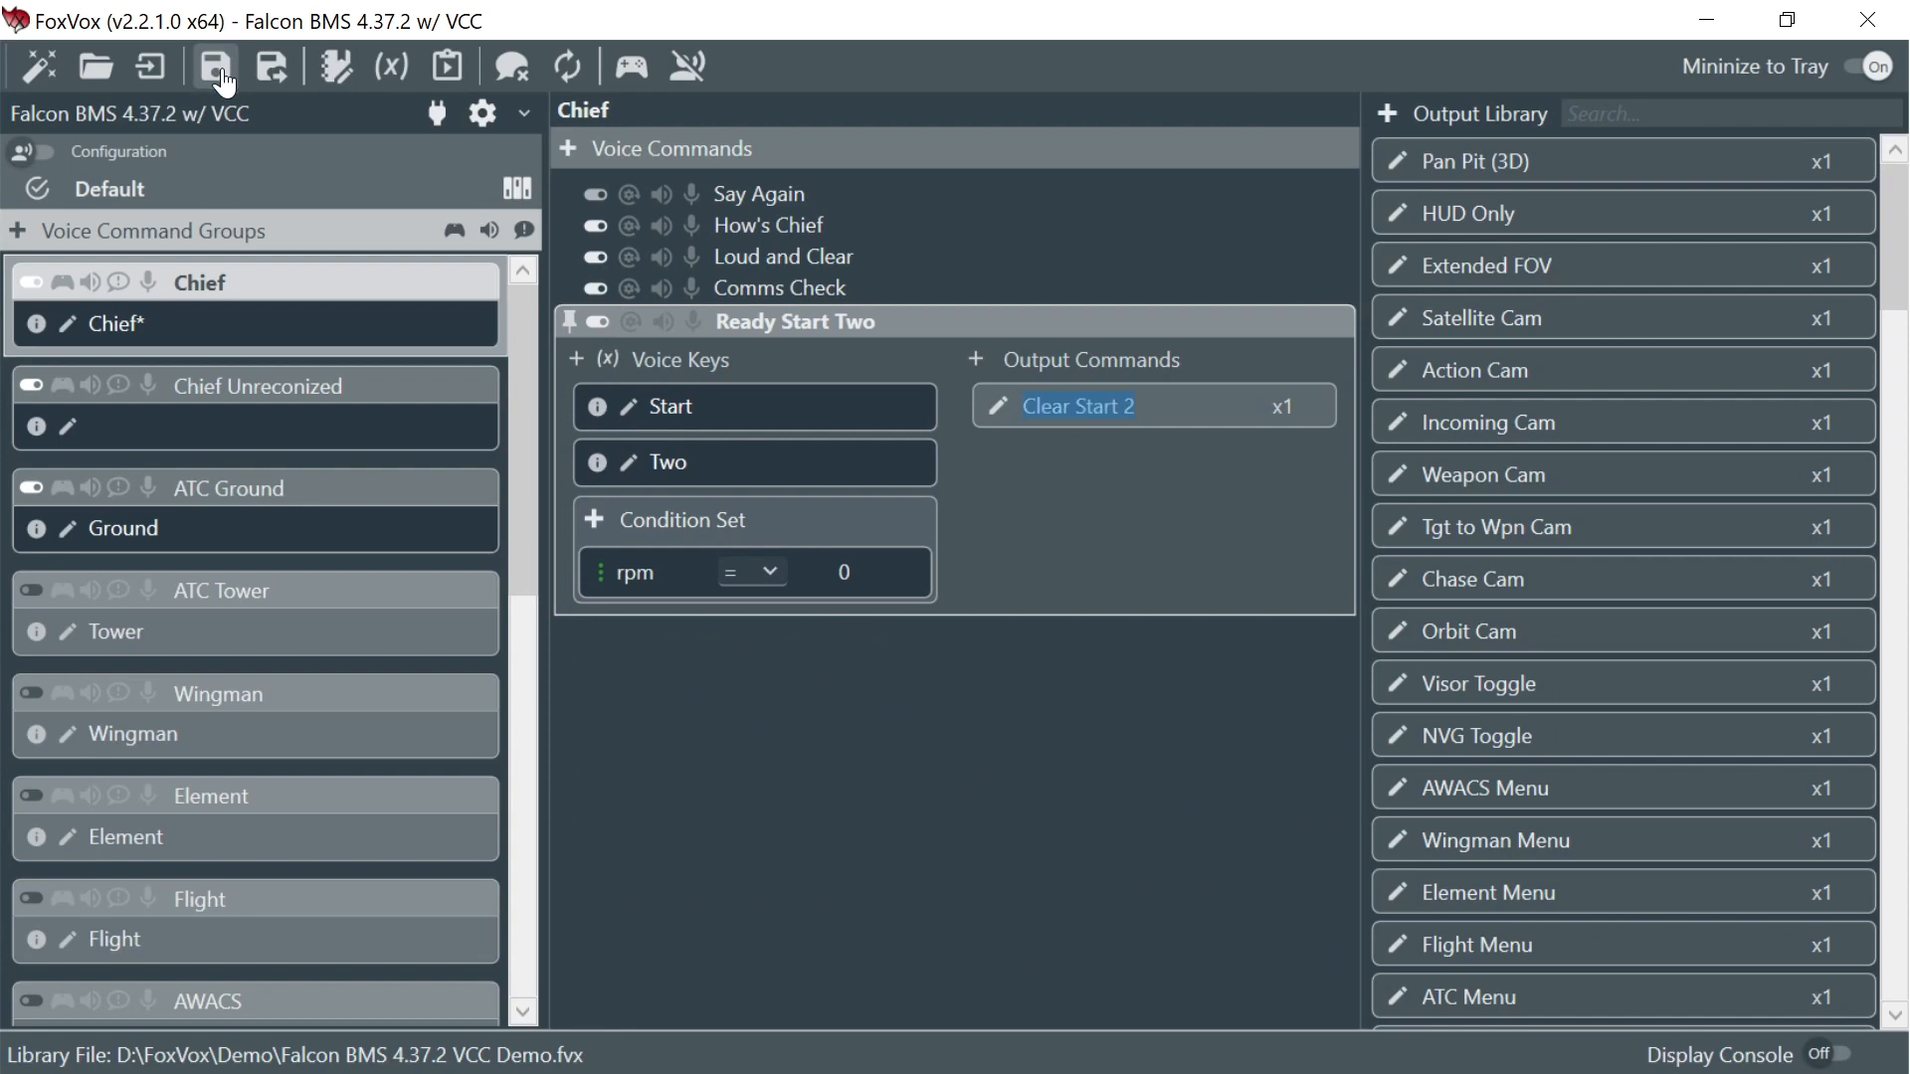
{"action": "left_click", "coordinate": [1023, 487]}
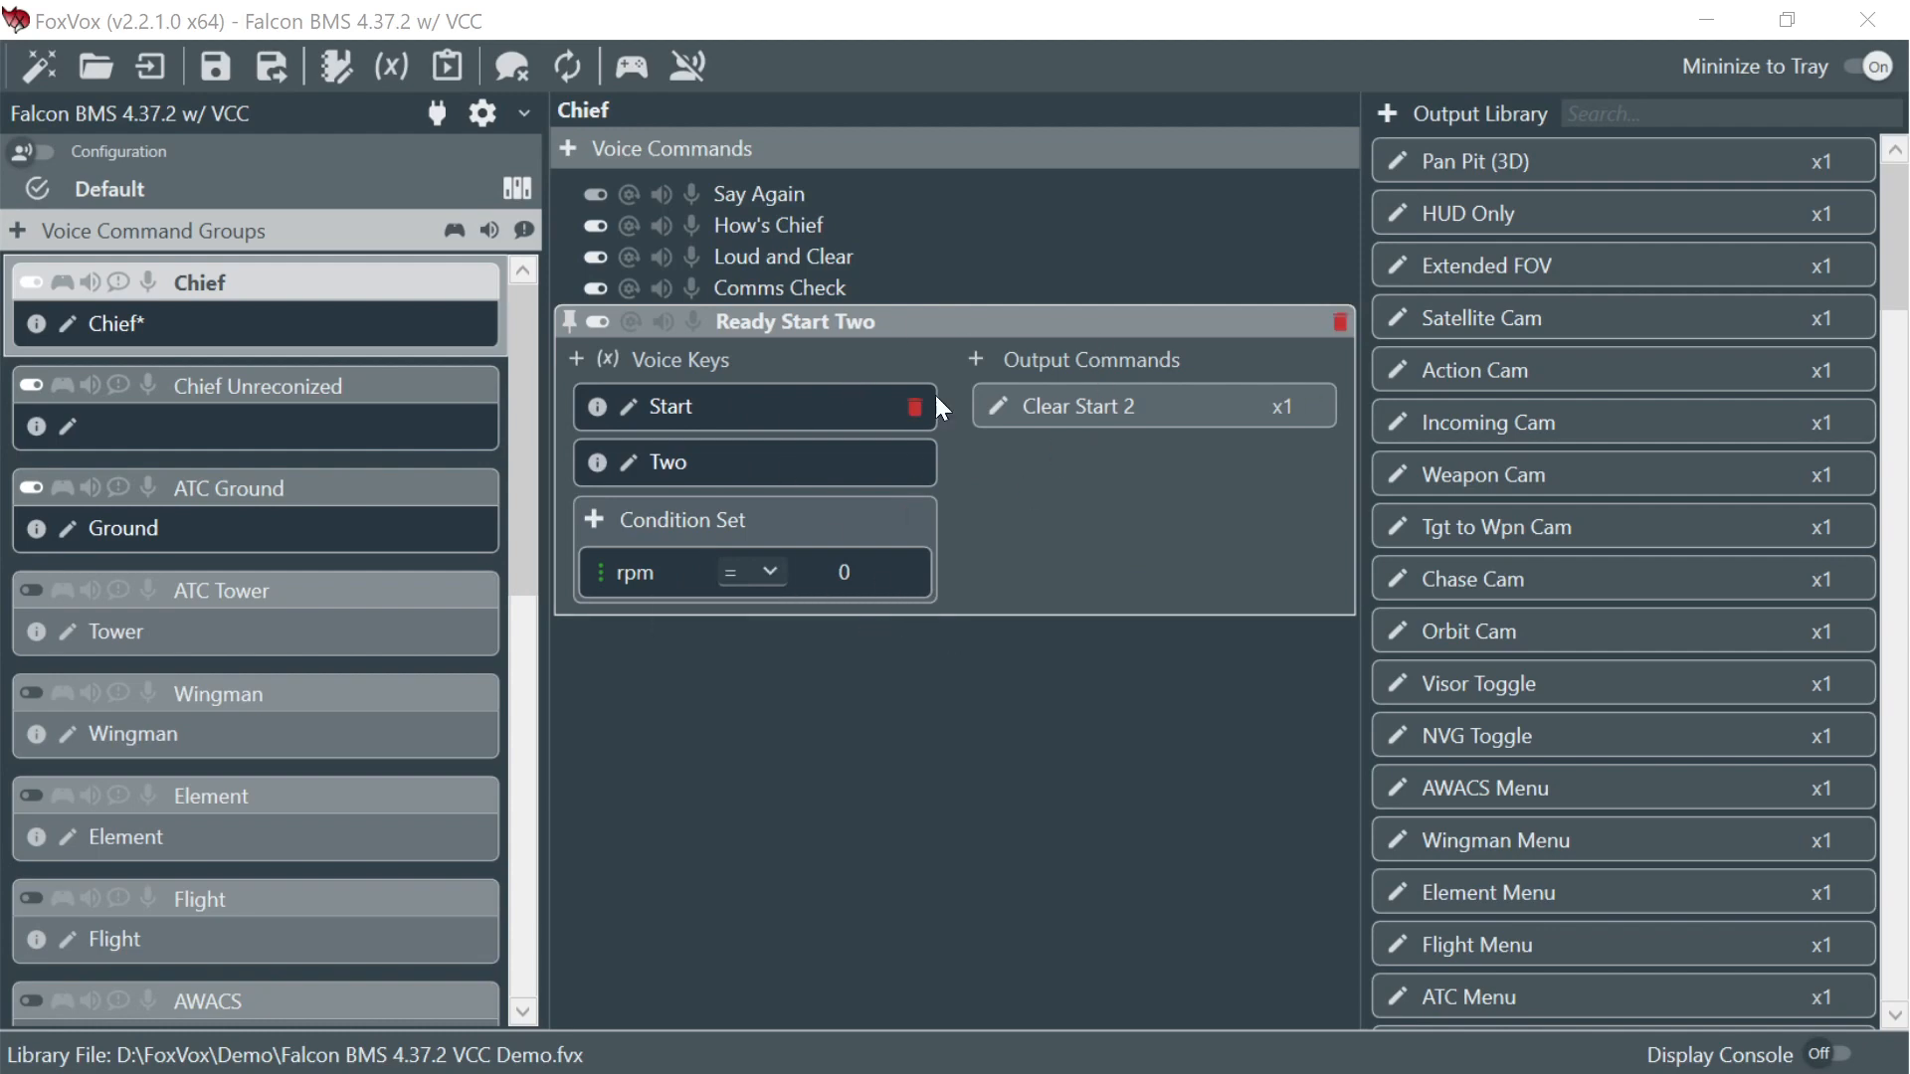
- Switch the configuration to key commands and add a key command group named "Chief Interactions"
{"action": "left_click", "coordinate": [28, 155]}
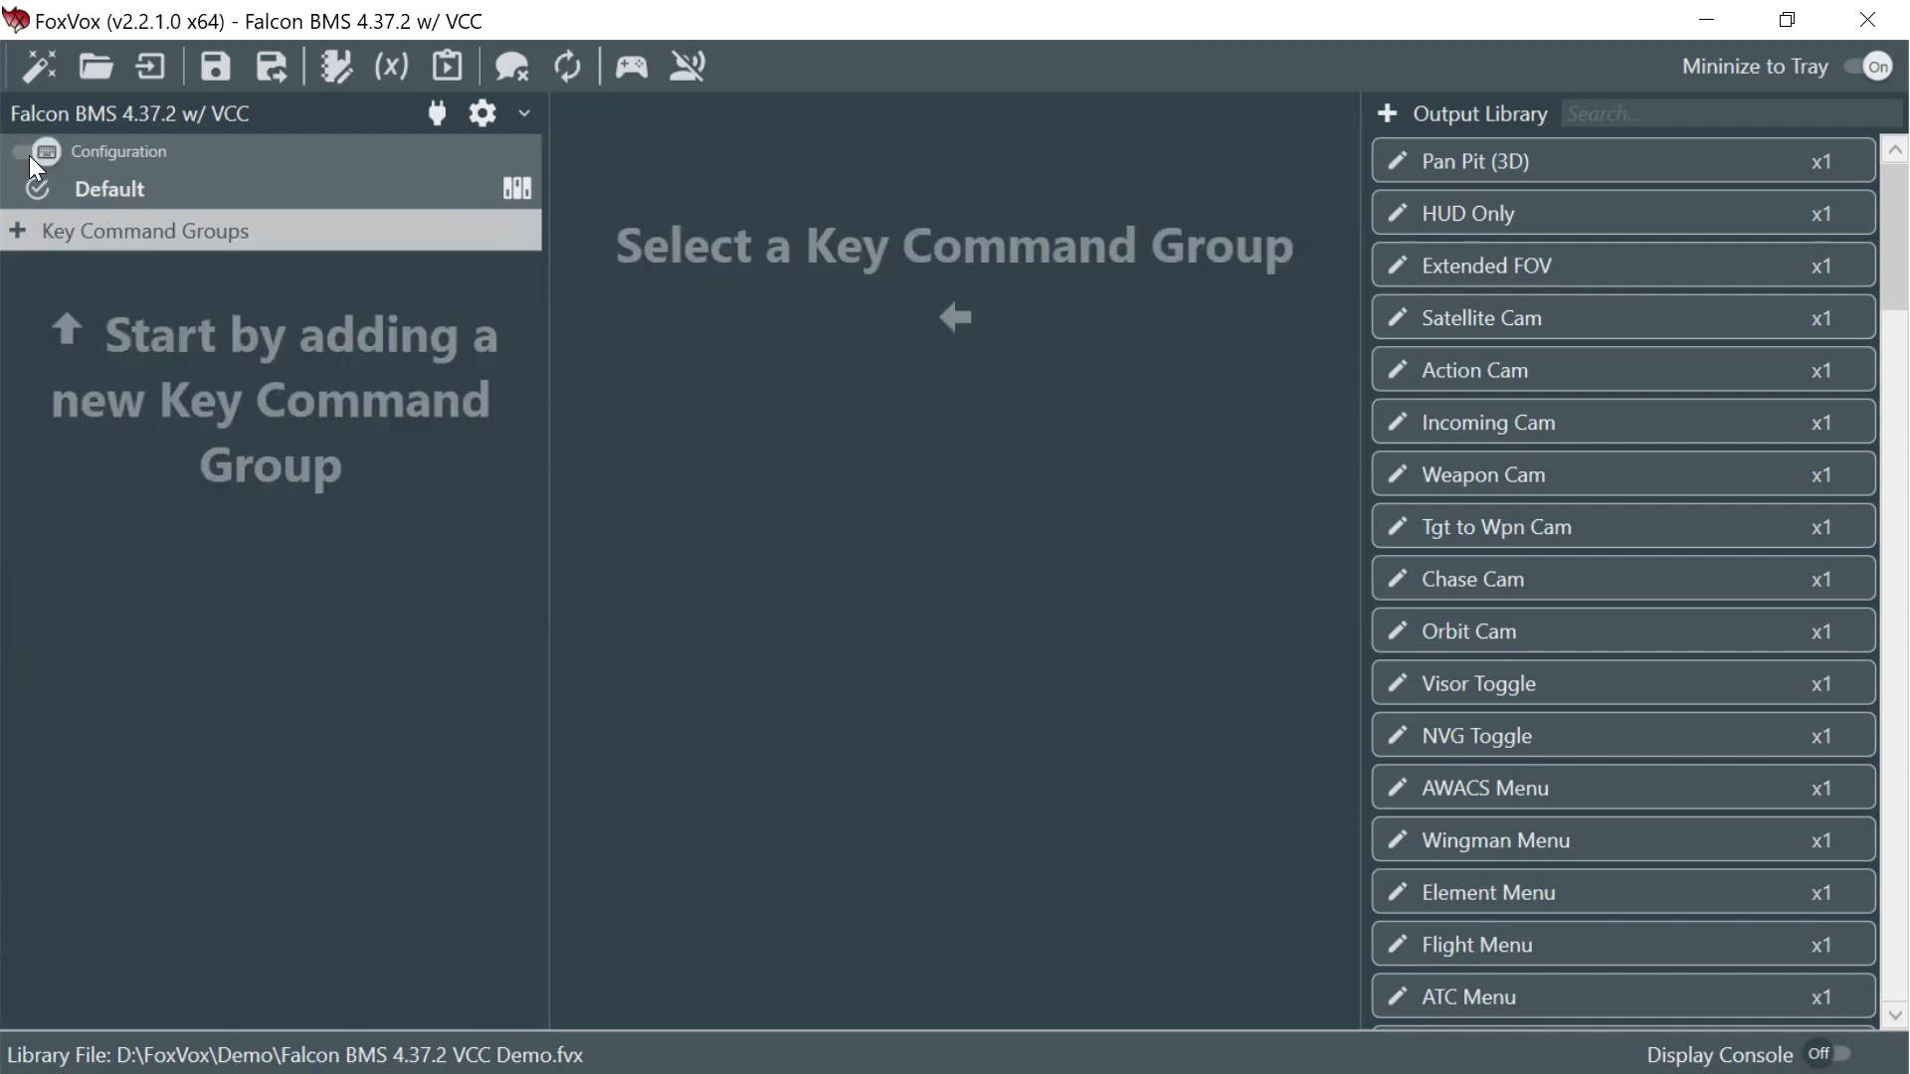
{"action": "left_click", "coordinate": [18, 232]}
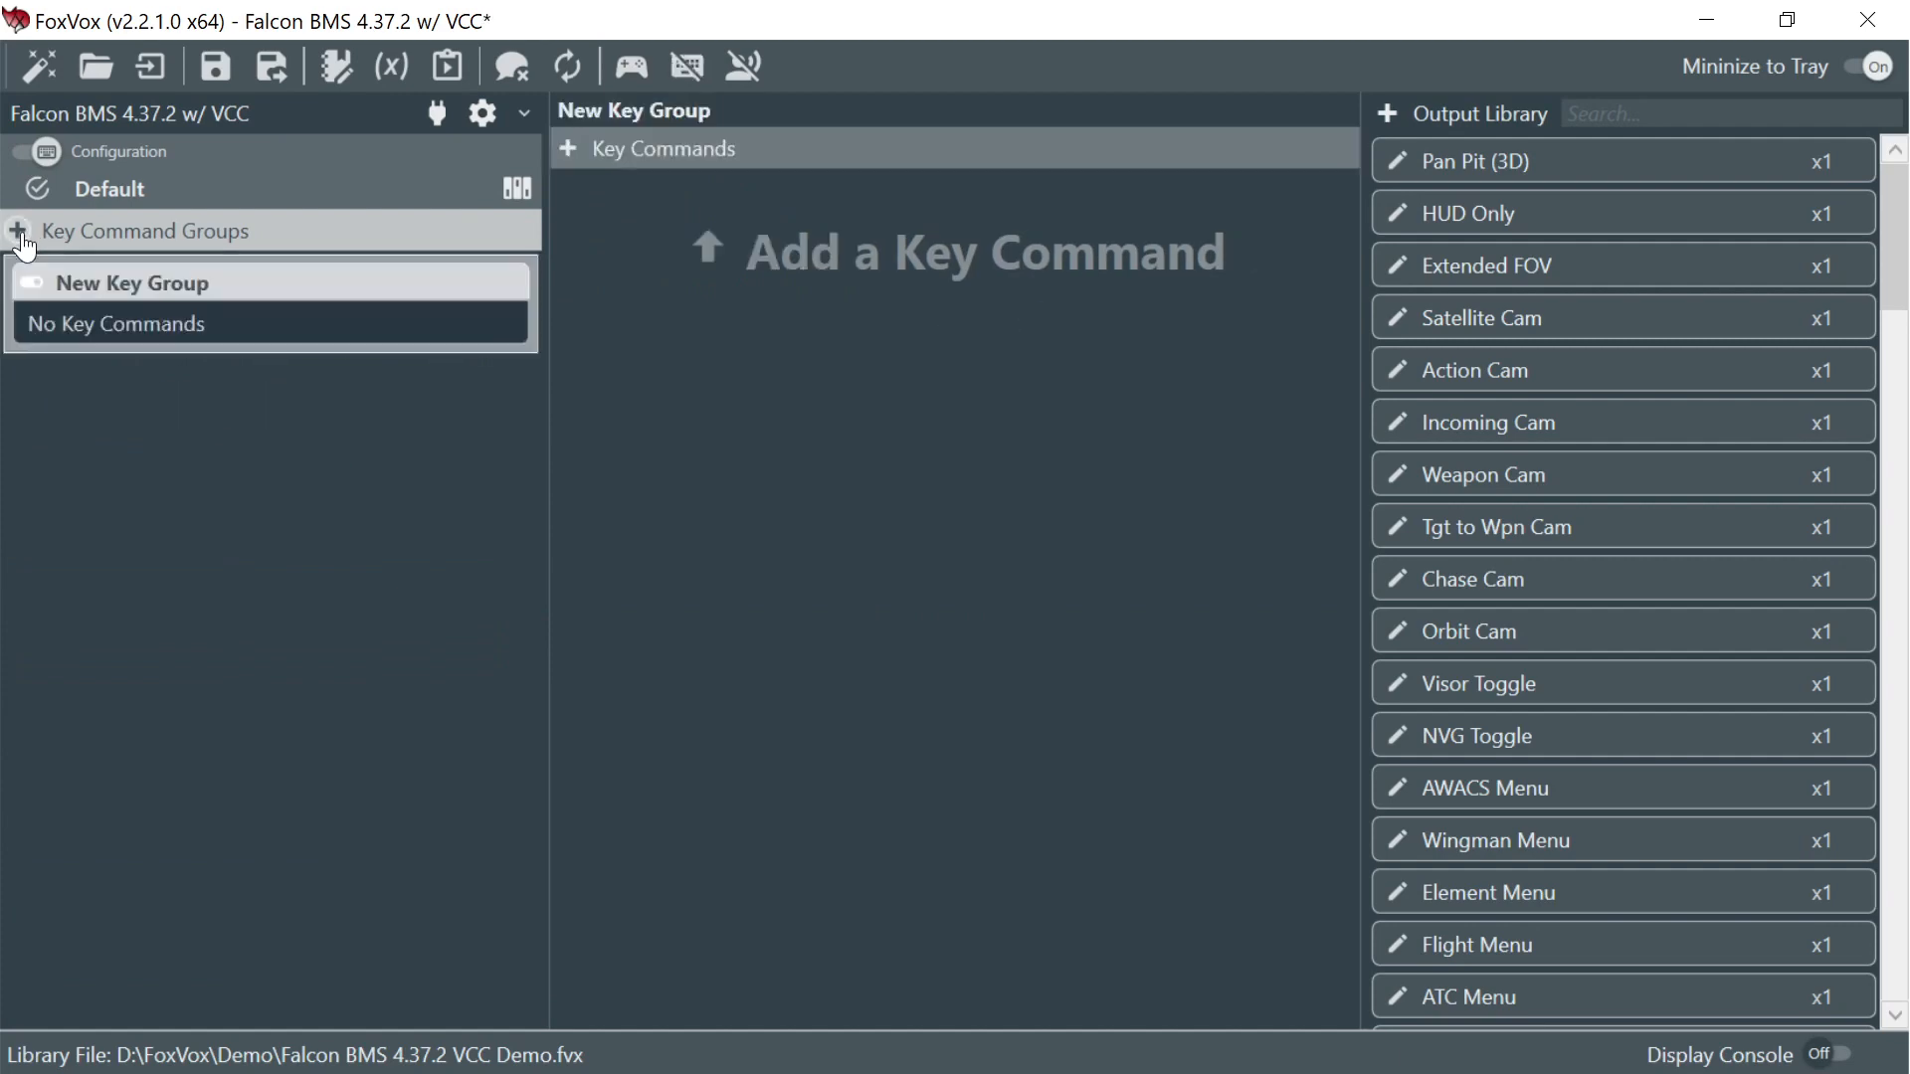
{"action": "double_click", "coordinate": [167, 276]}
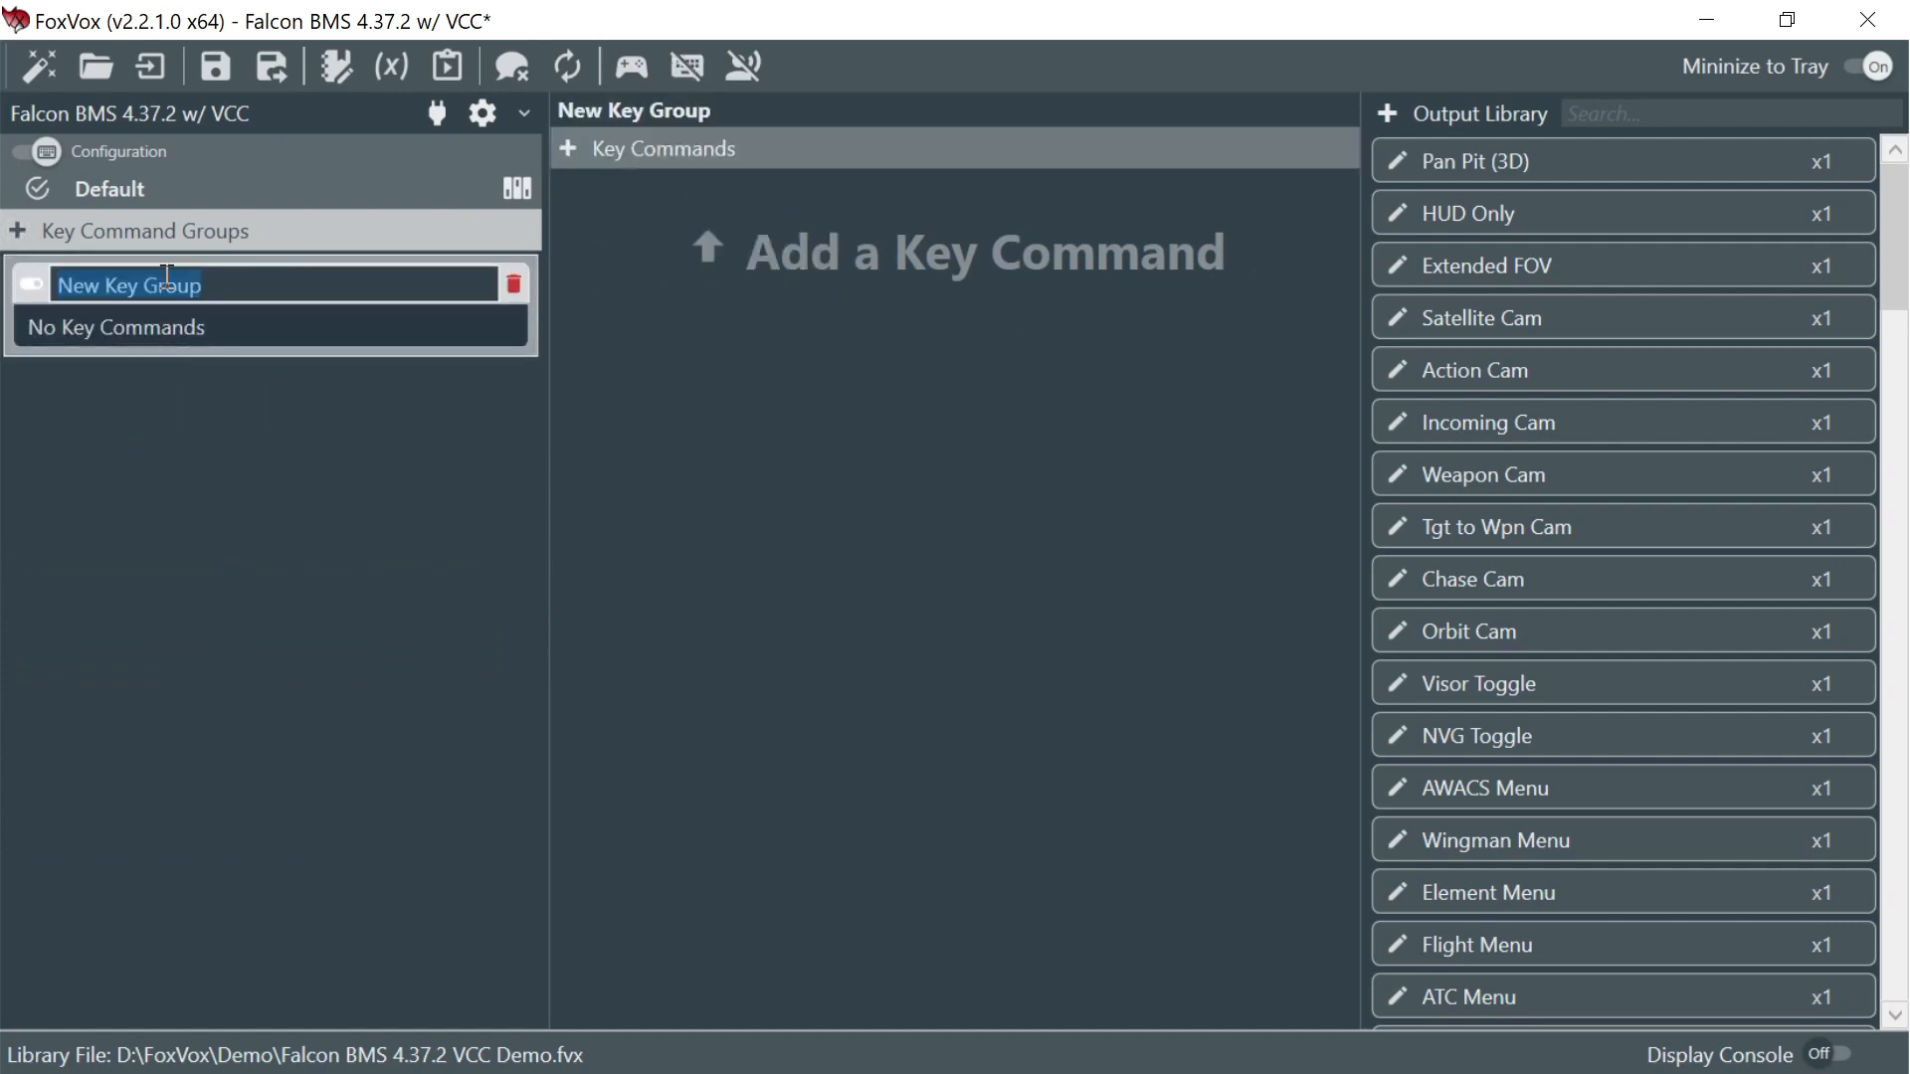
{"action": "type", "text": "Chie"}
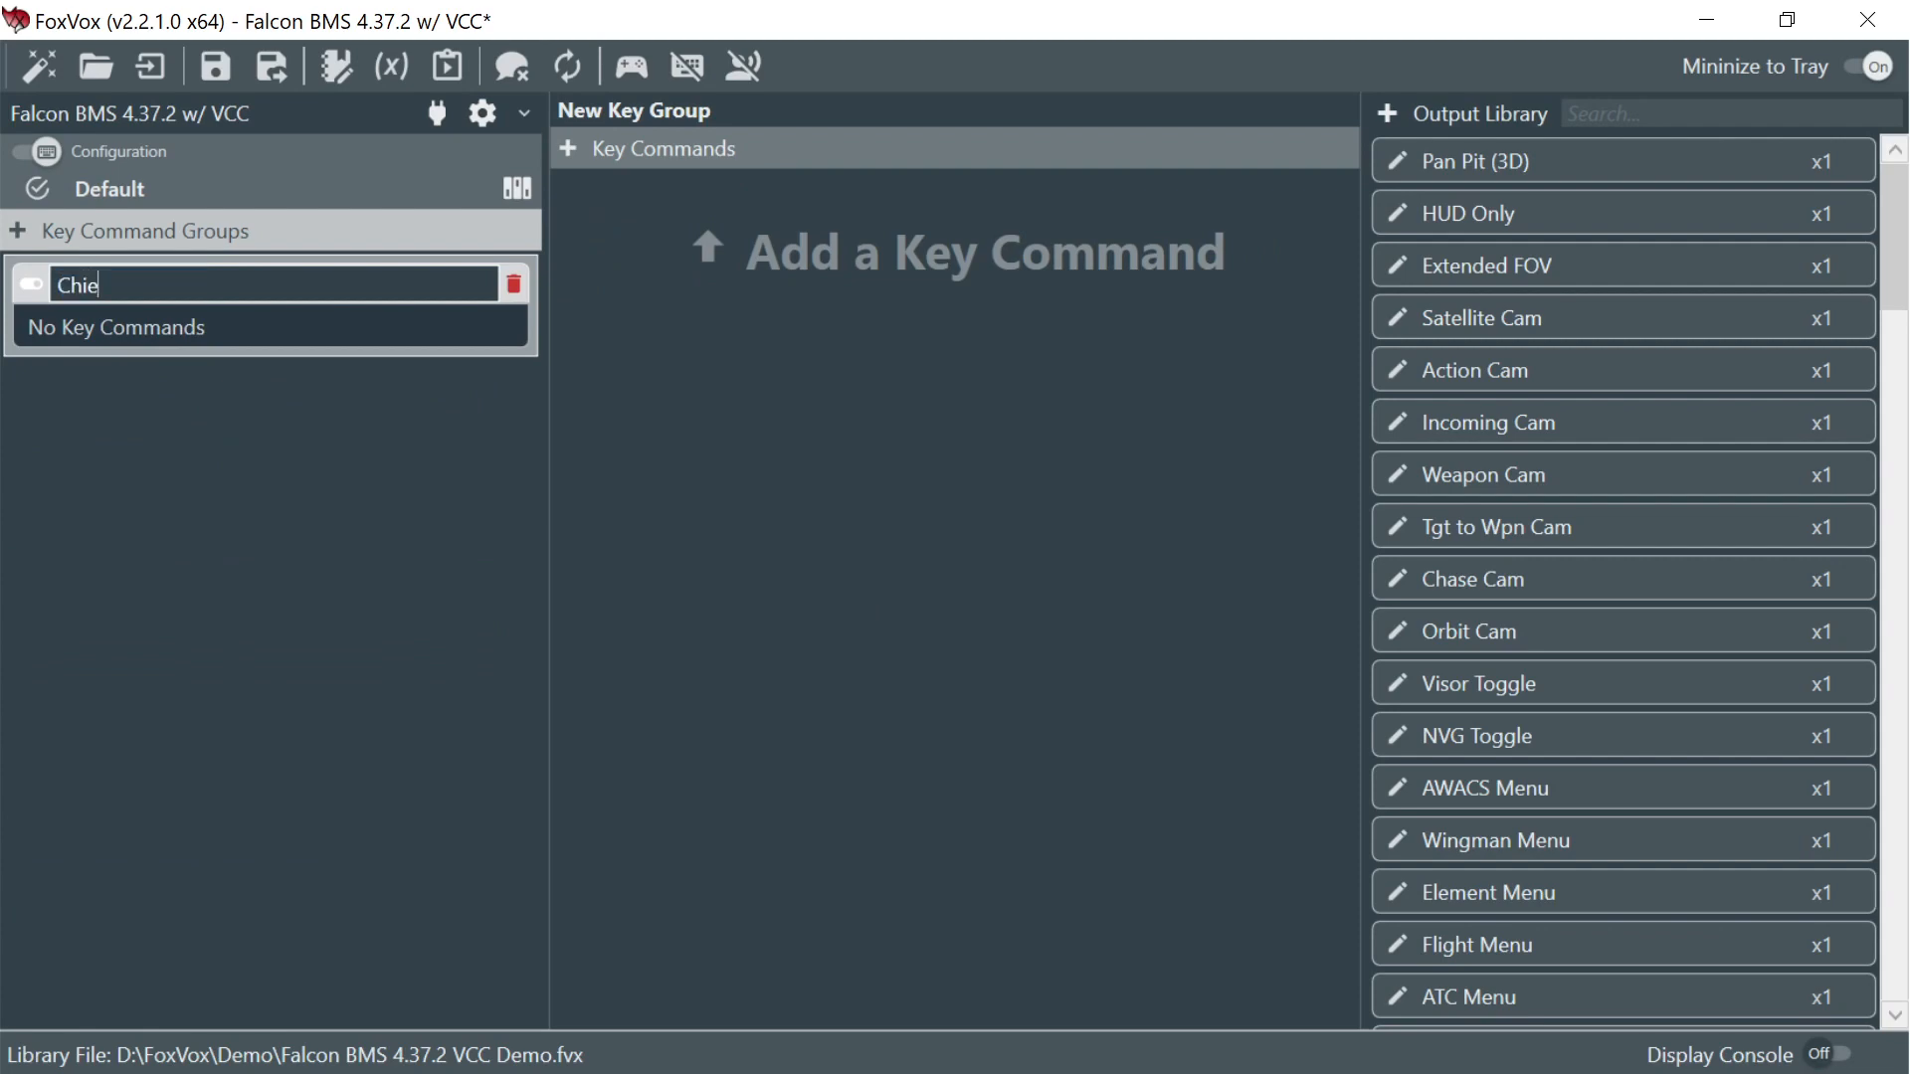
{"action": "type", "text": "f Interactions"}
{"action": "key", "text": "Return"}
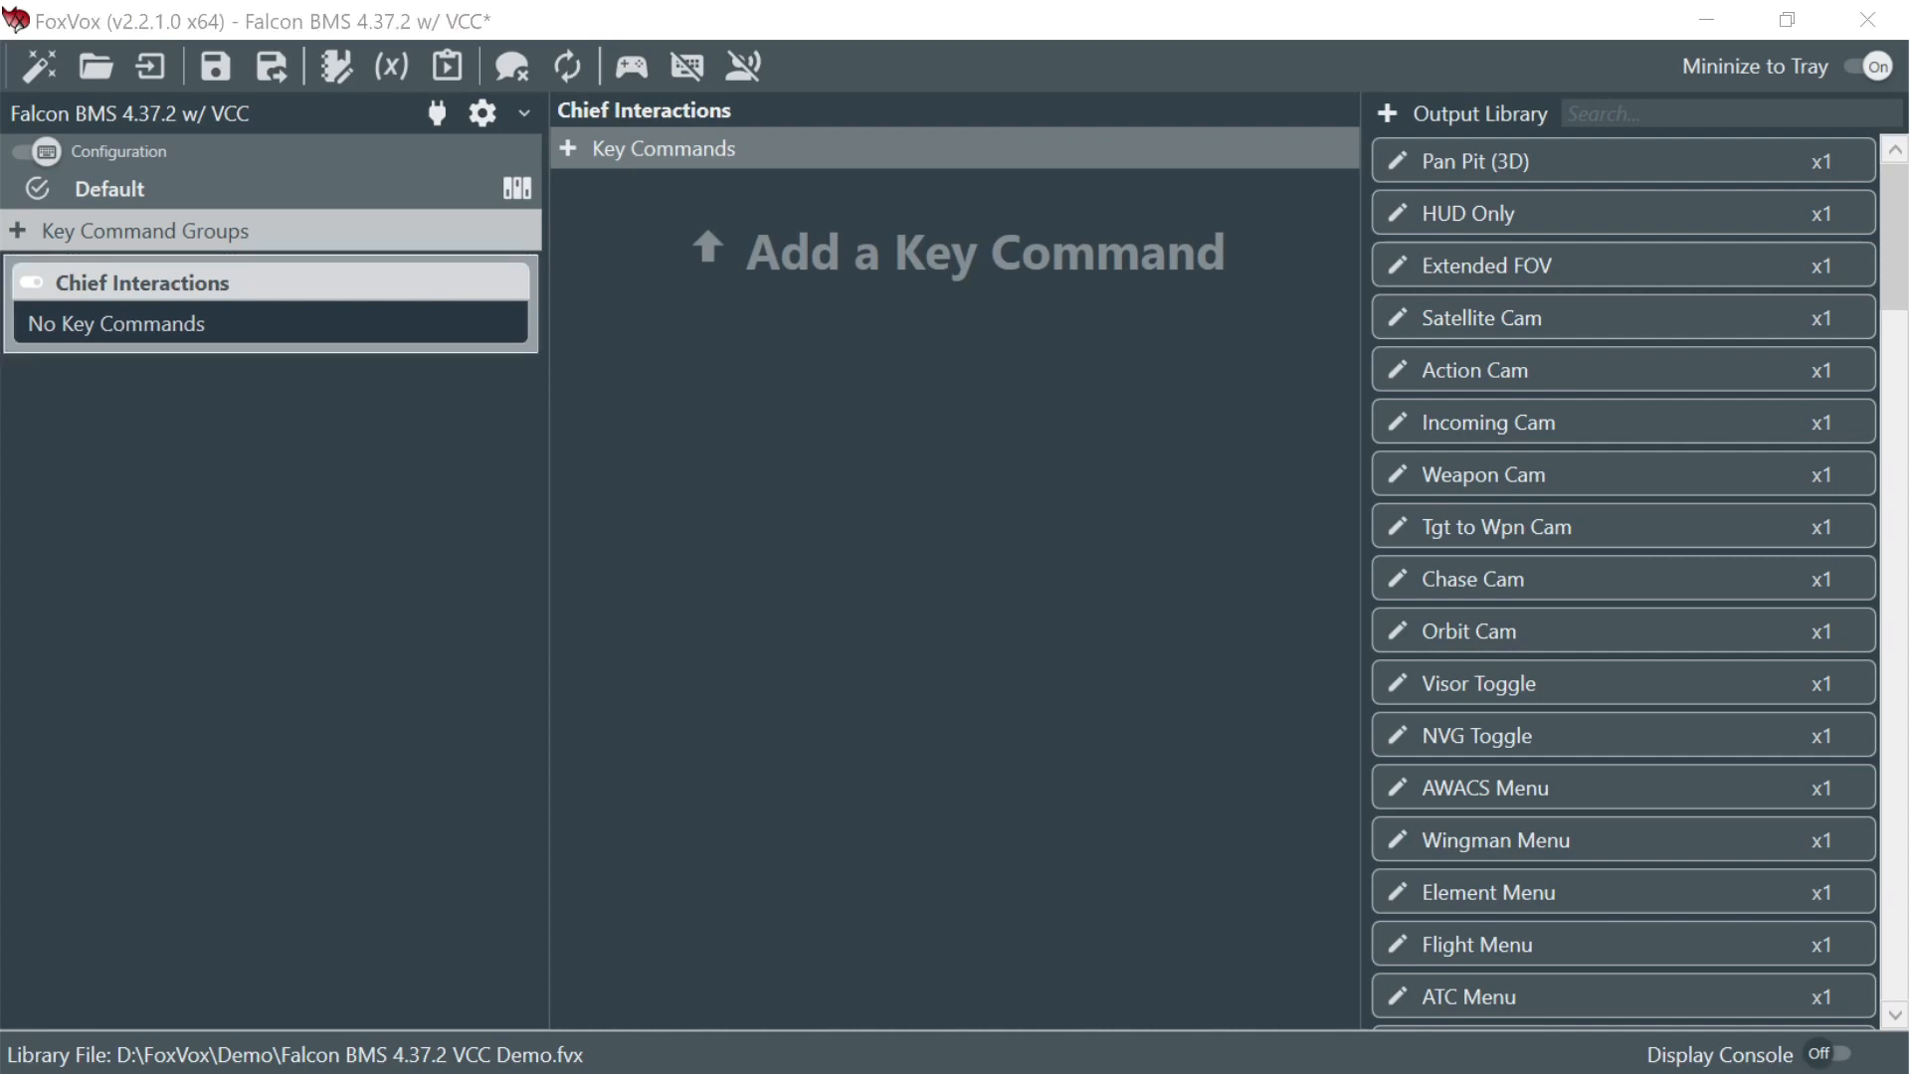
- Add a key command named "Good Start" to the Chief Interactions group
{"action": "left_click", "coordinate": [568, 149]}
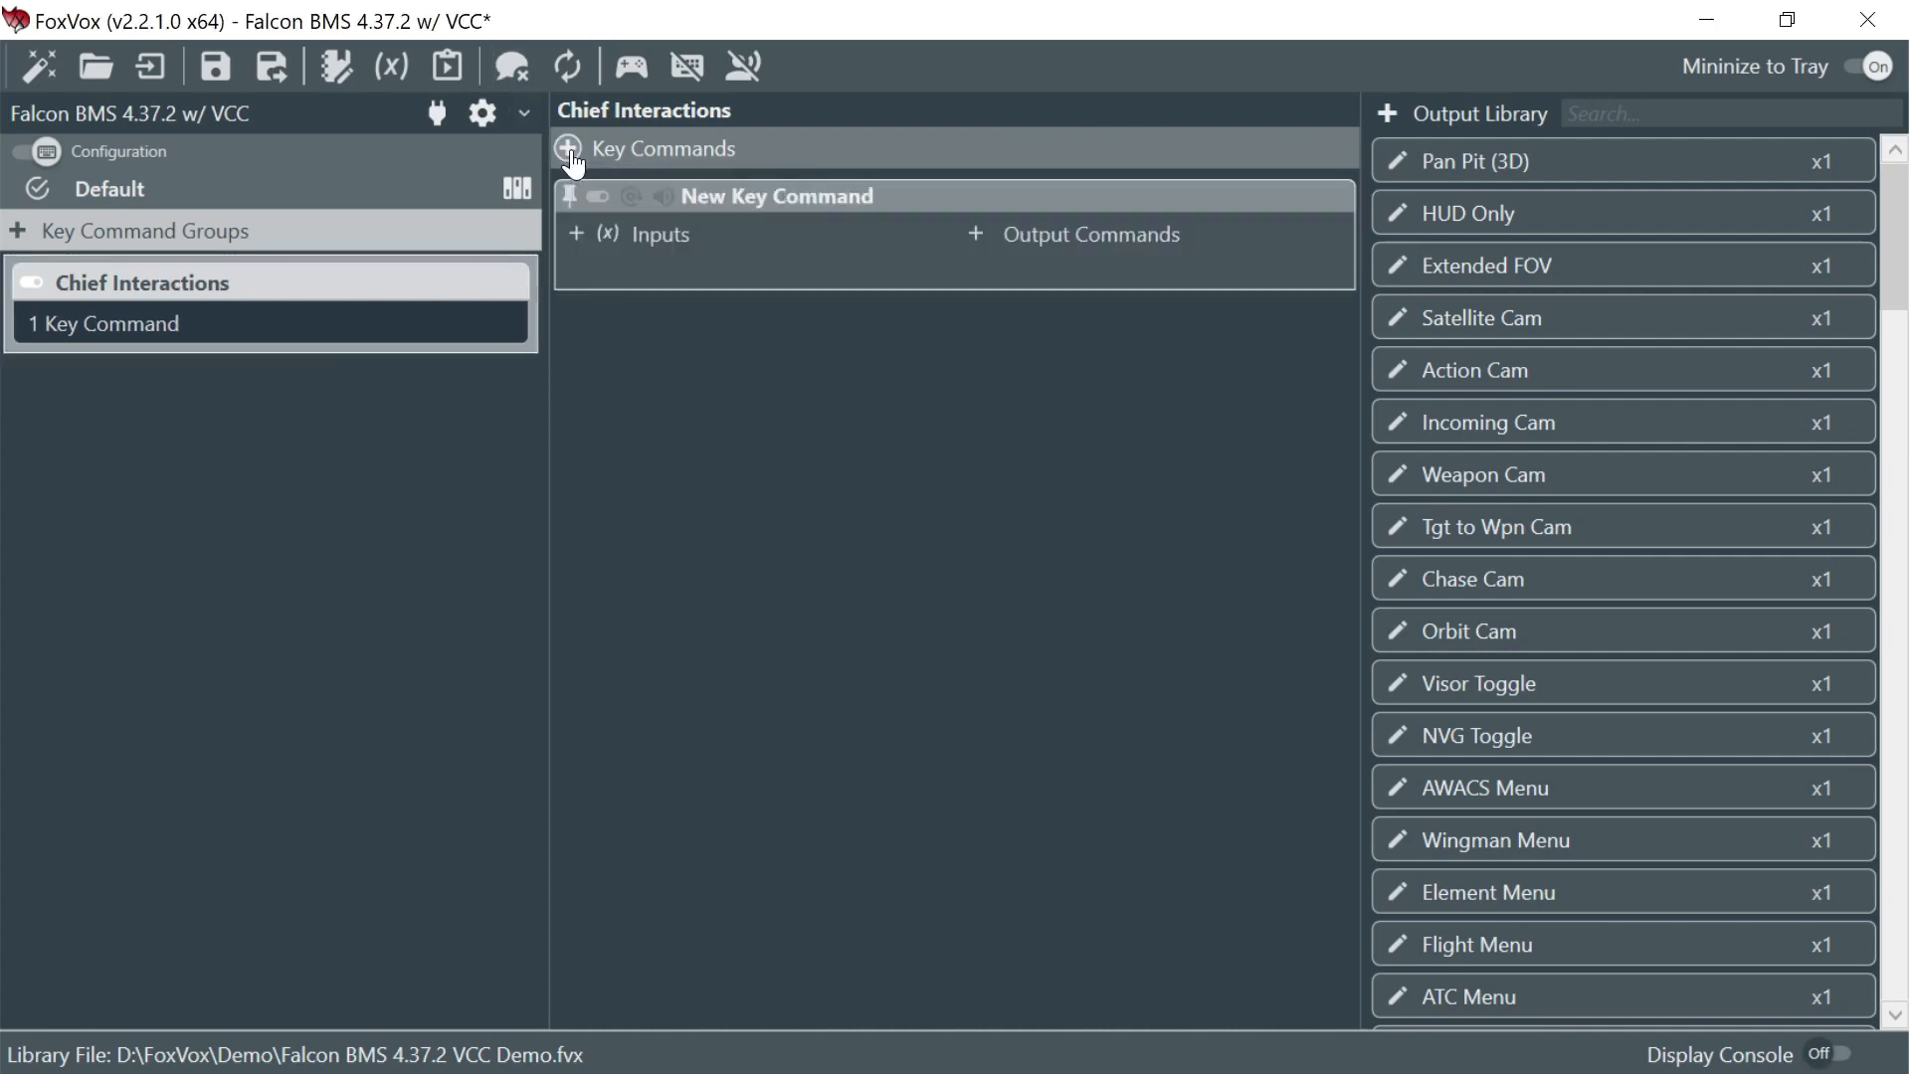
{"action": "double_click", "coordinate": [744, 199]}
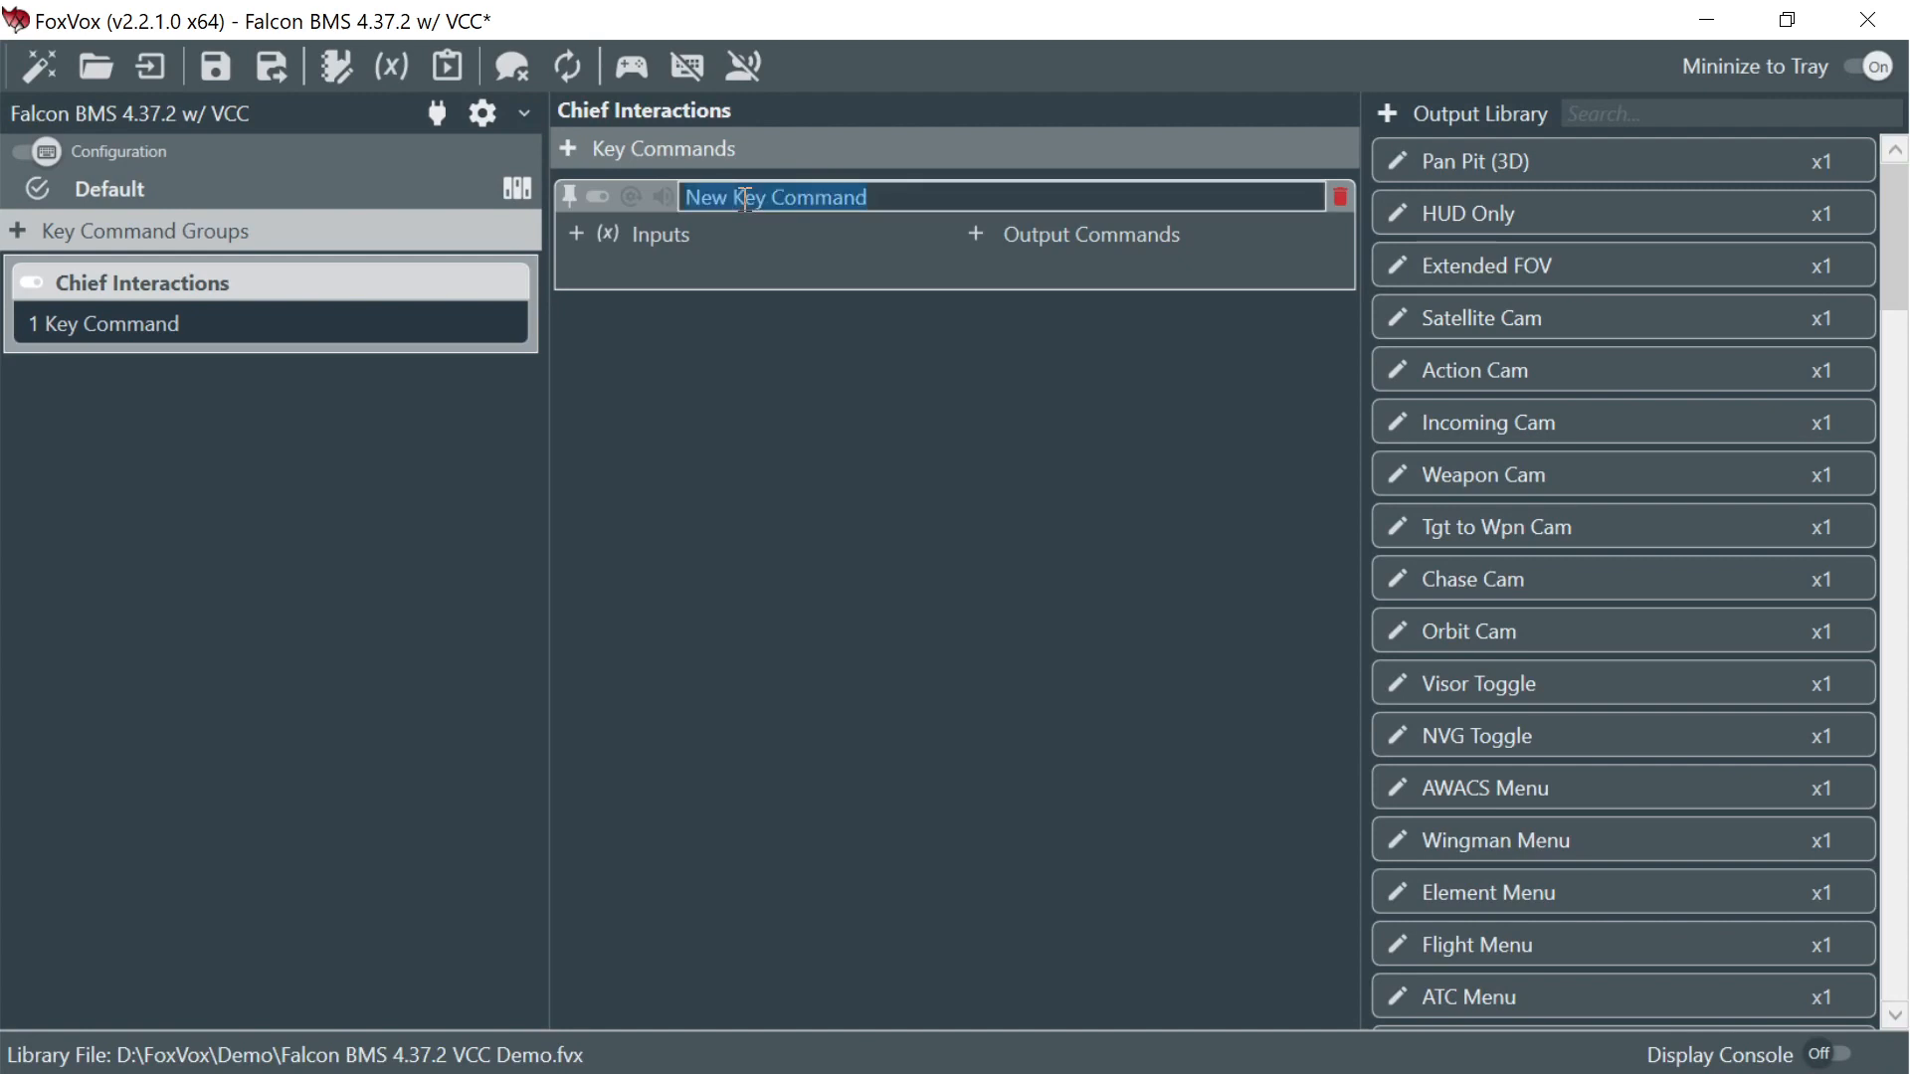
{"action": "type", "text": "Good"}
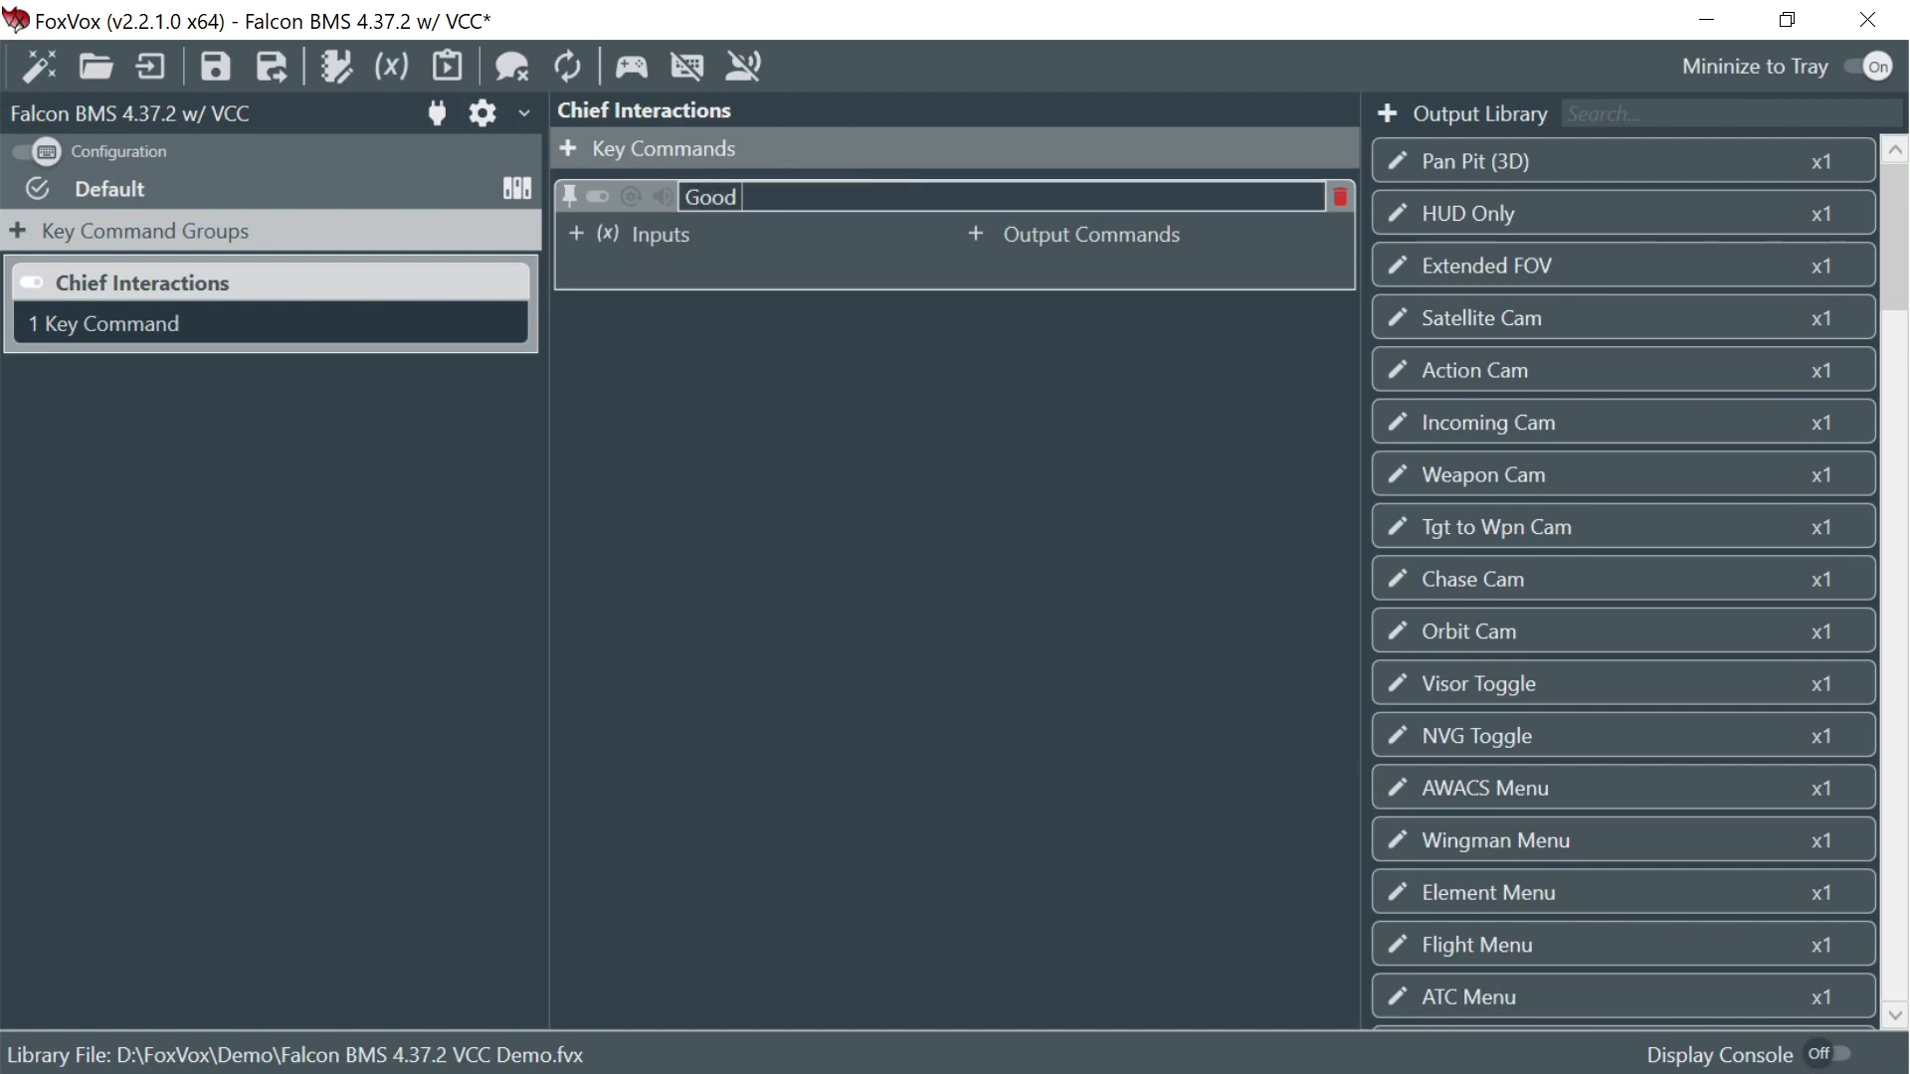
{"action": "type", "text": " Start"}
{"action": "key", "text": "Return"}
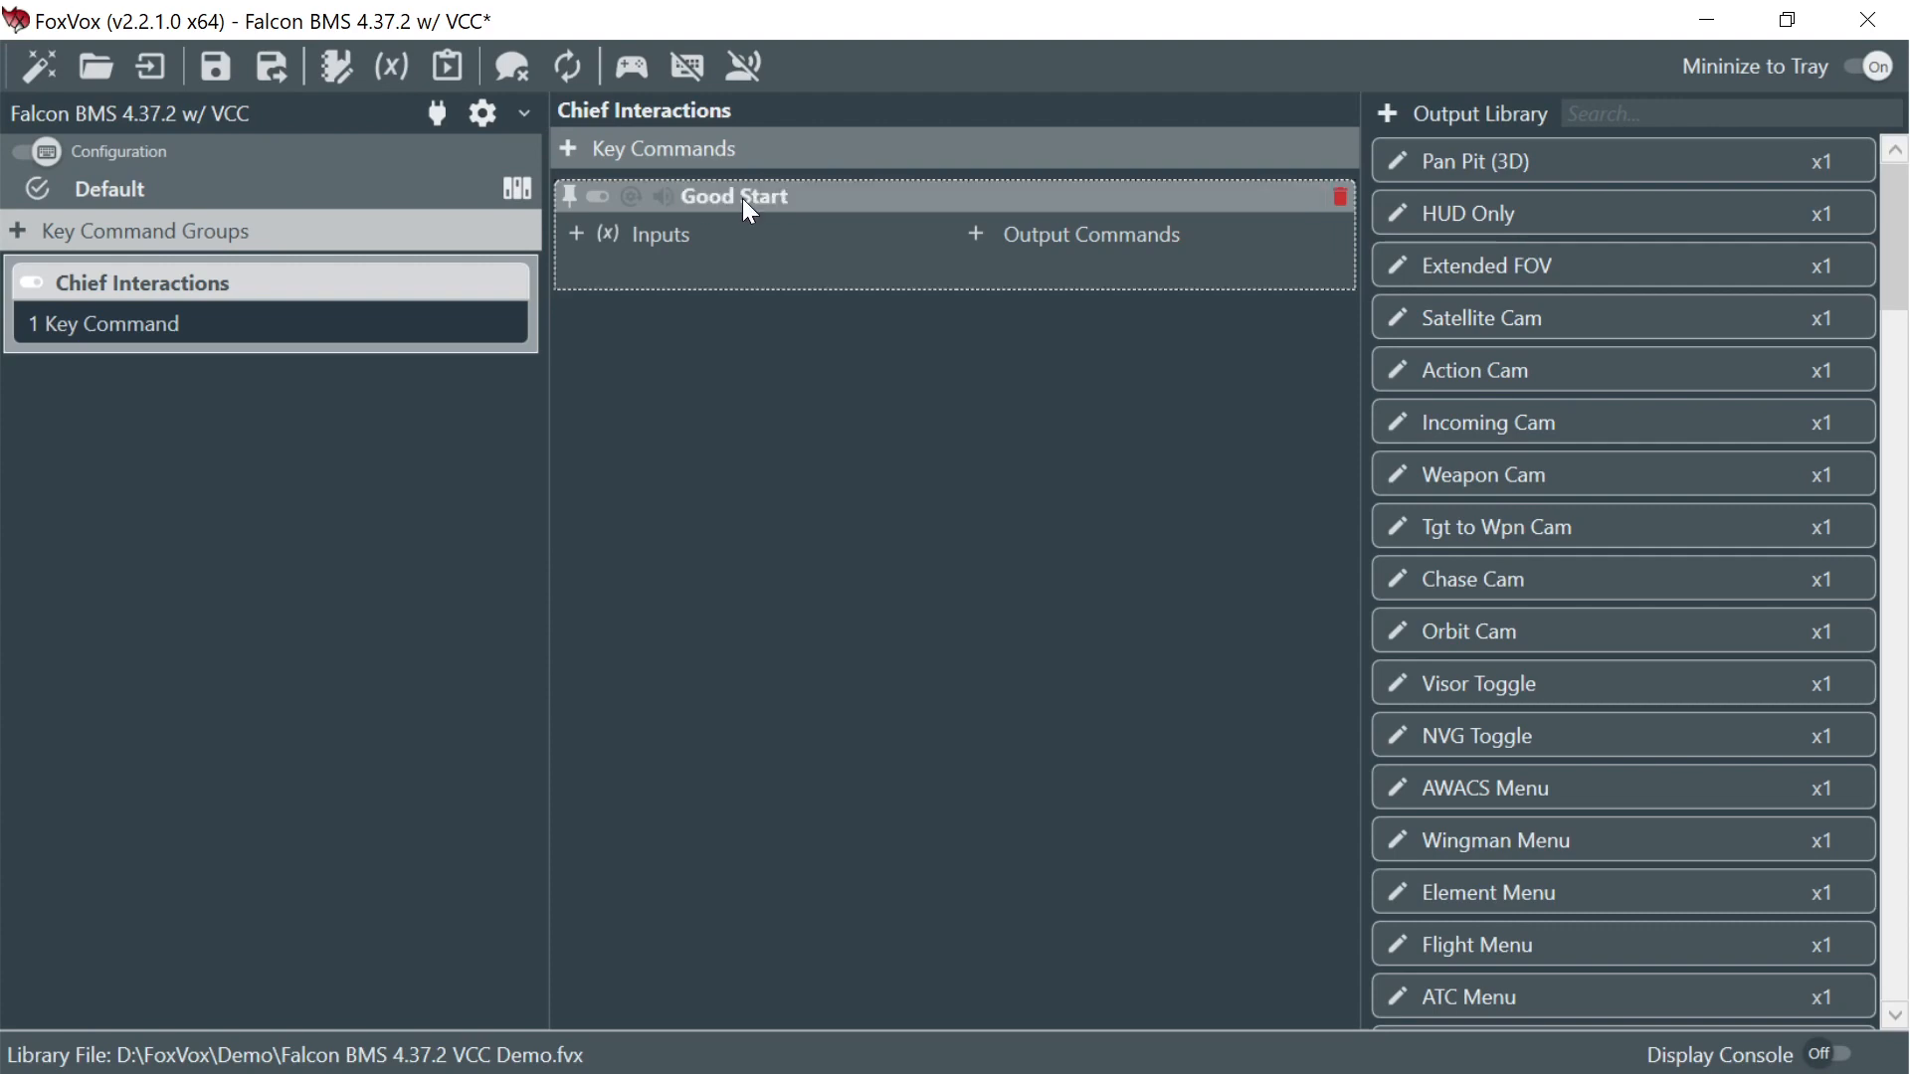
- Start an output command for the Good Start key command that runs the sound file 3GoodStart.mp3
{"action": "left_click", "coordinate": [977, 233]}
{"action": "left_click", "coordinate": [1302, 797]}
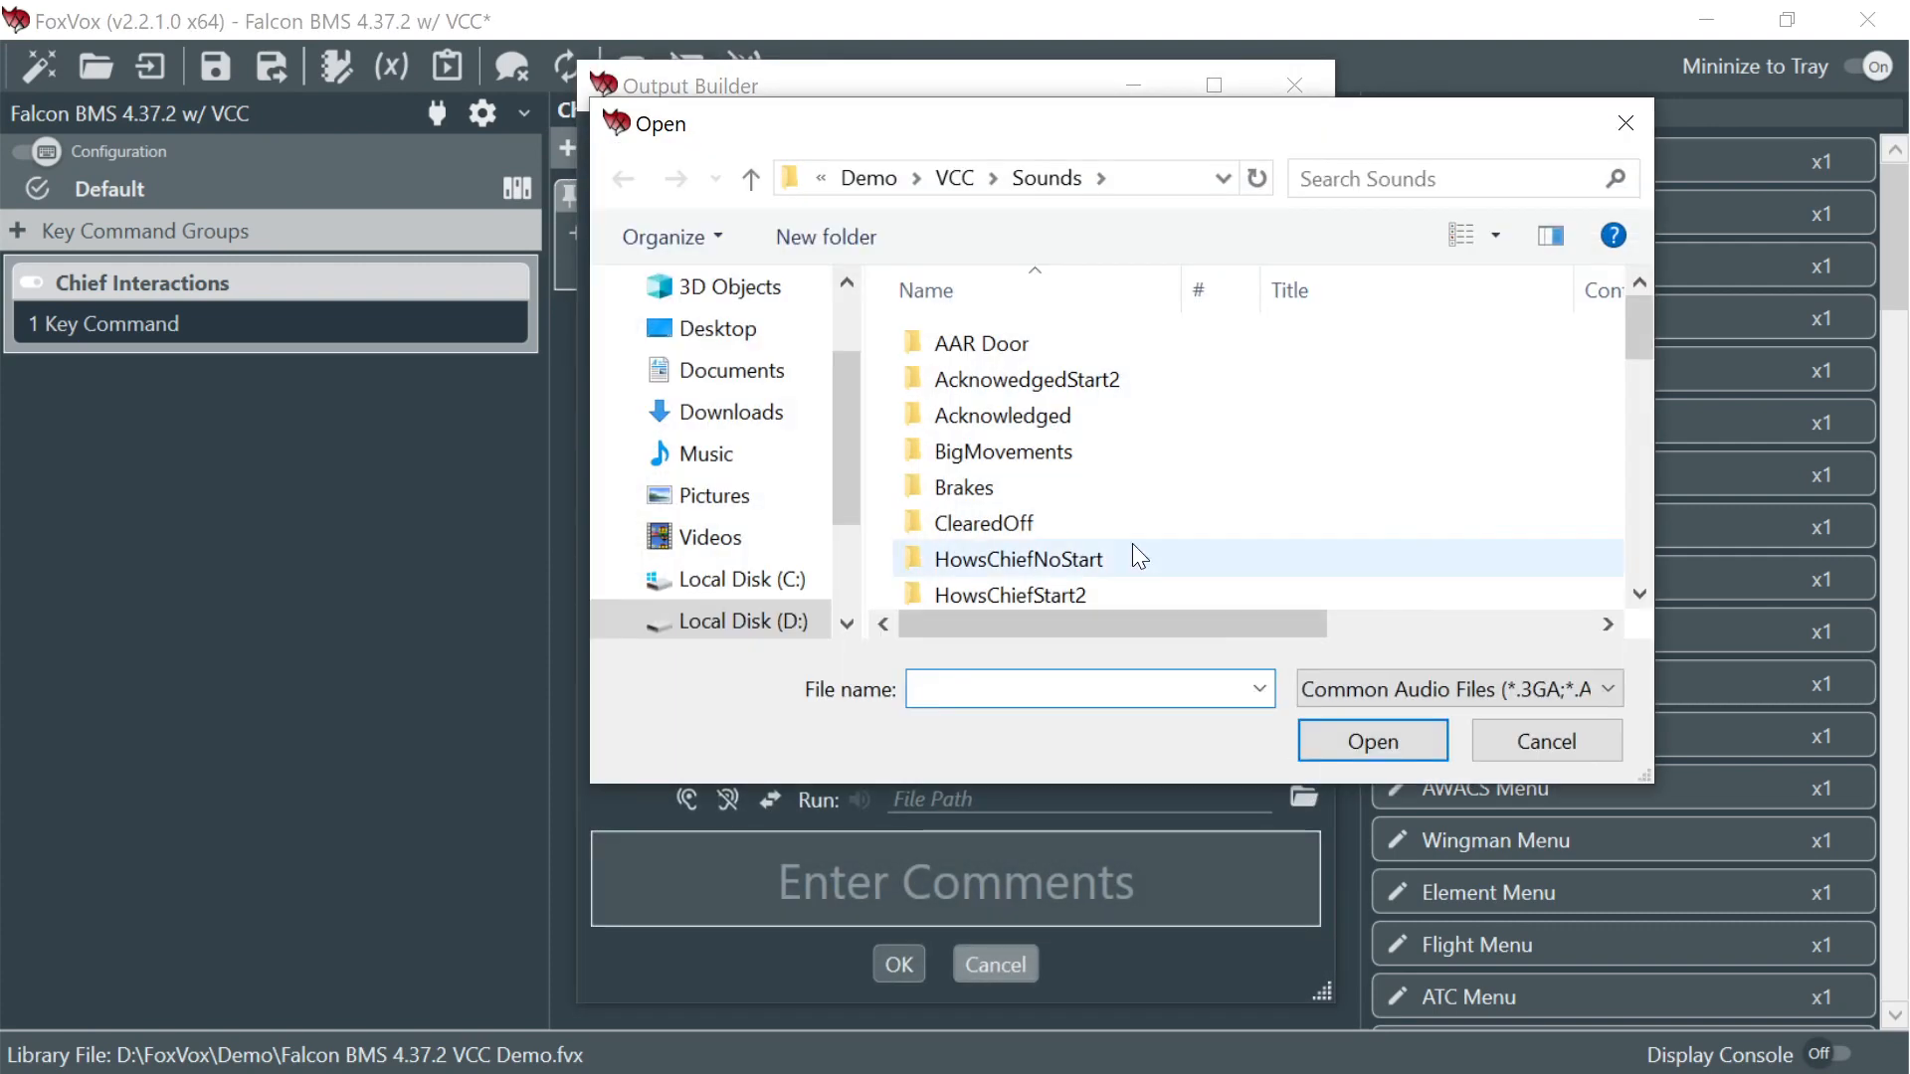
{"action": "scroll", "coordinate": [1130, 541], "scroll_direction": "down", "scroll_amount": 3}
{"action": "scroll", "coordinate": [1121, 529], "scroll_direction": "down", "scroll_amount": 1}
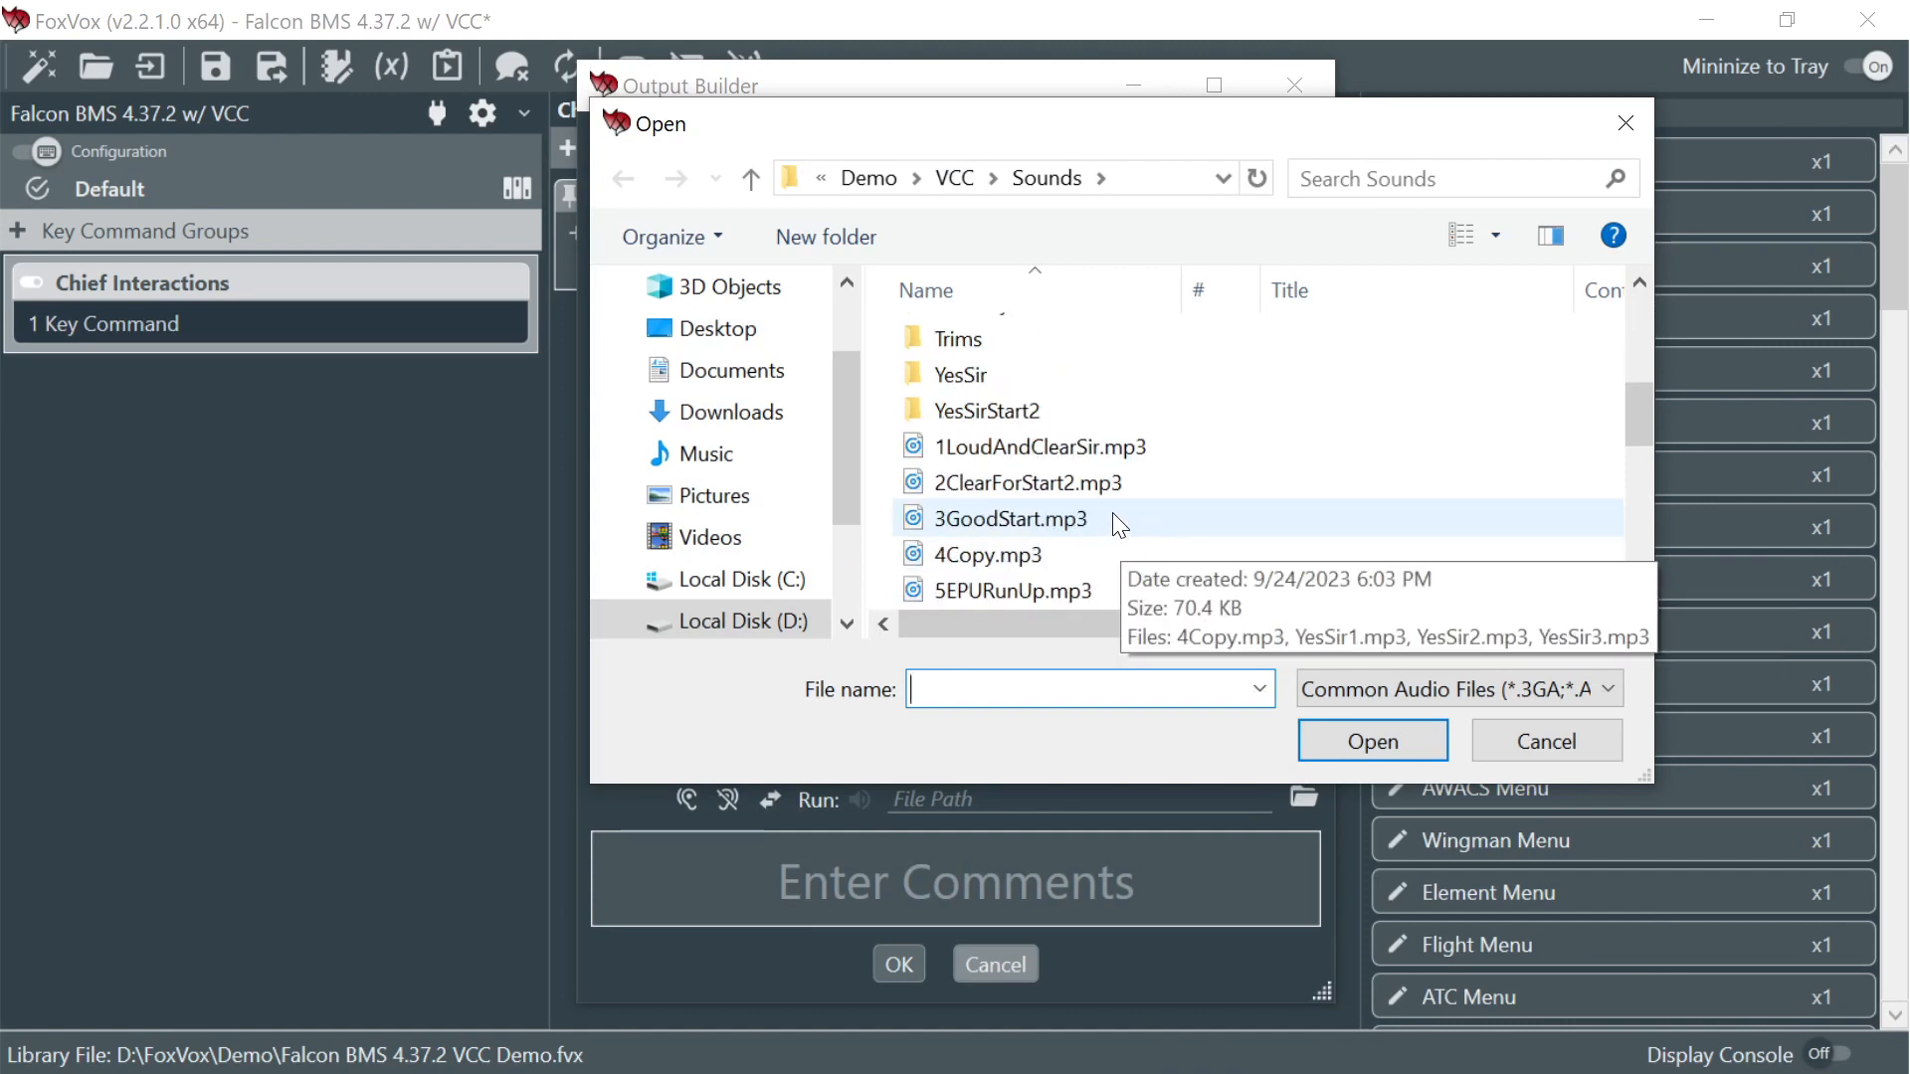
{"action": "left_click", "coordinate": [1048, 485]}
{"action": "left_click", "coordinate": [1025, 521]}
{"action": "left_click", "coordinate": [1403, 741]}
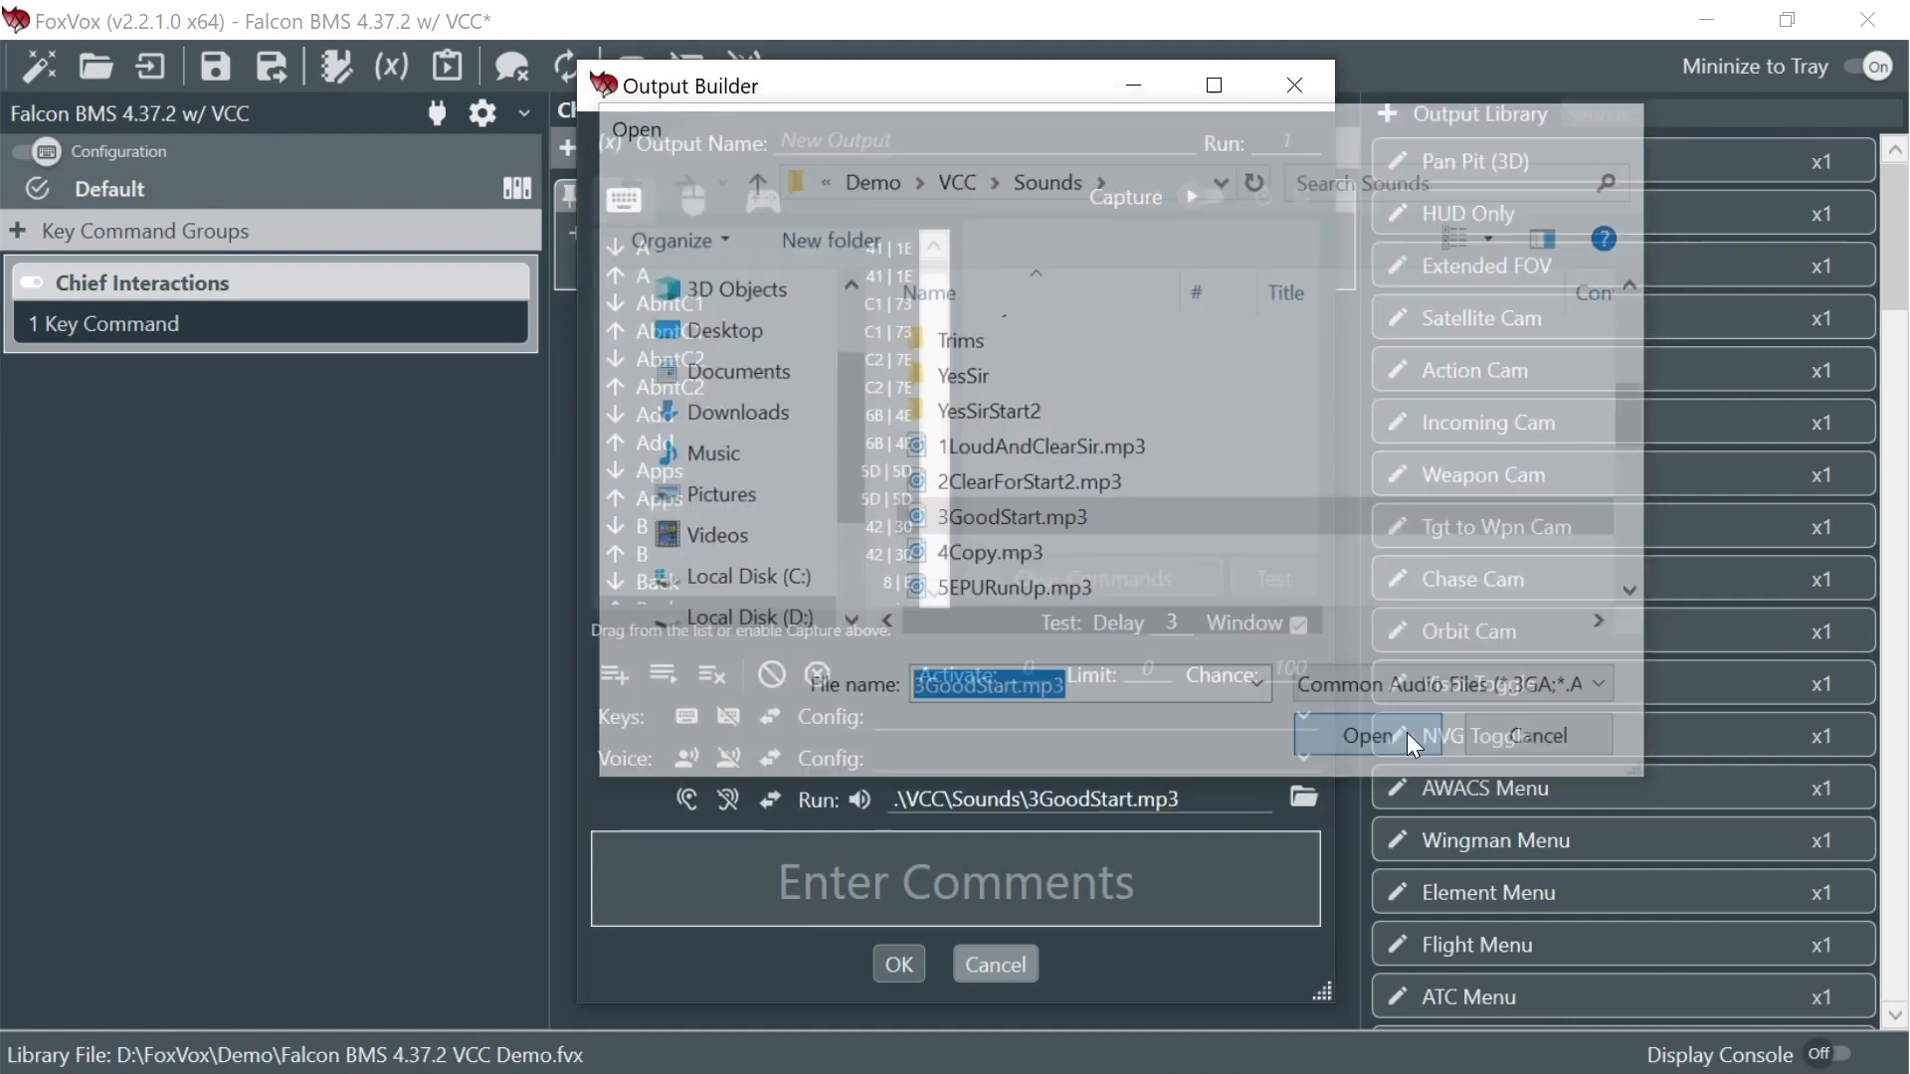
- Name the new output command "Good Start" and accept it into the key command
{"action": "left_click", "coordinate": [885, 140]}
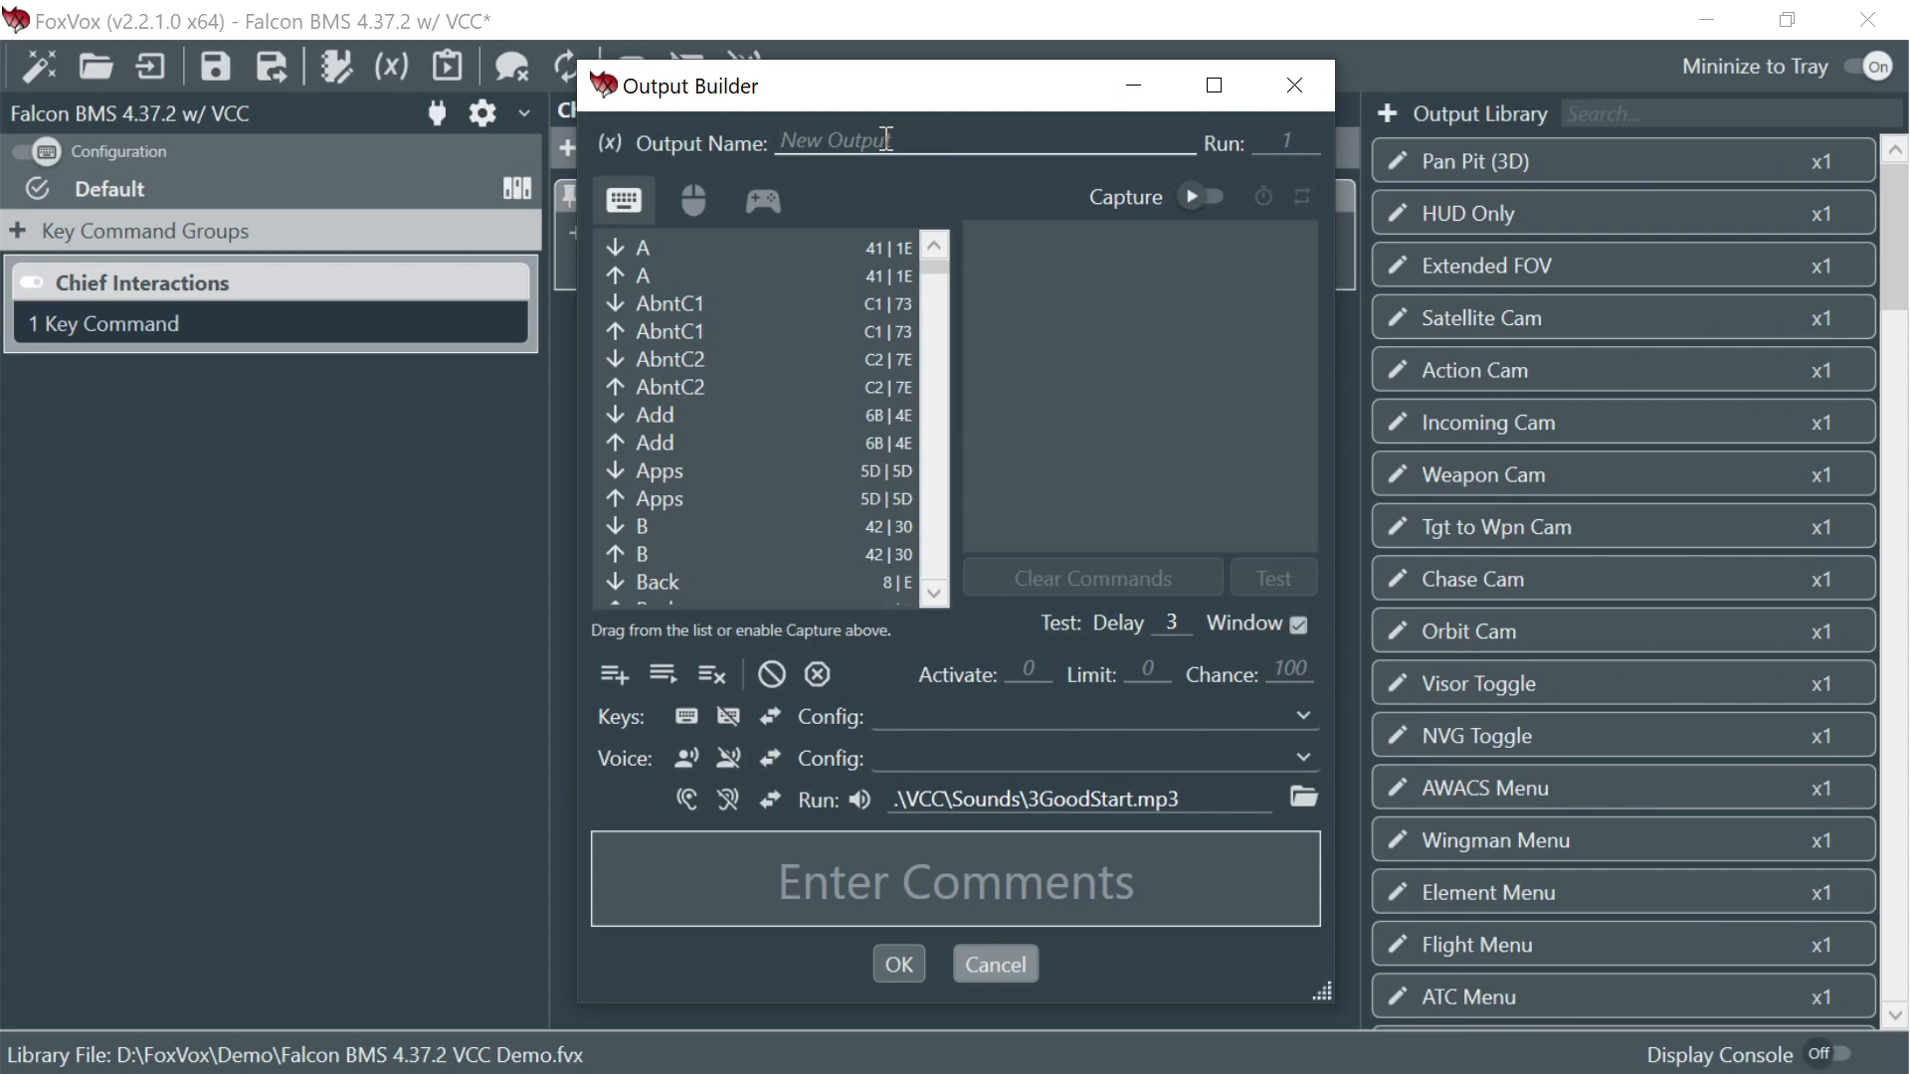
{"action": "type", "text": "Good Start"}
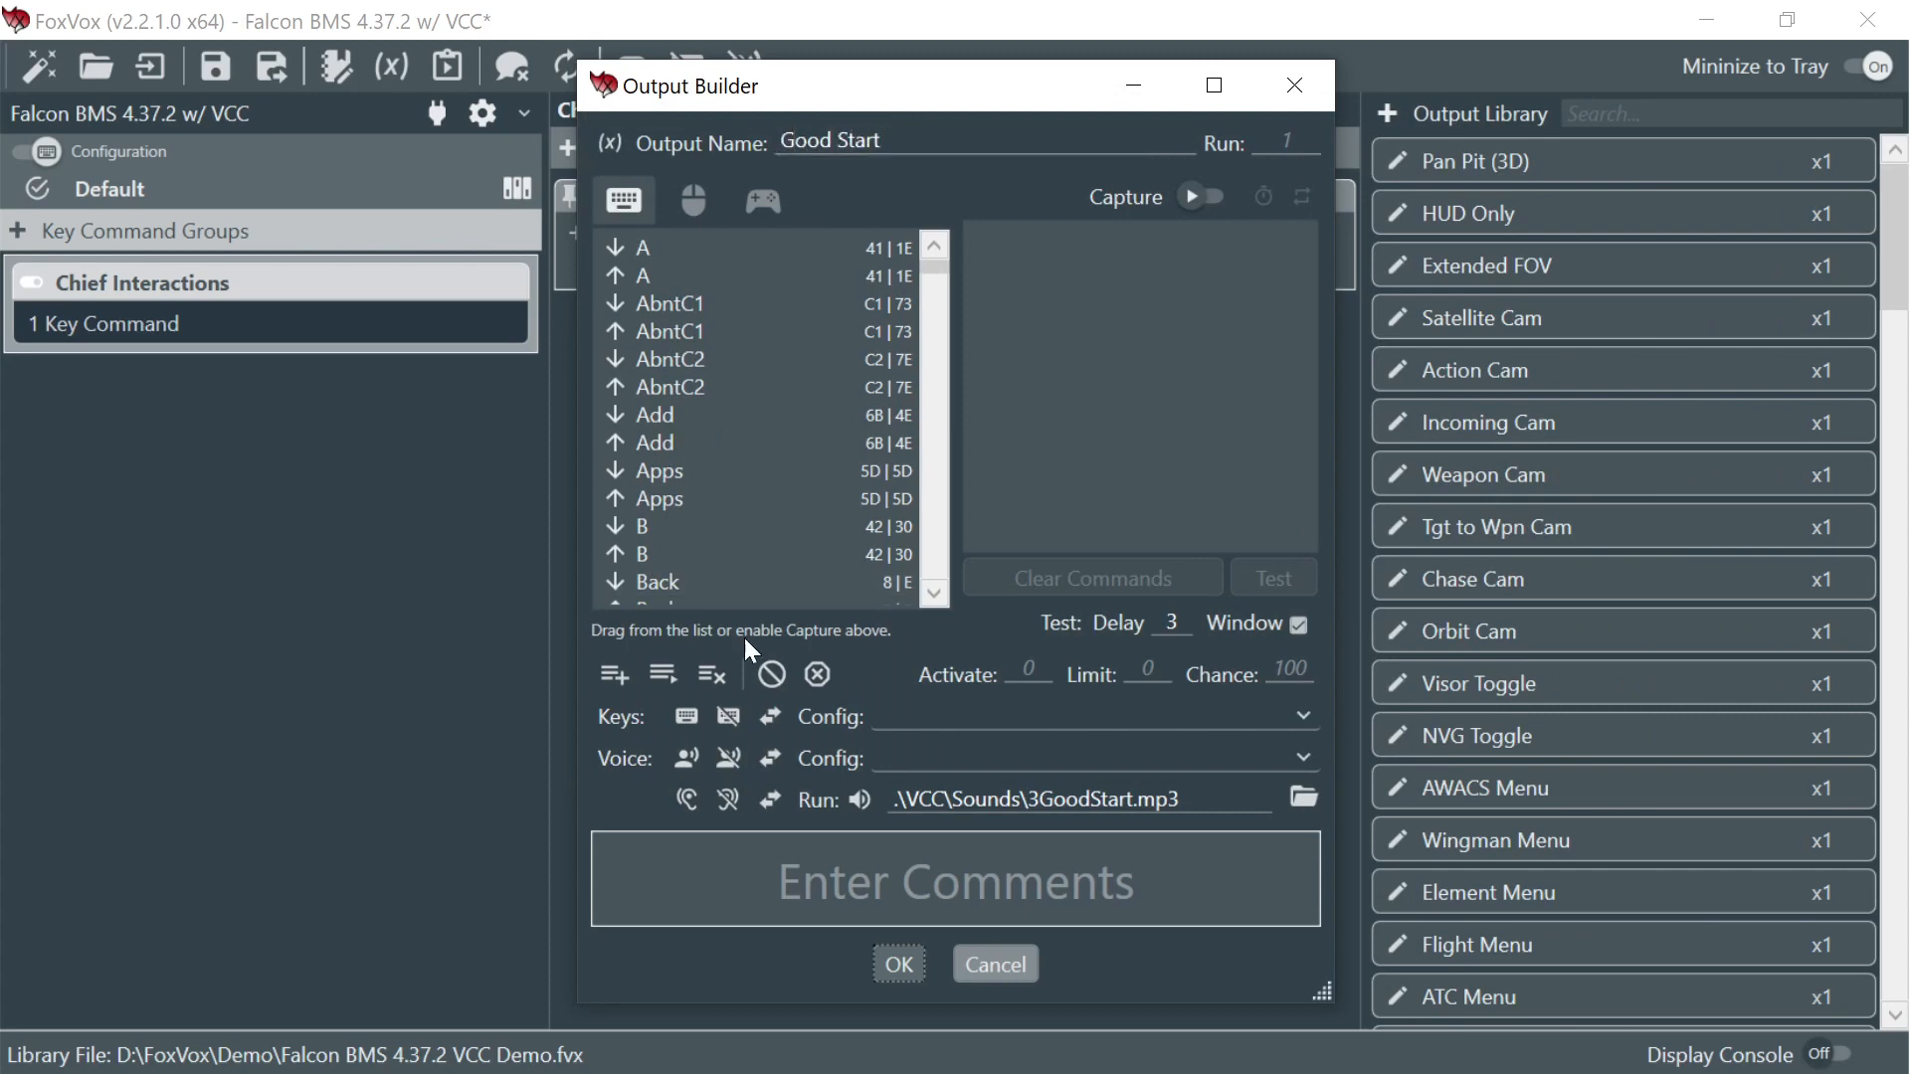
{"action": "left_click", "coordinate": [918, 983]}
{"action": "left_click", "coordinate": [900, 965]}
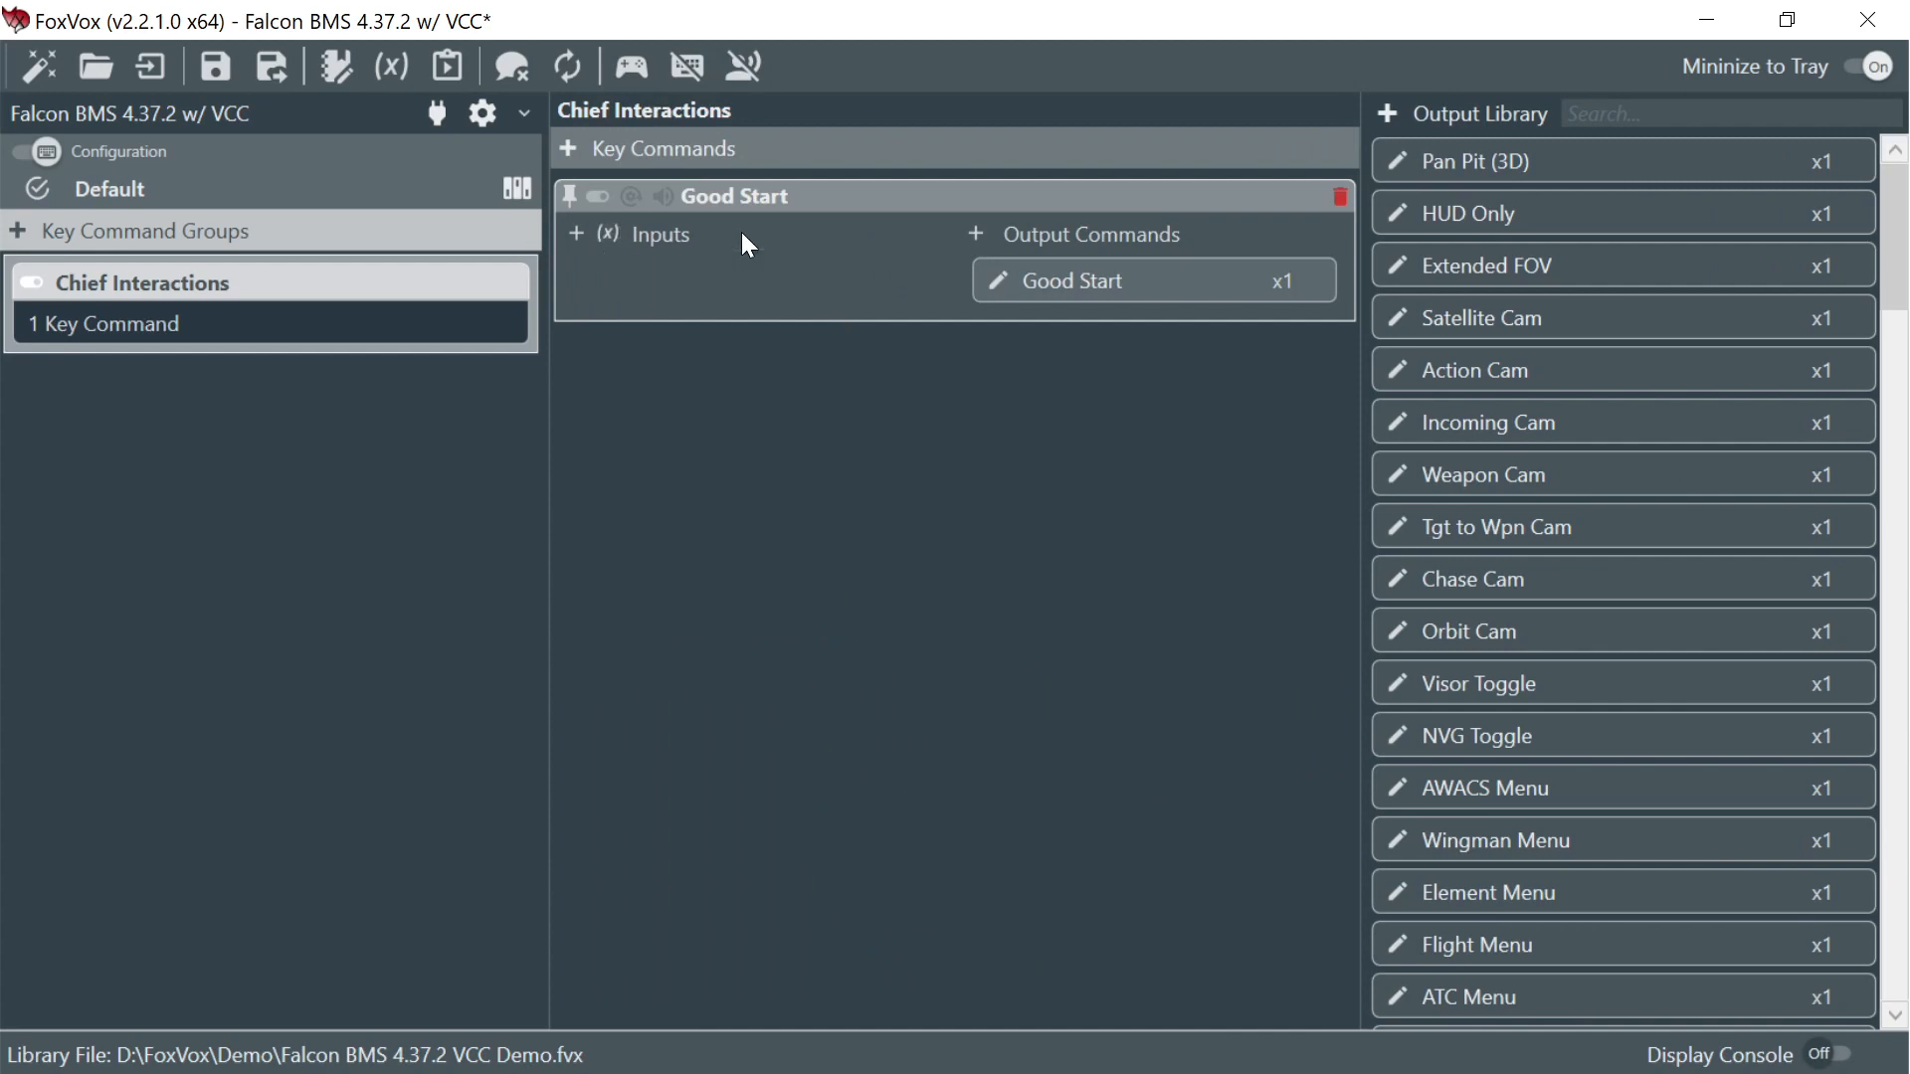
- Add a condition set to the Good Start key command requiring rpm >= 60
{"action": "left_click", "coordinate": [607, 235]}
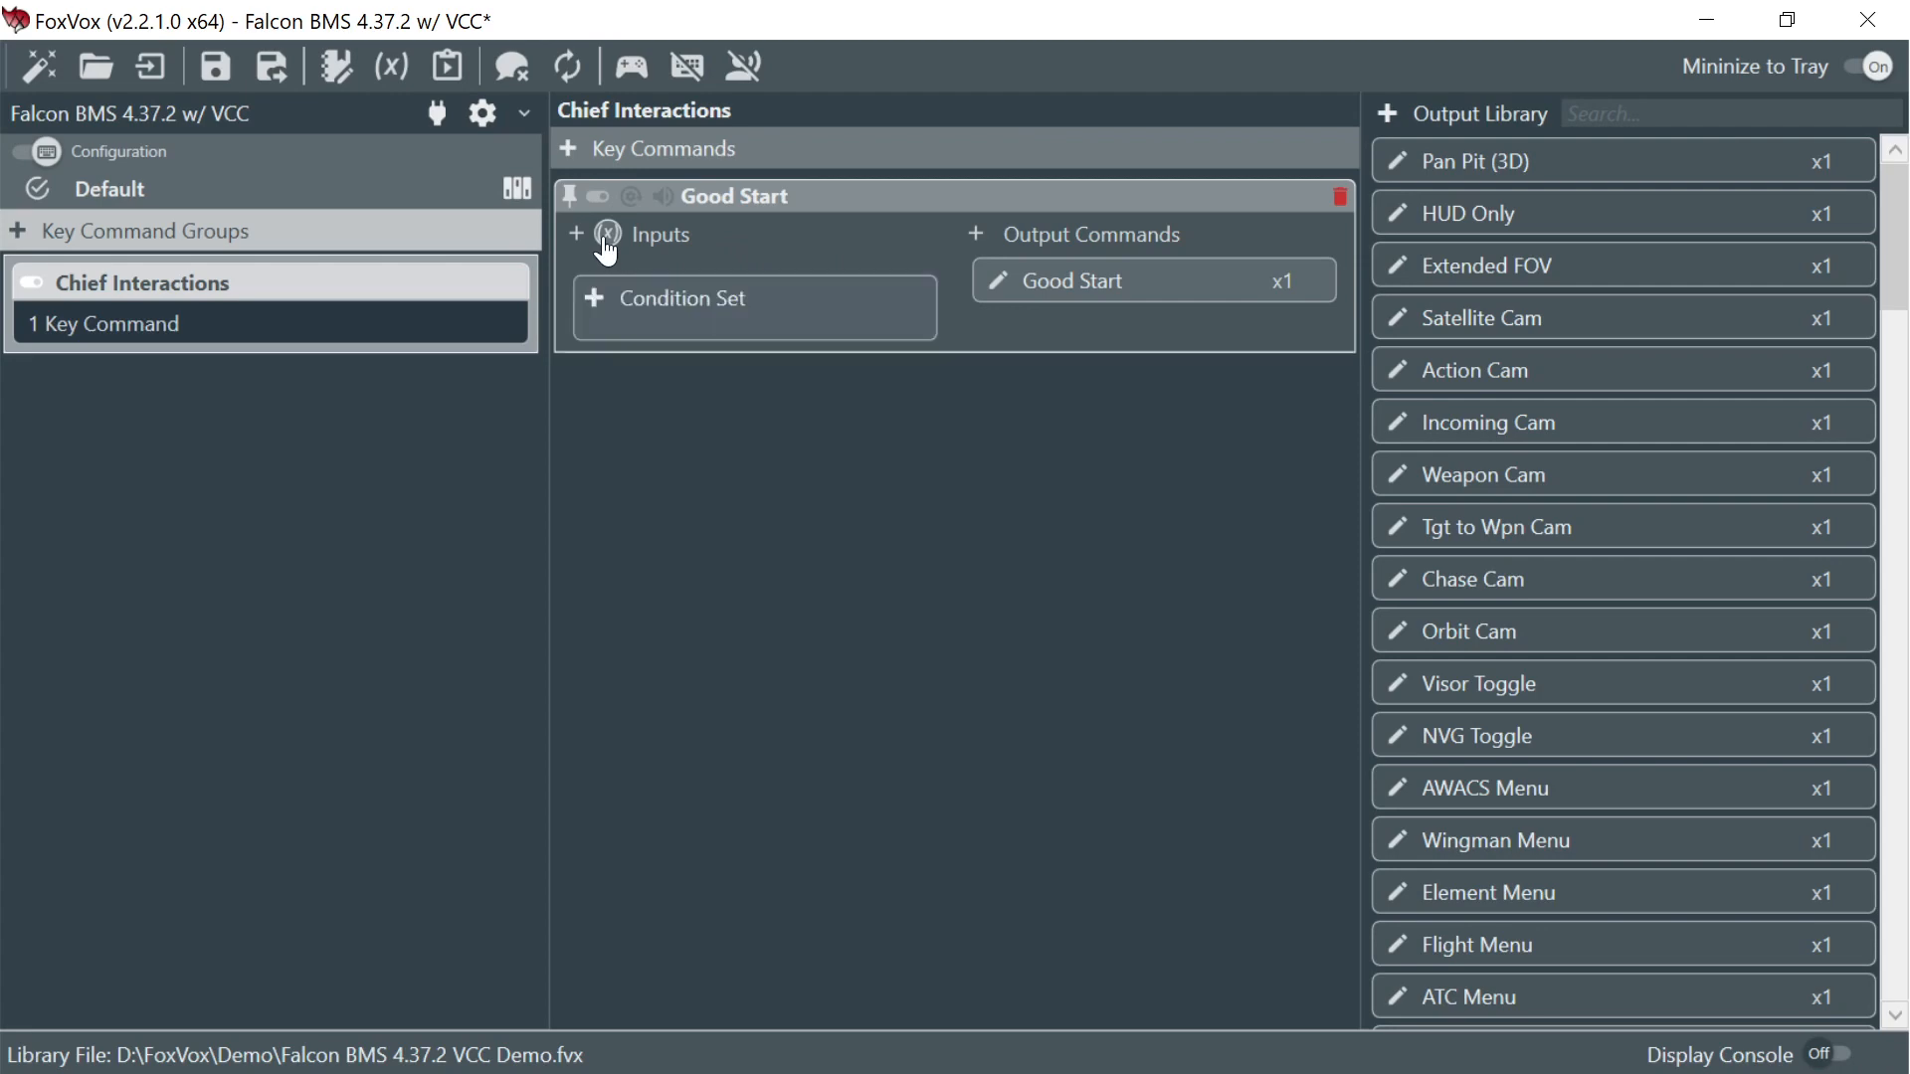
{"action": "left_click", "coordinate": [594, 298]}
{"action": "left_click", "coordinate": [650, 350]}
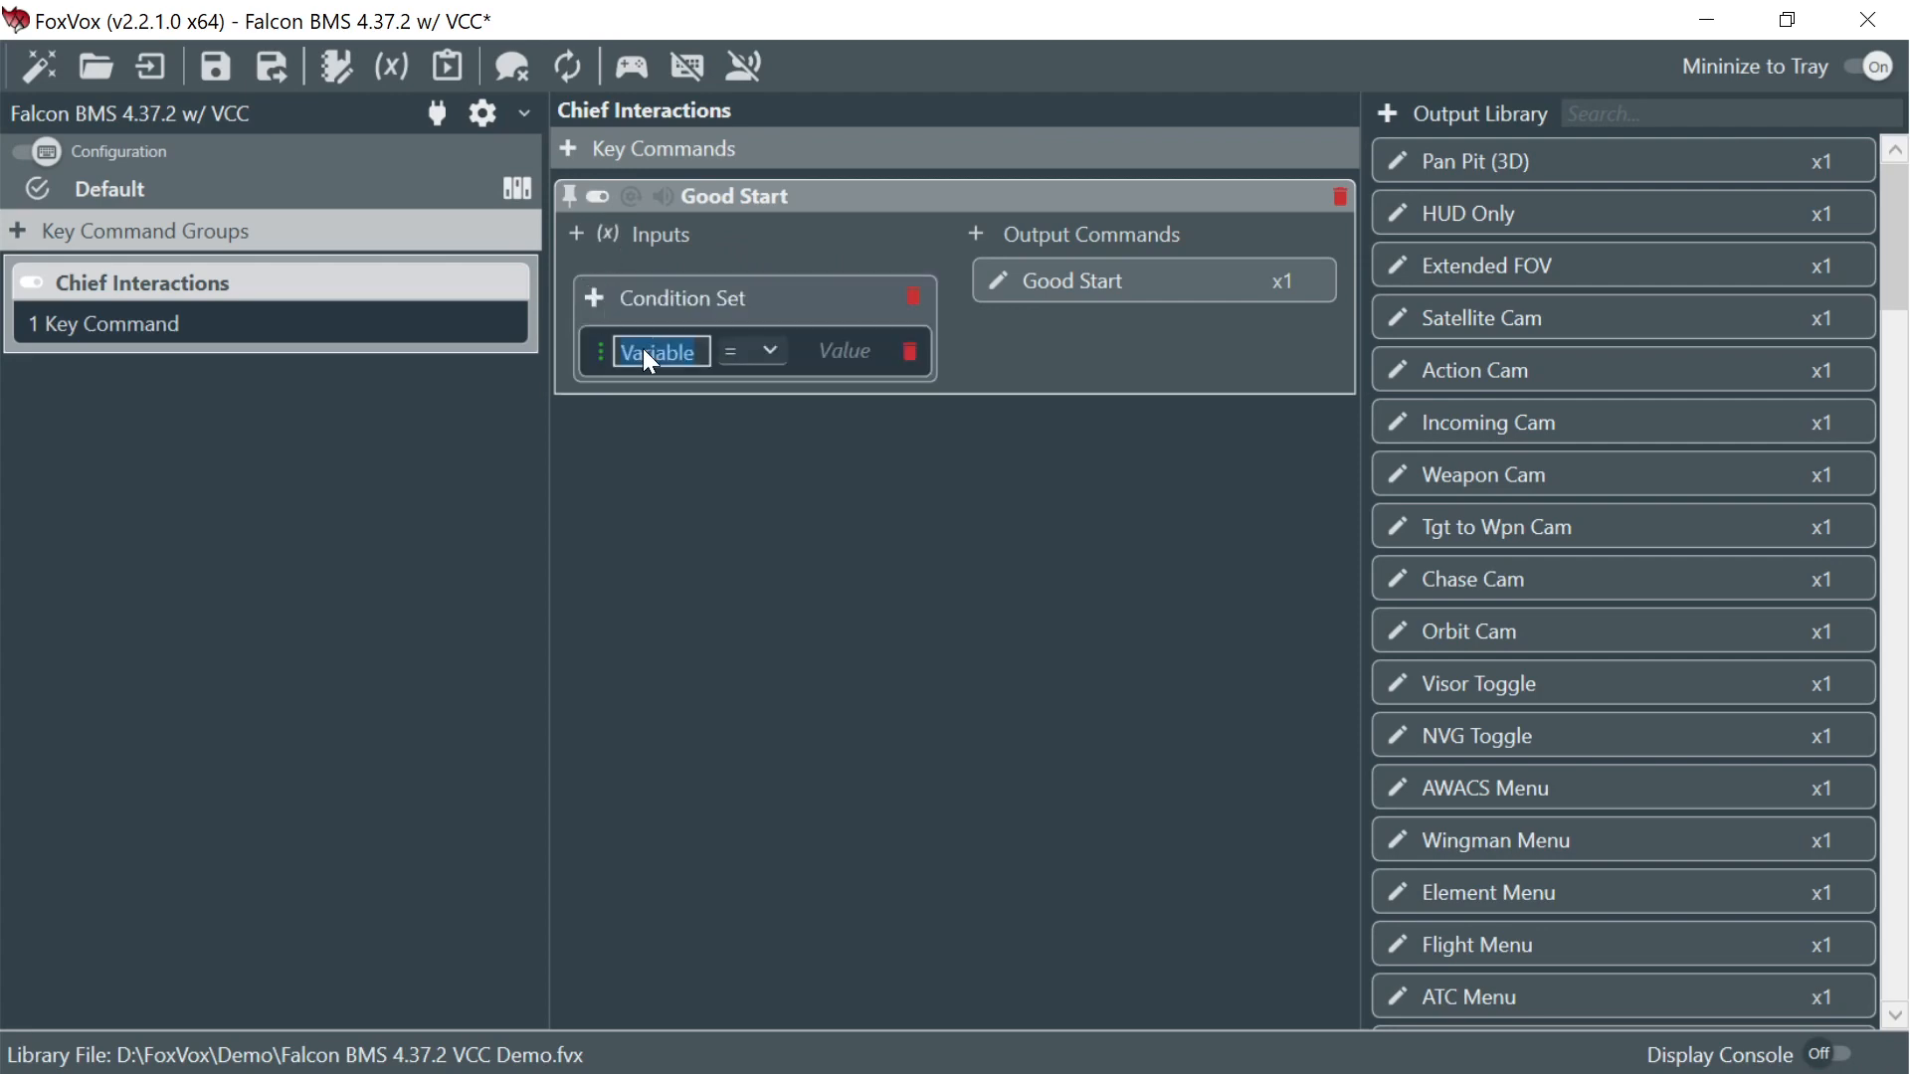
{"action": "type", "text": "rpm"}
{"action": "key", "text": "Return"}
{"action": "left_click", "coordinate": [771, 351]}
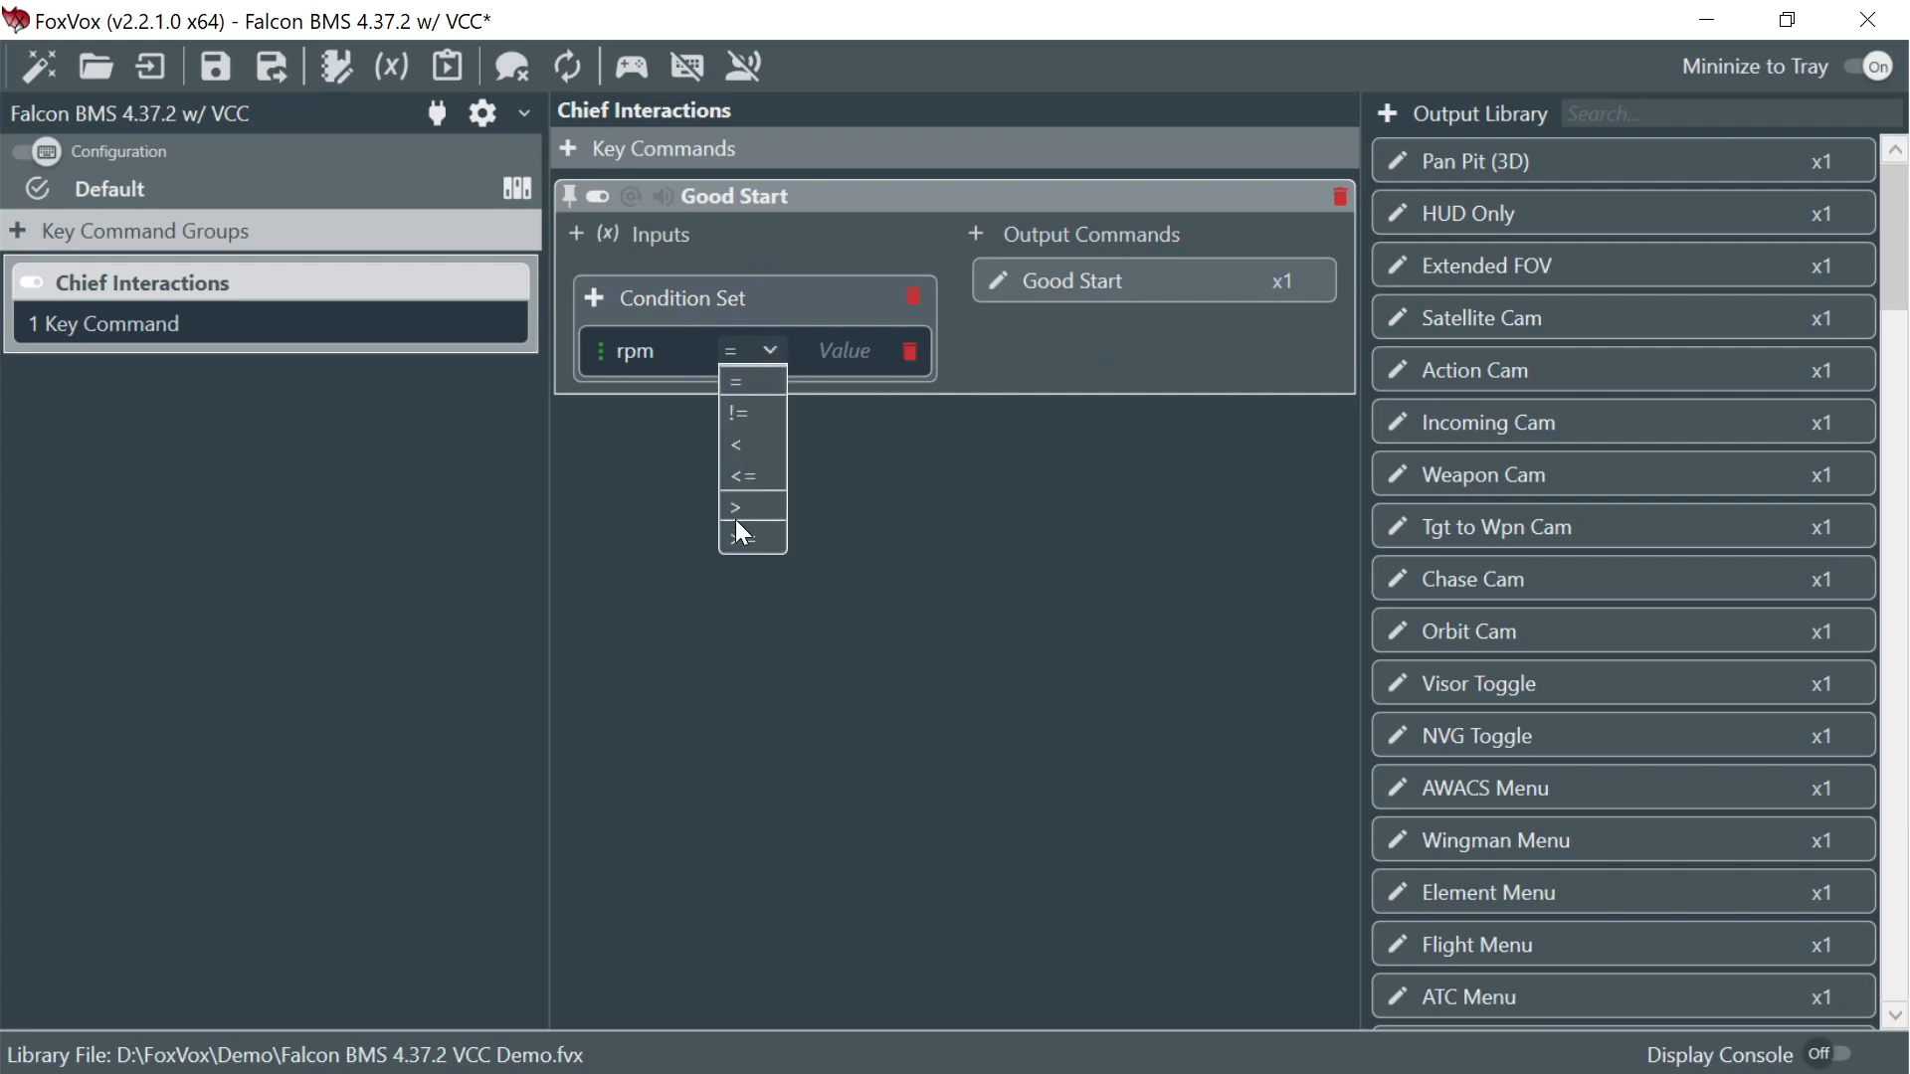
{"action": "left_click", "coordinate": [769, 540]}
{"action": "left_click", "coordinate": [846, 352]}
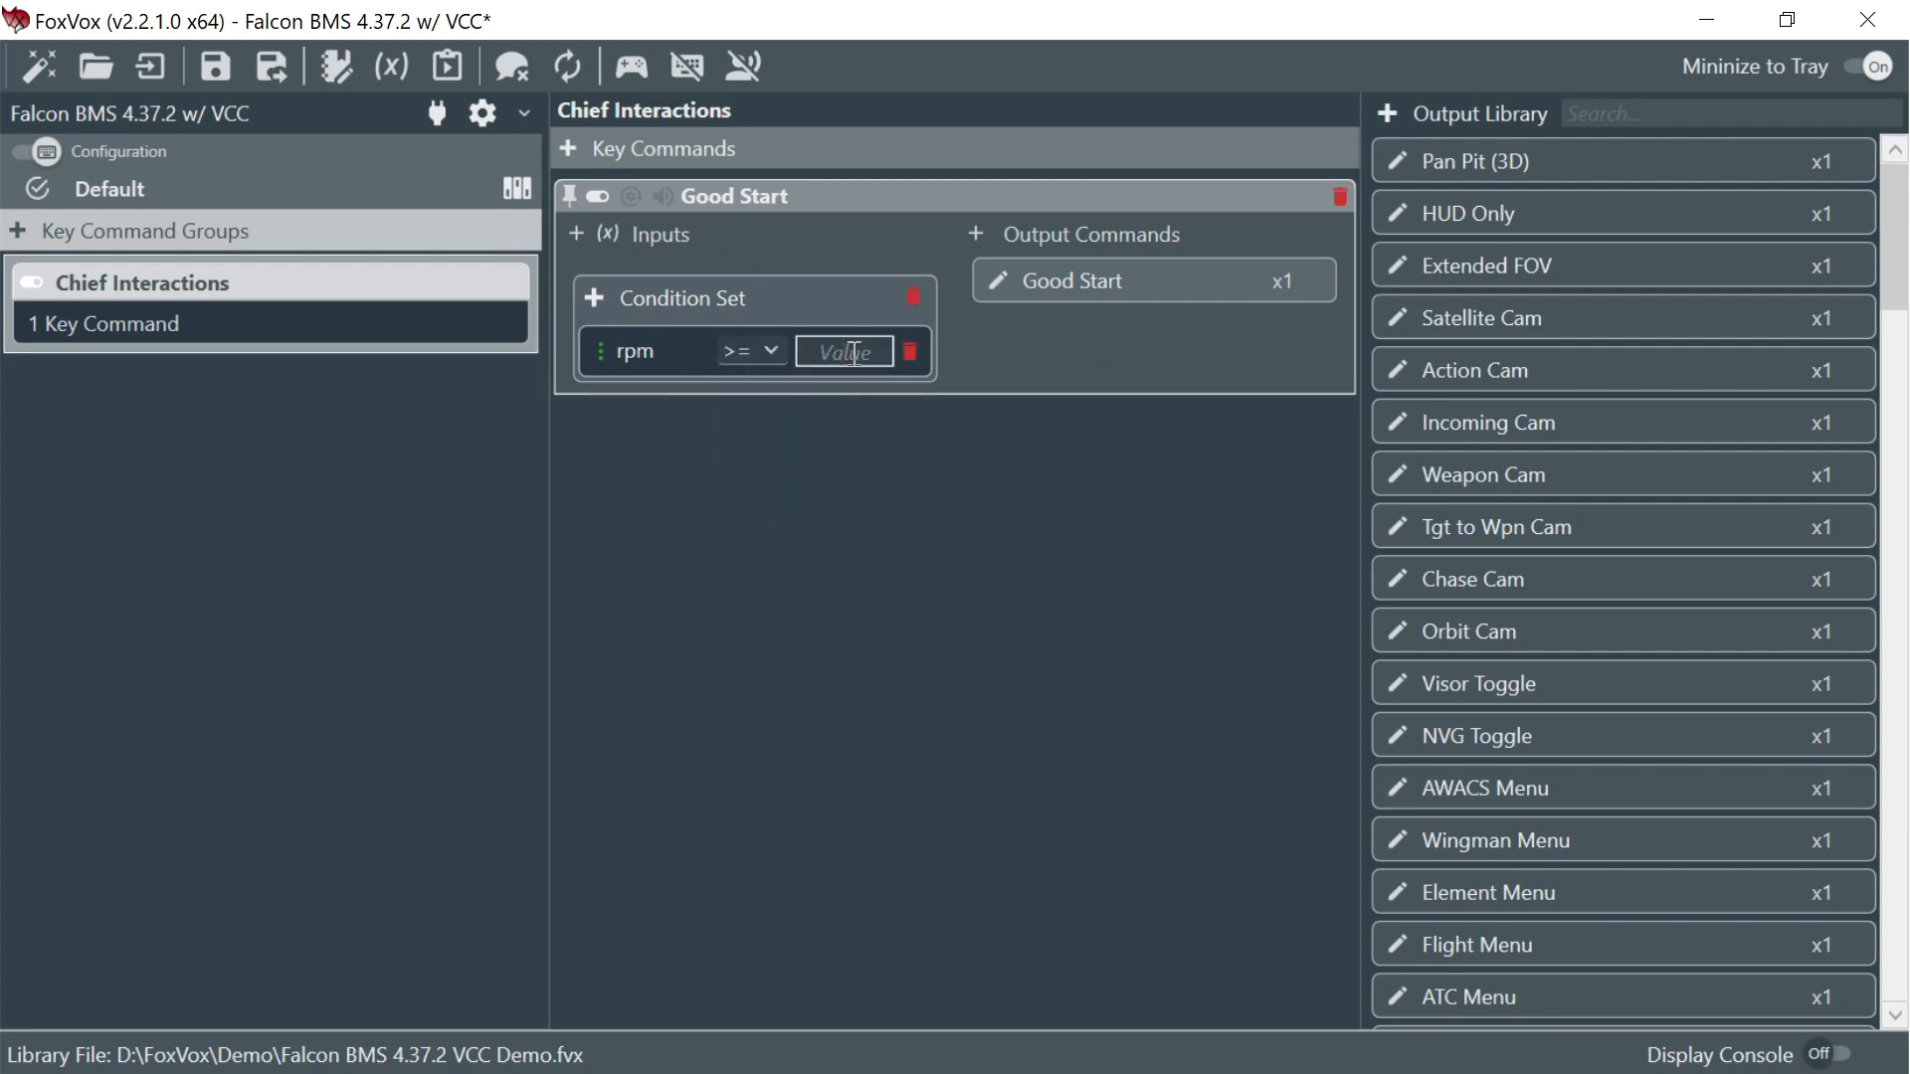
{"action": "type", "text": "60"}
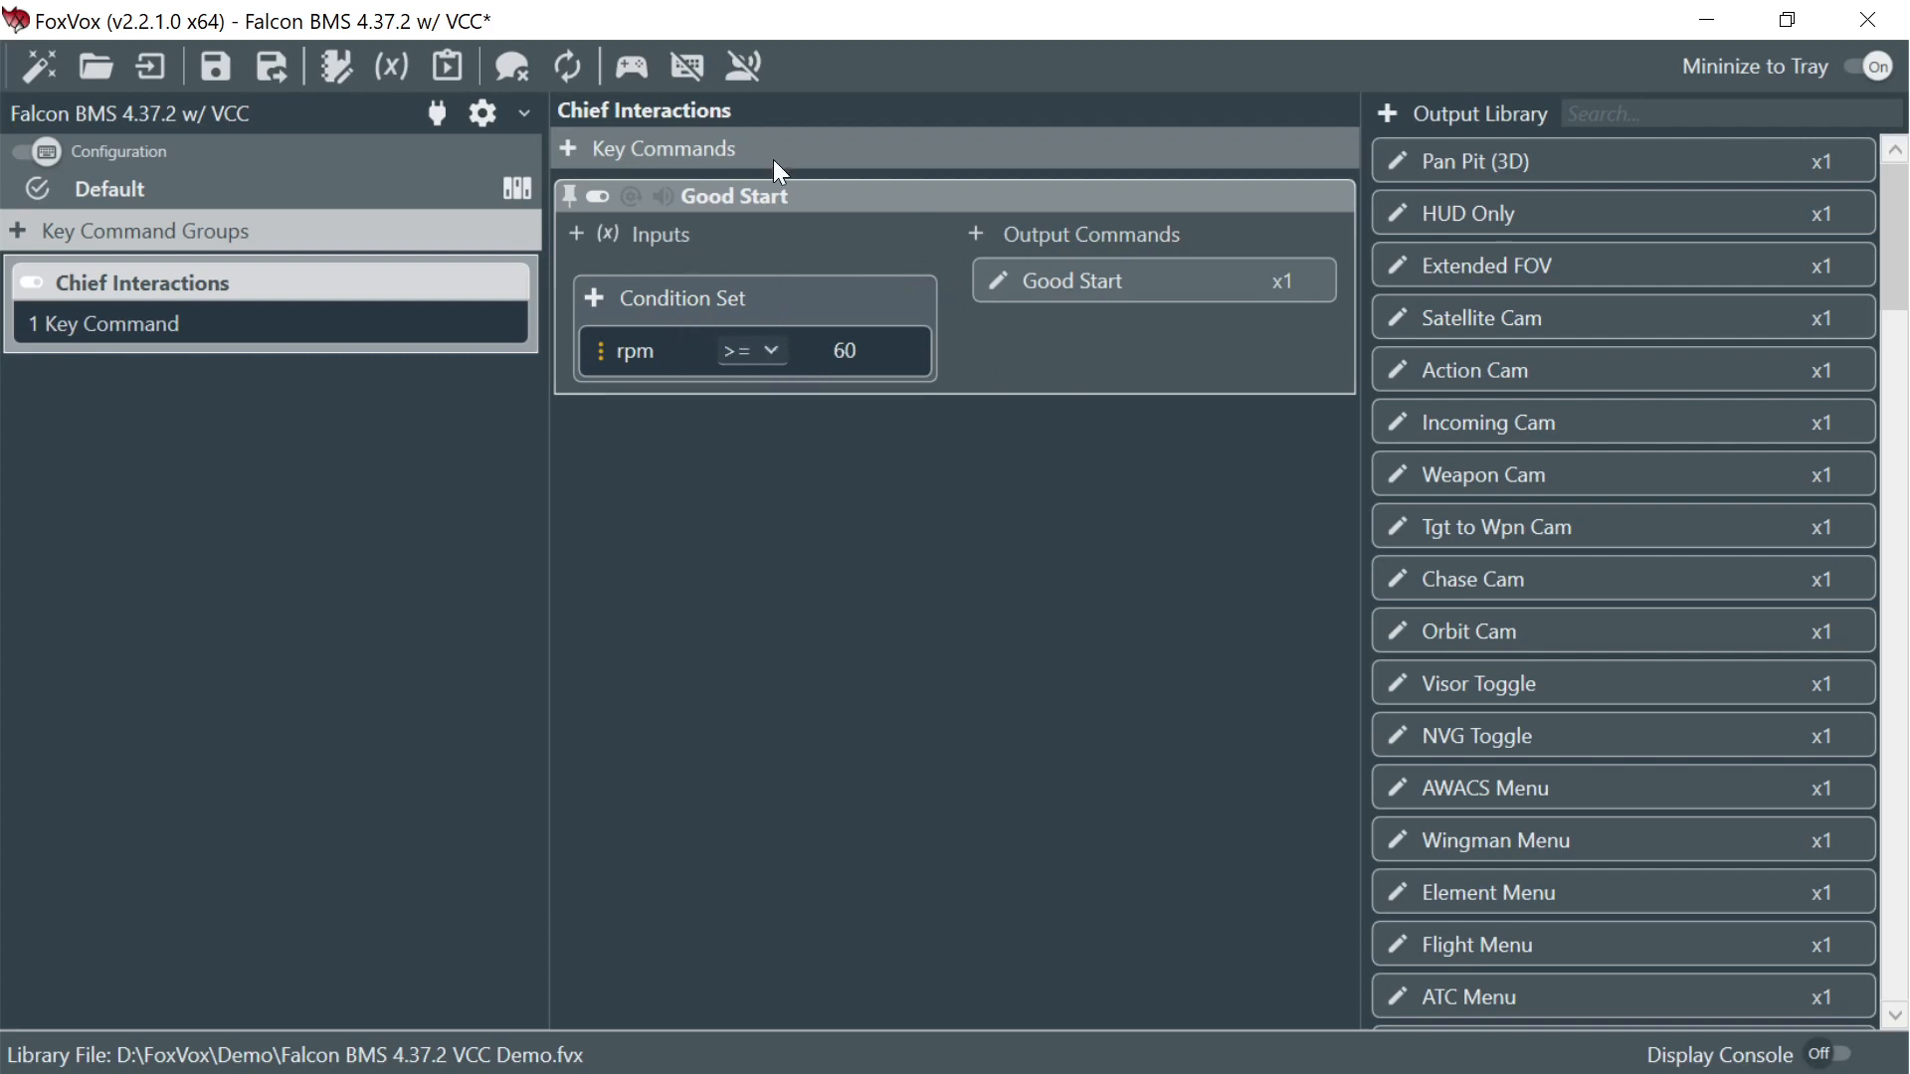
- Add a second condition, Completed = 0, to the Good Start condition set
{"action": "left_click", "coordinate": [594, 298]}
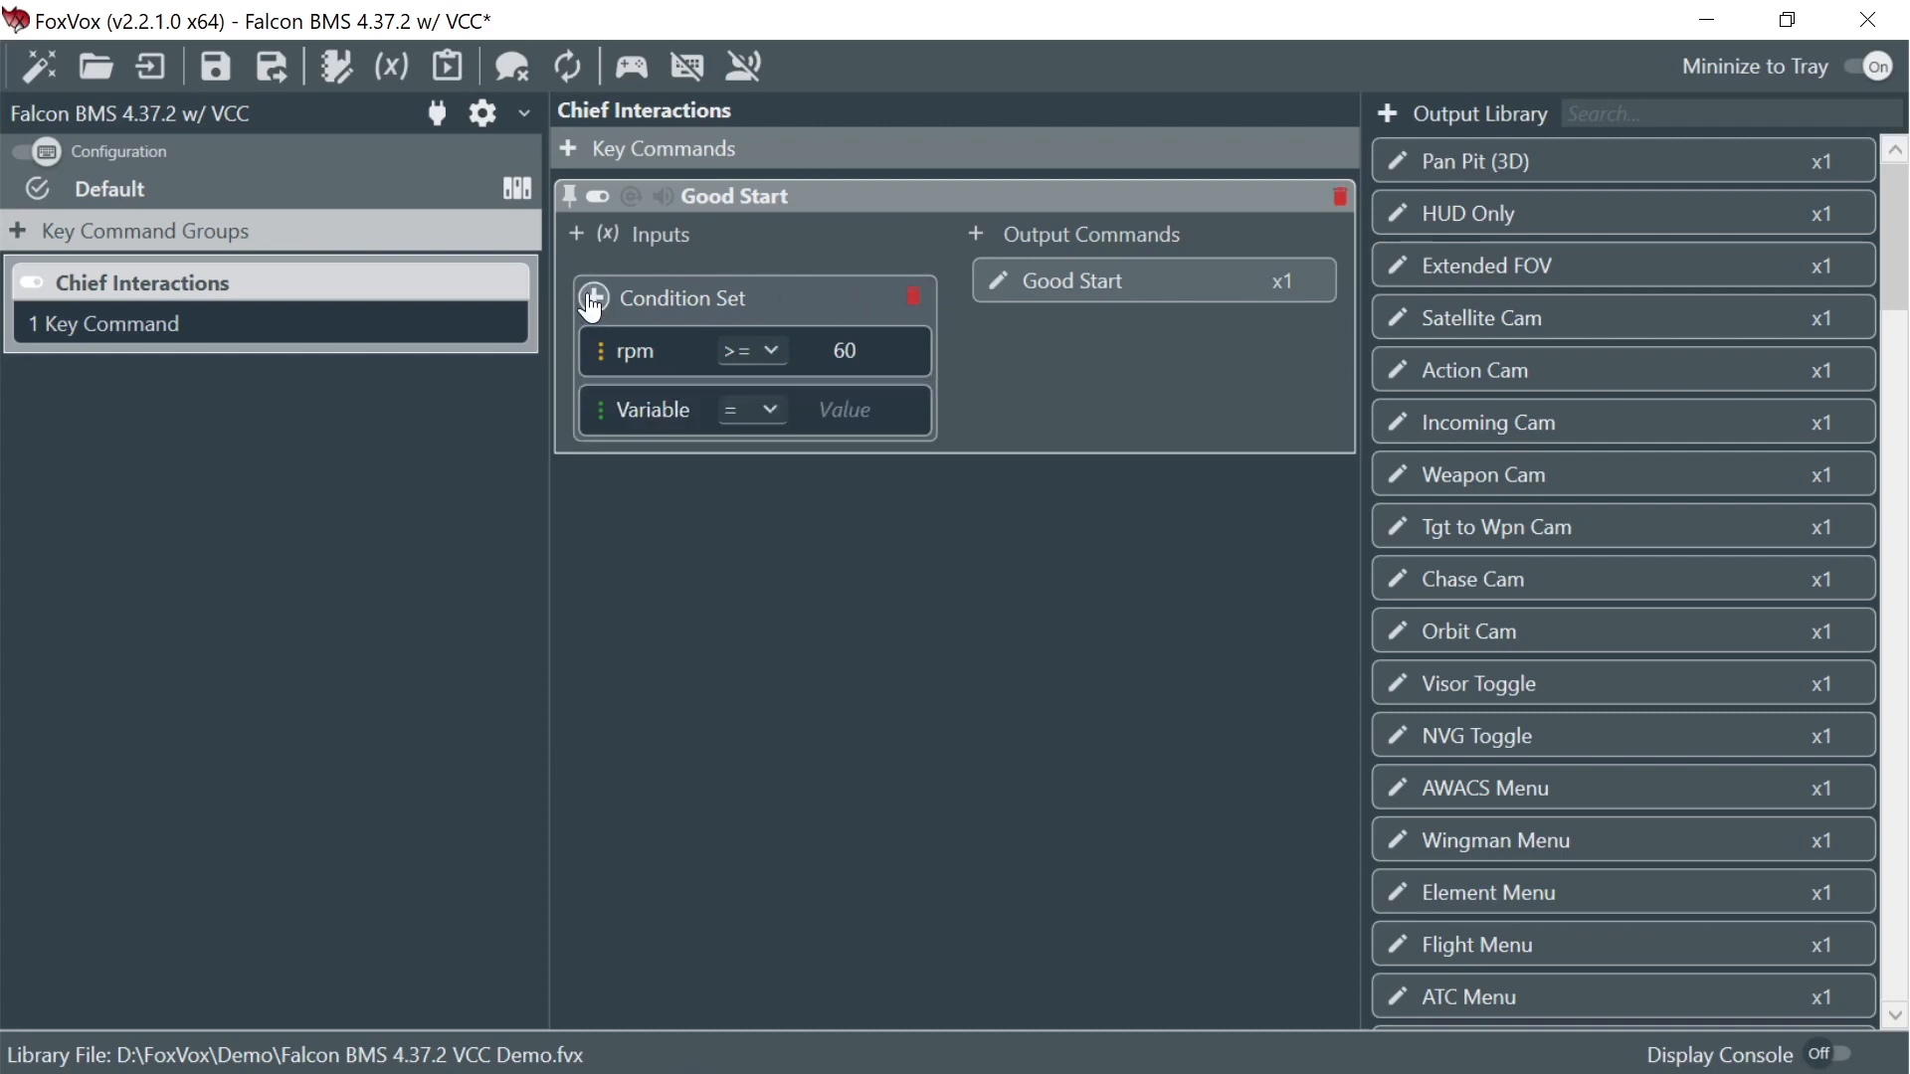
{"action": "left_click", "coordinate": [655, 408]}
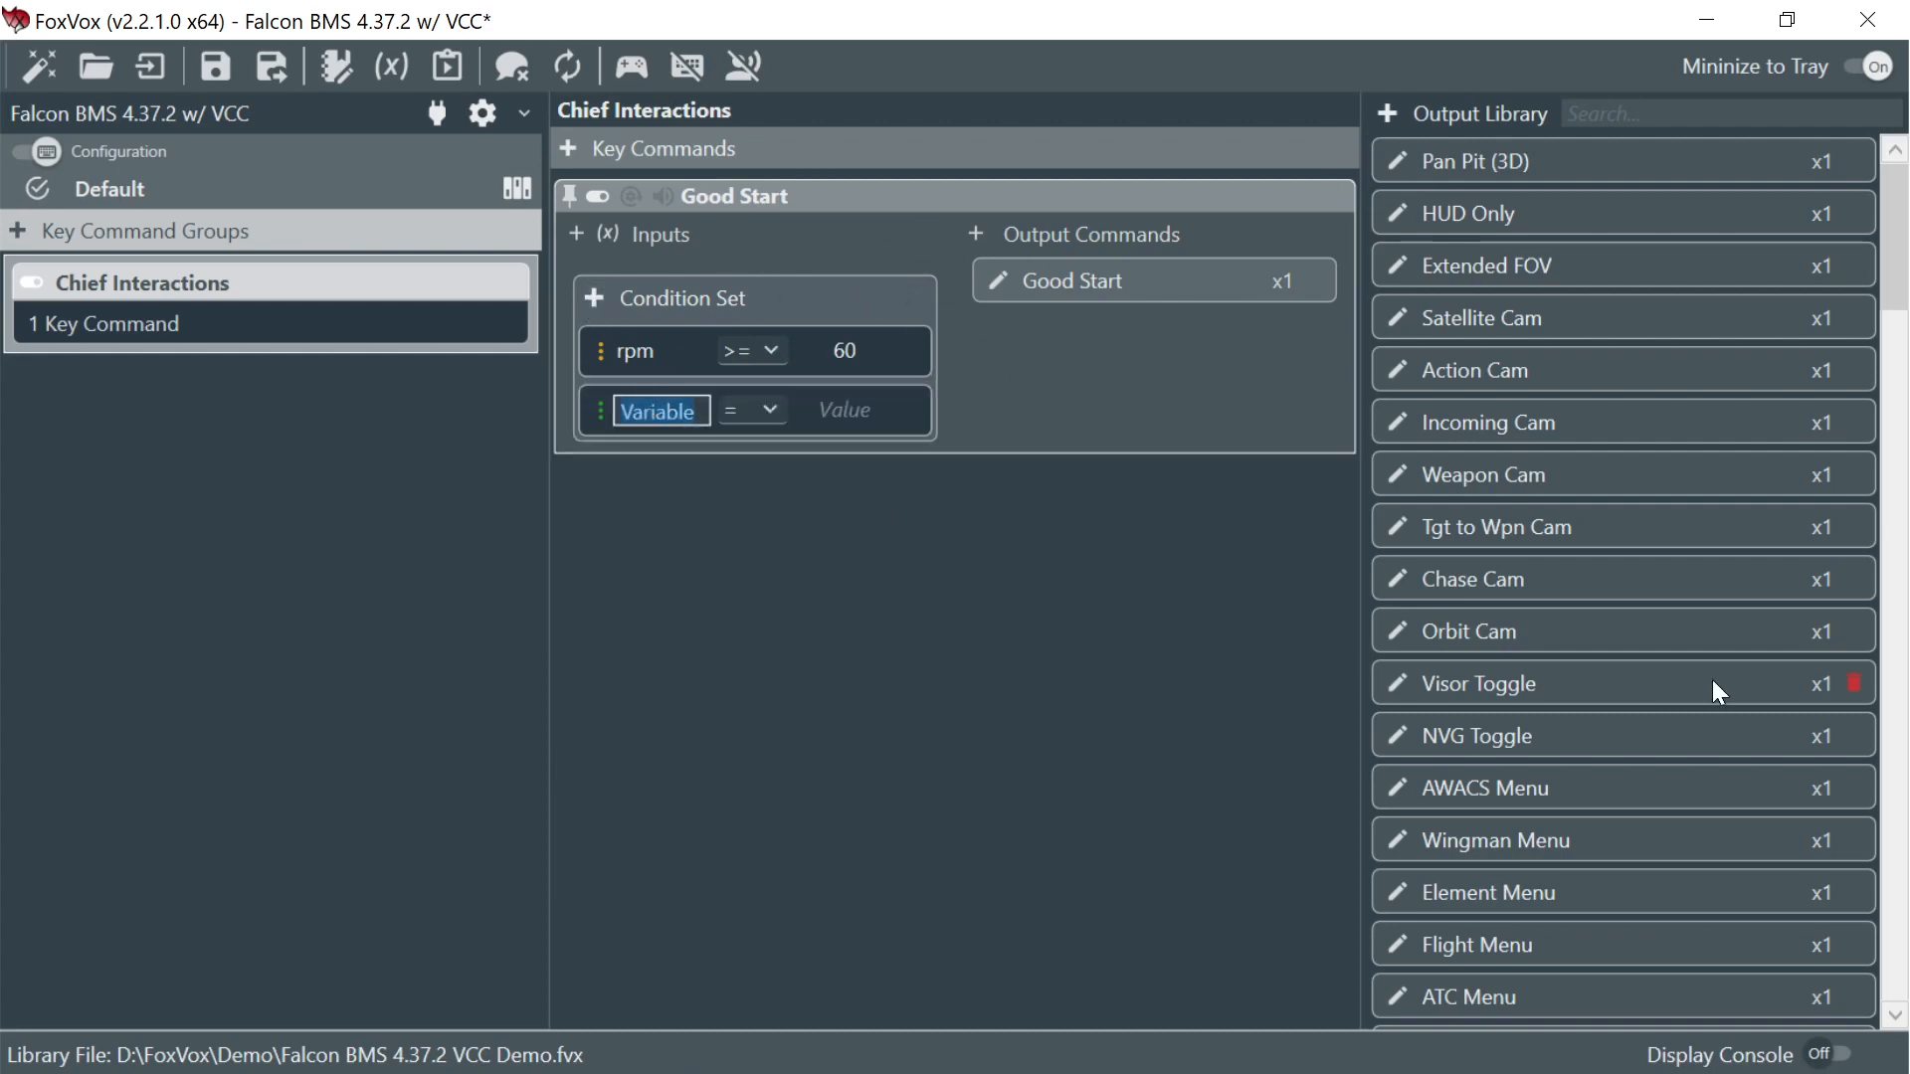
{"action": "type", "text": "Completed"}
{"action": "key", "text": "Return"}
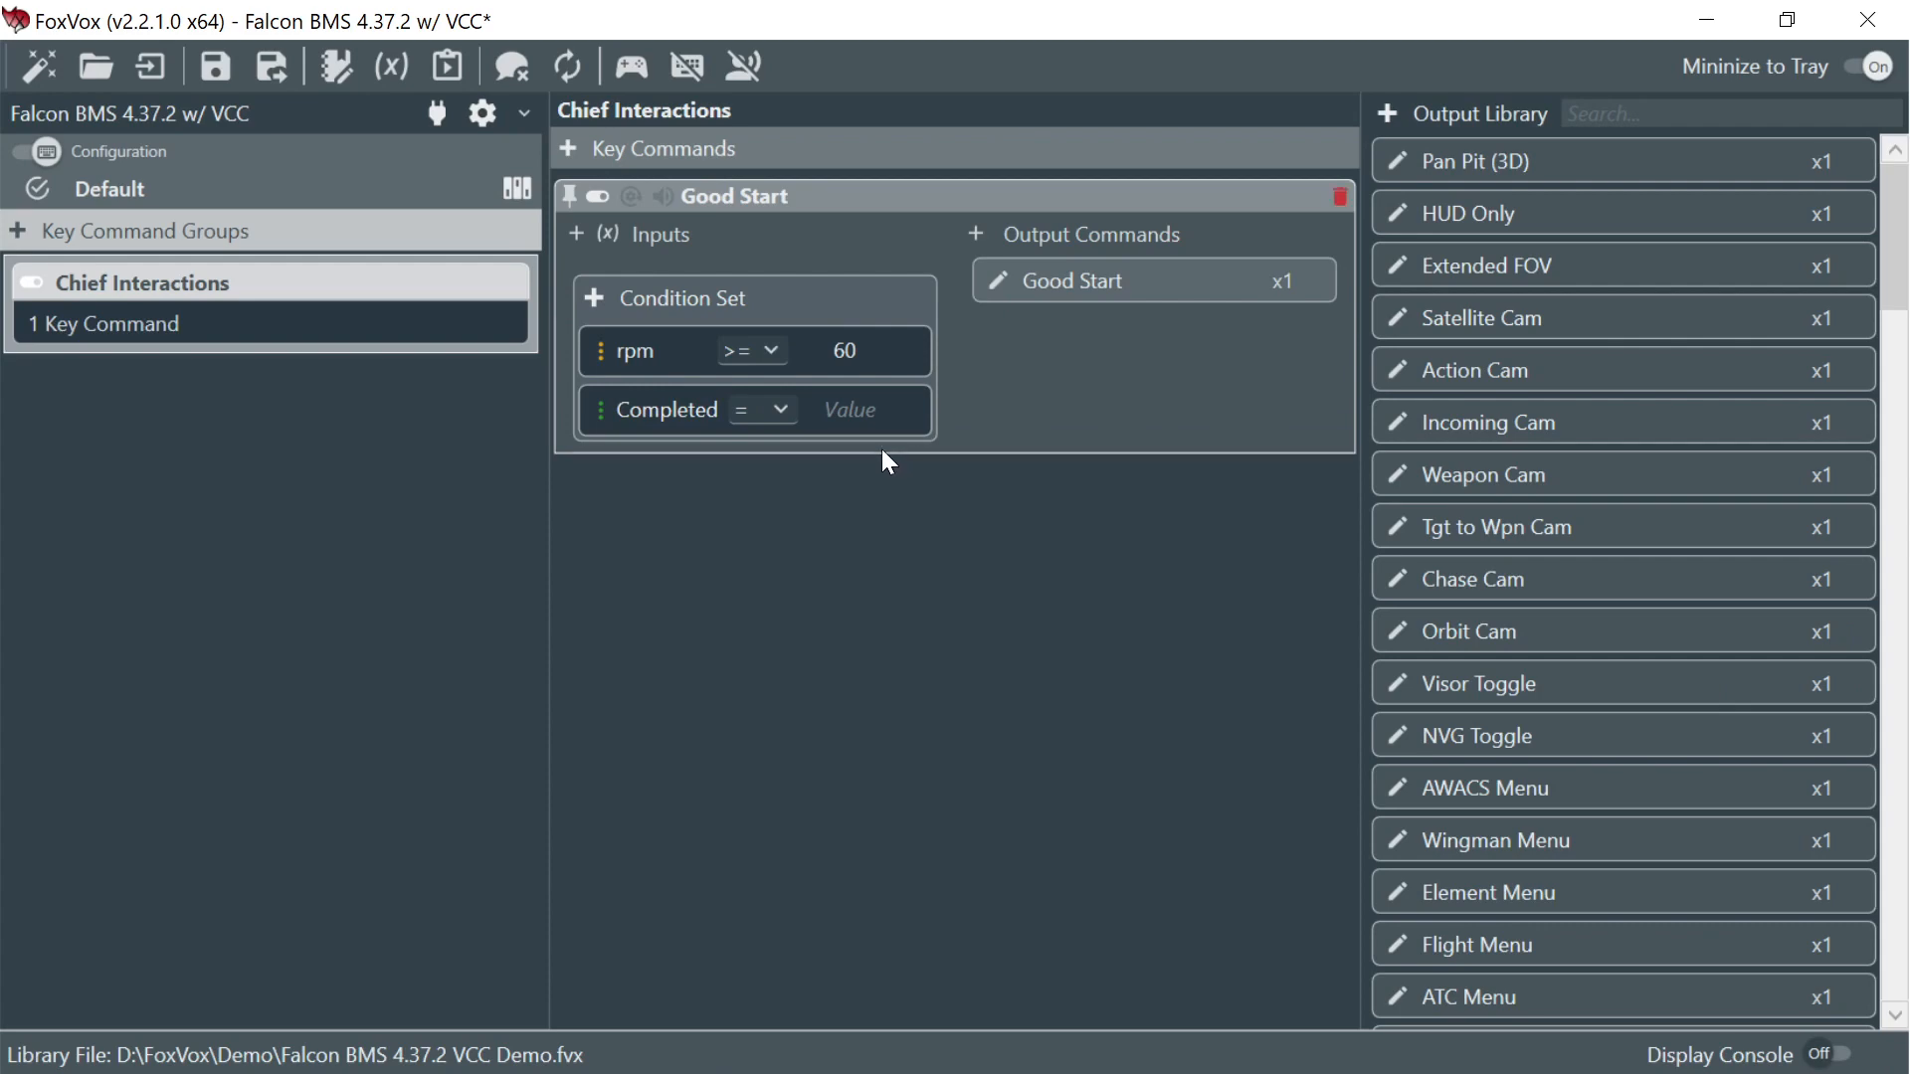
{"action": "left_click", "coordinate": [849, 410]}
{"action": "type", "text": "0"}
- Remove the Completed variable from the Loud & Clear output of the Chief group's Comms Check voice command
{"action": "left_click", "coordinate": [42, 159]}
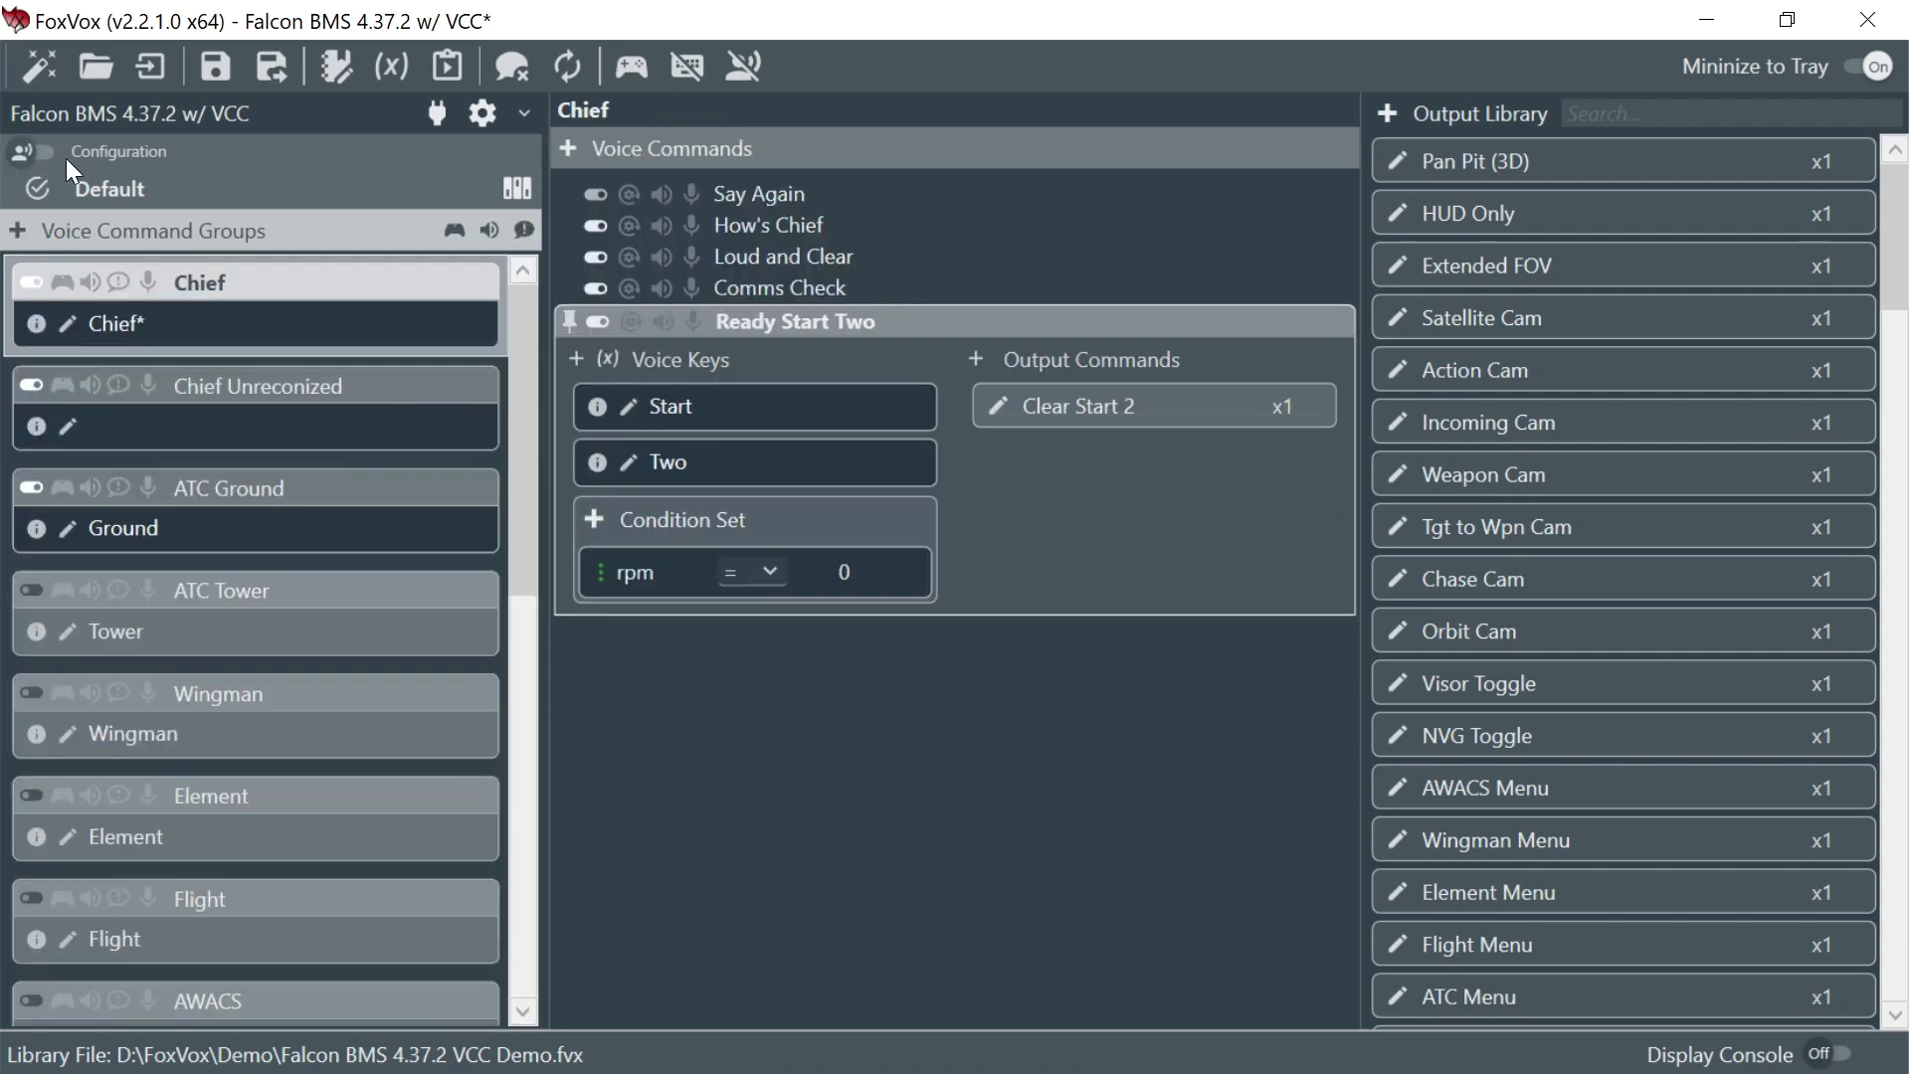
{"action": "left_click", "coordinate": [880, 288]}
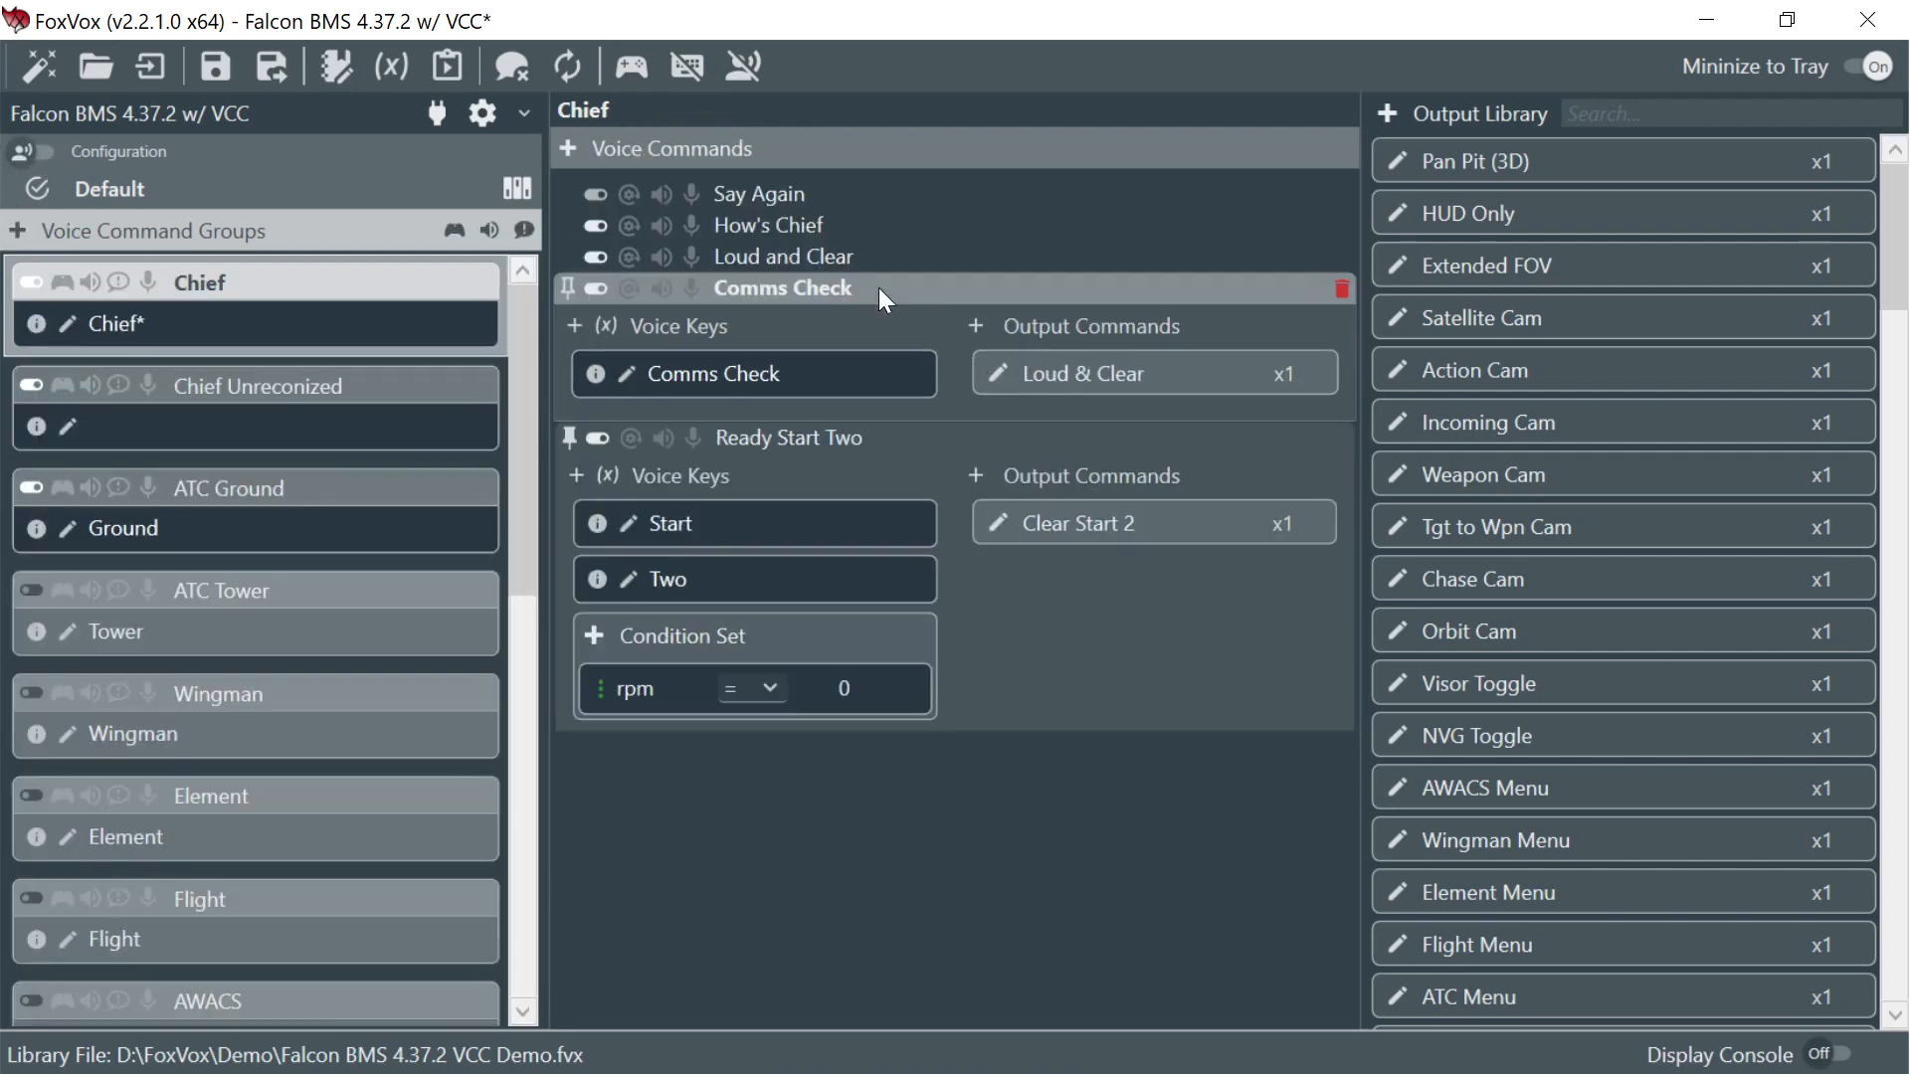
{"action": "left_click", "coordinate": [1001, 376]}
{"action": "left_click", "coordinate": [649, 146]}
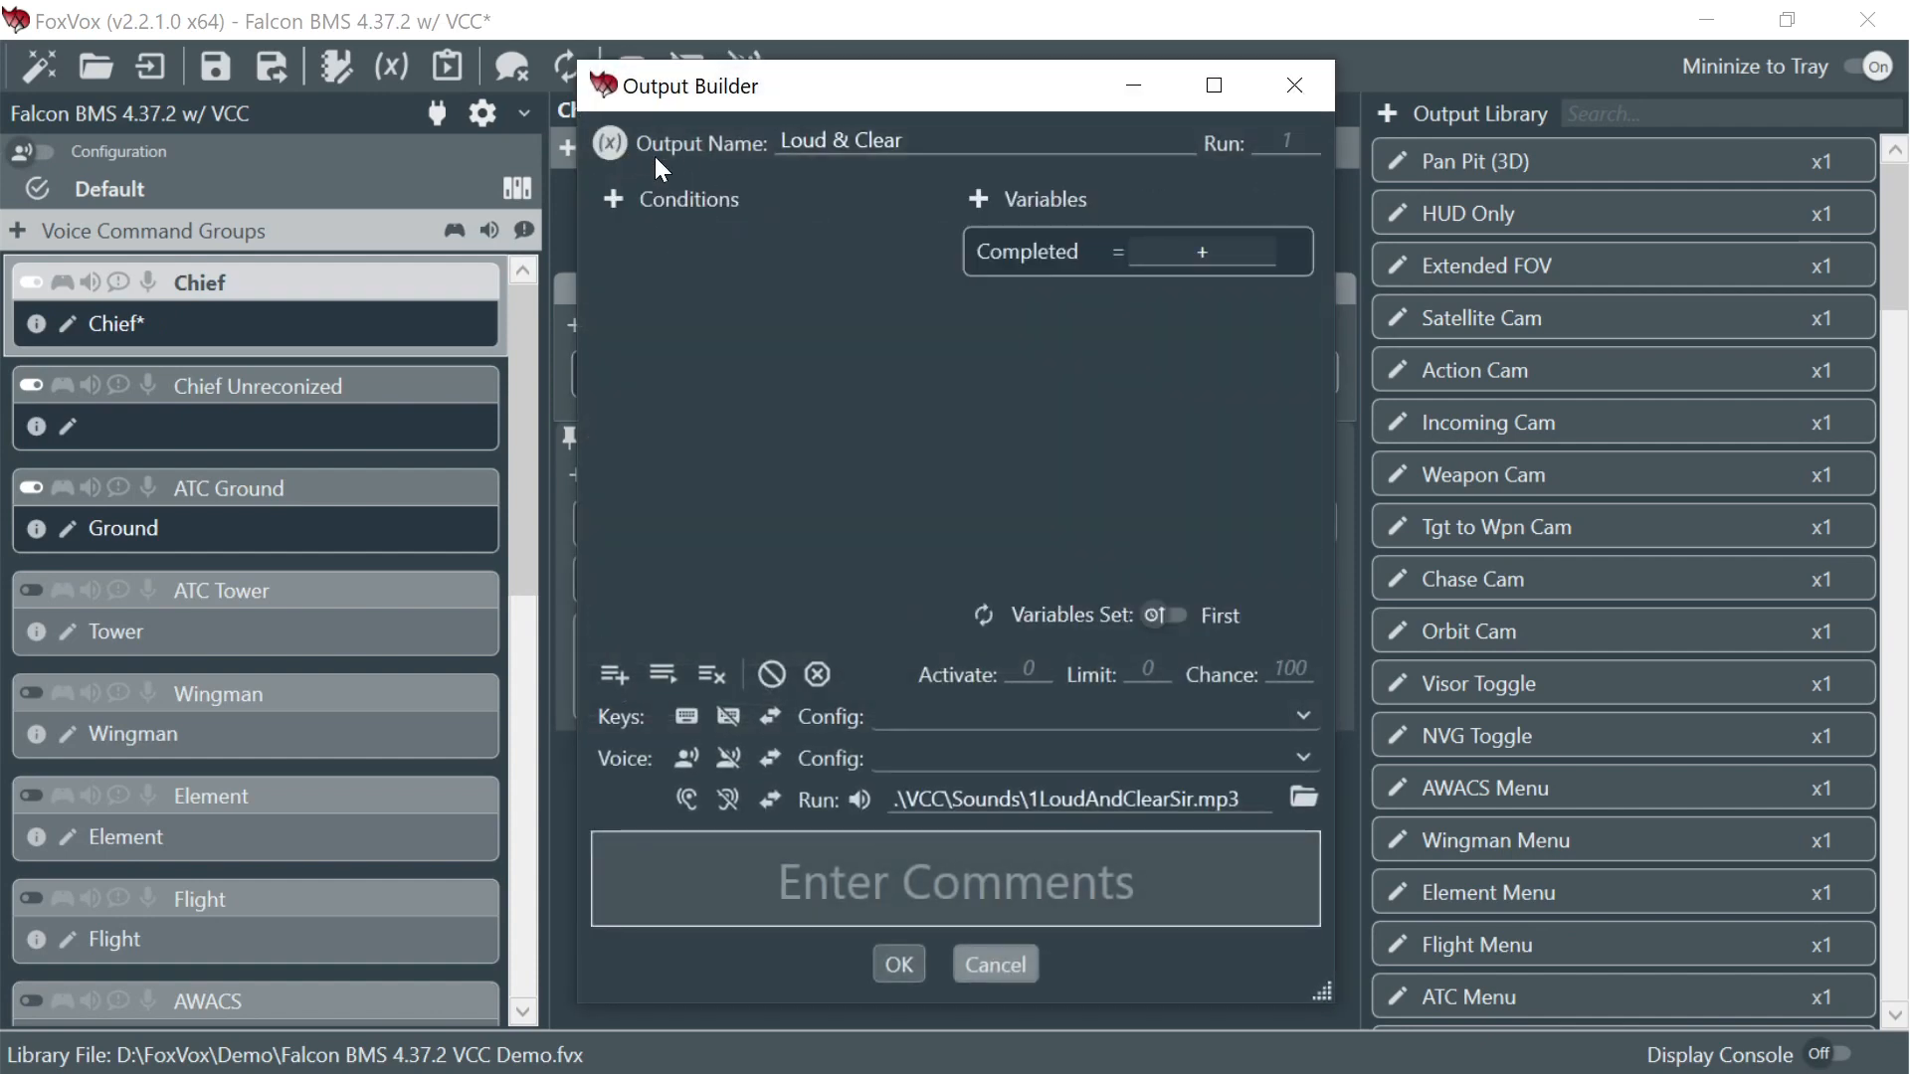
{"action": "left_click", "coordinate": [1291, 252]}
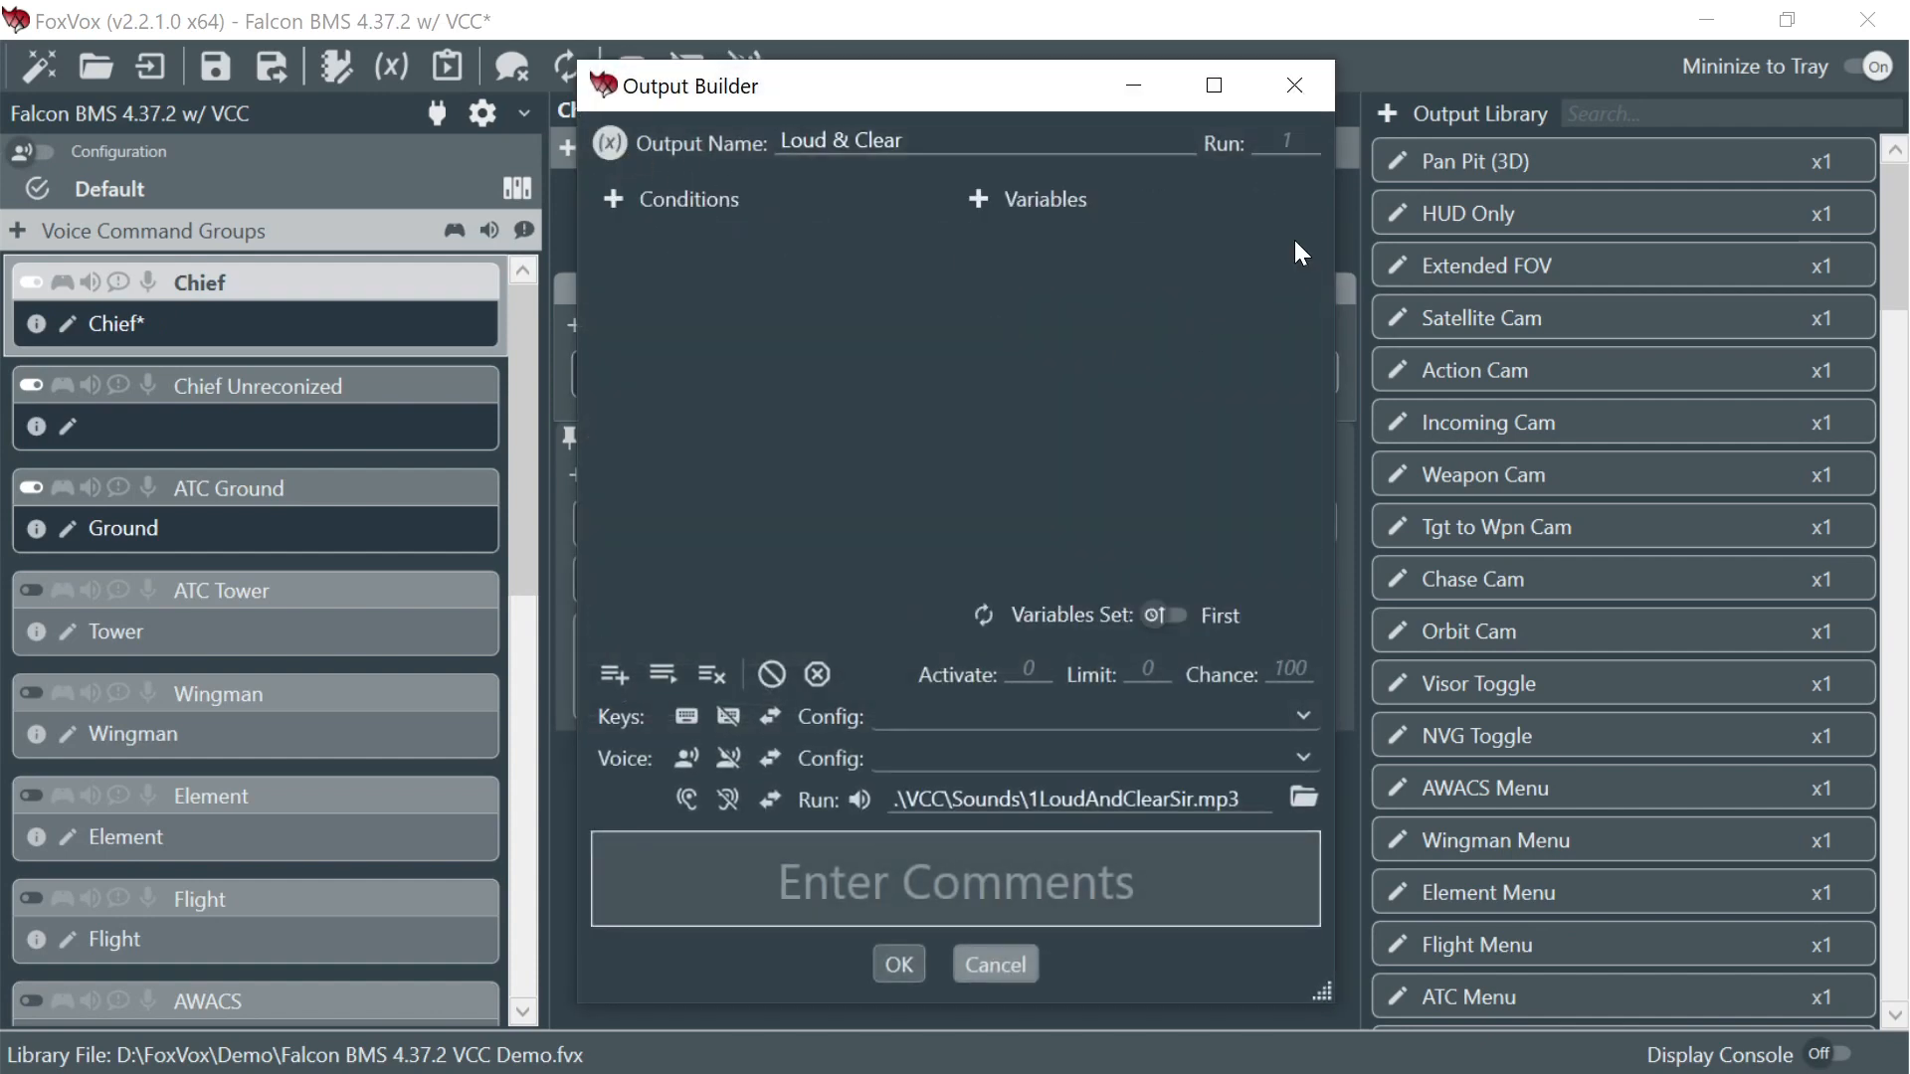
{"action": "left_click", "coordinate": [898, 964]}
{"action": "left_click", "coordinate": [1018, 657]}
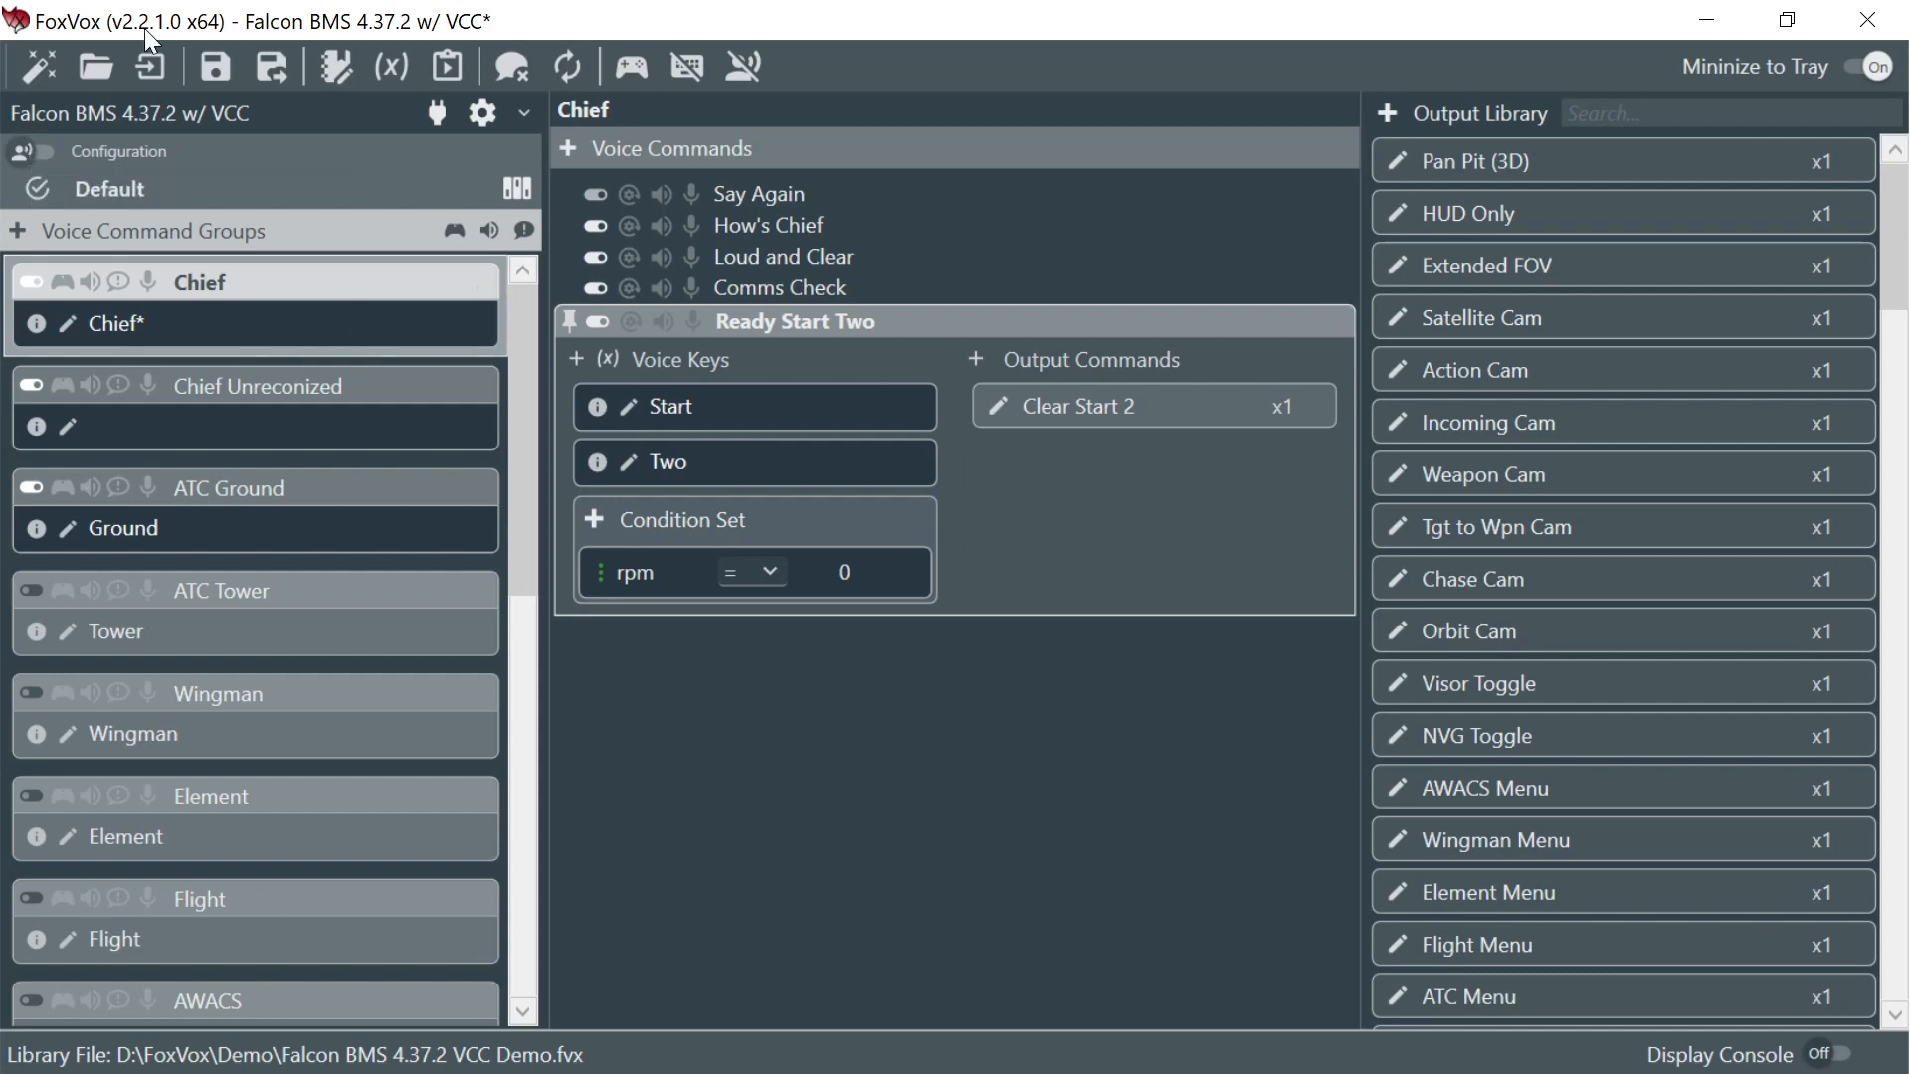
- Set both the key and voice configurations of the Good Start key command's output to Post Start
{"action": "left_click", "coordinate": [28, 152]}
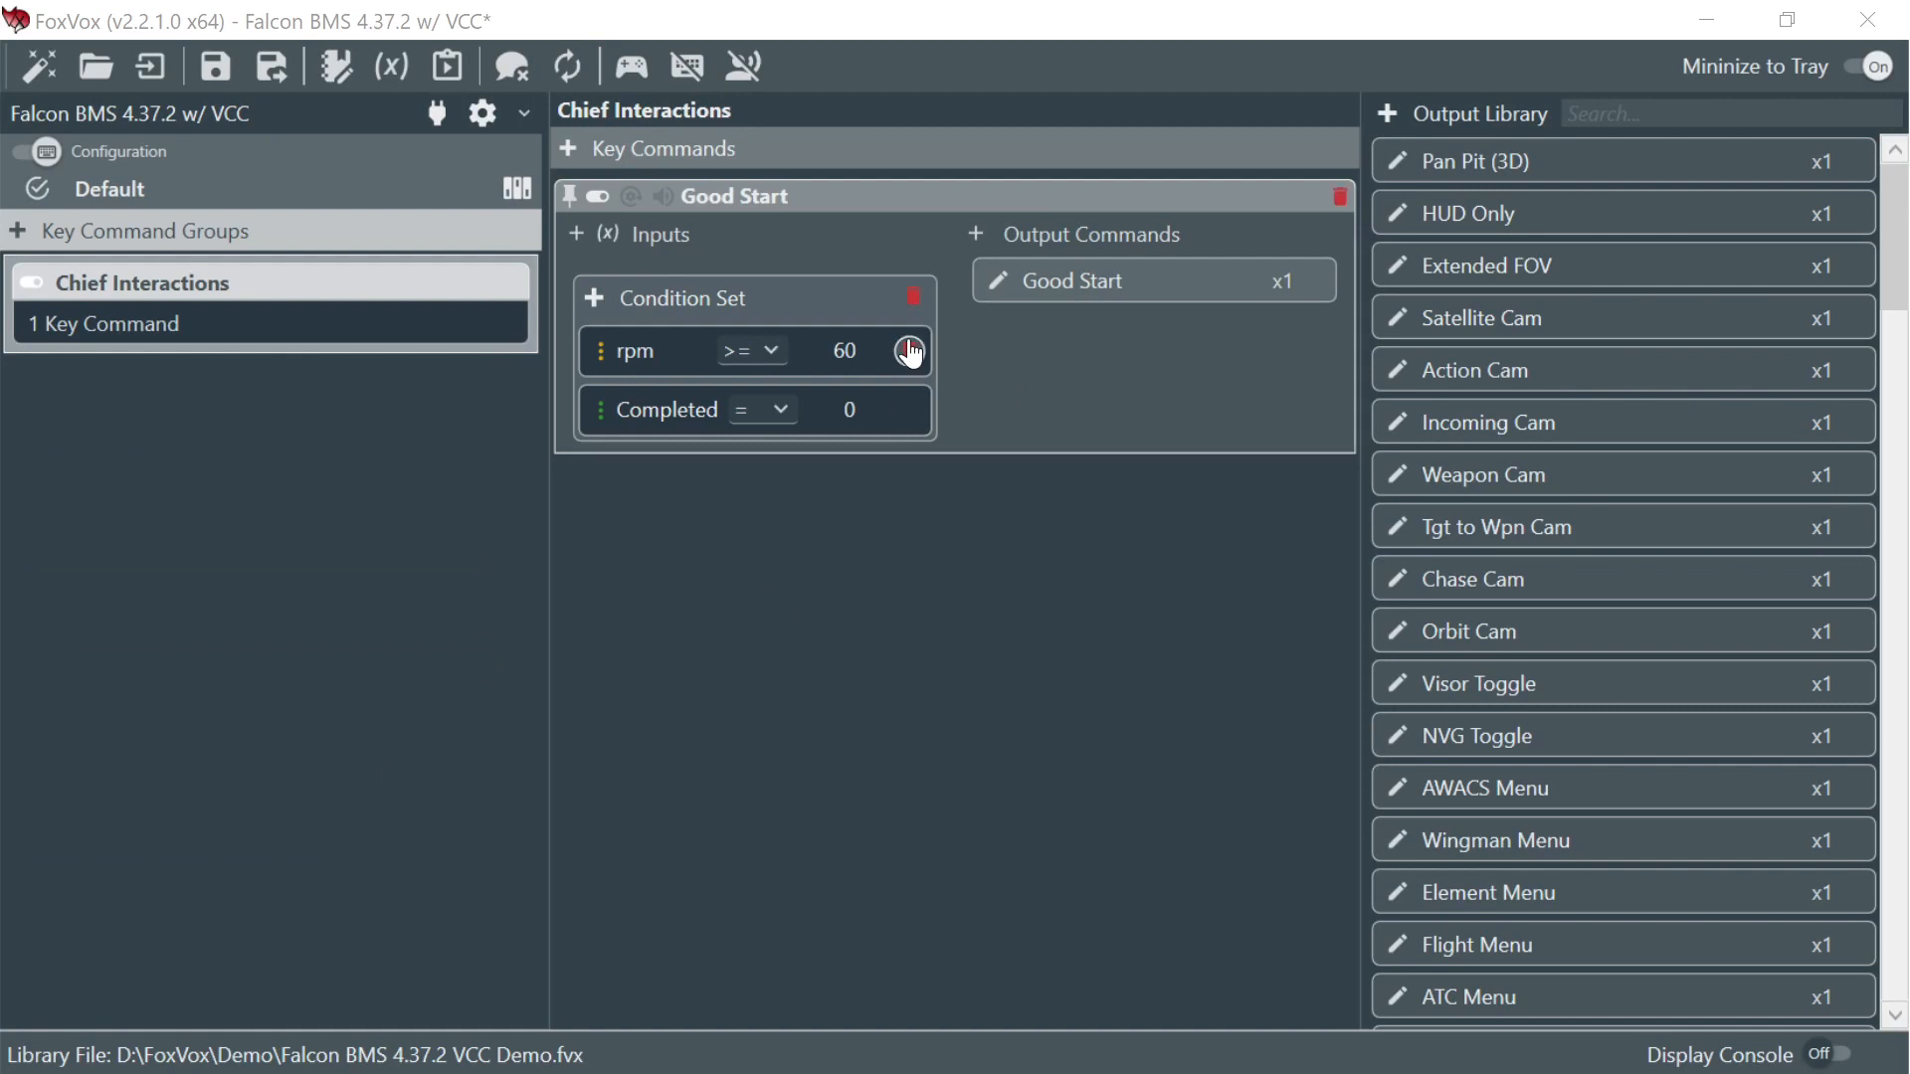
{"action": "left_click", "coordinate": [1000, 279]}
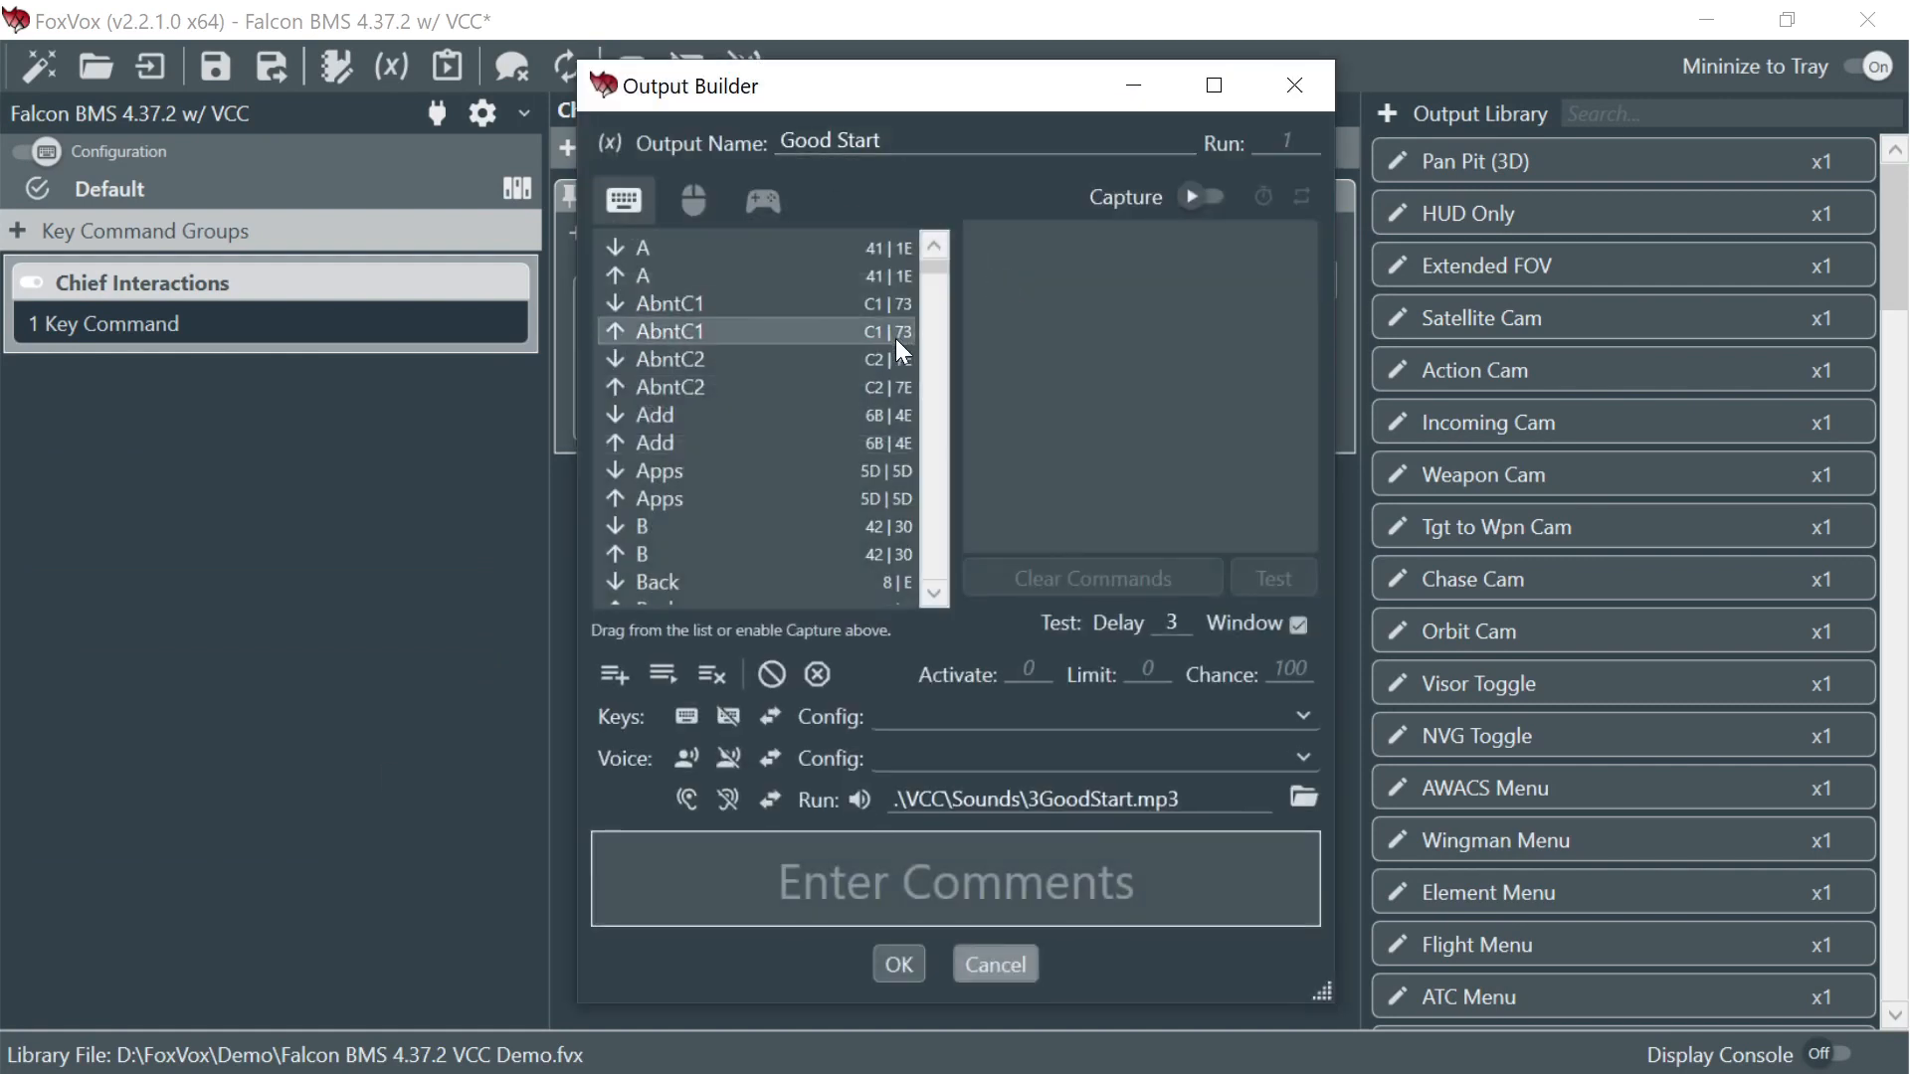
{"action": "left_click", "coordinate": [1174, 725]}
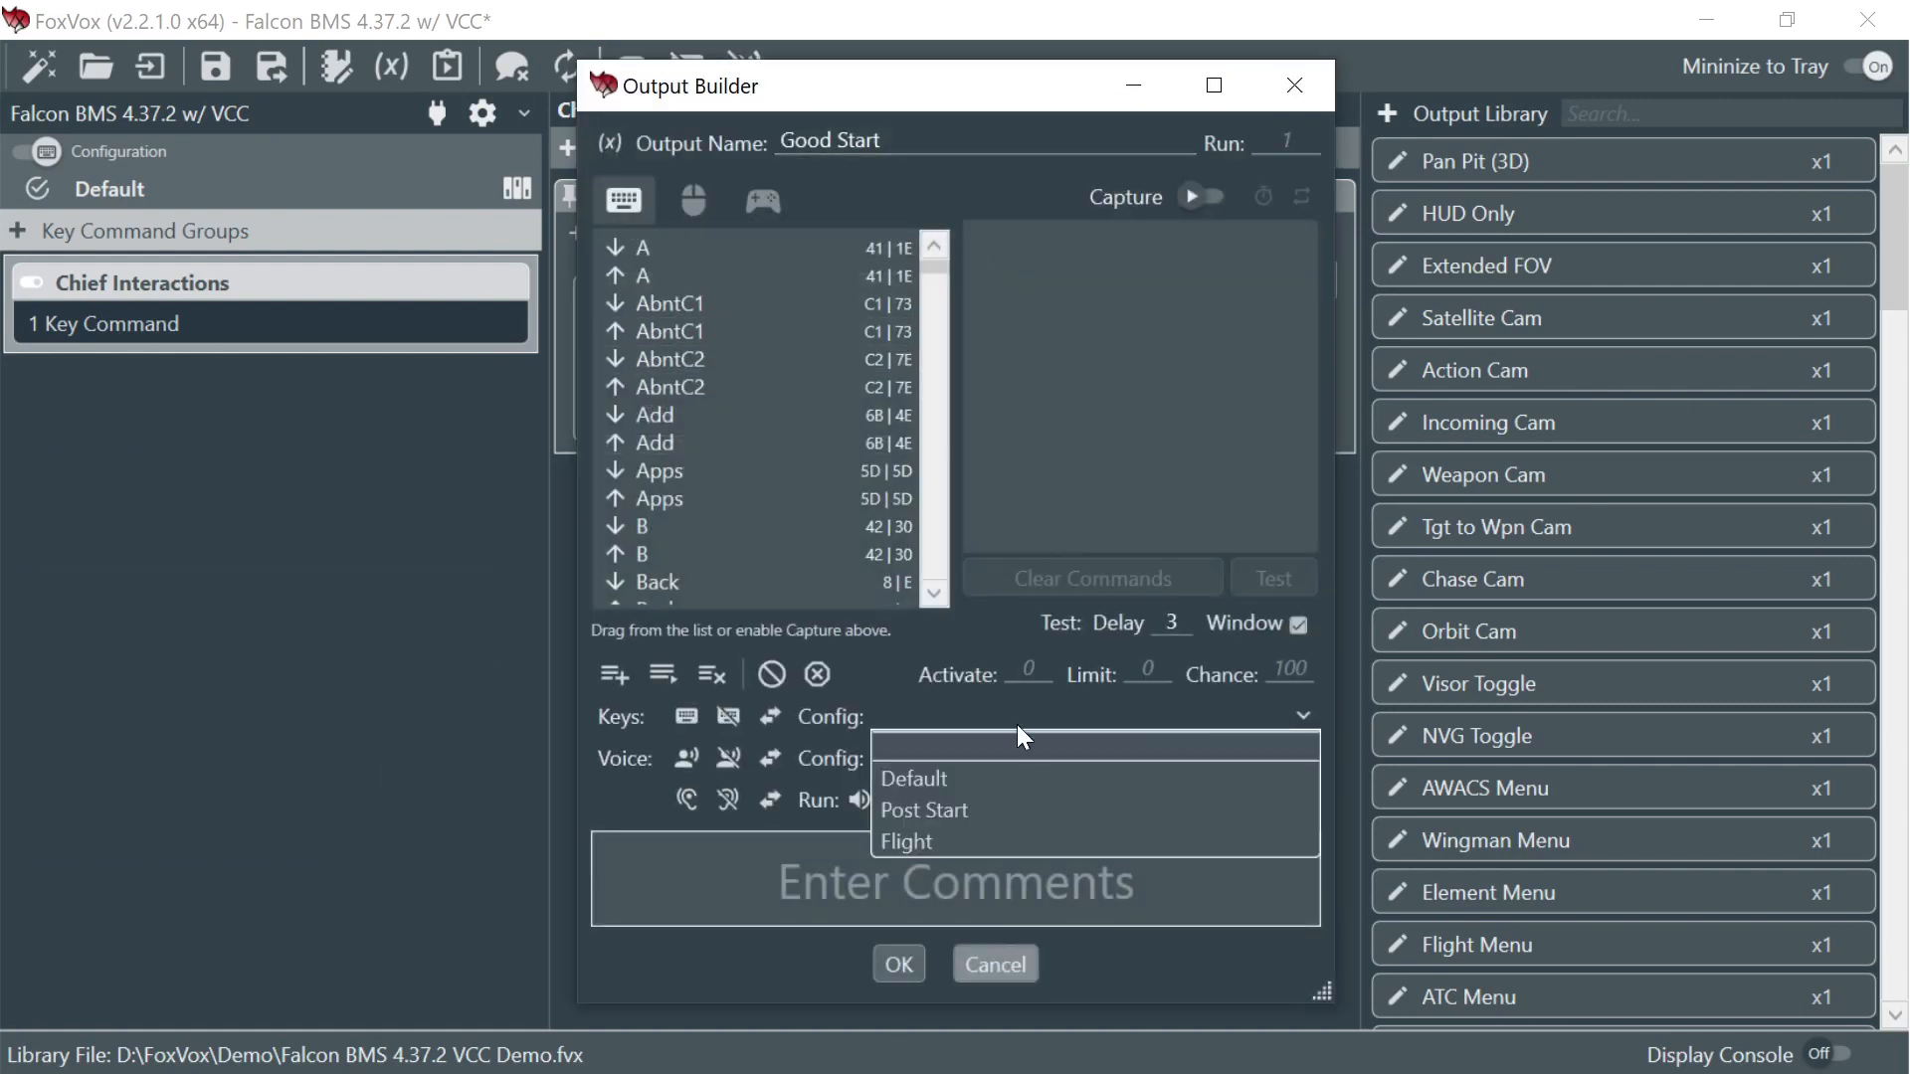
{"action": "left_click", "coordinate": [963, 804]}
{"action": "left_click", "coordinate": [957, 756]}
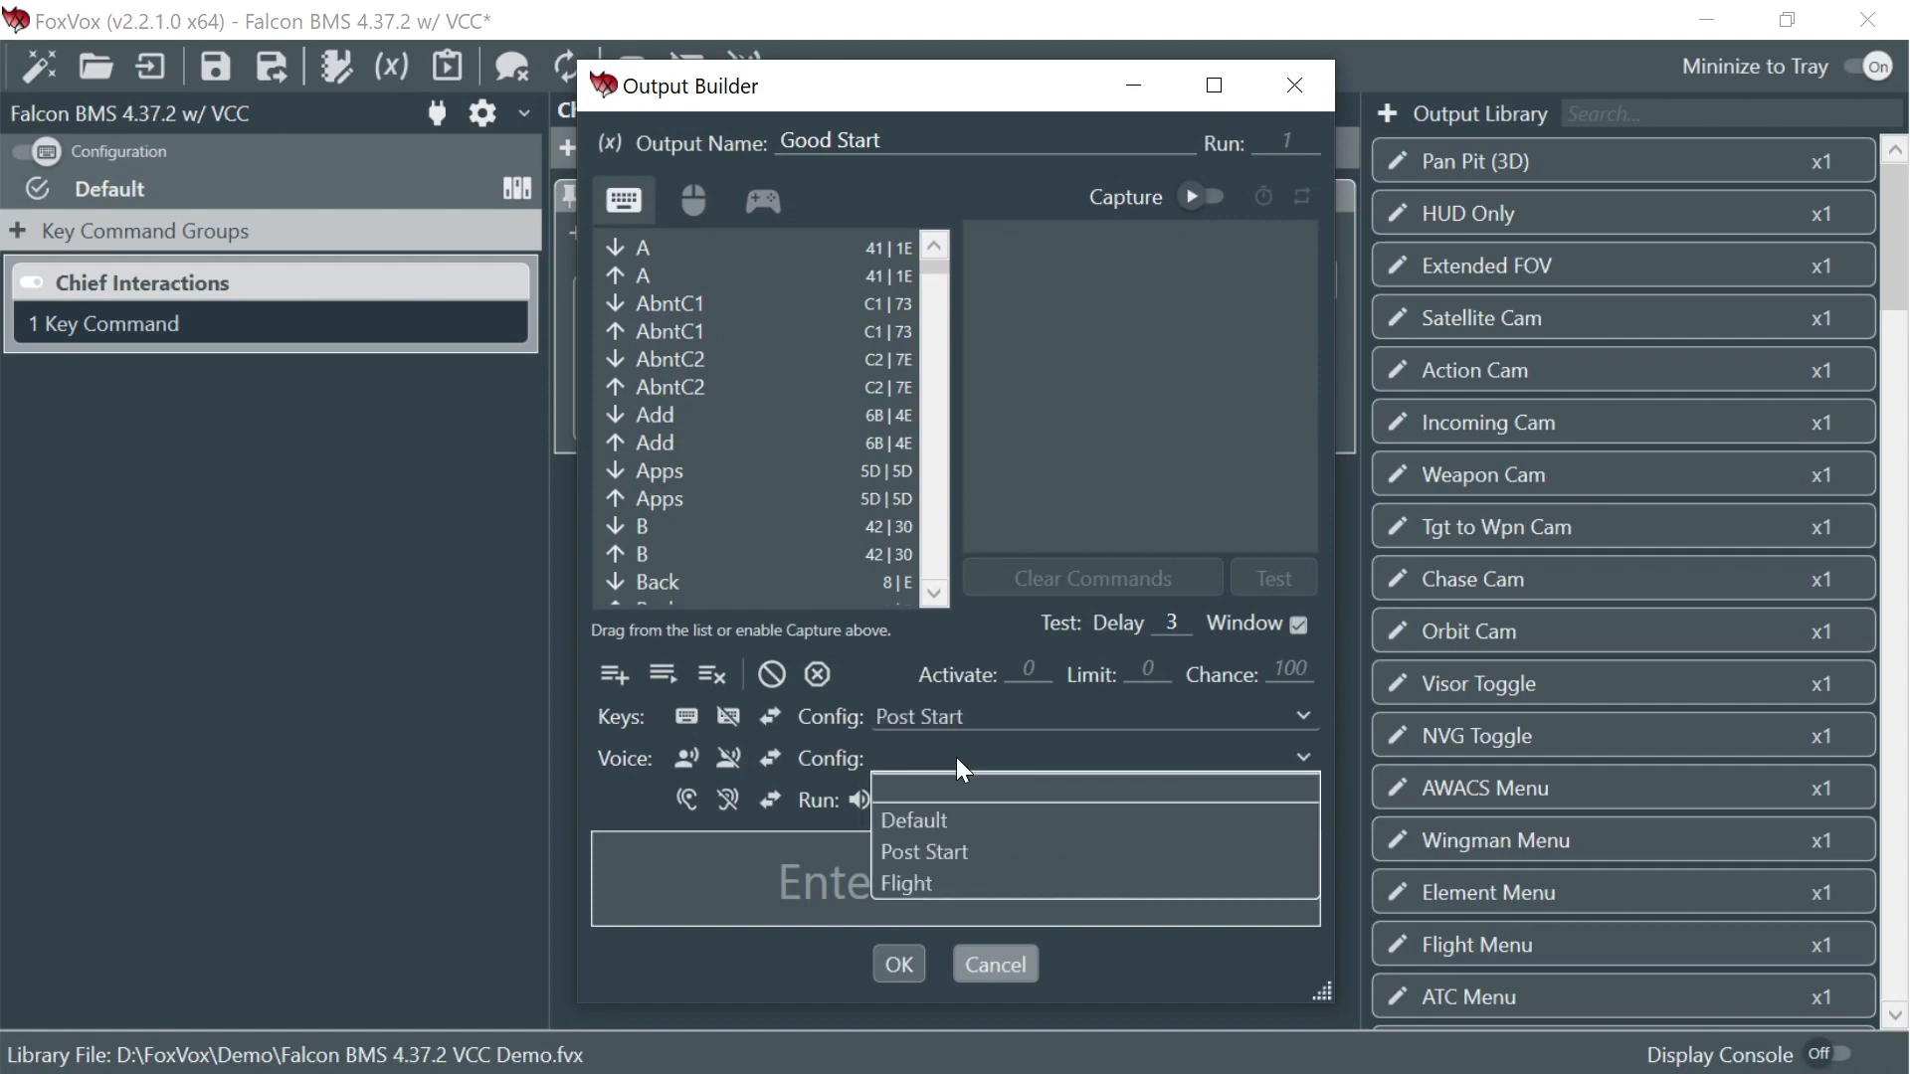
{"action": "left_click", "coordinate": [965, 842]}
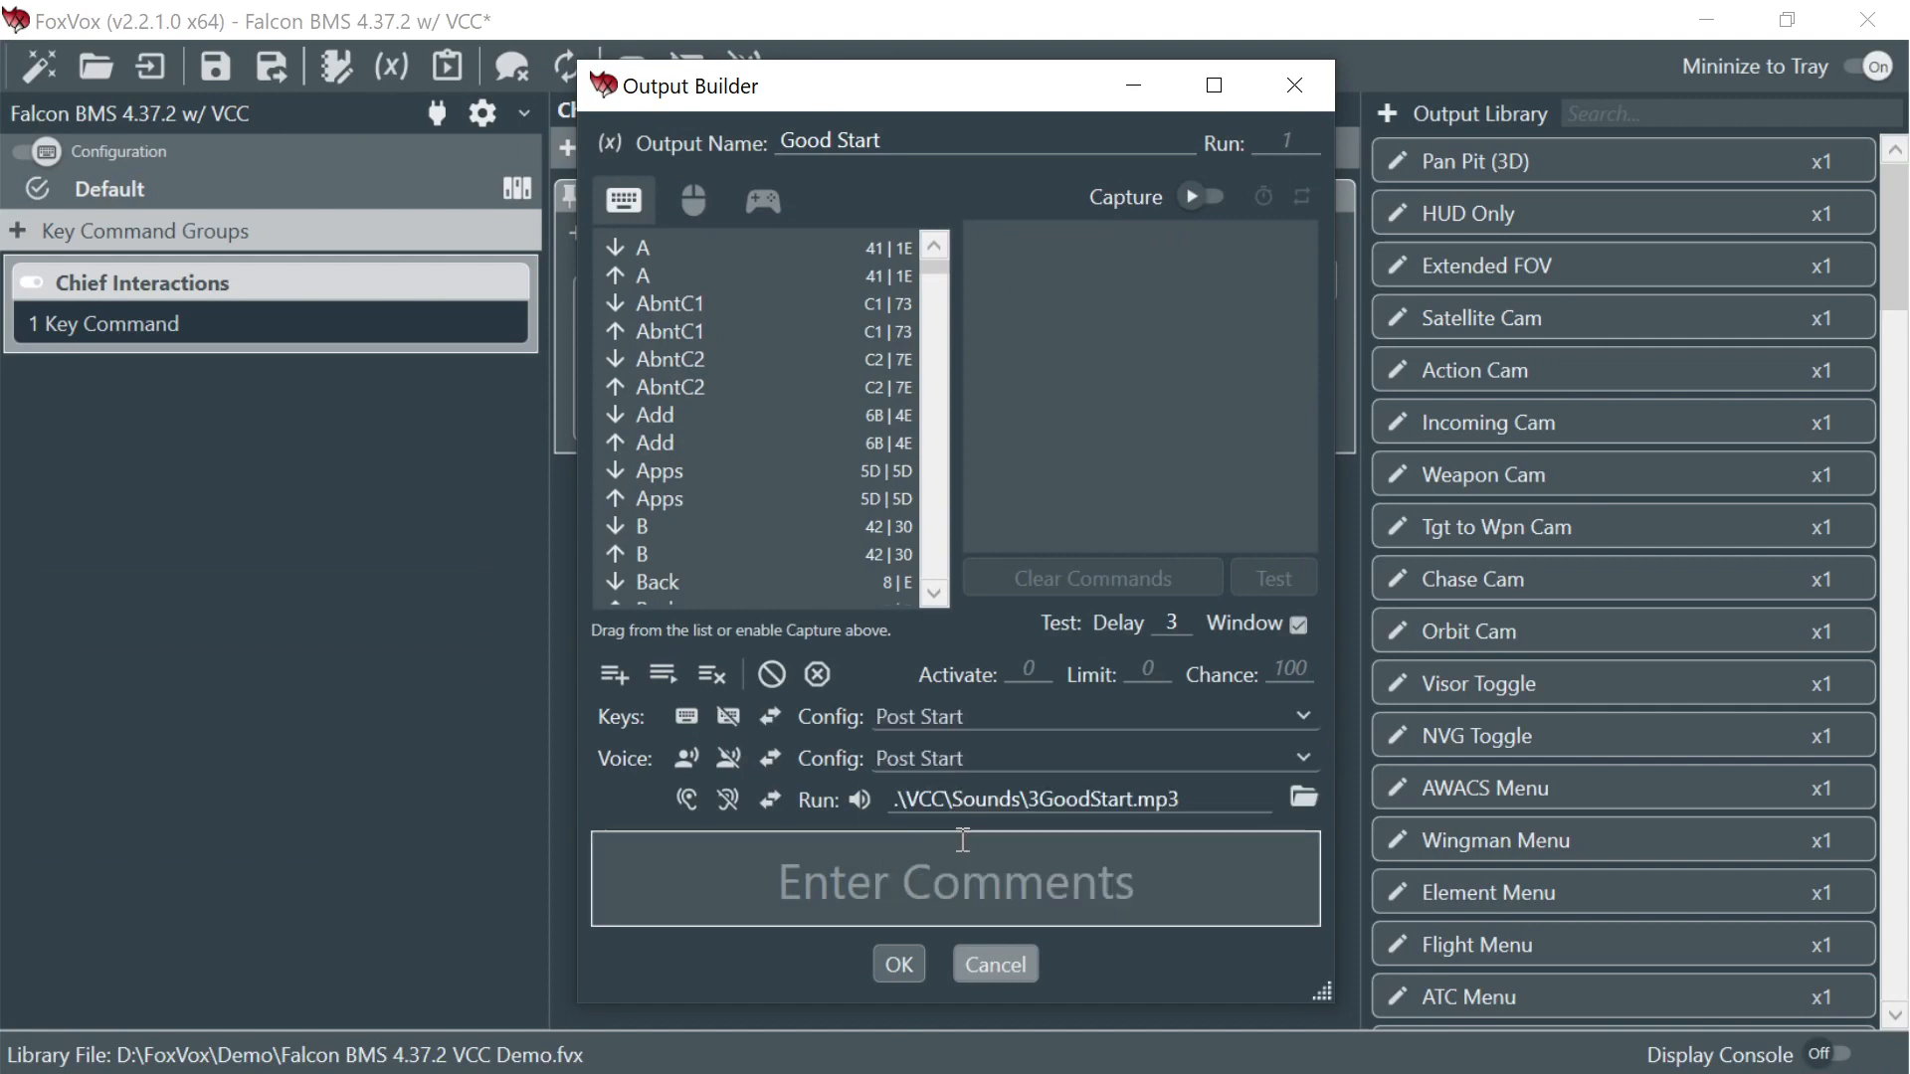
{"action": "left_click", "coordinate": [898, 964]}
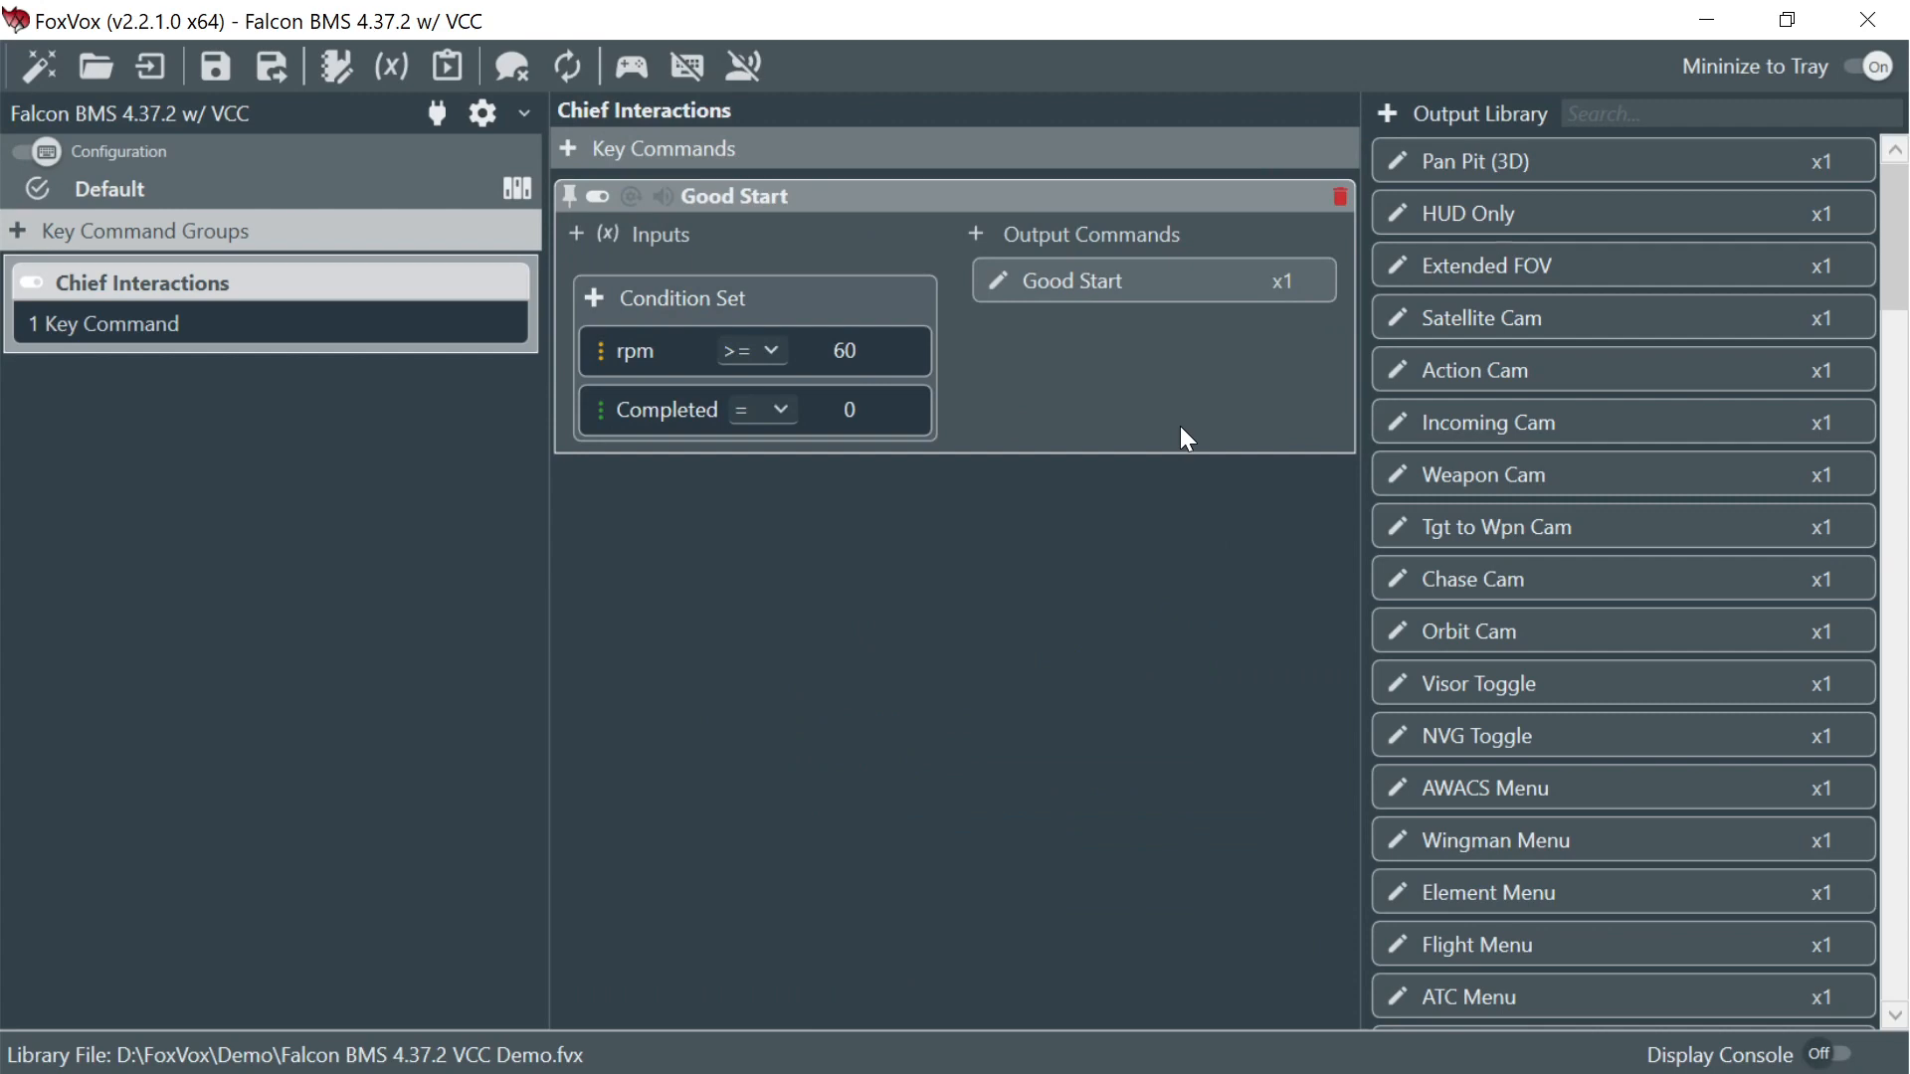
- Create an output named "Test: rpm to 65" for the Ready Start Two voice command, containing a 4000 ms pause
{"action": "left_click", "coordinate": [48, 151]}
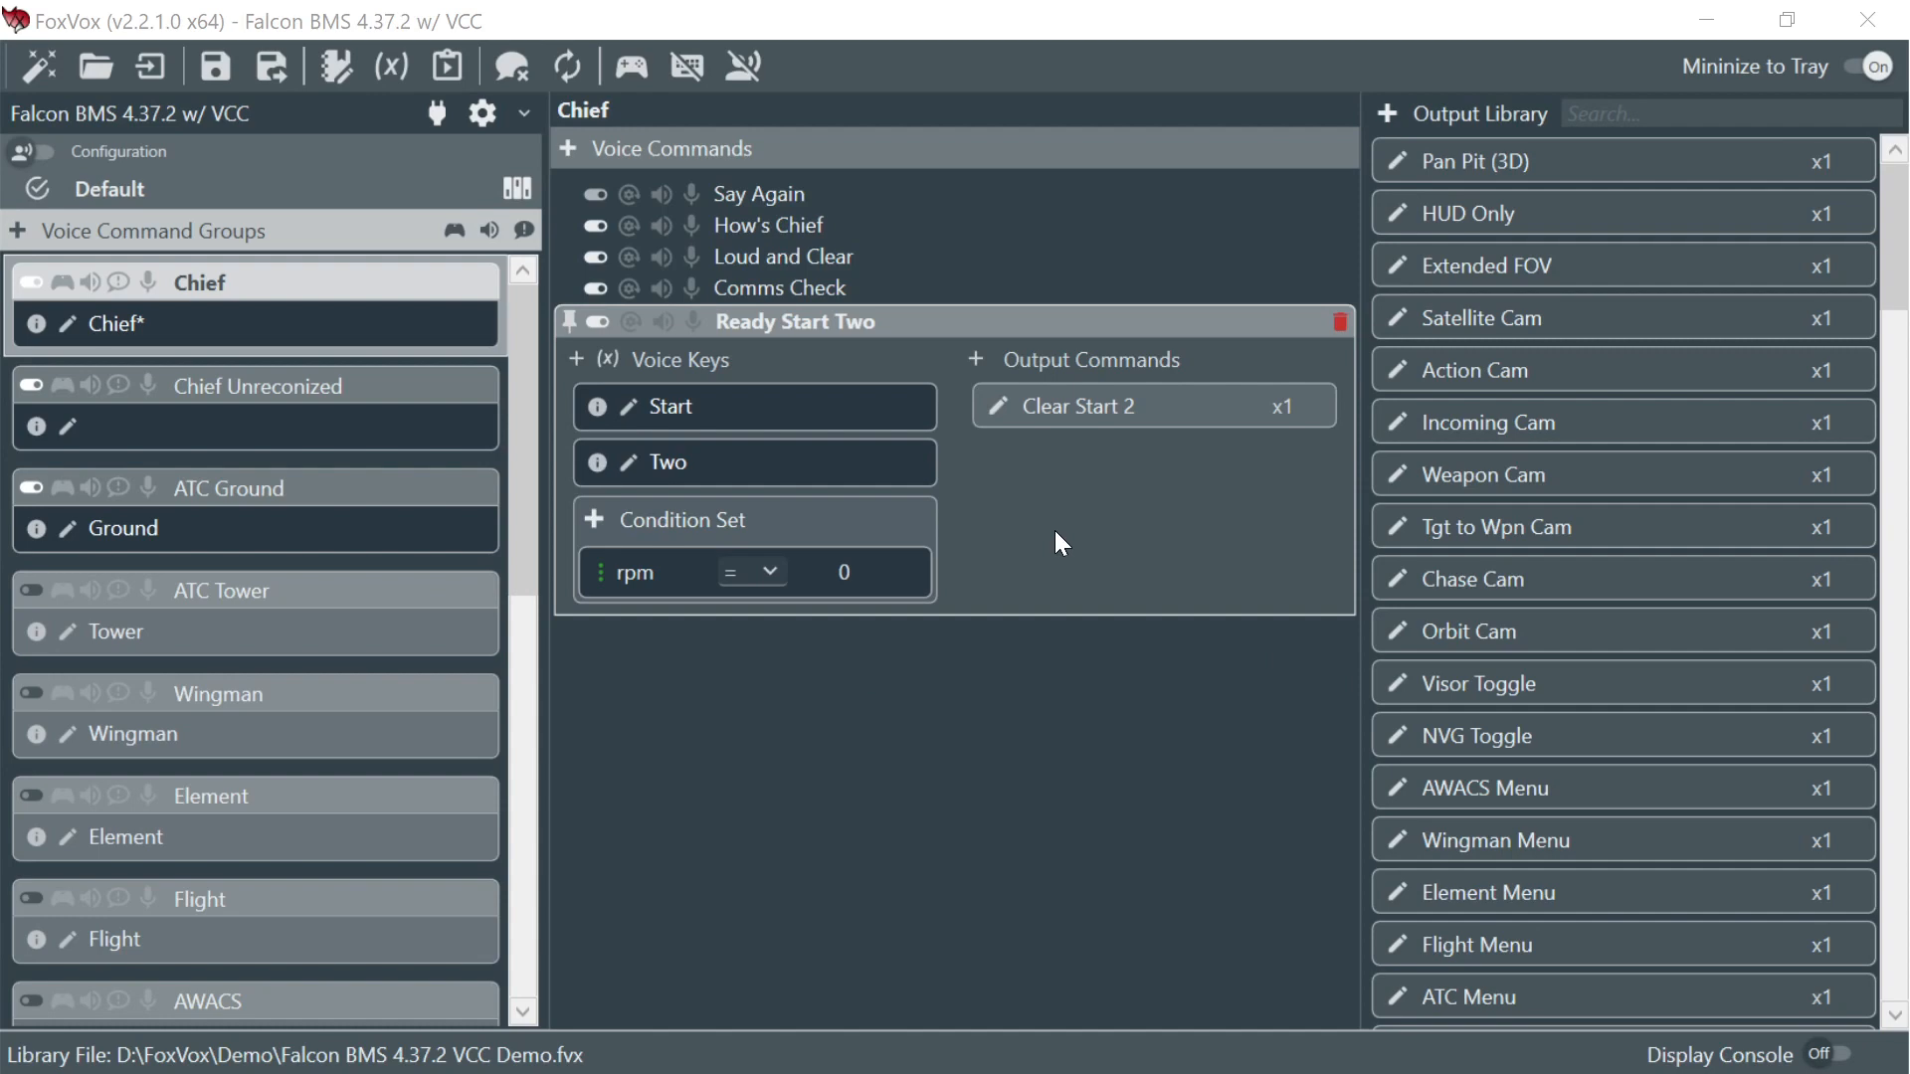
{"action": "left_click", "coordinate": [975, 362]}
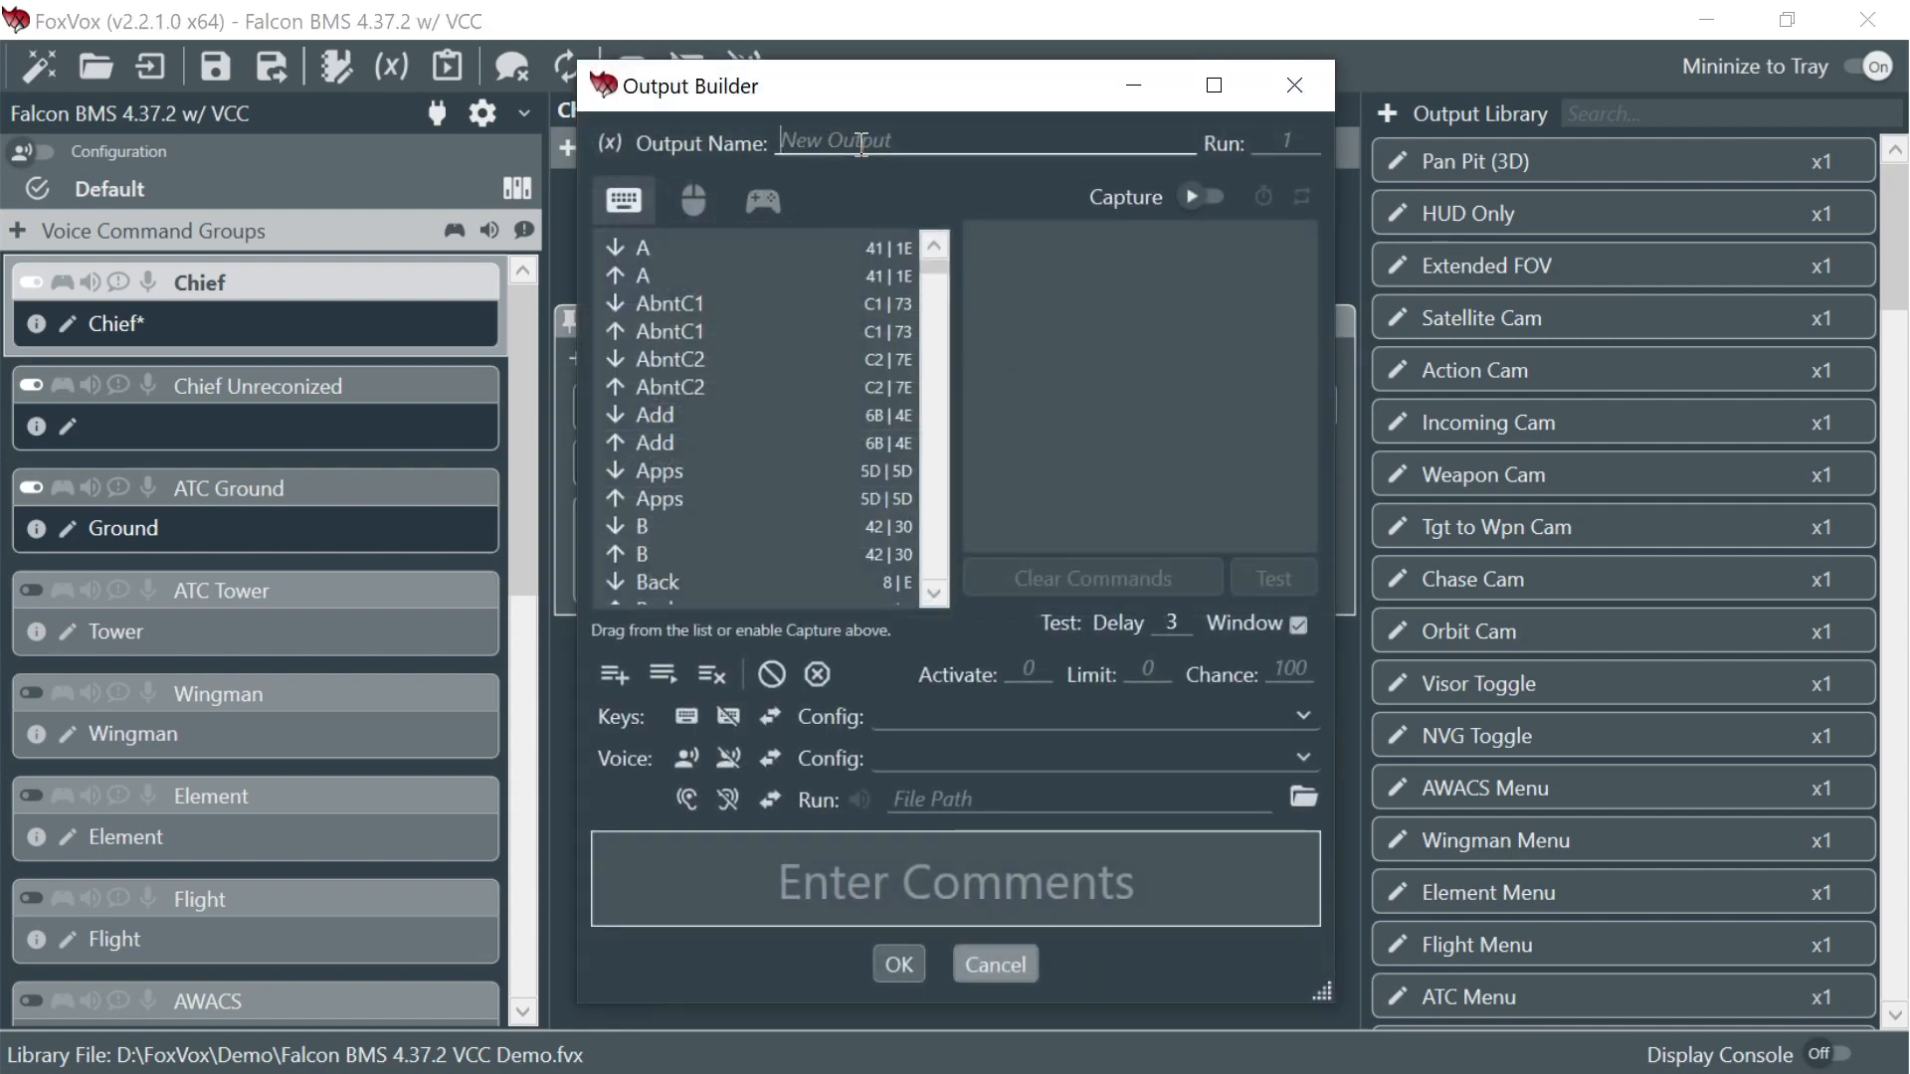
{"action": "type", "text": "Test: rpm to 65"}
{"action": "key", "text": "Return"}
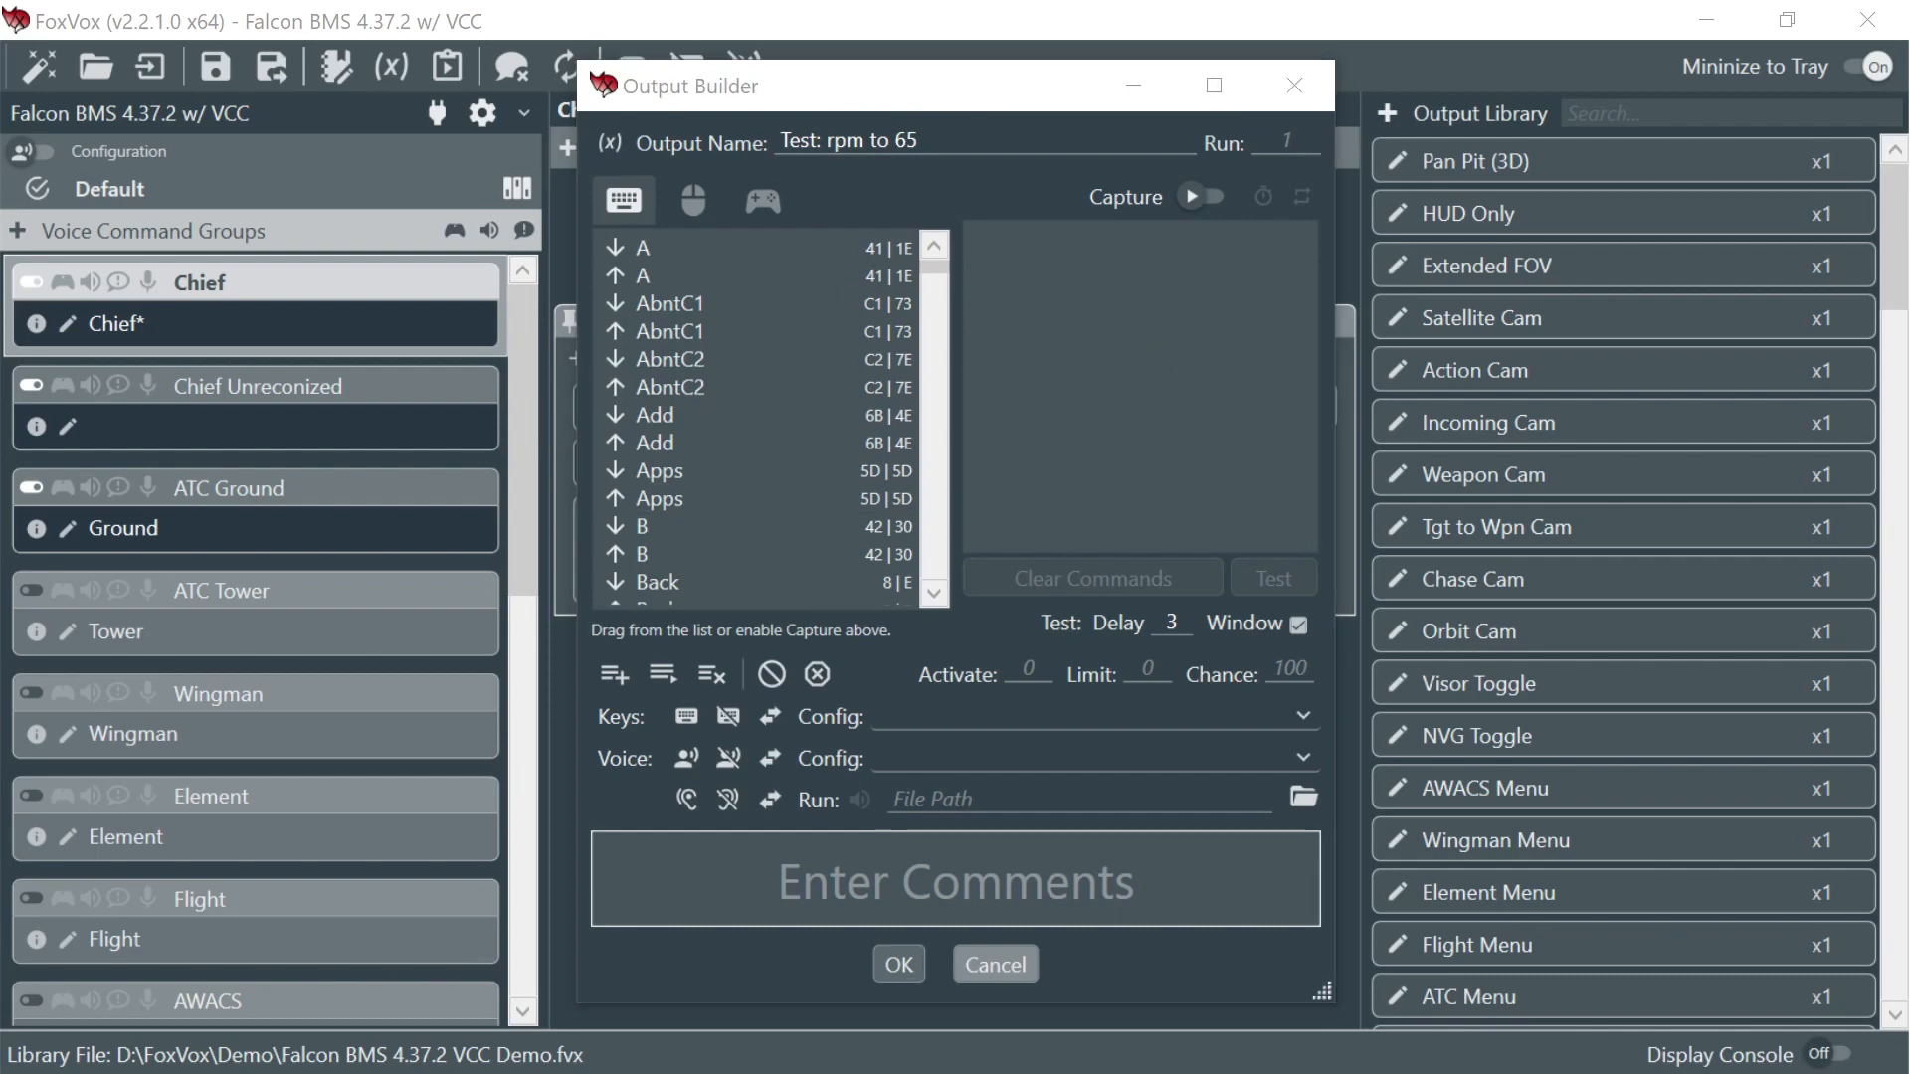
{"action": "right_click", "coordinate": [1057, 247]}
{"action": "left_click", "coordinate": [1121, 293]}
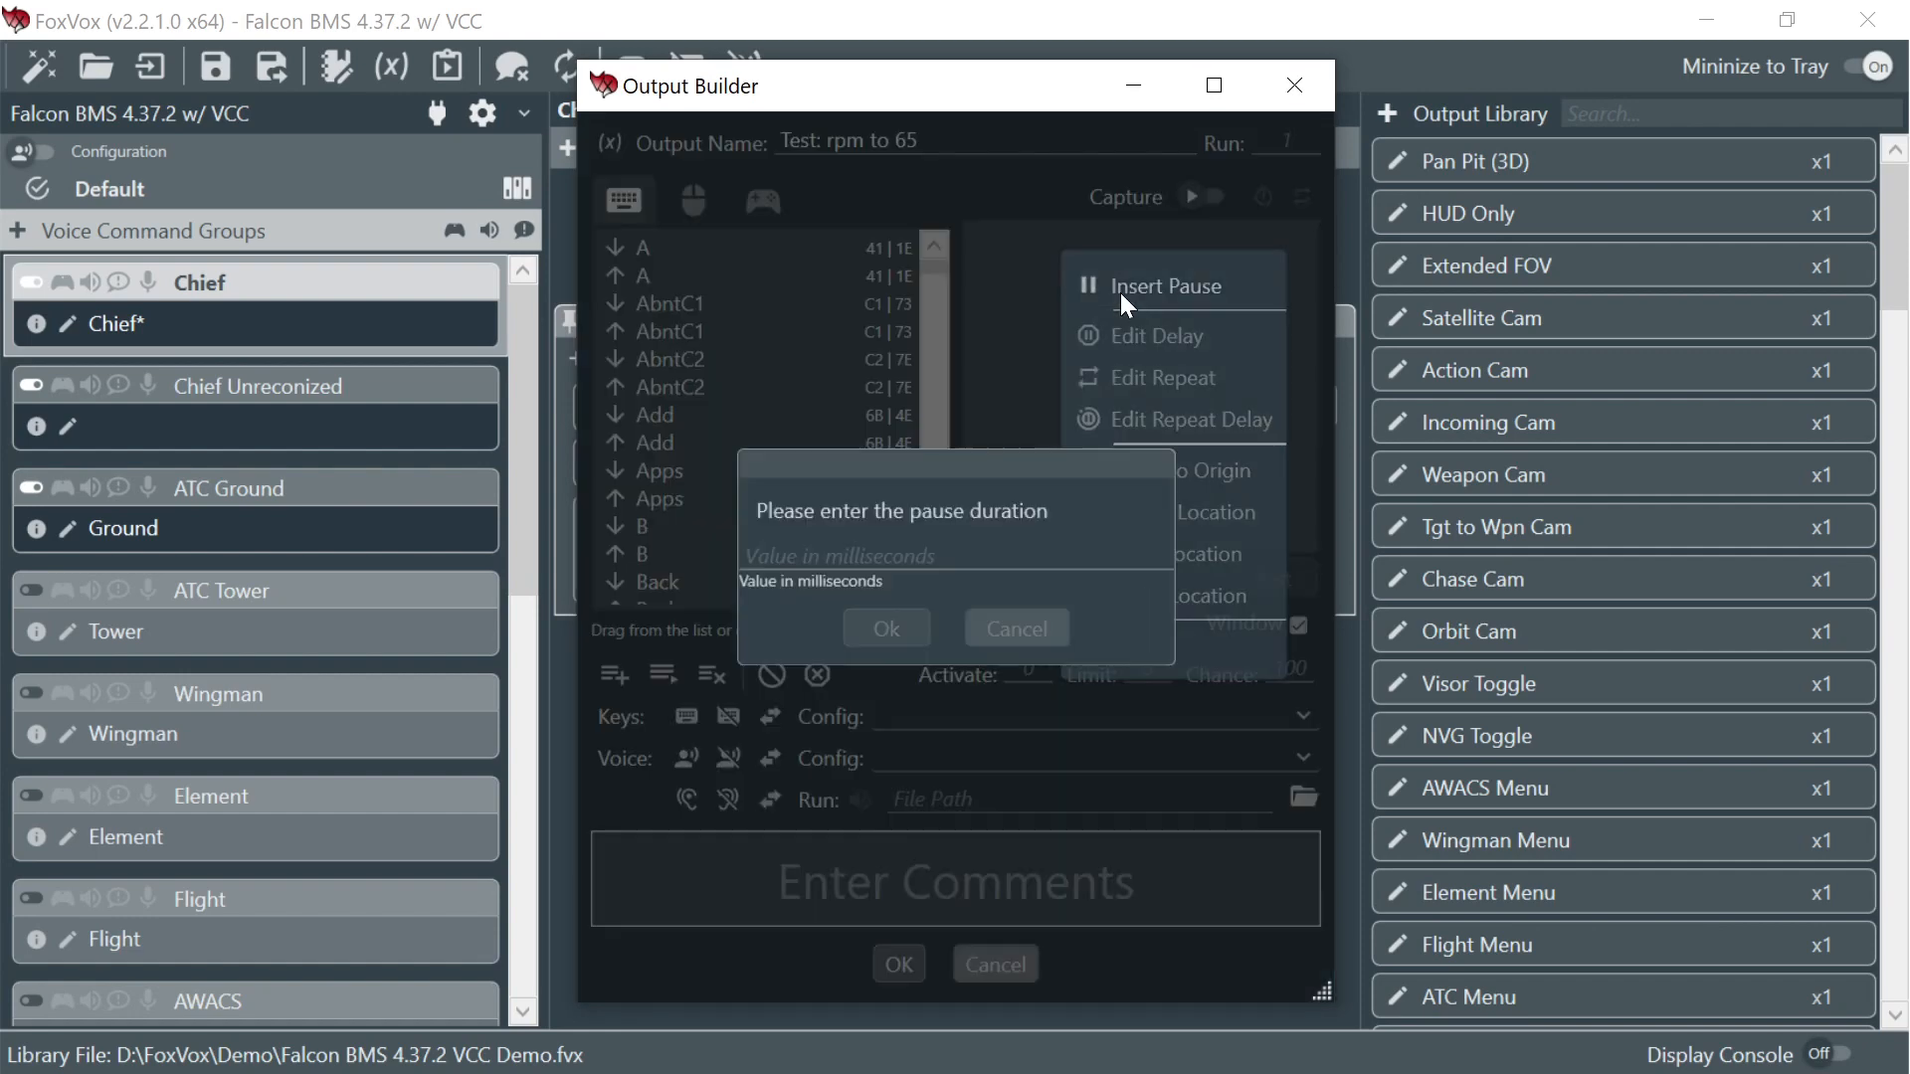
{"action": "type", "text": "4000"}
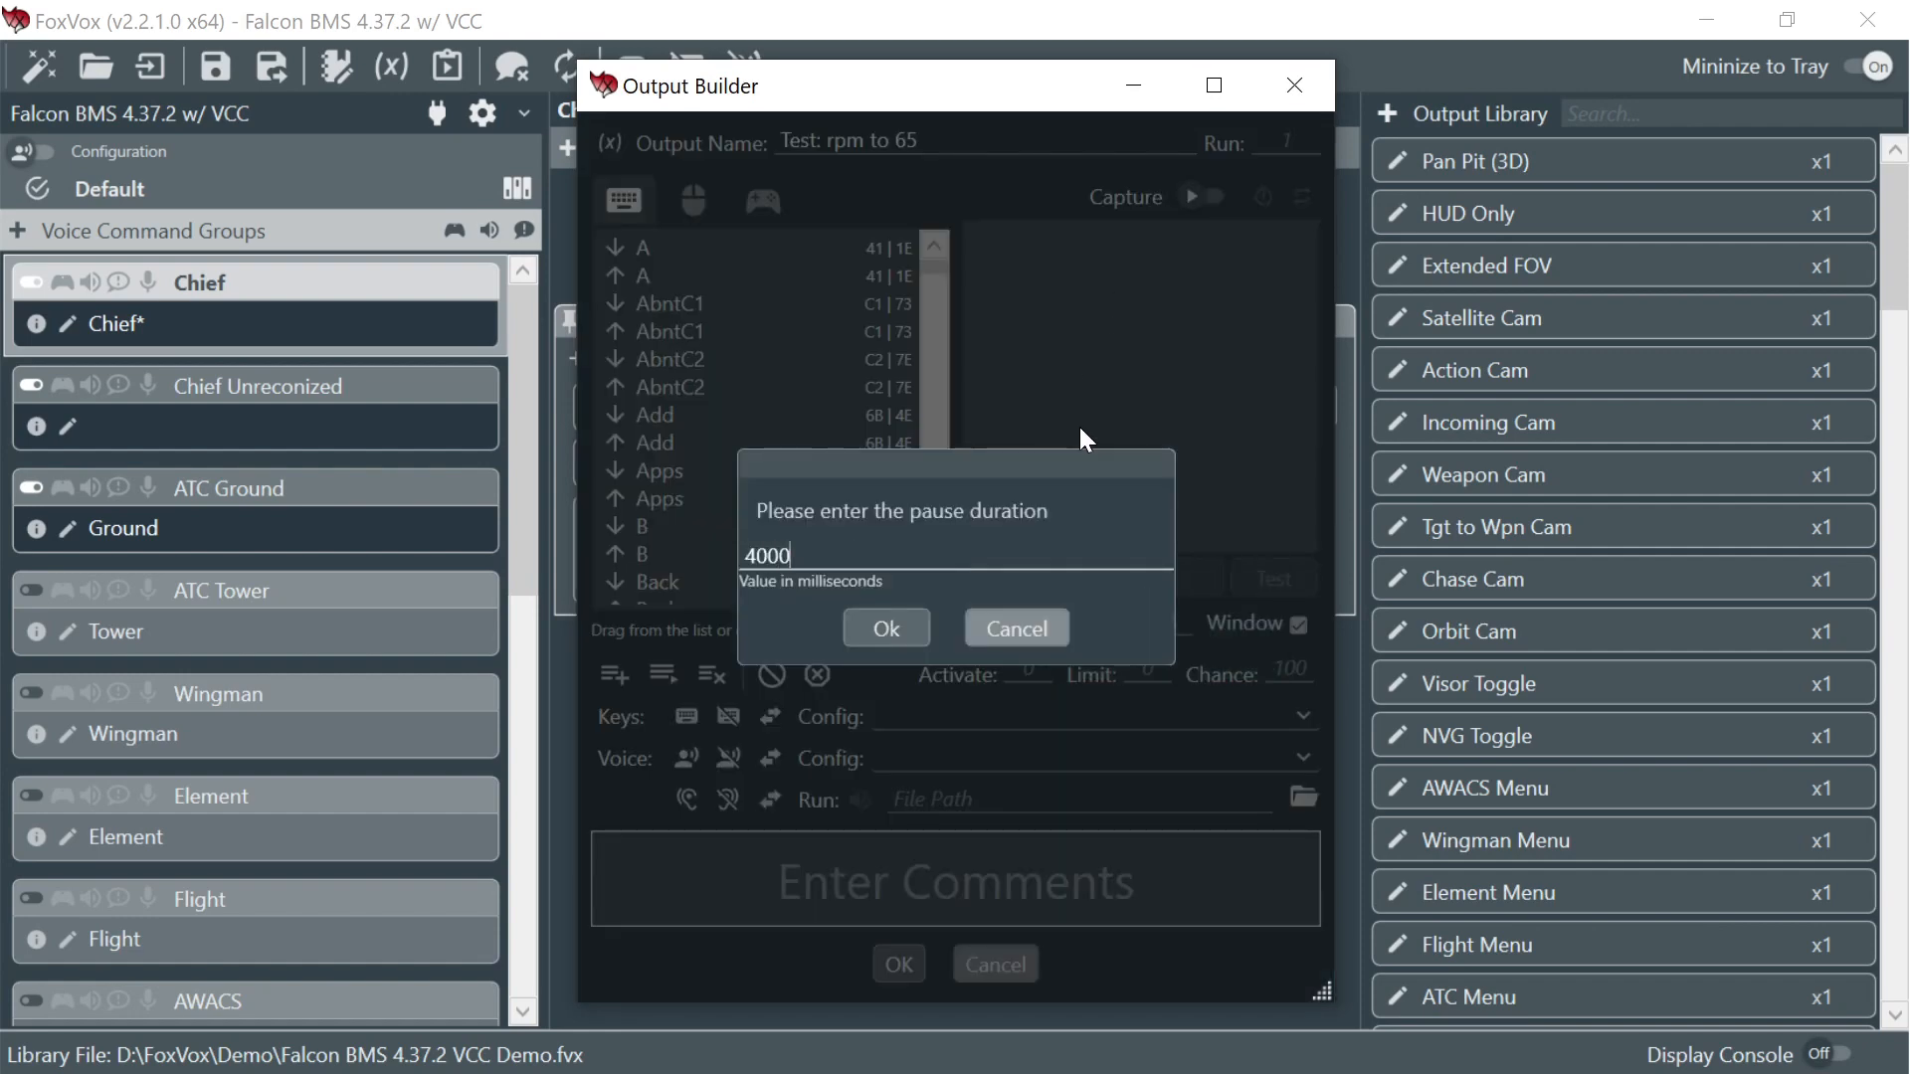
{"action": "left_click", "coordinate": [895, 636]}
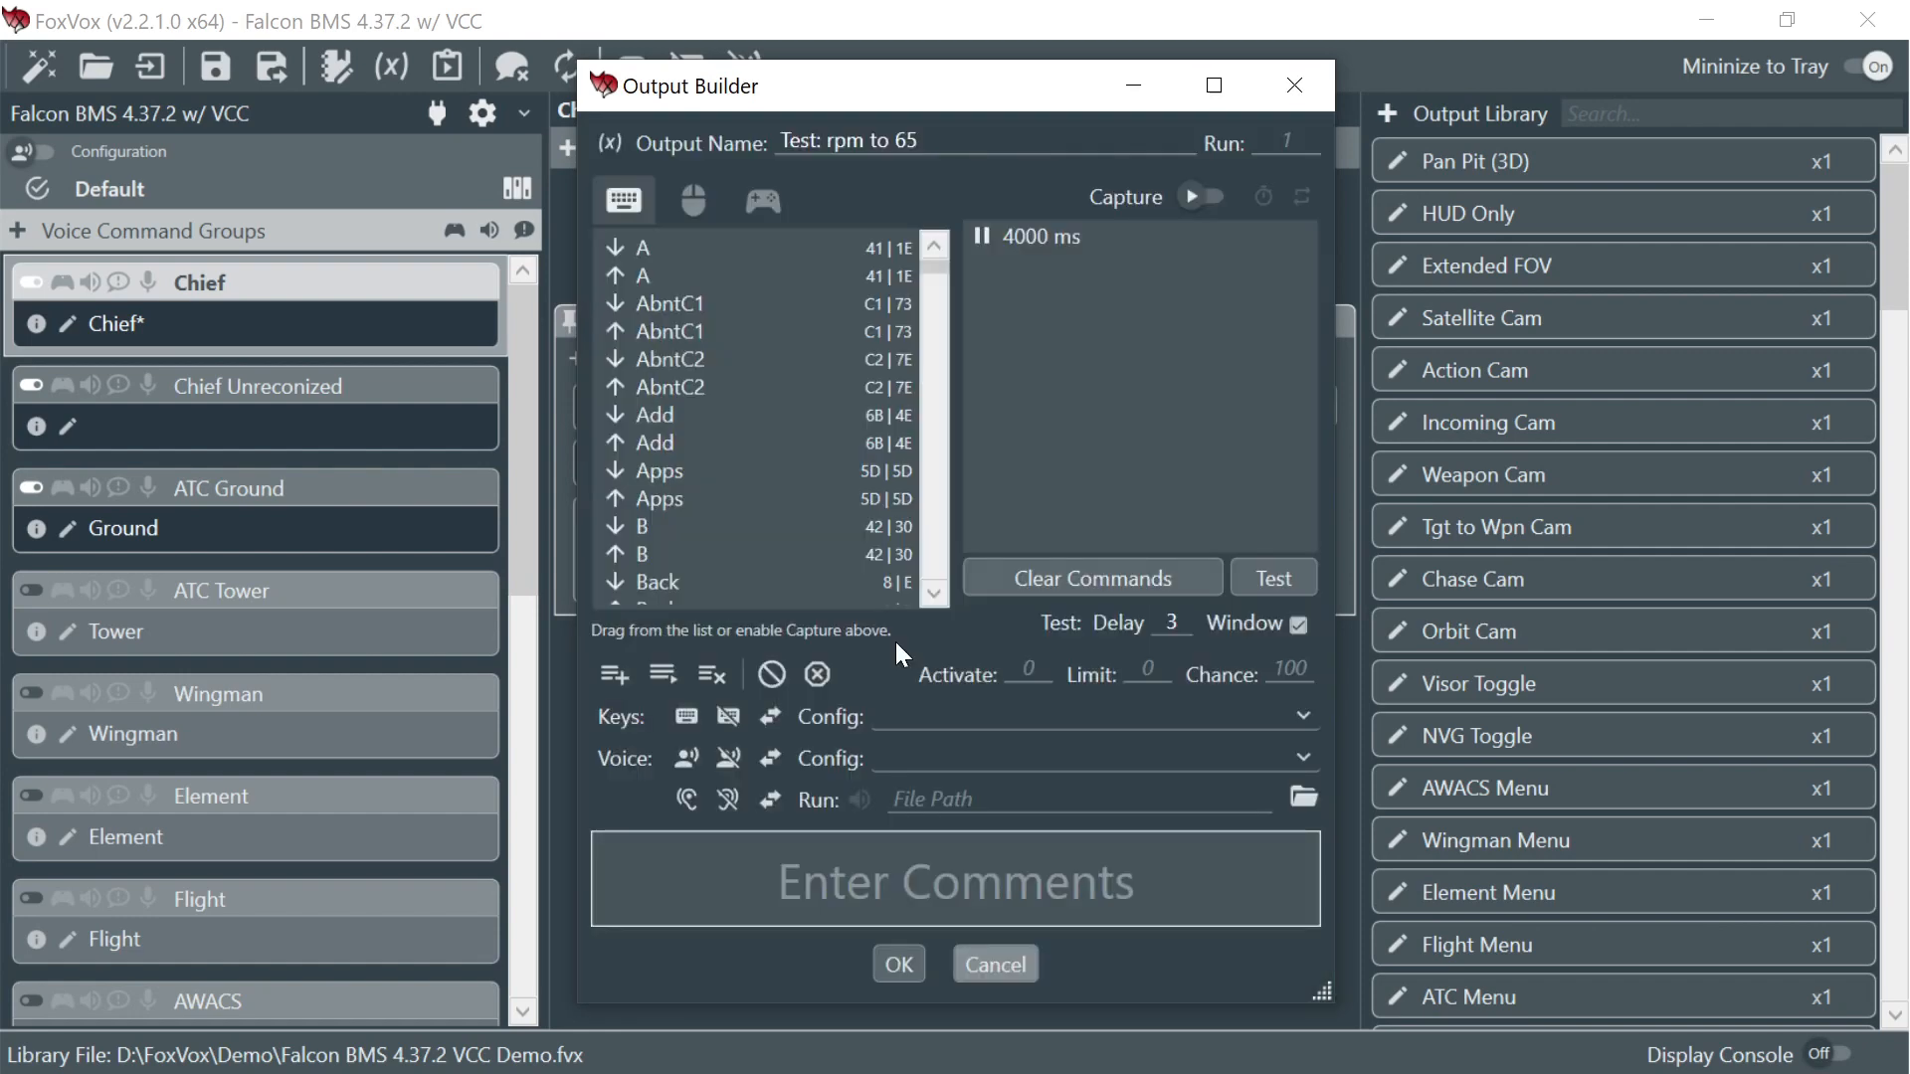
- Add the variable rpm = 65 to the test output, switch its Variables Set order away from First, and save the library
{"action": "left_click", "coordinate": [611, 150]}
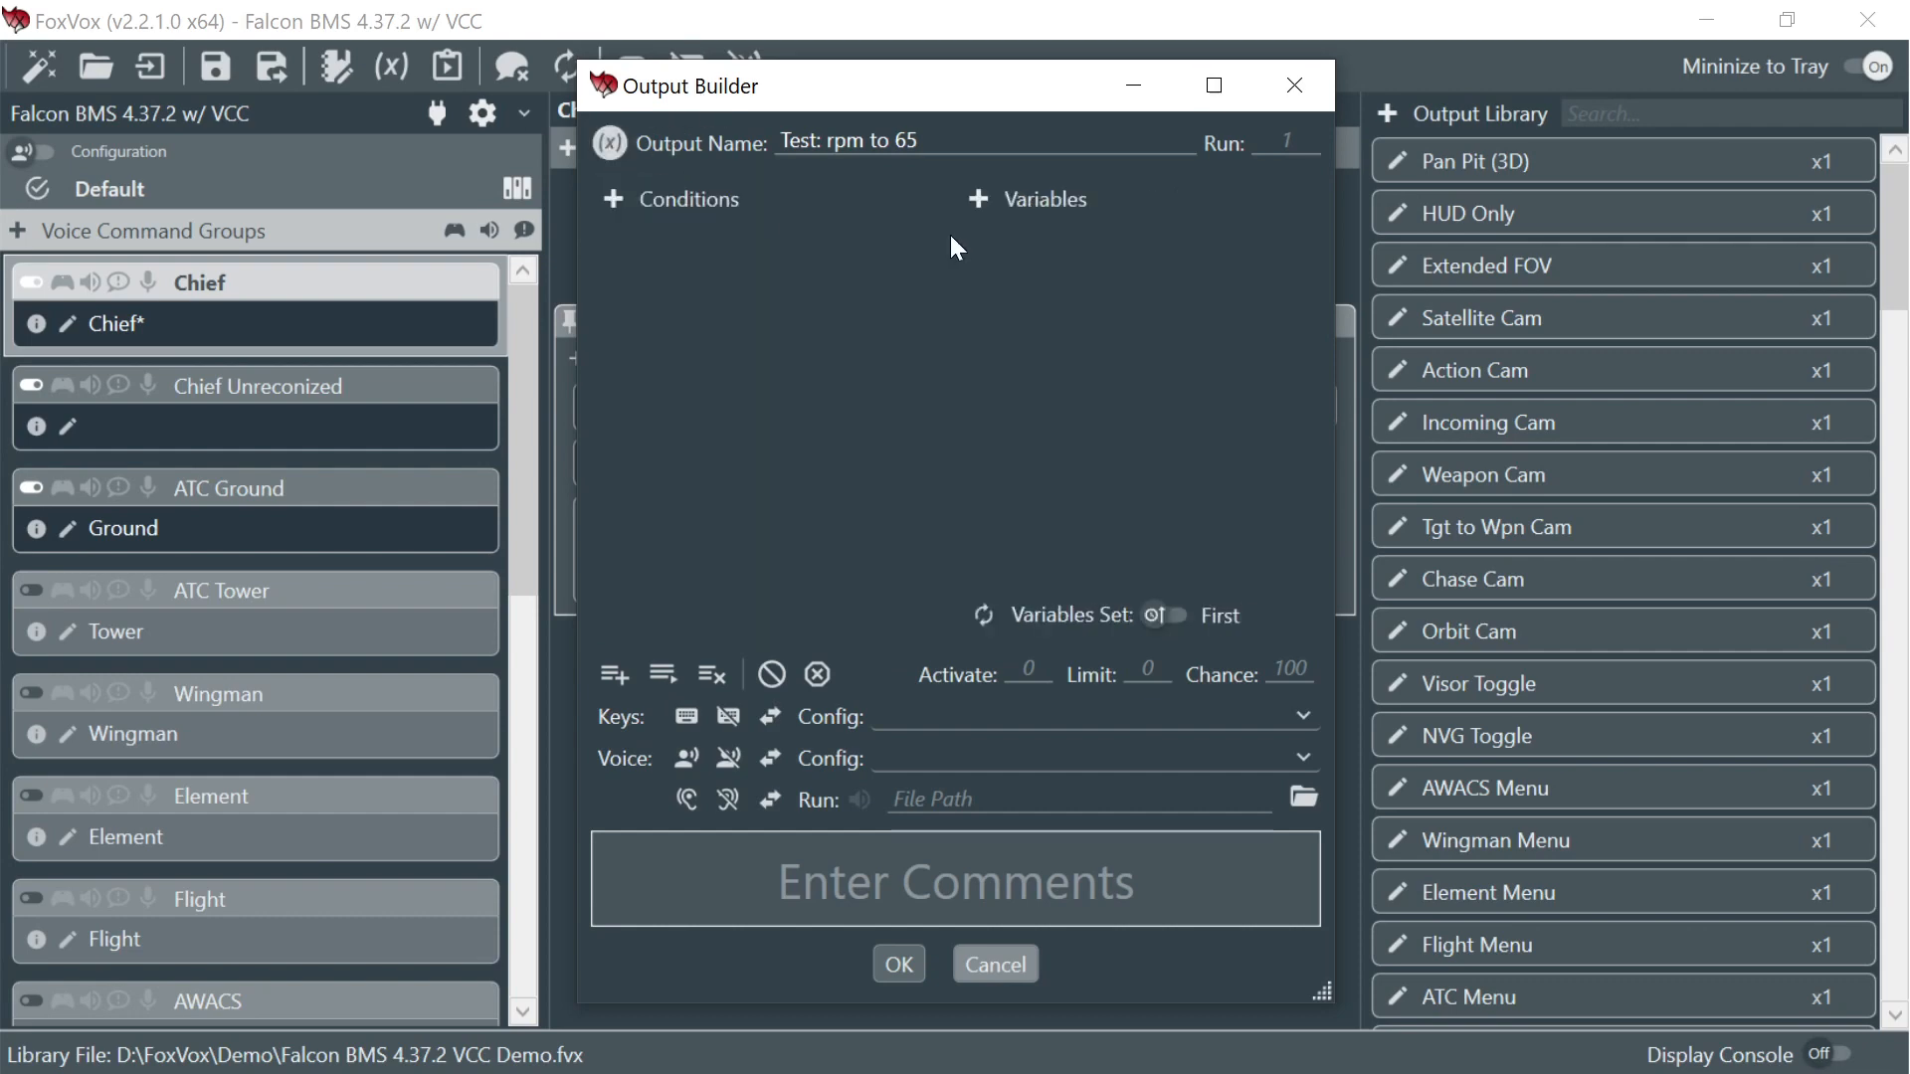
{"action": "left_click", "coordinate": [979, 199]}
{"action": "left_click", "coordinate": [1019, 261]}
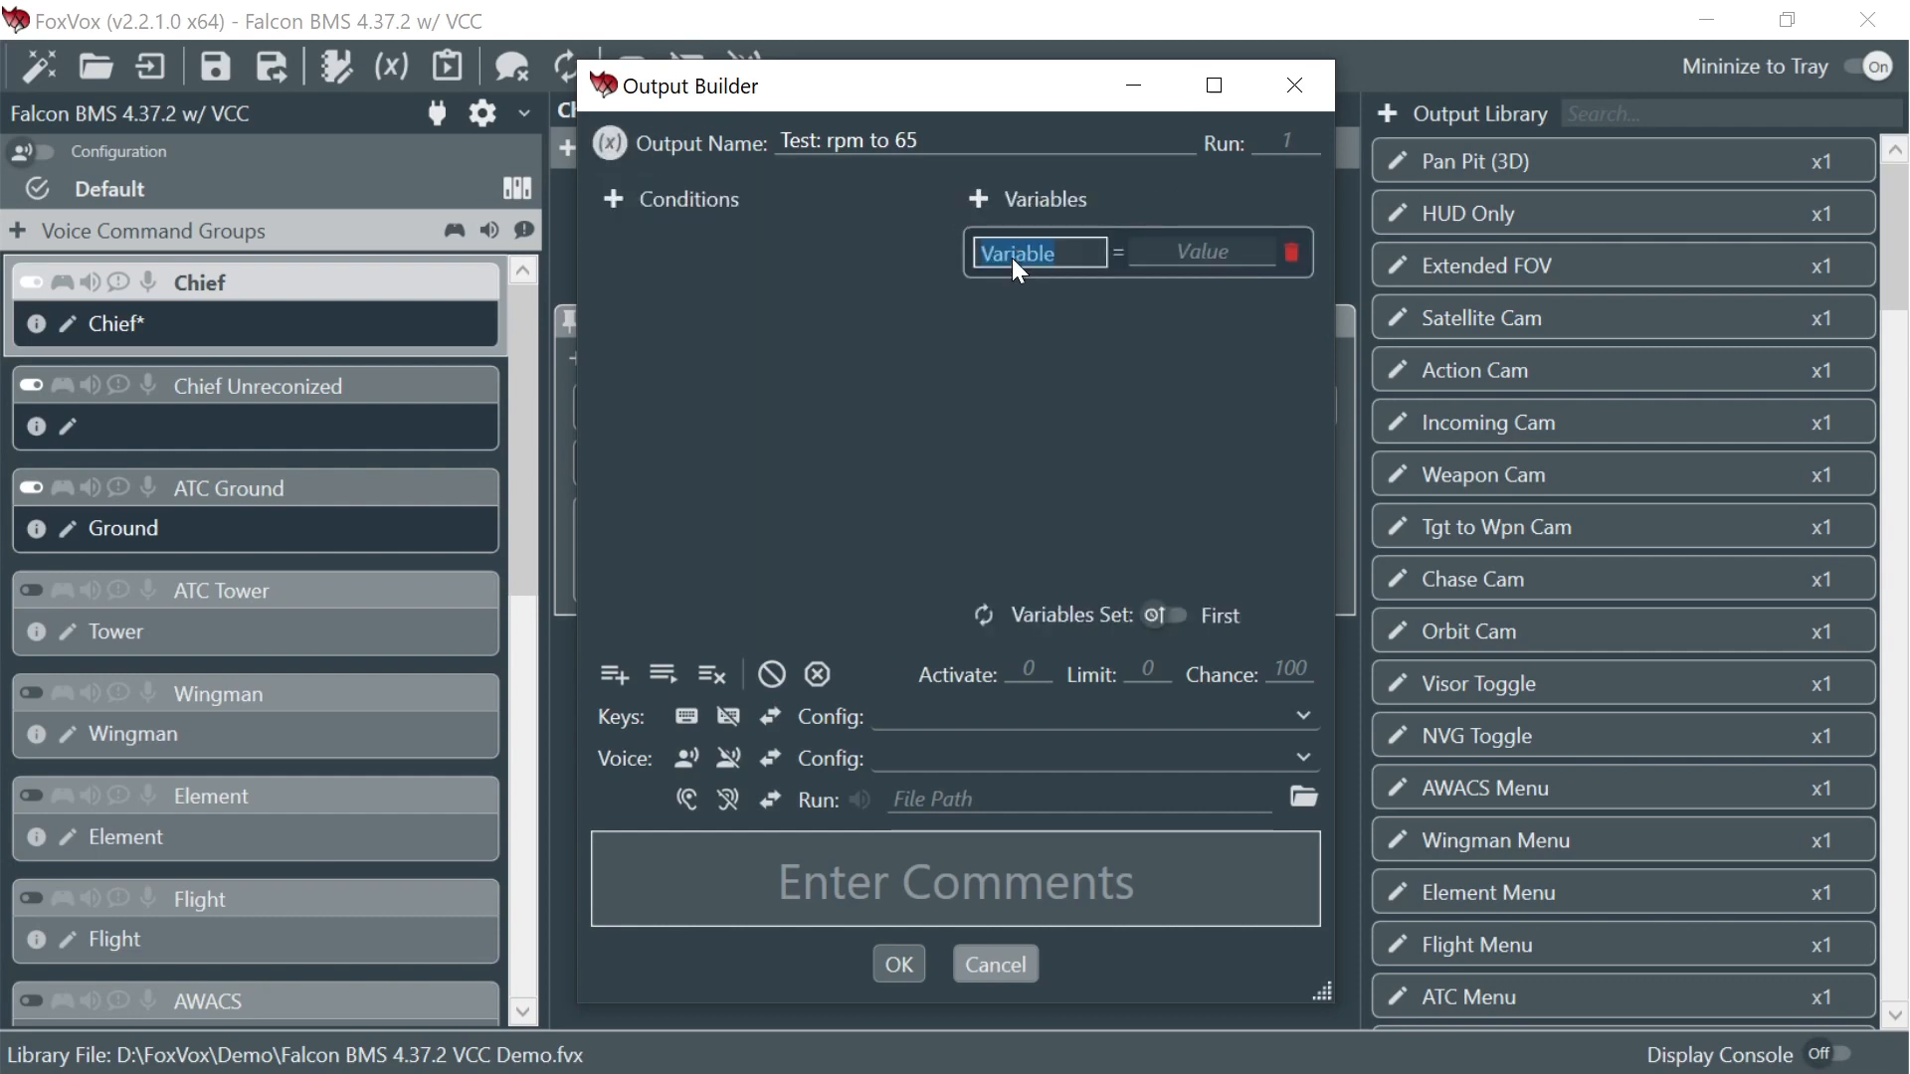
{"action": "type", "text": "rpm"}
{"action": "left_click", "coordinate": [1210, 264]}
{"action": "type", "text": "65"}
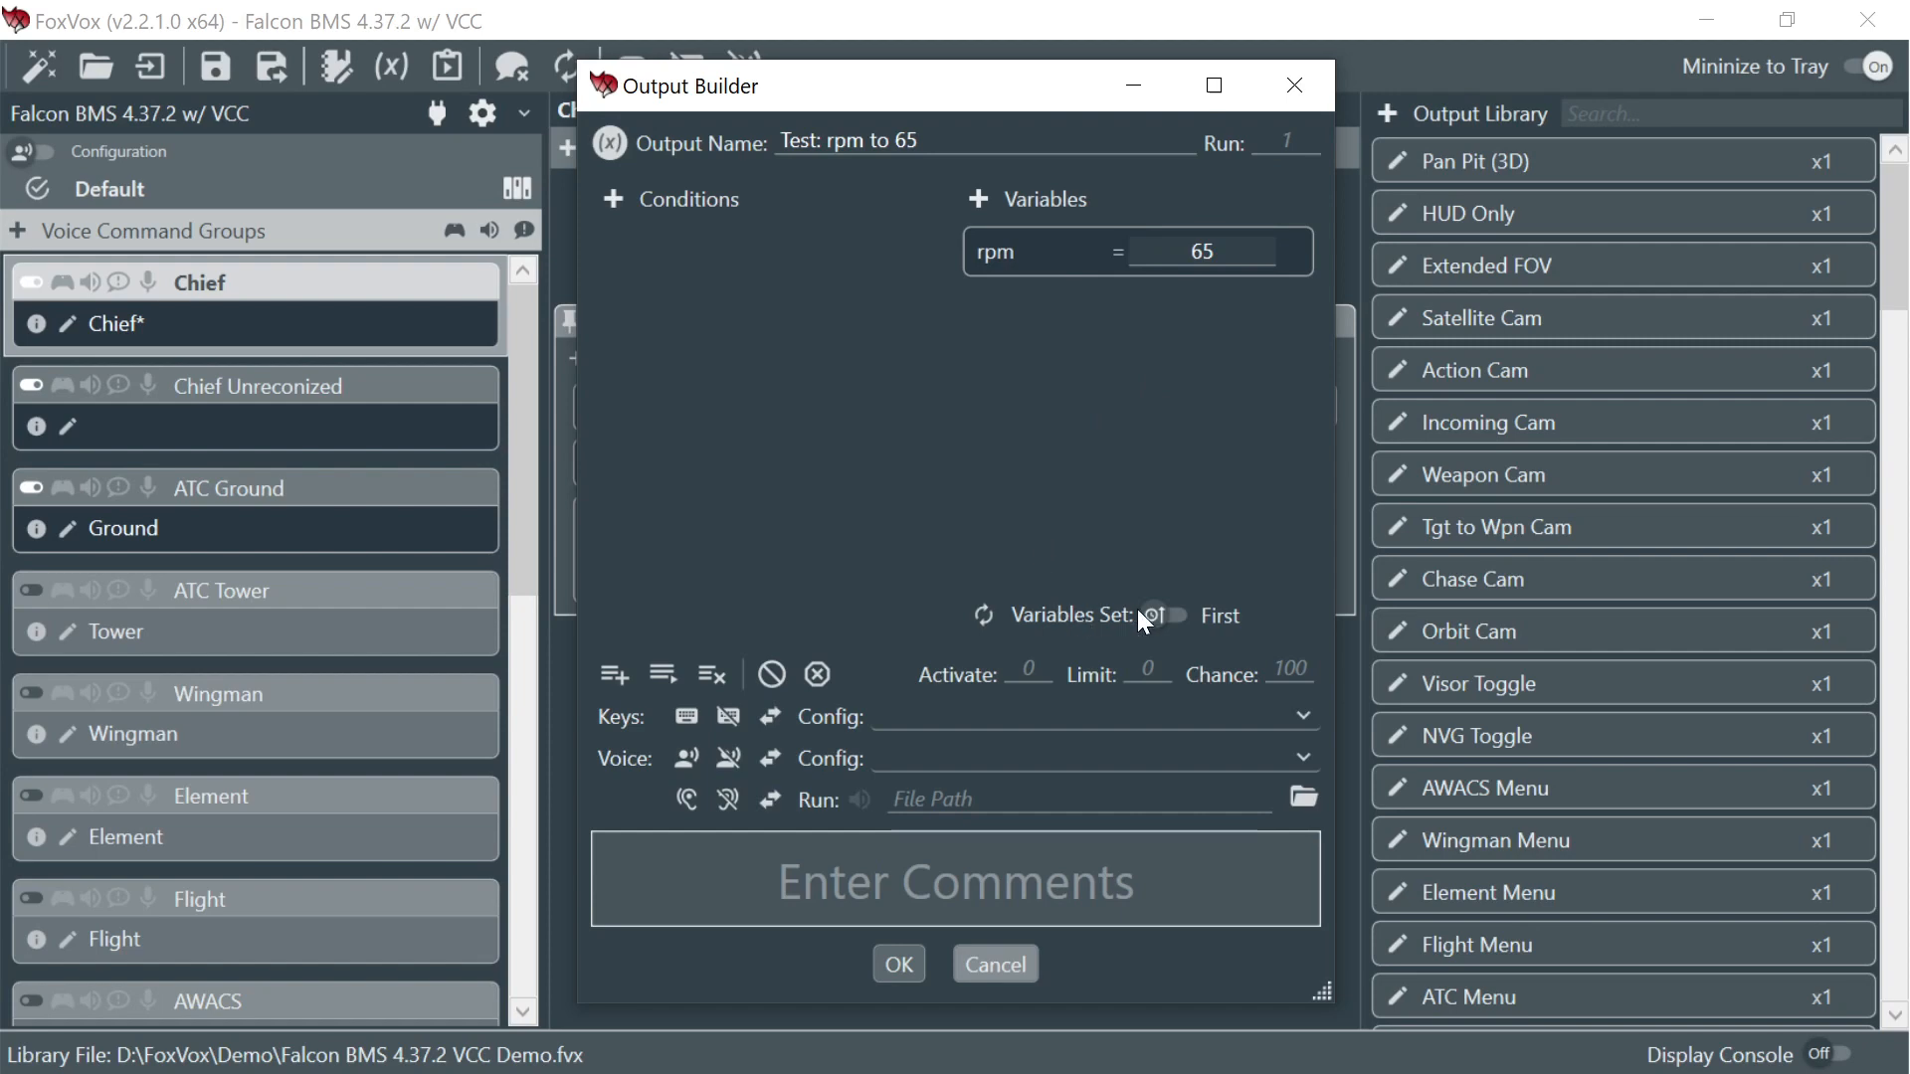
{"action": "left_click", "coordinate": [1162, 617]}
{"action": "left_click", "coordinate": [608, 144]}
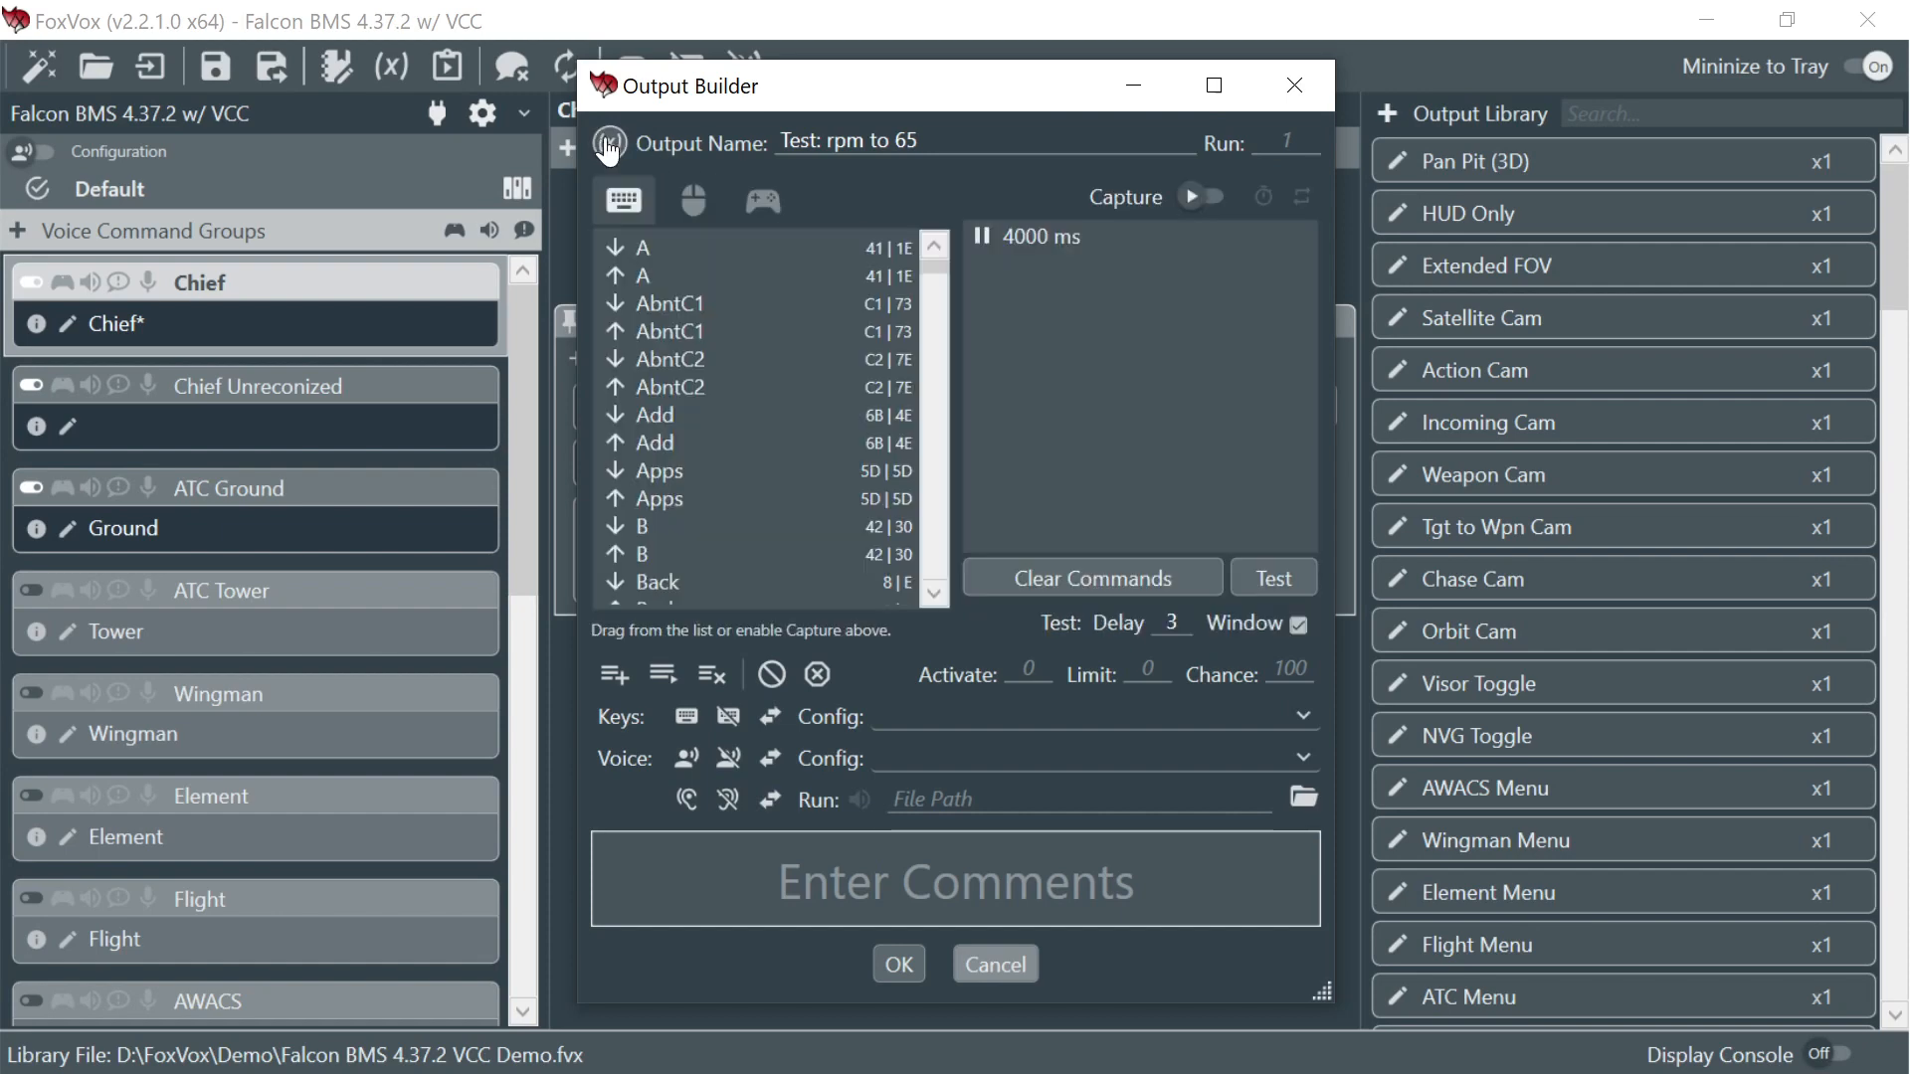
{"action": "left_click", "coordinate": [900, 964]}
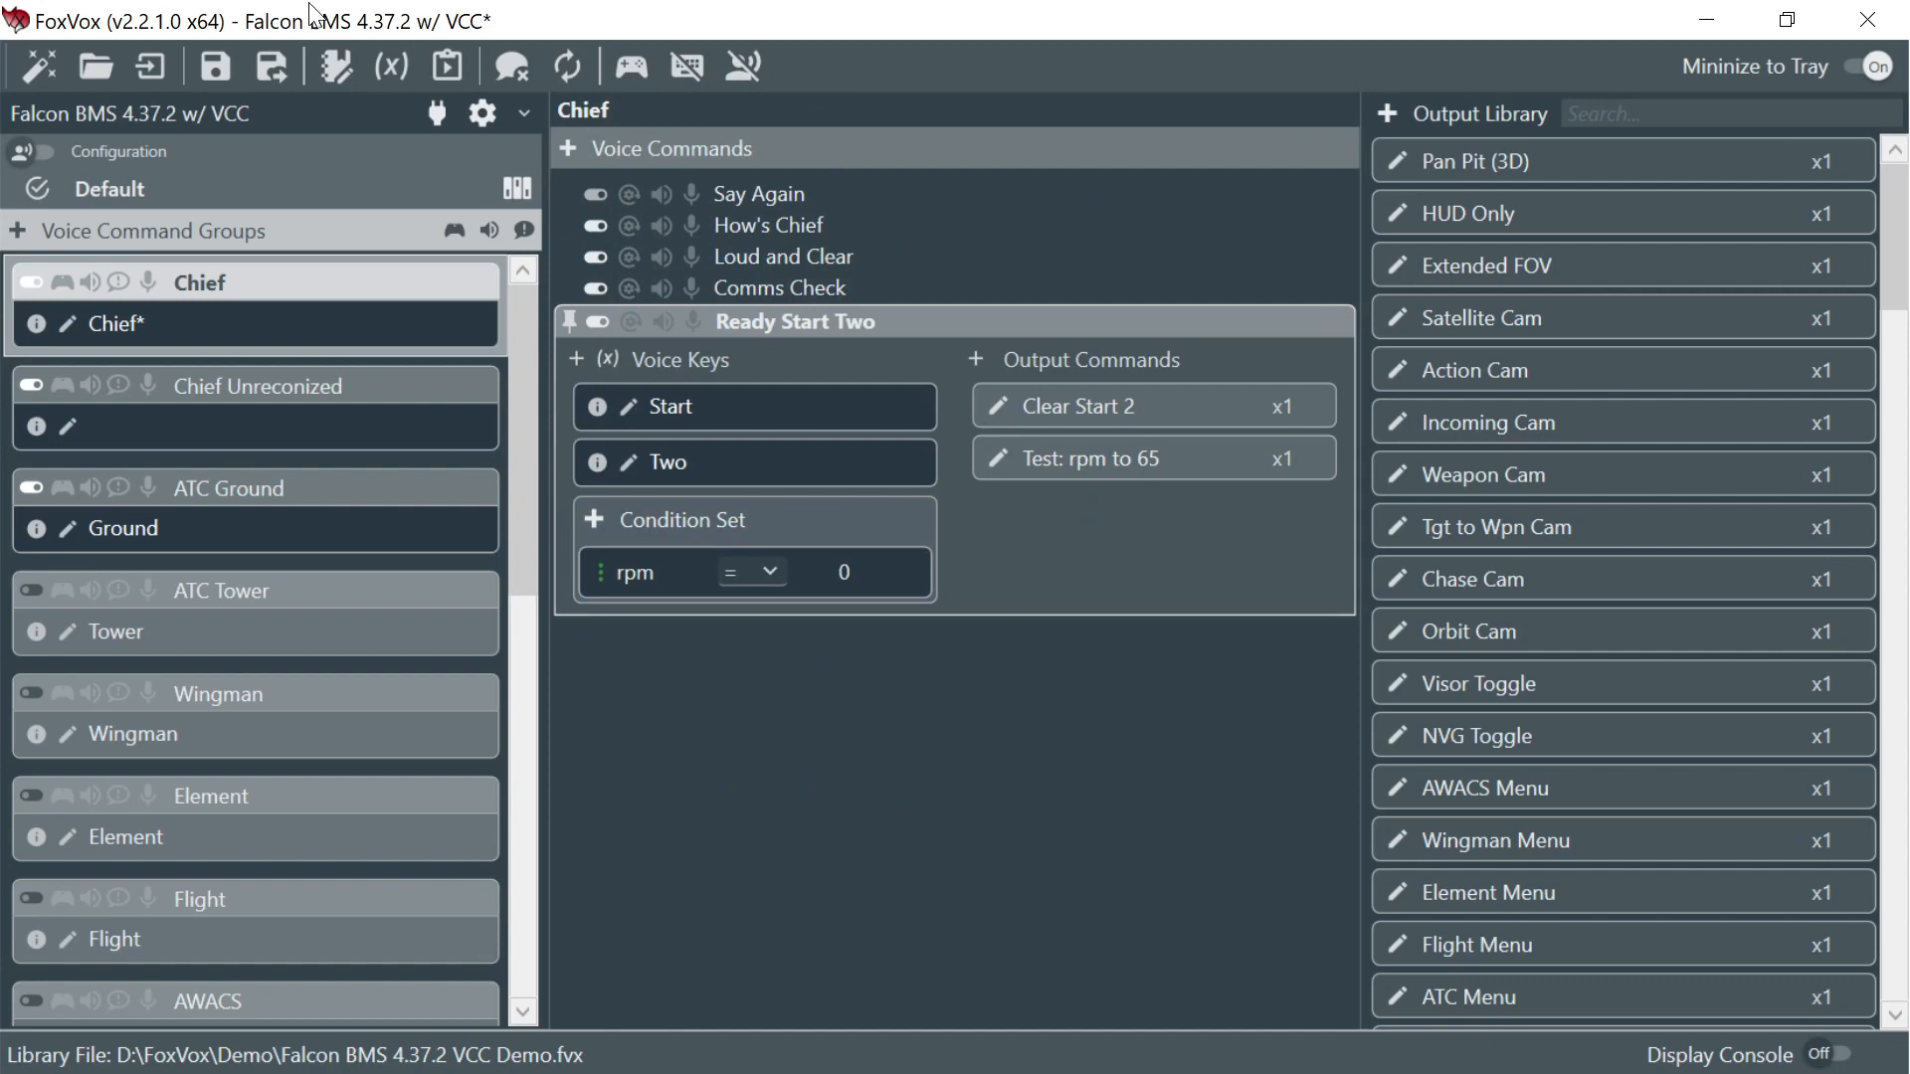
{"action": "left_click", "coordinate": [215, 66]}
- Search the F4SharedMem plugin variables for "version" and copy the variable name BMSVersionMajor
{"action": "left_click", "coordinate": [437, 113]}
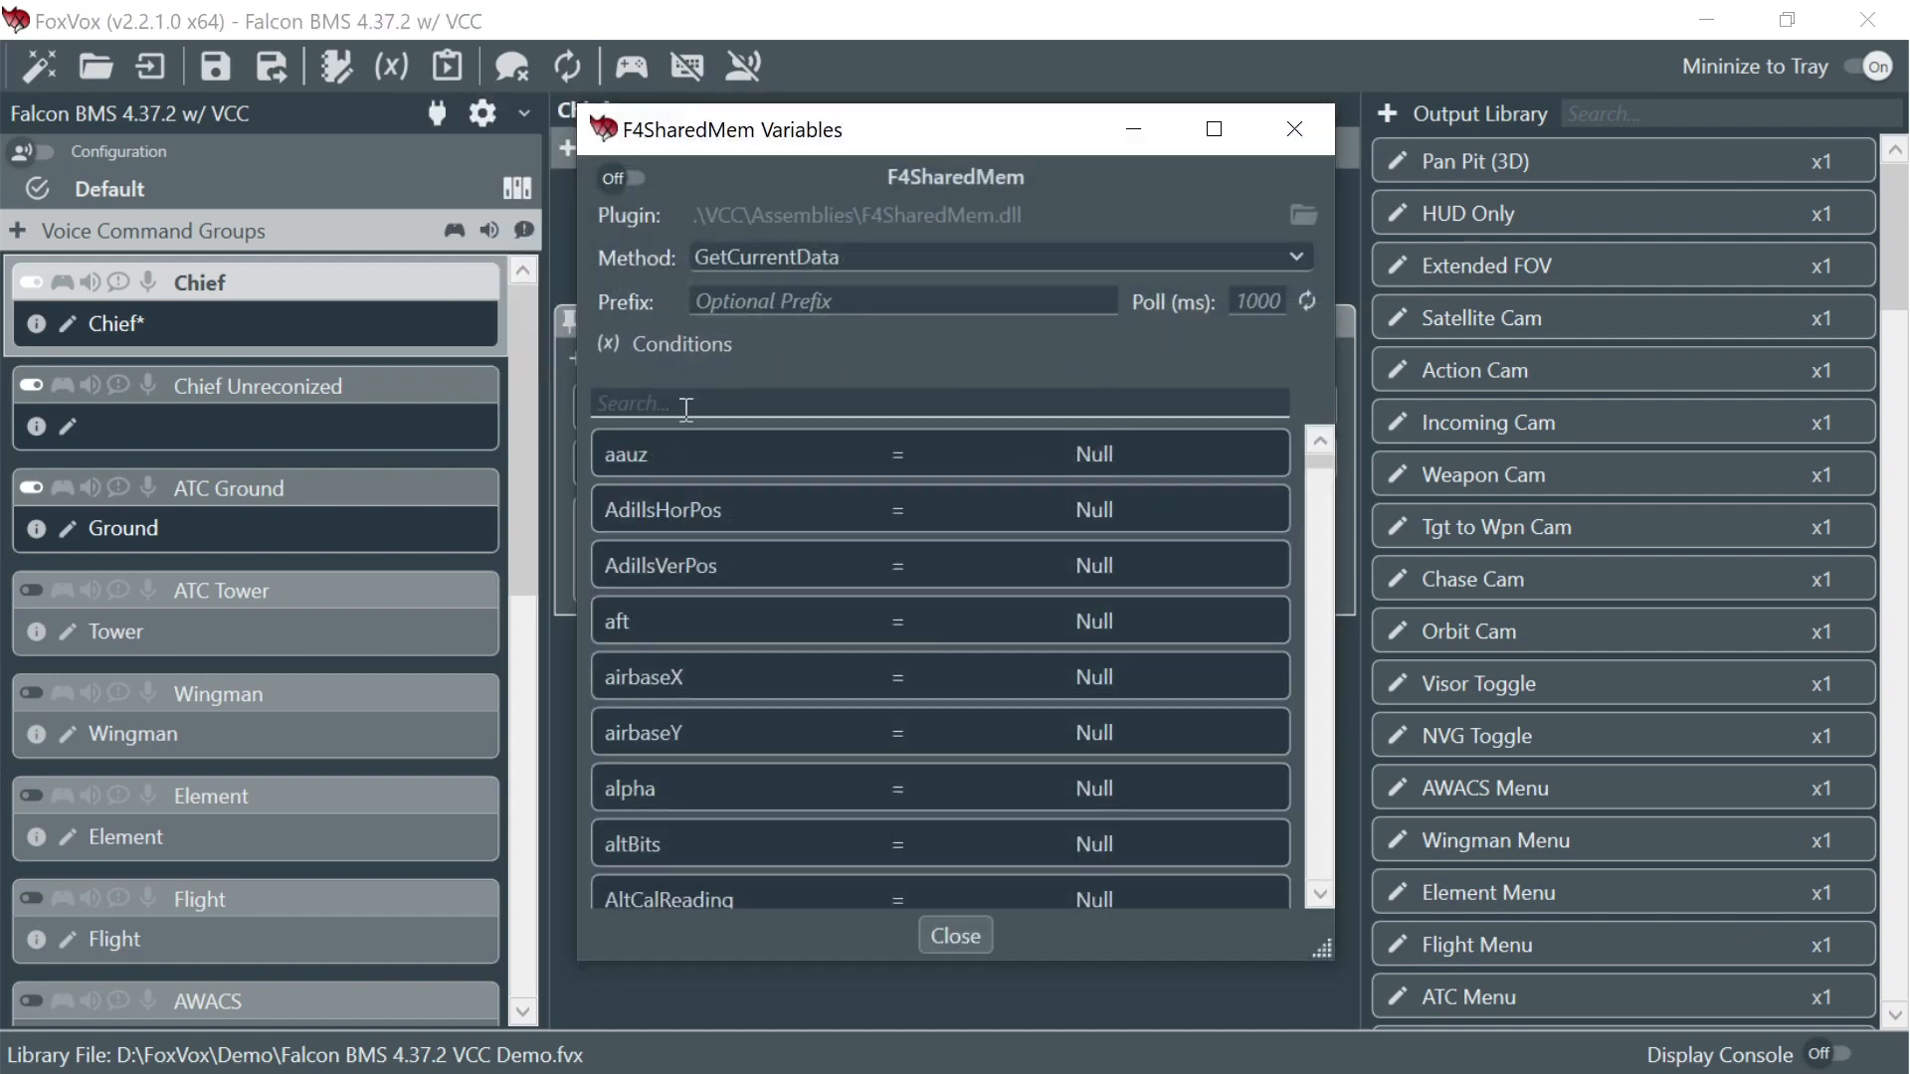
{"action": "left_click", "coordinate": [687, 409]}
{"action": "type", "text": "version"}
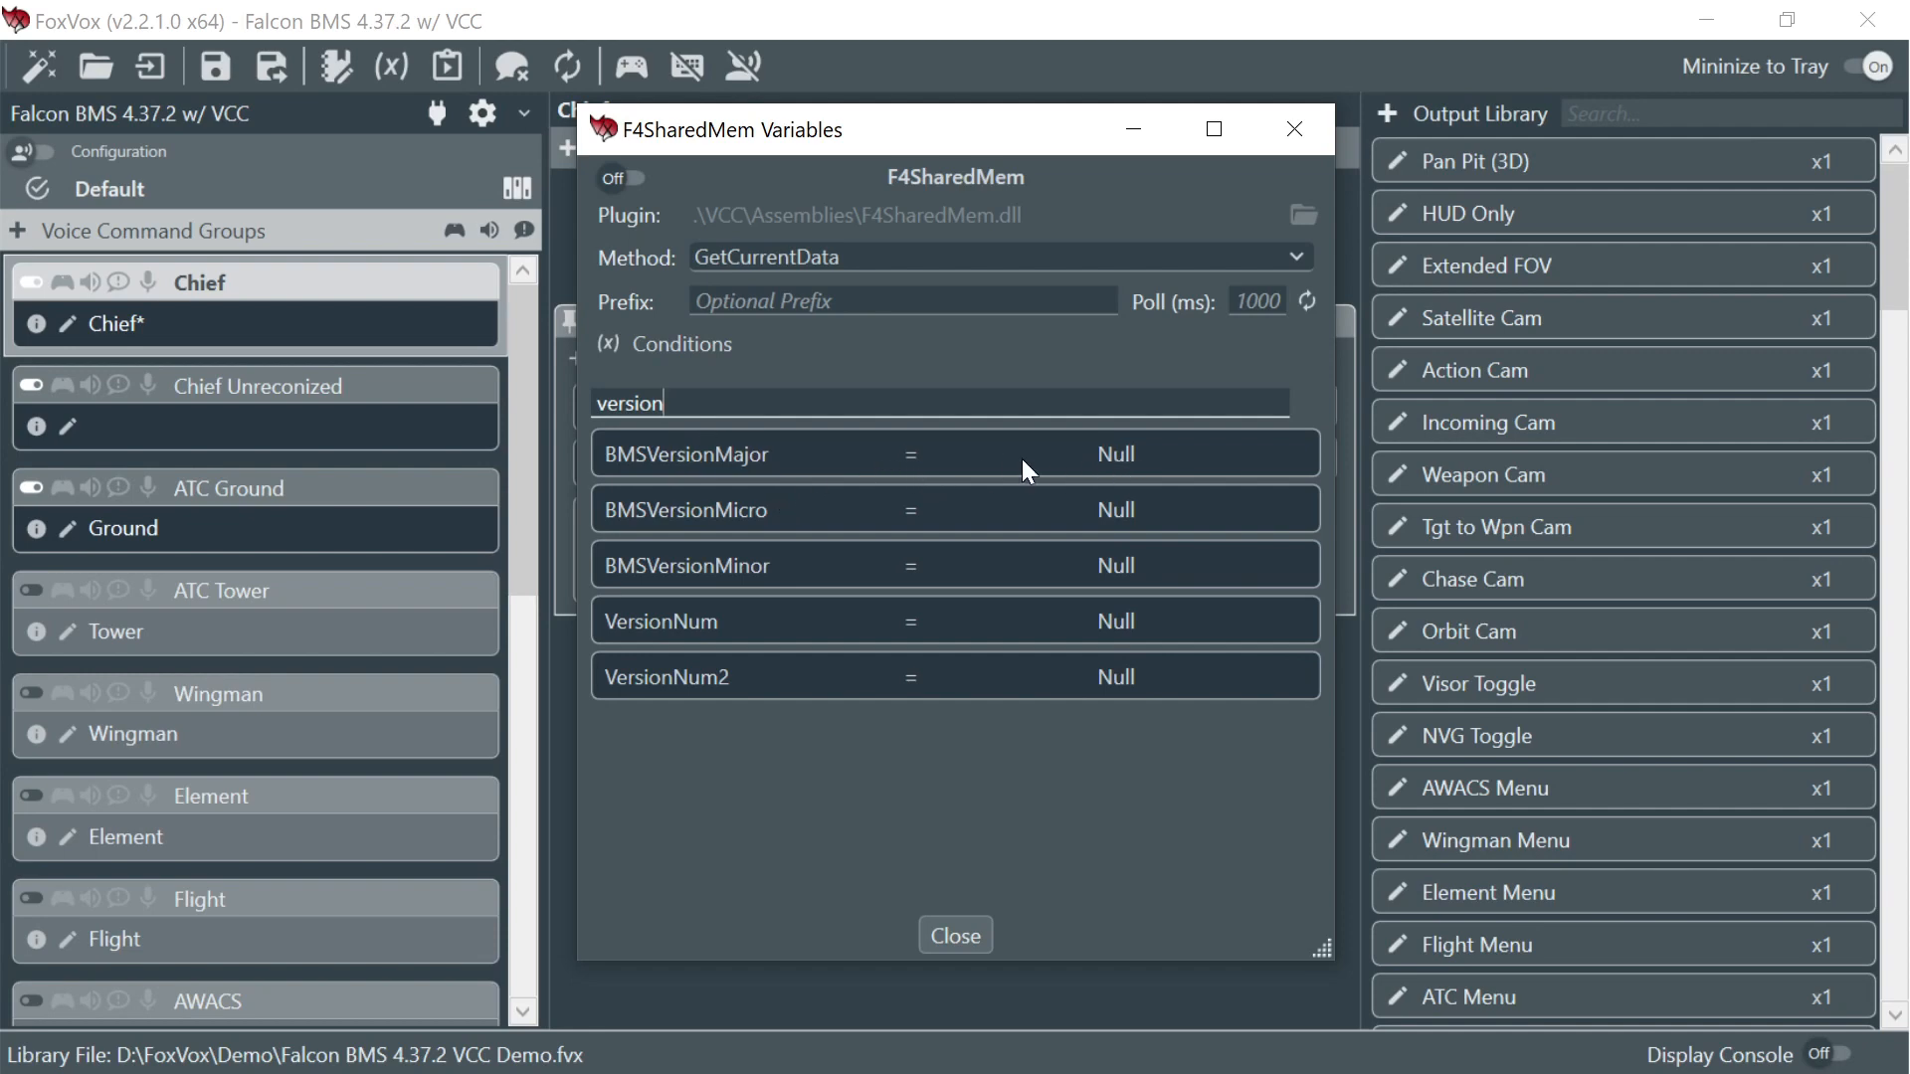
{"action": "double_click", "coordinate": [715, 456]}
{"action": "right_click", "coordinate": [708, 461]}
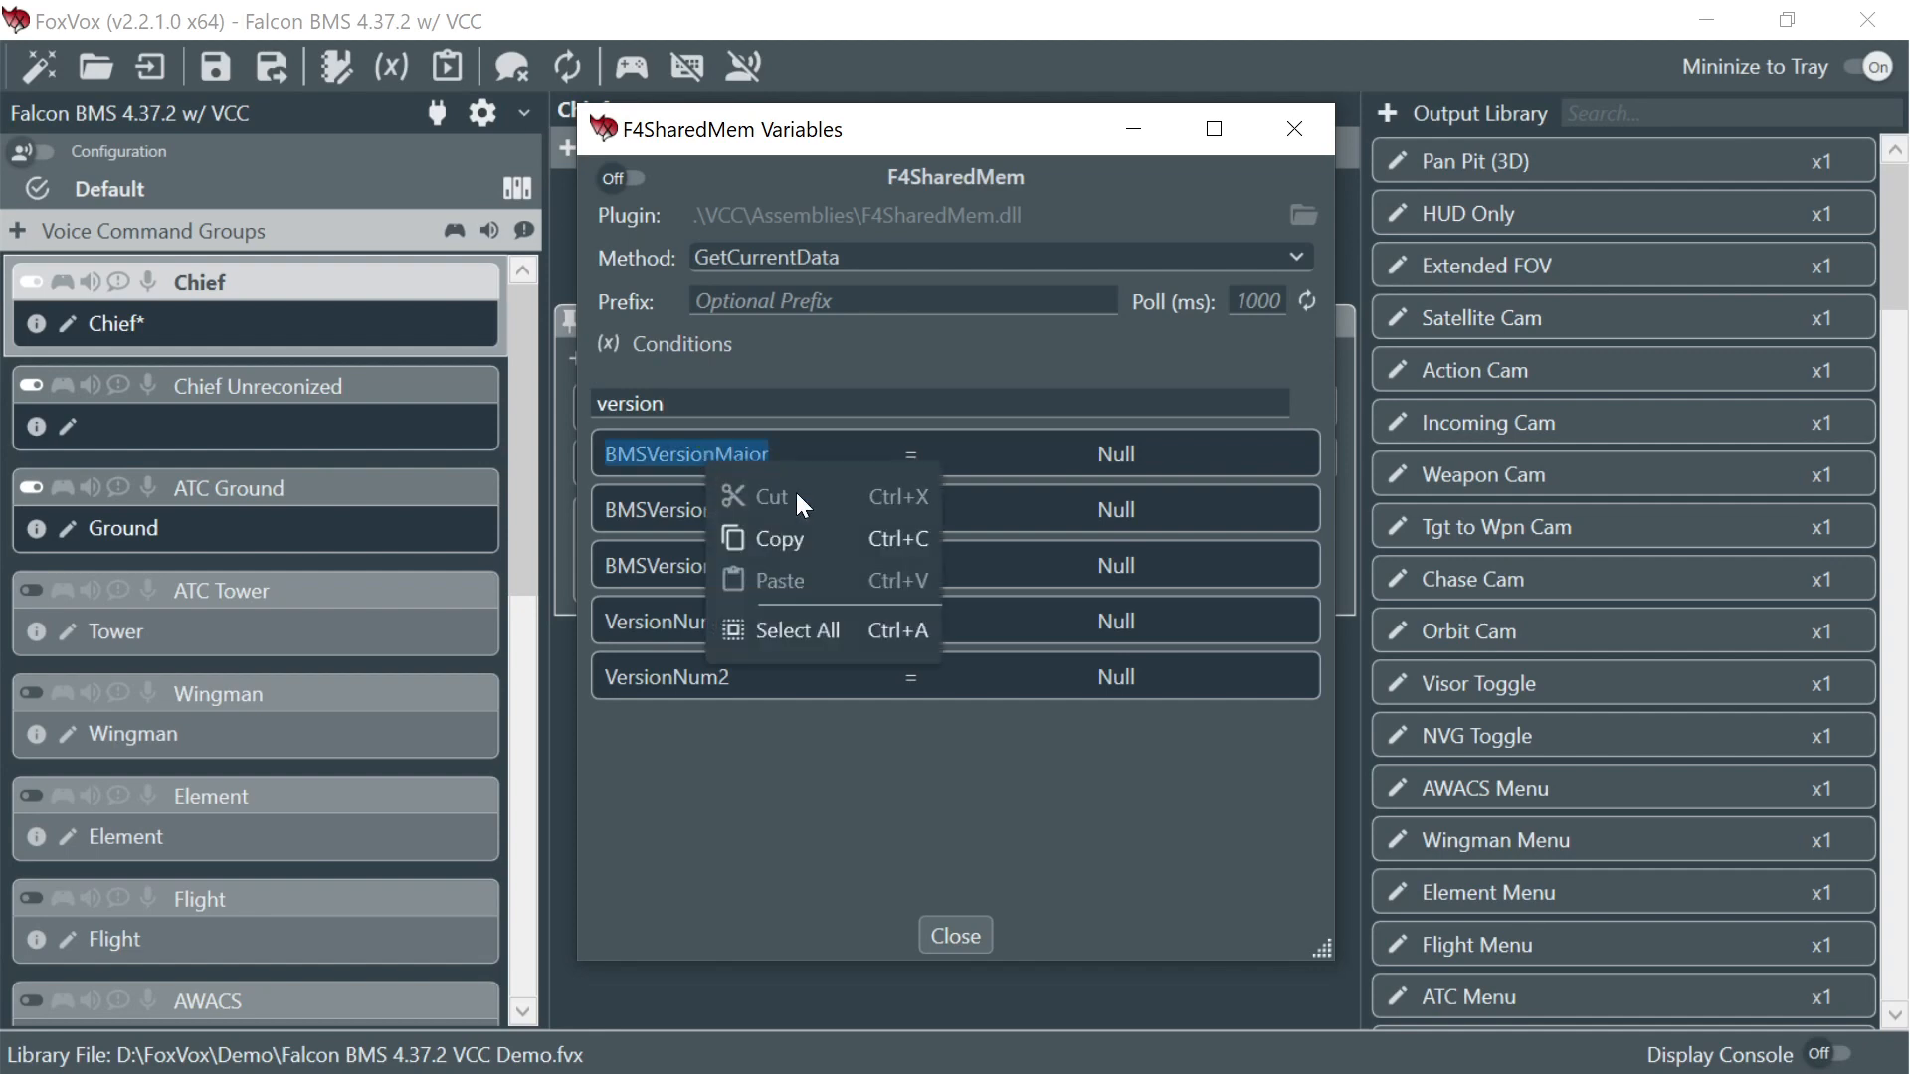
{"action": "left_click", "coordinate": [826, 536]}
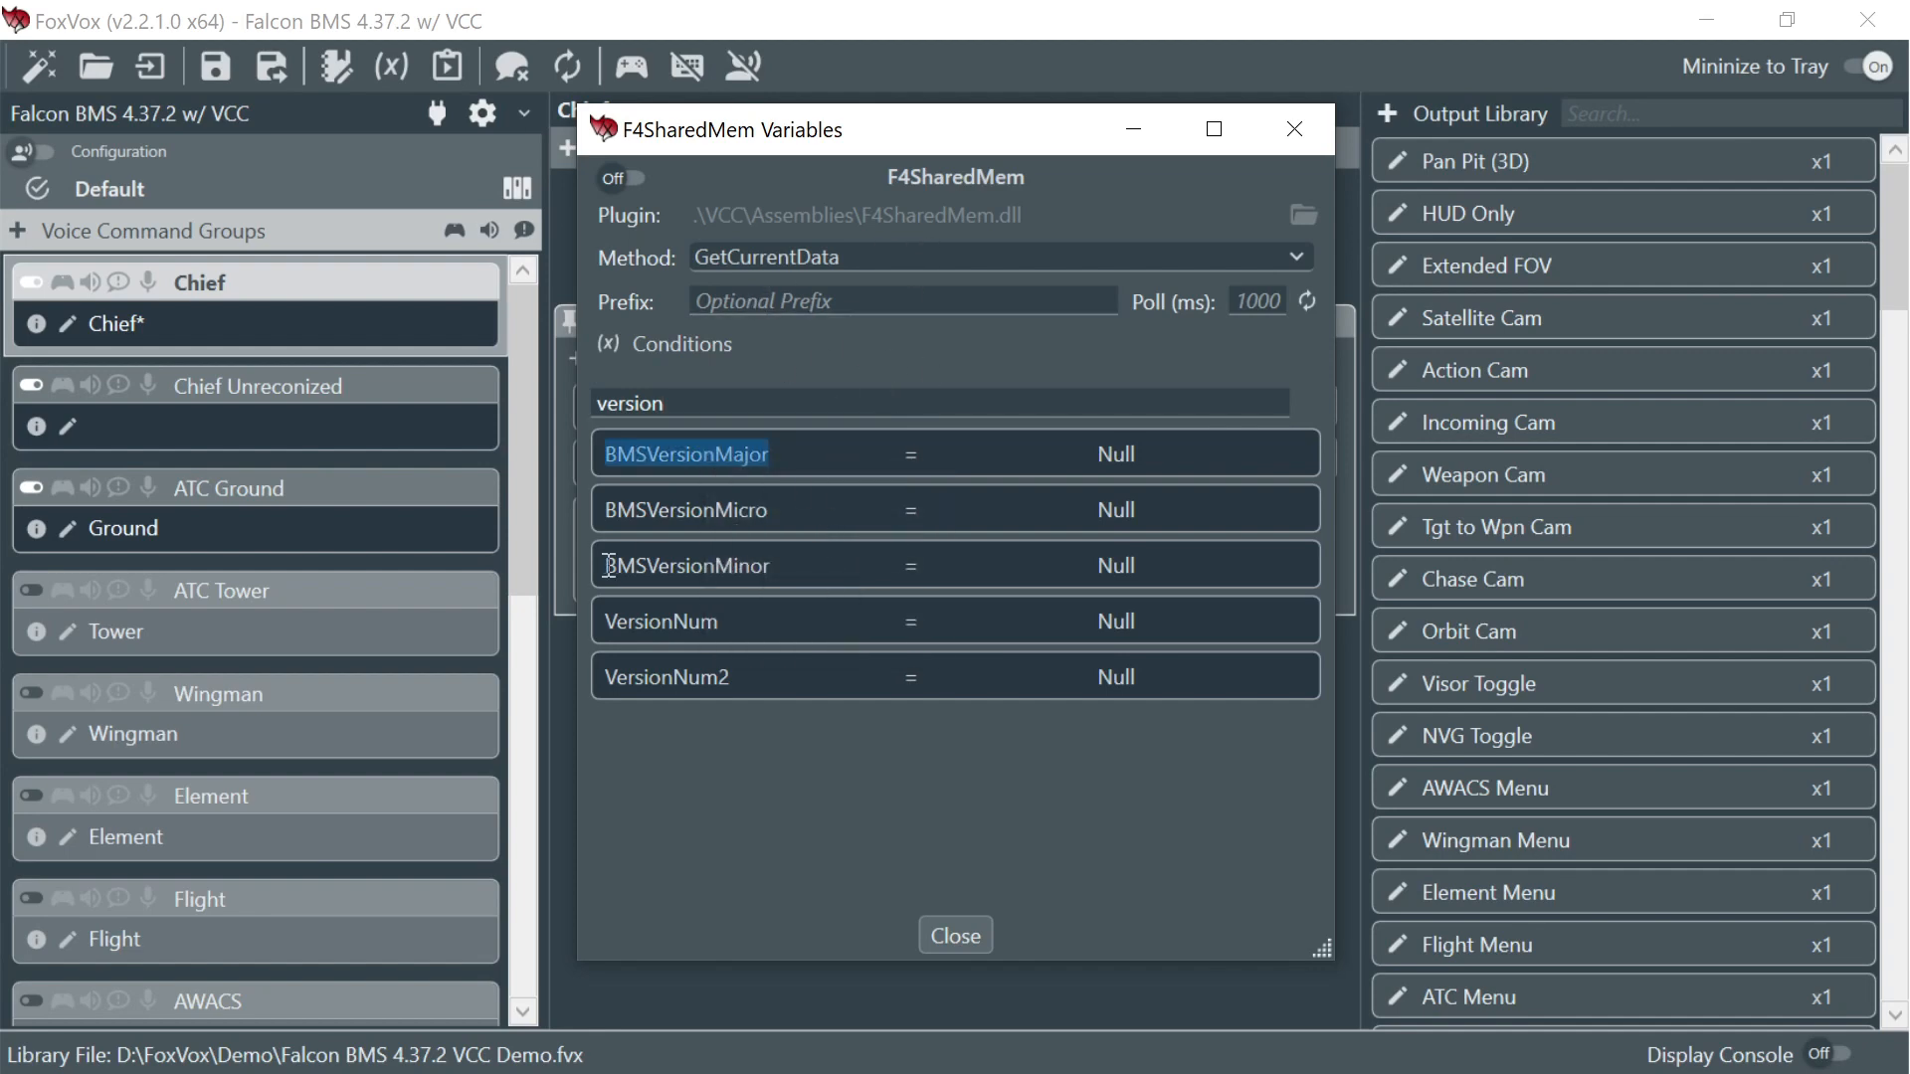
{"action": "left_click", "coordinate": [956, 937]}
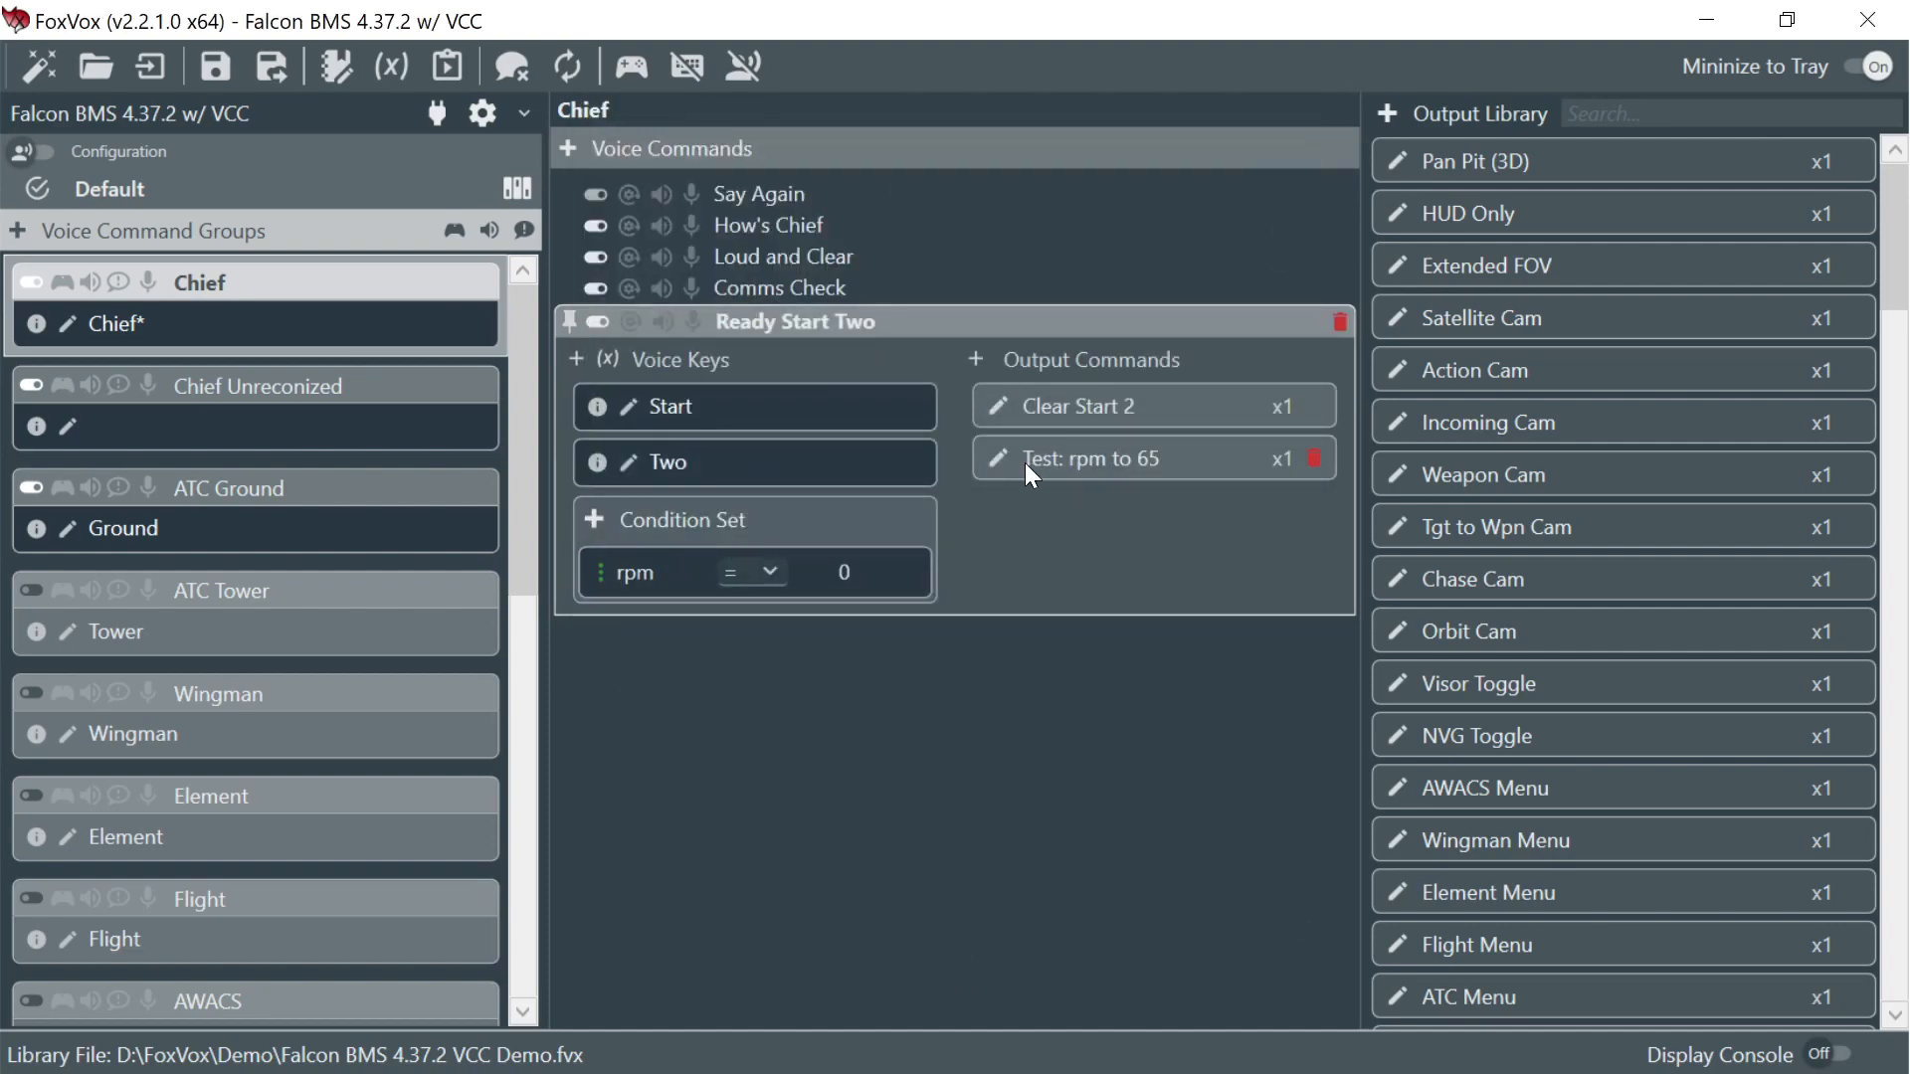
- Add the condition BMSVersionMajor = with an empty value to the "Test: rpm to 65" output, and save the library
{"action": "left_click", "coordinate": [995, 459]}
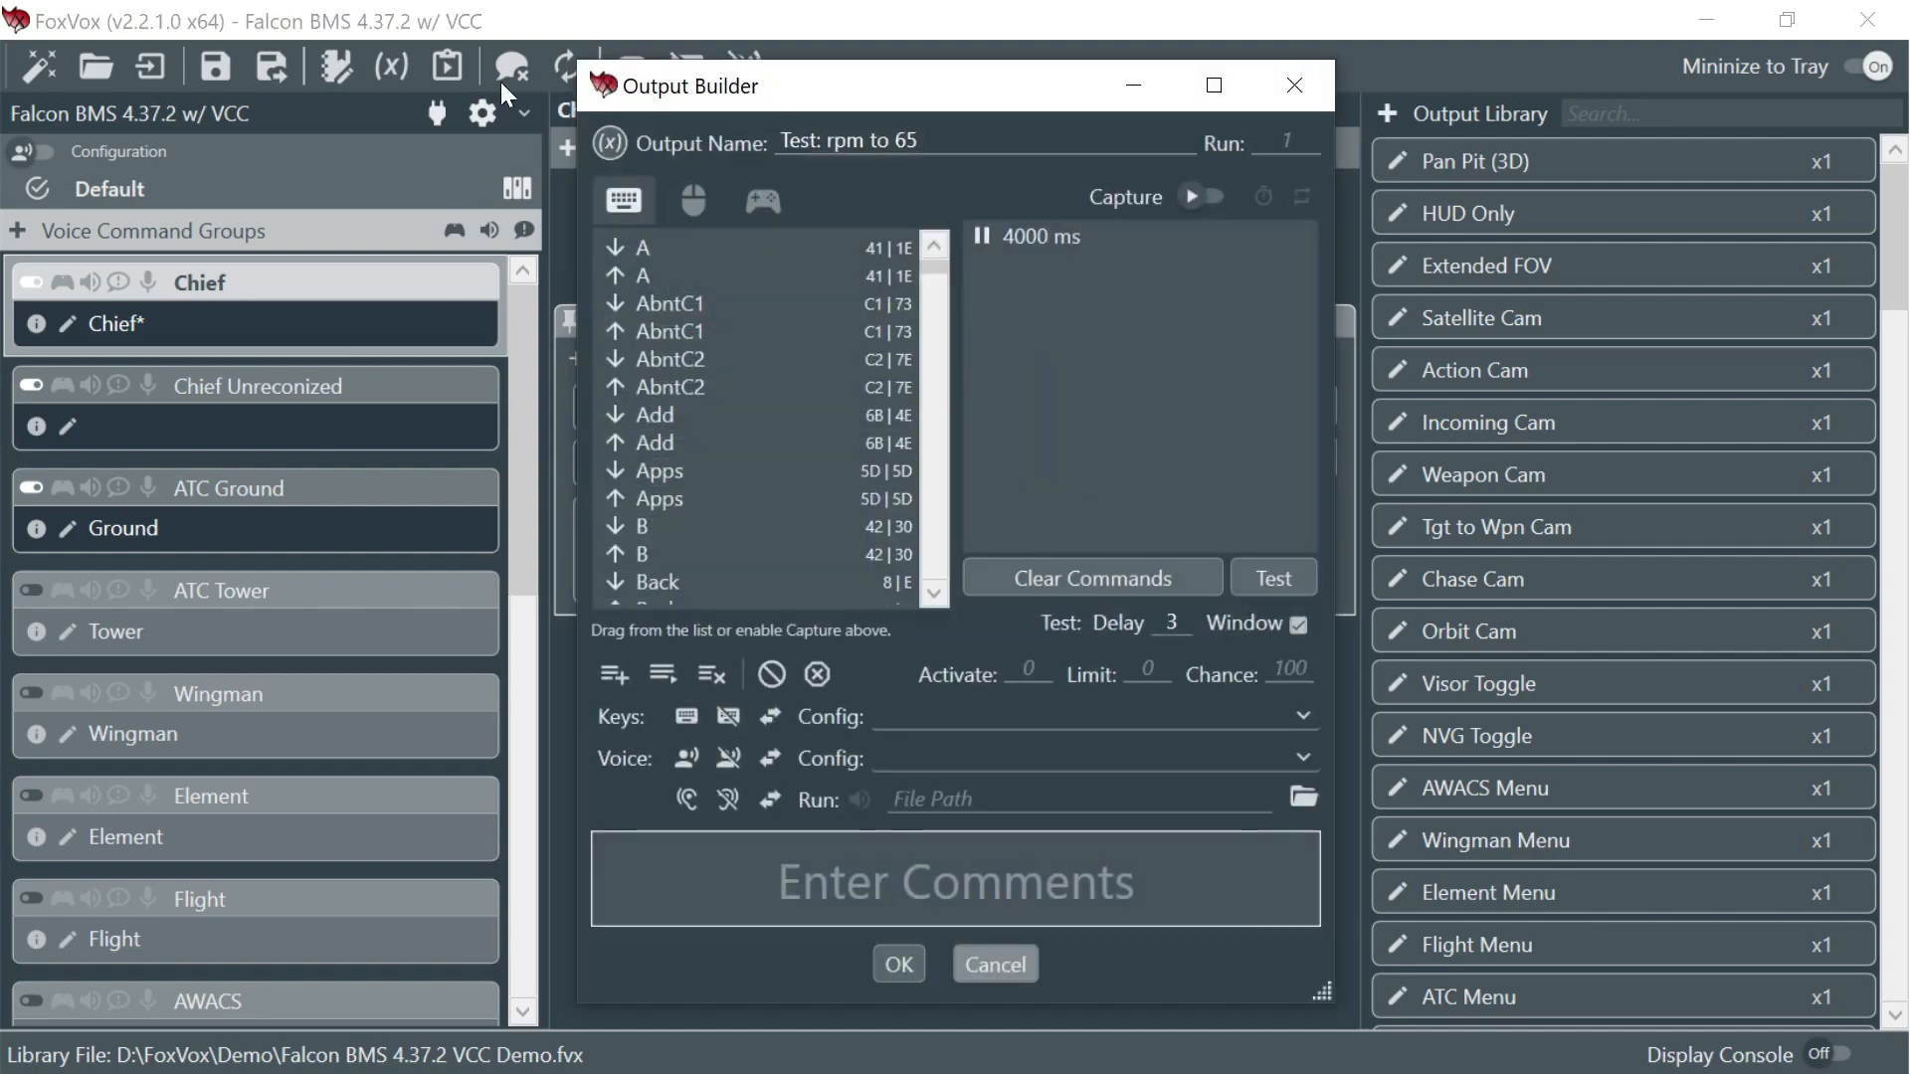
{"action": "left_click", "coordinate": [606, 149]}
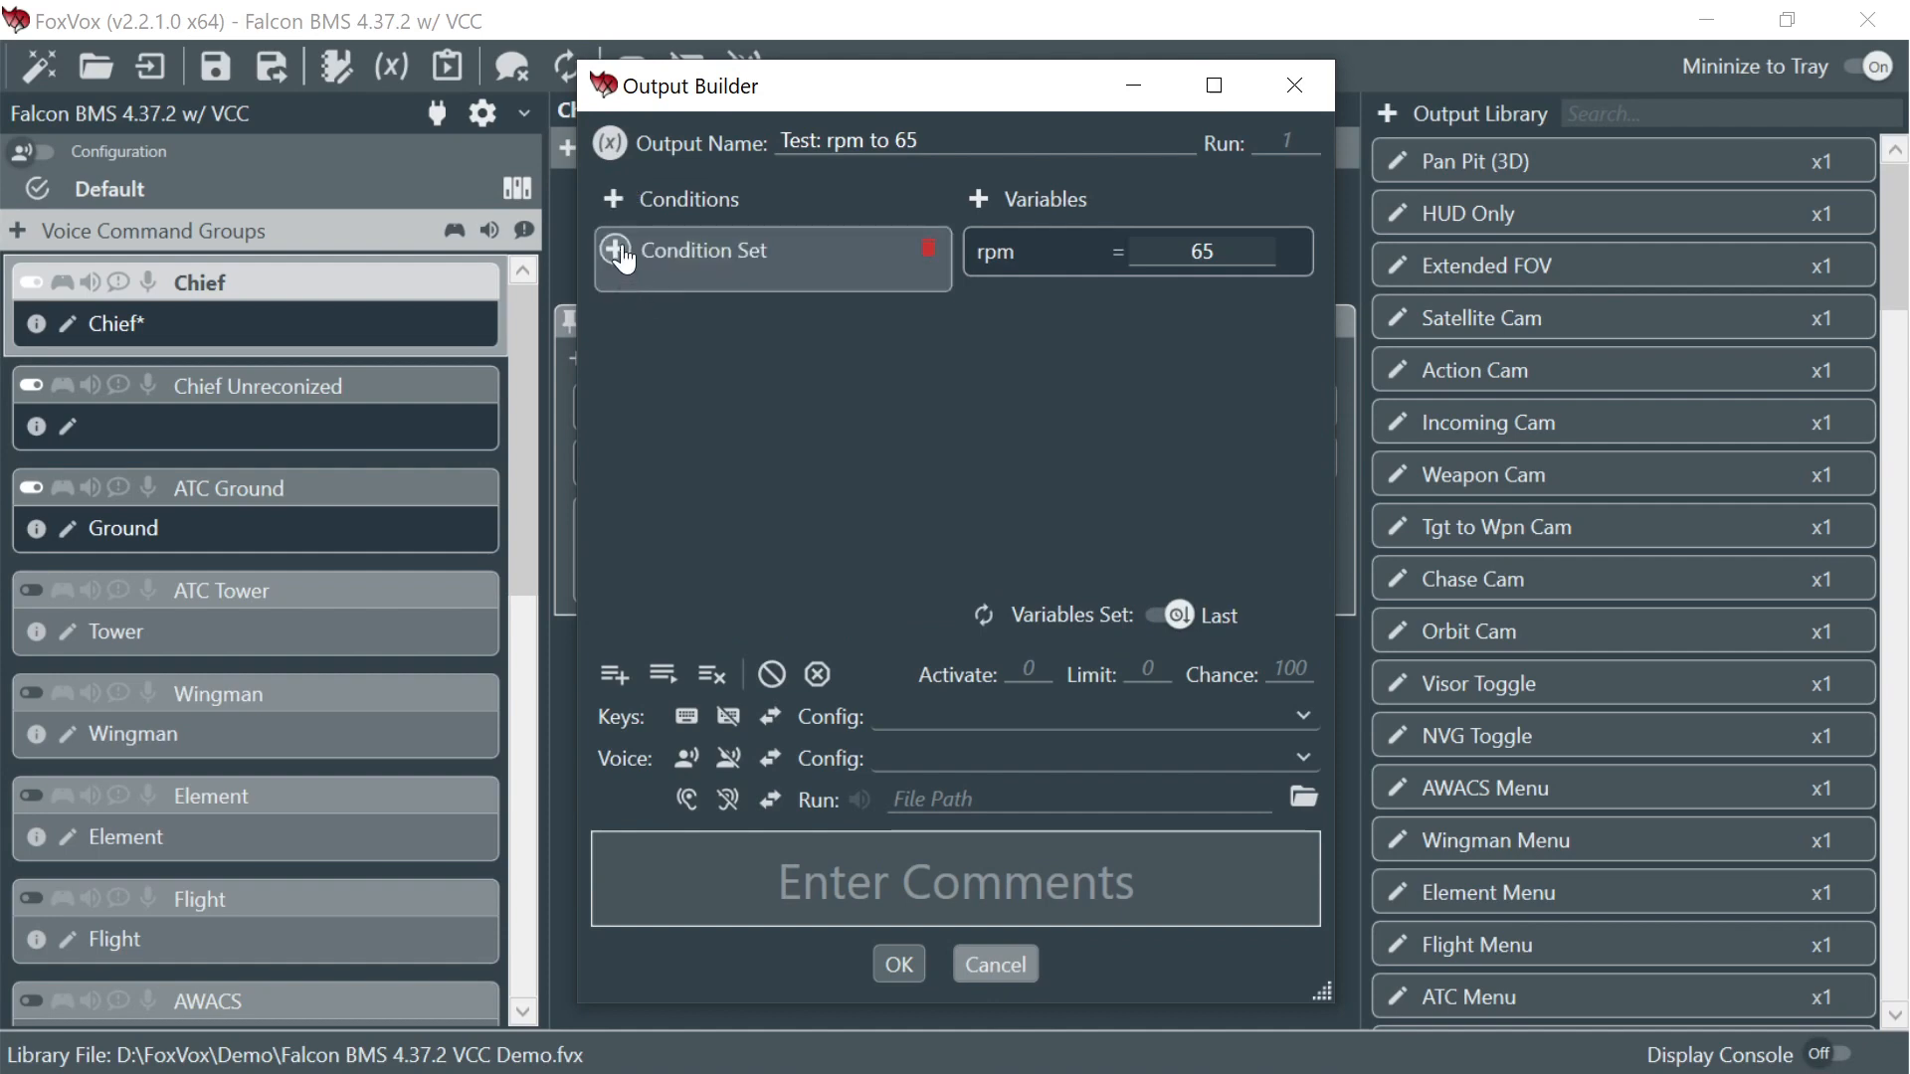
{"action": "left_click", "coordinate": [631, 270]}
{"action": "left_click", "coordinate": [655, 297]}
{"action": "right_click", "coordinate": [654, 300]}
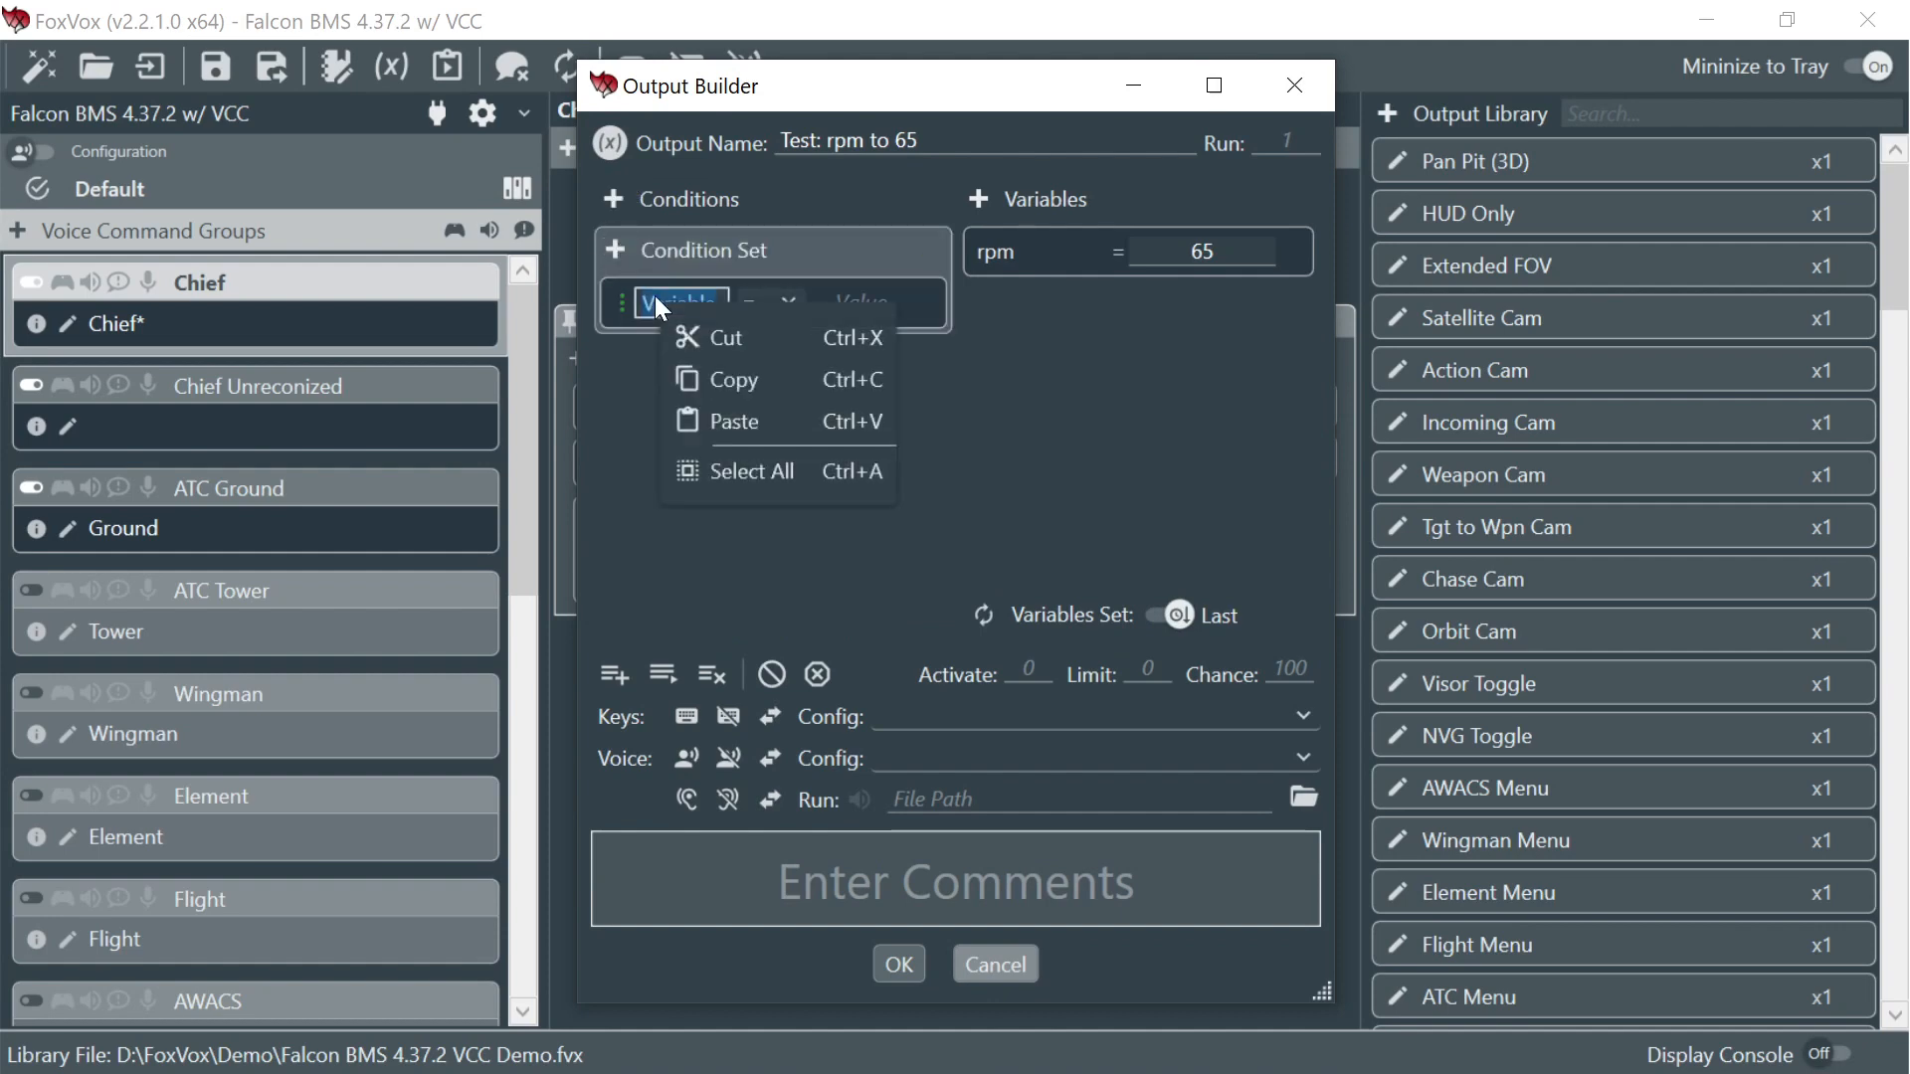
{"action": "left_click", "coordinate": [716, 418]}
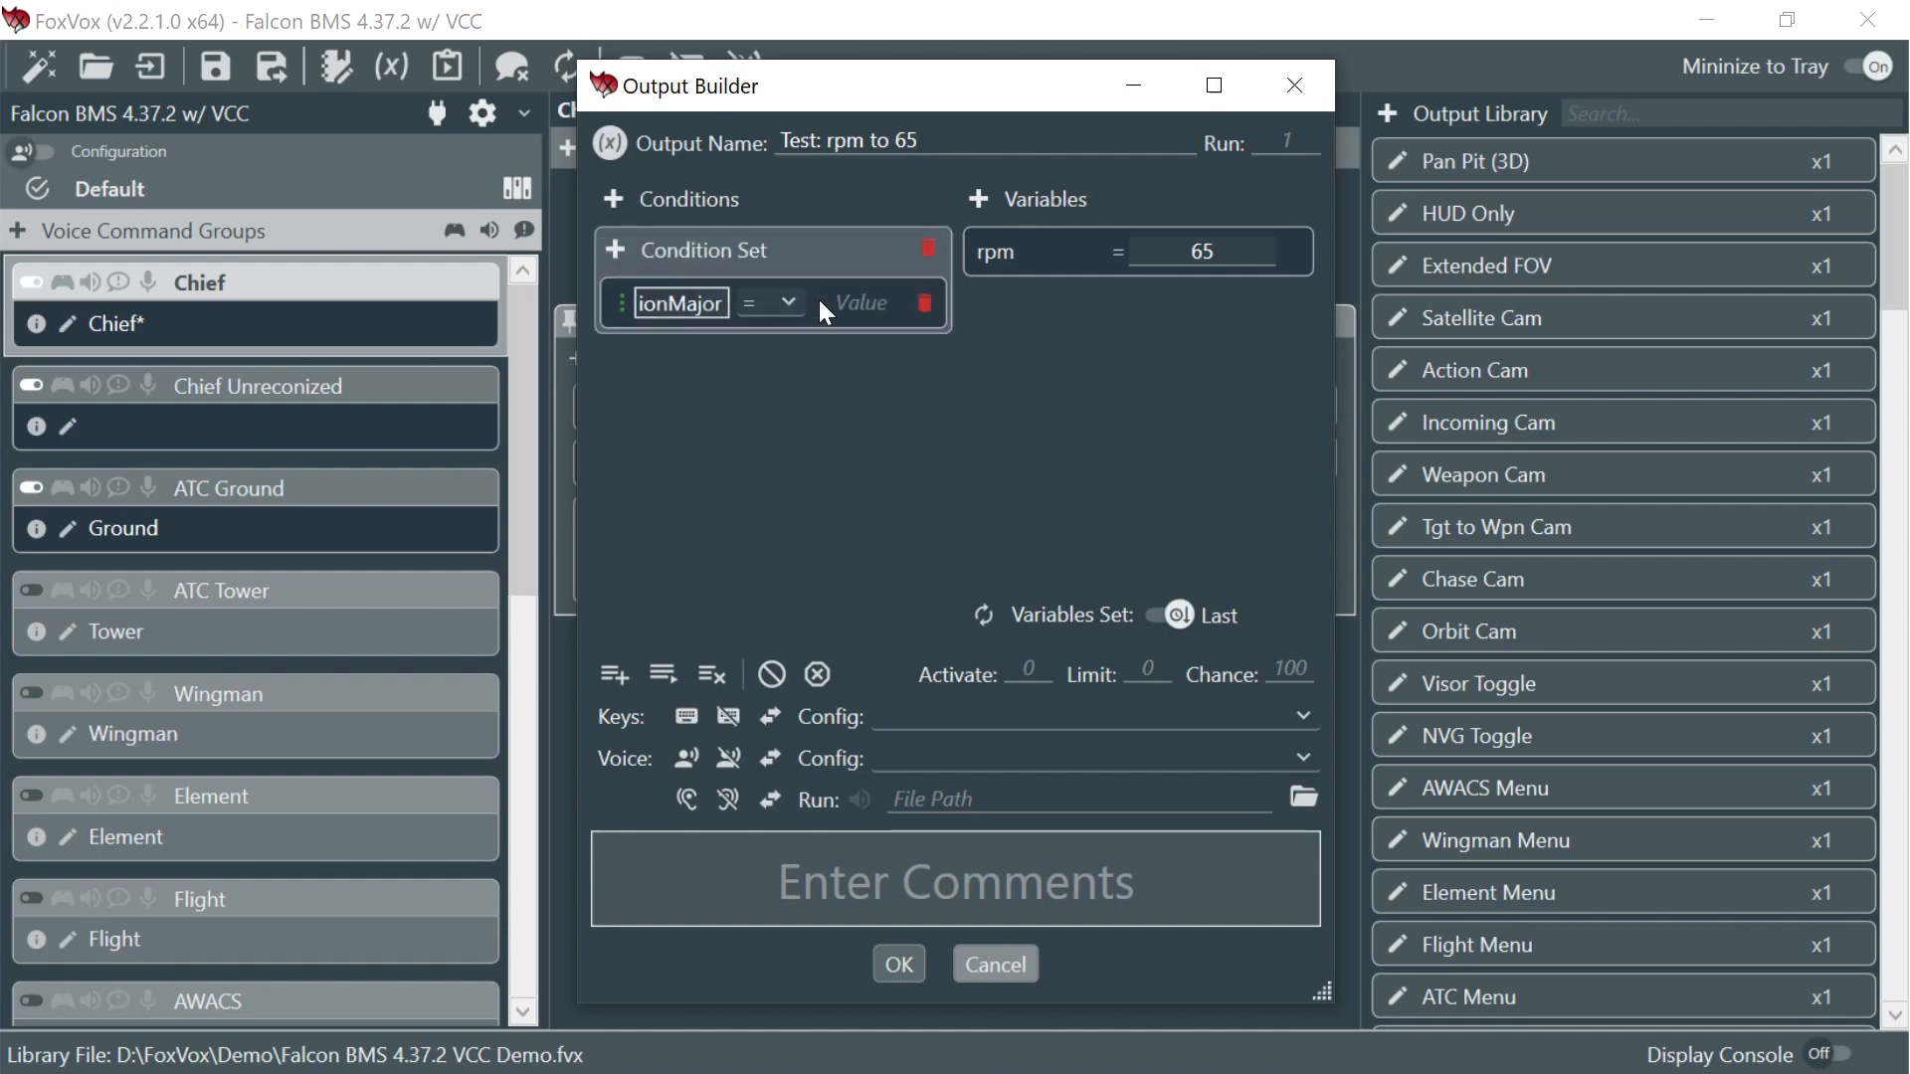
{"action": "left_click", "coordinate": [846, 299]}
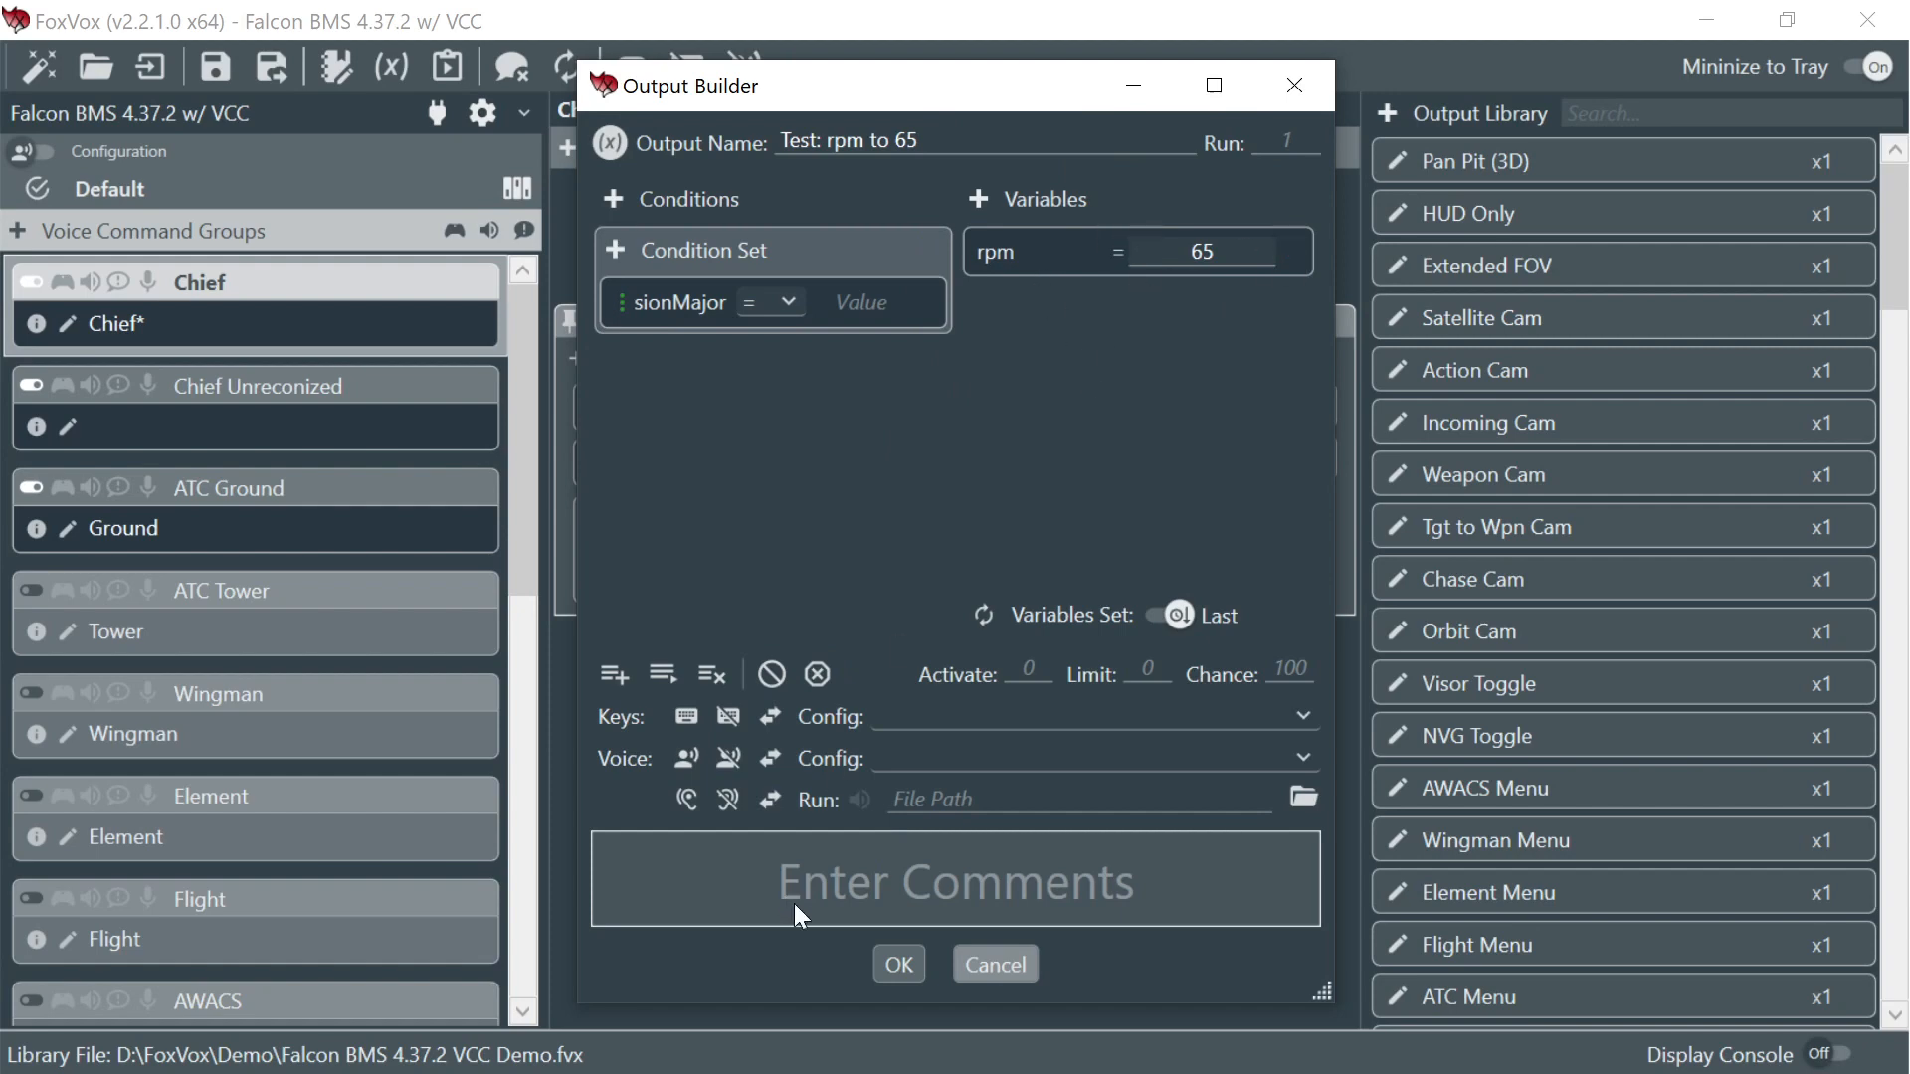
{"action": "left_click", "coordinate": [899, 963]}
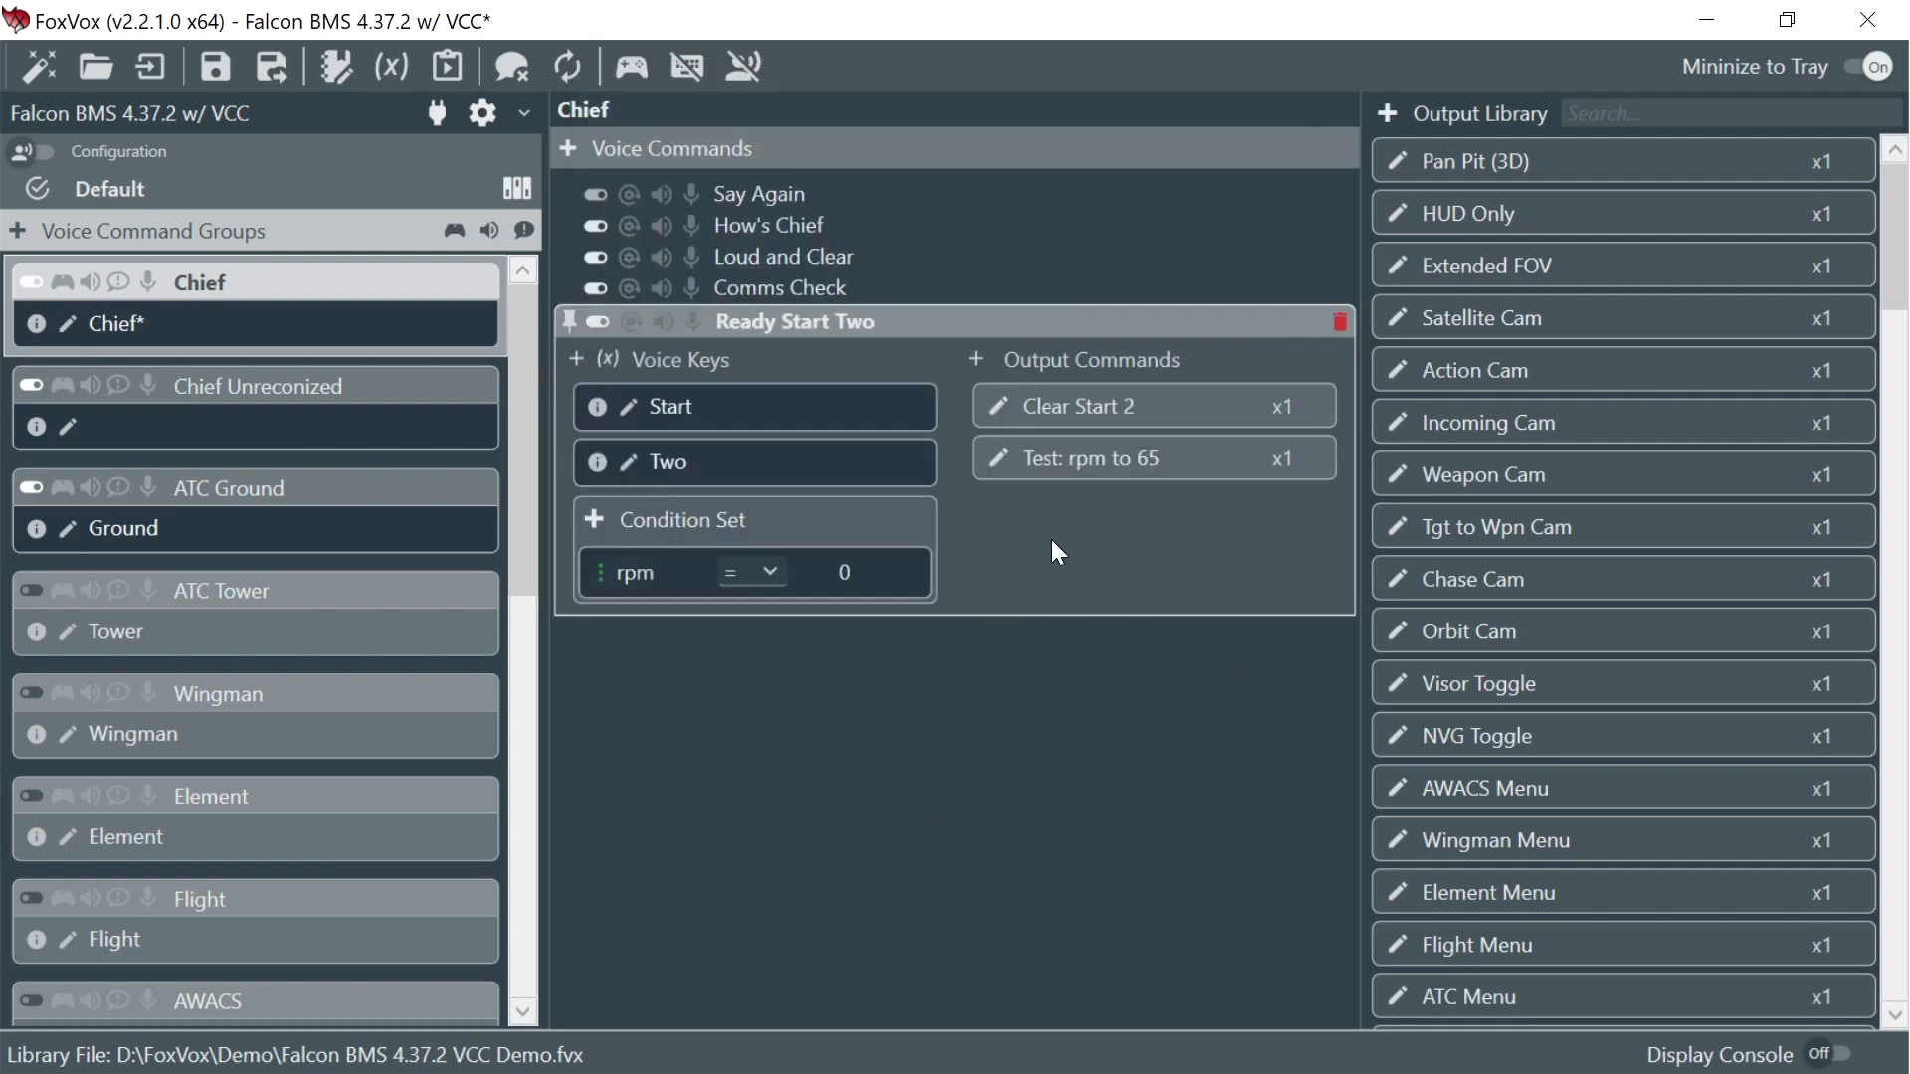
{"action": "left_click", "coordinate": [214, 72]}
- Add a condition set to the F4SharedMem plugin
{"action": "left_click", "coordinate": [437, 114]}
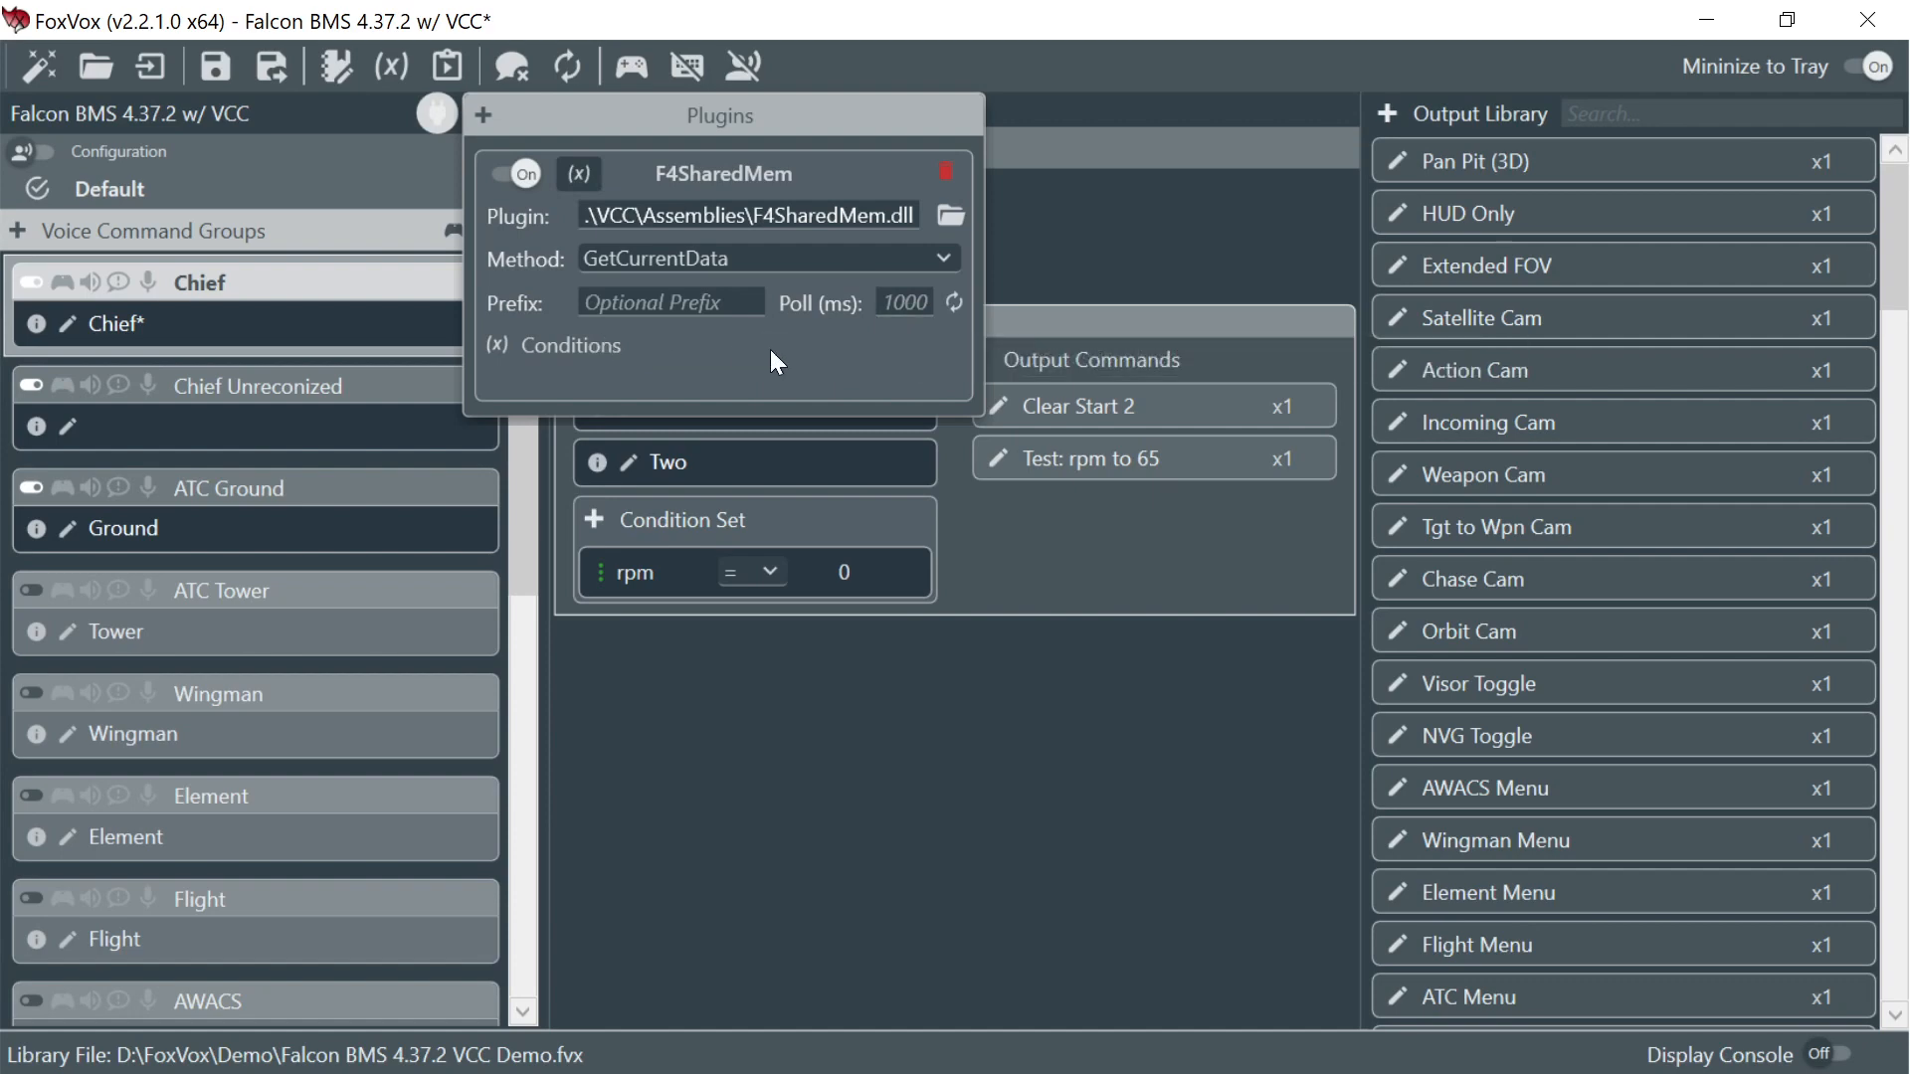
{"action": "left_click", "coordinate": [498, 346]}
{"action": "left_click", "coordinate": [518, 393]}
{"action": "double_click", "coordinate": [557, 443]}
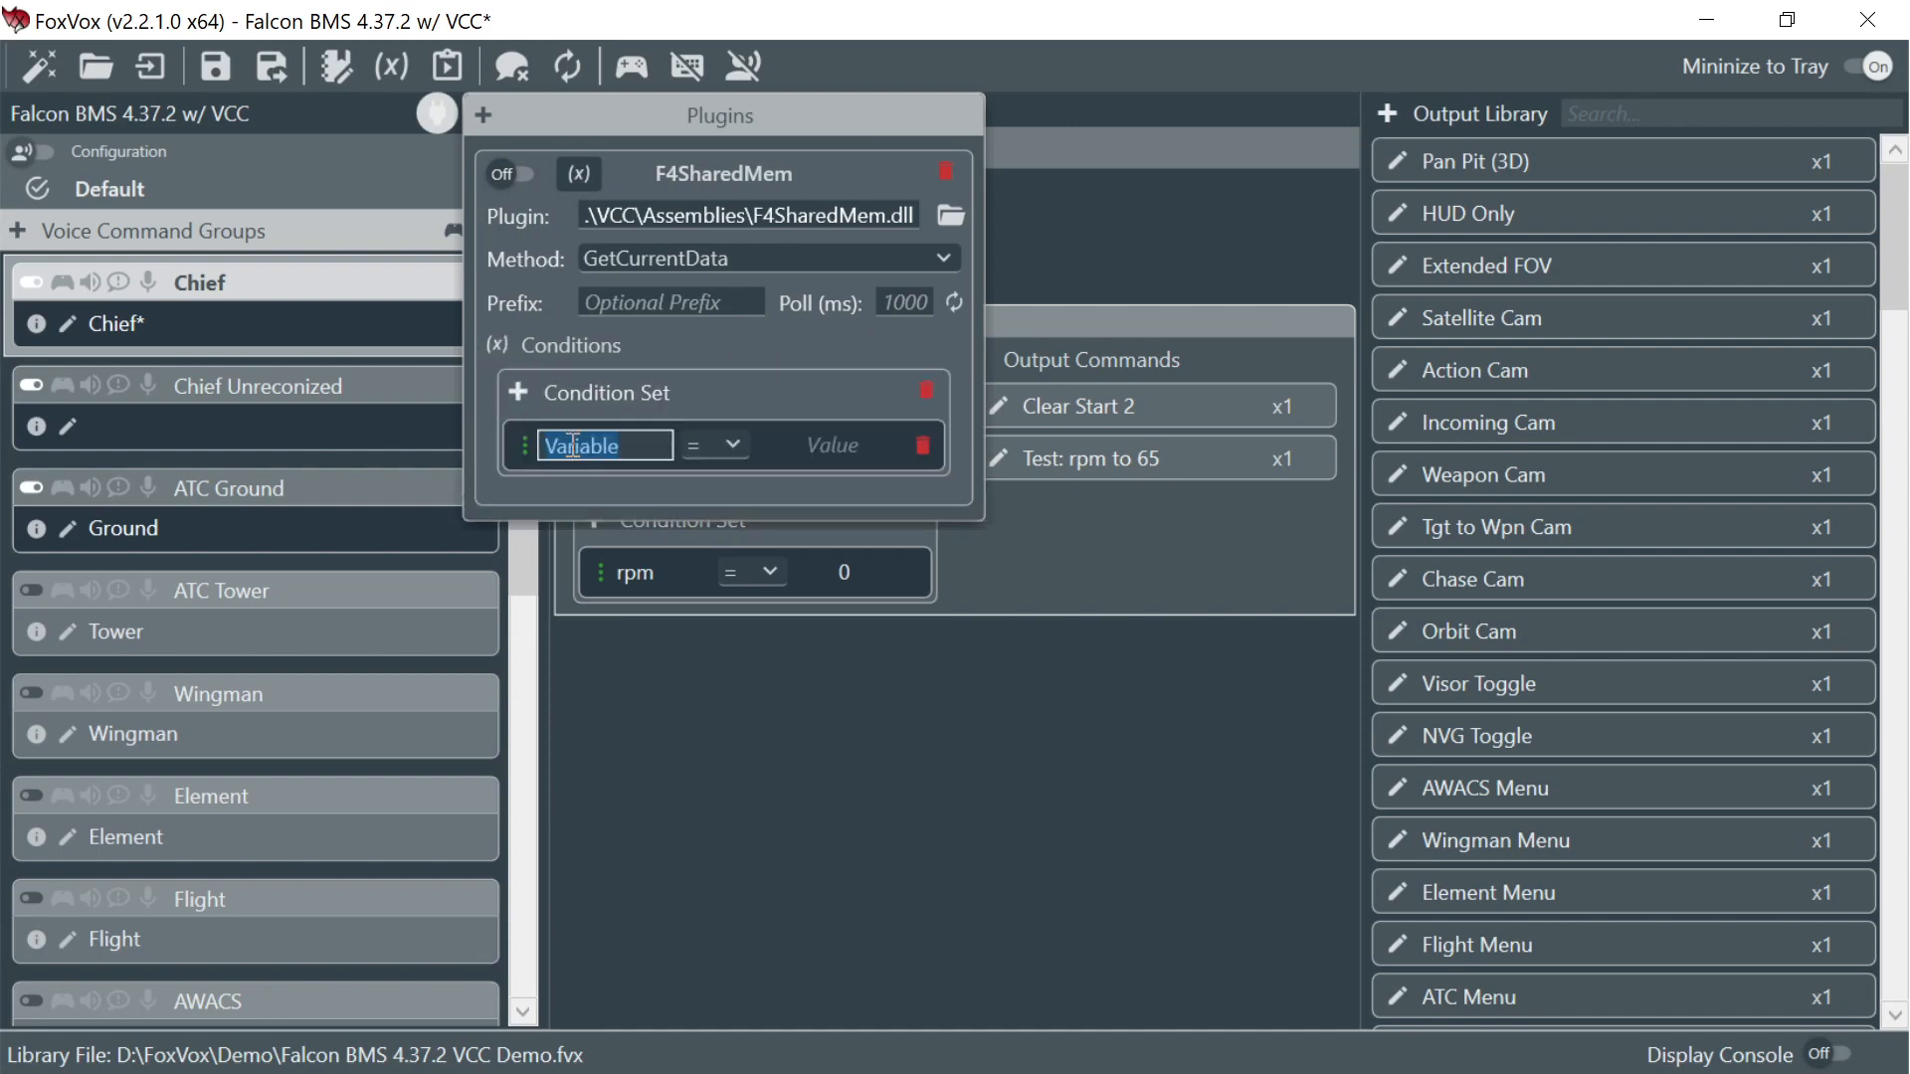
{"action": "right_click", "coordinate": [571, 444]}
{"action": "left_click", "coordinate": [628, 557]}
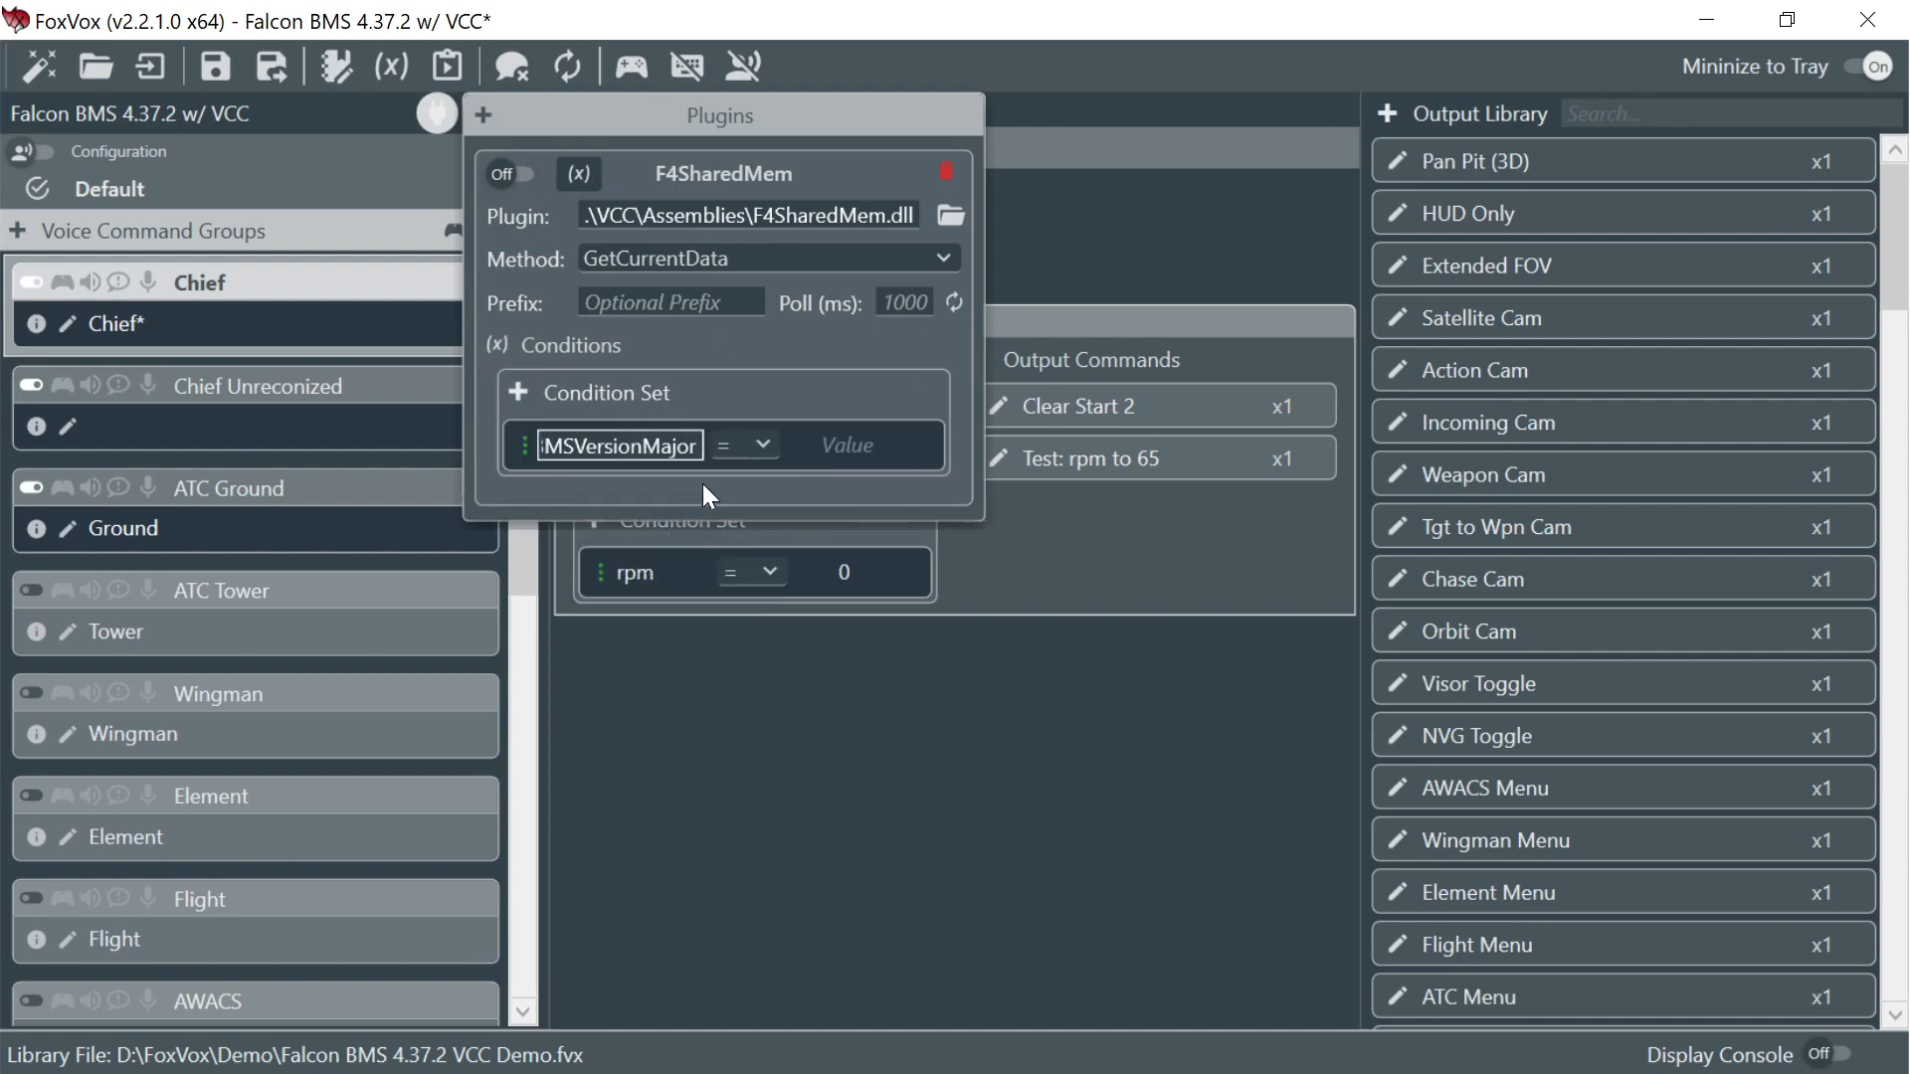
{"action": "left_click", "coordinate": [759, 444]}
{"action": "left_click", "coordinate": [745, 509]}
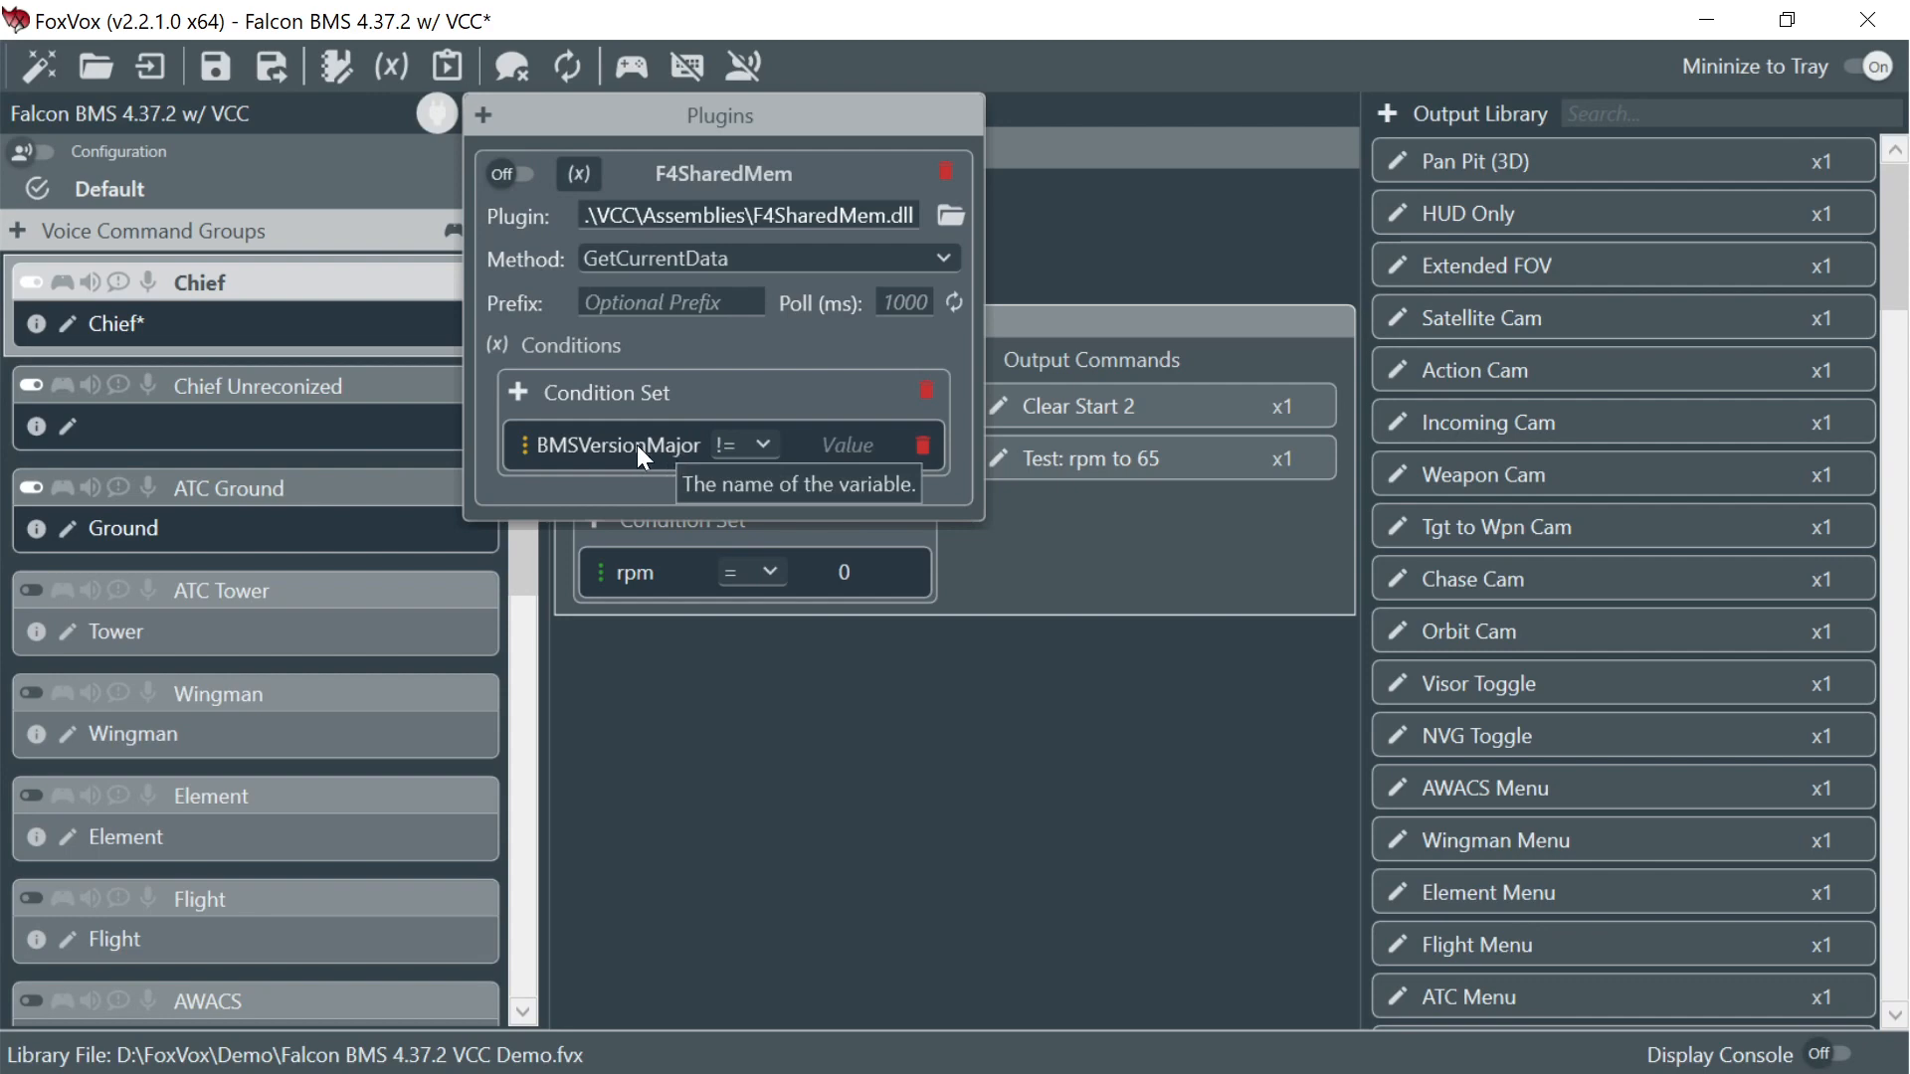
{"action": "left_click", "coordinate": [920, 435]}
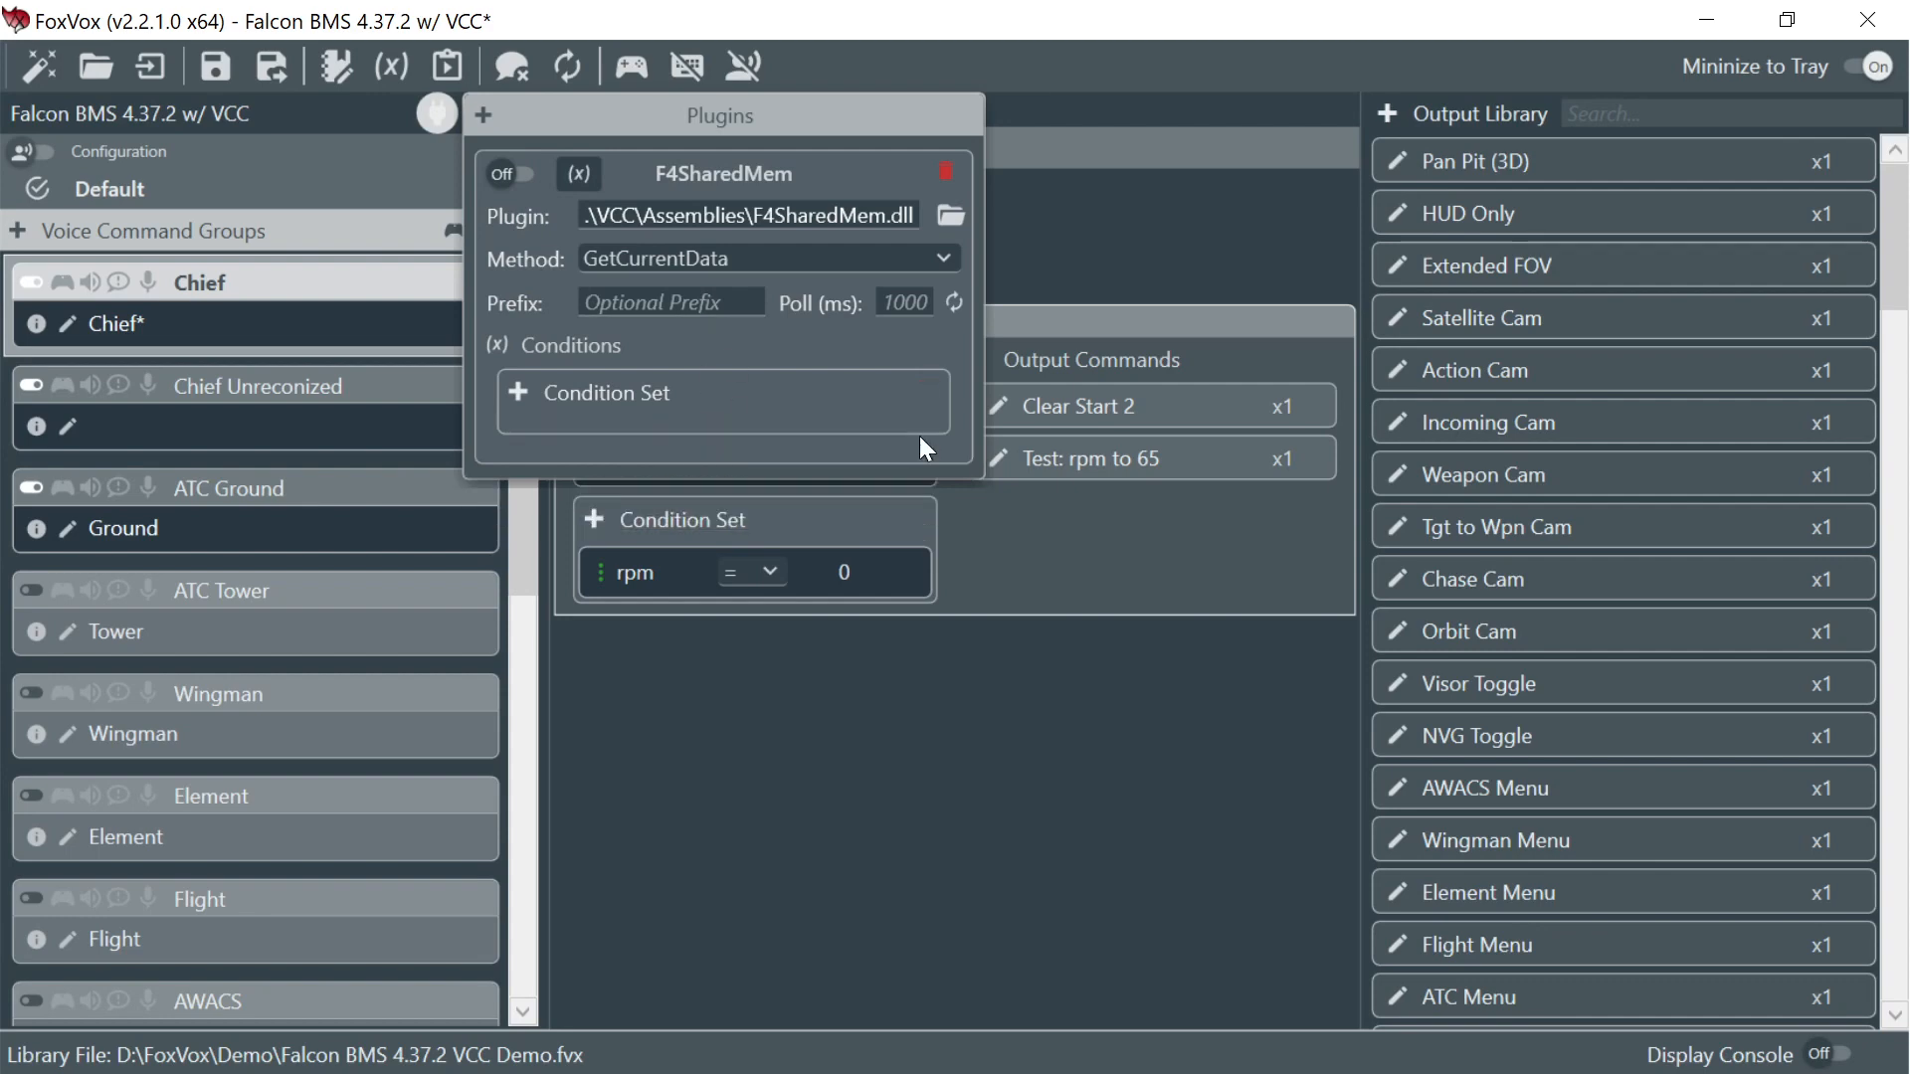
- Add the condition Test != On to the F4SharedMem plugin's condition set
{"action": "left_click", "coordinate": [517, 393]}
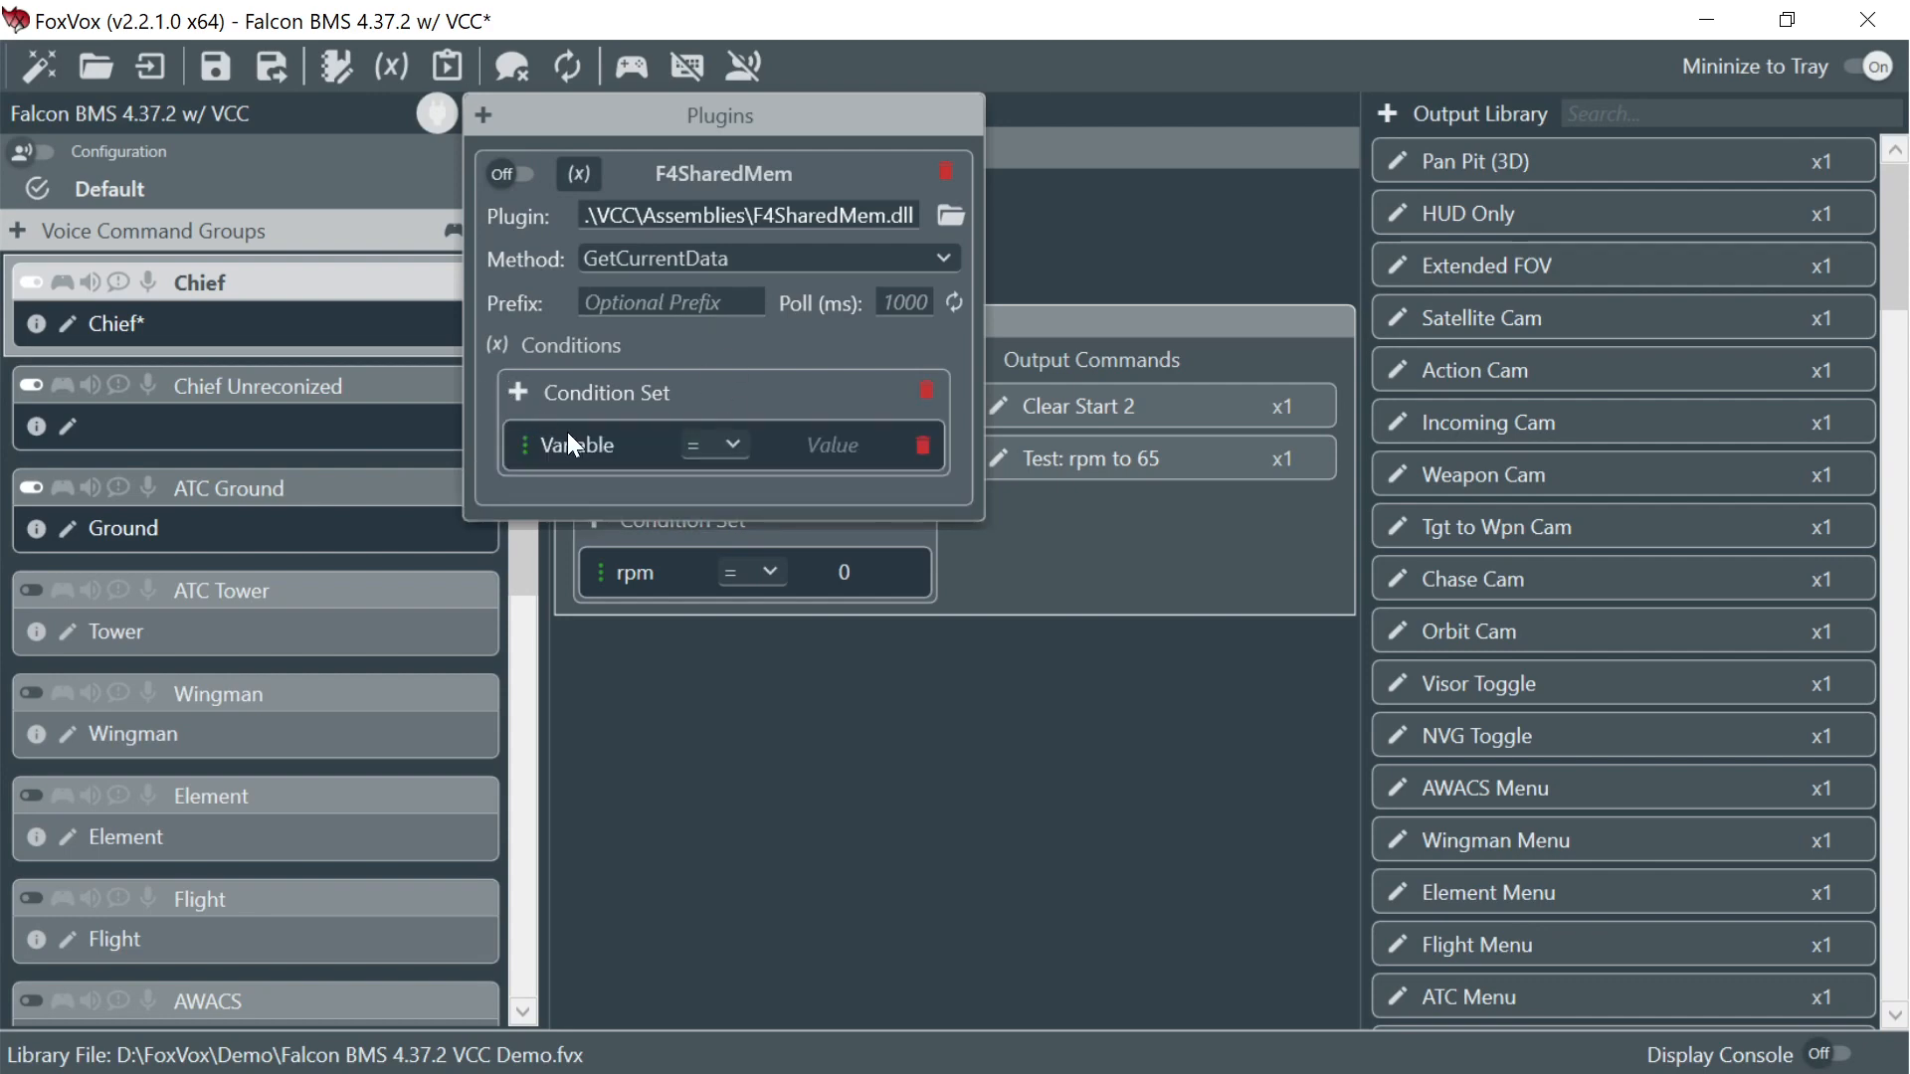
{"action": "left_click", "coordinate": [588, 452]}
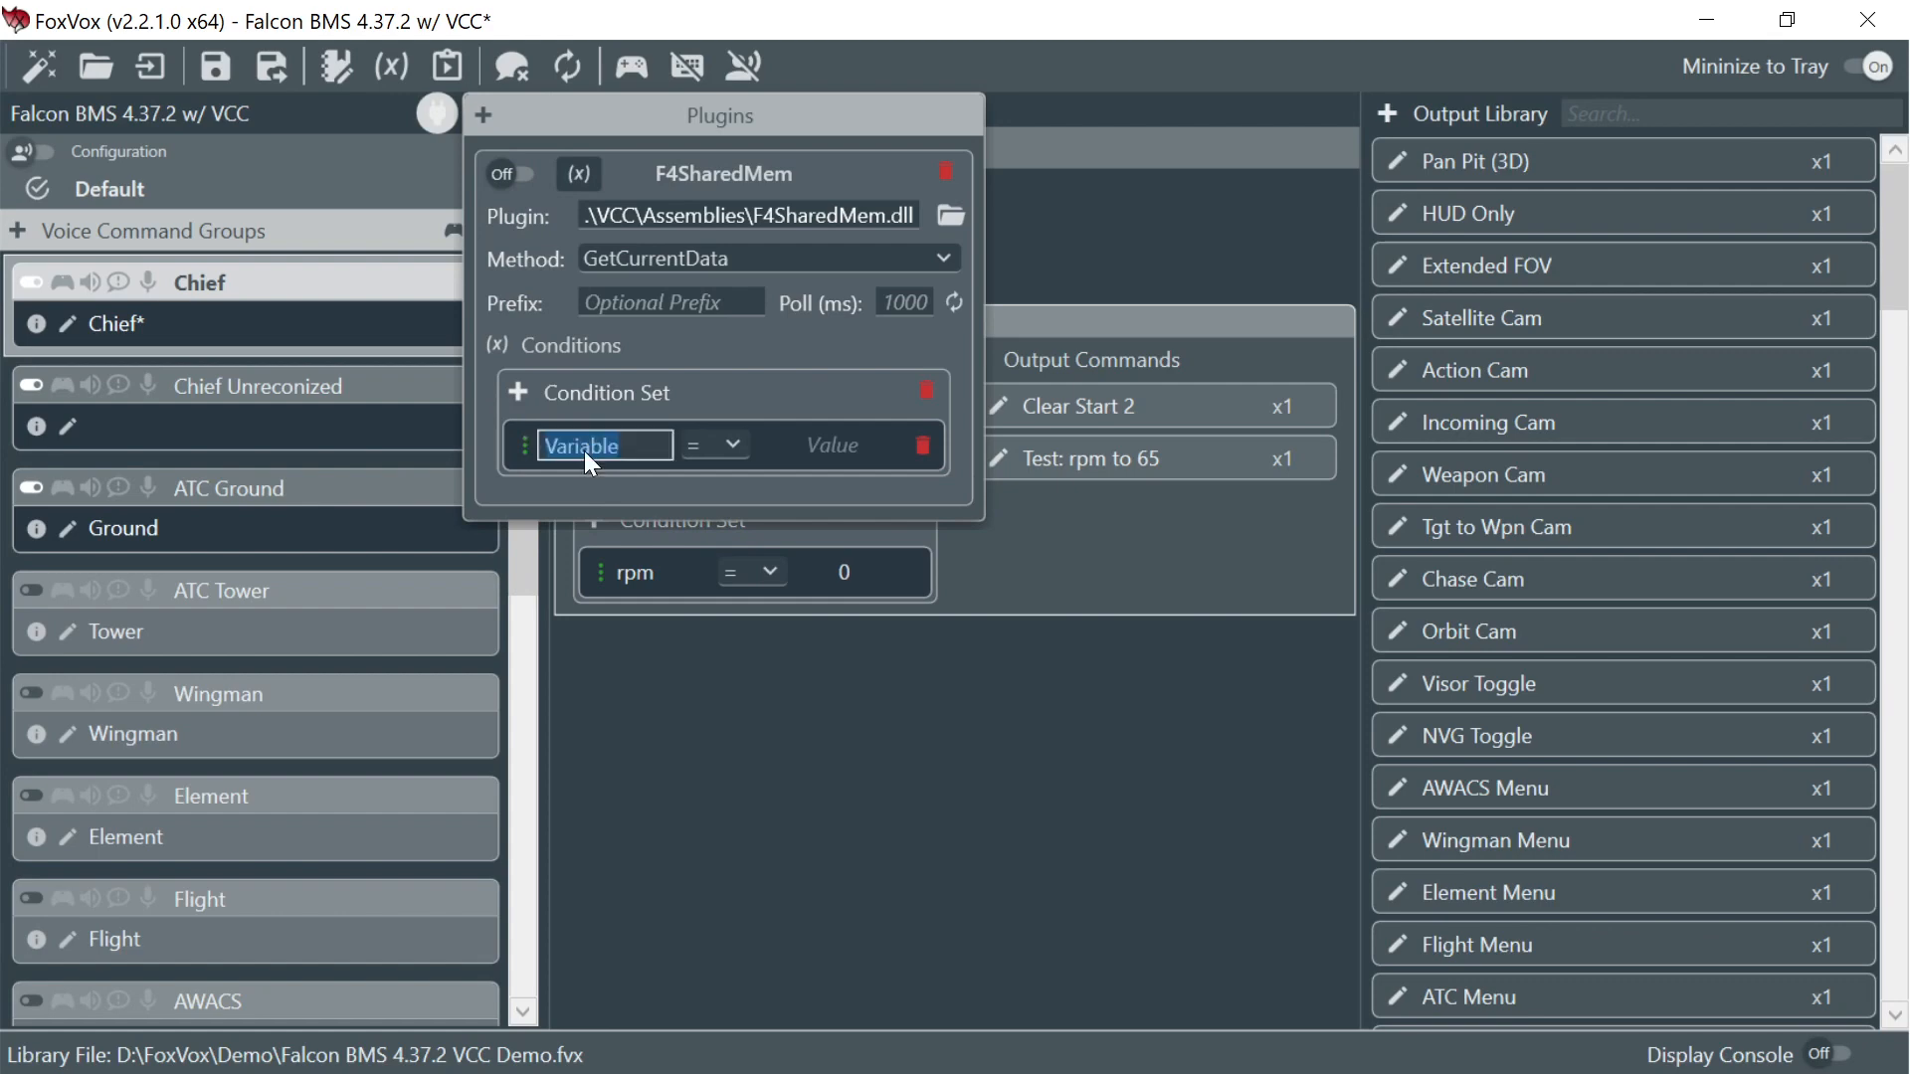
{"action": "type", "text": "Test"}
{"action": "key", "text": "Return"}
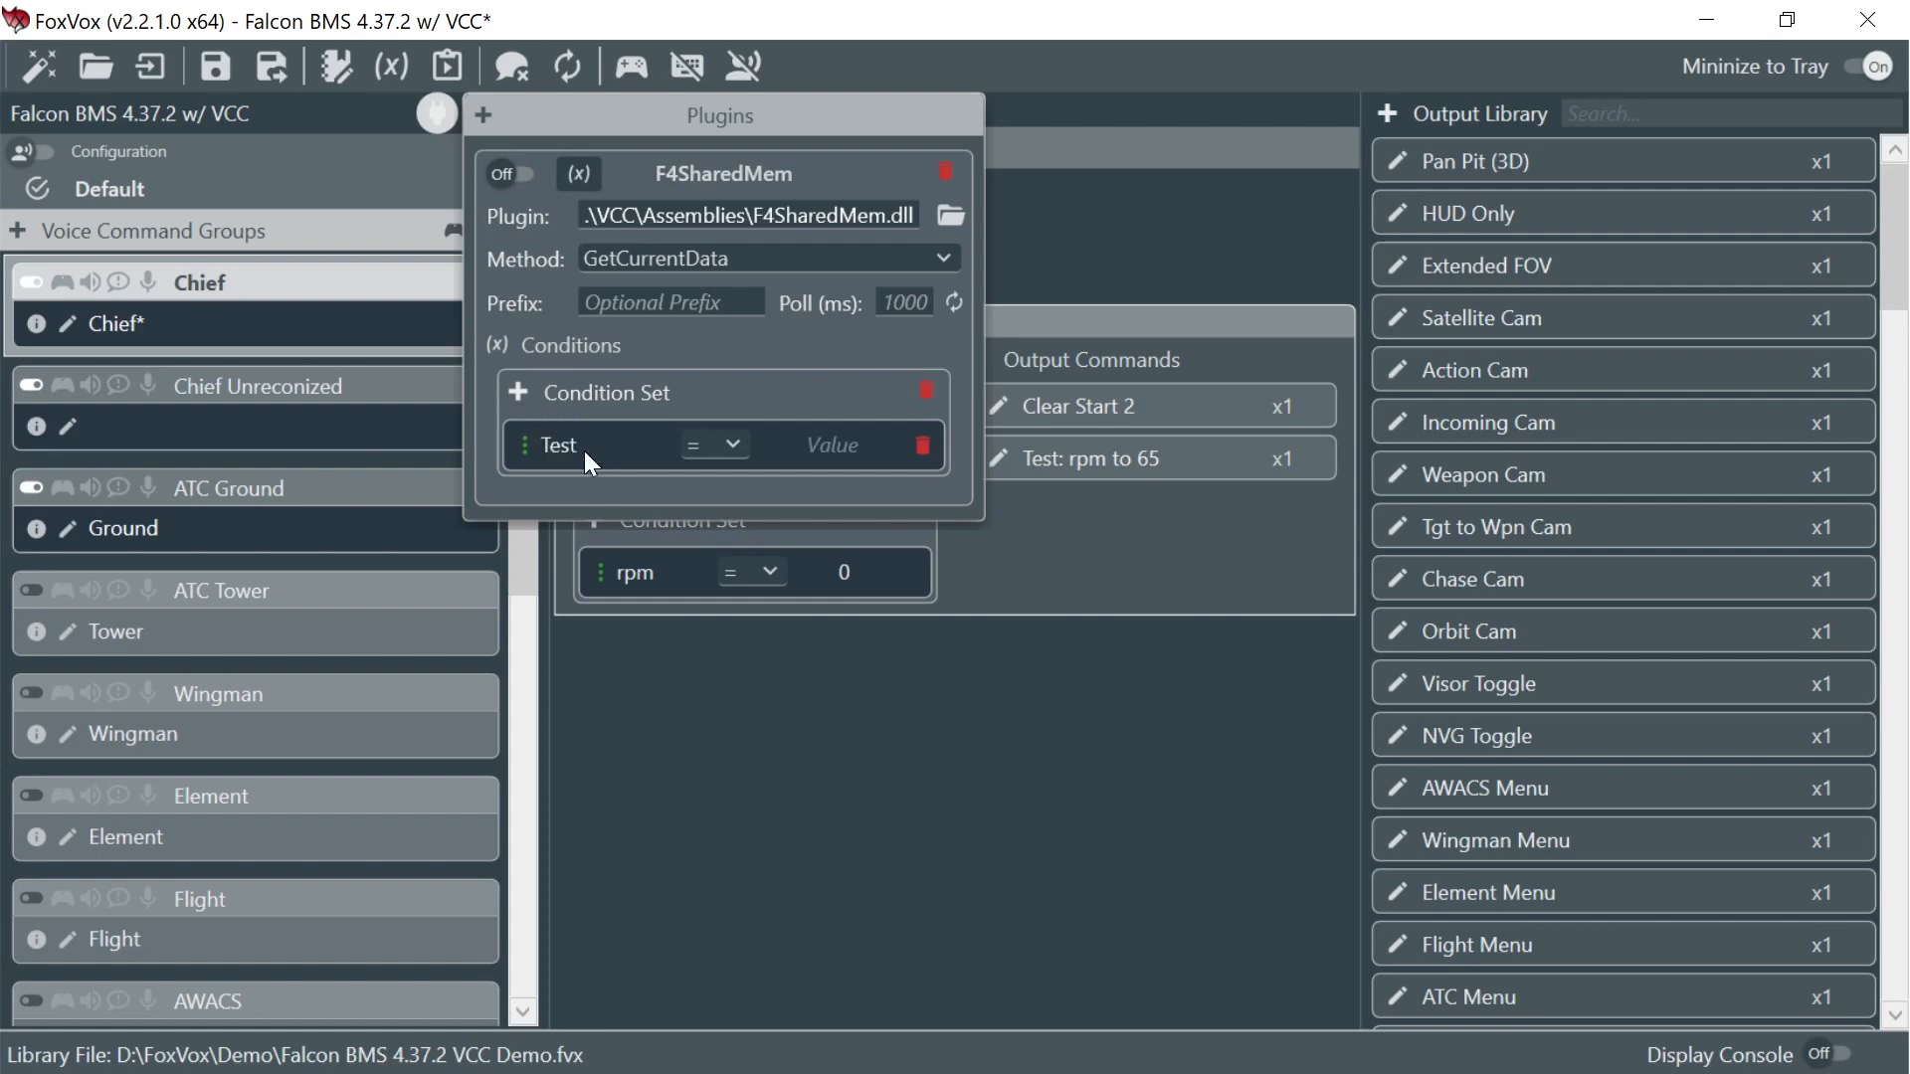
{"action": "left_click", "coordinate": [732, 444]}
{"action": "left_click", "coordinate": [714, 505]}
{"action": "left_click", "coordinate": [810, 448]}
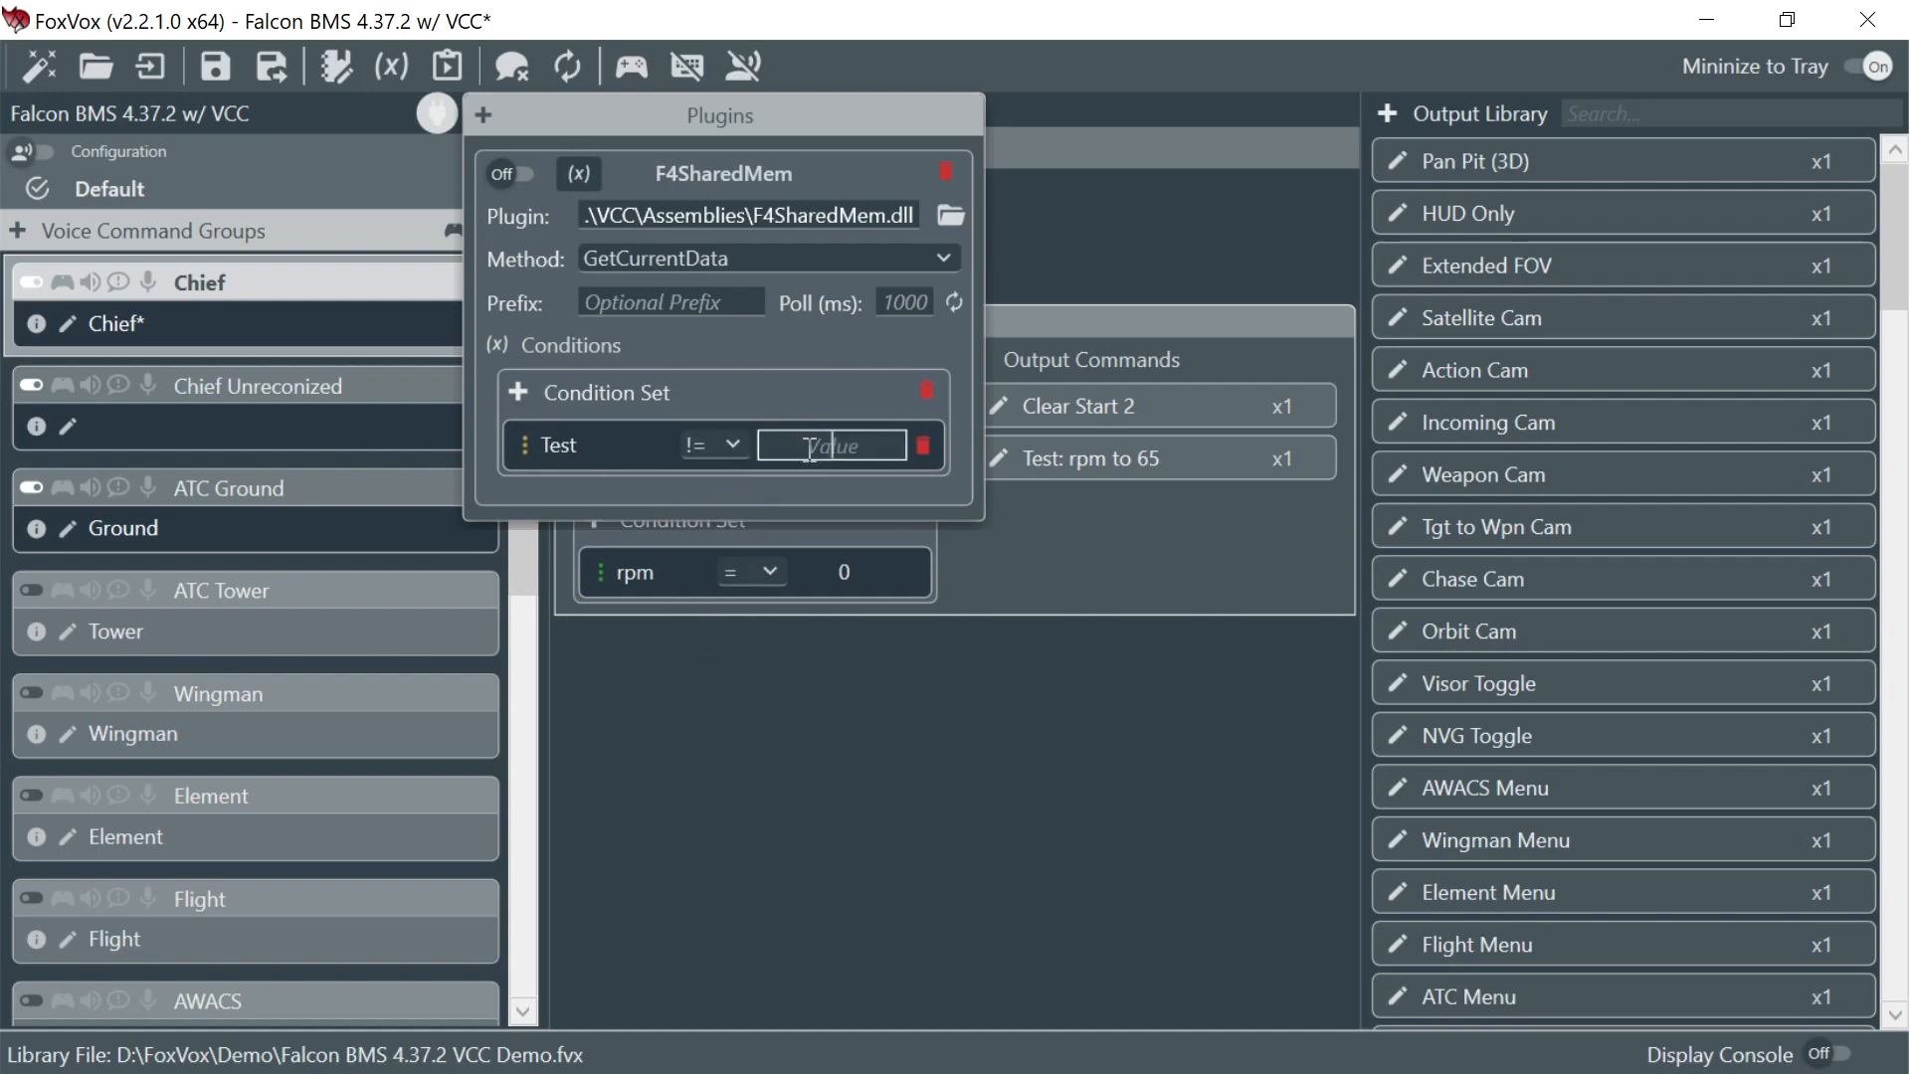
{"action": "type", "text": "On"}
{"action": "key", "text": "Return"}
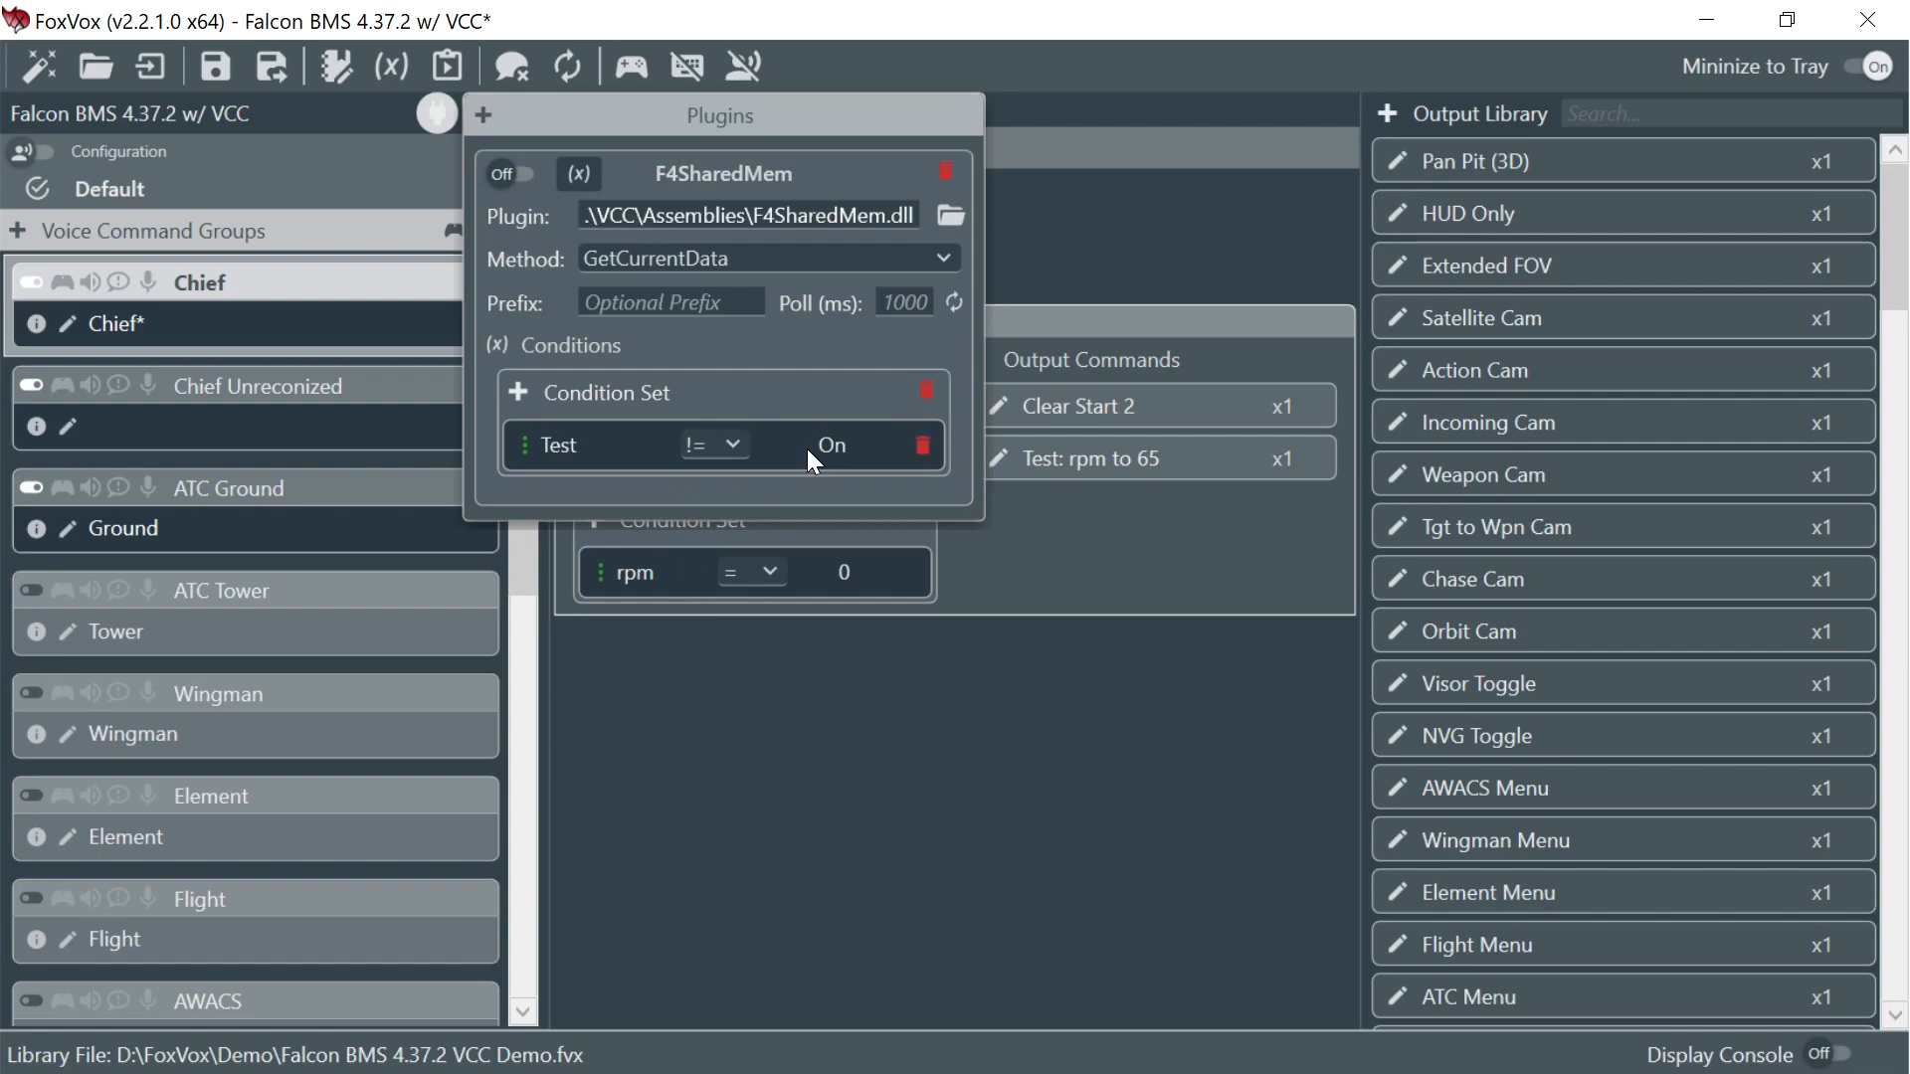
- Add a second condition for the variable Step with the value Complete to the plugin's condition set
{"action": "left_click", "coordinate": [518, 394]}
{"action": "left_click", "coordinate": [583, 511]}
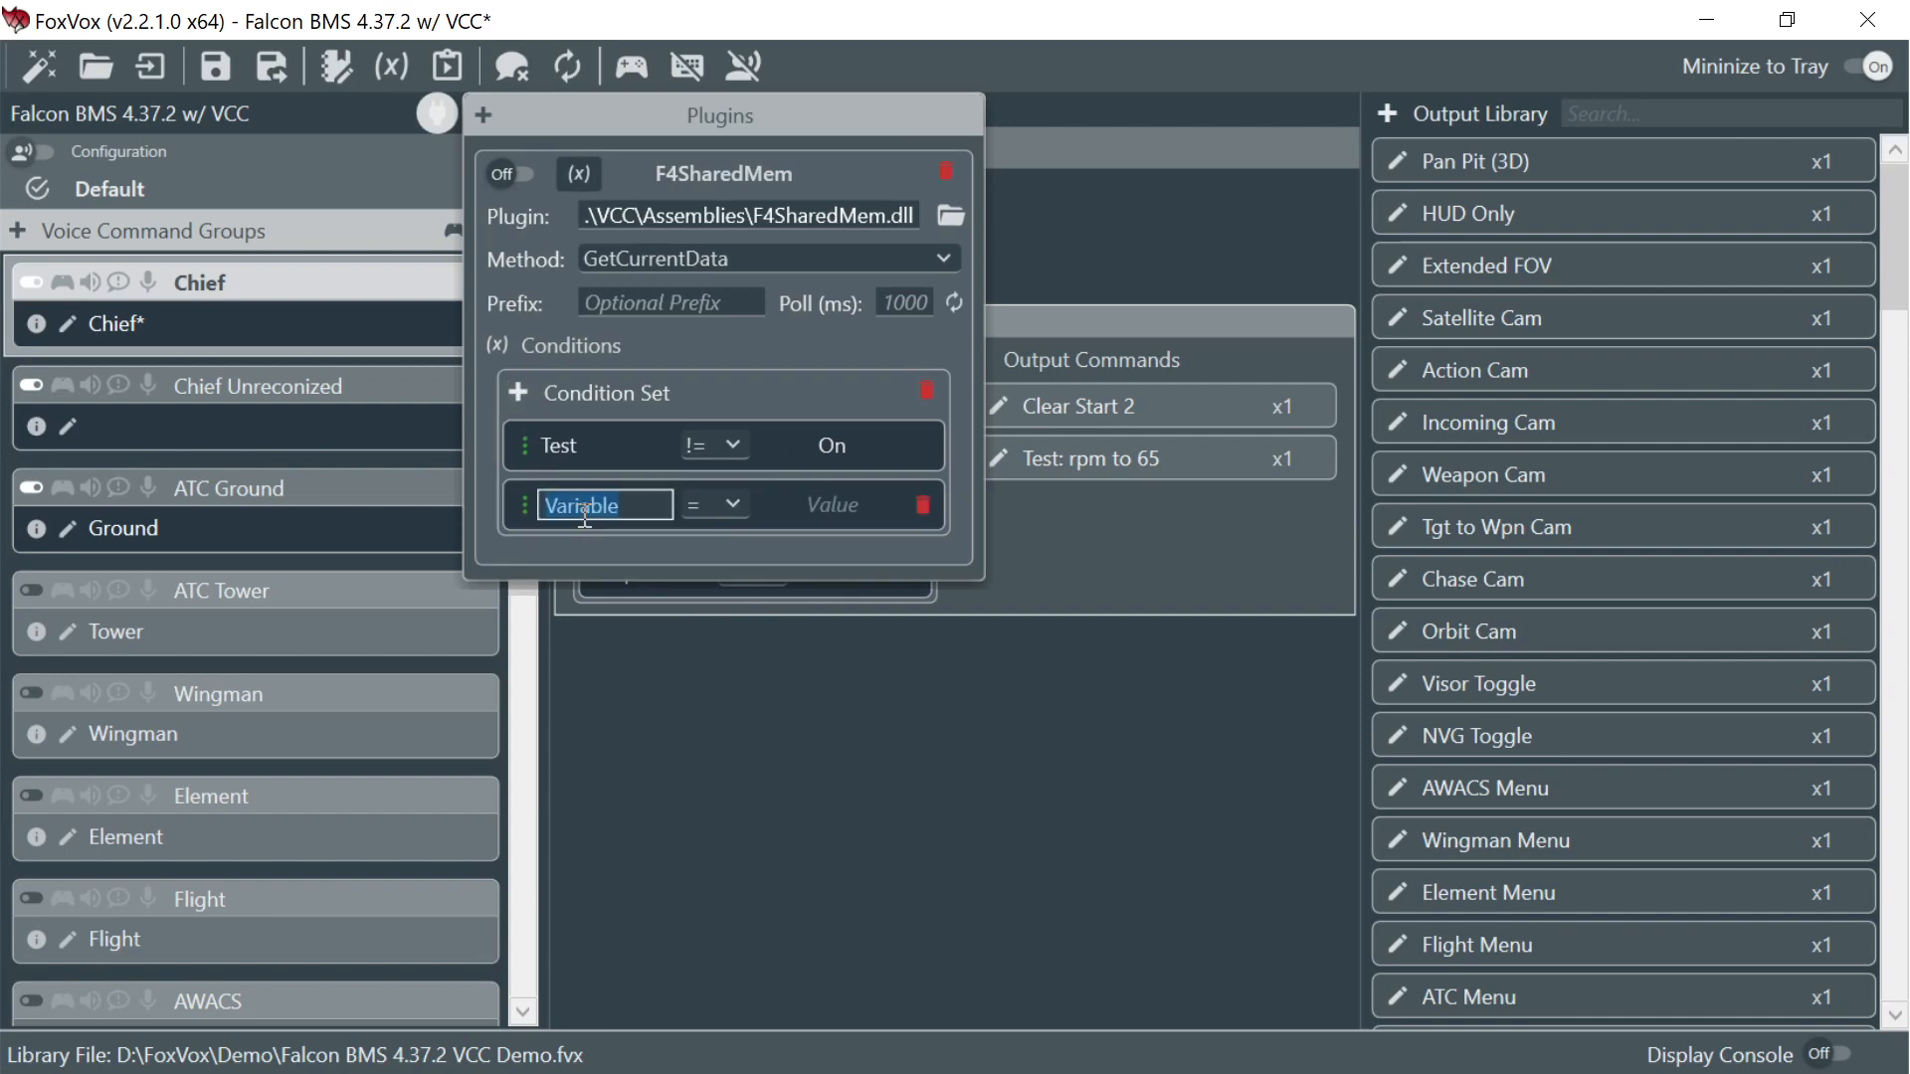
{"action": "type", "text": "Complete"}
{"action": "key", "text": "Return"}
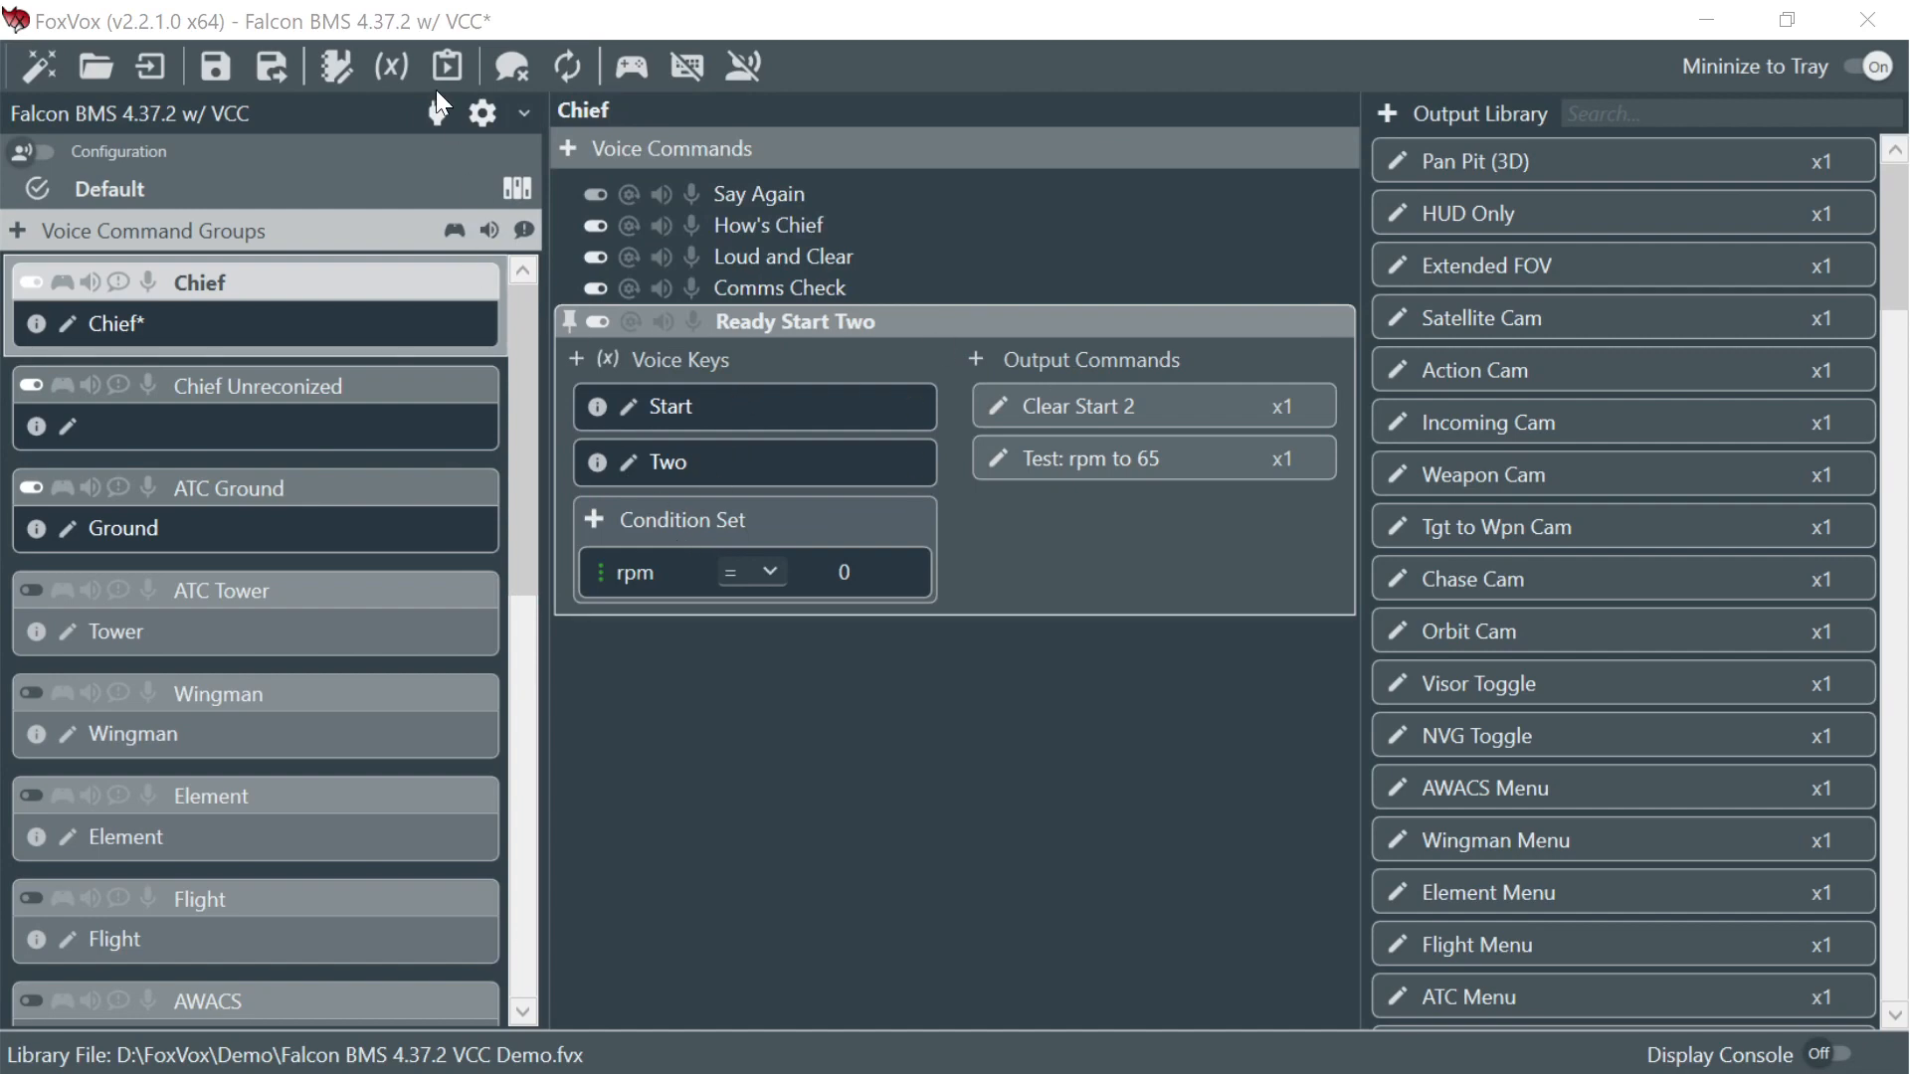
{"action": "left_click", "coordinate": [438, 105]}
{"action": "left_click", "coordinate": [600, 510]}
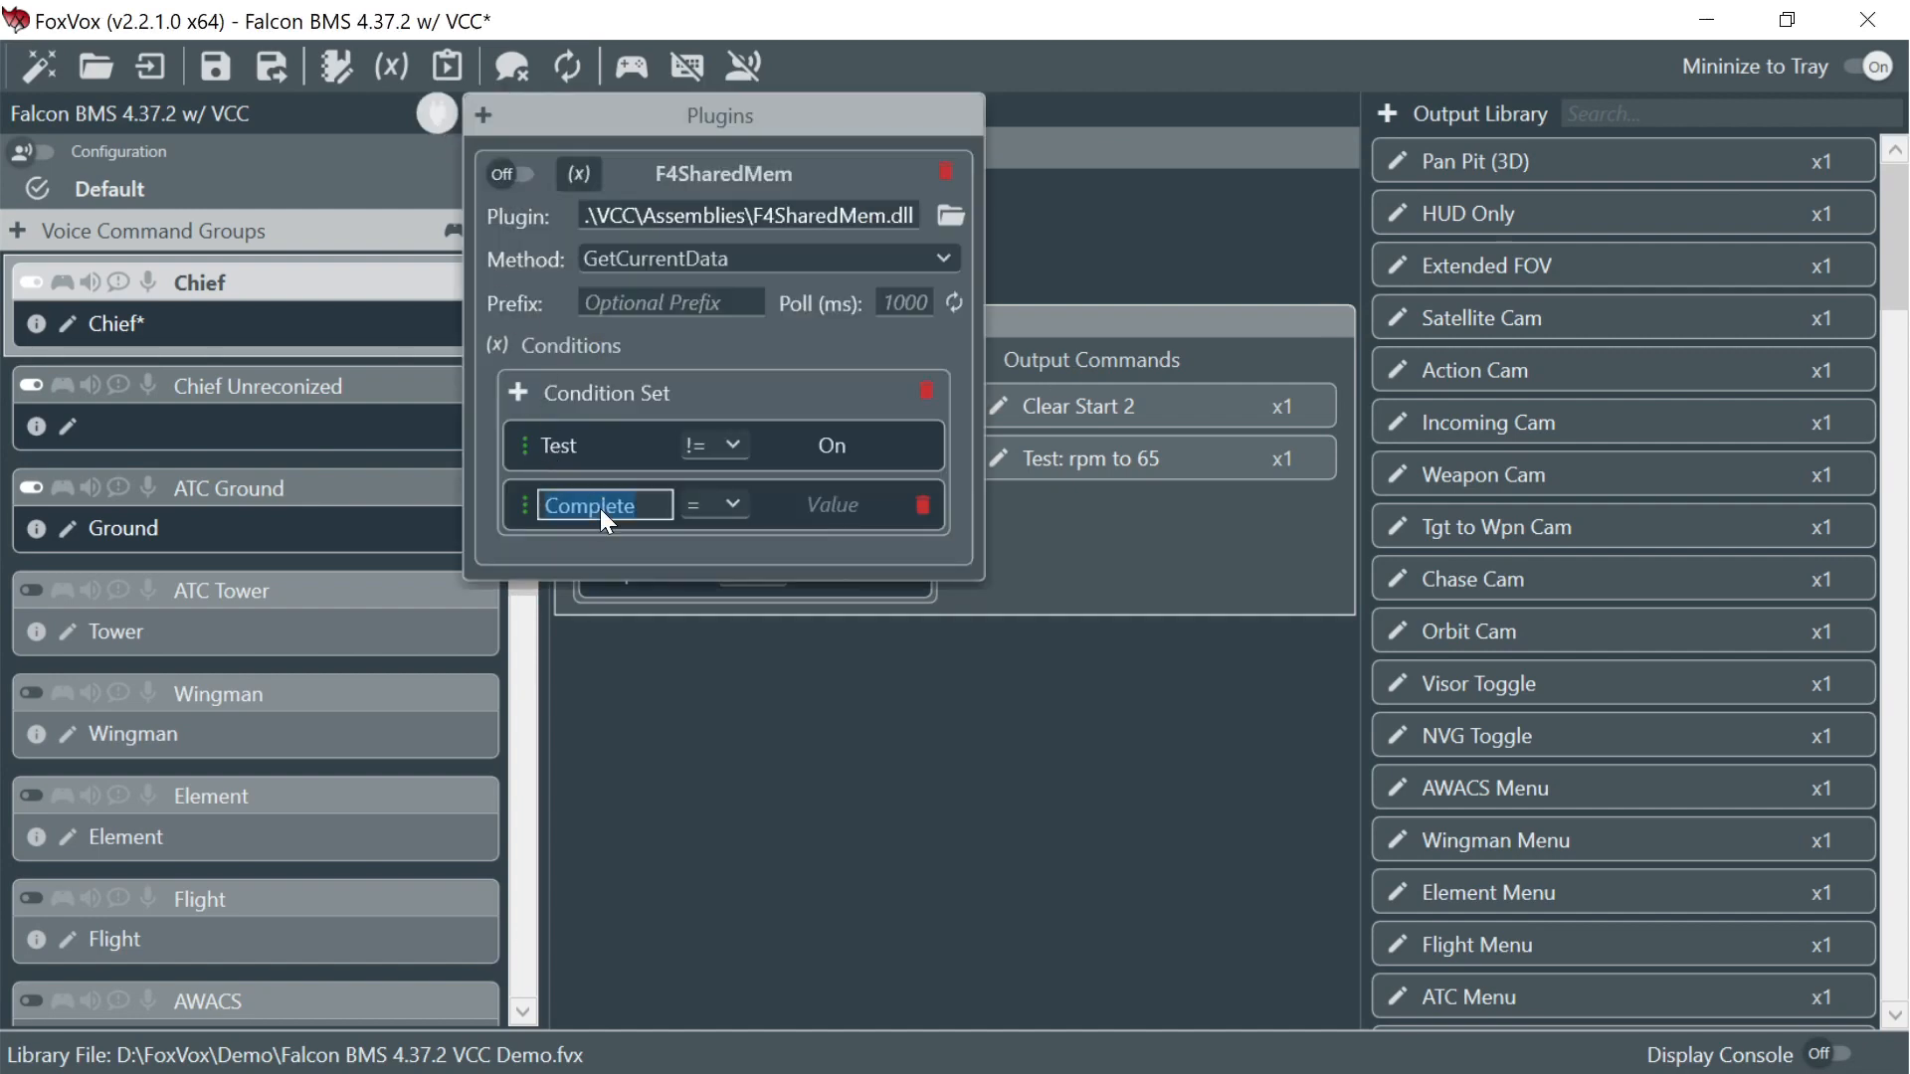
{"action": "type", "text": "Step"}
{"action": "left_click", "coordinate": [847, 504]}
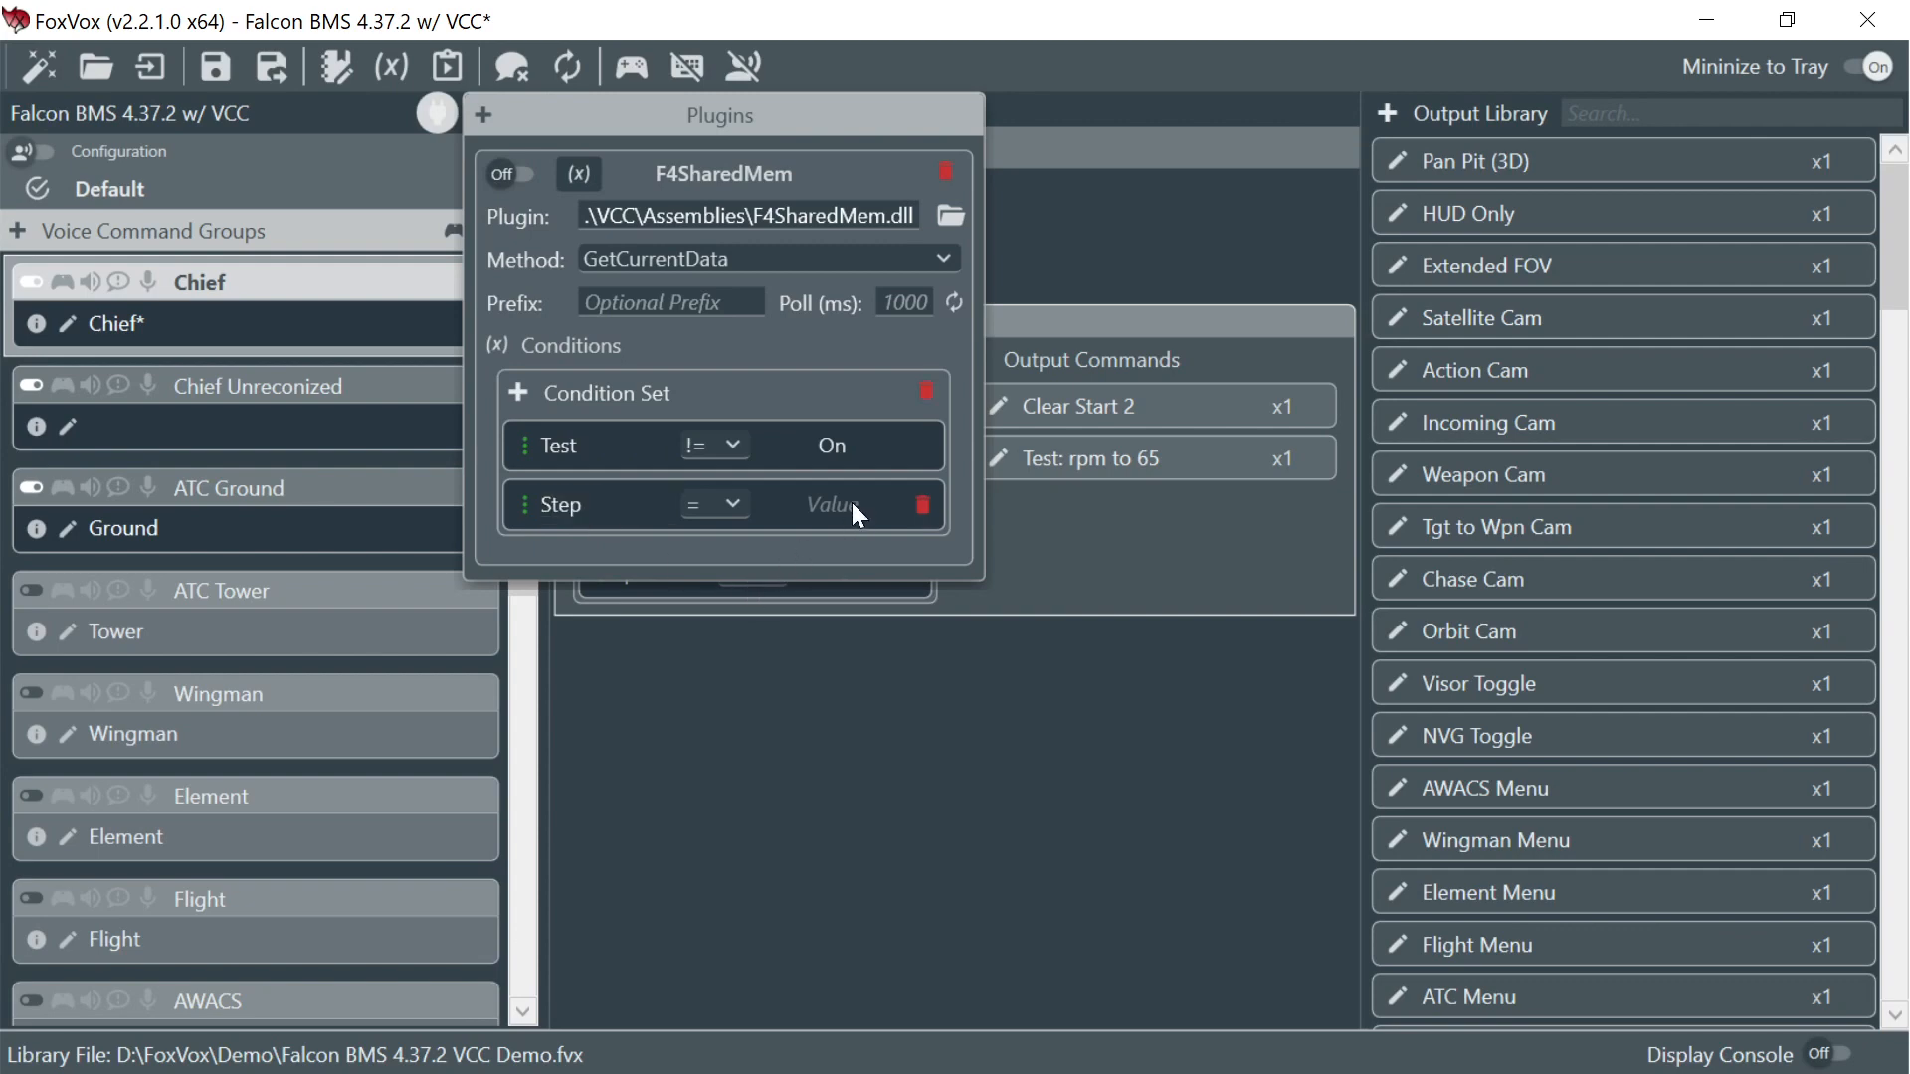
{"action": "type", "text": "Comple"}
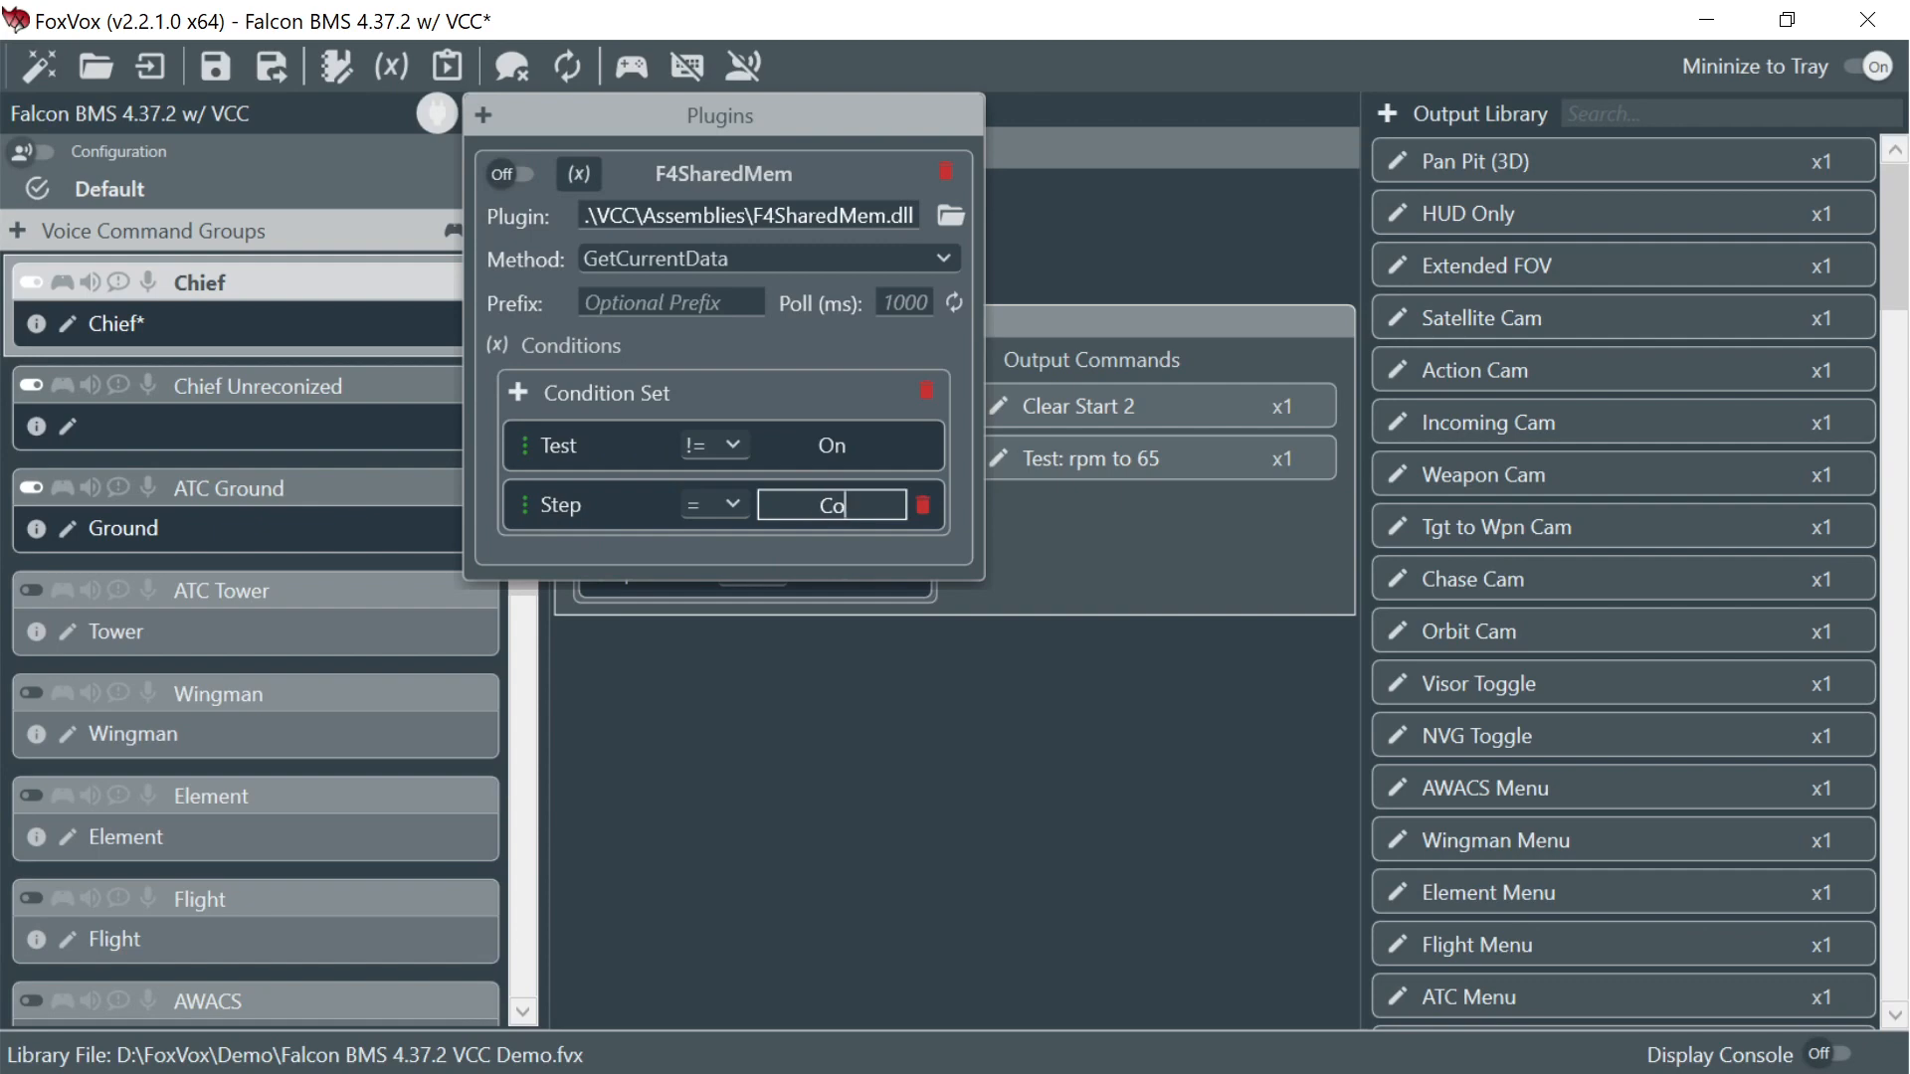
{"action": "type", "text": "te"}
{"action": "key", "text": "Return"}
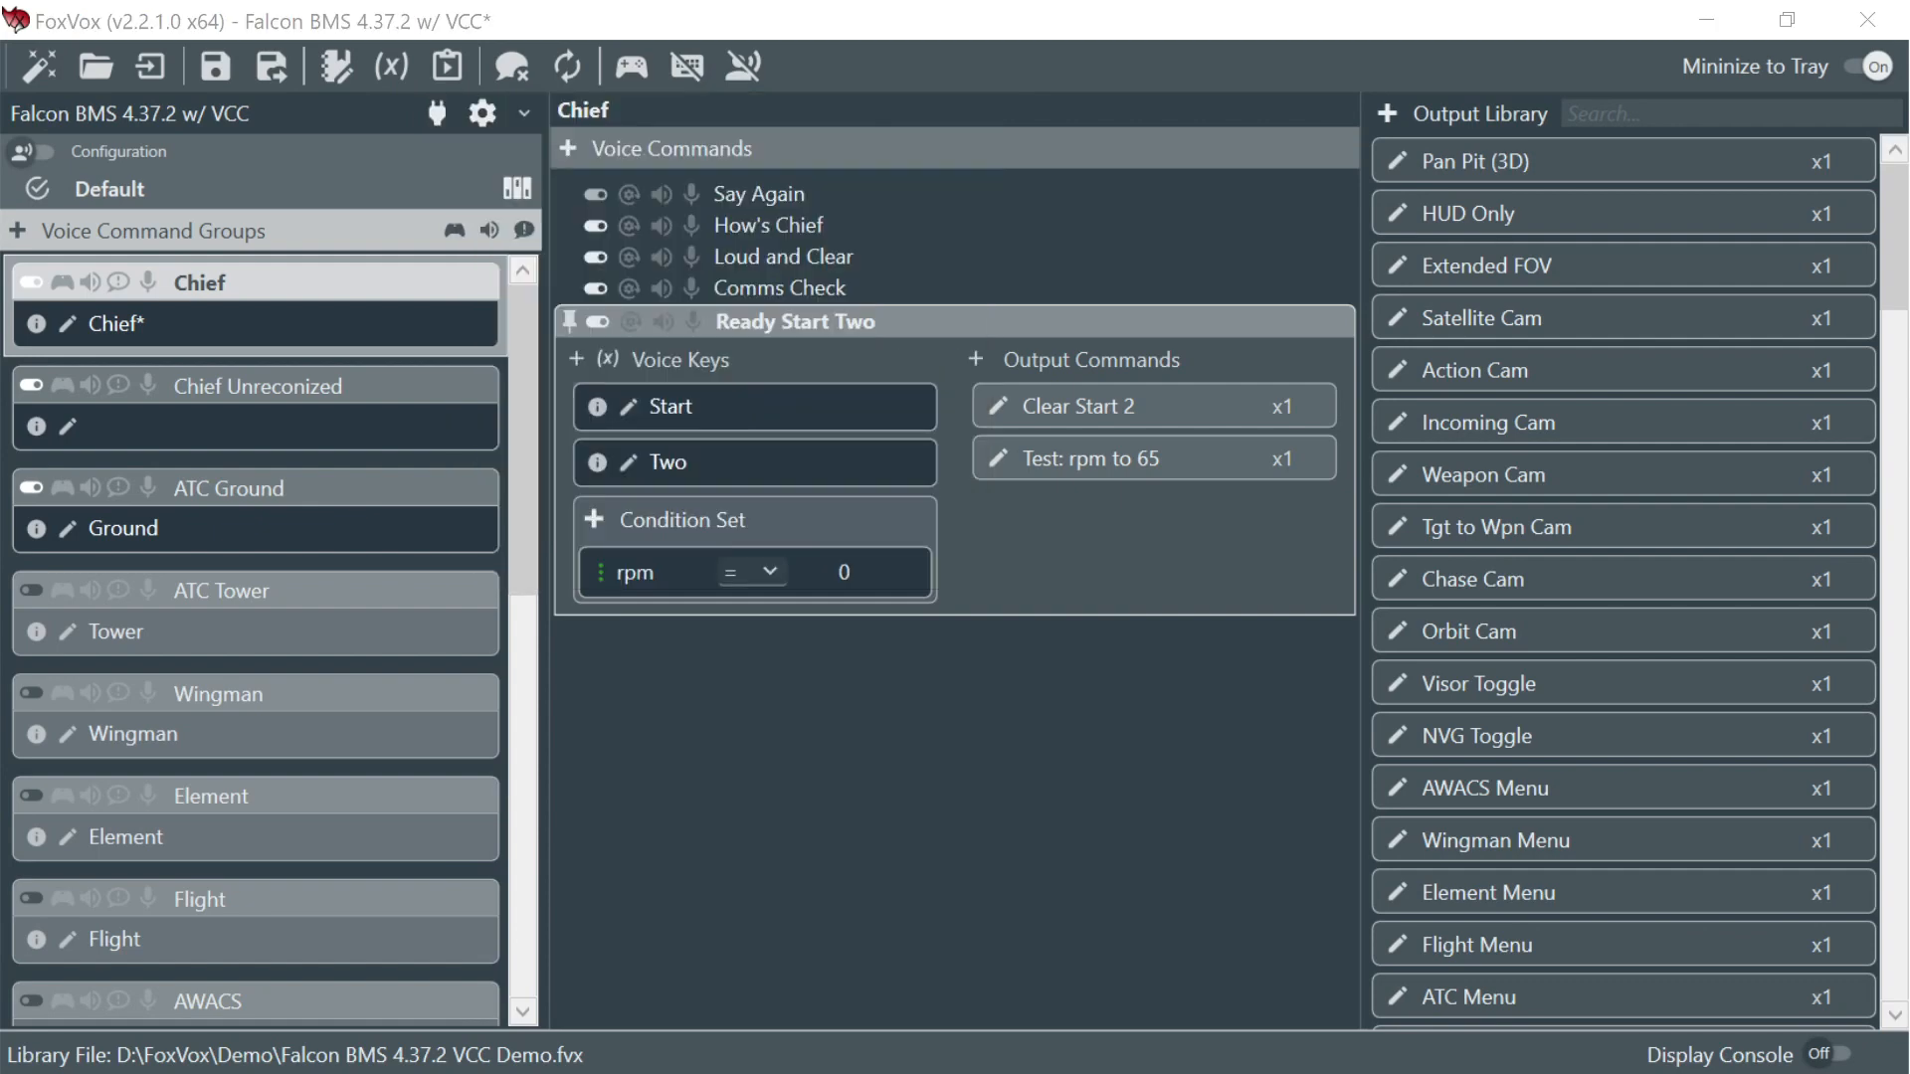
- Change the plugin's Step condition to != Done and close the plugin settings
{"action": "left_click", "coordinate": [436, 113]}
{"action": "double_click", "coordinate": [840, 498]}
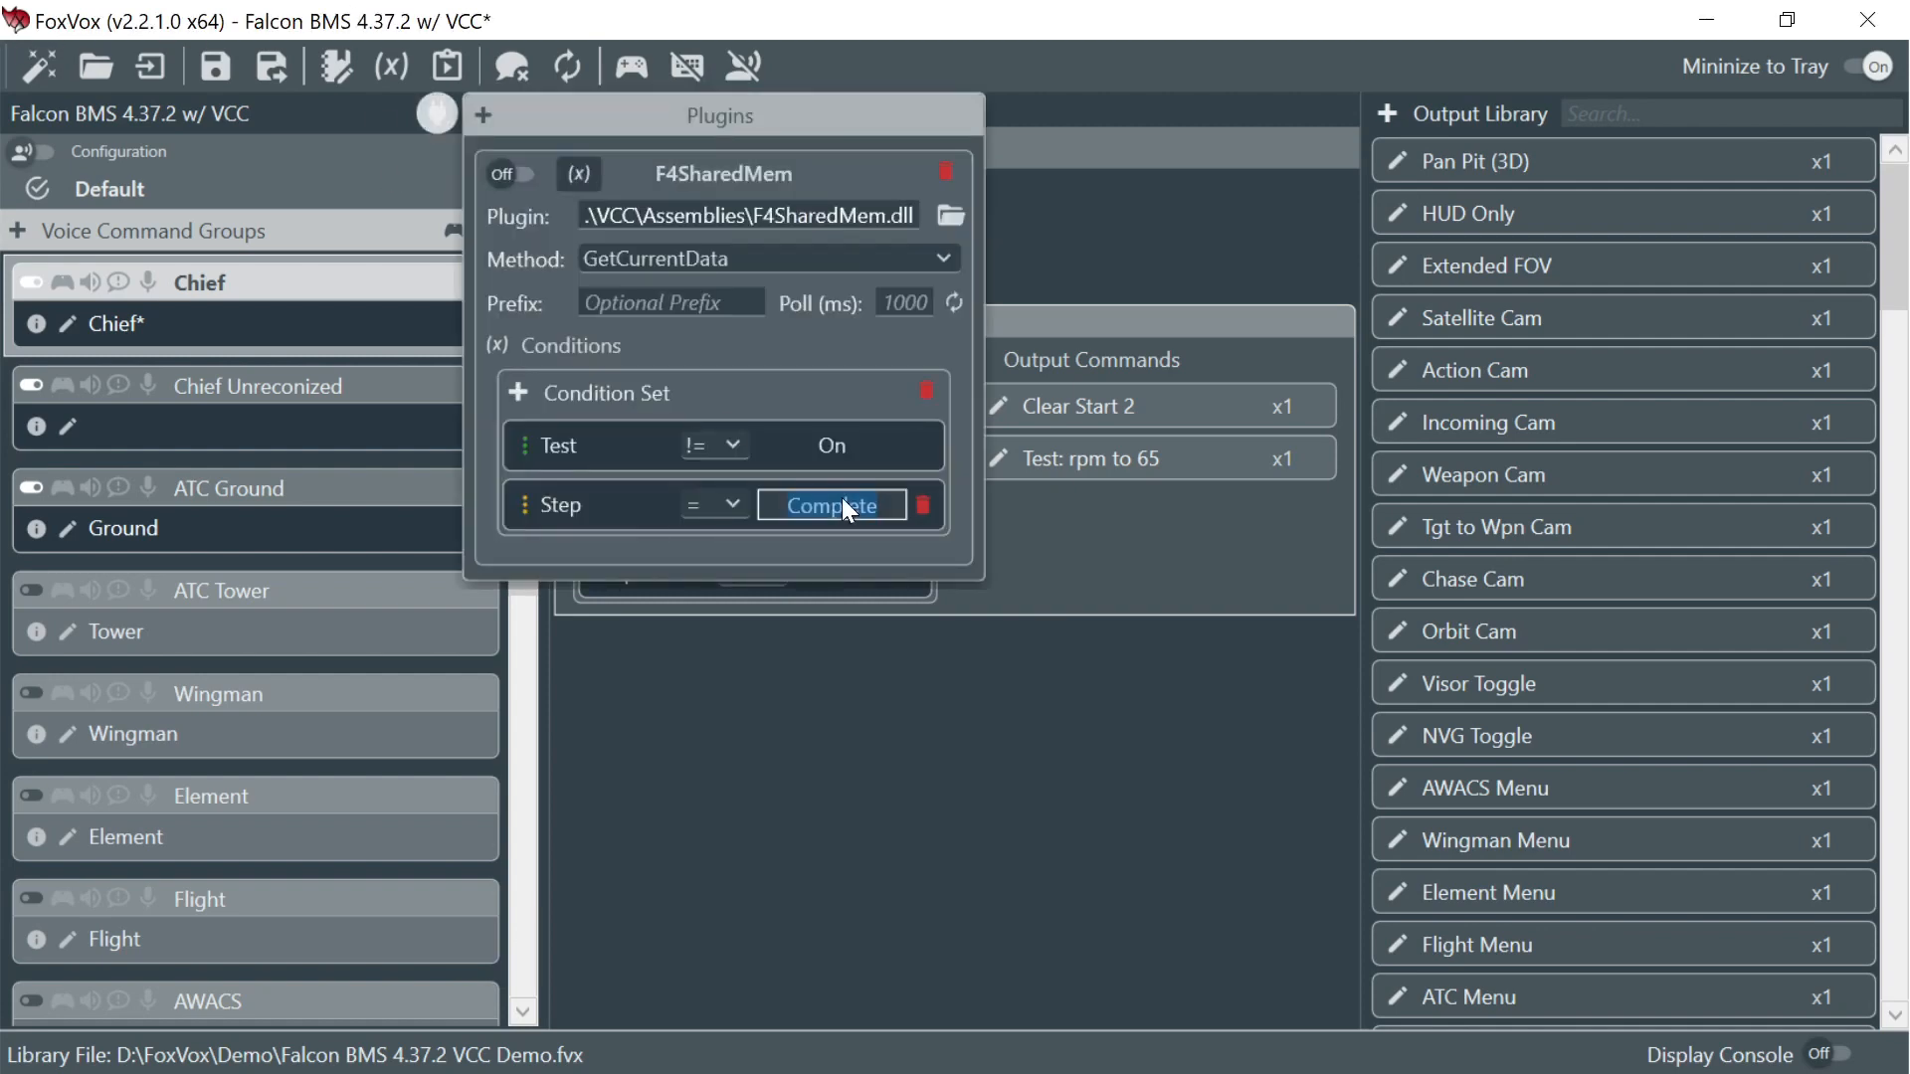
{"action": "type", "text": "Done"}
{"action": "key", "text": "Return"}
{"action": "left_click", "coordinate": [728, 504]}
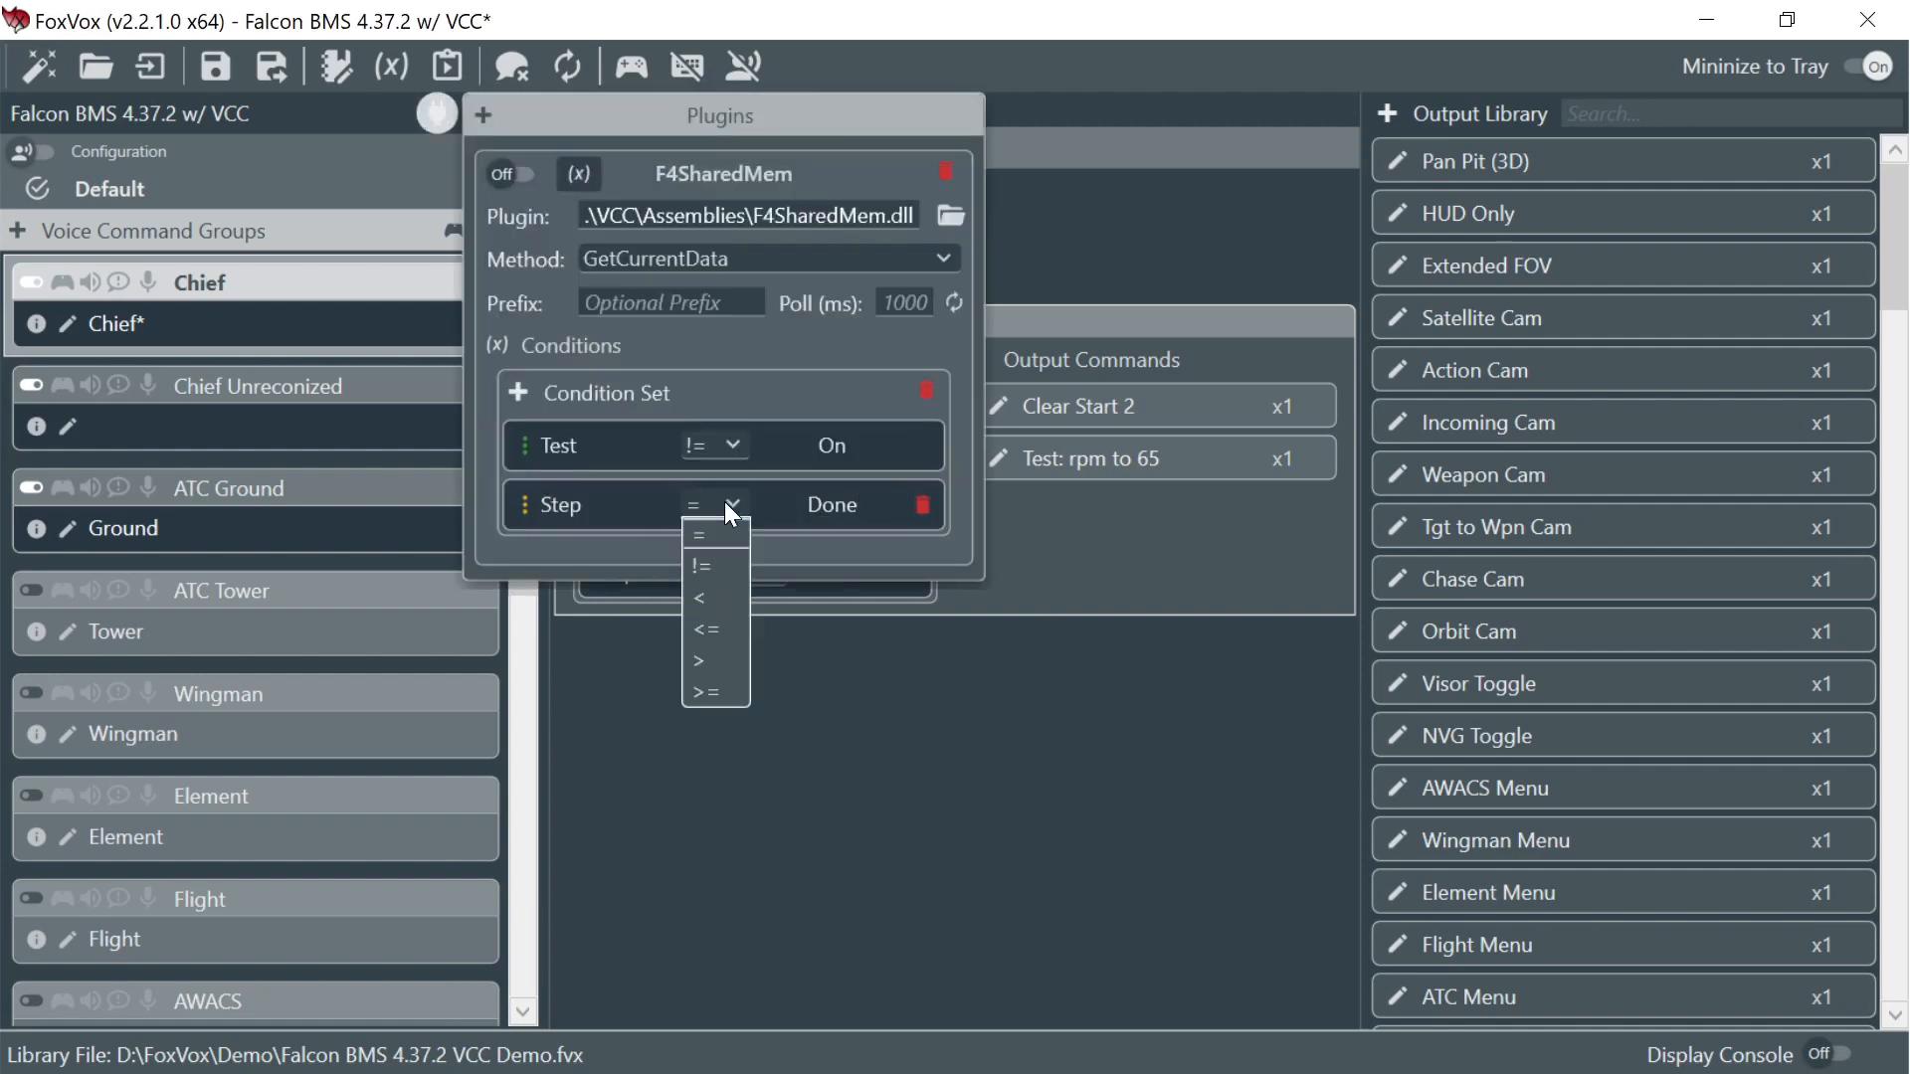
{"action": "left_click", "coordinate": [723, 557]}
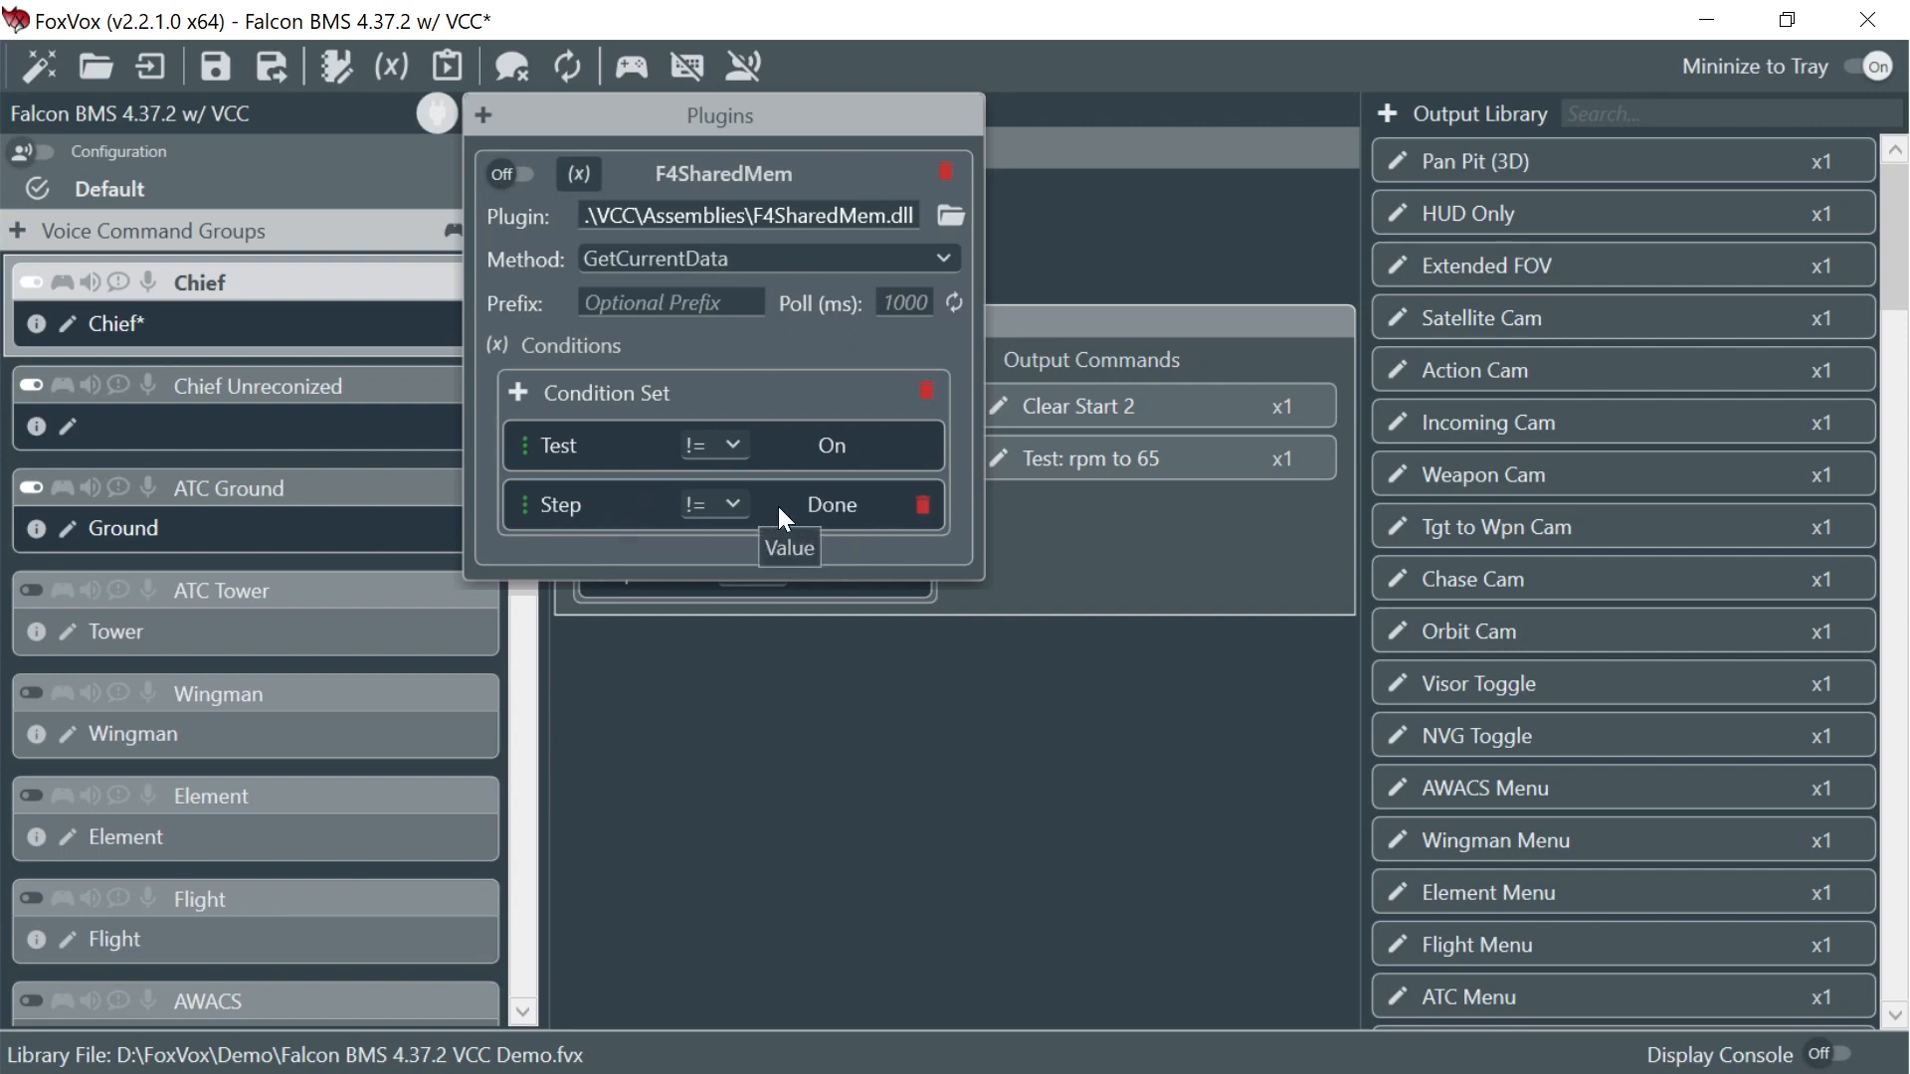
{"action": "left_click", "coordinate": [1058, 563]}
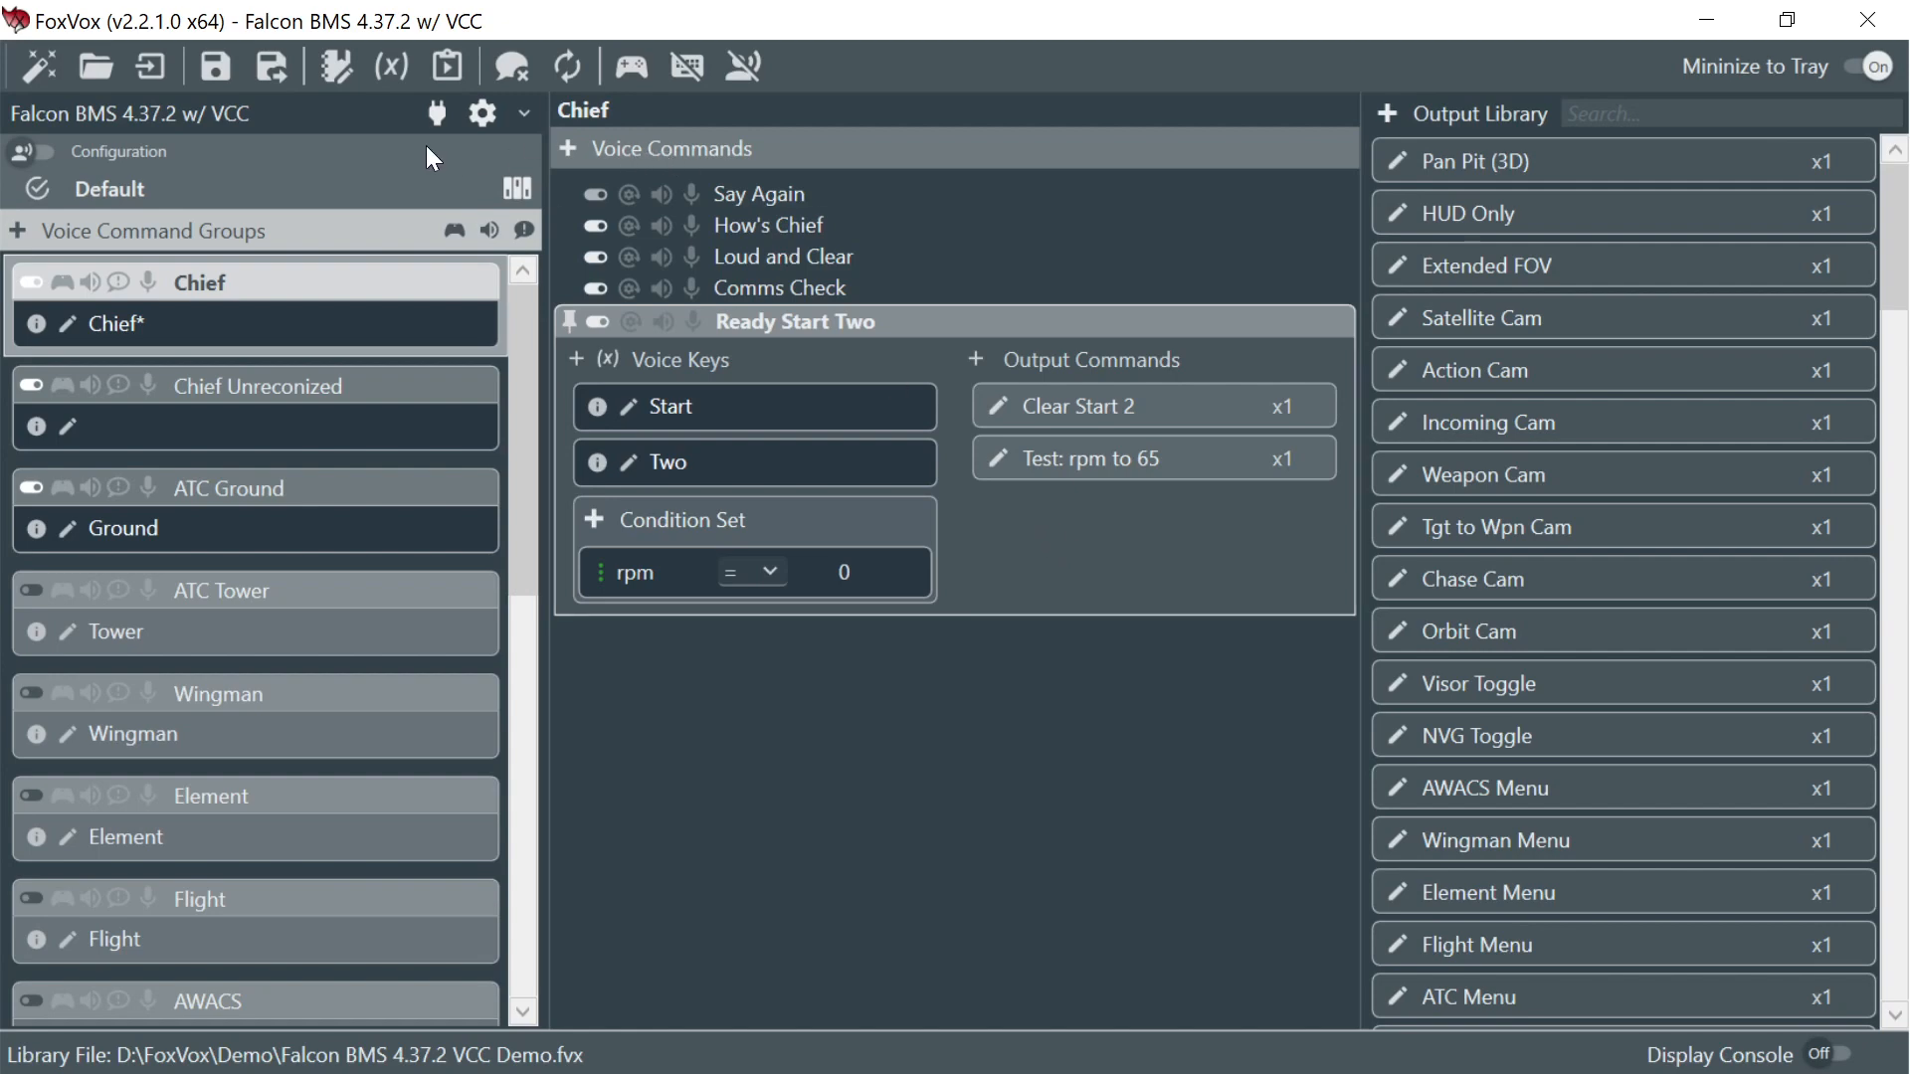
- Turn the F4SharedMem plugin on and save the library
{"action": "left_click", "coordinate": [437, 112]}
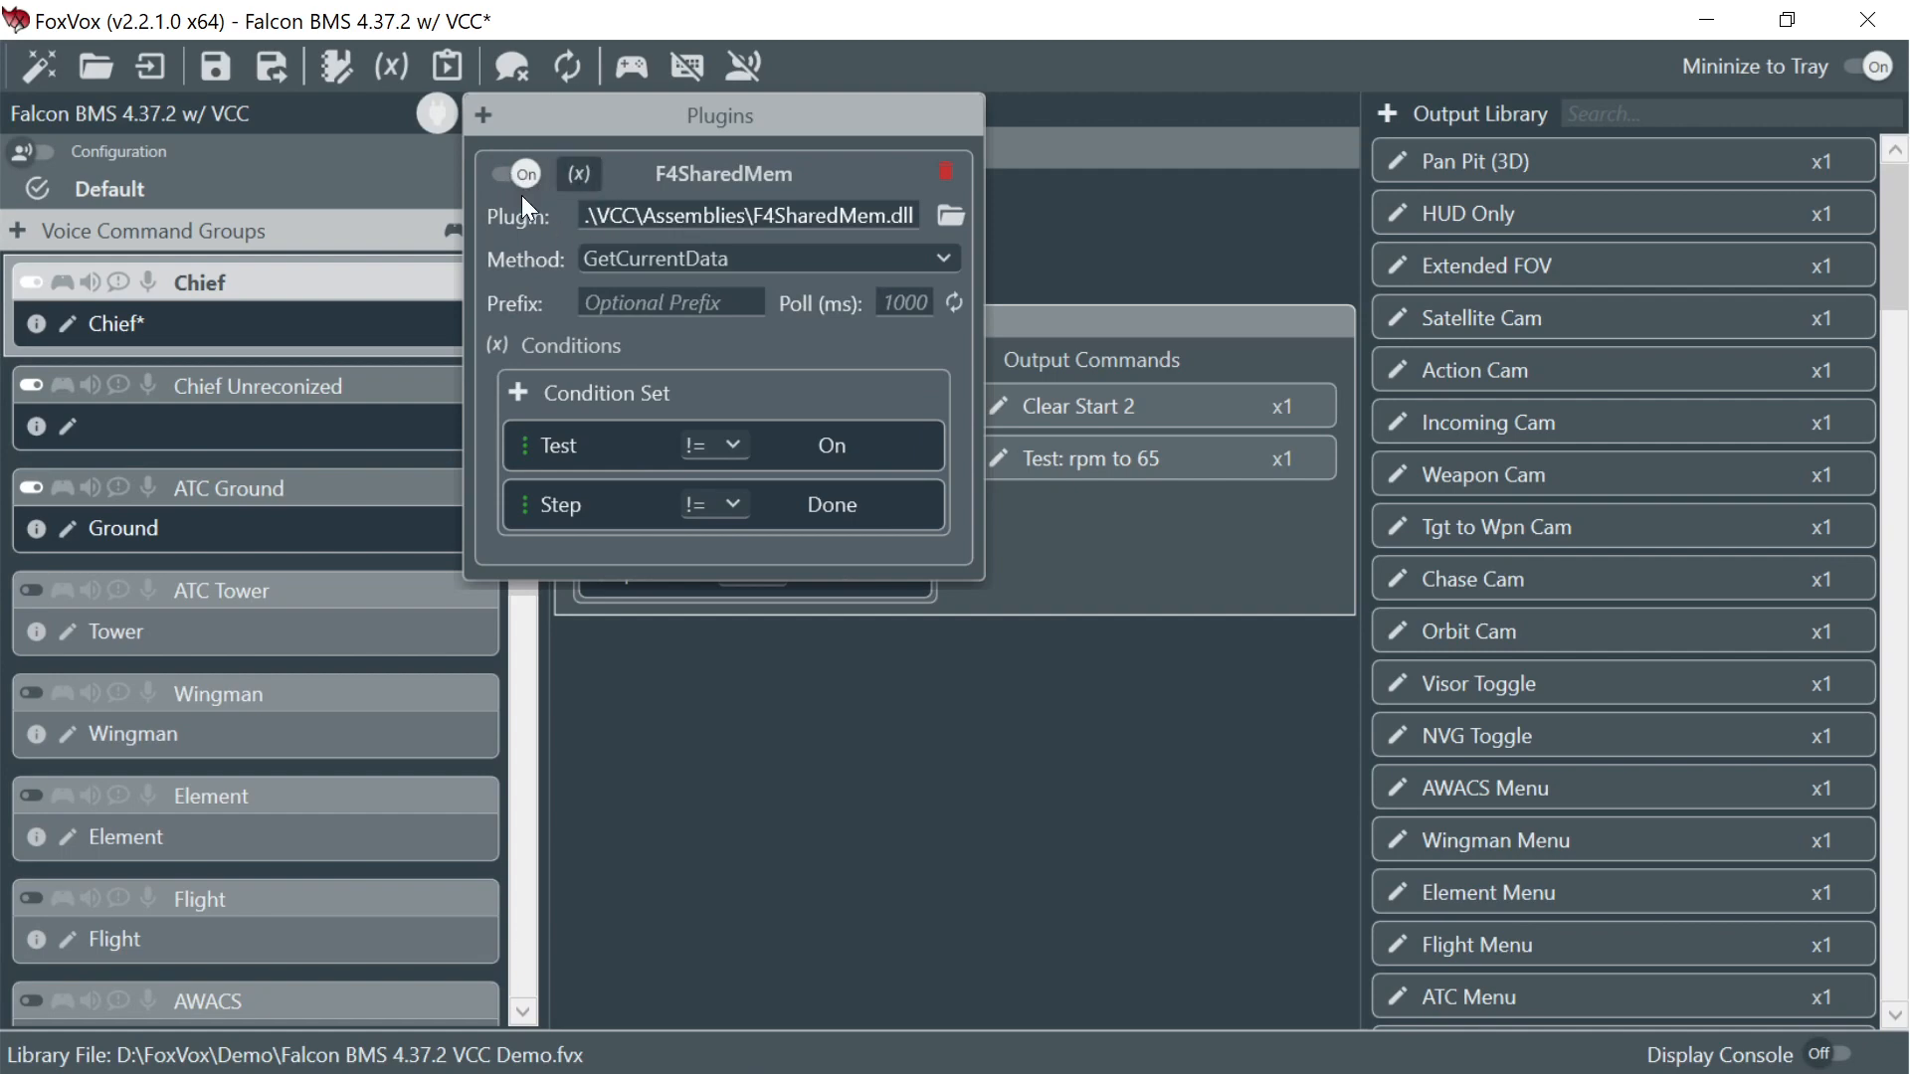
{"action": "left_click", "coordinate": [1088, 543]}
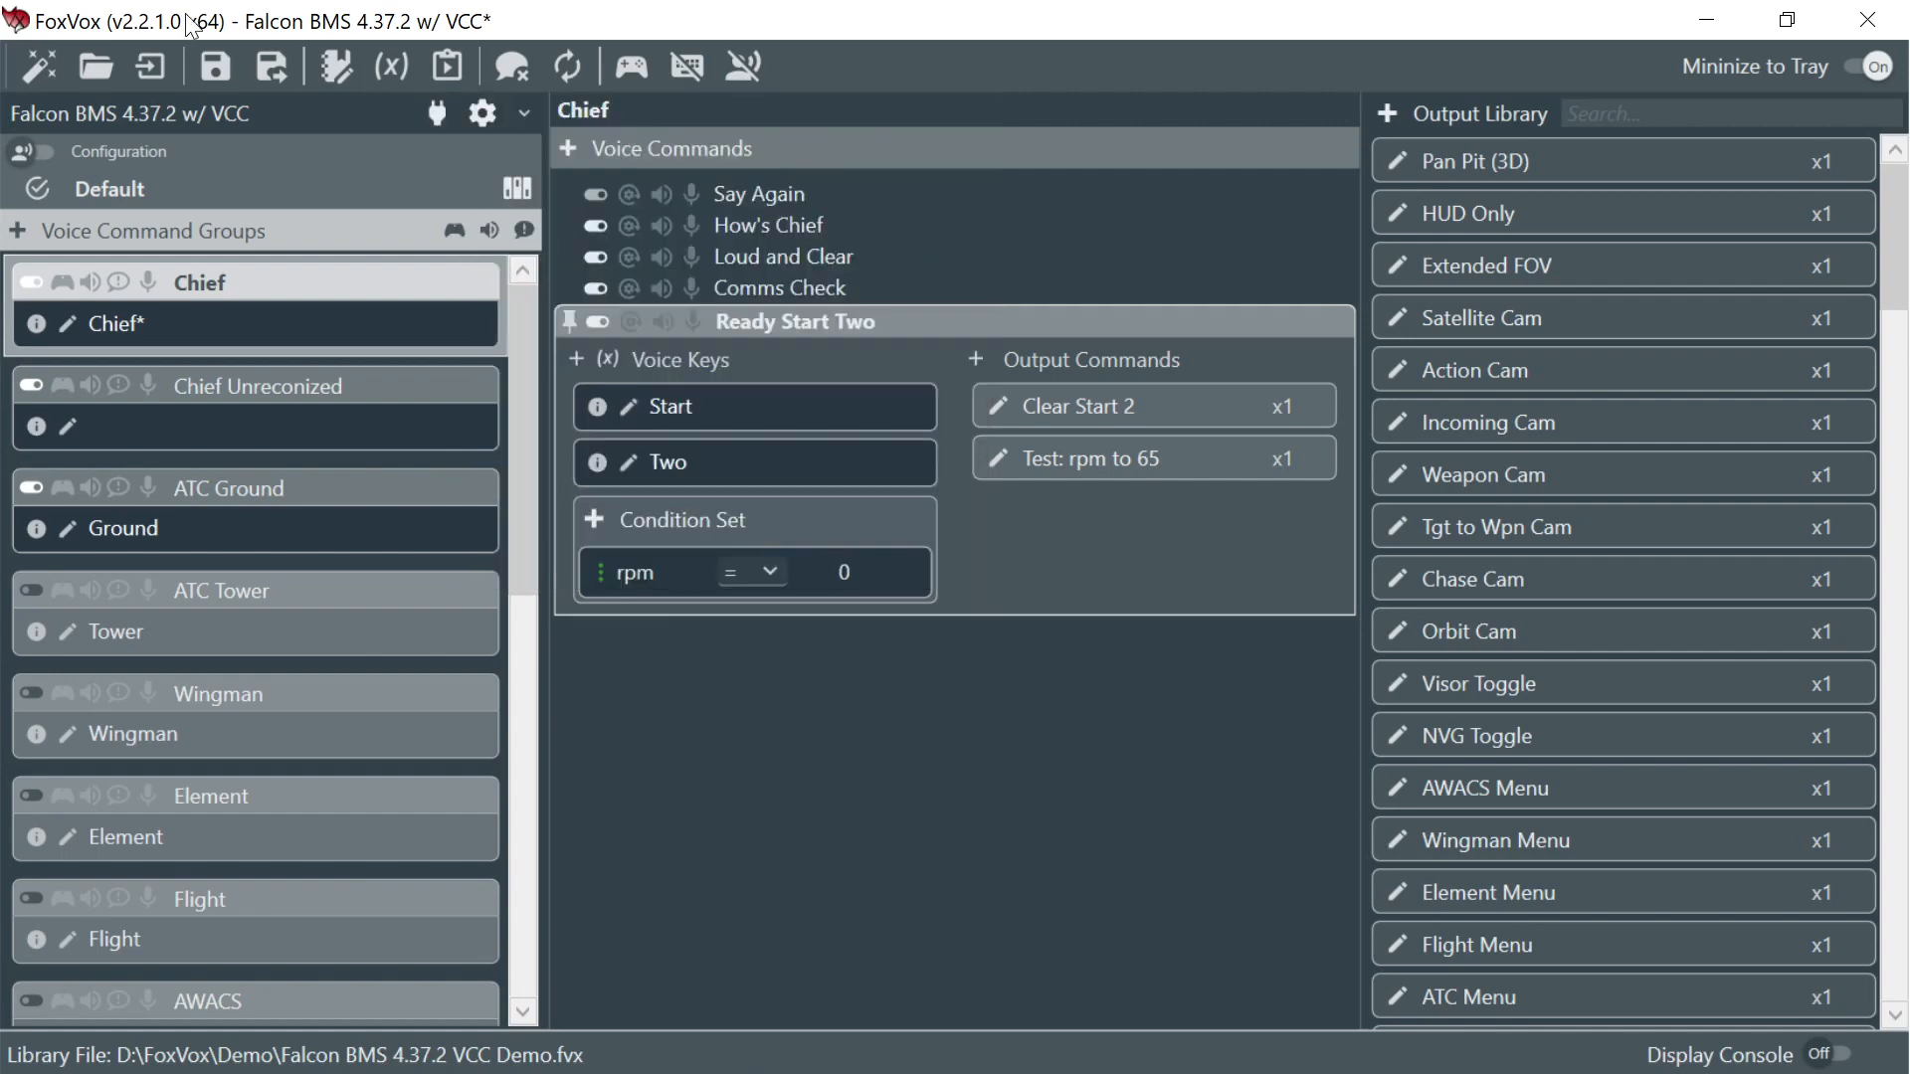
{"action": "left_click", "coordinate": [216, 66]}
- Add the variable Test = On to the "Test: rpm to 65" output
{"action": "left_click", "coordinate": [999, 463]}
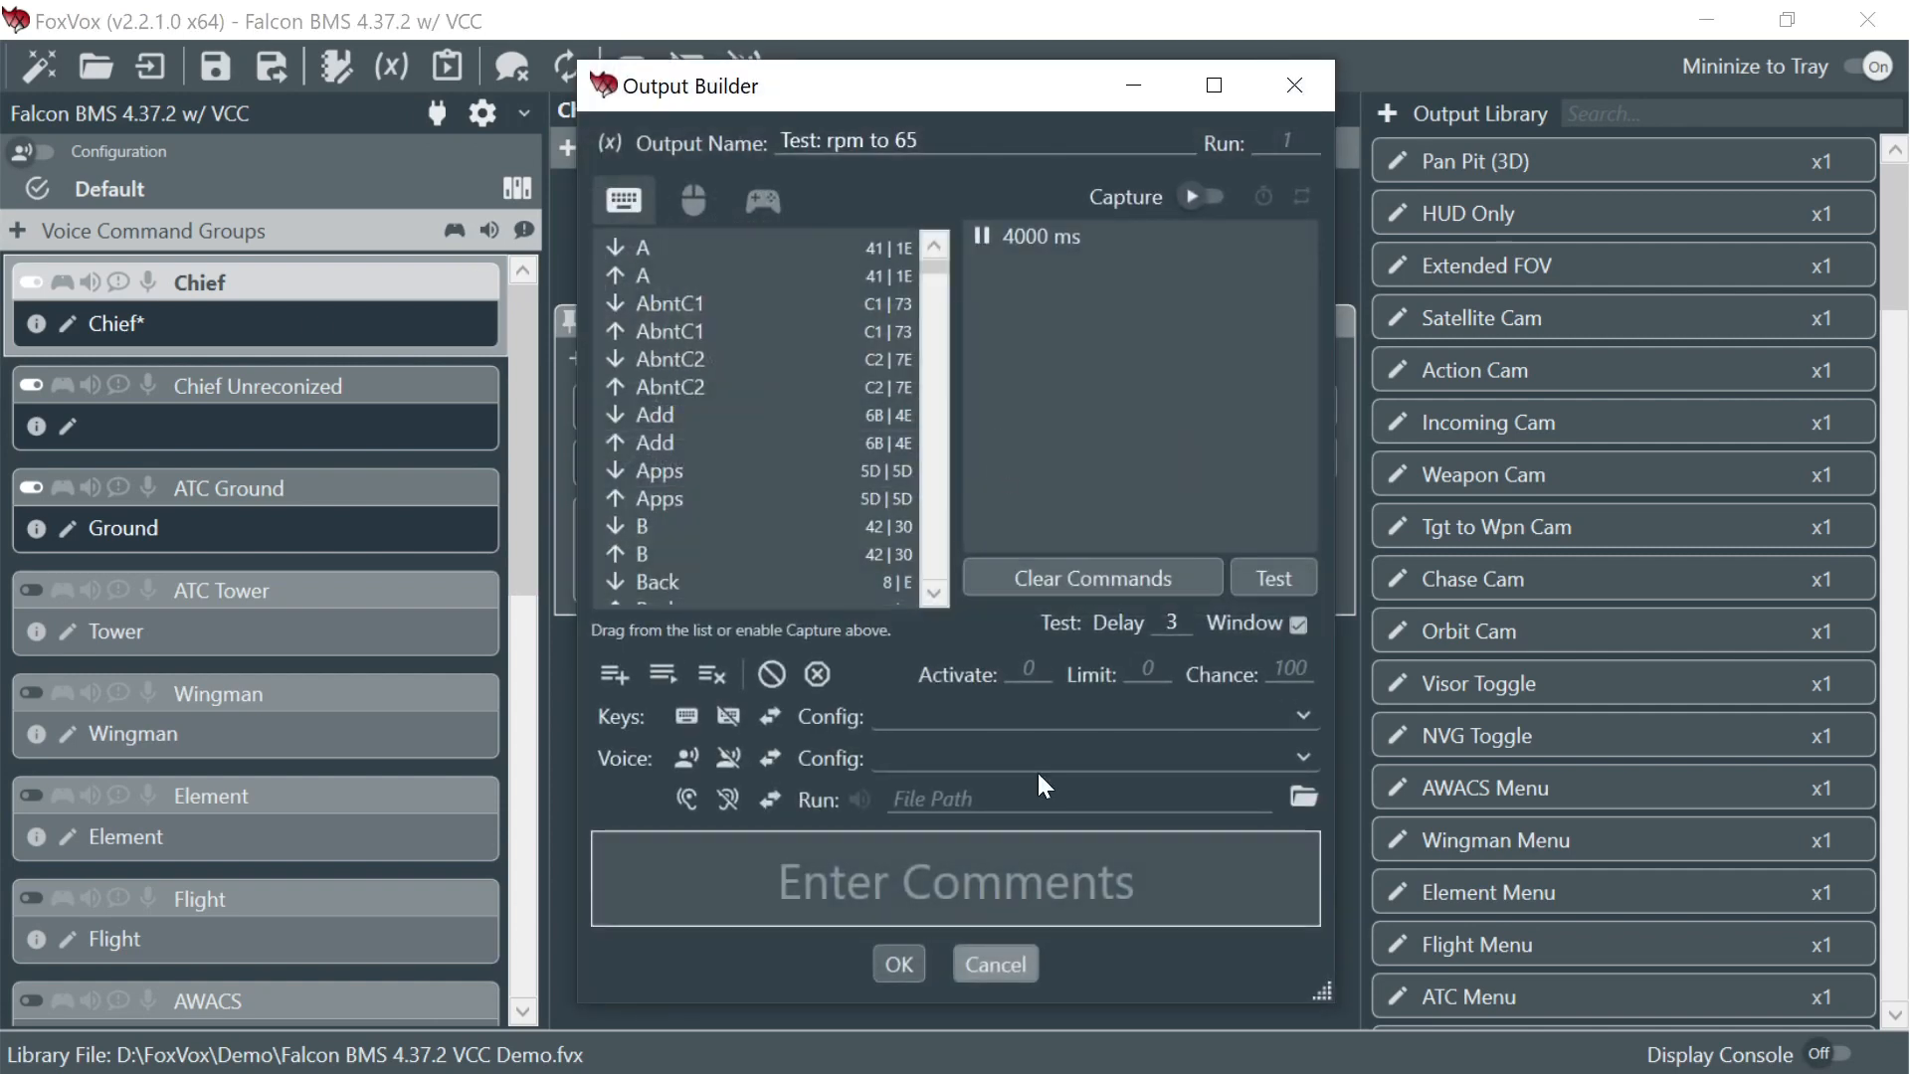
{"action": "left_click", "coordinate": [610, 143]}
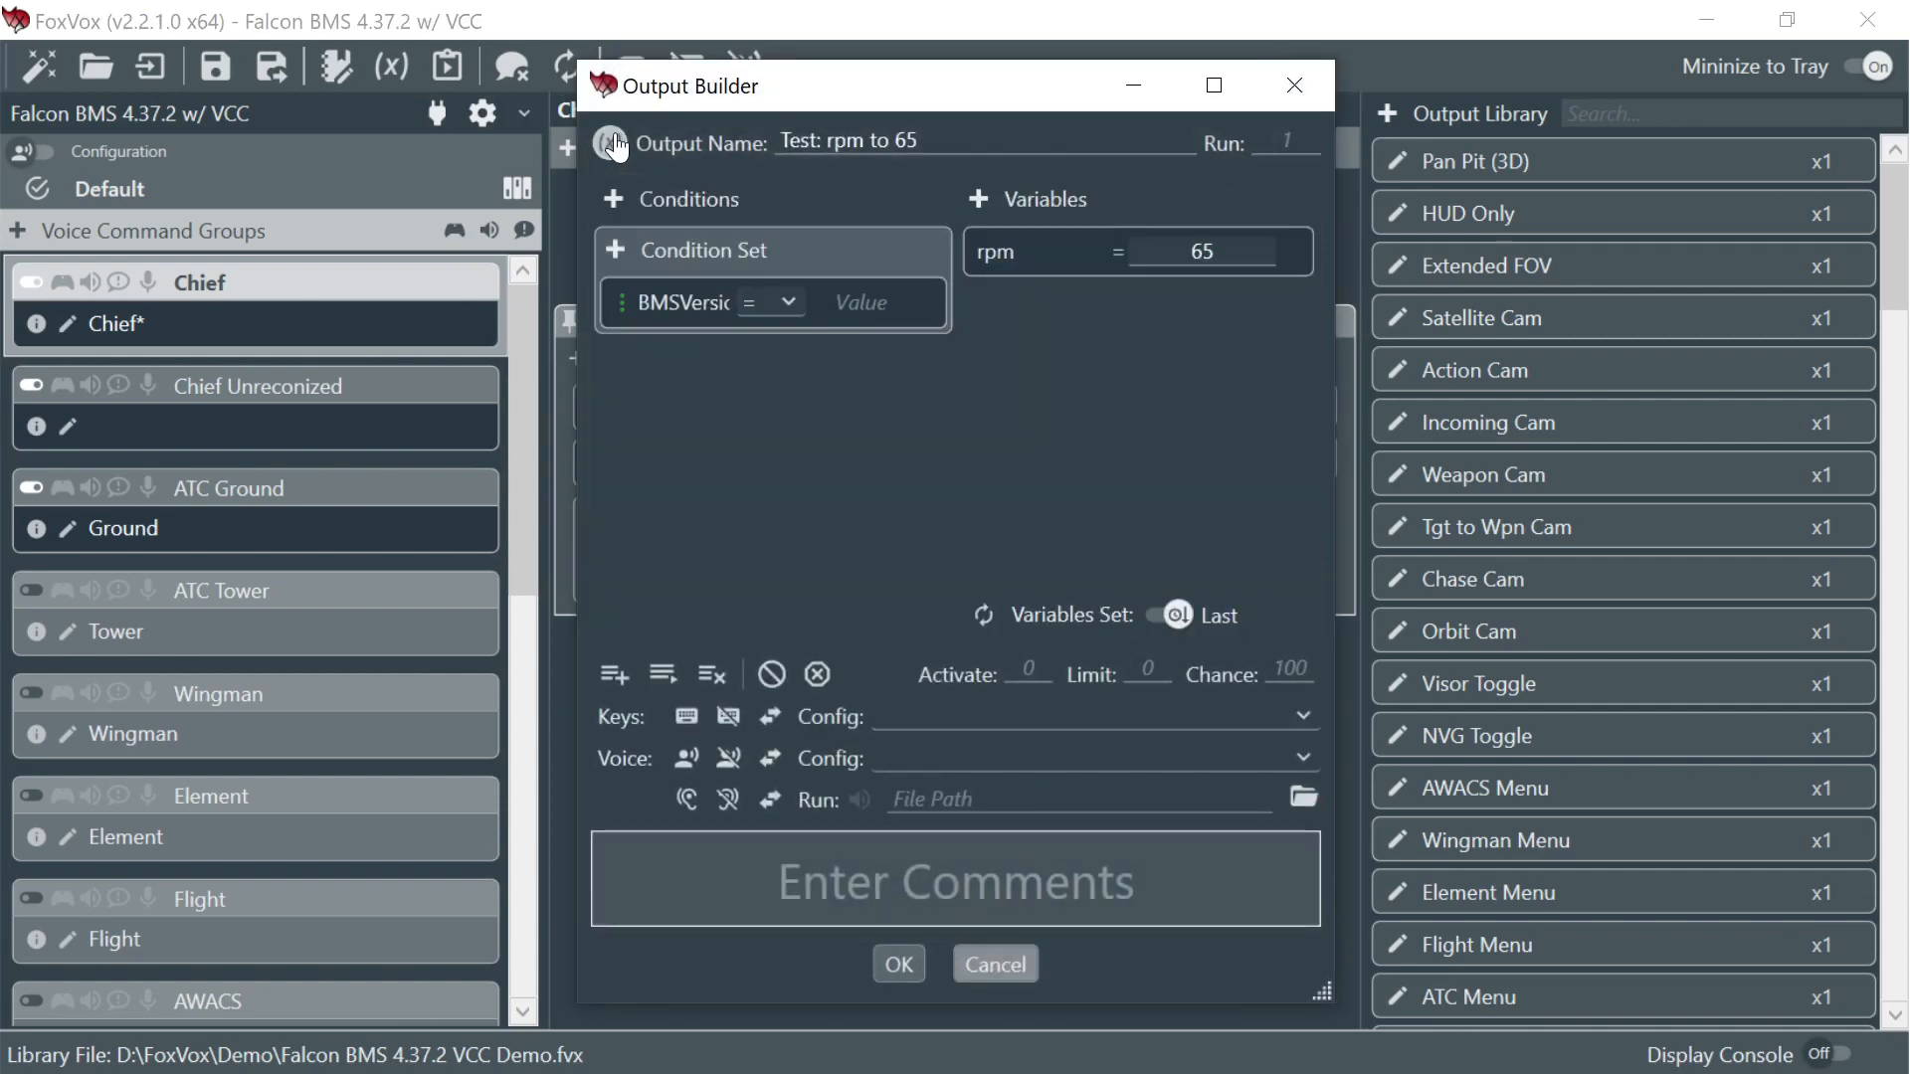
{"action": "left_click", "coordinate": [979, 200]}
{"action": "left_click", "coordinate": [1014, 296]}
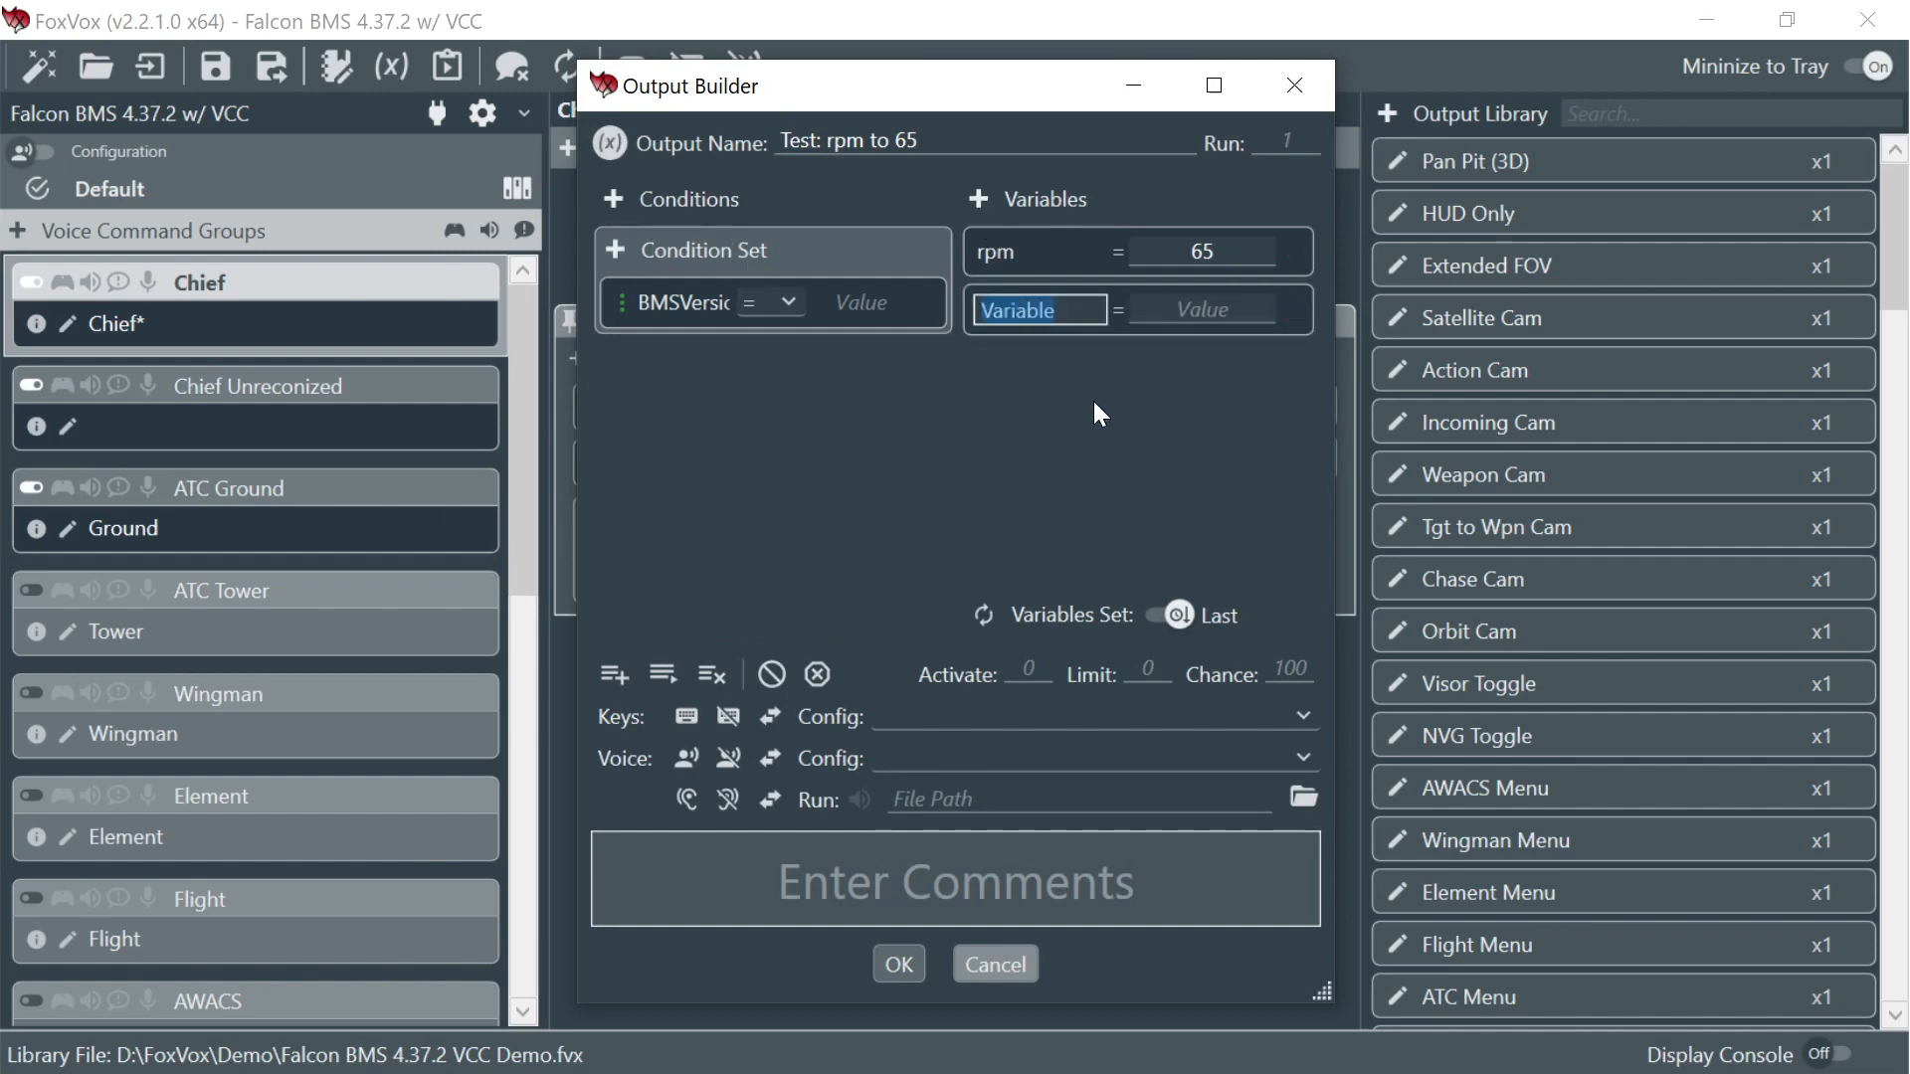
{"action": "type", "text": "Testt"}
{"action": "key", "text": "Return"}
{"action": "left_click", "coordinate": [1046, 312]}
{"action": "left_click", "coordinate": [1046, 312]}
{"action": "key", "text": "BackSpace"}
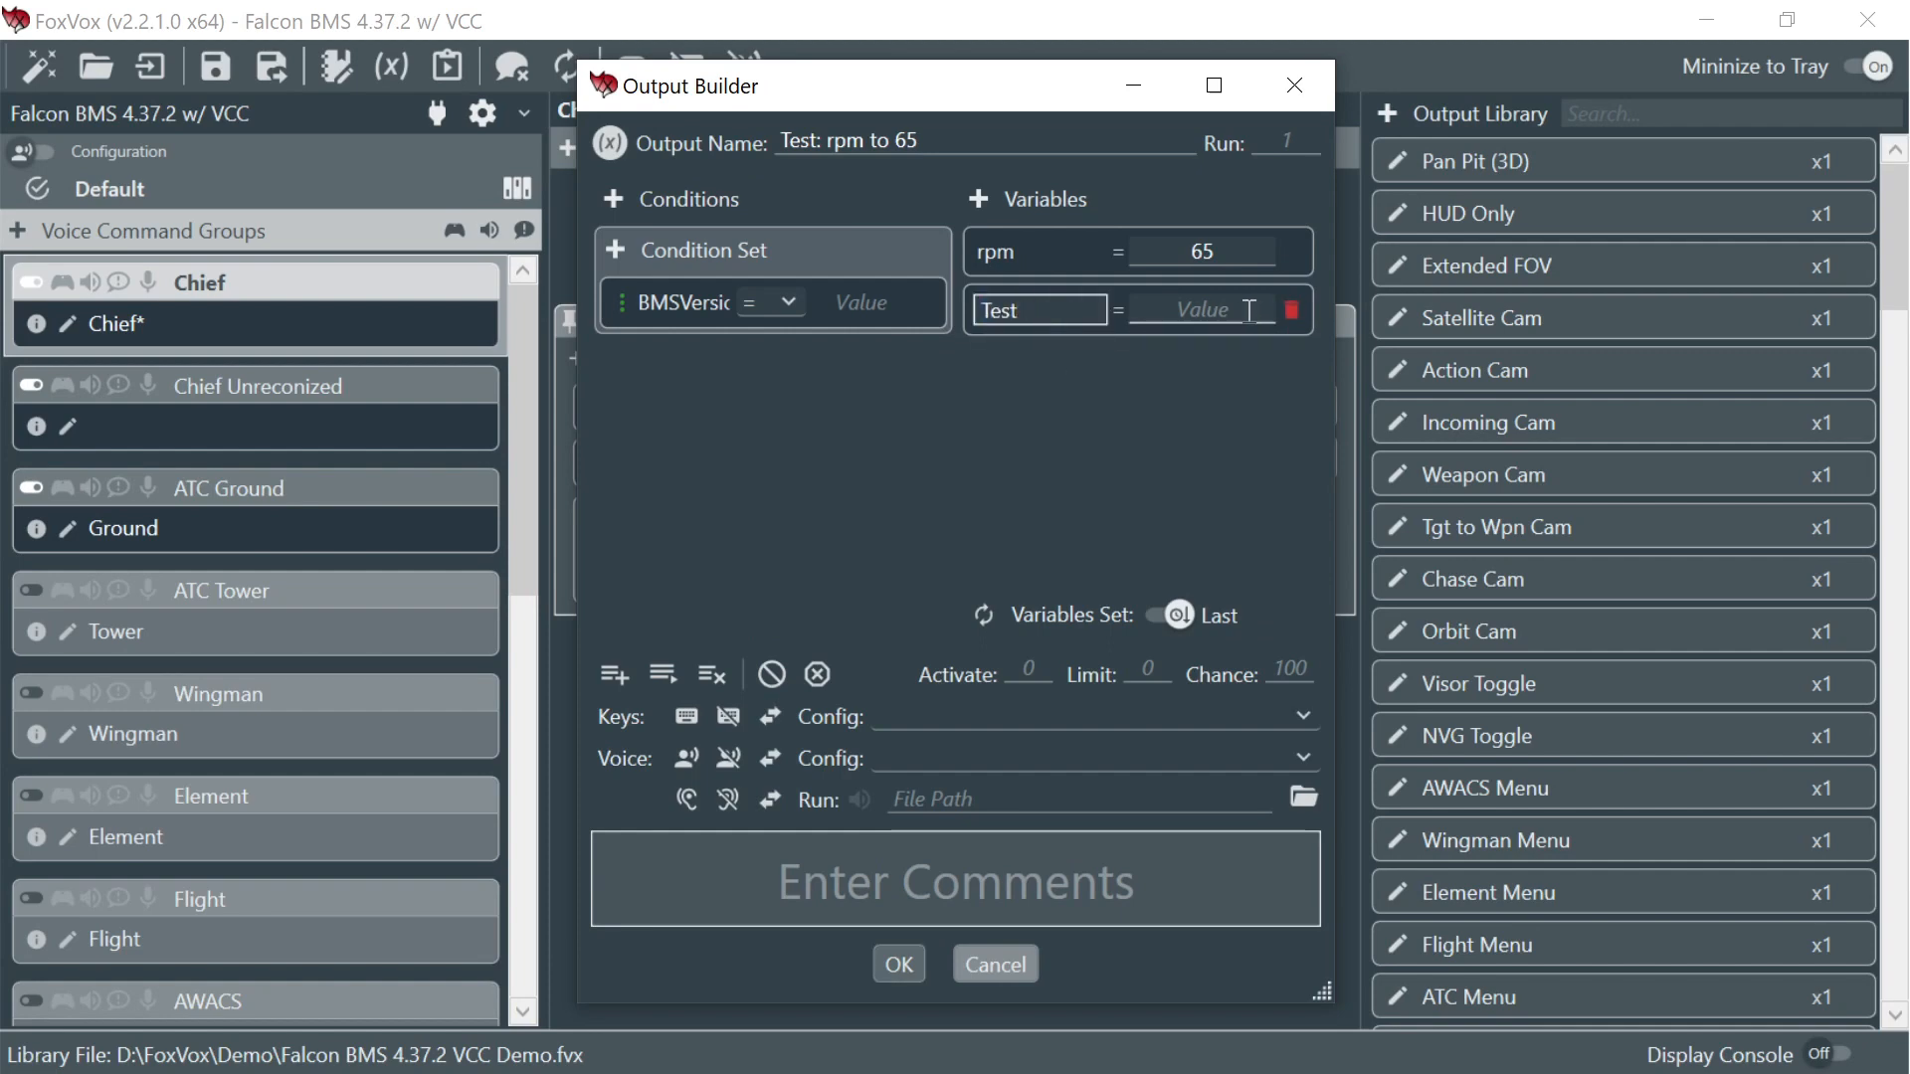
{"action": "left_click", "coordinate": [1247, 311]}
{"action": "type", "text": "On"}
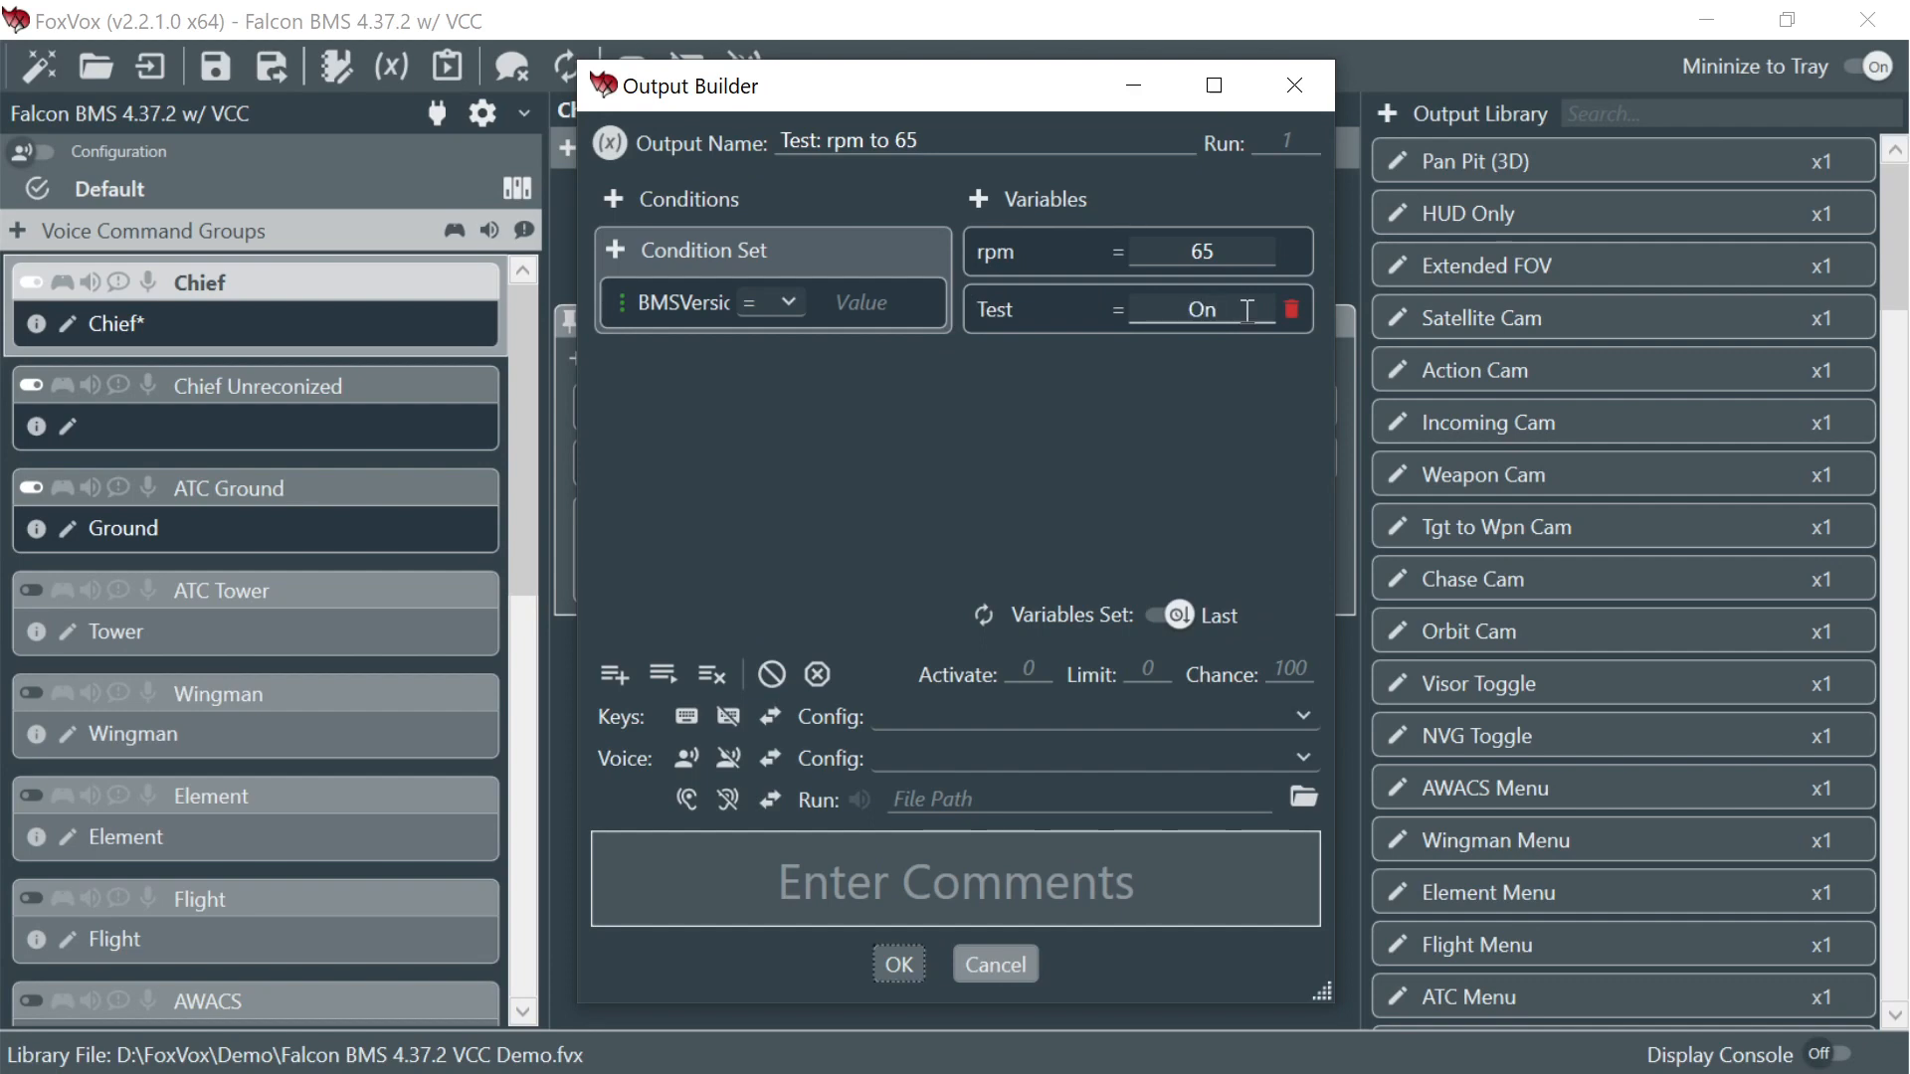
- Move the Test variable above rpm in the output's variables, accept the output and save the library
{"action": "left_click_drag", "start_coordinate": [1058, 298], "coordinate": [1059, 229]}
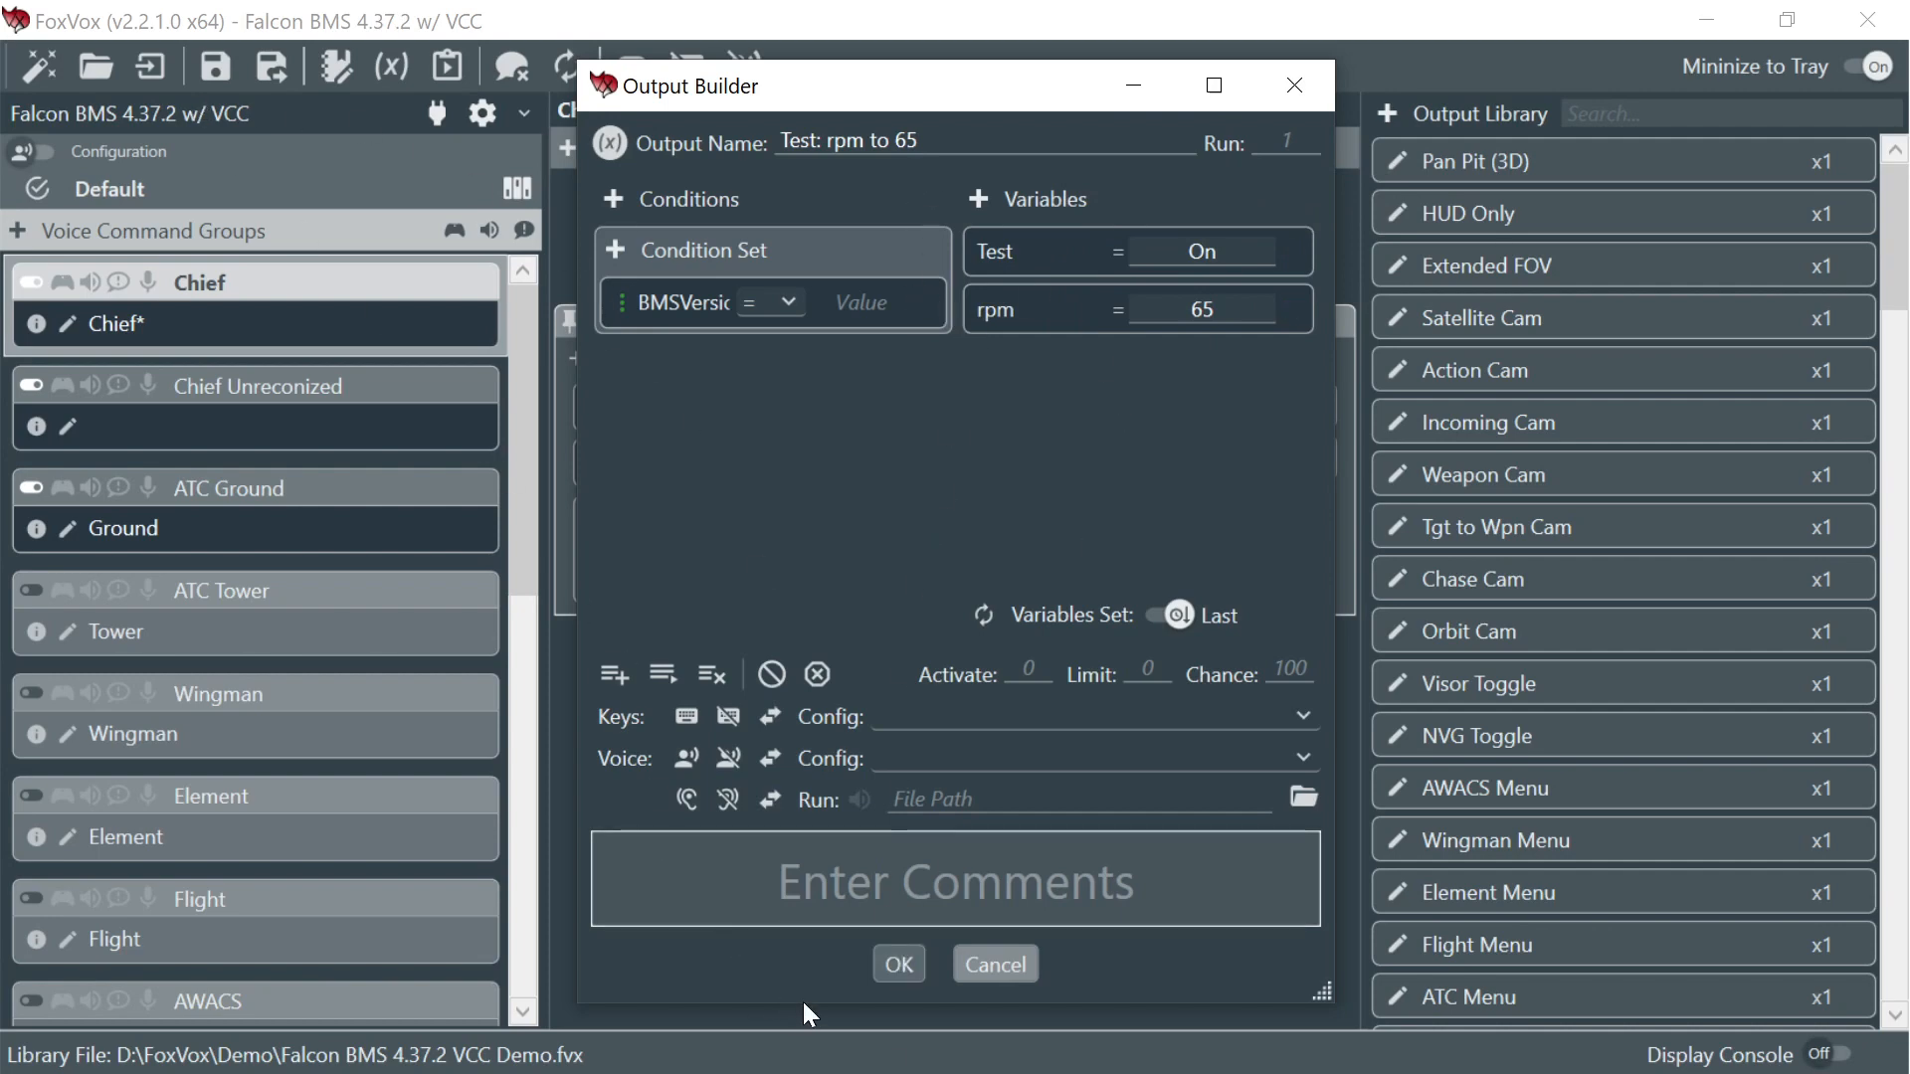
{"action": "left_click", "coordinate": [900, 966]}
{"action": "left_click", "coordinate": [217, 68]}
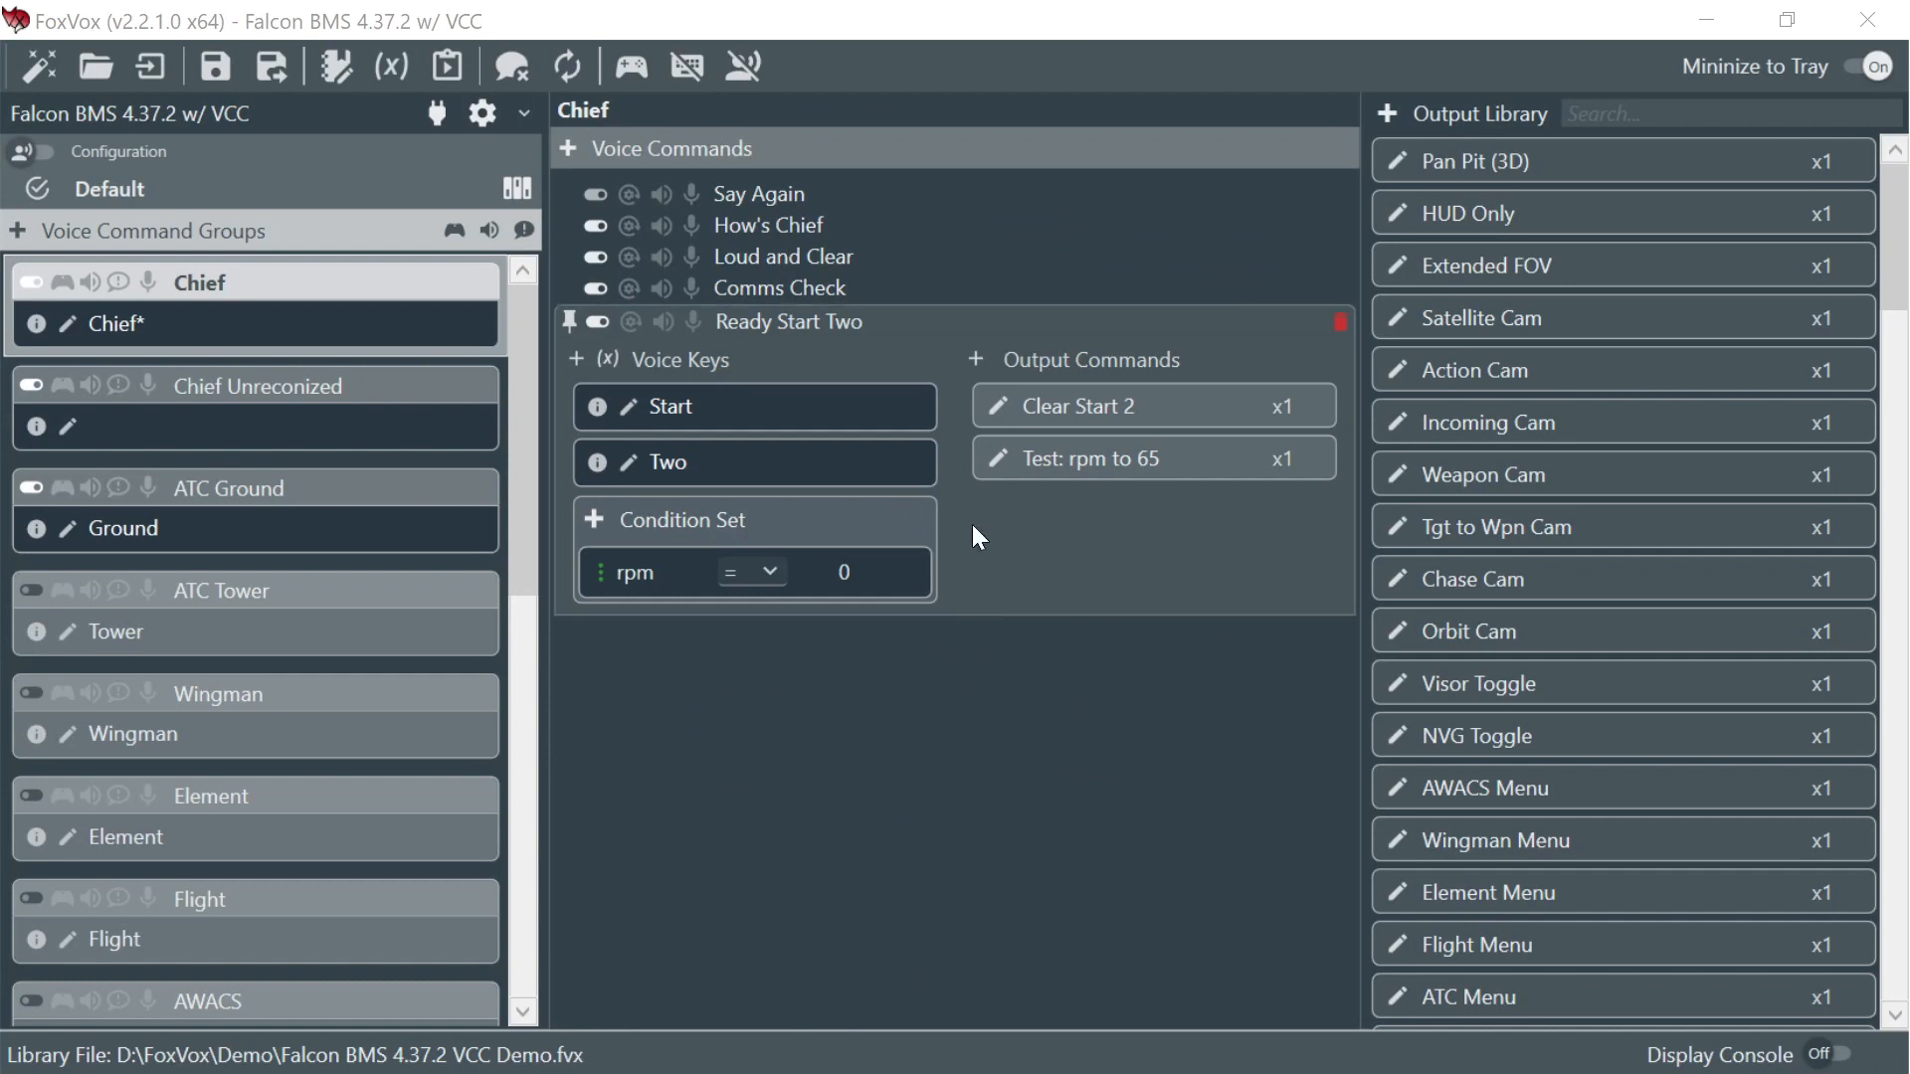
- Turn on key and voice recognition, reset the console log, test the crew chief voice commands and turn recognition off again
{"action": "left_click", "coordinate": [683, 72]}
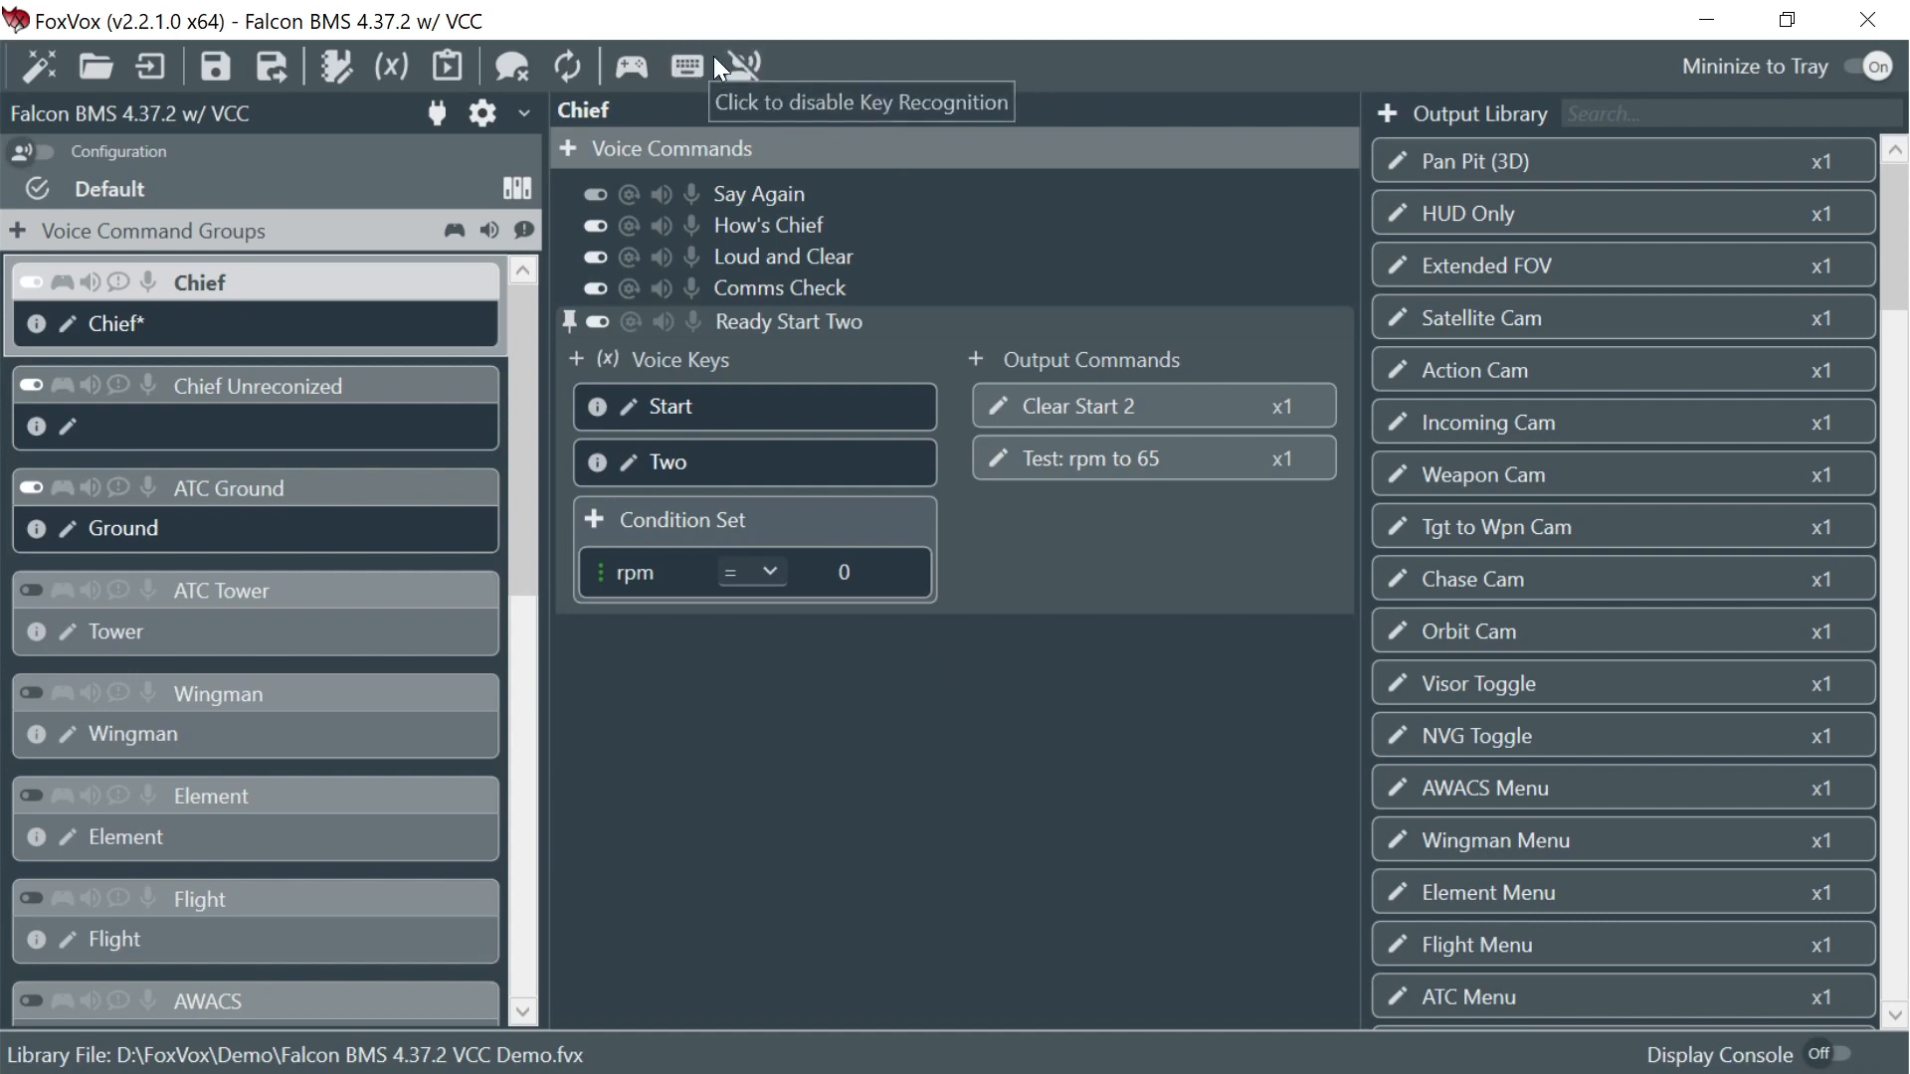
{"action": "left_click", "coordinate": [743, 67]}
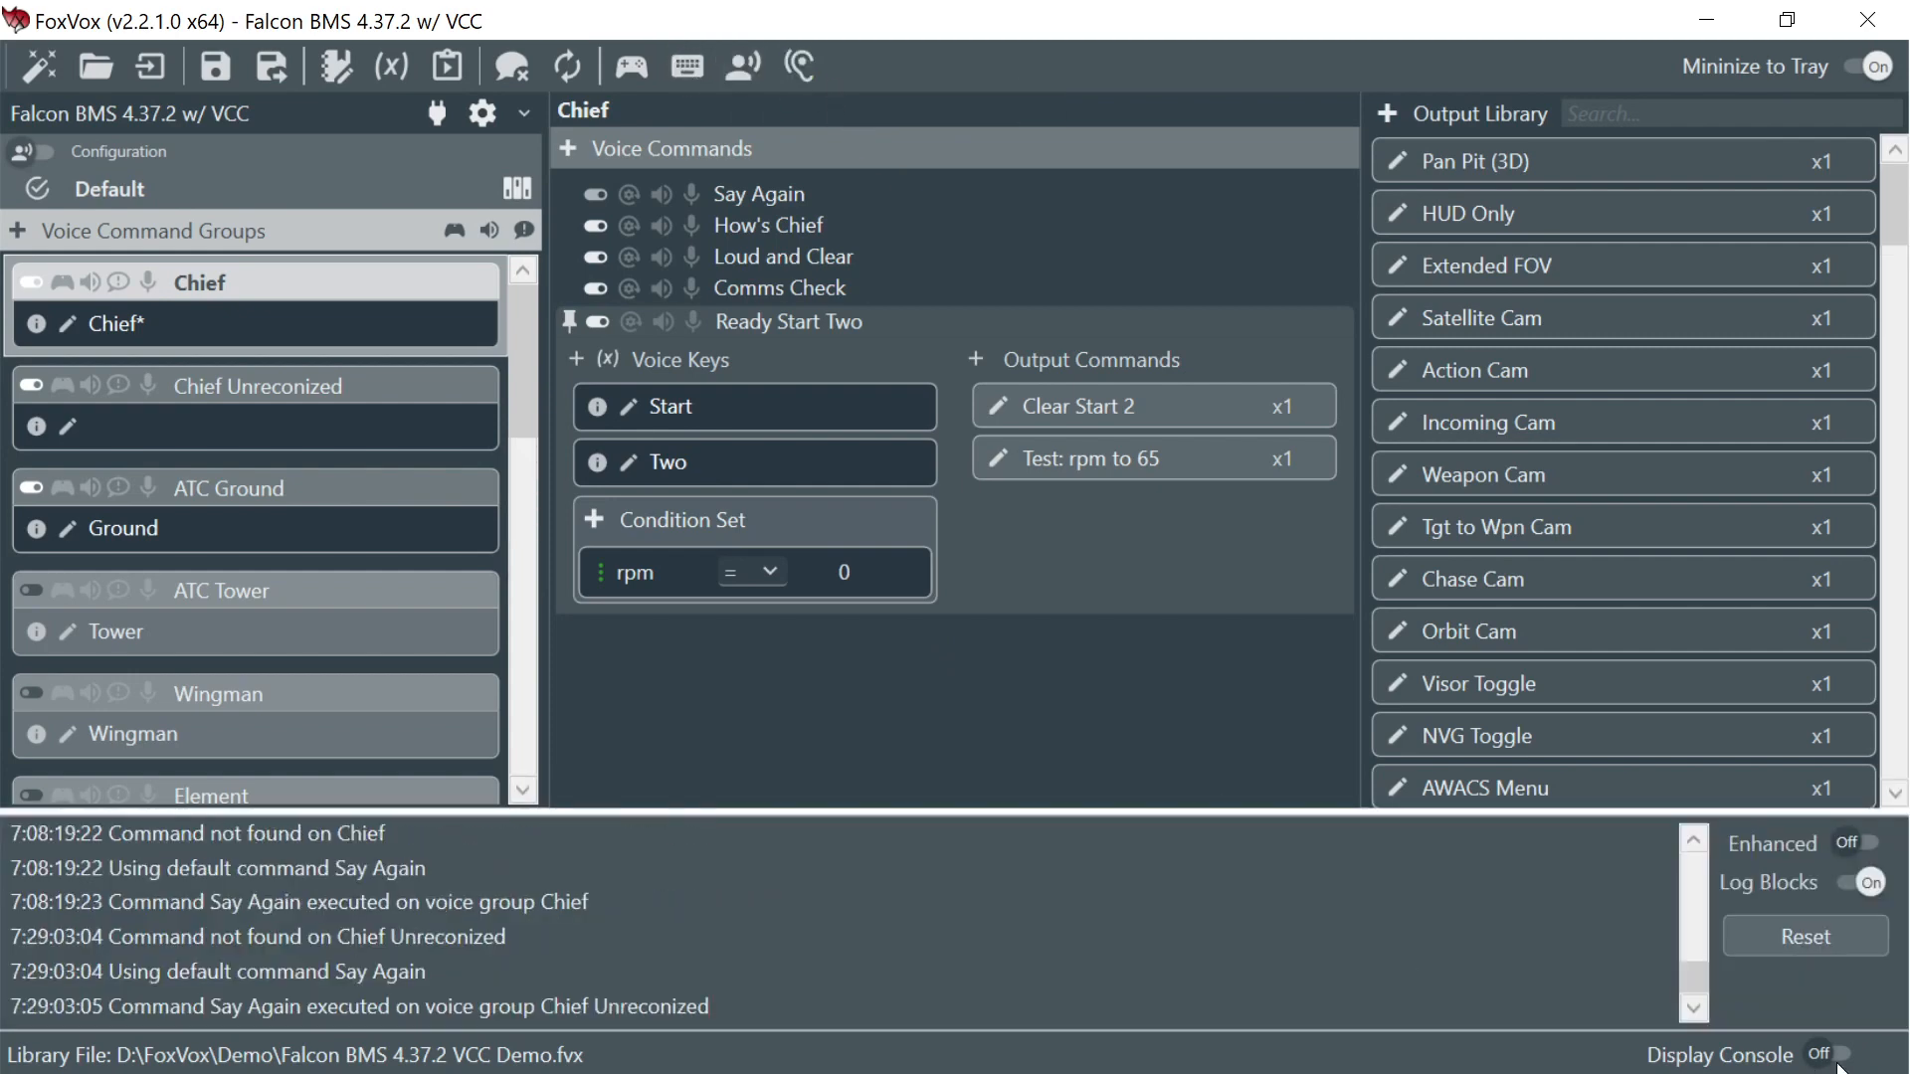
{"action": "left_click", "coordinate": [1774, 926]}
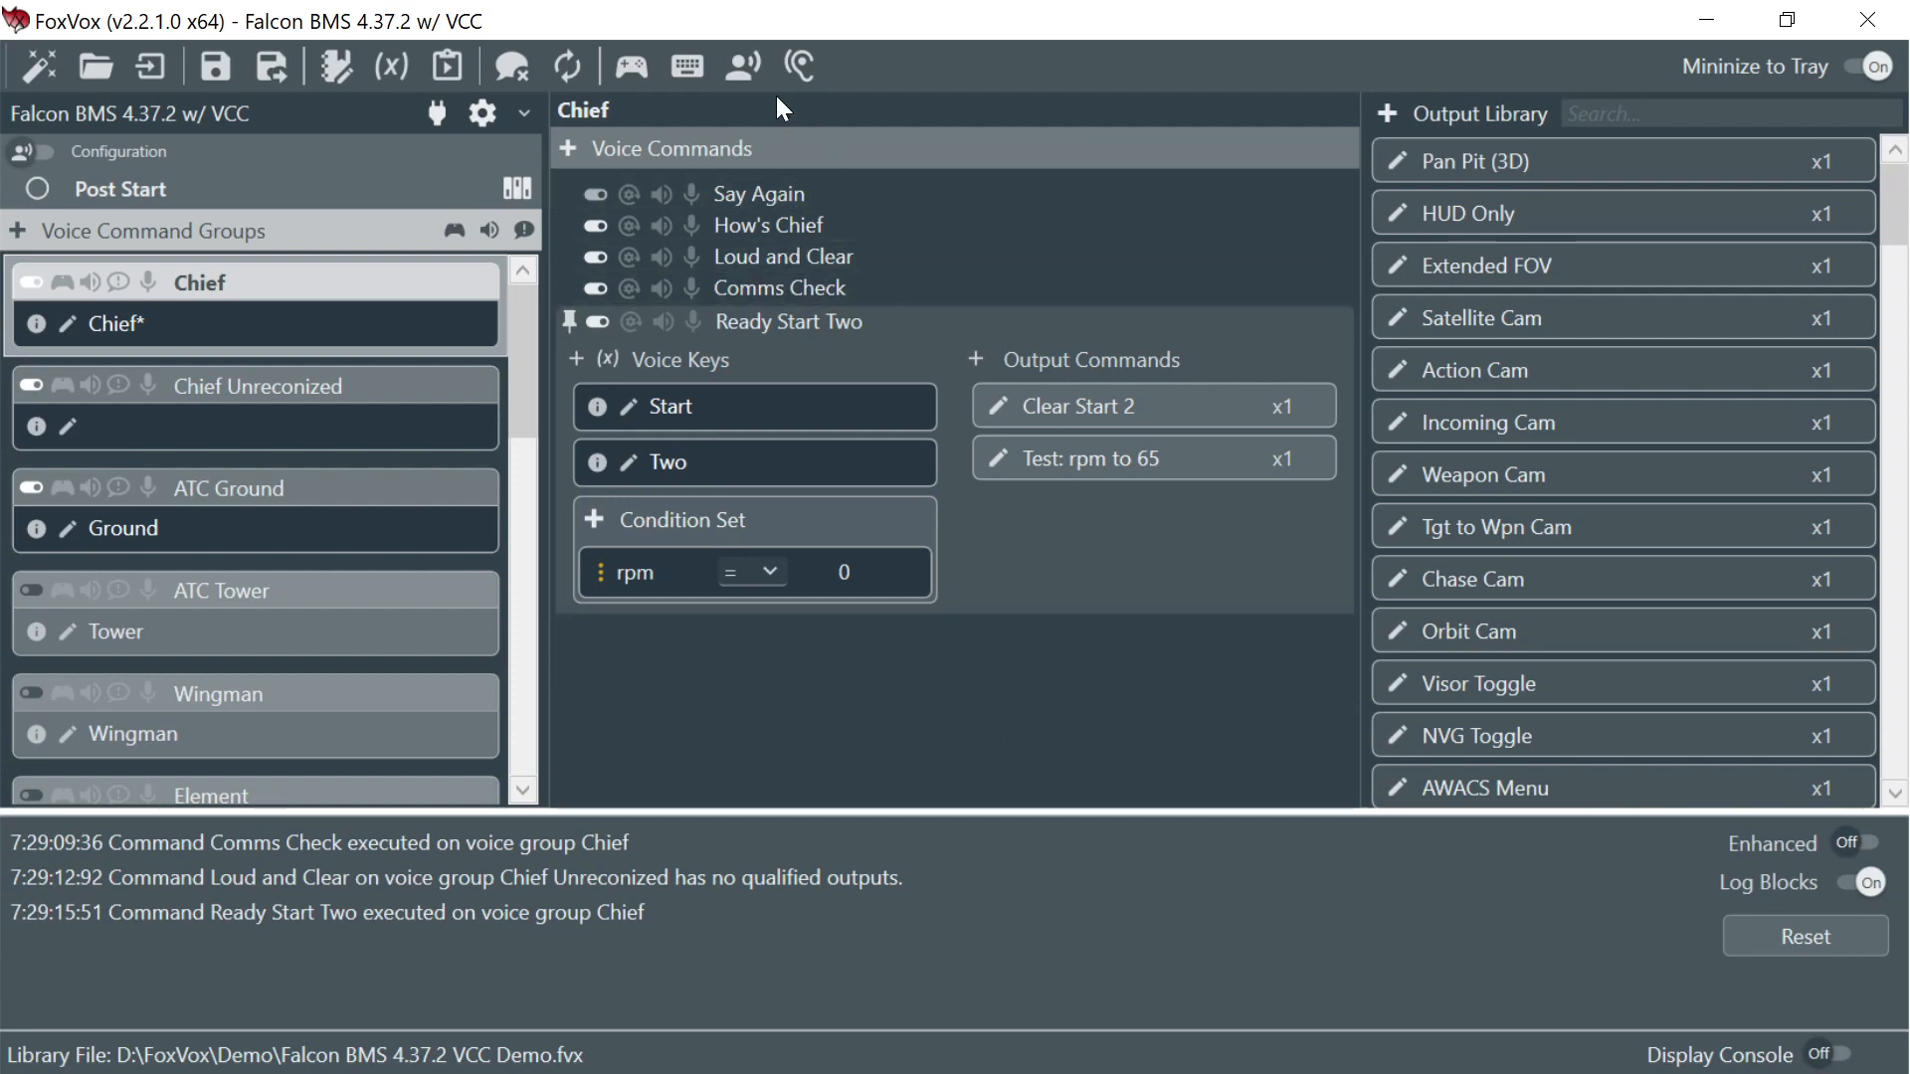
{"action": "left_click", "coordinate": [744, 68]}
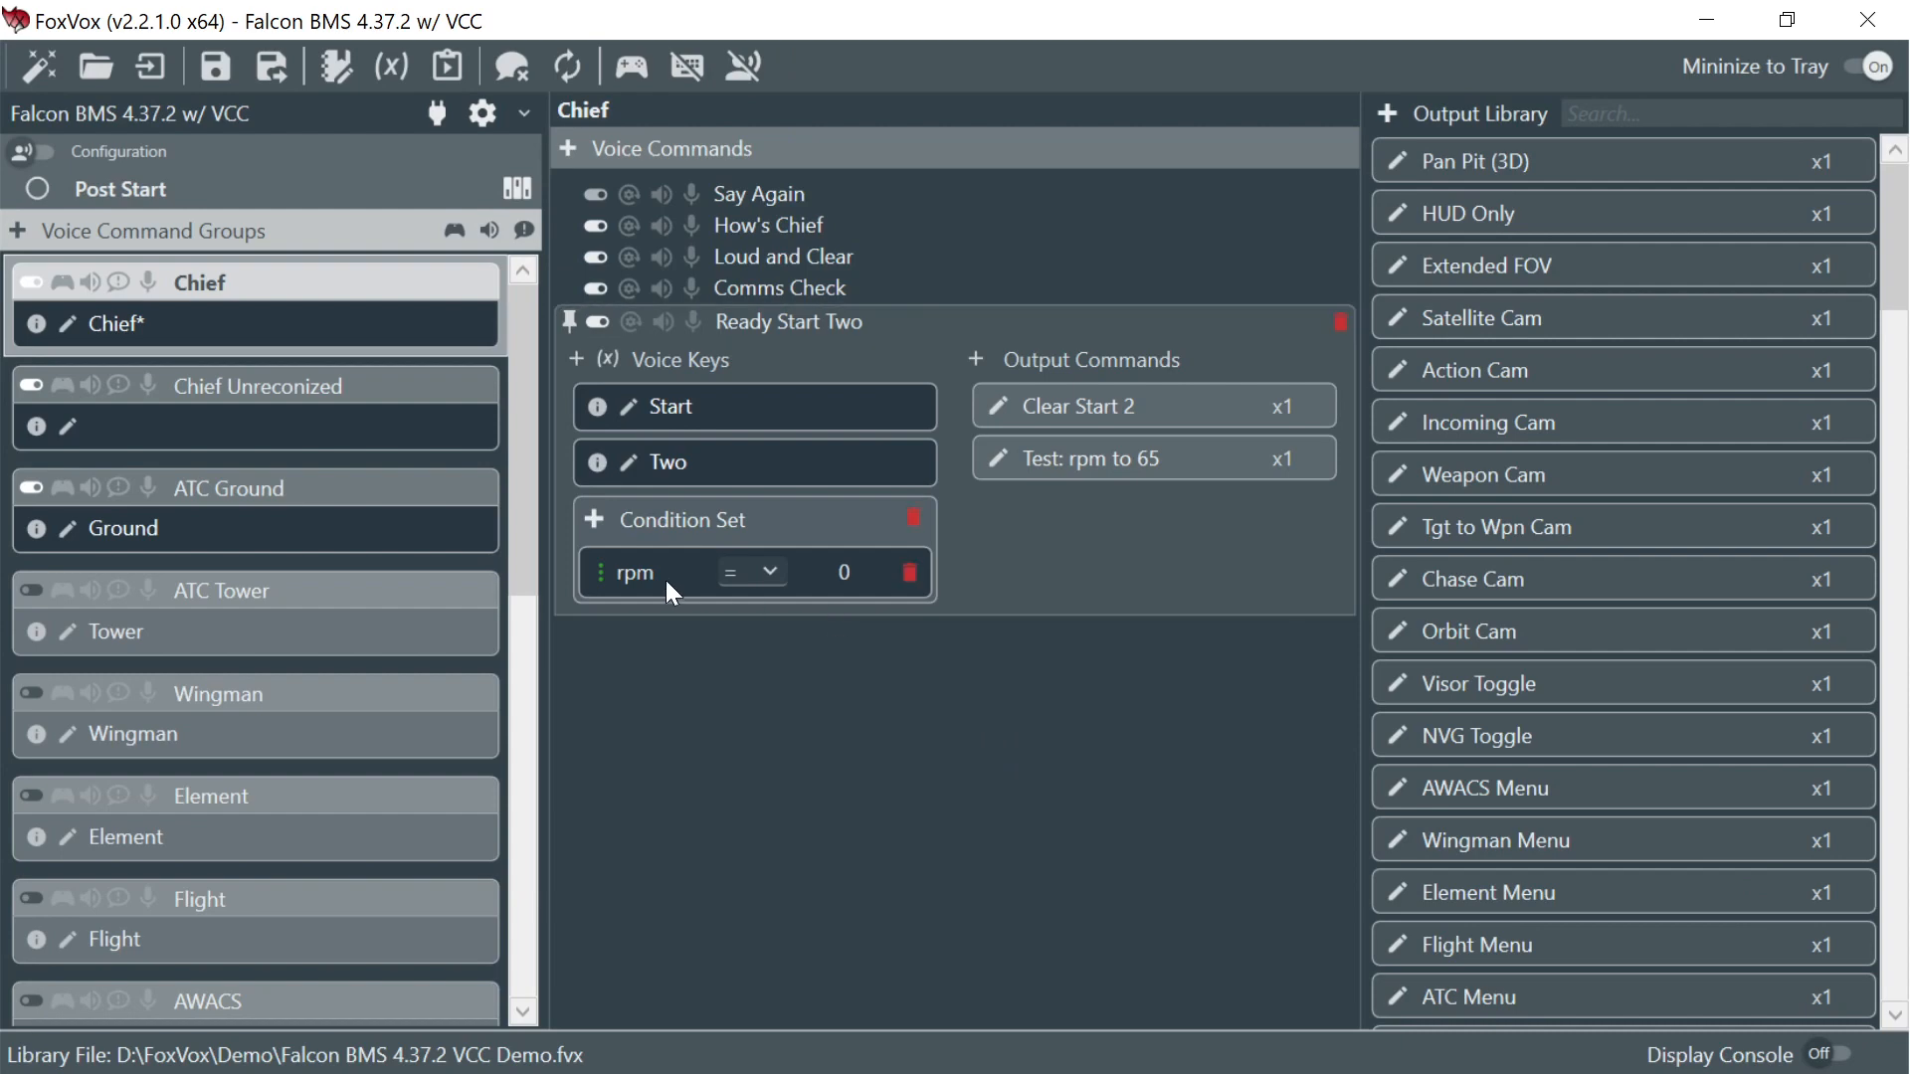
{"action": "mouse_move", "coordinate": [603, 583]}
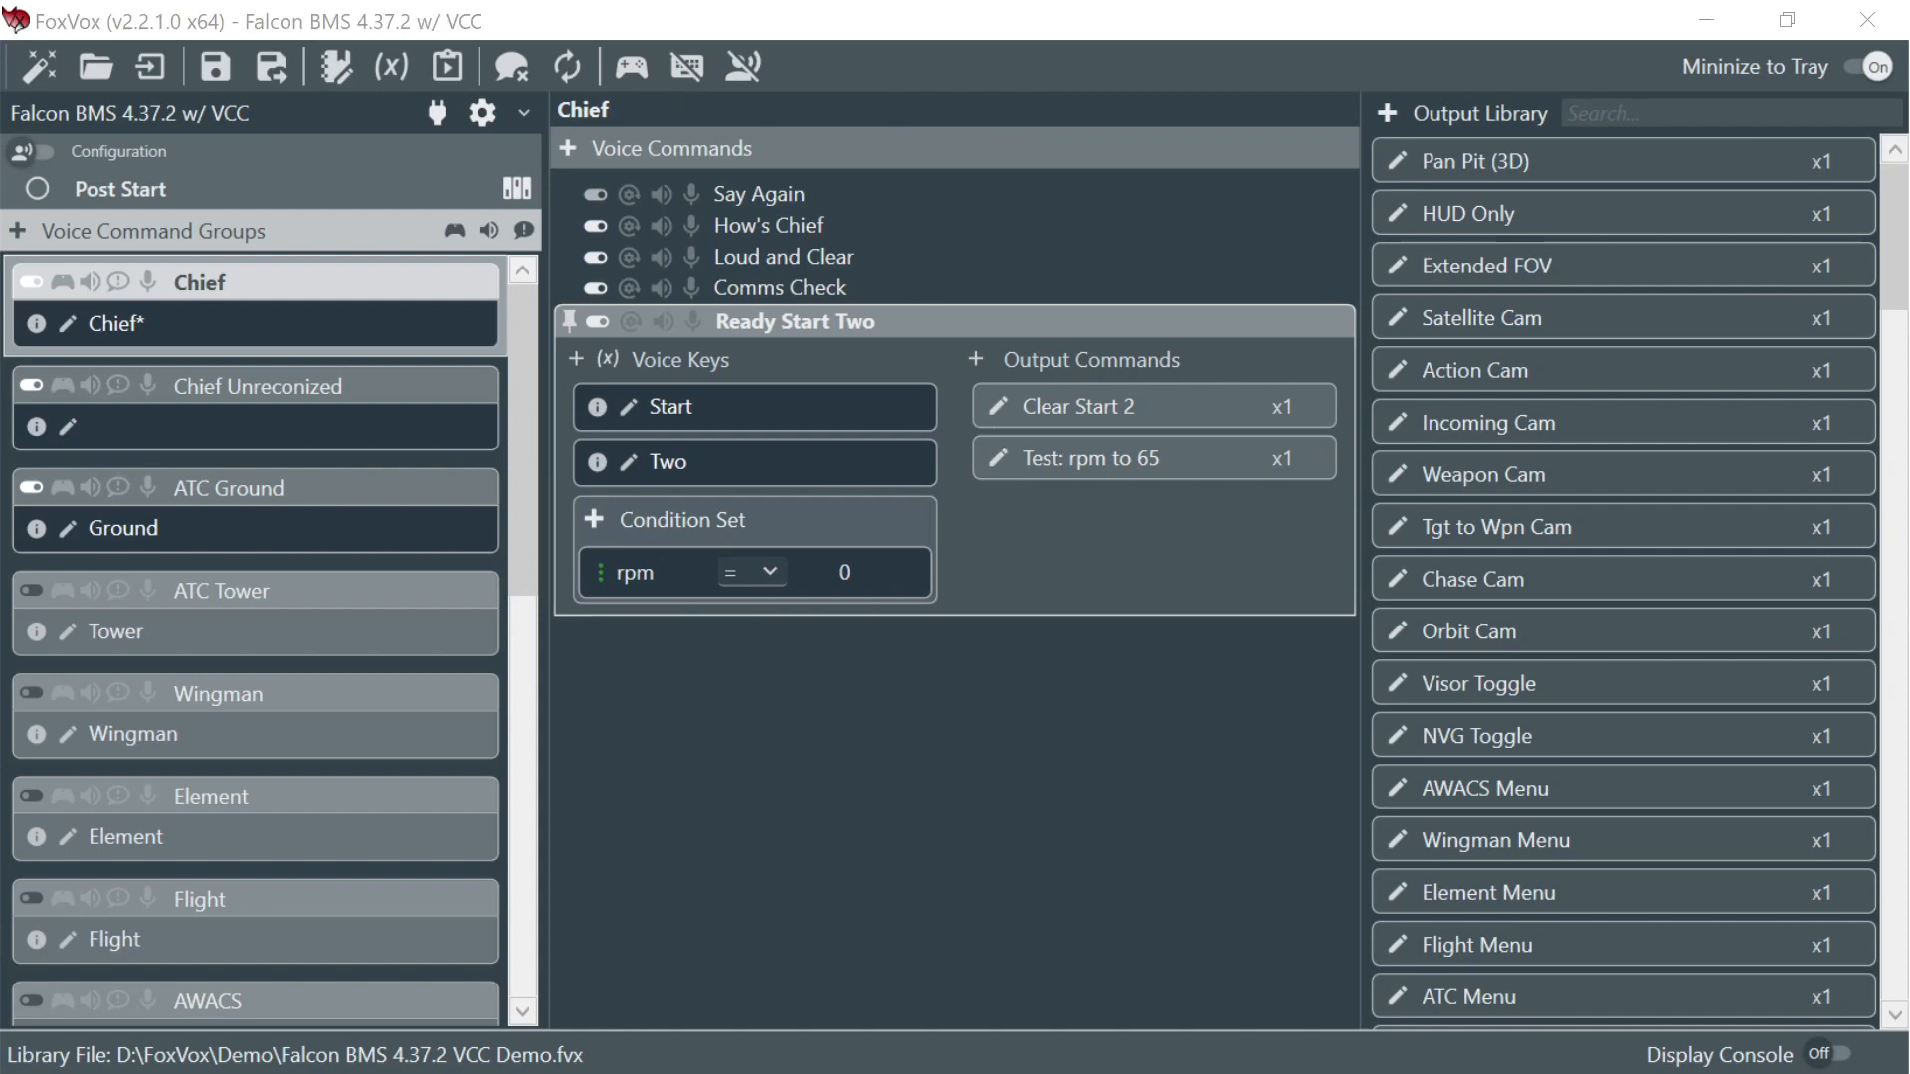
{"action": "left_click", "coordinate": [814, 784]}
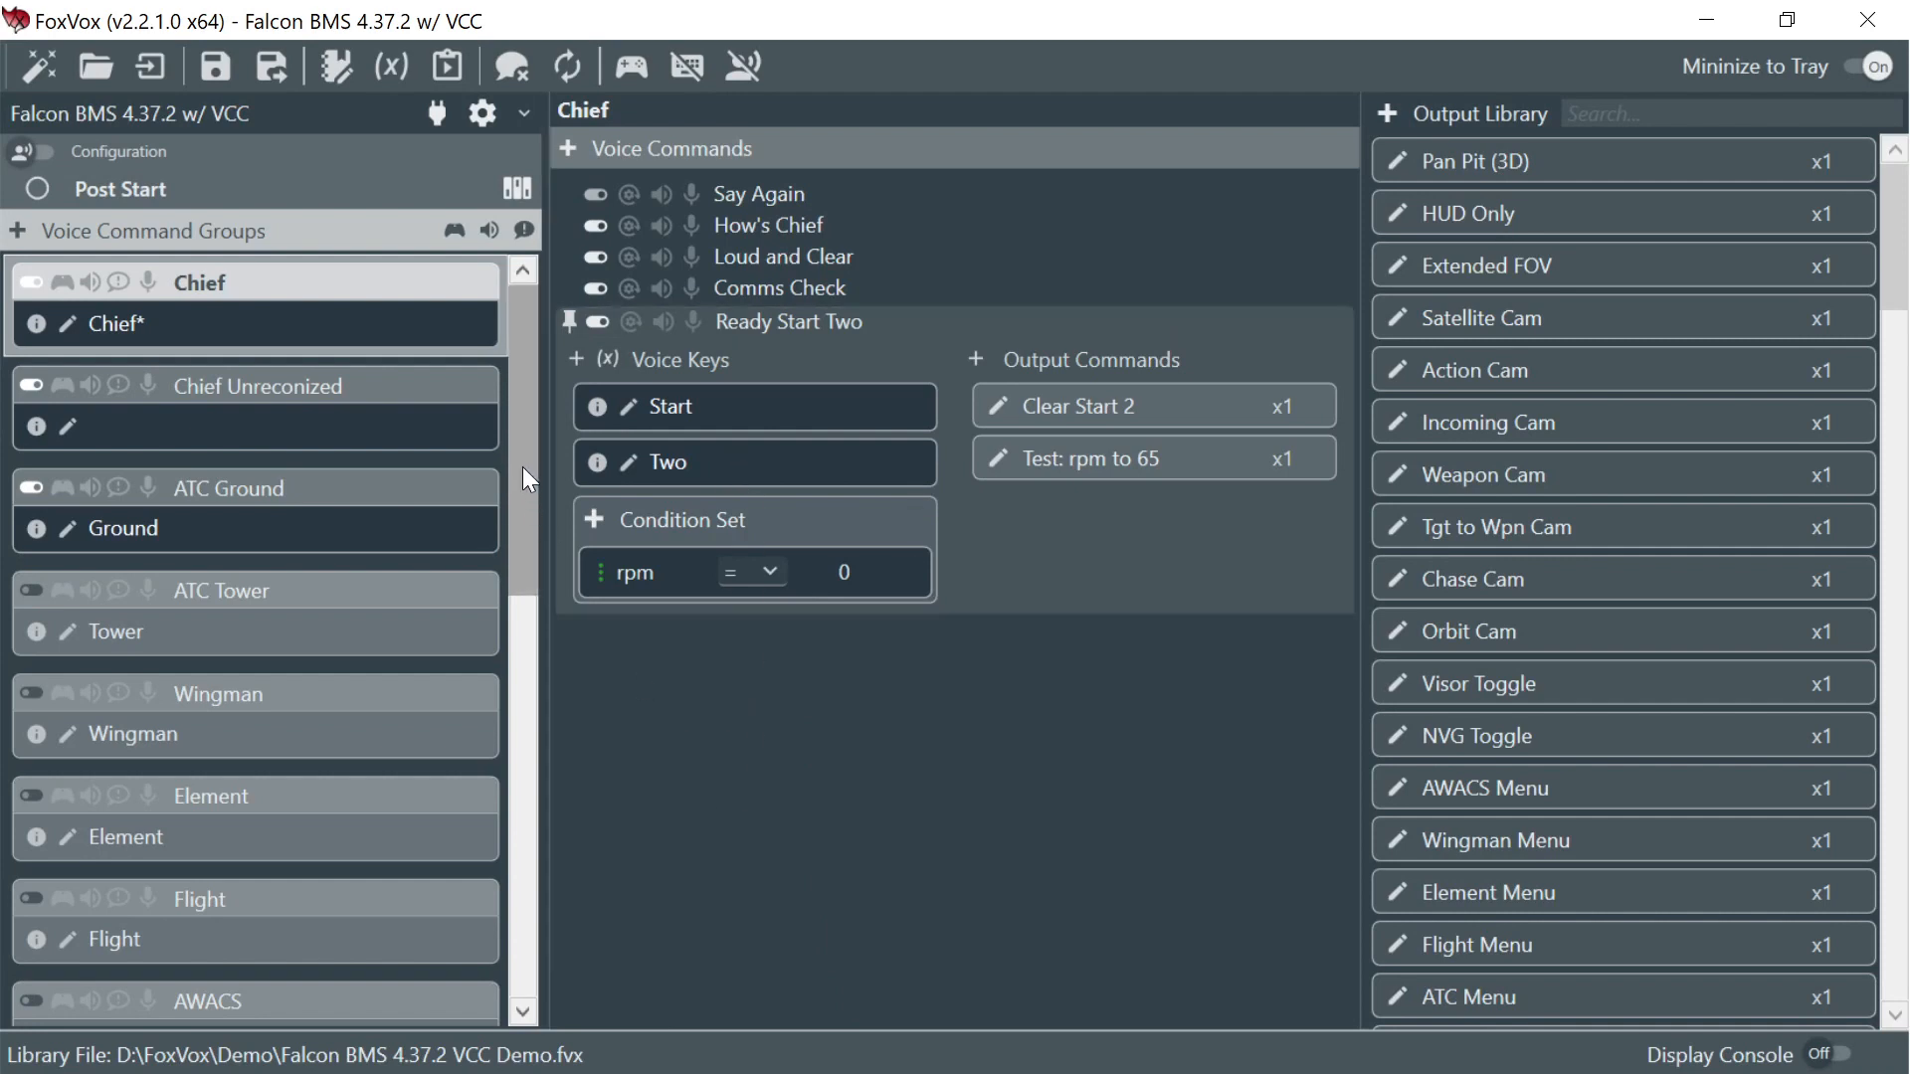
- Add a voice command named "Reset Game" to the Reset voice command group
{"action": "left_click_drag", "start_coordinate": [523, 466], "coordinate": [517, 927]}
{"action": "mouse_move", "coordinate": [481, 917]}
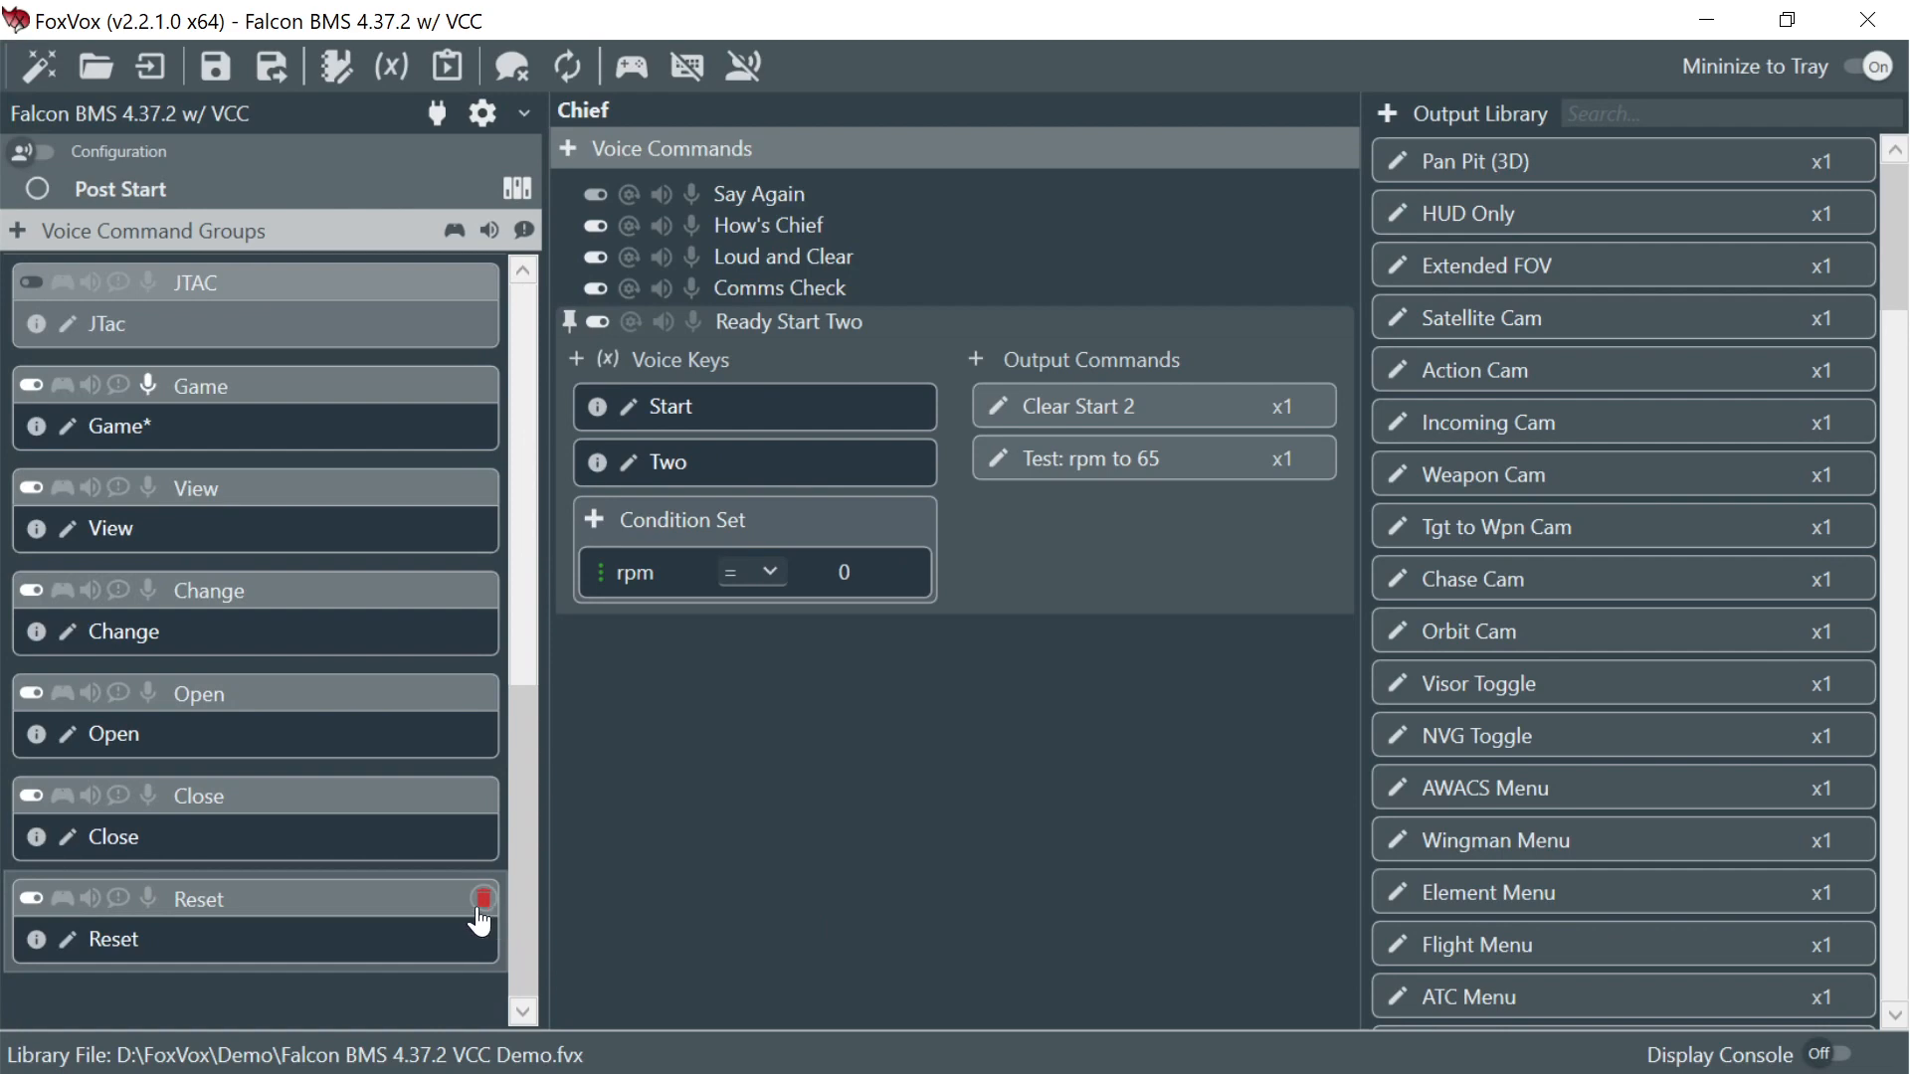
{"action": "left_click", "coordinate": [281, 915]}
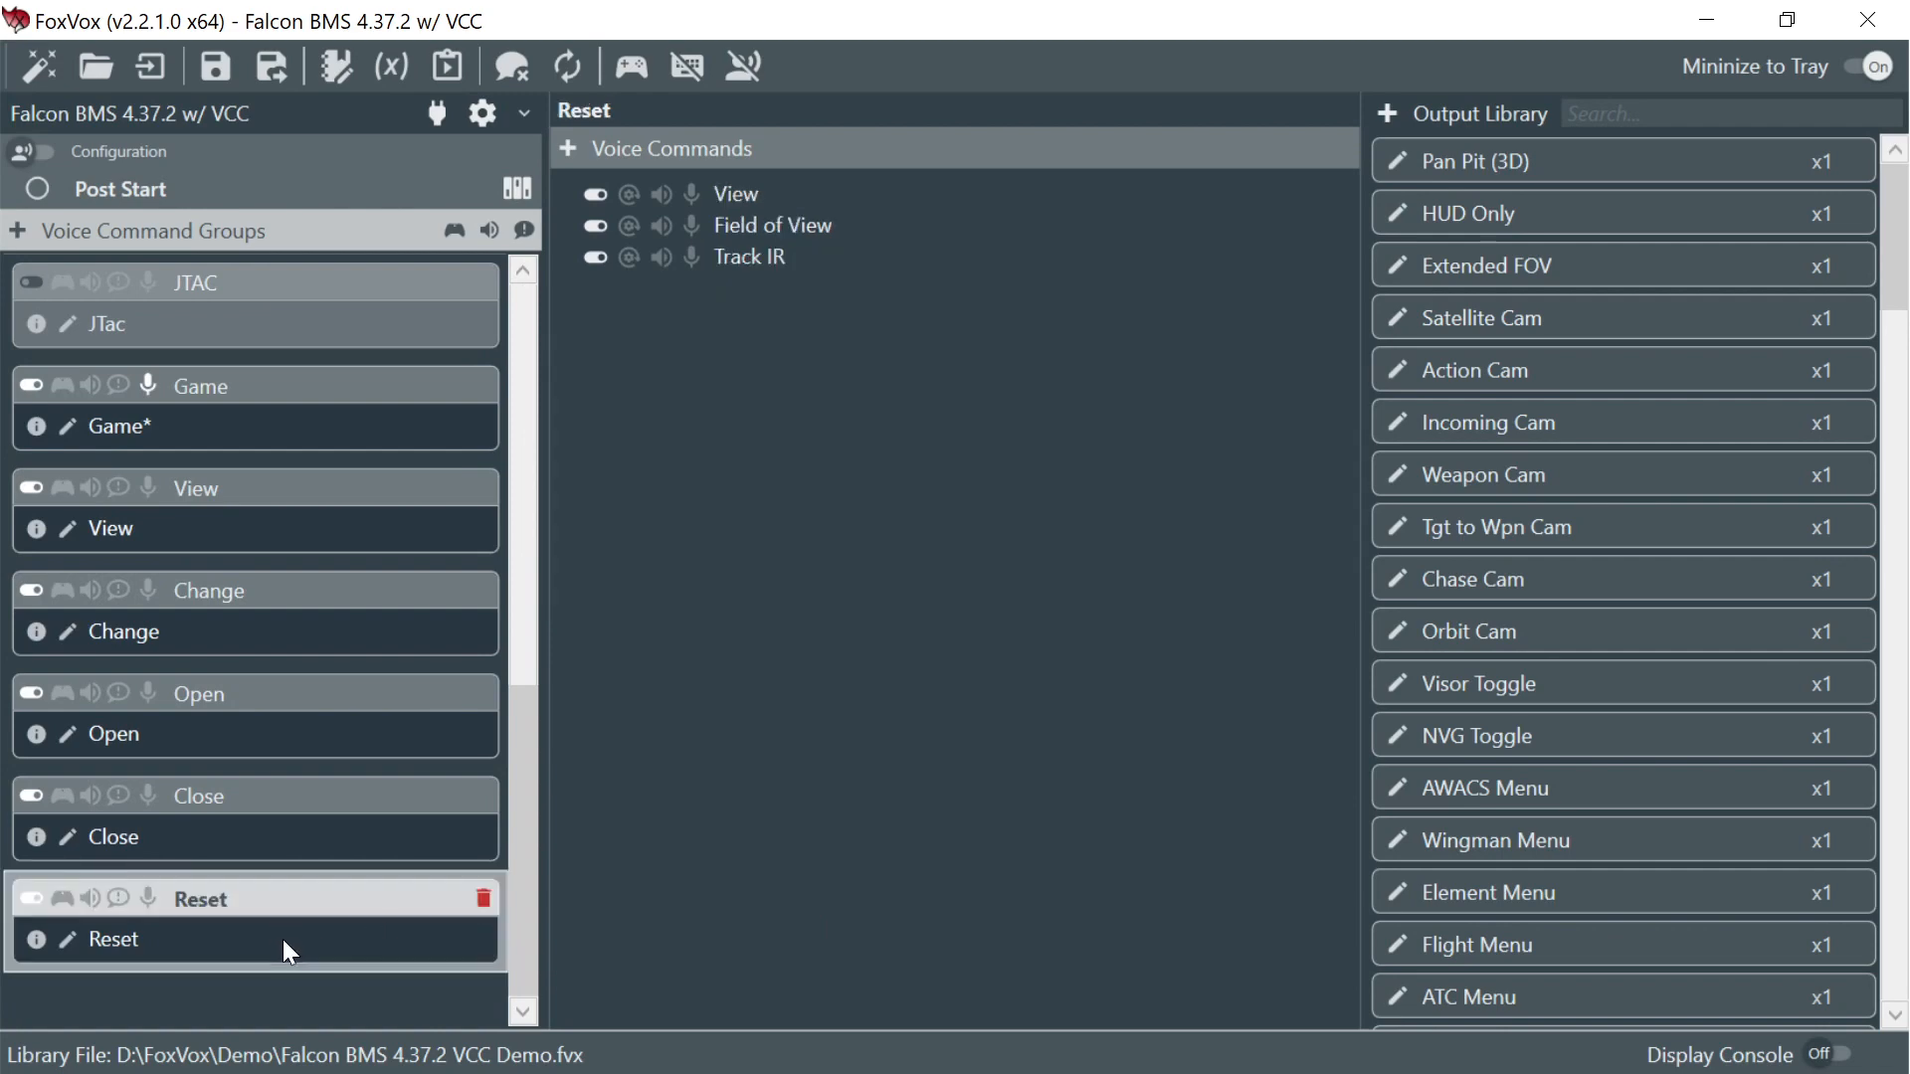
{"action": "left_click", "coordinate": [568, 149]}
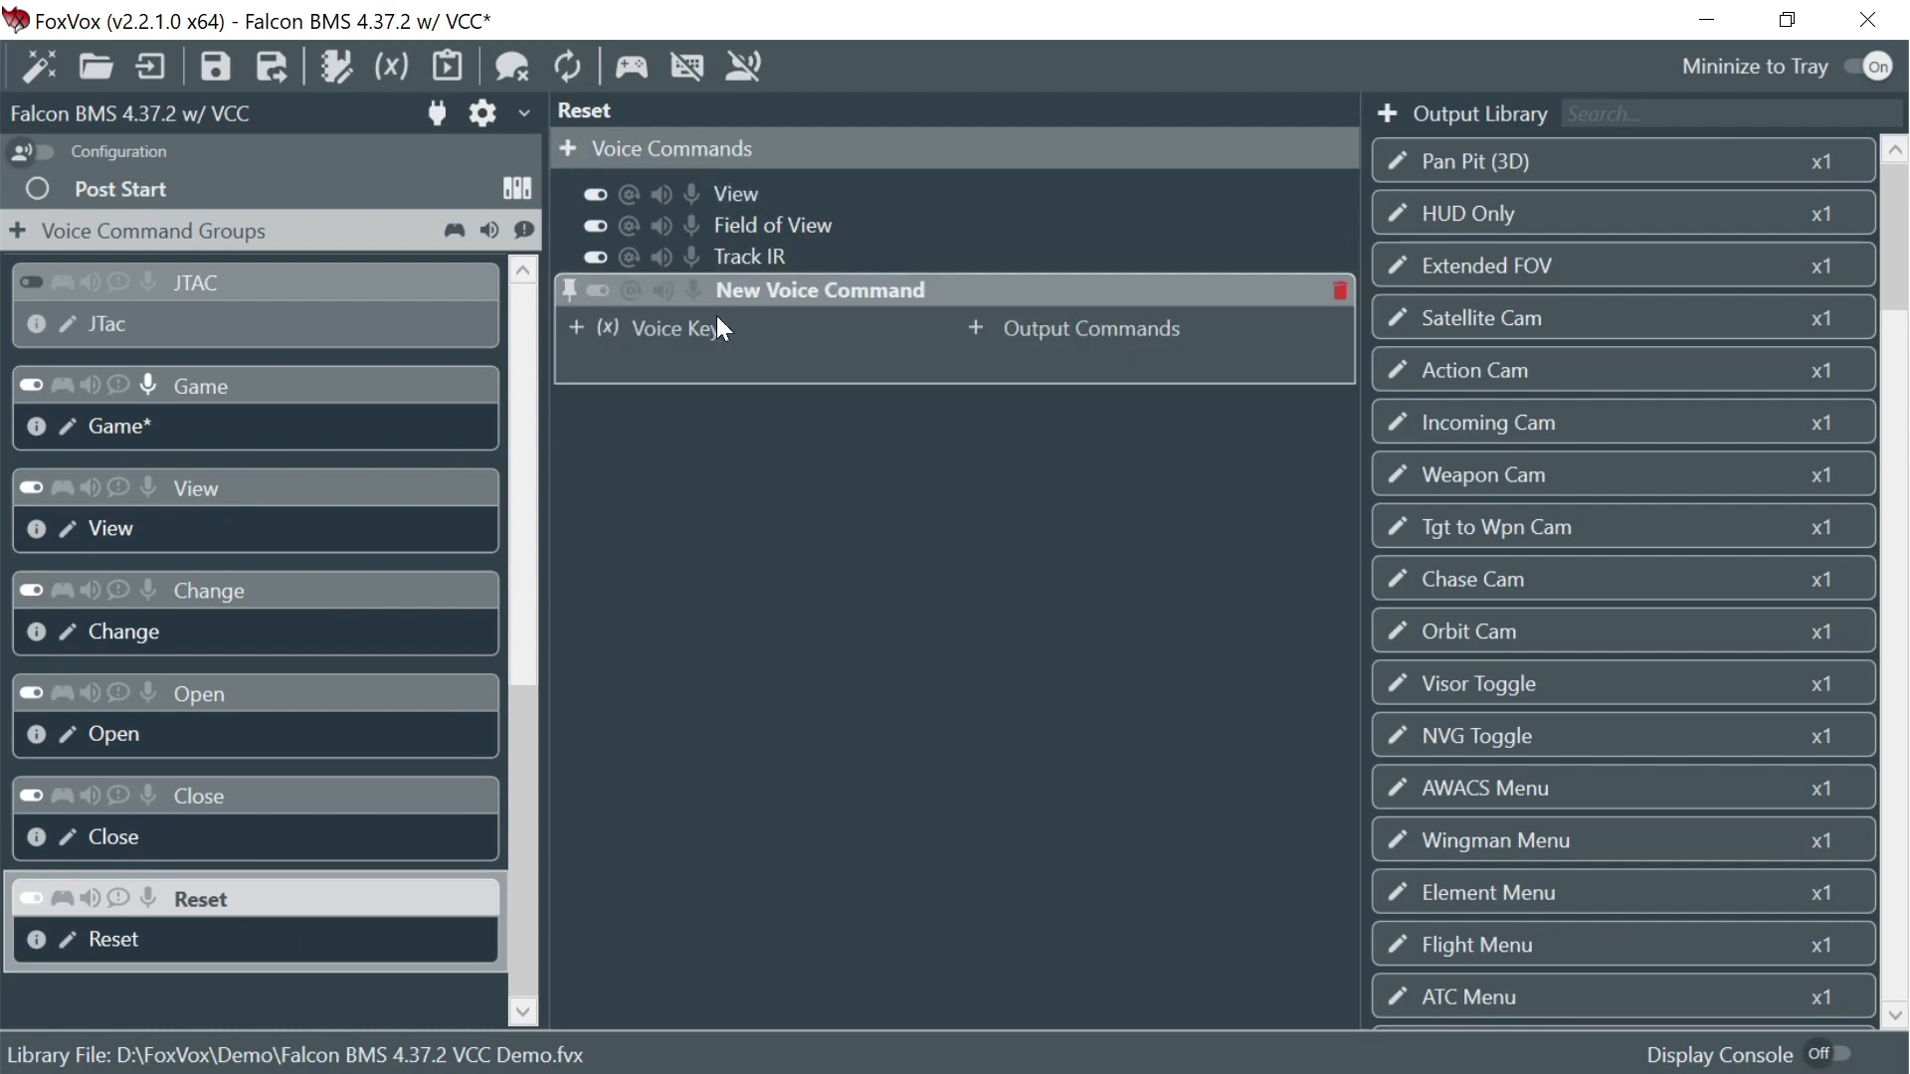
{"action": "double_click", "coordinate": [761, 290]}
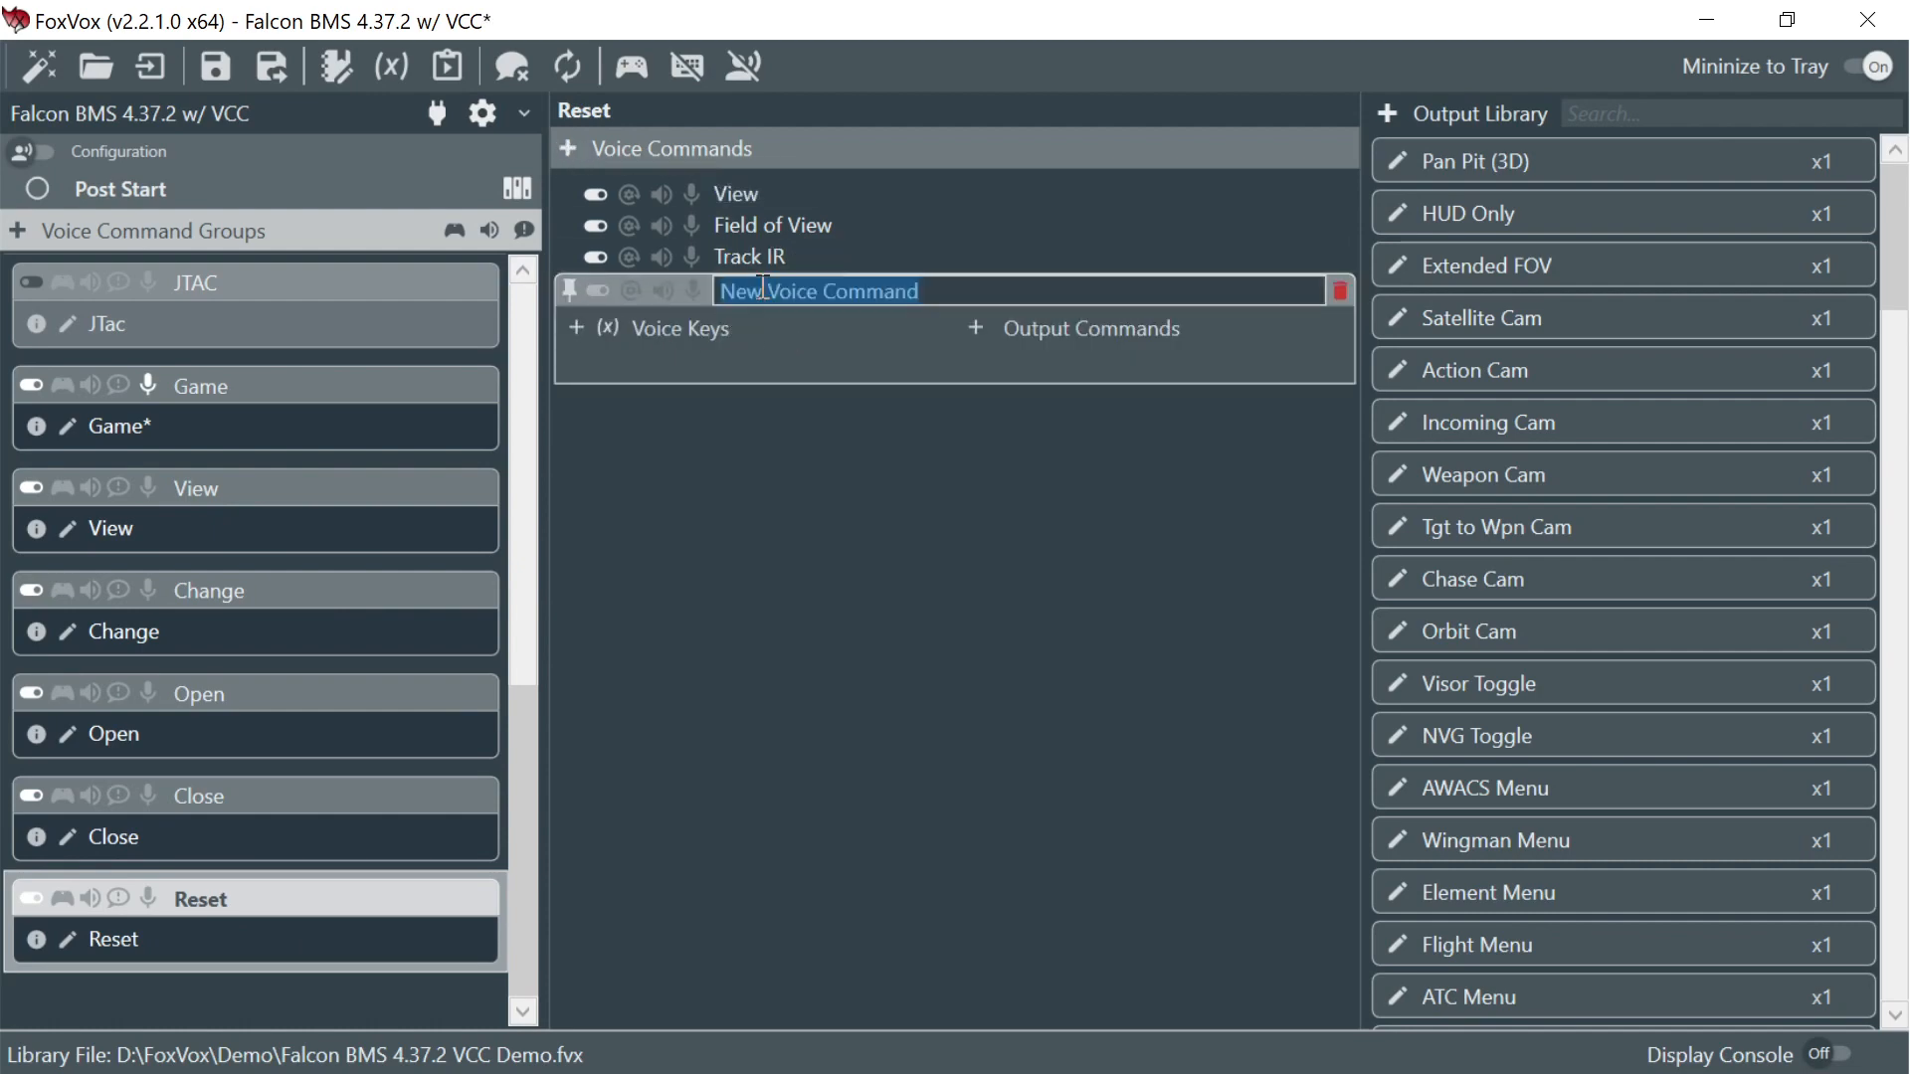
{"action": "type", "text": "Game"}
{"action": "key", "text": "BackSpace"}
{"action": "key", "text": "BackSpace"}
{"action": "key", "text": "BackSpace"}
{"action": "key", "text": "BackSpace"}
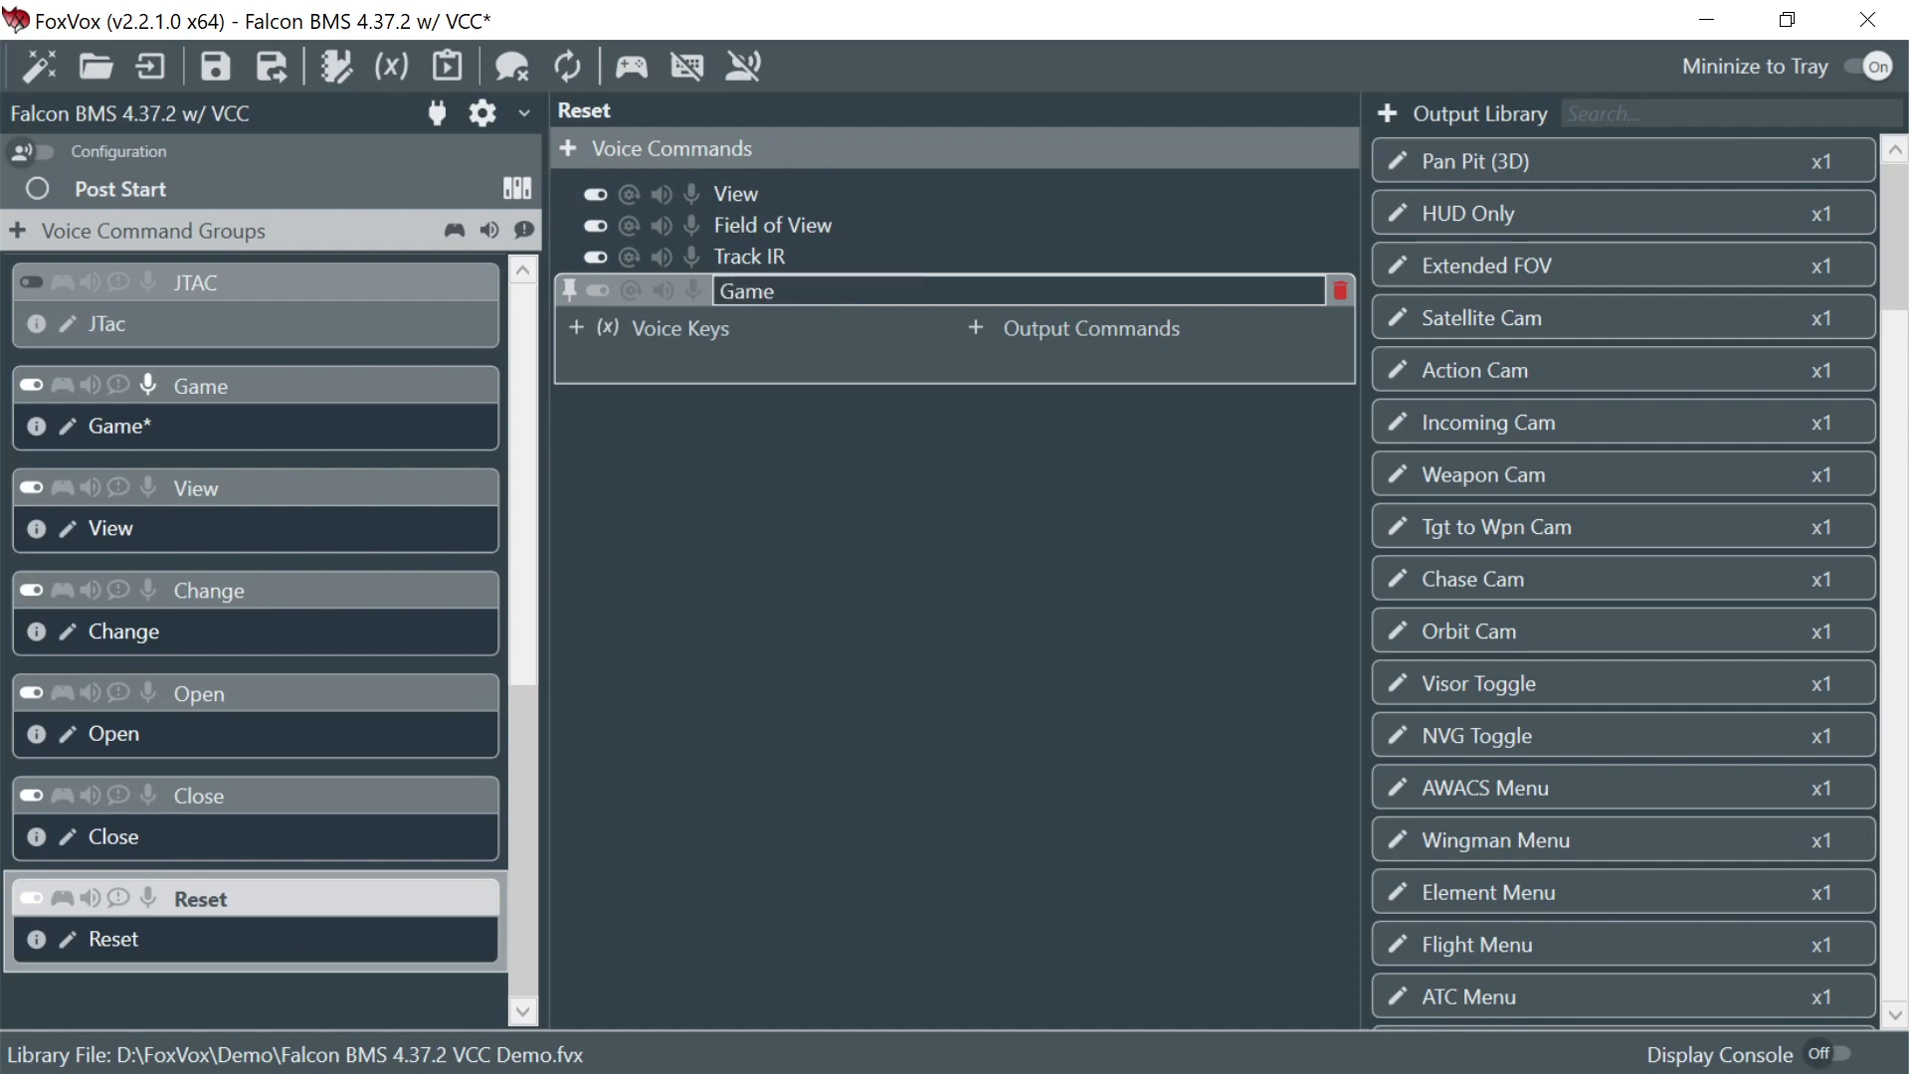
{"action": "type", "text": "Reset Game"}
{"action": "key", "text": "Return"}
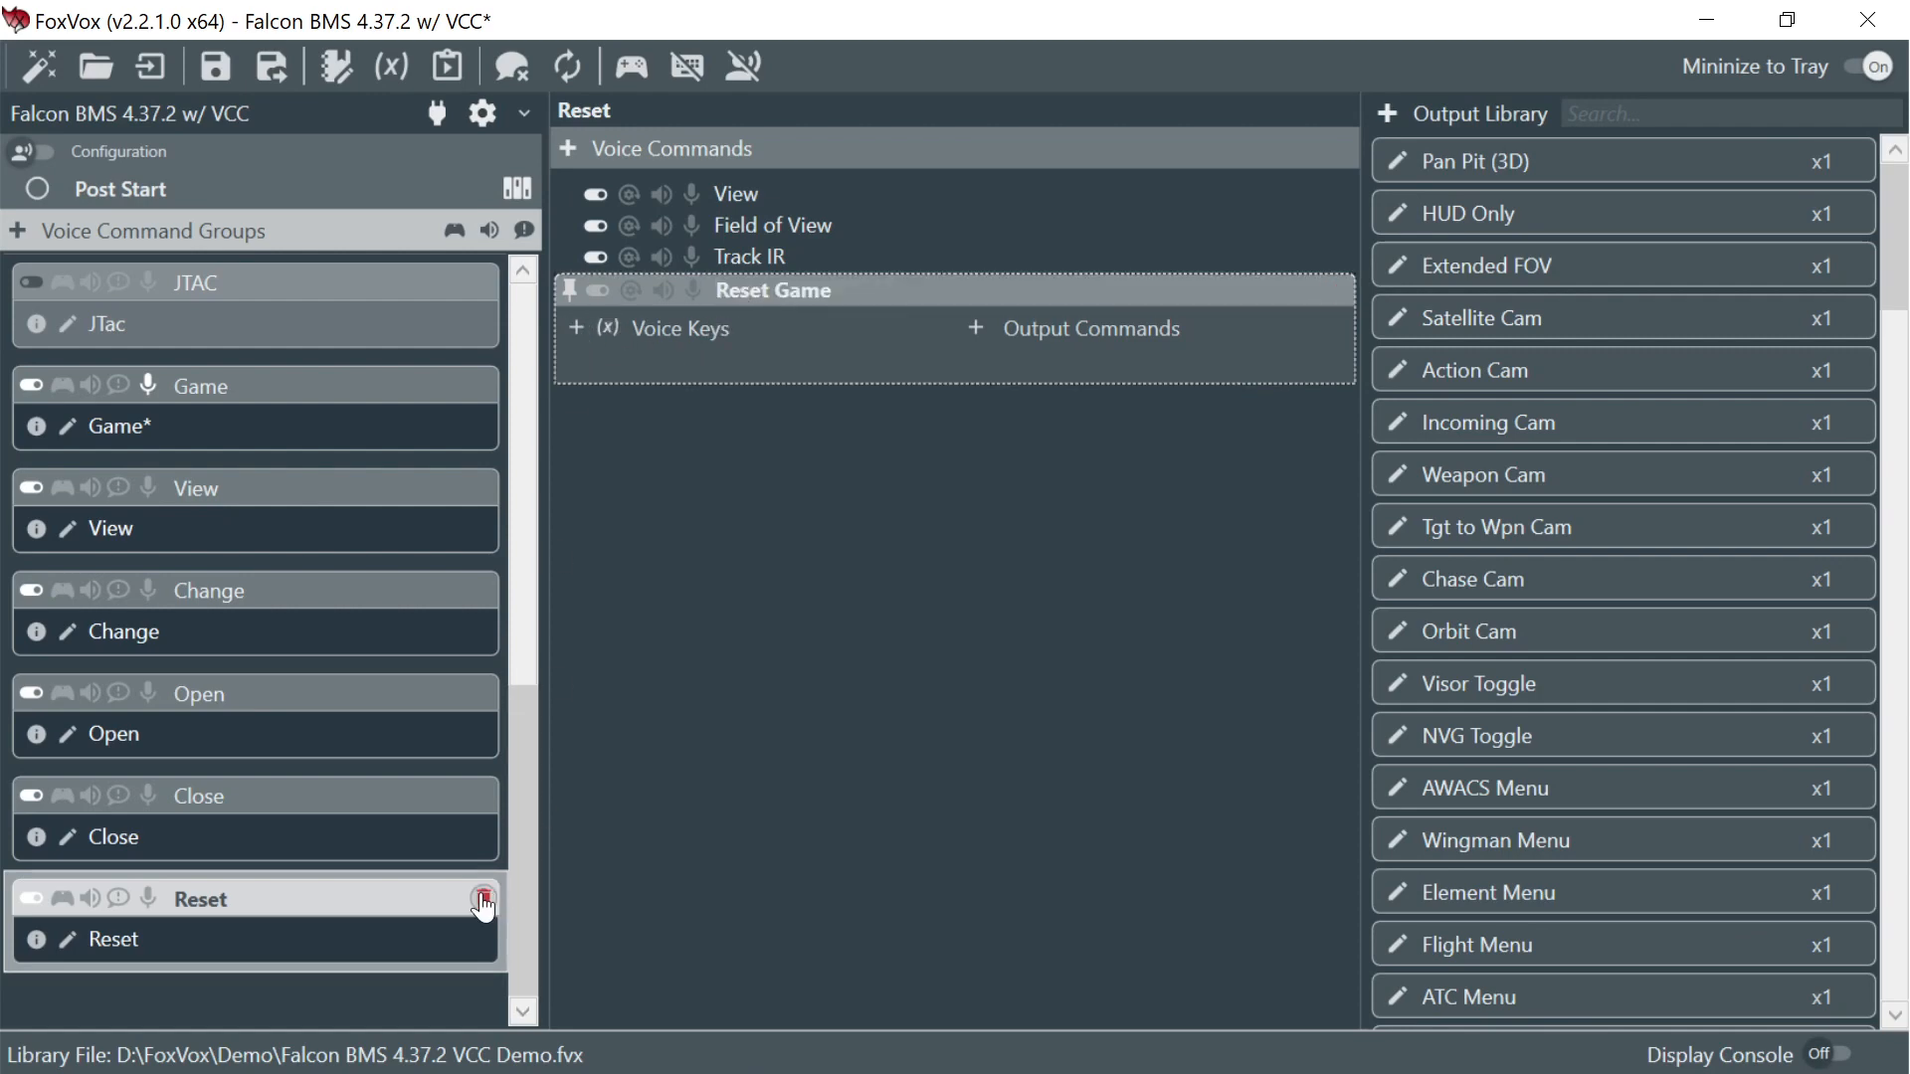
- Add the voice key "Game" to the Reset Game command
{"action": "left_click", "coordinate": [577, 328]}
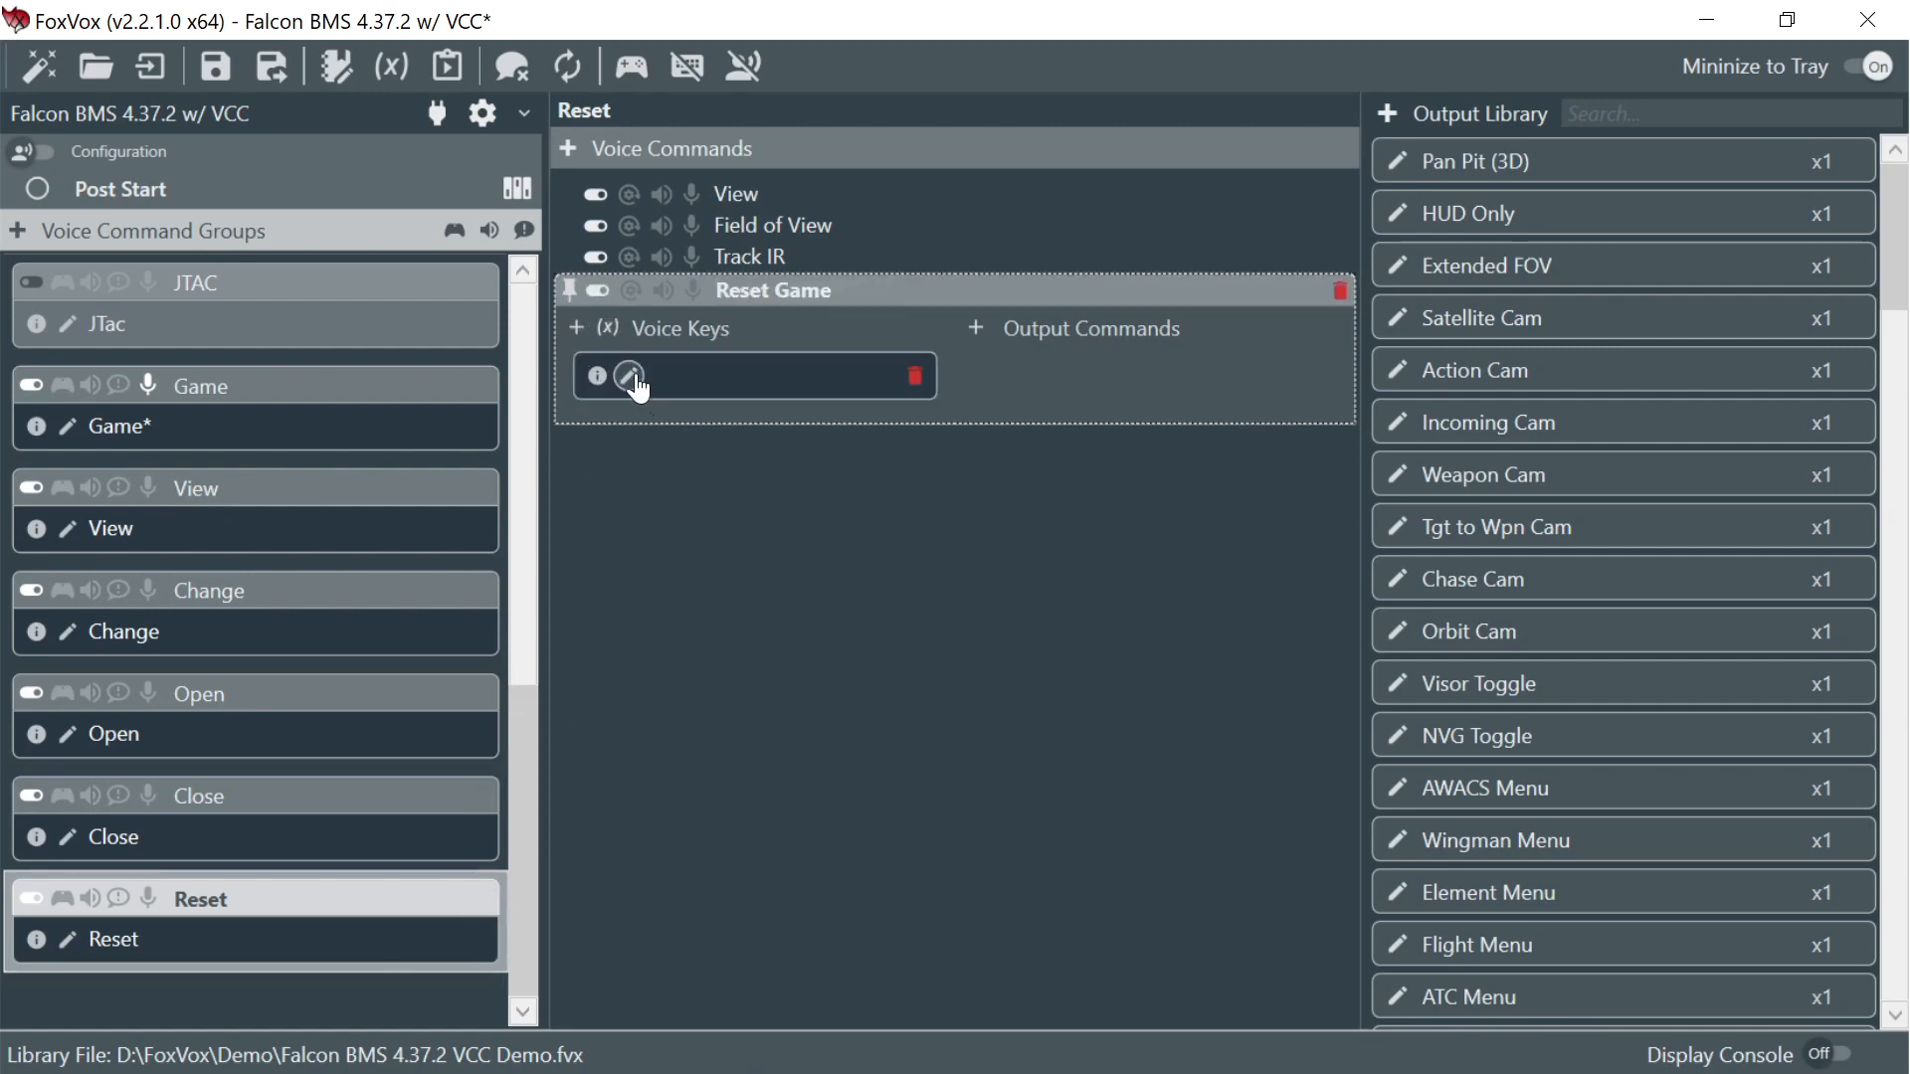
{"action": "left_click", "coordinate": [629, 376]}
{"action": "type", "text": "Game"}
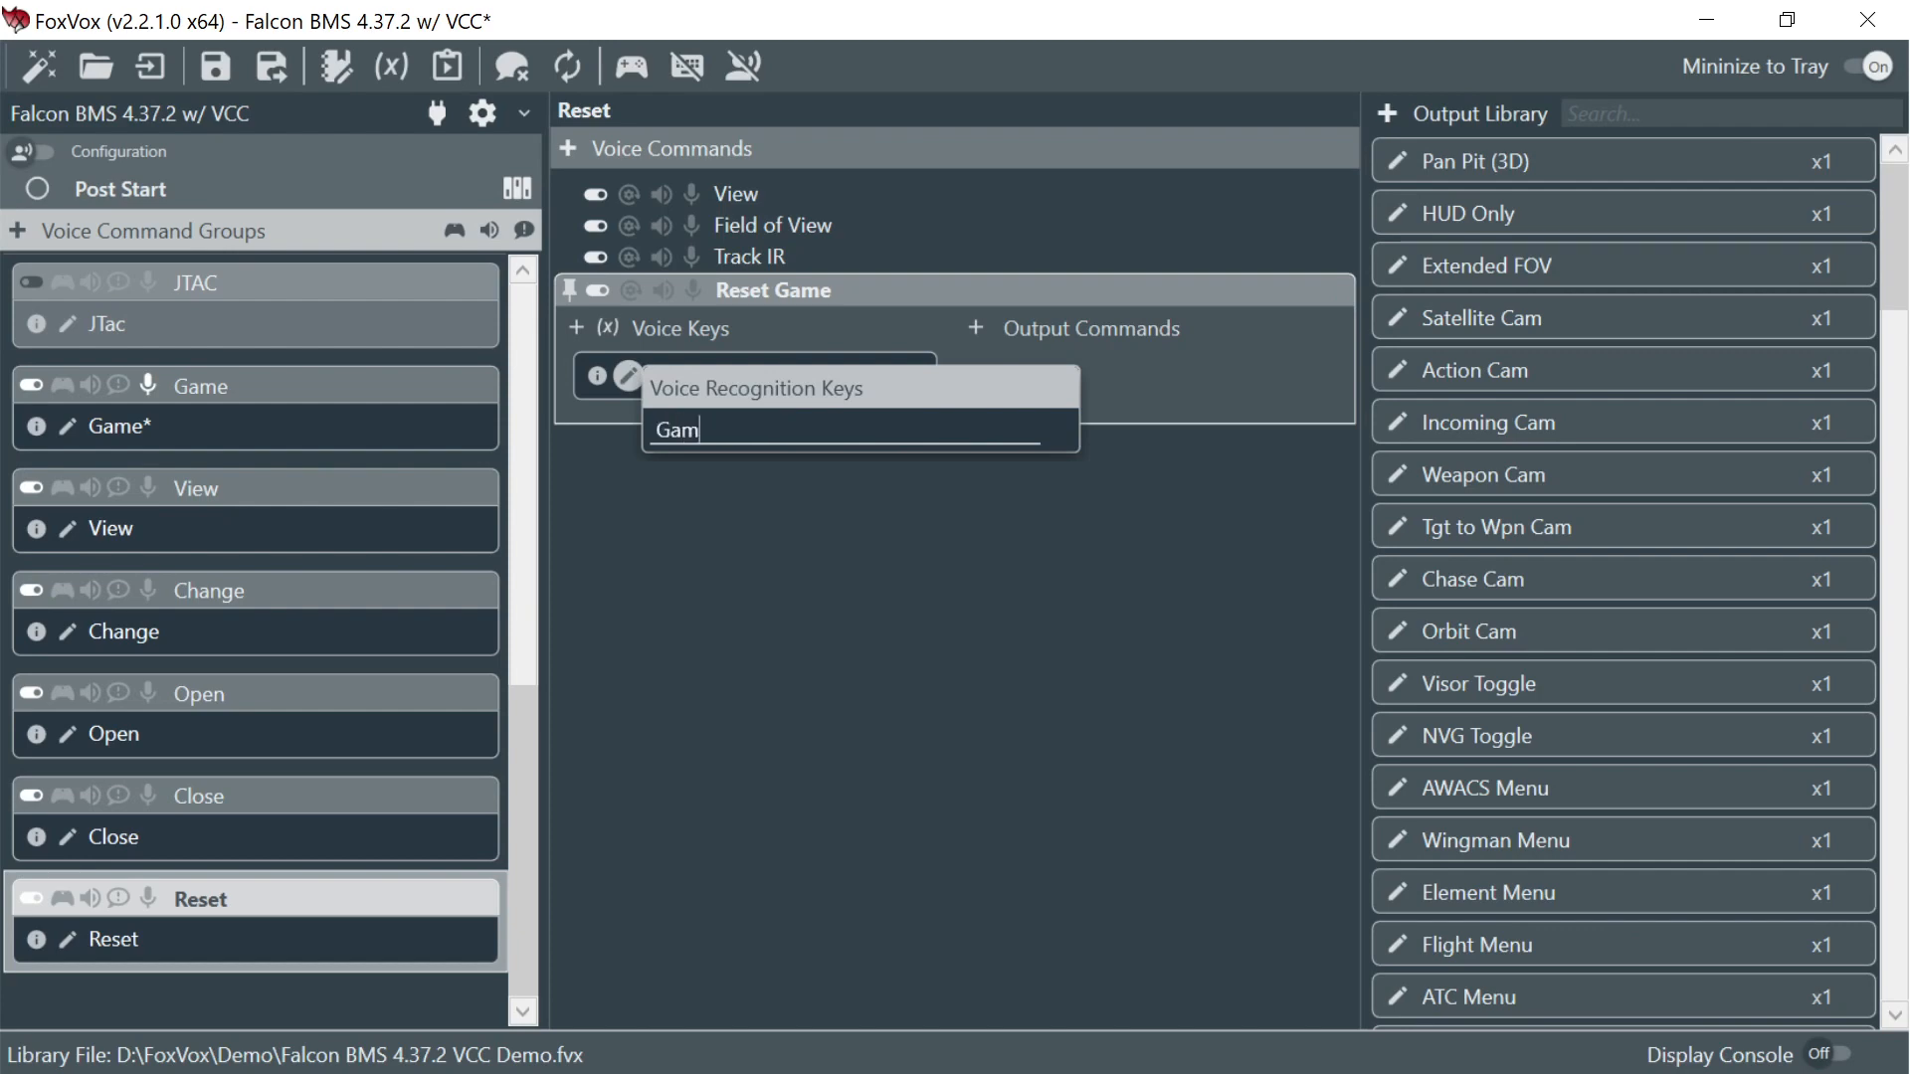
{"action": "key", "text": "Return"}
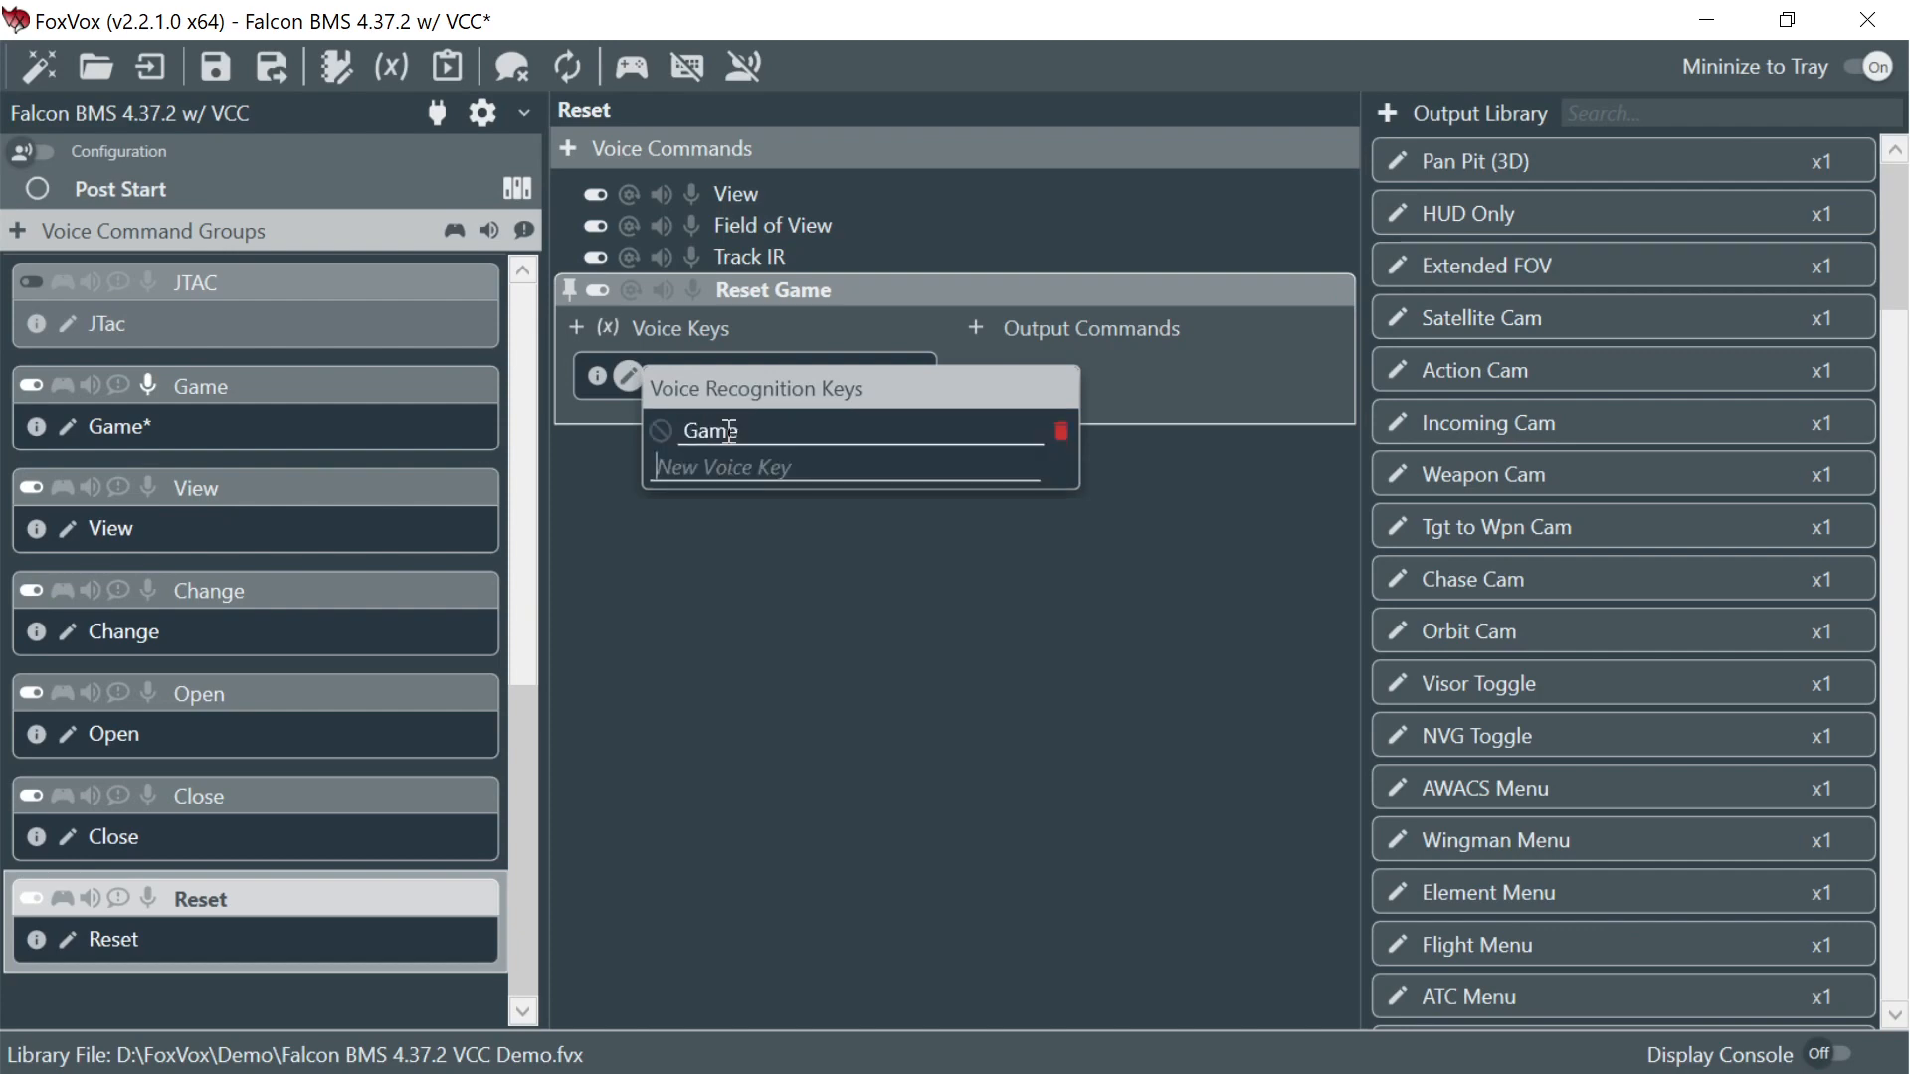
- Create an output named "Default Config" for Reset Game that switches both the key and voice configurations to Default
{"action": "left_click", "coordinate": [983, 327]}
{"action": "left_click", "coordinate": [820, 142]}
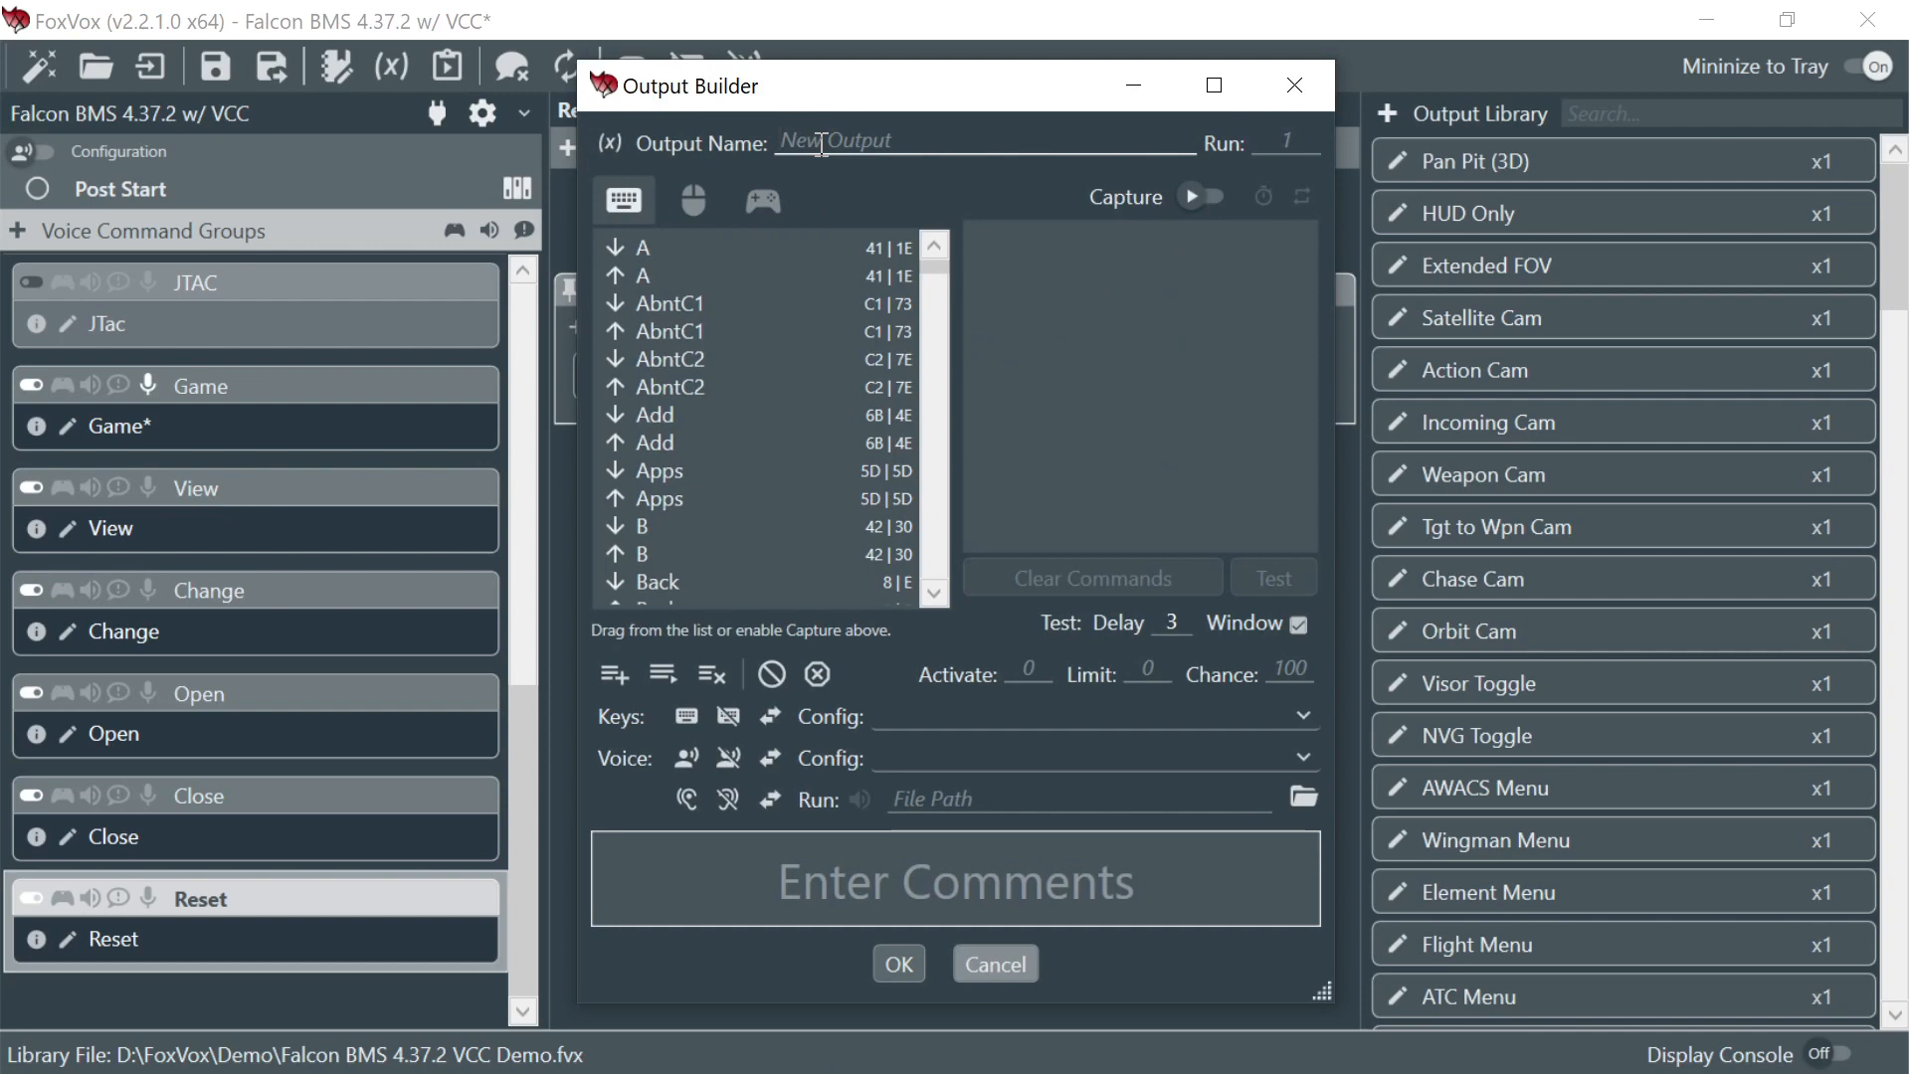
{"action": "type", "text": "Default Config"}
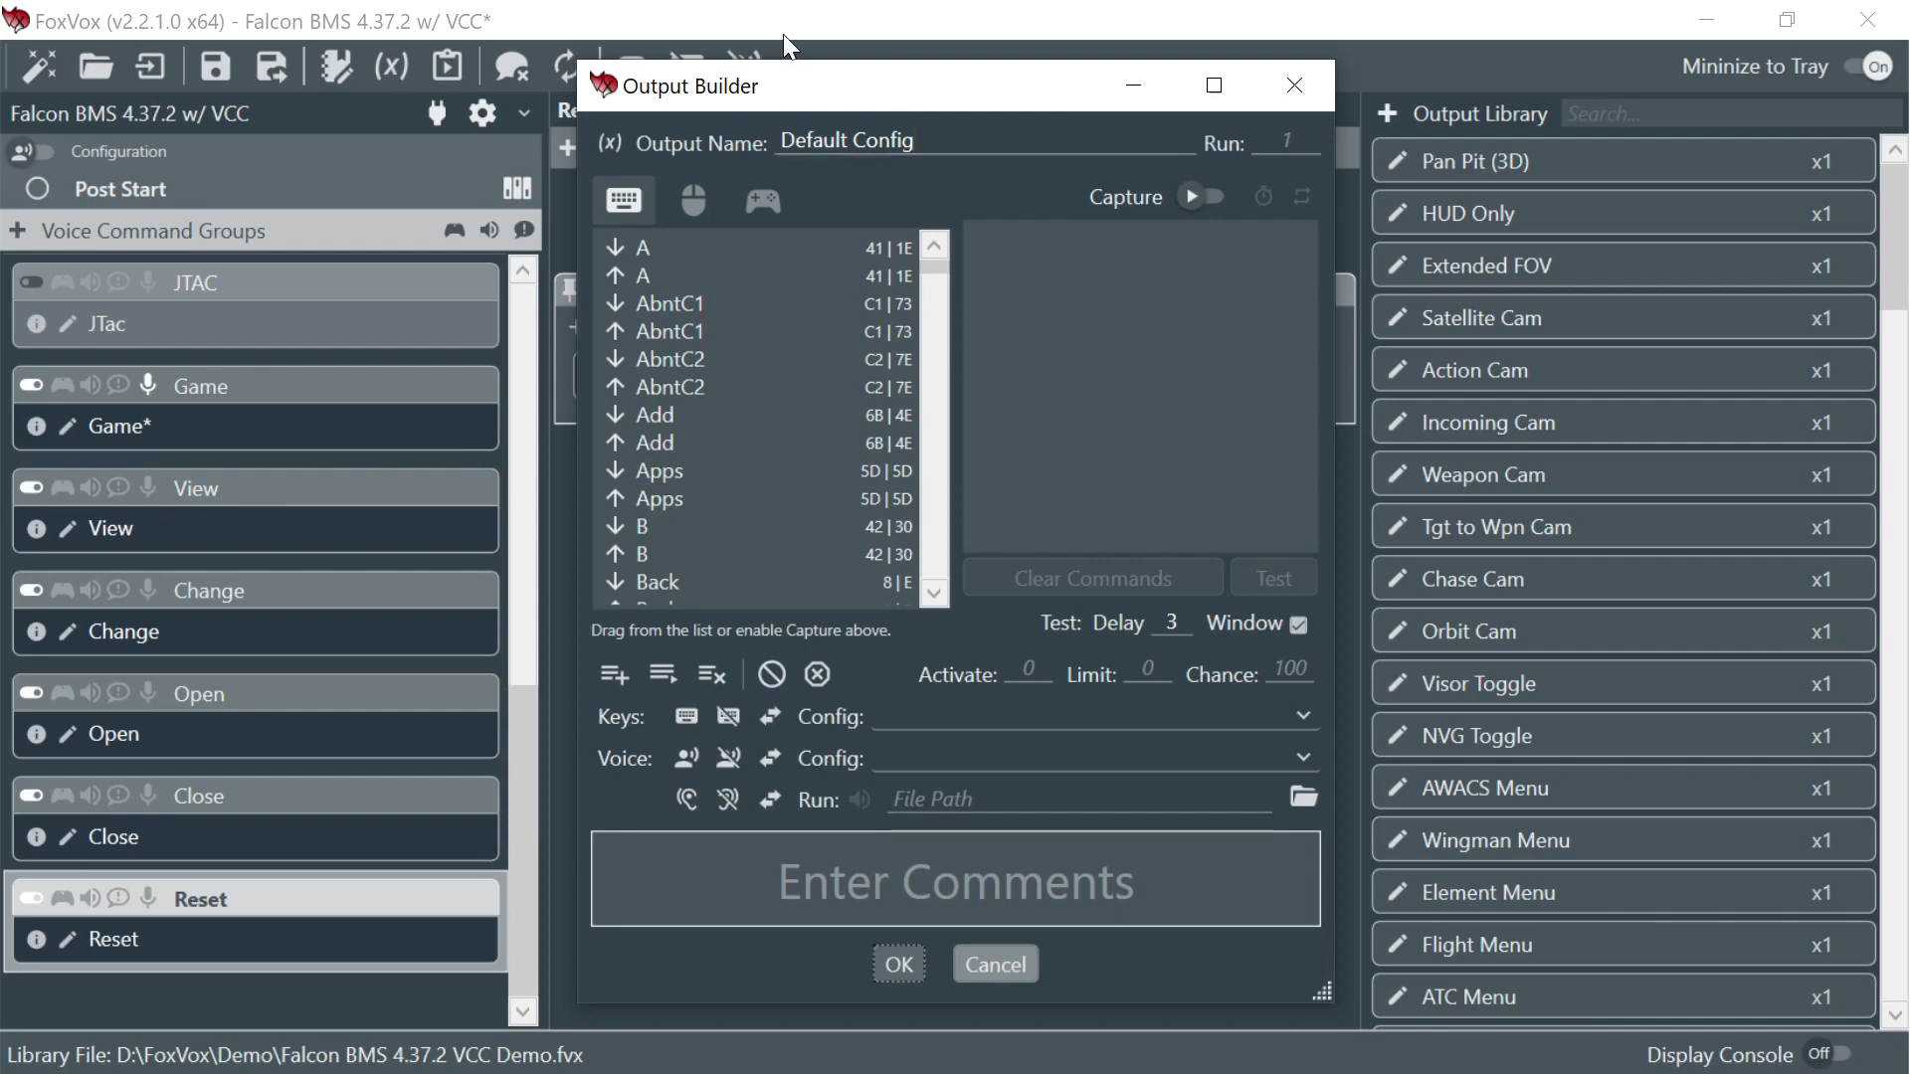
{"action": "left_click", "coordinate": [901, 714]}
{"action": "left_click", "coordinate": [937, 778]}
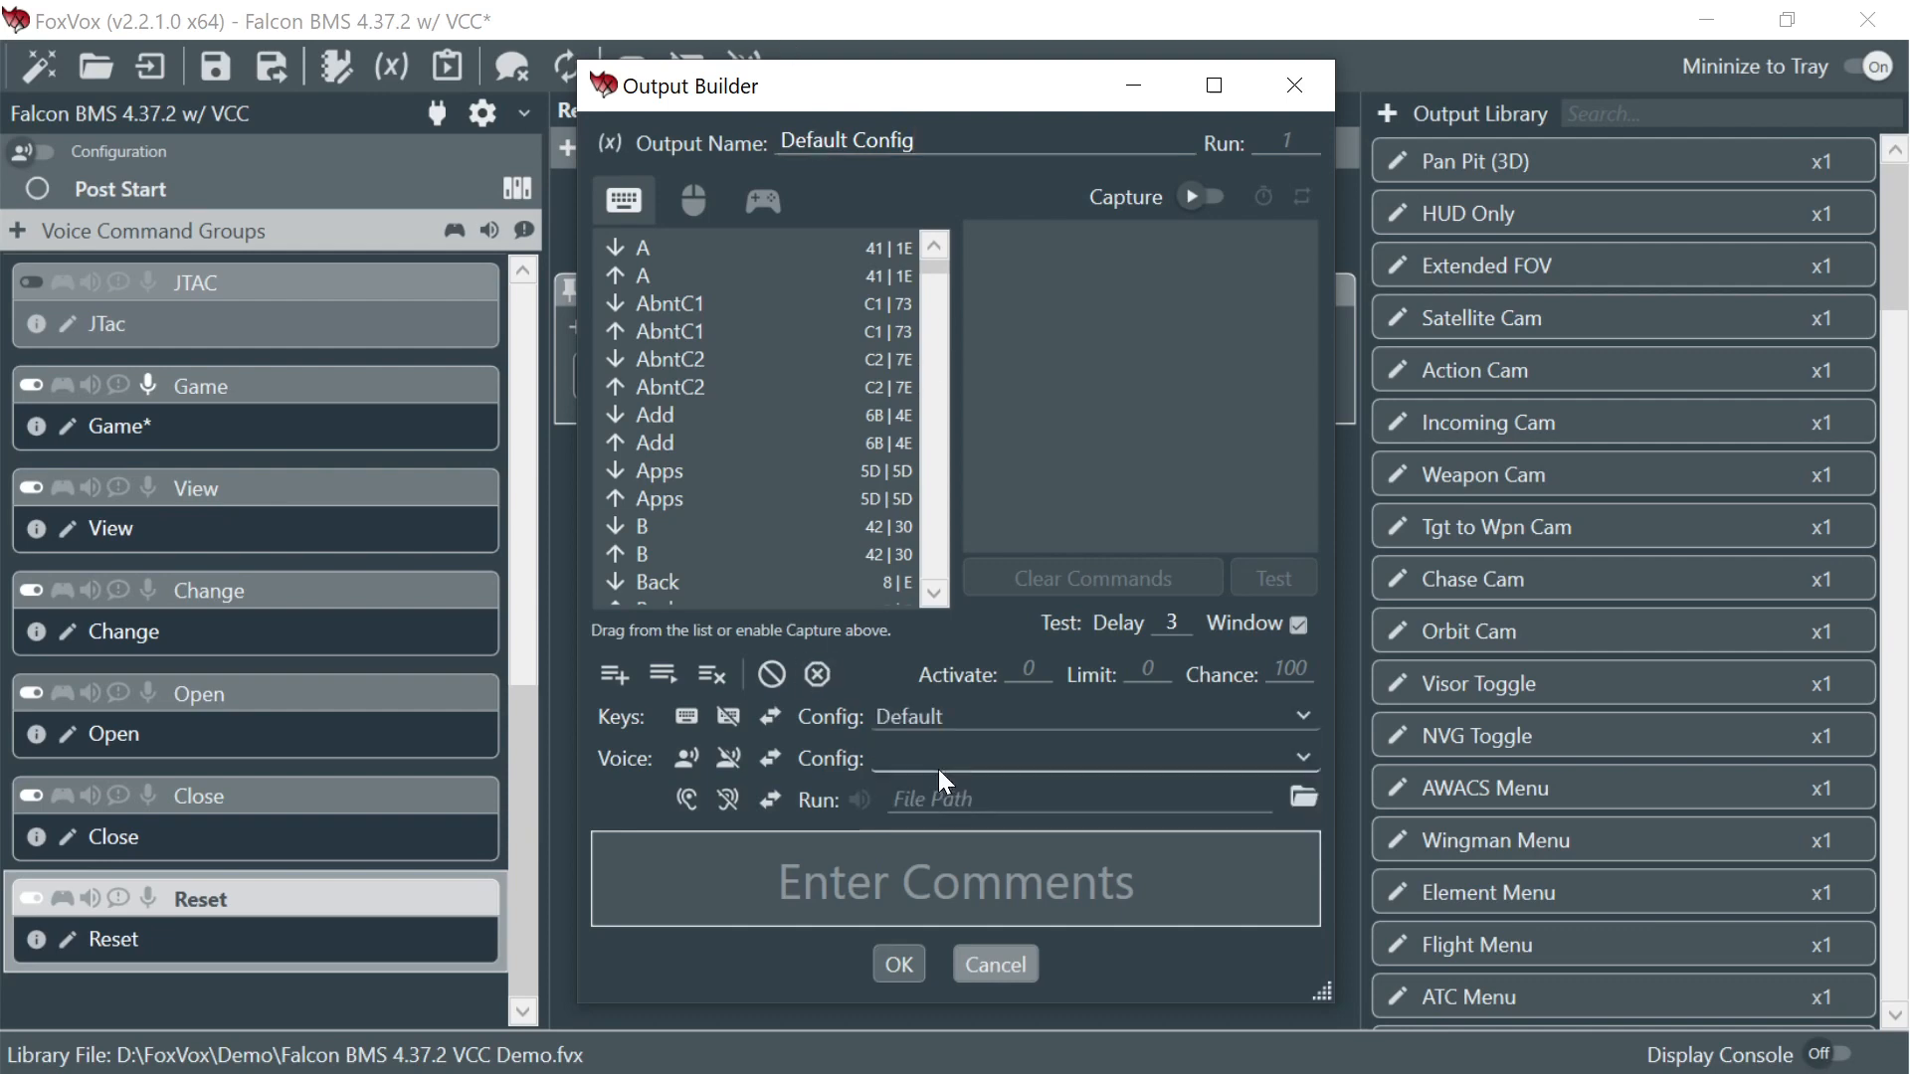
{"action": "left_click", "coordinate": [935, 758]}
{"action": "left_click", "coordinate": [940, 818]}
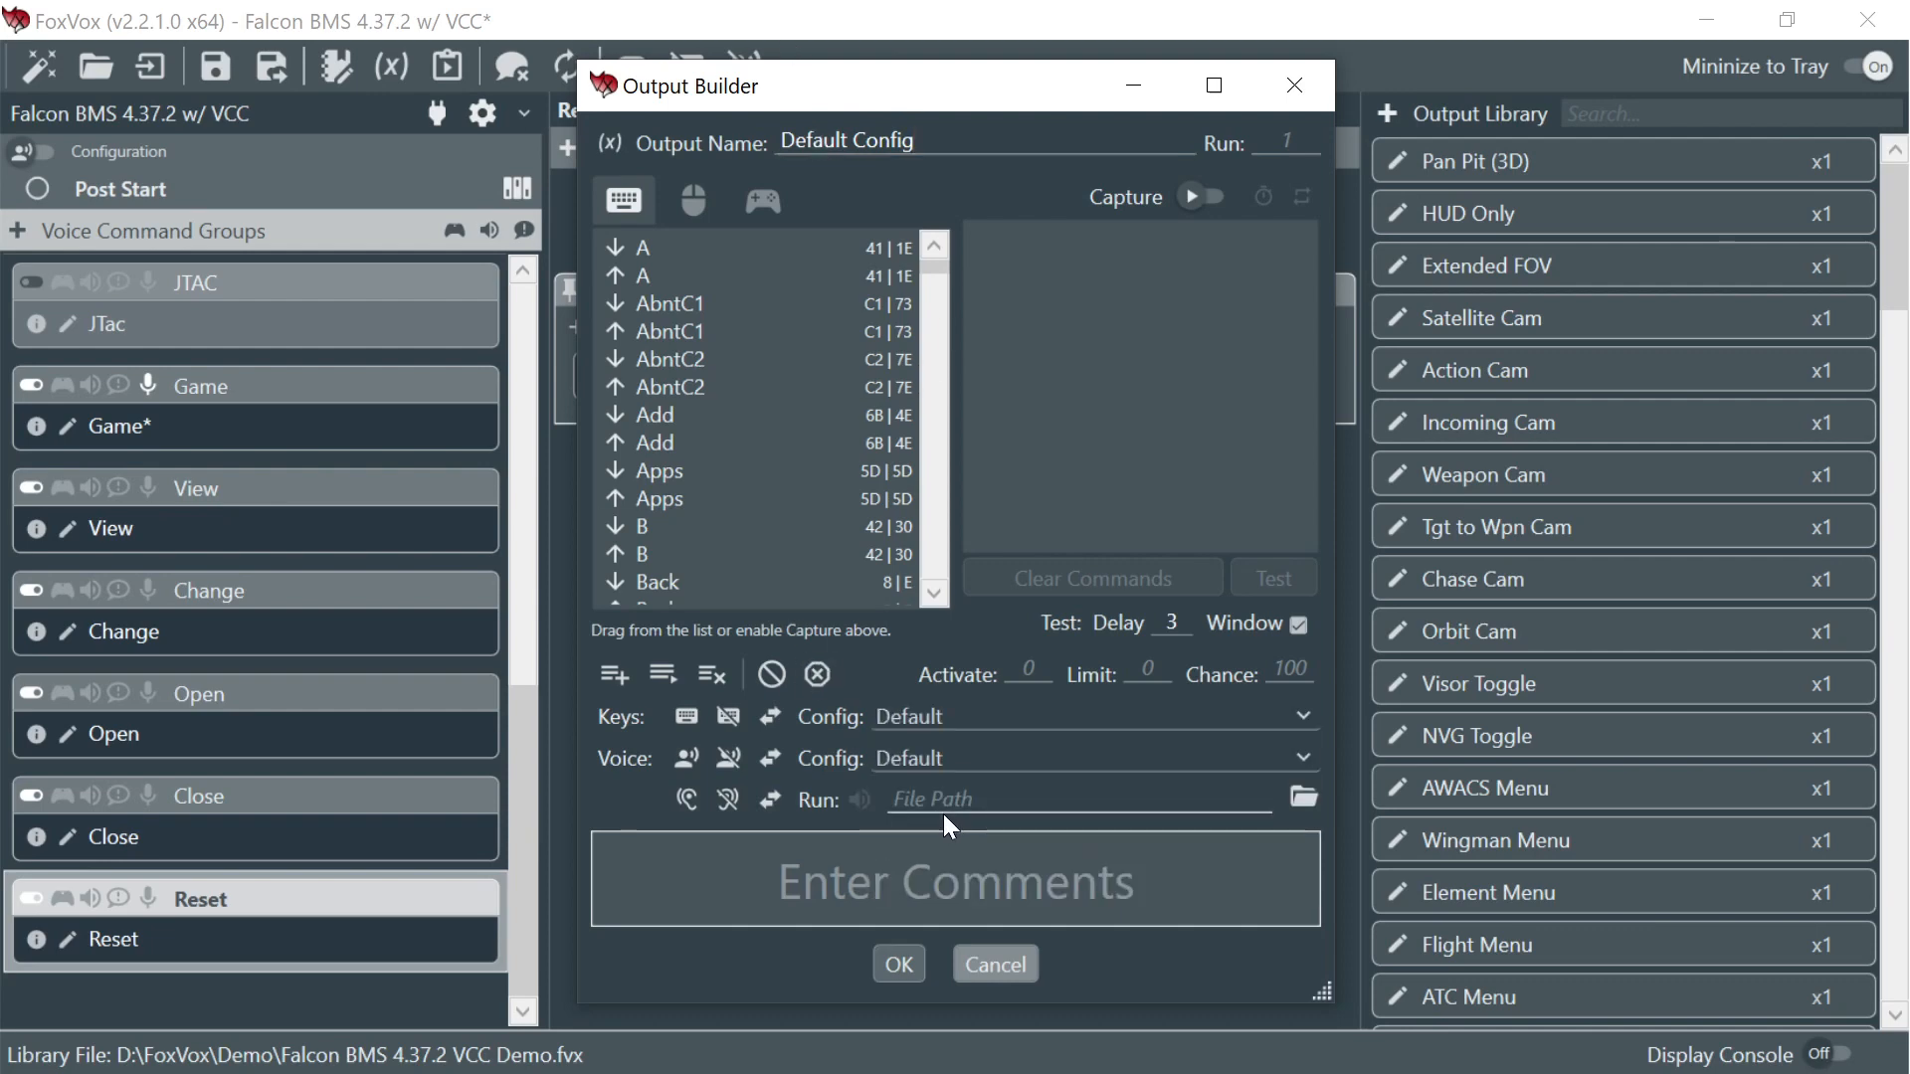
- Enable the variables reset option for the Default Config output and accept the output
{"action": "left_click", "coordinate": [610, 145]}
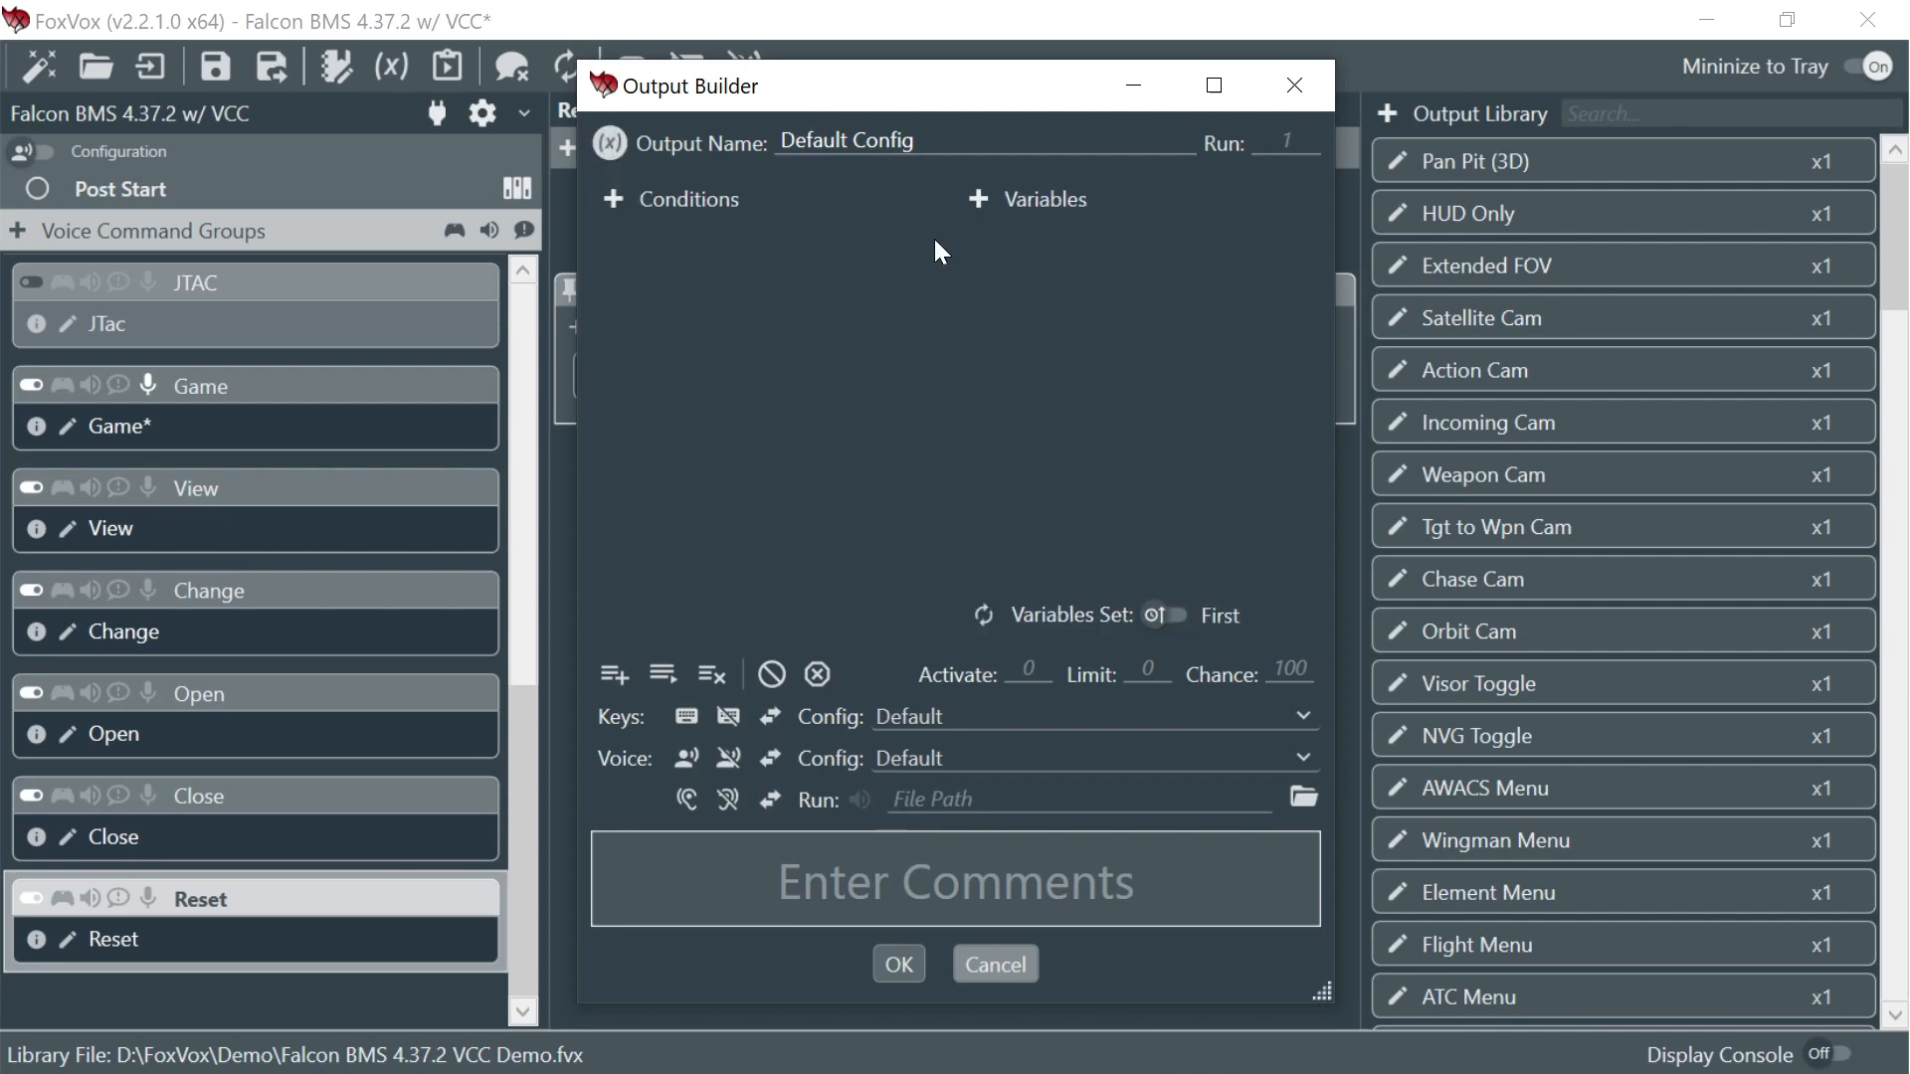
{"action": "left_click", "coordinate": [984, 619]}
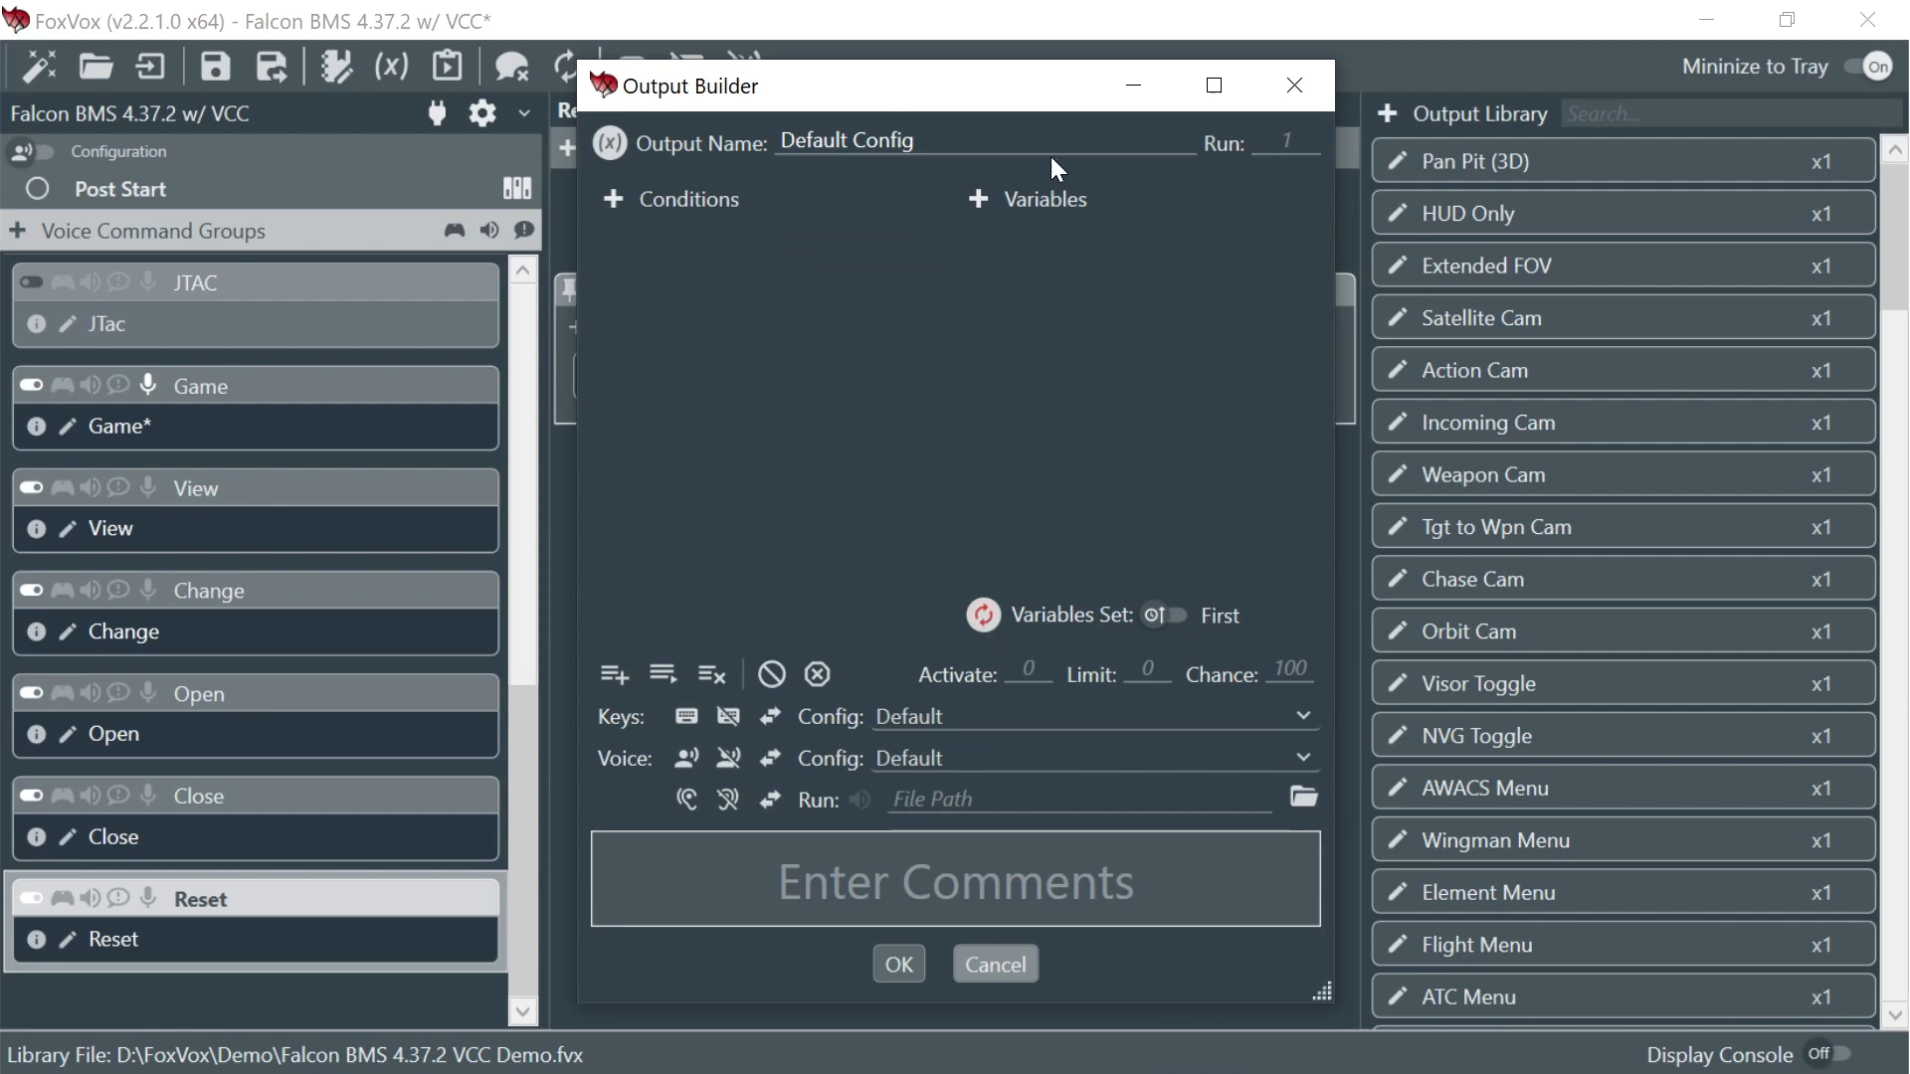
{"action": "left_click", "coordinate": [899, 963]}
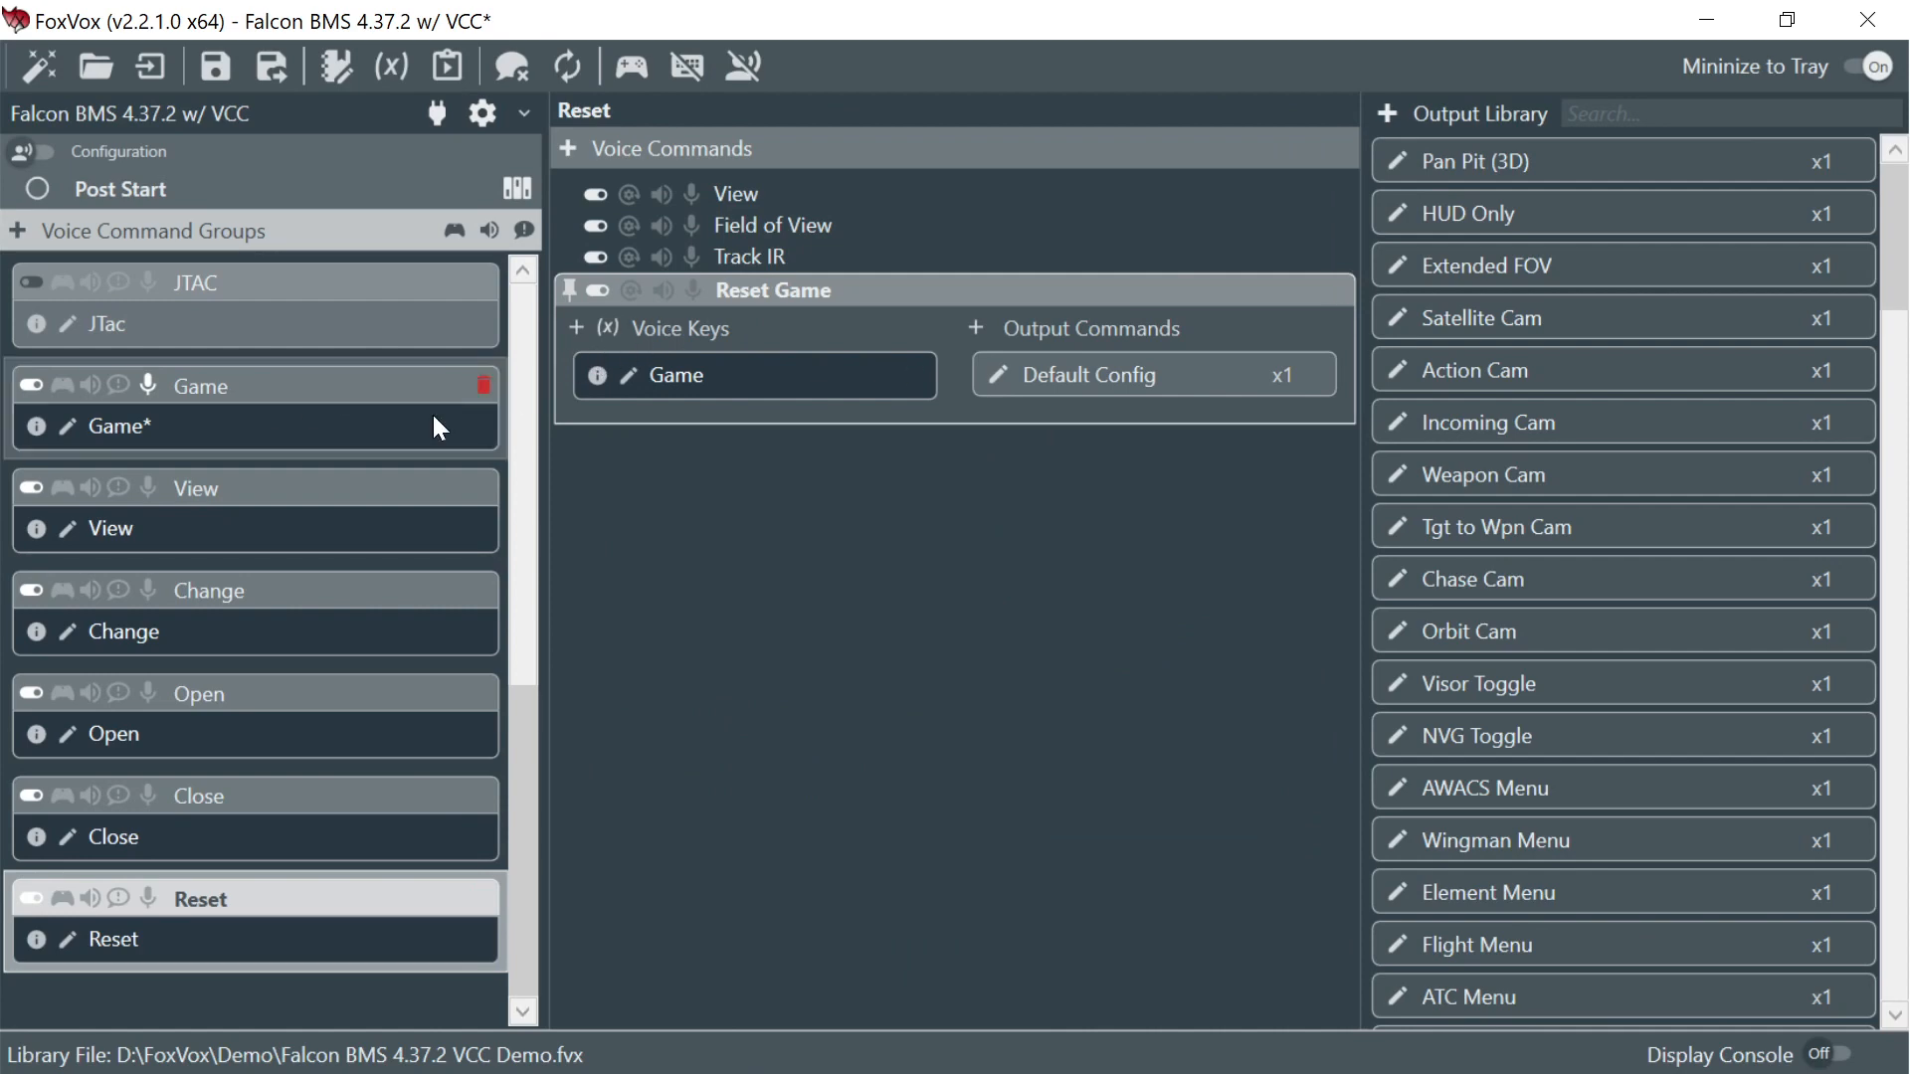
- Place the Reset Game command in the Game voice group, check it there and return to the Chief group
{"action": "left_click_drag", "start_coordinate": [715, 315], "coordinate": [358, 426]}
{"action": "left_click", "coordinate": [358, 426]}
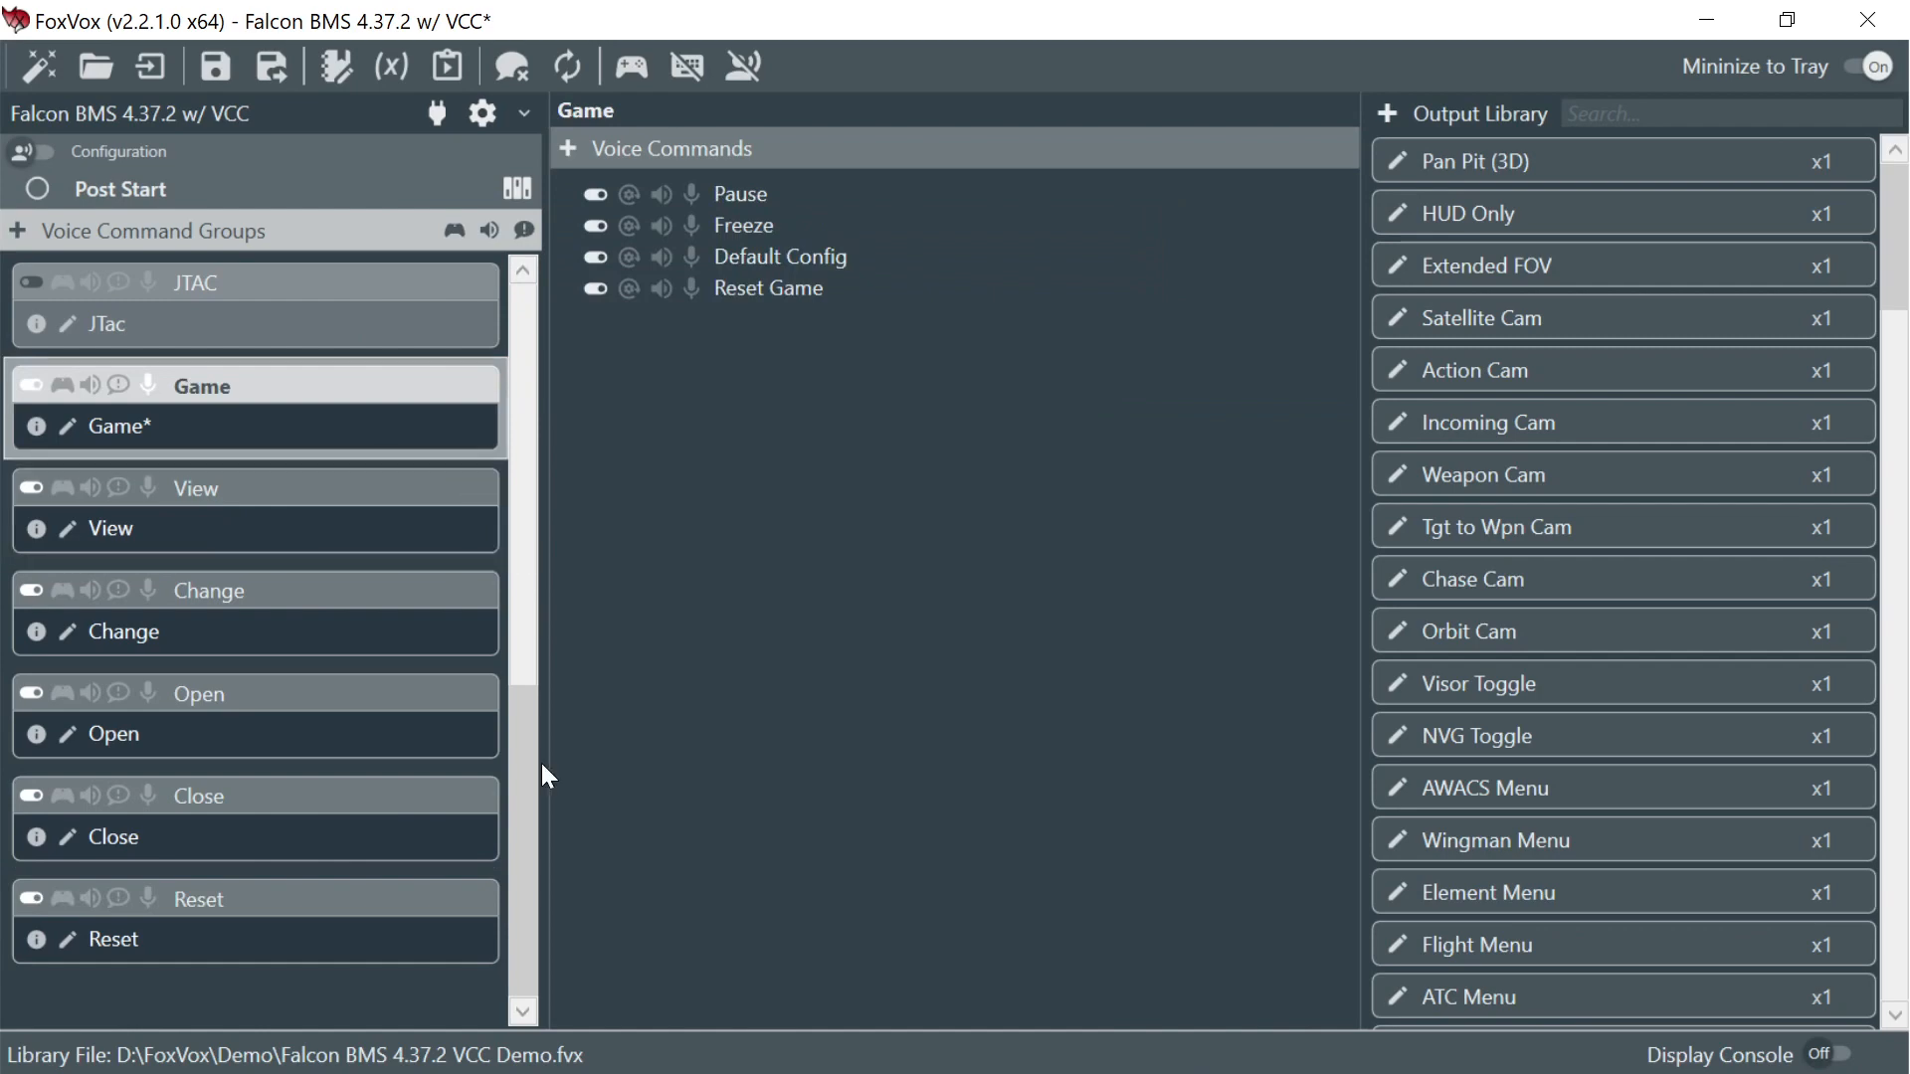
{"action": "left_click_drag", "start_coordinate": [541, 762], "coordinate": [527, 307]}
{"action": "left_click", "coordinate": [362, 318]}
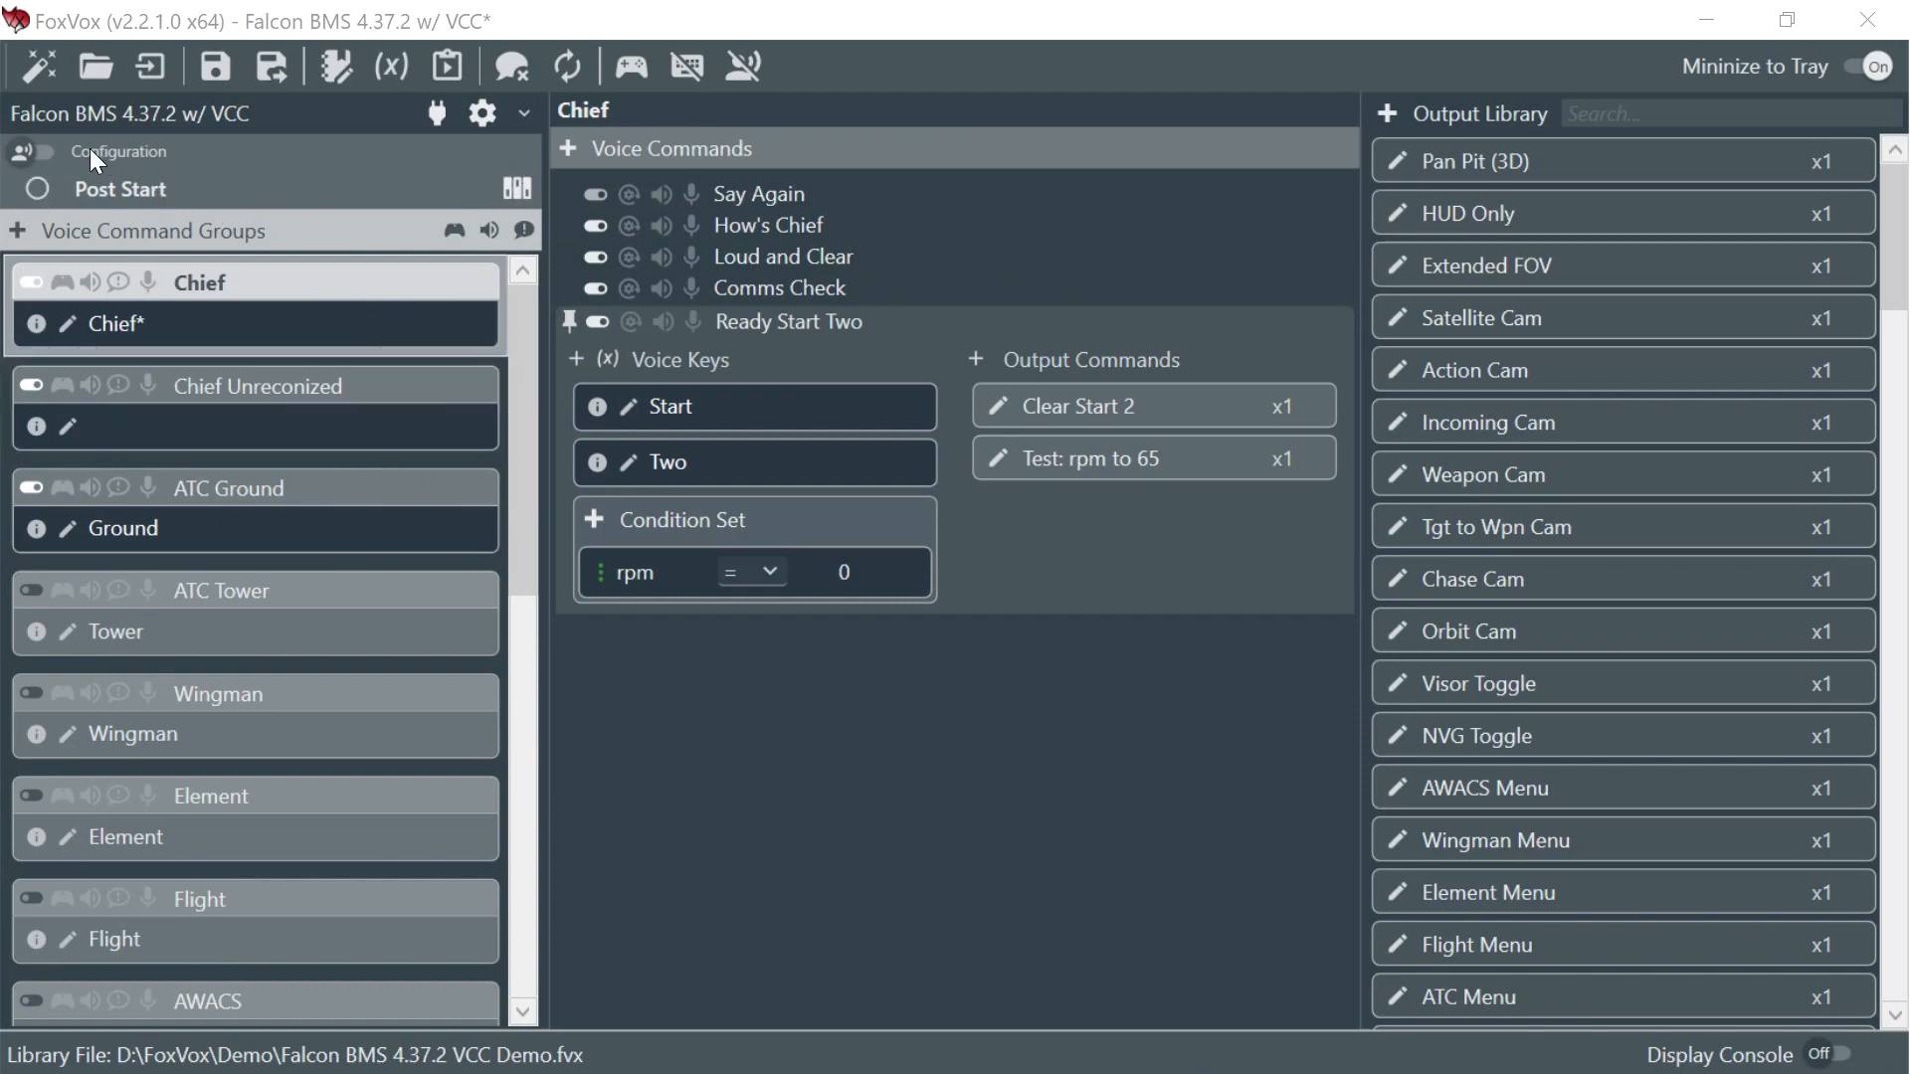
- Turn off the Comms Check and Loud and Clear commands in the Post Start configuration's Chief group and save the library
{"action": "left_click", "coordinate": [16, 151]}
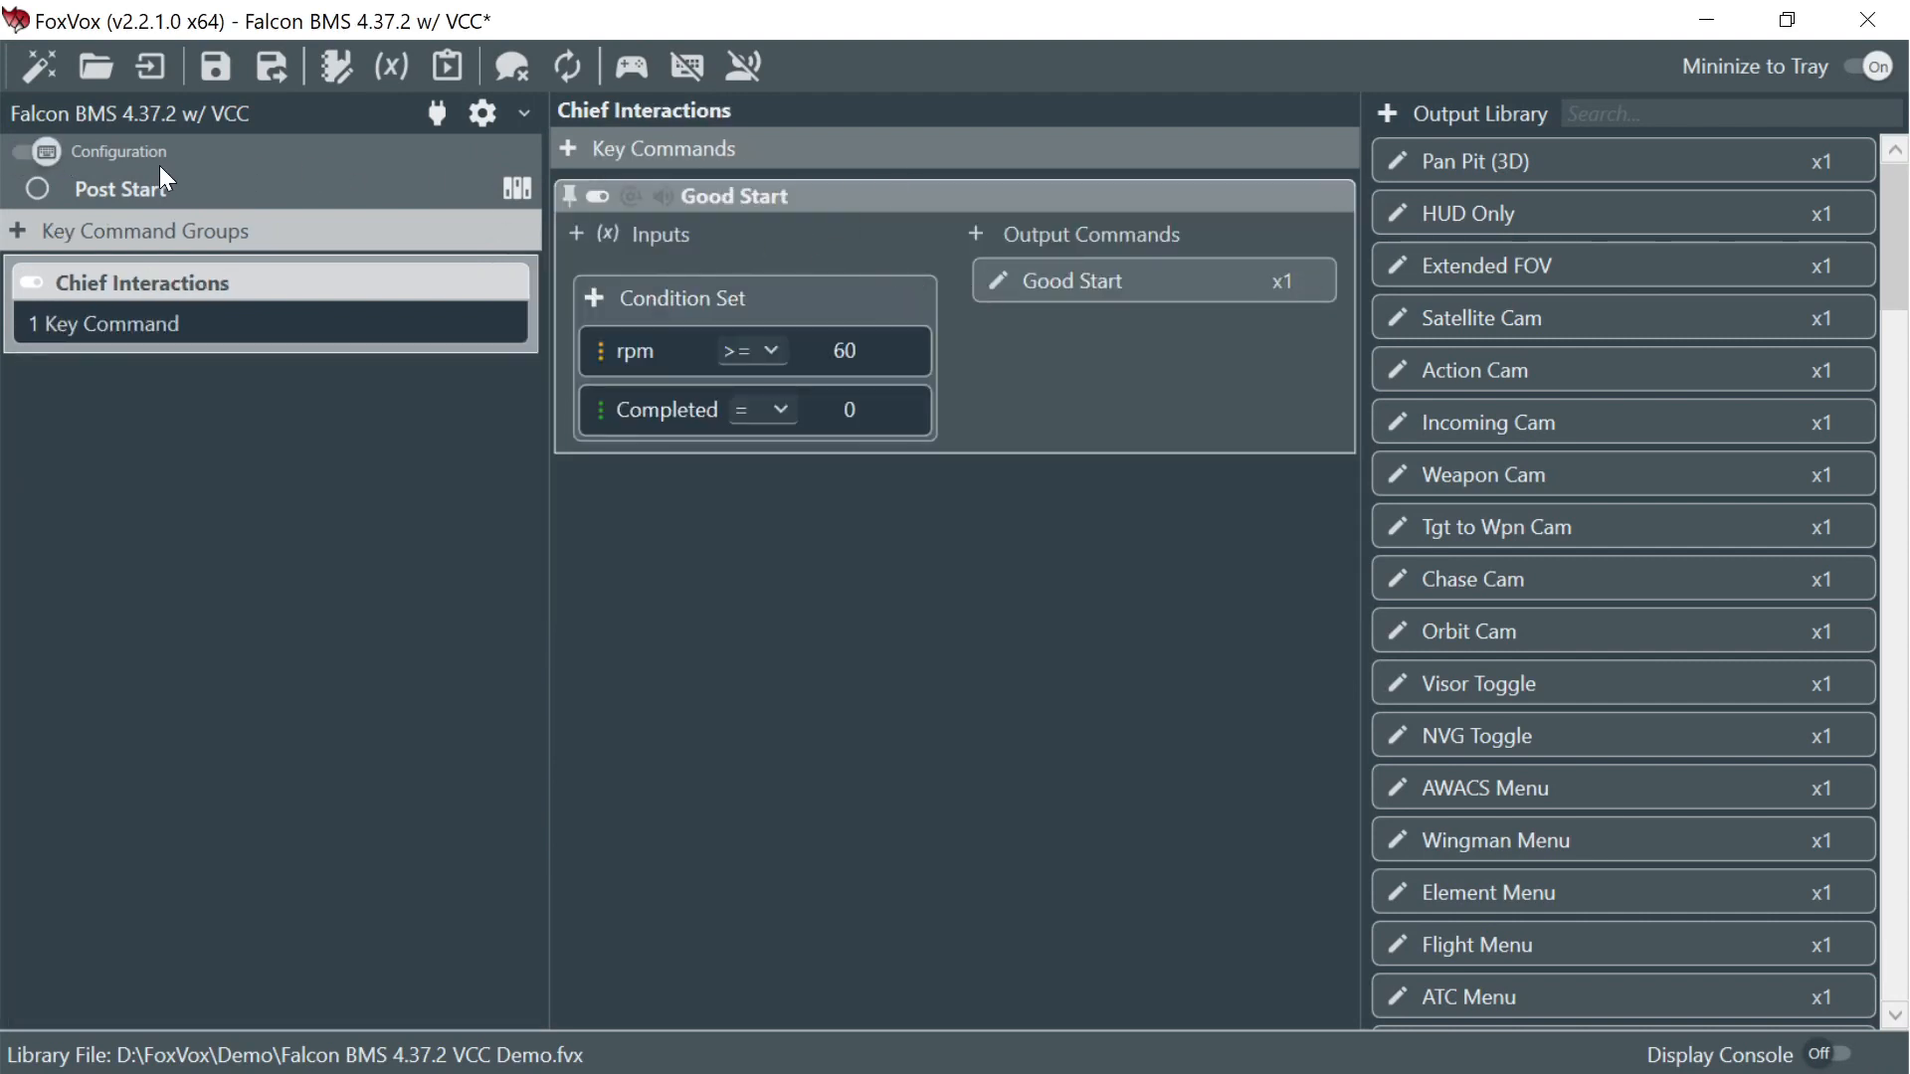
{"action": "left_click", "coordinate": [44, 149]}
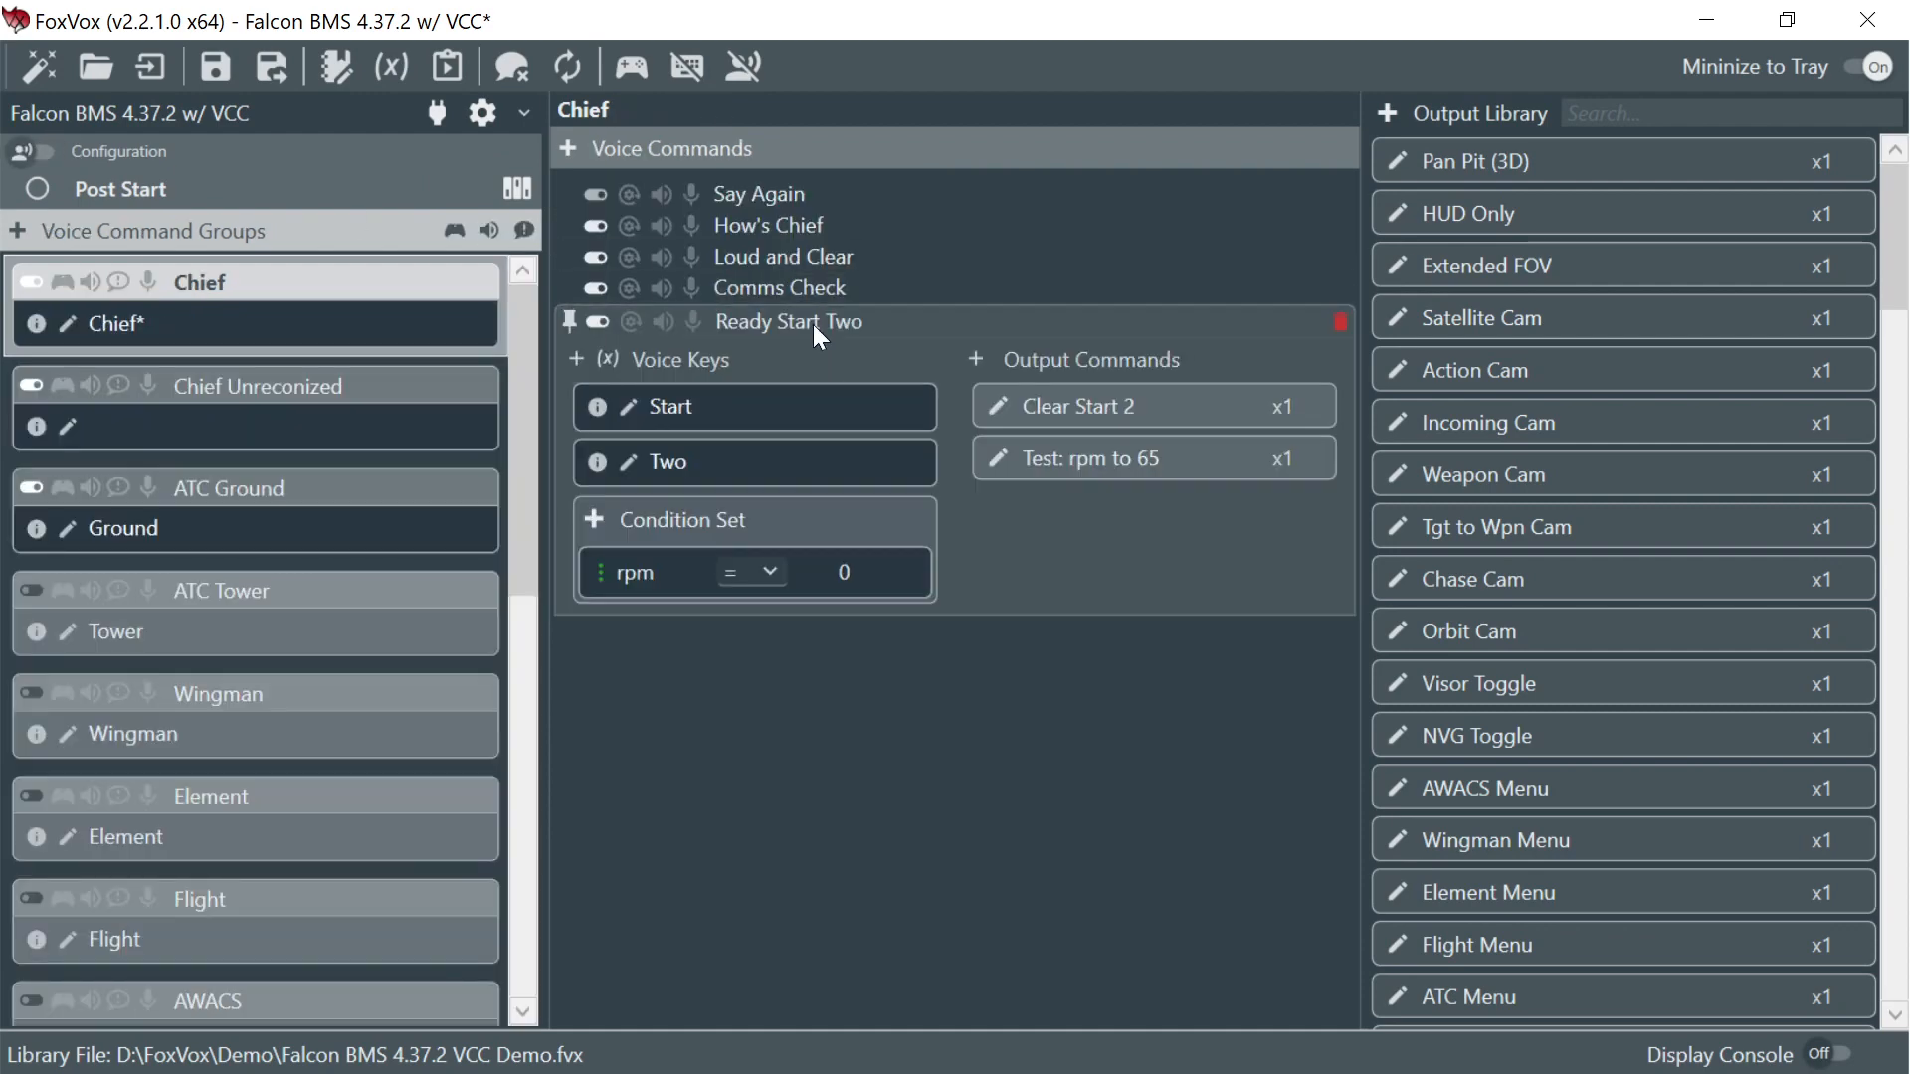
{"action": "left_click", "coordinate": [596, 290]}
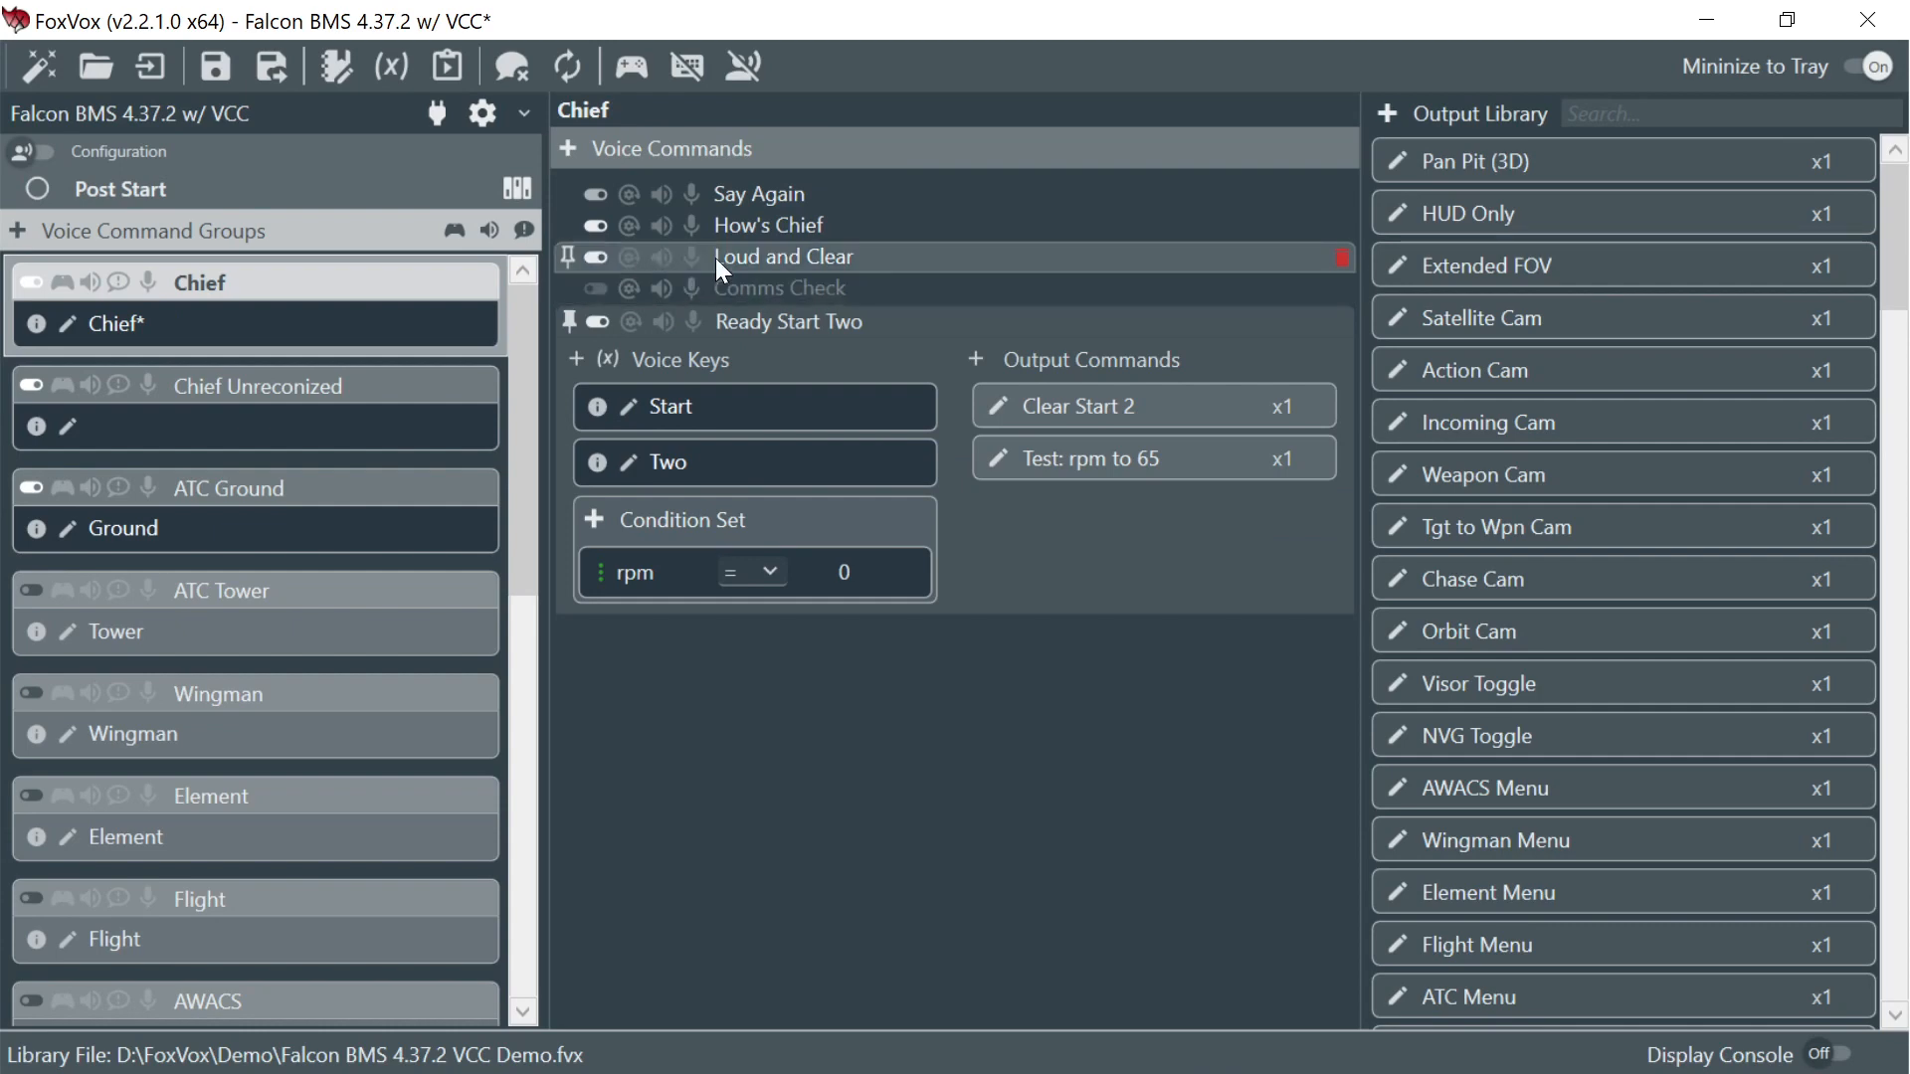
{"action": "left_click", "coordinate": [596, 257]}
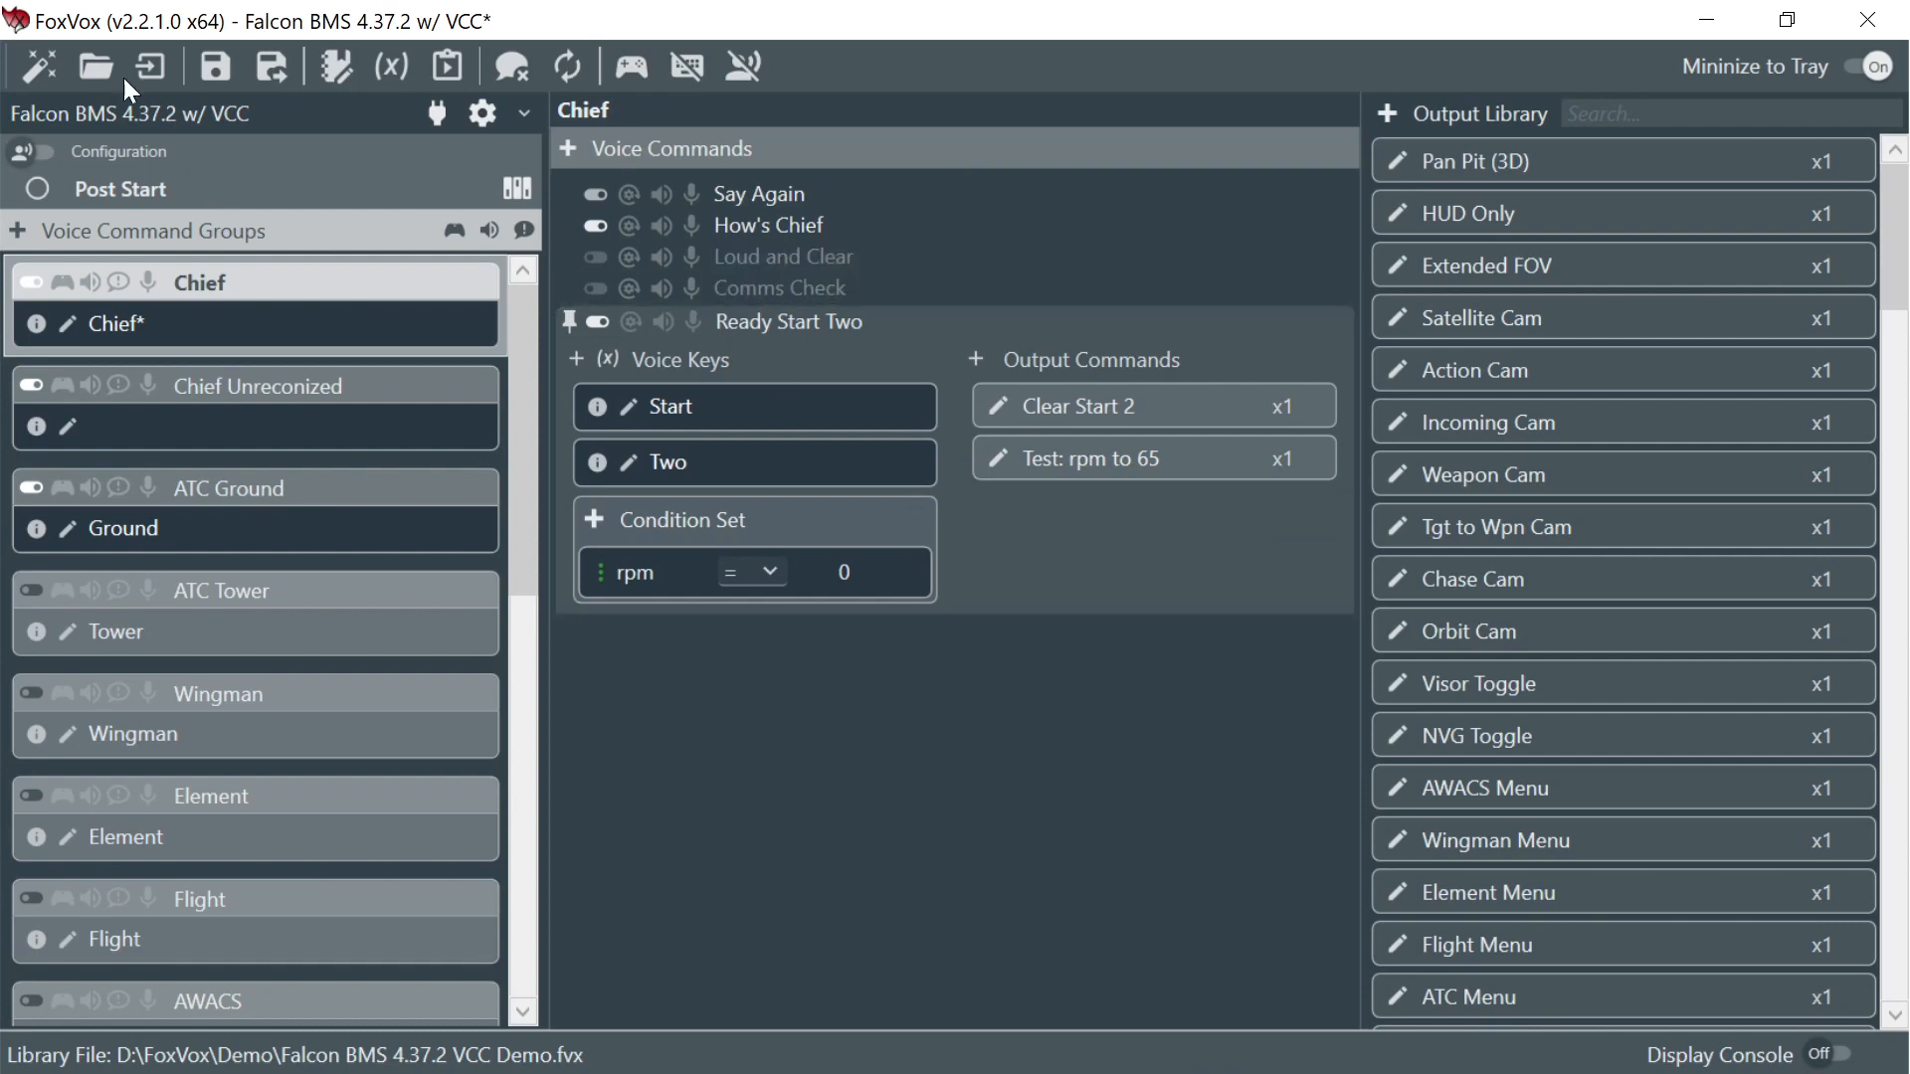
{"action": "left_click", "coordinate": [213, 67]}
- Turn on key and voice recognition, test the configuration reset by voice and turn voice recognition off
{"action": "left_click", "coordinate": [690, 69]}
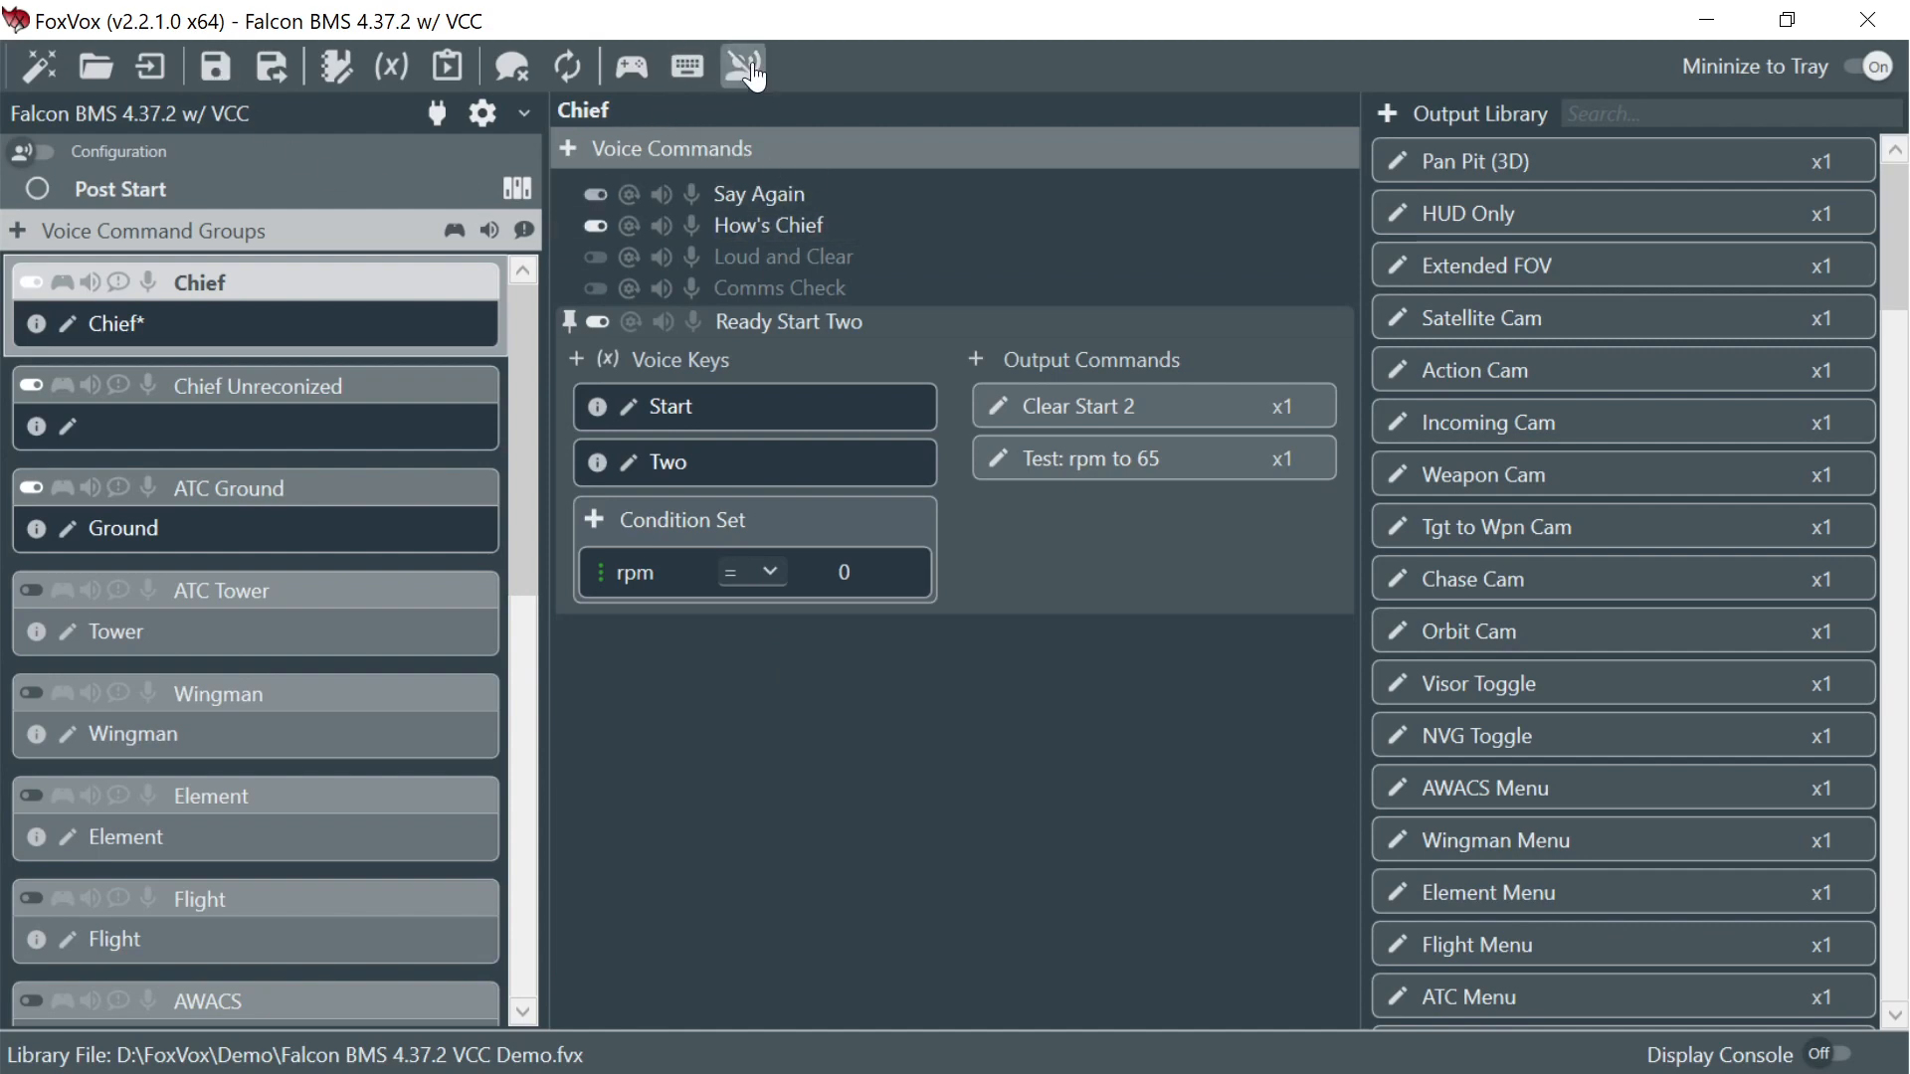
{"action": "left_click", "coordinate": [741, 69]}
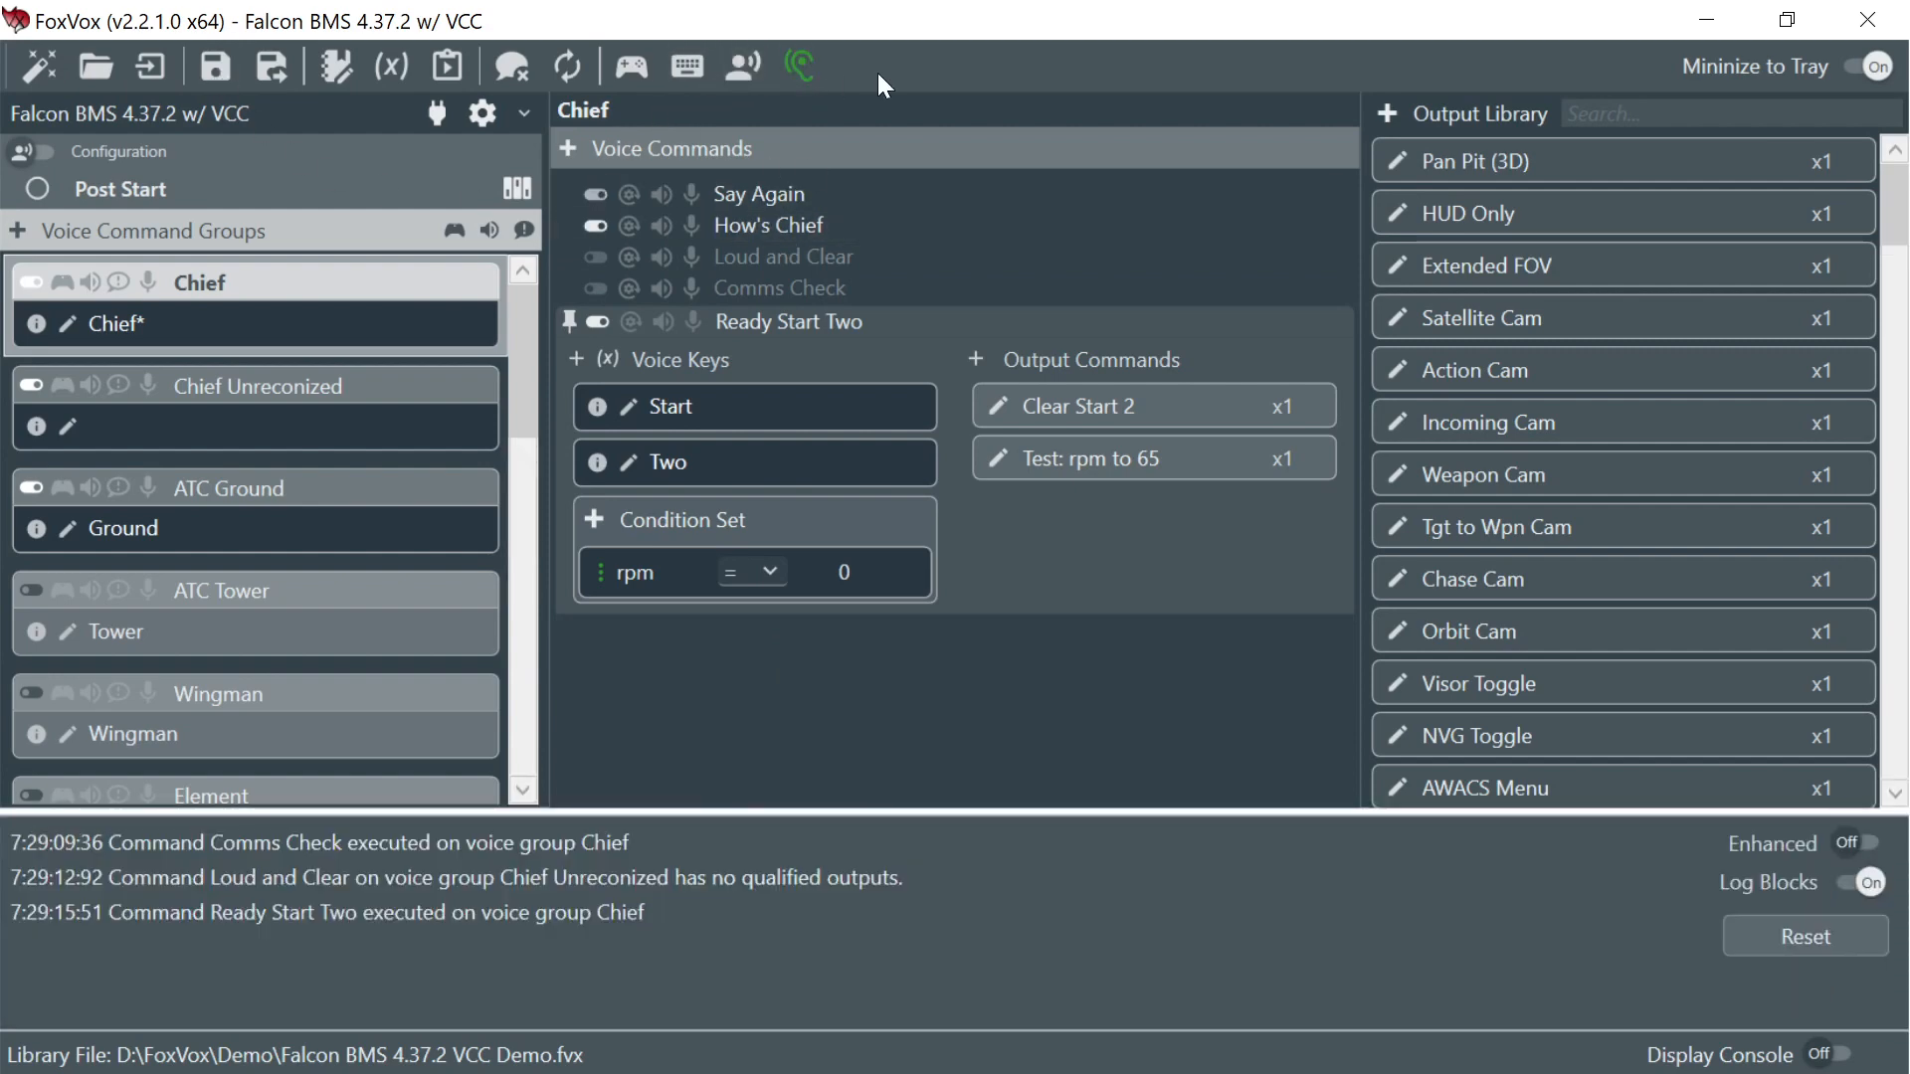
{"action": "left_click", "coordinate": [741, 66]}
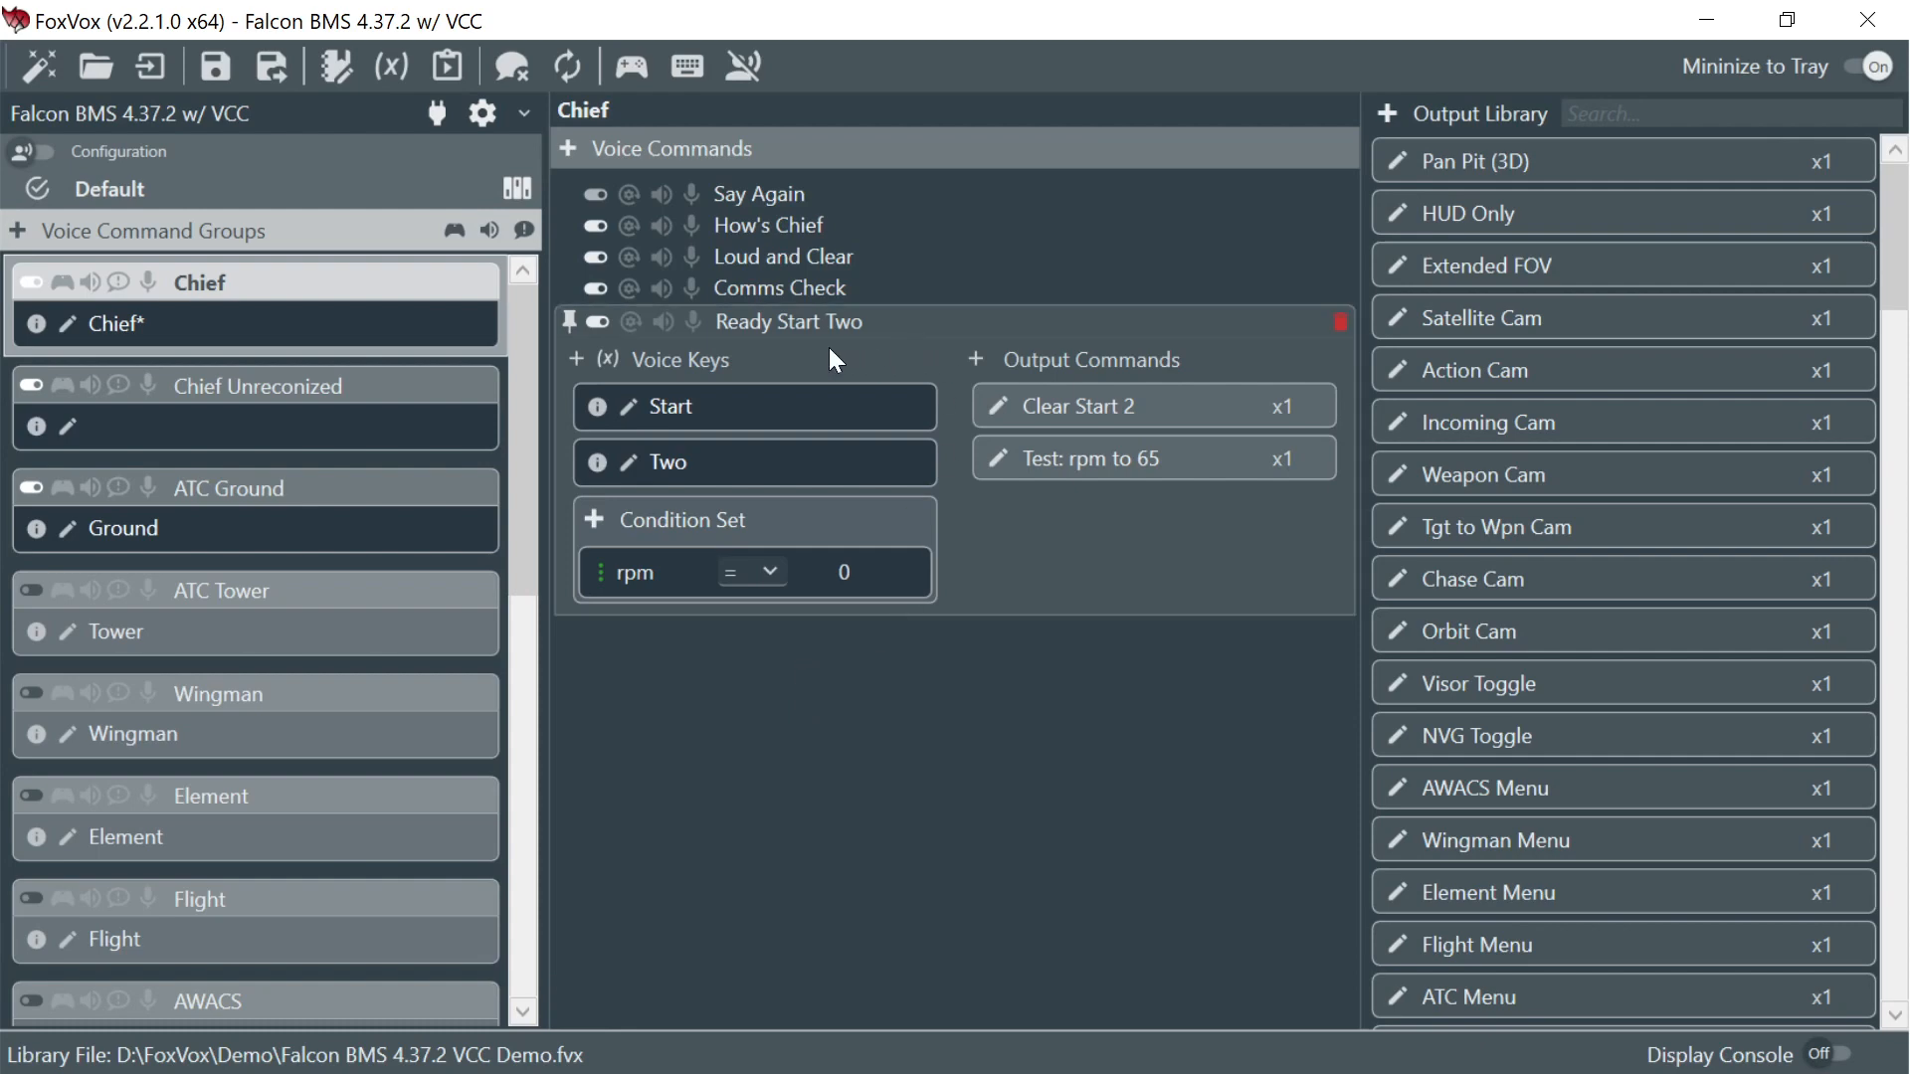
- Unpin the Ready Start Two command and collapse it and Comms Check in the Chief group
{"action": "left_click", "coordinate": [810, 286]}
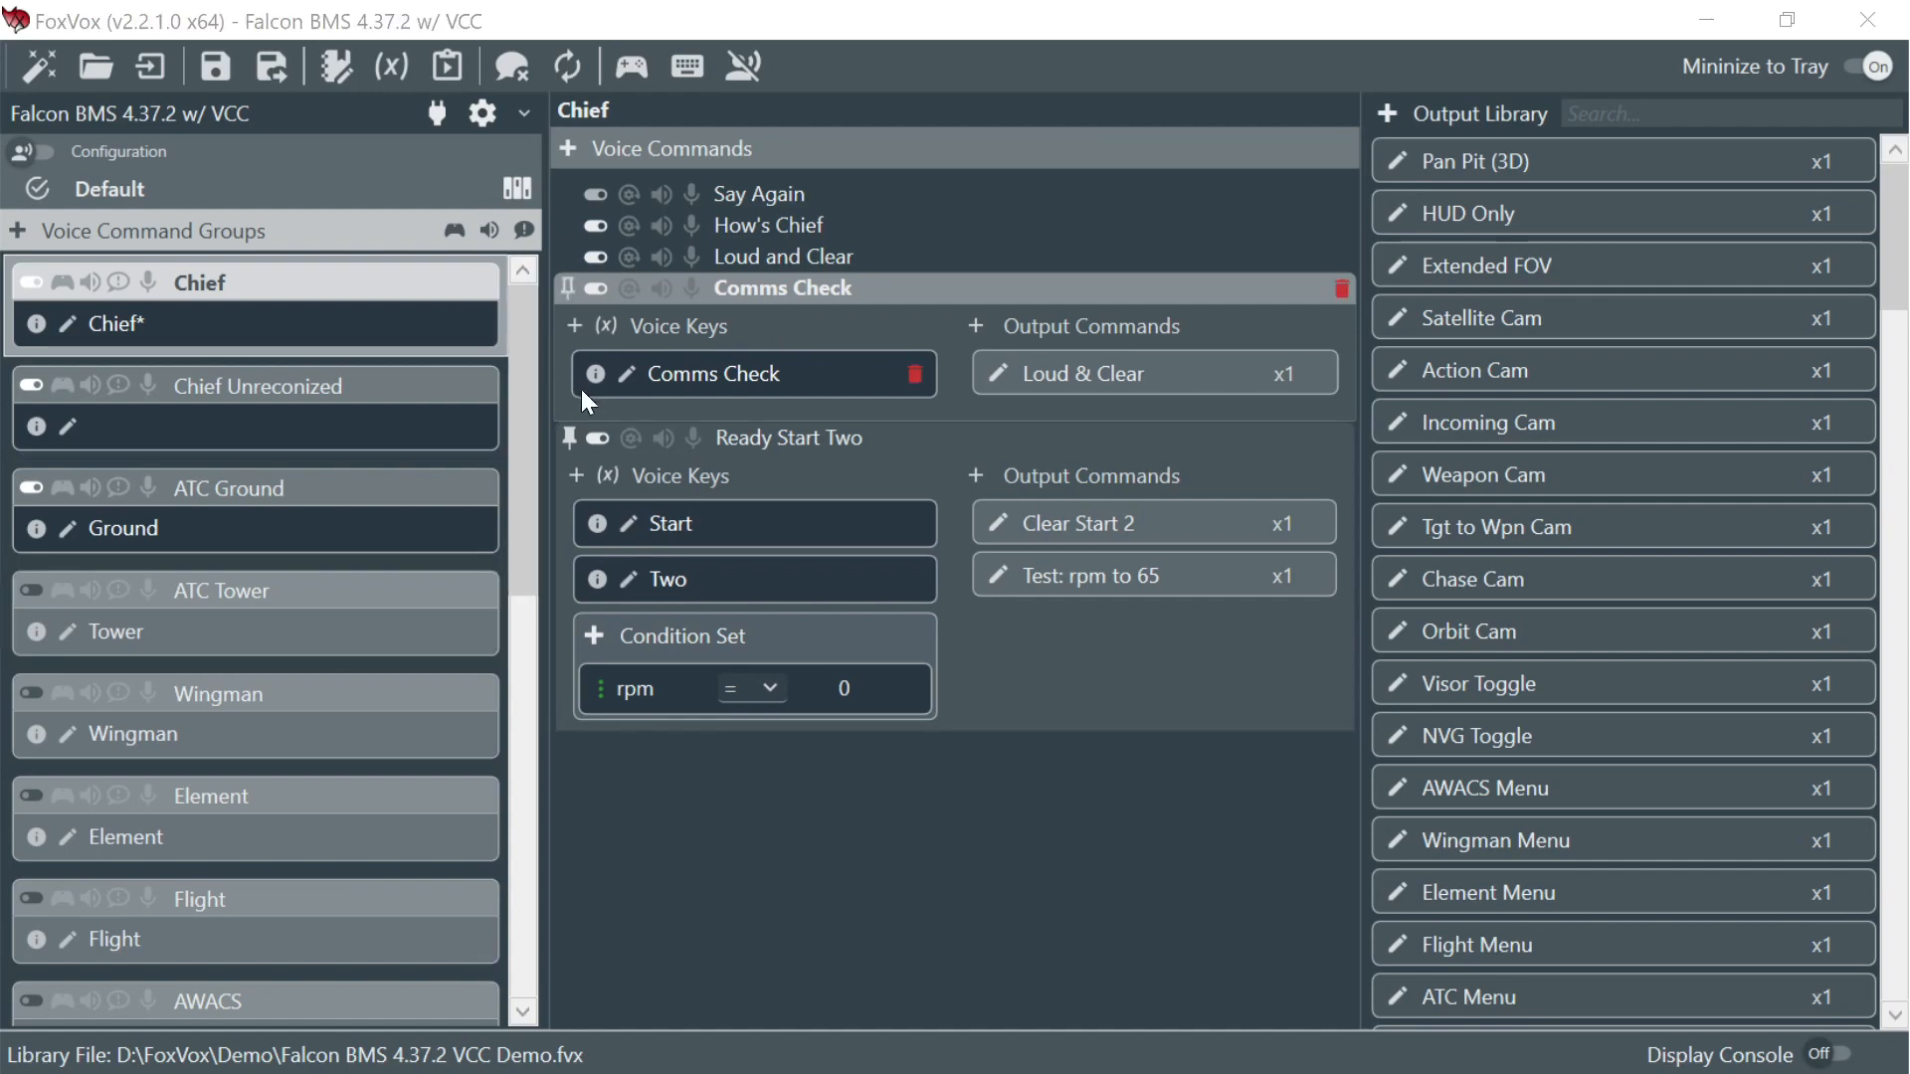
{"action": "left_click", "coordinate": [569, 438]}
{"action": "left_click", "coordinate": [567, 291]}
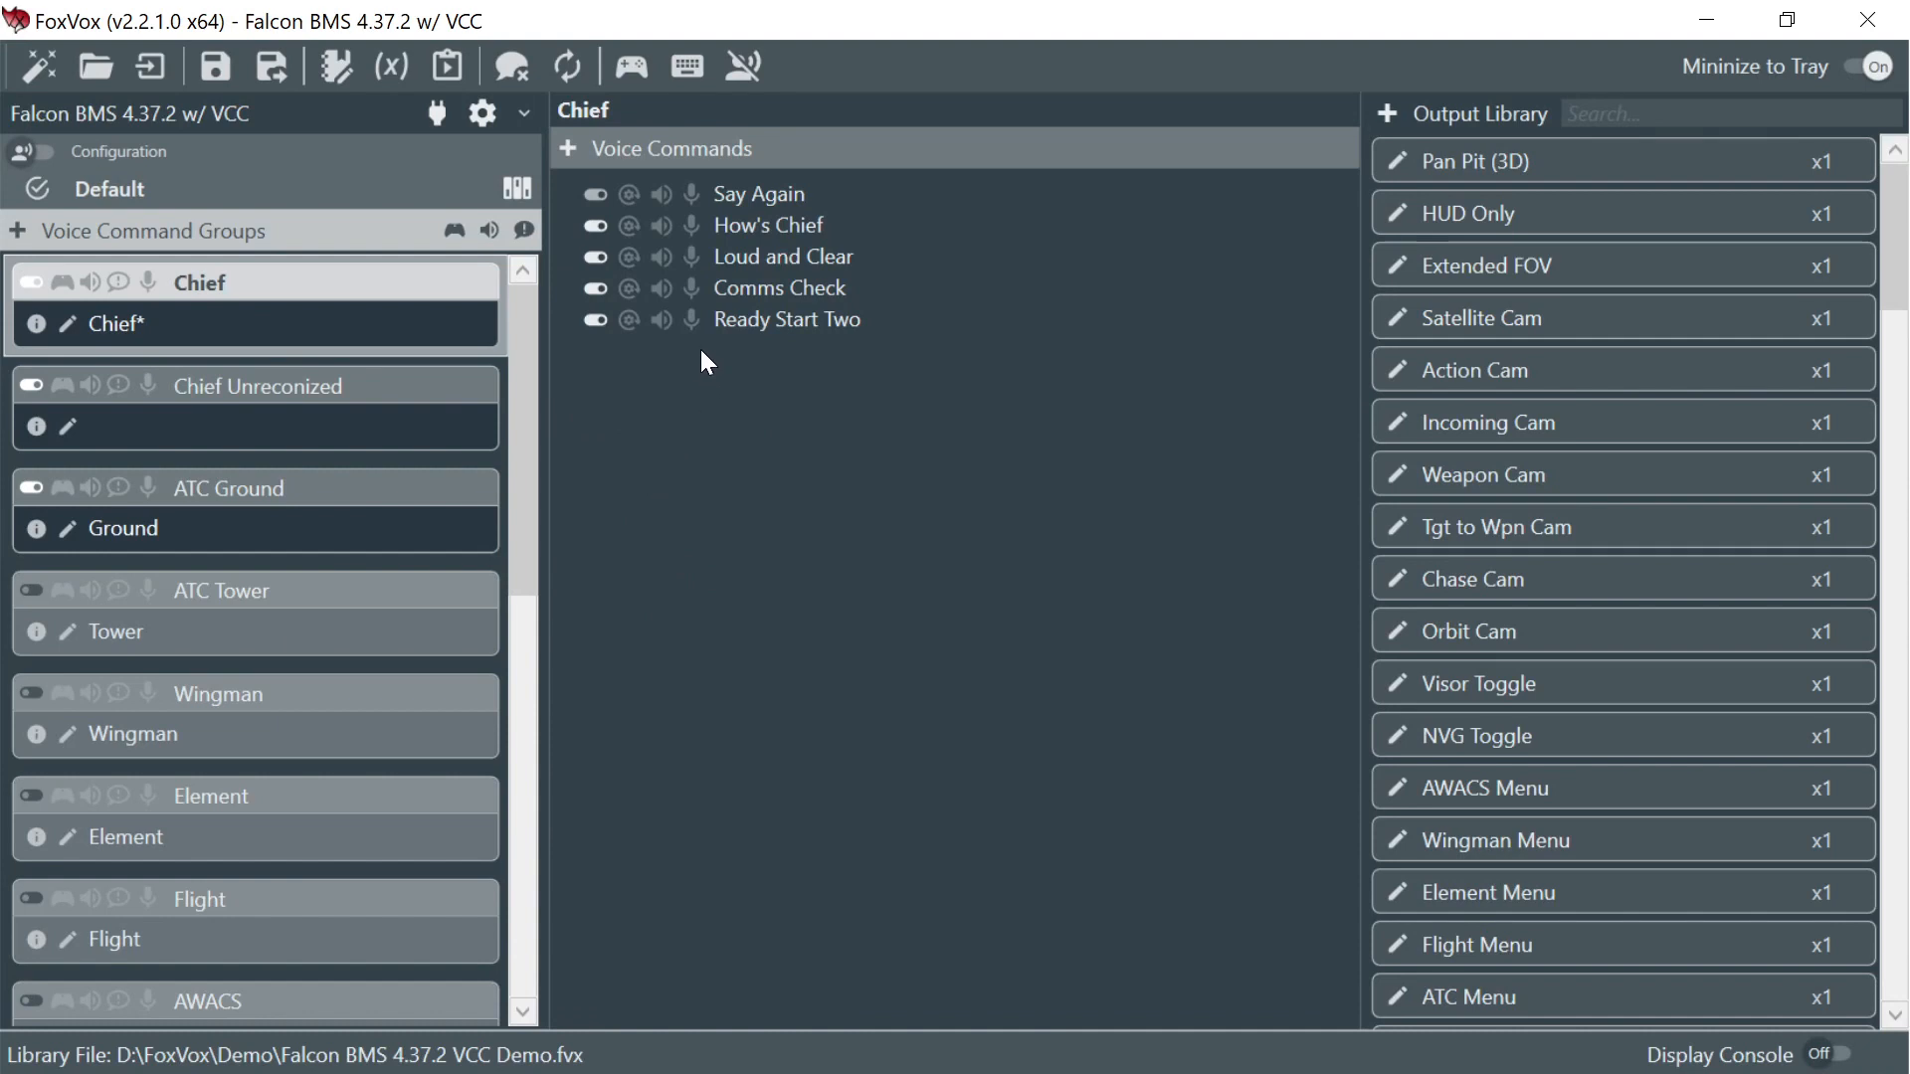
- Add a voice command named "Pull EPU Safety Pin" to the Chief group
{"action": "left_click", "coordinate": [571, 154]}
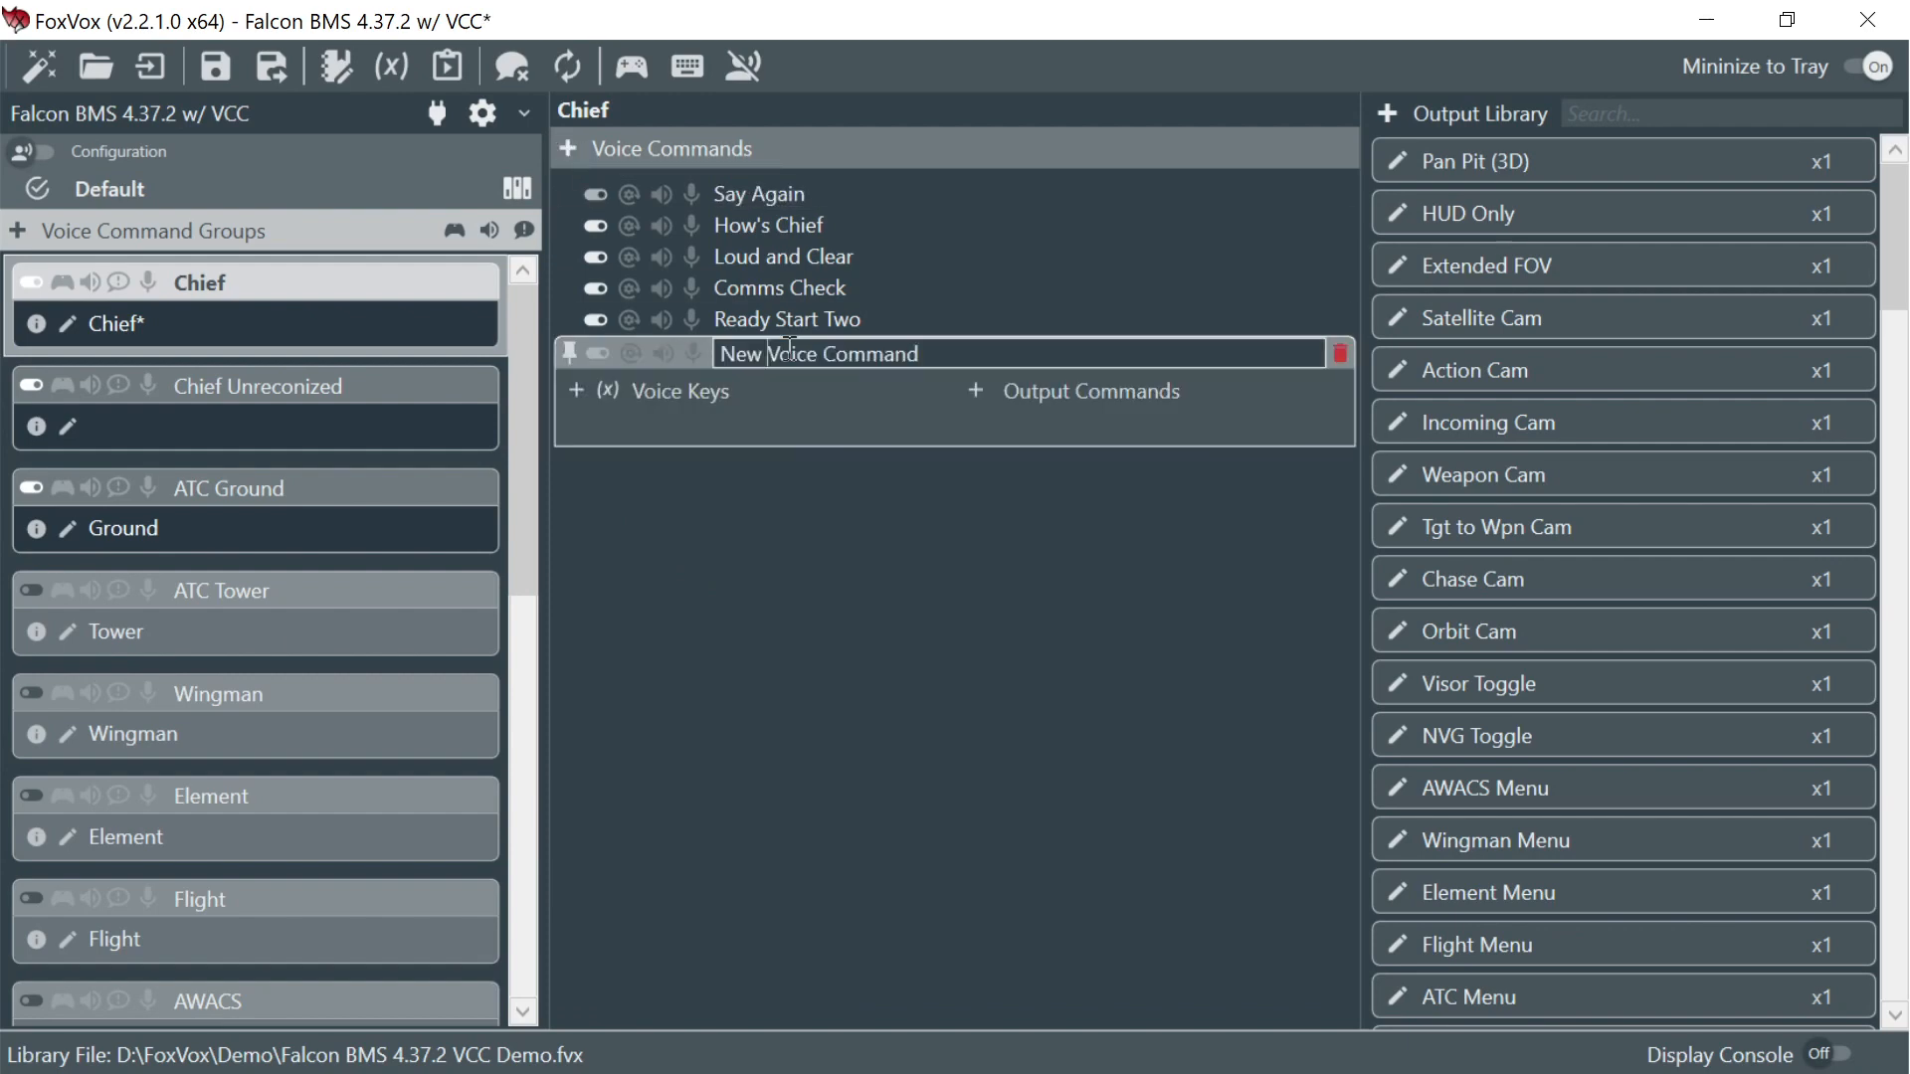
{"action": "triple_click", "coordinate": [789, 354]}
{"action": "type", "text": "Pull EPU Safety Pin"}
{"action": "key", "text": "Return"}
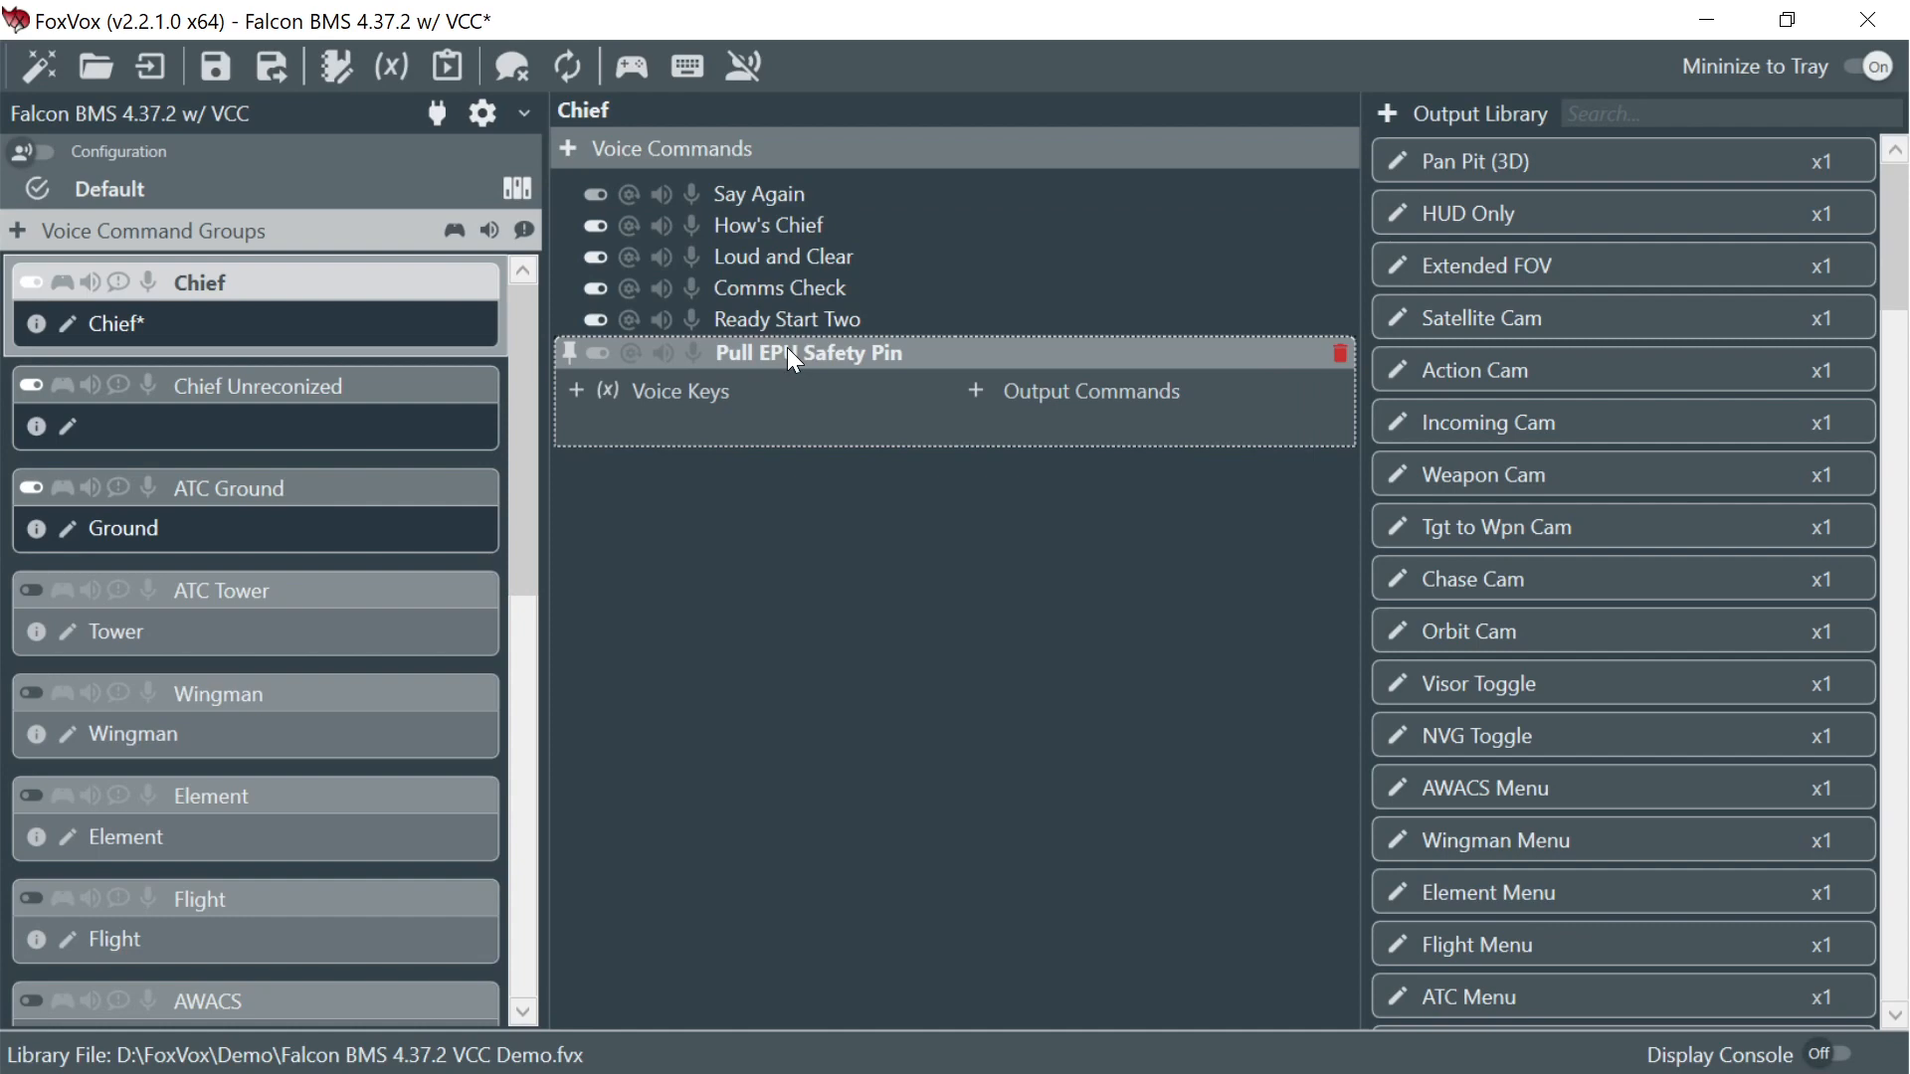
- Add a voice key to the Pull EPU Safety Pin command with the alternatives "Remove" and "Pull"
{"action": "left_click", "coordinate": [577, 392]}
{"action": "left_click", "coordinate": [628, 437]}
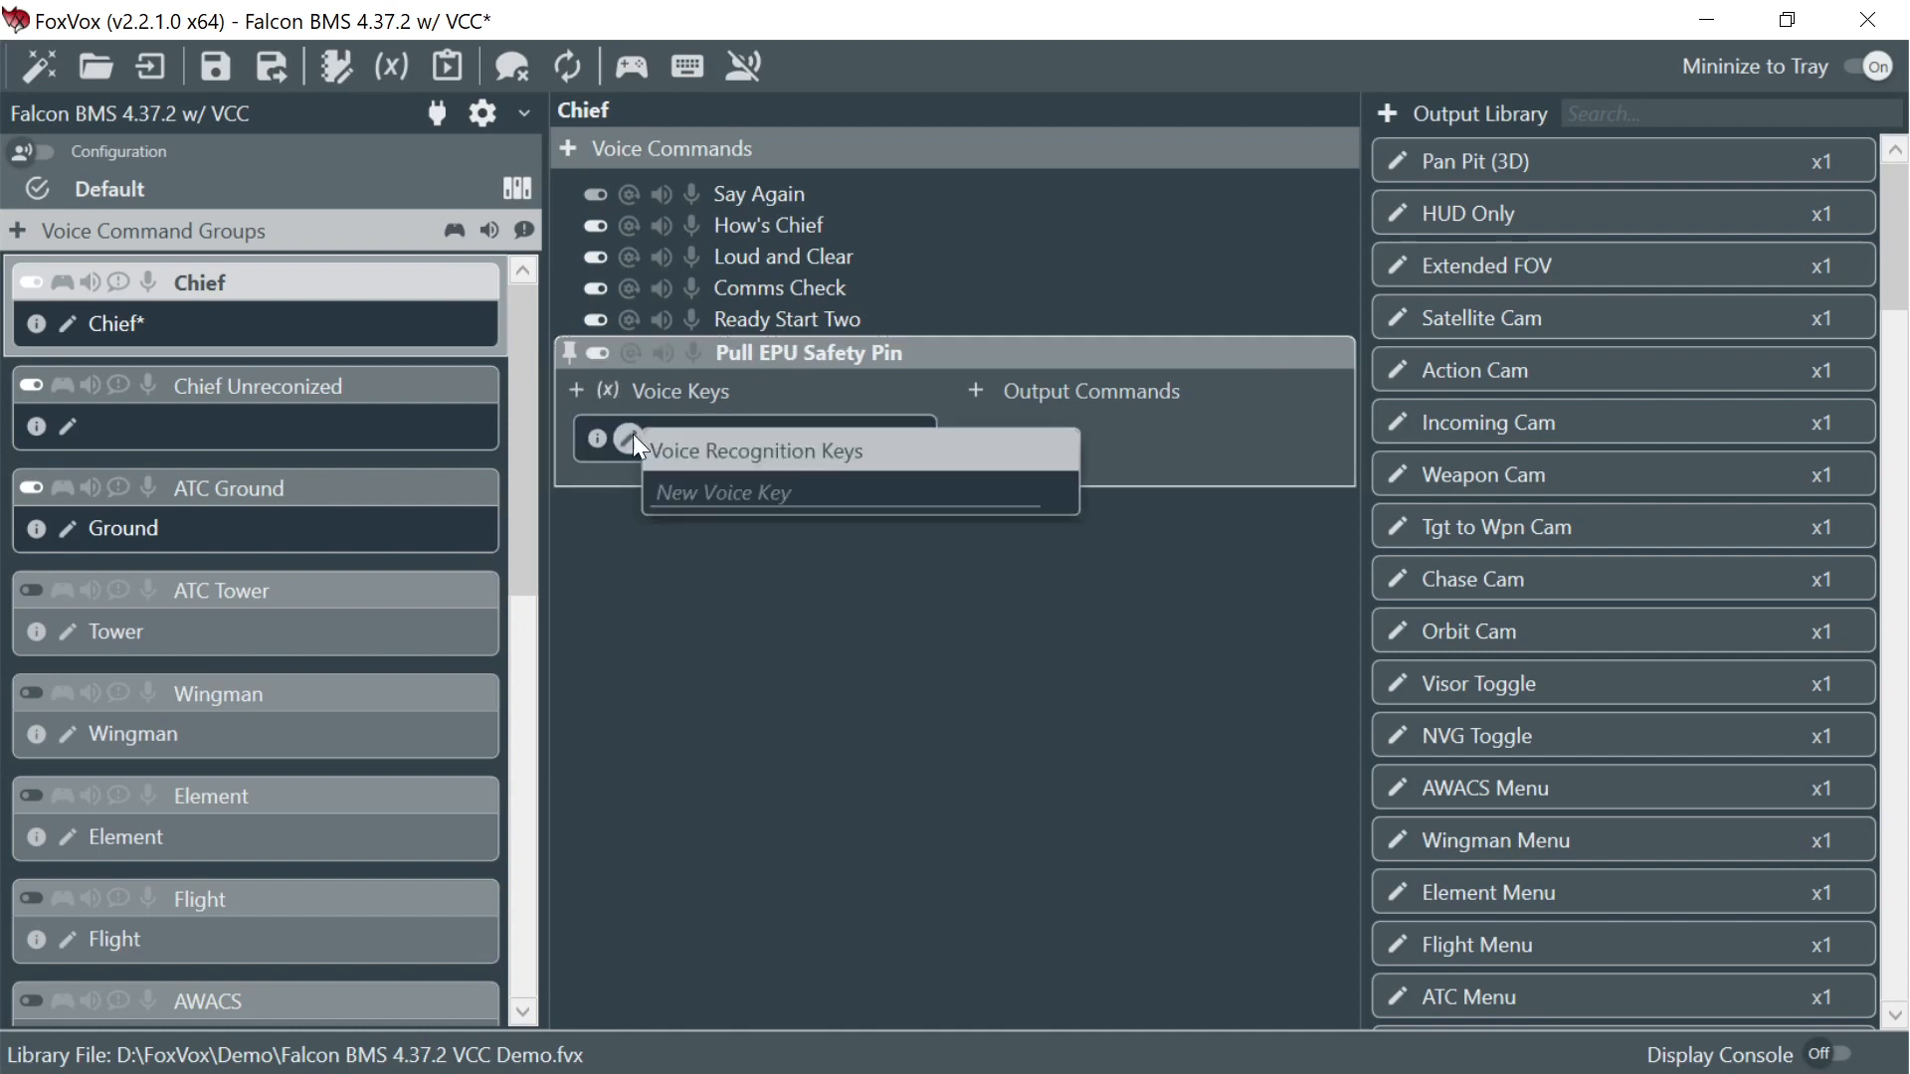
{"action": "type", "text": "Re"}
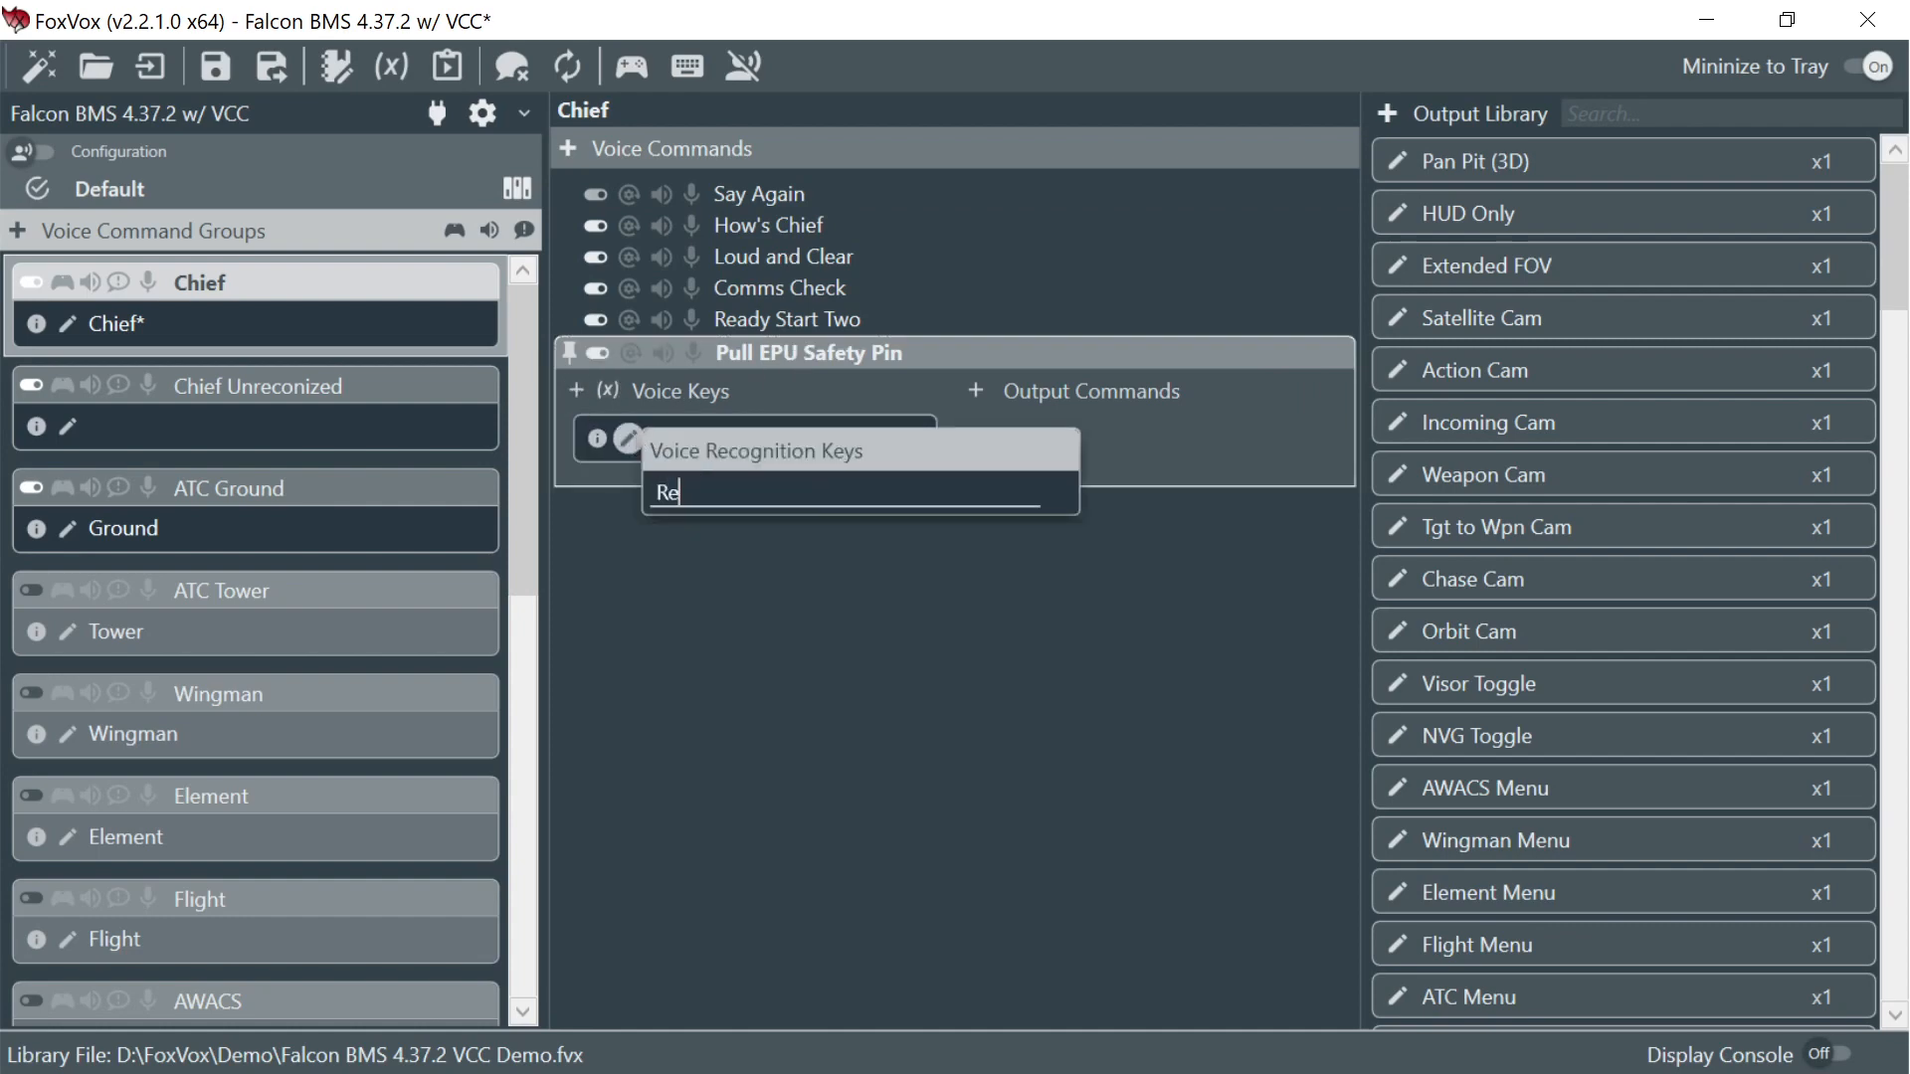
{"action": "type", "text": "move"}
{"action": "key", "text": "Return"}
{"action": "type", "text": "P"}
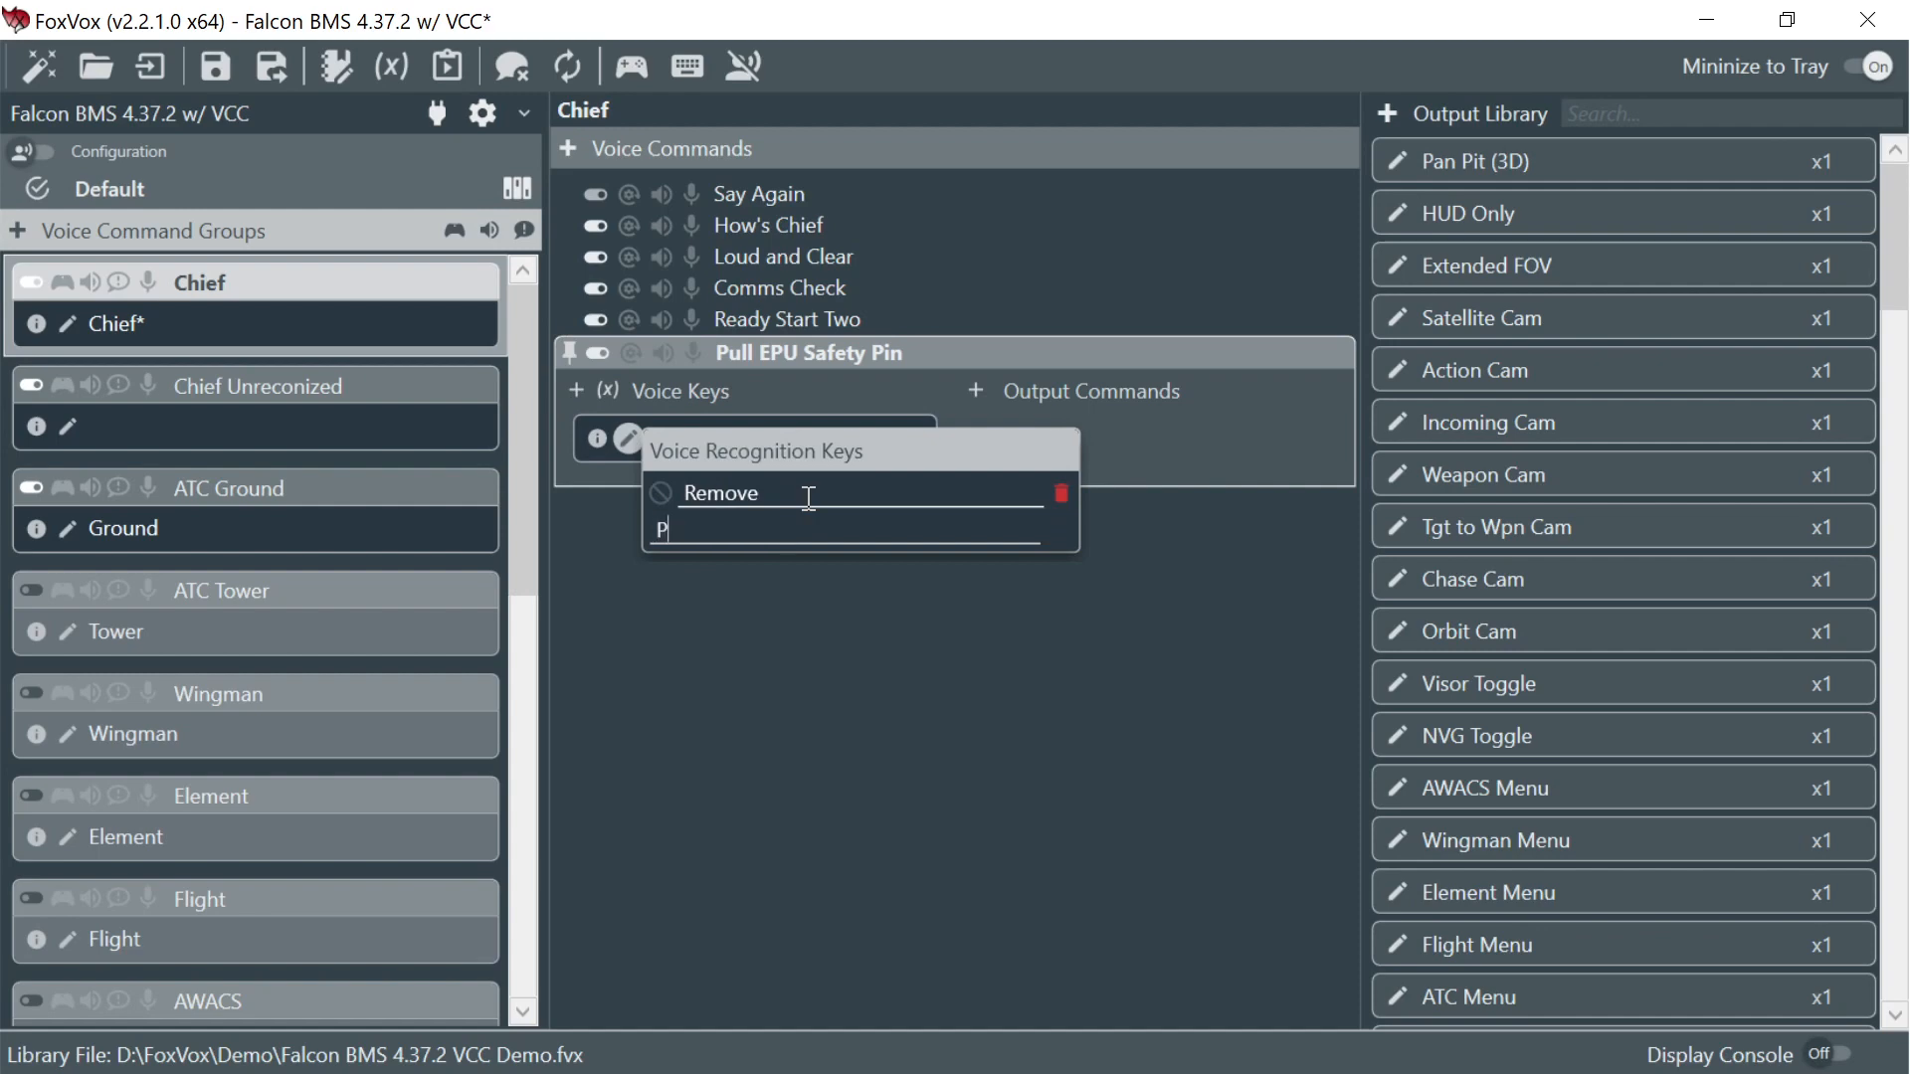
{"action": "type", "text": "ull"}
{"action": "key", "text": "Return"}
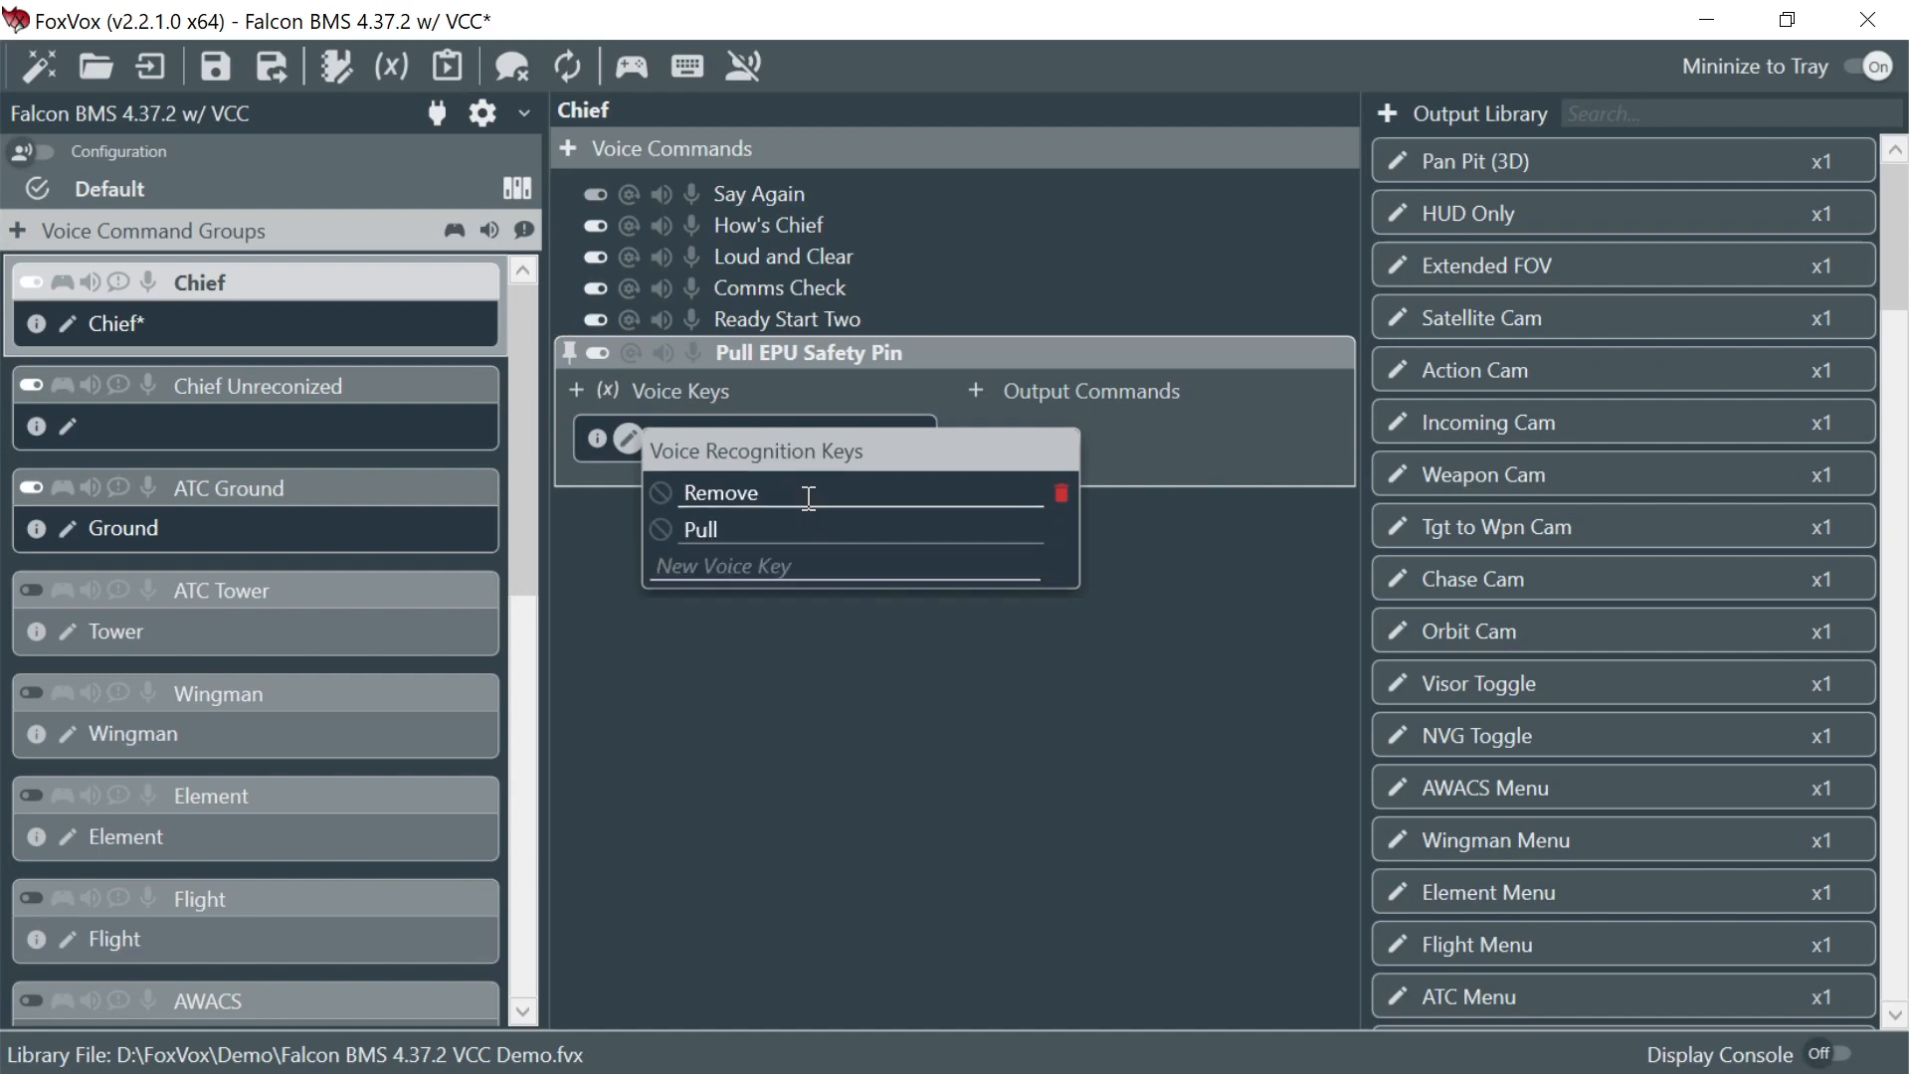
- Add a second voice key to the Pull EPU Safety Pin command with the alternatives "EPU", "Safety" and "Pin"
{"action": "left_click", "coordinate": [576, 393]}
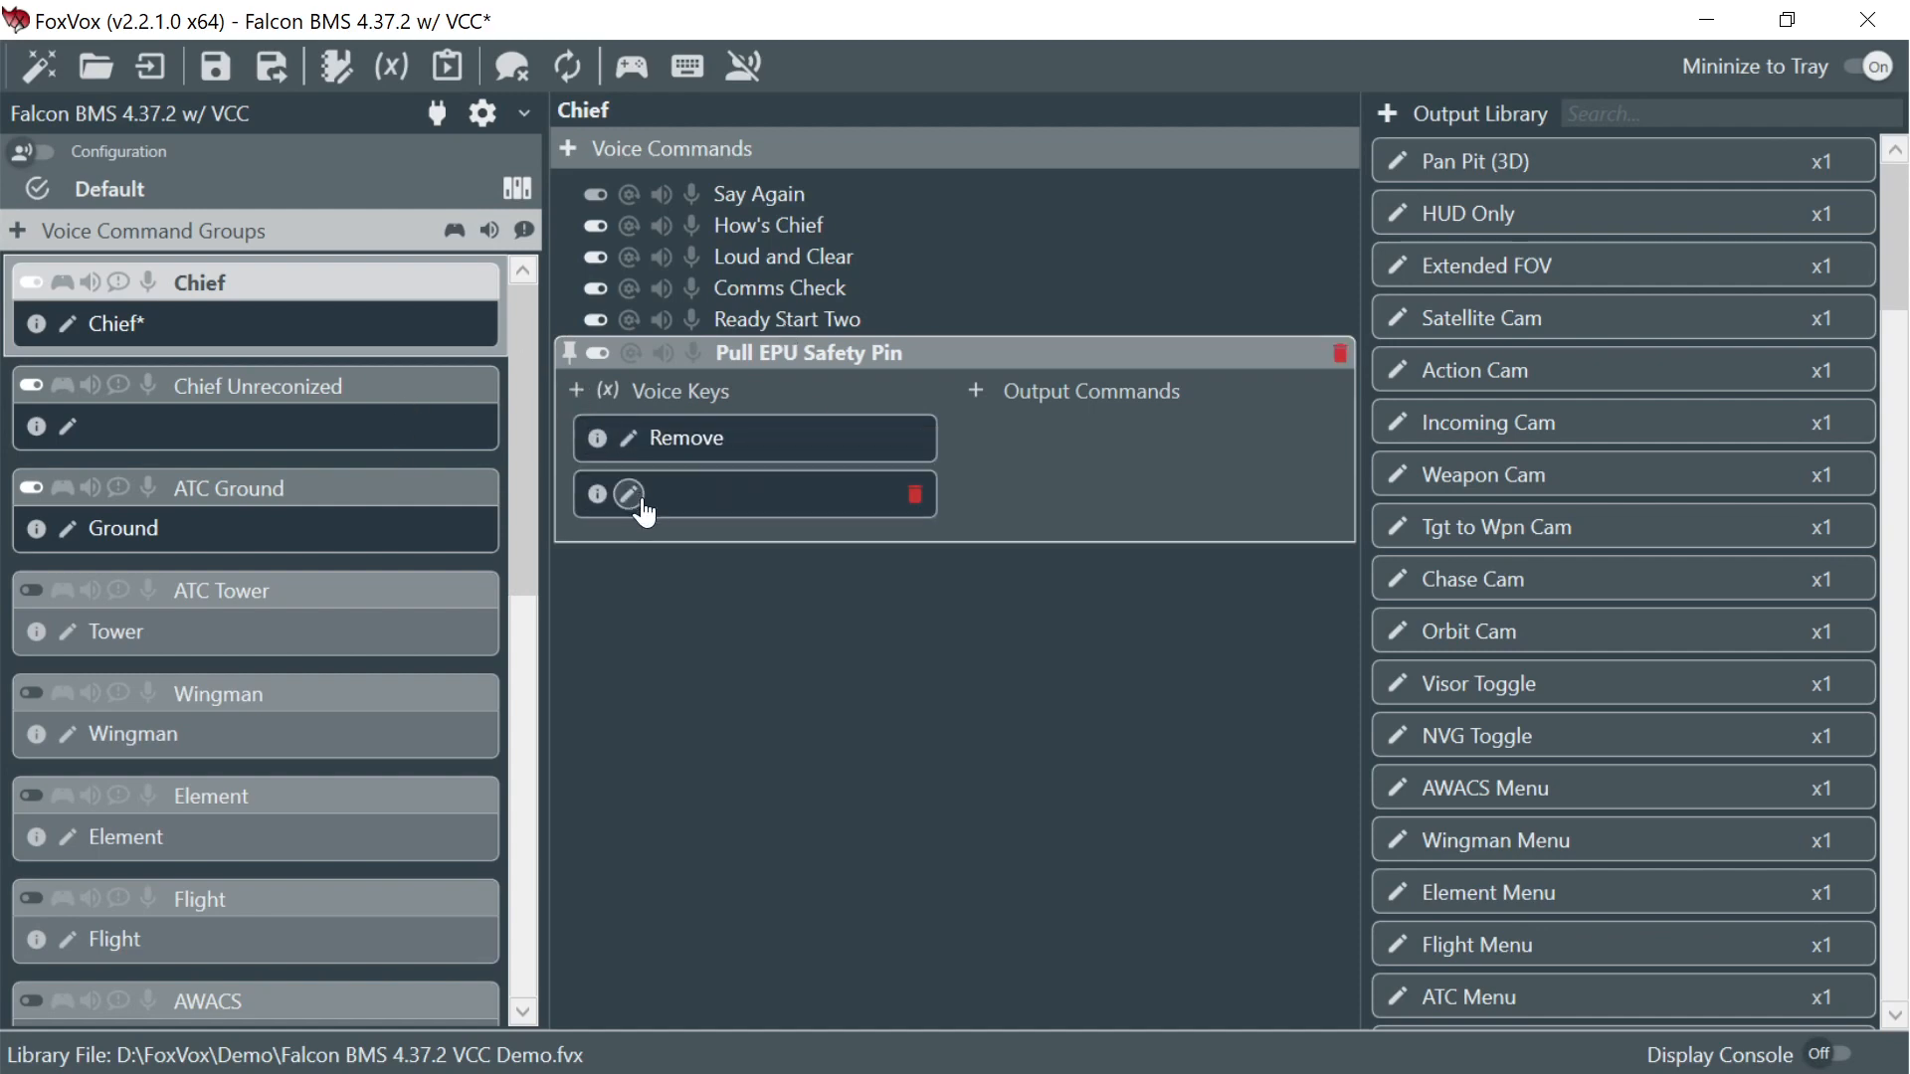
{"action": "left_click", "coordinate": [636, 496]}
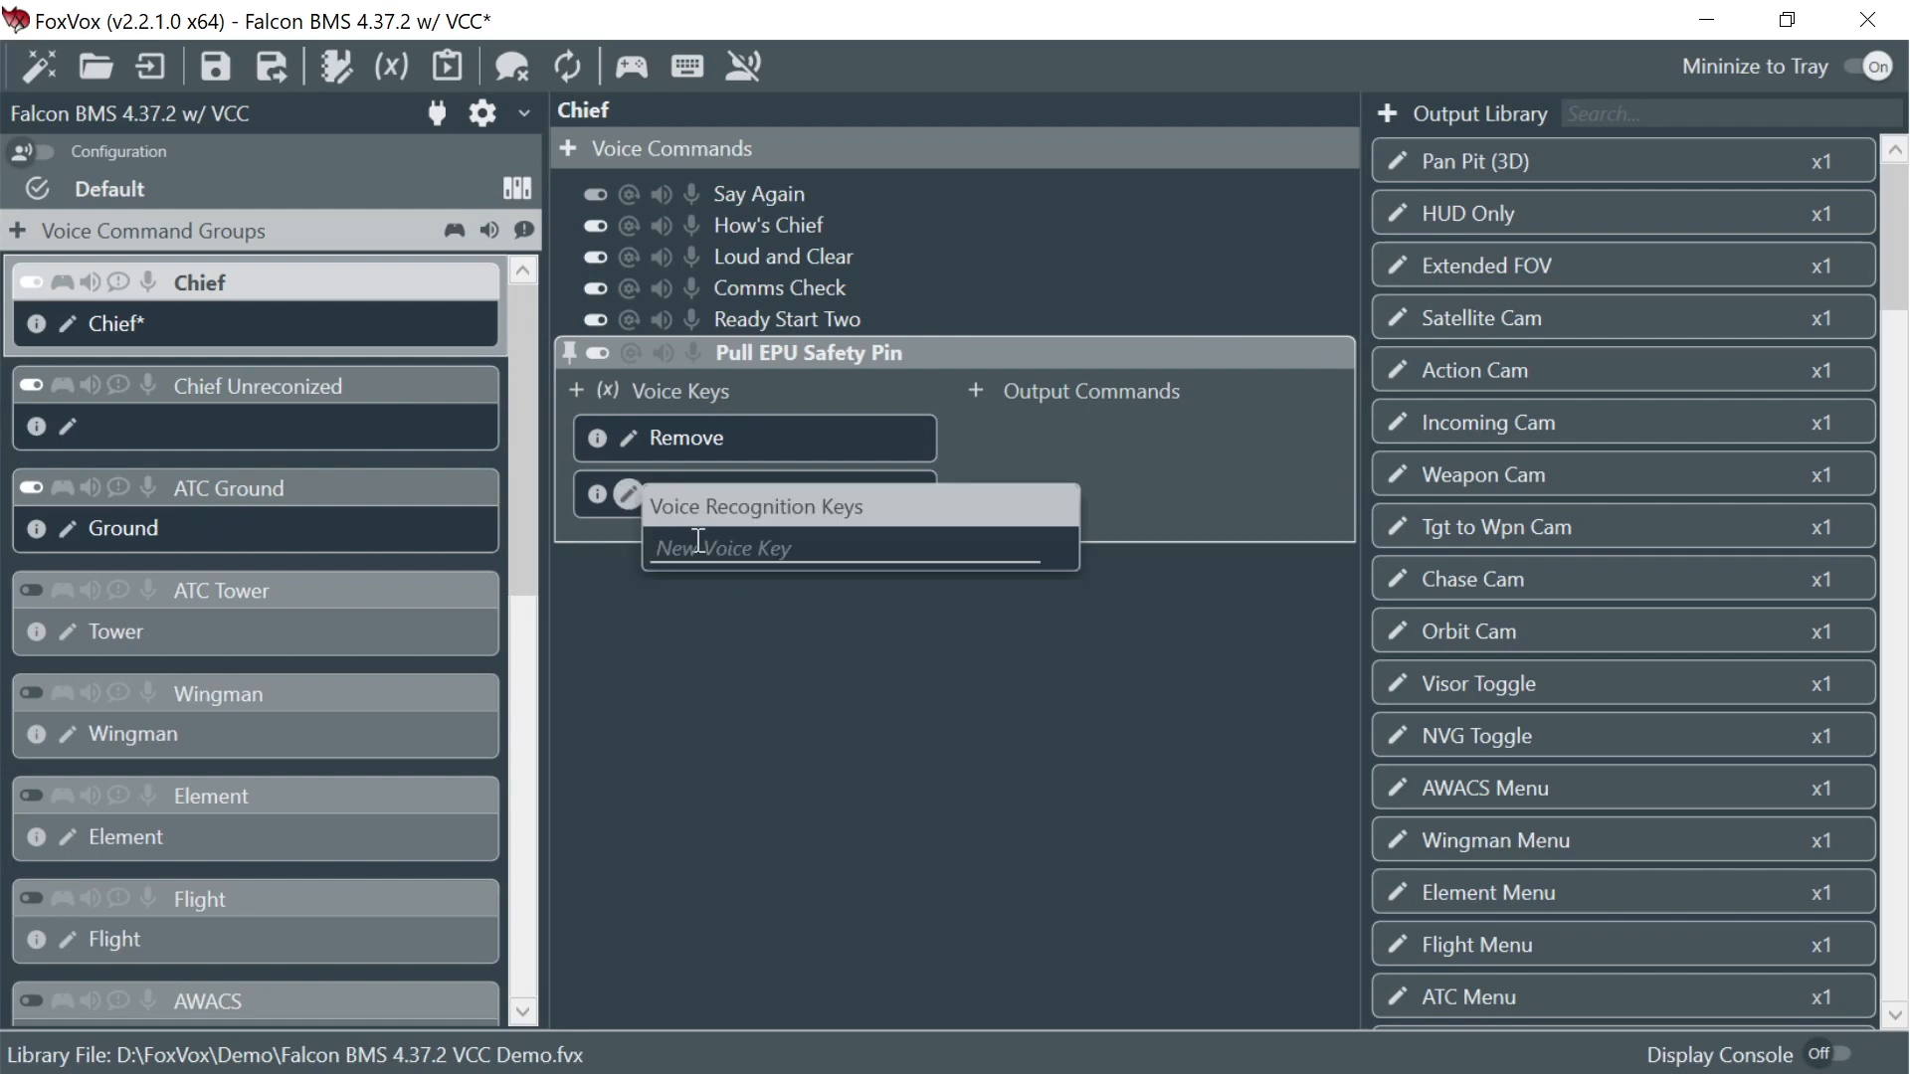
{"action": "type", "text": "EPU"}
{"action": "key", "text": "BackSpace"}
{"action": "key", "text": "BackSpace"}
{"action": "type", "text": "UP"}
{"action": "key", "text": "BackSpace"}
{"action": "key", "text": "BackSpace"}
{"action": "type", "text": "PU"}
{"action": "key", "text": "Return"}
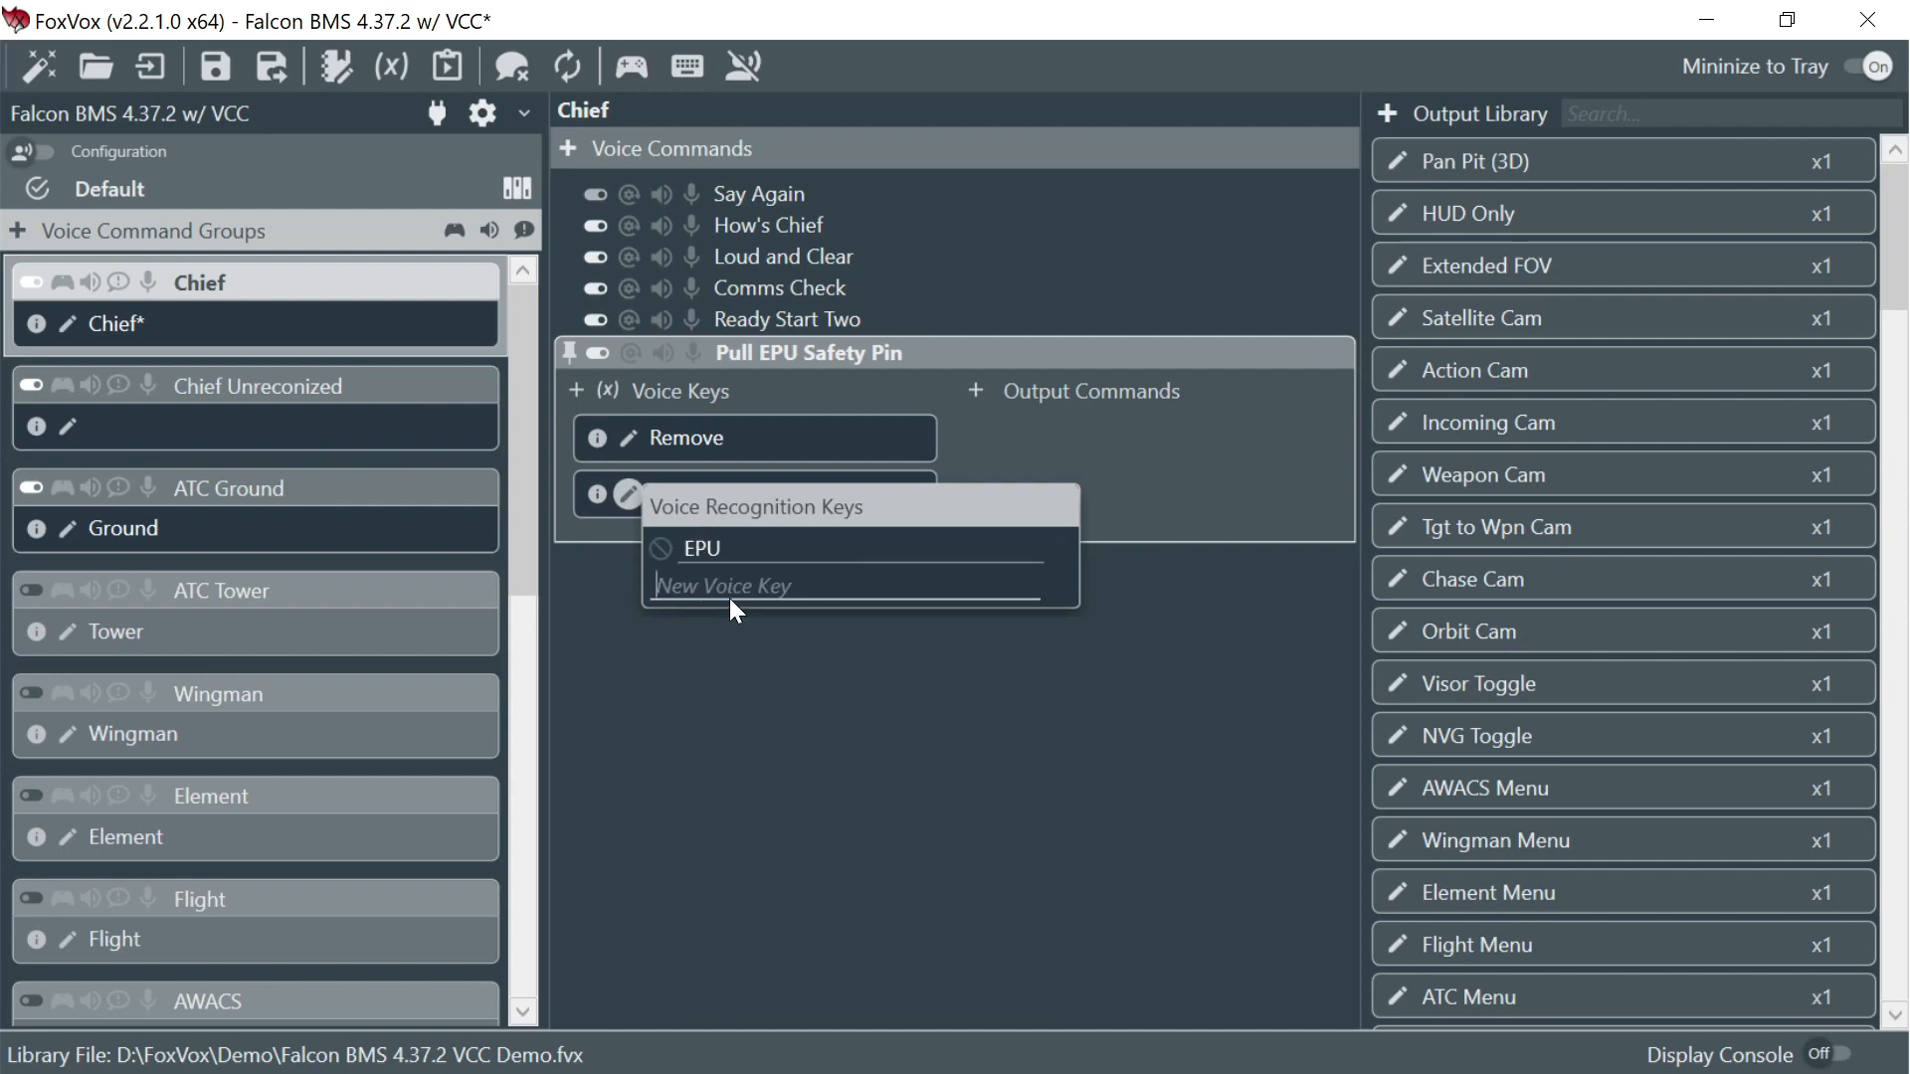
{"action": "type", "text": "Safety"}
{"action": "key", "text": "Return"}
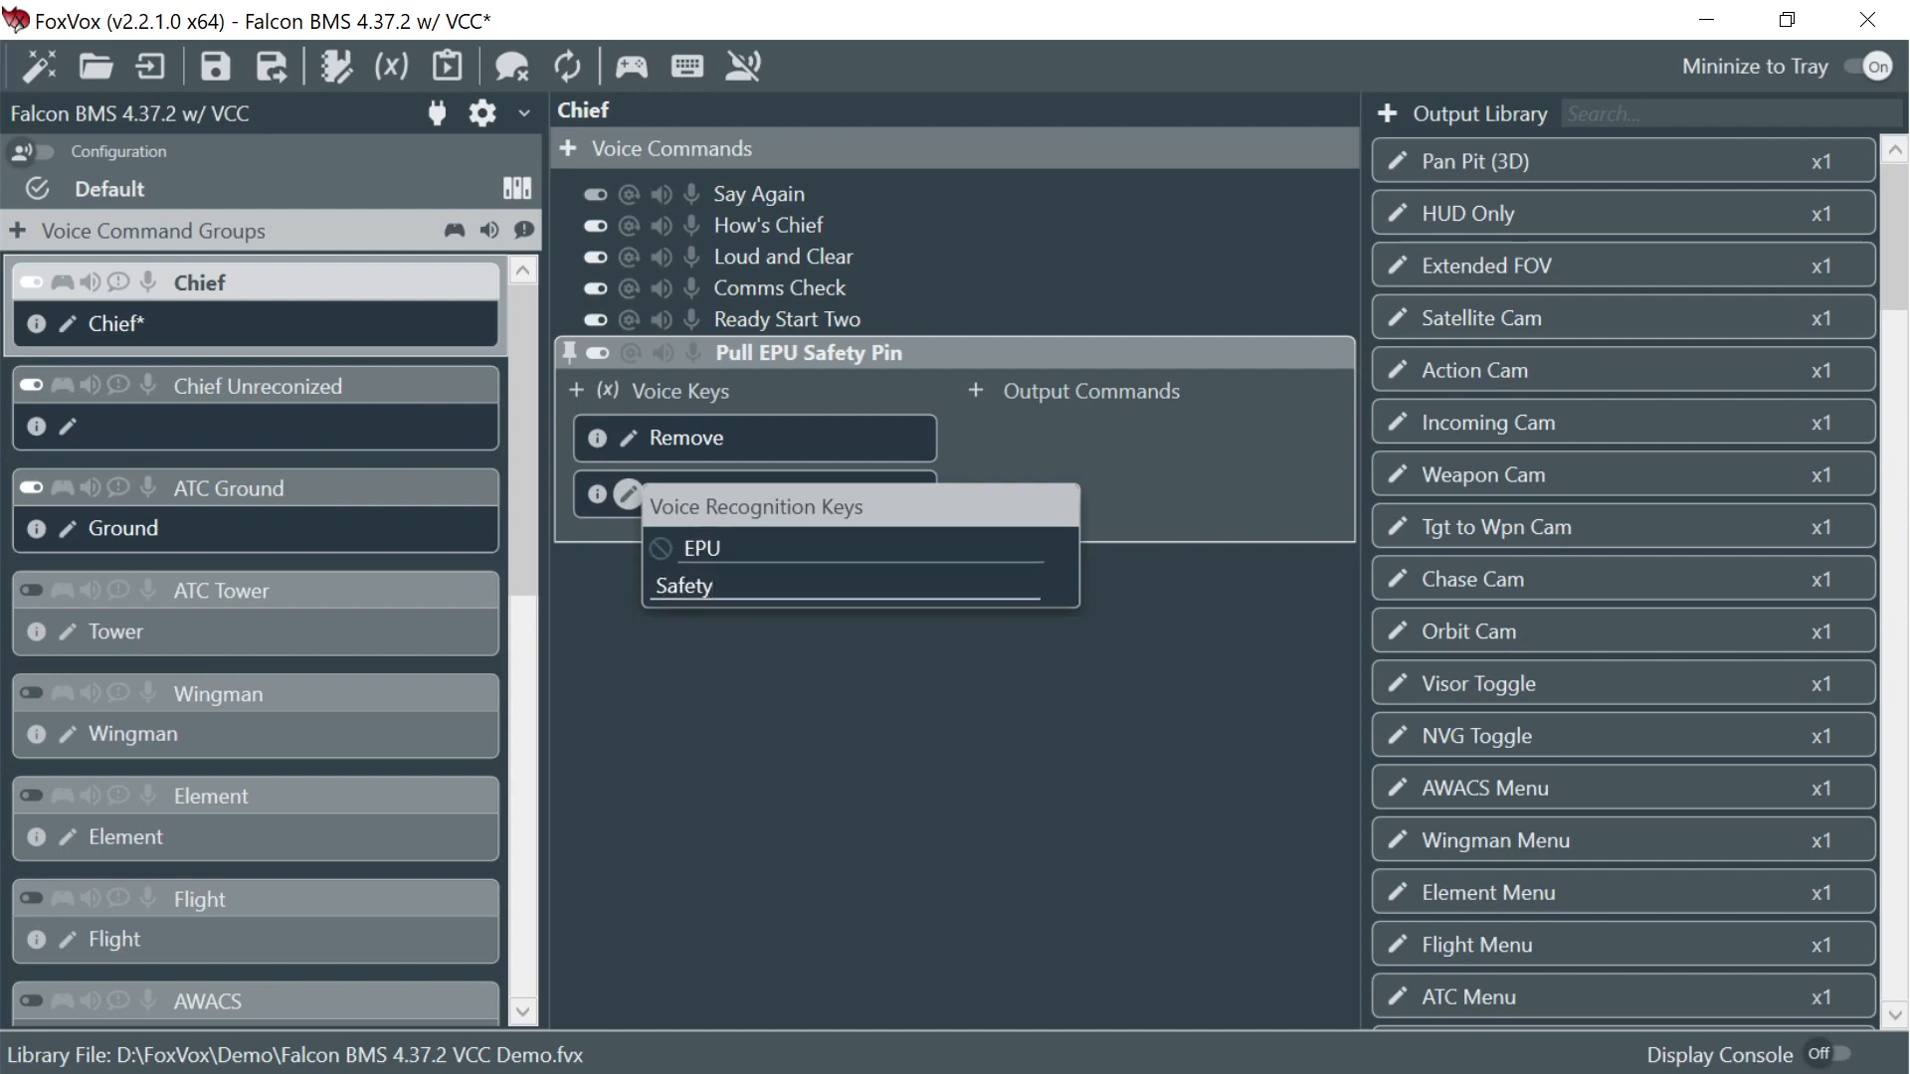
{"action": "type", "text": "Pin"}
{"action": "key", "text": "Return"}
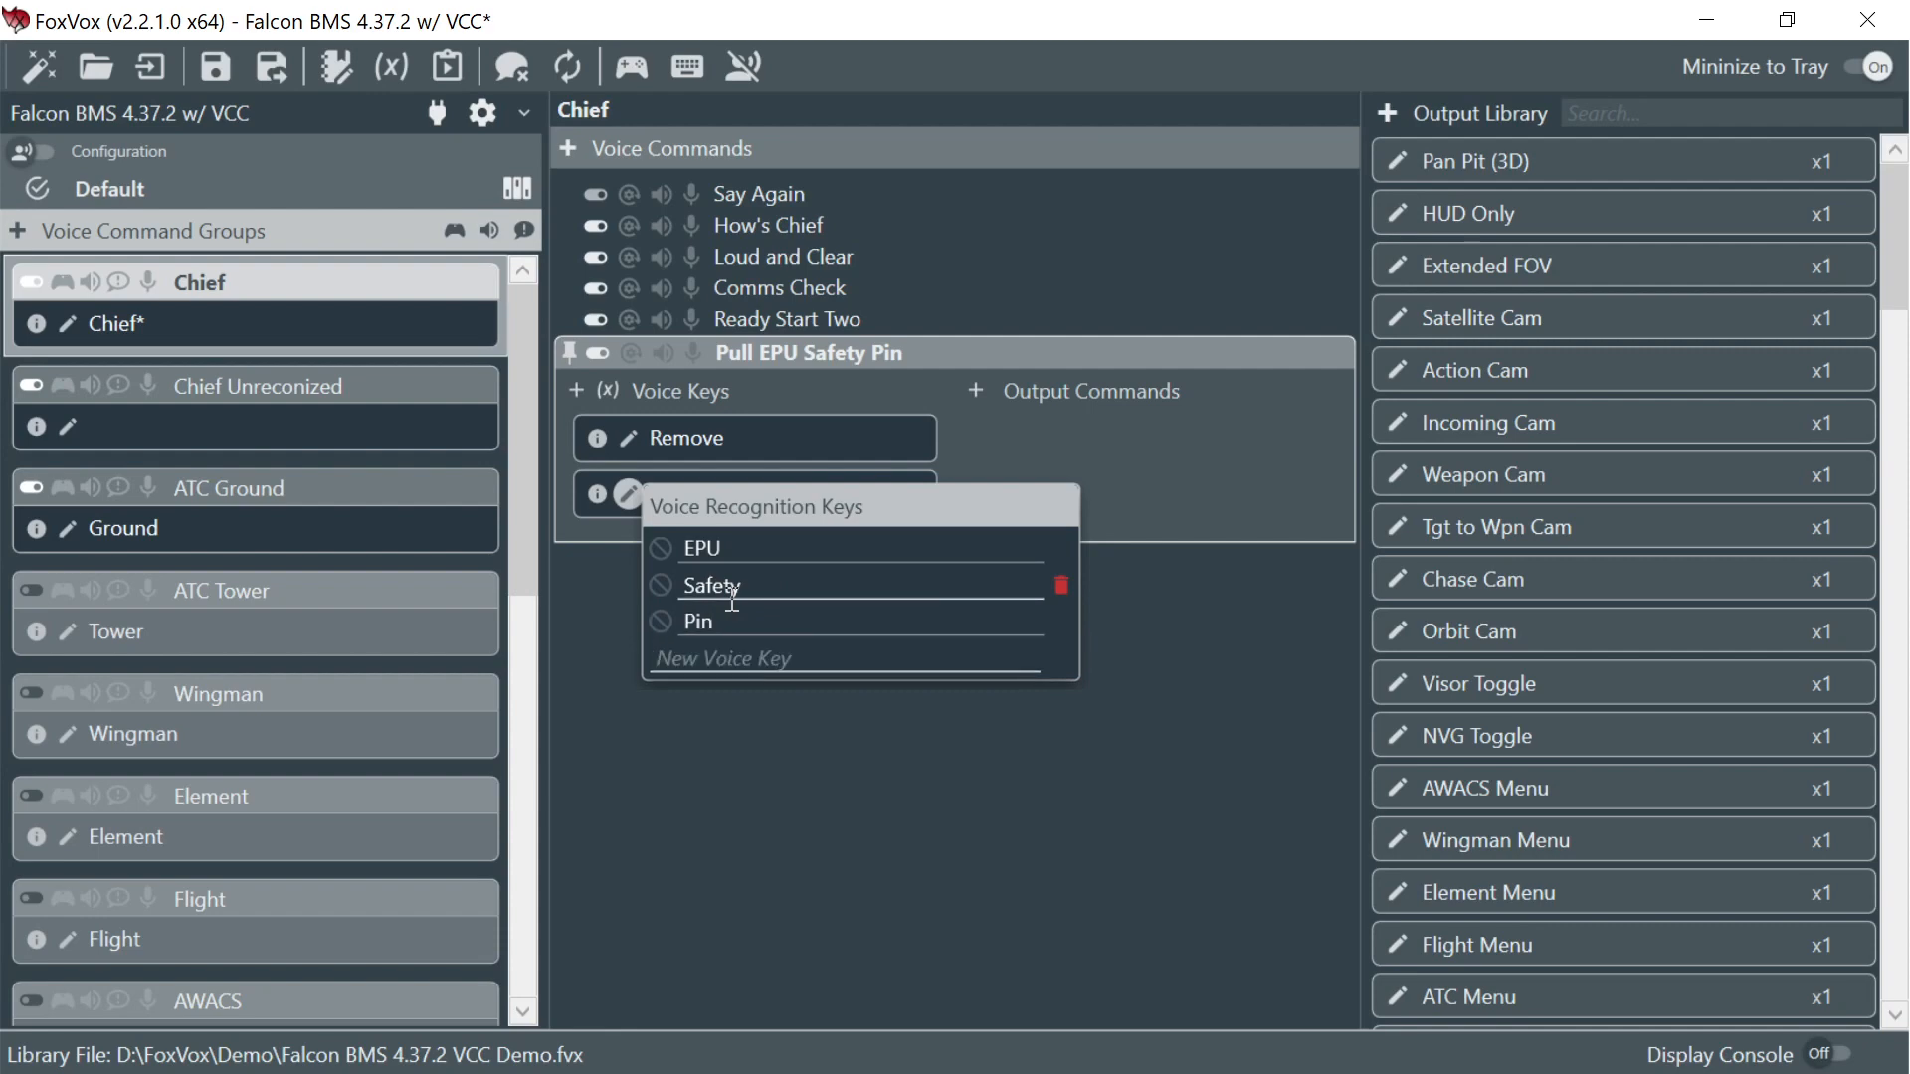
{"action": "left_click", "coordinate": [776, 768]}
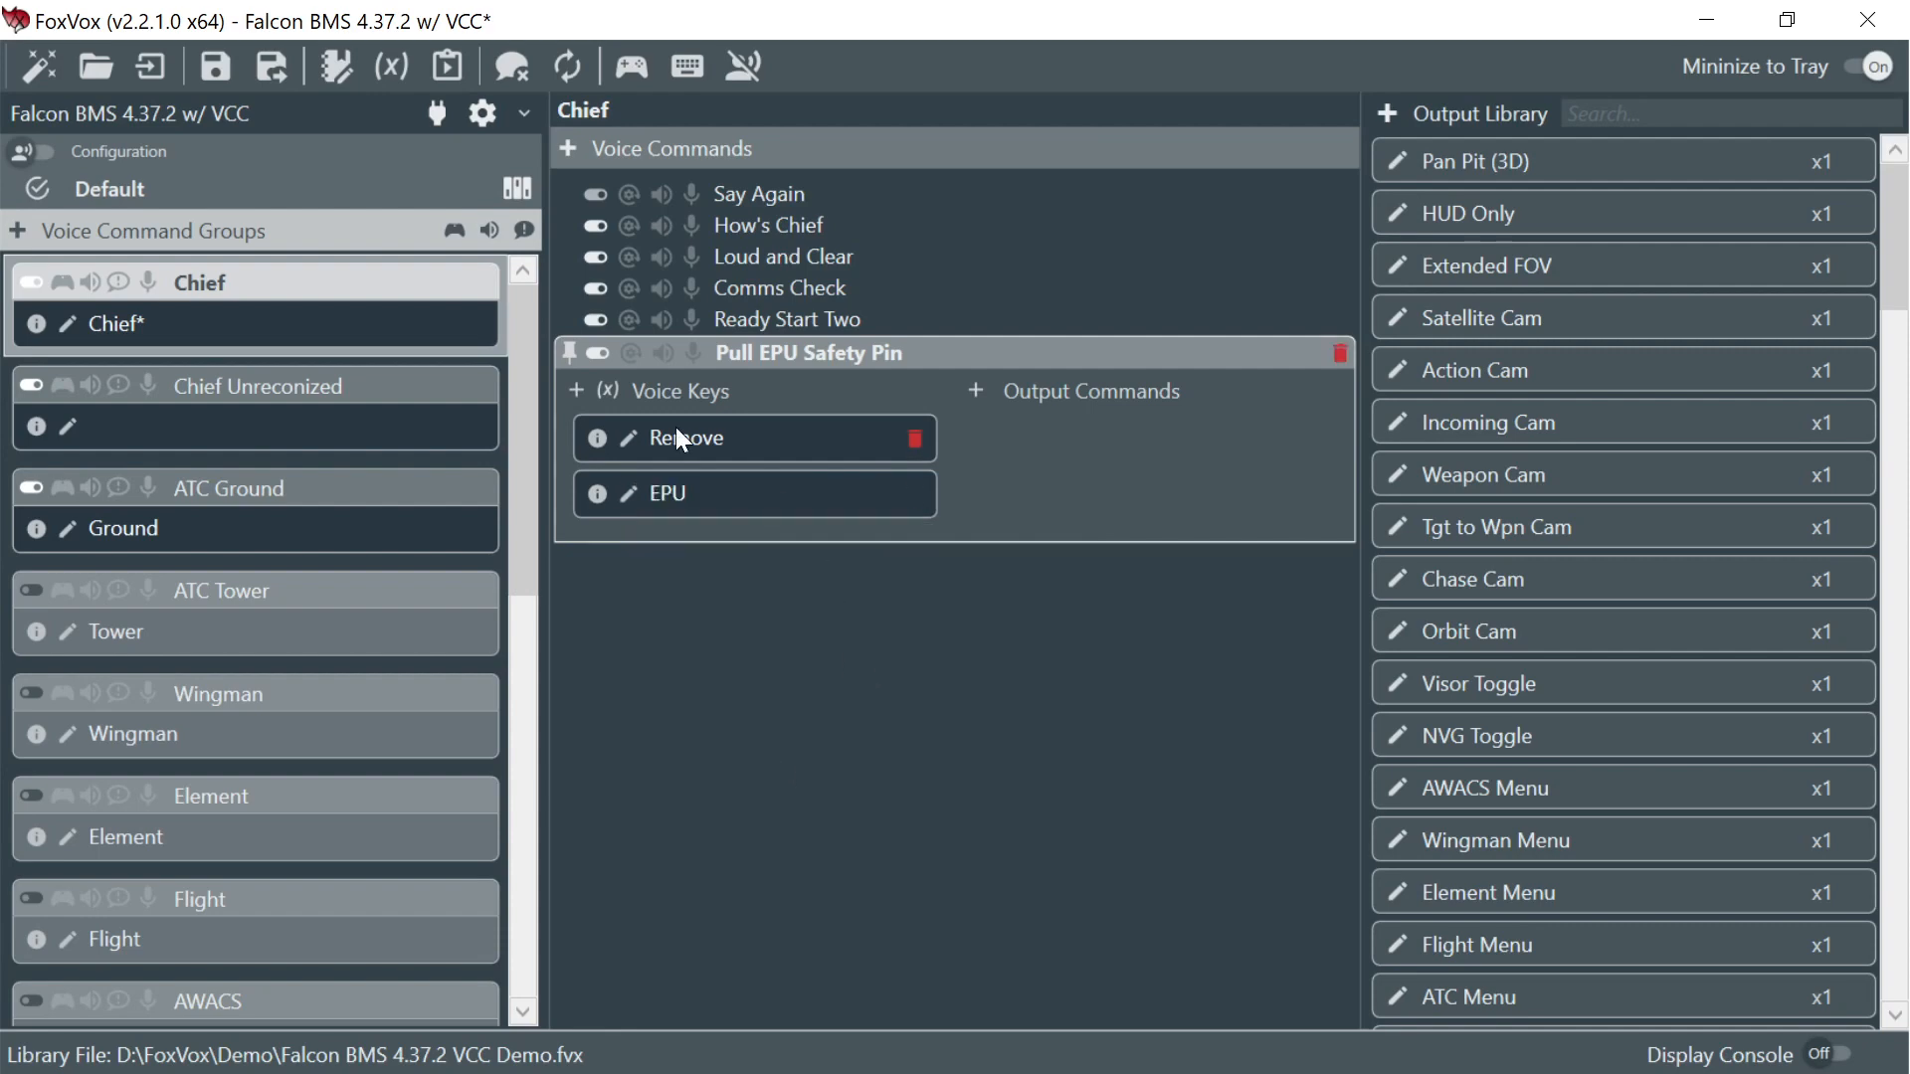
- Add a condition set to the Pull EPU Safety Pin voice keys requiring the variable Completed <= 3
{"action": "left_click", "coordinate": [608, 395]}
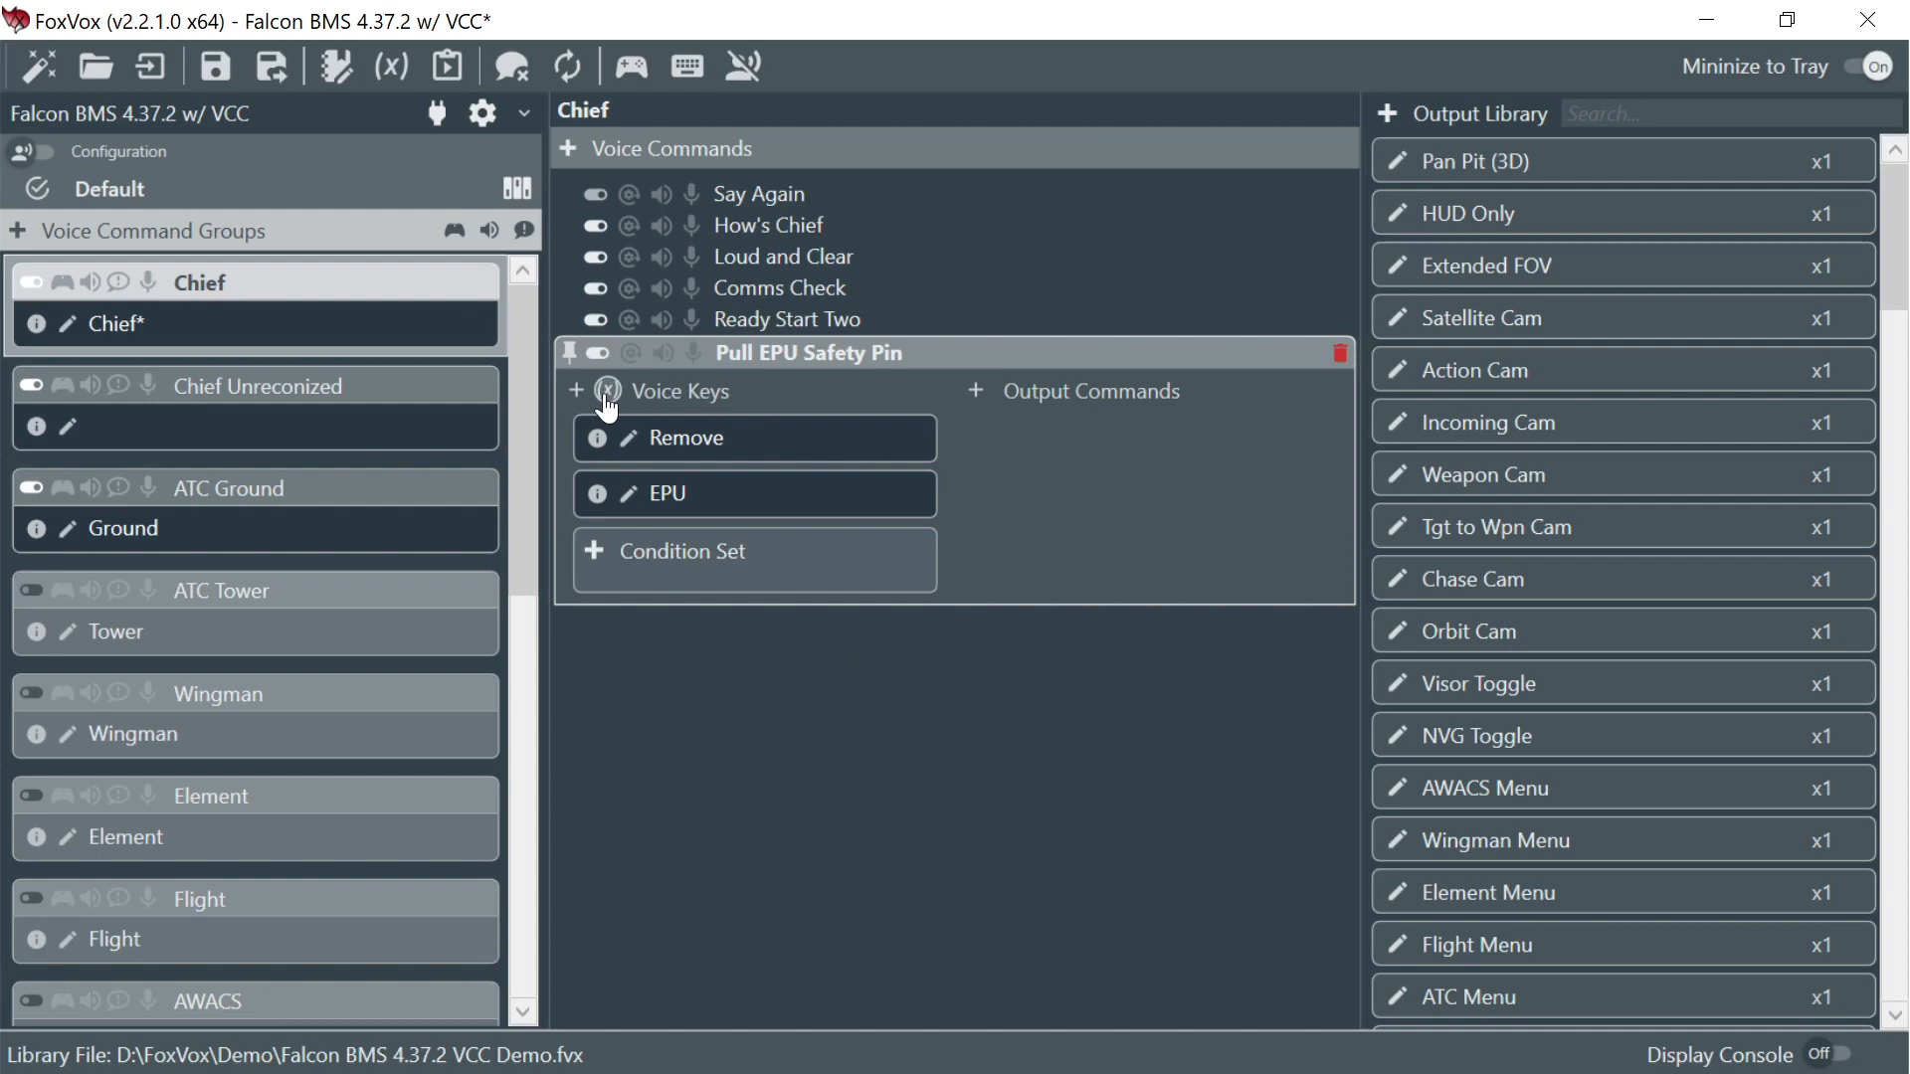
{"action": "left_click", "coordinate": [593, 551]}
{"action": "left_click", "coordinate": [636, 593]}
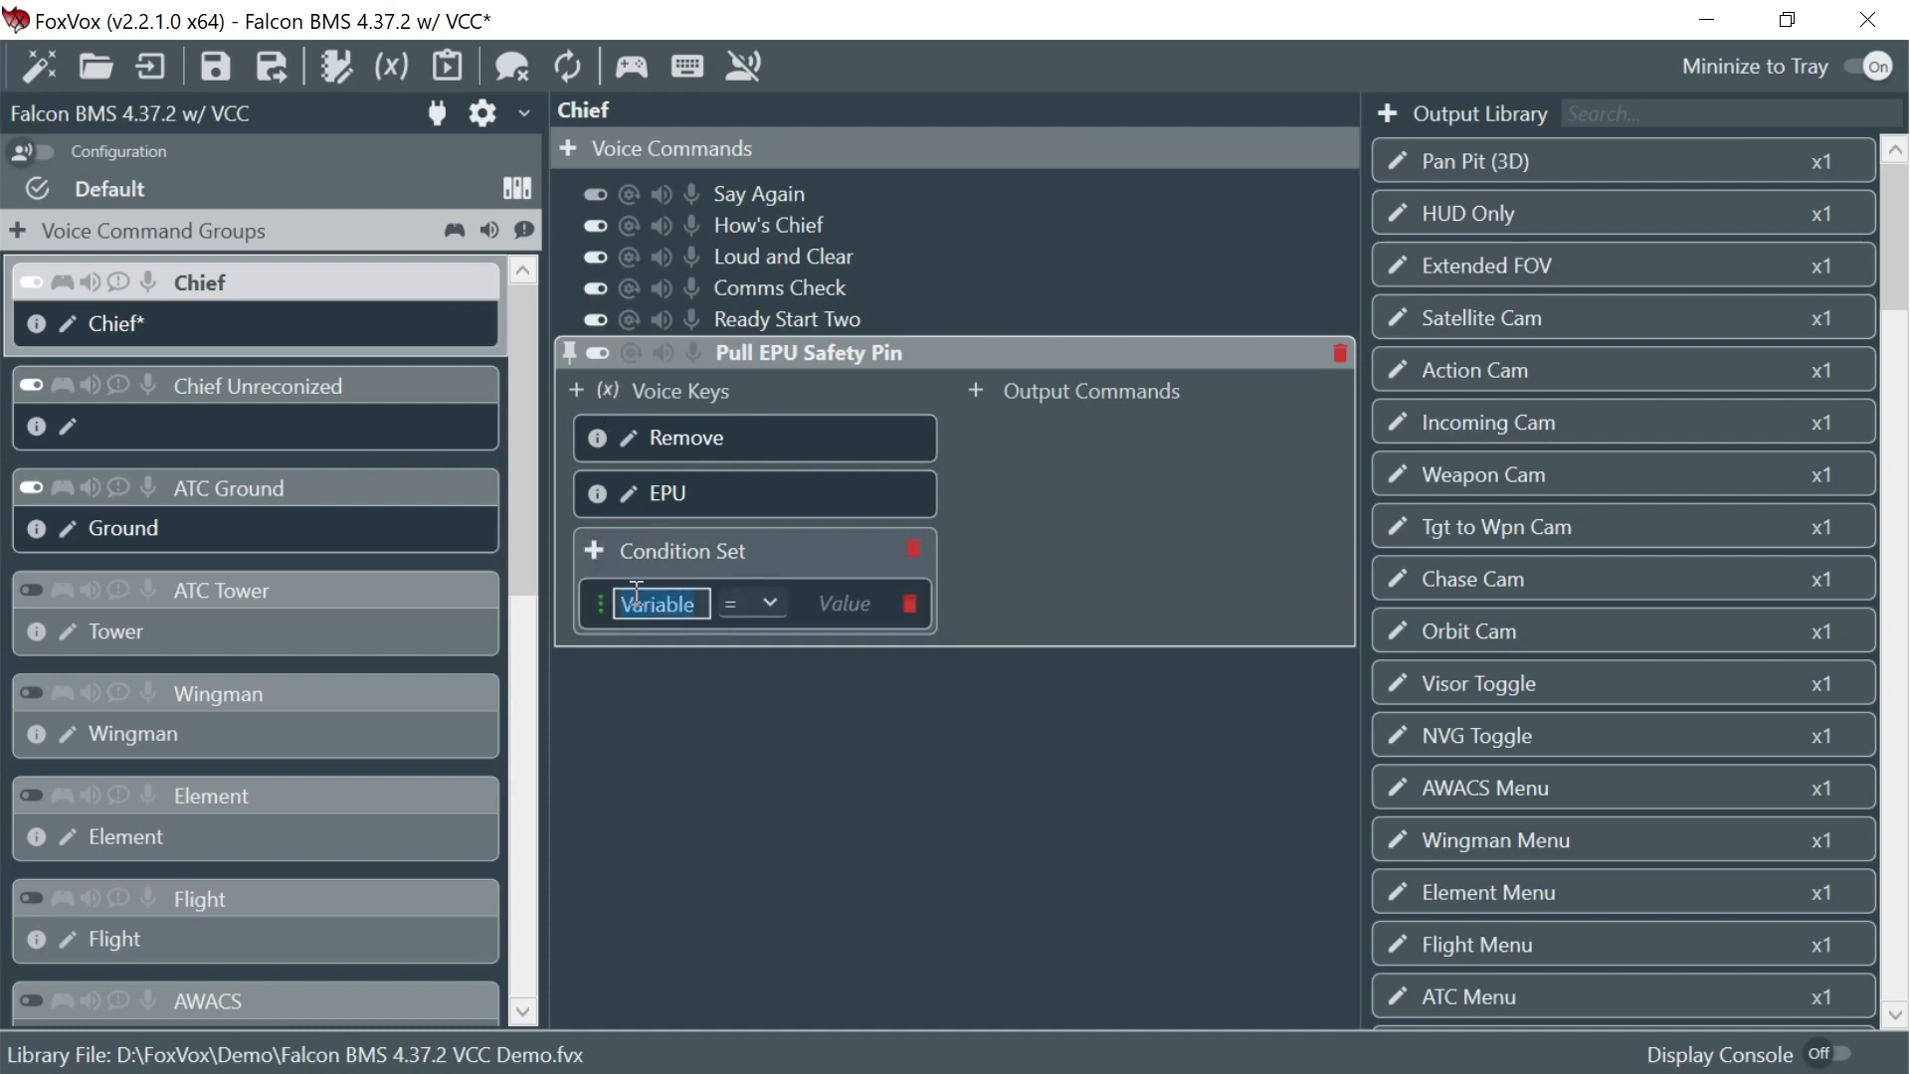
{"action": "type", "text": "Completed"}
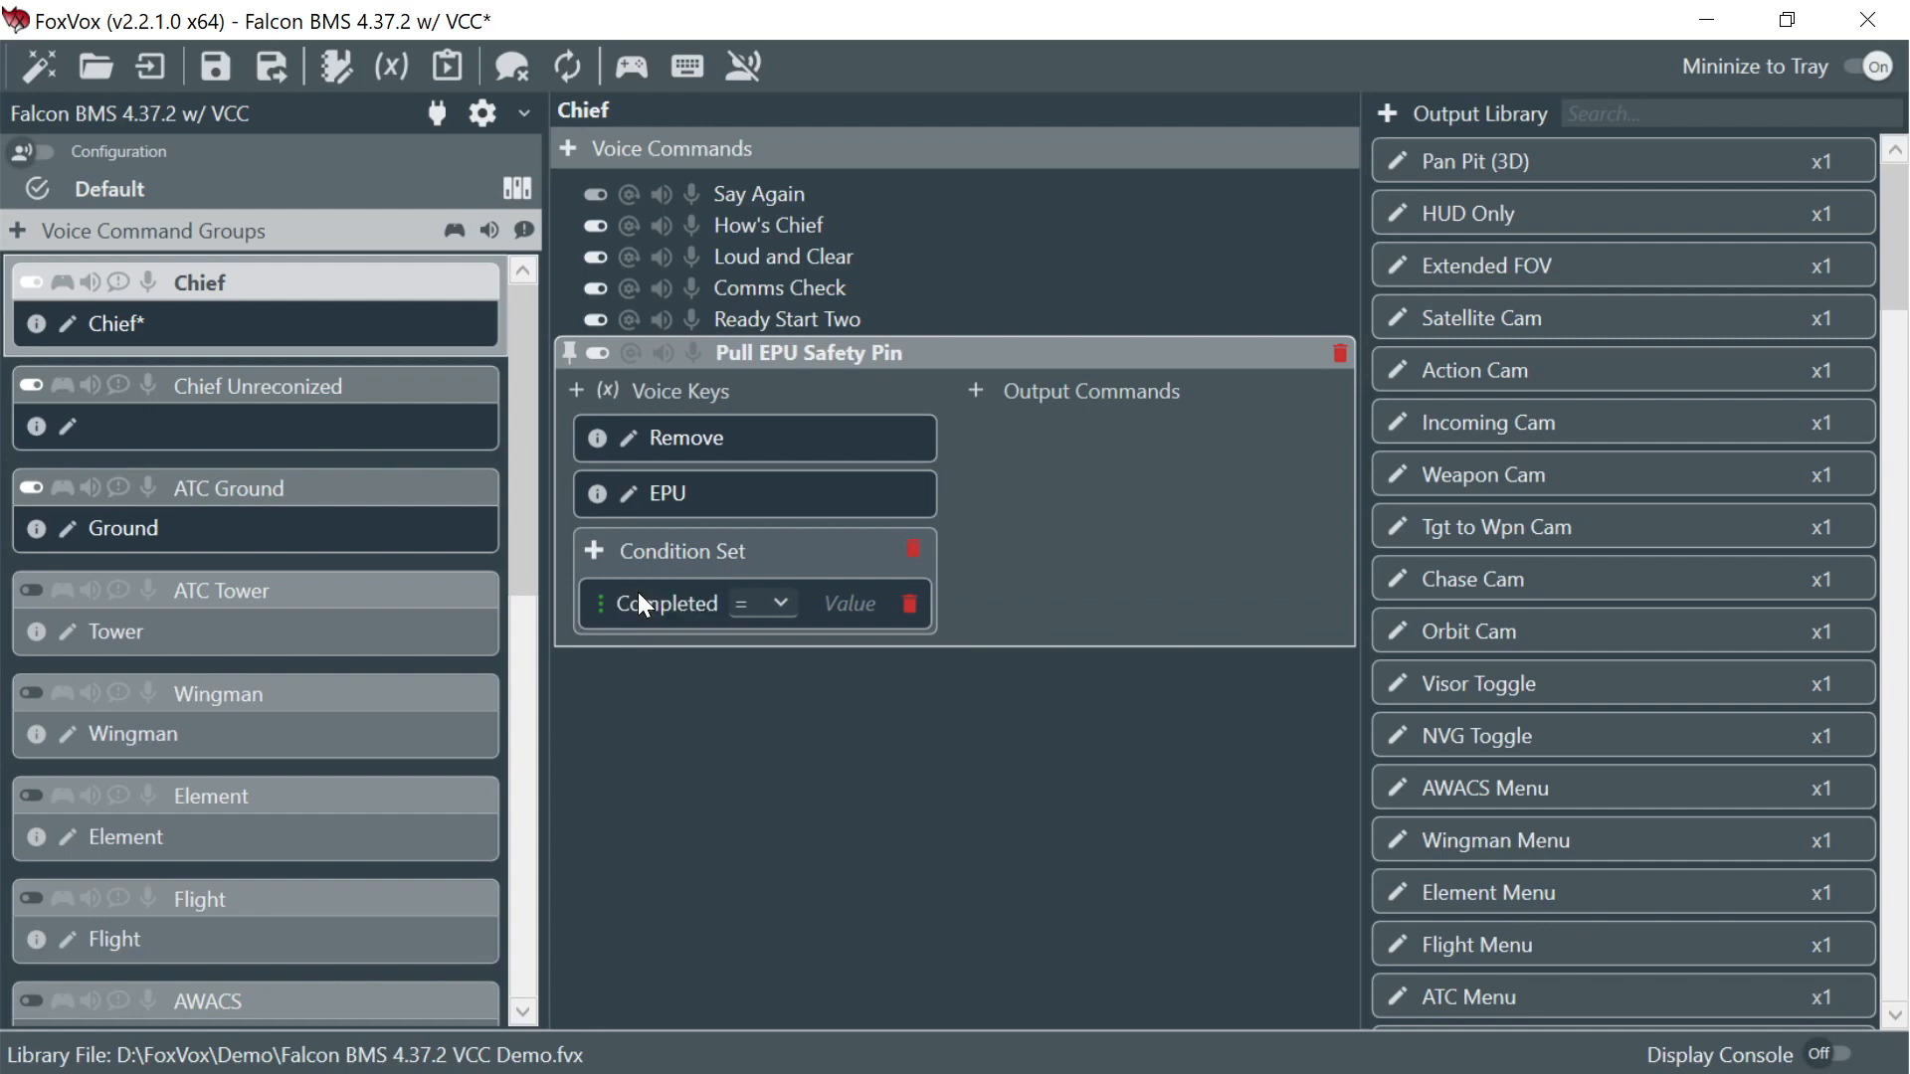
{"action": "left_click", "coordinate": [758, 603]}
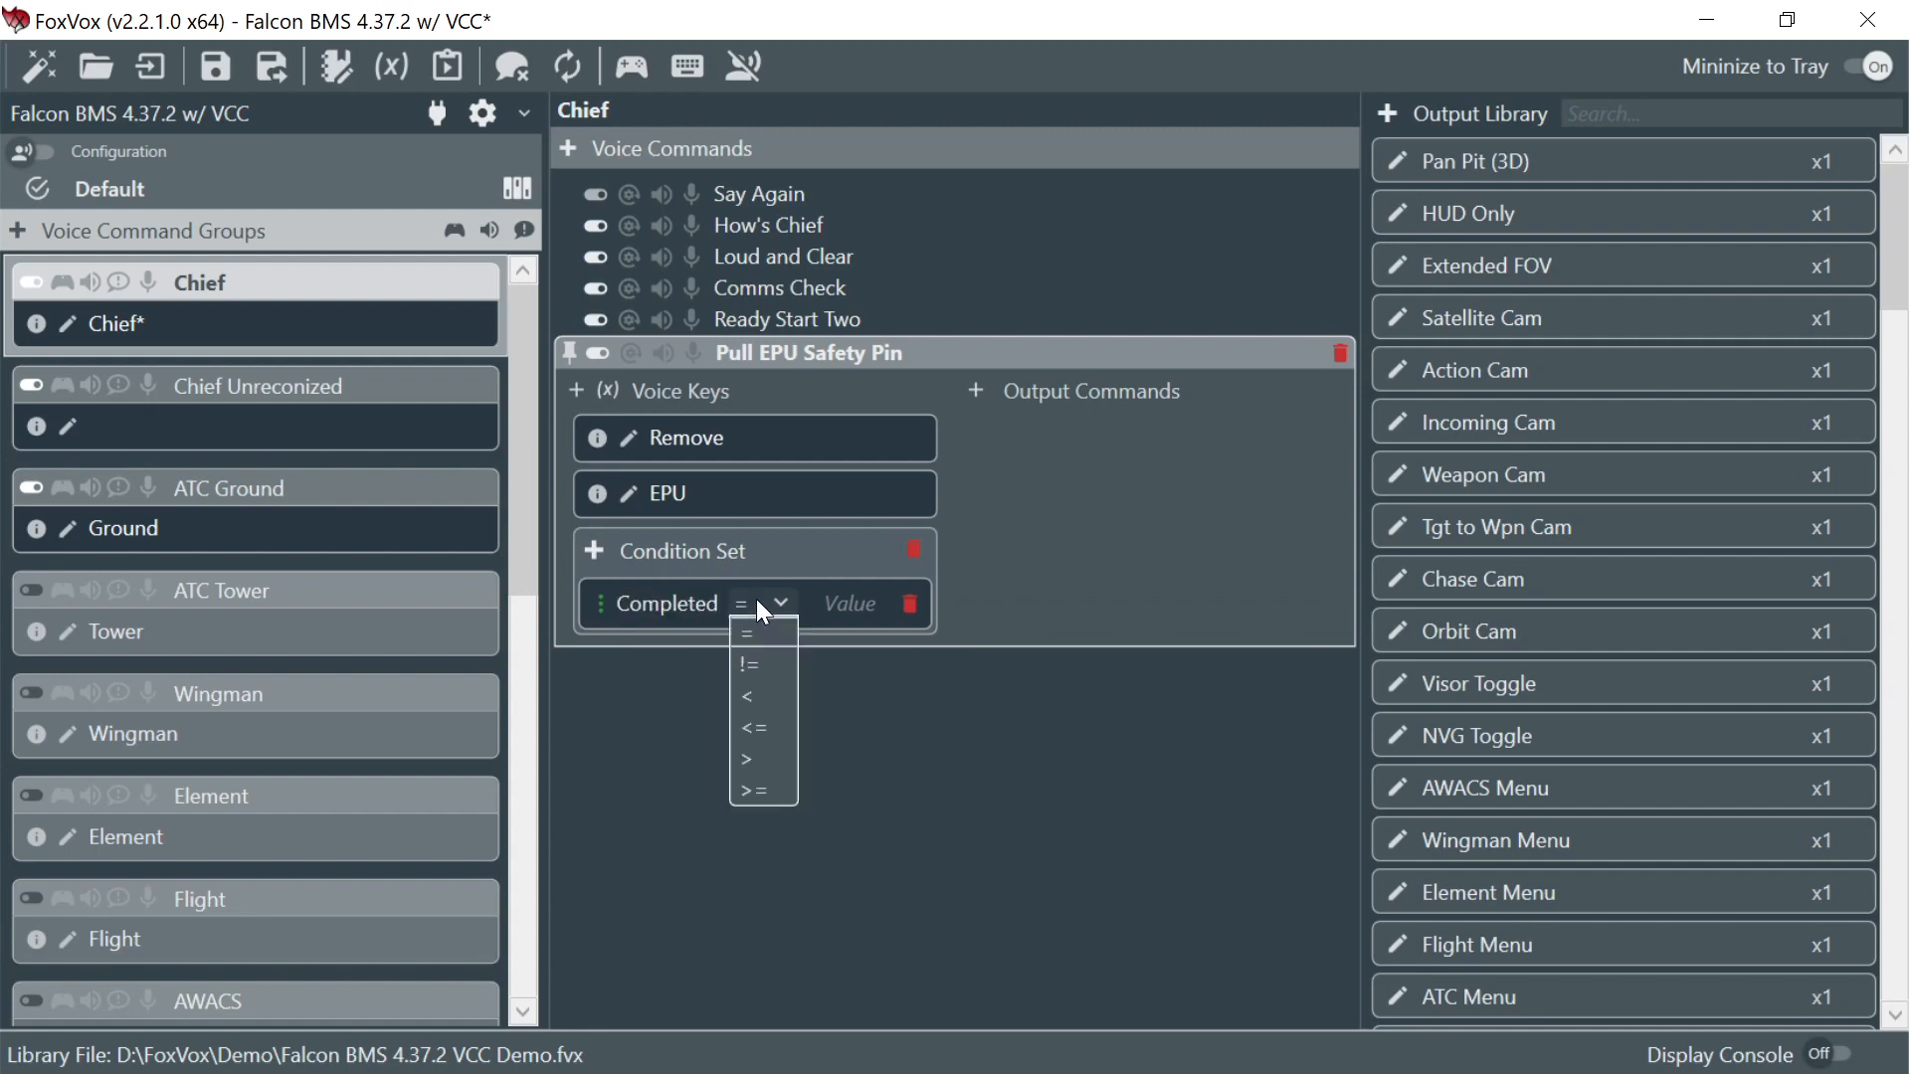
{"action": "left_click", "coordinate": [768, 729]}
{"action": "left_click", "coordinate": [851, 600]}
{"action": "type", "text": "3"}
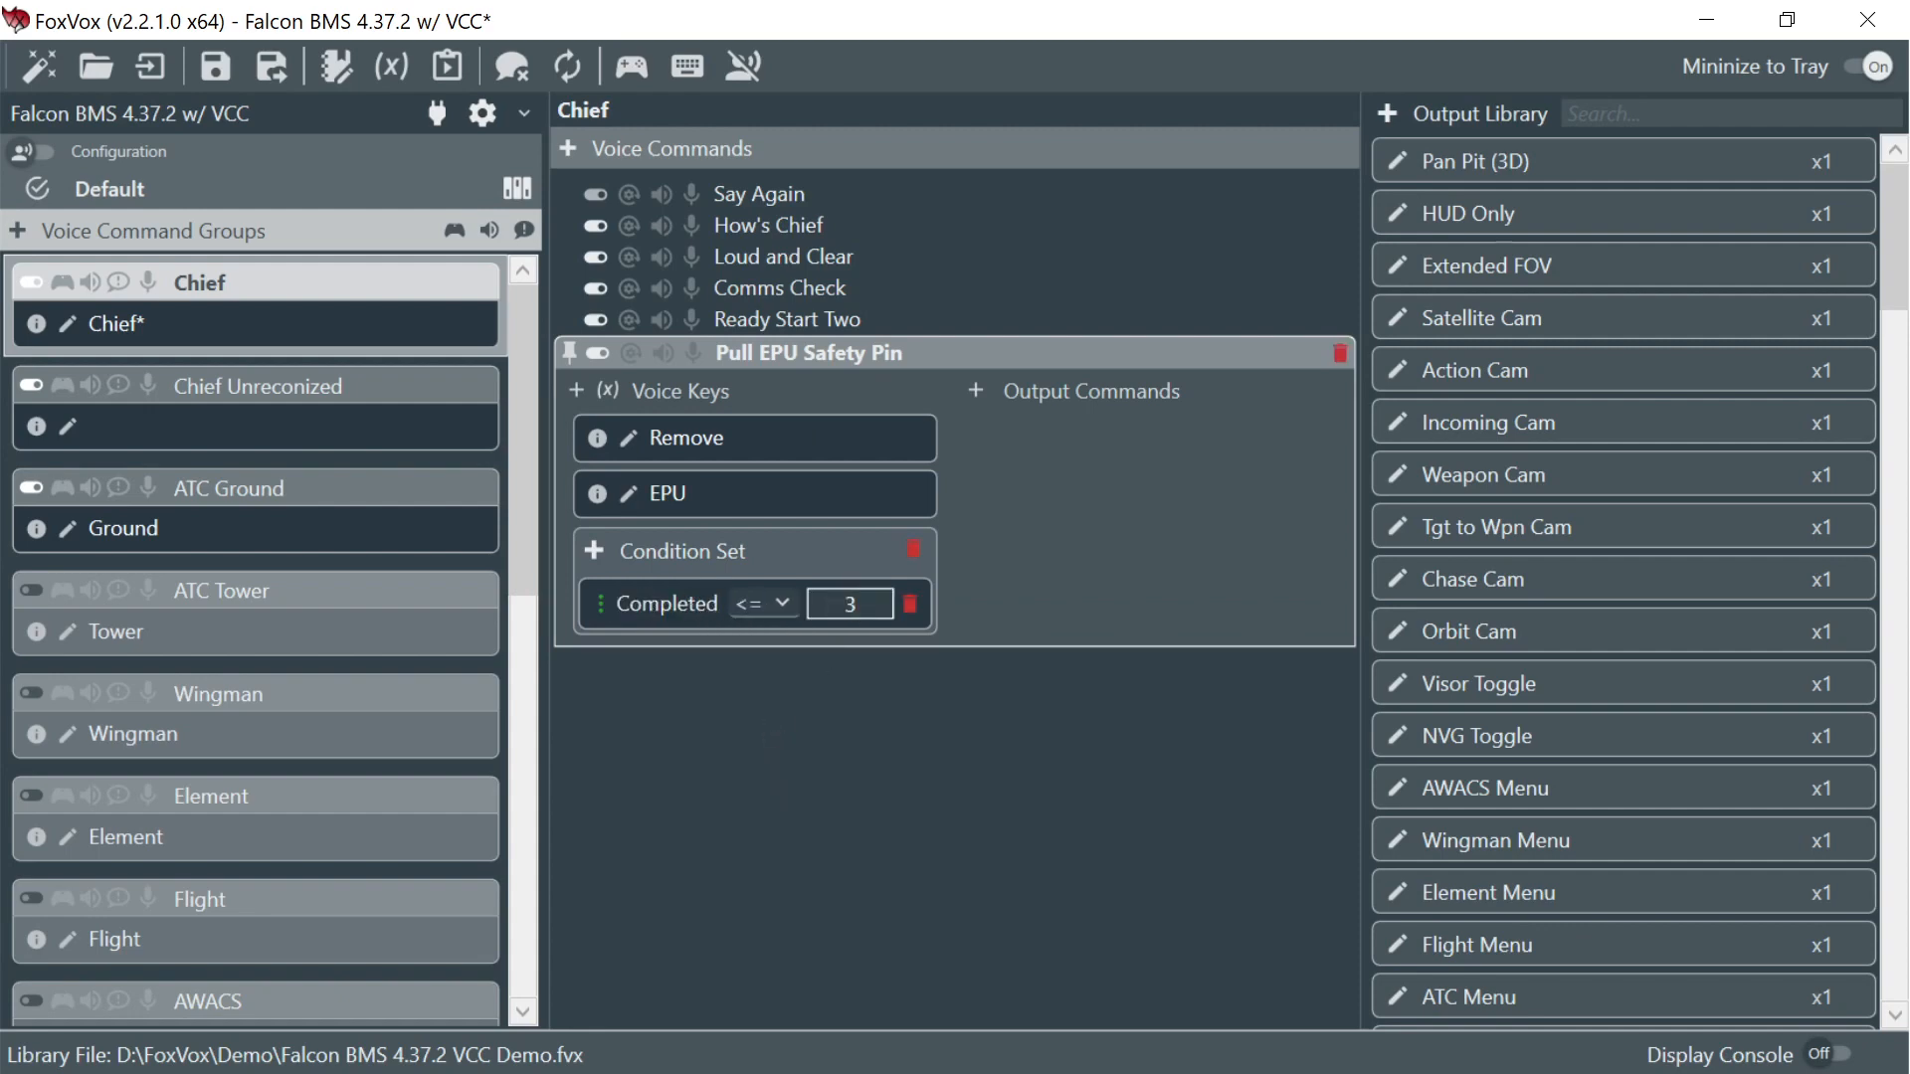
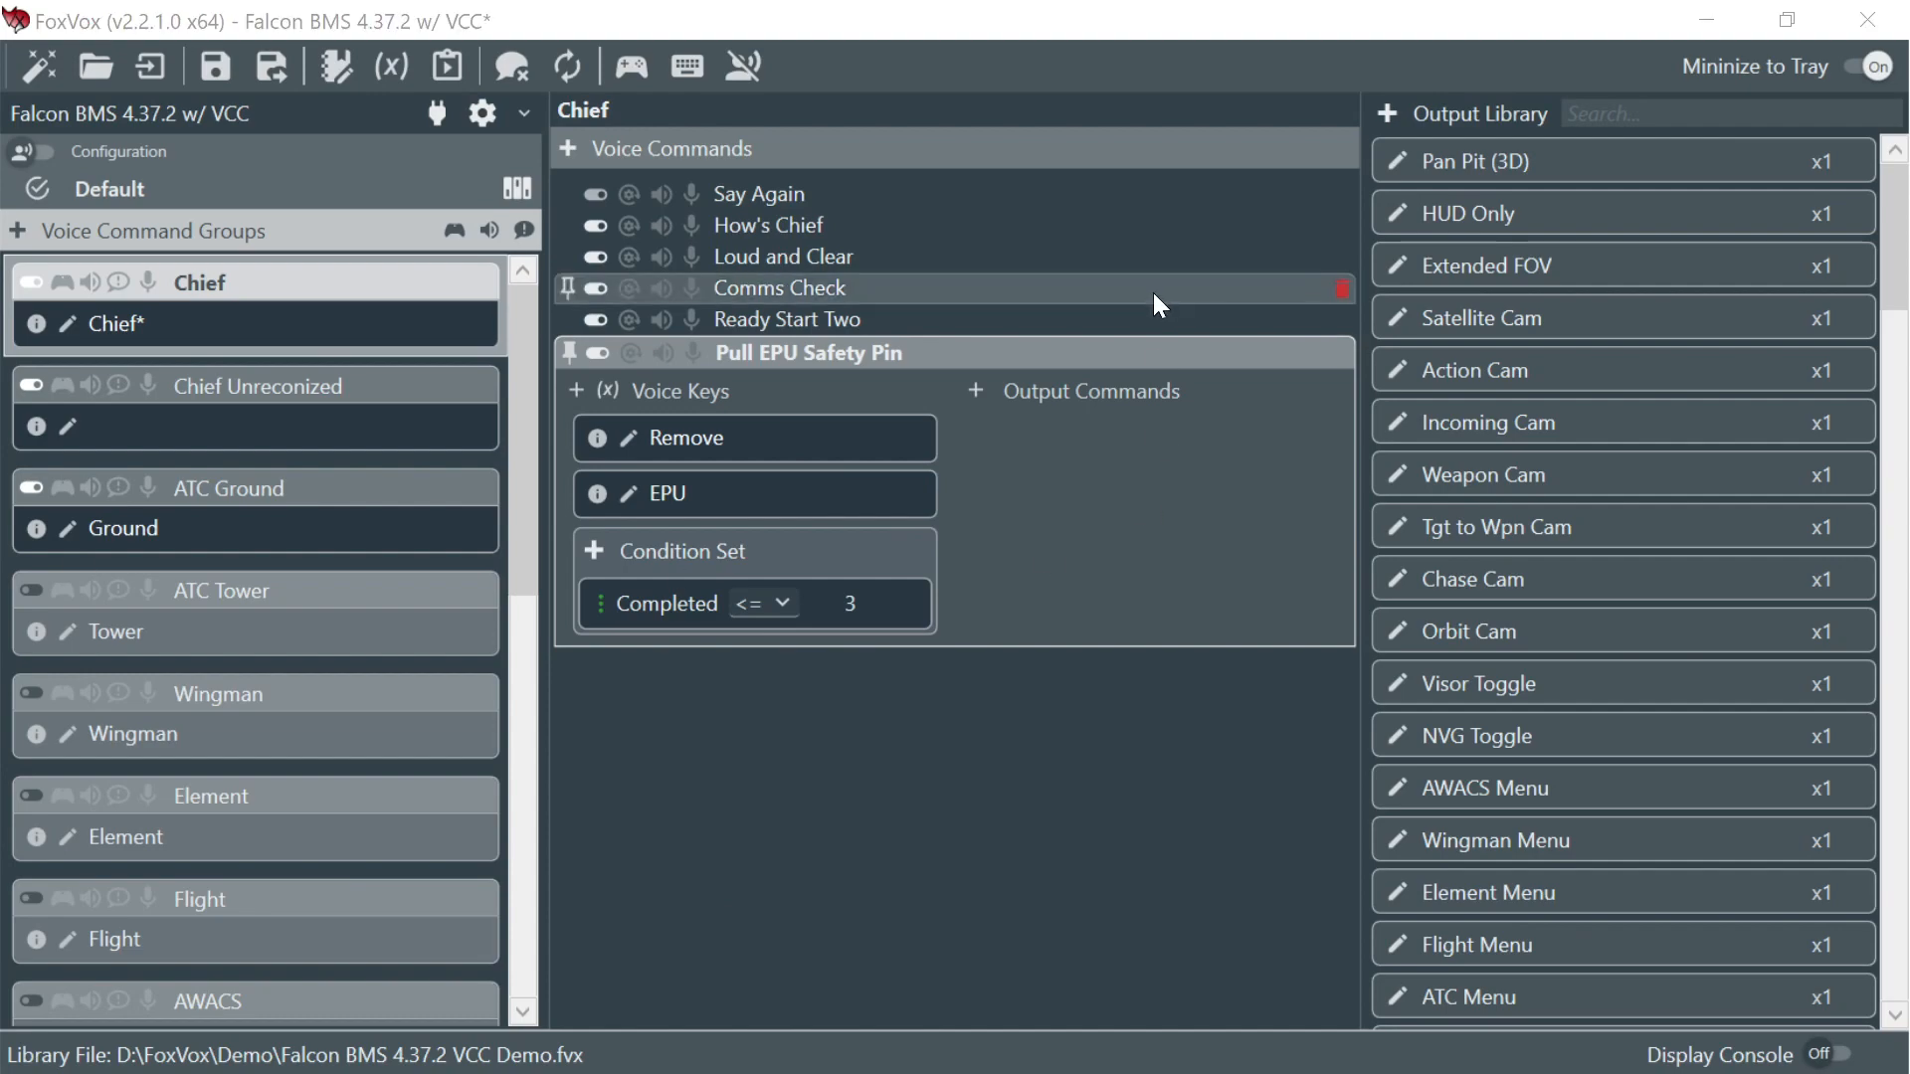
- Start a new output command for Pull EPU Safety Pin and set it to run the sound file 4Copy.mp3
{"action": "left_click", "coordinate": [975, 392]}
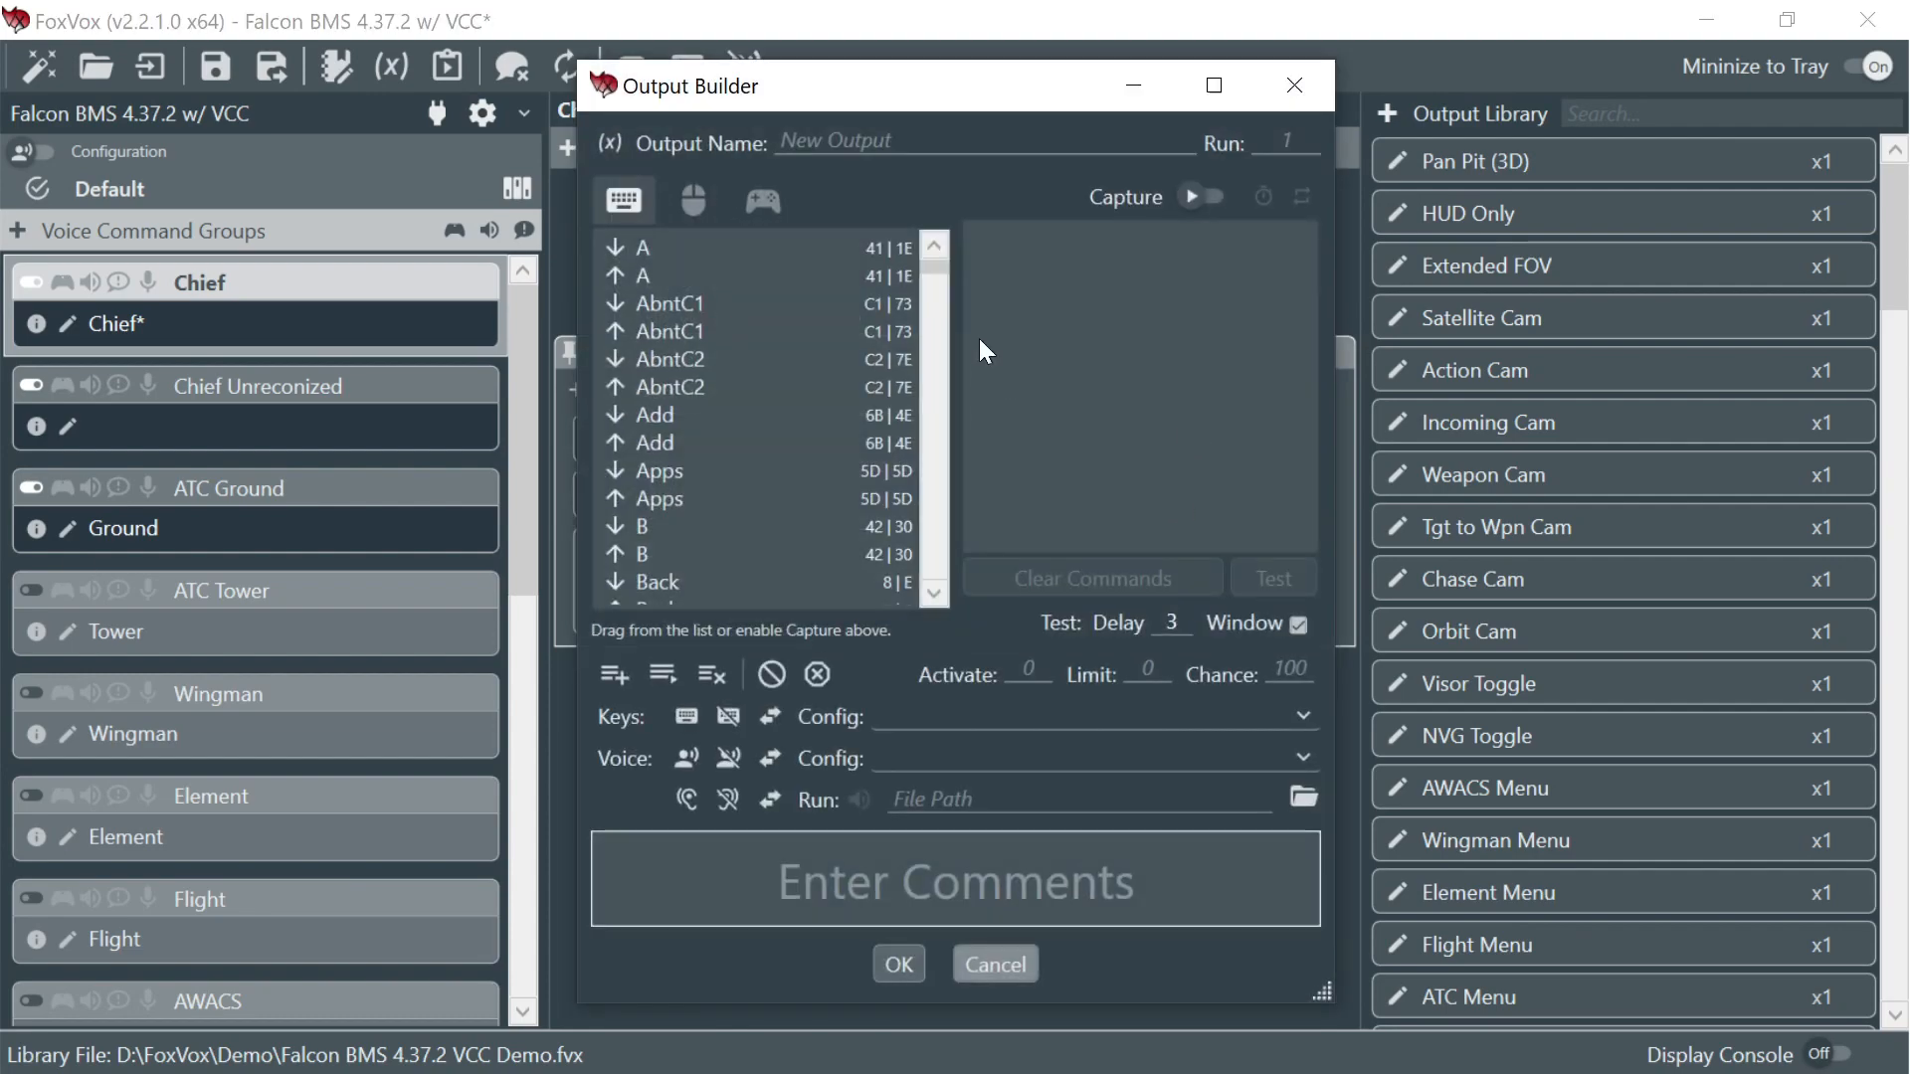
{"action": "left_click", "coordinate": [1302, 798]}
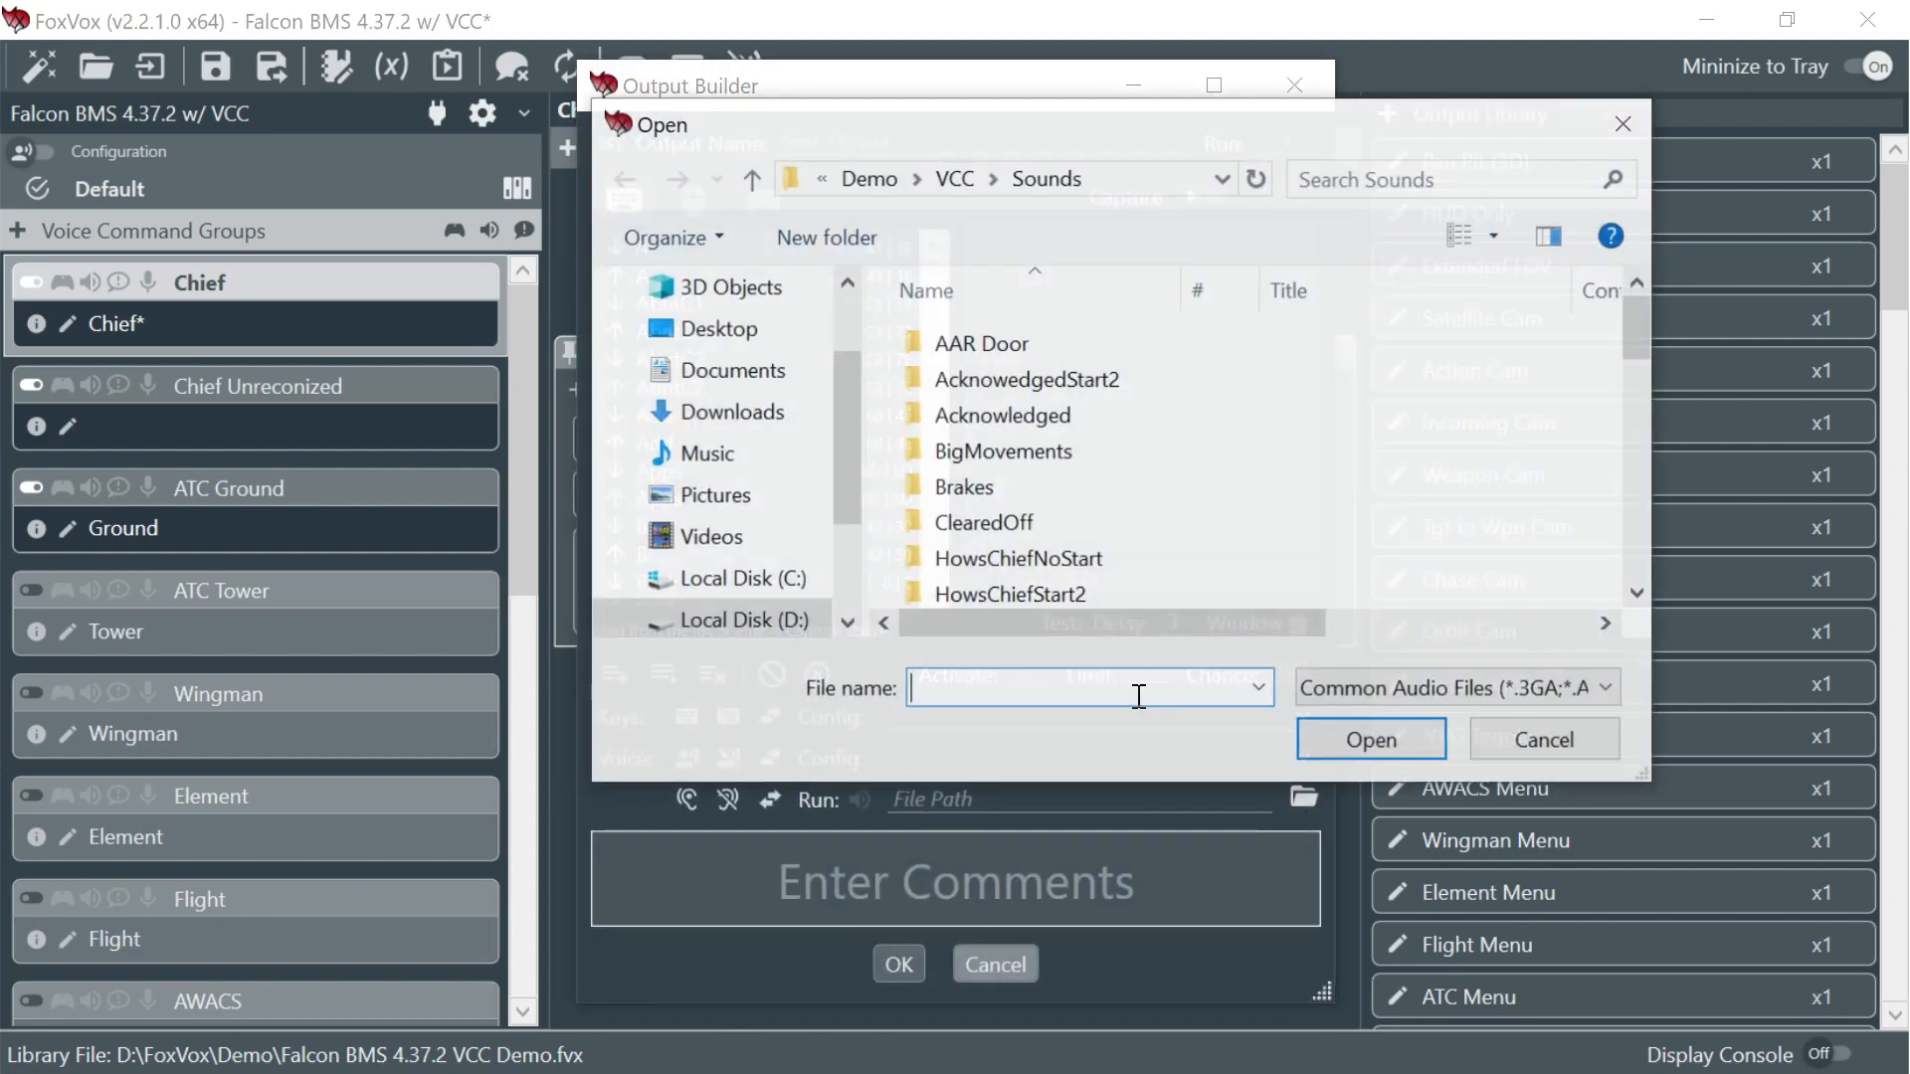
{"action": "scroll", "coordinate": [1089, 482], "scroll_direction": "down", "scroll_amount": 10}
{"action": "left_click", "coordinate": [1030, 559]}
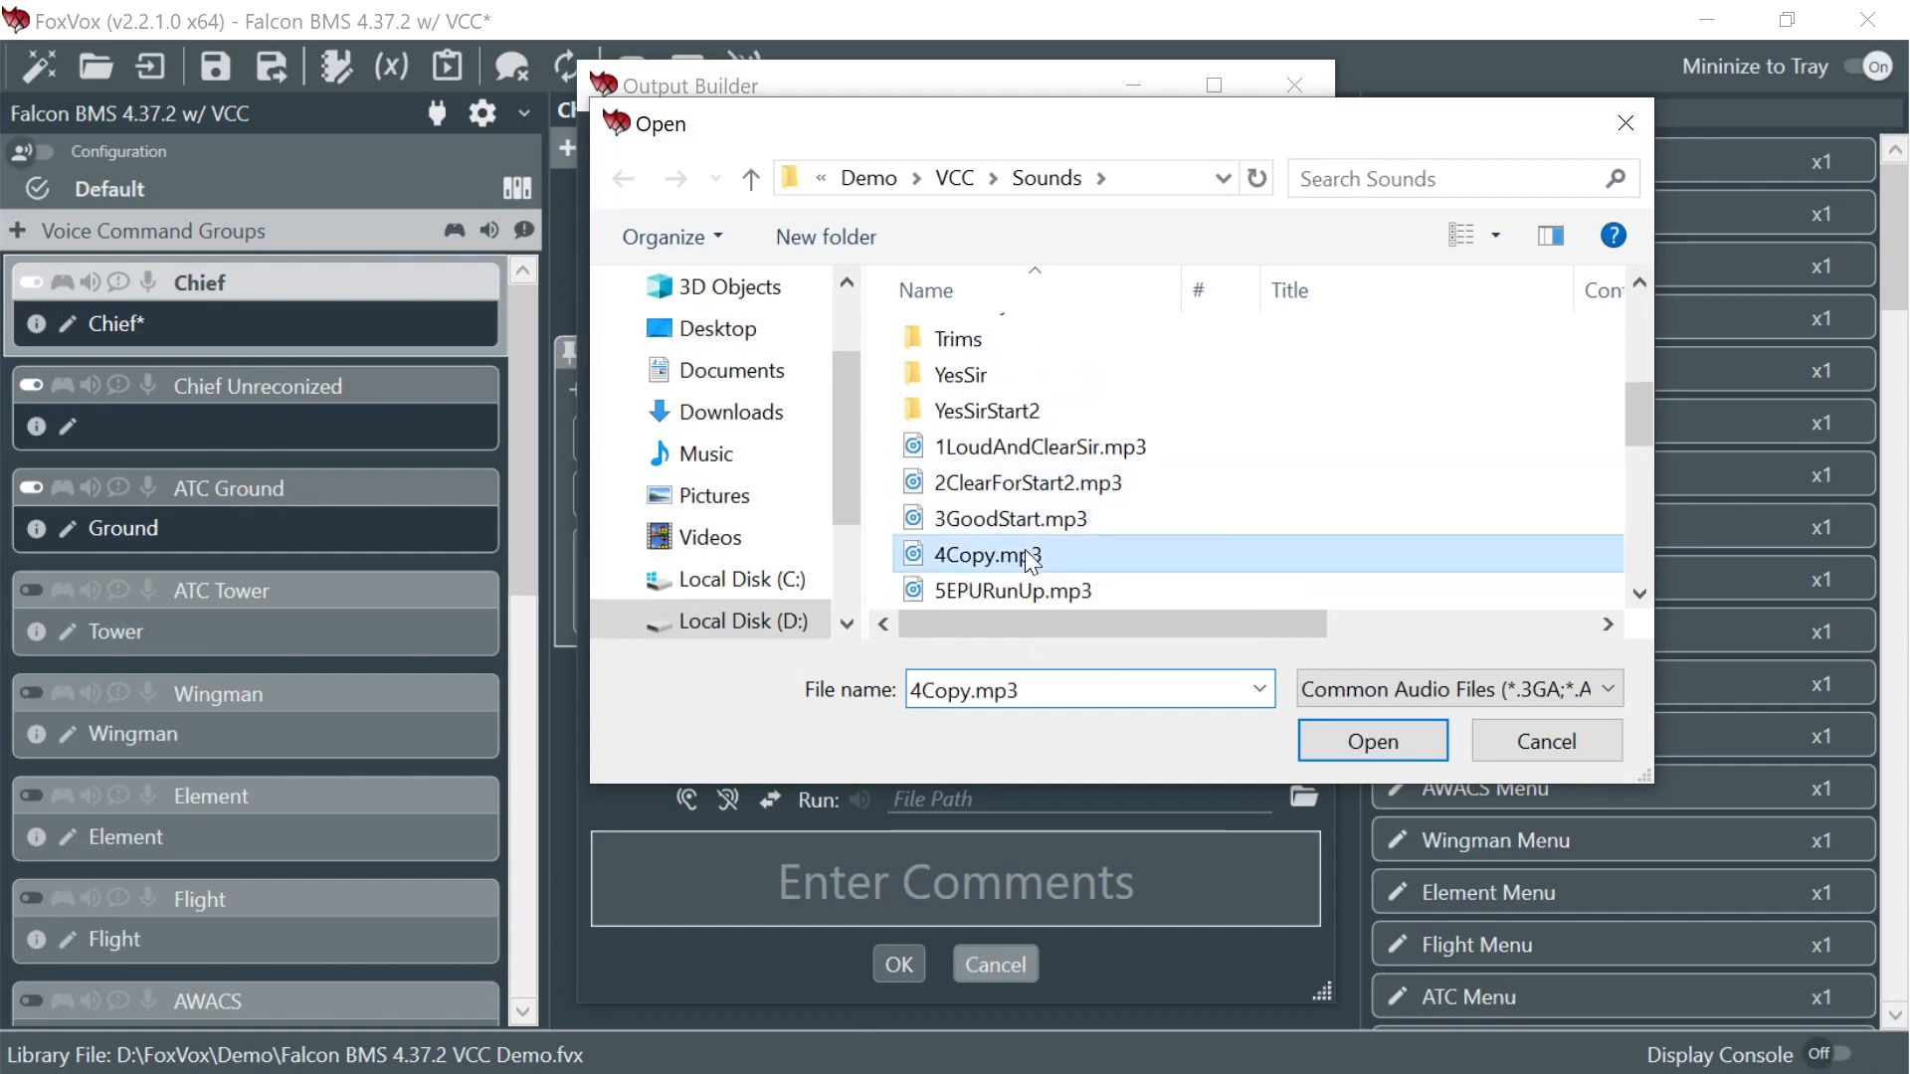
{"action": "left_click", "coordinate": [1381, 741]}
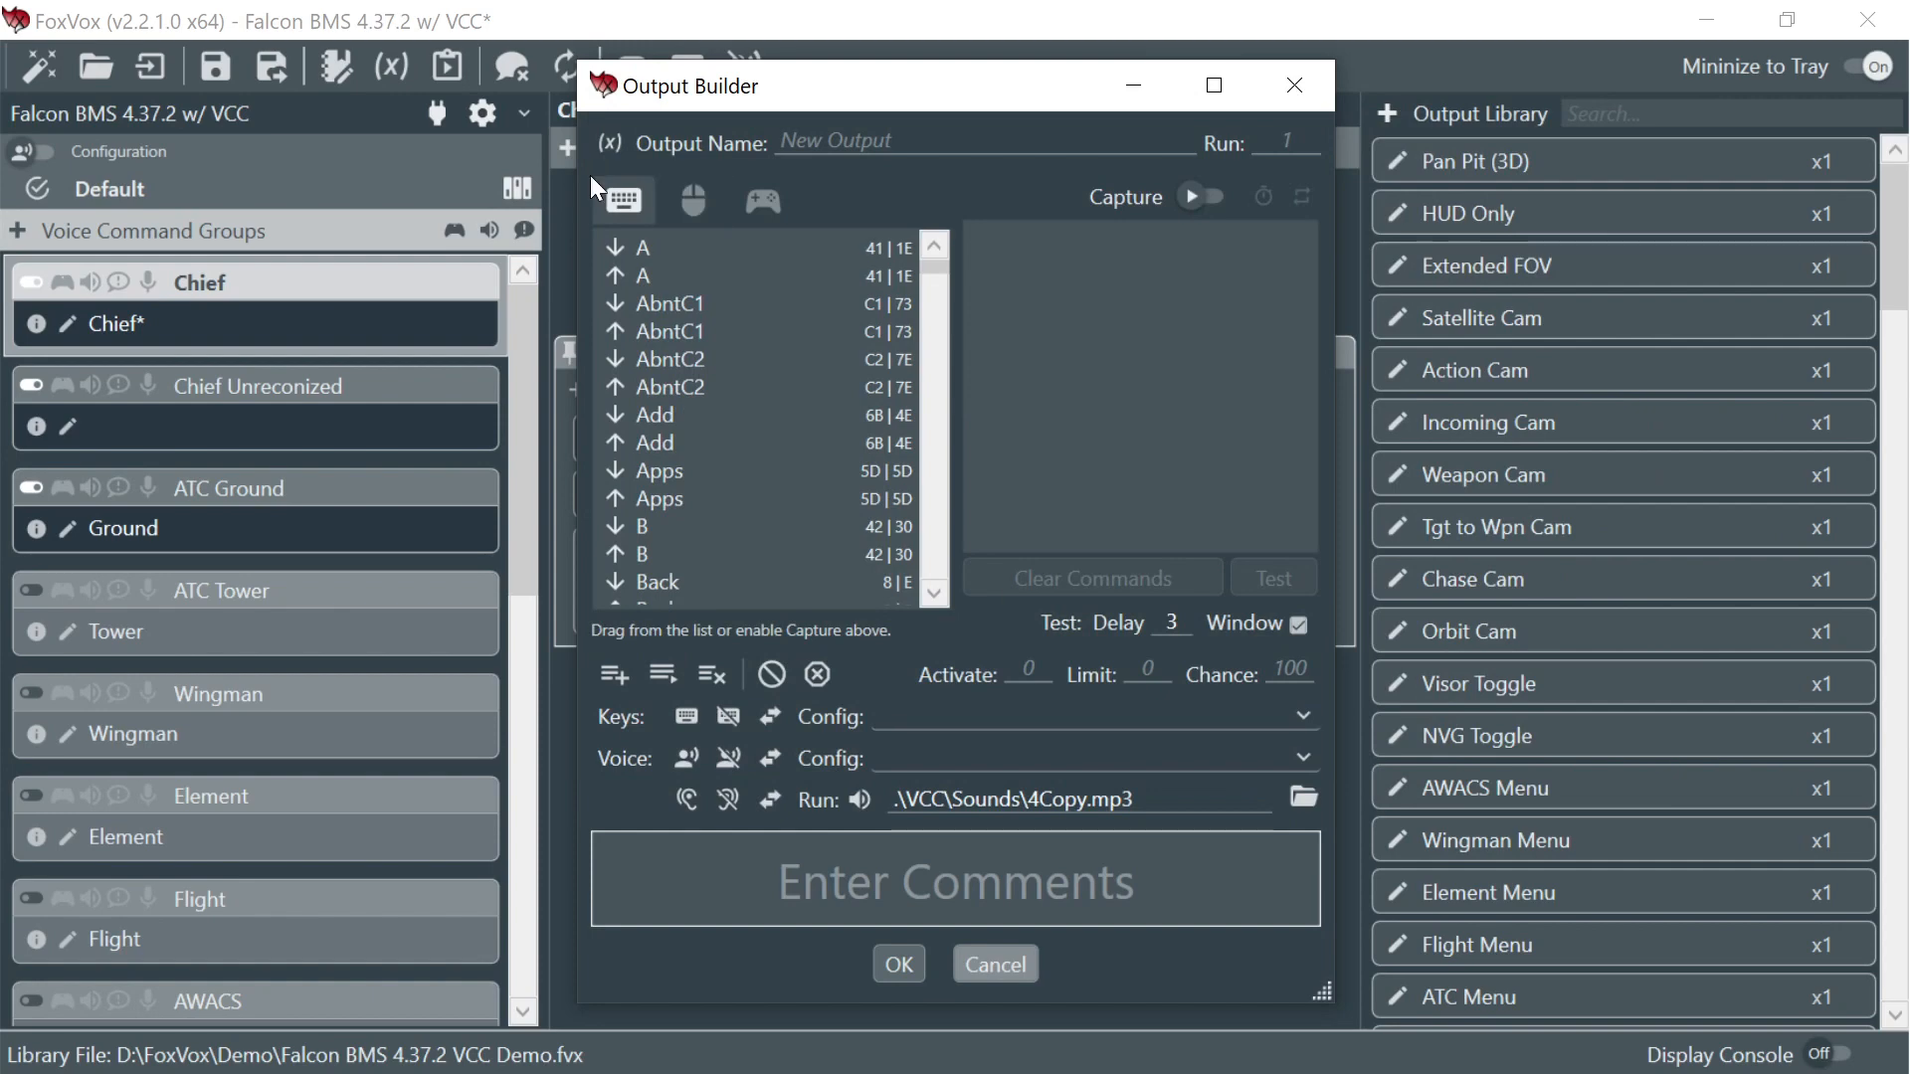
- Add the variable Completed with the value "+" to the new output and confirm the output
{"action": "left_click", "coordinate": [609, 149]}
{"action": "left_click", "coordinate": [977, 199]}
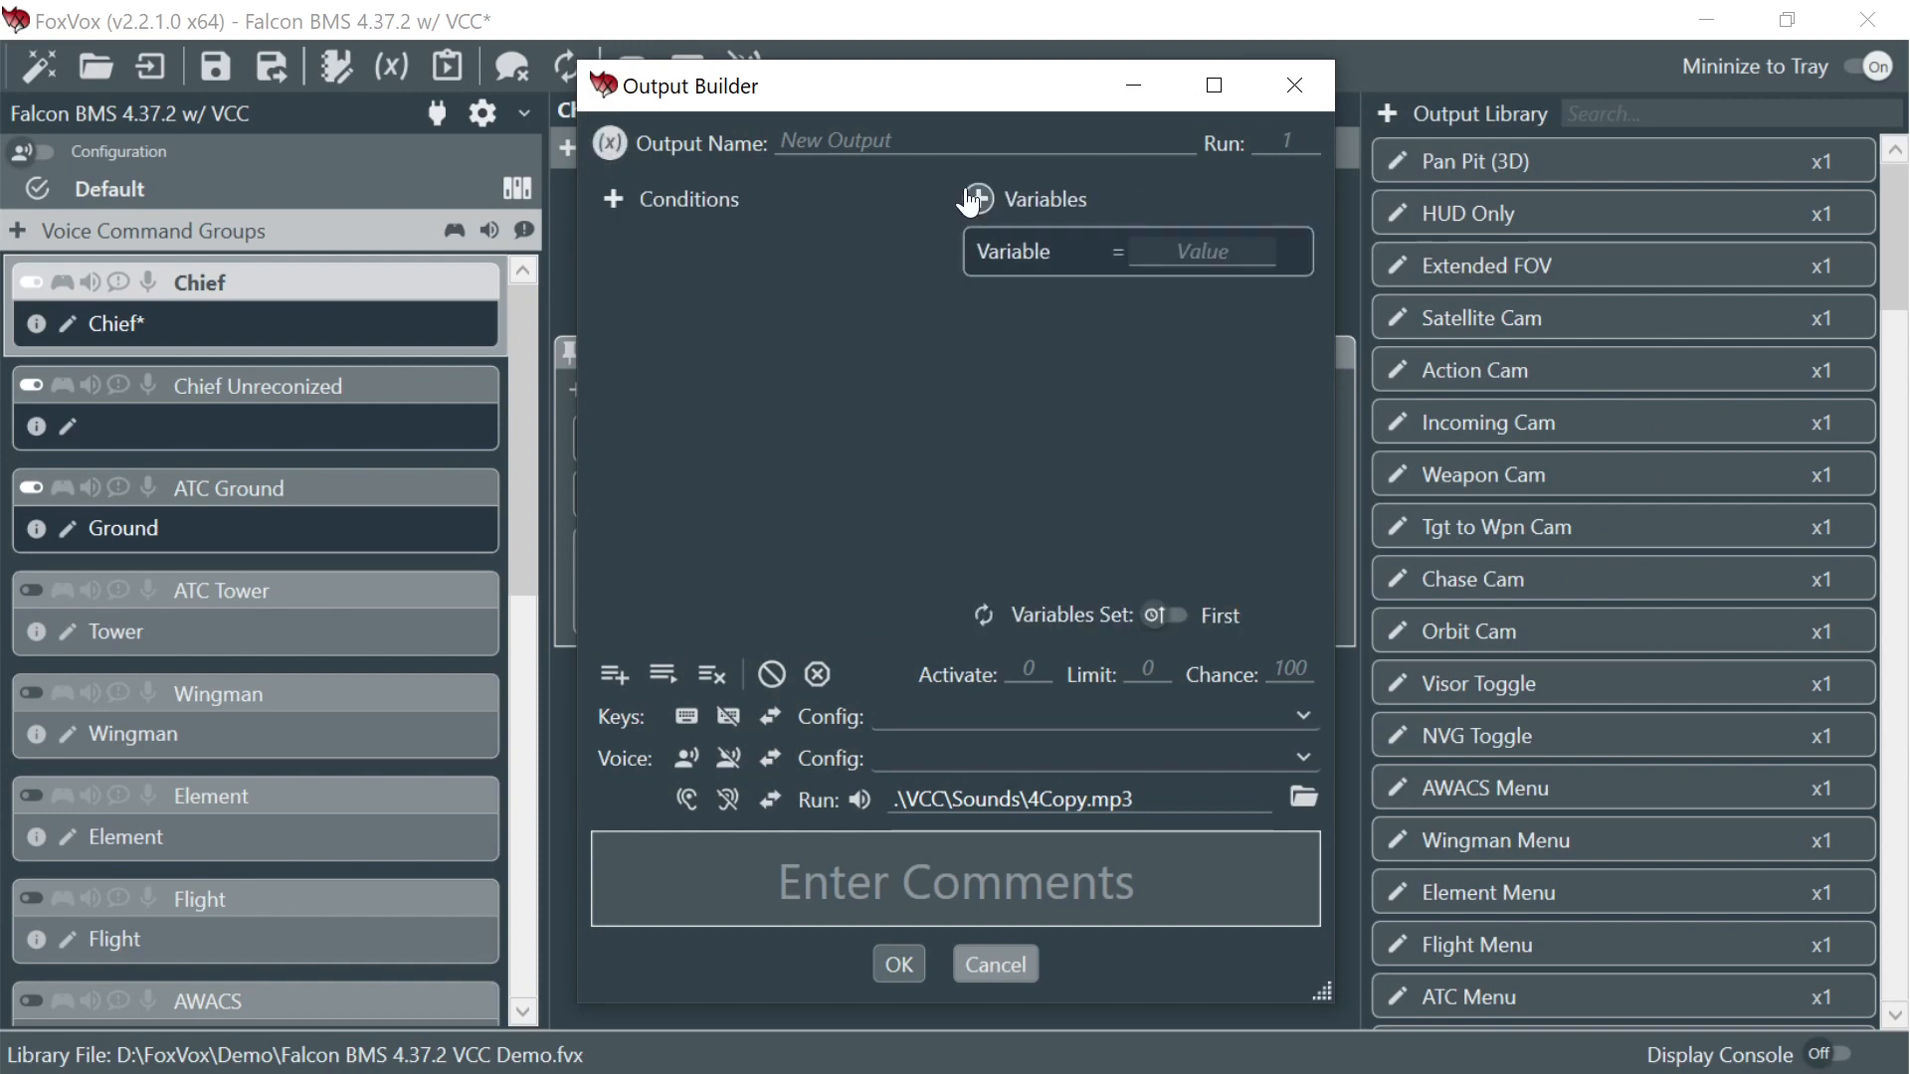
{"action": "left_click", "coordinate": [1011, 251]}
{"action": "type", "text": "Com"}
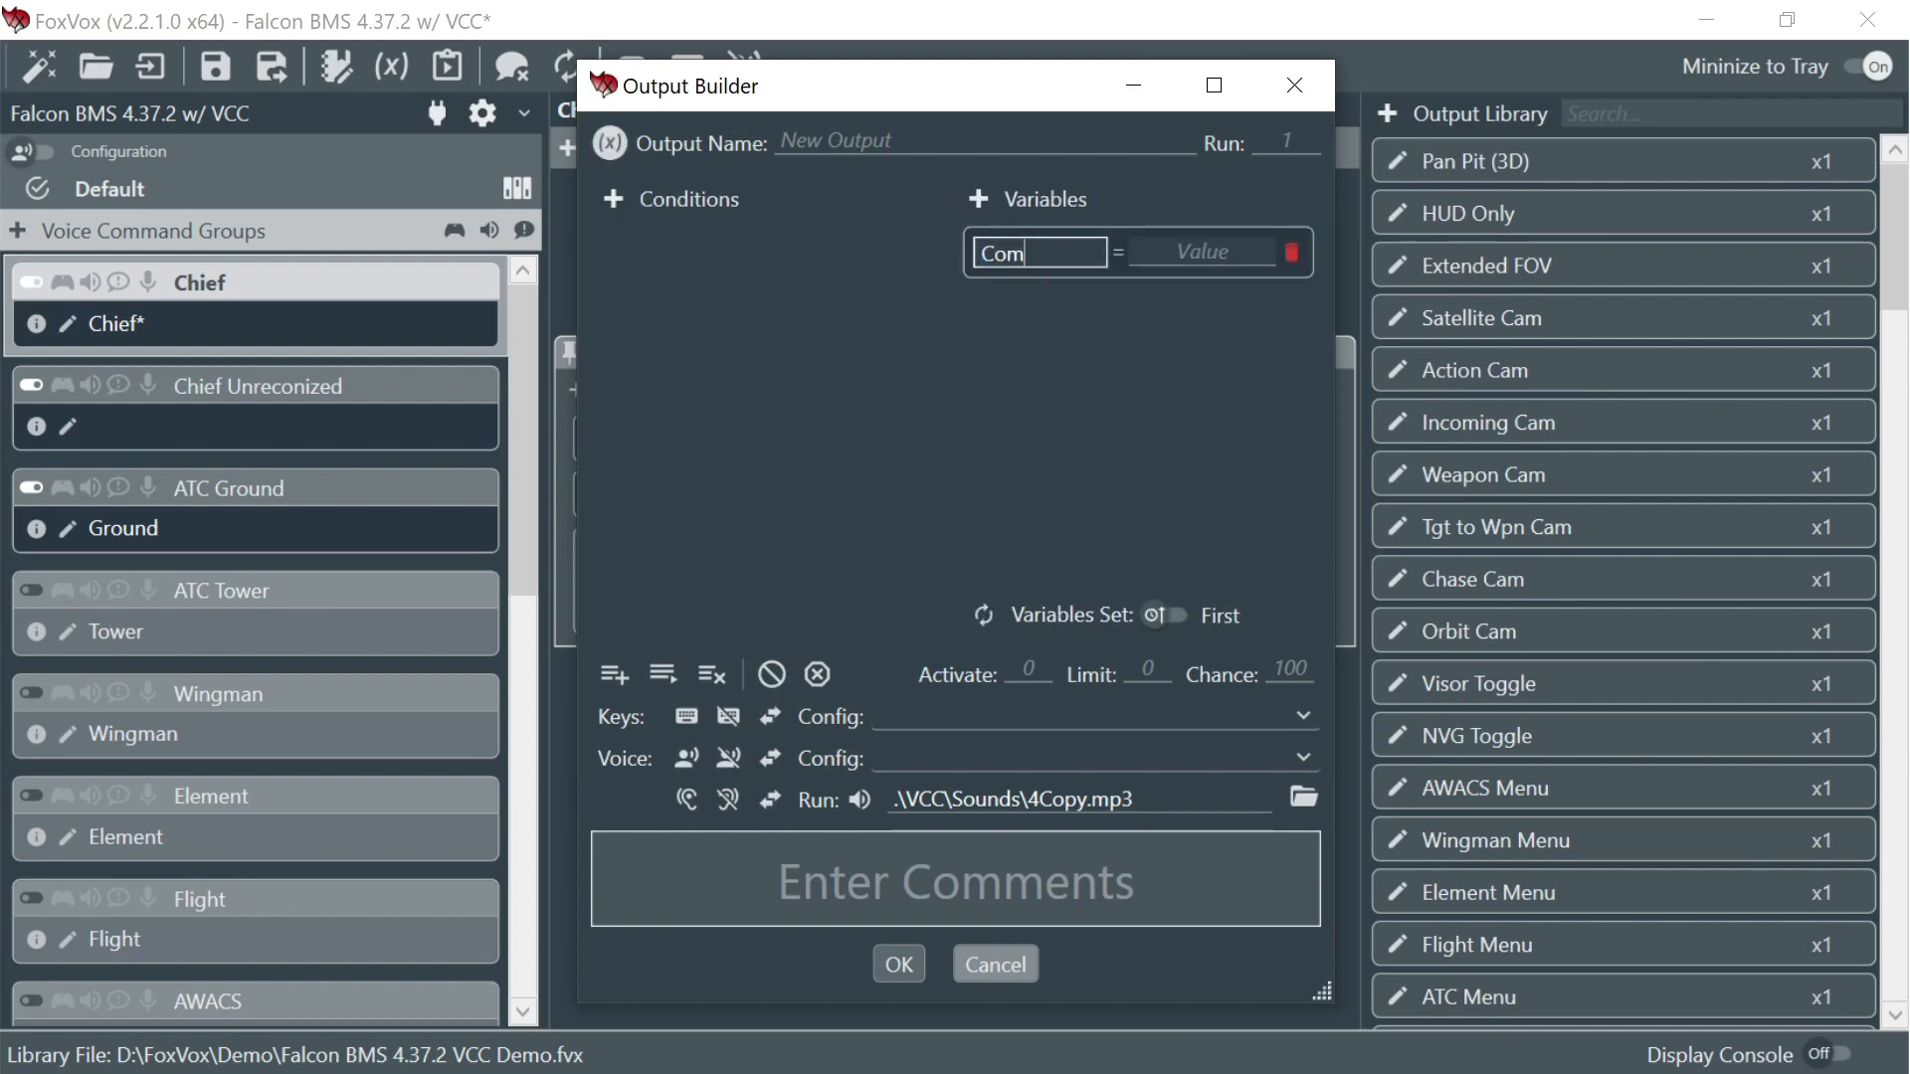
{"action": "type", "text": "pleted"}
{"action": "key", "text": "Return"}
{"action": "left_click", "coordinate": [1159, 251]}
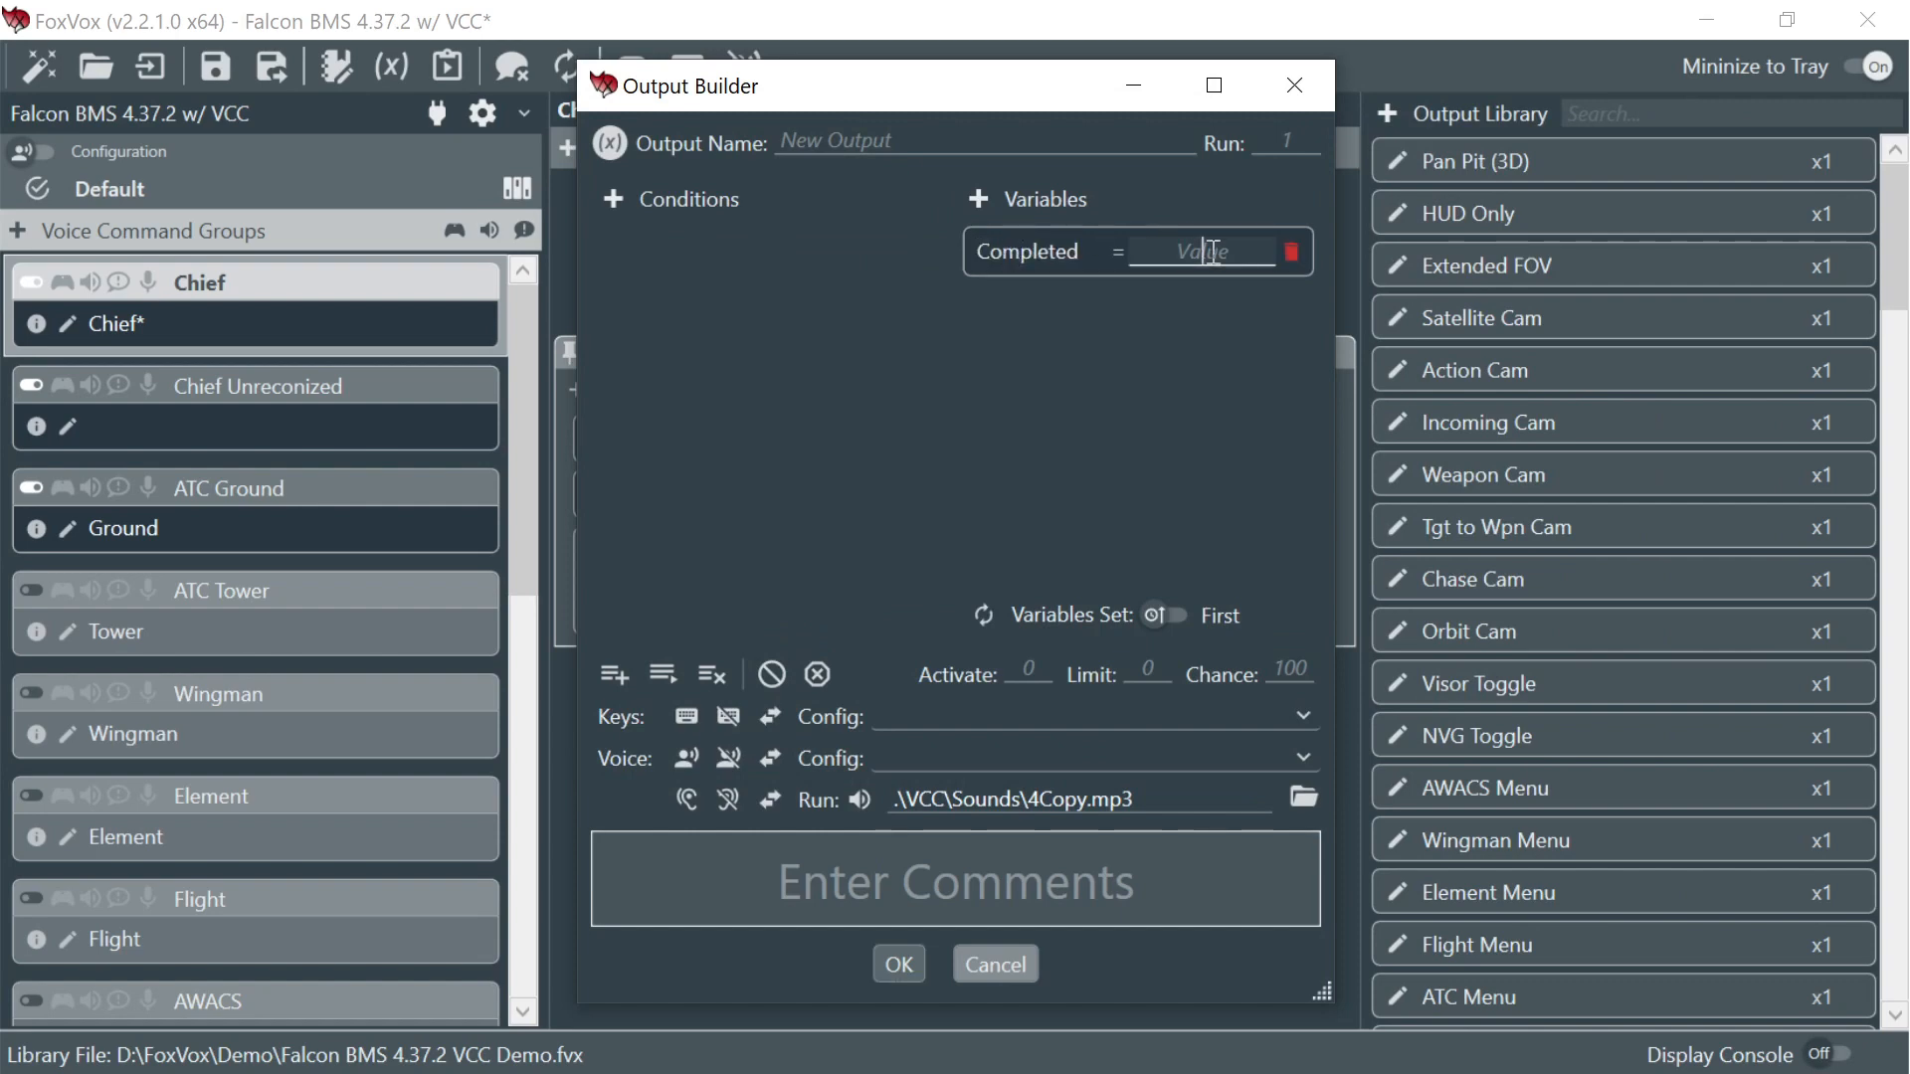
{"action": "type", "text": "+"}
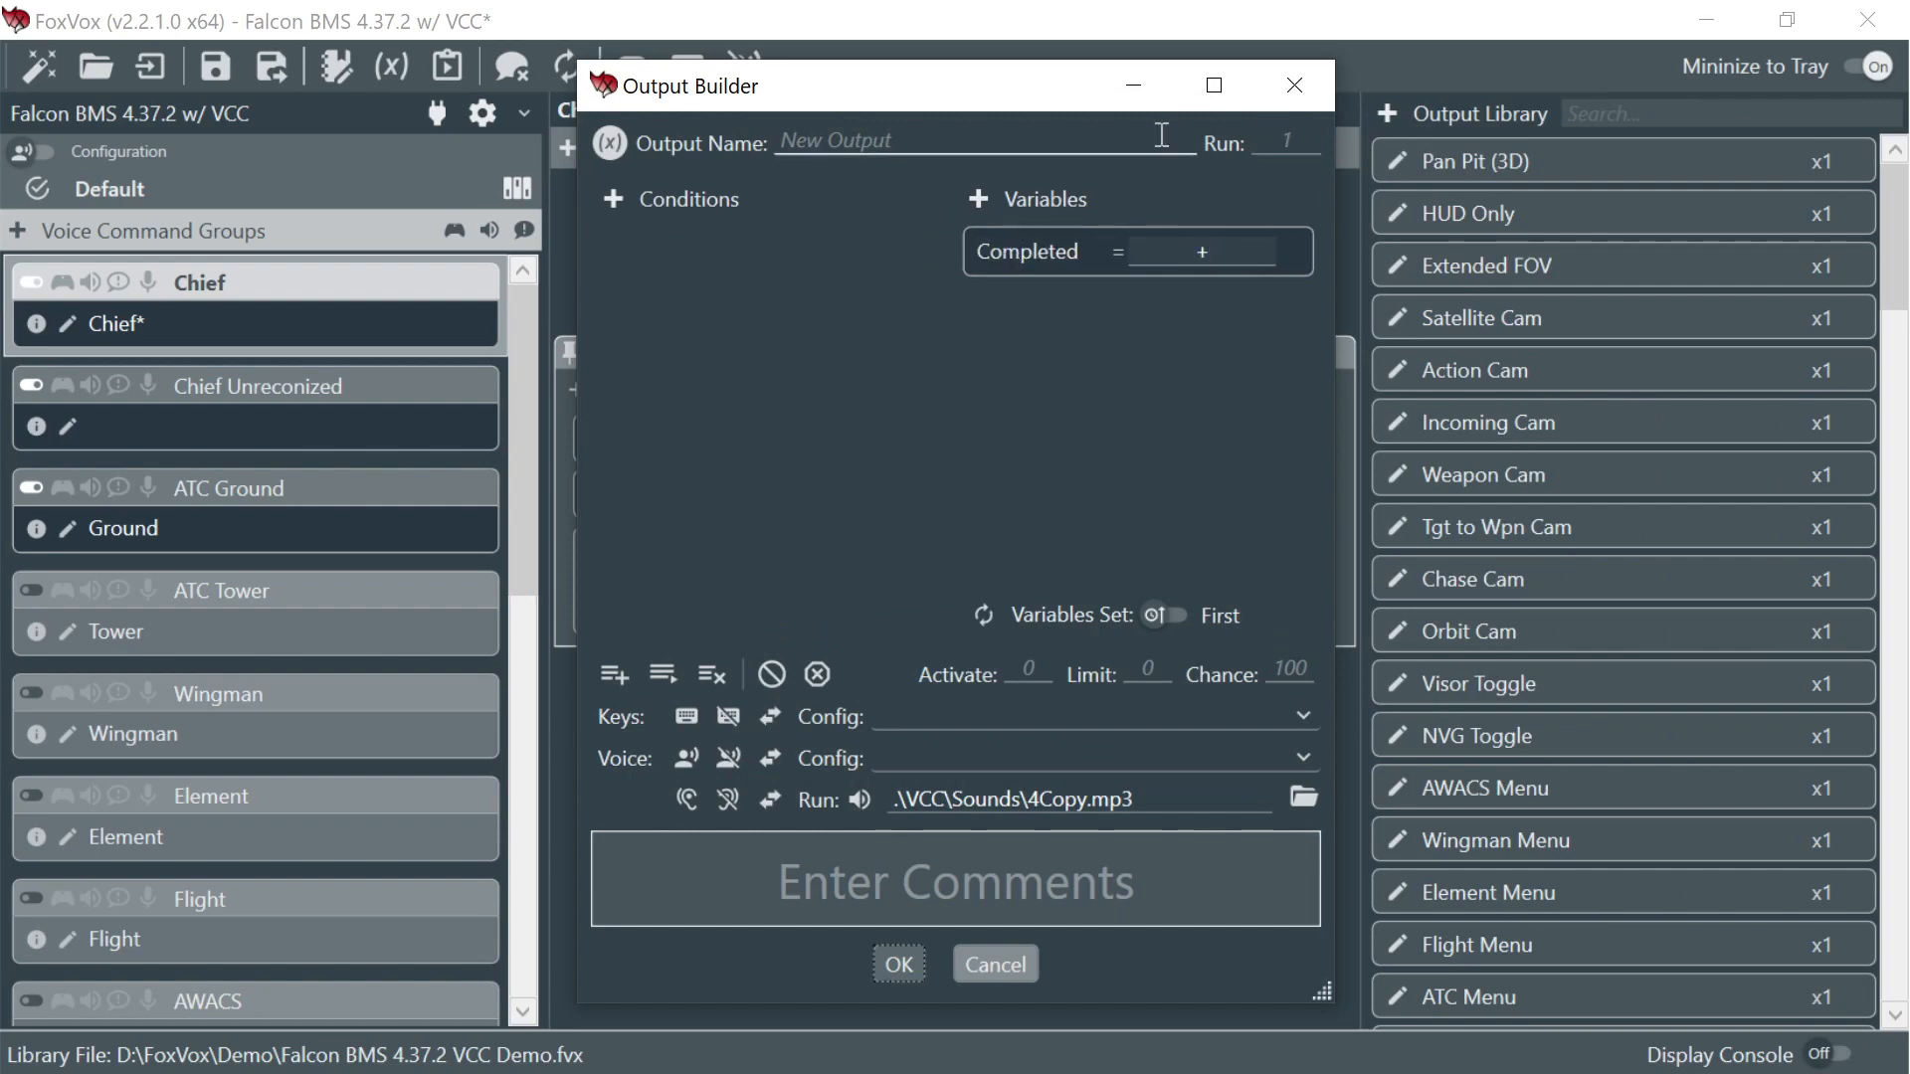
{"action": "left_click", "coordinate": [899, 985]}
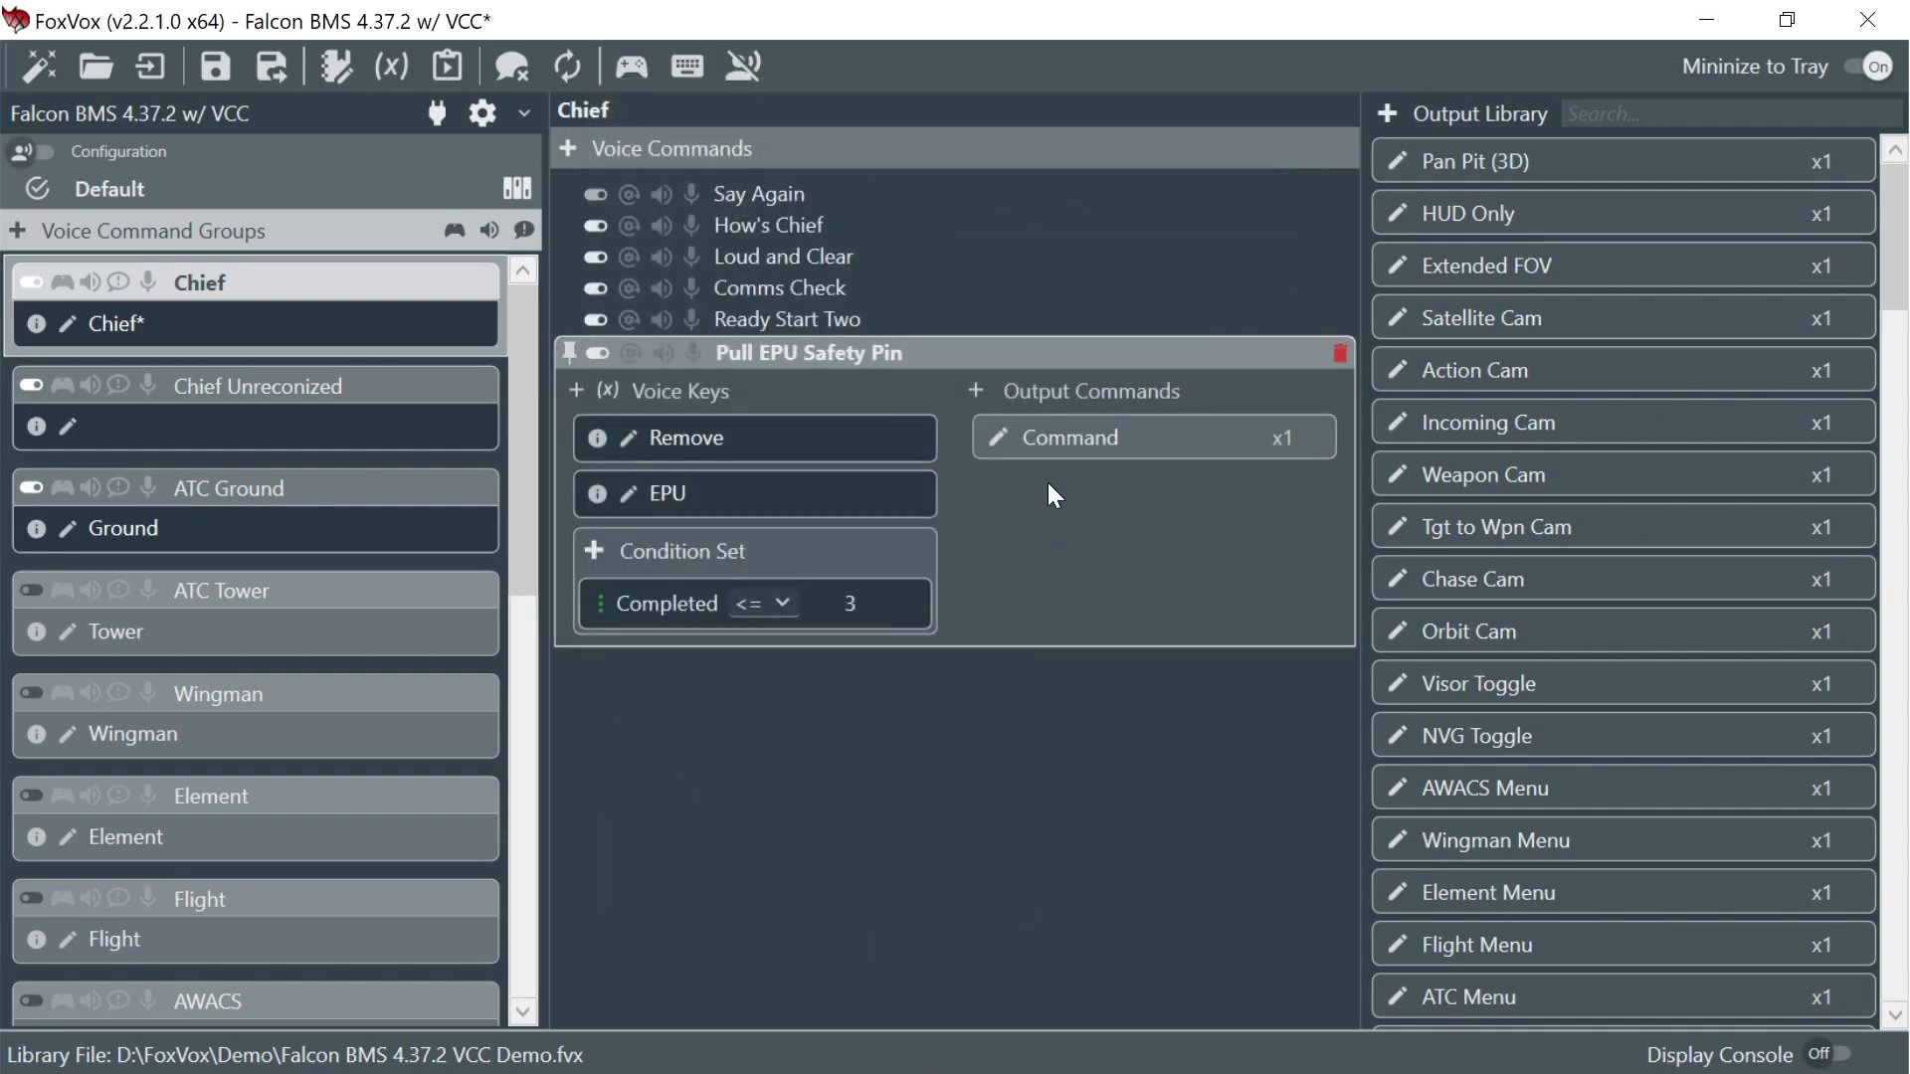
- Rename the new output command of Pull EPU Safety Pin as "Copy"
{"action": "double_click", "coordinate": [1073, 439]}
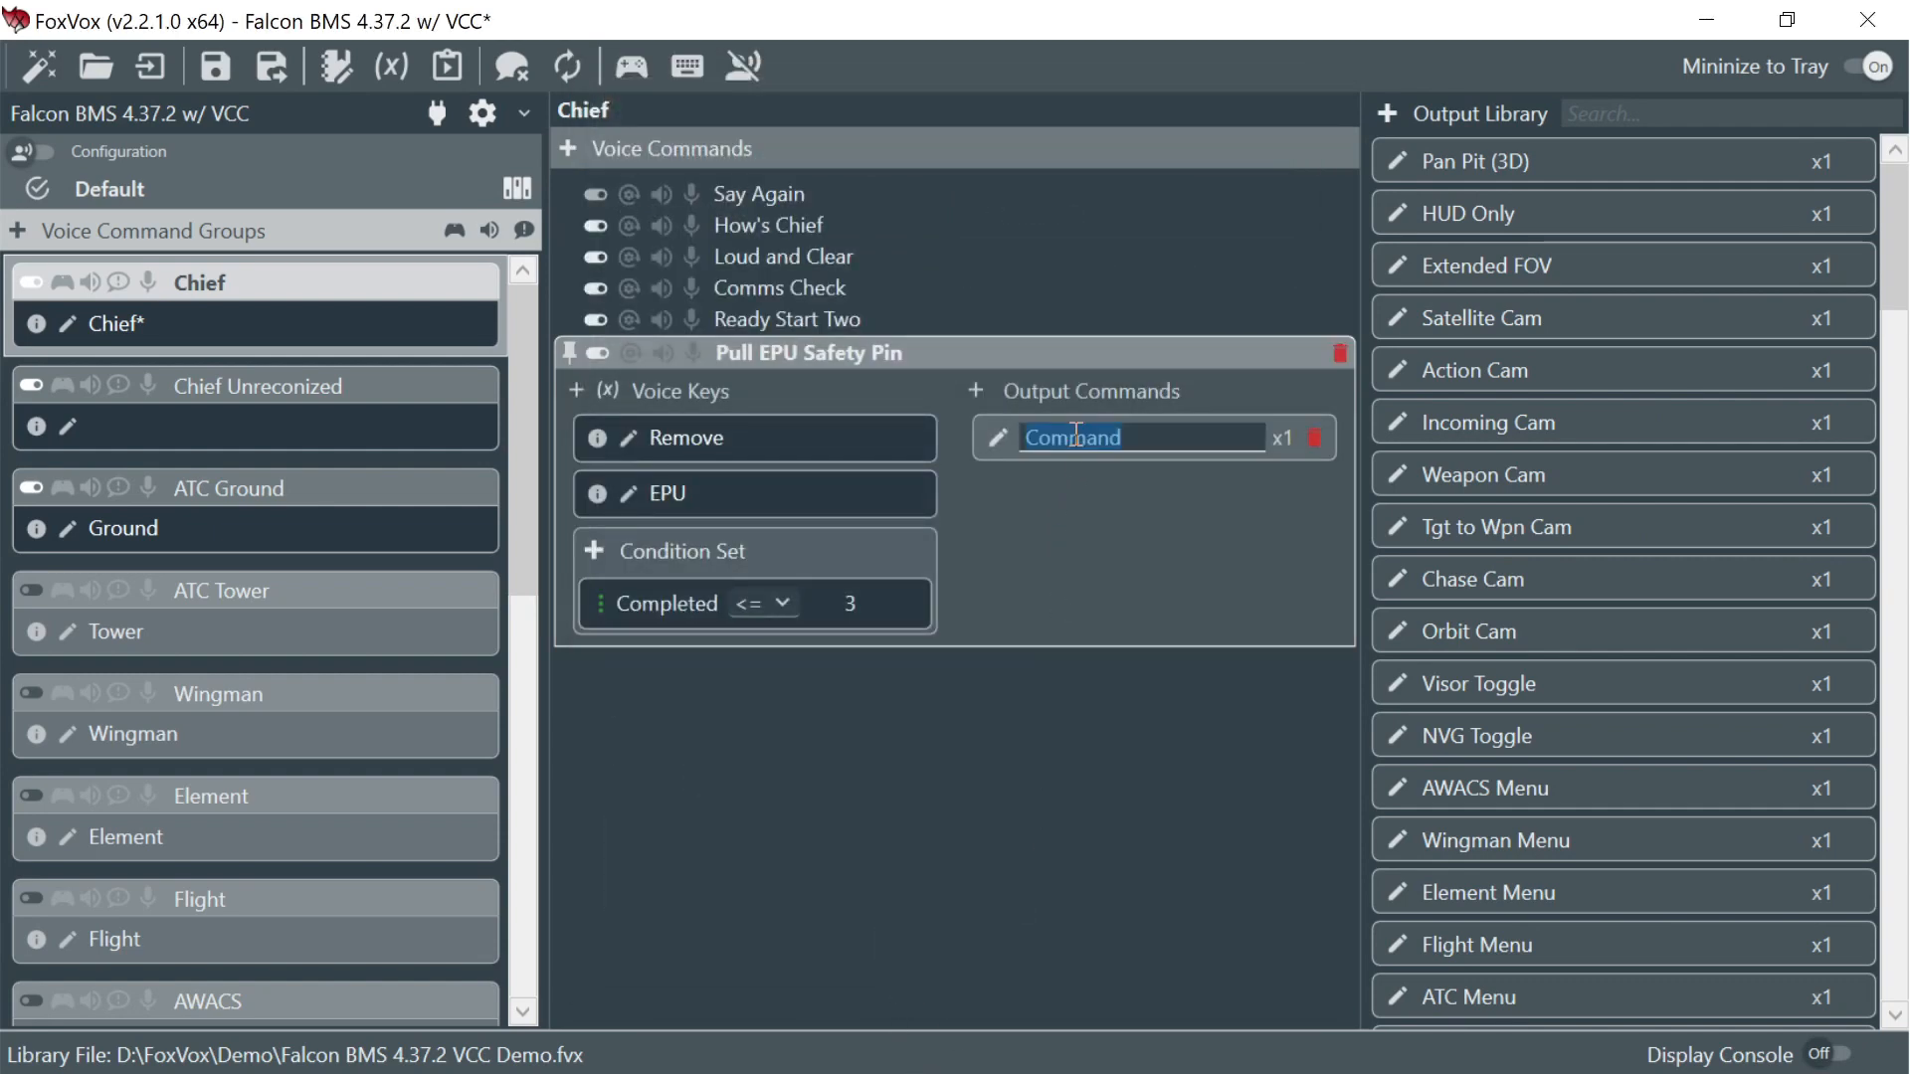
{"action": "type", "text": "Copy"}
{"action": "key", "text": "Return"}
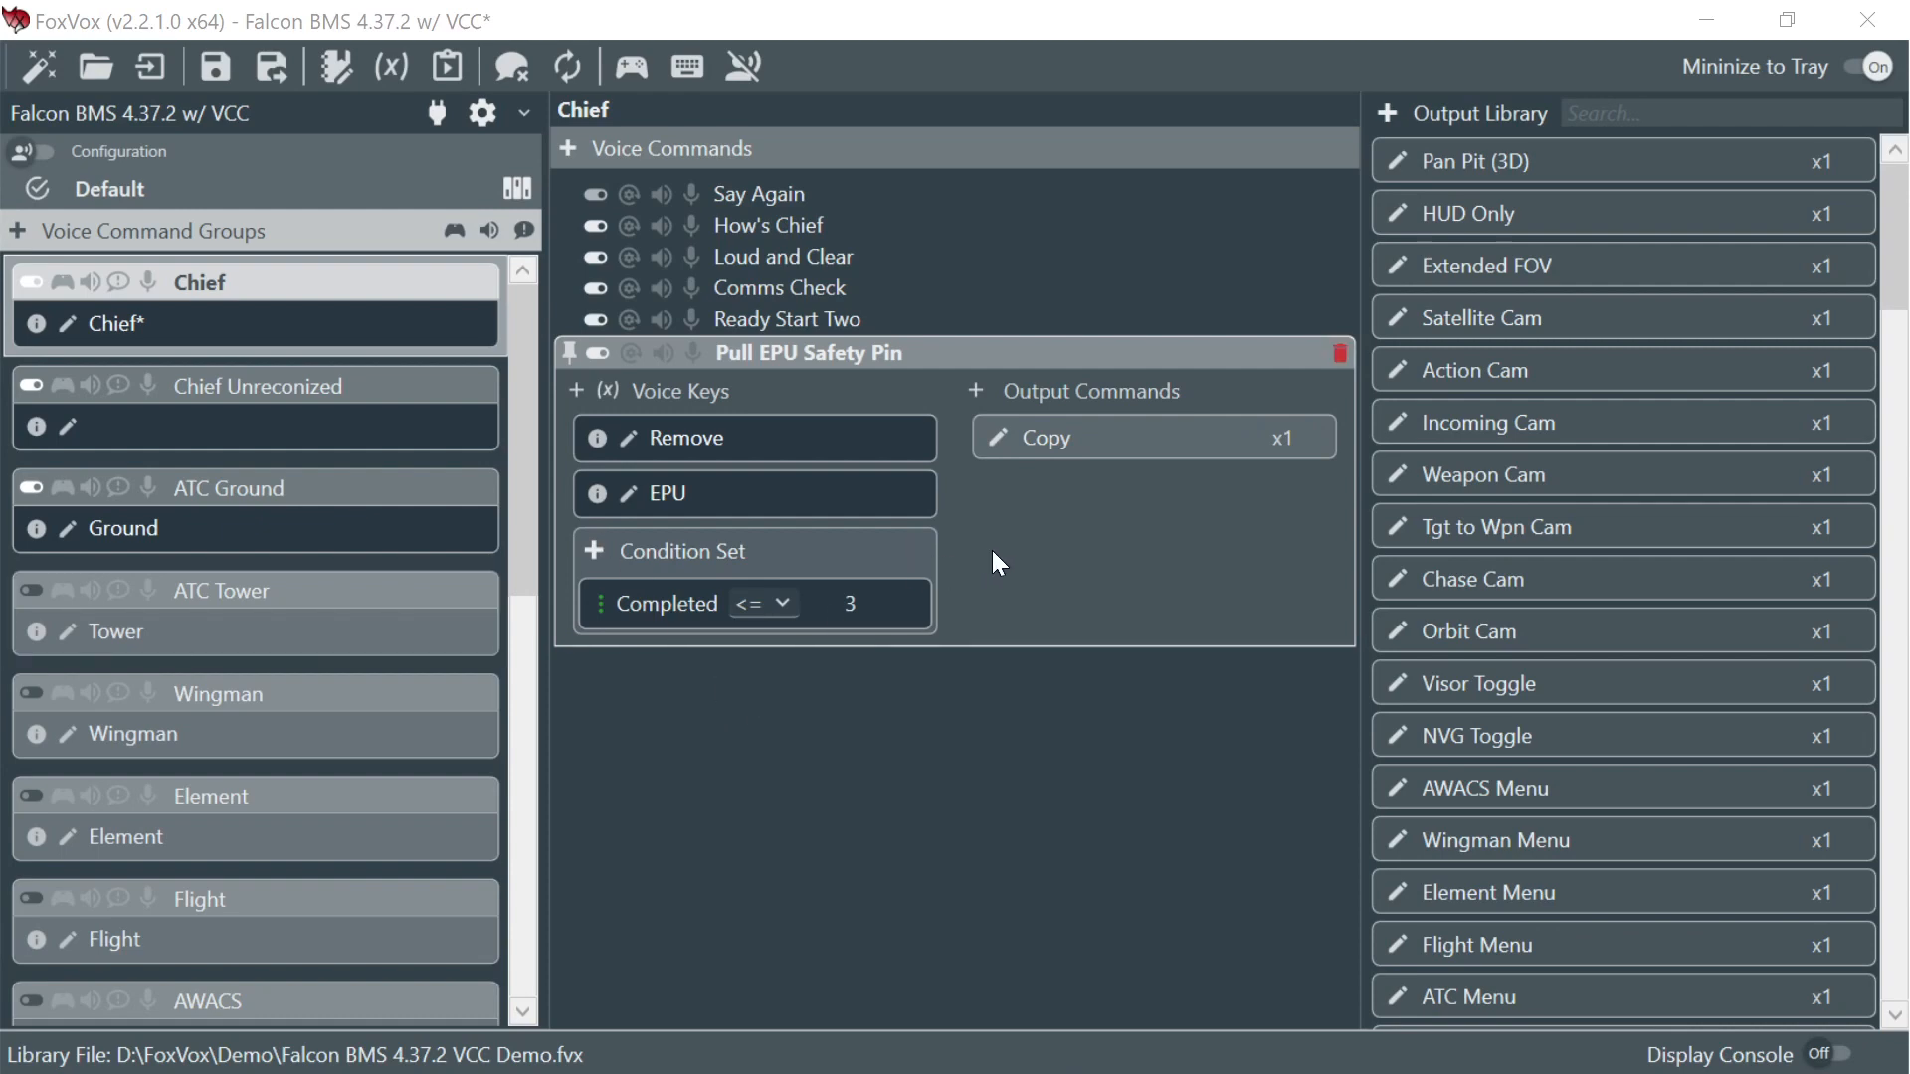
- Start a second output command named "EPU Run Up" for Pull EPU Safety Pin, with a 4000 ms pause
{"action": "left_click", "coordinate": [976, 391]}
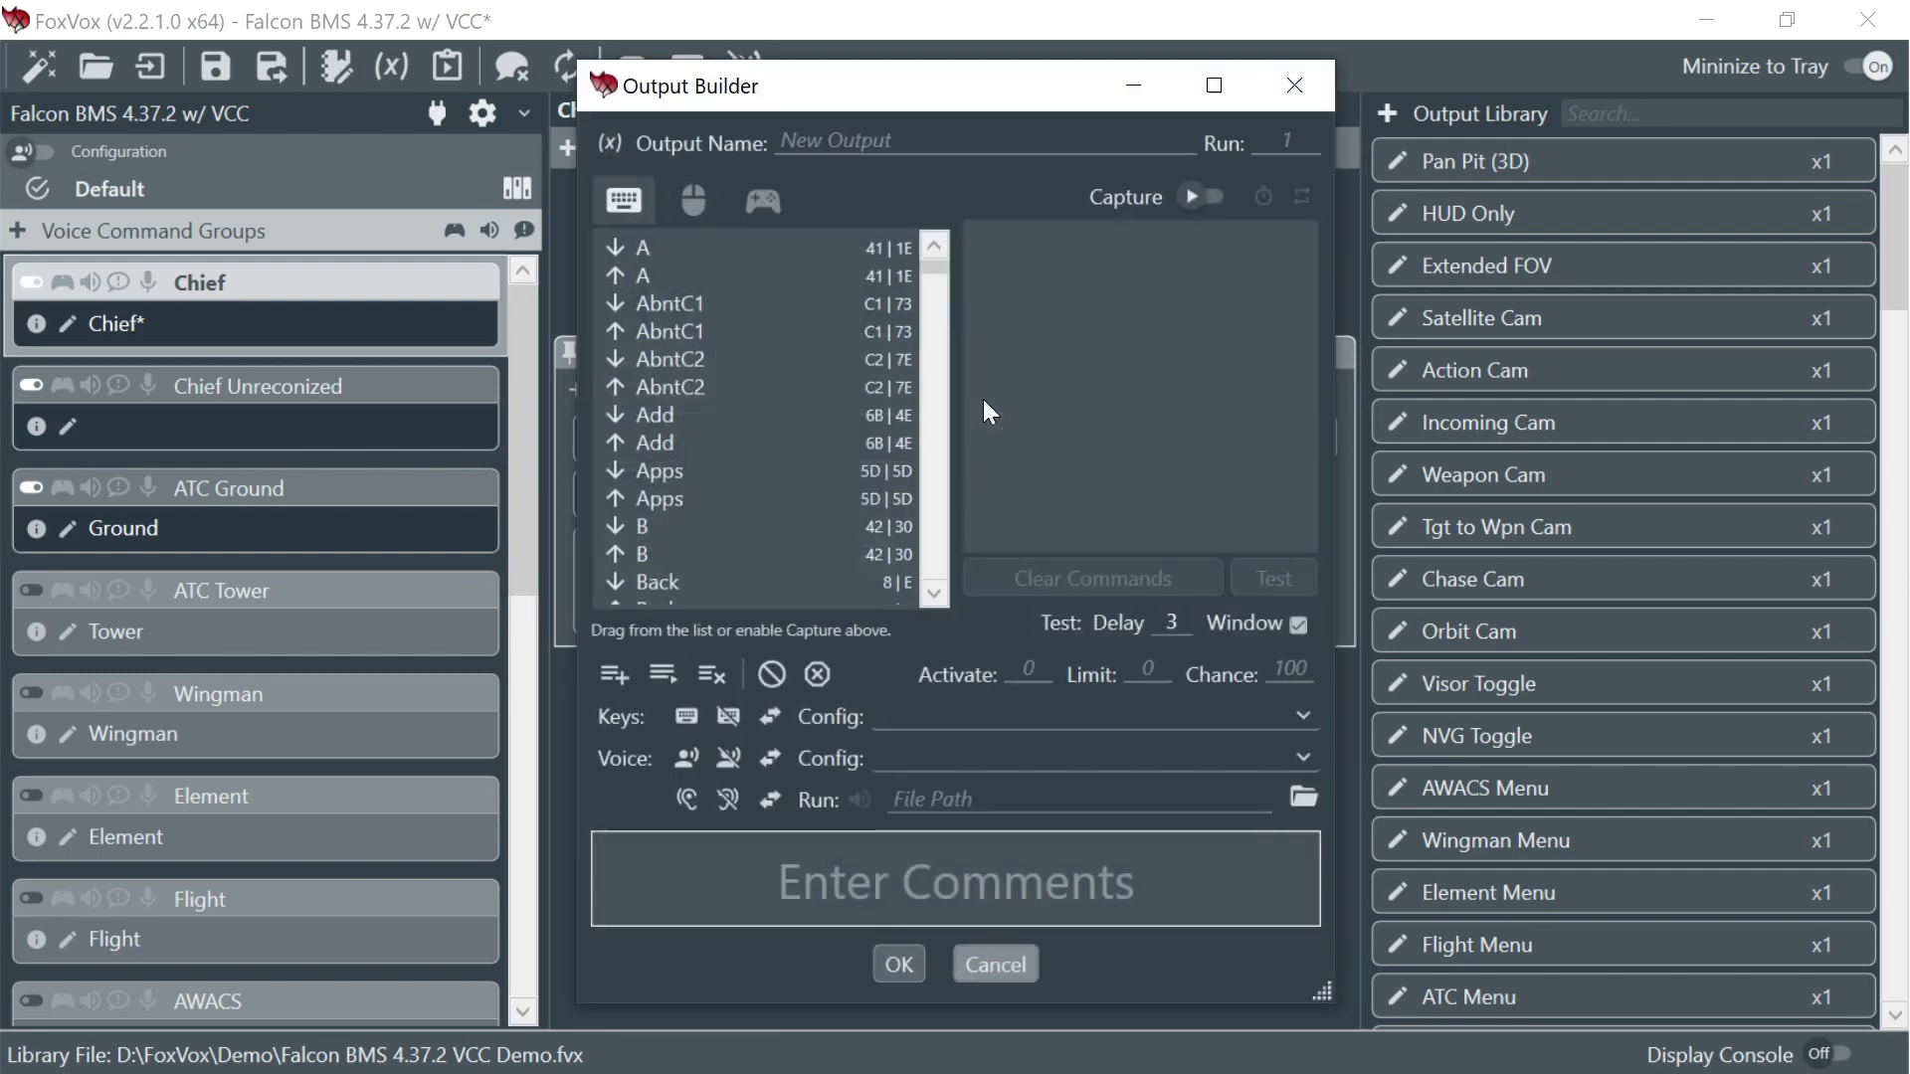
{"action": "right_click", "coordinate": [1066, 381]}
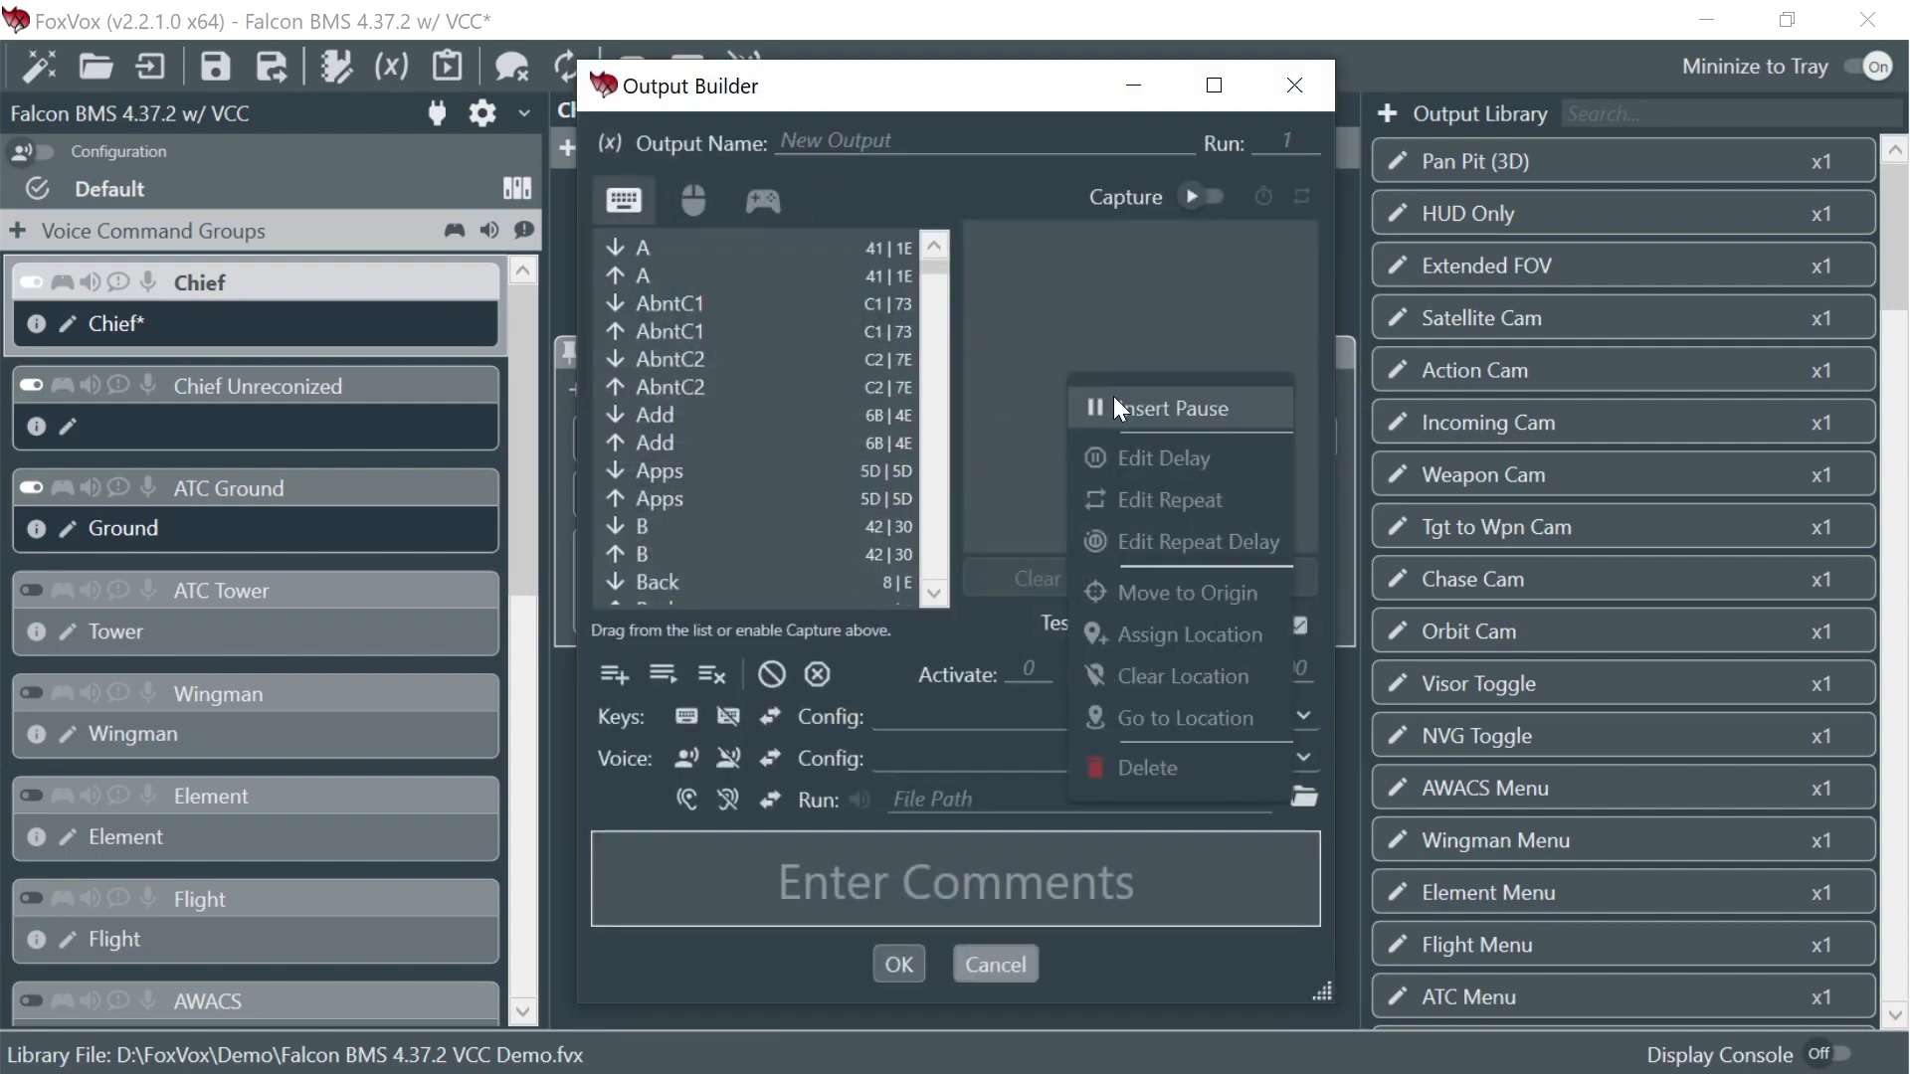
{"action": "left_click", "coordinate": [1112, 396]}
{"action": "type", "text": "4000"}
{"action": "key", "text": "Return"}
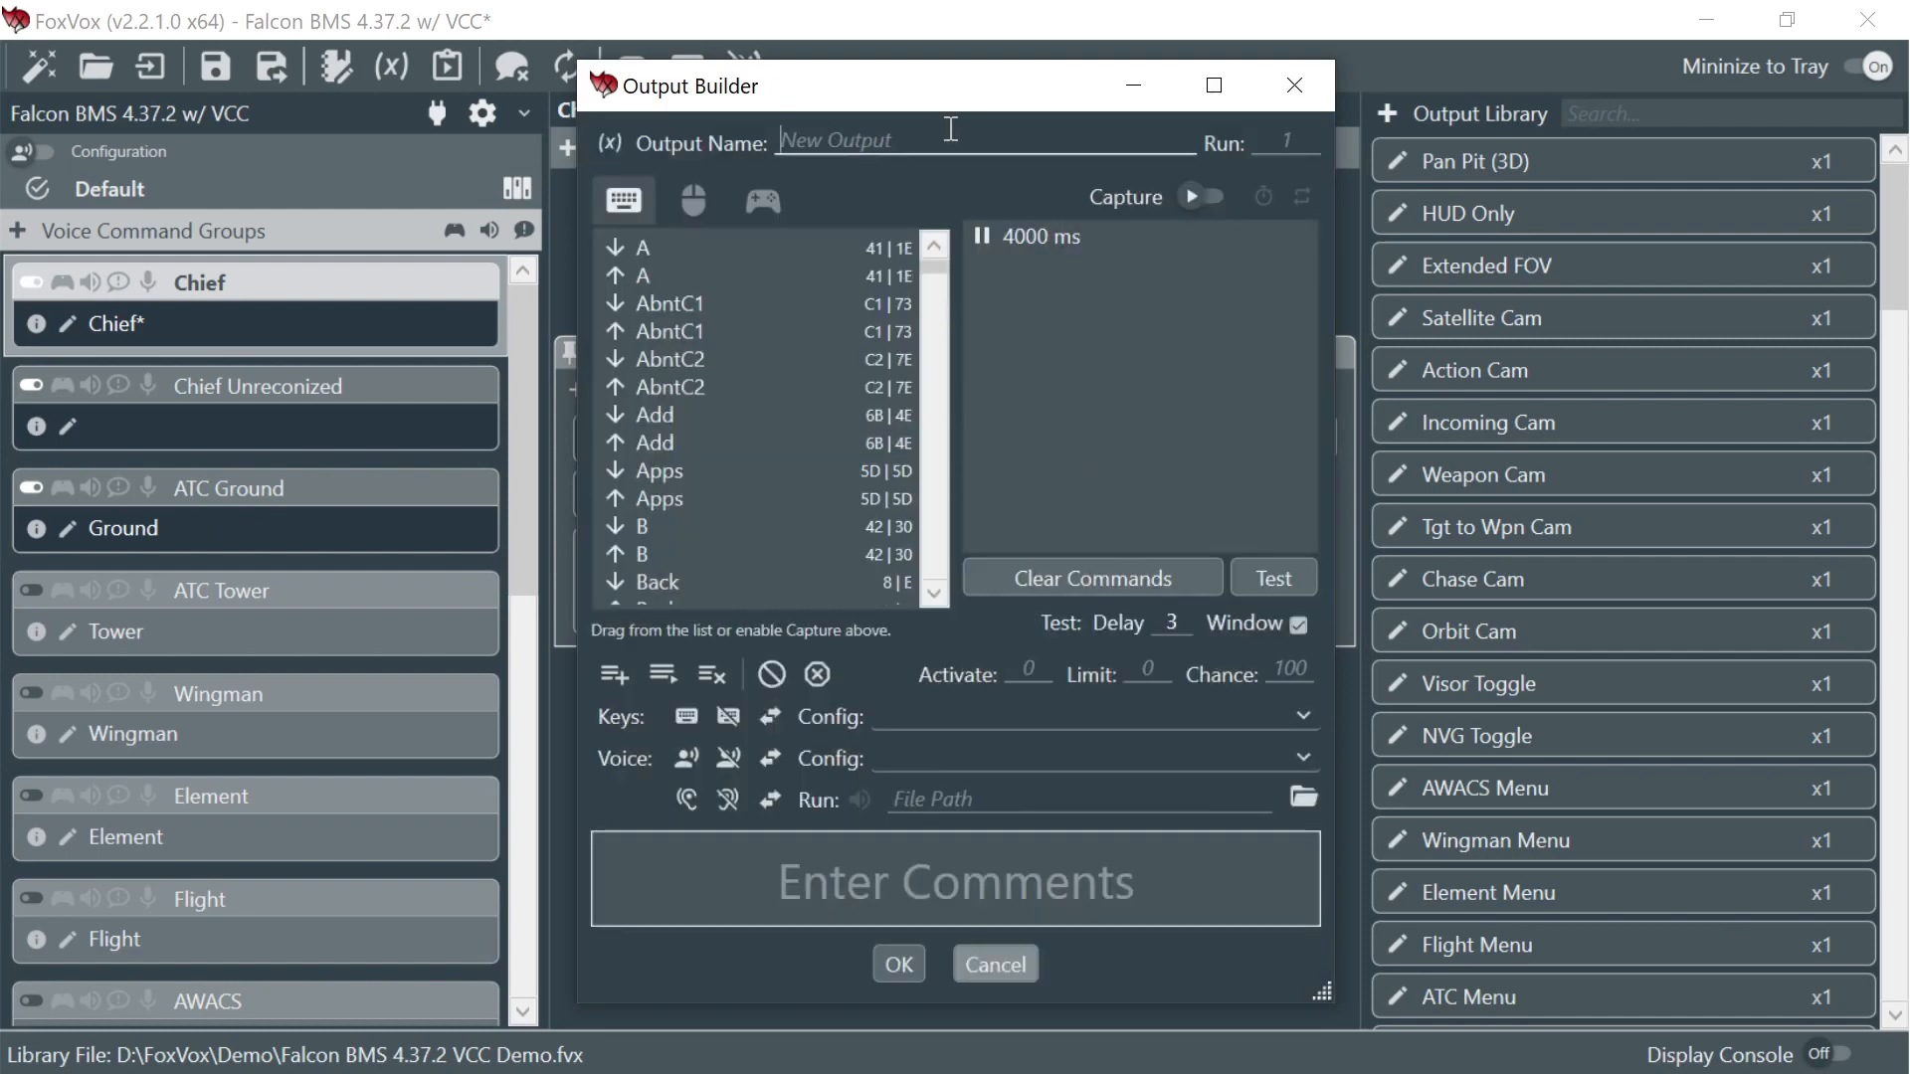
{"action": "type", "text": "EPU Run Up"}
- Set the EPU Run Up output to run the sound file 5EPURunUp.mp3 and confirm the output
{"action": "left_click", "coordinate": [1304, 796]}
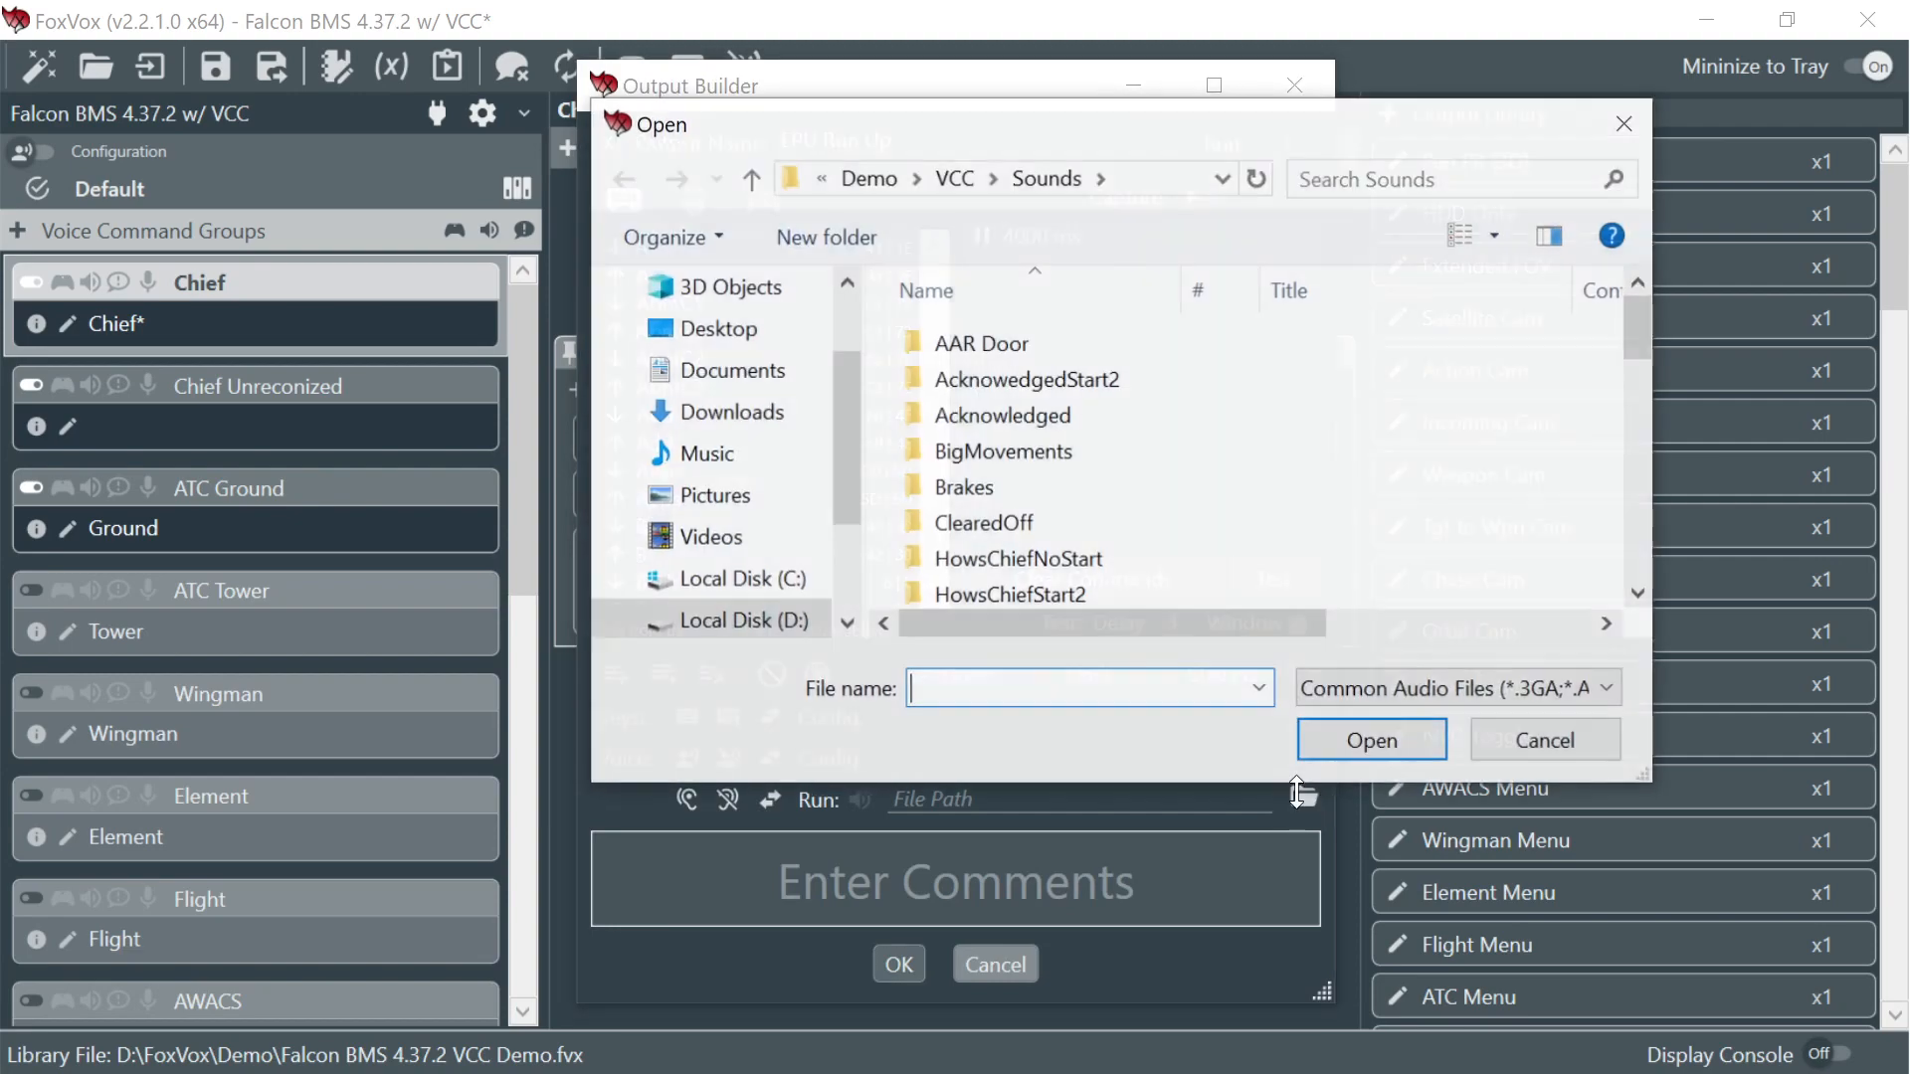
{"action": "scroll", "coordinate": [1122, 545], "scroll_direction": "down", "scroll_amount": 4}
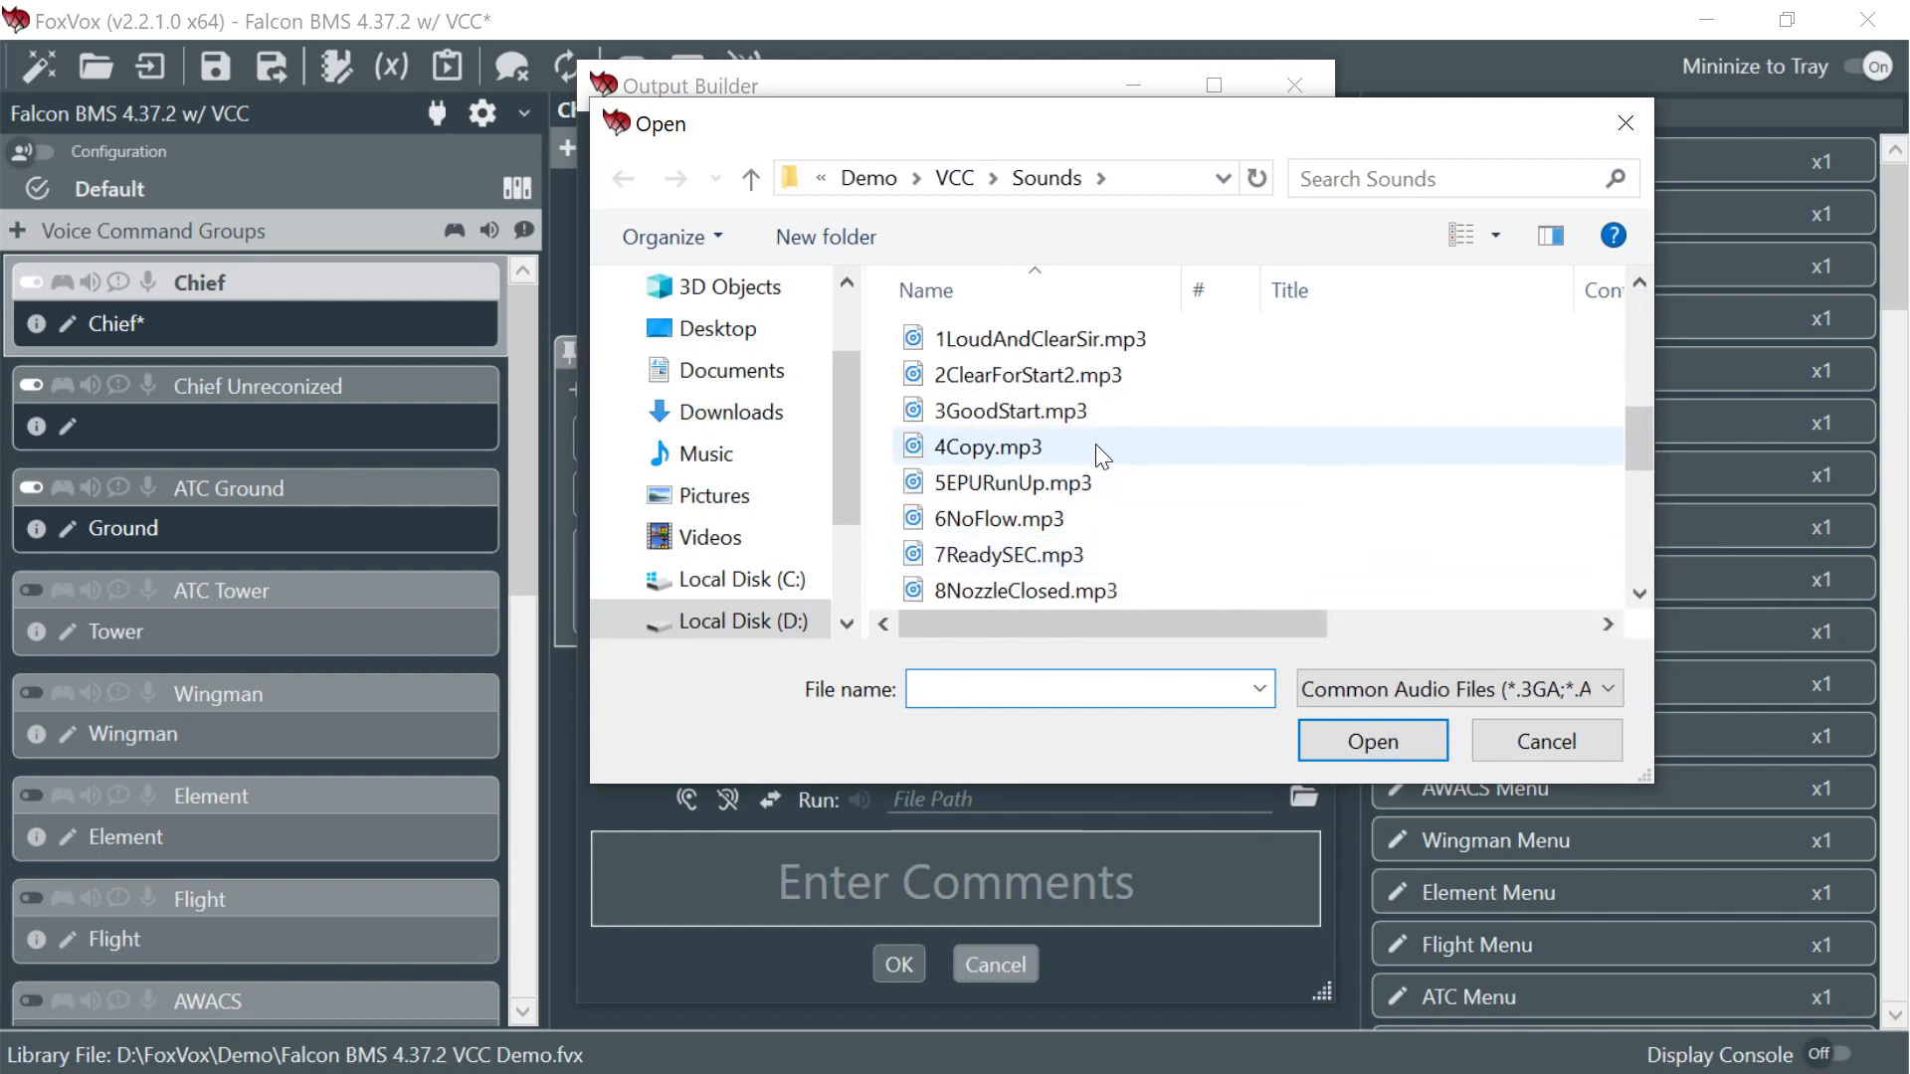
{"action": "left_click", "coordinate": [1078, 485]}
{"action": "left_click", "coordinate": [1373, 741]}
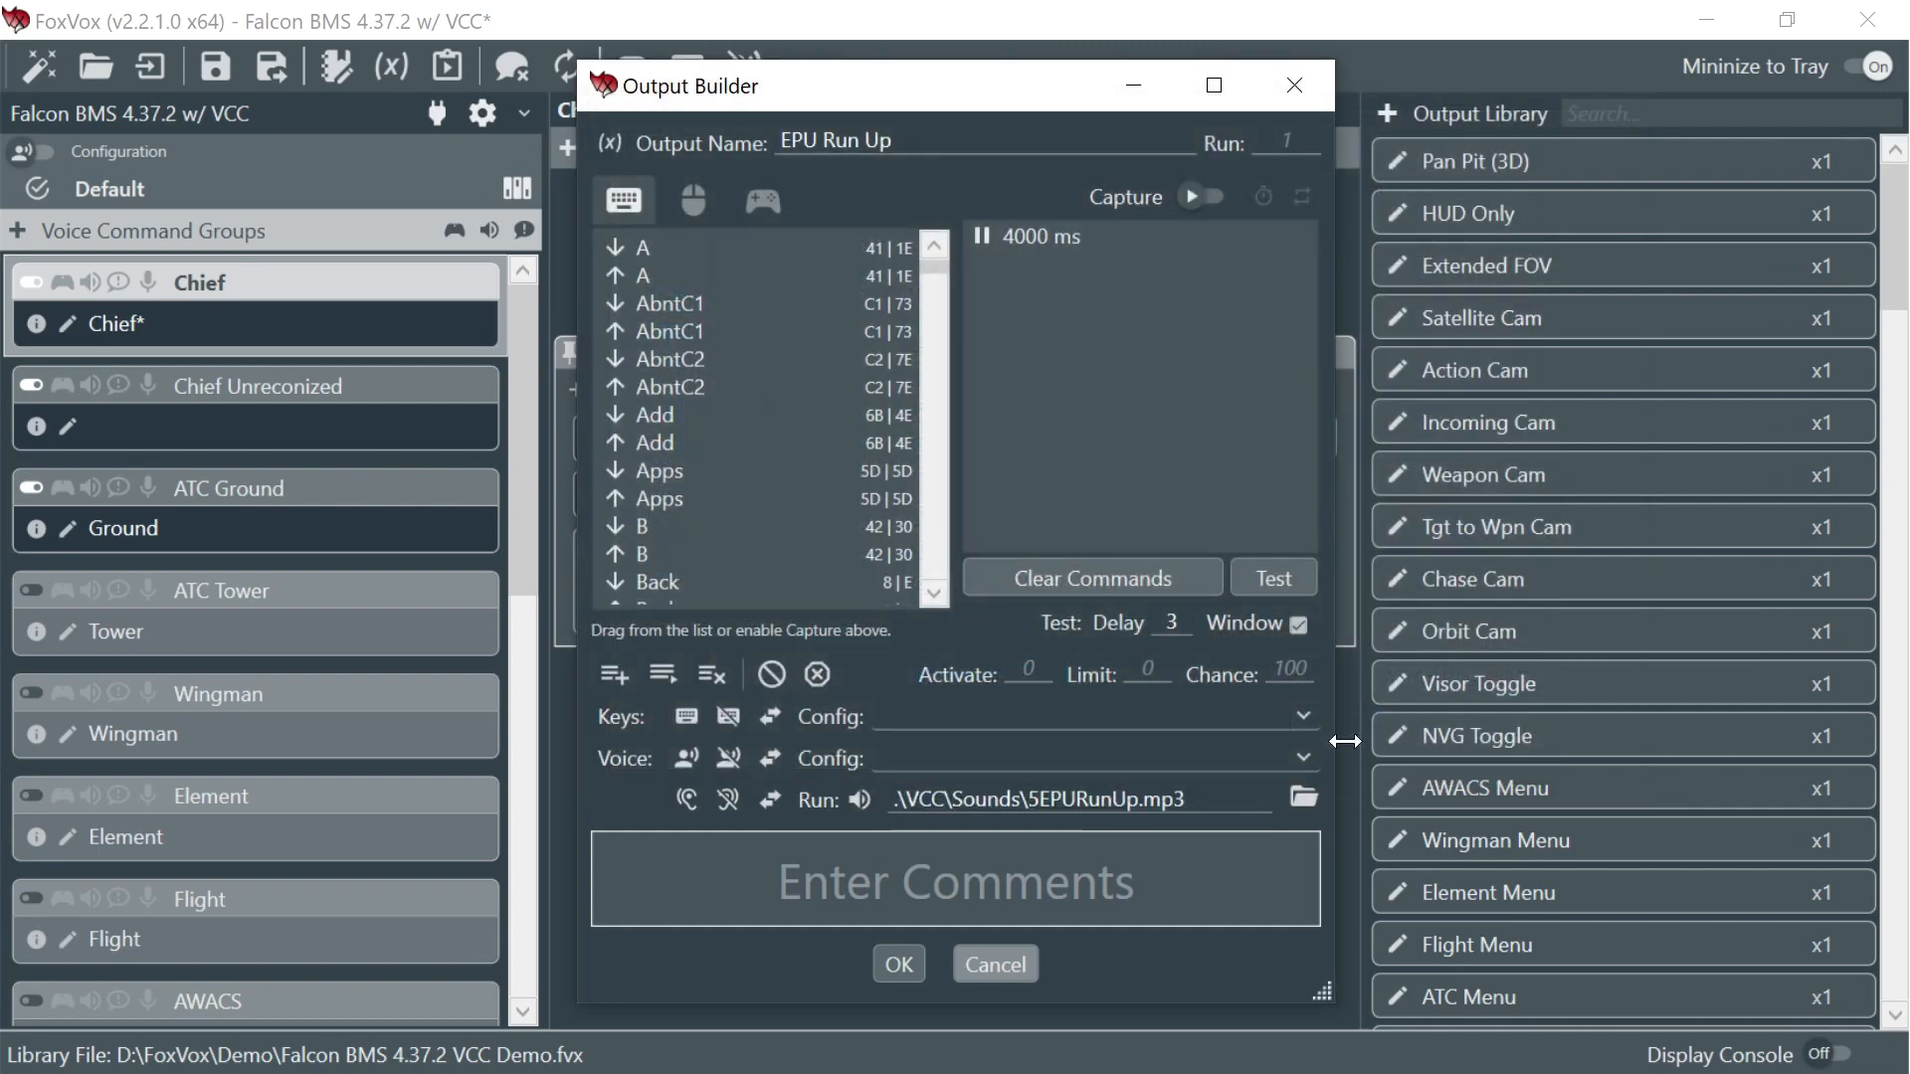
{"action": "left_click", "coordinate": [898, 964]}
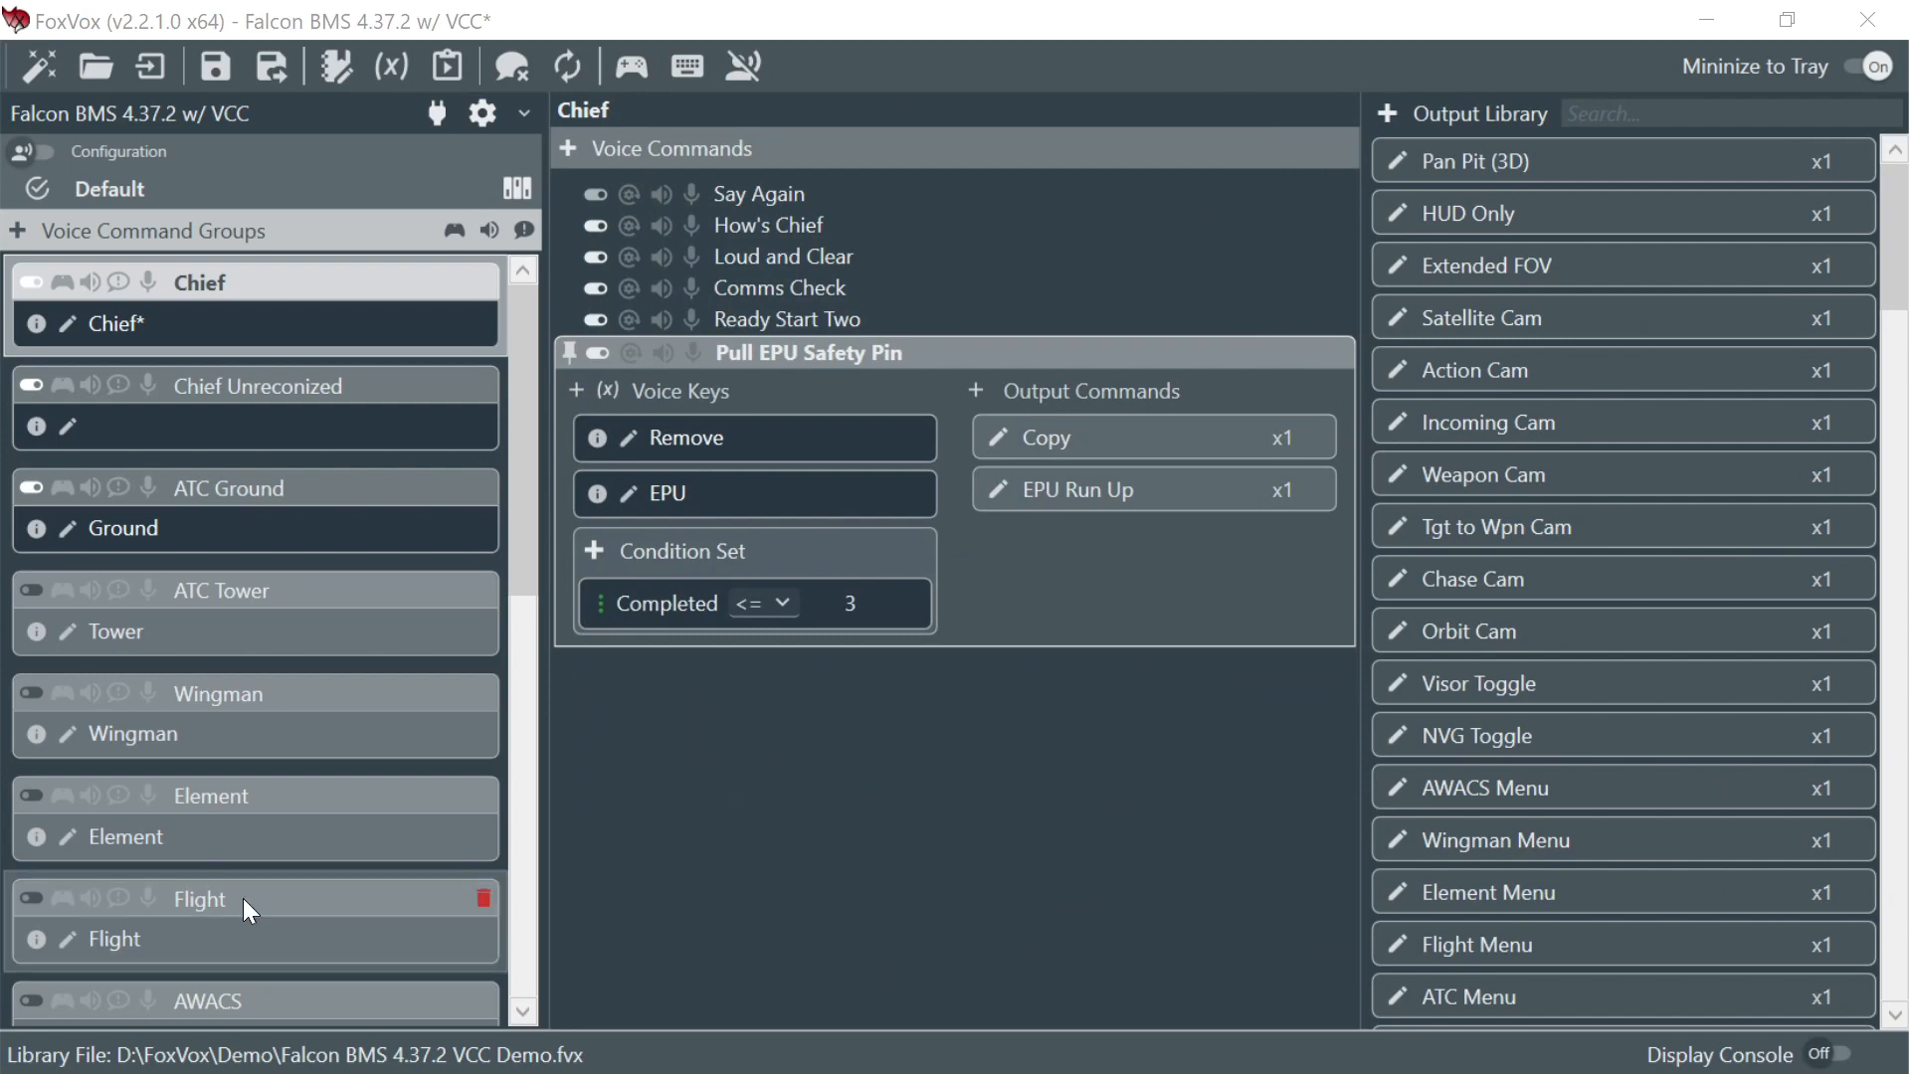
- Add the variable Step with the value EPU to the EPU Run Up output and confirm the output
{"action": "left_click", "coordinate": [998, 491]}
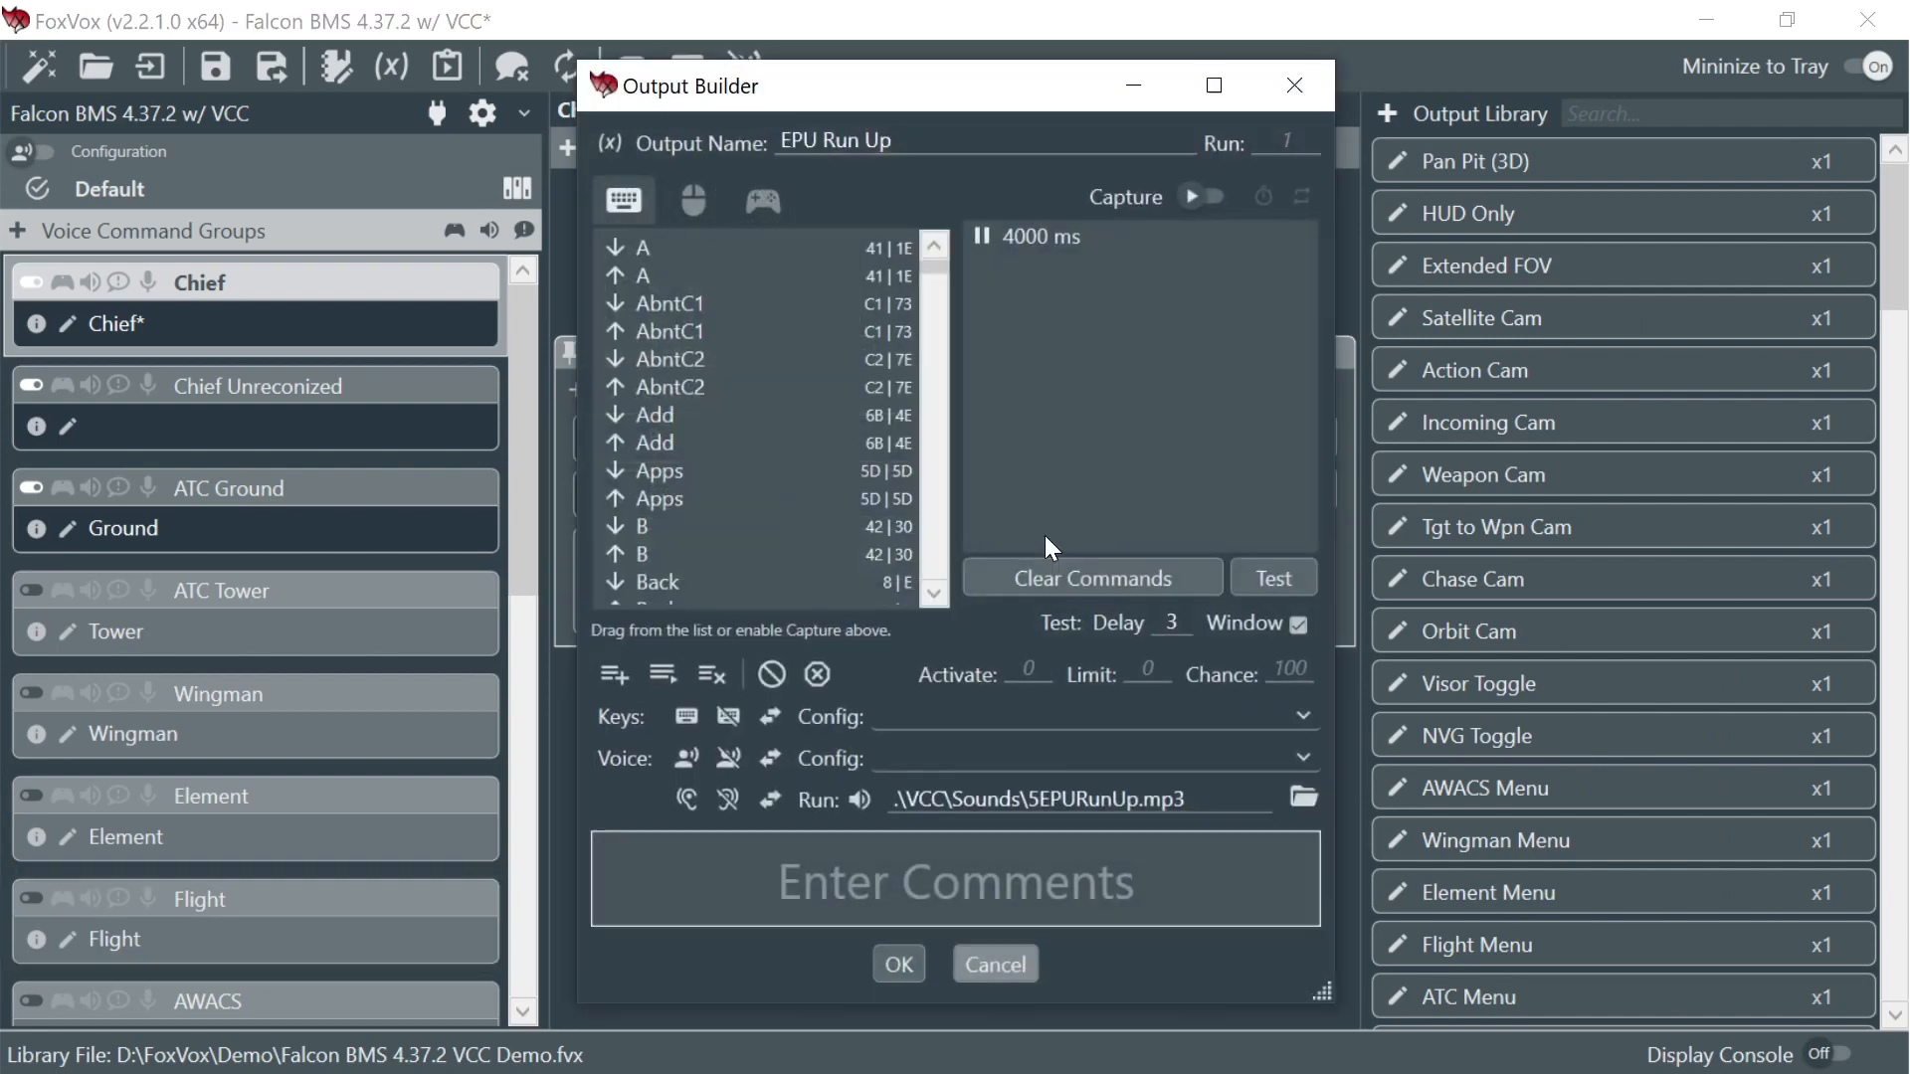
{"action": "left_click", "coordinate": [605, 140]}
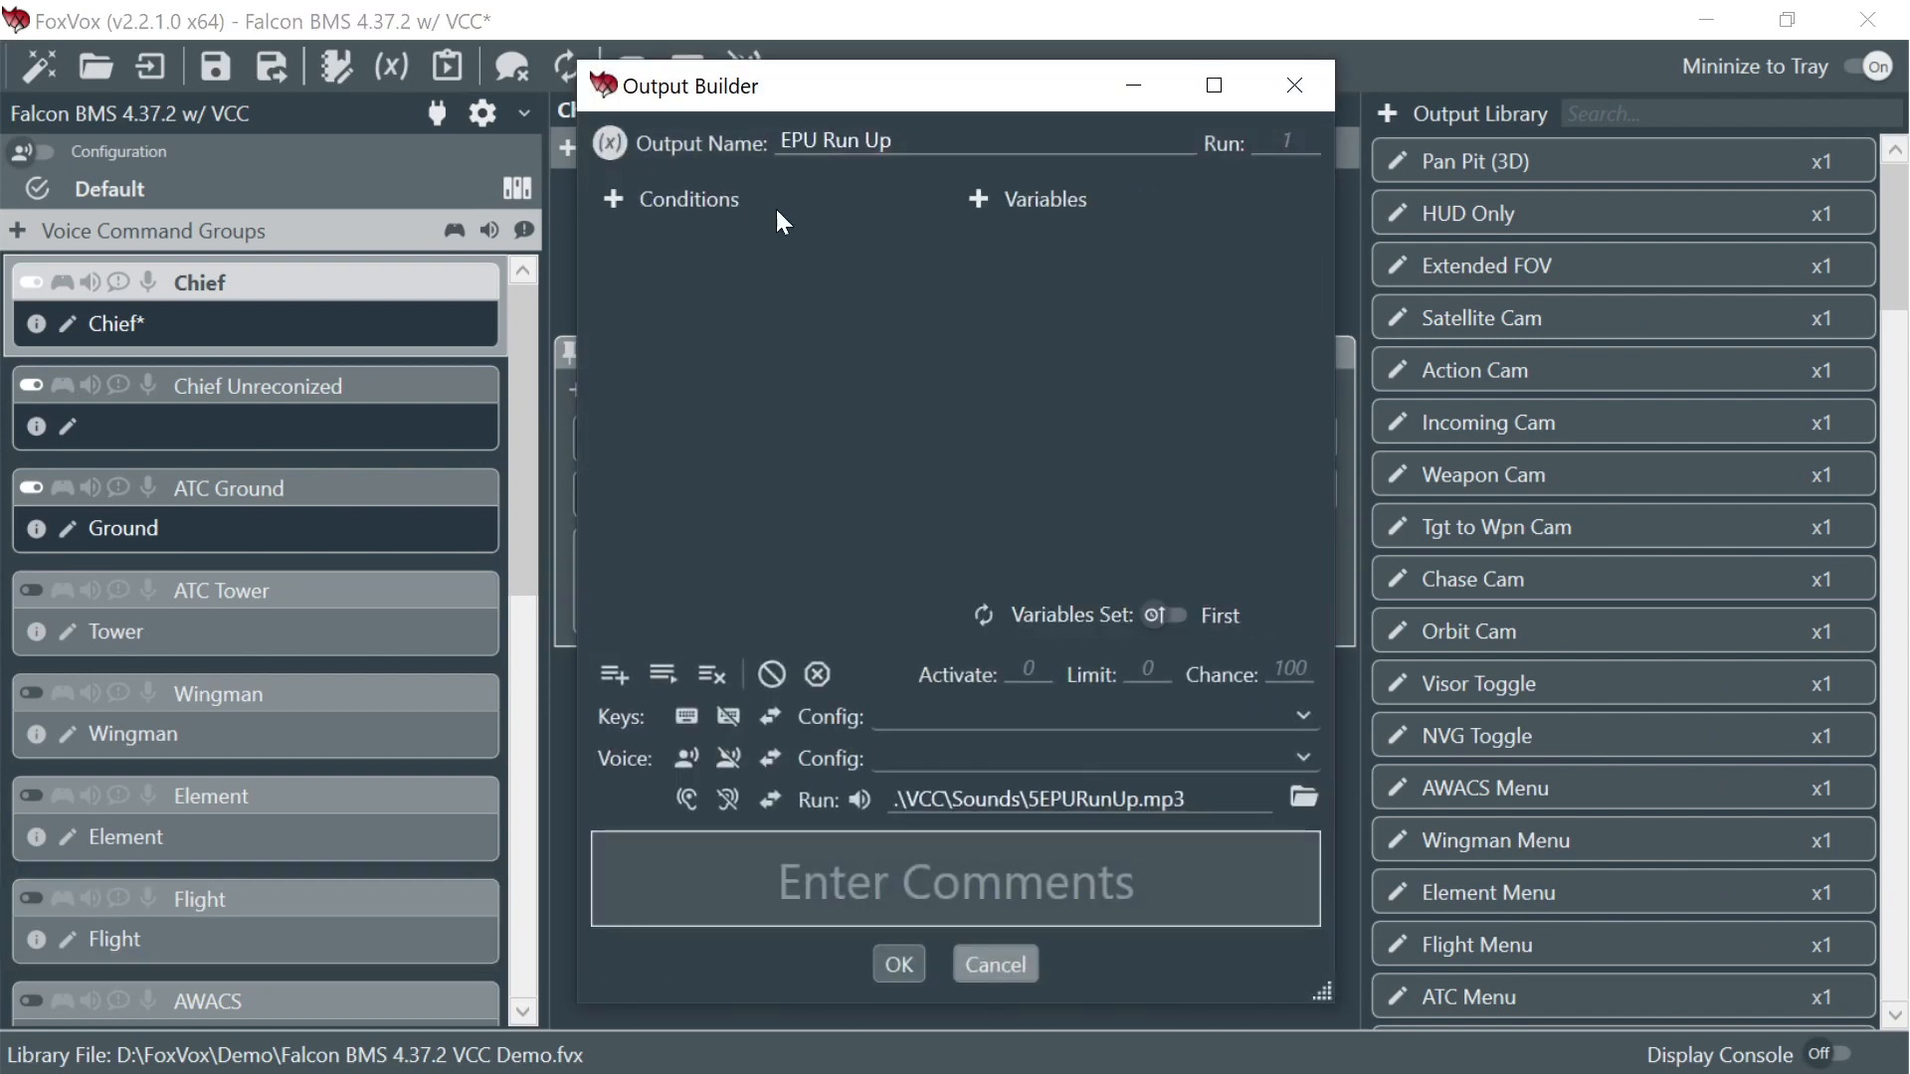
{"action": "left_click", "coordinate": [983, 203]}
{"action": "double_click", "coordinate": [1027, 248]}
{"action": "type", "text": "Step"}
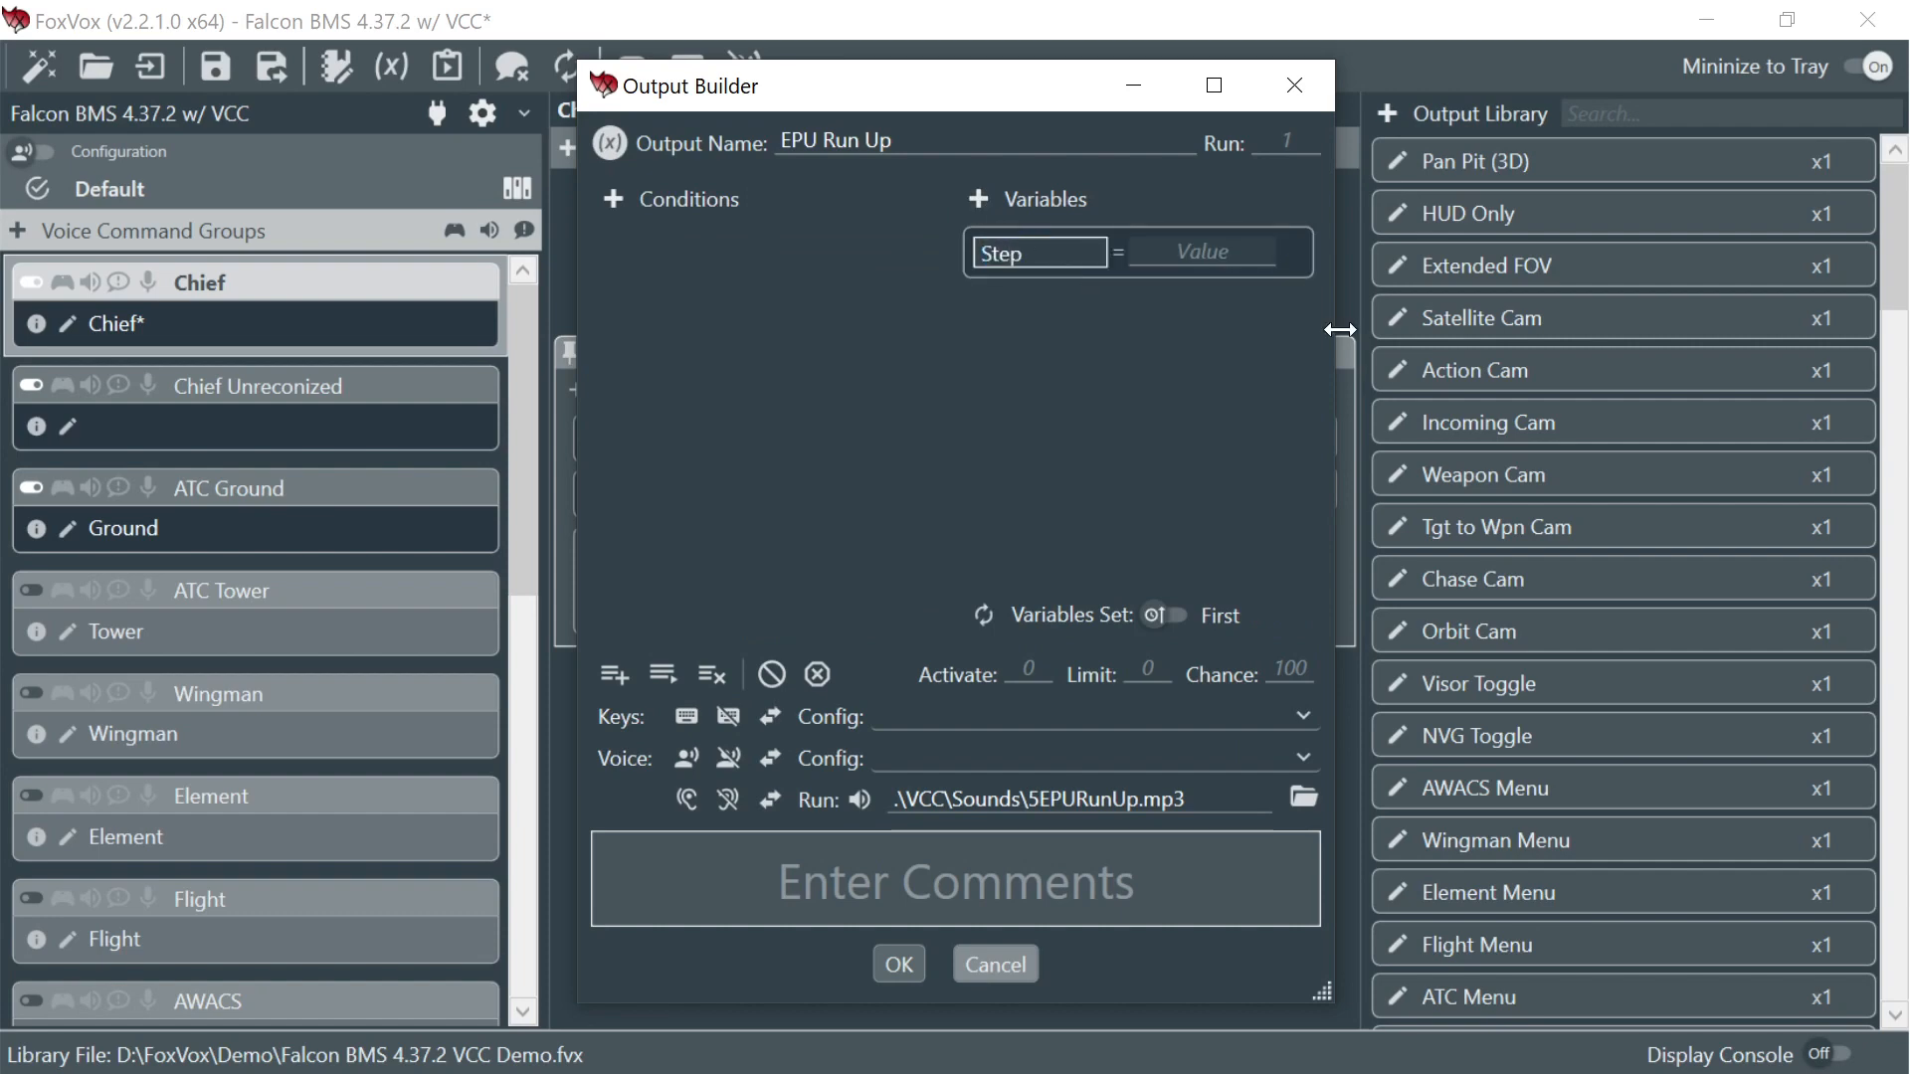
{"action": "left_click", "coordinate": [1176, 261]}
{"action": "type", "text": "EPU"}
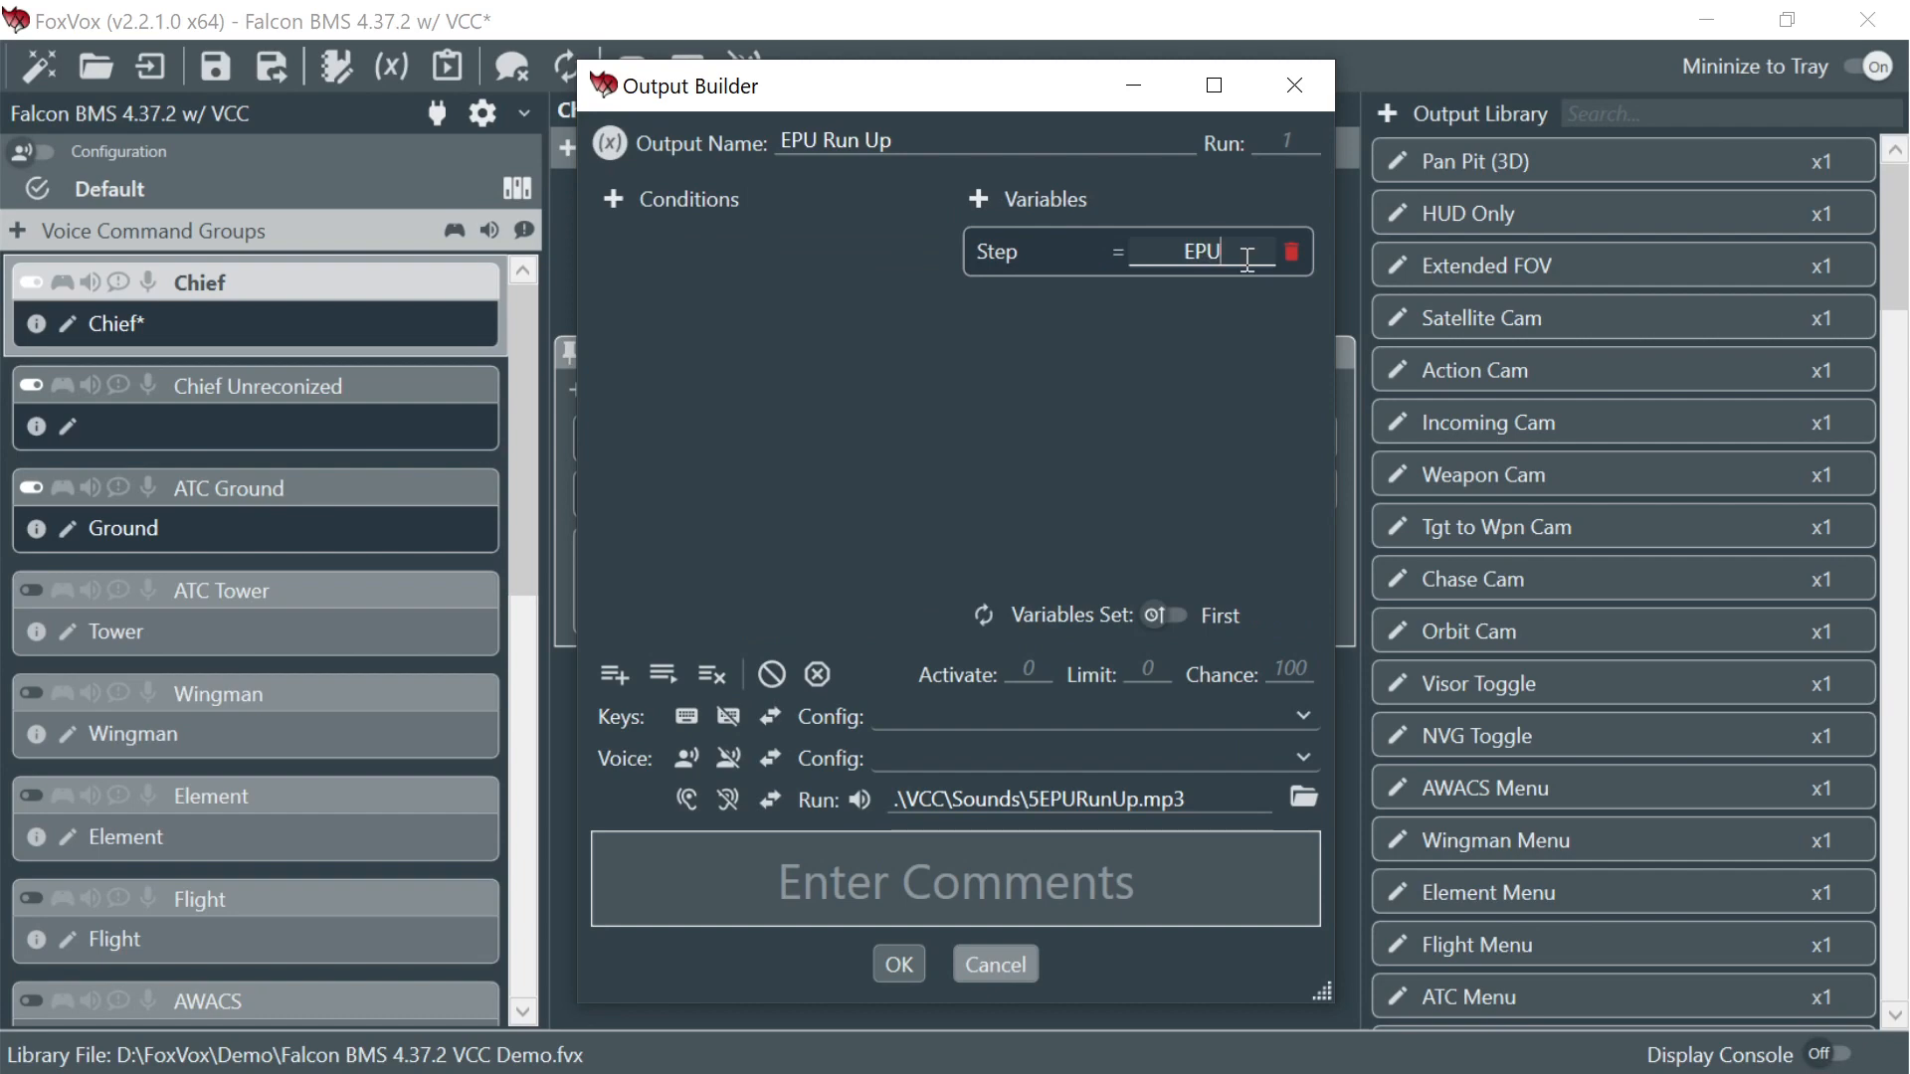
{"action": "key", "text": "Return"}
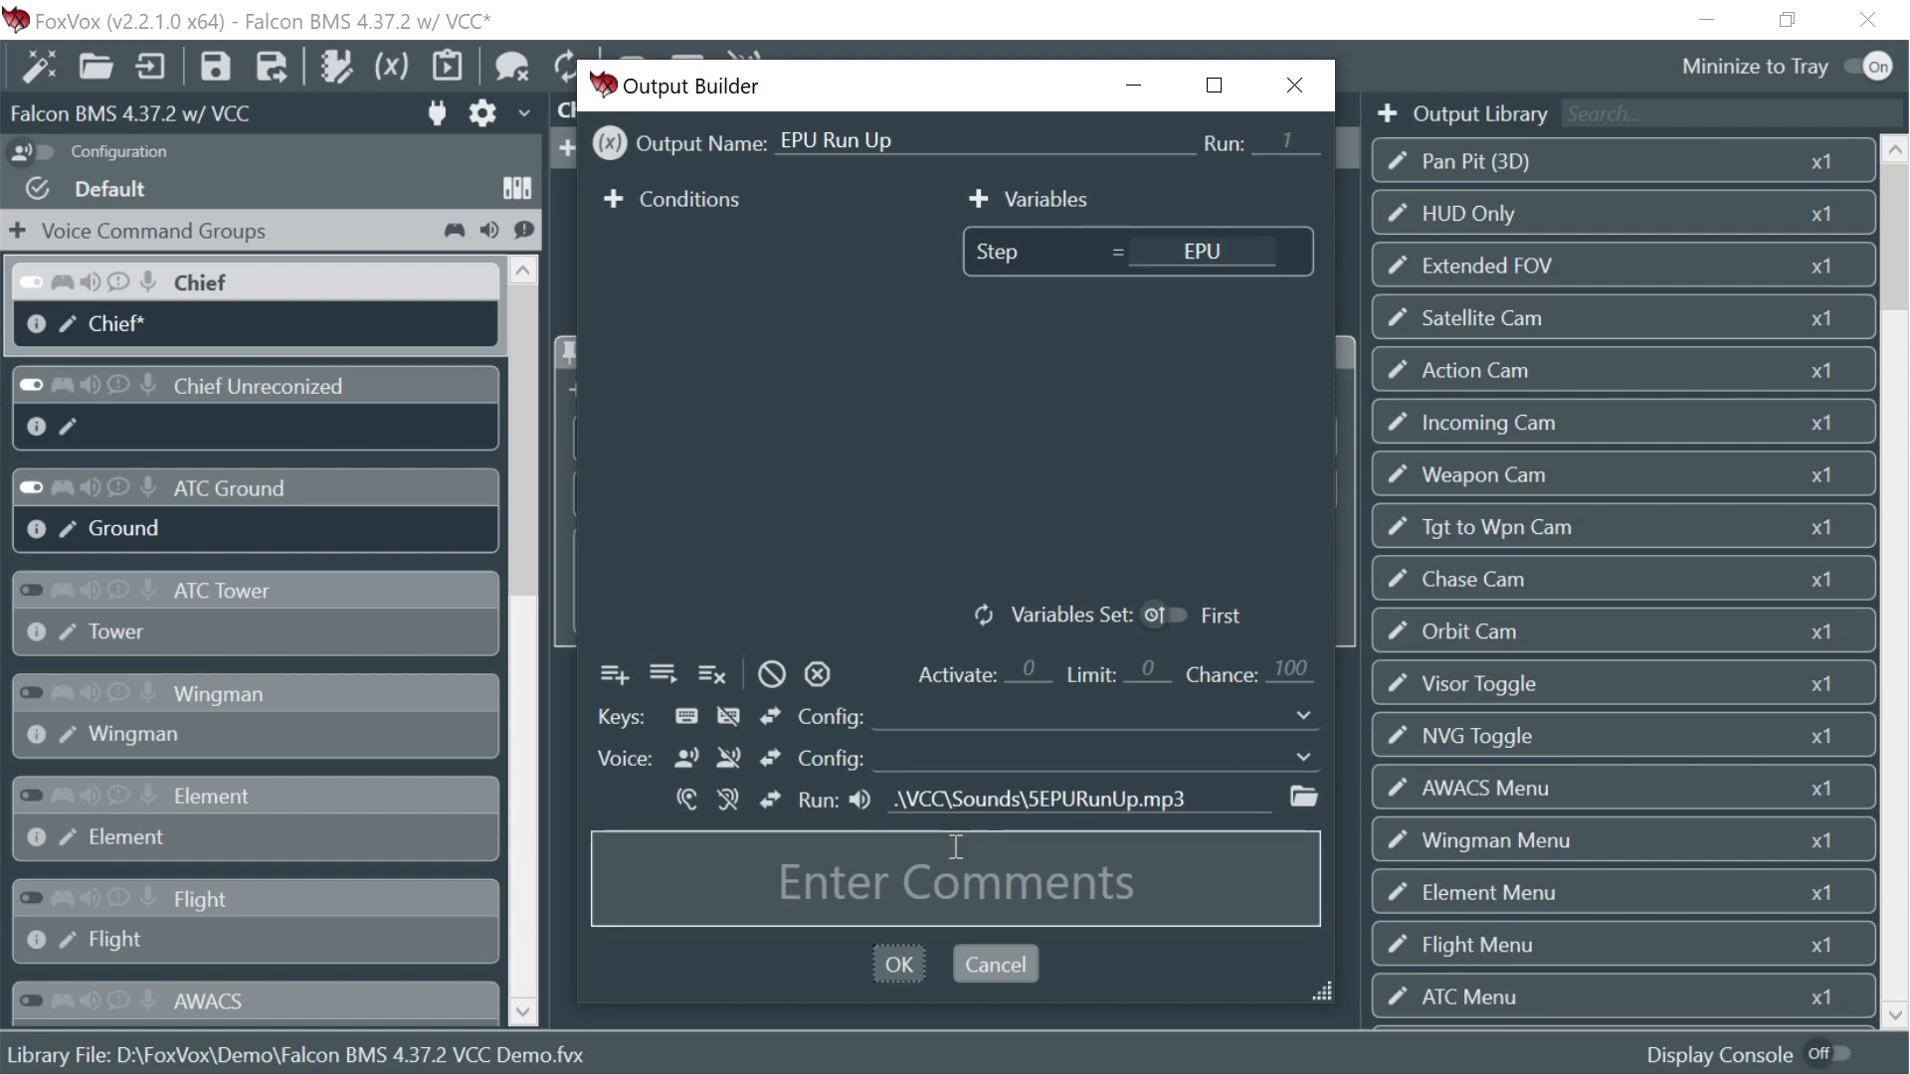
{"action": "left_click", "coordinate": [899, 964]}
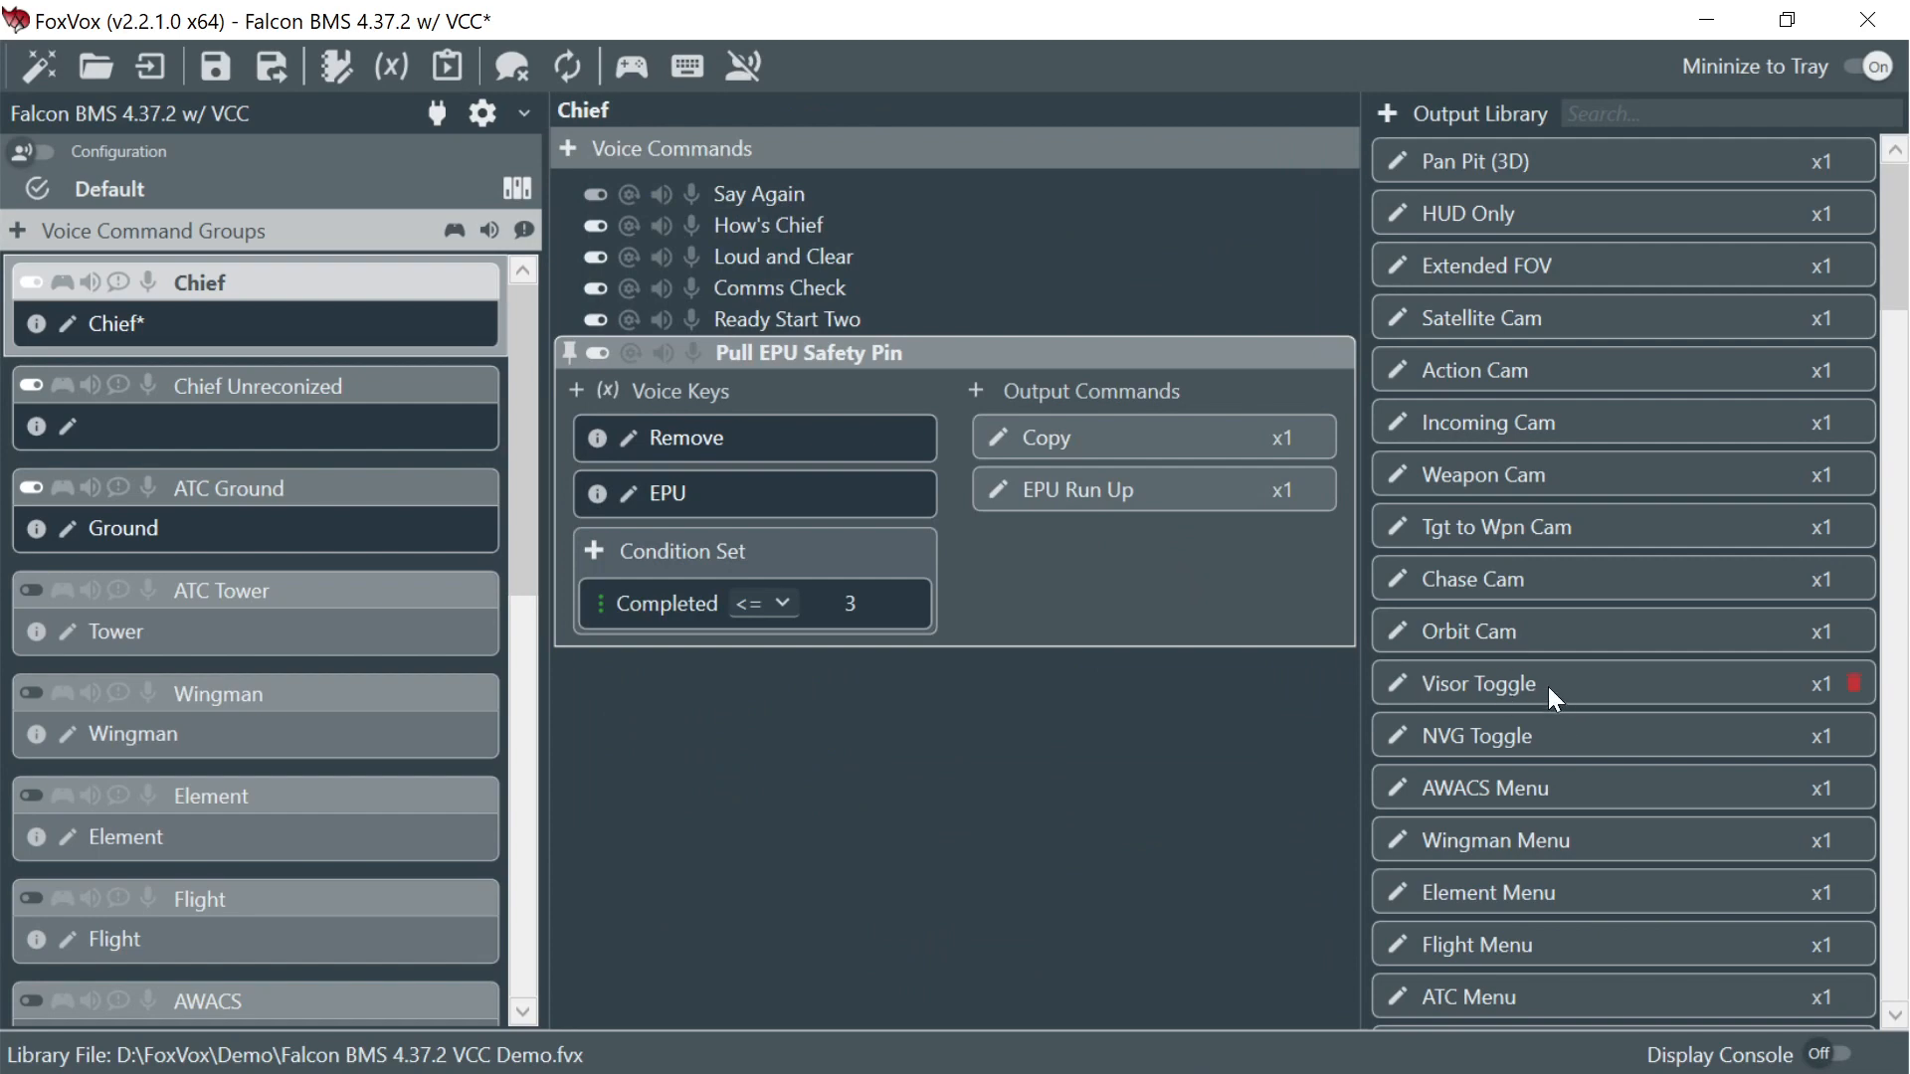
- Add the library outputs ATC Menu and 1 to the Pull EPU Safety Pin output commands and save the library file
{"action": "scroll", "coordinate": [1548, 686], "scroll_direction": "down", "scroll_amount": 2}
{"action": "left_click_drag", "start_coordinate": [1514, 893], "coordinate": [1184, 537]}
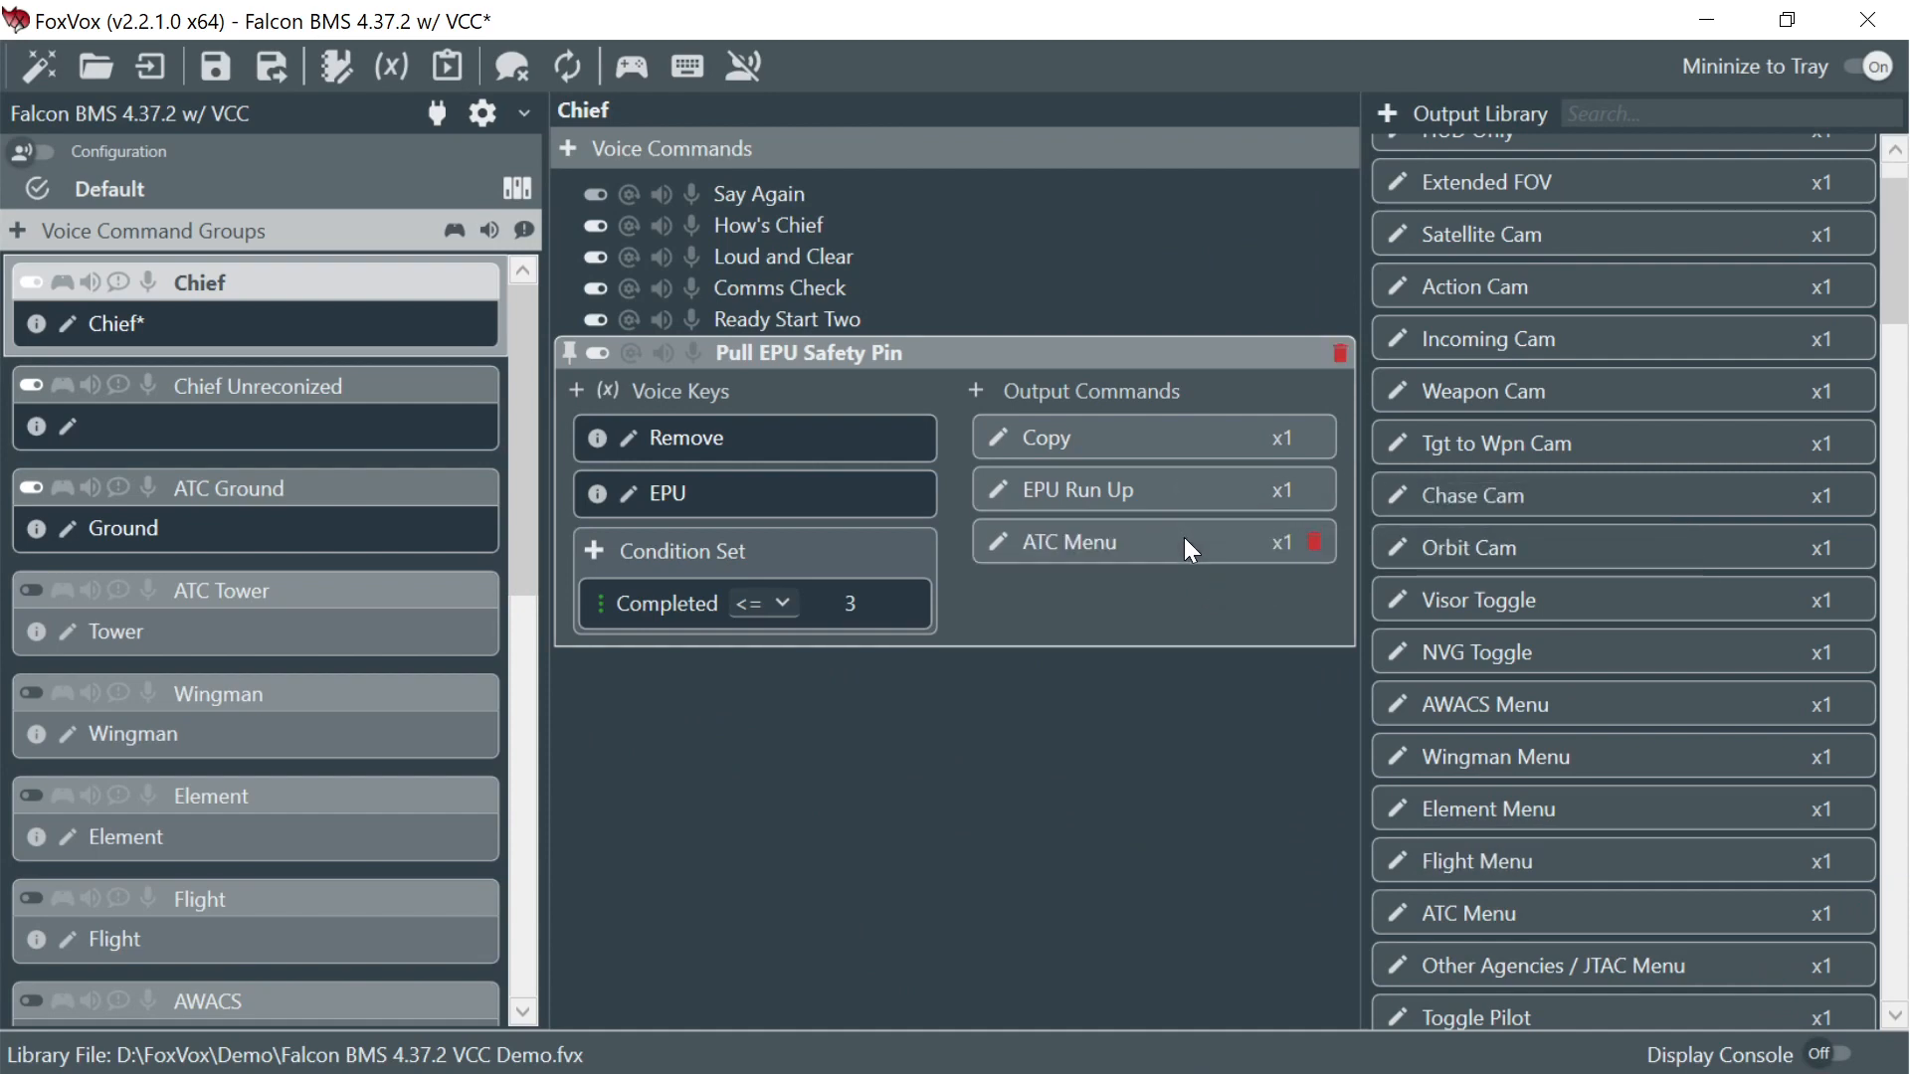
{"action": "scroll", "coordinate": [1512, 657], "scroll_direction": "down", "scroll_amount": 20}
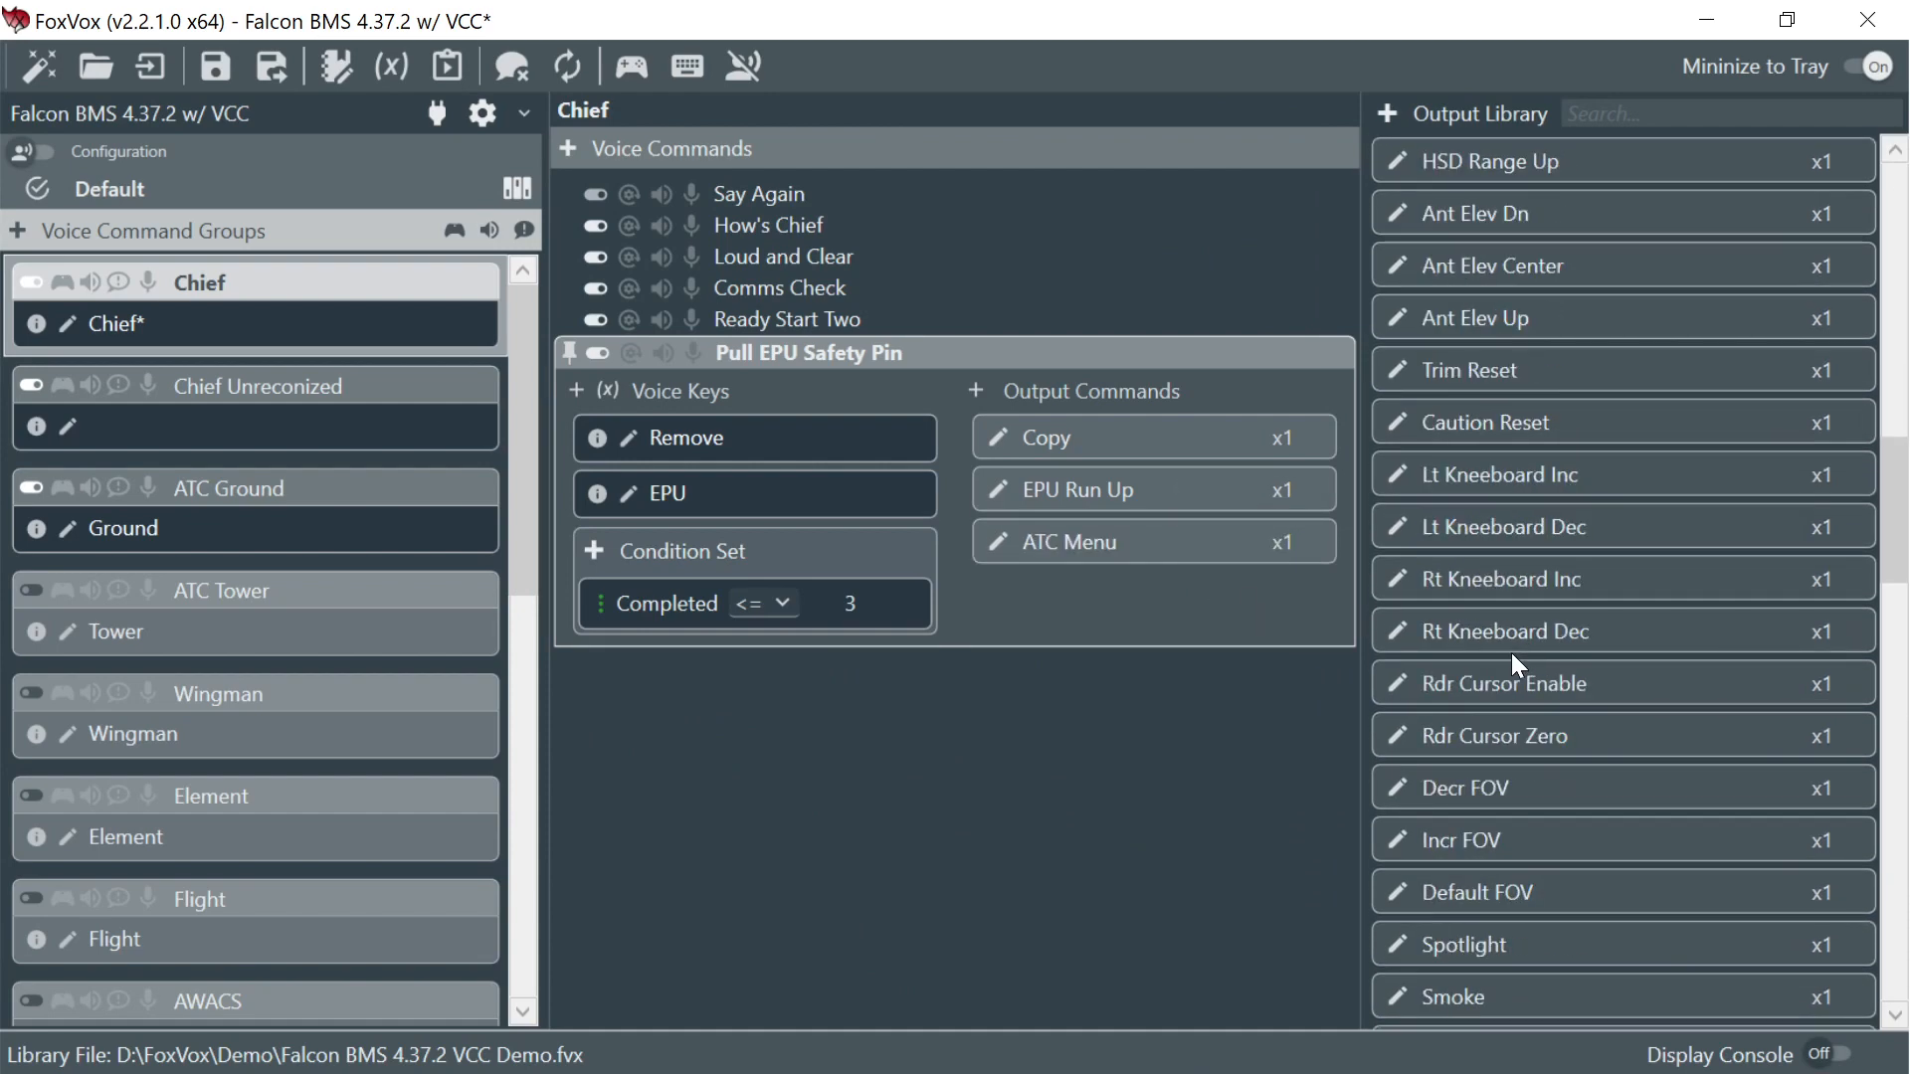
{"action": "scroll", "coordinate": [1512, 653], "scroll_direction": "down", "scroll_amount": 20}
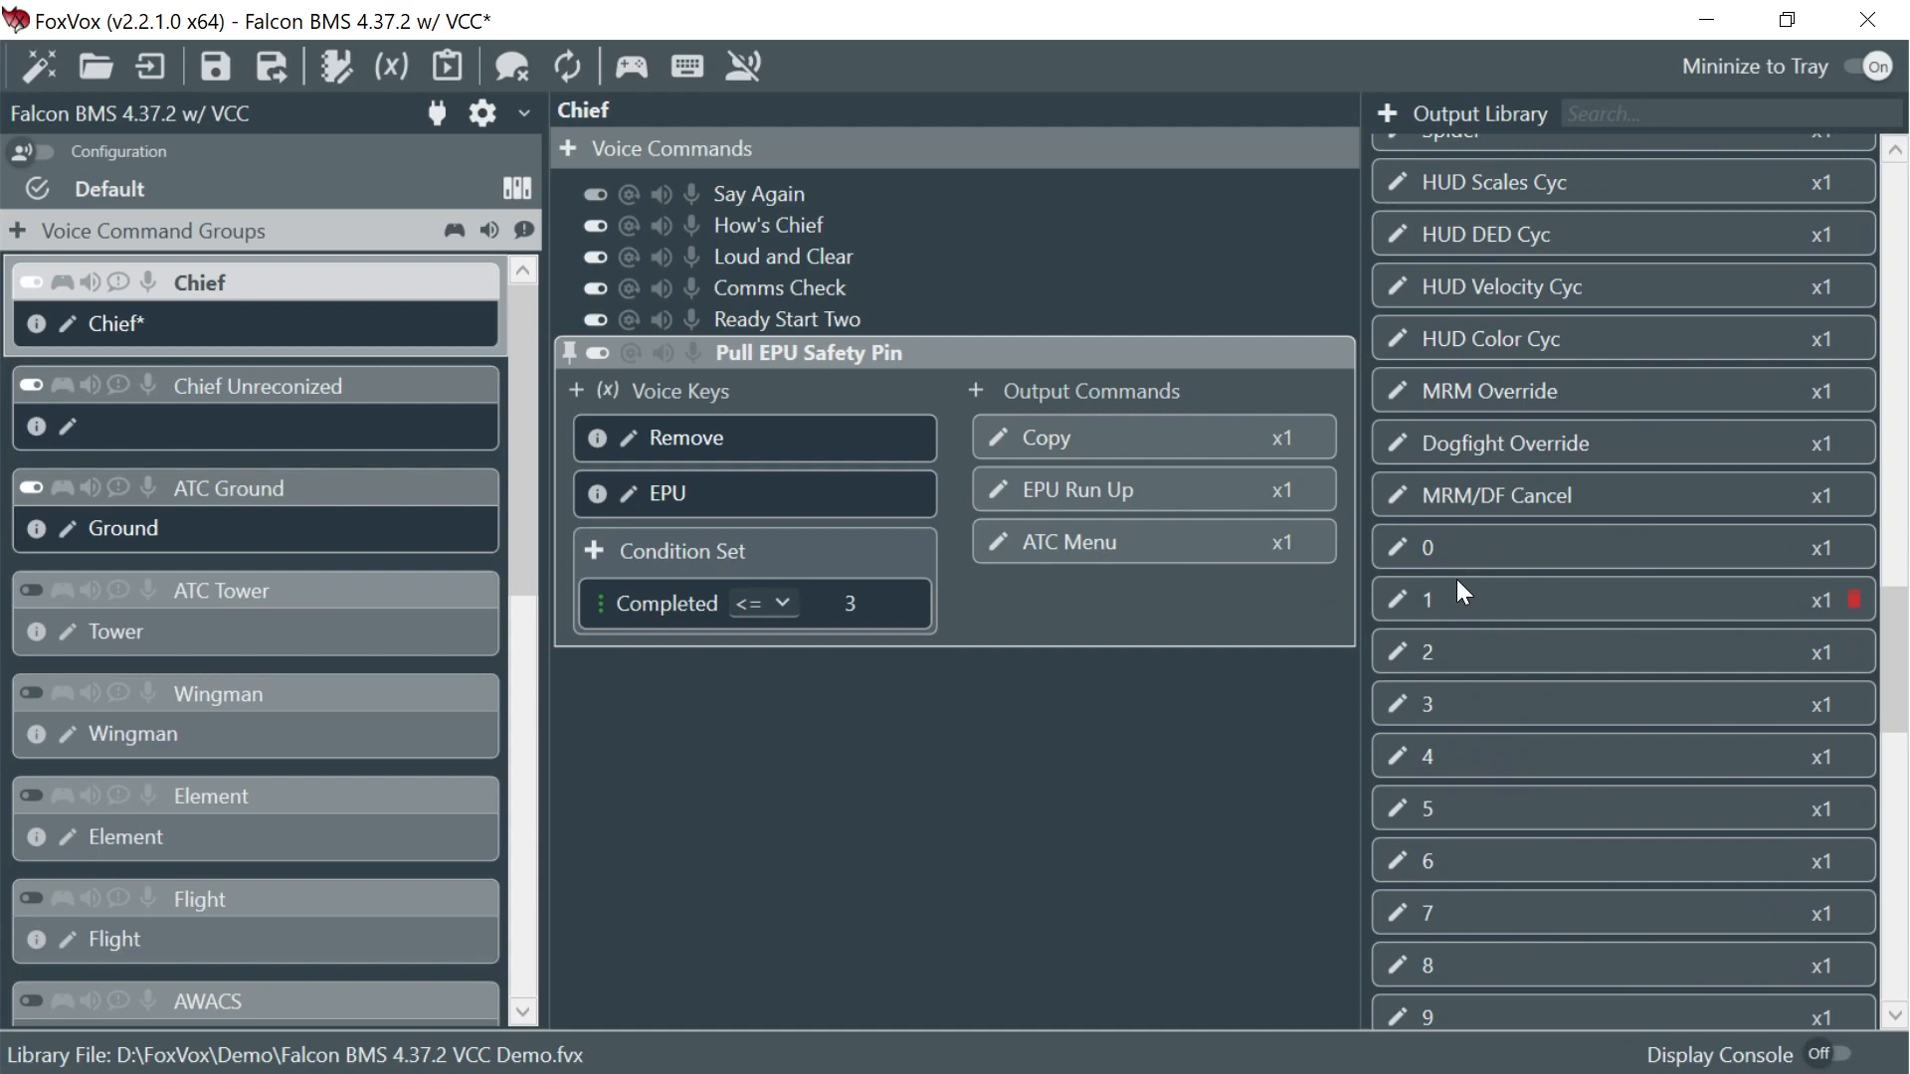
{"action": "left_click_drag", "start_coordinate": [1463, 594], "coordinate": [1204, 589]}
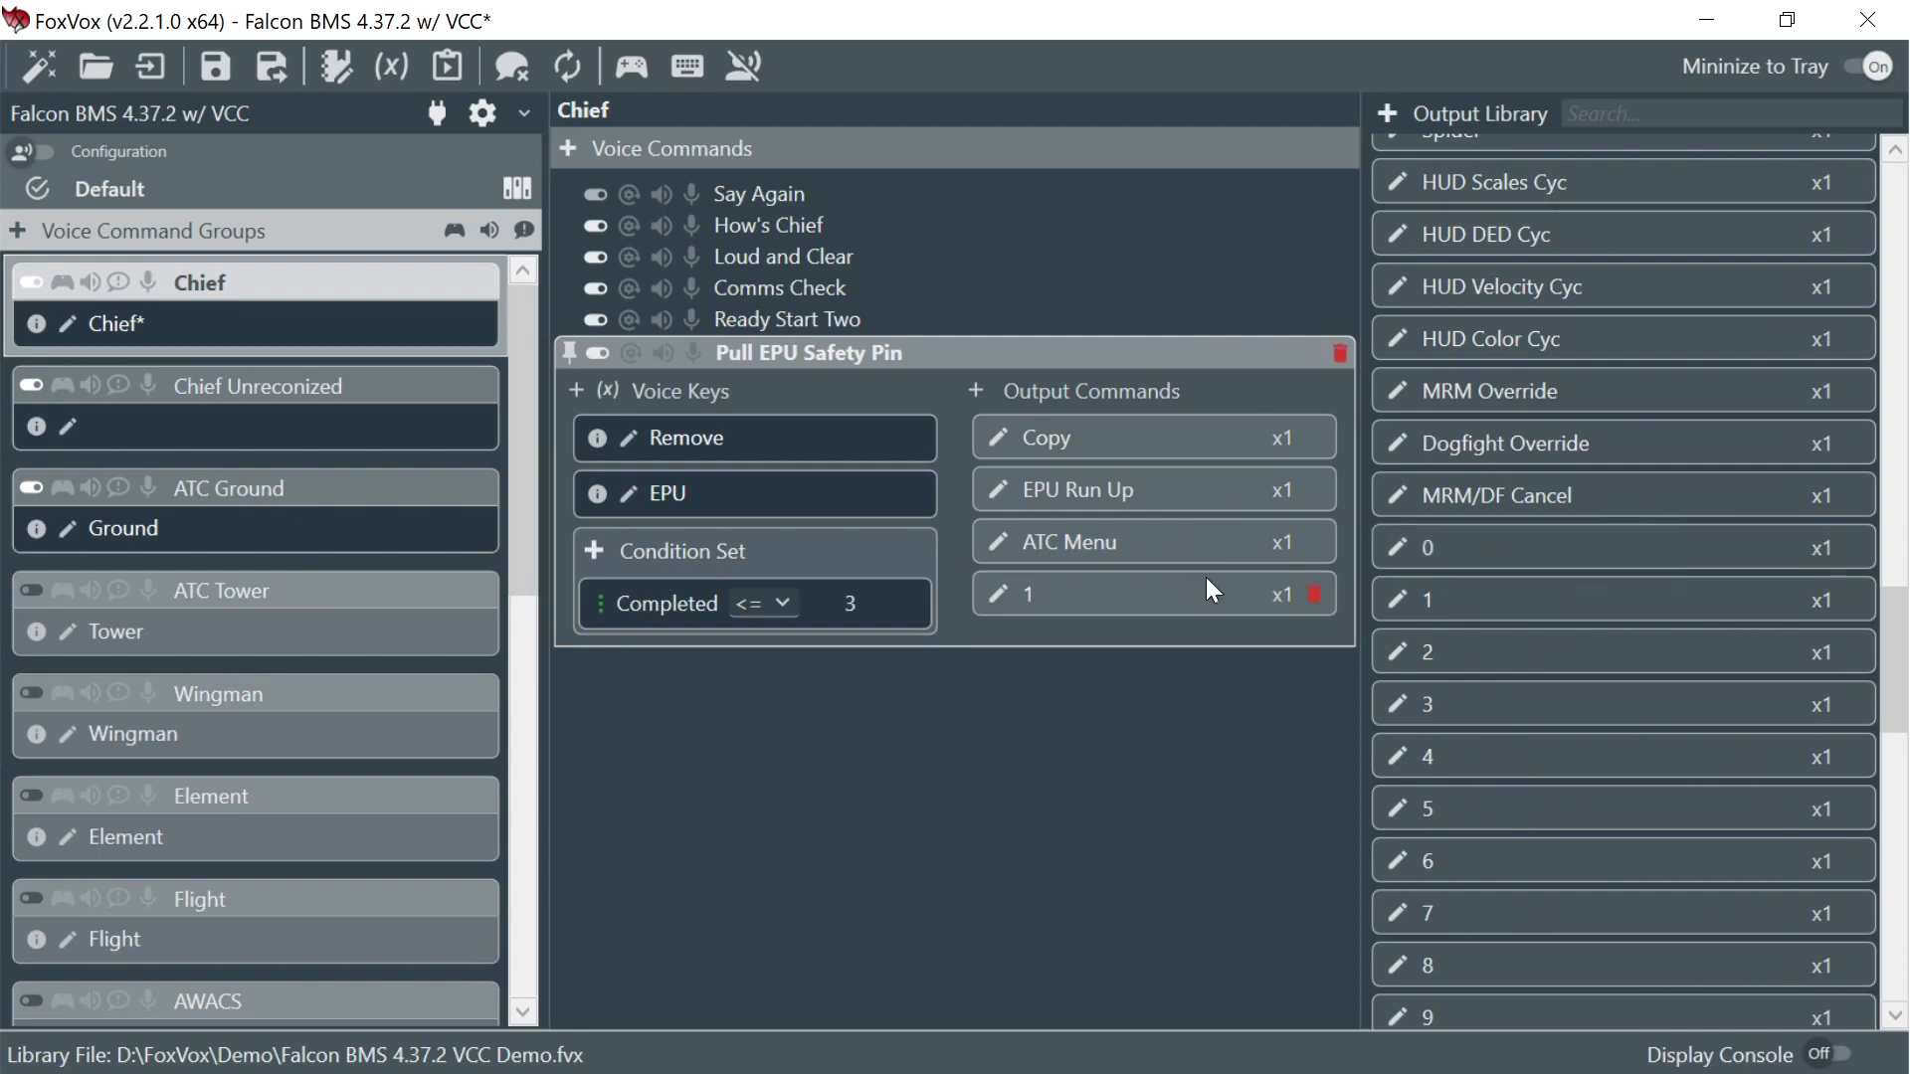
{"action": "left_click", "coordinate": [217, 70]}
- Test button 1 of virtual joystick 1 in the vJoy controllers window and close the window
{"action": "left_click", "coordinate": [633, 79]}
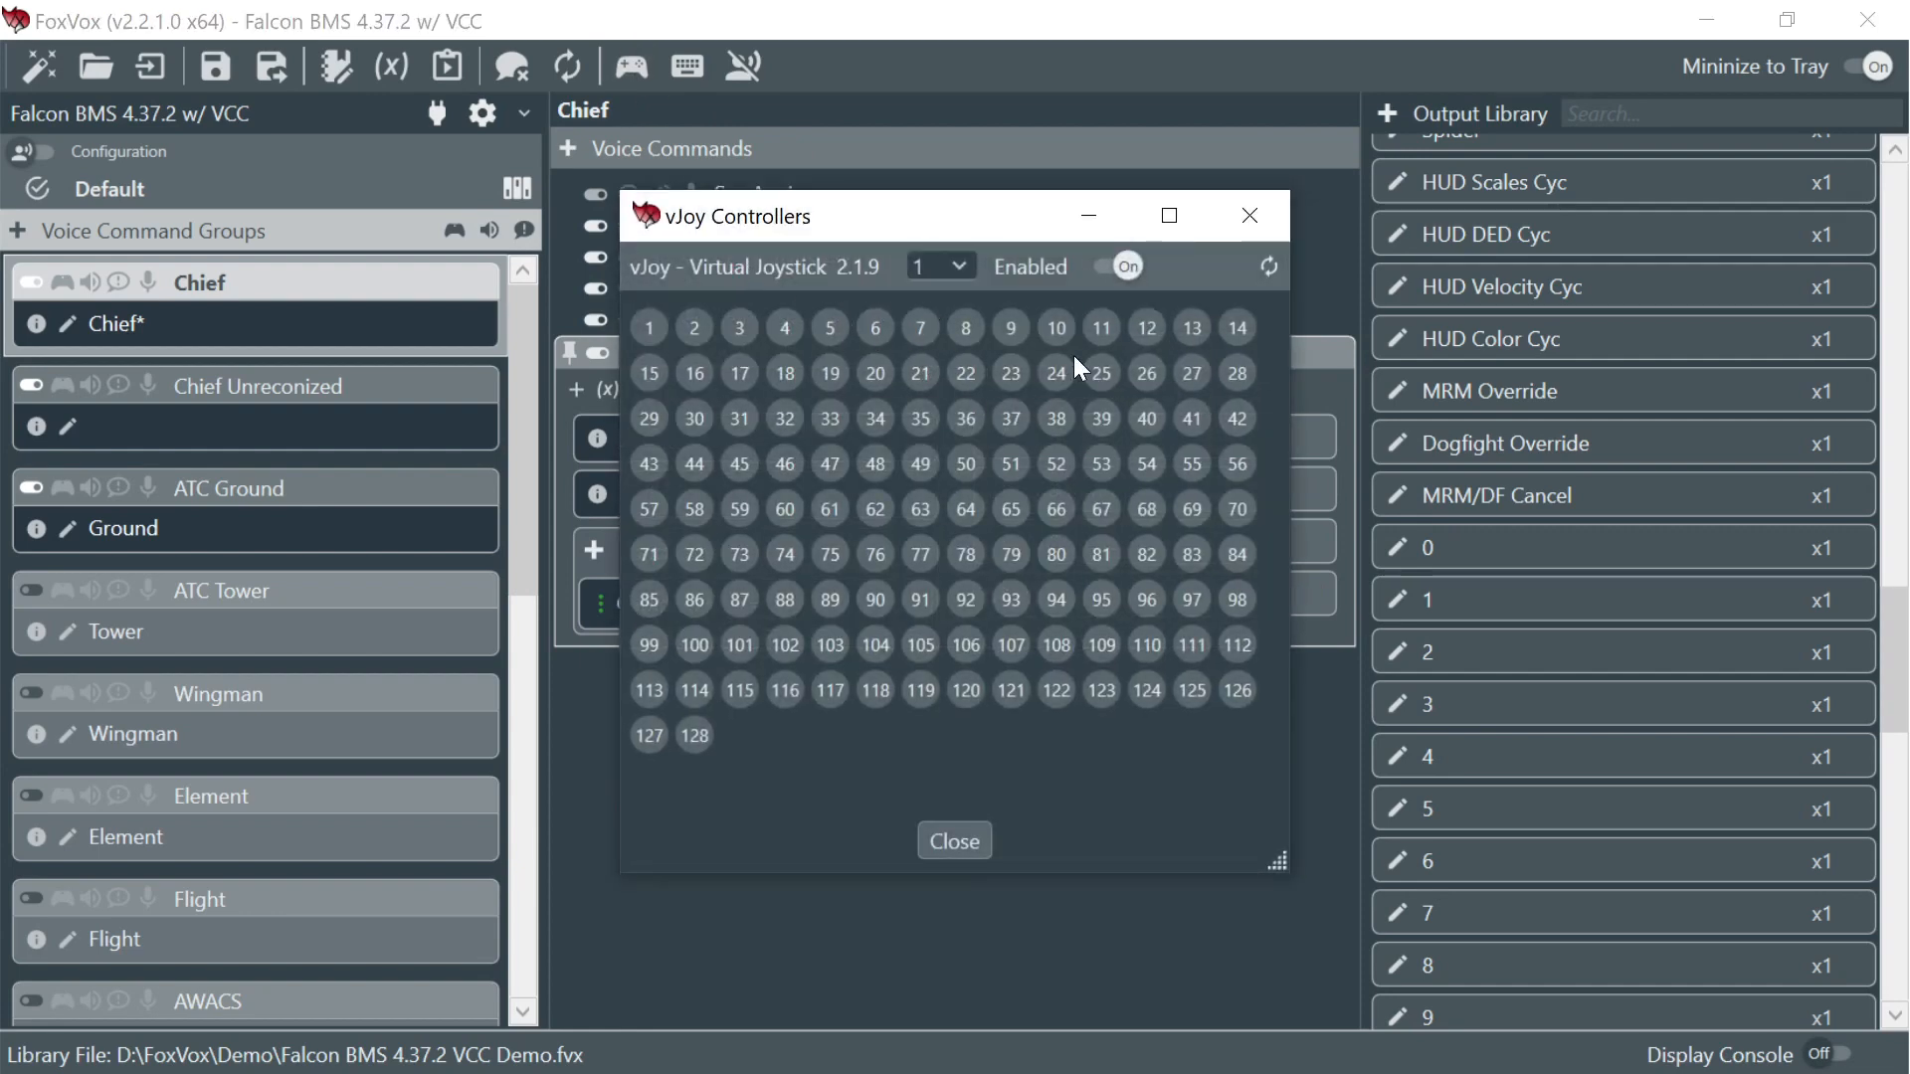
{"action": "left_click", "coordinate": [651, 330]}
{"action": "left_click", "coordinate": [955, 841]}
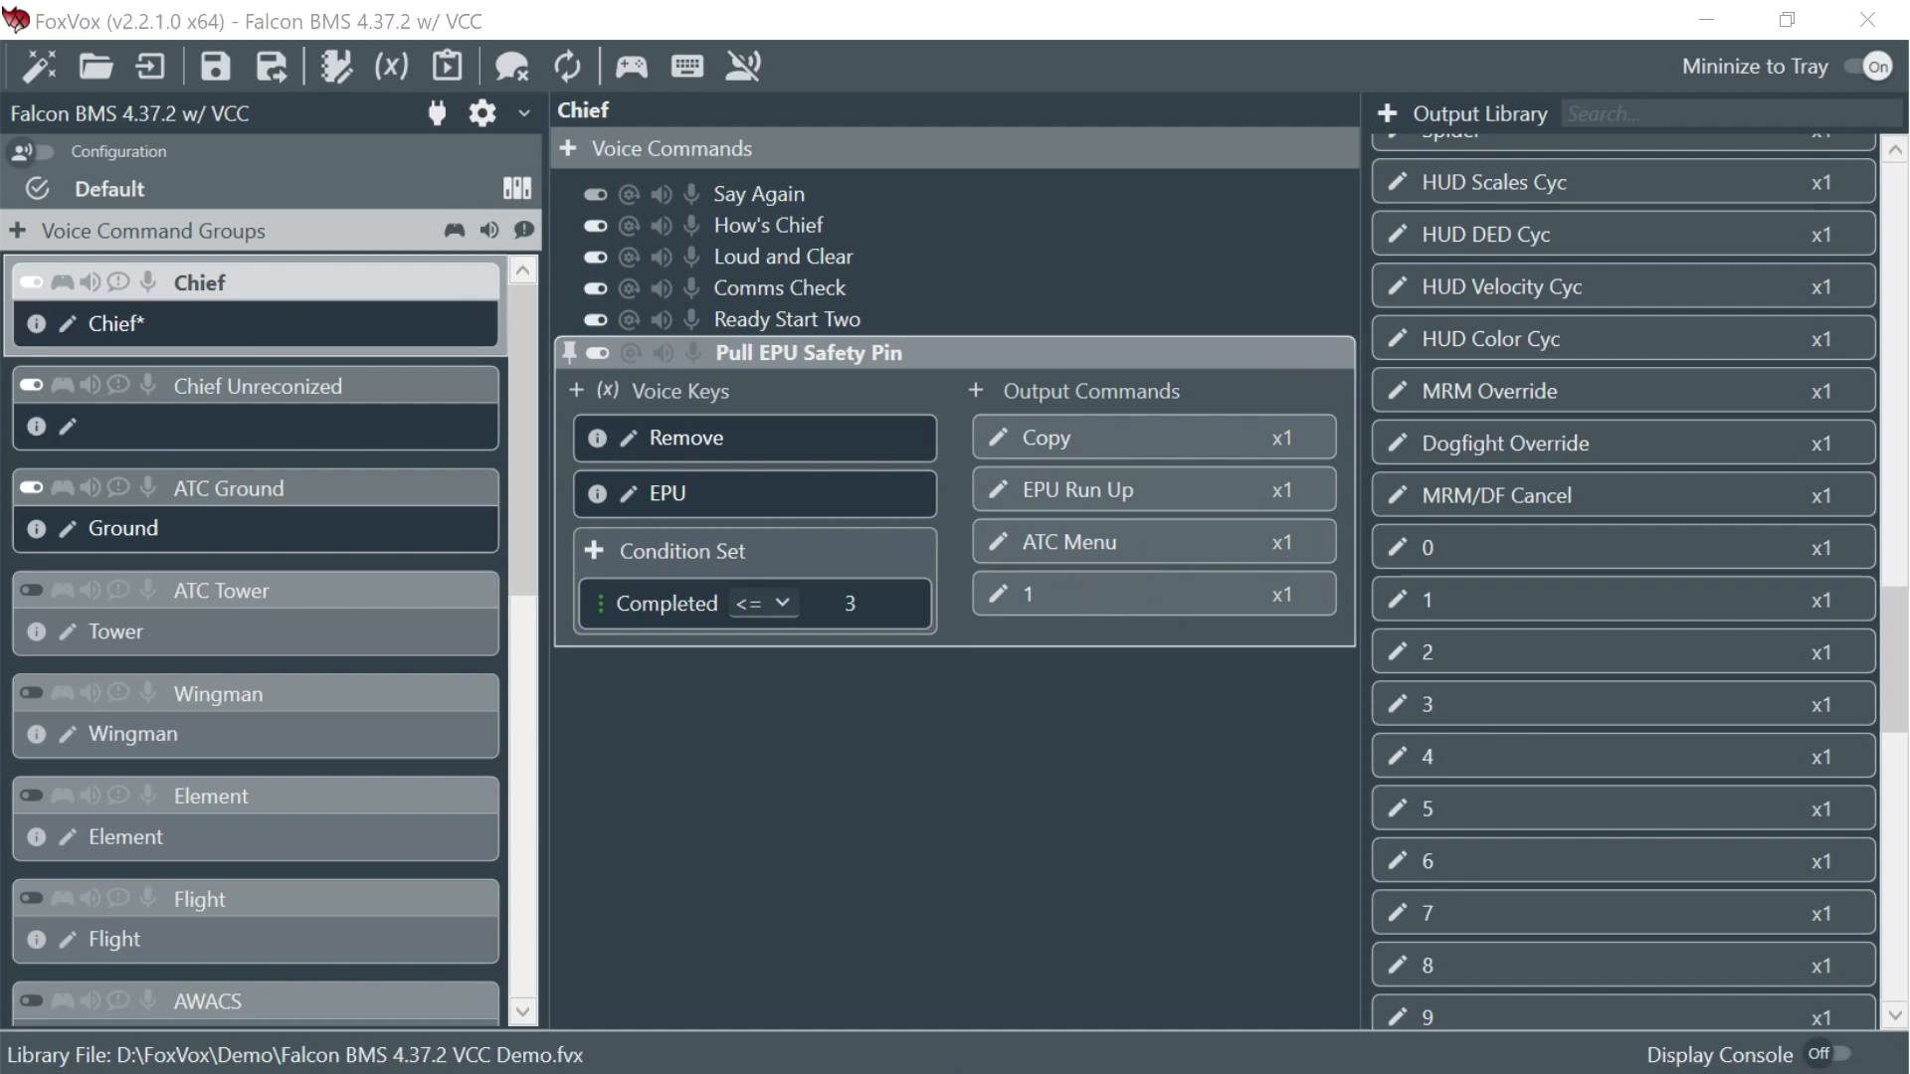
- Add a new voice command to the Chief group and name it "Clear to check for flow"
{"action": "left_click", "coordinate": [567, 148]}
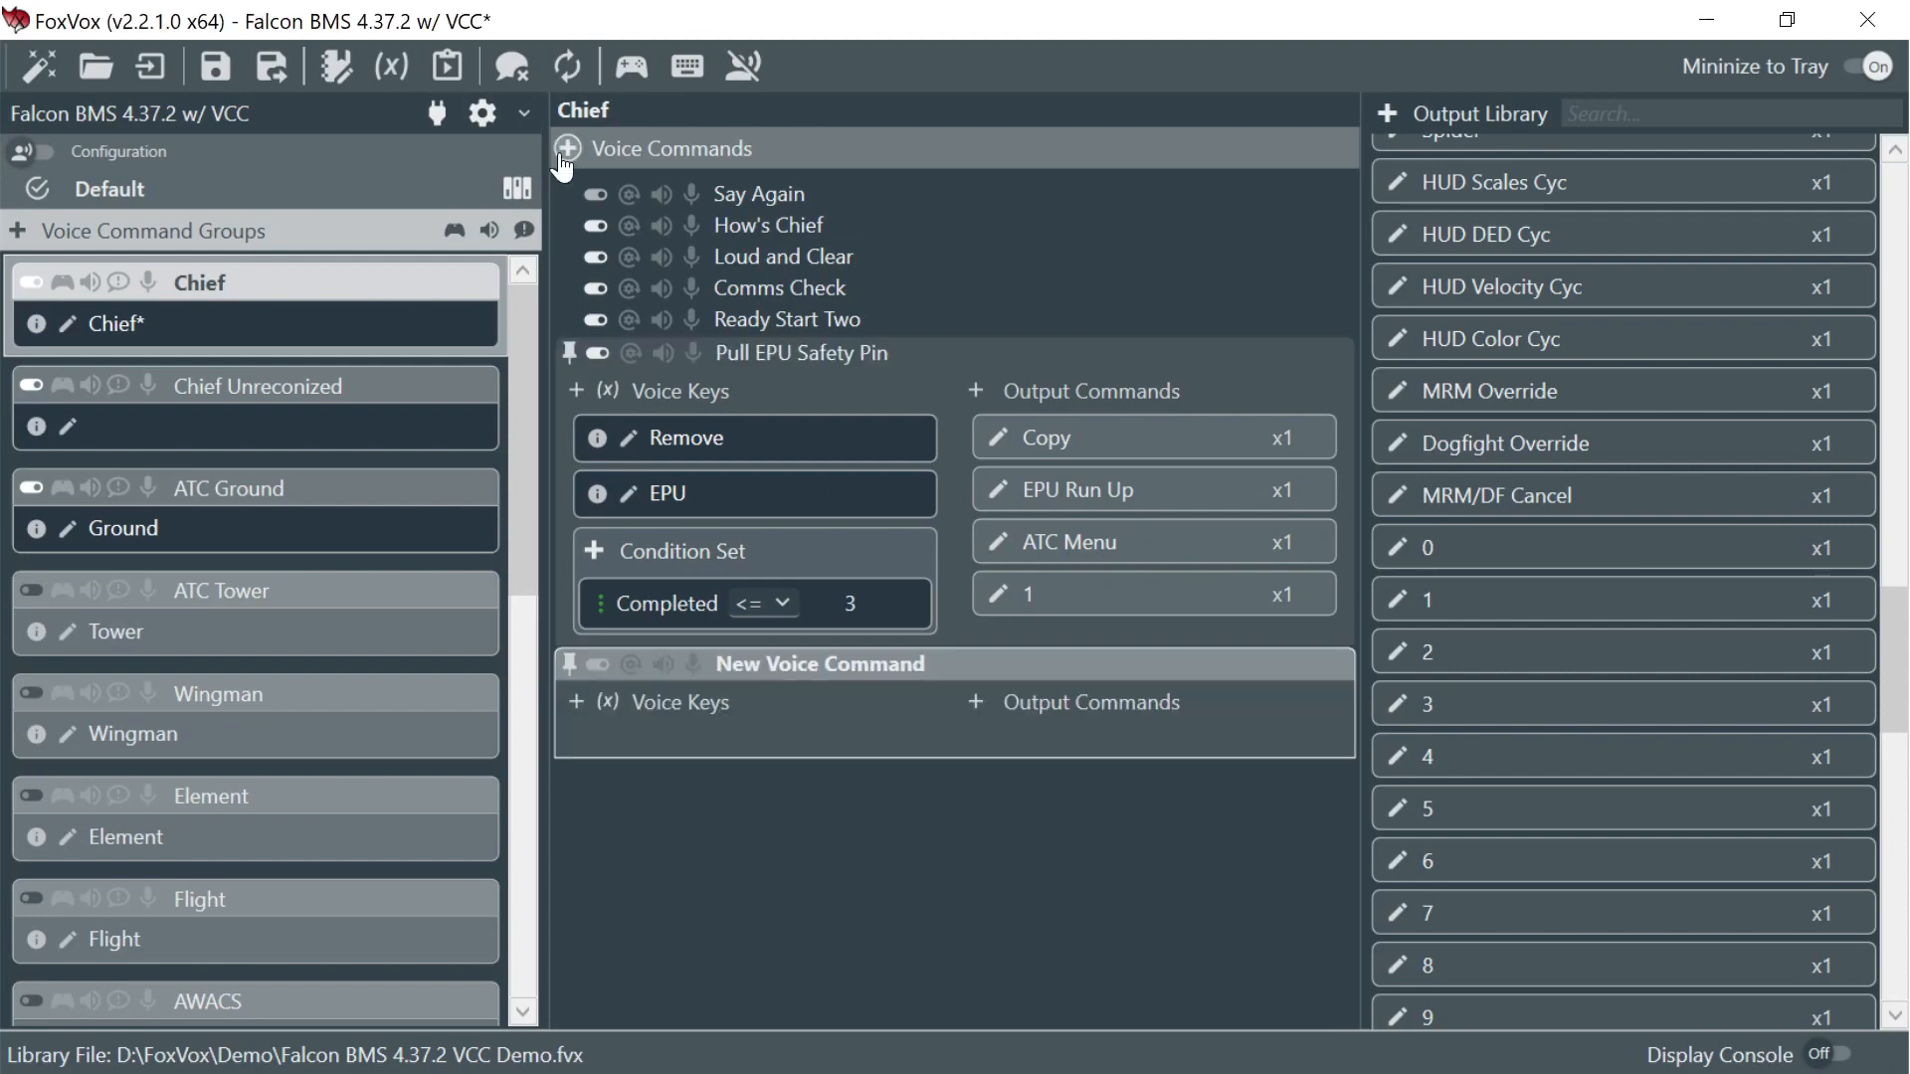
{"action": "double_click", "coordinate": [820, 663]}
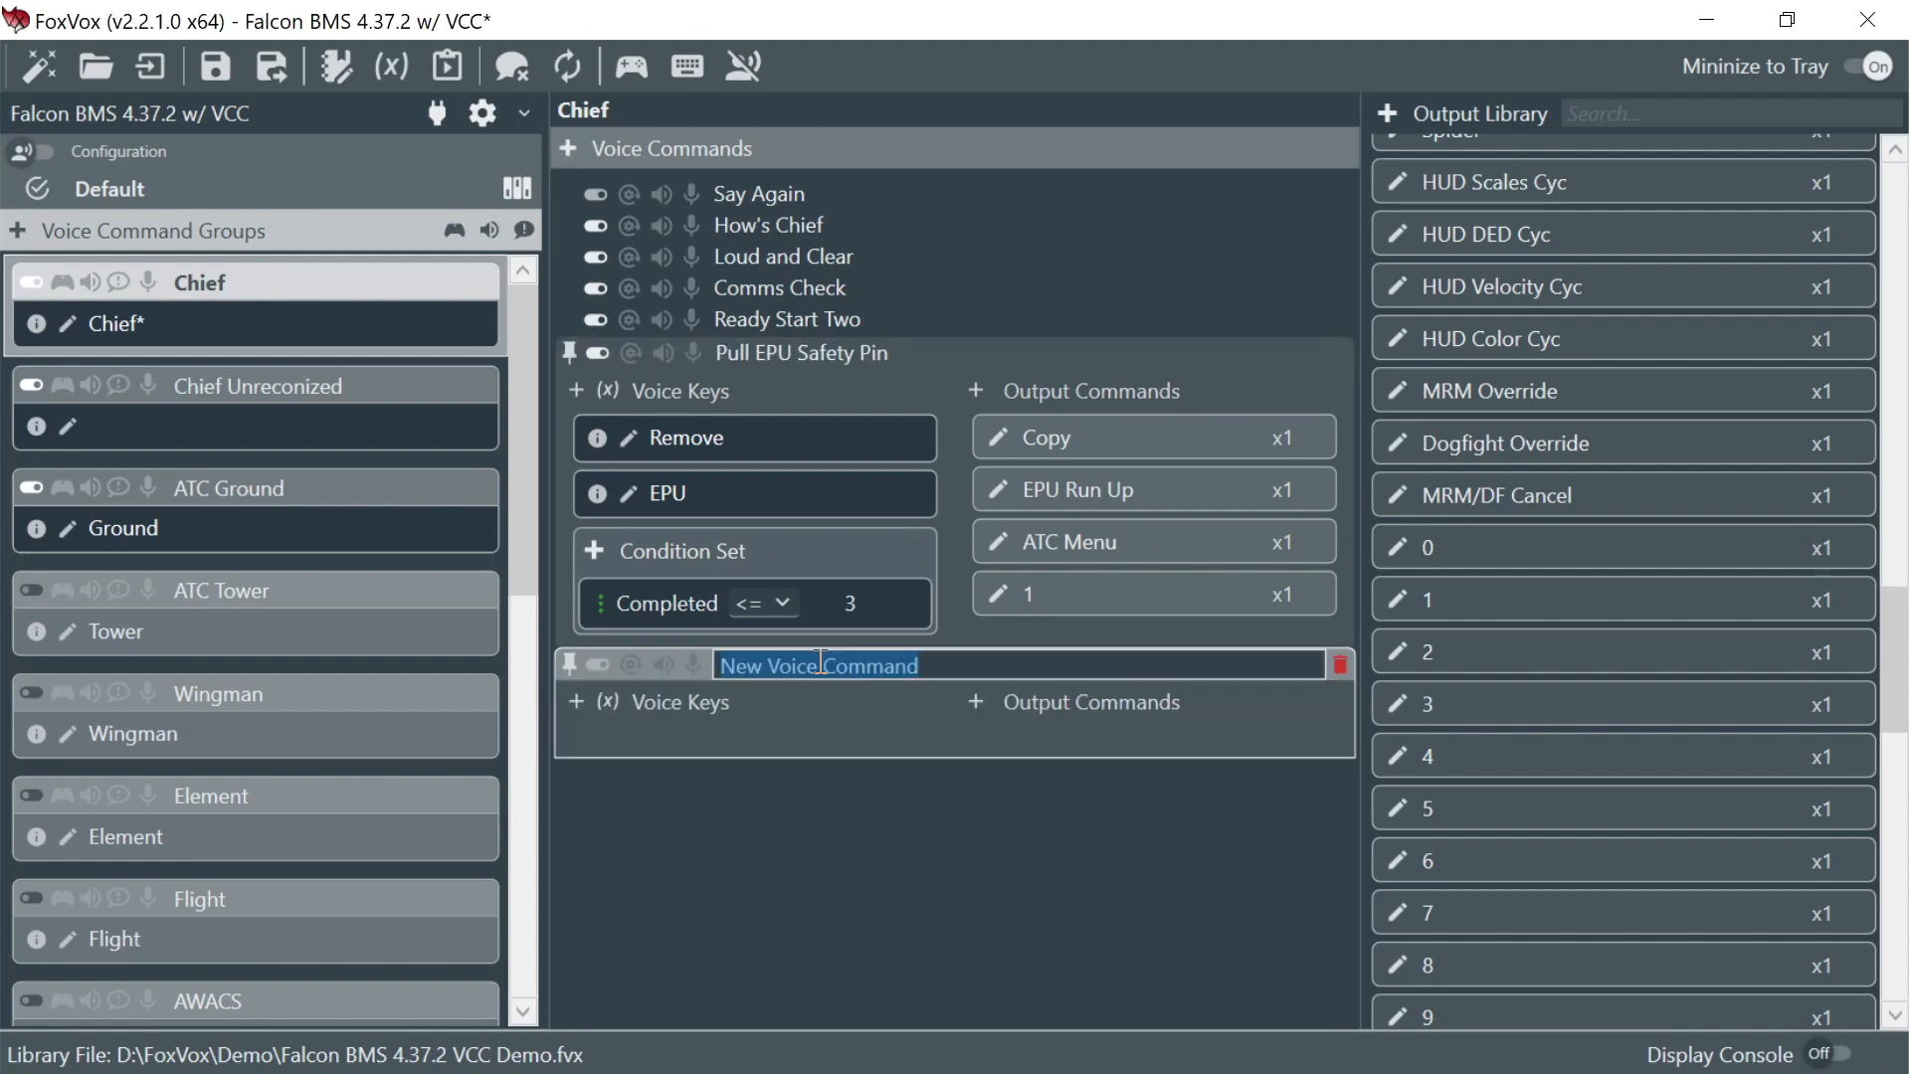
{"action": "type", "text": "Cl"}
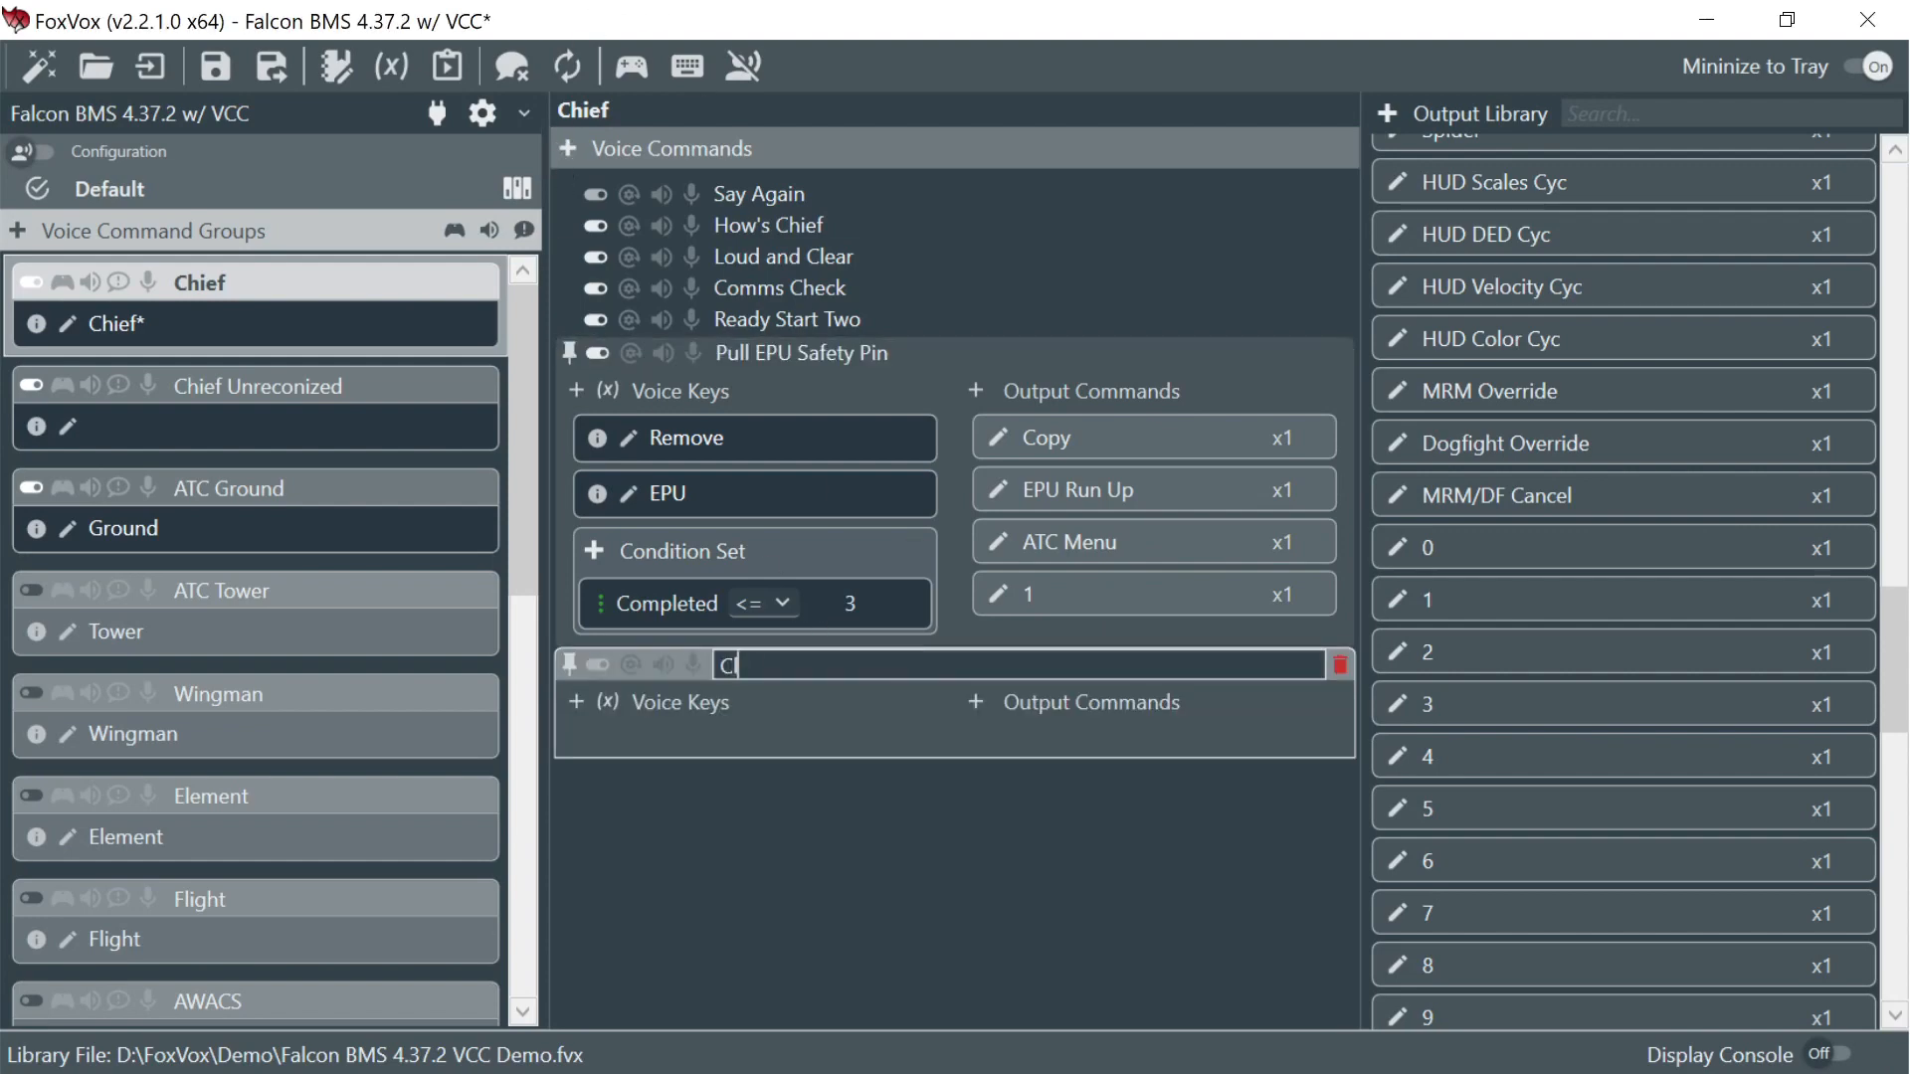
{"action": "type", "text": "ear to check for flow"}
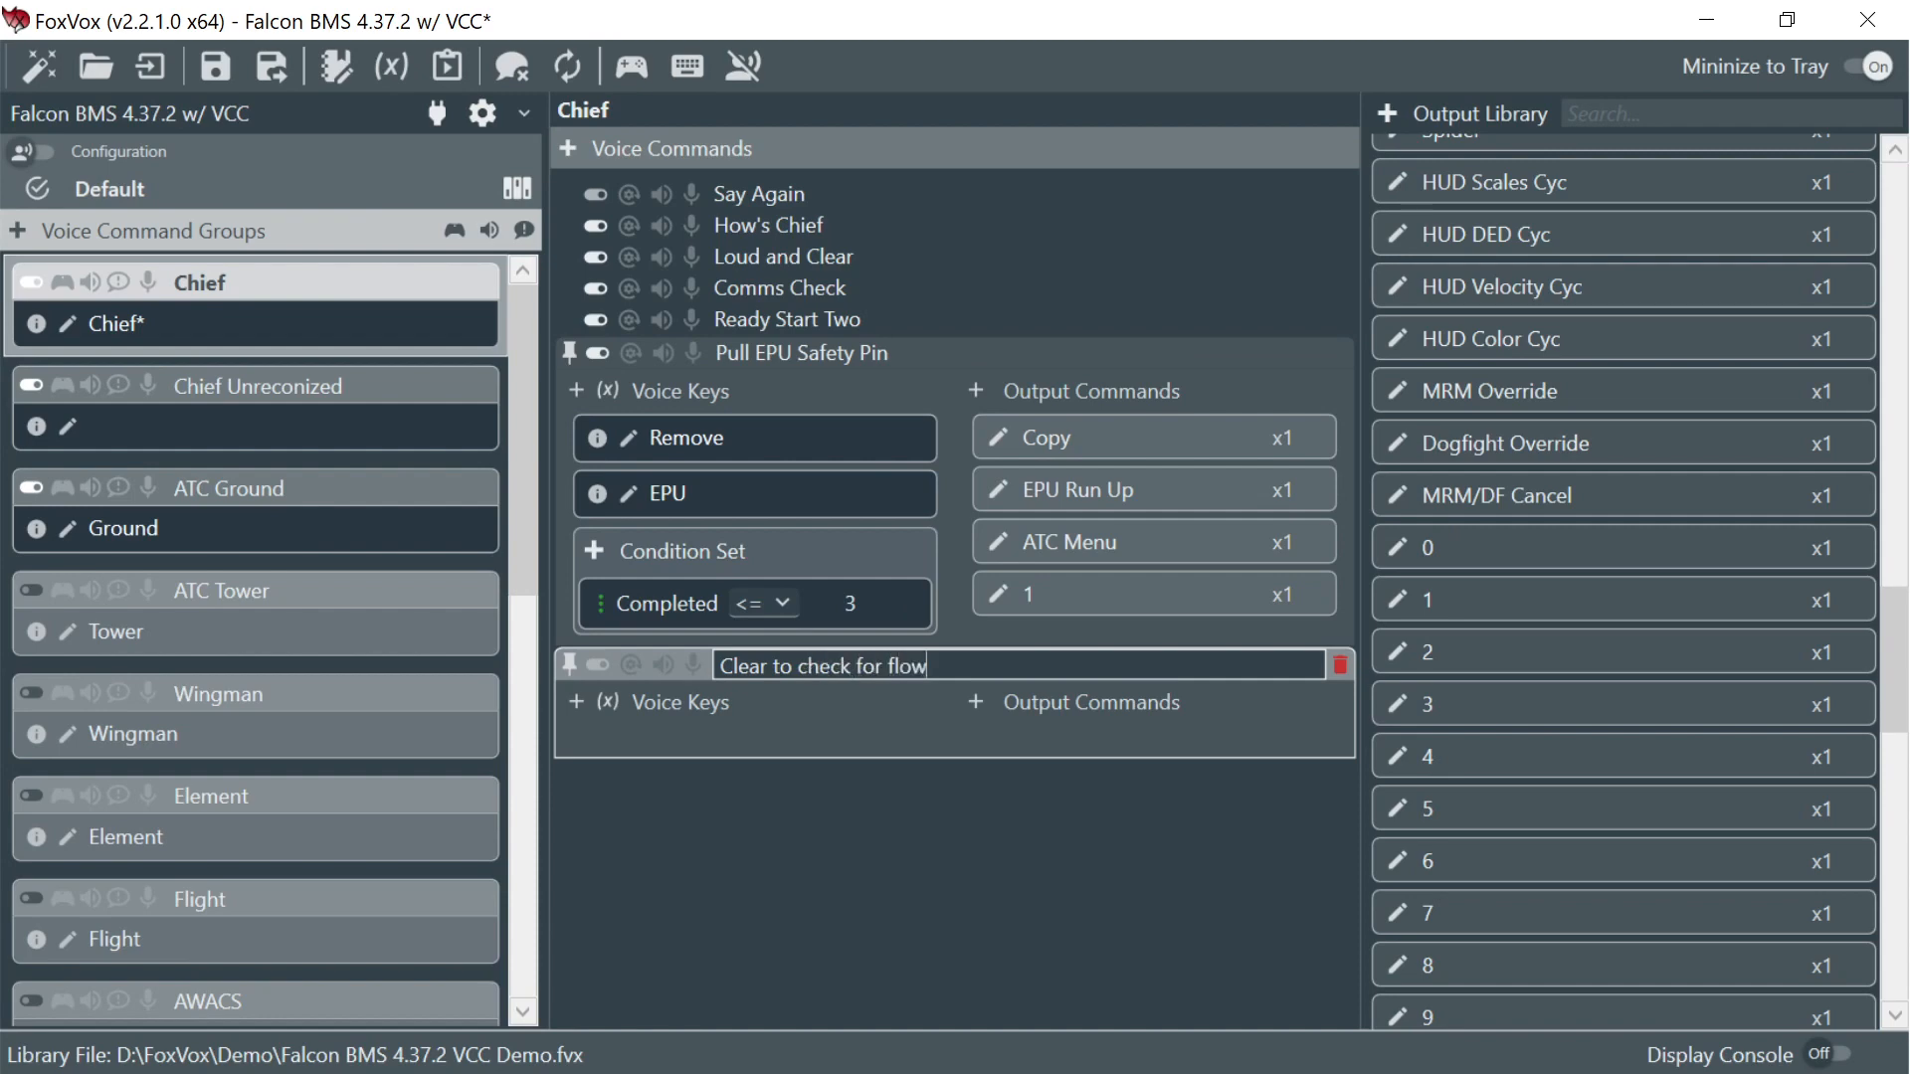
{"action": "key", "text": "Return"}
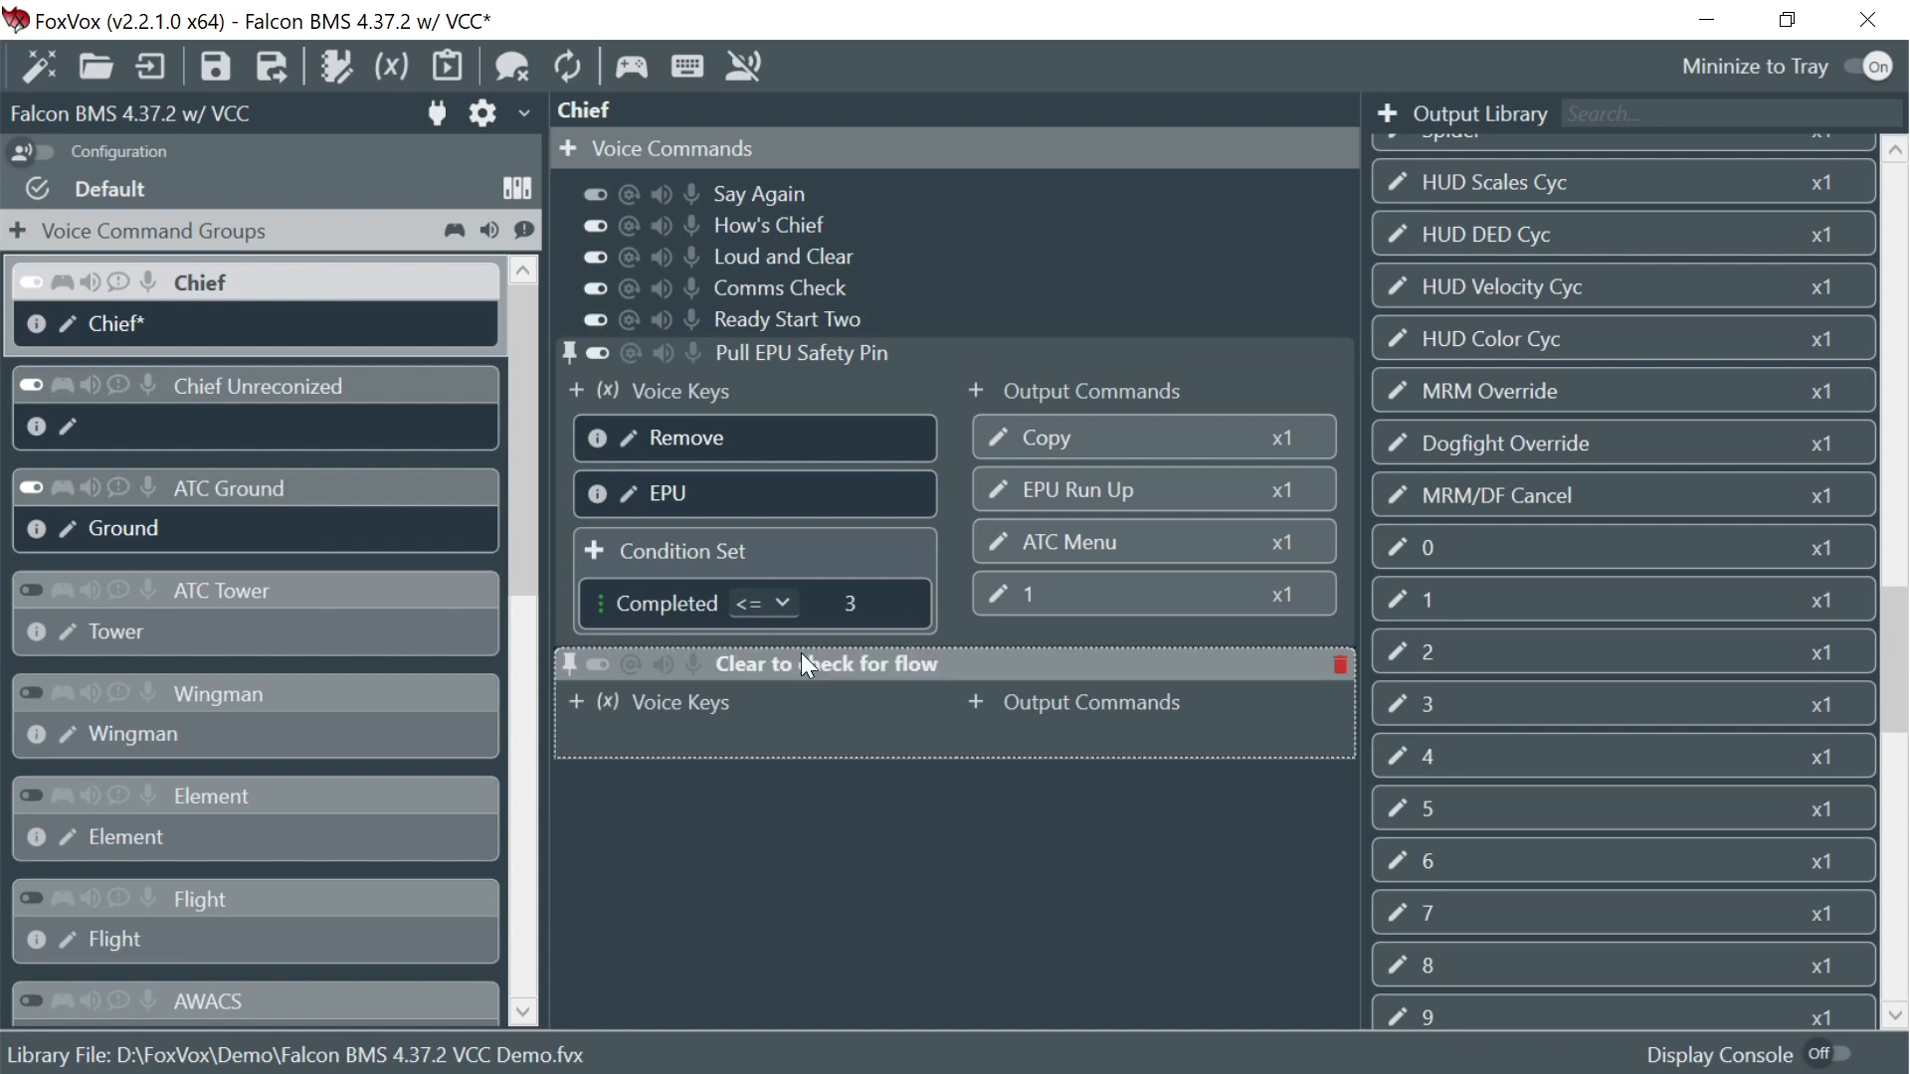
- Add a voice key to Clear to check for flow with the alternative words Check and Verify
{"action": "left_click", "coordinate": [577, 701]}
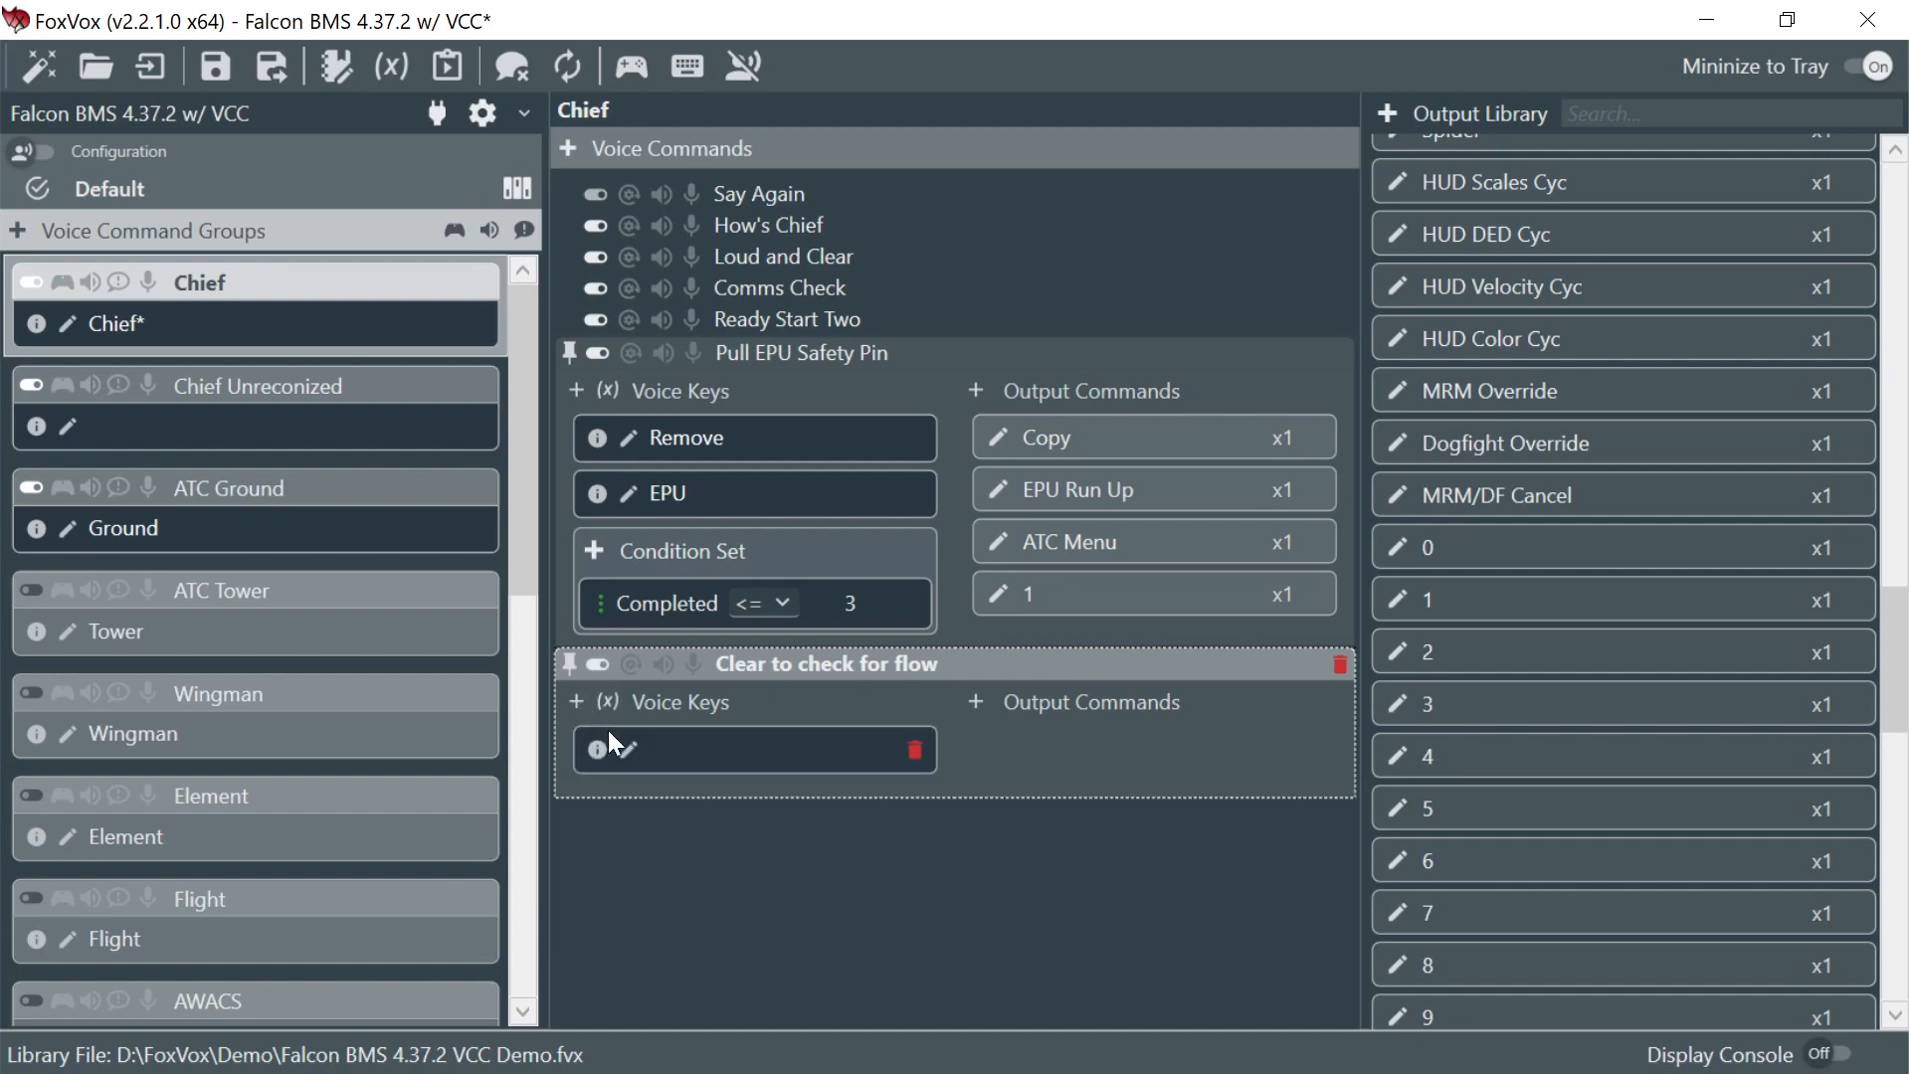
{"action": "left_click", "coordinate": [628, 750]}
{"action": "left_click", "coordinate": [674, 805]}
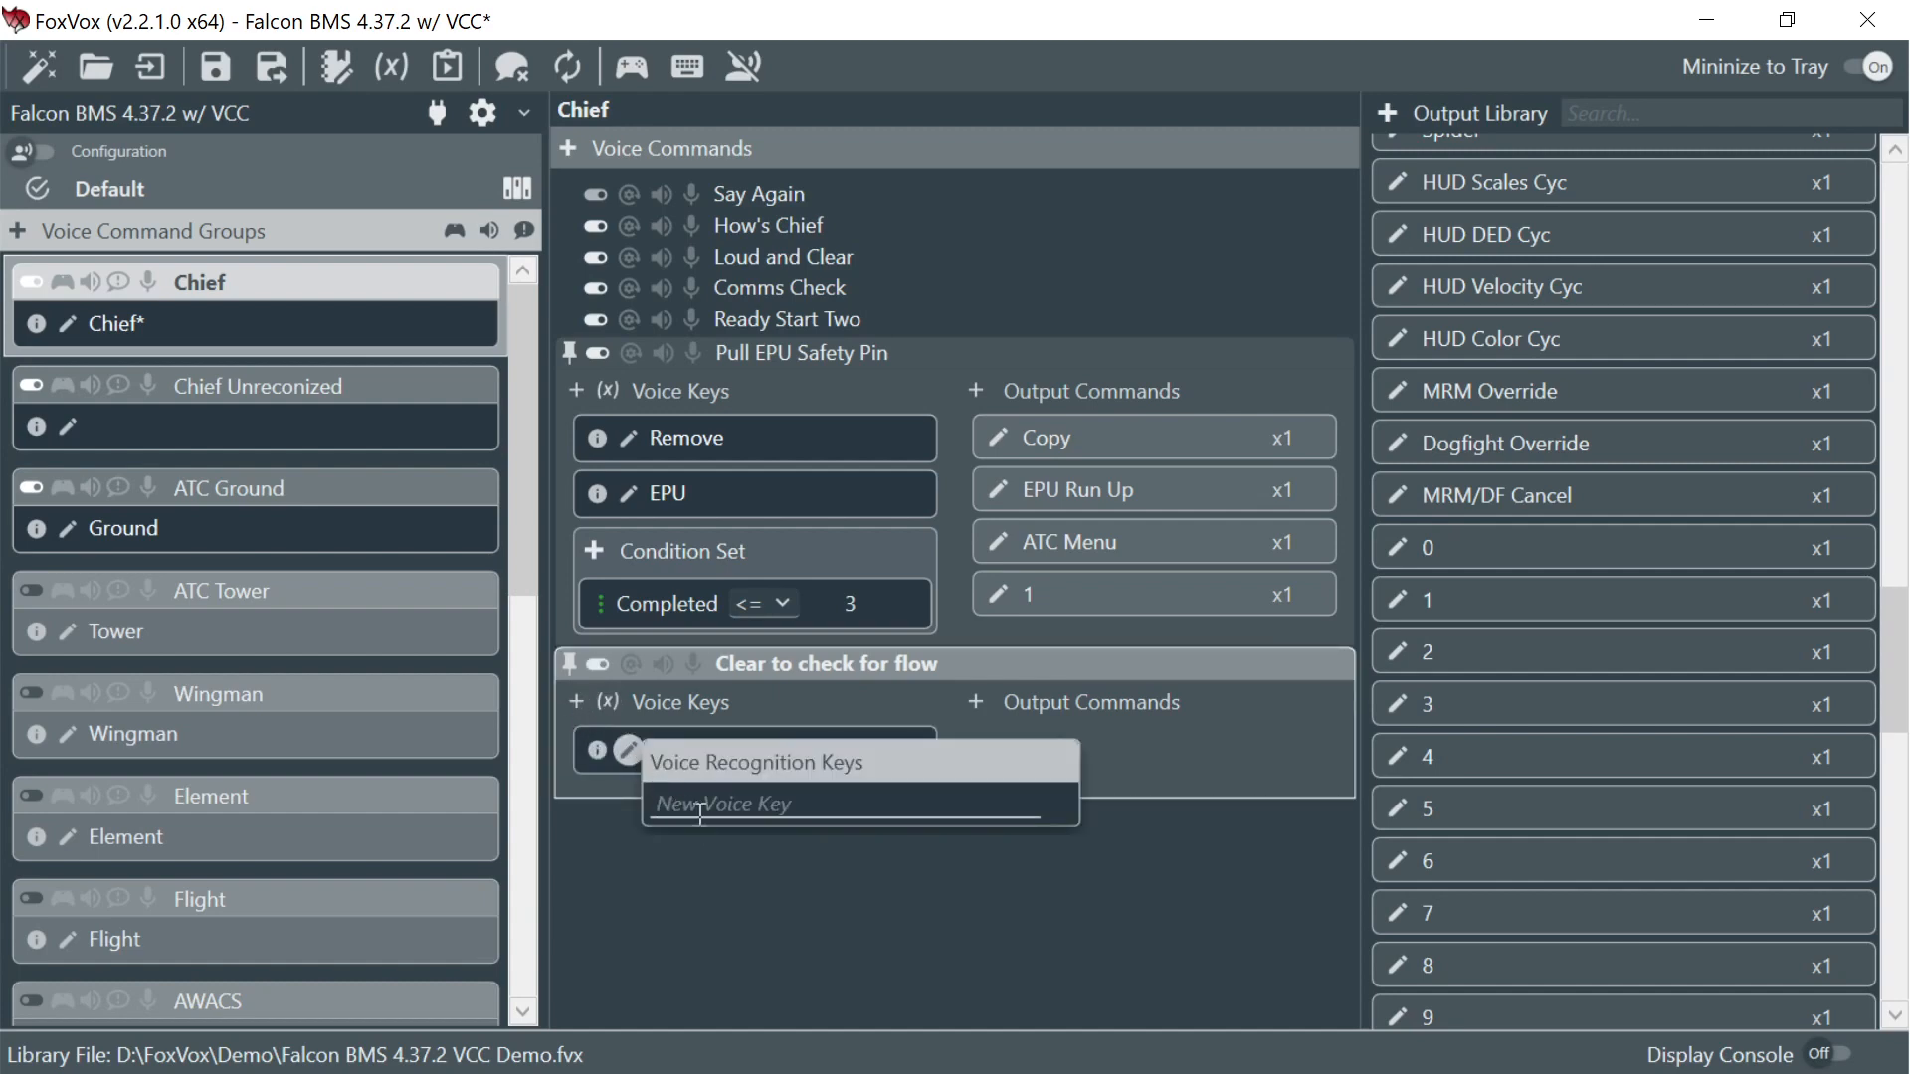
{"action": "type", "text": "Check"}
{"action": "key", "text": "Return"}
{"action": "type", "text": "V"}
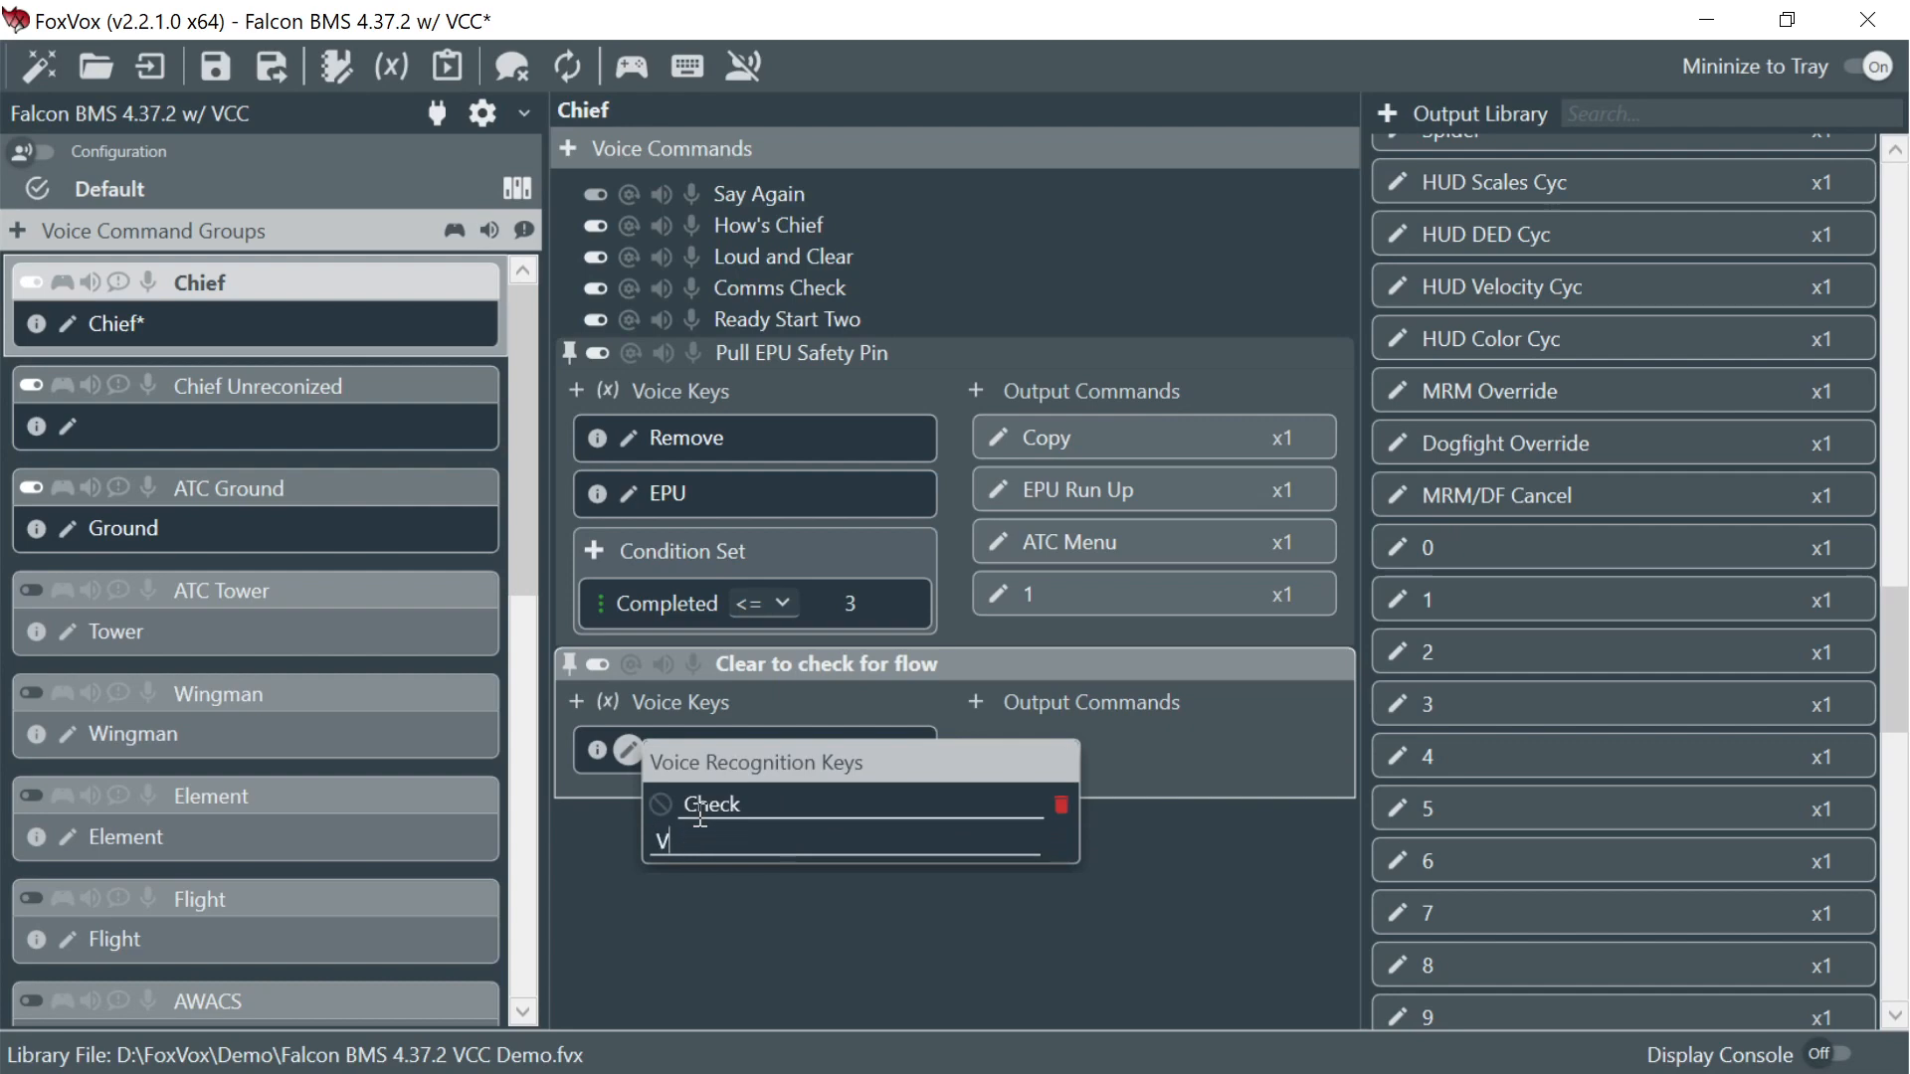
{"action": "type", "text": "erify"}
{"action": "key", "text": "Return"}
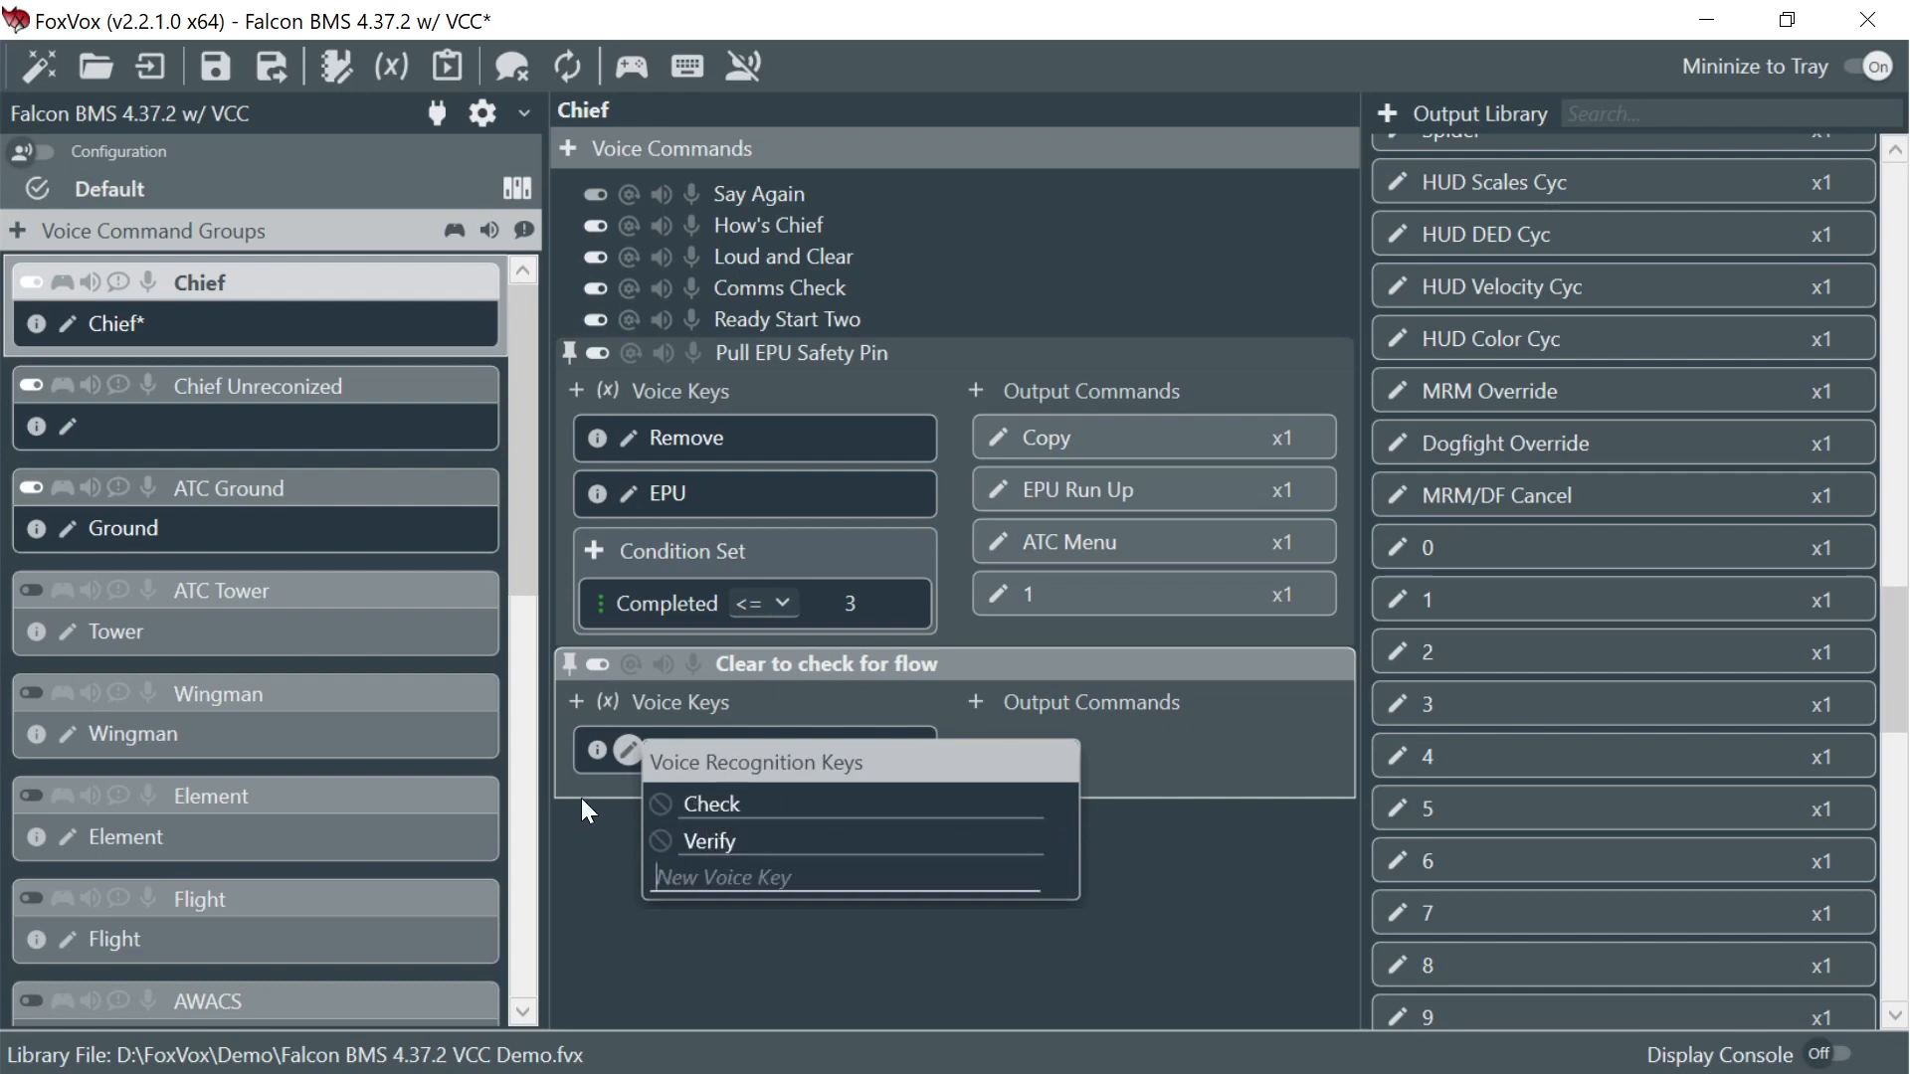
- Add a second voice key with the word Flow to the Clear to check for flow command
{"action": "left_click", "coordinate": [575, 703]}
{"action": "left_click", "coordinate": [629, 806]}
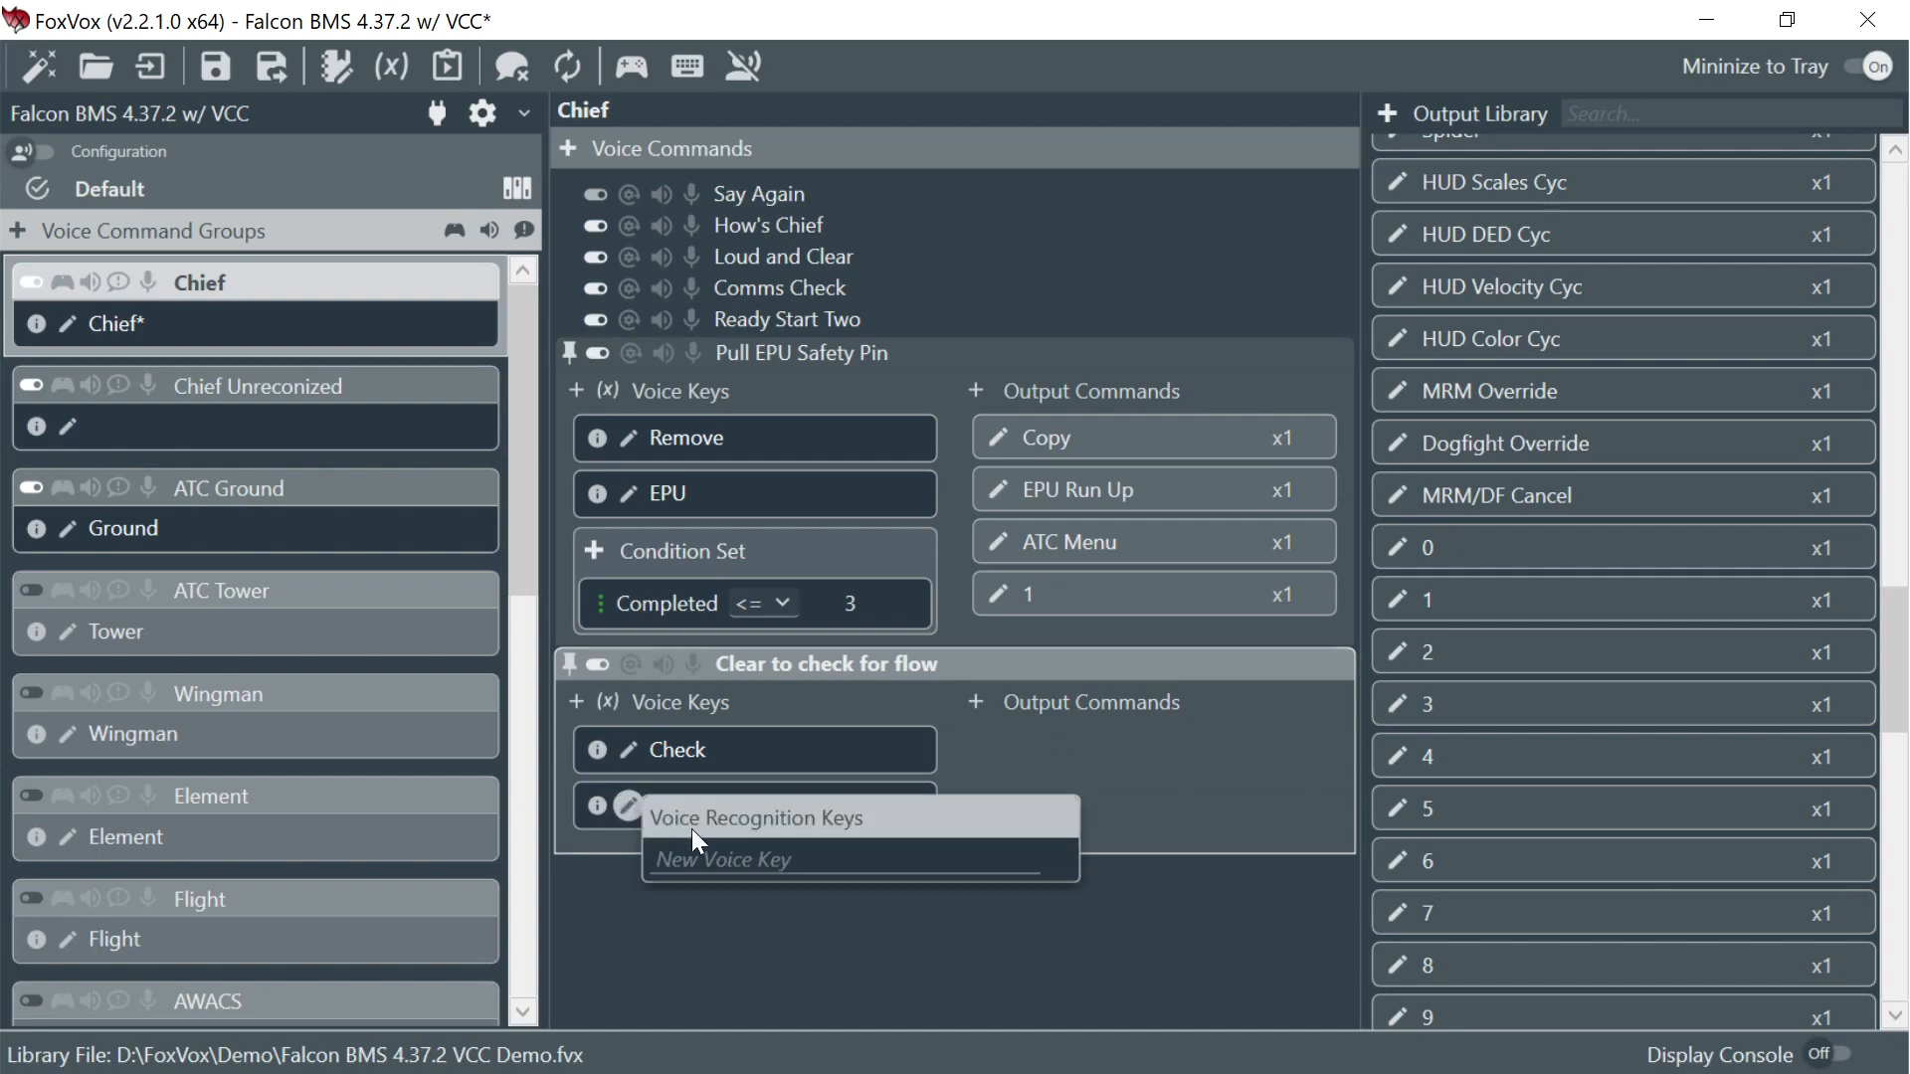
{"action": "type", "text": "Flow"}
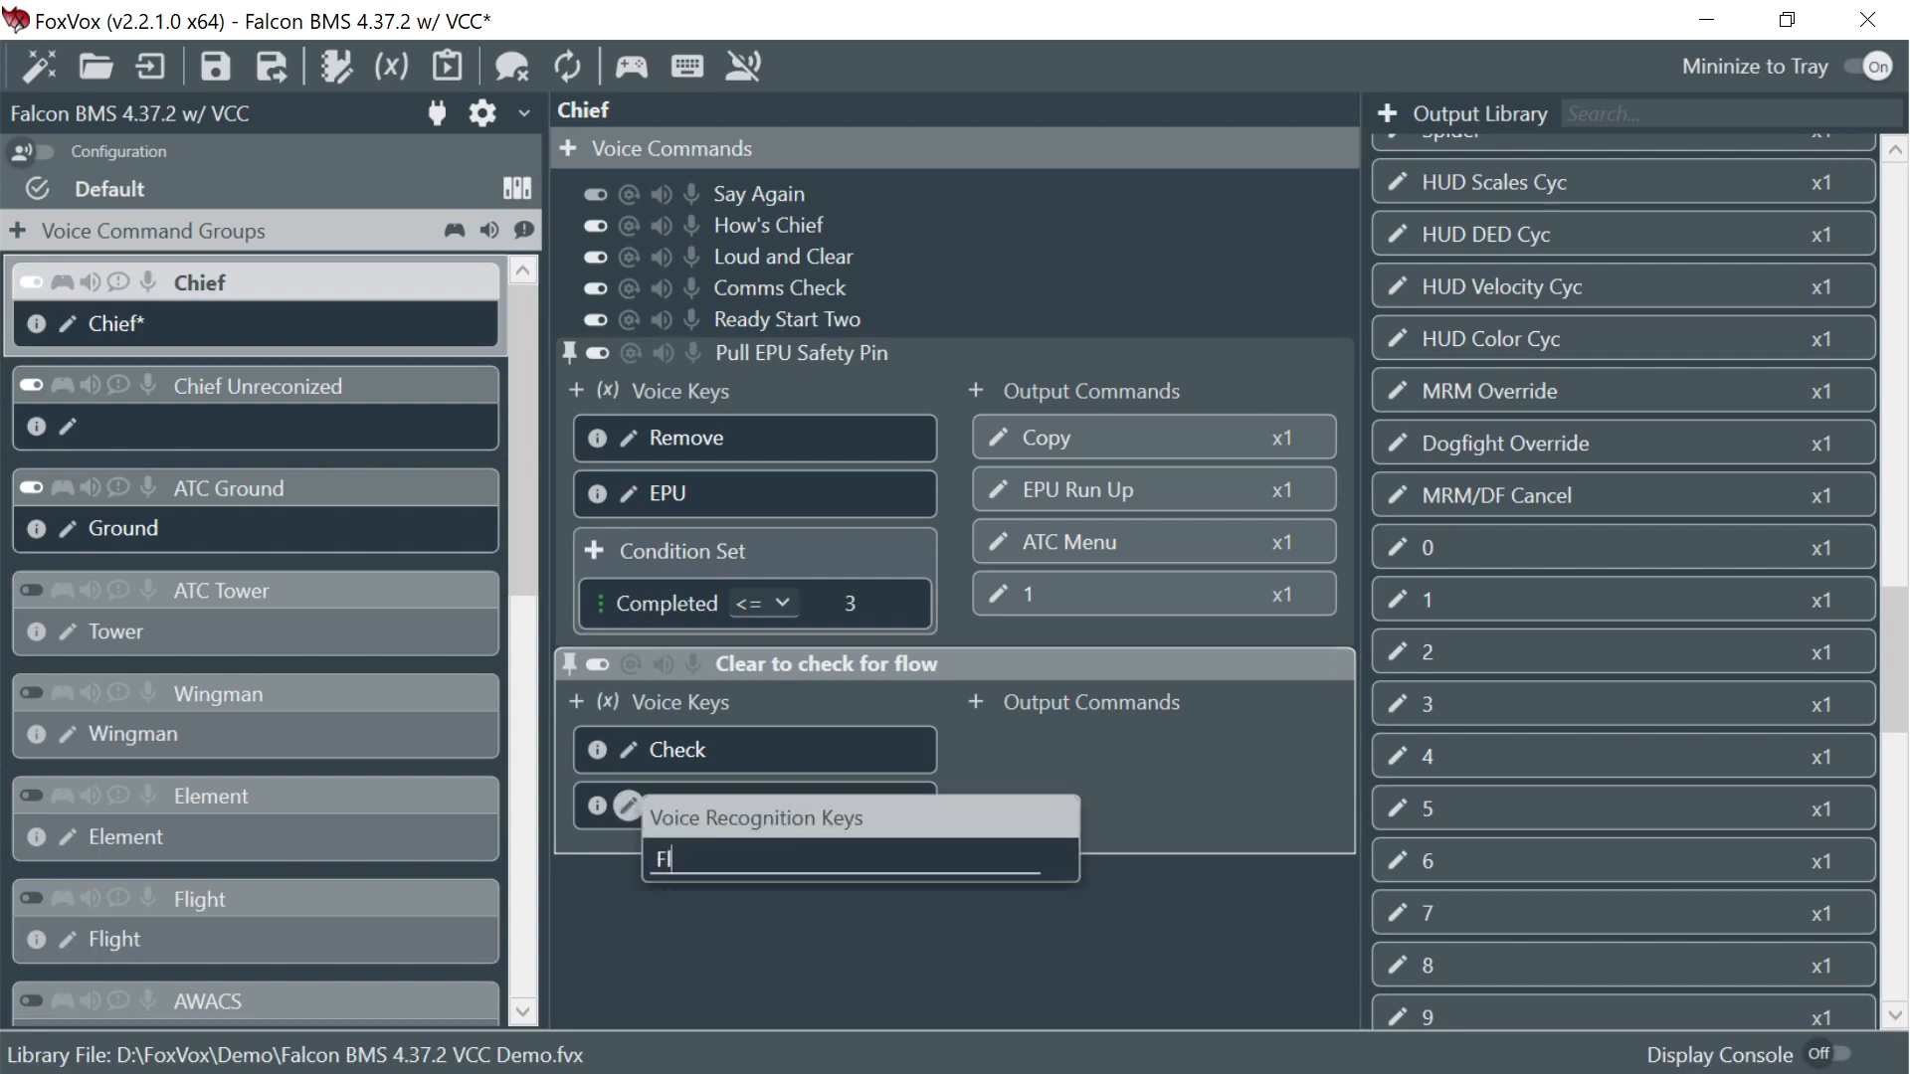
{"action": "key", "text": "Return"}
{"action": "left_click", "coordinate": [1089, 699]}
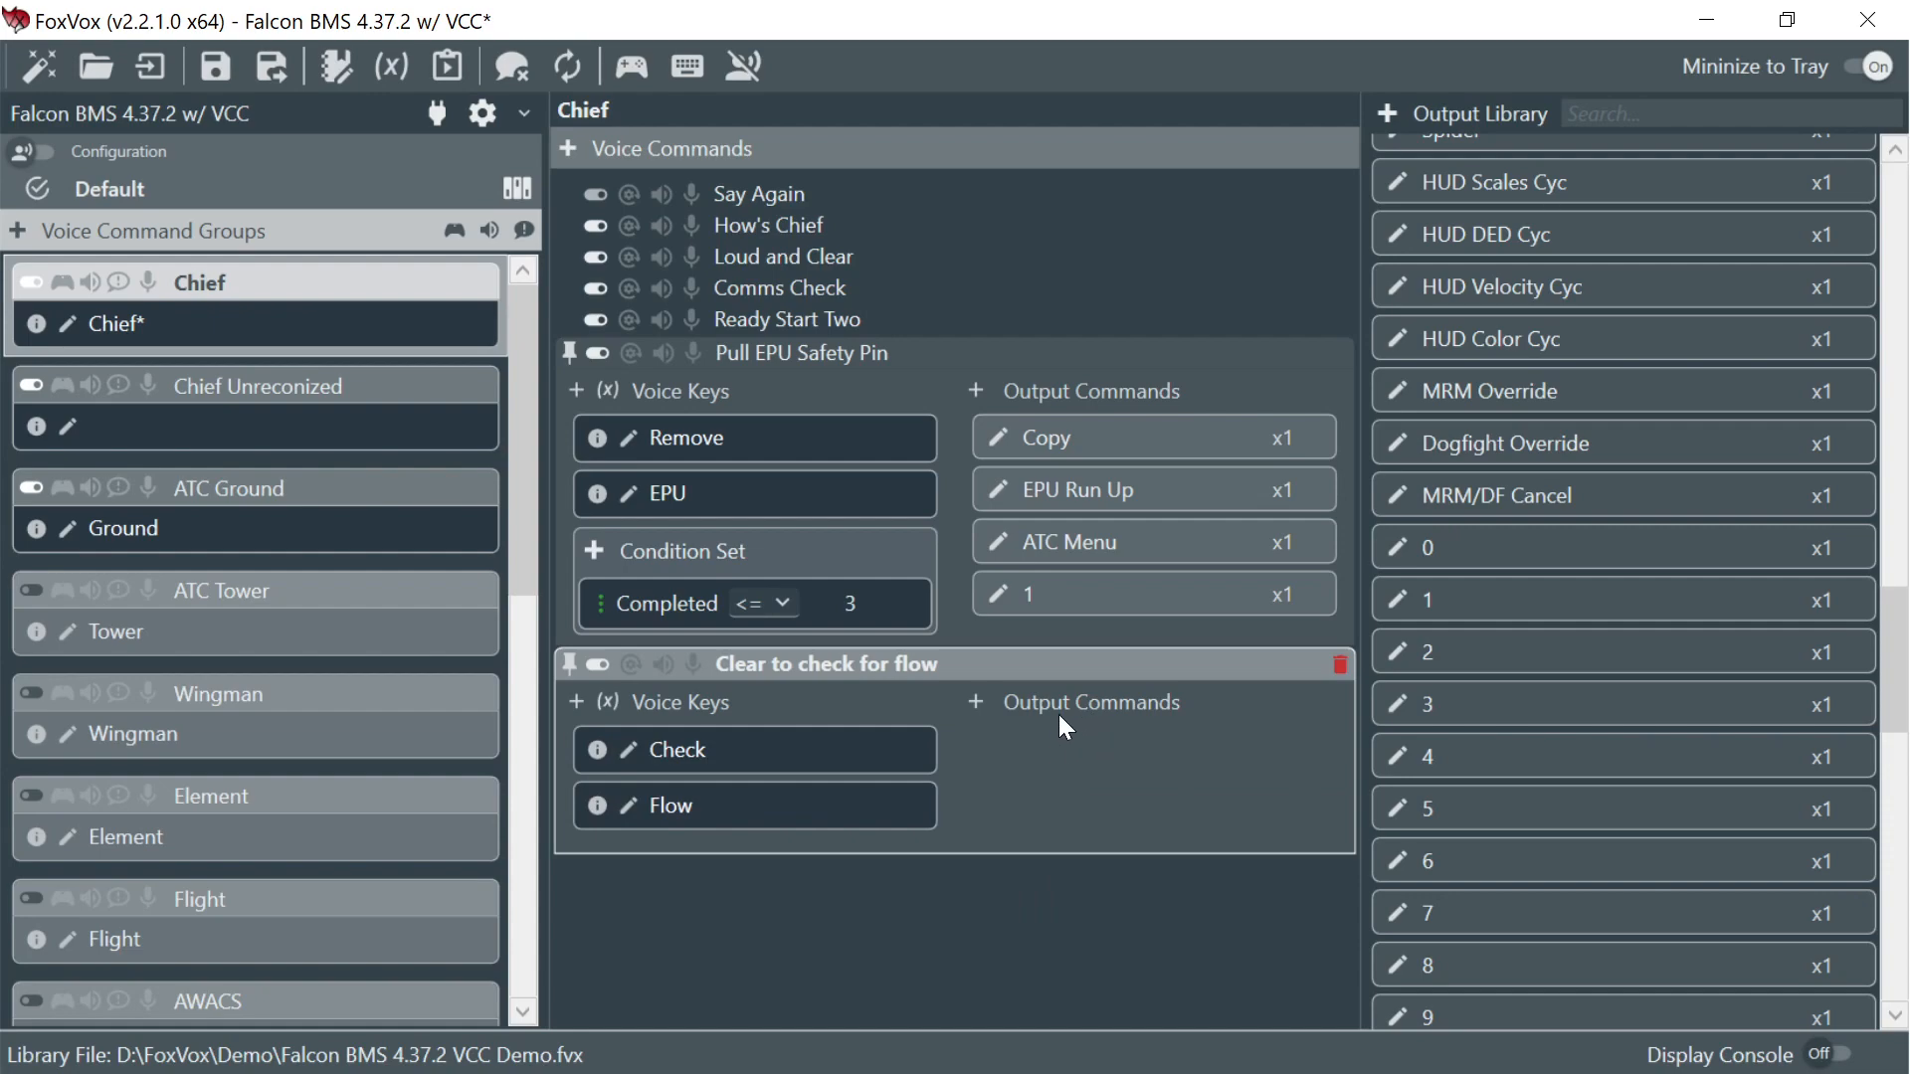
- Add an output command to Clear to check for flow that runs the sound file 6NoFlow.mp3
{"action": "left_click", "coordinate": [976, 702]}
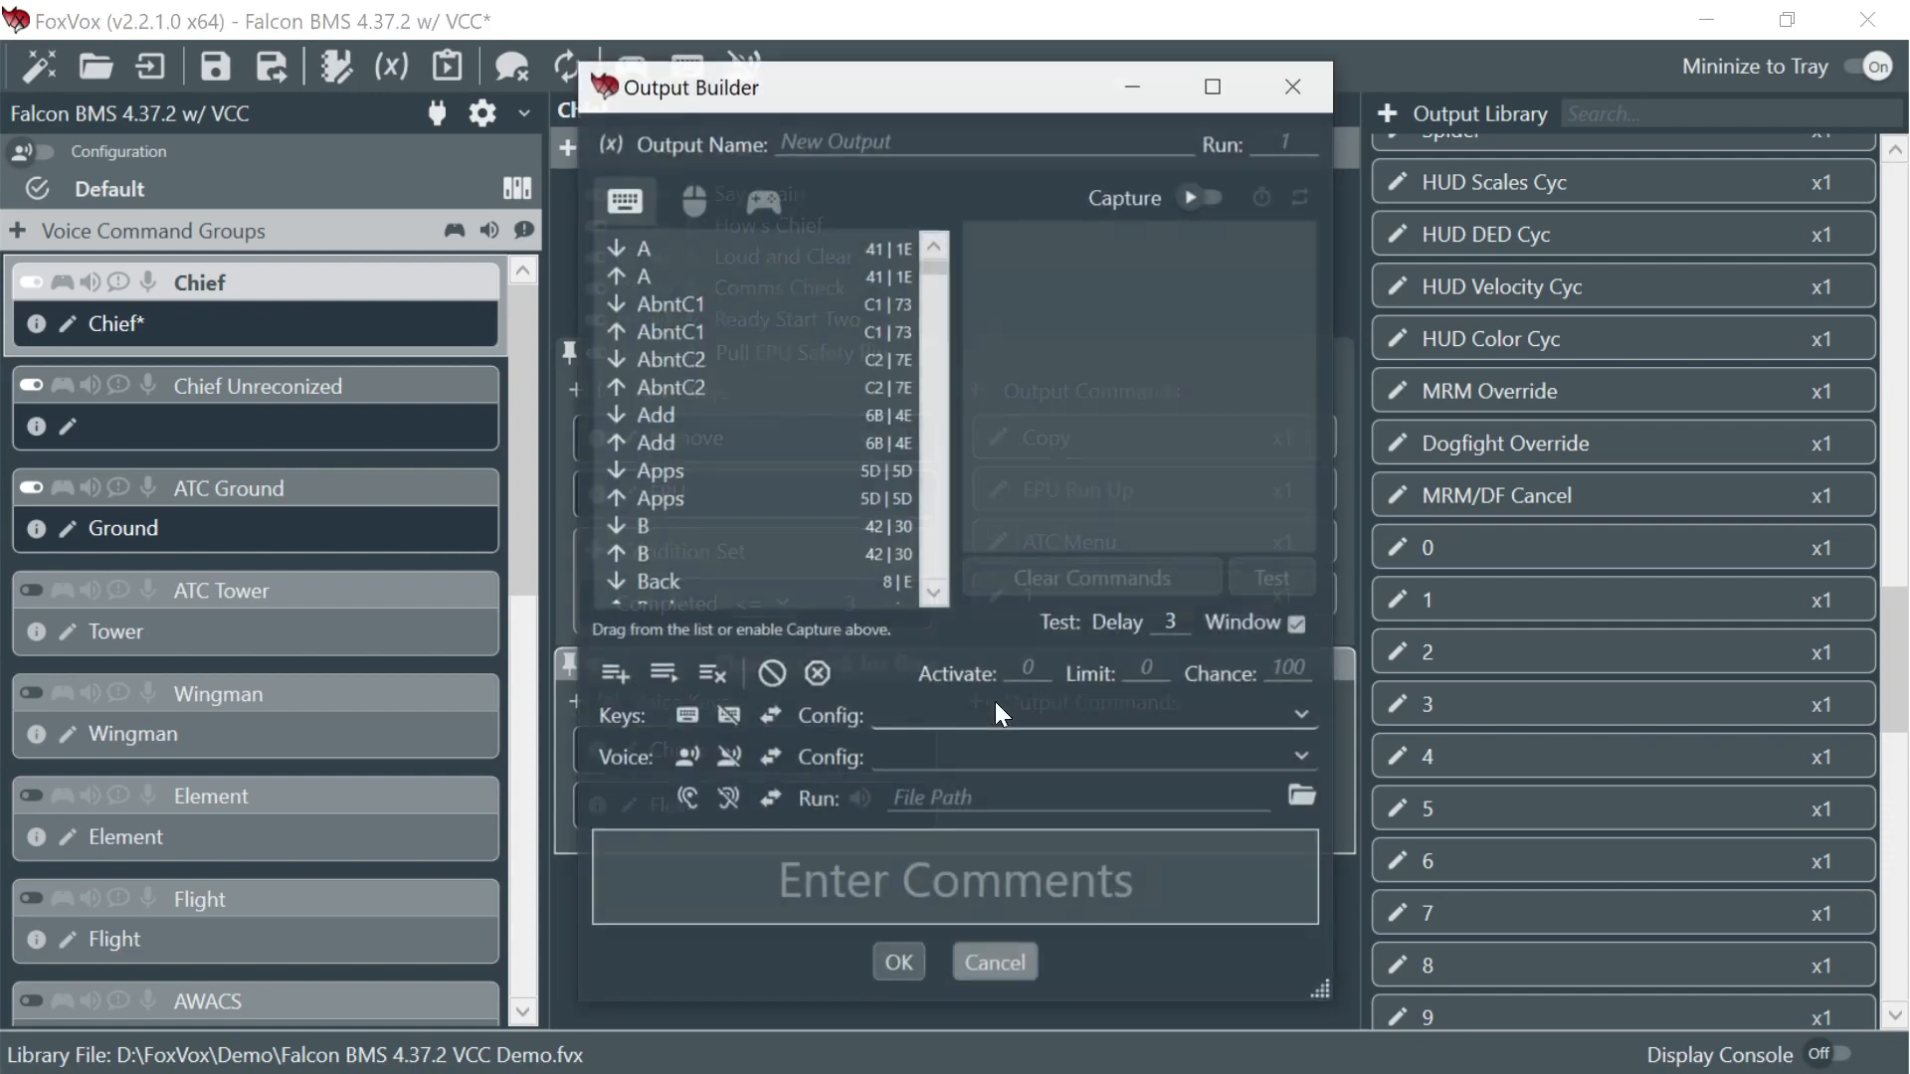
{"action": "left_click", "coordinate": [1302, 797]}
{"action": "scroll", "coordinate": [1096, 393], "scroll_direction": "down", "scroll_amount": 4}
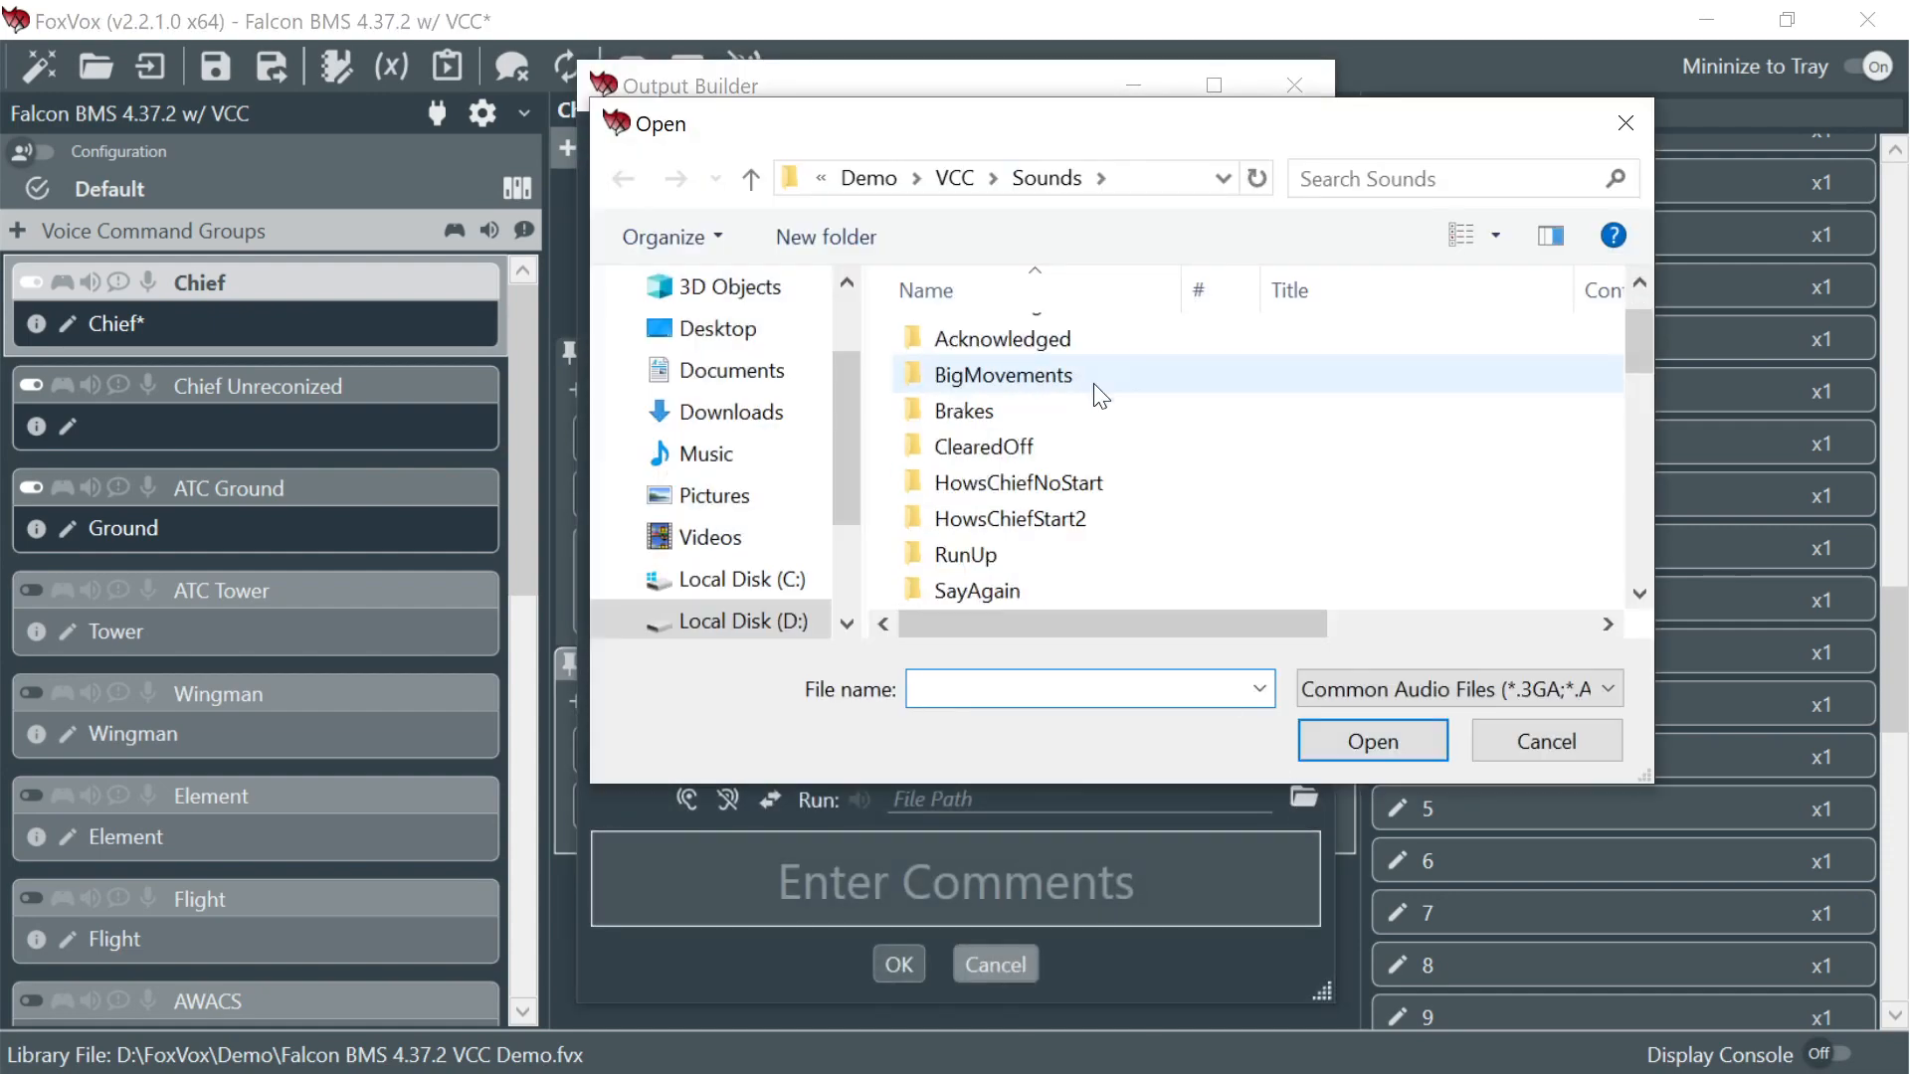
{"action": "scroll", "coordinate": [1052, 520], "scroll_direction": "down", "scroll_amount": 1}
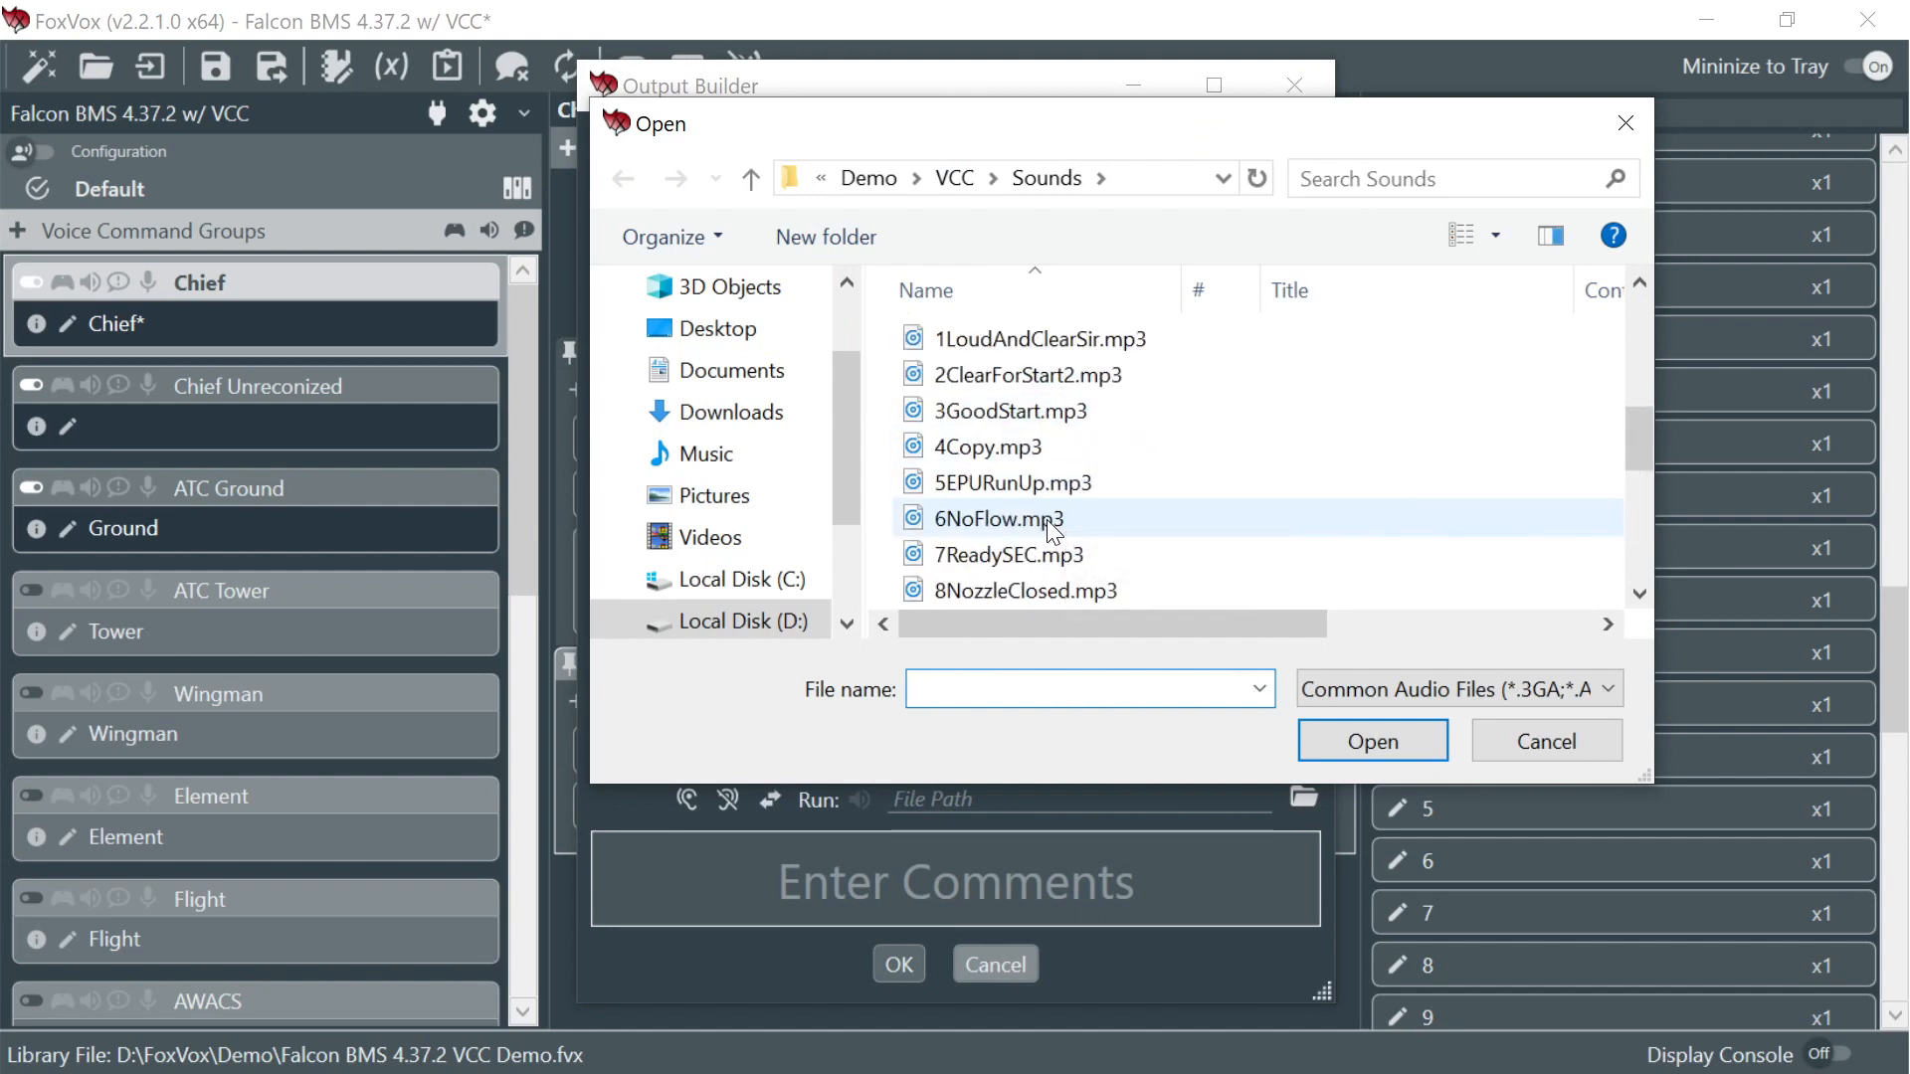
{"action": "left_click", "coordinate": [1044, 518]}
{"action": "left_click", "coordinate": [1340, 740]}
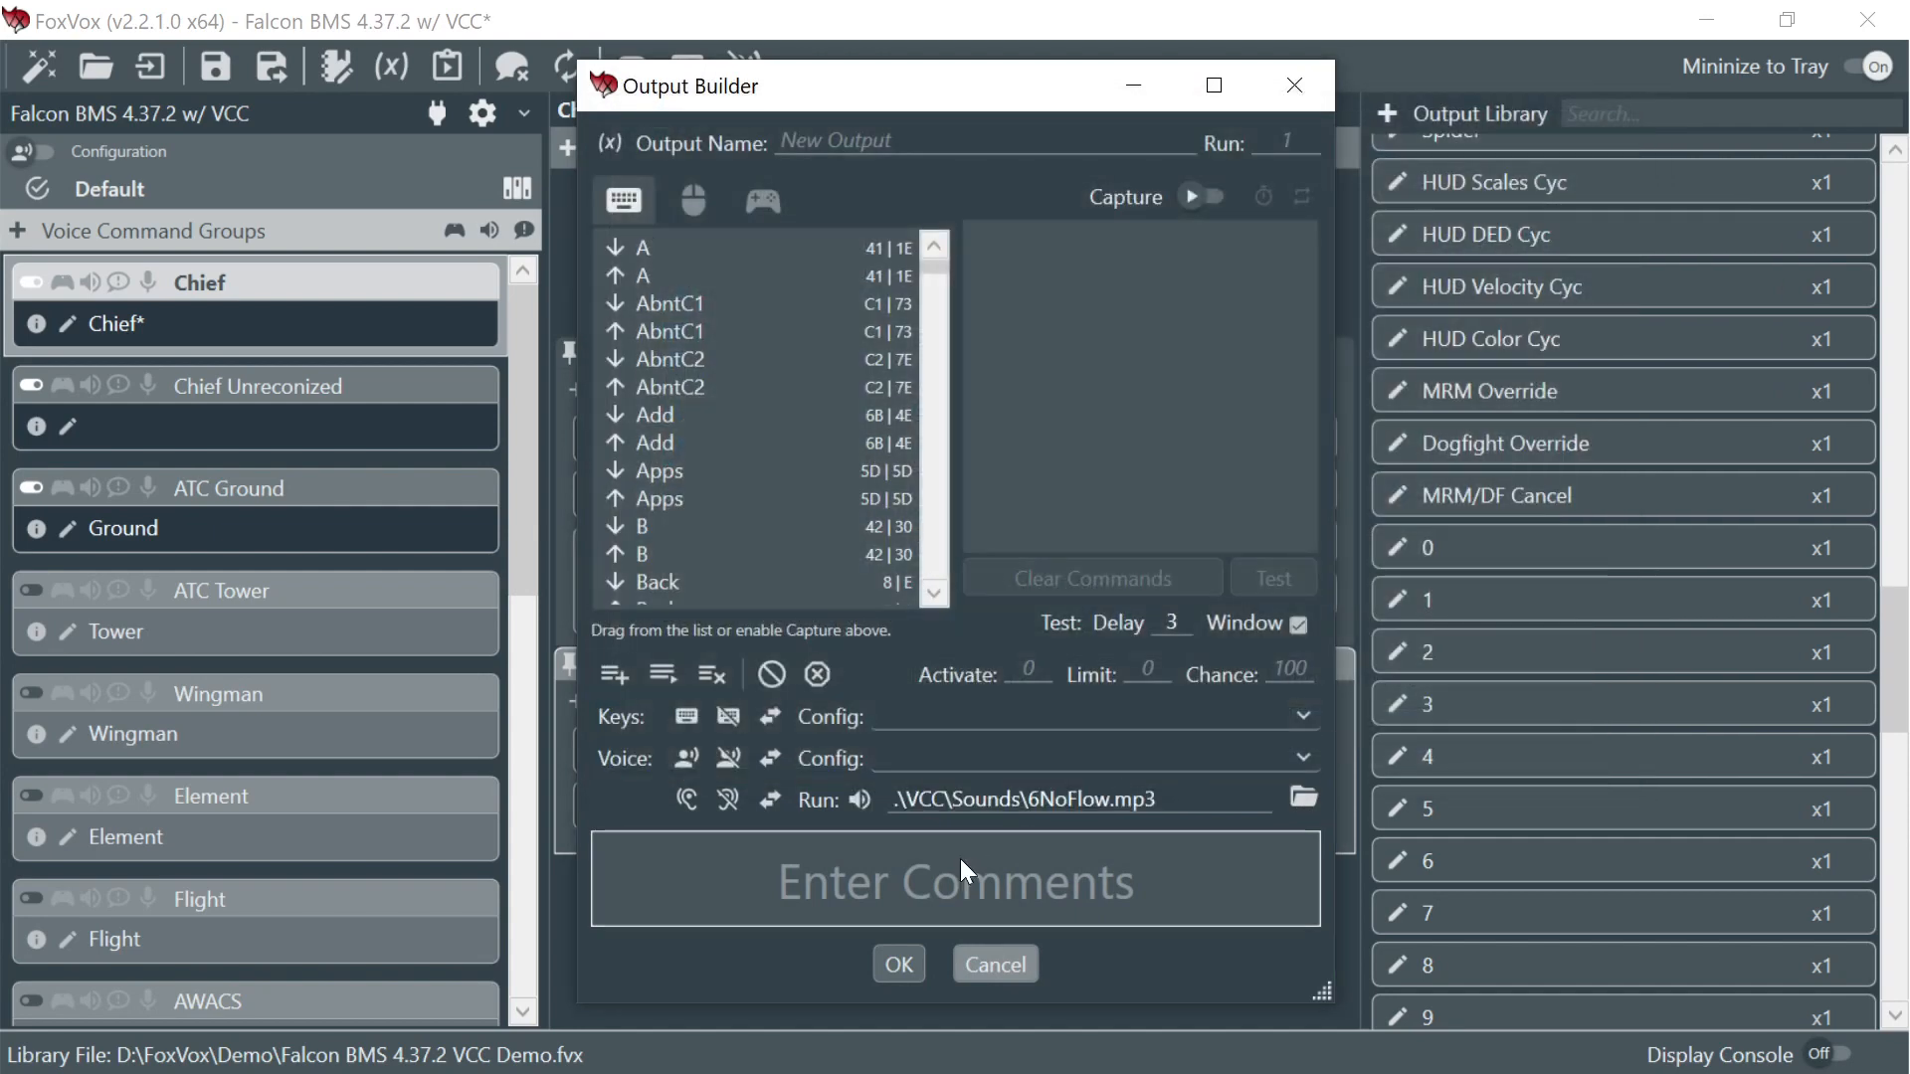
{"action": "left_click", "coordinate": [904, 957]}
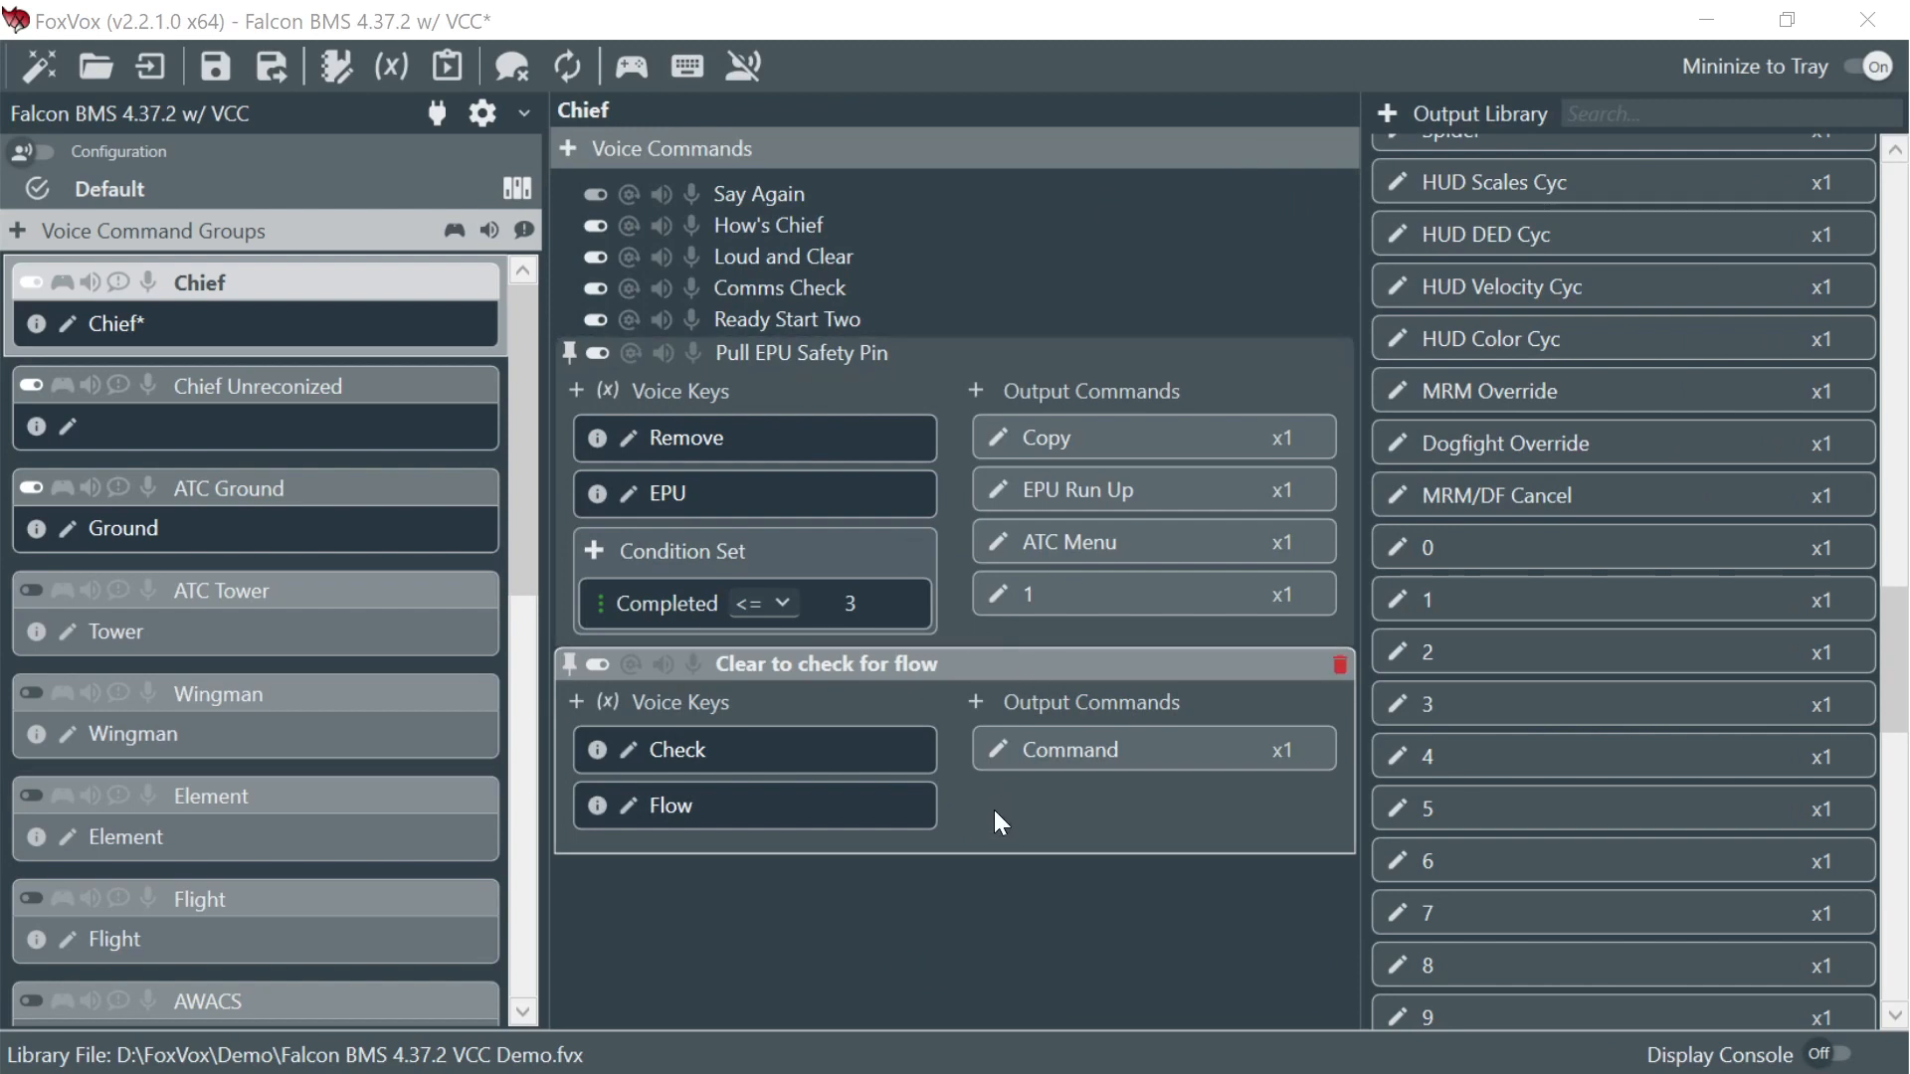
- Rename the new output command of Clear to check for flow as "No Flow" and add a 1500 ms pause to it
{"action": "double_click", "coordinate": [1049, 751]}
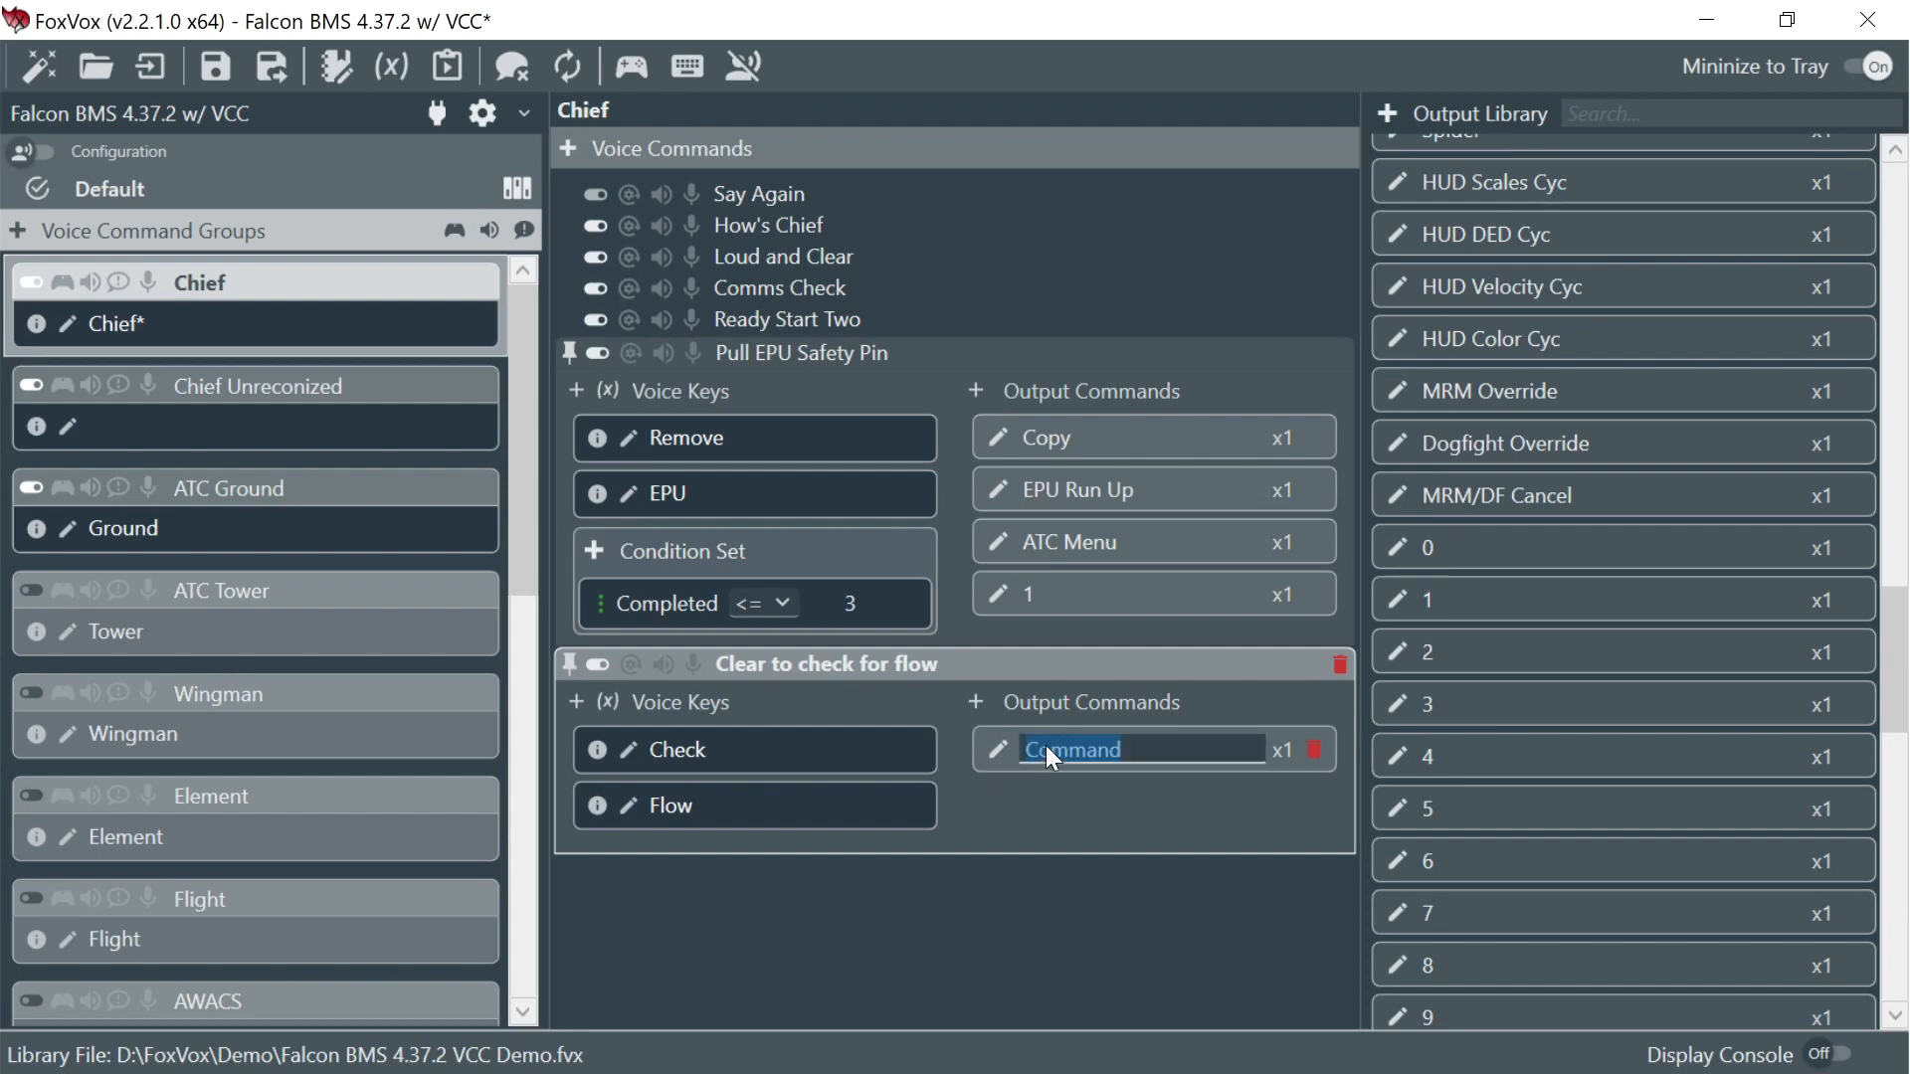
{"action": "type", "text": "No Flow"}
{"action": "key", "text": "Return"}
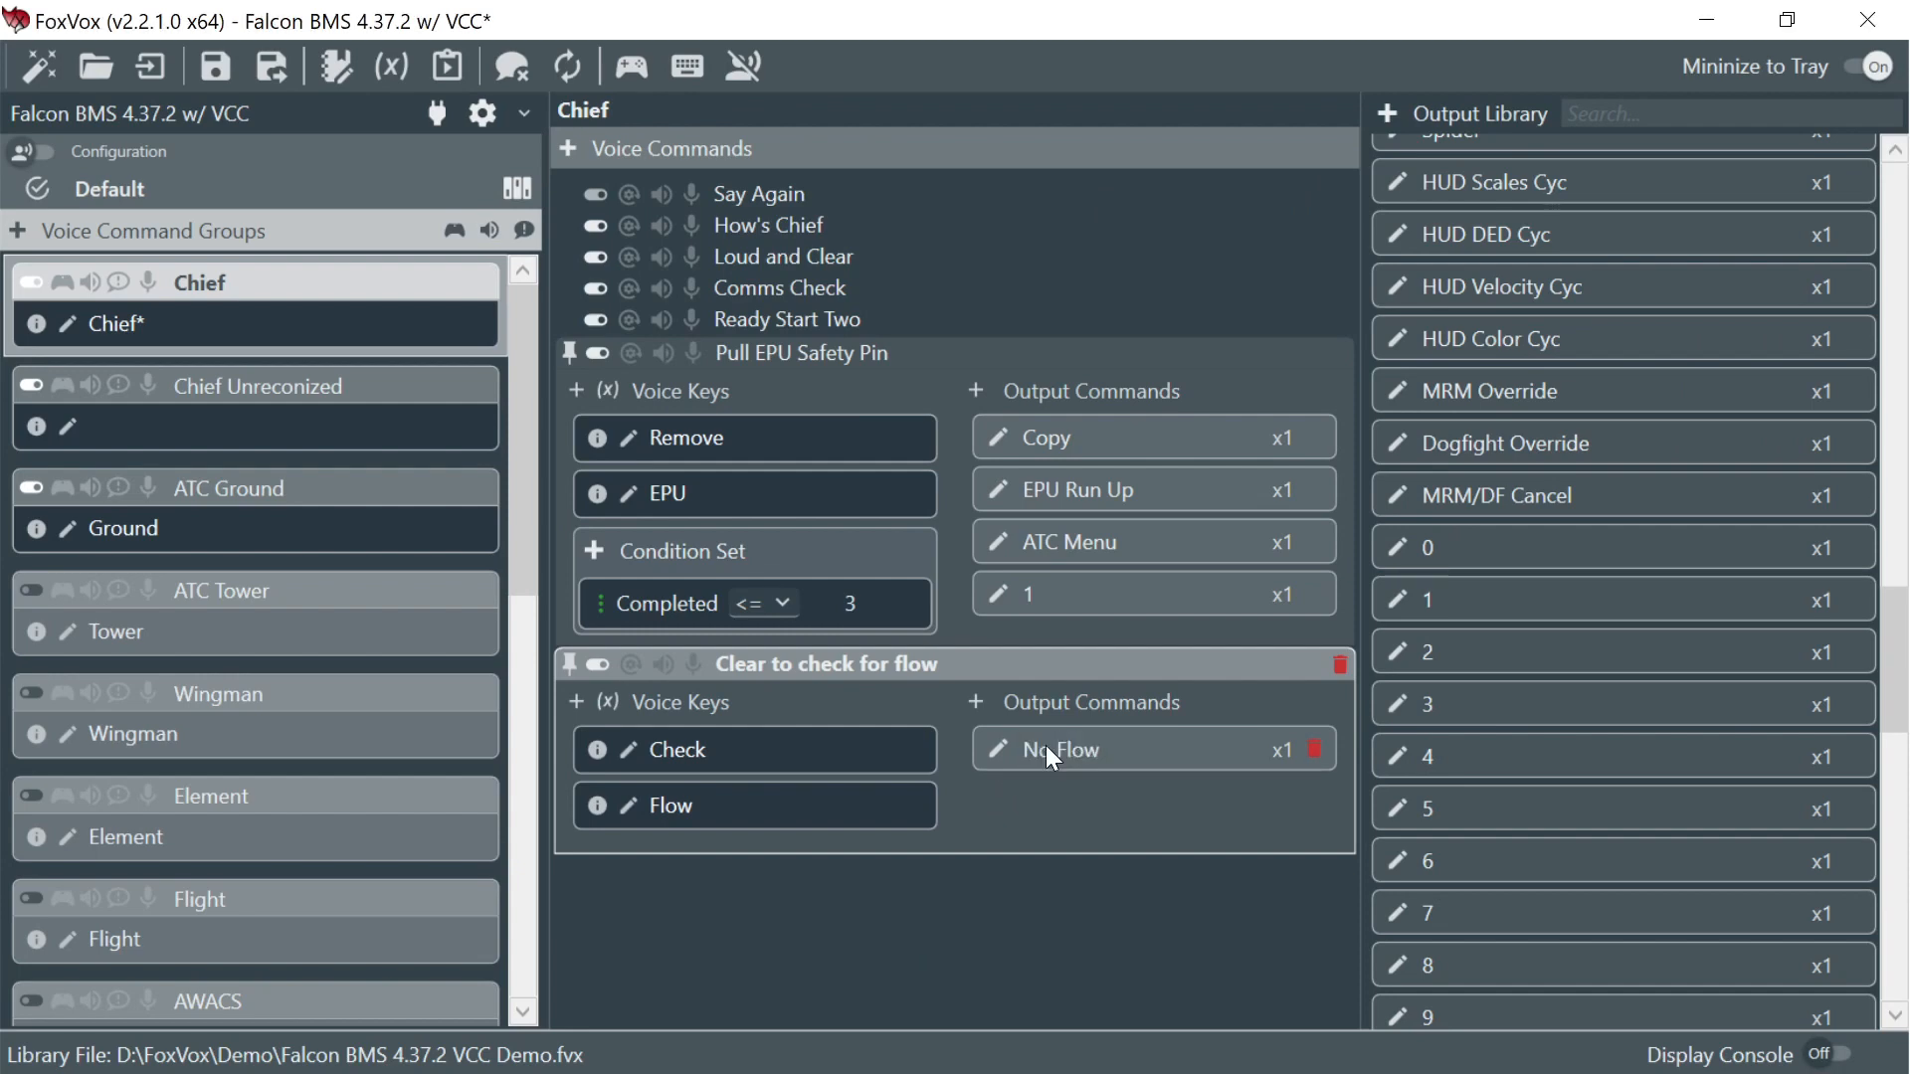
{"action": "left_click", "coordinate": [995, 750]}
{"action": "right_click", "coordinate": [1084, 353]}
{"action": "left_click", "coordinate": [1130, 378]}
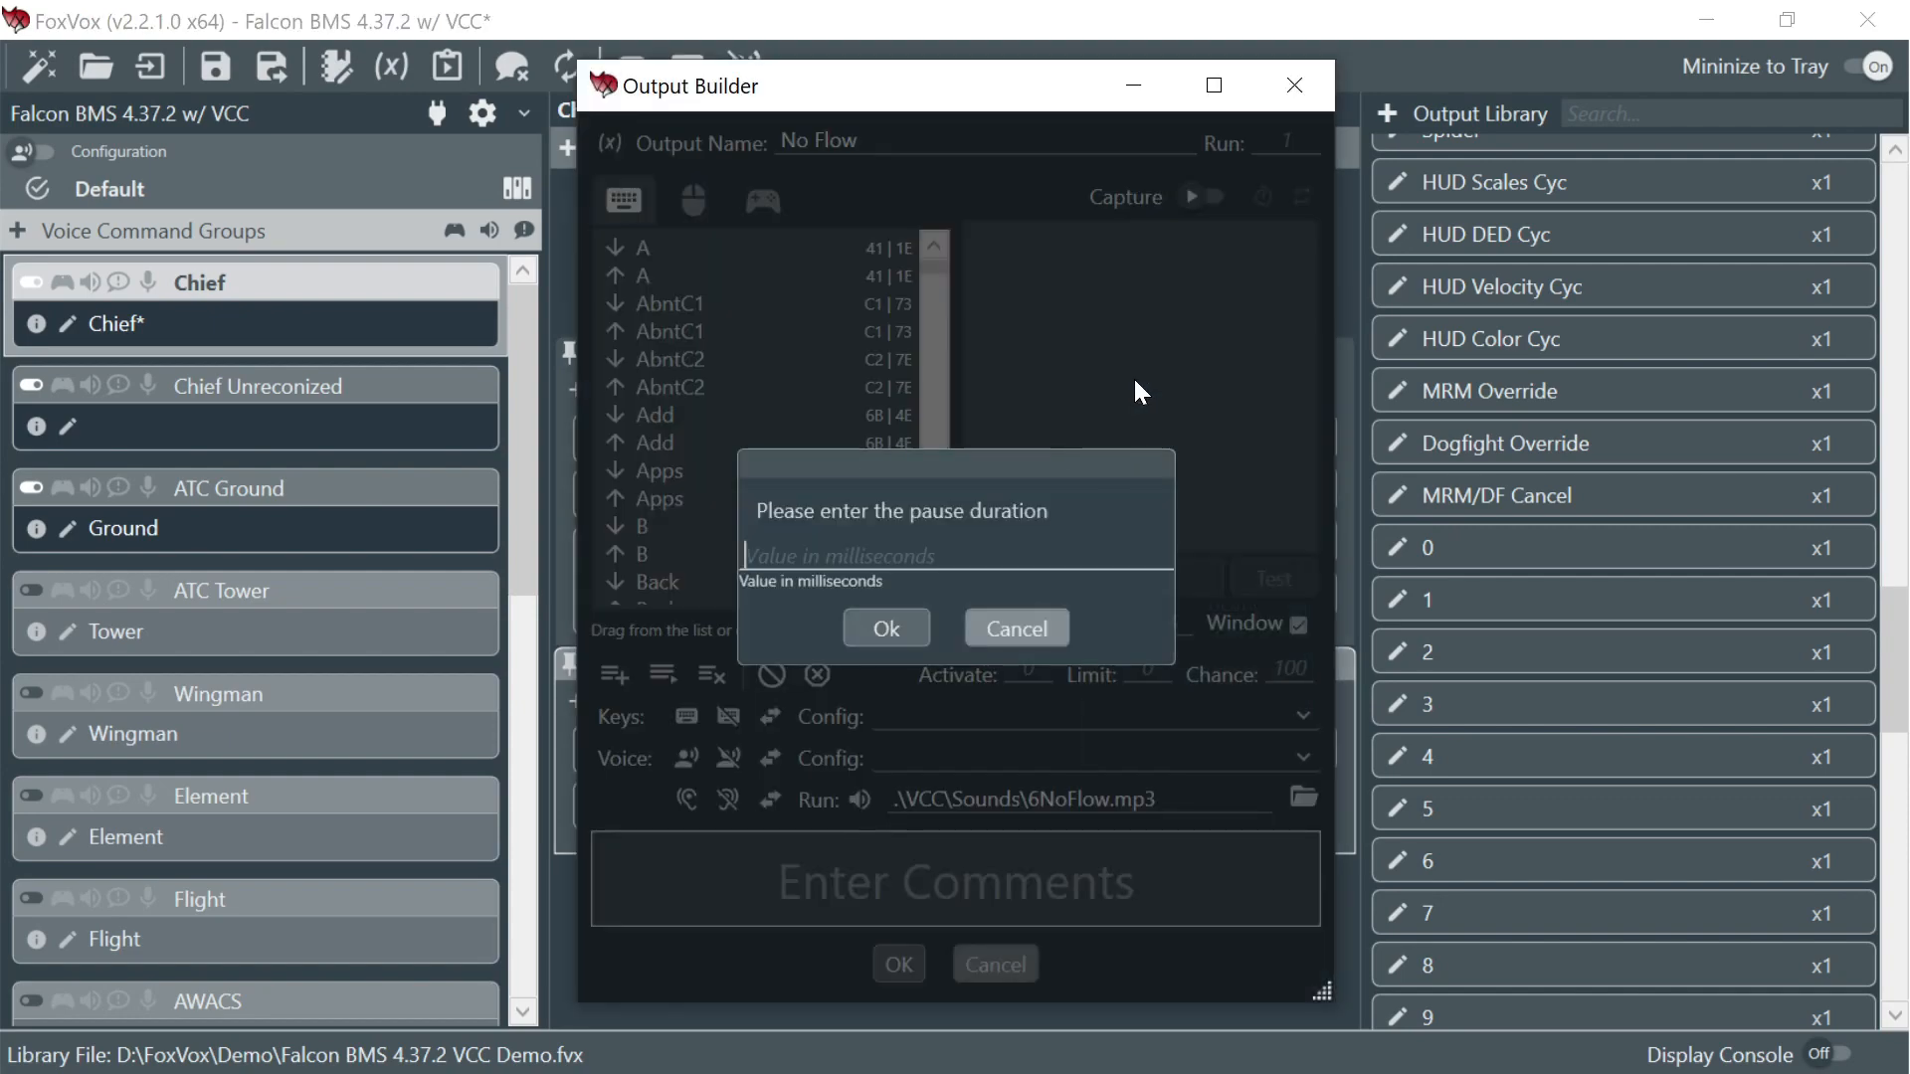
{"action": "type", "text": "1500"}
{"action": "left_click", "coordinate": [888, 627]}
{"action": "left_click", "coordinate": [898, 964]}
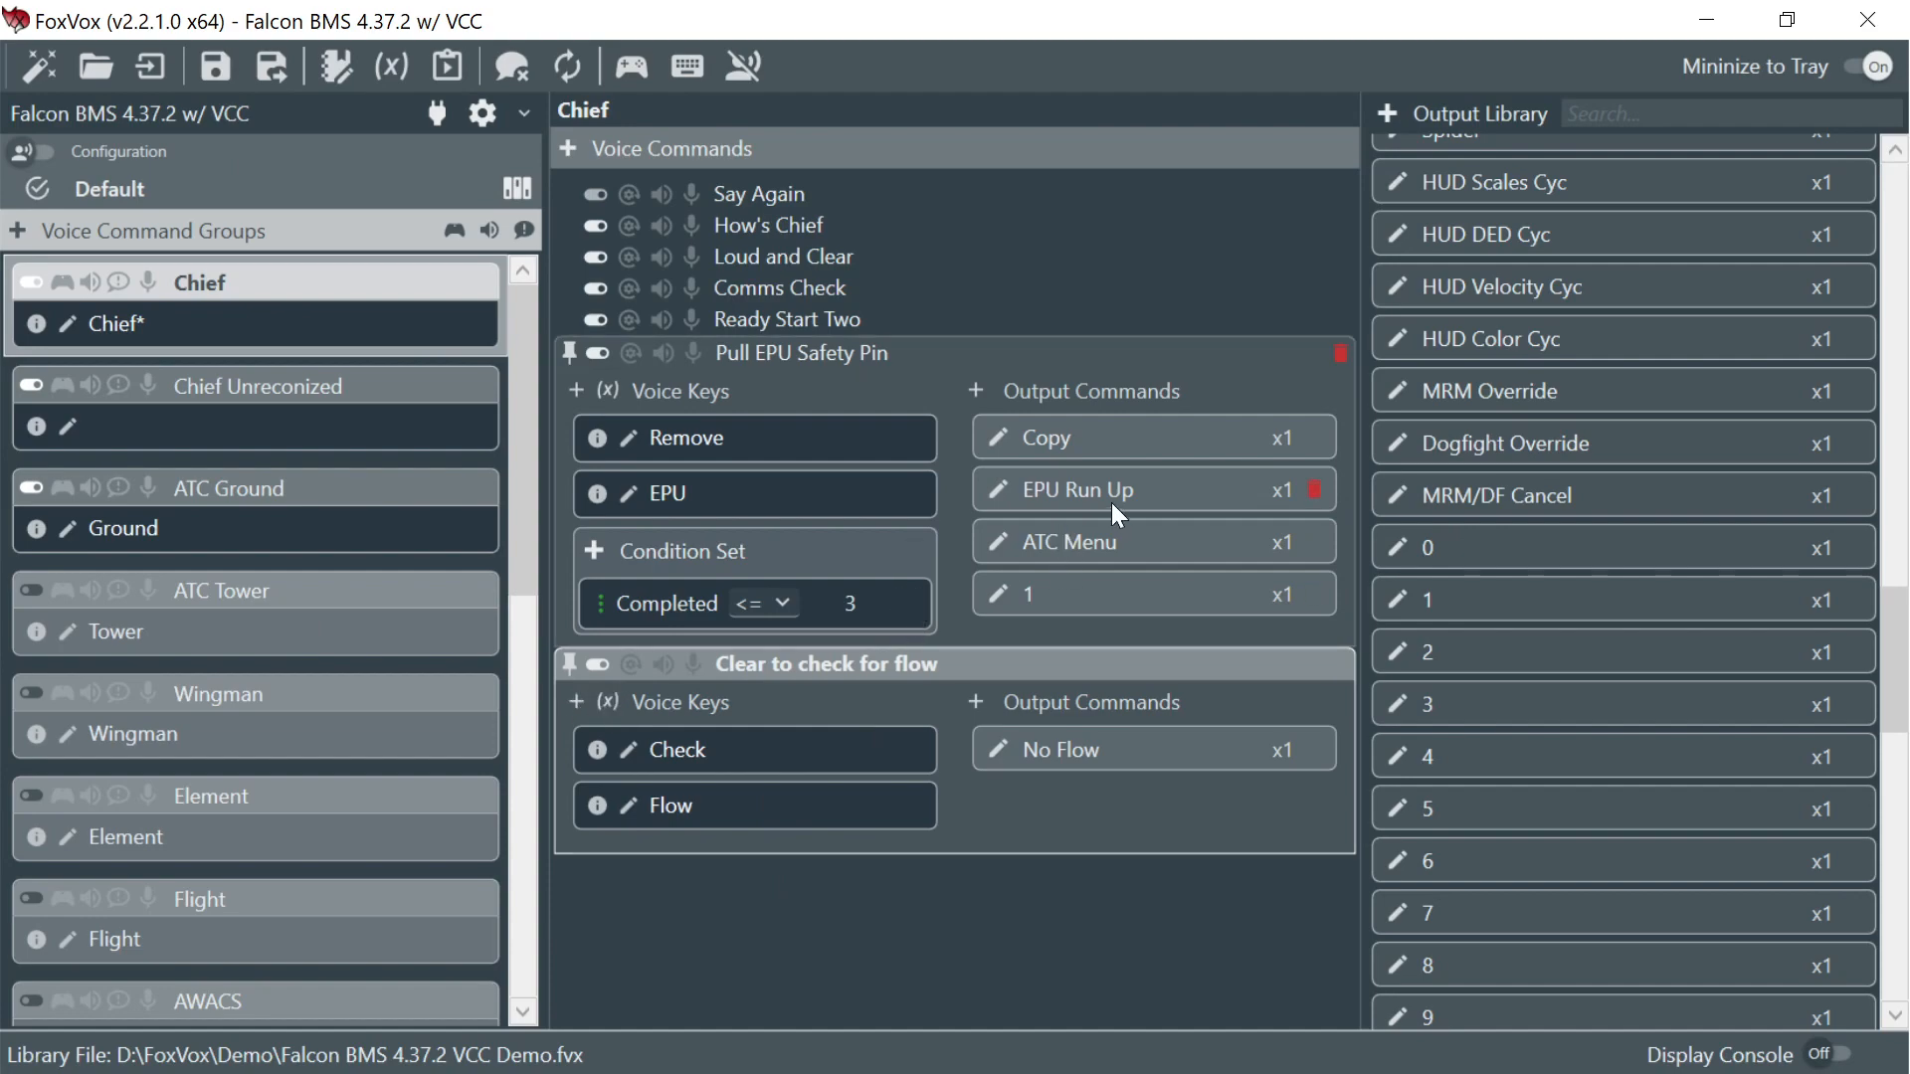
- Examine the variables set by the EPU Run Up output of the Pull EPU Safety Pin command
{"action": "left_click", "coordinate": [999, 491]}
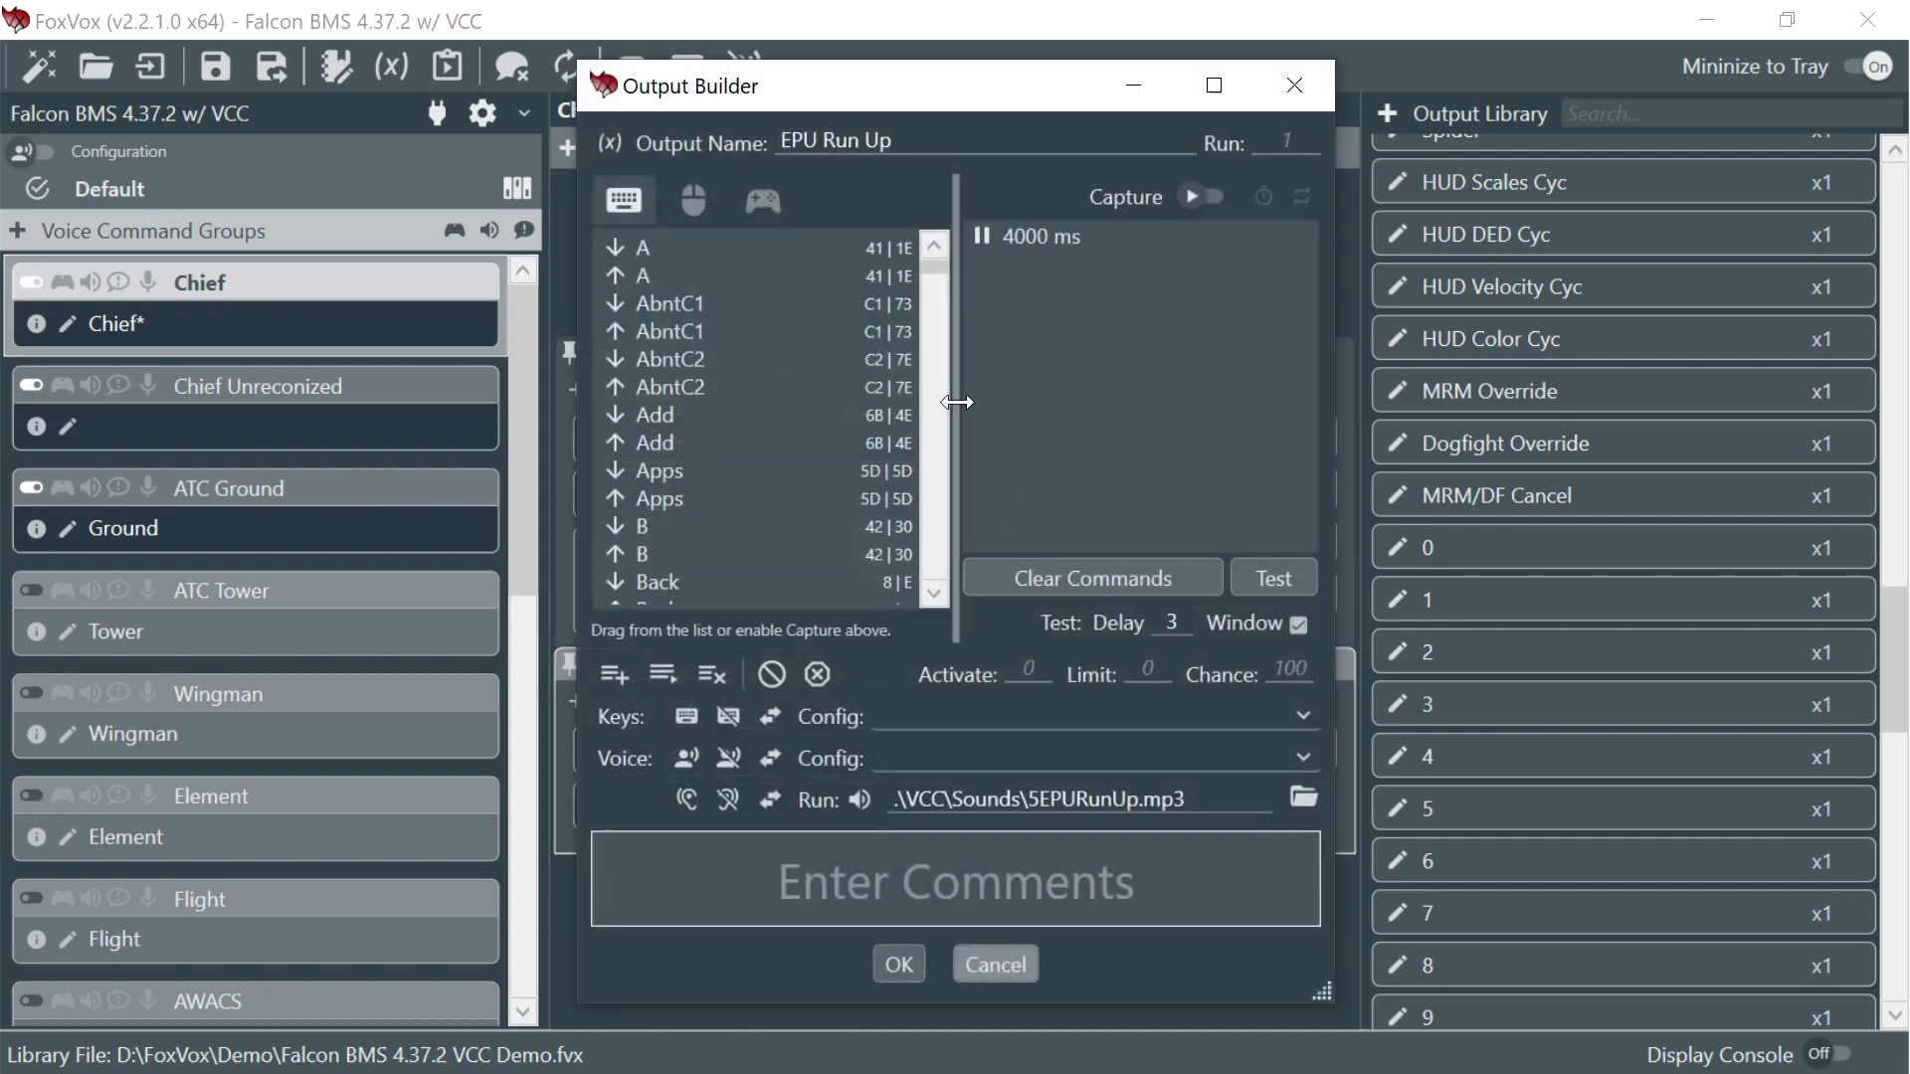
{"action": "left_click", "coordinate": [609, 143]}
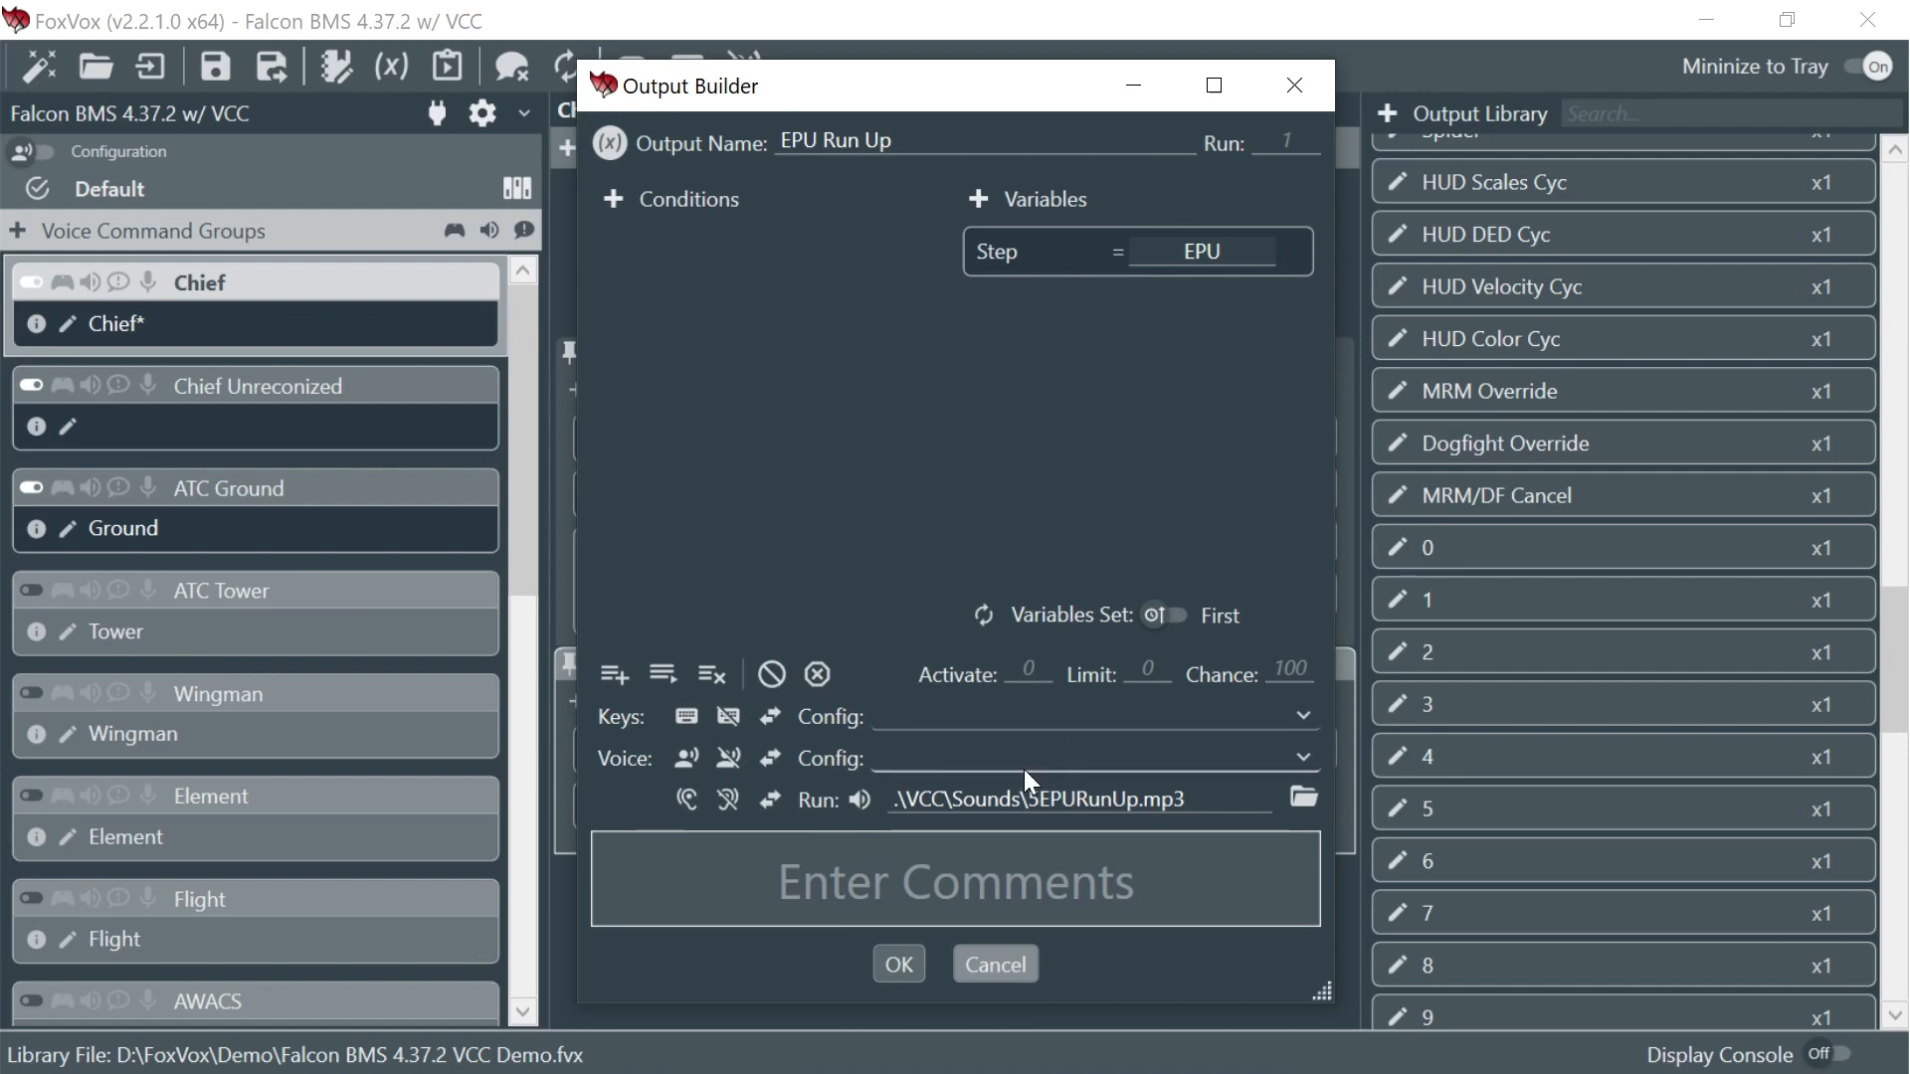
{"action": "left_click", "coordinate": [998, 965]}
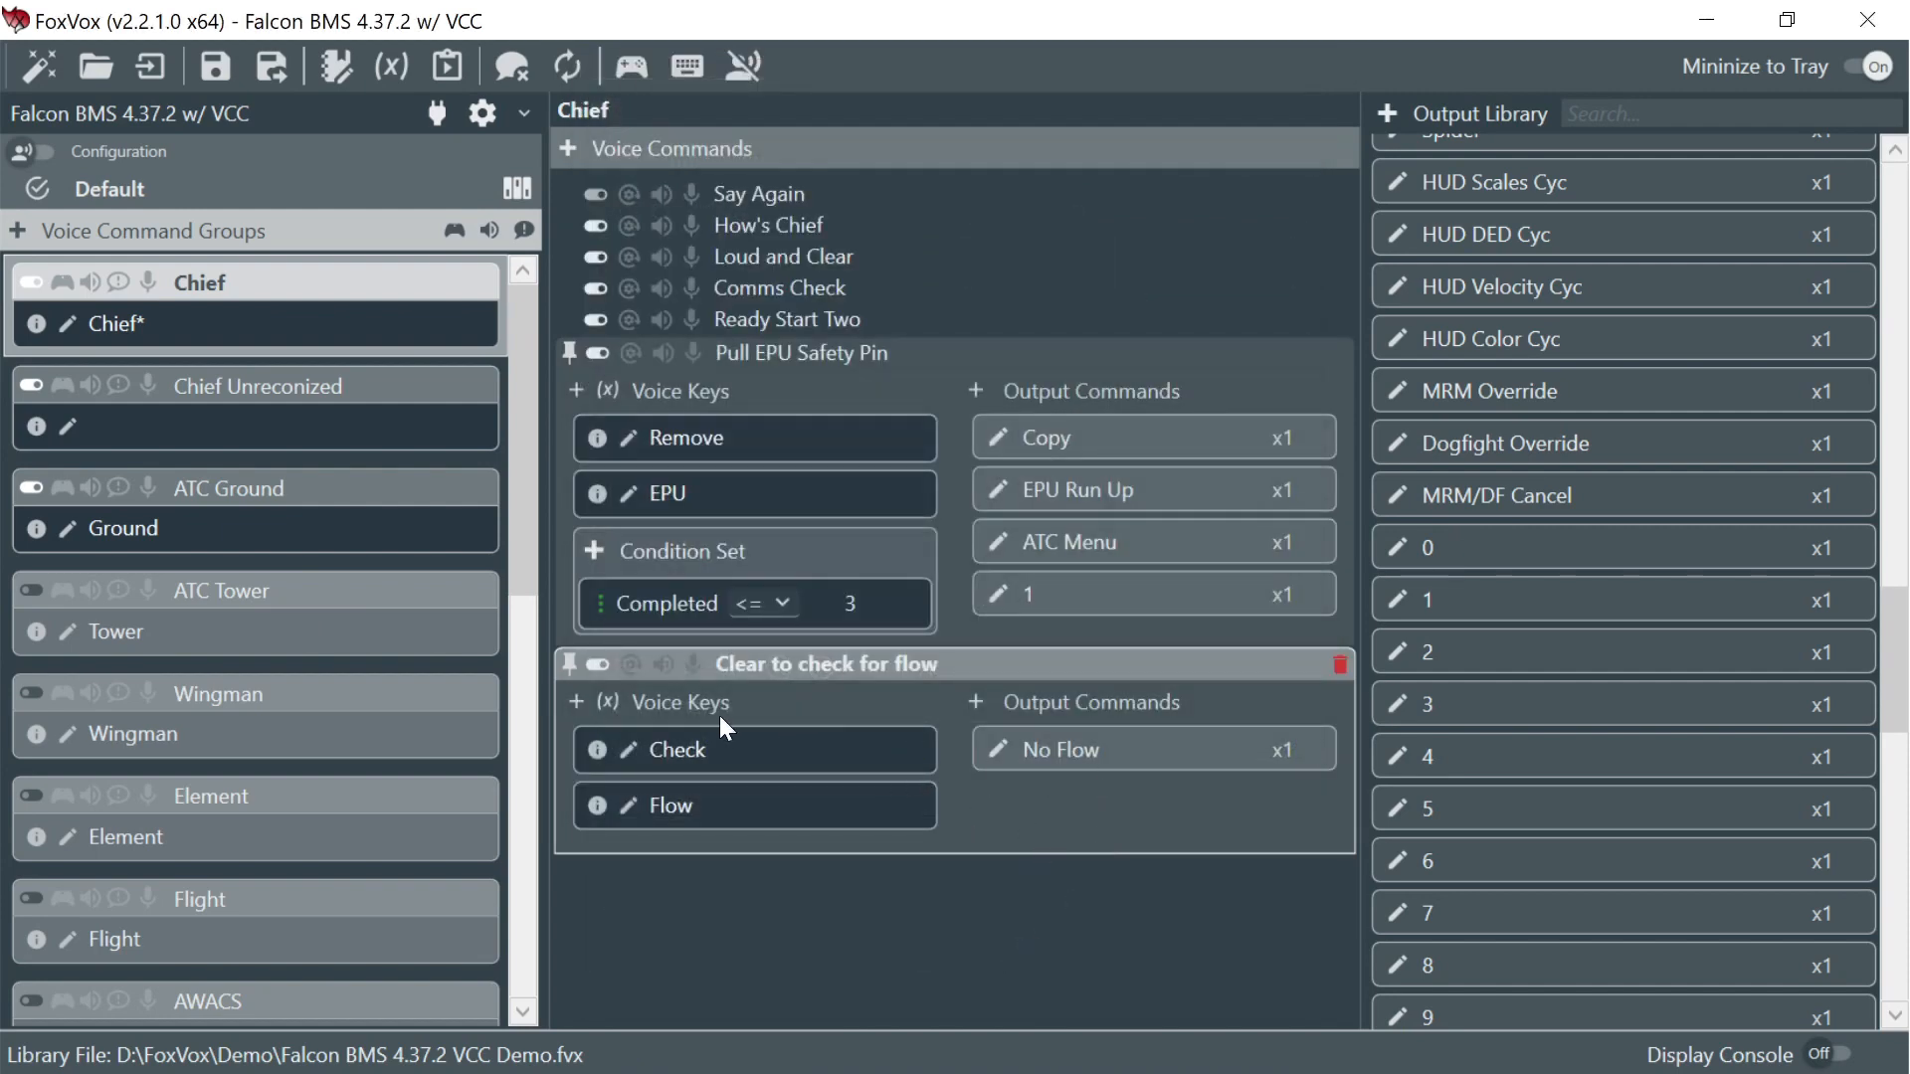
- Add a condition set with Step = EPU to Clear to check for flow, and save the library
{"action": "left_click", "coordinate": [603, 707]}
{"action": "left_click", "coordinate": [595, 861]}
{"action": "left_click", "coordinate": [644, 916]}
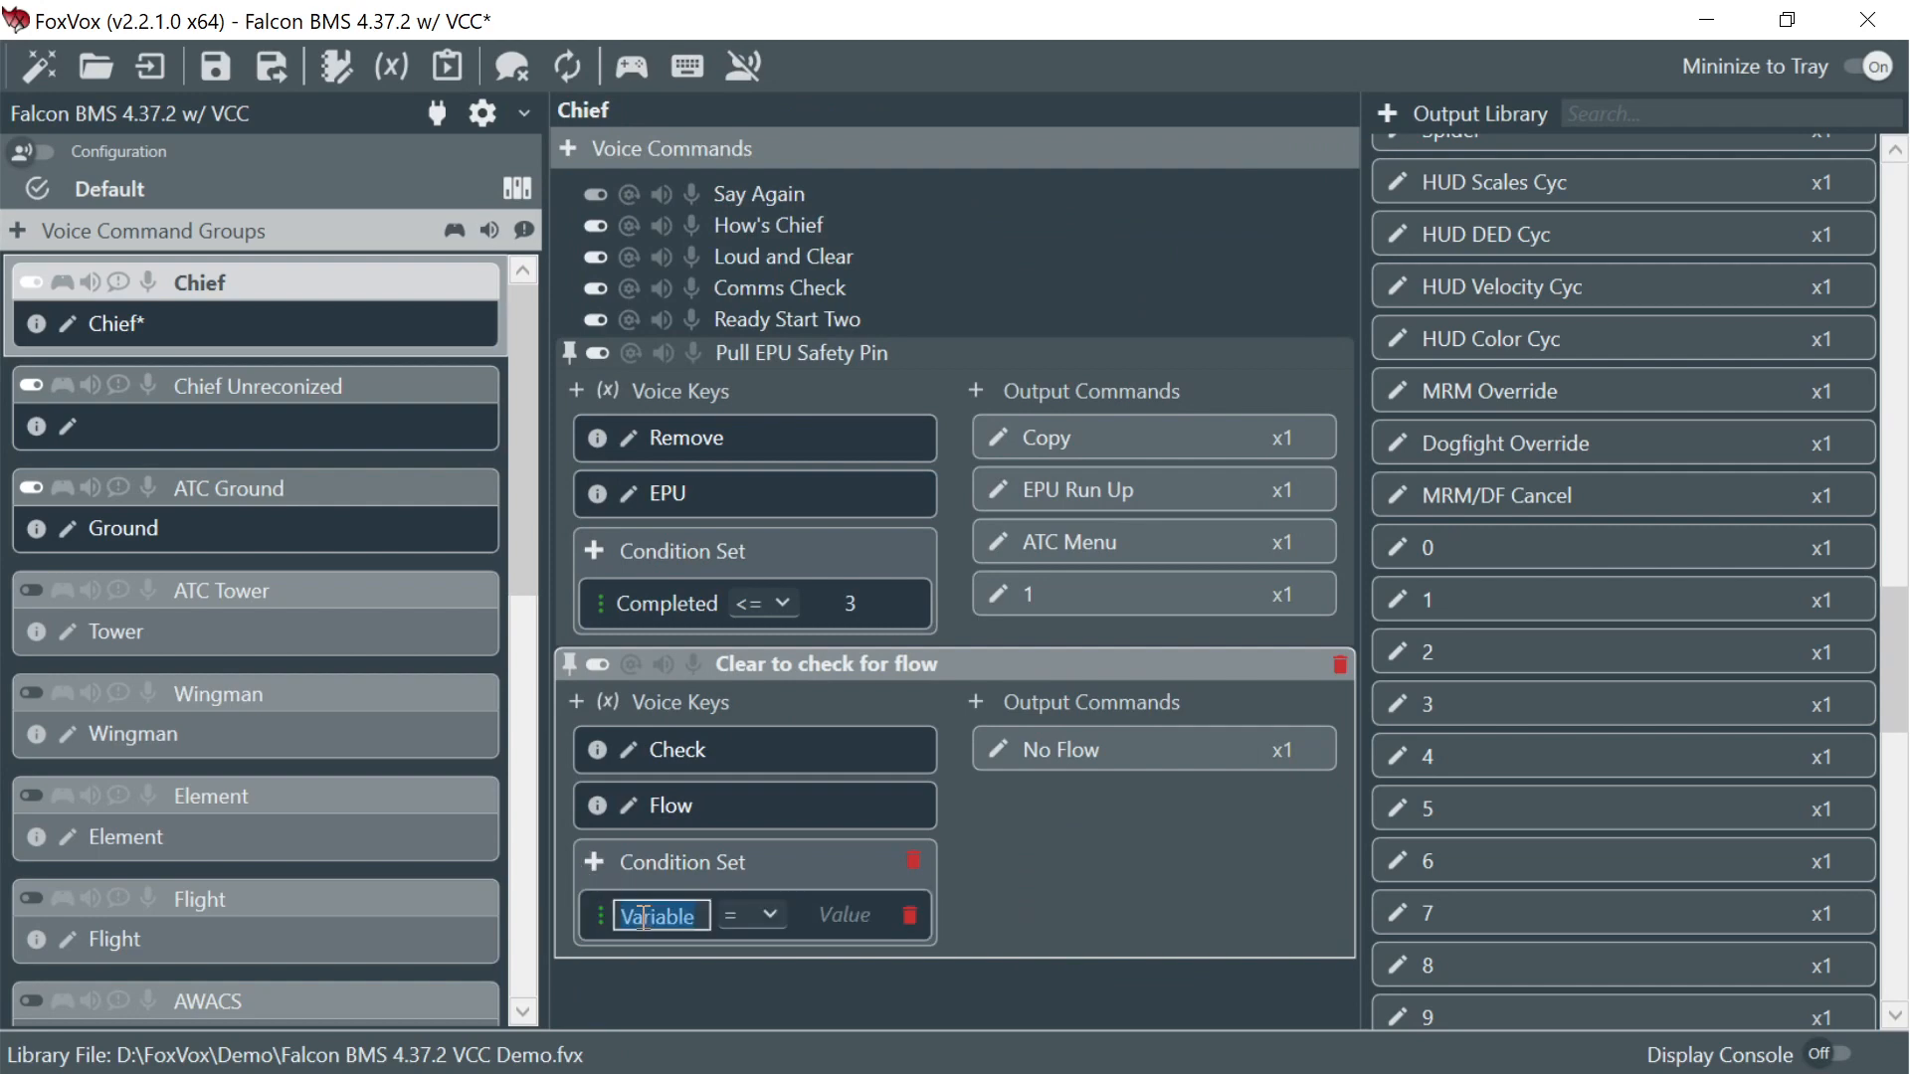
{"action": "type", "text": "Step"}
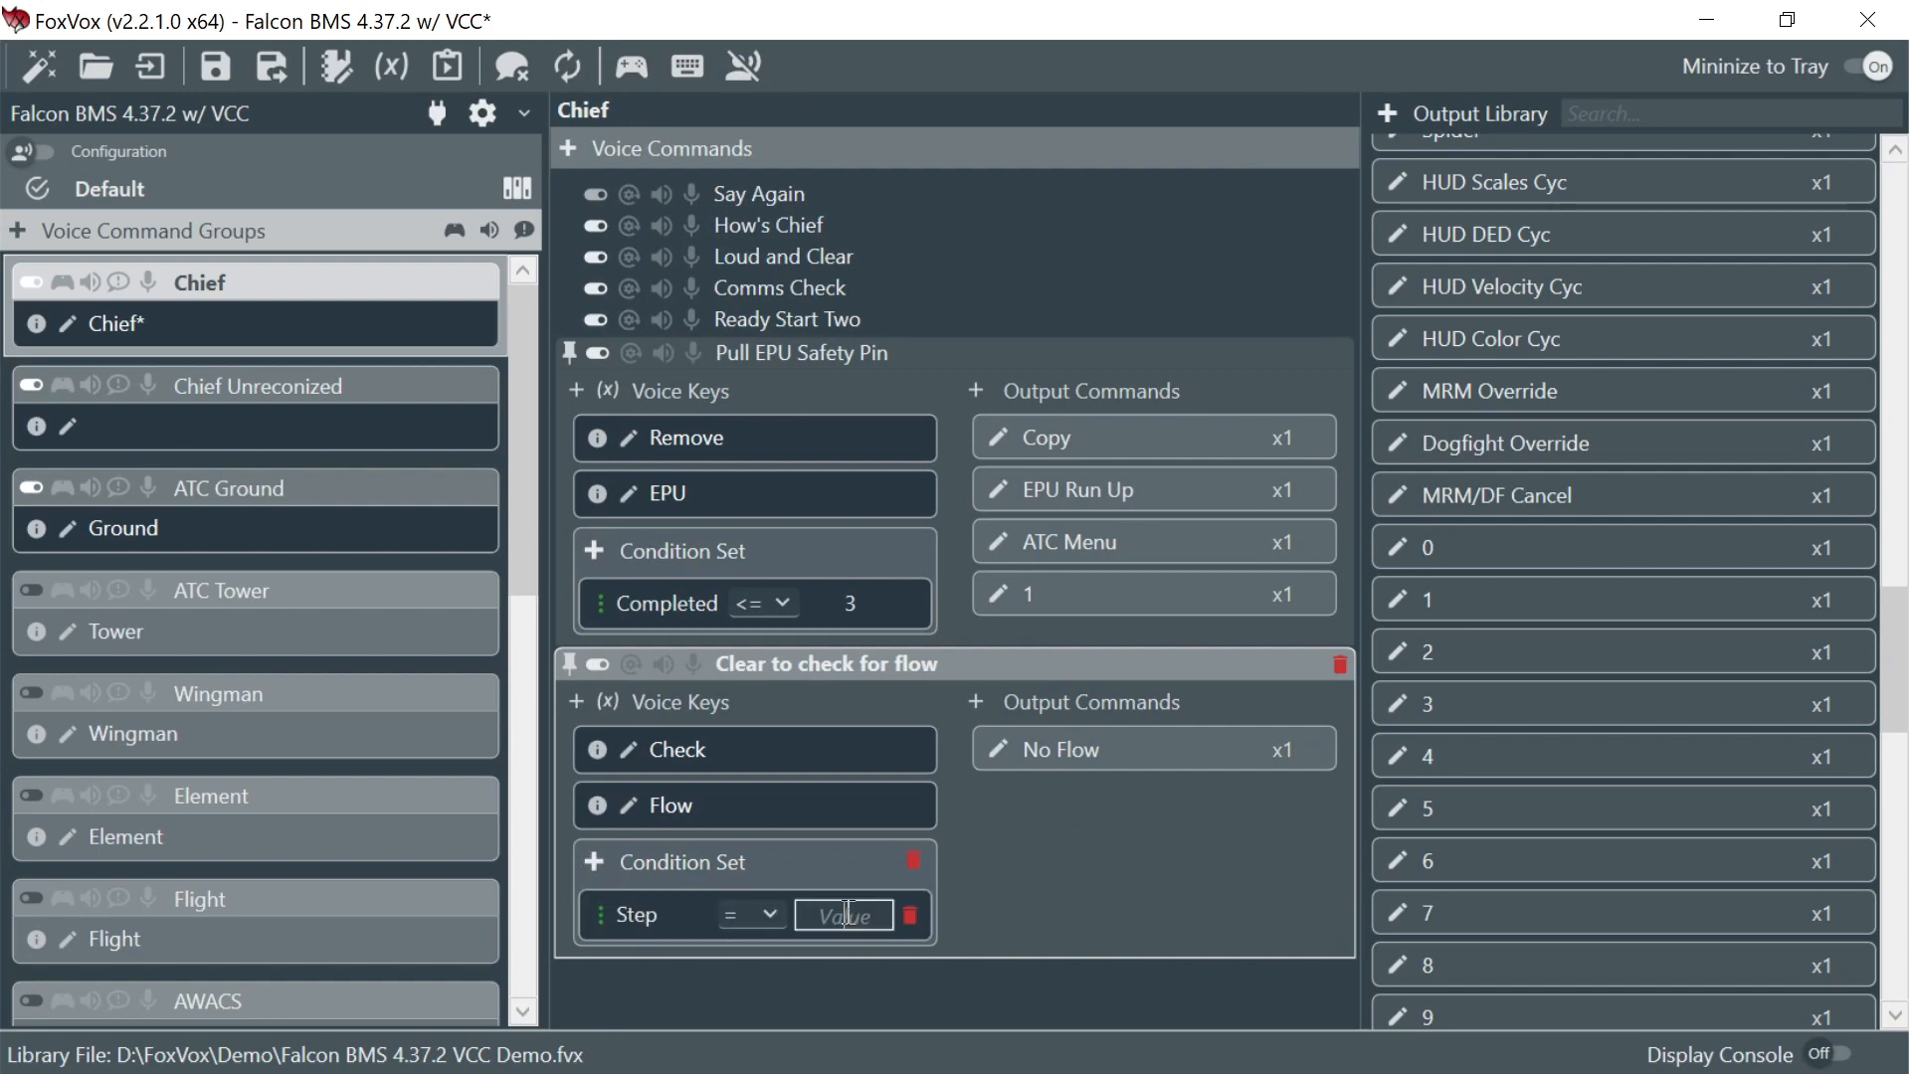
{"action": "type", "text": " = EPU"}
{"action": "key", "text": "Return"}
{"action": "left_click", "coordinate": [216, 67]}
{"action": "left_click", "coordinate": [568, 355]}
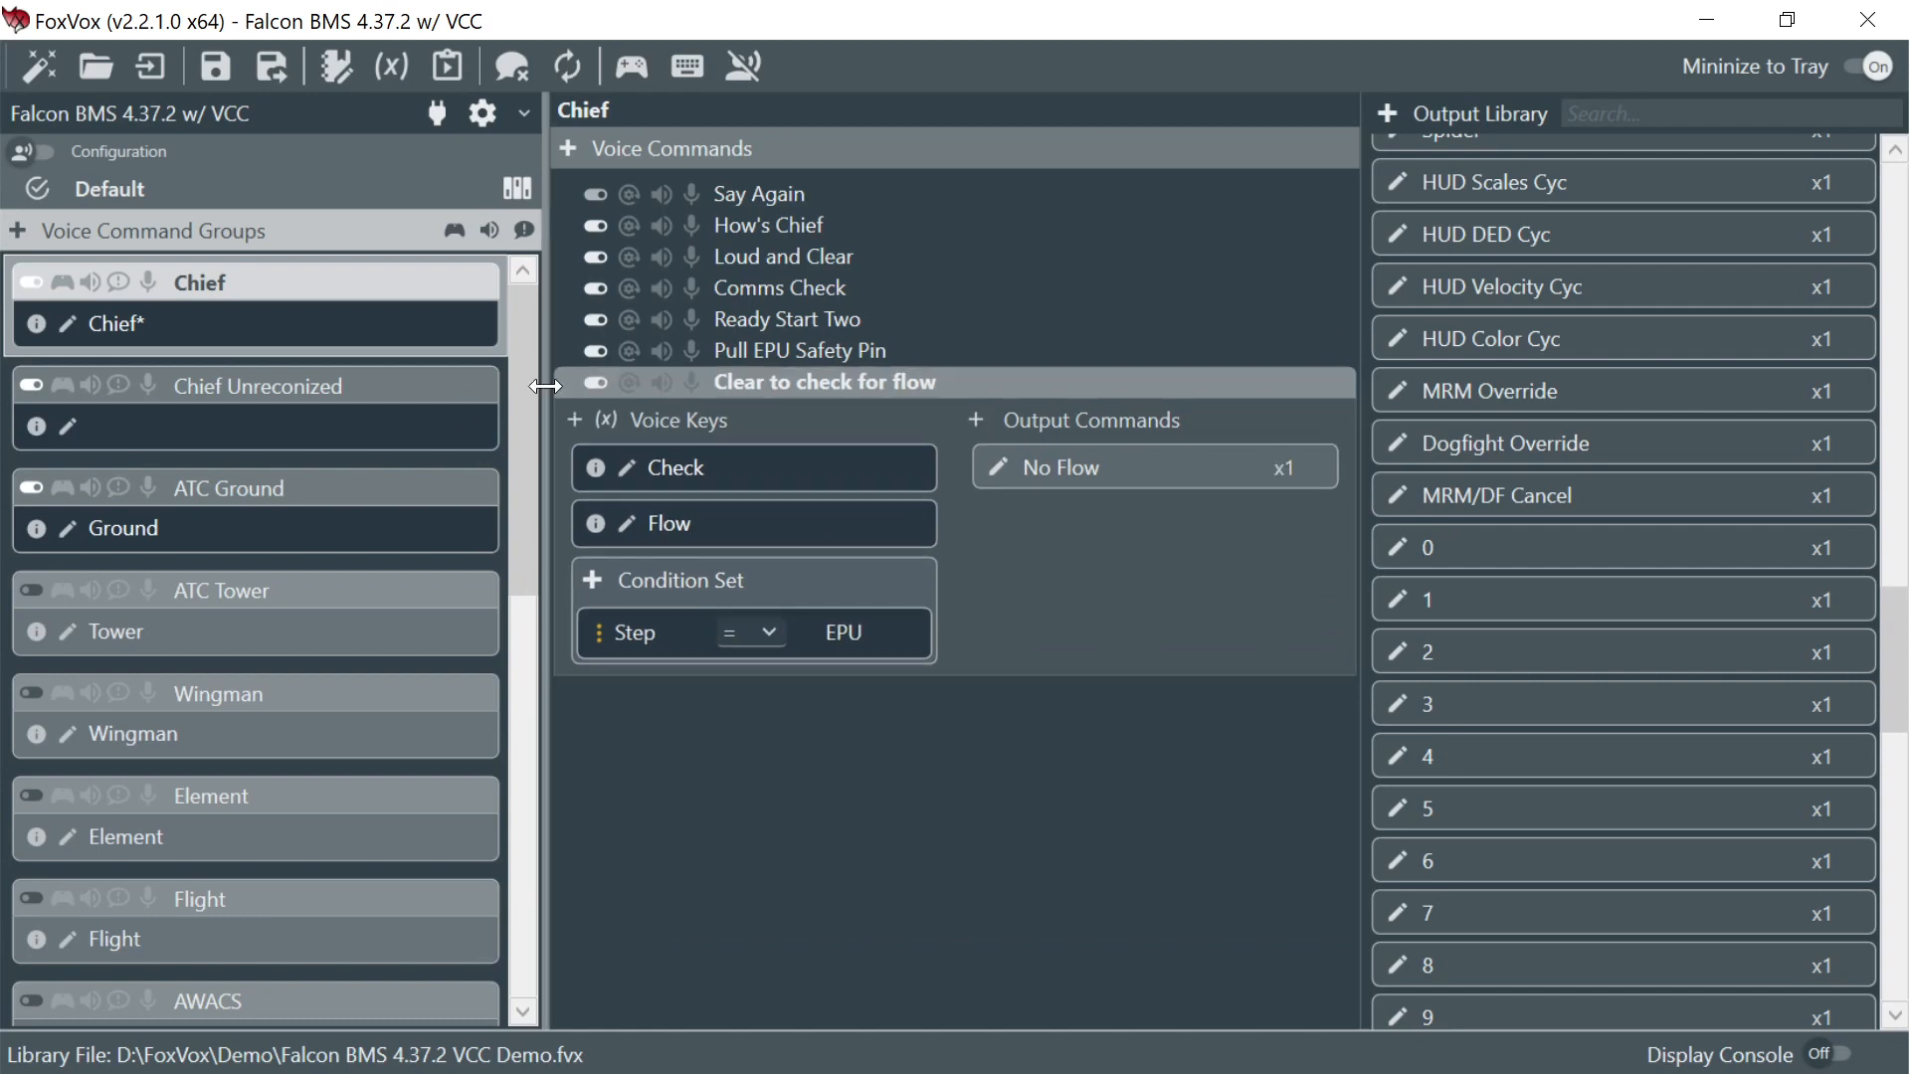
{"action": "left_click", "coordinate": [597, 1002]}
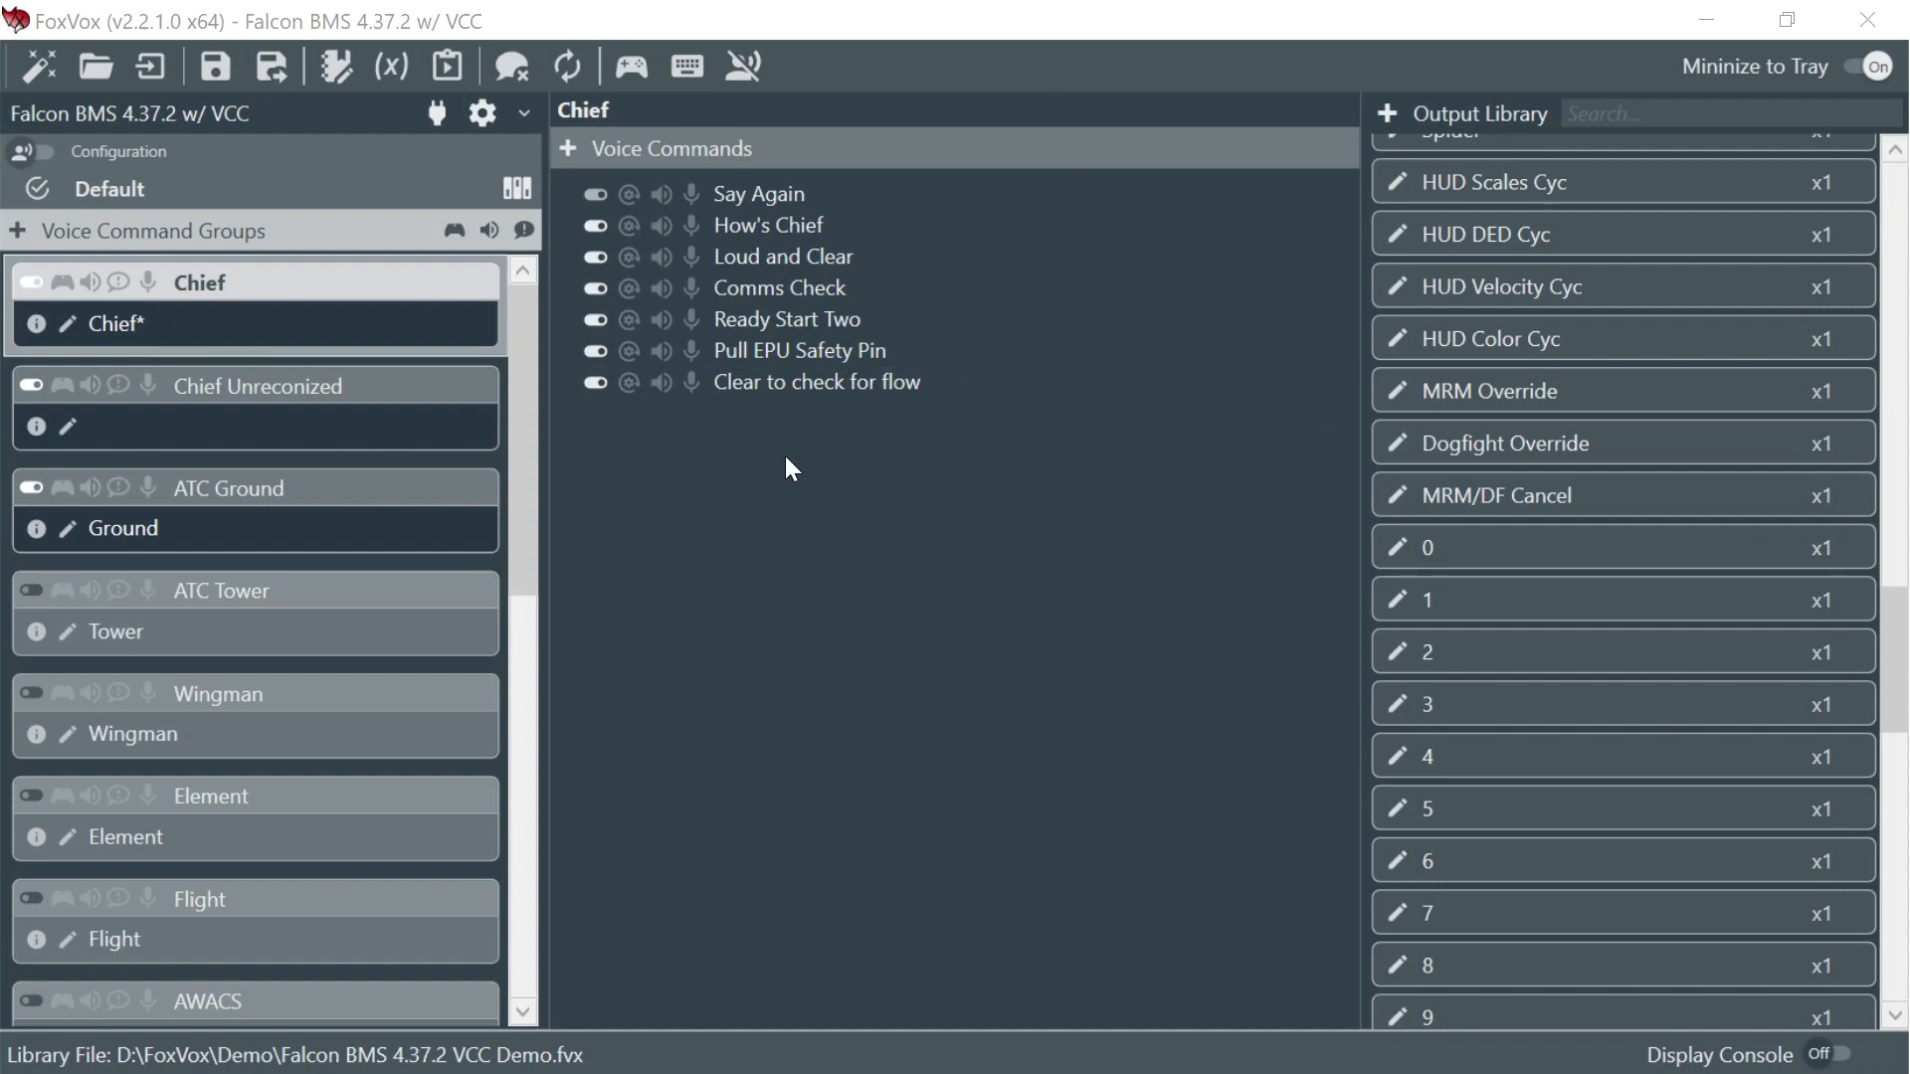
- Add the variable Completed with the value + to the No Flow output of Clear to check for flow
{"action": "left_click", "coordinate": [832, 386]}
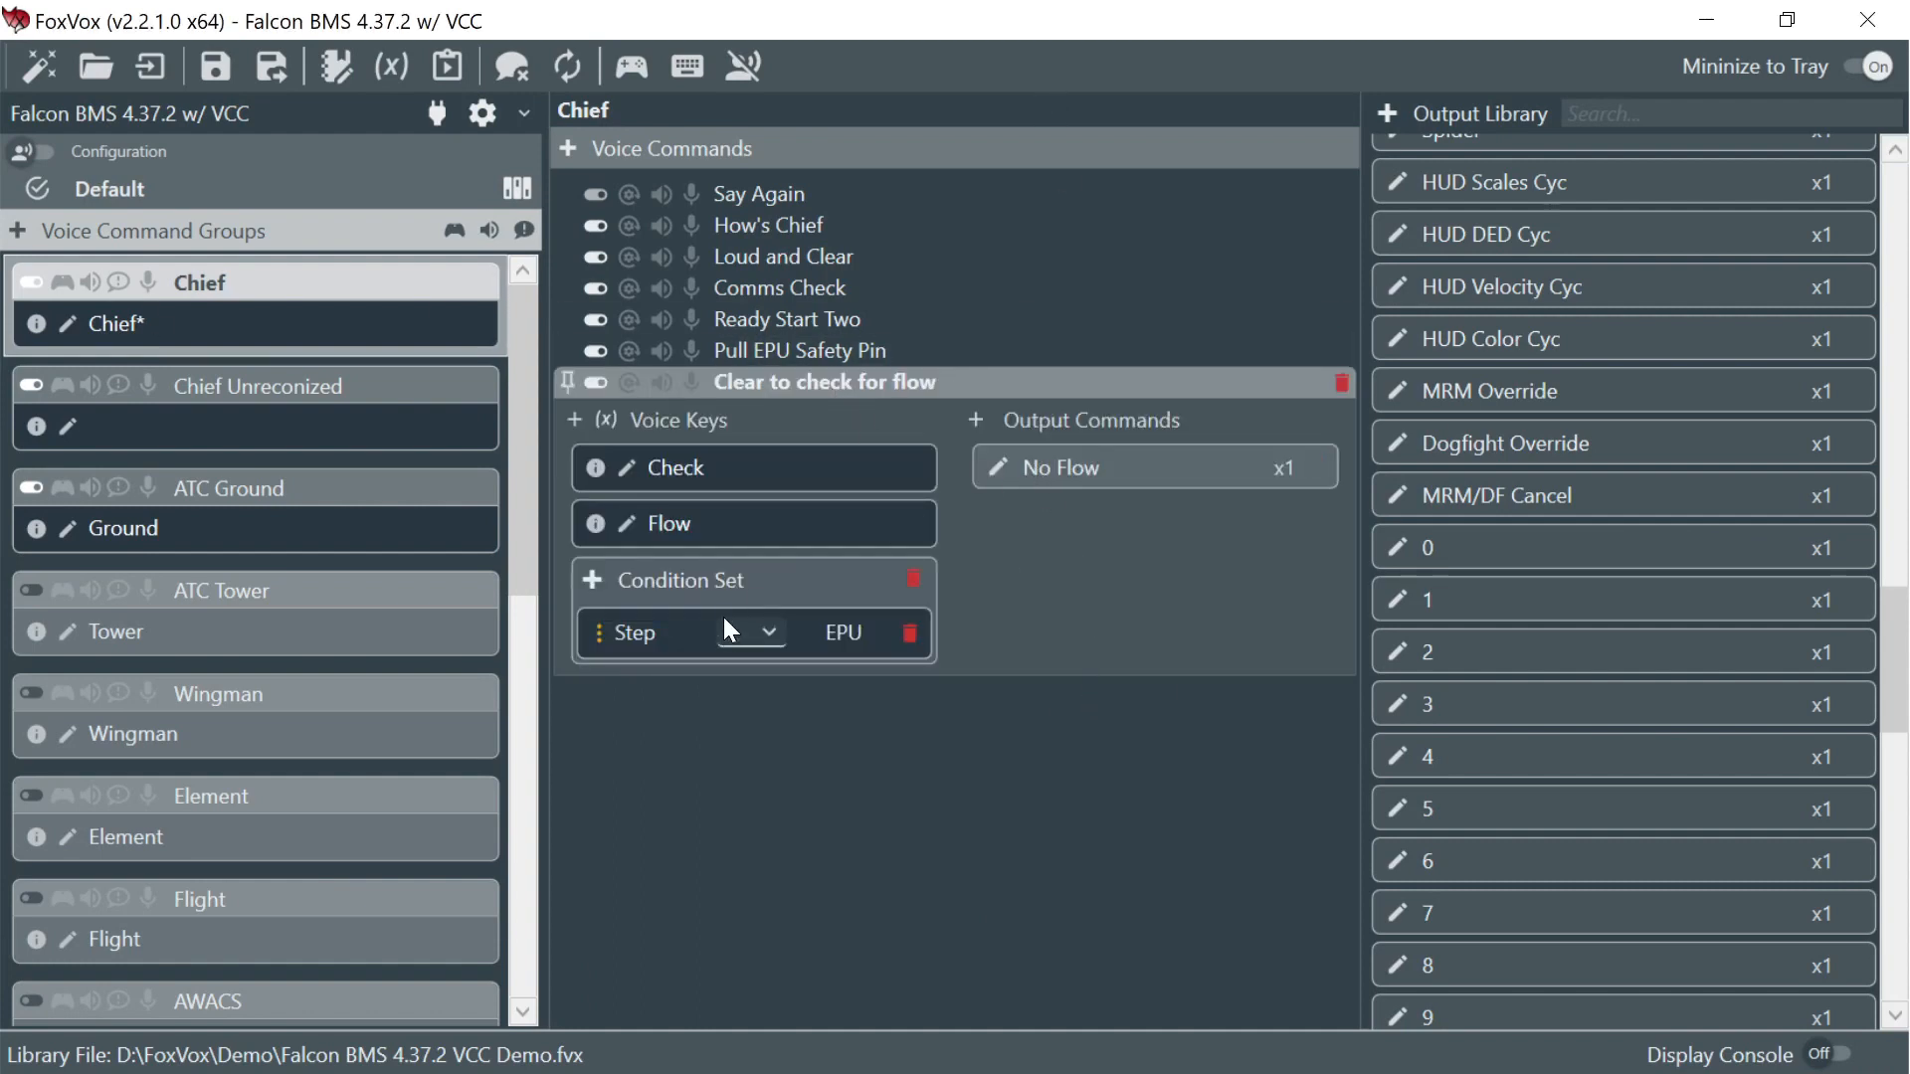
{"action": "left_click", "coordinate": [1001, 466]}
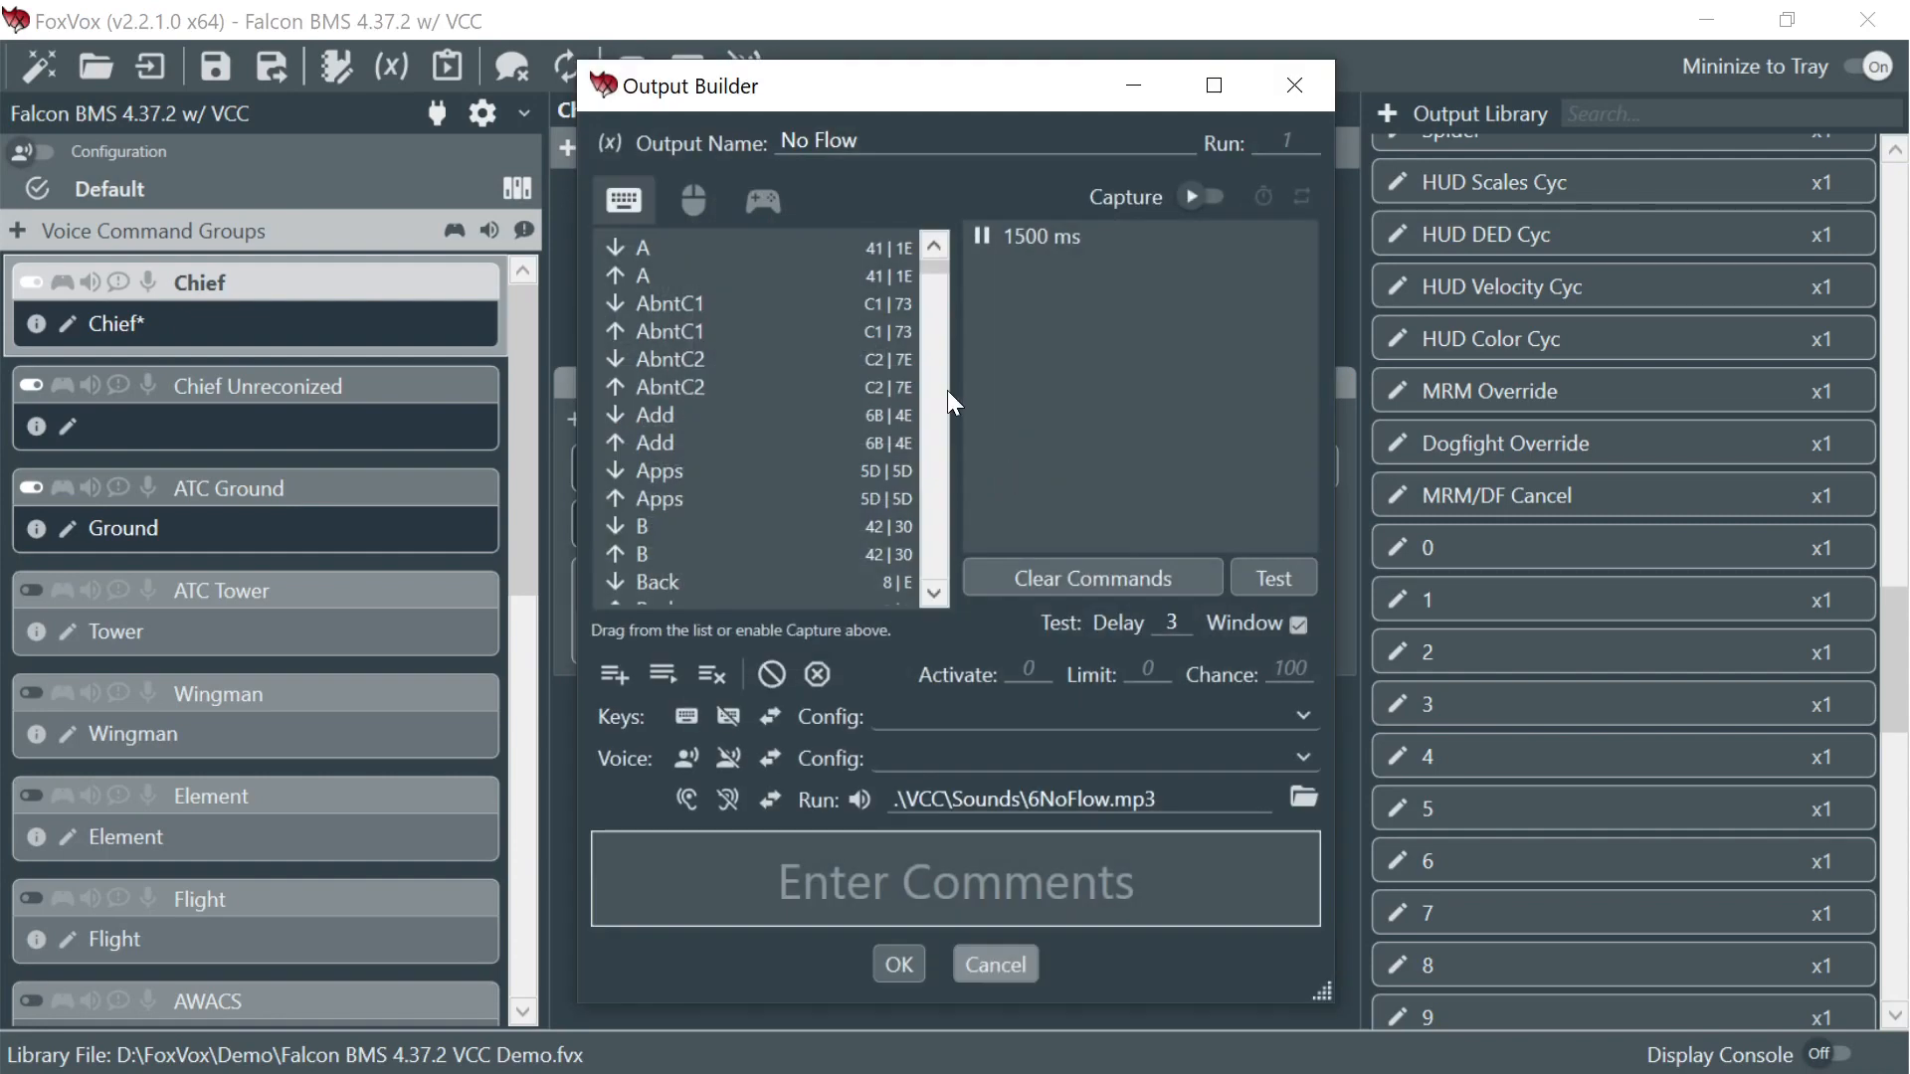
{"action": "left_click", "coordinate": [613, 146]}
{"action": "left_click", "coordinate": [976, 199]}
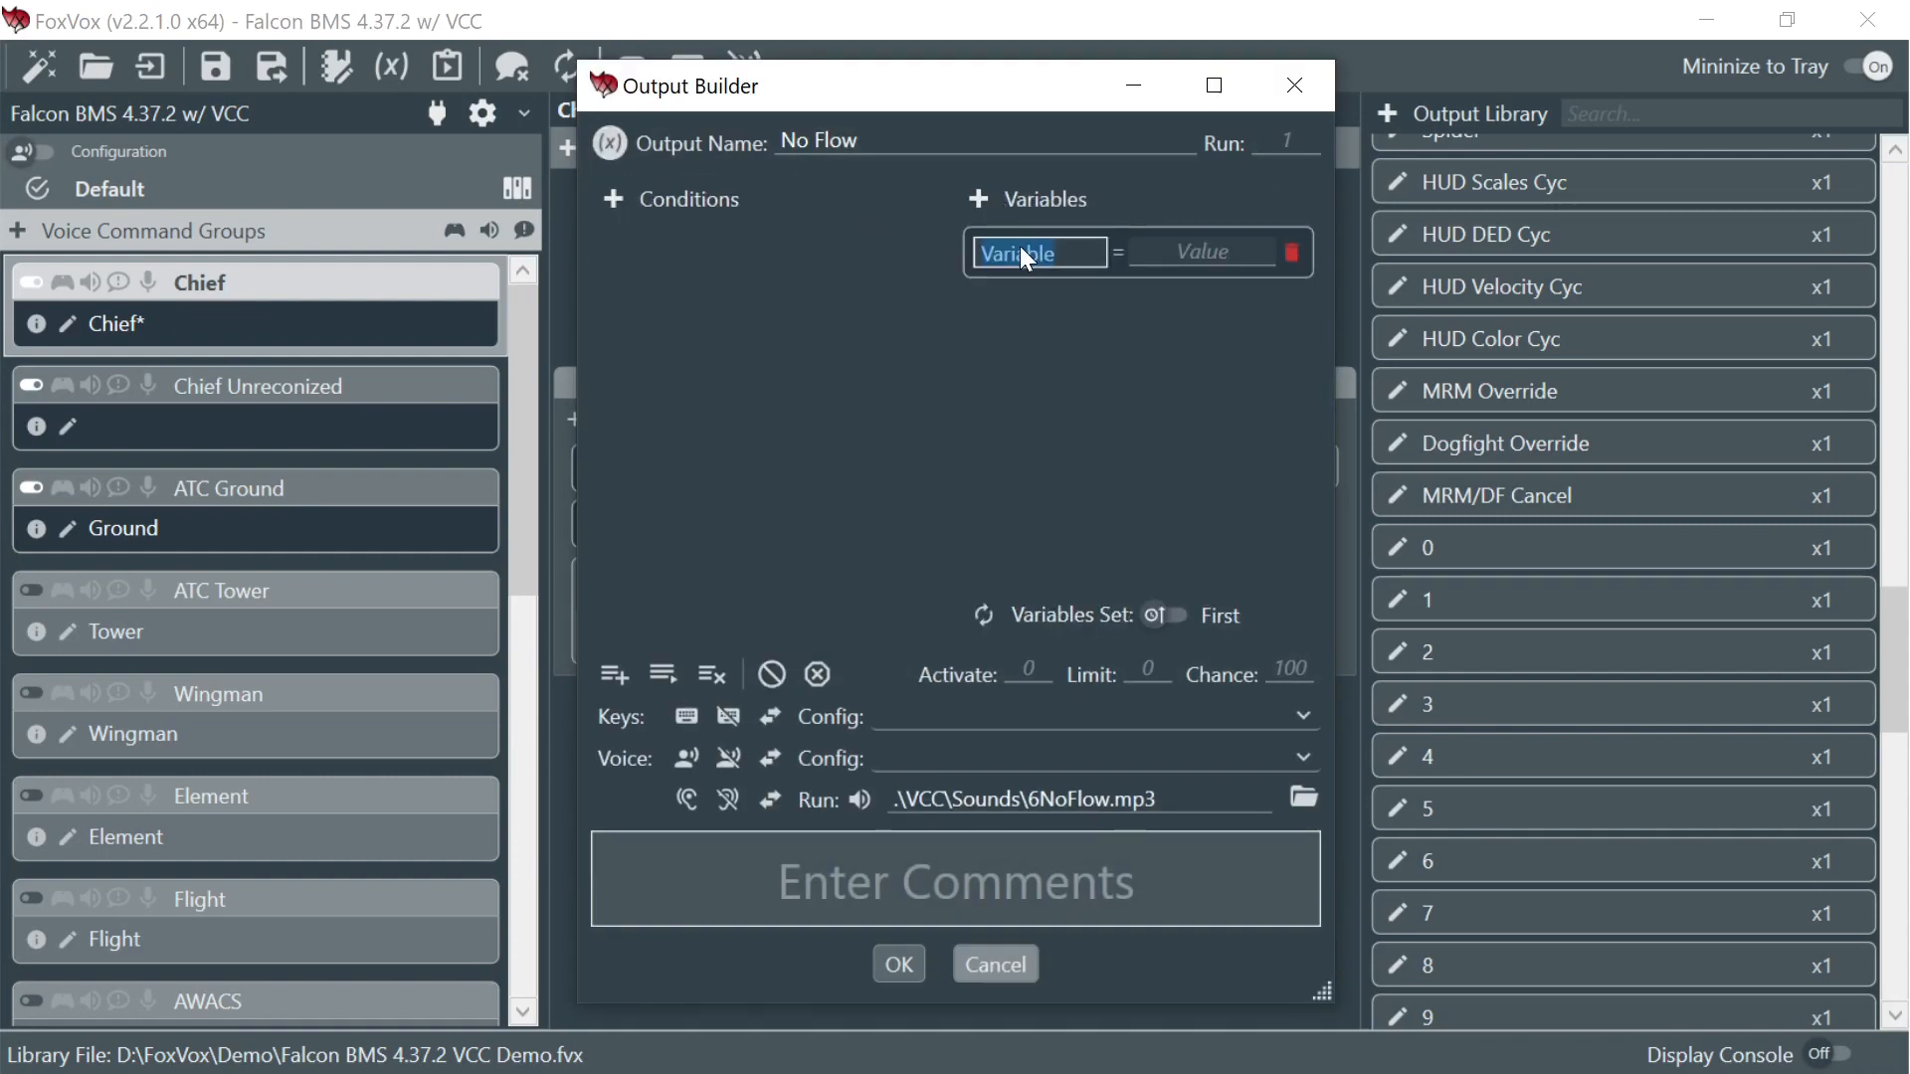
{"action": "type", "text": "Completed"}
{"action": "key", "text": "Return"}
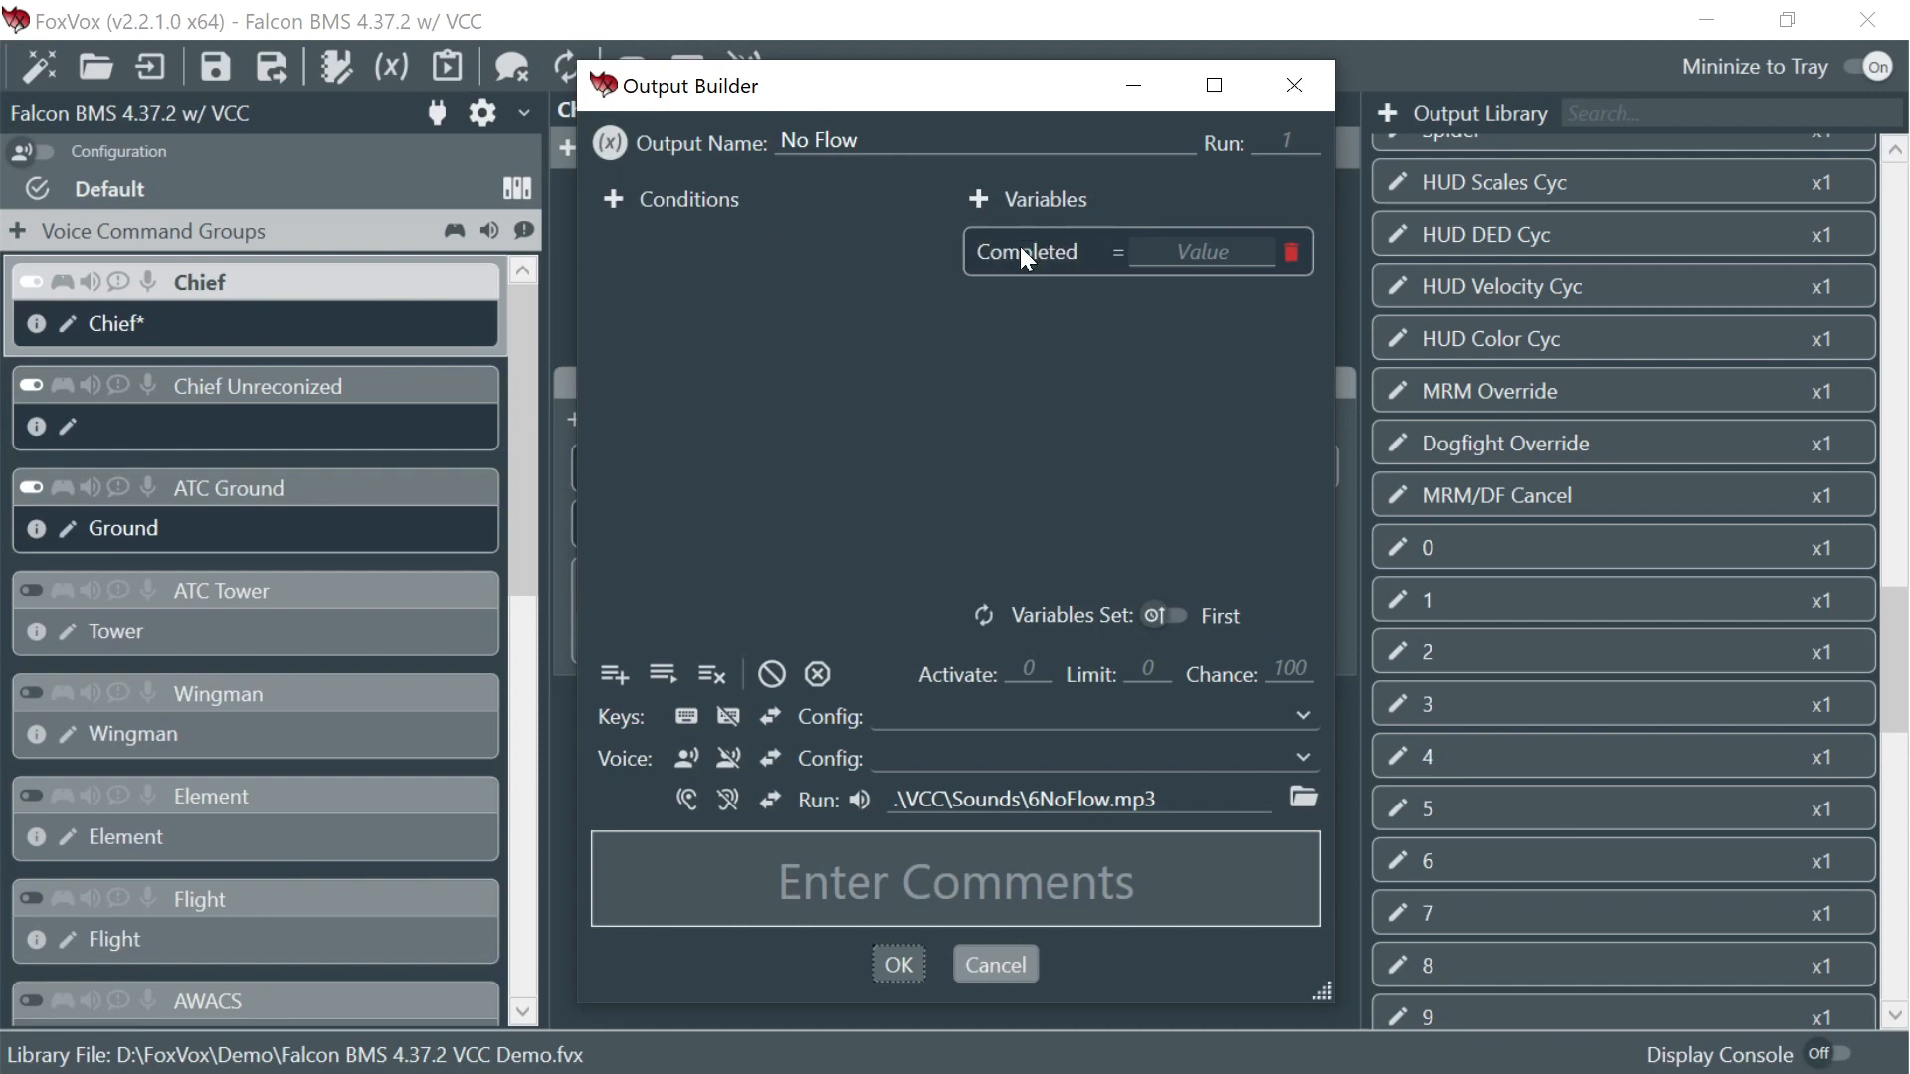
{"action": "left_click", "coordinate": [1160, 247]}
{"action": "type", "text": "+"}
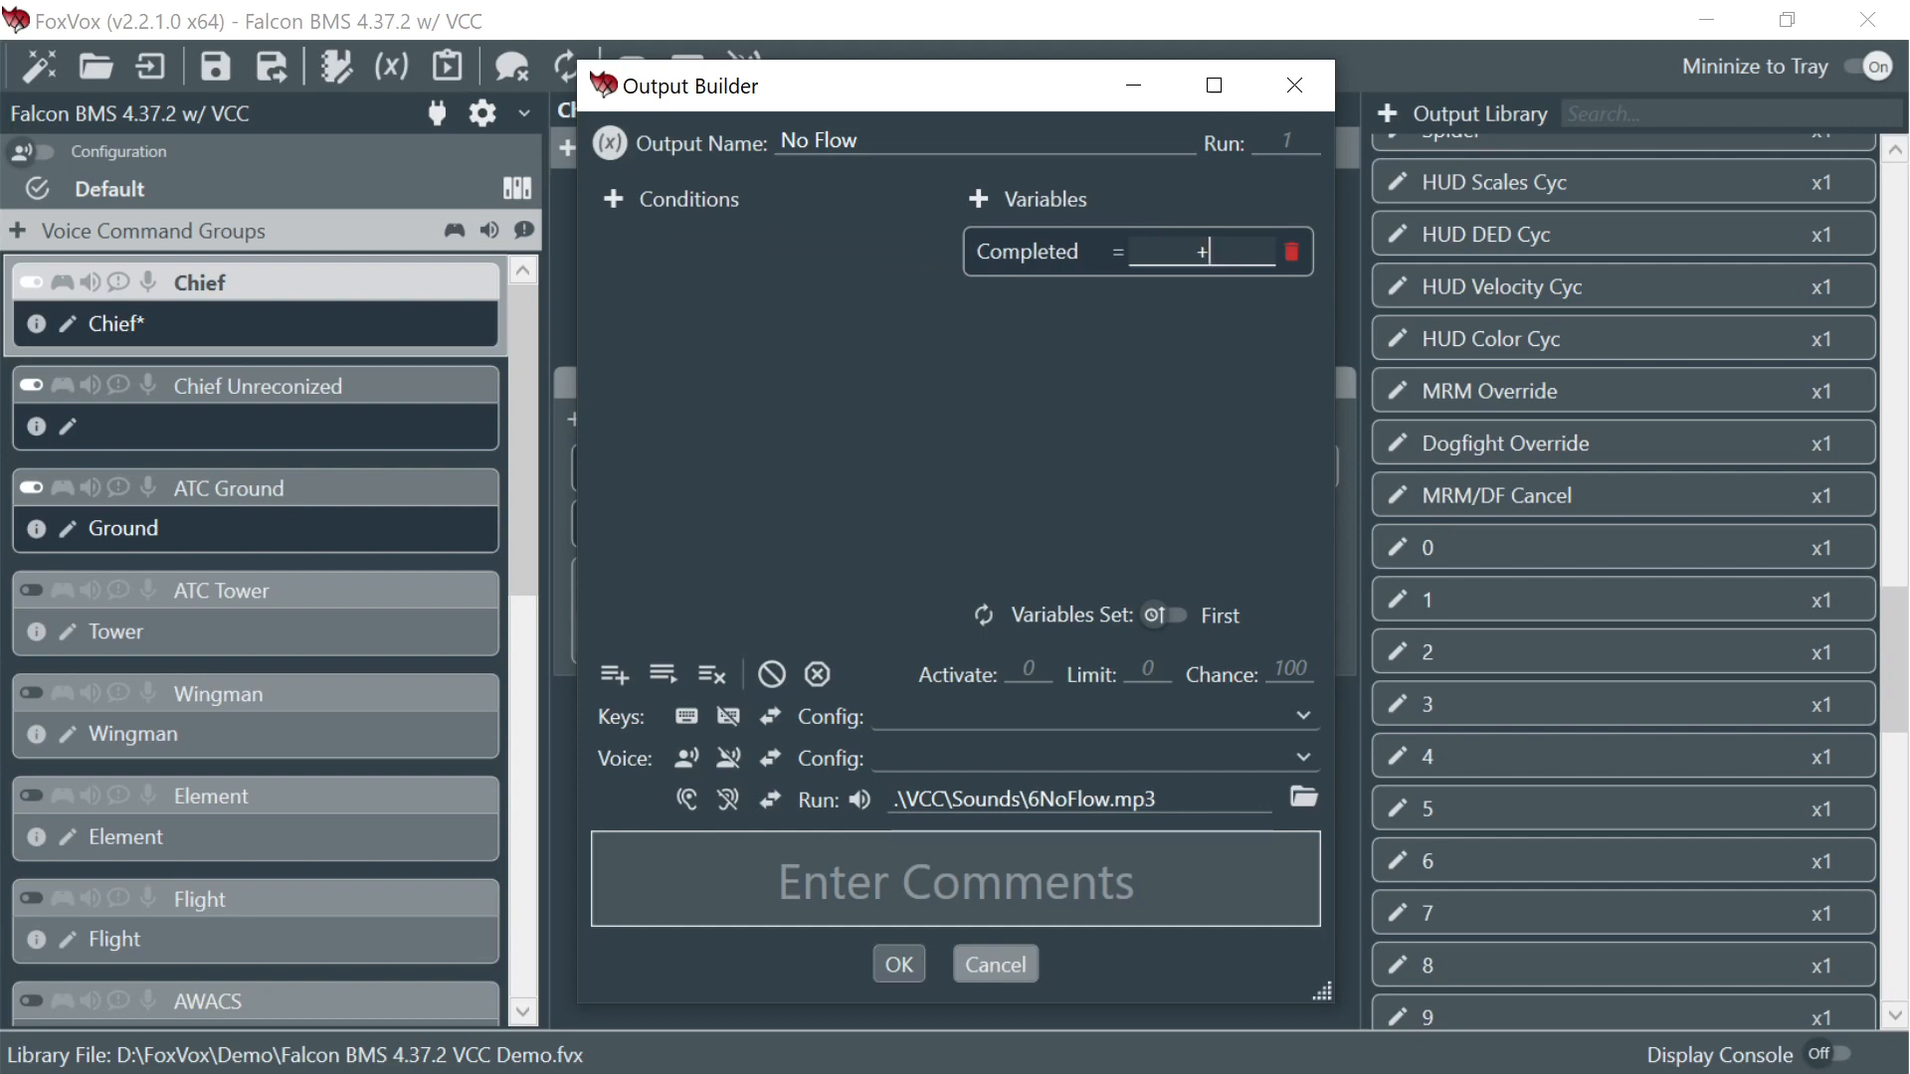
- Add a second variable, Step, with an empty value to the No Flow output and save the library
{"action": "left_click", "coordinate": [981, 200]}
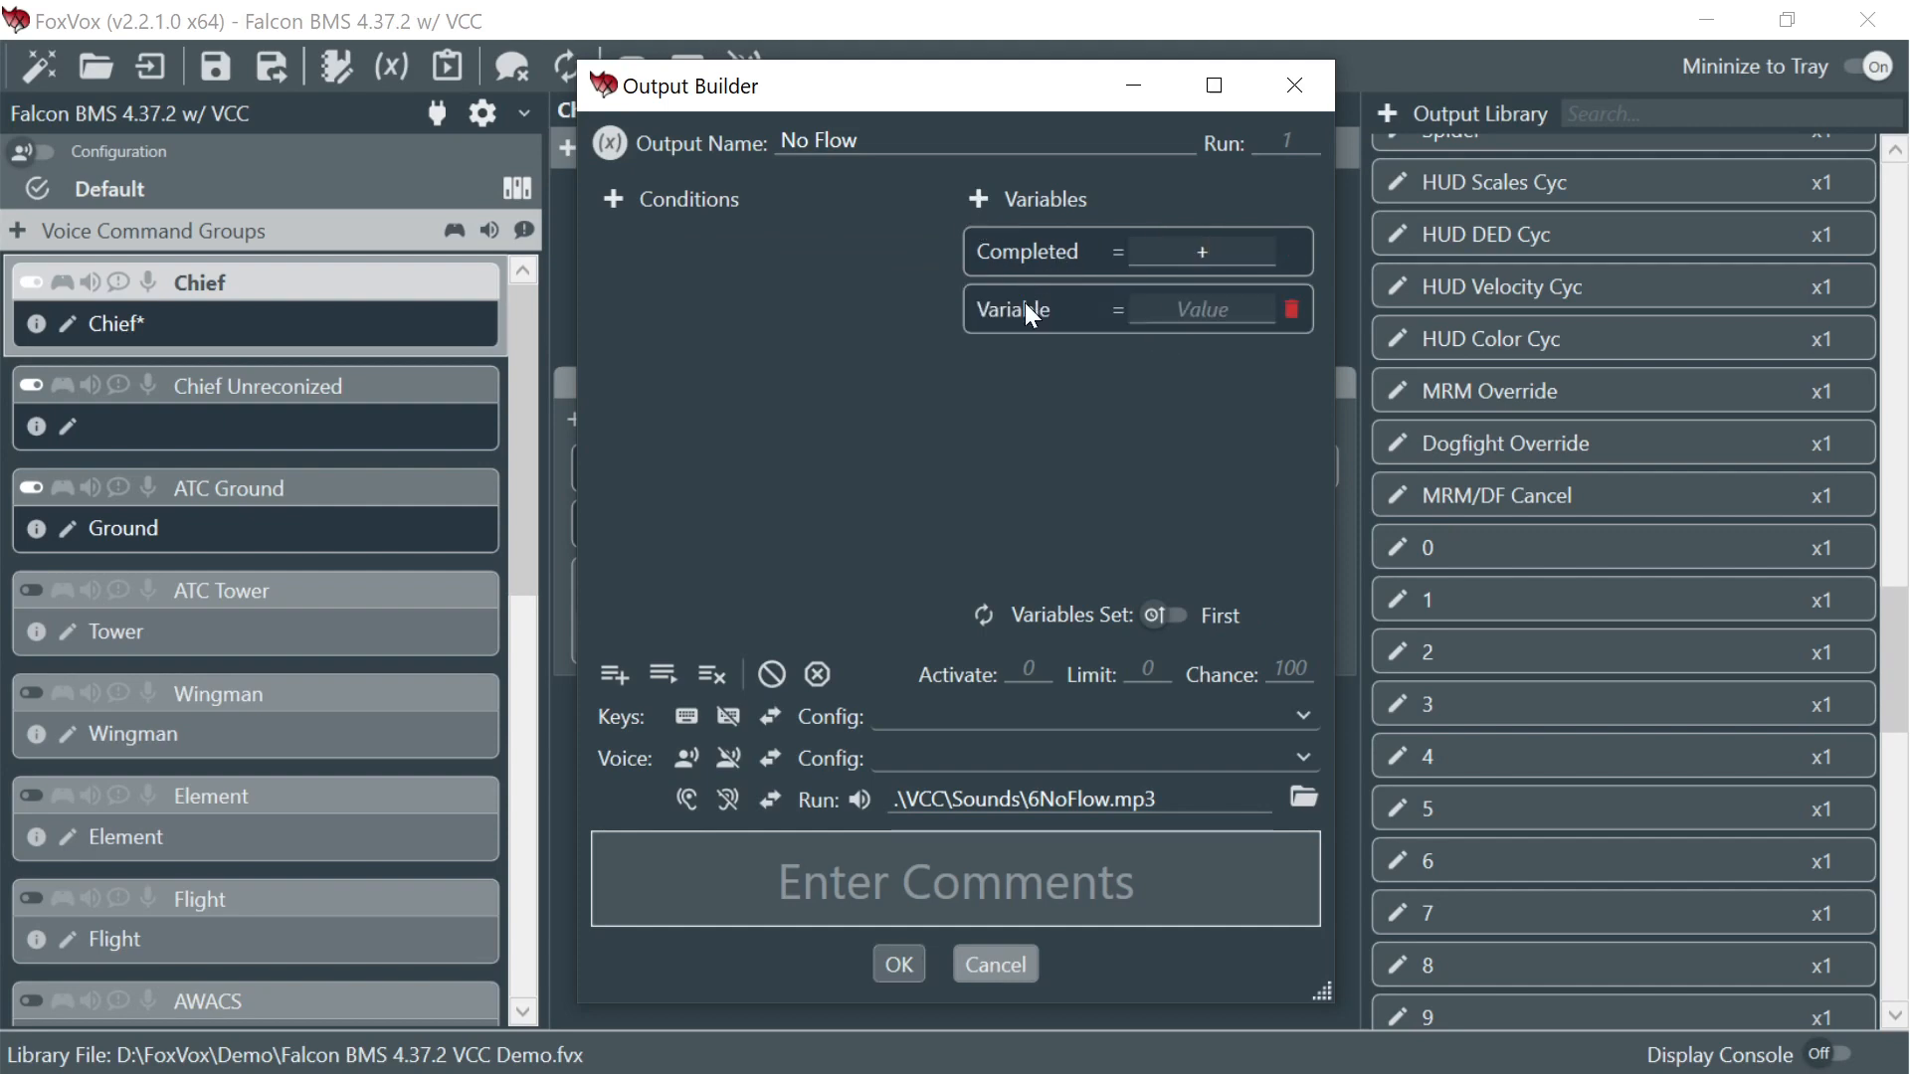
{"action": "left_click", "coordinate": [1024, 311]}
{"action": "type", "text": "Step"}
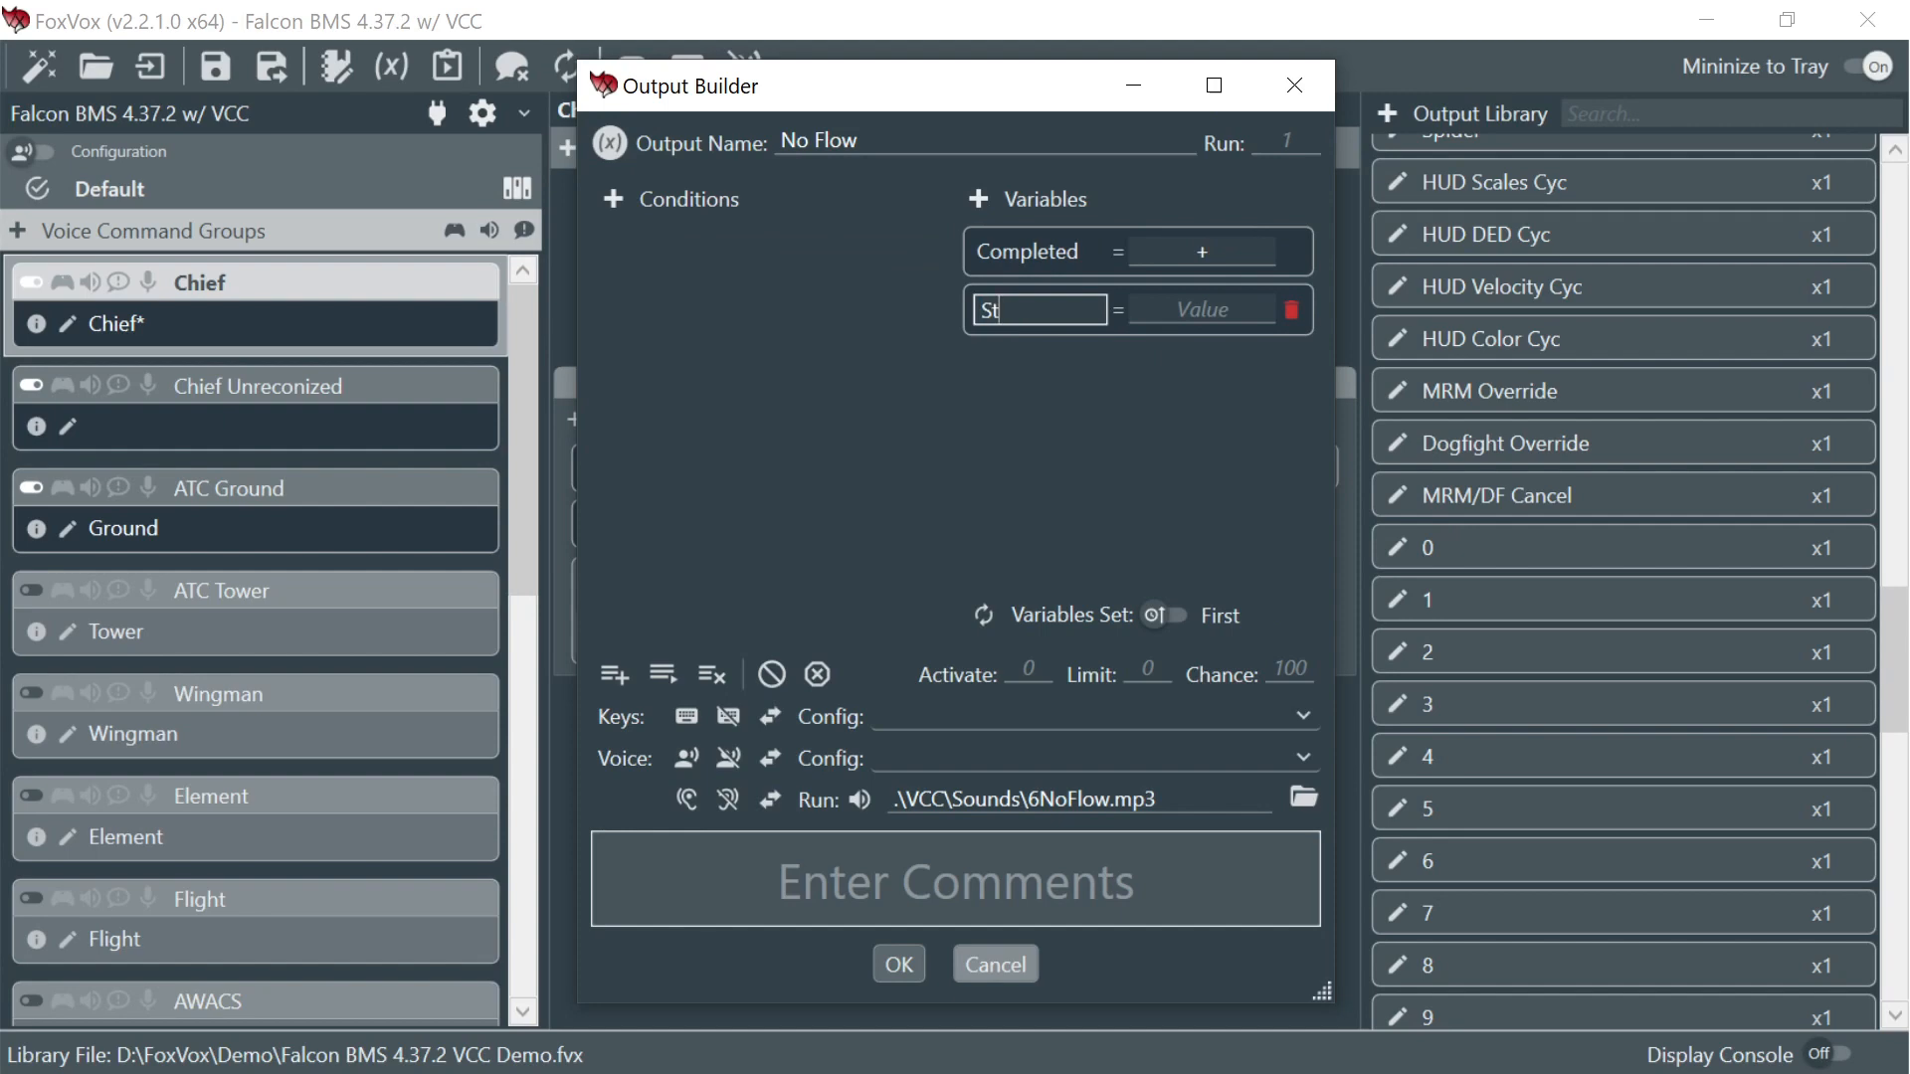
{"action": "key", "text": "Tab"}
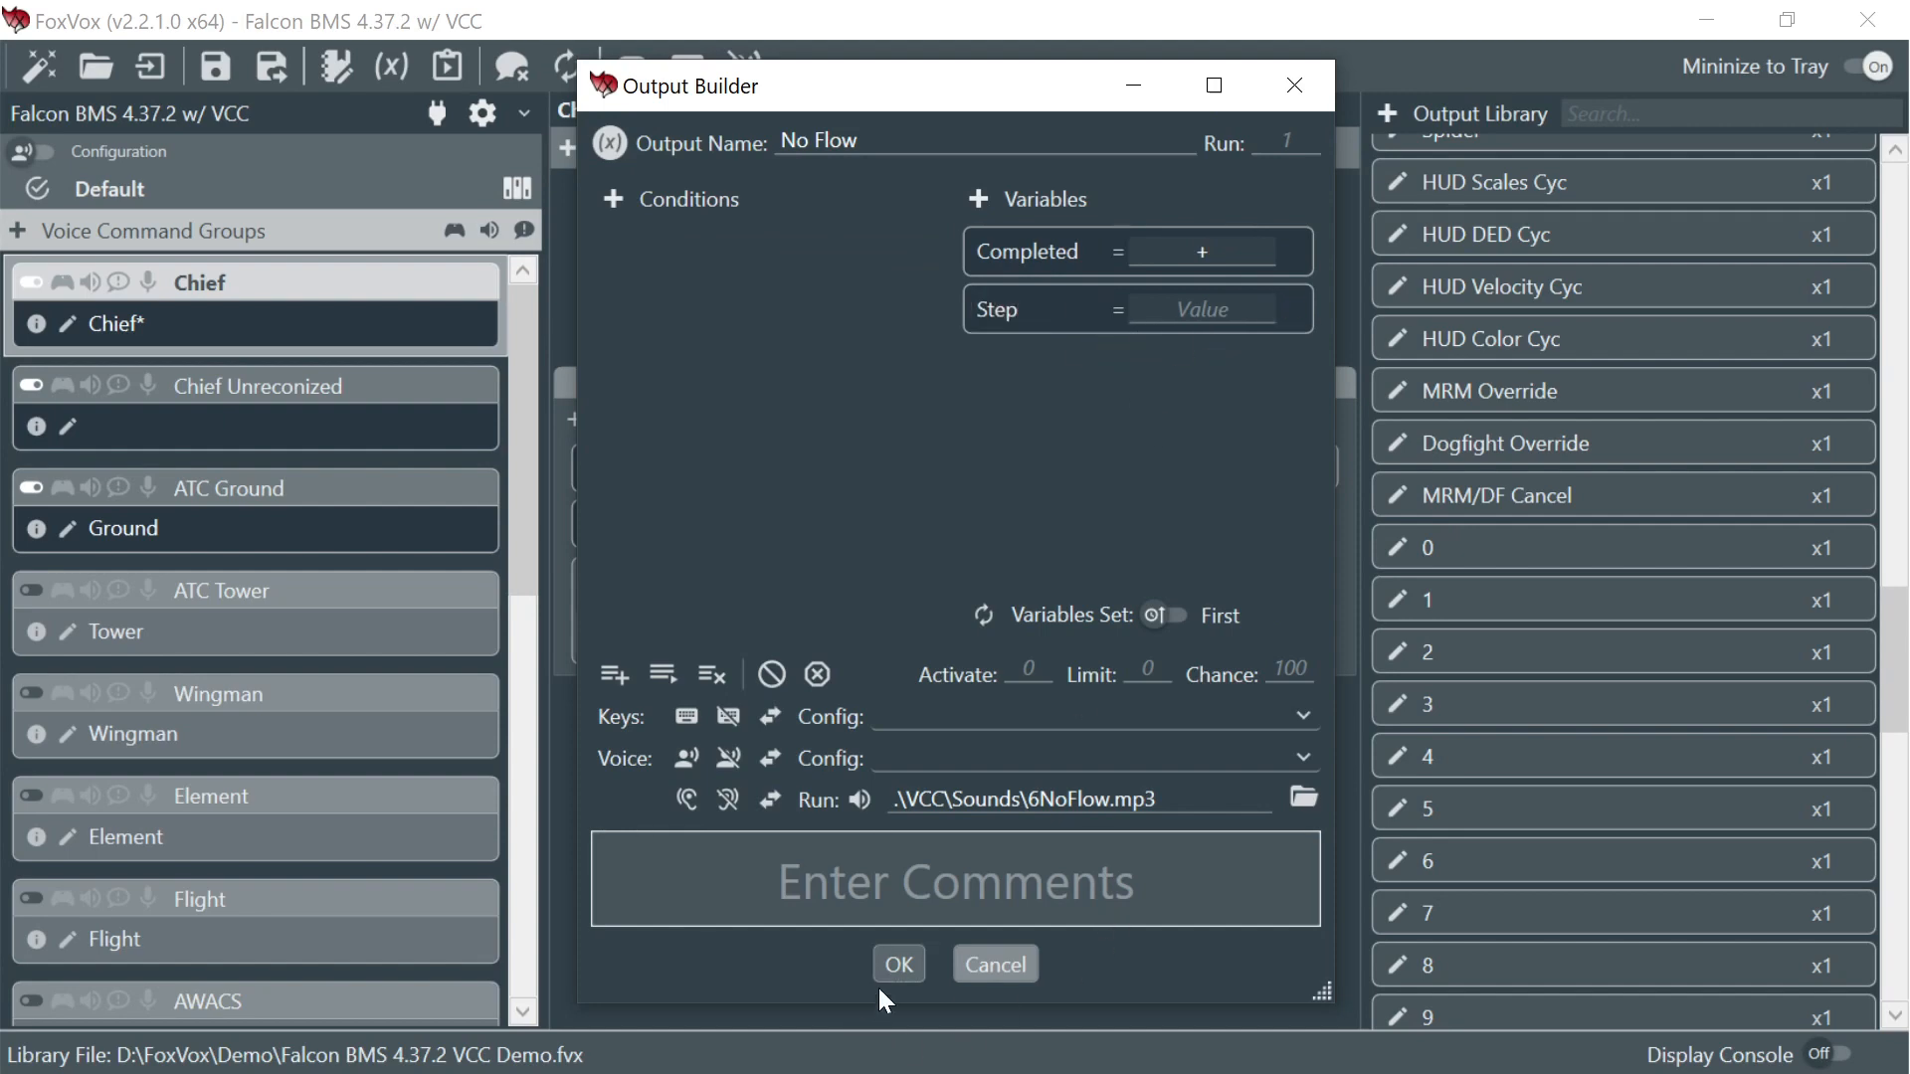
{"action": "left_click", "coordinate": [897, 963]}
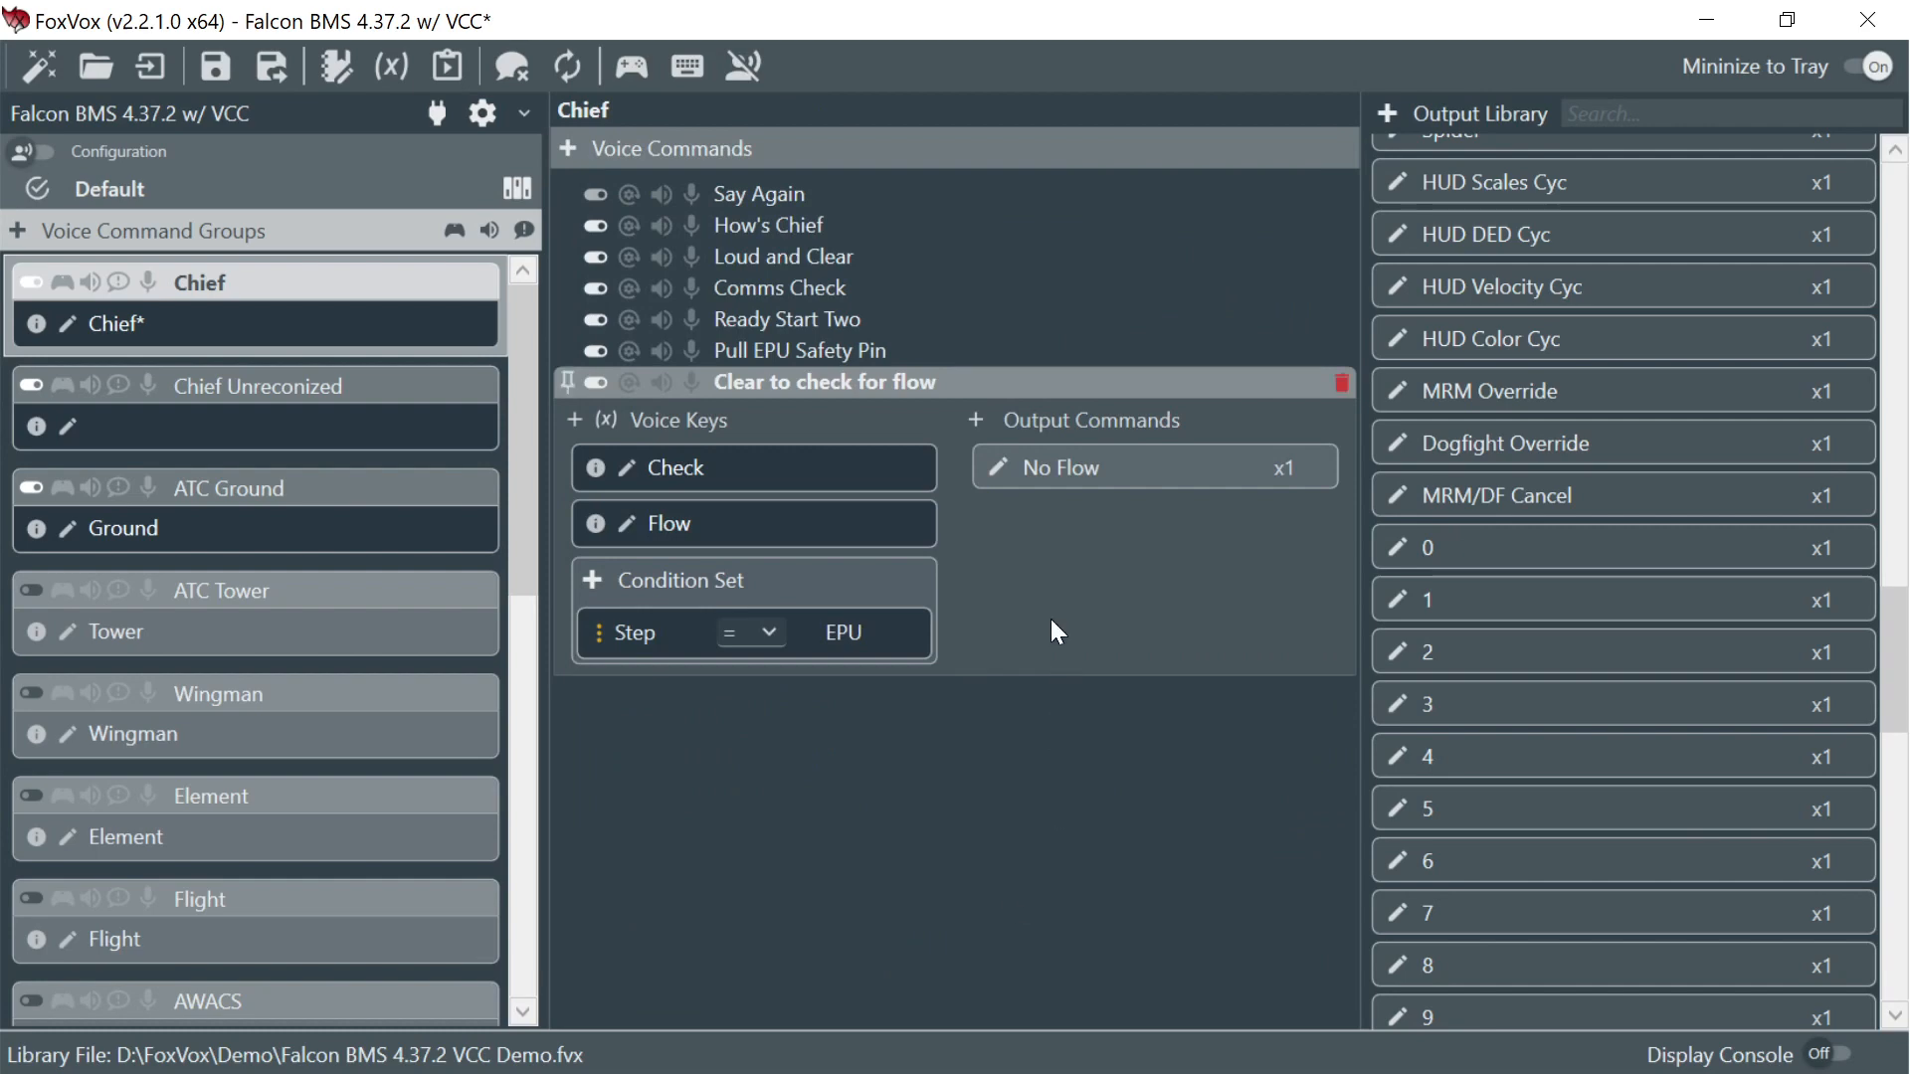
{"action": "key", "text": "ctrl+s"}
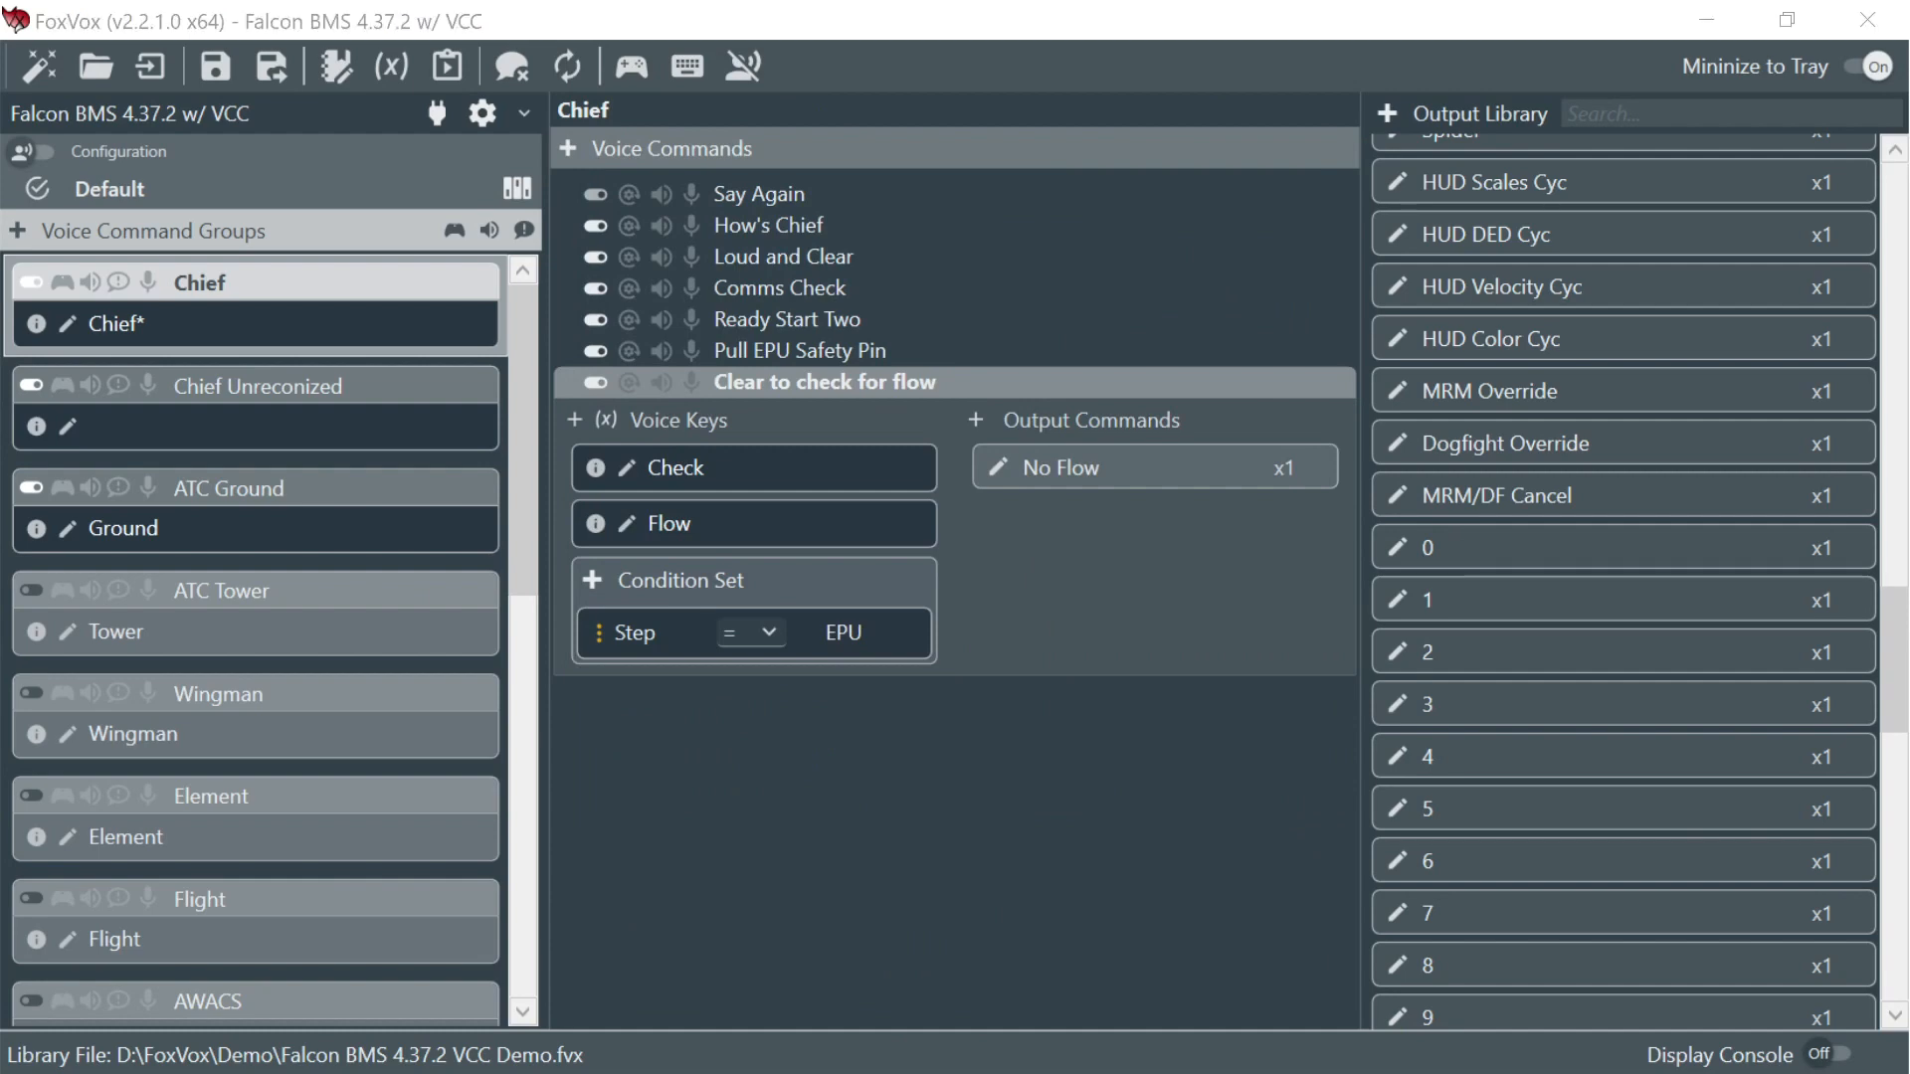
- Disable Pull EPU Safety Pin and Clear to check for flow in the Default configuration
{"action": "left_click", "coordinate": [912, 856]}
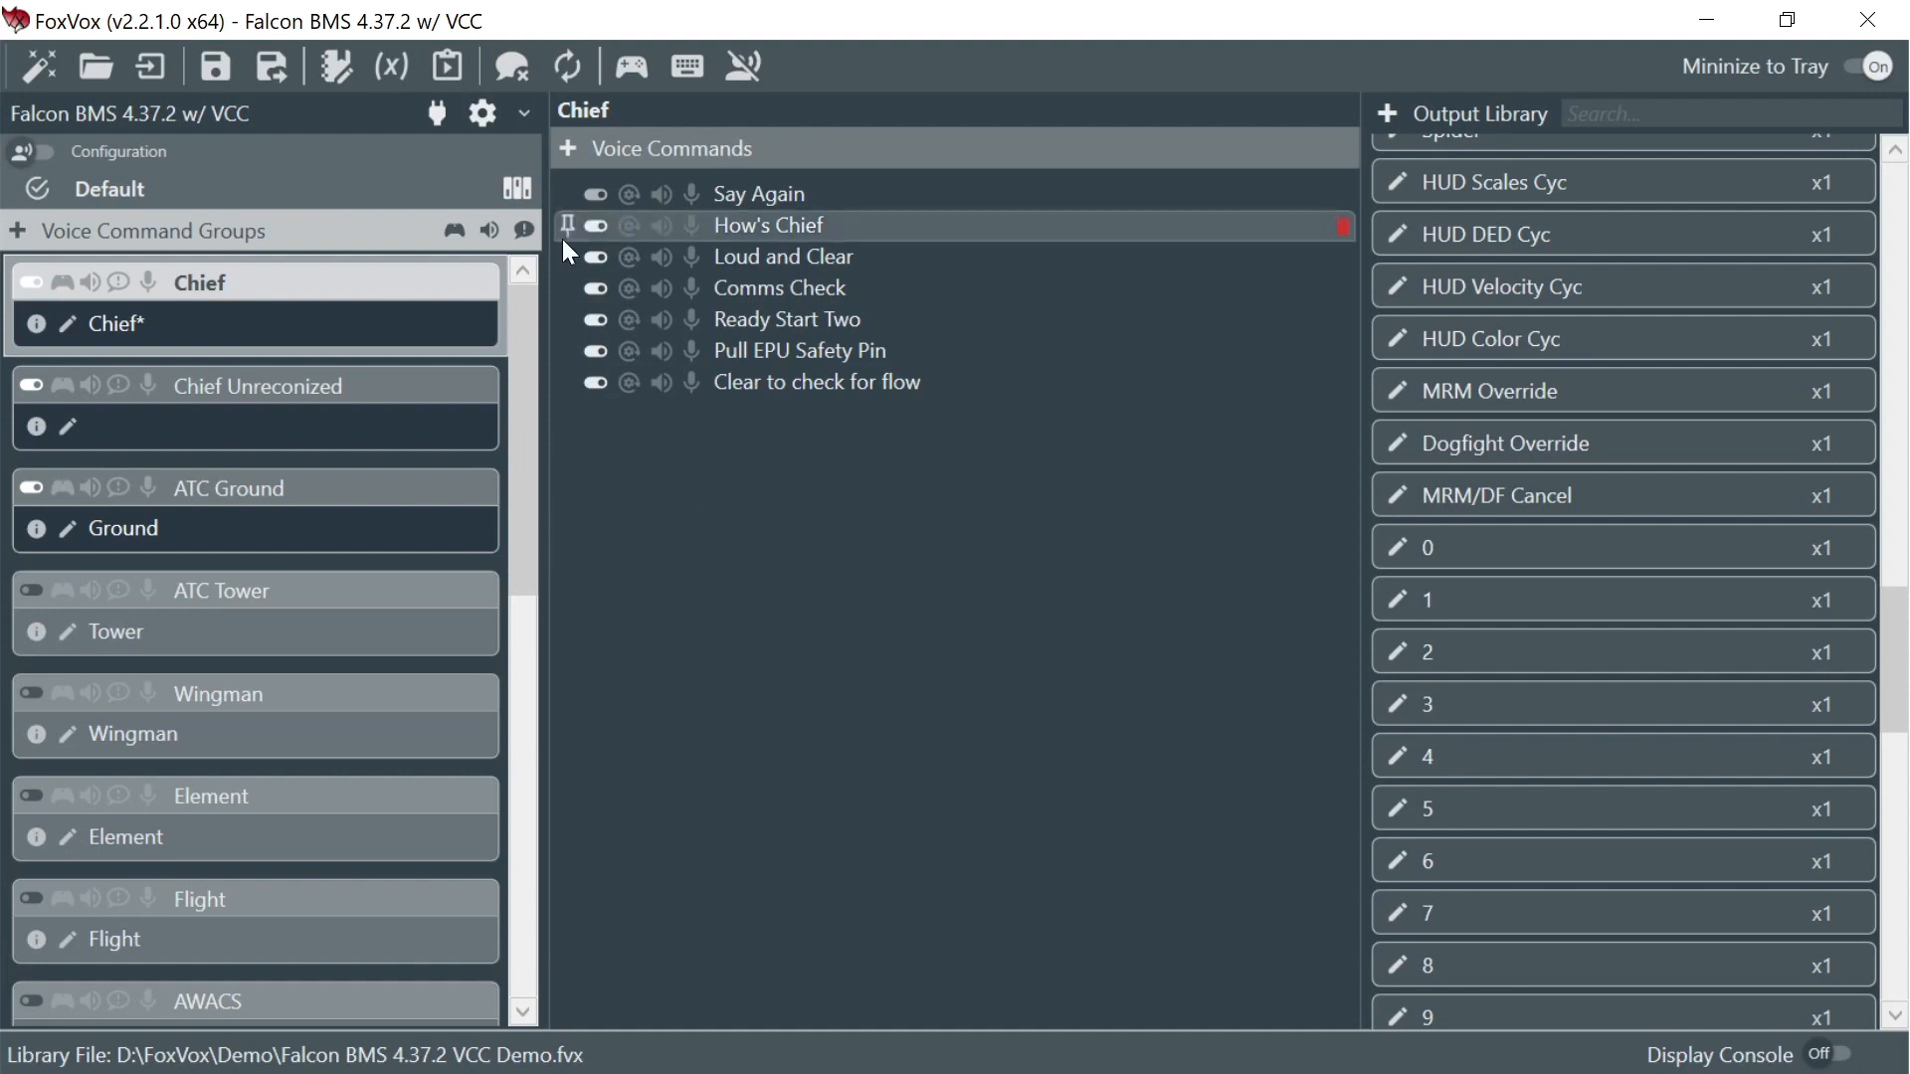
{"action": "left_click", "coordinate": [597, 353]}
{"action": "left_click", "coordinate": [597, 384]}
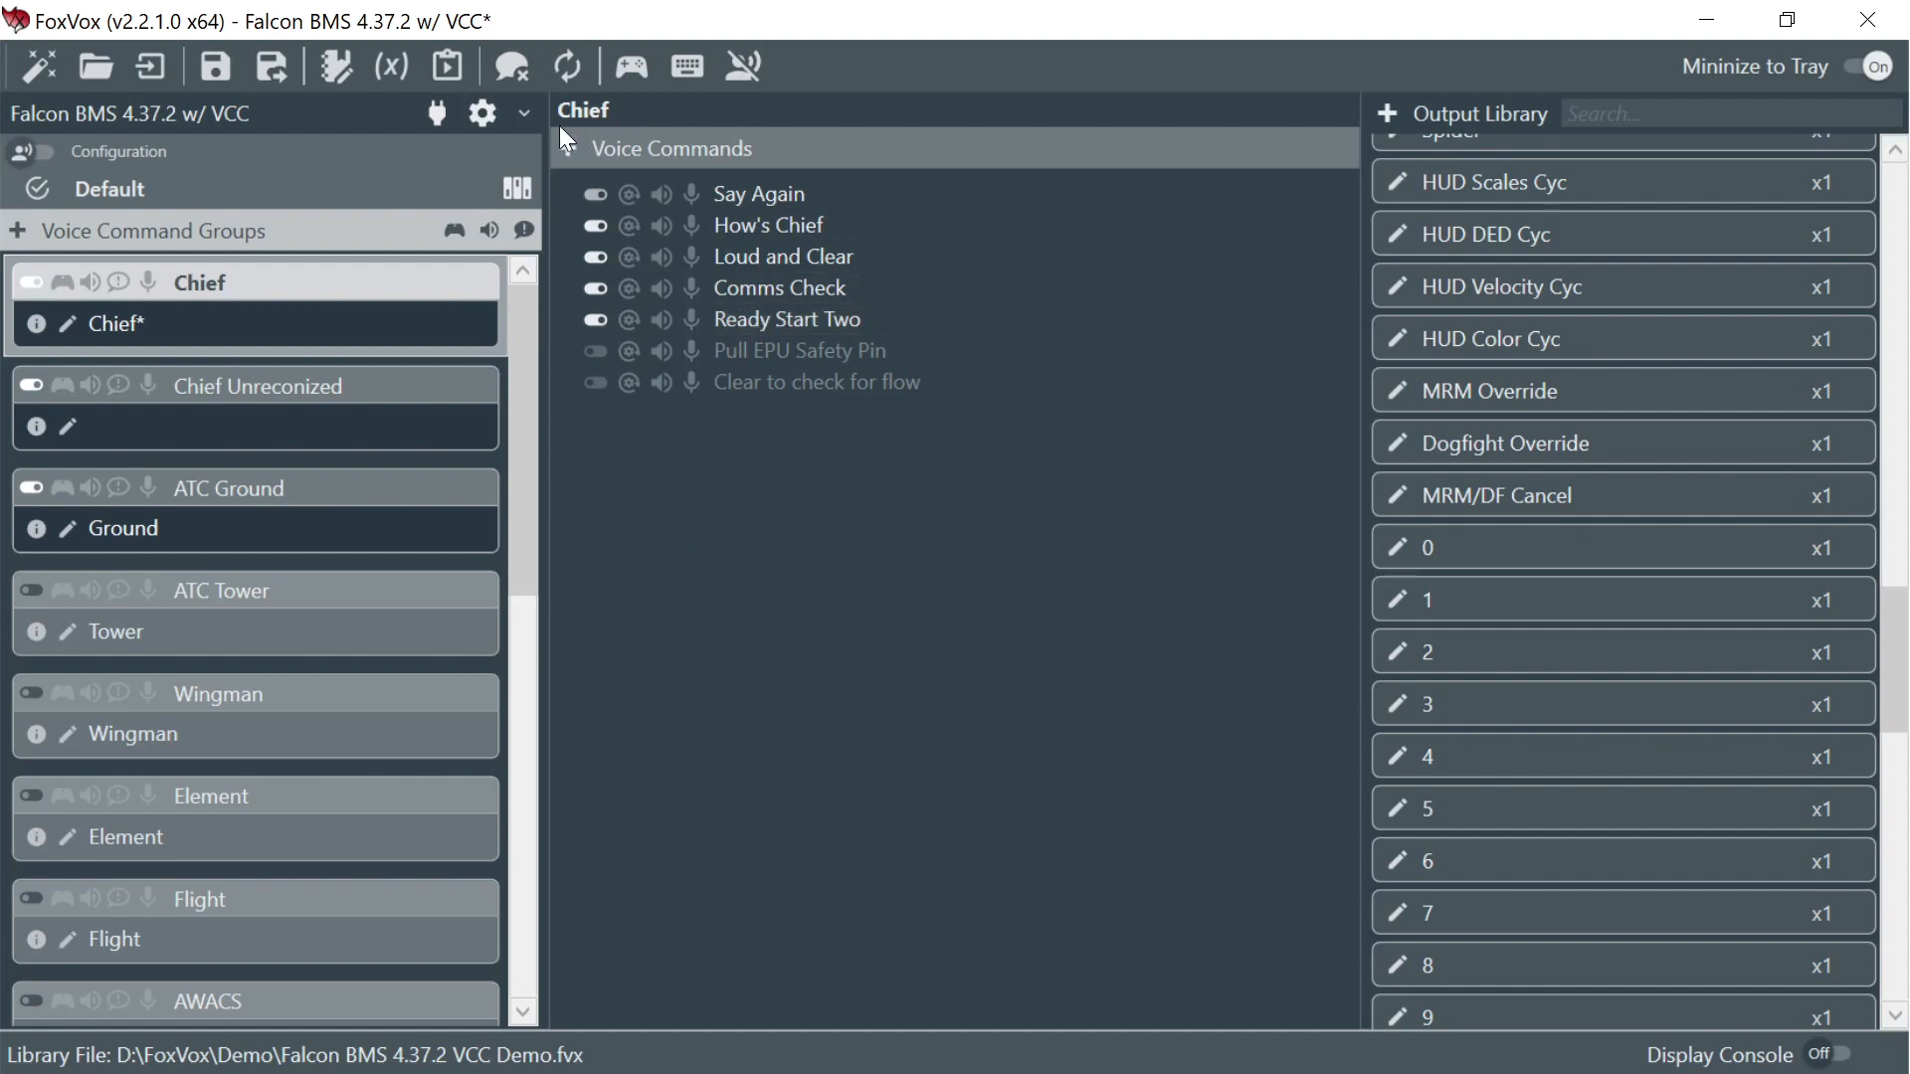
- Disable the Ready Start Two command in the Post Start configuration and save the library
{"action": "left_click", "coordinate": [524, 115]}
{"action": "left_click", "coordinate": [526, 127]}
{"action": "left_click", "coordinate": [518, 189]}
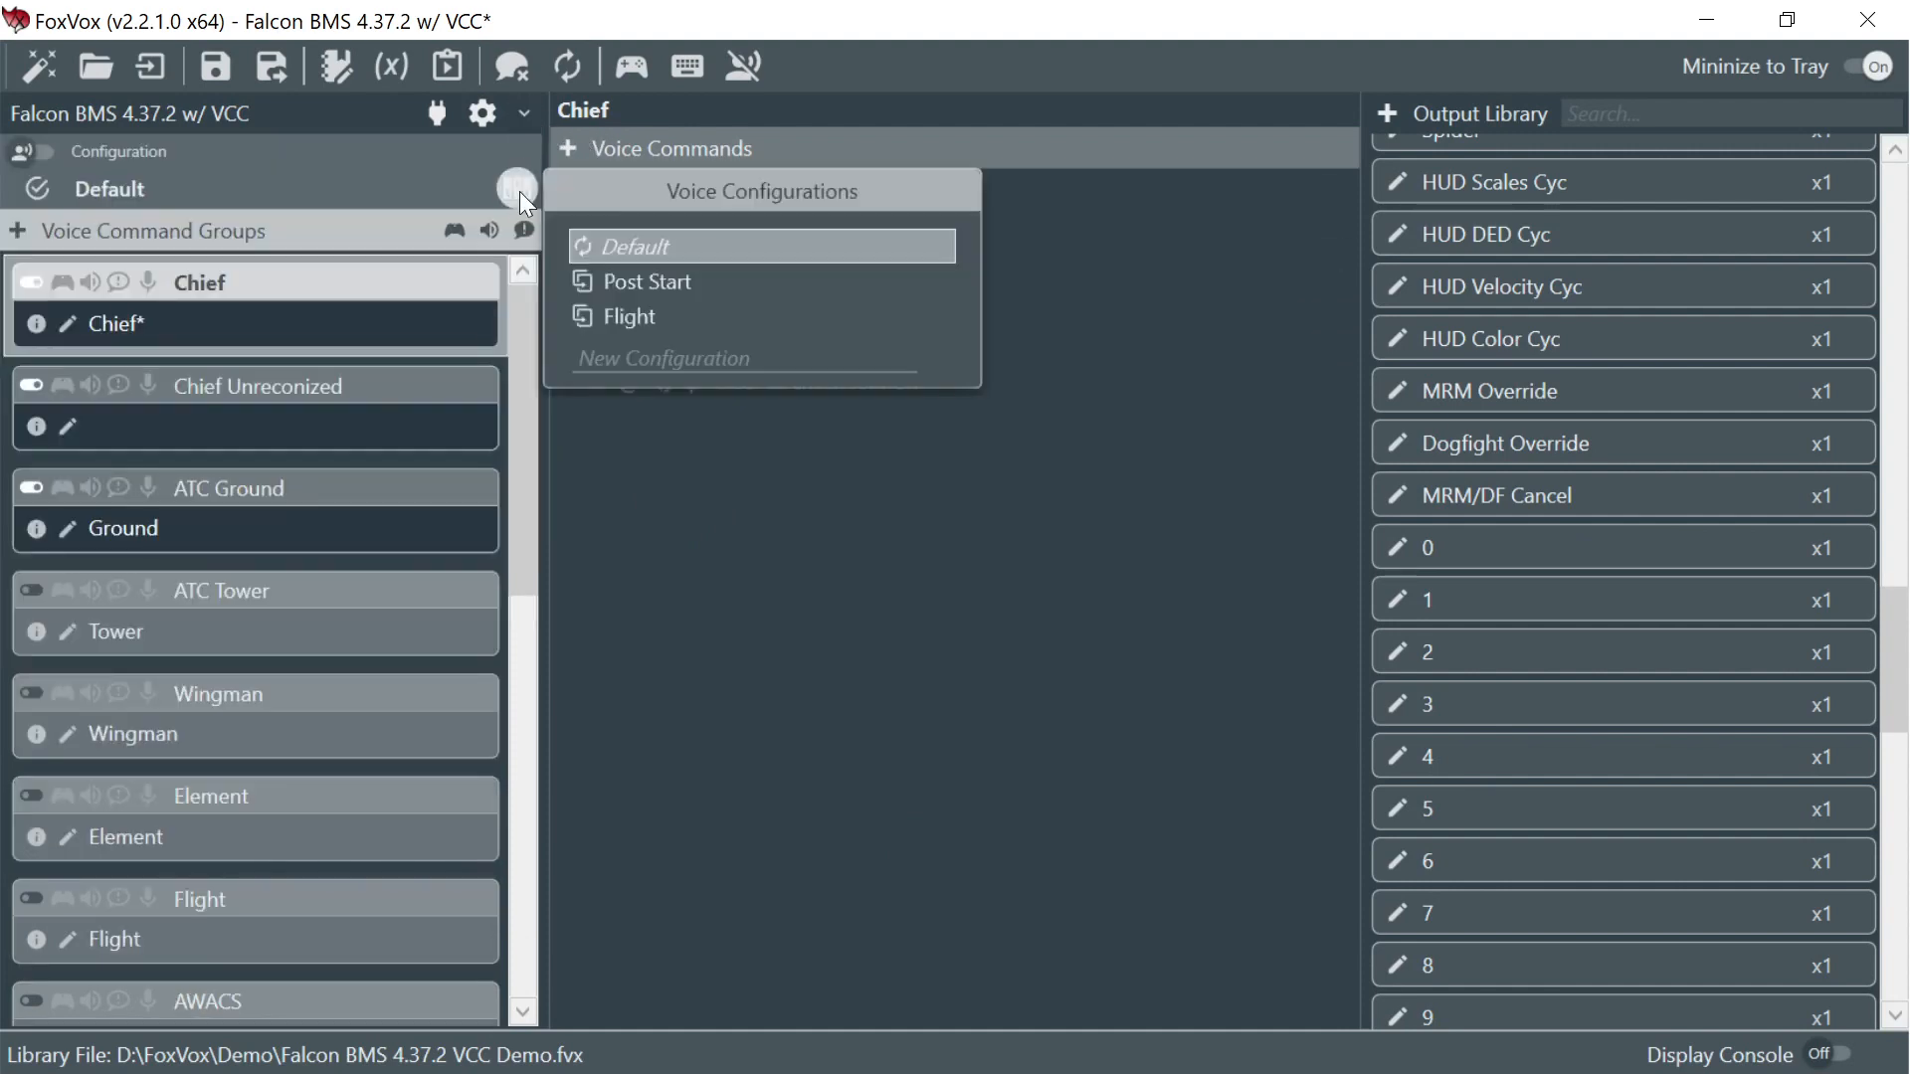
{"action": "left_click", "coordinate": [641, 280]}
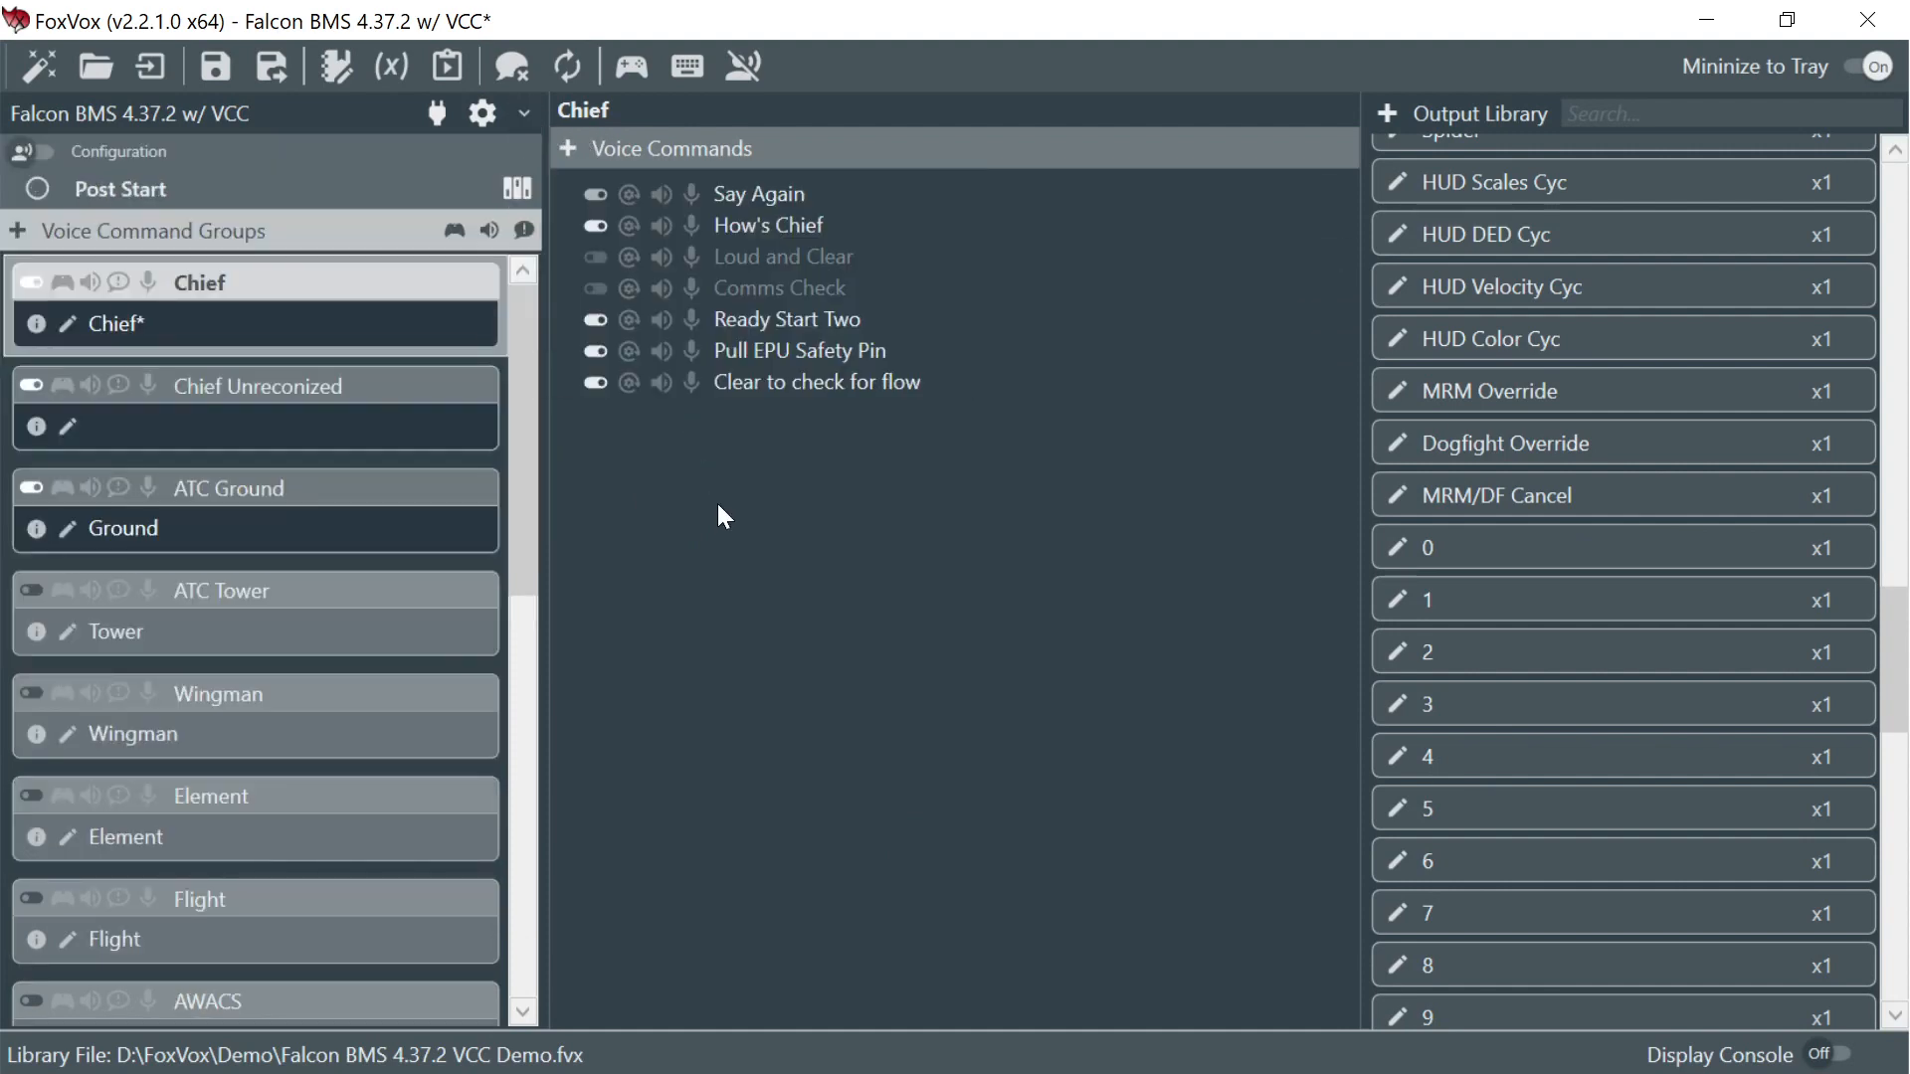
{"action": "left_click", "coordinate": [597, 321]}
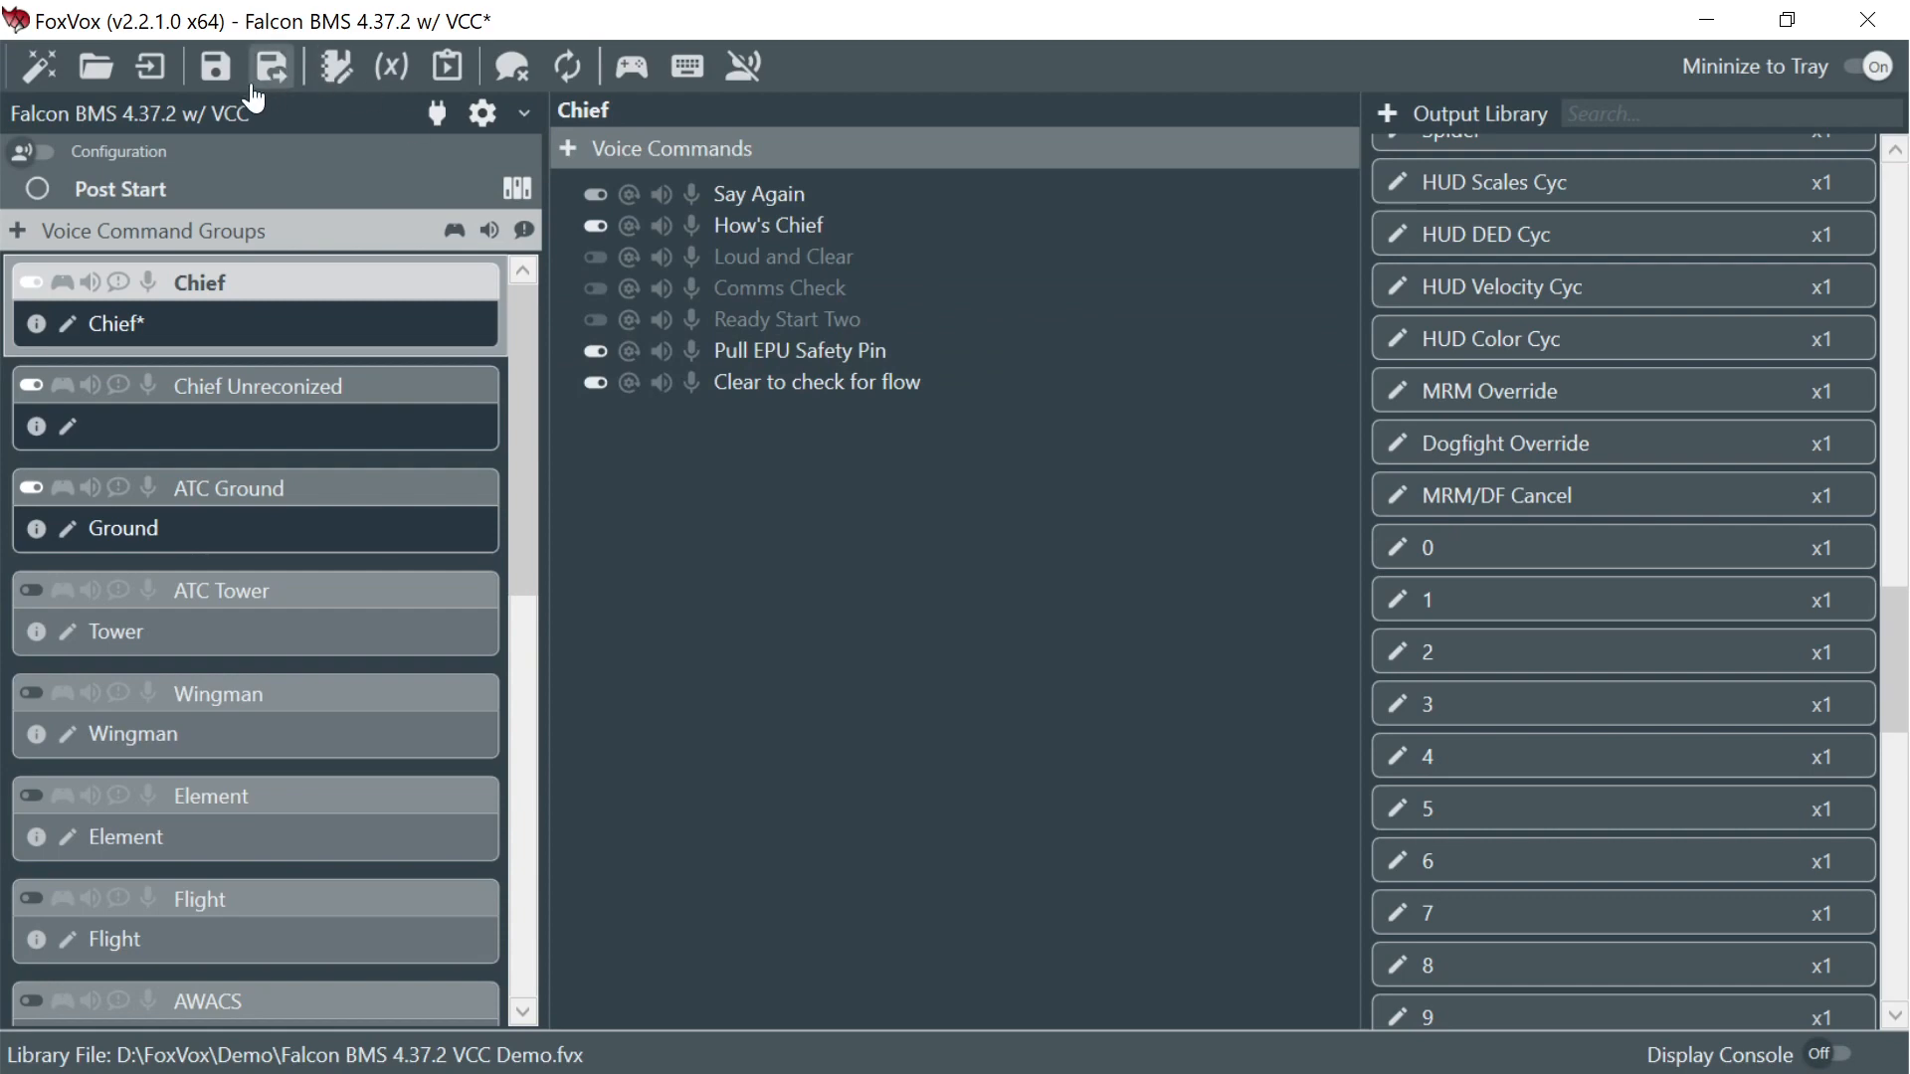
{"action": "left_click", "coordinate": [216, 65]}
- Test the crew chief commands with voice recognition enabled, and switch recognition off once the test is done
{"action": "left_click", "coordinate": [743, 69]}
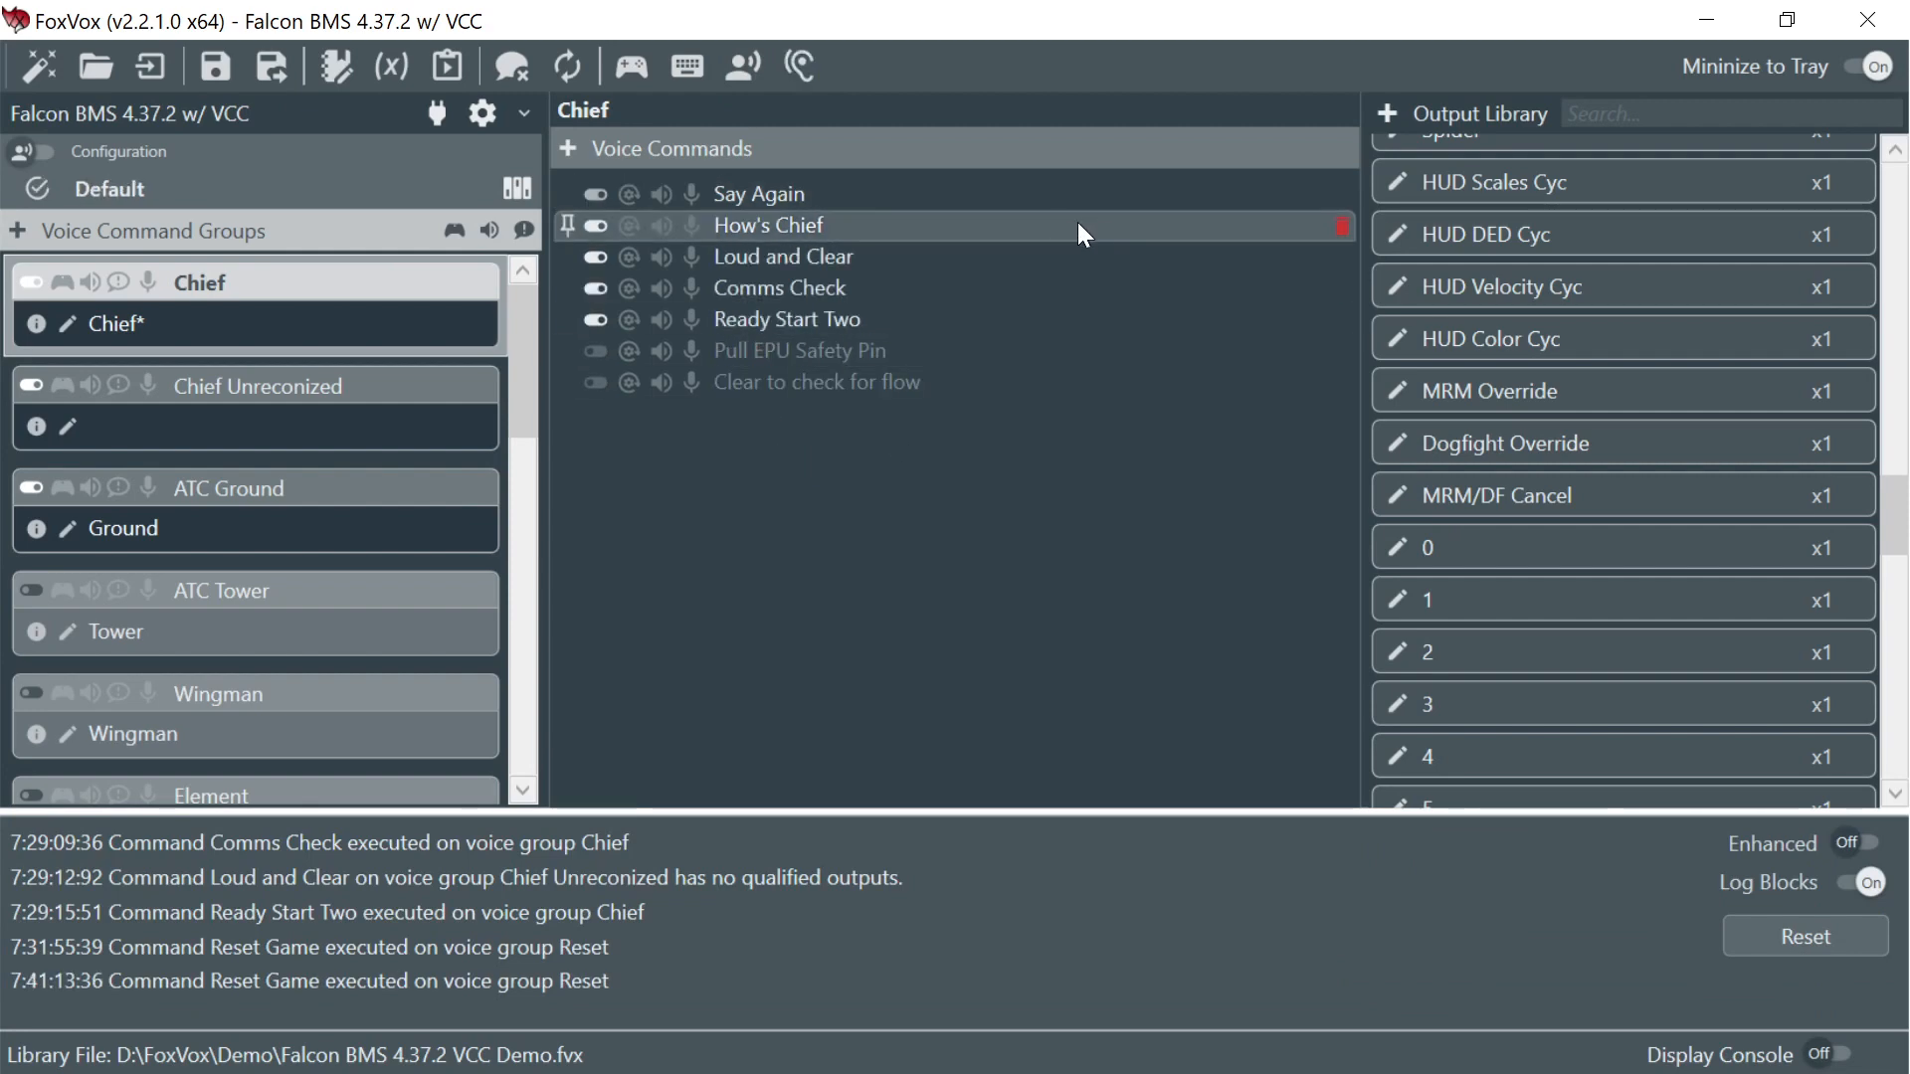
{"action": "left_click", "coordinate": [751, 67]}
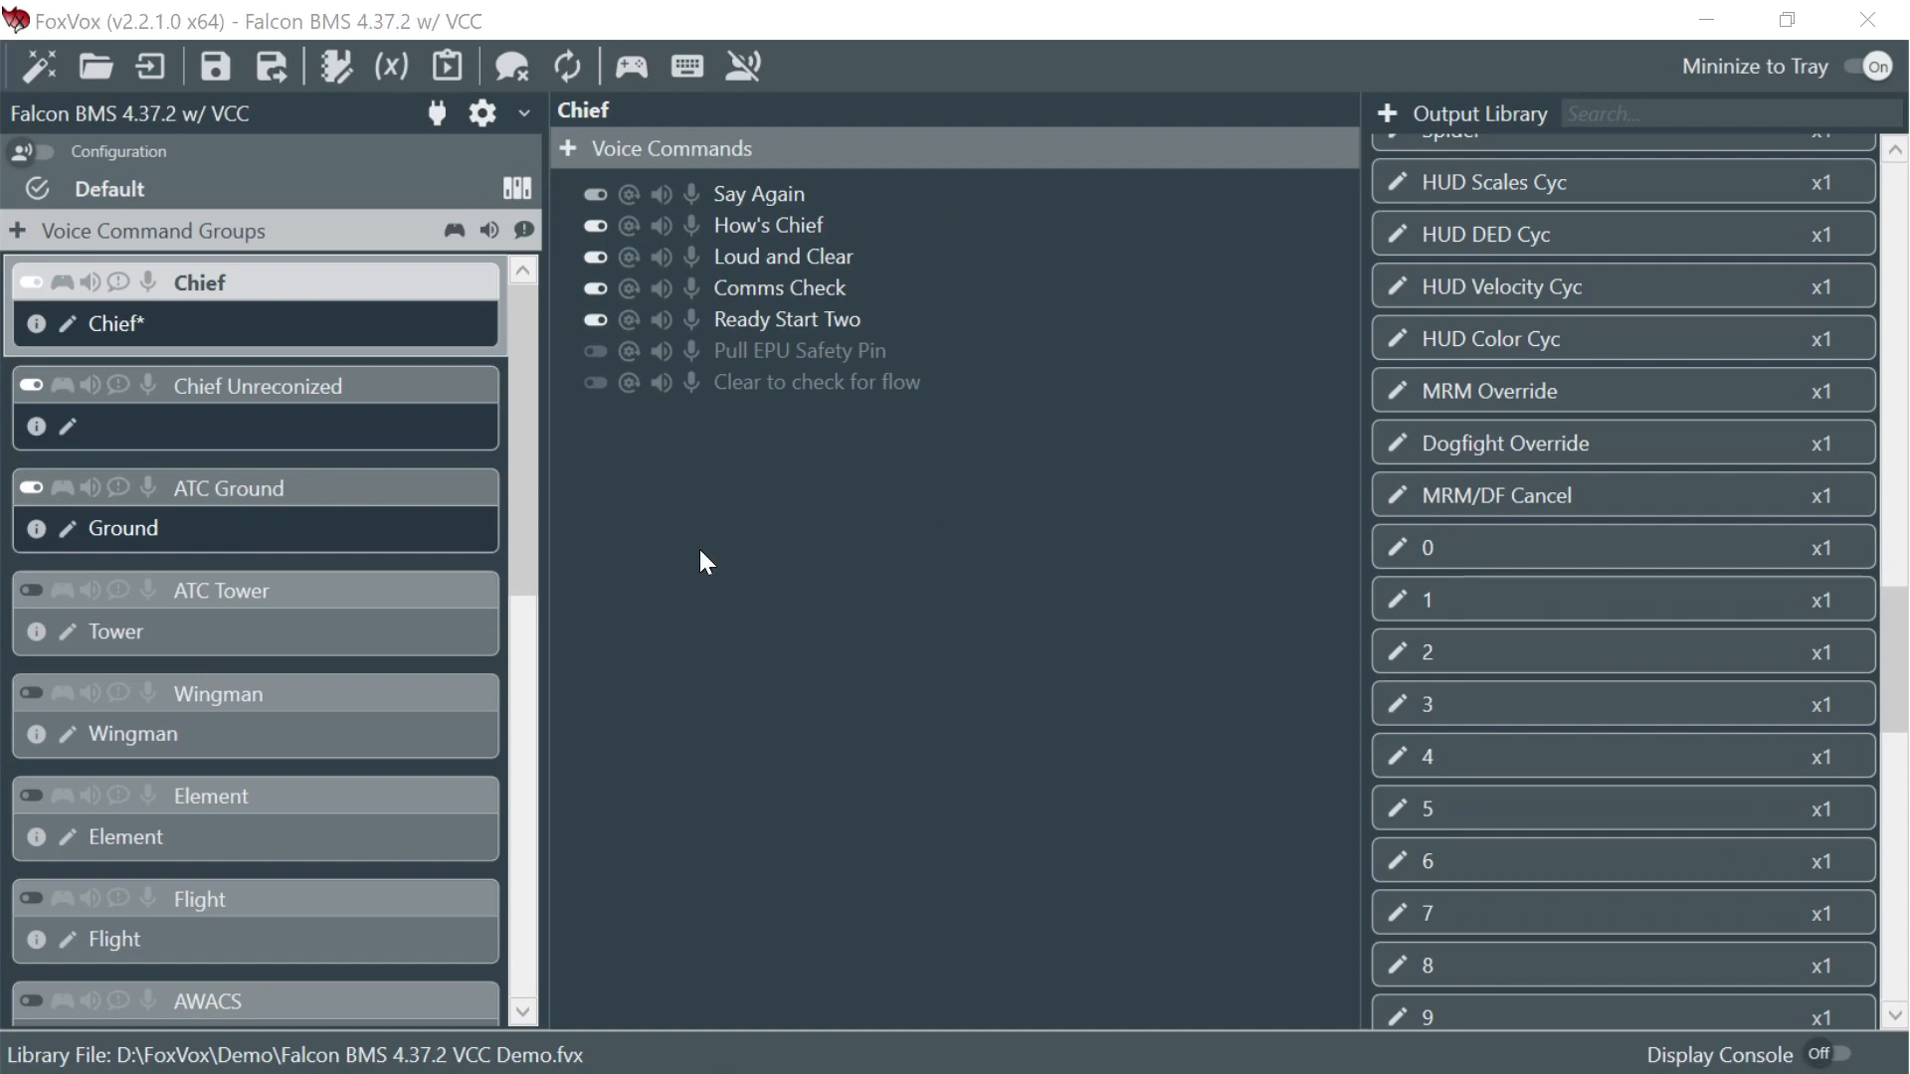
{"action": "left_click", "coordinate": [744, 70]}
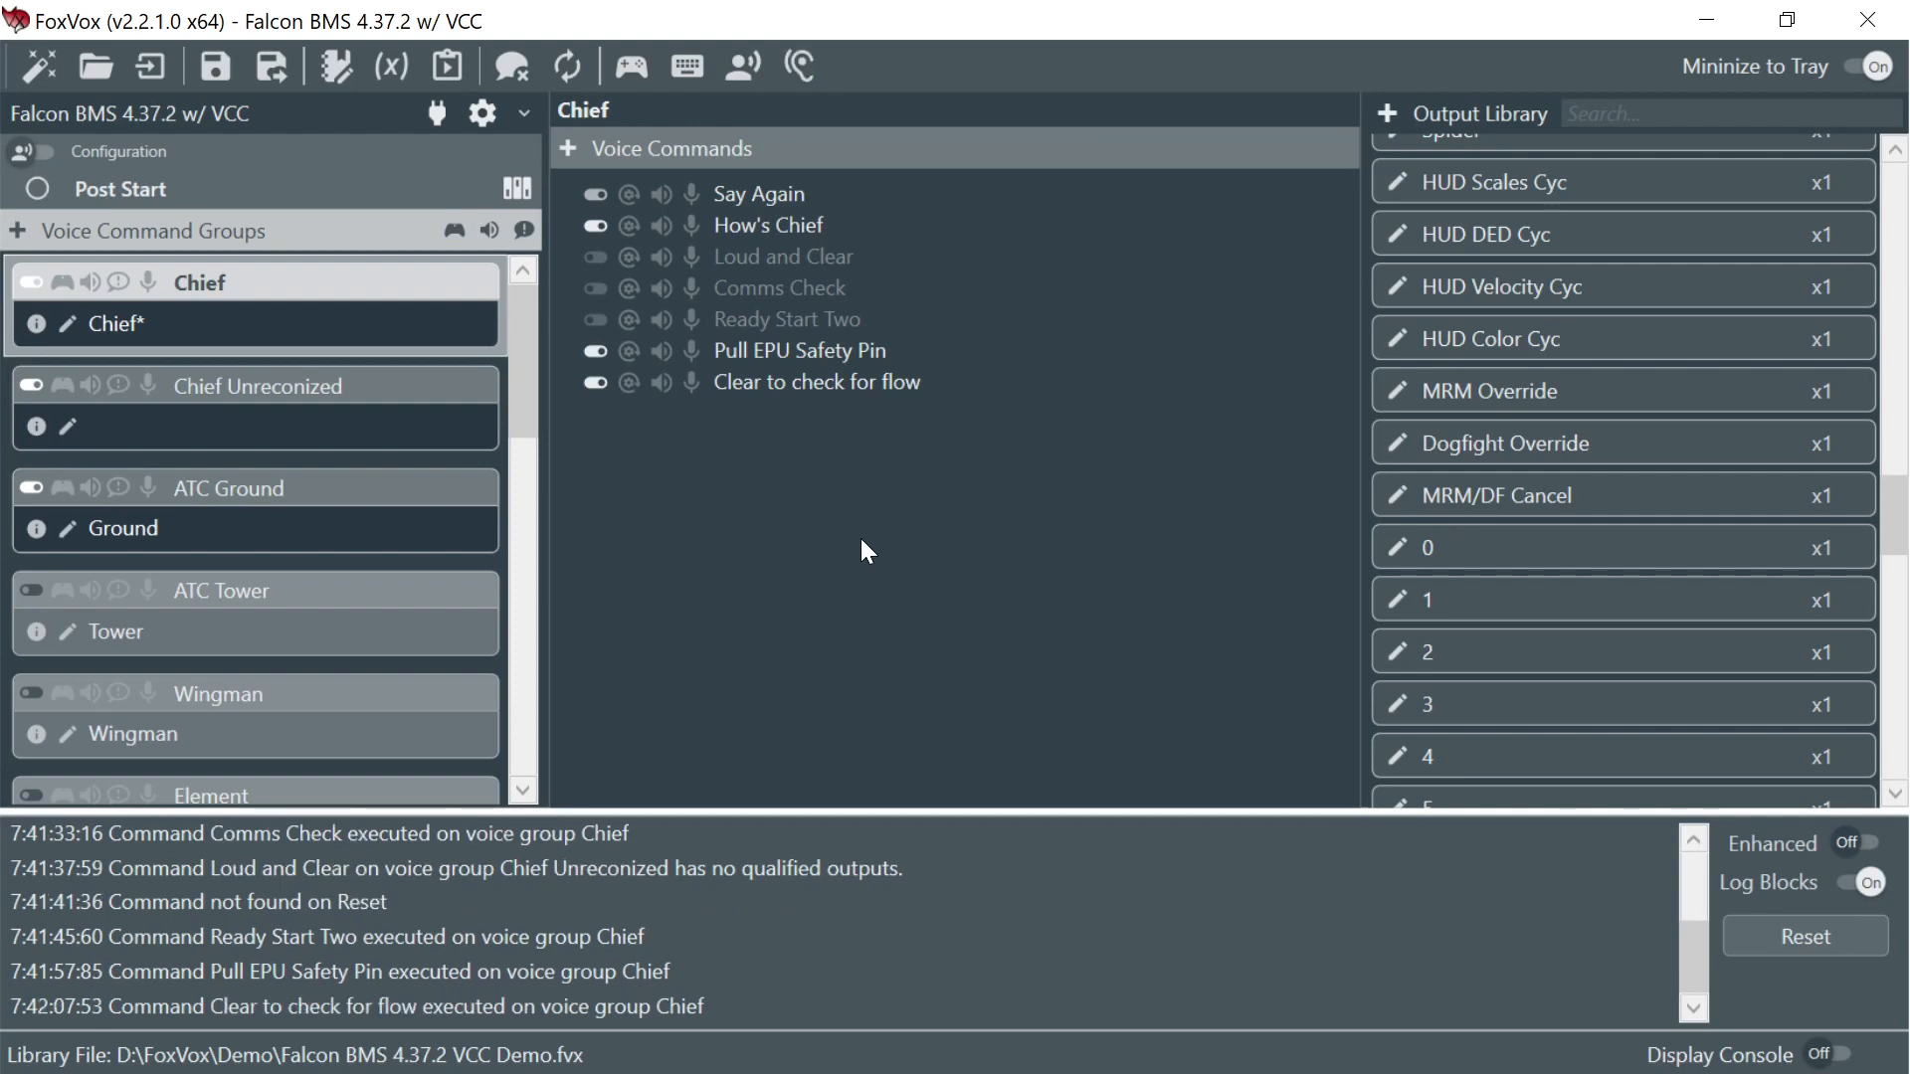
{"action": "left_click", "coordinate": [743, 66]}
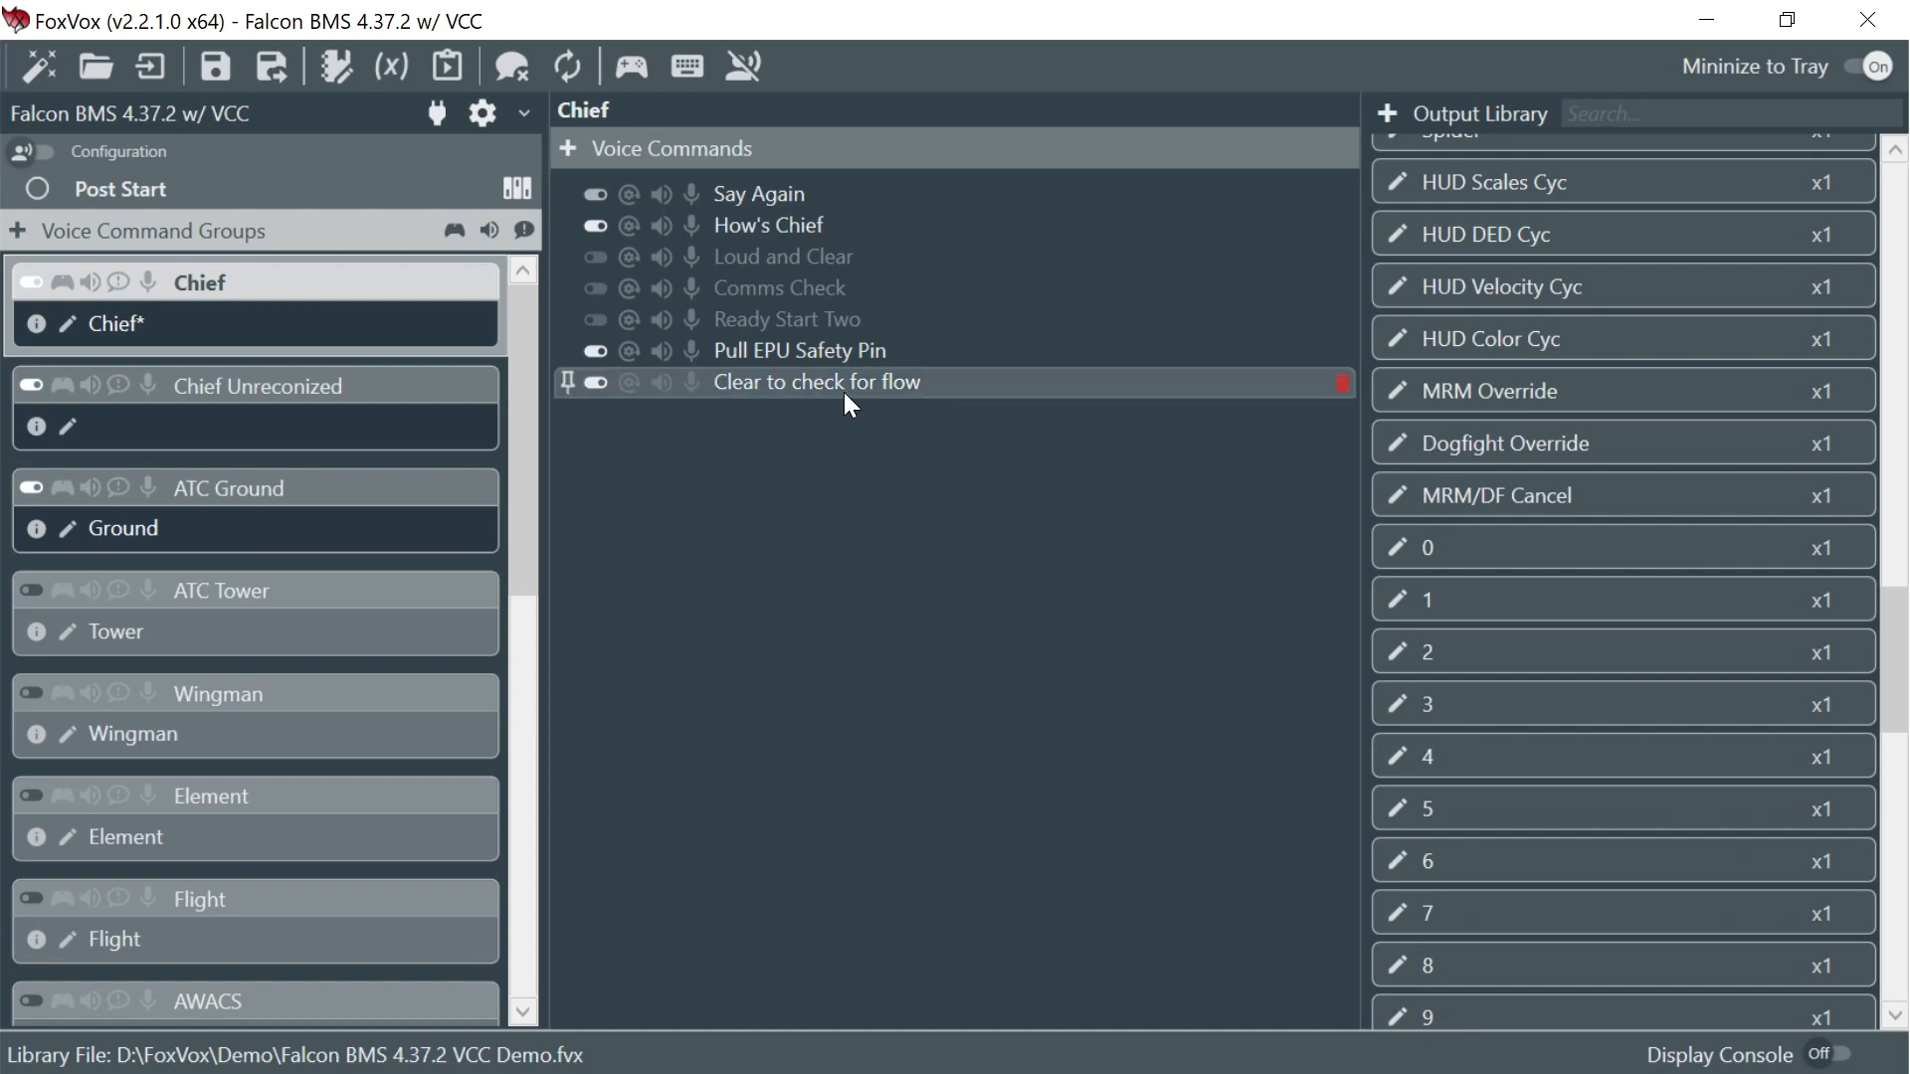
- Add Ready* as an alternative voice key of the Chief command group and save the library
{"action": "left_click", "coordinate": [788, 319]}
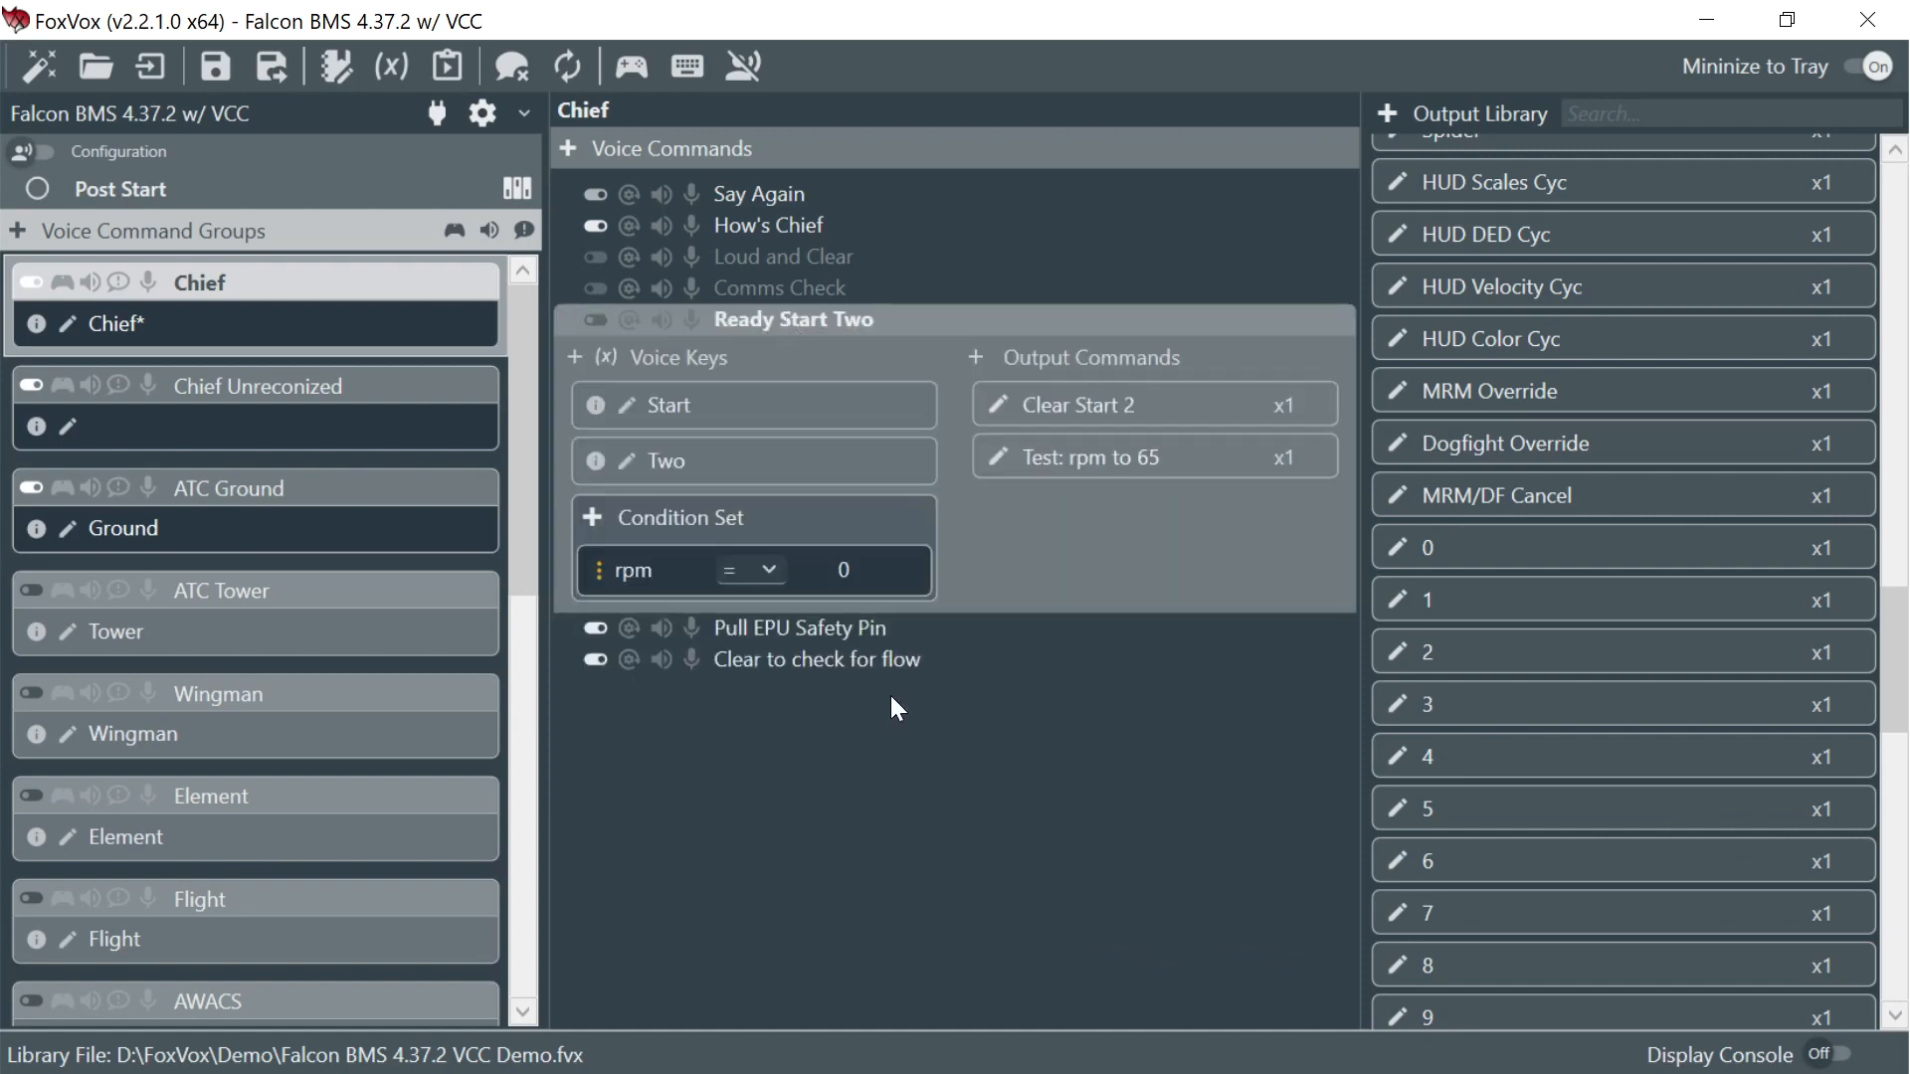
{"action": "left_click", "coordinate": [62, 322]}
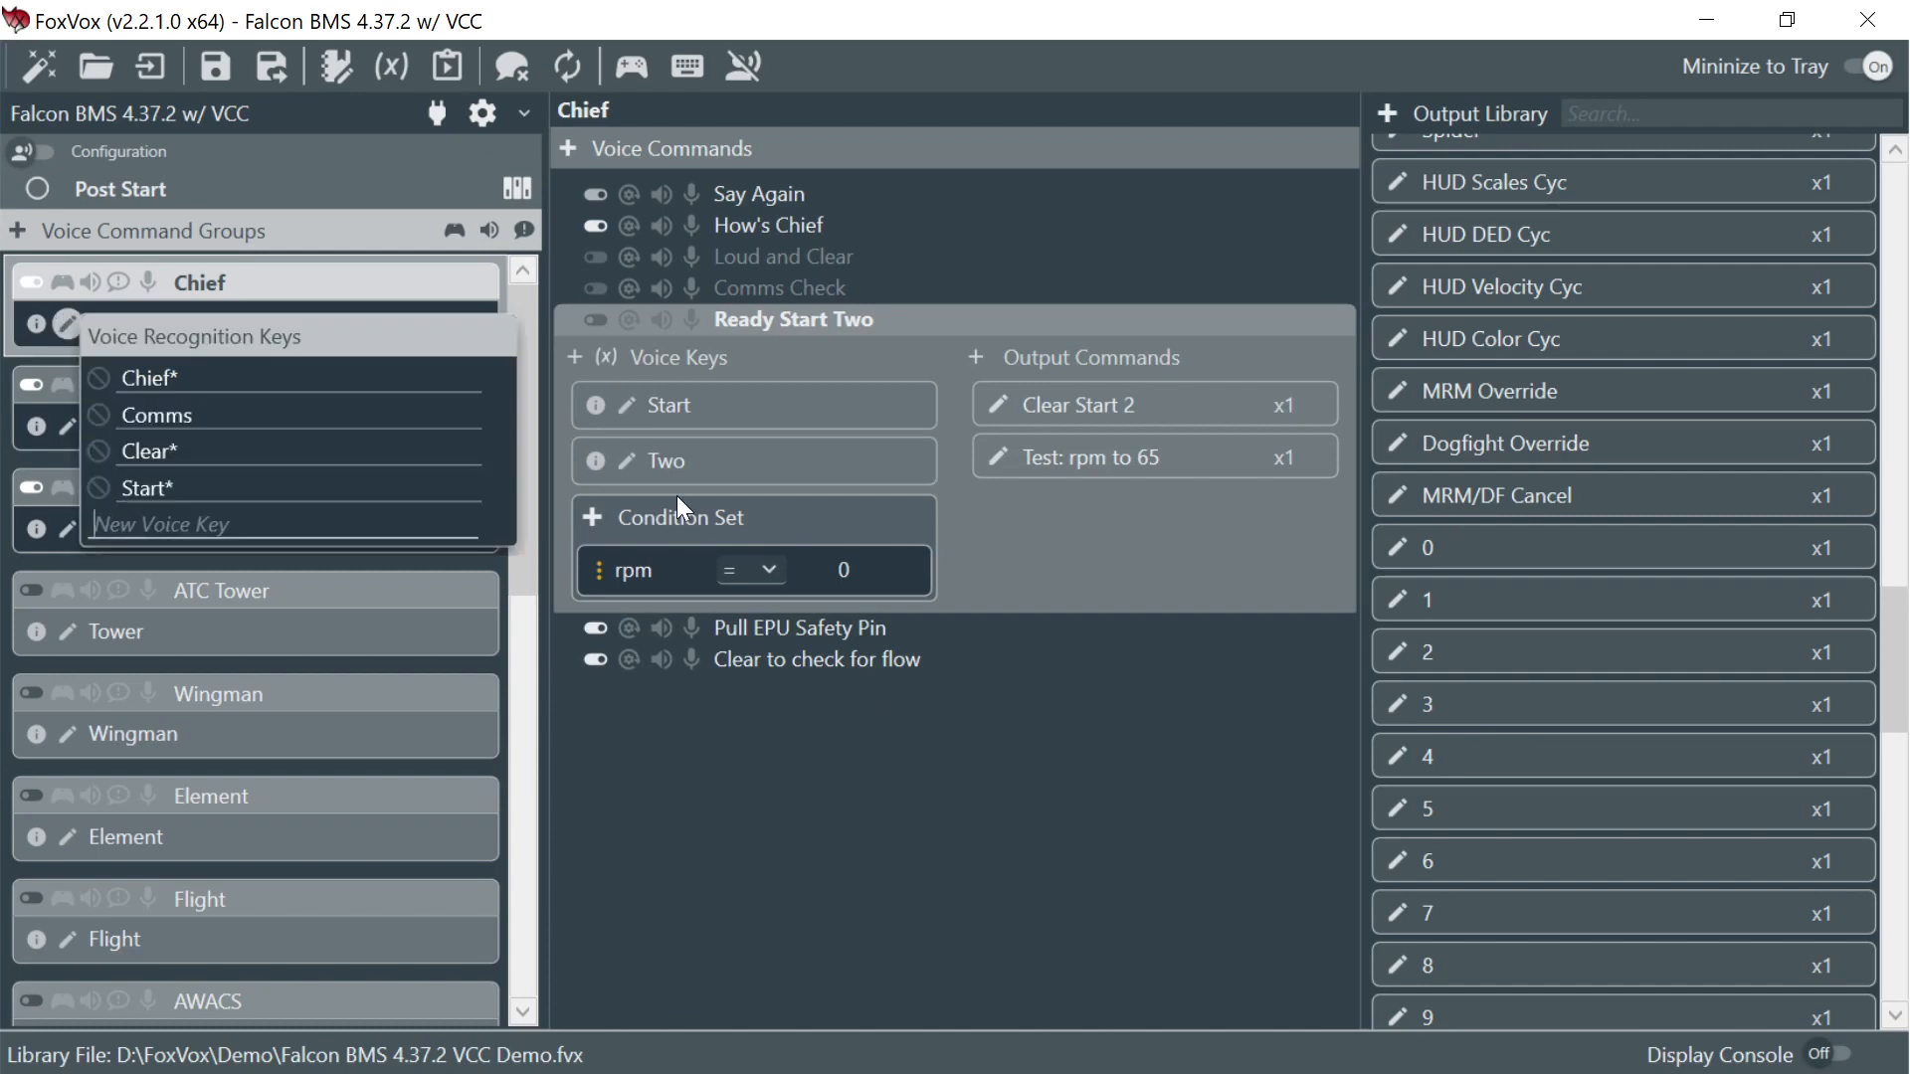
{"action": "type", "text": "Ready*"}
{"action": "key", "text": "Return"}
{"action": "left_click", "coordinate": [797, 844]}
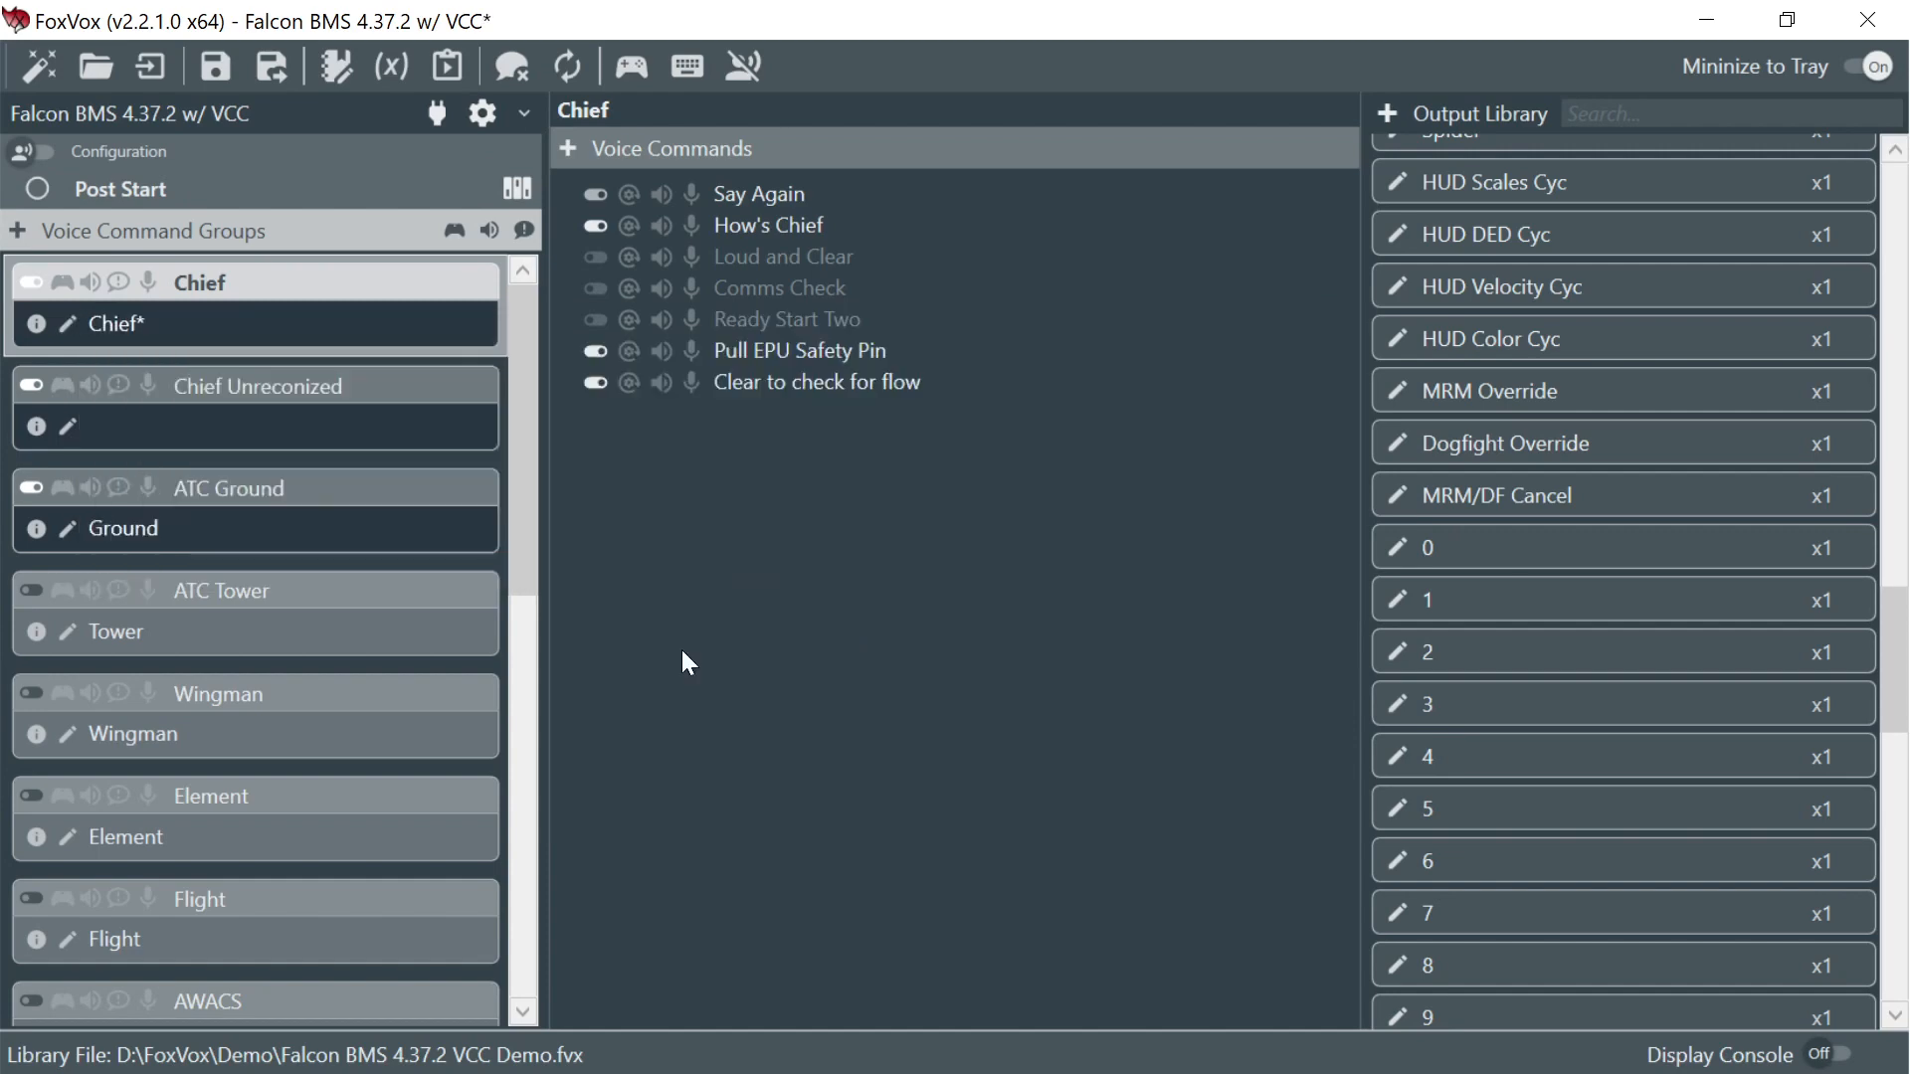
{"action": "left_click", "coordinate": [218, 79]}
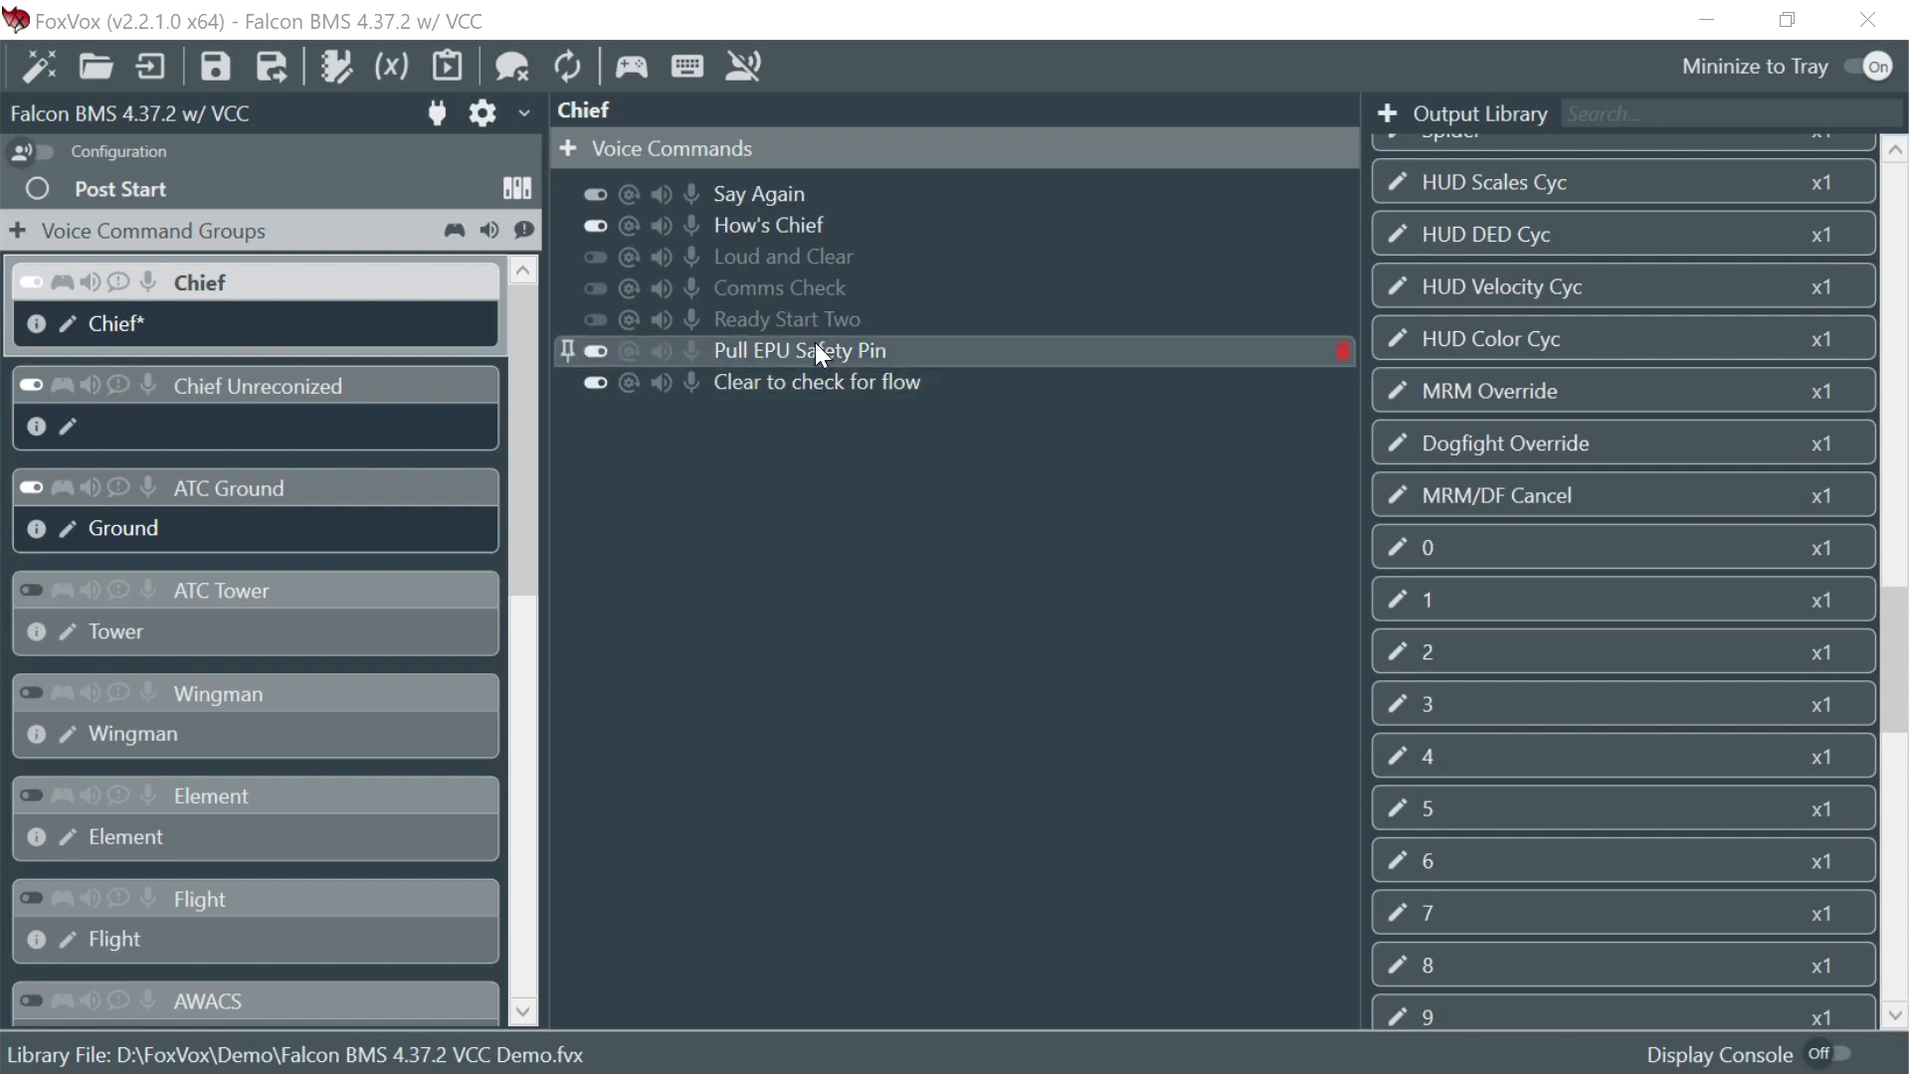
- Add a voice command named "Clear for SEC Check" to the Chief group
{"action": "left_click", "coordinate": [563, 155]}
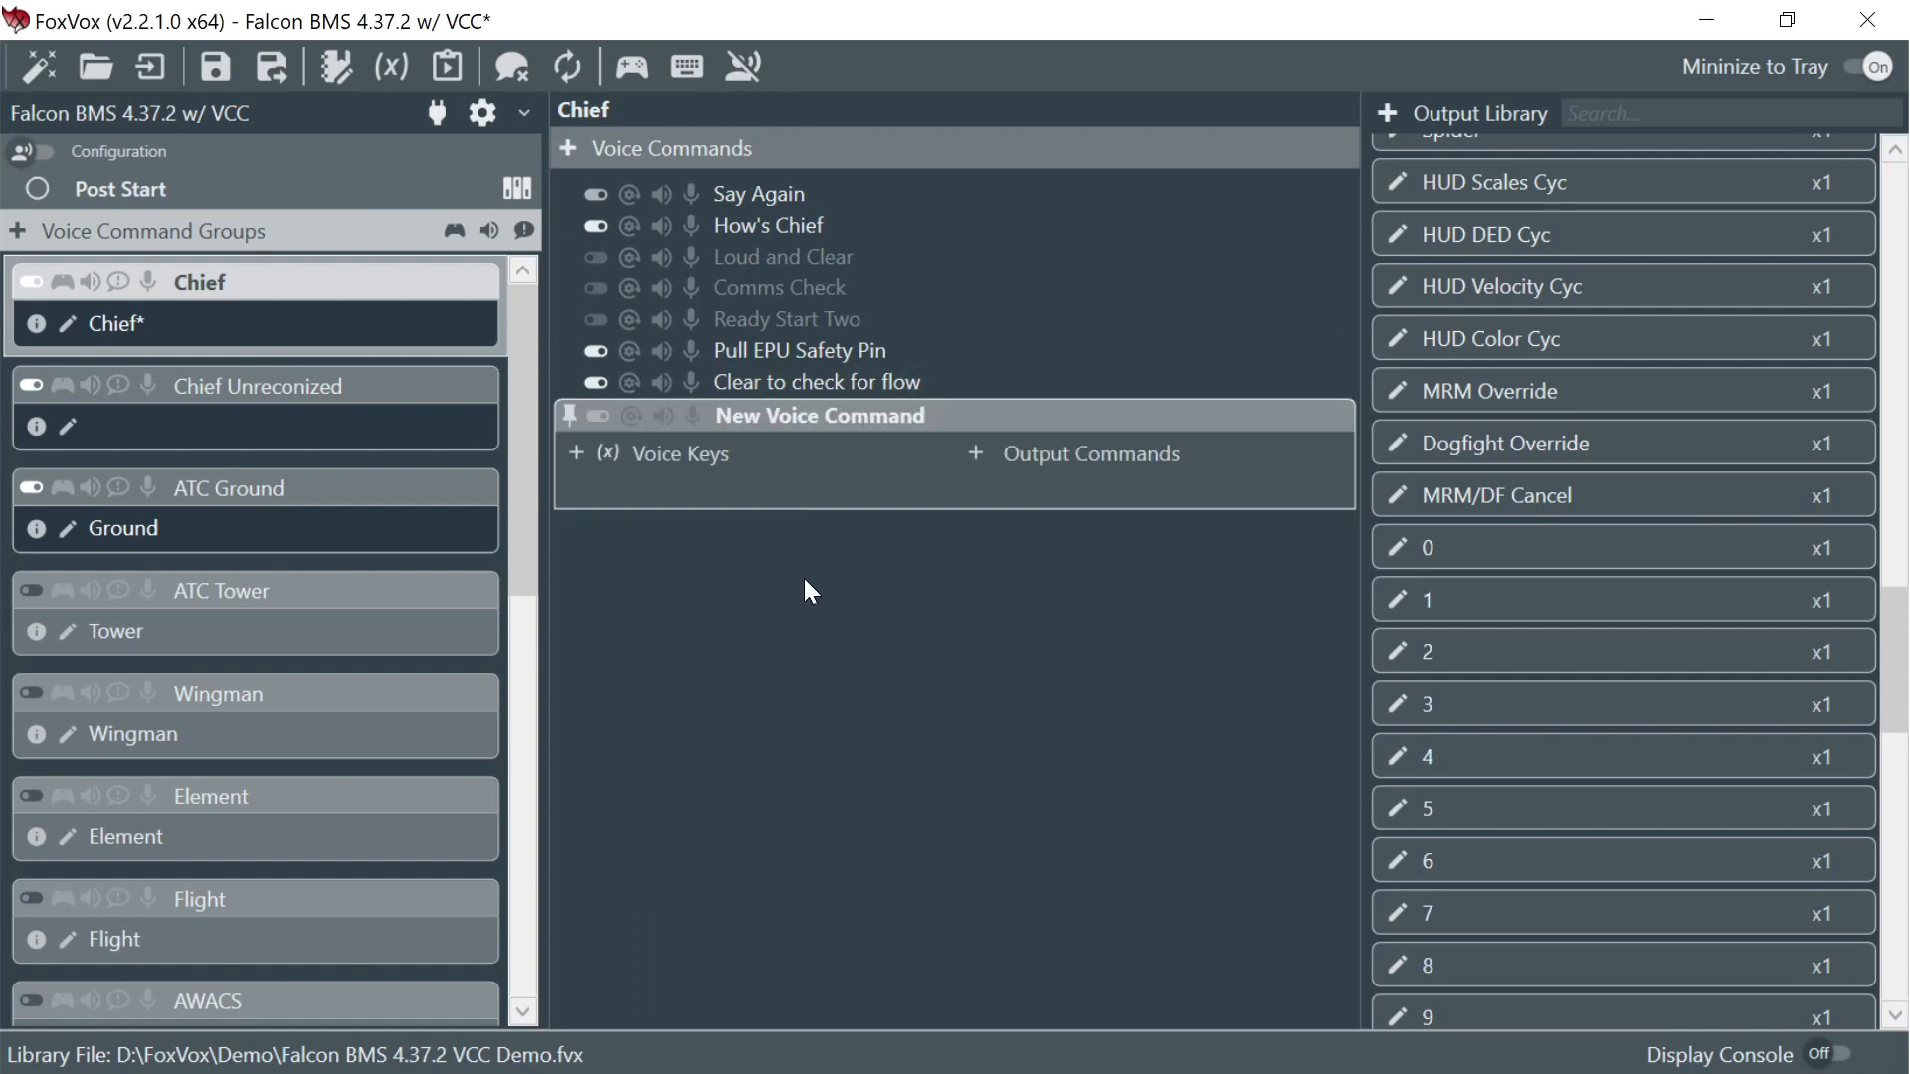
{"action": "double_click", "coordinate": [803, 427]}
{"action": "type", "text": "C"}
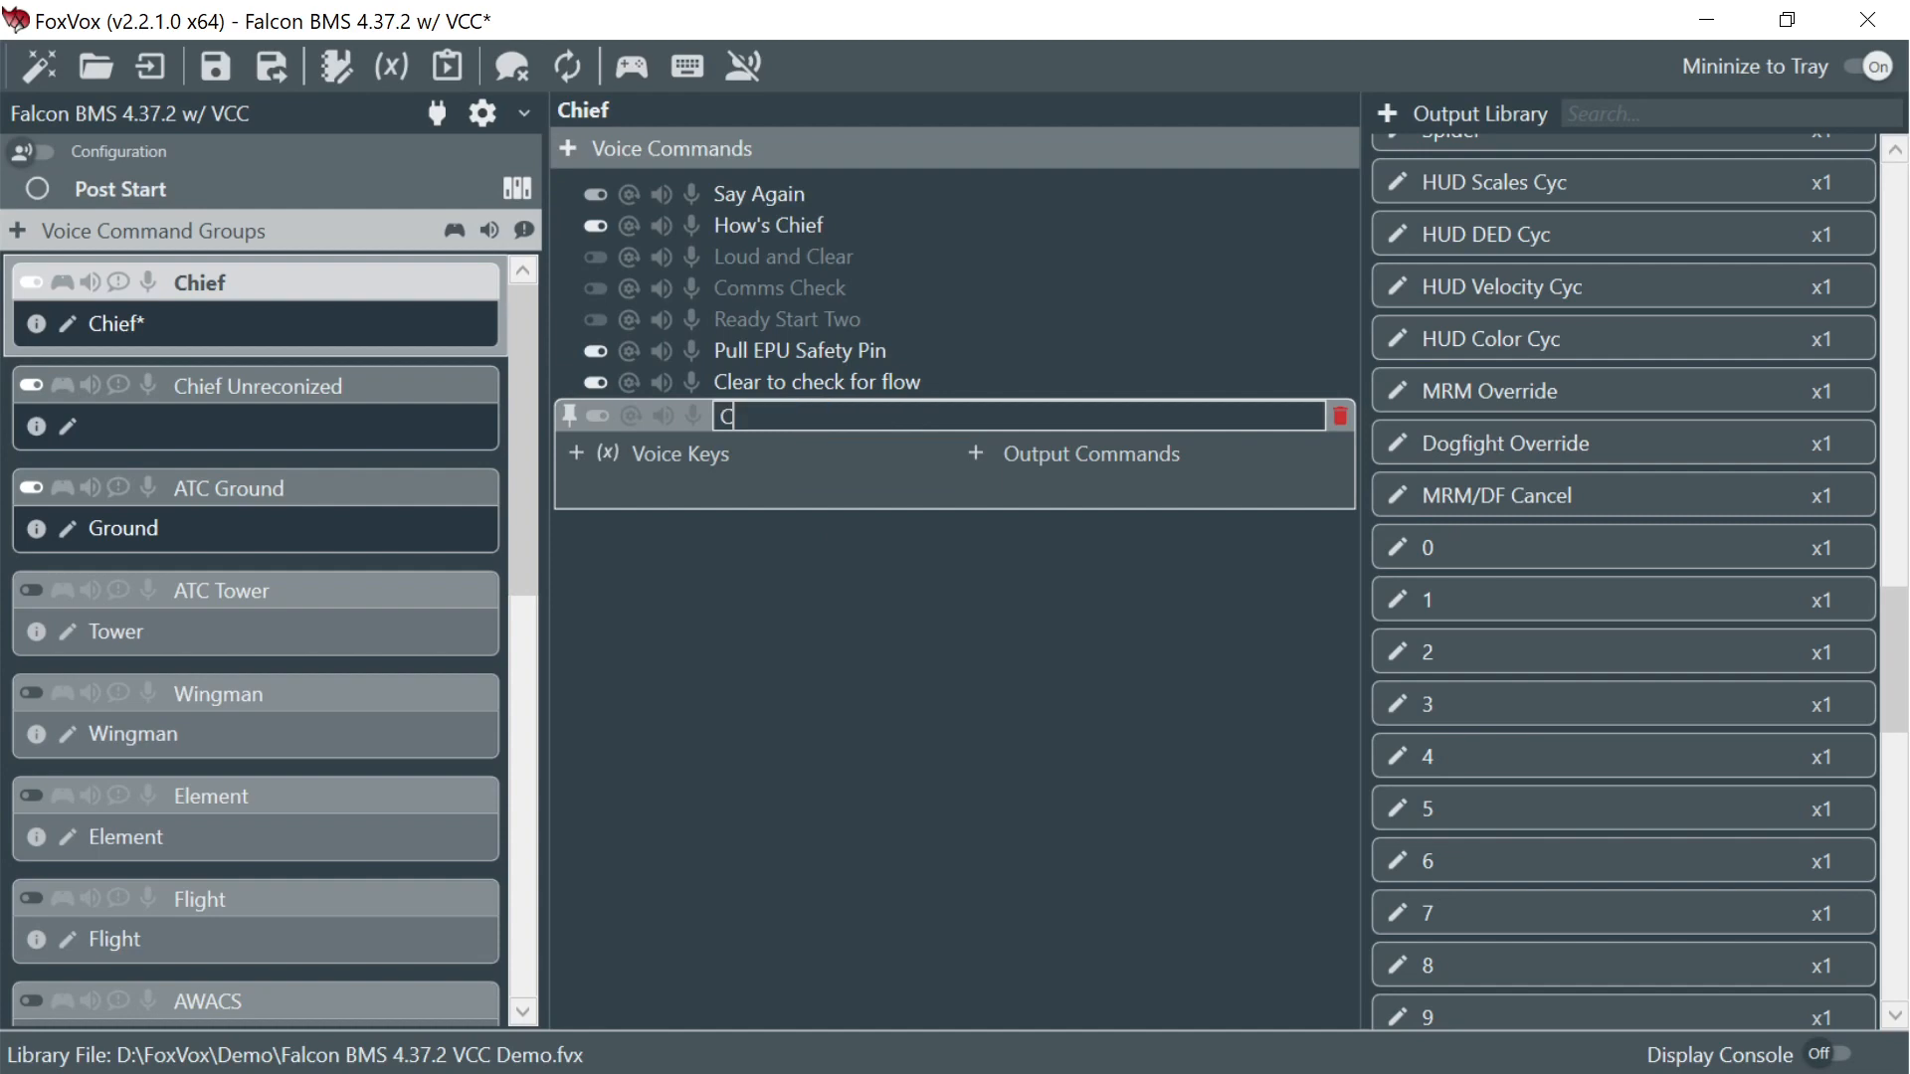
{"action": "type", "text": "lear for SEC Check"}
{"action": "key", "text": "Return"}
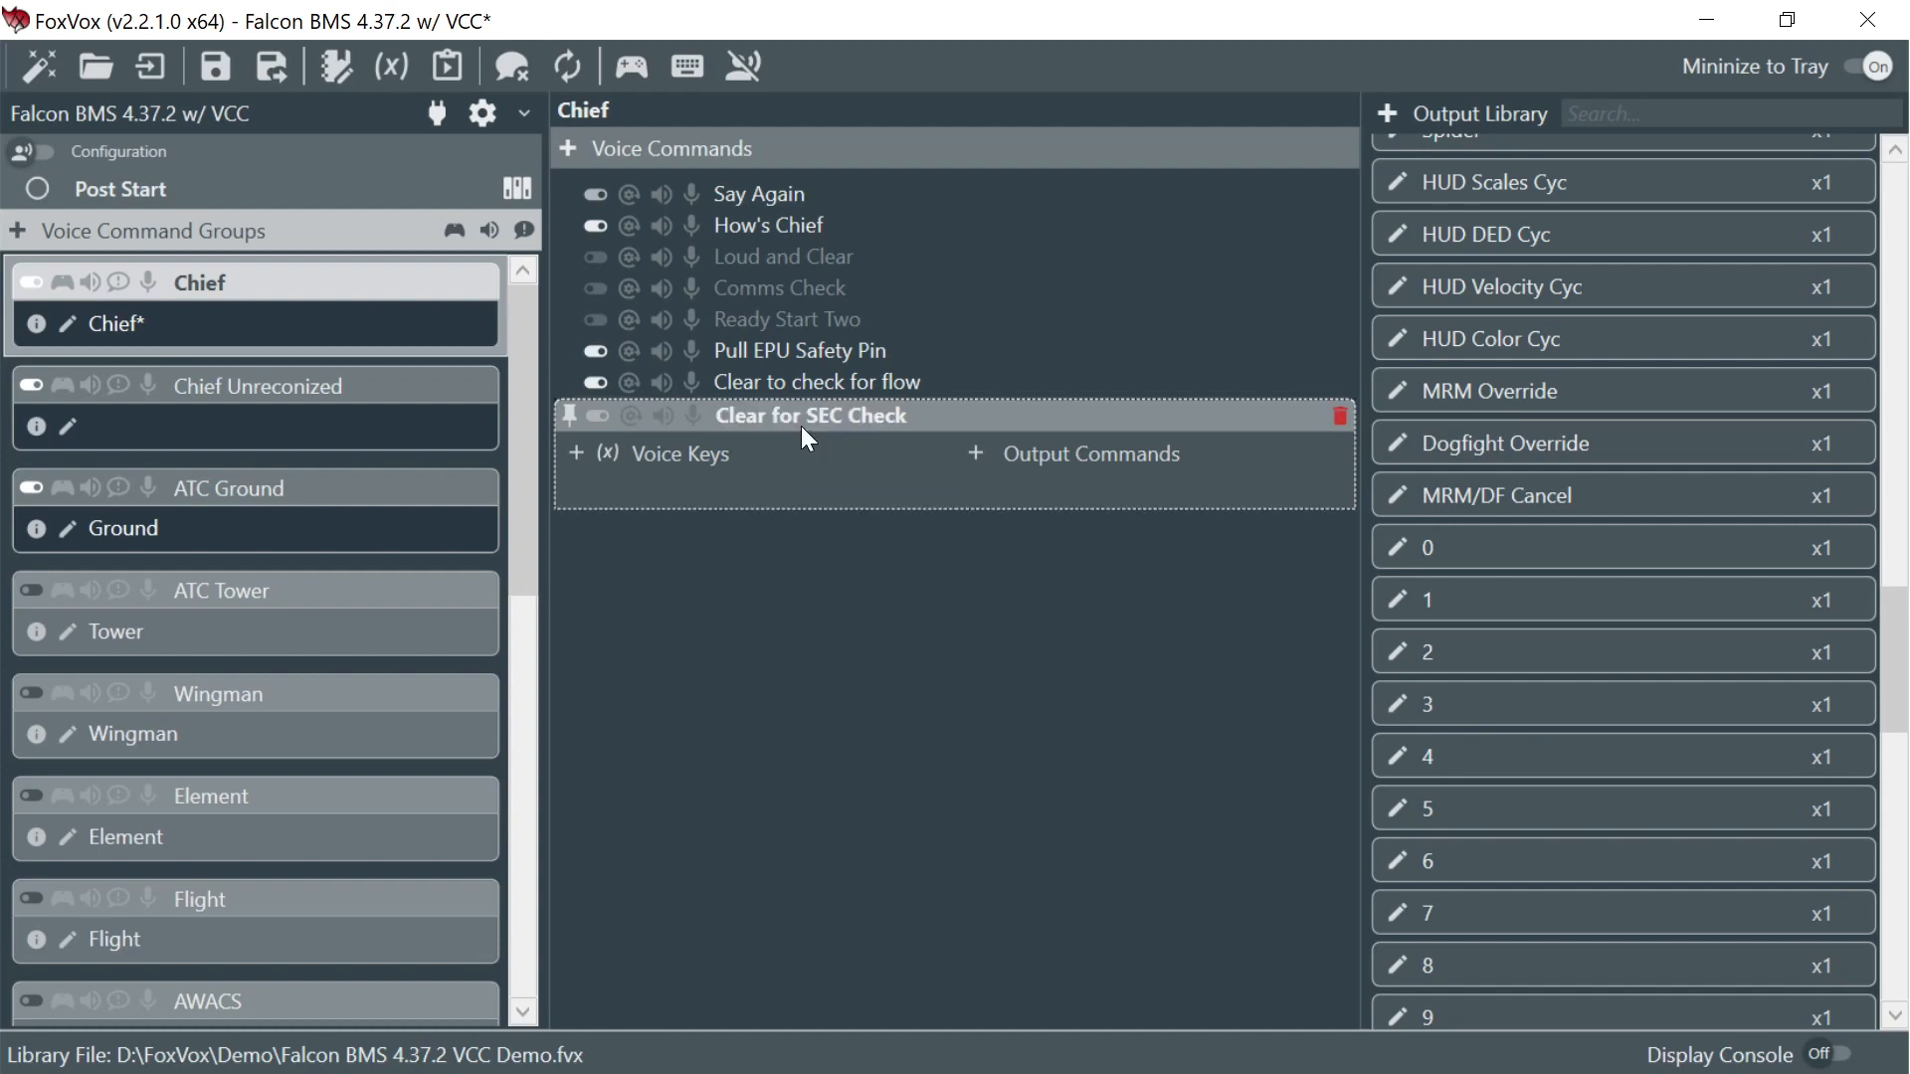
- Add a voice key to the Clear for SEC Check command with the recognition alternatives Ready and Clear
{"action": "left_click", "coordinate": [575, 454]}
{"action": "left_click", "coordinate": [629, 500]}
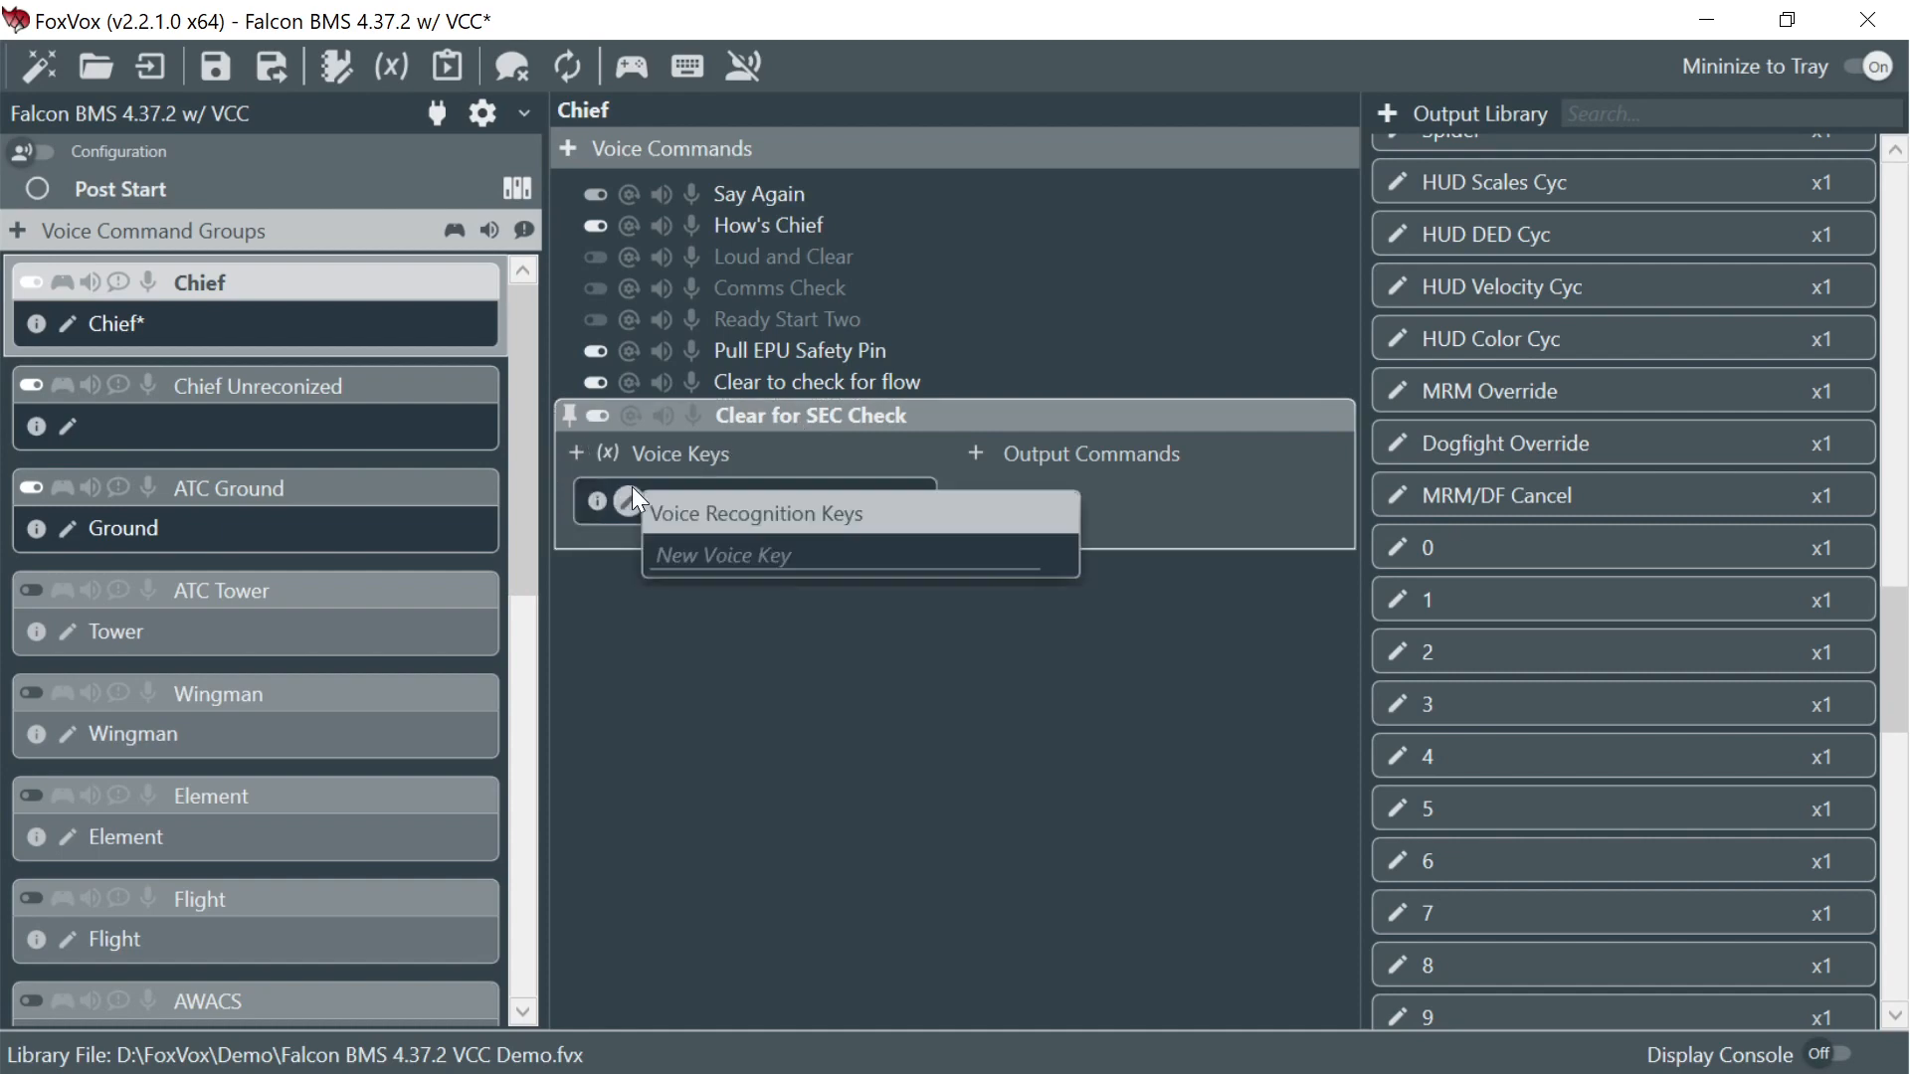
{"action": "left_click", "coordinate": [984, 562]}
{"action": "type", "text": "Ready"}
{"action": "key", "text": "Return"}
{"action": "type", "text": "Clear"}
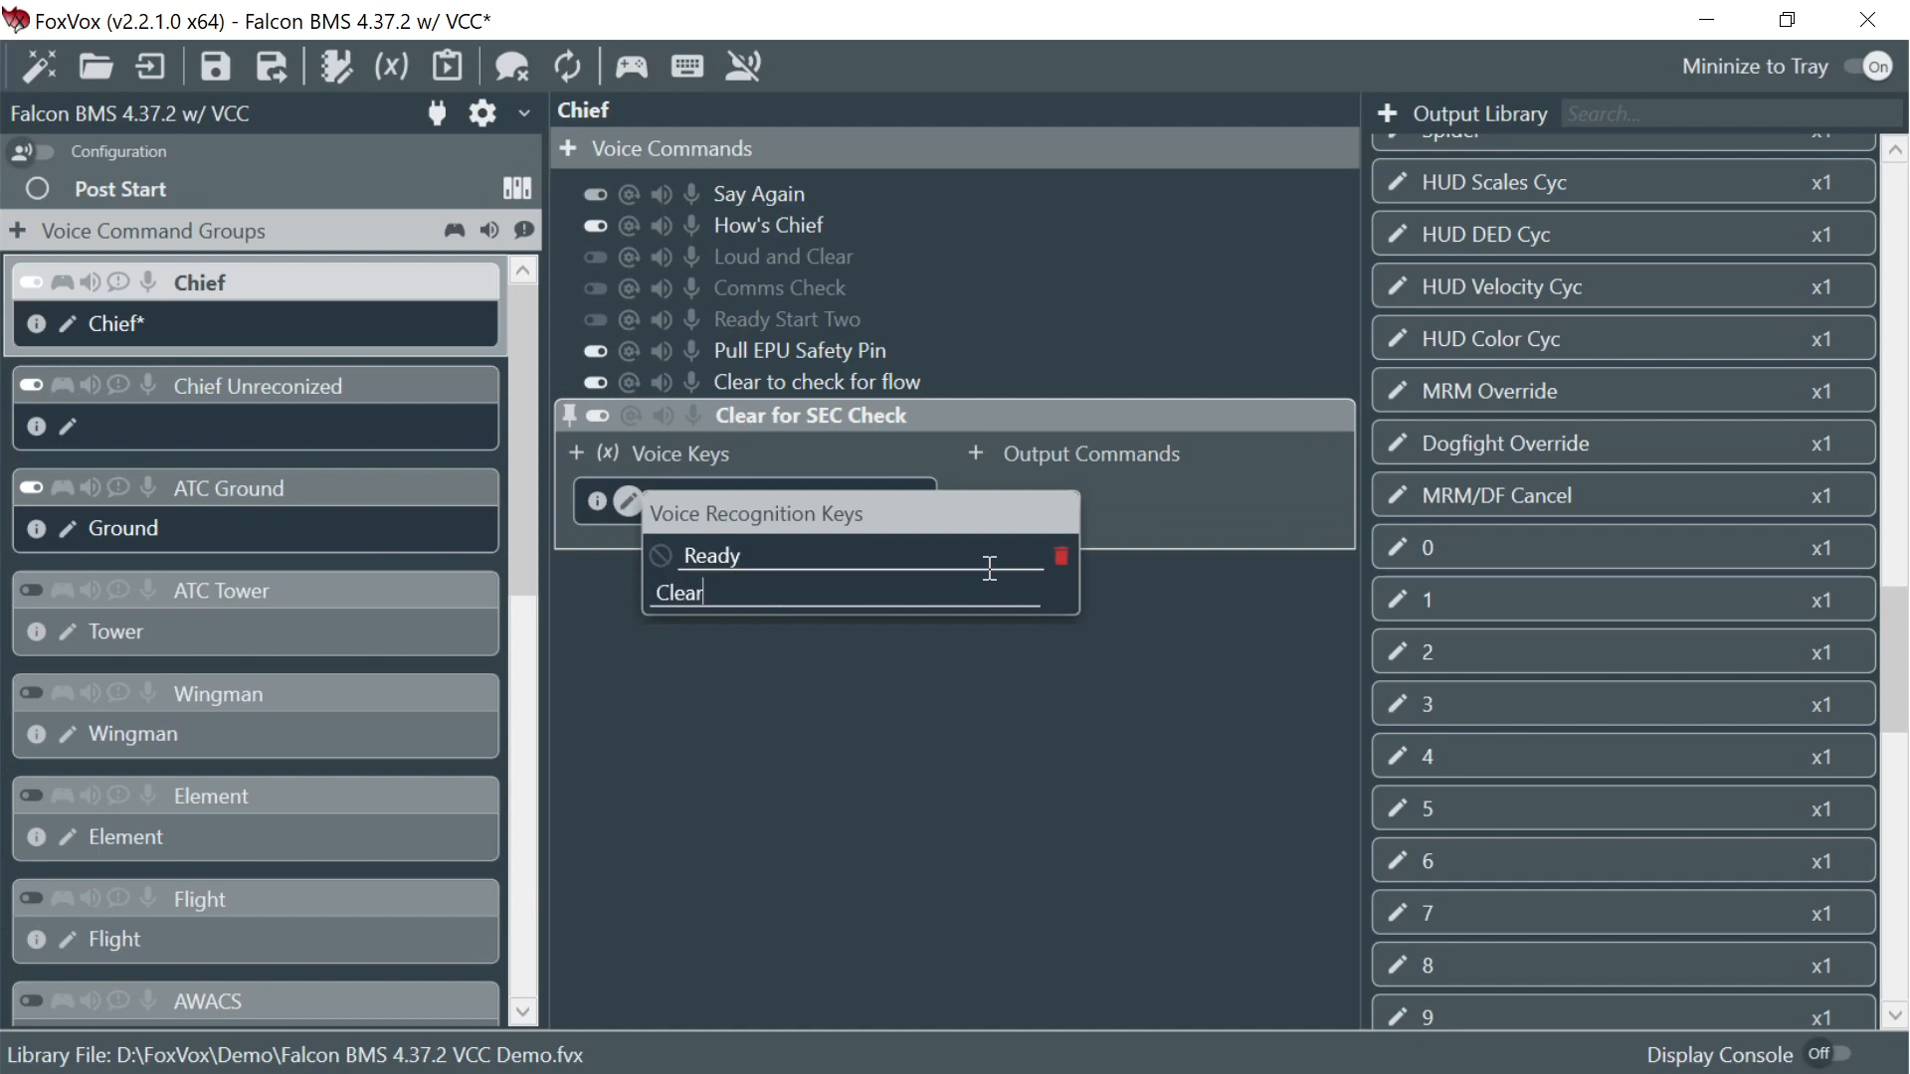
{"action": "key", "text": "Return"}
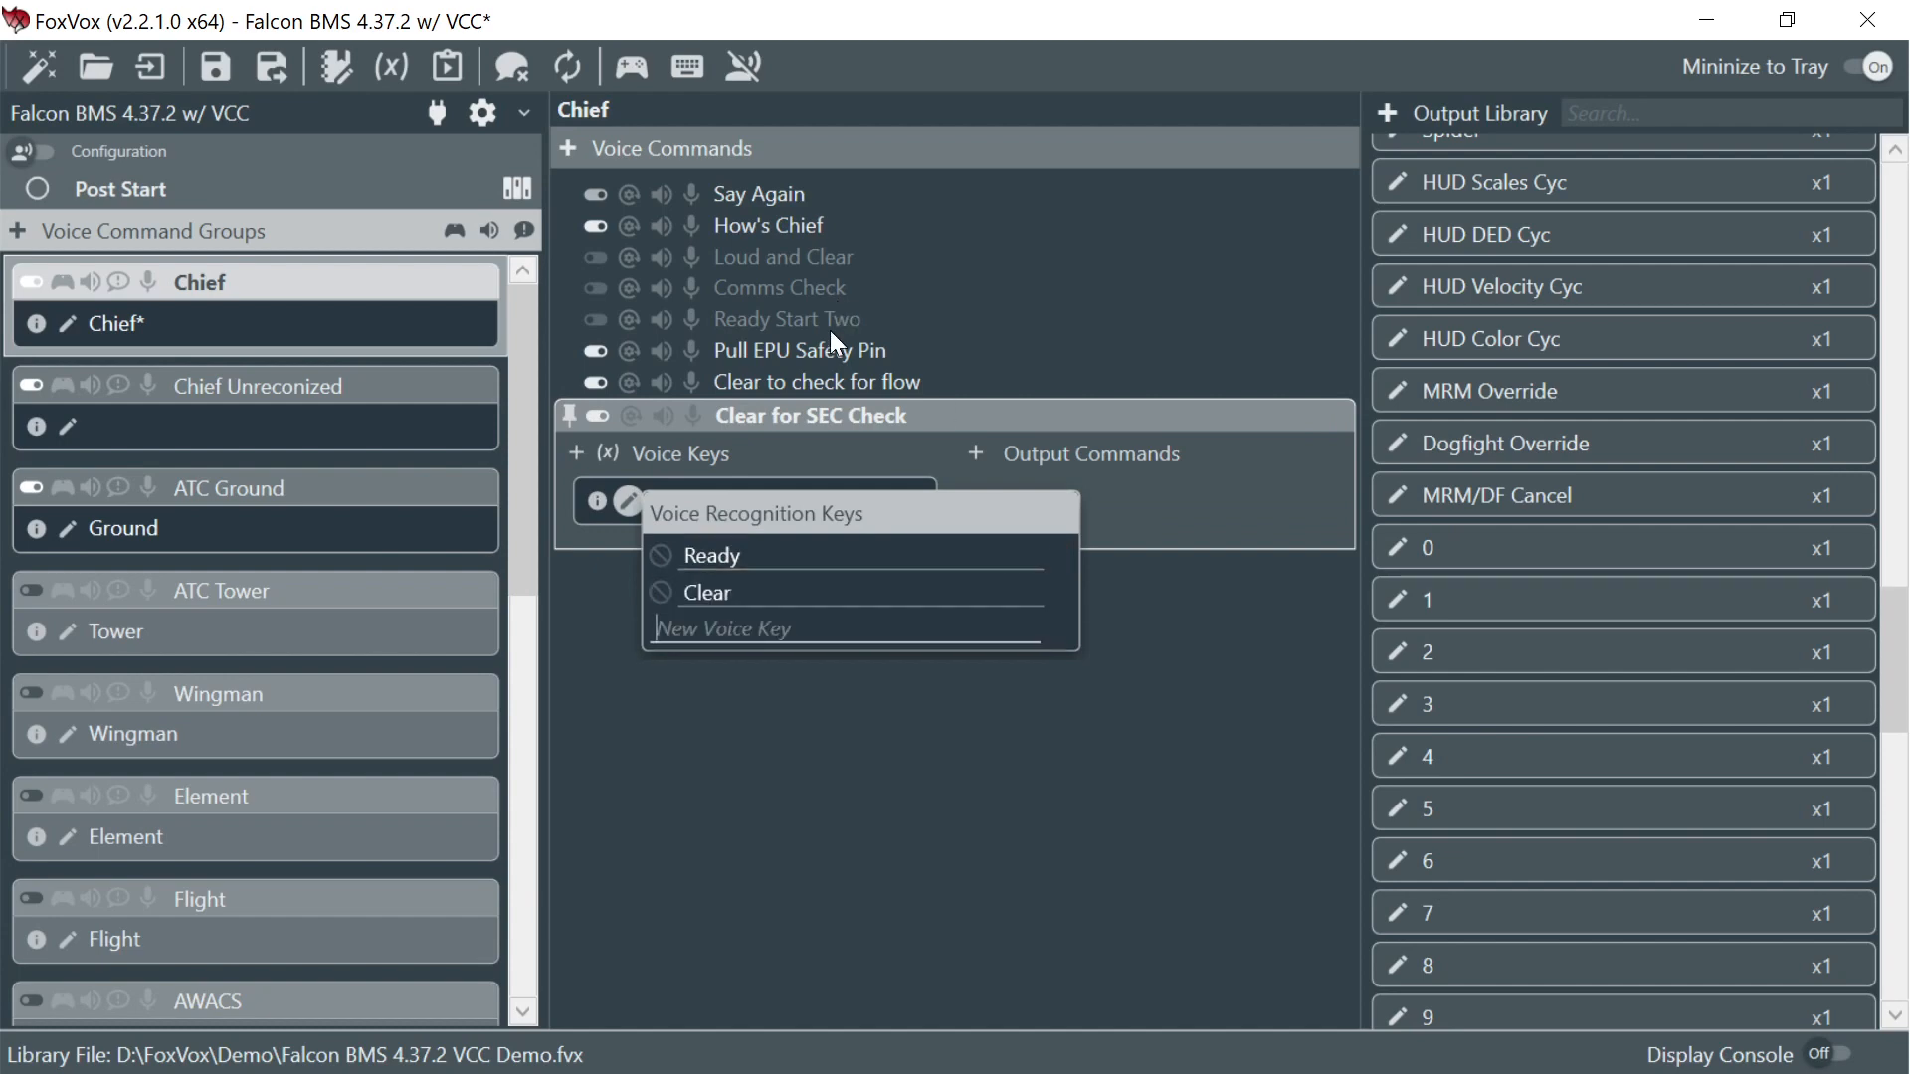
{"action": "left_click", "coordinate": [797, 451]}
- Add a second voice key to Clear for SEC Check with the alternatives SEC, S E C and Set
{"action": "left_click", "coordinate": [575, 454]}
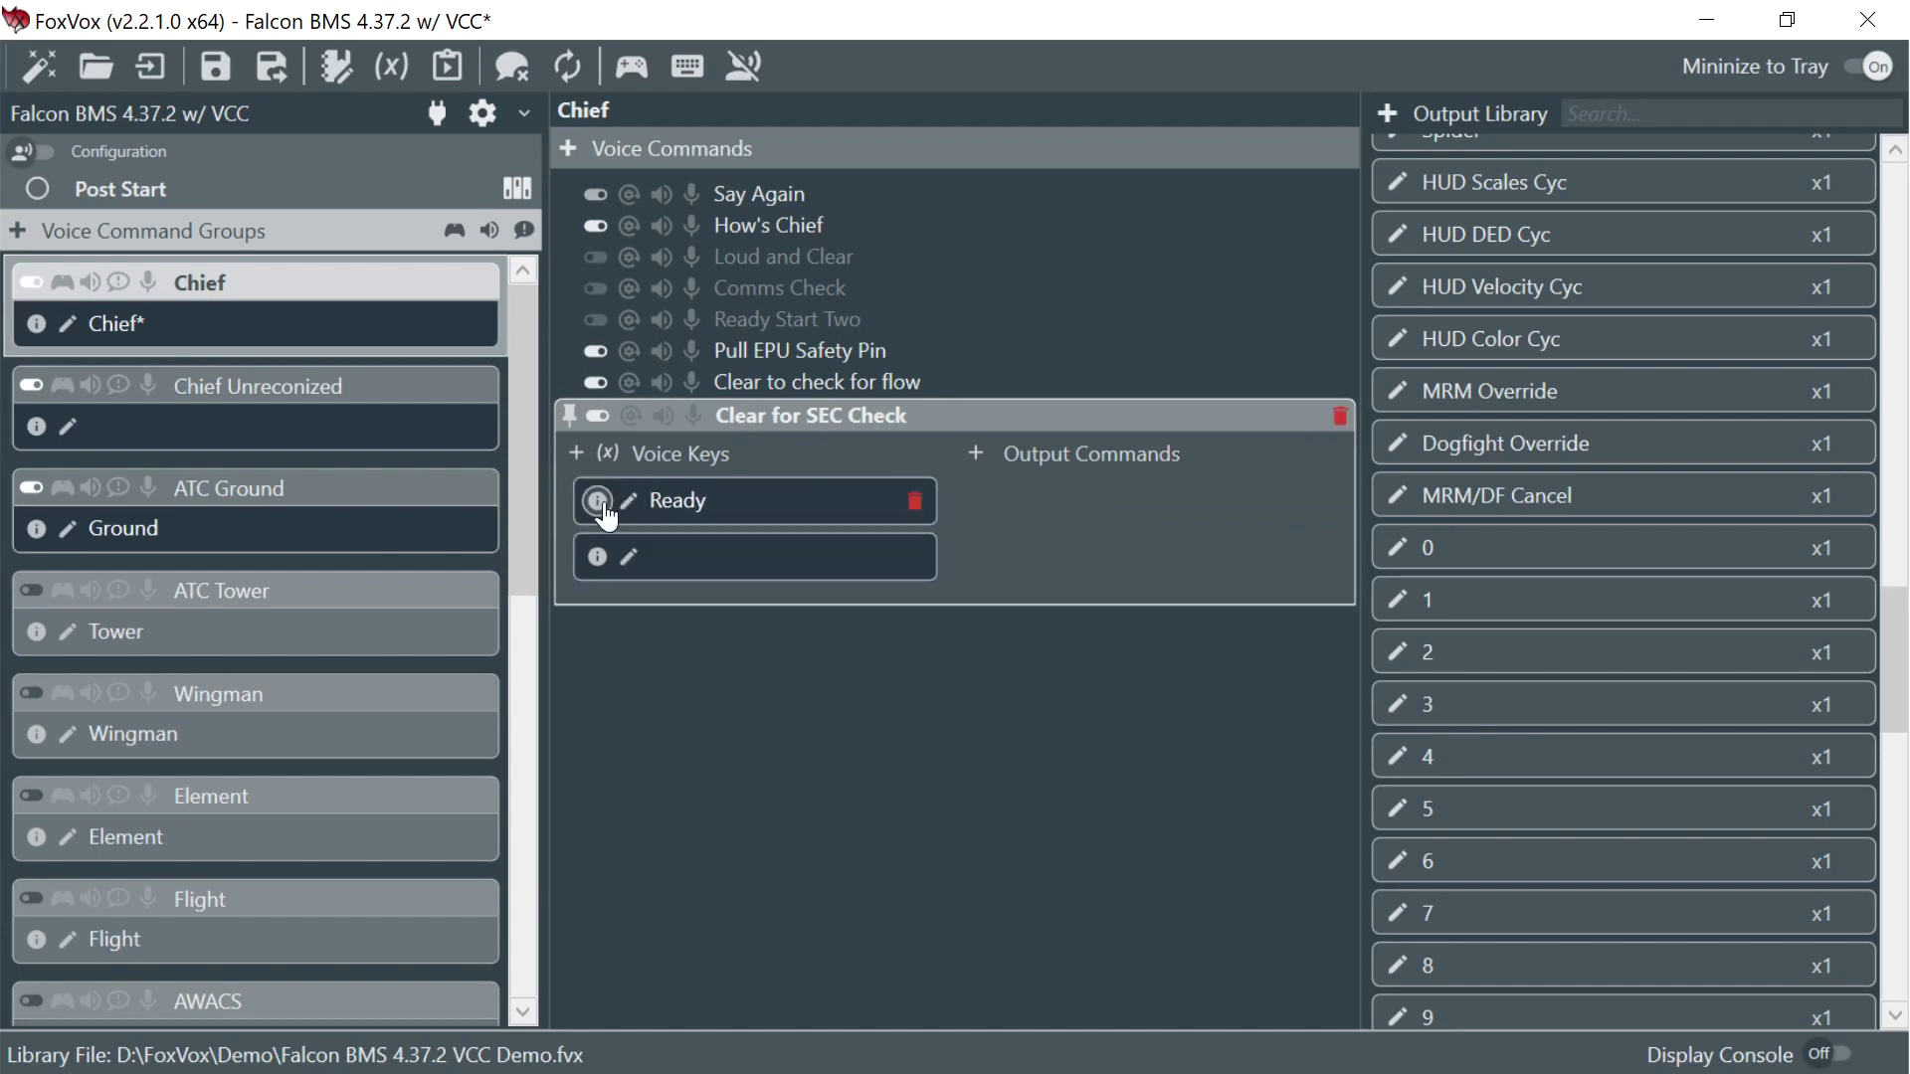
{"action": "left_click", "coordinate": [630, 557]}
{"action": "type", "text": "SEC"}
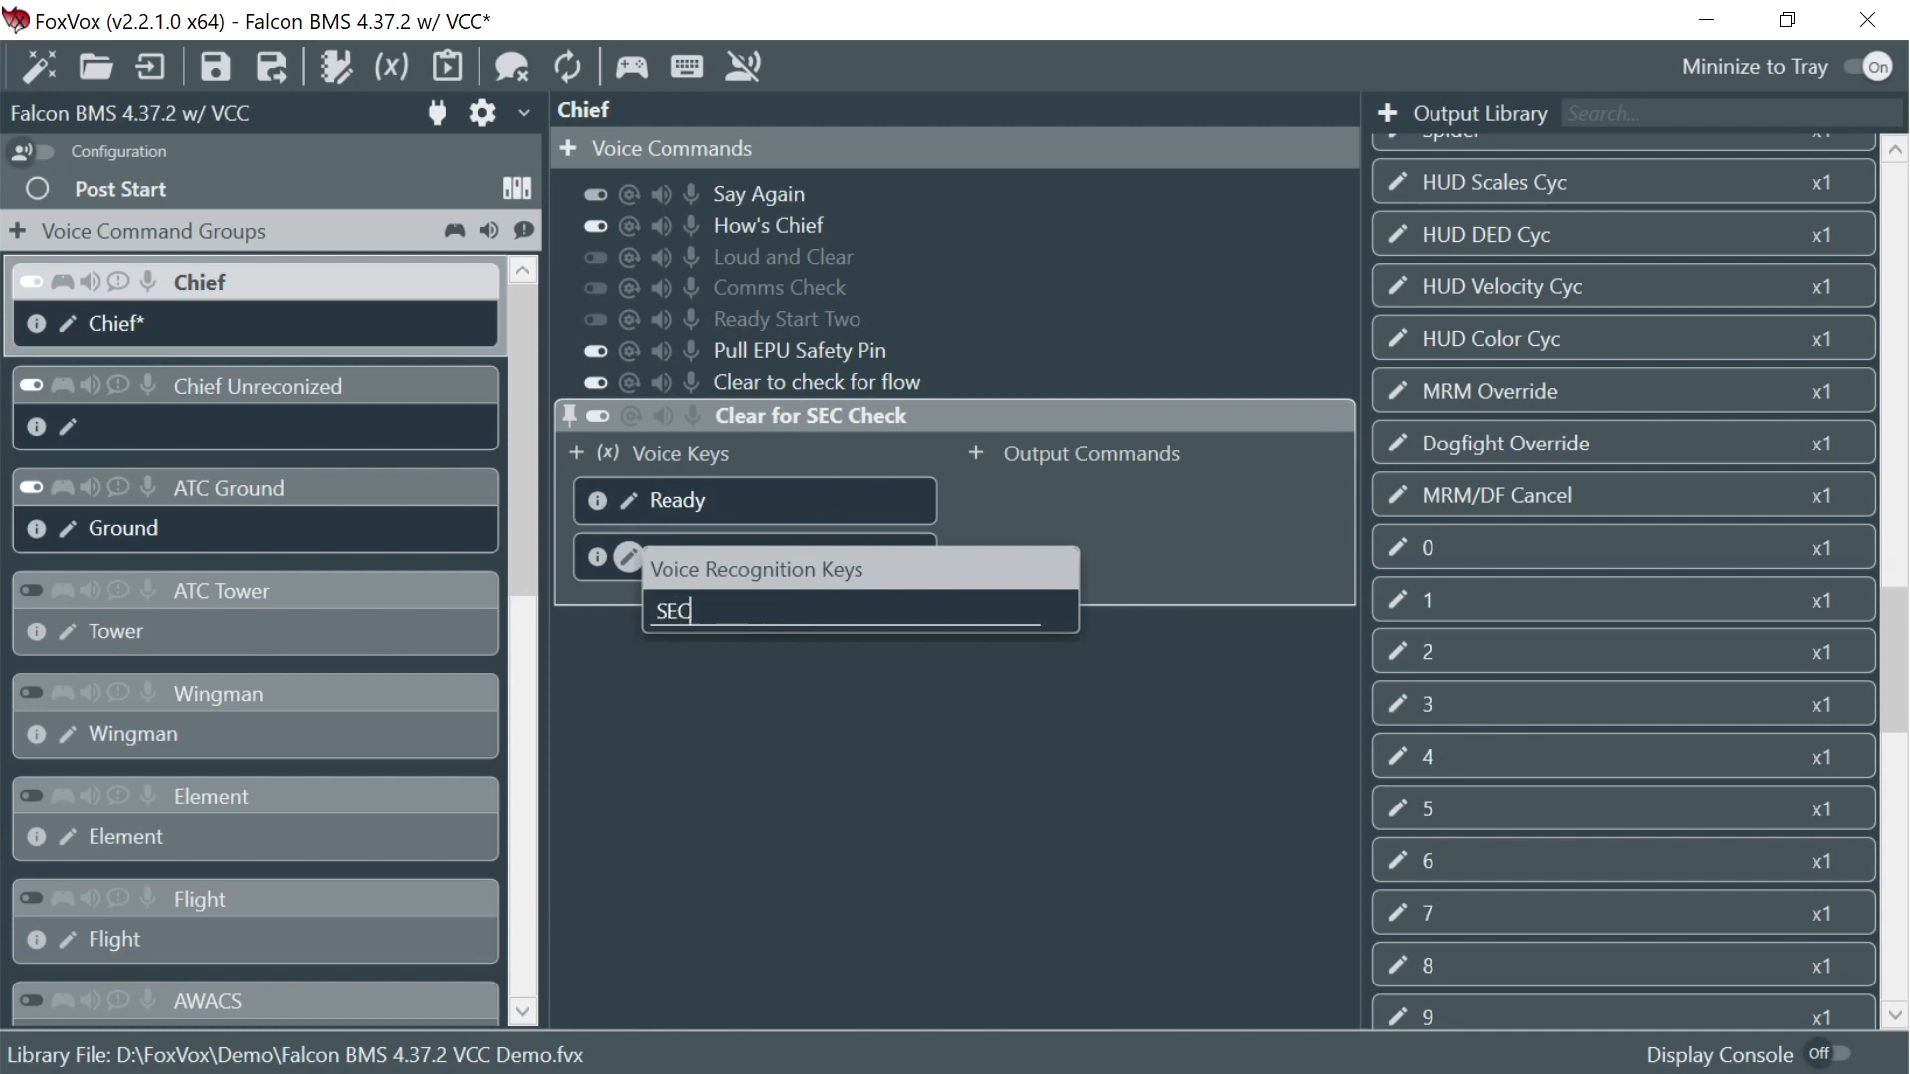
{"action": "key", "text": "Return"}
{"action": "key", "text": "BackSpace"}
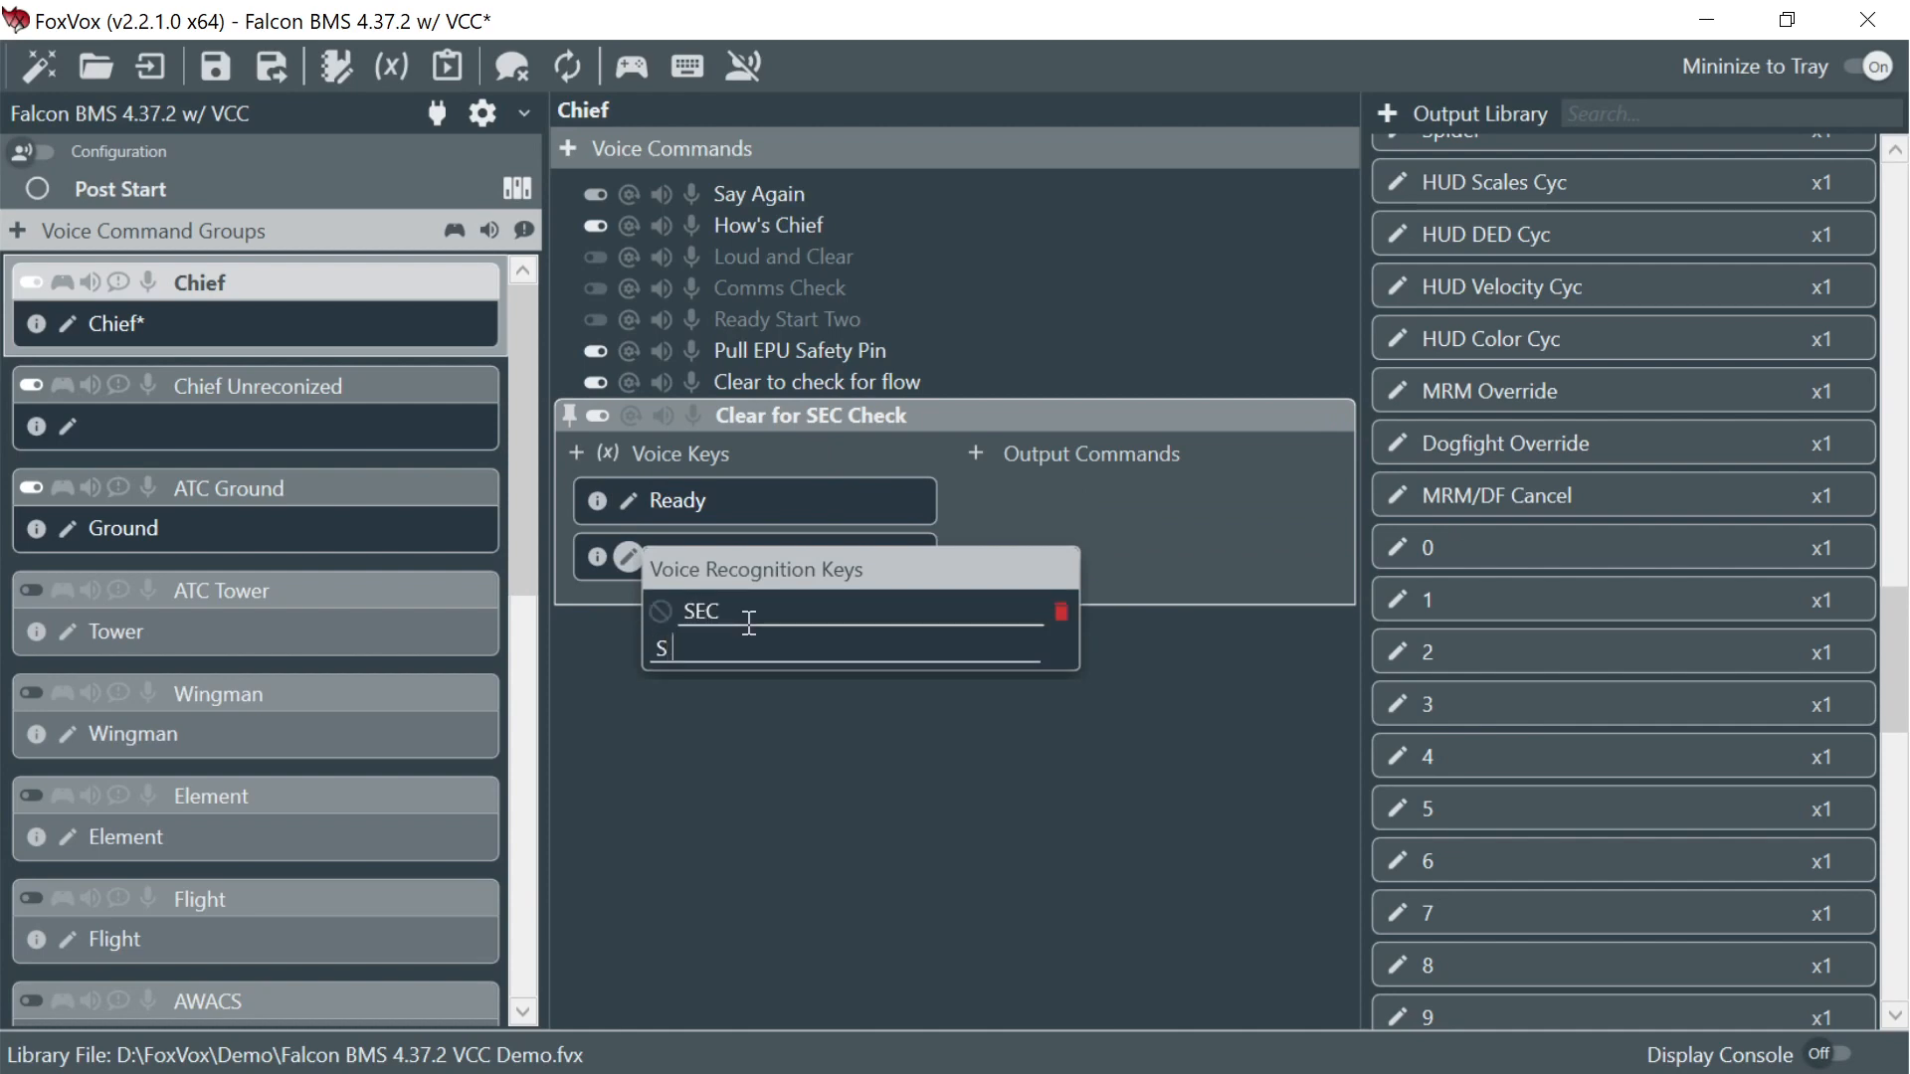
{"action": "type", "text": "E C"}
{"action": "key", "text": "Return"}
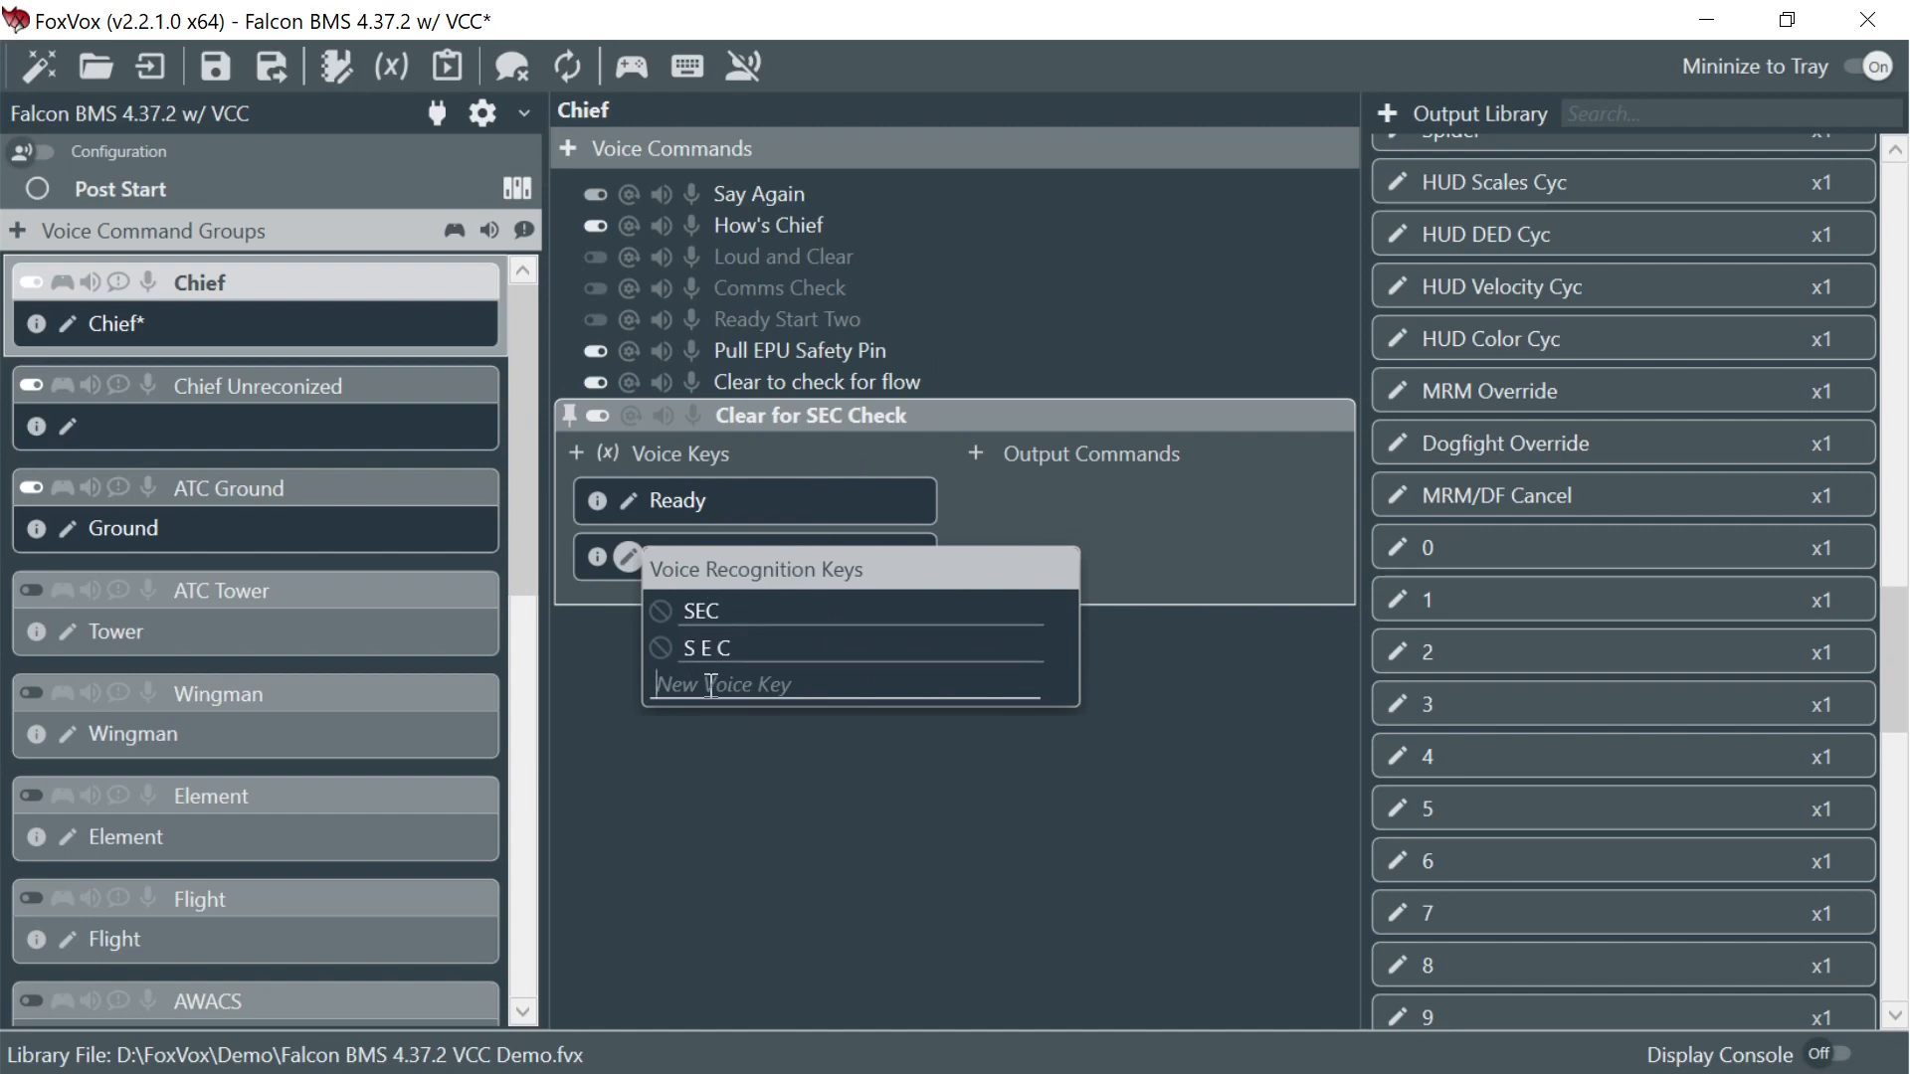
{"action": "type", "text": "Set"}
{"action": "key", "text": "Return"}
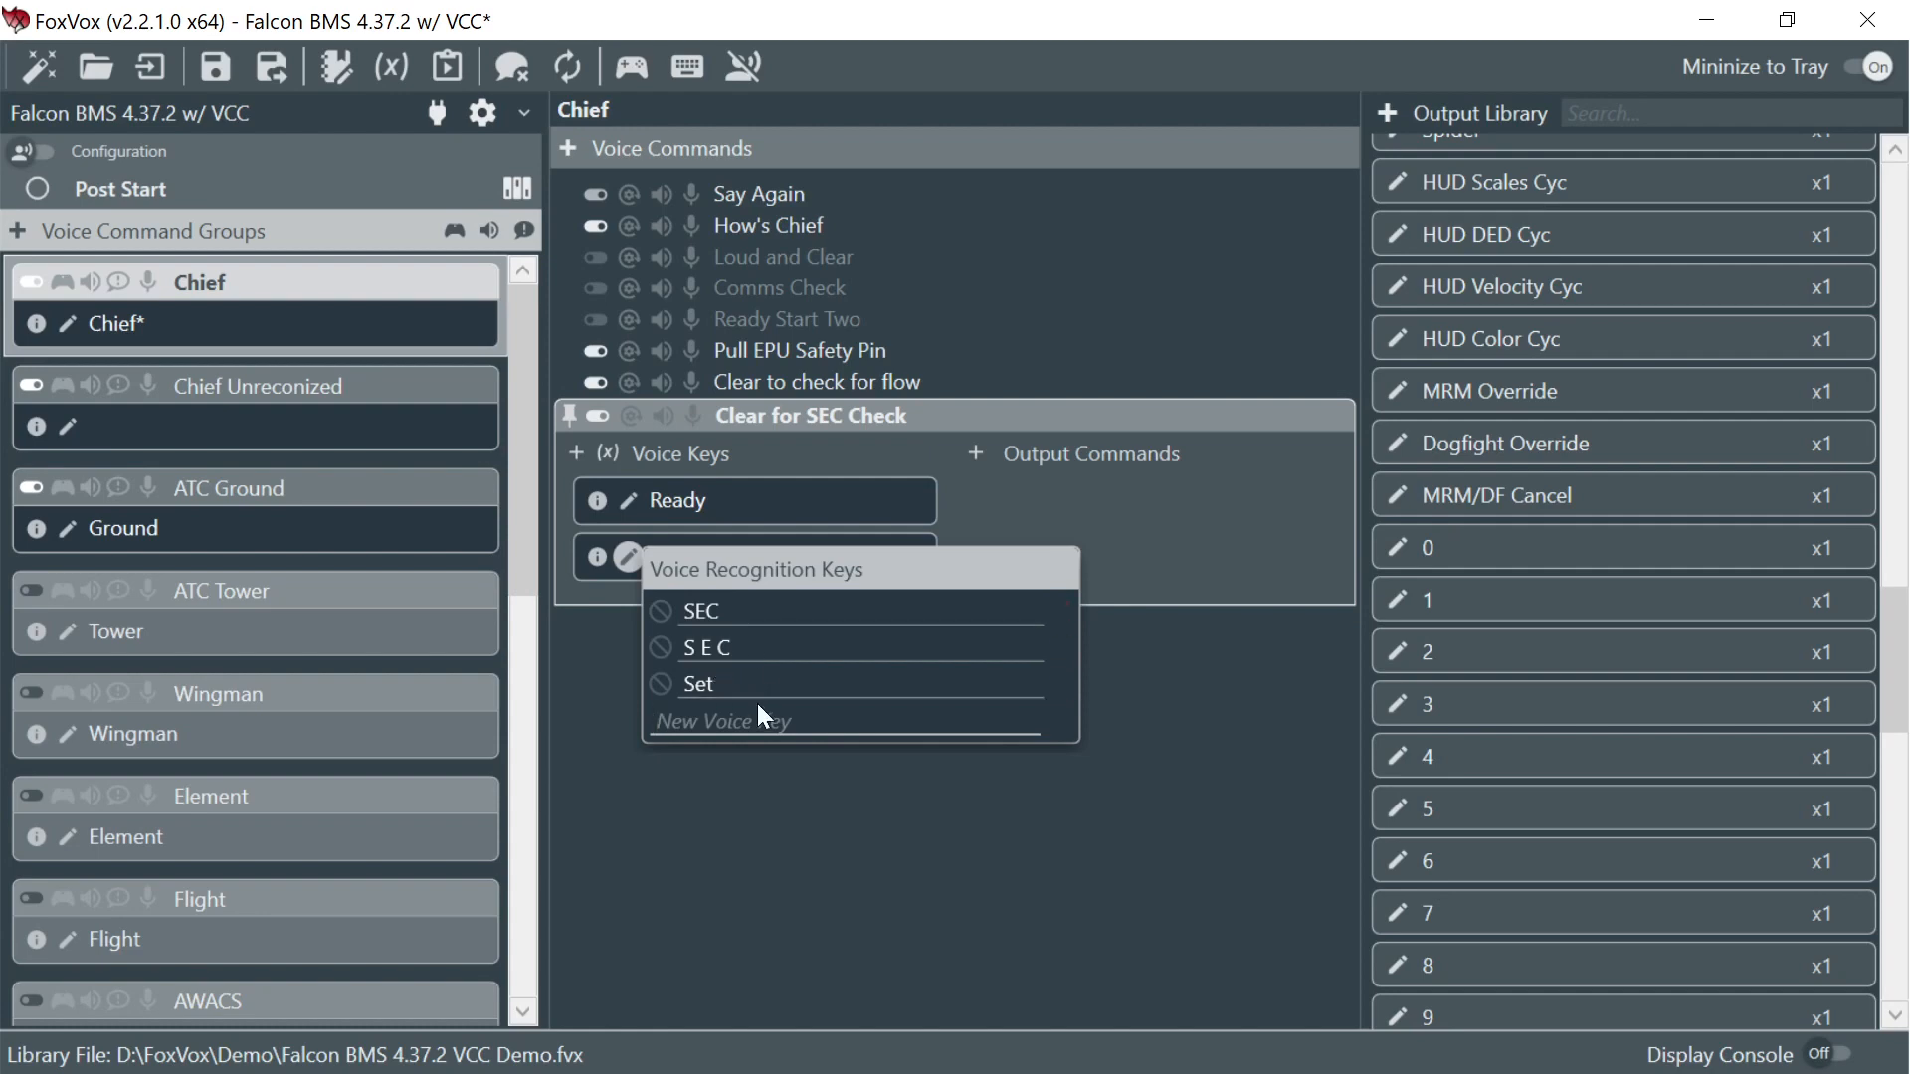
{"action": "left_click", "coordinate": [825, 446]}
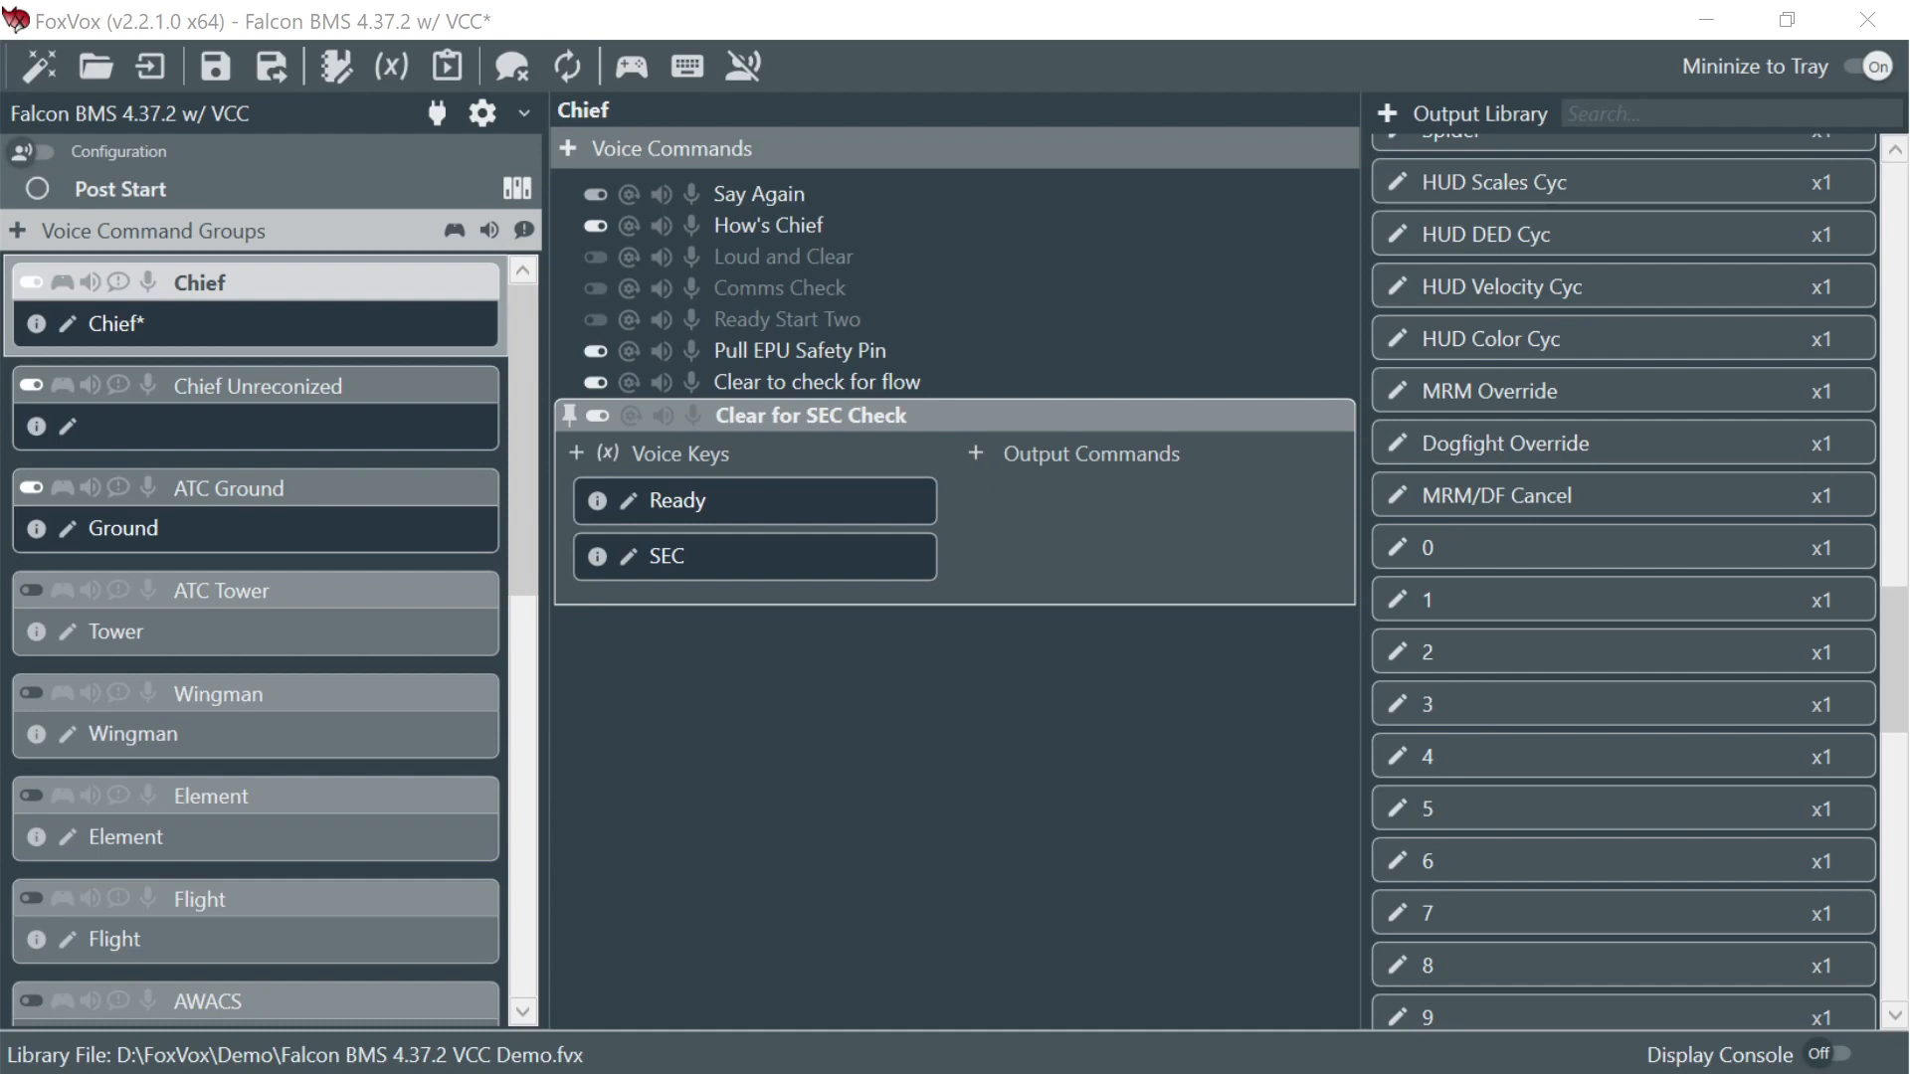
- Start a new output command for Clear for SEC Check with an 800 ms pause and the sound file 7ReadySEC.mp3
{"action": "left_click", "coordinate": [974, 454]}
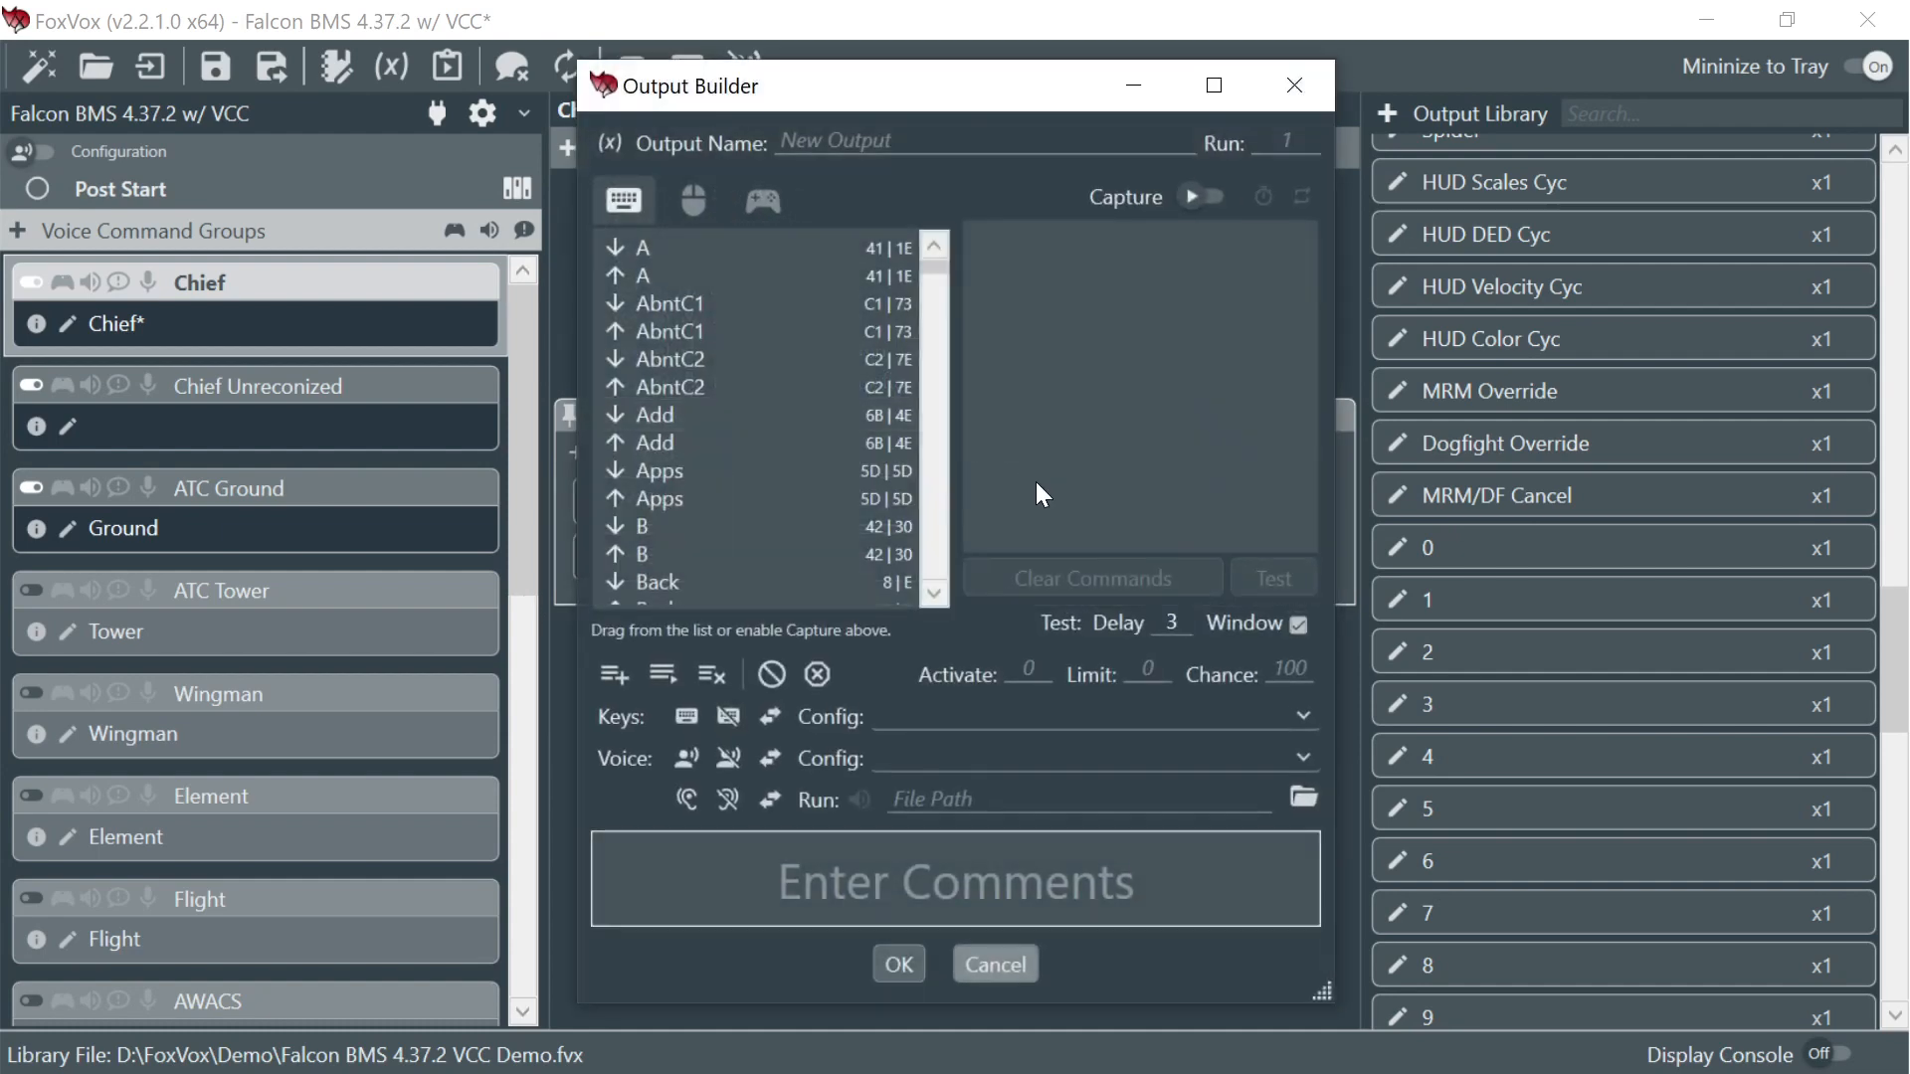
{"action": "right_click", "coordinate": [1063, 323]}
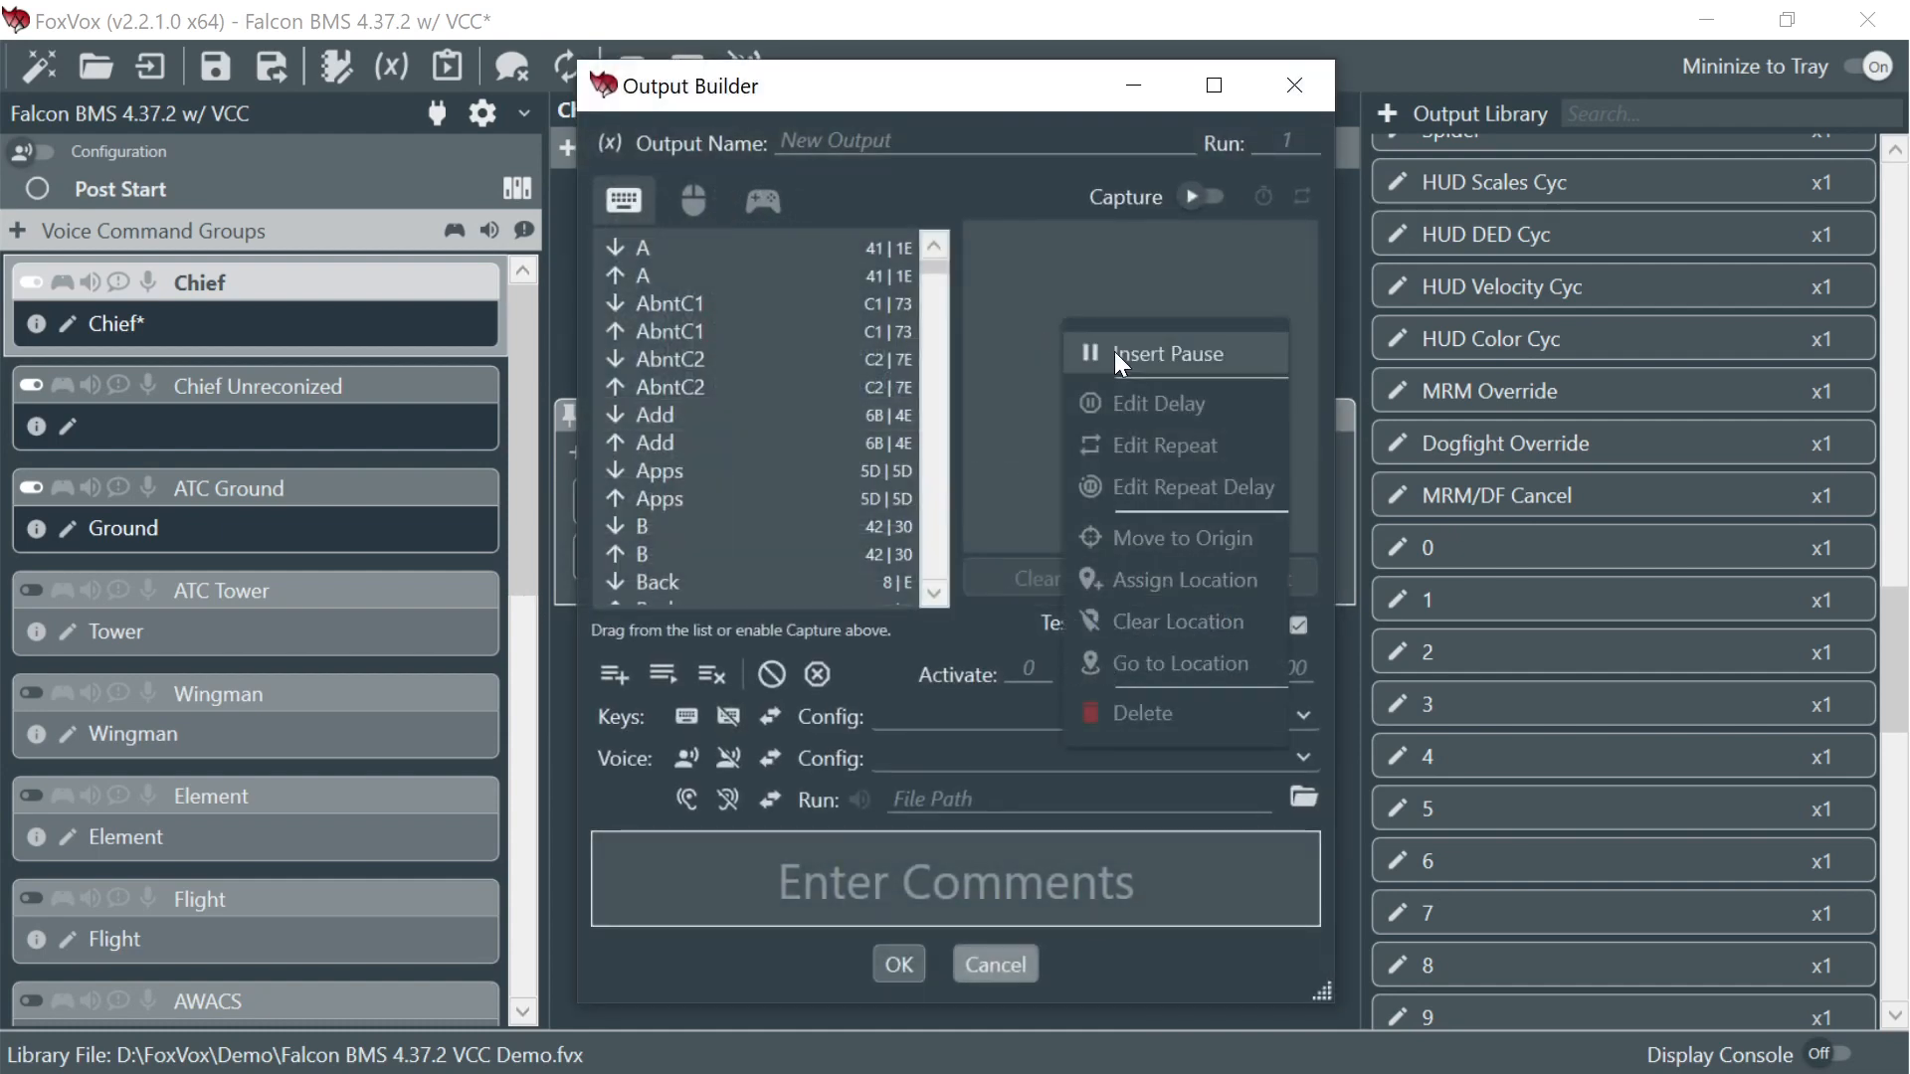
{"action": "left_click", "coordinate": [1114, 350]}
{"action": "type", "text": "800"}
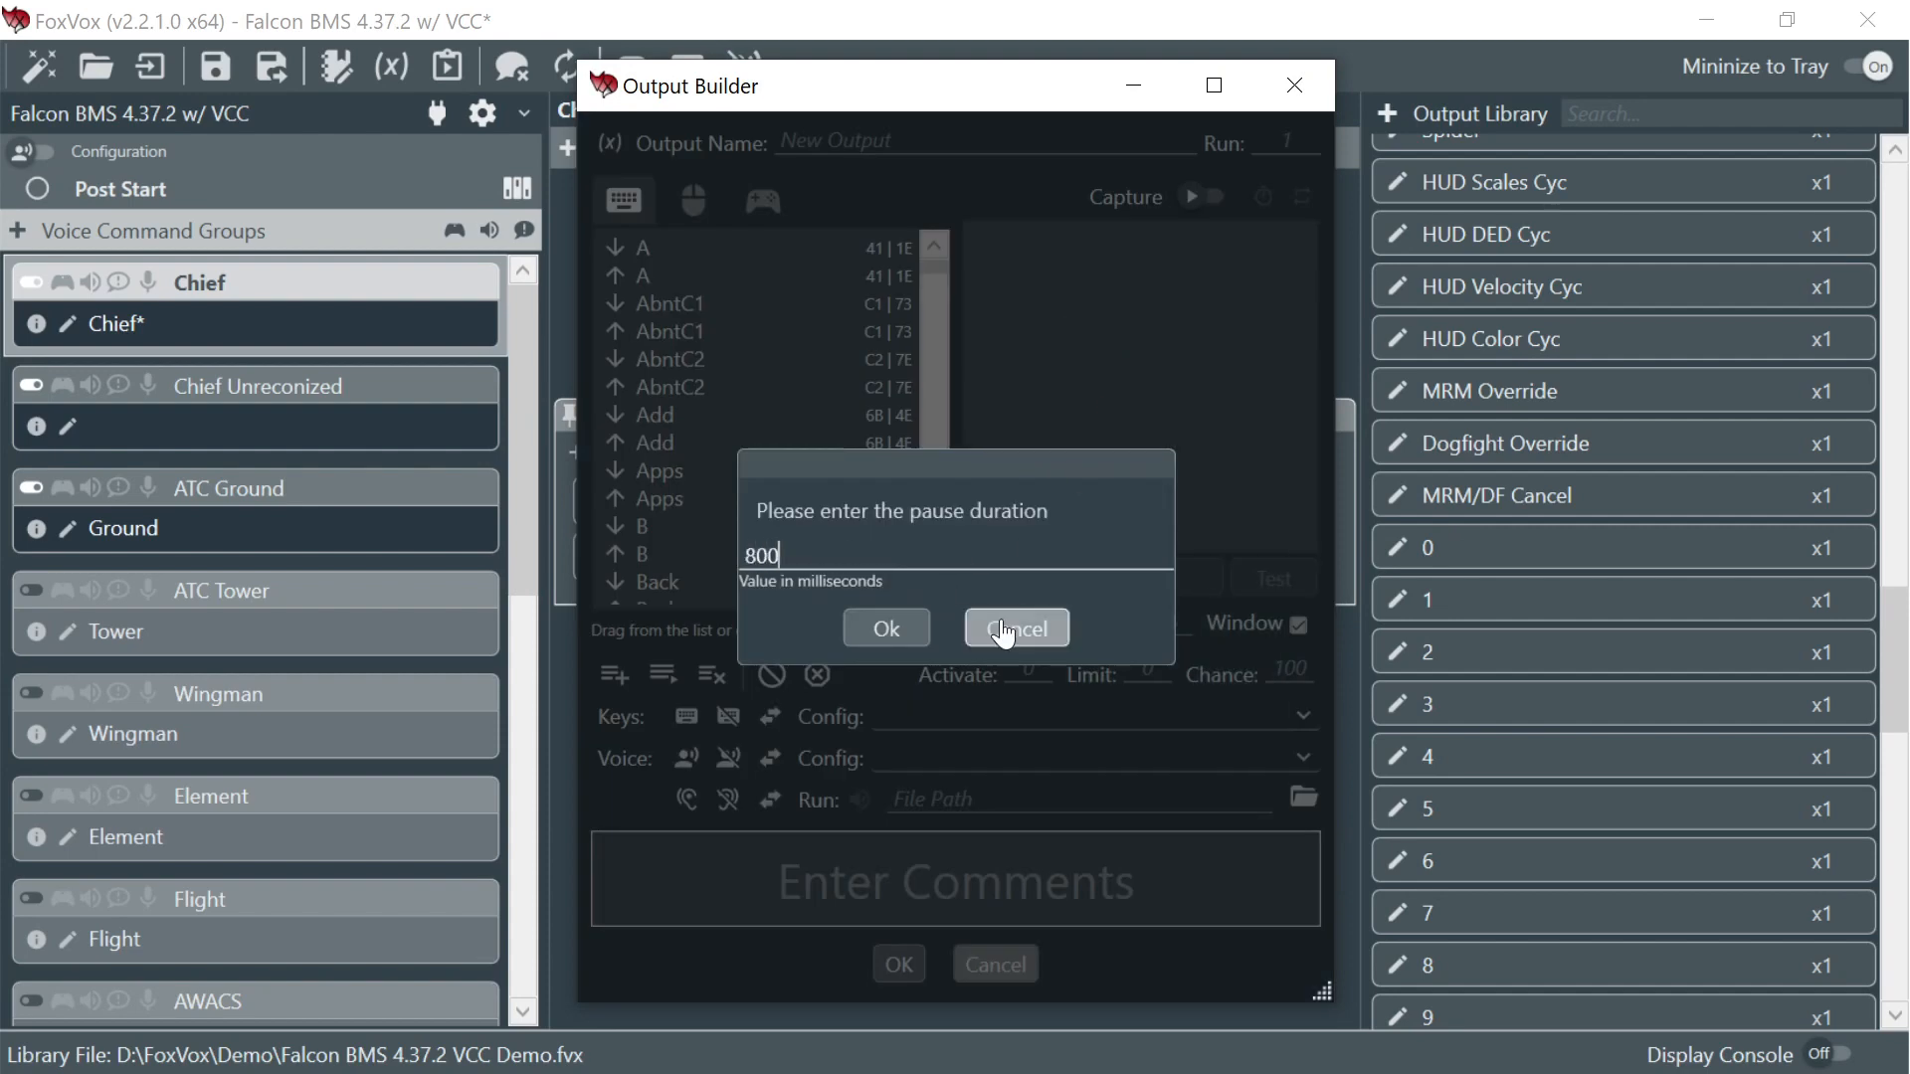
{"action": "left_click", "coordinate": [907, 629]}
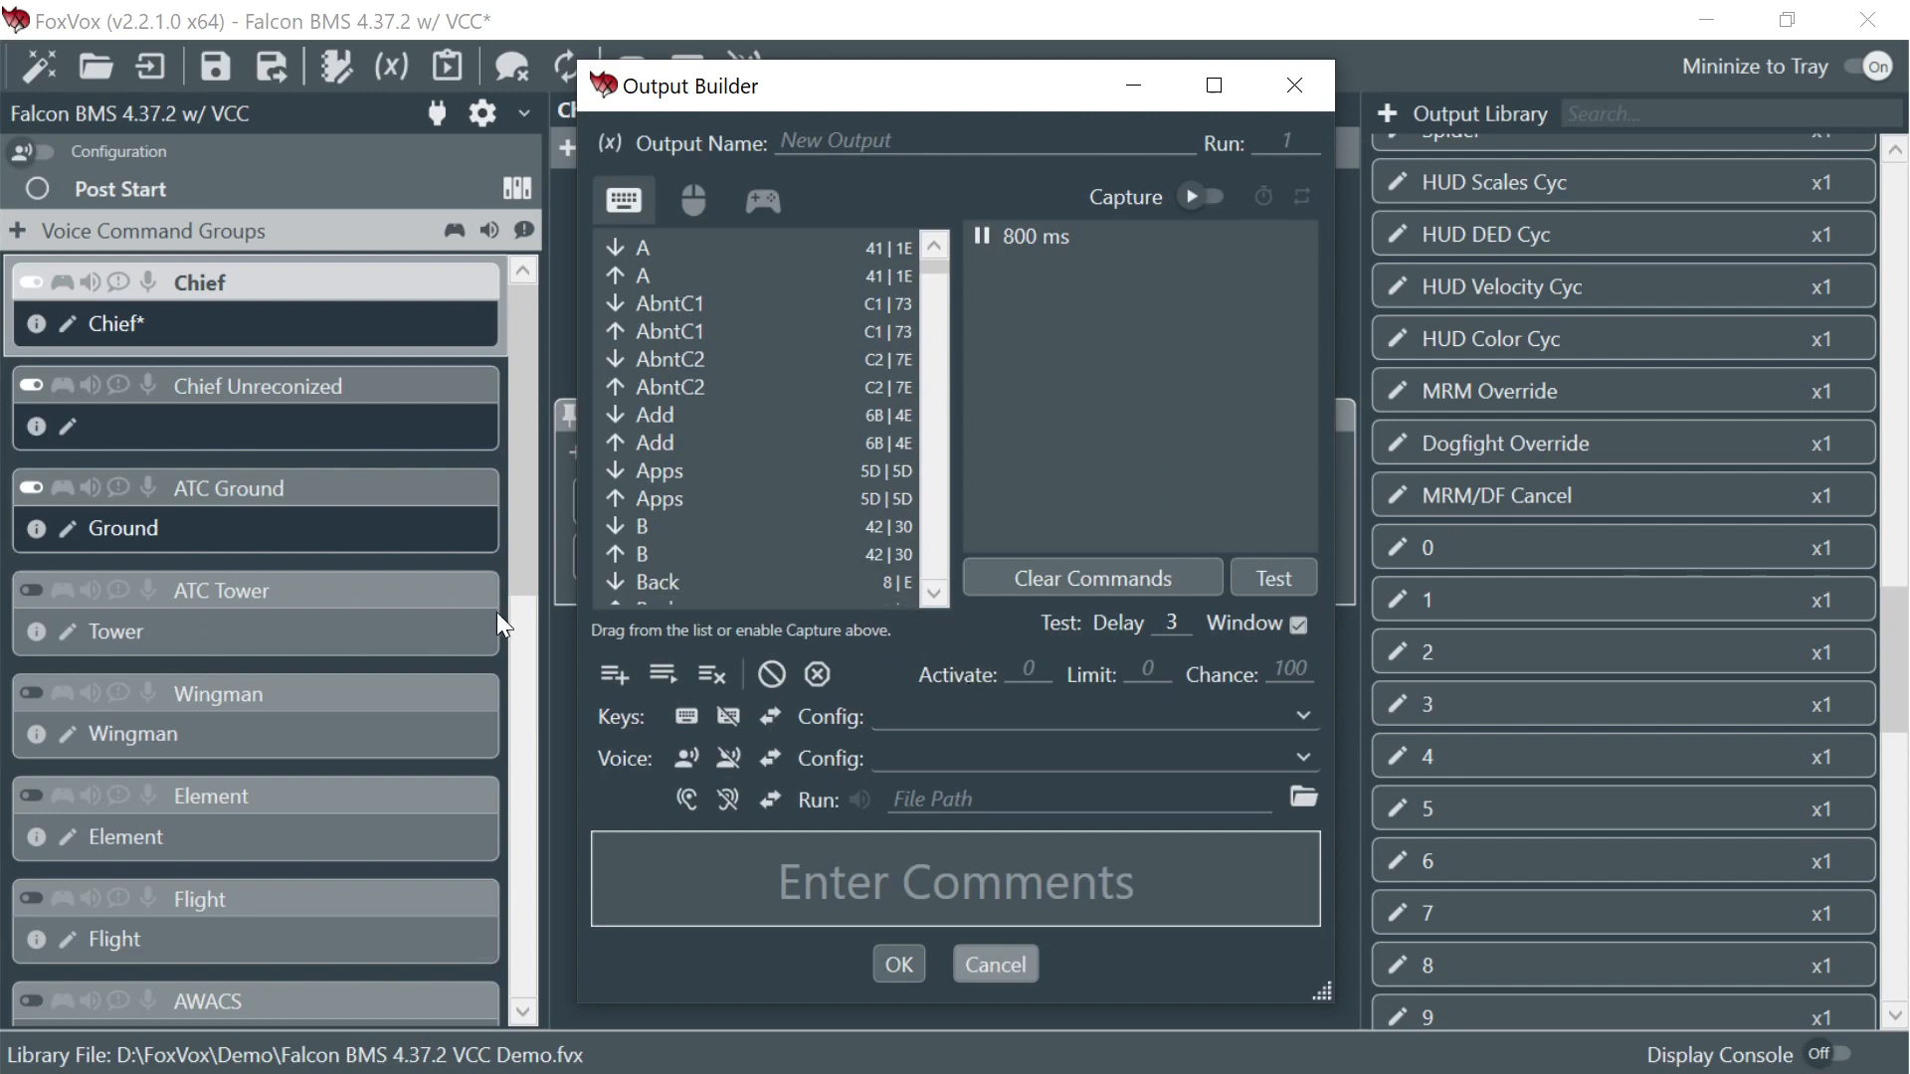
{"action": "left_click", "coordinate": [1304, 797]}
{"action": "scroll", "coordinate": [1177, 514], "scroll_direction": "down", "scroll_amount": 5}
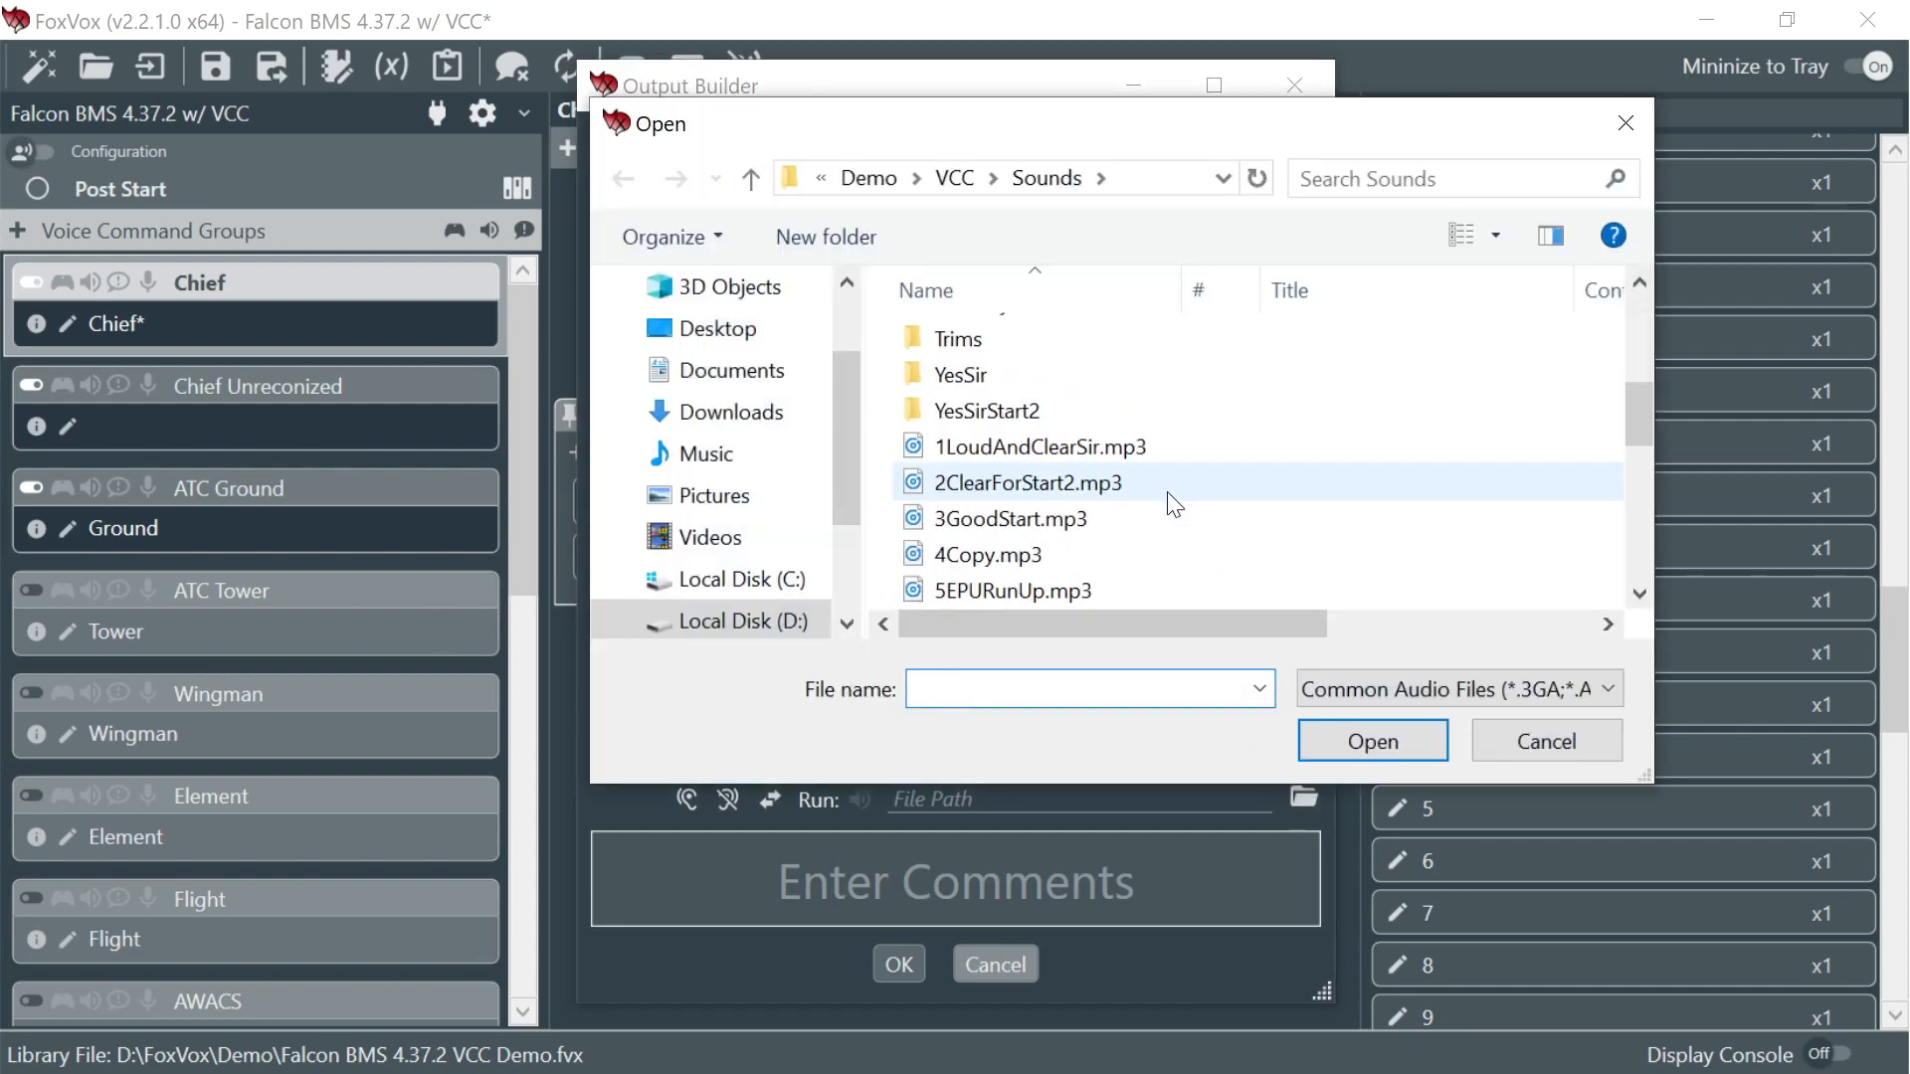
{"action": "left_click", "coordinate": [1100, 547]}
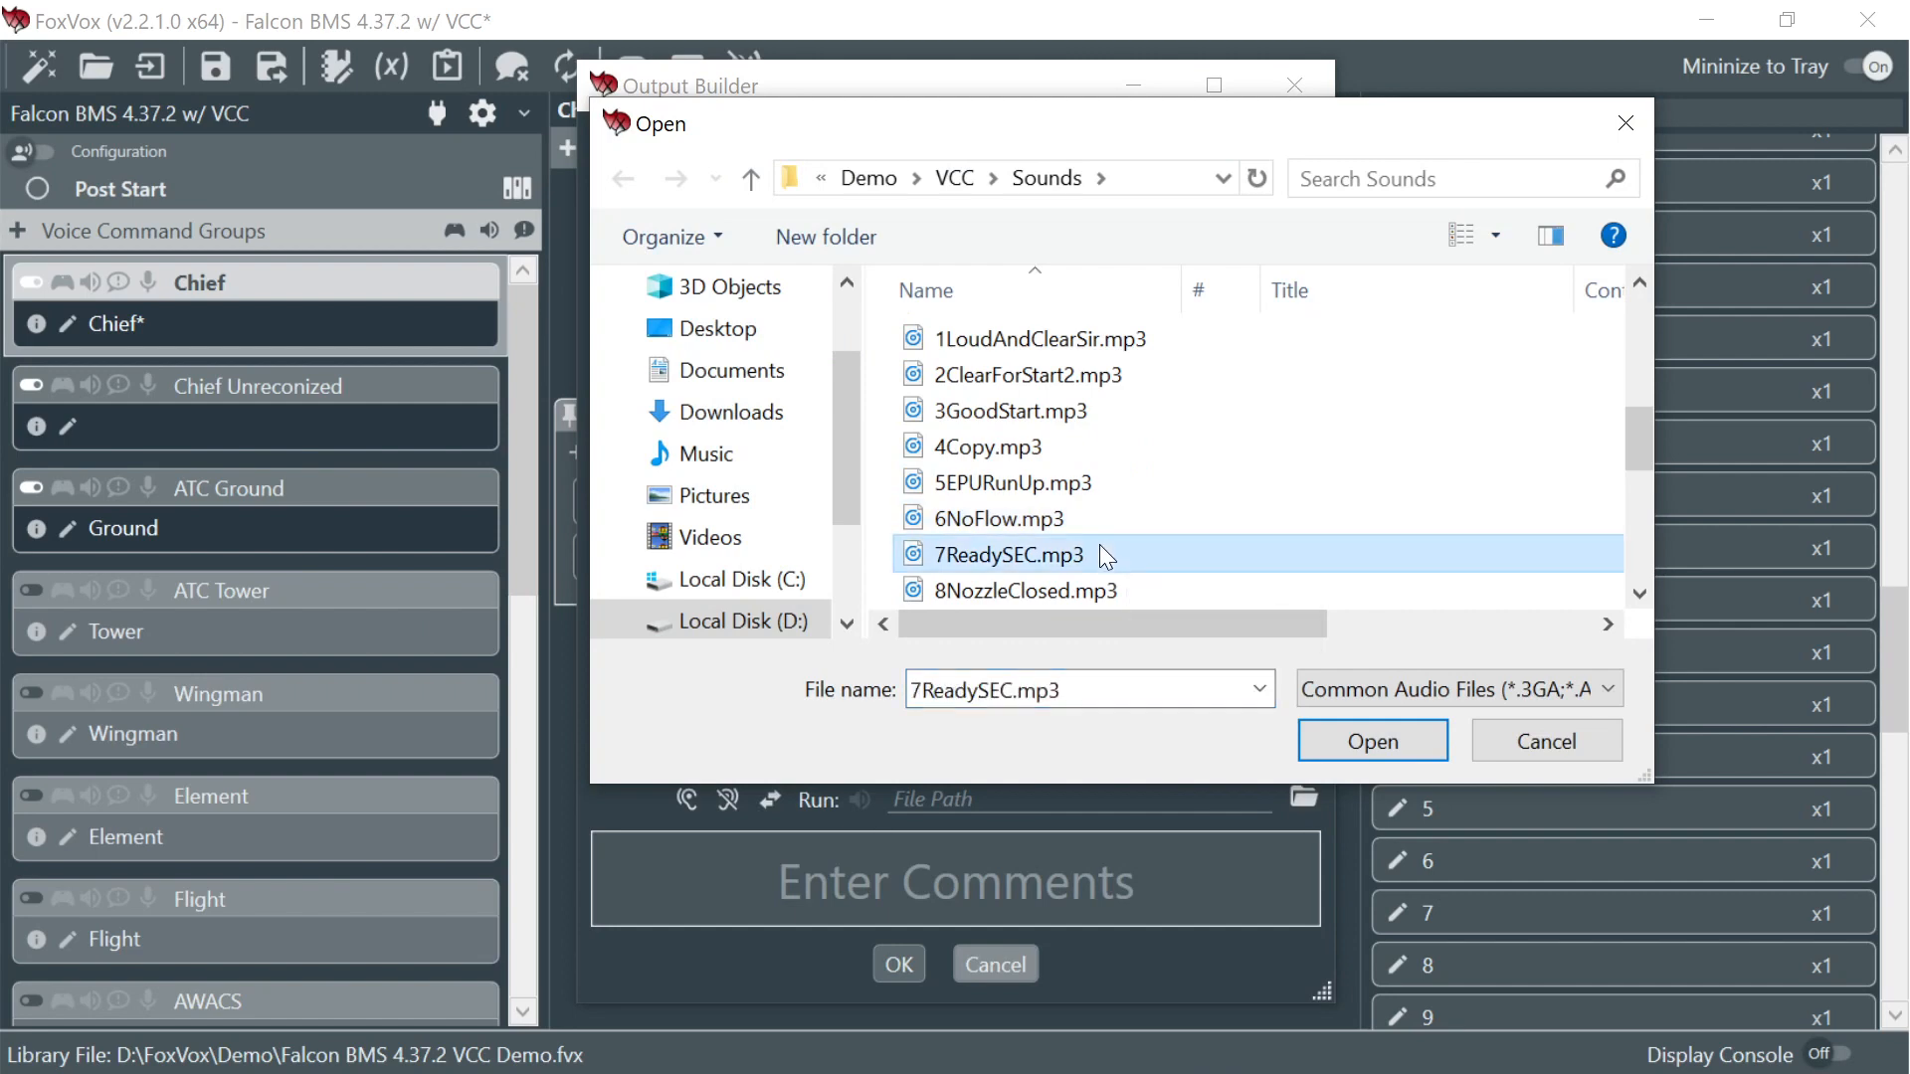
{"action": "left_click", "coordinate": [1391, 739]}
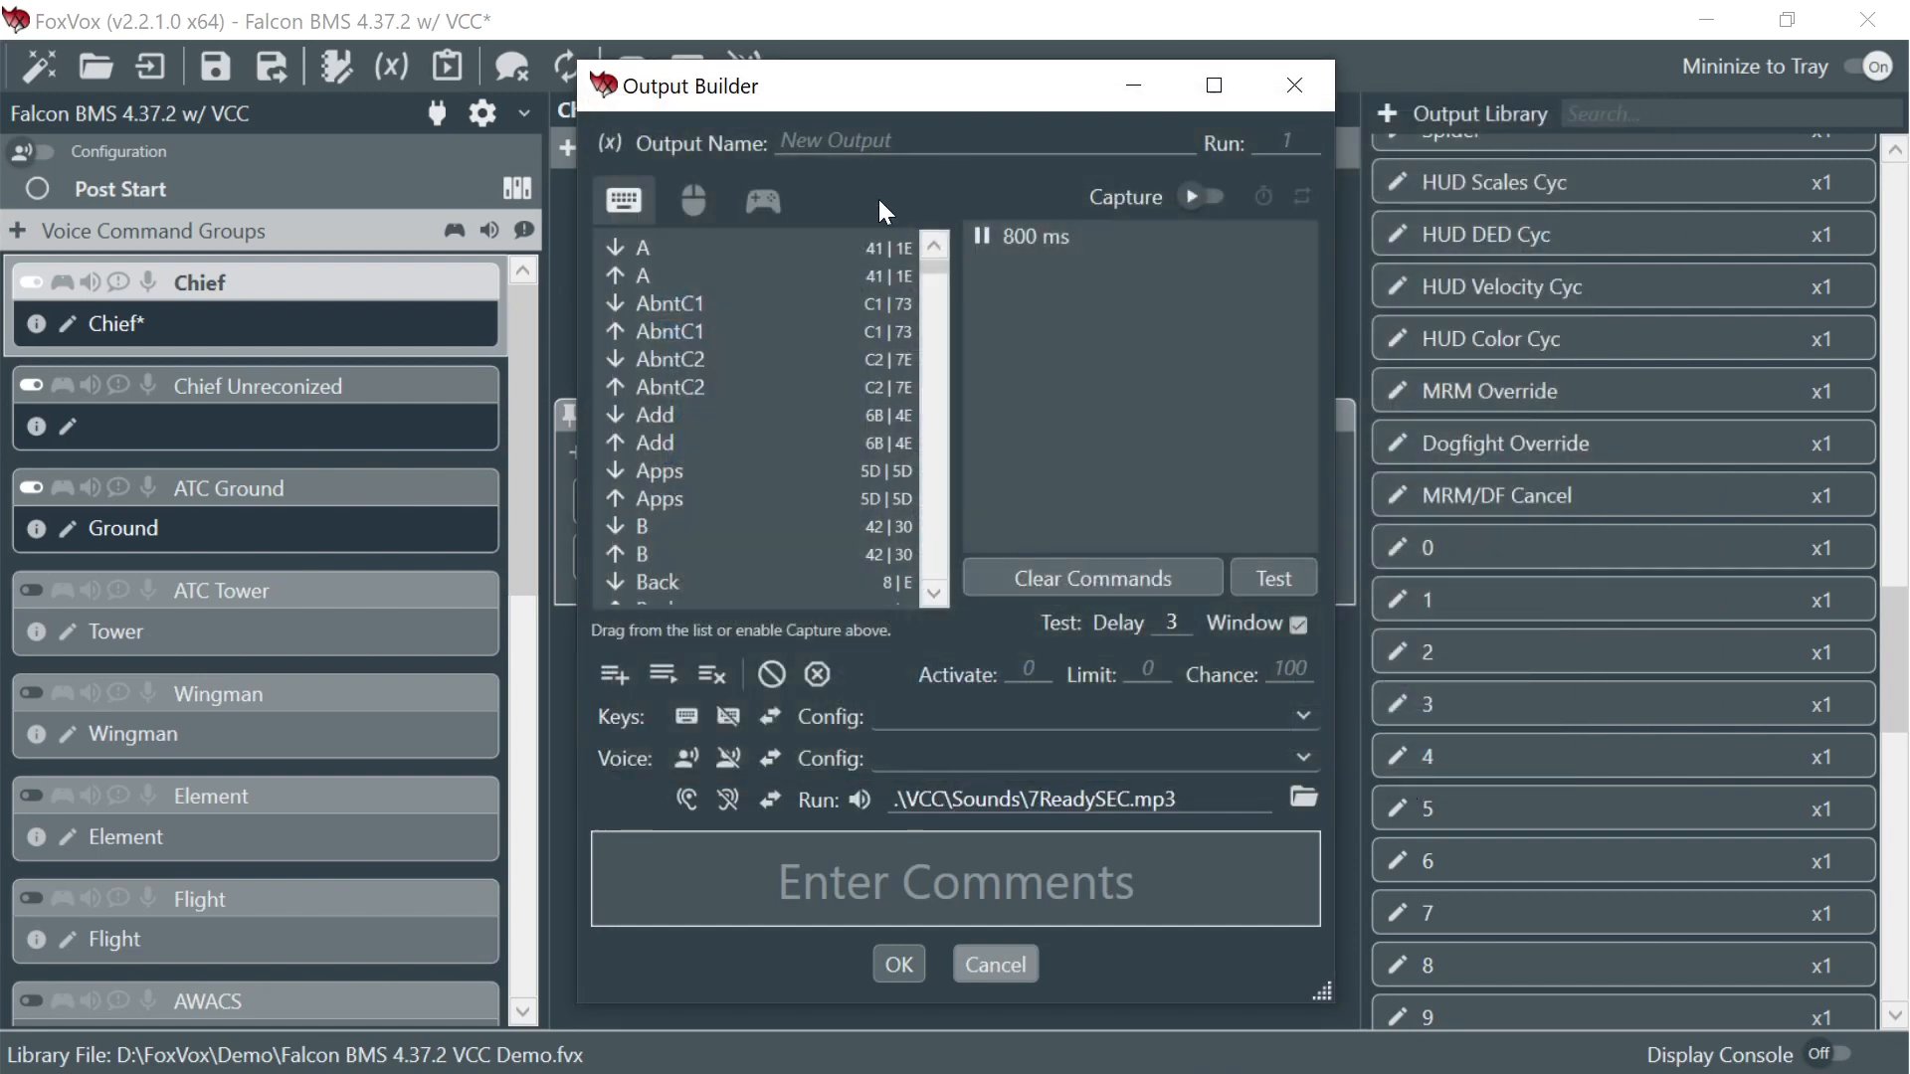
- Name the new output "Ready for SEC"
{"action": "left_click", "coordinate": [879, 140]}
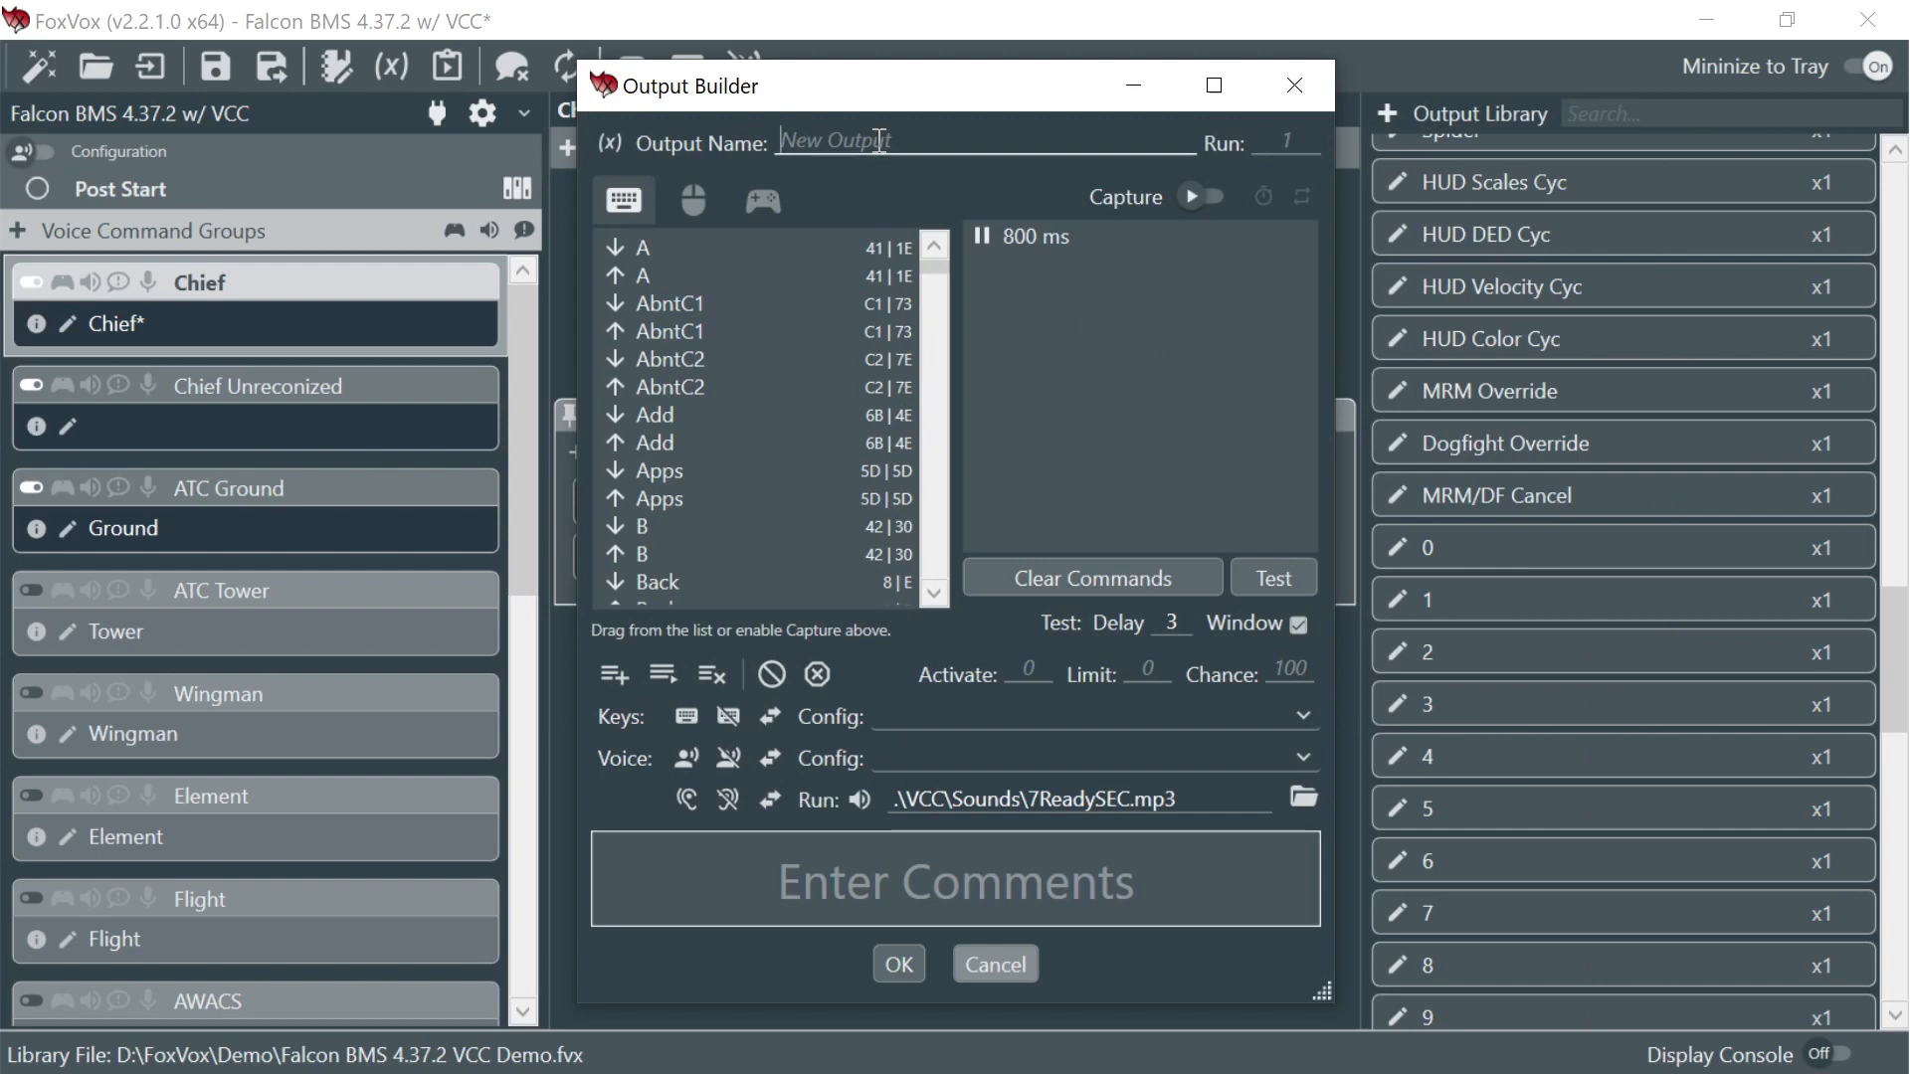
{"action": "type", "text": "Ready"}
{"action": "type", "text": " t"}
{"action": "key", "text": "BackSpace"}
{"action": "key", "text": "BackSpace"}
{"action": "type", "text": "fo"}
{"action": "key", "text": "BackSpace"}
{"action": "key", "text": "BackSpace"}
{"action": "type", "text": "for SEC"}
- Add the variables Step = SEC and Completed = + to the Ready for SEC output and confirm it
{"action": "left_click", "coordinate": [608, 143]}
{"action": "left_click", "coordinate": [981, 200]}
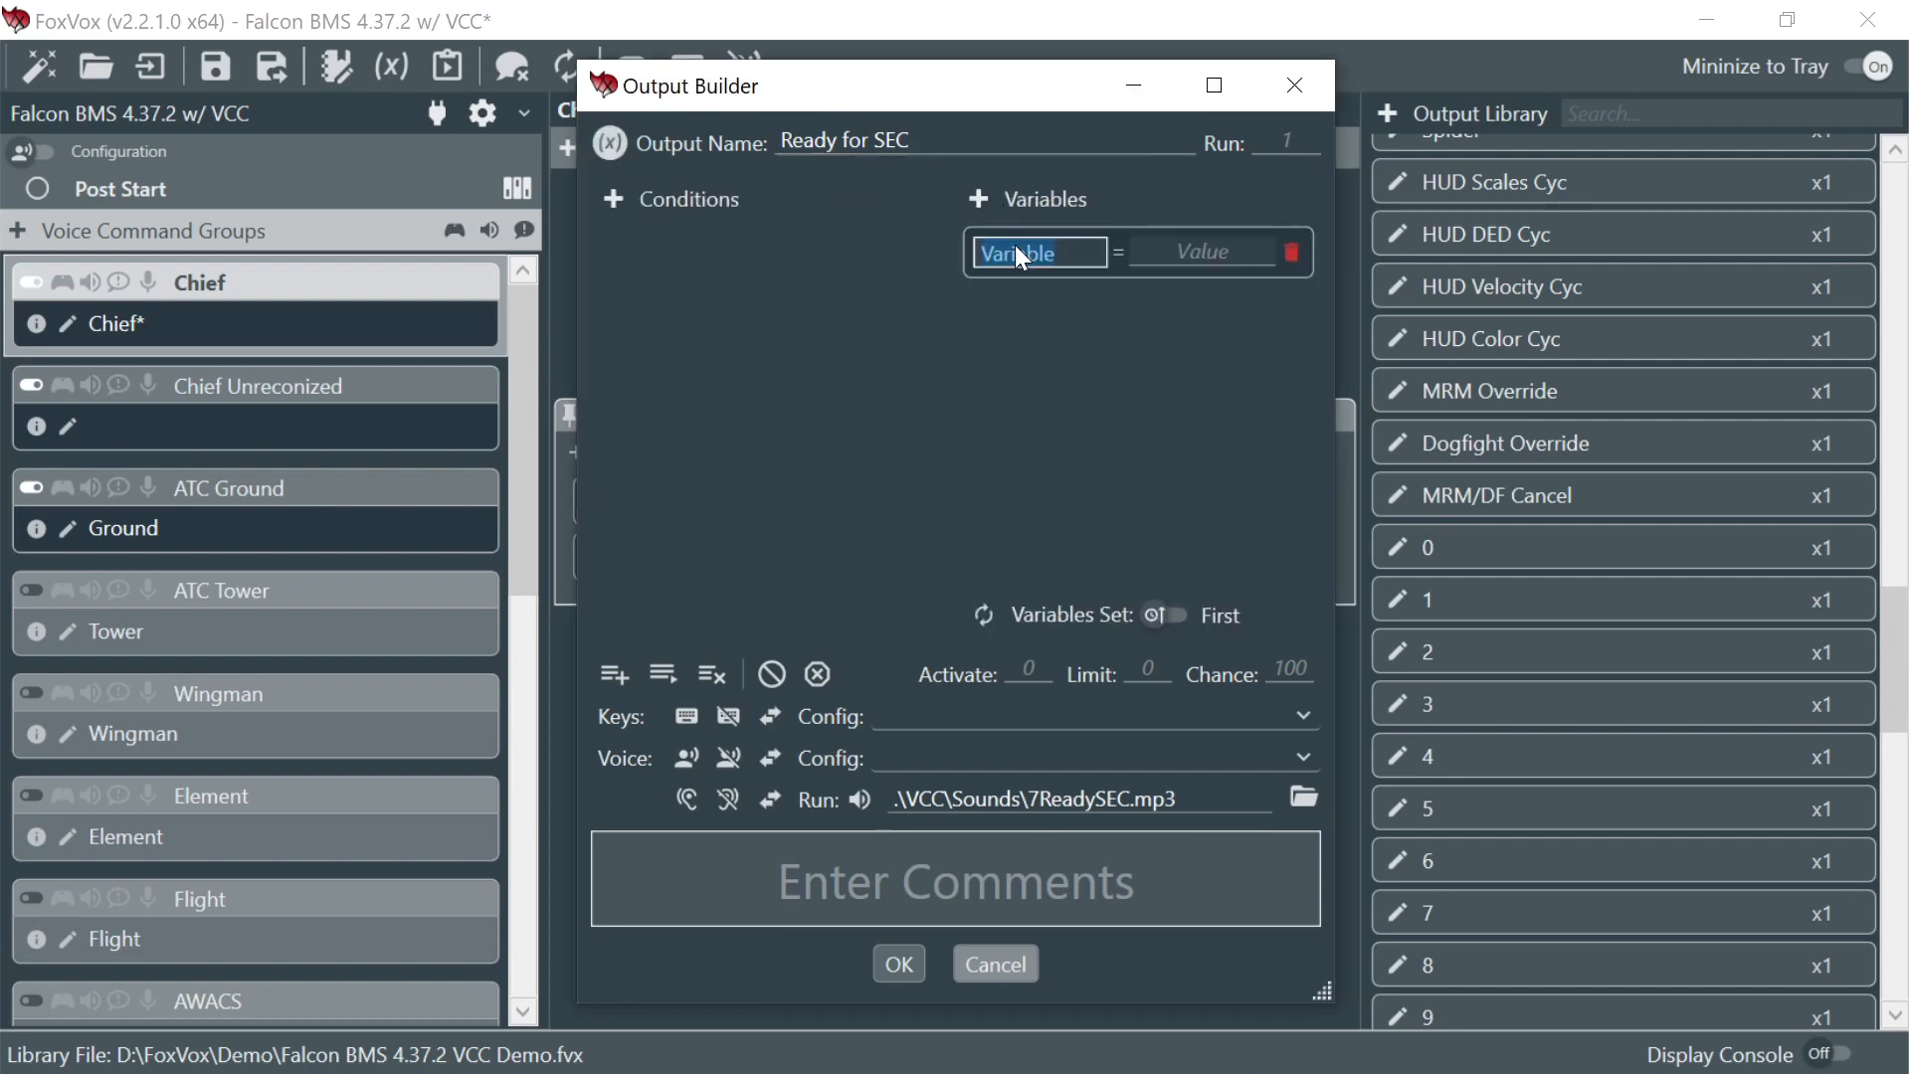
{"action": "type", "text": "Step"}
{"action": "left_click", "coordinate": [1203, 265]}
{"action": "type", "text": "SEC"}
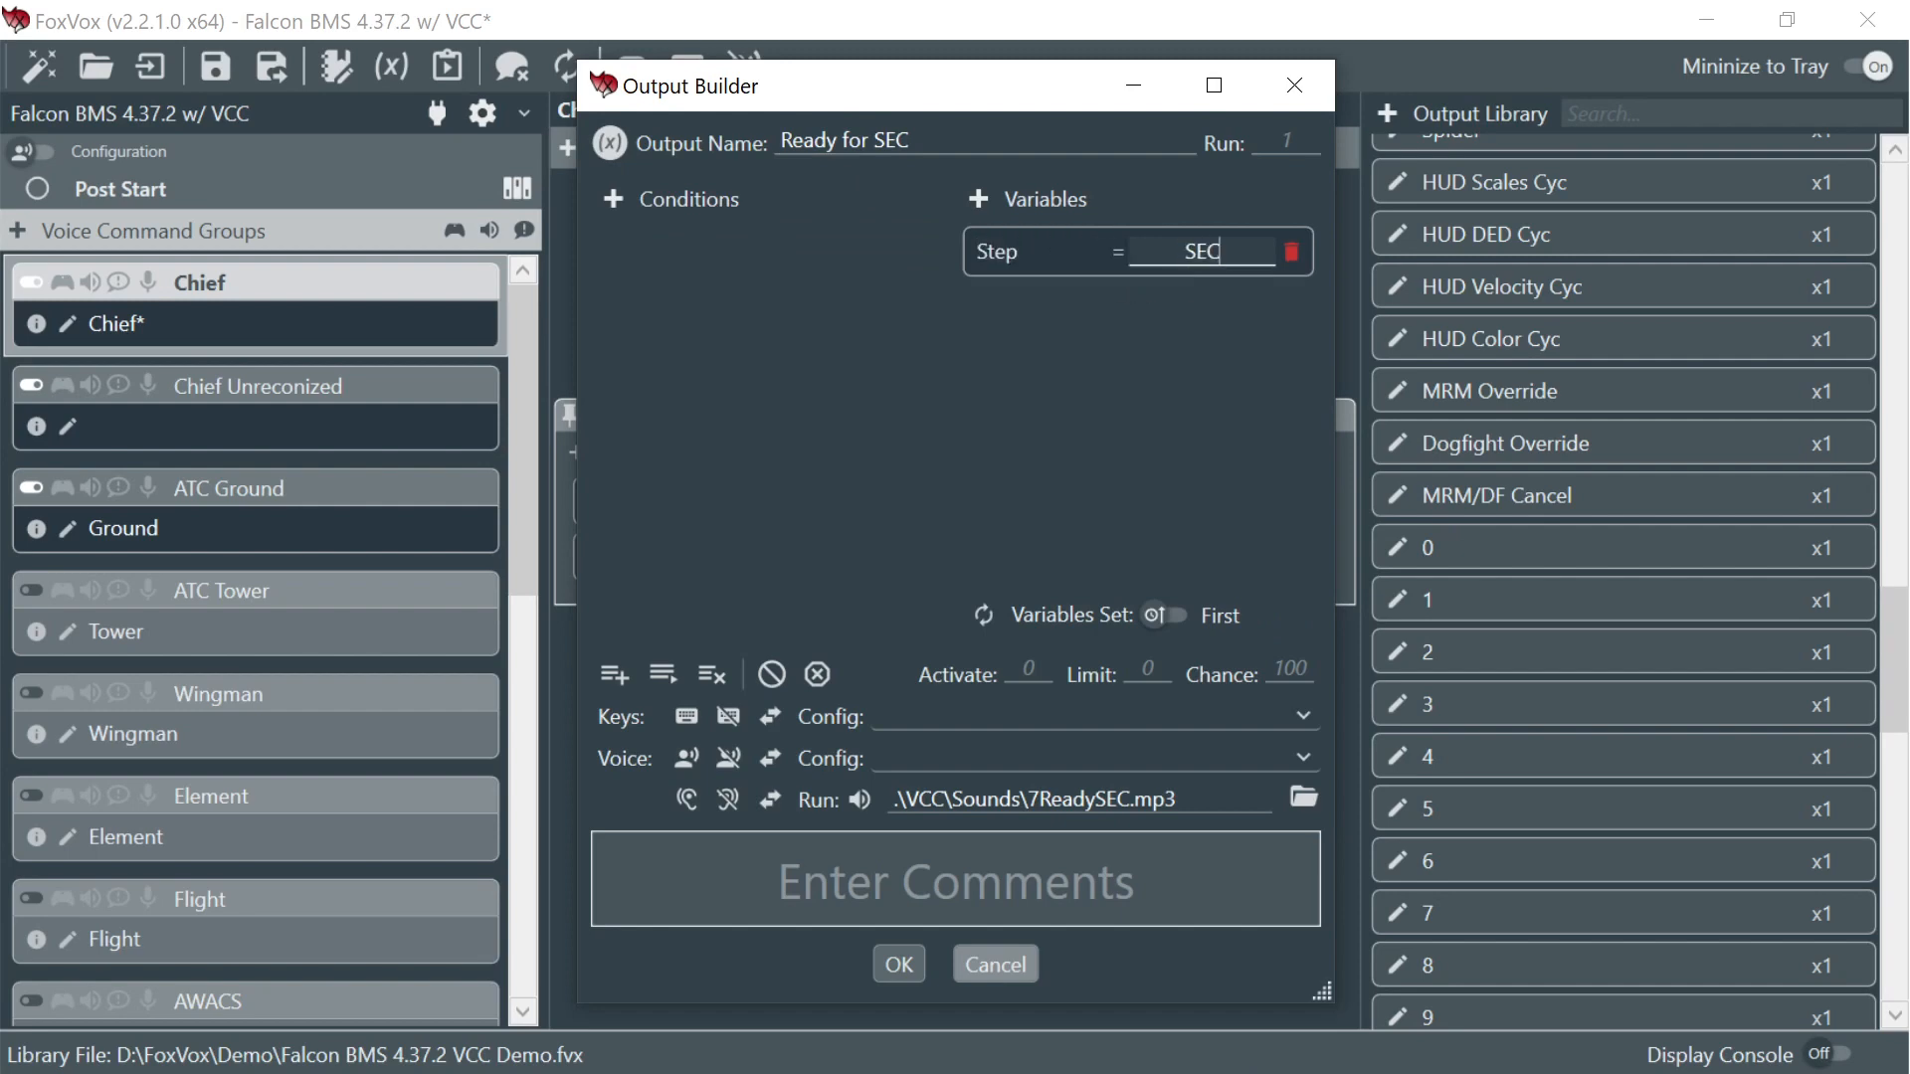
{"action": "key", "text": "Tab"}
{"action": "left_click", "coordinate": [979, 199]}
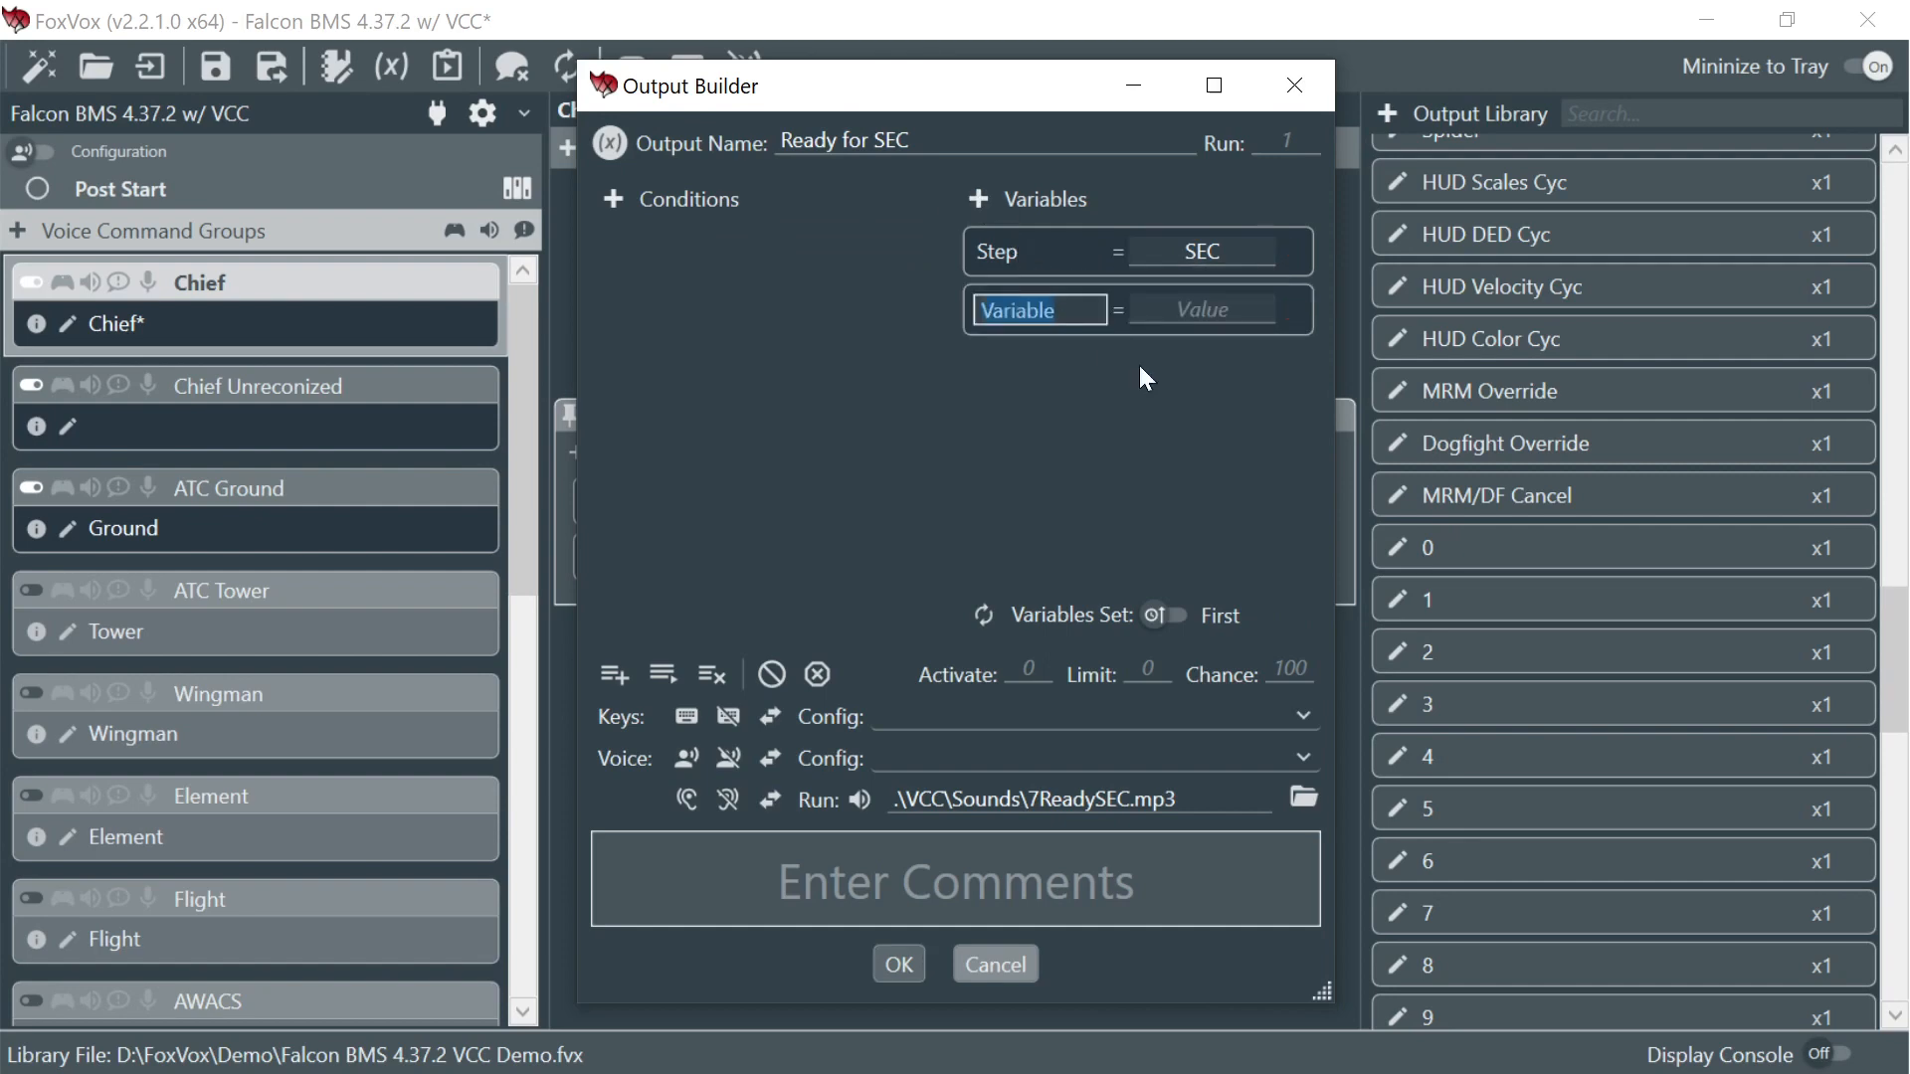
{"action": "type", "text": "Completed"}
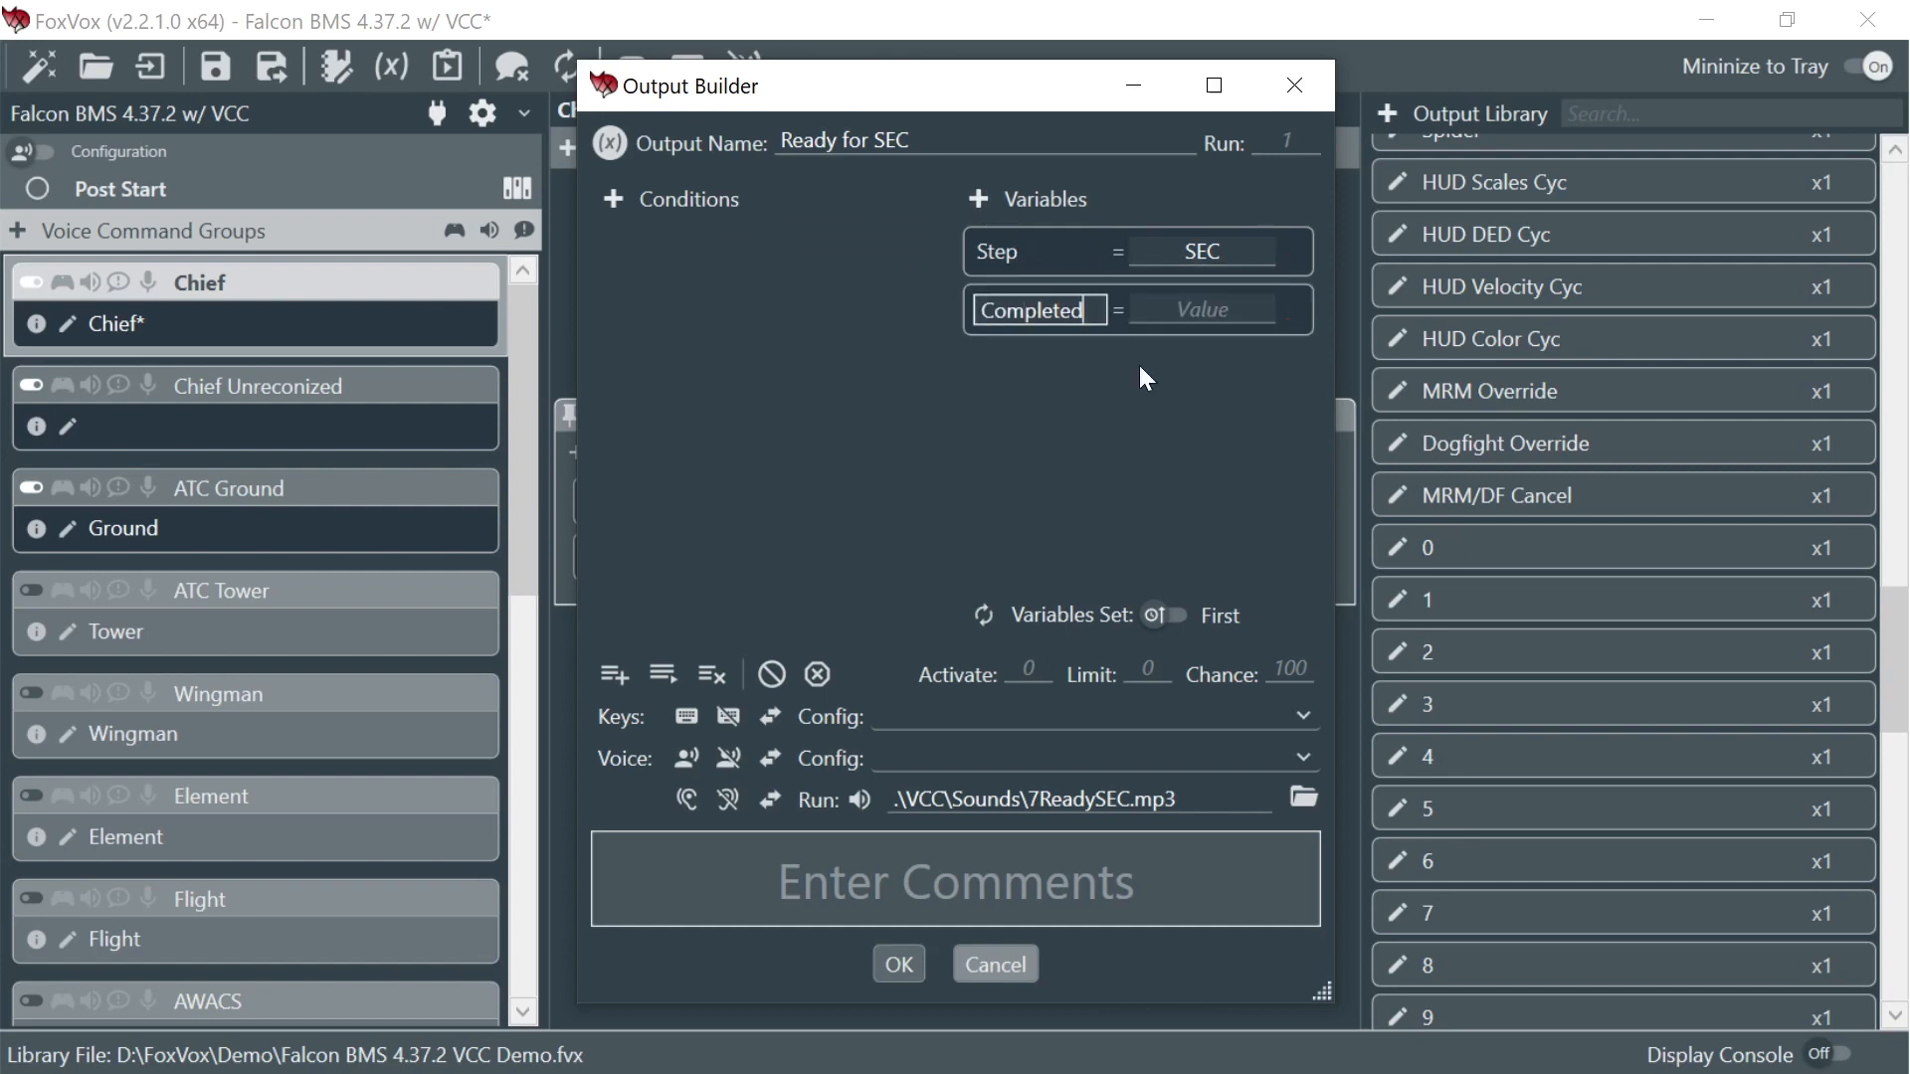
{"action": "left_click", "coordinate": [1221, 312]}
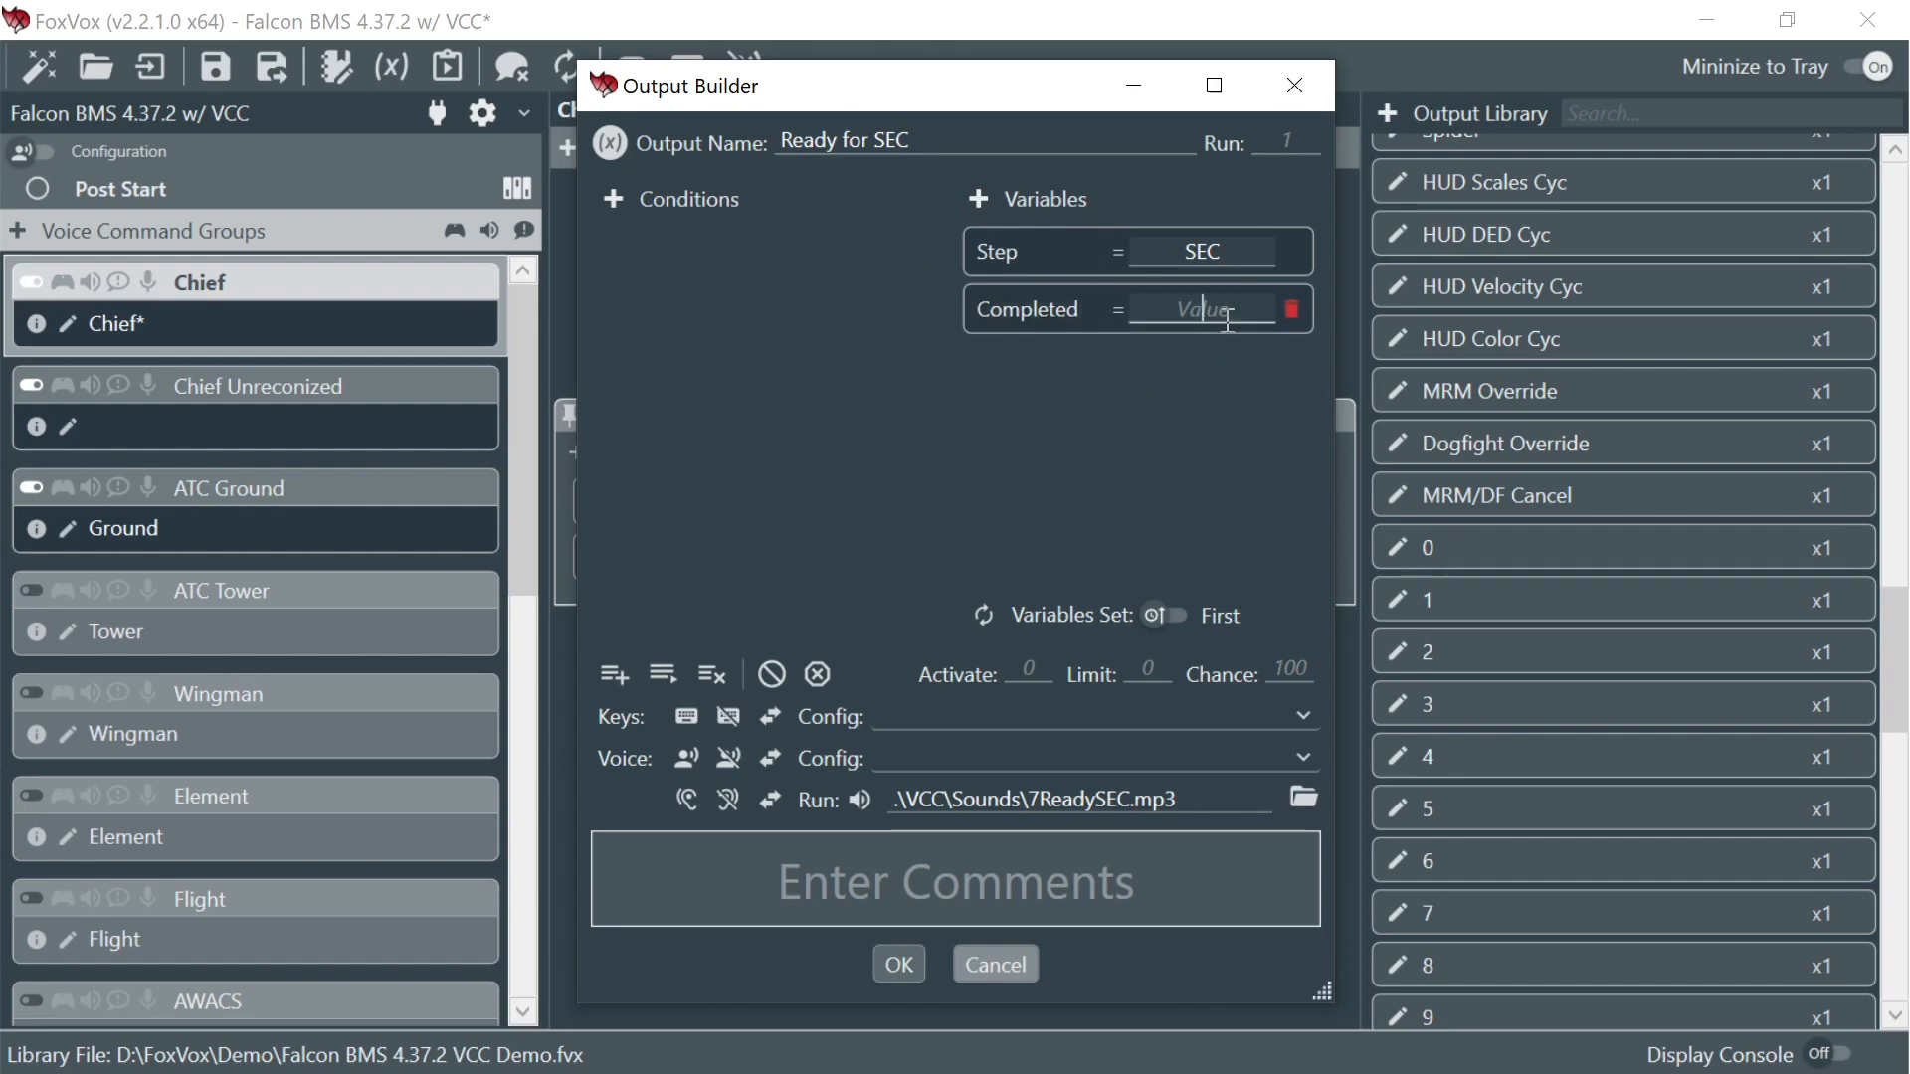
{"action": "type", "text": "+"}
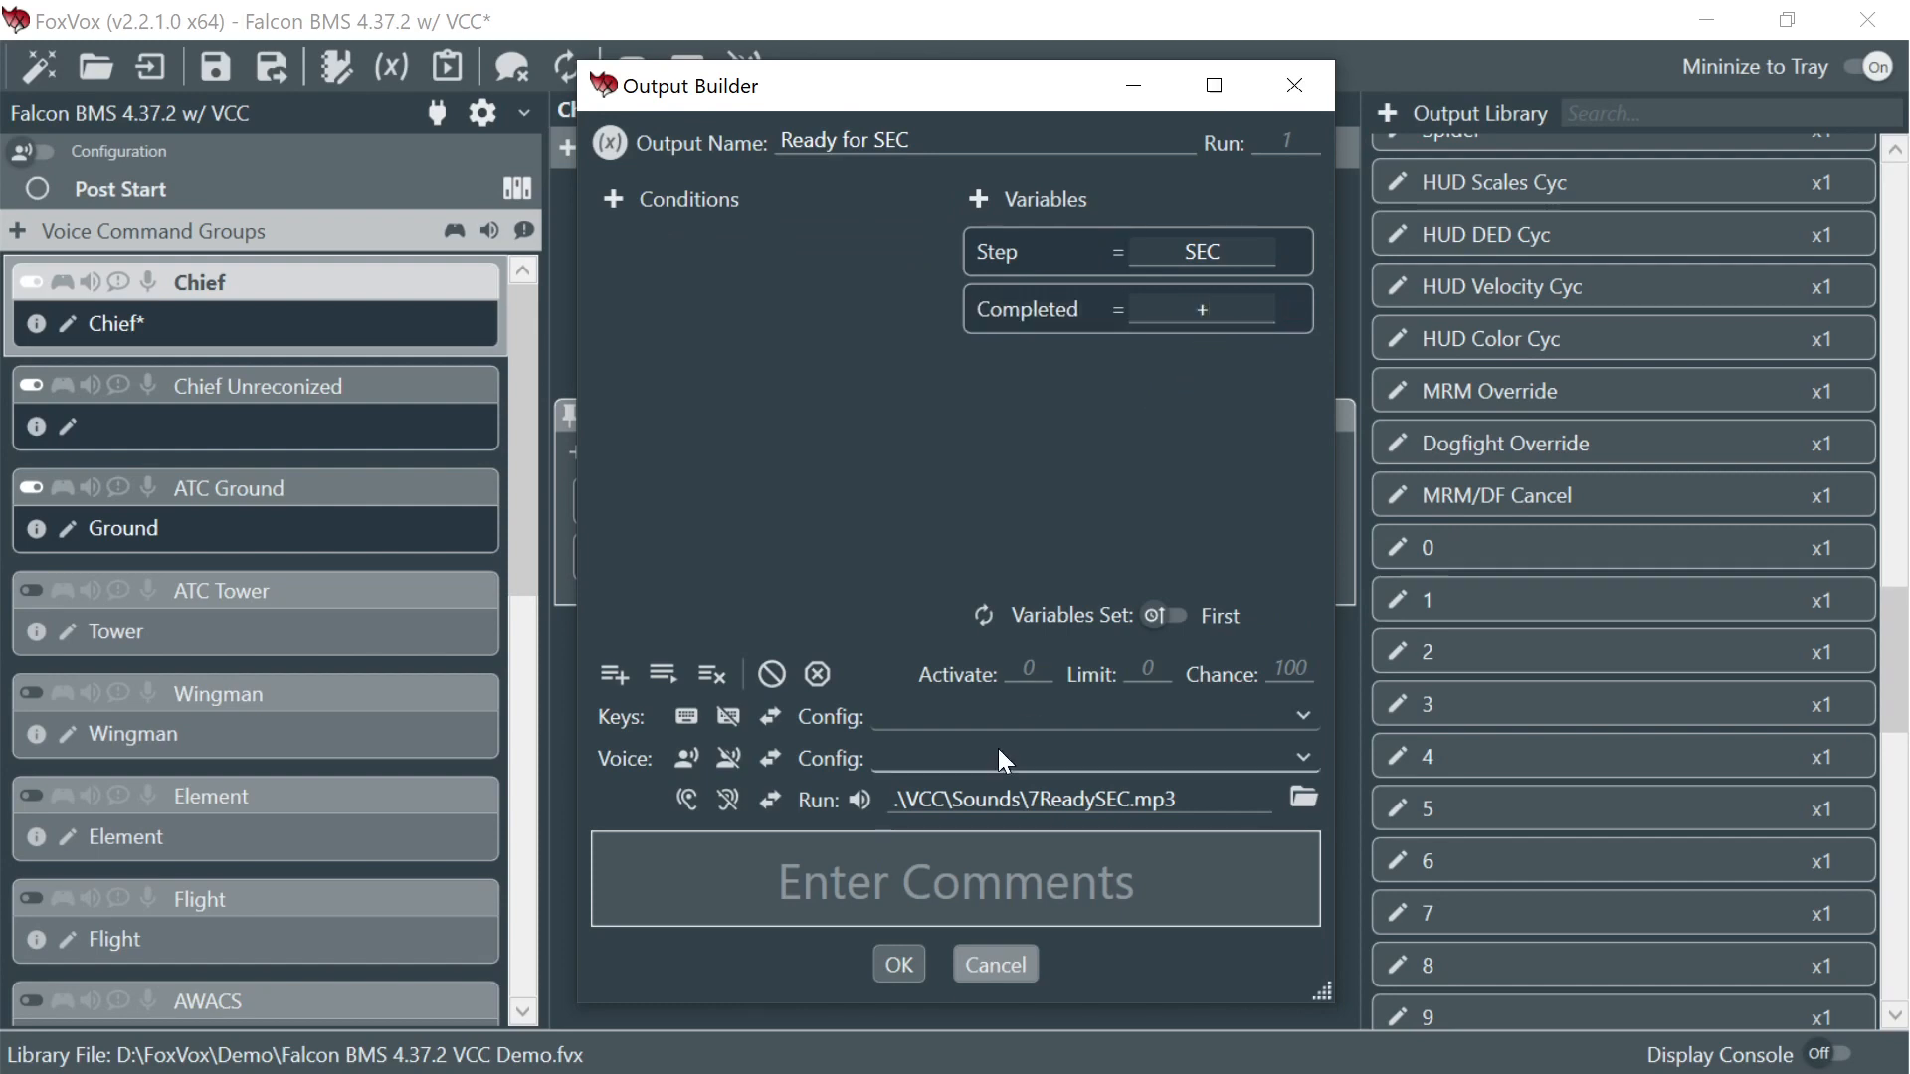
{"action": "left_click", "coordinate": [895, 965]}
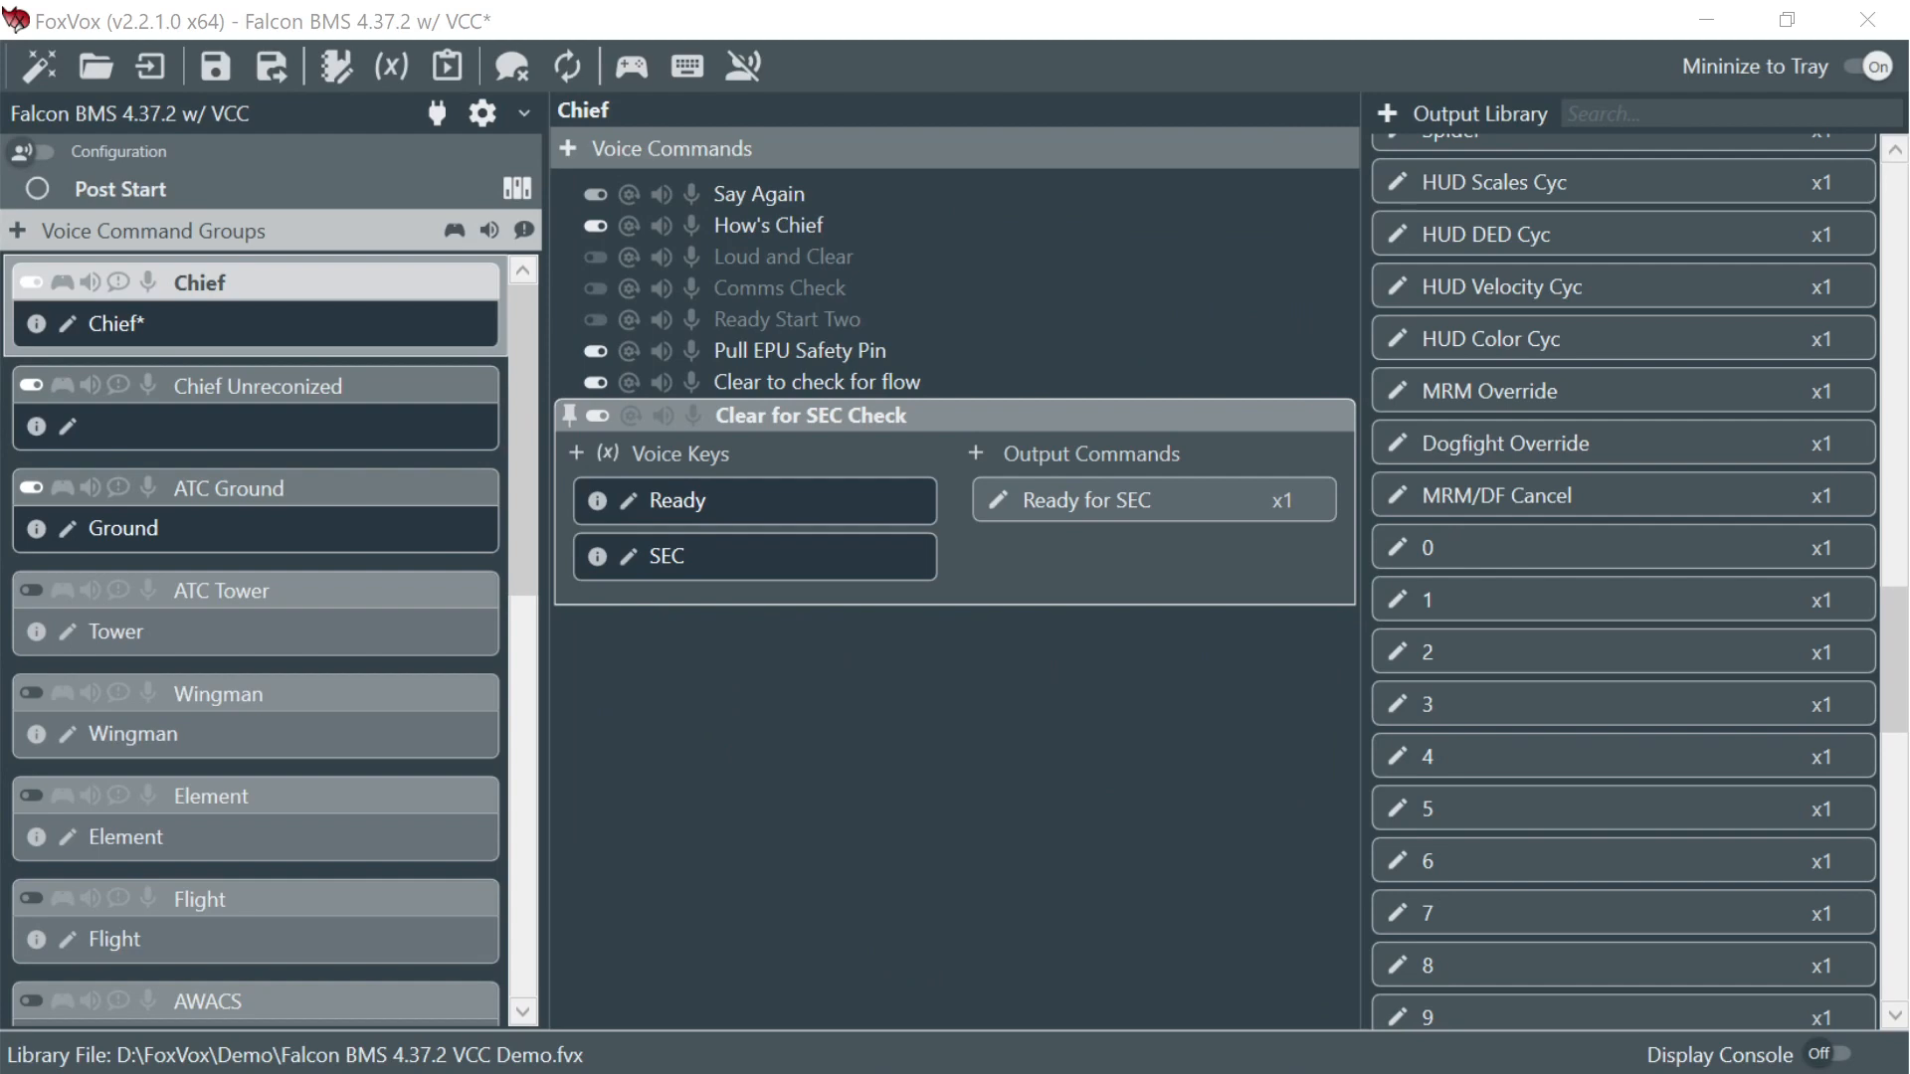
- Create another output command for Clear for SEC Check named "Test: nozzlePos = 0.5"
{"action": "left_click", "coordinate": [977, 456]}
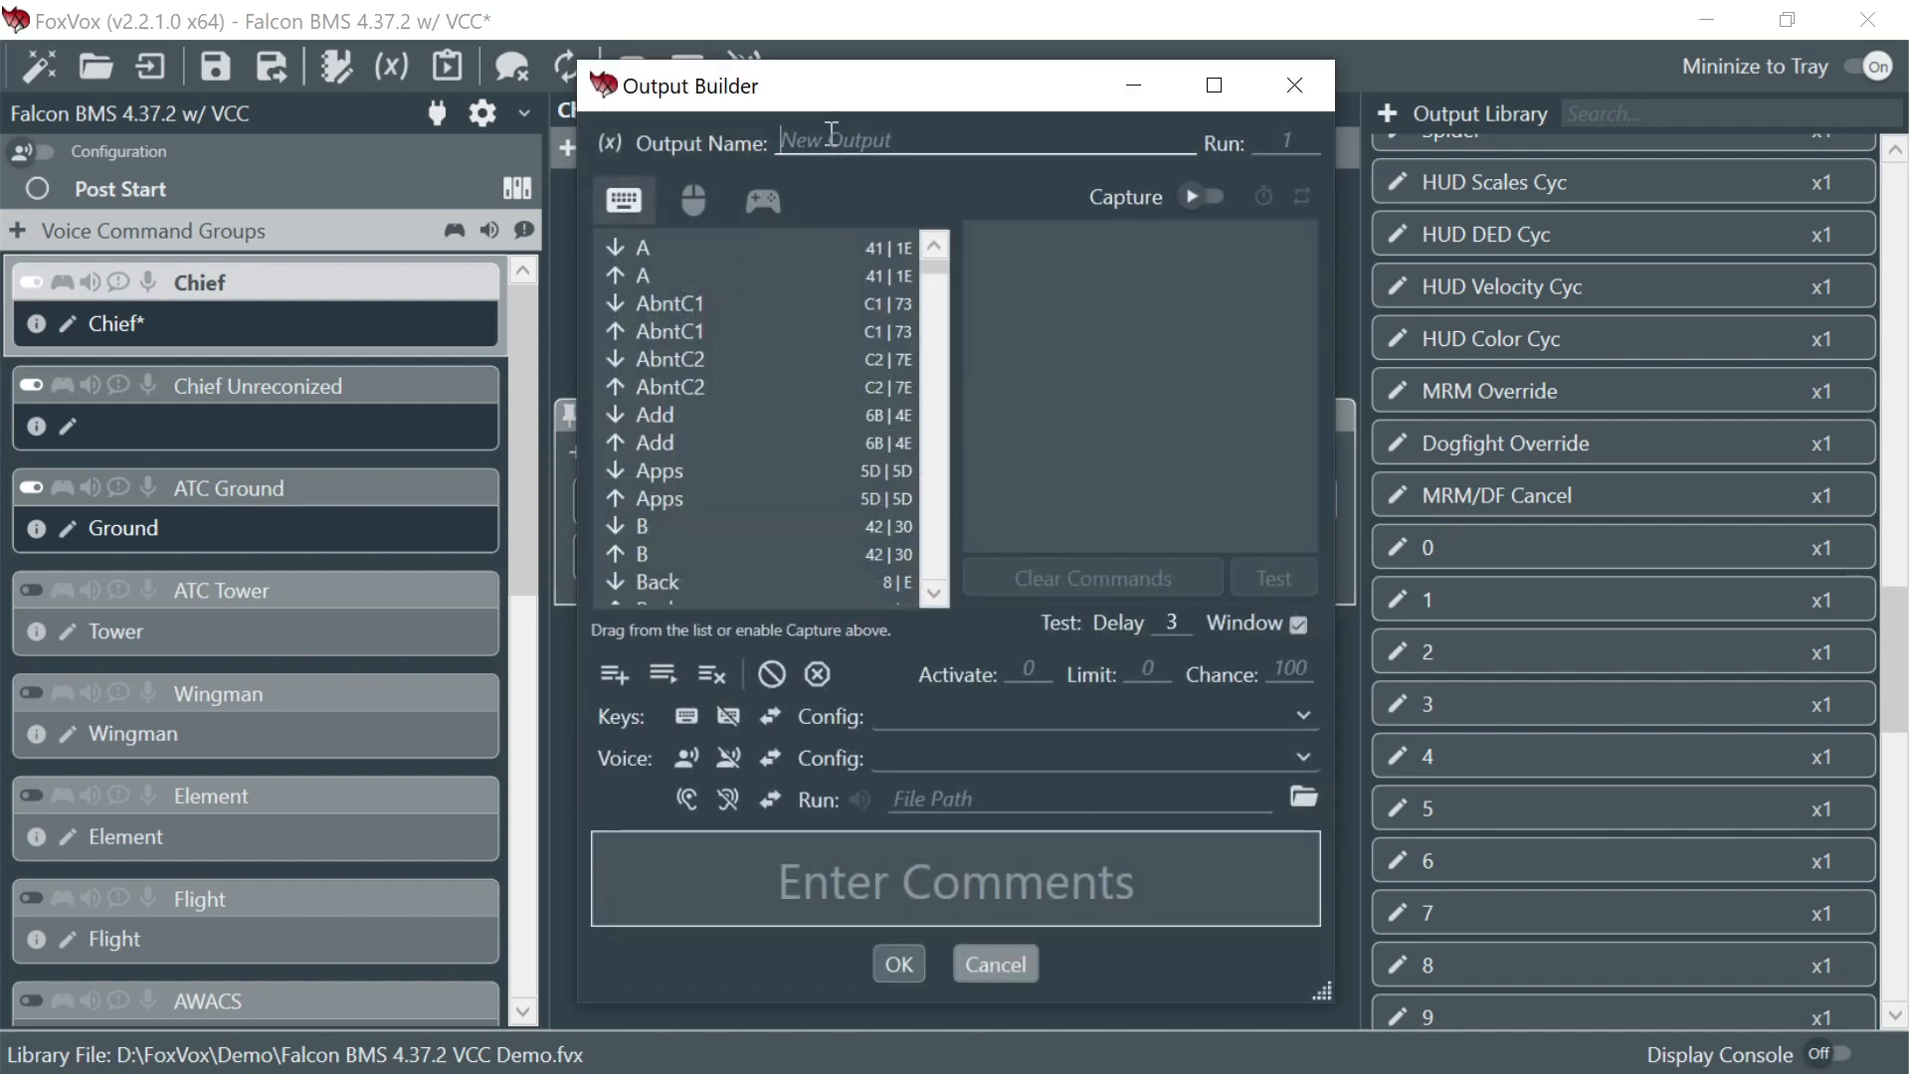
{"action": "type", "text": "Test: nozzlePos ="}
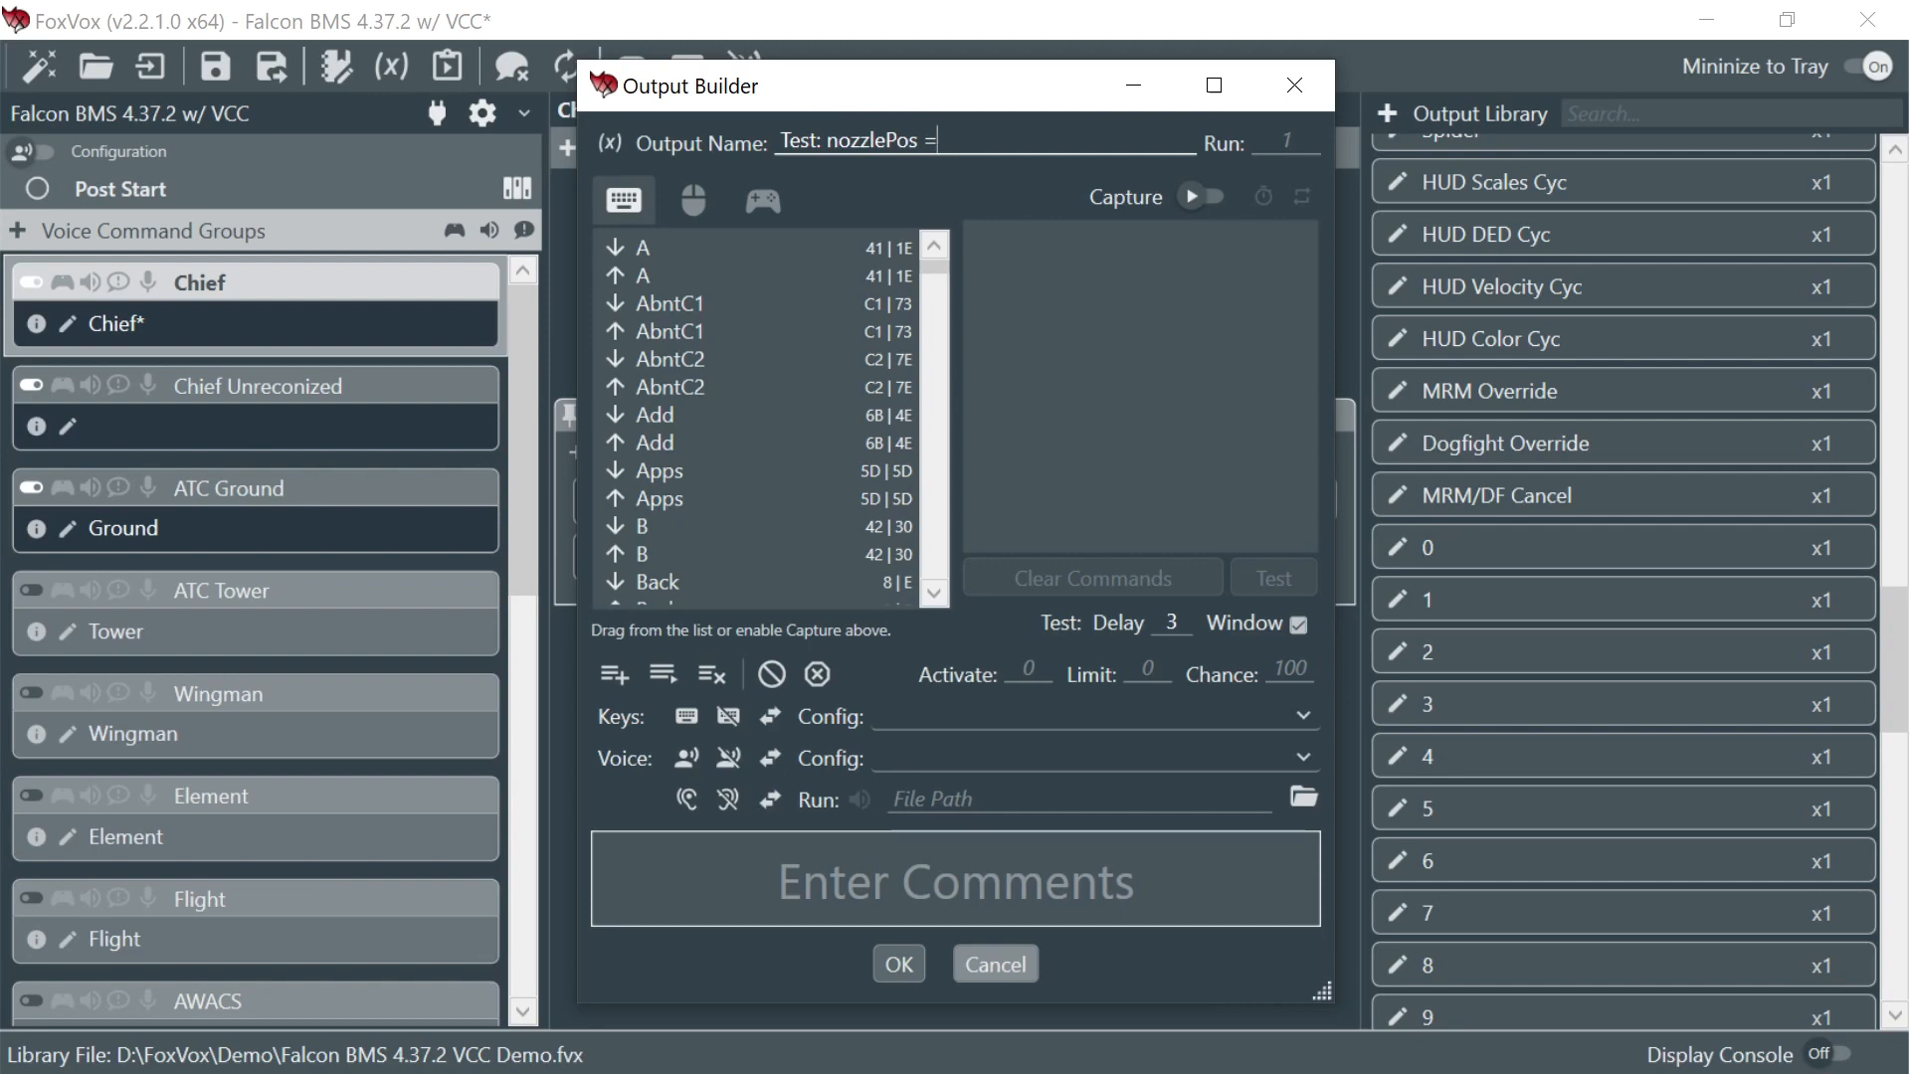
{"action": "type", "text": " 0.5"}
- Add a variable nozzlePos with the value 0.5 to the test output
{"action": "left_click", "coordinate": [609, 143]}
{"action": "left_click", "coordinate": [977, 199]}
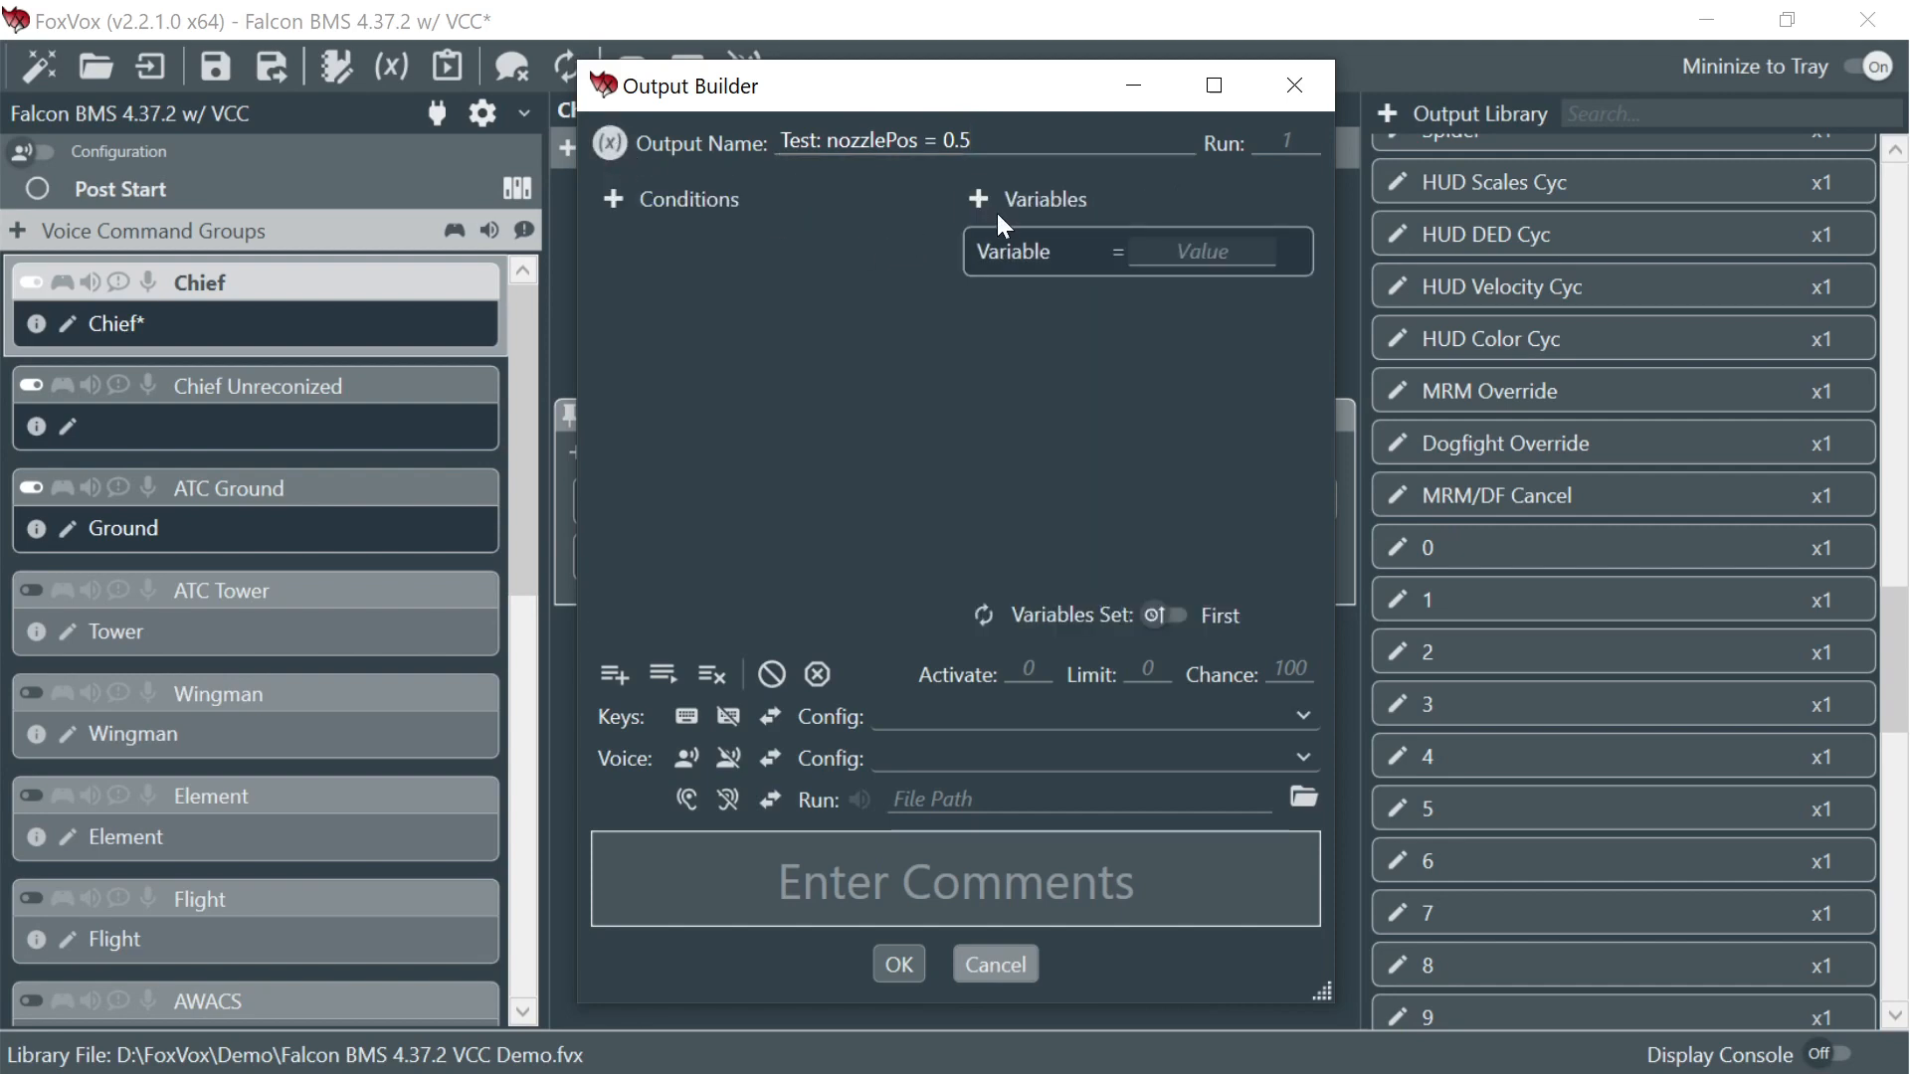
{"action": "left_click", "coordinate": [1015, 250]}
{"action": "type", "text": "Nozzle"}
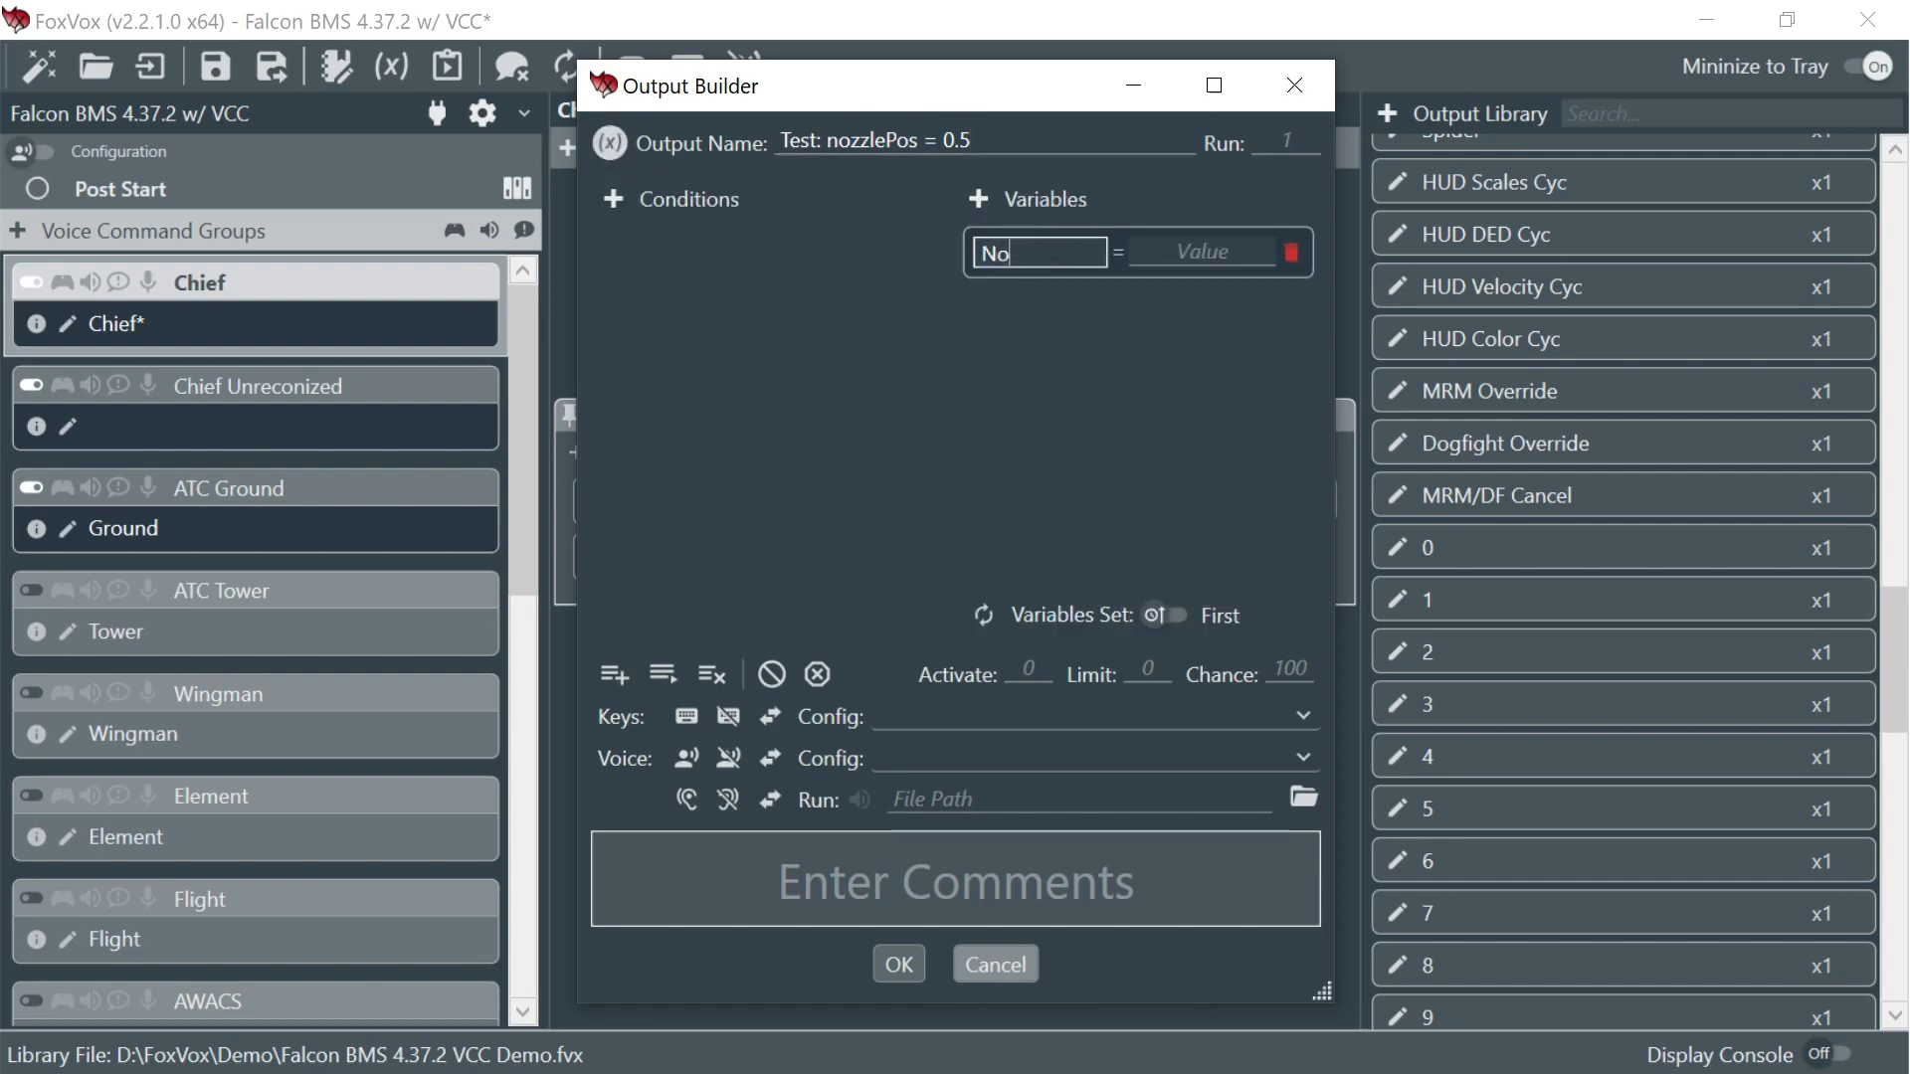
{"action": "key", "text": "BackSpace"}
{"action": "key", "text": "BackSpace"}
{"action": "key", "text": "BackSpace"}
{"action": "key", "text": "BackSpace"}
{"action": "key", "text": "BackSpace"}
{"action": "key", "text": "BackSpace"}
{"action": "type", "text": "nozzlePos"}
{"action": "key", "text": "Tab"}
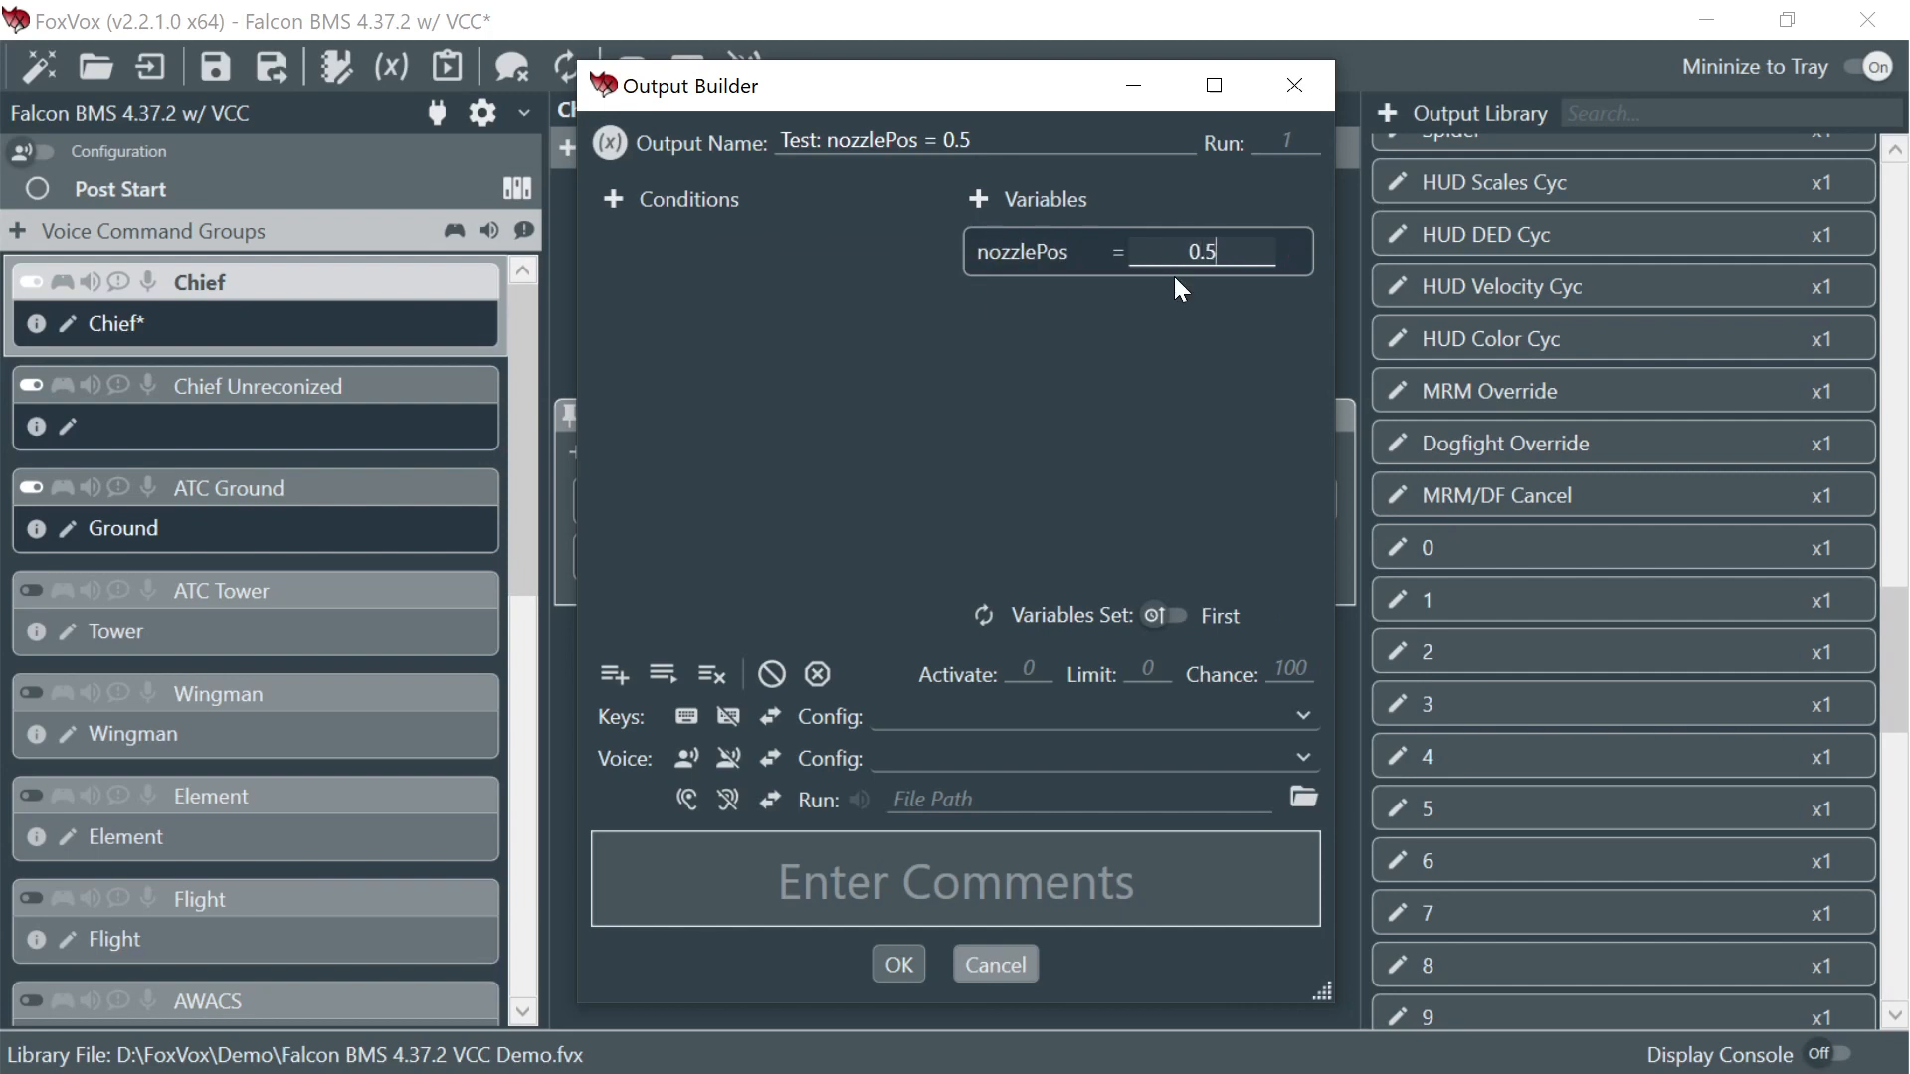
{"action": "left_click", "coordinate": [1172, 313]}
- Add a condition set to the test output that checks BMS equals an empty value, and confirm the output
{"action": "left_click", "coordinate": [617, 200]}
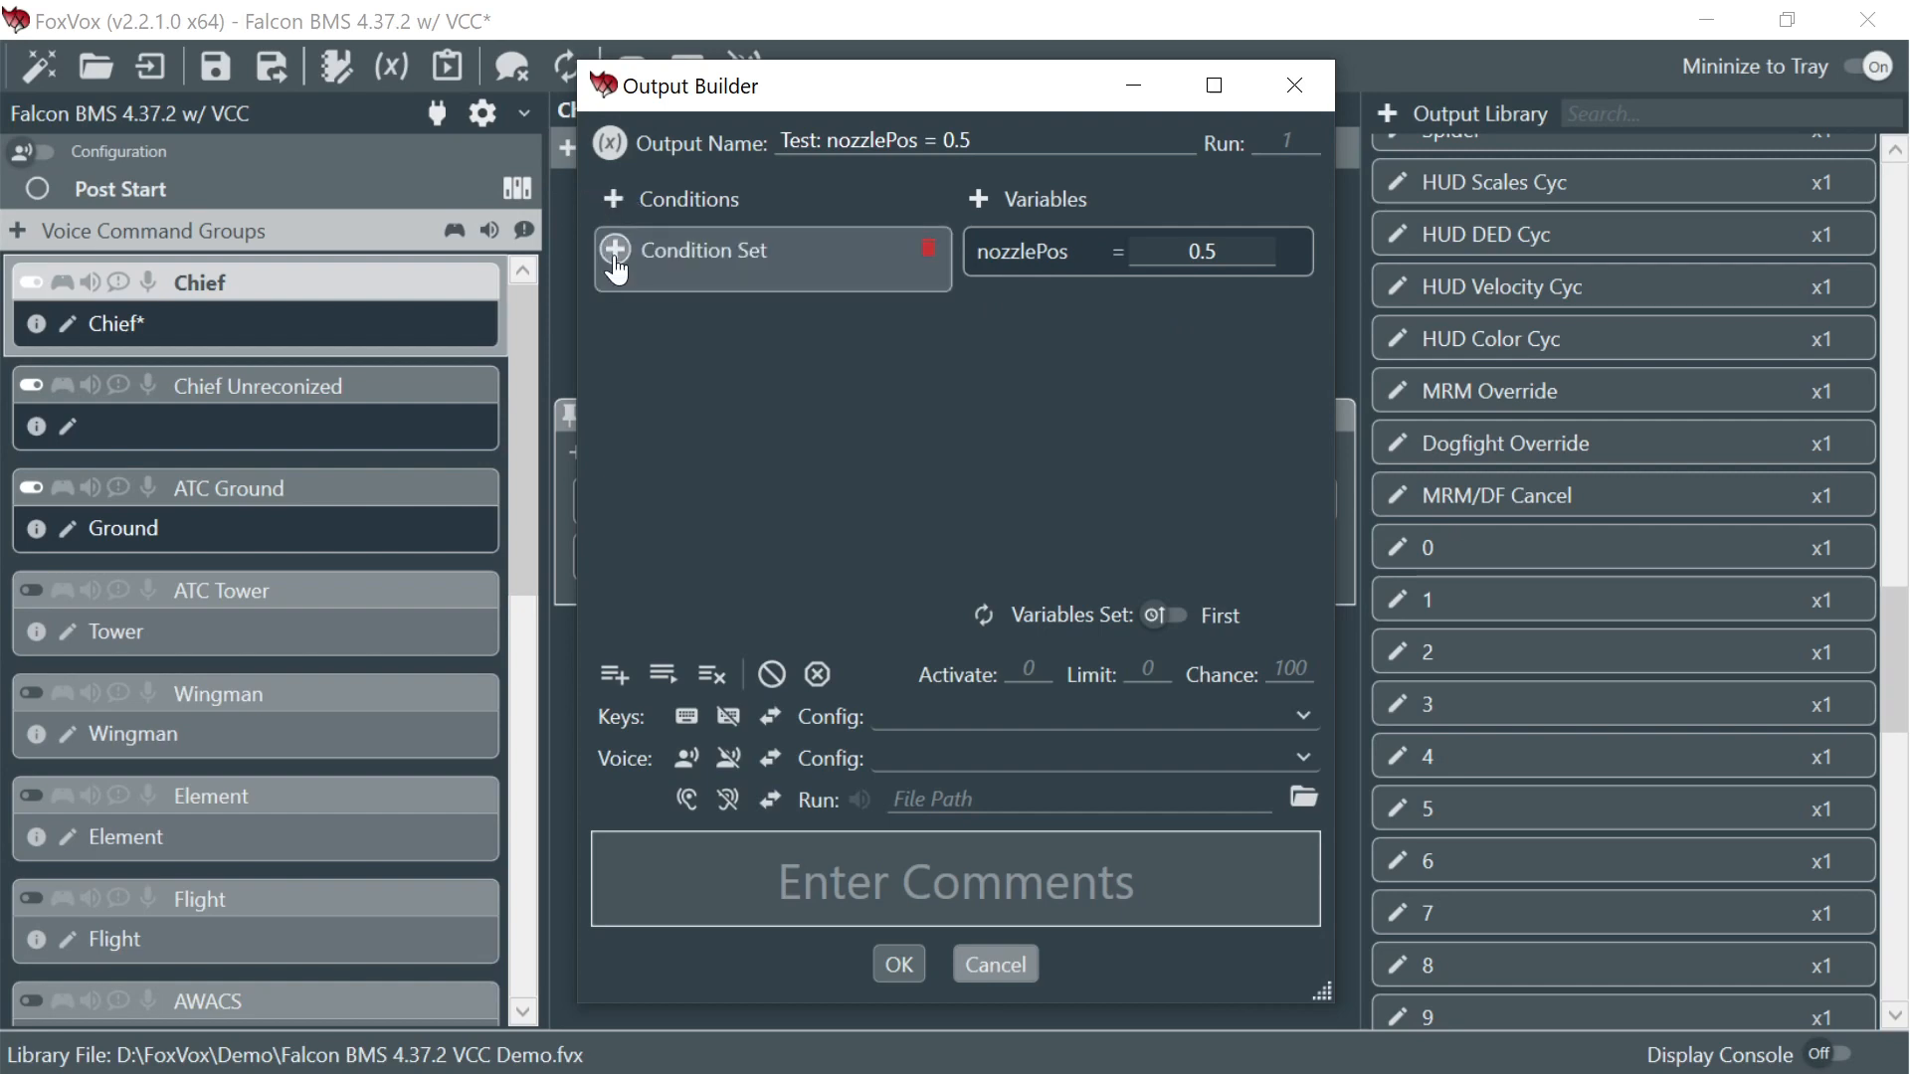
{"action": "left_click", "coordinate": [616, 250]}
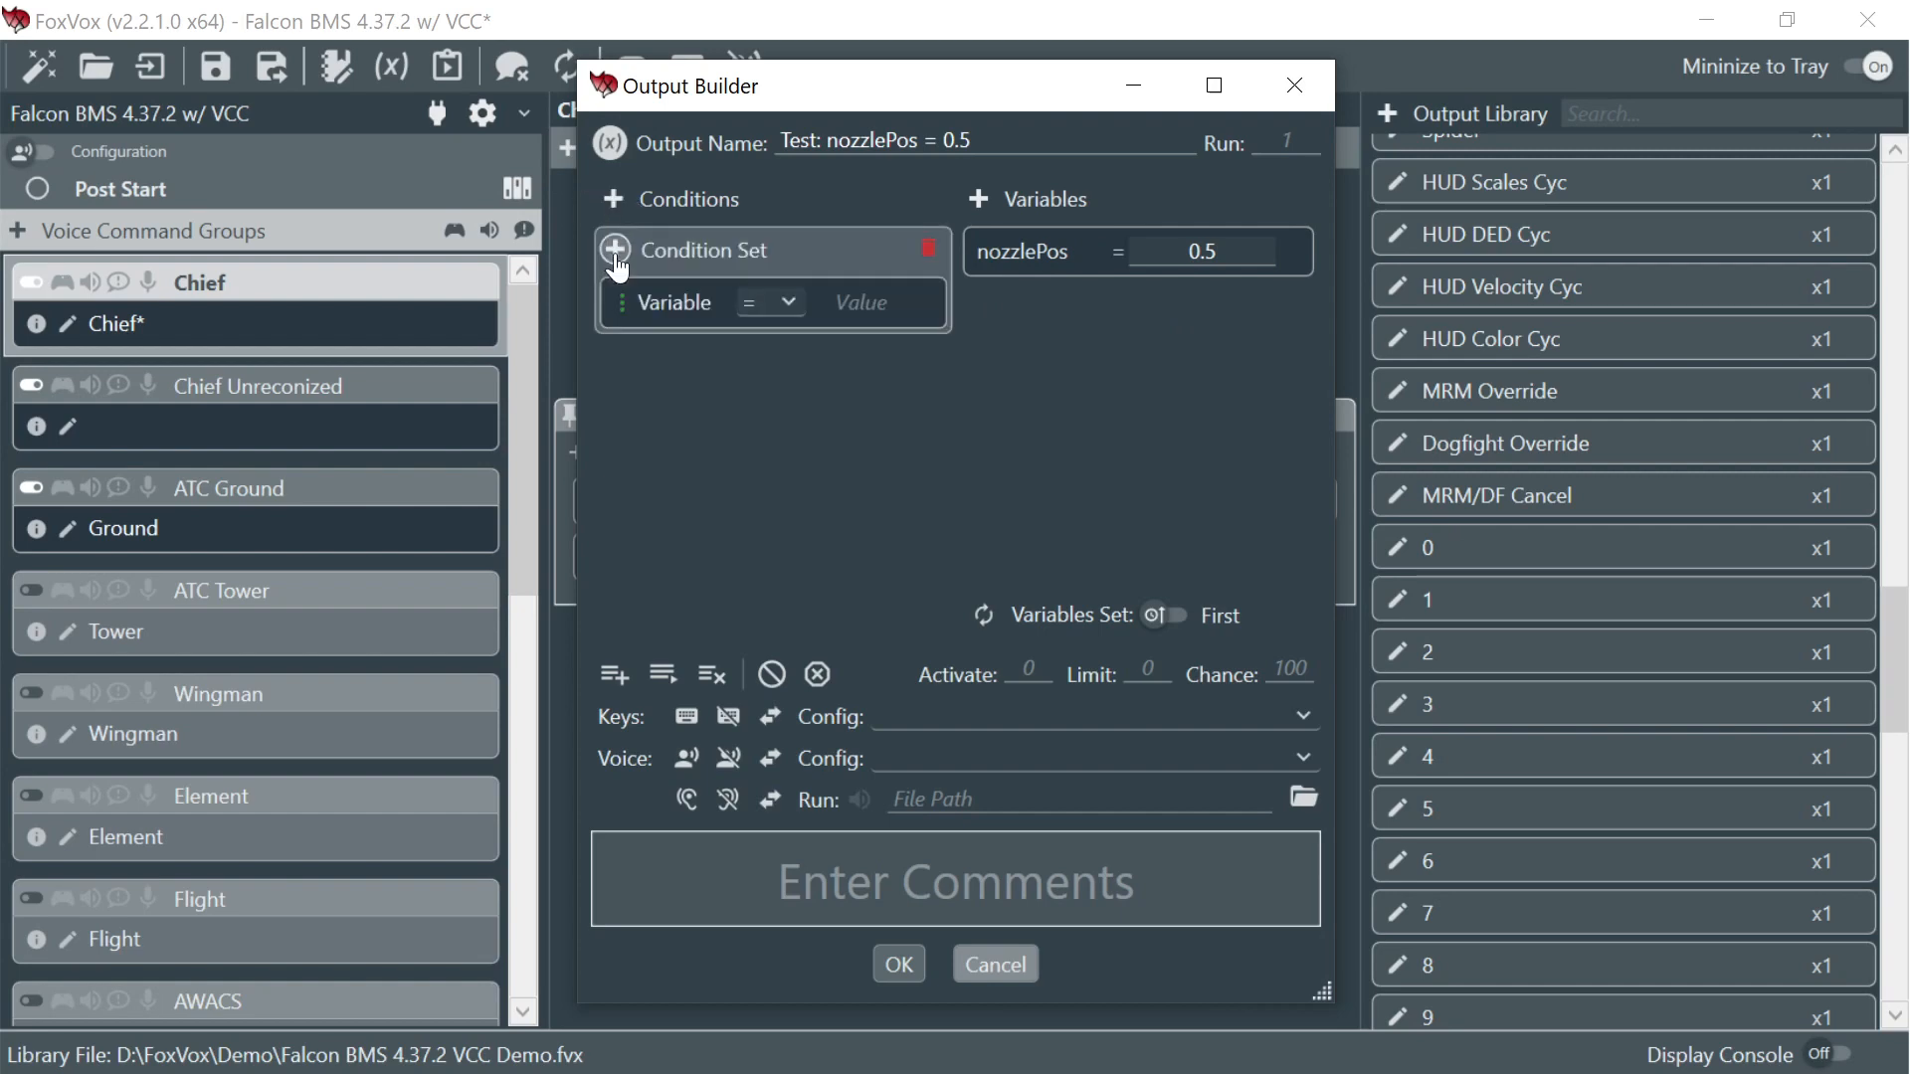
{"action": "left_click", "coordinate": [665, 303]}
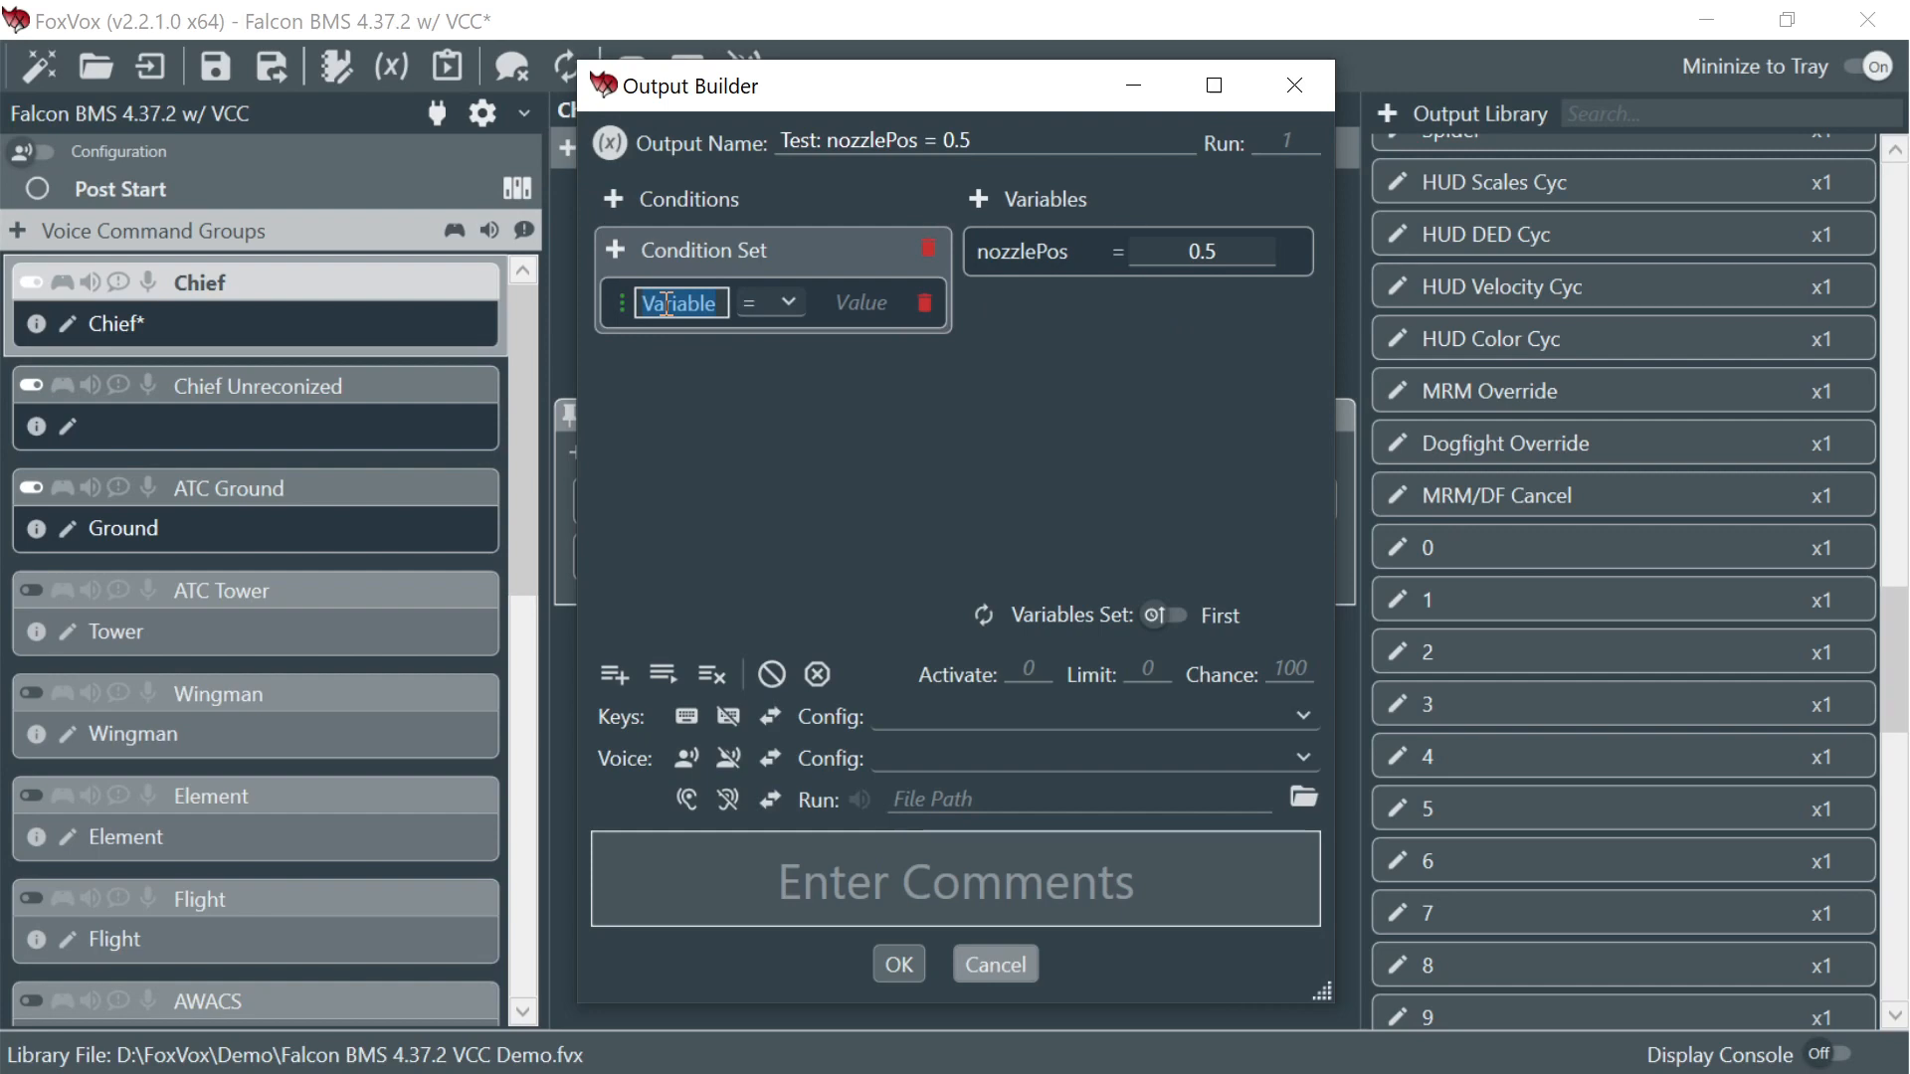
{"action": "type", "text": "BMS"}
{"action": "left_click", "coordinate": [692, 408]}
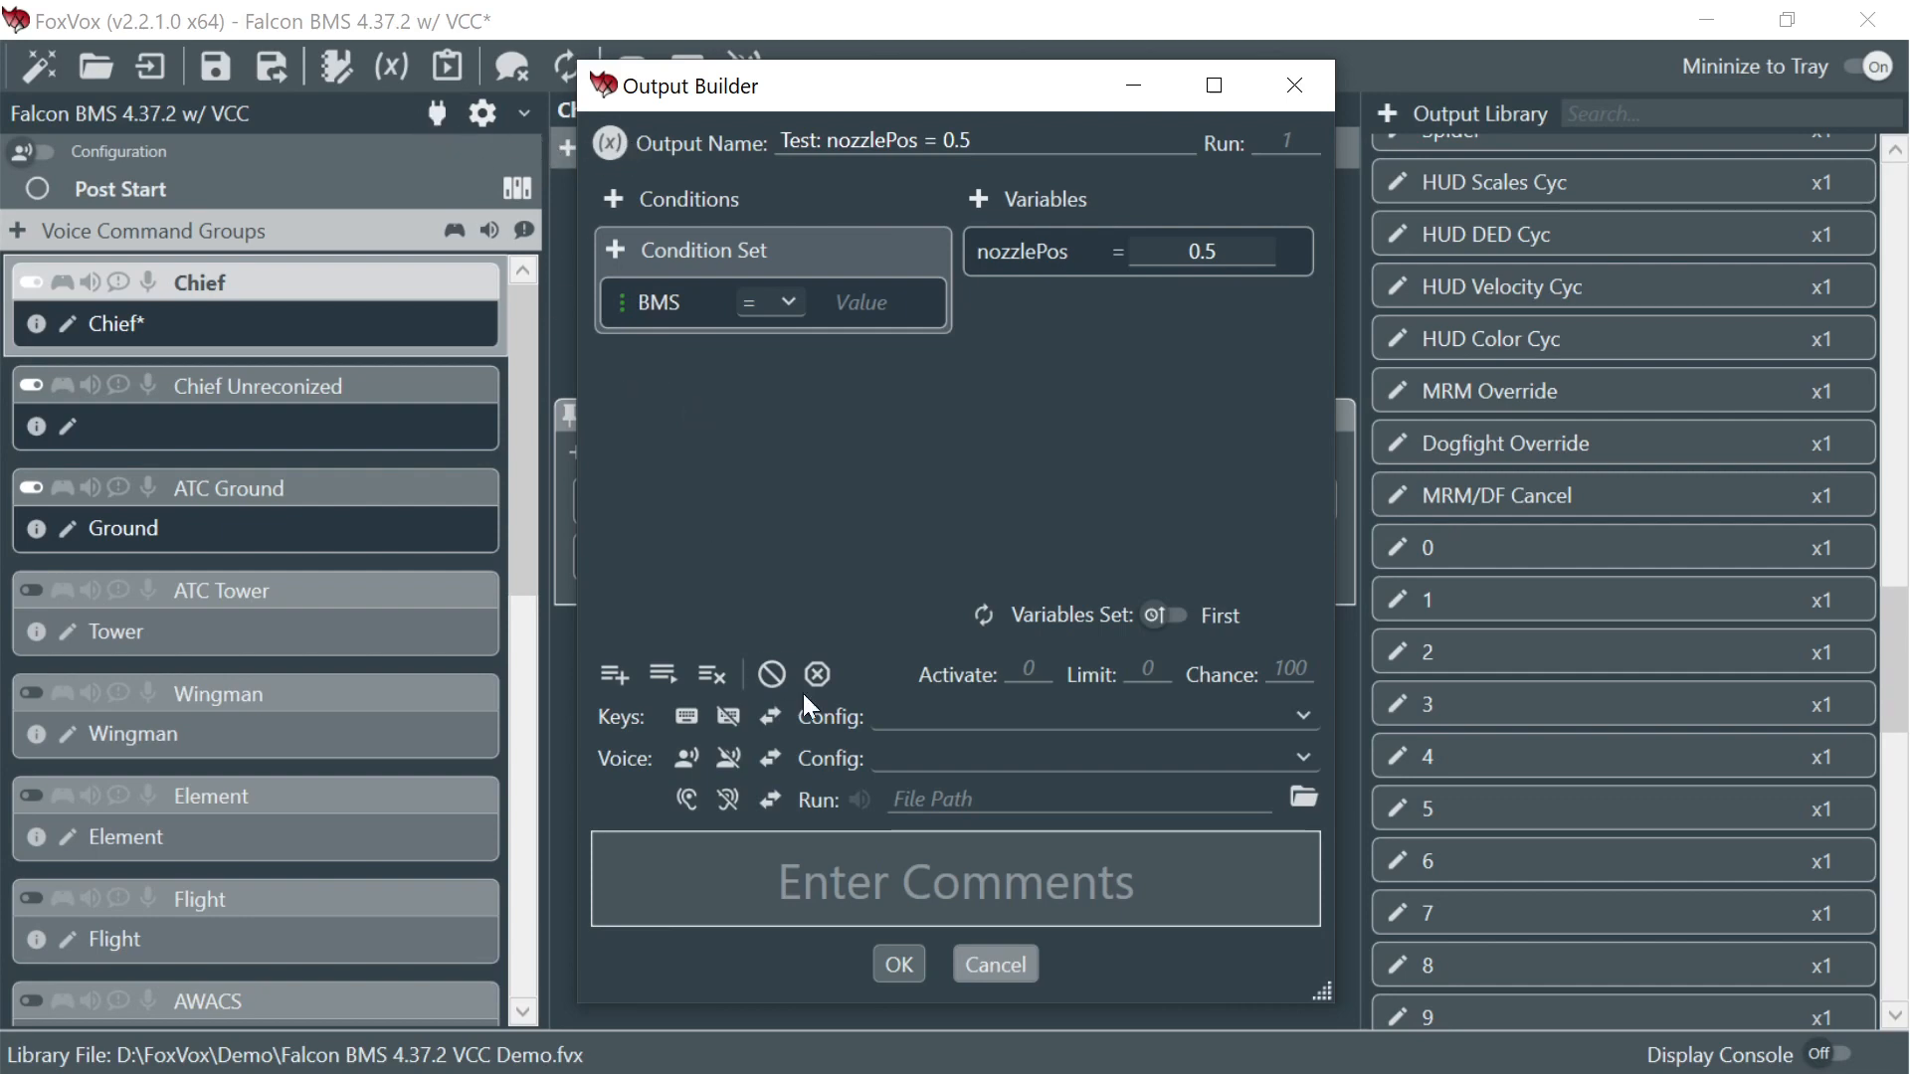
{"action": "left_click", "coordinate": [898, 965]}
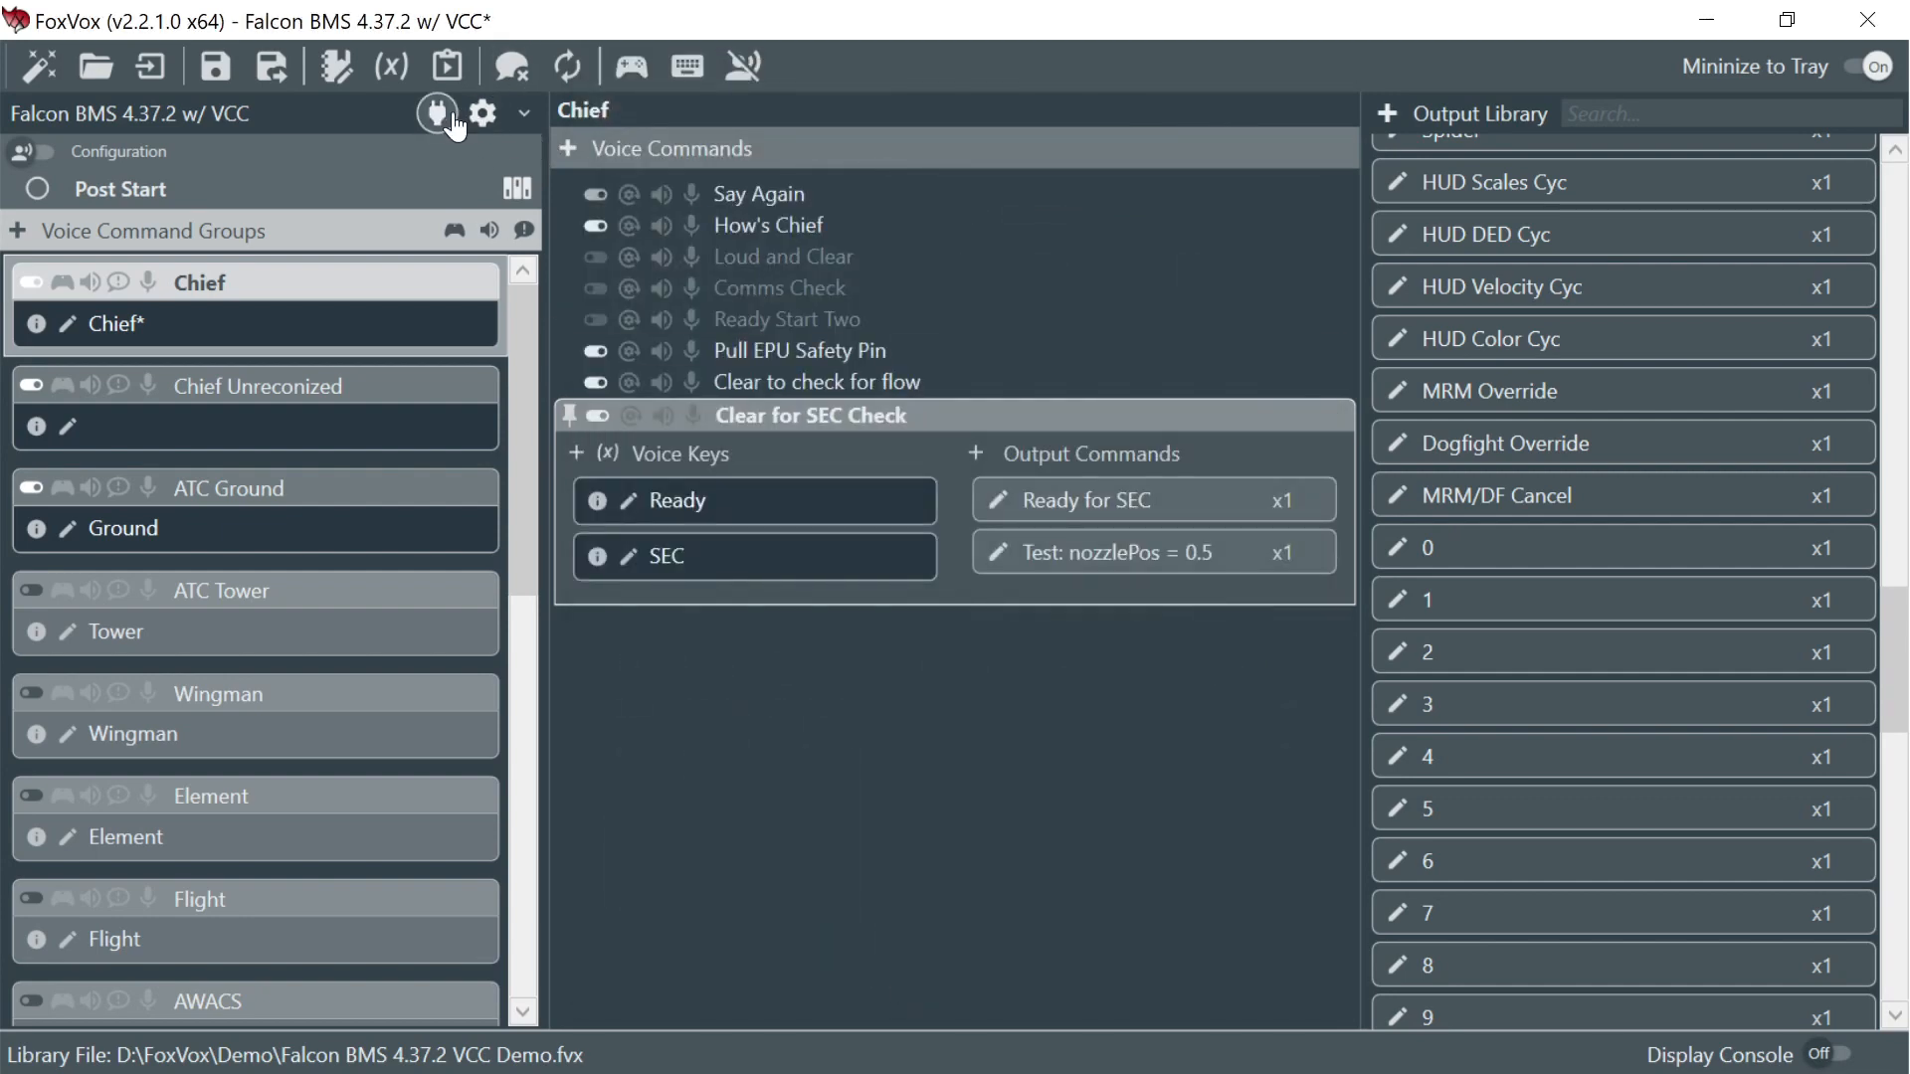
- Search the F4SharedMem plugin variables for "vers" and copy the variable name BMSVersionMajor
{"action": "left_click", "coordinate": [450, 117]}
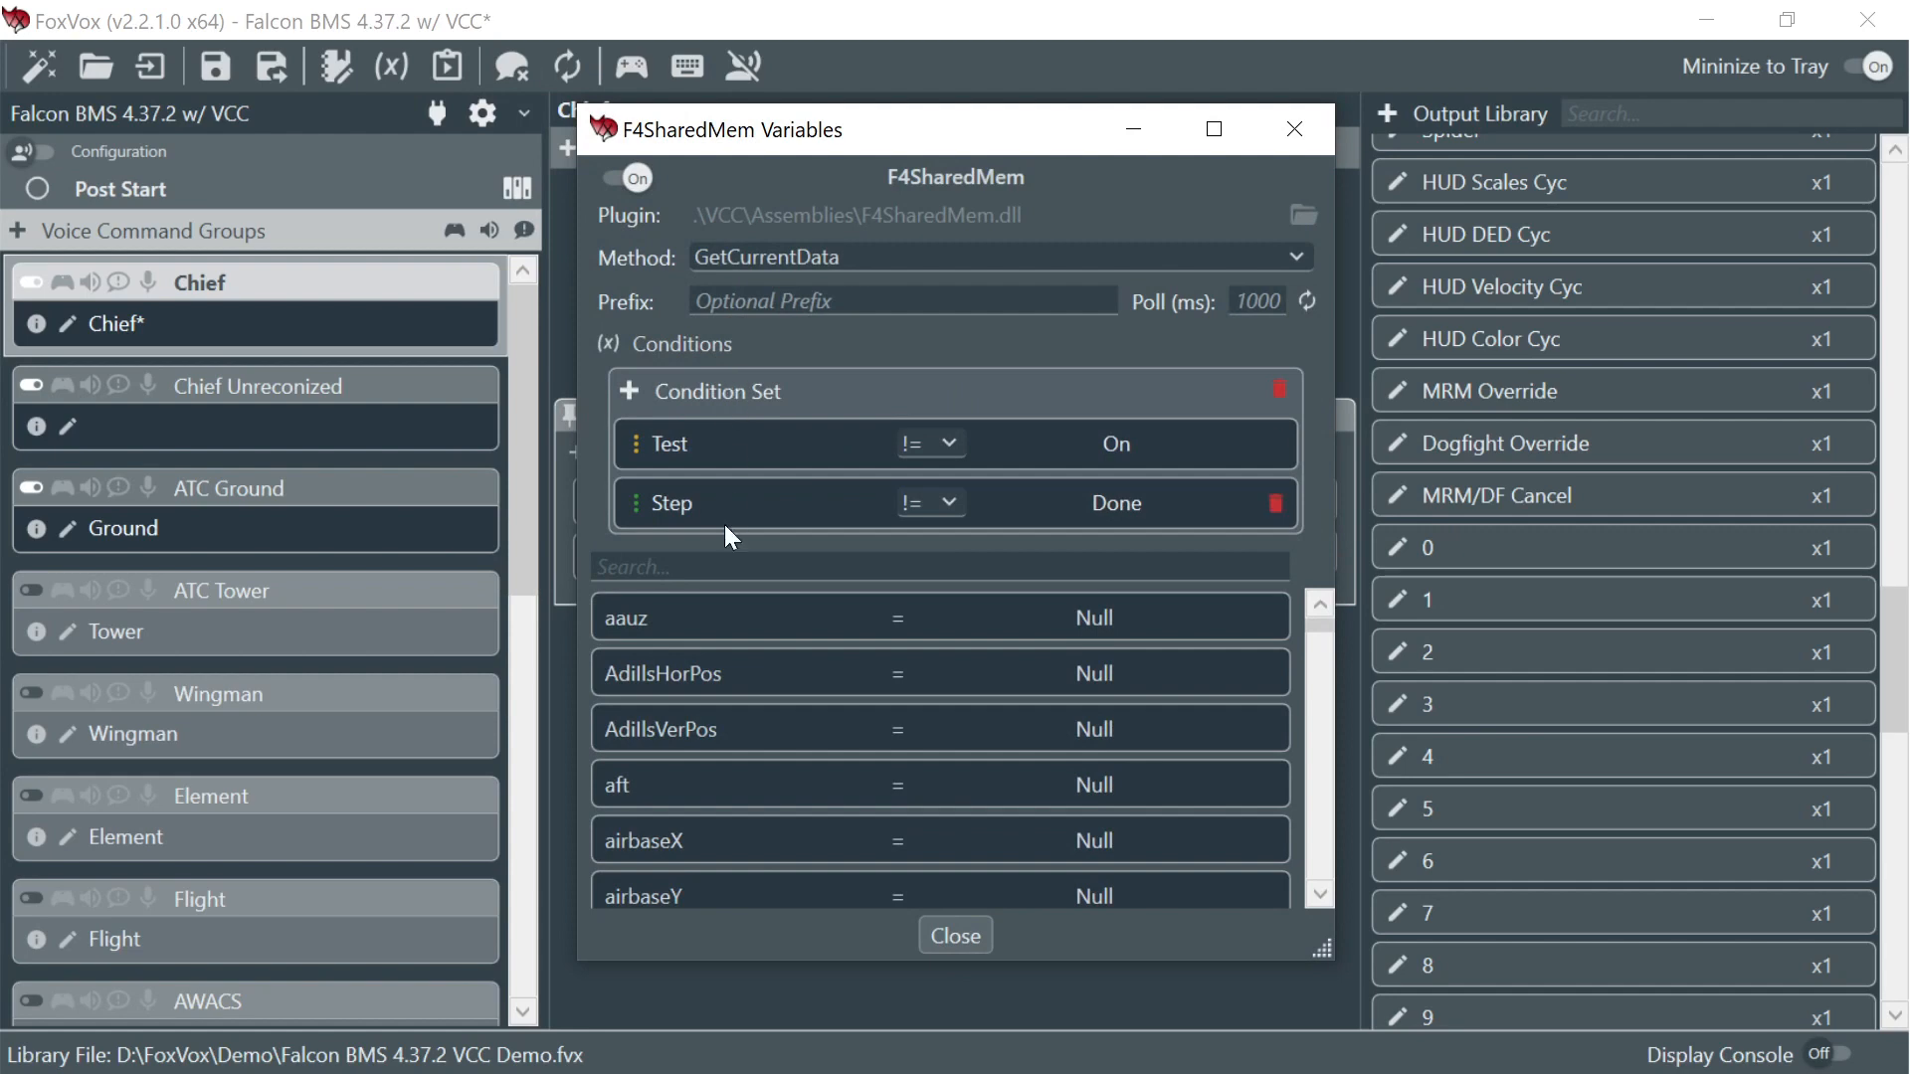
{"action": "left_click", "coordinate": [715, 569]}
{"action": "type", "text": "vers"}
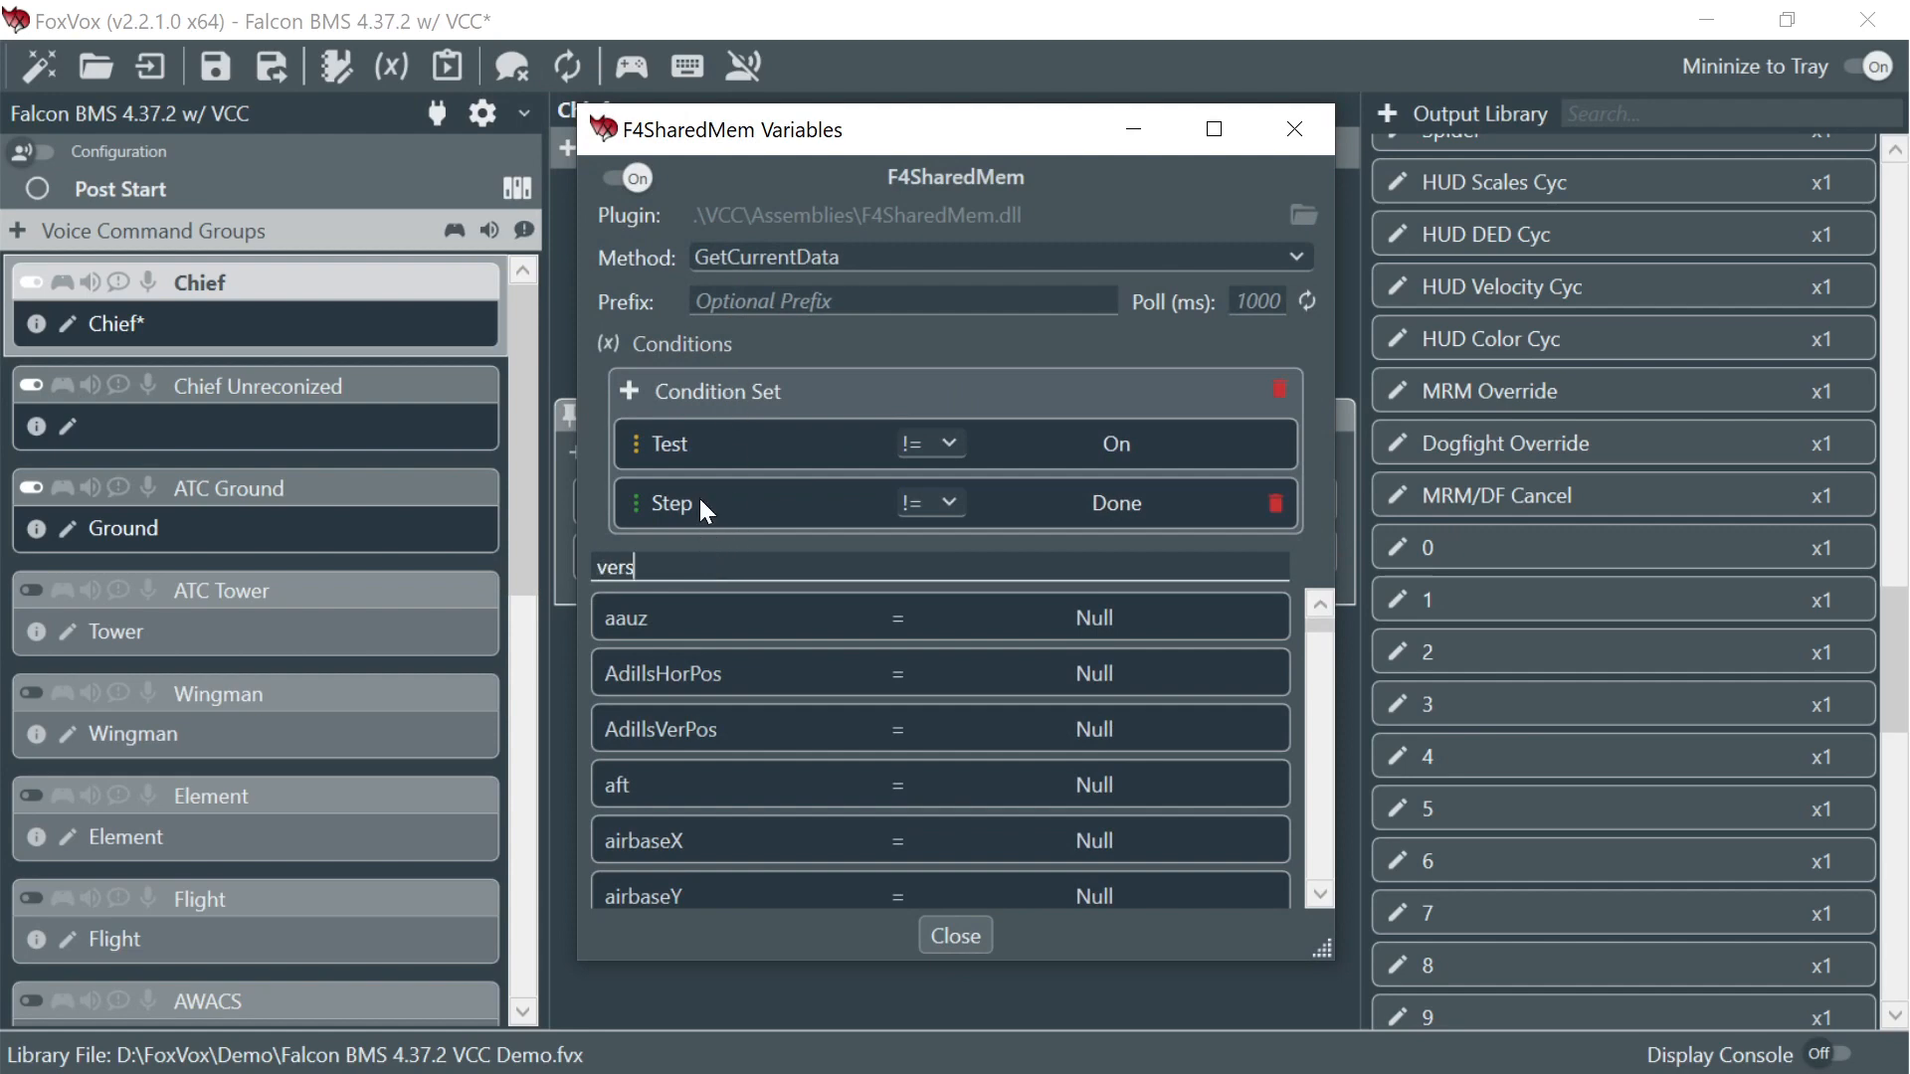
{"action": "double_click", "coordinate": [686, 617]}
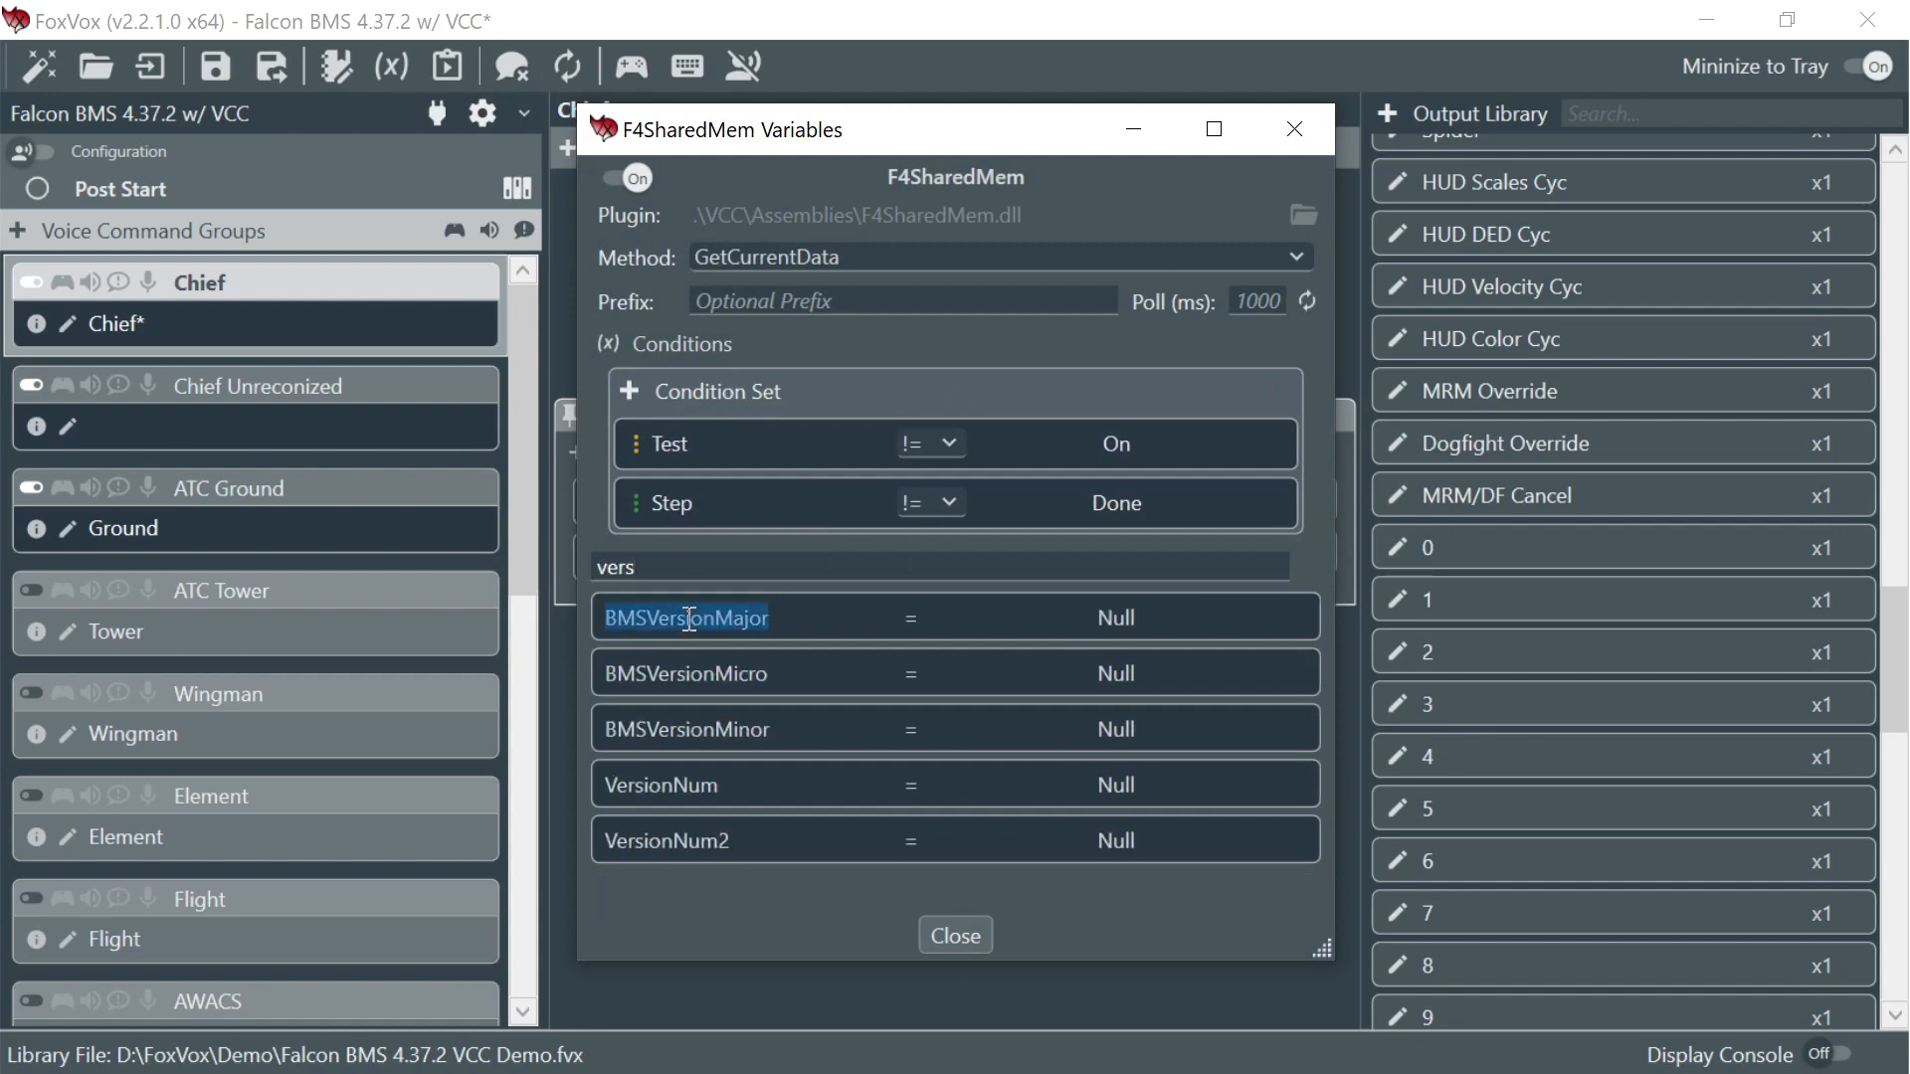
{"action": "right_click", "coordinate": [687, 617]}
{"action": "left_click", "coordinate": [750, 696]}
{"action": "left_click", "coordinate": [955, 935]}
- Change the condition variable of the "Test: nozzlePos = 0.5" output to BMSVersionMajor and move that output above Ready for SEC
{"action": "left_click", "coordinate": [998, 552]}
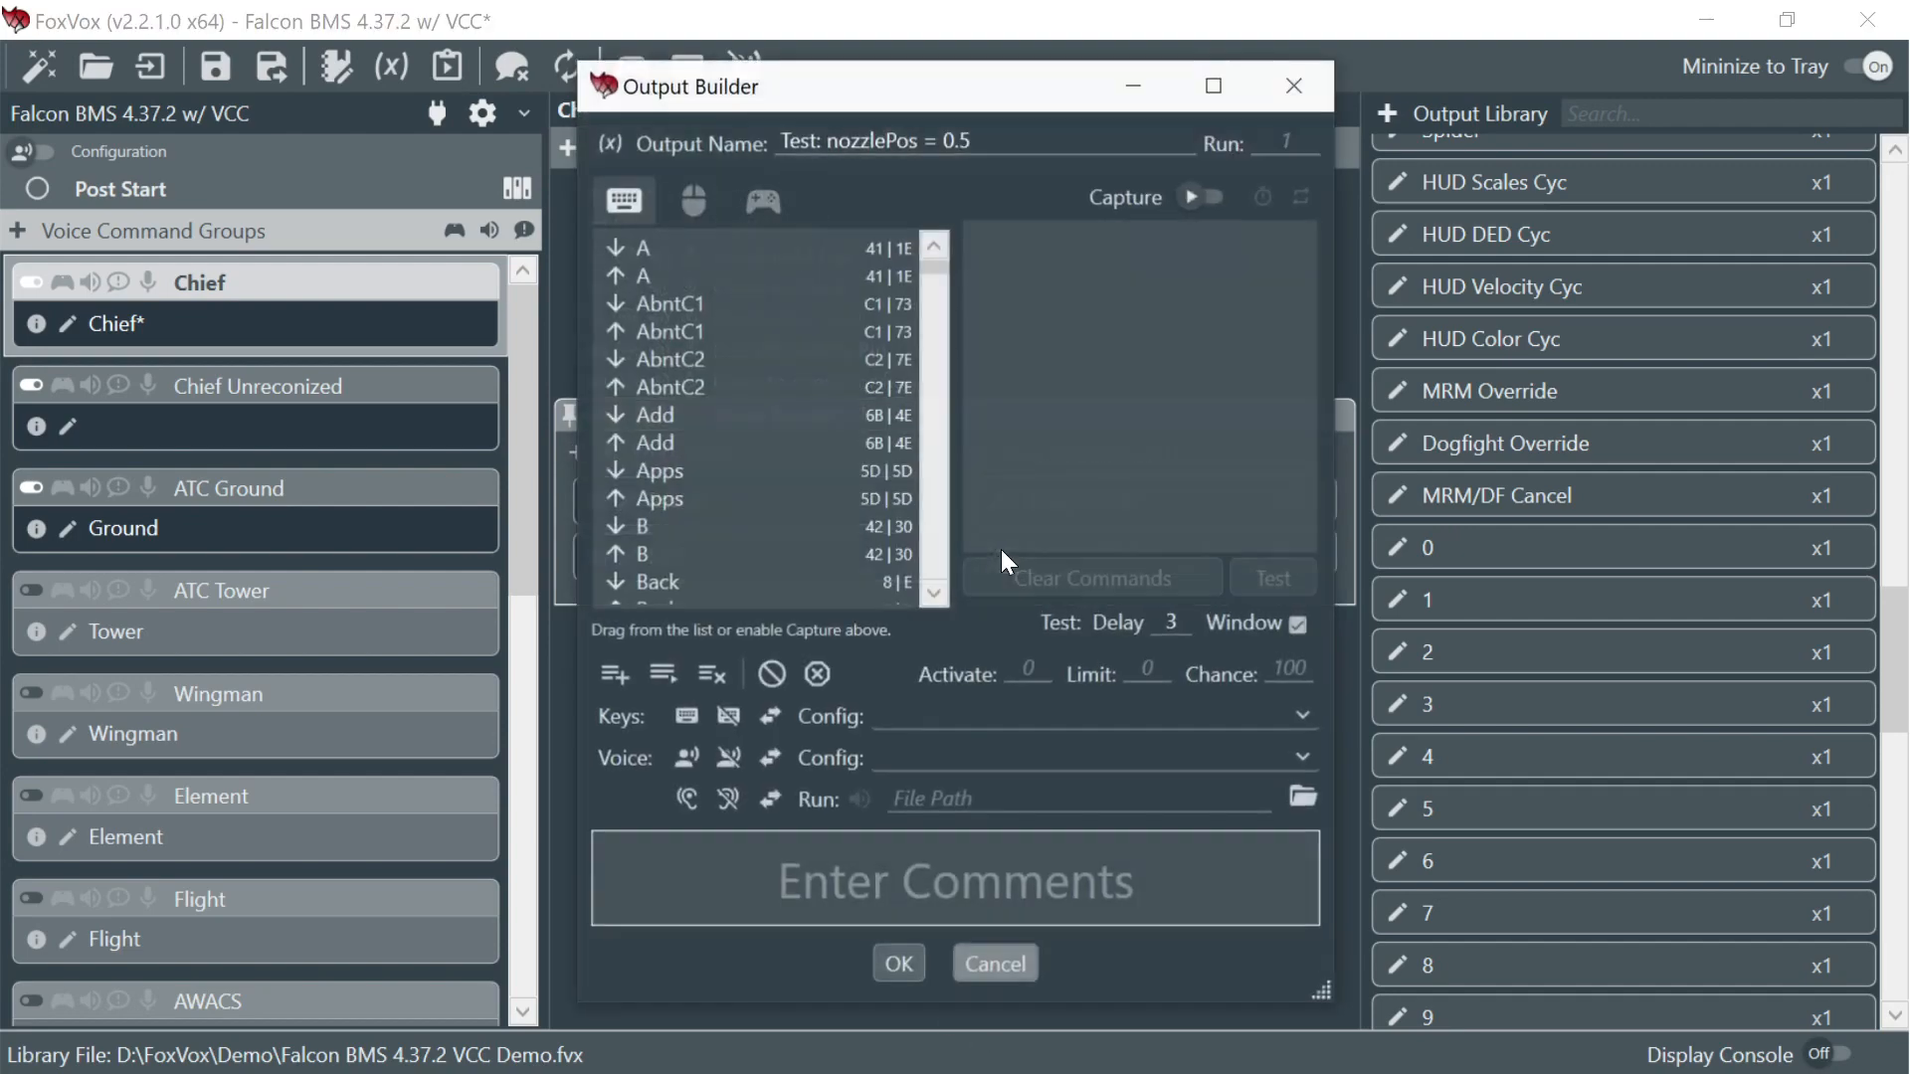
{"action": "left_click", "coordinate": [610, 142]}
{"action": "double_click", "coordinate": [661, 300]}
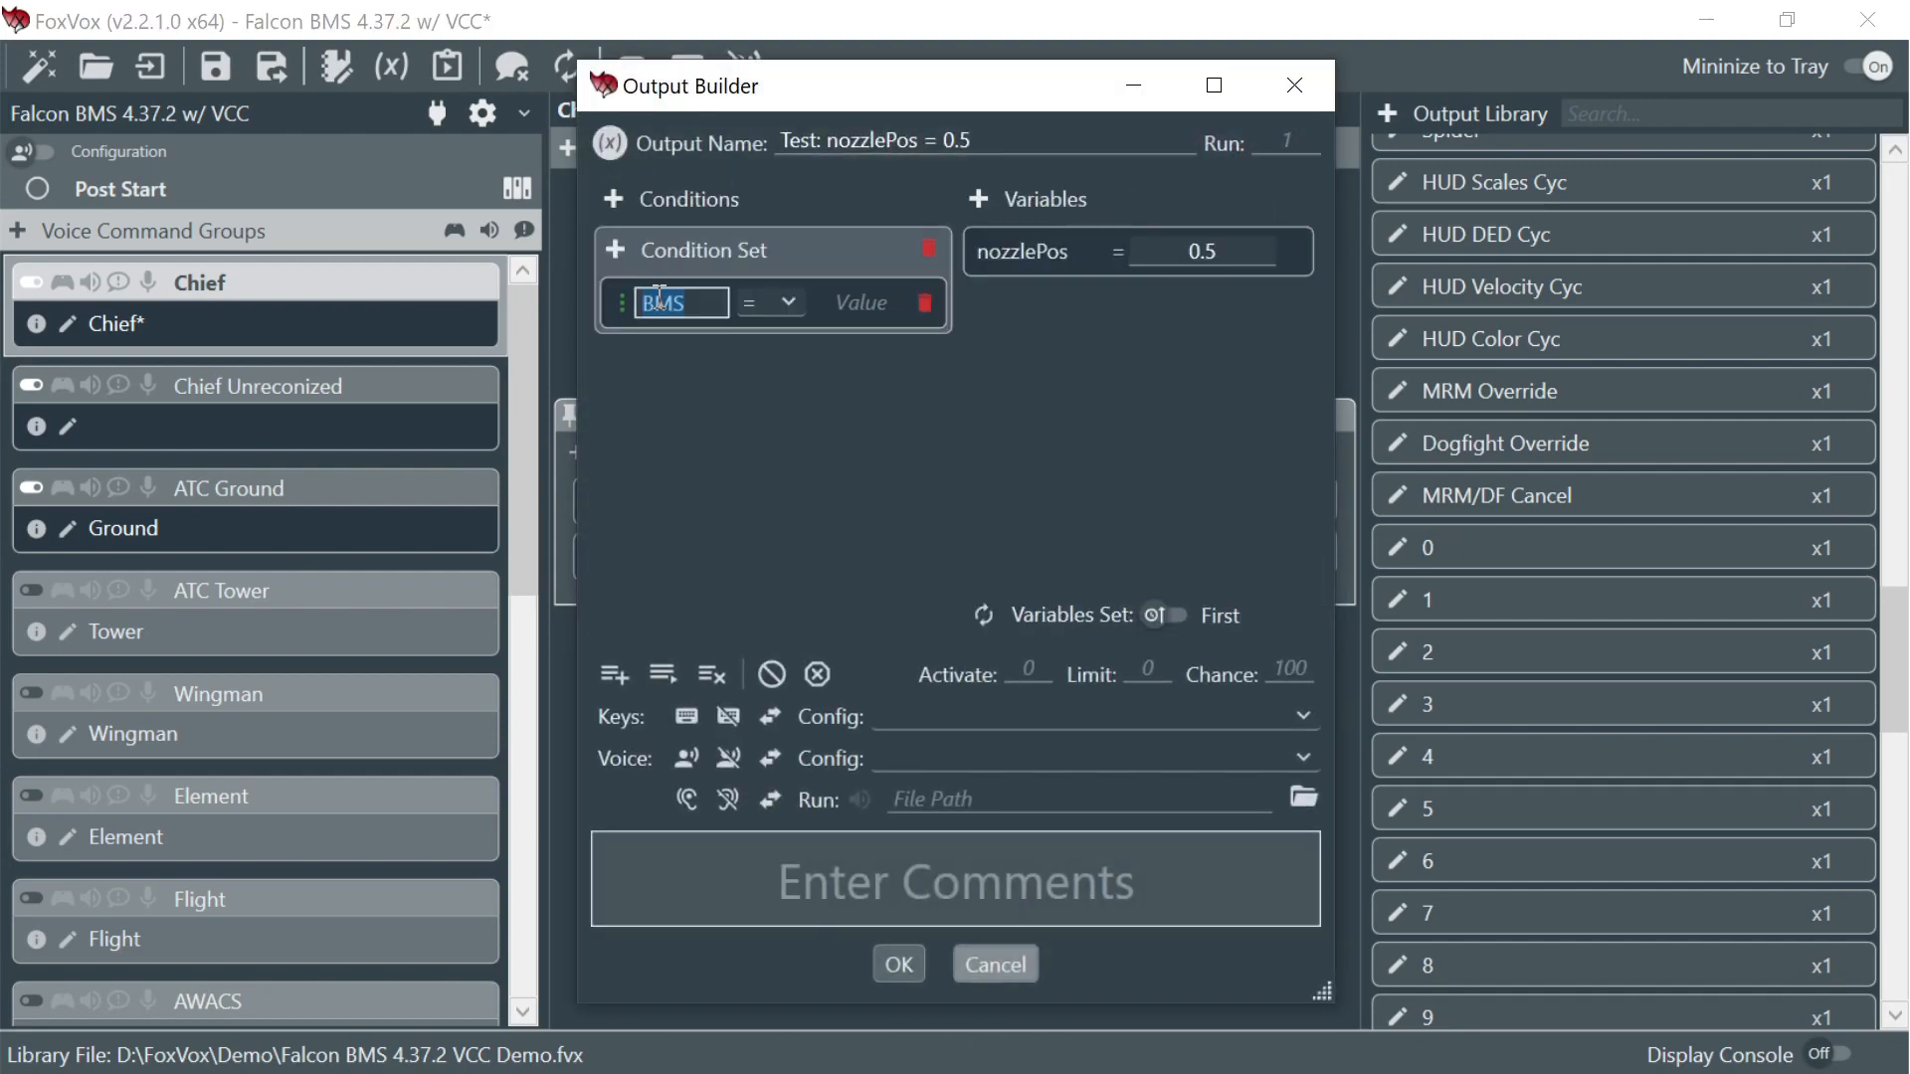
{"action": "key", "text": "ctrl+v"}
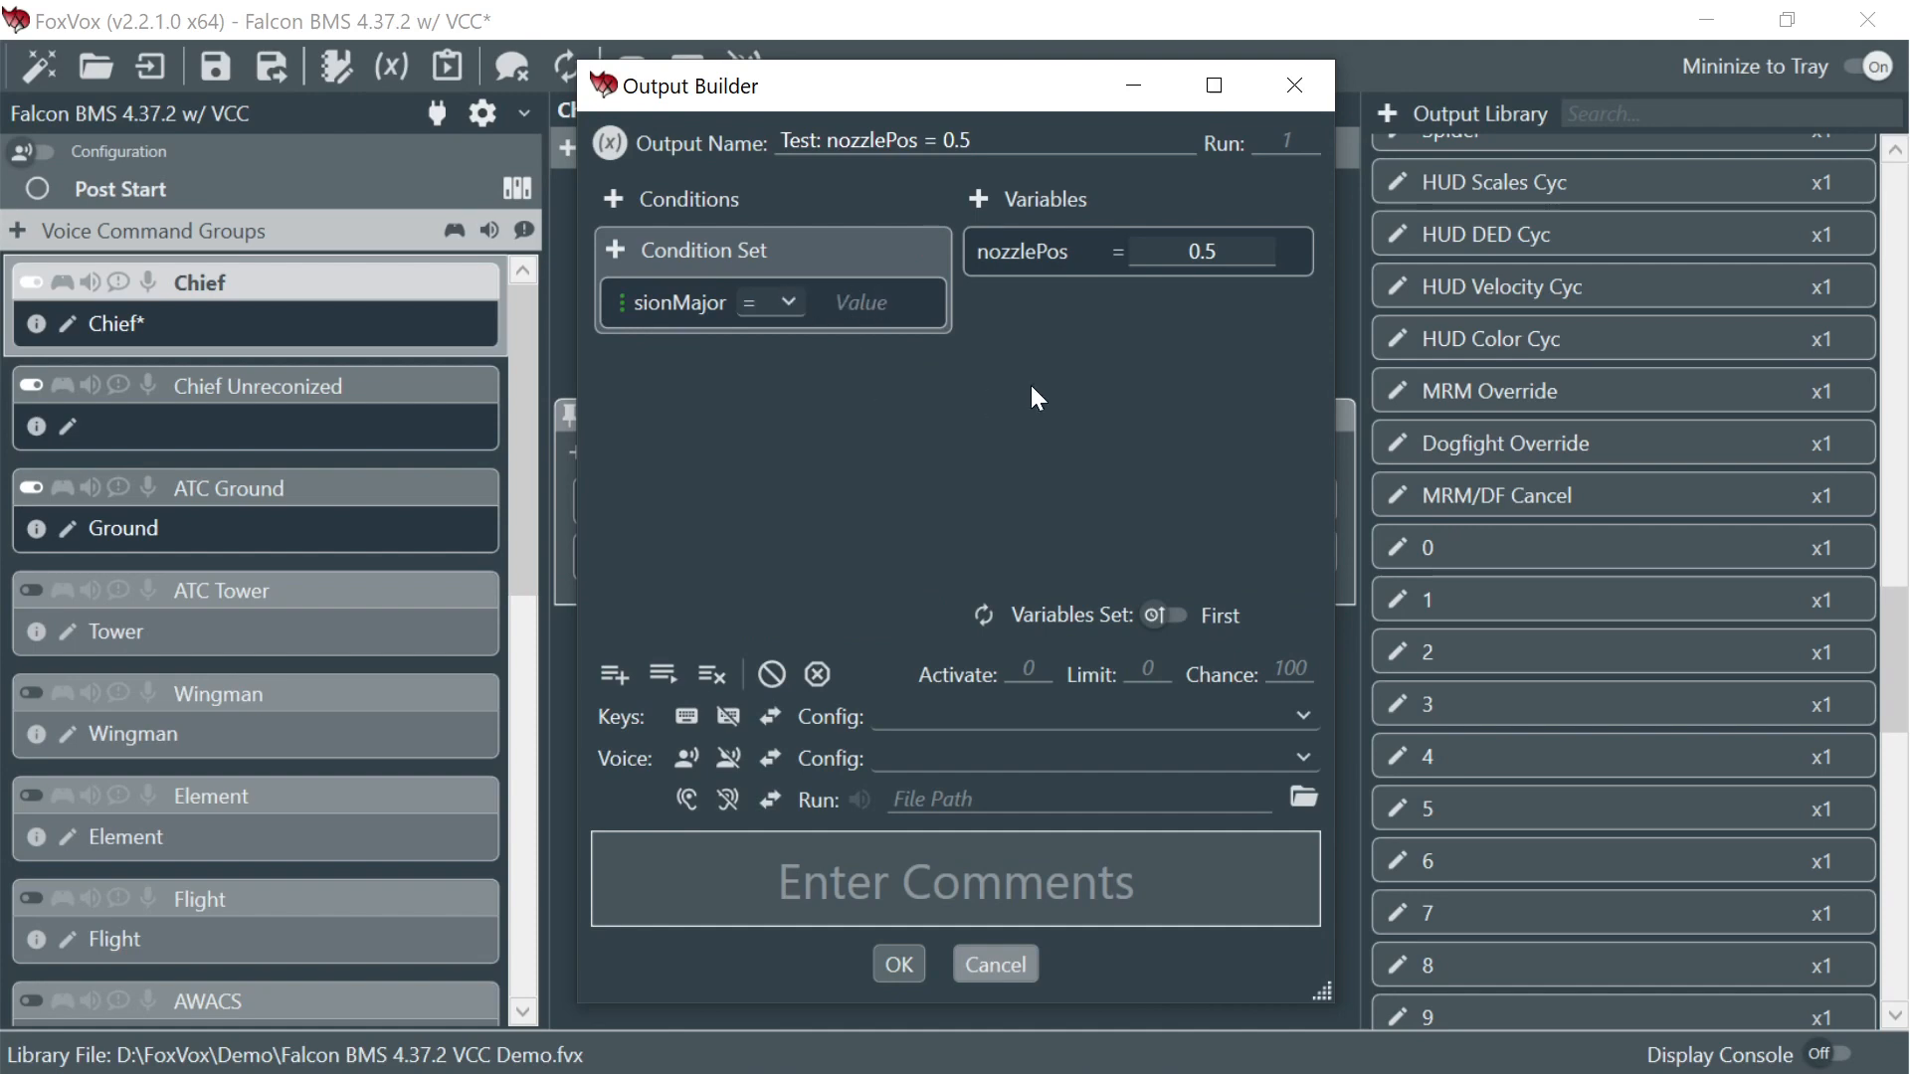
{"action": "left_click", "coordinate": [899, 963]}
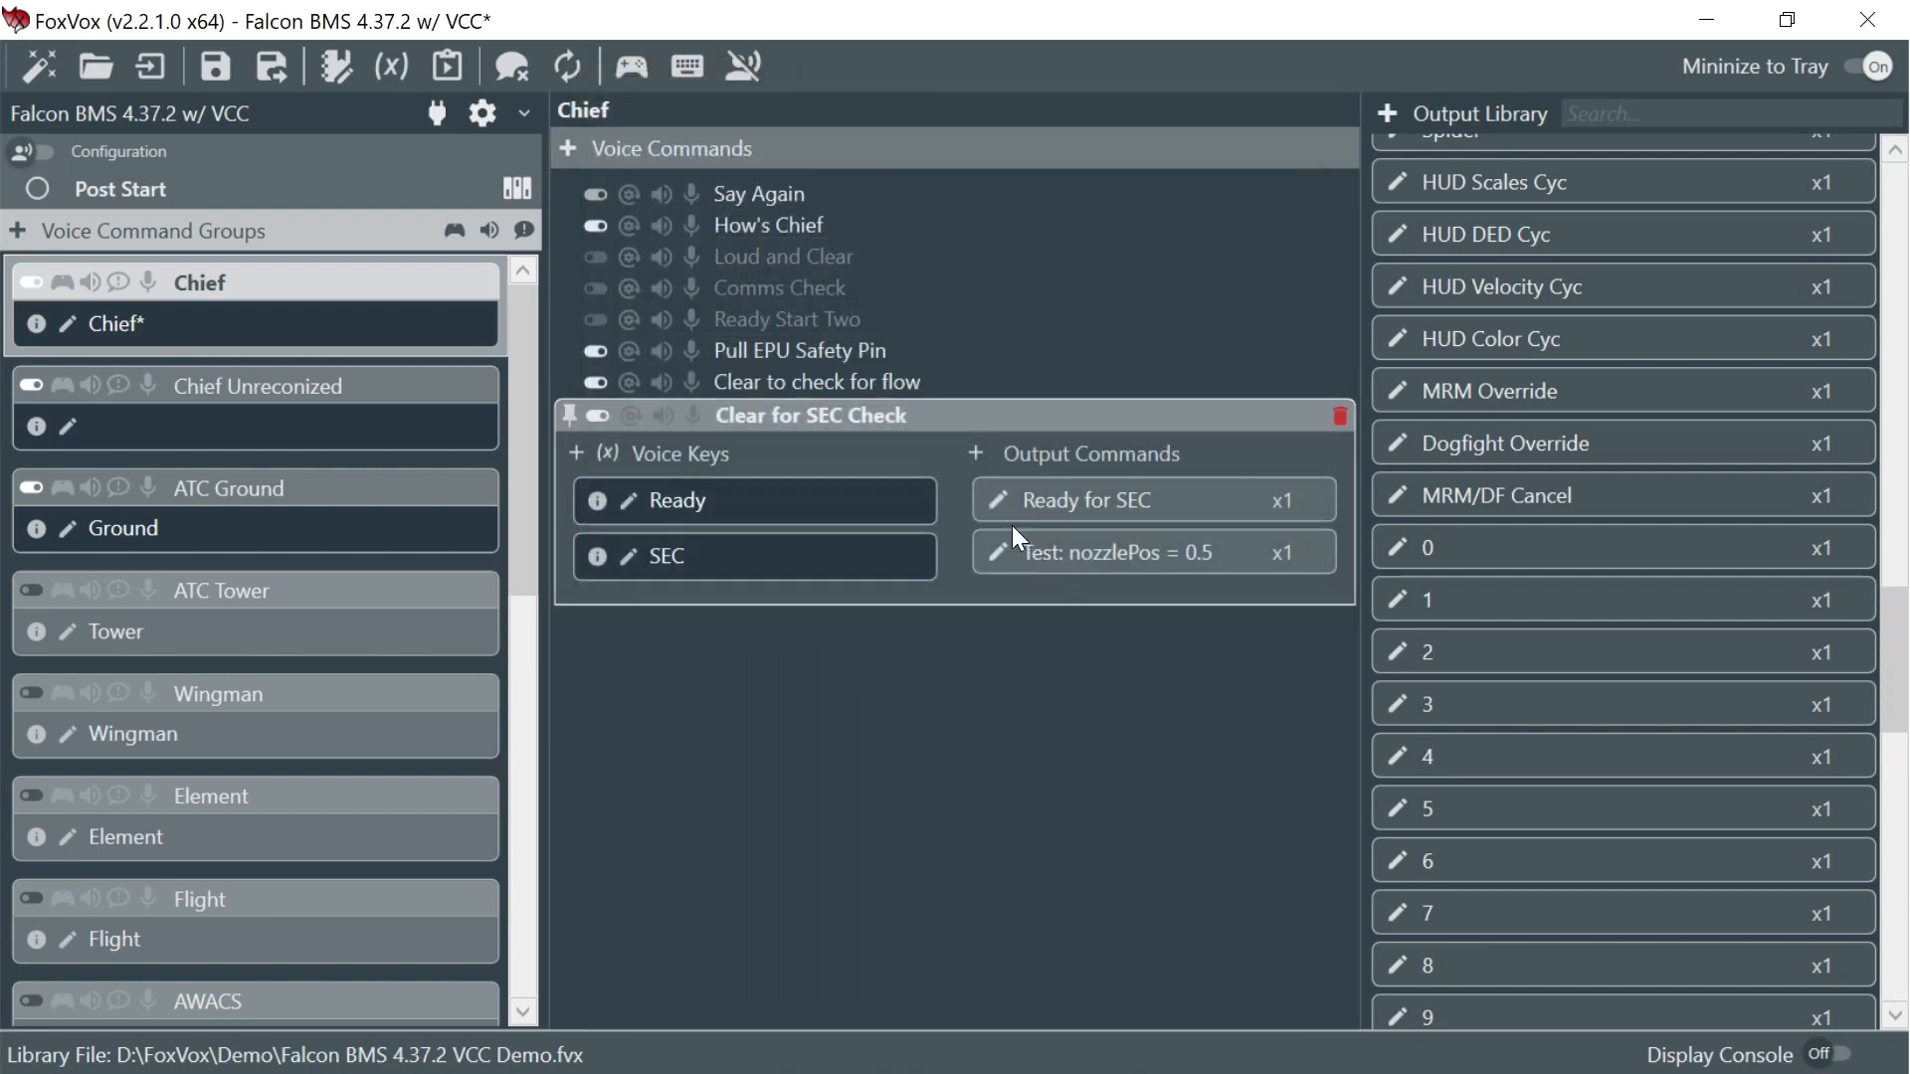
{"action": "mouse_move", "coordinate": [1015, 534]}
{"action": "left_mouse_down"}
{"action": "mouse_move", "coordinate": [997, 489]}
{"action": "mouse_move", "coordinate": [1001, 505]}
{"action": "left_mouse_up"}
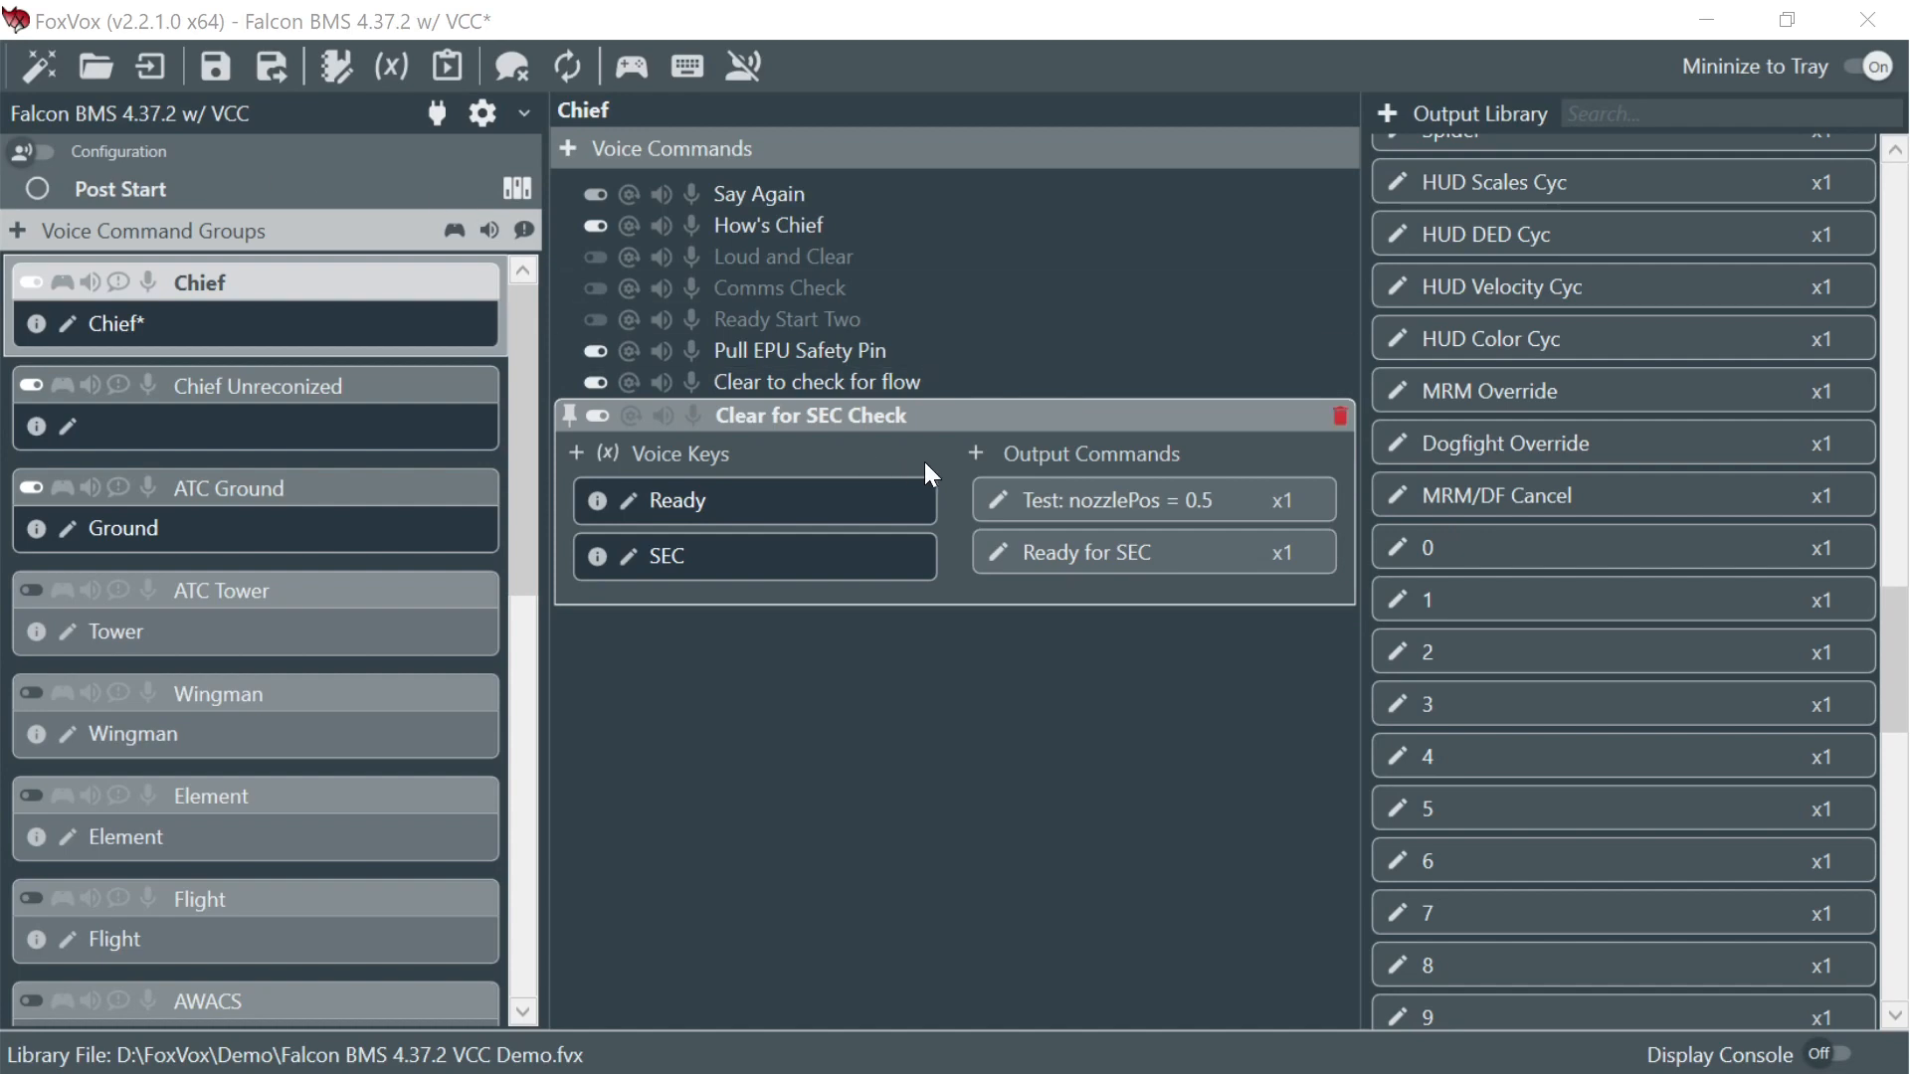
- Create another output command for Clear for SEC Check named "Test: nozzlePos=0.01"
{"action": "left_click", "coordinate": [975, 453]}
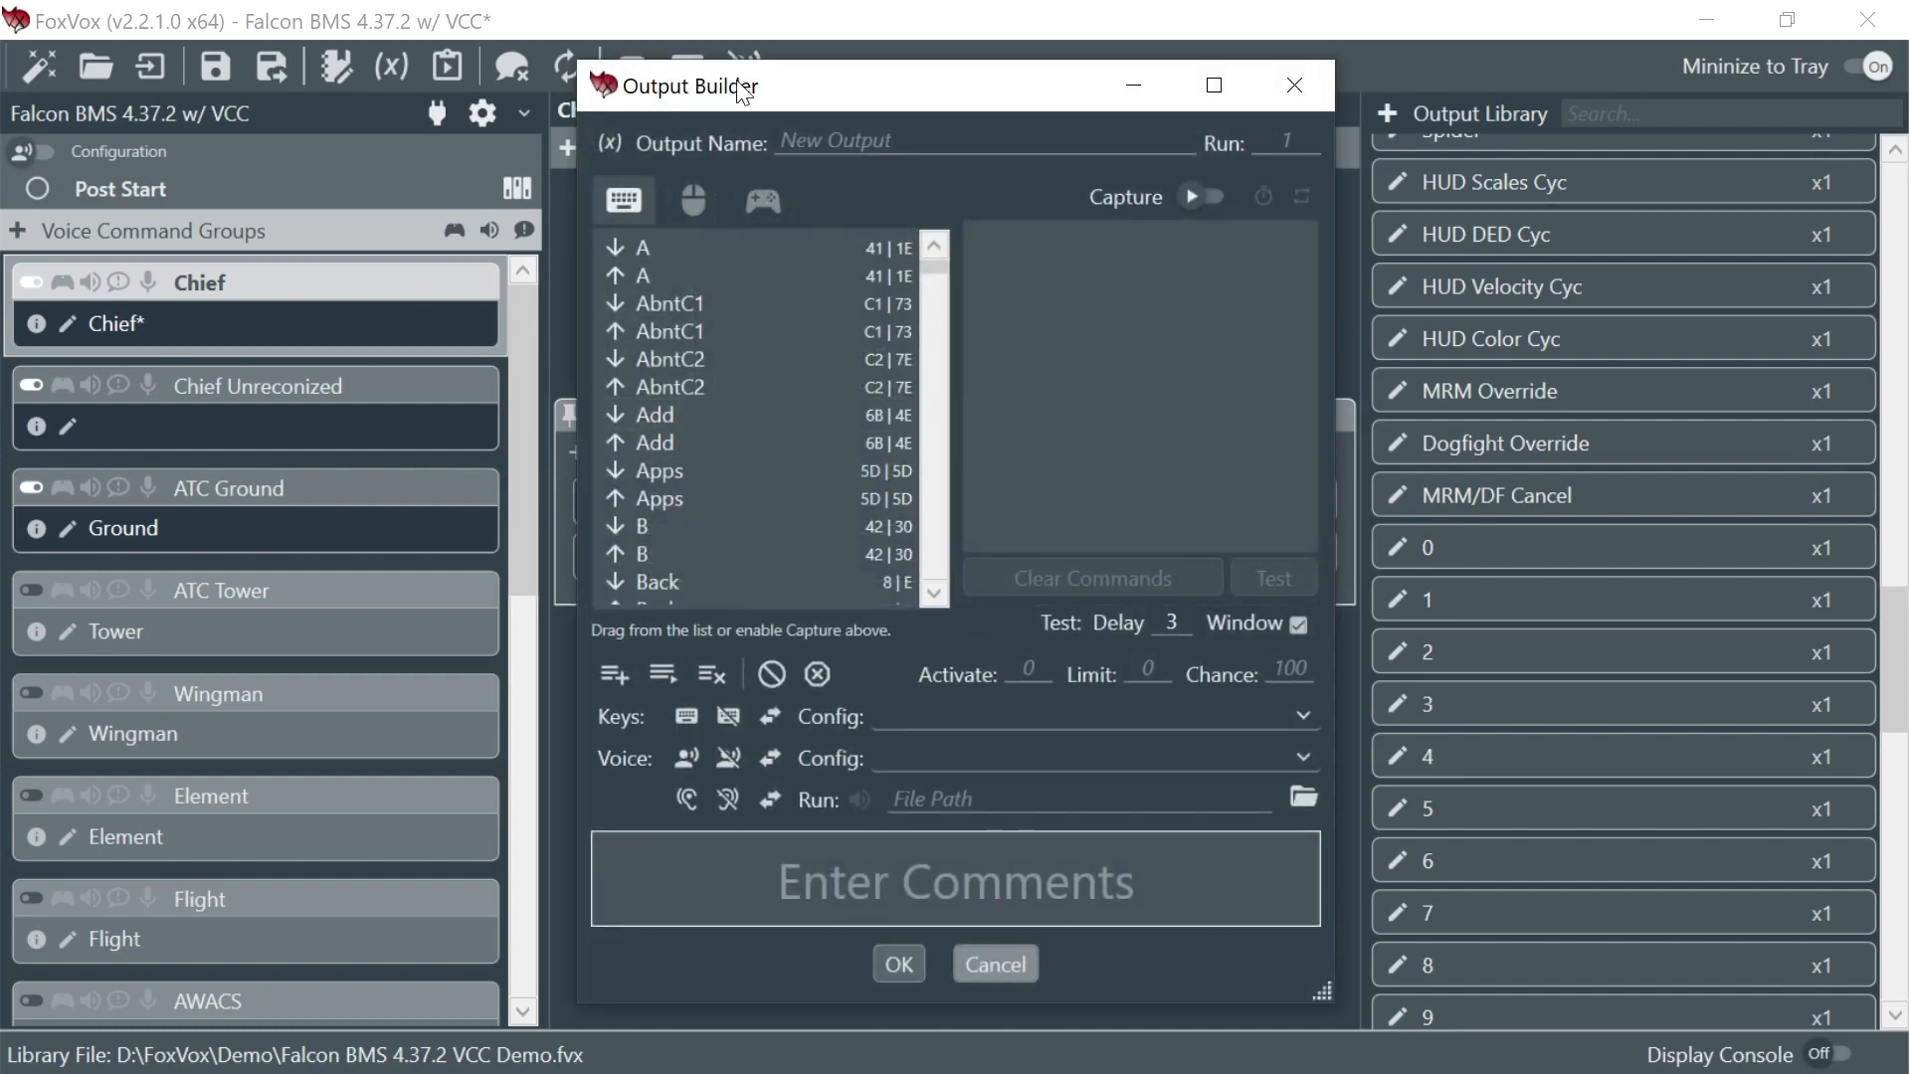
{"action": "left_click_drag", "start_coordinate": [744, 92], "coordinate": [1116, 111]}
{"action": "left_click", "coordinate": [1178, 159]}
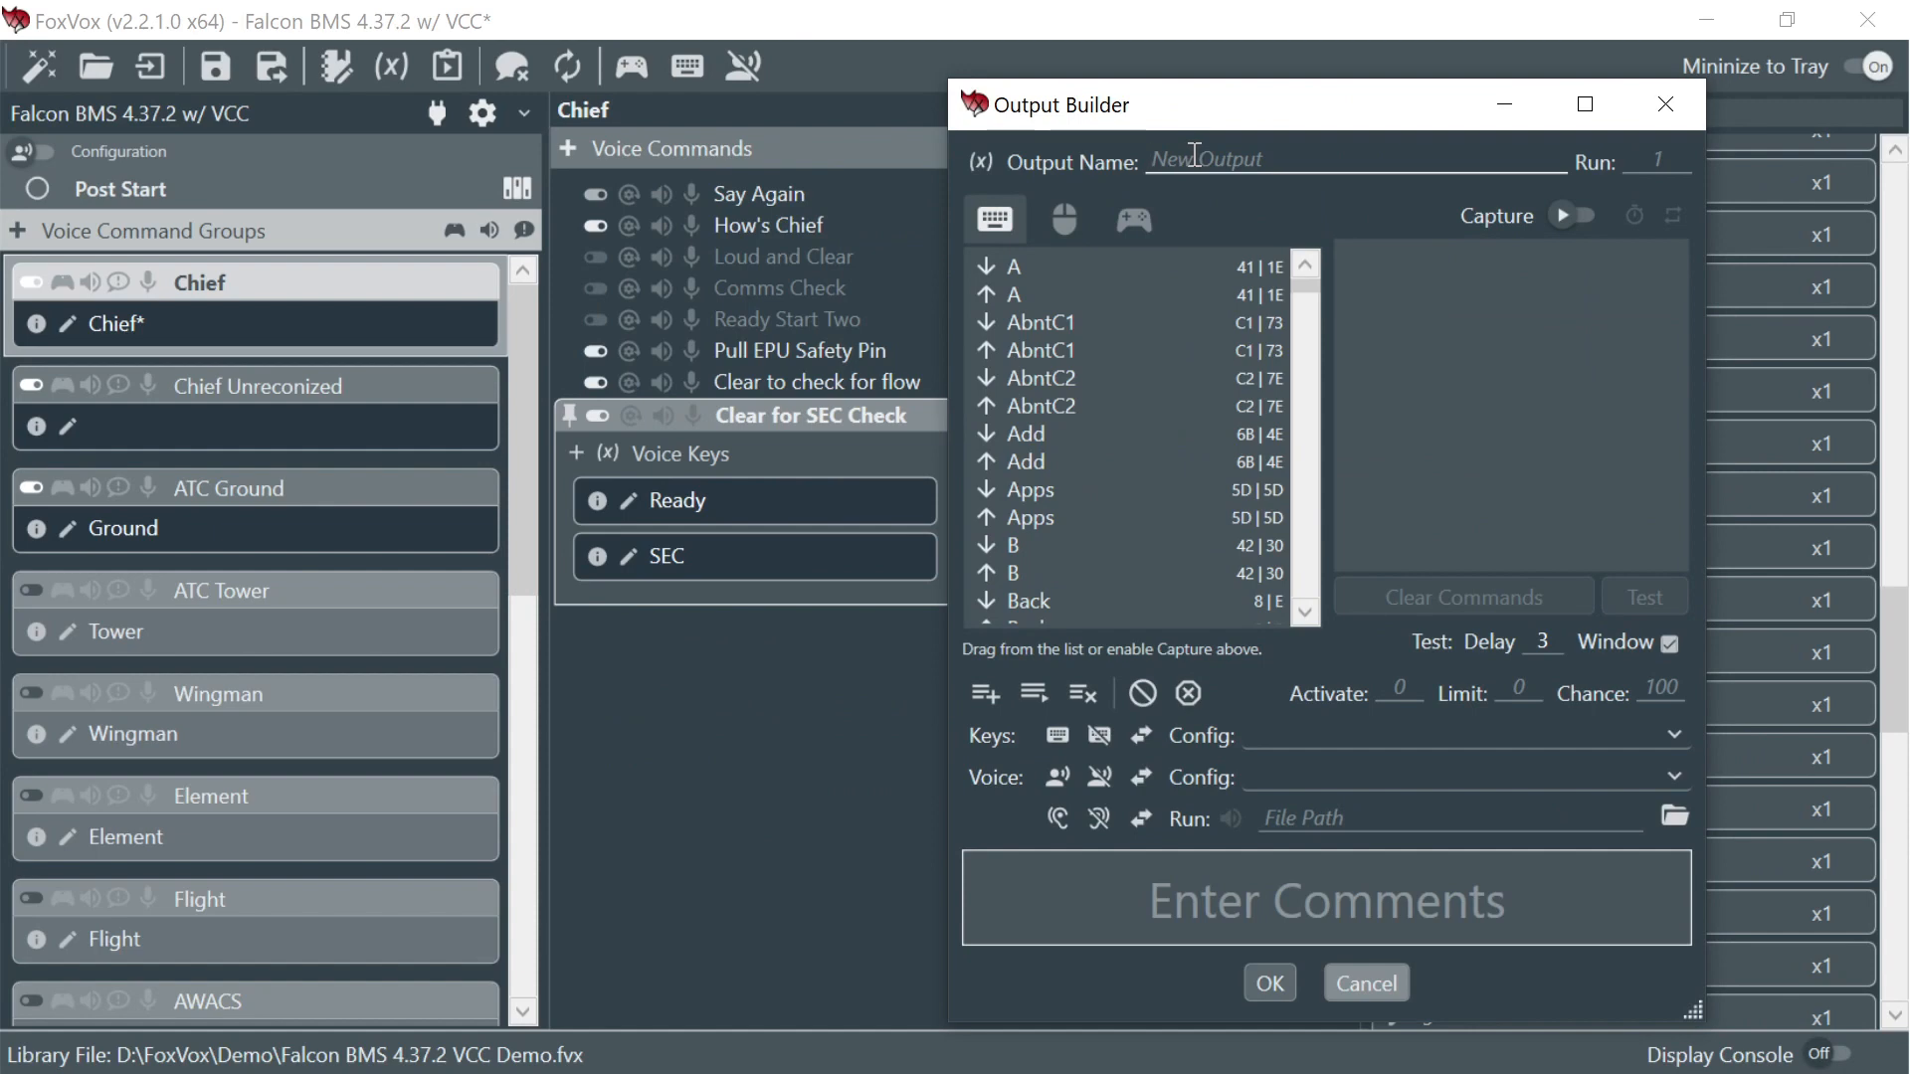
{"action": "type", "text": "Test: nozzlePos="}
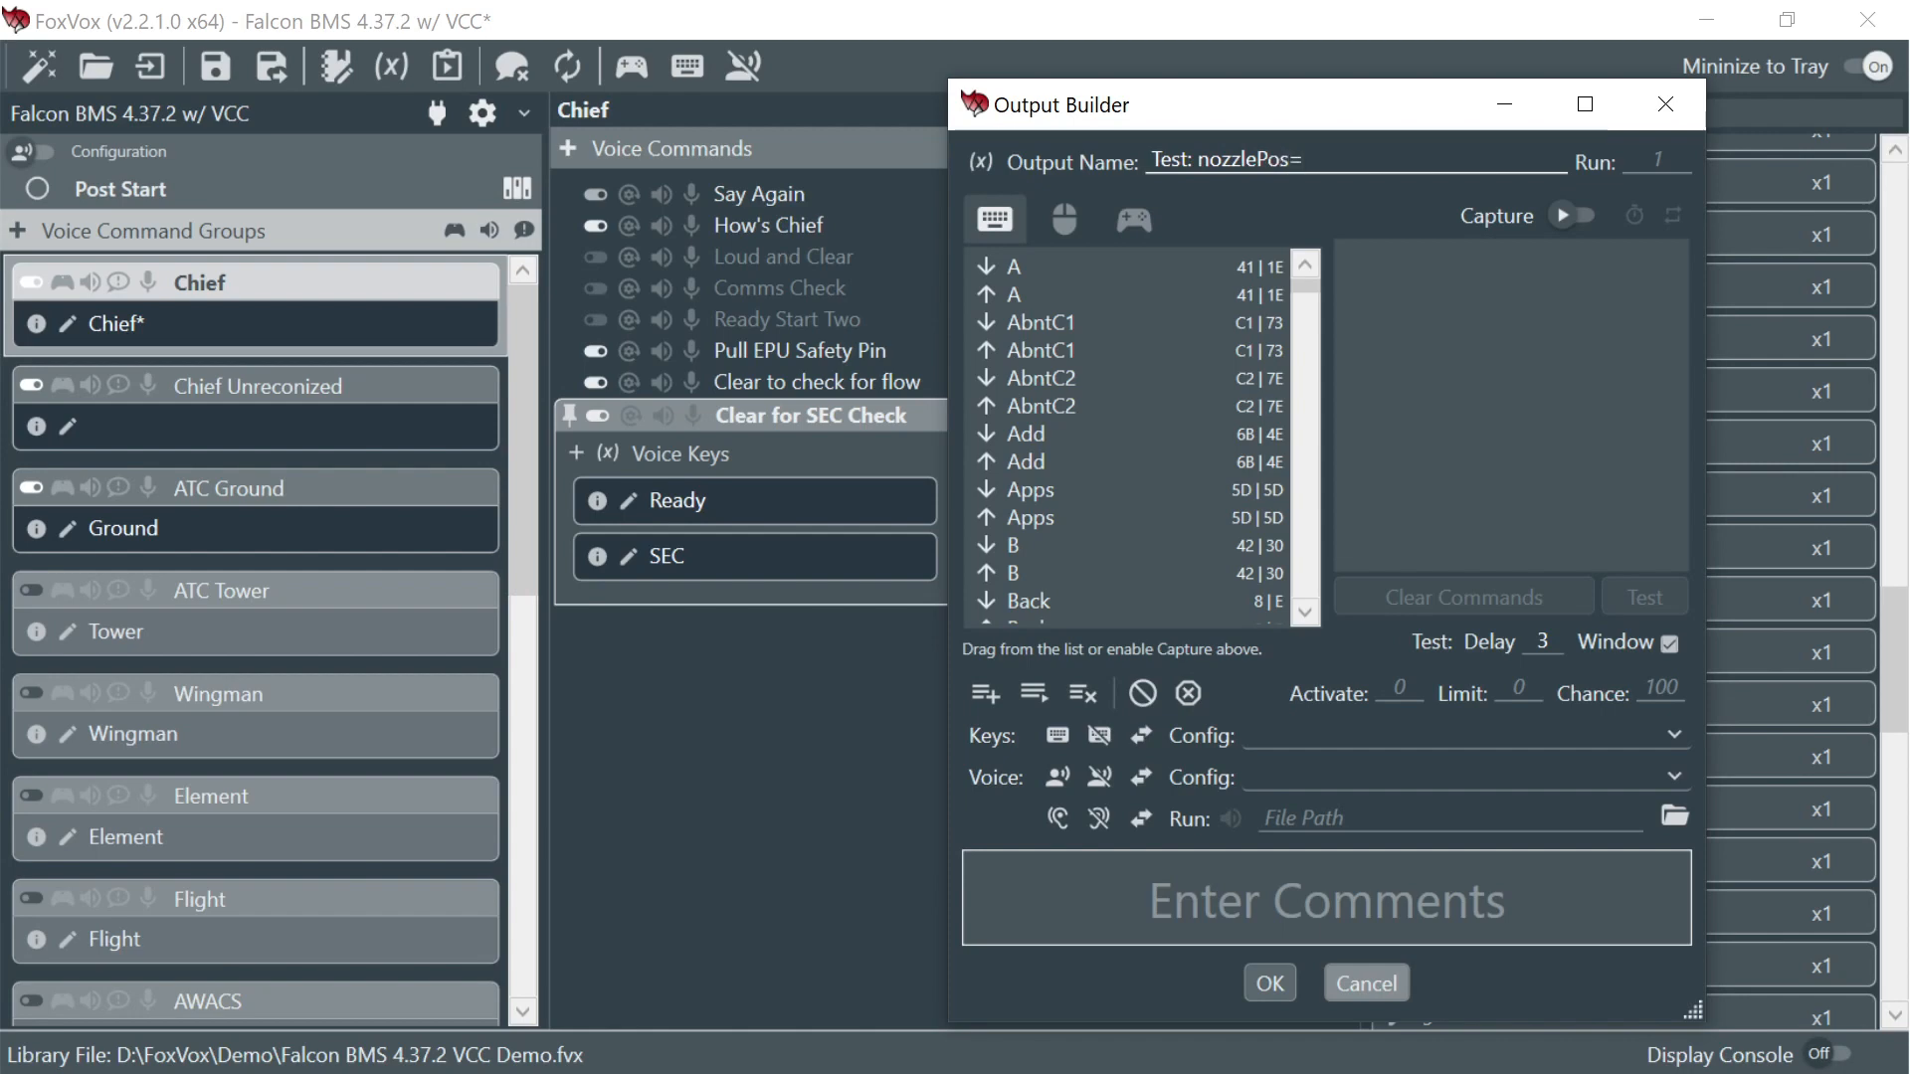
{"action": "type", "text": "0.01"}
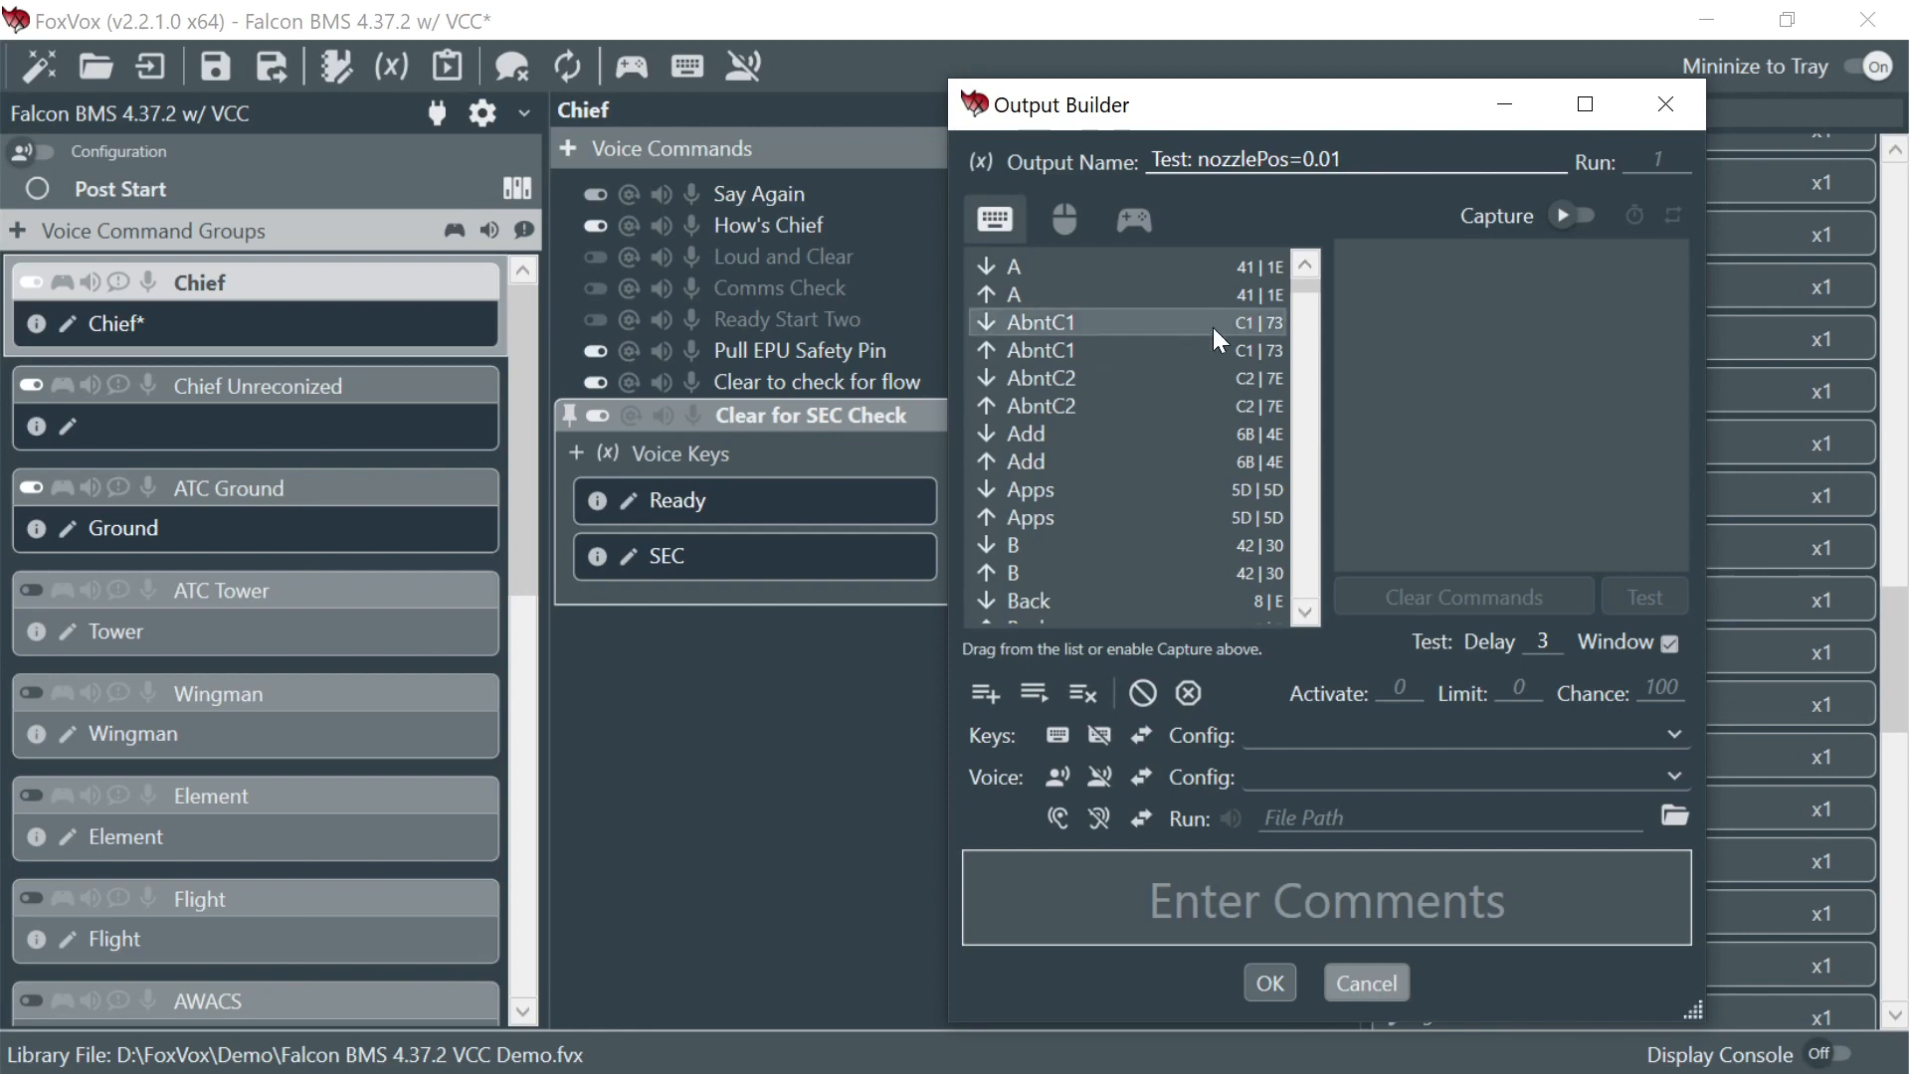
- Add a variable nozzlePos with the value 0.01 to the new test output
{"action": "left_click", "coordinate": [983, 164]}
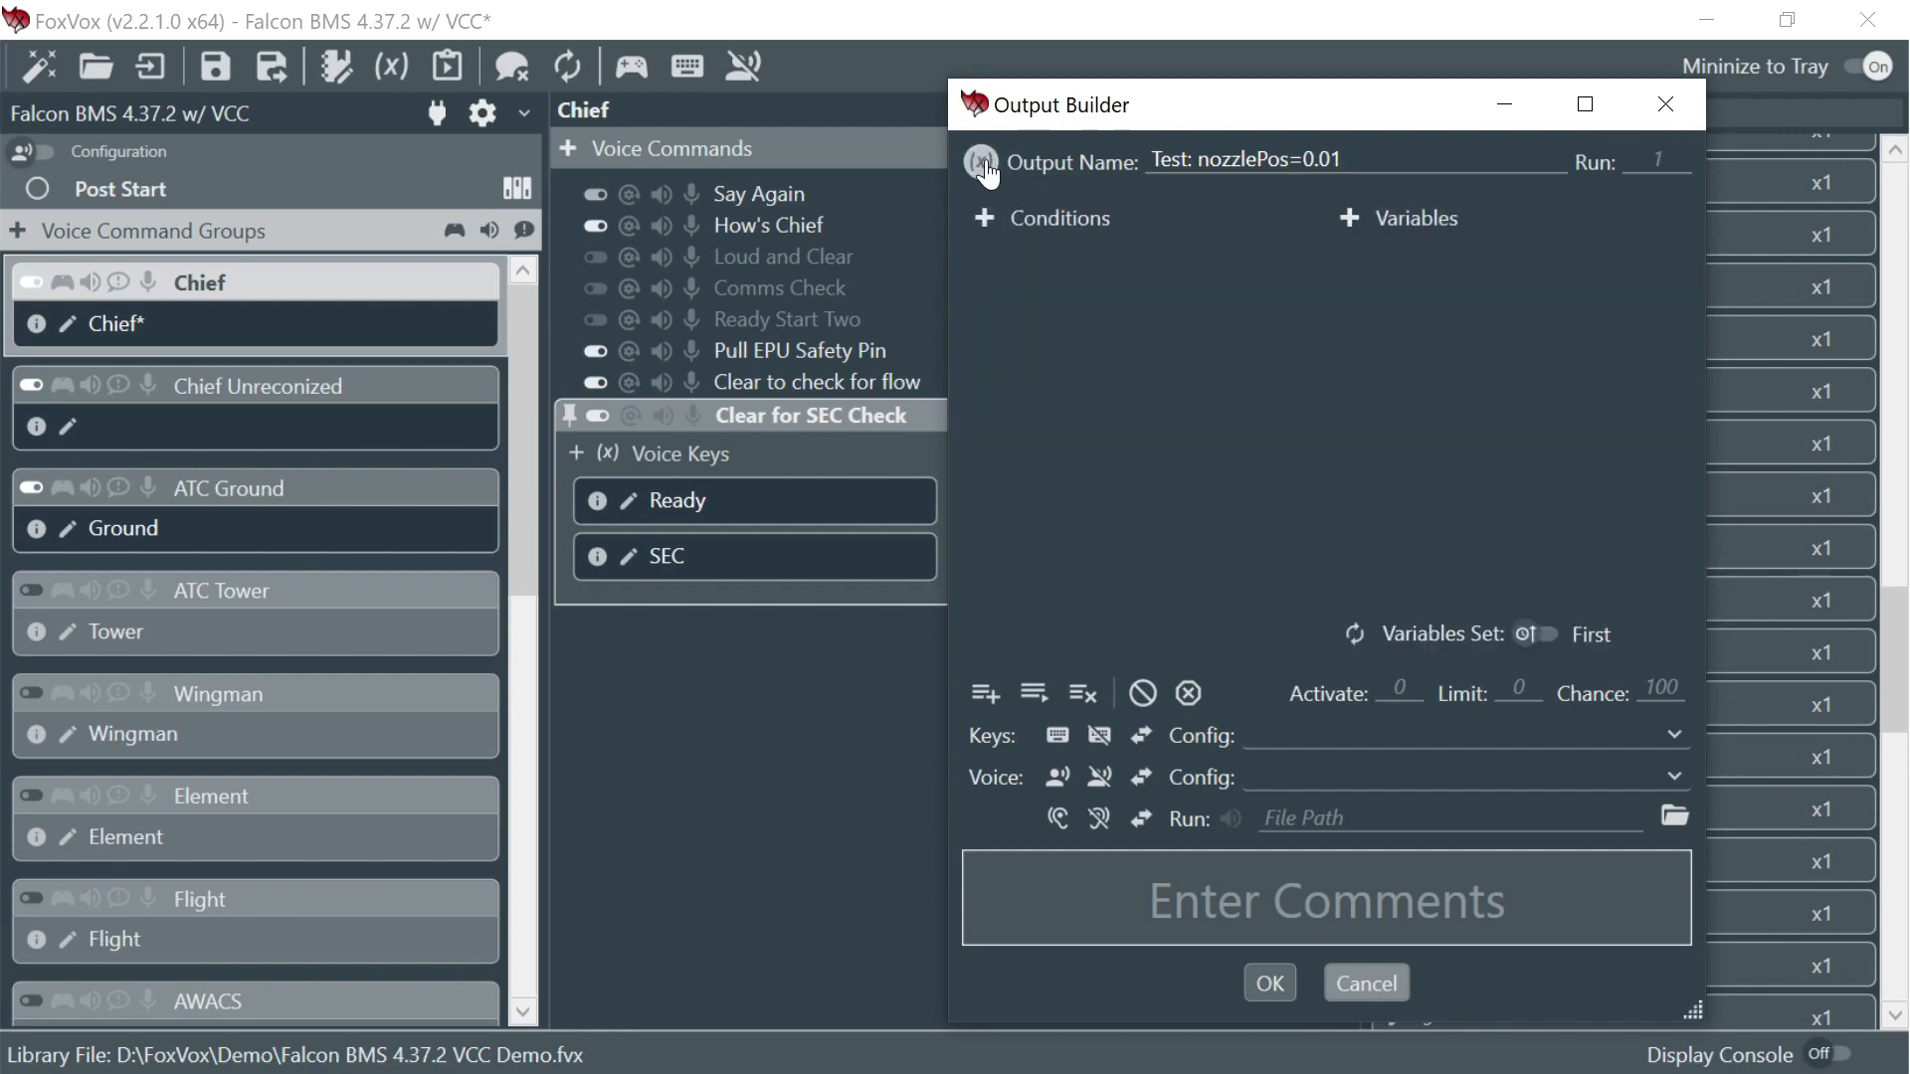
{"action": "left_click", "coordinate": [1348, 221]}
{"action": "double_click", "coordinate": [1385, 271]}
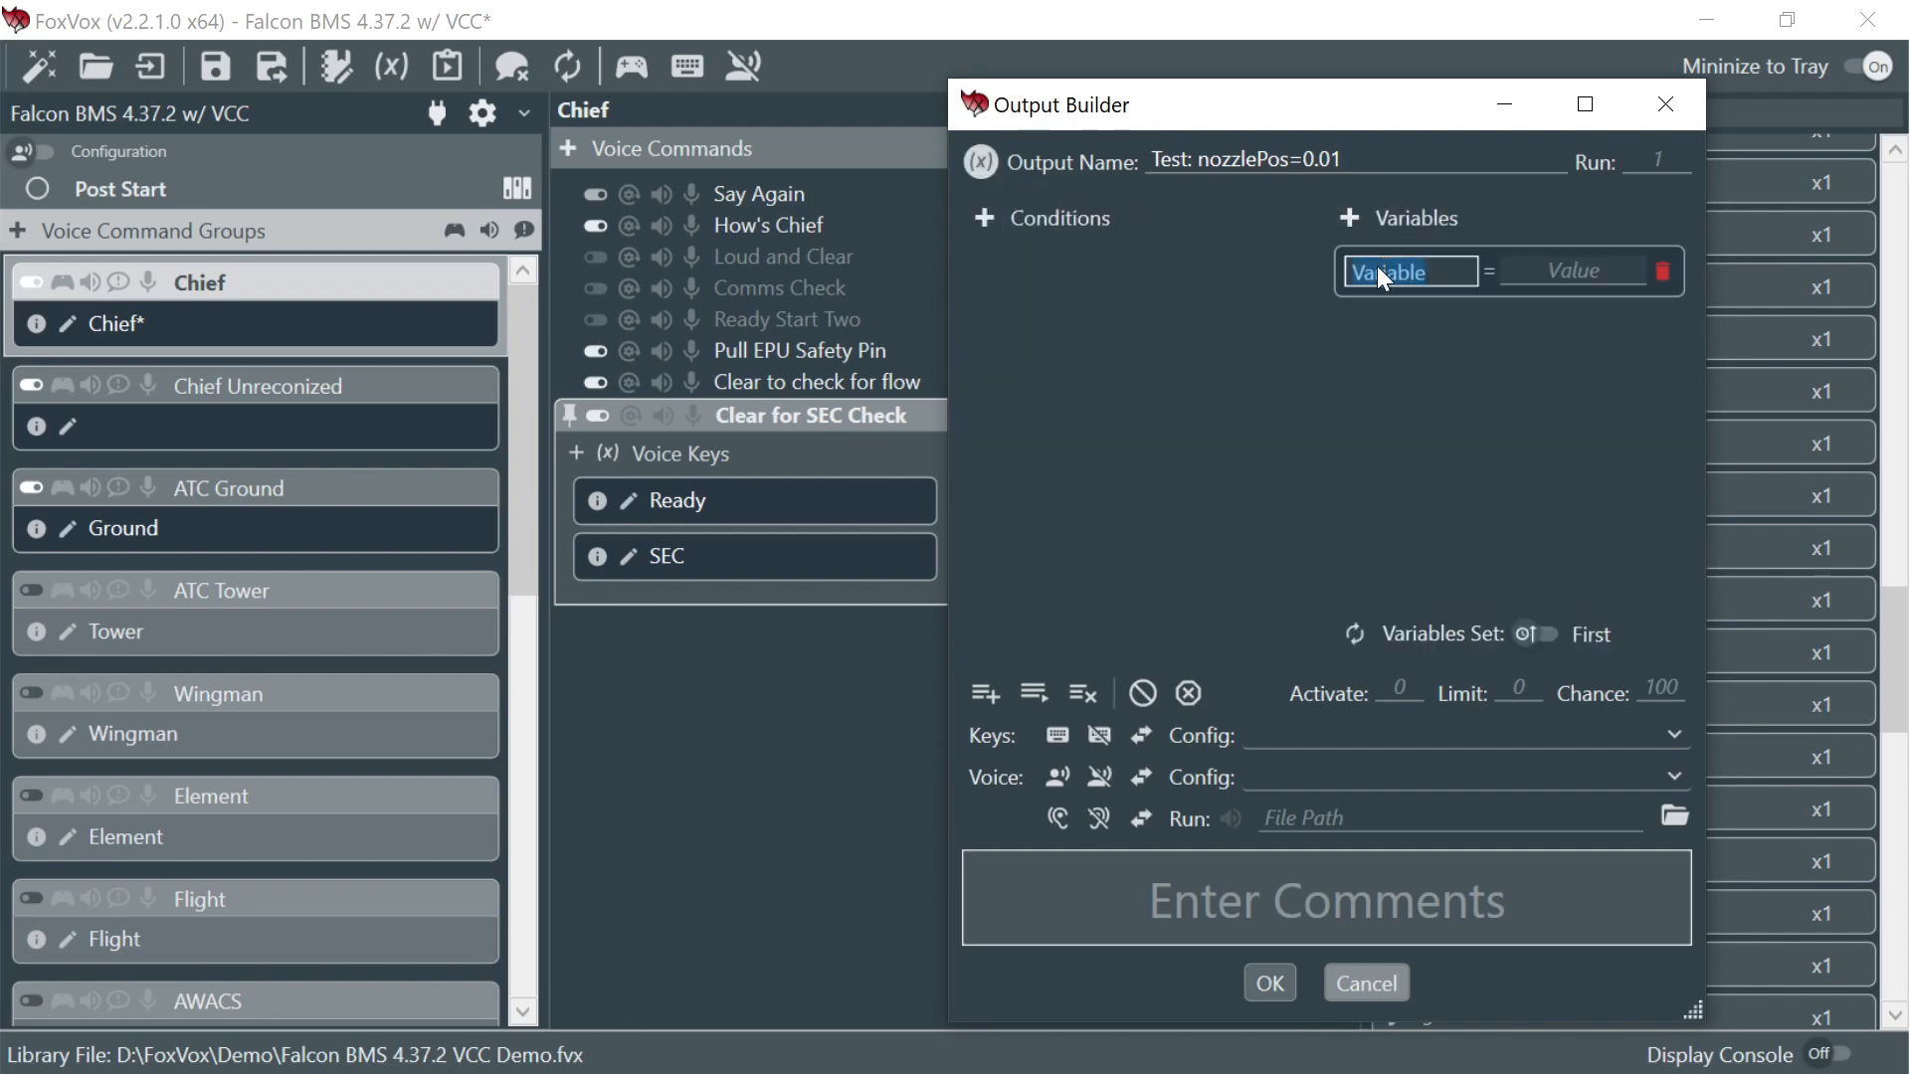
{"action": "type", "text": "nozzlePos"}
{"action": "left_click", "coordinate": [1544, 264]}
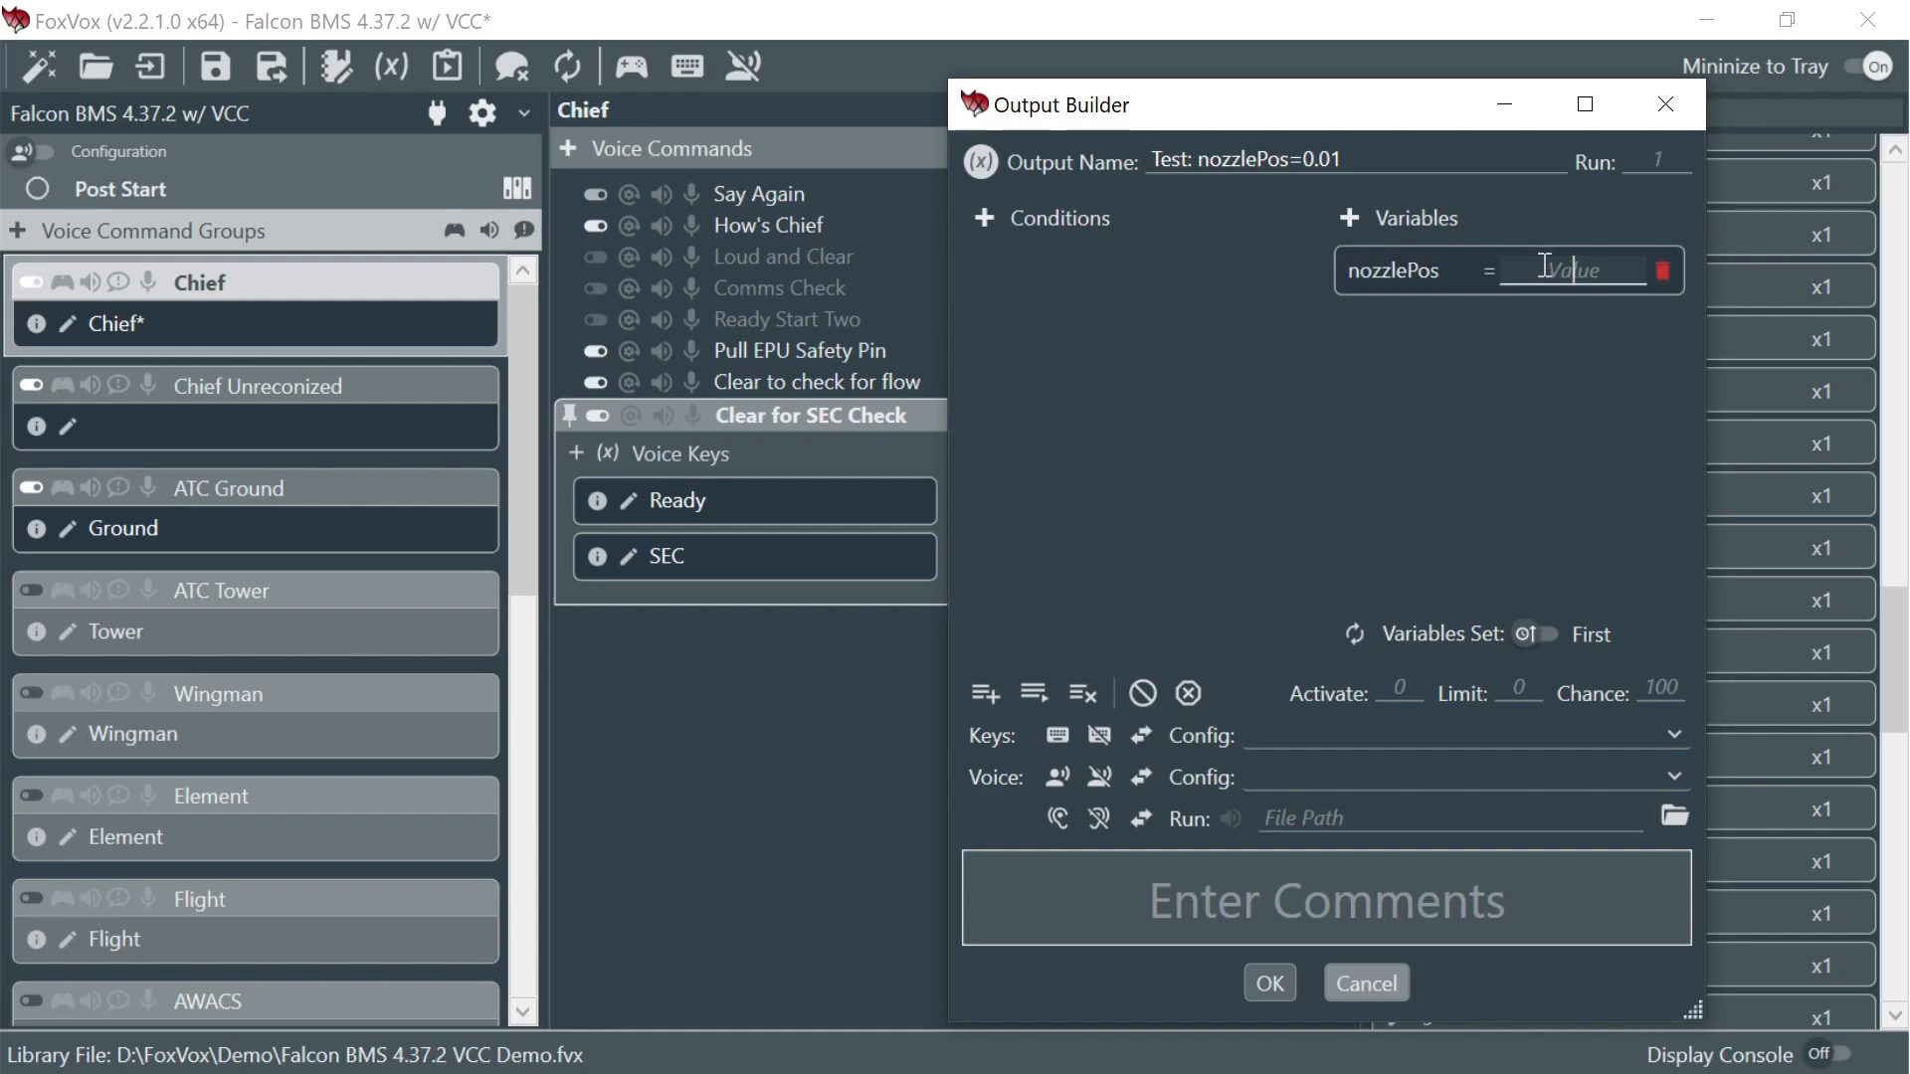
{"action": "type", "text": "0.01"}
- Add a condition set to the new test output that checks BMSVersionMajor equals an empty value
{"action": "left_click", "coordinate": [985, 218]}
{"action": "left_click", "coordinate": [986, 275]}
{"action": "left_click", "coordinate": [1029, 317]}
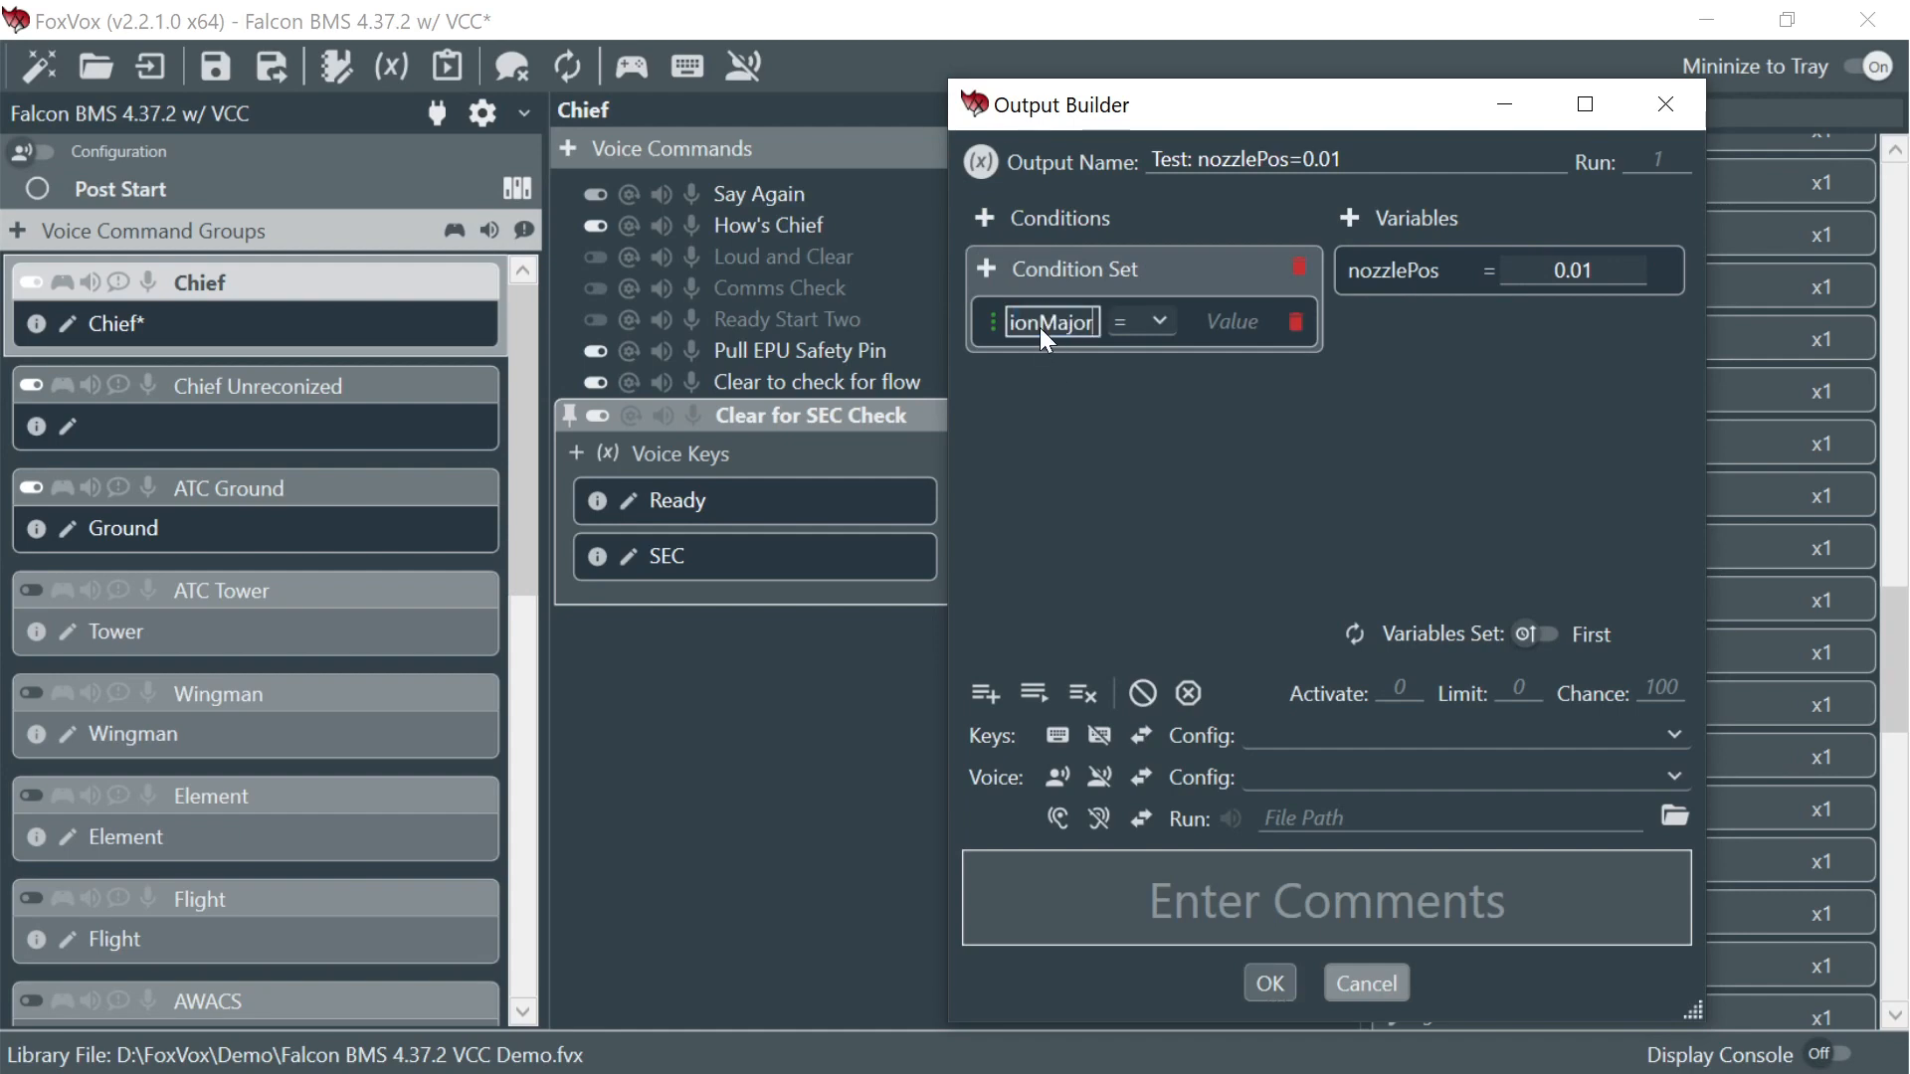
{"action": "left_click", "coordinate": [1219, 323]}
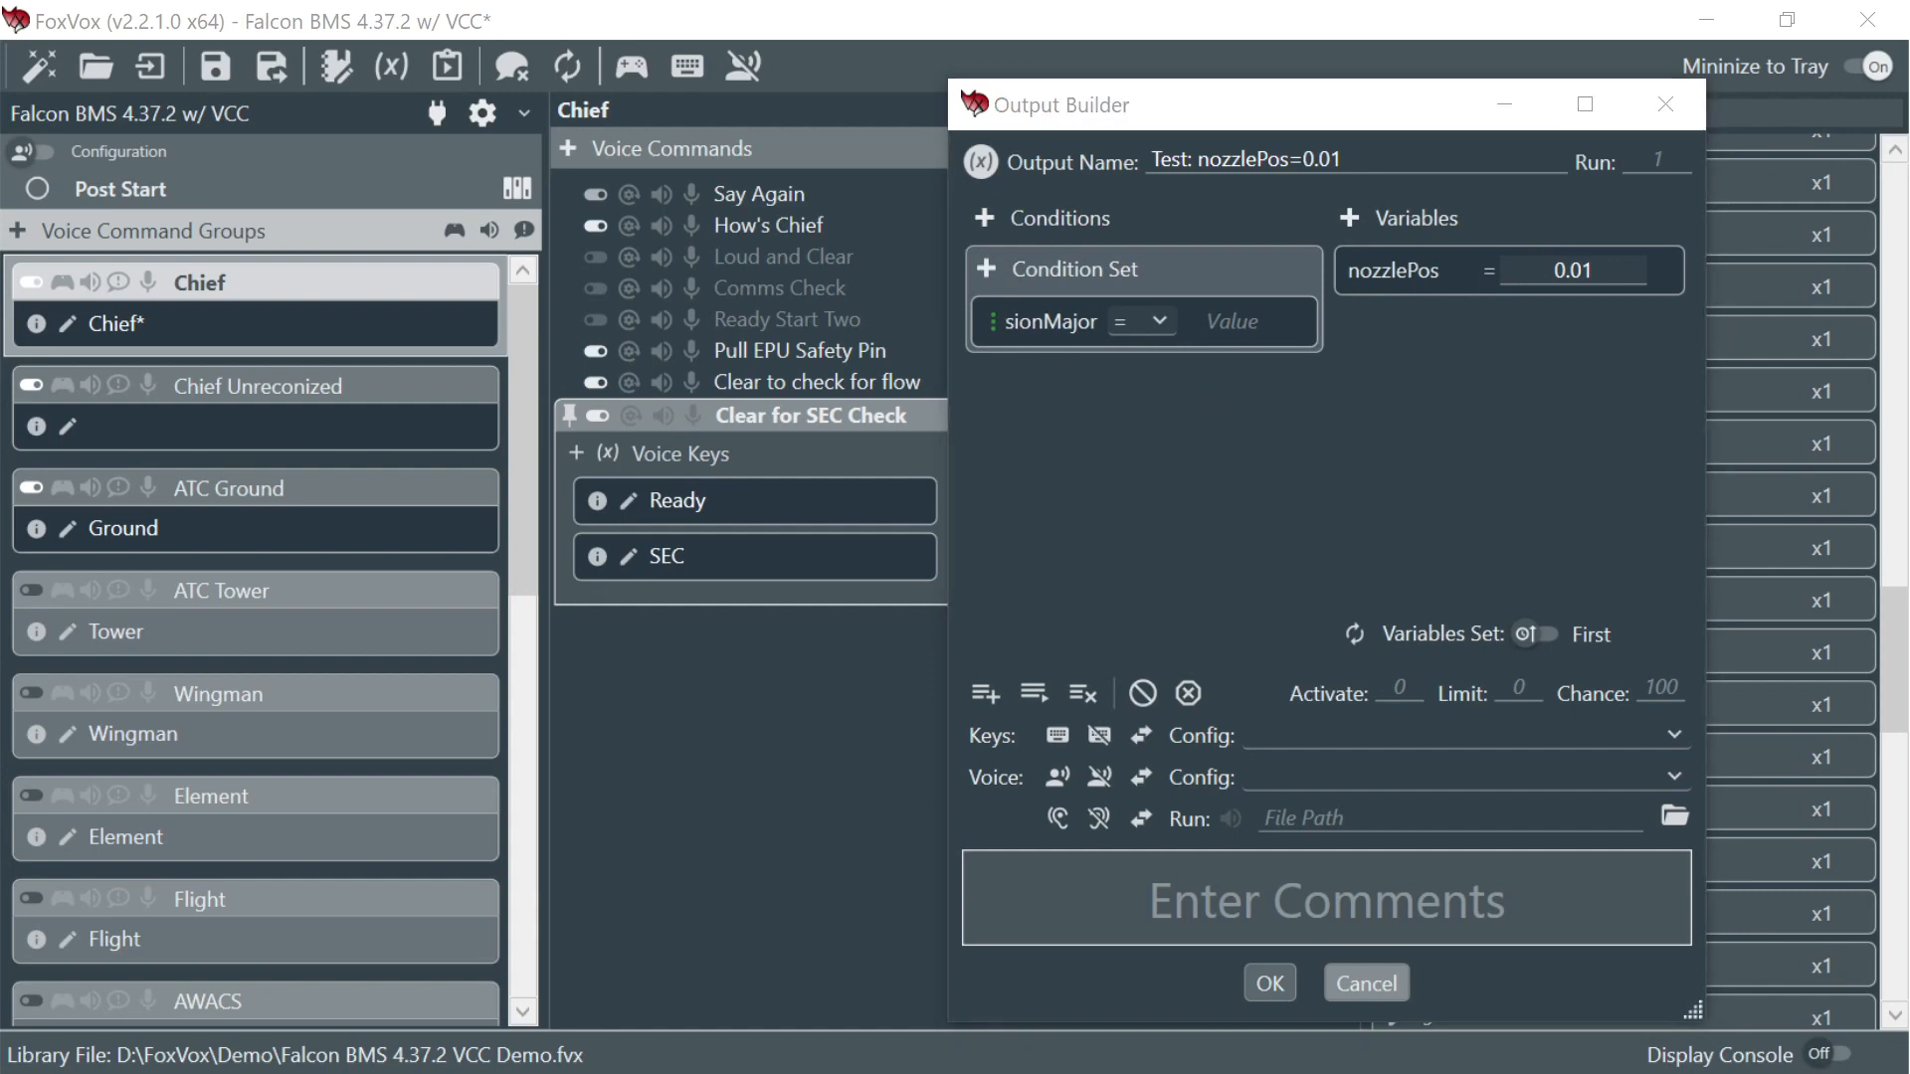
- Insert a 2000 ms pause into the command list of the new test output
{"action": "left_click", "coordinate": [1028, 152]}
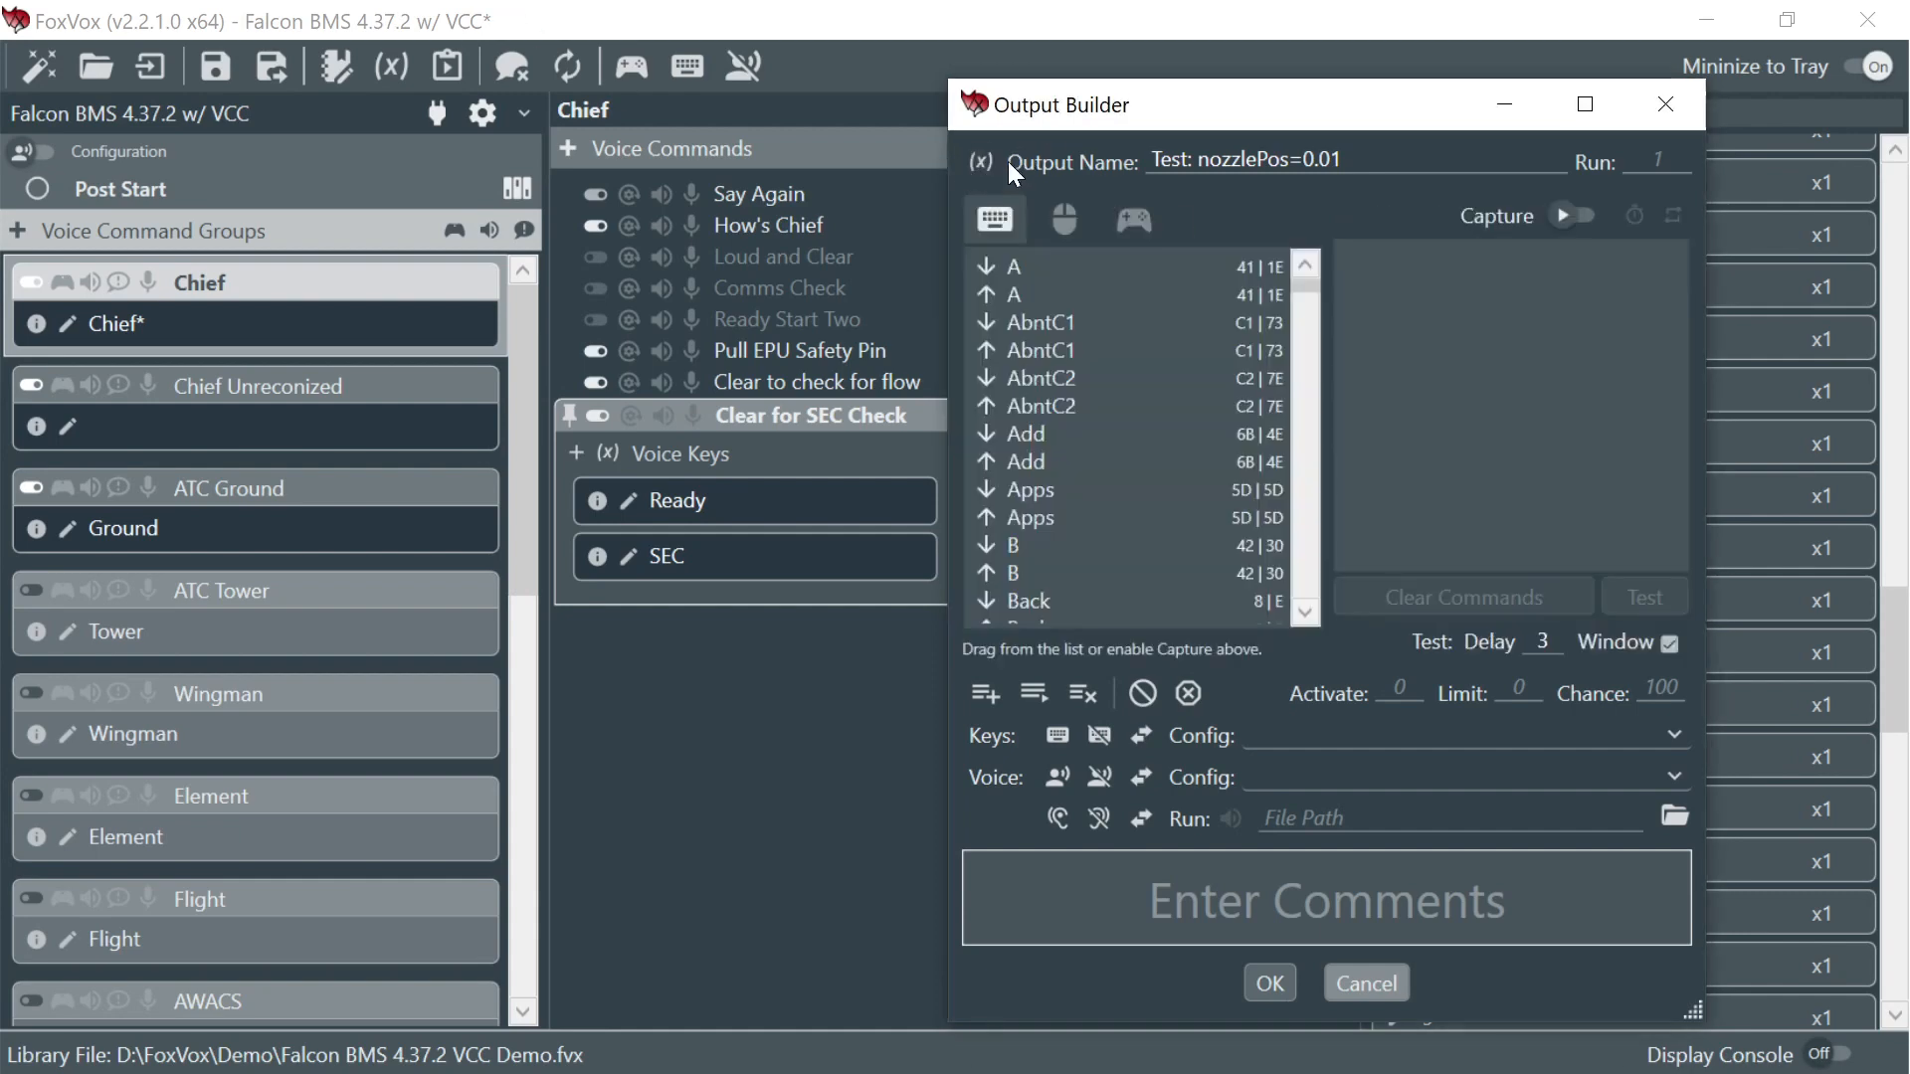
{"action": "right_click", "coordinate": [1430, 346]}
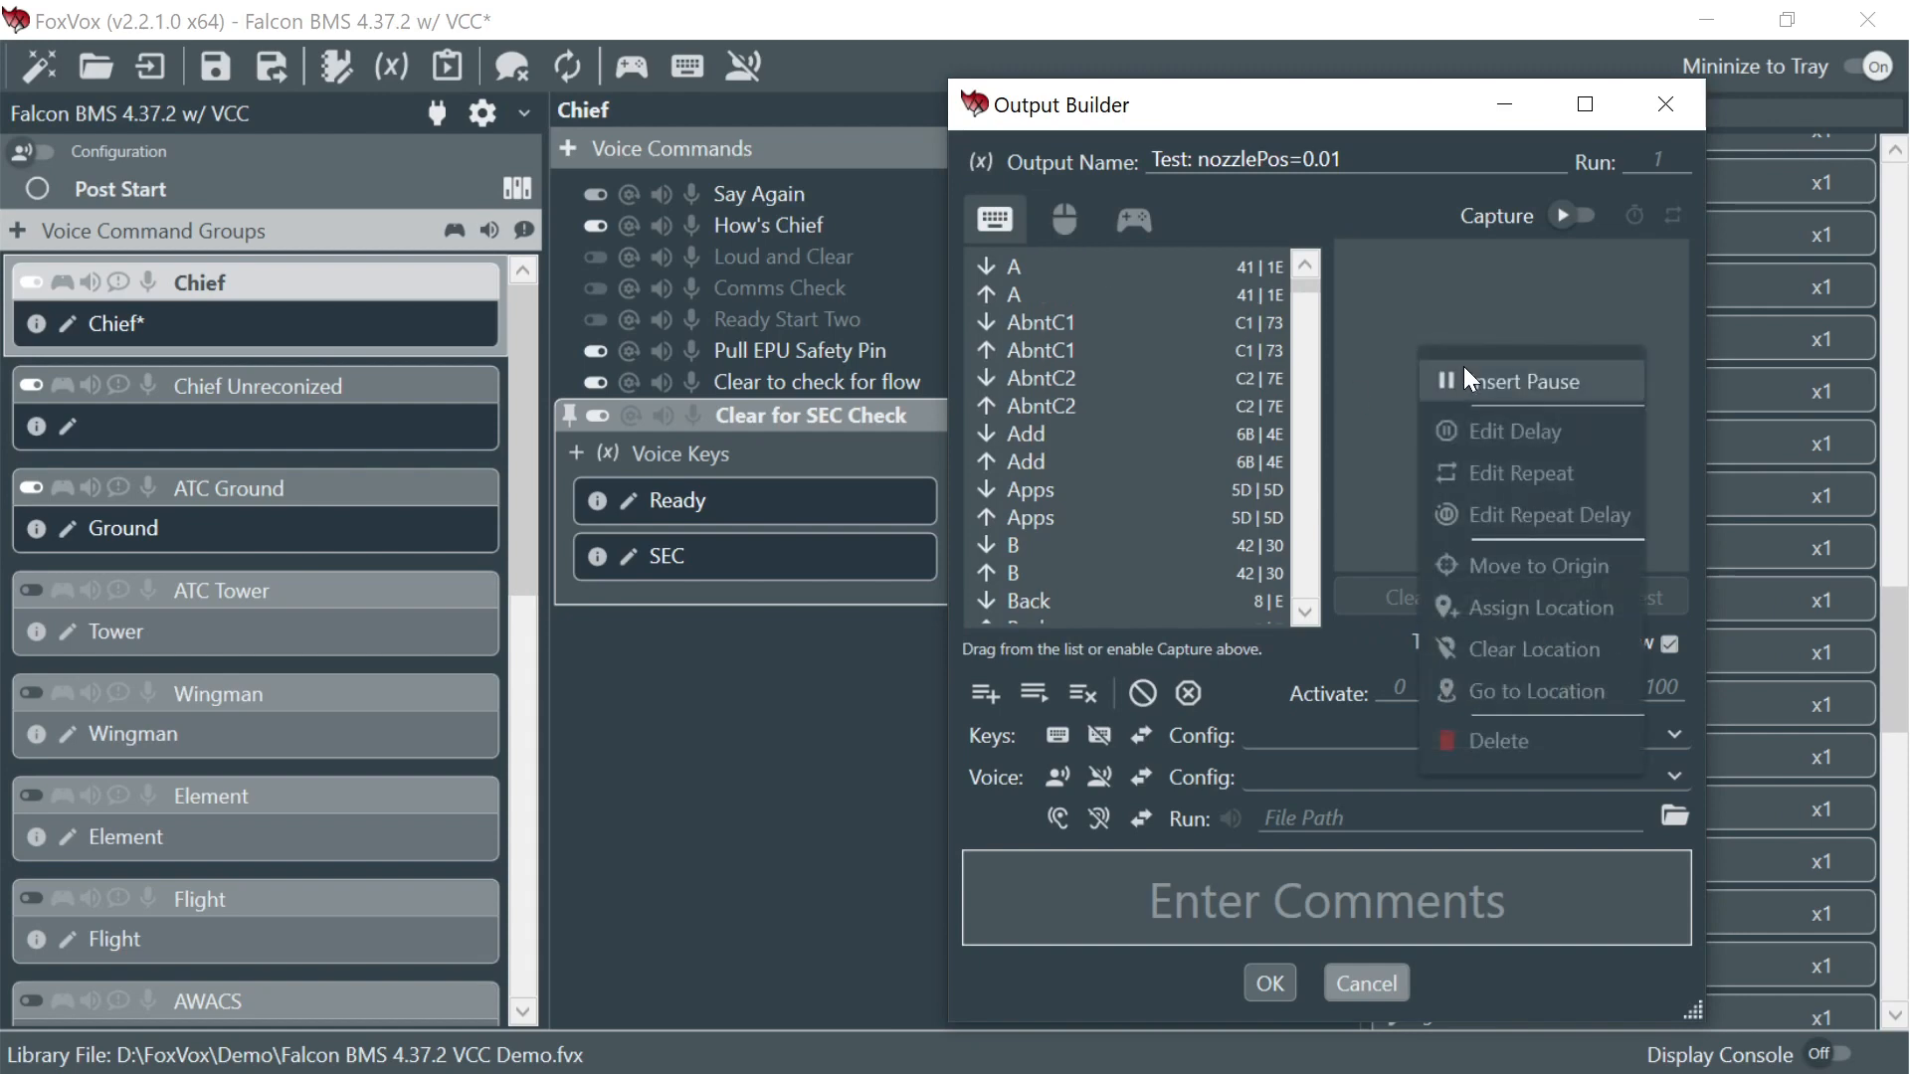
{"action": "left_click", "coordinate": [1464, 366]}
{"action": "type", "text": "2000"}
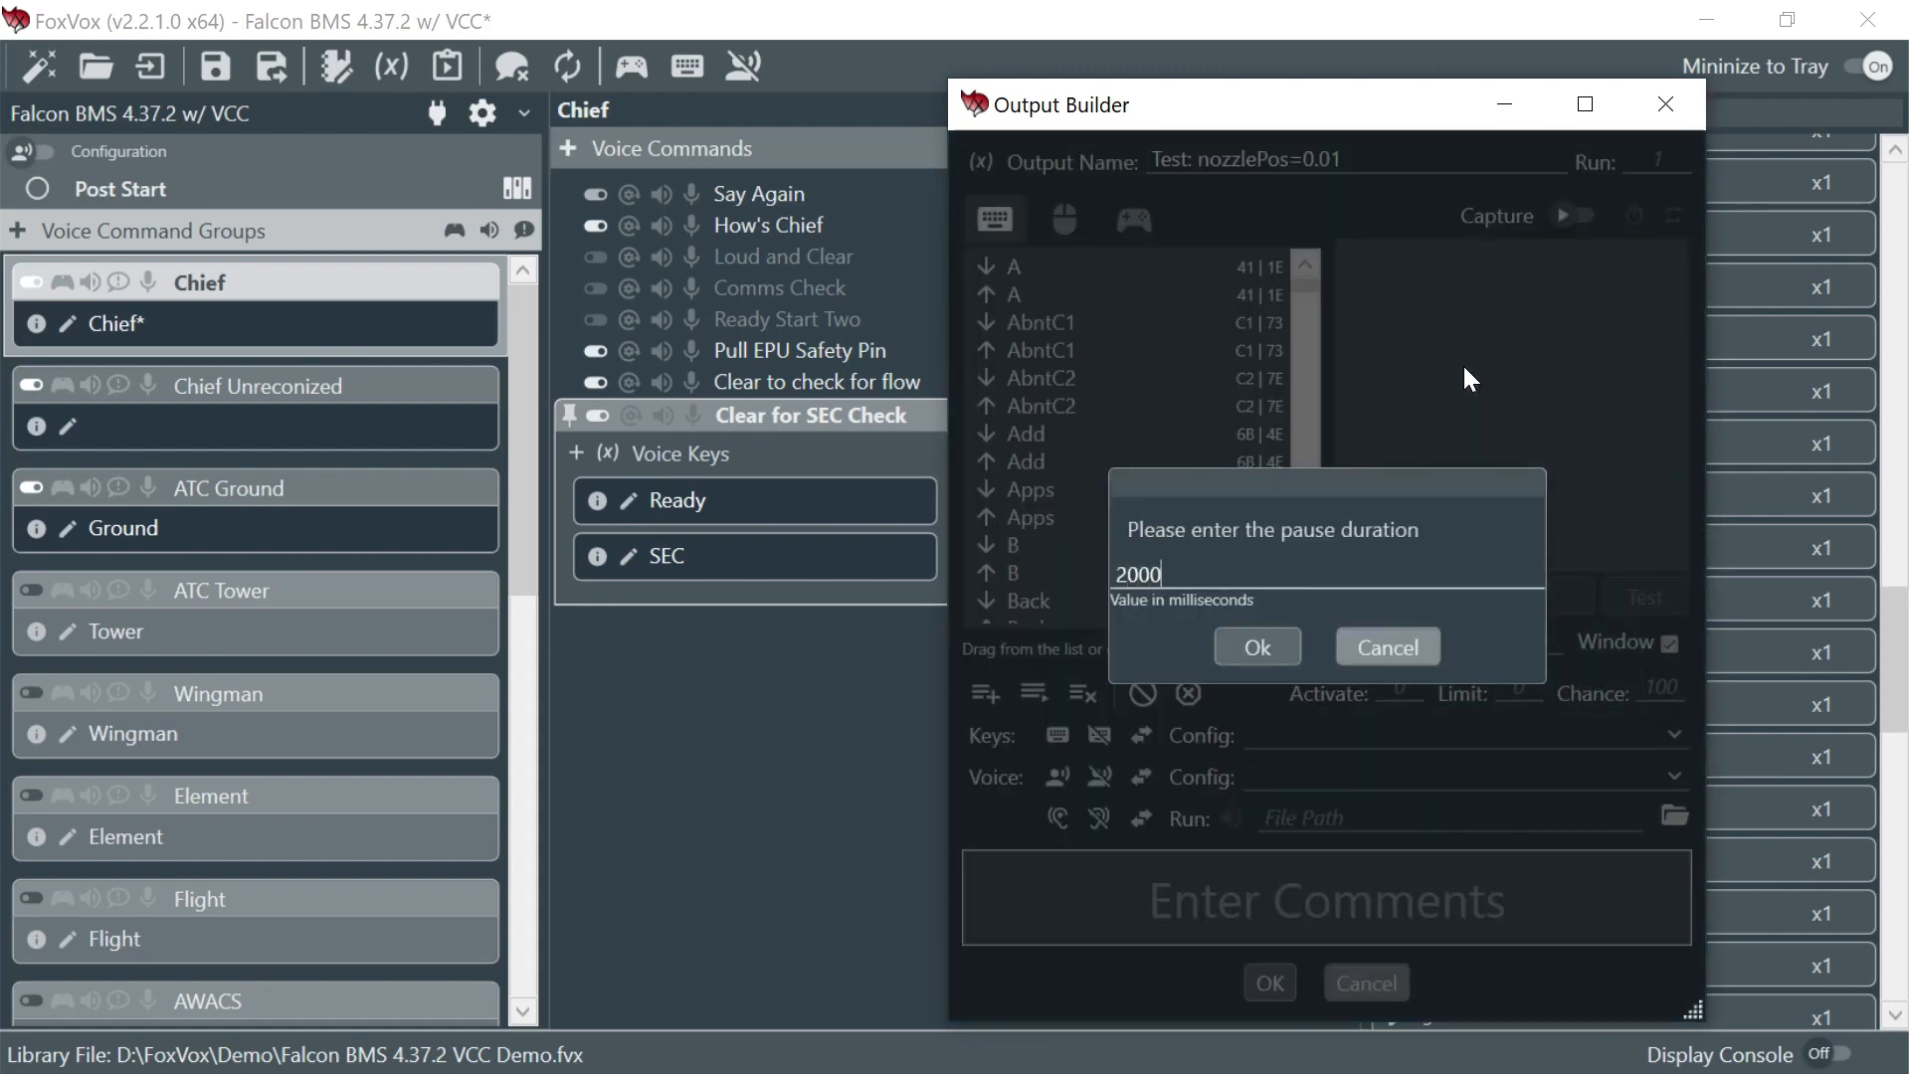
{"action": "key", "text": "Return"}
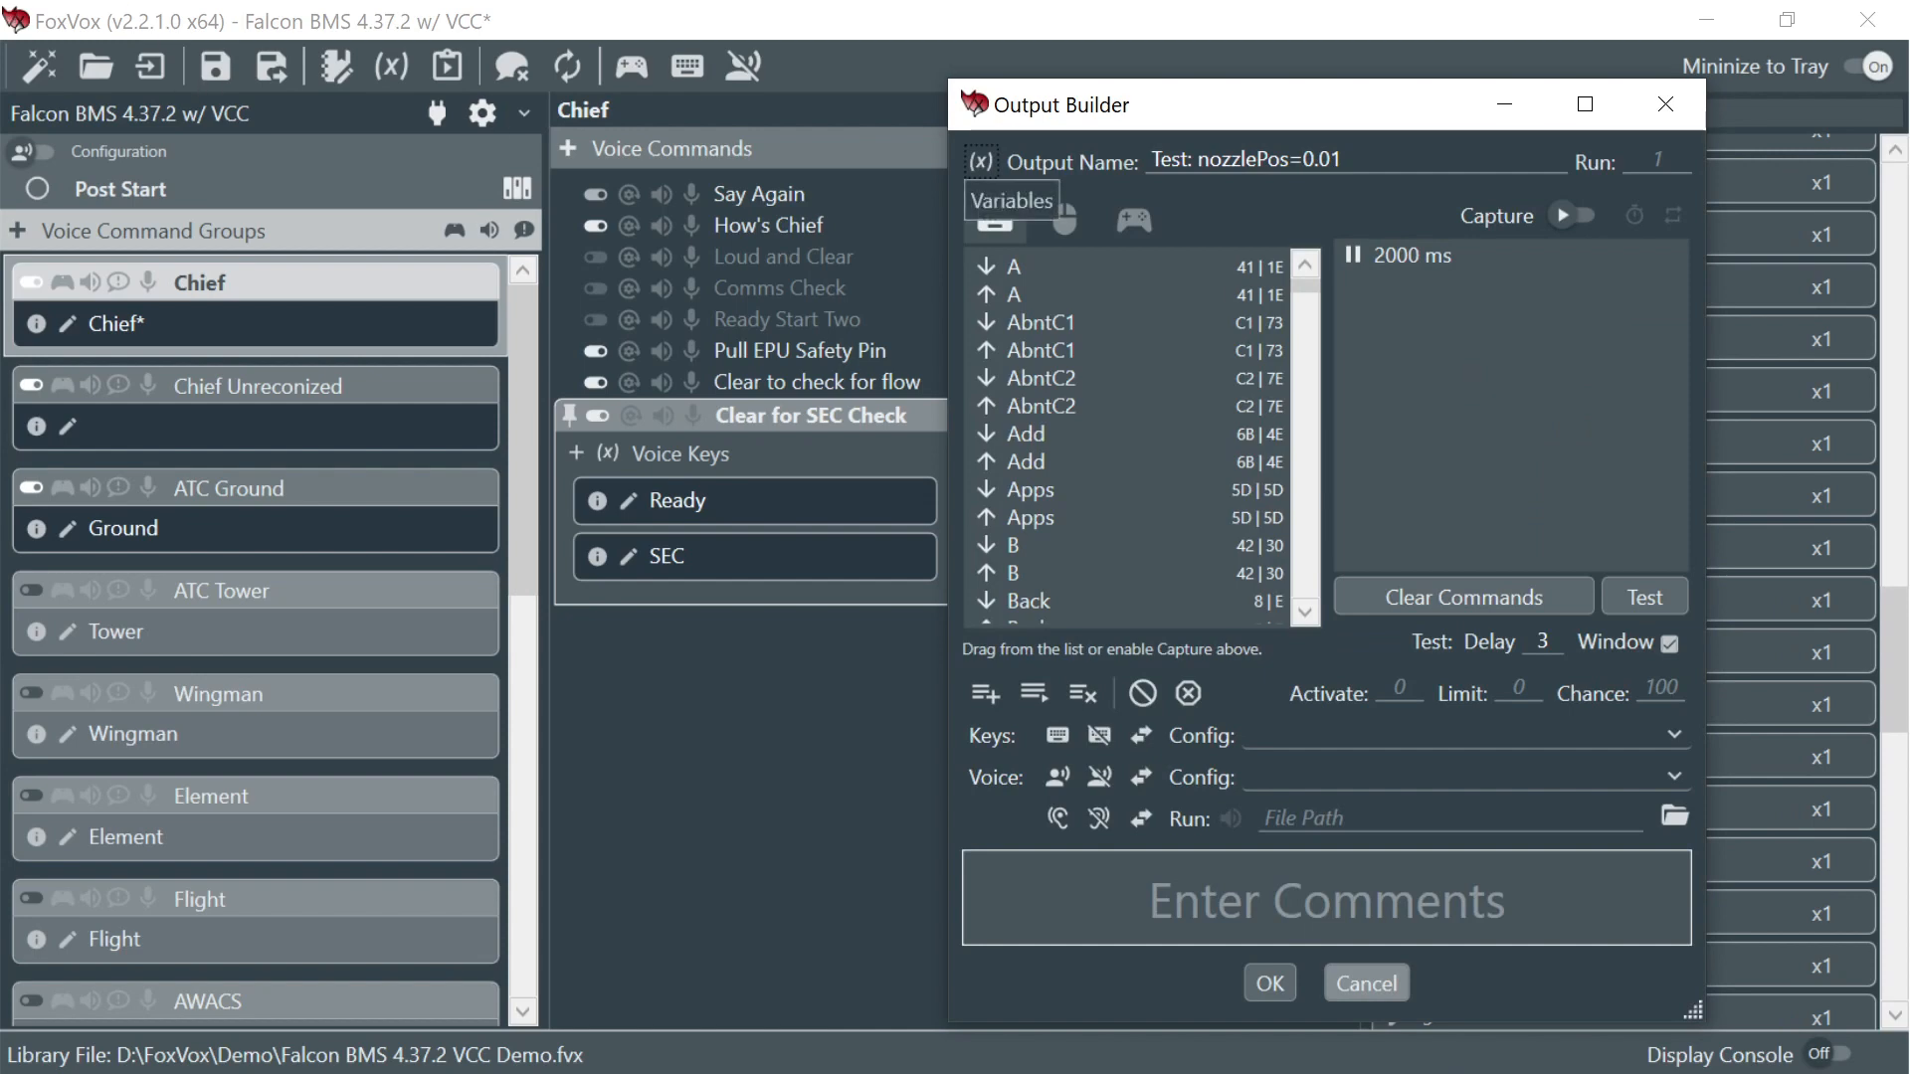
- Make the output set its variables last, confirm it, and save the library
{"action": "left_click", "coordinate": [981, 161]}
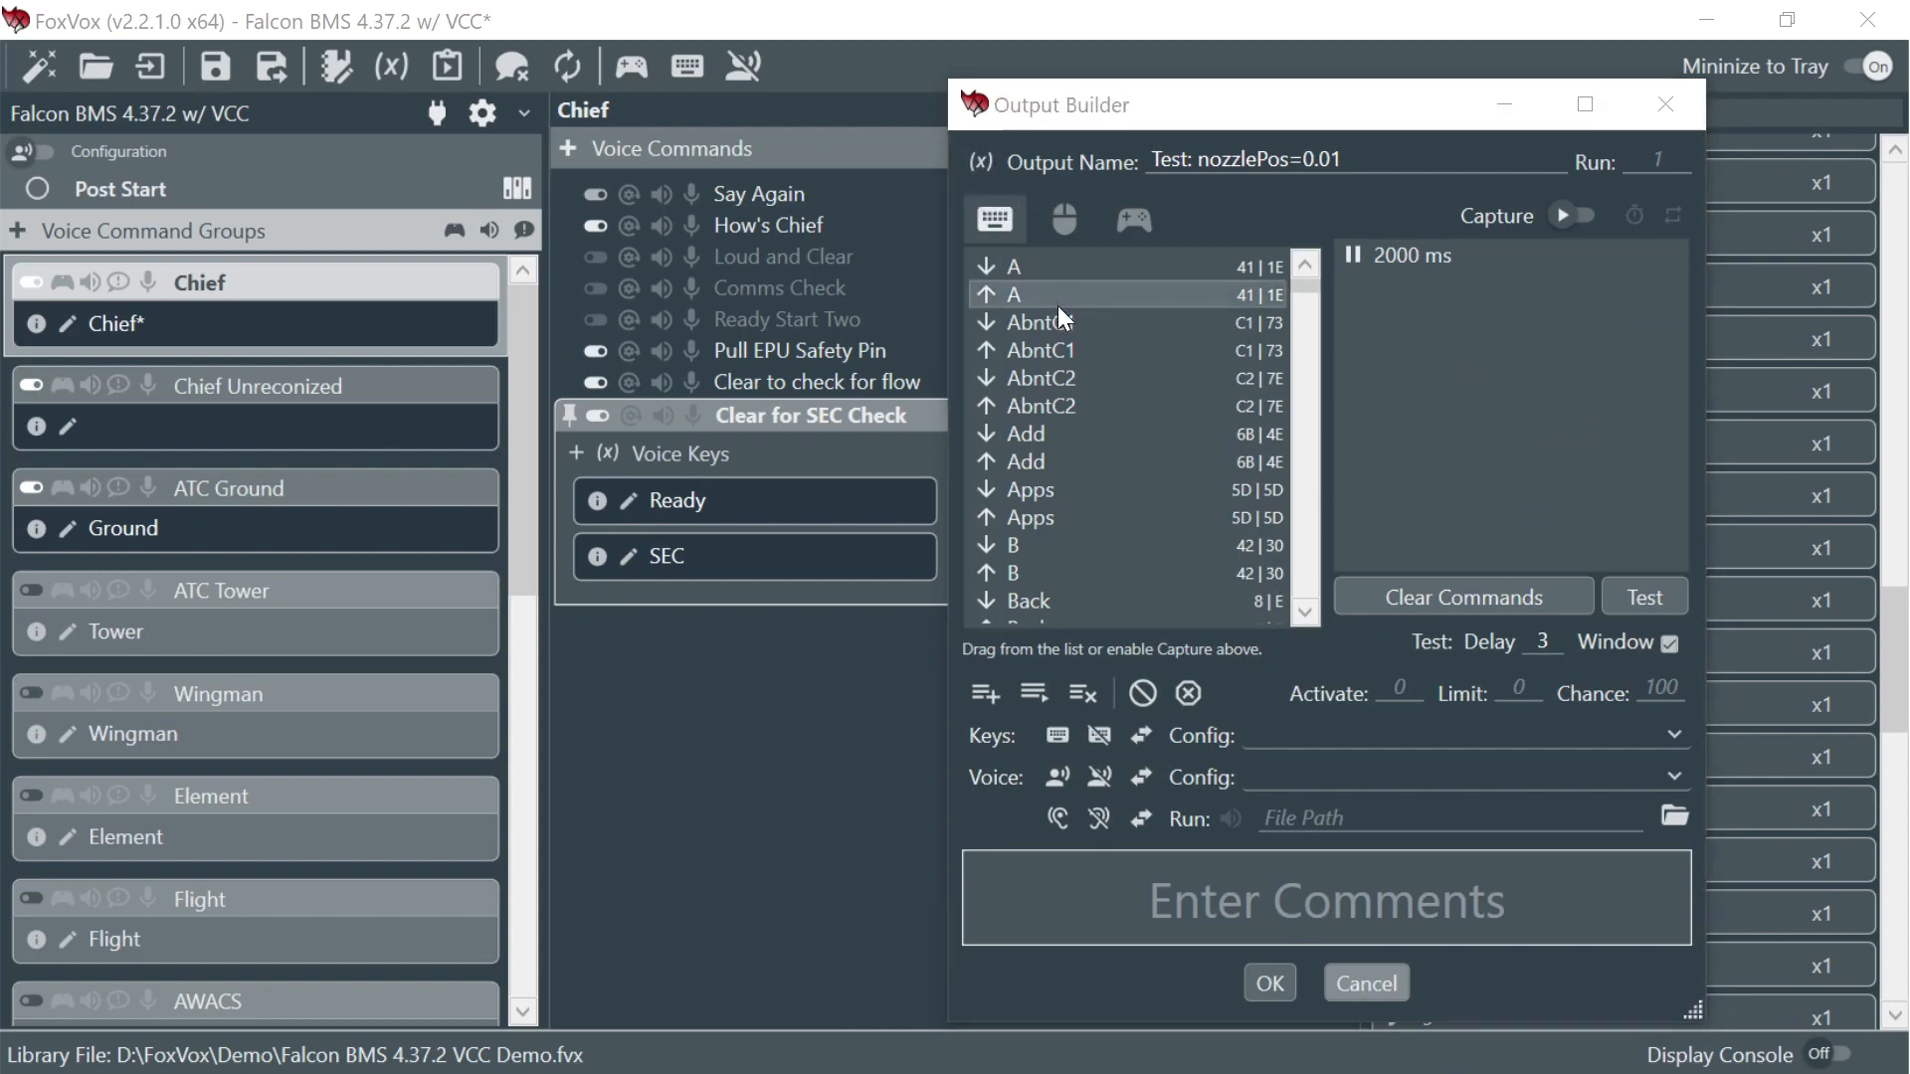
{"action": "left_click", "coordinate": [981, 162]}
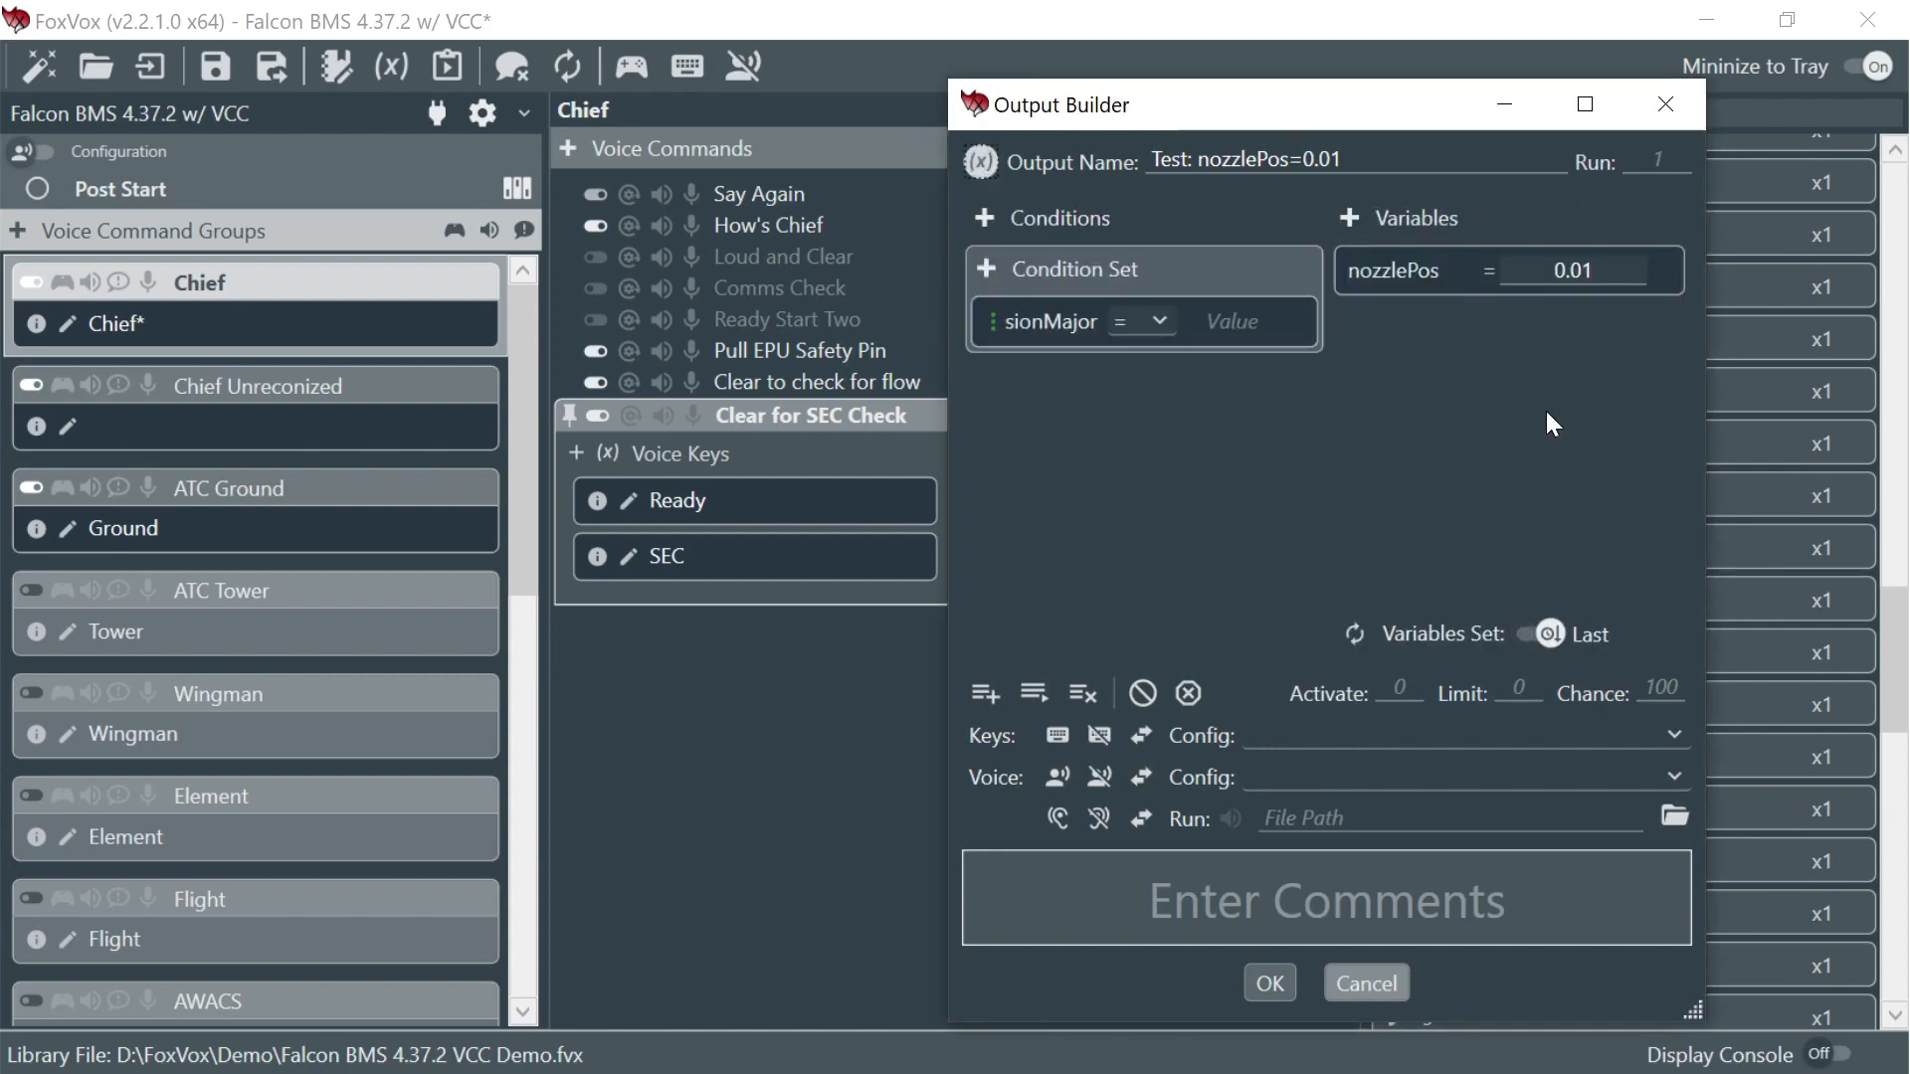
{"action": "left_click", "coordinate": [1268, 983]}
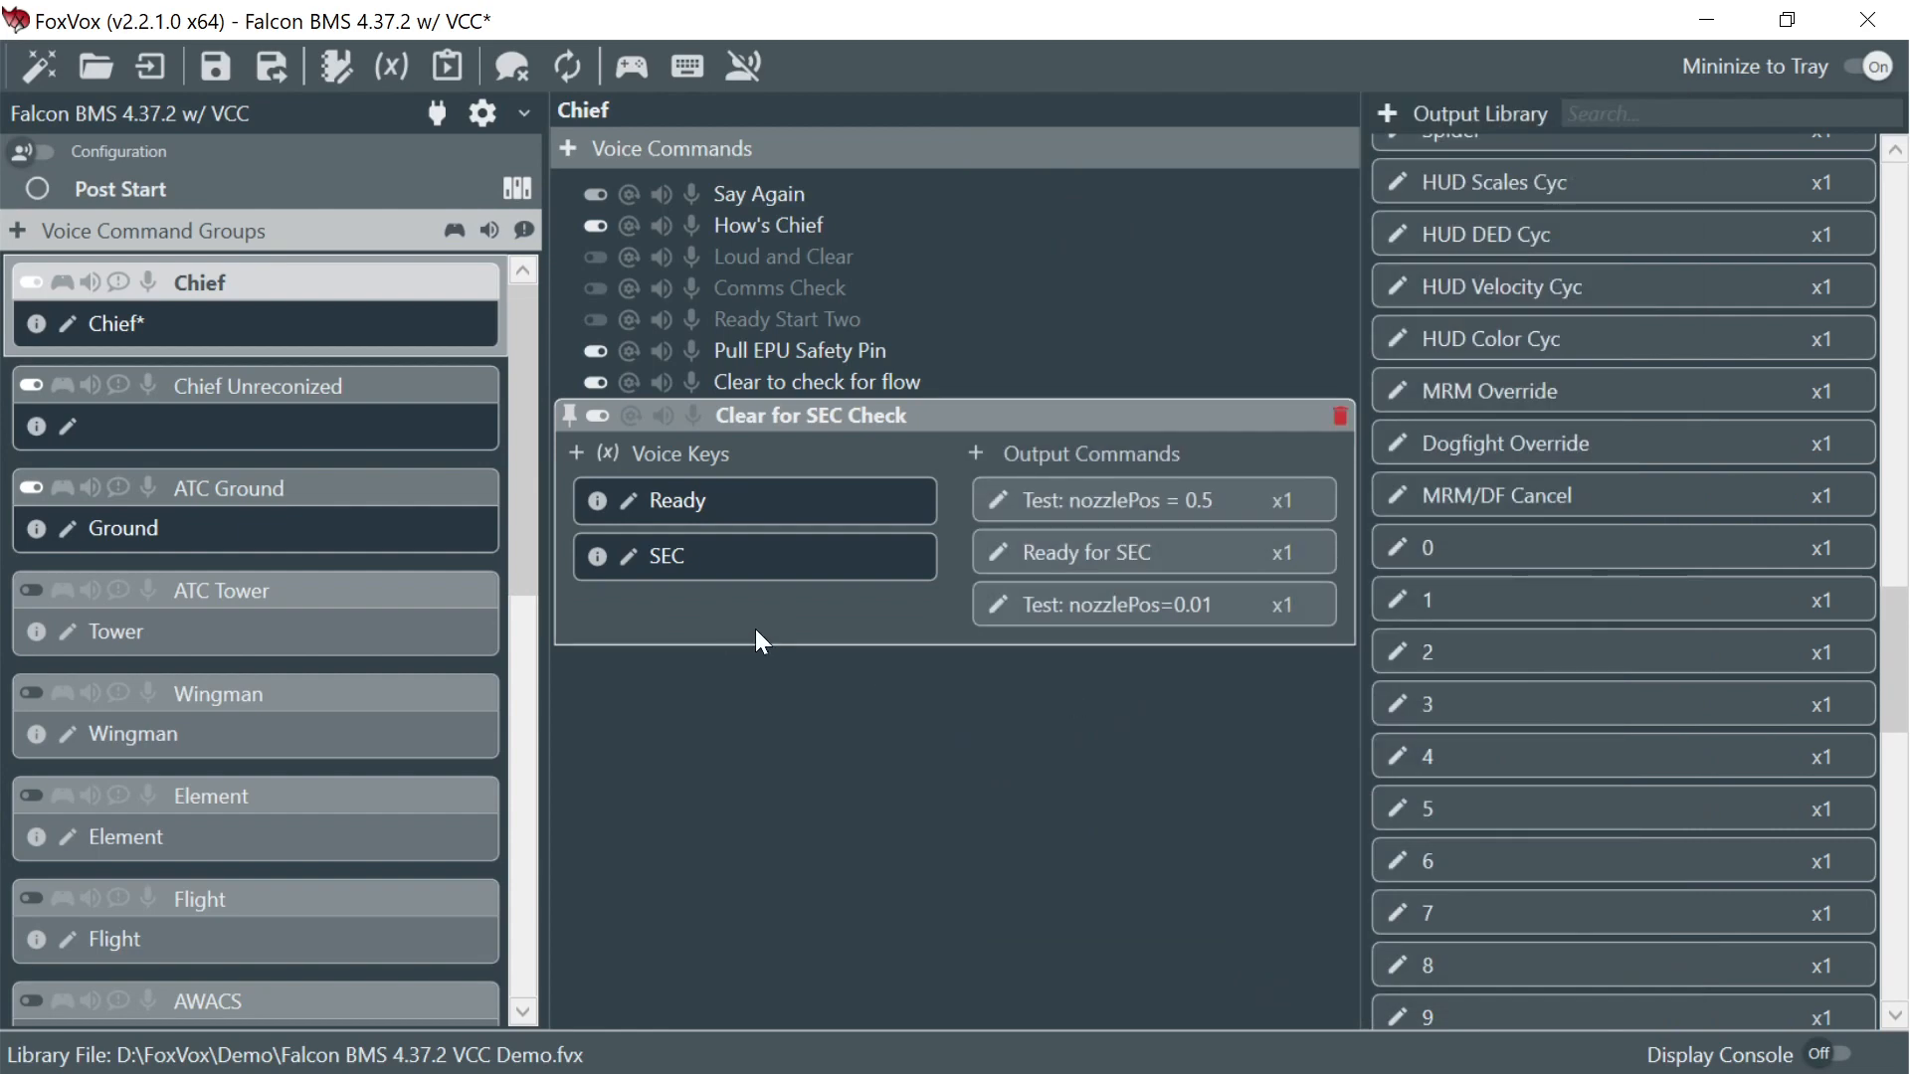
{"action": "left_click", "coordinate": [225, 73]}
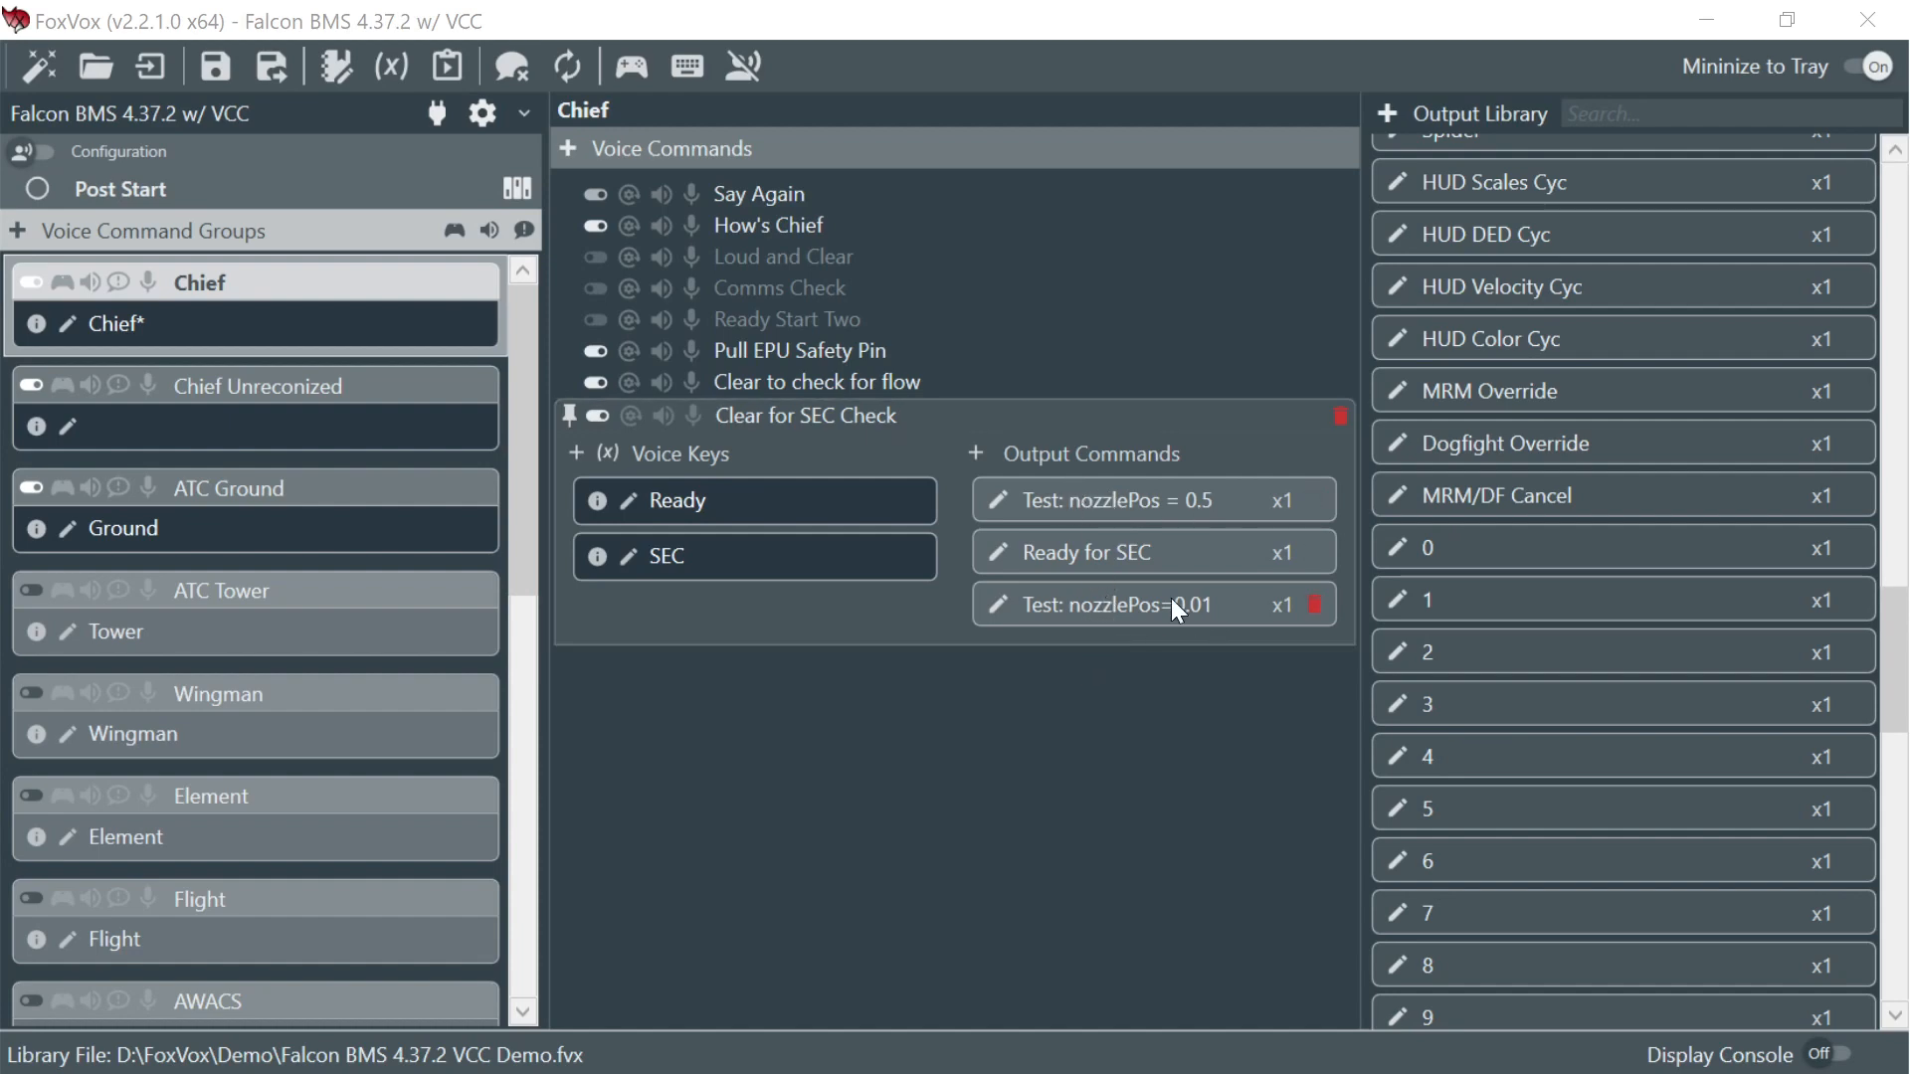
- Switch to the key command configuration and add a command named "Nozzle Closed Clear for SEC" to Chief Interactions
{"action": "left_click", "coordinate": [32, 149]}
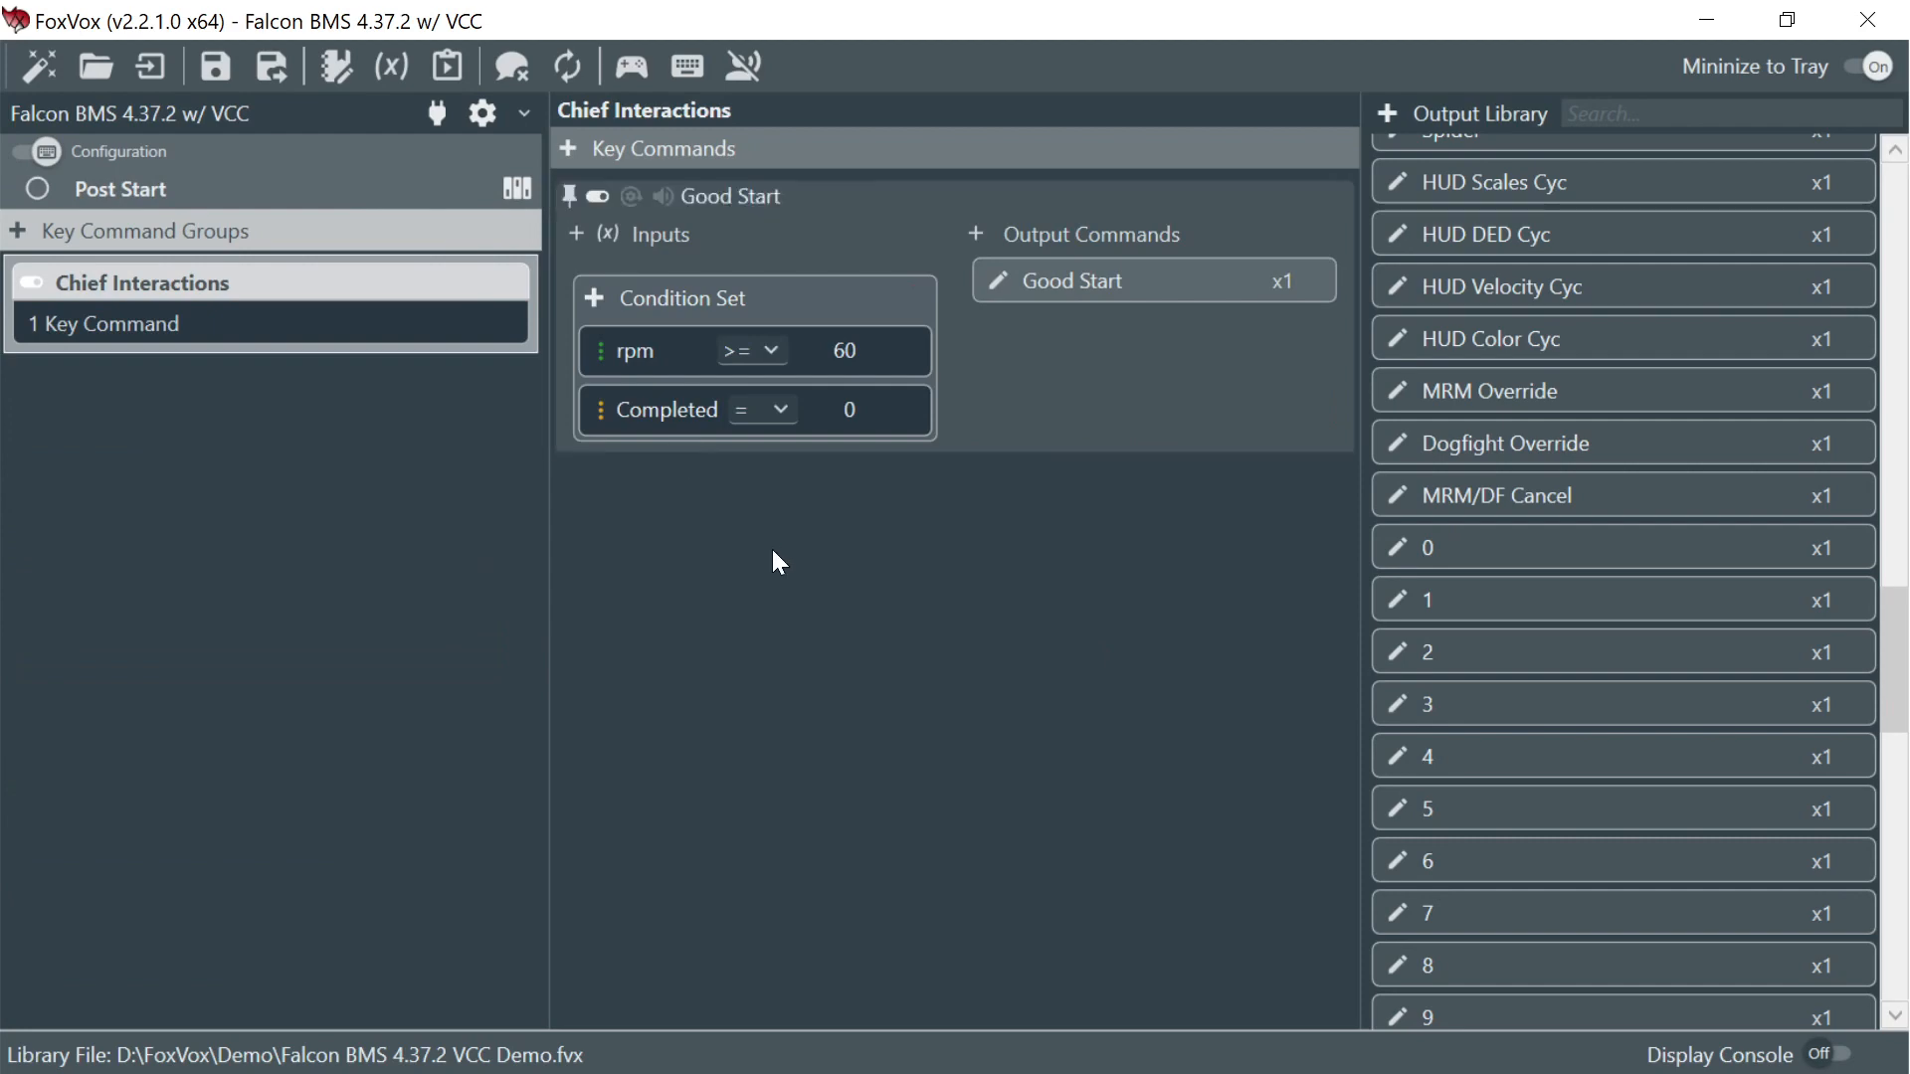
{"action": "left_click", "coordinate": [569, 209]}
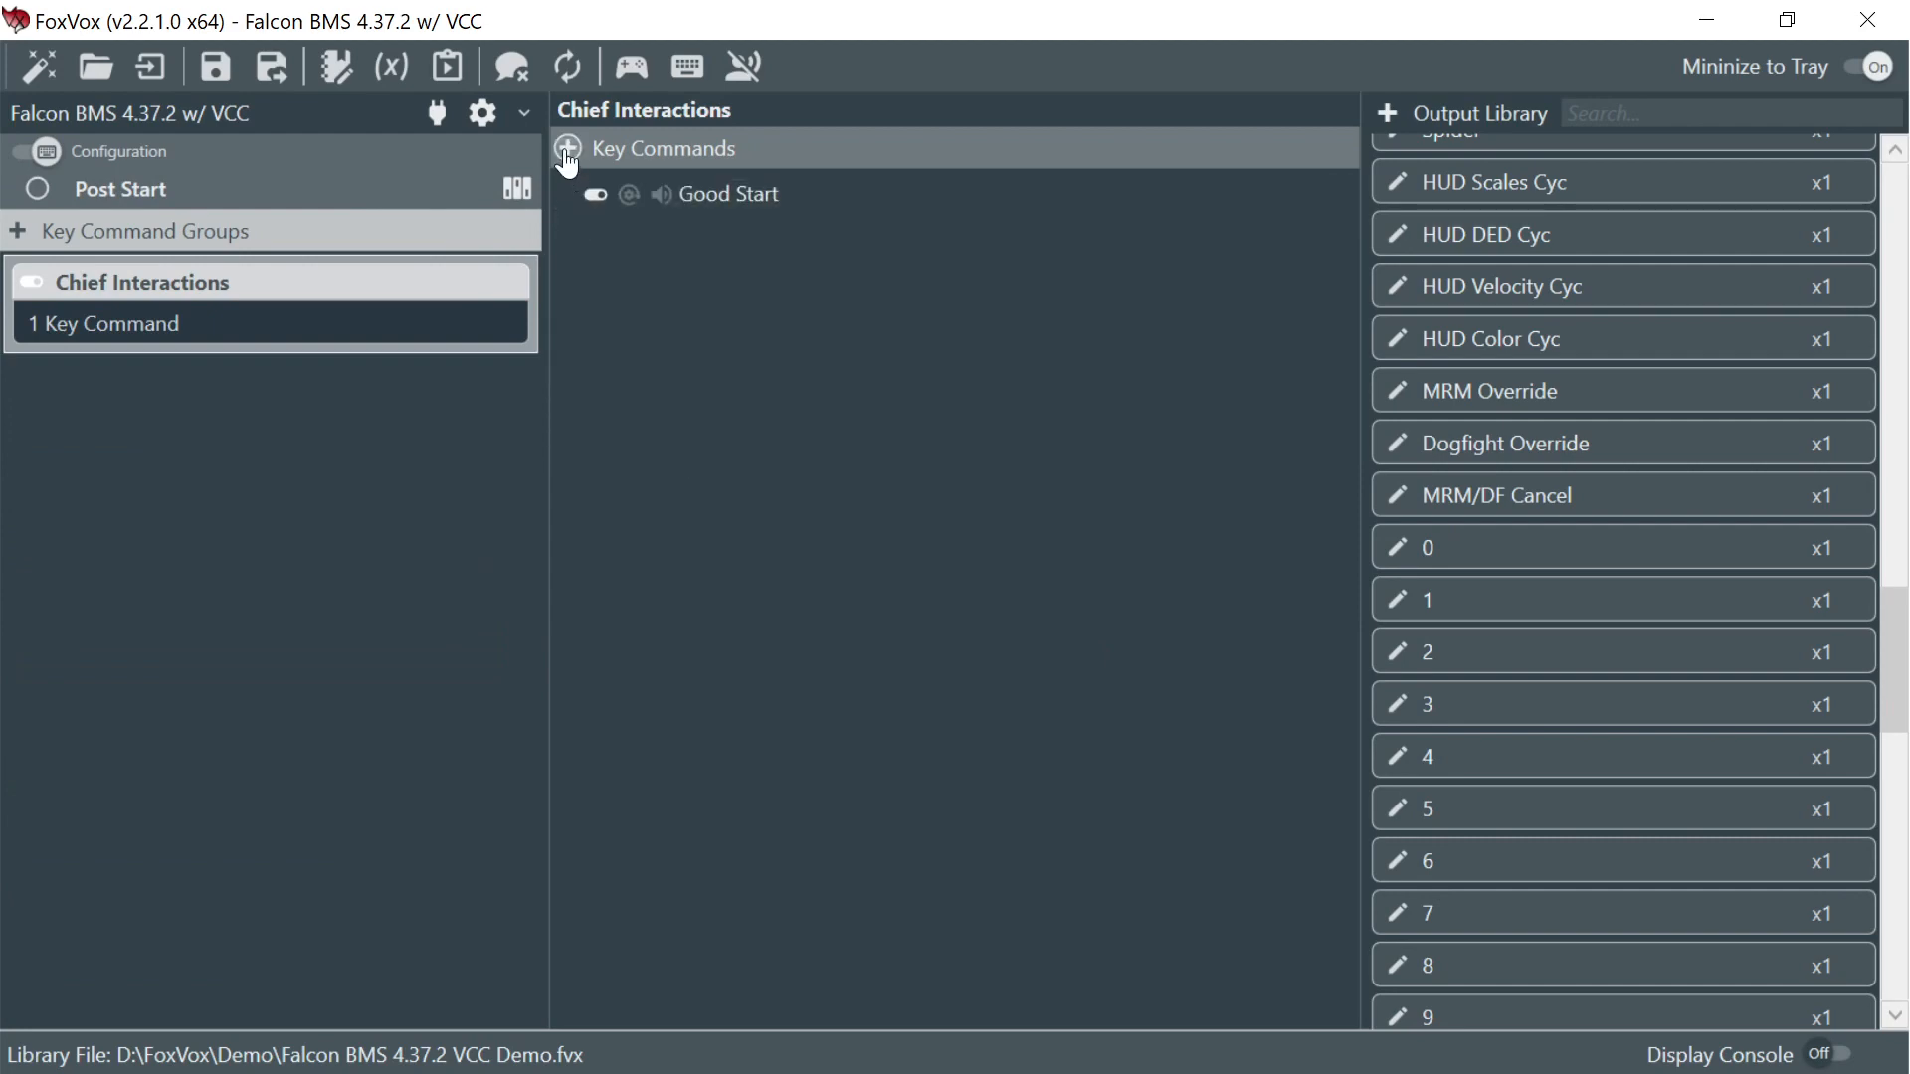
{"action": "left_click", "coordinate": [568, 150]}
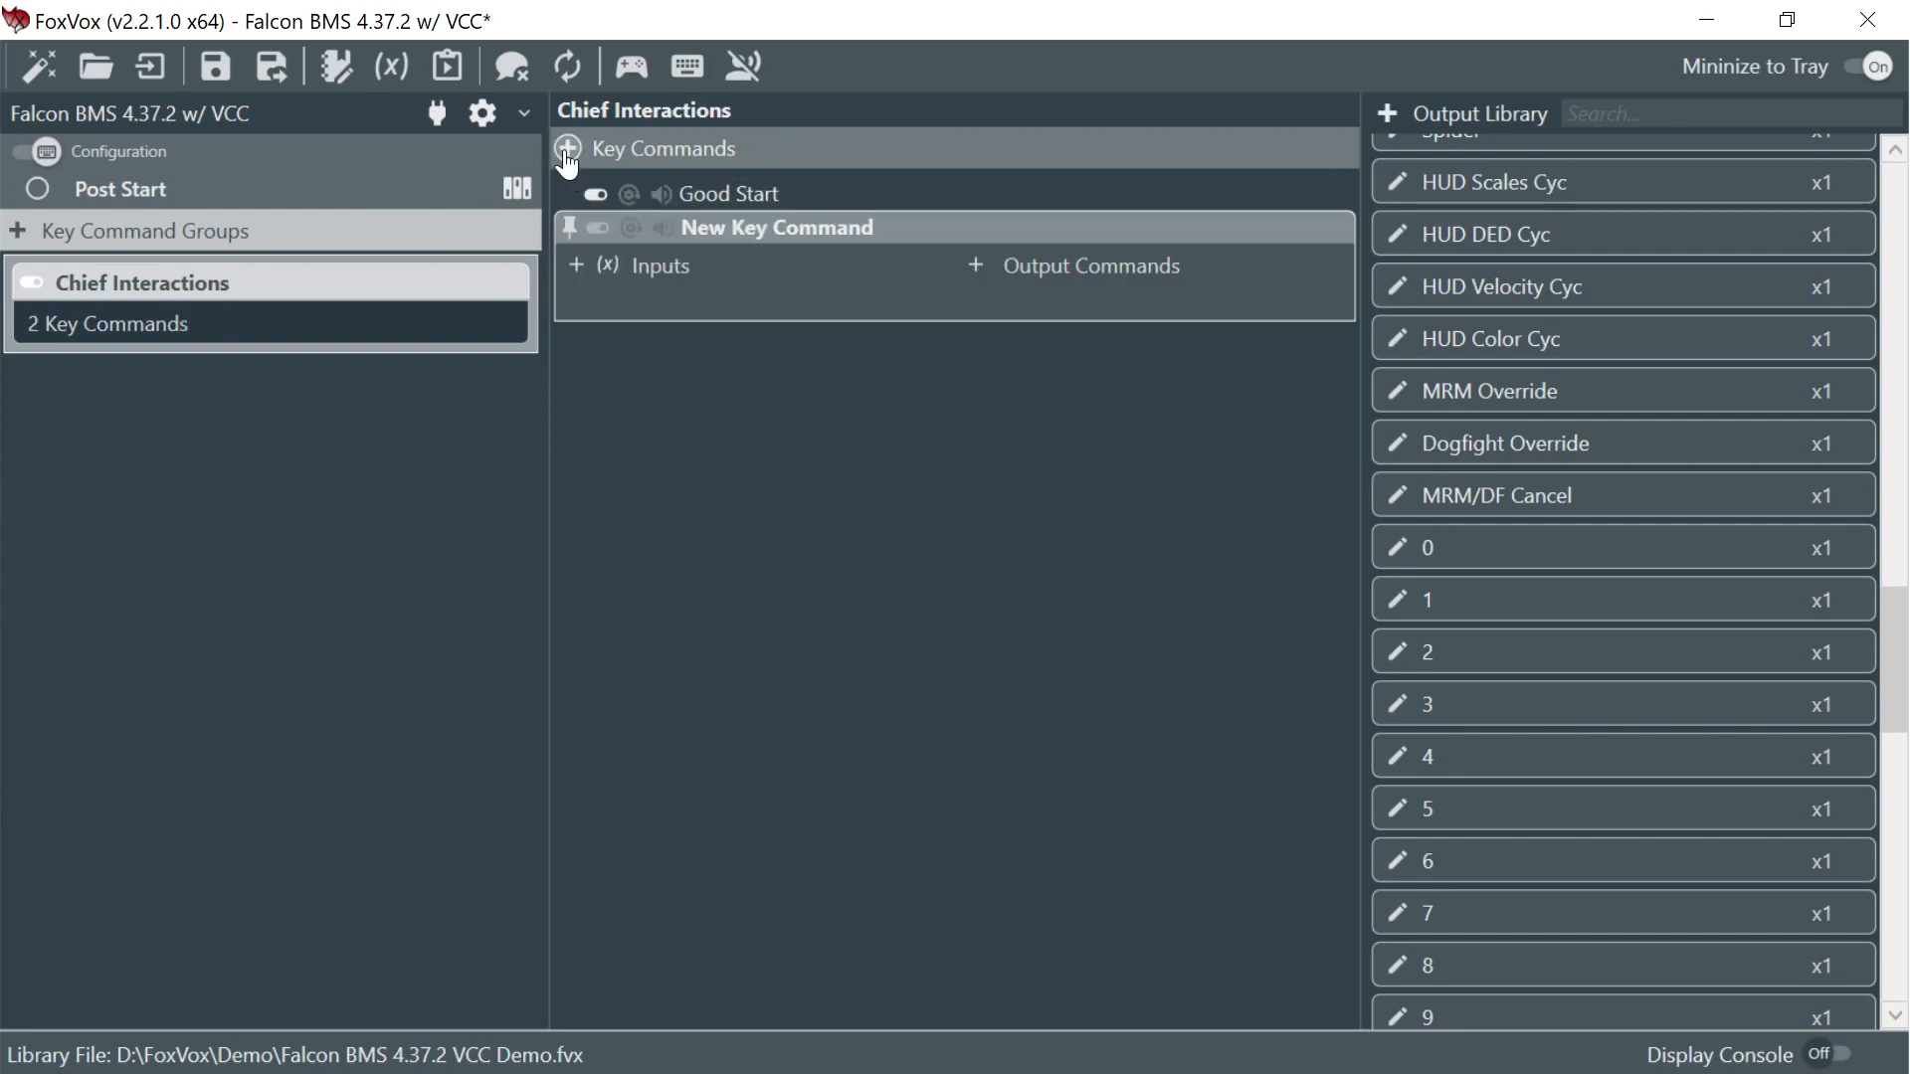
{"action": "double_click", "coordinate": [871, 230]}
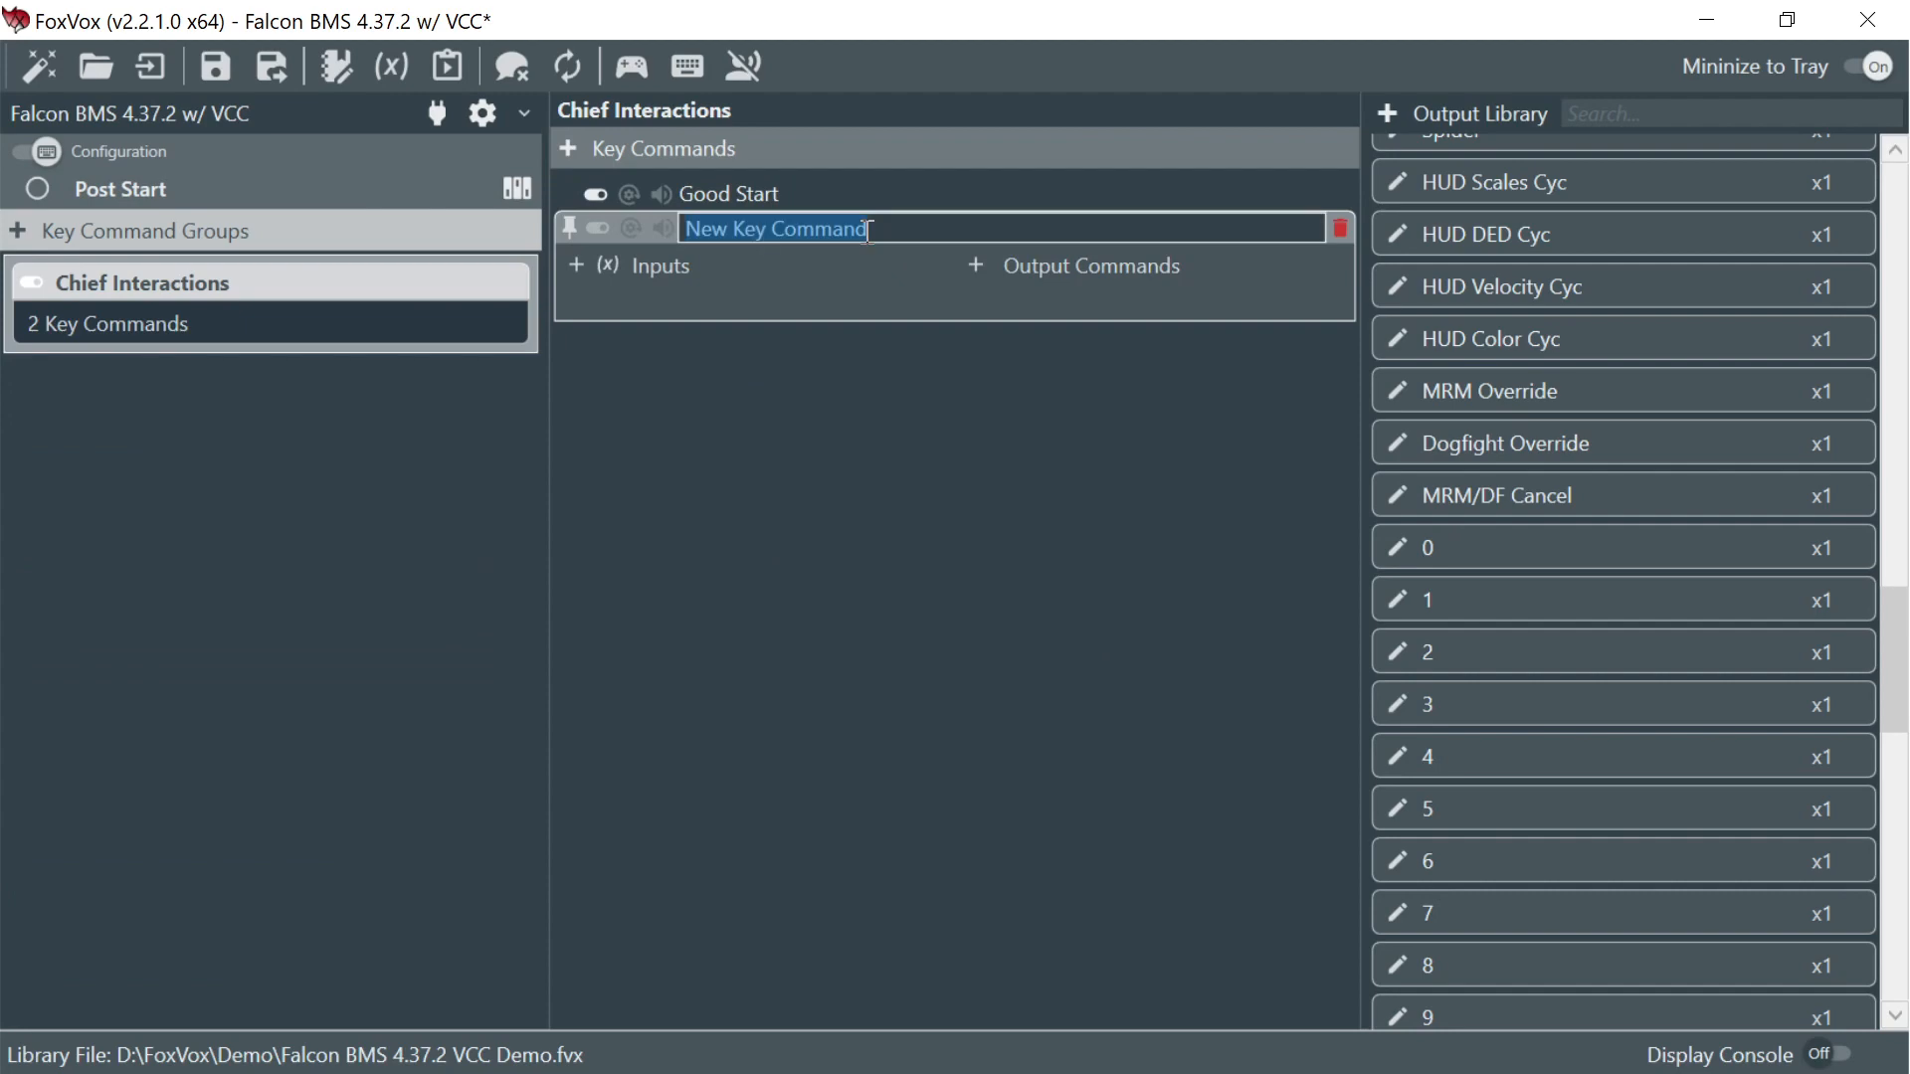
{"action": "type", "text": "Nozzle C"}
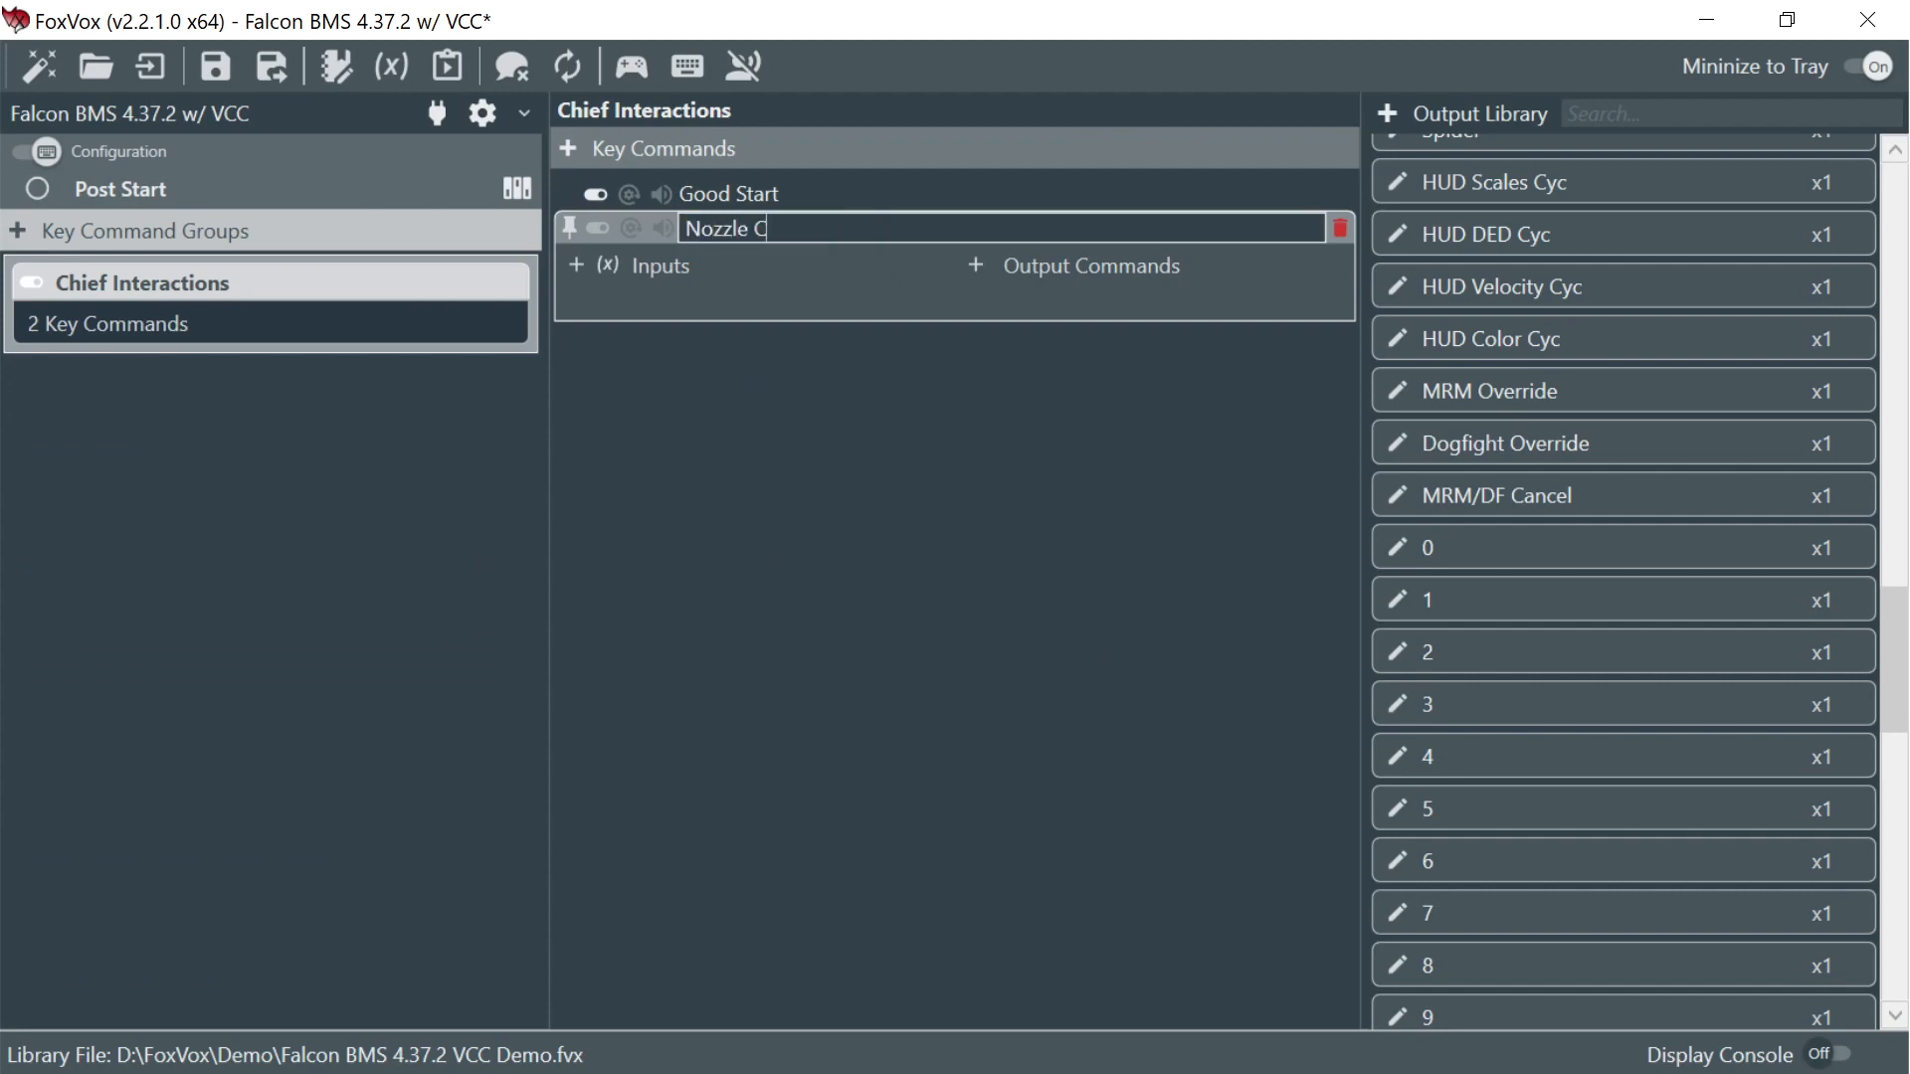
{"action": "type", "text": "losed Clear for SEC"}
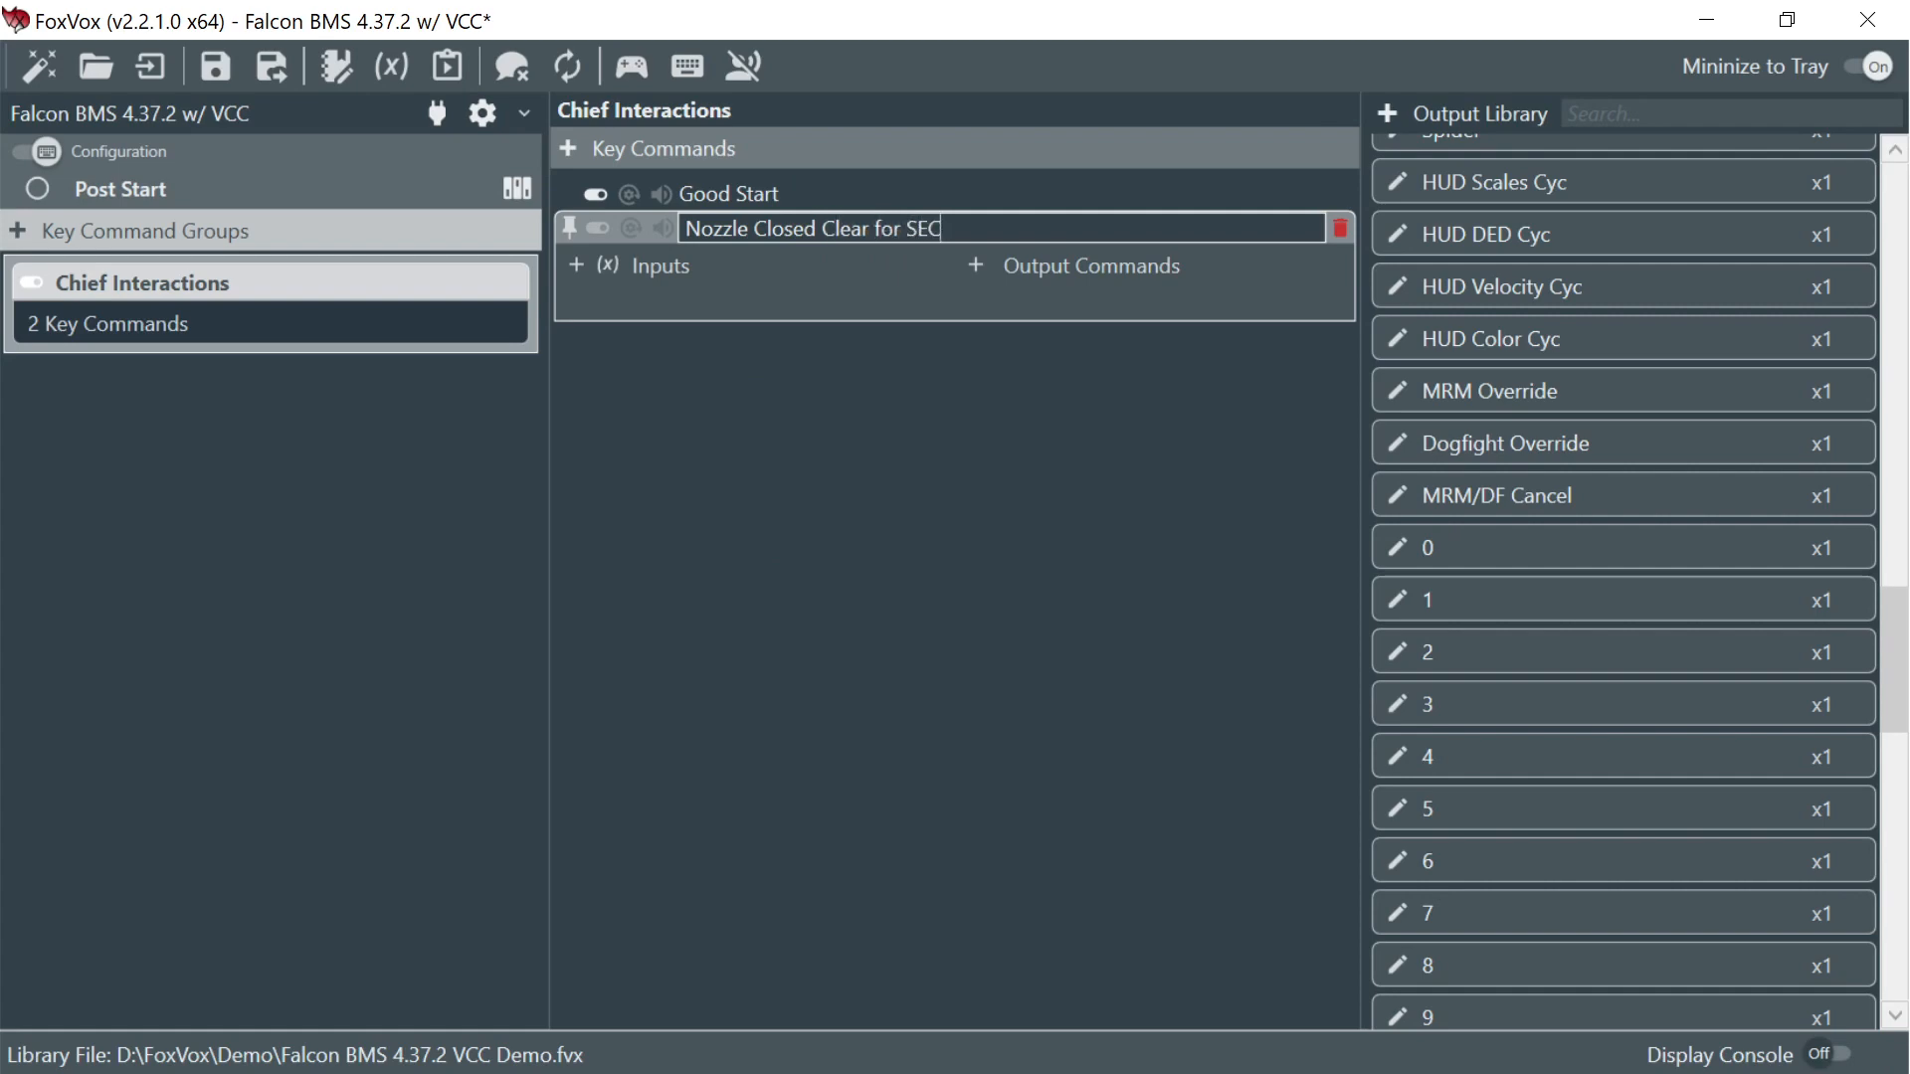
{"action": "key", "text": "Return"}
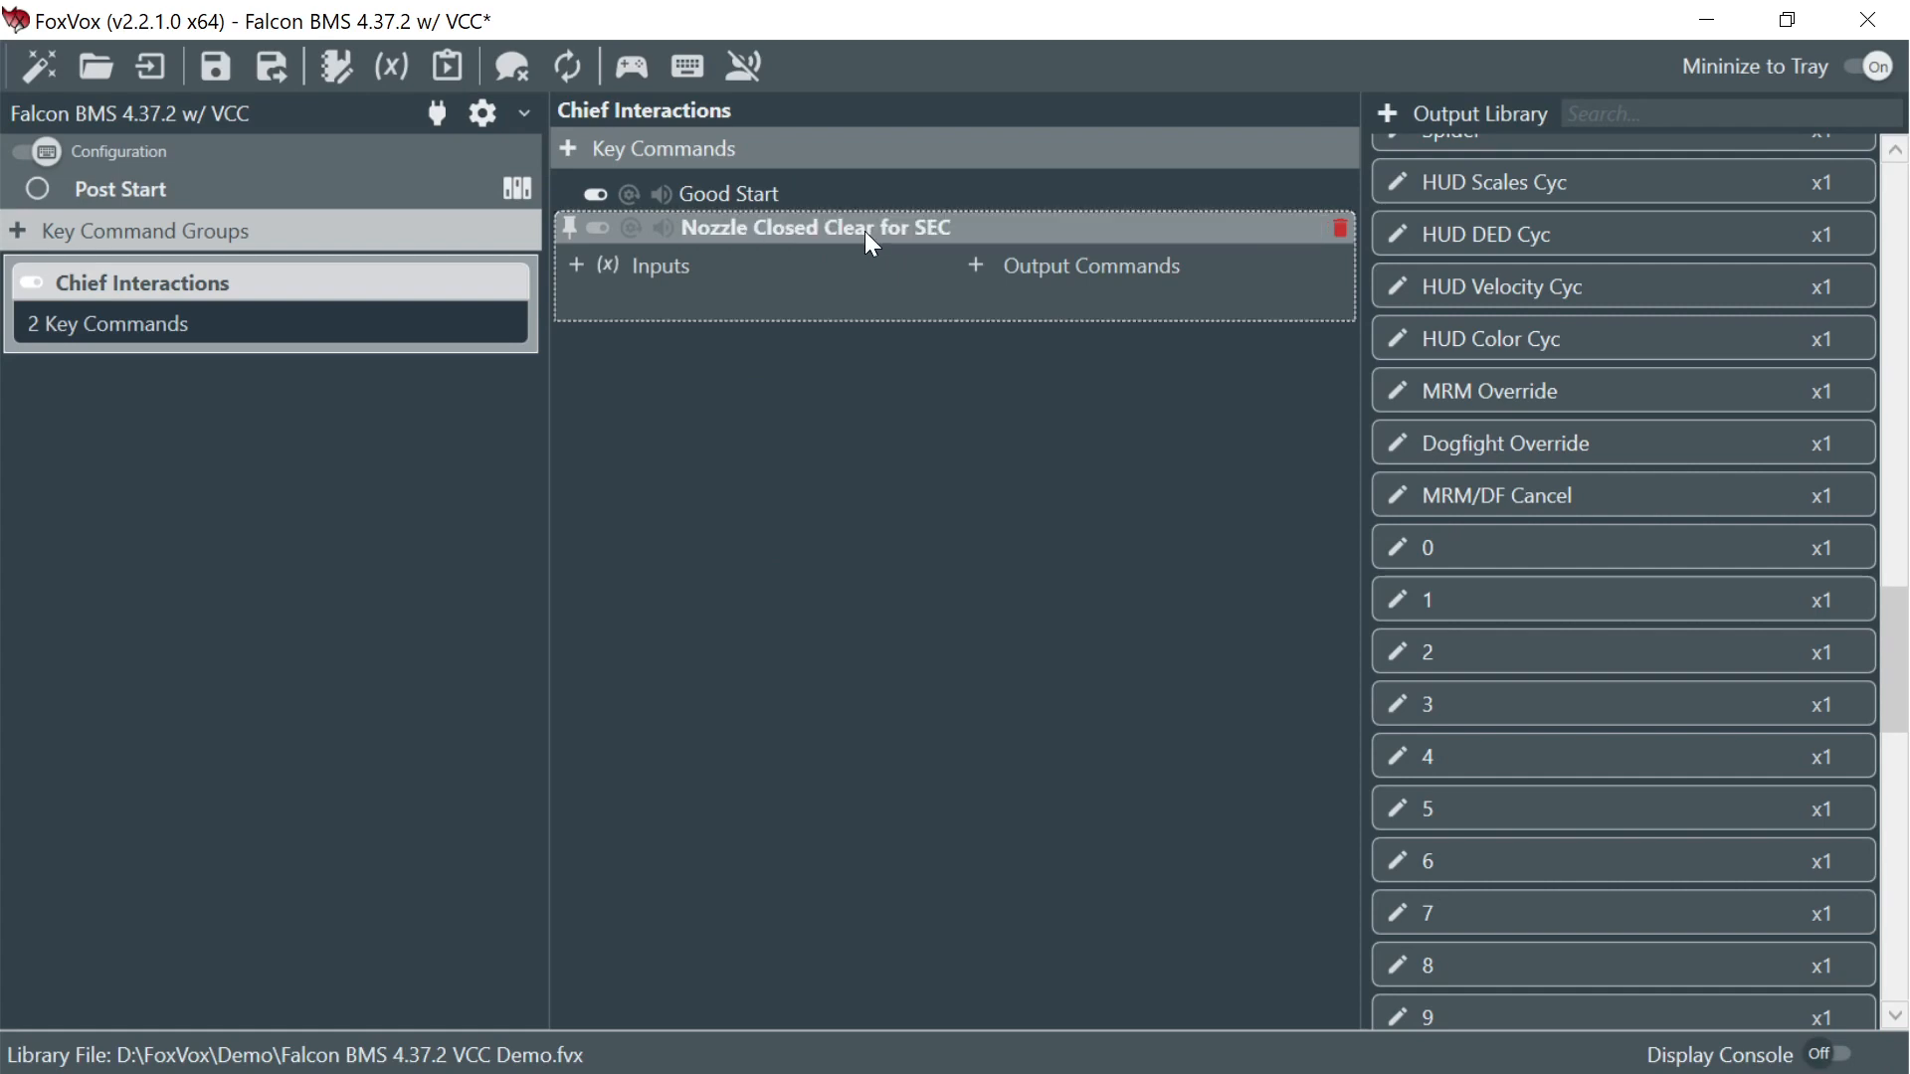
- Add an input condition set to Nozzle Closed Clear for SEC that checks Step = SEC
{"action": "left_click", "coordinate": [576, 264]}
{"action": "left_click", "coordinate": [994, 840]}
{"action": "left_click", "coordinate": [608, 267]}
{"action": "left_click", "coordinate": [589, 333]}
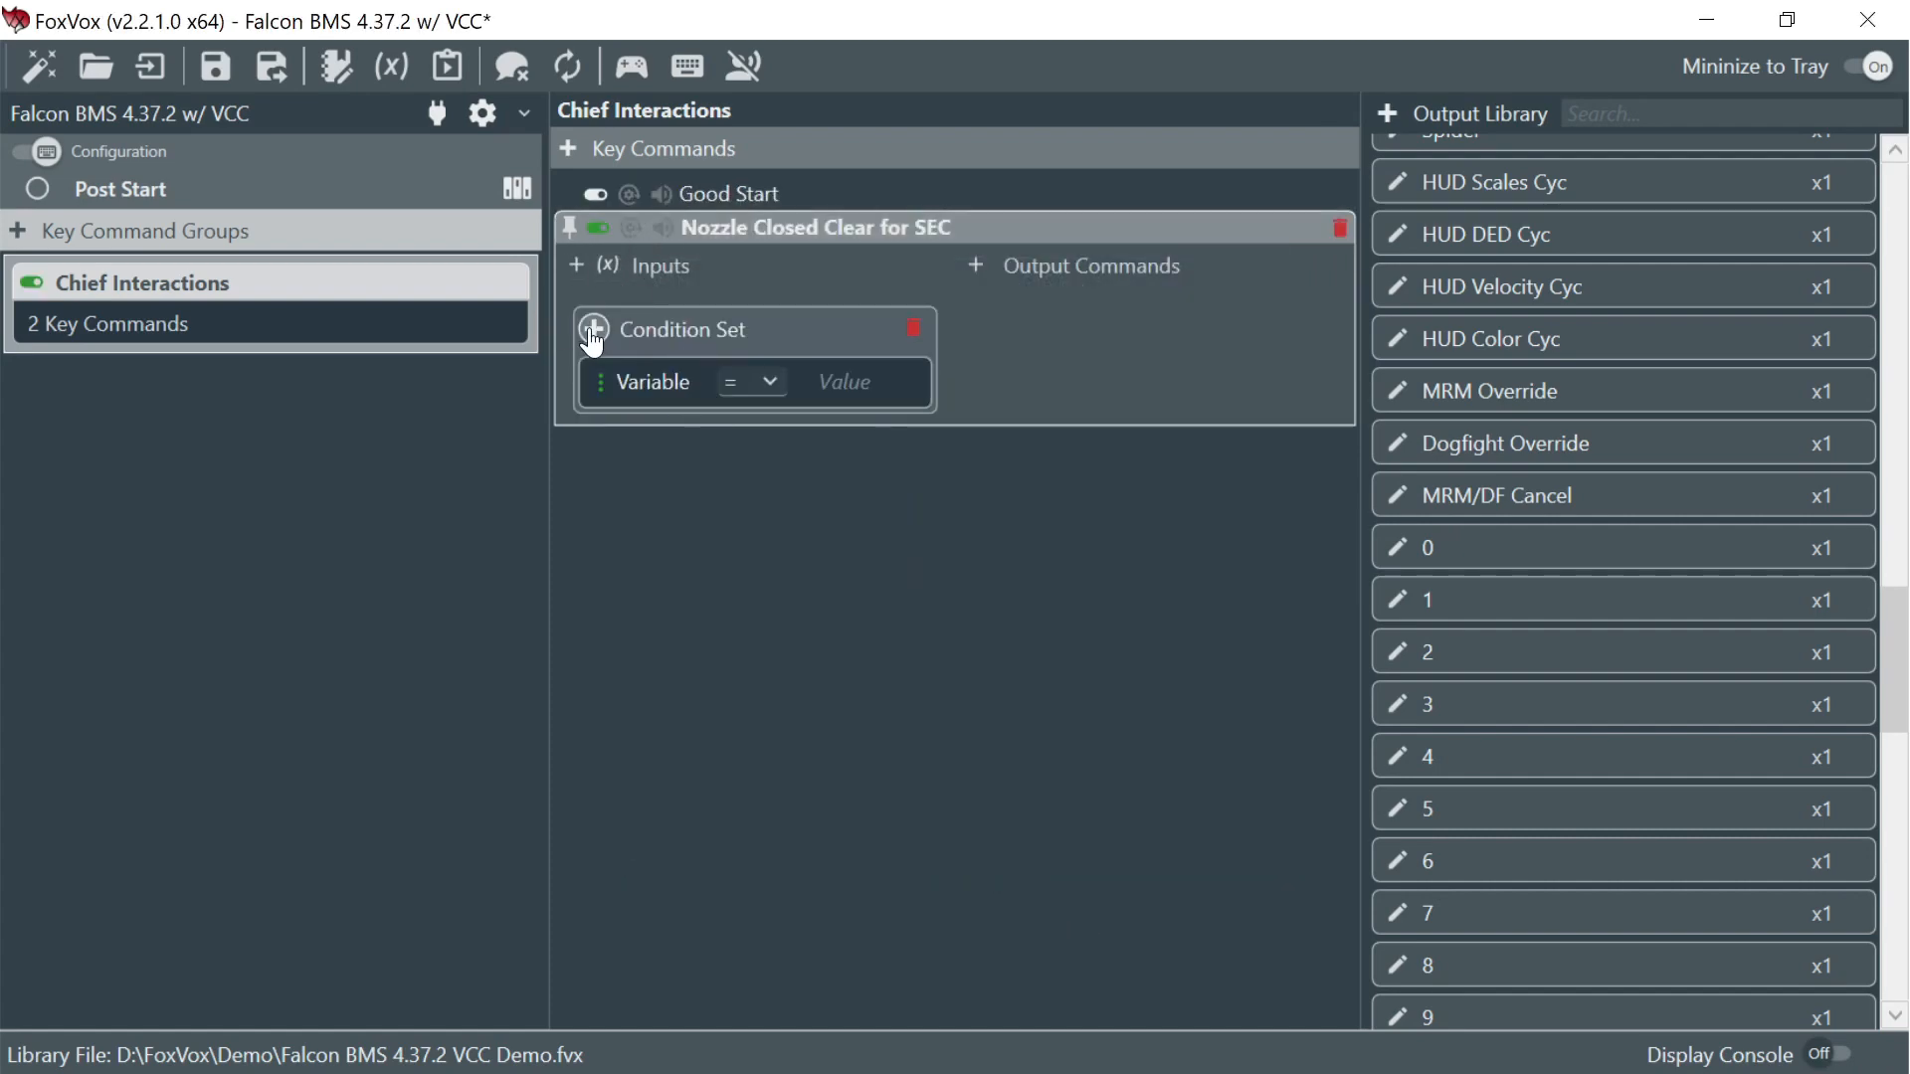
{"action": "left_click", "coordinate": [625, 383]}
{"action": "type", "text": "Step"}
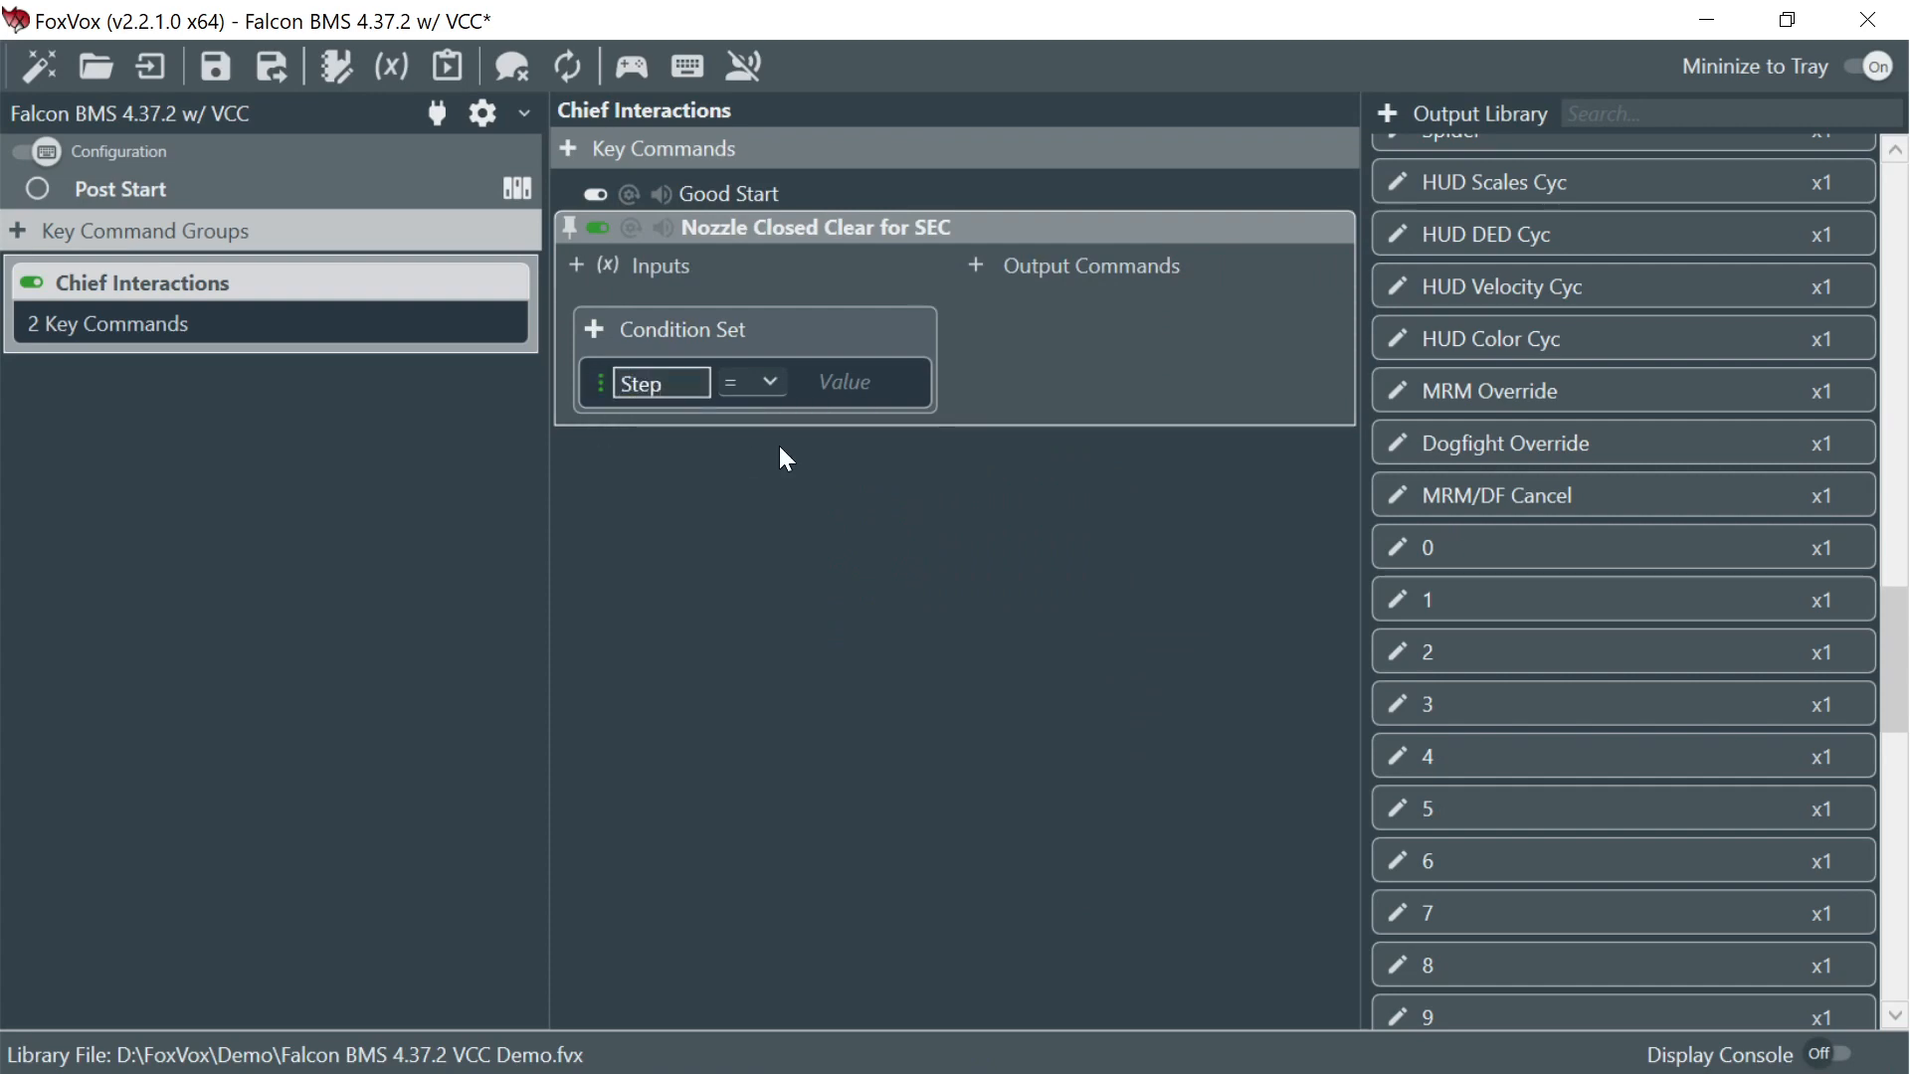
{"action": "left_click", "coordinate": [842, 384]}
{"action": "type", "text": "SEC"}
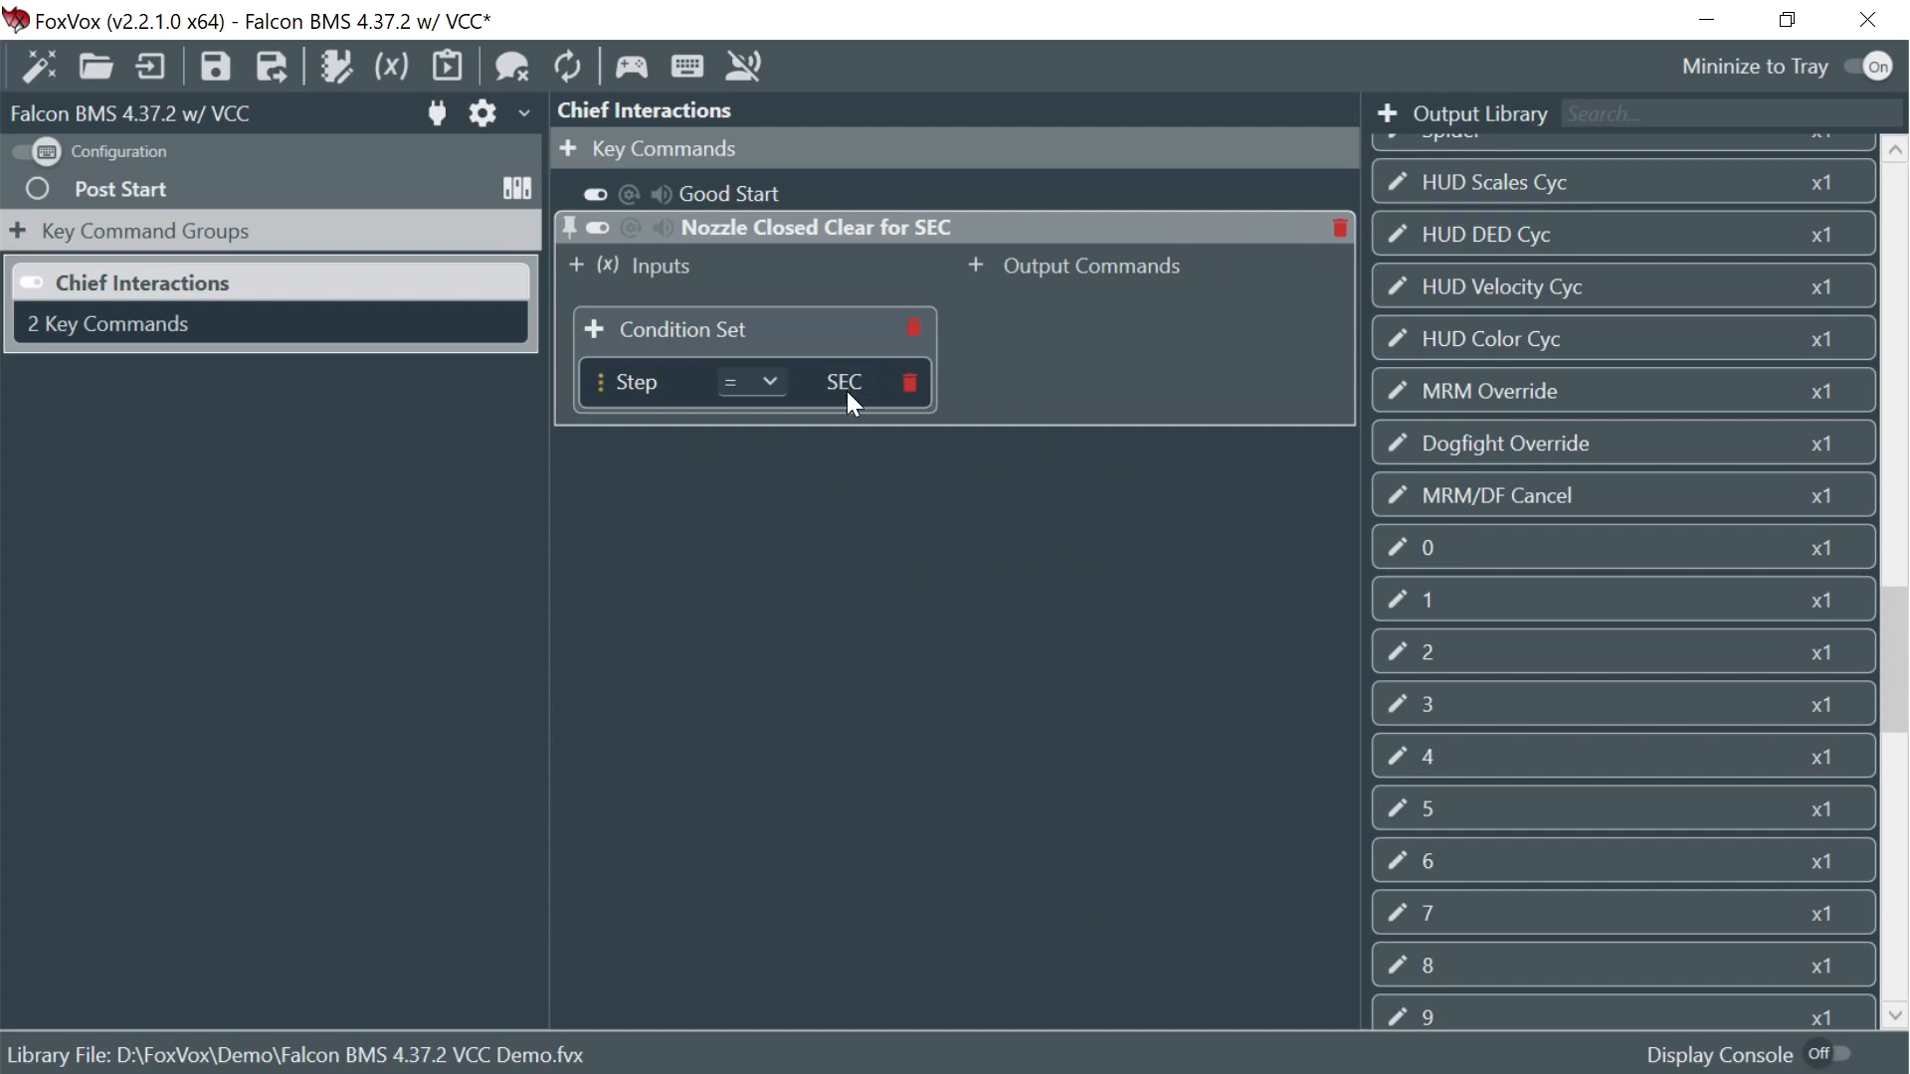
- Add a second condition to the Nozzle Closed Clear for SEC condition set that checks nozzlePos < 0.05
{"action": "left_click", "coordinate": [594, 329]}
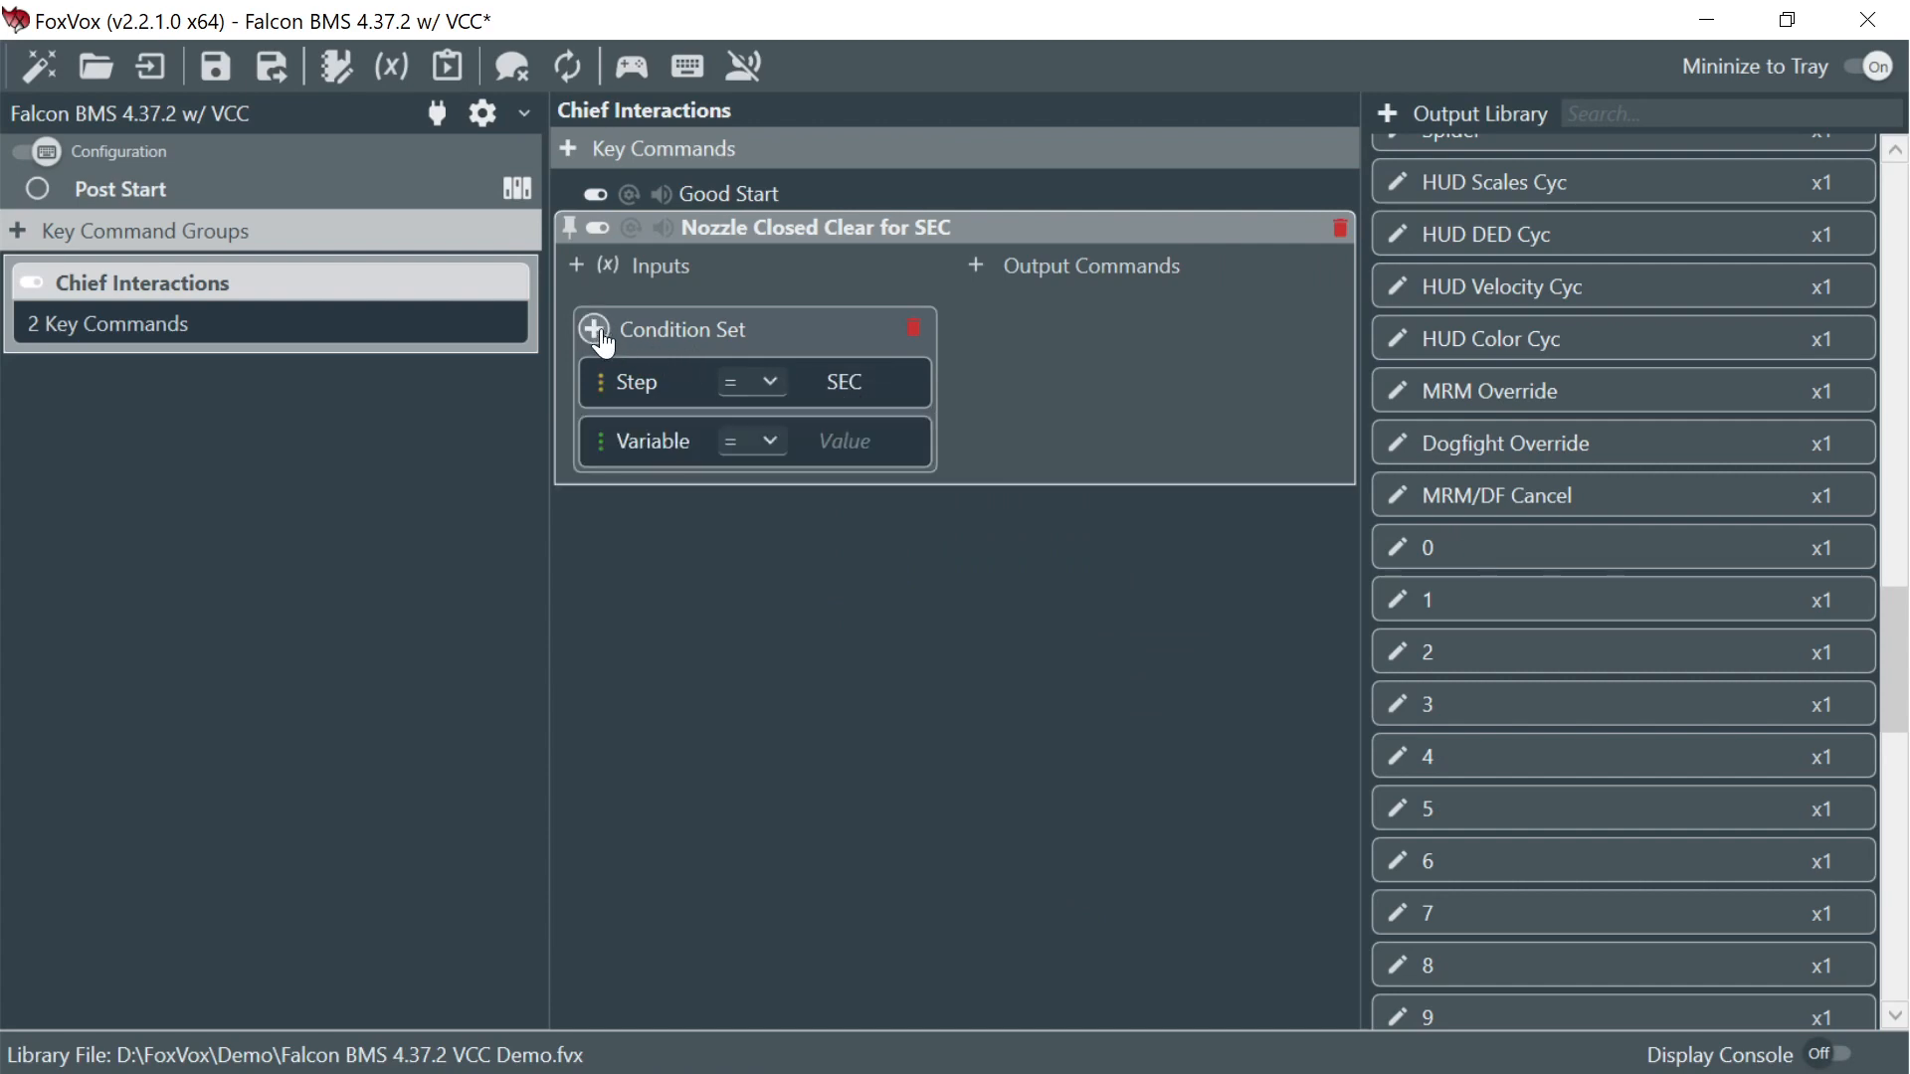
{"action": "left_click", "coordinate": [636, 438]}
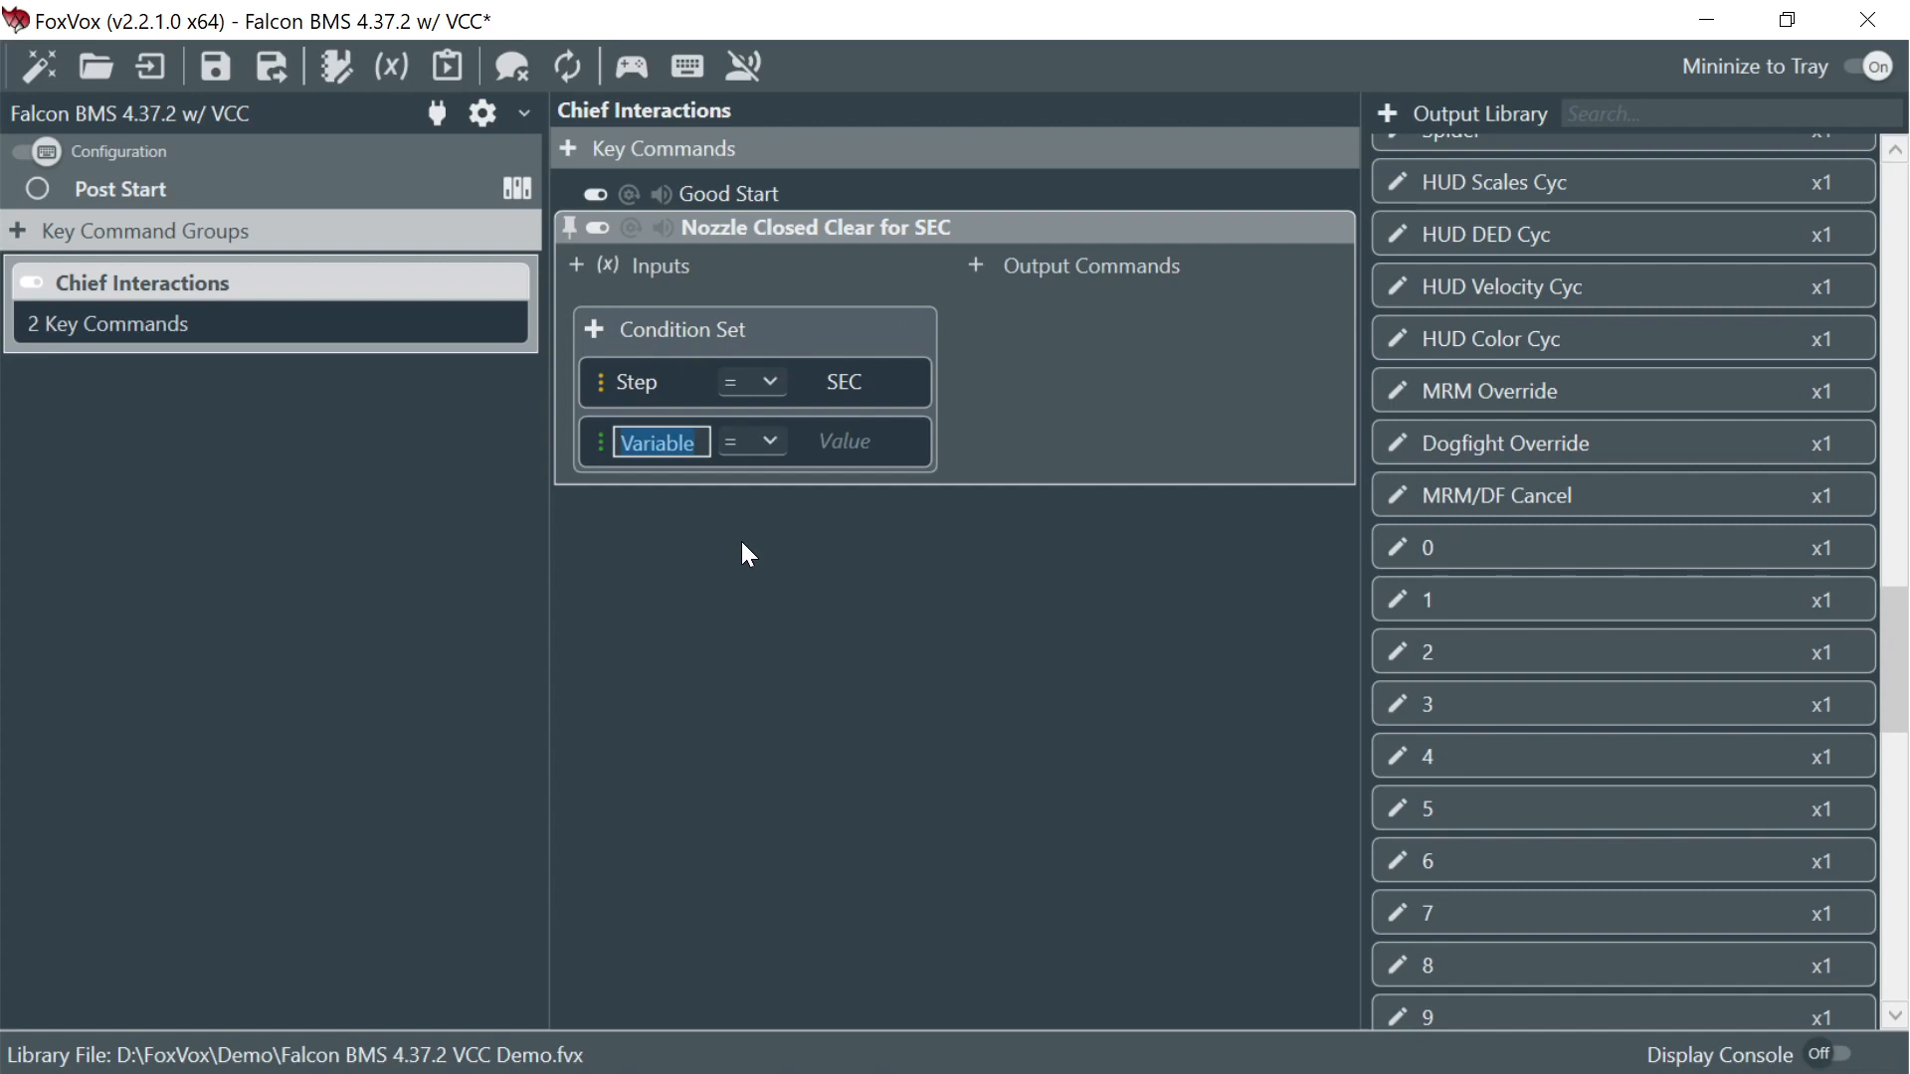
{"action": "type", "text": "nozzlePos"}
{"action": "left_click", "coordinate": [679, 522]}
{"action": "left_click", "coordinate": [771, 442]}
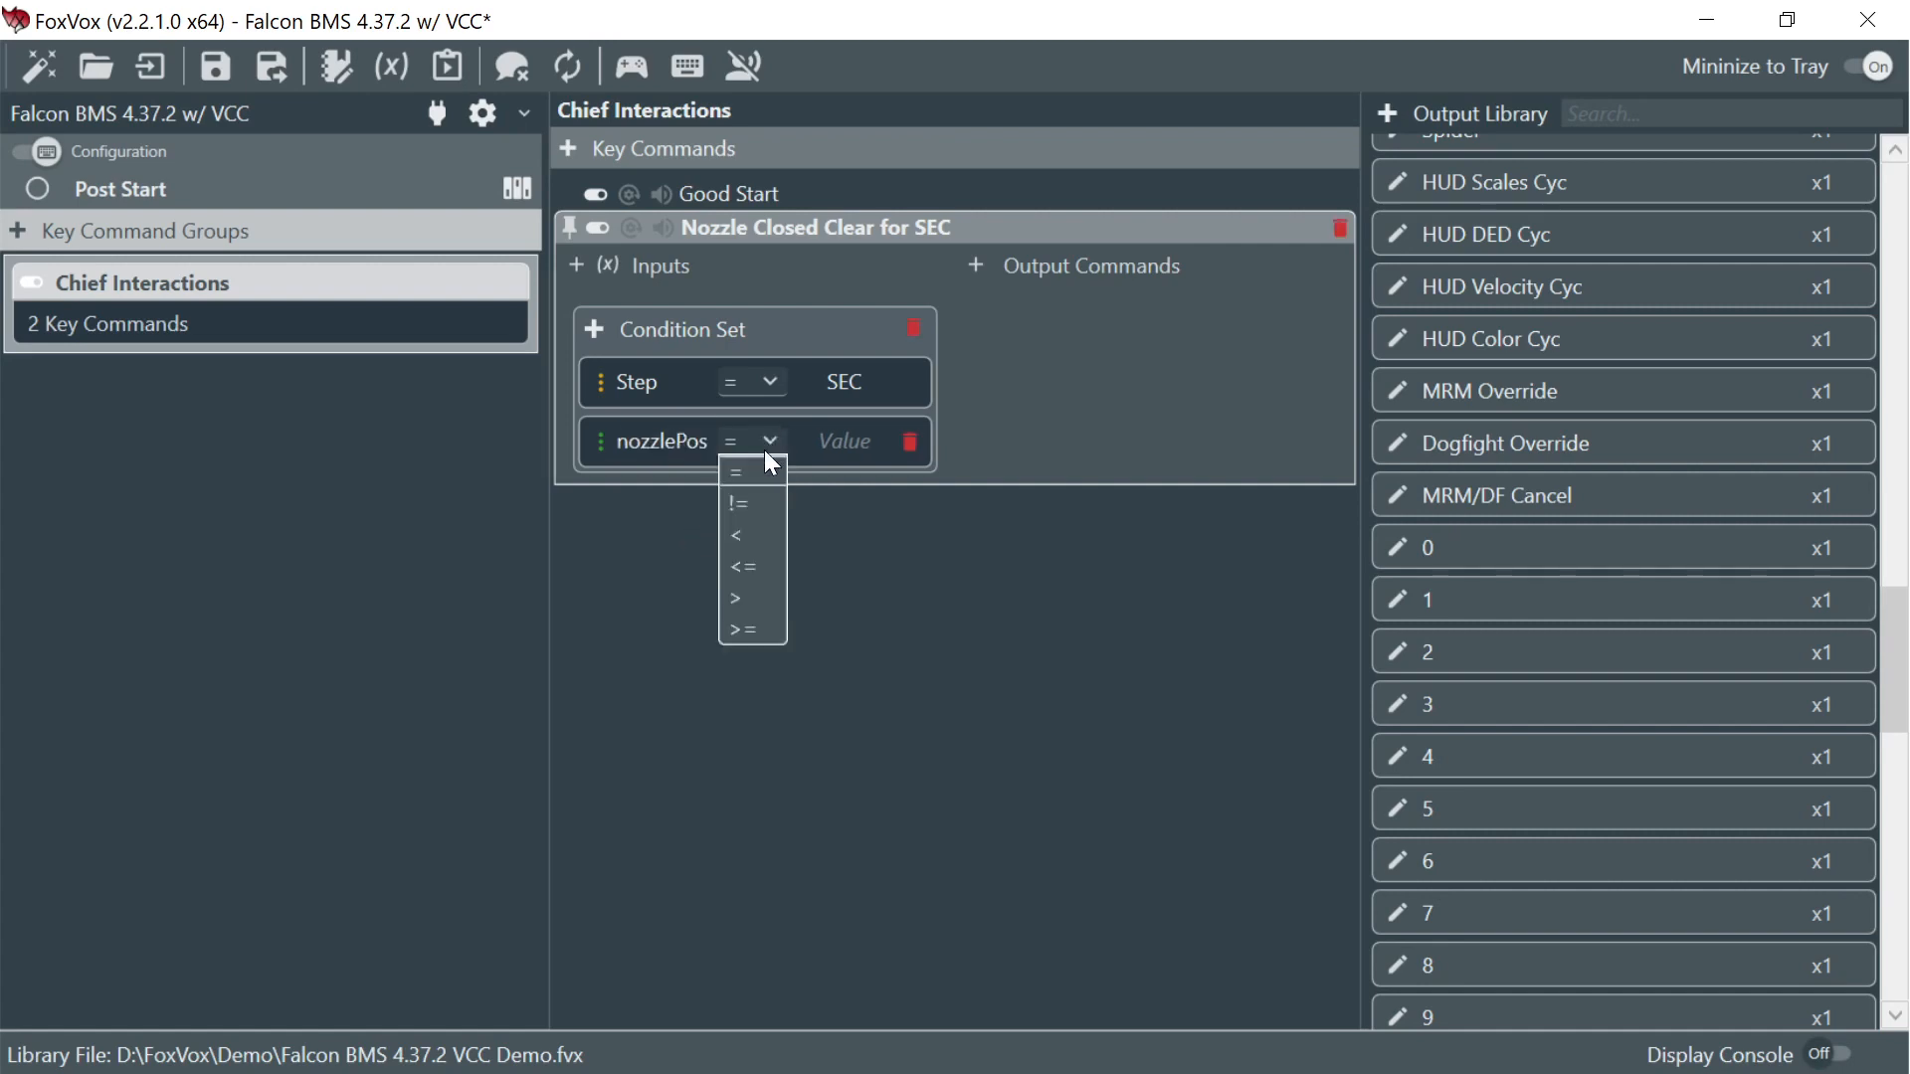
{"action": "left_click", "coordinate": [749, 538]}
{"action": "left_click", "coordinate": [841, 449]}
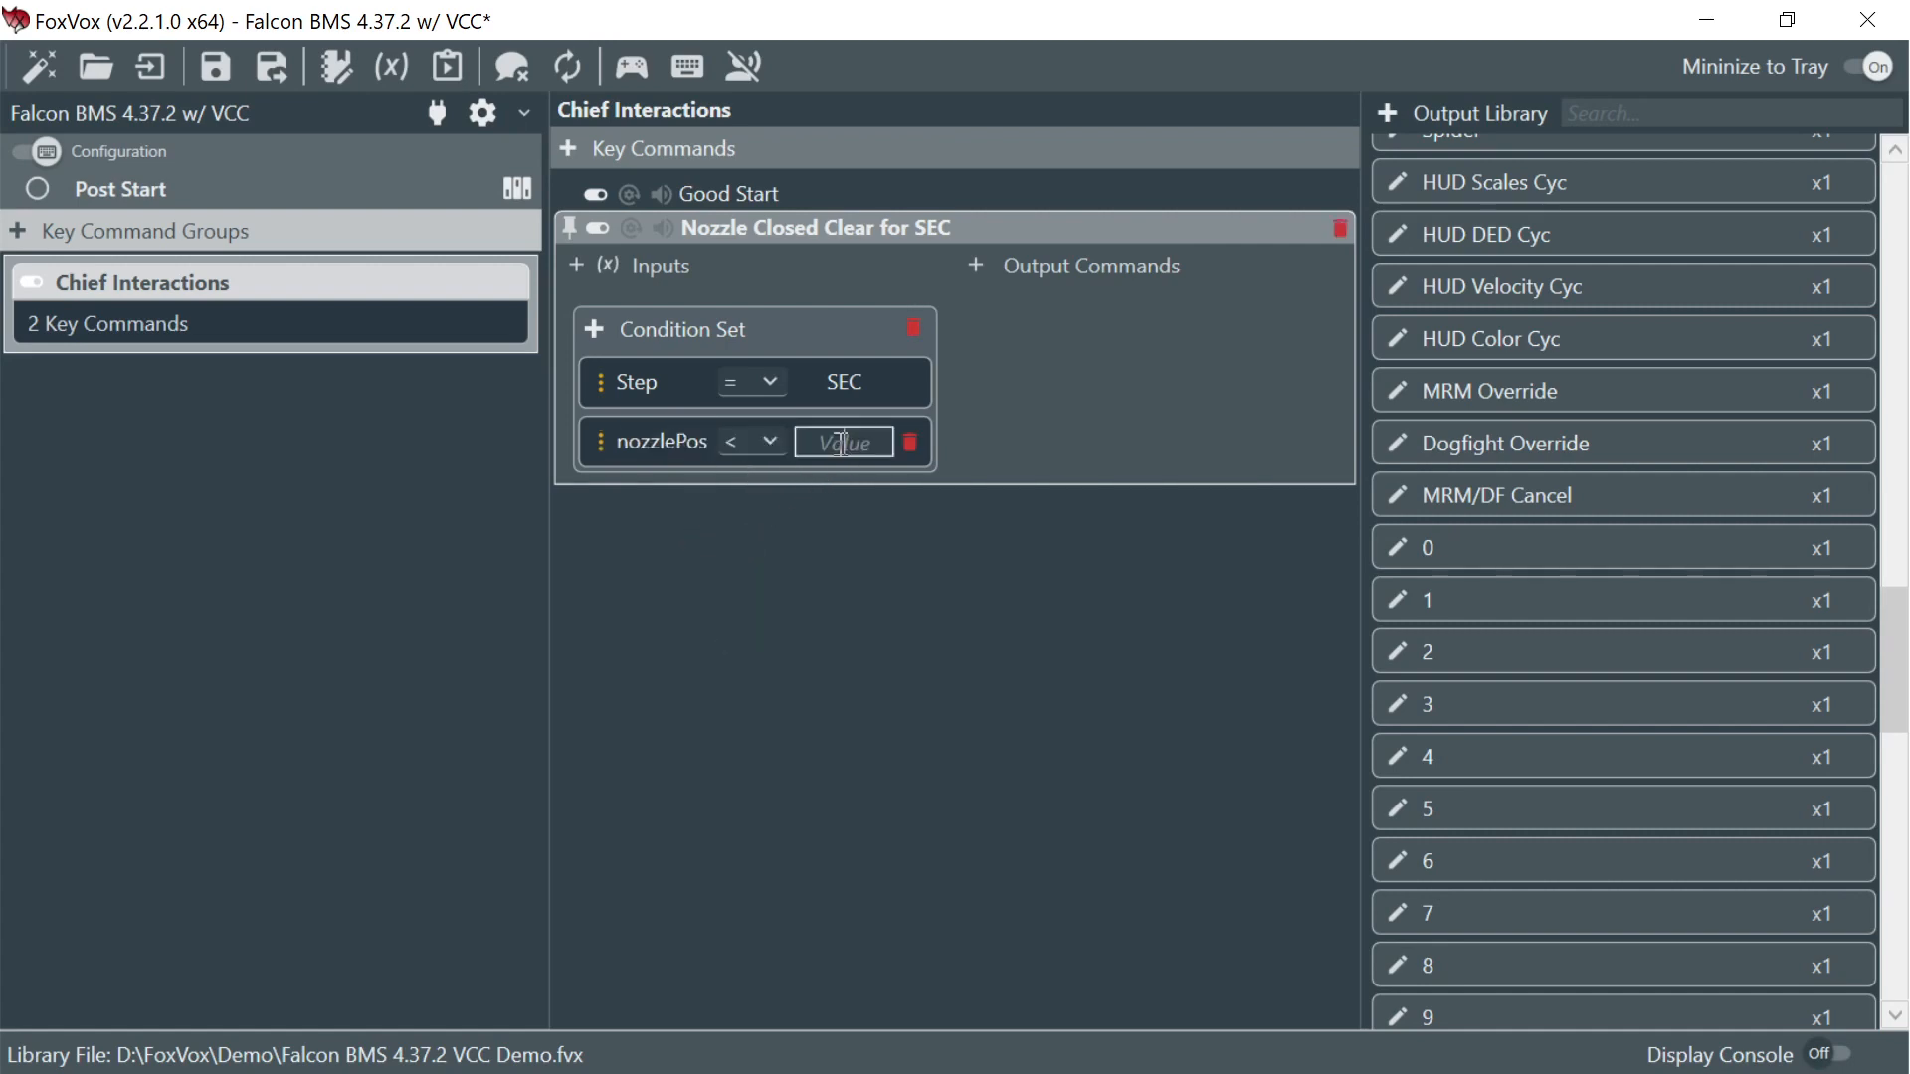
{"action": "type", "text": "0.05"}
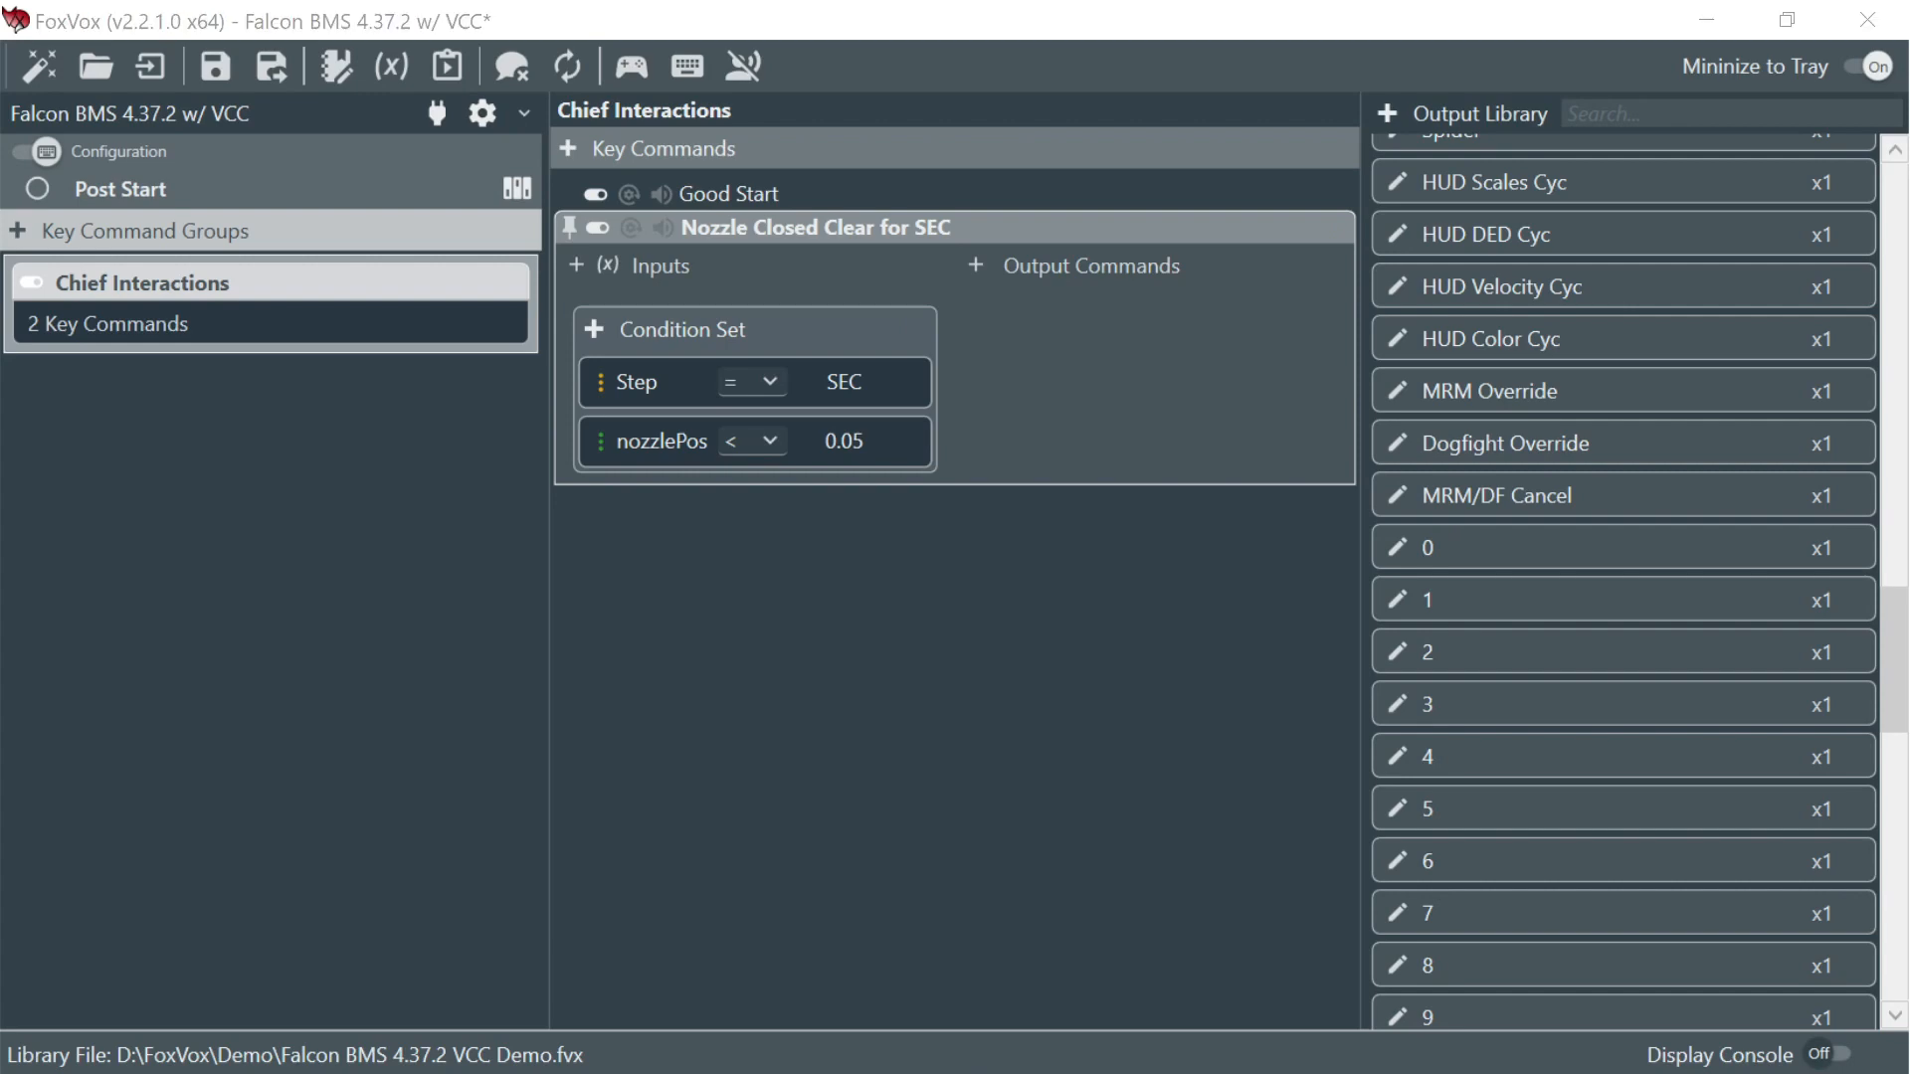
- Start a new output command for Nozzle Closed Clear for SEC and make it run the sound file 8NozzleClosed.mp3
{"action": "left_click", "coordinate": [979, 262]}
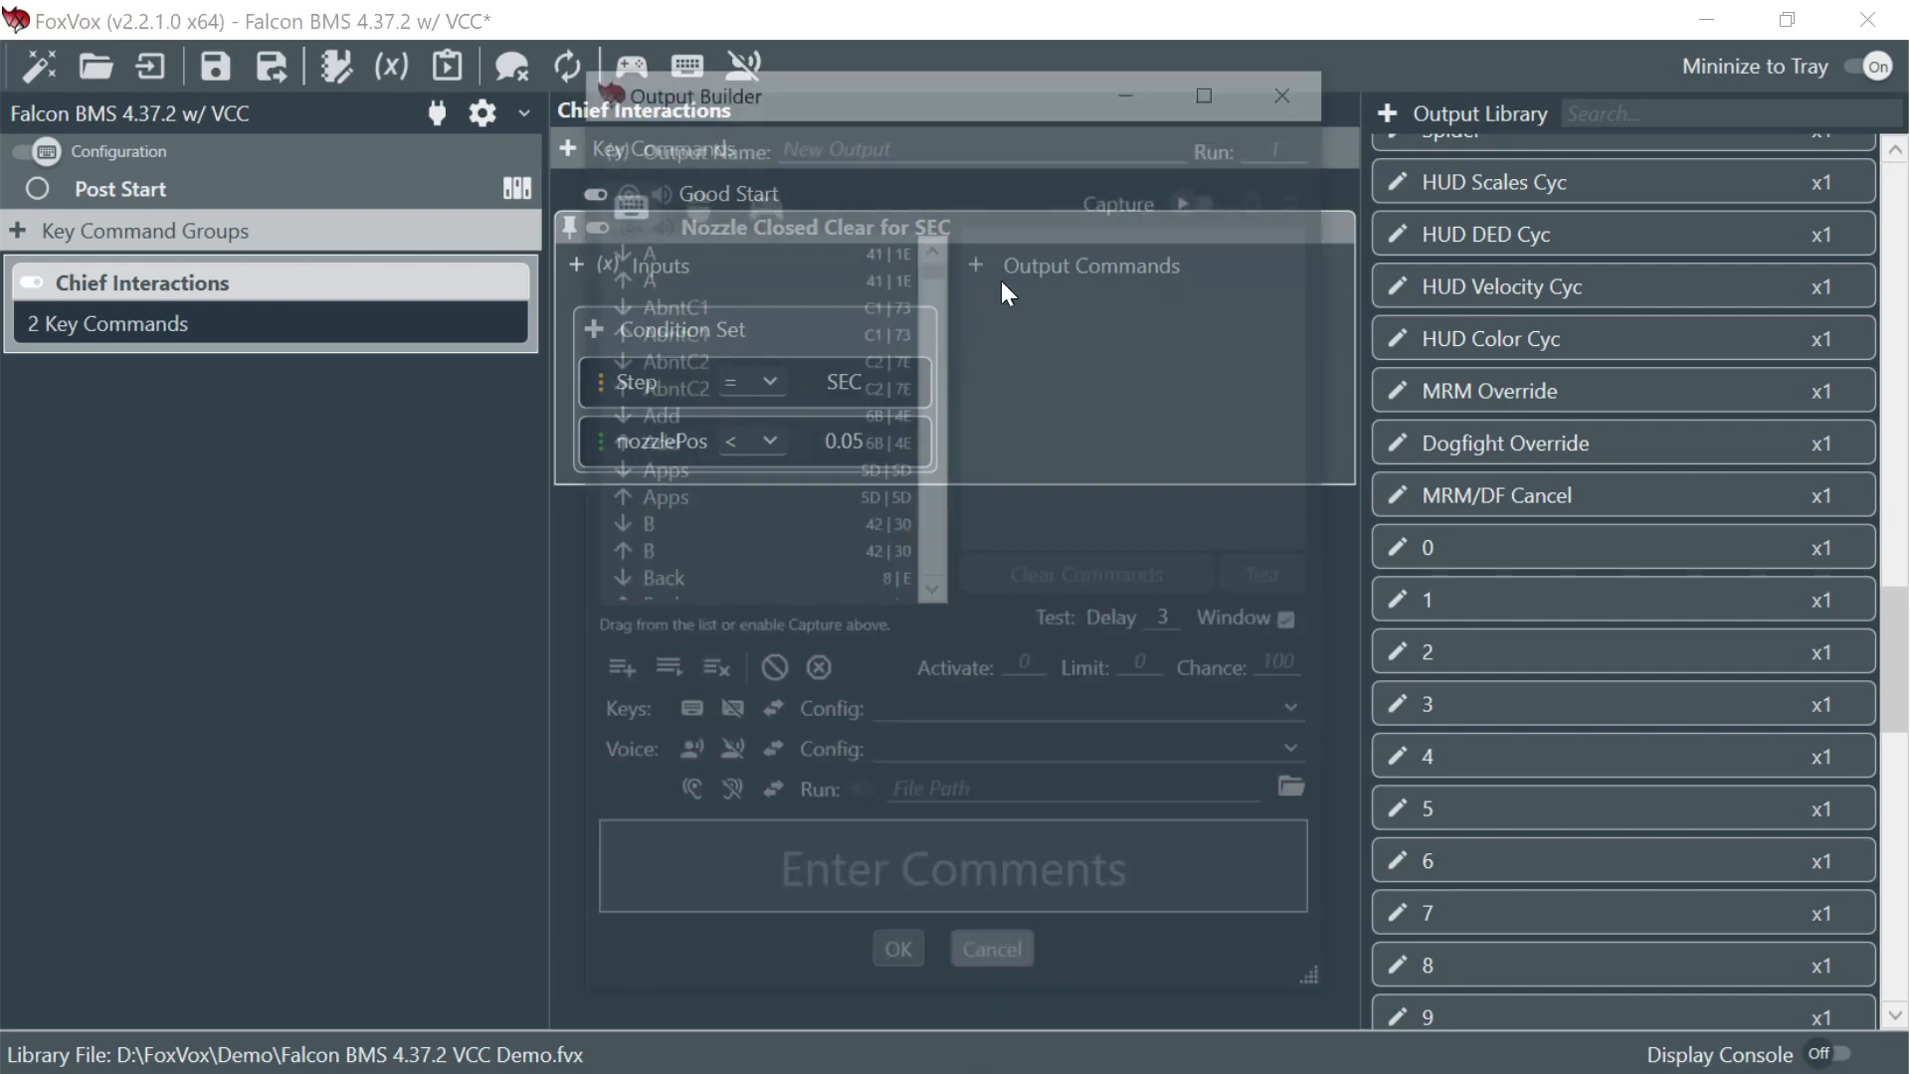
{"action": "left_click", "coordinate": [1302, 798]}
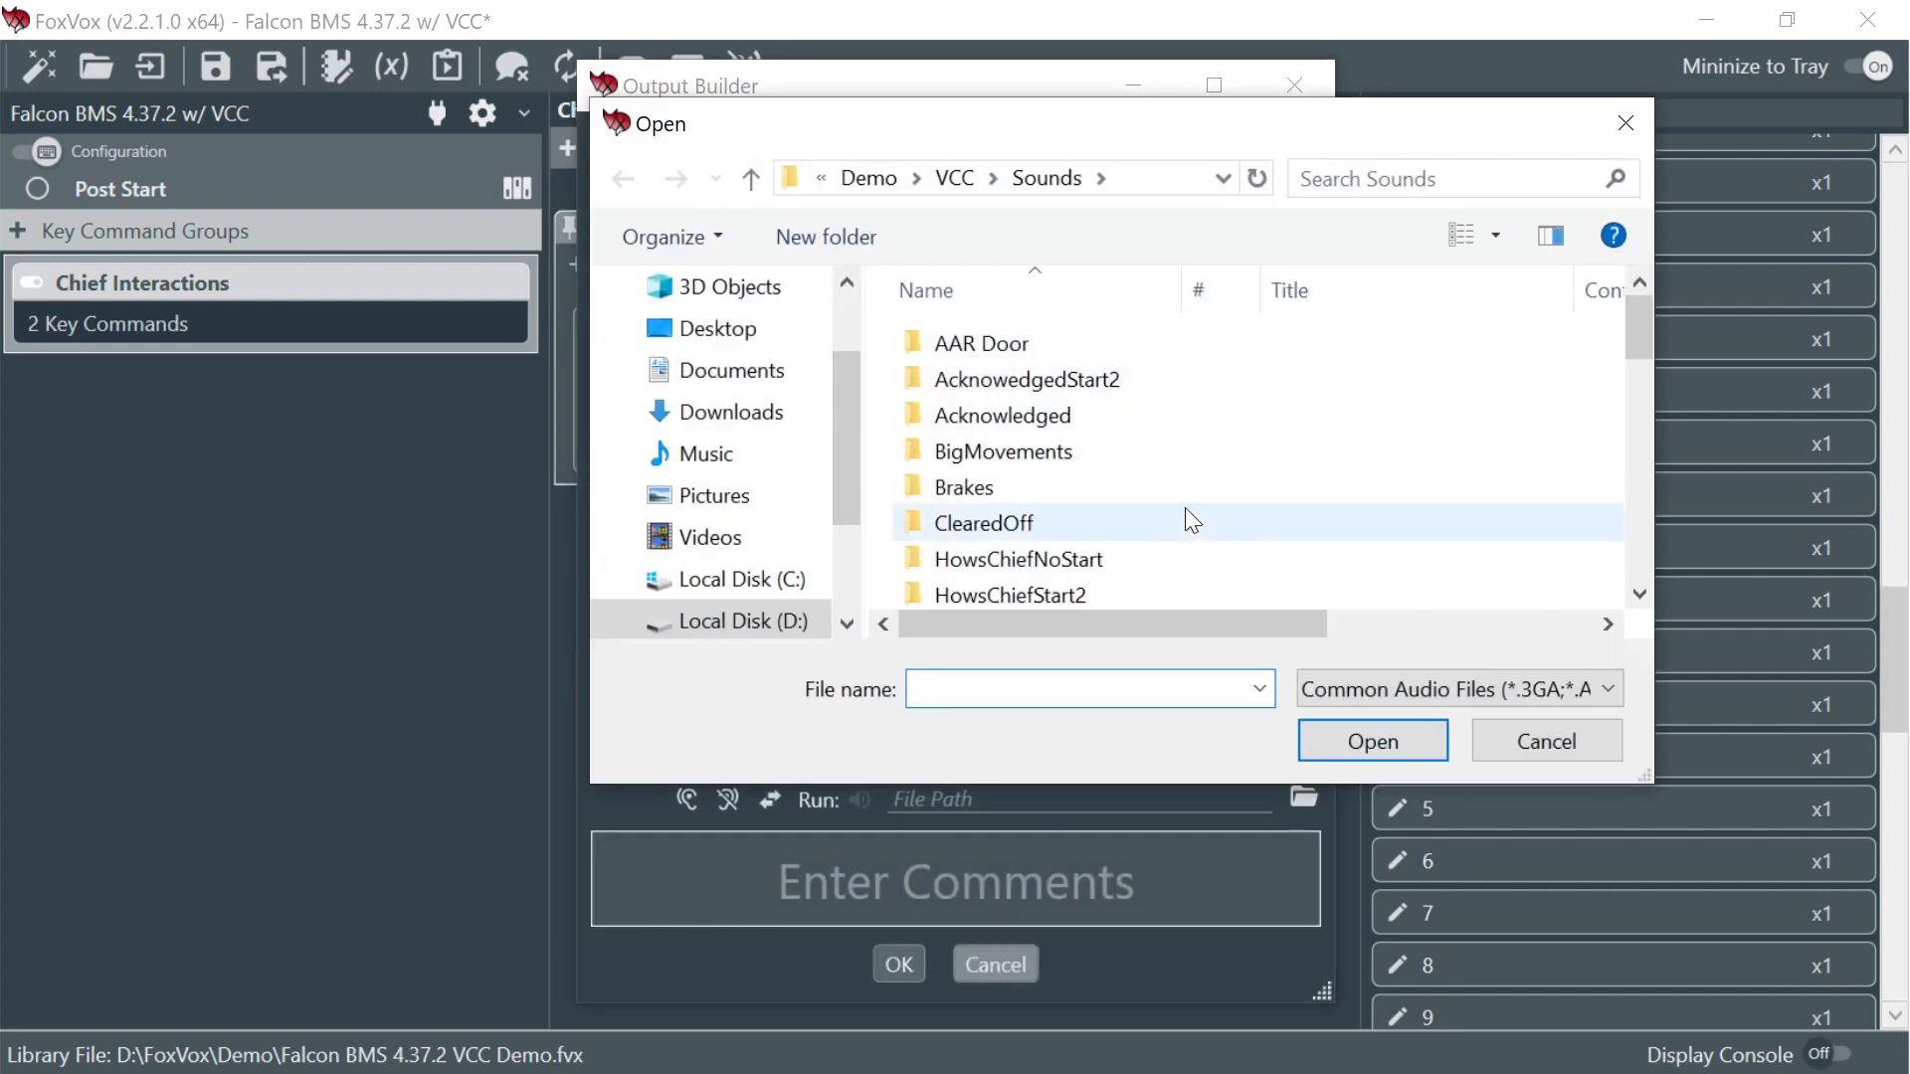
{"action": "scroll", "coordinate": [1166, 502], "scroll_direction": "down", "scroll_amount": 4}
{"action": "scroll", "coordinate": [1120, 508], "scroll_direction": "down", "scroll_amount": 1}
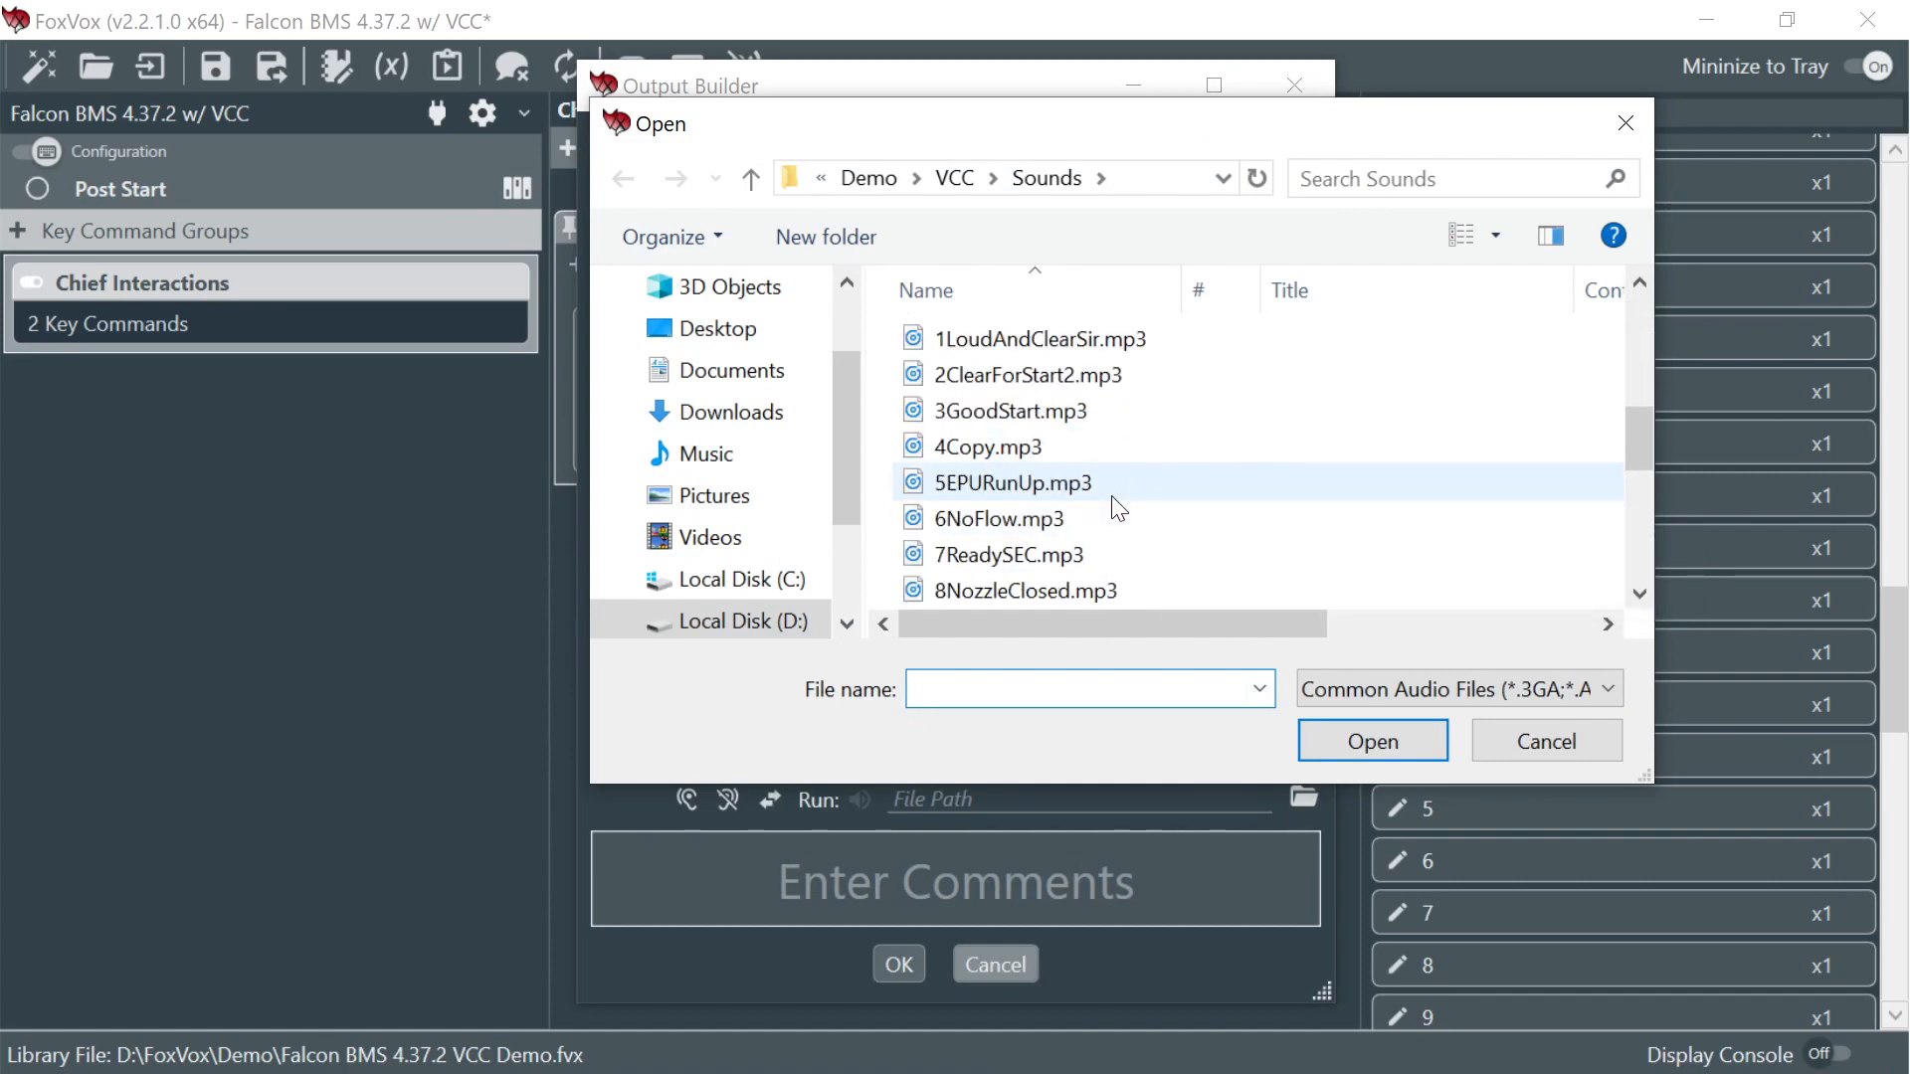
{"action": "left_click", "coordinate": [1060, 587]}
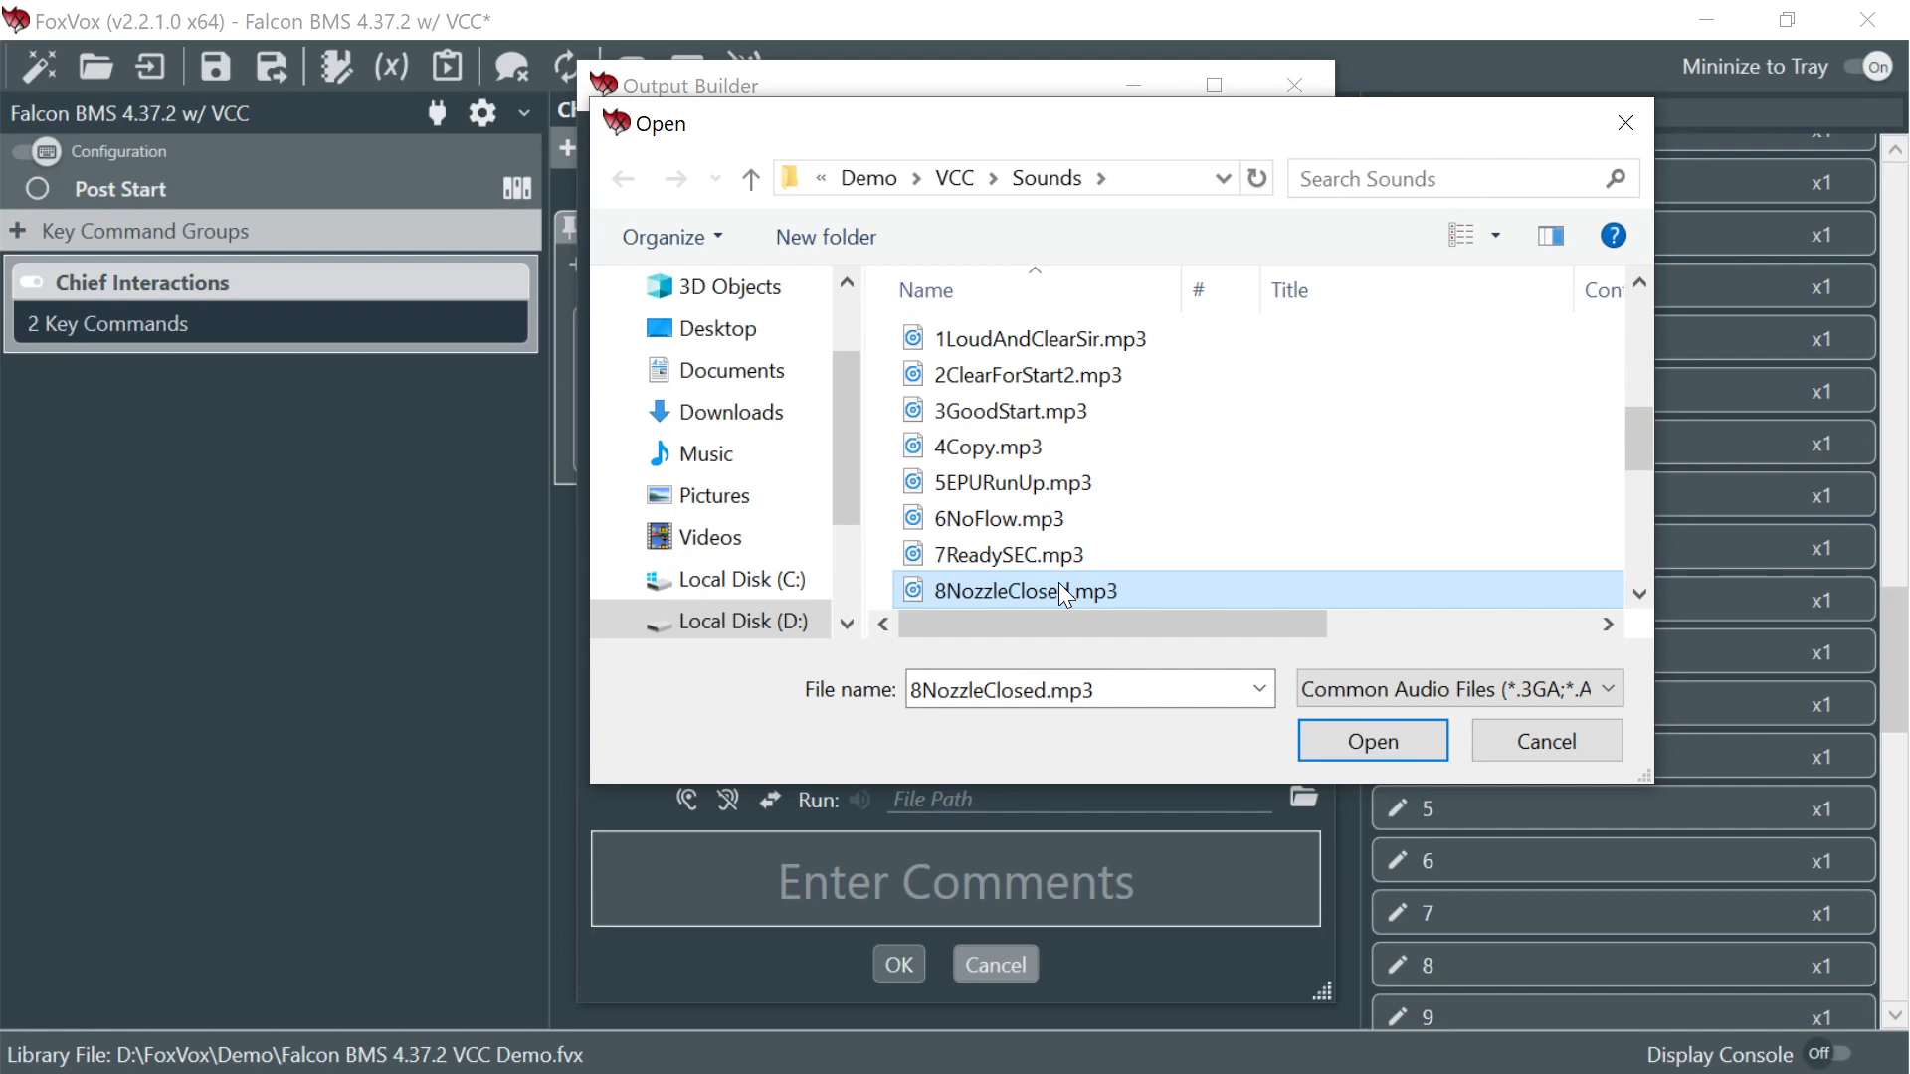
{"action": "left_click", "coordinate": [1400, 740]}
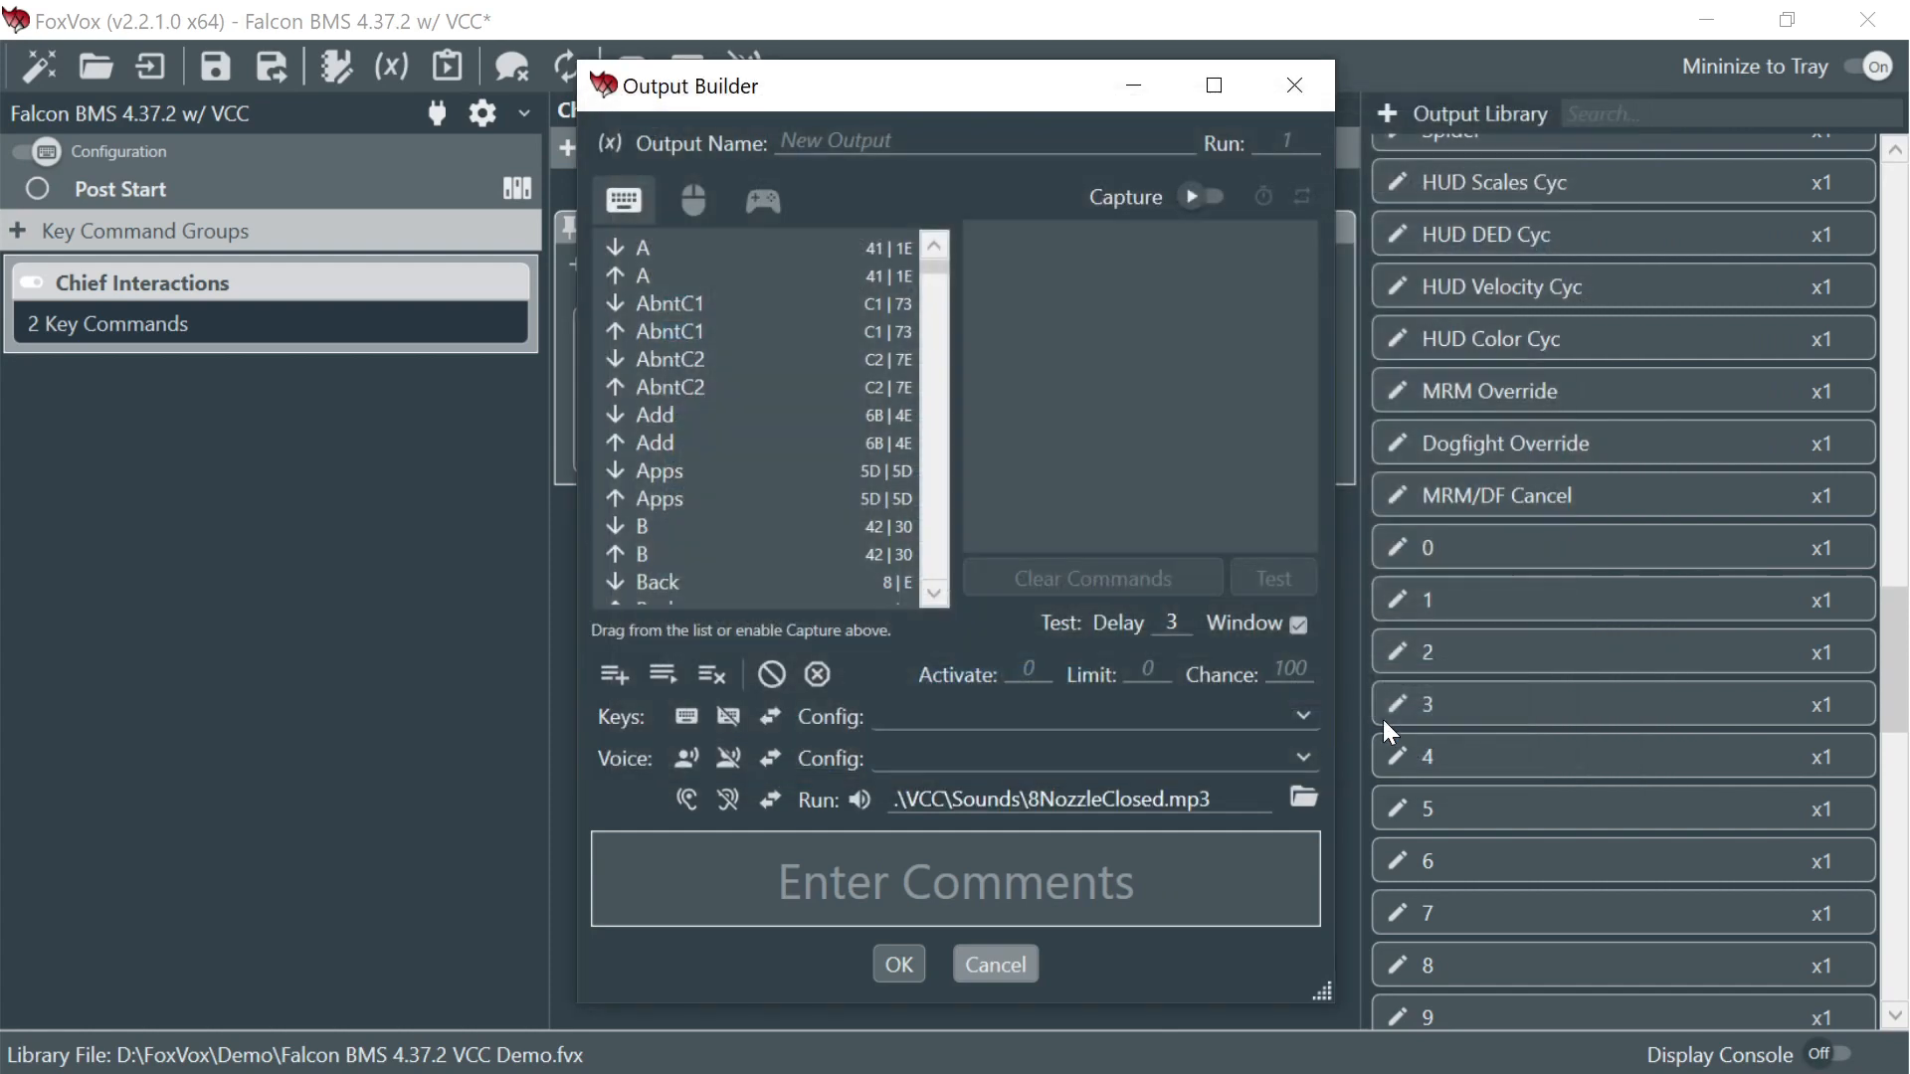
- Name the new output "Nozzle Closed Clear for SEC"
{"action": "left_click", "coordinate": [865, 149]}
{"action": "type", "text": "Nozzle Closed Clear"}
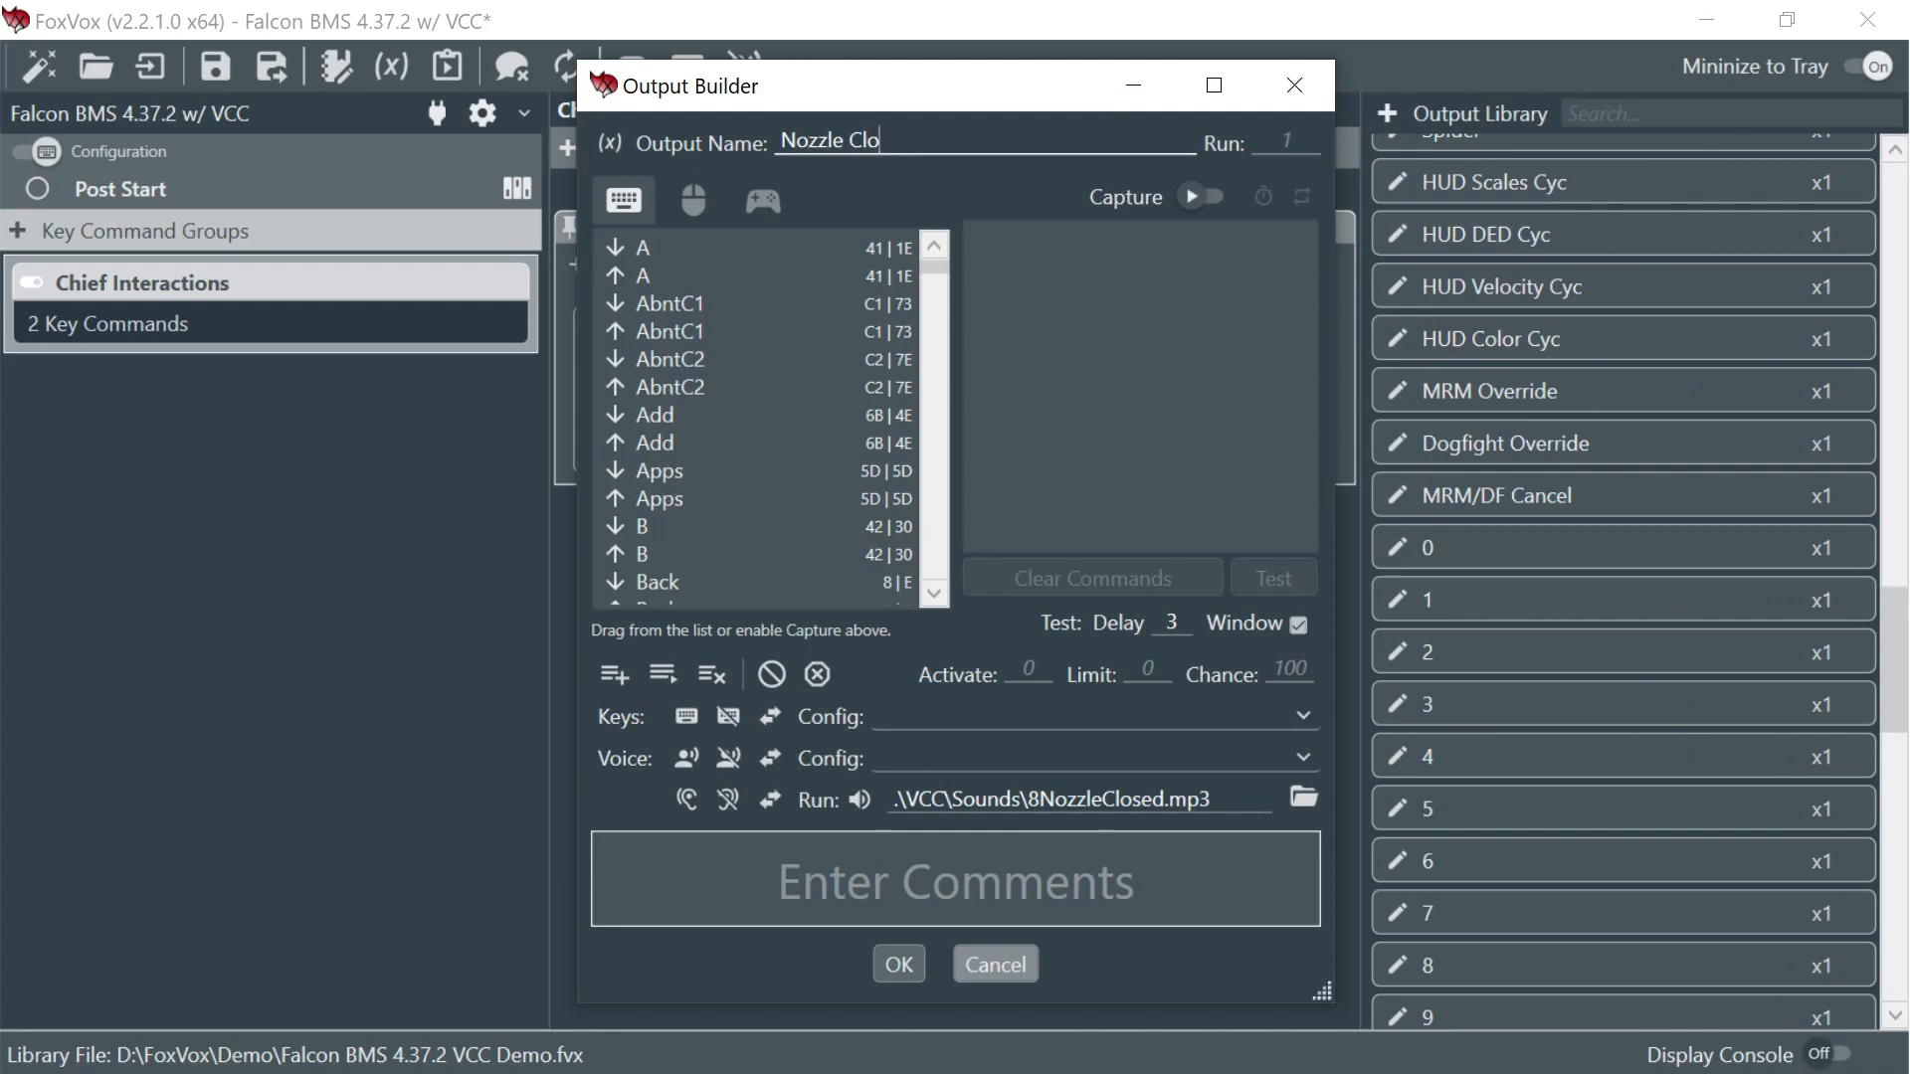
{"action": "type", "text": " for SEC"}
{"action": "left_click", "coordinate": [899, 970]}
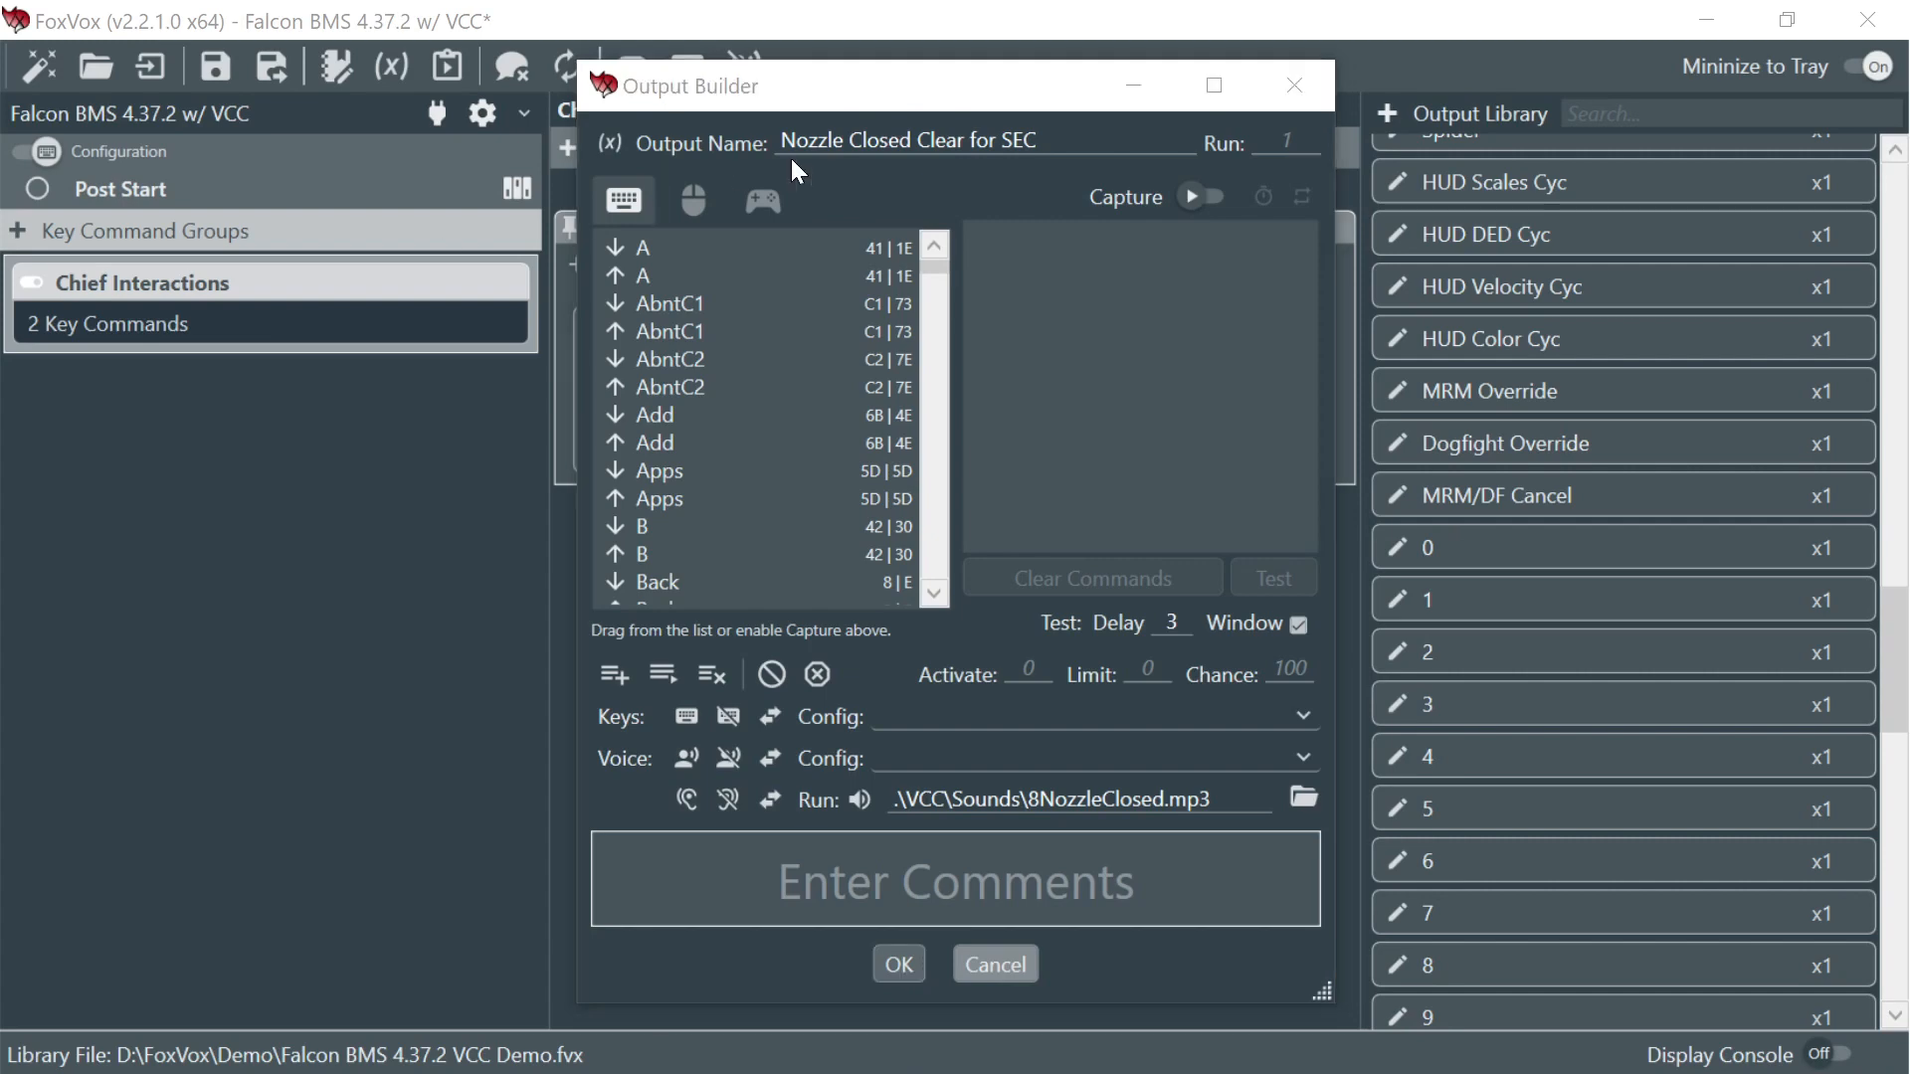
- Add a variable to the Nozzle Closed Clear for SEC output that sets Step to NozzleOpen, and accept the output
{"action": "left_click", "coordinate": [610, 145]}
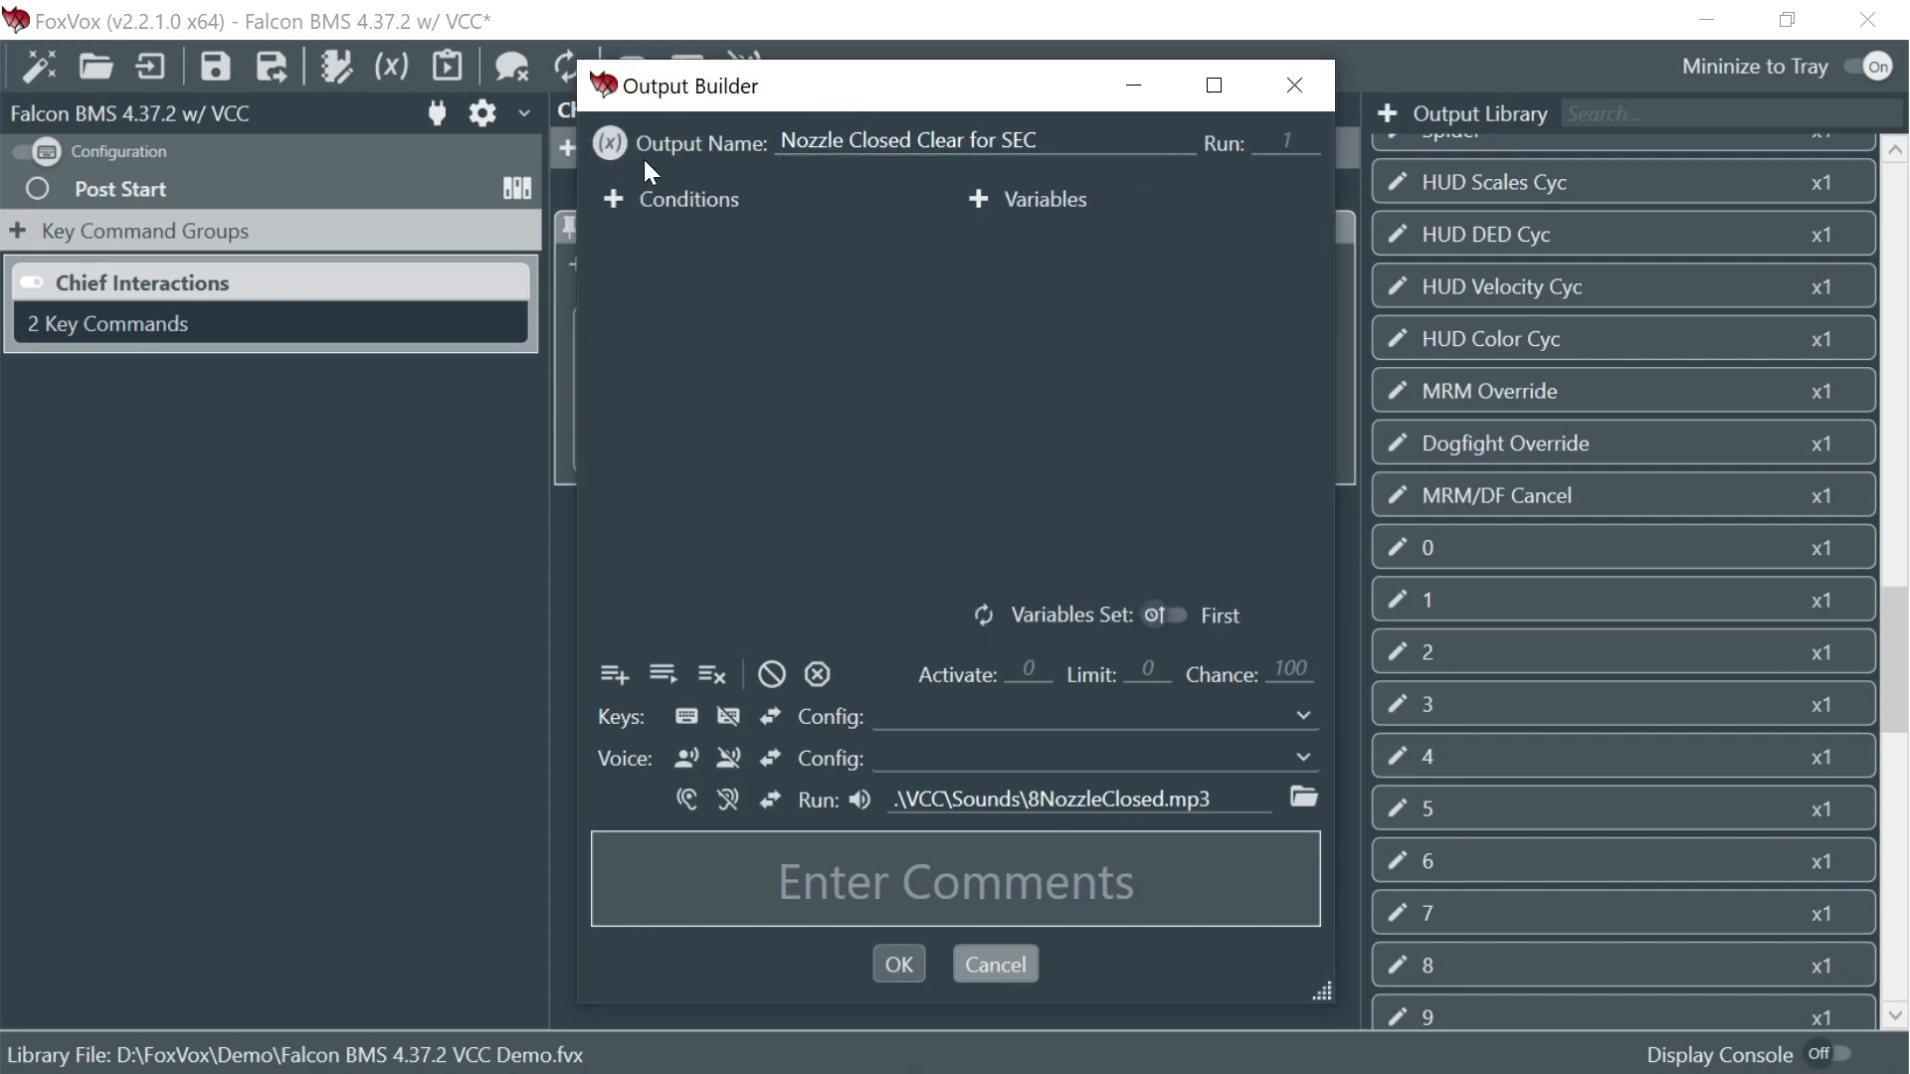
{"action": "left_click", "coordinate": [977, 200]}
{"action": "left_click", "coordinate": [1032, 256]}
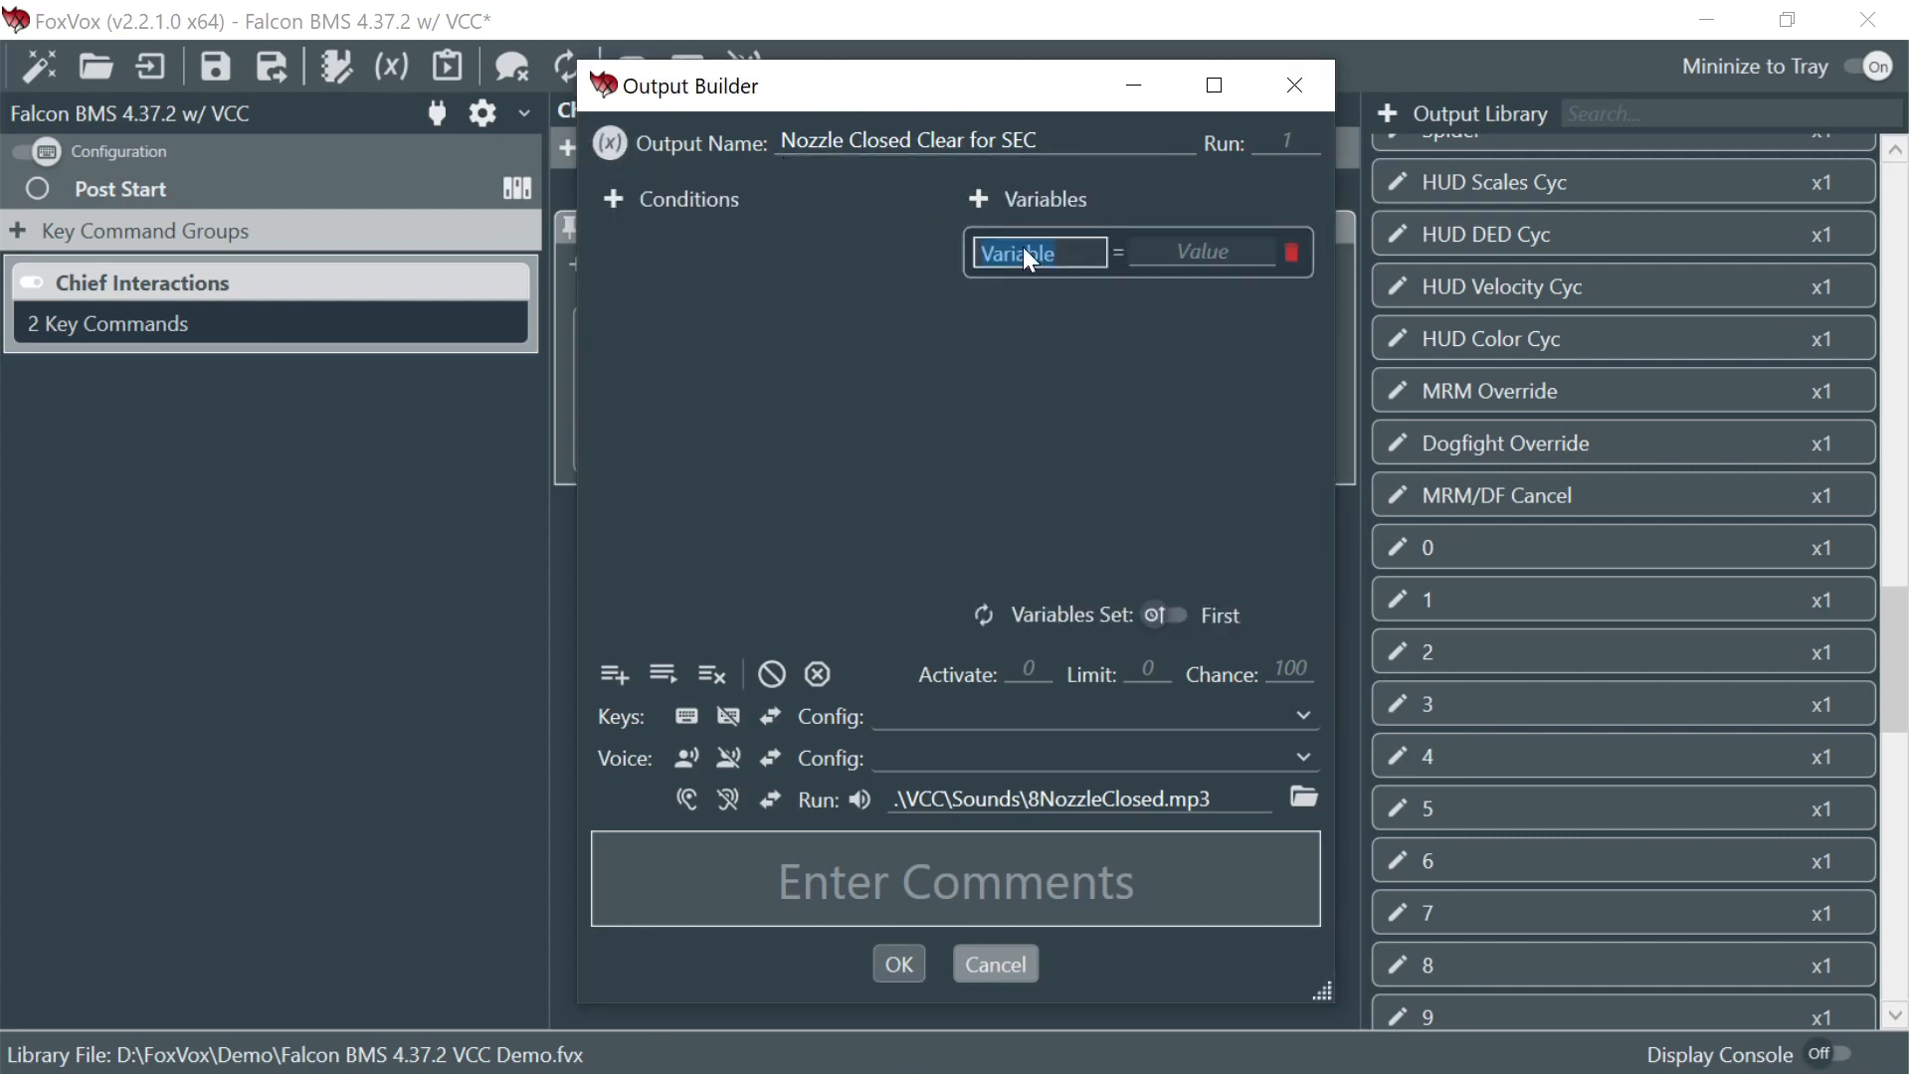
{"action": "type", "text": "Step"}
{"action": "left_click", "coordinate": [1192, 255]}
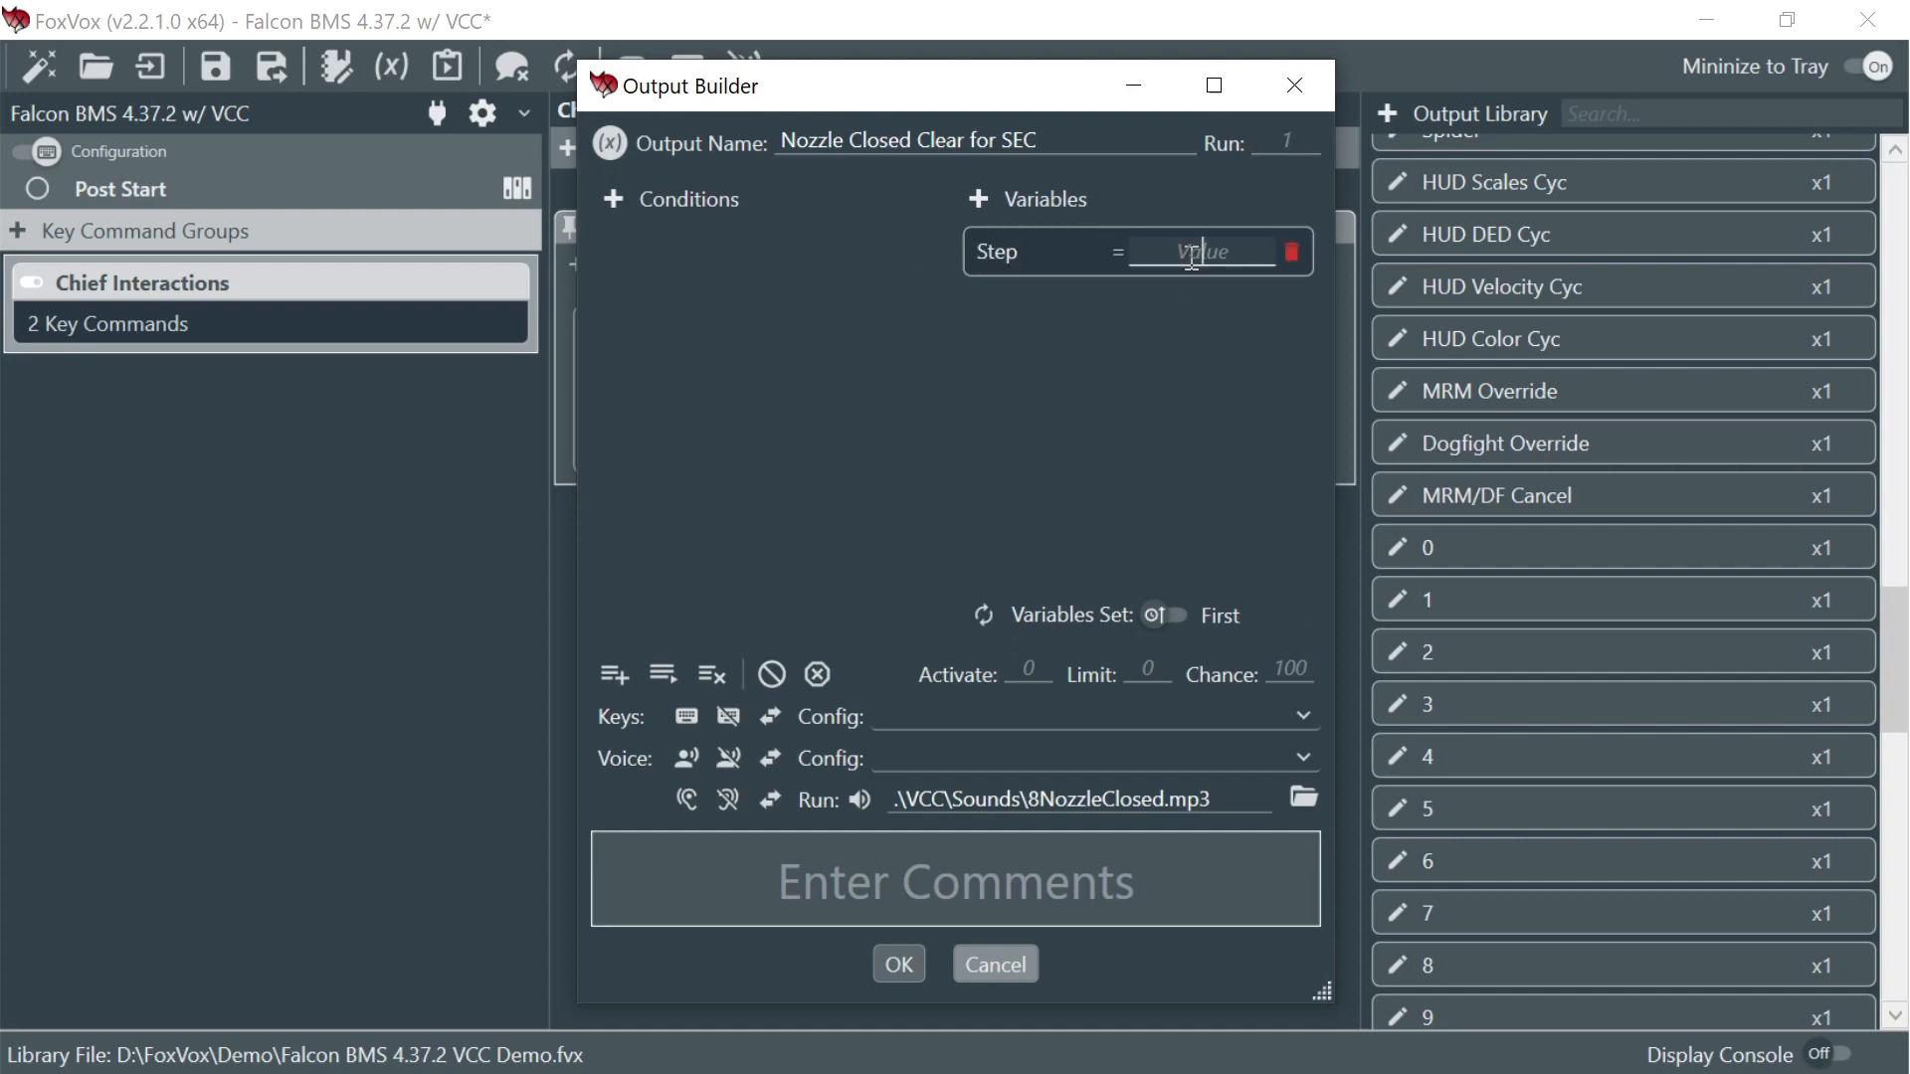
{"action": "type", "text": "NozzleOpen"}
{"action": "key", "text": "Tab"}
{"action": "left_click", "coordinate": [904, 940]}
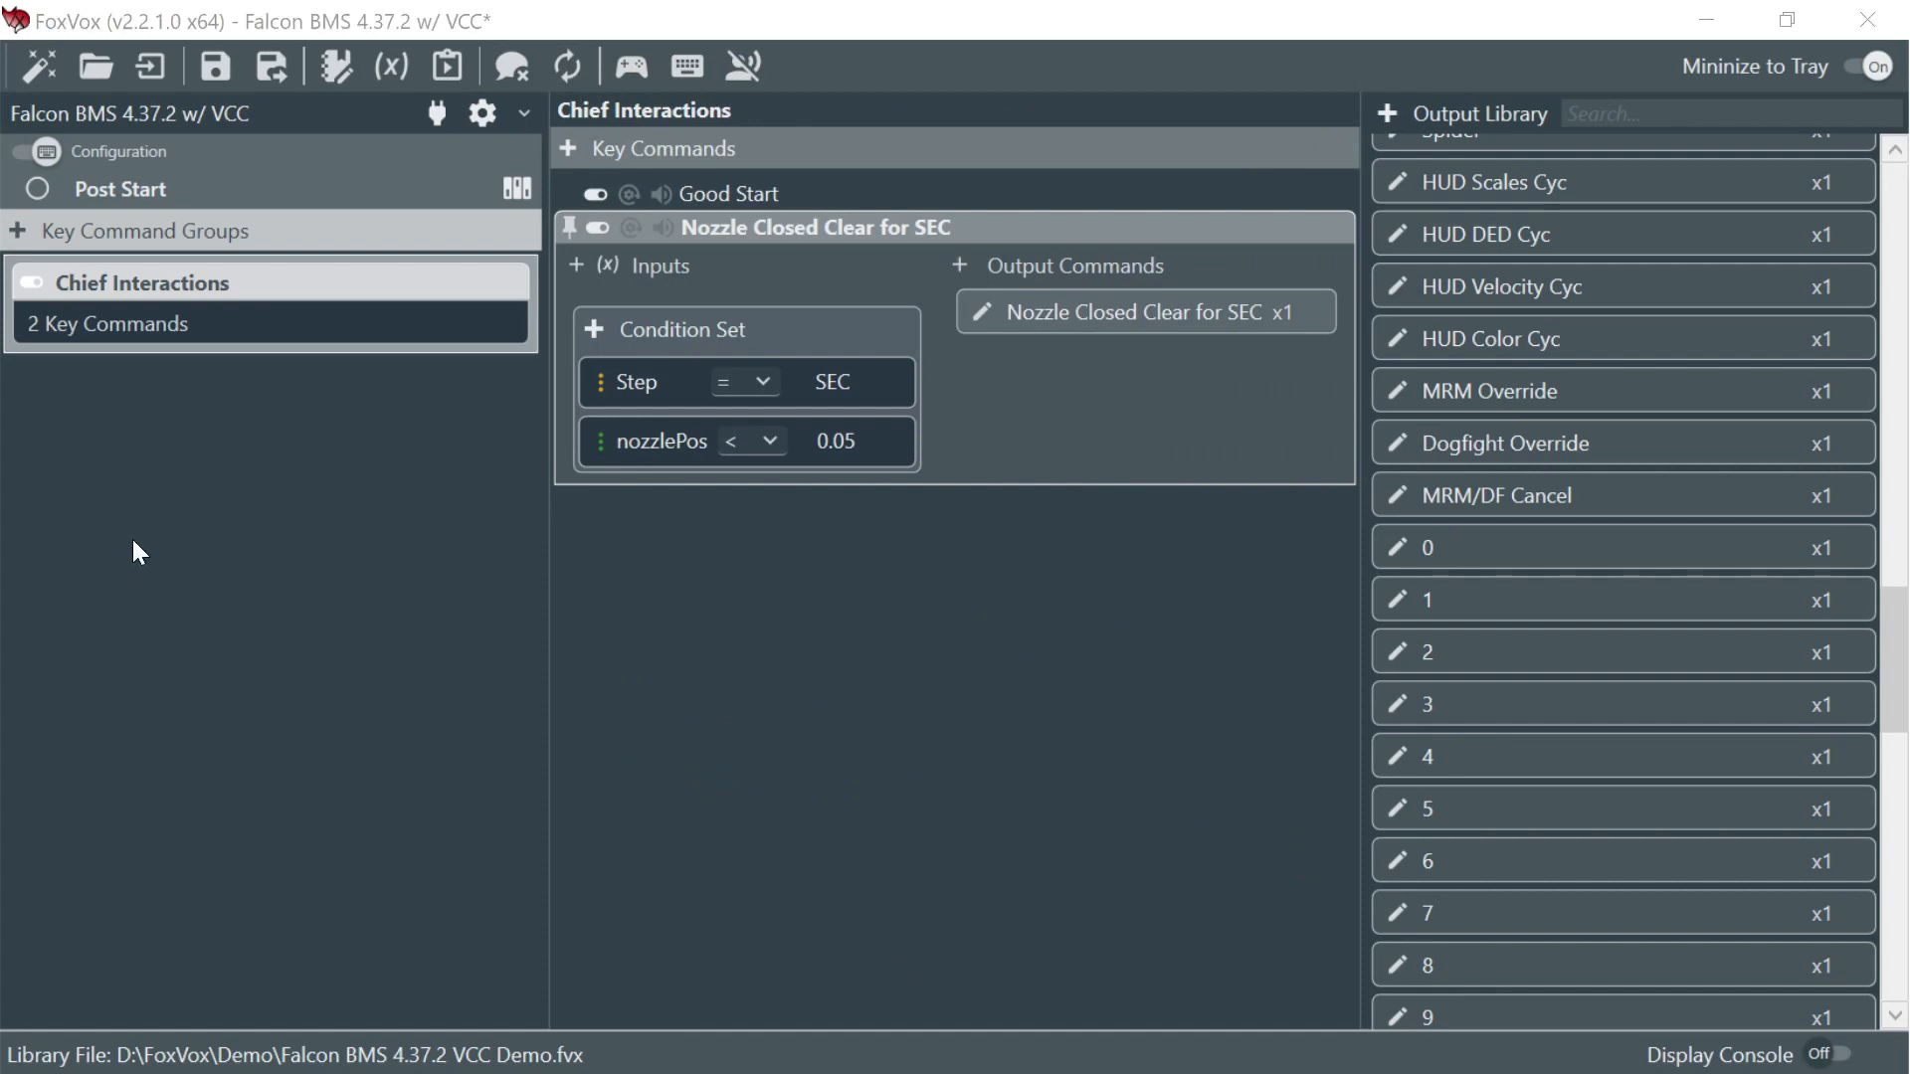
- Add a key command named "Nozzle Open" to the Chief Interactions group
{"action": "left_click", "coordinate": [568, 148]}
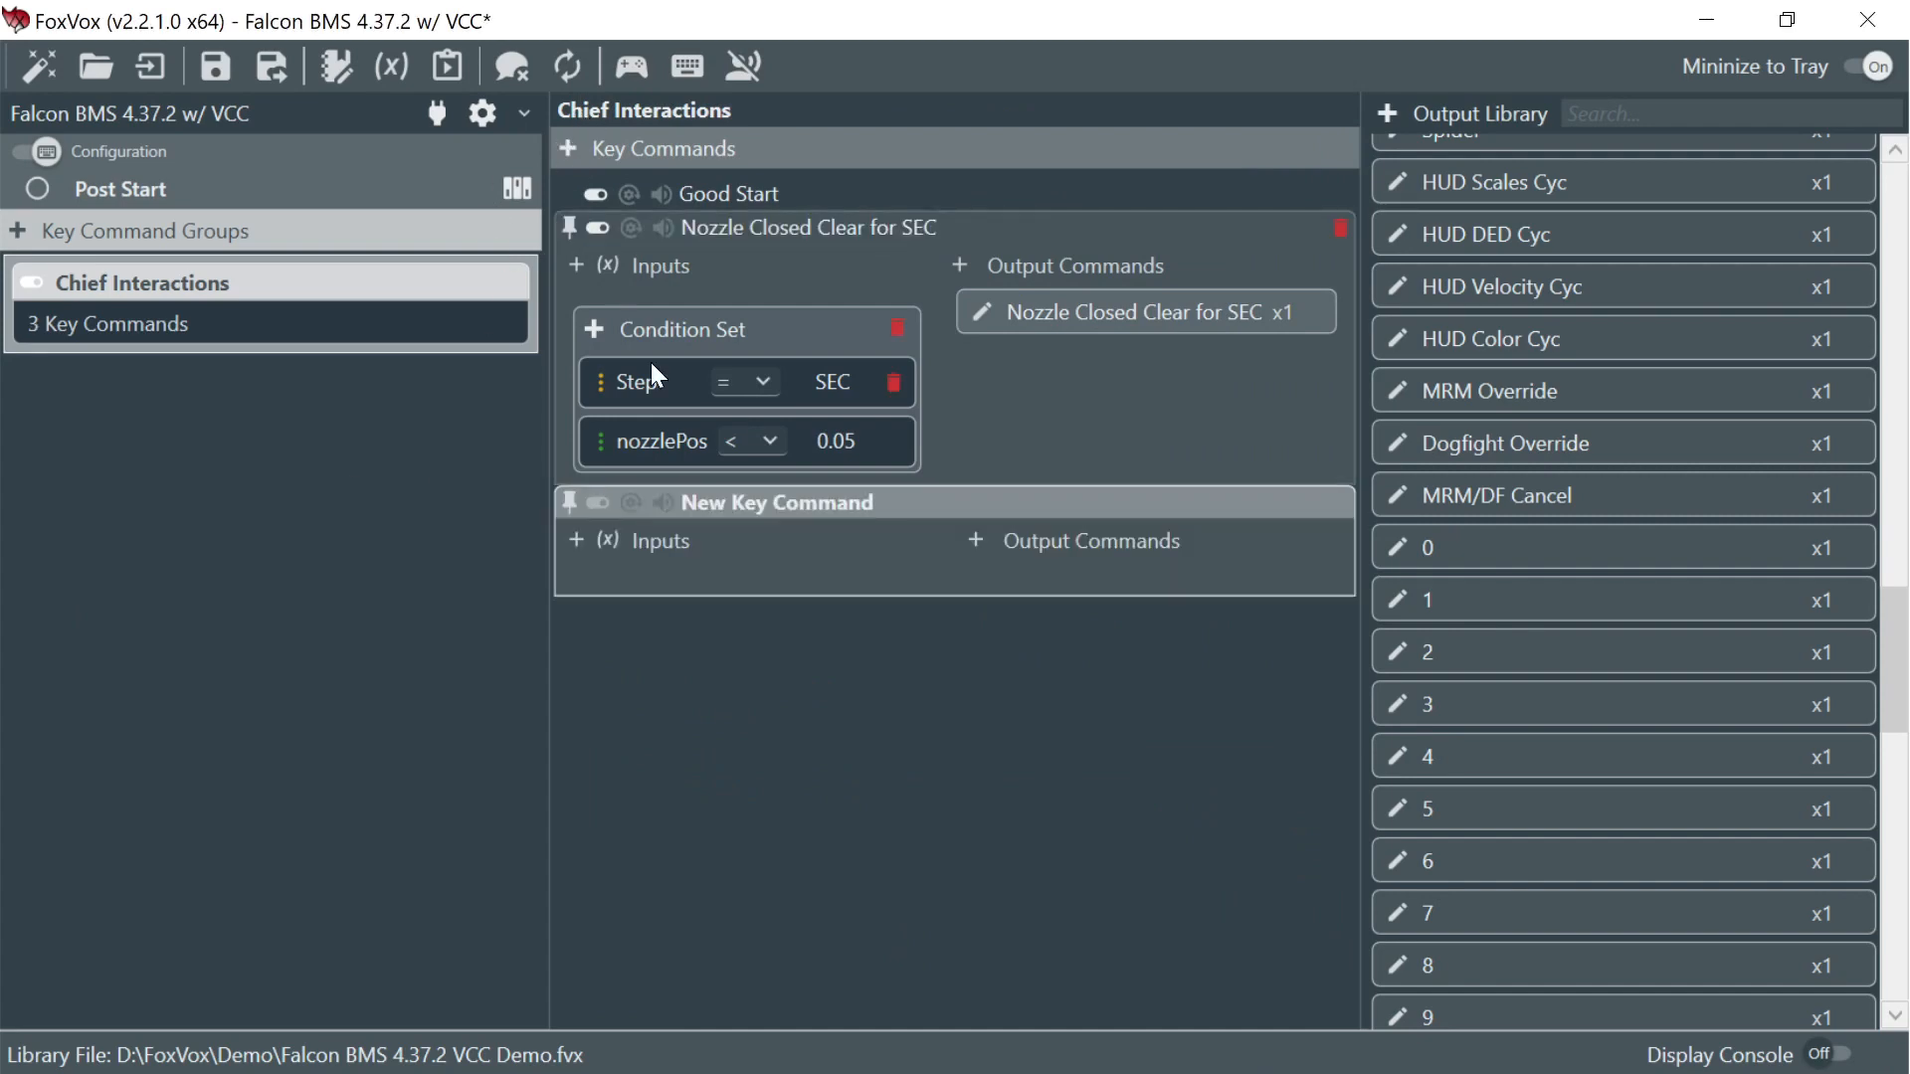
{"action": "double_click", "coordinate": [762, 500]}
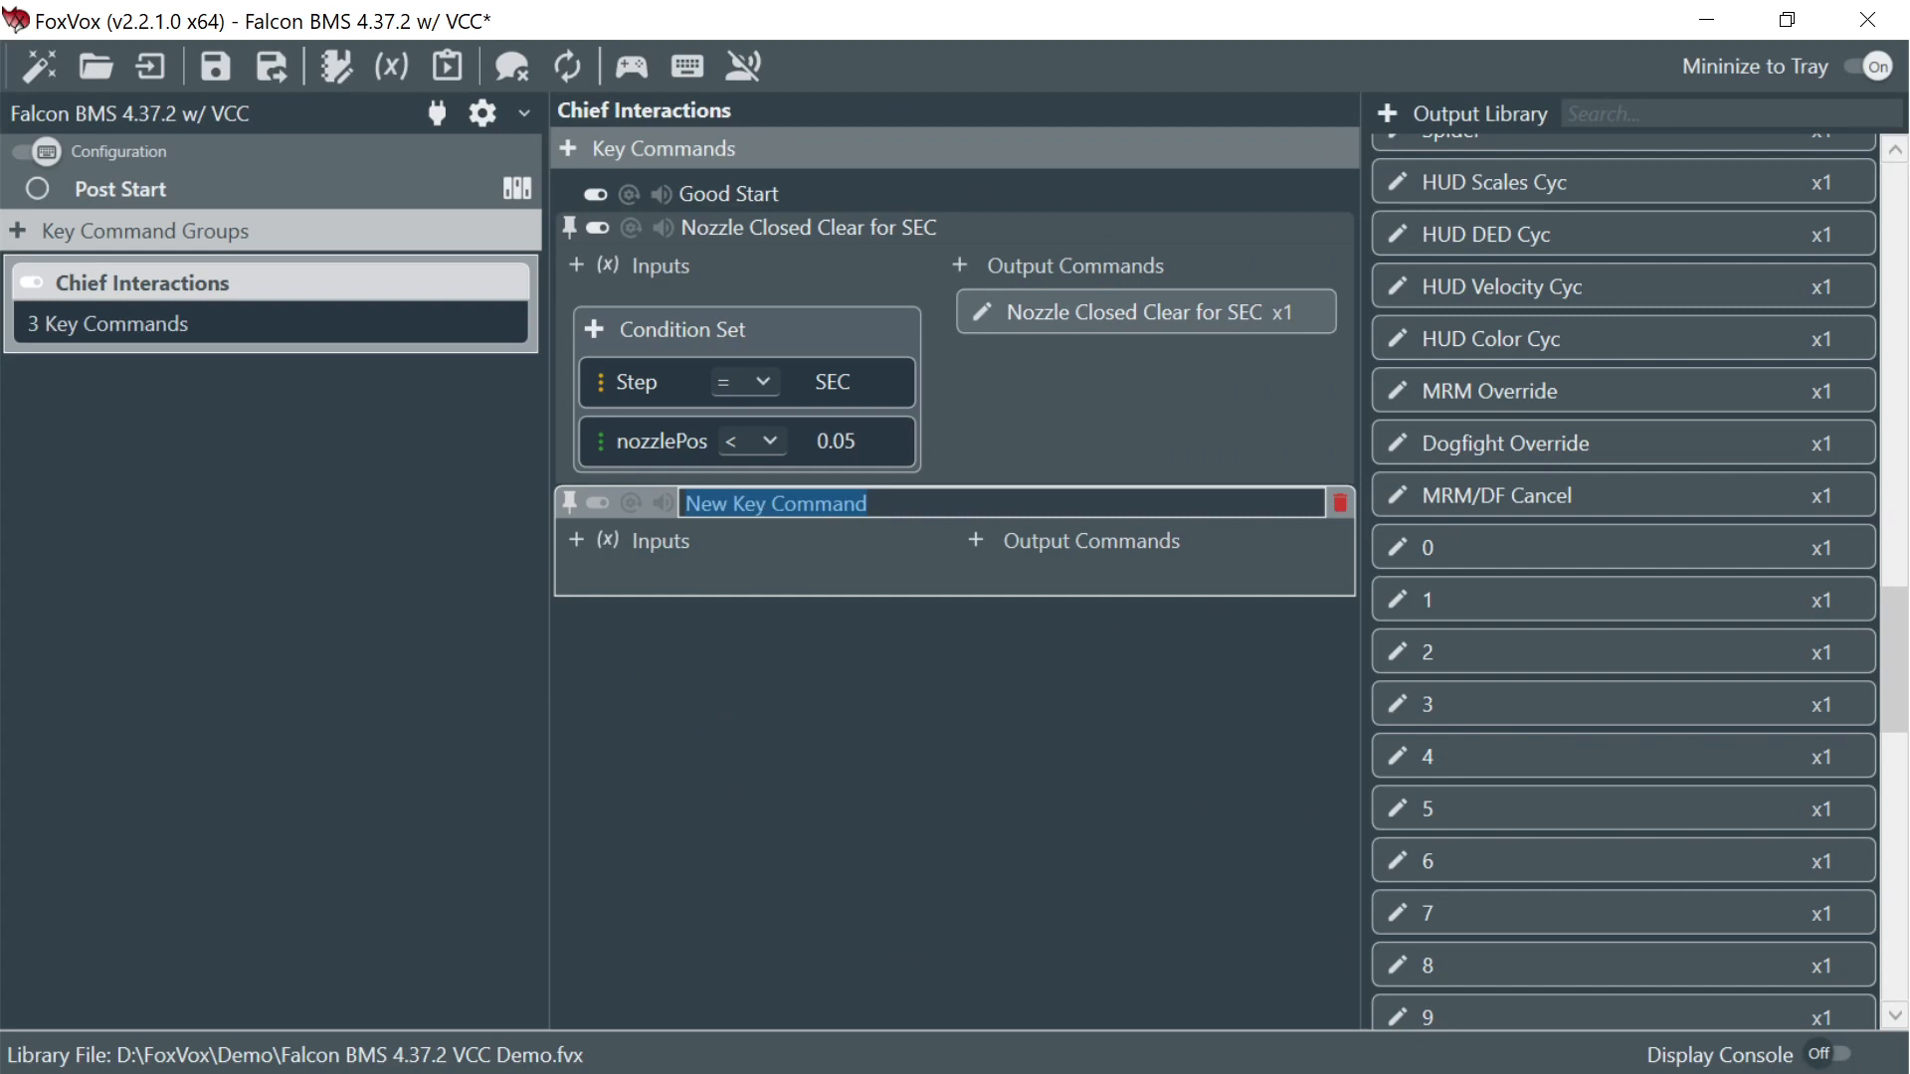
{"action": "type", "text": "Nozzle Open"}
{"action": "key", "text": "Return"}
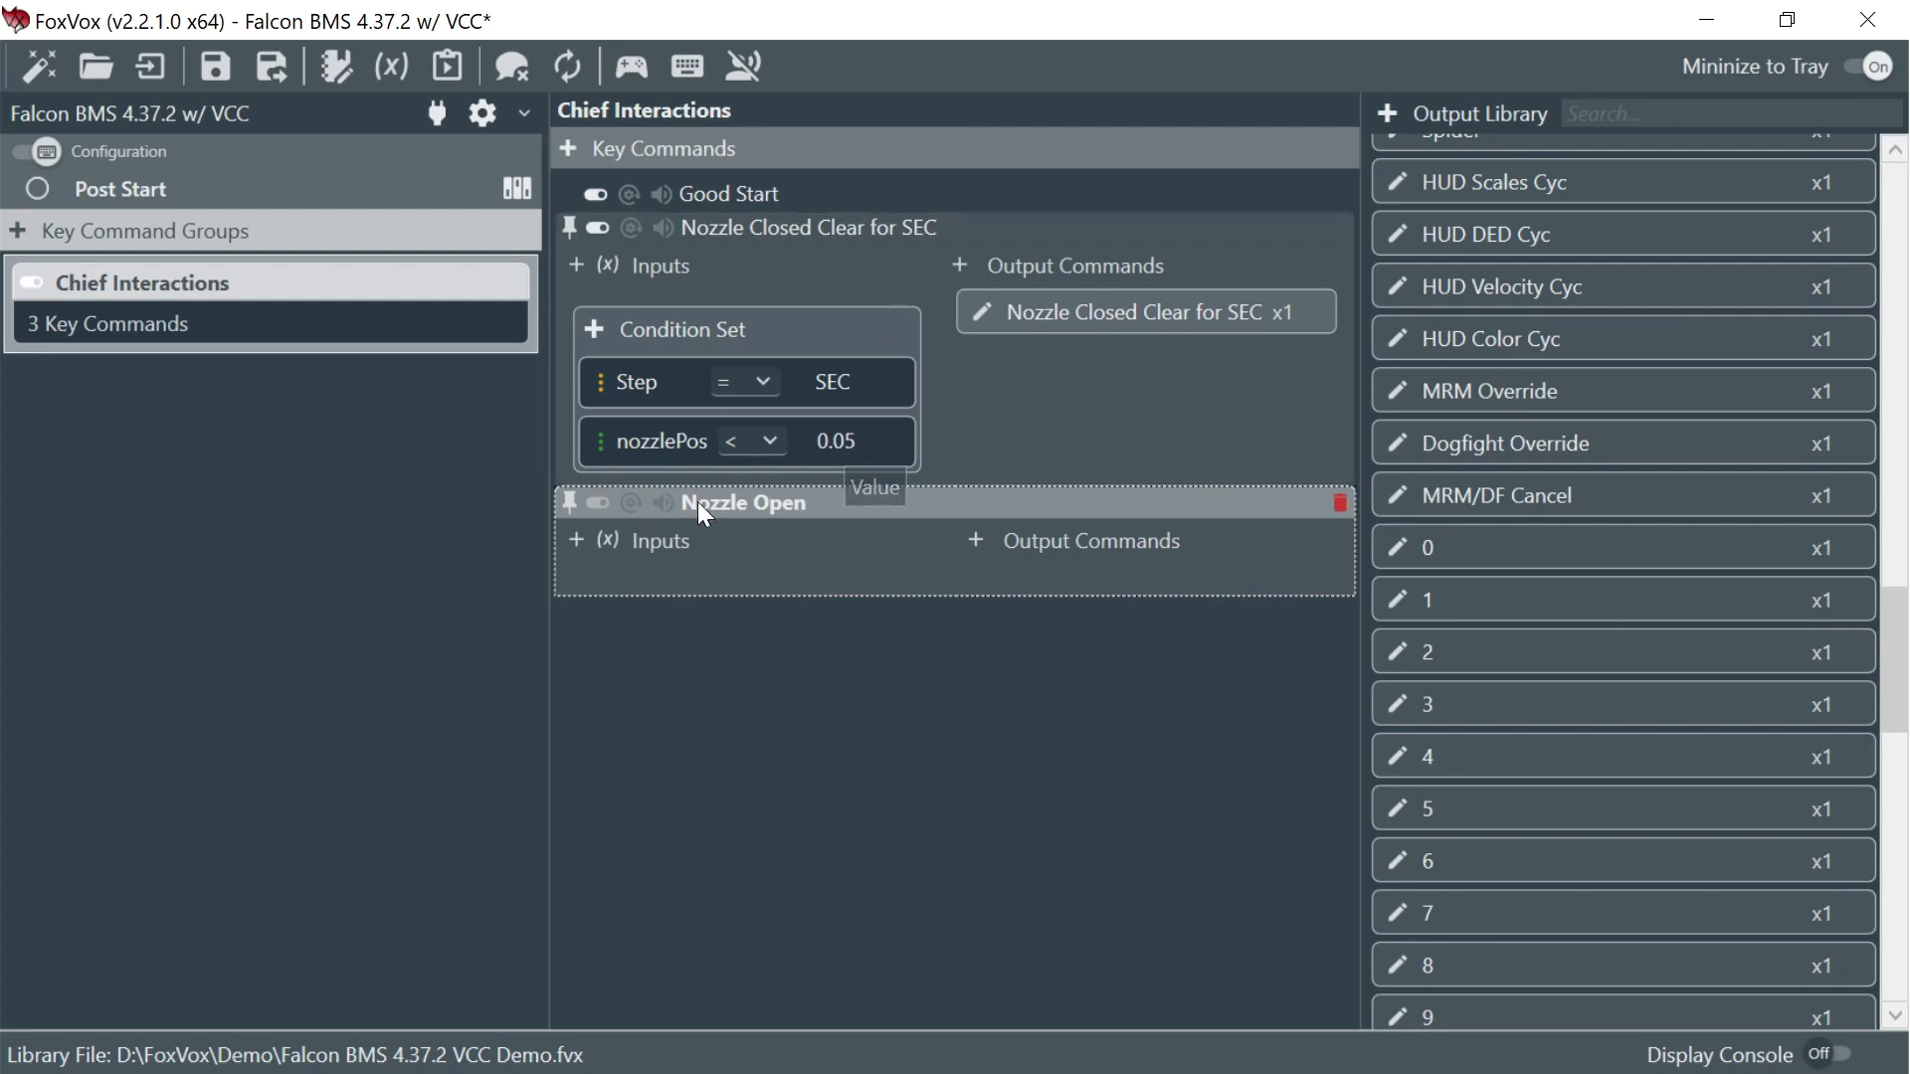
- Add a condition set to the Nozzle Open command with the condition Step = NozzleOpen
{"action": "left_click", "coordinate": [577, 540]}
{"action": "left_click", "coordinate": [624, 601]}
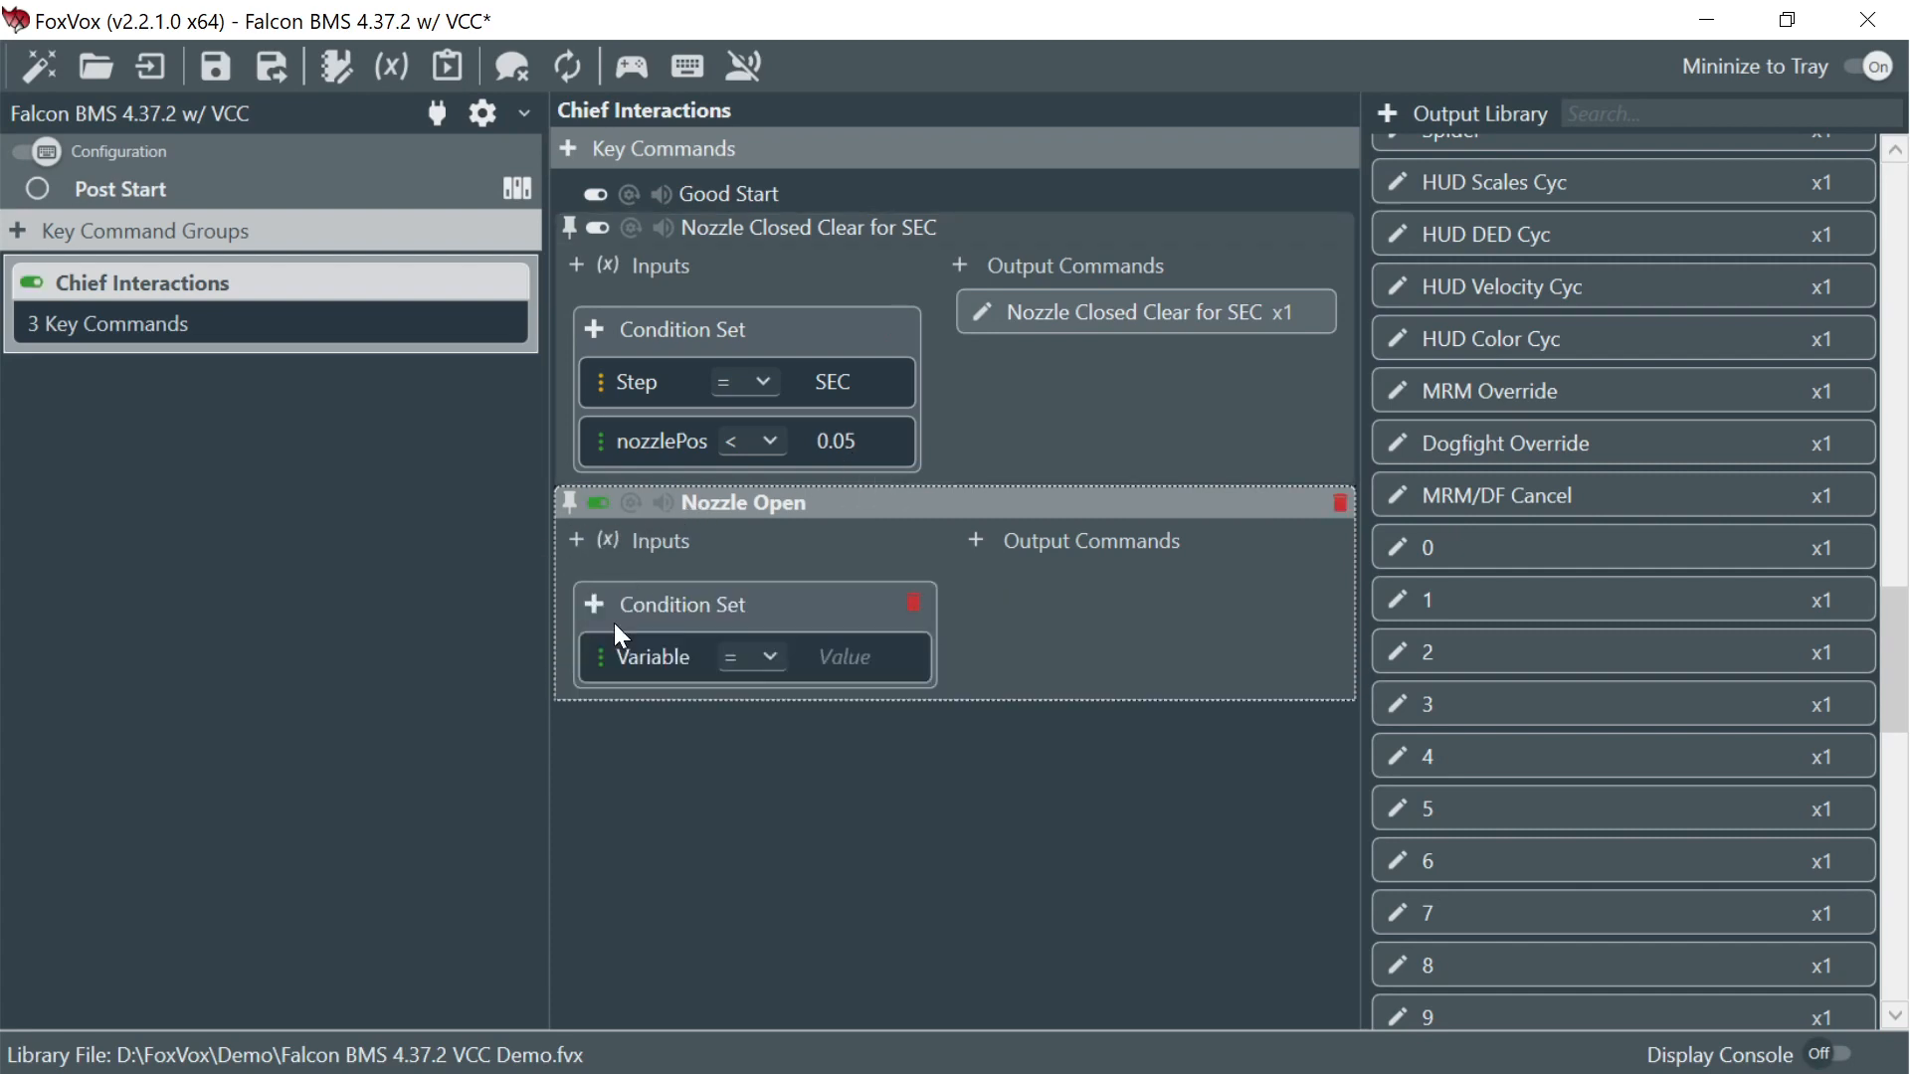
{"action": "left_click", "coordinate": [639, 660]}
{"action": "type", "text": "Step"}
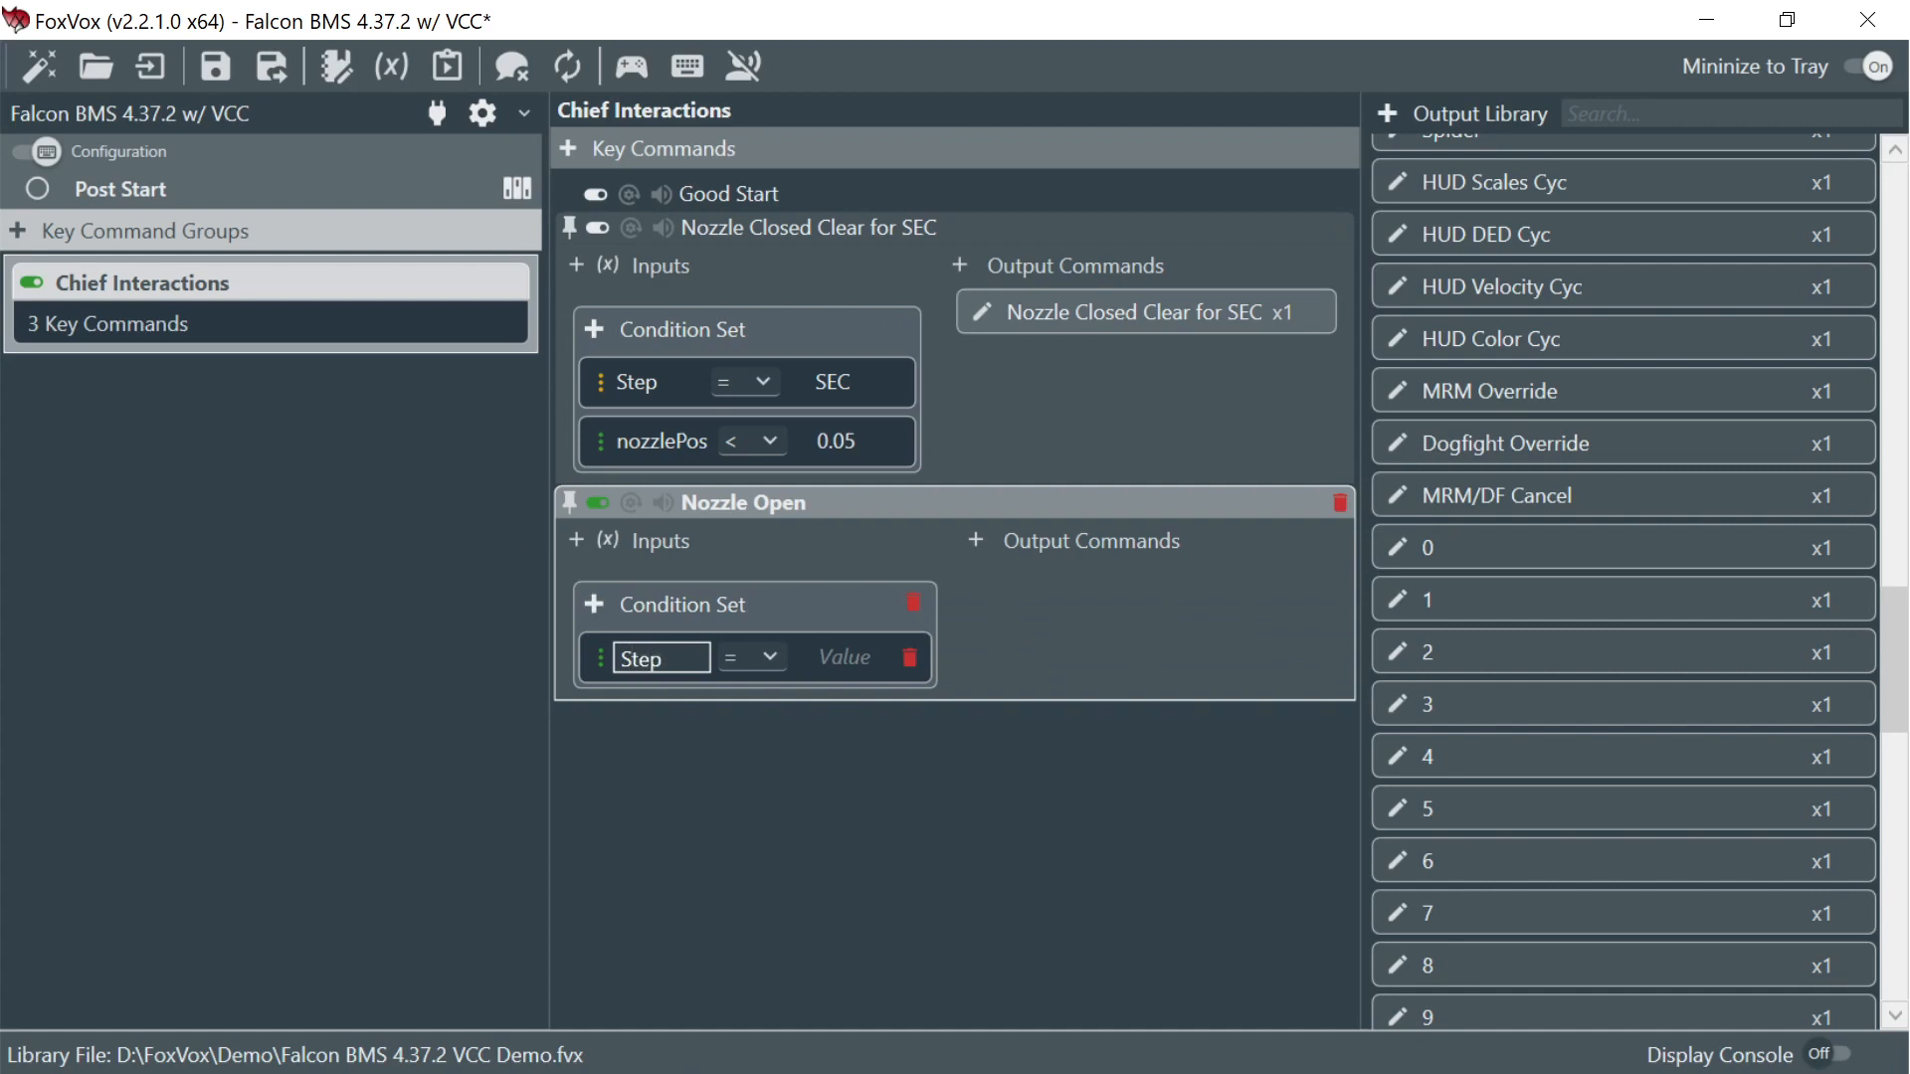
{"action": "left_click", "coordinate": [846, 693]}
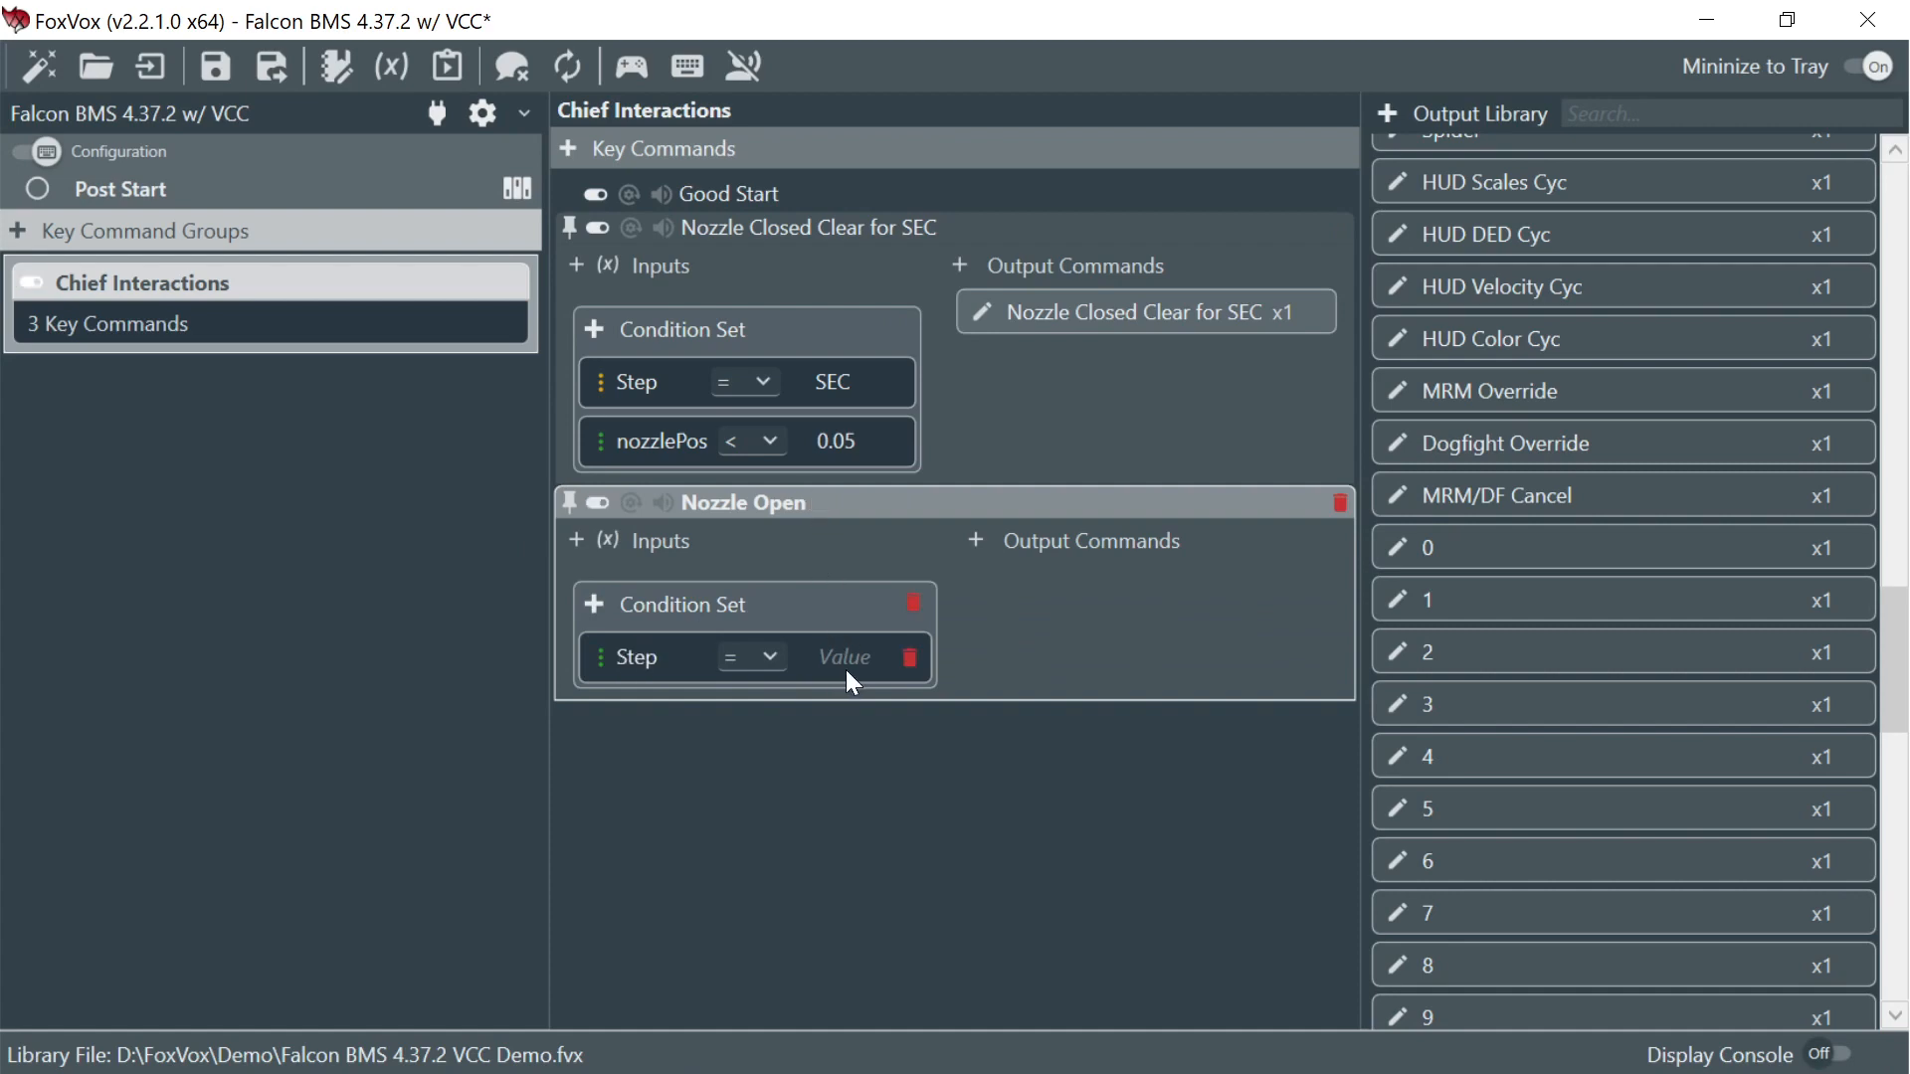
{"action": "left_click", "coordinate": [841, 664]}
{"action": "type", "text": "Nozzle Opn"}
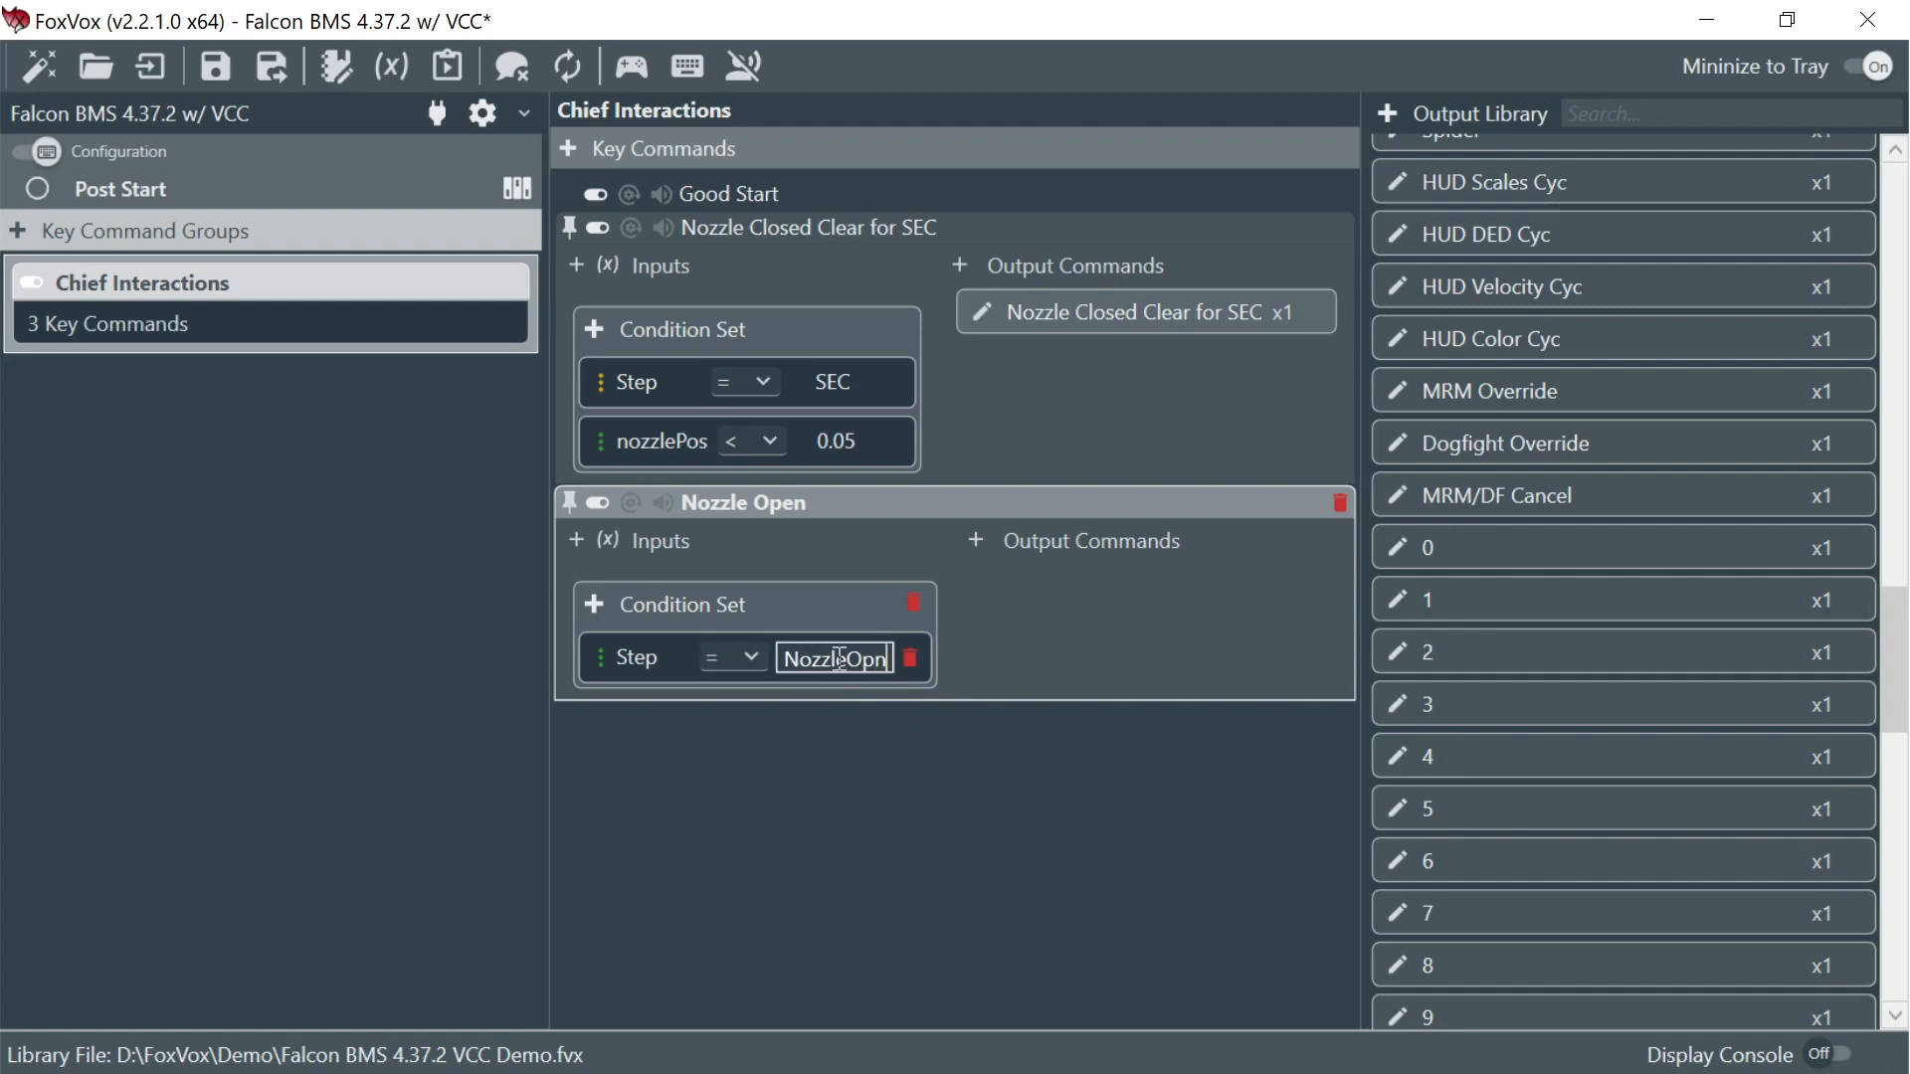
{"action": "key", "text": "BackSpace"}
{"action": "type", "text": "en"}
{"action": "key", "text": "Return"}
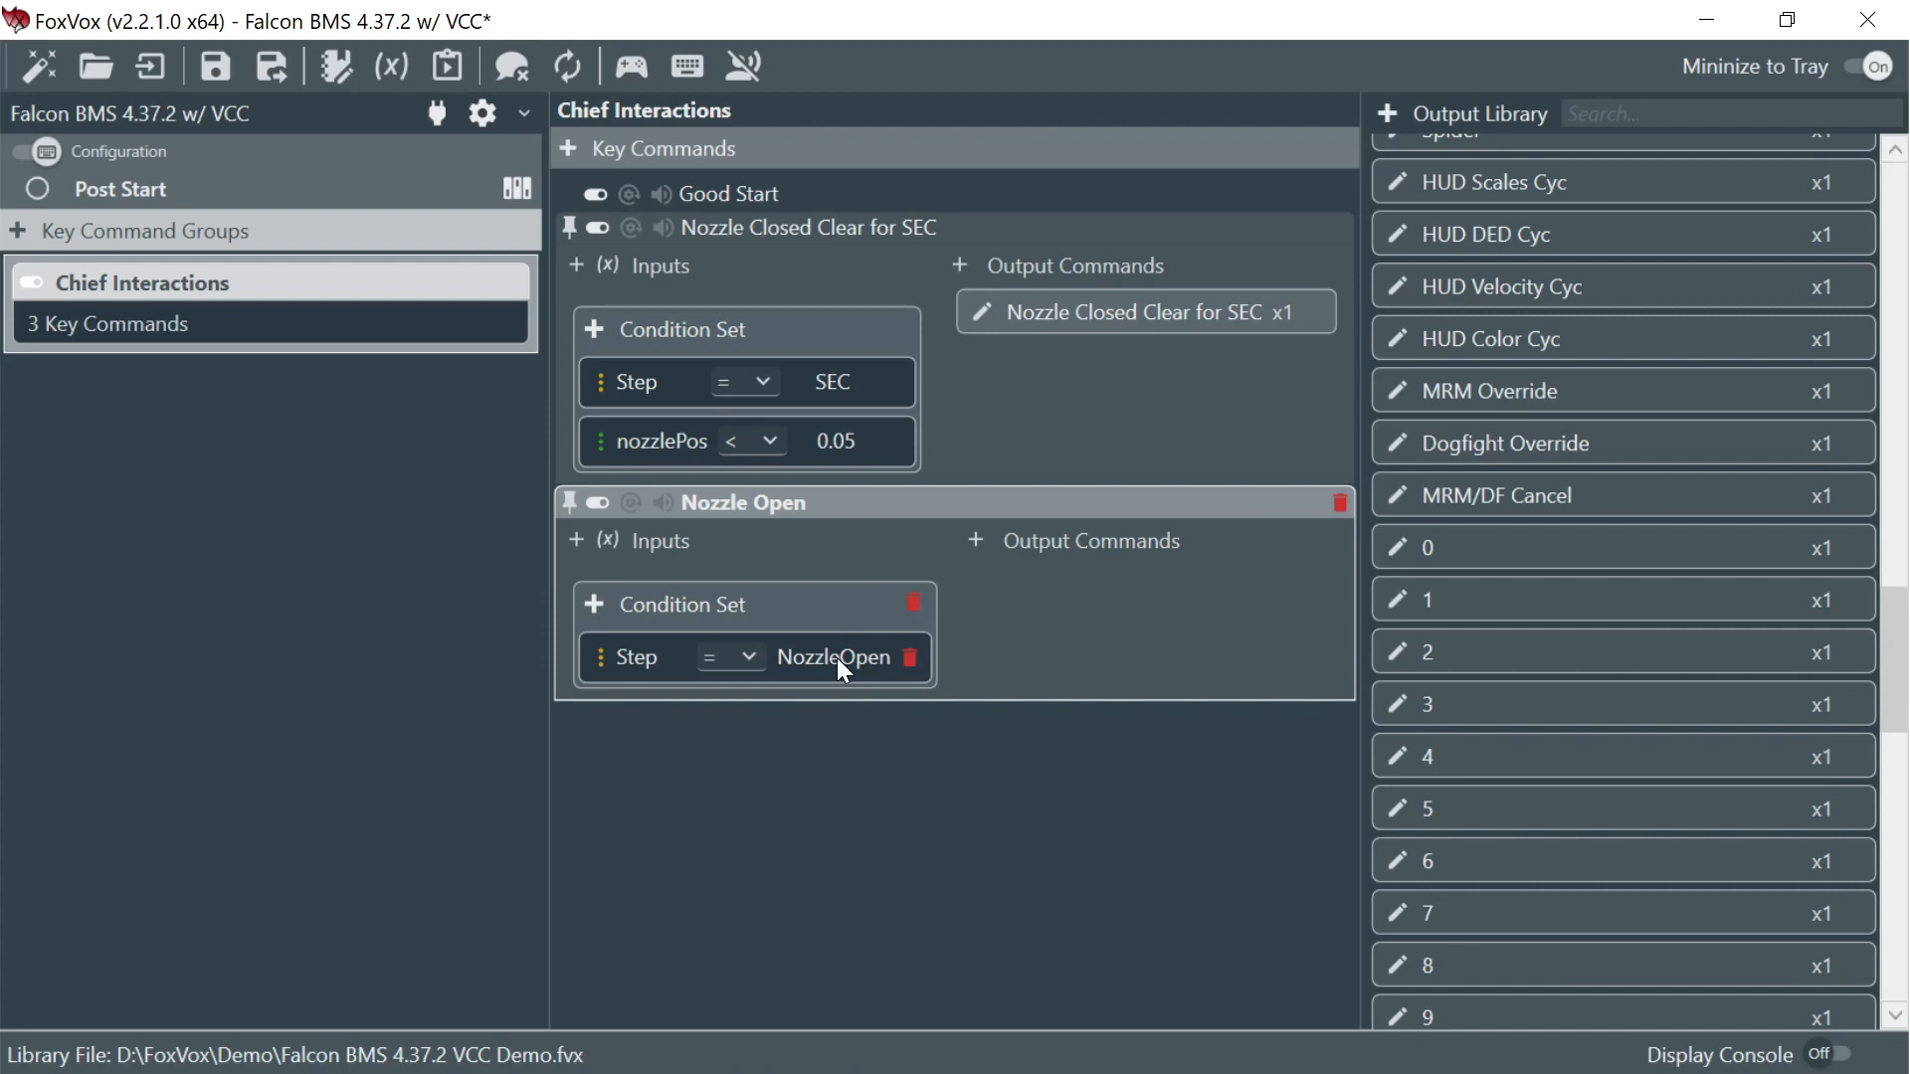
- Add a second condition, nozzlePos > 0.8, to the Nozzle Open condition set
{"action": "left_click", "coordinate": [607, 540]}
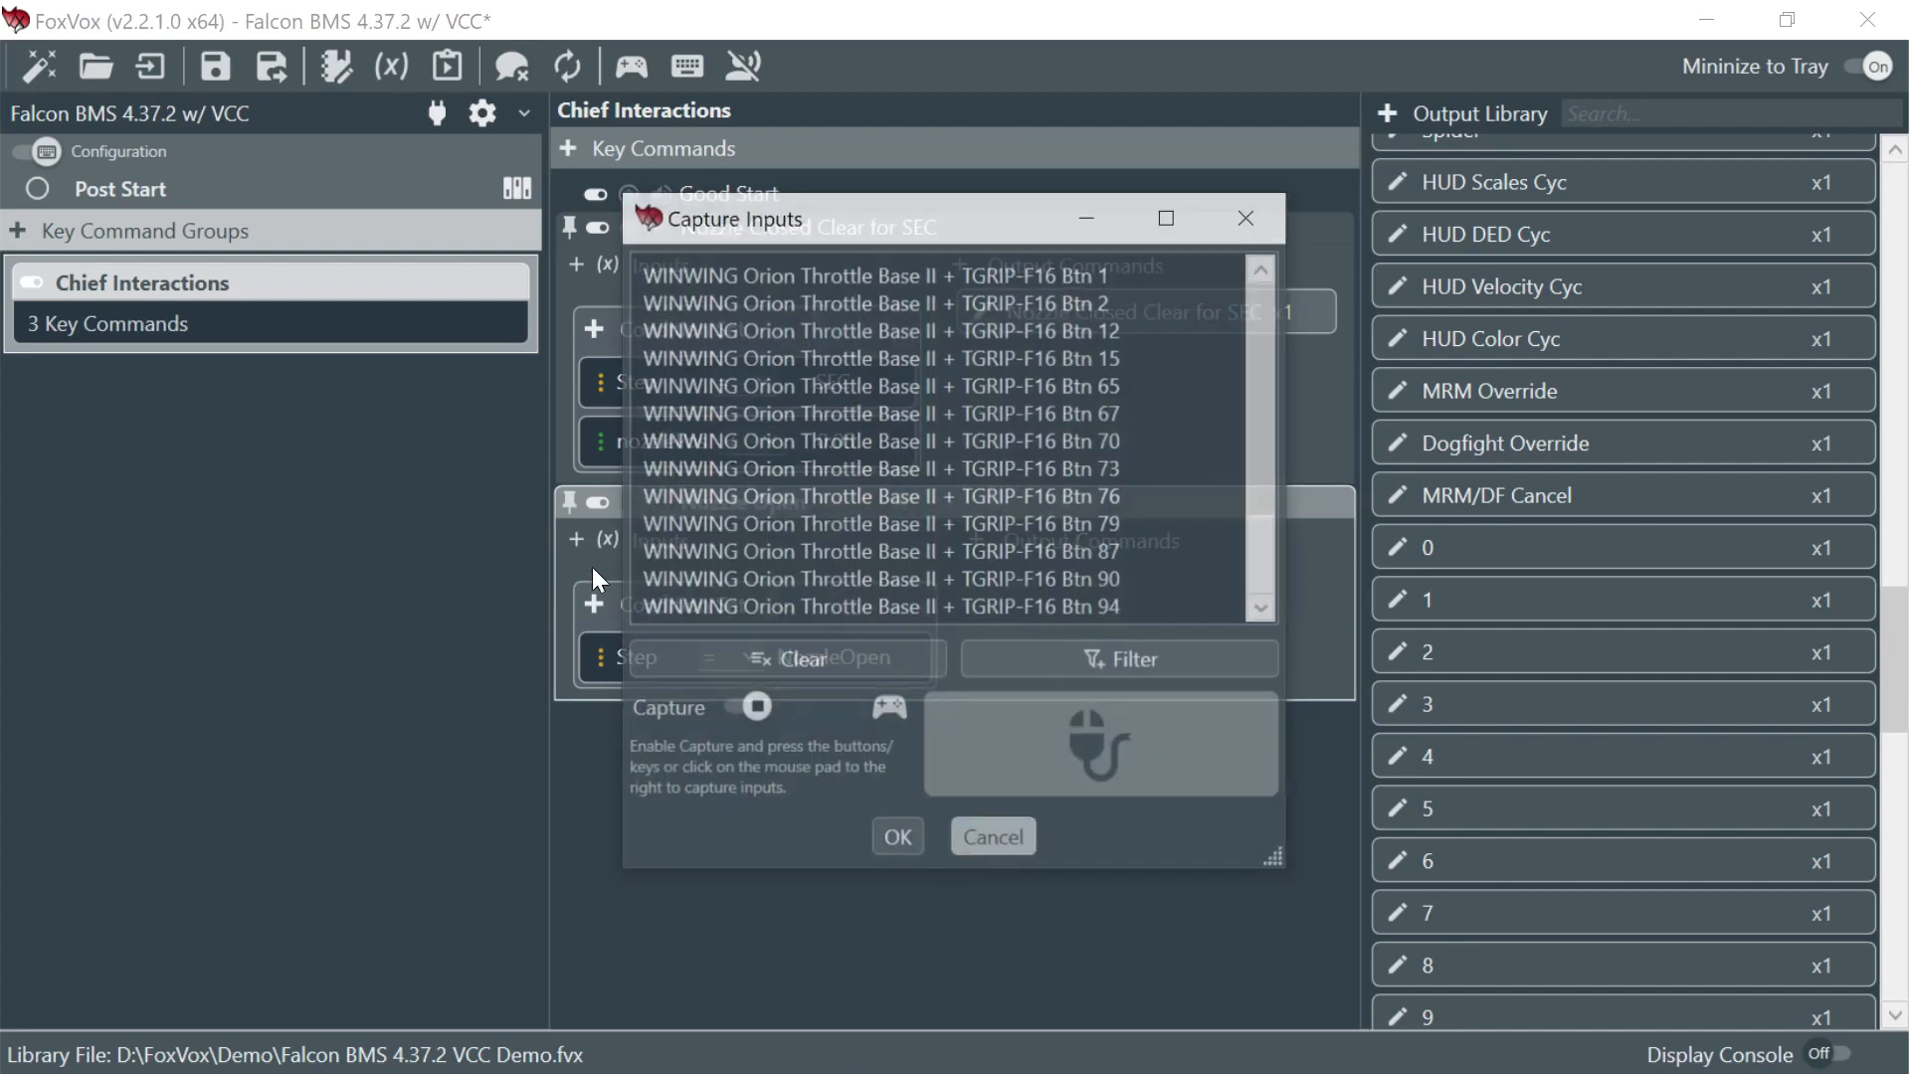
{"action": "left_click", "coordinate": [986, 846]}
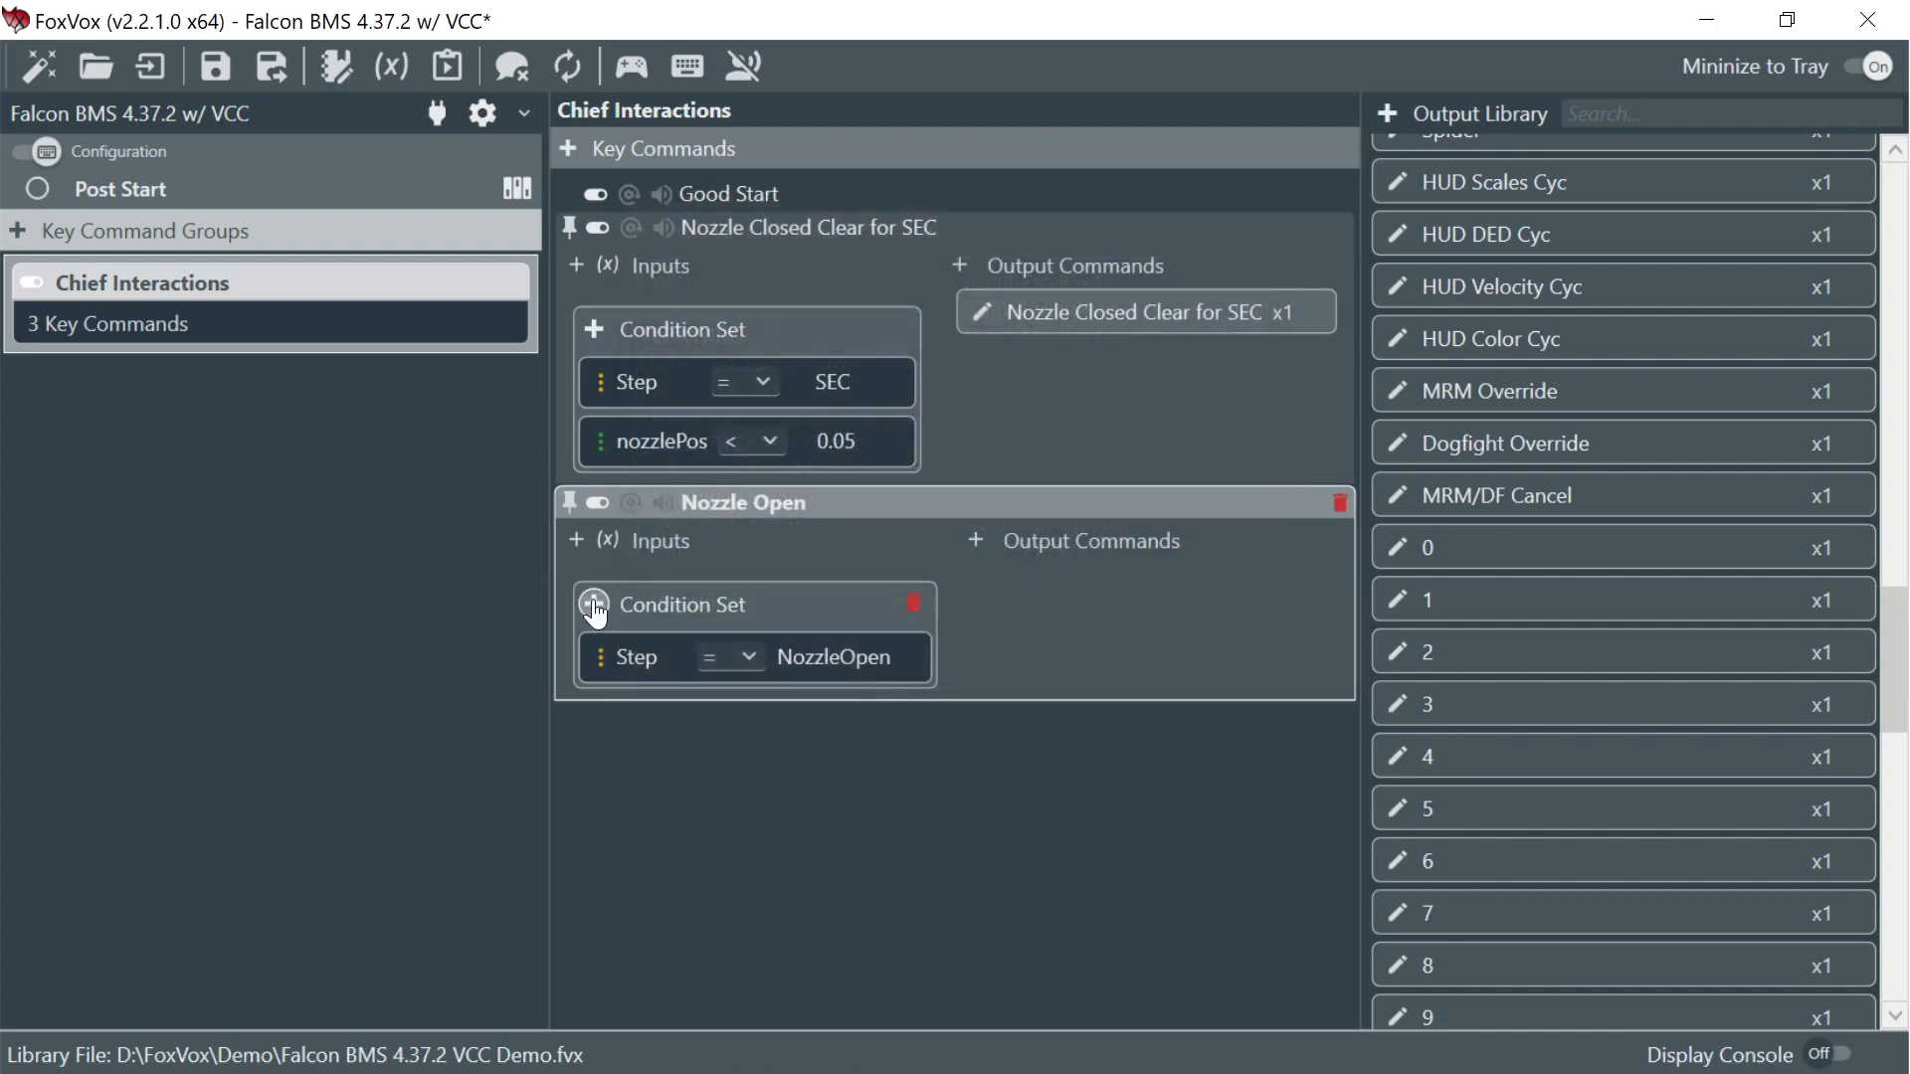
{"action": "left_click", "coordinate": [595, 605]}
{"action": "left_click", "coordinate": [636, 717]}
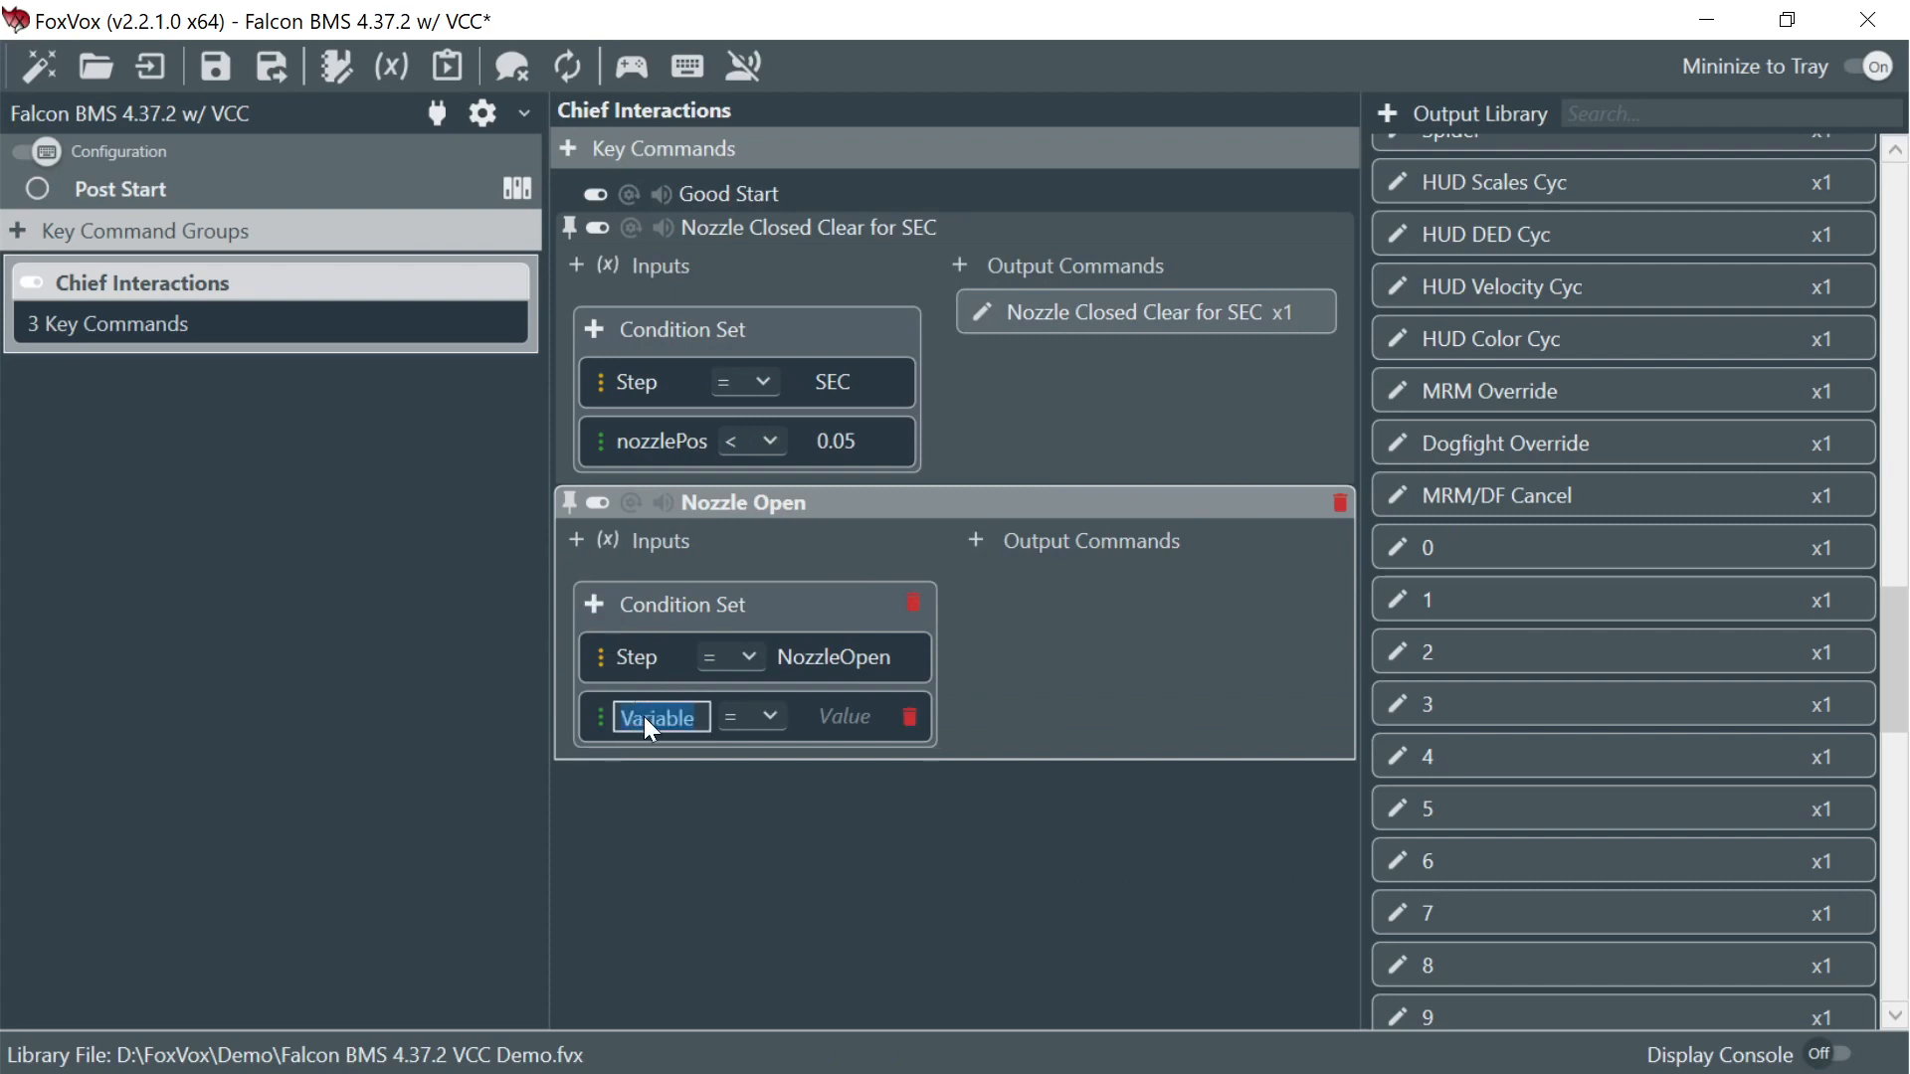
{"action": "type", "text": "nozzlePos"}
{"action": "key", "text": "Return"}
{"action": "left_click", "coordinate": [739, 704]}
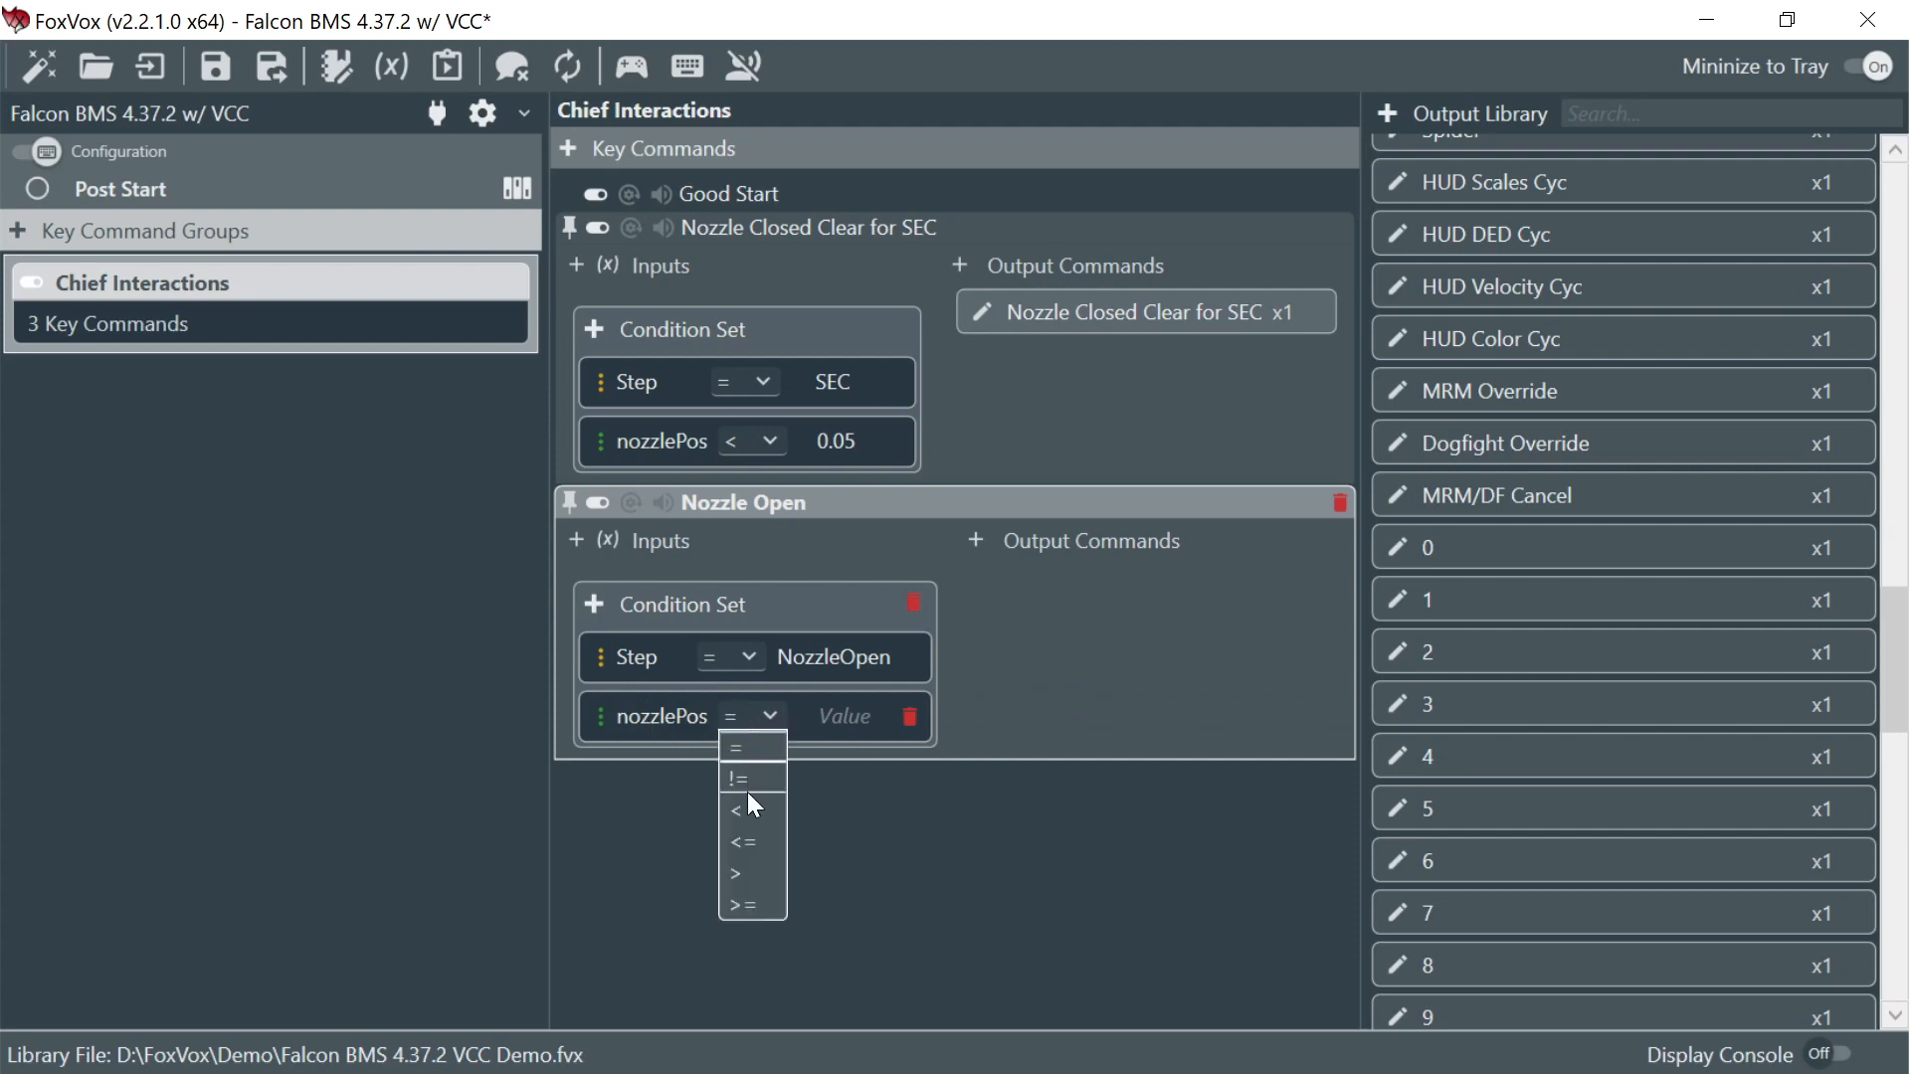
{"action": "left_click", "coordinate": [748, 870]}
{"action": "left_click", "coordinate": [817, 718]}
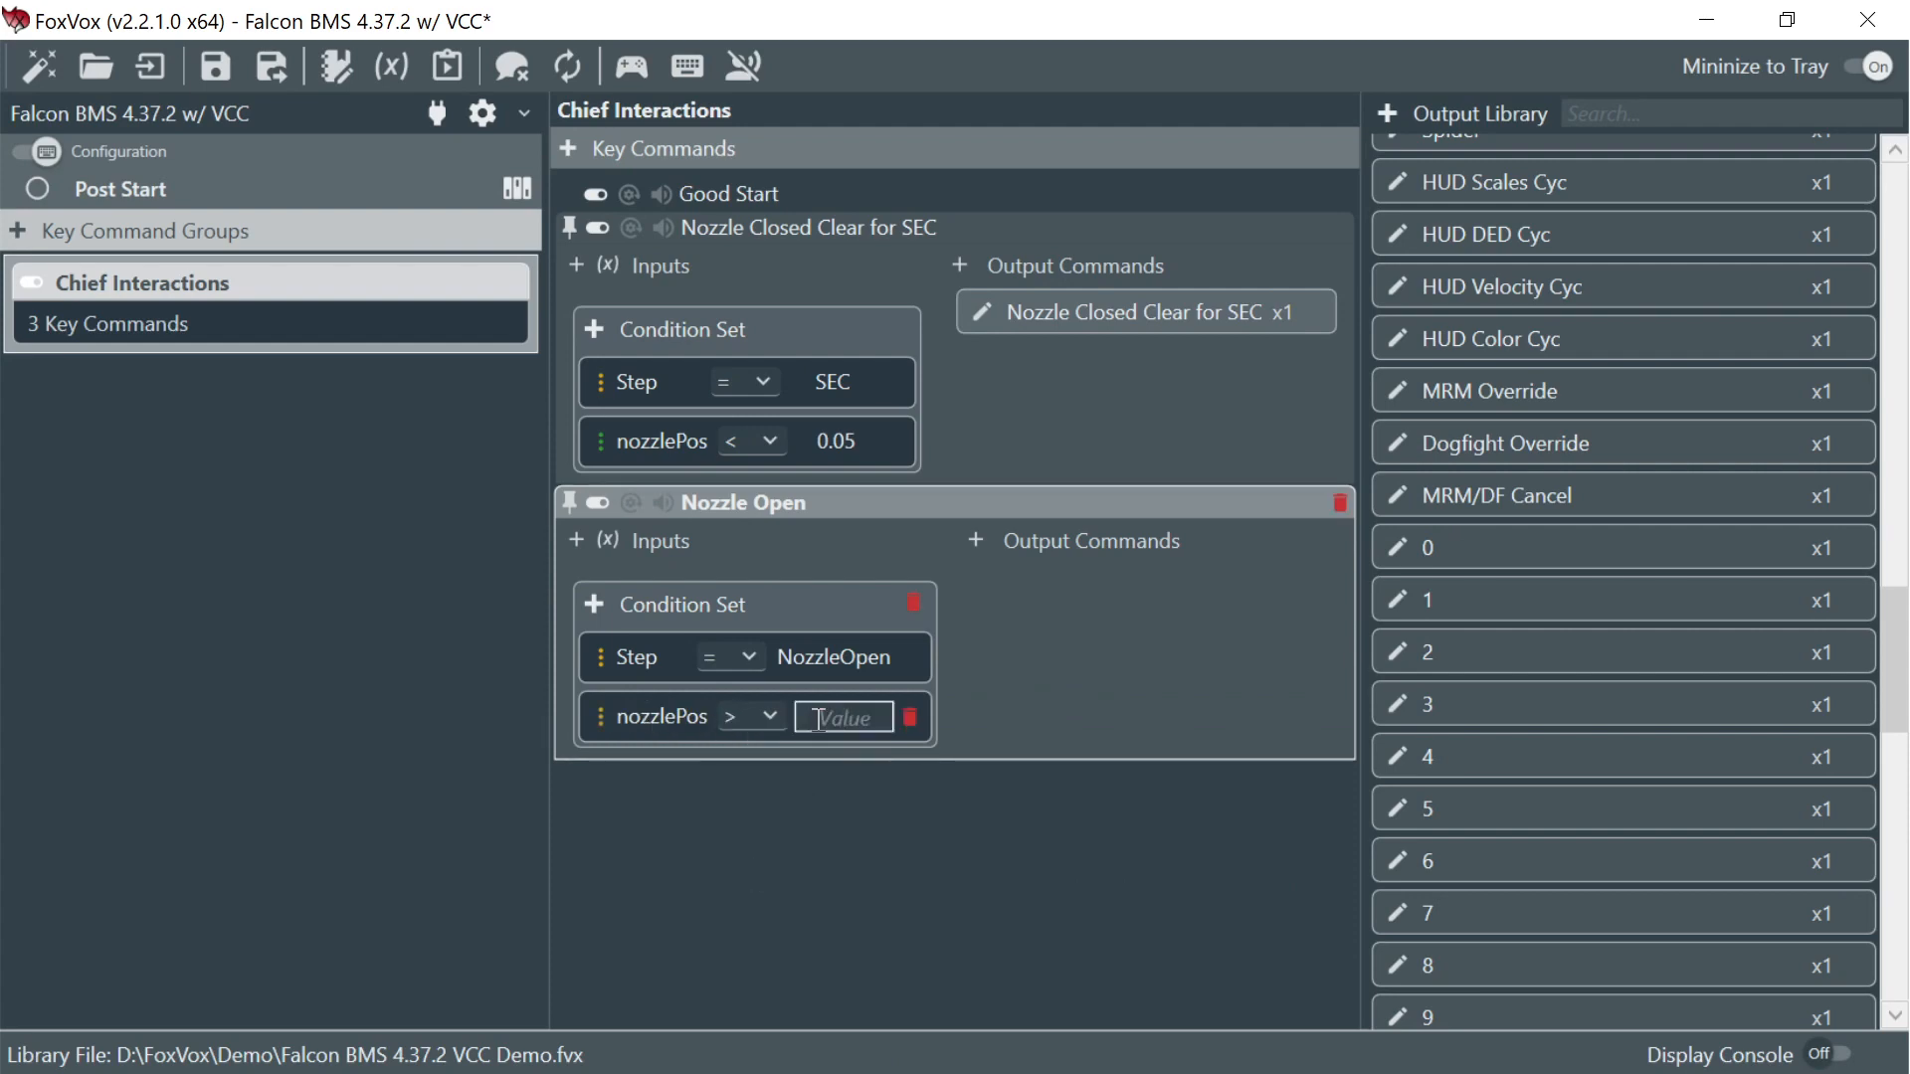
{"action": "type", "text": "0.8"}
{"action": "key", "text": "Return"}
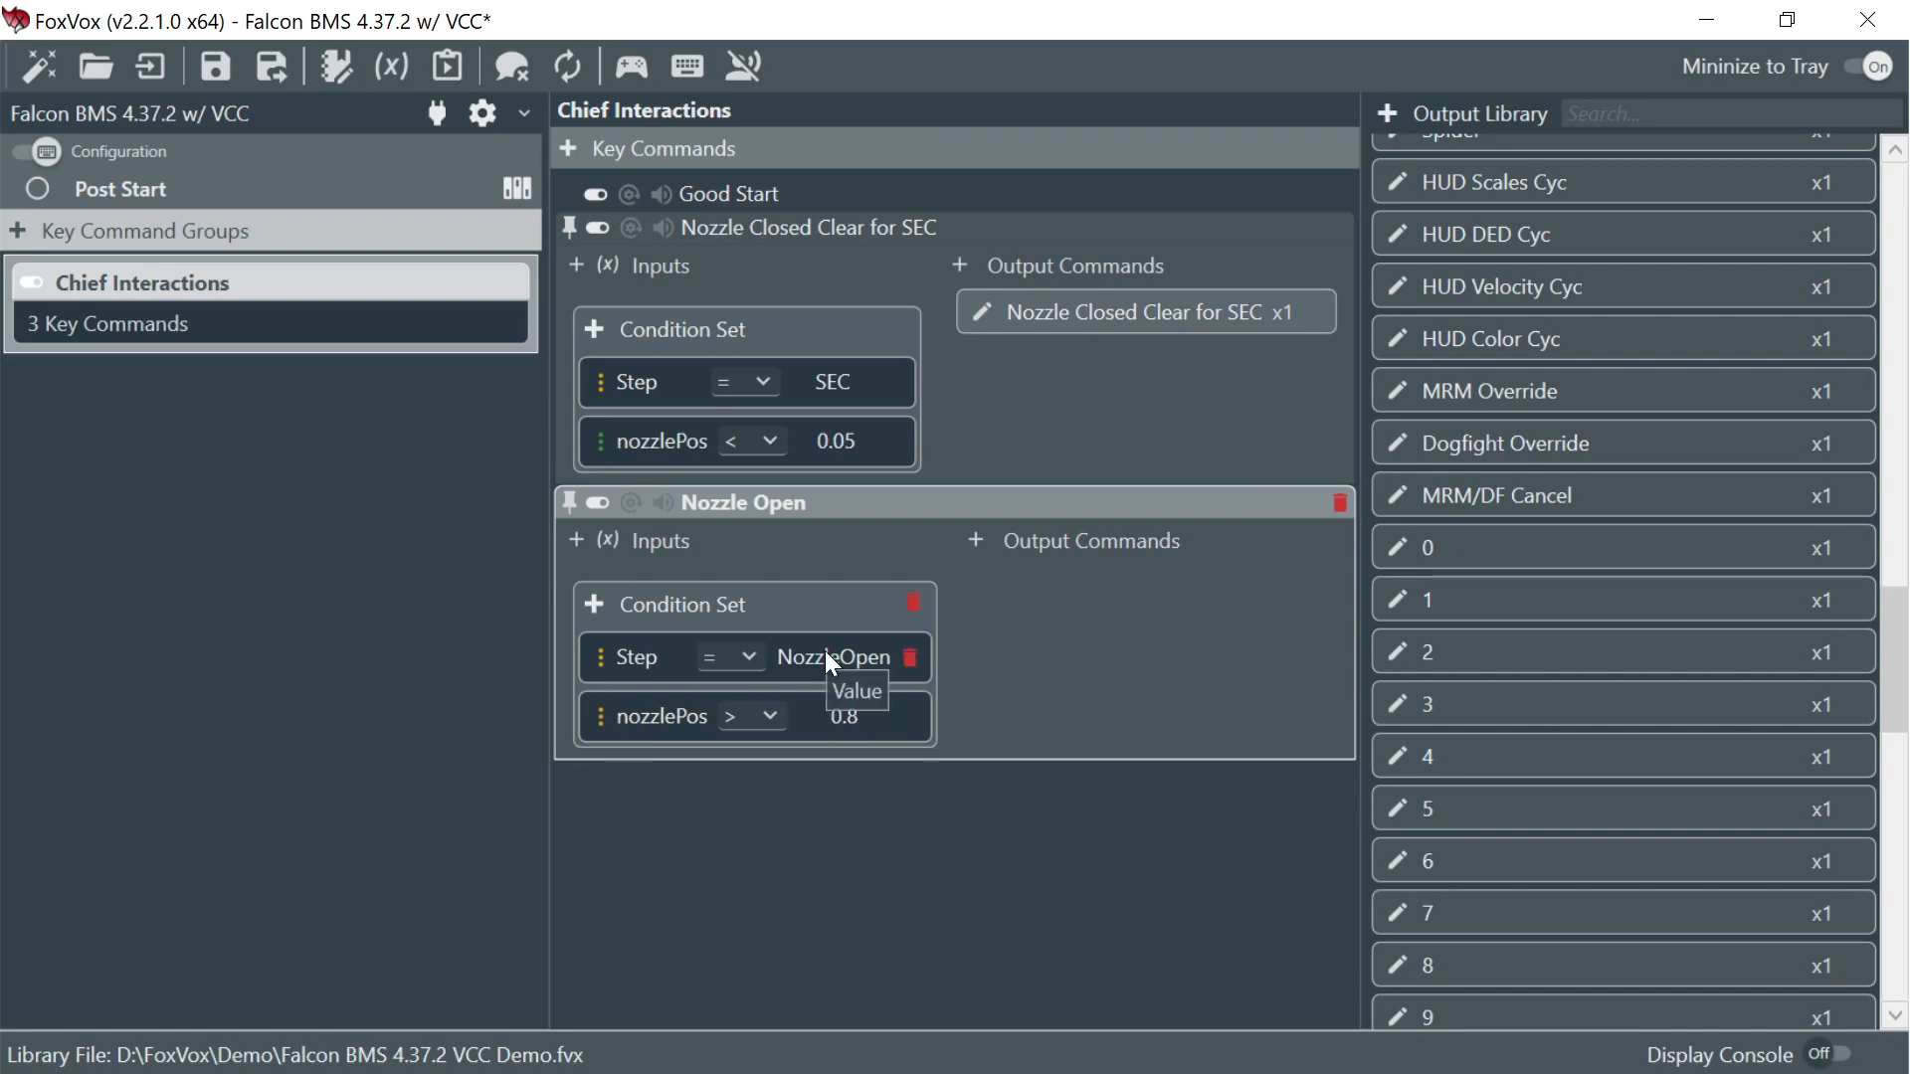
- Start a new output for the Nozzle Open command and assign it the sound file 9NozzleOpen.mp3
{"action": "left_click", "coordinate": [976, 541]}
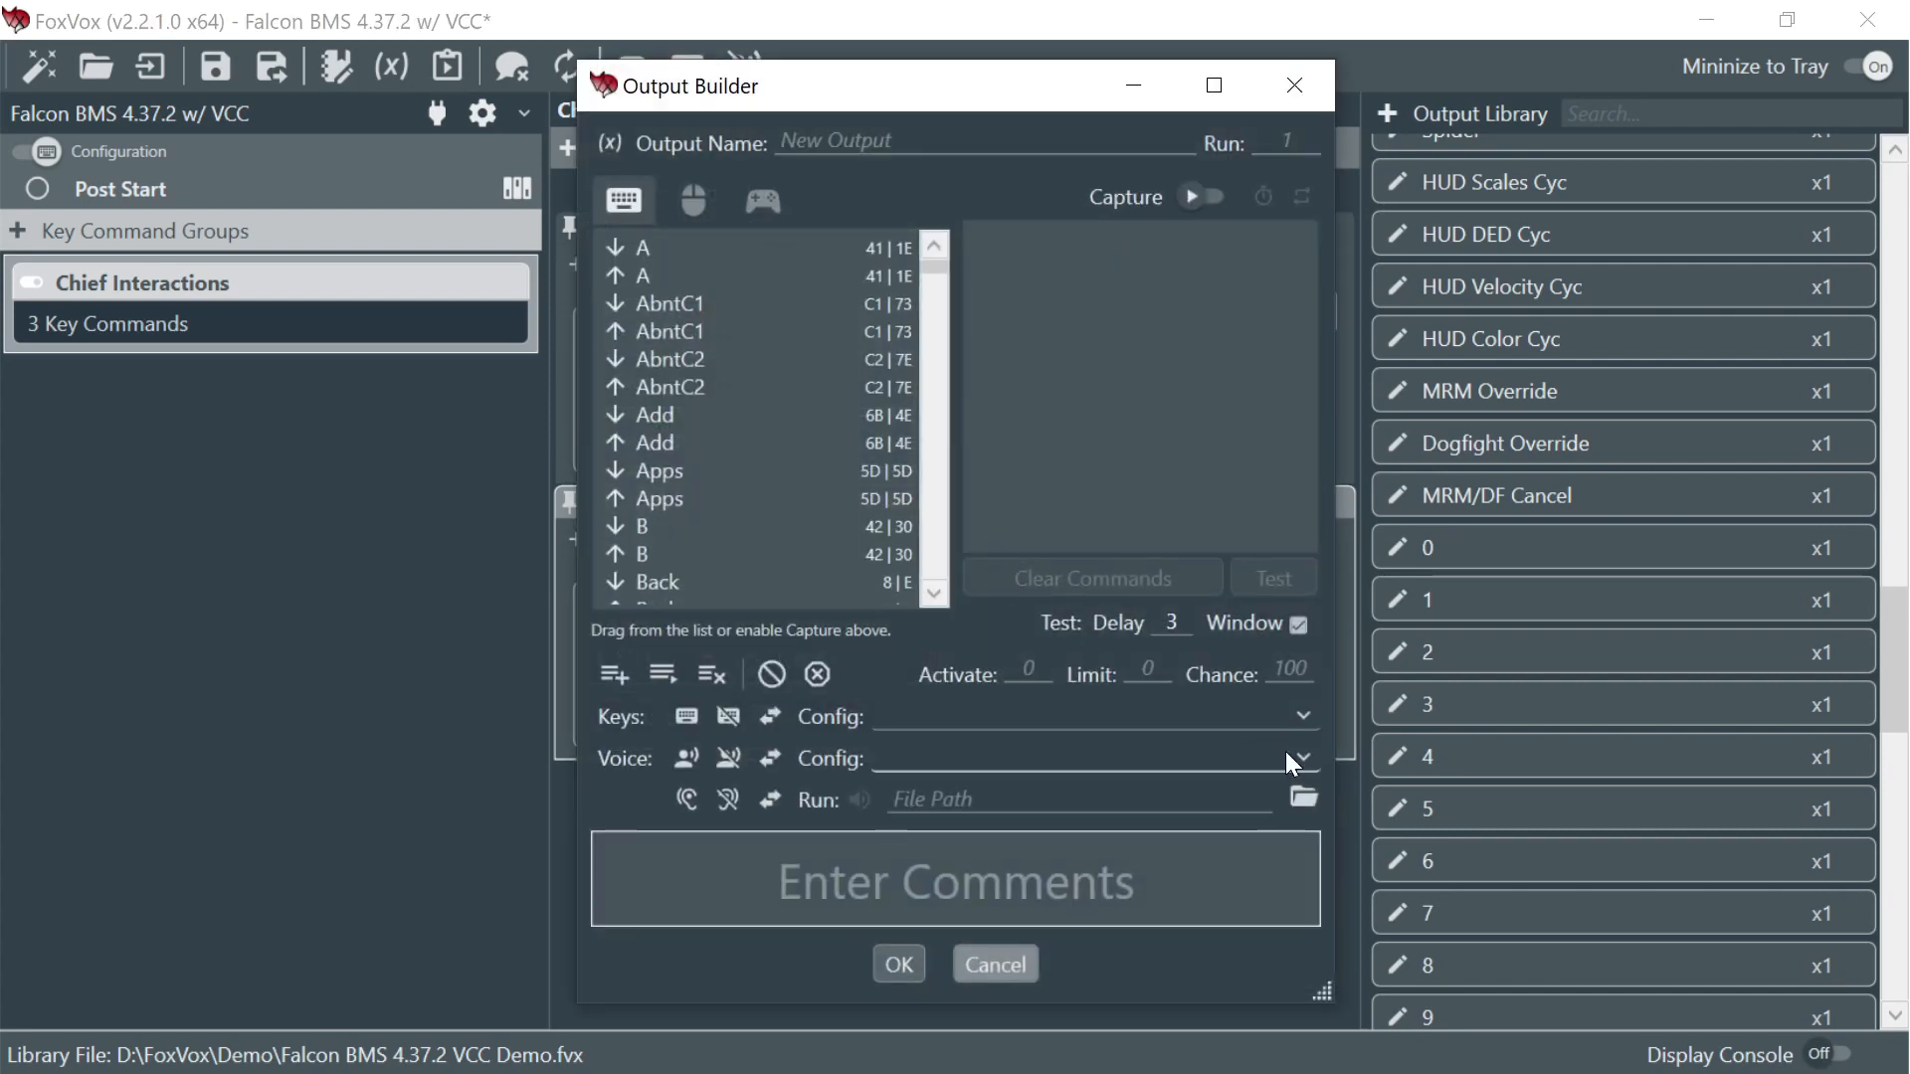
{"action": "left_click", "coordinate": [1296, 796]}
{"action": "scroll", "coordinate": [1156, 420], "scroll_direction": "down", "scroll_amount": 3}
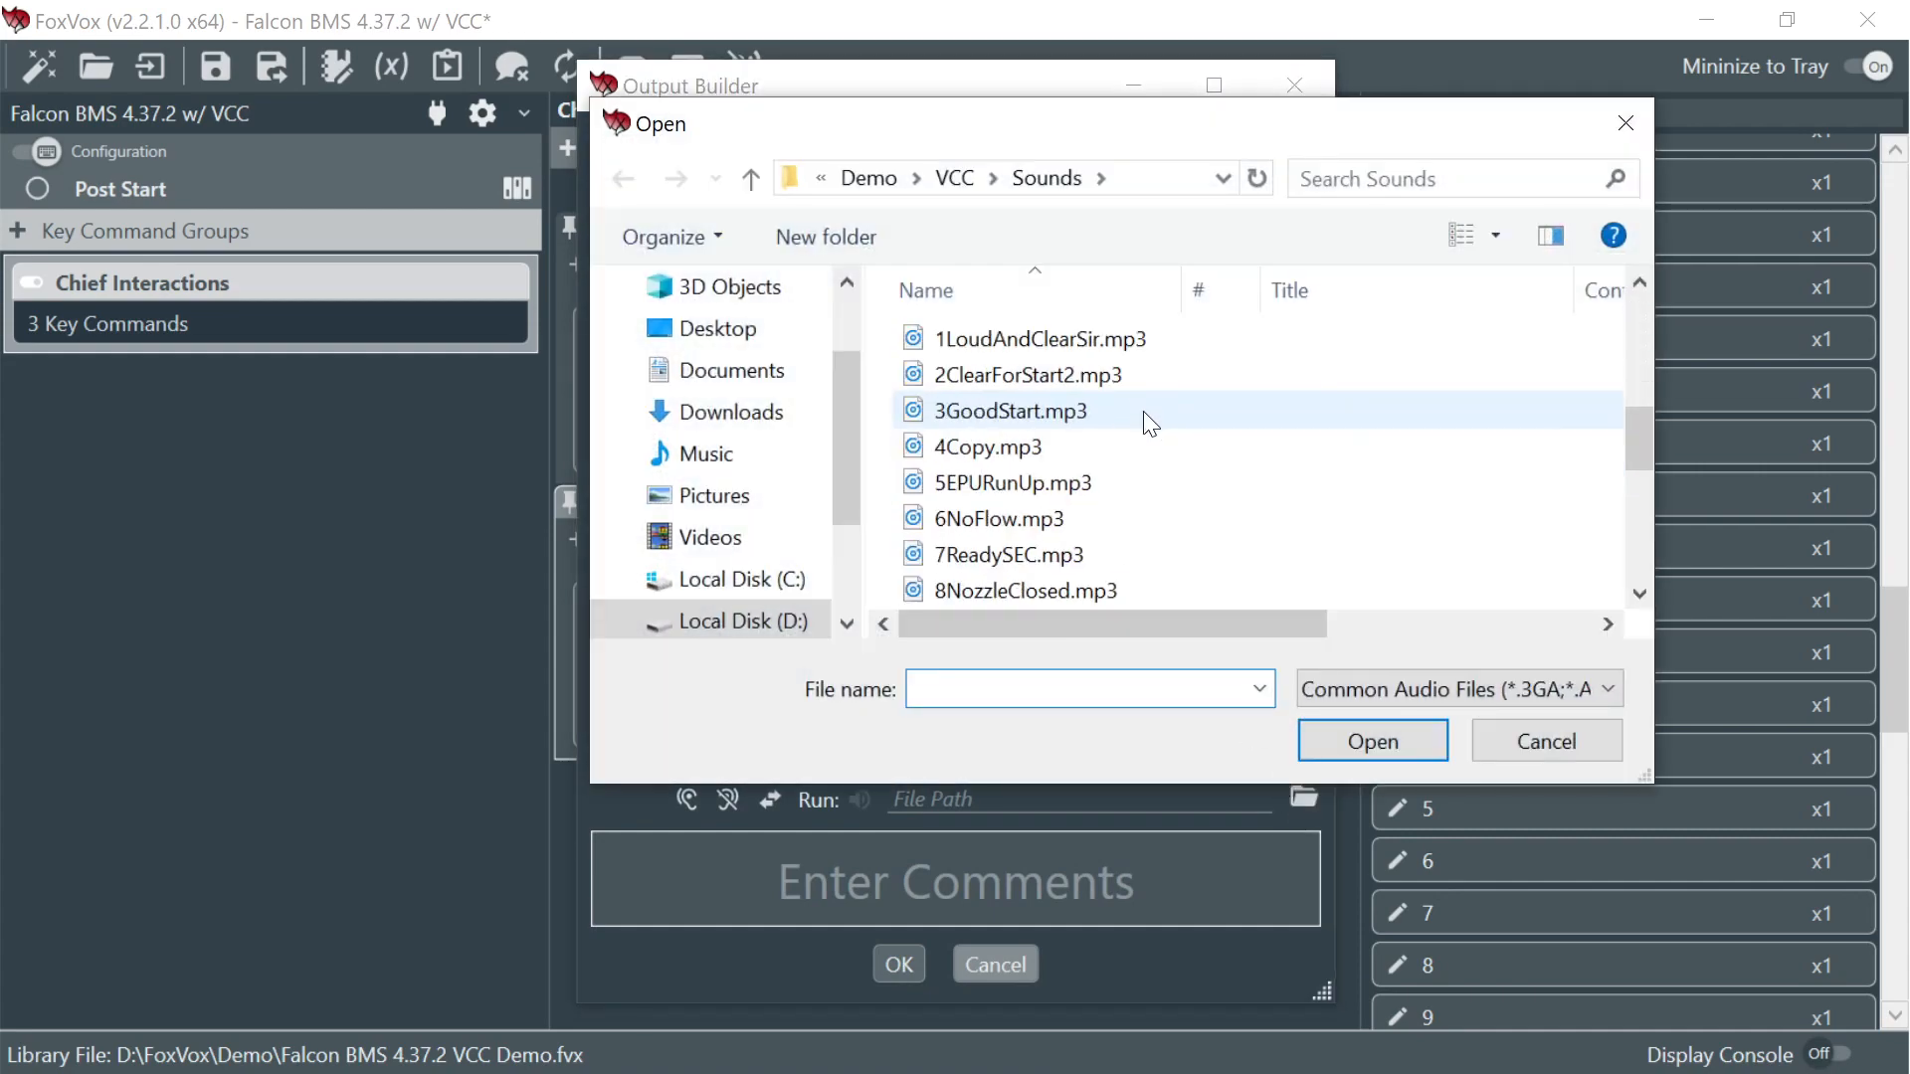
{"action": "scroll", "coordinate": [1134, 477], "scroll_direction": "down", "scroll_amount": 1}
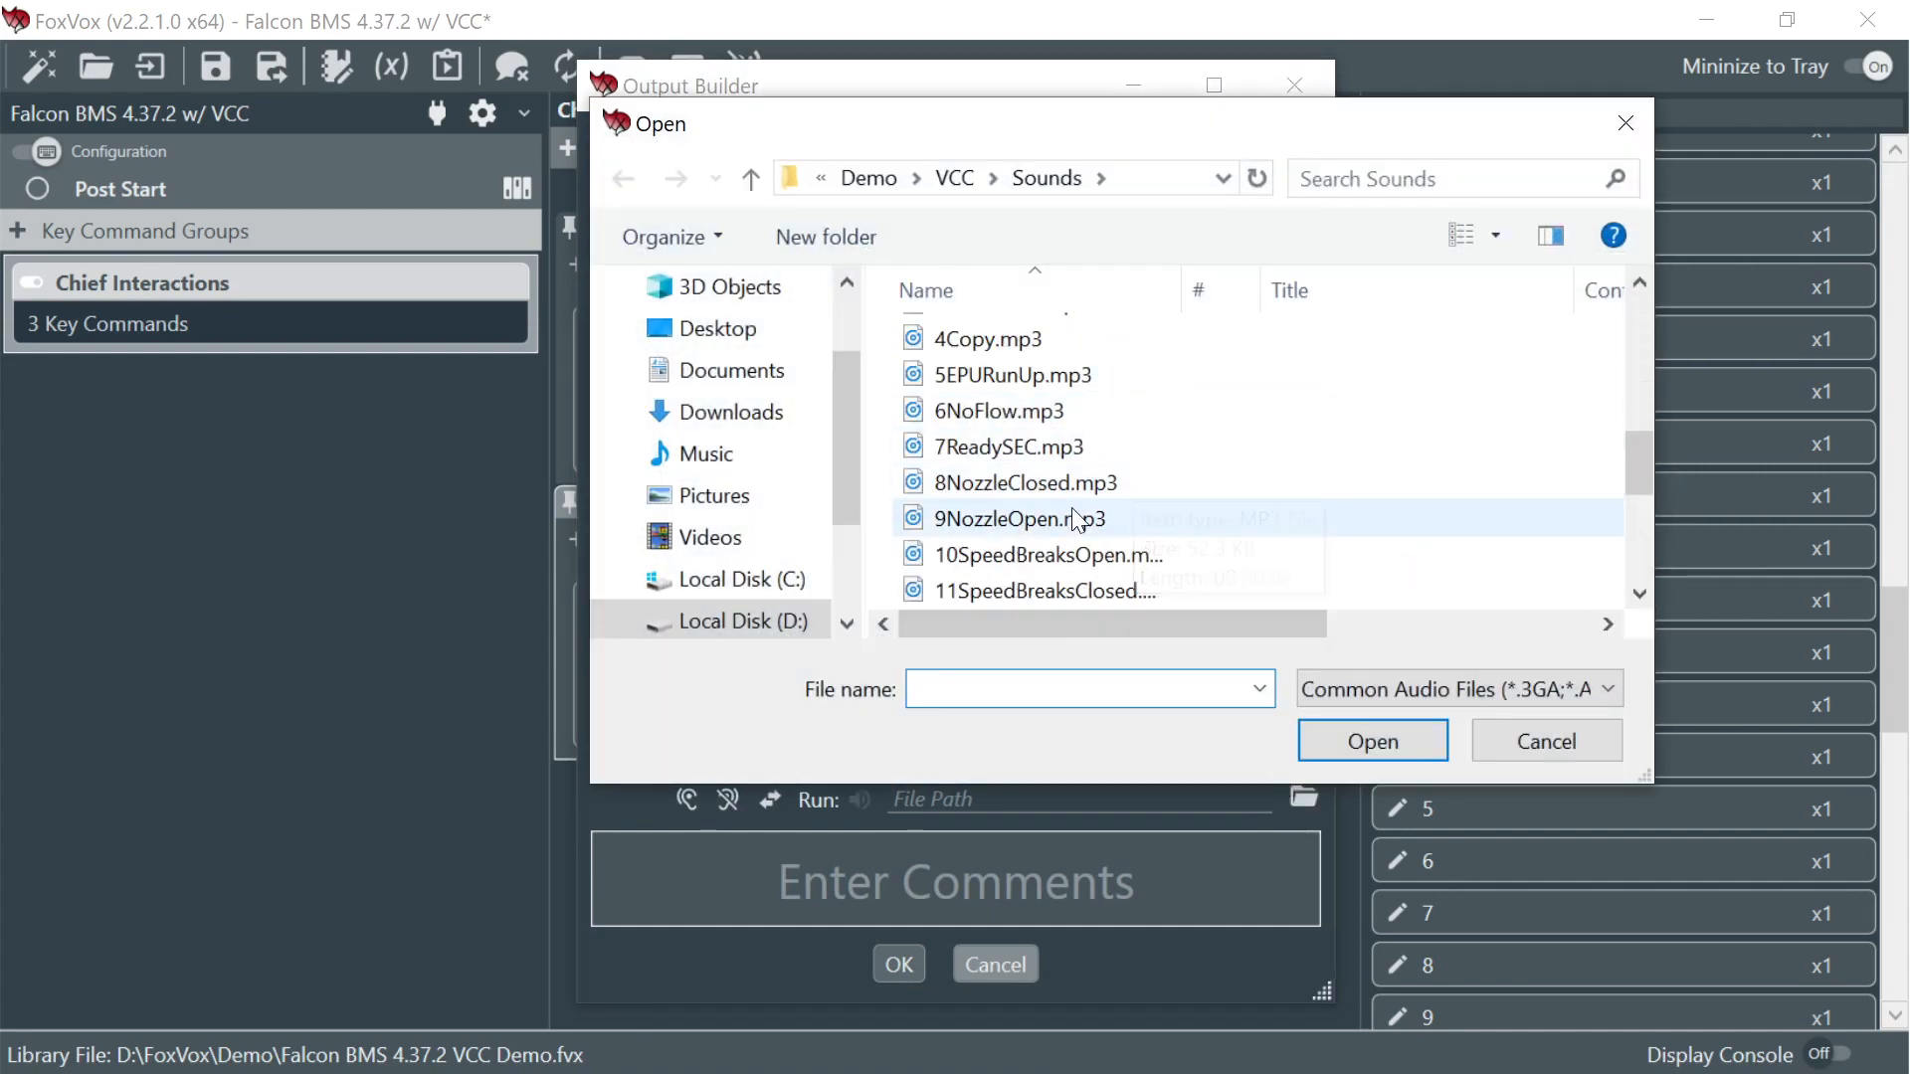
{"action": "left_click", "coordinate": [1104, 518]}
{"action": "left_click", "coordinate": [1335, 740]}
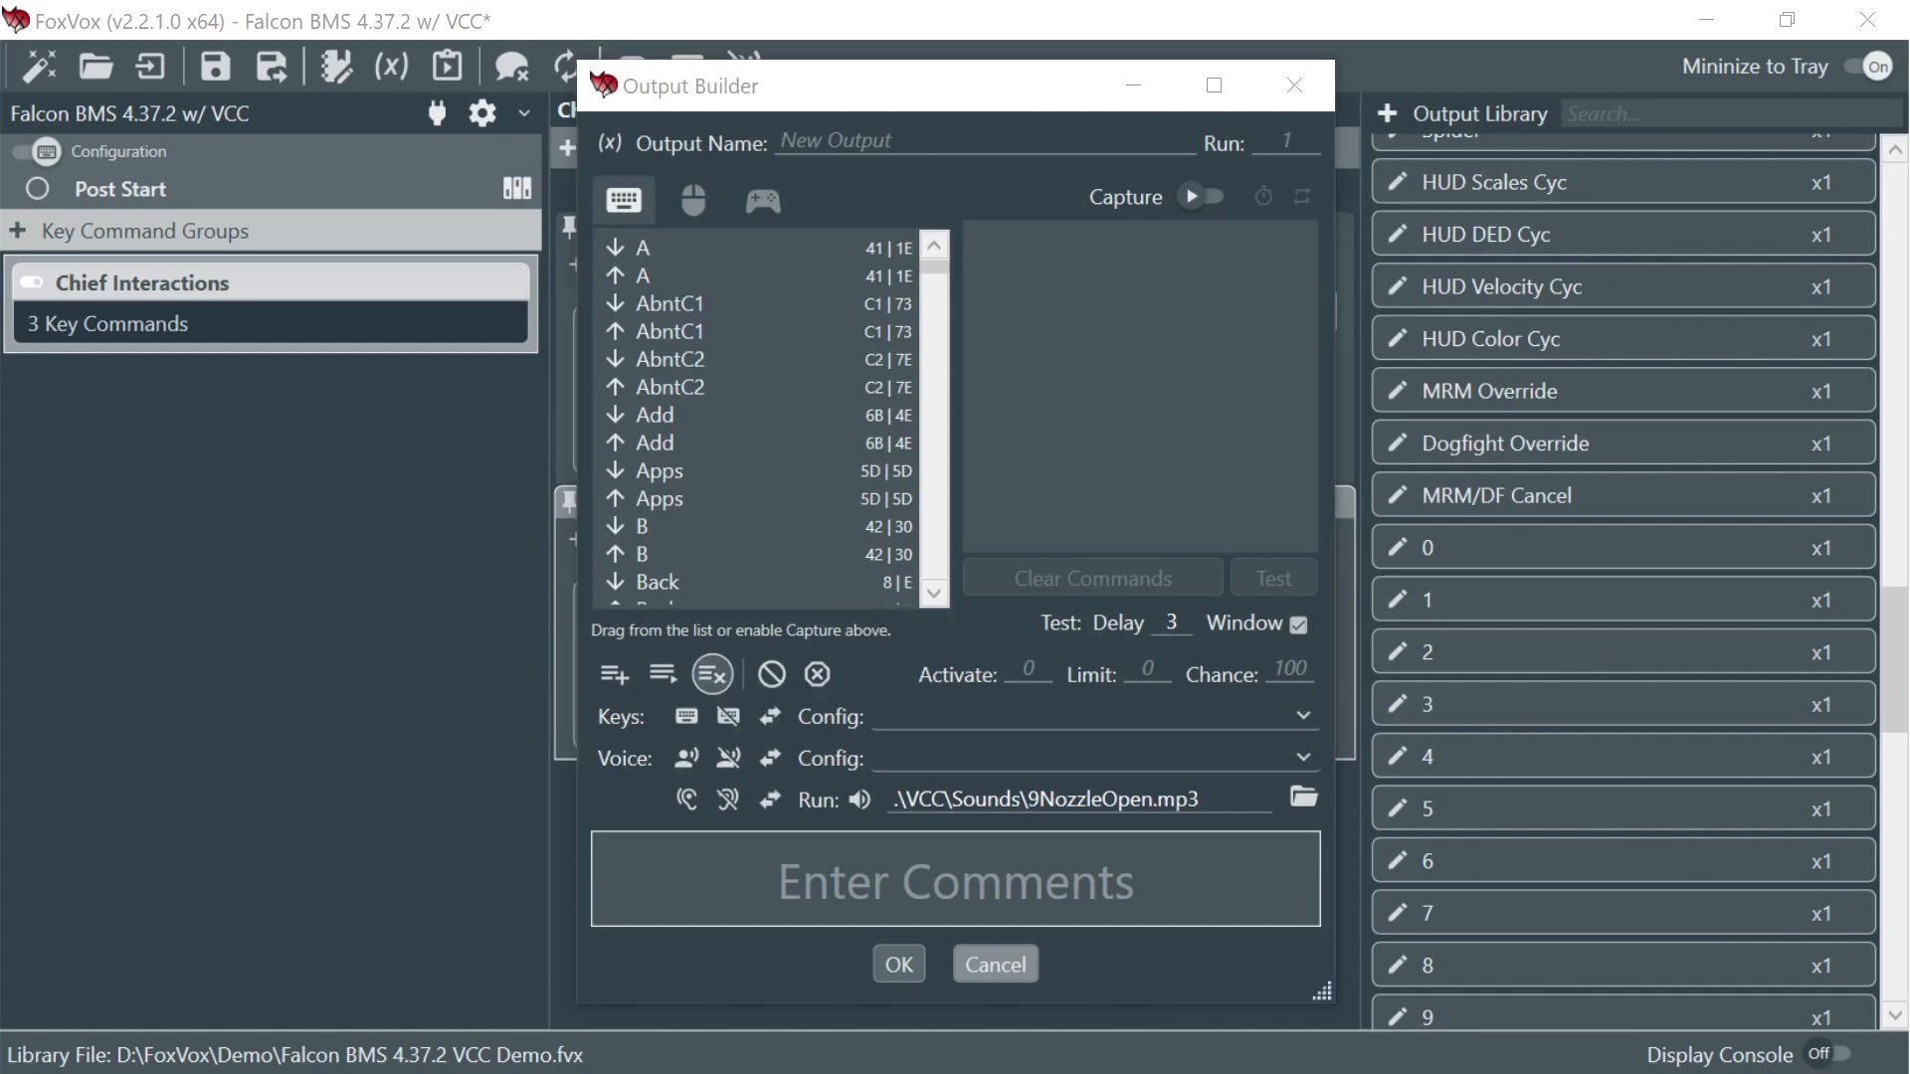
- Add a variable setting Step to SBOpen in the Nozzle Open output, accept the output and save the library
{"action": "left_click", "coordinate": [610, 150]}
{"action": "left_click", "coordinate": [610, 149]}
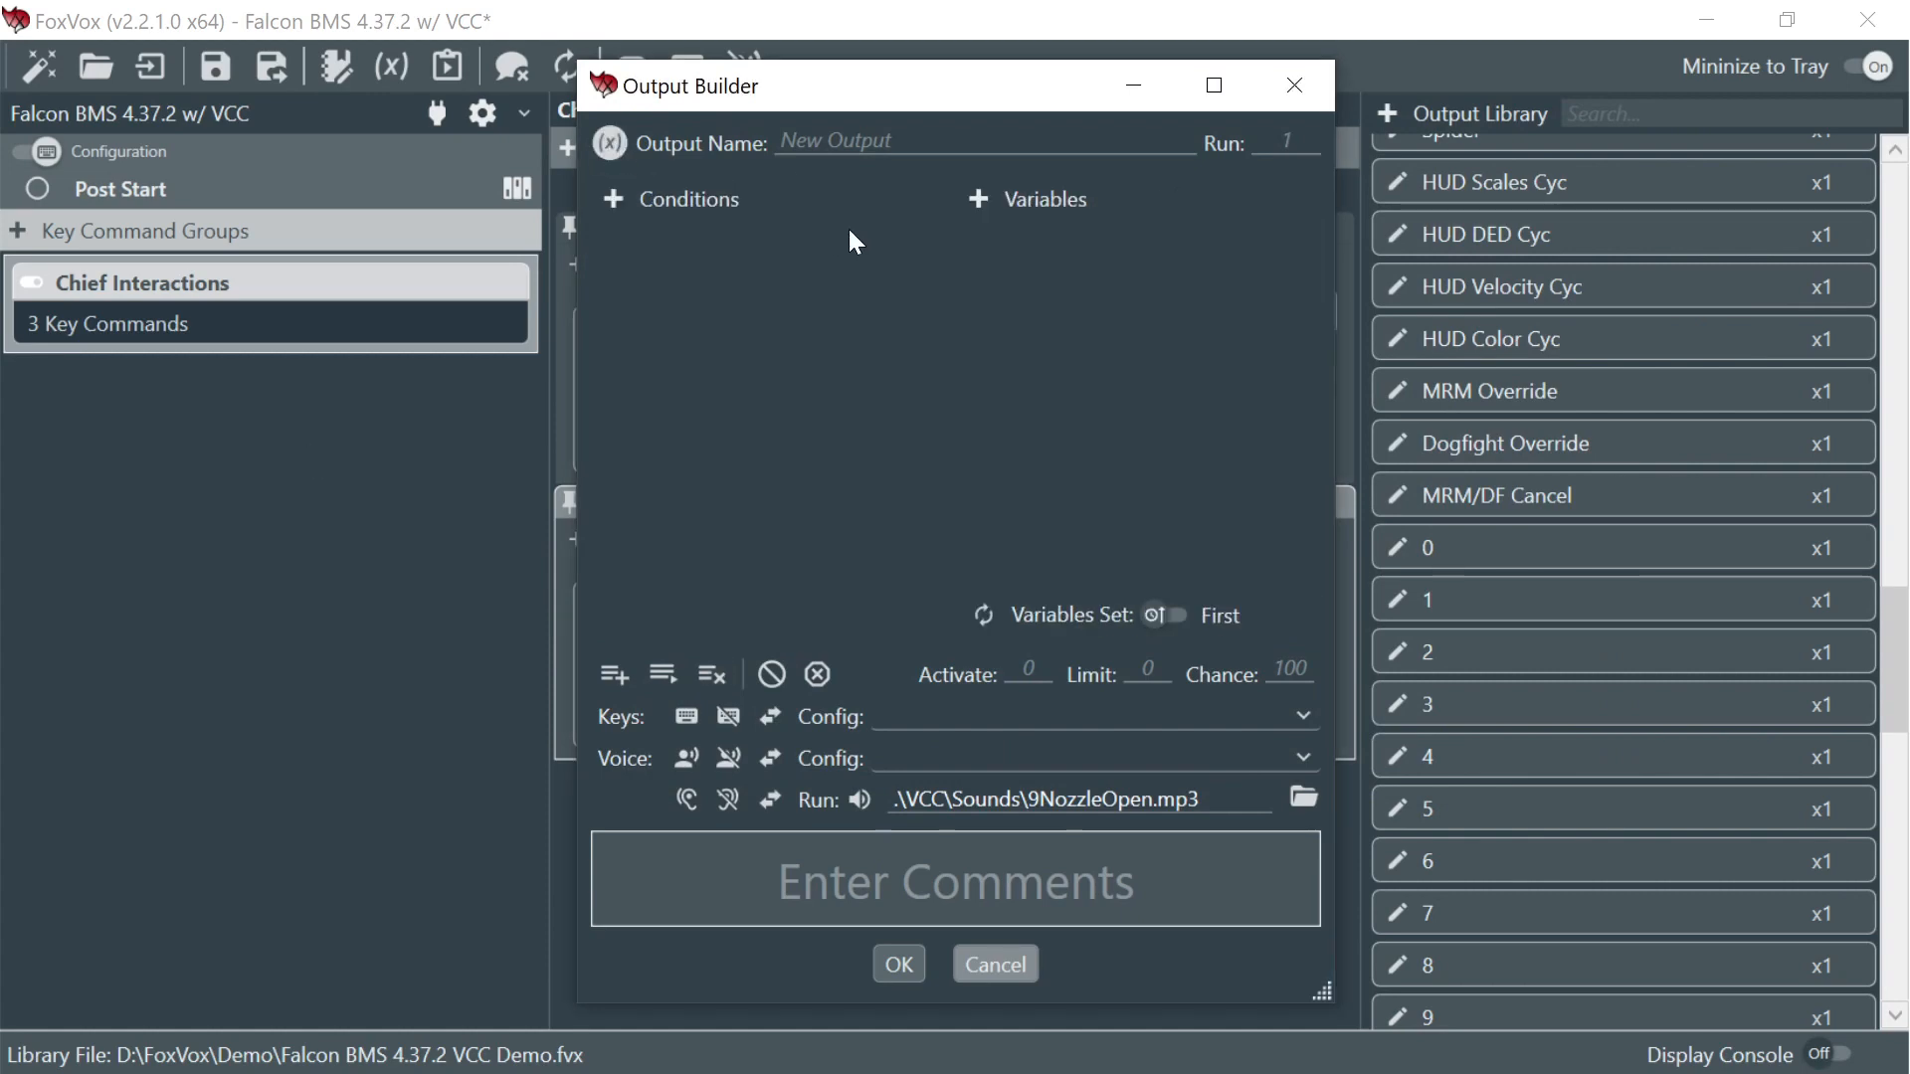
{"action": "left_click", "coordinate": [980, 199]}
{"action": "double_click", "coordinate": [999, 241]}
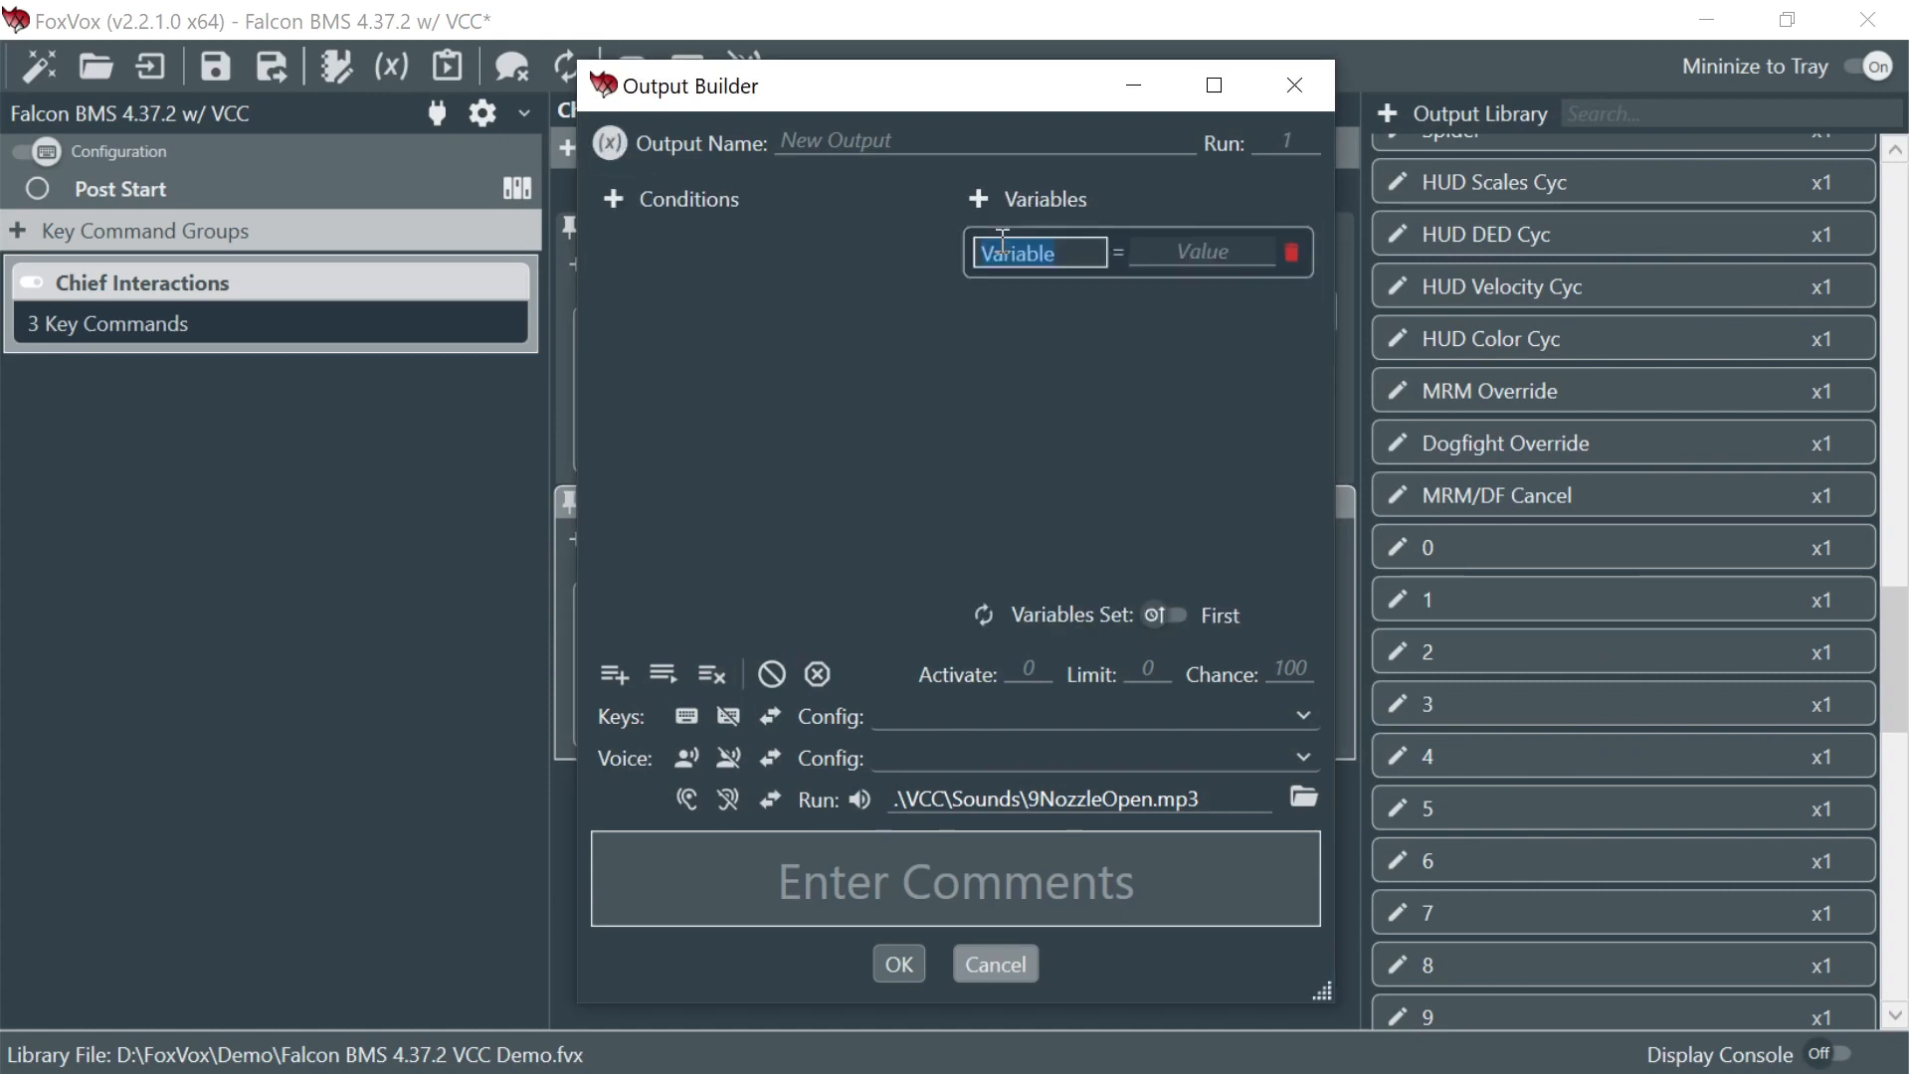
{"action": "type", "text": "Step"}
{"action": "left_click", "coordinate": [1144, 246]}
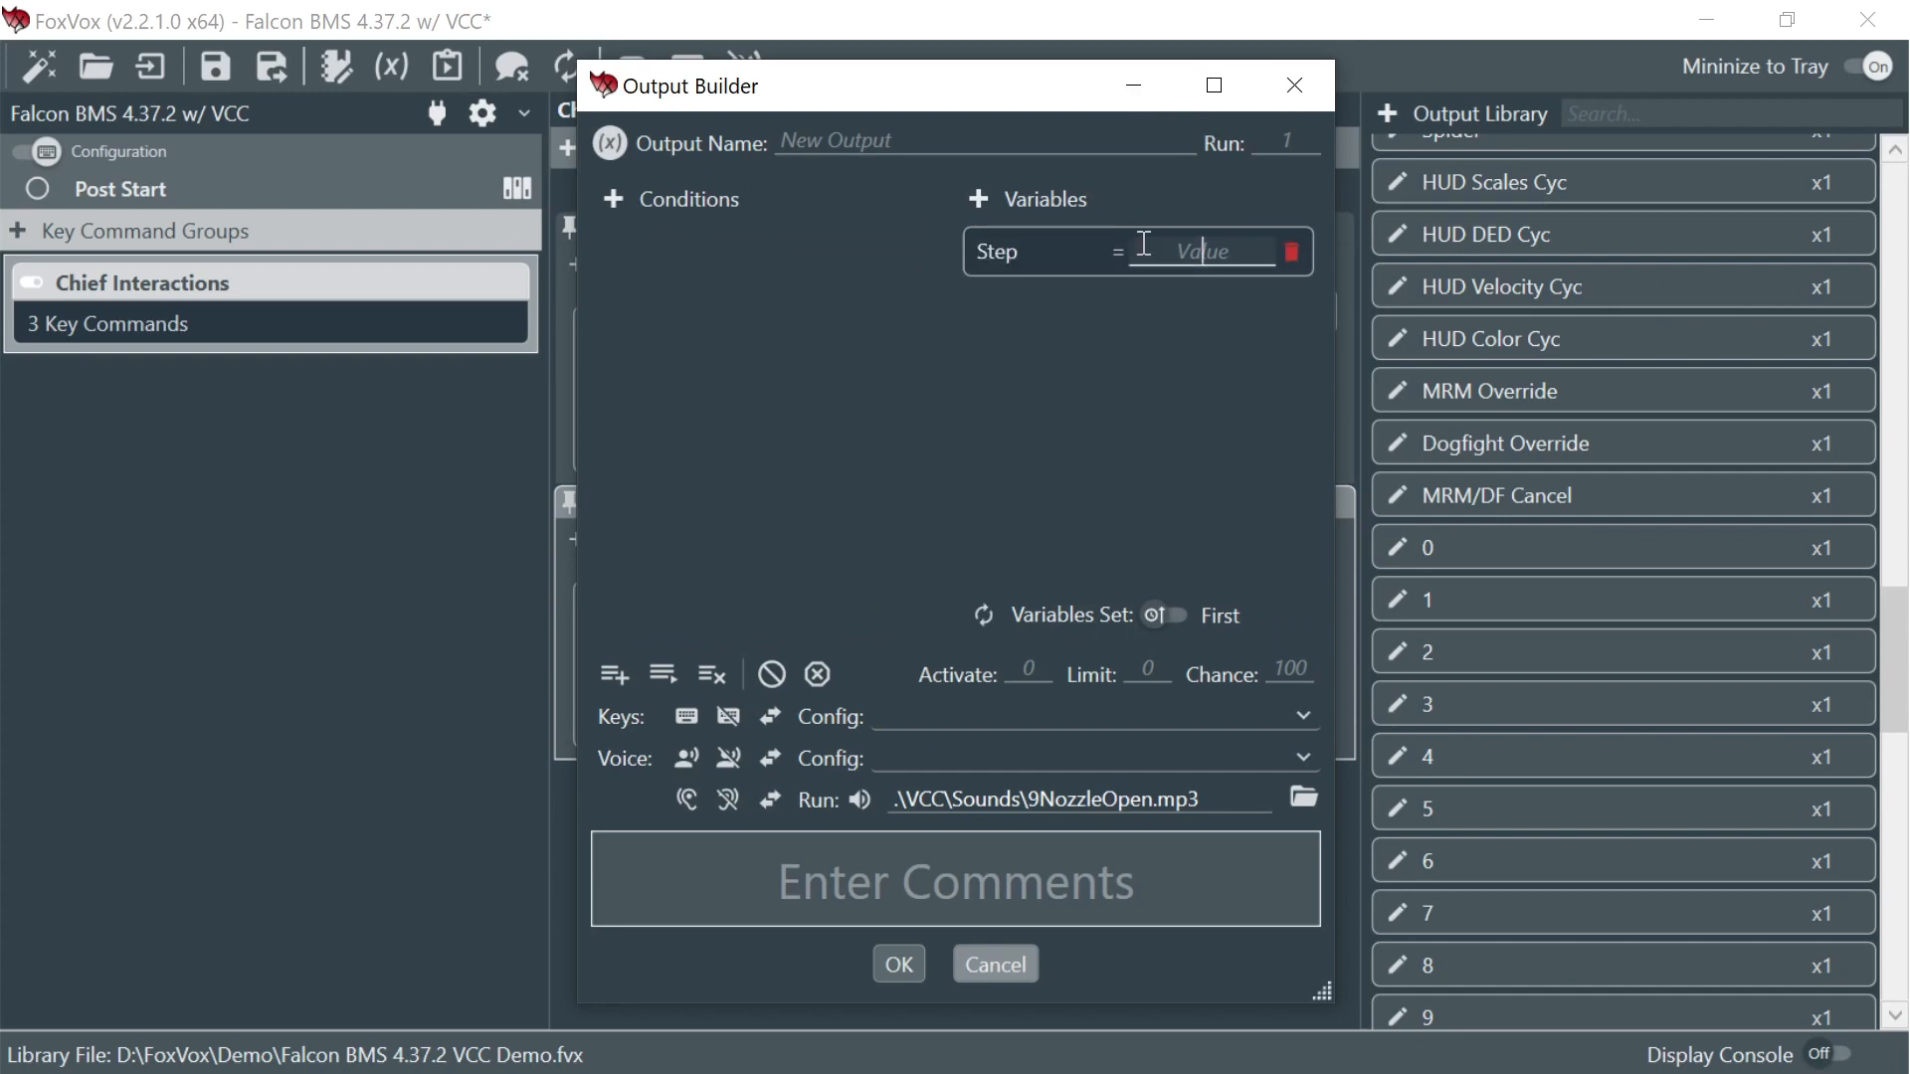
{"action": "type", "text": "SBOpen"}
{"action": "key", "text": "Tab"}
{"action": "left_click", "coordinate": [895, 965]}
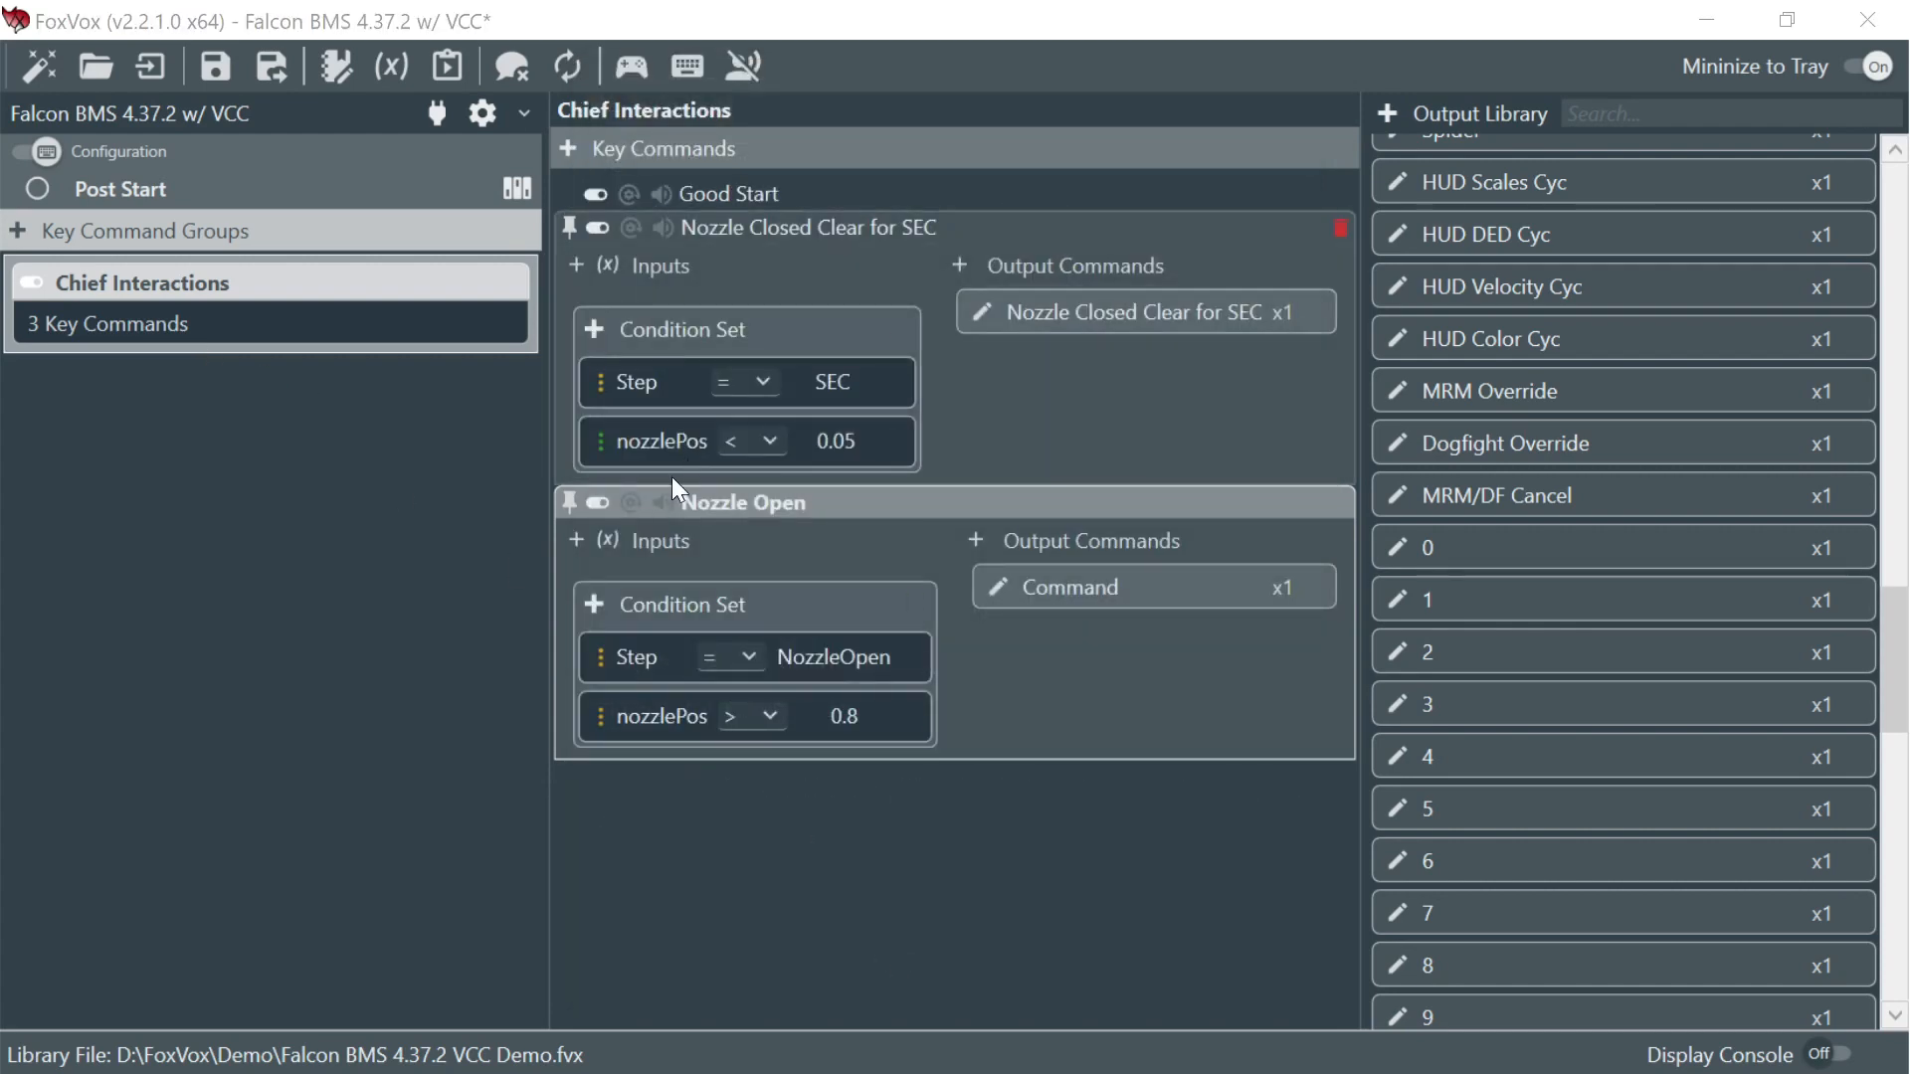
{"action": "left_click", "coordinate": [221, 70]}
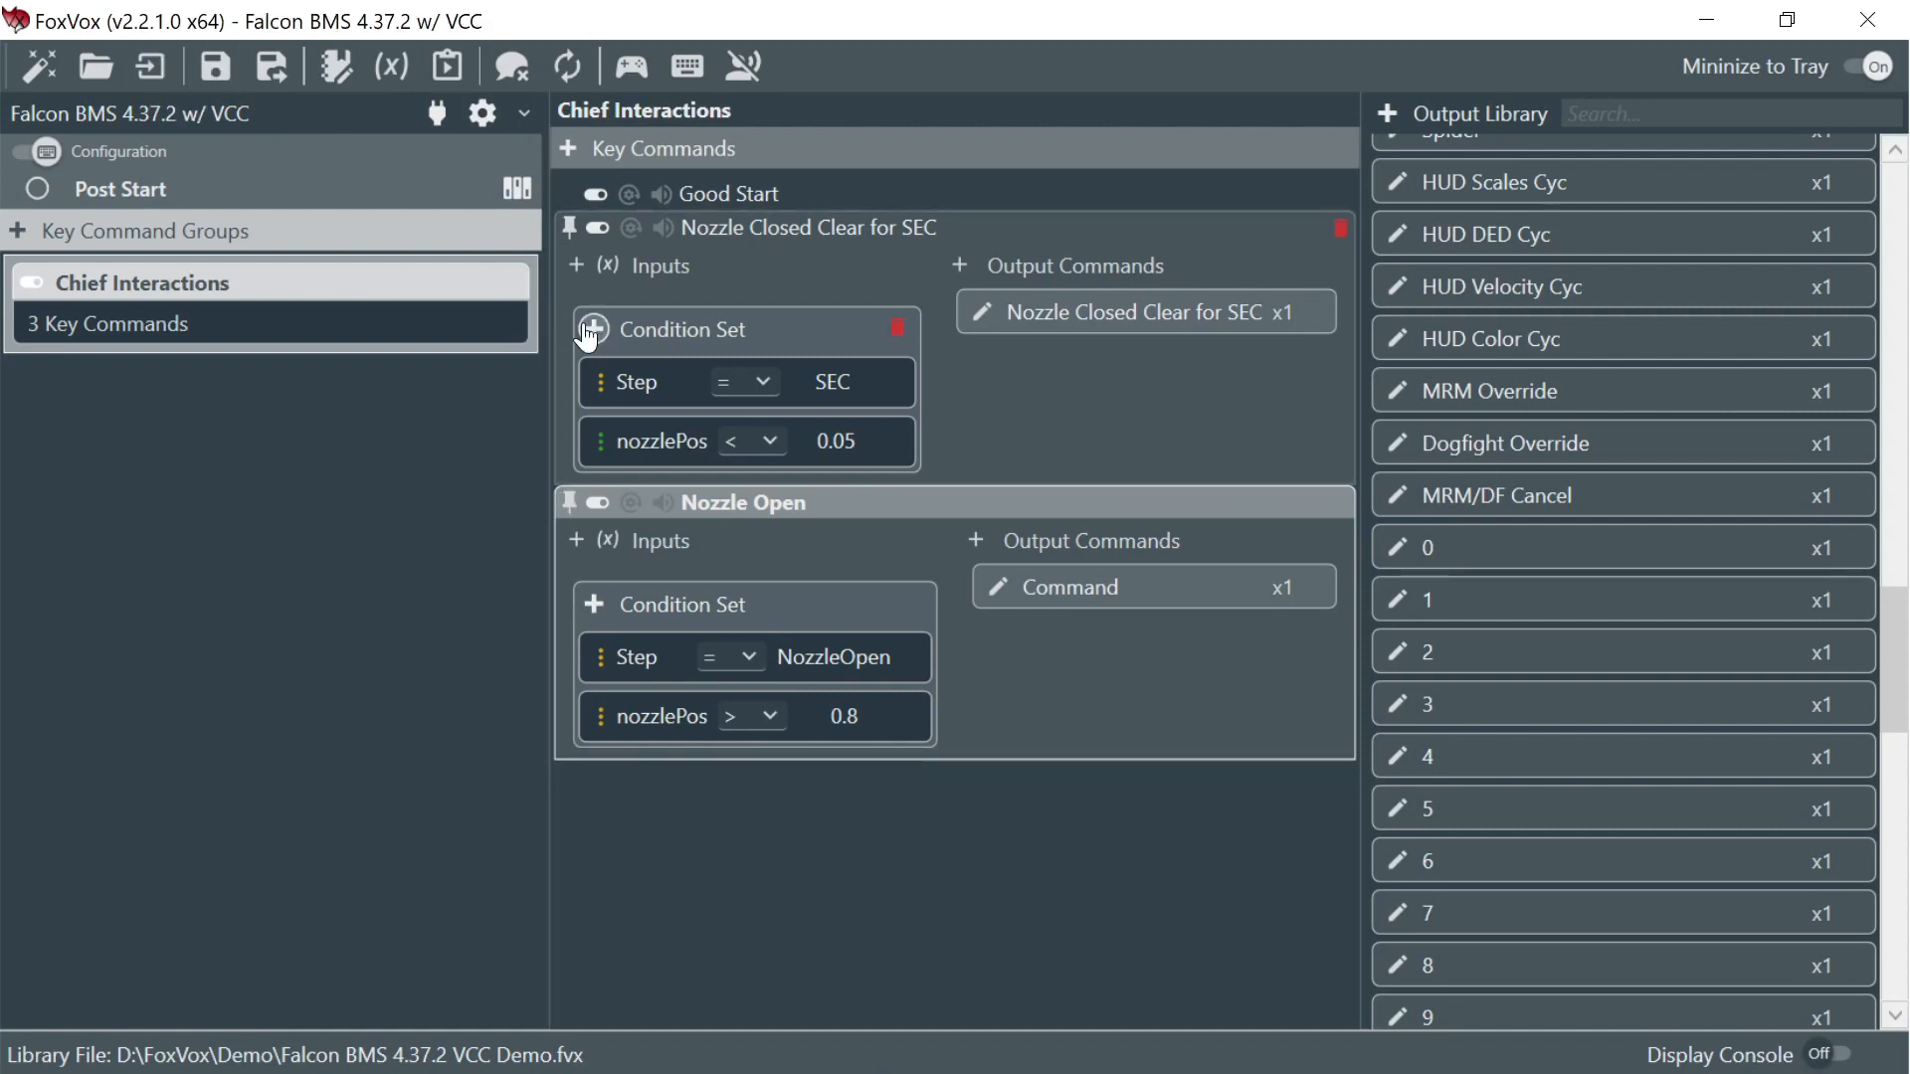
- Switch from key commands to voice commands and activate the Default voice configuration
{"action": "left_click", "coordinate": [34, 159]}
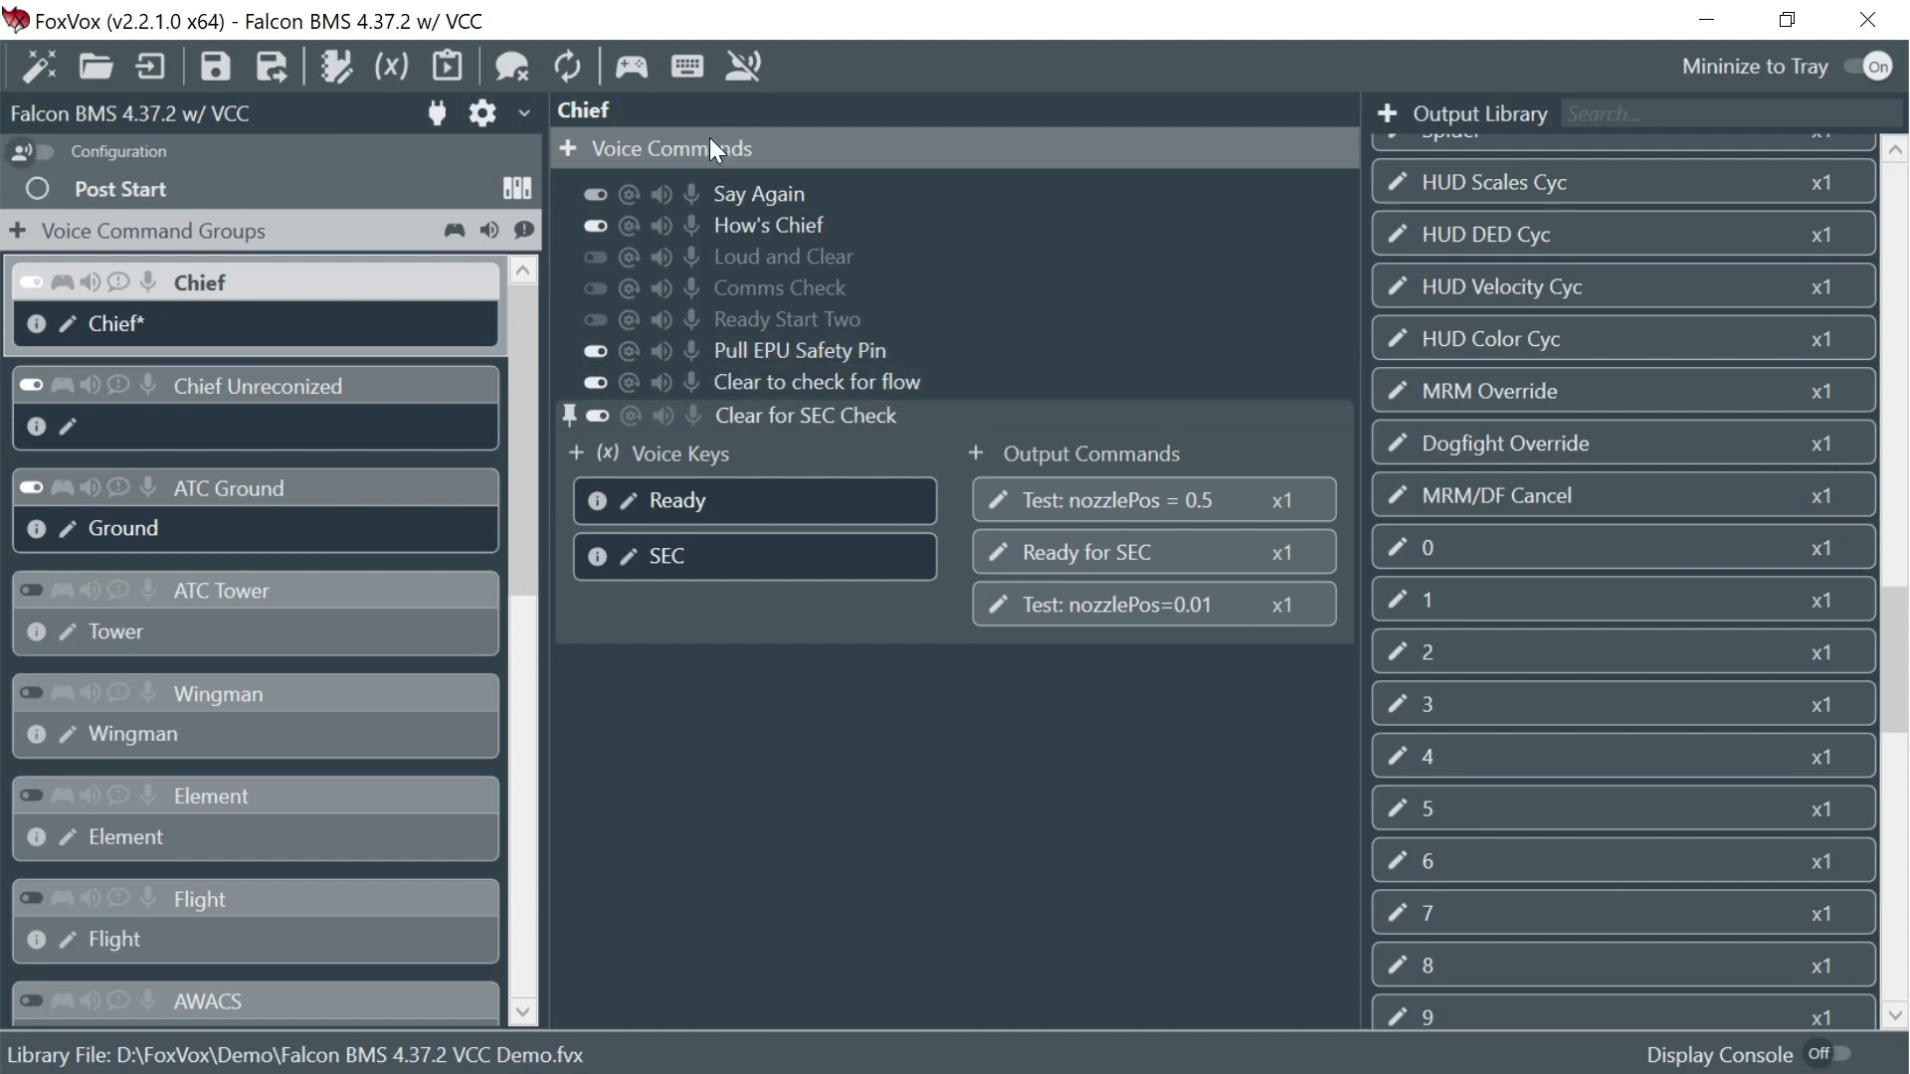
{"action": "left_click", "coordinate": [517, 189]}
{"action": "left_click", "coordinate": [634, 243]}
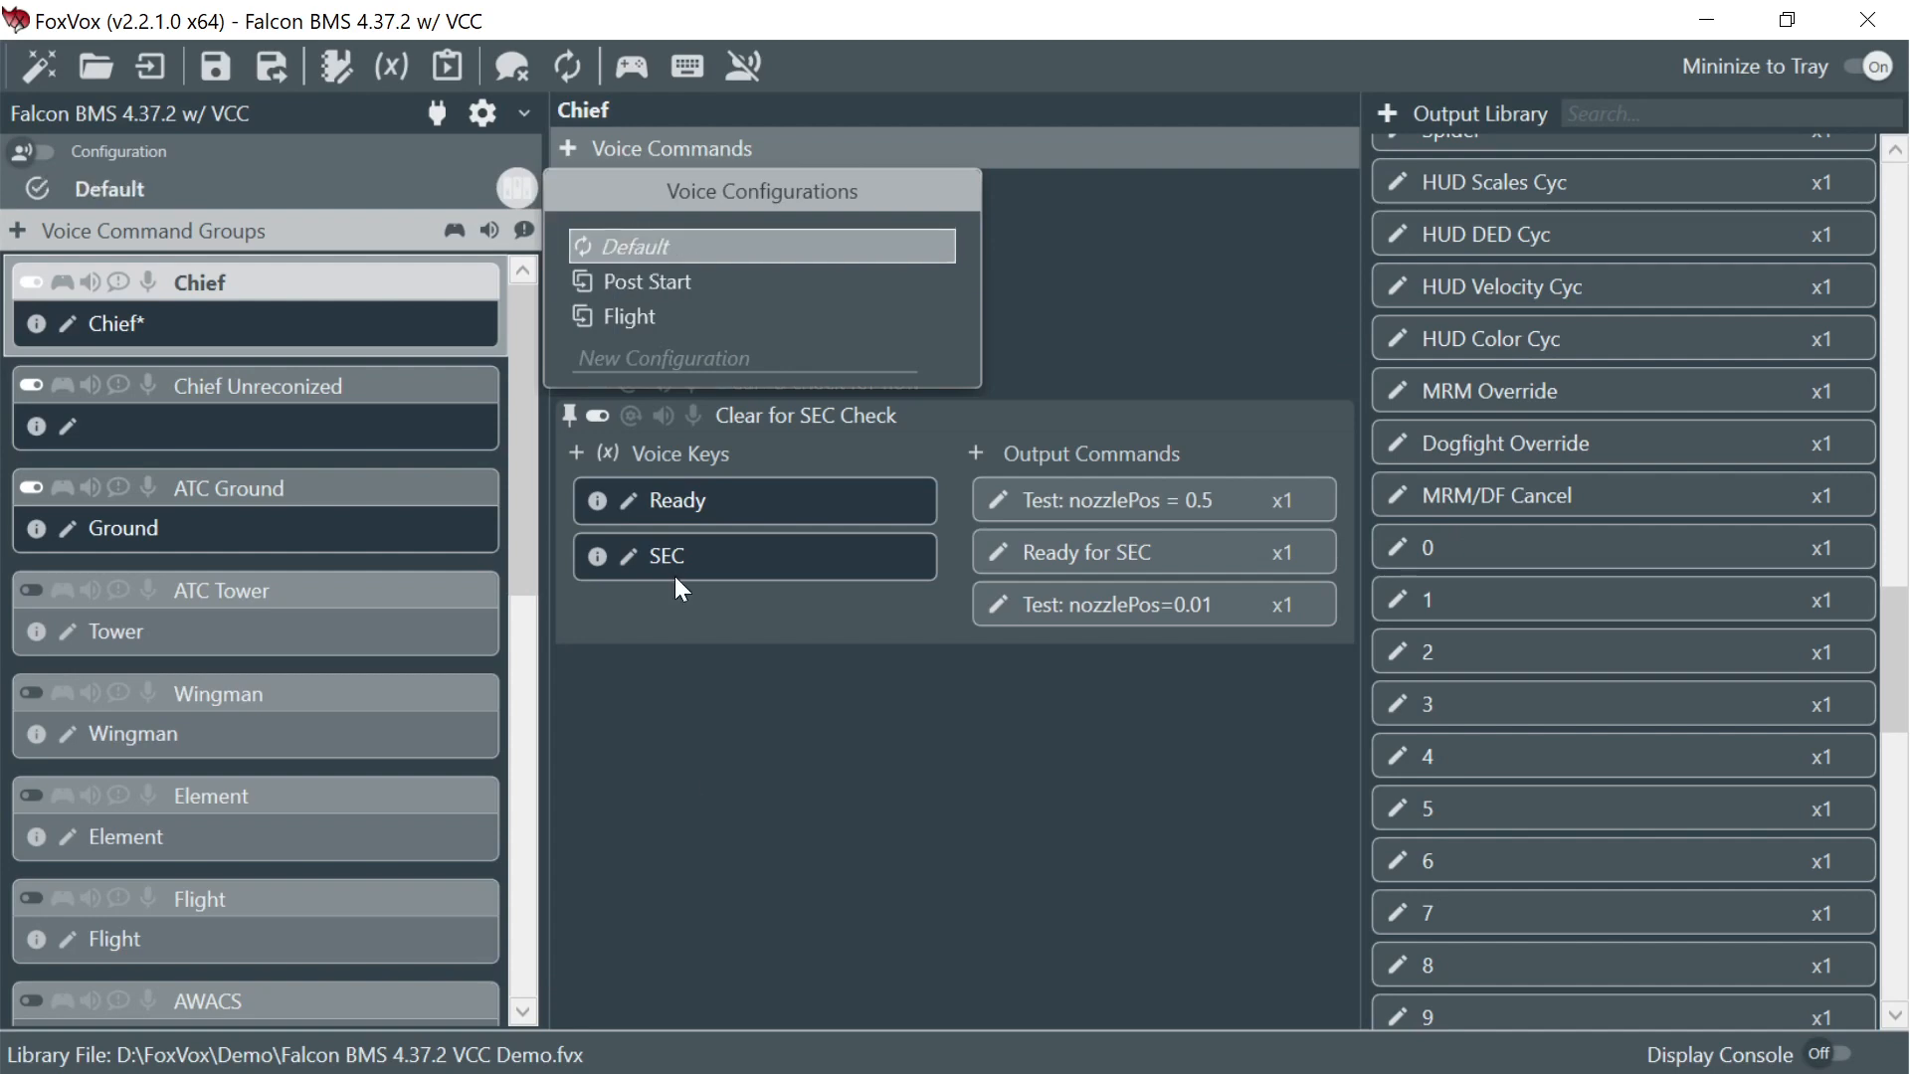
- Disable the Clear for SEC Check voice command in the Default configuration, save the library and collapse the command
{"action": "left_click", "coordinate": [597, 416]}
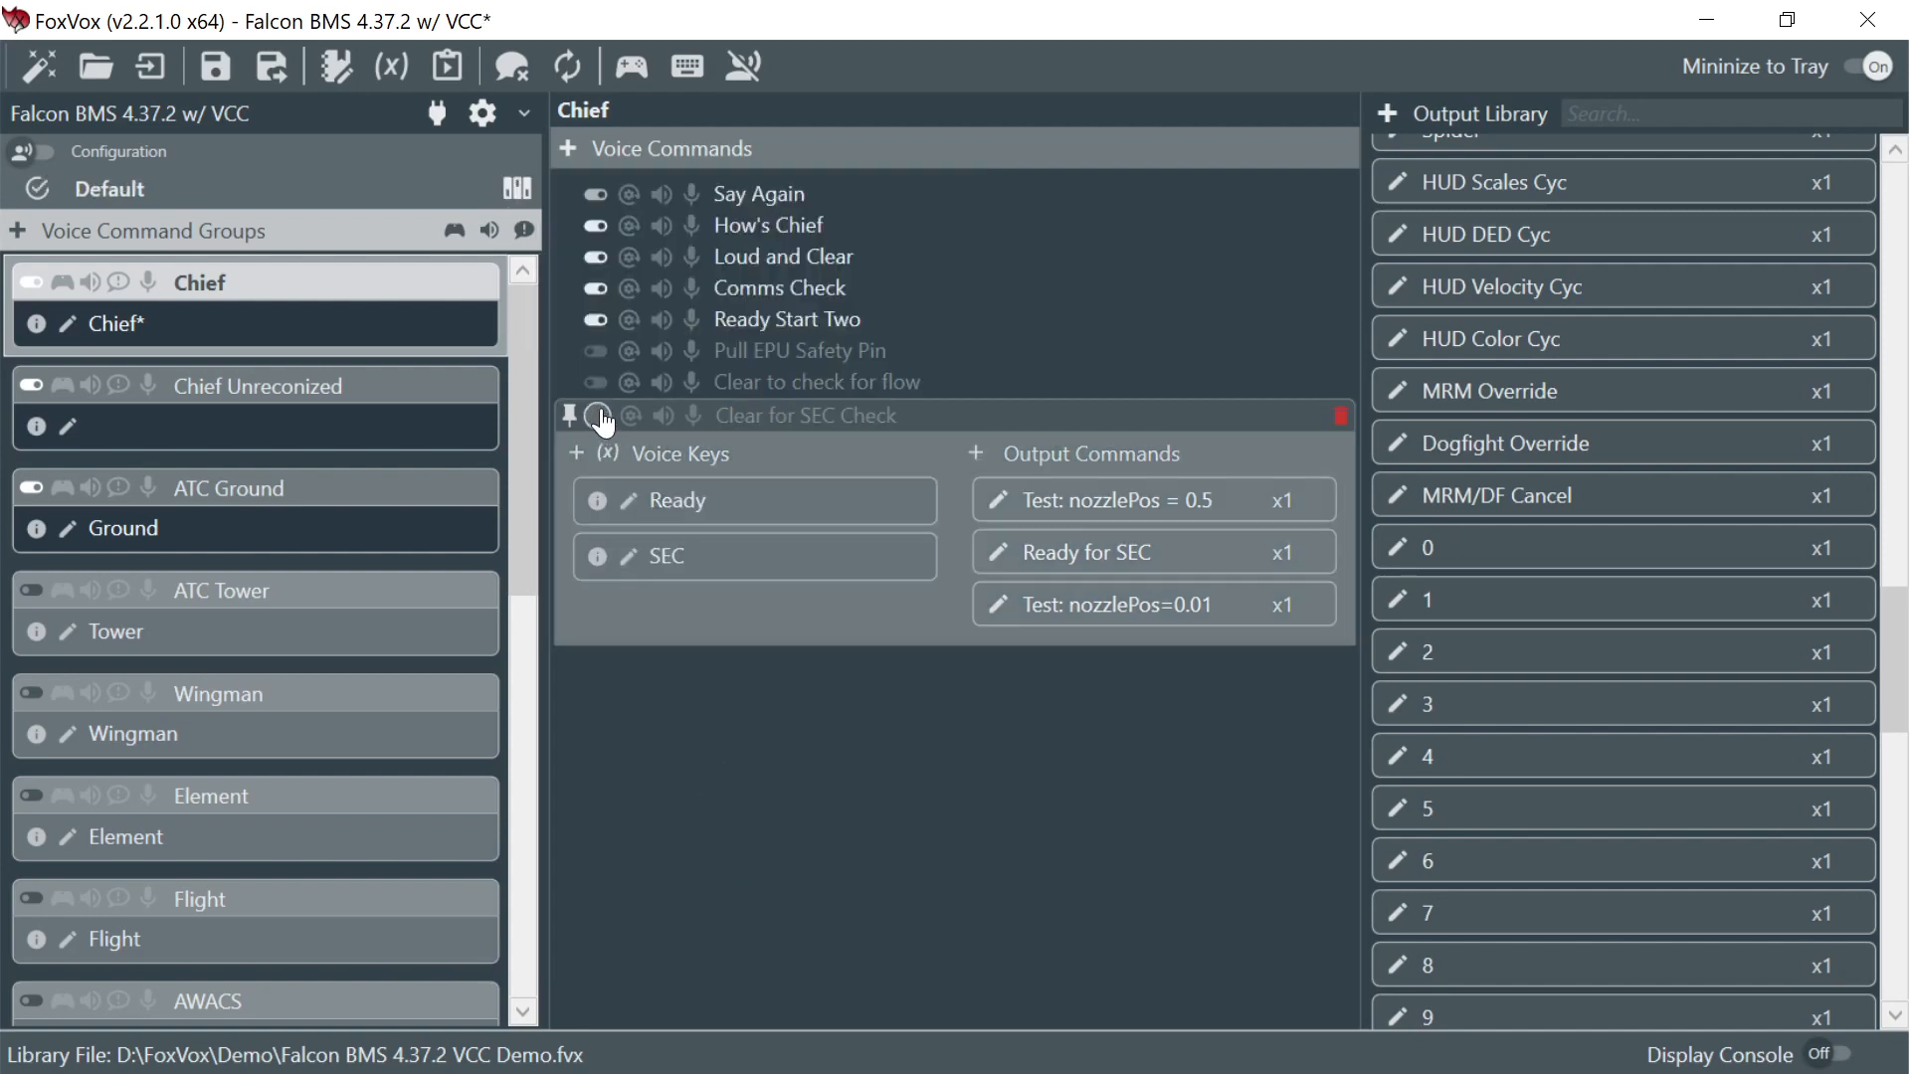
{"action": "left_click", "coordinate": [512, 191]}
{"action": "left_click", "coordinate": [515, 191]}
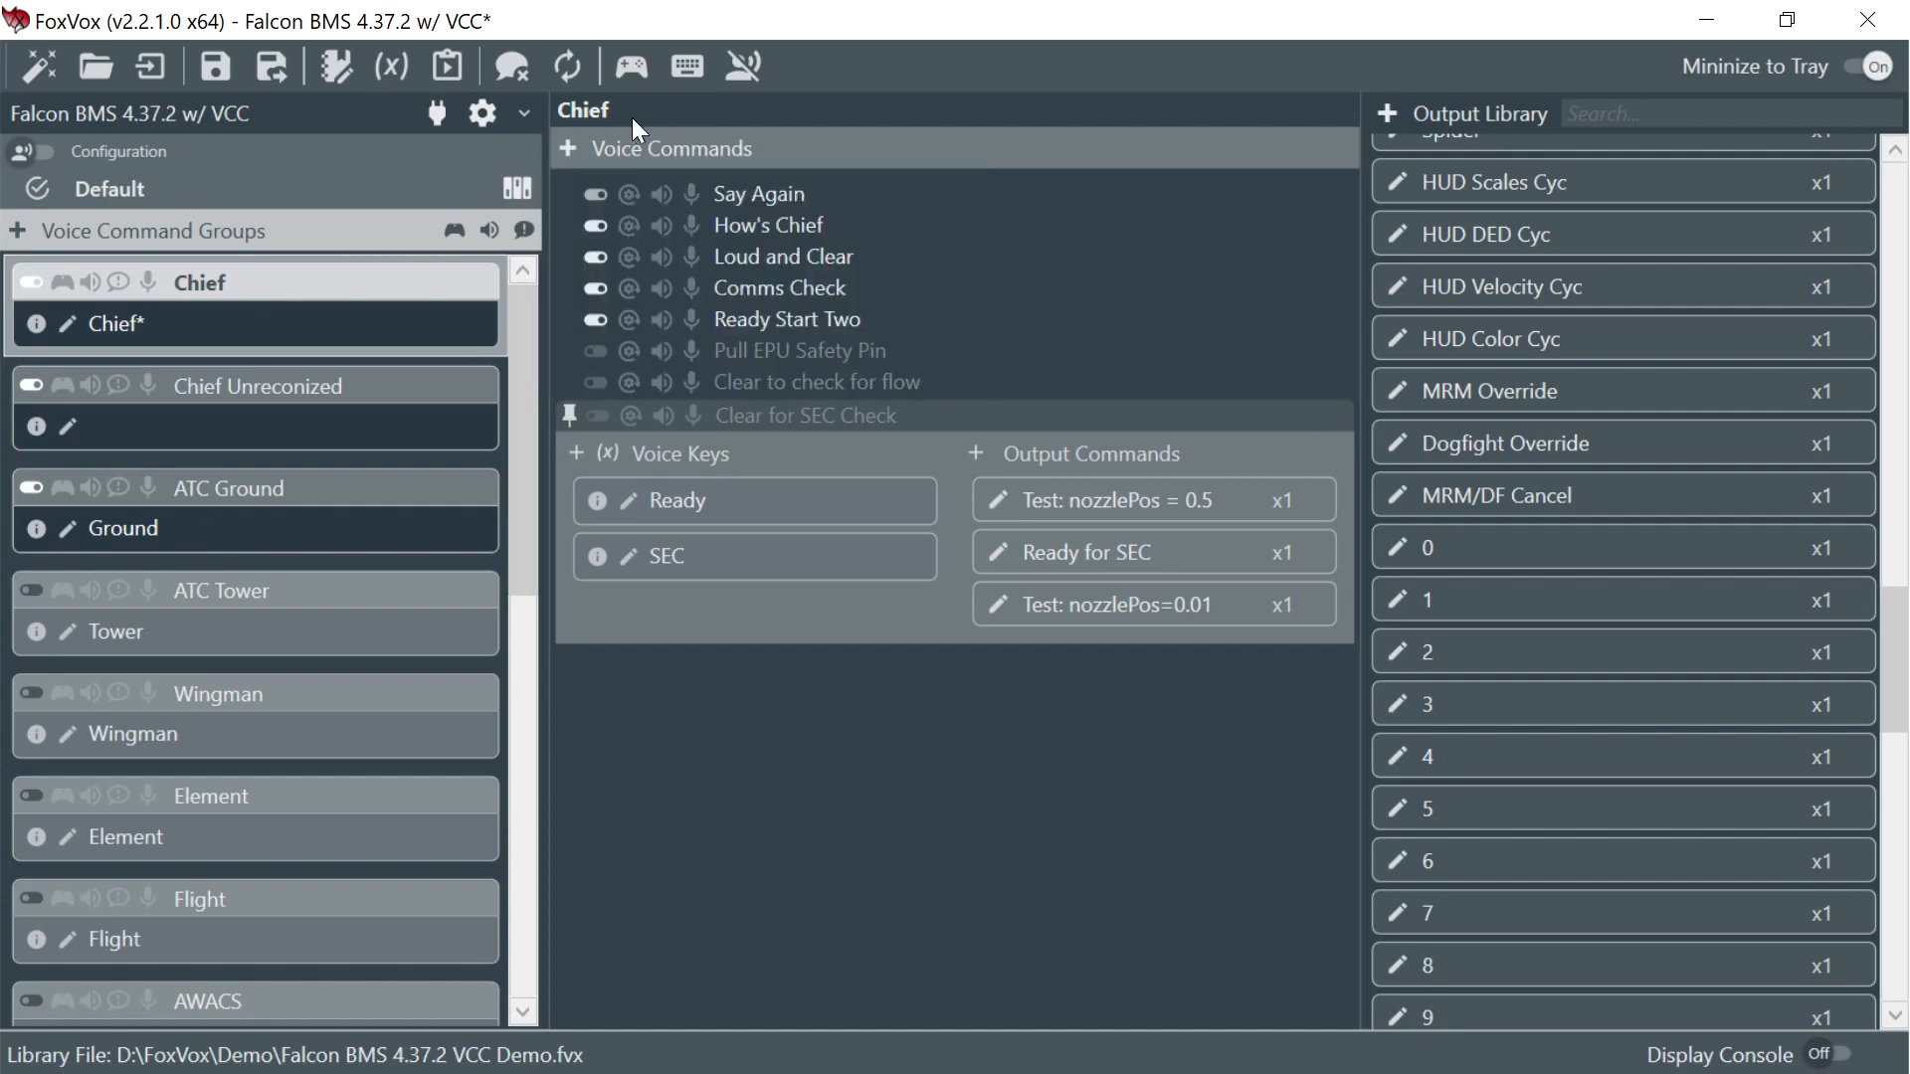
{"action": "left_click", "coordinate": [215, 67]}
{"action": "left_click", "coordinate": [569, 416]}
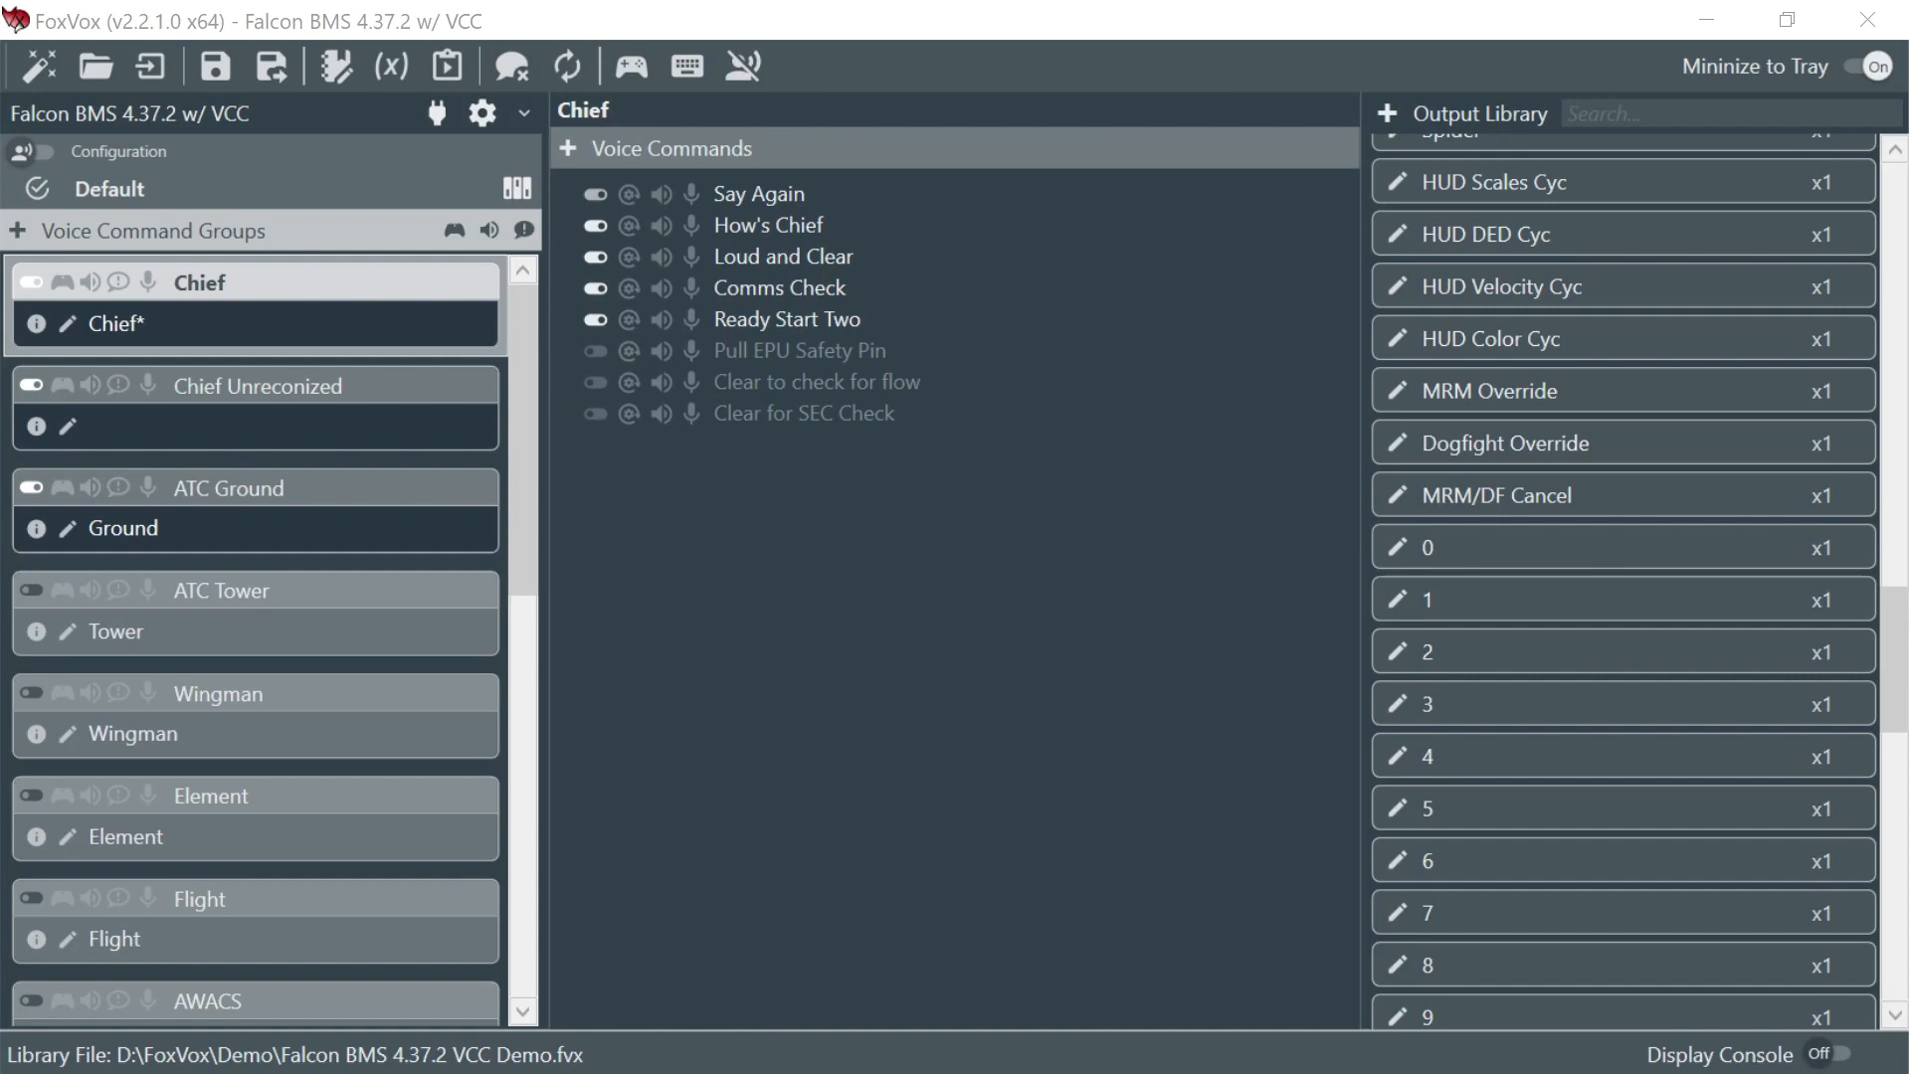
- Turn on voice recognition
{"action": "left_click", "coordinate": [724, 62]}
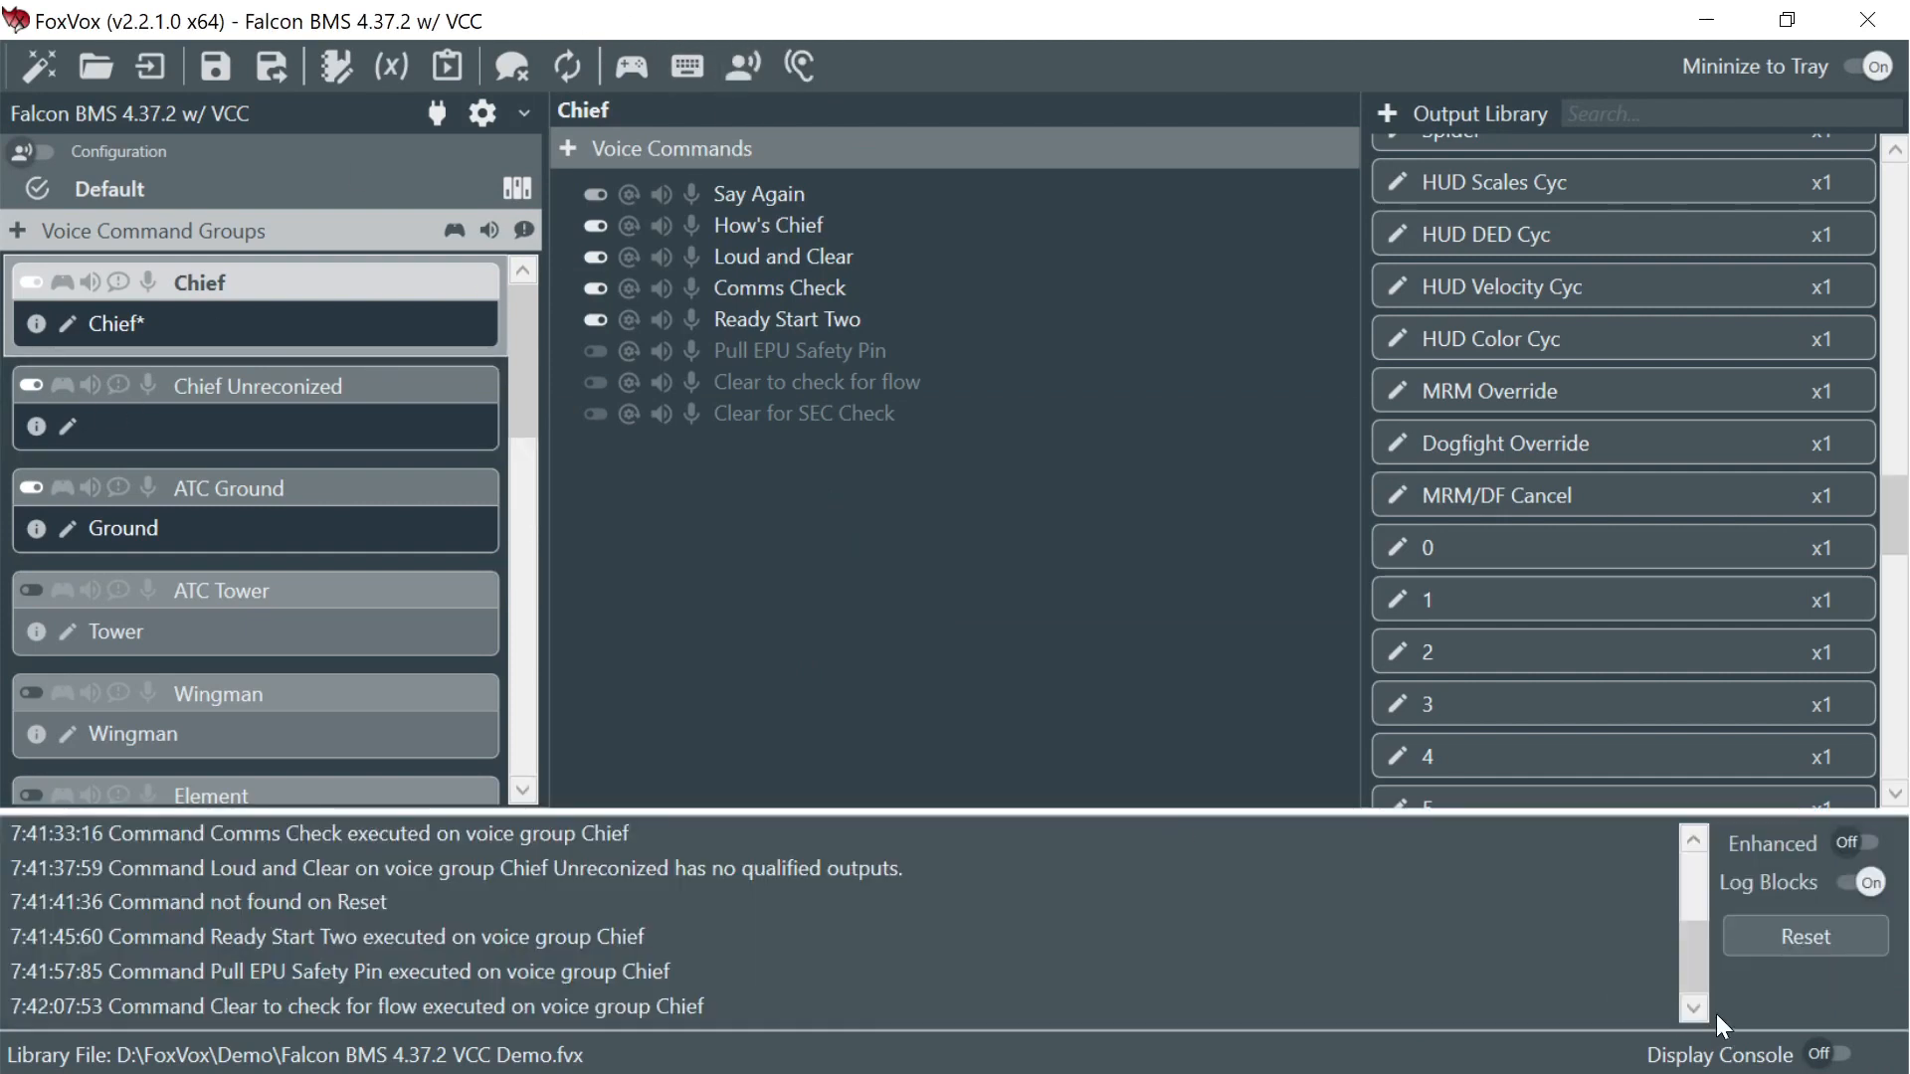
- Clear the command log for the voice command test and turn voice recognition off once the test is done
{"action": "left_click", "coordinate": [1806, 936]}
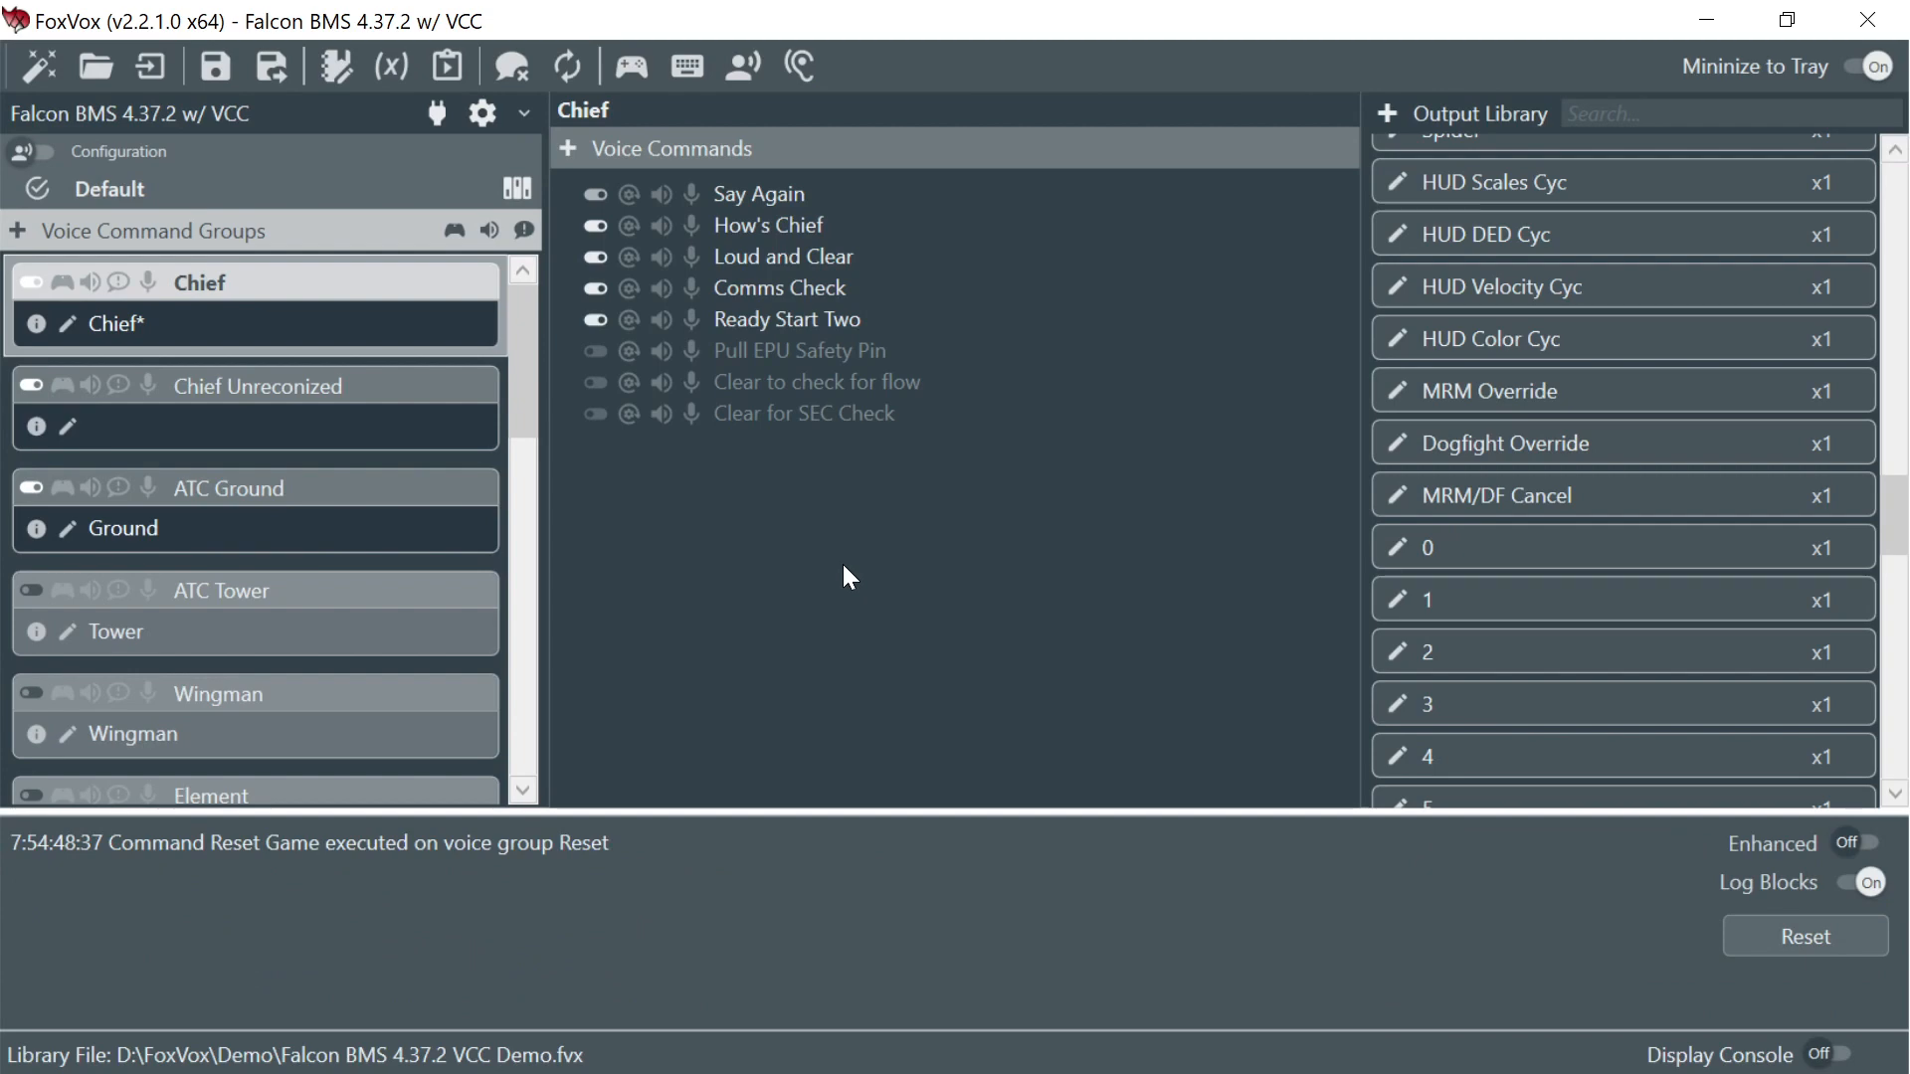
{"action": "left_click", "coordinate": [1806, 937]}
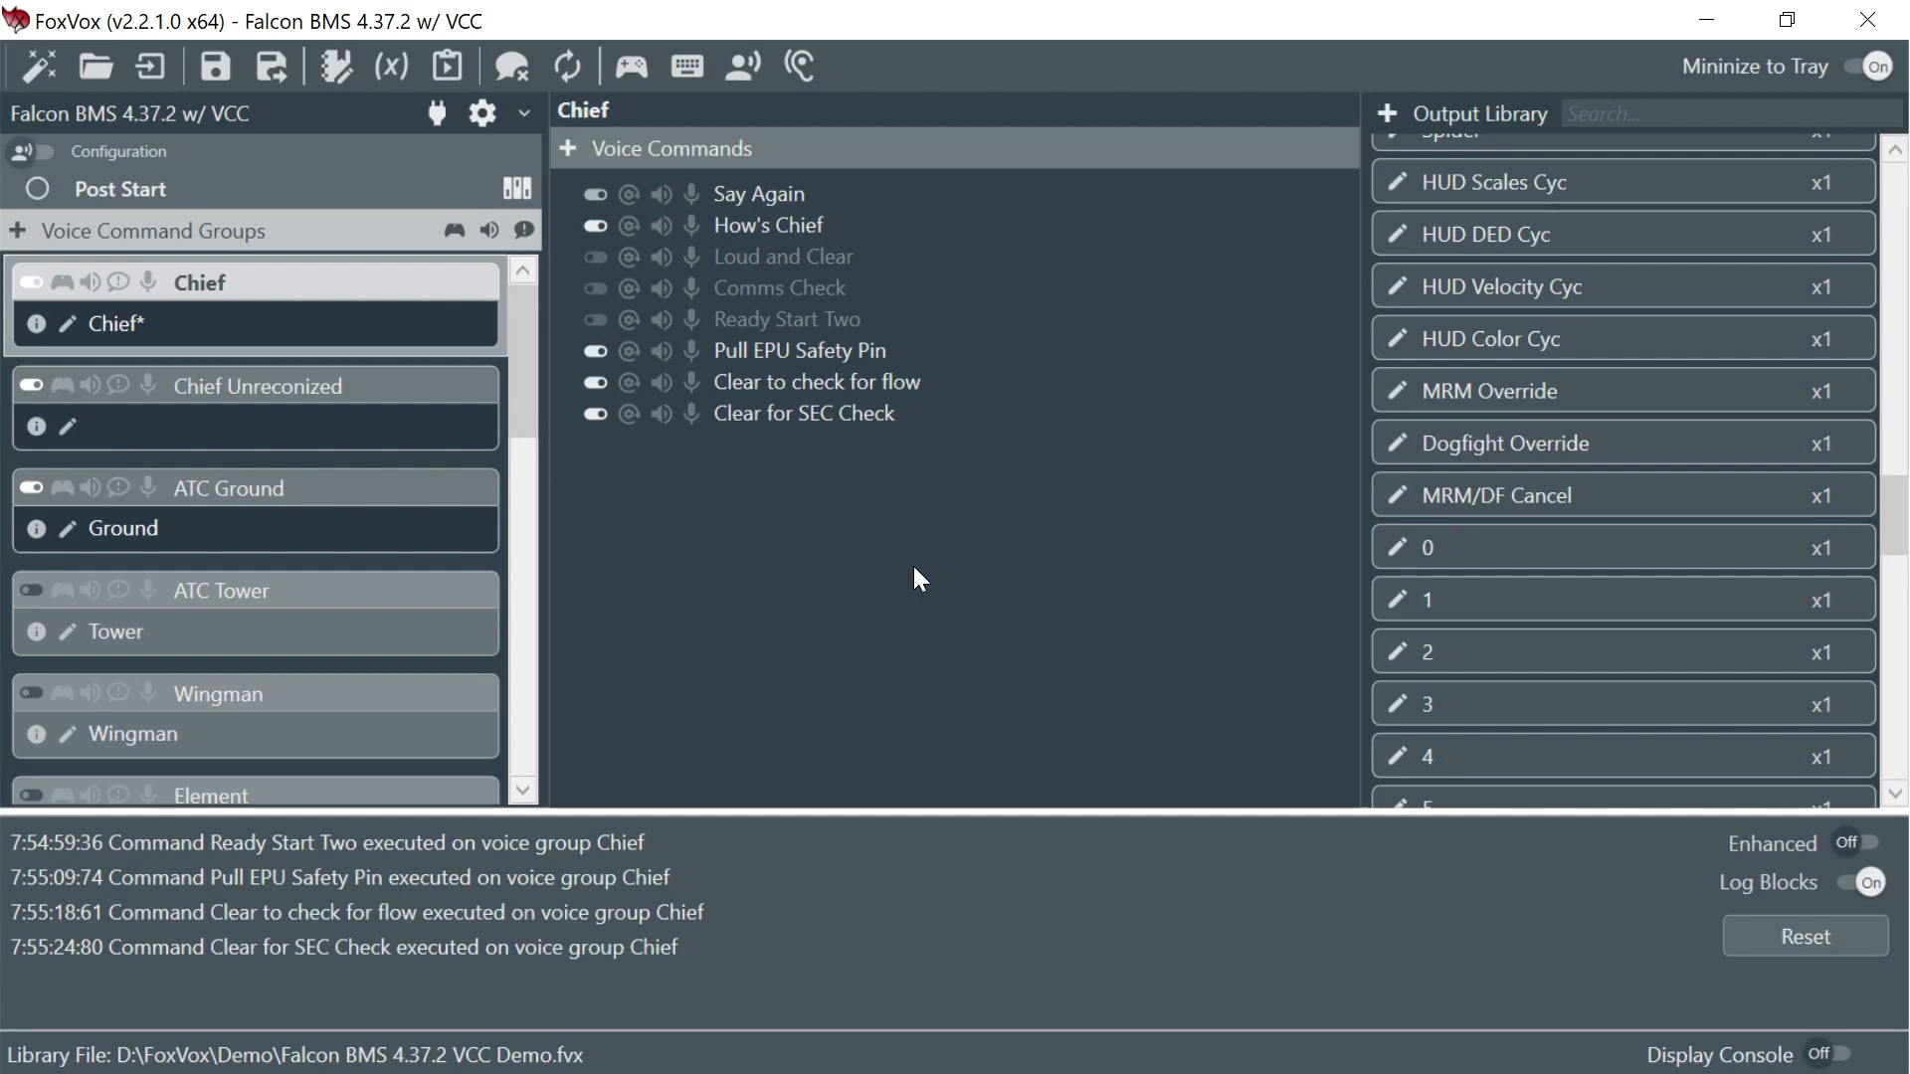
{"action": "left_click", "coordinate": [744, 70]}
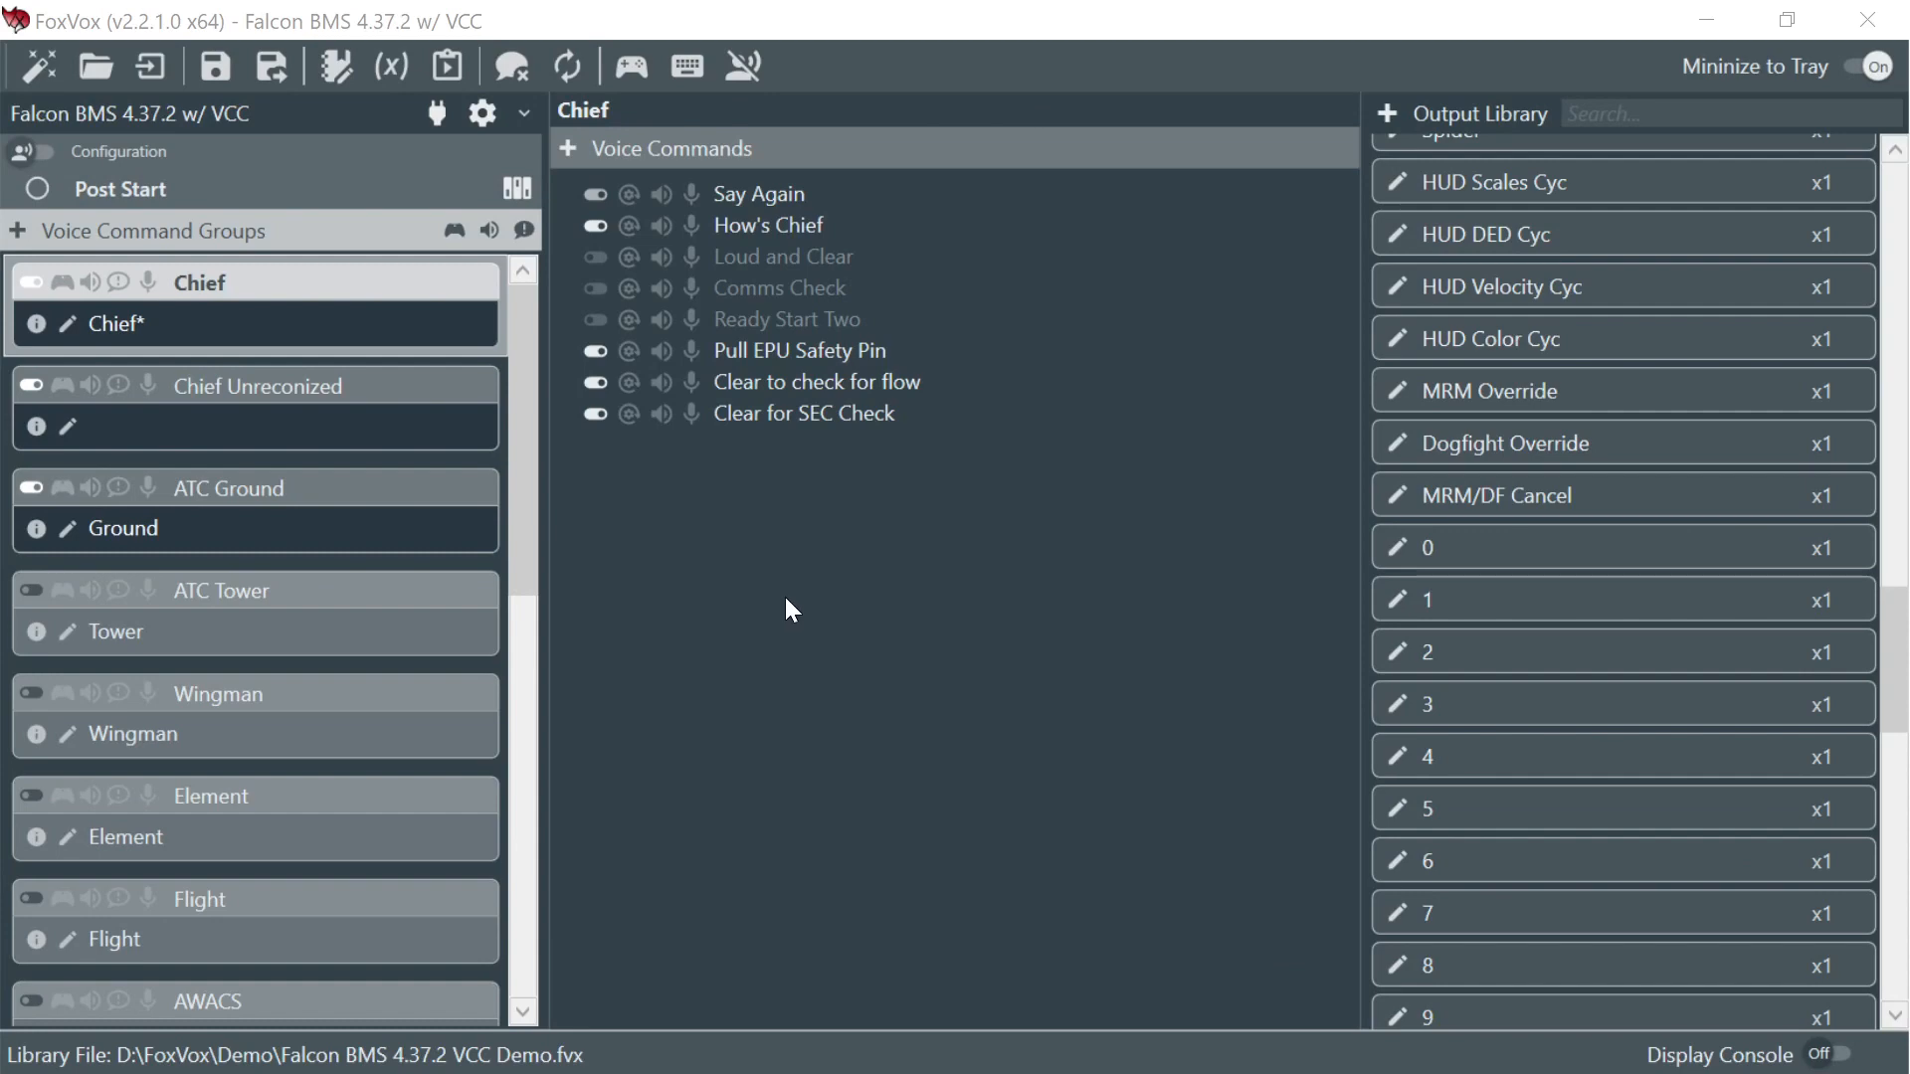
- Switch Variables Set to First in the Test: nozzlePos=0.01 output of Clear for SEC Check, accept it and save the library
{"action": "left_click", "coordinate": [856, 416]}
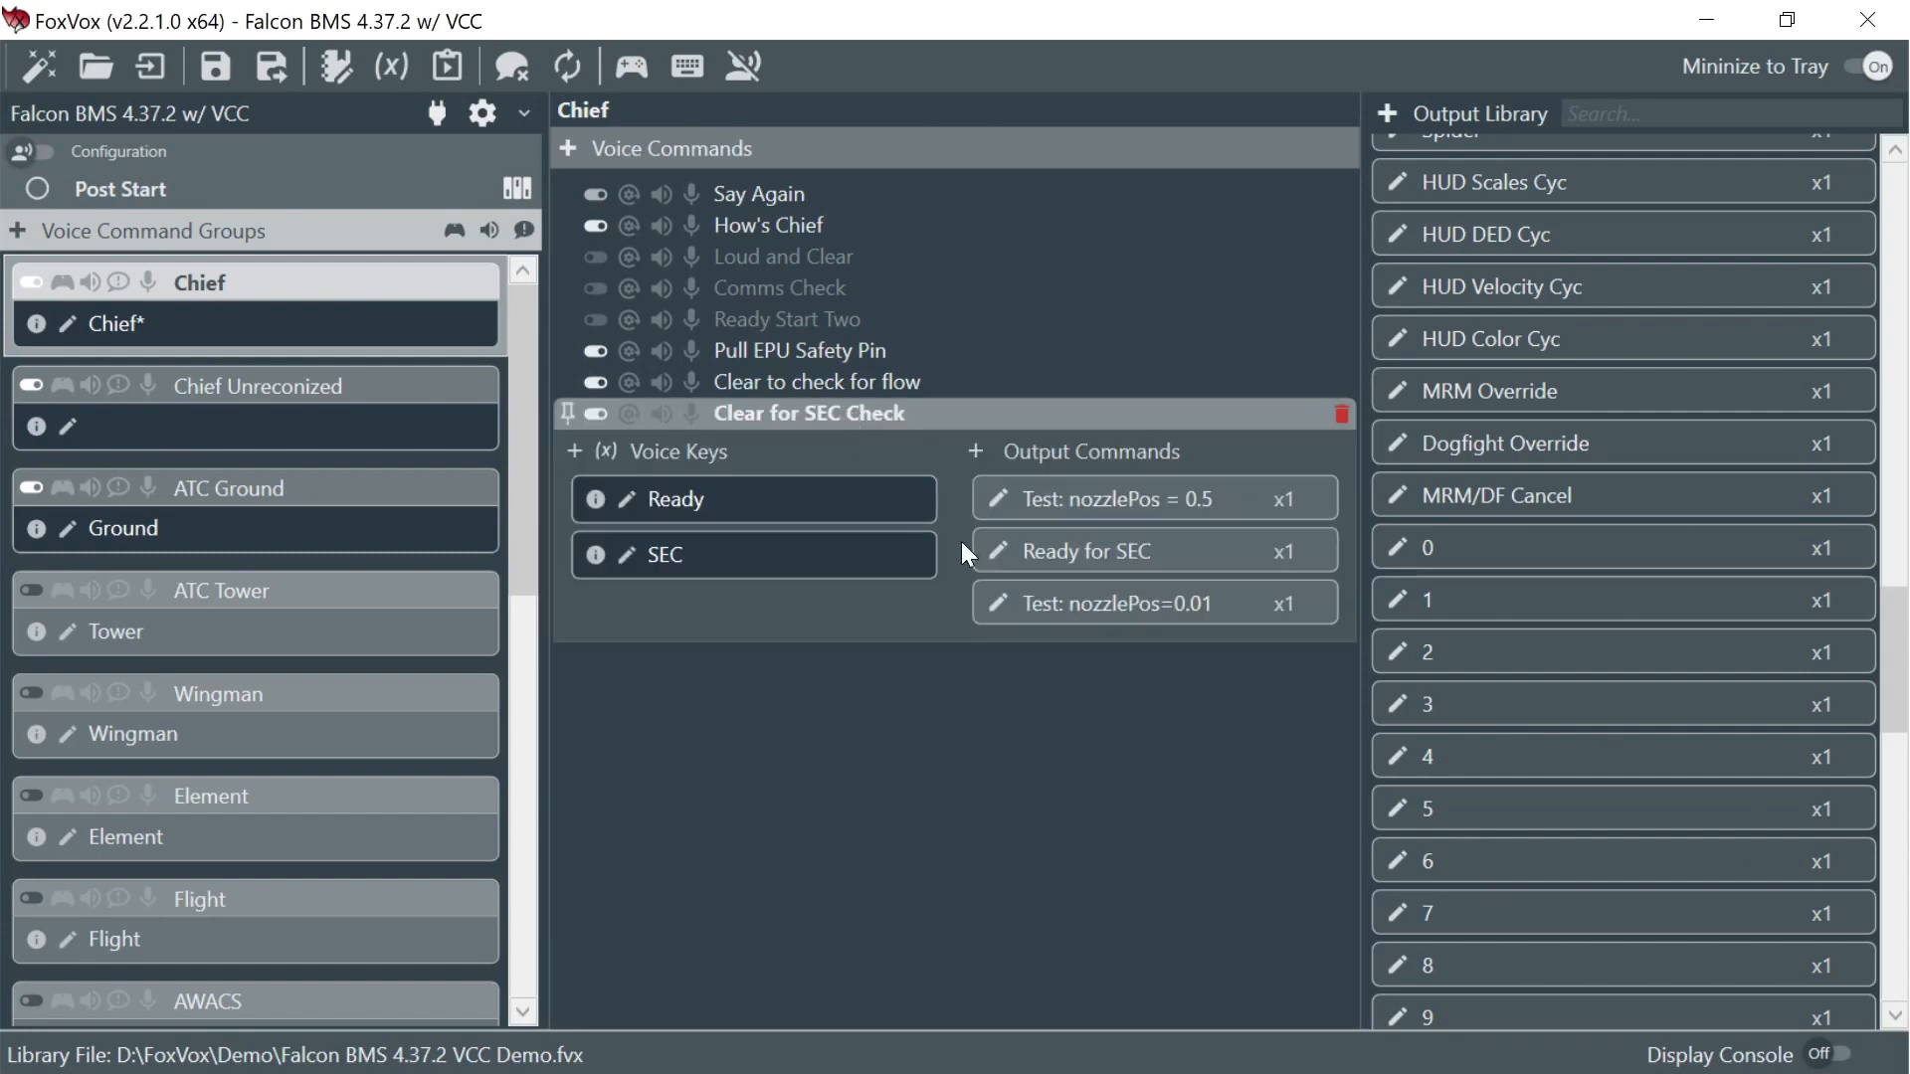
{"action": "left_click", "coordinate": [998, 604]}
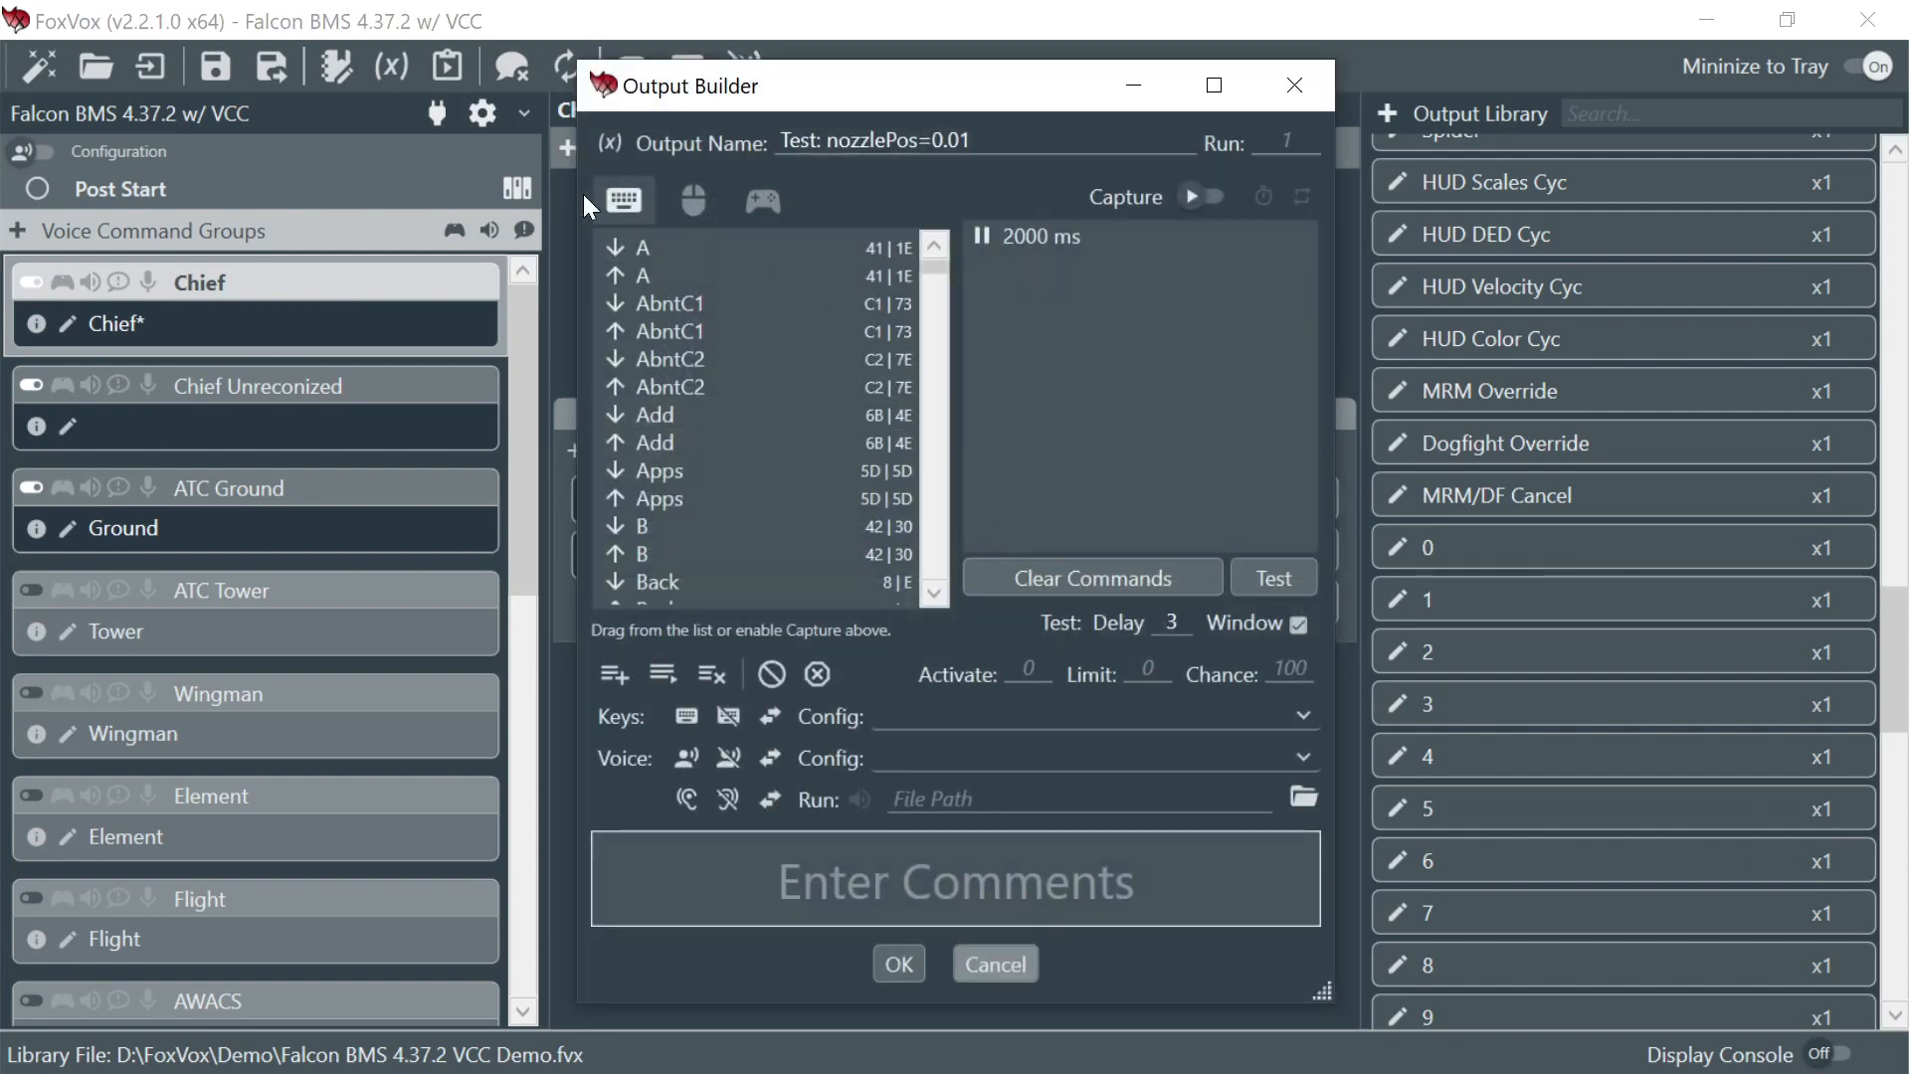
{"action": "left_click", "coordinate": [610, 142]}
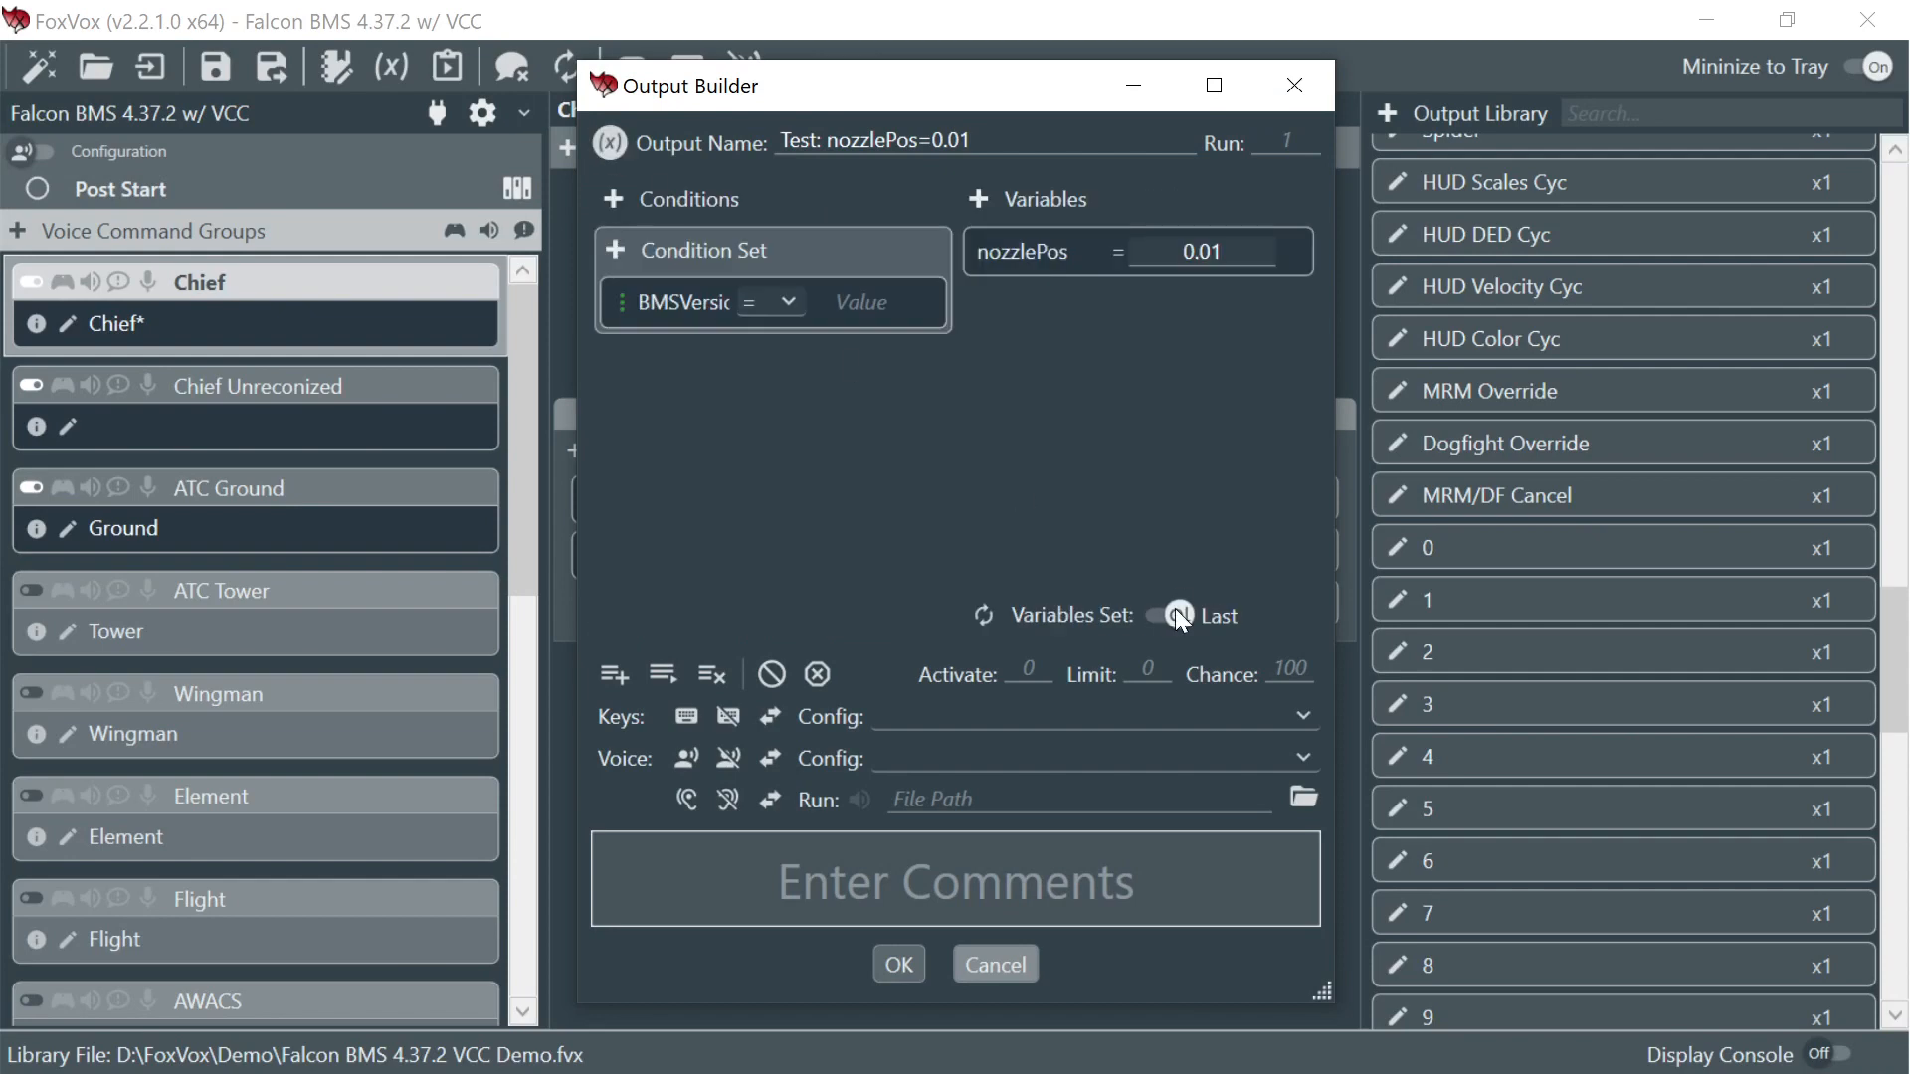
{"action": "left_click", "coordinate": [900, 963]}
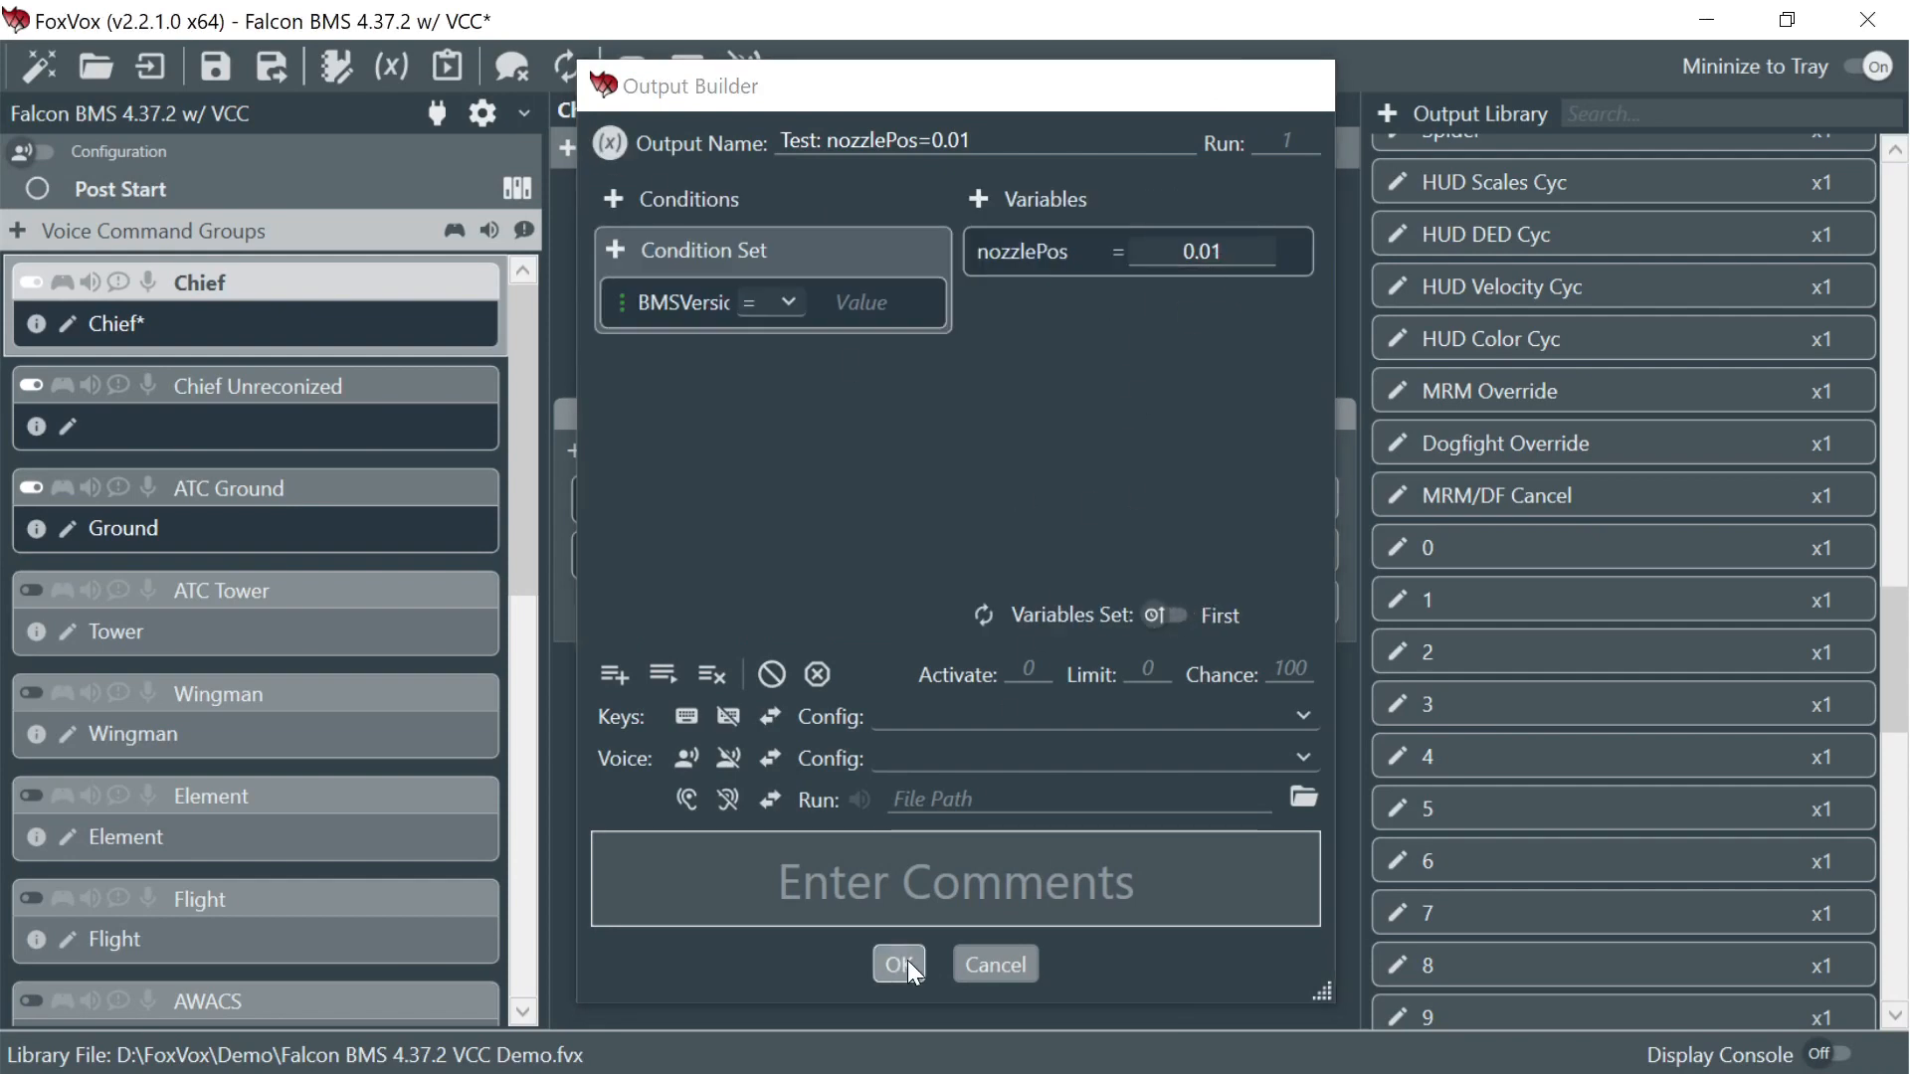
{"action": "left_click", "coordinate": [217, 68]}
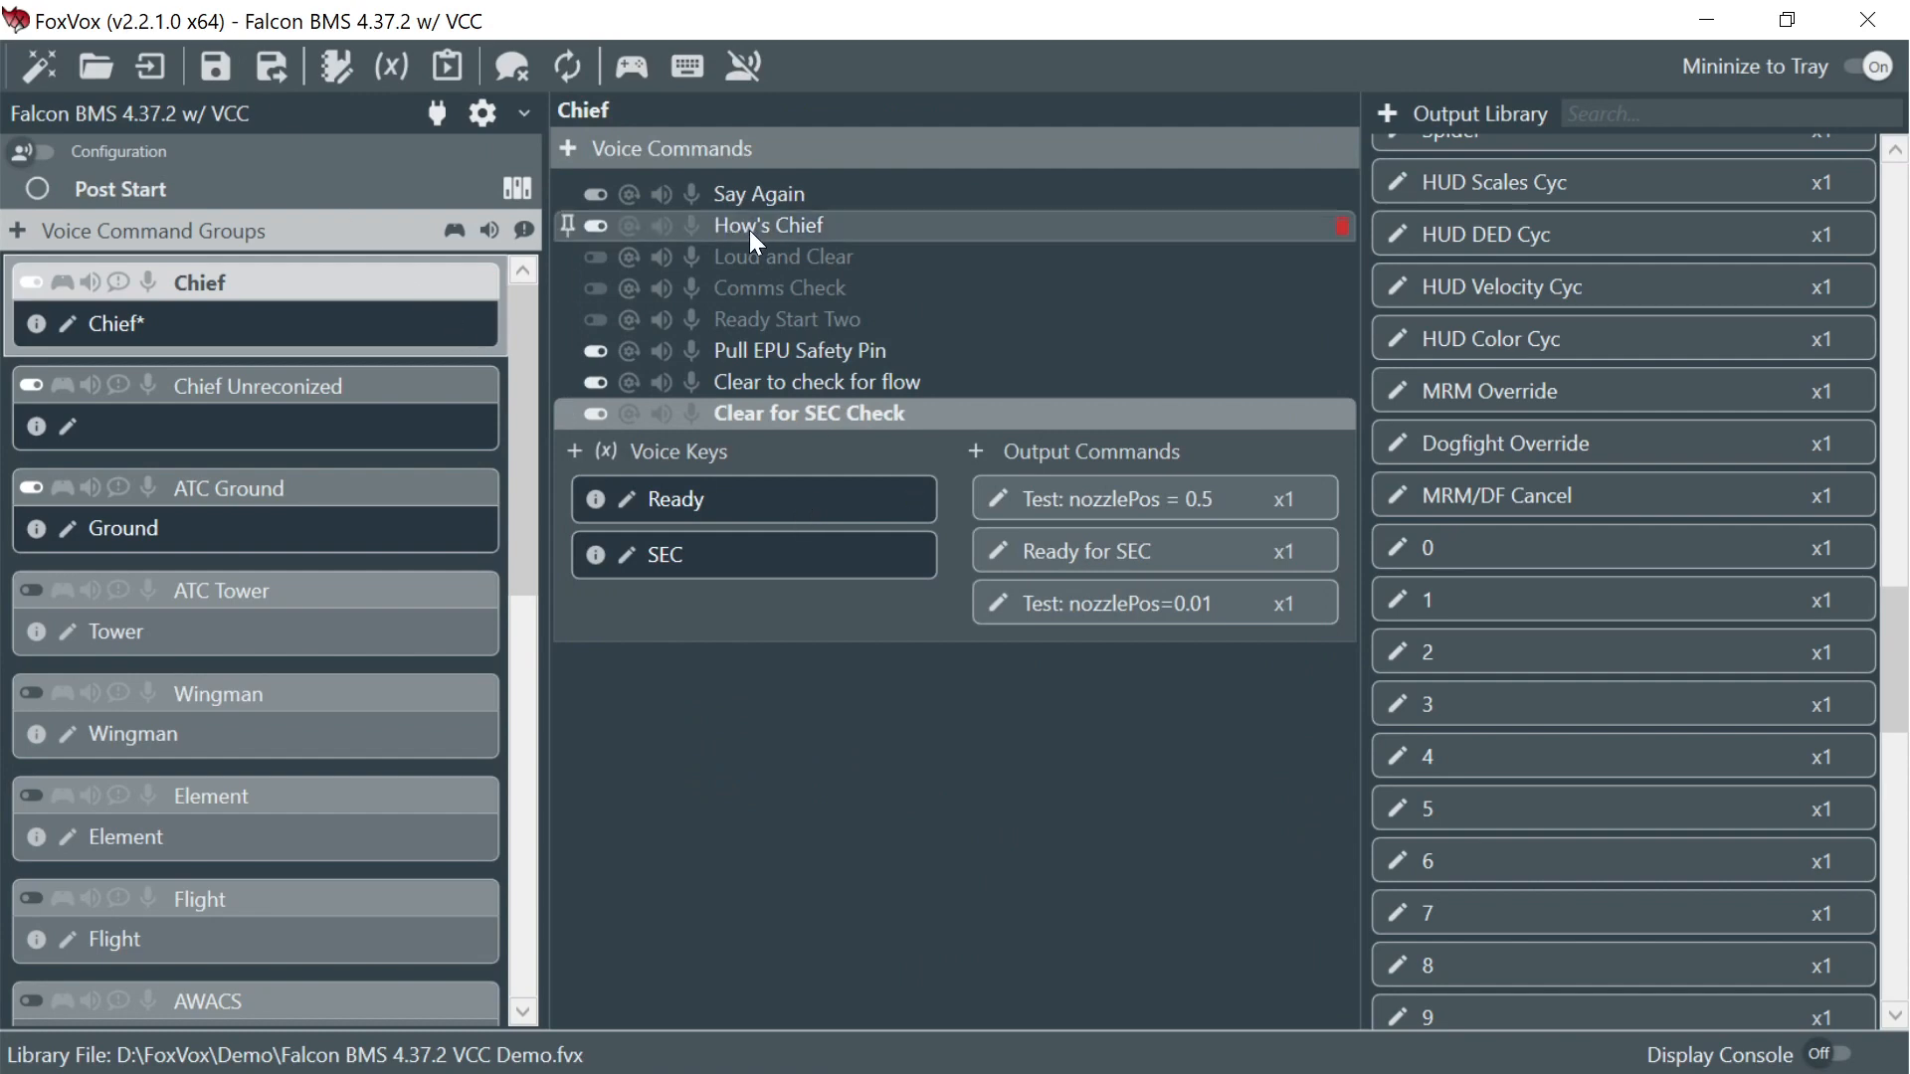
- Retest the chief voice commands with voice recognition on and a cleared log, and turn recognition off after the test
{"action": "left_click", "coordinate": [744, 68]}
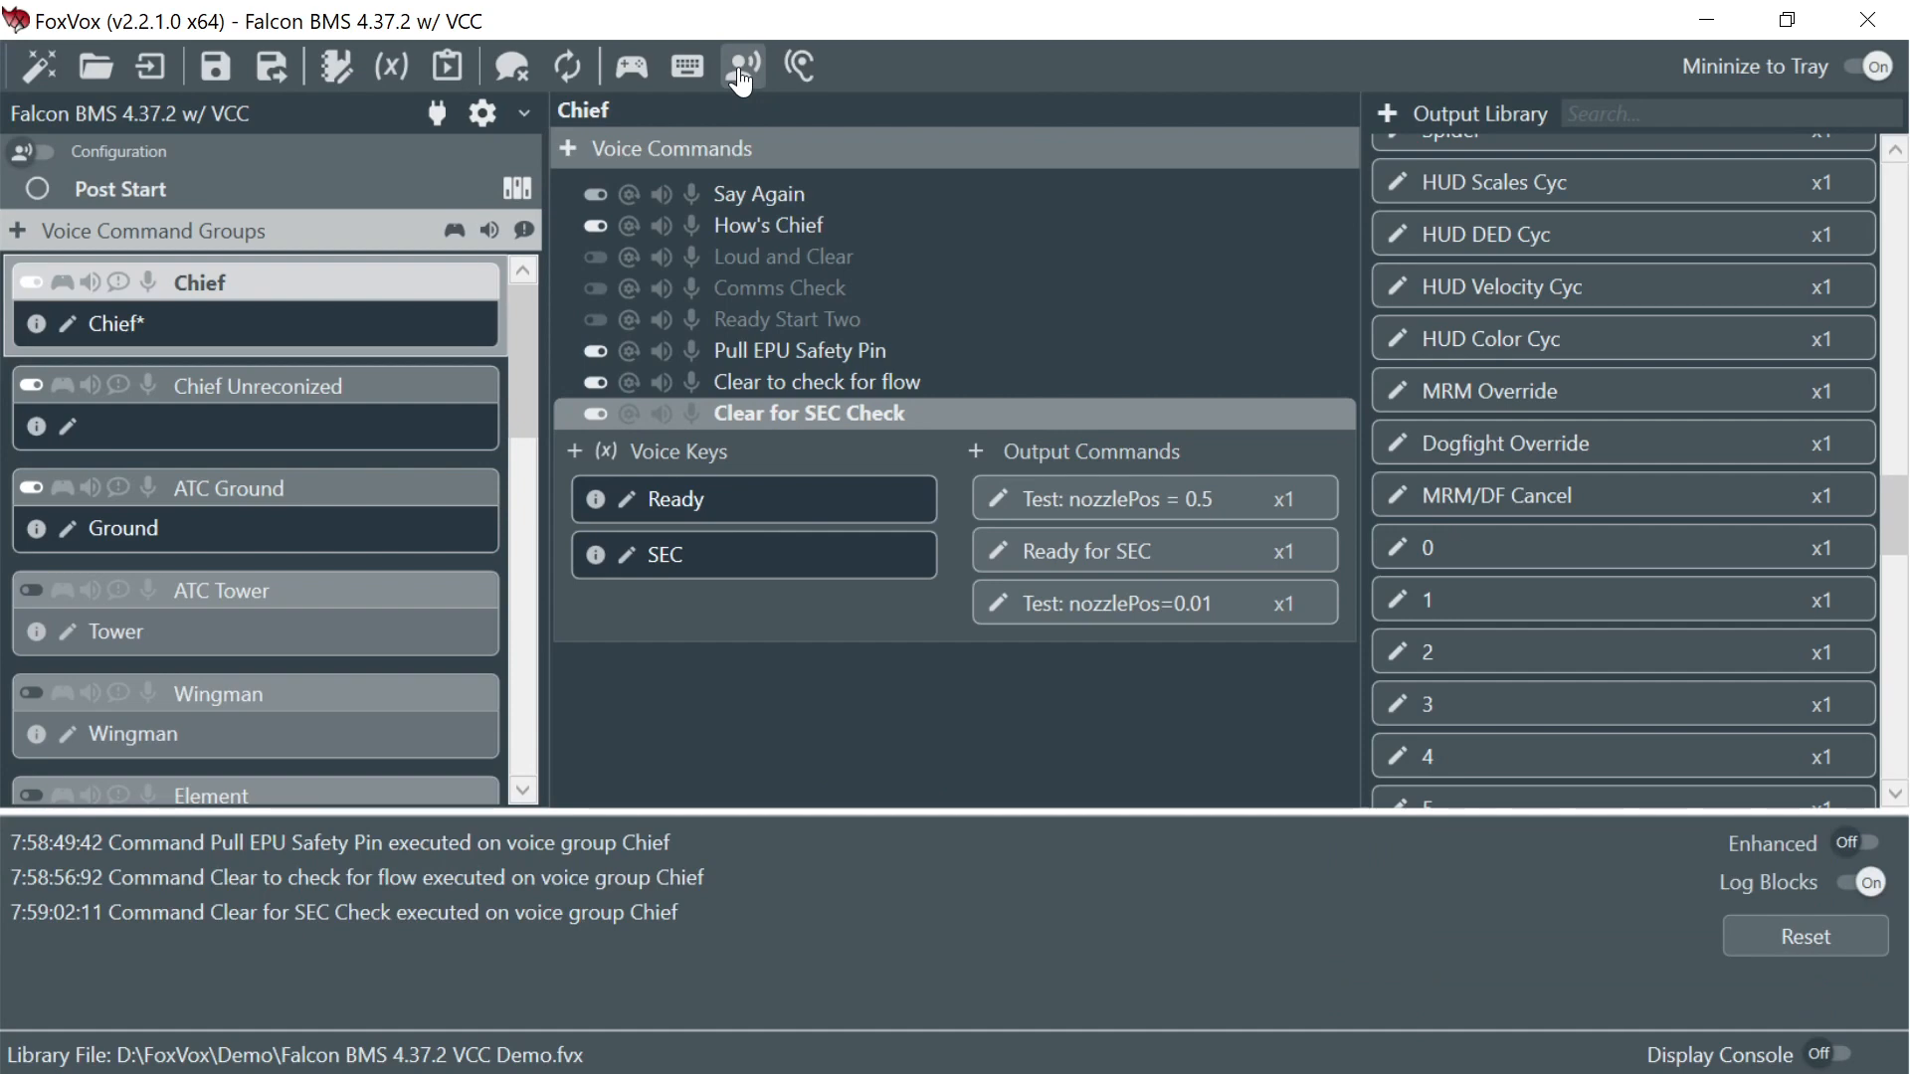
{"action": "left_click", "coordinate": [1805, 937]}
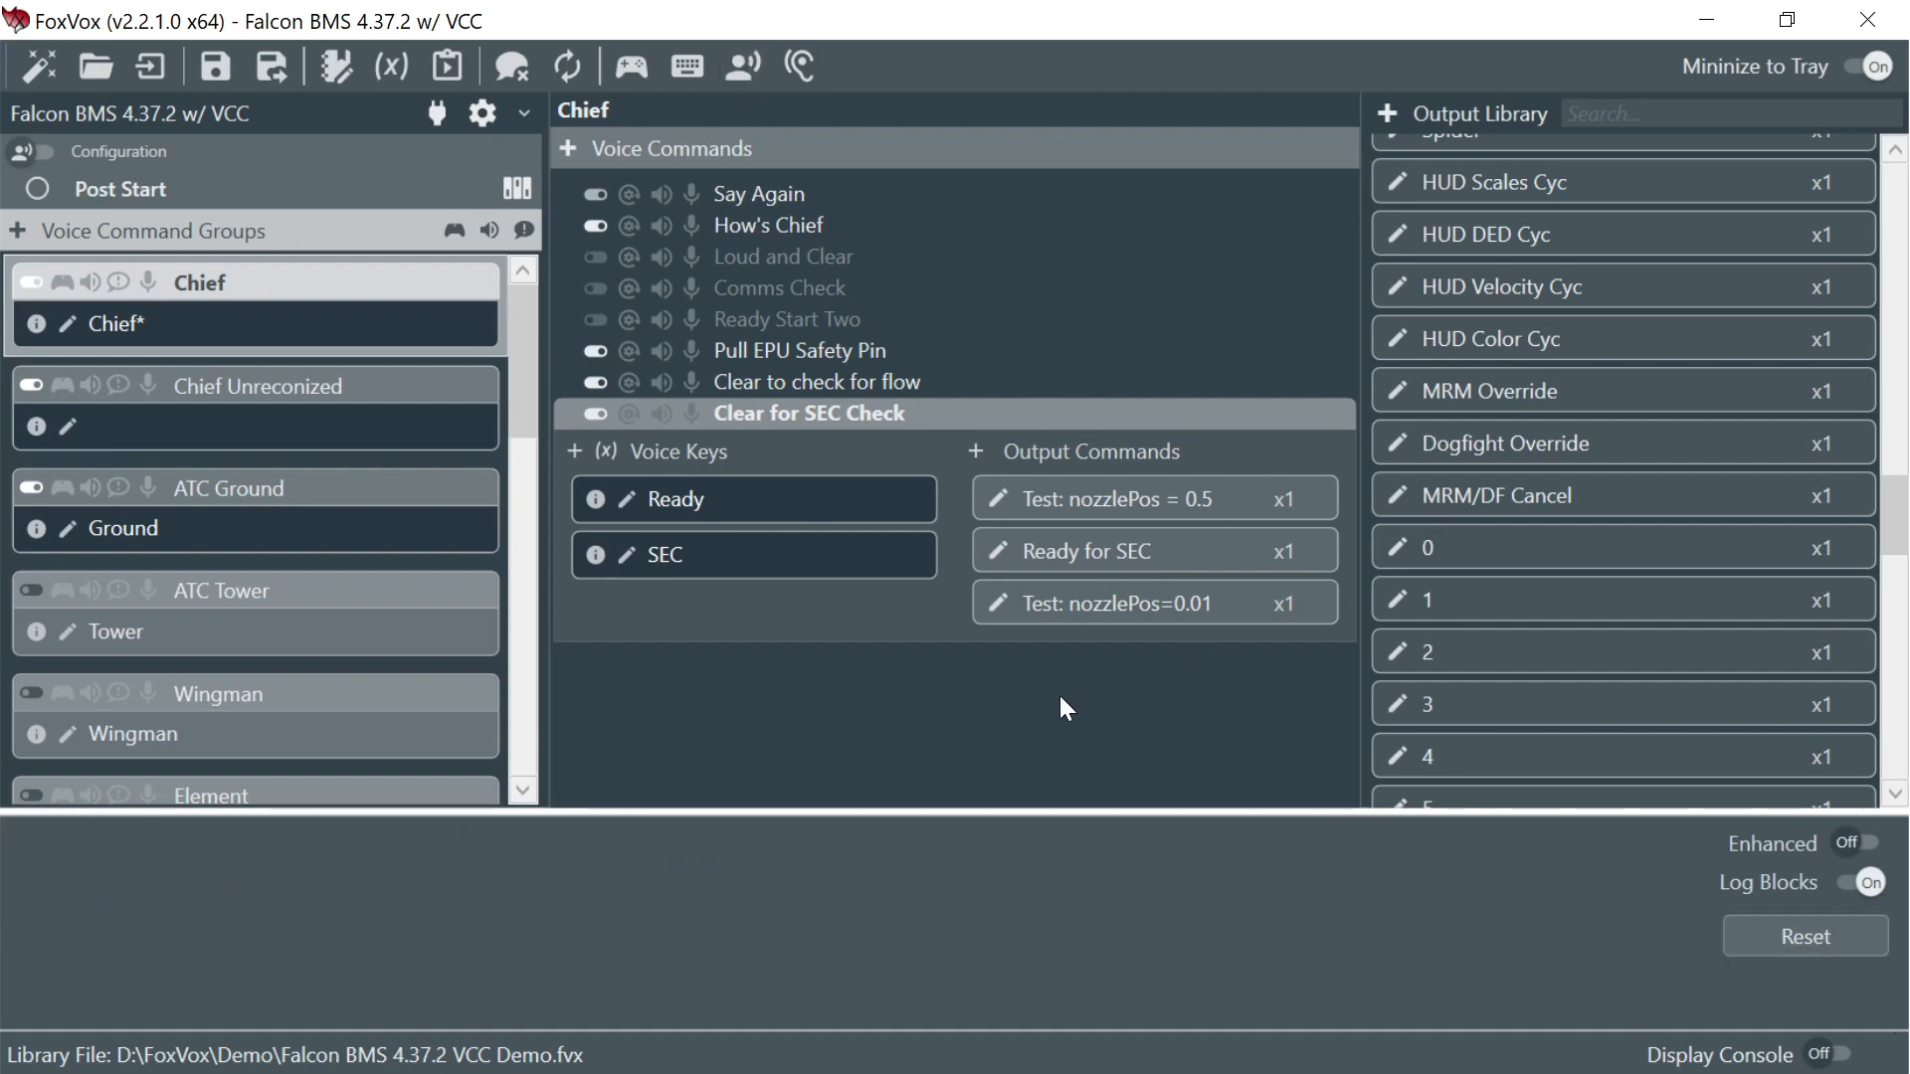
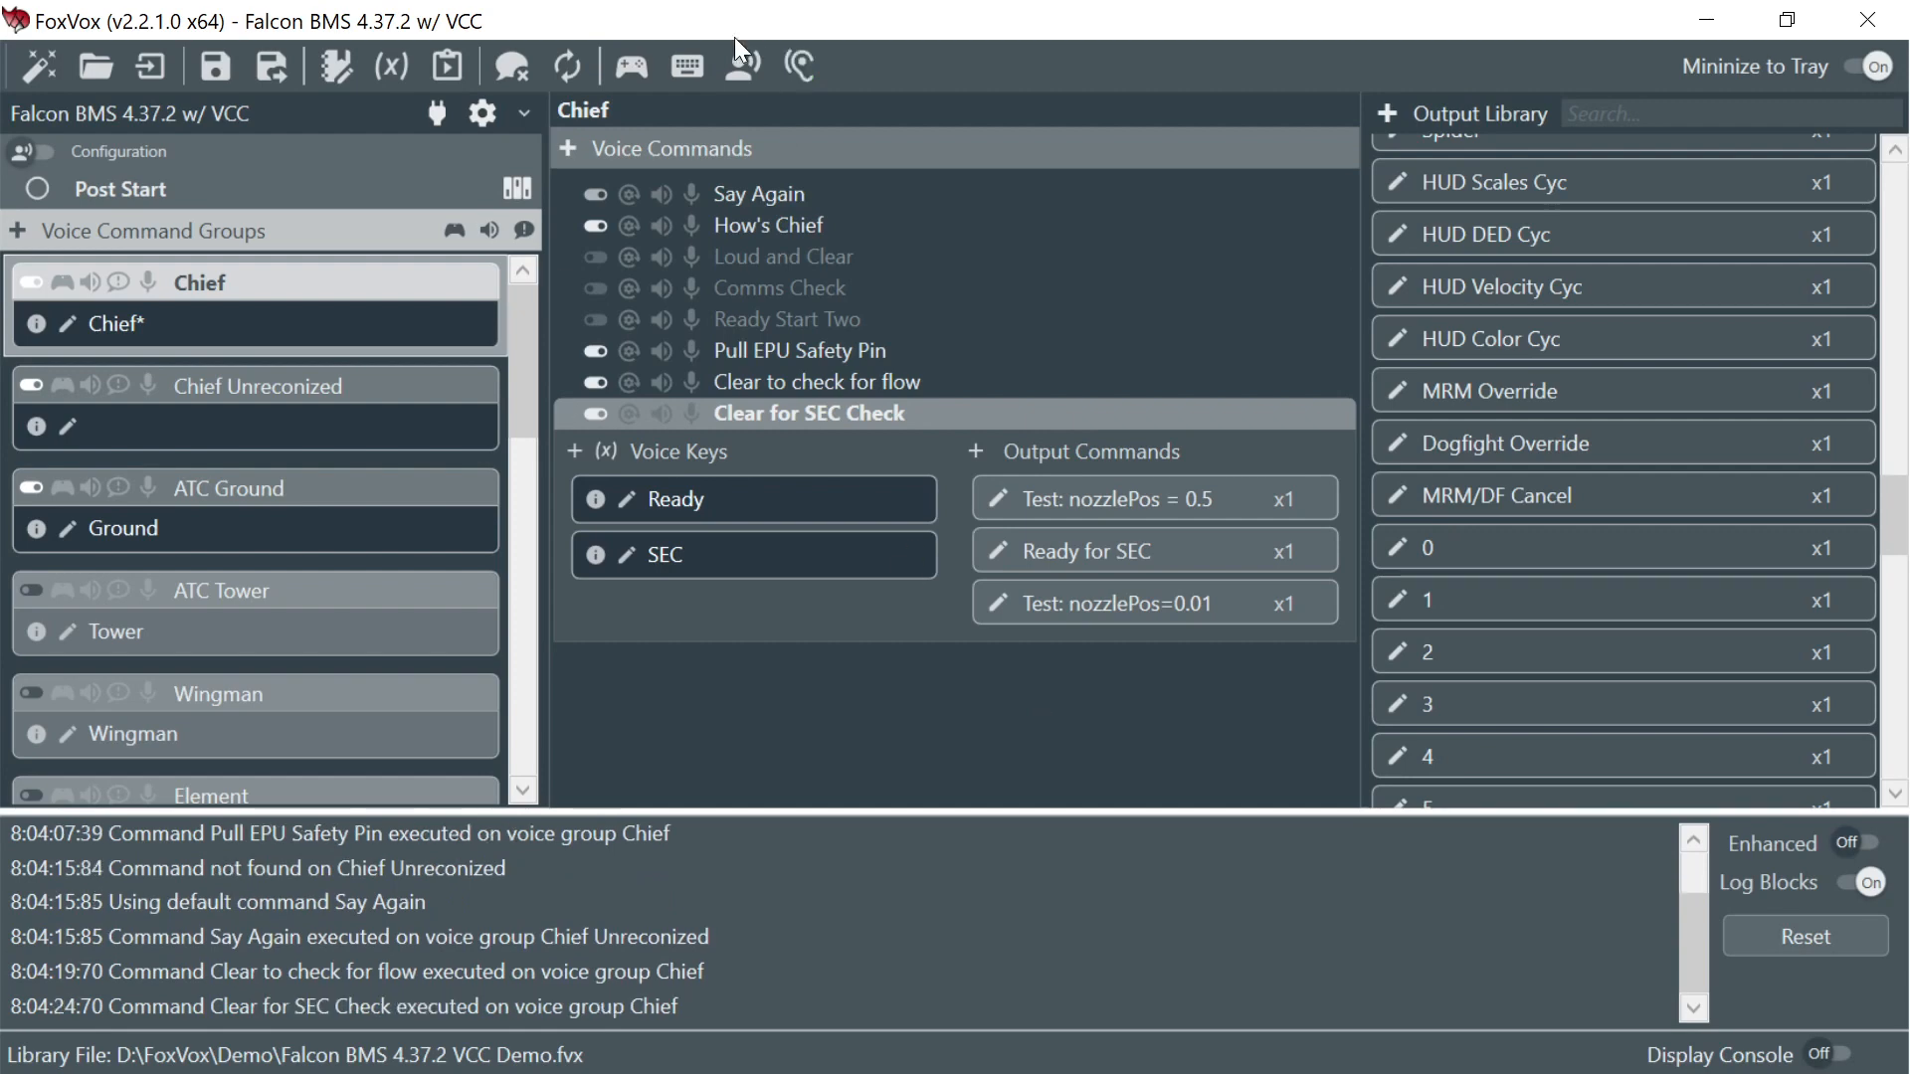
{"action": "left_click", "coordinate": [743, 65]}
{"action": "left_click", "coordinate": [840, 722]}
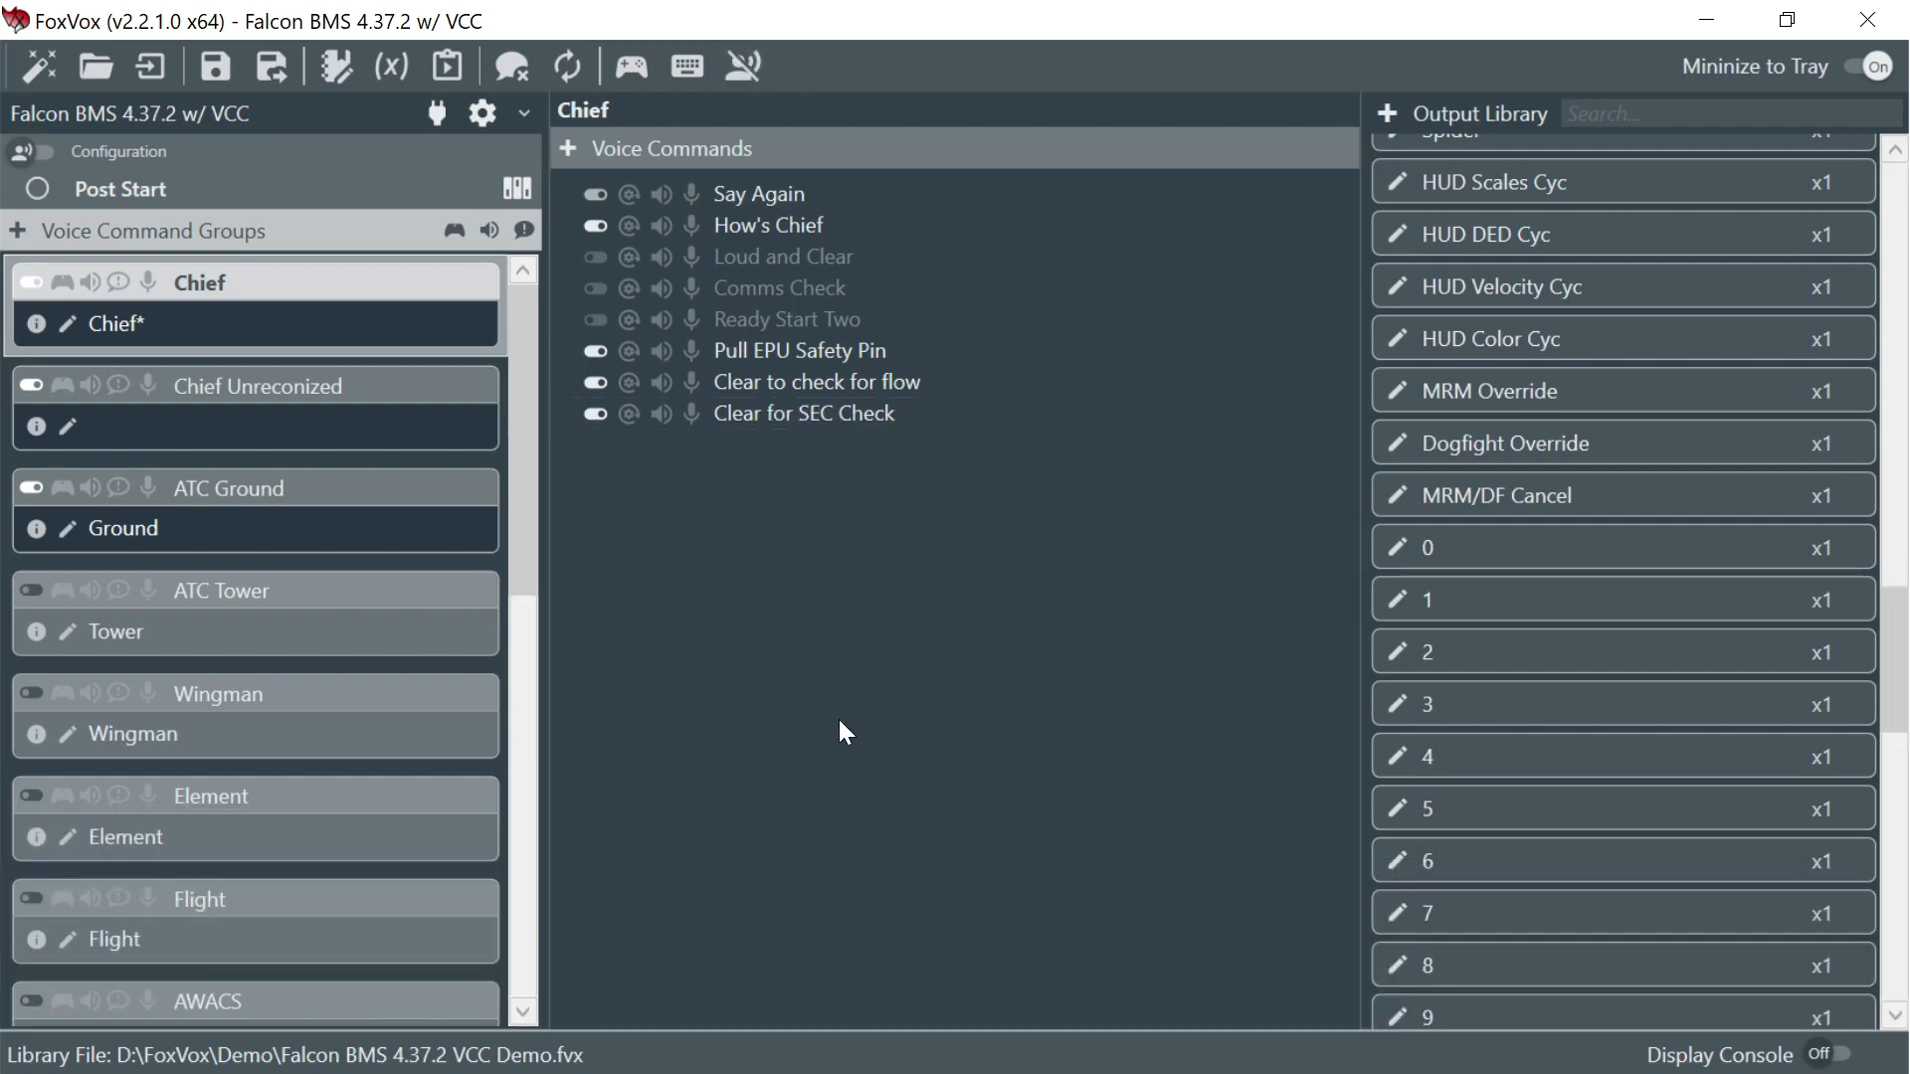
- Add a voice command named SEC Check Good to the Chief group
{"action": "left_click", "coordinate": [851, 401]}
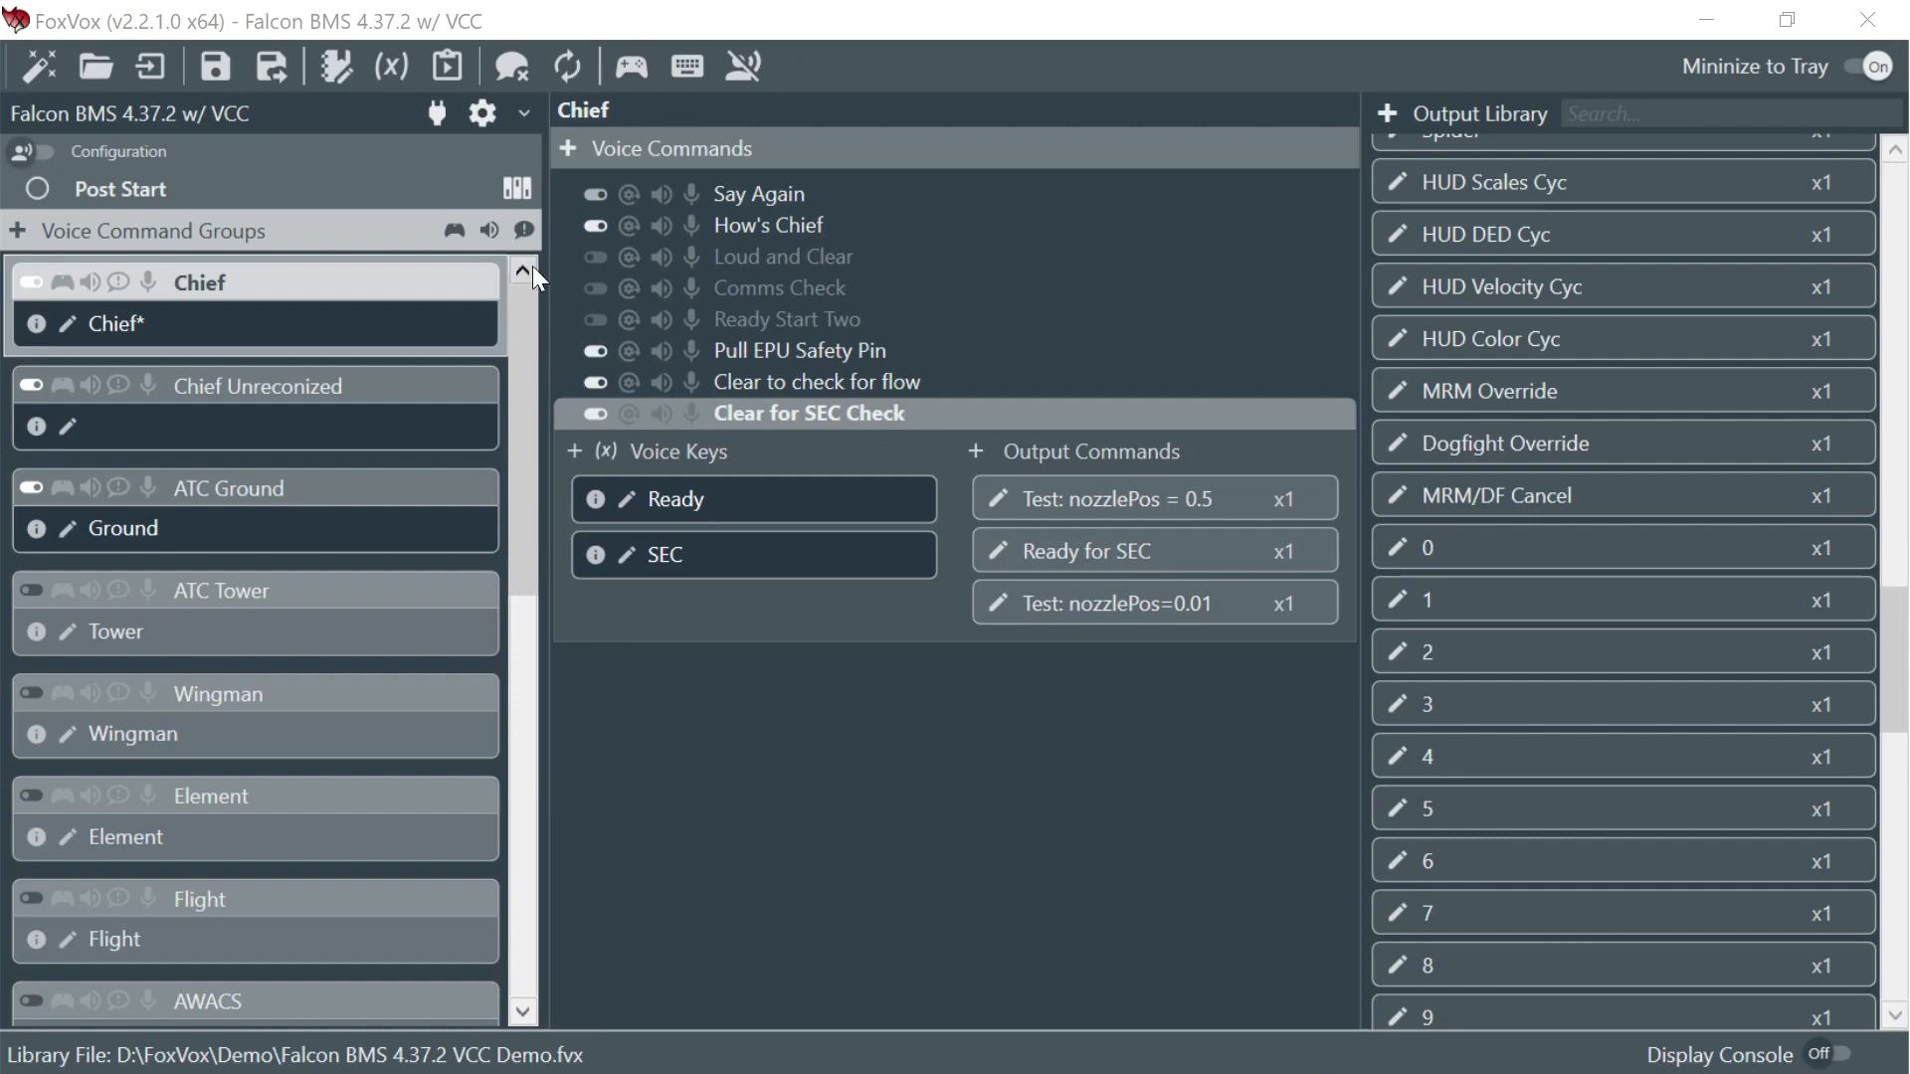
{"action": "left_click", "coordinate": [565, 157]}
{"action": "double_click", "coordinate": [736, 452]}
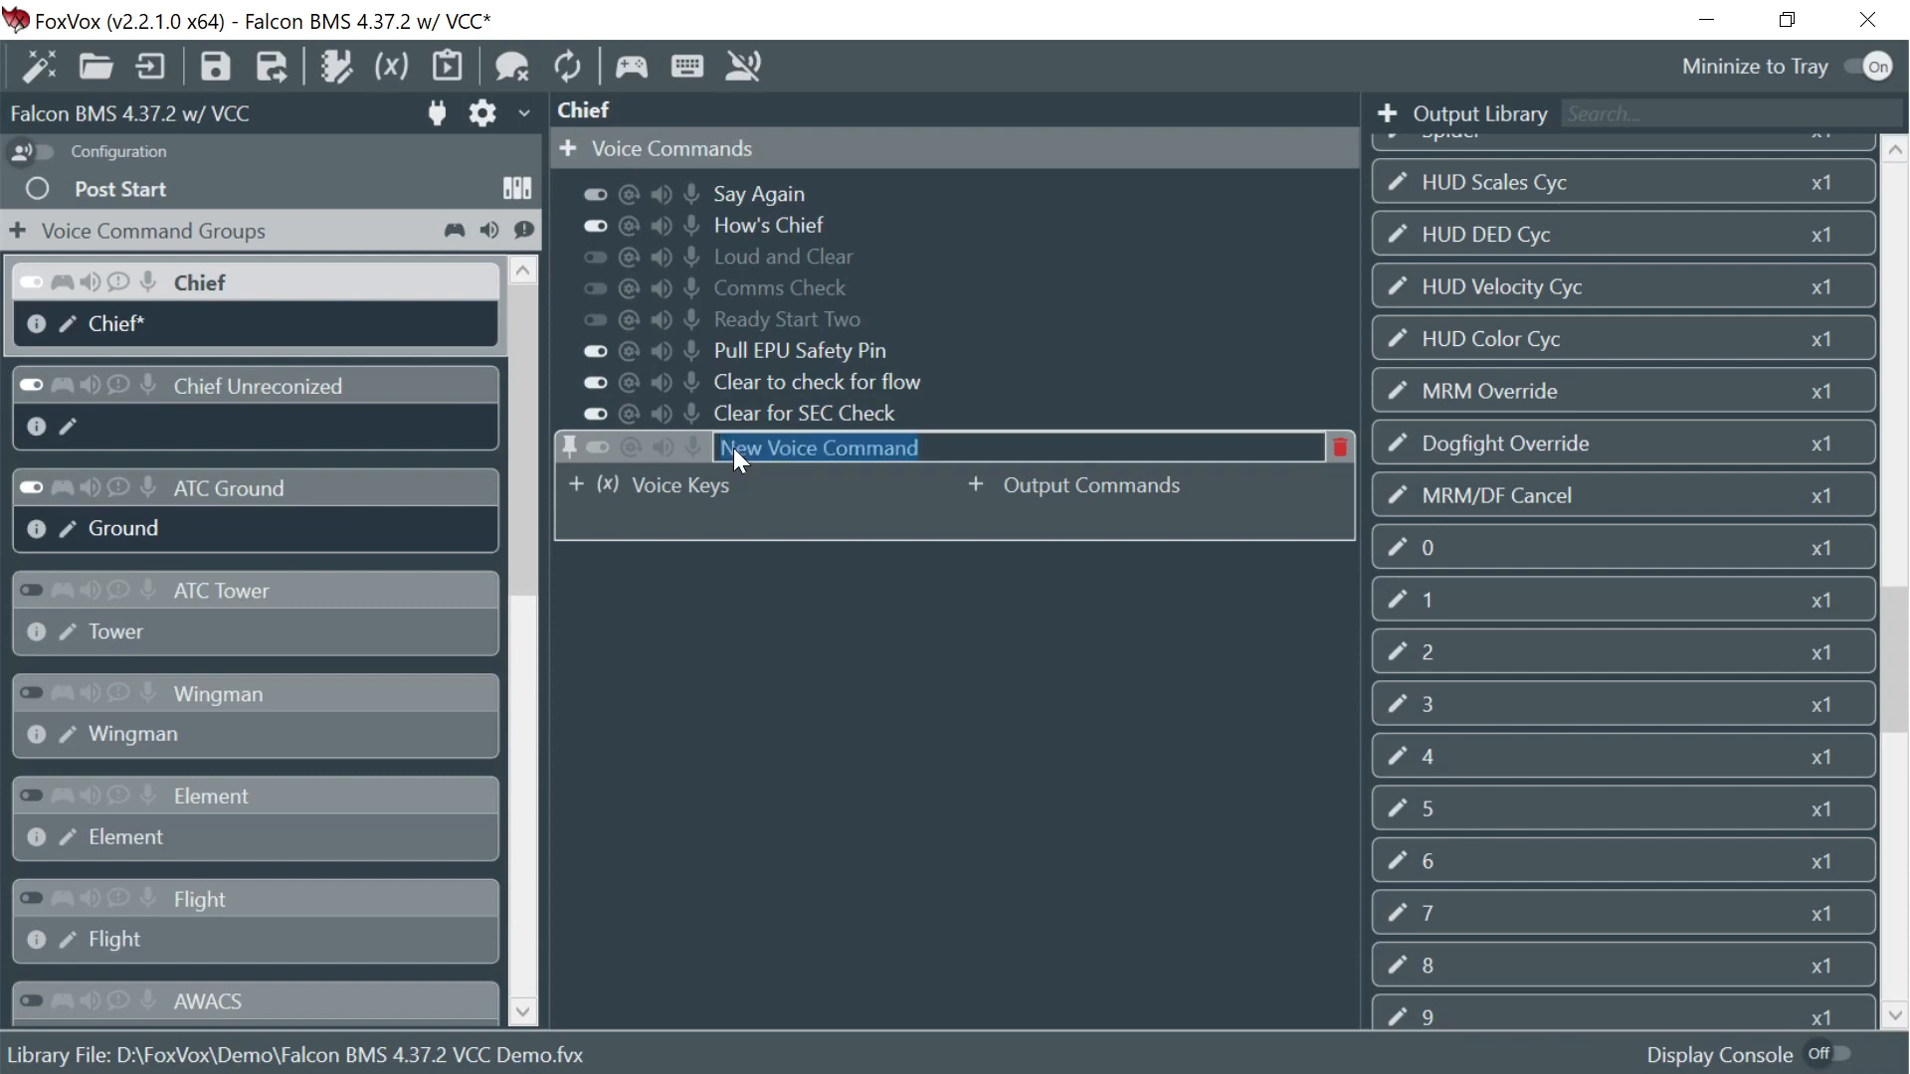
{"action": "type", "text": "SEC"}
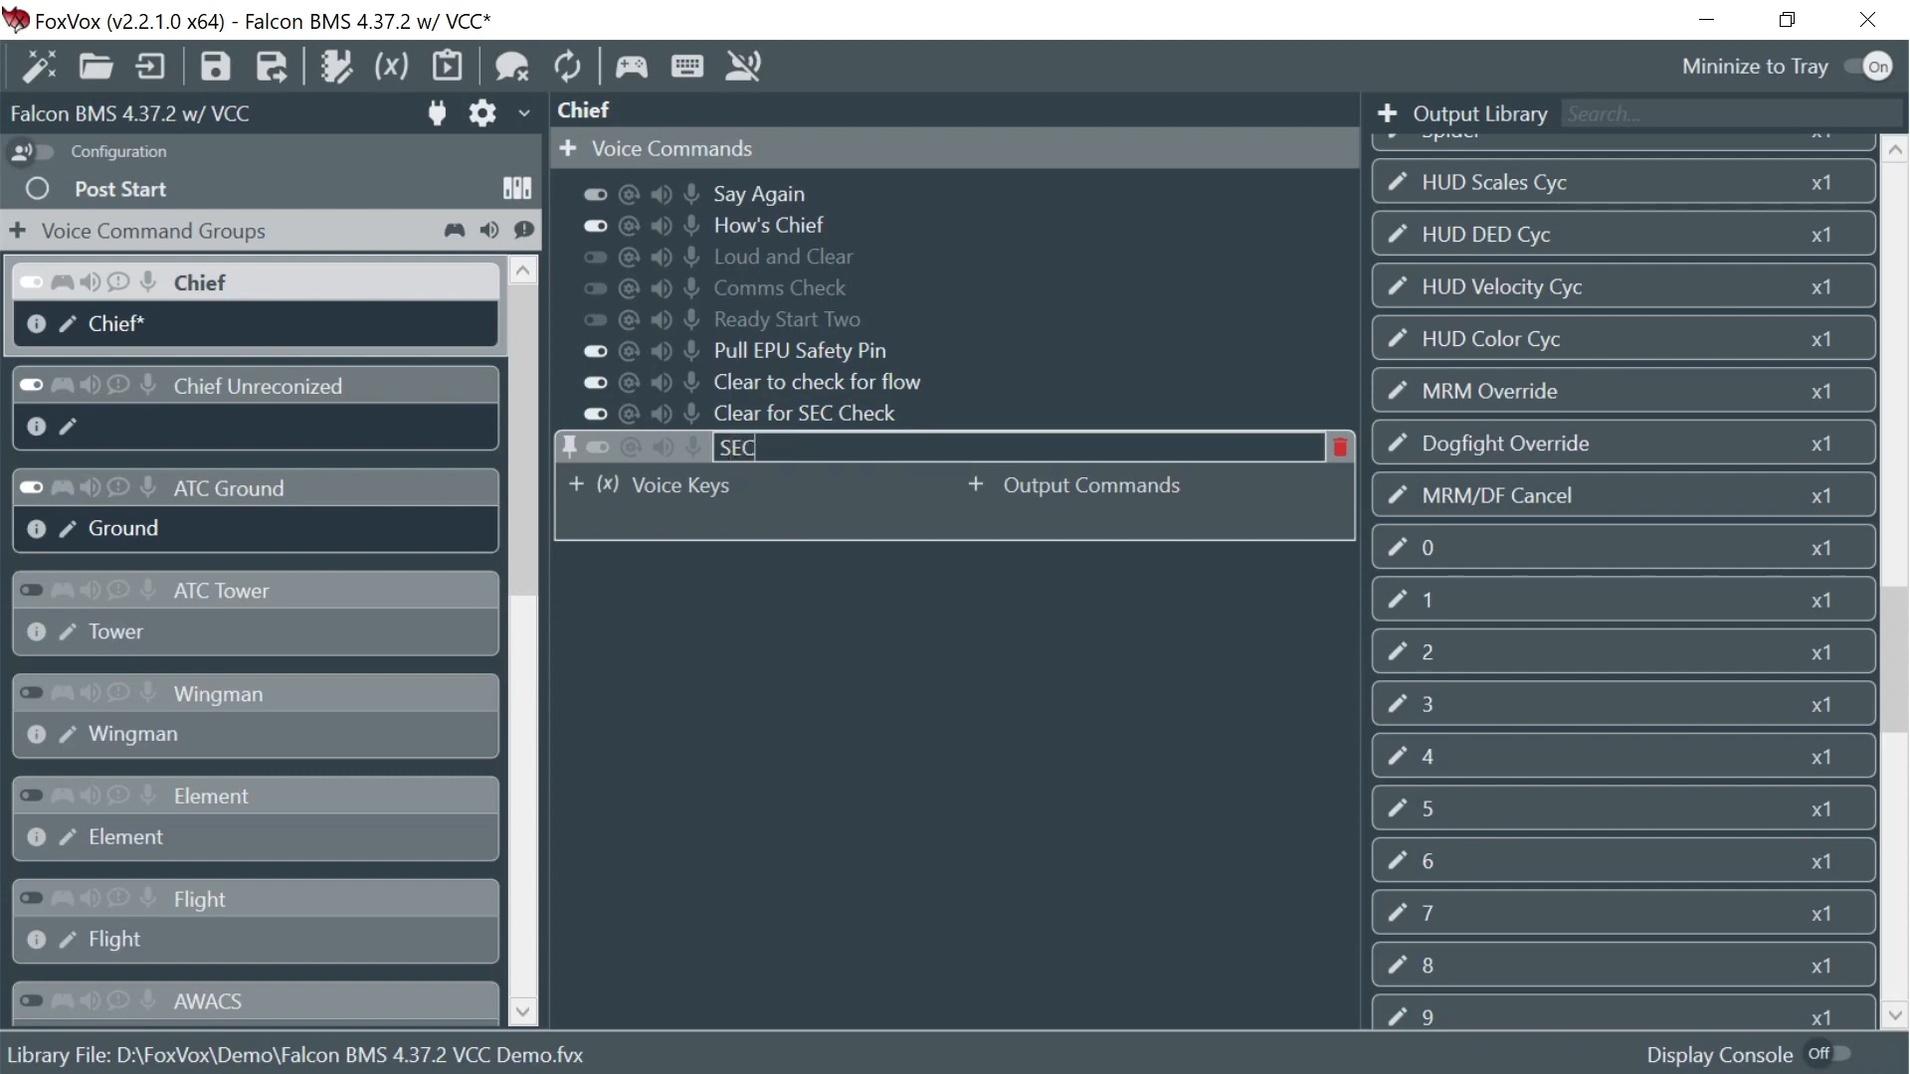
{"action": "type", "text": " Check Good"}
{"action": "key", "text": "Return"}
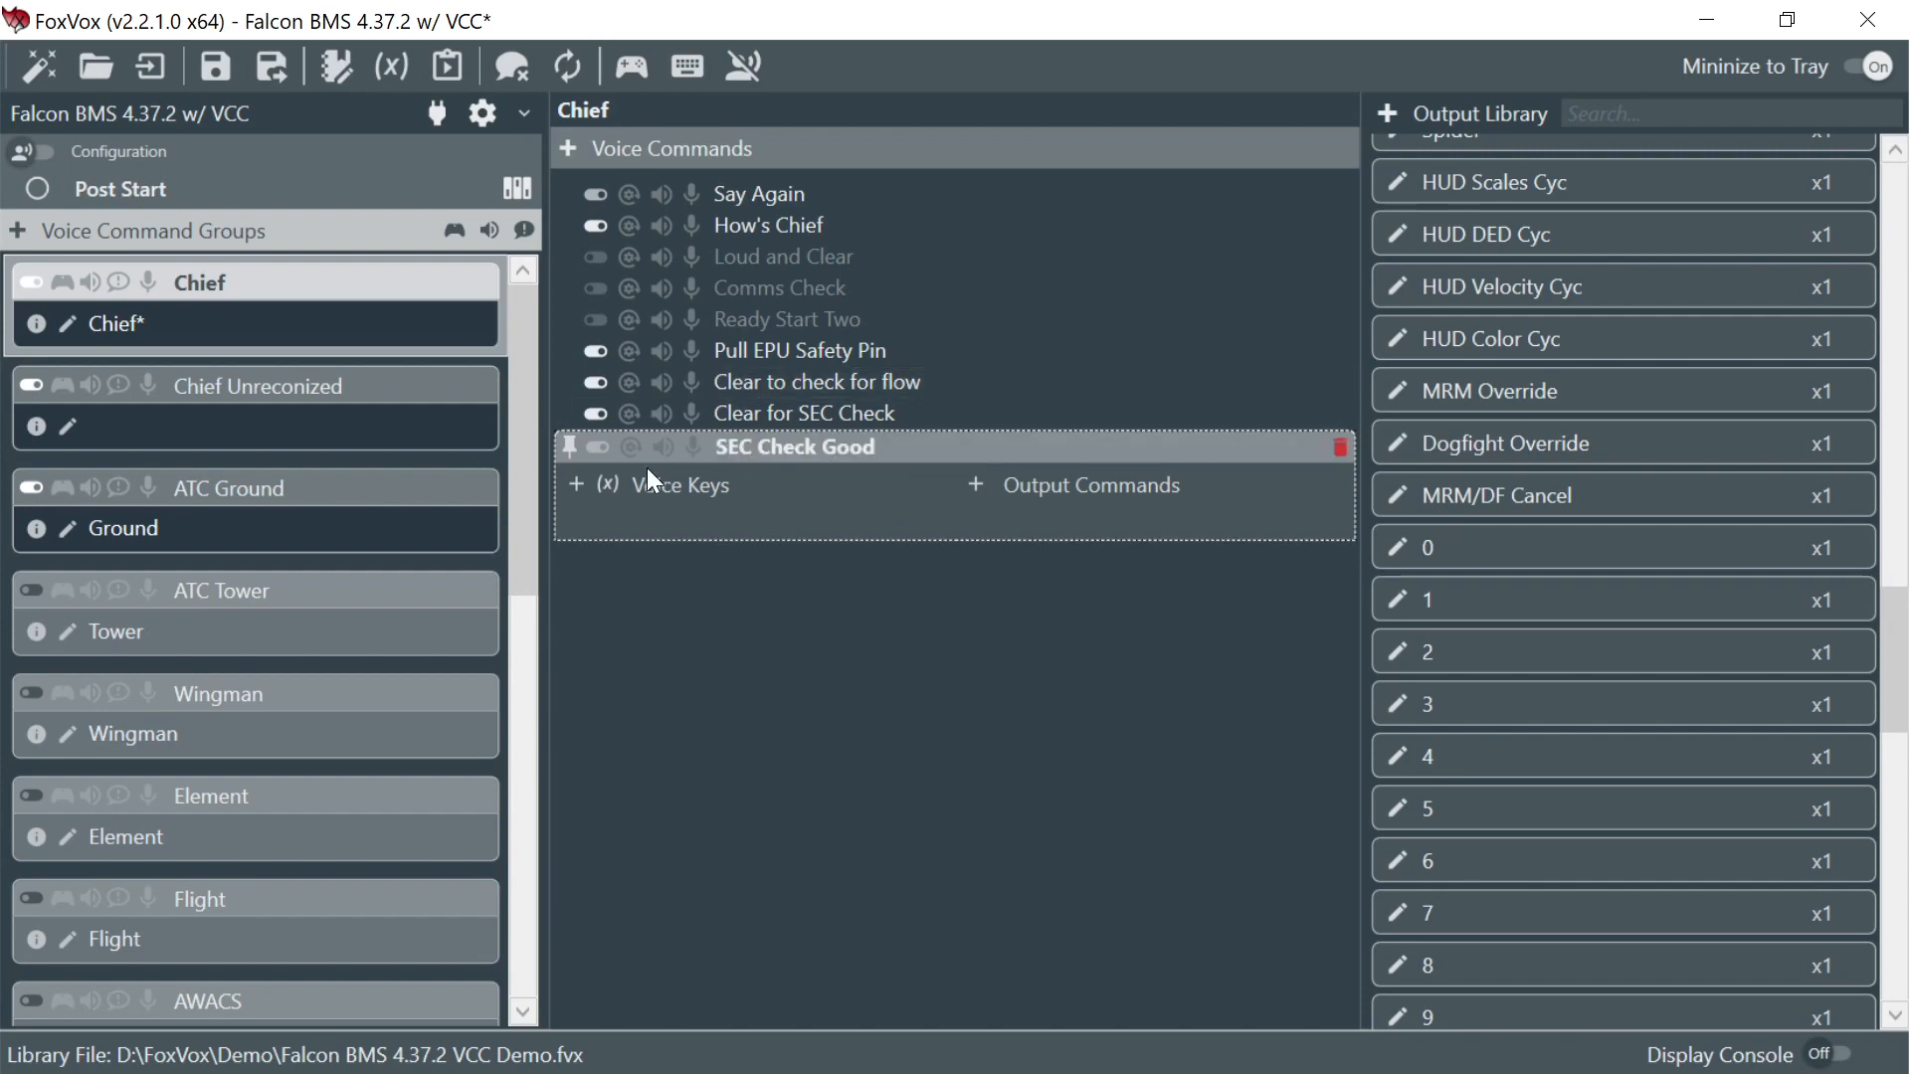
- Add a voice key to SEC Check Good with the recognition phrases SEC and S E C
{"action": "left_click", "coordinate": [575, 484]}
{"action": "left_click", "coordinate": [625, 528]}
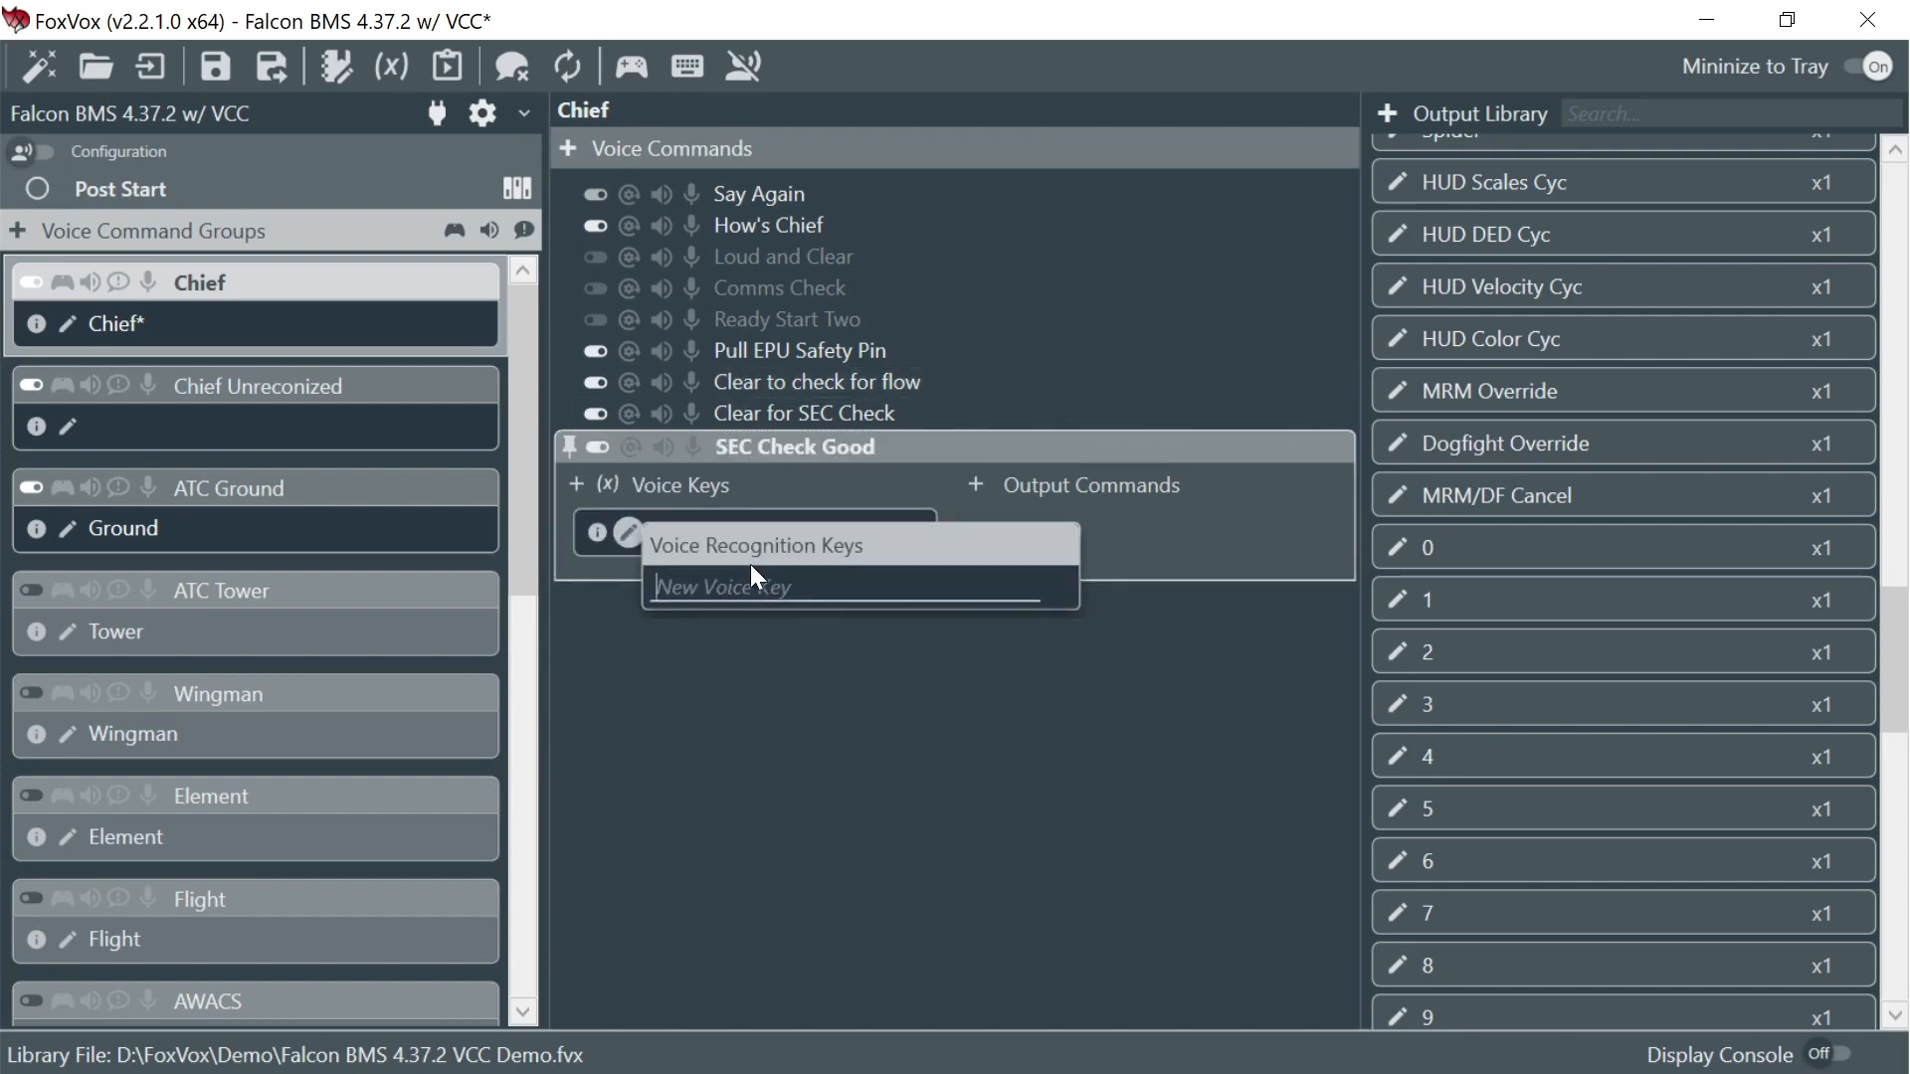
{"action": "type", "text": "SEC"}
{"action": "key", "text": "Return"}
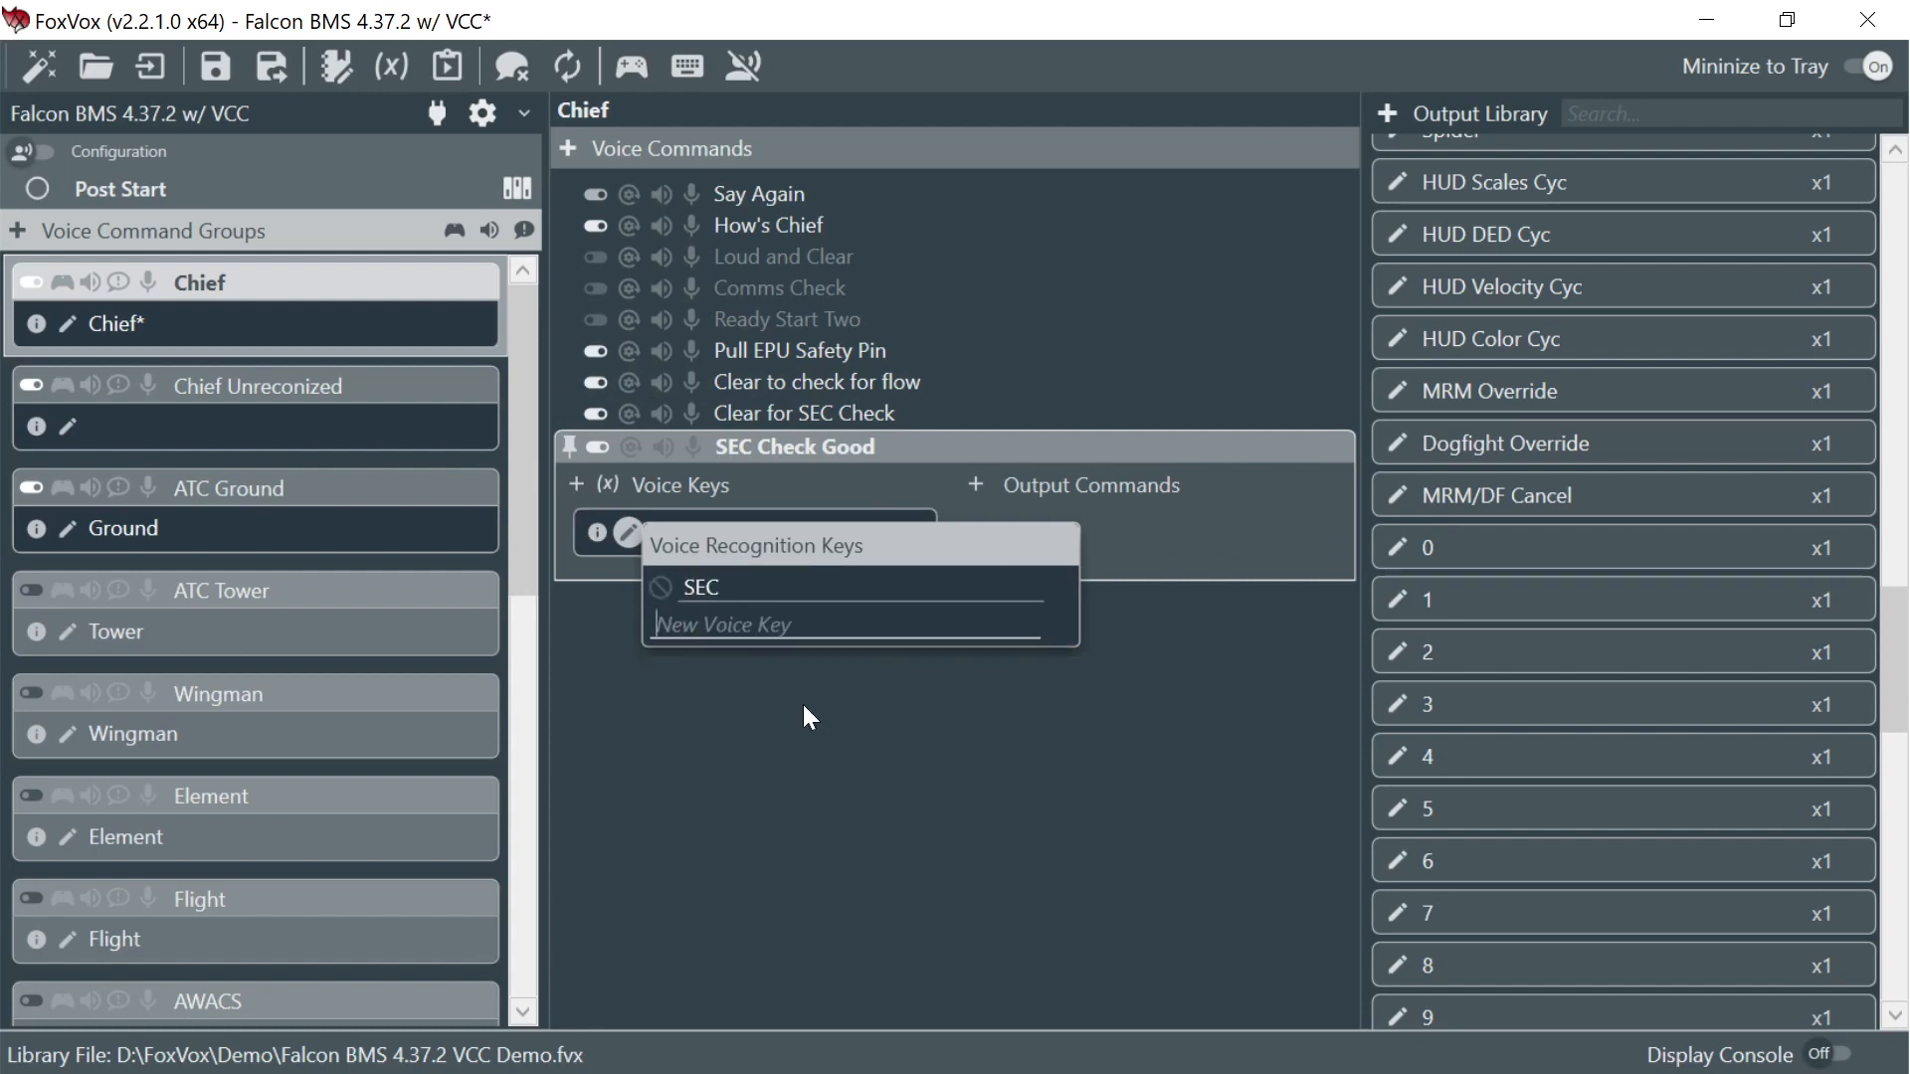
{"action": "type", "text": "SE"}
{"action": "key", "text": "BackSpace"}
{"action": "type", "text": "EC"}
{"action": "key", "text": "Return"}
{"action": "left_click", "coordinate": [802, 707]}
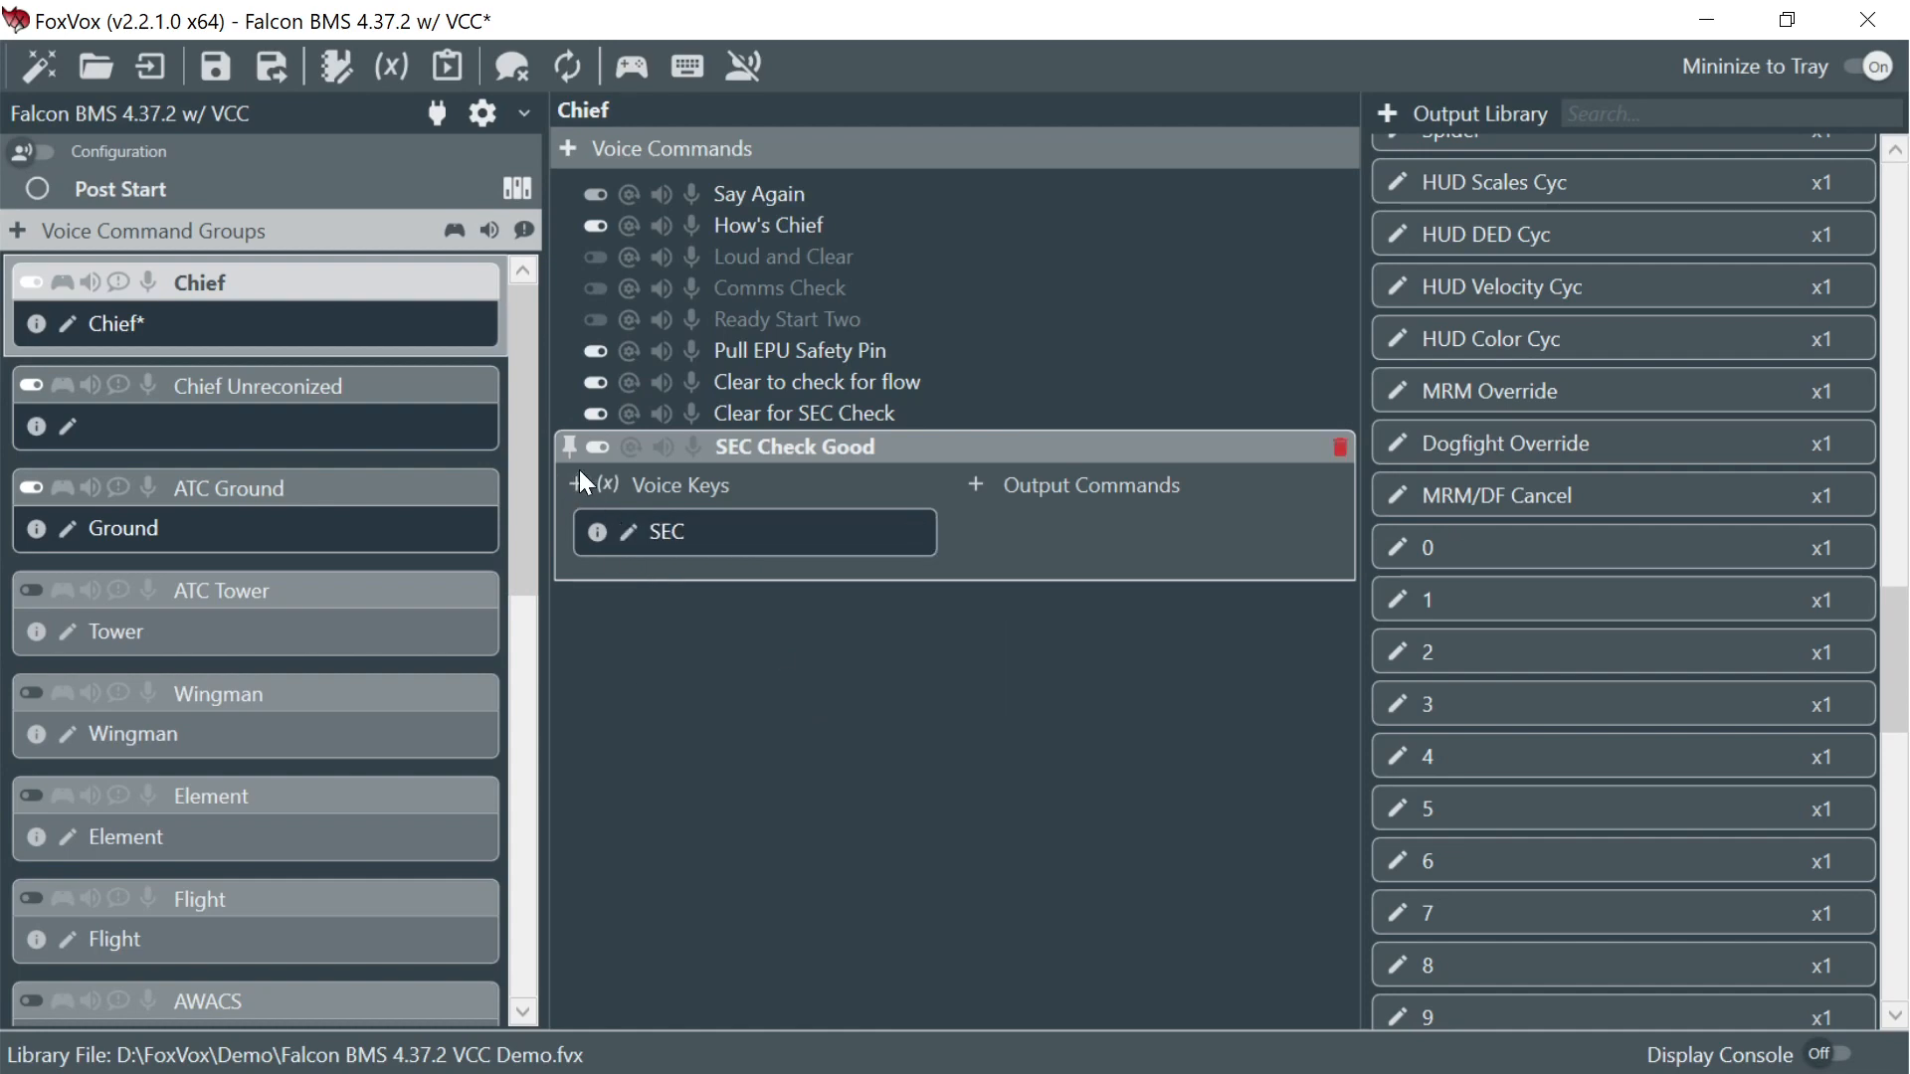
- Add a second, empty voice key to SEC Check Good and add the phrase Set to its SEC key
{"action": "left_click", "coordinate": [577, 481]}
{"action": "left_click", "coordinate": [631, 537]}
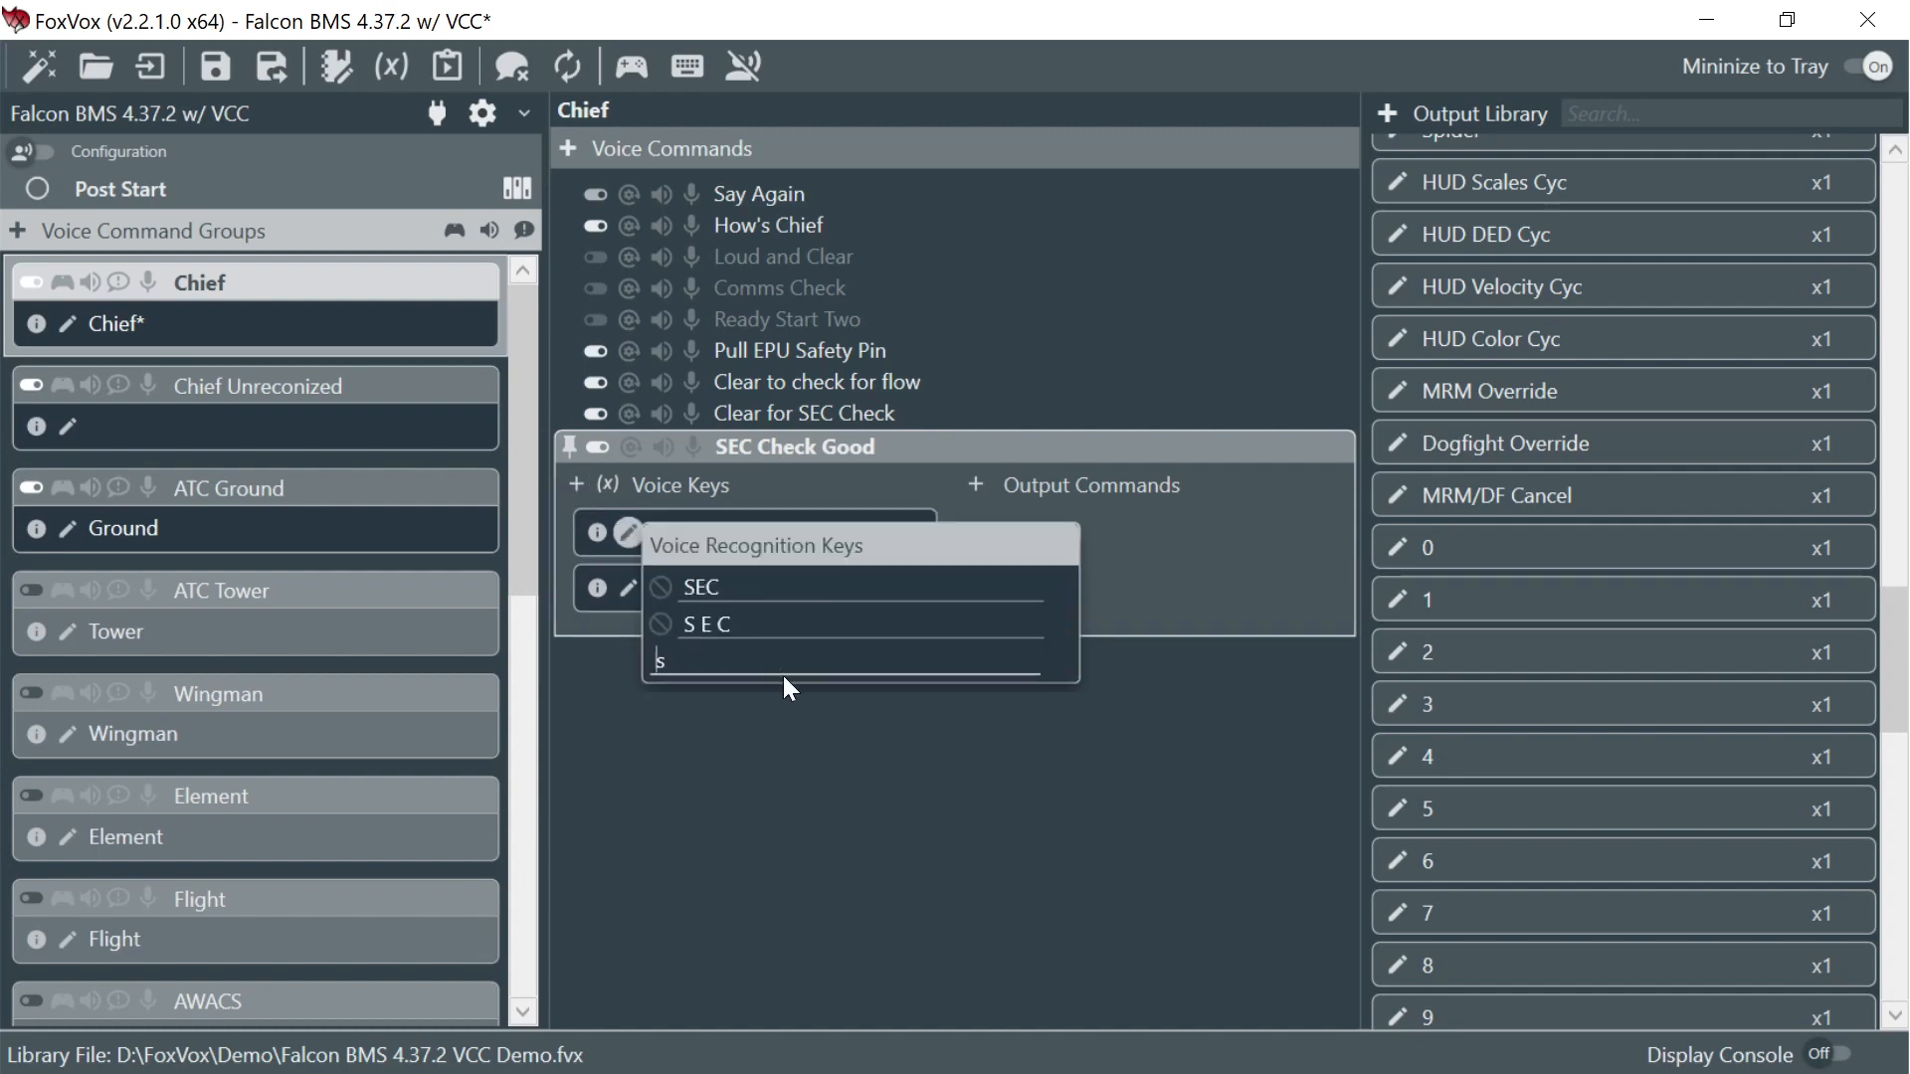
{"action": "type", "text": "Set"}
{"action": "key", "text": "Return"}
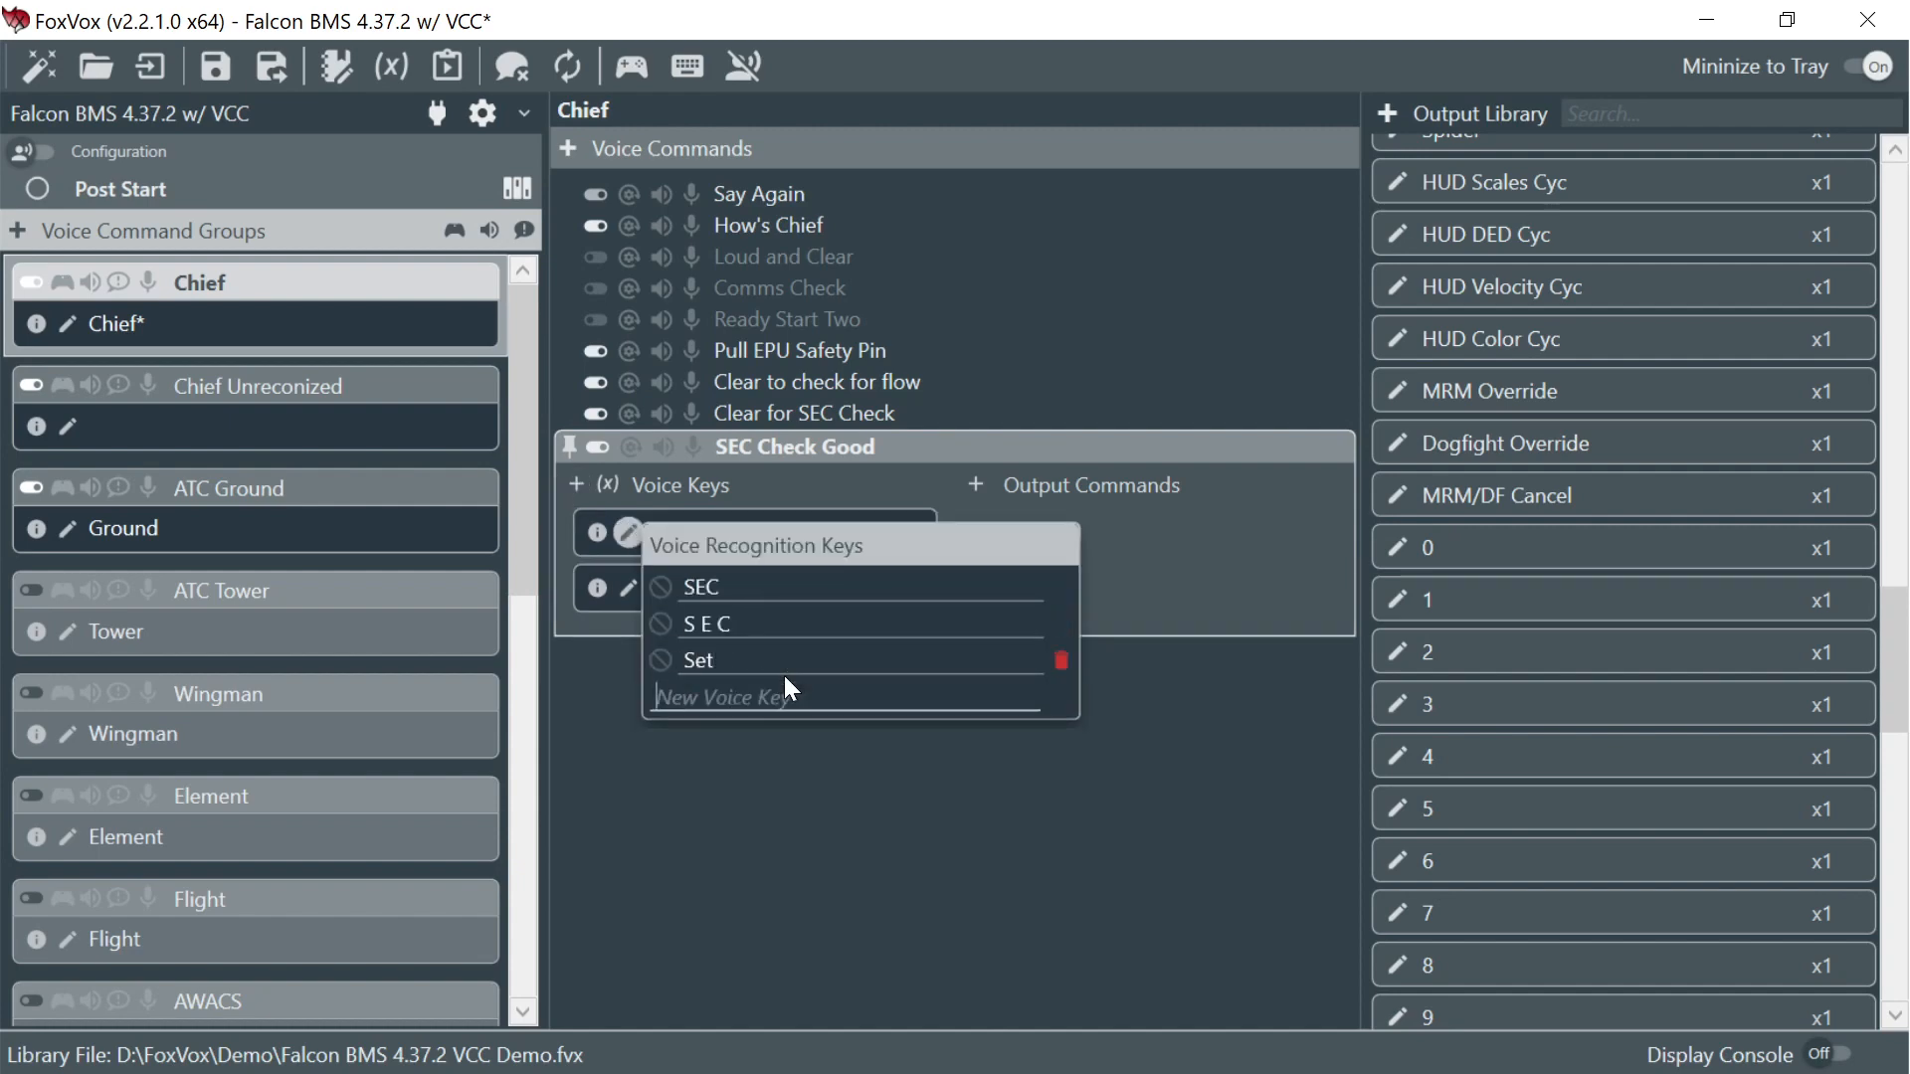
{"action": "left_click", "coordinate": [786, 882]}
- Give the second voice key of SEC Check Good the recognition phrases Good, Pass and OK
{"action": "left_click", "coordinate": [629, 589]}
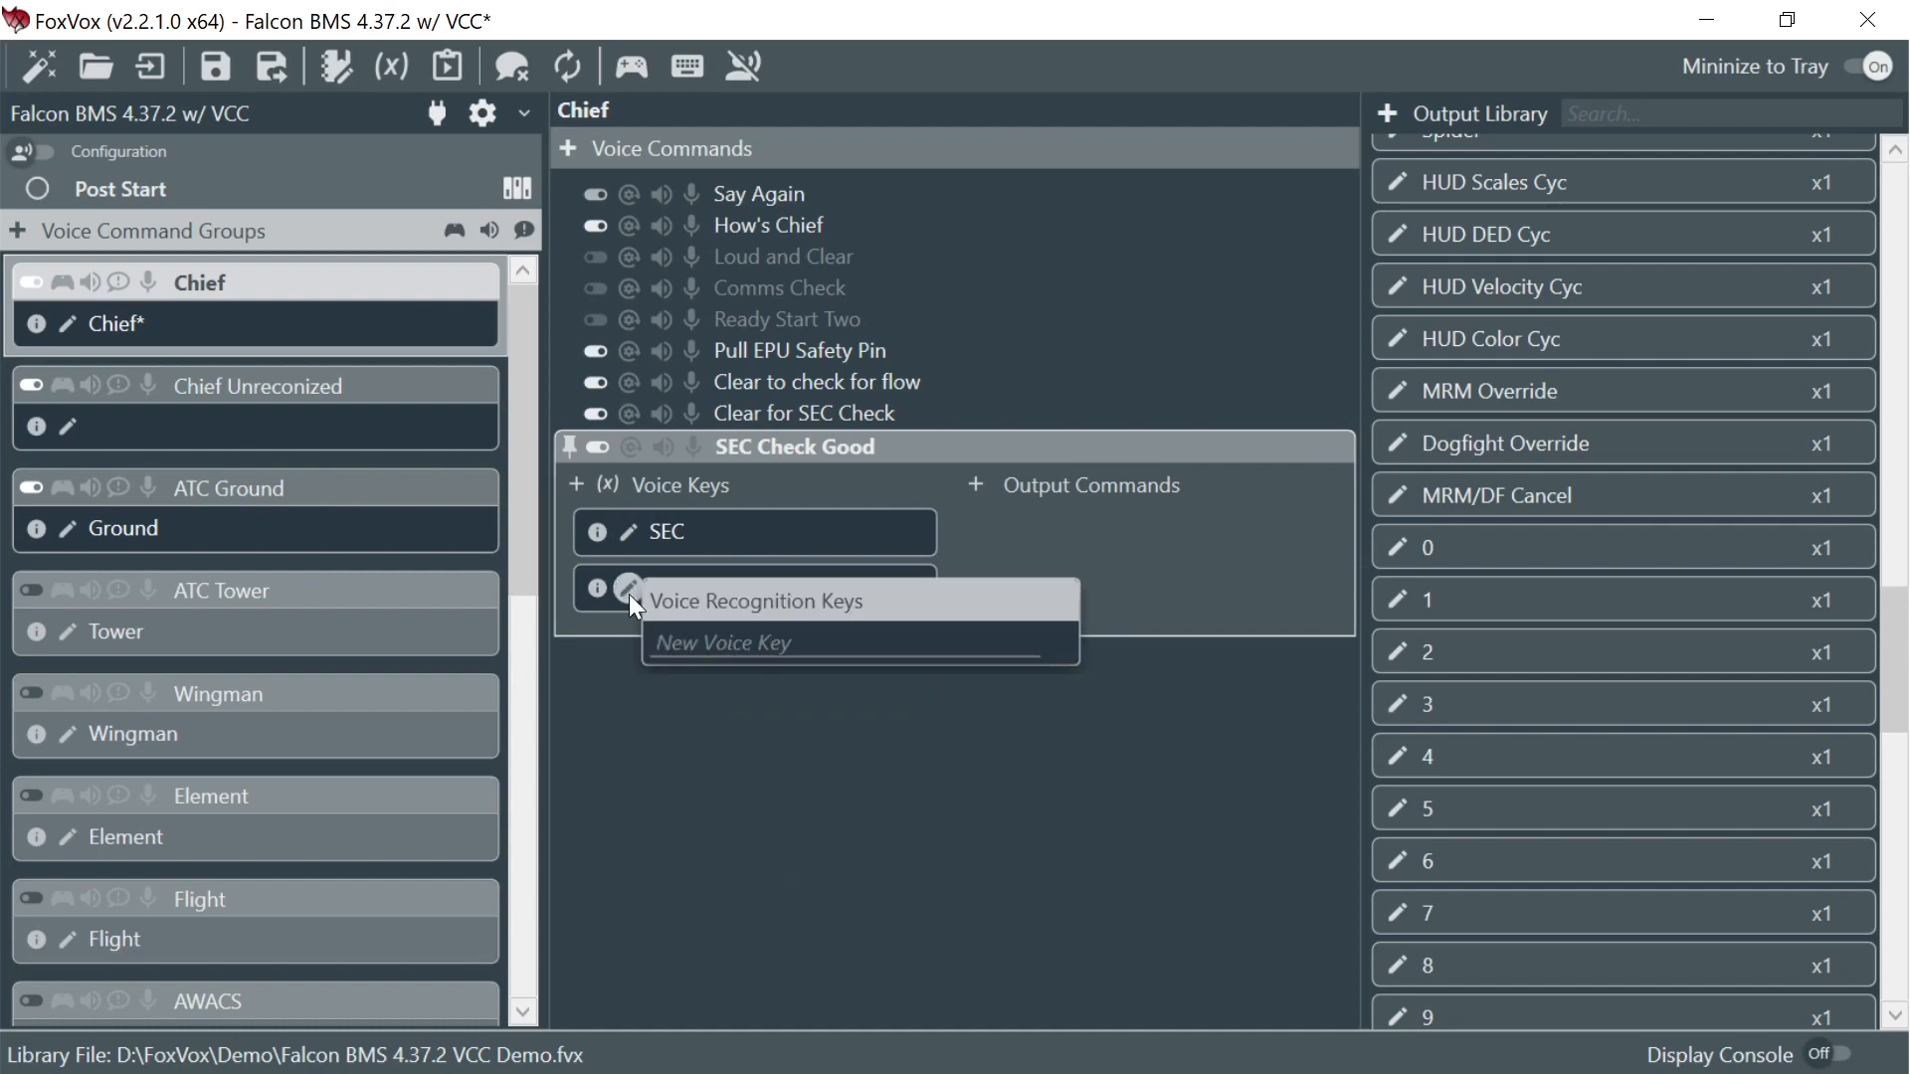
{"action": "type", "text": "Good"}
{"action": "key", "text": "Return"}
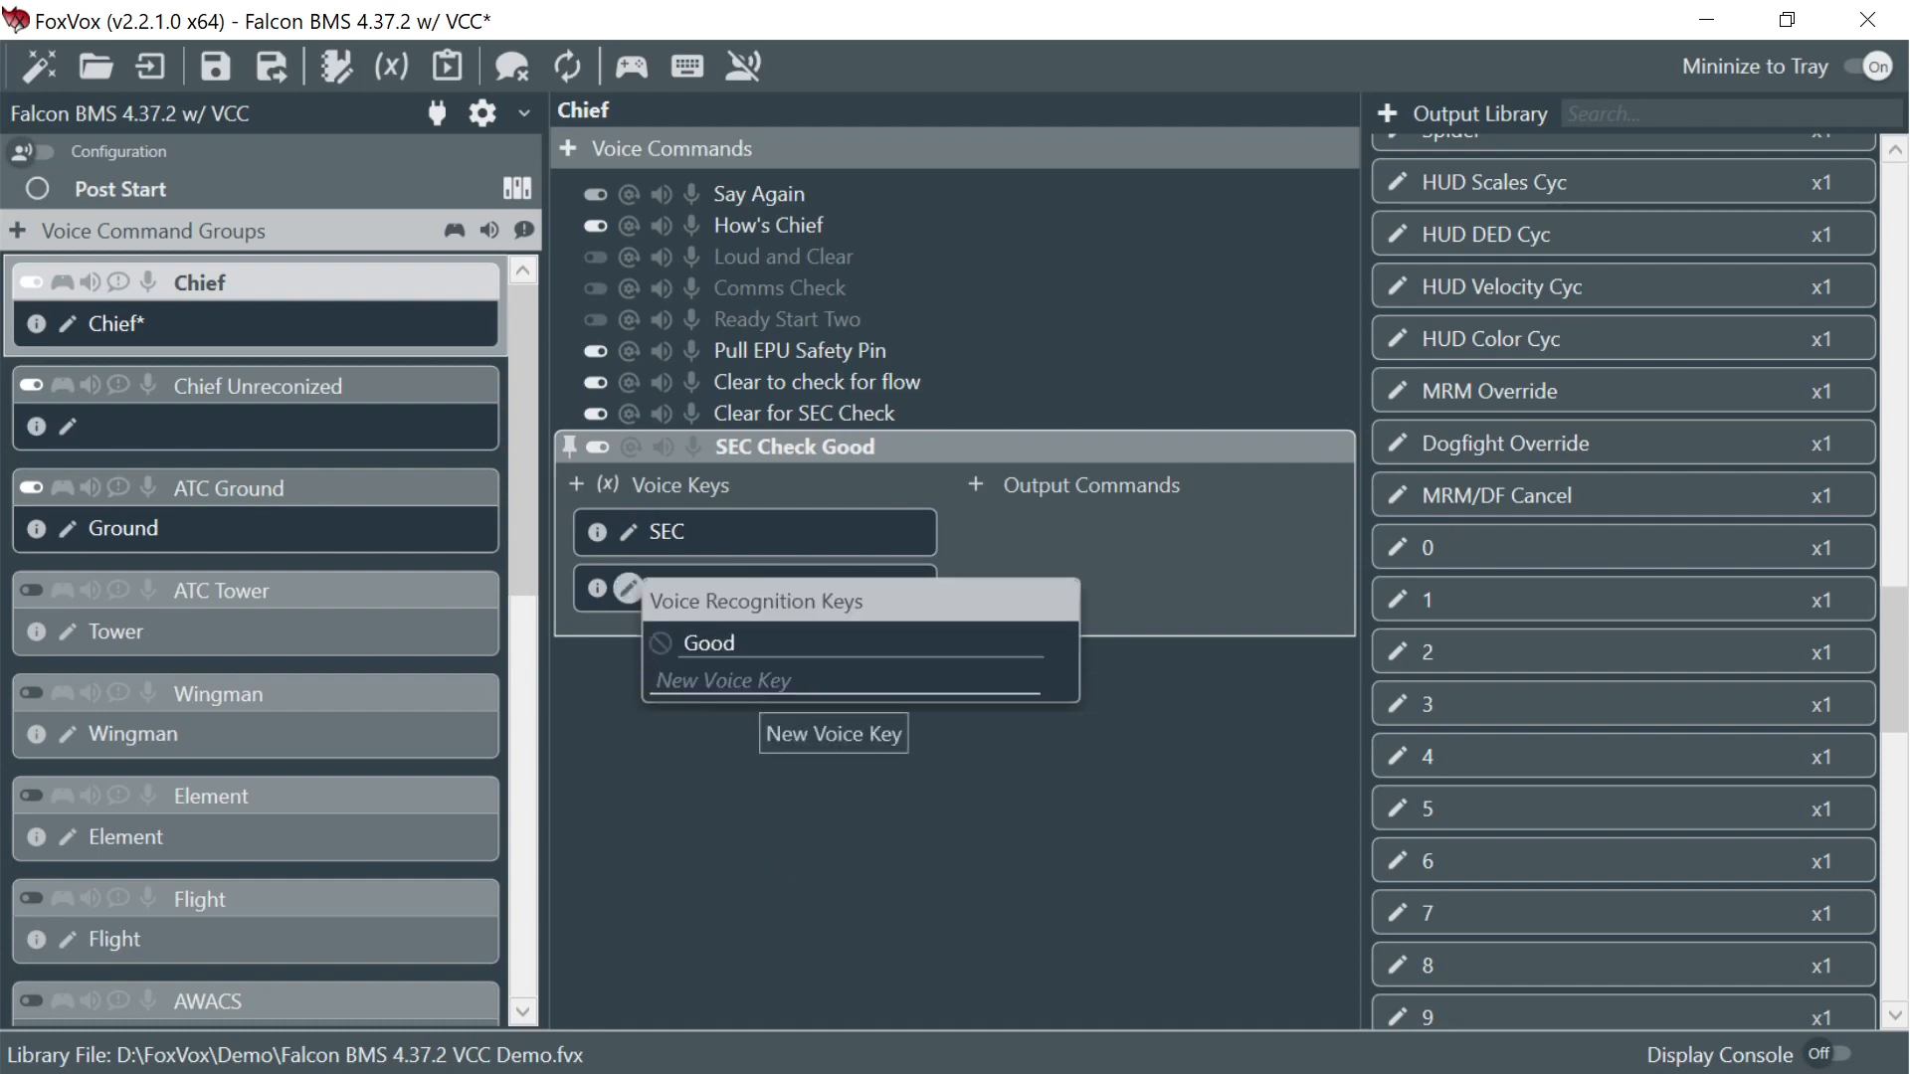
{"action": "key", "text": "Escape"}
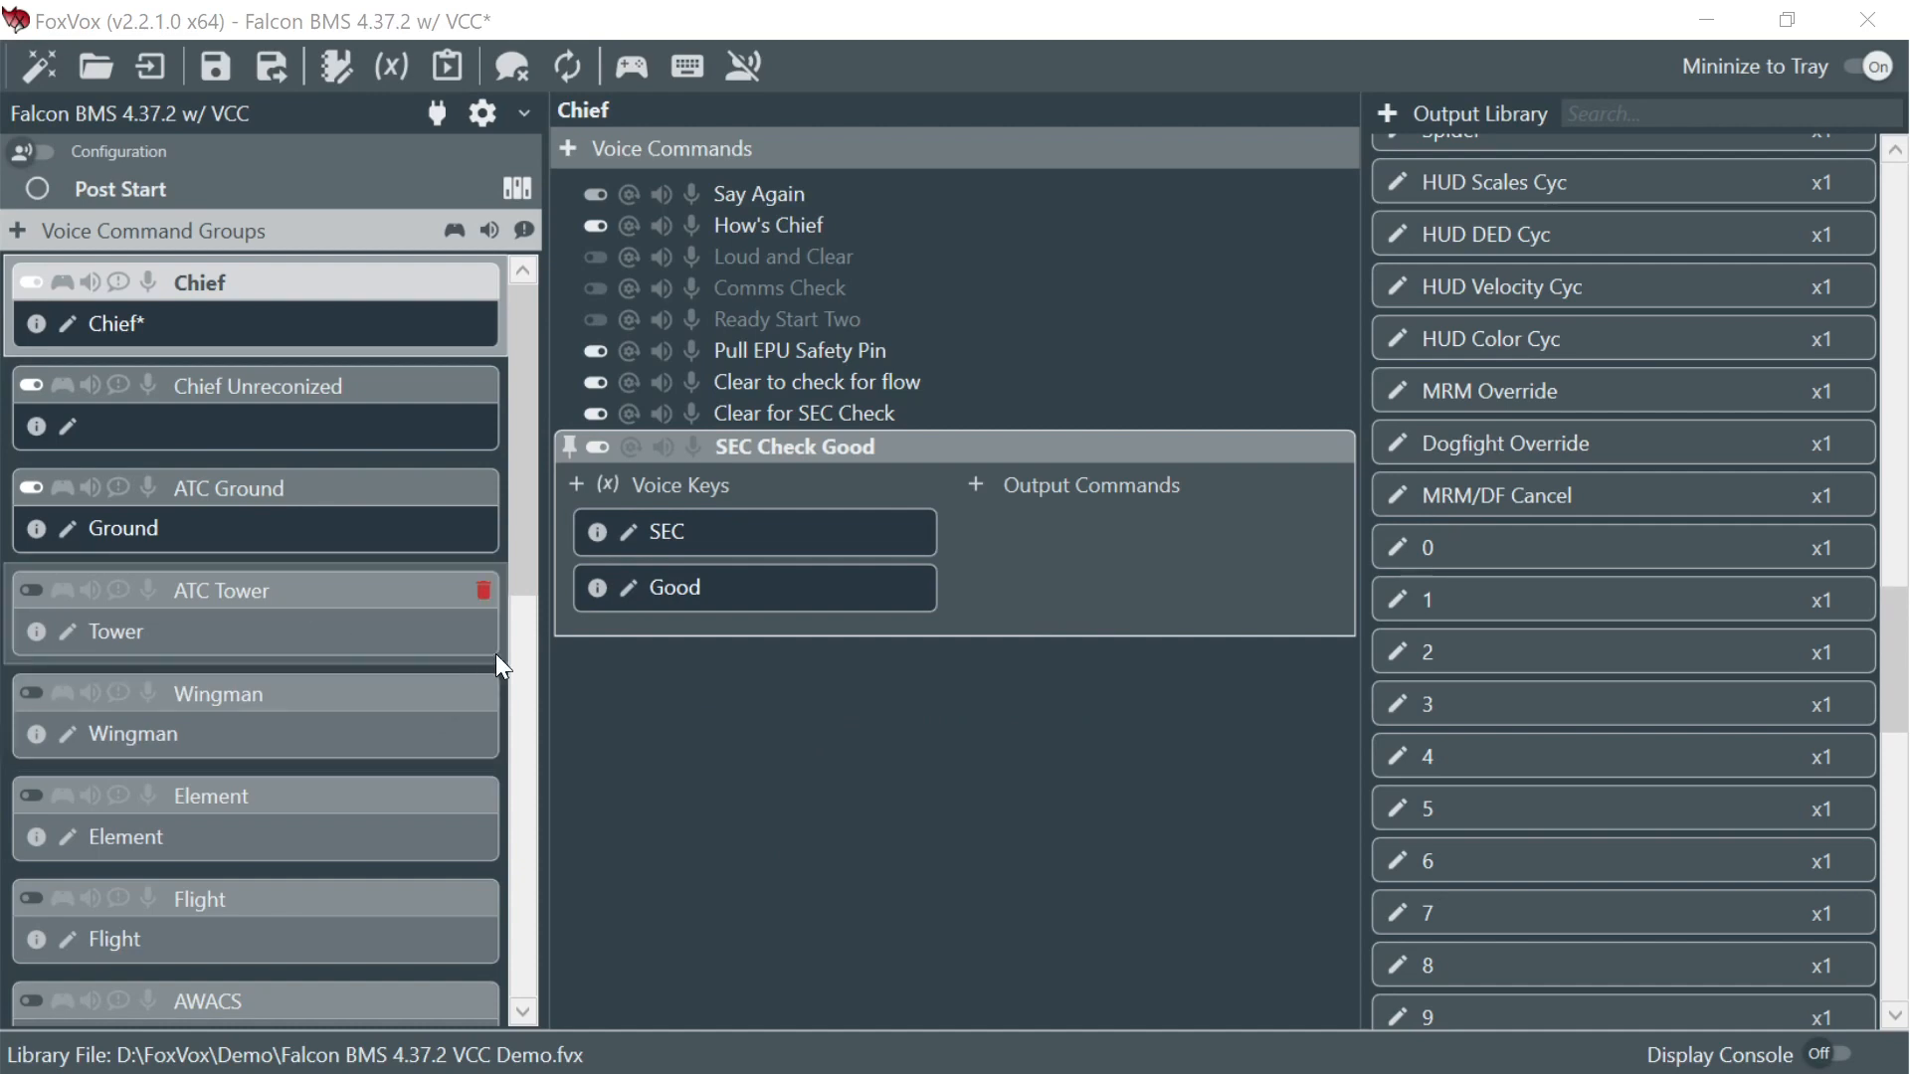
{"action": "left_click", "coordinate": [628, 588]}
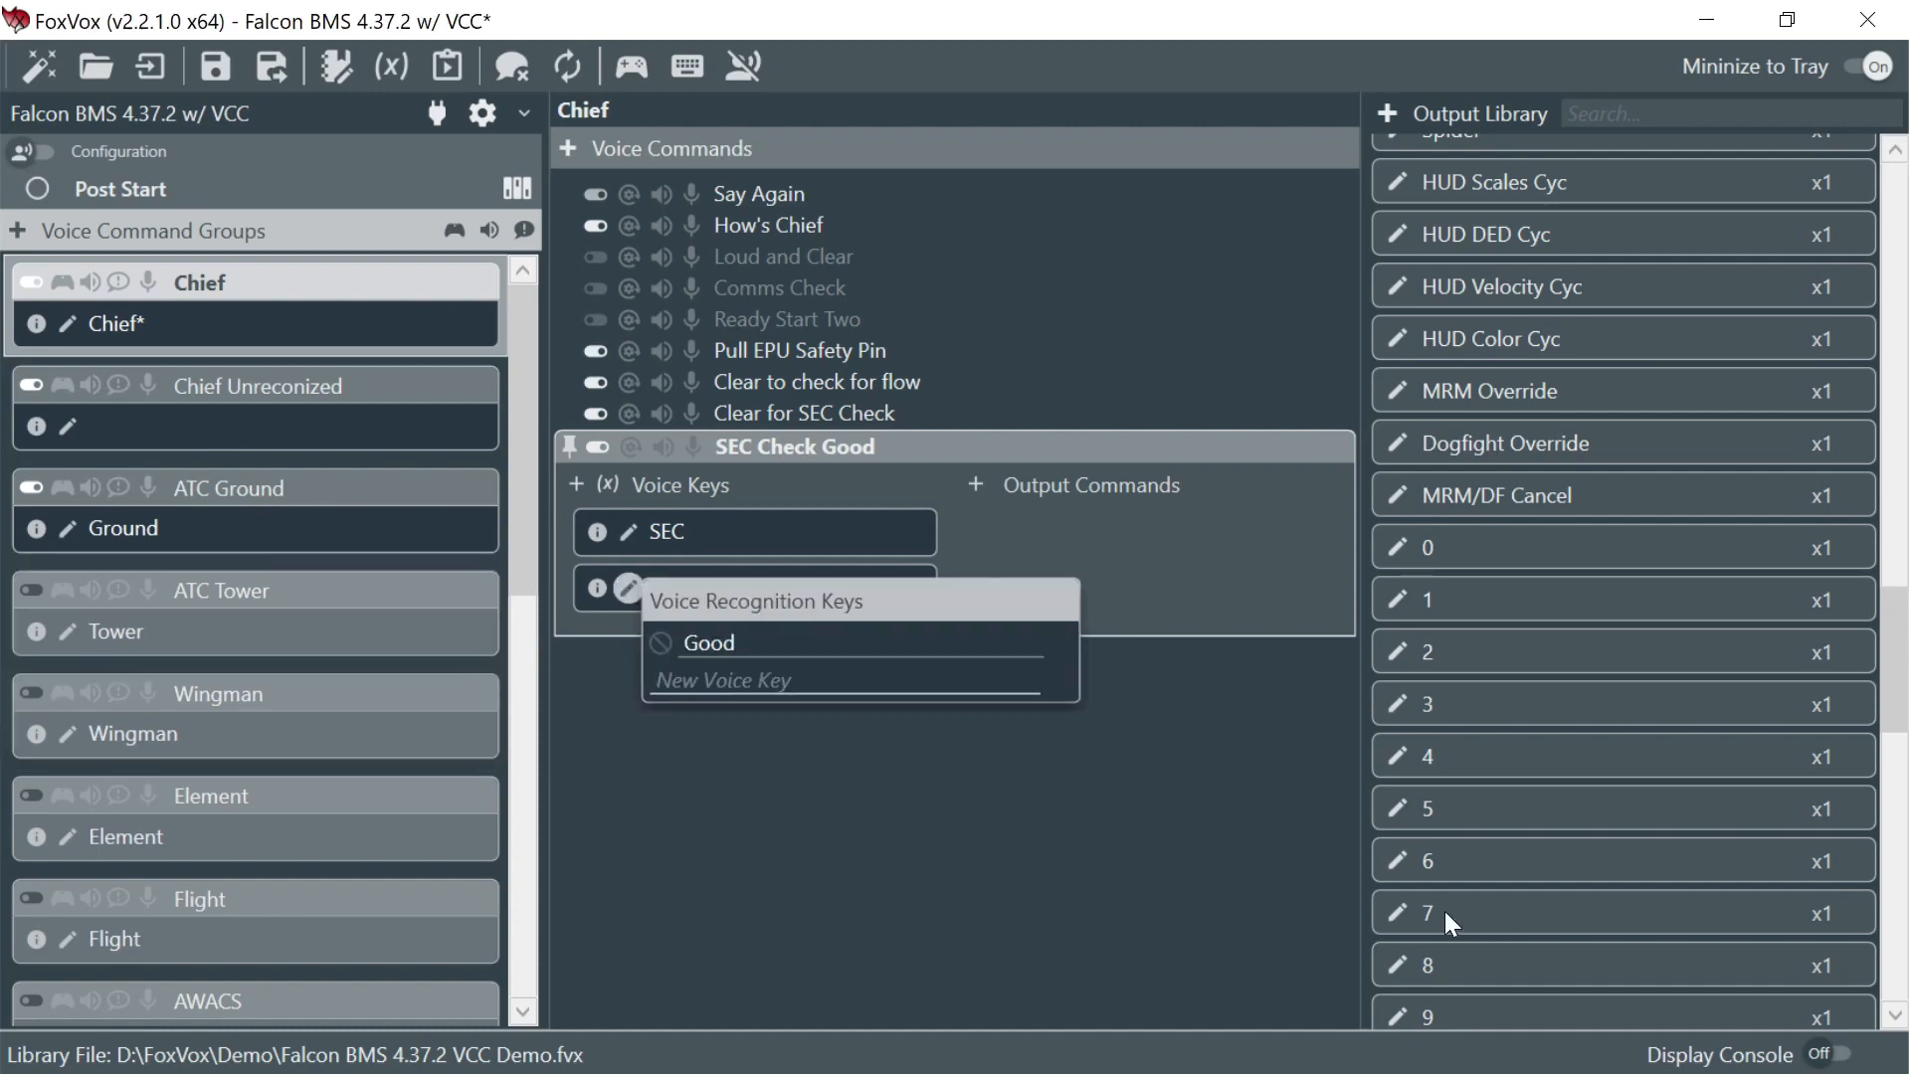
{"action": "type", "text": "Pass"}
{"action": "key", "text": "Return"}
{"action": "type", "text": "OK"}
{"action": "key", "text": "Return"}
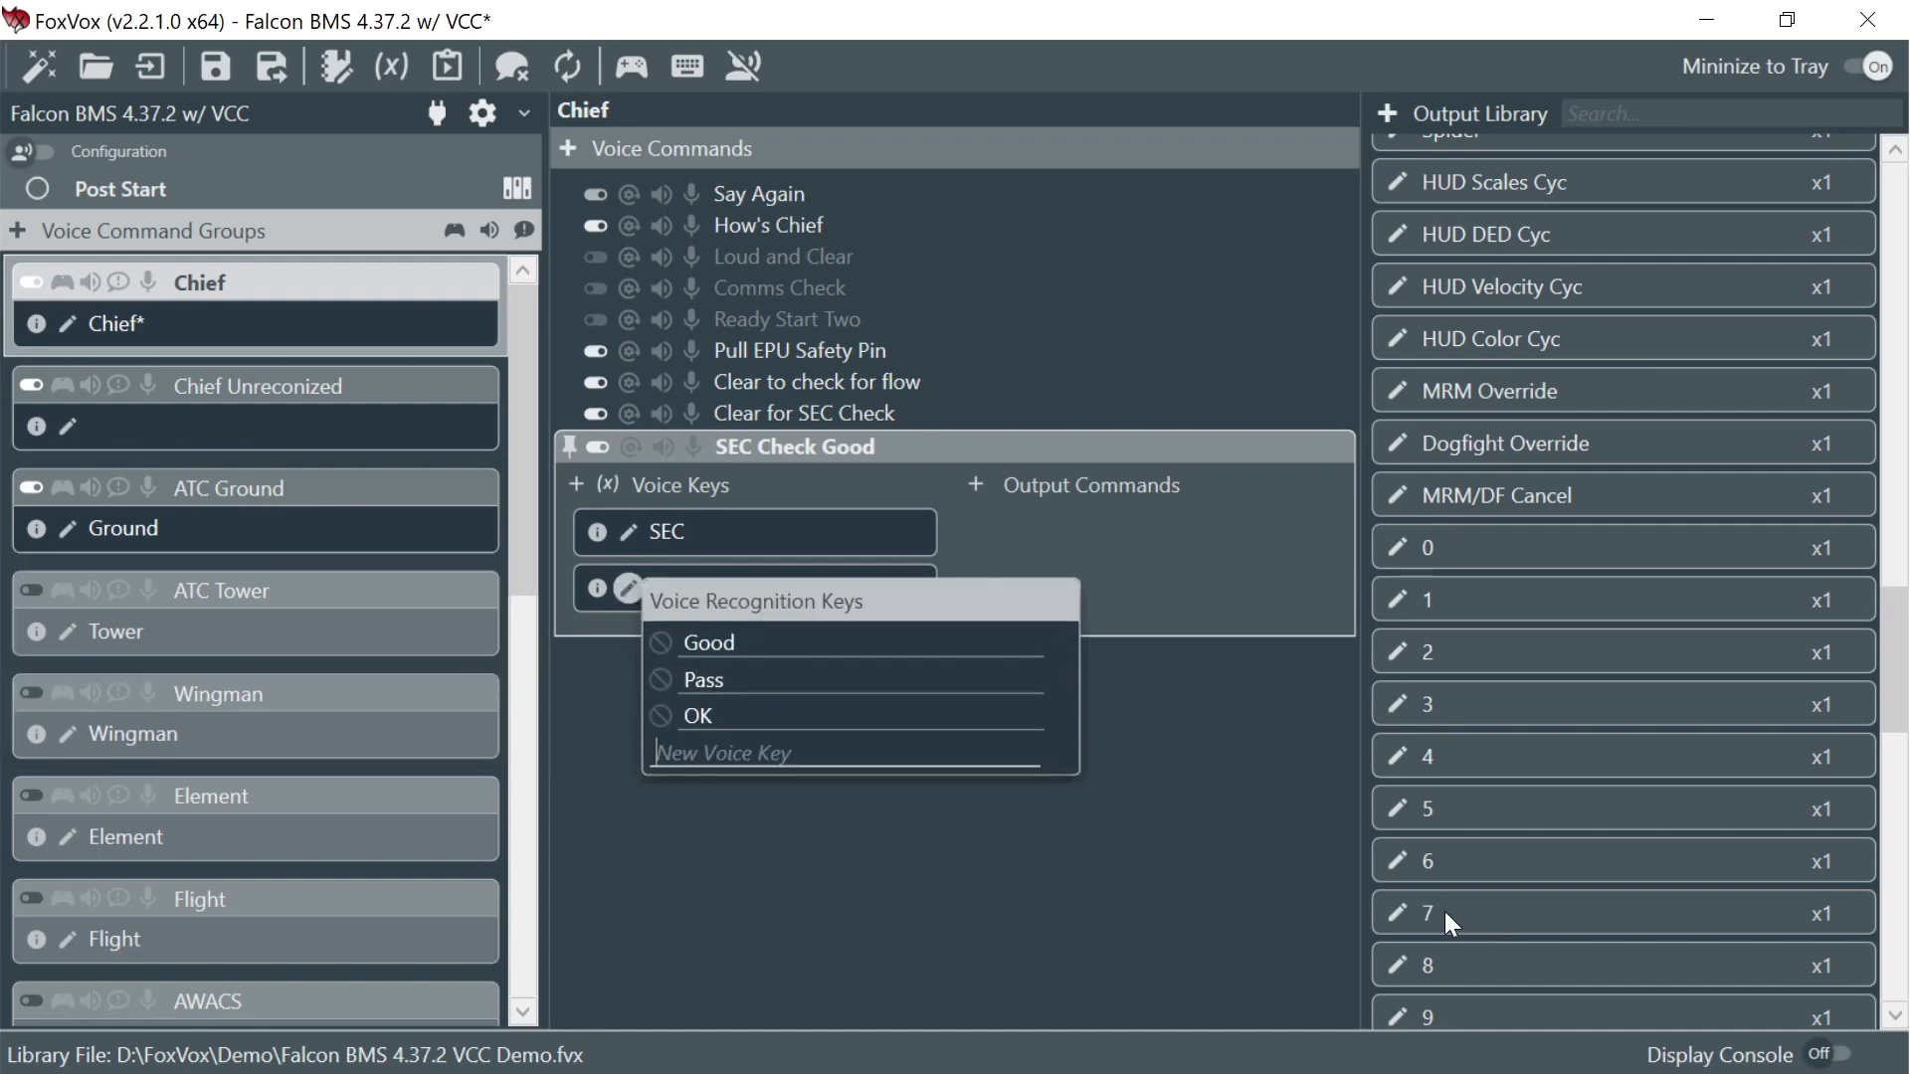
{"action": "left_click", "coordinate": [1118, 588]}
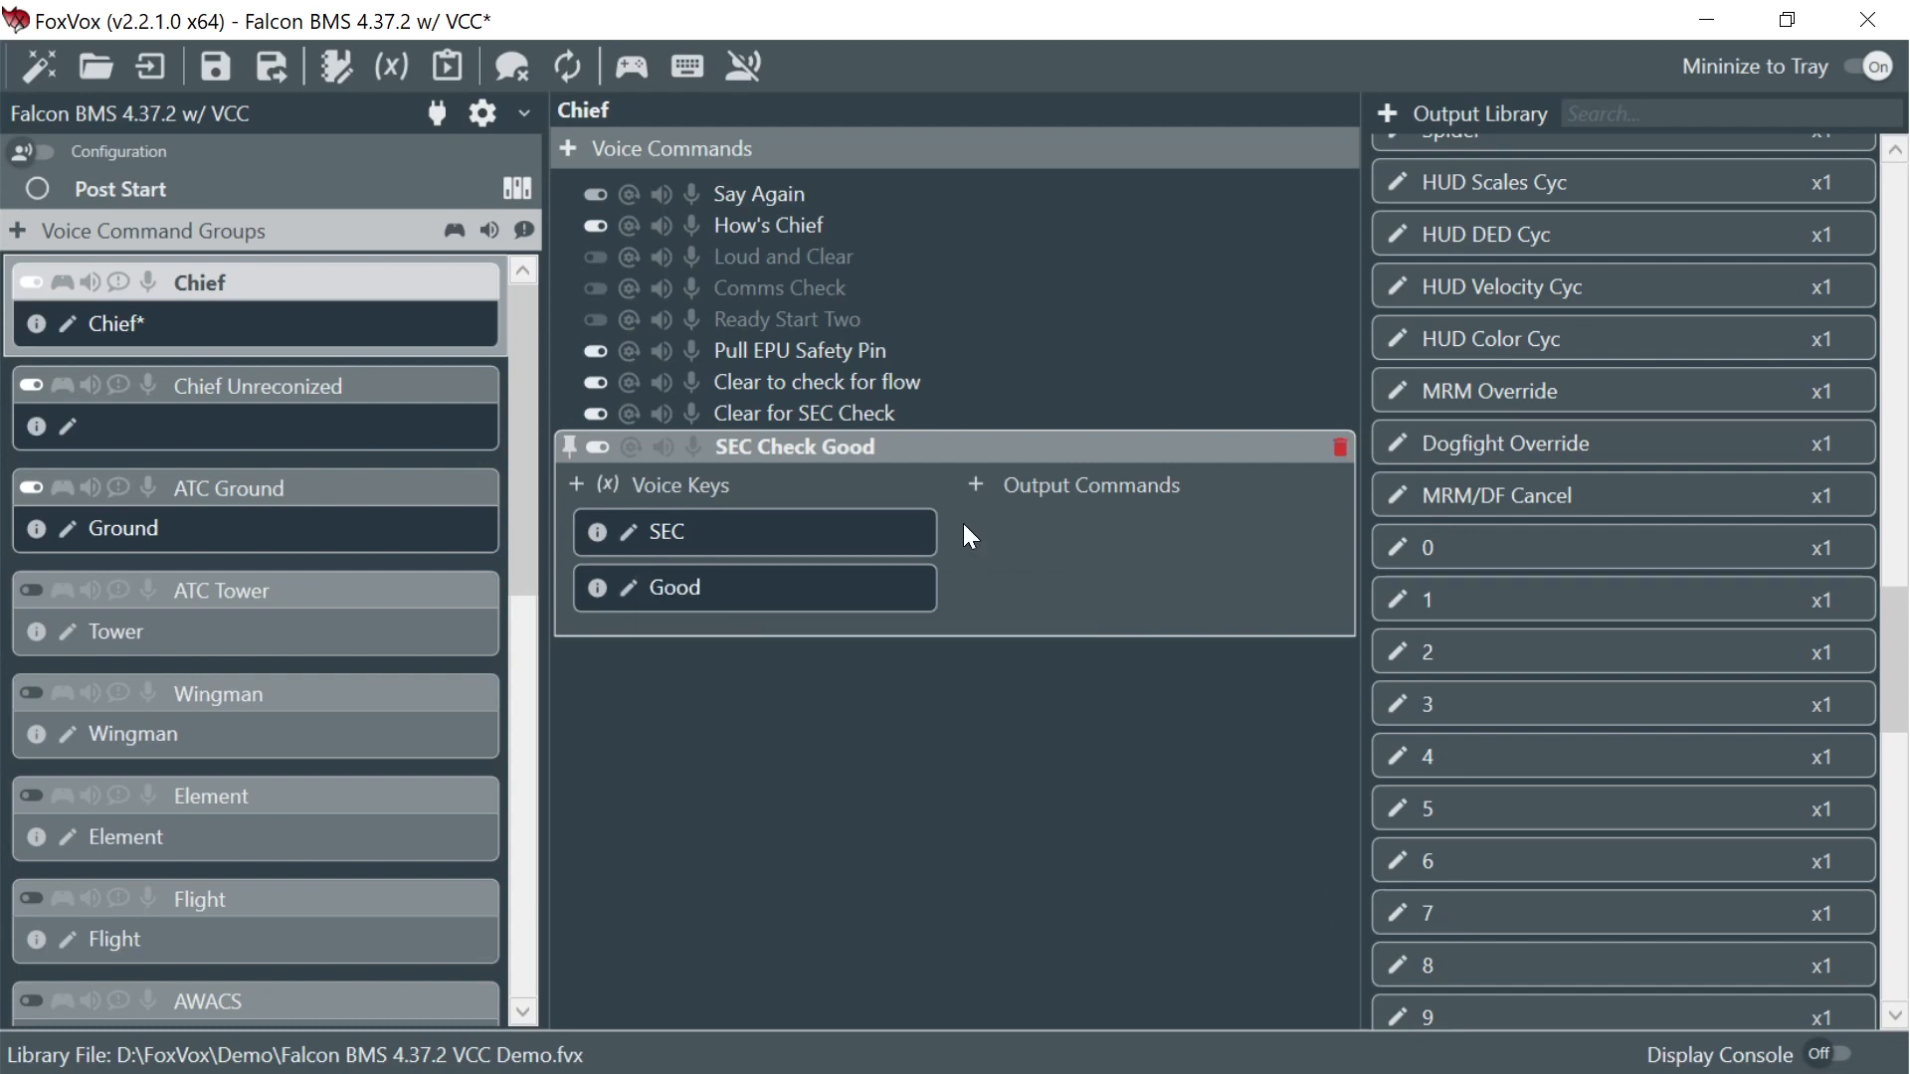
- Start a new output command for SEC Check Good and name it SEC Good Confirm
{"action": "left_click", "coordinate": [999, 477]}
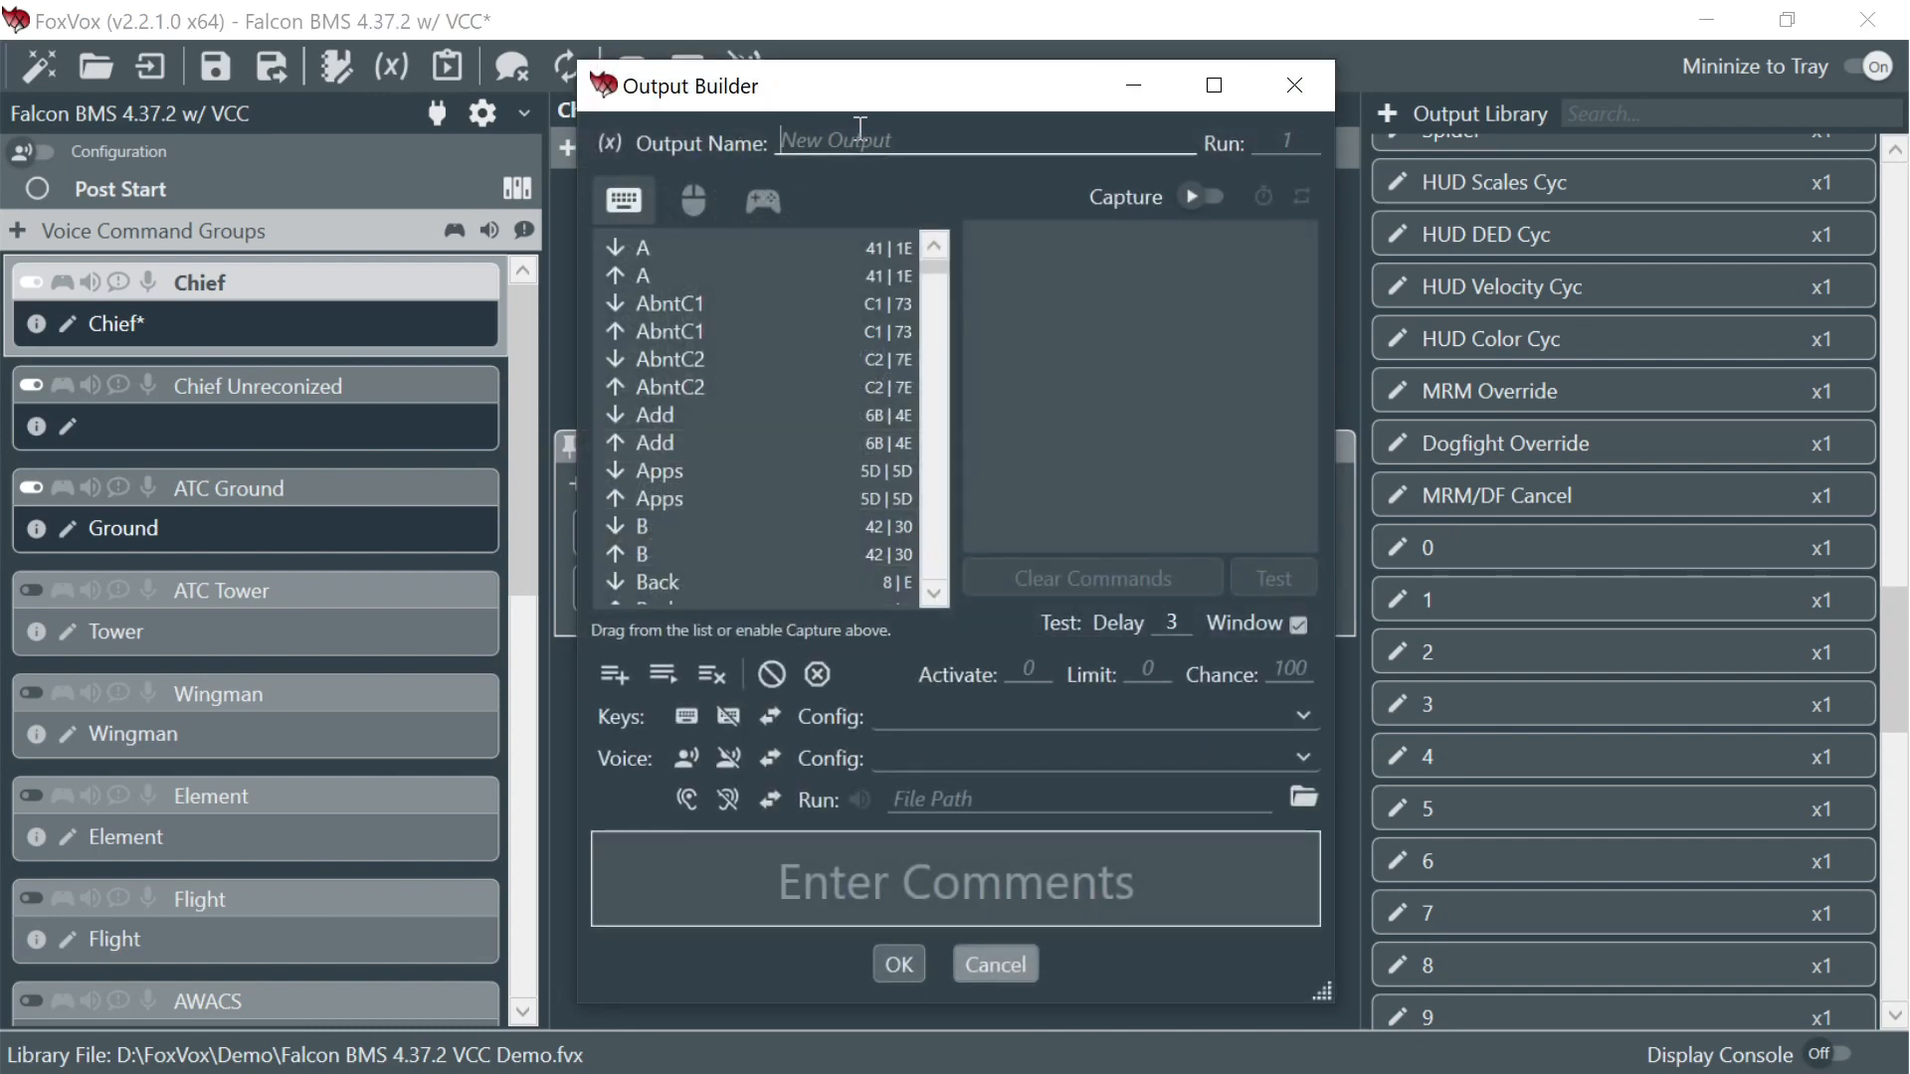
{"action": "type", "text": "SEC Good Confirm"}
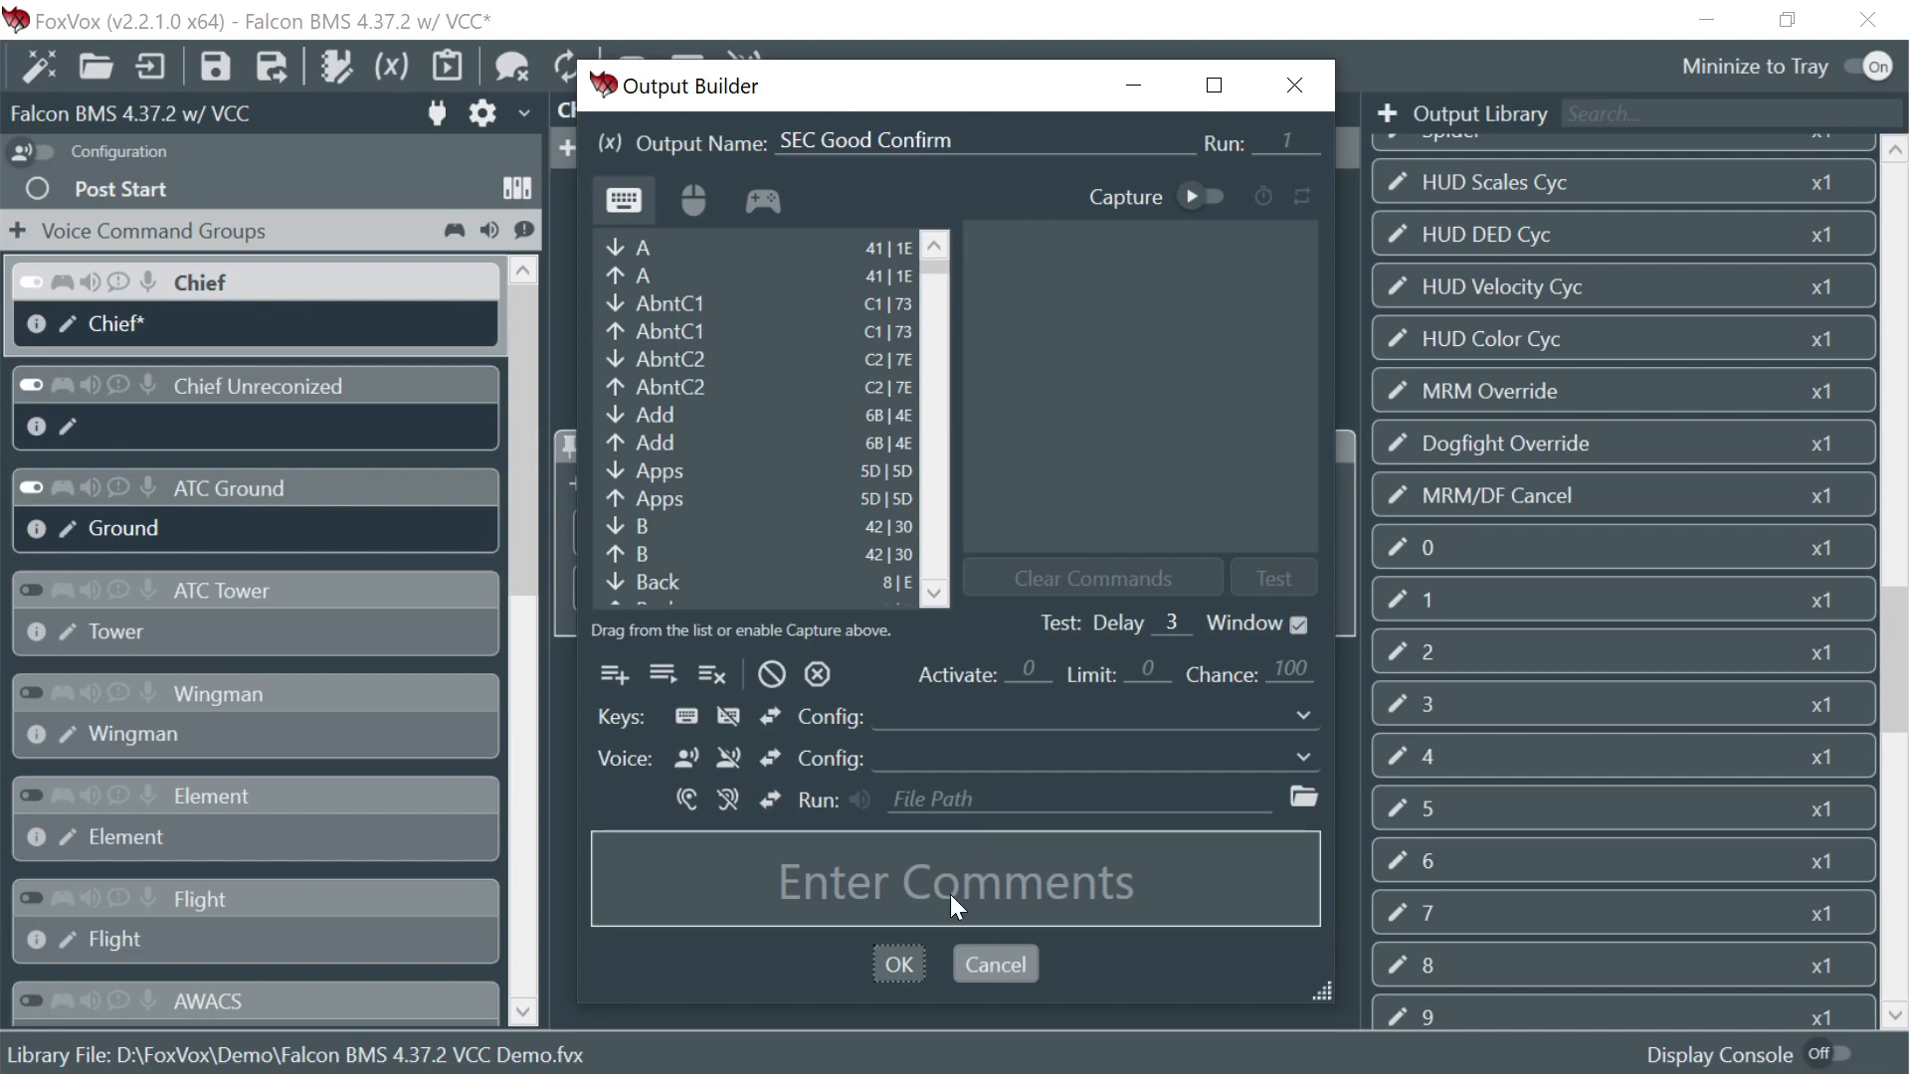
{"action": "left_click", "coordinate": [1292, 795]}
{"action": "scroll", "coordinate": [1197, 535], "scroll_direction": "down", "scroll_amount": 3}
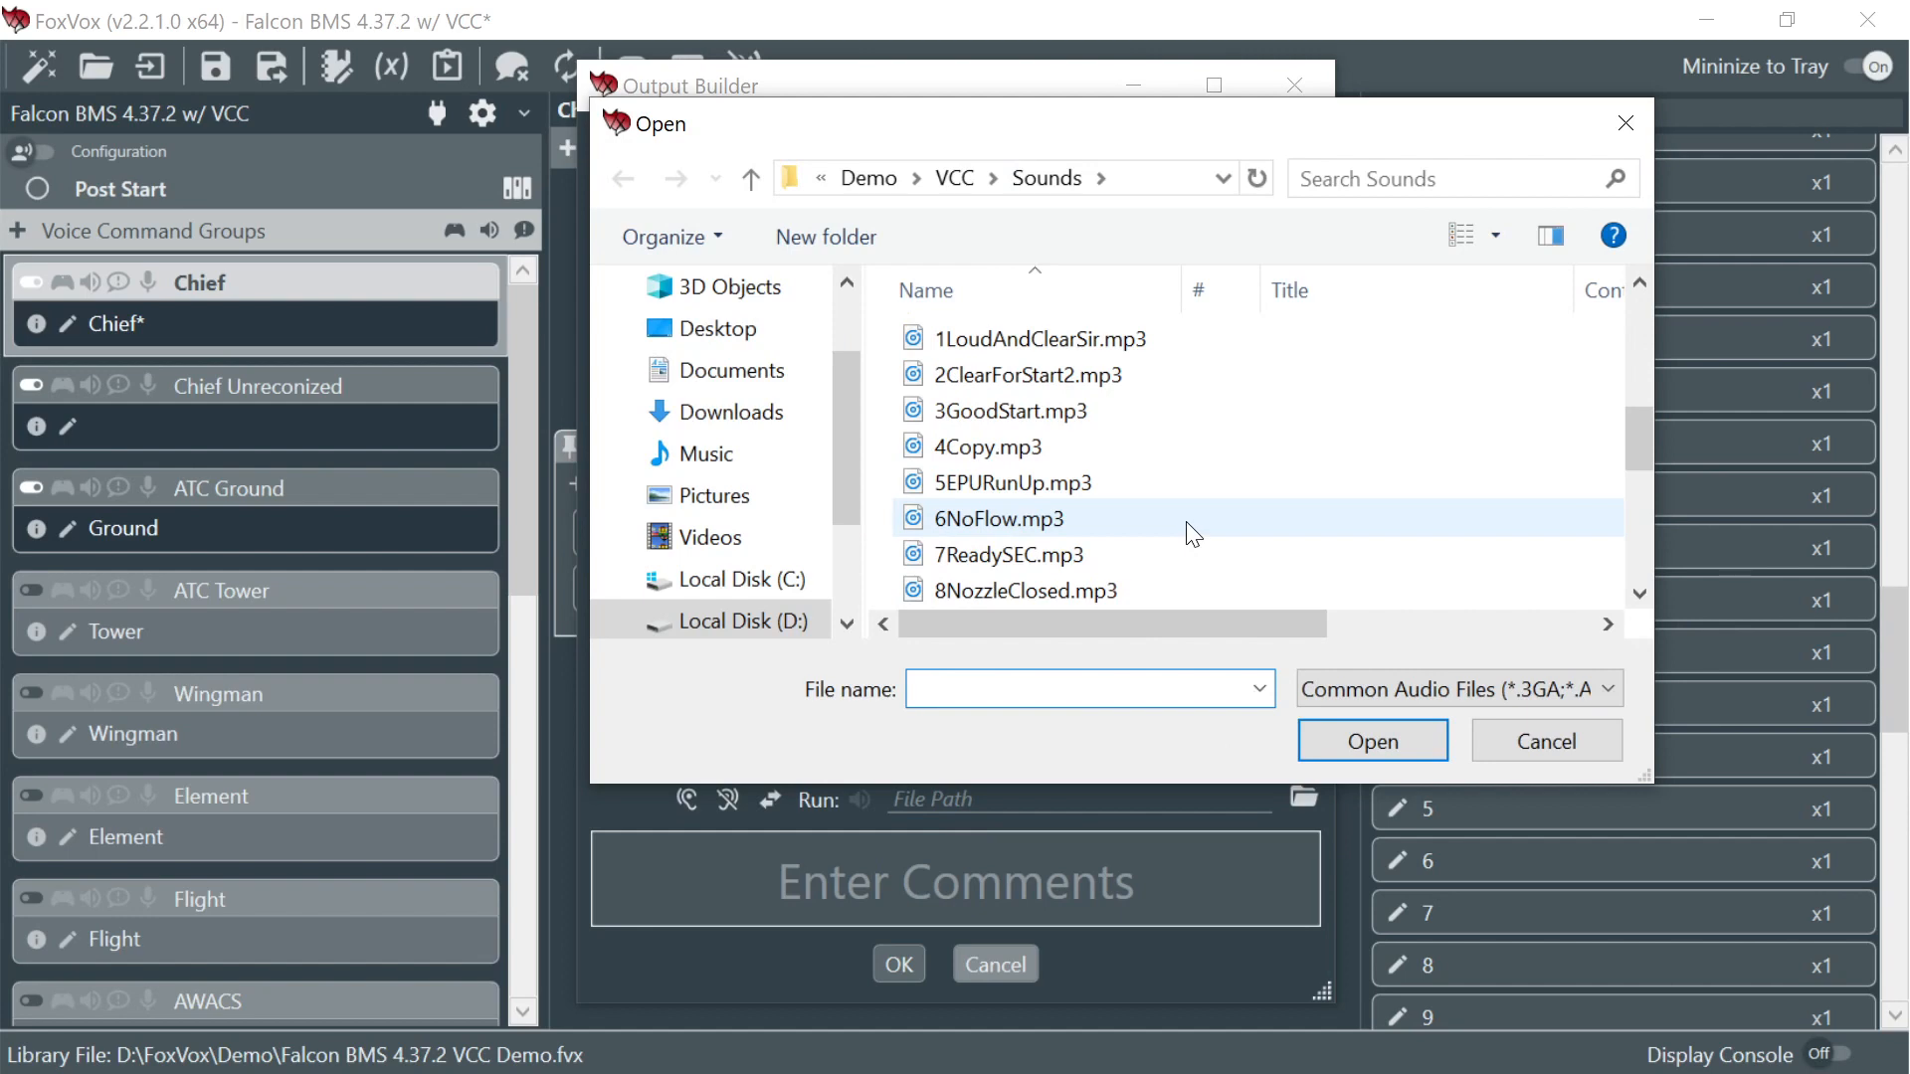
{"action": "scroll", "coordinate": [1194, 535], "scroll_direction": "down", "scroll_amount": 1}
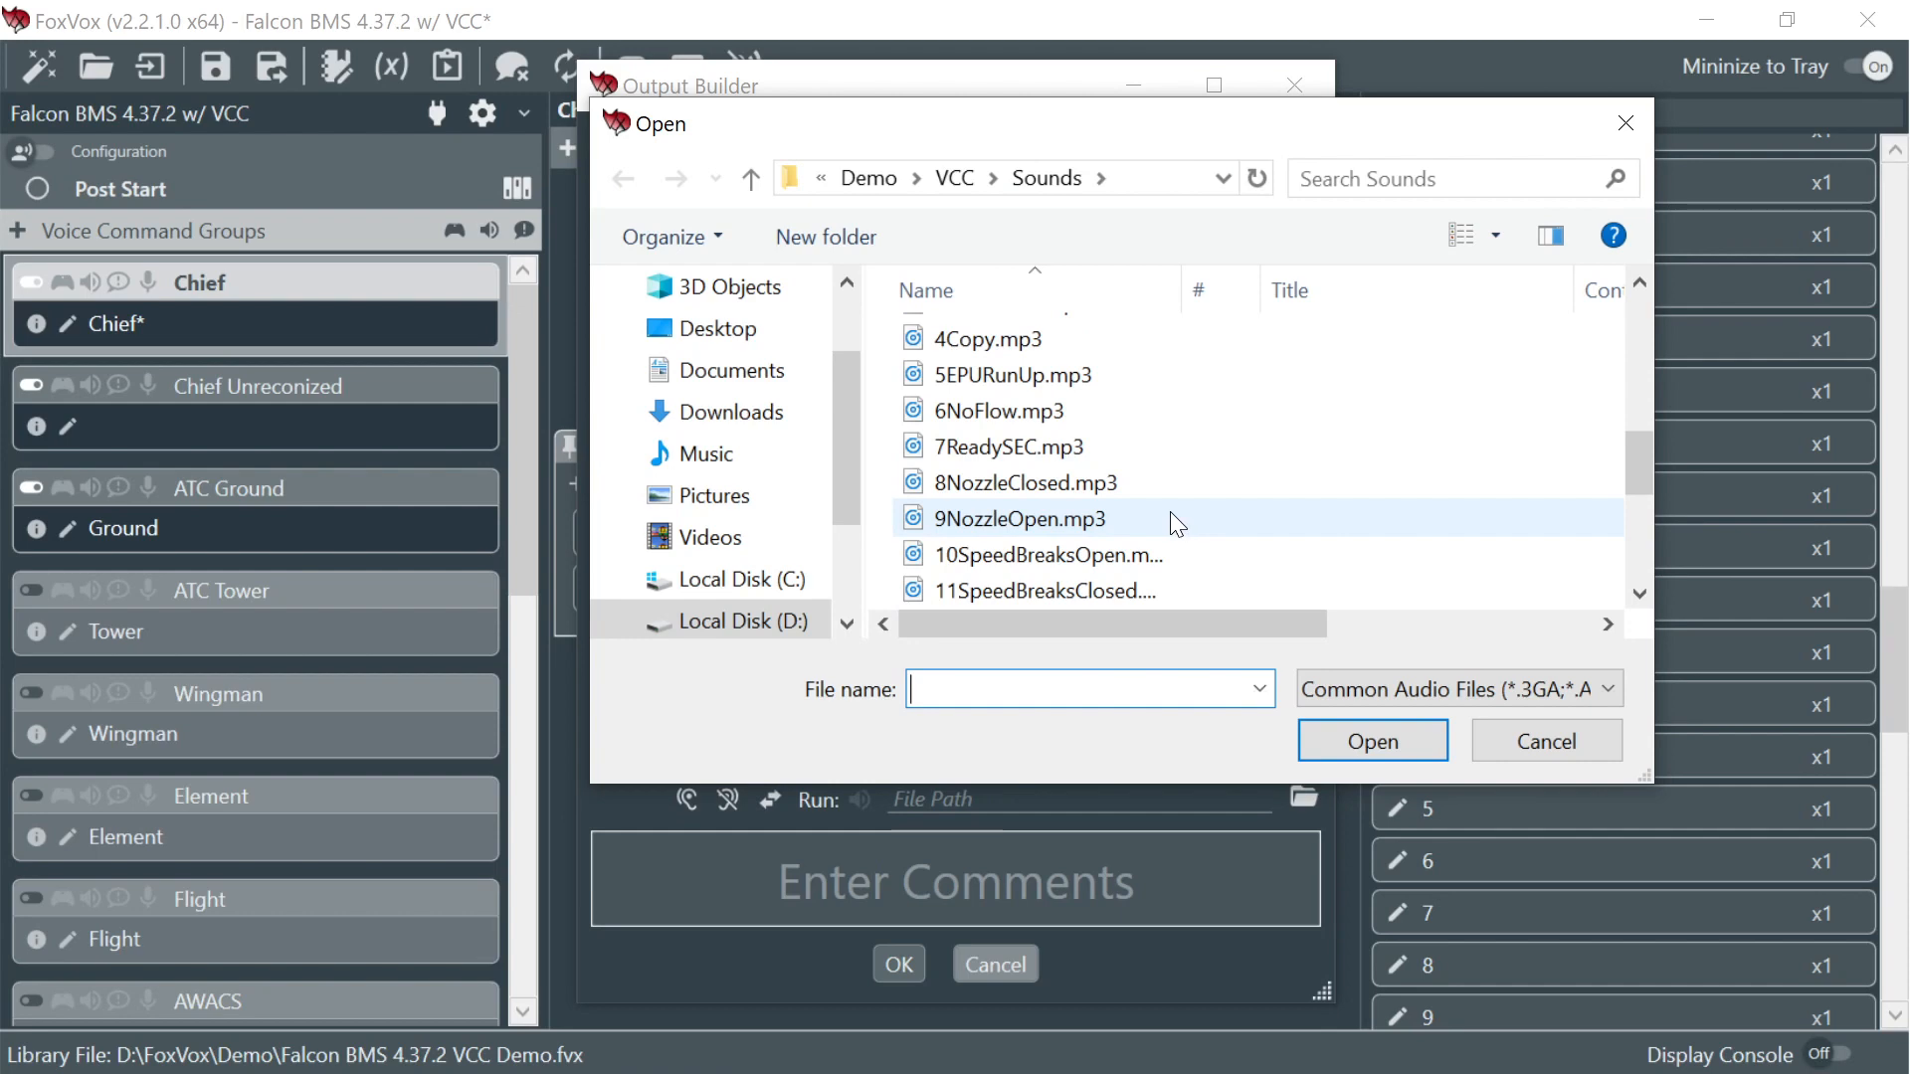
{"action": "left_click", "coordinate": [1487, 754]}
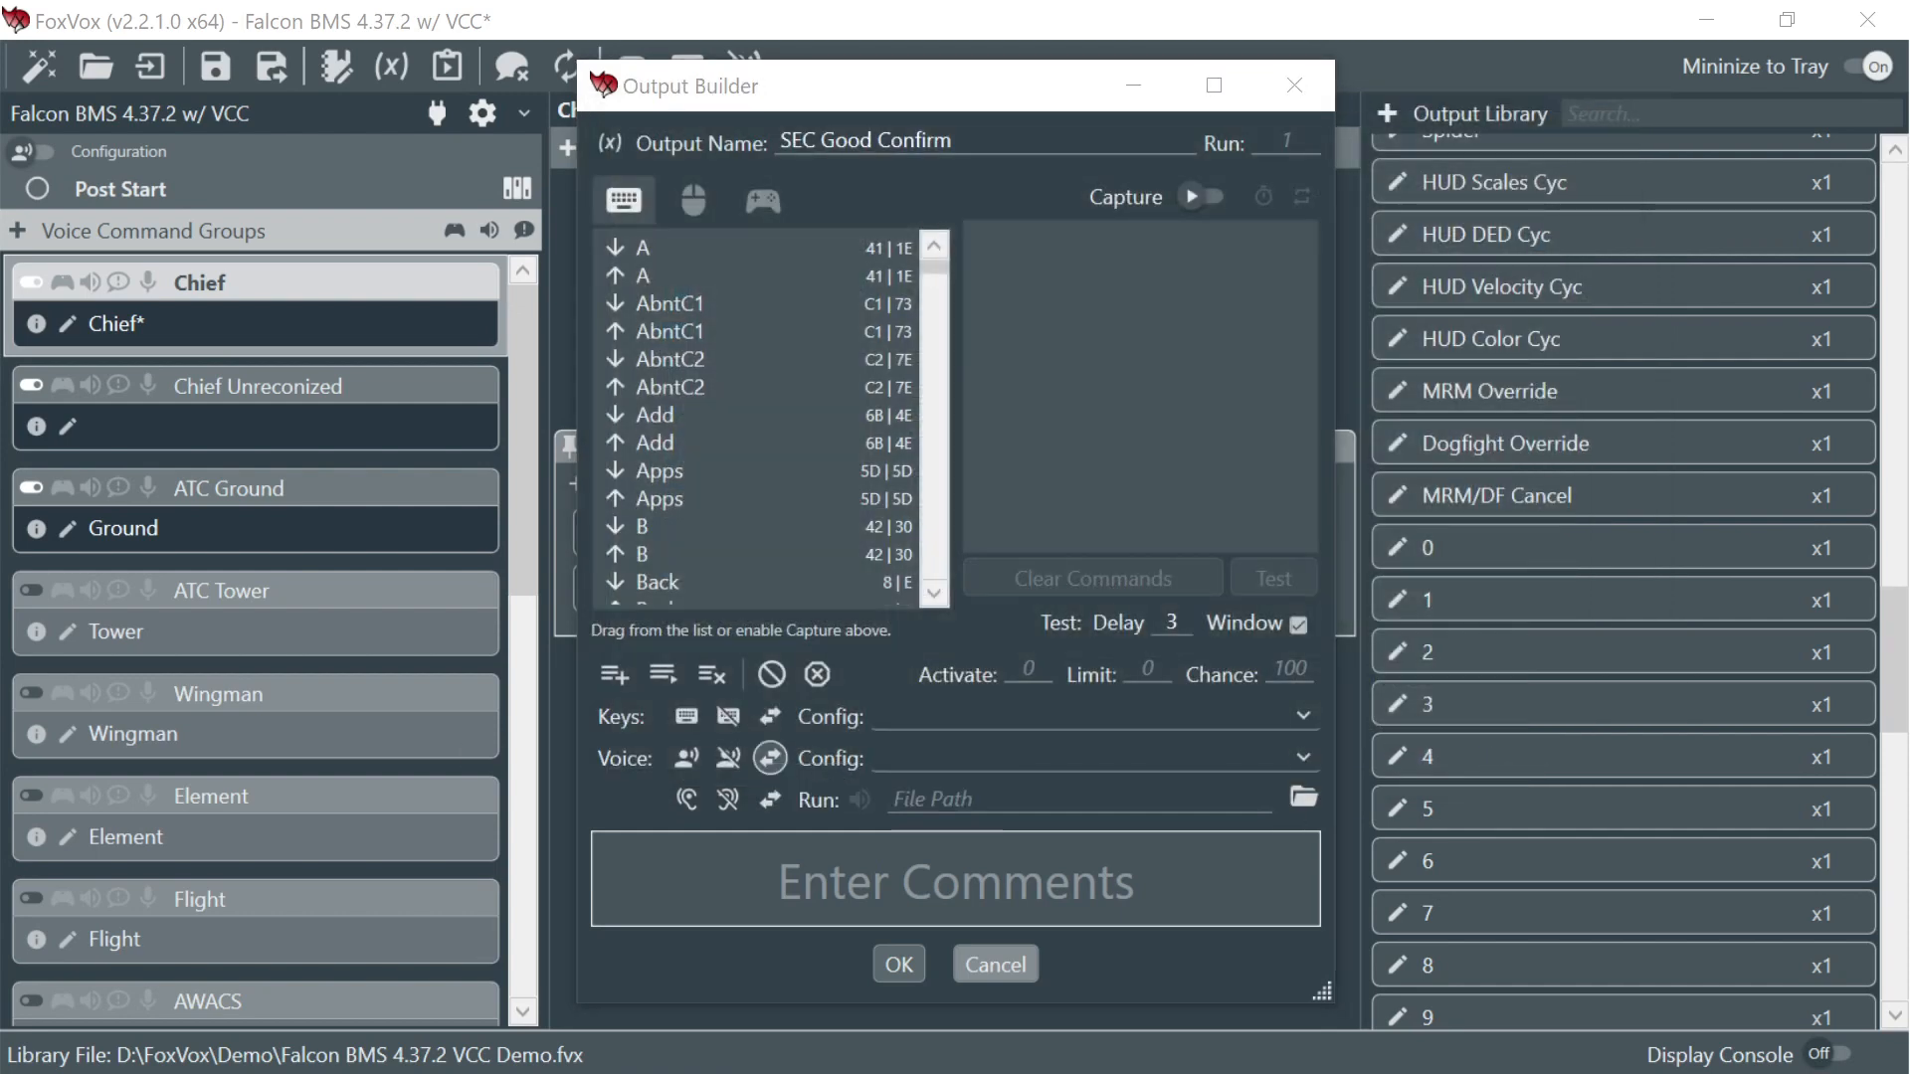
- Assign the sound file 4Copy.mp3 from the VCC Sounds folder as the run file of SEC Good Confirm
{"action": "left_click", "coordinate": [1302, 797]}
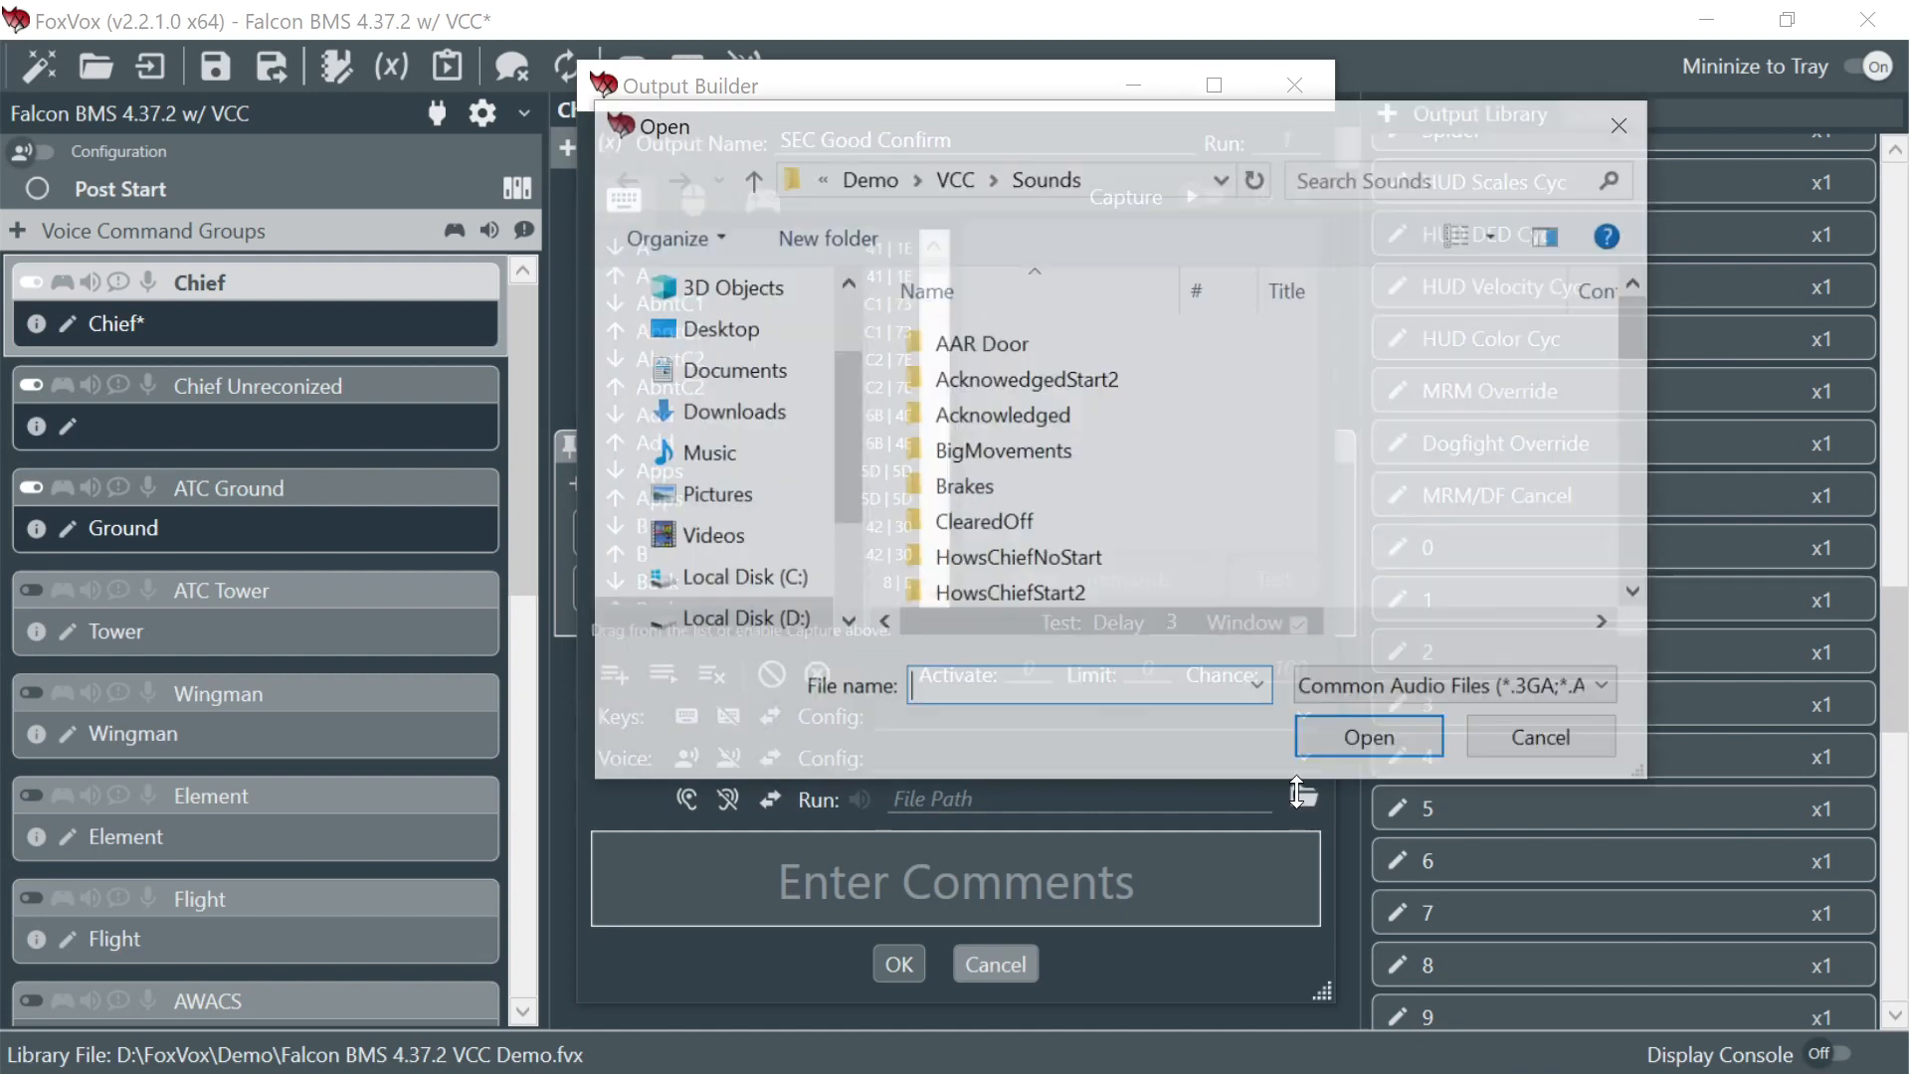
{"action": "scroll", "coordinate": [1142, 533], "scroll_direction": "down", "scroll_amount": 4}
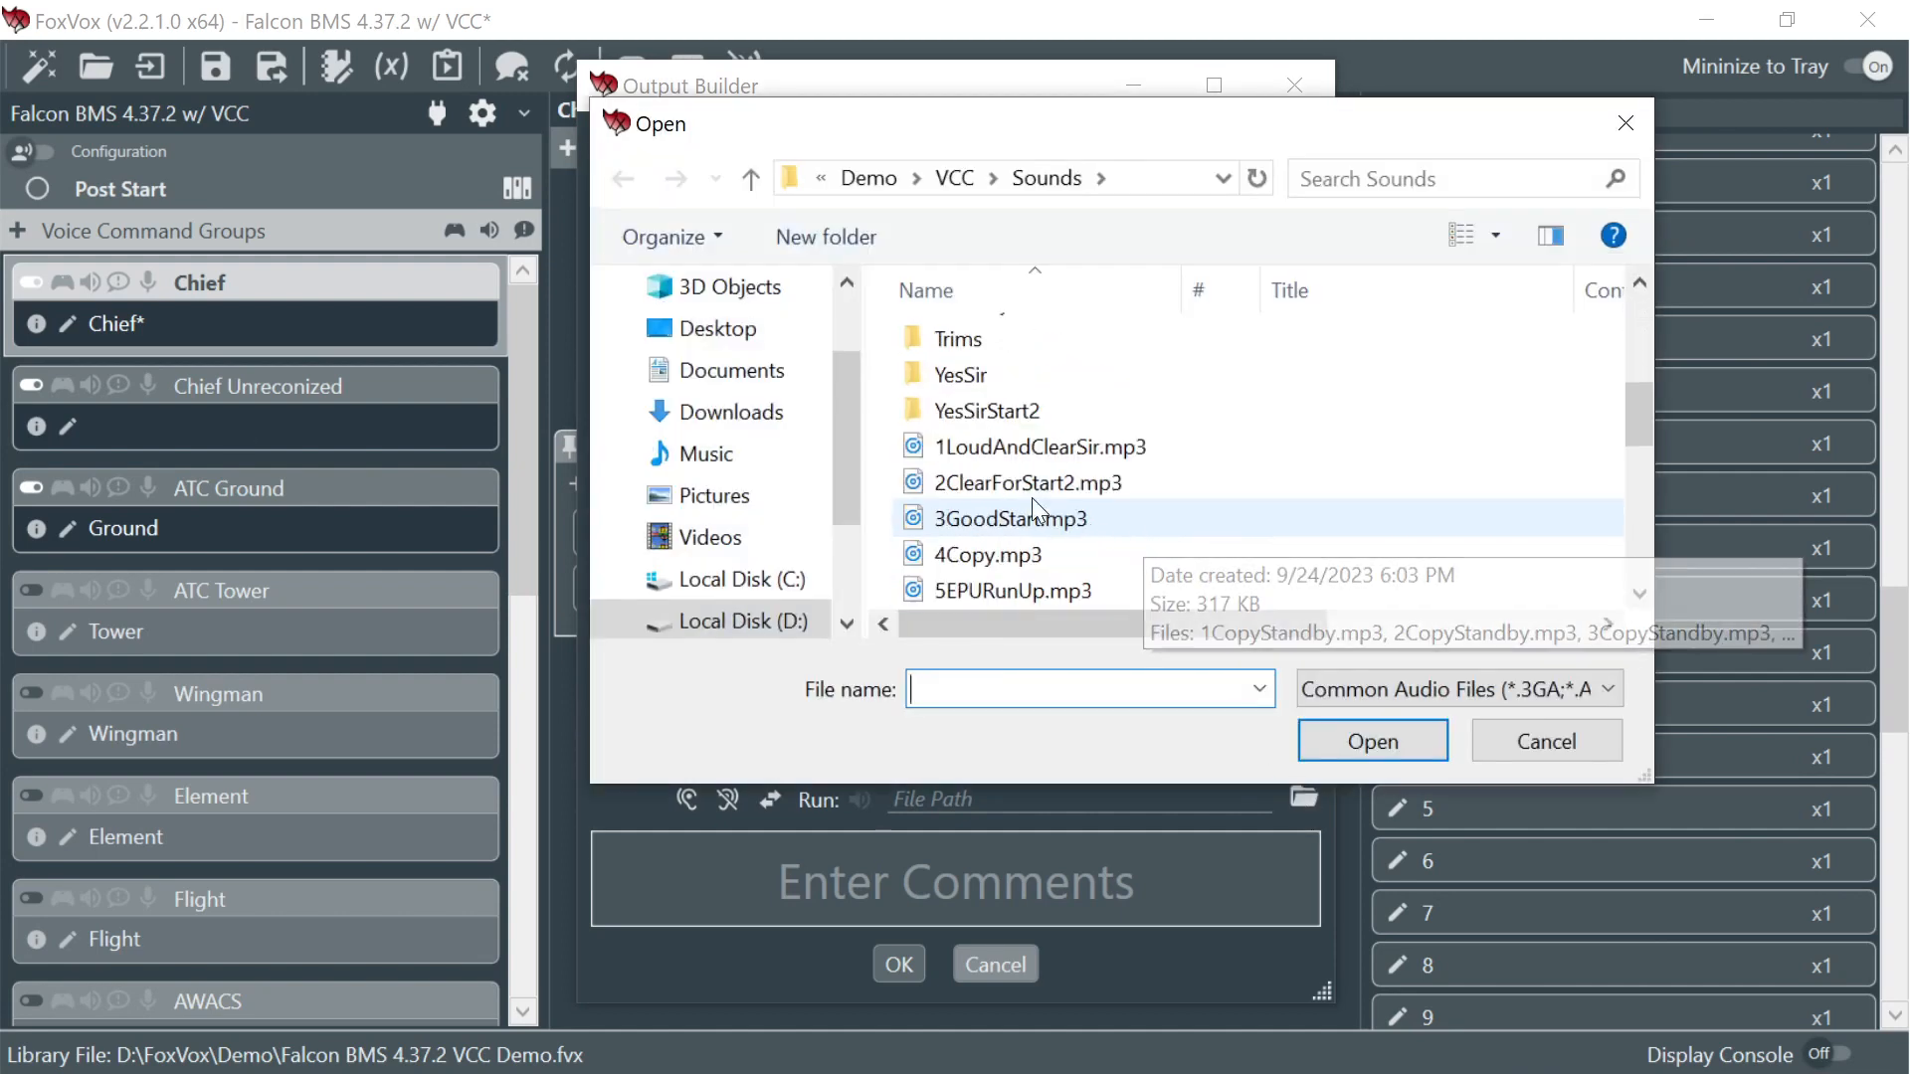
{"action": "scroll", "coordinate": [1032, 500], "scroll_direction": "down", "scroll_amount": 1}
{"action": "left_click", "coordinate": [987, 445]}
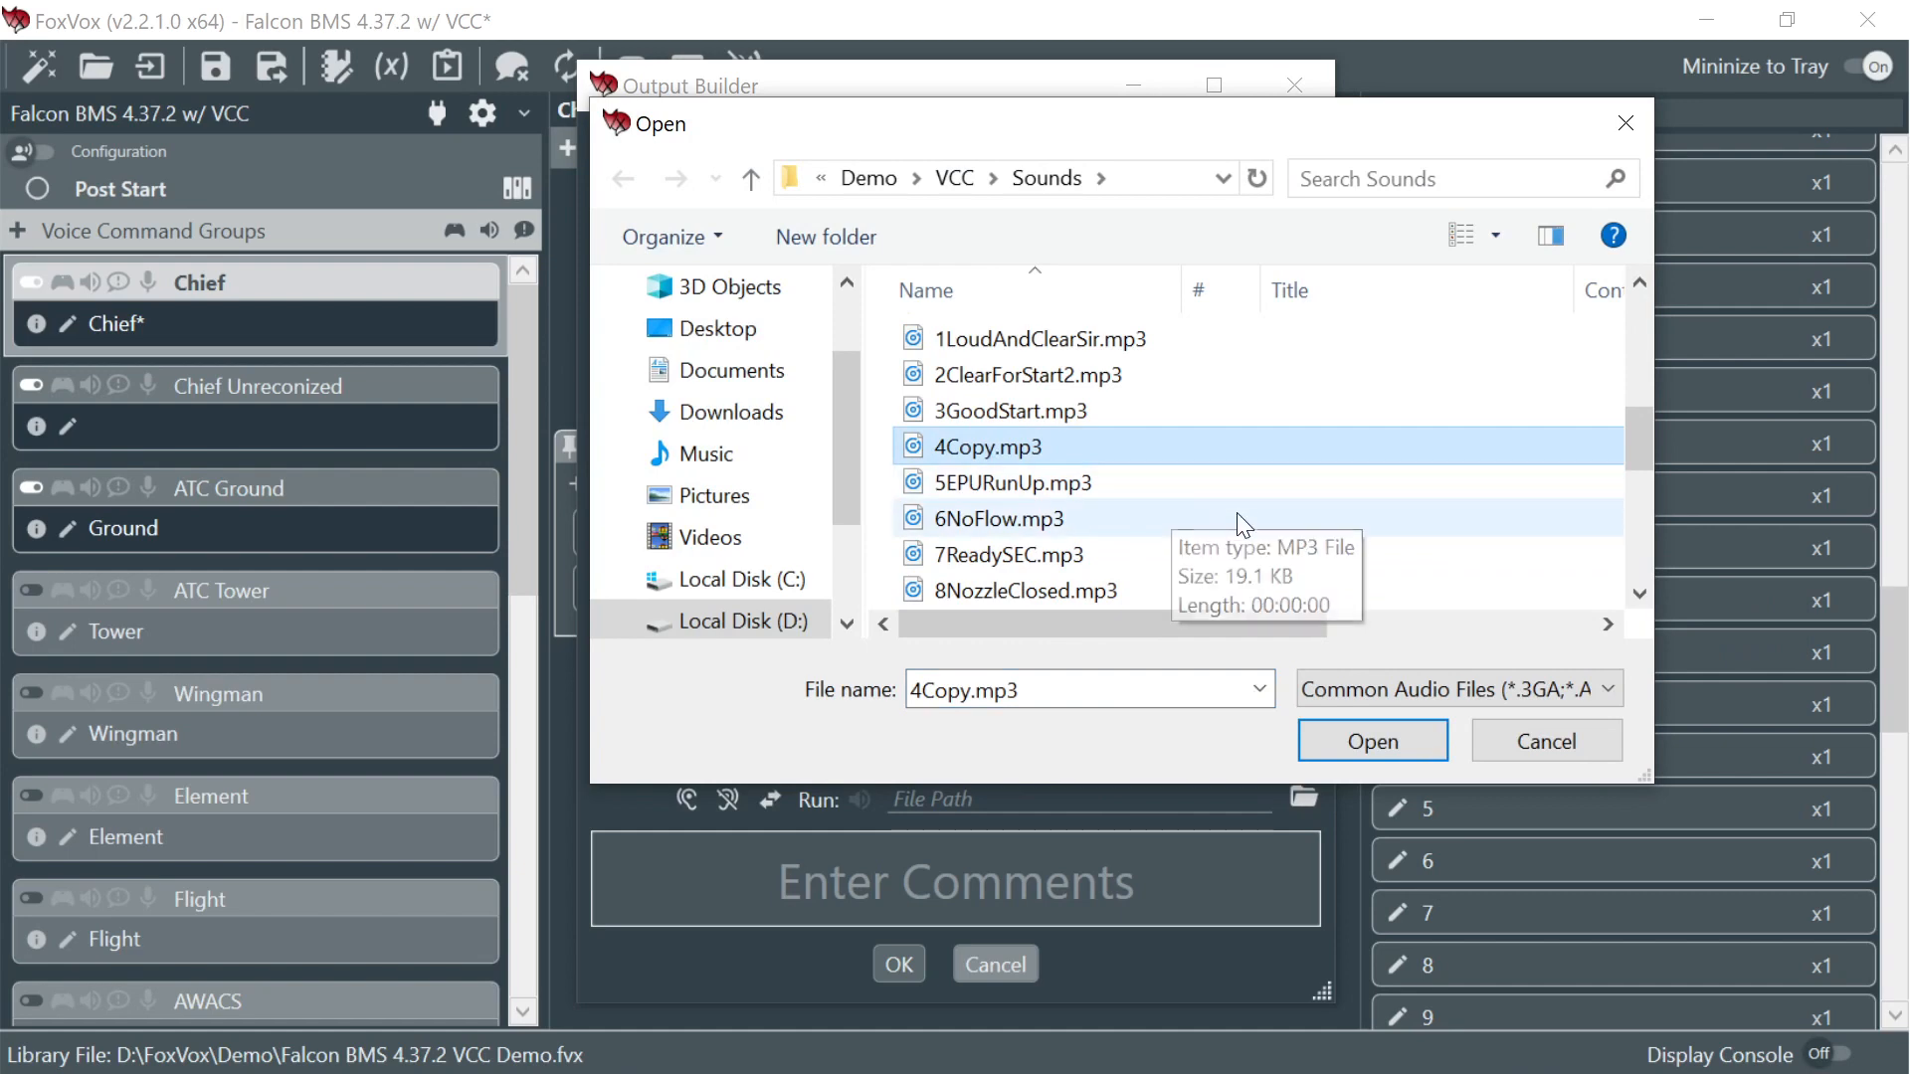
{"action": "left_click", "coordinate": [1377, 742]}
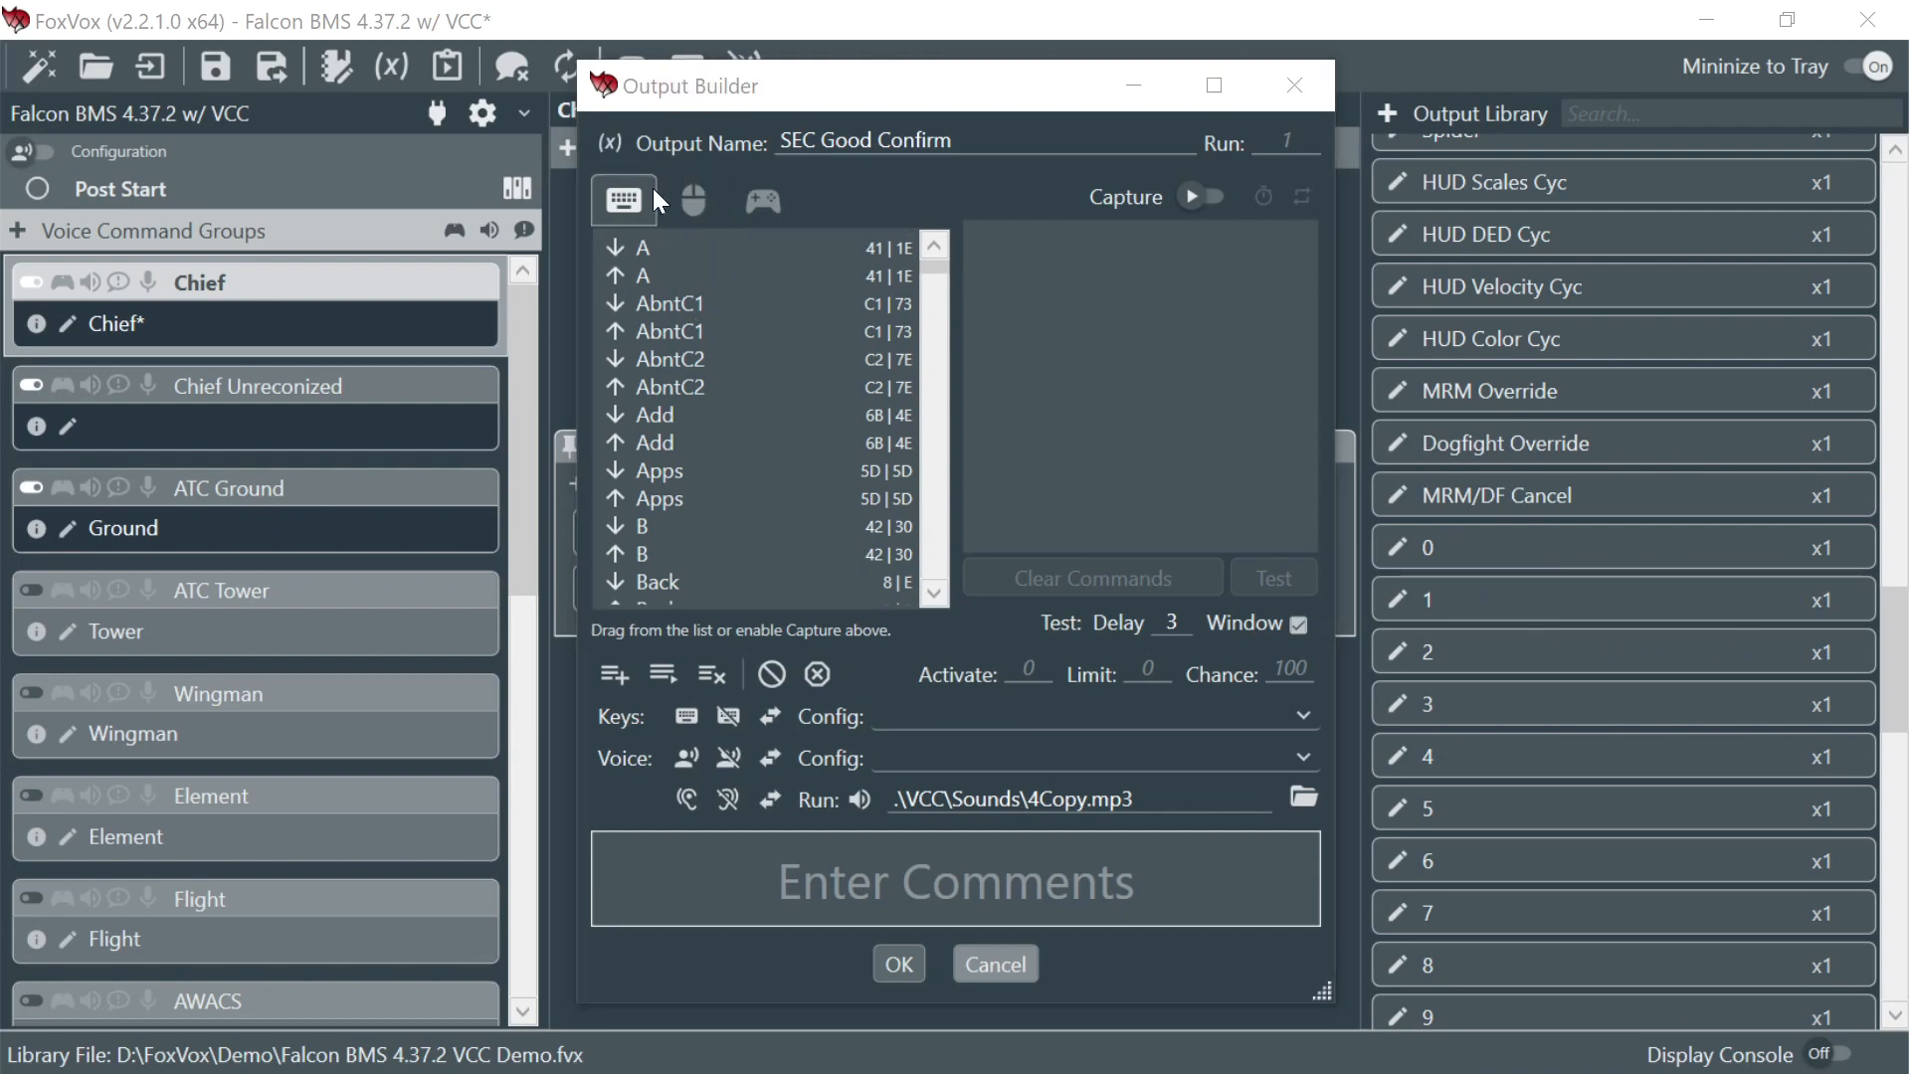
- Add a variable named Step with the value SEC OK to the SEC Good Confirm output
{"action": "left_click", "coordinate": [611, 145]}
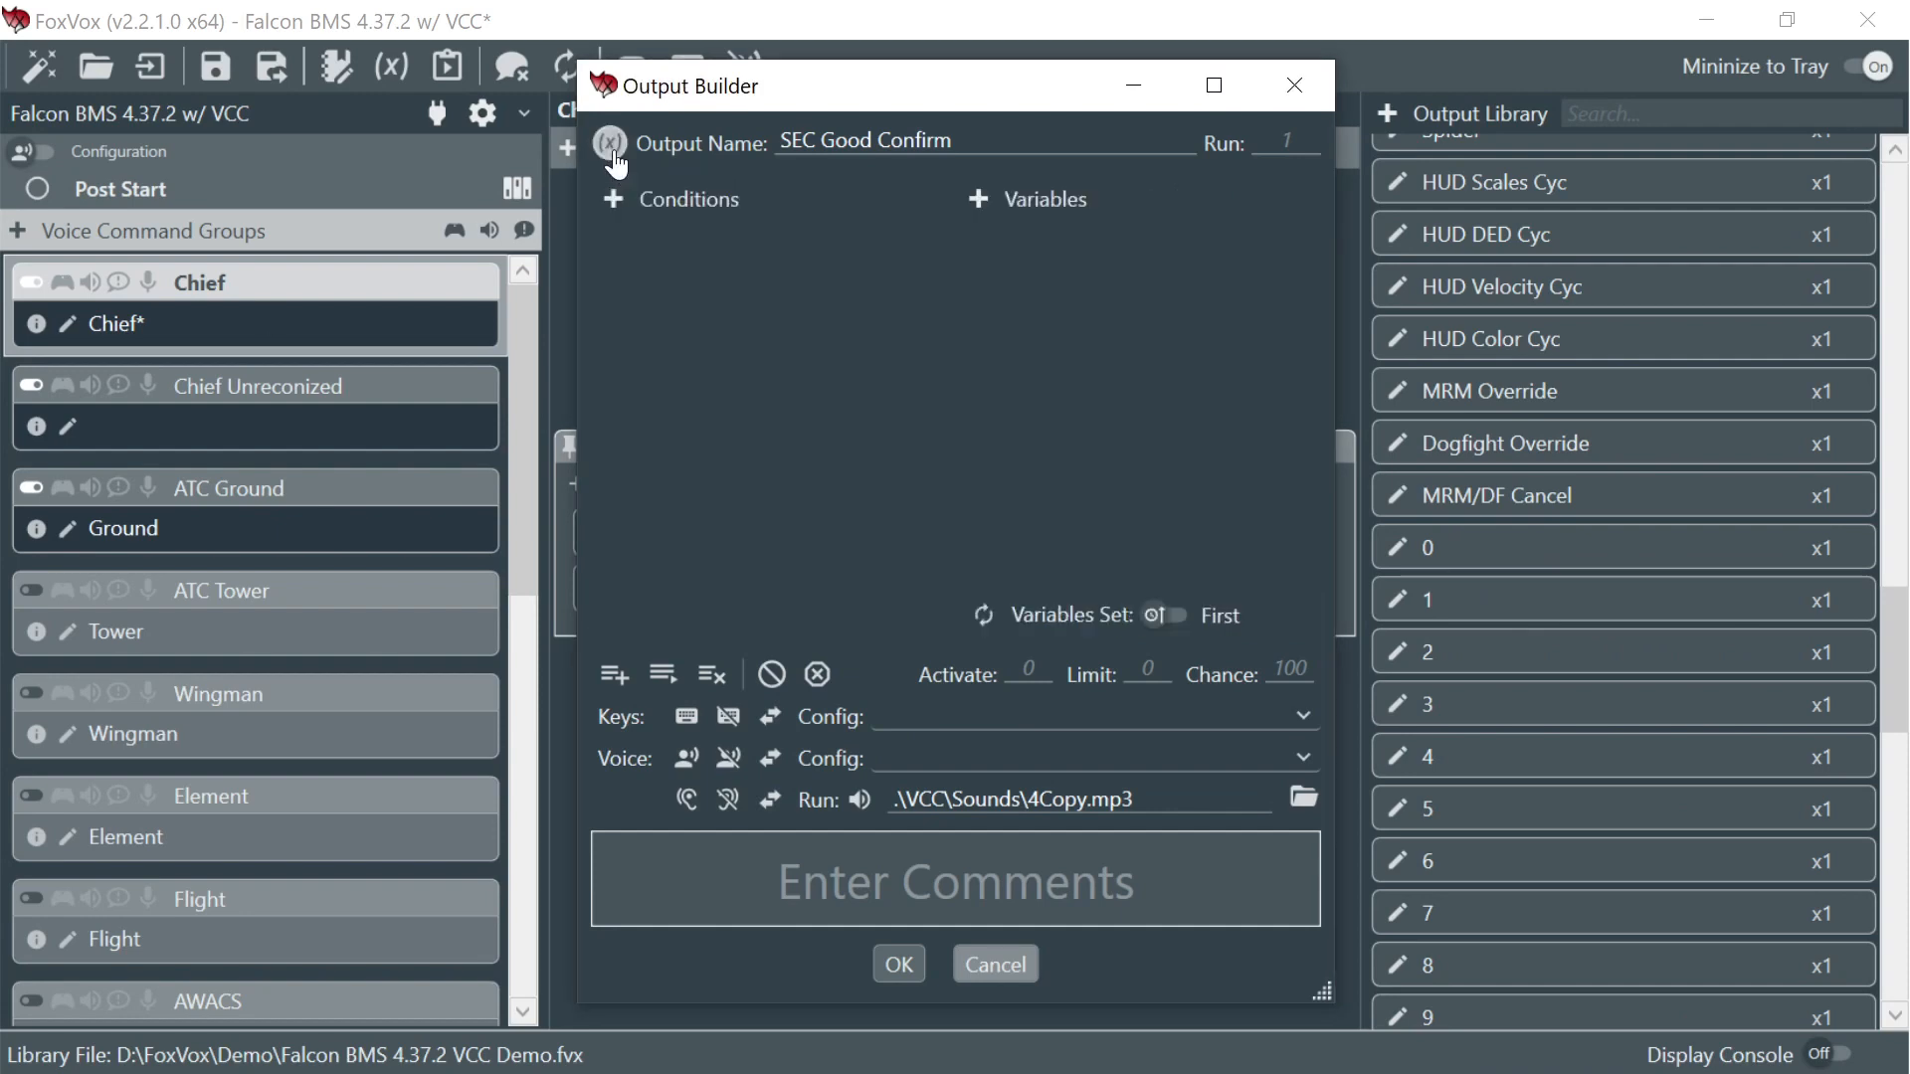
{"action": "left_click", "coordinate": [980, 199]}
{"action": "left_click", "coordinate": [1015, 253]}
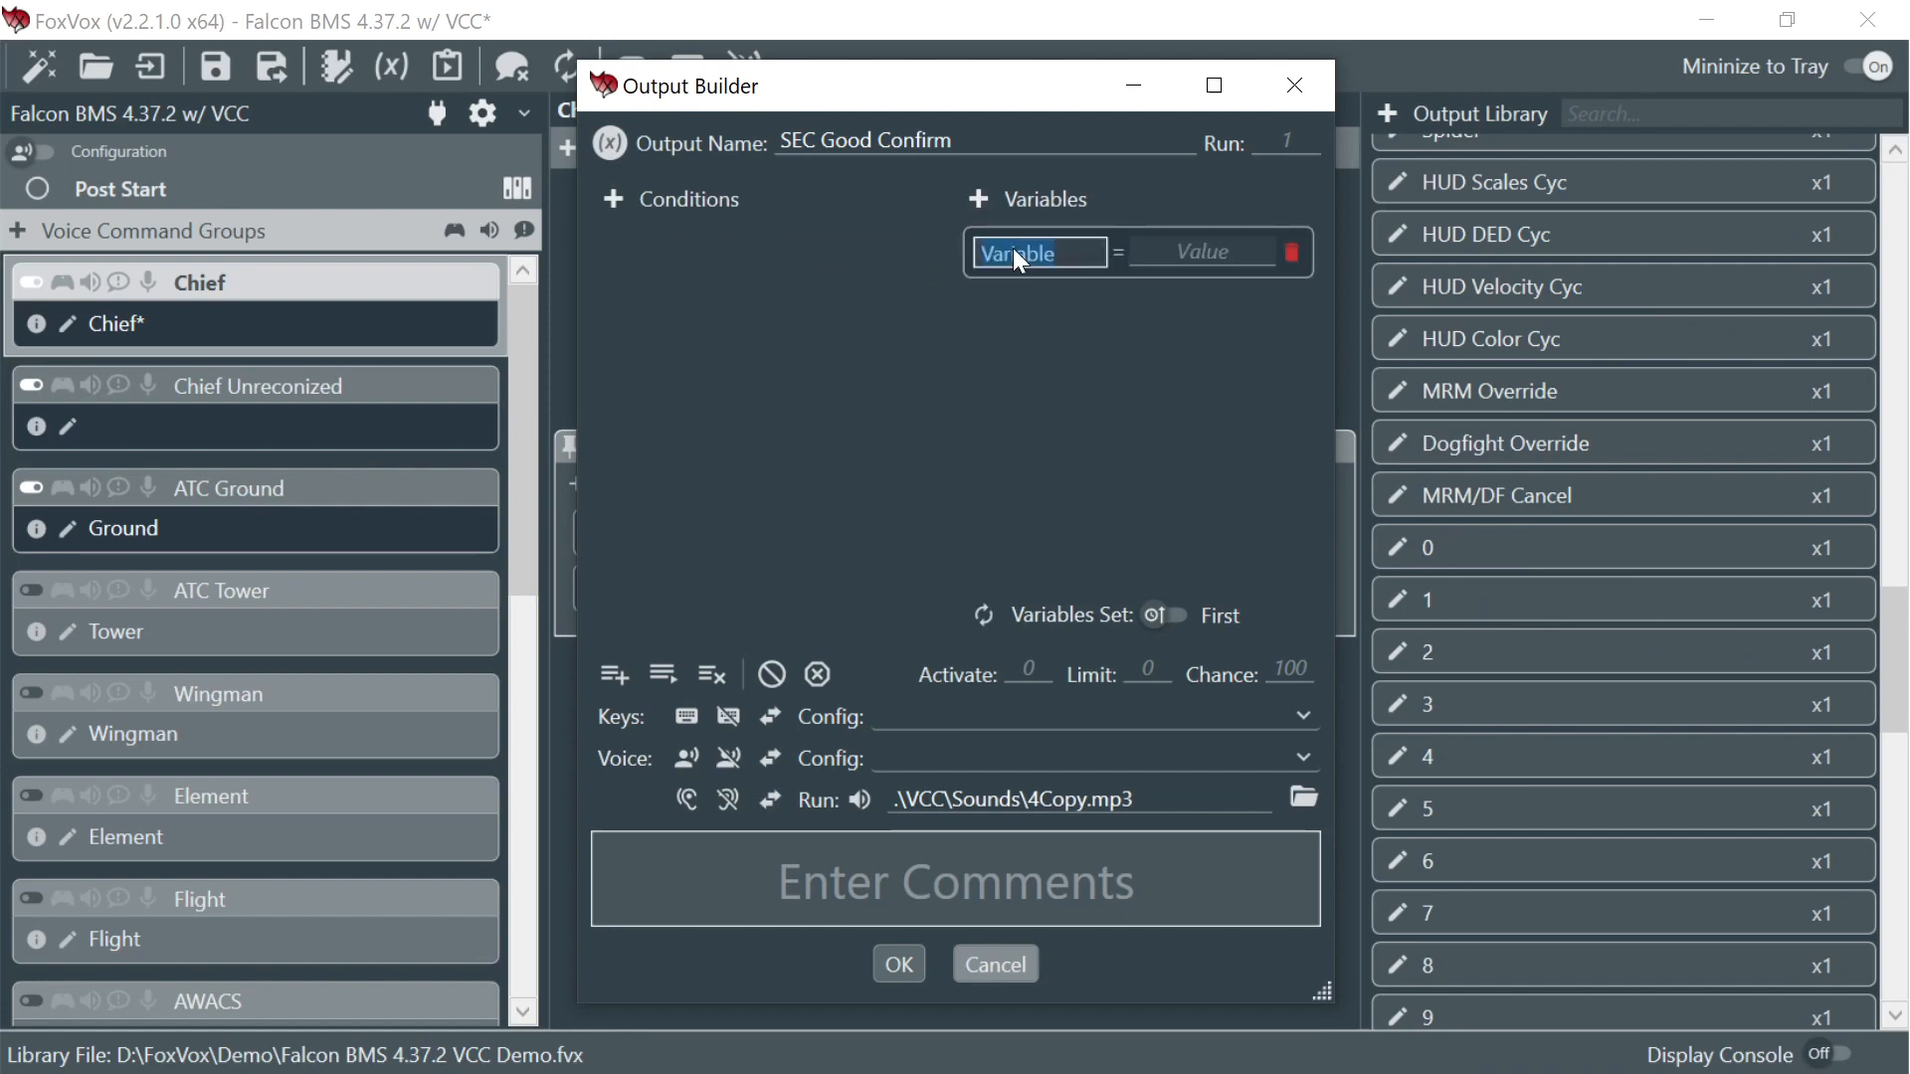
{"action": "type", "text": "step"}
{"action": "key", "text": "BackSpace"}
{"action": "key", "text": "BackSpace"}
{"action": "key", "text": "BackSpace"}
{"action": "key", "text": "BackSpace"}
{"action": "type", "text": "Step"}
{"action": "left_click", "coordinate": [1202, 253]}
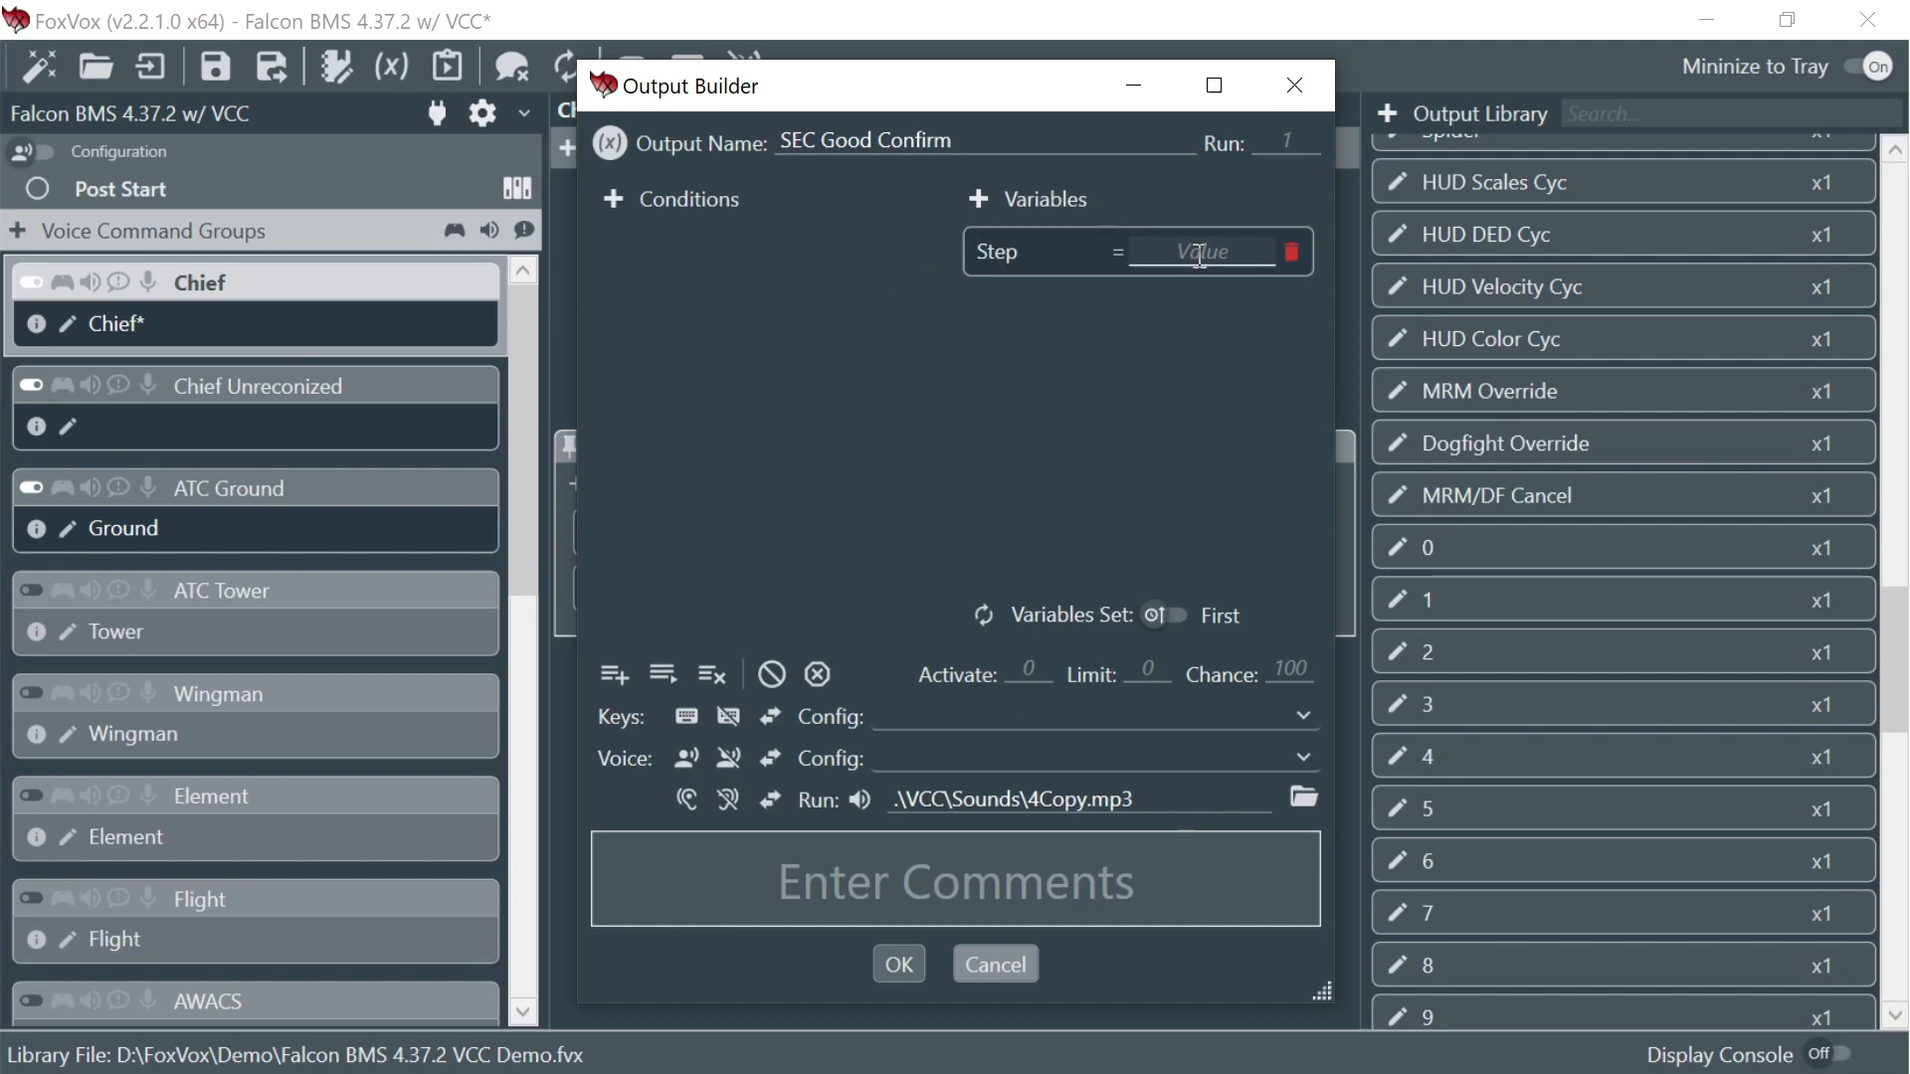
{"action": "type", "text": "SEC OK"}
- Add a second variable named Completed with the value + to SEC Good Confirm and save the output
{"action": "left_click", "coordinate": [977, 200]}
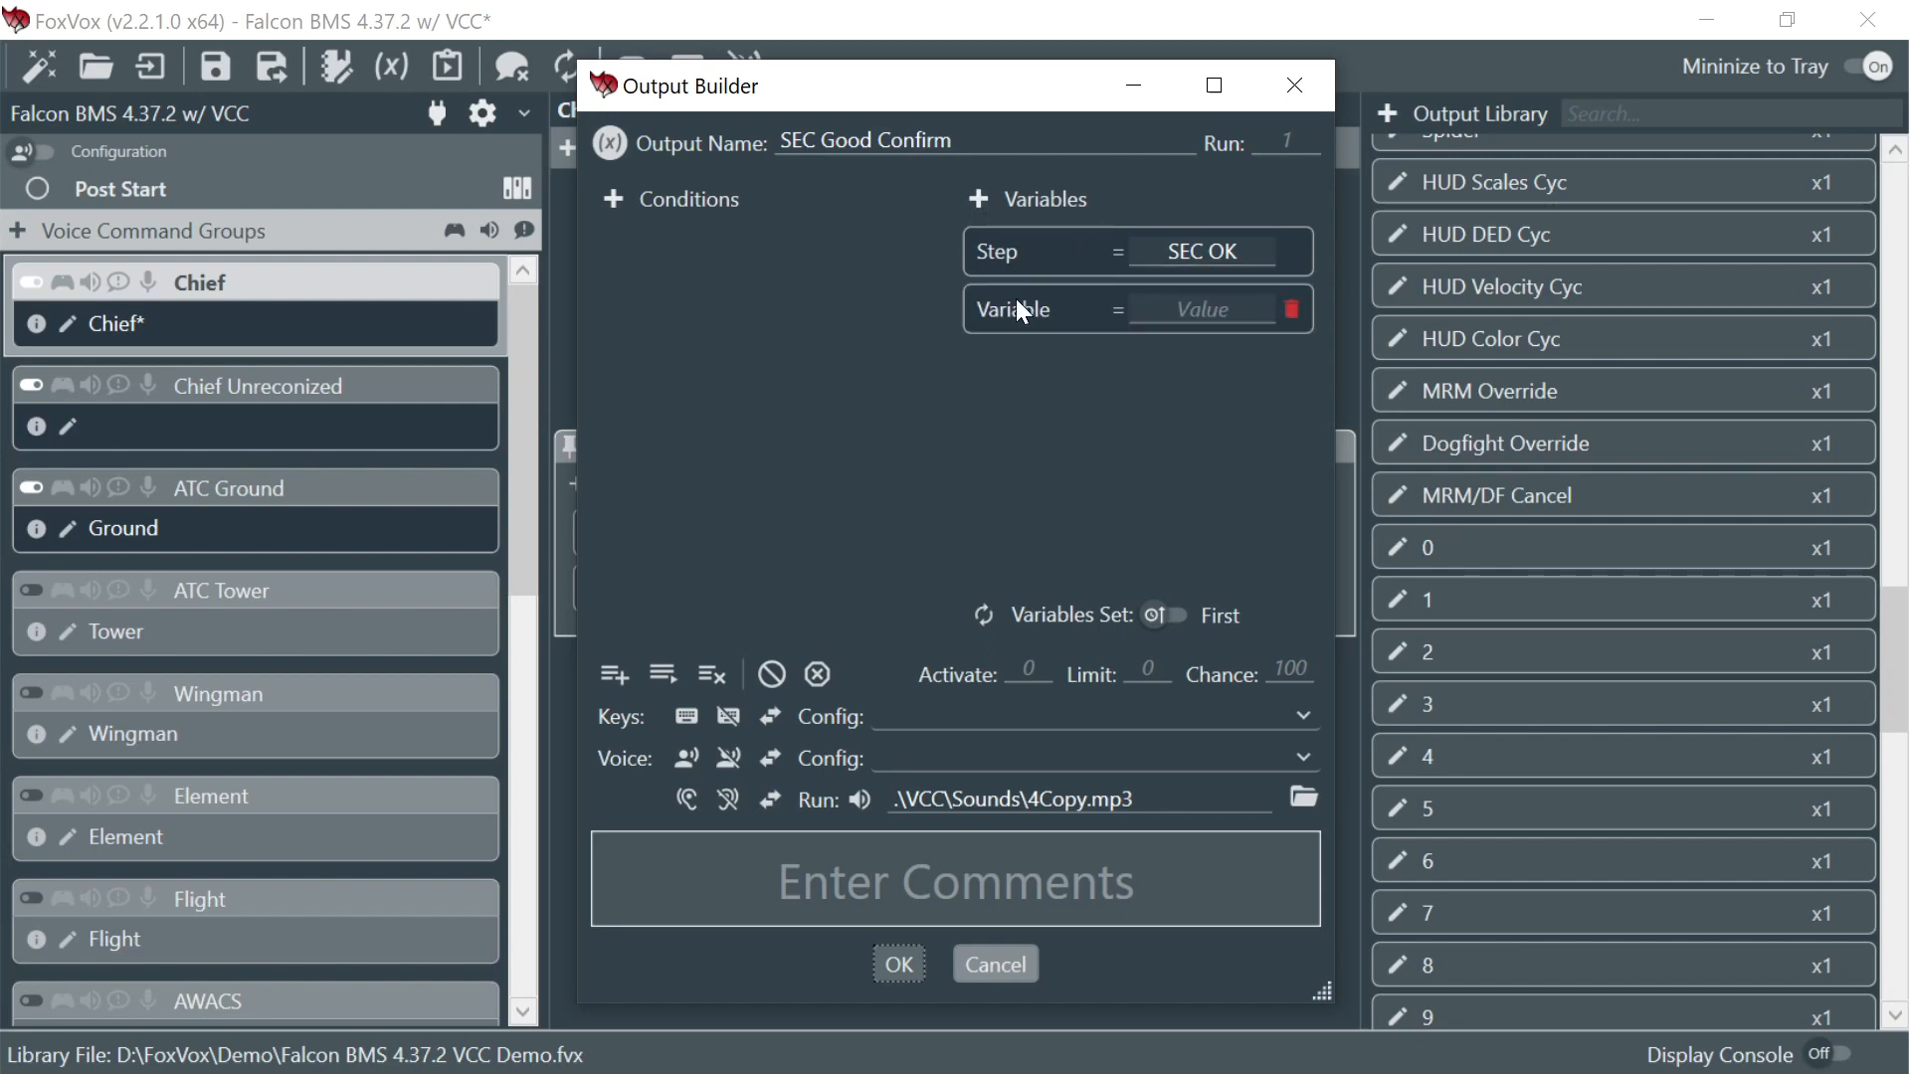
{"action": "type", "text": "Com"}
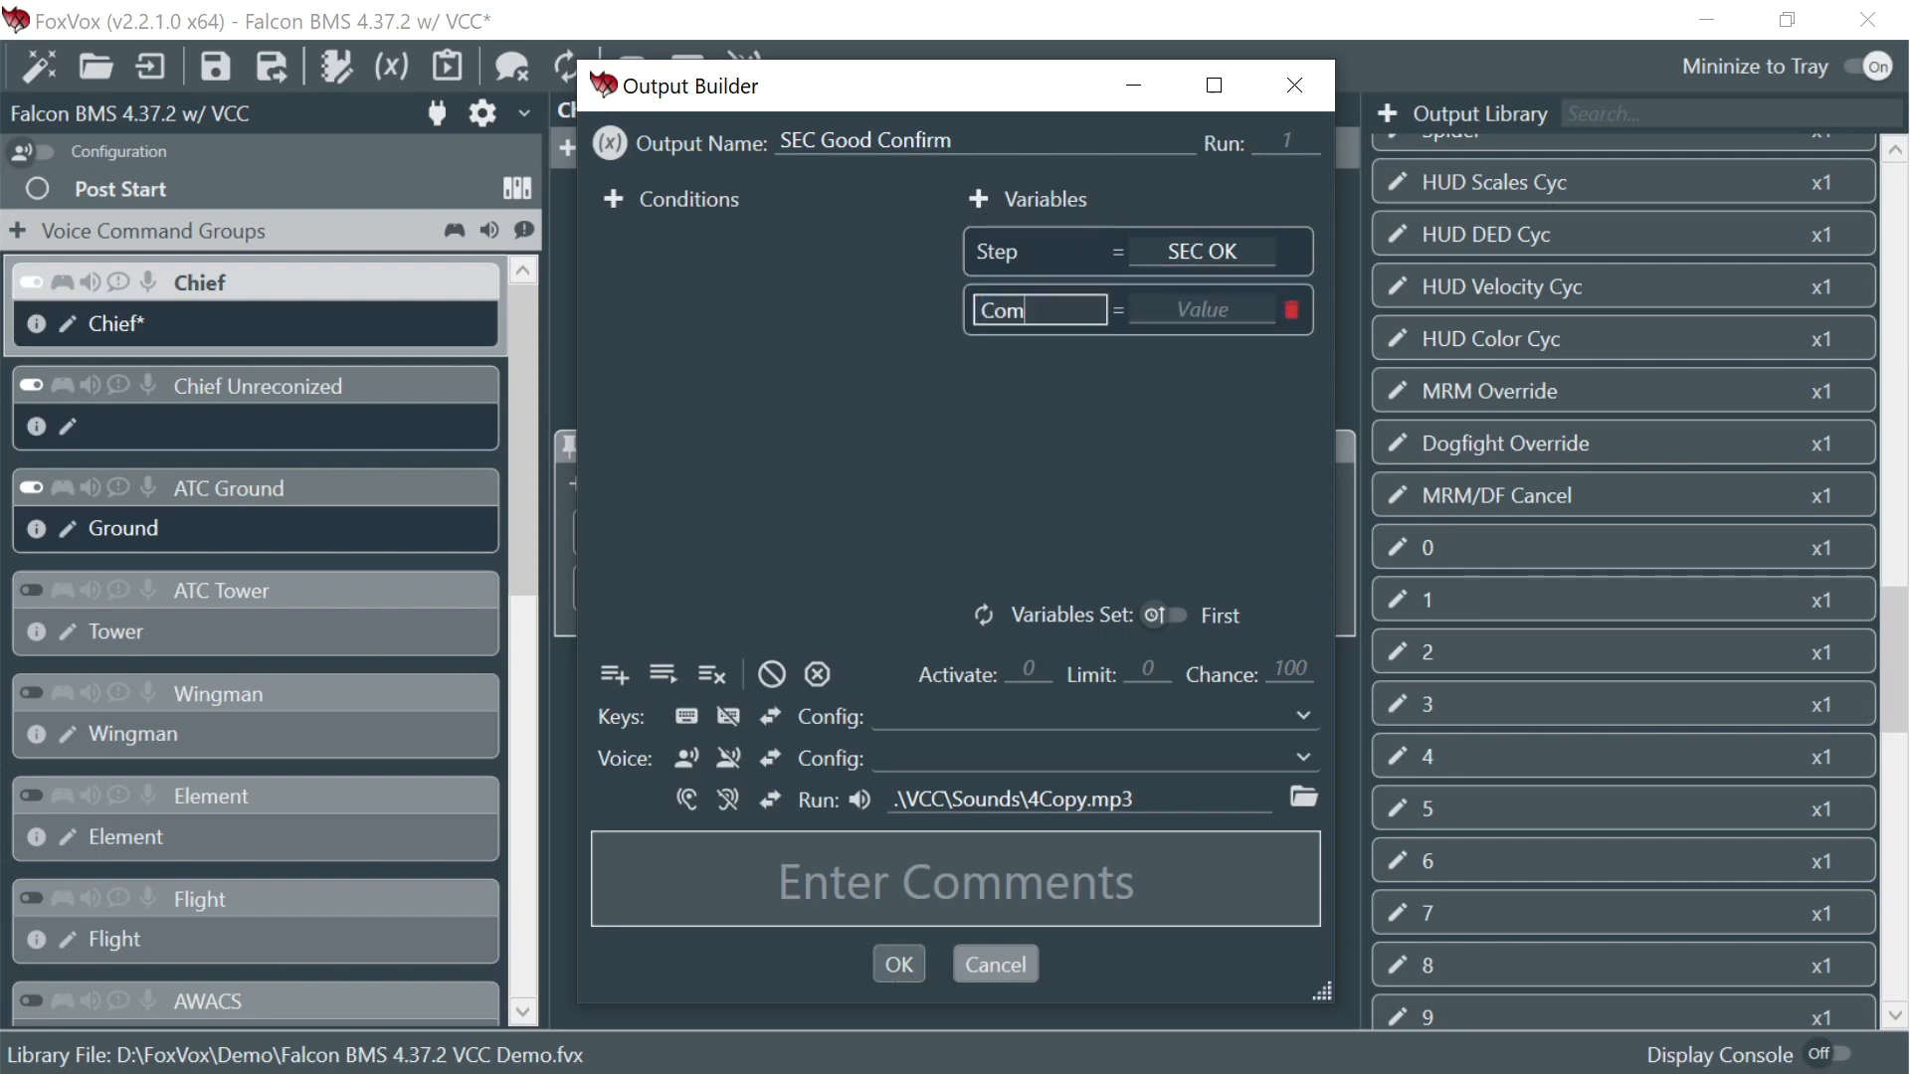
{"action": "type", "text": "pleted"}
{"action": "left_click", "coordinate": [1193, 298]}
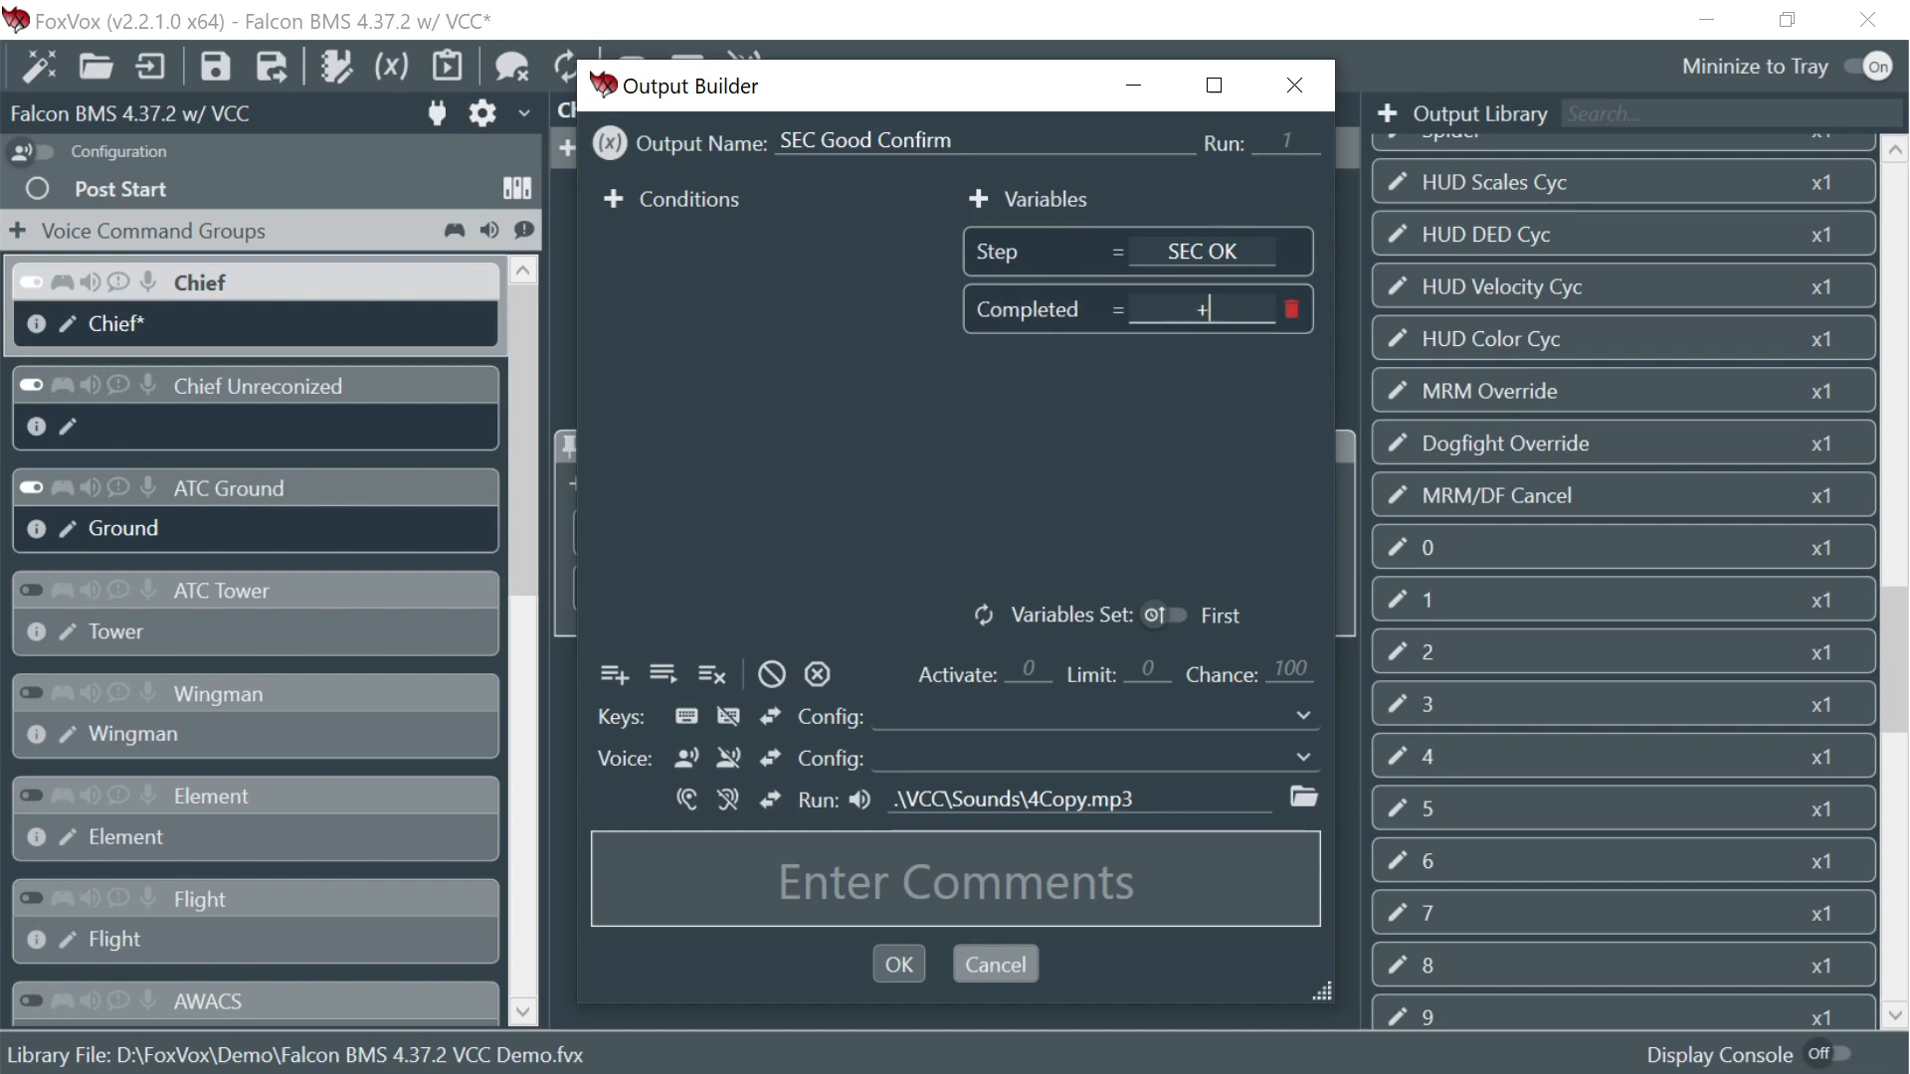
{"action": "type", "text": "+"}
{"action": "left_click", "coordinate": [901, 964]}
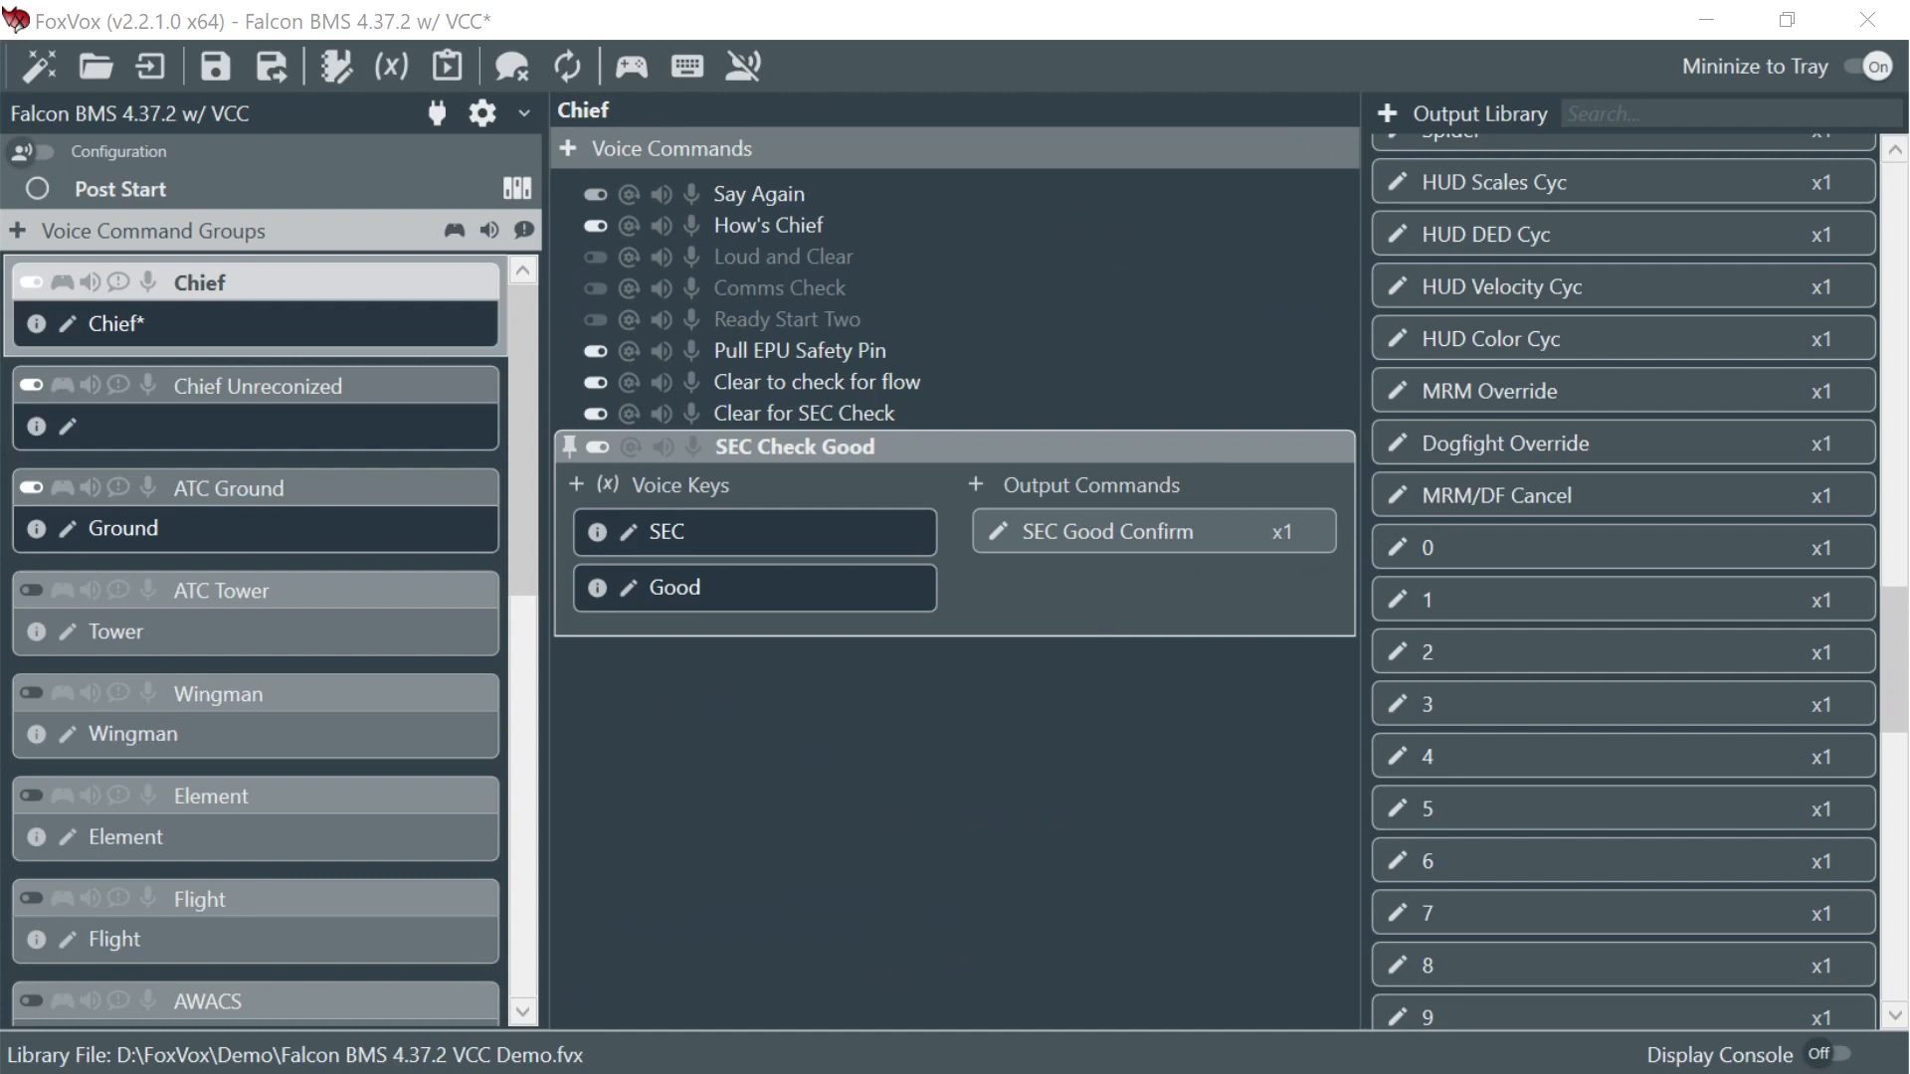
- Start another output command for SEC Check Good and name it Test: NozzlePos=0.9
{"action": "left_click", "coordinate": [975, 486]}
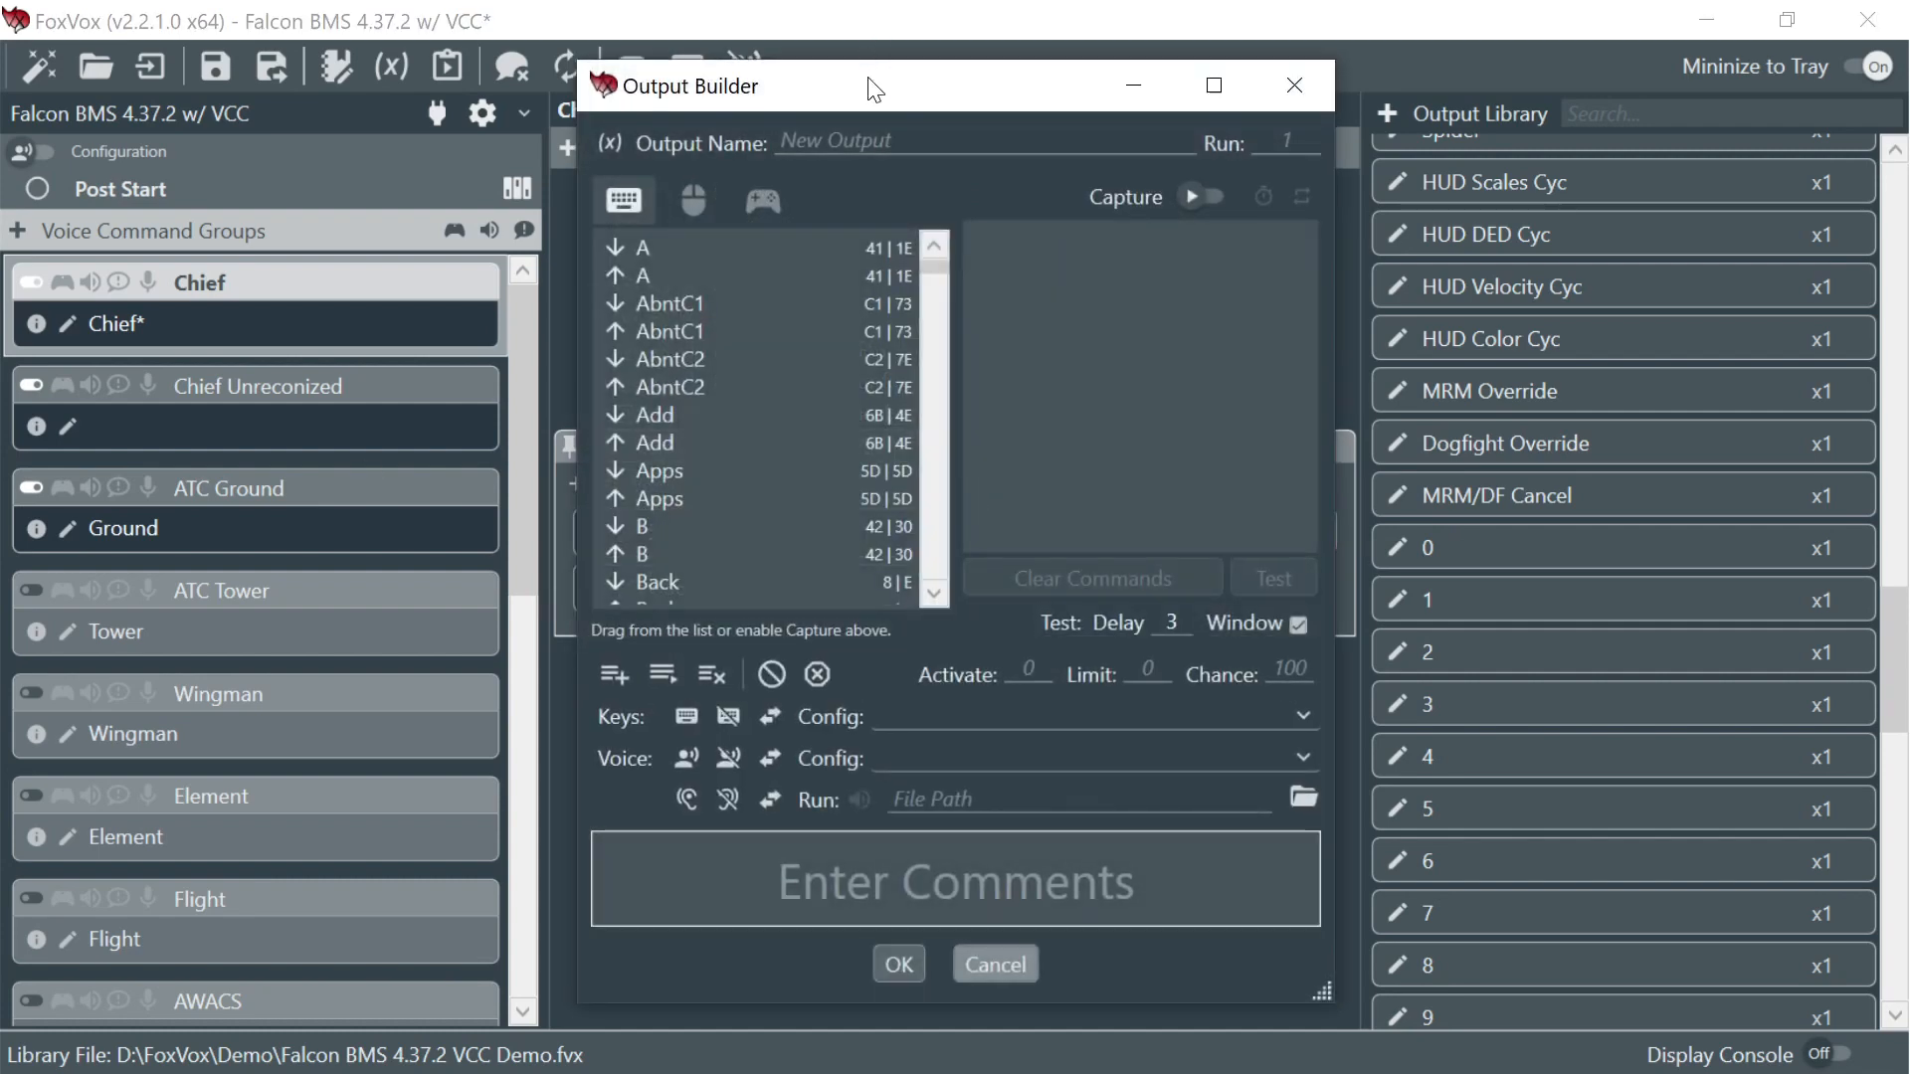
{"action": "left_click_drag", "start_coordinate": [878, 88], "coordinate": [1101, 112]}
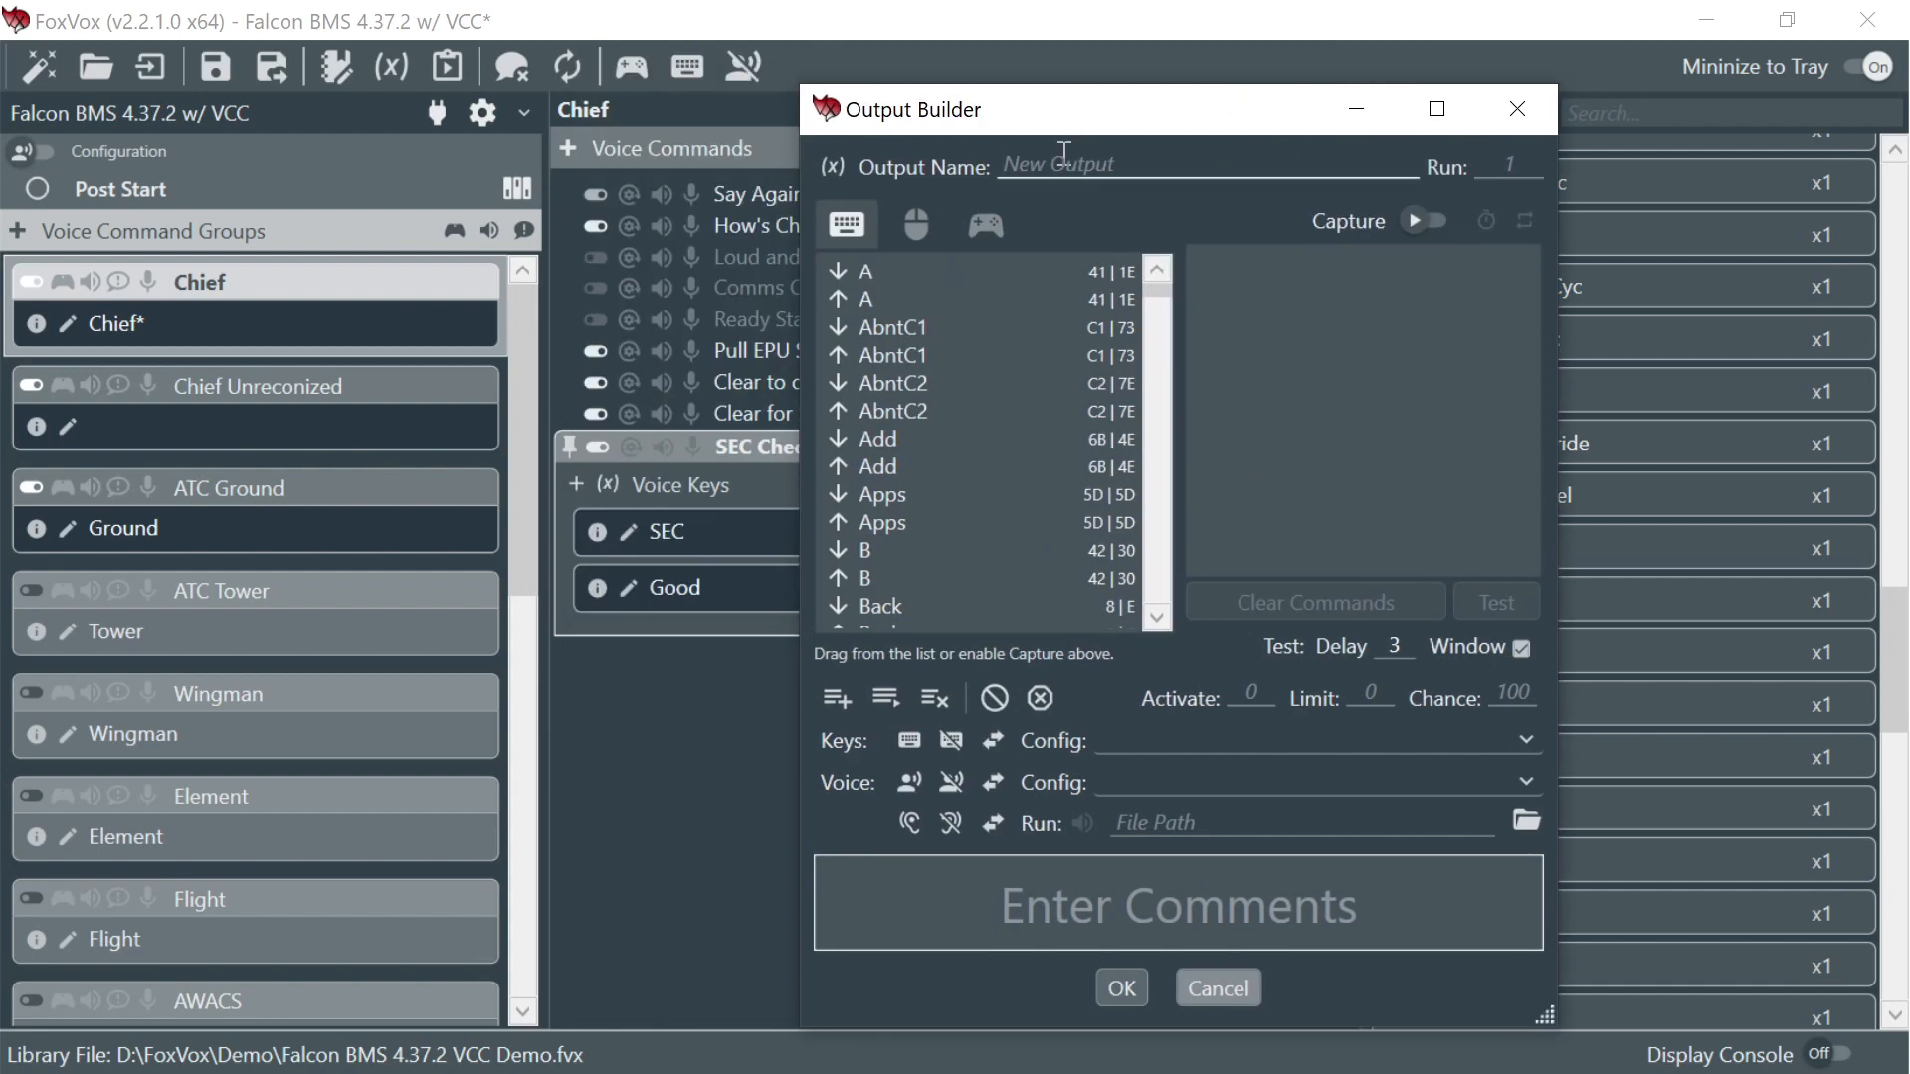
{"action": "type", "text": "Test: NozzlePos=0.9"}
- Add a variable named nozzlePos with the value 0.9 to the nozzle test output
{"action": "left_click", "coordinate": [831, 166]}
{"action": "left_click", "coordinate": [837, 223]}
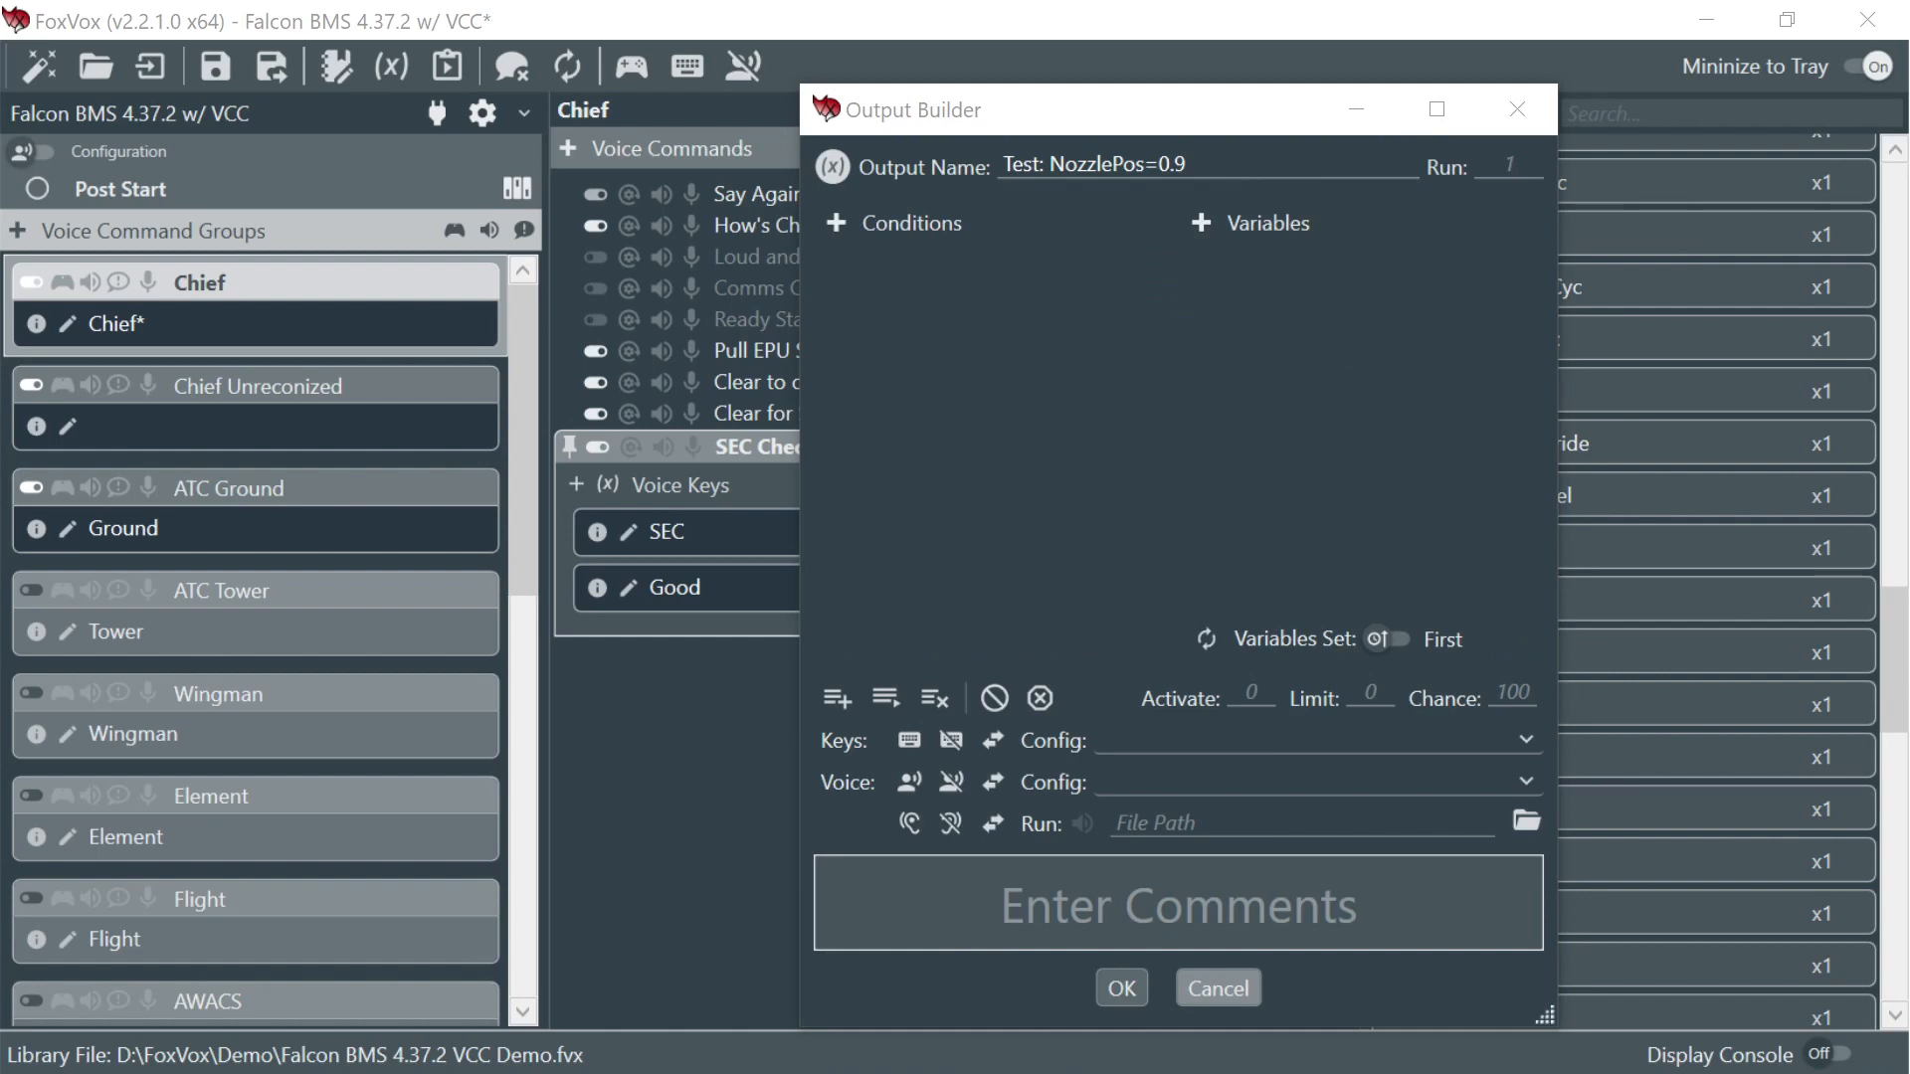
{"action": "left_click", "coordinate": [1200, 224]}
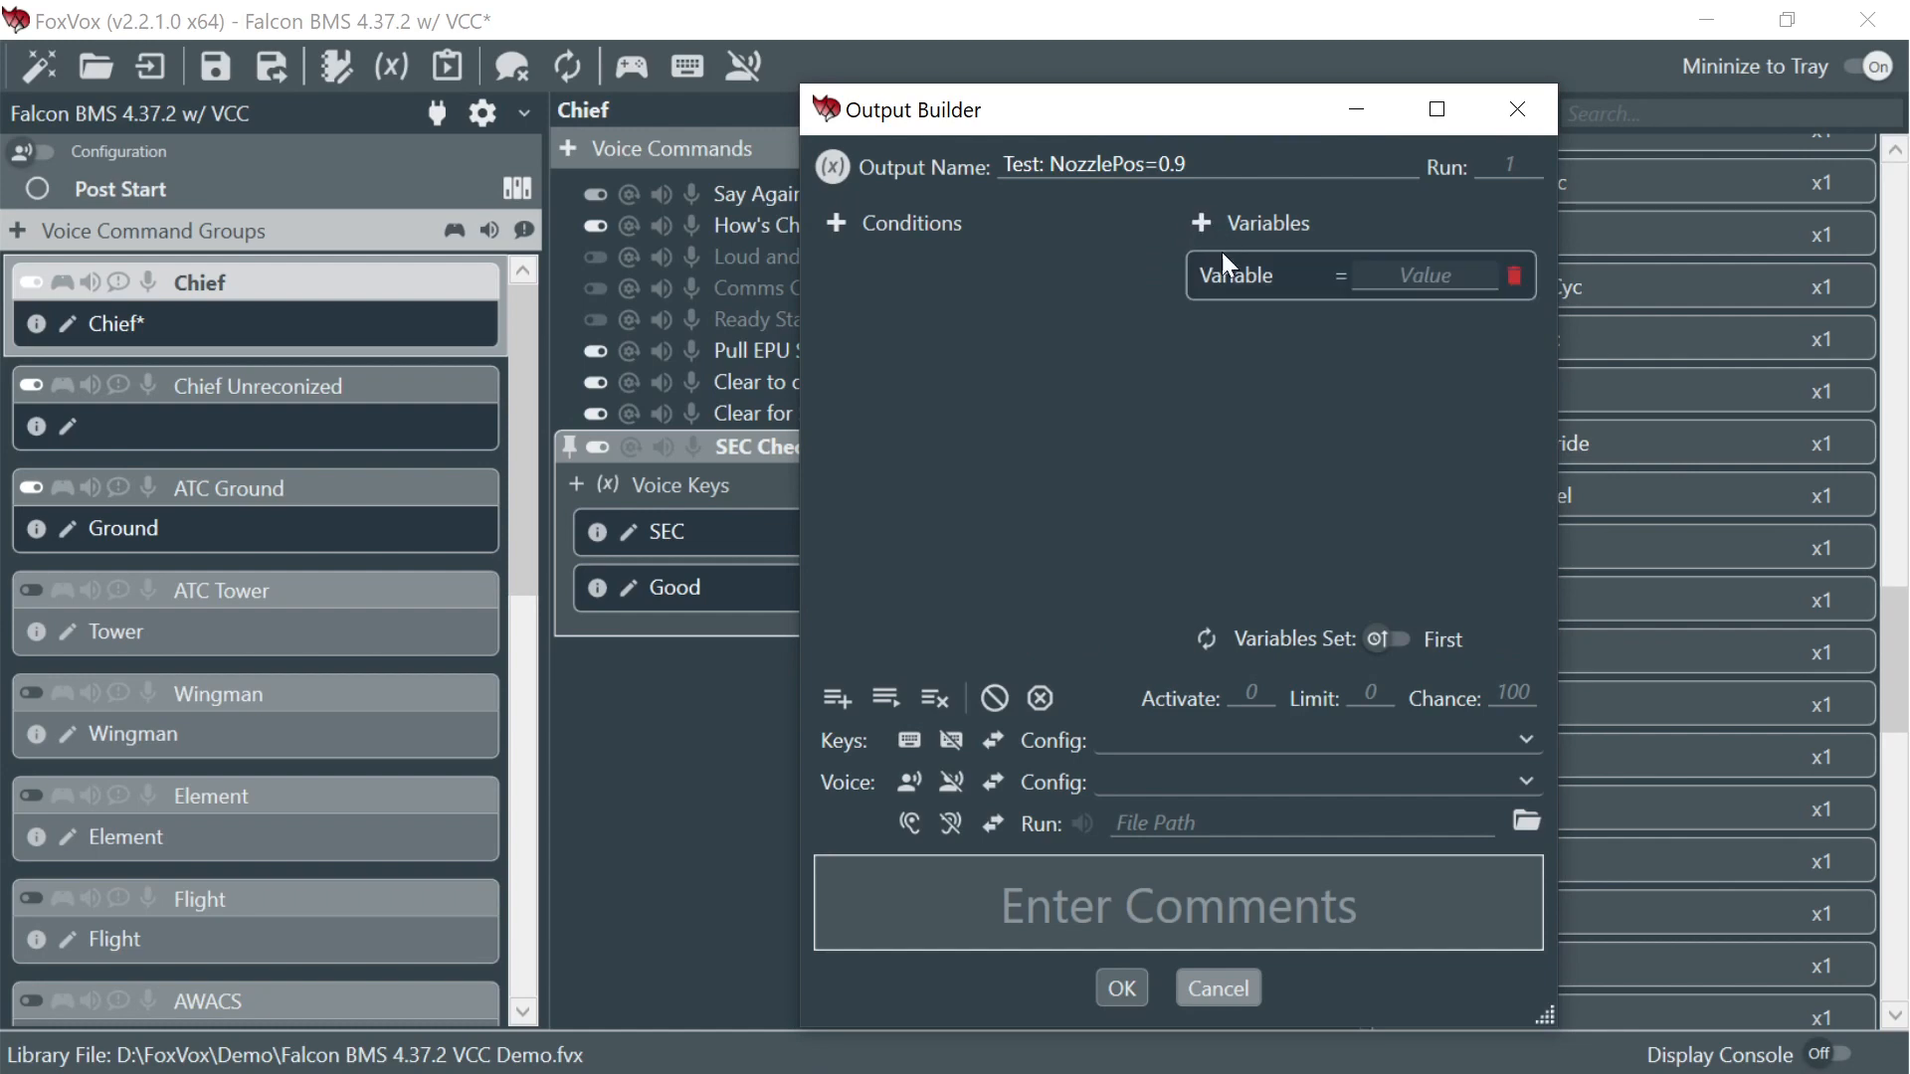
{"action": "left_click", "coordinate": [1229, 268]}
{"action": "type", "text": "noz"}
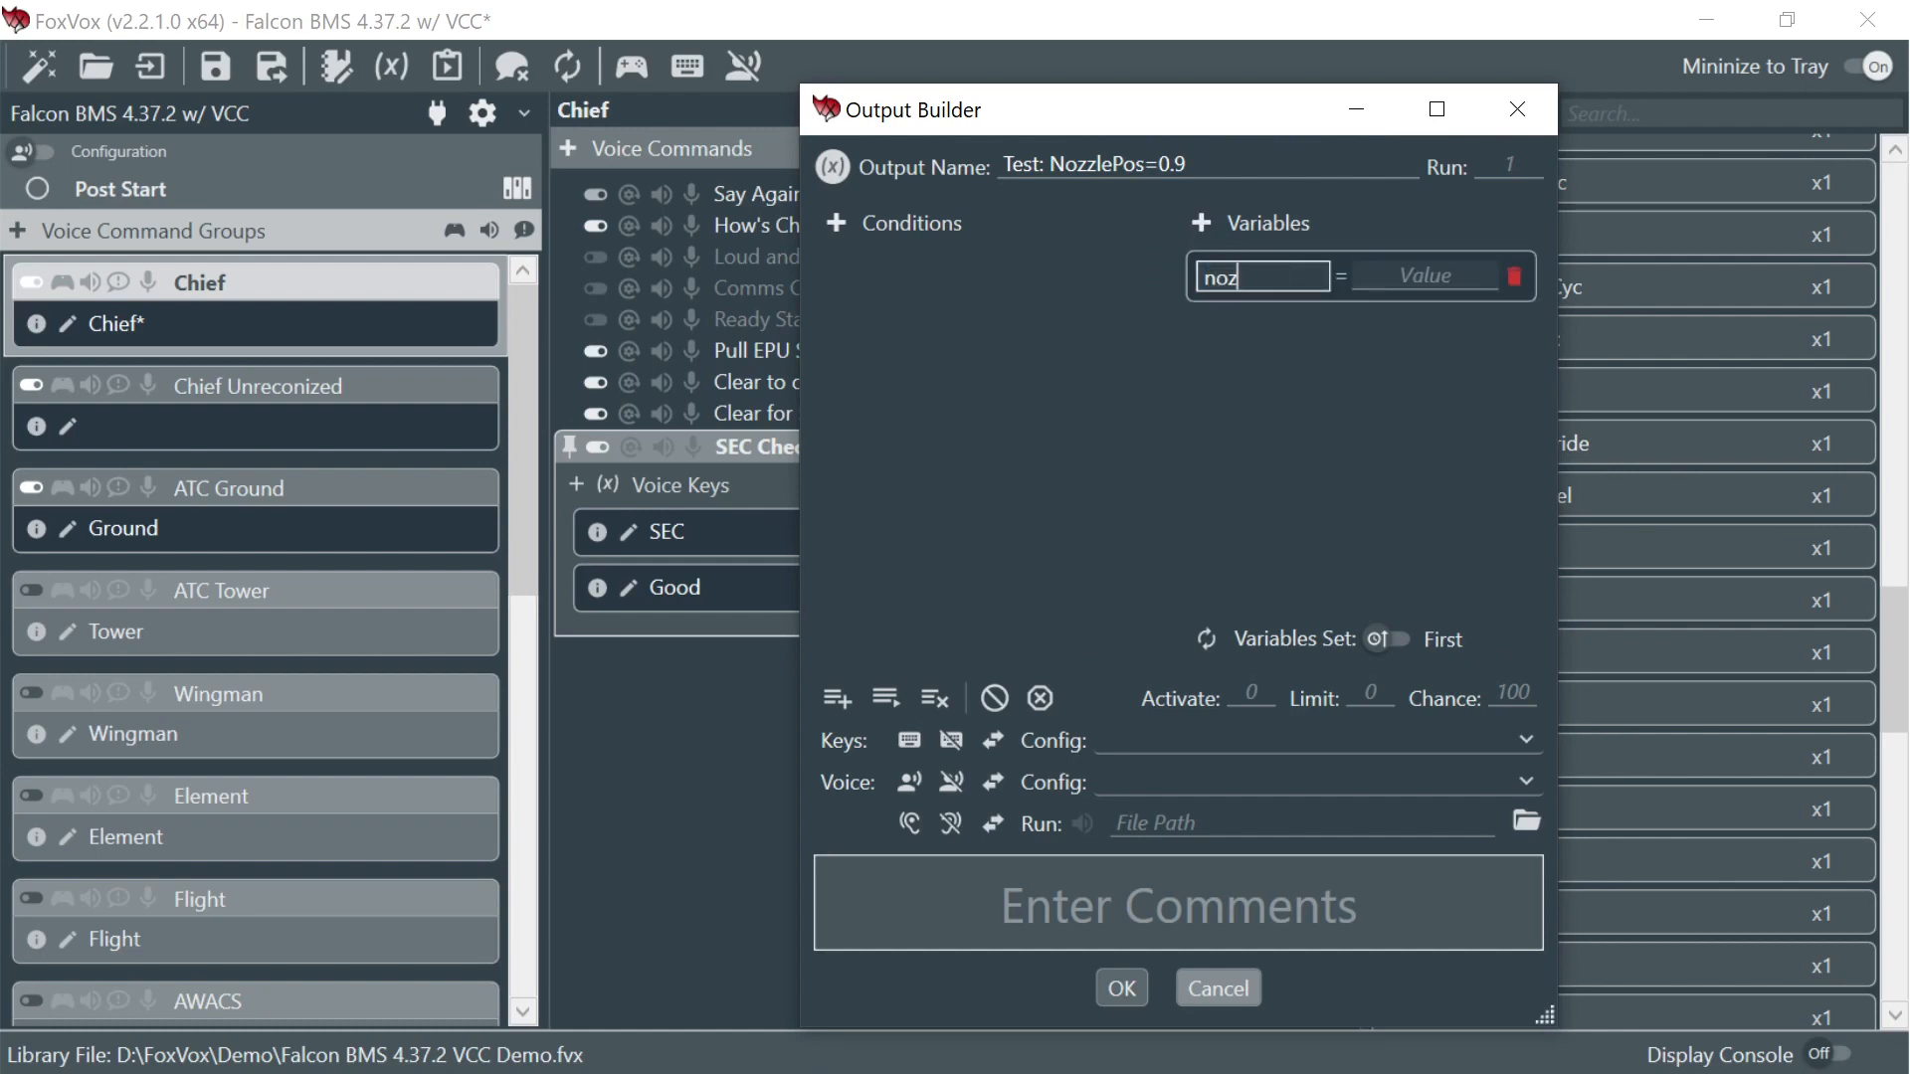
{"action": "type", "text": "zlePos"}
{"action": "left_click", "coordinate": [1414, 270]}
{"action": "type", "text": "0.9"}
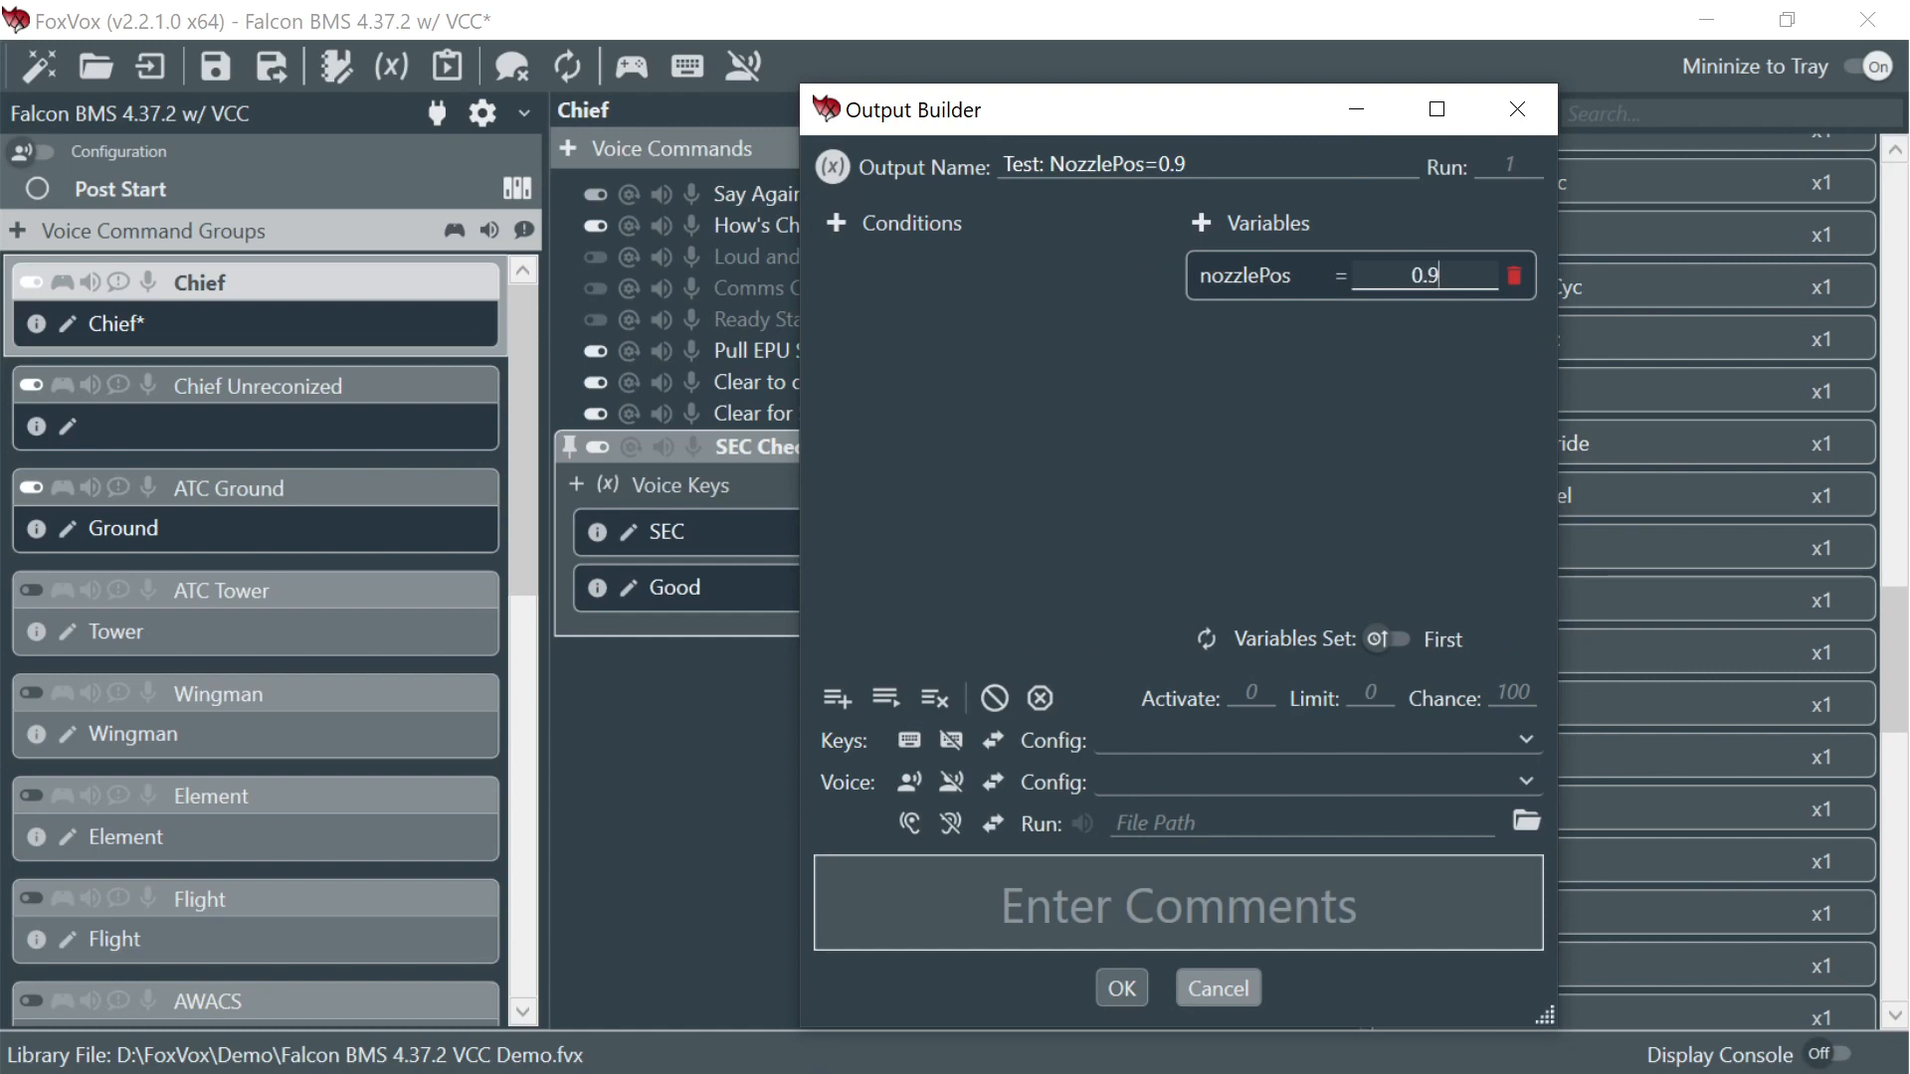
- Add a condition using the copied variable name ending in sionMajor, equal to an empty value, and have the variables set Last
{"action": "left_click", "coordinate": [837, 223]}
{"action": "left_click", "coordinate": [841, 275]}
{"action": "right_click", "coordinate": [872, 324]}
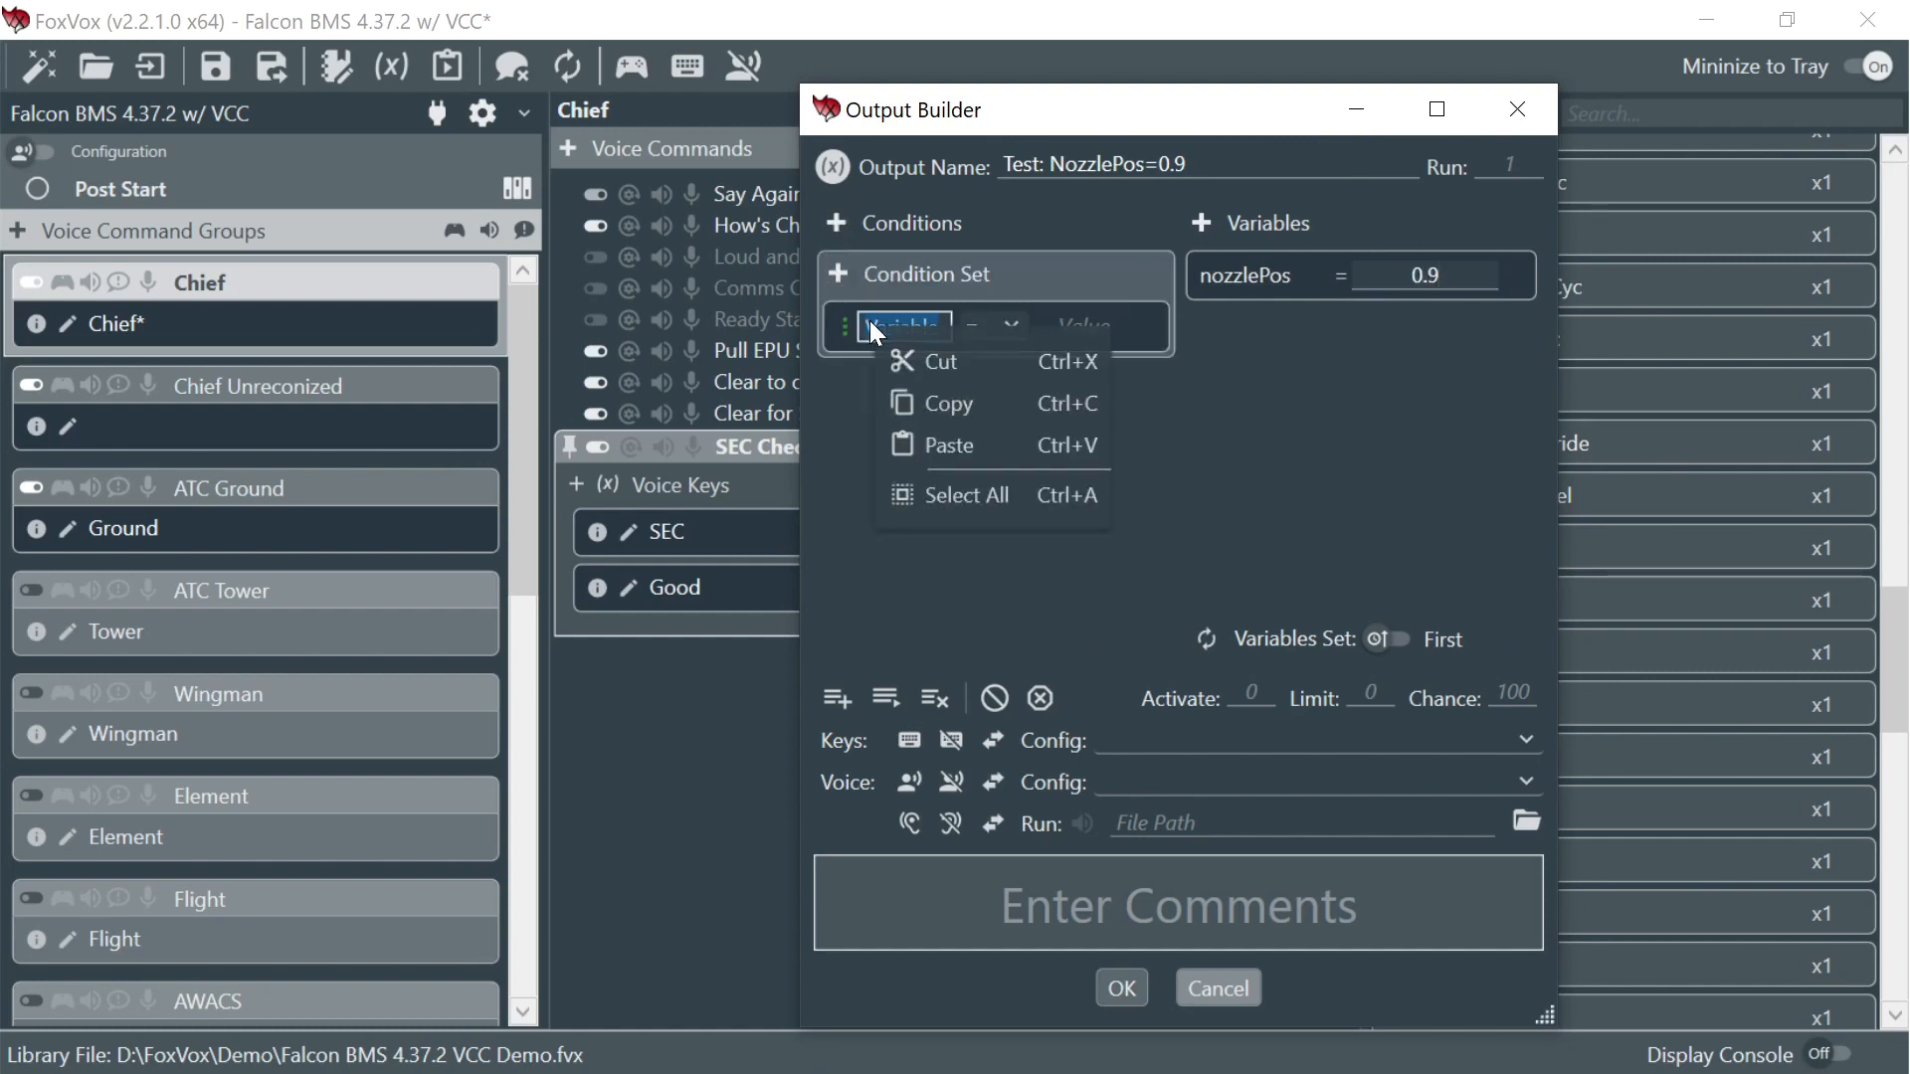
{"action": "left_click", "coordinate": [933, 445]}
{"action": "left_click", "coordinate": [1072, 323]}
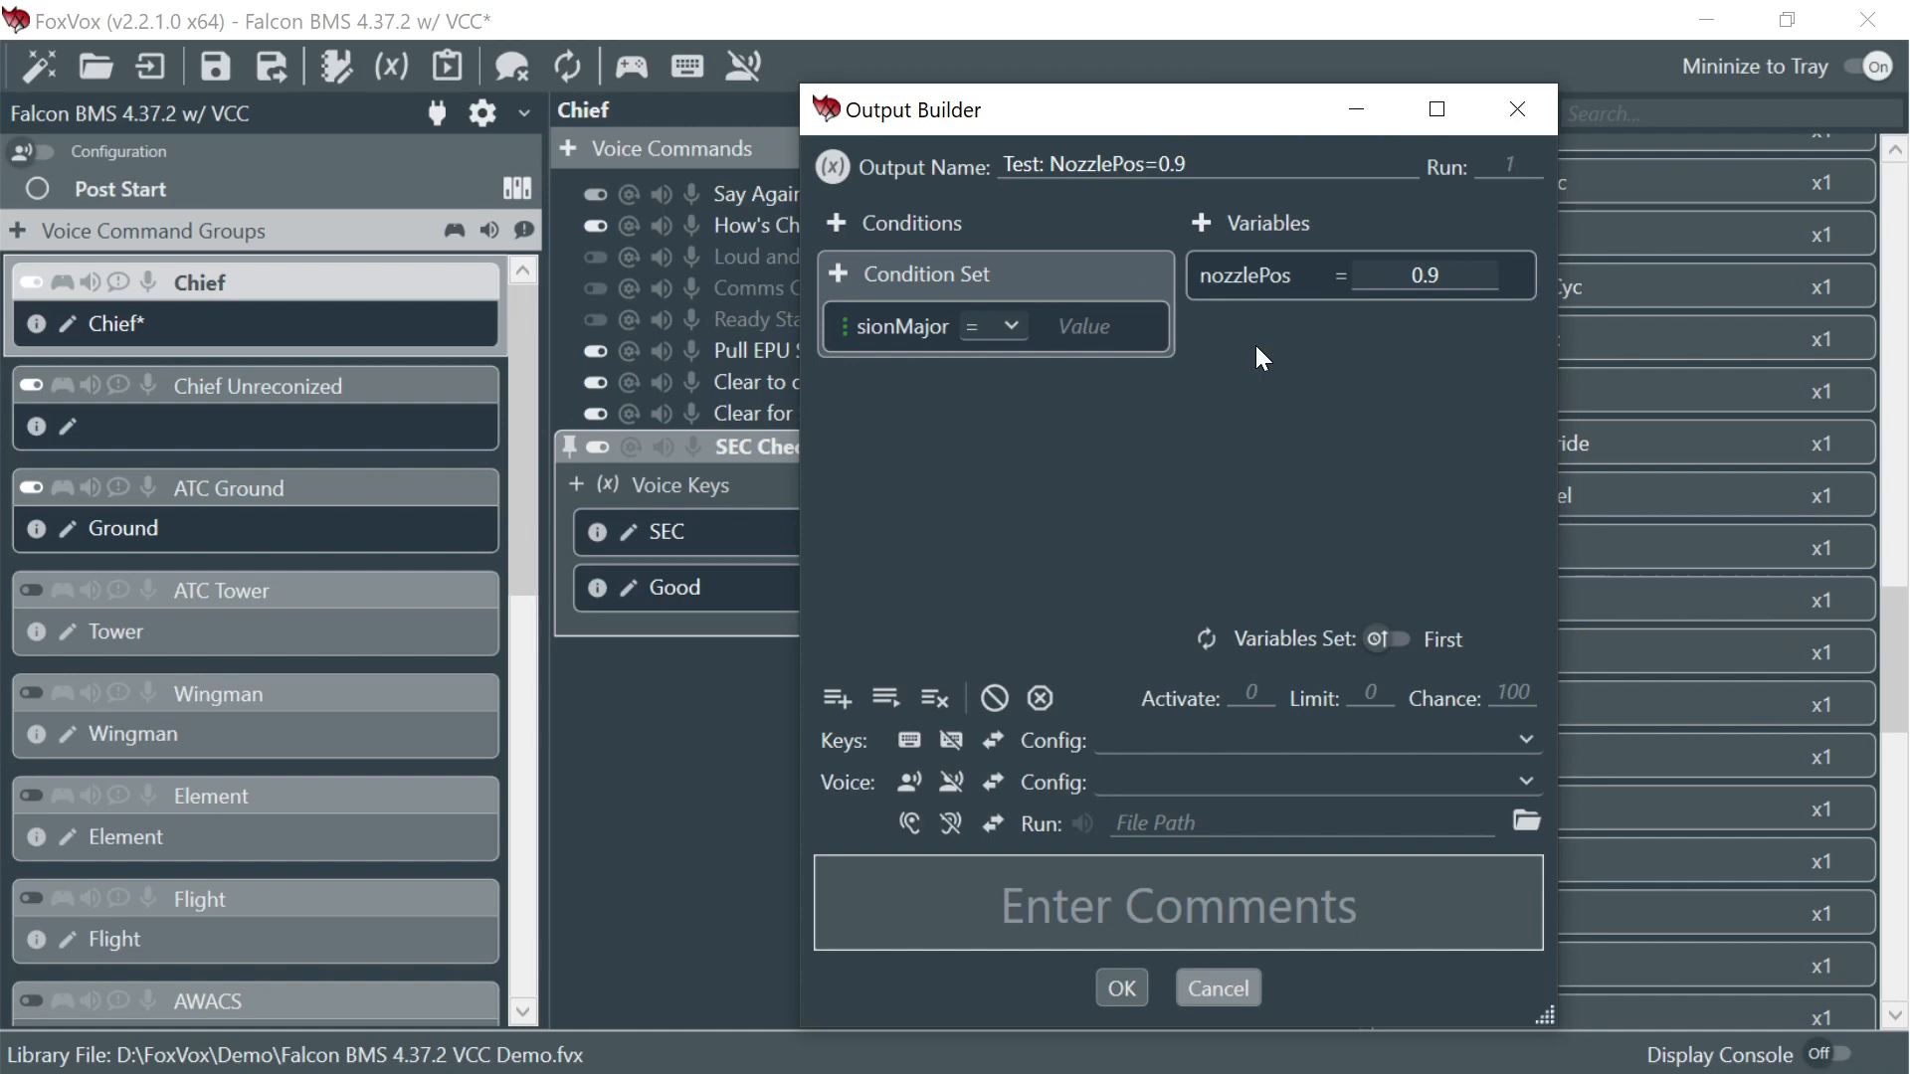
{"action": "left_click", "coordinate": [1381, 639]}
- Insert a 2000 ms pause into the commands of the nozzle test output and save the output
{"action": "left_click", "coordinate": [832, 166]}
{"action": "right_click", "coordinate": [1252, 326]}
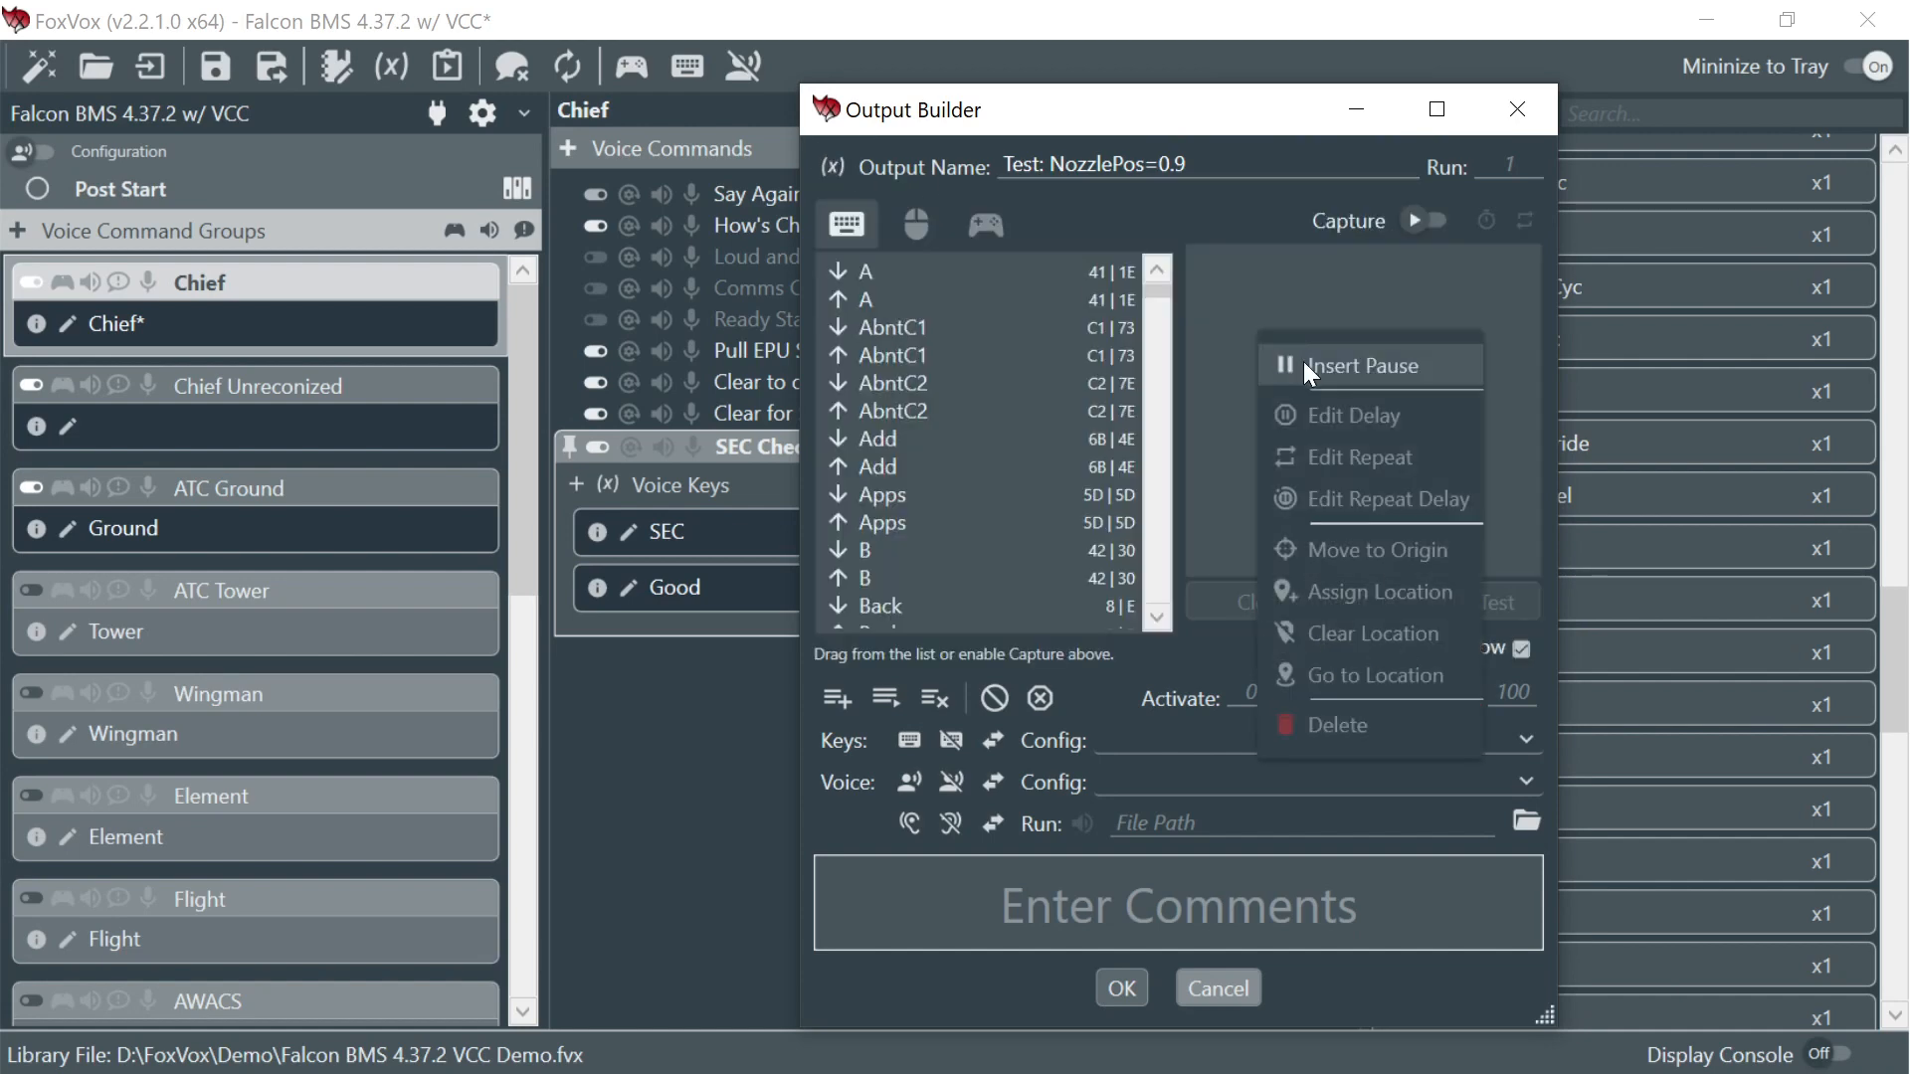
{"action": "left_click", "coordinate": [1303, 361]}
{"action": "type", "text": "2000"}
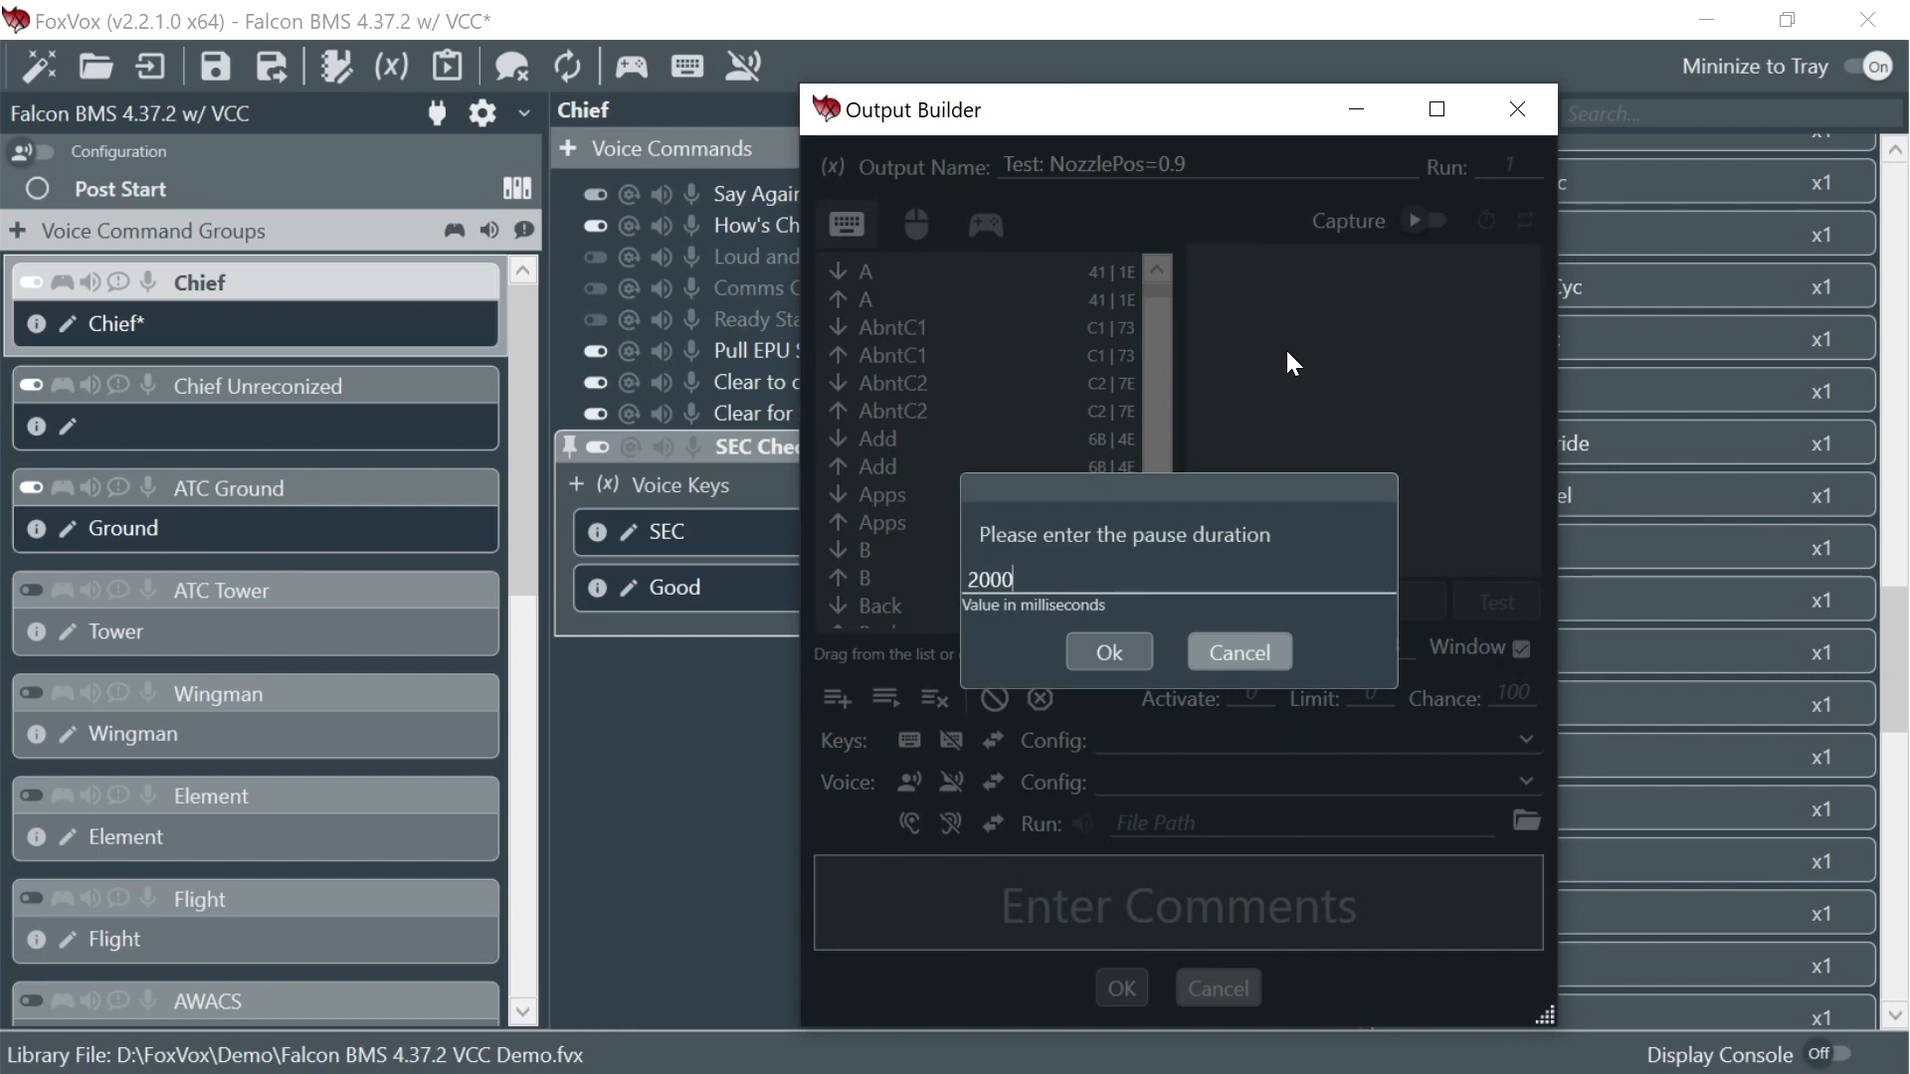
{"action": "key", "text": "Return"}
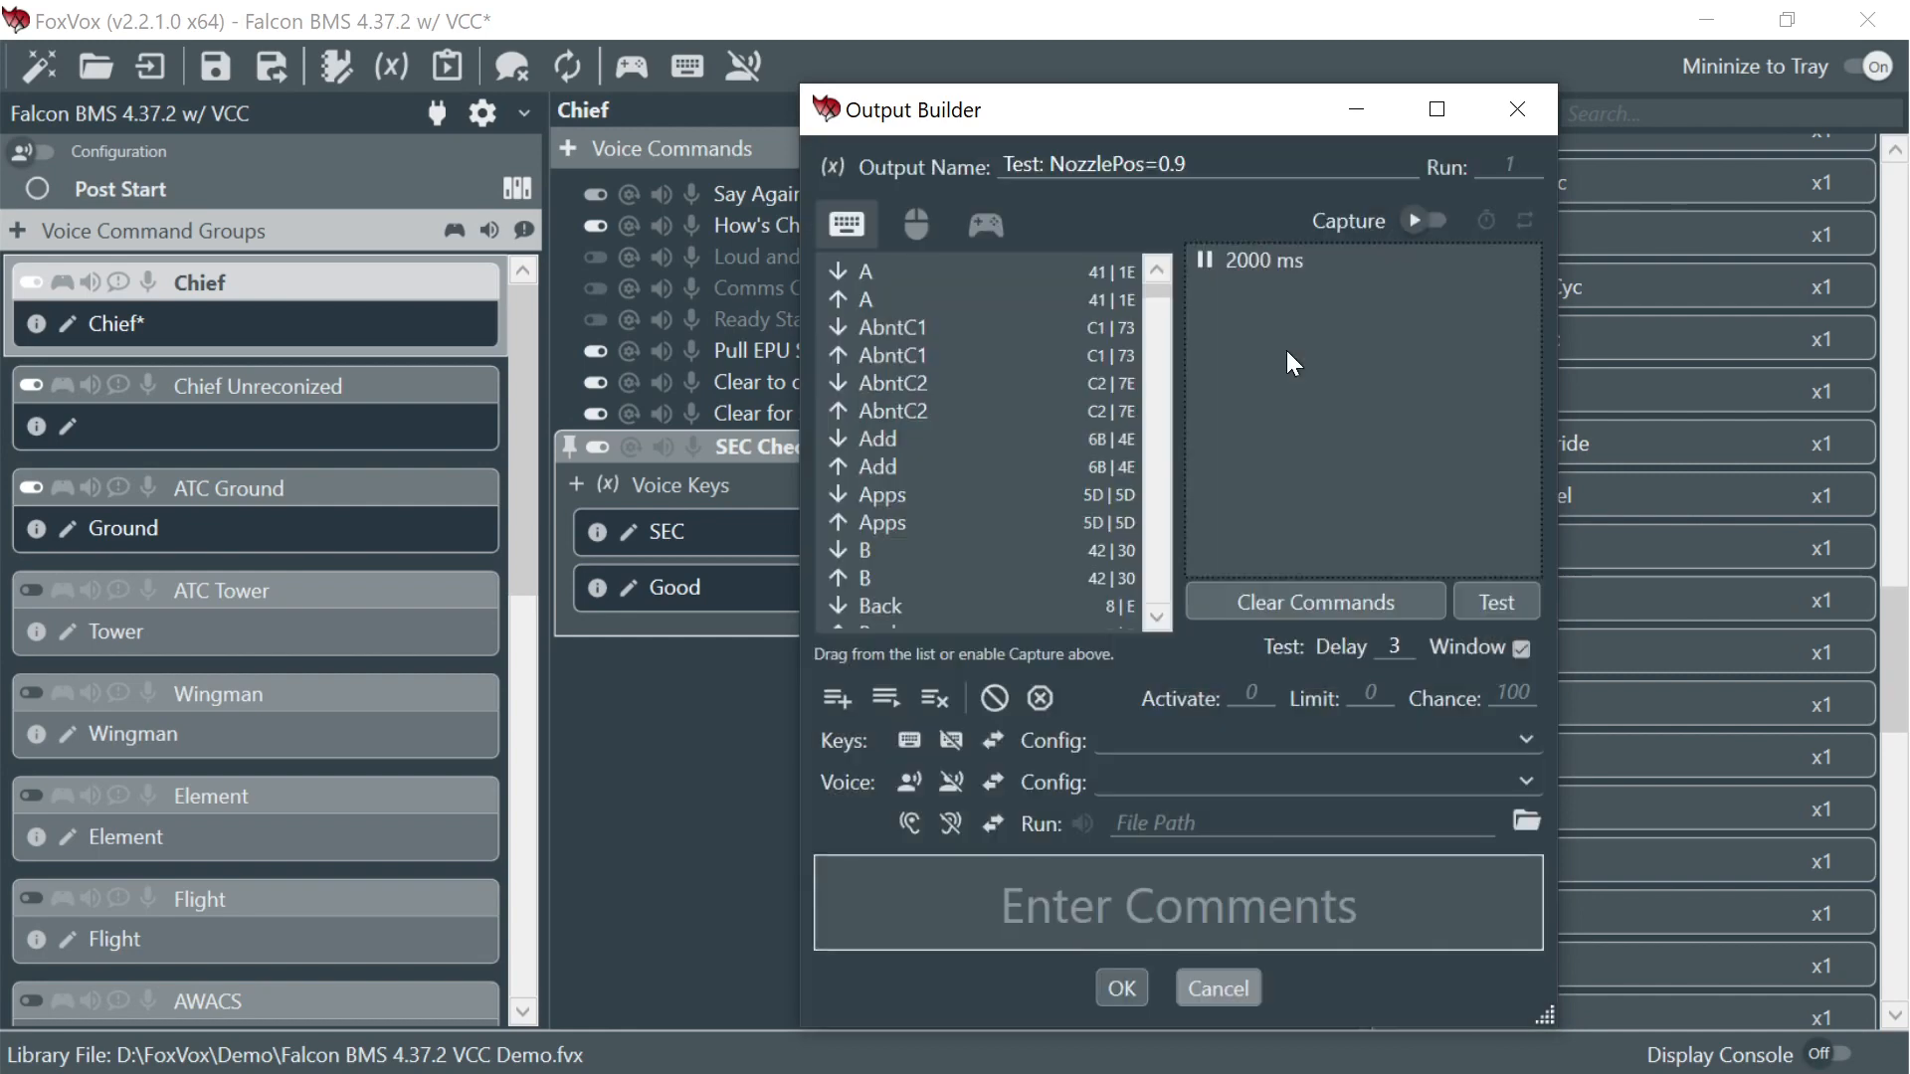
{"action": "left_click", "coordinate": [1120, 989]}
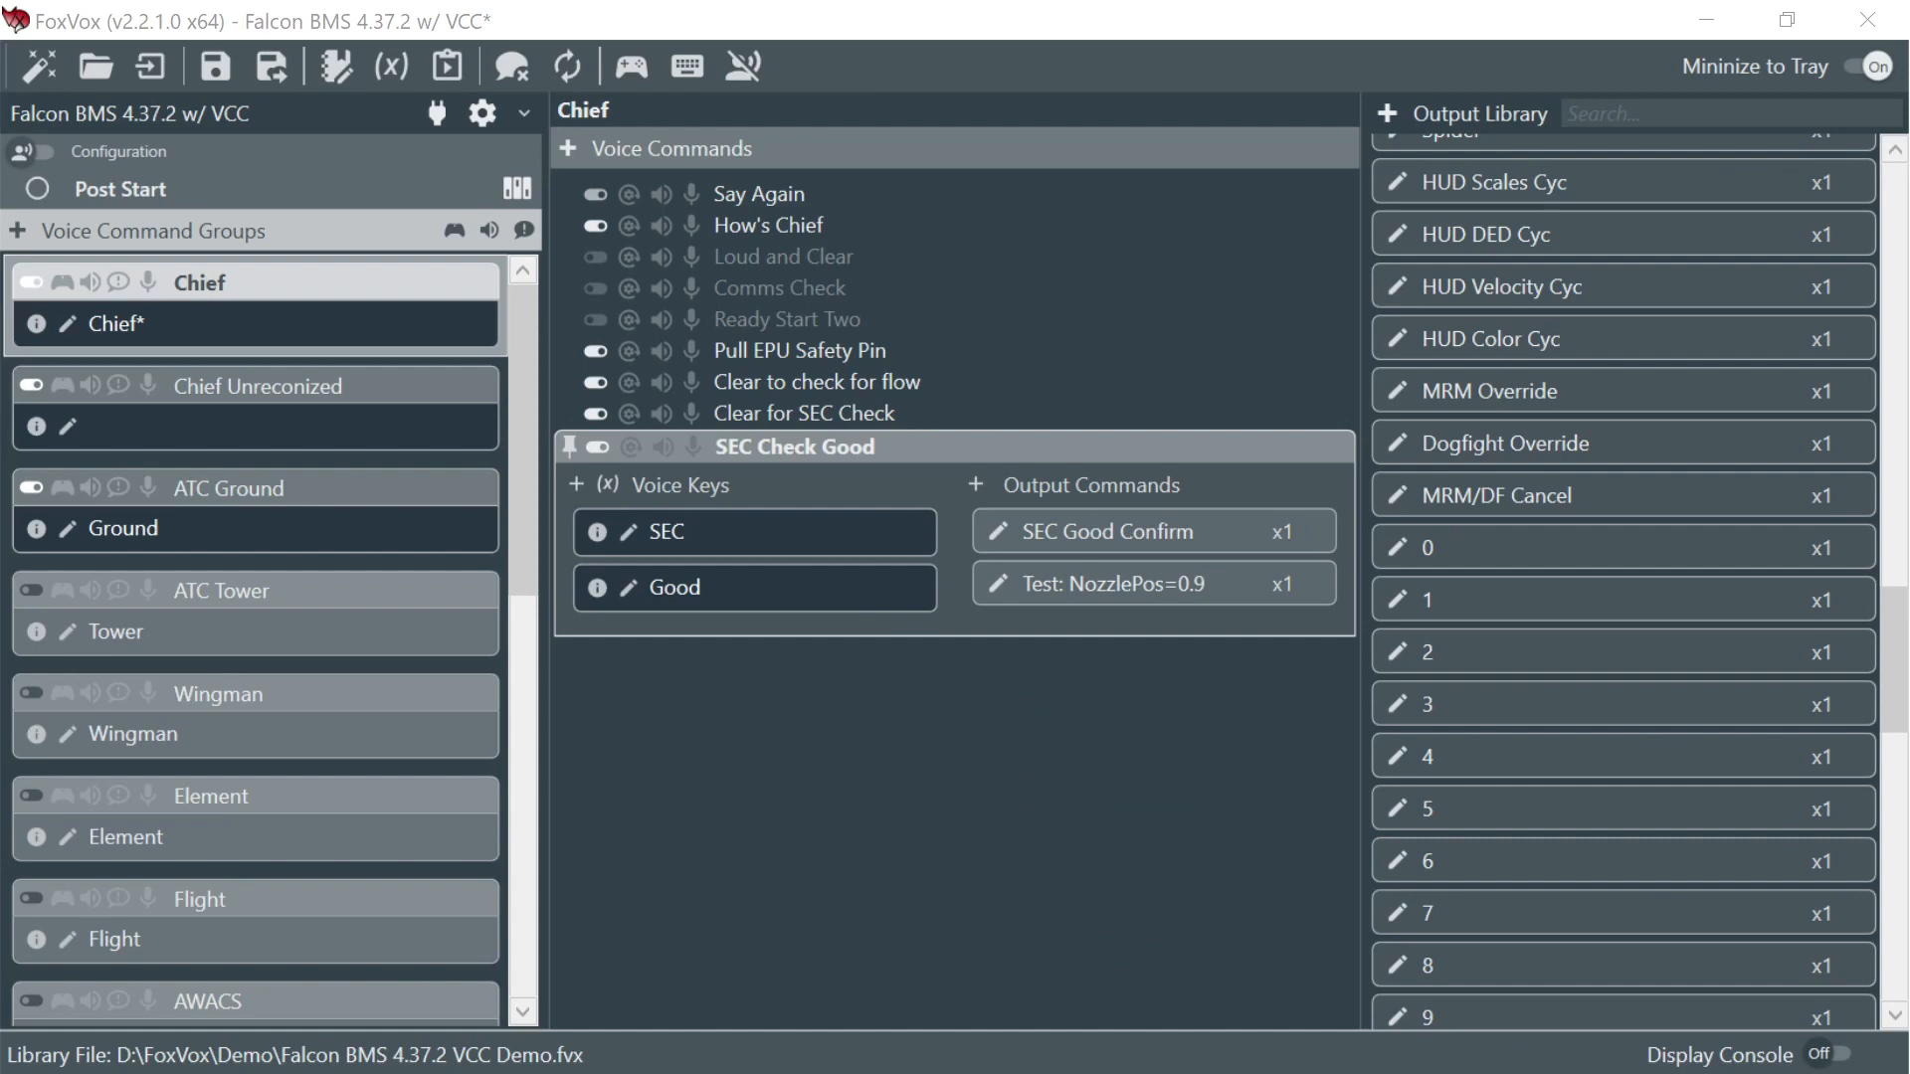
- Start an output command for SEC Check Good named Test: Speed Brakes Open and insert a 3000 ms pause
{"action": "left_click", "coordinate": [975, 486]}
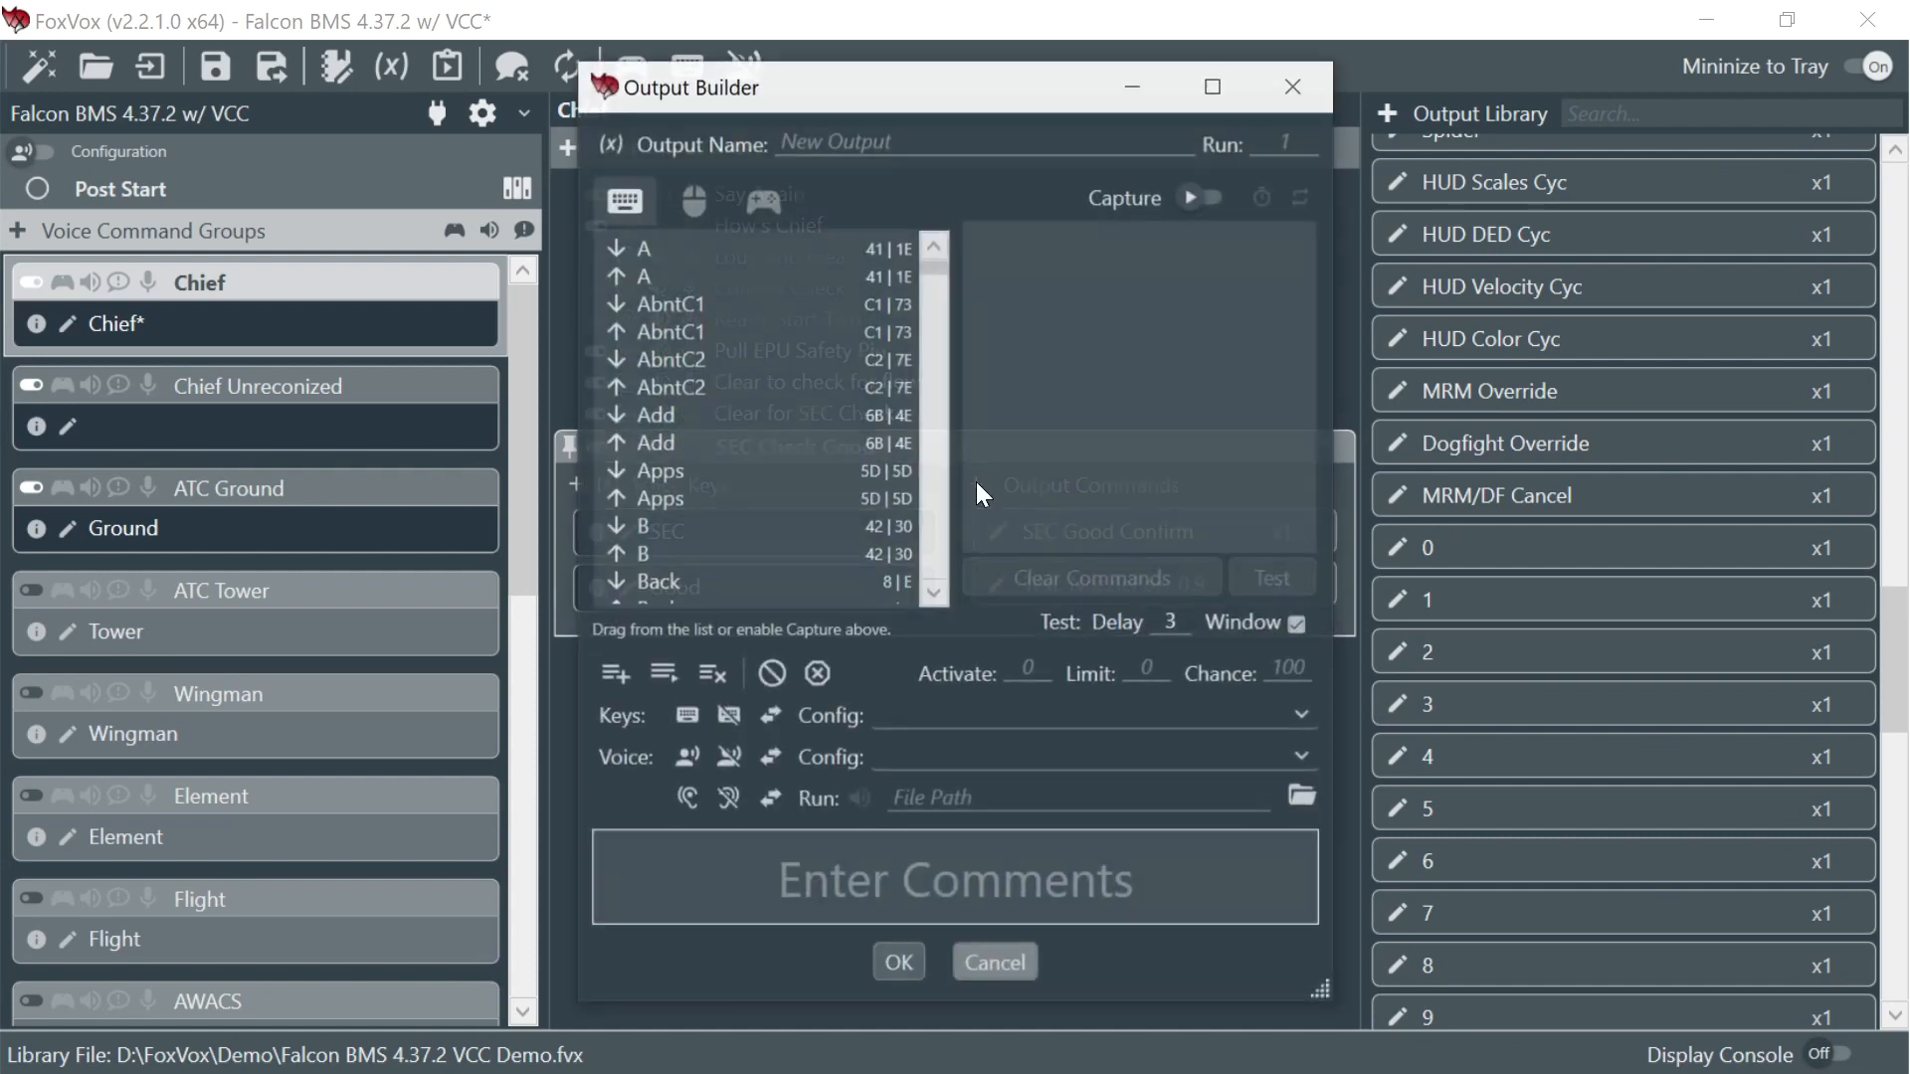
{"action": "left_click", "coordinate": [836, 151]}
{"action": "type", "text": "Test:"}
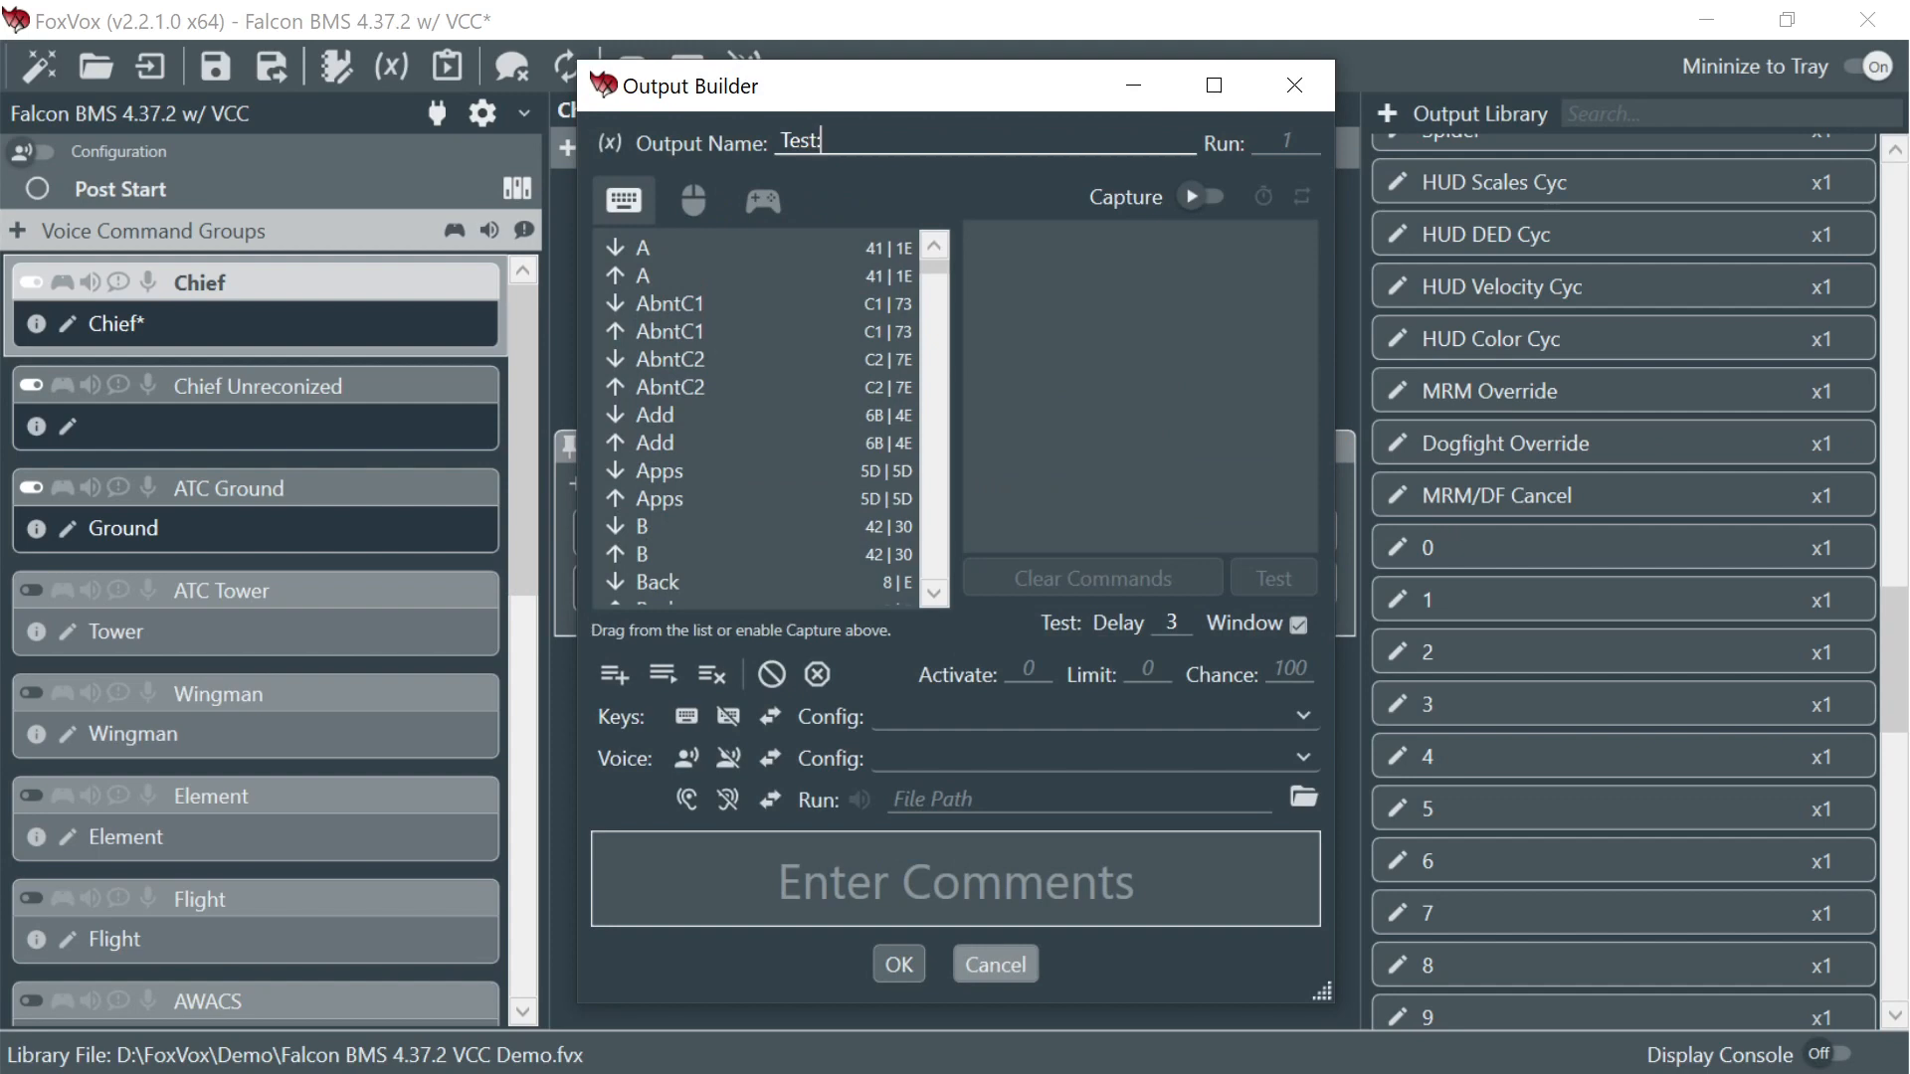
{"action": "type", "text": " Speed Brakes Open"}
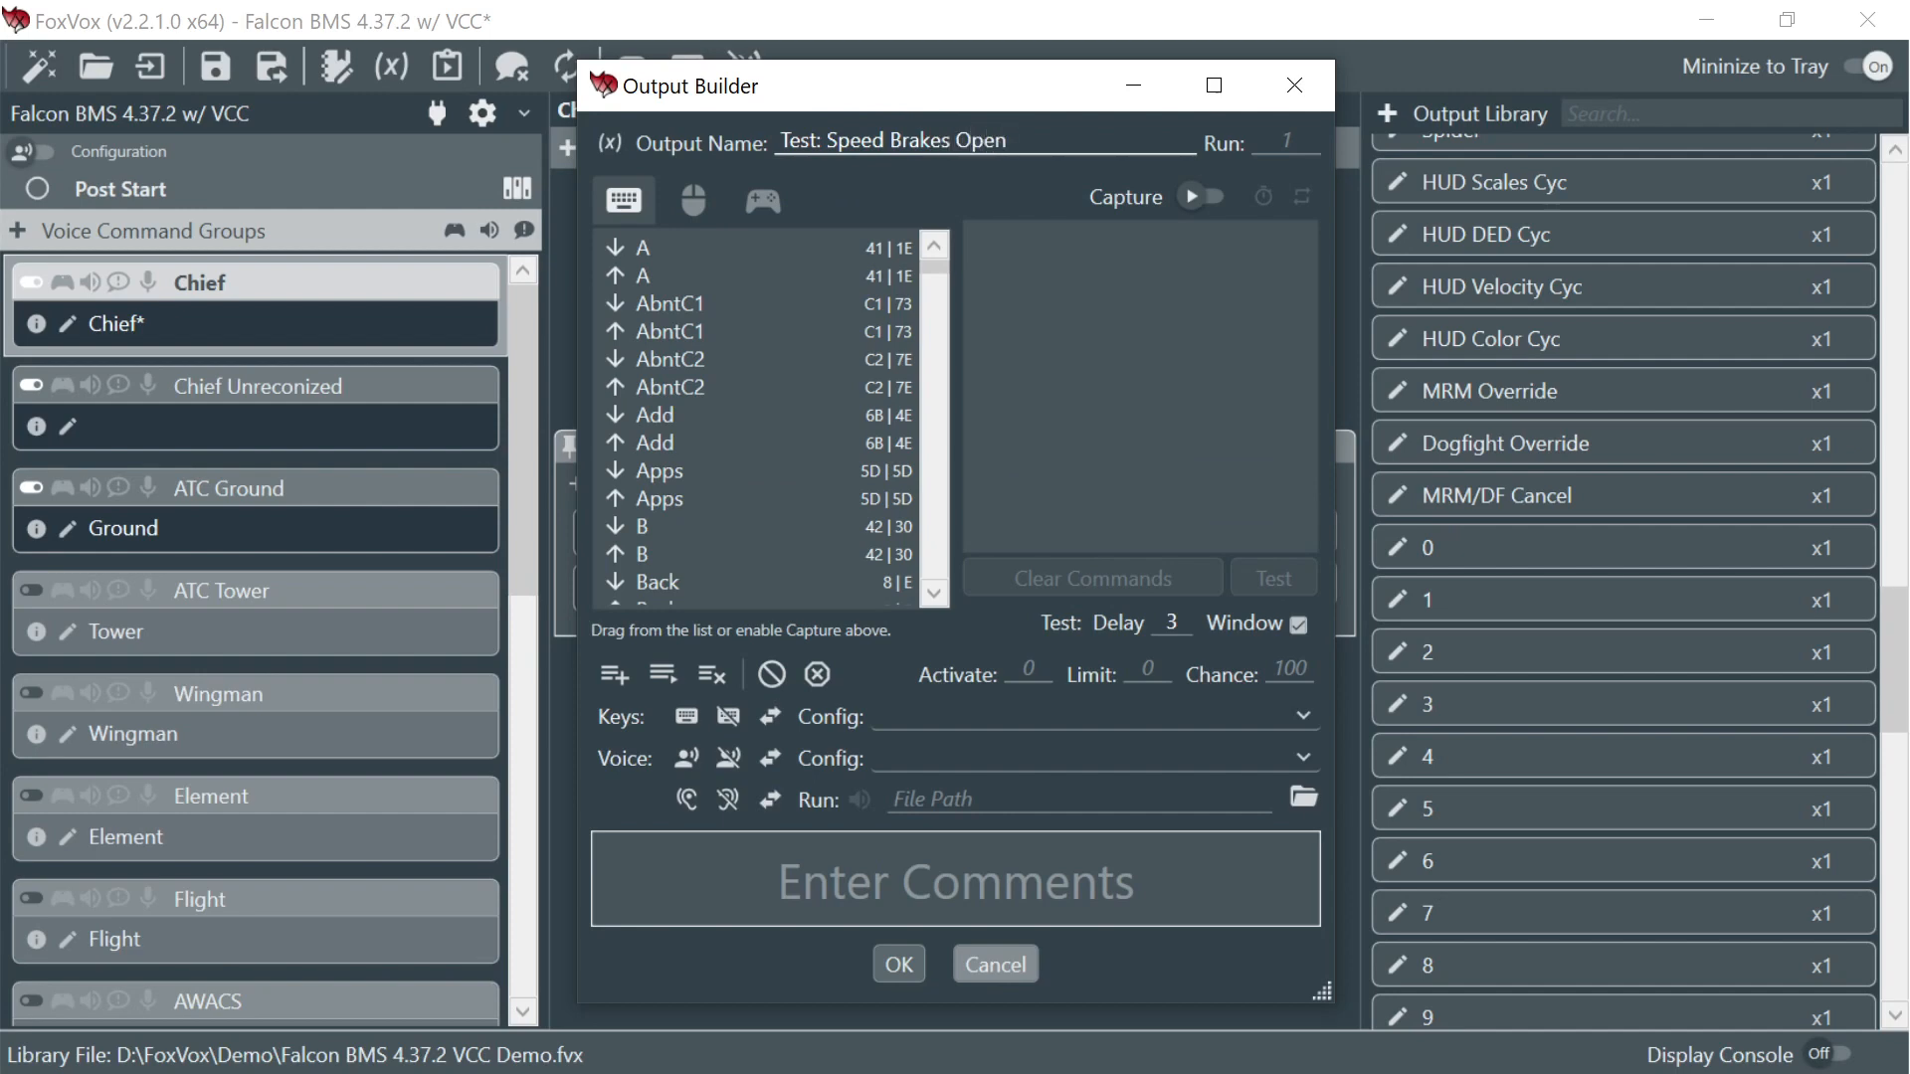
{"action": "right_click", "coordinate": [1042, 262]}
{"action": "left_click", "coordinate": [1084, 294]}
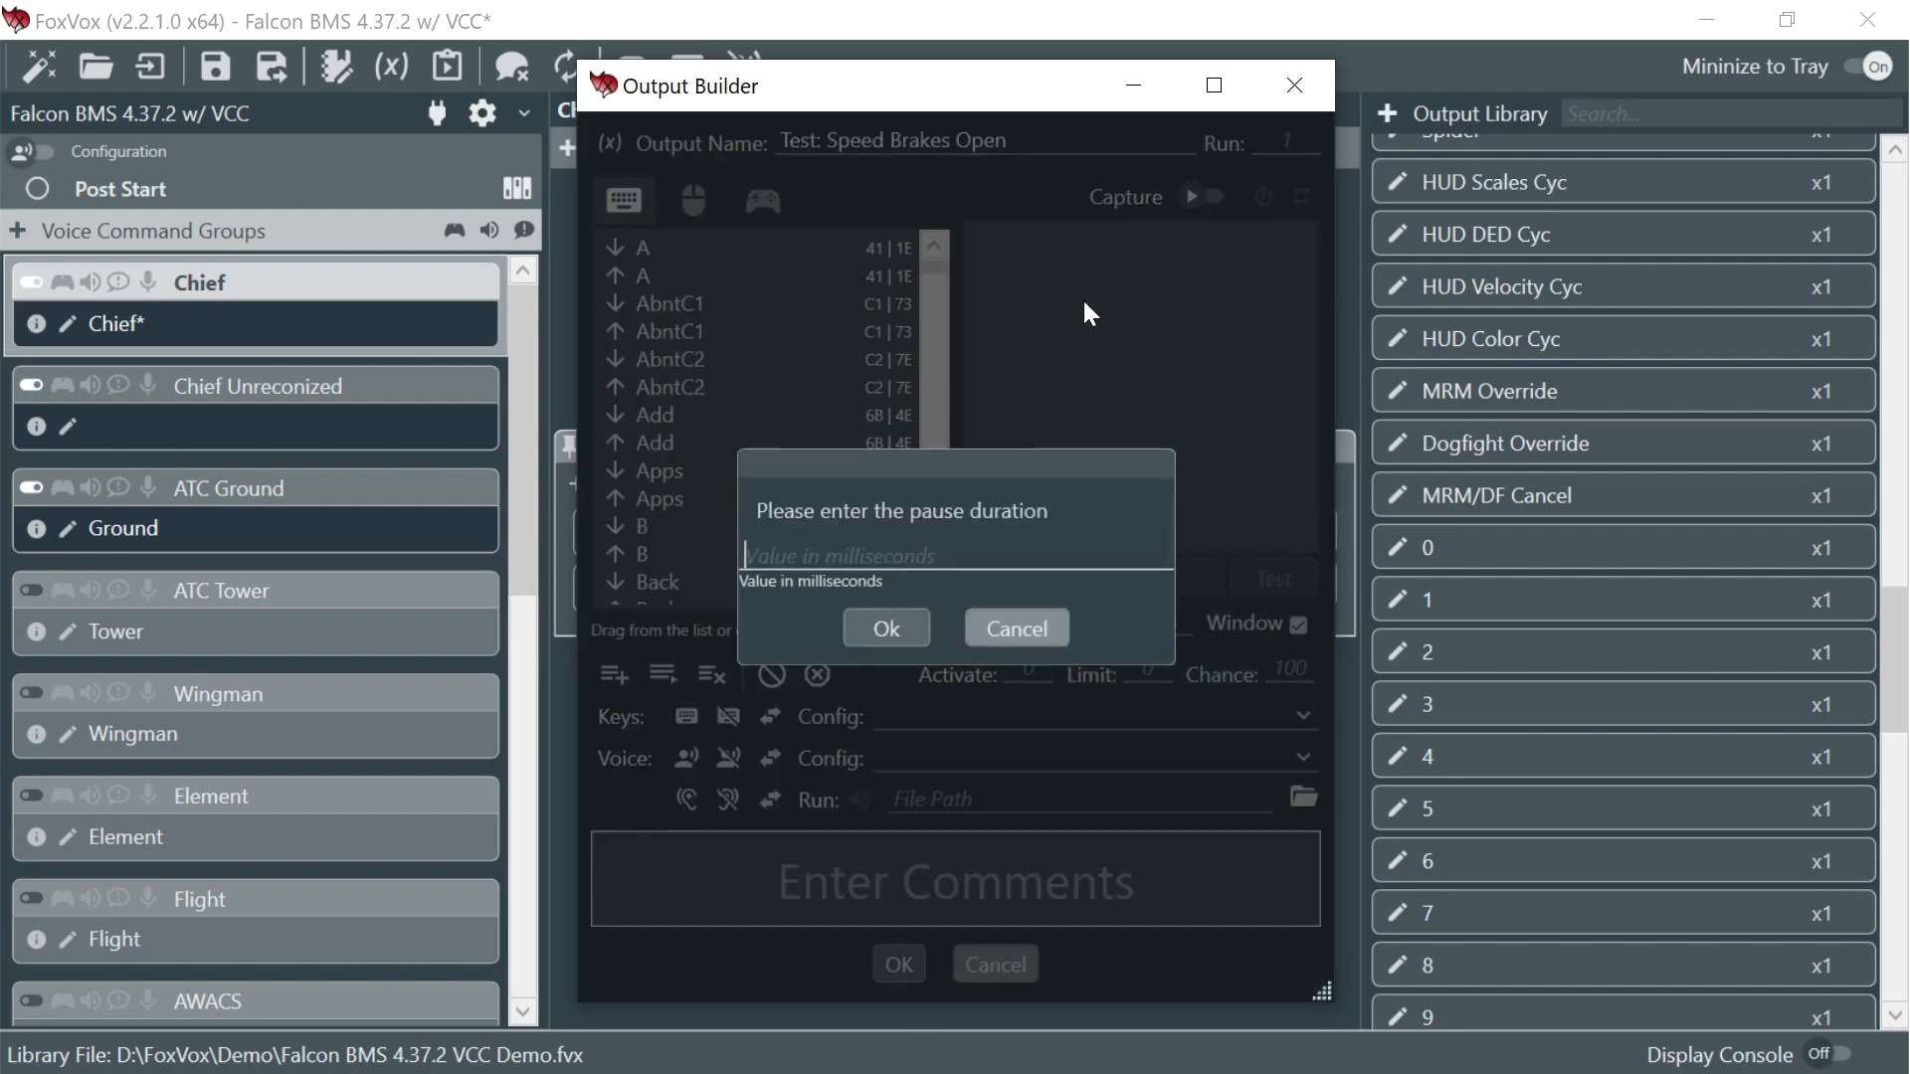
{"action": "type", "text": "3000"}
{"action": "key", "text": "Return"}
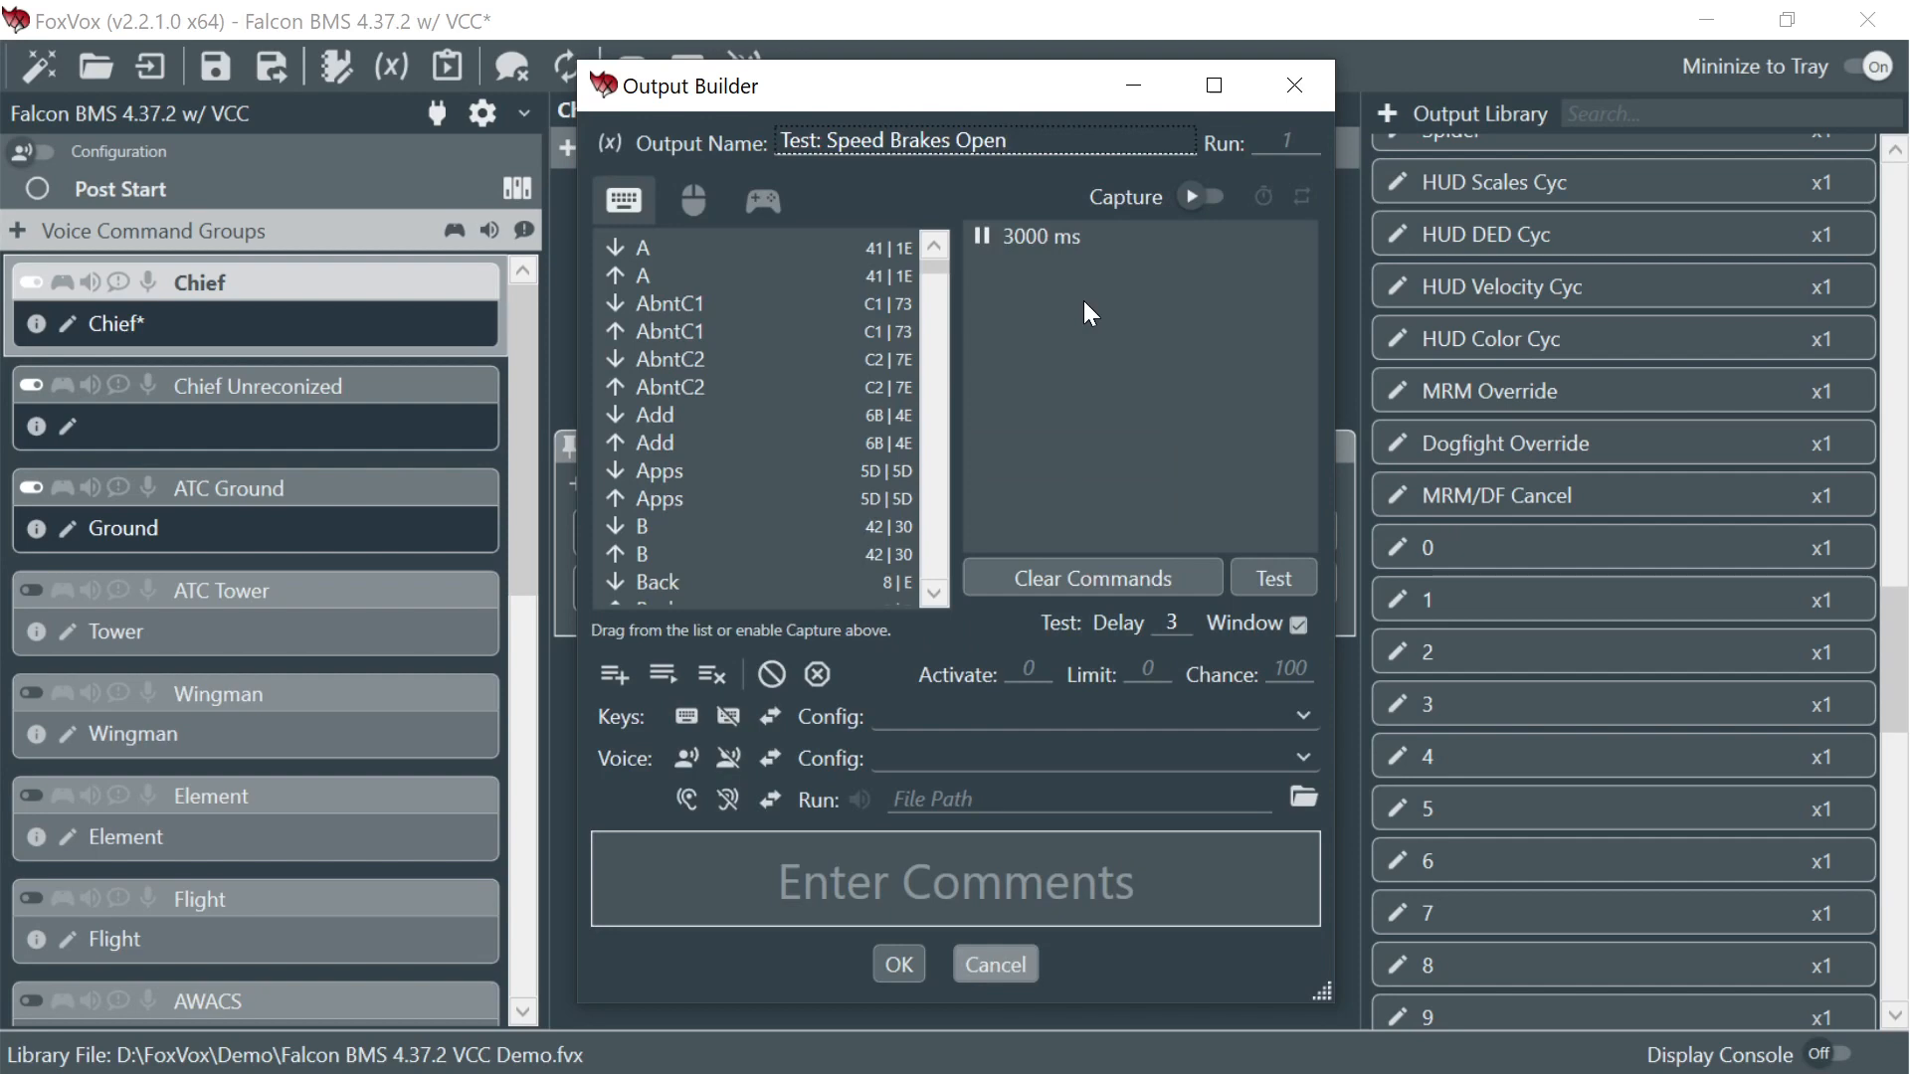
- Assign the sound file 10SpeedBreaksOpen.mp3 as the run file of the speed brakes test output
{"action": "left_click", "coordinate": [1304, 799]}
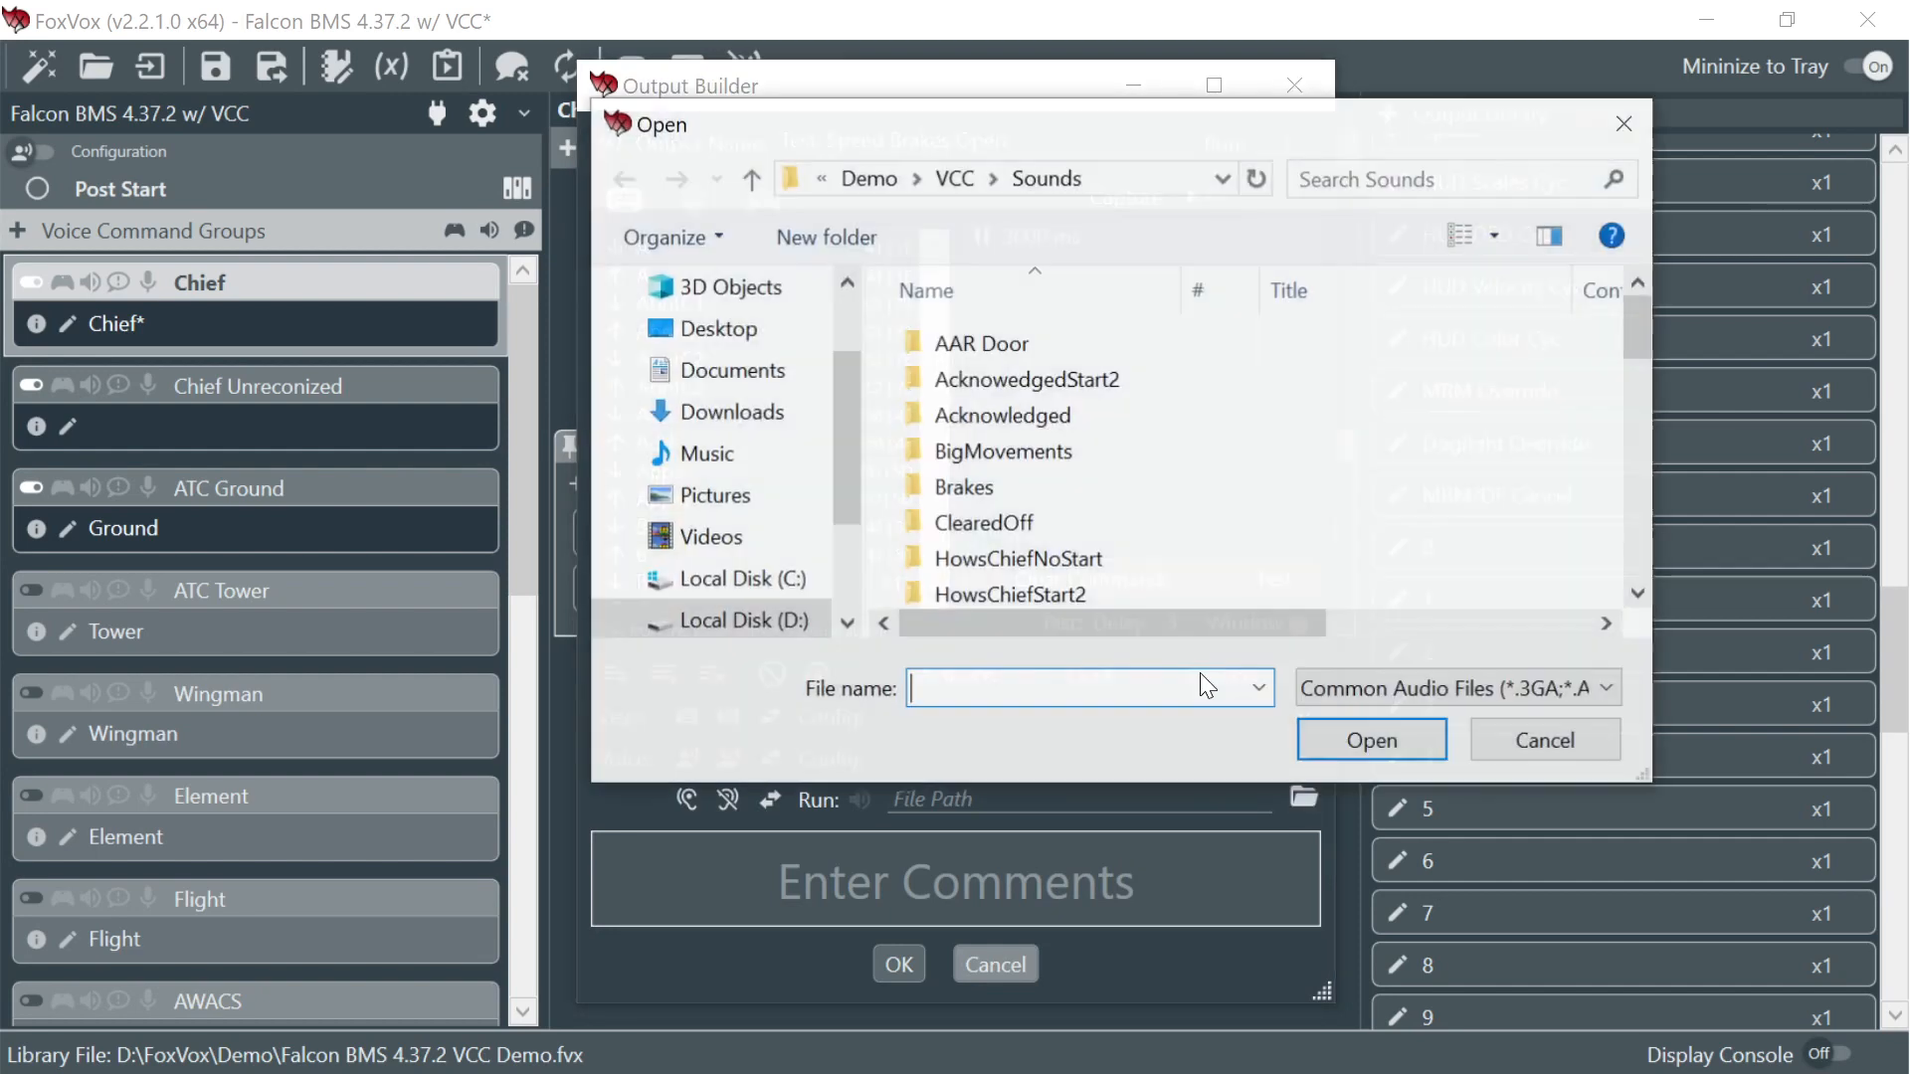
{"action": "scroll", "coordinate": [1101, 527], "scroll_direction": "down", "scroll_amount": 10}
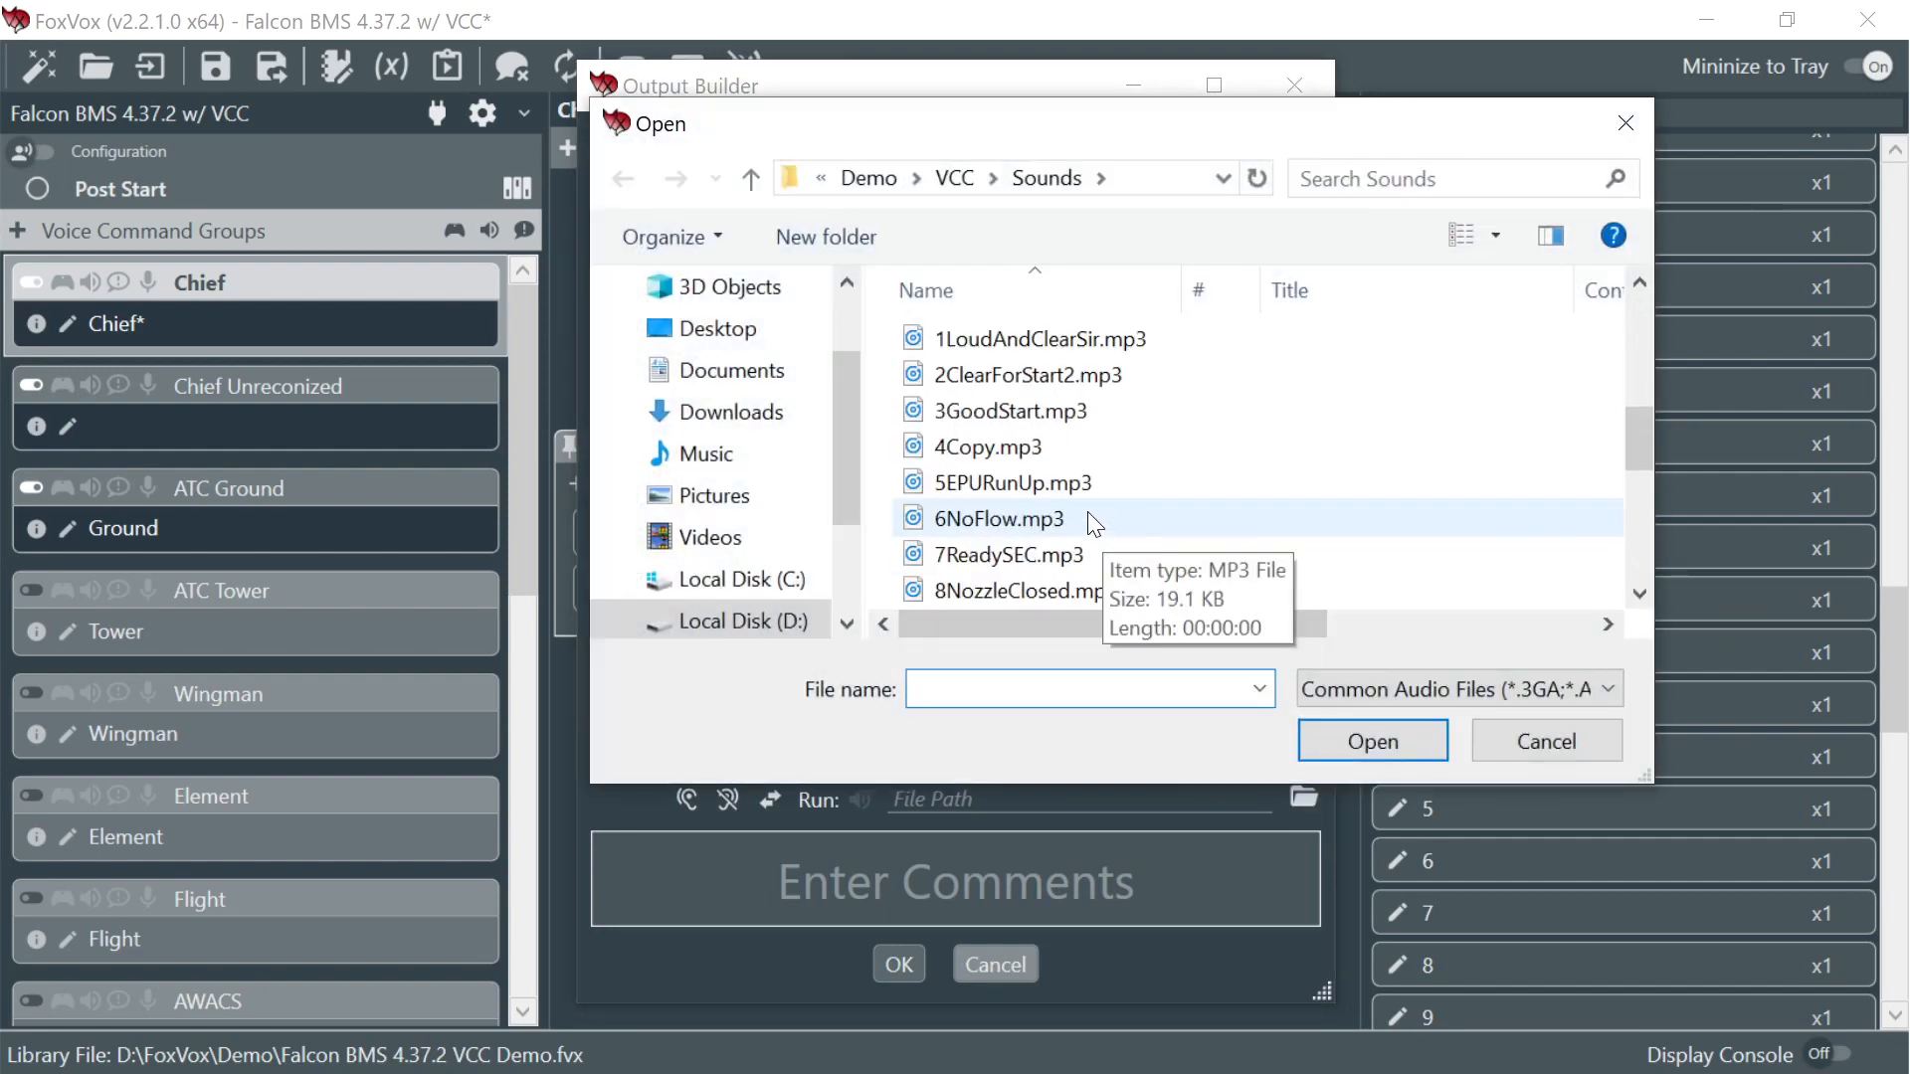
{"action": "scroll", "coordinate": [1089, 511], "scroll_direction": "down", "scroll_amount": 1}
{"action": "left_click", "coordinate": [1067, 557]}
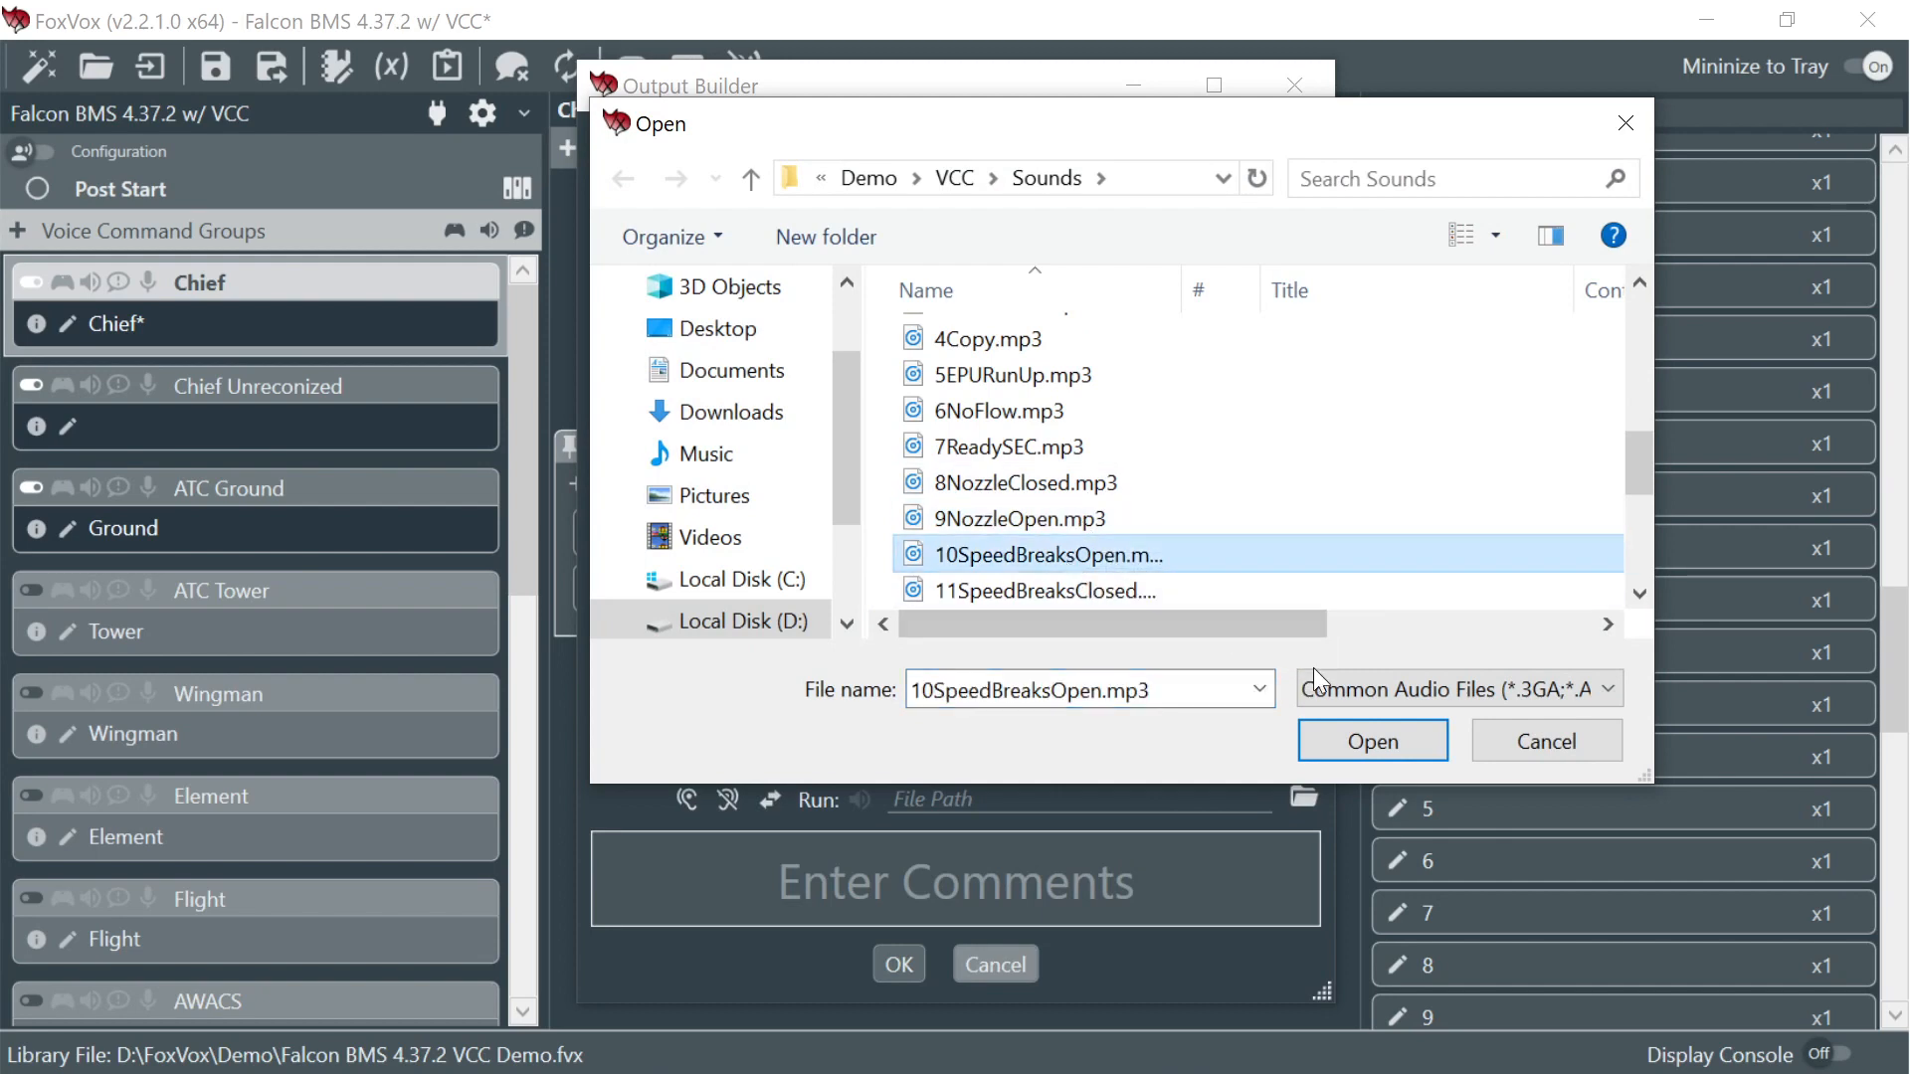
{"action": "left_click", "coordinate": [1347, 731]}
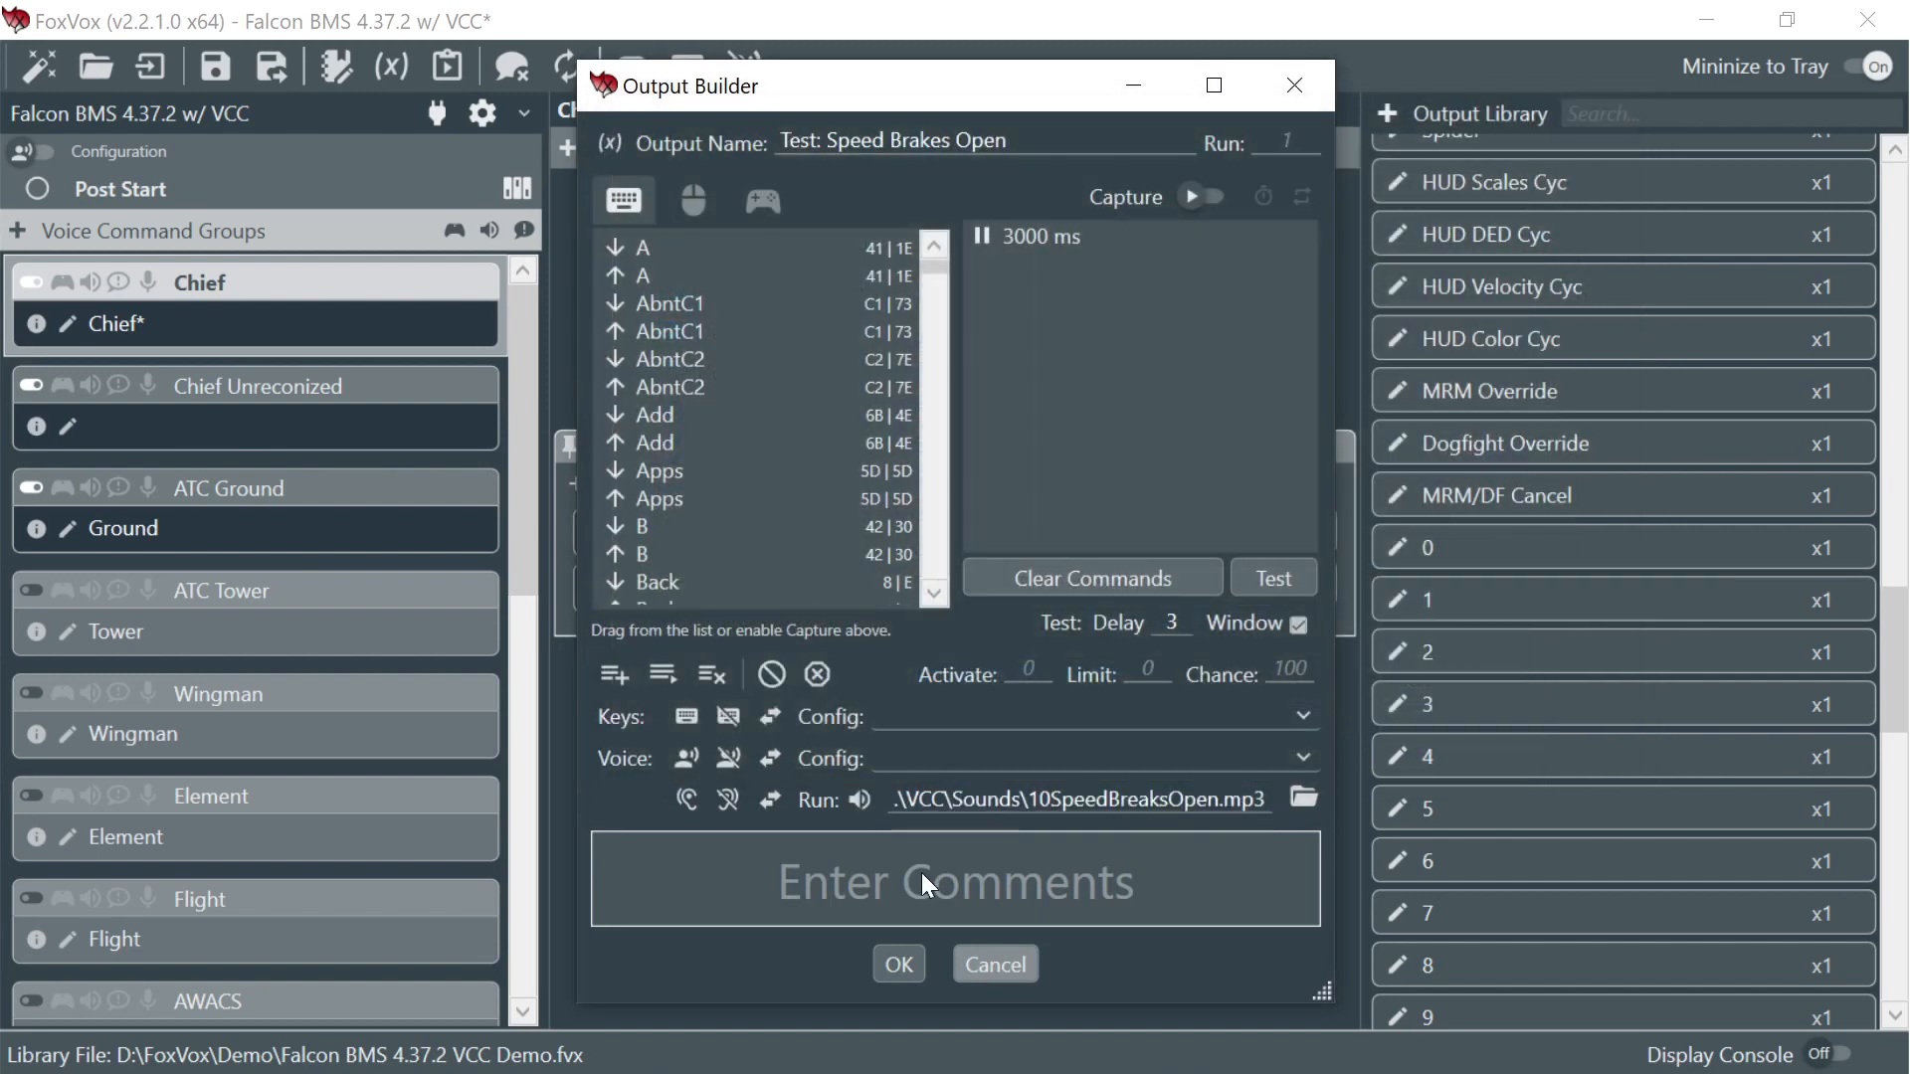
- Add a condition to the speed brakes output with the copied variable ending in sionMajor, an empty value and variables set Last
{"action": "left_click", "coordinate": [608, 149]}
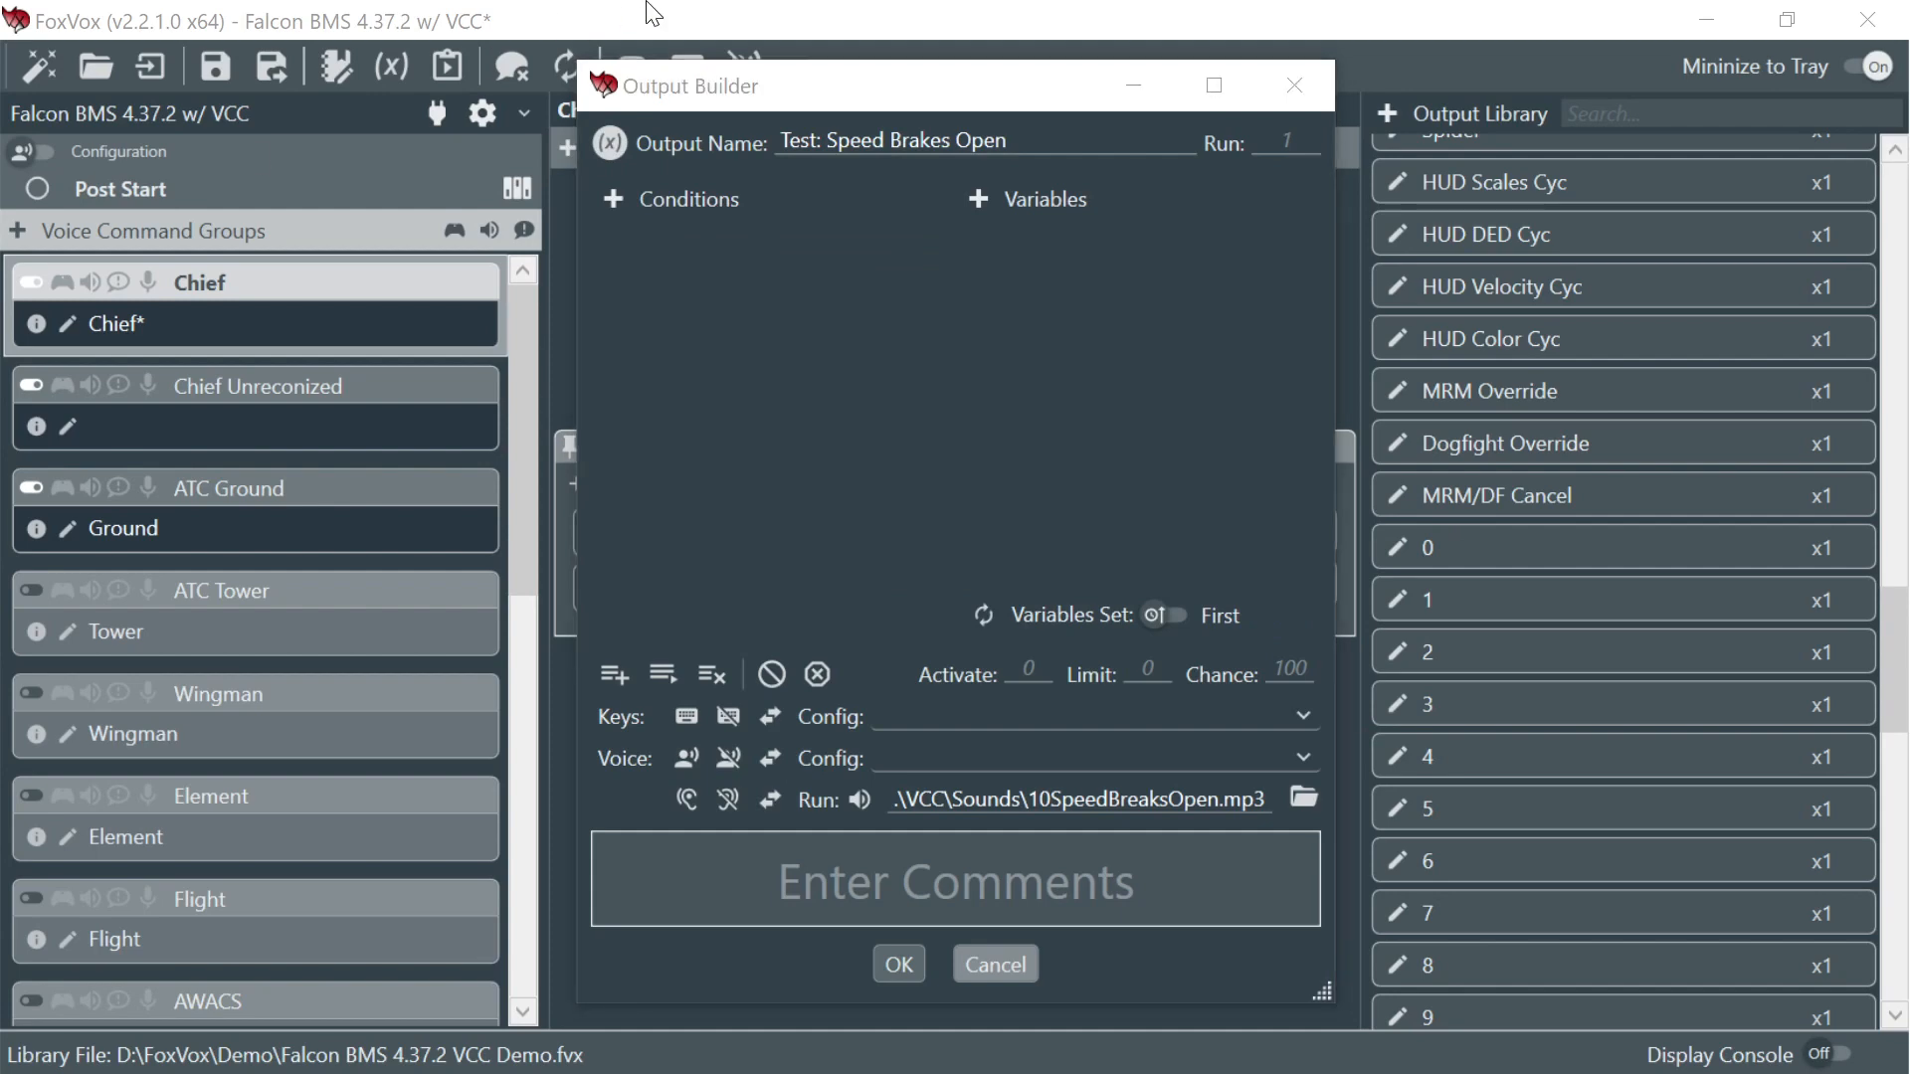
{"action": "left_click", "coordinate": [637, 199]}
{"action": "left_click", "coordinate": [616, 251]}
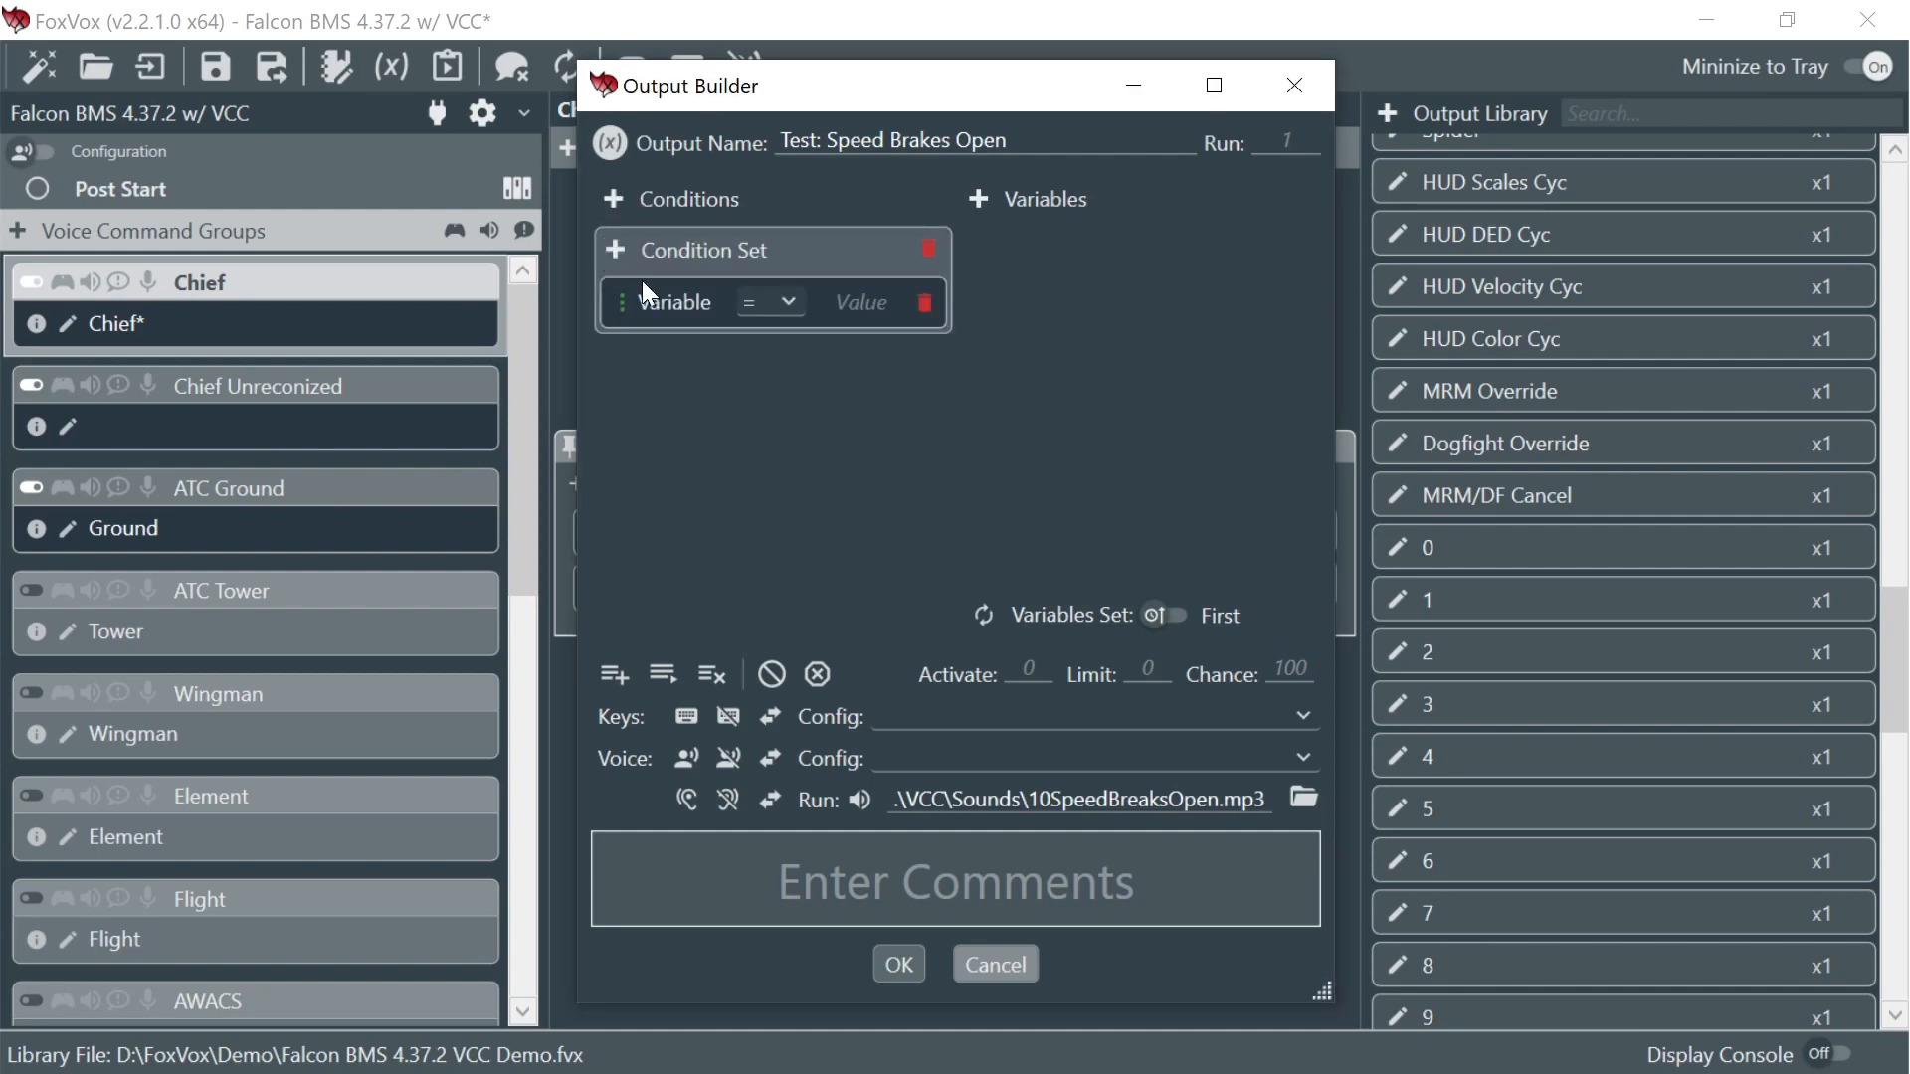
{"action": "left_click", "coordinate": [658, 301]}
{"action": "right_click", "coordinate": [661, 304]}
{"action": "left_click", "coordinate": [714, 423]}
{"action": "left_click", "coordinate": [1157, 614]}
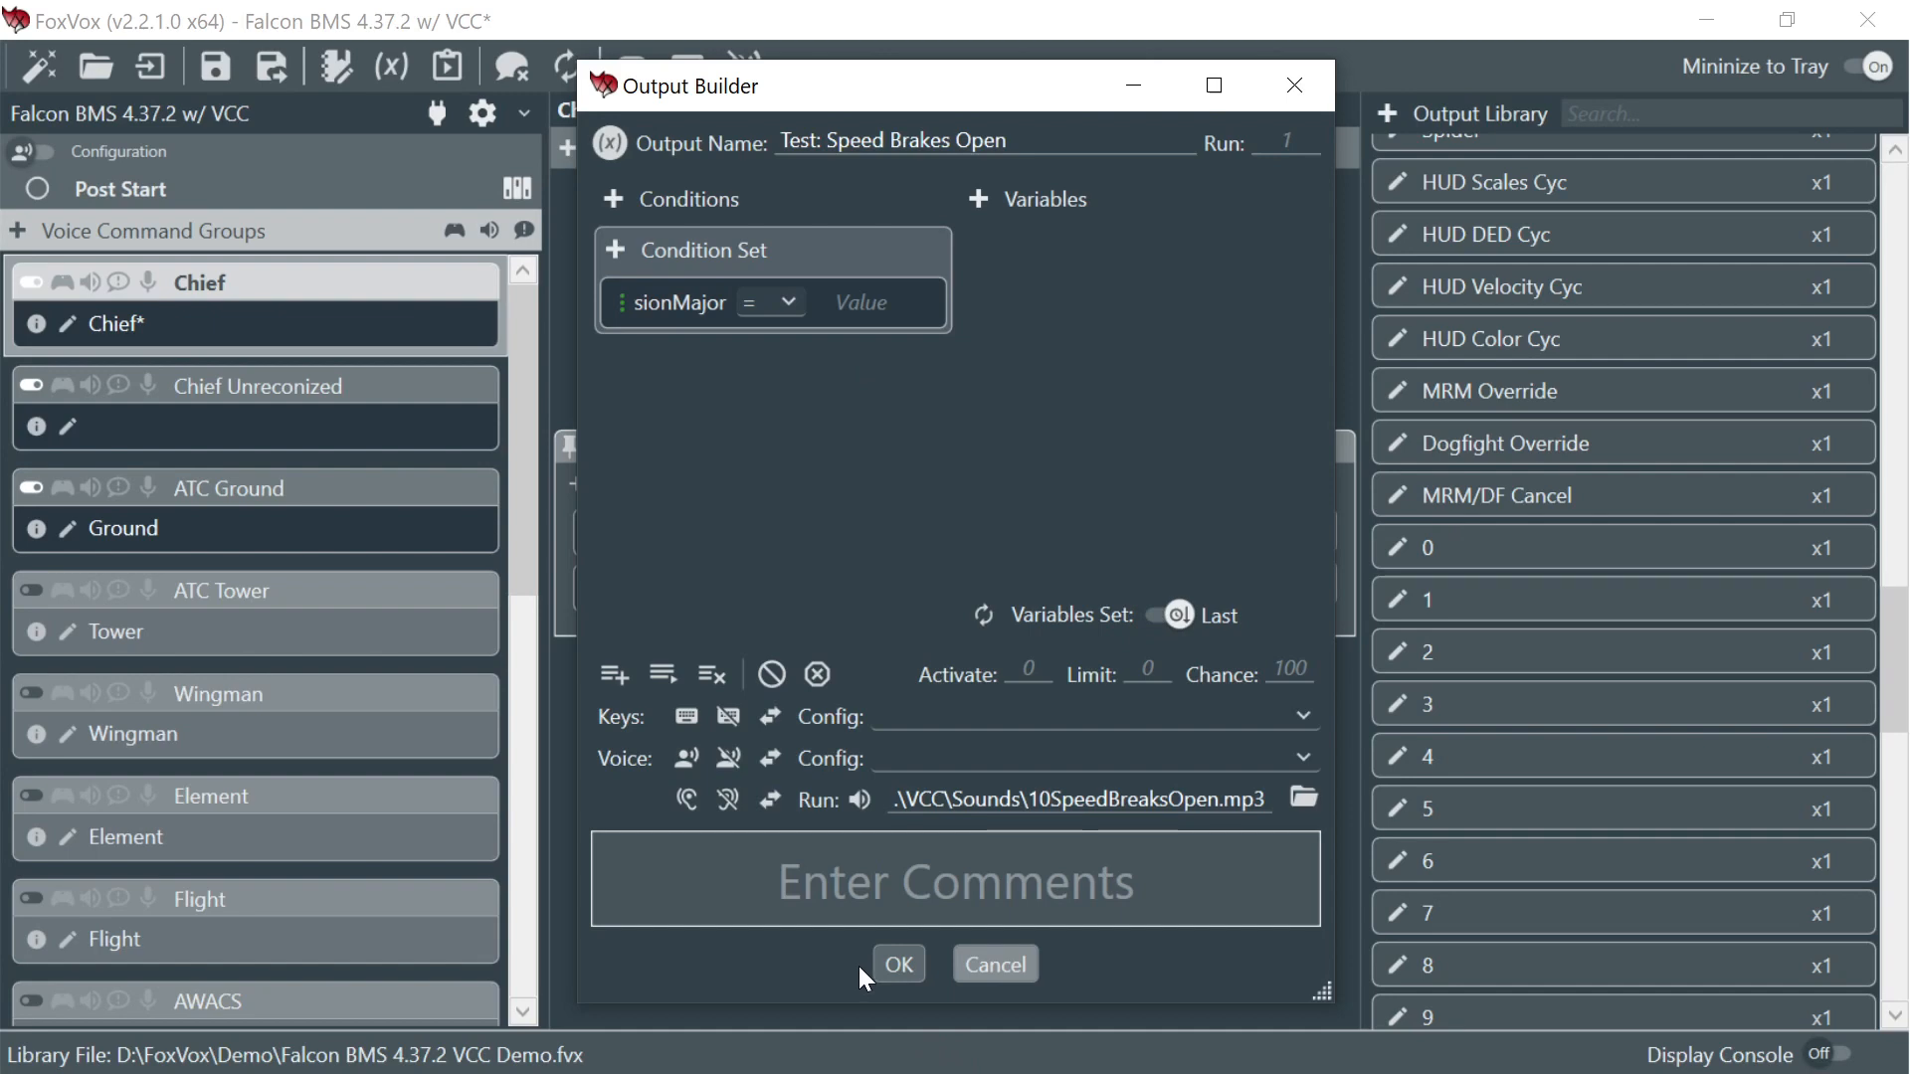
- Save the open speed brakes output and start another SEC Check Good output command named Test: Speed Brakes Closed
{"action": "left_click", "coordinate": [898, 959]}
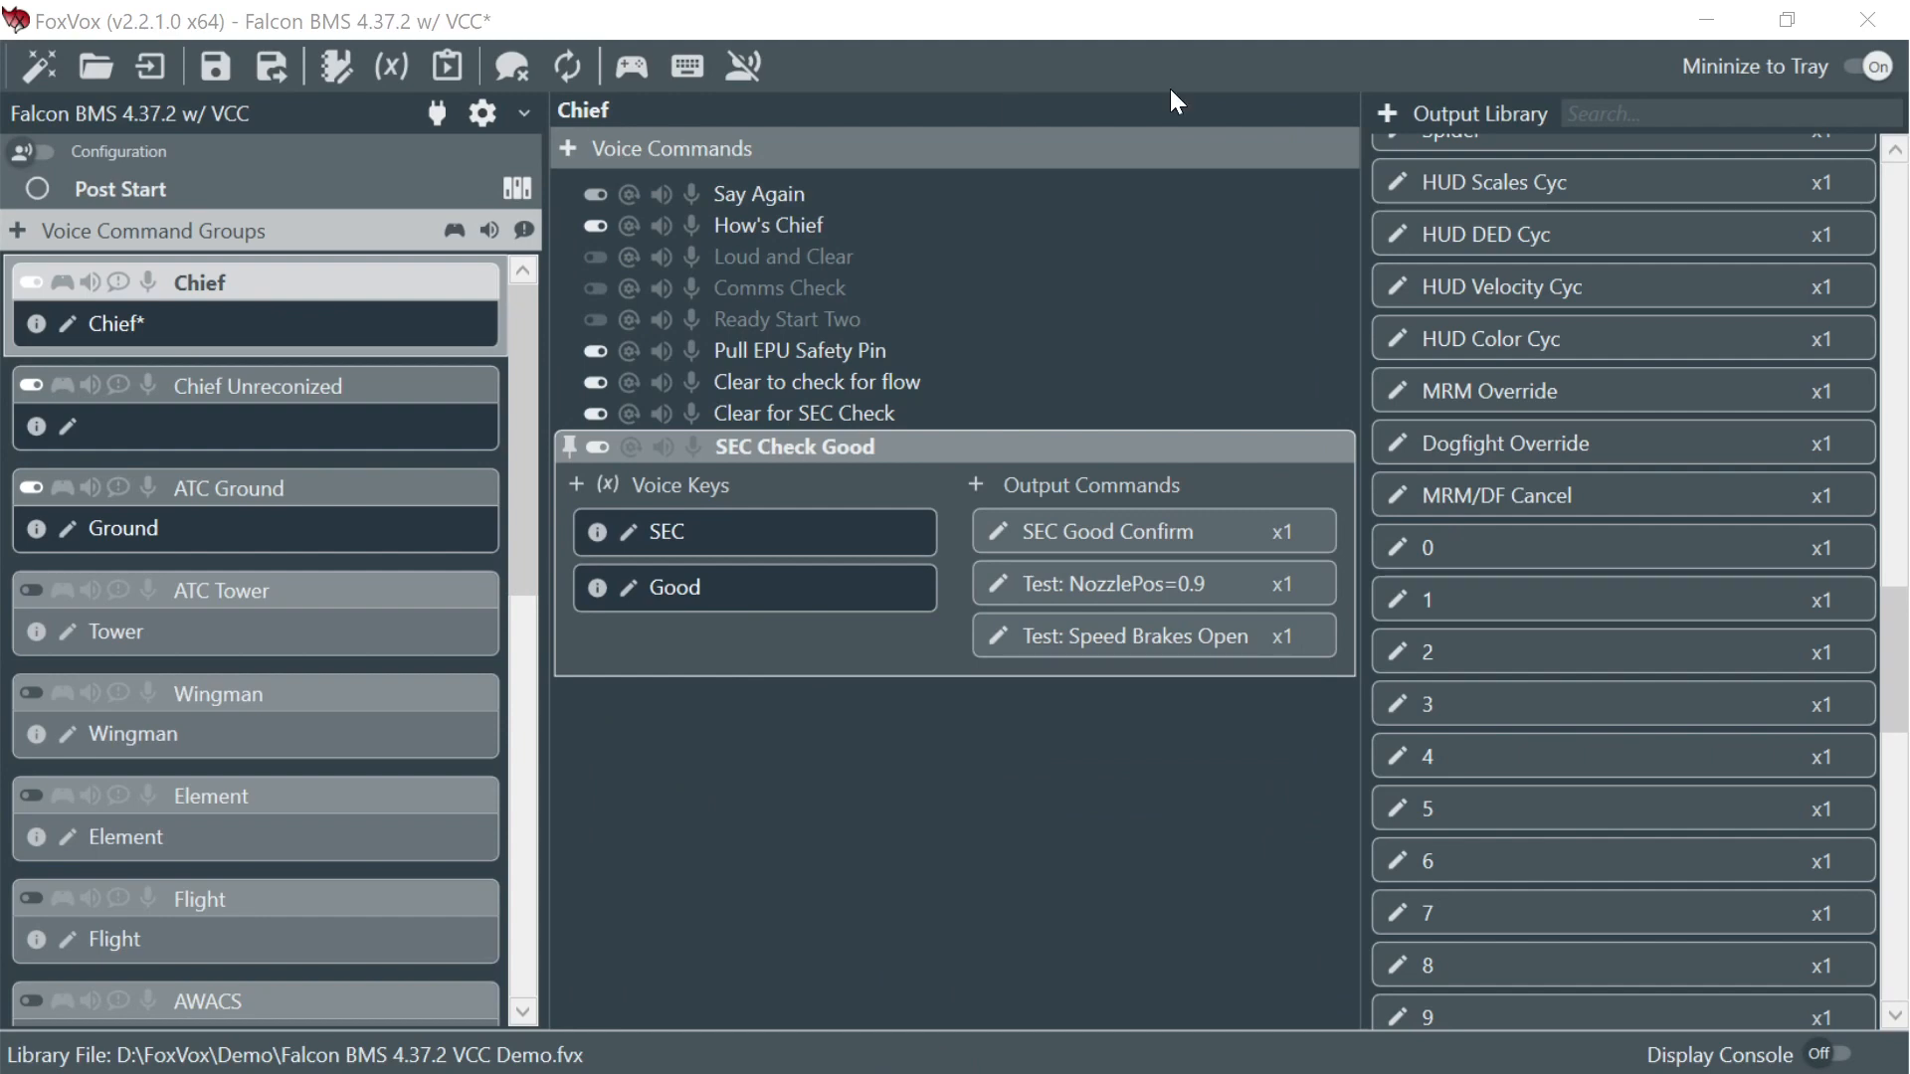
{"action": "left_click", "coordinate": [974, 485]}
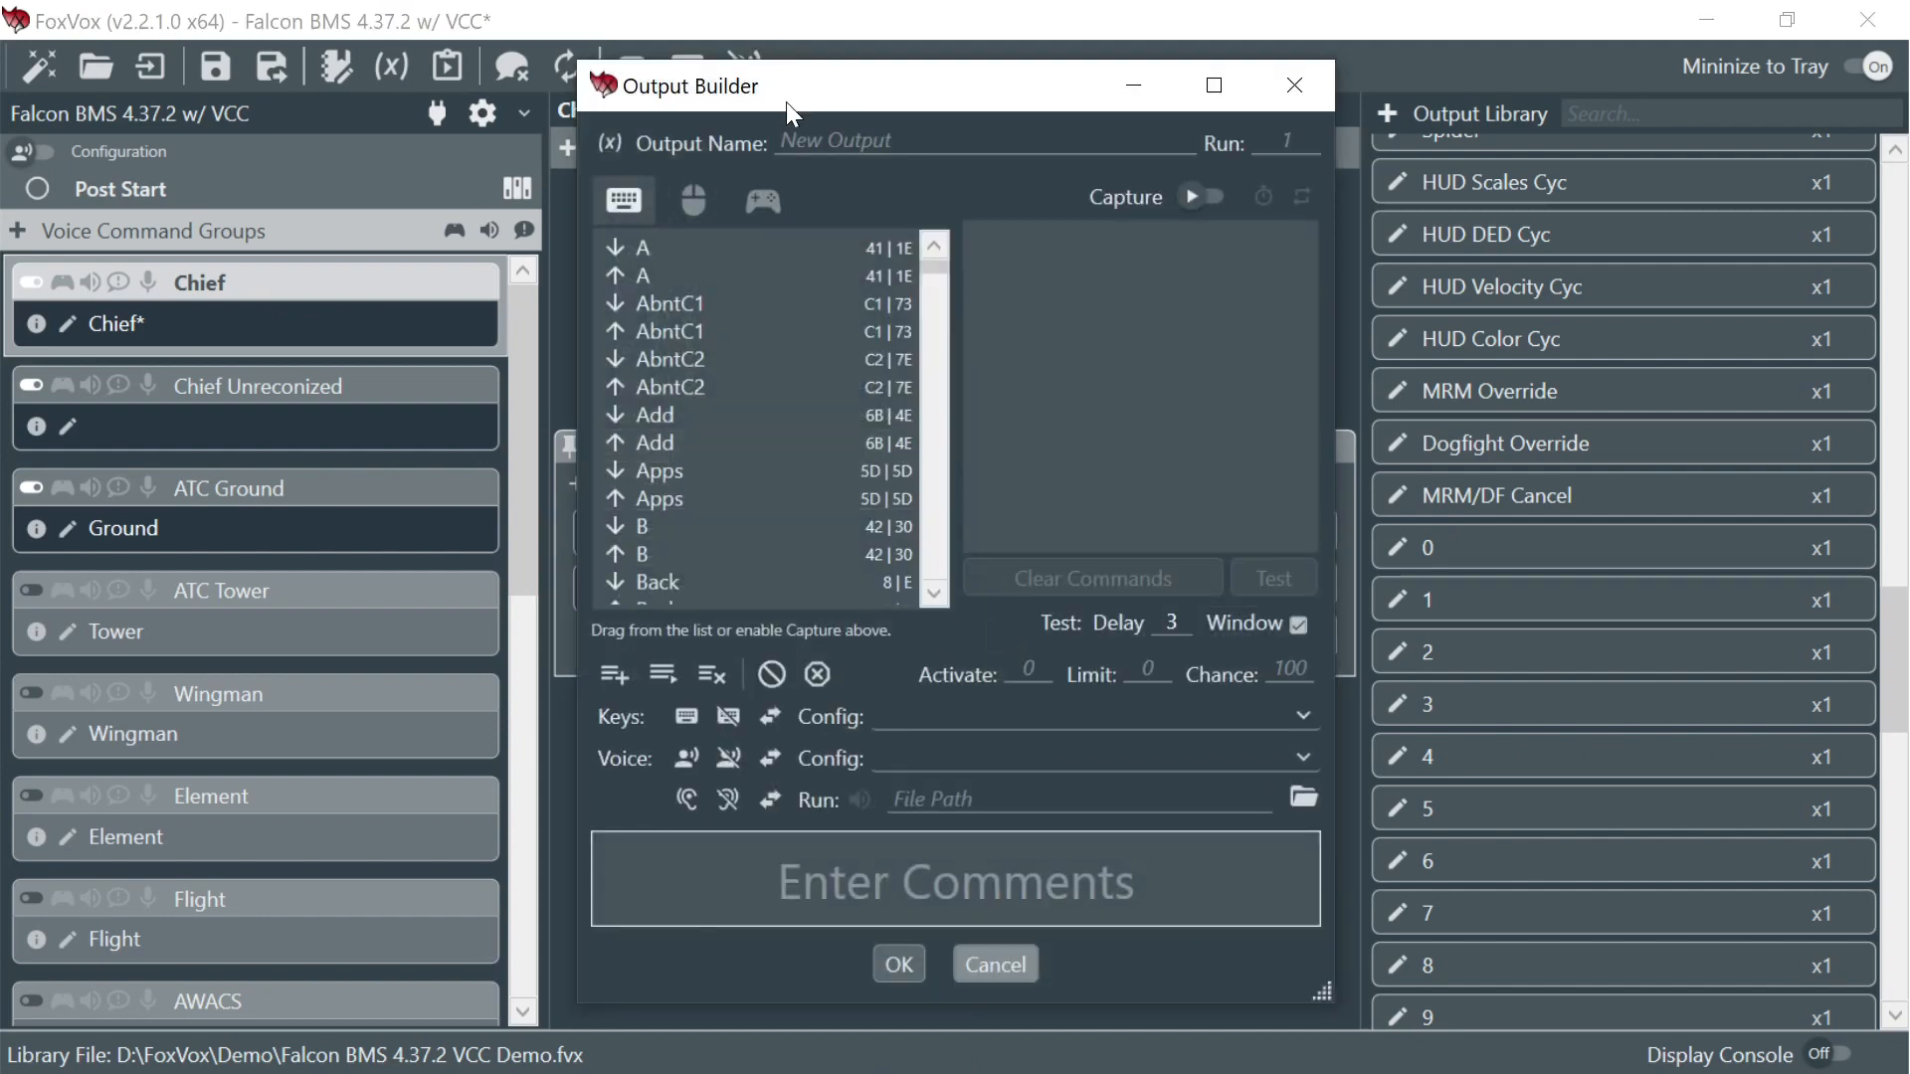
{"action": "type", "text": "T"}
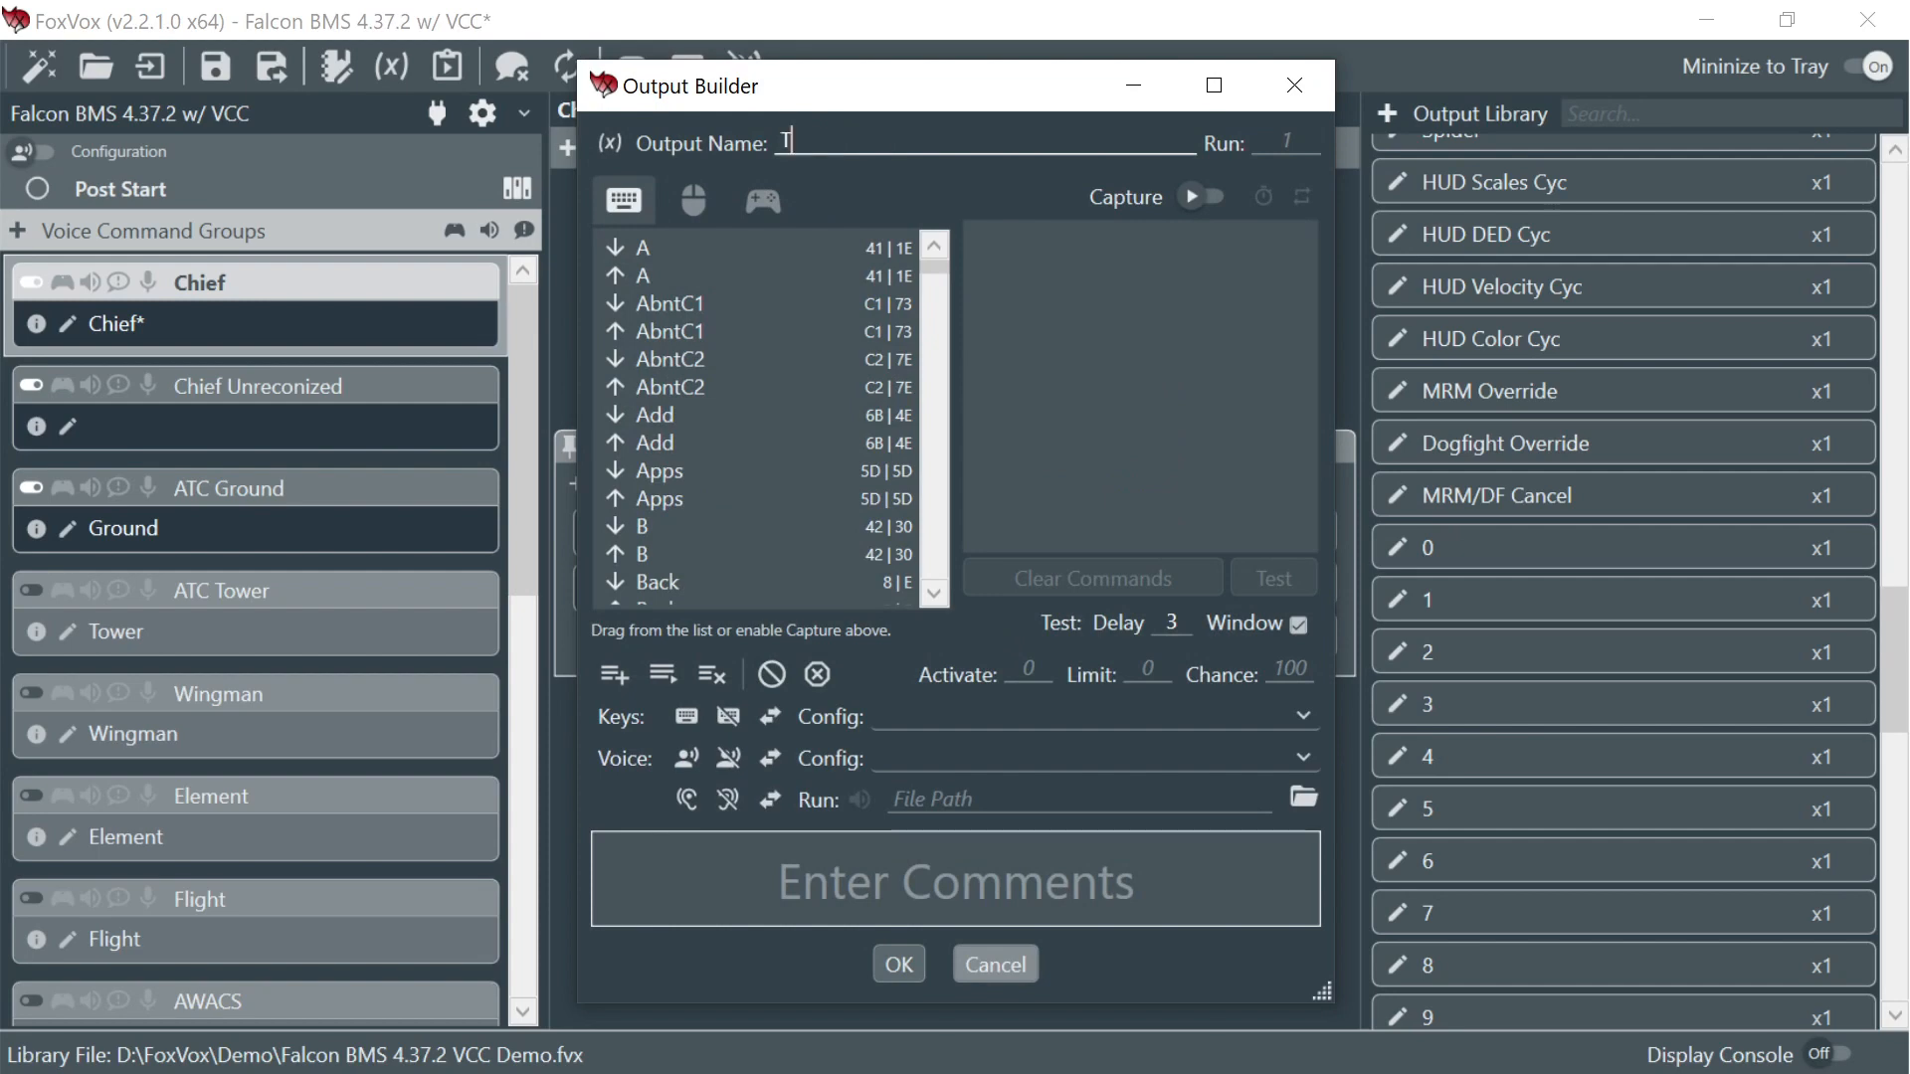
{"action": "type", "text": "est: Speed Brakes"}
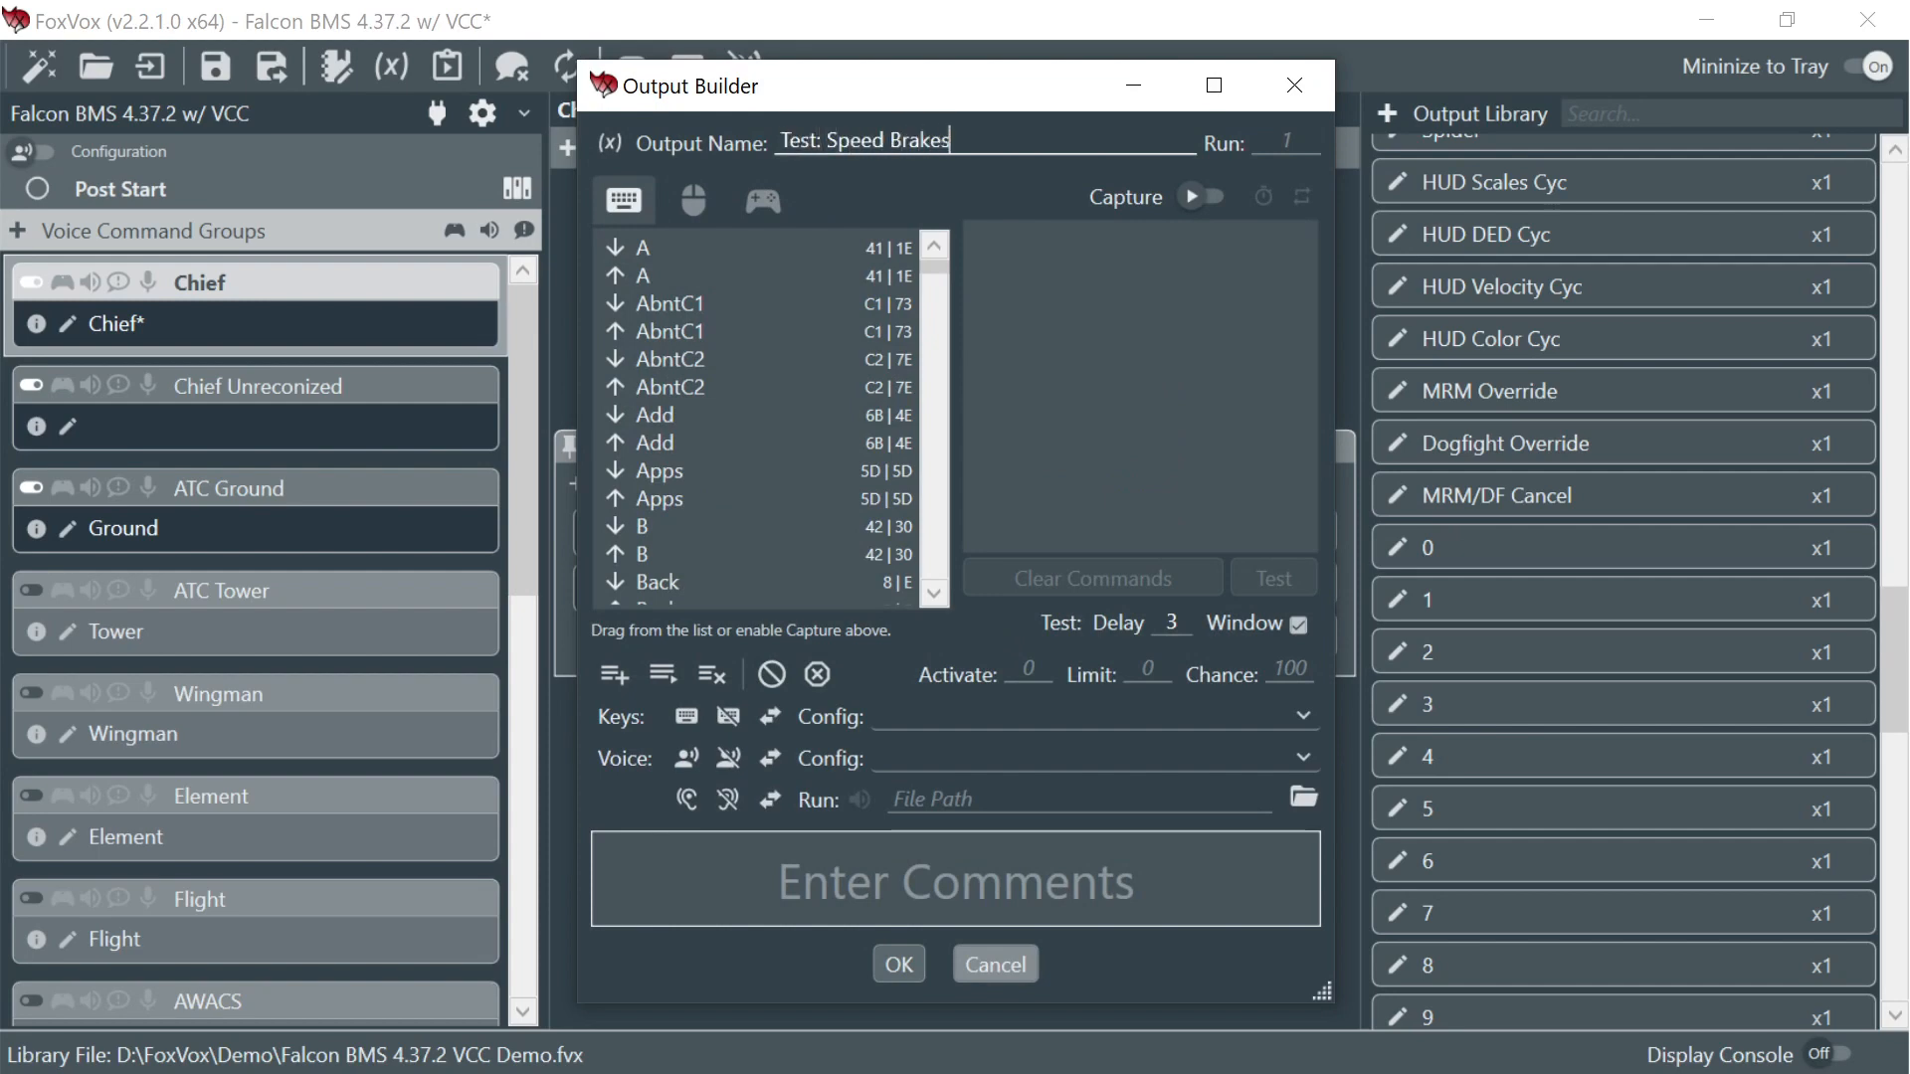
{"action": "type", "text": " Closed"}
{"action": "key", "text": "Tab"}
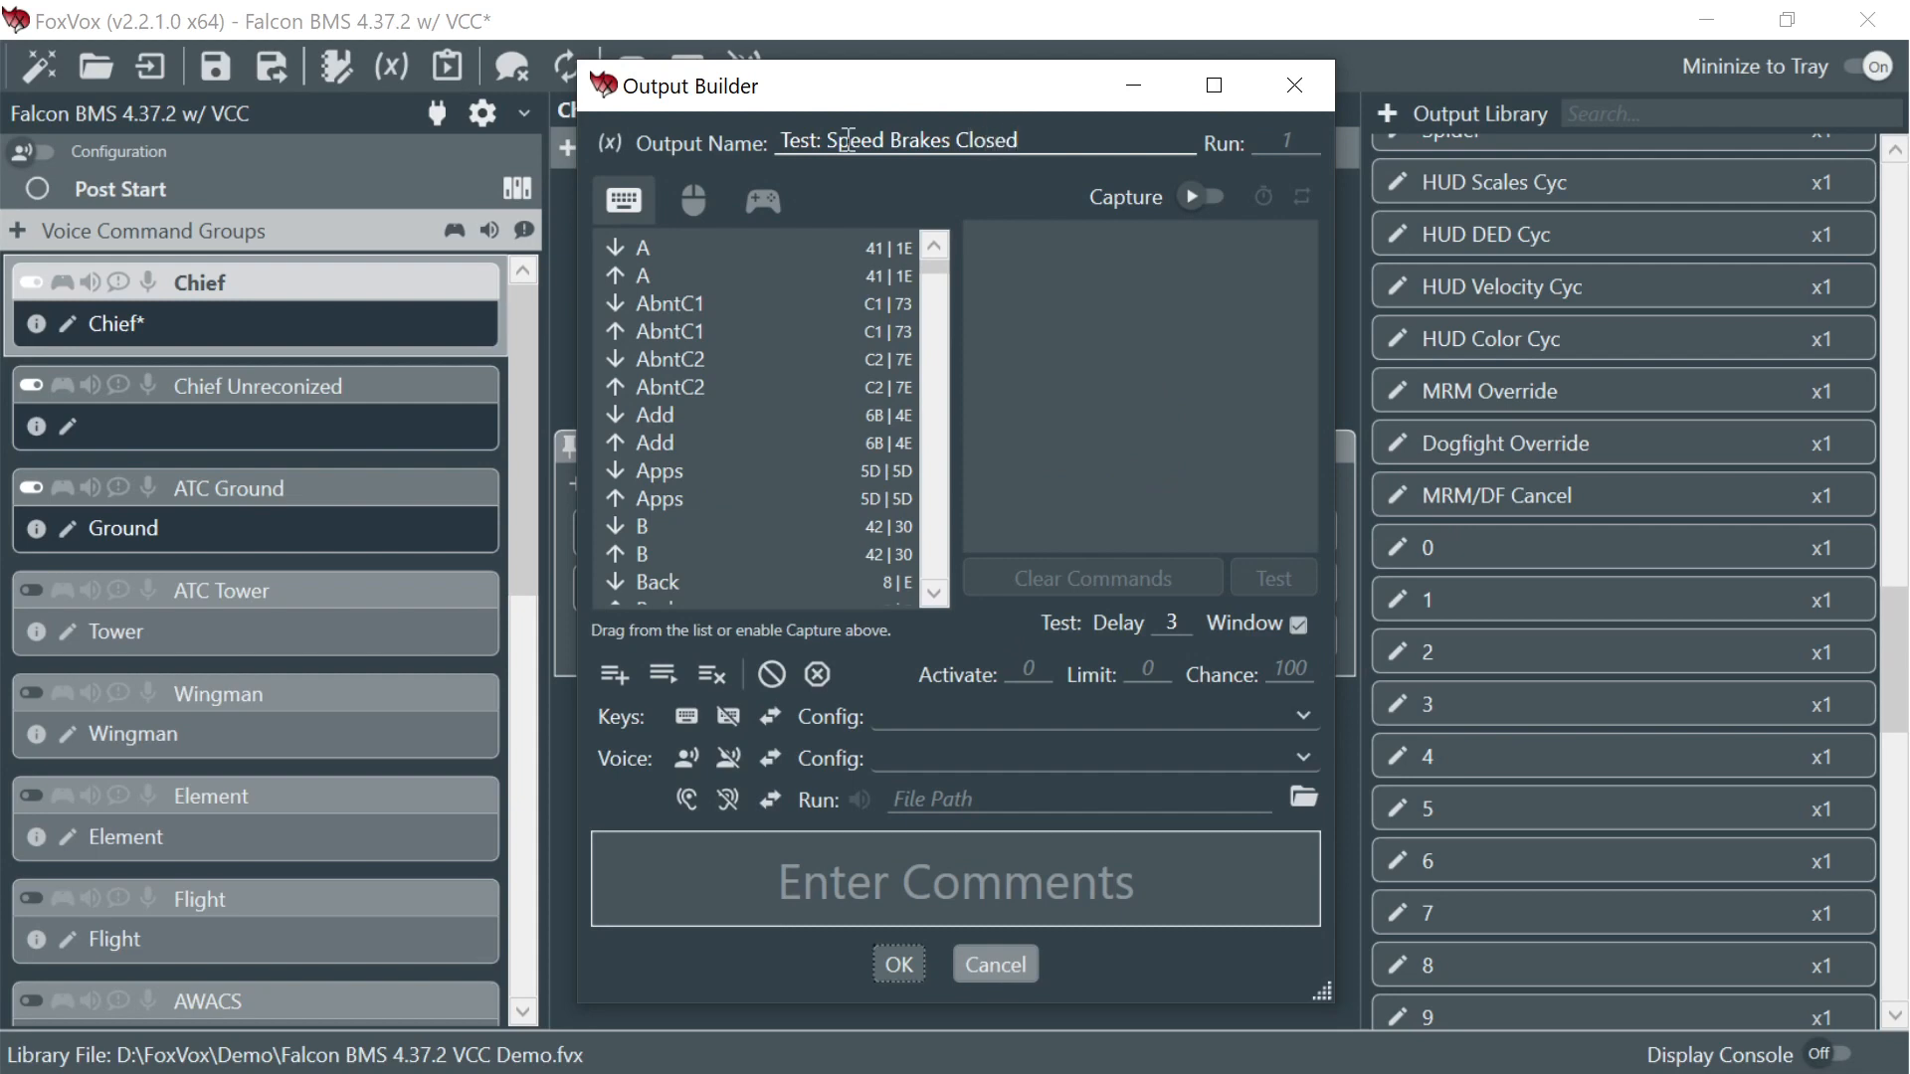
- Insert a 4000 ms pause into the commands of the closed speed brakes test output
{"action": "right_click", "coordinate": [1086, 280]}
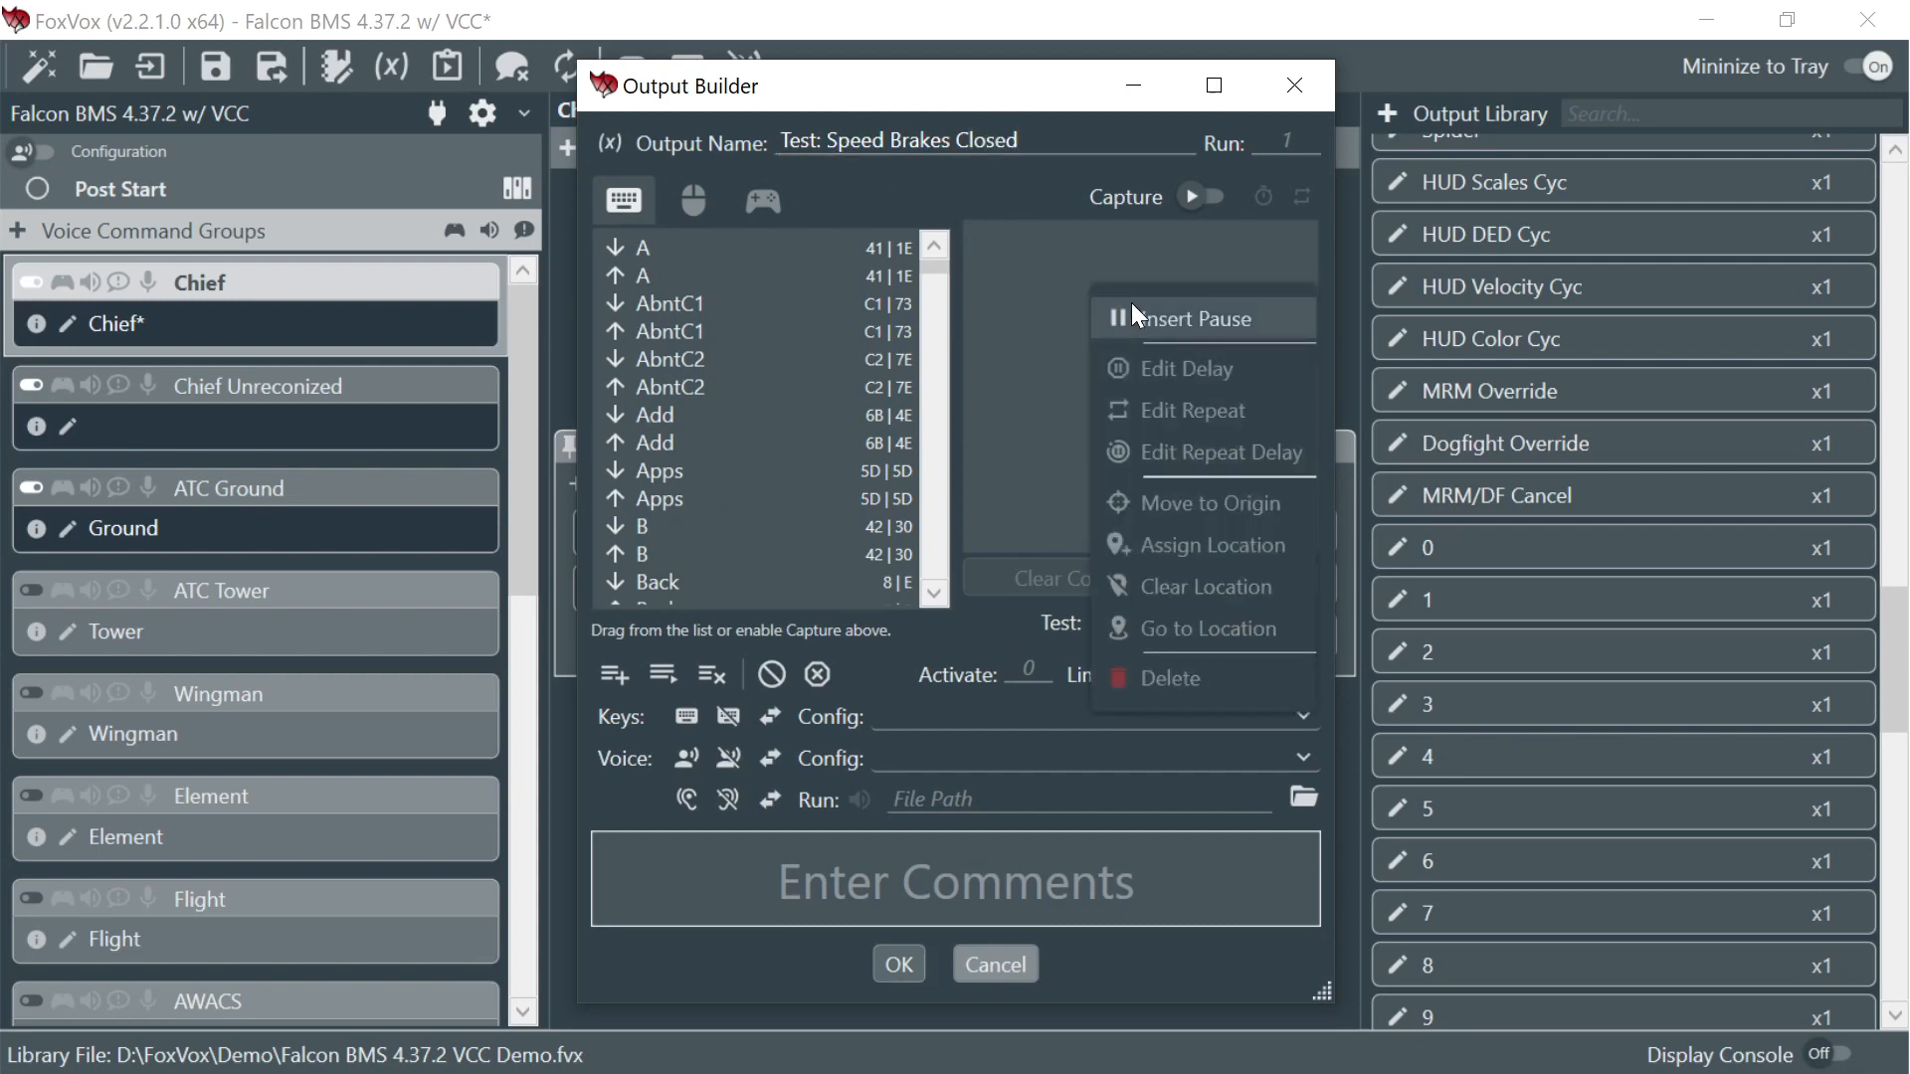
{"action": "left_click", "coordinate": [1131, 302]}
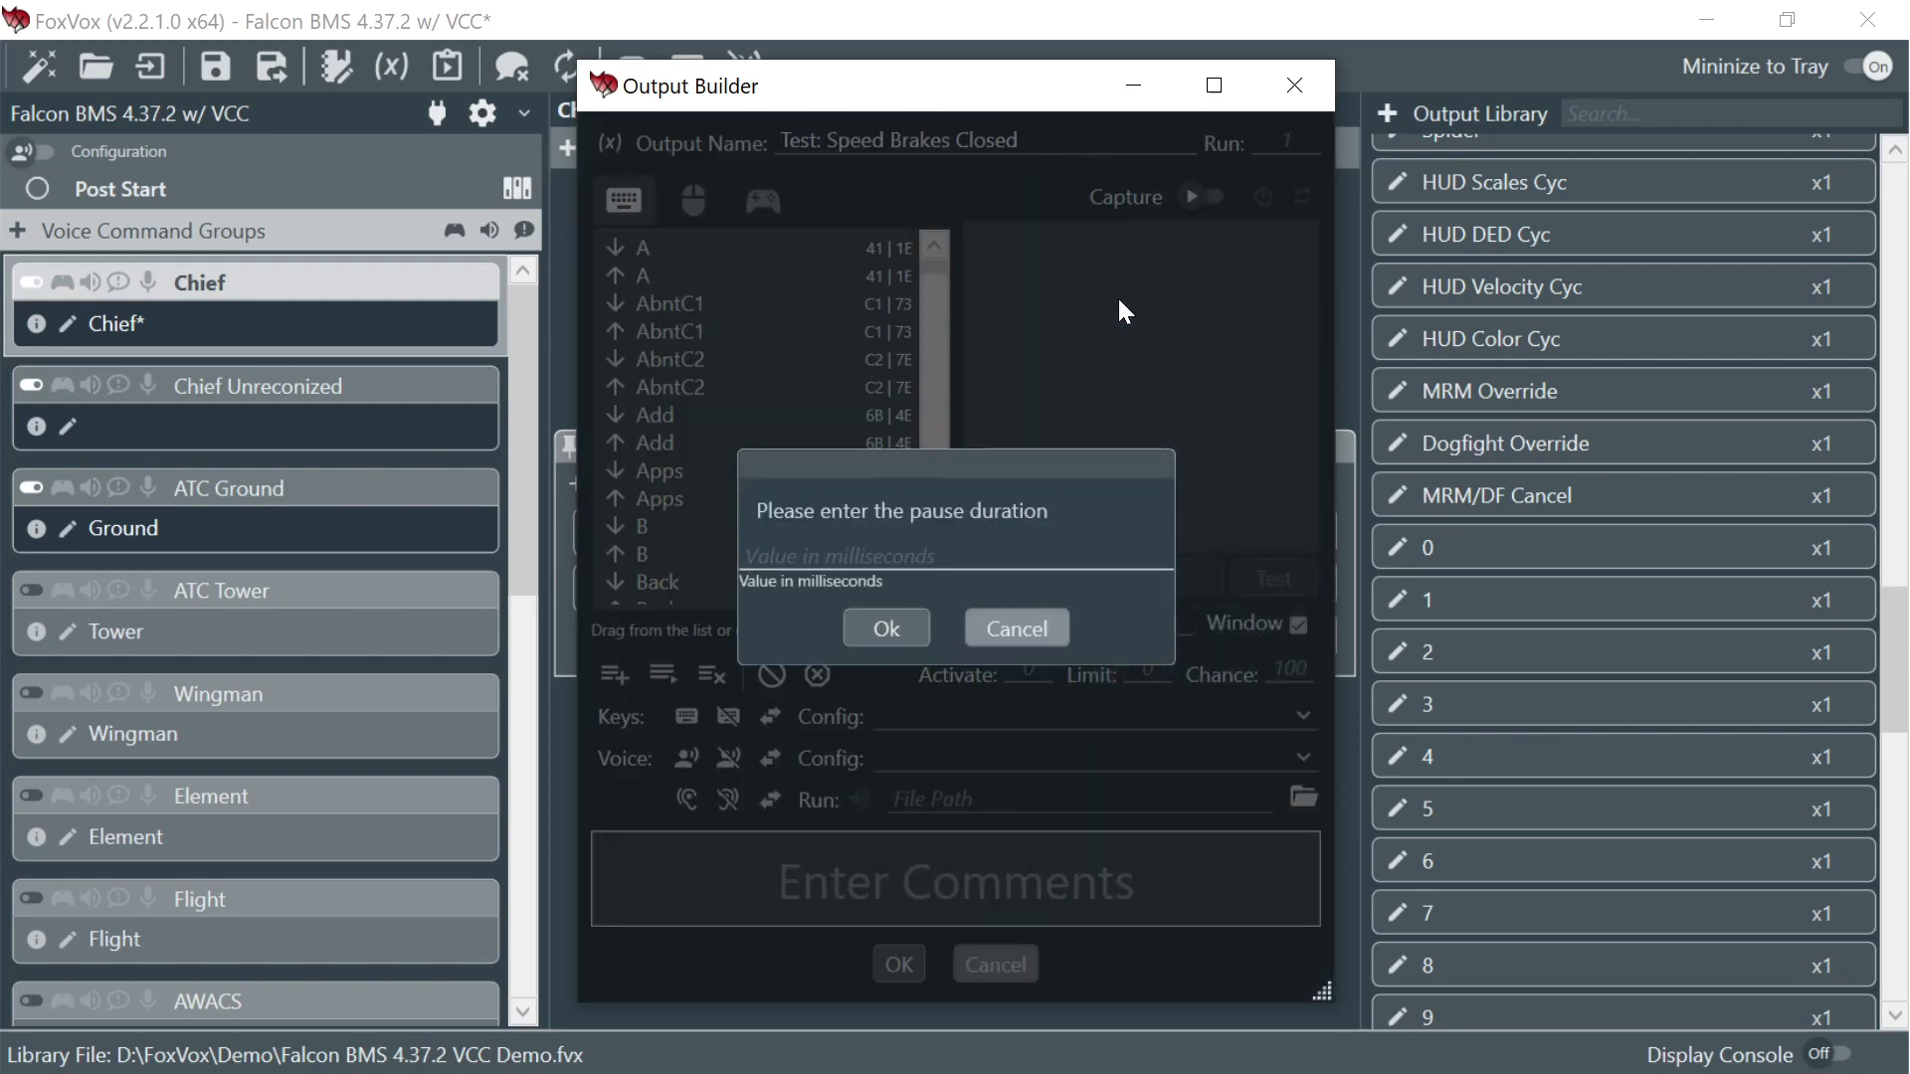
{"action": "type", "text": "4000"}
{"action": "key", "text": "Return"}
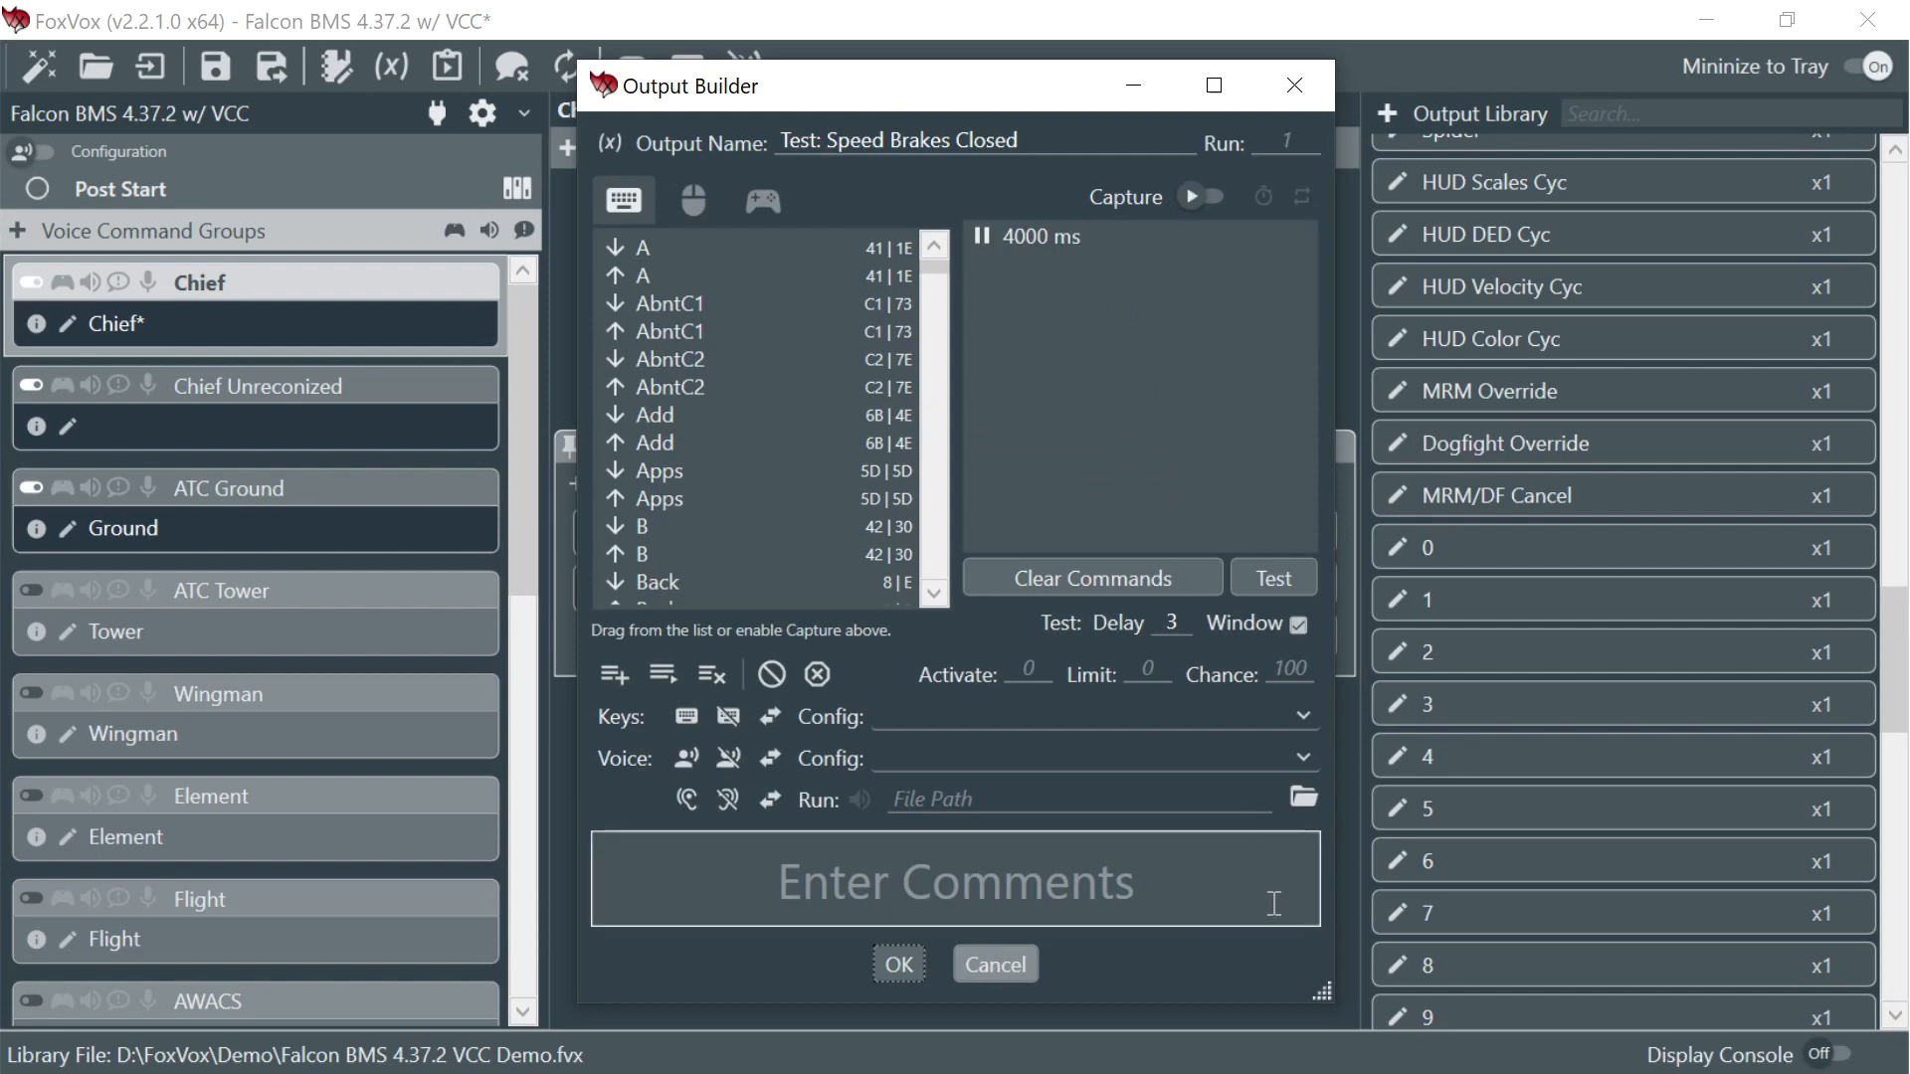
- Assign the sound file 11SpeedBreaksClosed.mp3 as the run file of the closed speed brakes output
{"action": "left_click", "coordinate": [1306, 802]}
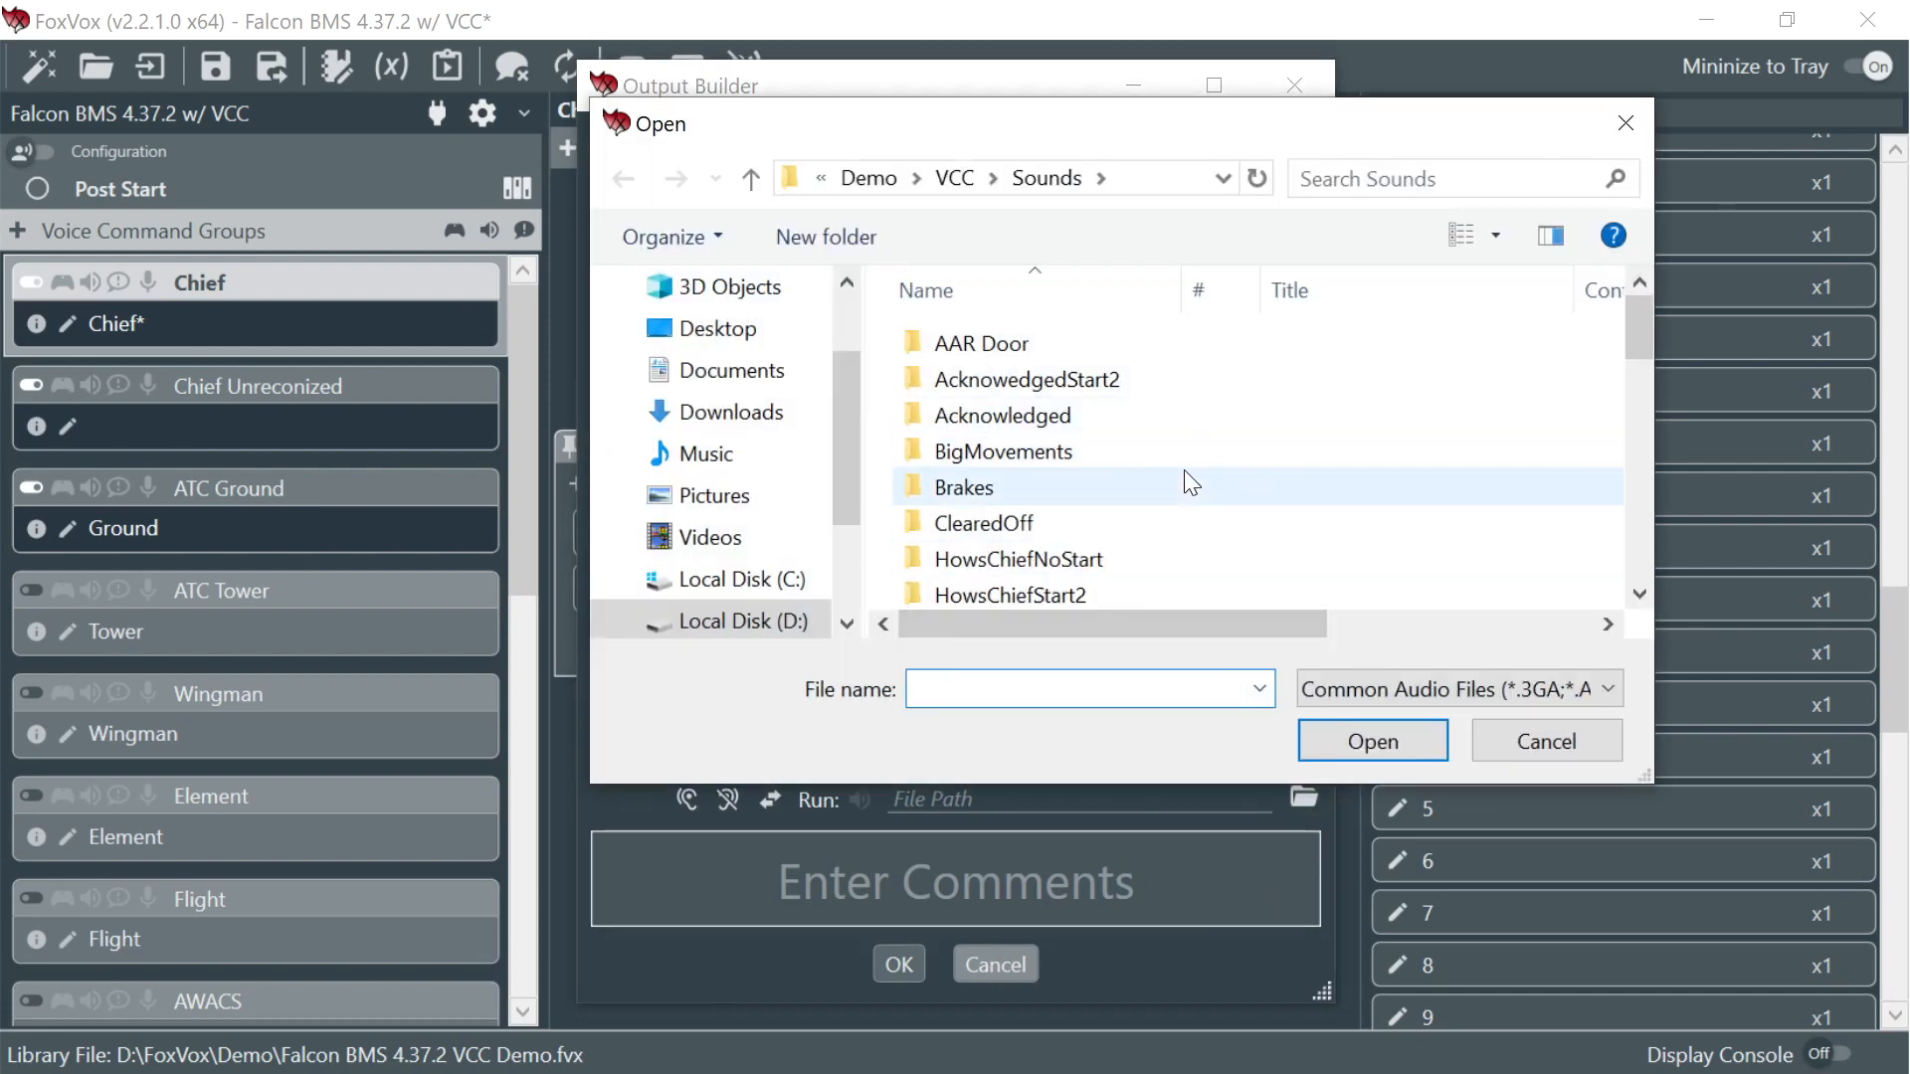
{"action": "scroll", "coordinate": [1185, 482], "scroll_direction": "down", "scroll_amount": 5}
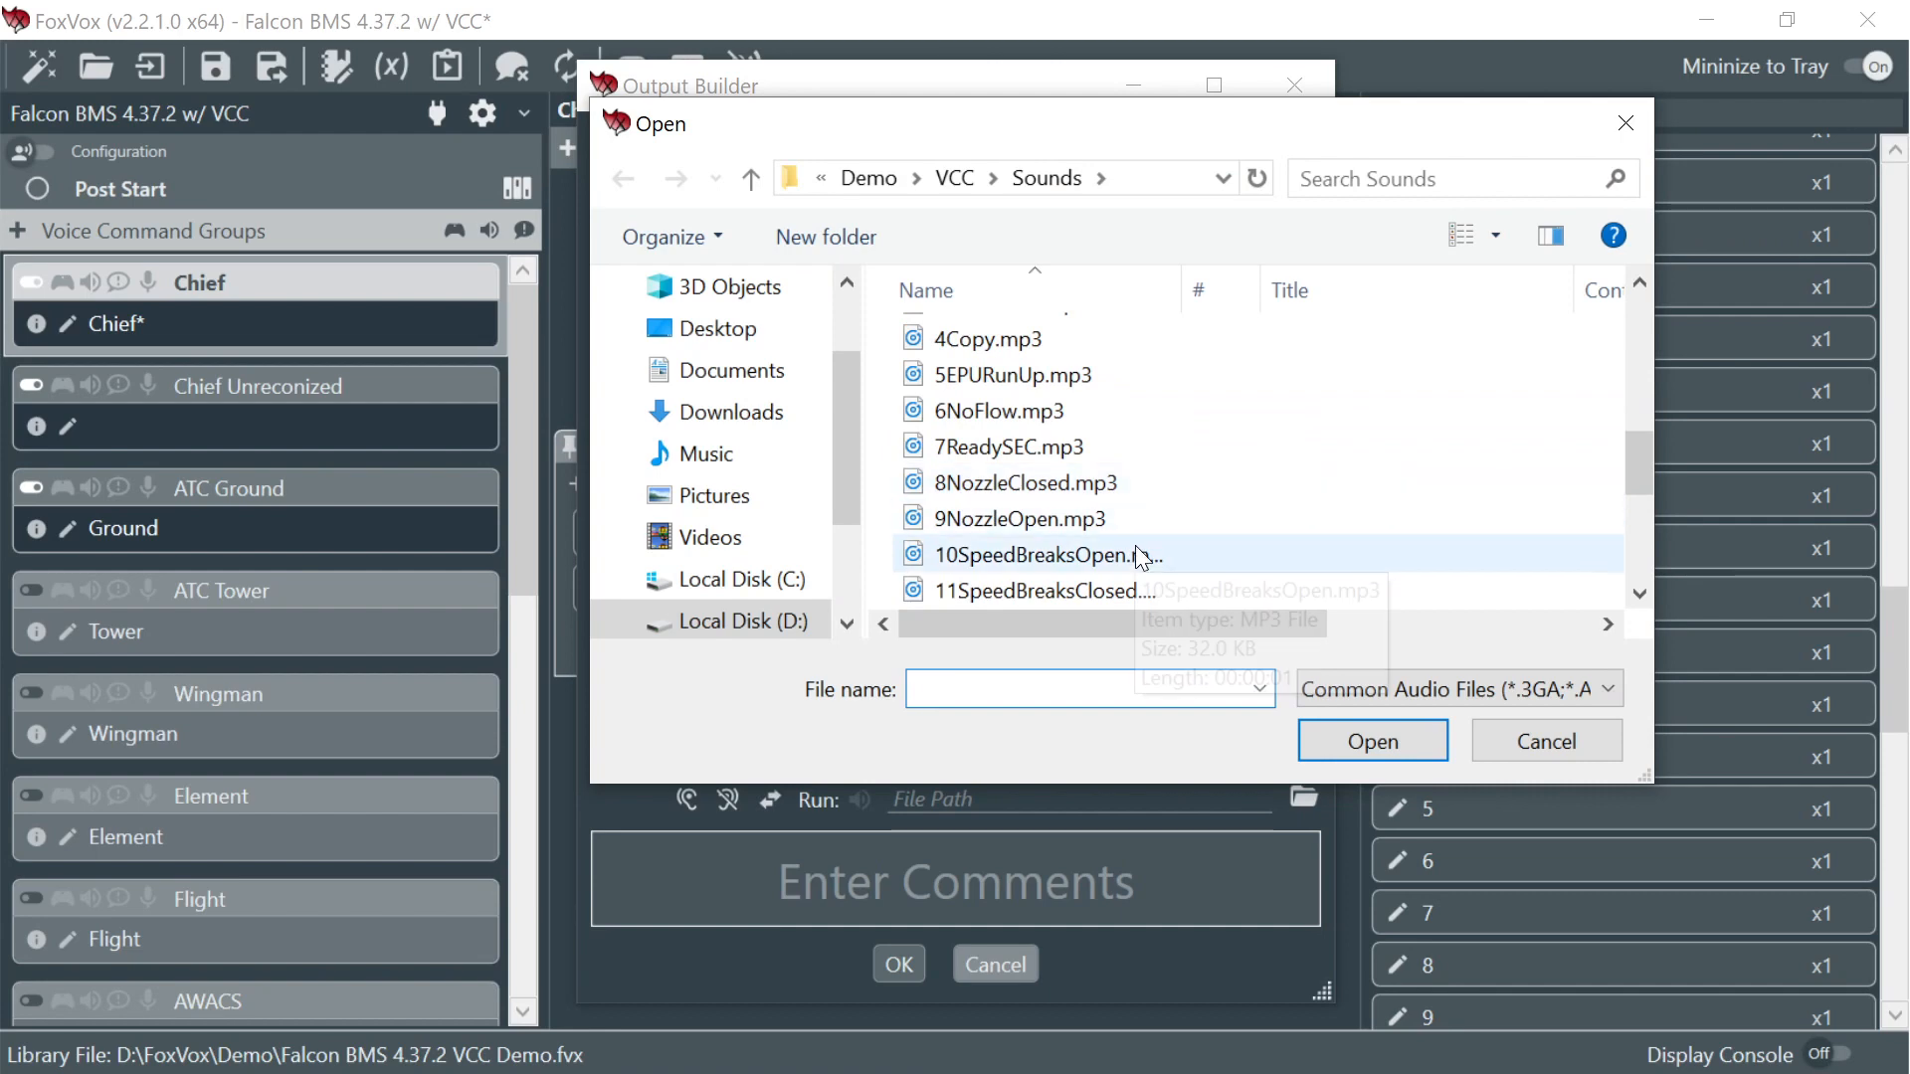
{"action": "left_click", "coordinate": [1126, 590]}
{"action": "scroll", "coordinate": [1309, 505], "scroll_direction": "up", "scroll_amount": 4}
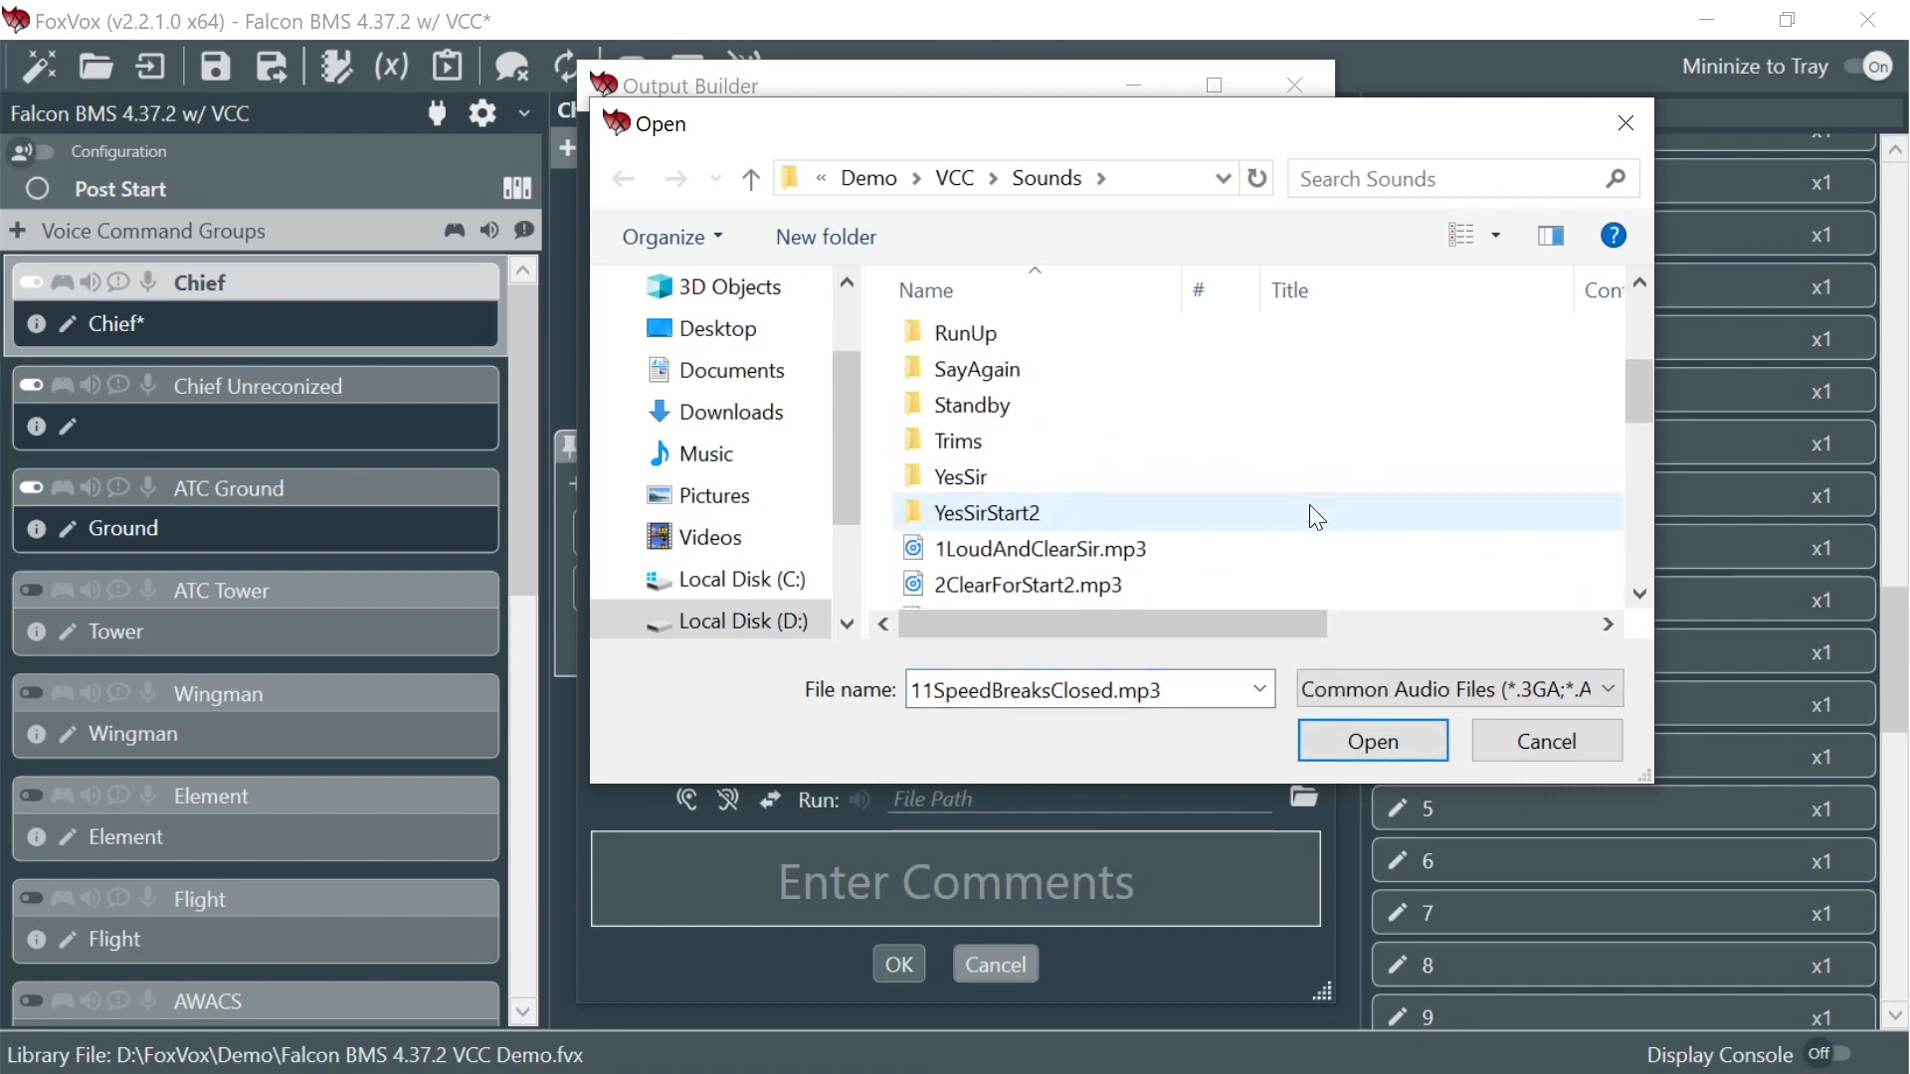
{"action": "left_click", "coordinate": [1349, 744]}
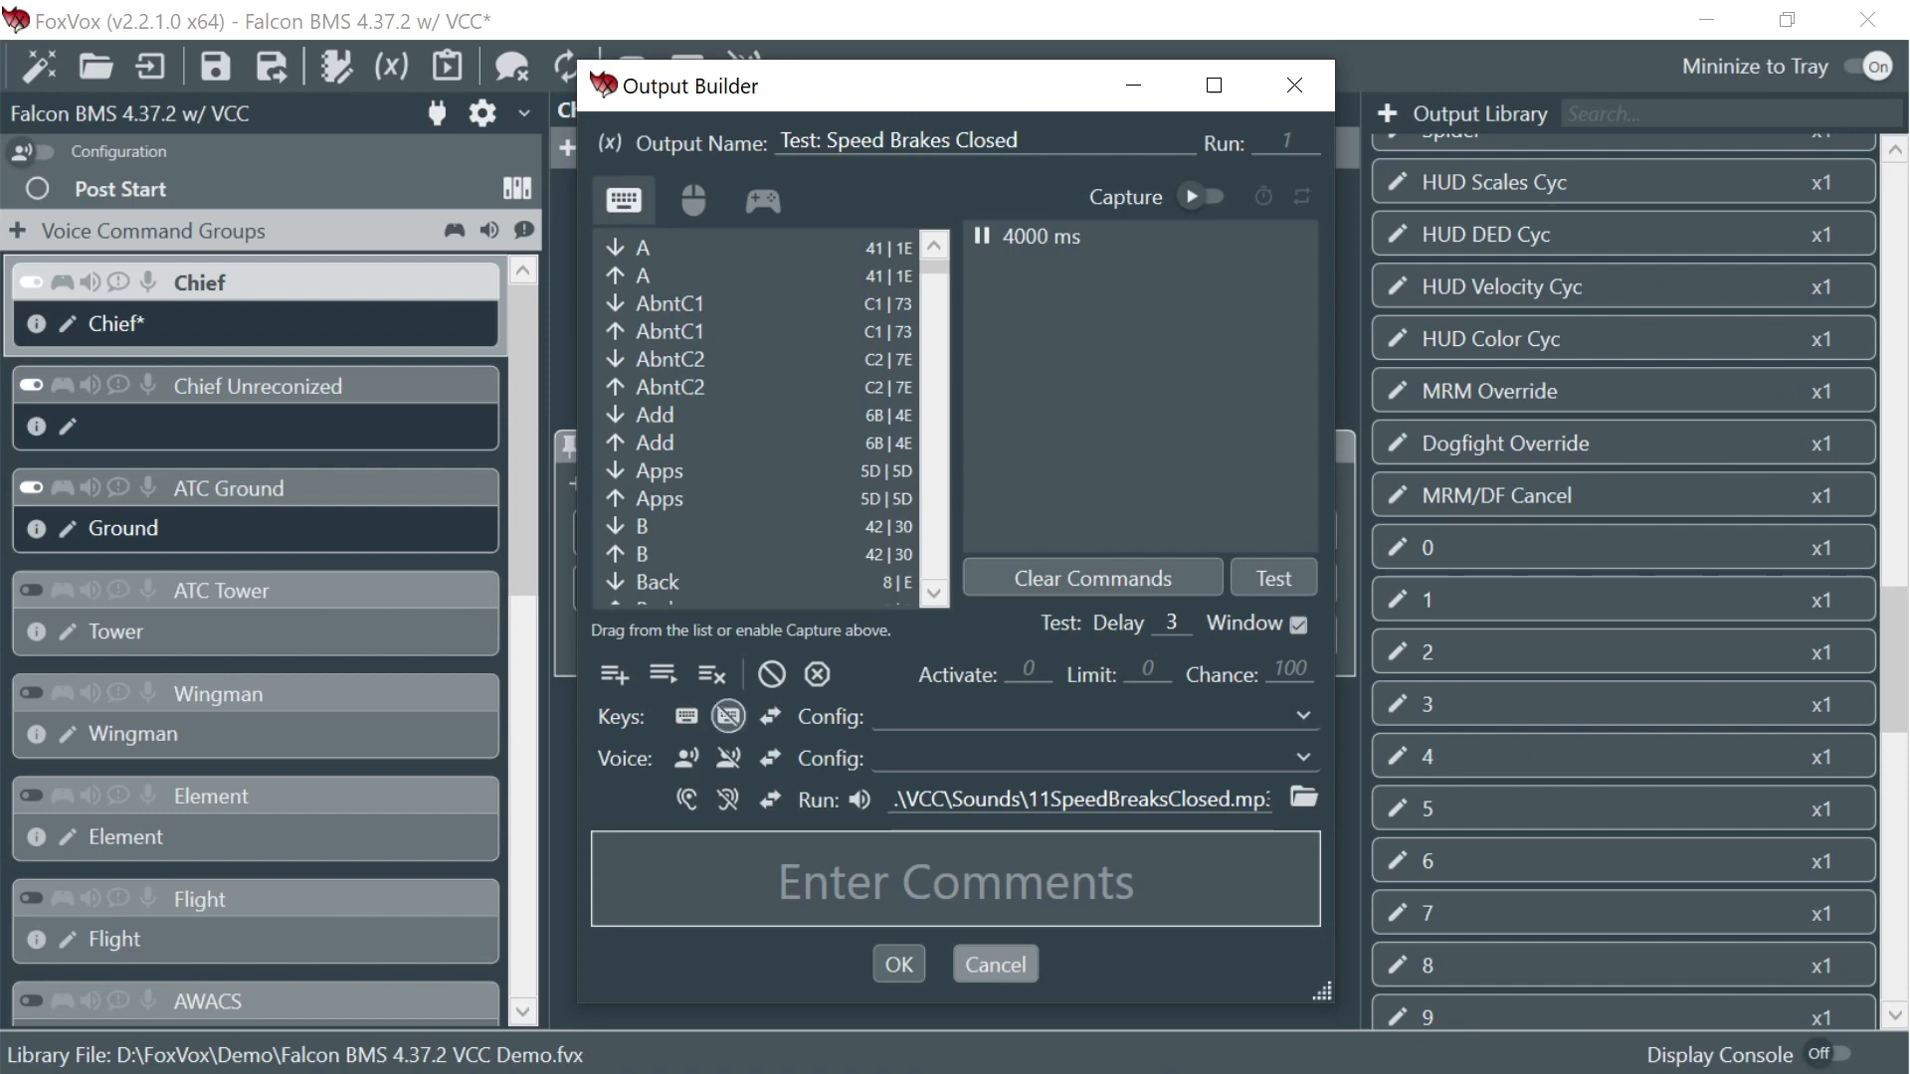
{"action": "left_click", "coordinate": [728, 716]}
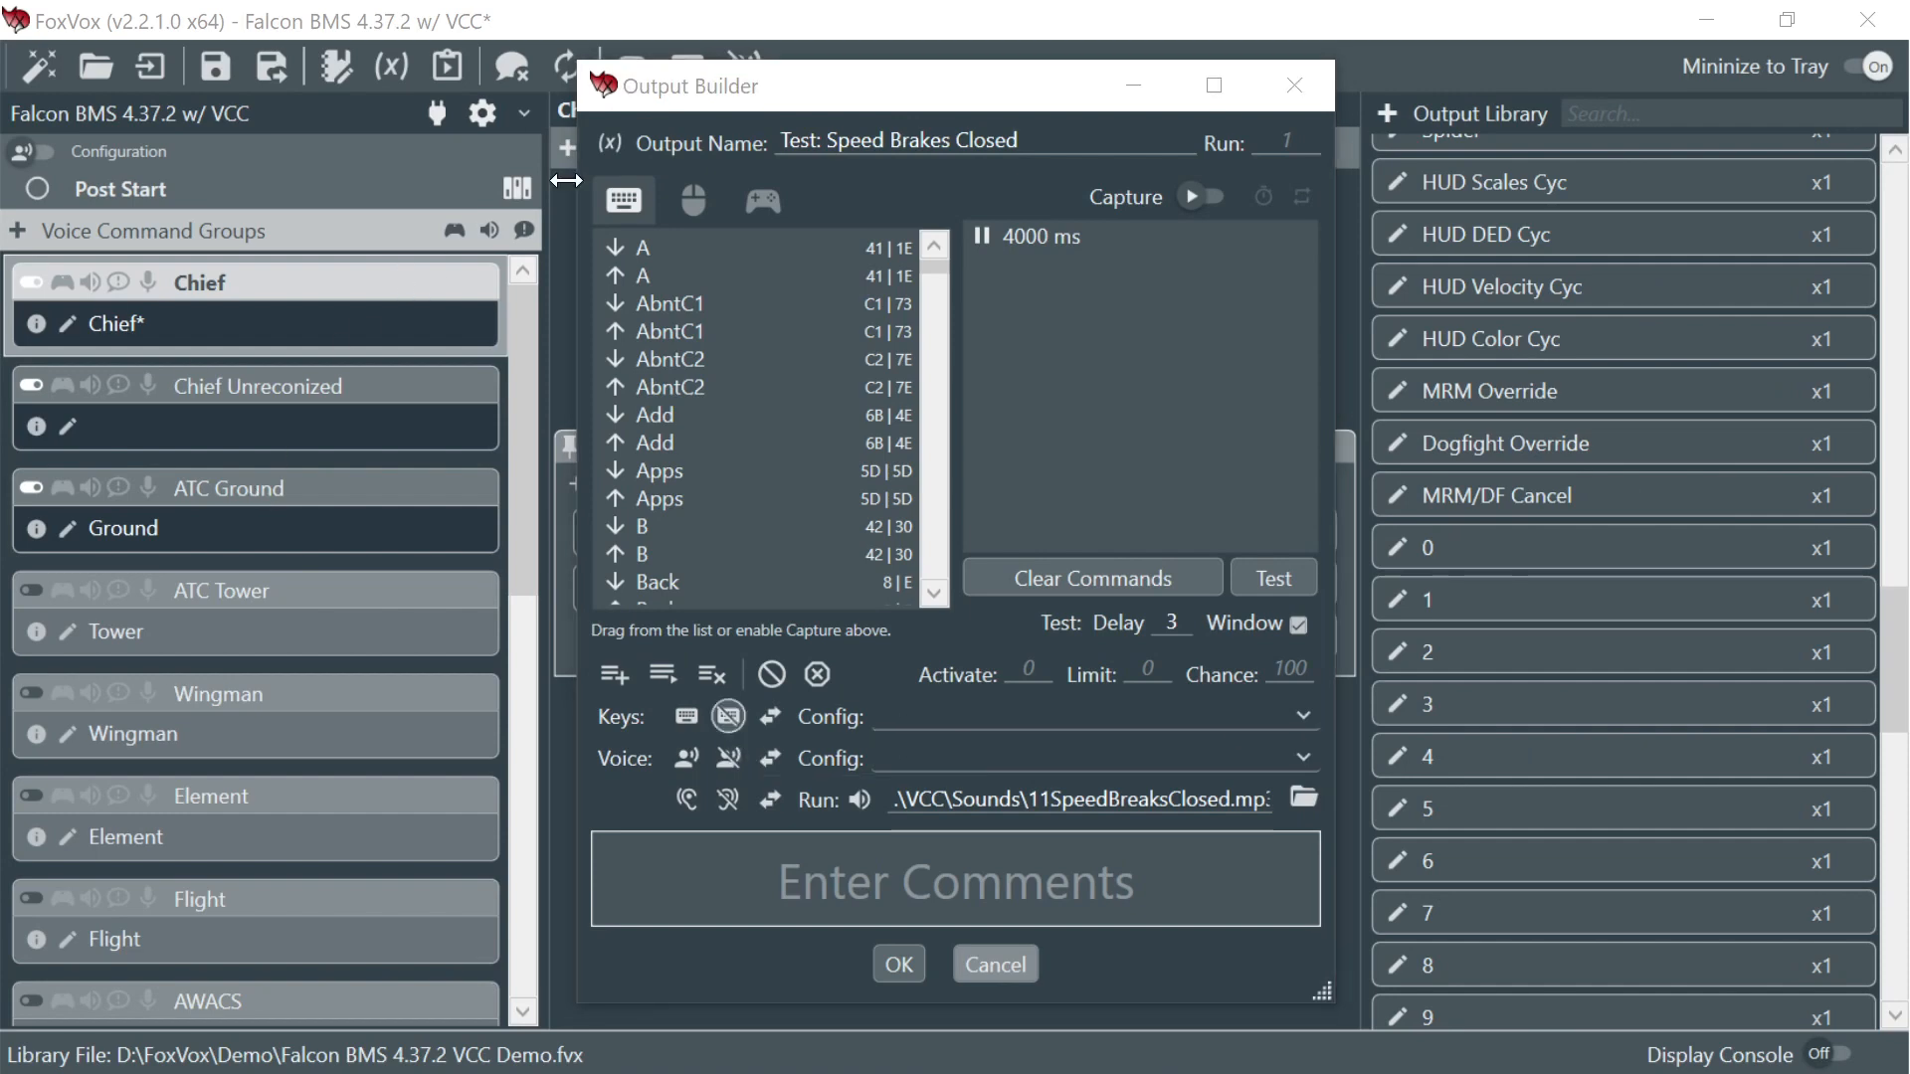
- Add a condition with the copied variable and an empty value to the closed speed brakes output, and save the output and the profile
{"action": "left_click", "coordinate": [609, 142]}
{"action": "left_click", "coordinate": [614, 200]}
{"action": "left_click", "coordinate": [616, 250]}
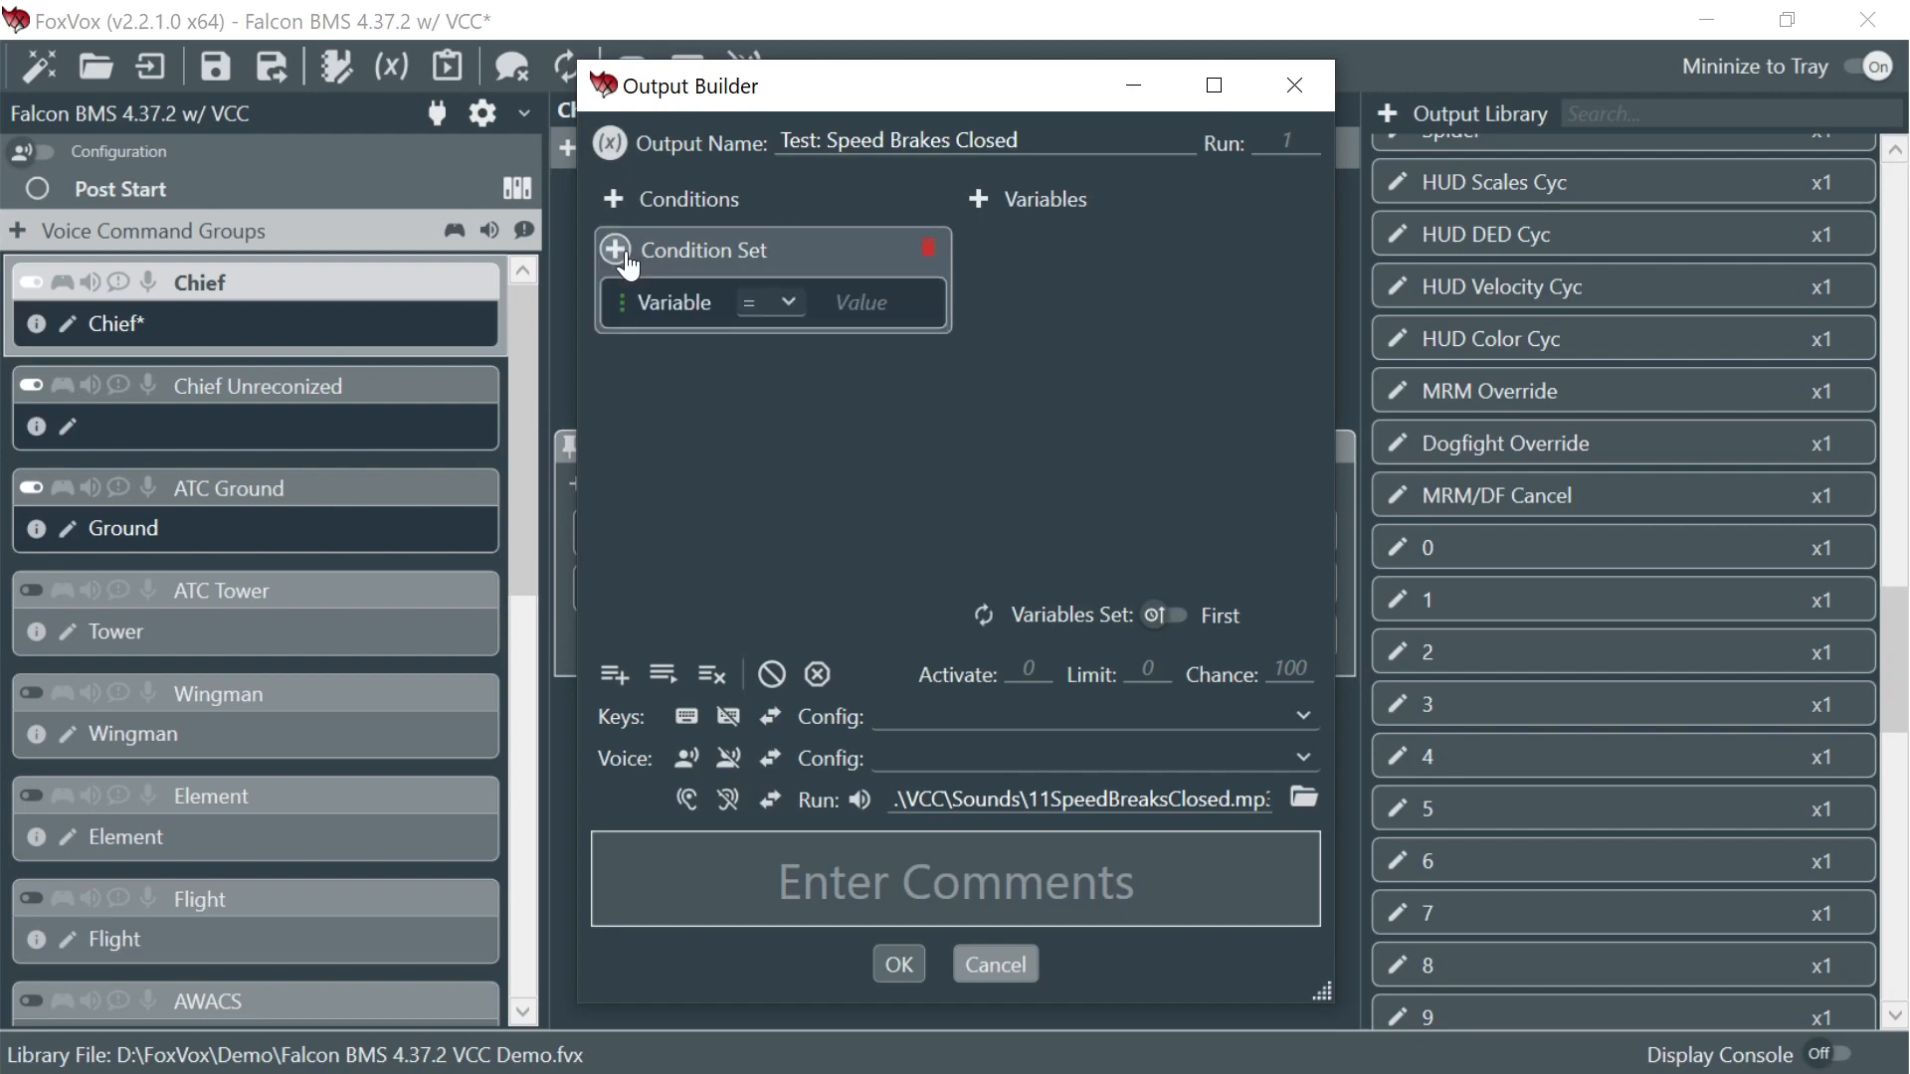
{"action": "right_click", "coordinate": [662, 304]}
{"action": "left_click", "coordinate": [708, 427]}
{"action": "left_click", "coordinate": [610, 143]}
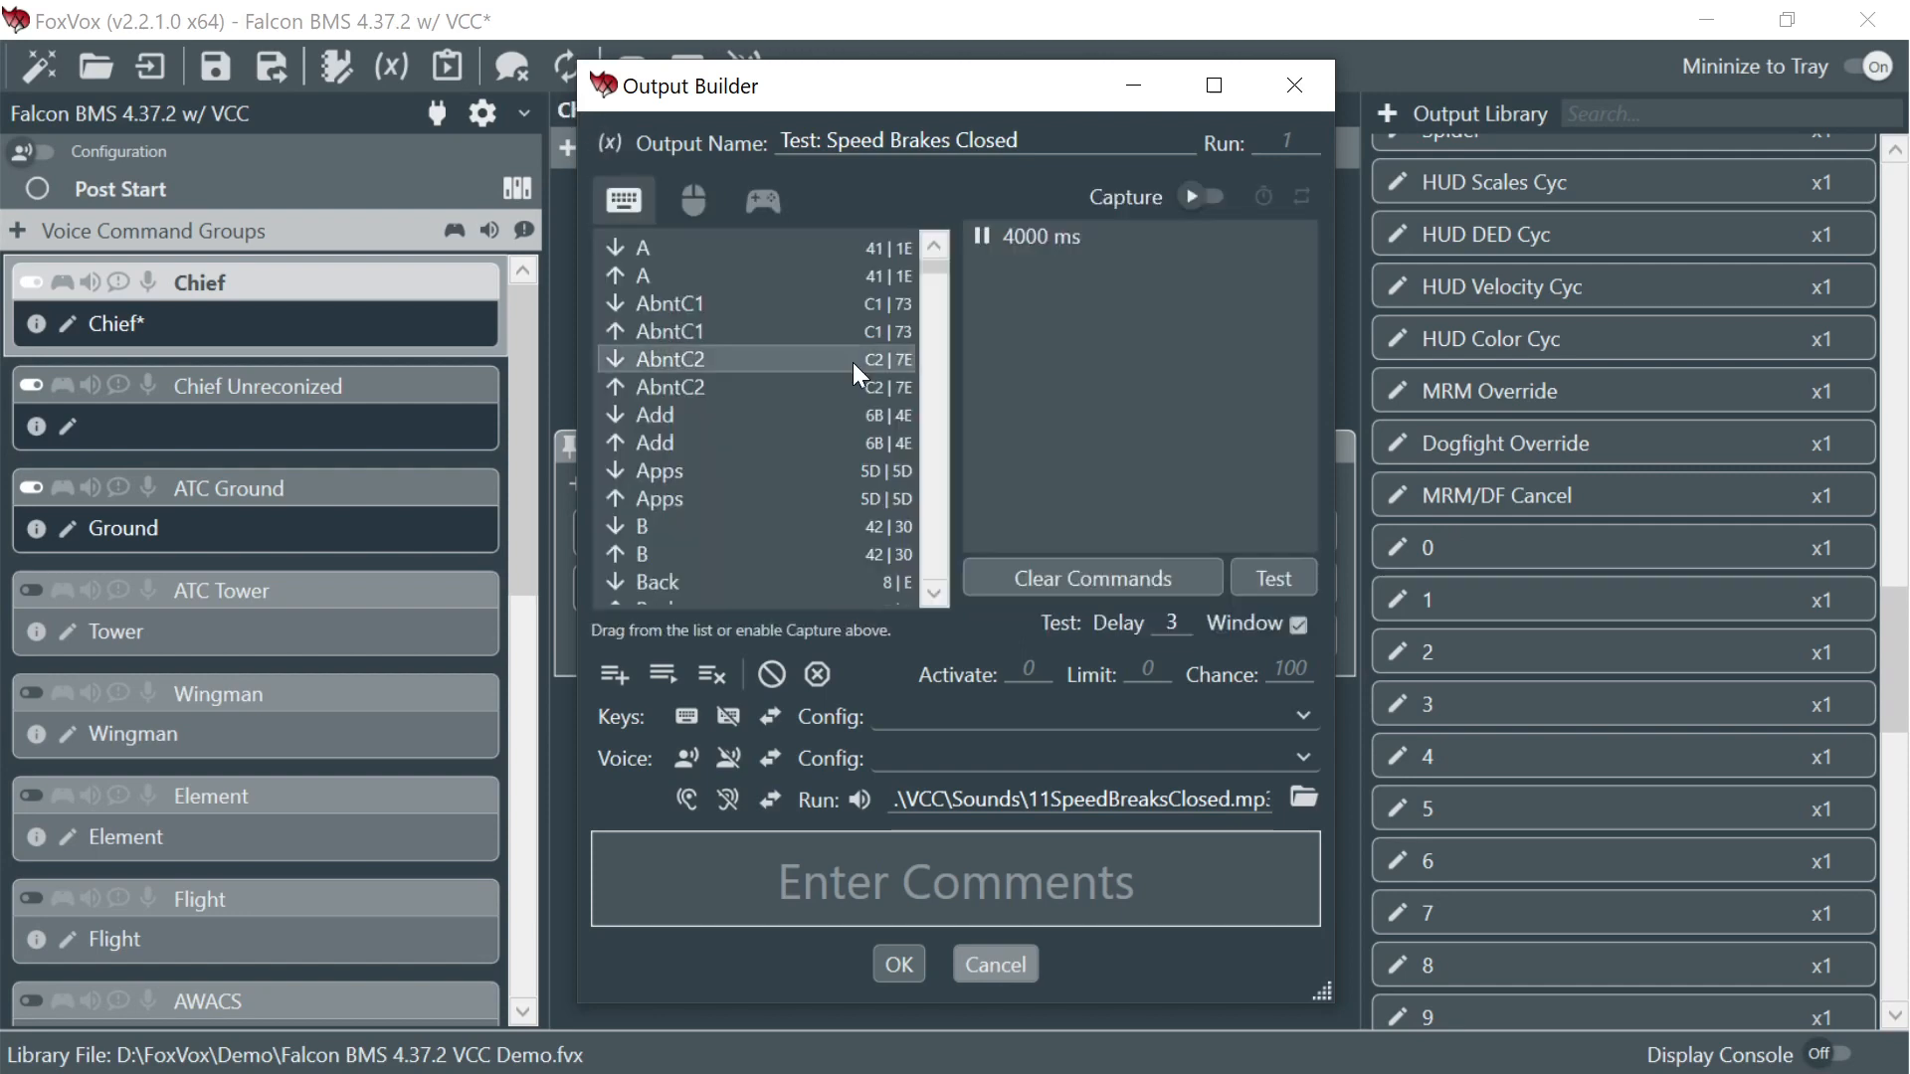
{"action": "left_click", "coordinate": [898, 964]}
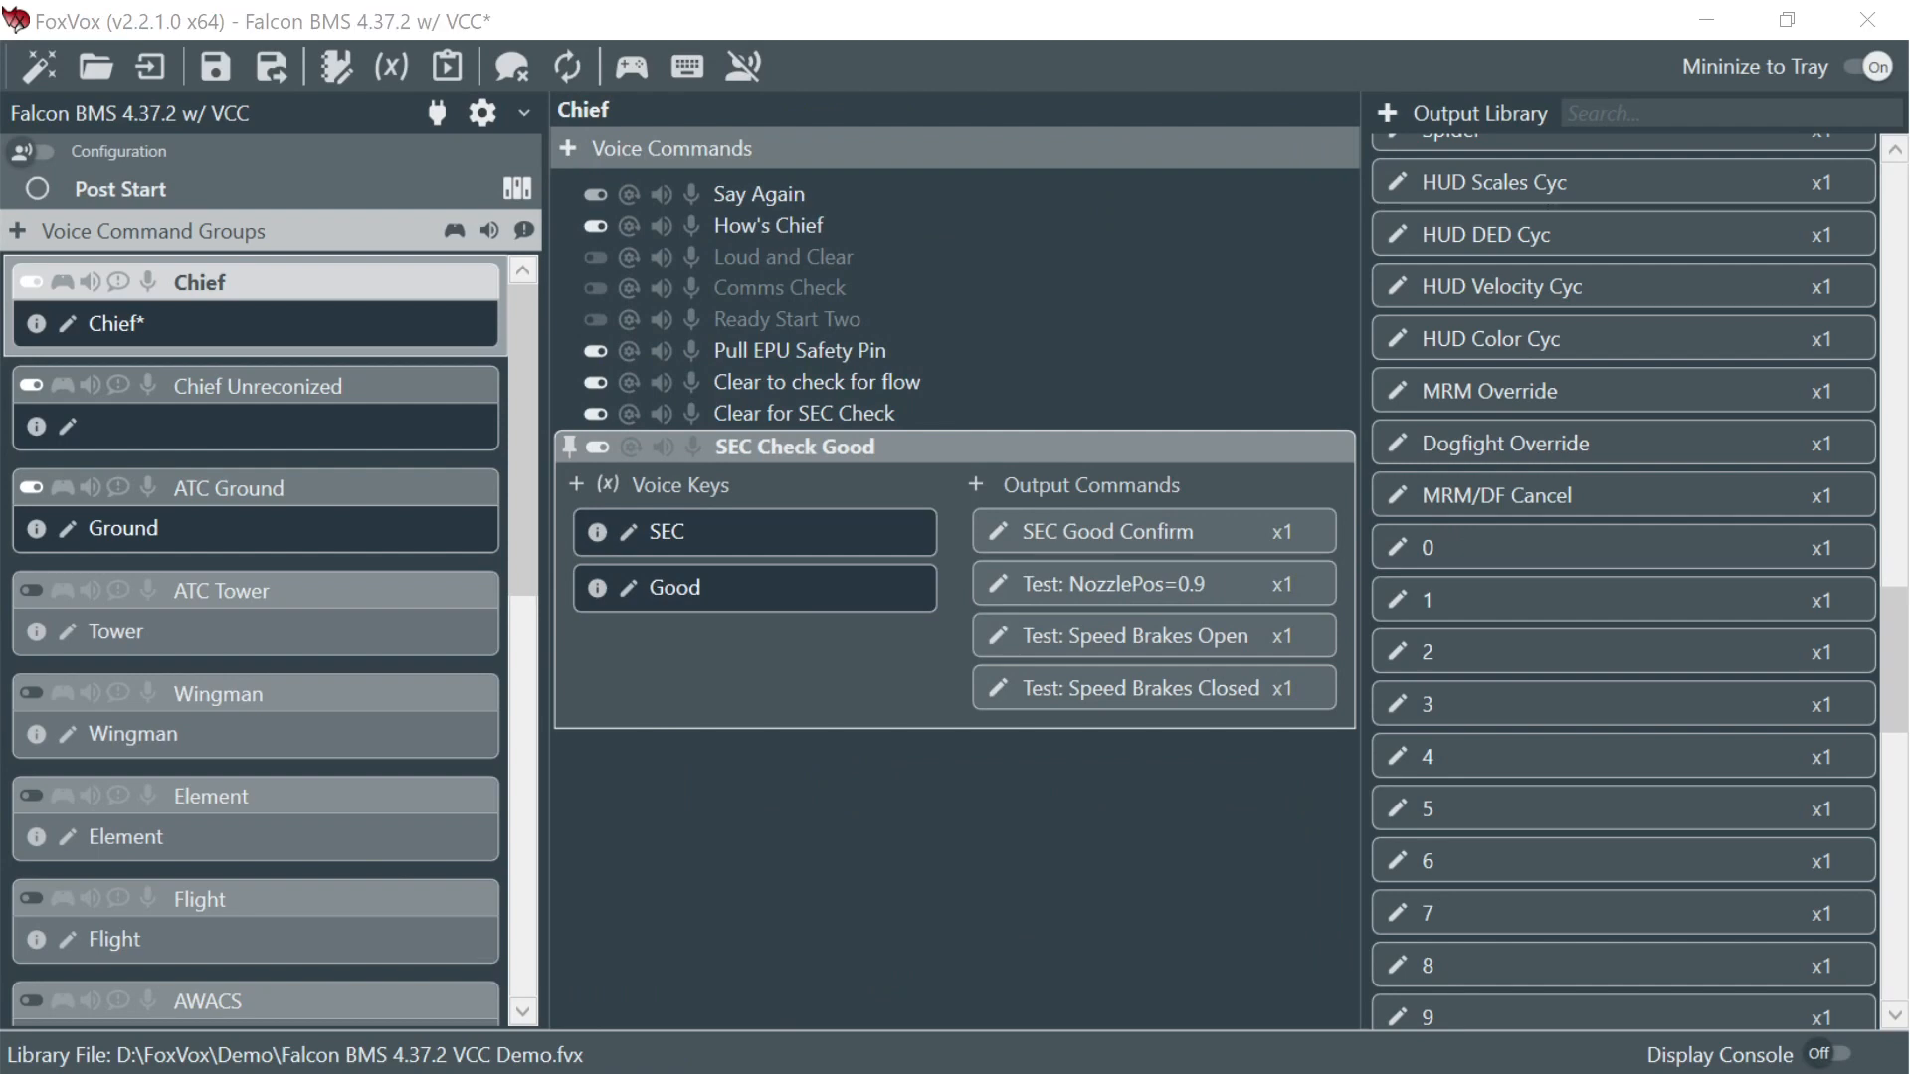
{"action": "left_click", "coordinate": [225, 74]}
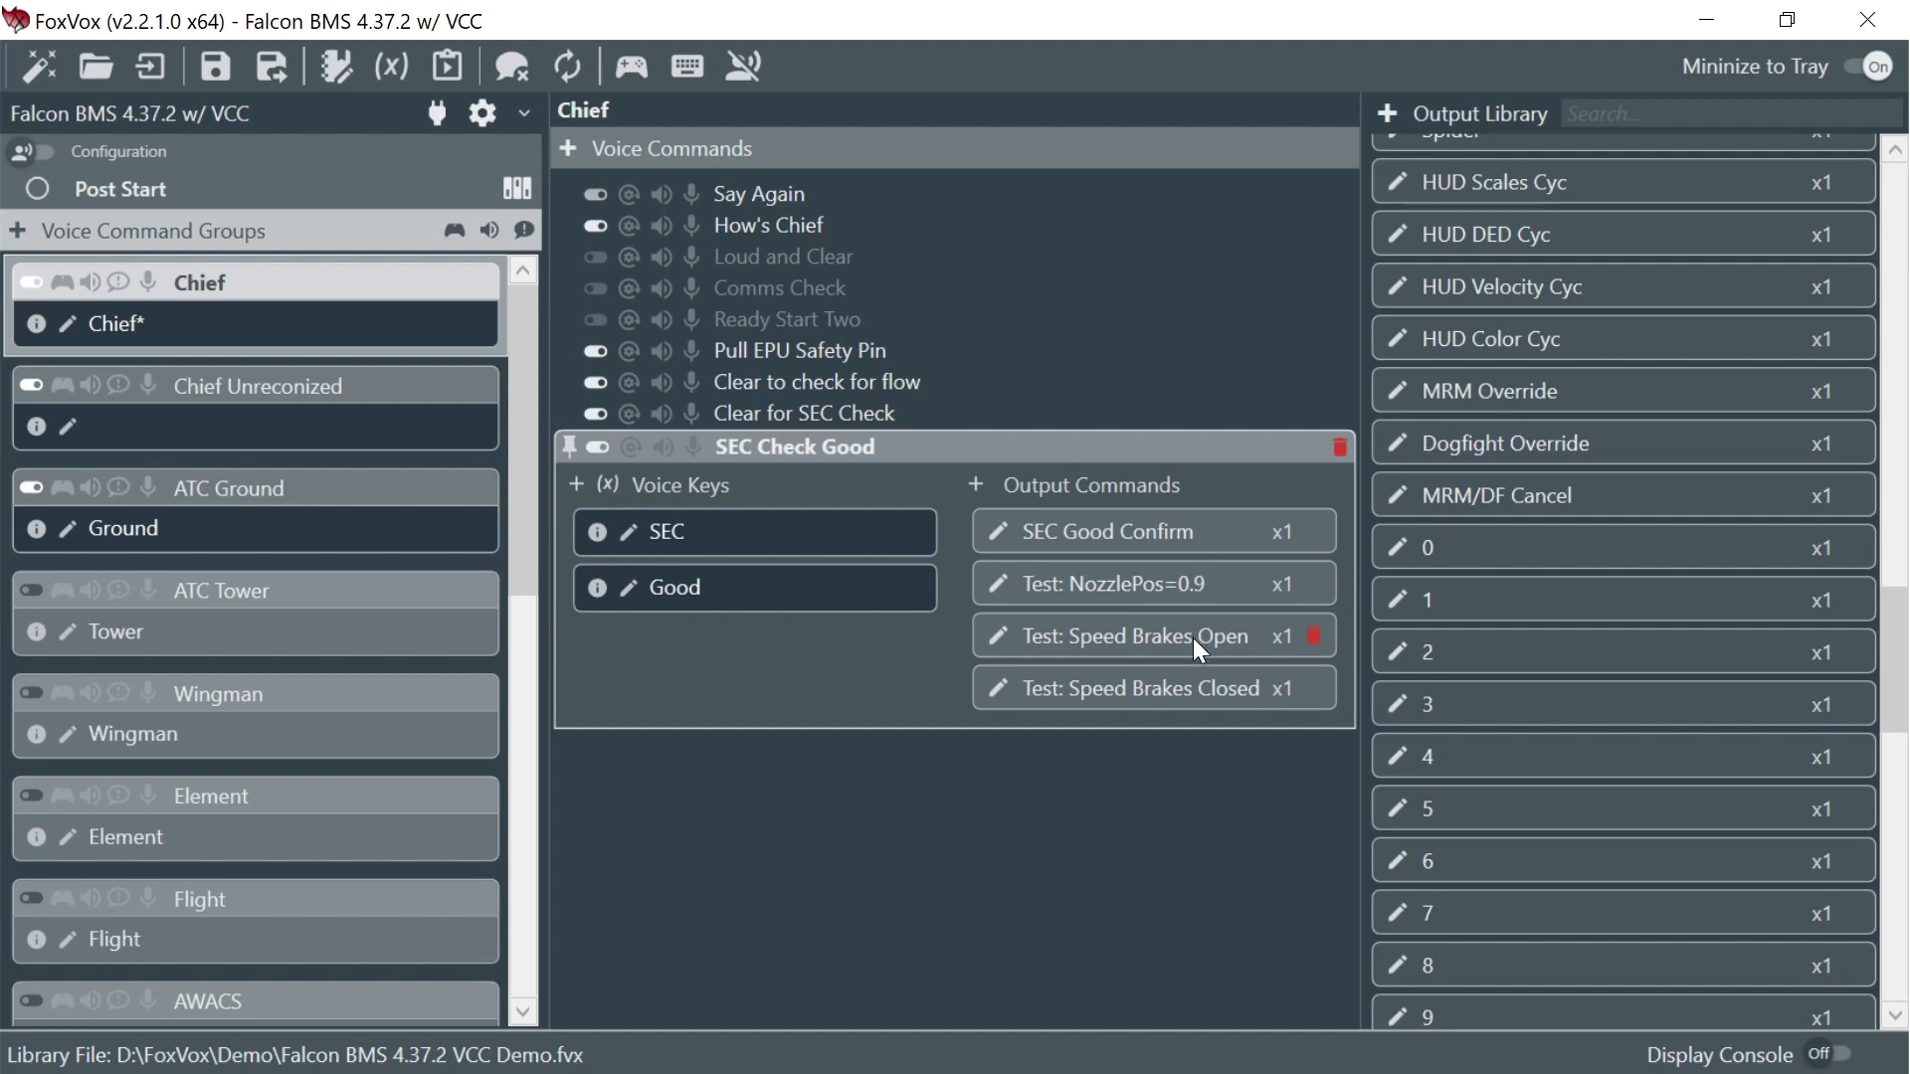
- Switch to the key command configuration and rename the output command of the Nozzle Open key command as Nozzle Open
{"action": "left_click", "coordinate": [28, 149]}
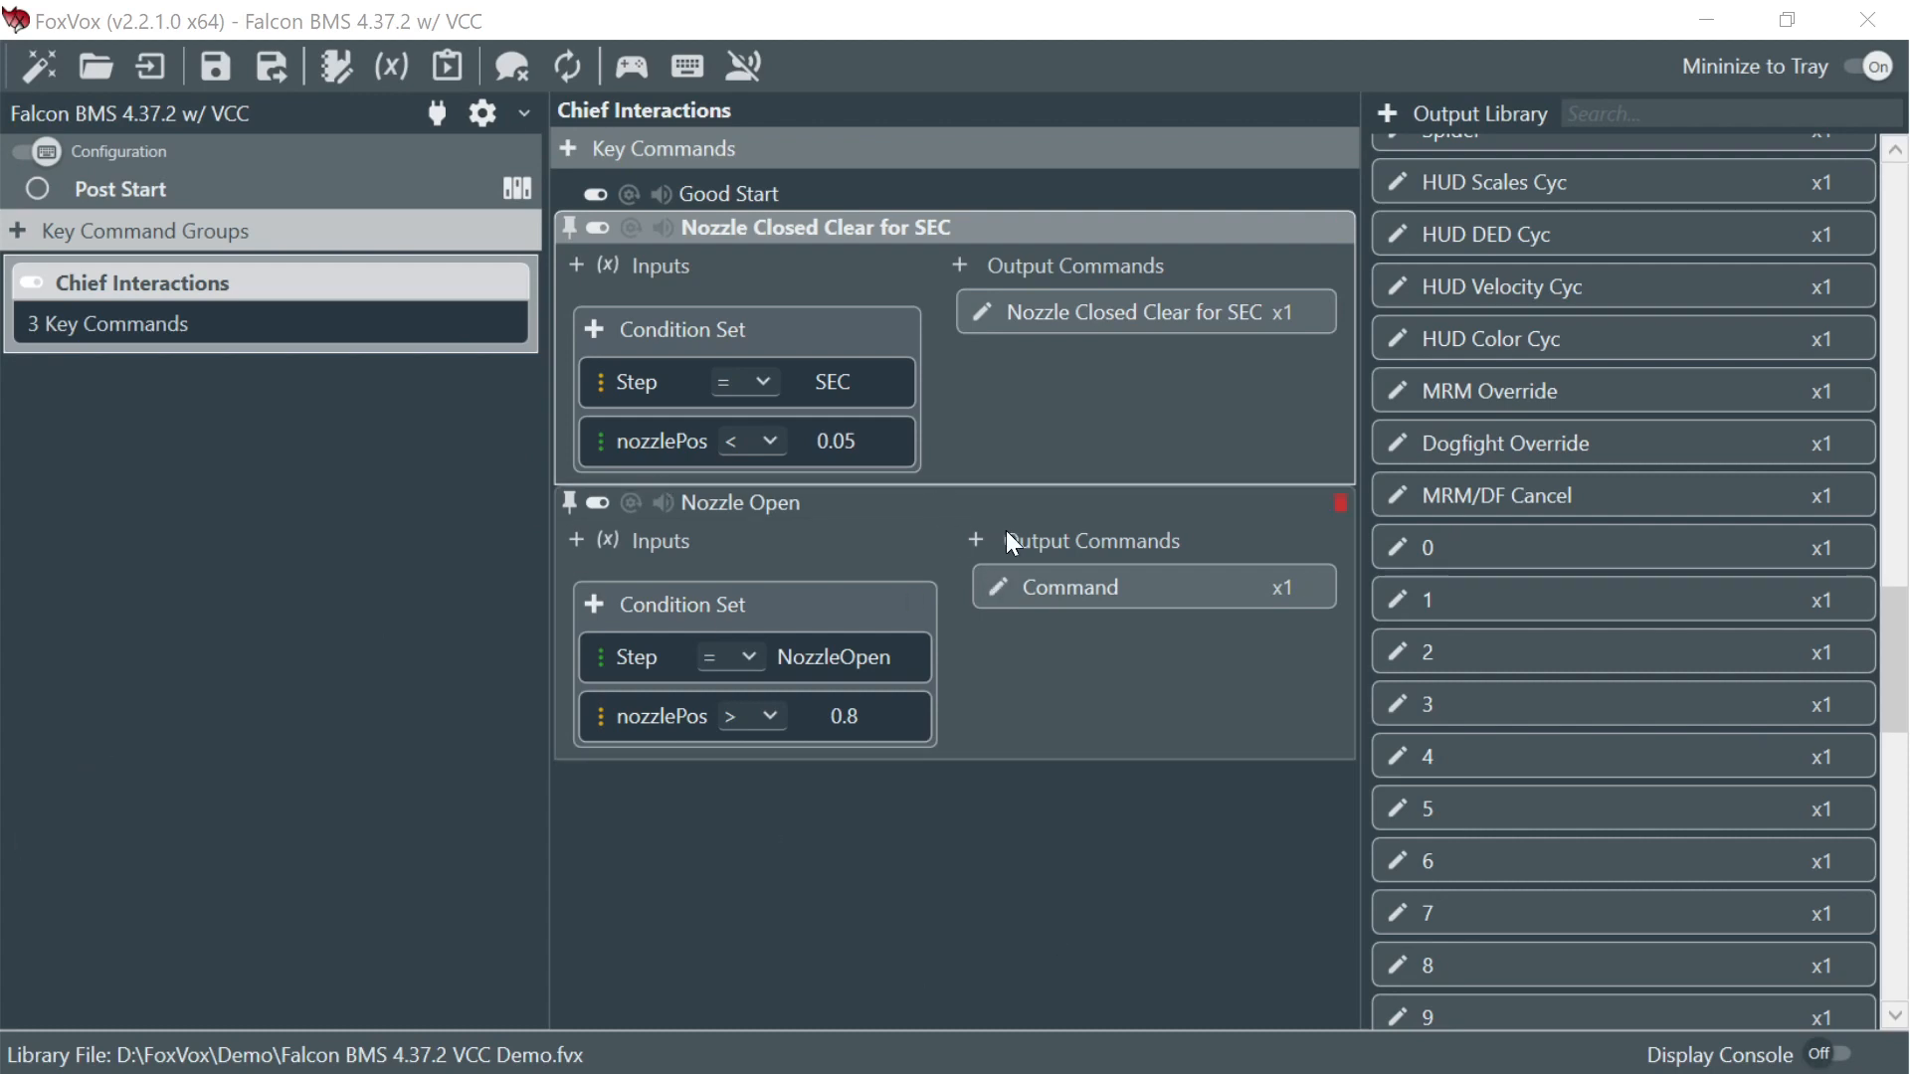
{"action": "double_click", "coordinate": [1103, 603]}
{"action": "type", "text": "Nozzle Open"}
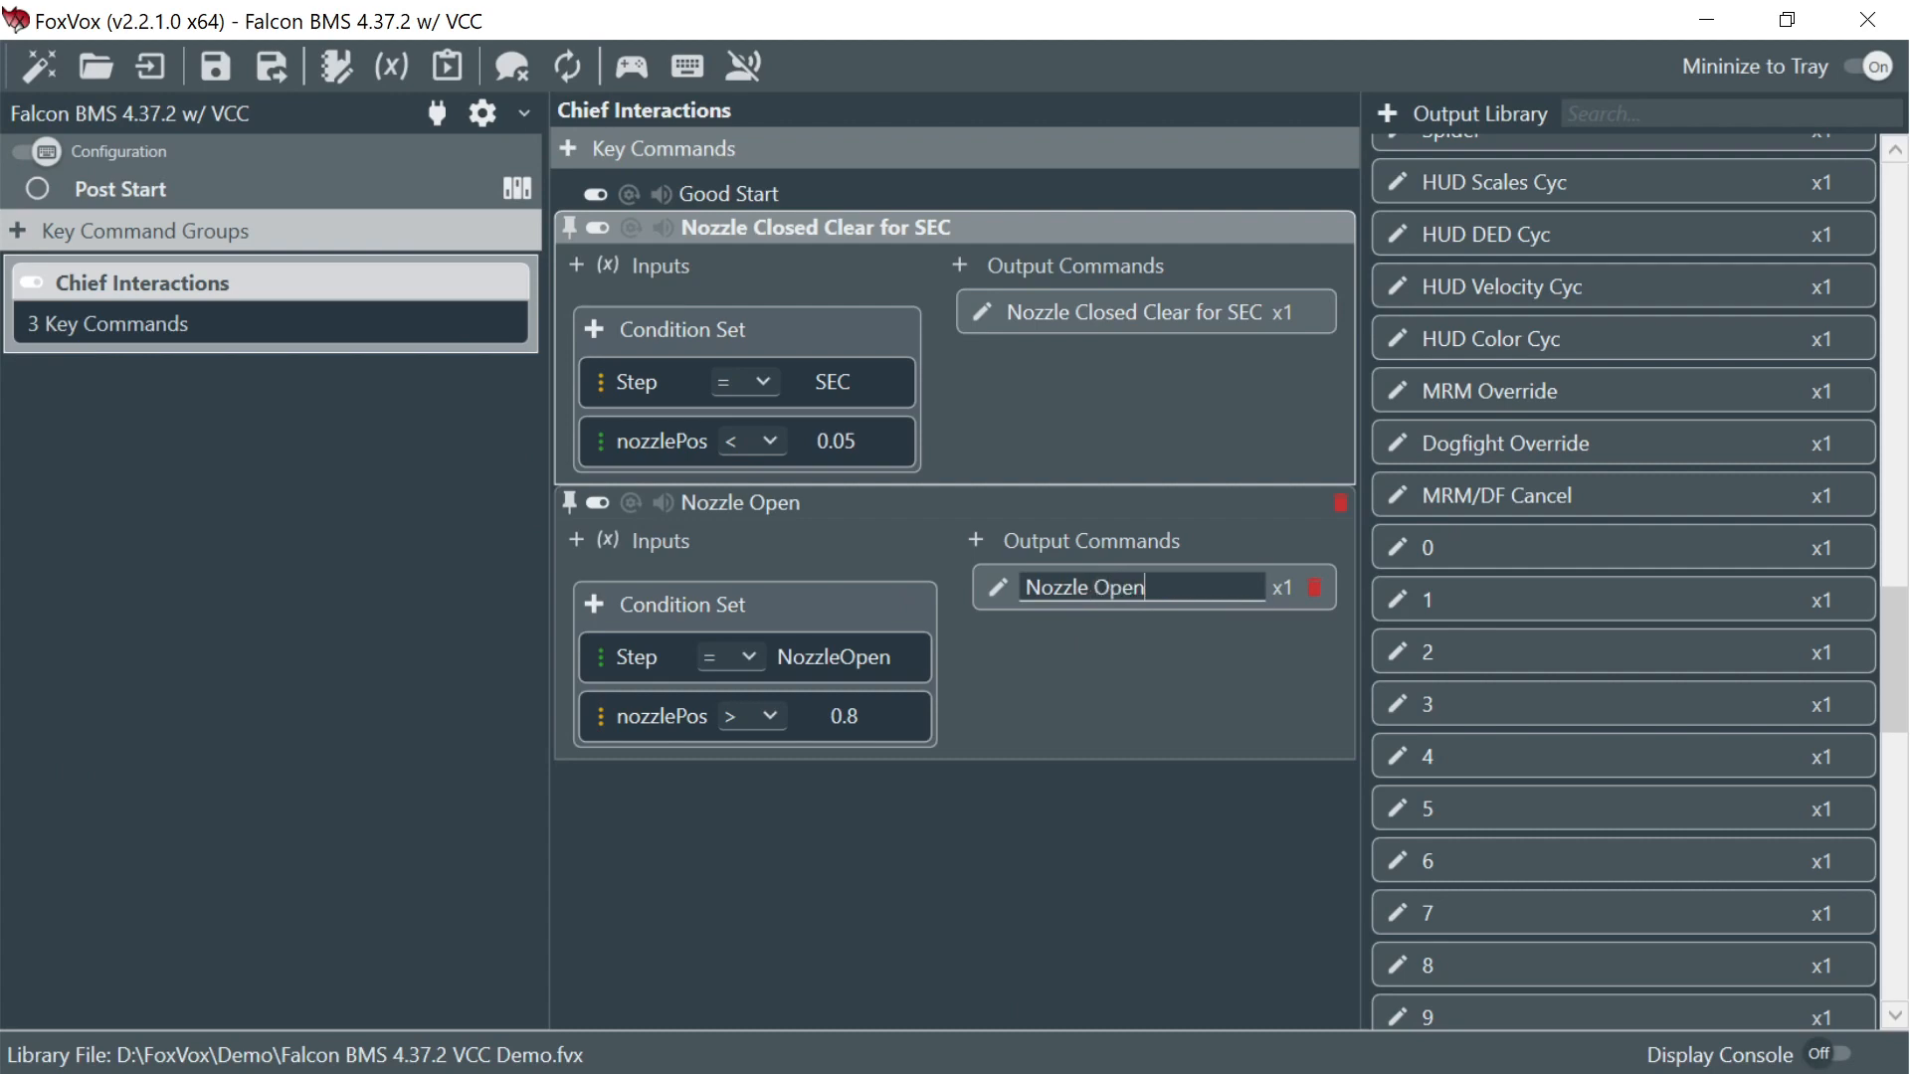
{"action": "key", "text": "Return"}
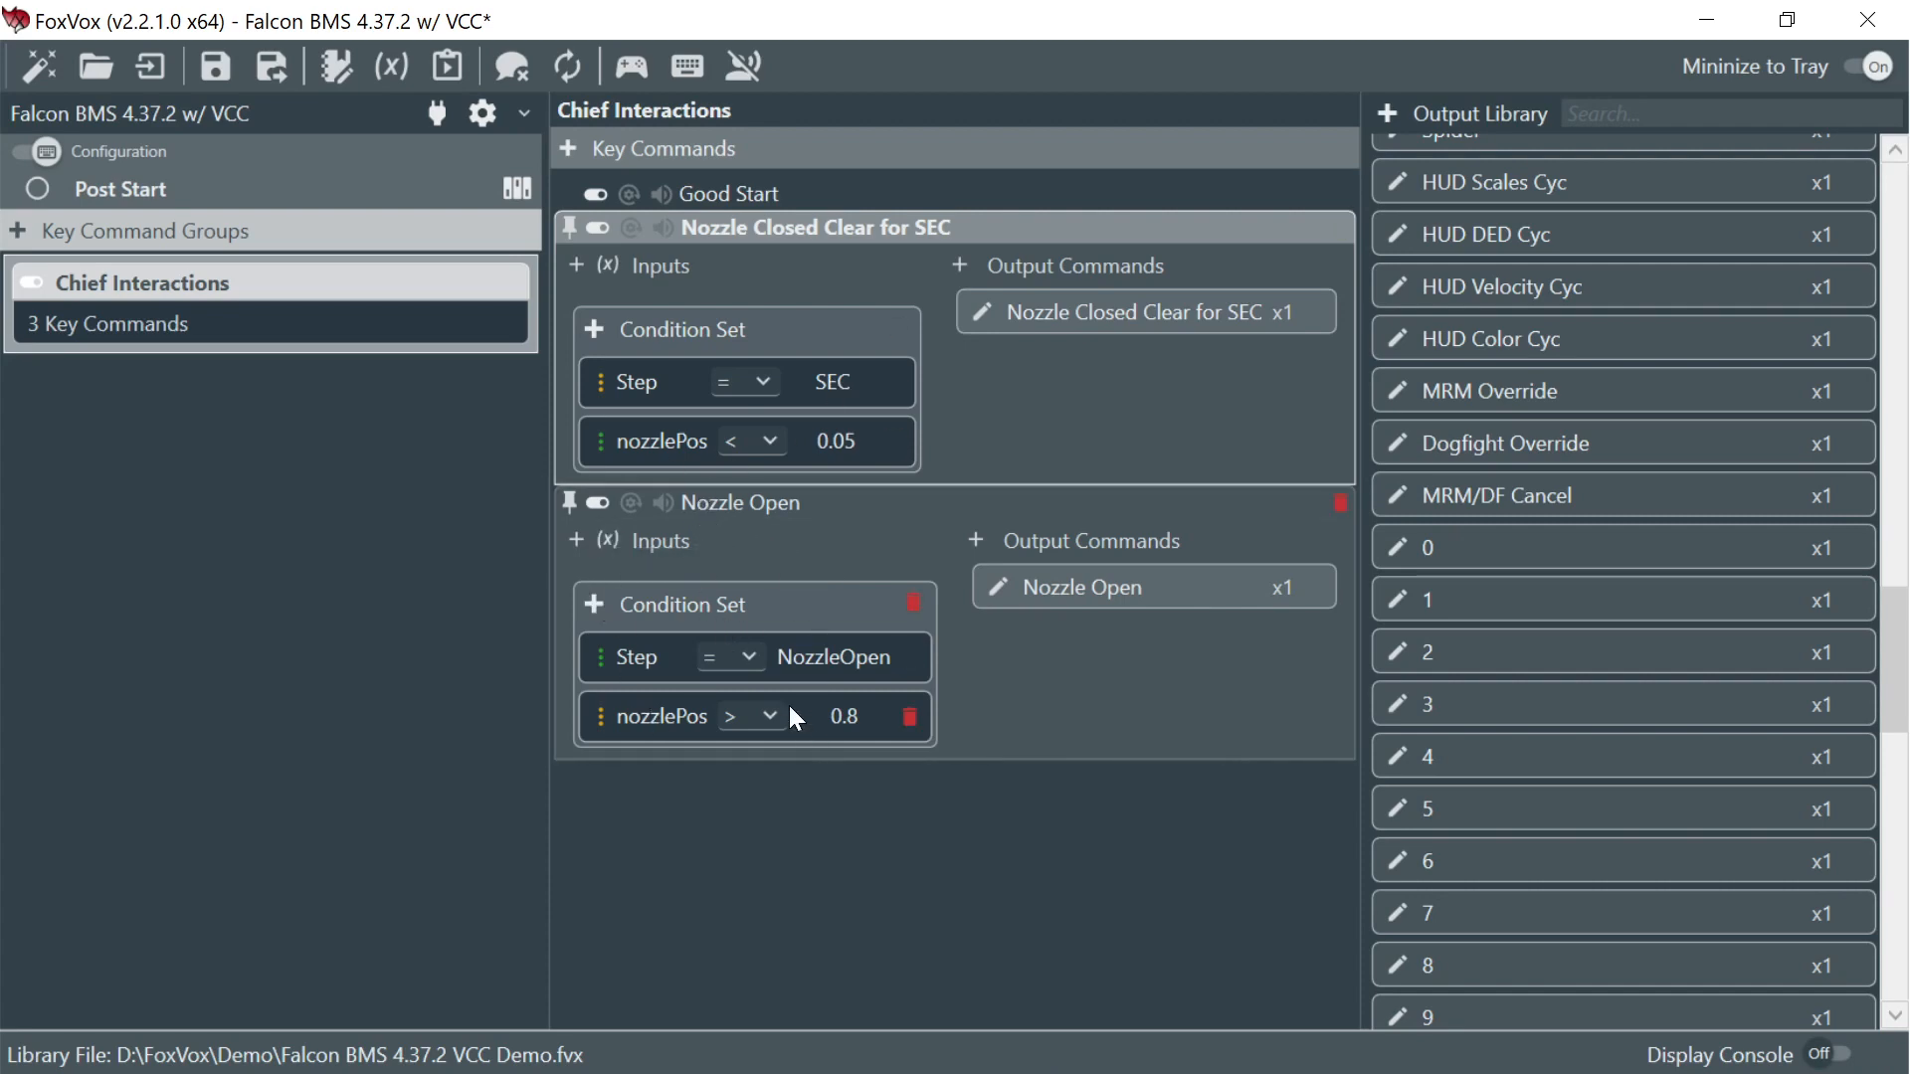
- Add a second condition set to the Nozzle Open key command with the condition Step = SEC OK
{"action": "left_click", "coordinate": [609, 542]}
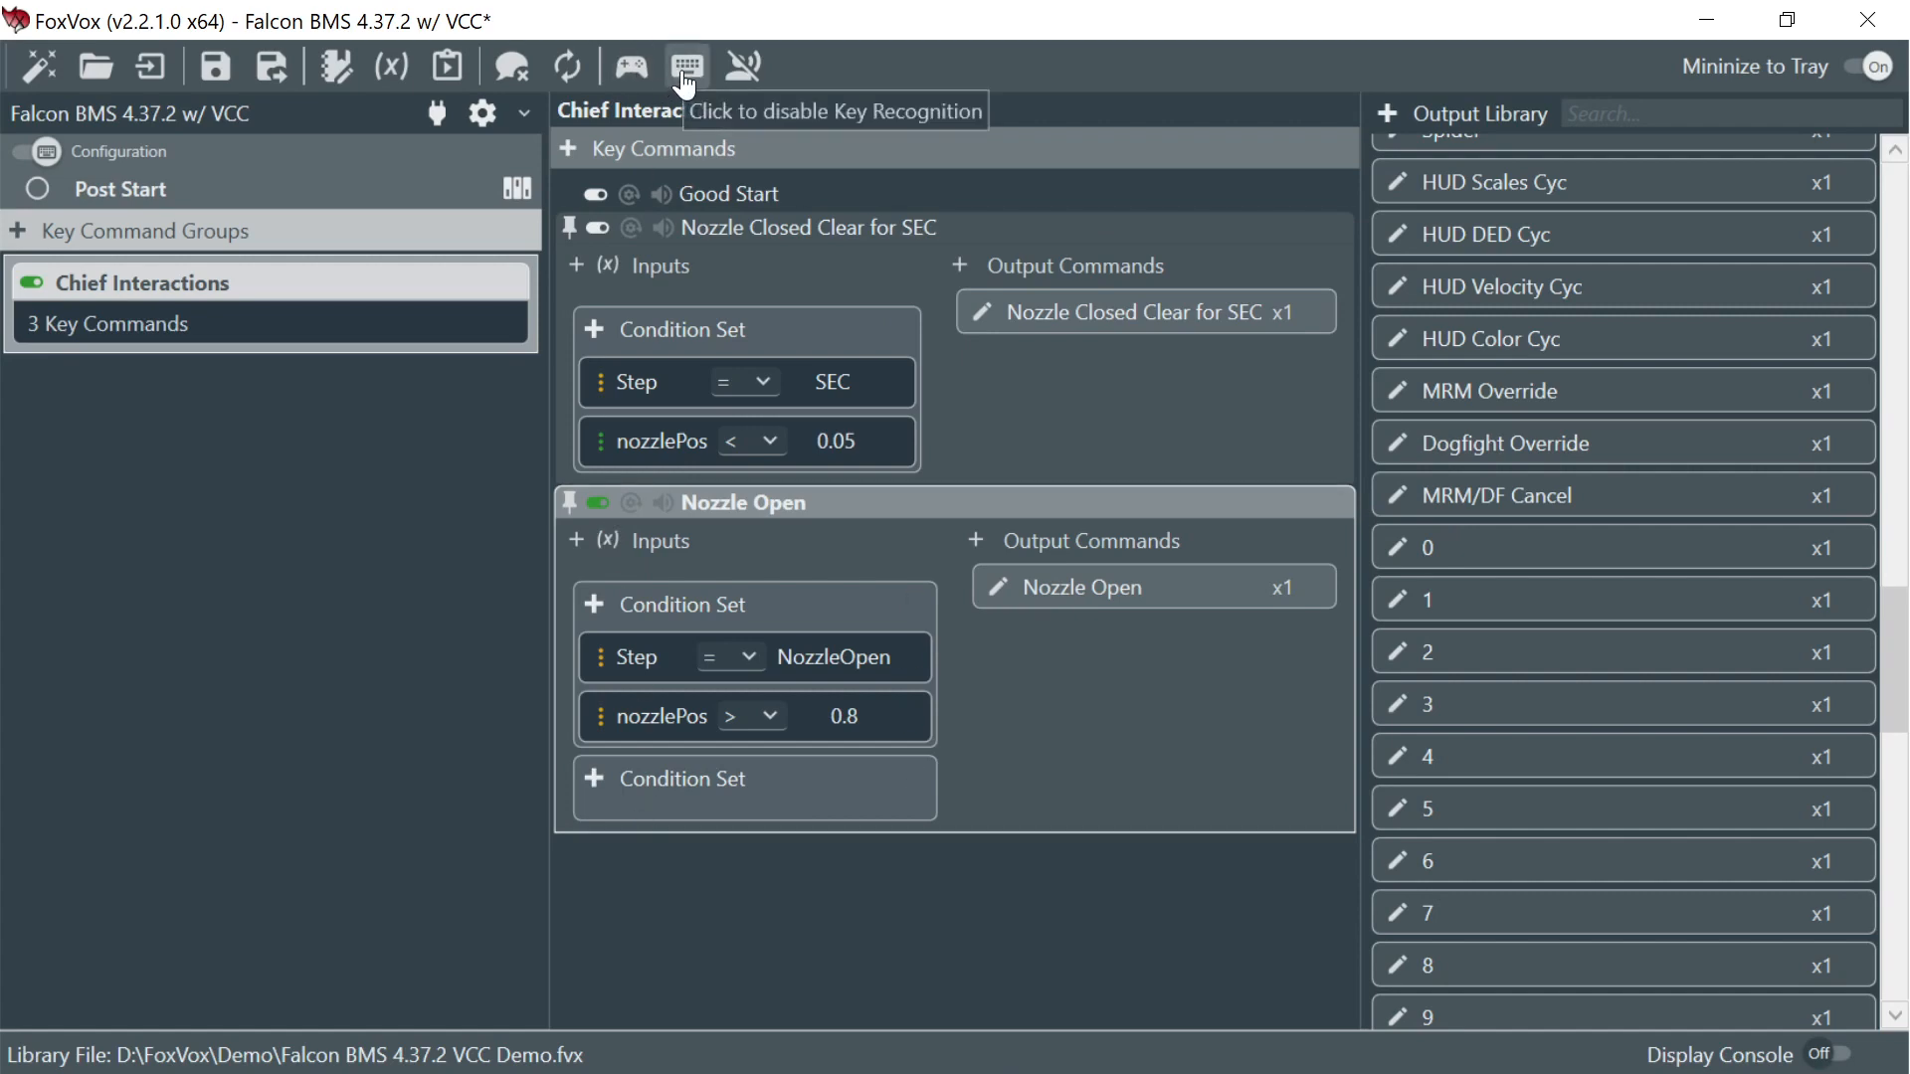
{"action": "left_click", "coordinate": [594, 778]}
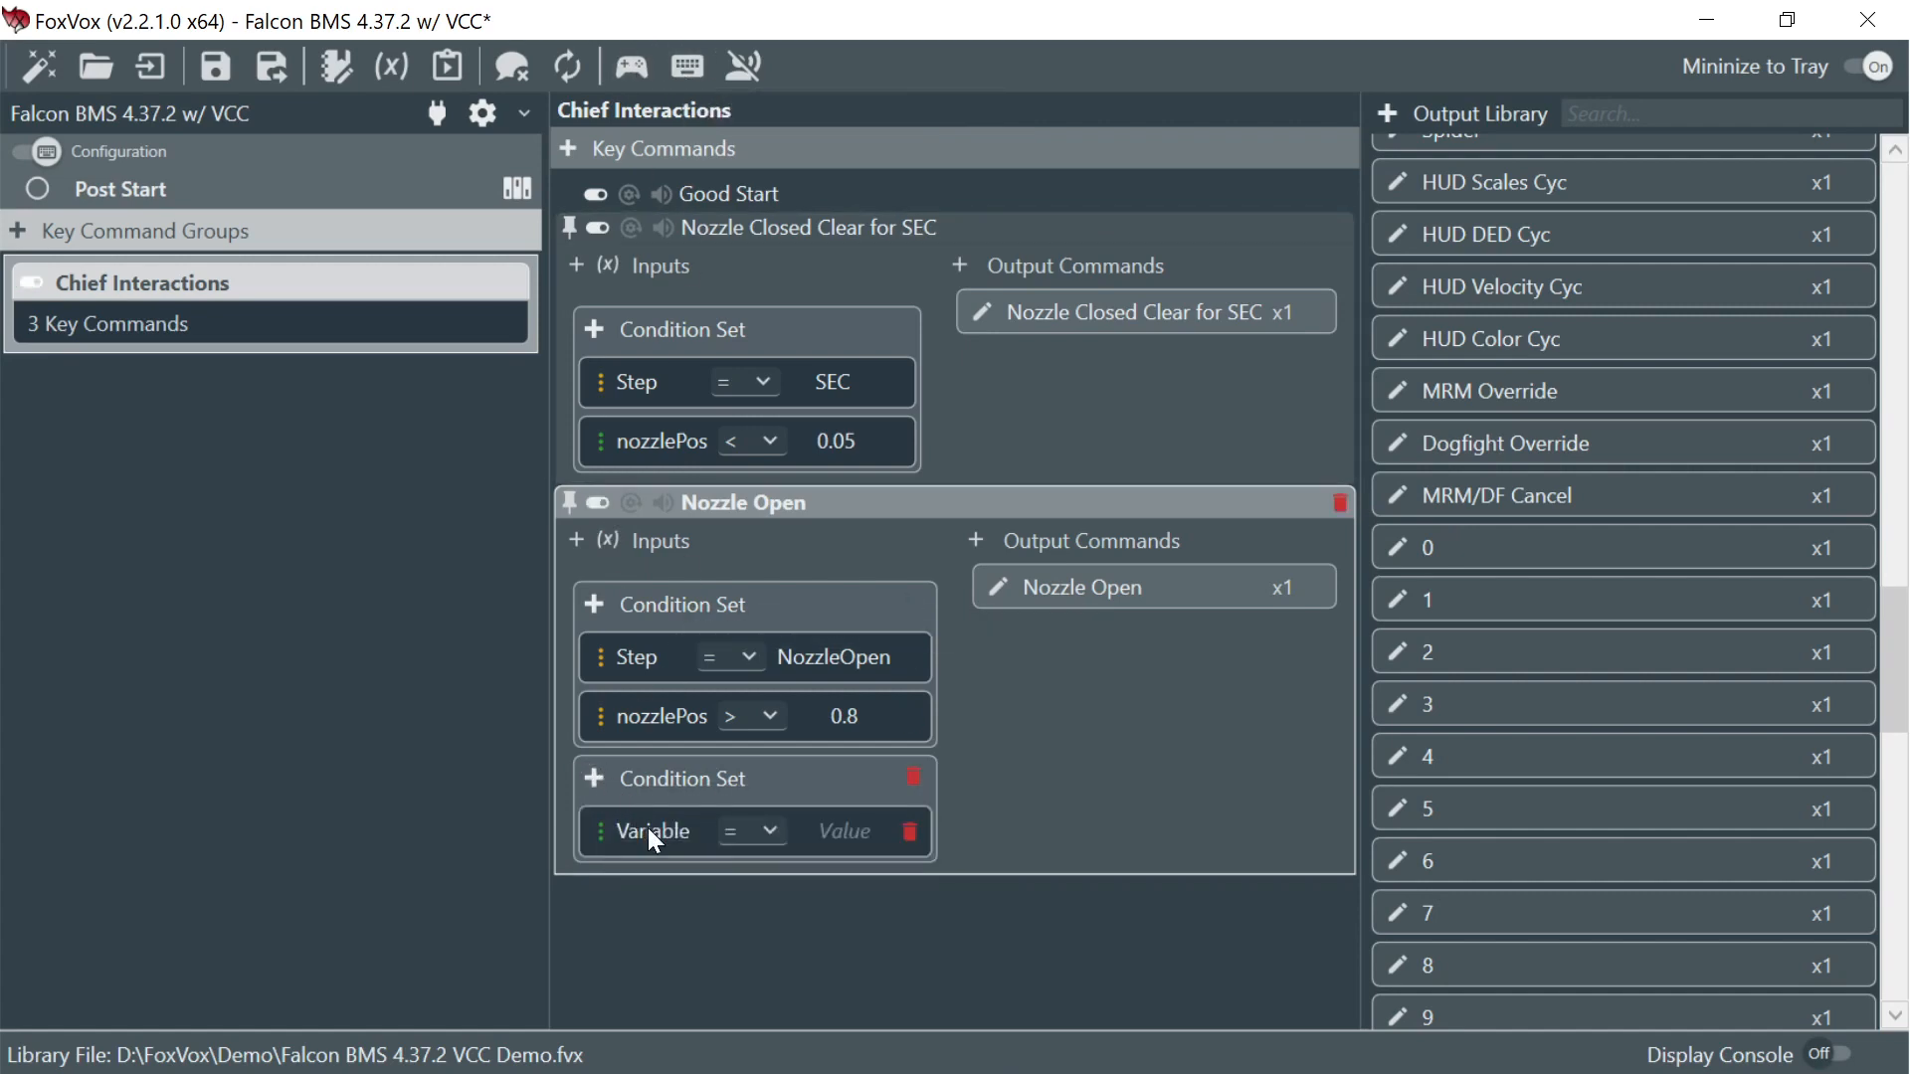
{"action": "left_click", "coordinate": [652, 832]}
{"action": "type", "text": "Step"}
{"action": "left_click", "coordinate": [850, 827]}
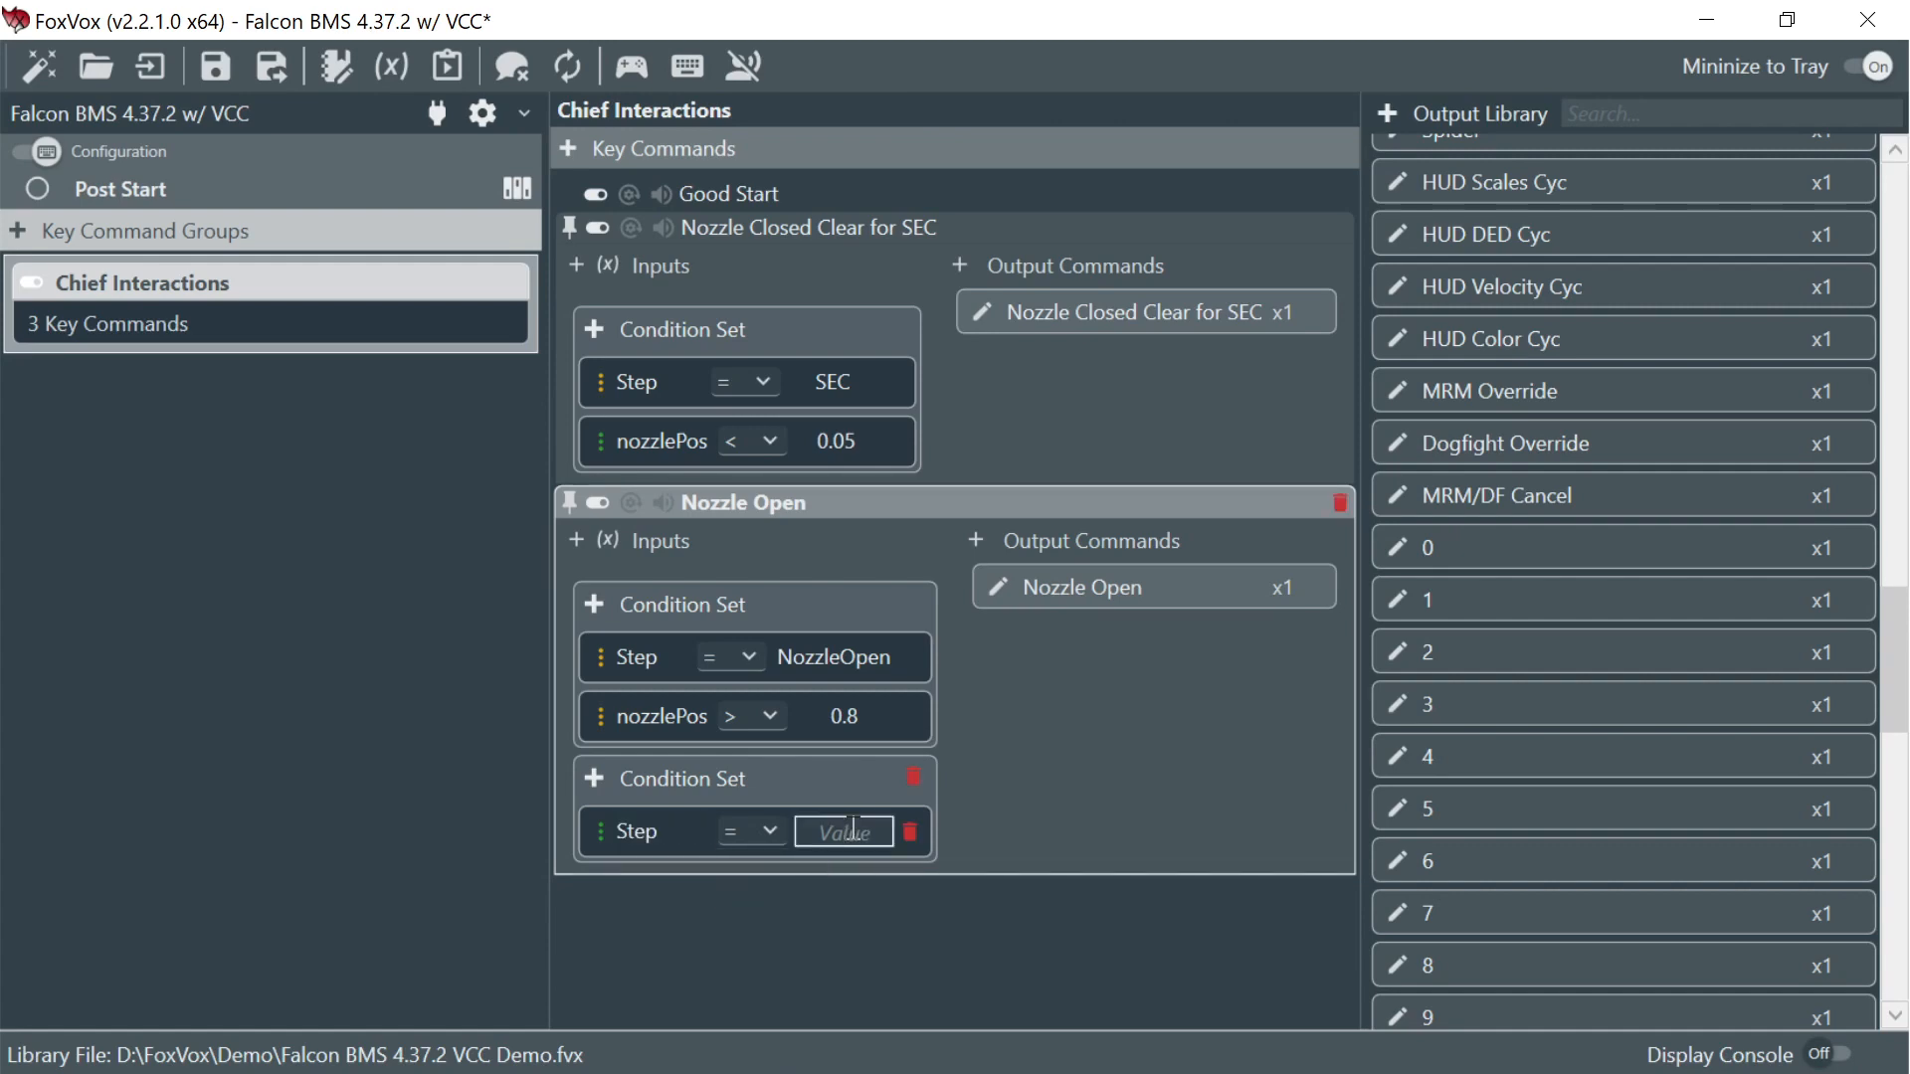
{"action": "type", "text": "SEC OK"}
- Add the condition nozzlePos > 0.8 to the second condition set of Nozzle Open
{"action": "left_click", "coordinate": [596, 783]}
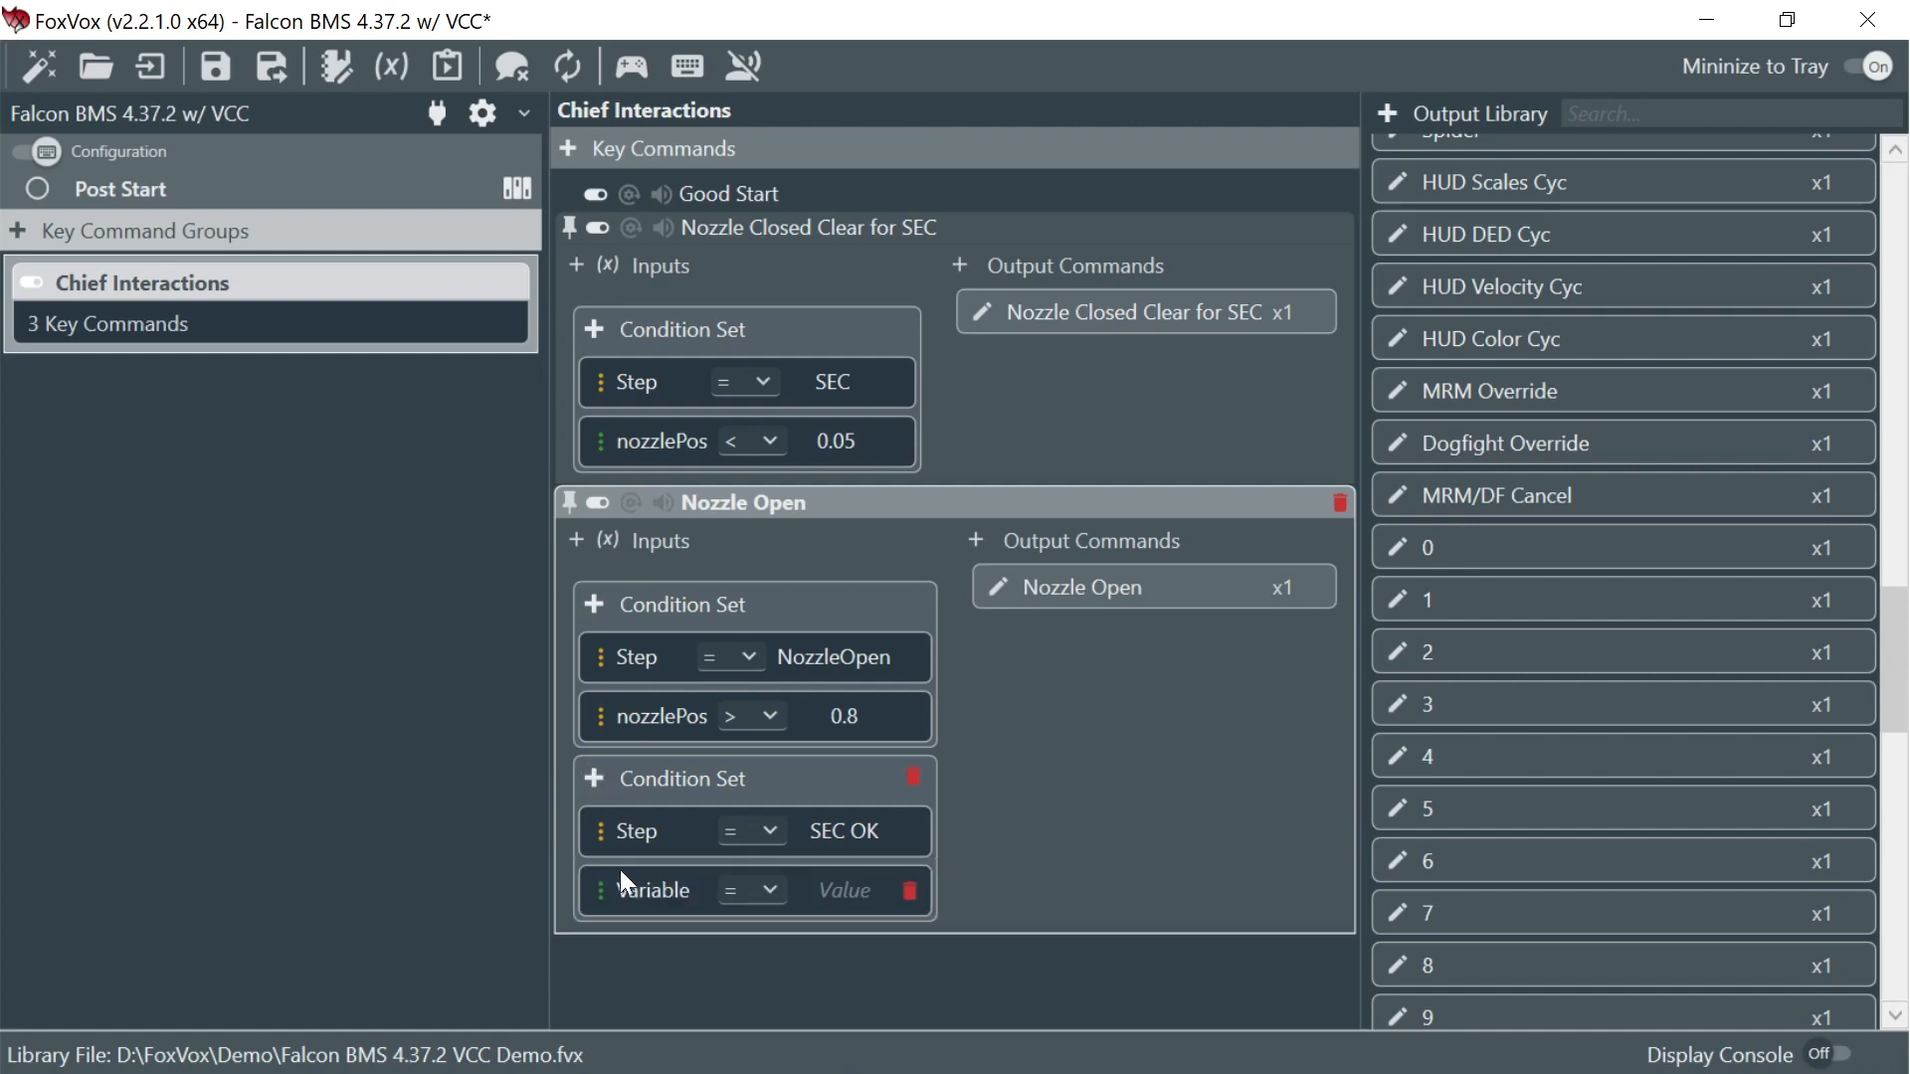
{"action": "type", "text": "nozzlePos"}
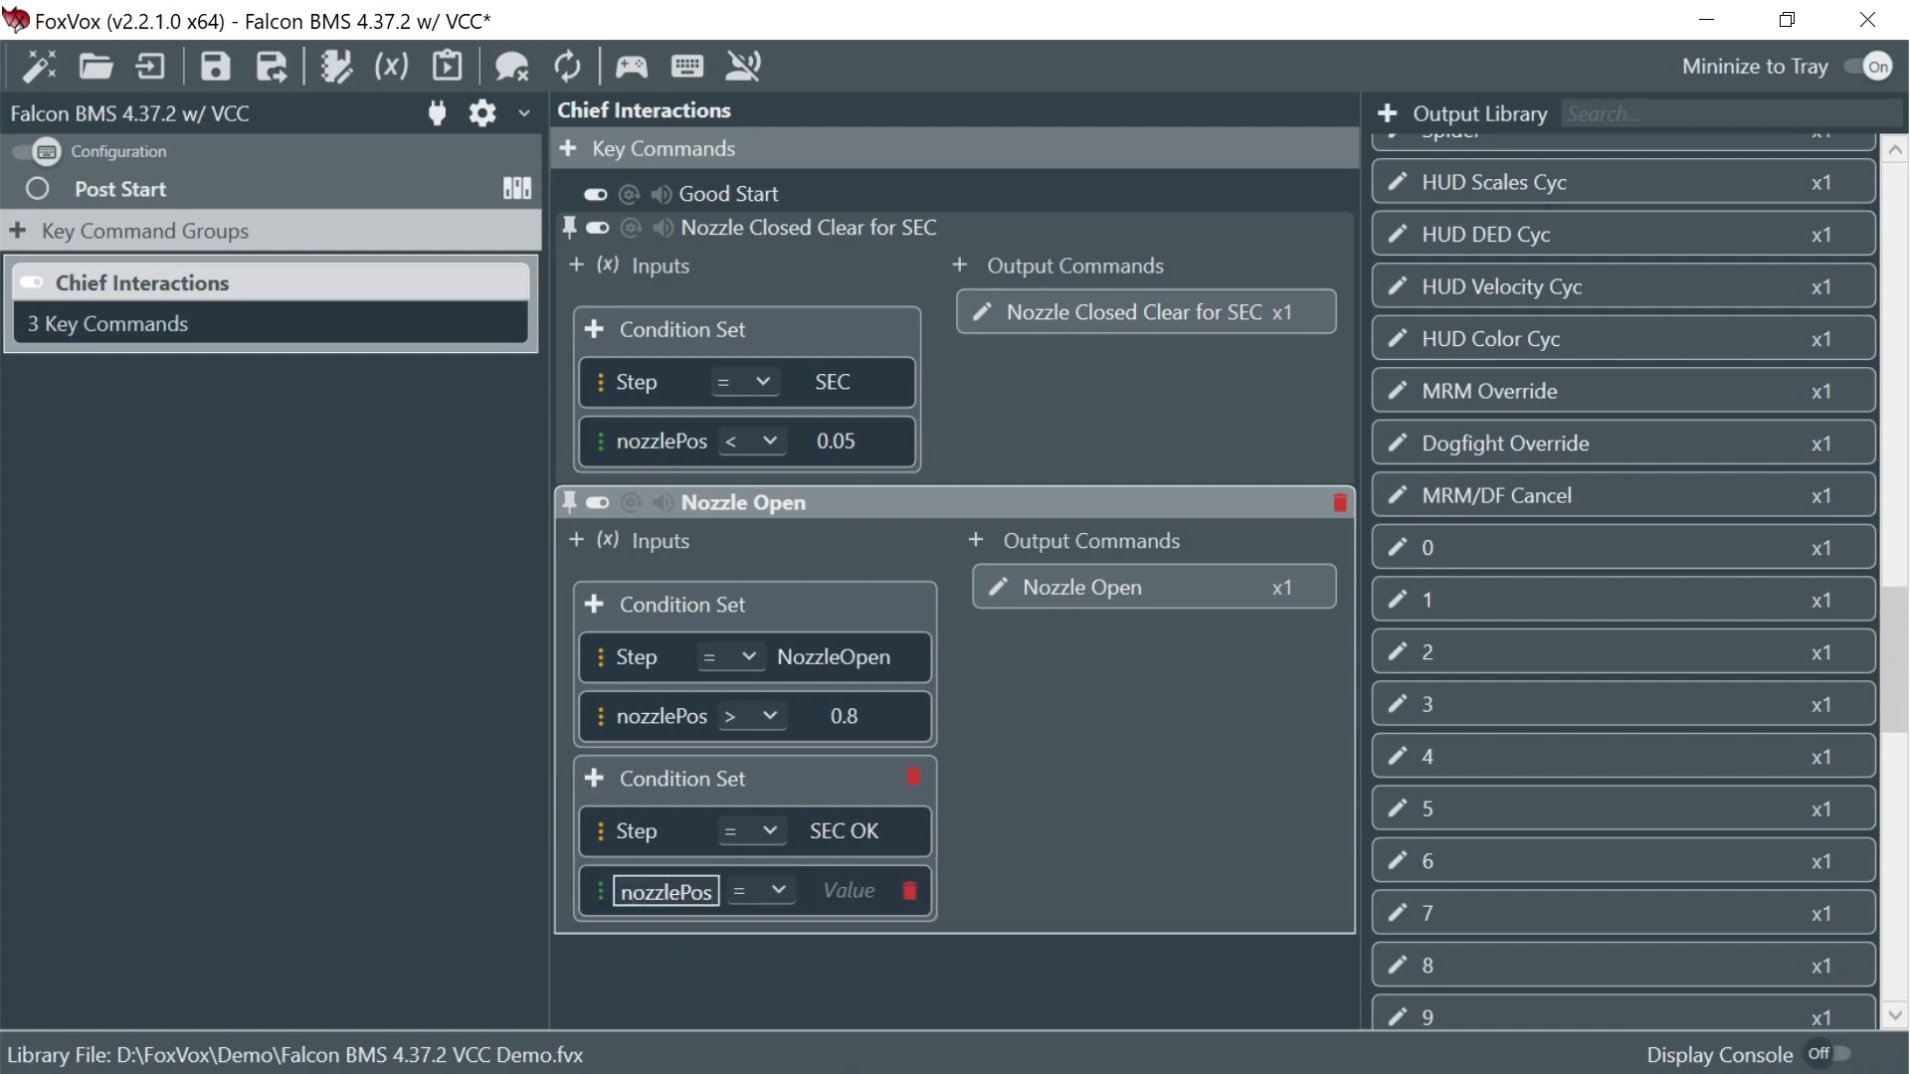
{"action": "left_click", "coordinate": [780, 886]}
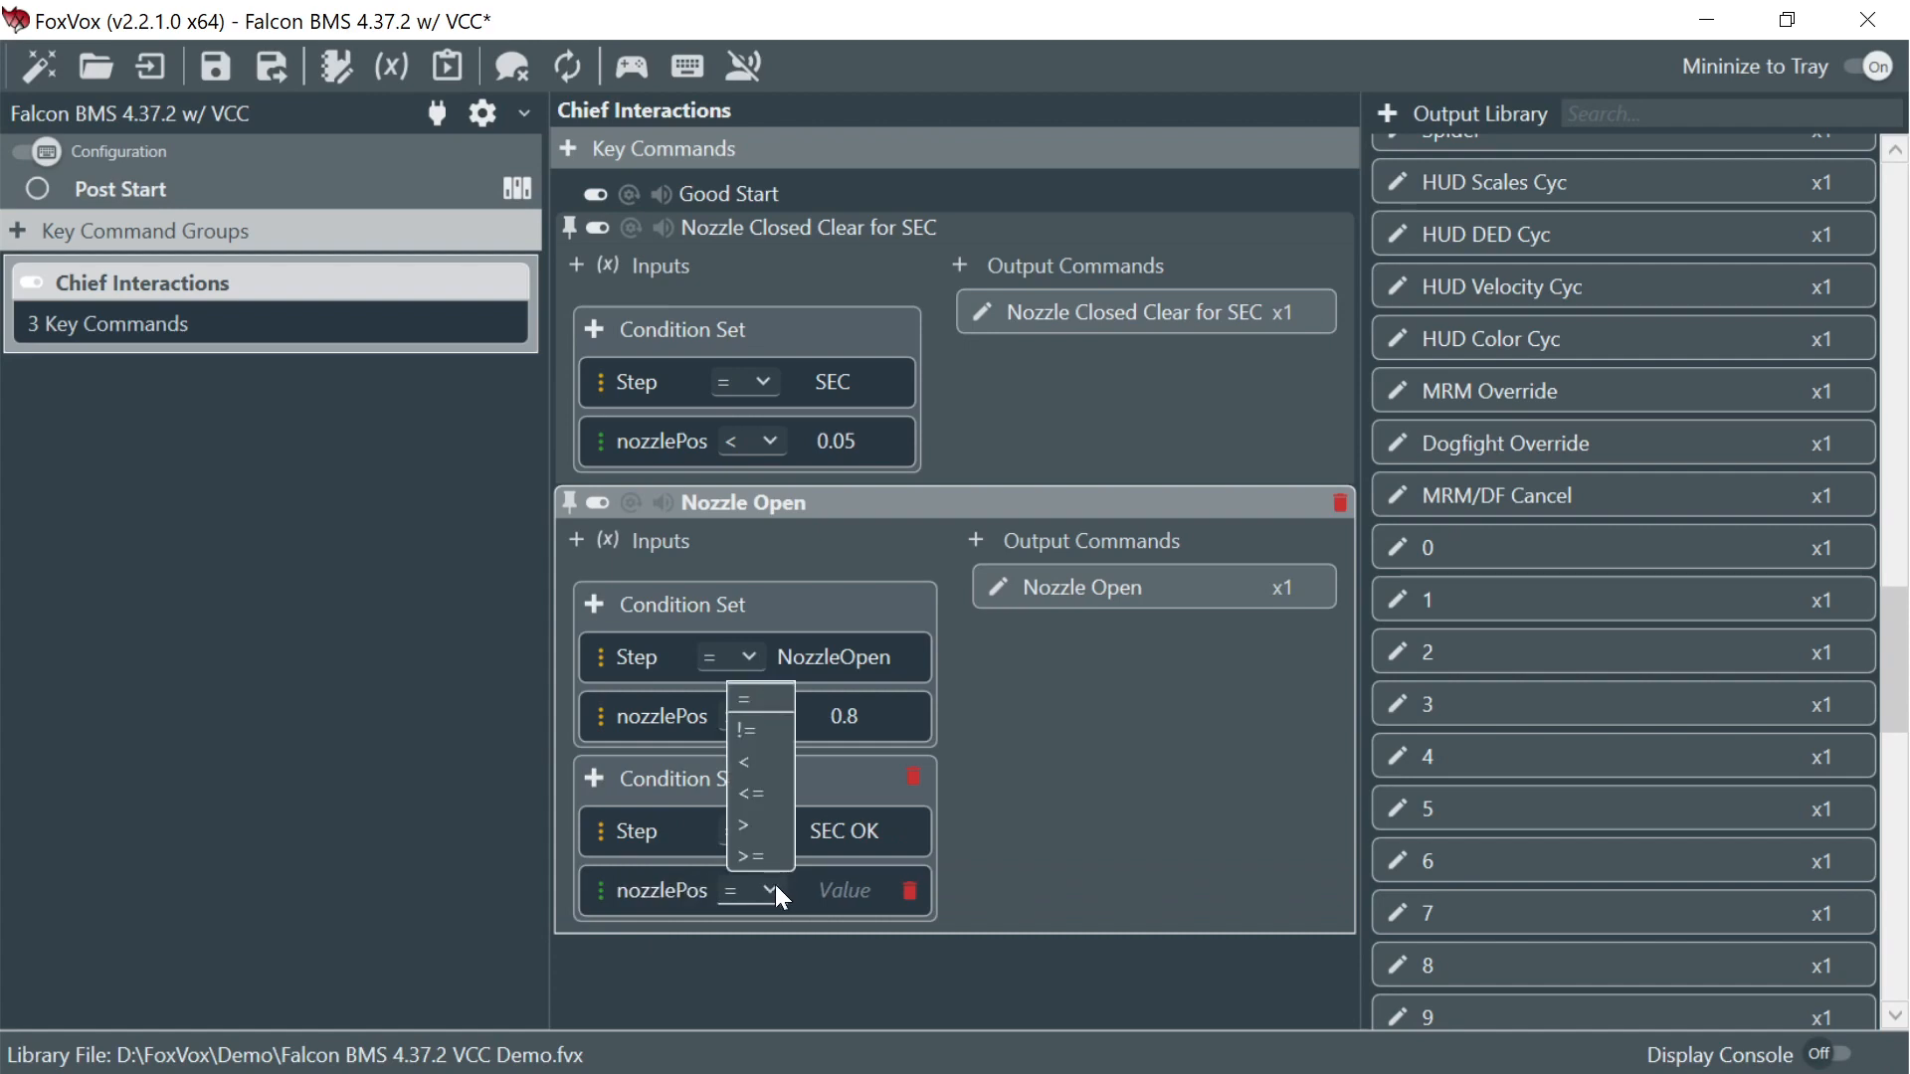
{"action": "left_click", "coordinate": [766, 820]}
{"action": "left_click", "coordinate": [845, 893]}
{"action": "type", "text": "0.8"}
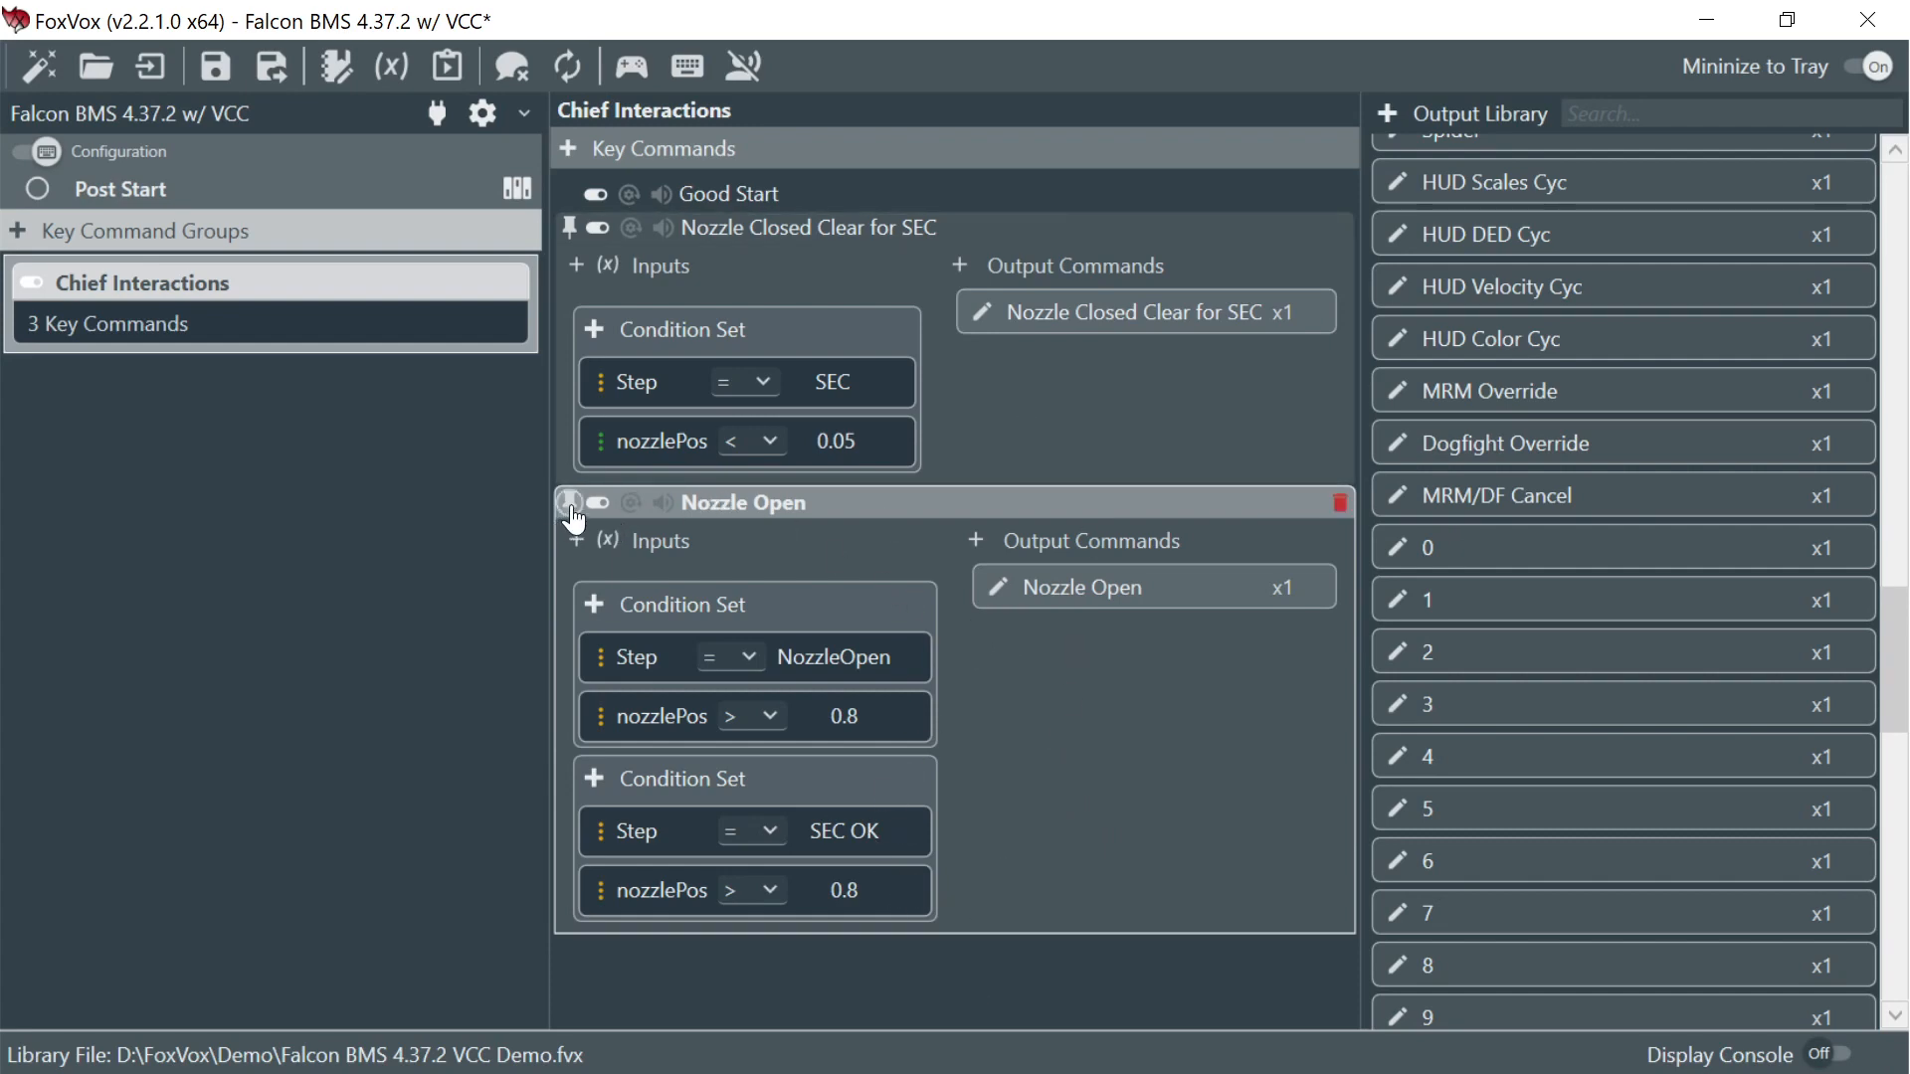
- Collapse the expanded nozzle key commands and add a new key command named Speed Brakes Open to Chief Interactions
{"action": "left_click", "coordinate": [569, 229]}
{"action": "left_click", "coordinate": [568, 148]}
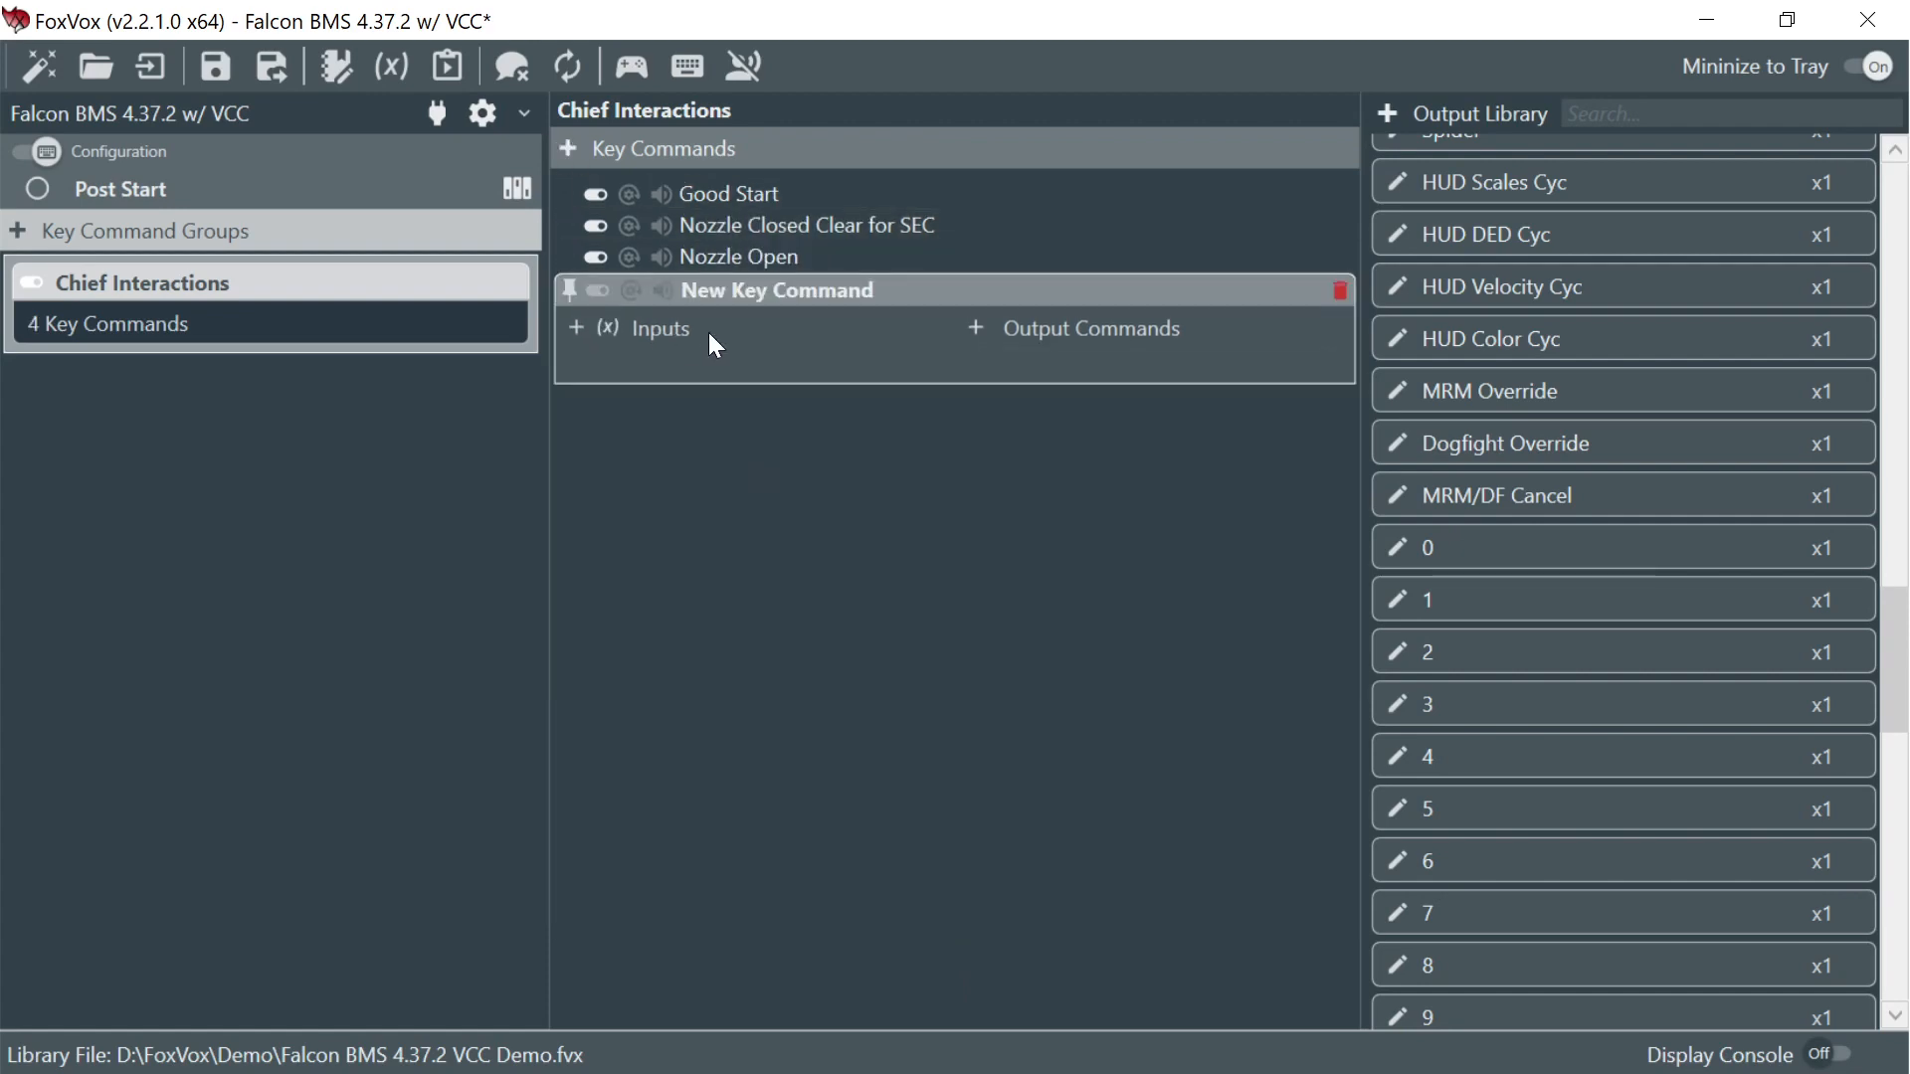
{"action": "double_click", "coordinate": [742, 297]}
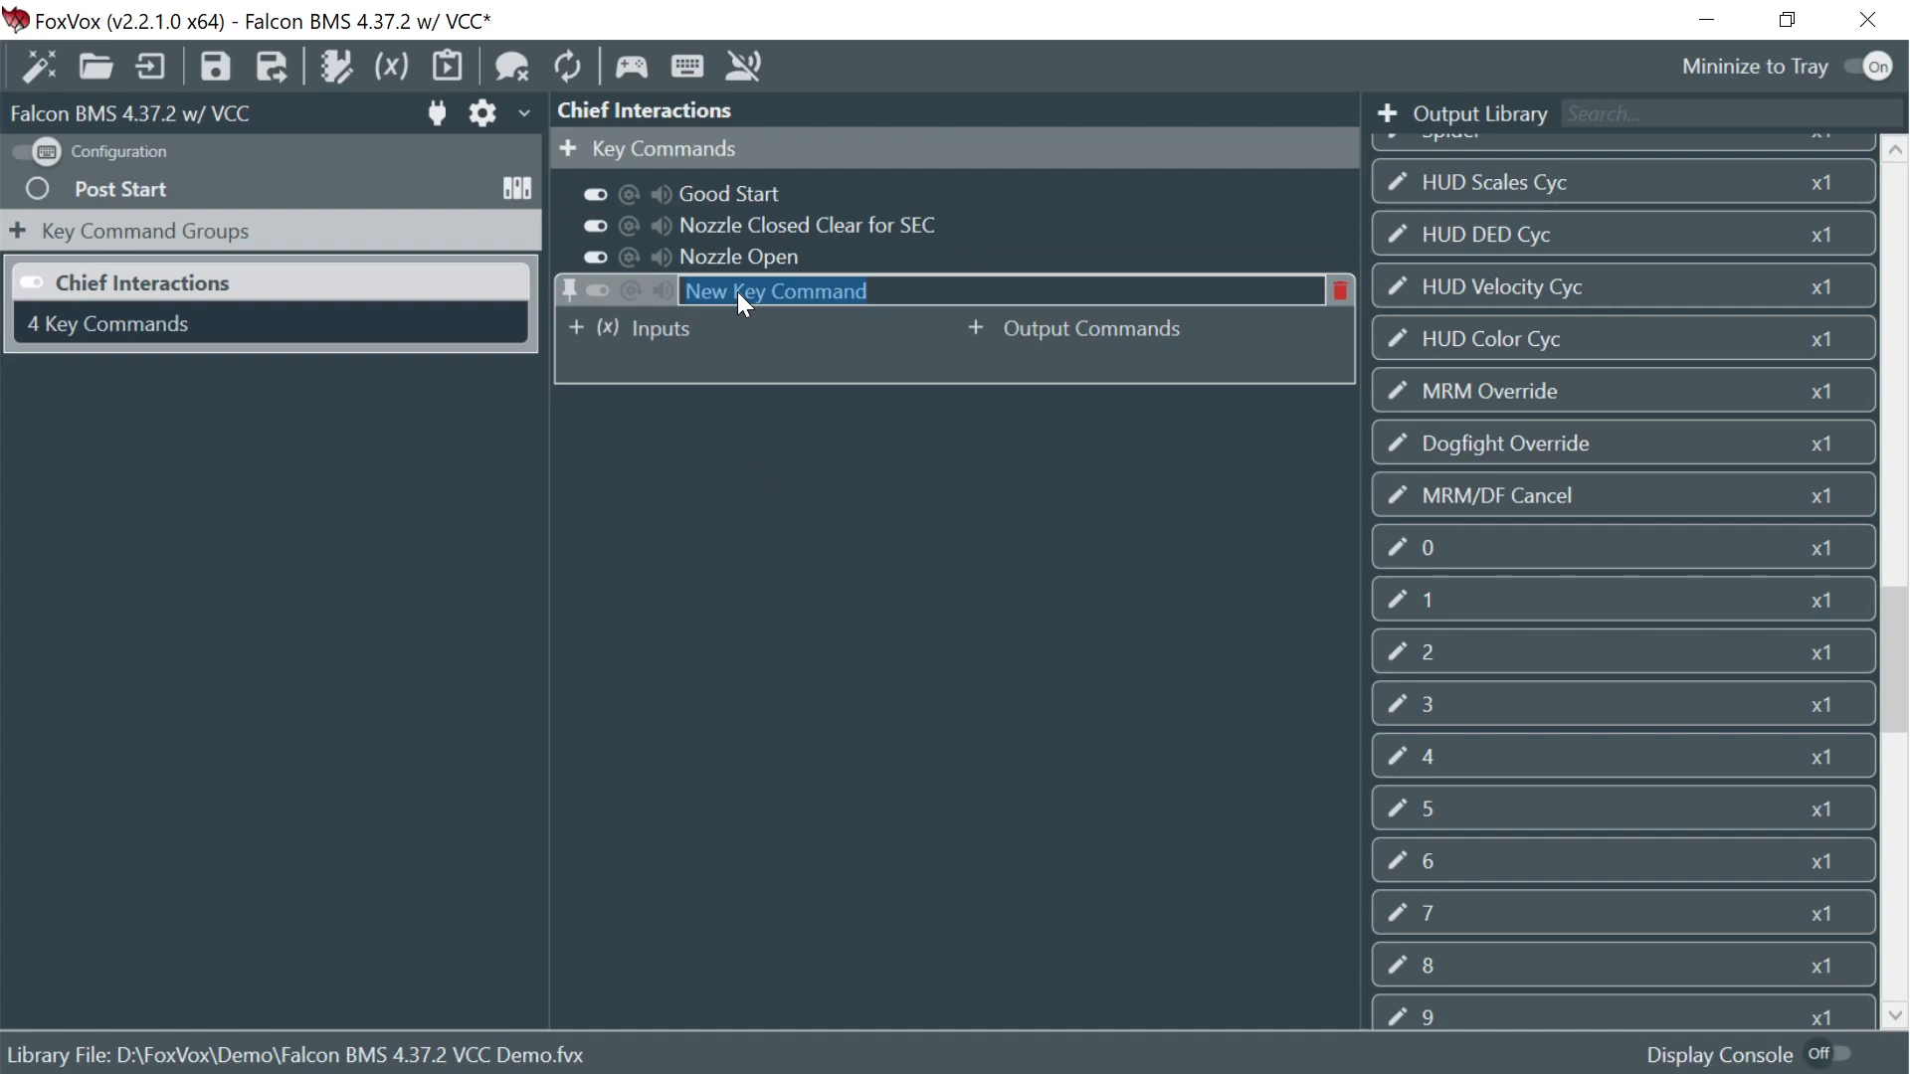
{"action": "key", "text": "BackSpace"}
{"action": "type", "text": "Speed P"}
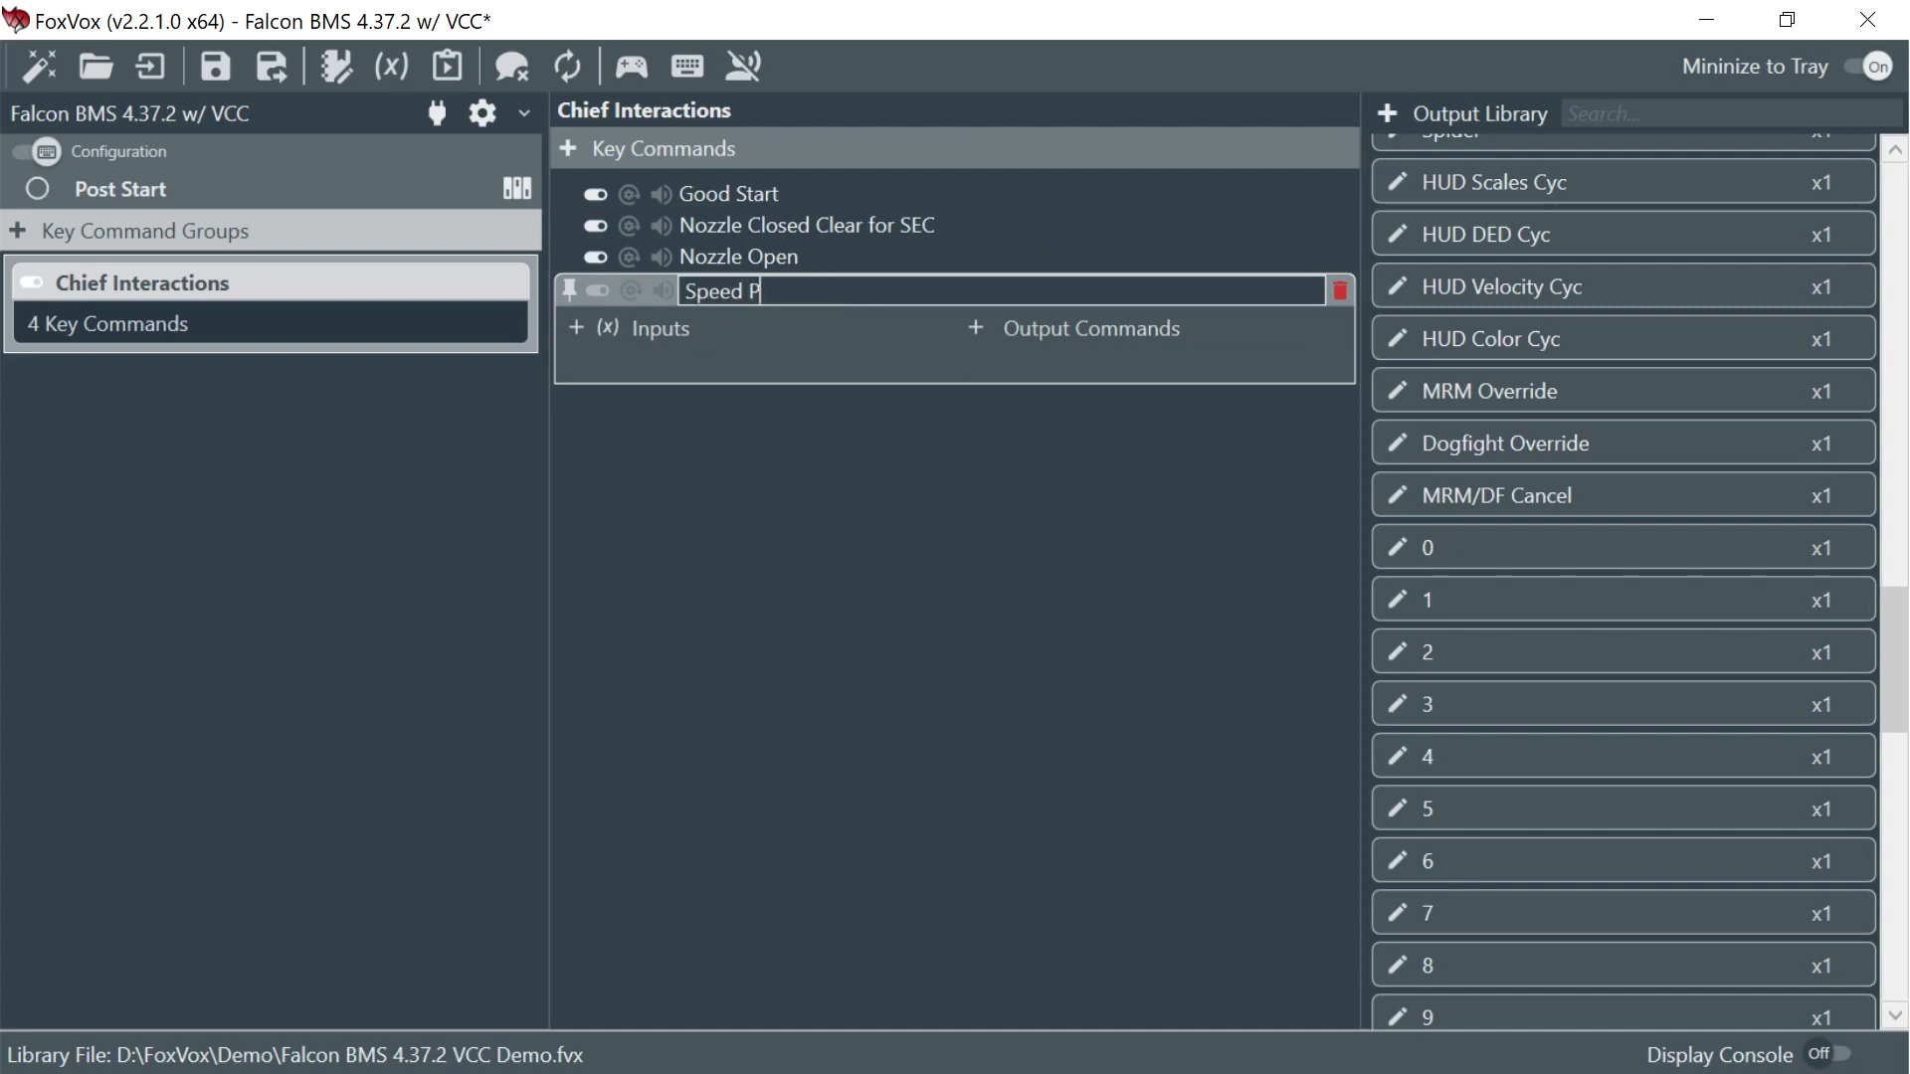
{"action": "key", "text": "BackSpace"}
{"action": "type", "text": "Brakes Open"}
{"action": "key", "text": "Return"}
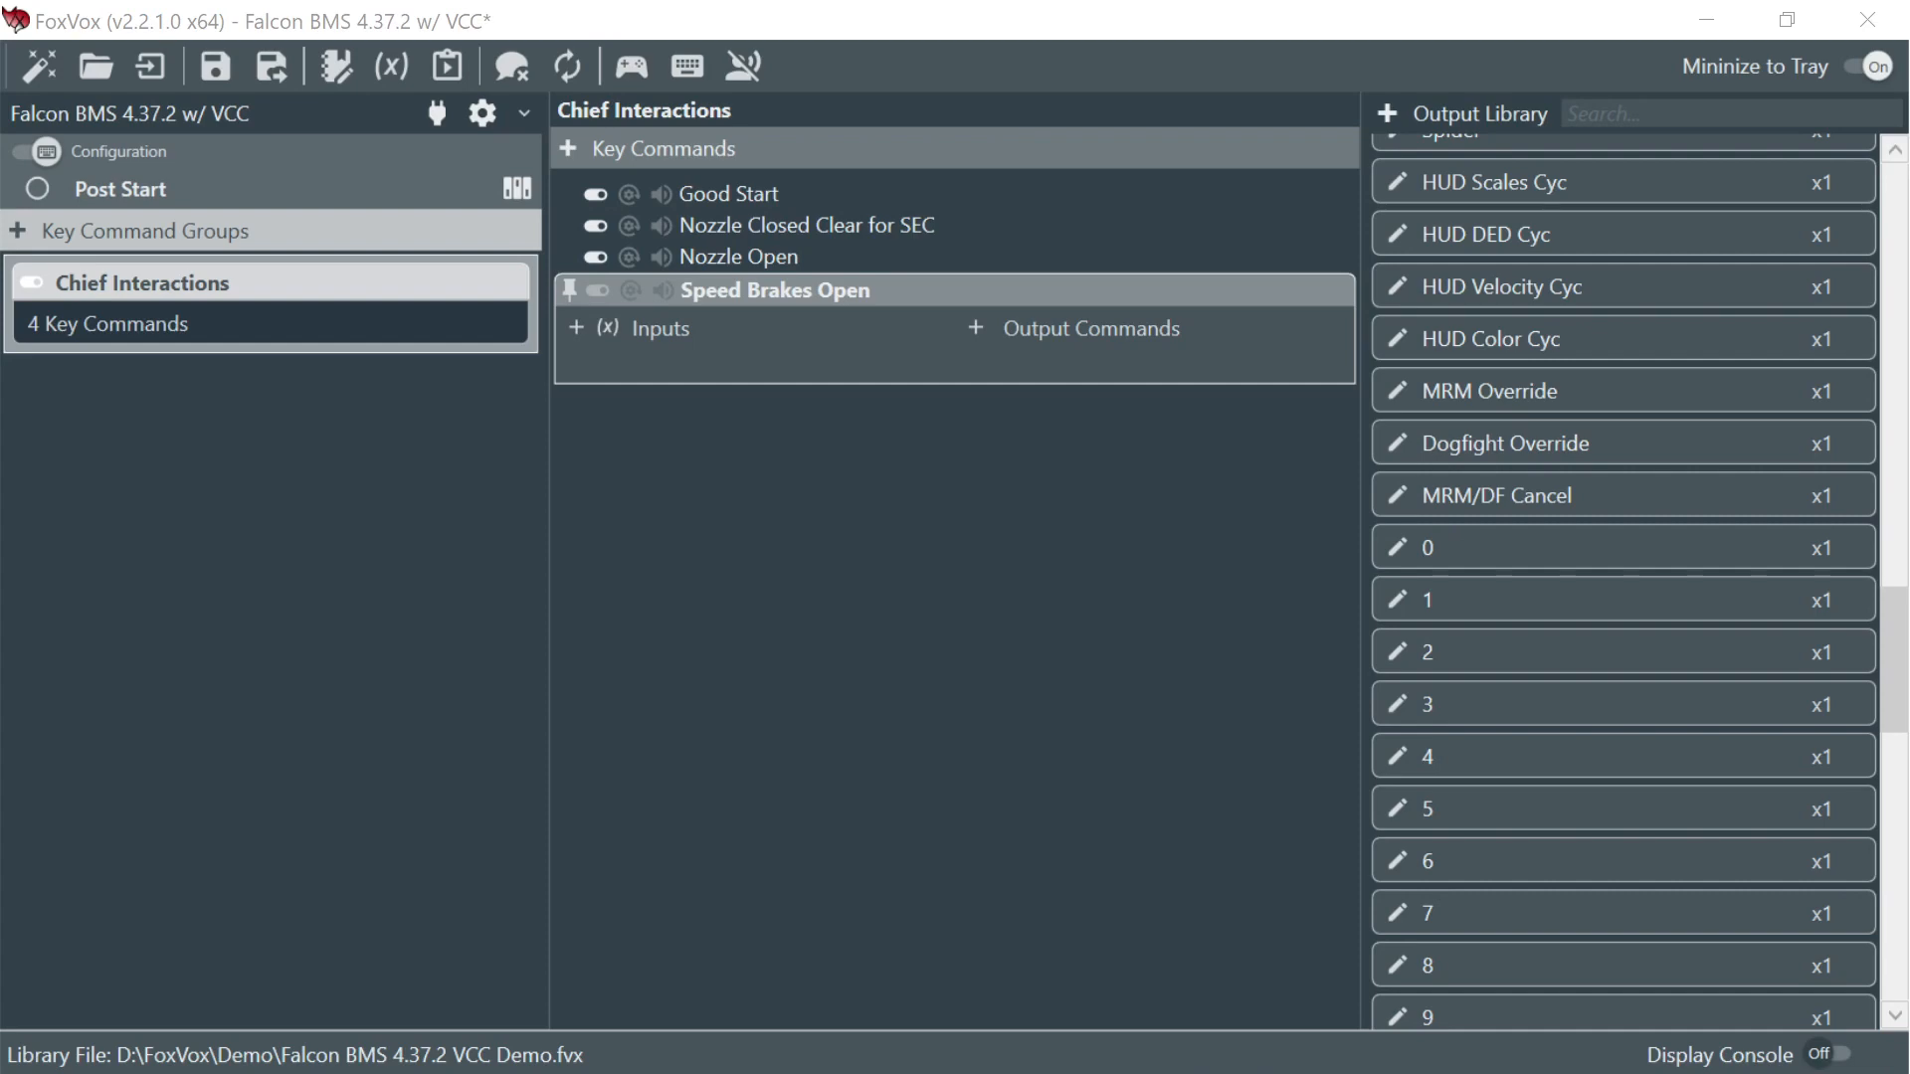
- Add a condition set to the Speed Brakes Open key command with the condition Step = SBOpen
{"action": "left_click", "coordinate": [606, 328]}
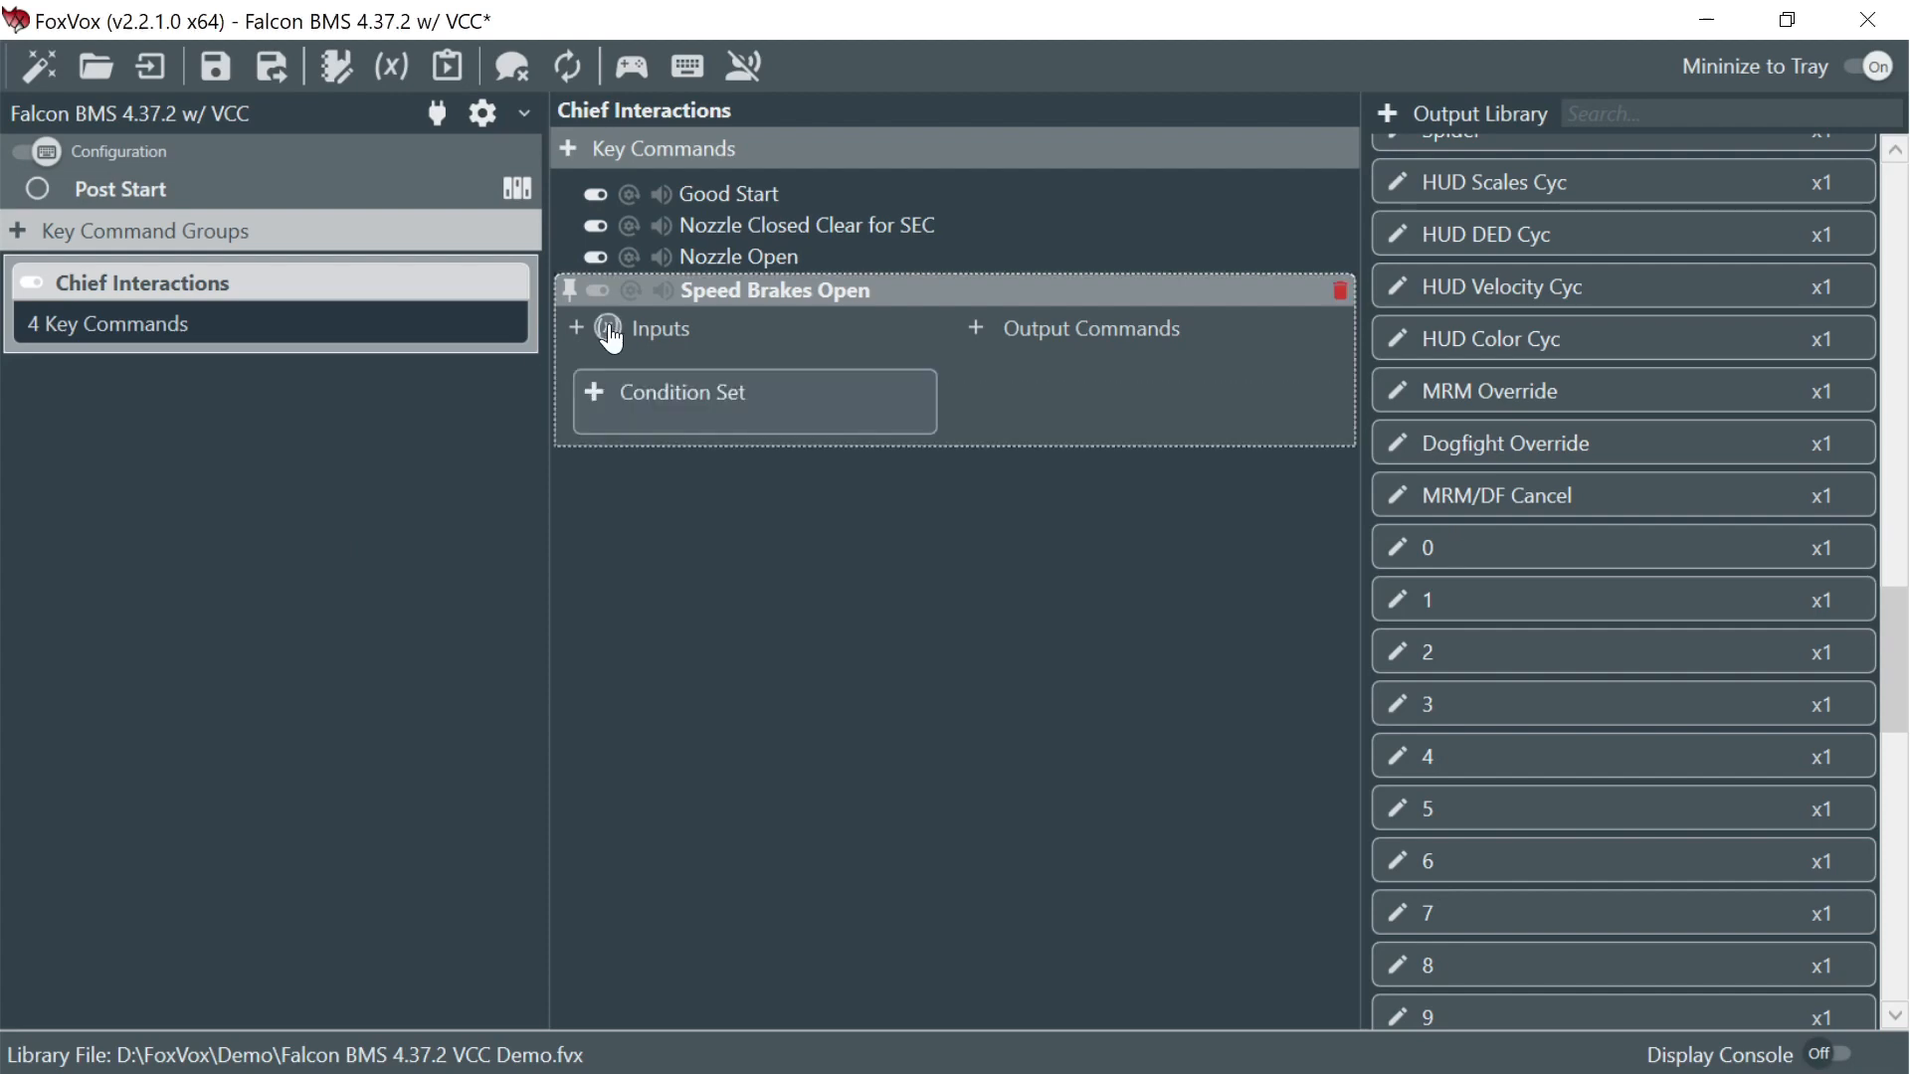
{"action": "left_click", "coordinate": [612, 398]}
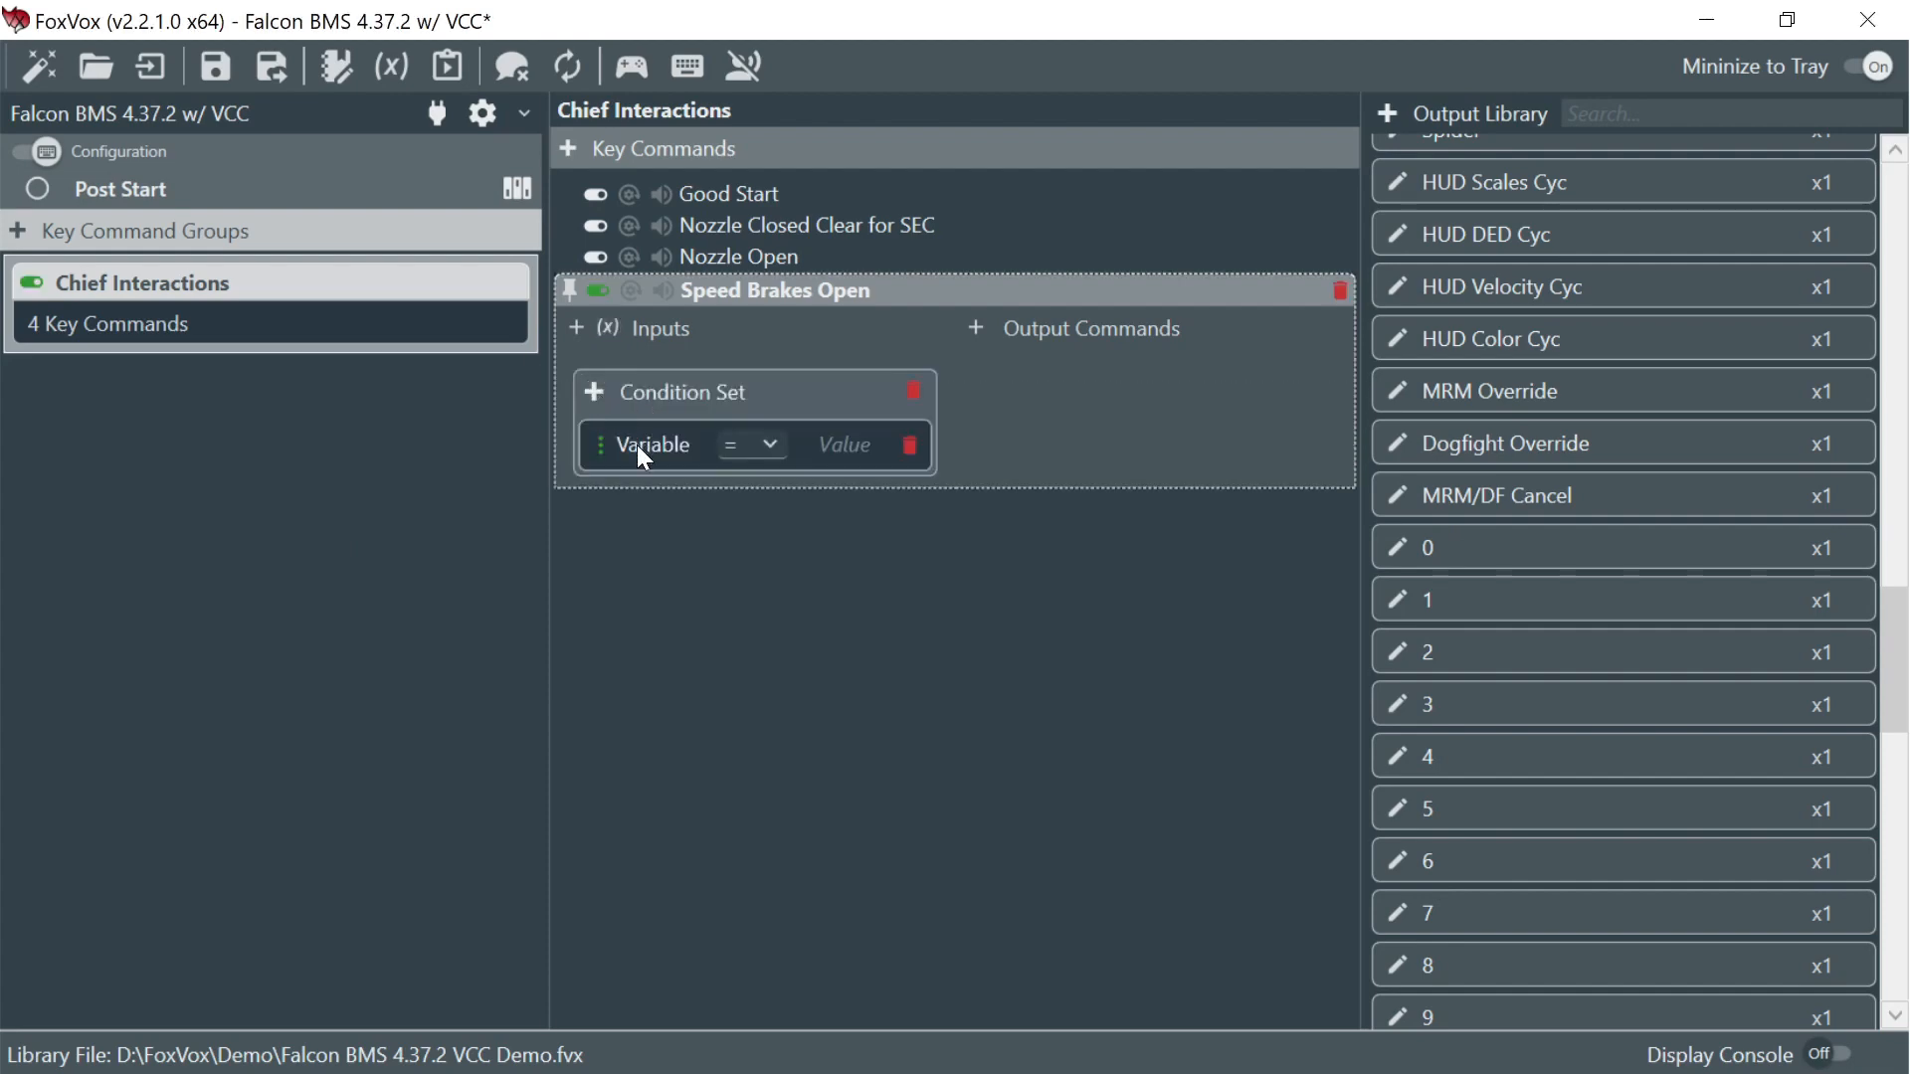
{"action": "left_click", "coordinate": [639, 446]}
{"action": "type", "text": "Step"}
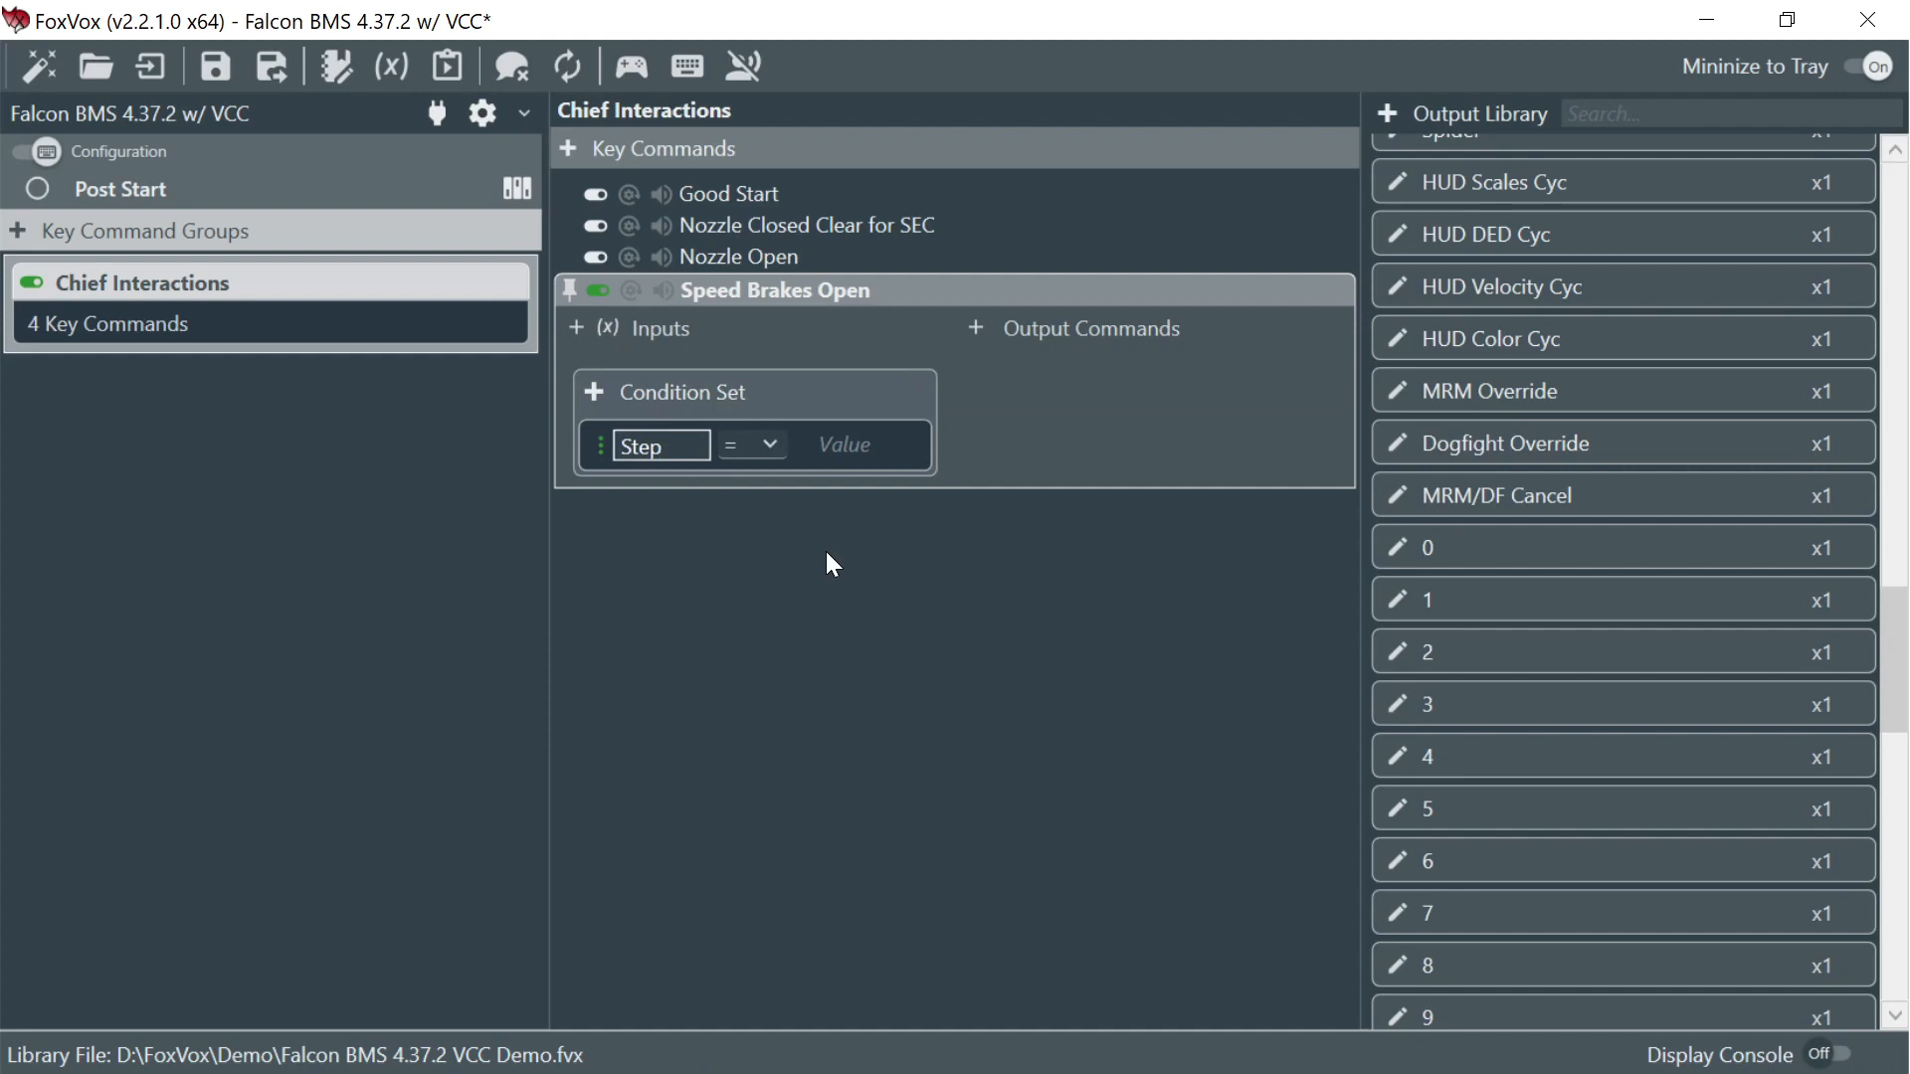
{"action": "key", "text": "Return"}
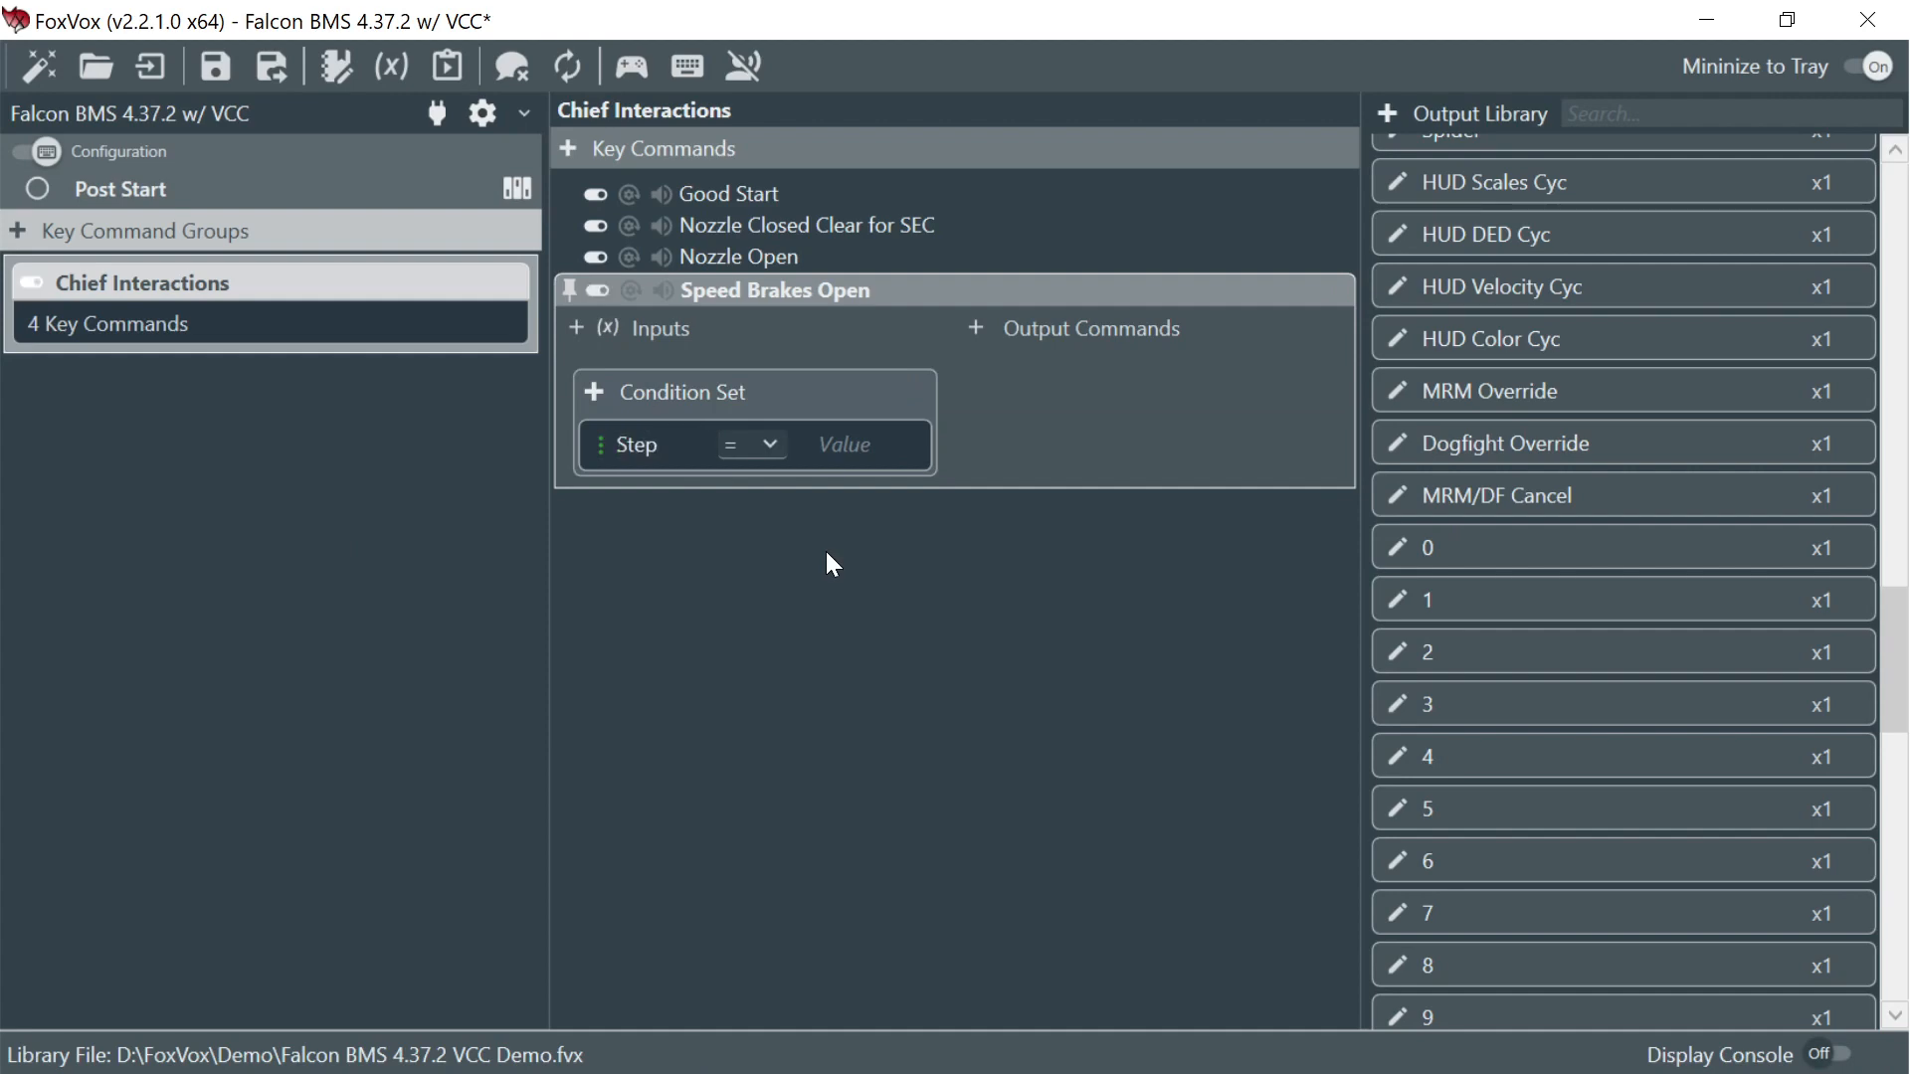
{"action": "left_click", "coordinate": [839, 452]}
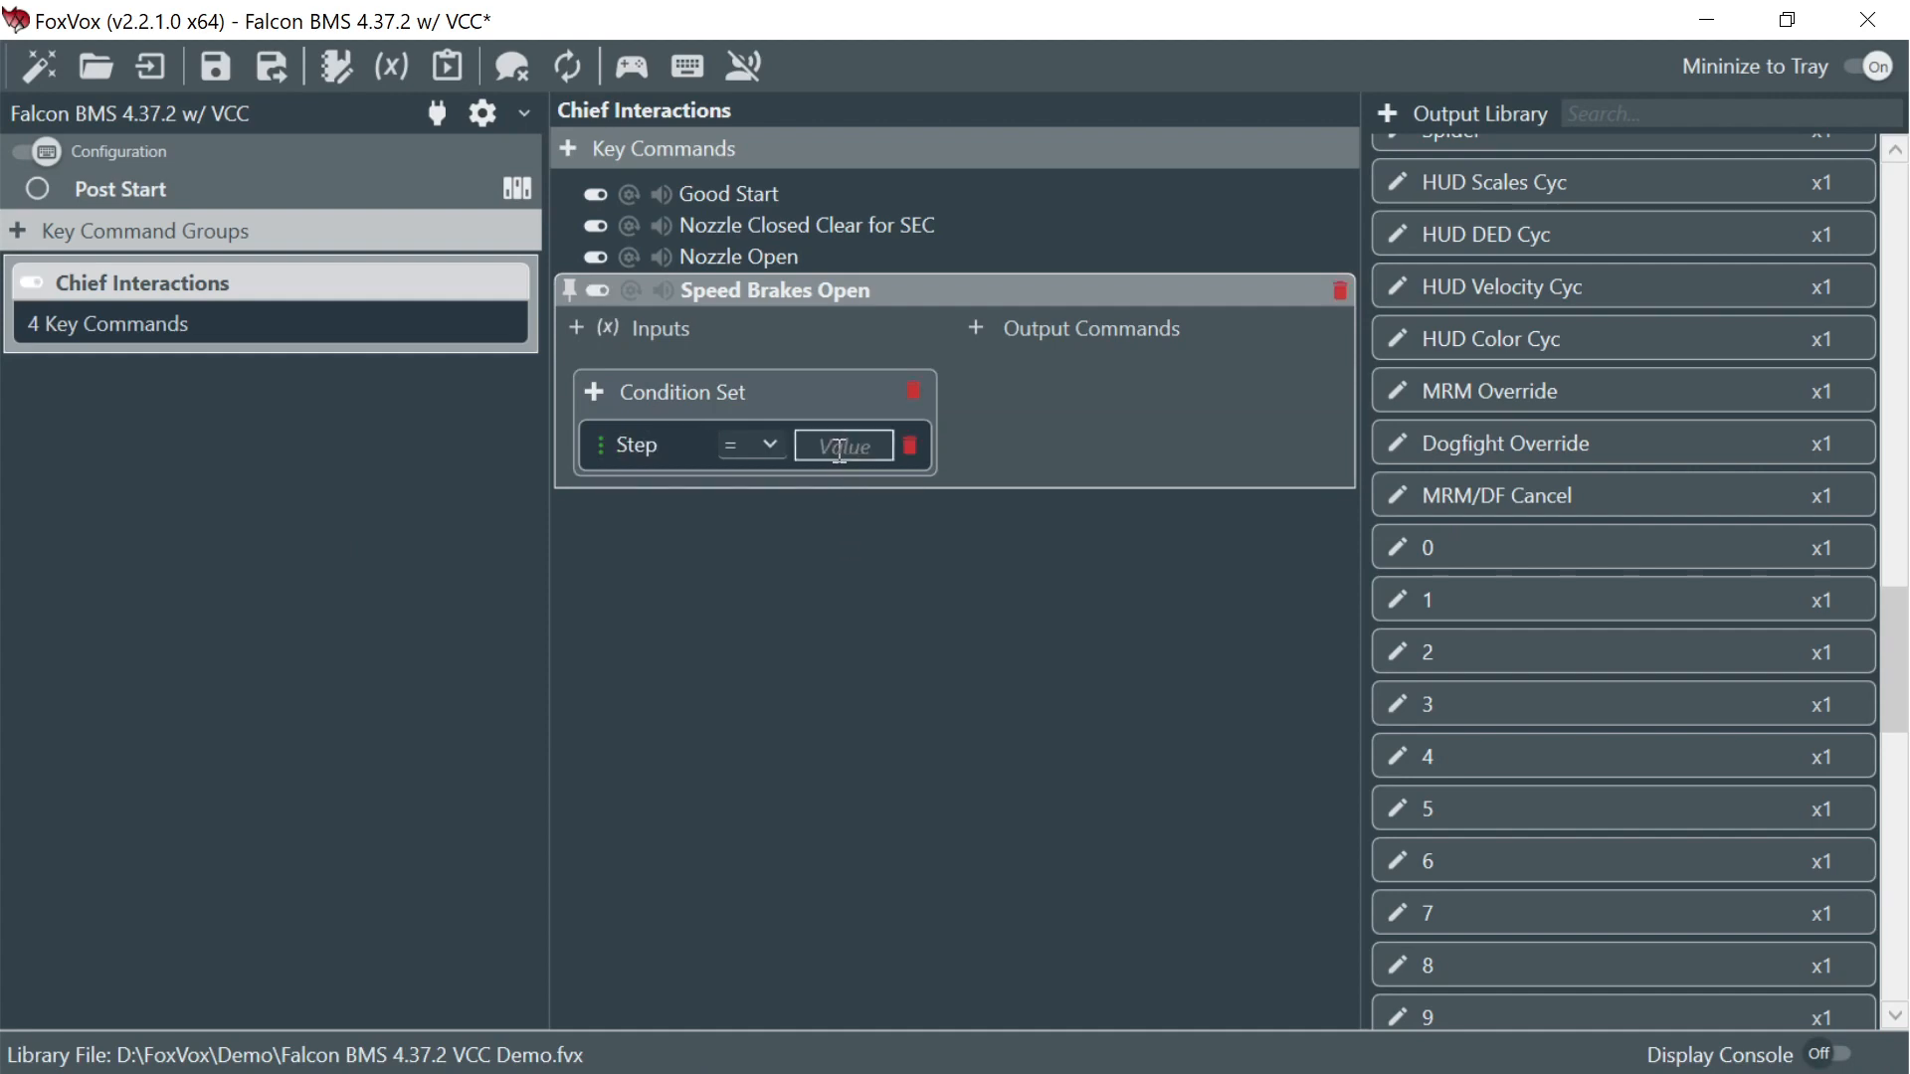
{"action": "type", "text": "SBOpen"}
{"action": "key", "text": "Return"}
- Add the condition speedBrake >= 0.6 to the condition set of Speed Brakes Open
{"action": "left_click", "coordinate": [594, 392]}
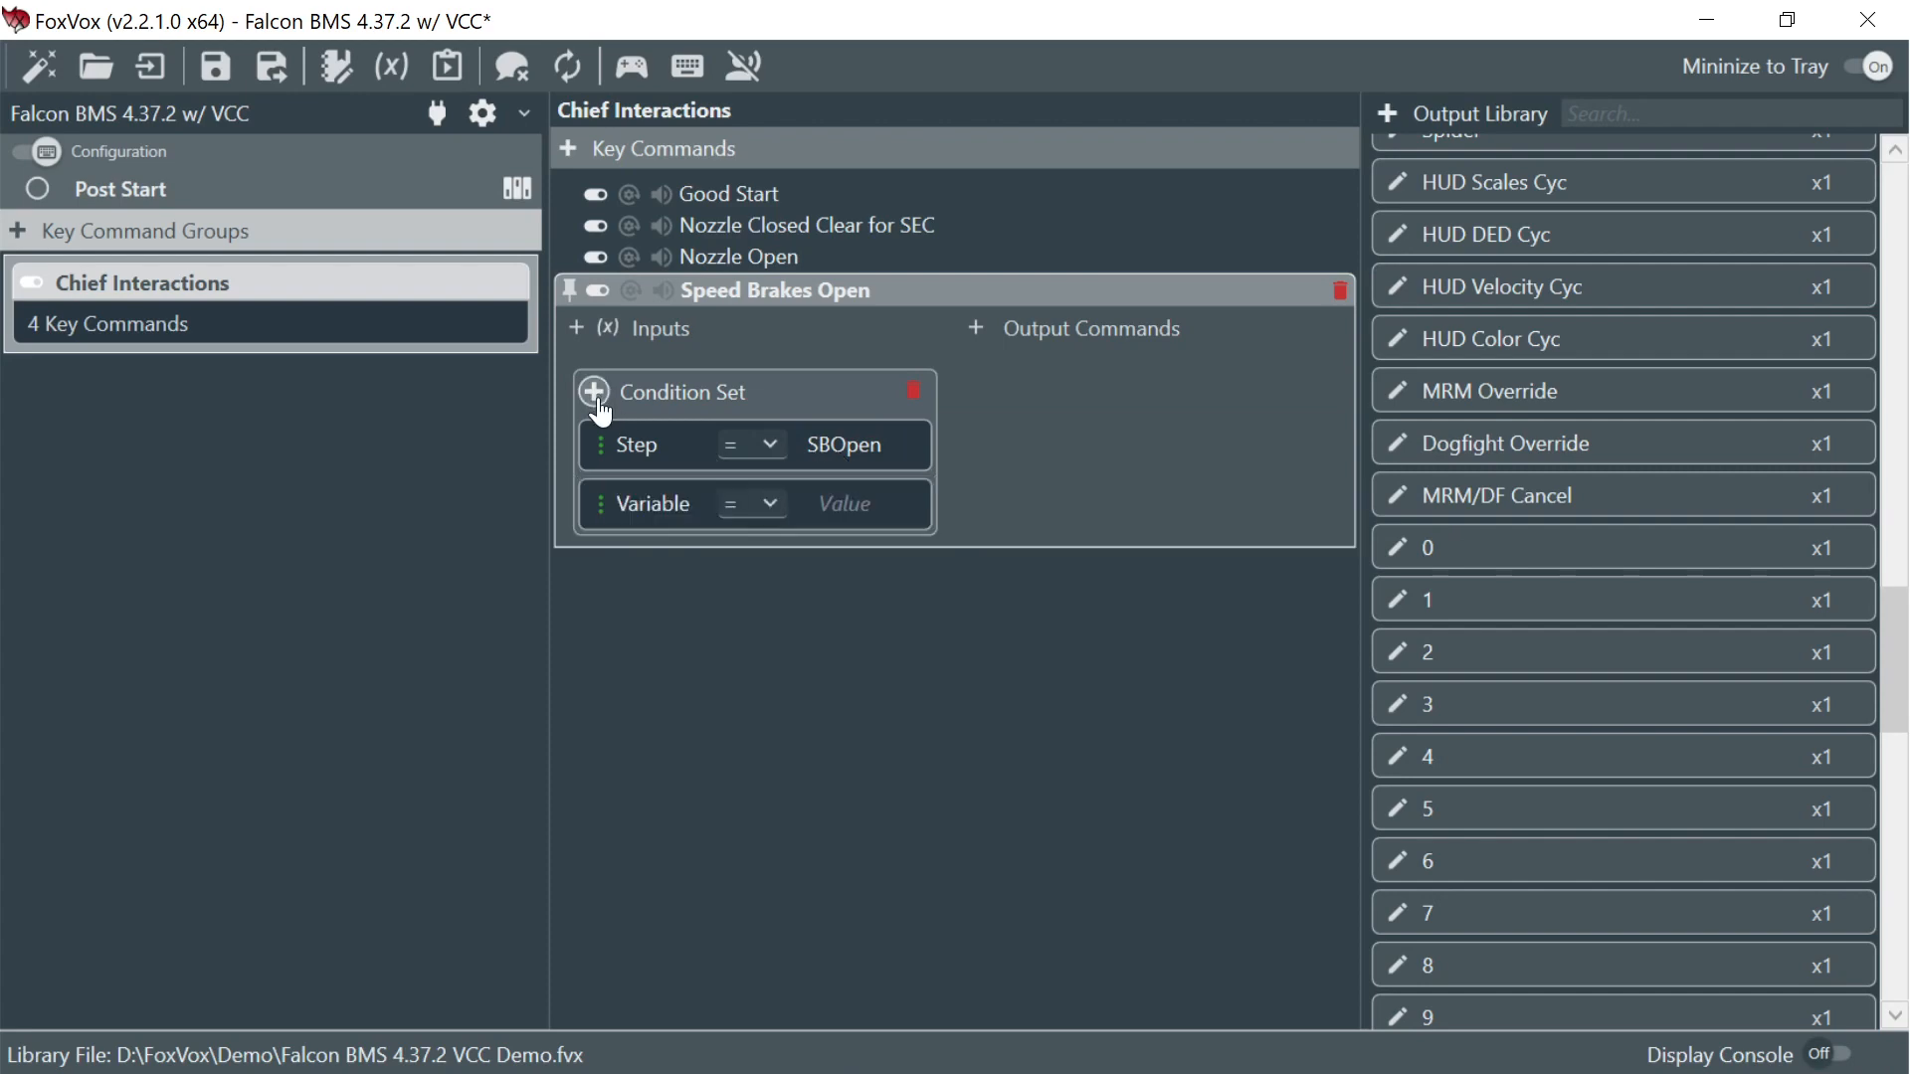
{"action": "left_click", "coordinate": [651, 497]}
{"action": "type", "text": "speedBr"}
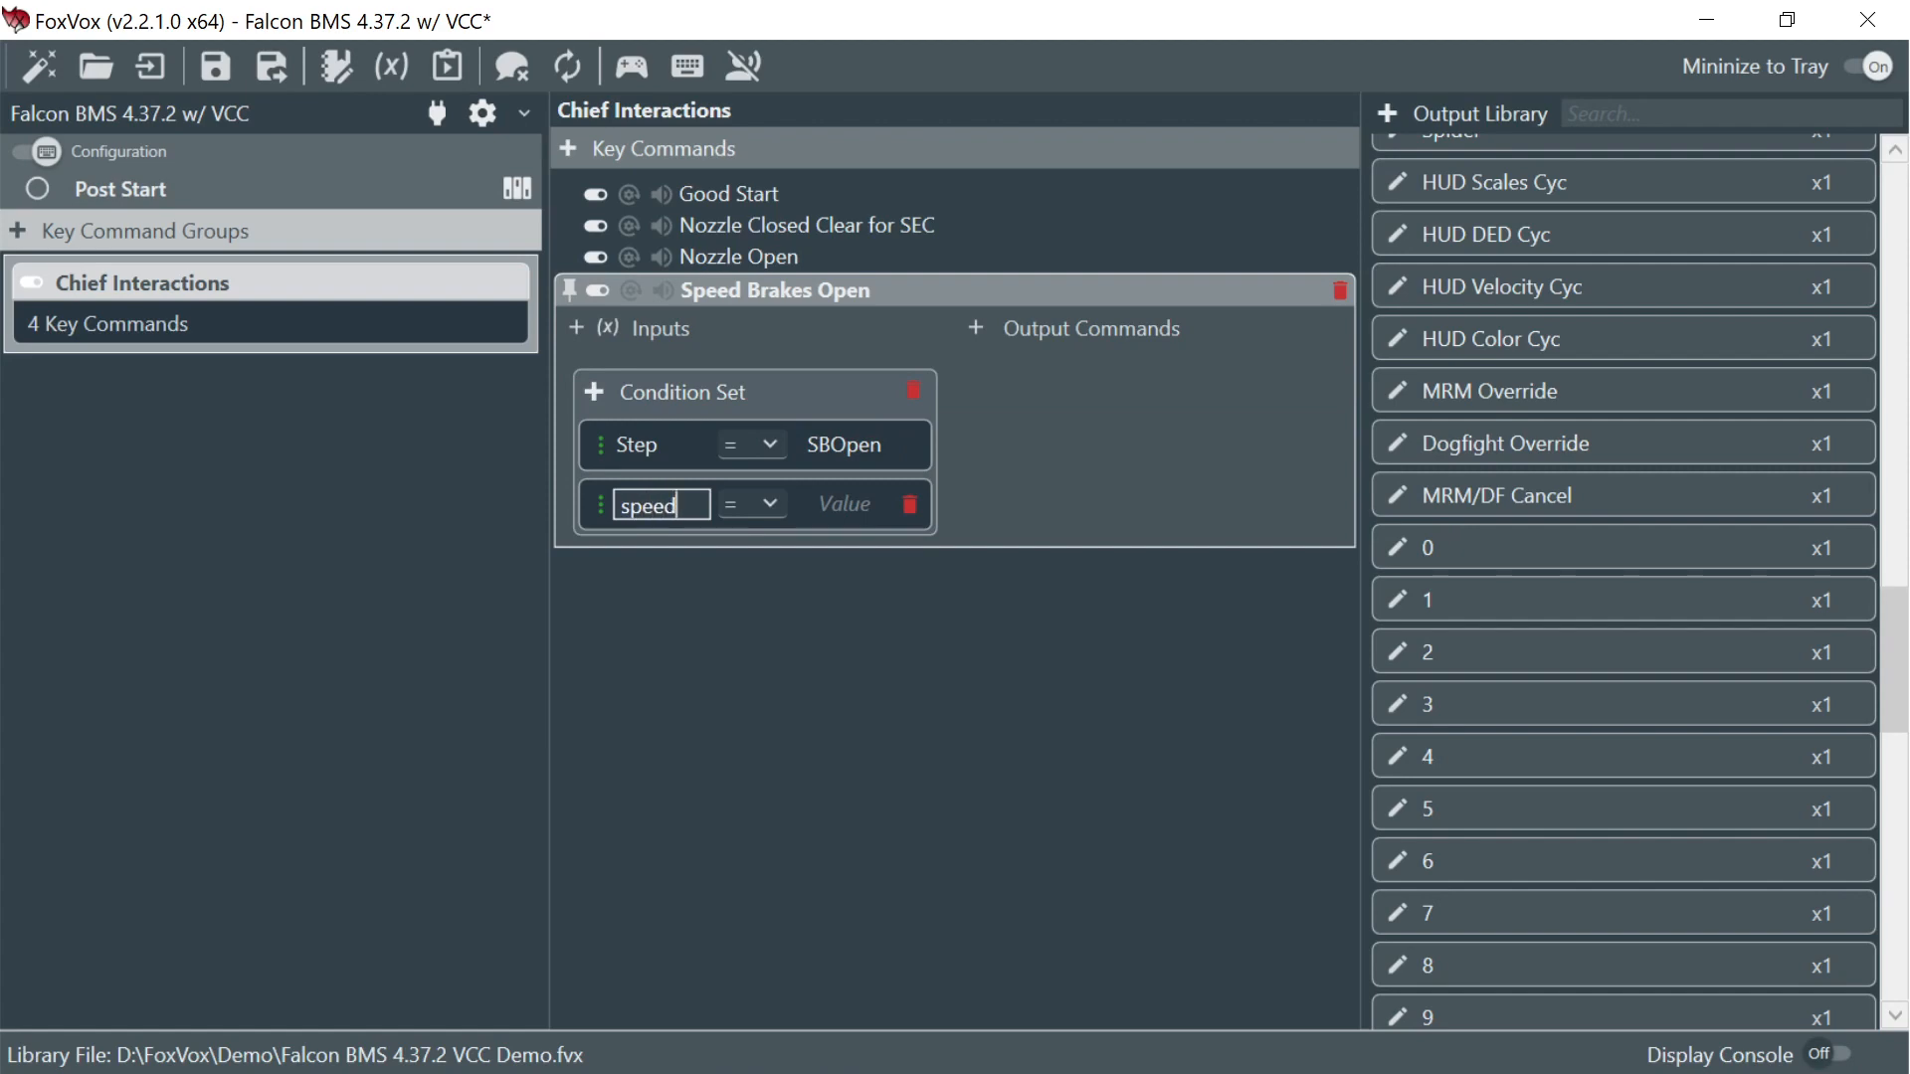
{"action": "type", "text": "ake"}
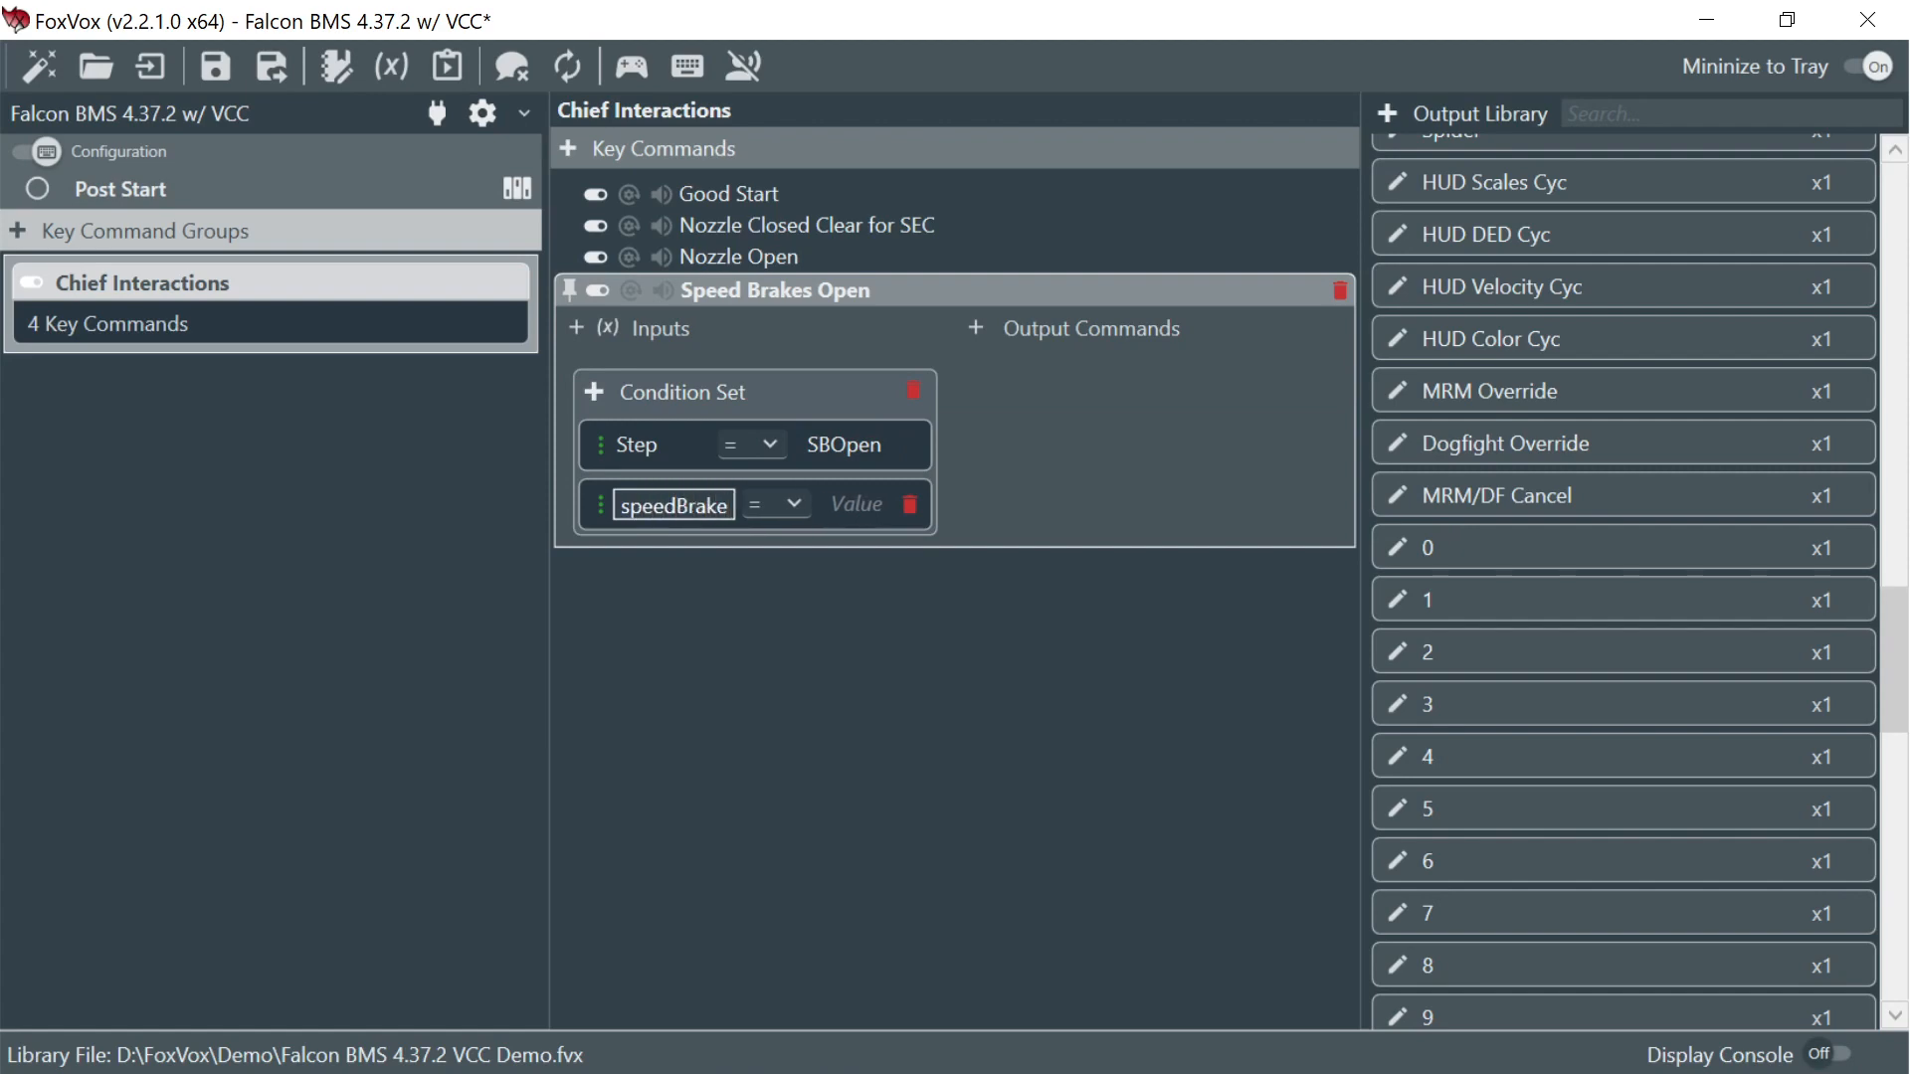
{"action": "left_click", "coordinate": [784, 503]}
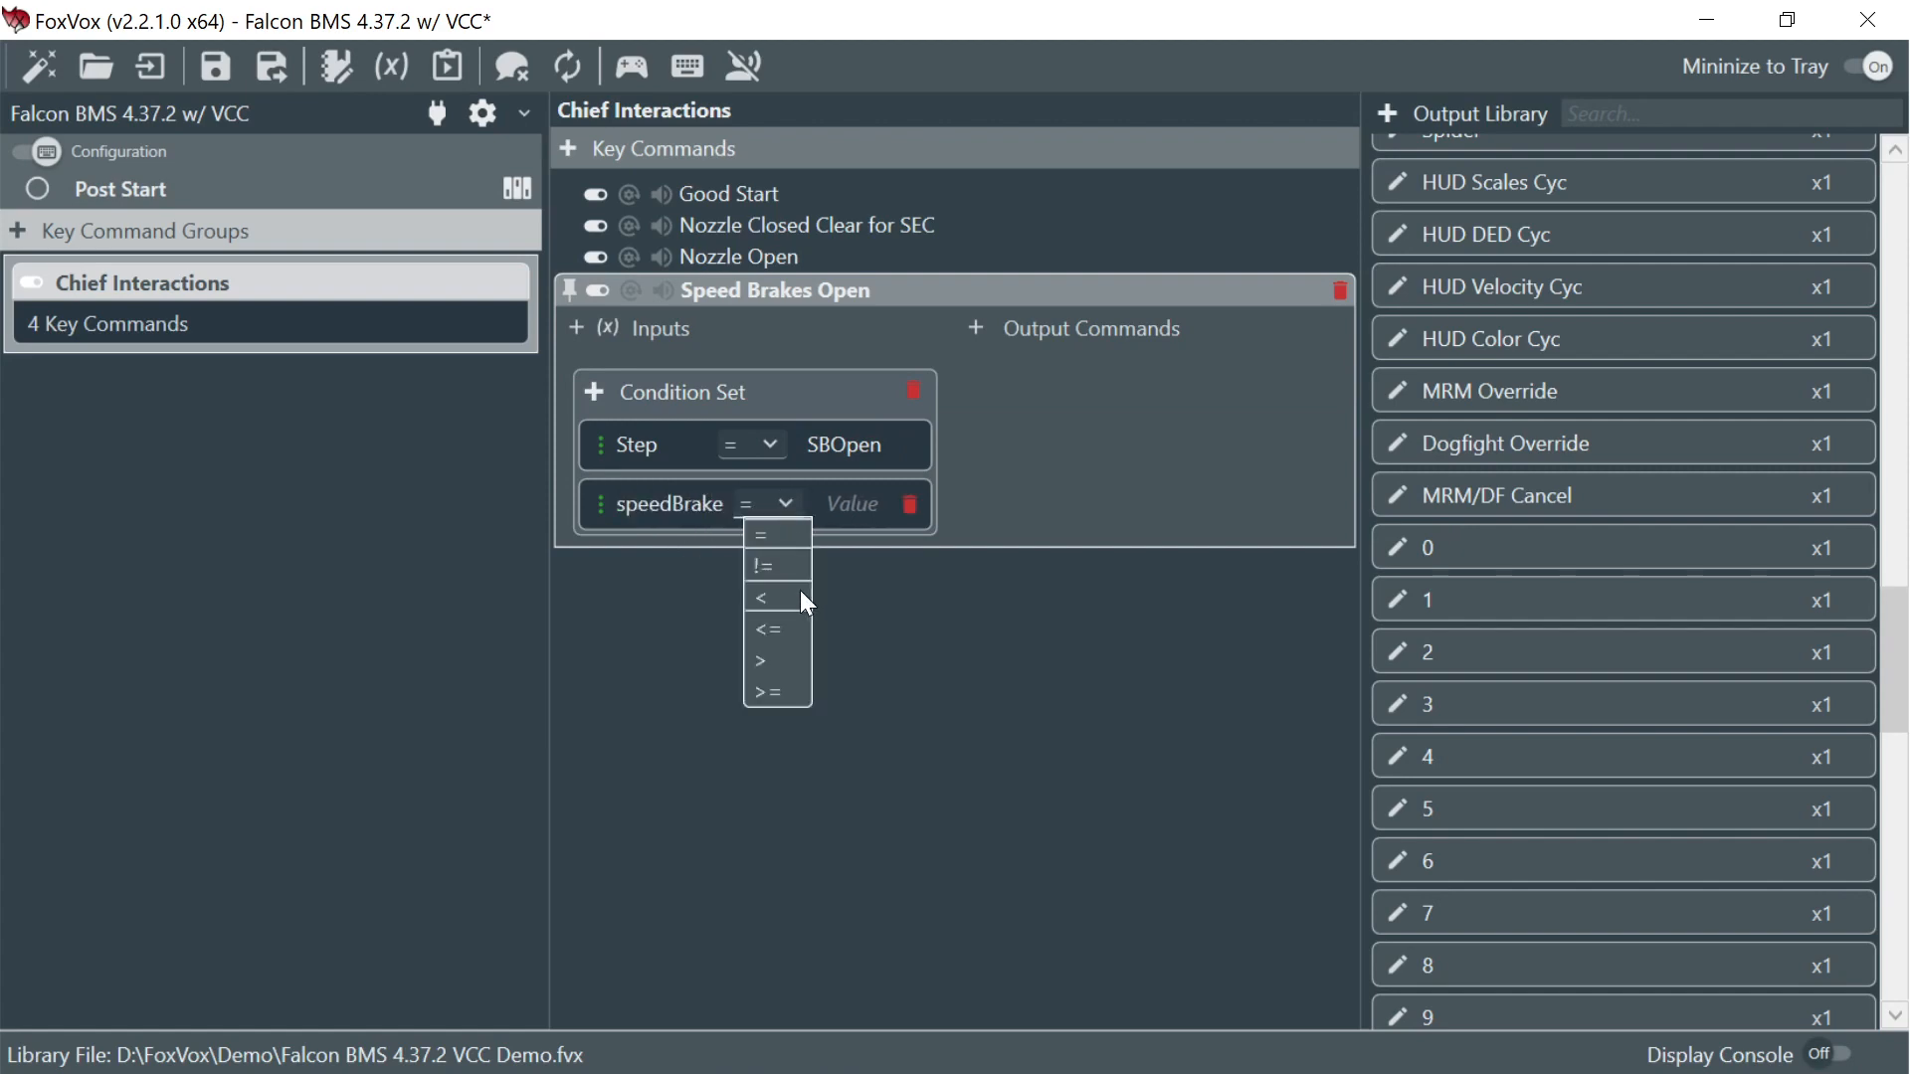
{"action": "left_click", "coordinate": [780, 690]}
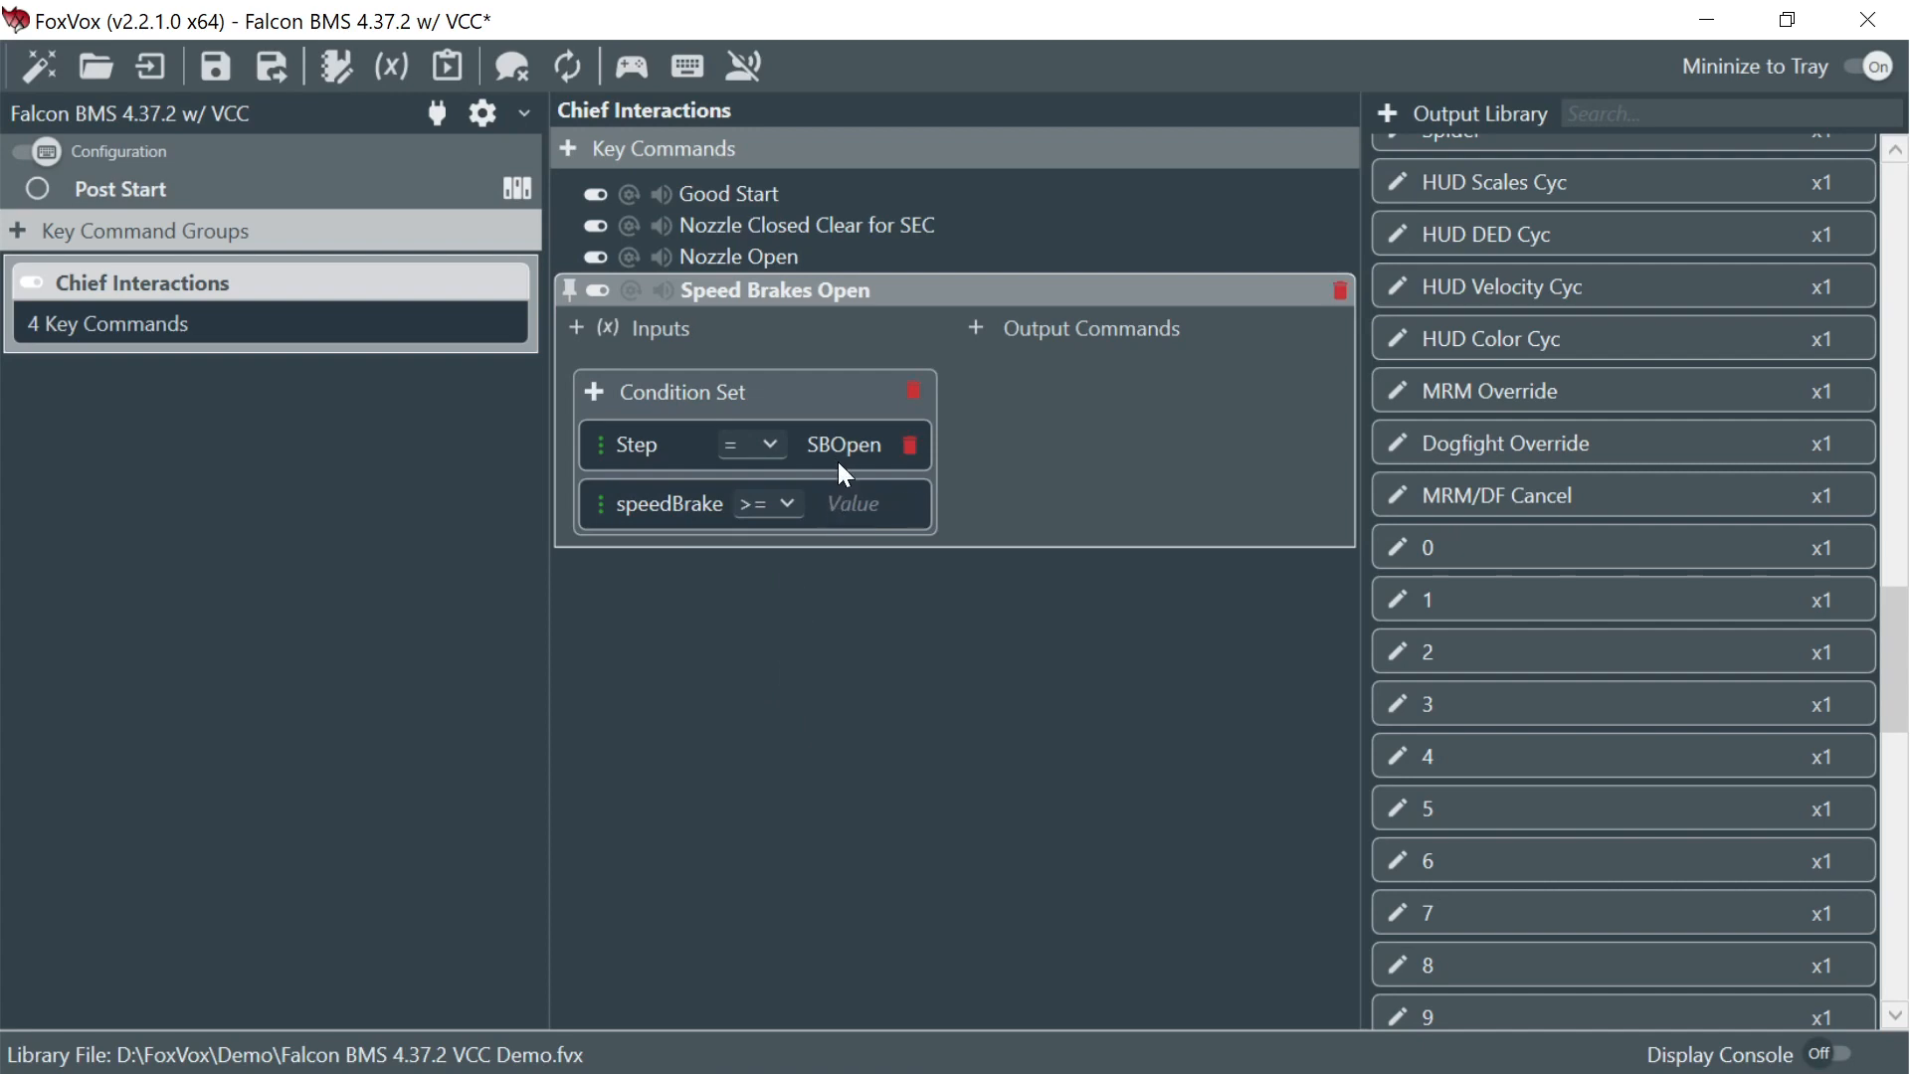
{"action": "left_click", "coordinate": [851, 504]}
{"action": "type", "text": "0.6"}
{"action": "key", "text": "Return"}
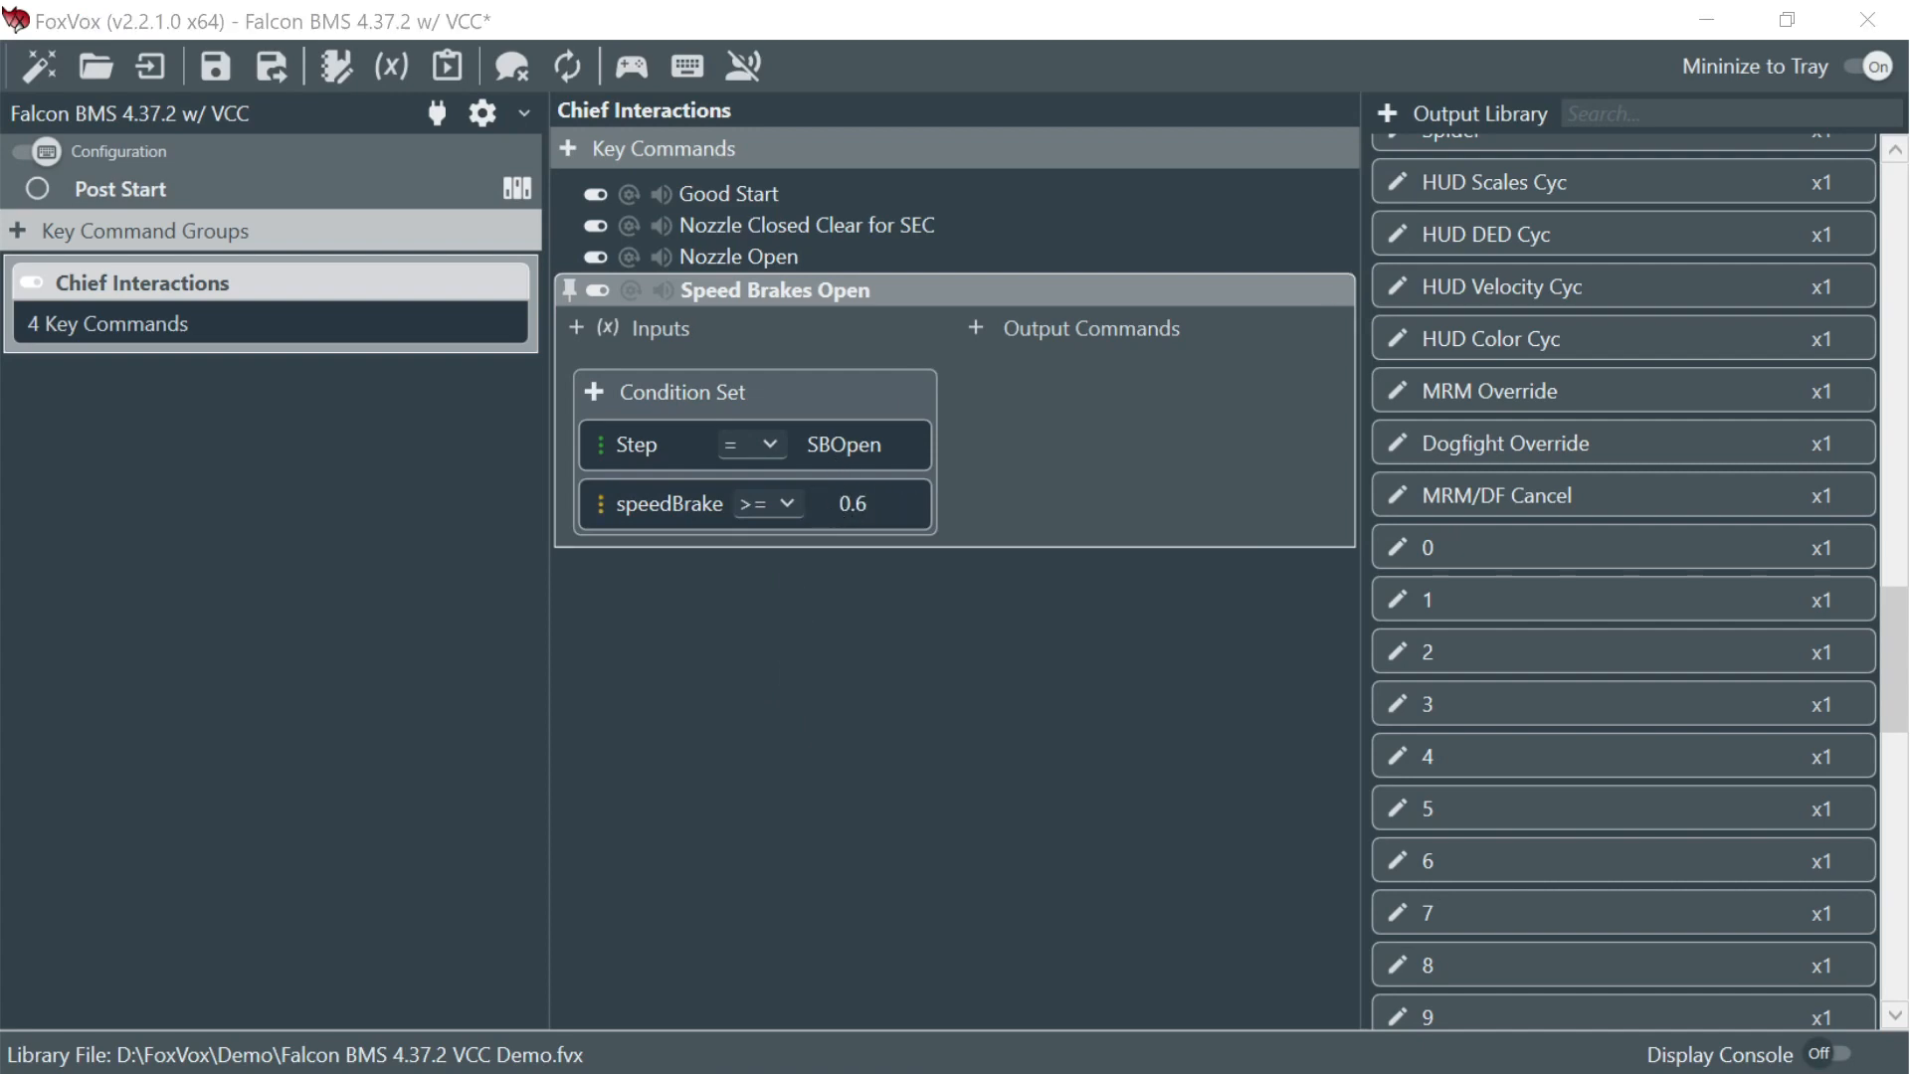
- Create an output command named Speed Brakes Open for this key command that runs the sound file 10SpeedBreaksOpen.mp3
{"action": "left_click", "coordinate": [975, 329]}
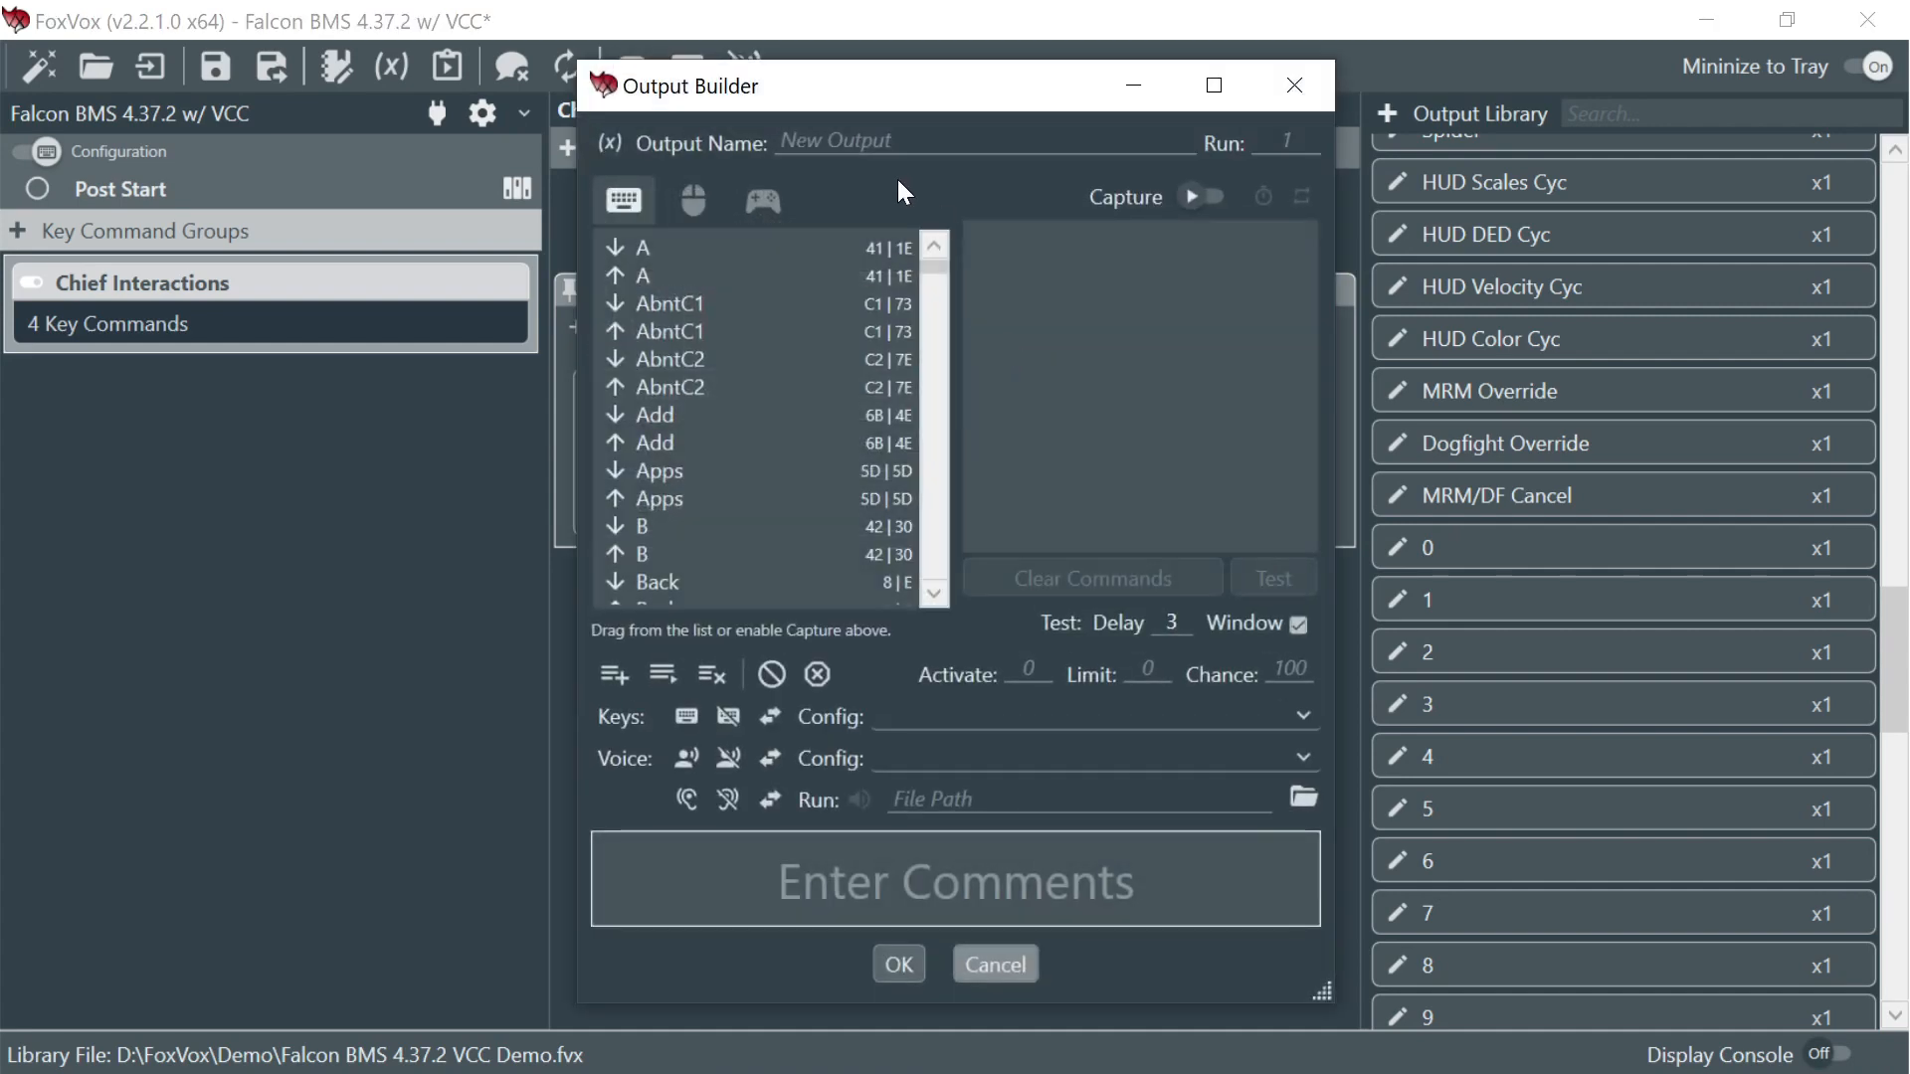
{"action": "left_click", "coordinate": [859, 143]}
{"action": "type", "text": "Speed Brakes"}
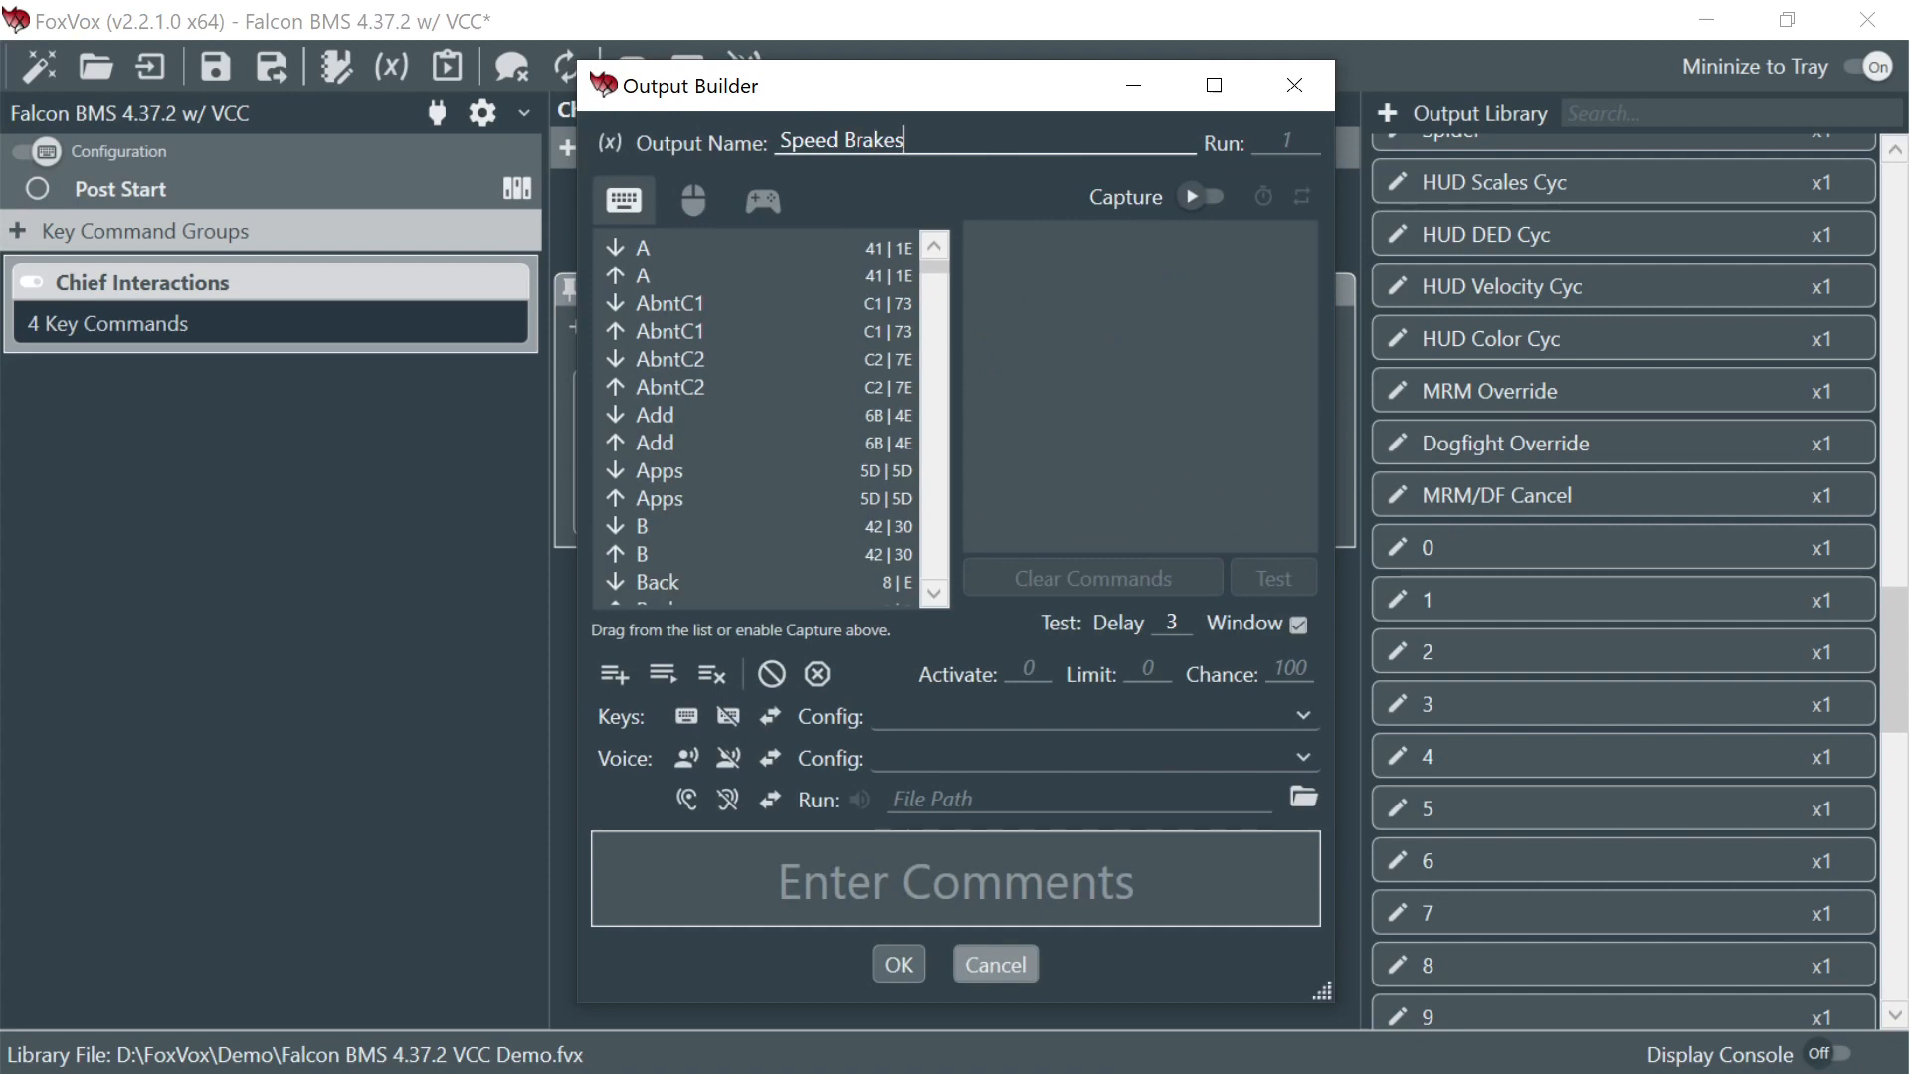
{"action": "type", "text": " Open"}
{"action": "left_click", "coordinate": [1304, 797]}
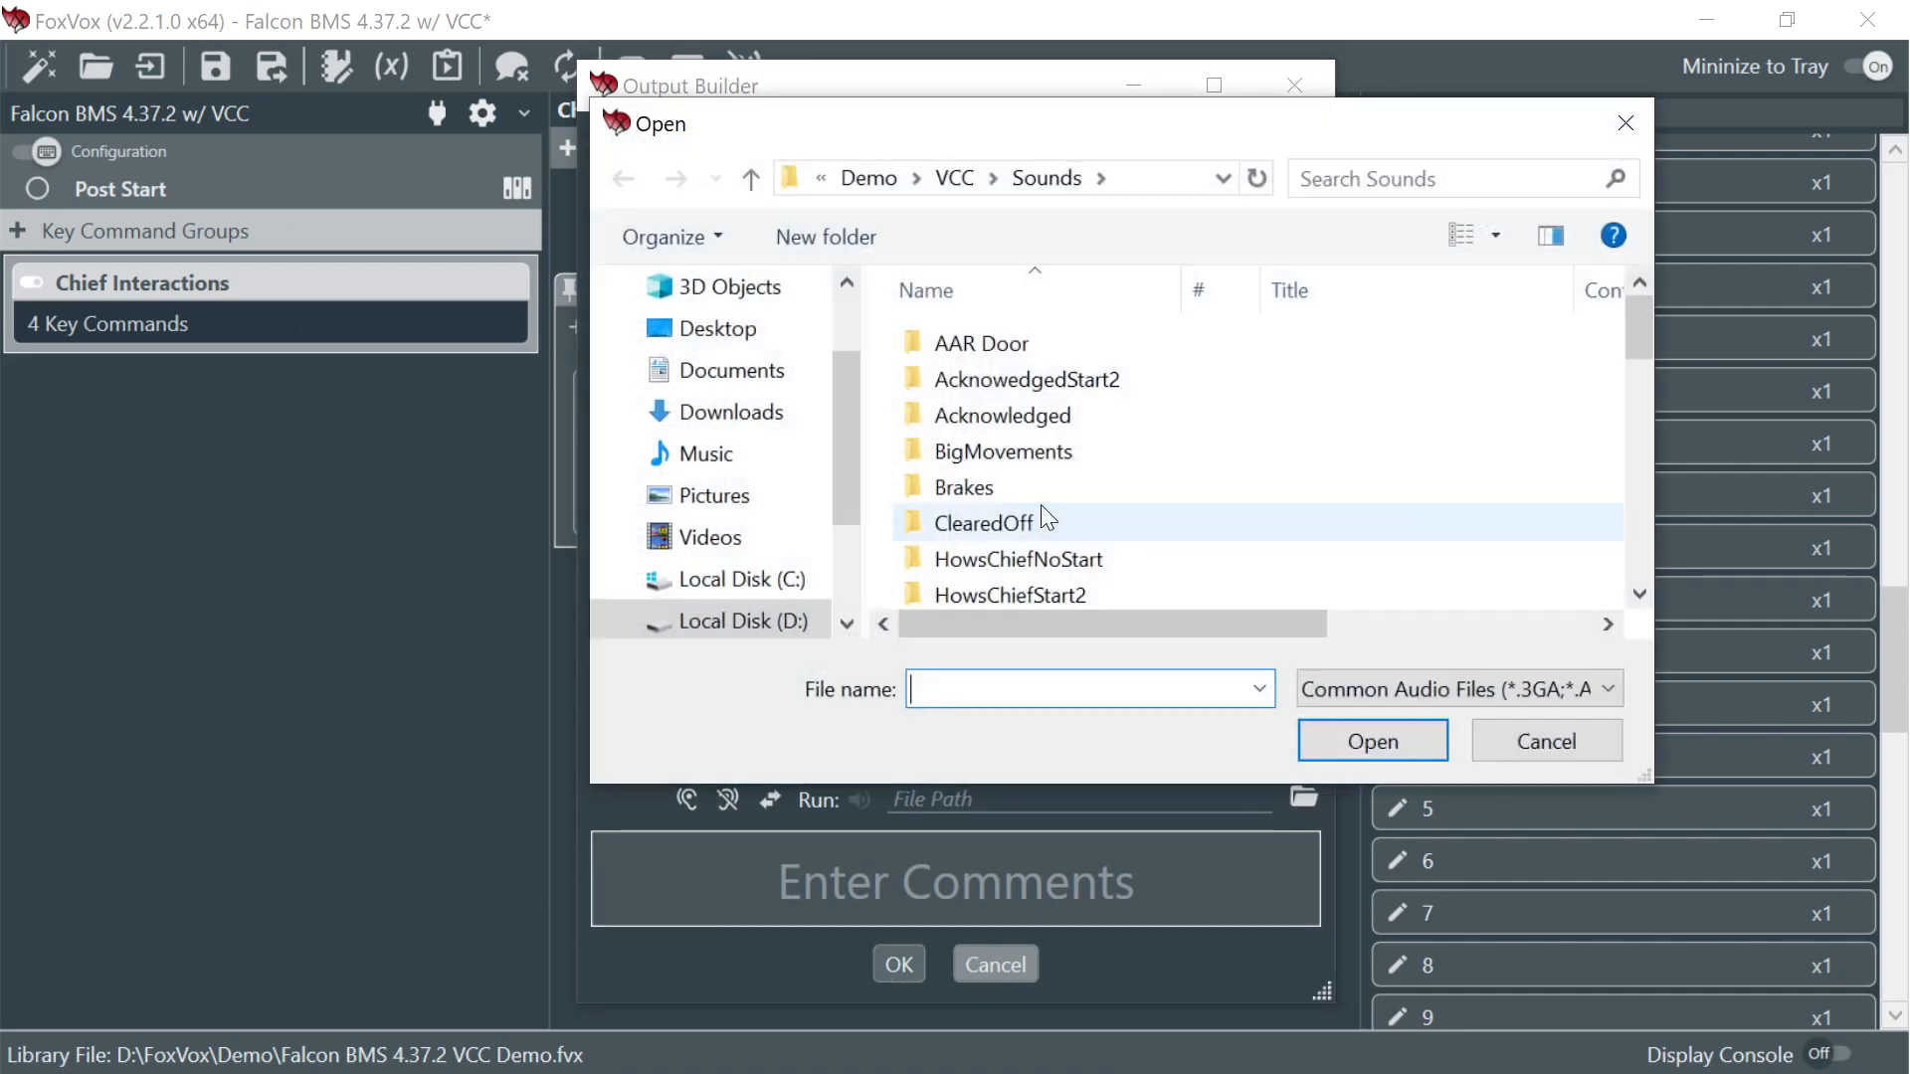
{"action": "scroll", "coordinate": [1070, 410], "scroll_direction": "down", "scroll_amount": 10}
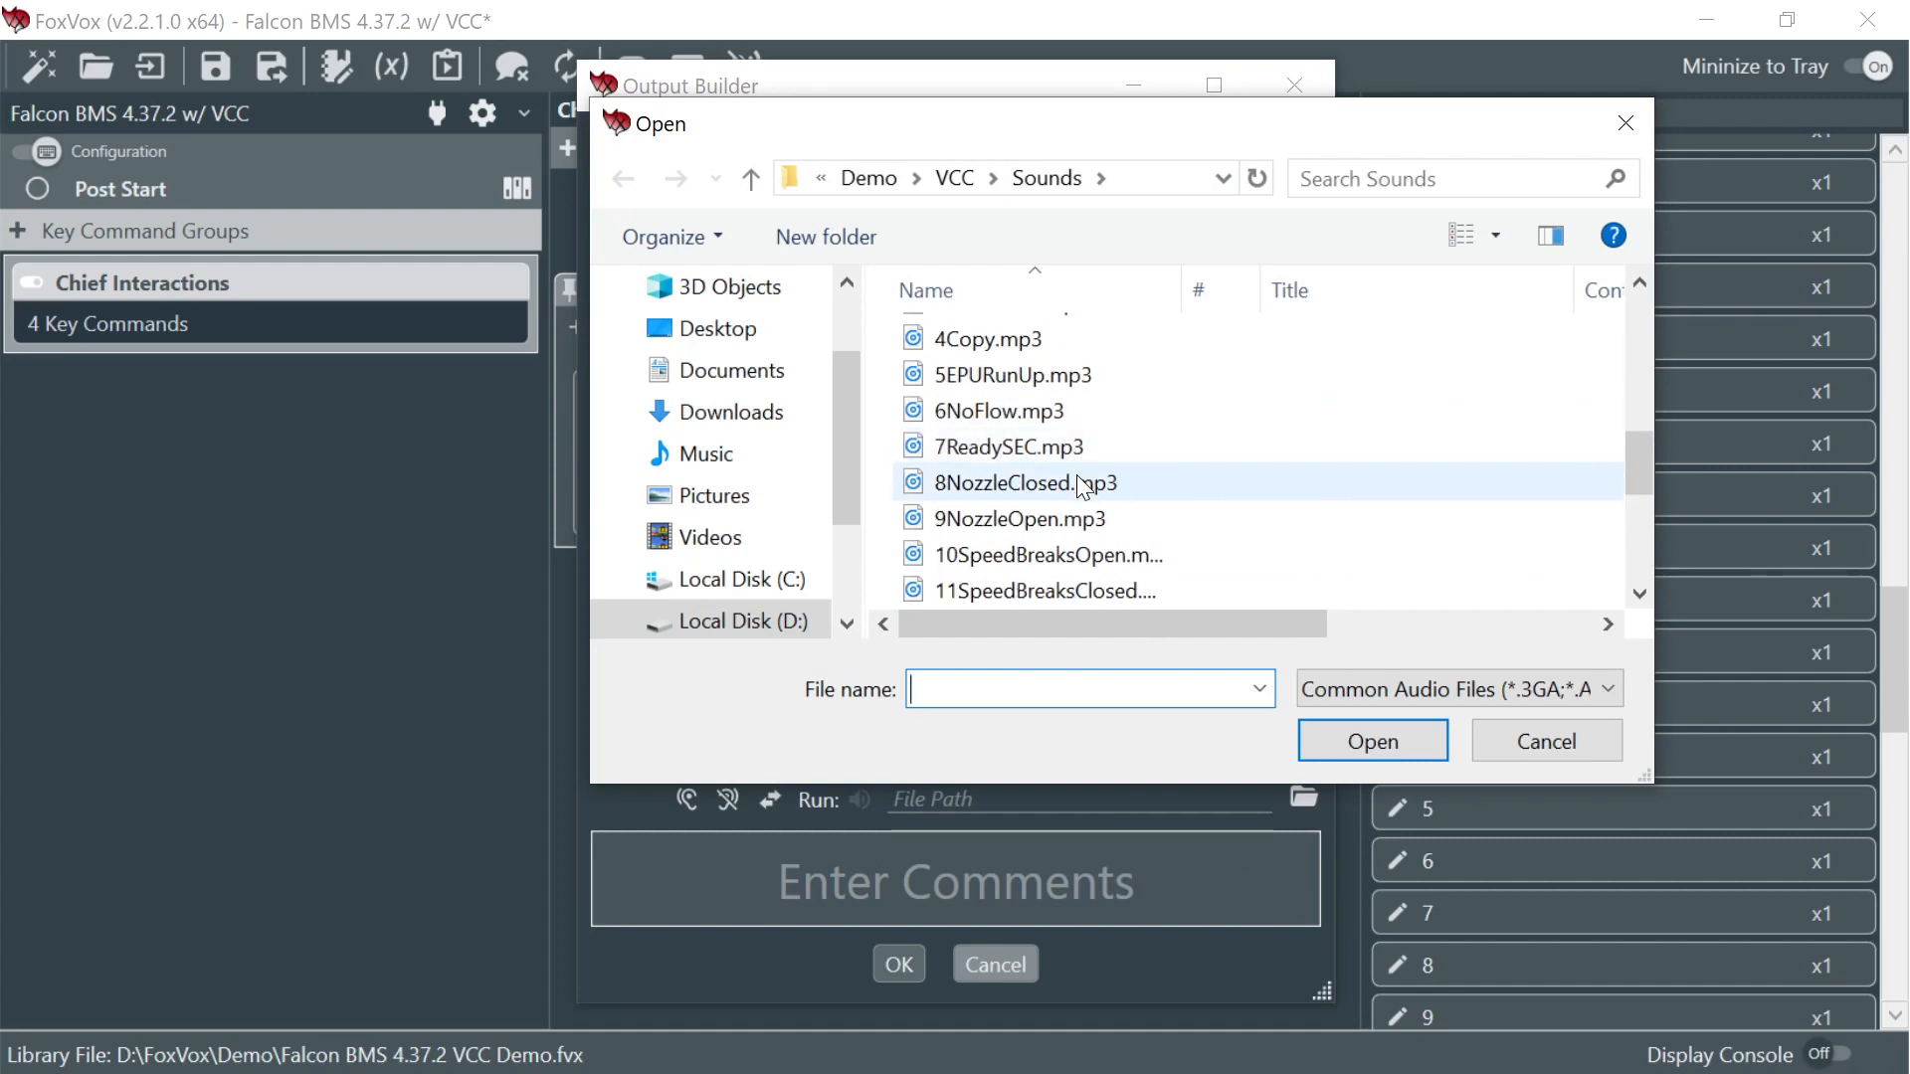
{"action": "left_click", "coordinate": [1094, 555]}
{"action": "left_click", "coordinate": [1327, 742]}
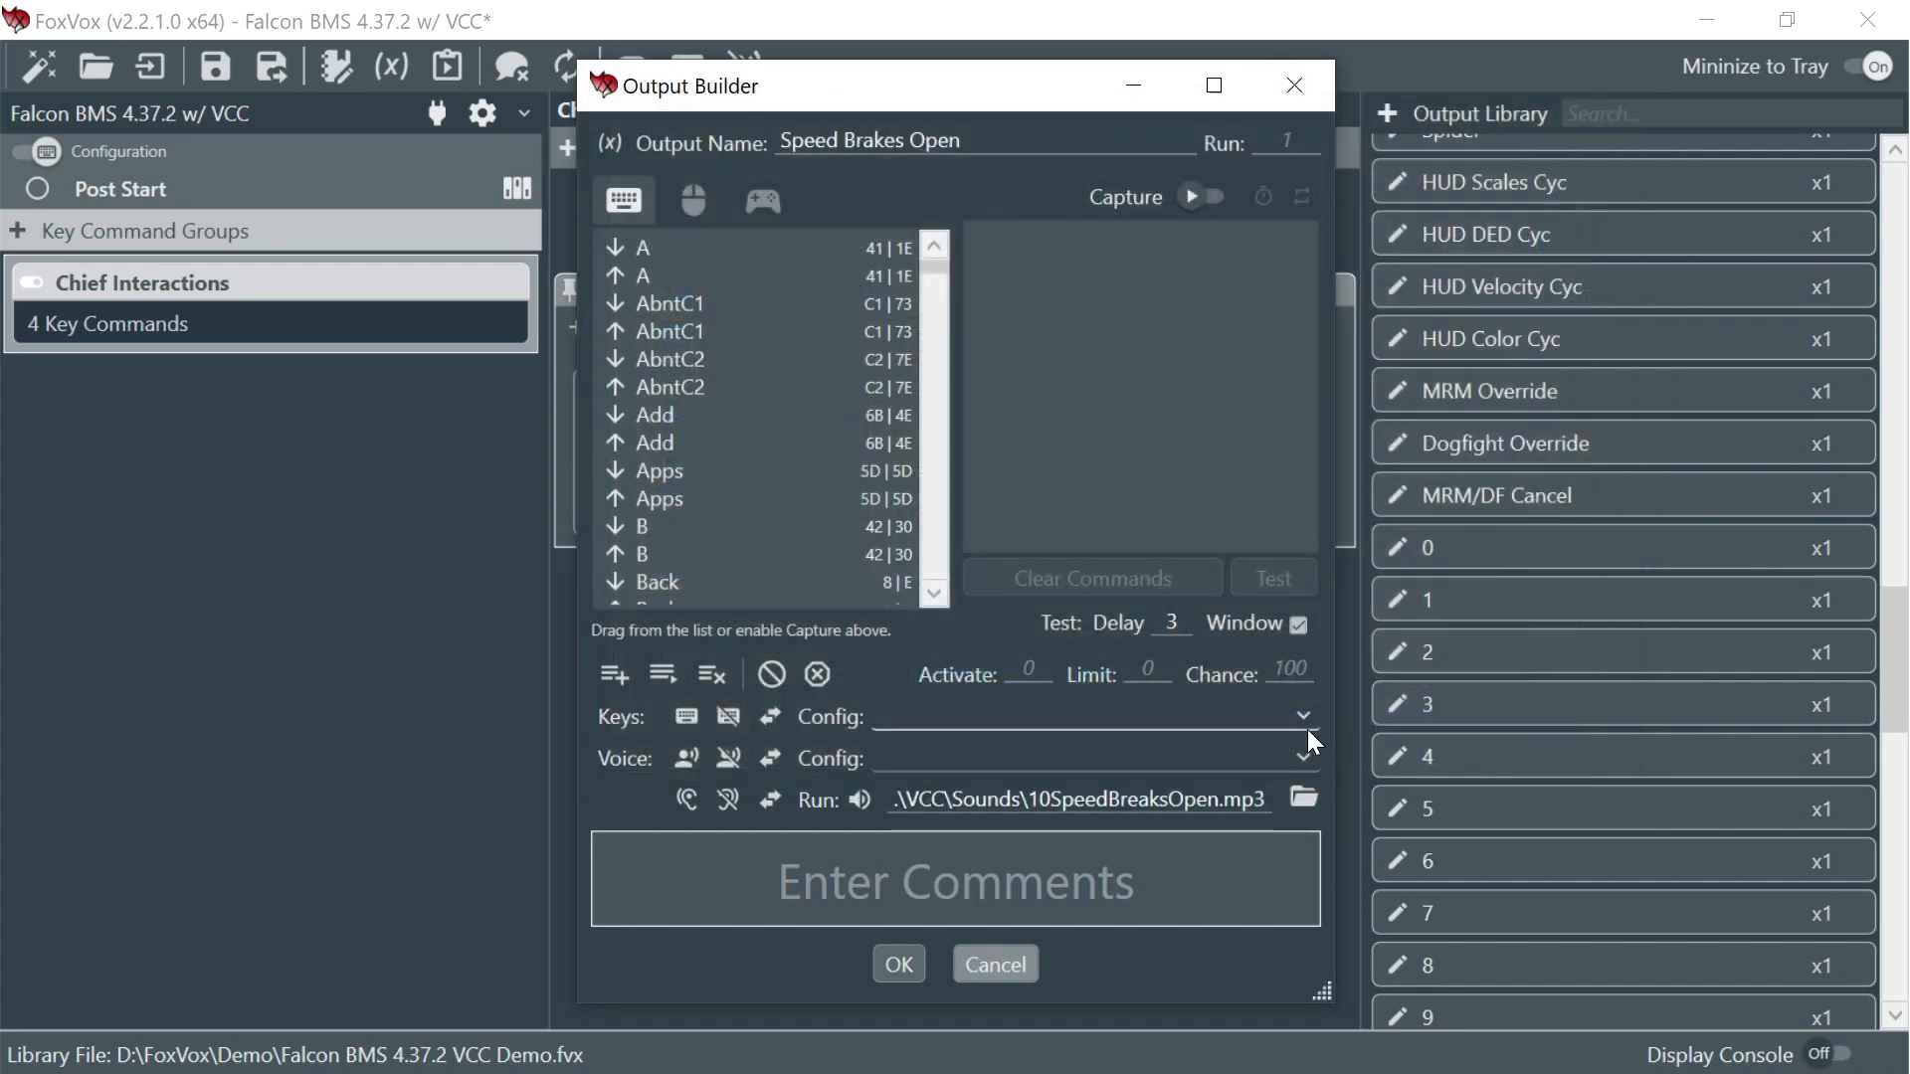
- Add the variable Step = SBClose to the Speed Brakes Open output, accept the output and save the profile
{"action": "left_click", "coordinate": [618, 147]}
{"action": "left_click", "coordinate": [975, 199]}
{"action": "left_click", "coordinate": [1010, 248]}
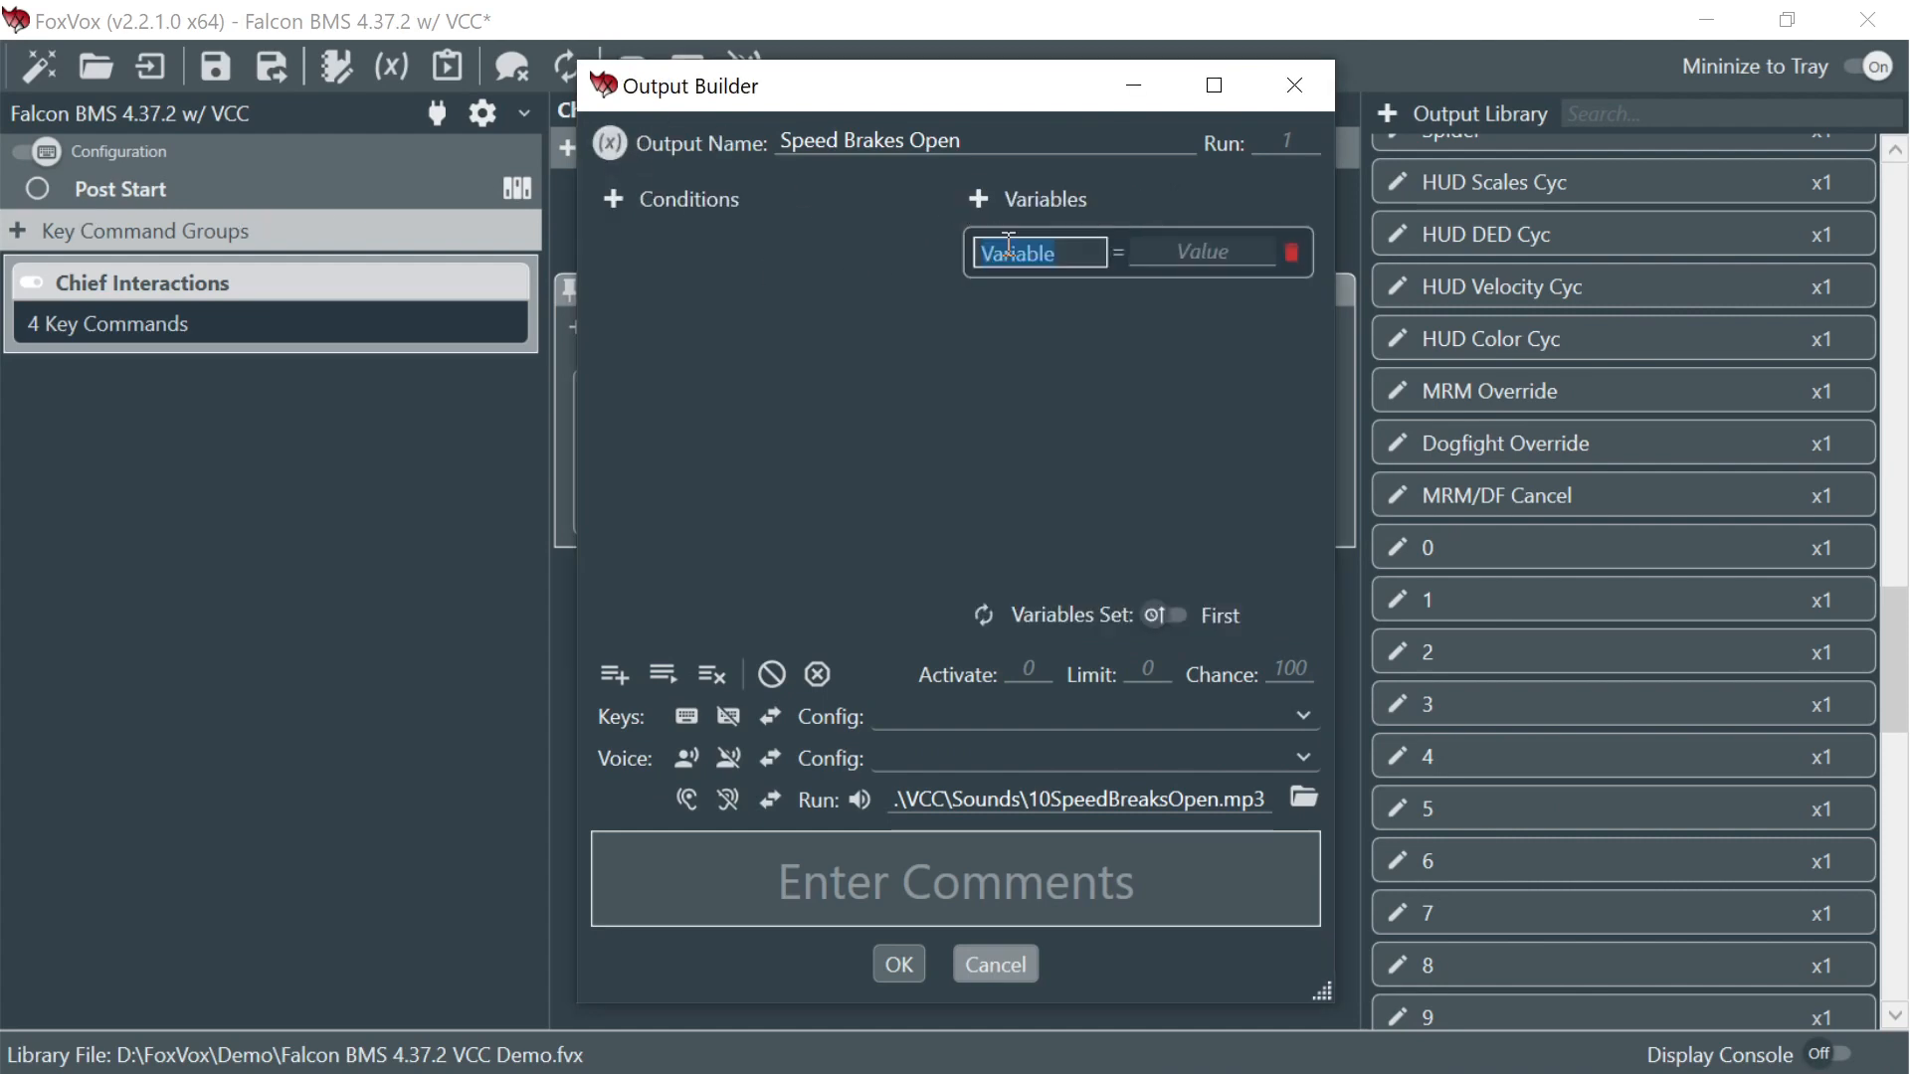
{"action": "type", "text": "Step"}
{"action": "key", "text": "Return"}
{"action": "left_click", "coordinate": [1154, 251]}
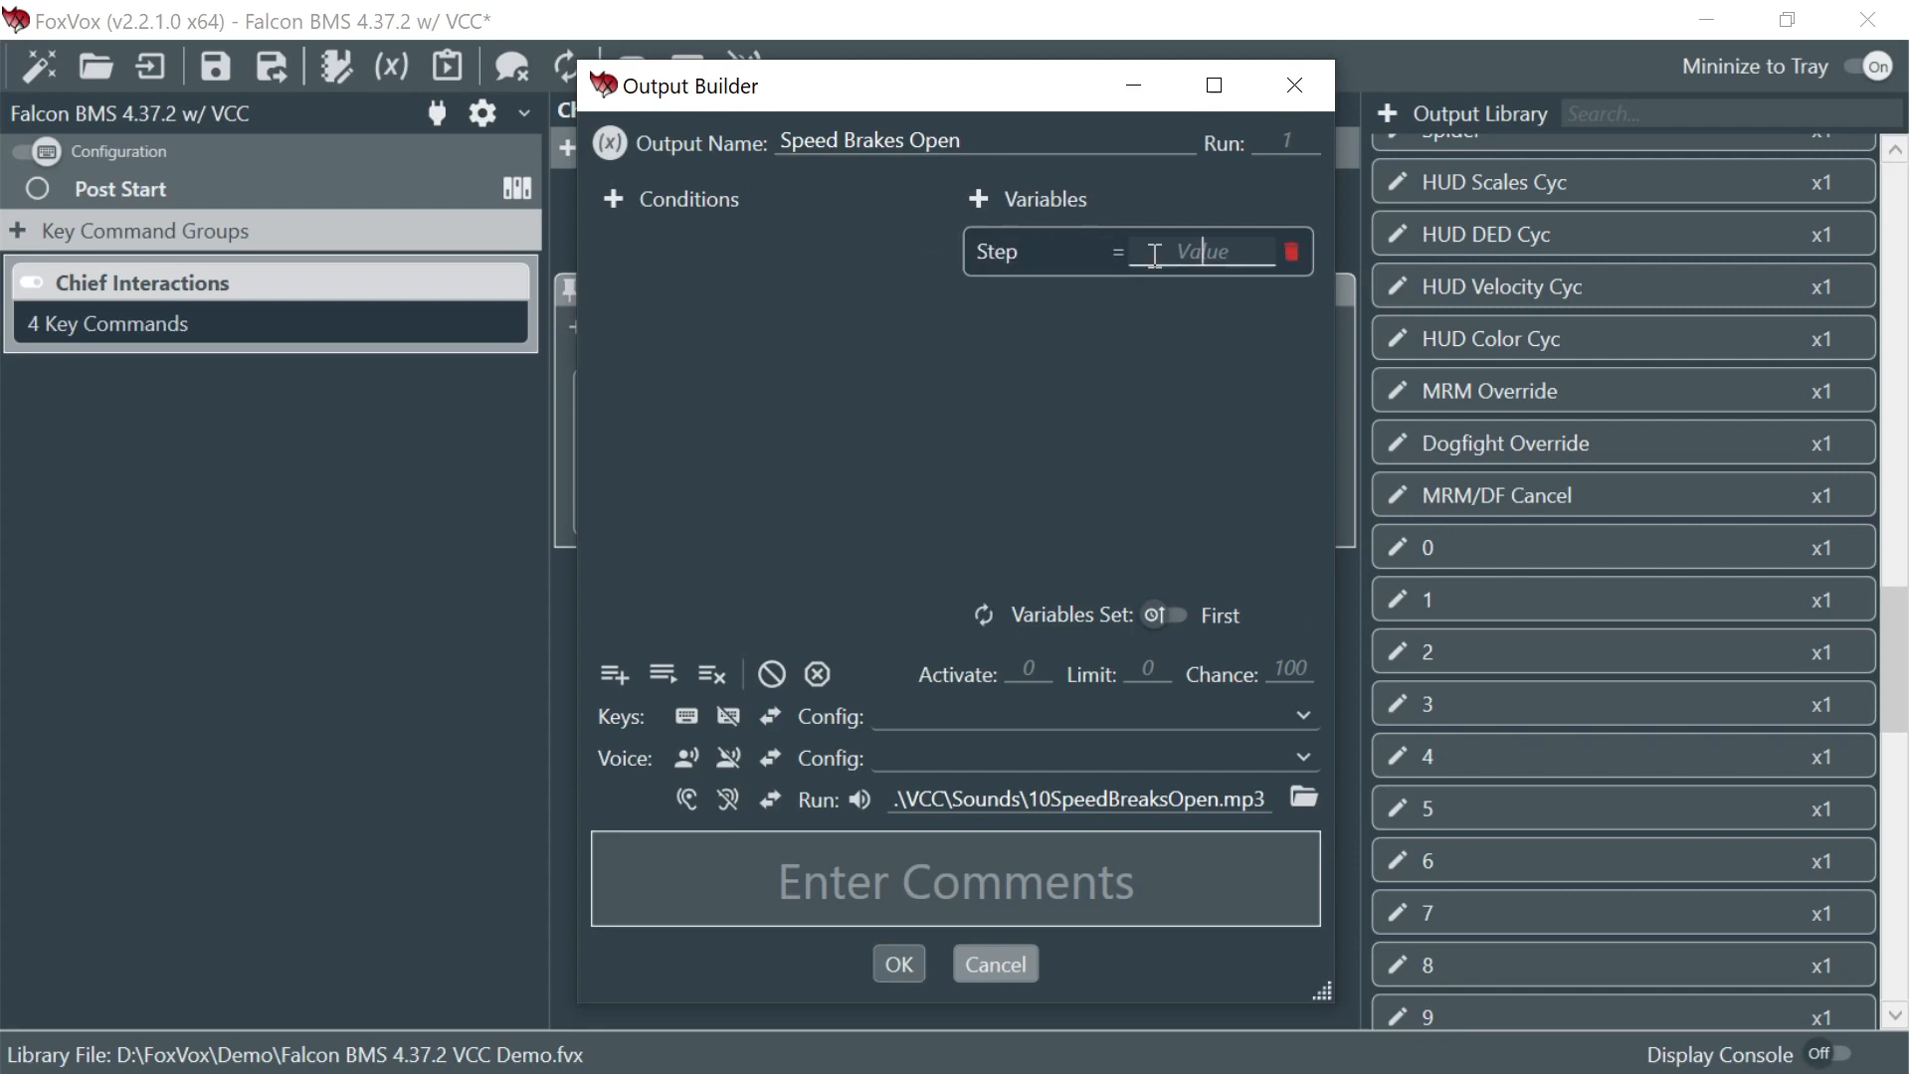
{"action": "type", "text": "SBClose"}
{"action": "key", "text": "Return"}
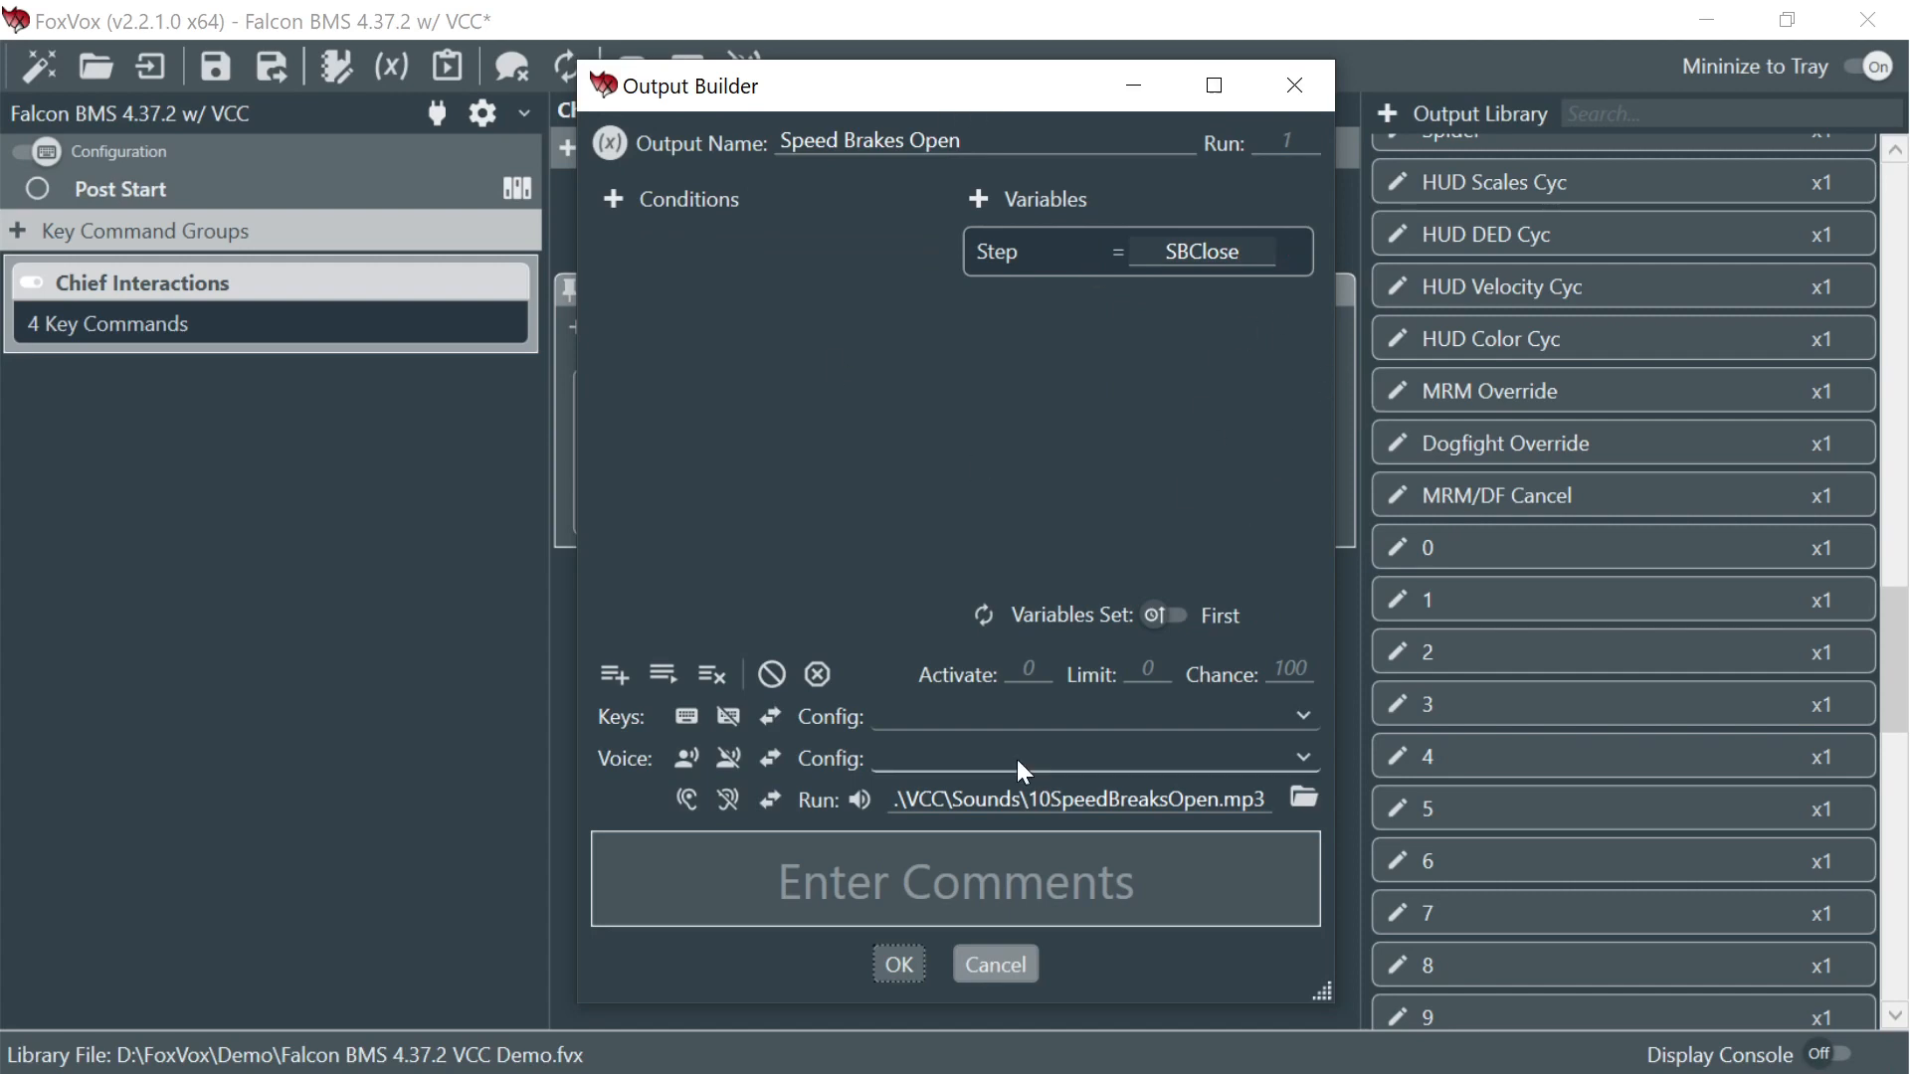
{"action": "left_click", "coordinate": [899, 964]}
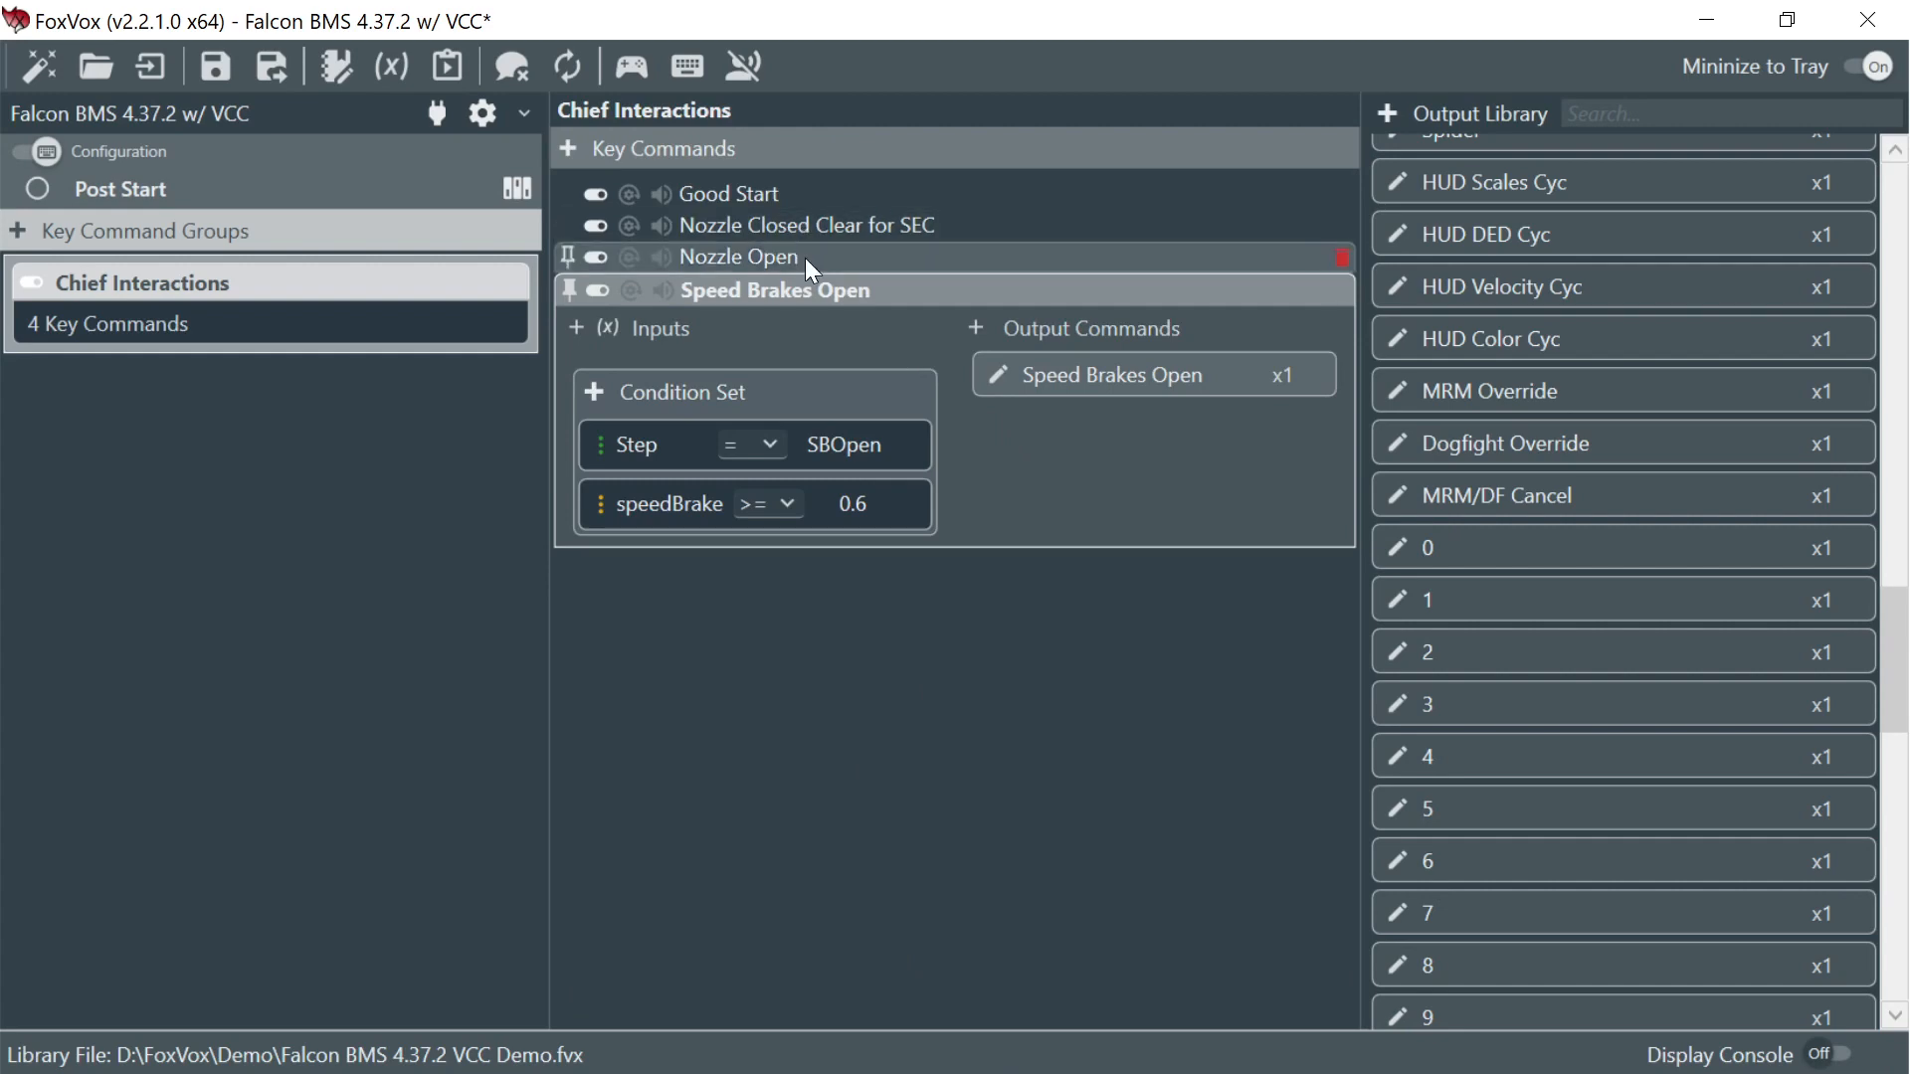
{"action": "left_click", "coordinate": [215, 65]}
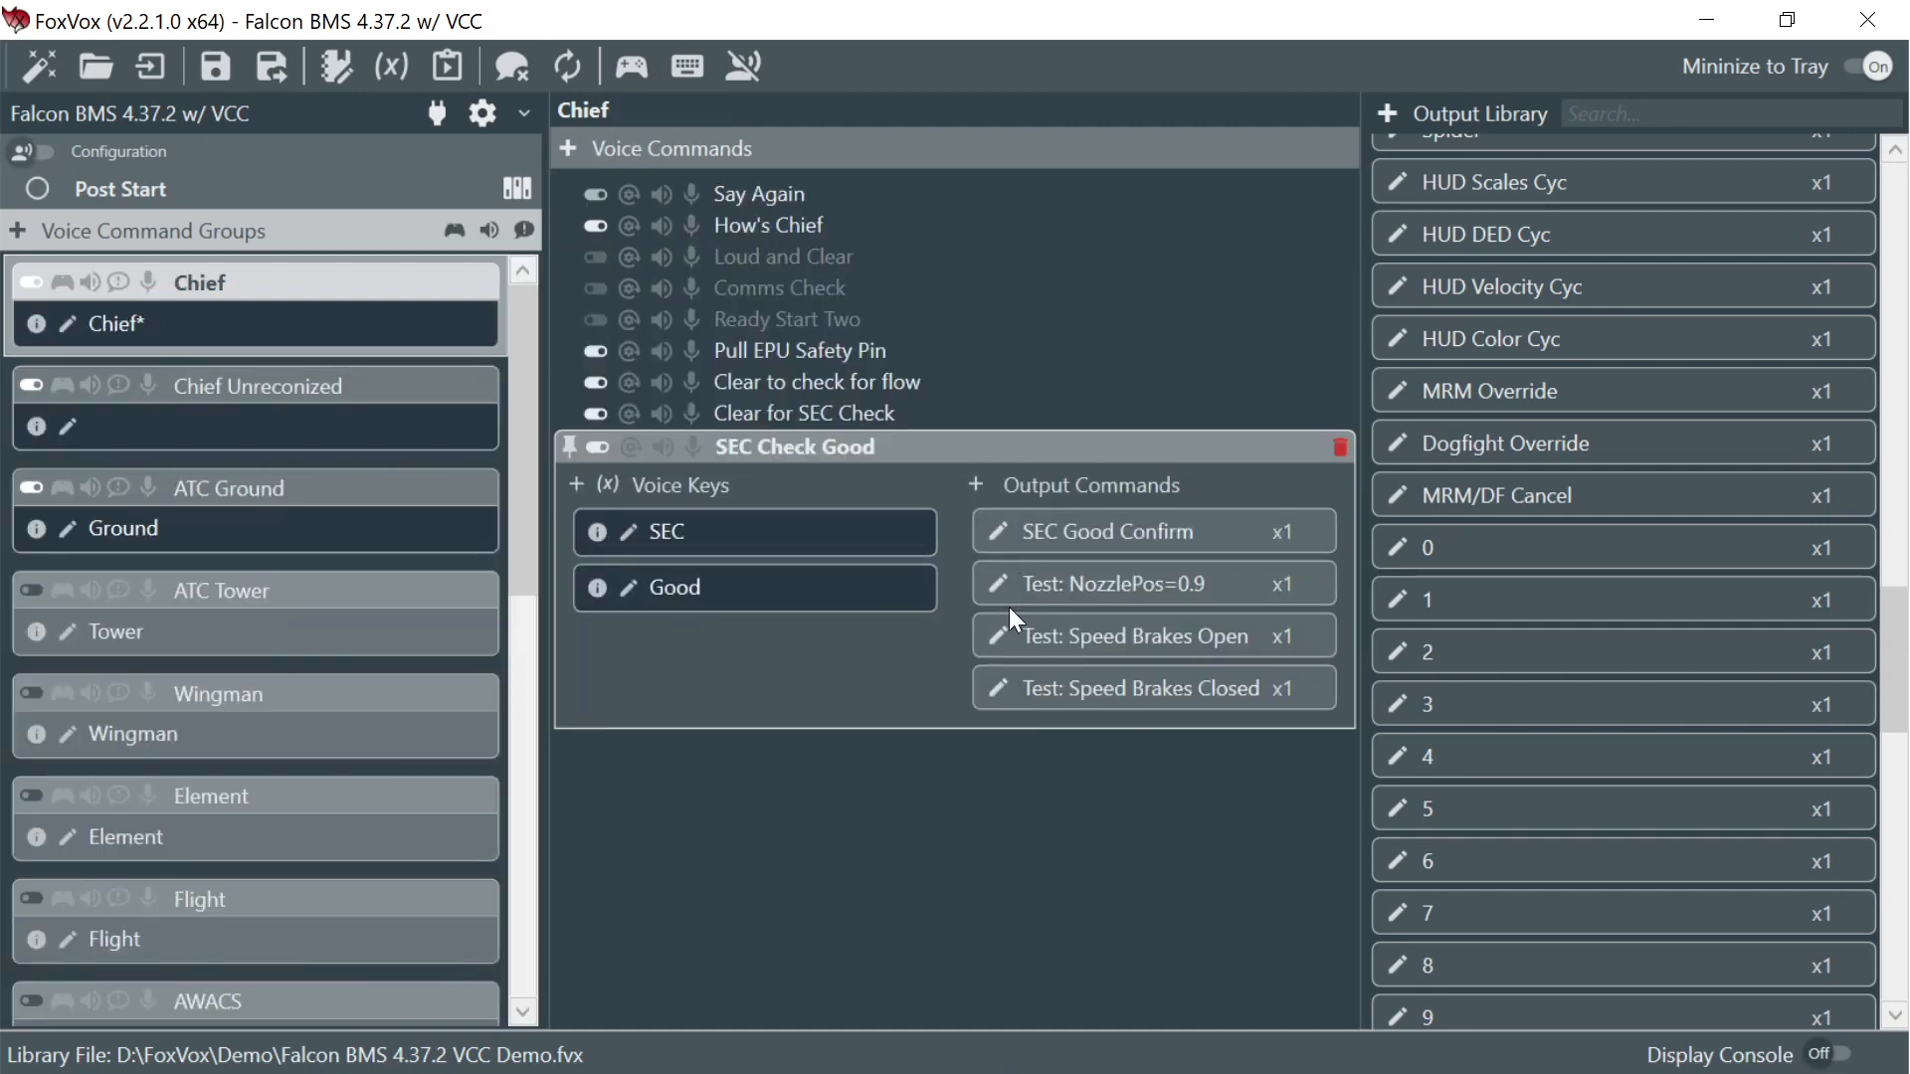
- Examine the conditions and variables of the Test: Speed Brakes Open voice output and the Nozzle Open key command's output
{"action": "left_click", "coordinate": [996, 635]}
{"action": "left_click", "coordinate": [612, 147]}
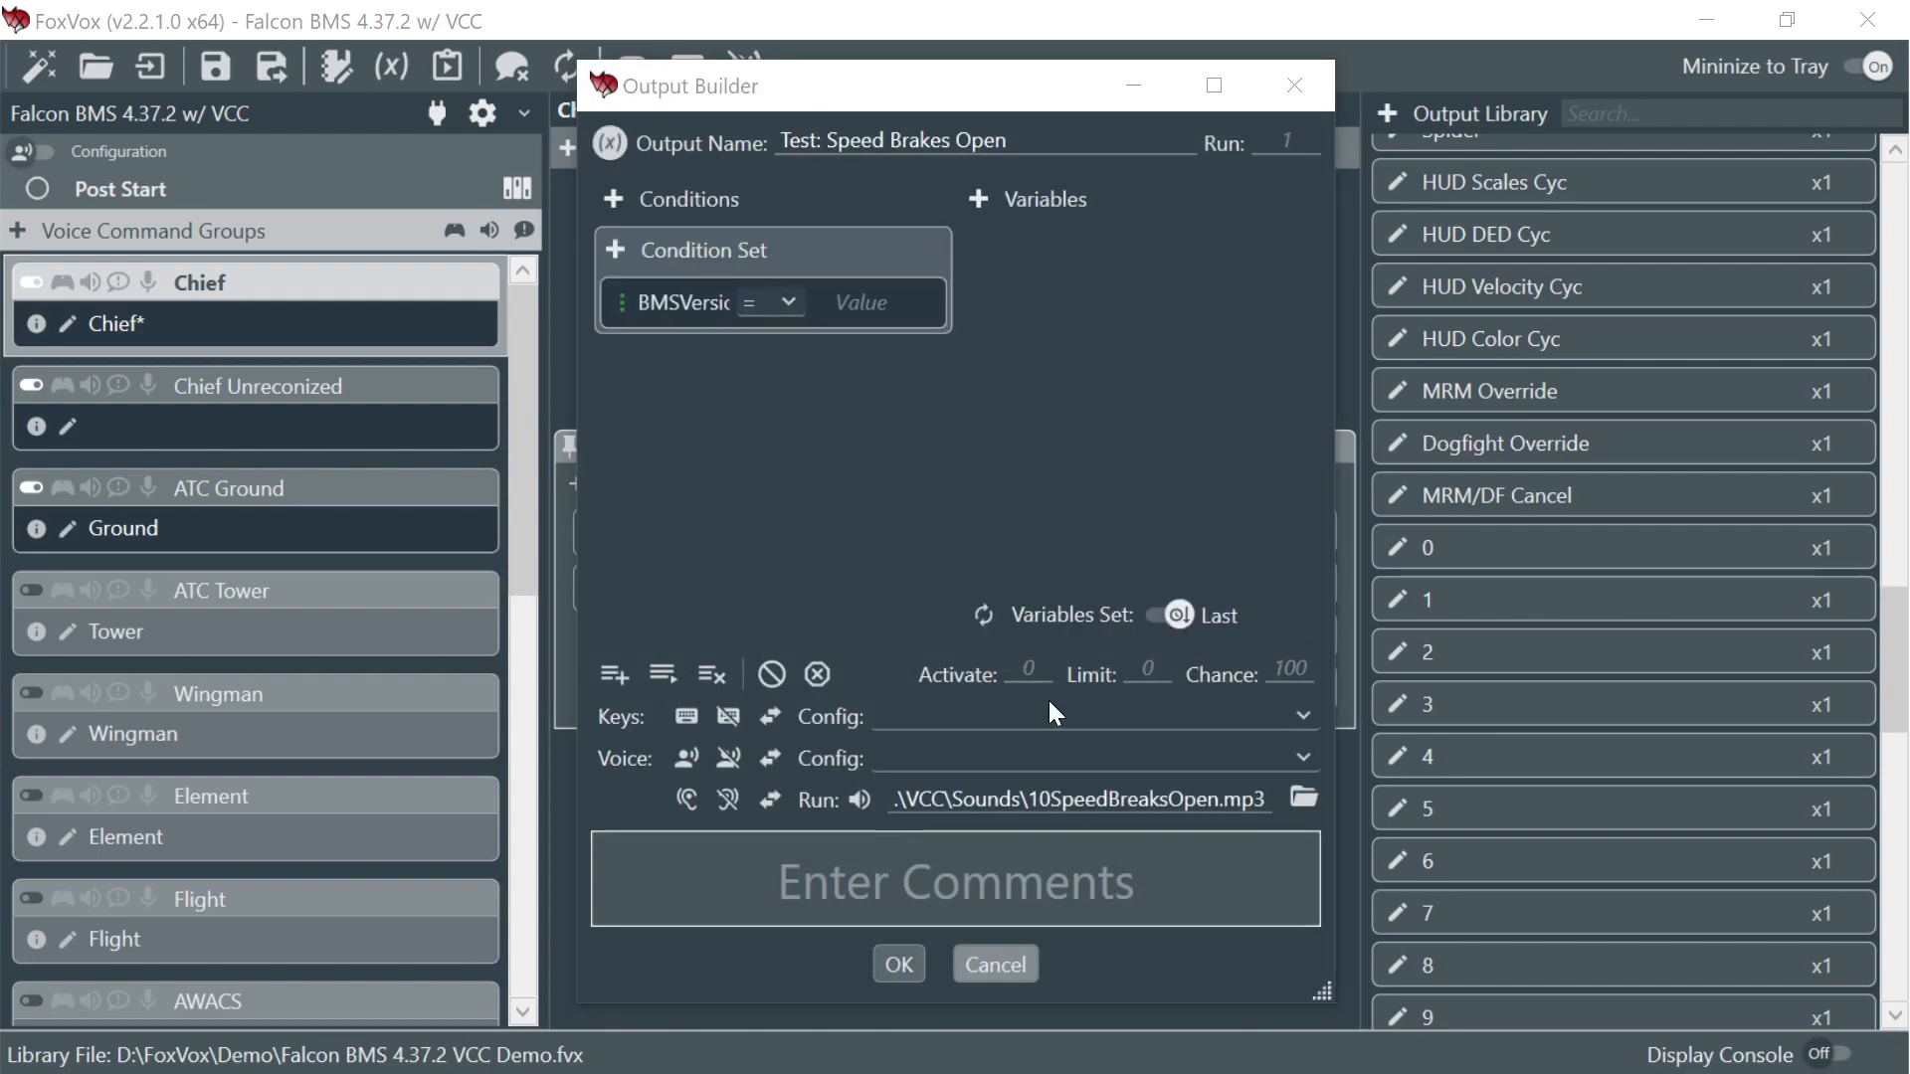
{"action": "left_click", "coordinate": [995, 963]}
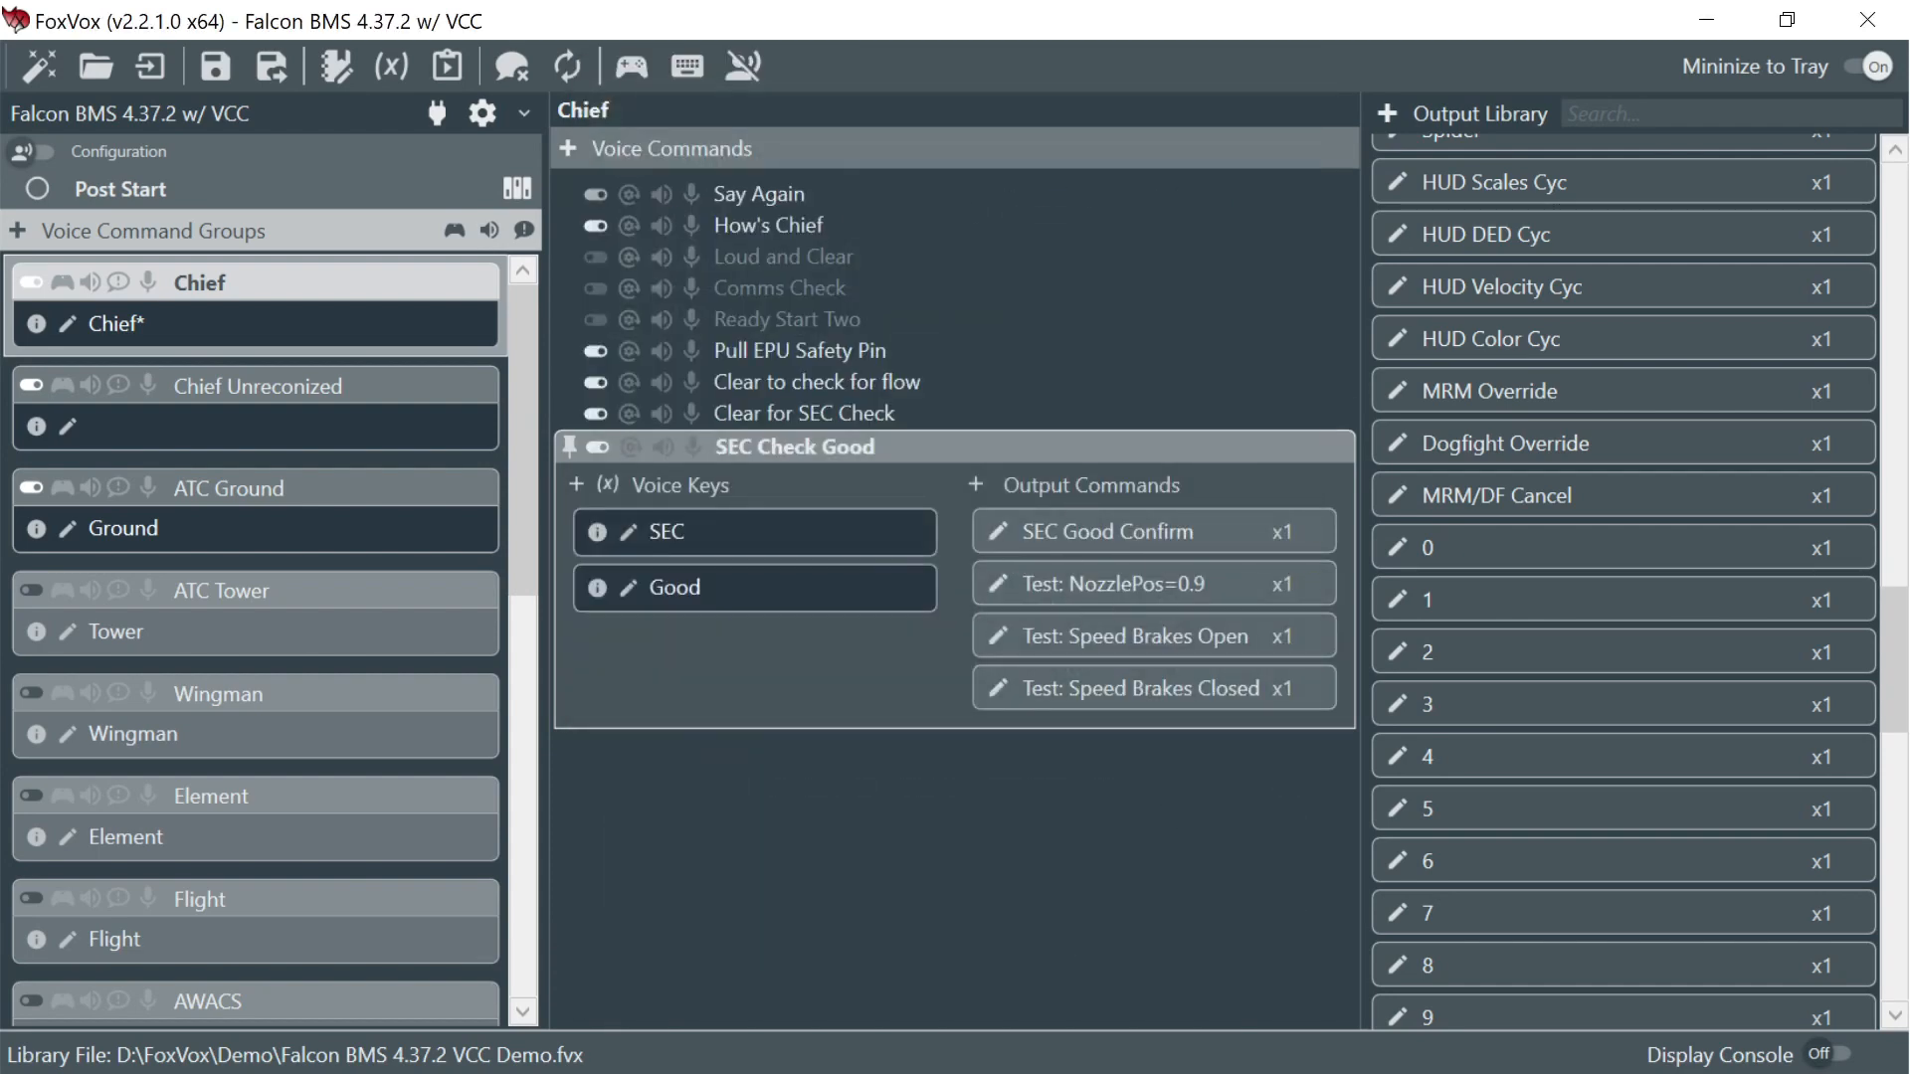
{"action": "left_click", "coordinate": [28, 150]}
{"action": "left_click", "coordinate": [741, 258]}
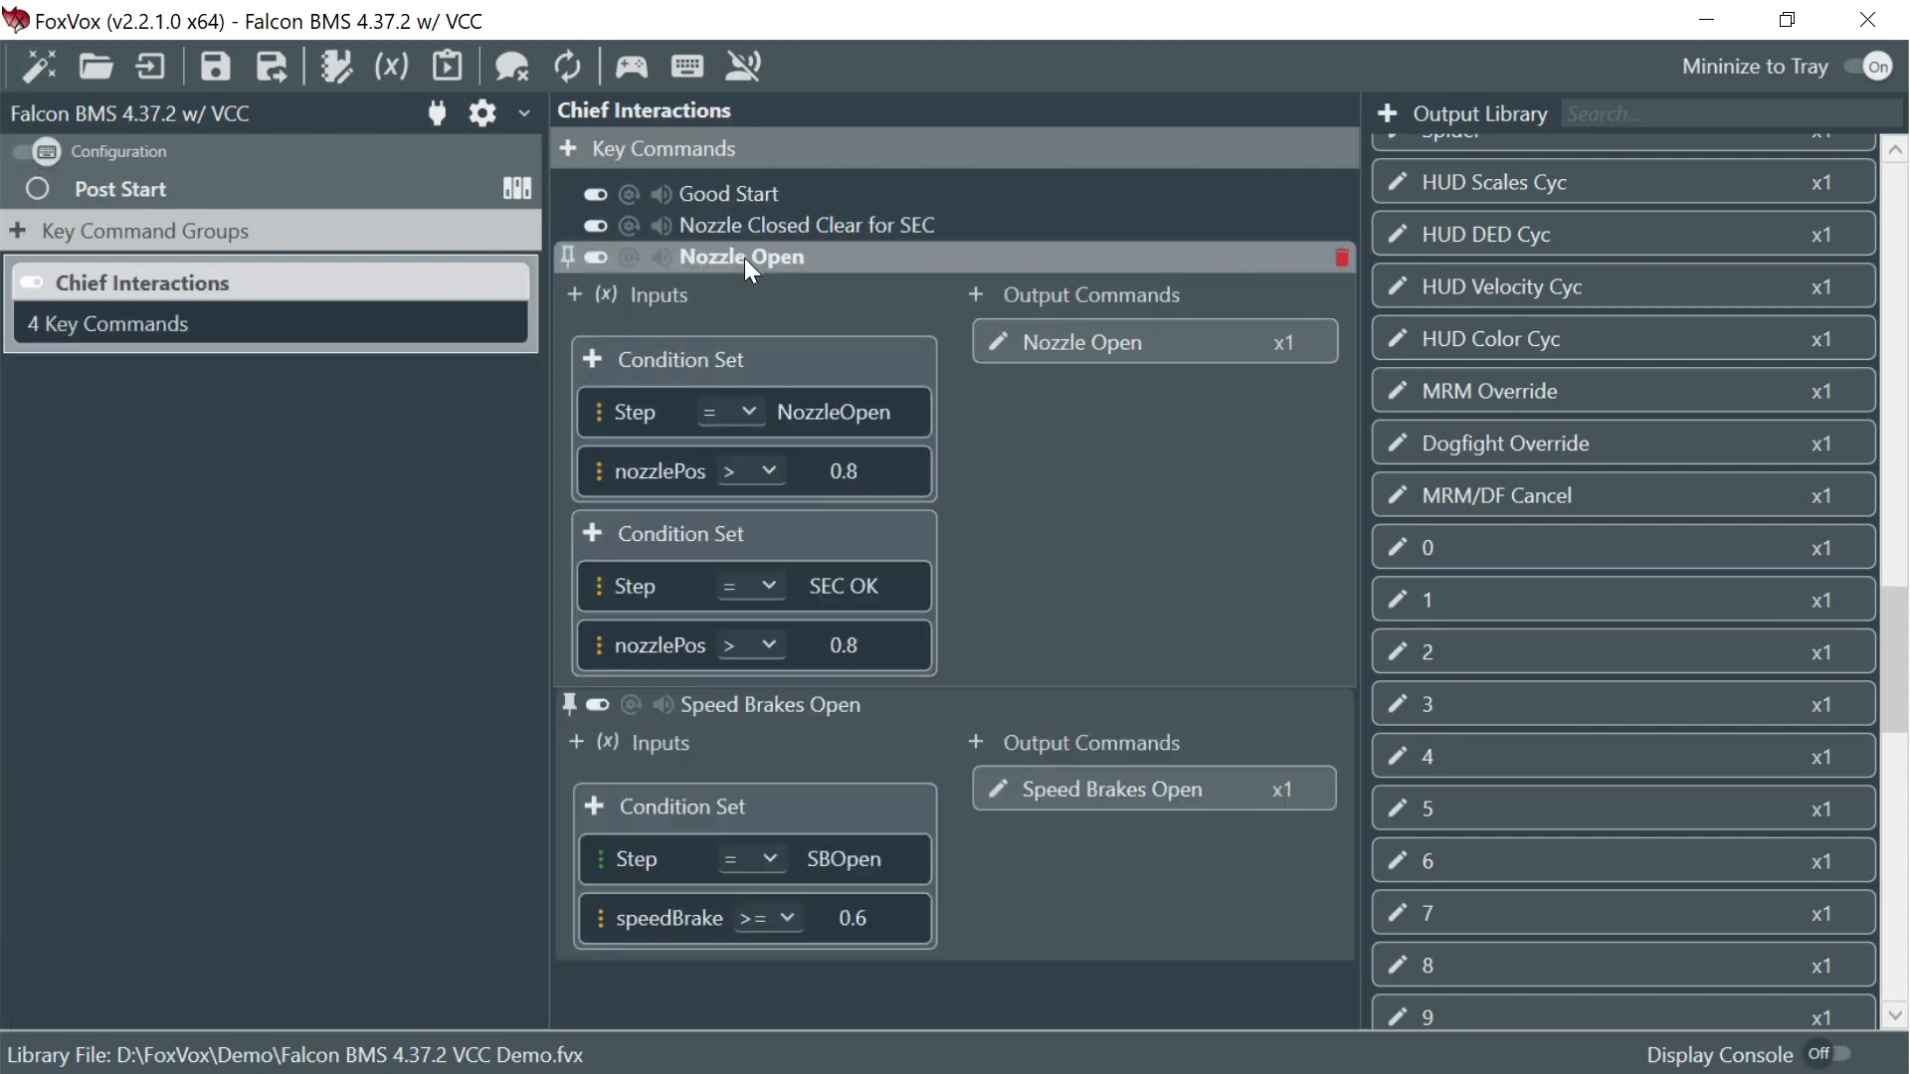
{"action": "left_click", "coordinate": [996, 339]}
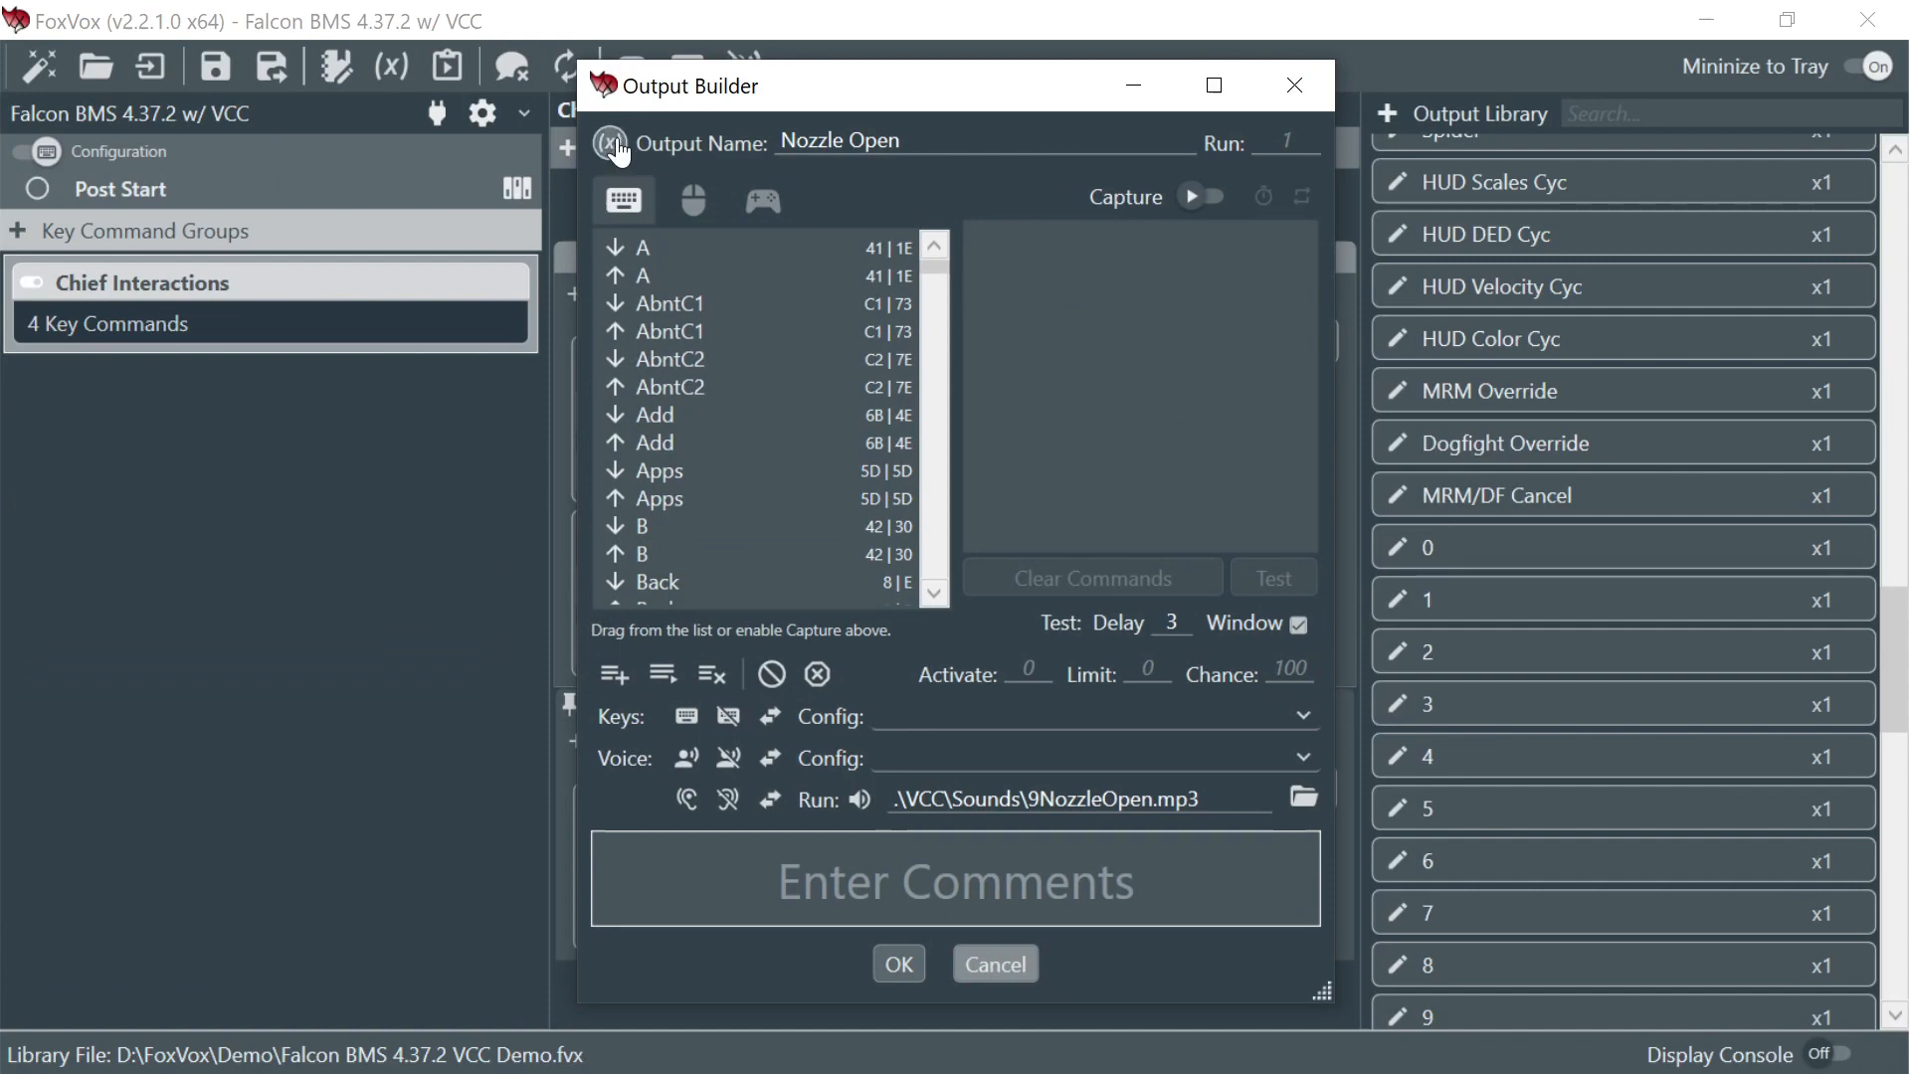
{"action": "left_click", "coordinate": [611, 144]}
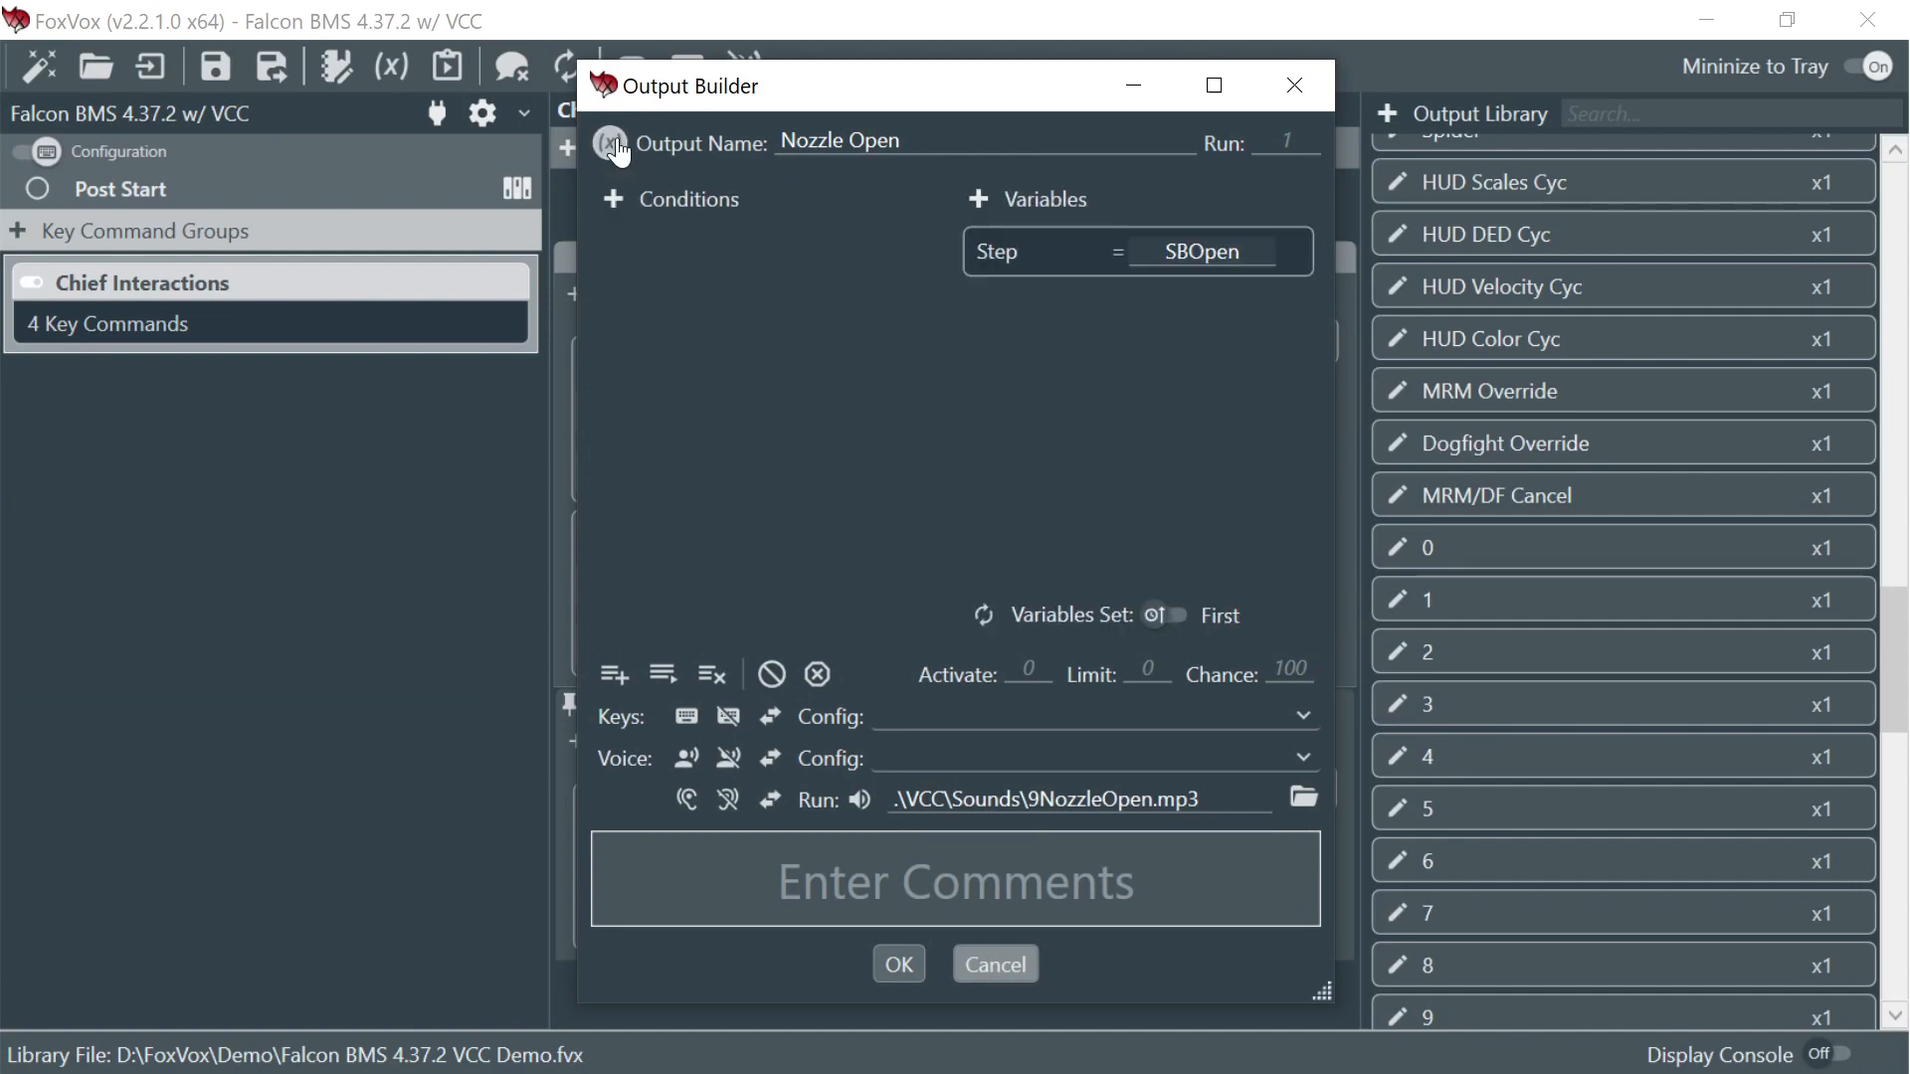
{"action": "left_click", "coordinate": [995, 965]}
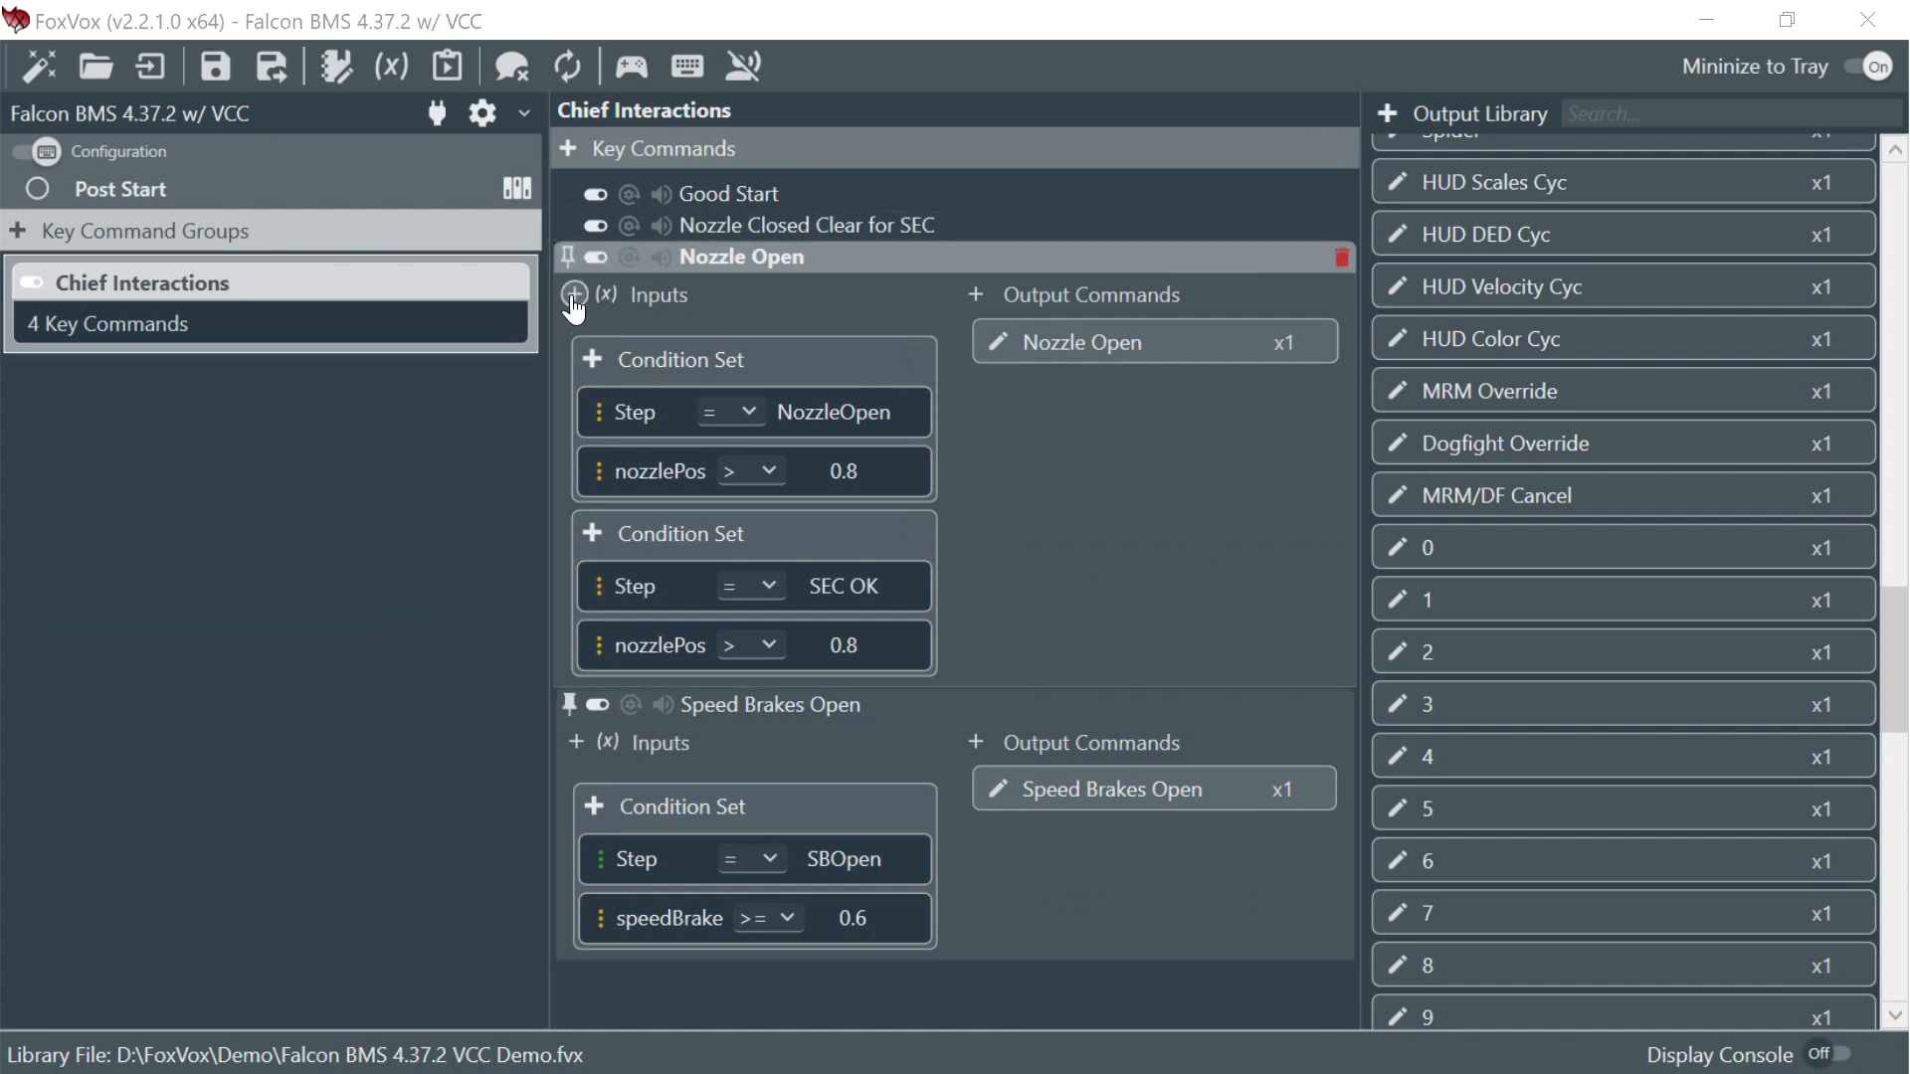
- Collapse Speed Brakes Open and add a new key command named Speed Brakes Closed to Chief Interactions
{"action": "left_click", "coordinate": [569, 699]}
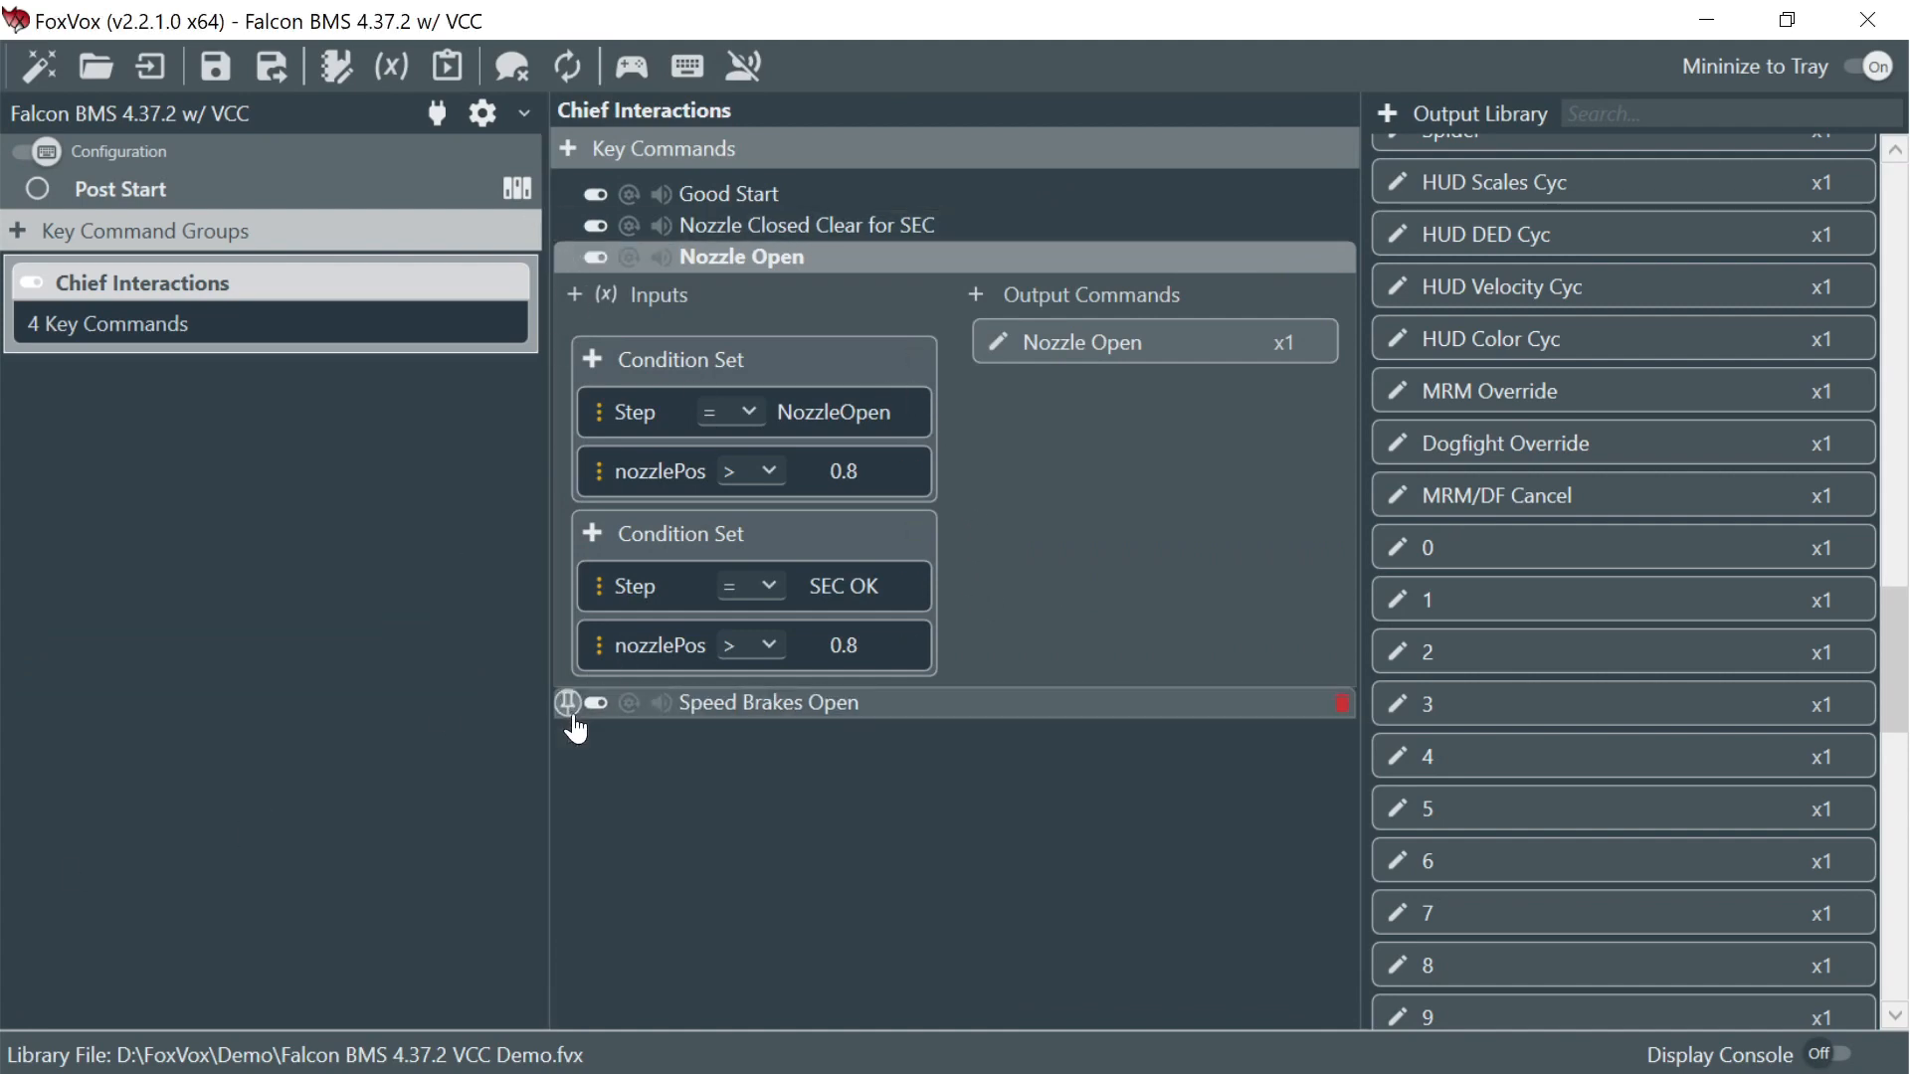
{"action": "left_click", "coordinate": [568, 148]}
{"action": "double_click", "coordinate": [721, 319]}
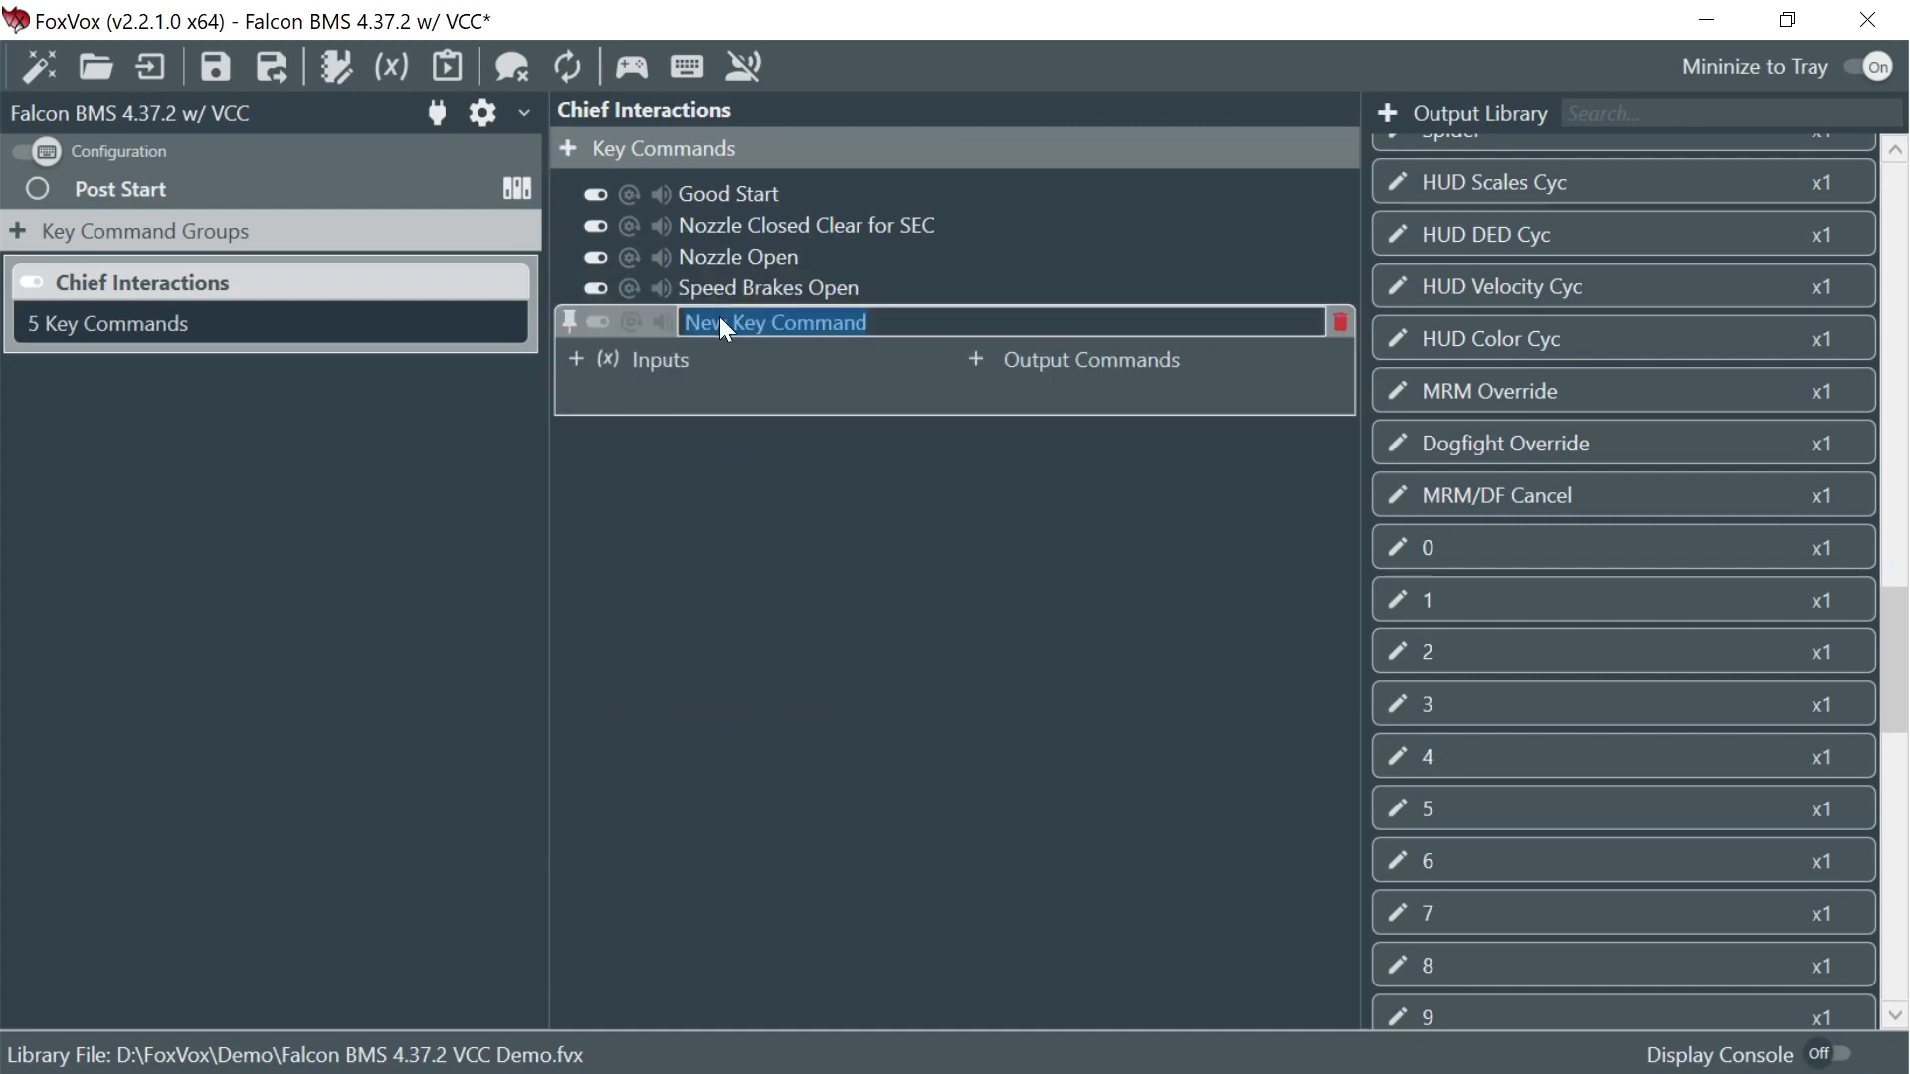
{"action": "type", "text": "Spee"}
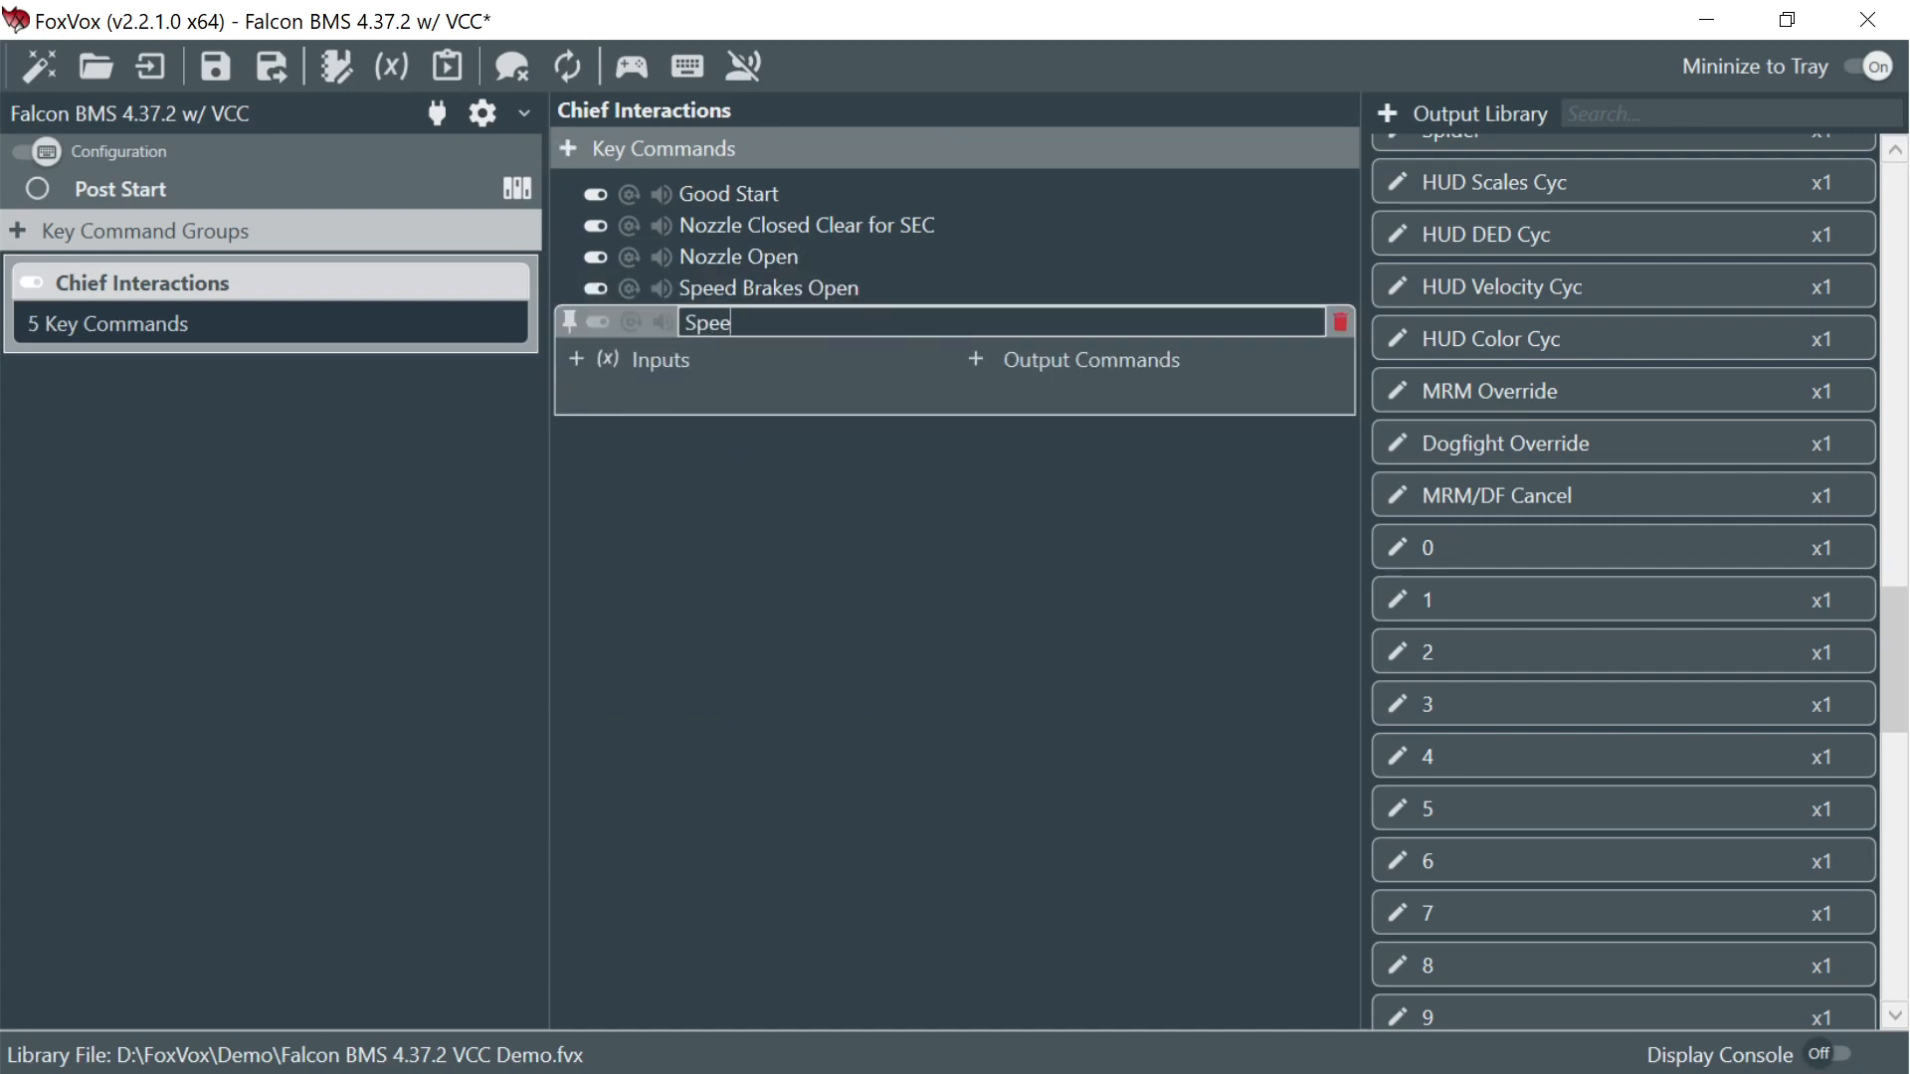
{"action": "type", "text": "d Brakes Closed"}
{"action": "key", "text": "Return"}
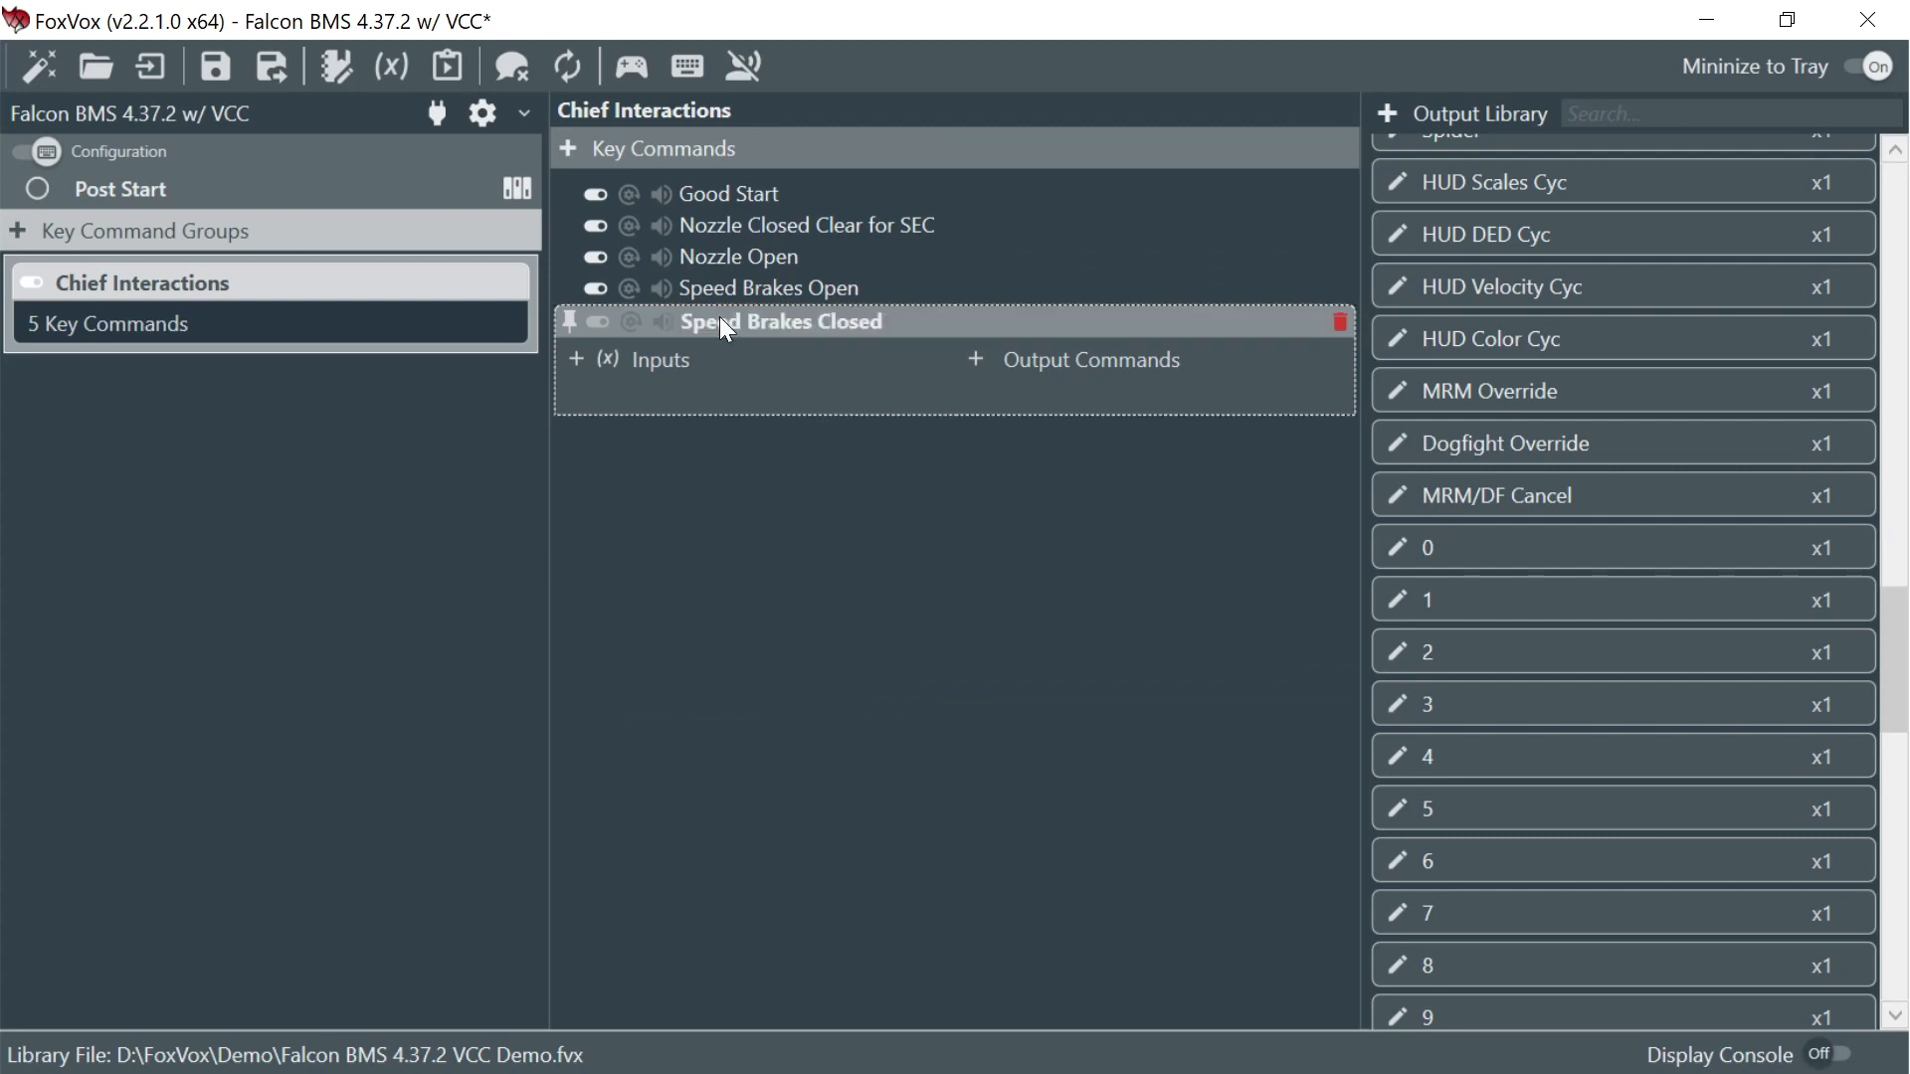
- Add a condition set to the Speed Brakes Closed key command with the condition Step = SBClose
{"action": "left_click", "coordinate": [606, 363]}
{"action": "left_click", "coordinate": [591, 422]}
{"action": "left_click", "coordinate": [656, 478]}
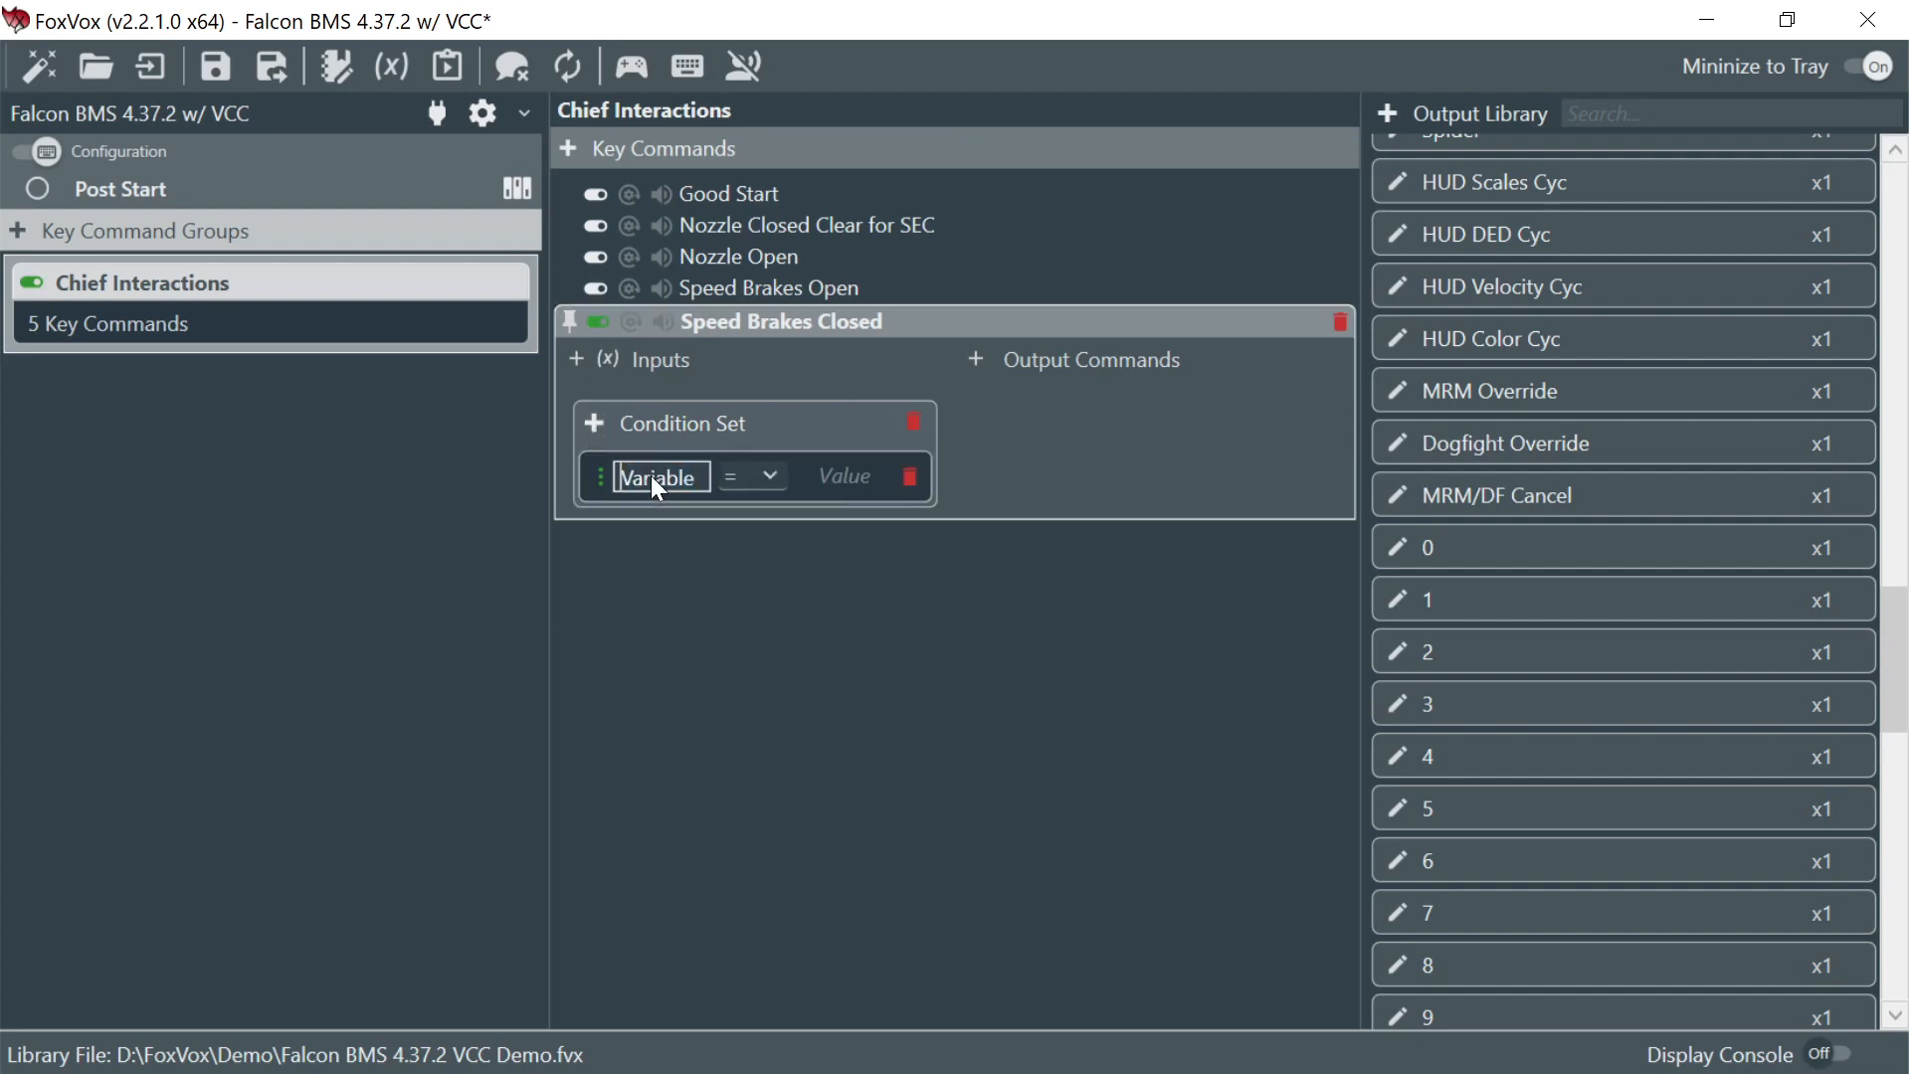
{"action": "type", "text": "Step"}
{"action": "left_click", "coordinate": [828, 474]}
{"action": "type", "text": "SBClos"}
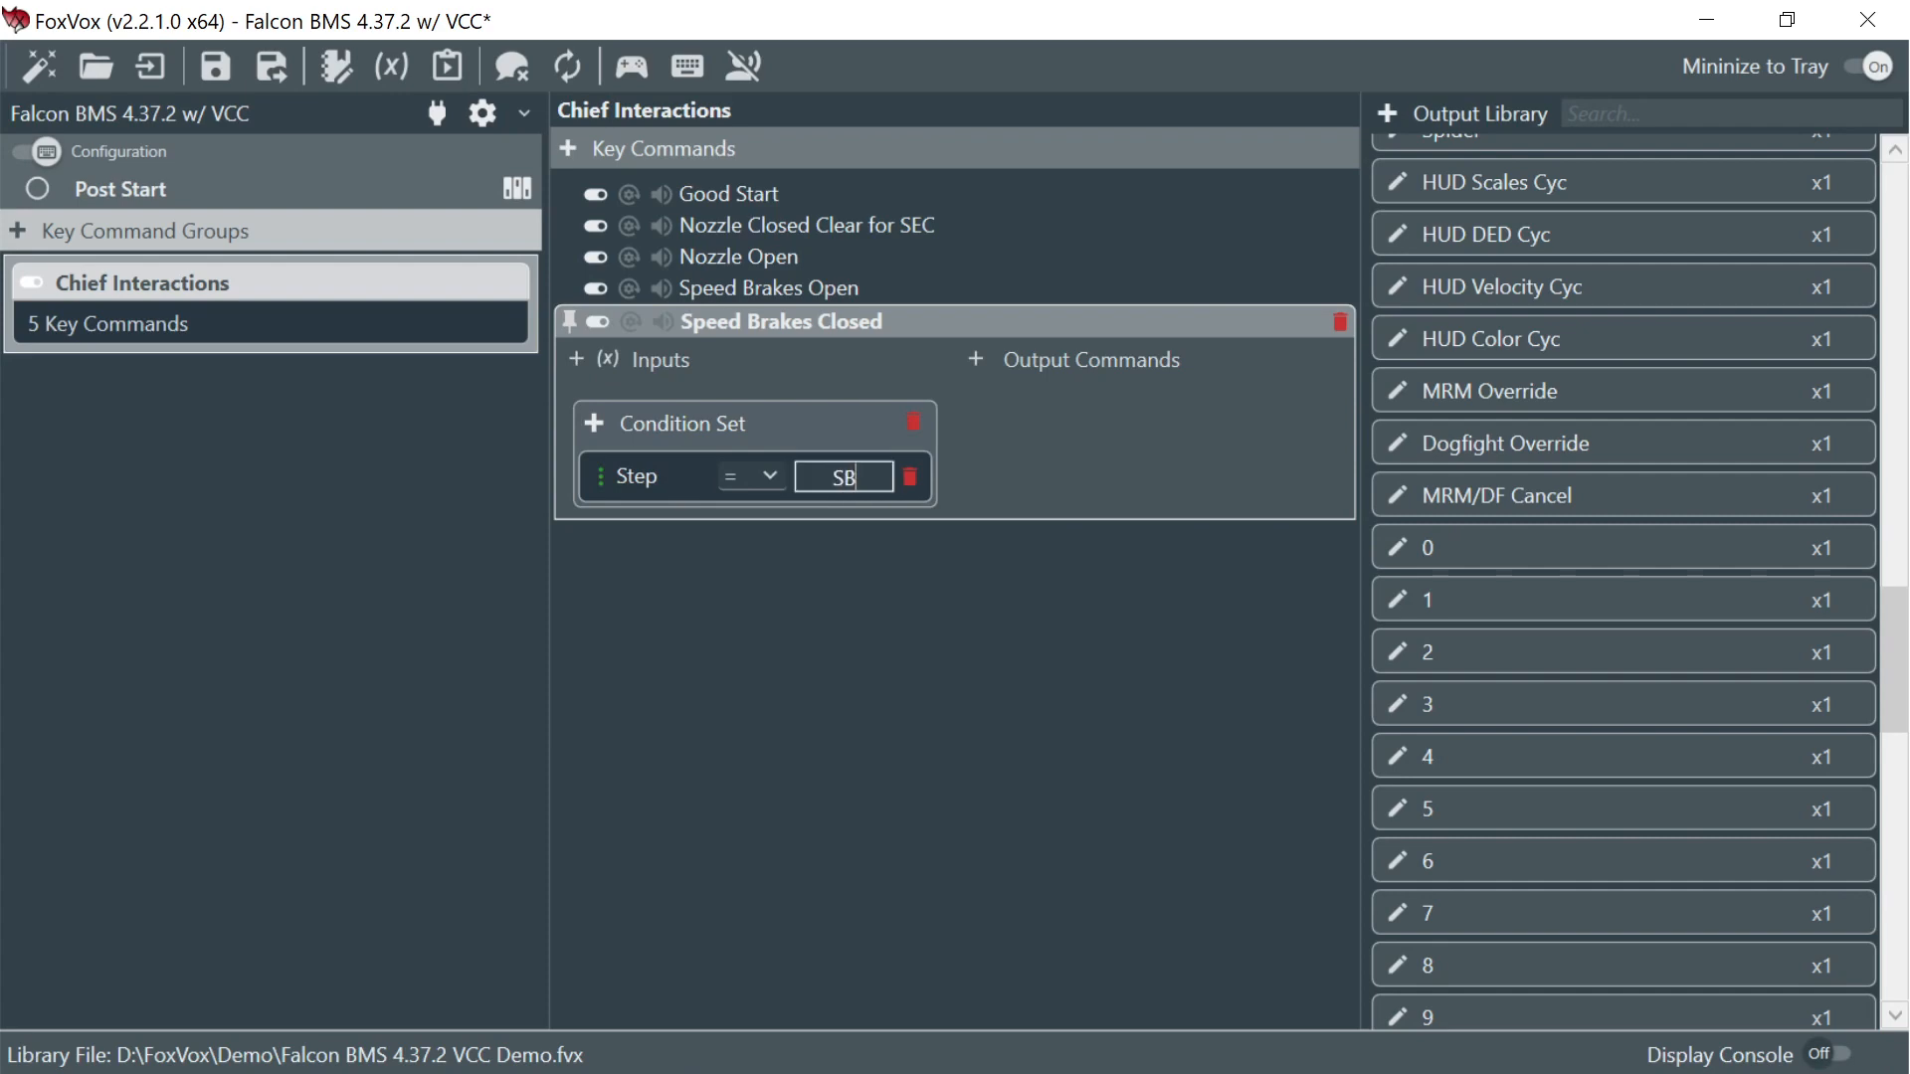
{"action": "type", "text": "e"}
{"action": "key", "text": "Return"}
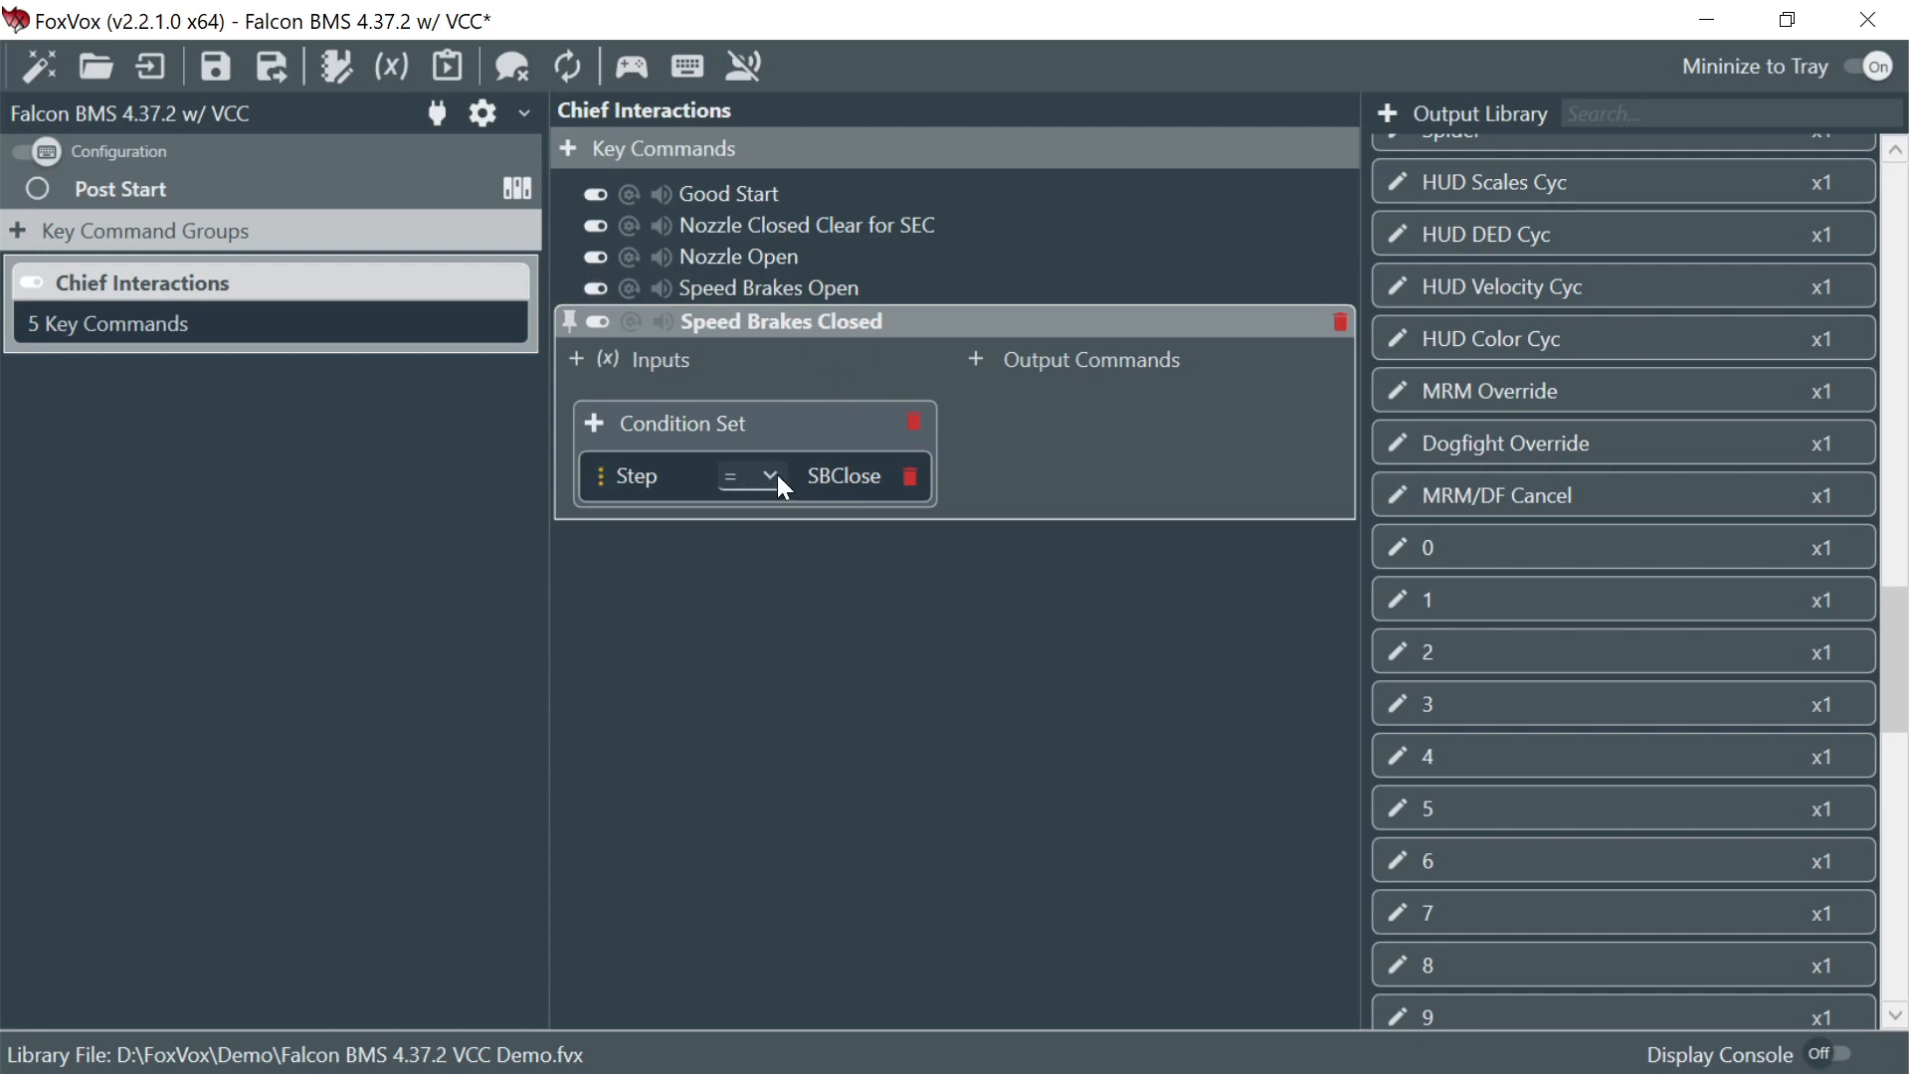
- Add the condition speeBrake = 0 to the Speed Brakes Closed condition set
{"action": "left_click", "coordinate": [595, 426]}
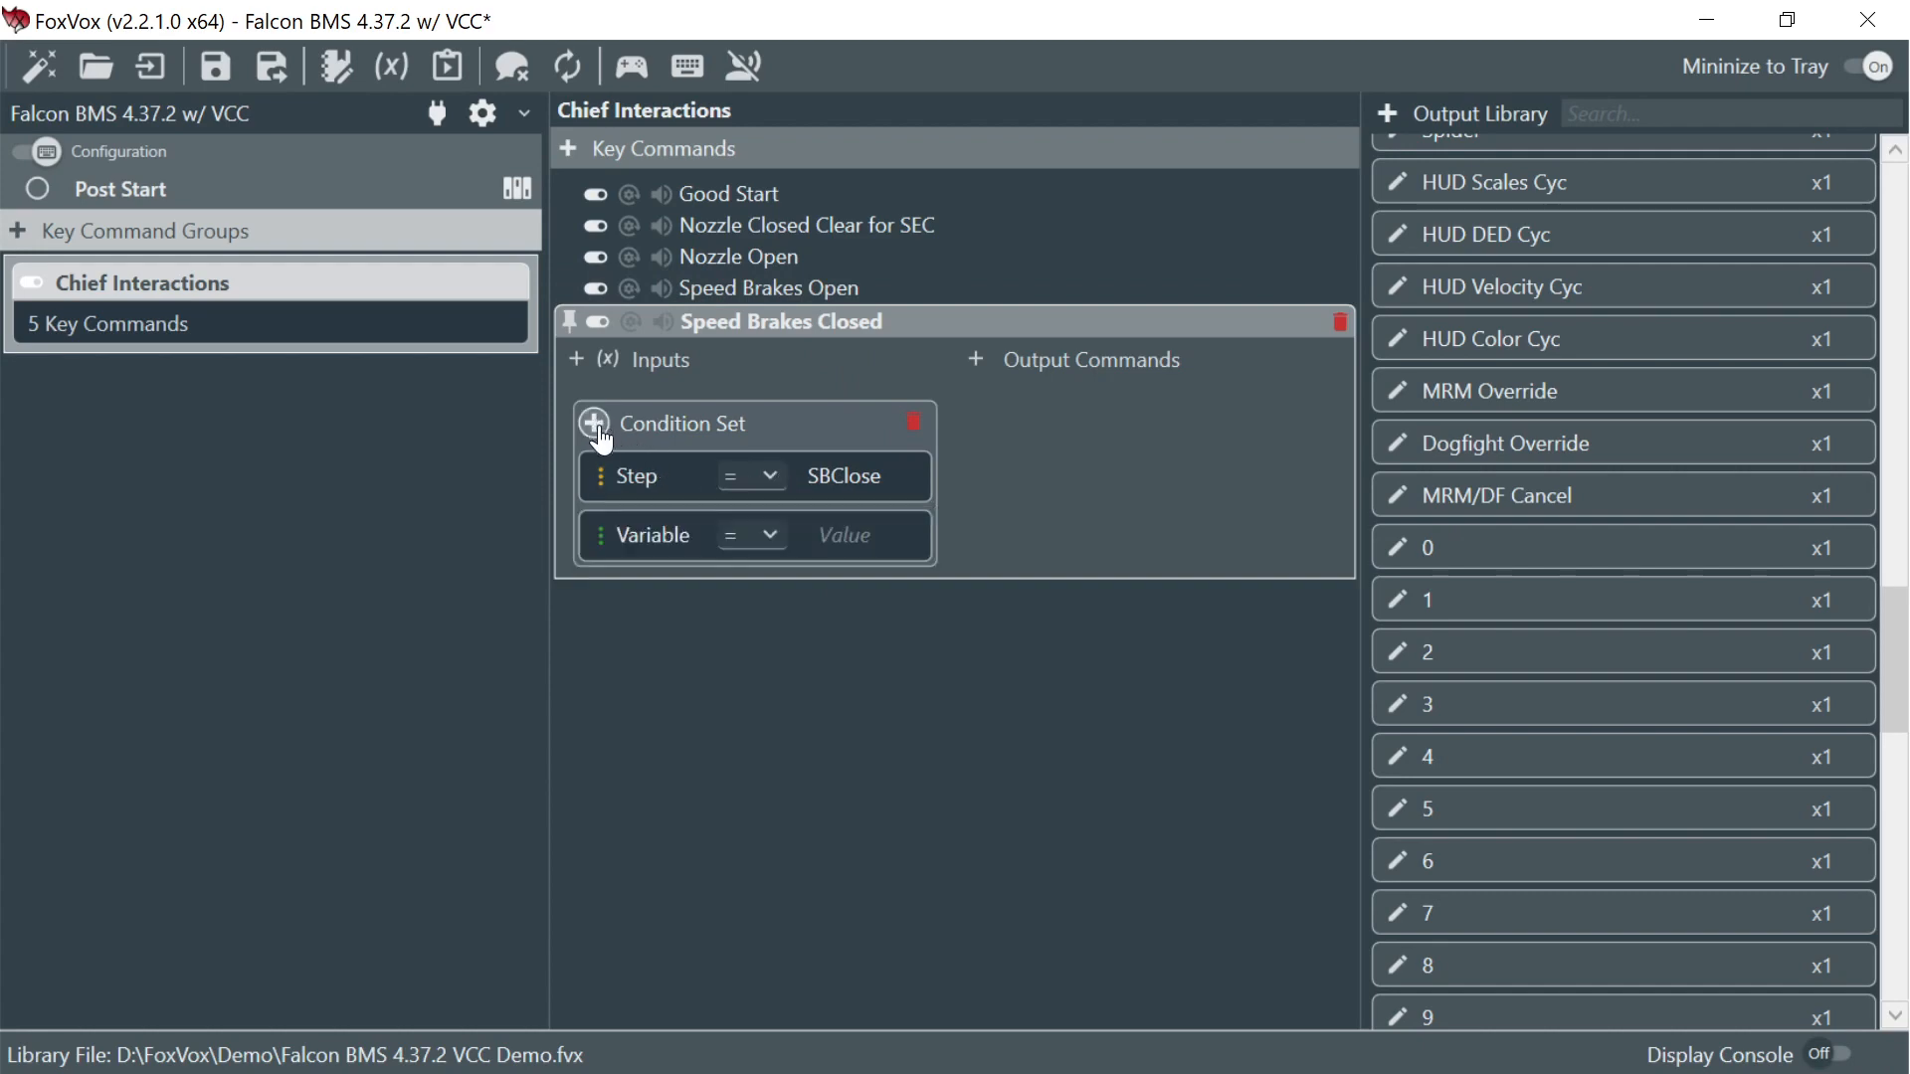
{"action": "left_click", "coordinate": [644, 533]}
{"action": "type", "text": "s"}
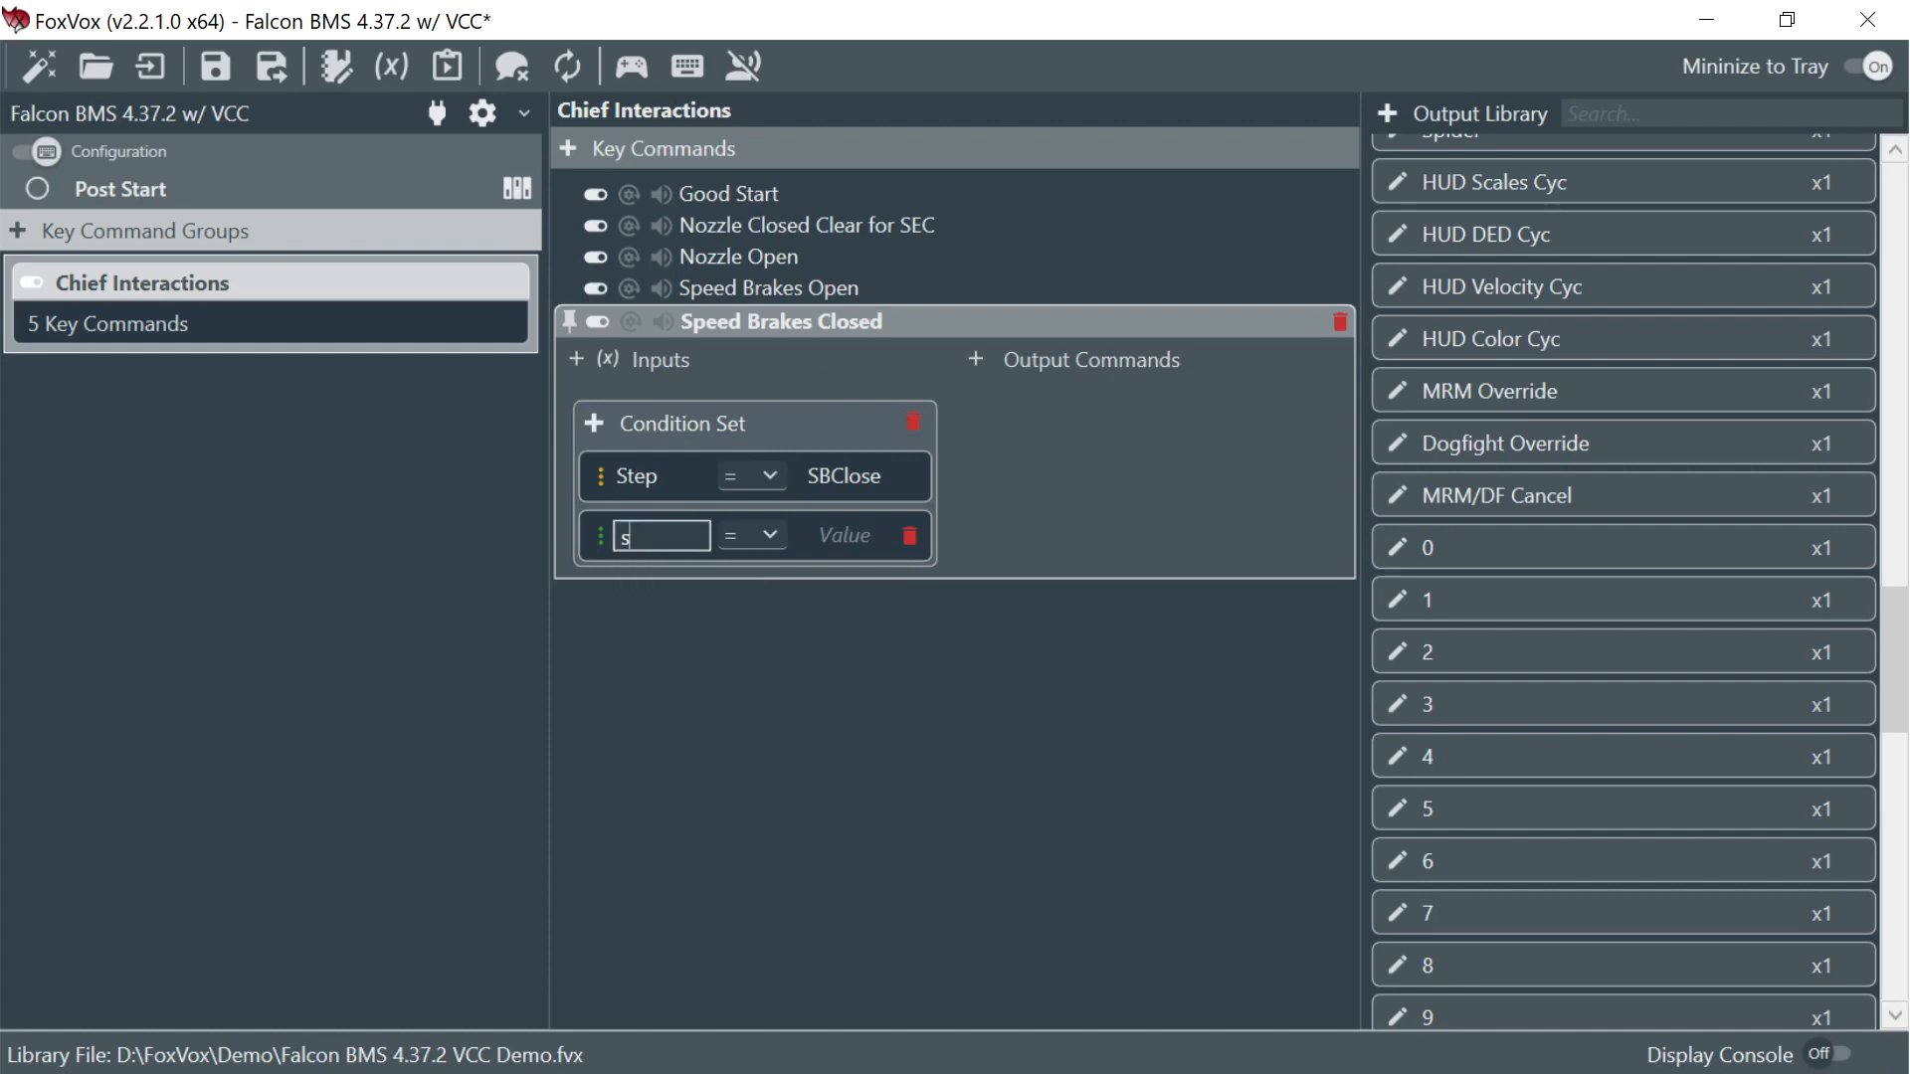
{"action": "type", "text": "peeBrake"}
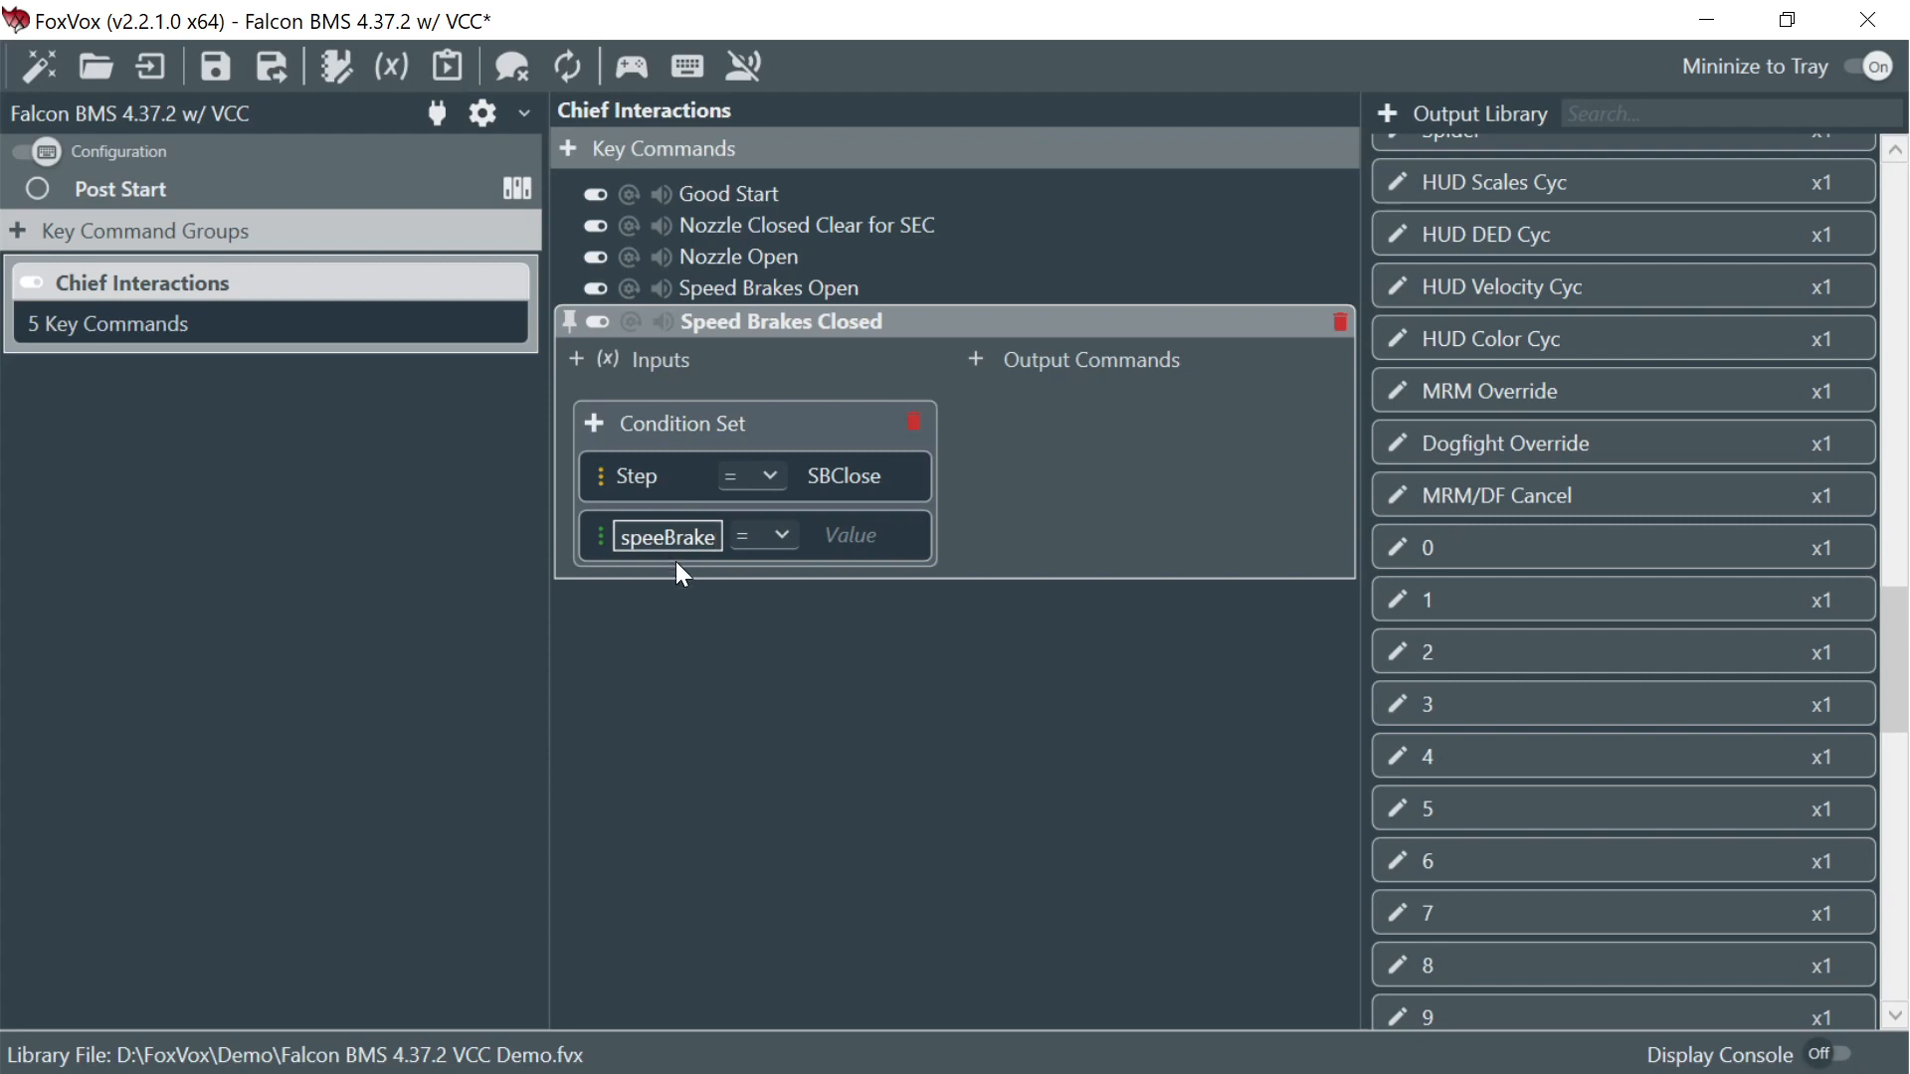
{"action": "left_click", "coordinate": [858, 527]}
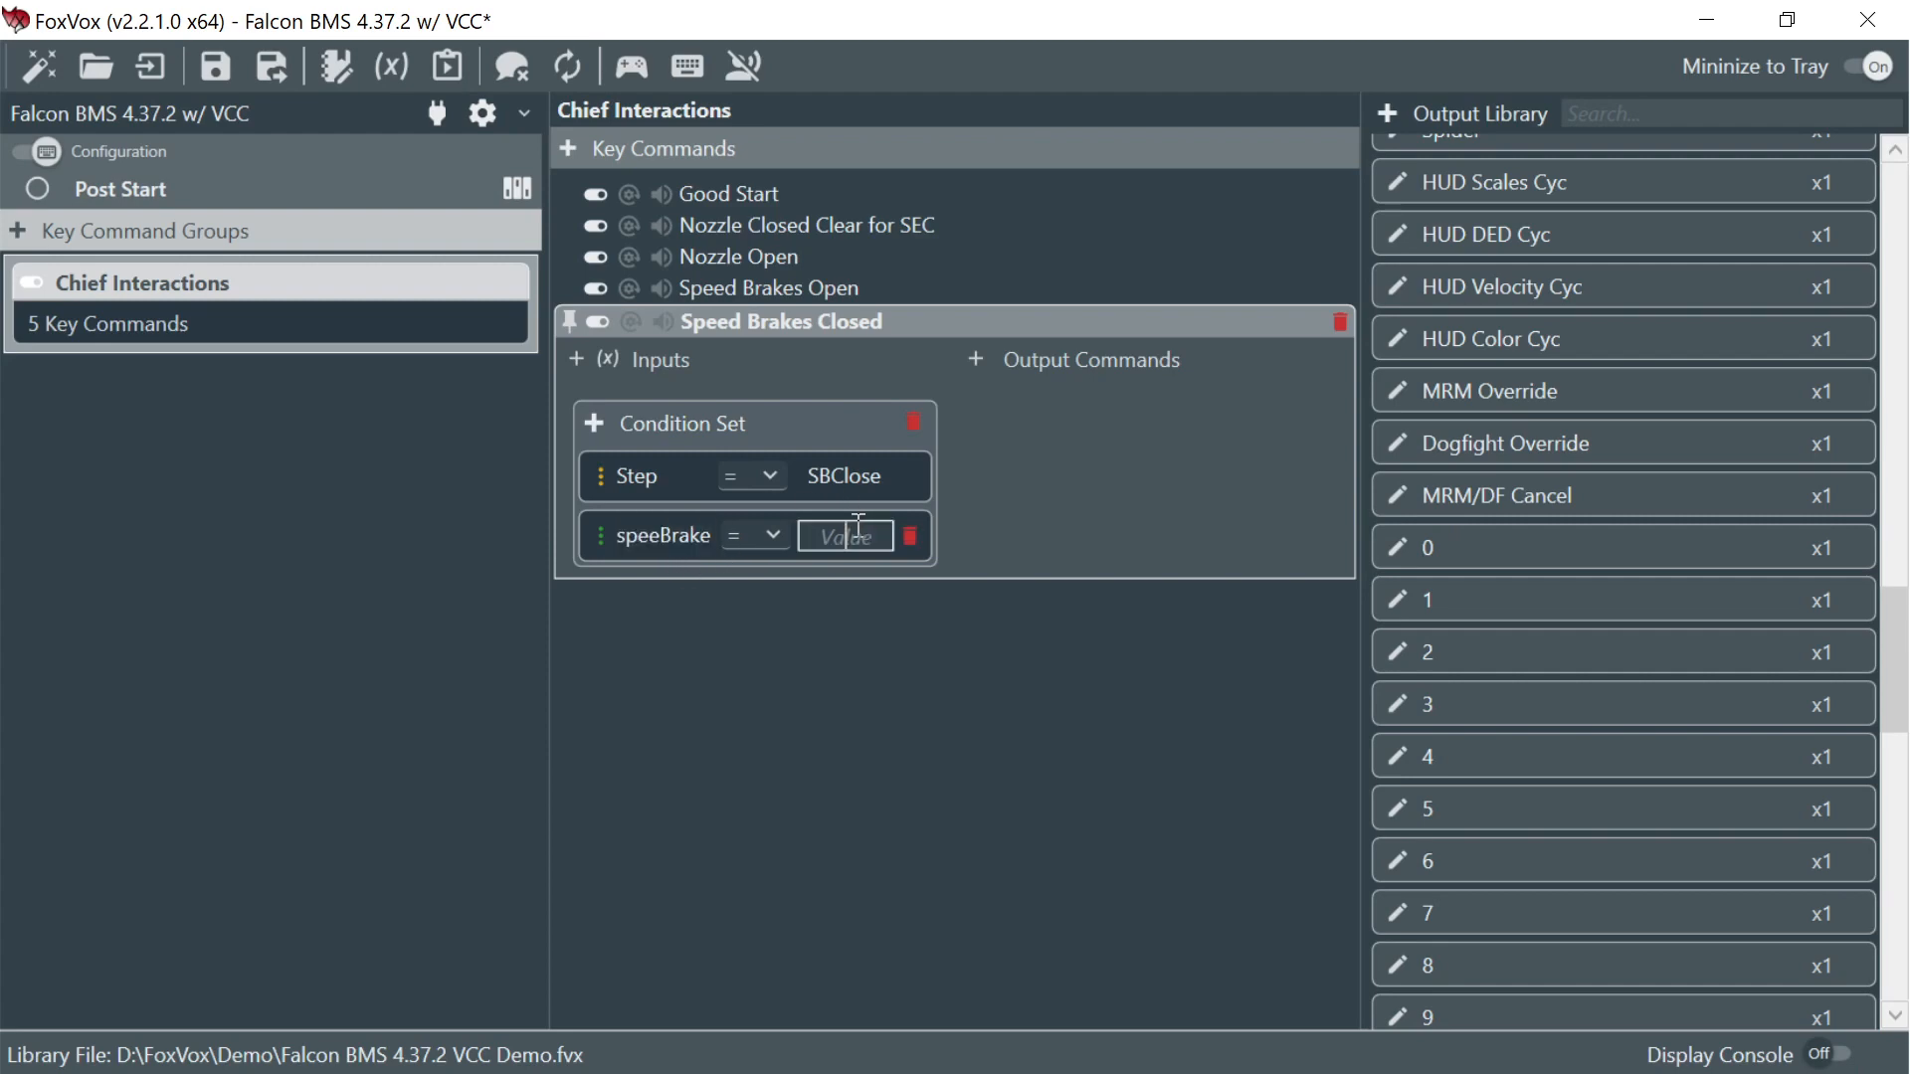
{"action": "type", "text": "0"}
{"action": "key", "text": "Return"}
- Add an output named Speed Brakes Closed to the key command and set it to run the sound file 11SpeedBreaksClosed.mp3
{"action": "left_click", "coordinate": [974, 362]}
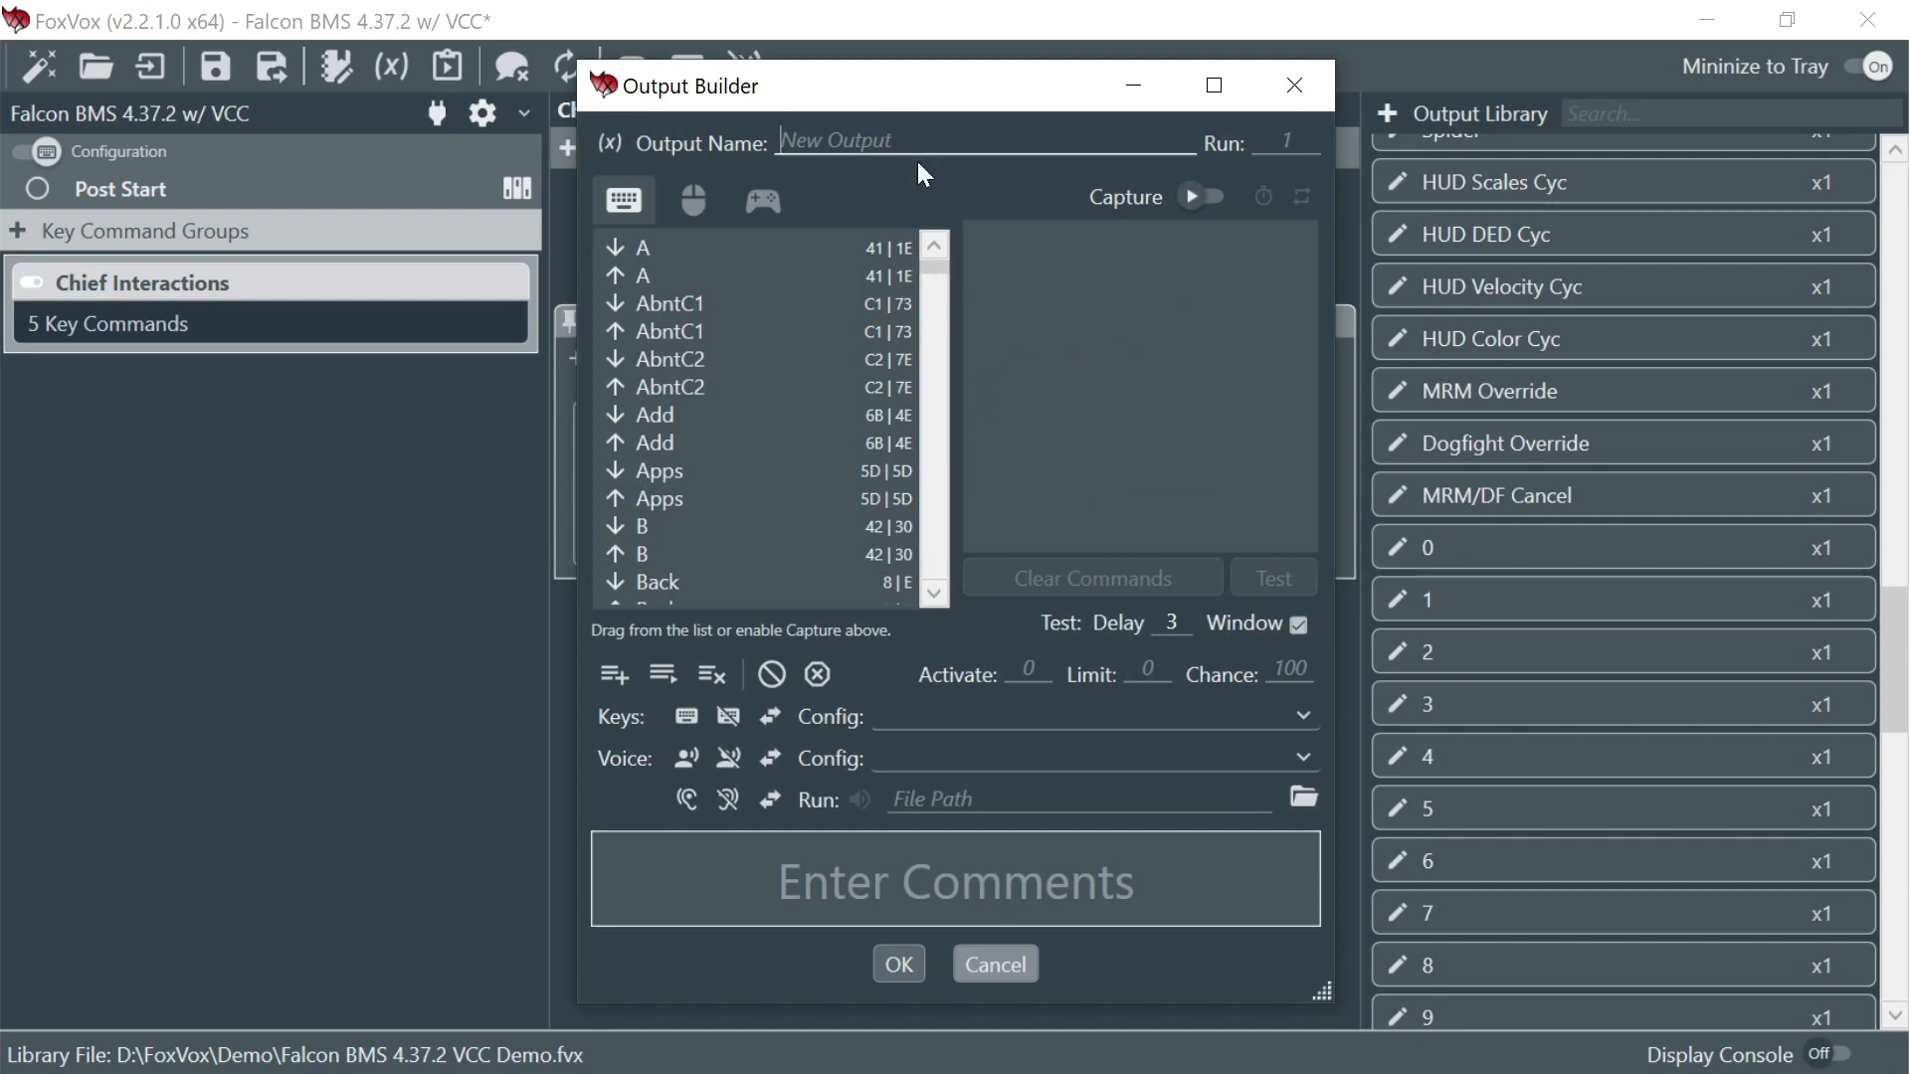
{"action": "type", "text": "Speed Brakes Closed"}
{"action": "key", "text": "Tab"}
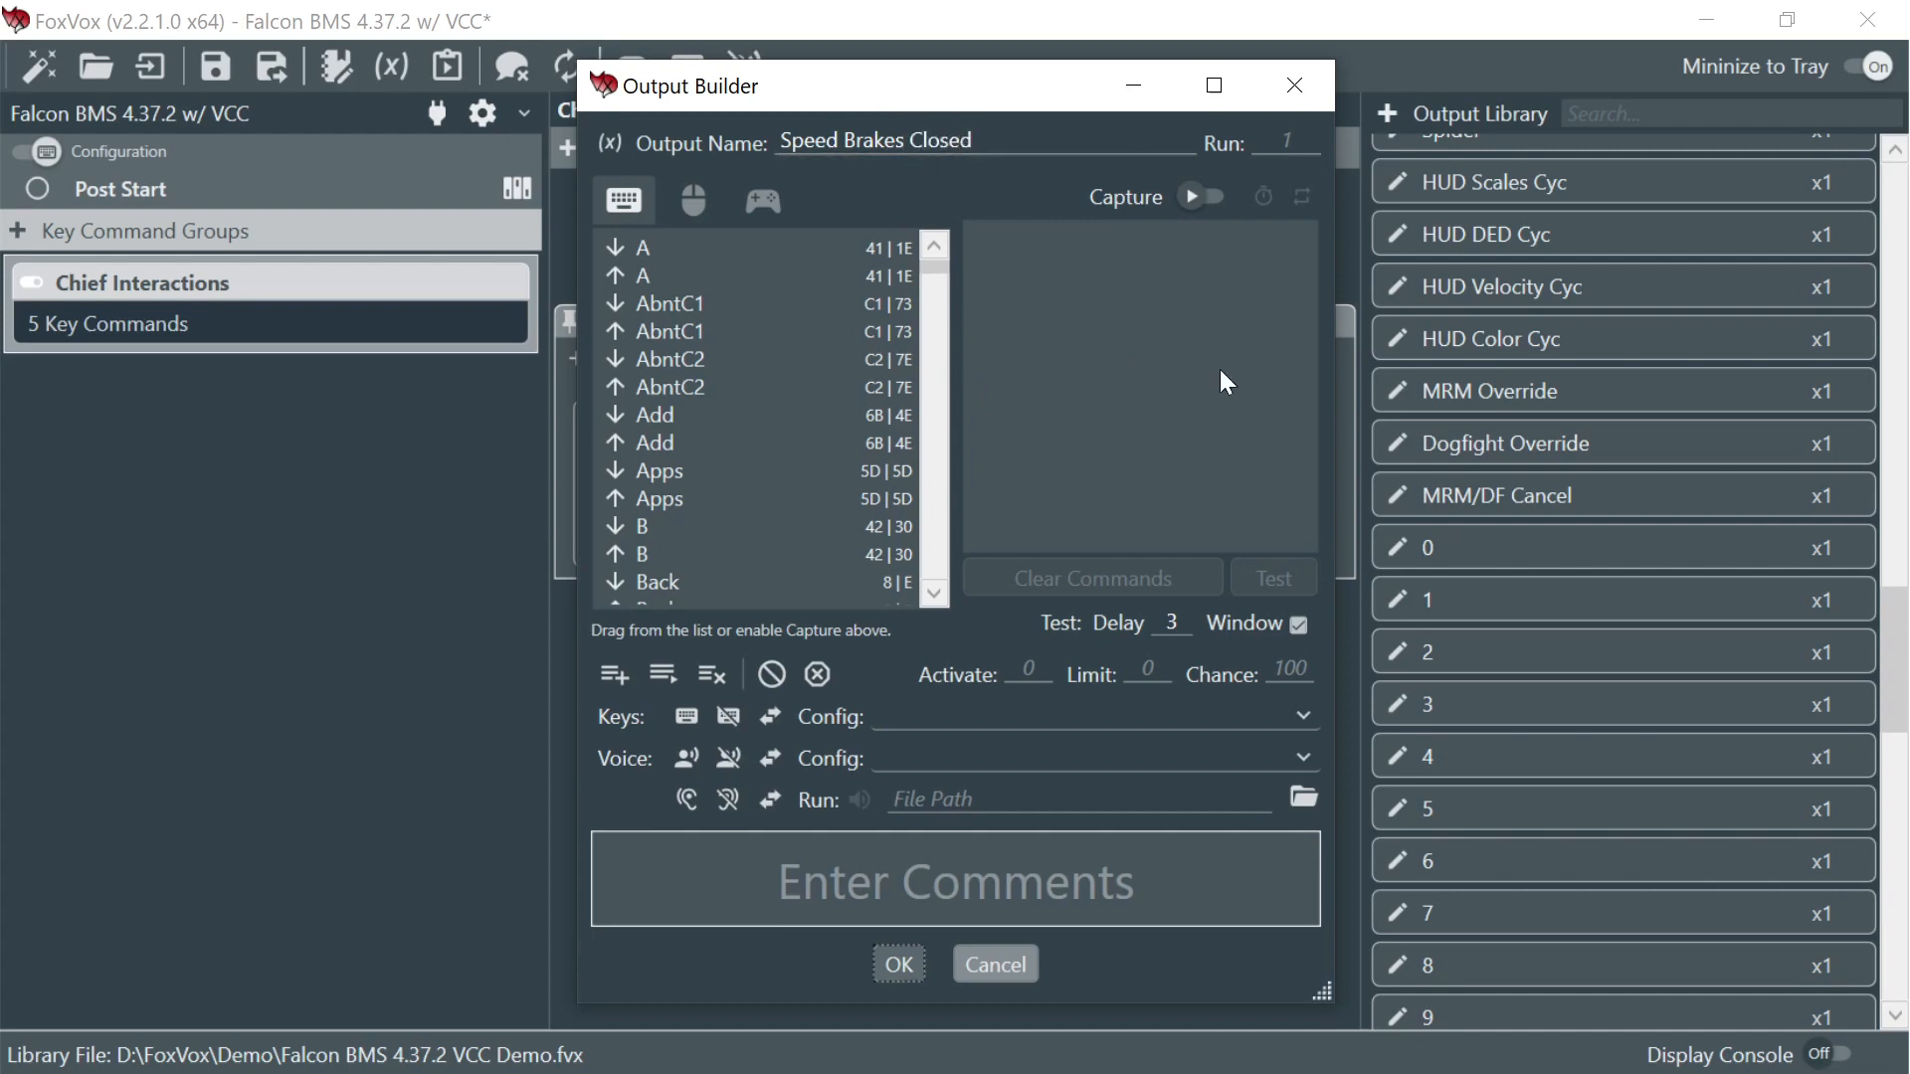
{"action": "left_click", "coordinate": [1303, 796]}
{"action": "scroll", "coordinate": [1172, 607], "scroll_direction": "down", "scroll_amount": 5}
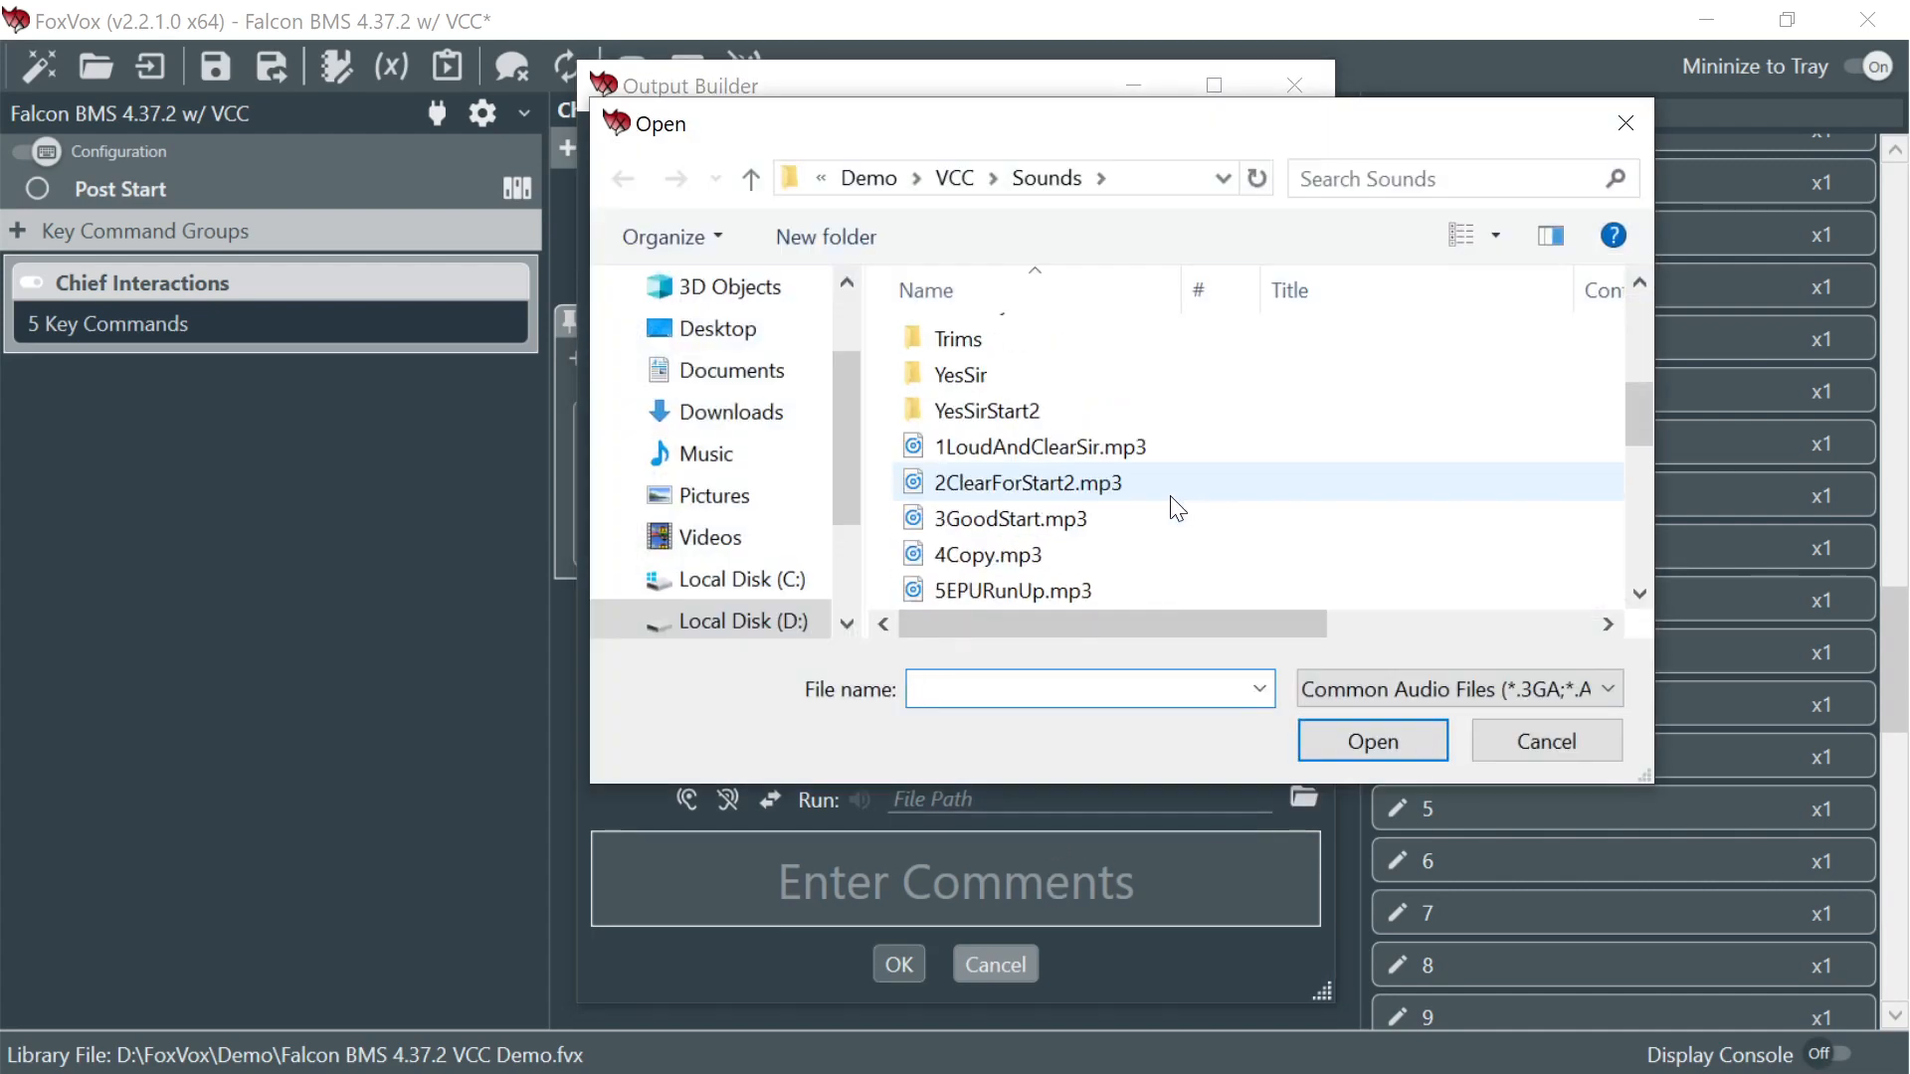
{"action": "scroll", "coordinate": [1068, 543], "scroll_direction": "down", "scroll_amount": 2}
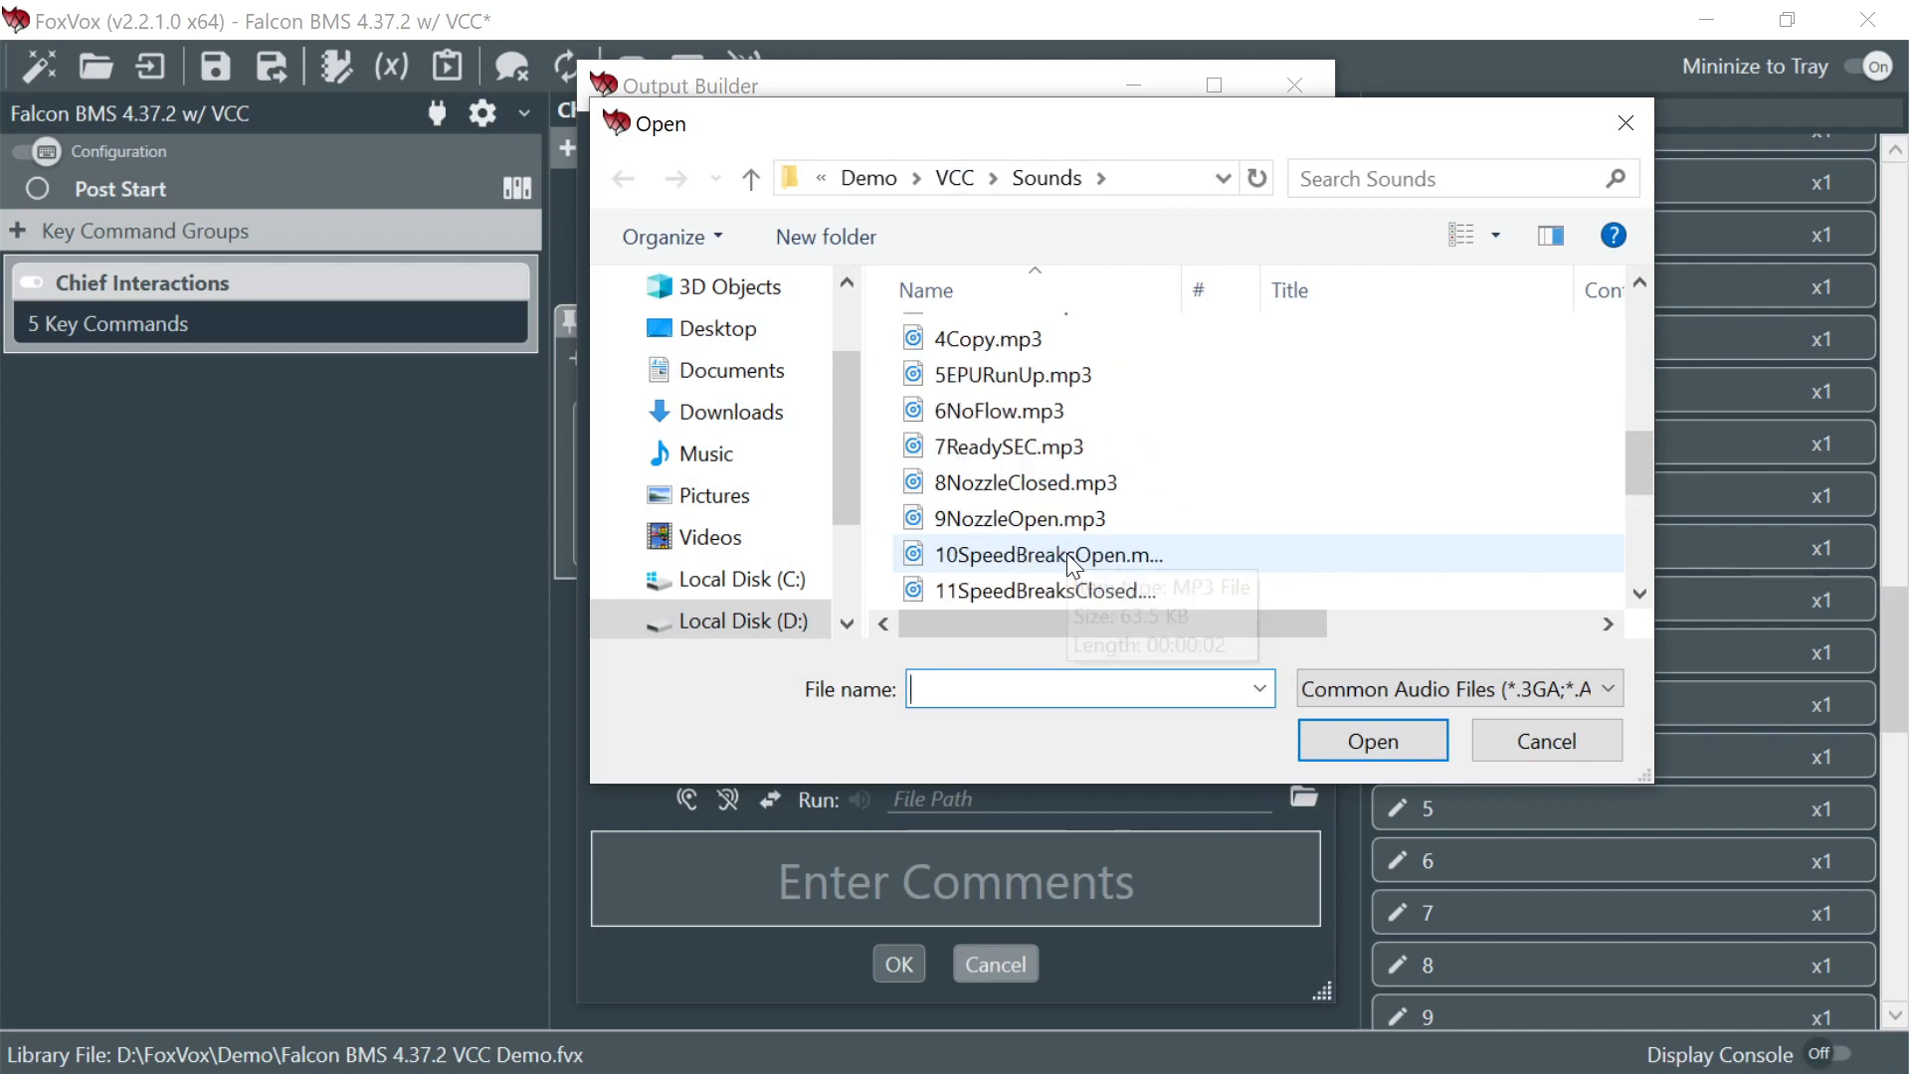
{"action": "left_click", "coordinate": [1061, 587]}
{"action": "left_click", "coordinate": [1372, 741]}
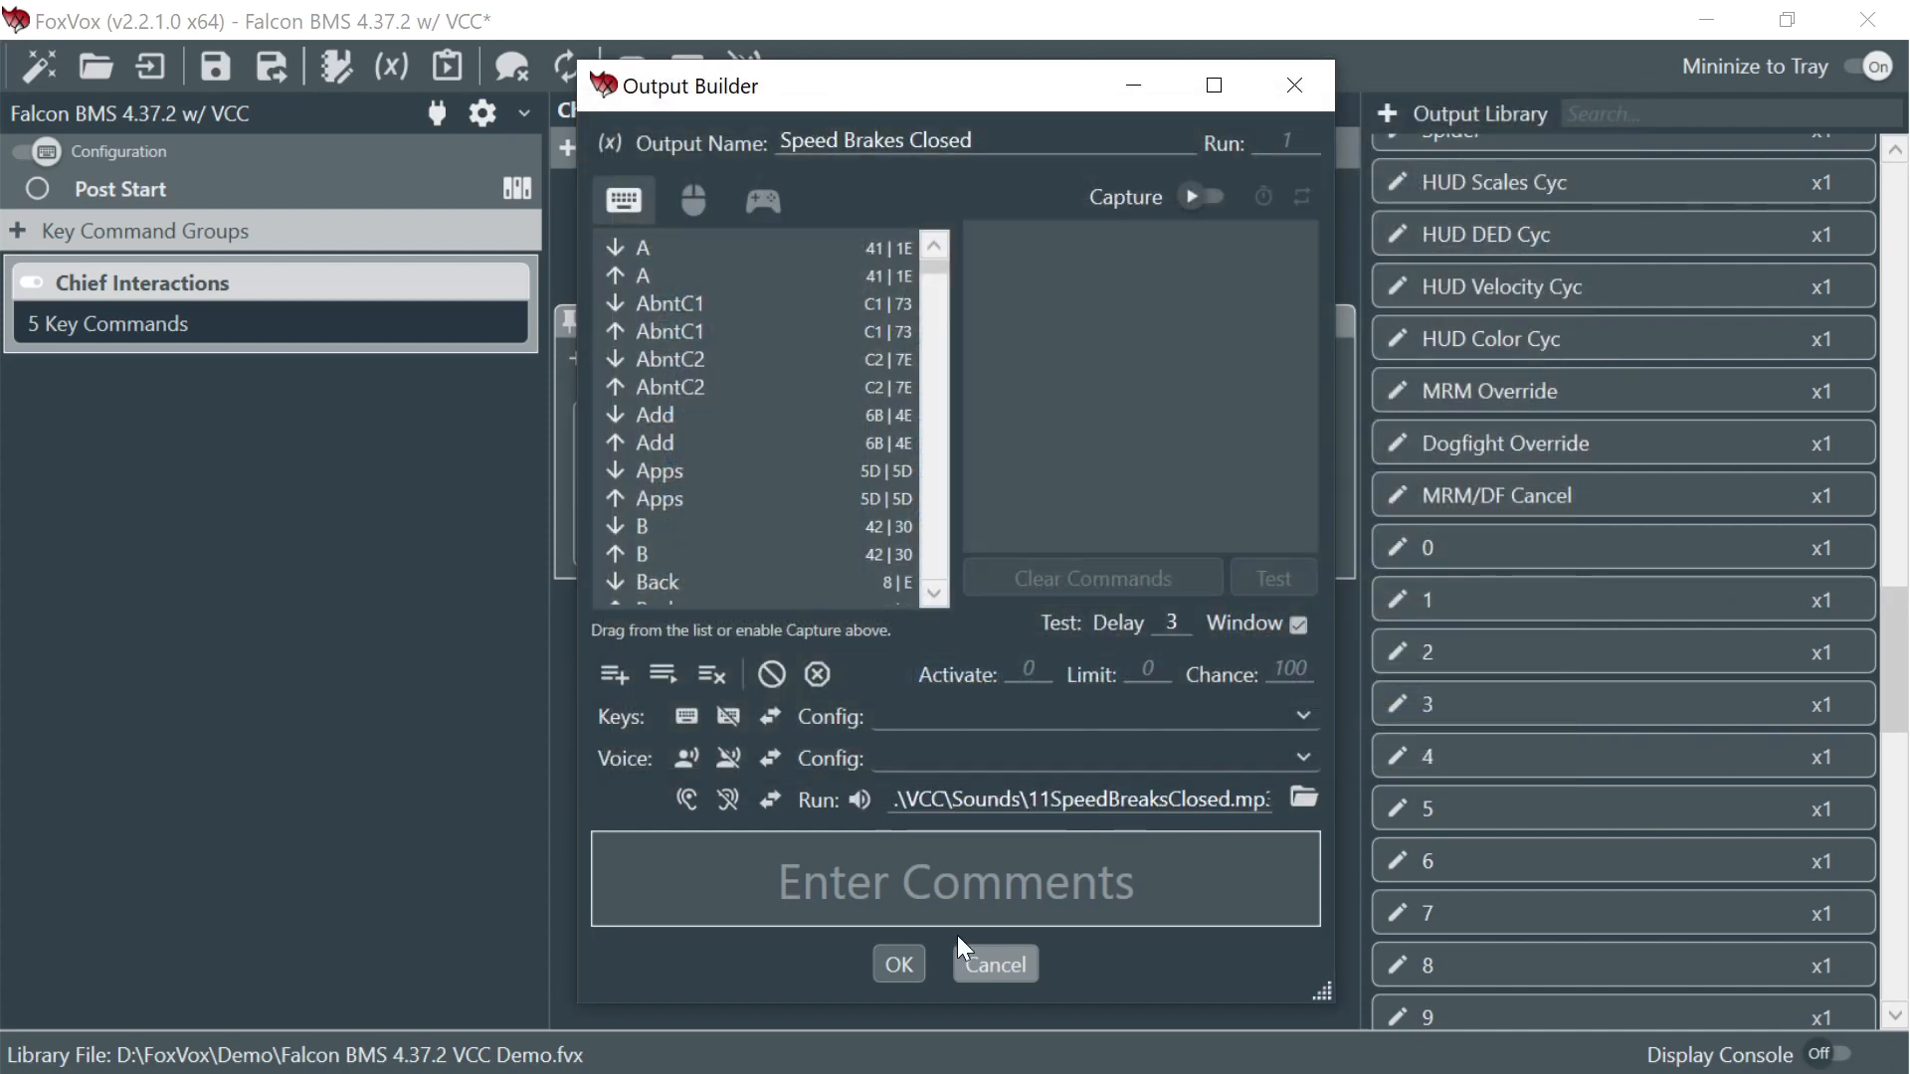
{"action": "left_click", "coordinate": [900, 965]}
- Add the variable Step = WaitTrim to the Speed Brakes Closed output, accept the output and save the profile
{"action": "left_click", "coordinate": [611, 146]}
{"action": "left_click", "coordinate": [976, 203]}
{"action": "left_click", "coordinate": [1022, 254]}
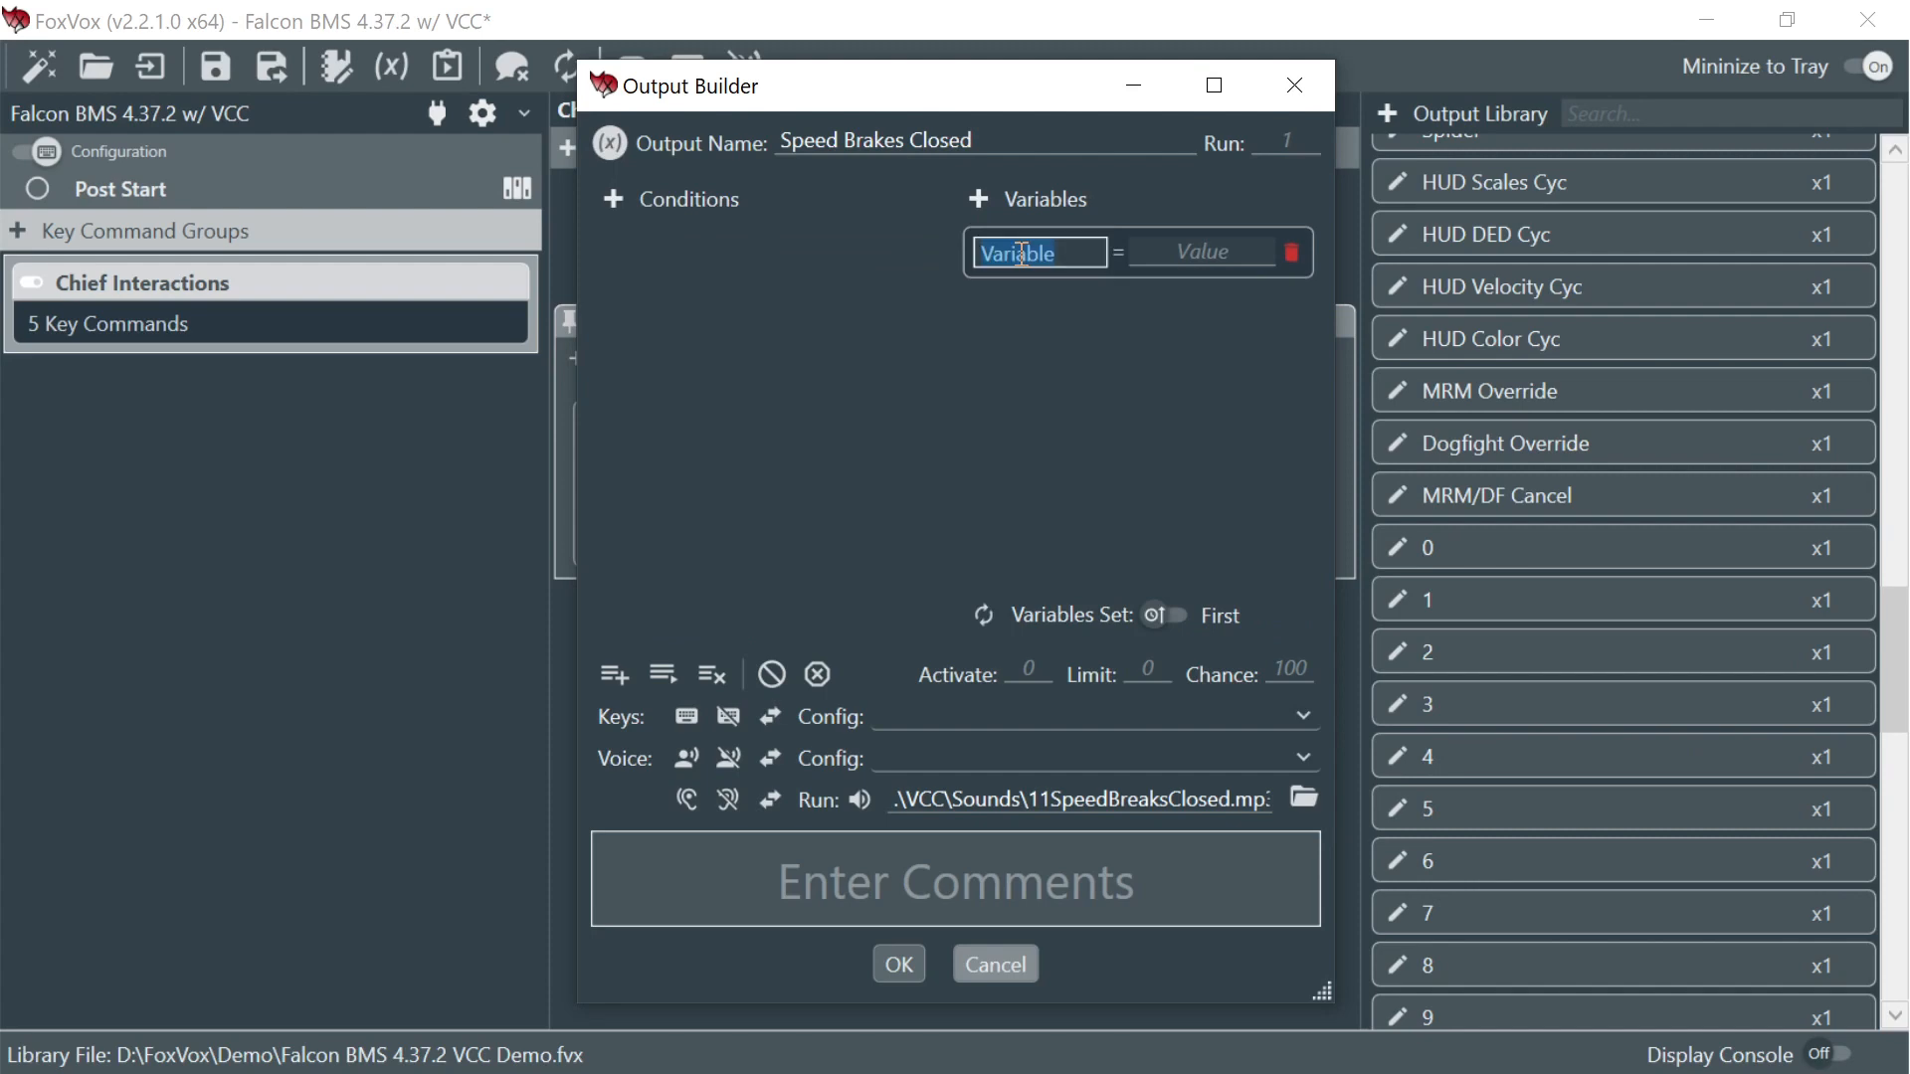
{"action": "type", "text": "Step"}
{"action": "left_click", "coordinate": [1202, 251]}
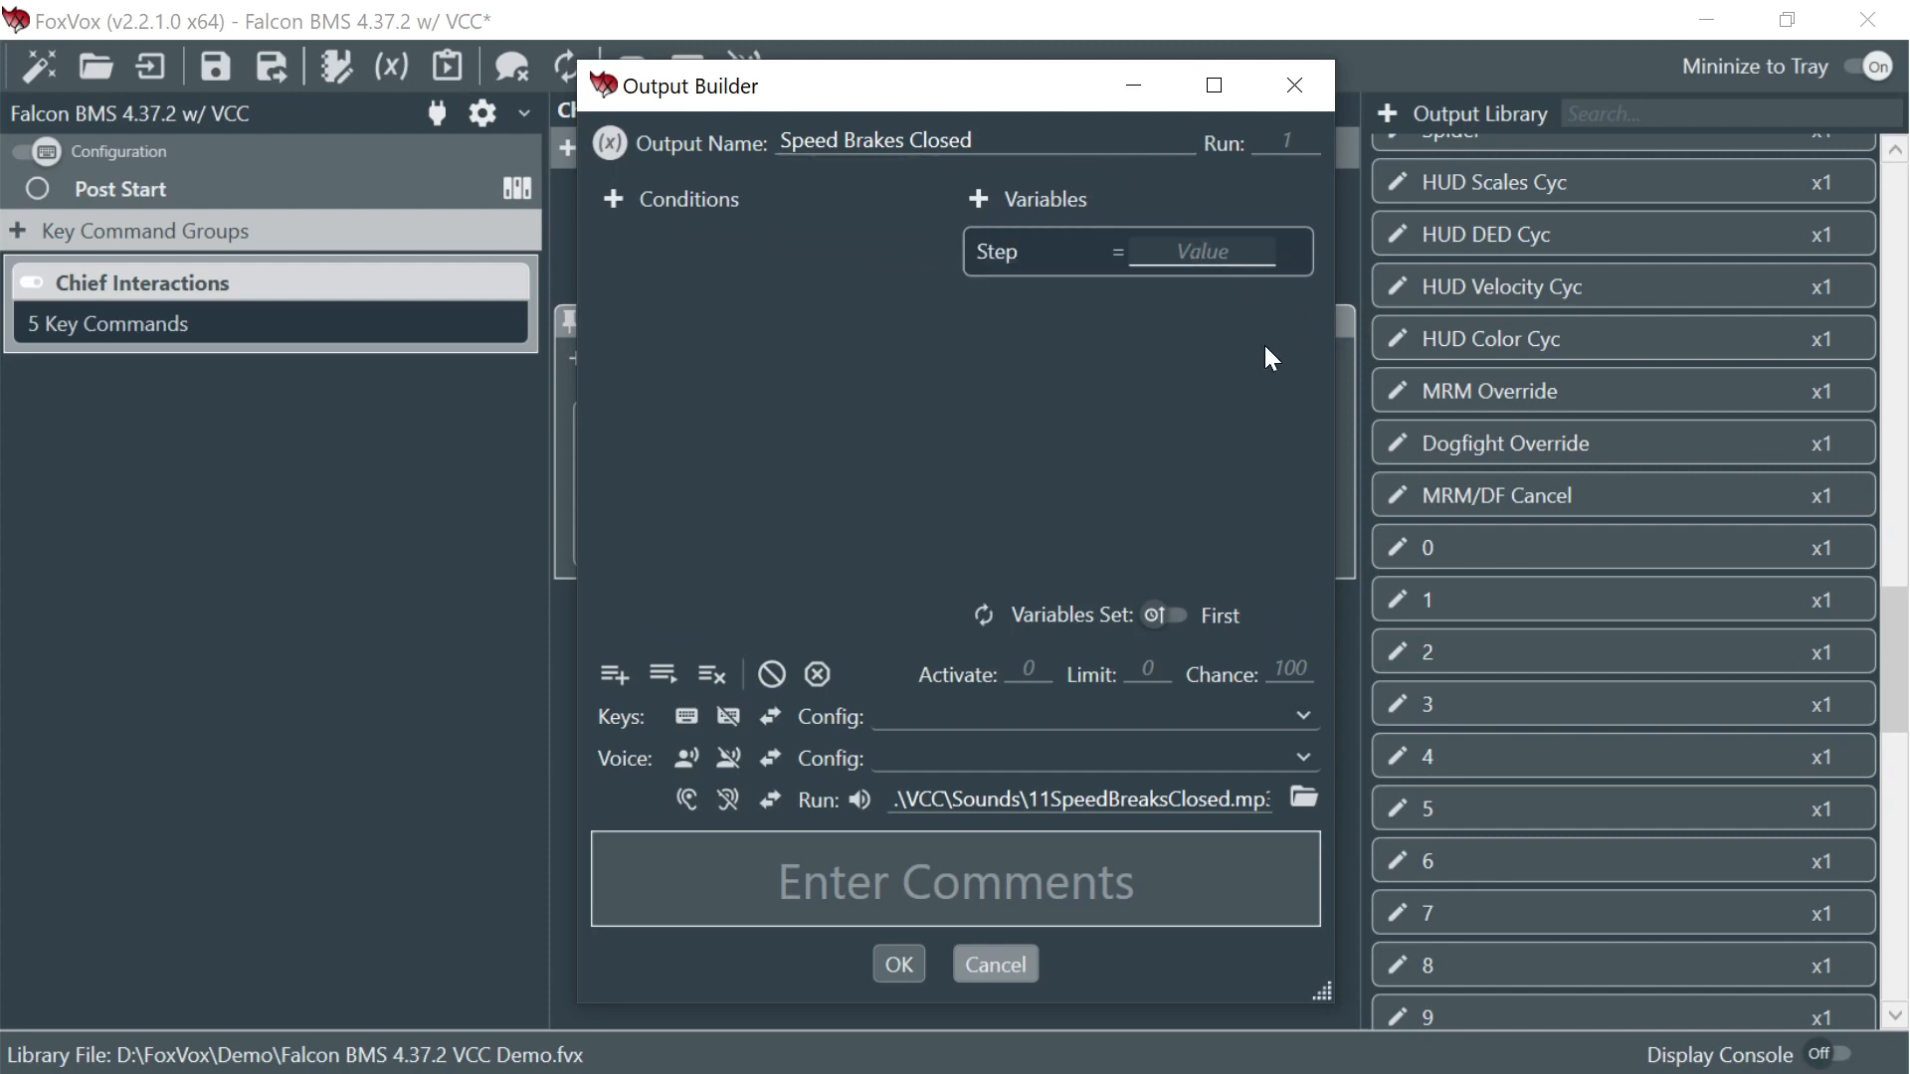
{"action": "type", "text": "WaitTrim"}
{"action": "key", "text": "Tab"}
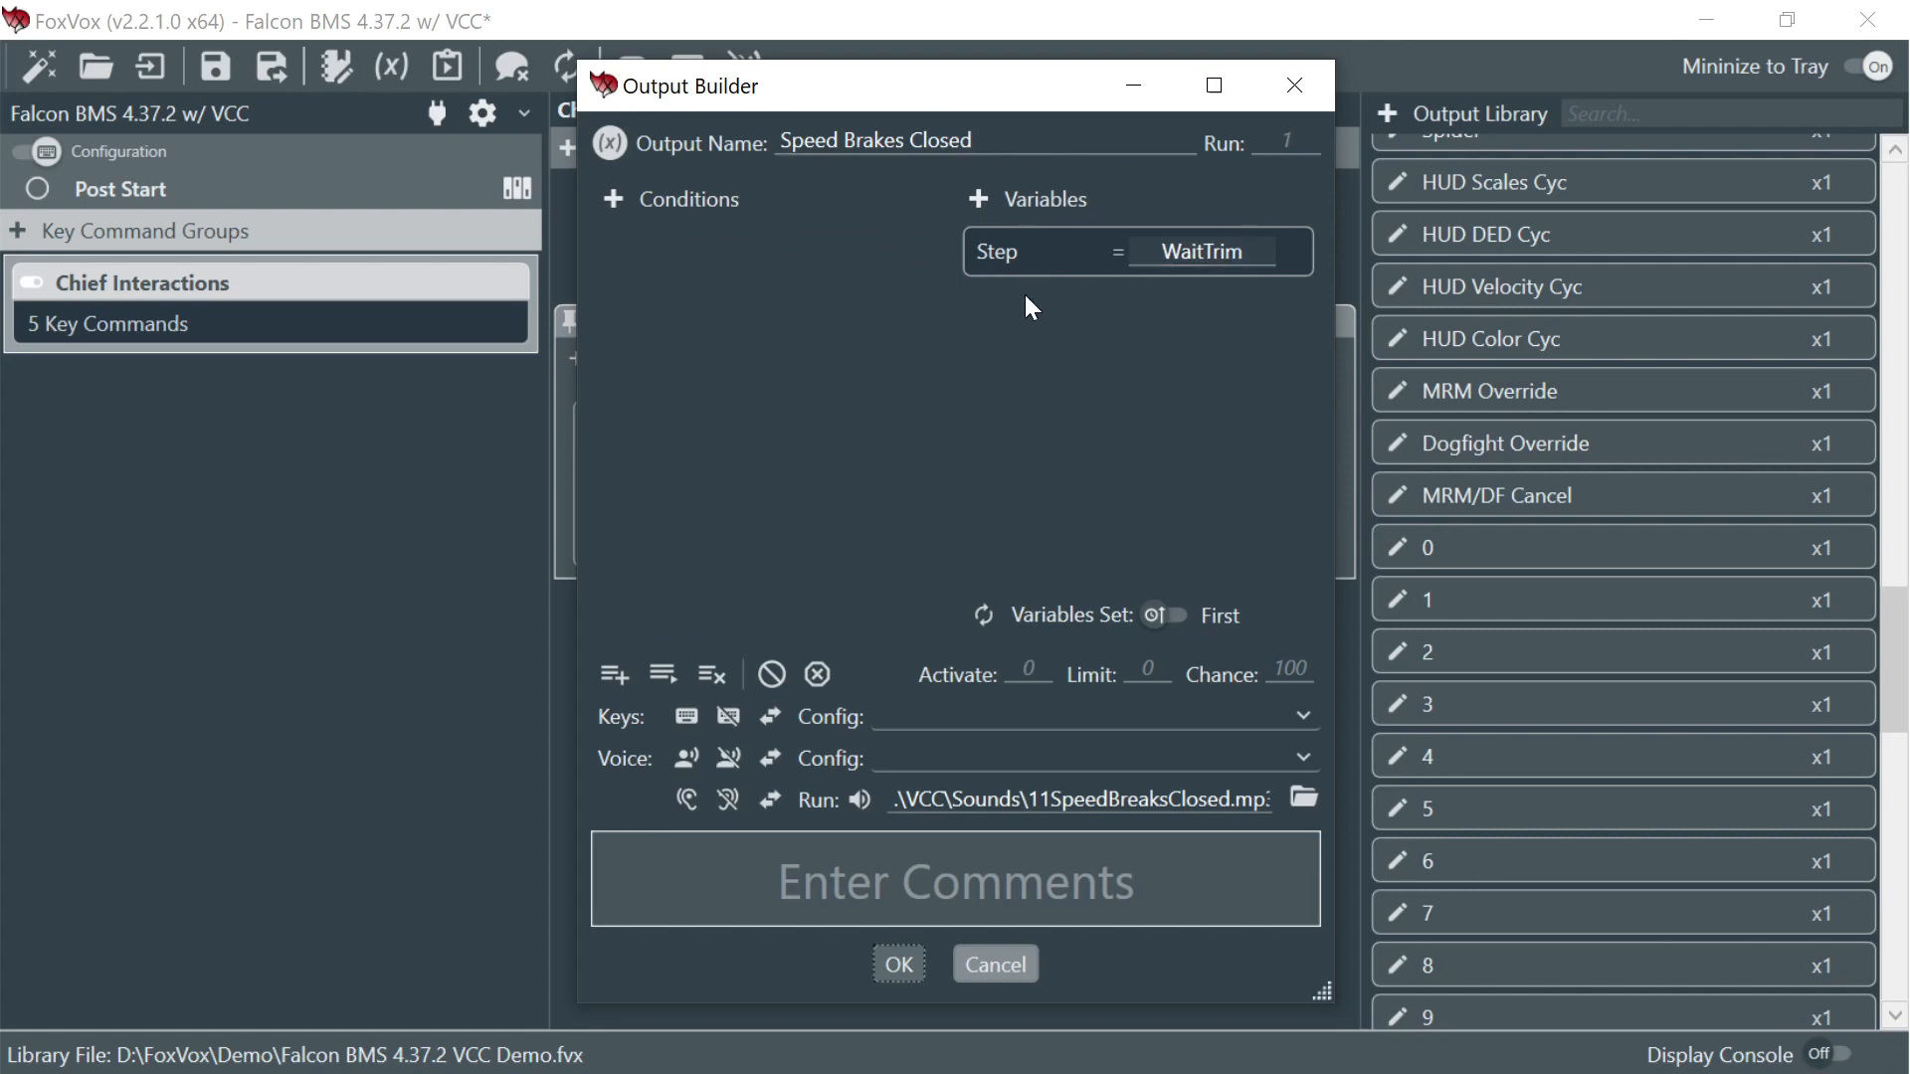
{"action": "left_click", "coordinate": [905, 961]}
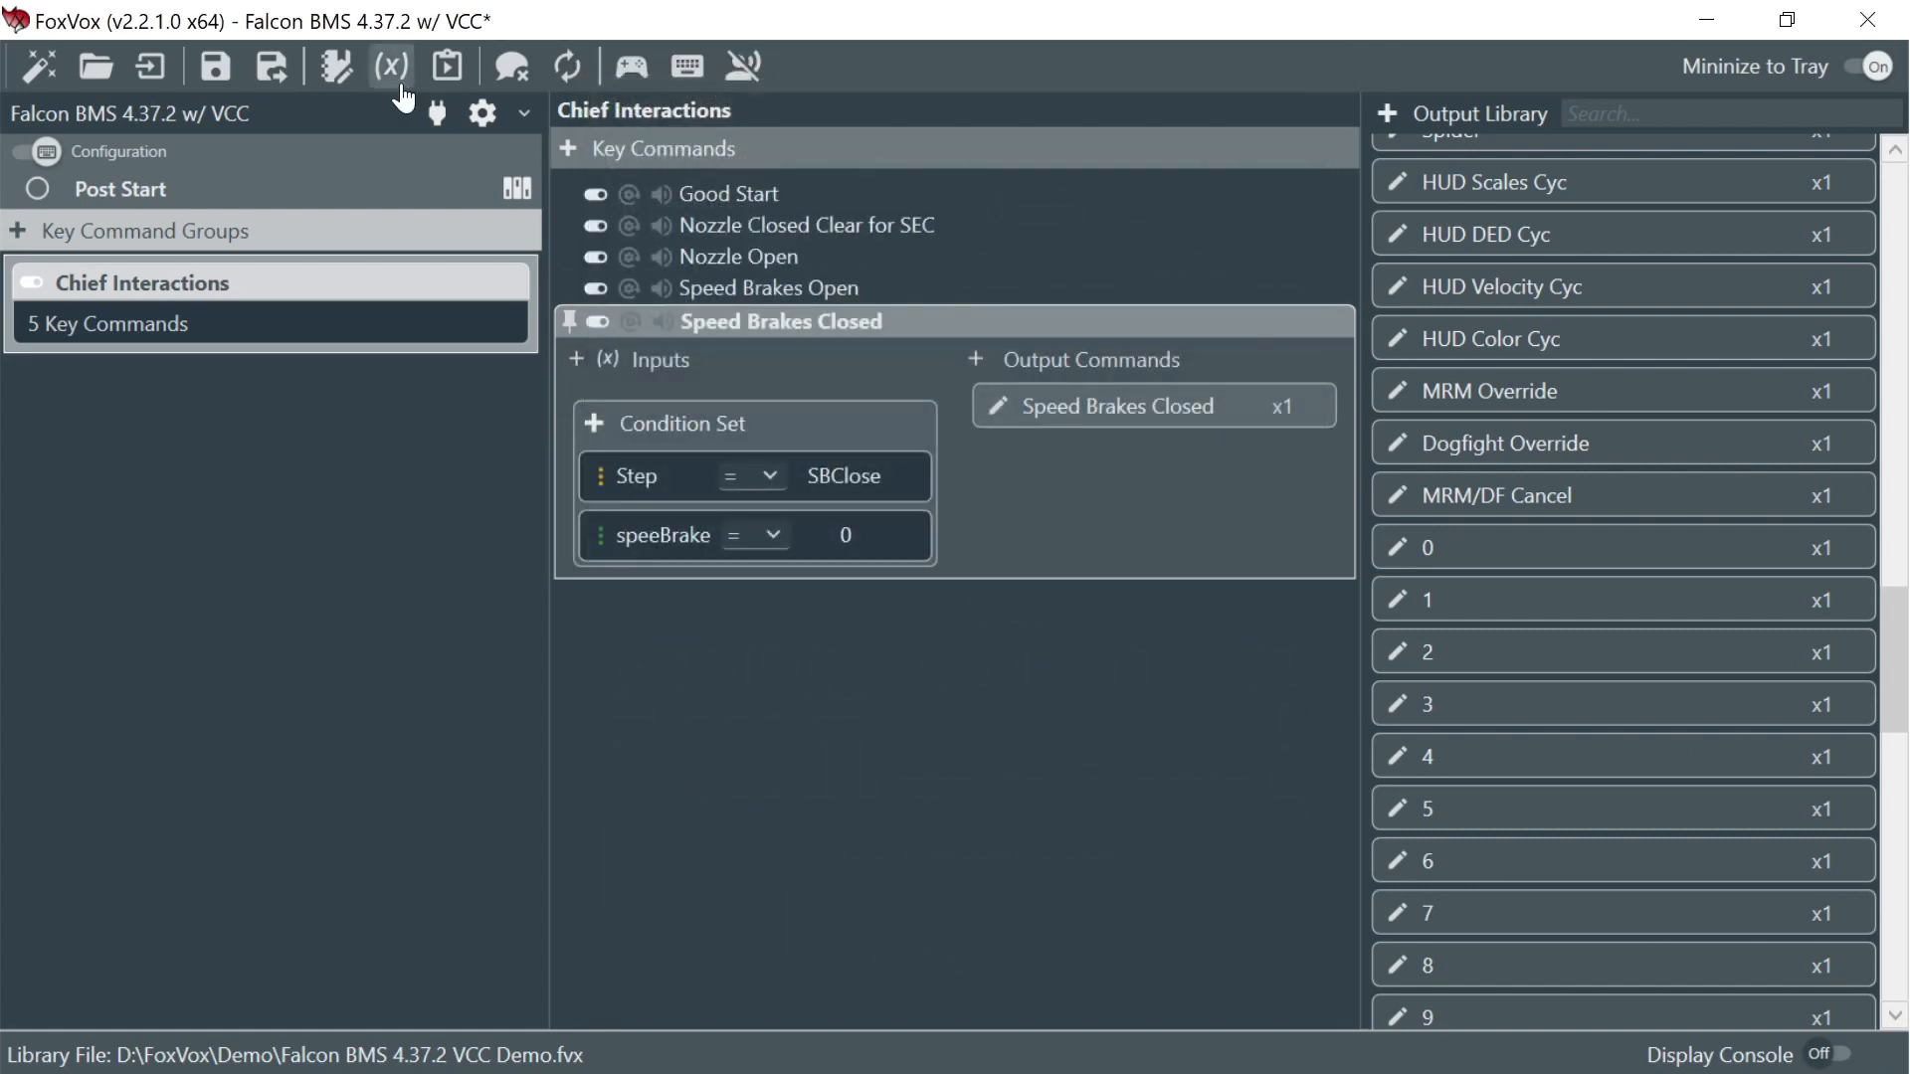
{"action": "left_click", "coordinate": [227, 74]}
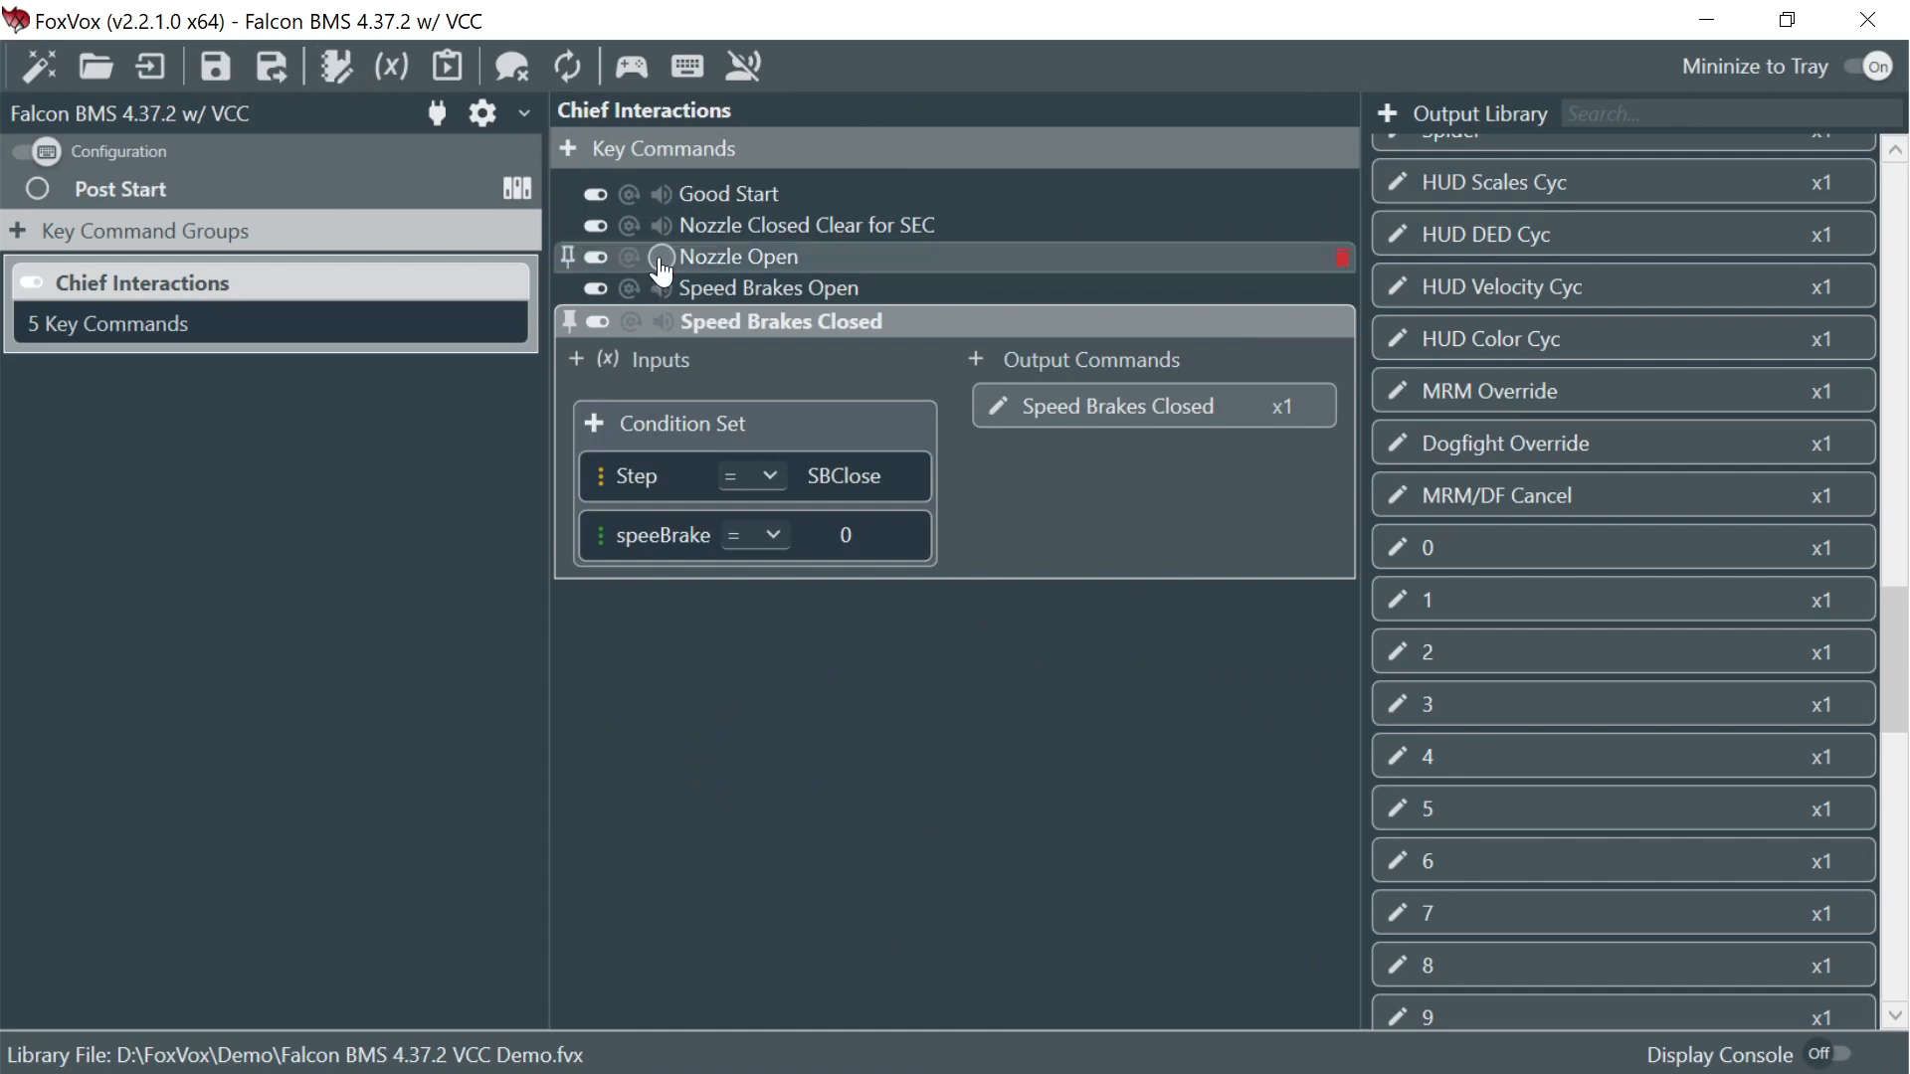
- Collapse SEC Check Good in the Chief voice commands and run voice recognition to reset the game and the console log
{"action": "left_click", "coordinate": [44, 151]}
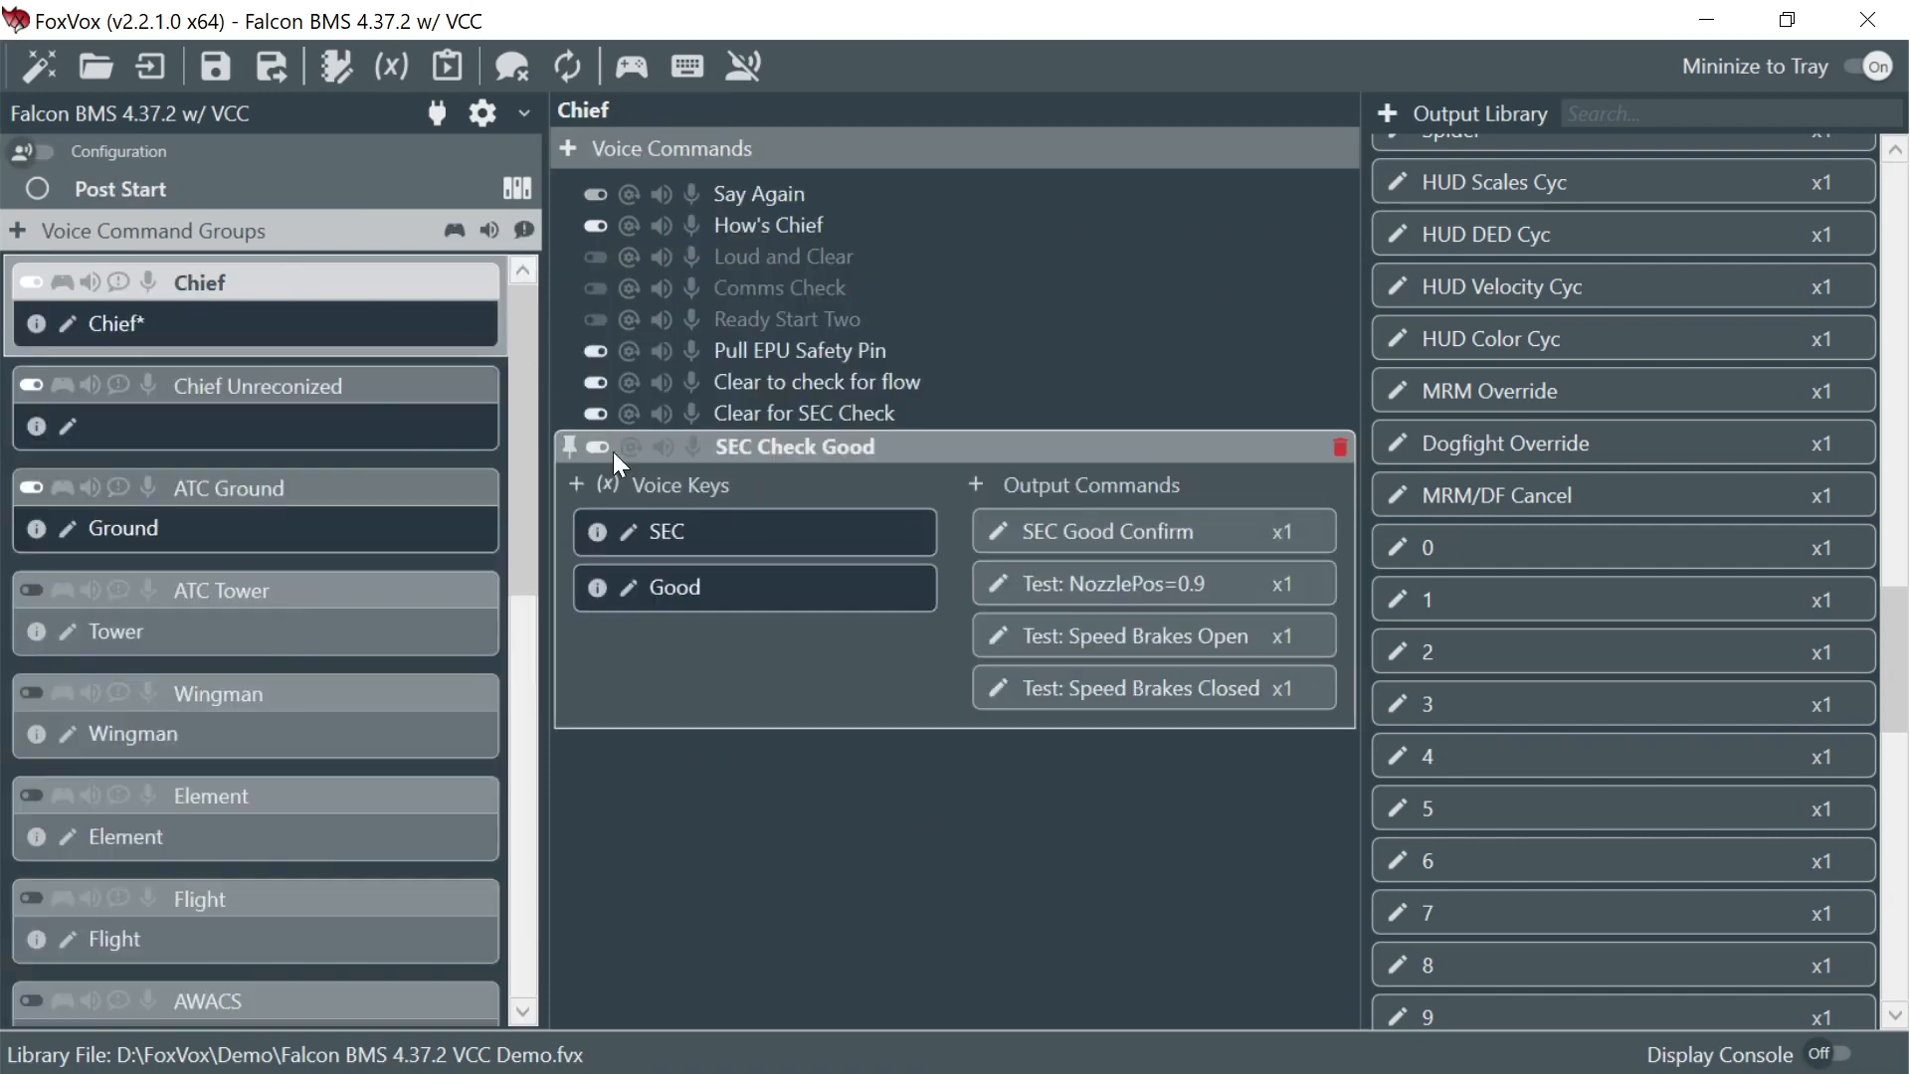
{"action": "left_click", "coordinate": [564, 452]}
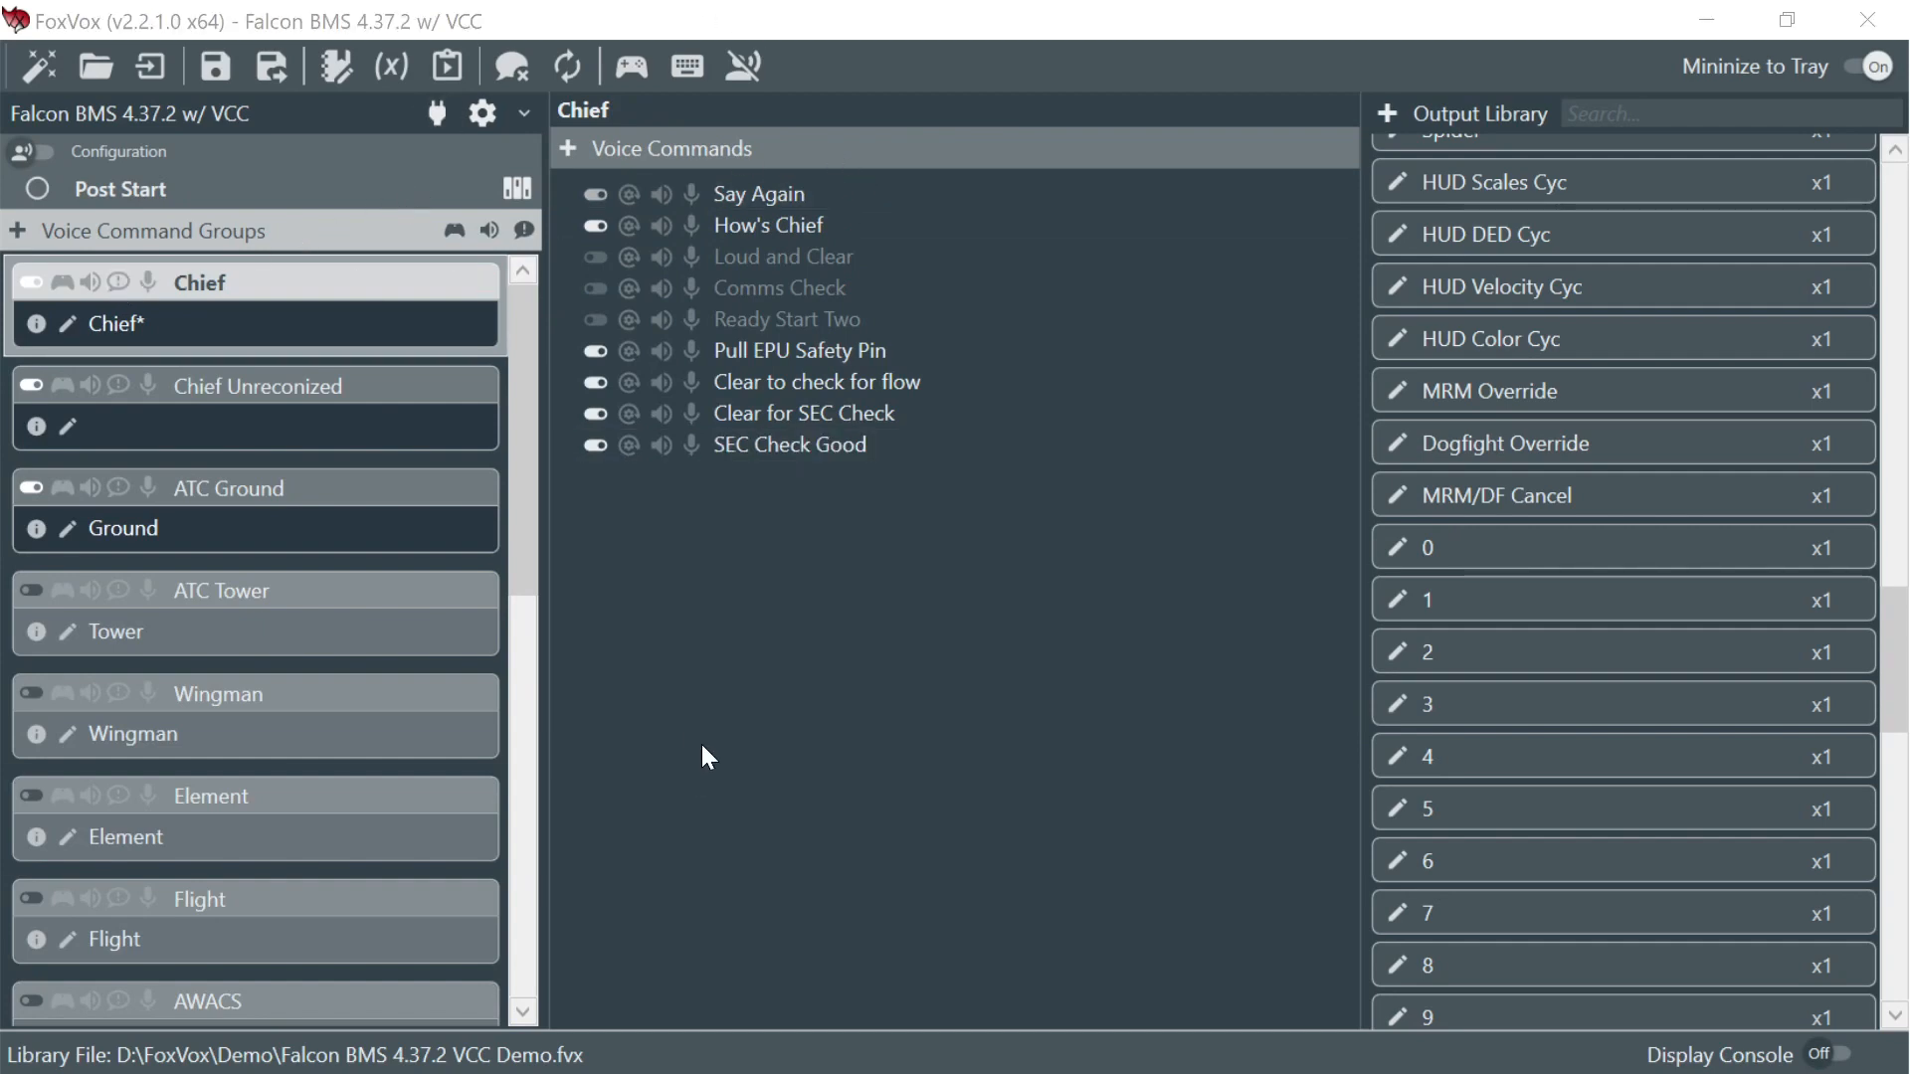
{"action": "left_click", "coordinate": [744, 66]}
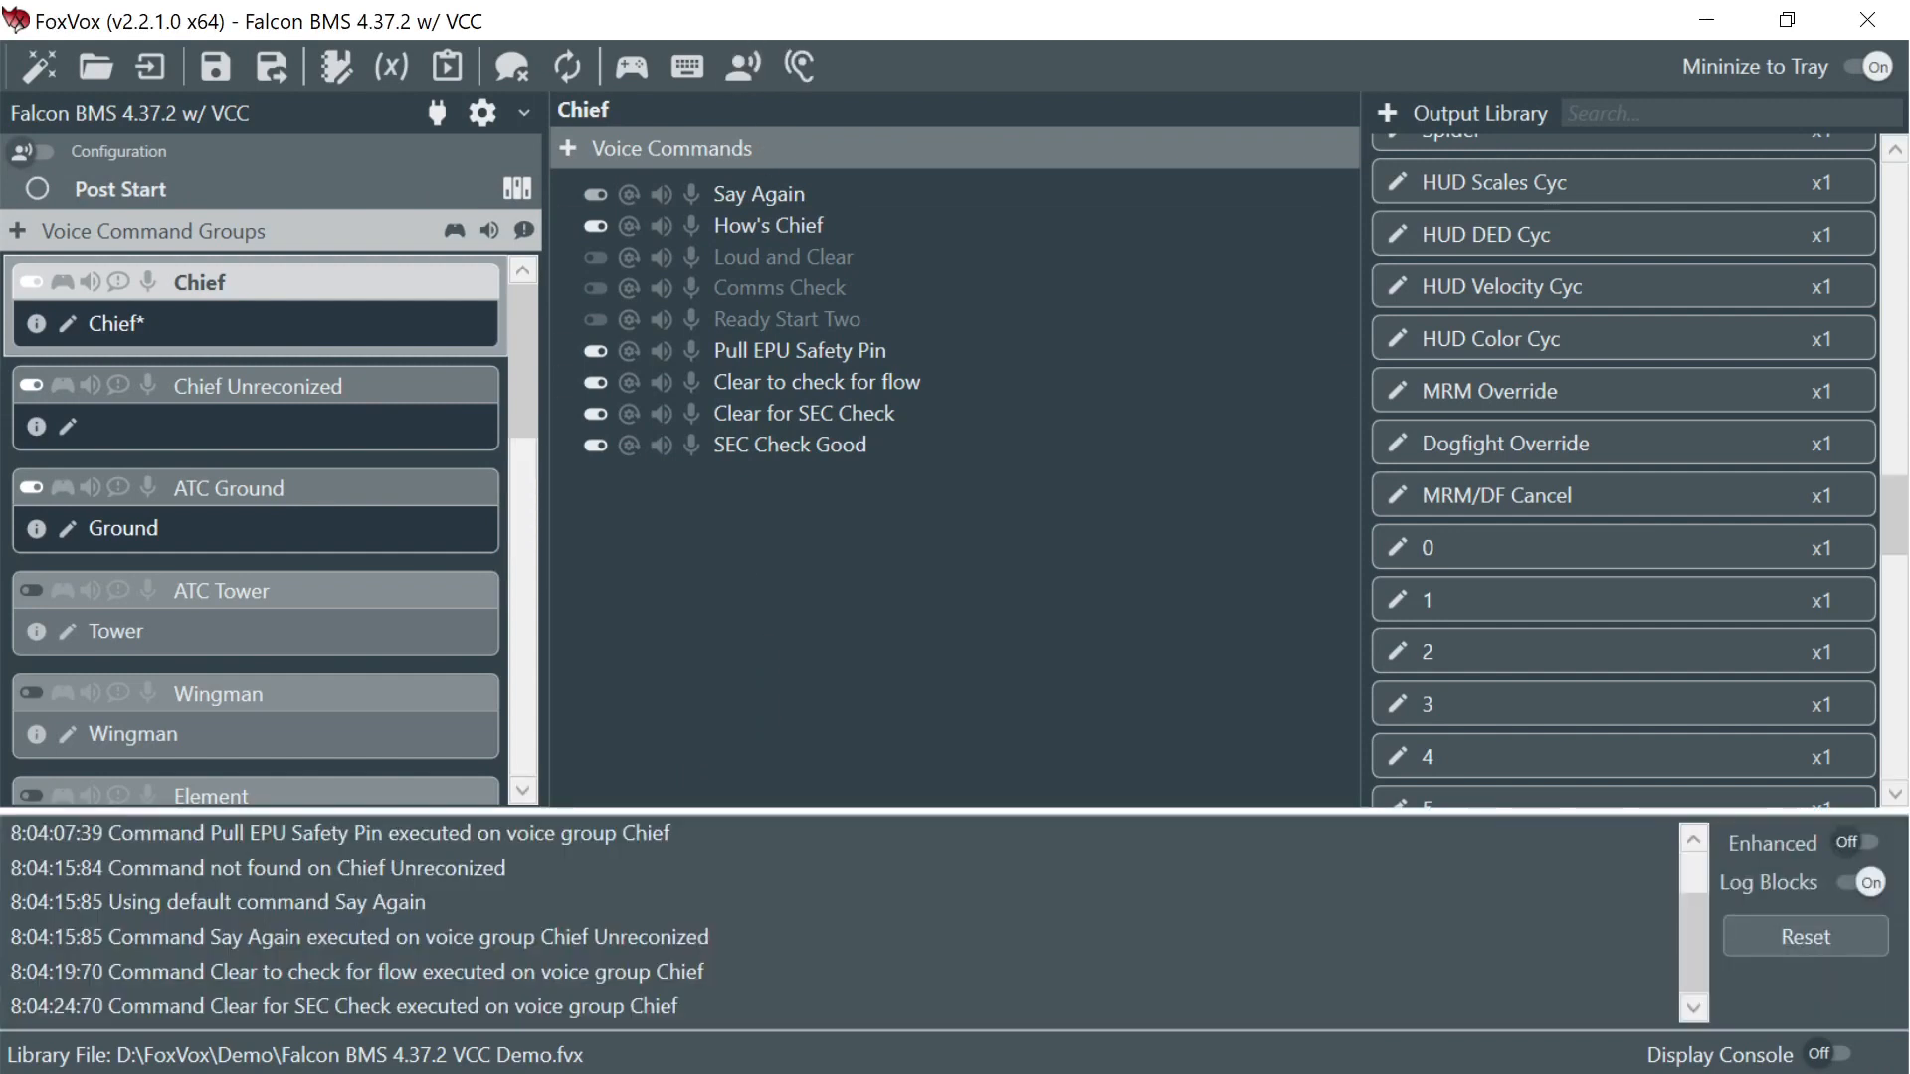
{"action": "left_click", "coordinate": [1854, 965]}
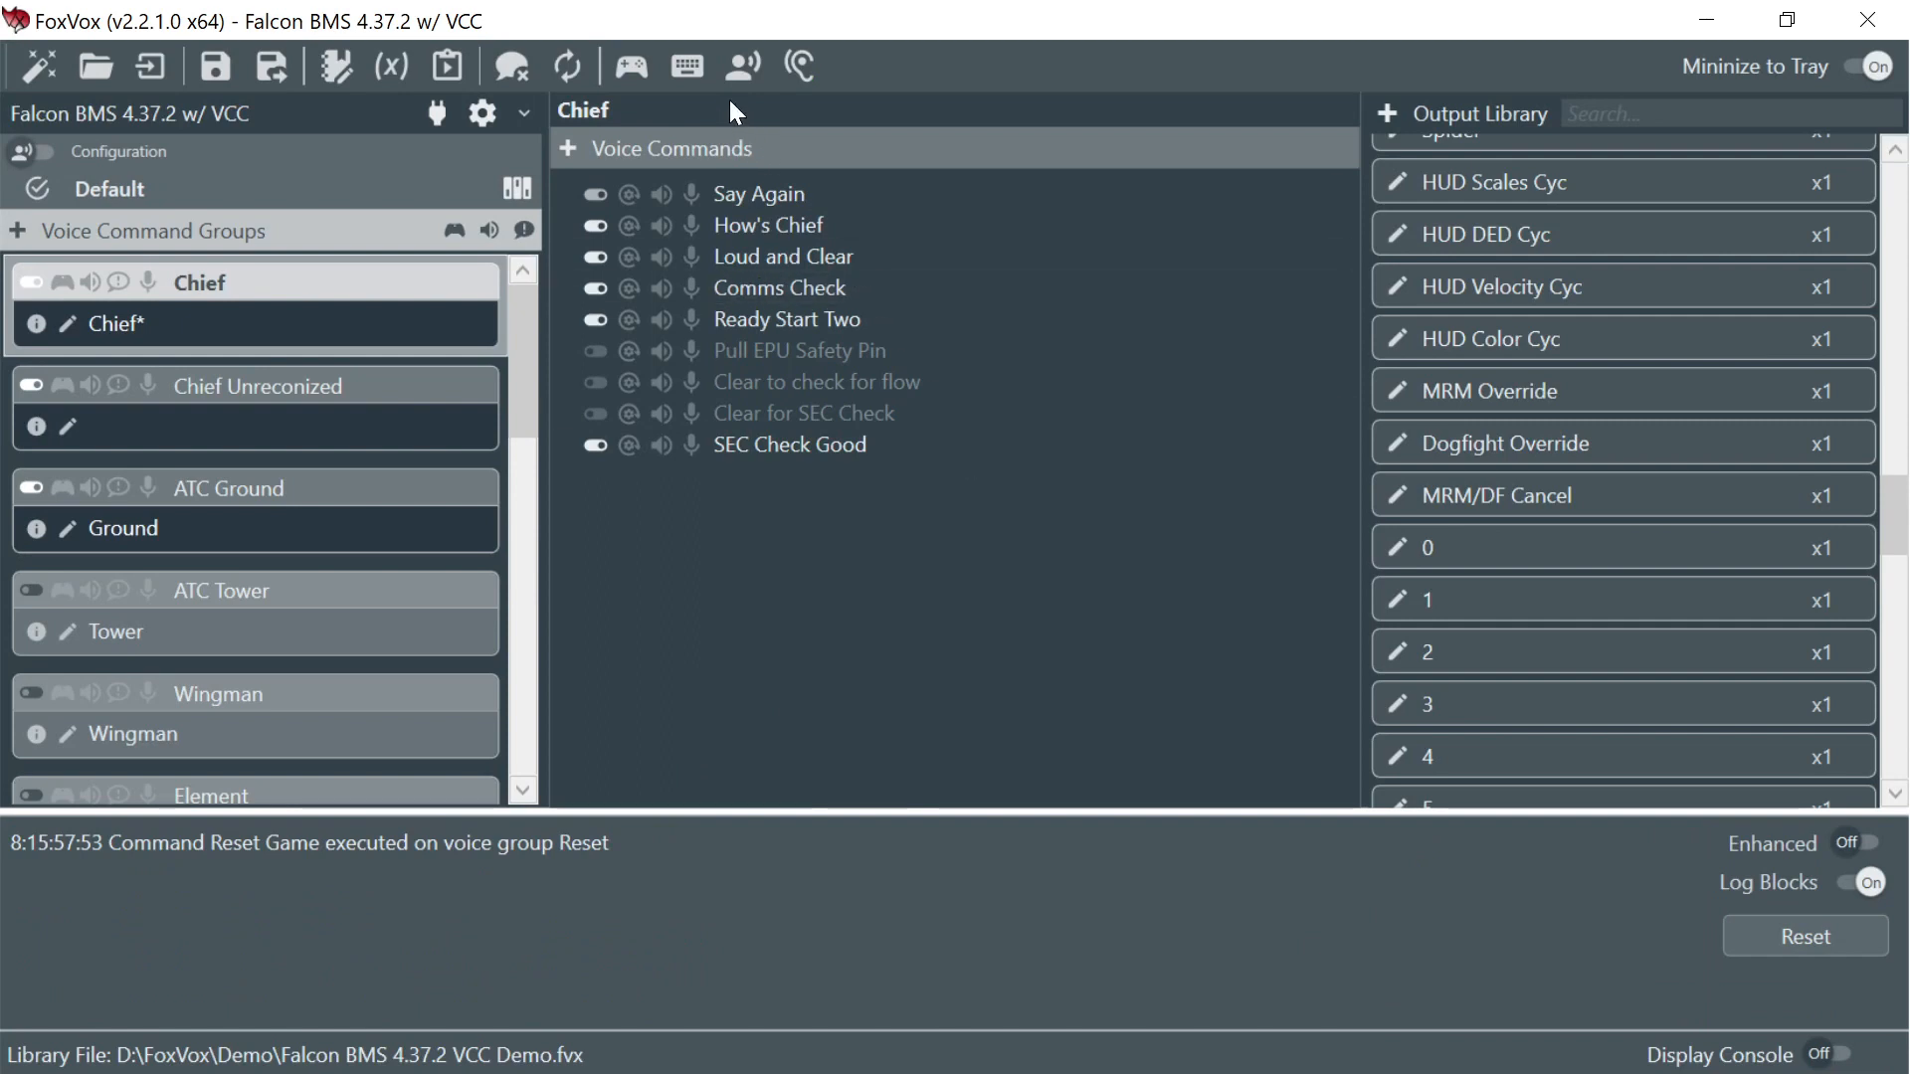
{"action": "left_click", "coordinate": [743, 66]}
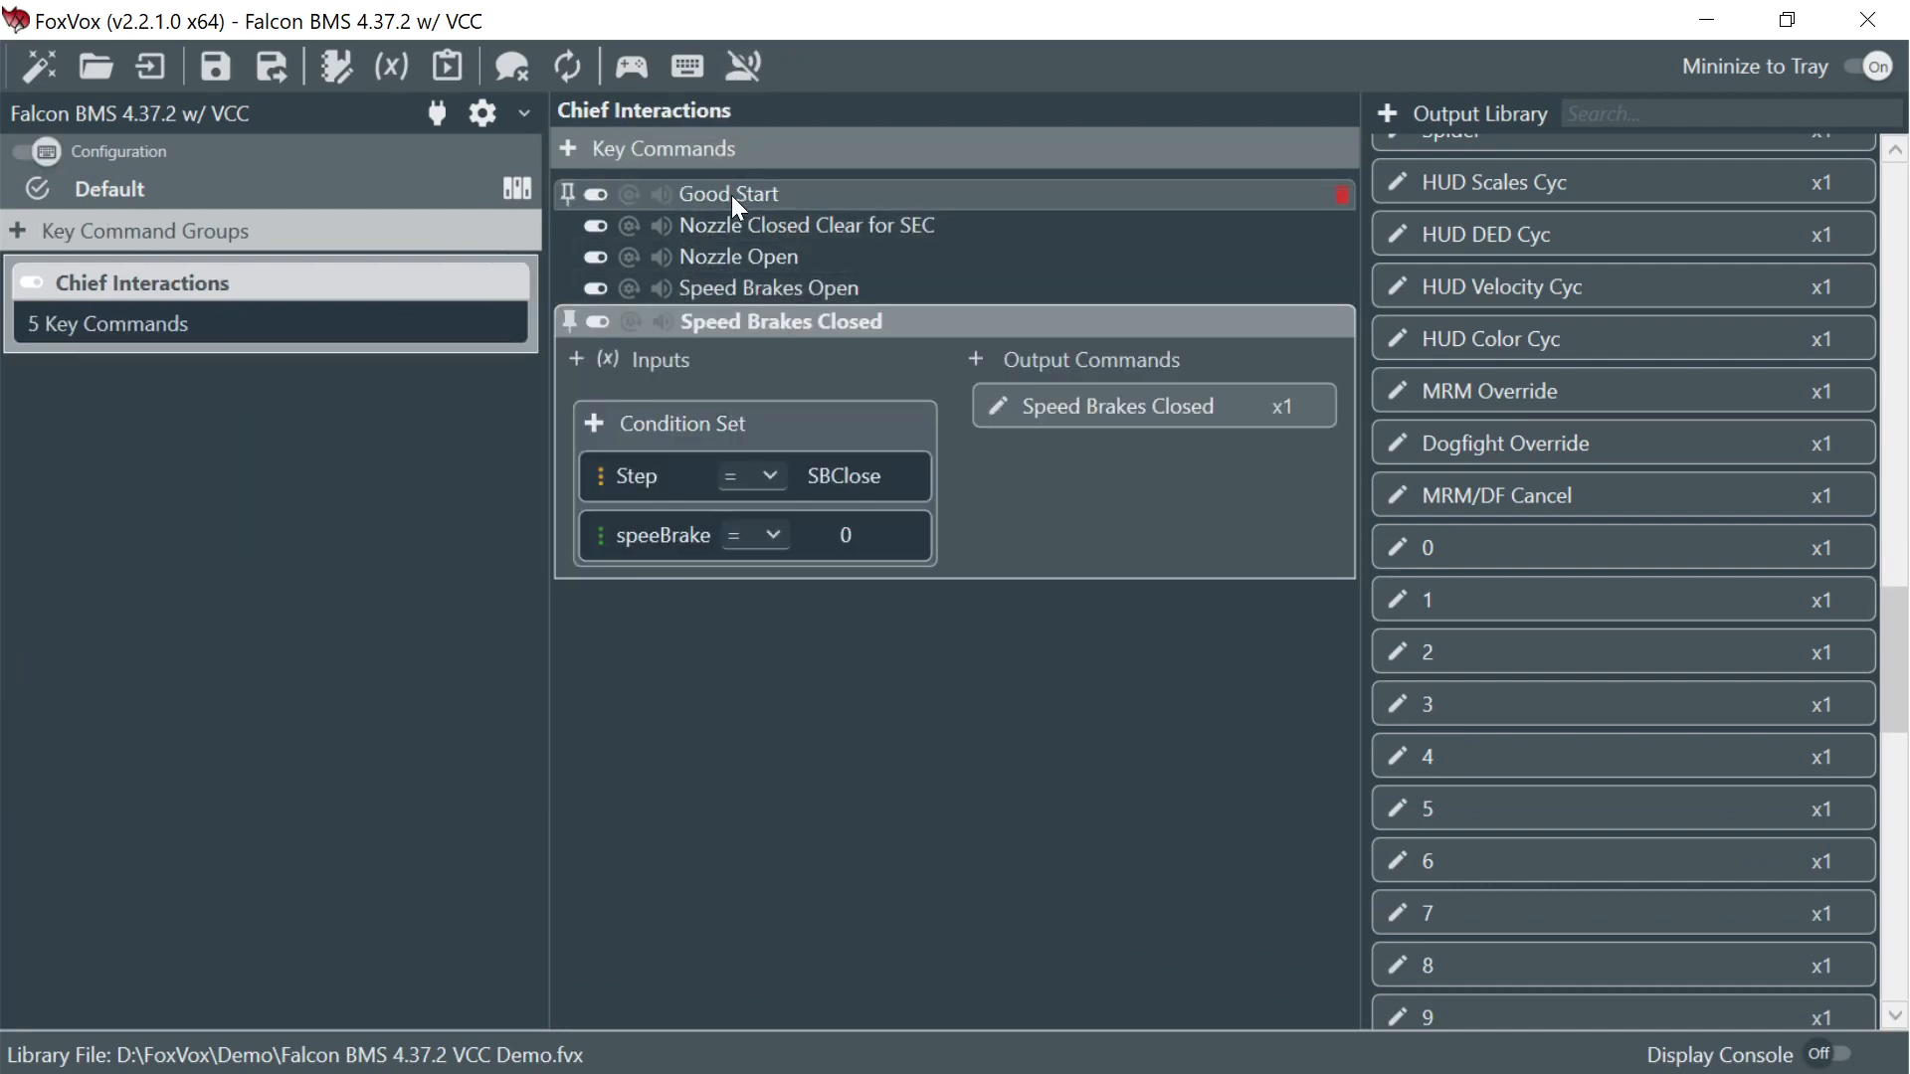
- Review the Good Start key command's conditions and return to the Chief voice commands to run the spoken command test
{"action": "left_click", "coordinate": [736, 199]}
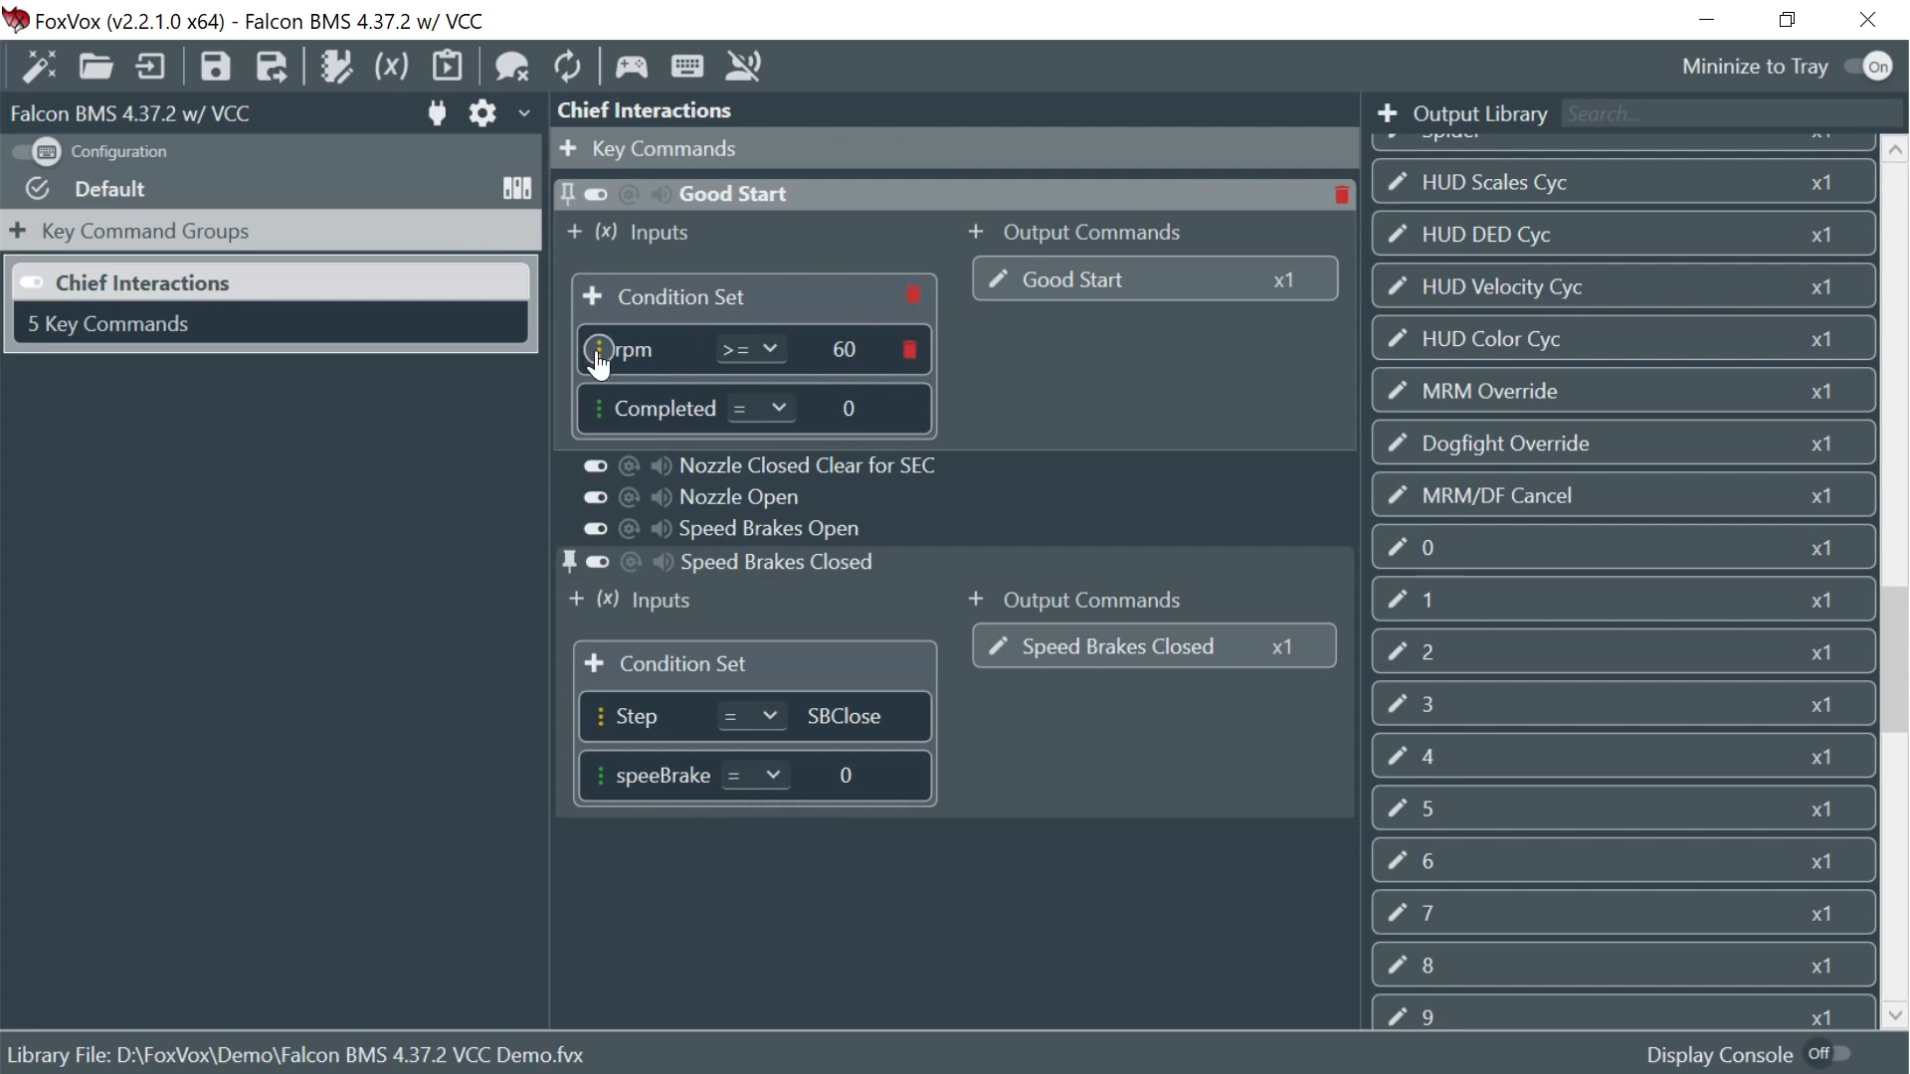
{"action": "mouse_move", "coordinate": [600, 356]}
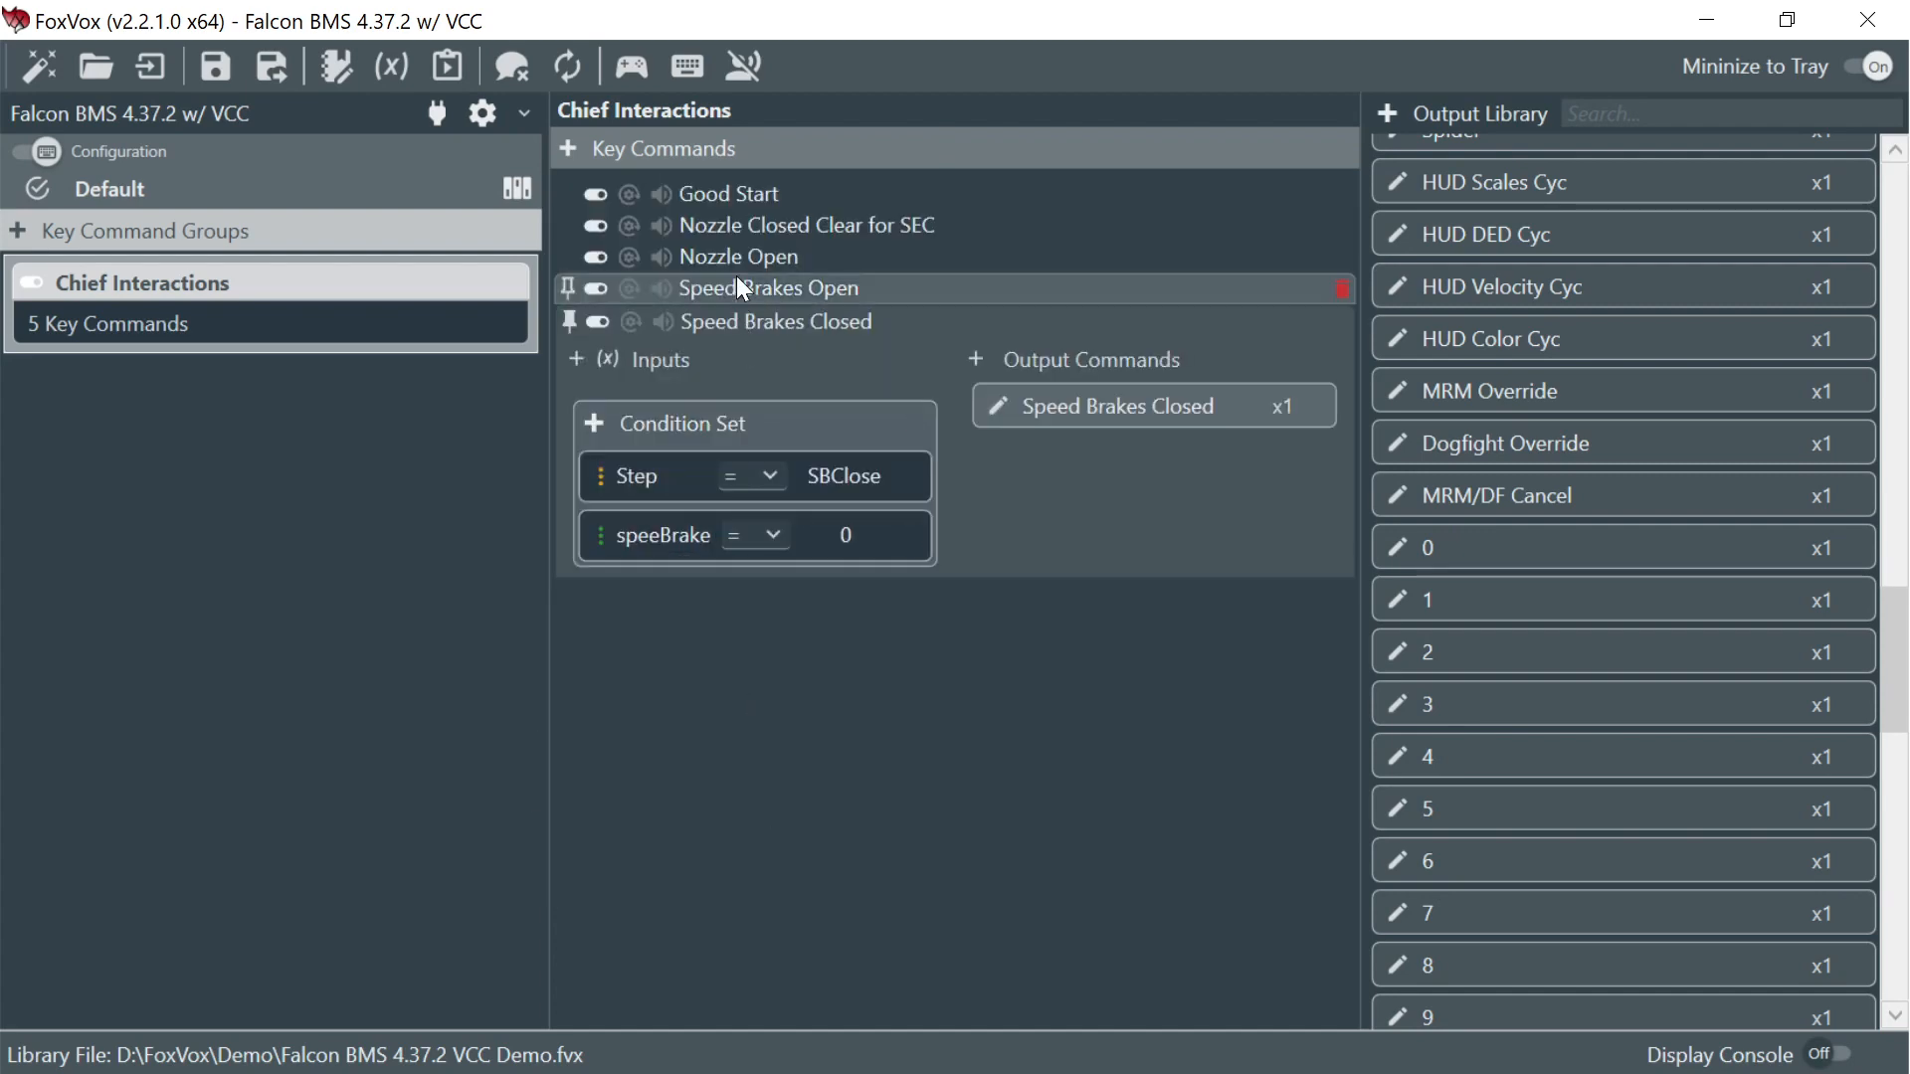
{"action": "left_click", "coordinate": [31, 152]}
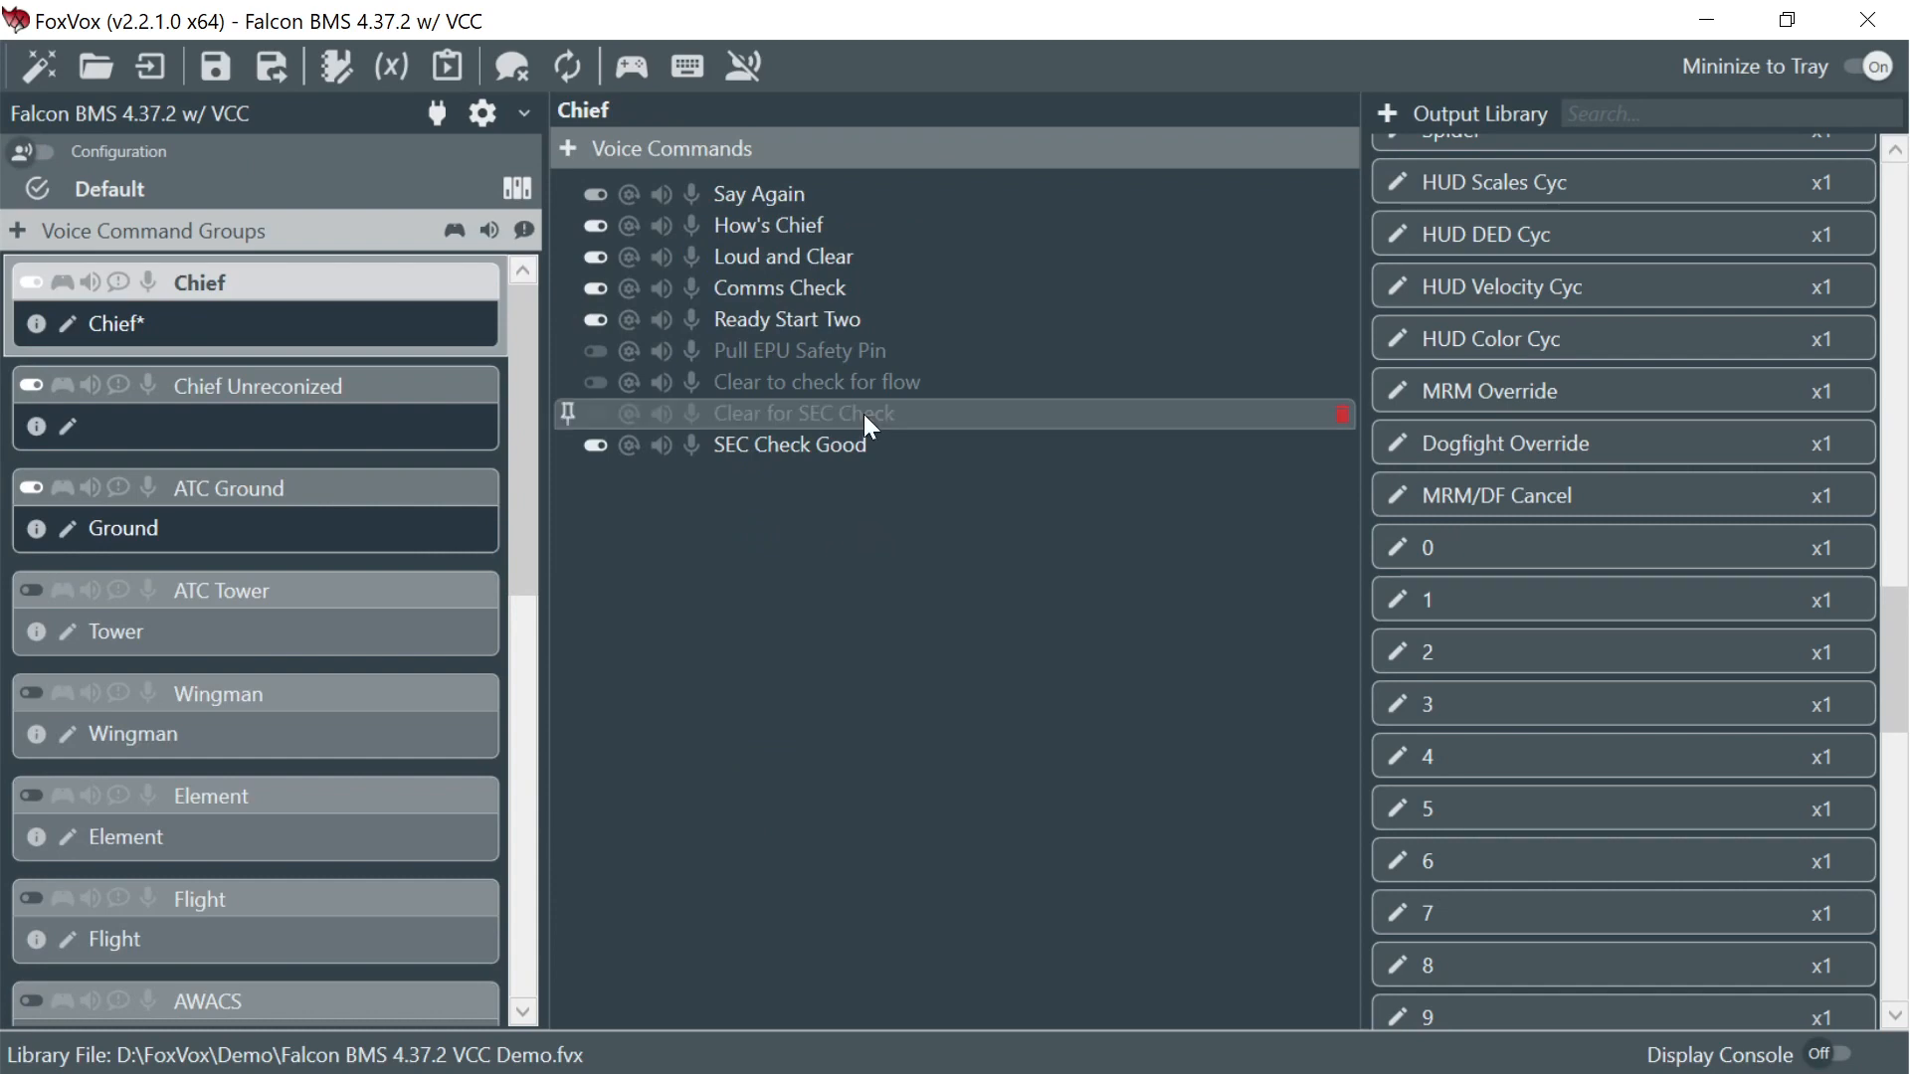
{"action": "left_click", "coordinate": [753, 79]}
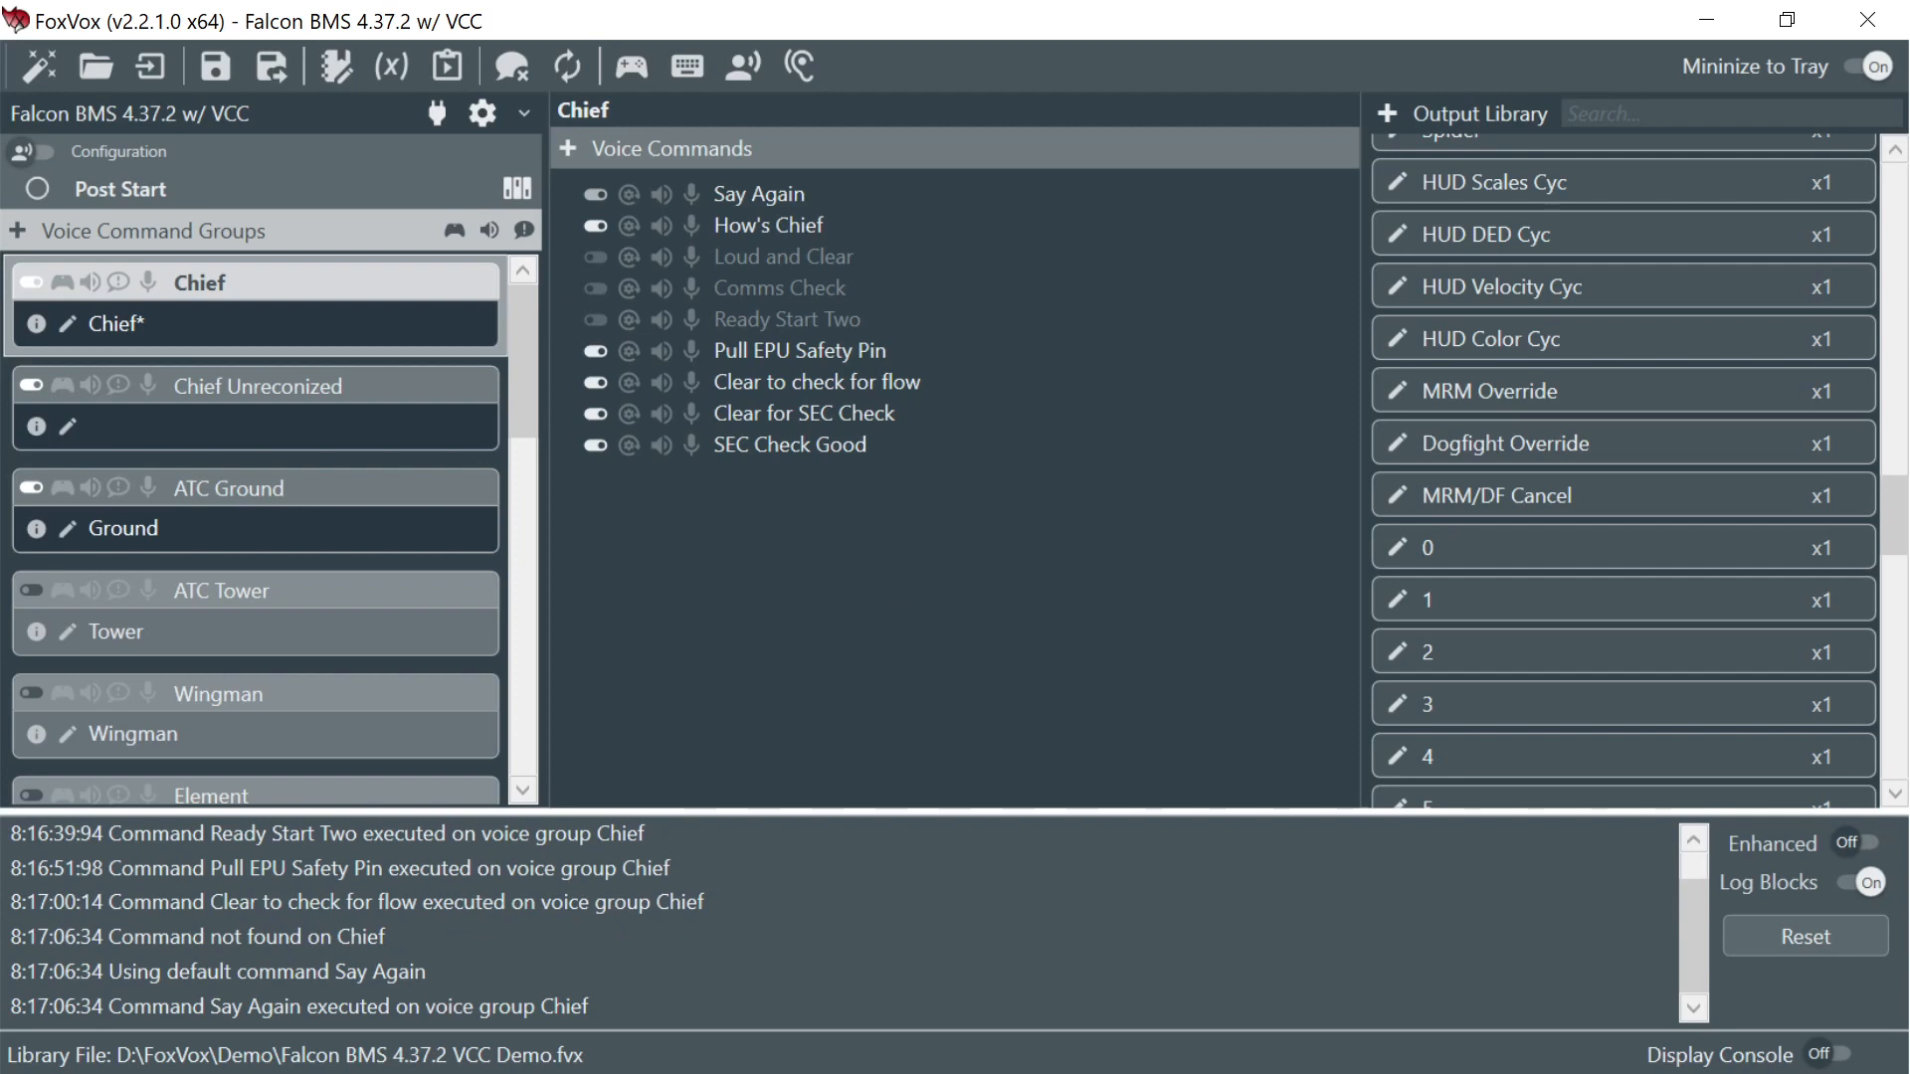
- Add the voice recognition key SEC* to the Chief voice command group and save the profile
{"action": "left_click", "coordinate": [64, 324]}
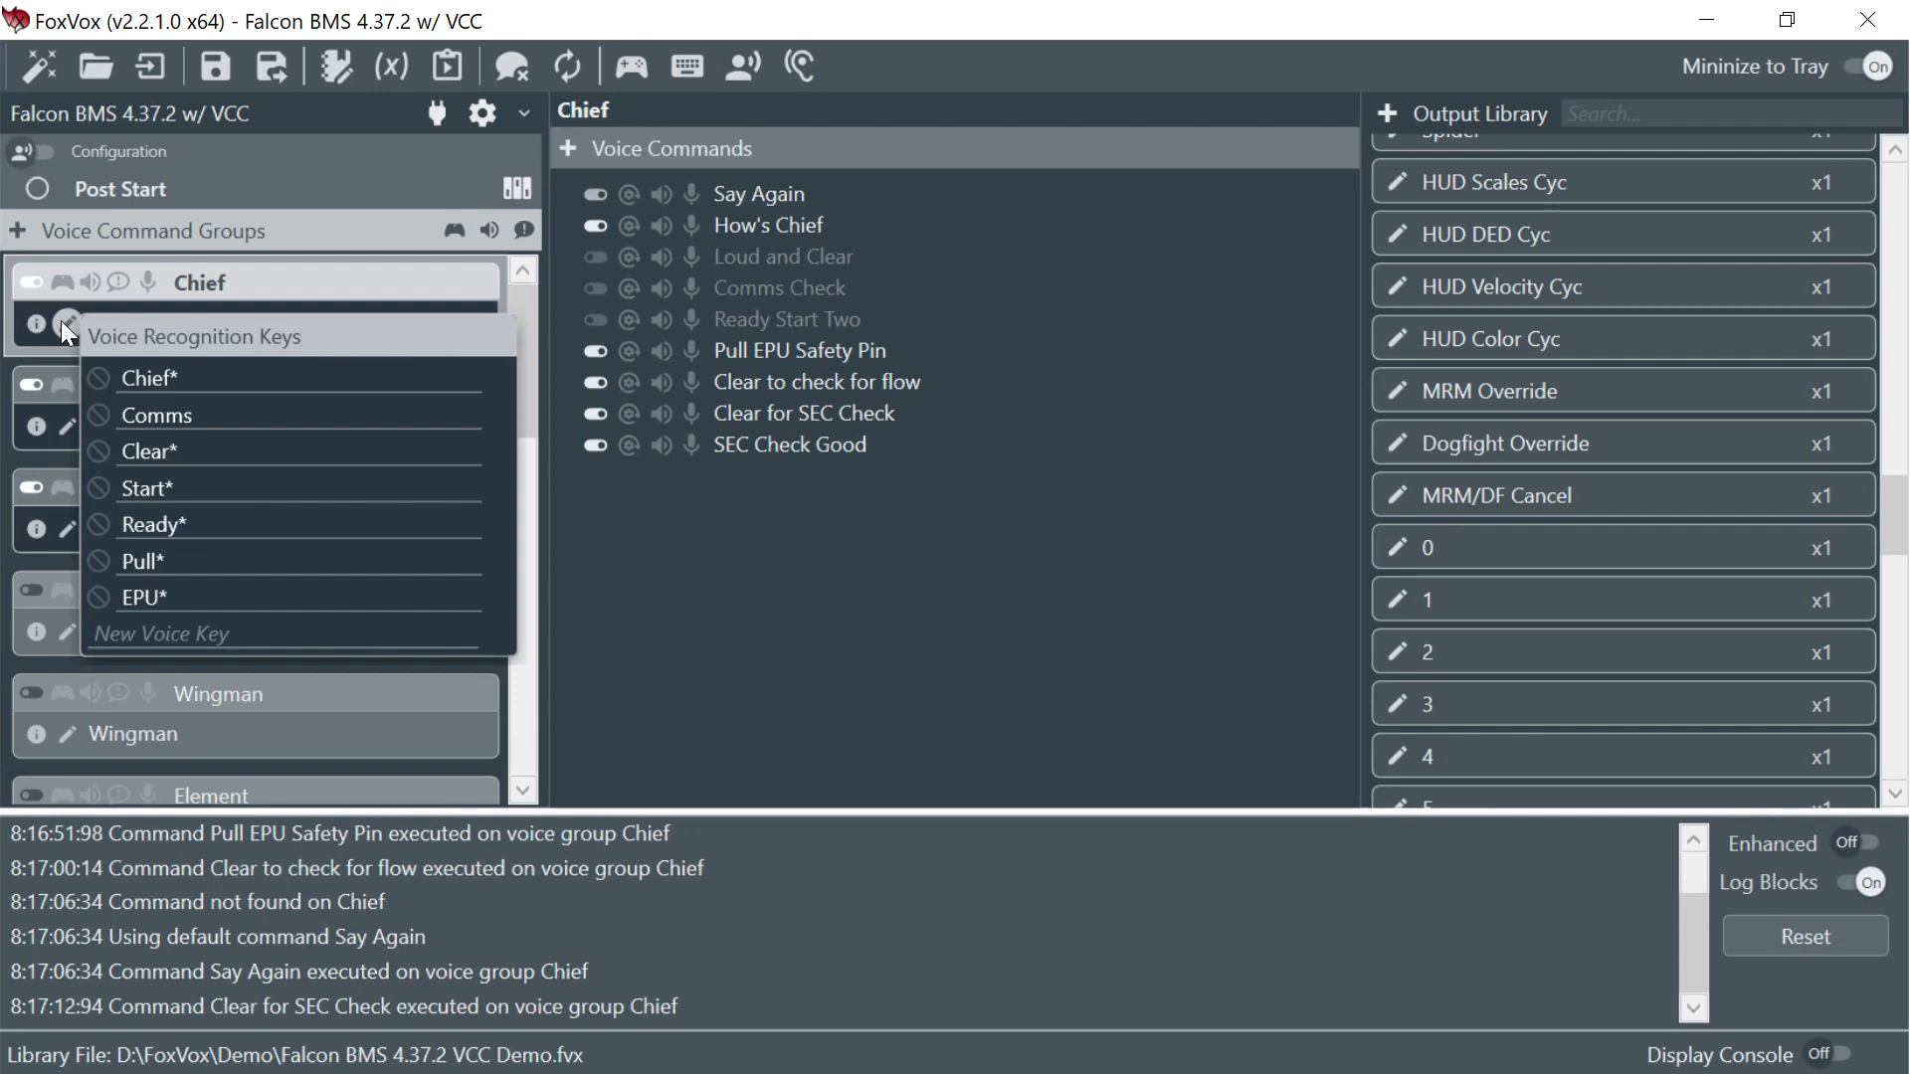
{"action": "left_click", "coordinate": [141, 630]}
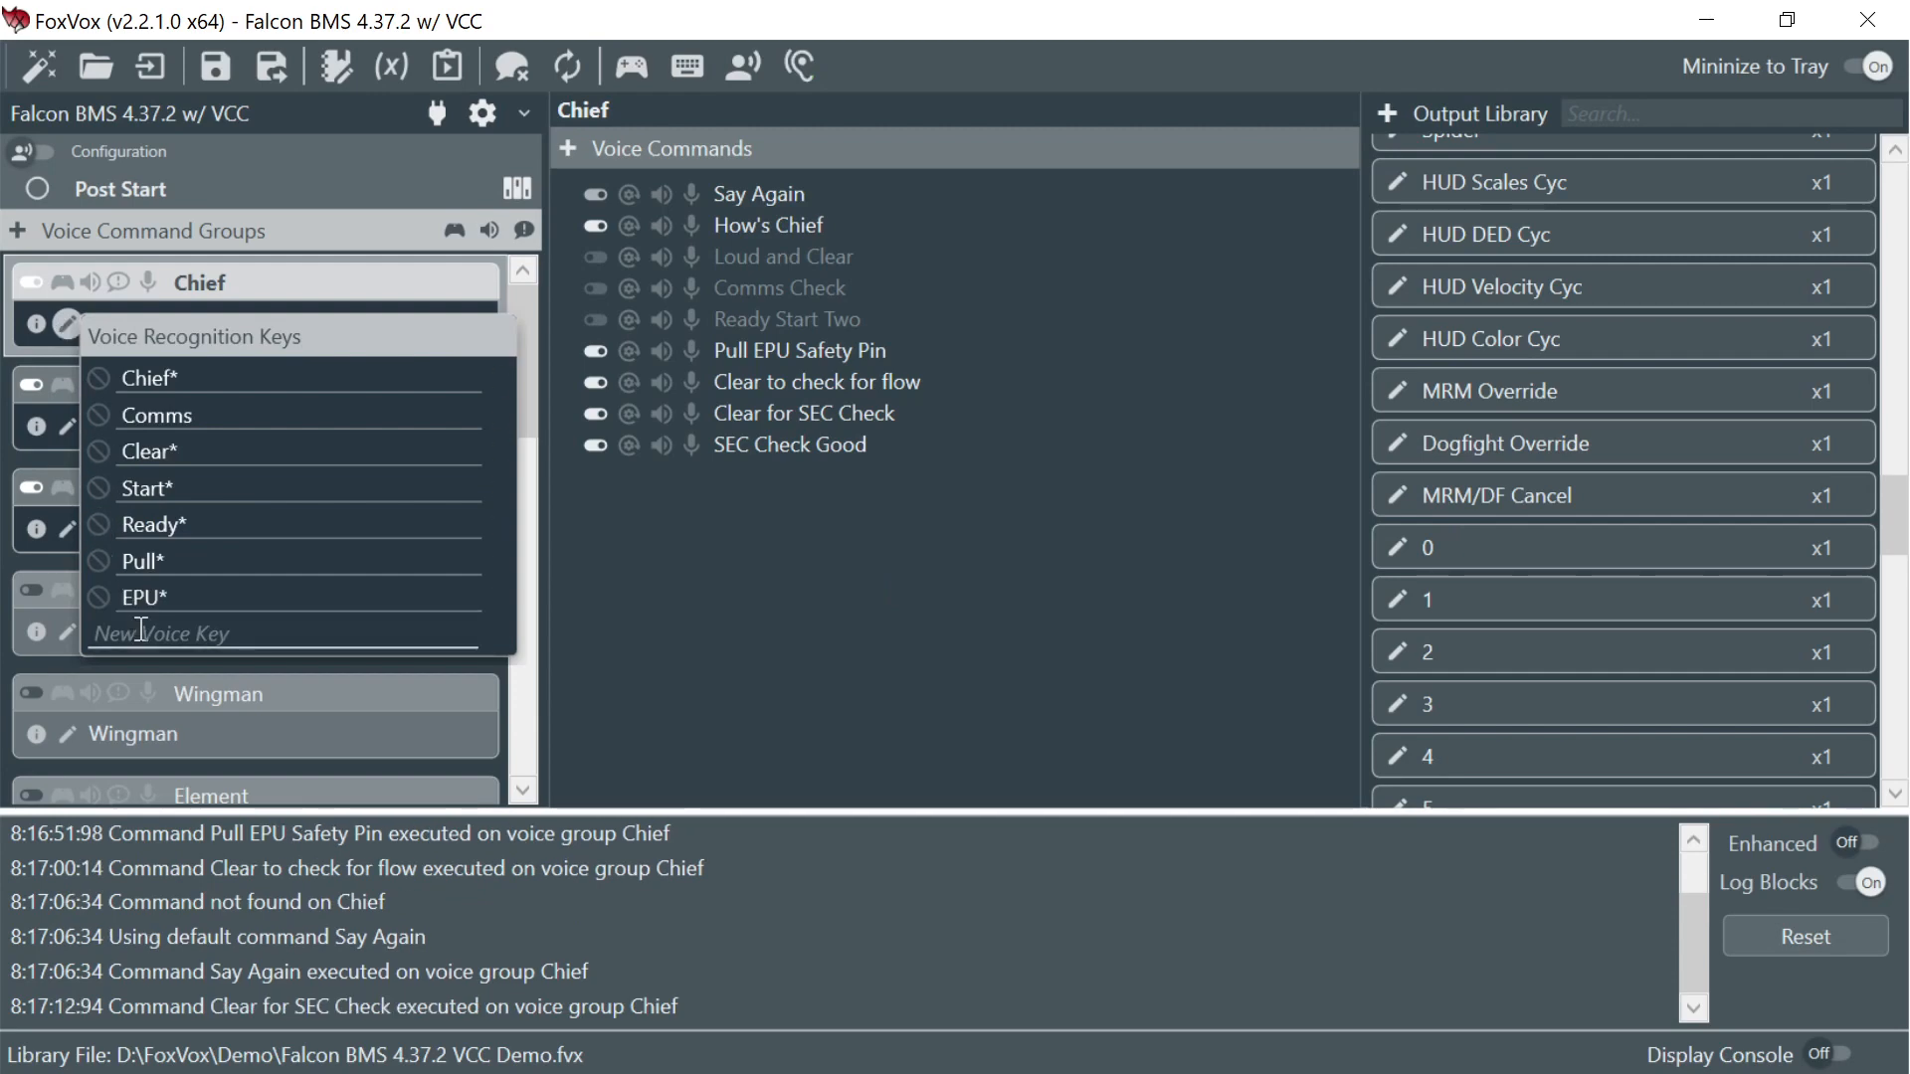
{"action": "type", "text": "SEC"}
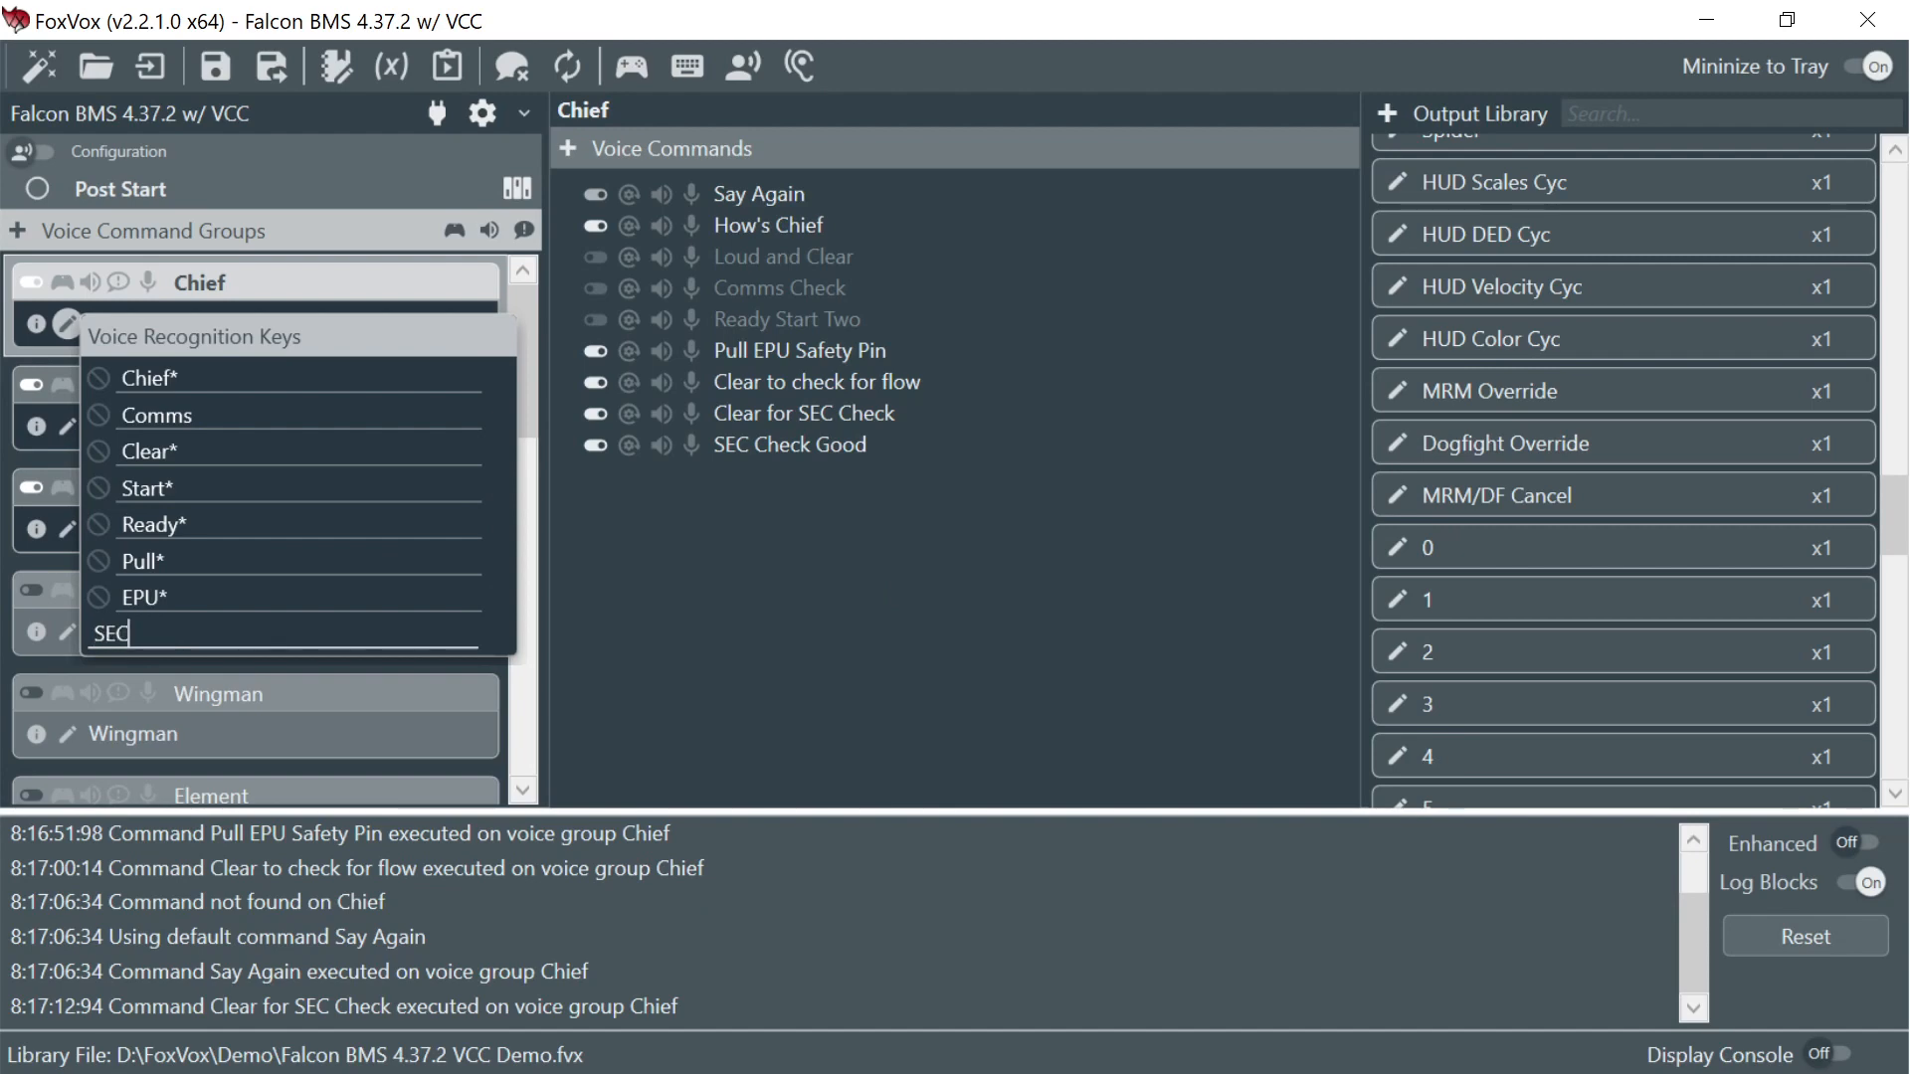
{"action": "type", "text": "*"}
{"action": "key", "text": "Return"}
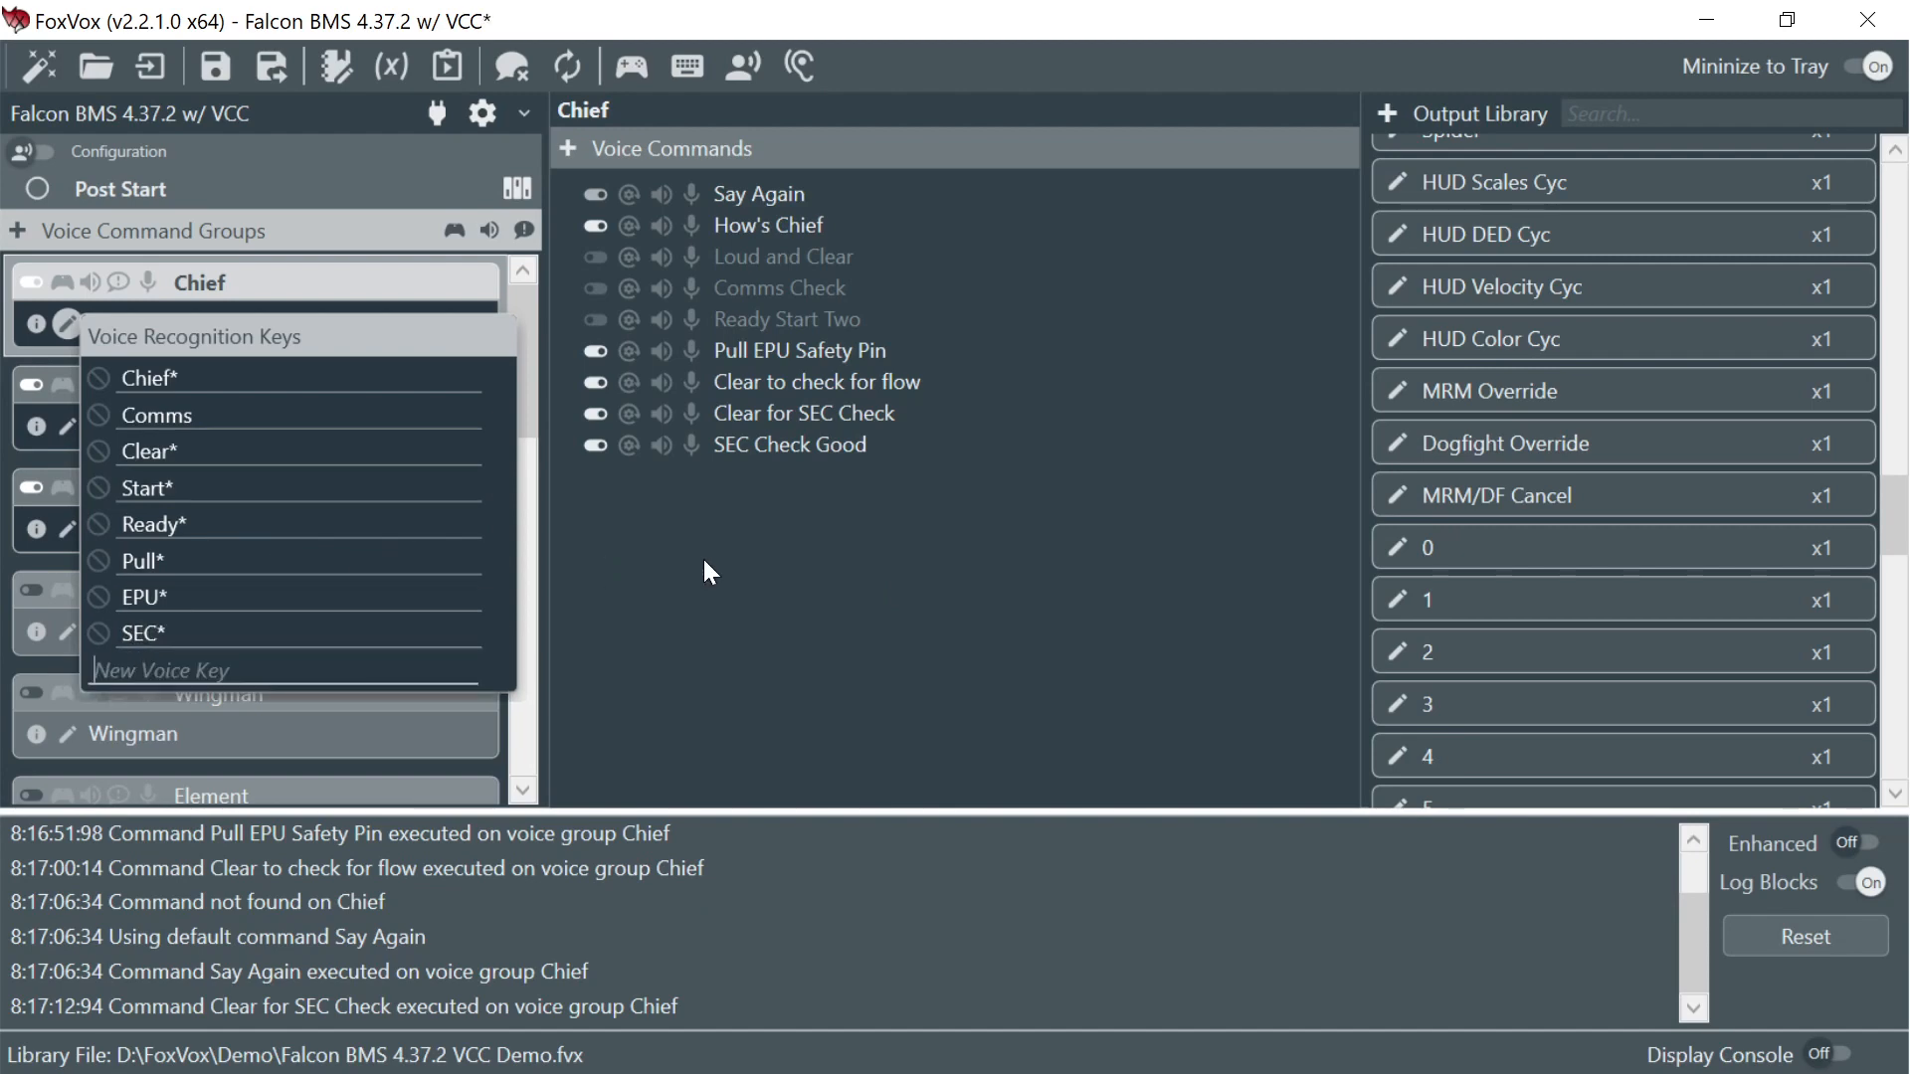
{"action": "left_click", "coordinate": [704, 563]}
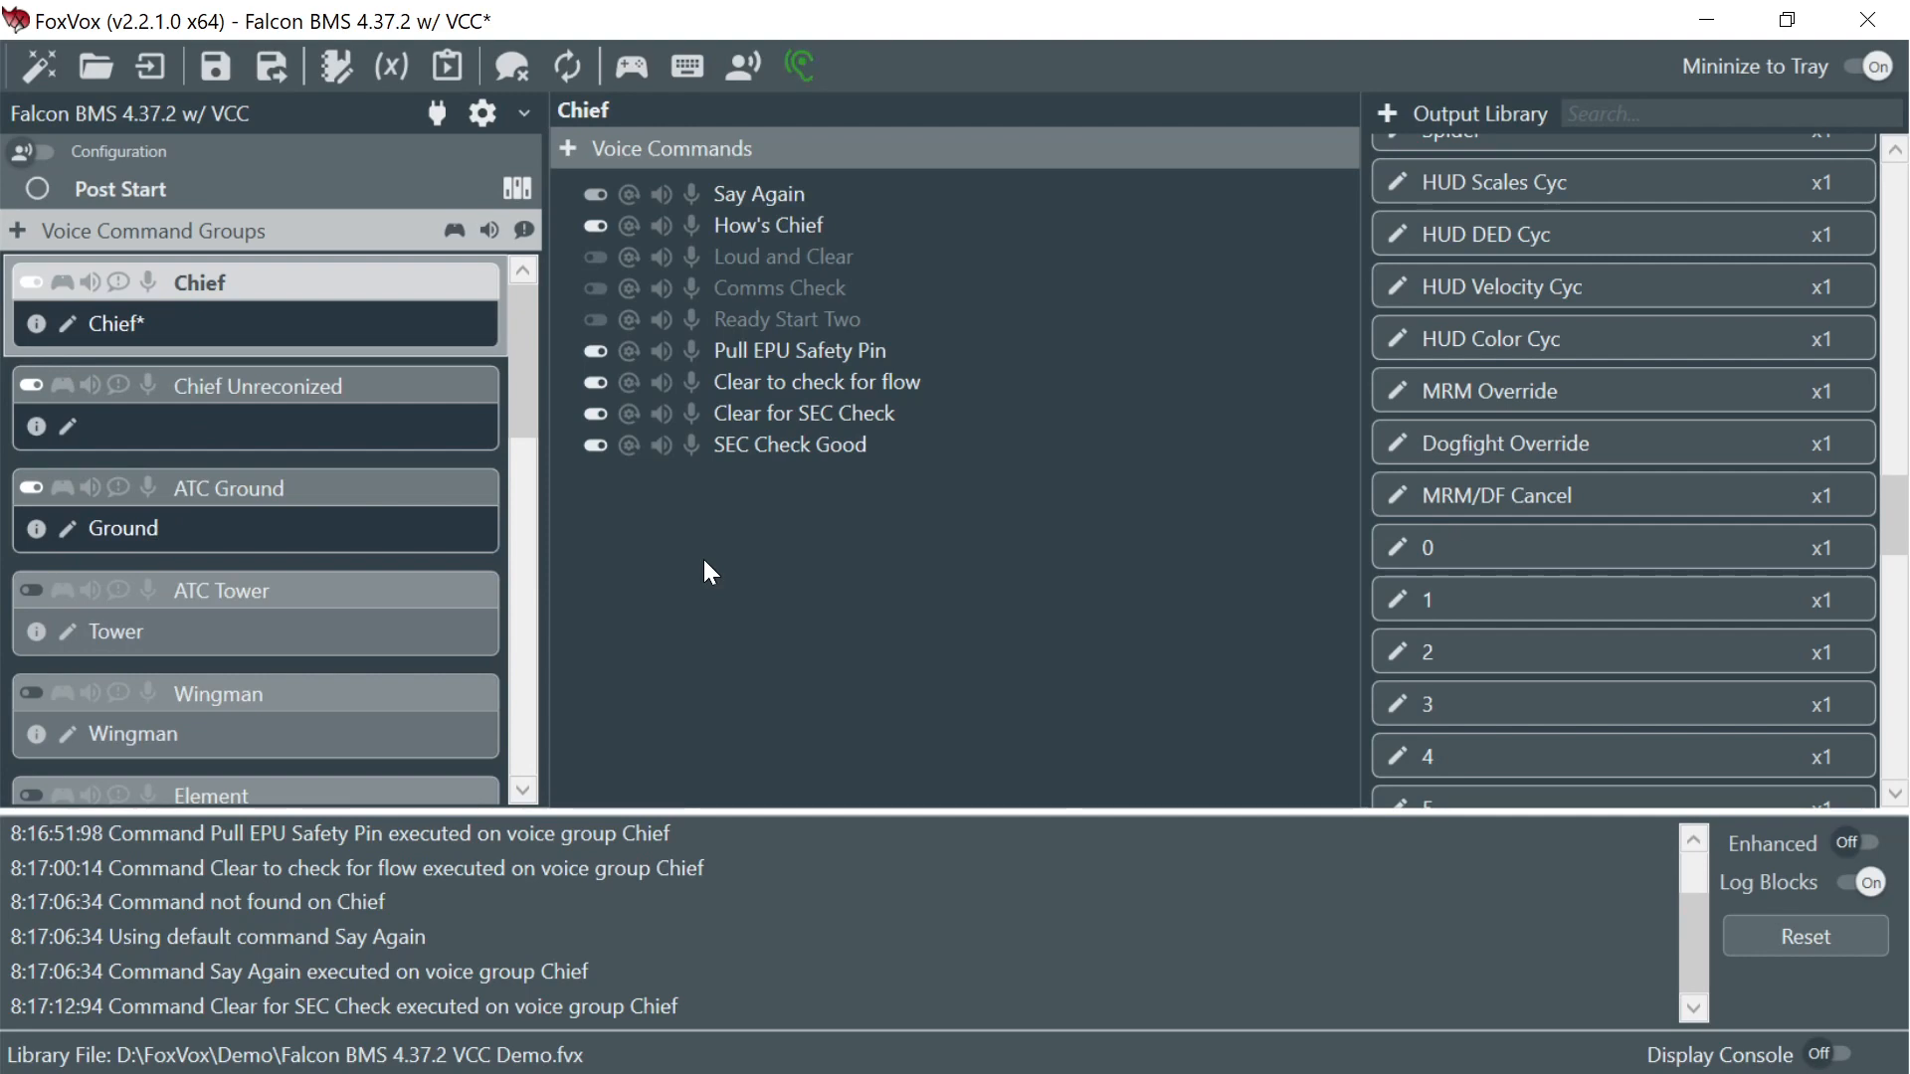
{"action": "left_click", "coordinate": [216, 68]}
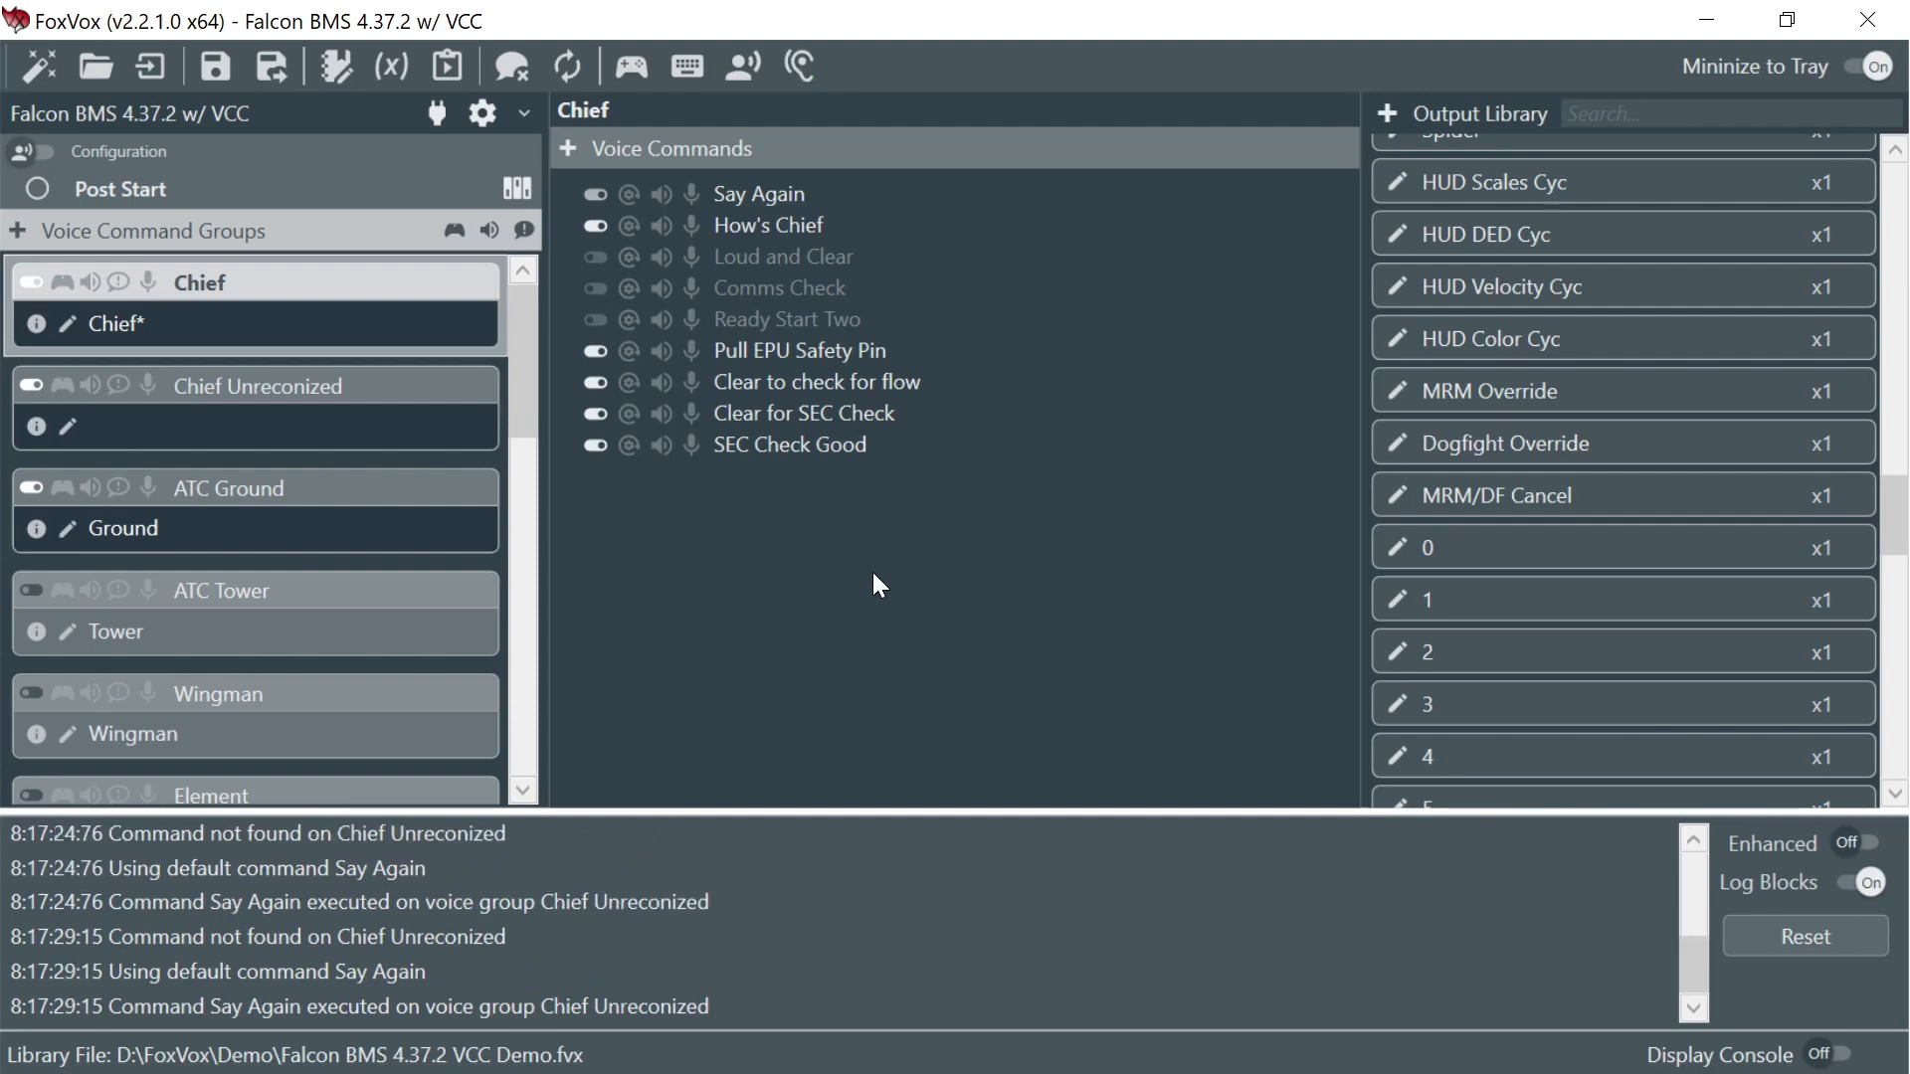
- Test the SEC Check Good voice command, pin it open and stop voice recognition
{"action": "left_click", "coordinate": [810, 447]}
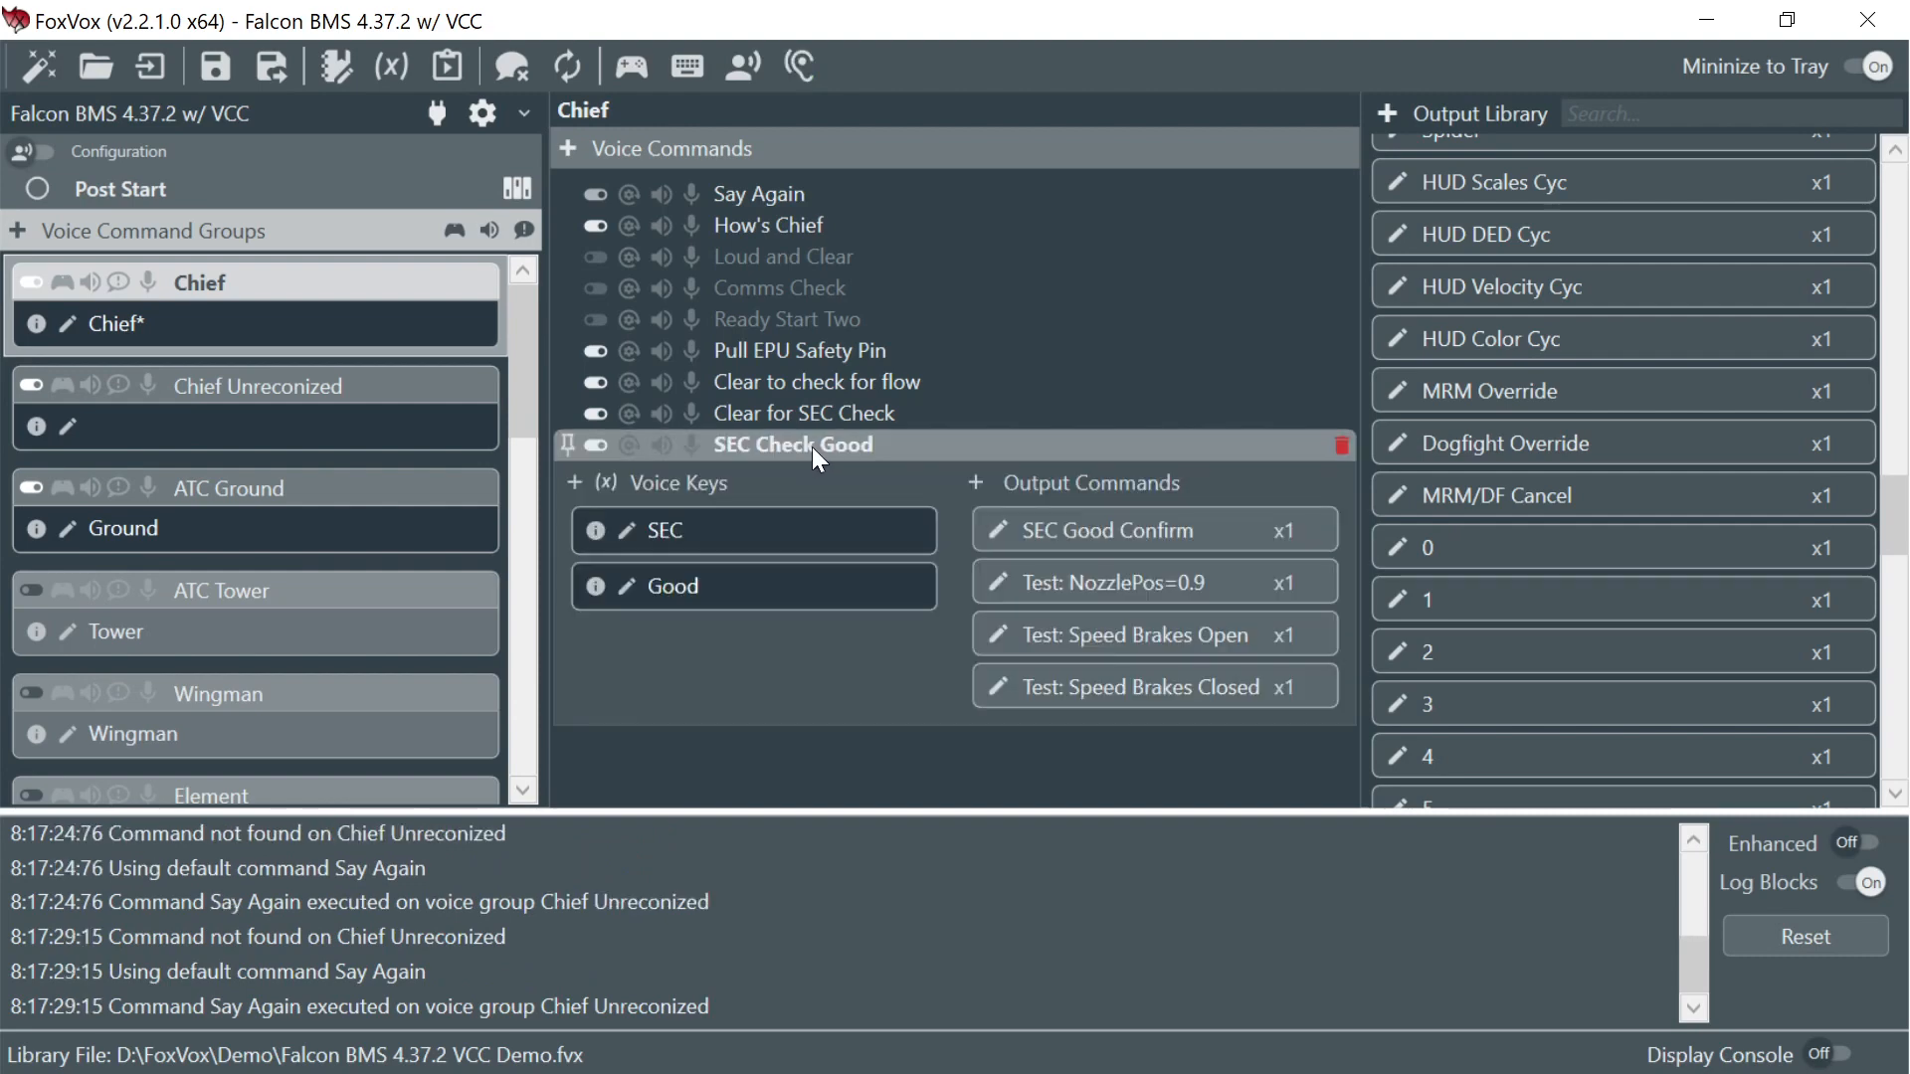
{"action": "left_click", "coordinate": [768, 754]}
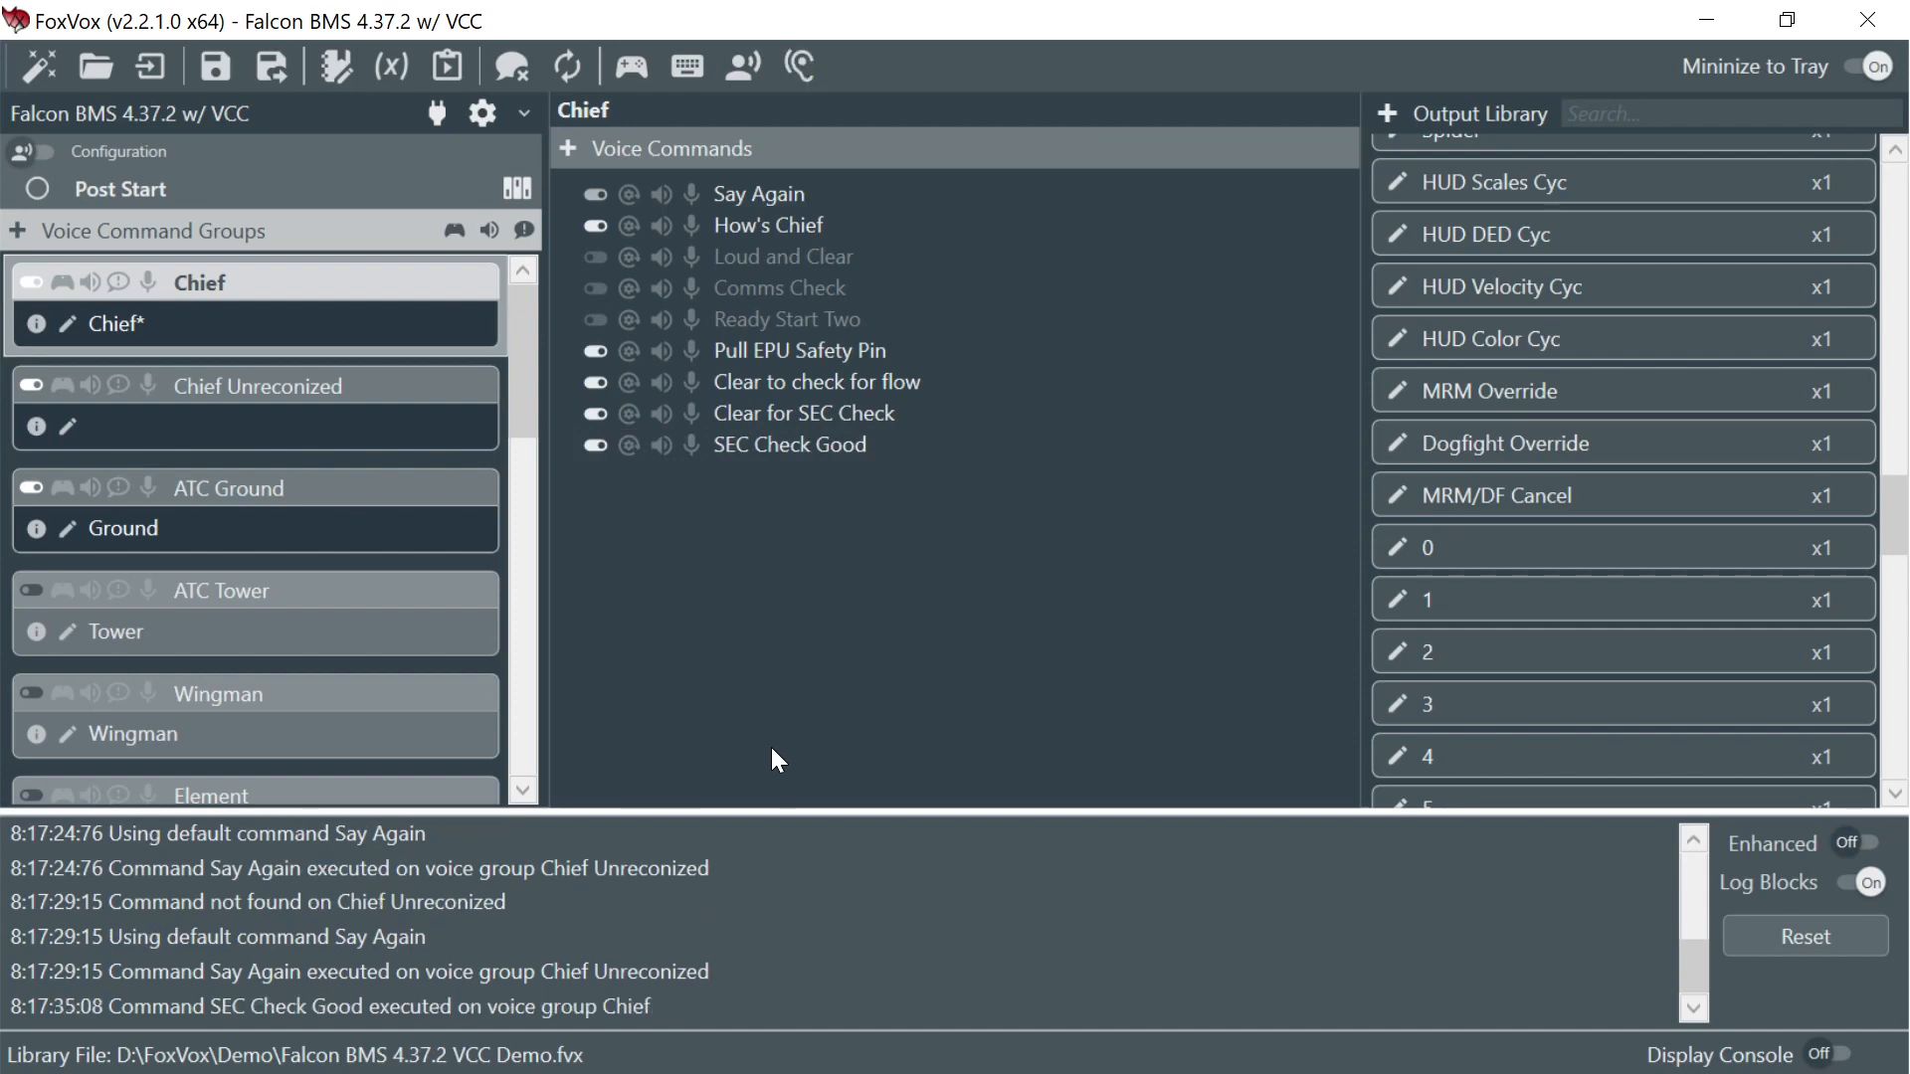
{"action": "left_click", "coordinate": [808, 448]}
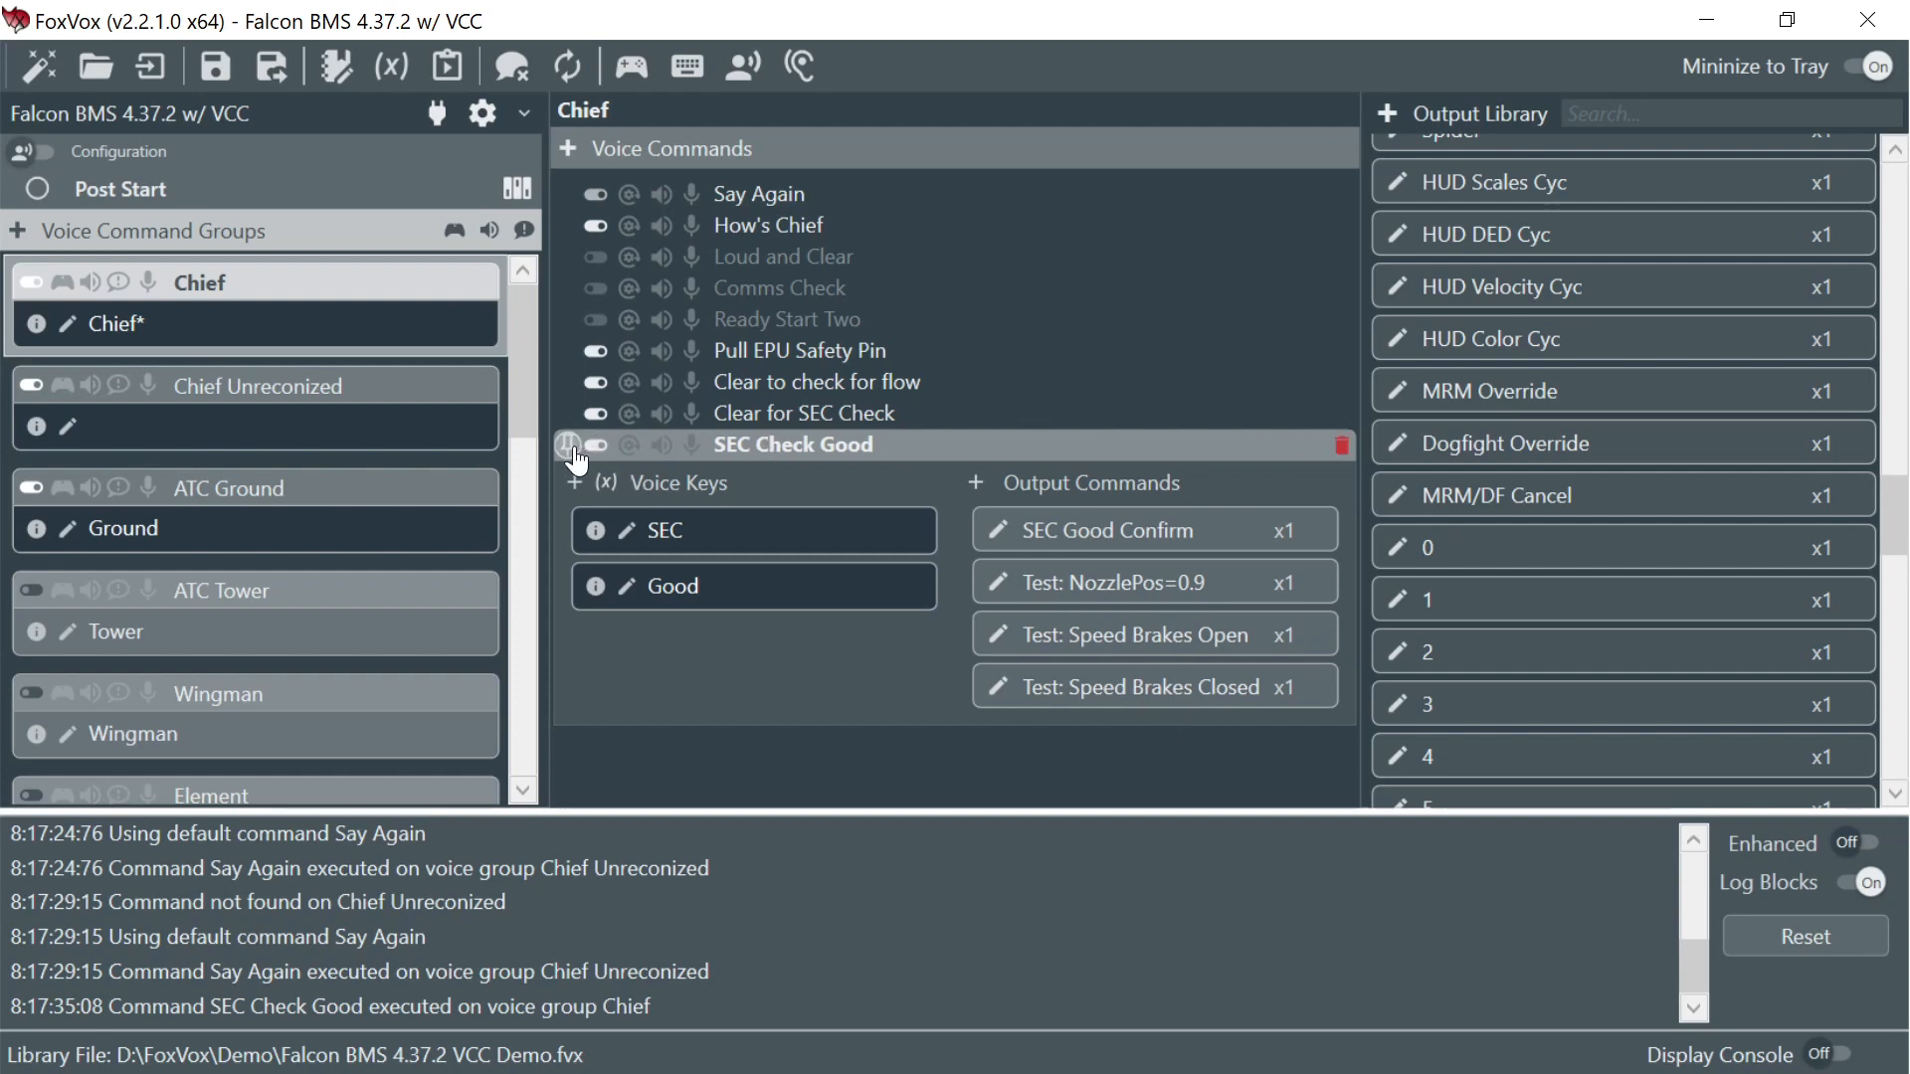
{"action": "left_click", "coordinate": [570, 447]}
{"action": "left_click", "coordinate": [741, 69]}
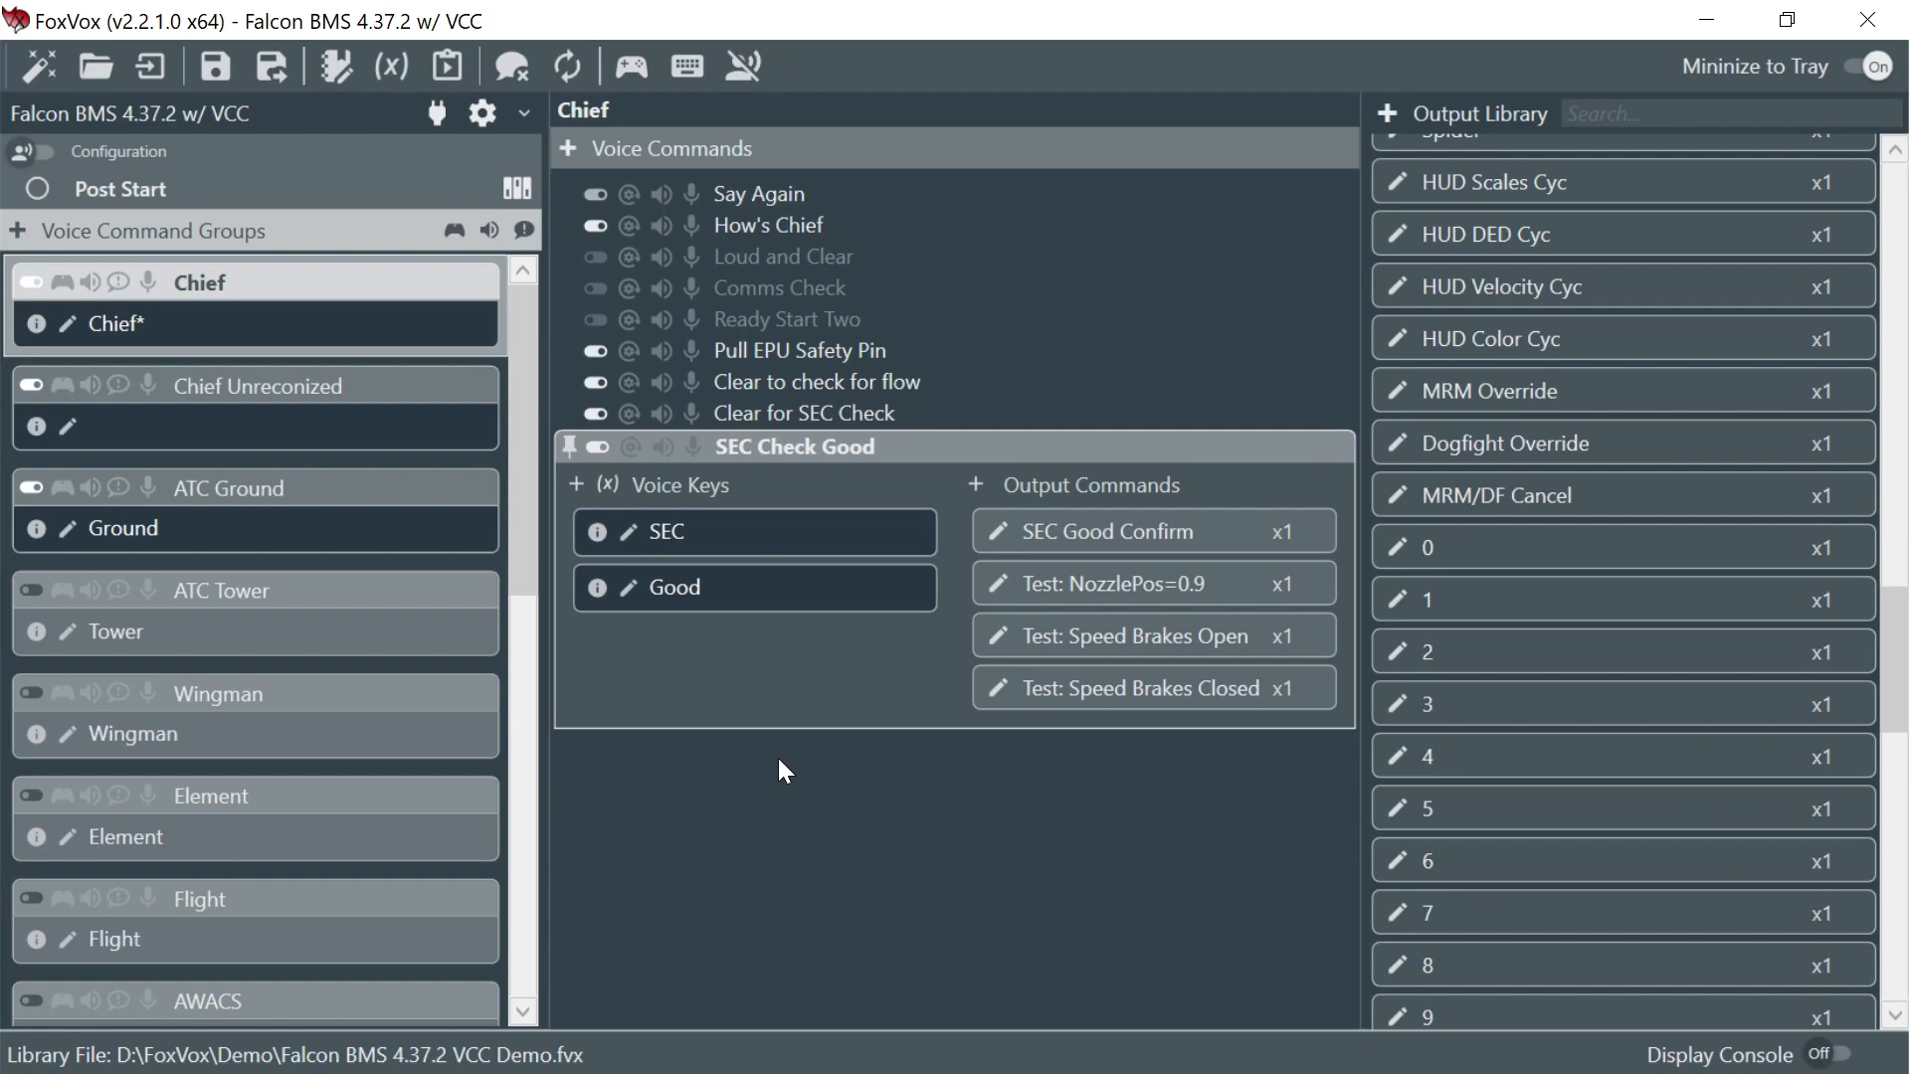
- Review the Chief group's list of voice recognition keys and close it
{"action": "left_click", "coordinate": [68, 324]}
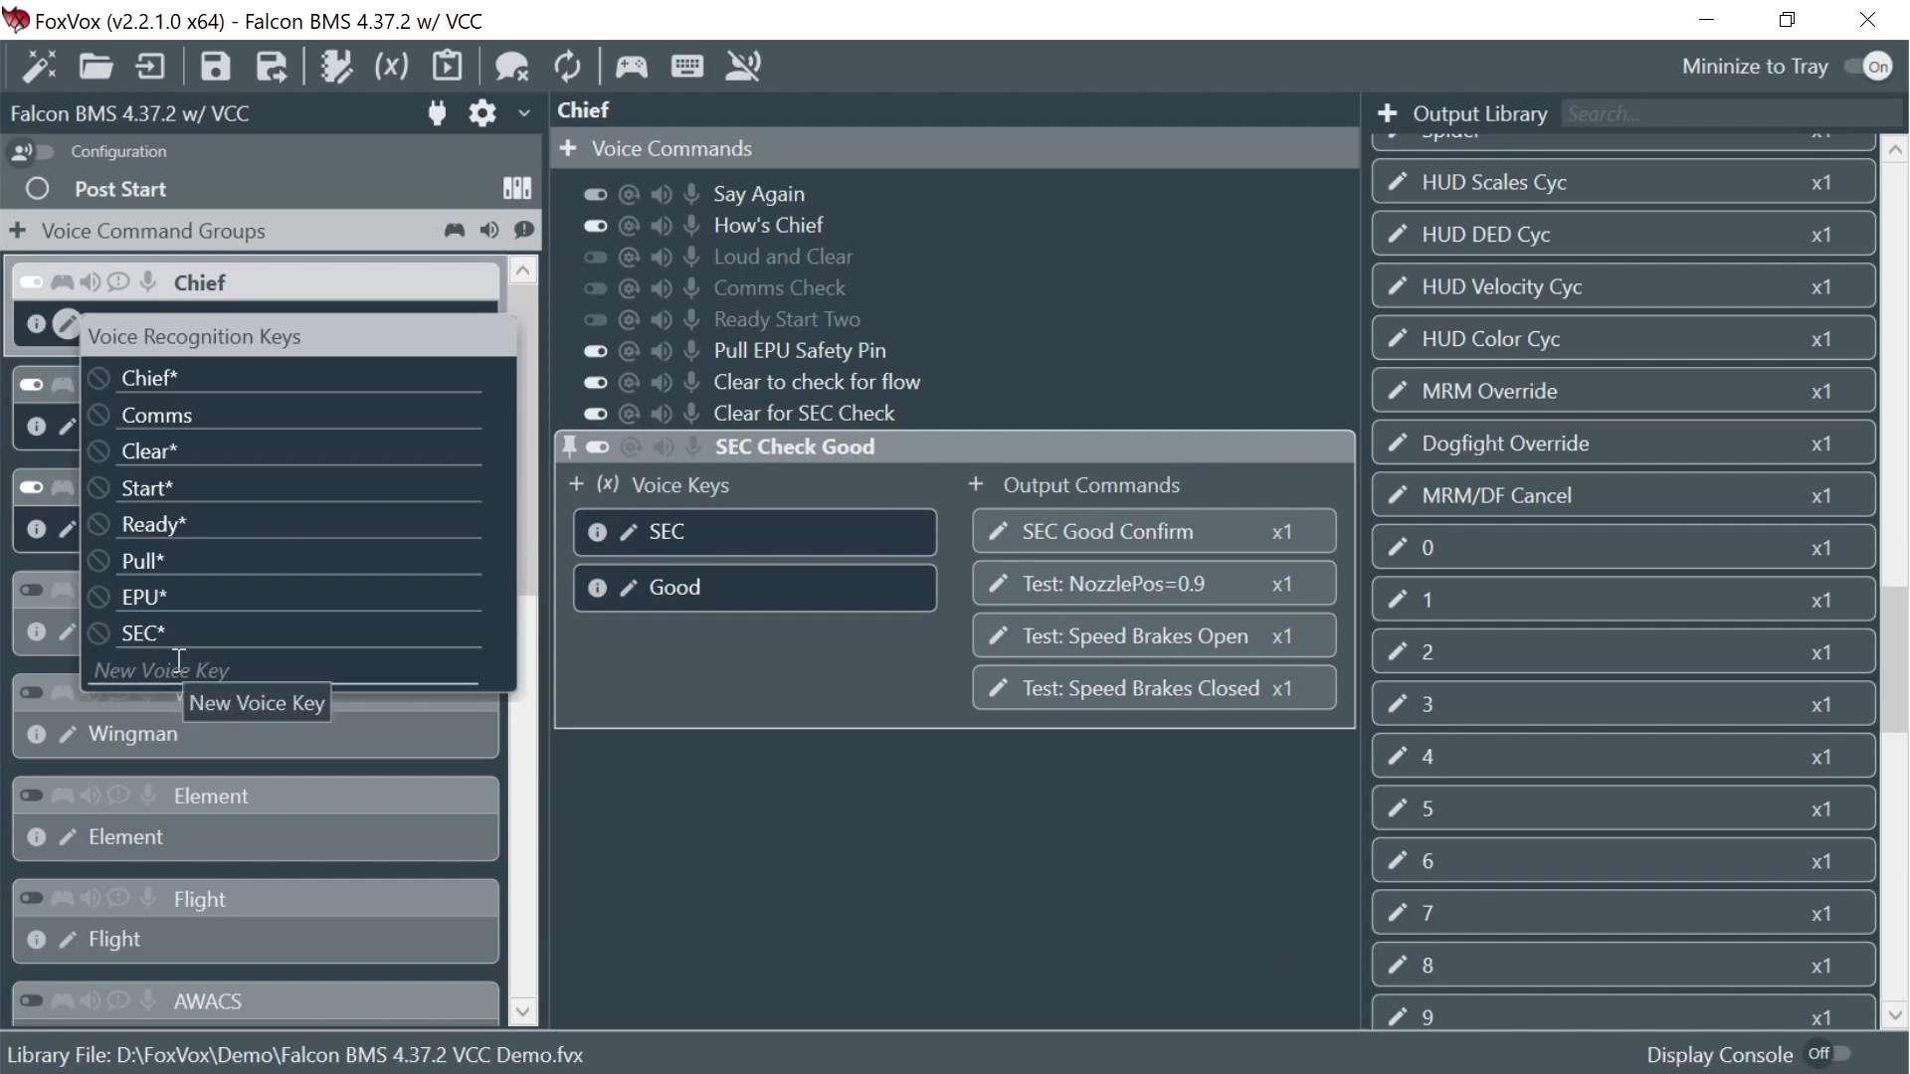
{"action": "left_click", "coordinate": [716, 802]}
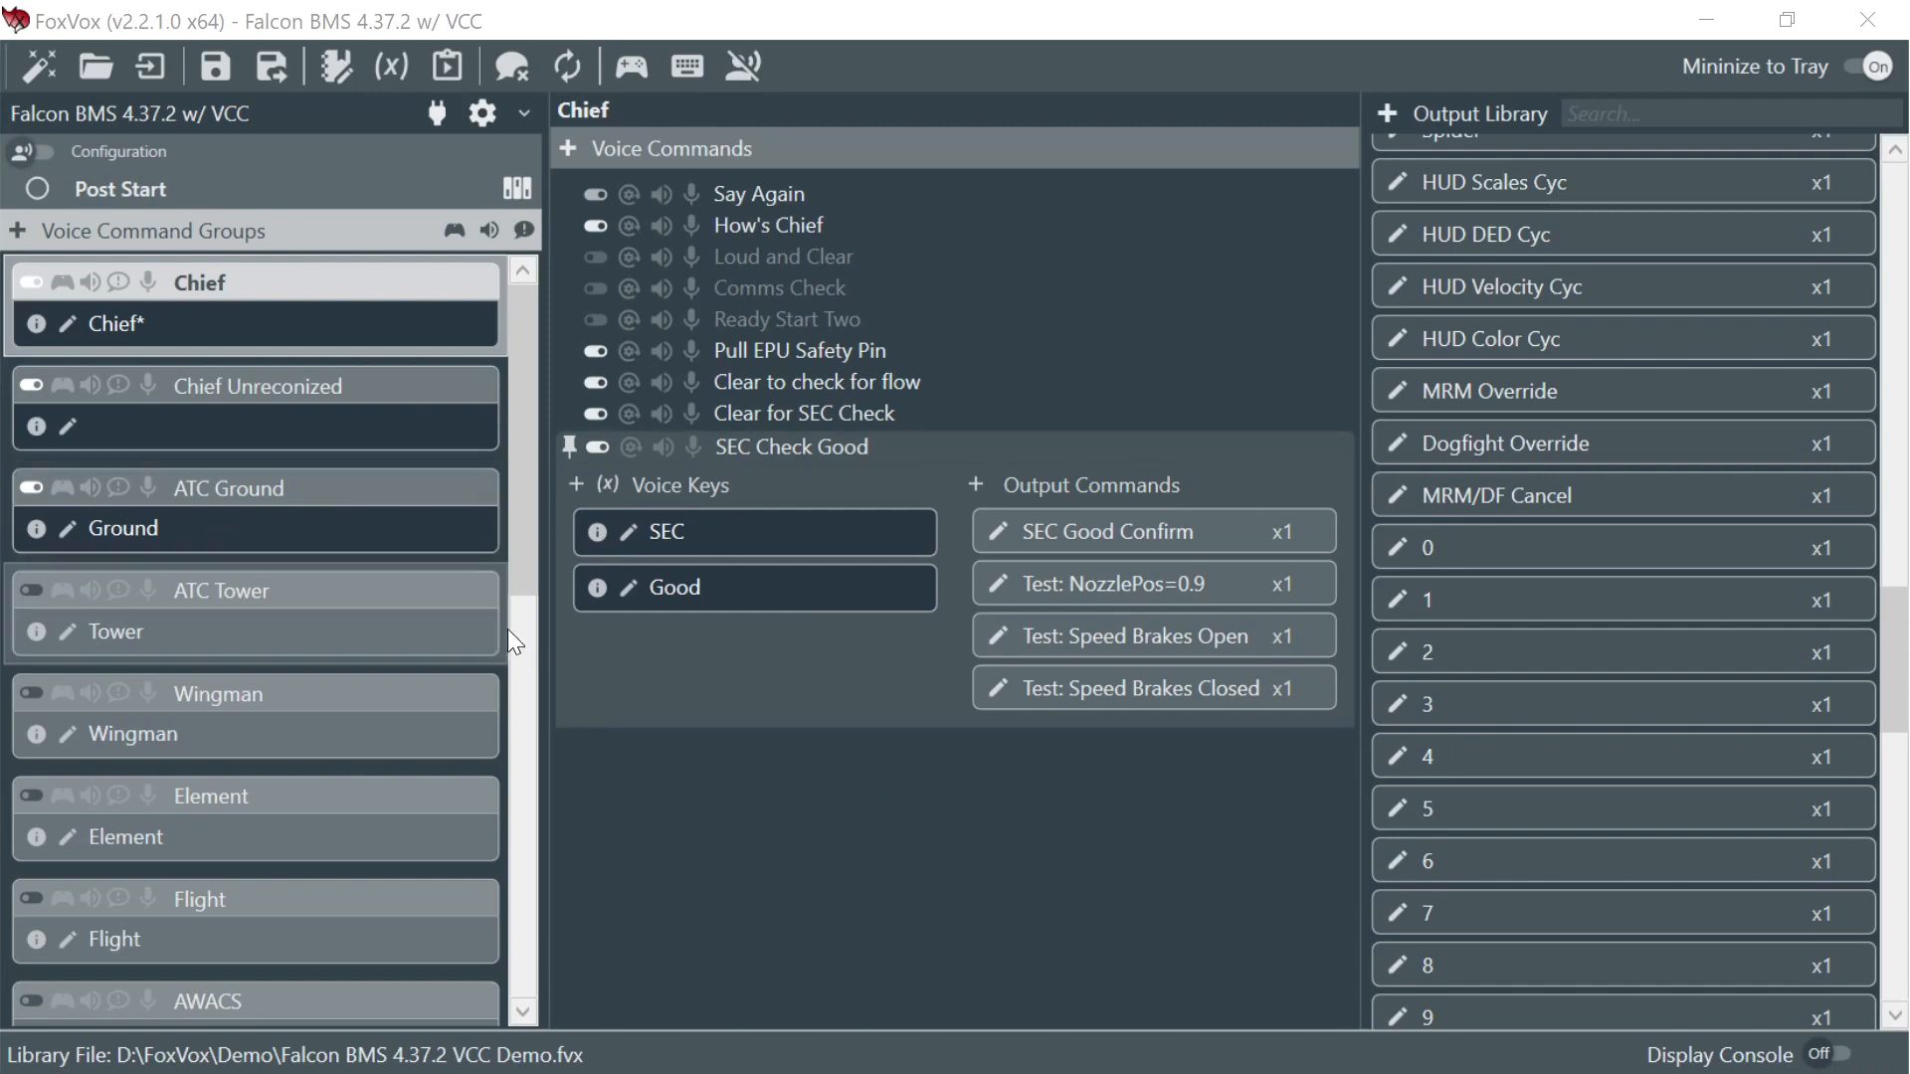
- Switch to the key command configuration and review the inputs and conditions of MPO Switch Toggle and Trim Nose Down
{"action": "left_click", "coordinate": [568, 446]}
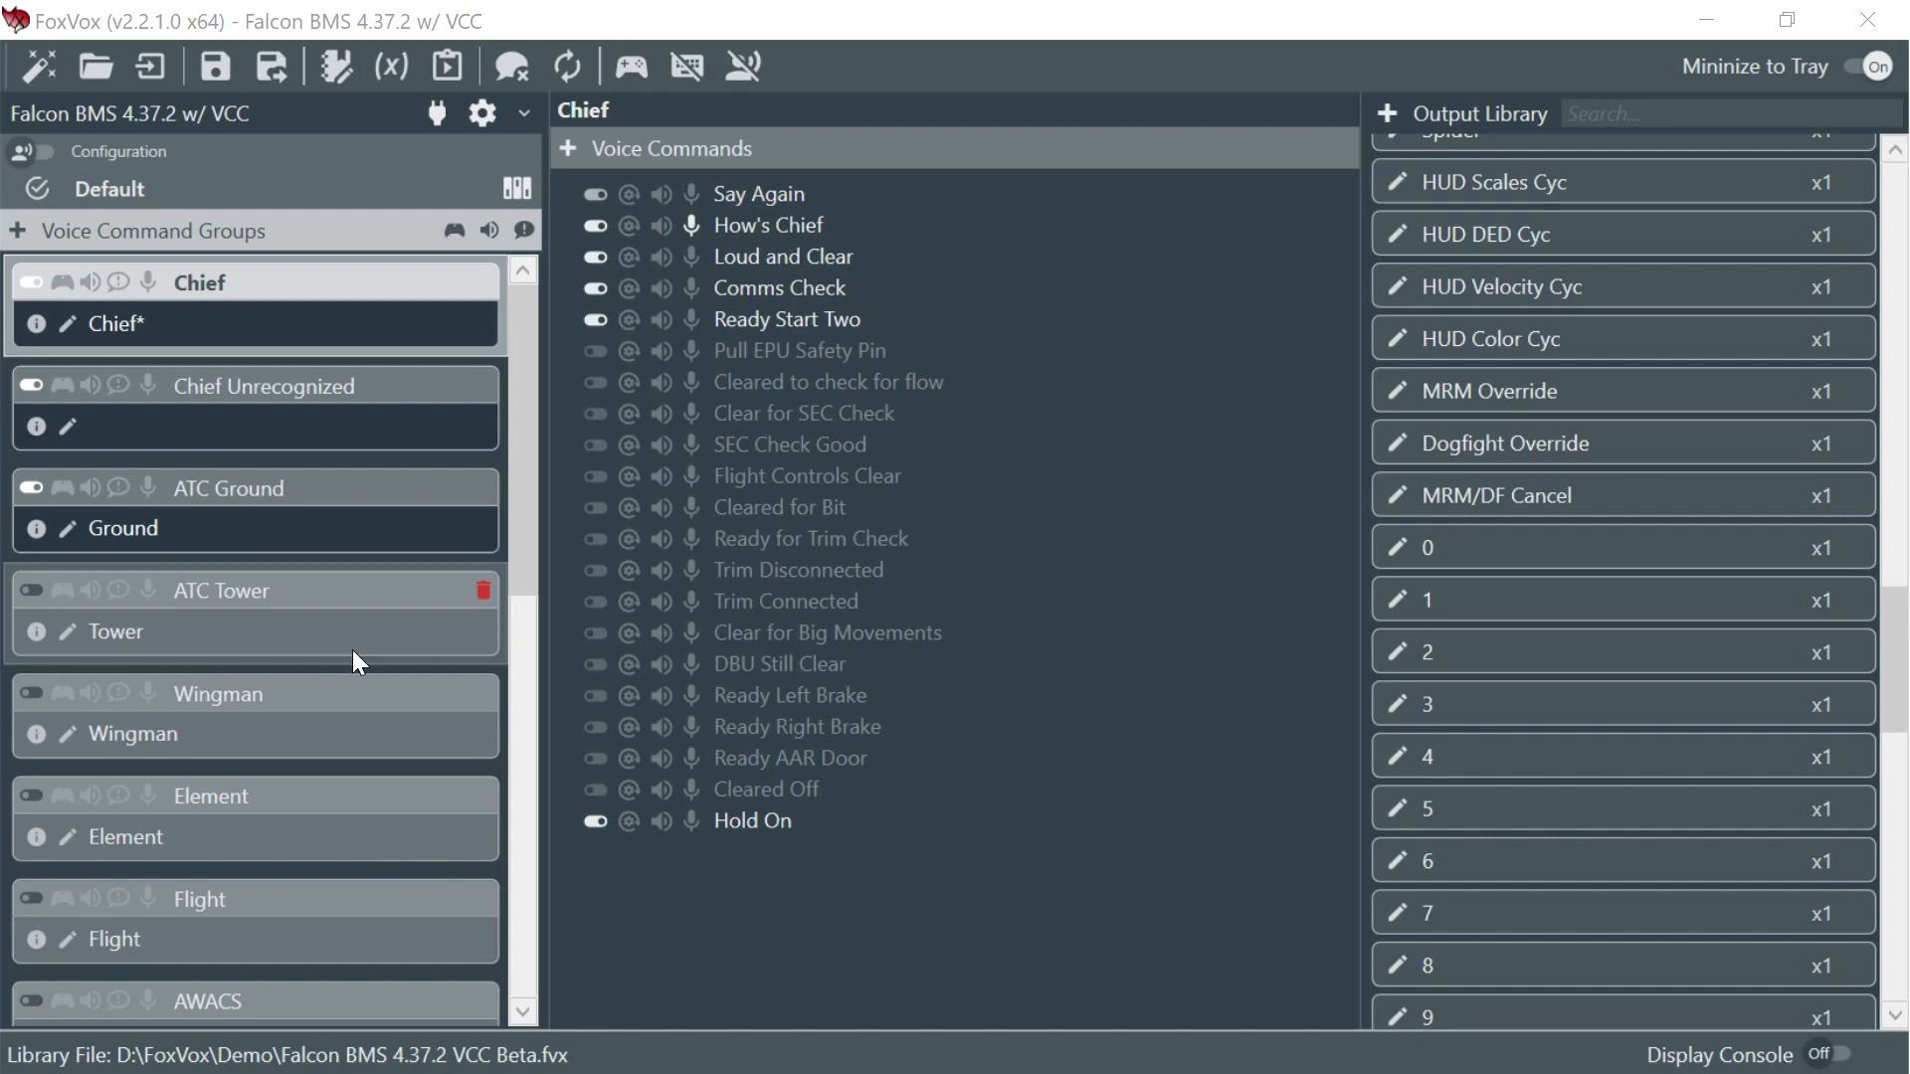
{"action": "left_click", "coordinate": [35, 151]}
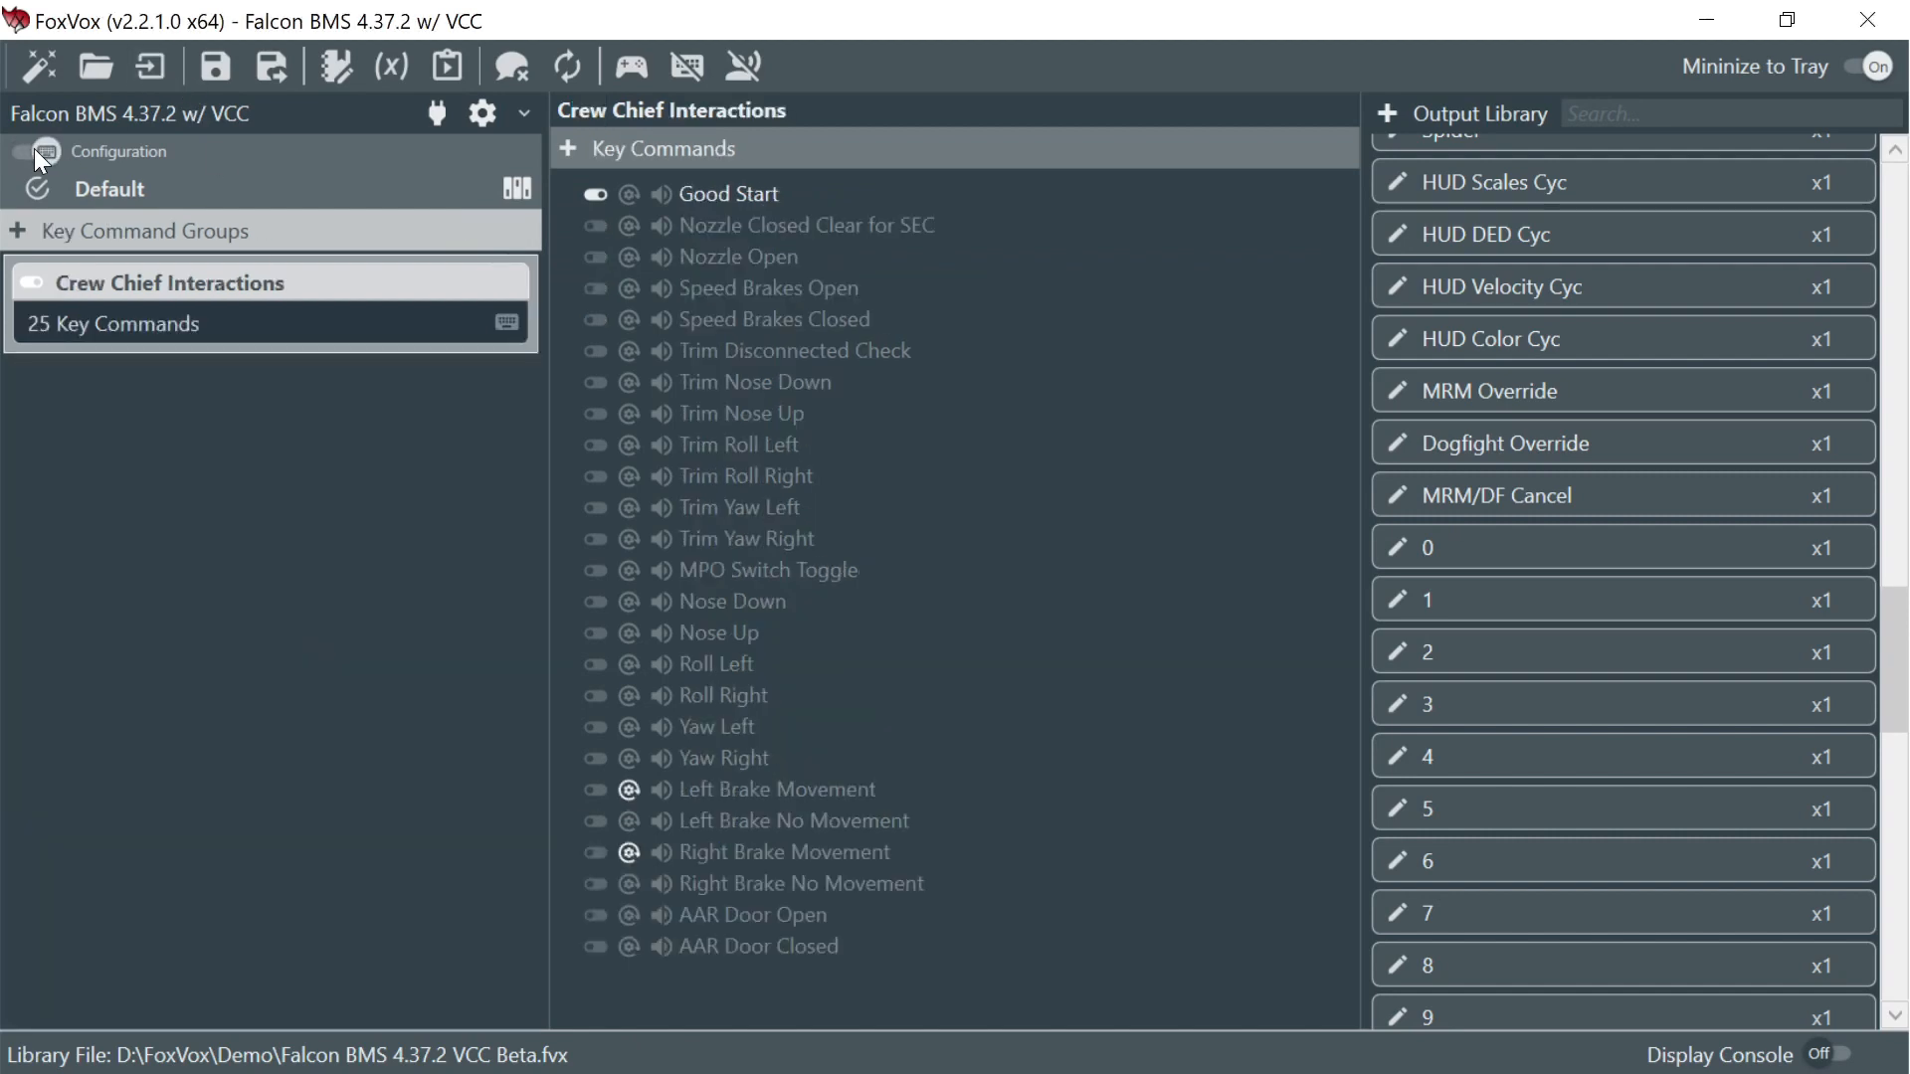
{"action": "left_click", "coordinate": [758, 575]}
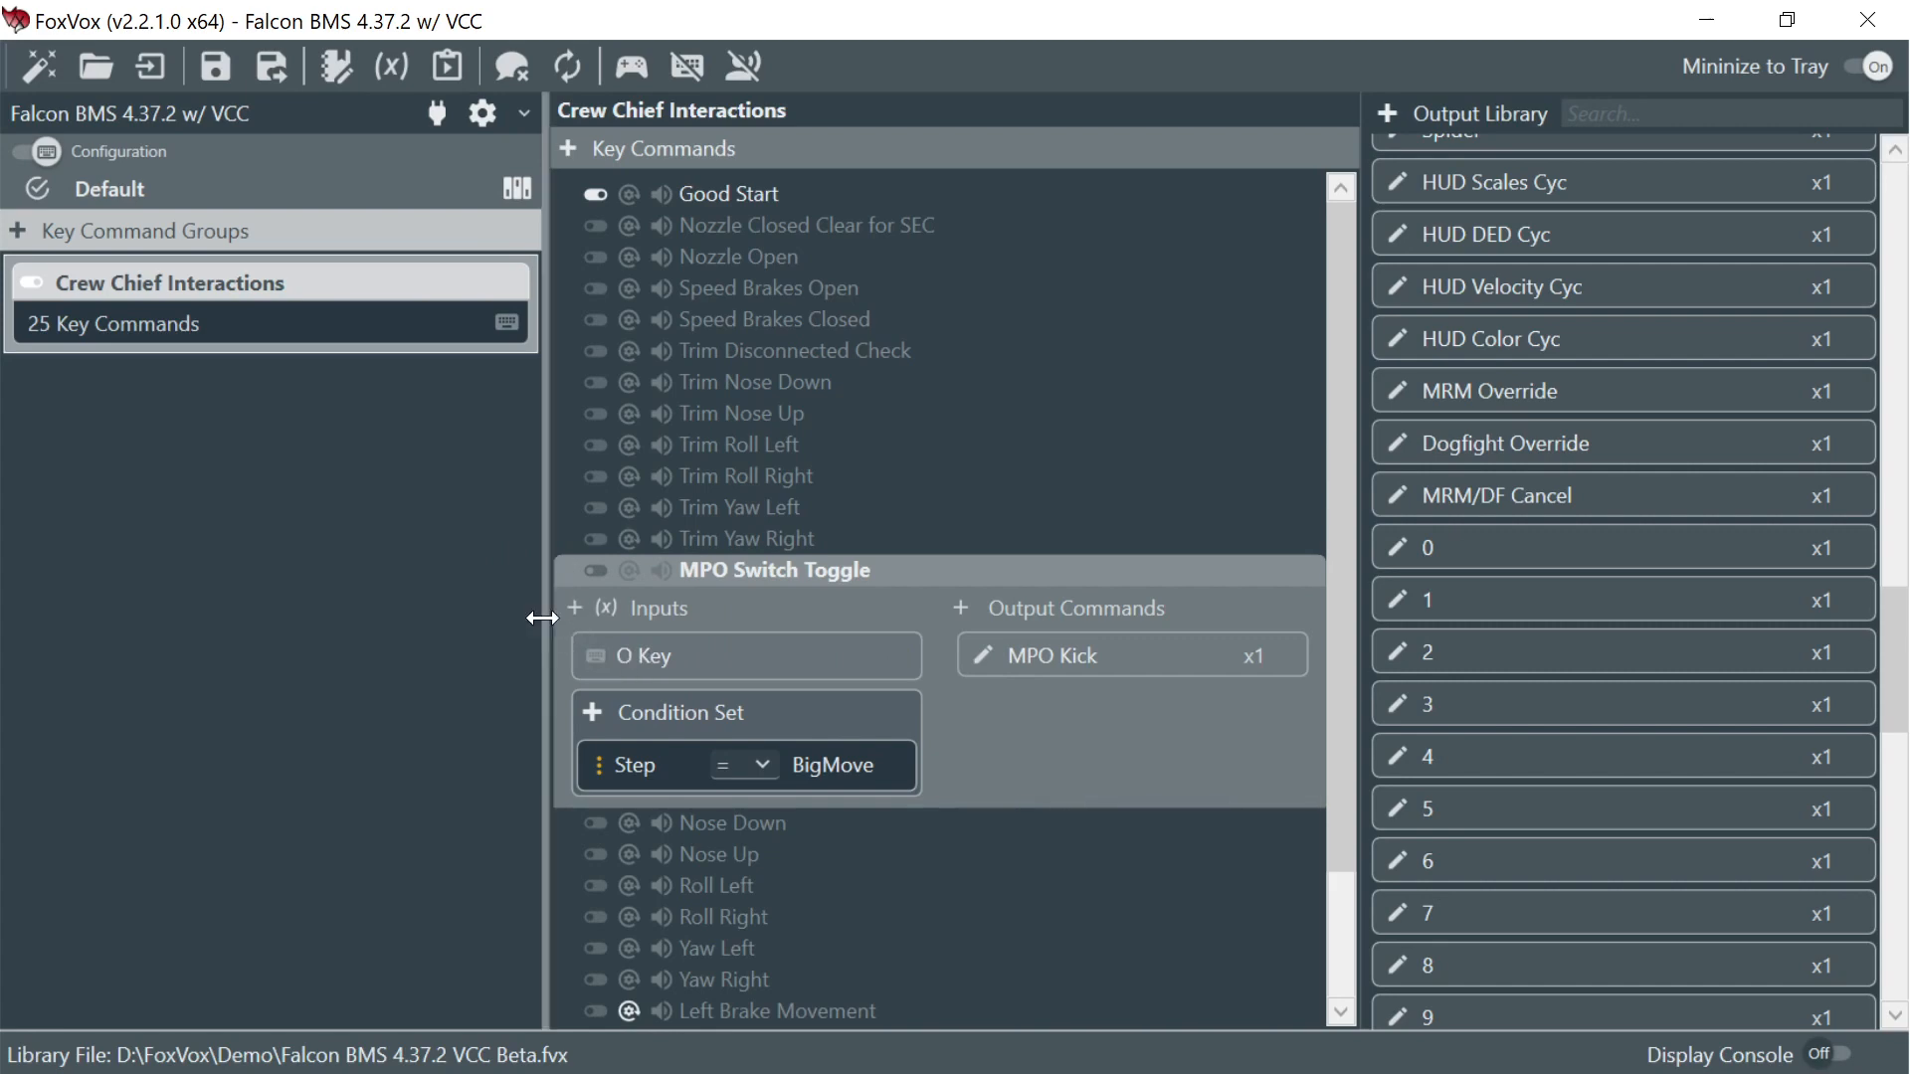
{"action": "left_click", "coordinate": [444, 606]}
{"action": "left_click", "coordinate": [381, 317]}
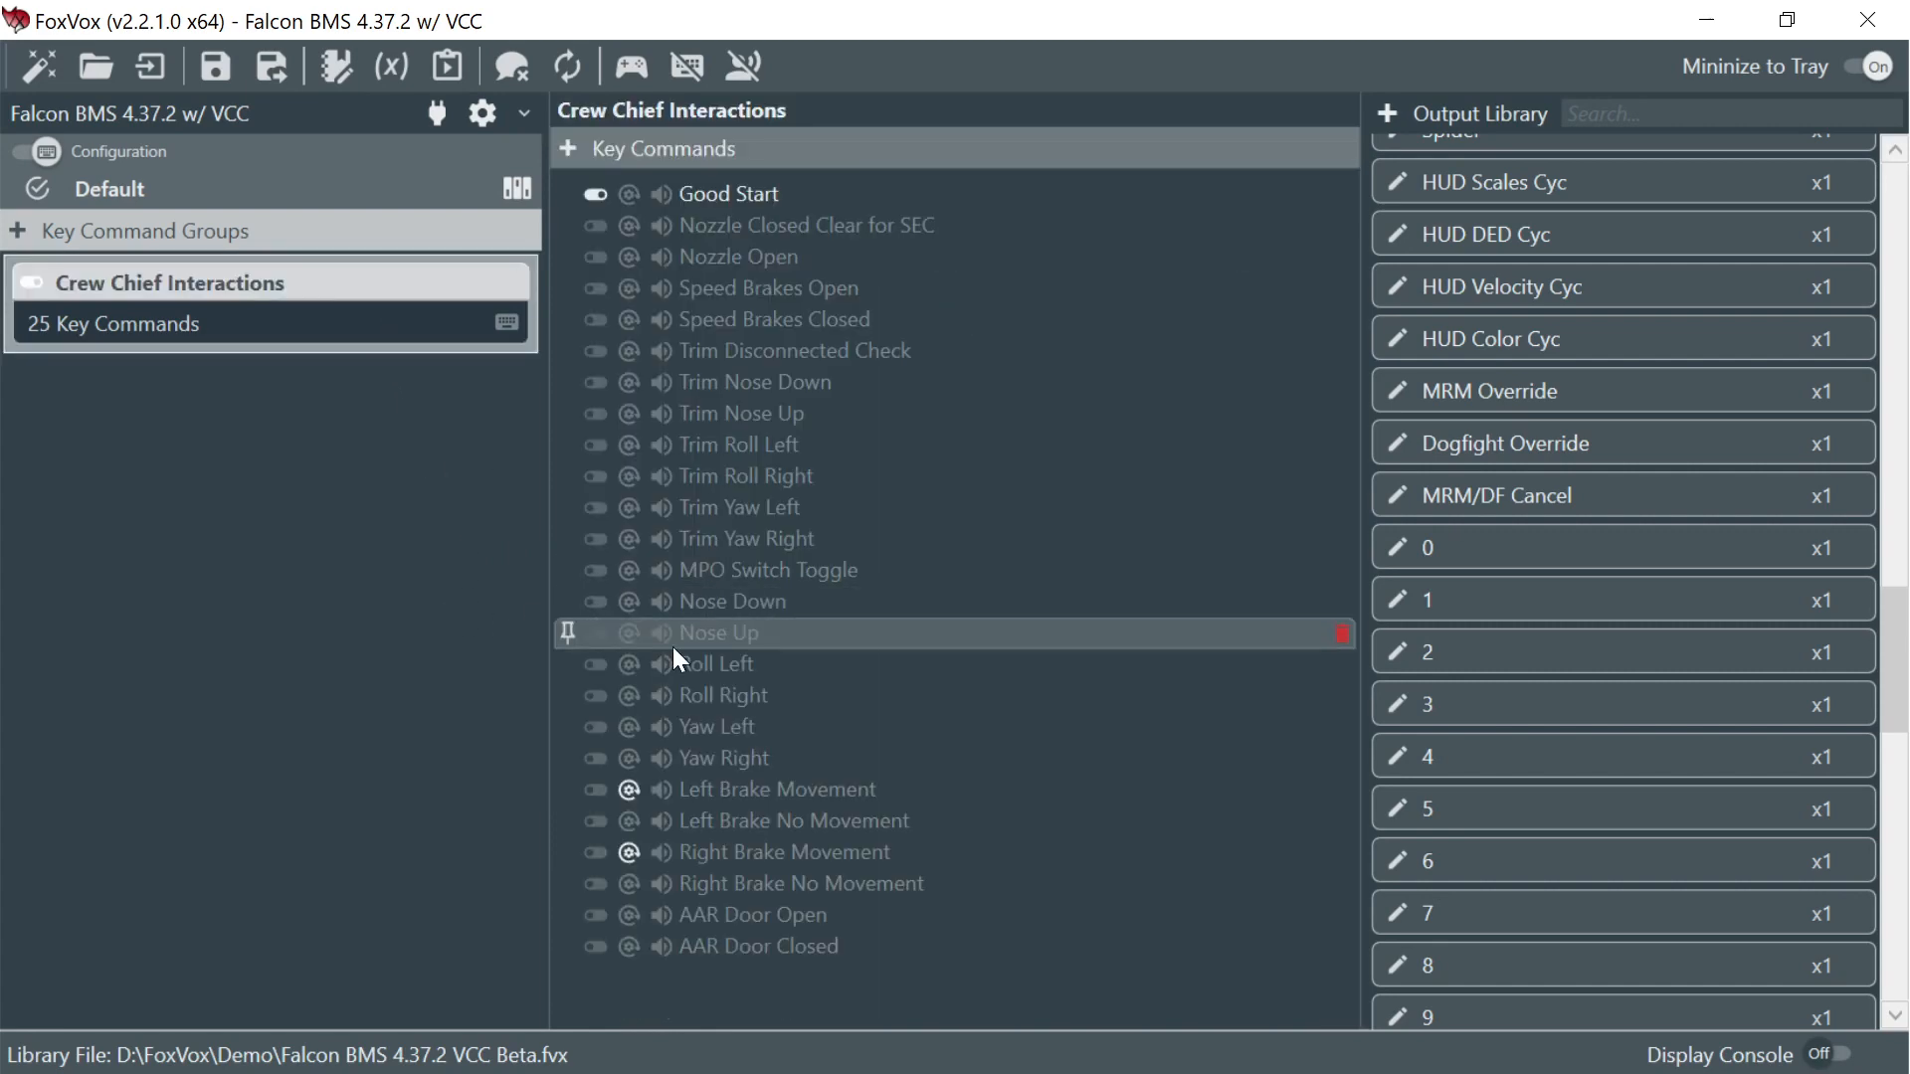
{"action": "left_click", "coordinate": [748, 381]}
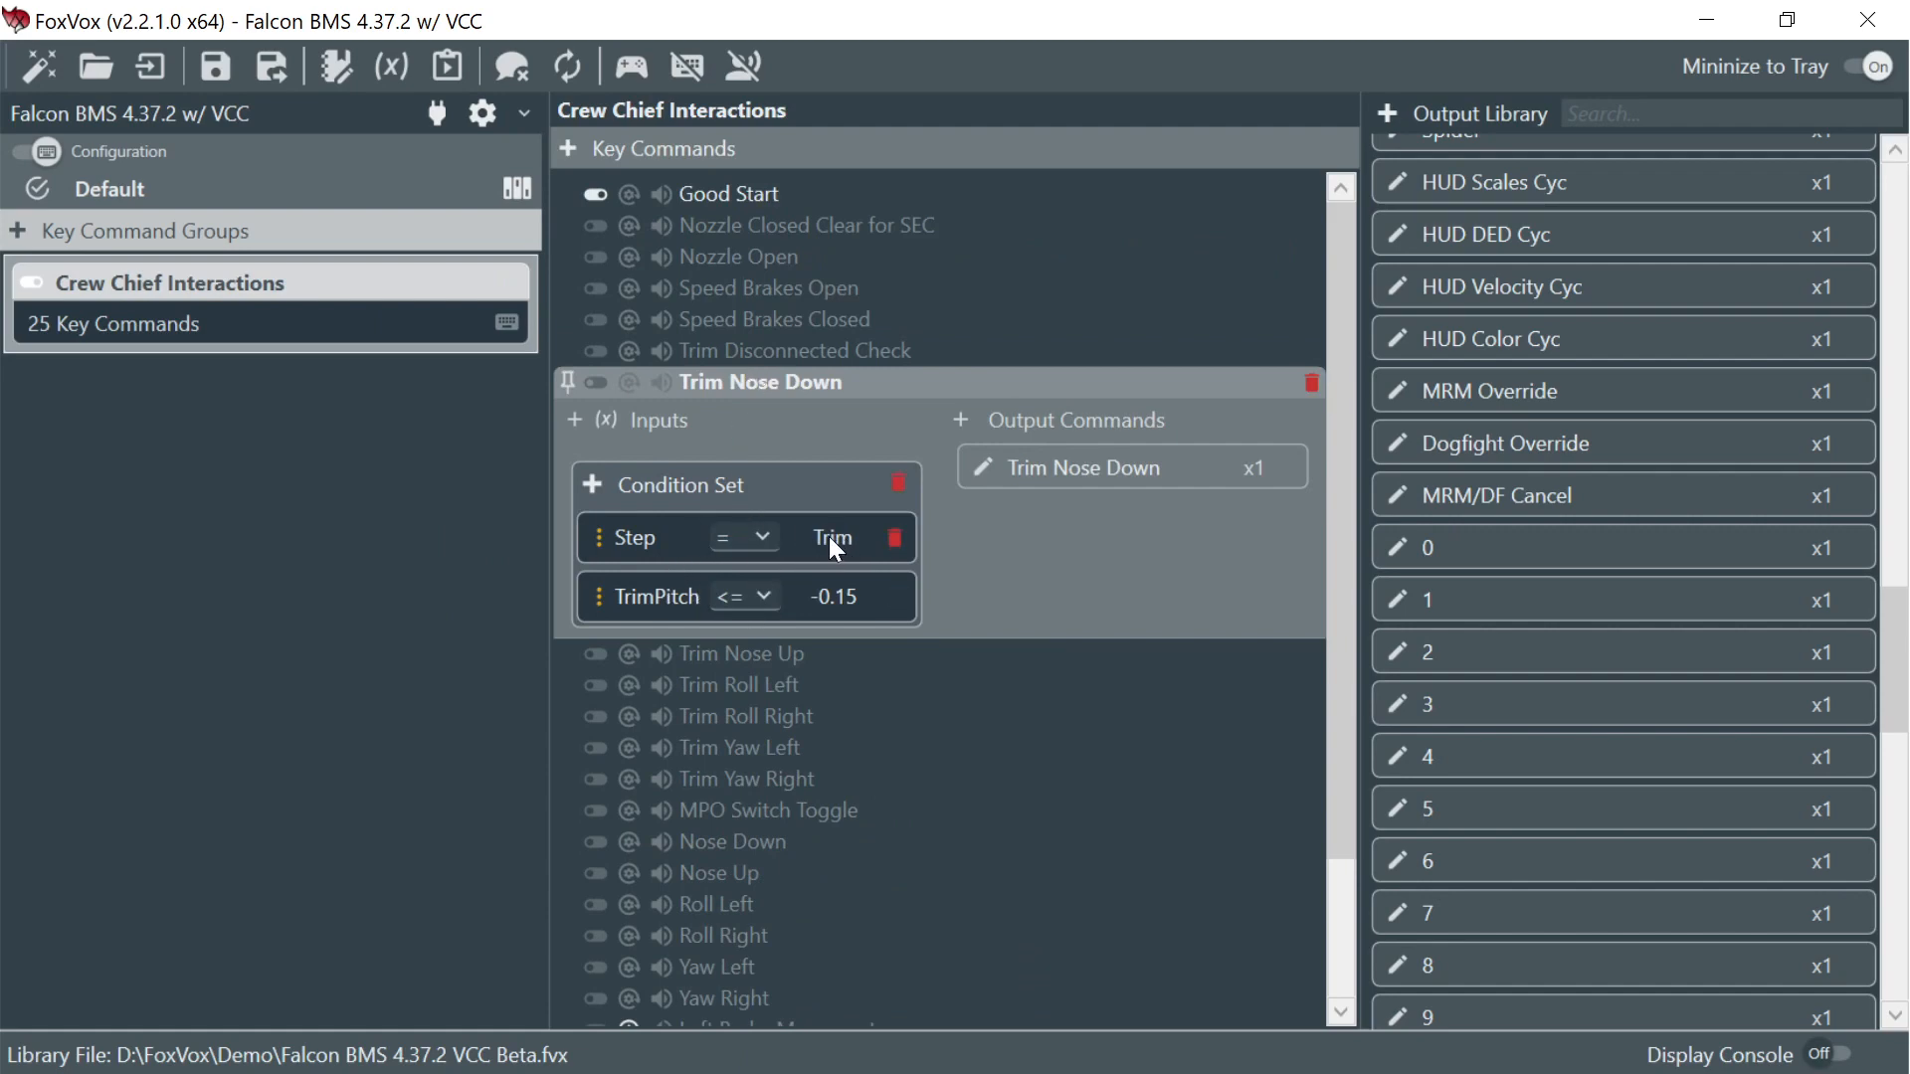
{"action": "left_click", "coordinate": [553, 657]}
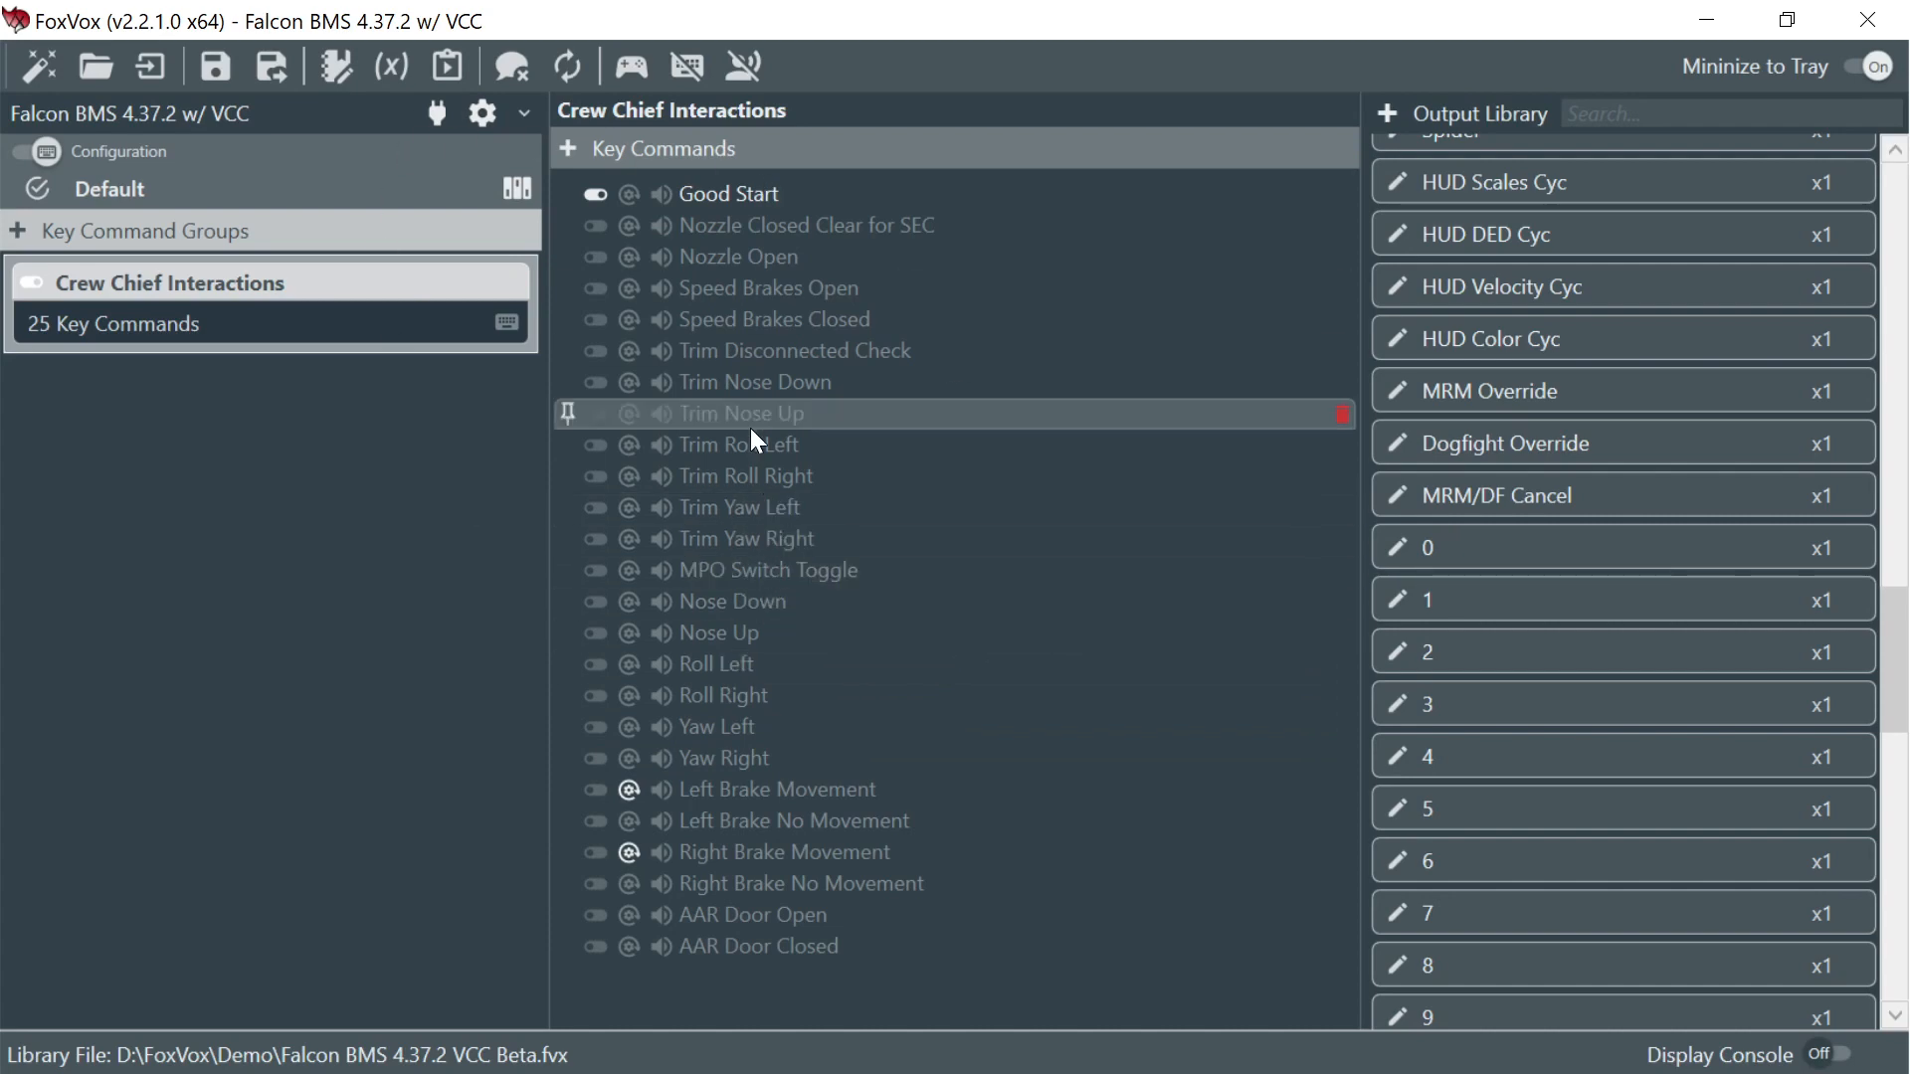
- Capture the WINWING joystick MFSSB Y Axis as the Nose Down input and set its active range's upper limit to about 40
{"action": "left_click", "coordinate": [780, 598]}
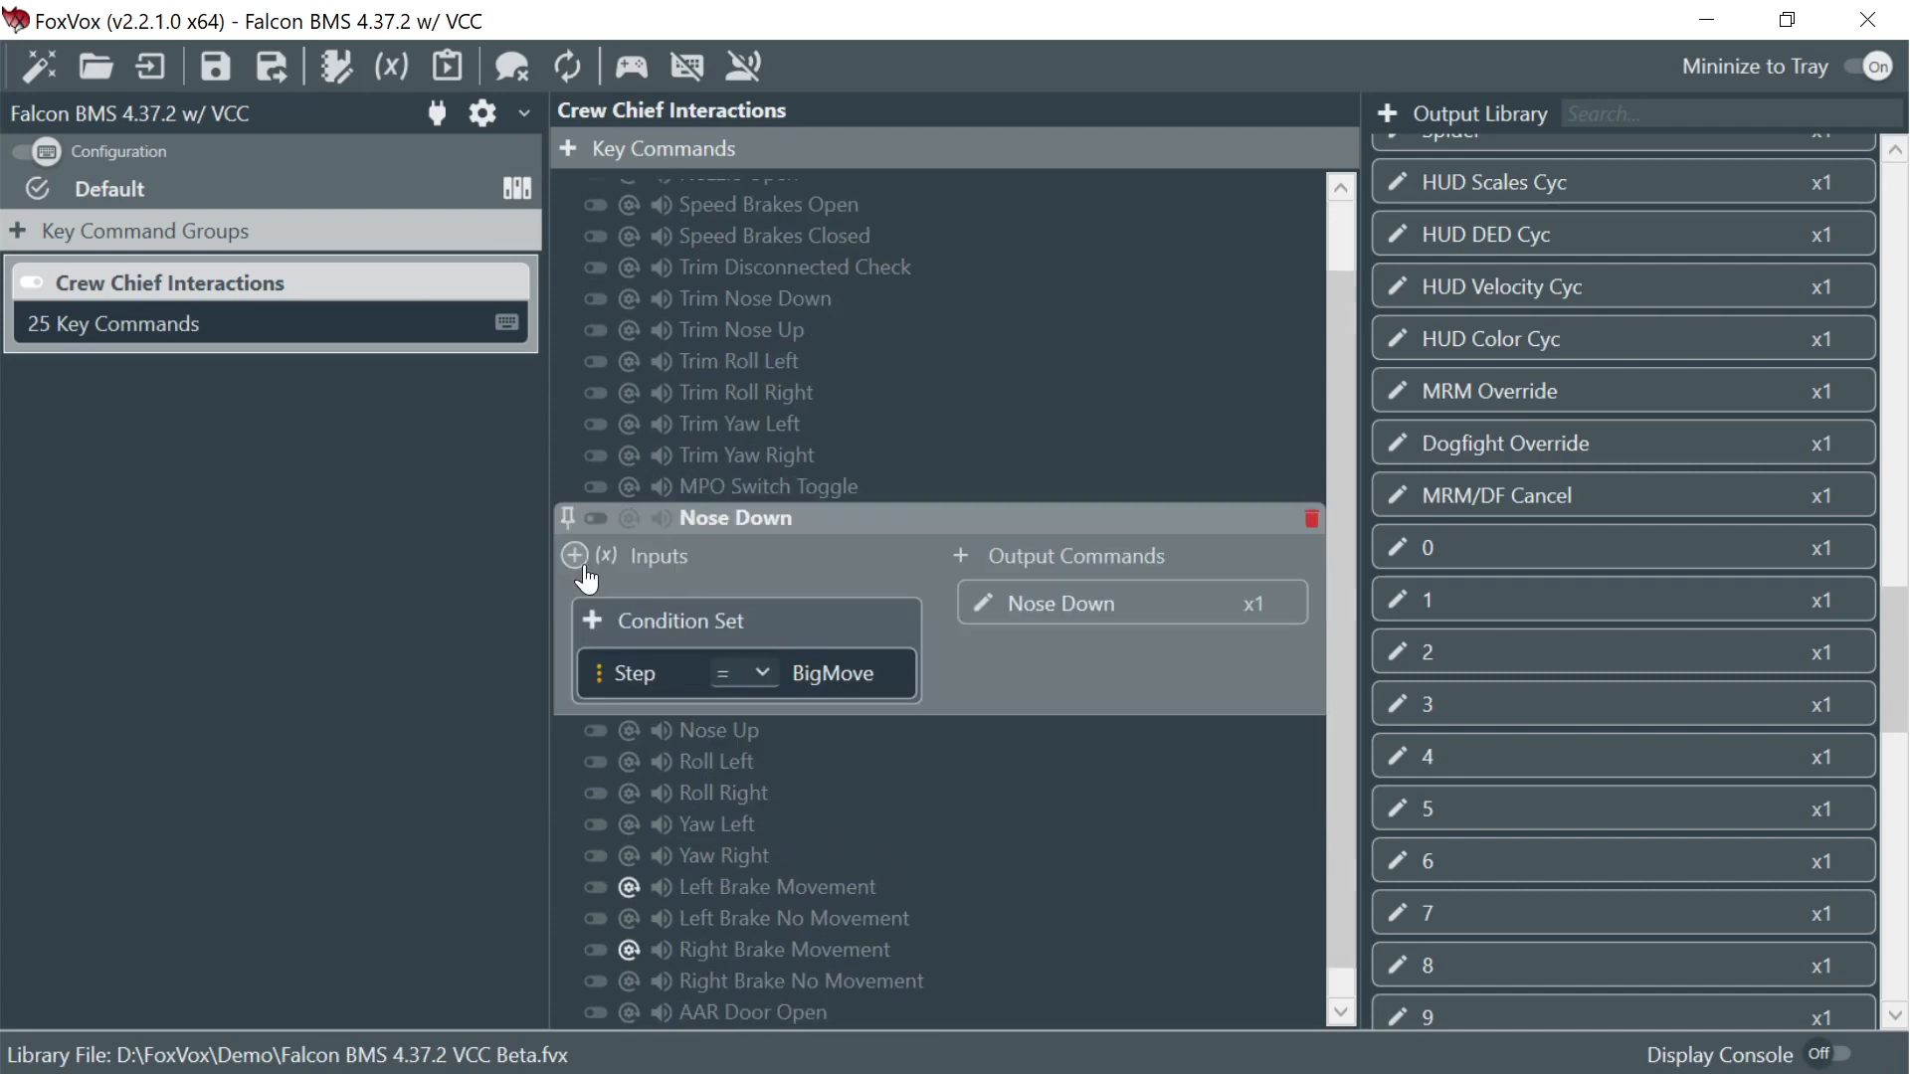
{"action": "left_click", "coordinate": [574, 555]}
{"action": "left_click", "coordinate": [985, 664]}
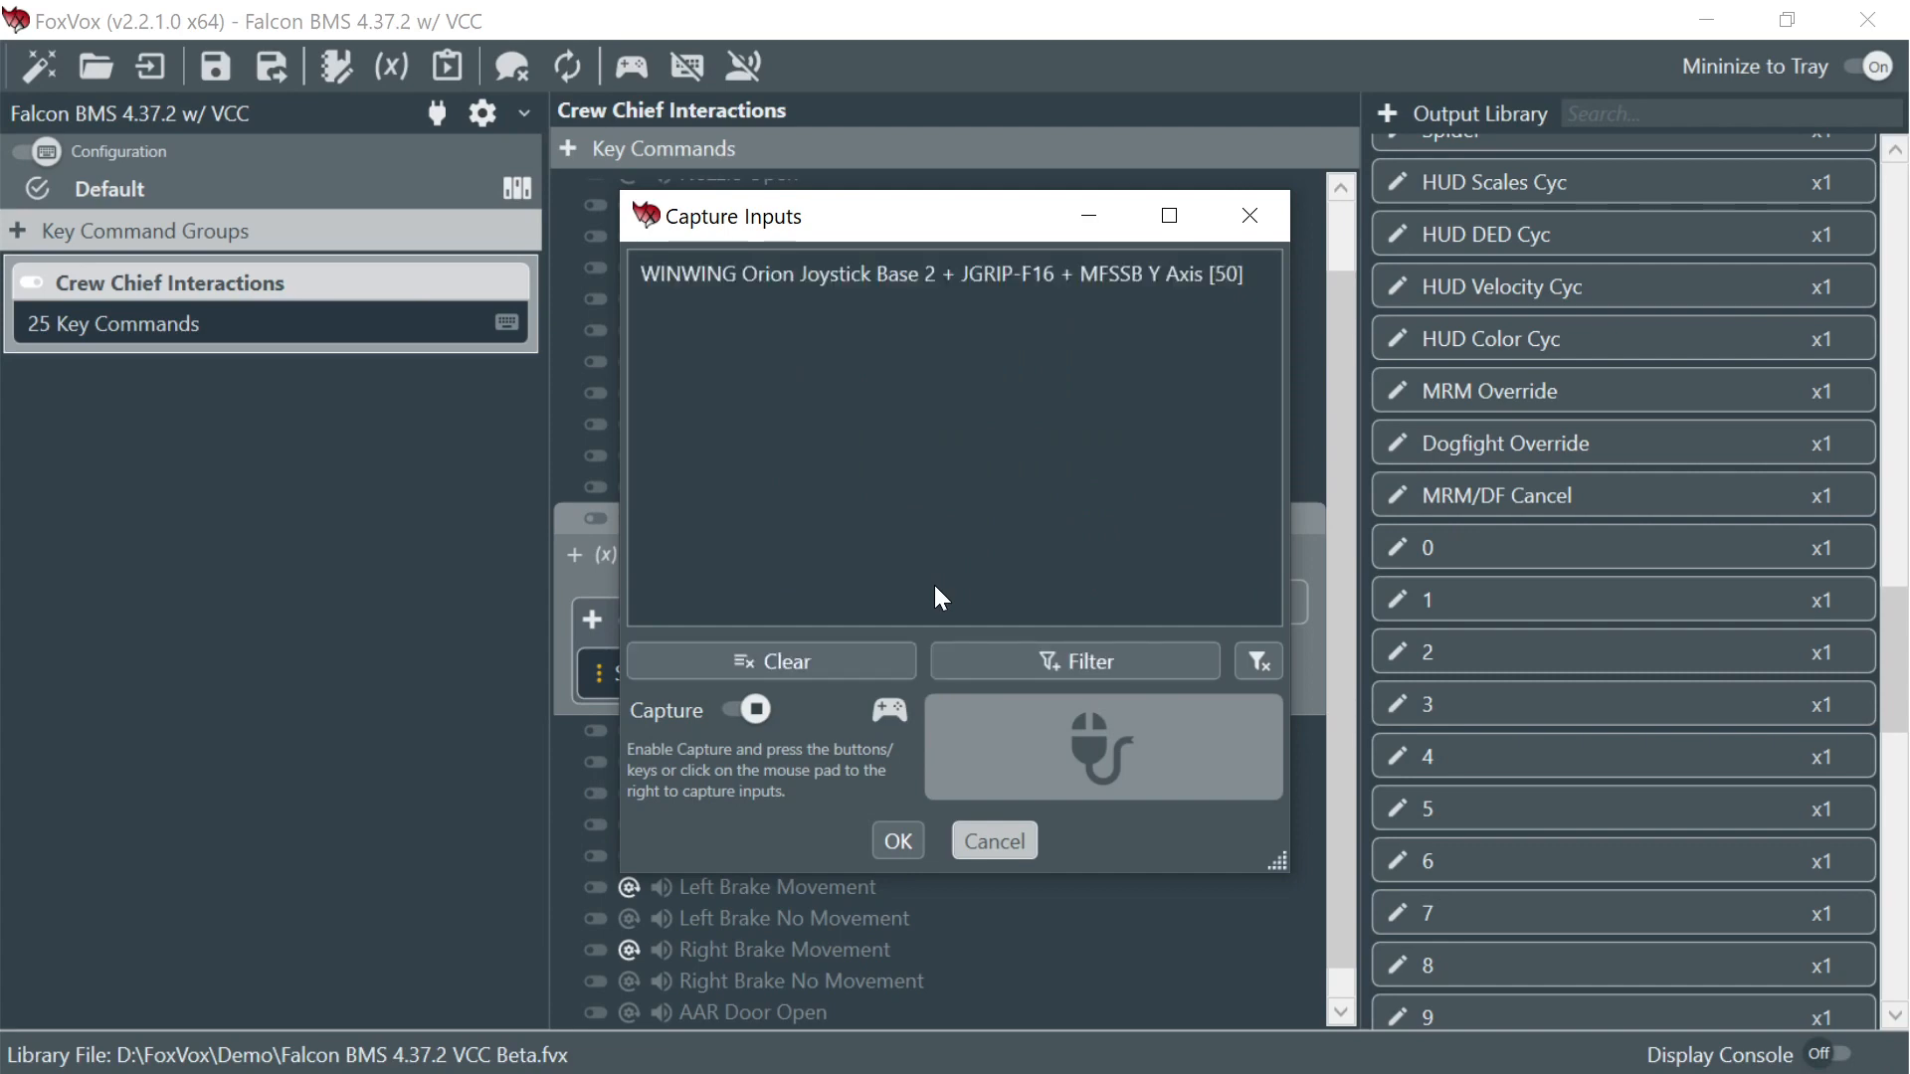
{"action": "left_click", "coordinate": [901, 838]}
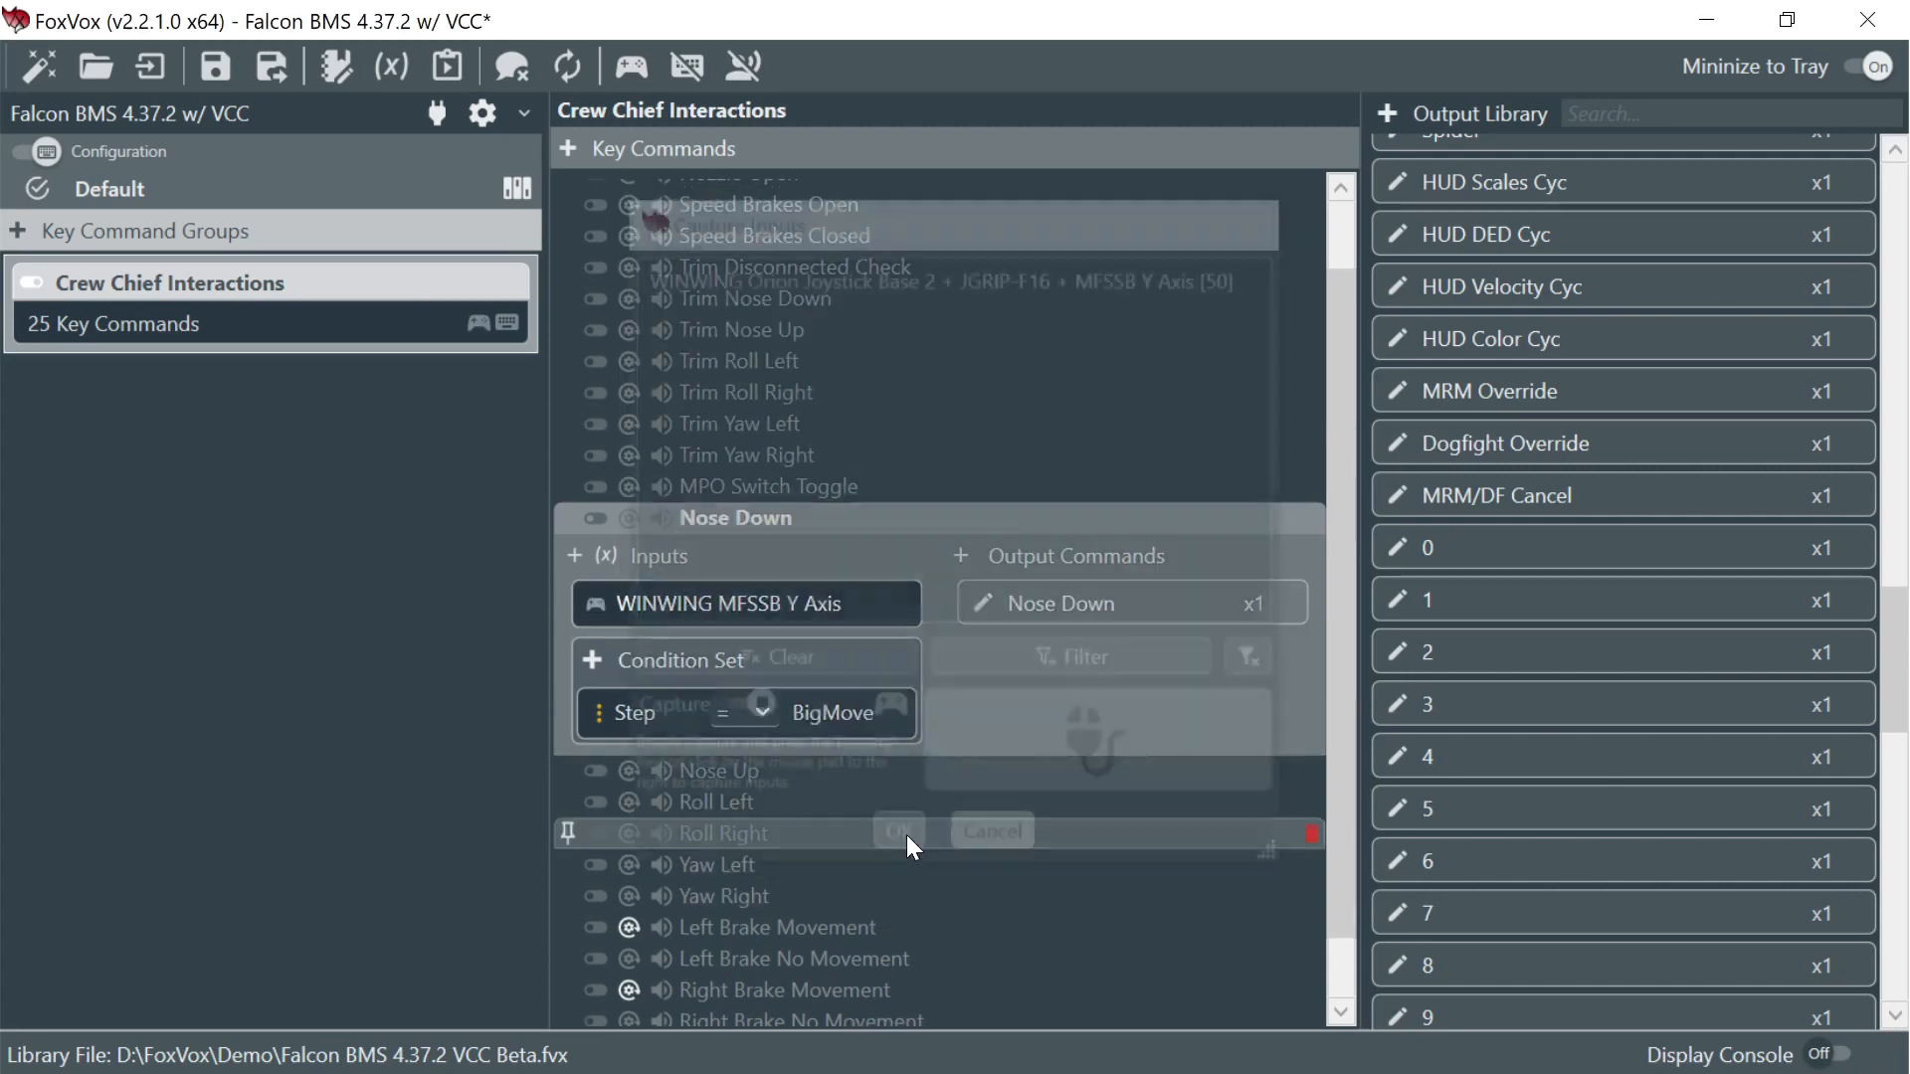
{"action": "left_click", "coordinate": [597, 604]}
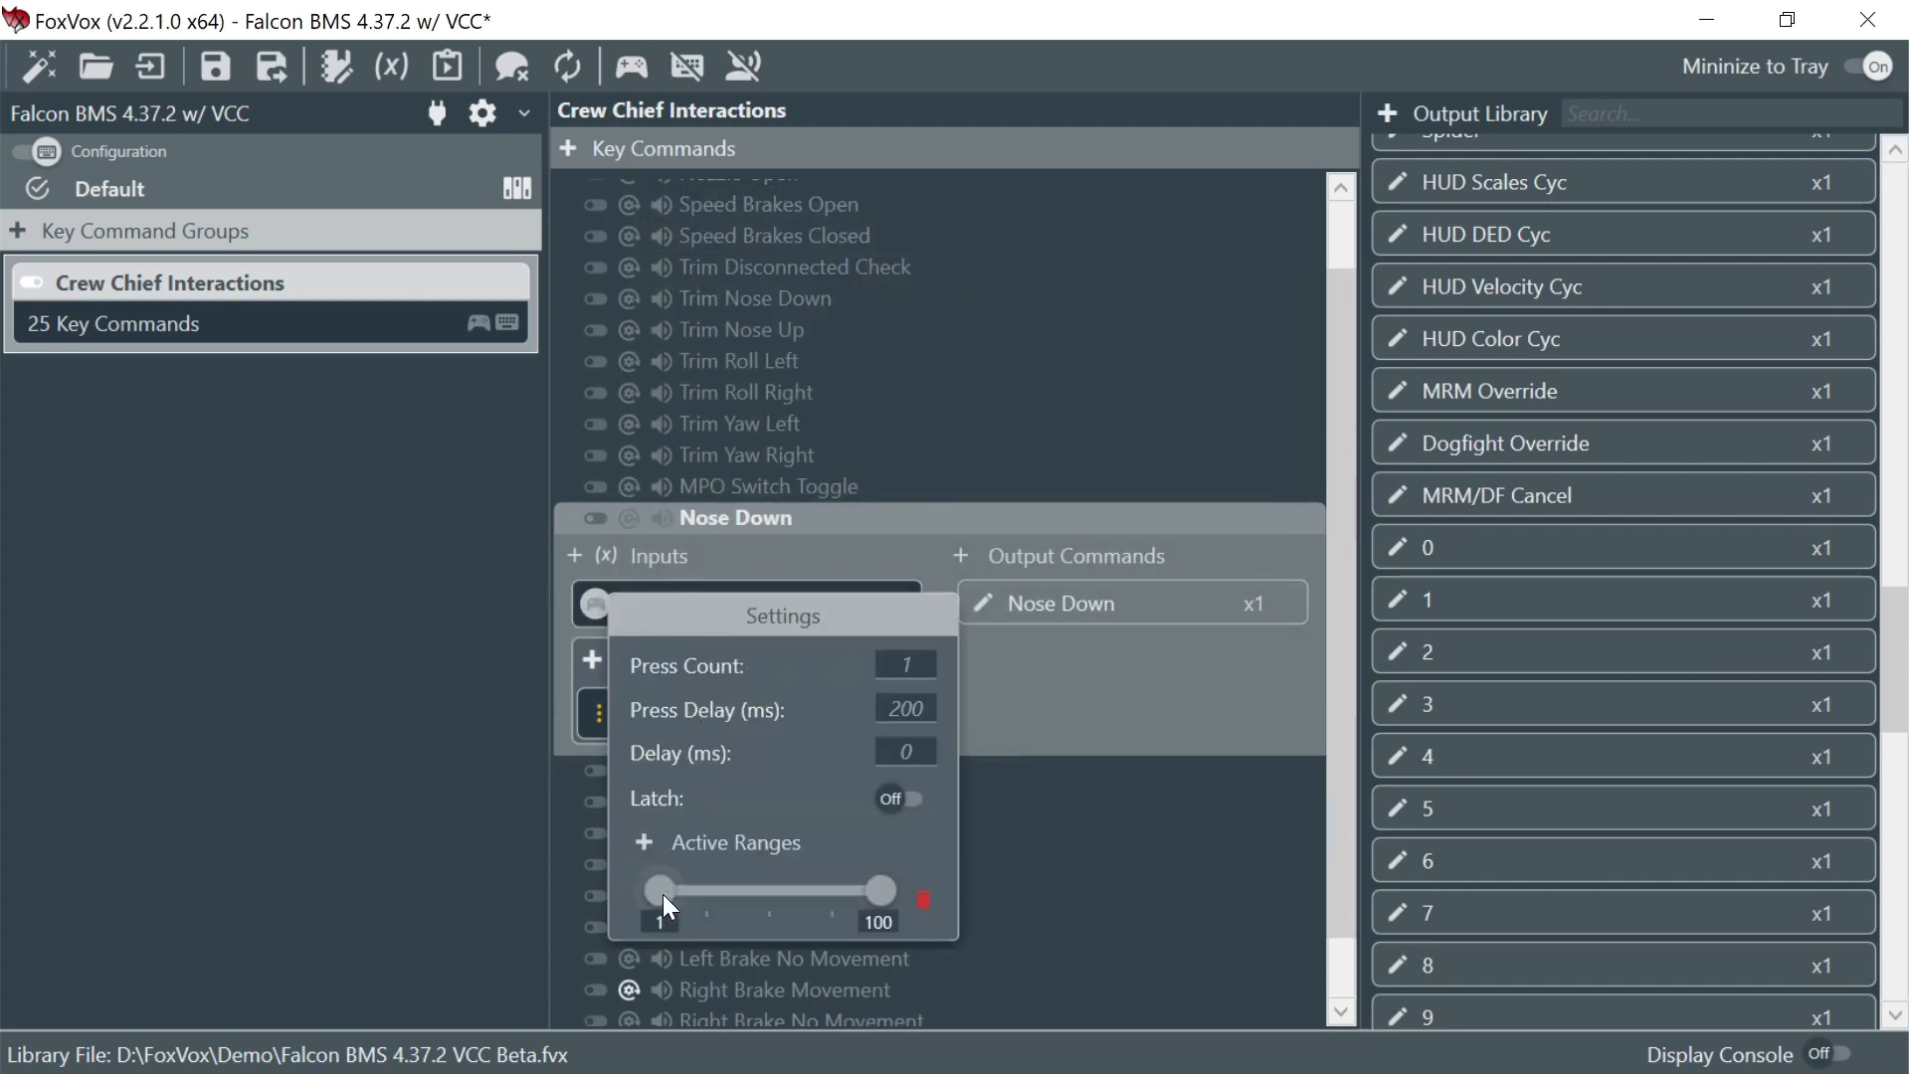
{"action": "left_click_drag", "start_coordinate": [881, 898], "coordinate": [764, 901]}
{"action": "left_click", "coordinate": [1064, 779]}
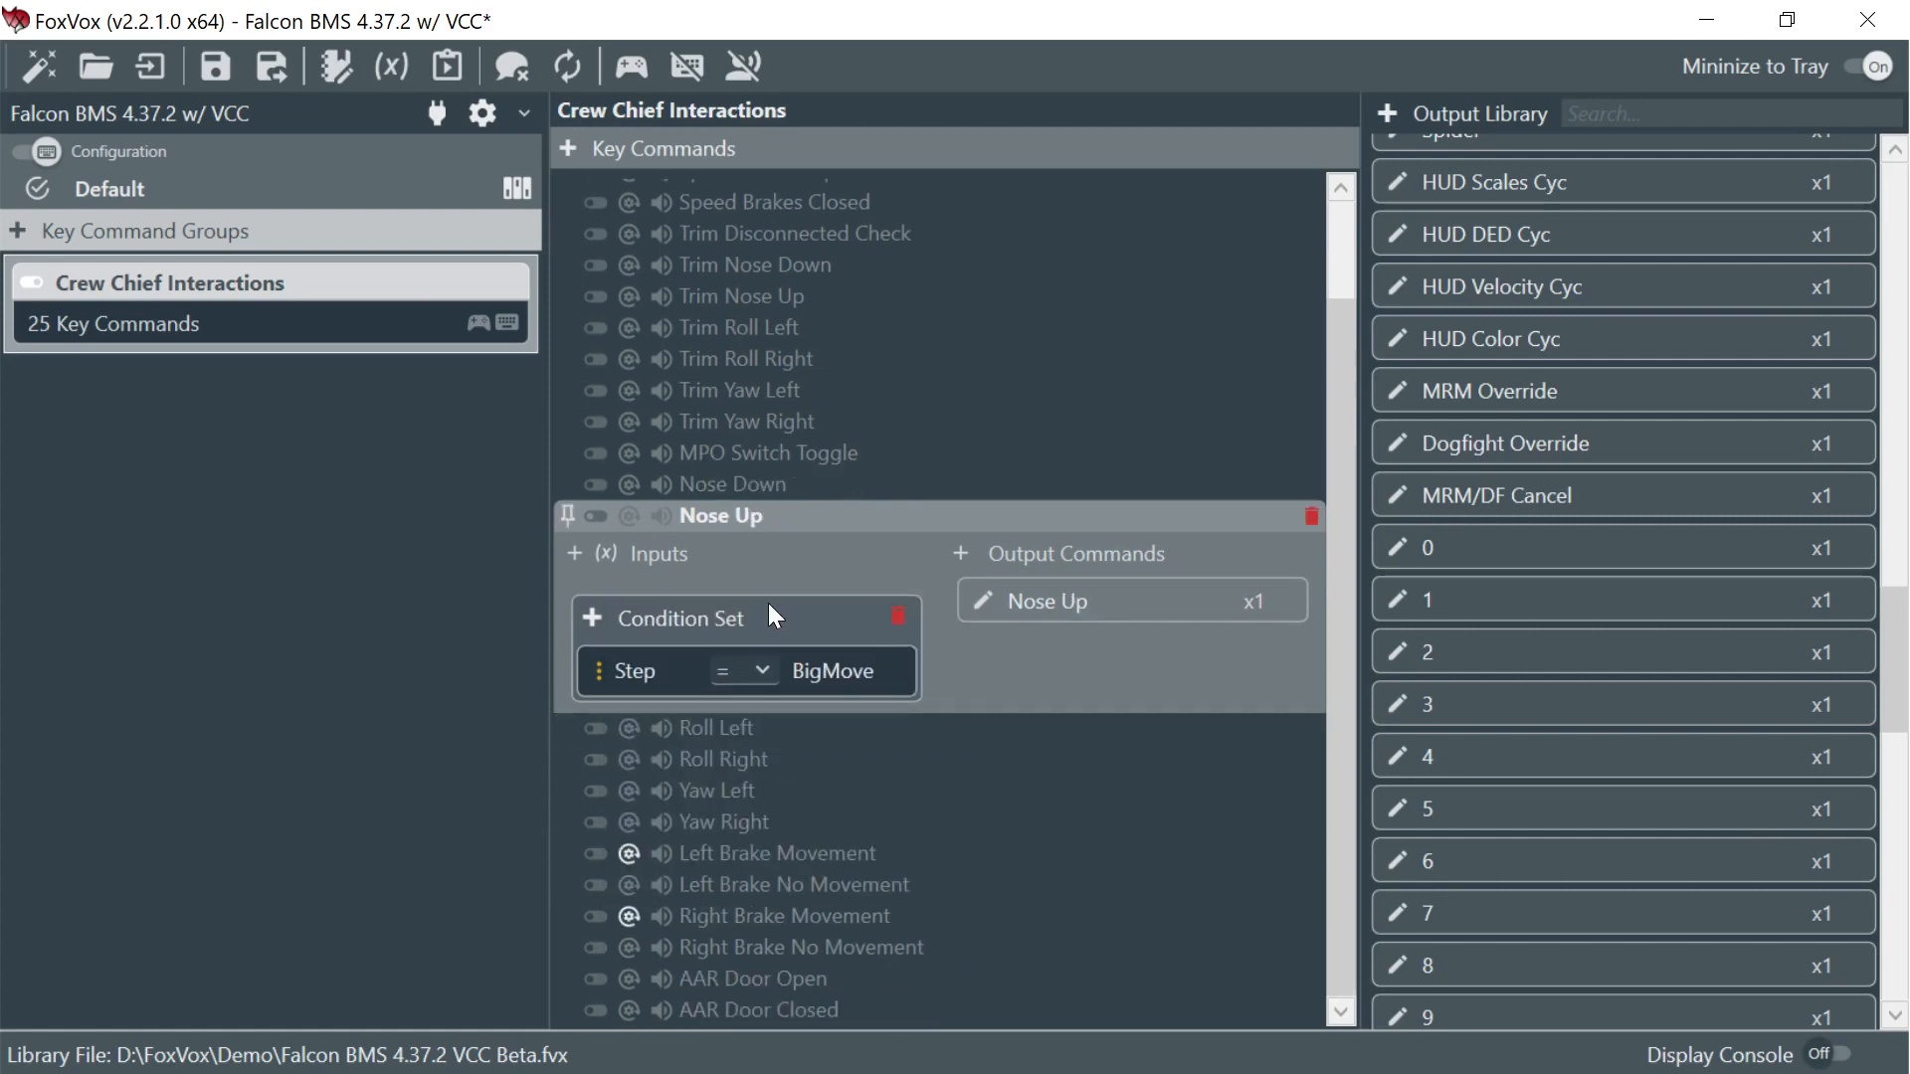
- Copy the WINWING MFSSB Y Axis input from Nose Down to Nose Up and set the copy's active range to 60–100
{"action": "left_click", "coordinate": [570, 487]}
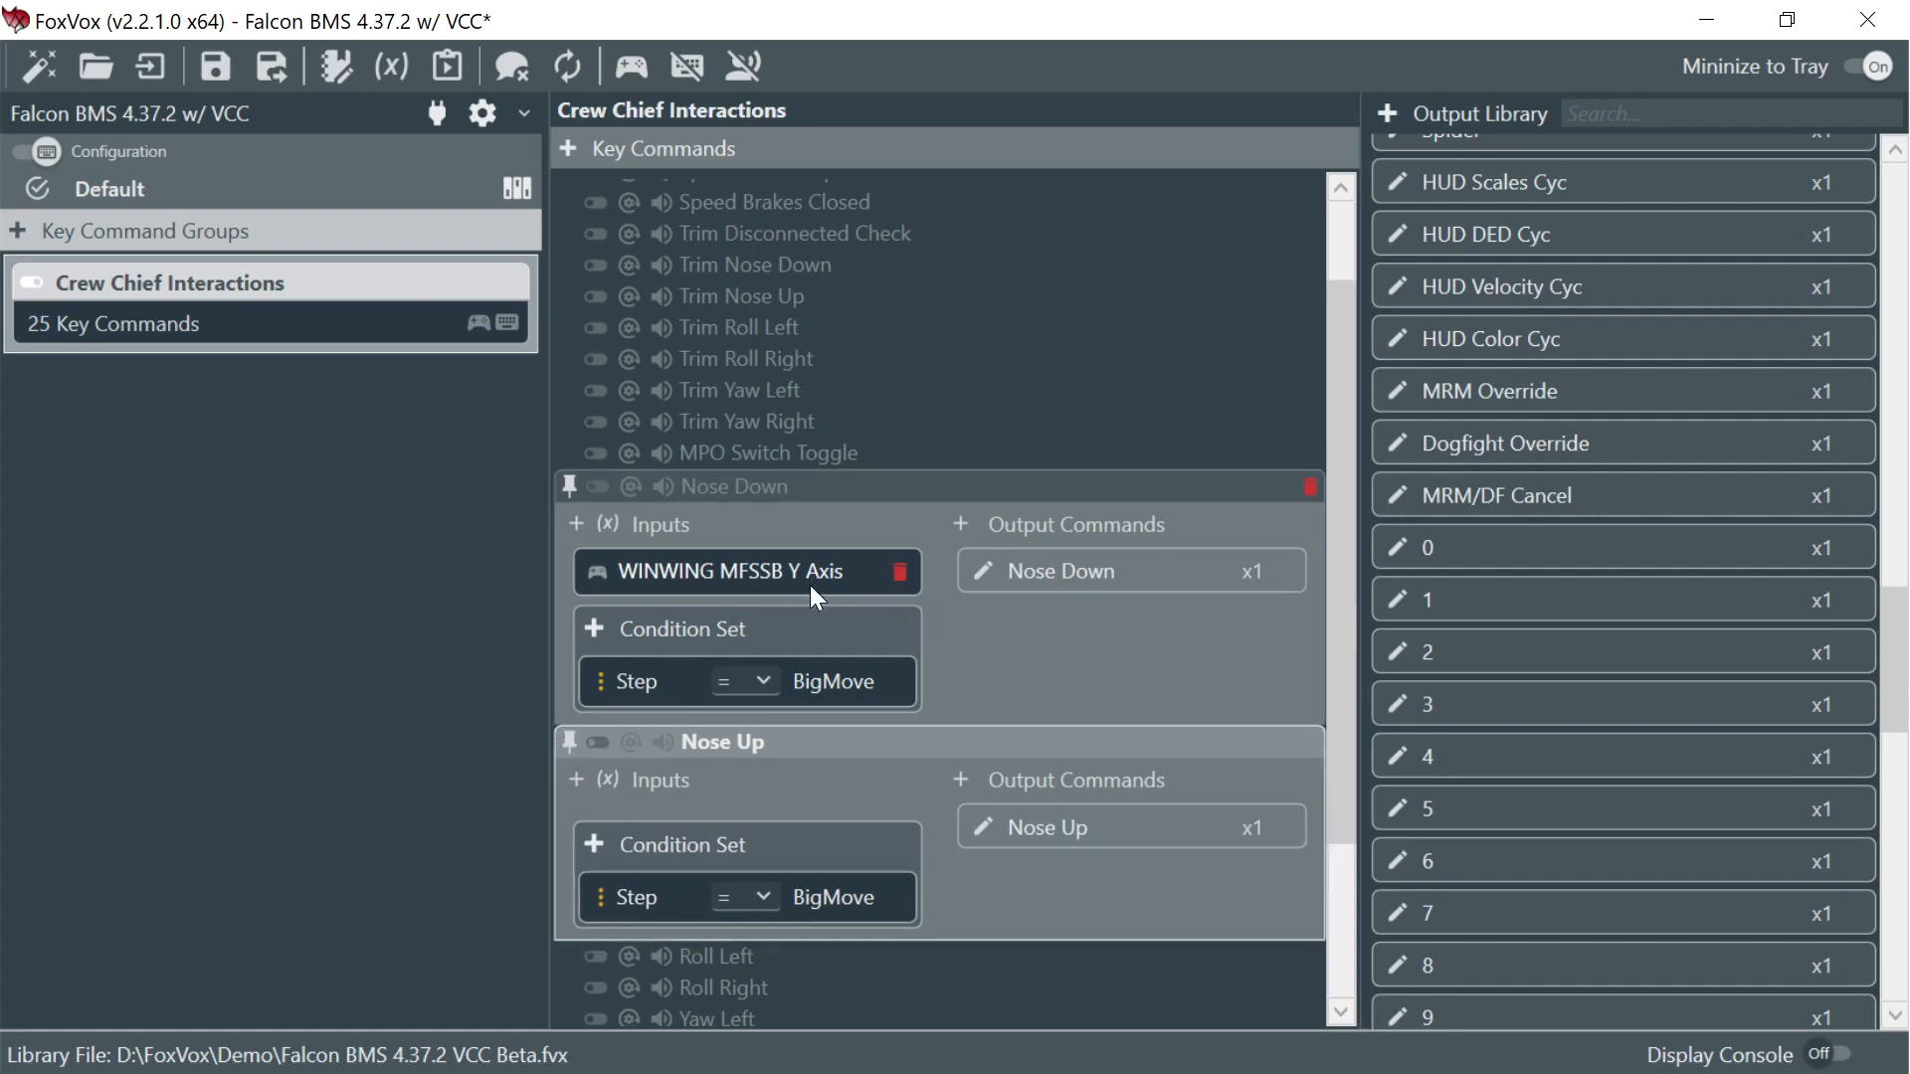
{"action": "left_click_drag", "start_coordinate": [810, 585], "coordinate": [760, 809]}
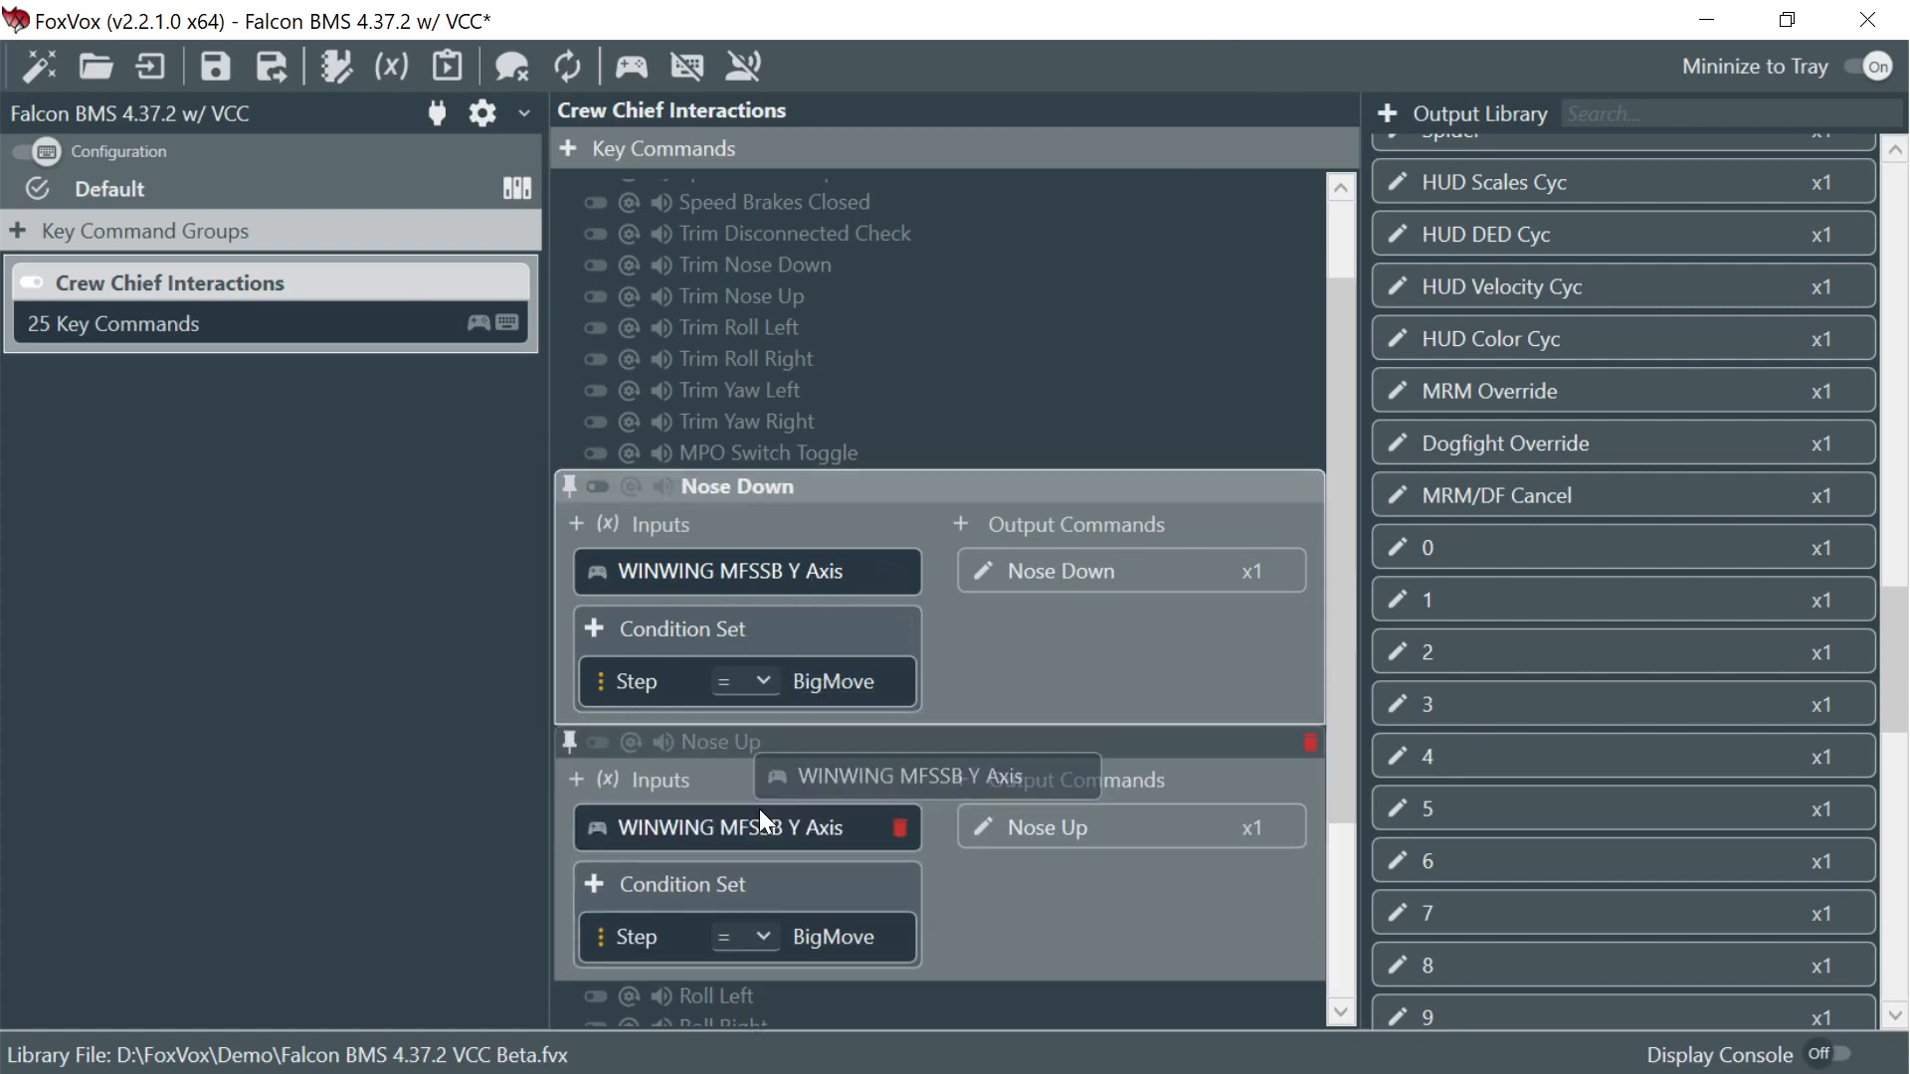
{"action": "left_click", "coordinate": [594, 826]}
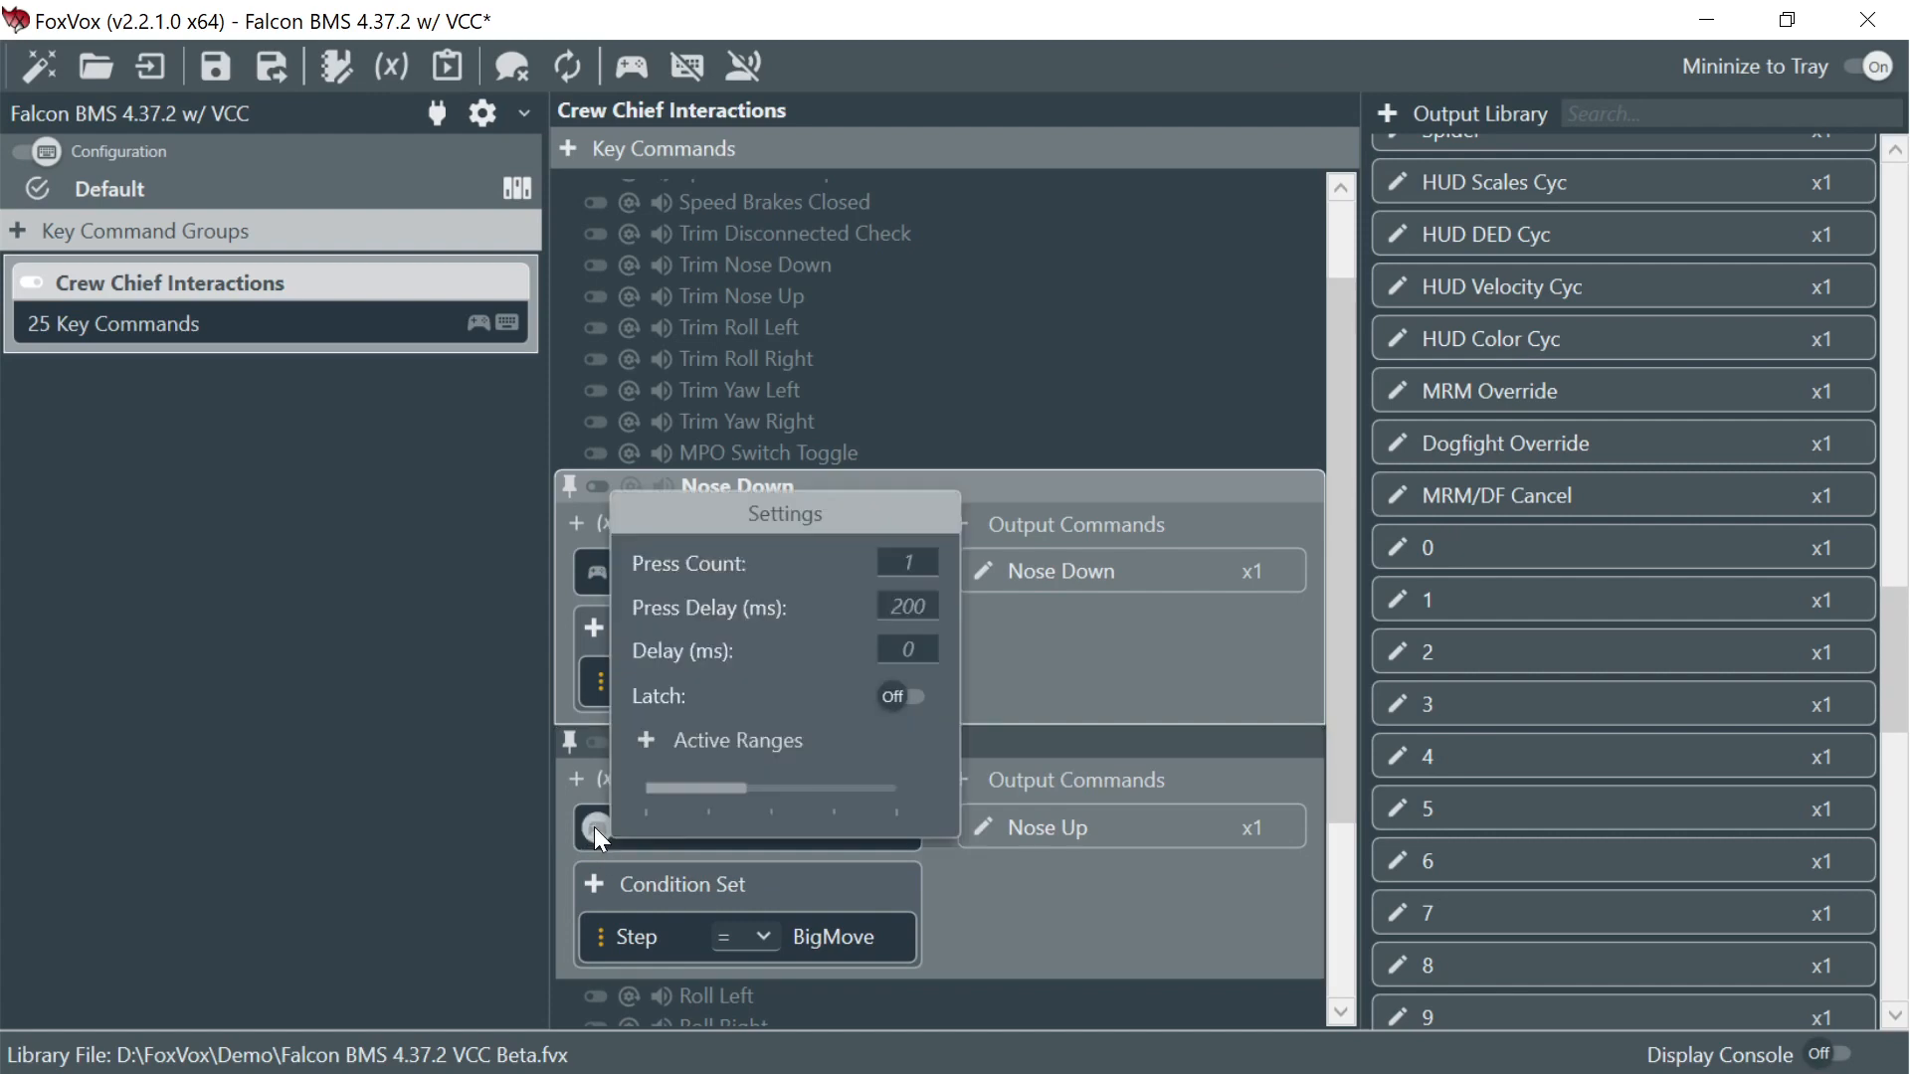
{"action": "double_click", "coordinate": [661, 822]}
{"action": "type", "text": "60"}
{"action": "key", "text": "Tab"}
{"action": "type", "text": "100"}
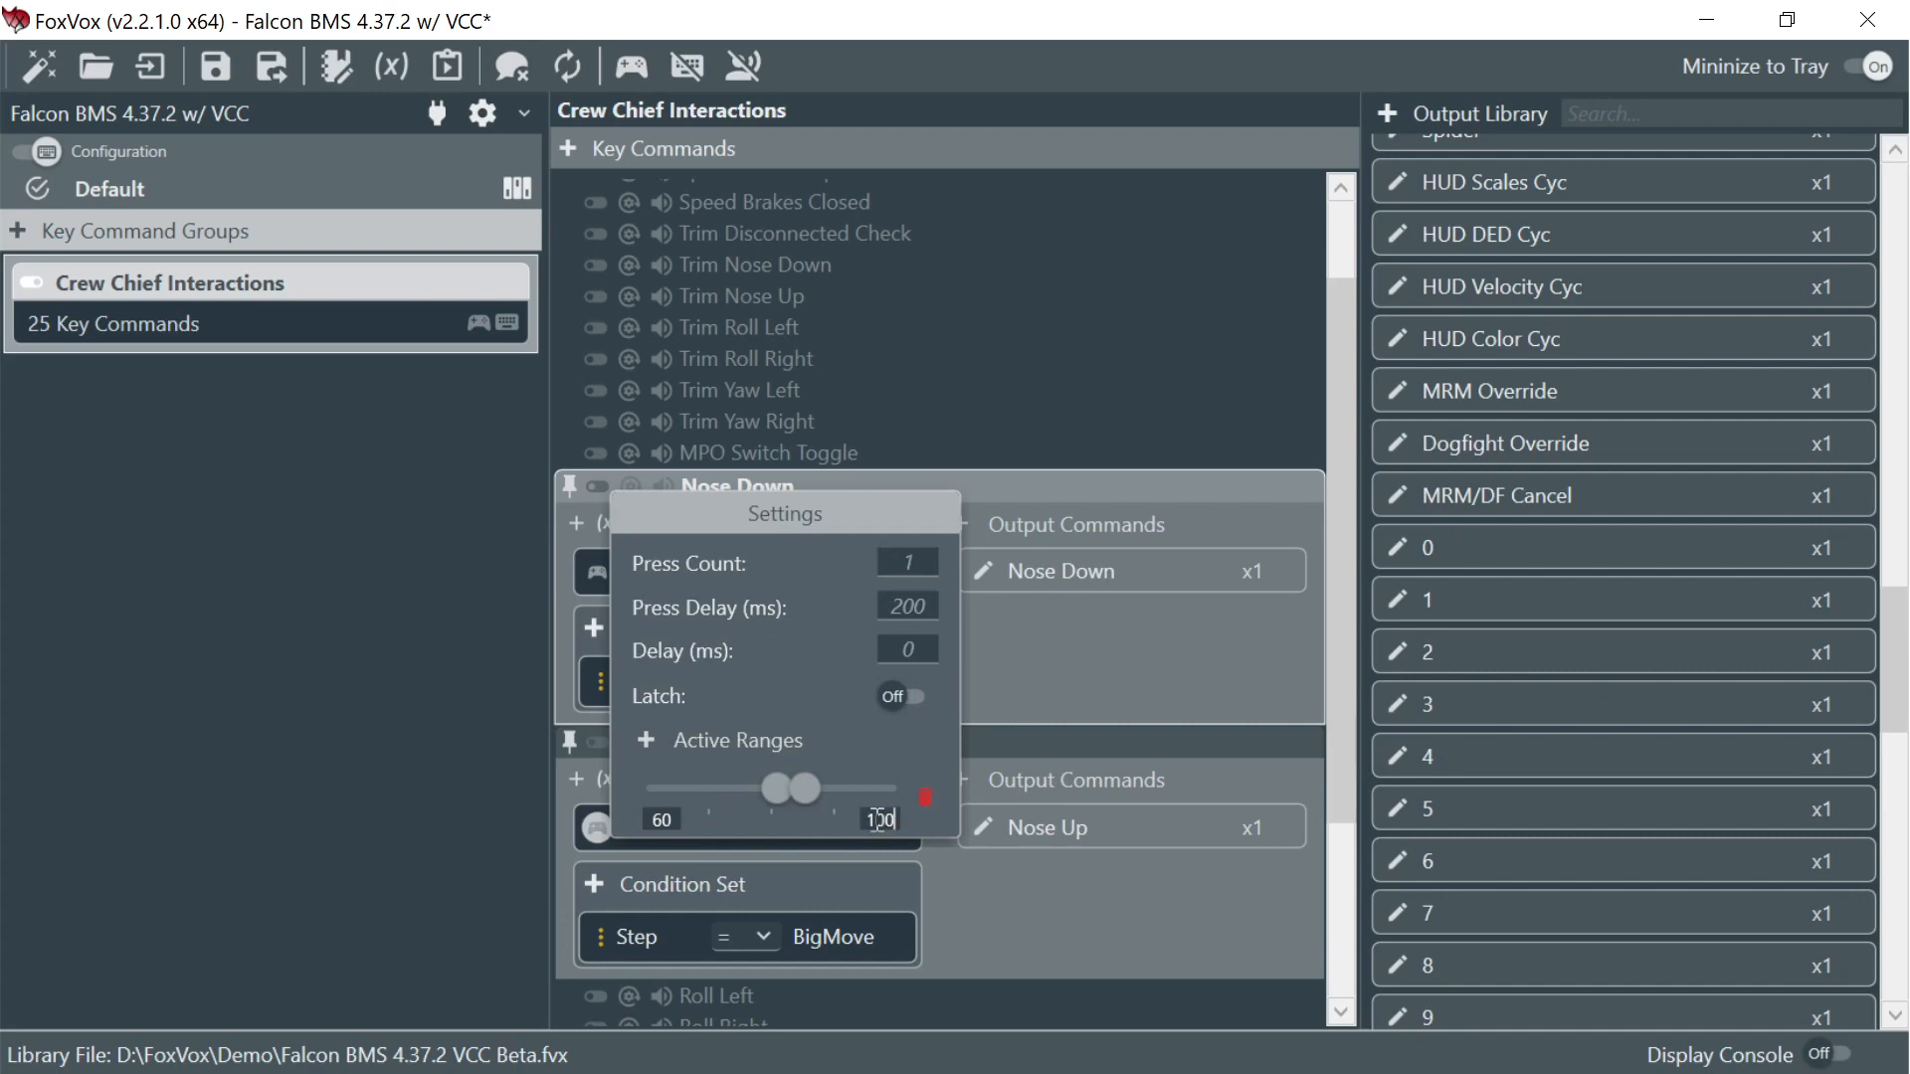
{"action": "key", "text": "Tab"}
{"action": "left_click", "coordinate": [1018, 749]}
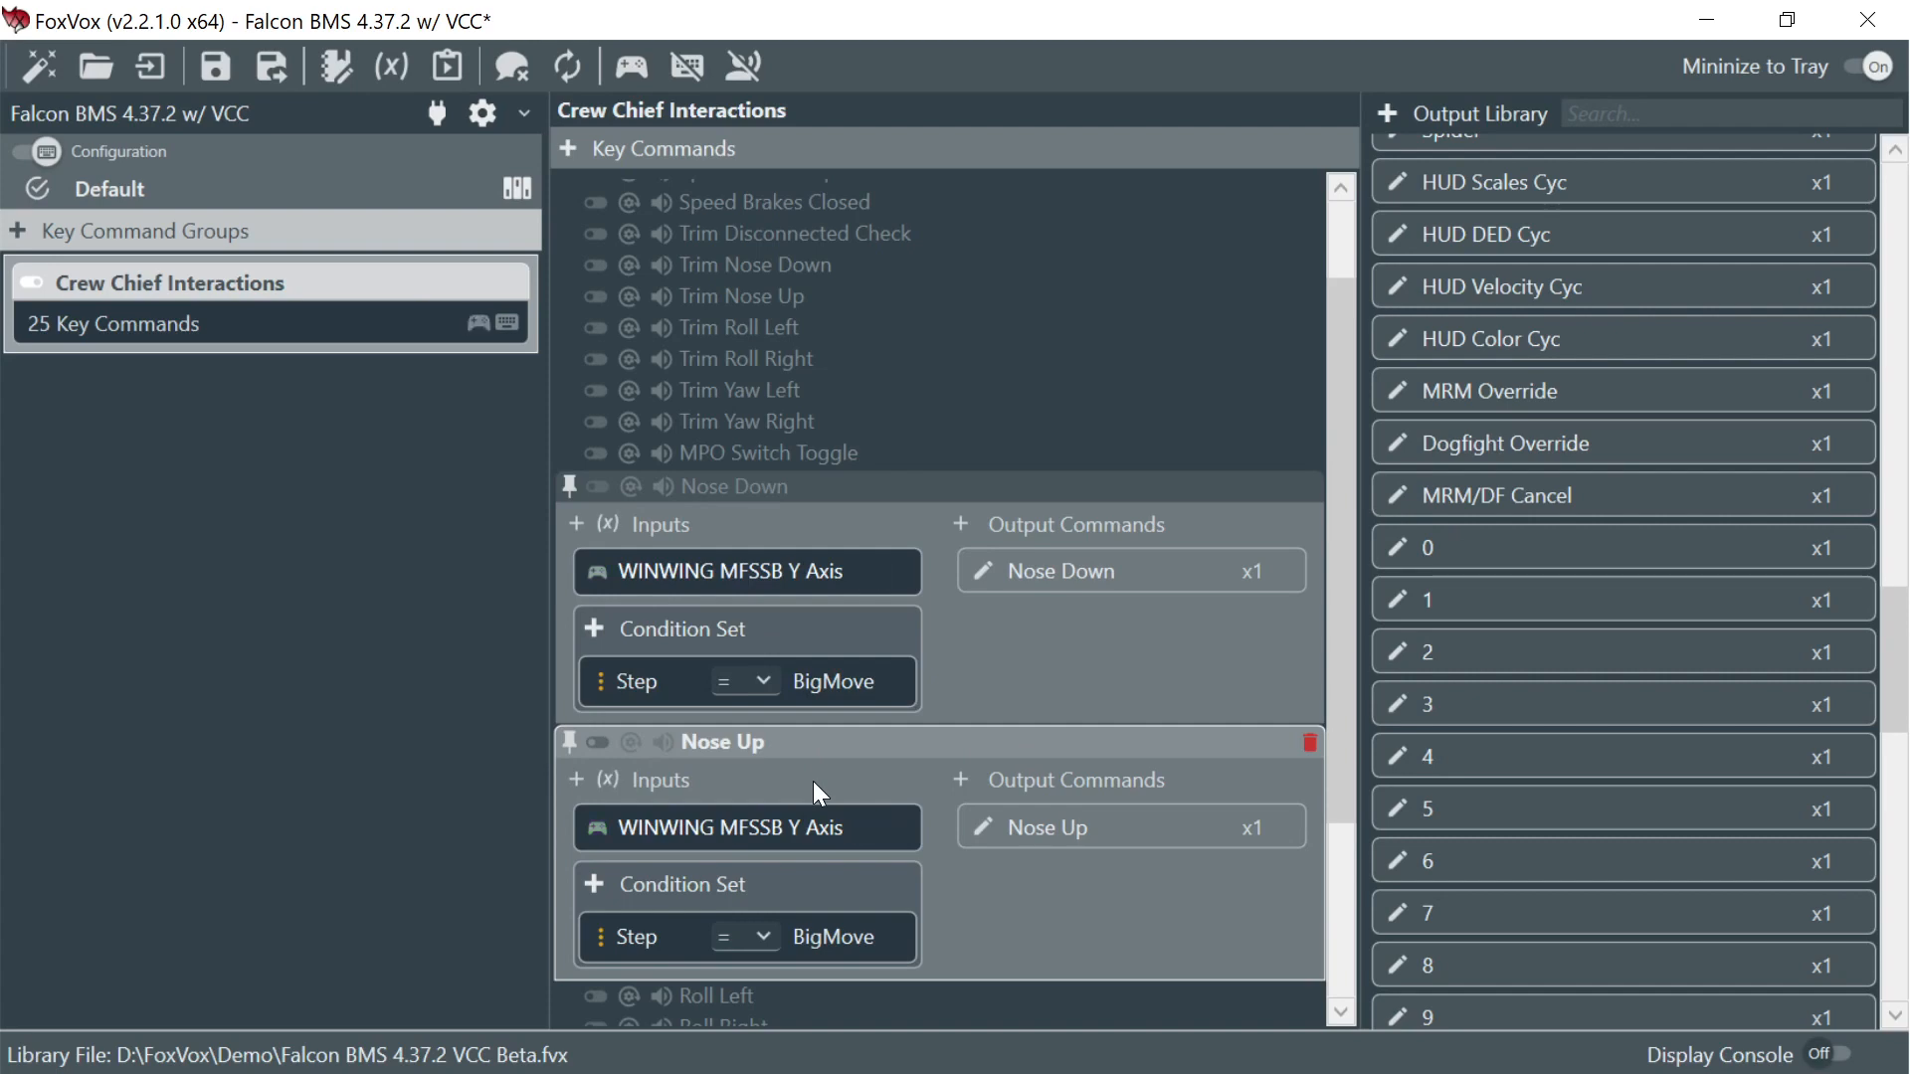
{"action": "left_click", "coordinate": [567, 494]}
- Keep Roll Left and Roll Right open and capture the WINWING joystick MFSSB X Axis as the Roll Left input
{"action": "left_click", "coordinate": [756, 762]}
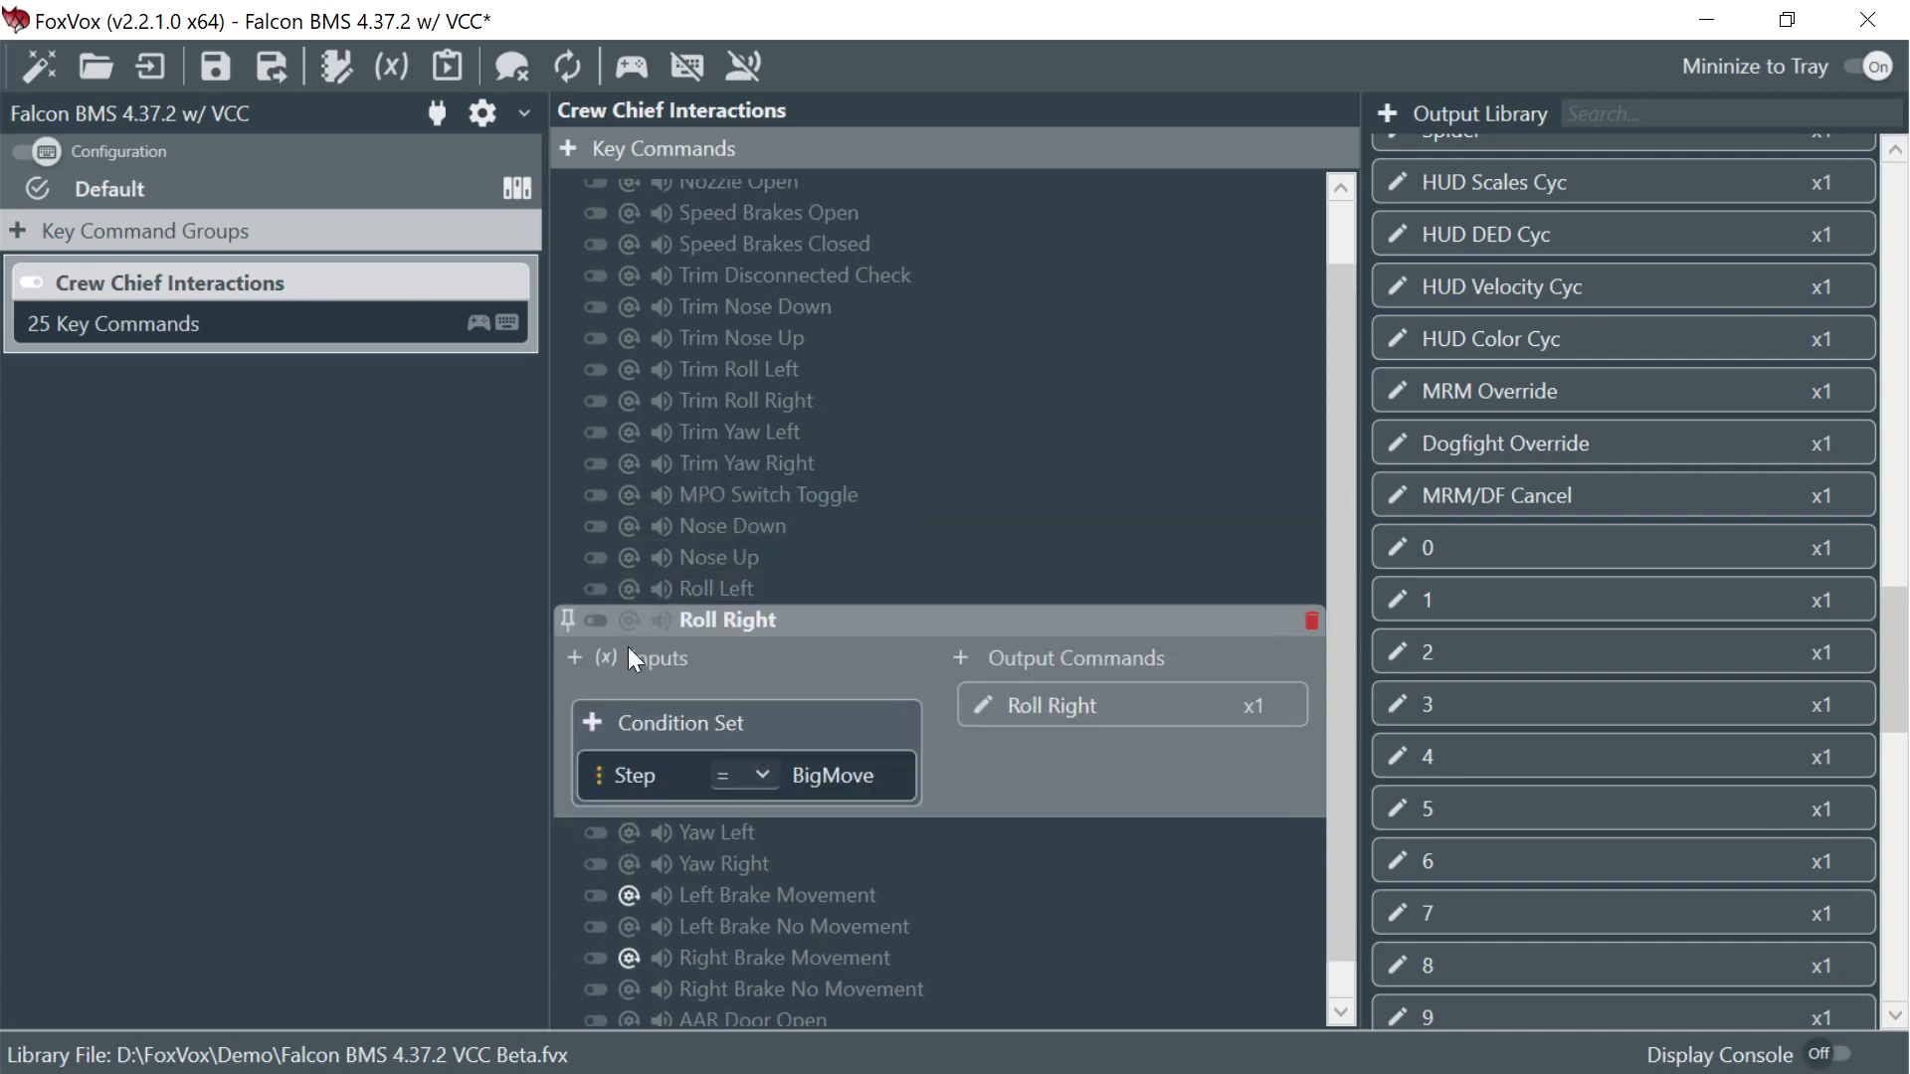
{"action": "left_click", "coordinate": [567, 621]}
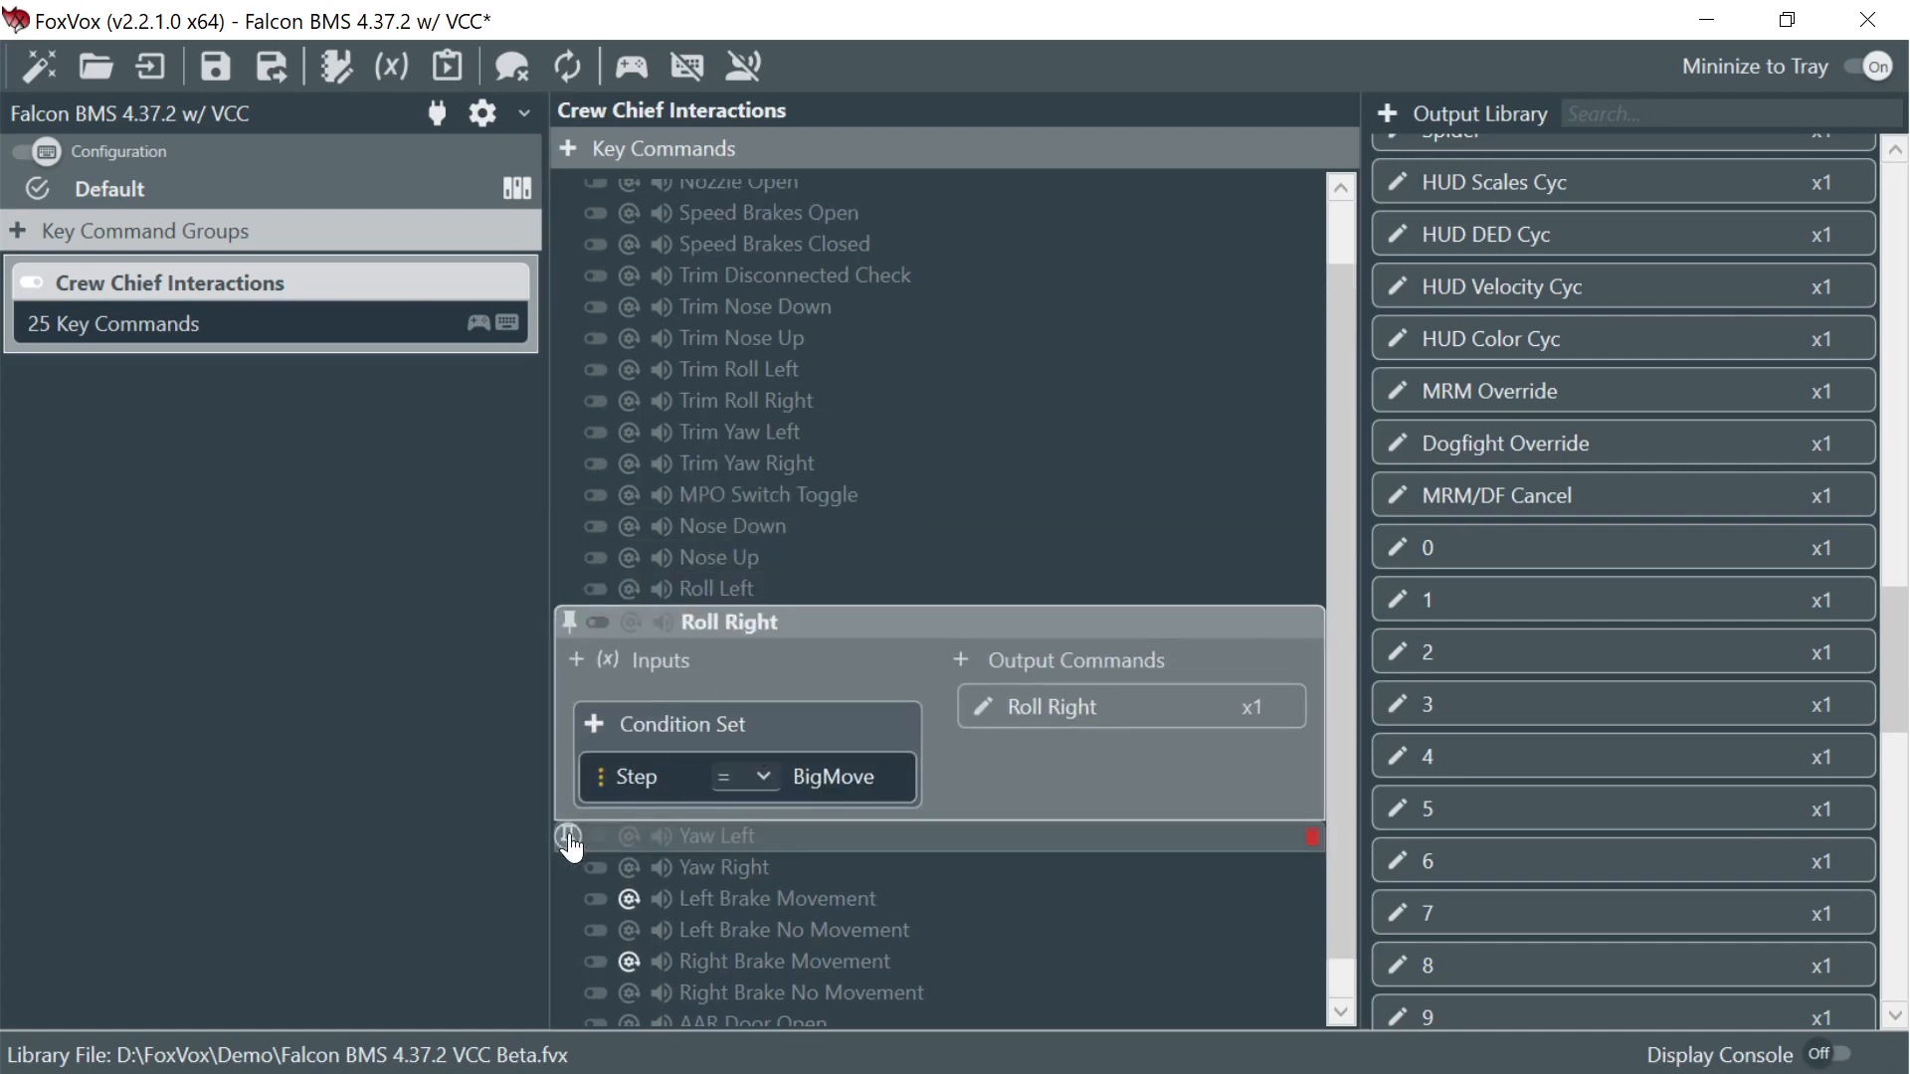
{"action": "left_click", "coordinate": [569, 589]}
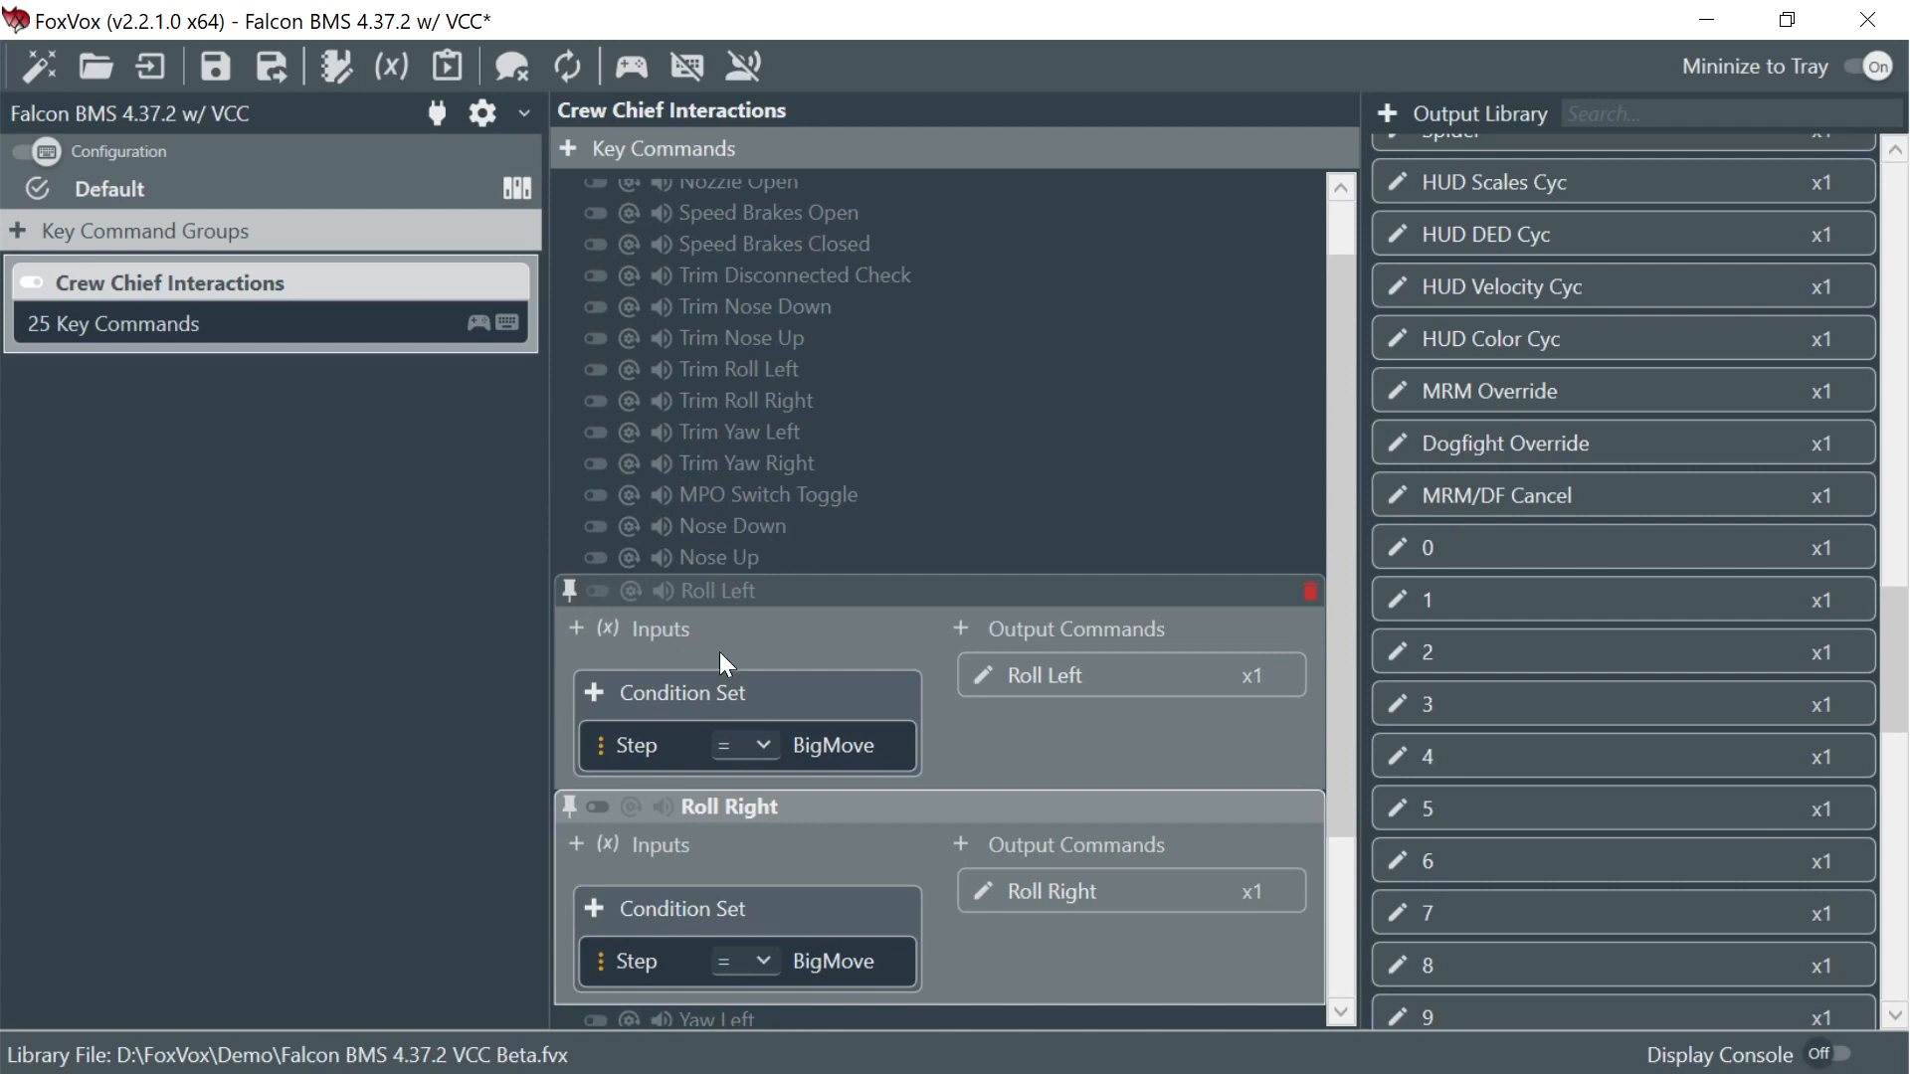
{"action": "left_click", "coordinate": [576, 630]}
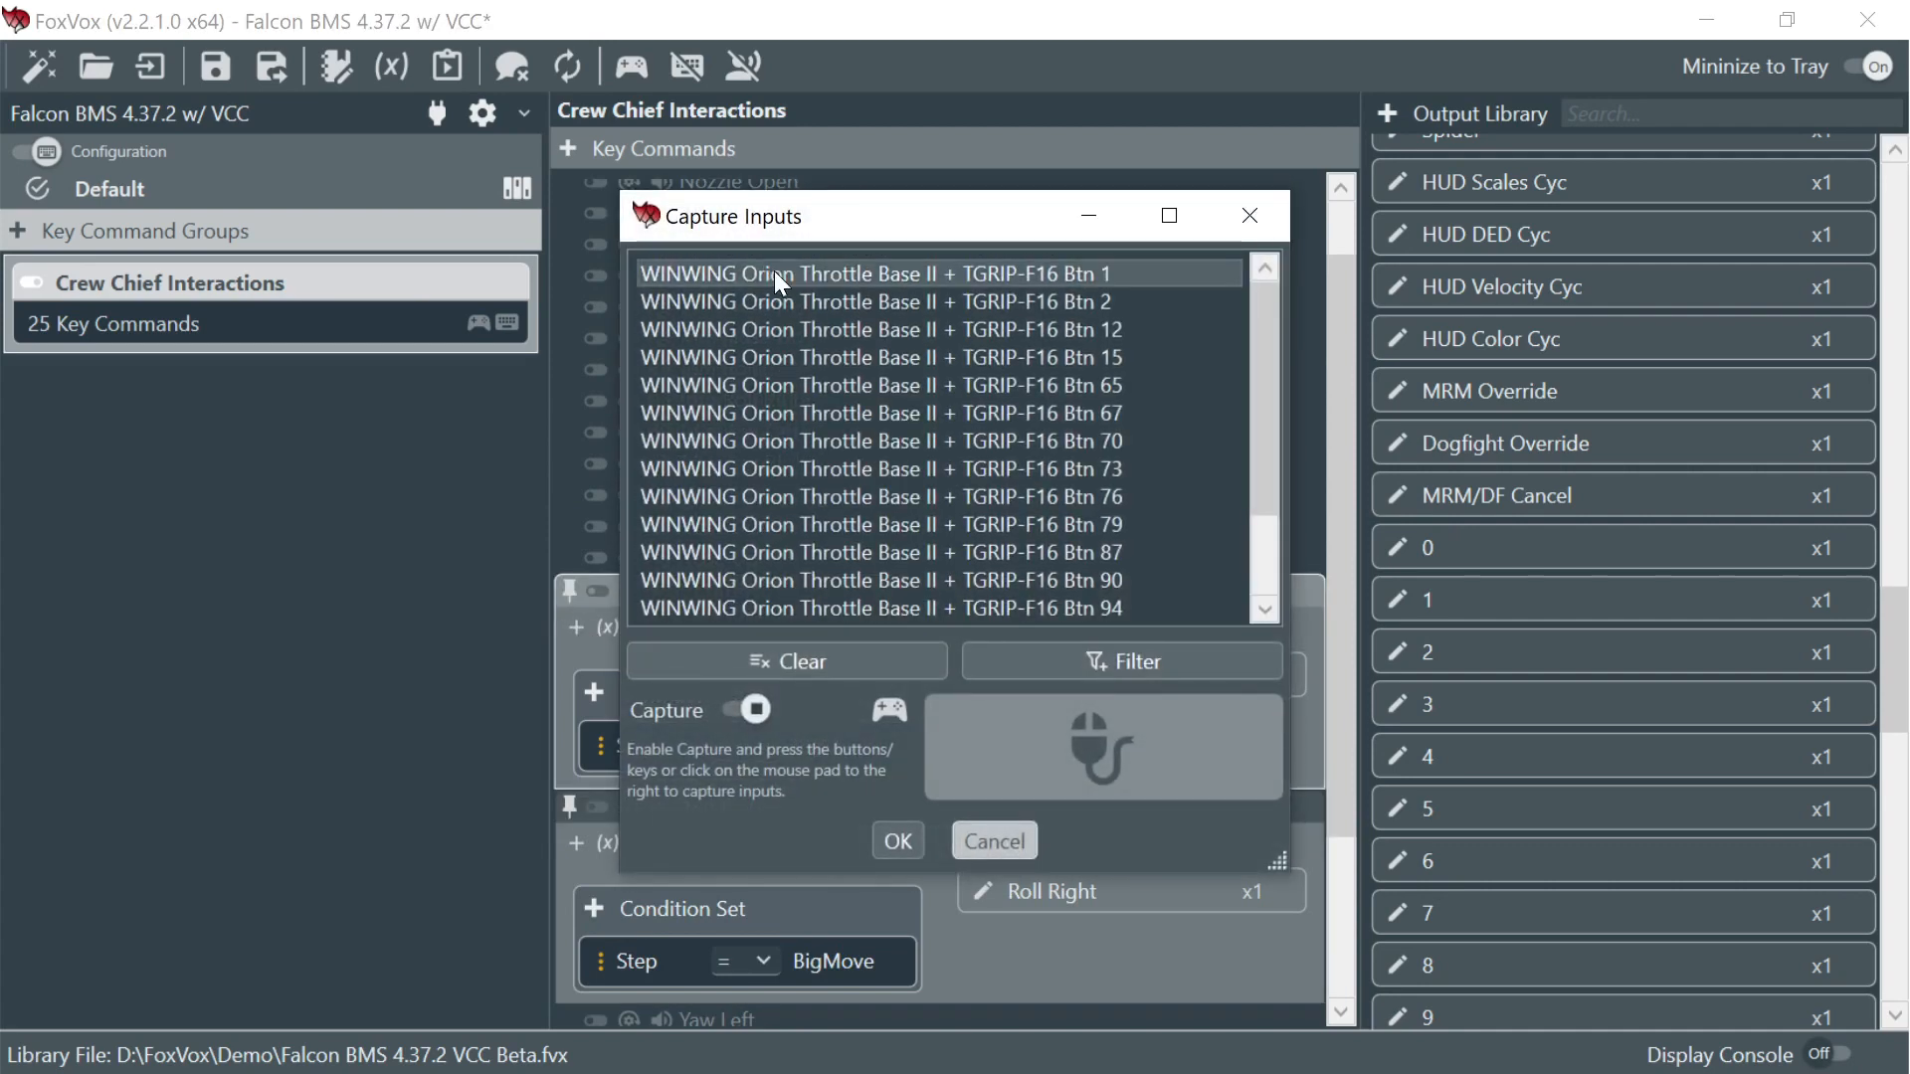
{"action": "left_click", "coordinate": [1067, 662]}
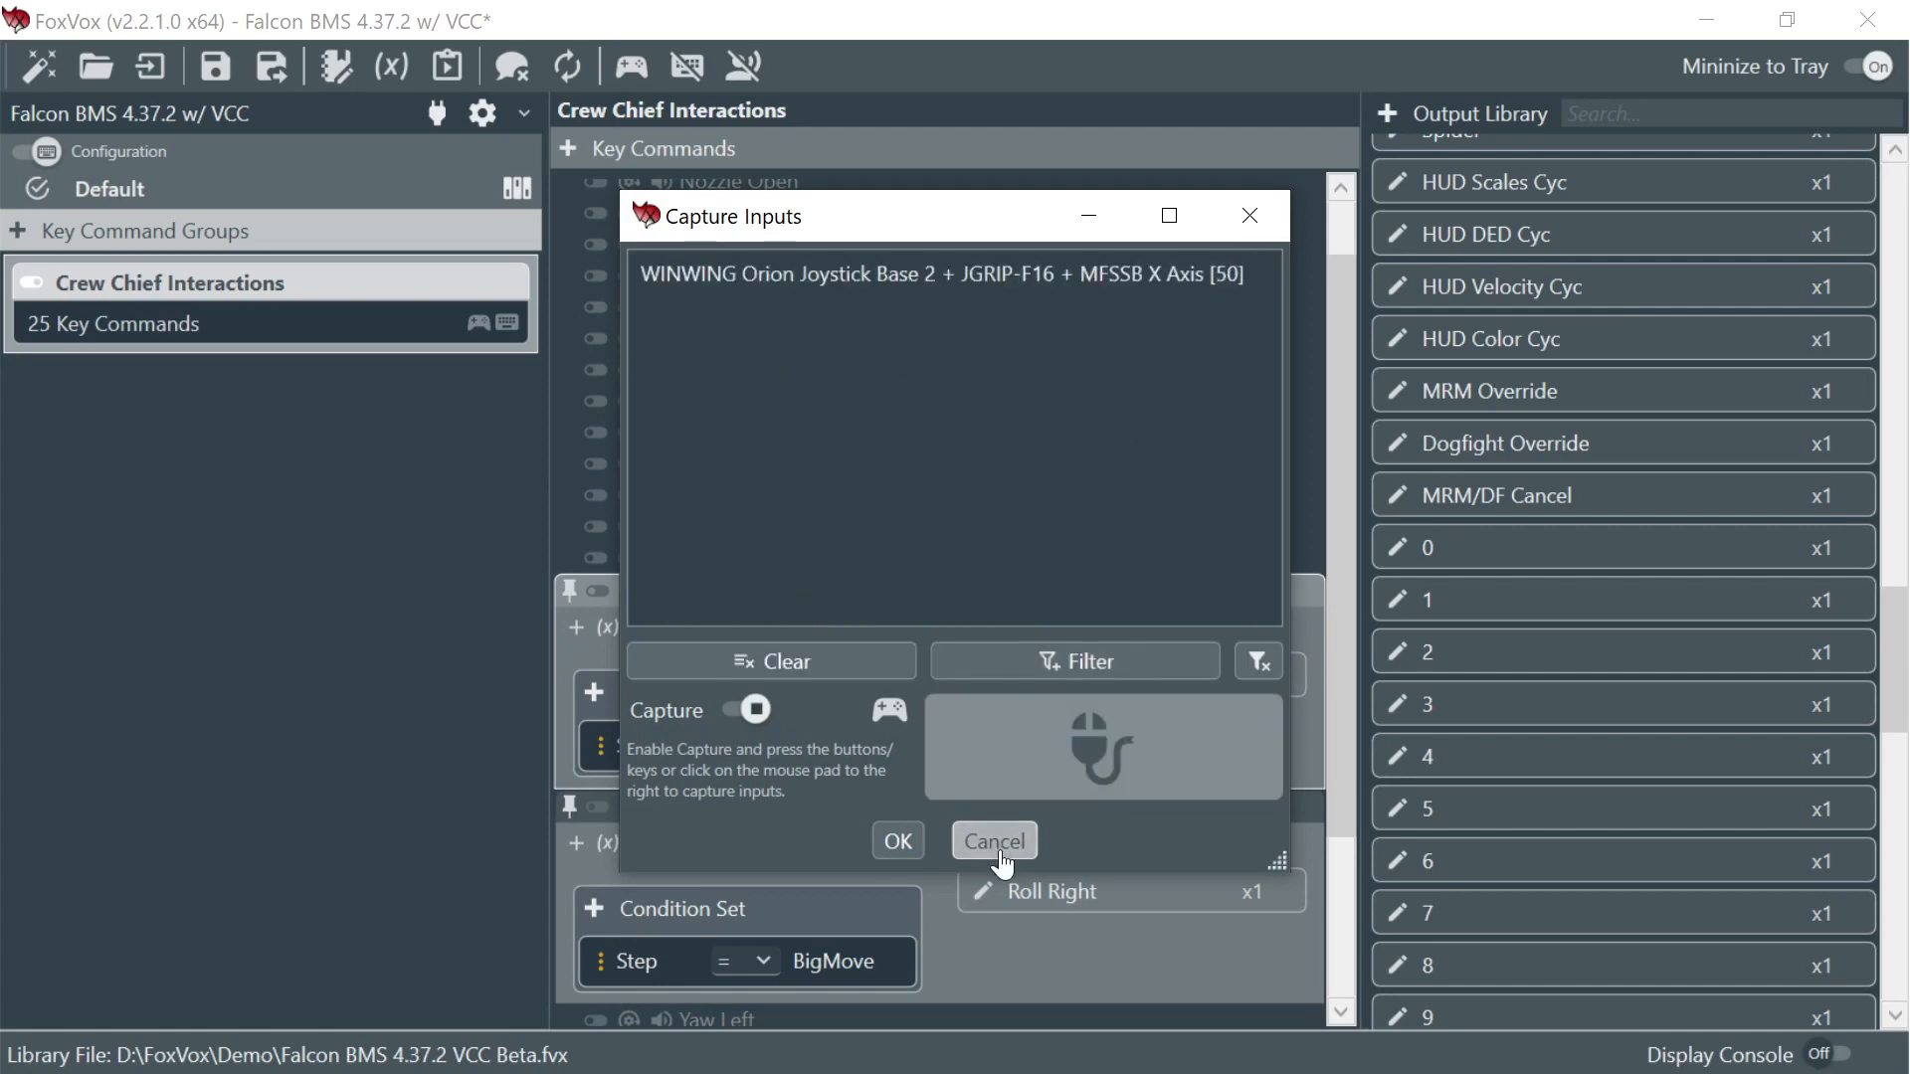
{"action": "left_click", "coordinate": [896, 839]}
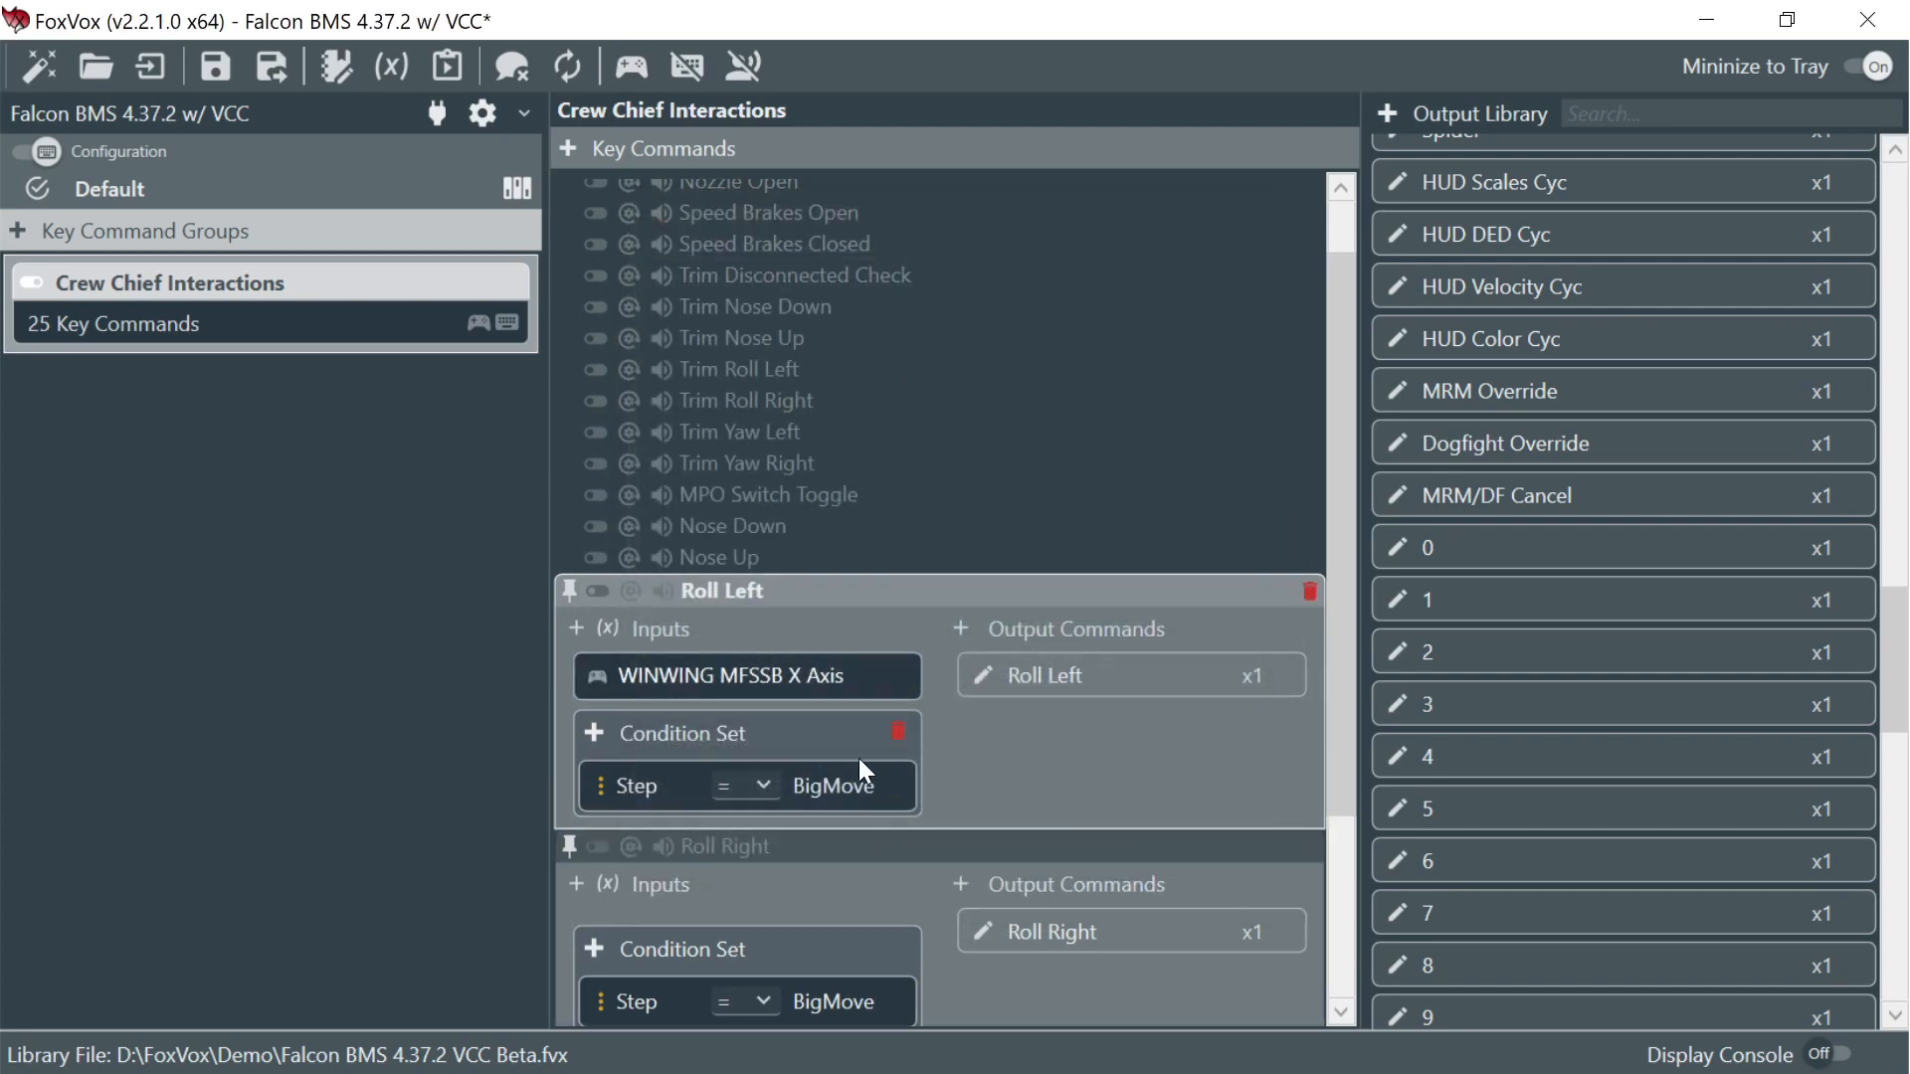
- Set the active range of Roll Left's X Axis input to 0–40
{"action": "left_click", "coordinate": [595, 676]}
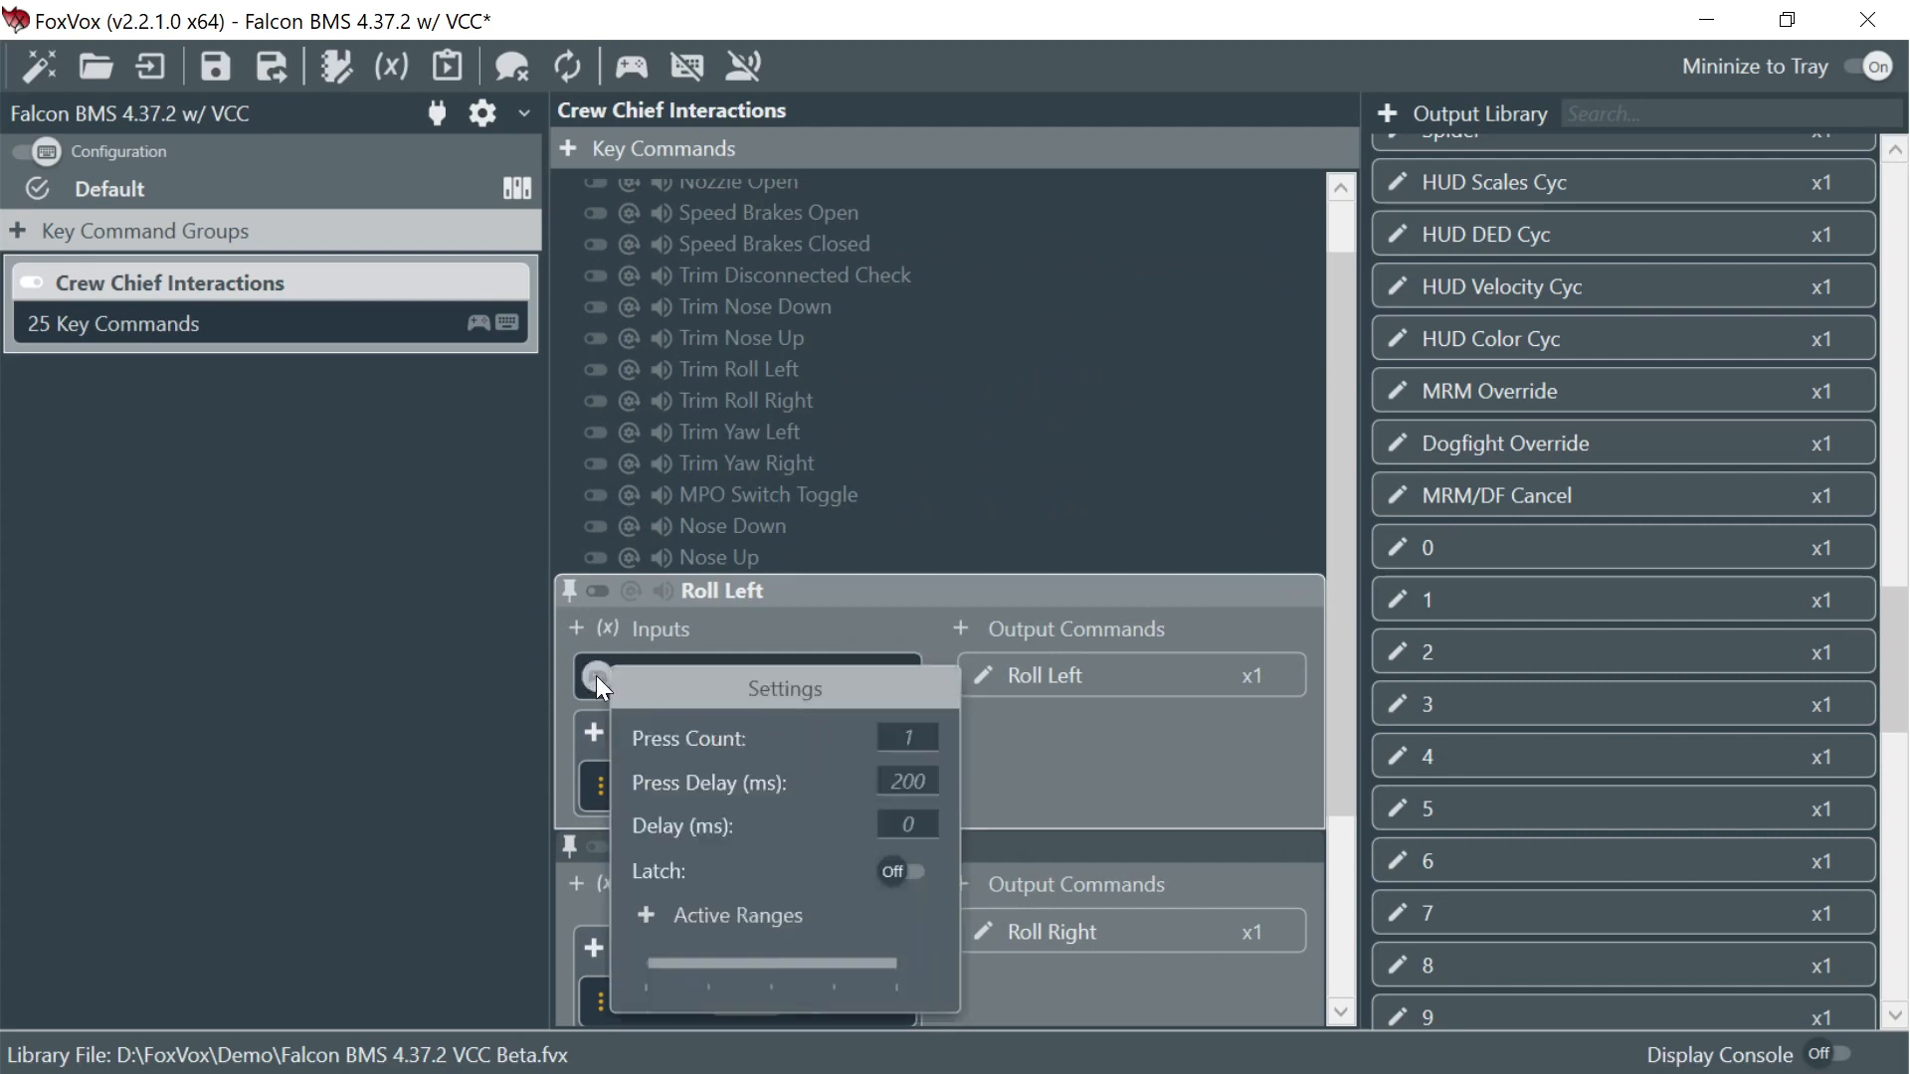
{"action": "left_click", "coordinate": [653, 931]}
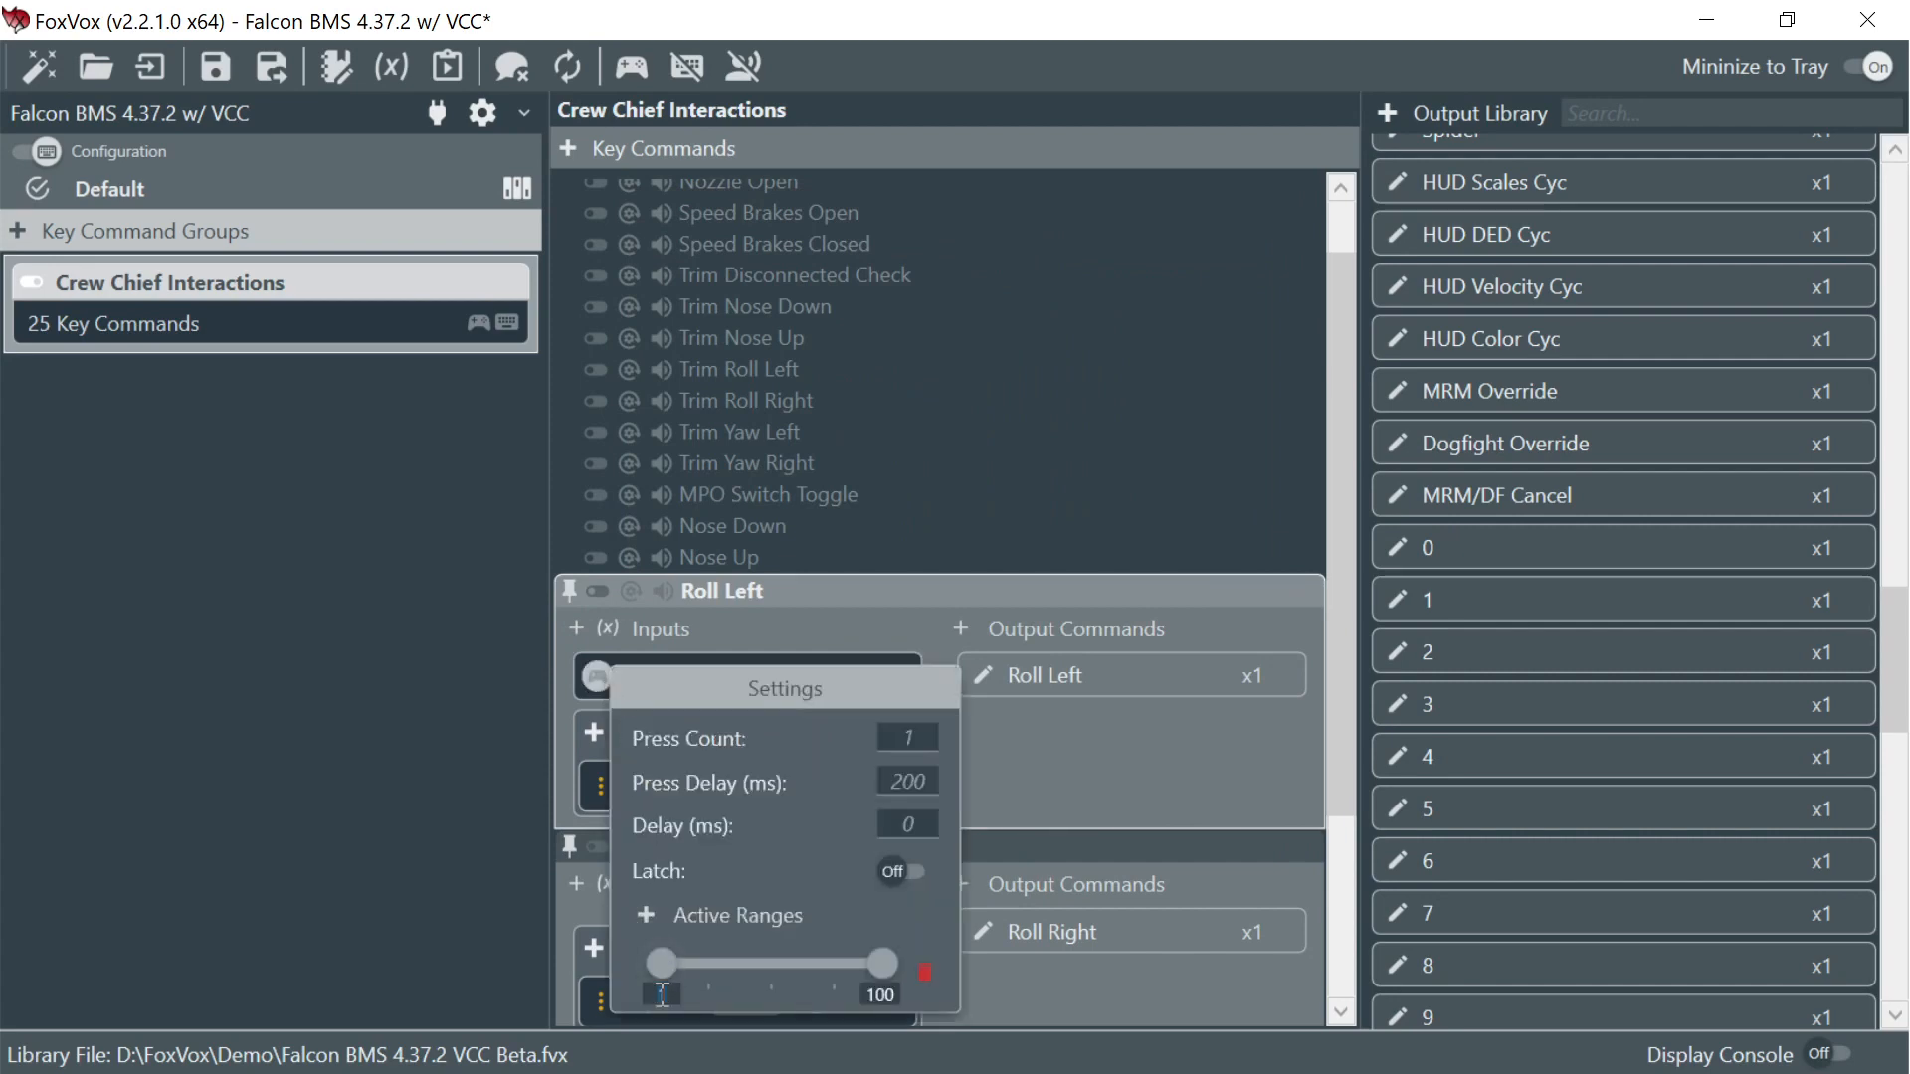
{"action": "left_click", "coordinate": [873, 994]}
{"action": "type", "text": "40"}
{"action": "left_click", "coordinate": [1079, 818]}
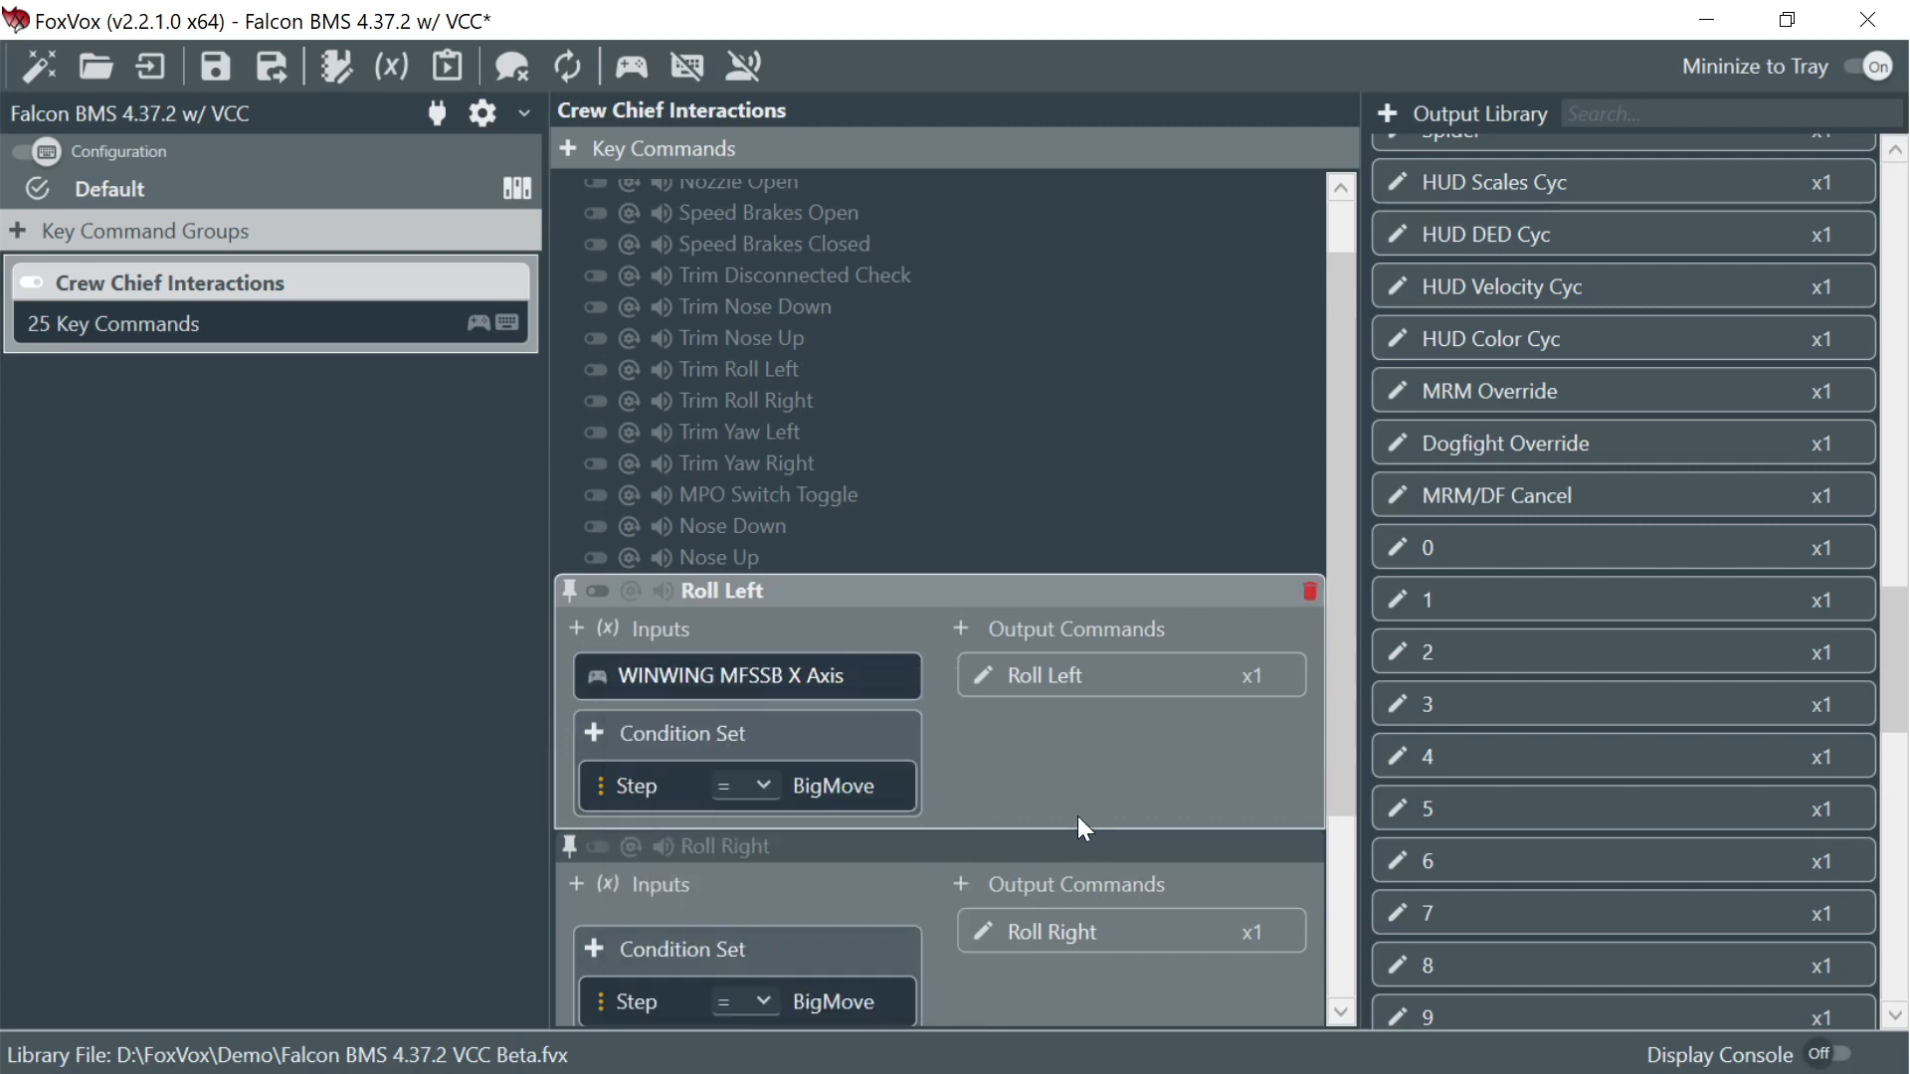
- Copy the X Axis input from Roll Left to Roll Right with an active range of 60–100 and save the profile
{"action": "left_click_drag", "start_coordinate": [856, 692], "coordinate": [744, 916]}
{"action": "left_click", "coordinate": [597, 932]}
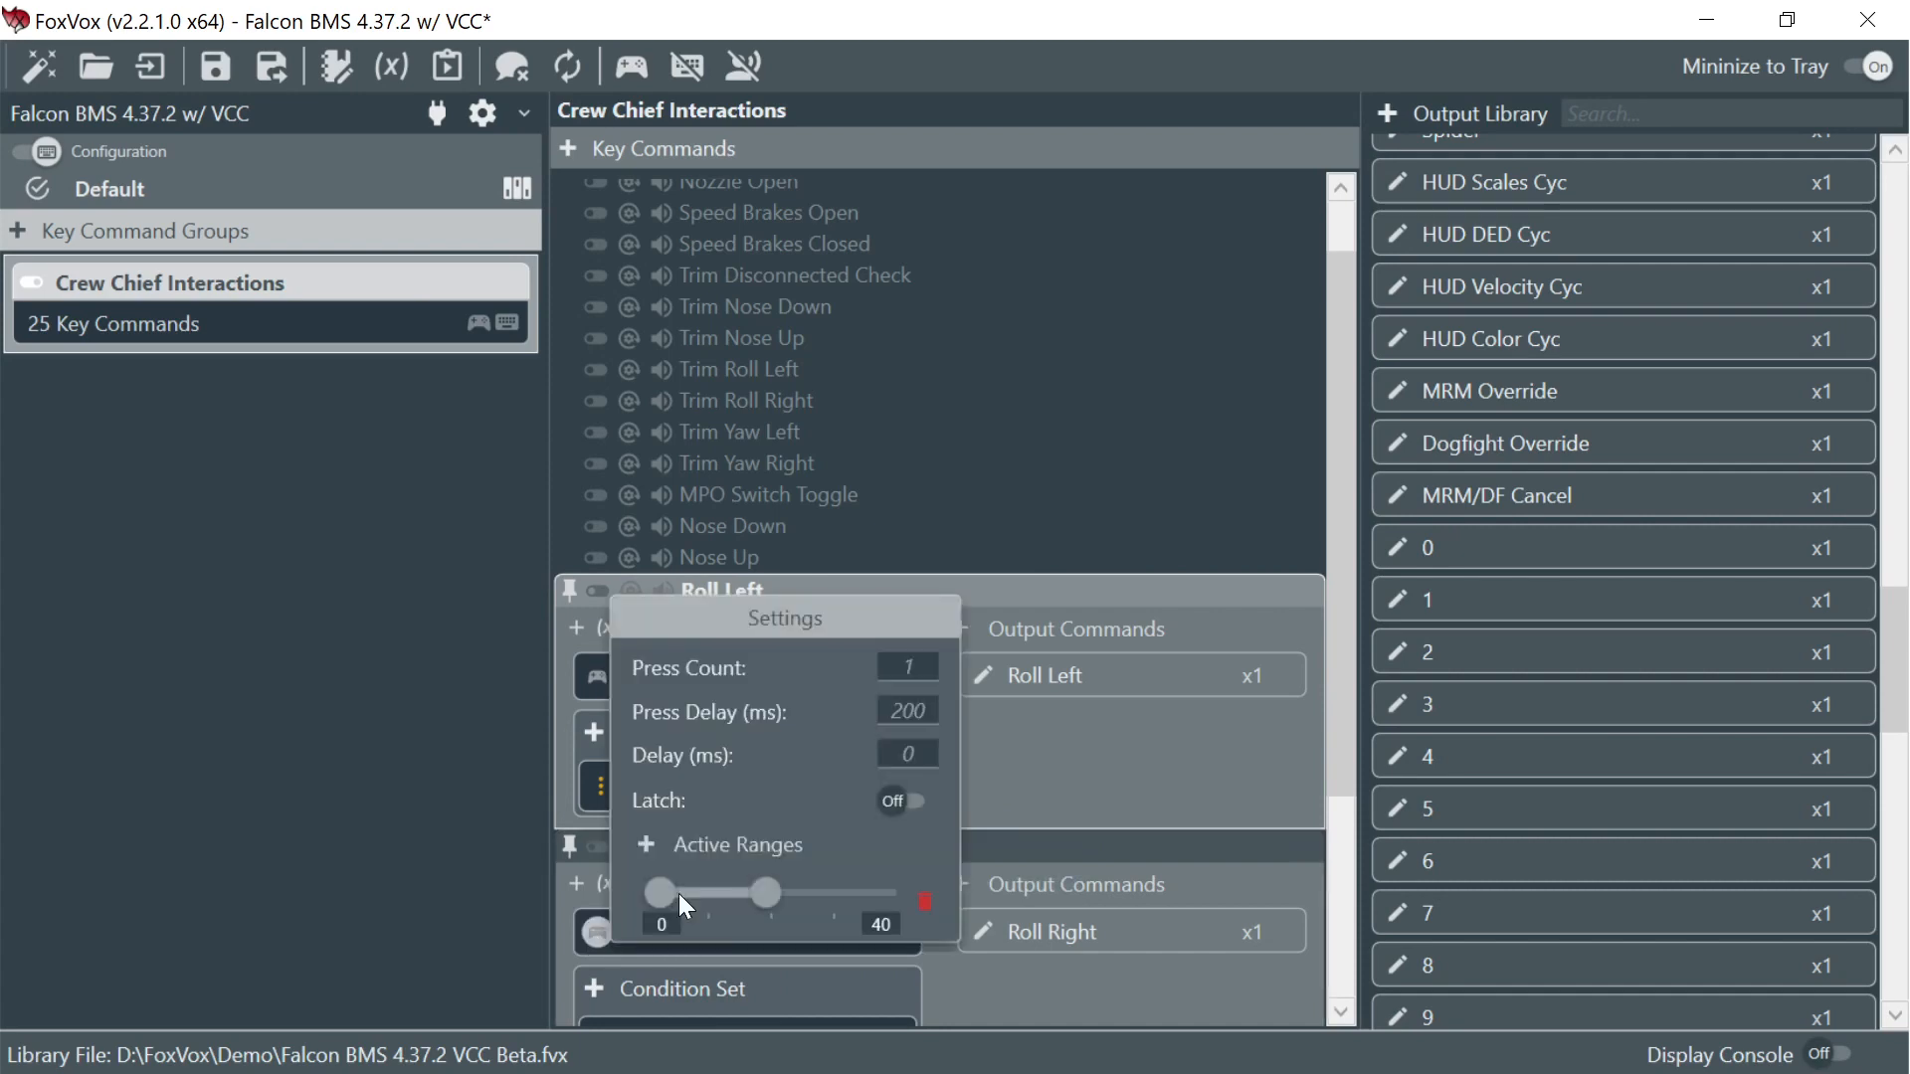
{"action": "type", "text": "60"}
{"action": "key", "text": "Tab"}
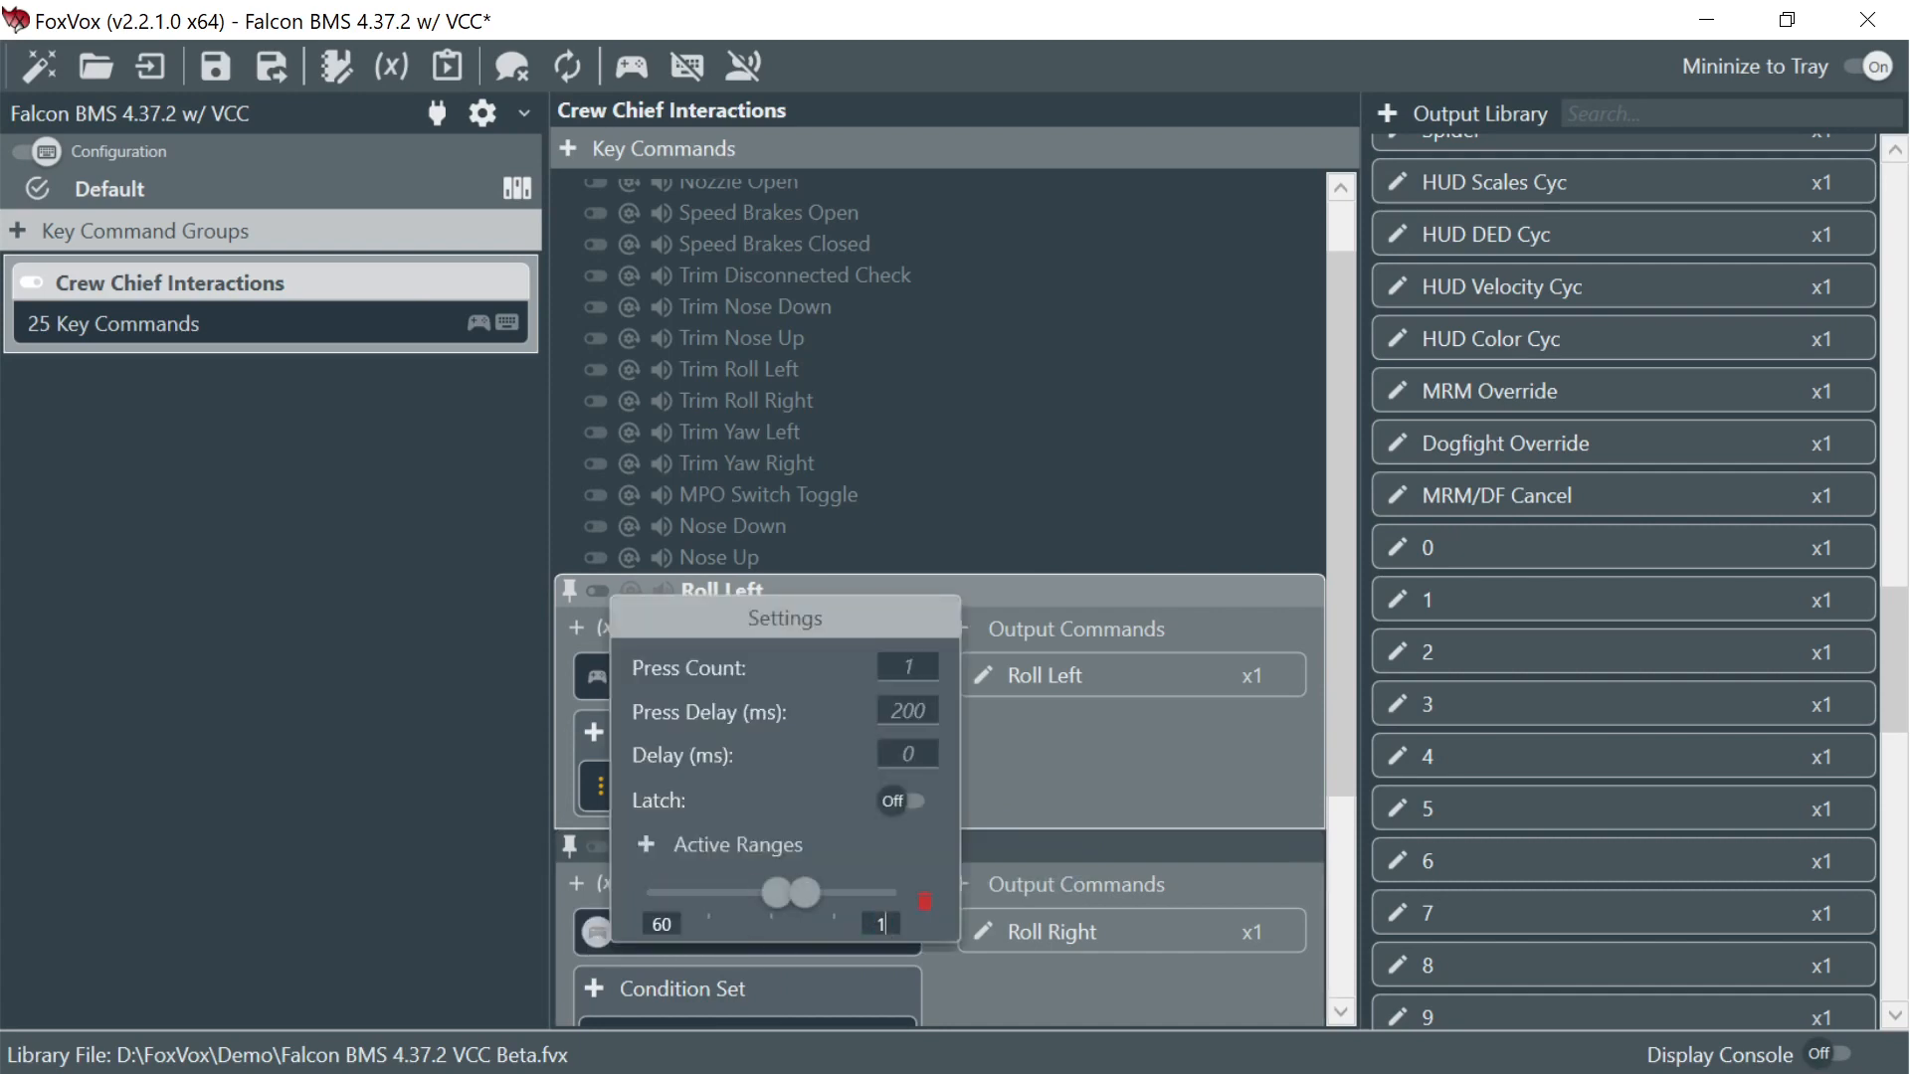
{"action": "key", "text": "Tab"}
{"action": "left_click", "coordinate": [1098, 797]}
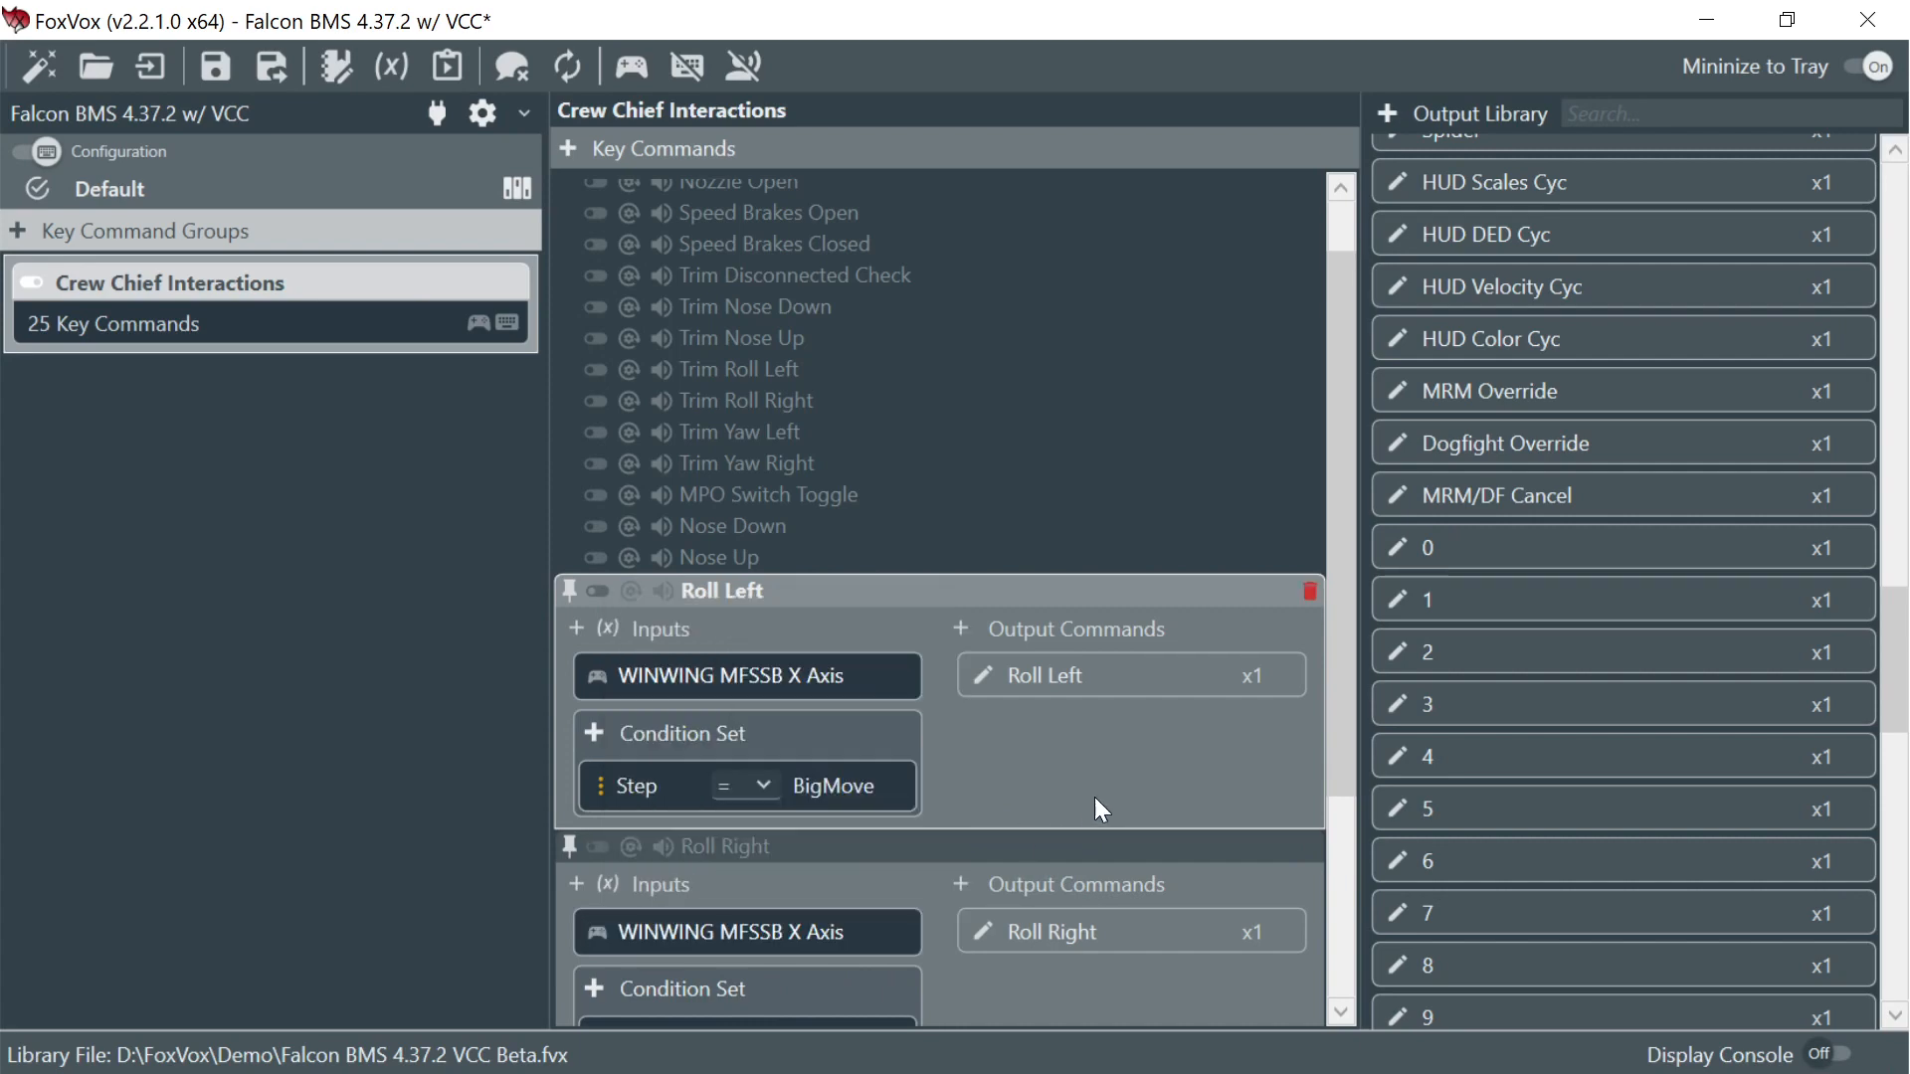
{"action": "scroll", "coordinate": [1011, 706], "scroll_direction": "down", "scroll_amount": 1}
{"action": "left_click", "coordinate": [214, 66]}
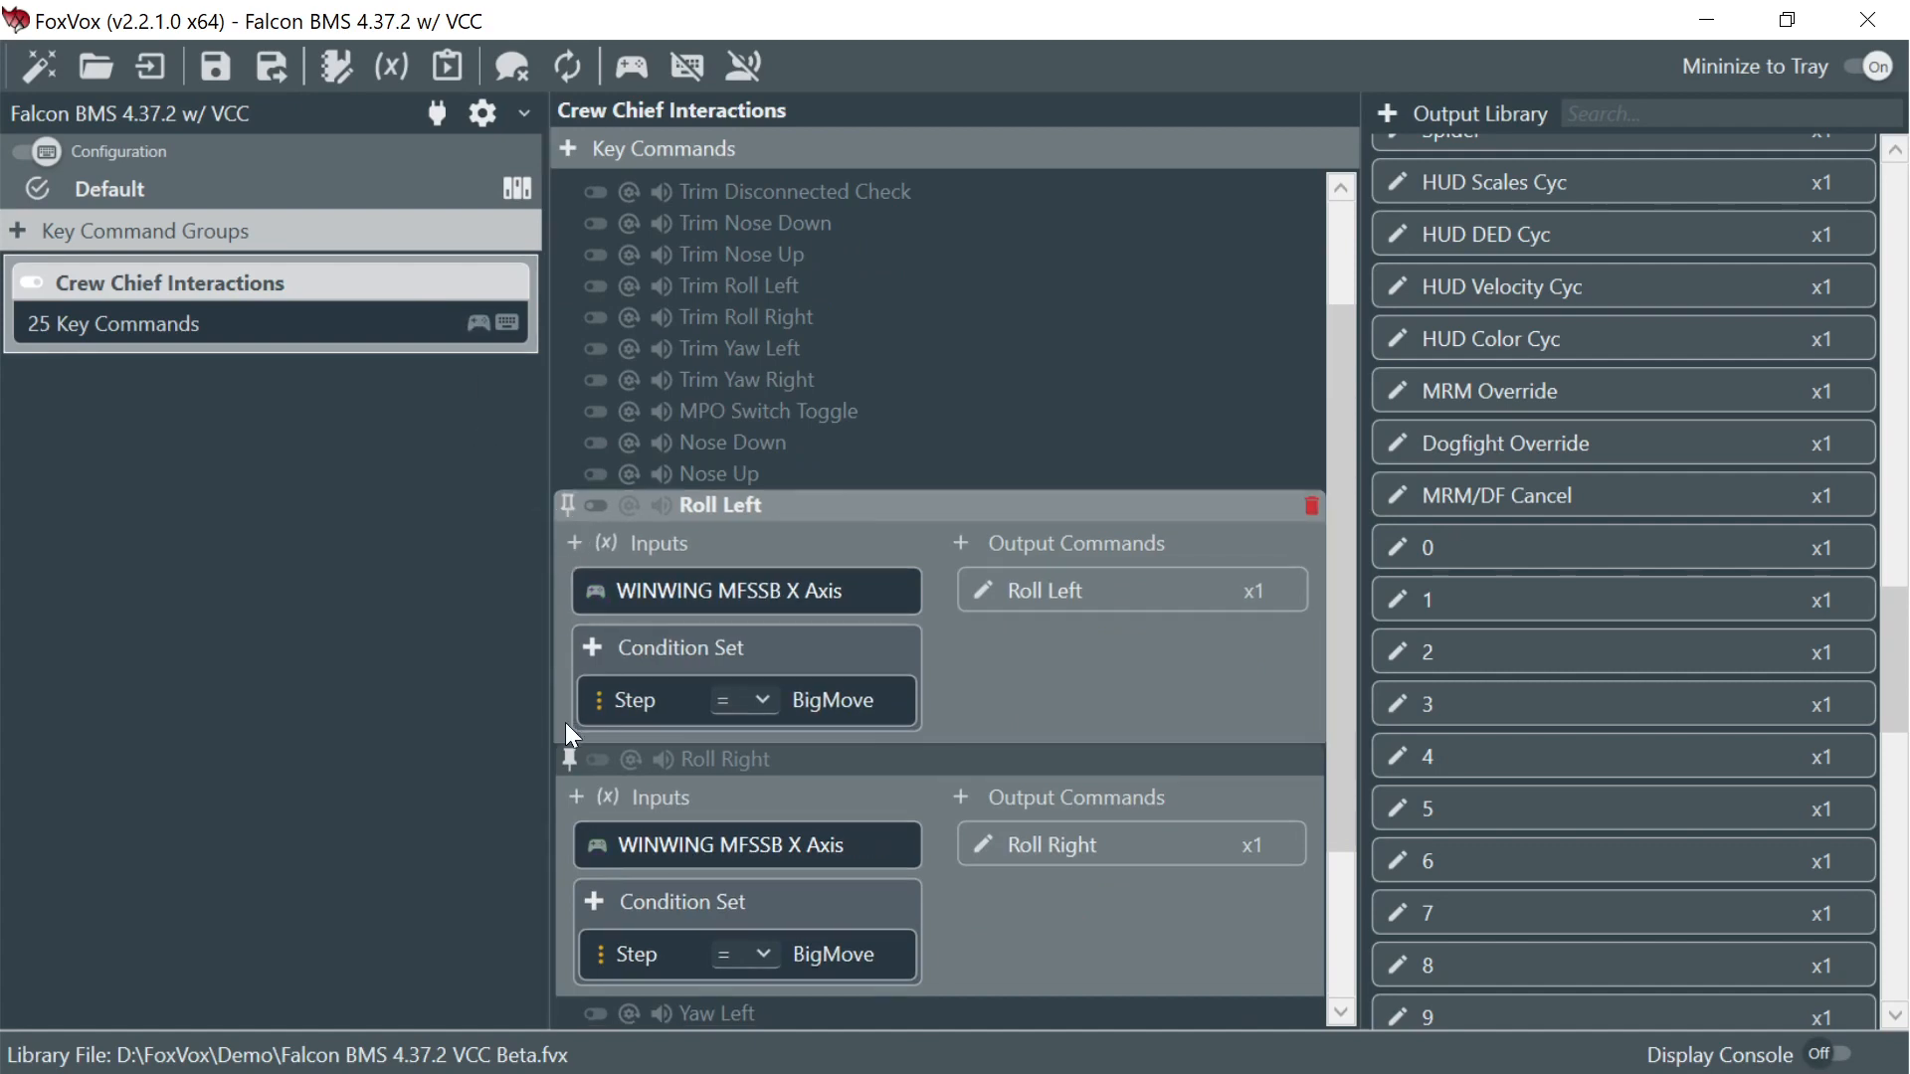
{"action": "left_click", "coordinate": [569, 761]}
- Keep Yaw Left and Yaw Right open and capture the T-Pendular-Rudder Z Axis as the Yaw Left input
{"action": "left_click", "coordinate": [706, 793]}
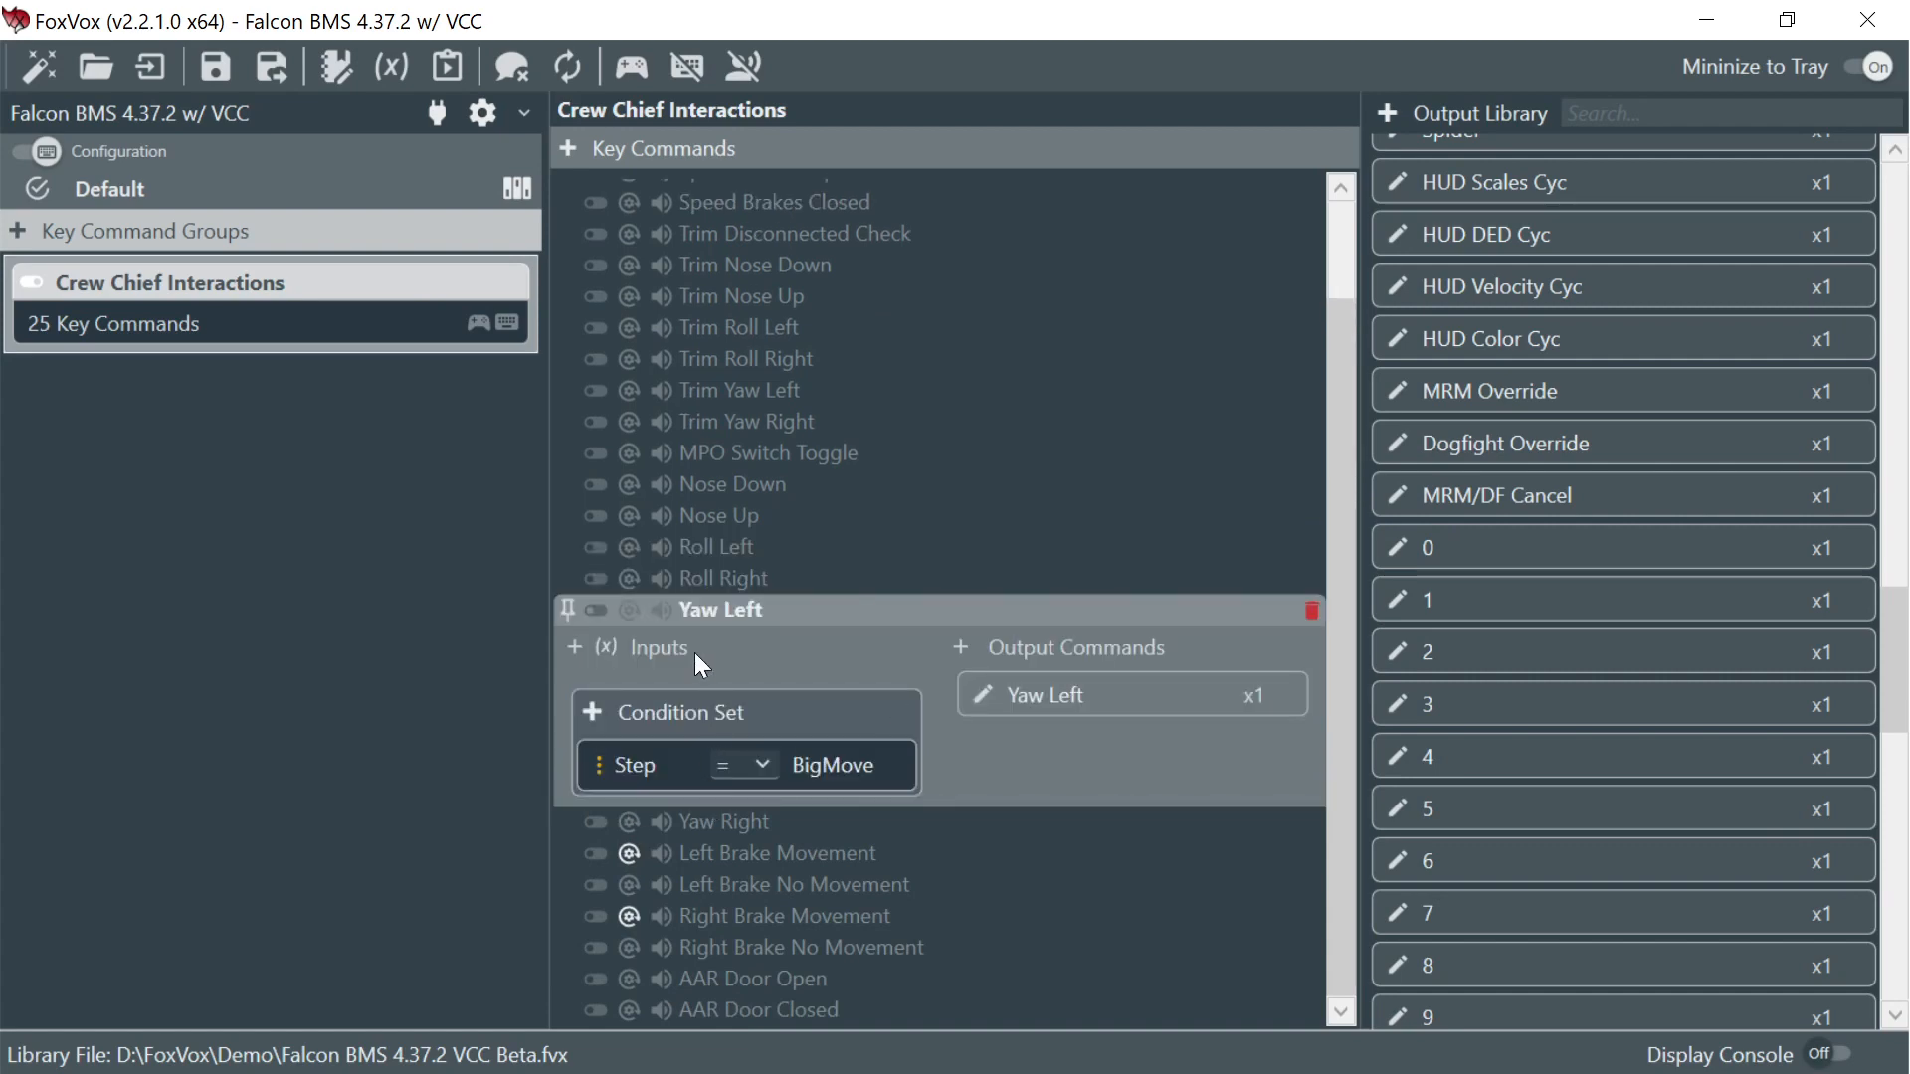
{"action": "left_click", "coordinate": [570, 613]}
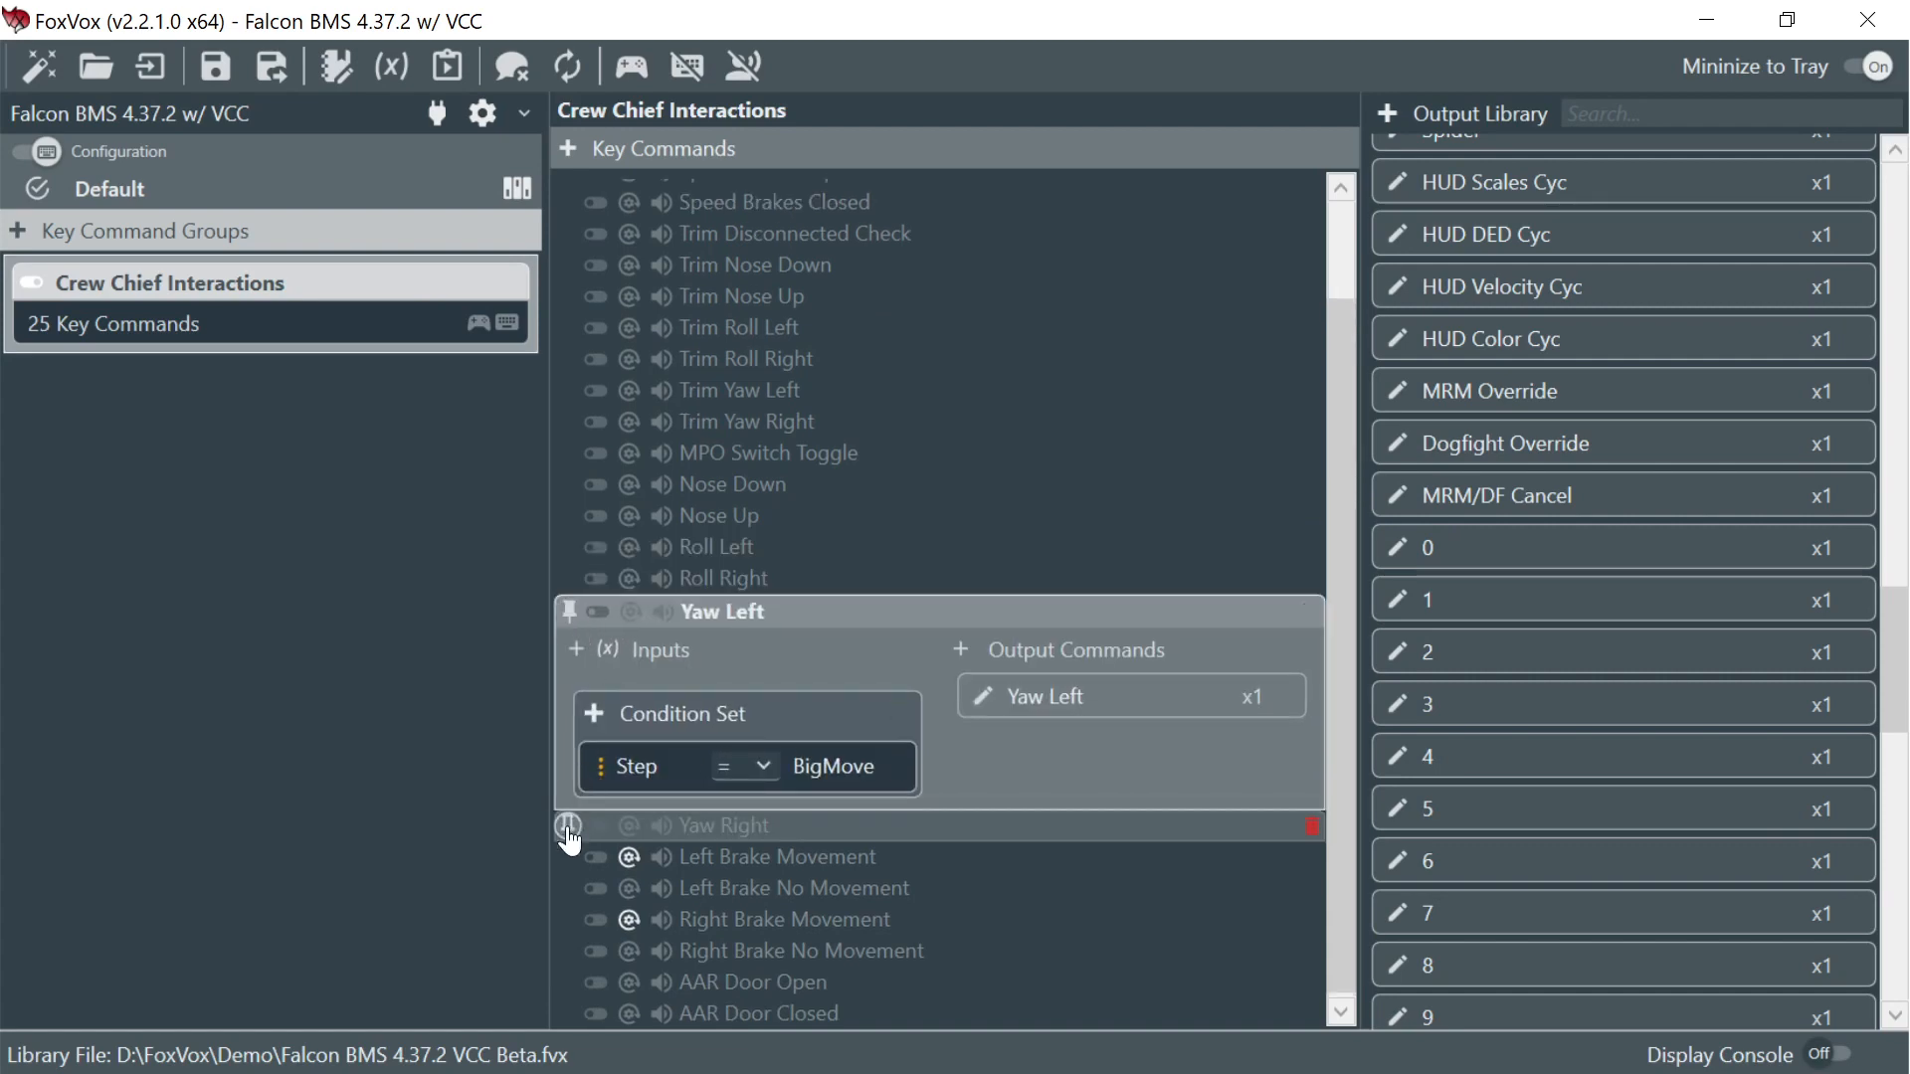
{"action": "left_click", "coordinate": [572, 830]}
{"action": "scroll", "coordinate": [687, 756], "scroll_direction": "down", "scroll_amount": 4}
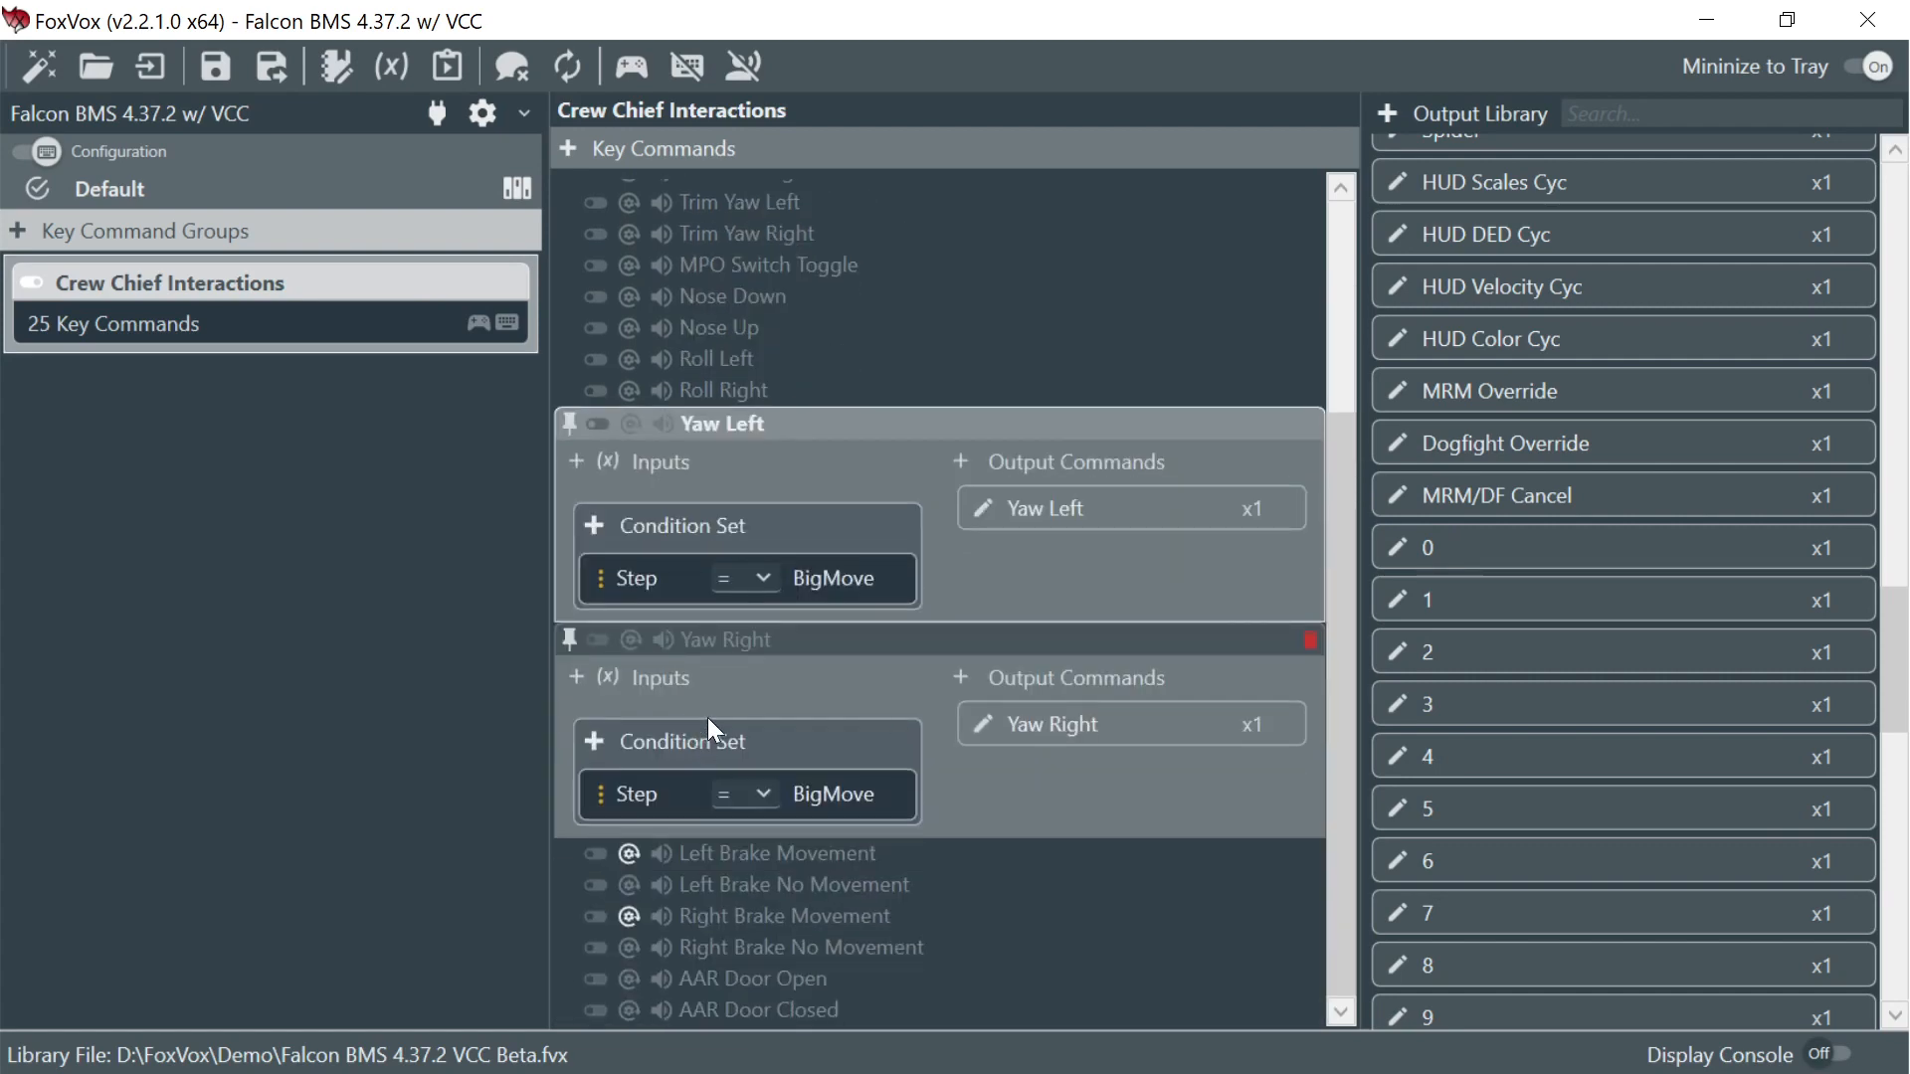
{"action": "left_click", "coordinate": [577, 462]}
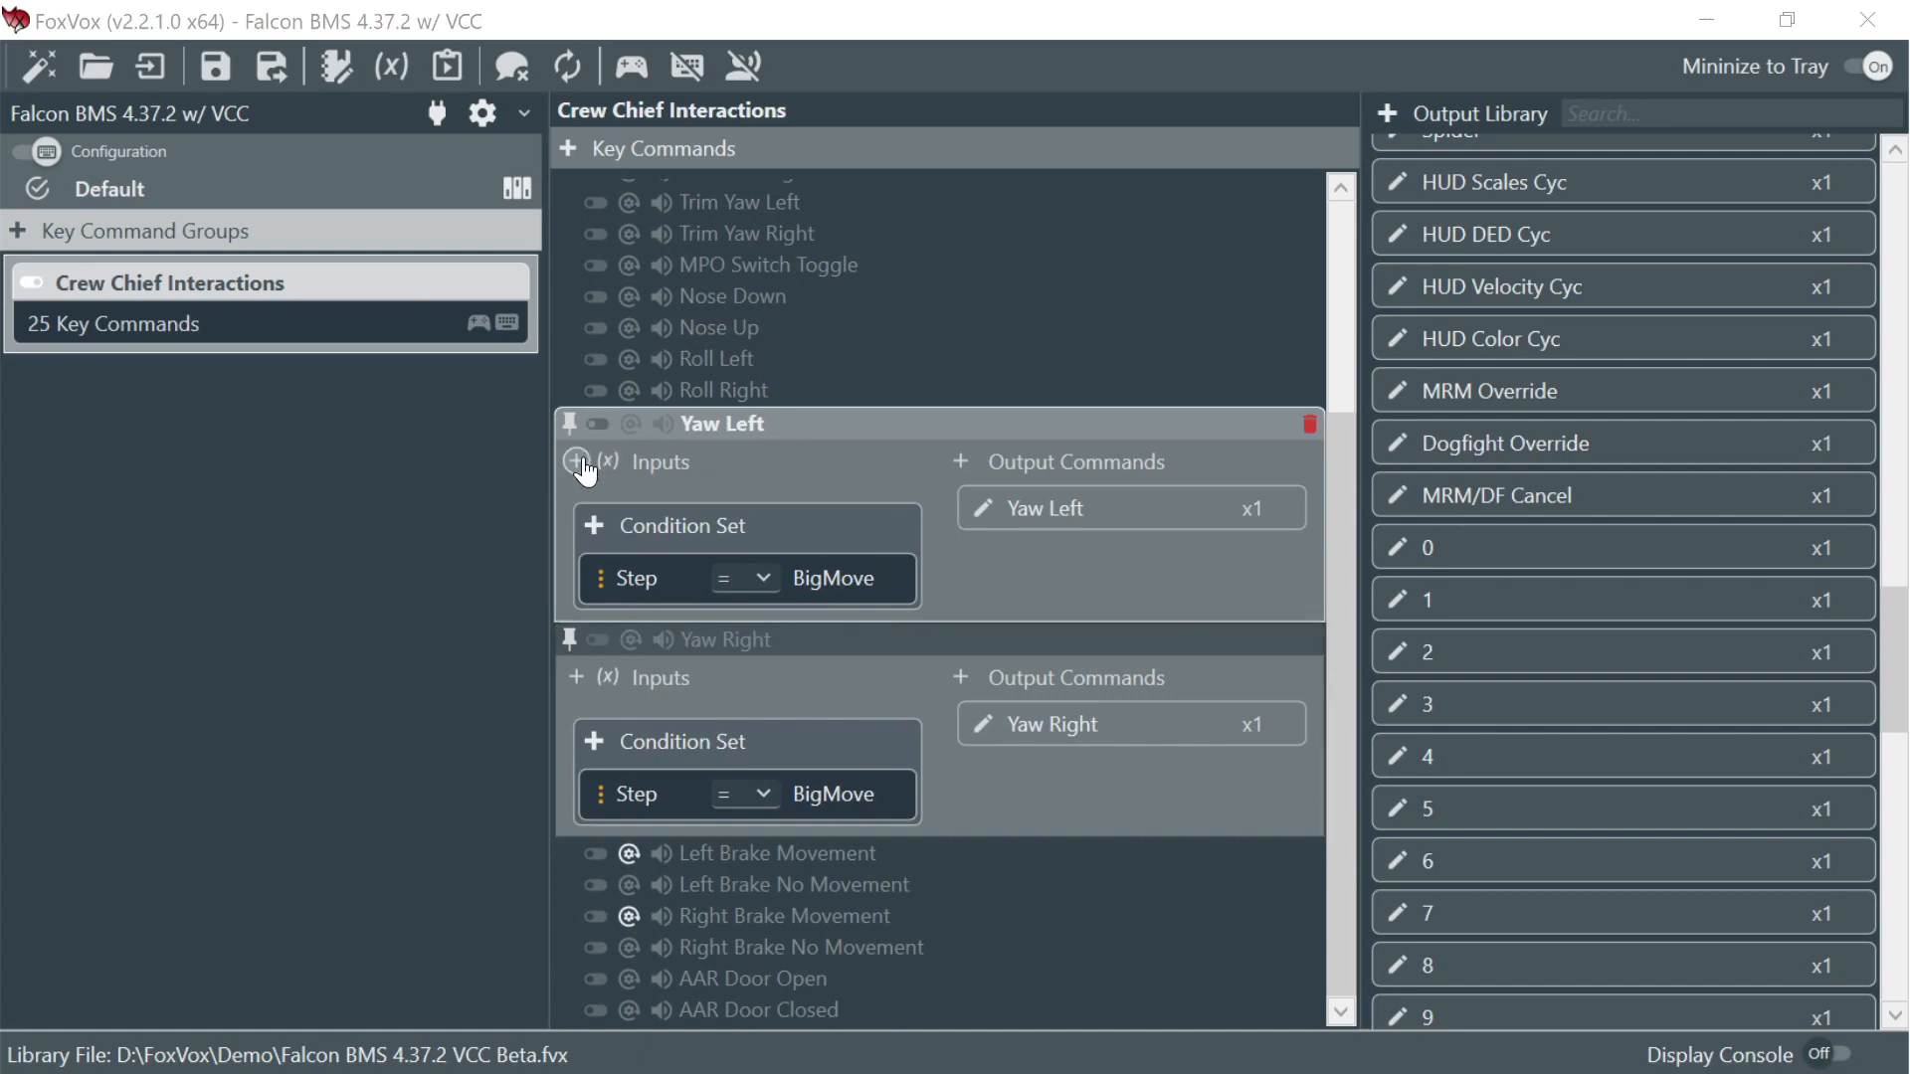
{"action": "left_click", "coordinate": [1065, 665]}
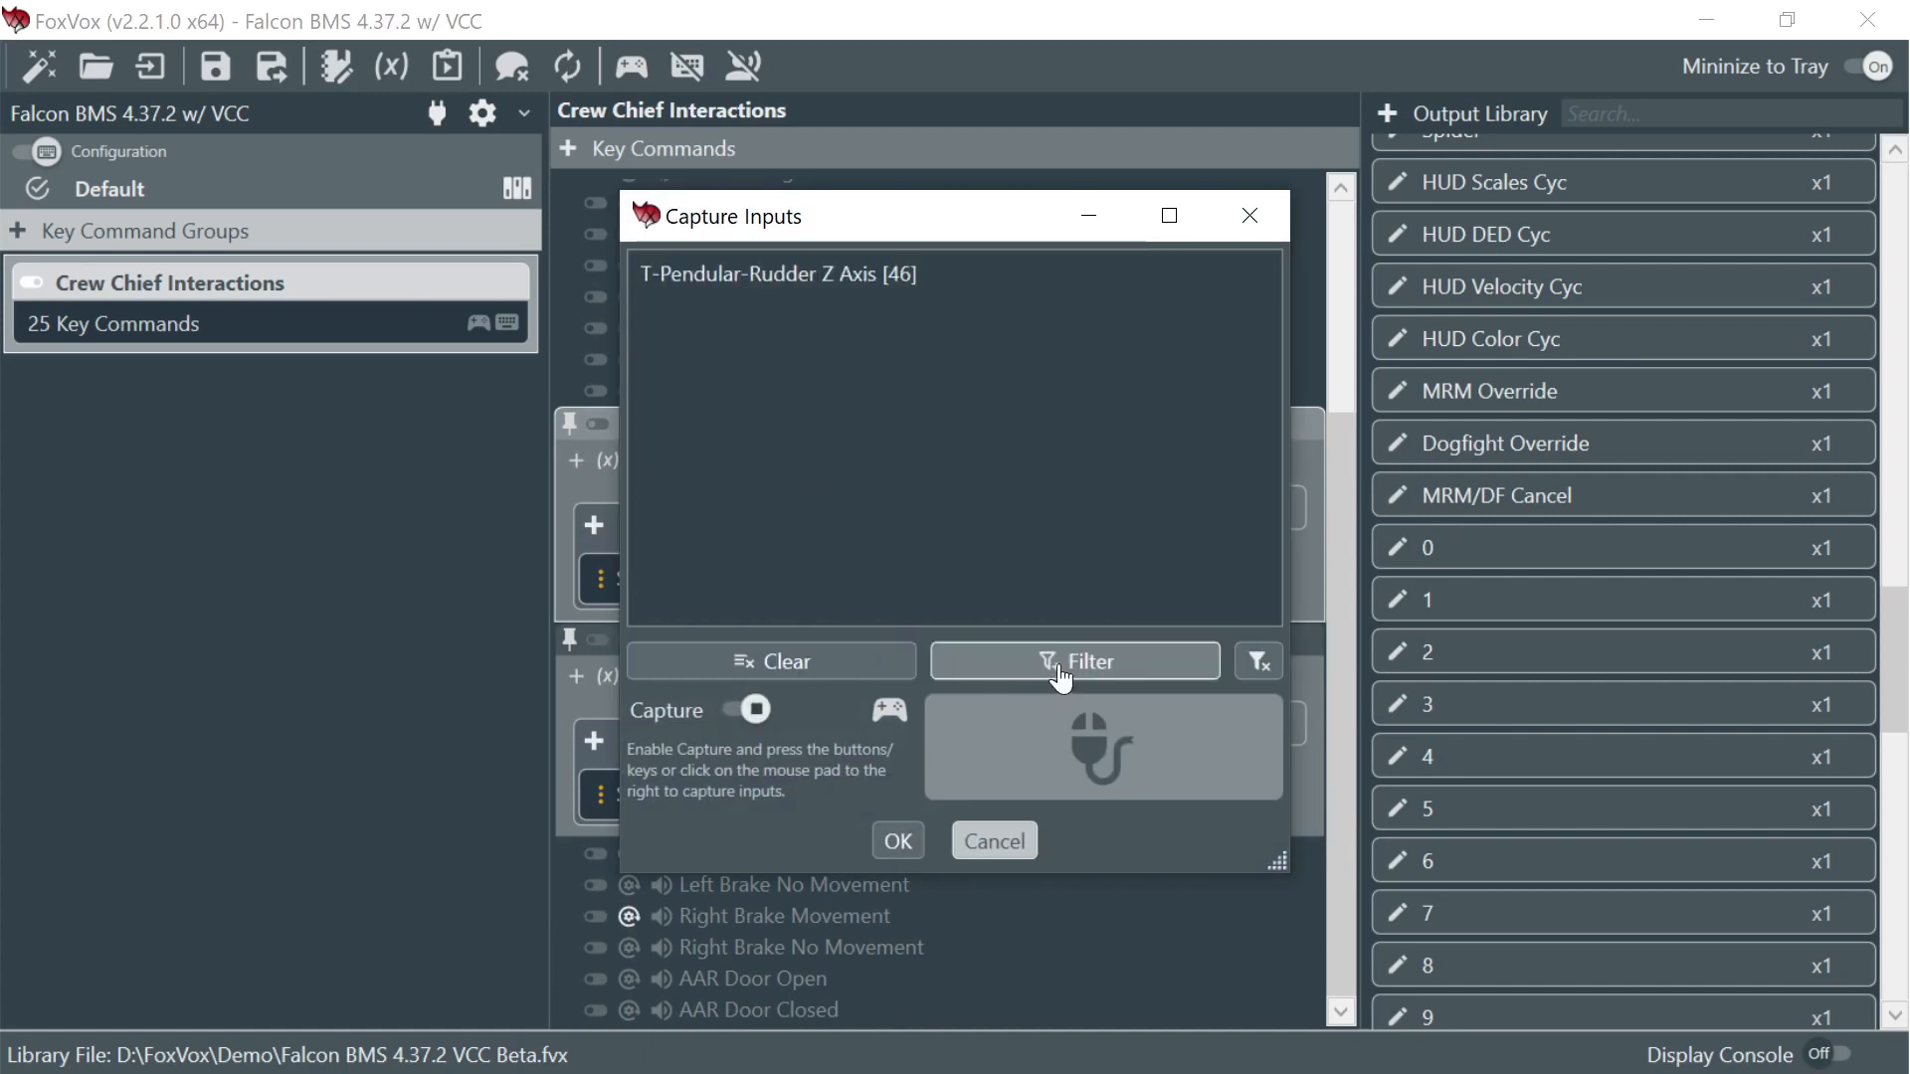
{"action": "left_click", "coordinate": [900, 843]}
- Set the active range of Yaw Left's Z Axis input to 0–40
{"action": "left_click", "coordinate": [597, 509]}
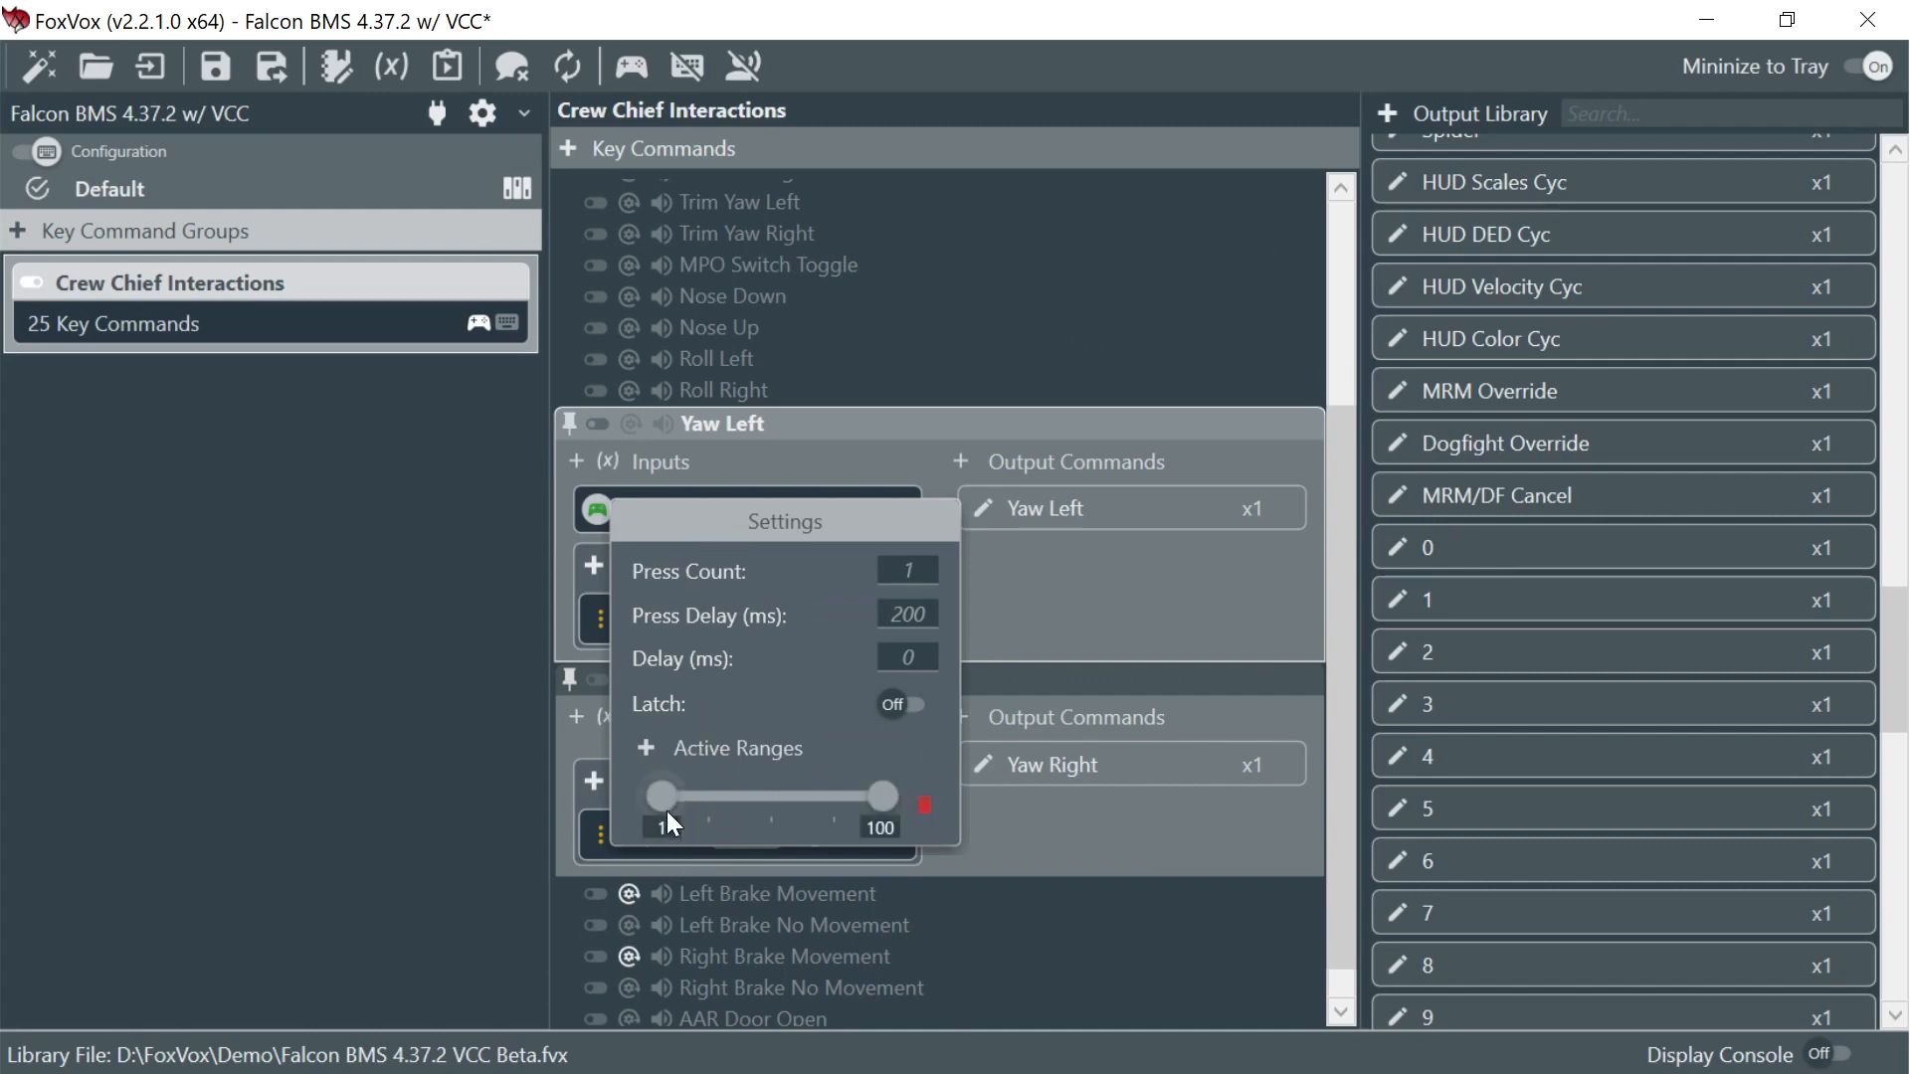
{"action": "double_click", "coordinate": [664, 826]}
{"action": "type", "text": "0"}
{"action": "double_click", "coordinate": [880, 828]}
{"action": "key", "text": "Tab"}
{"action": "left_click", "coordinate": [993, 672]}
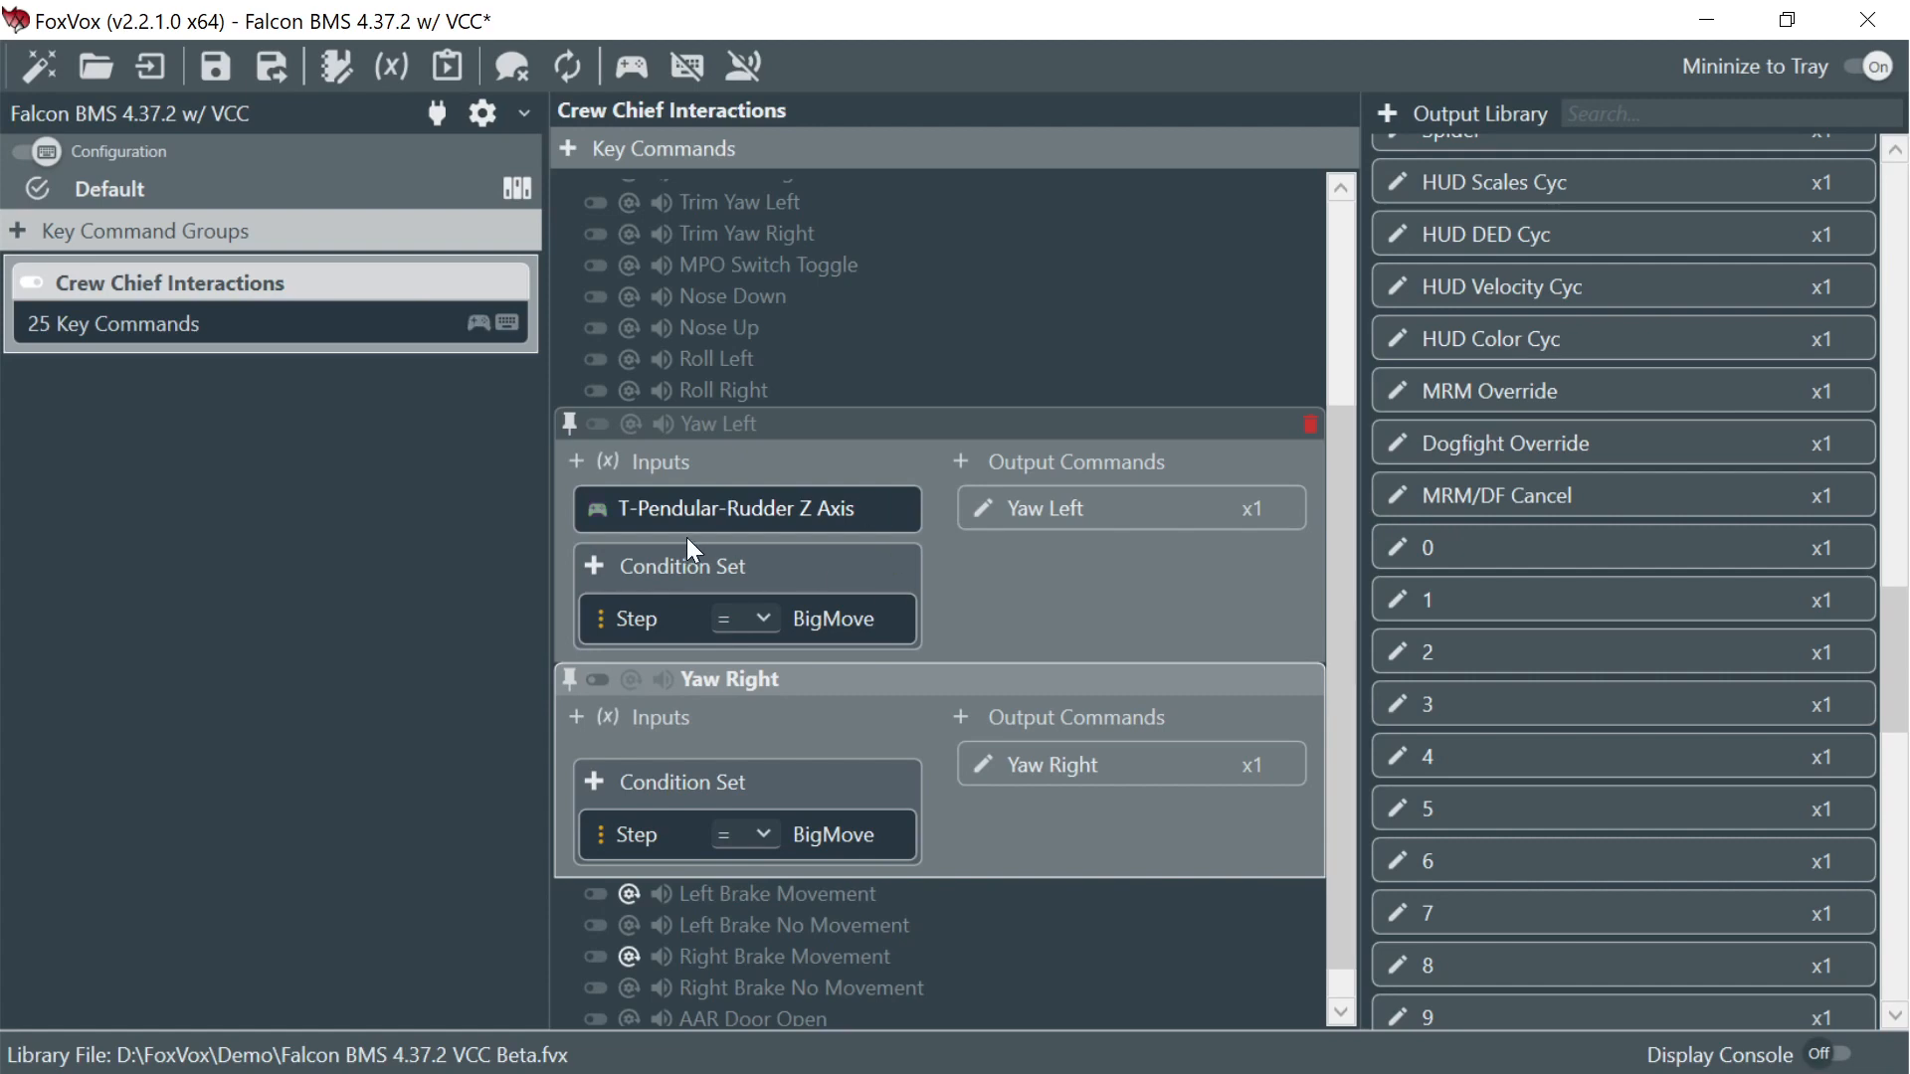
- Copy the T-Pendular-Rudder Z Axis input from Yaw Left to Yaw Right and set the copy's active range to 60–100
{"action": "left_click_drag", "start_coordinate": [684, 509], "coordinate": [686, 738]}
{"action": "left_click", "coordinate": [598, 766]}
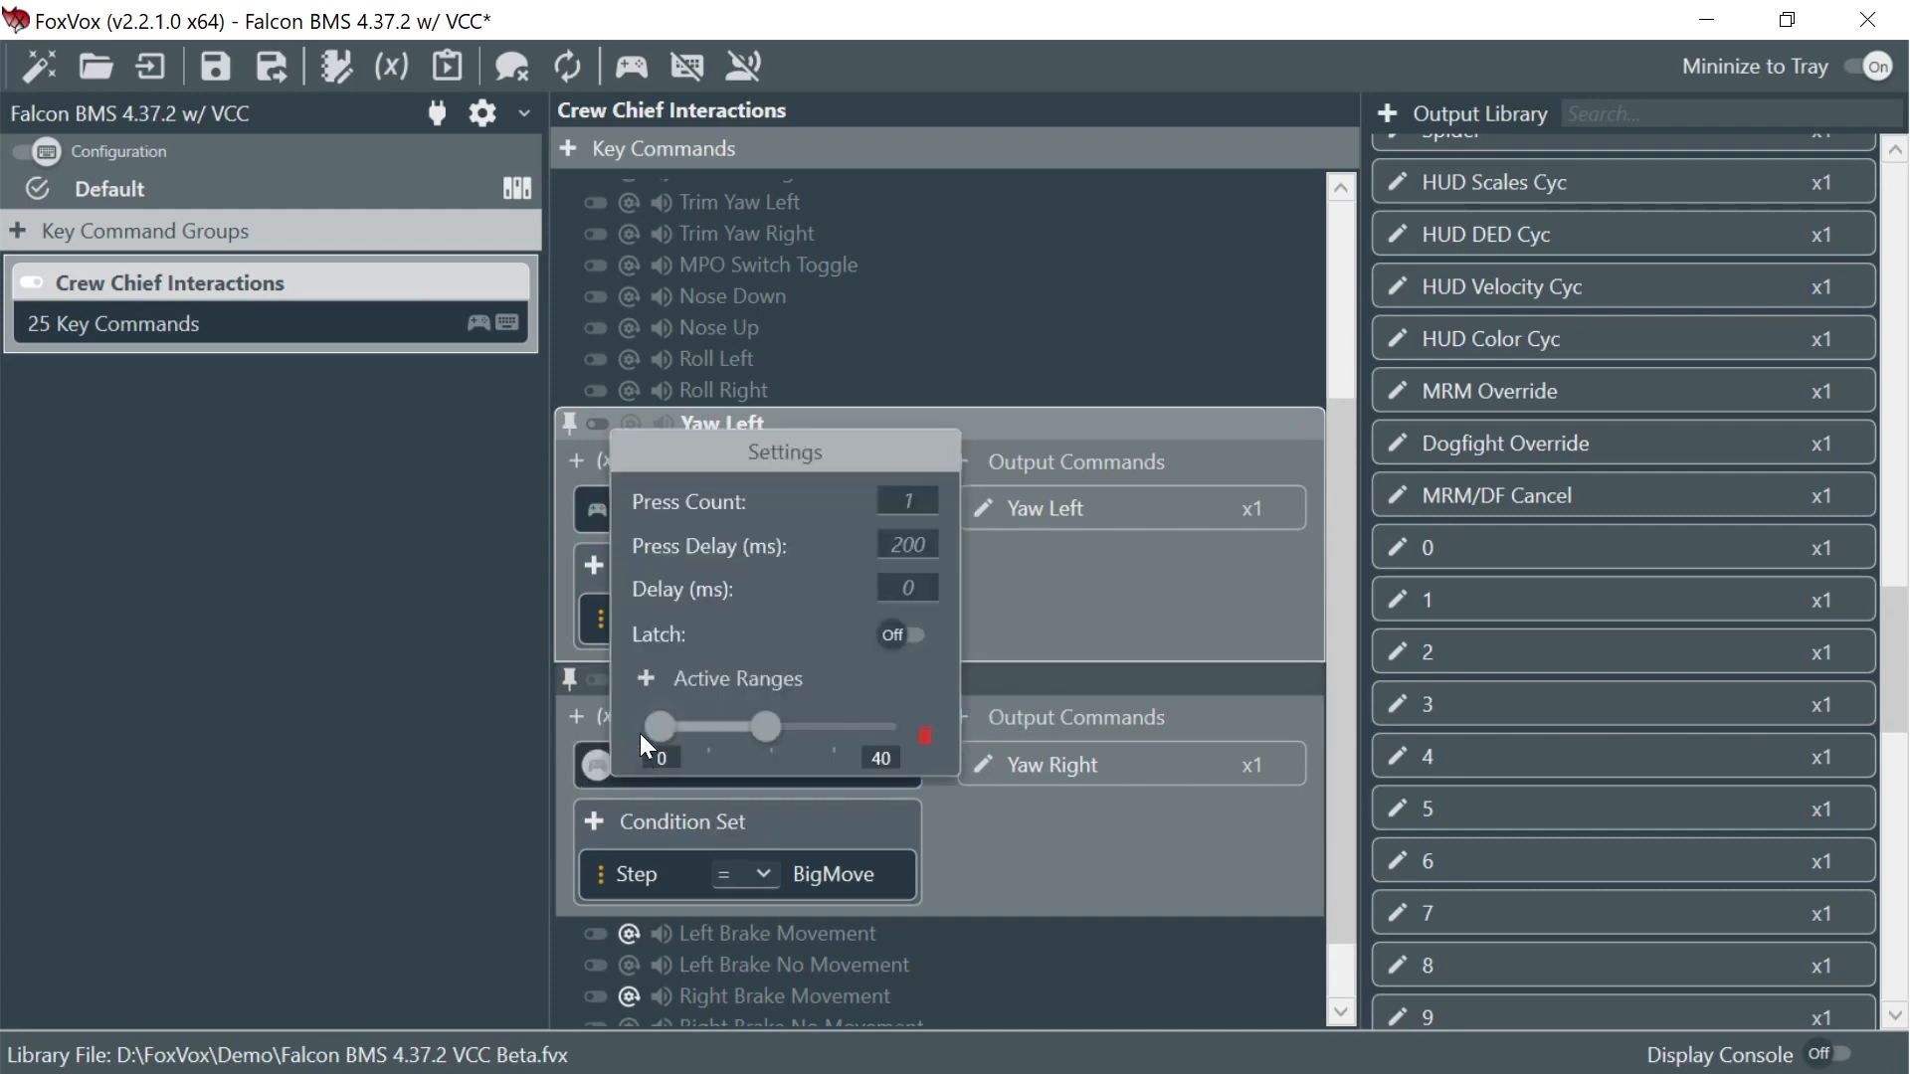
{"action": "double_click", "coordinate": [665, 758]}
{"action": "type", "text": "60"}
{"action": "double_click", "coordinate": [874, 758]}
{"action": "type", "text": "100"}
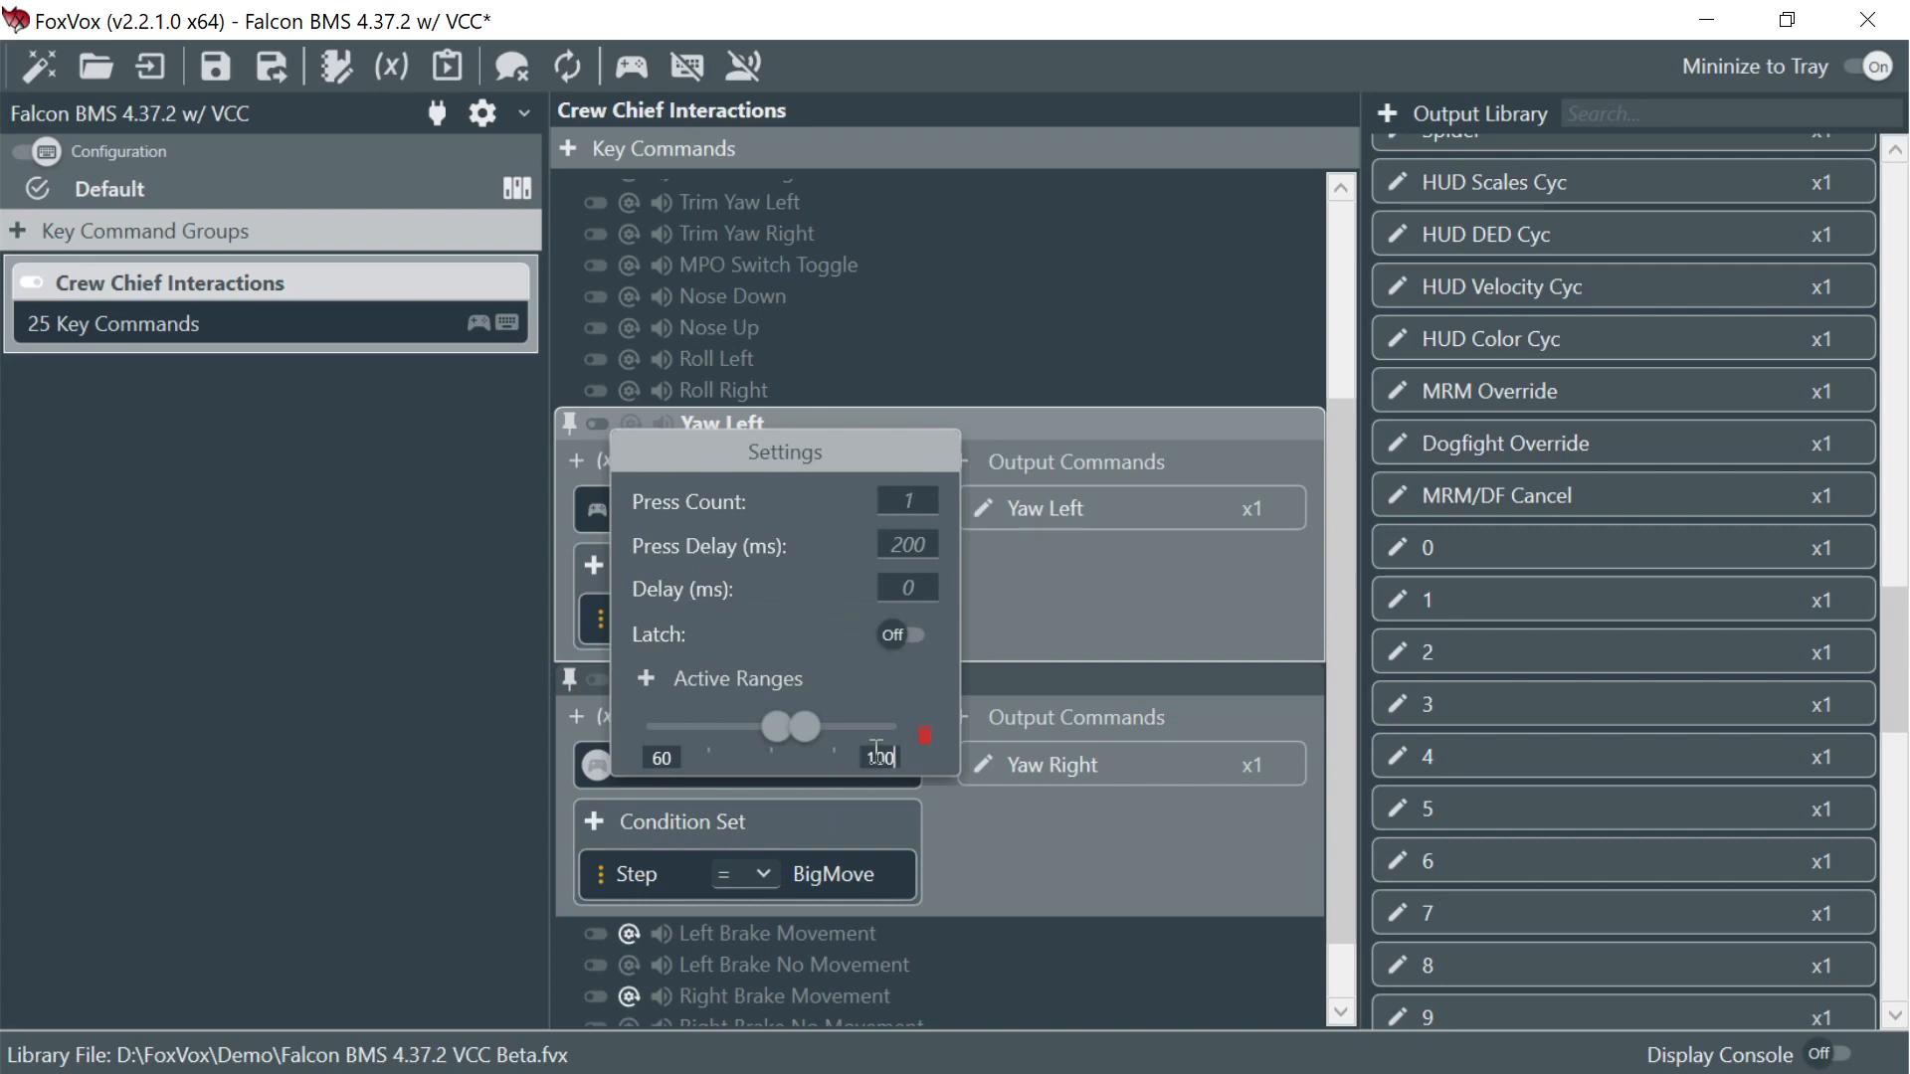
{"action": "key", "text": "Tab"}
{"action": "left_click", "coordinate": [984, 665]}
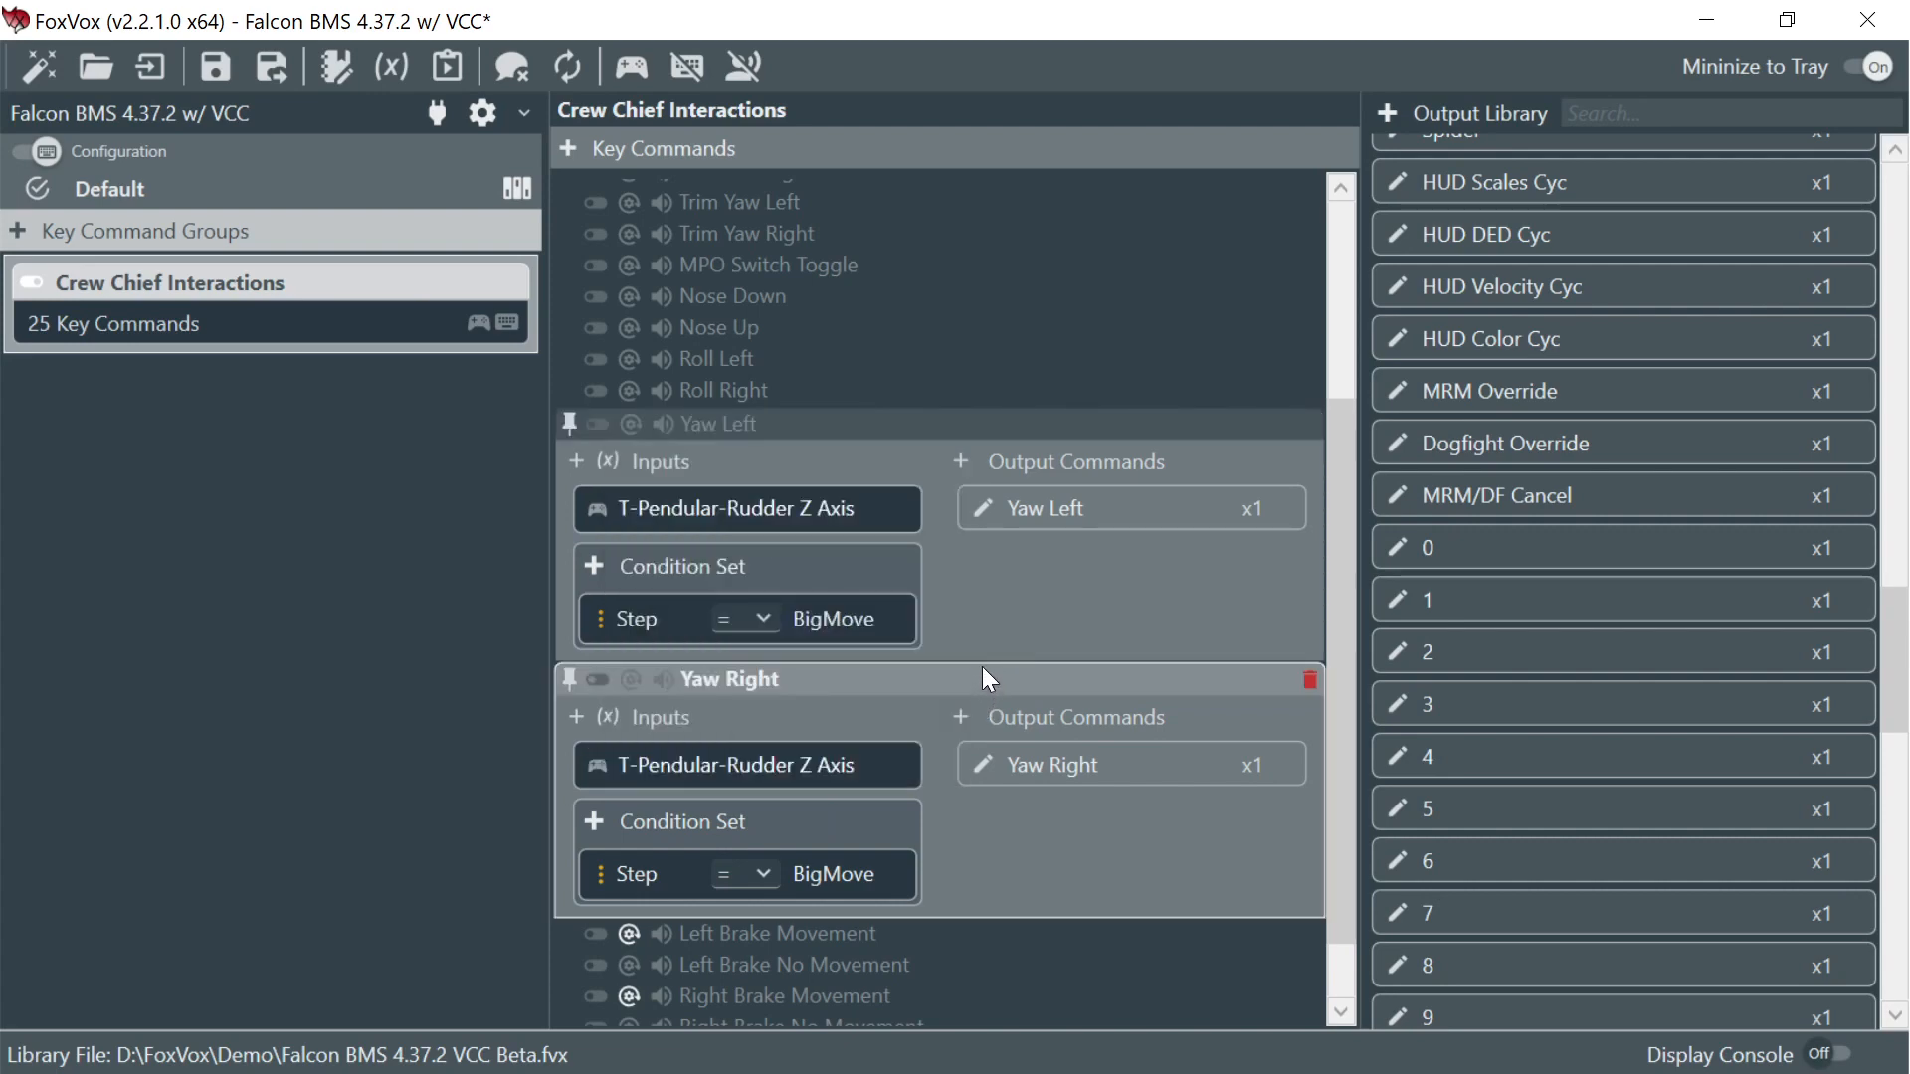
- Collapse the yaw commands and keep Left Brake Movement and Left Brake No Movement open
{"action": "left_click", "coordinate": [576, 425]}
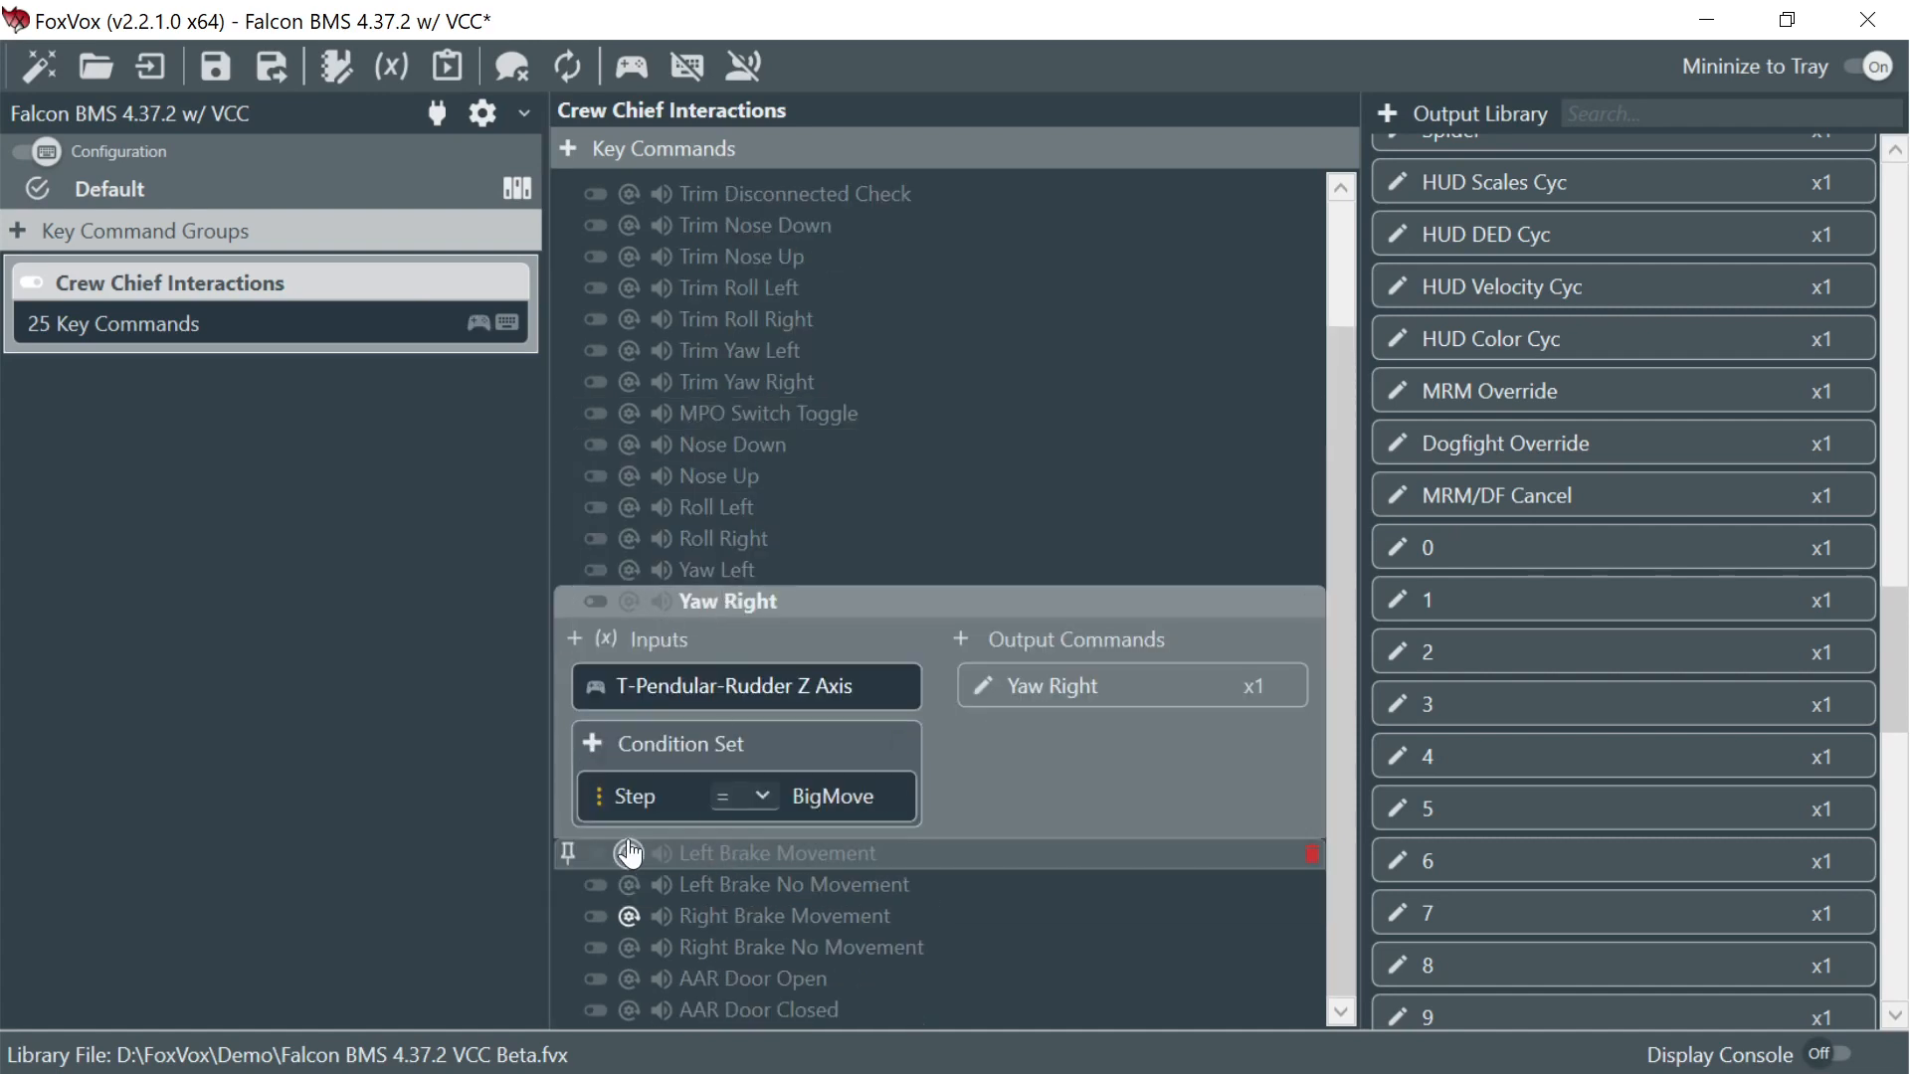
{"action": "left_click", "coordinate": [567, 856]}
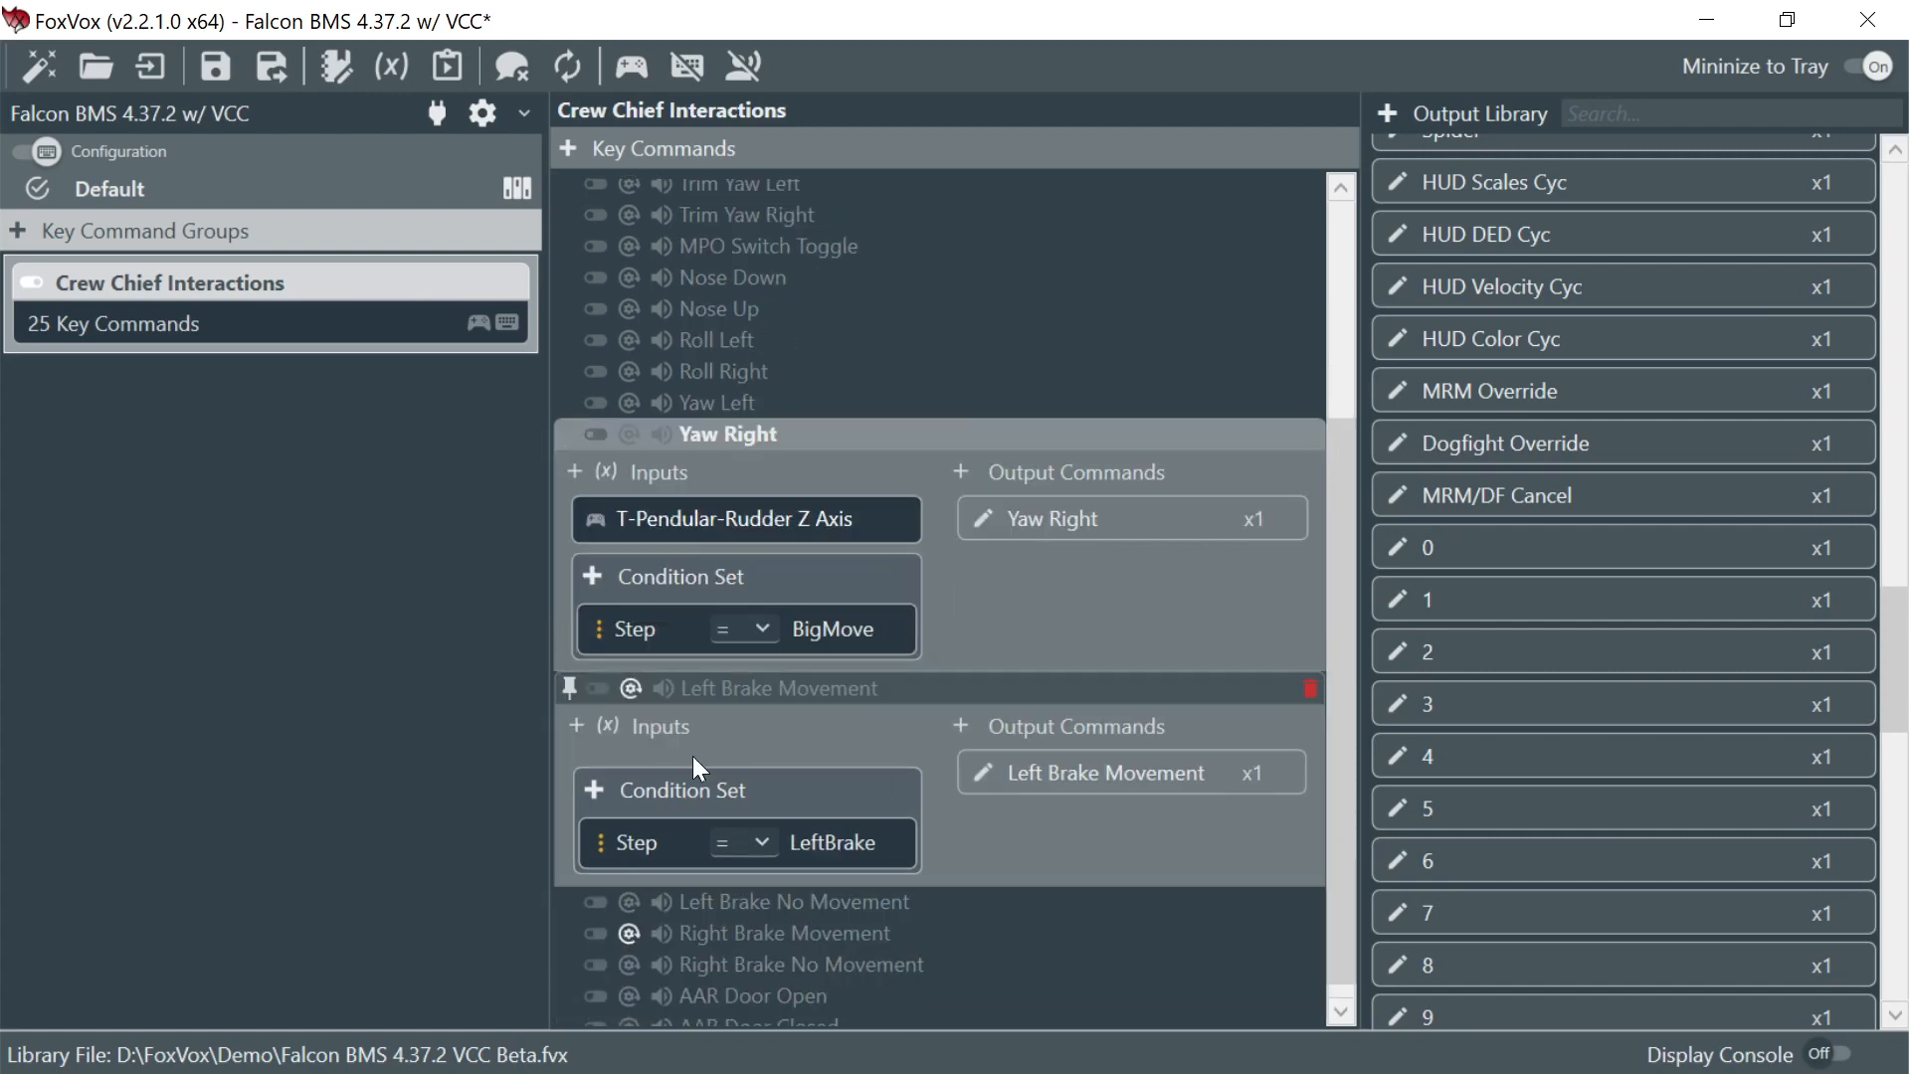
{"action": "left_click", "coordinate": [567, 901]}
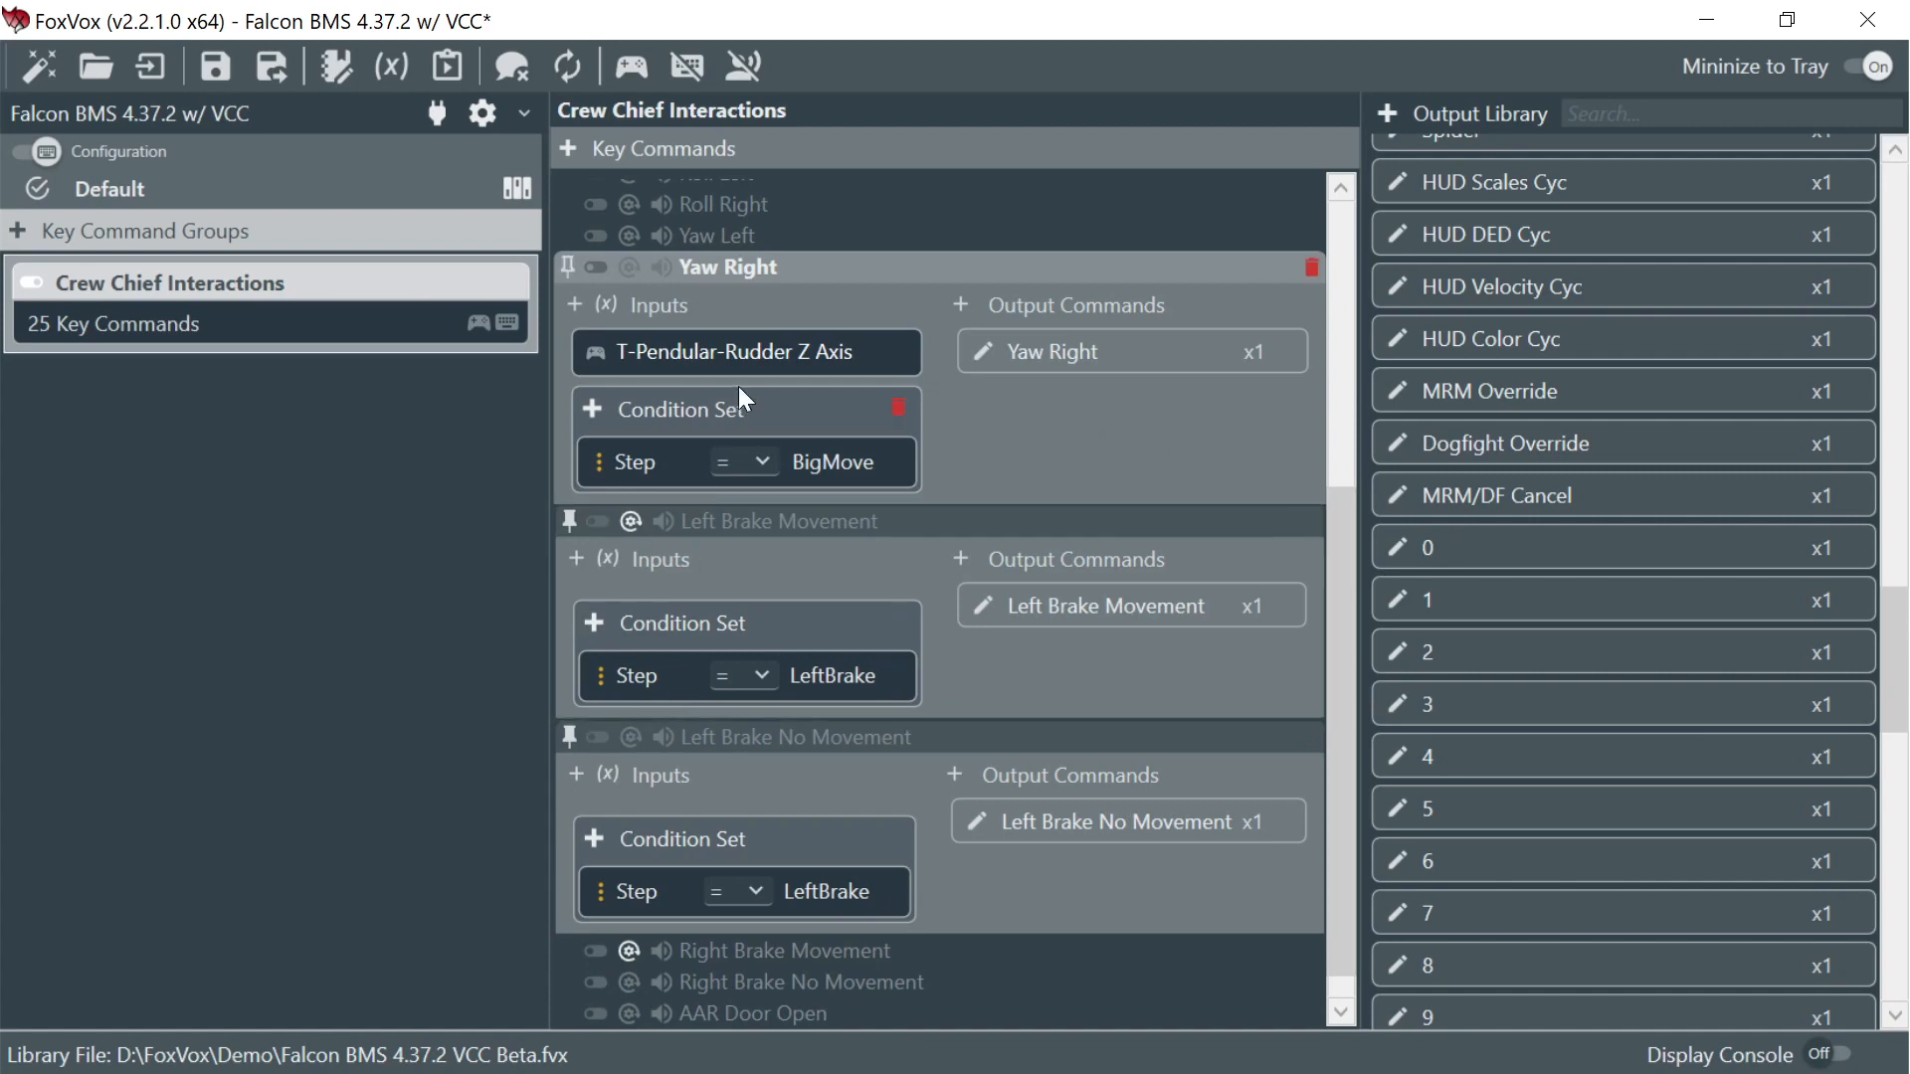
{"action": "left_click", "coordinate": [786, 532]}
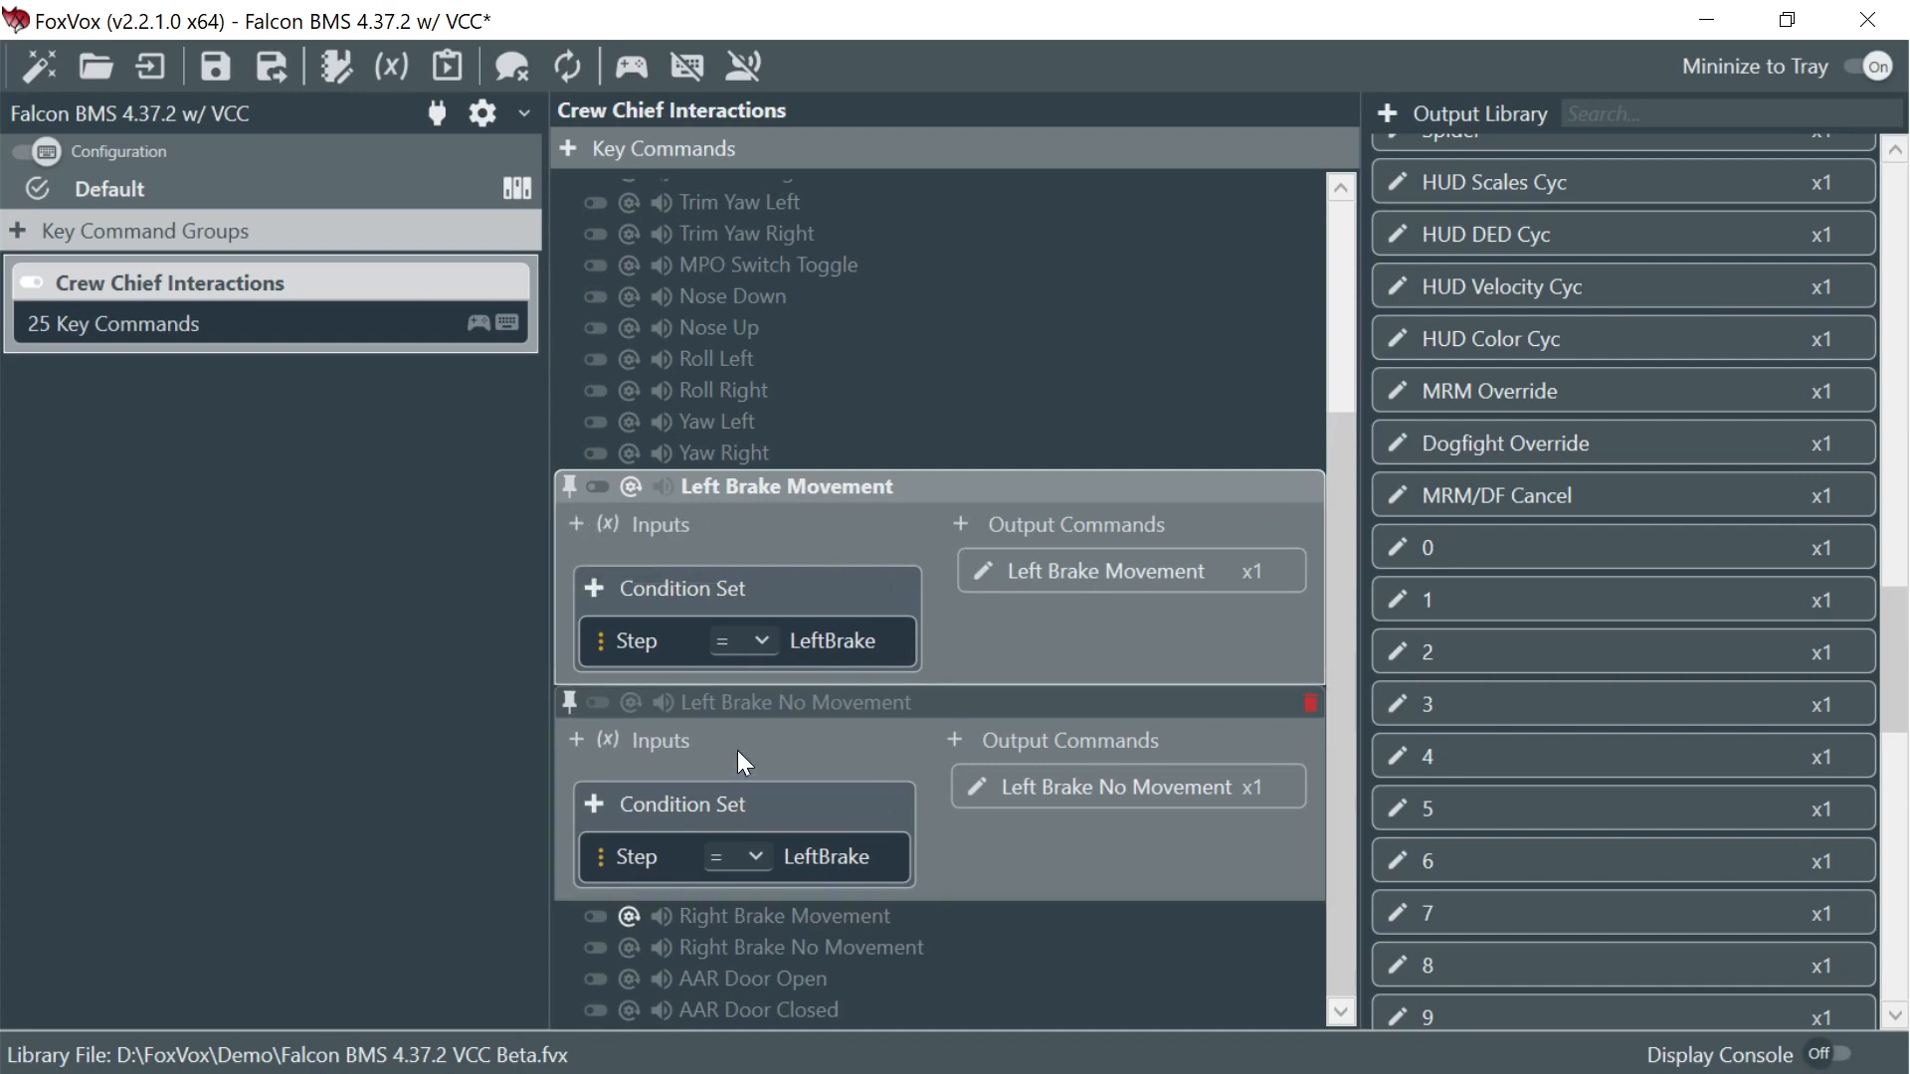
- Capture only the T-Pendular-Rudder Y Axis as the input of Left Brake Movement
{"action": "left_click", "coordinate": [577, 525]}
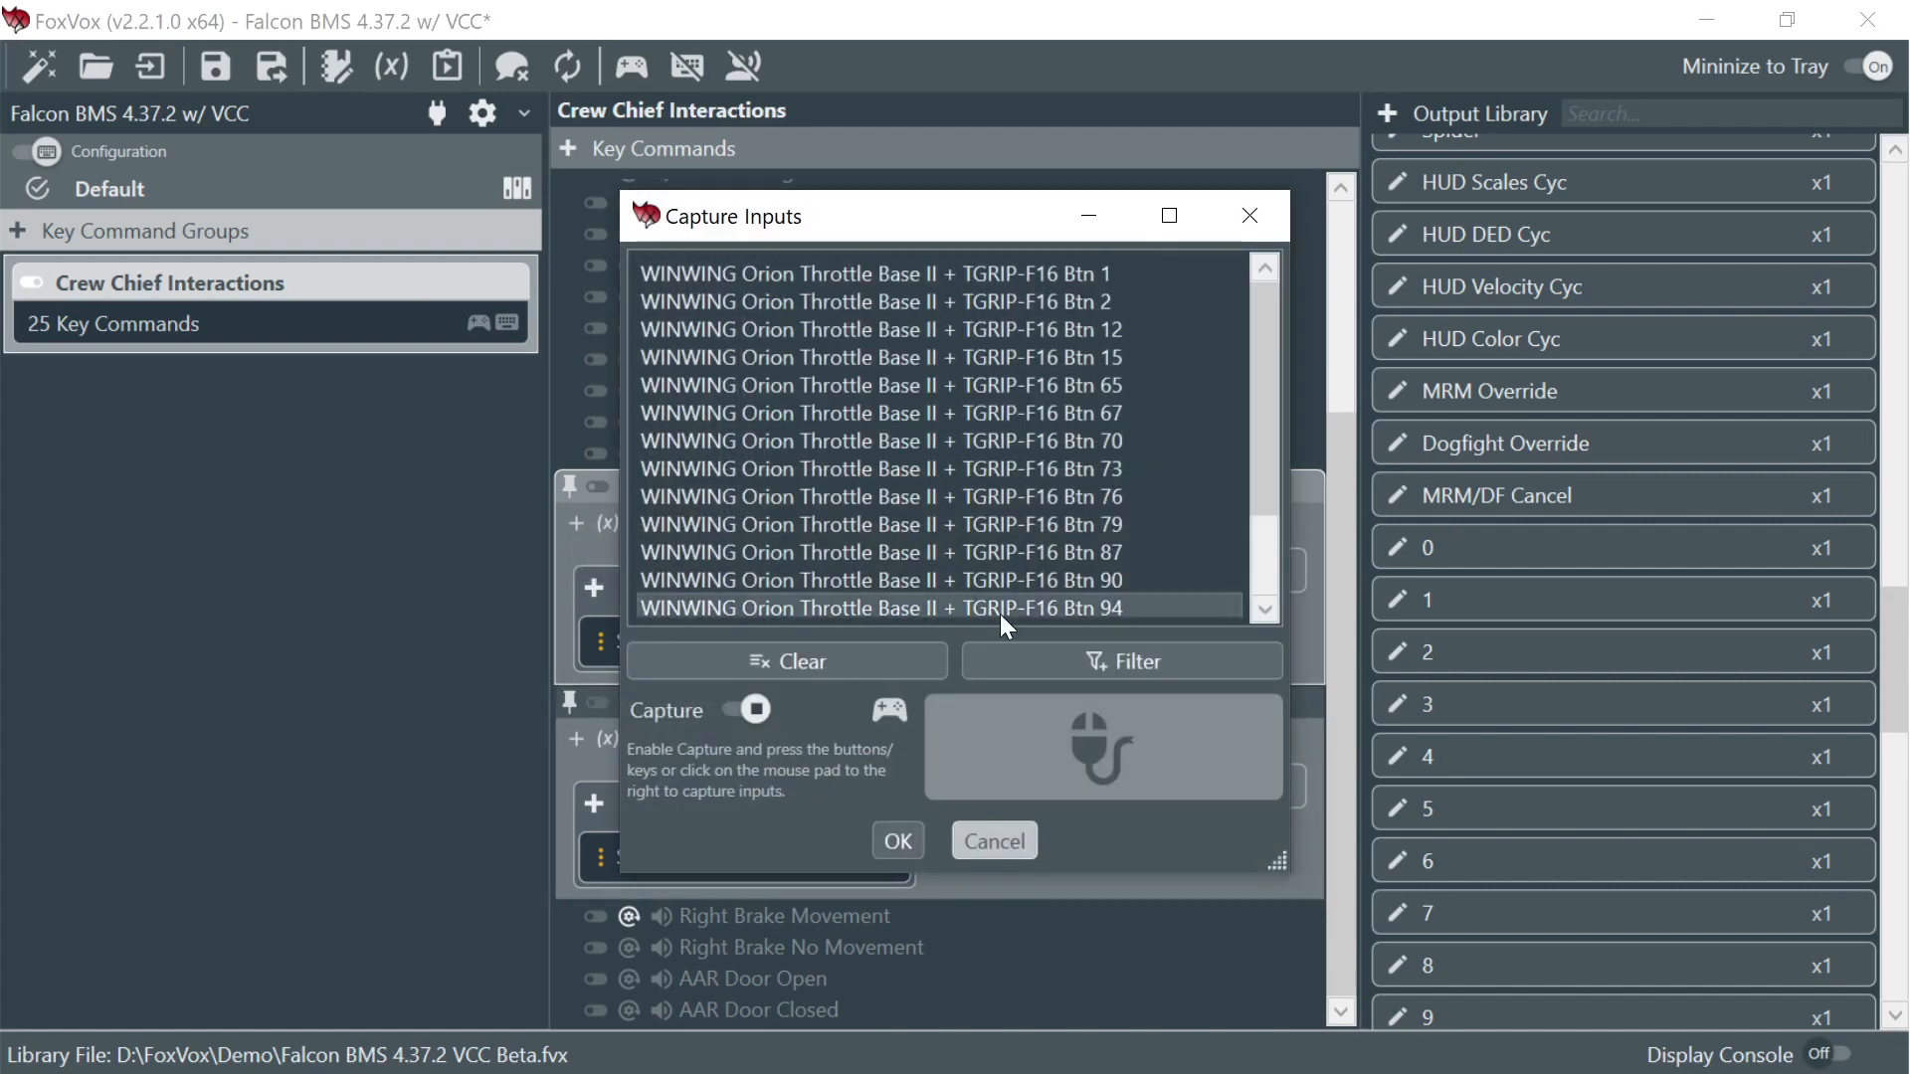
{"action": "left_click", "coordinate": [1084, 663]}
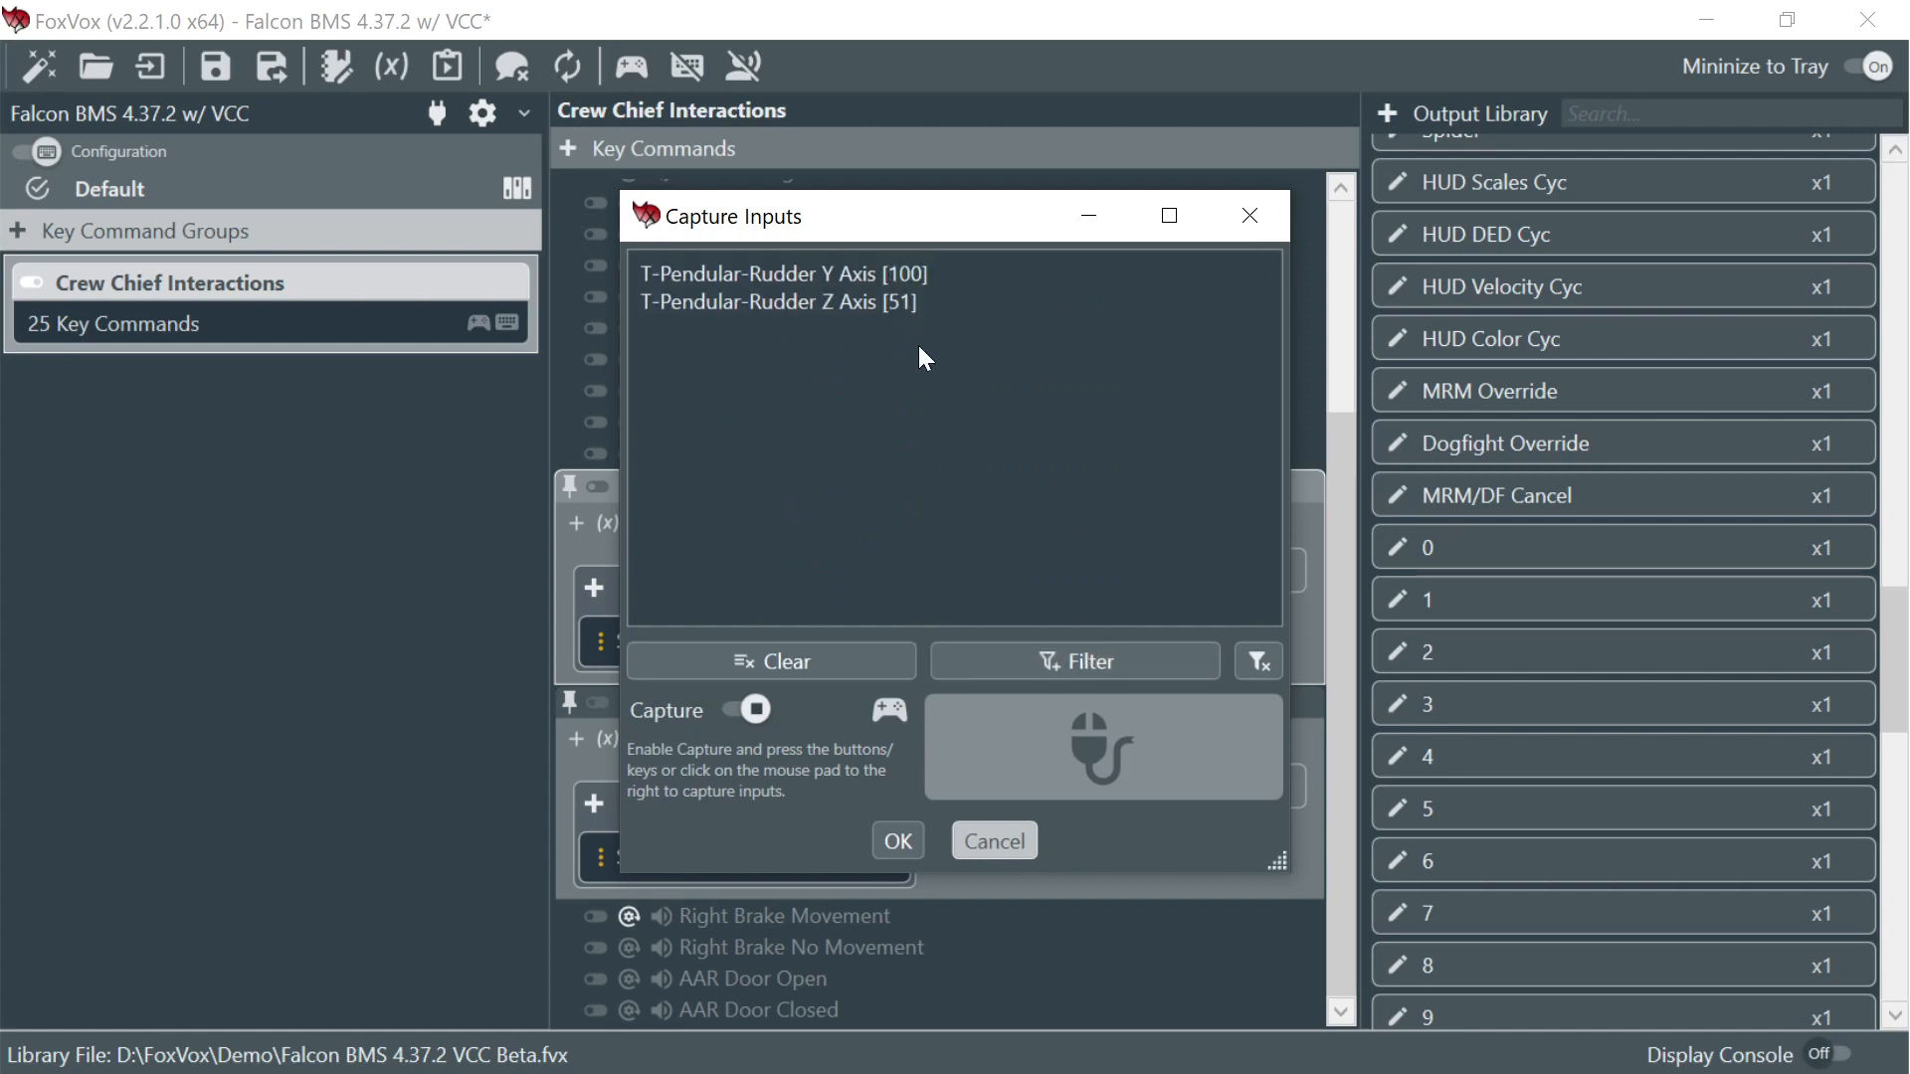
{"action": "left_click", "coordinate": [832, 667]}
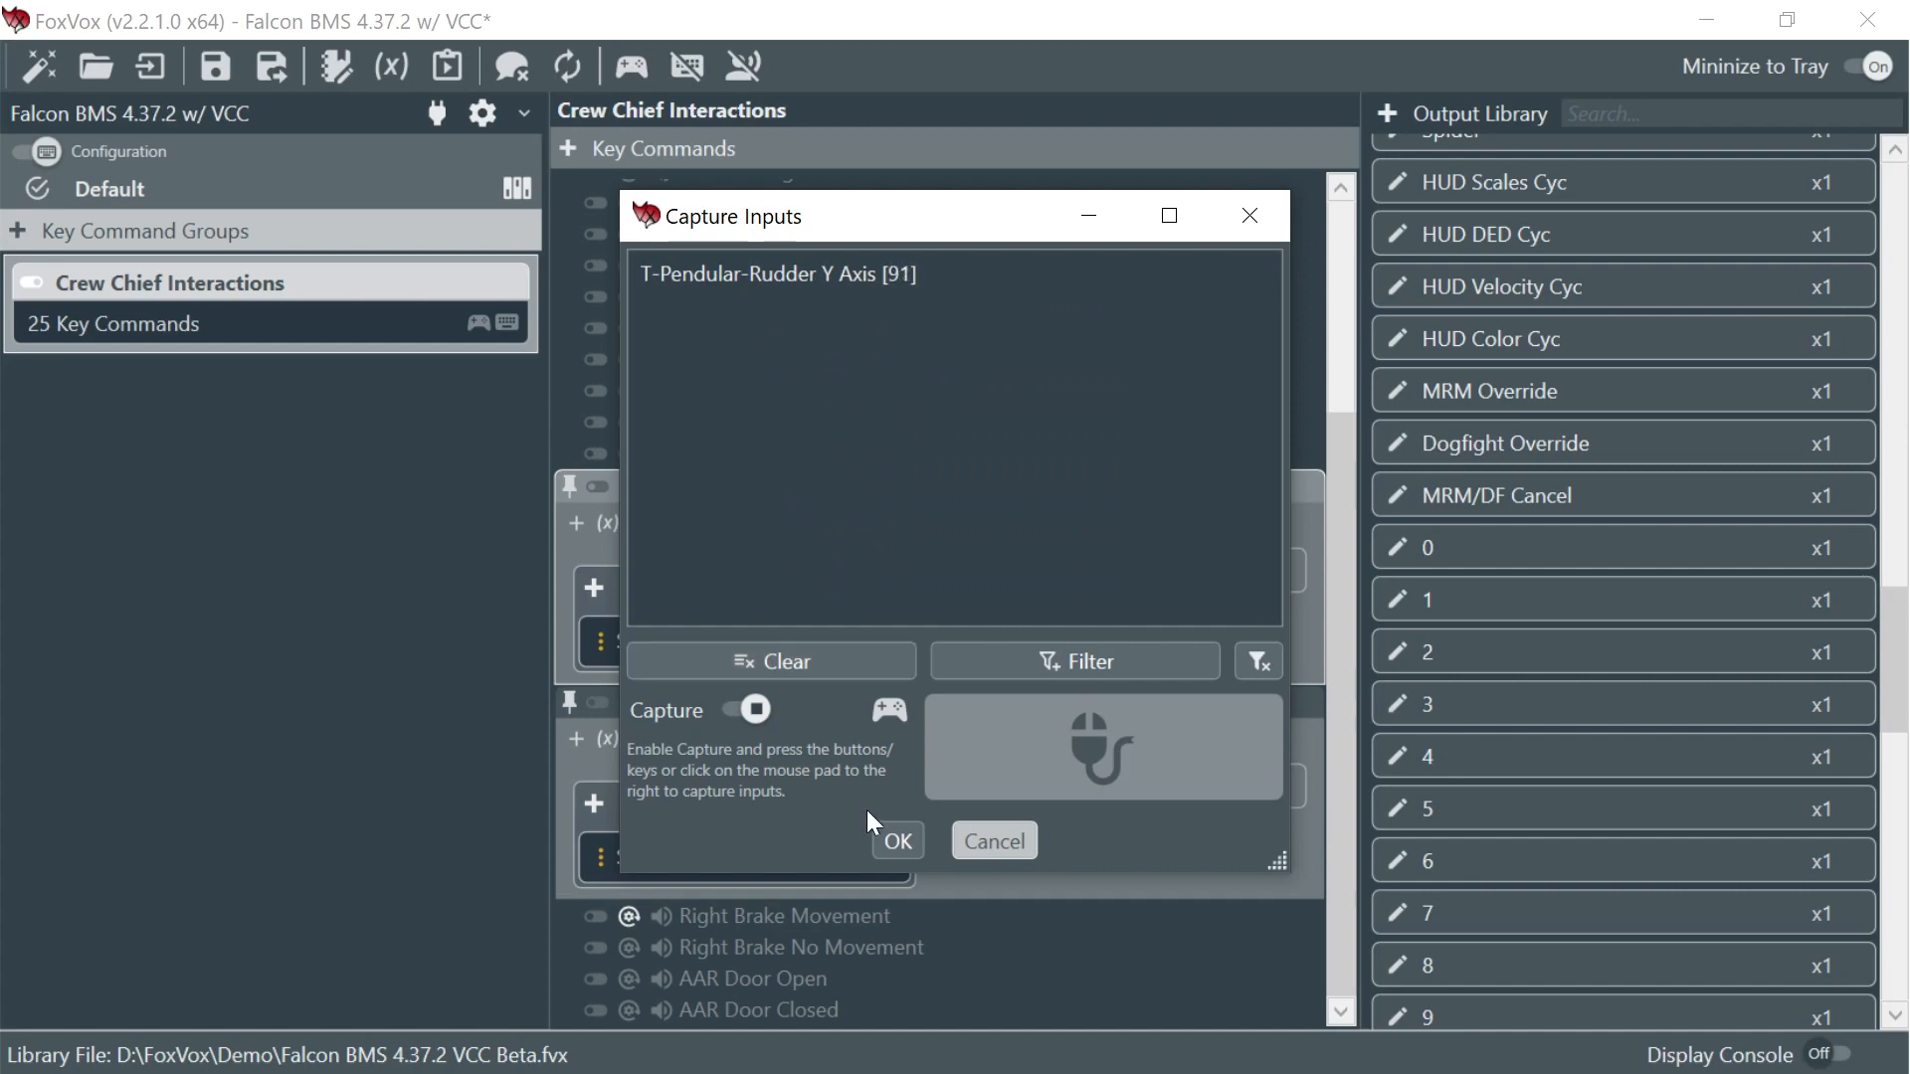
{"action": "left_click", "coordinate": [898, 840]}
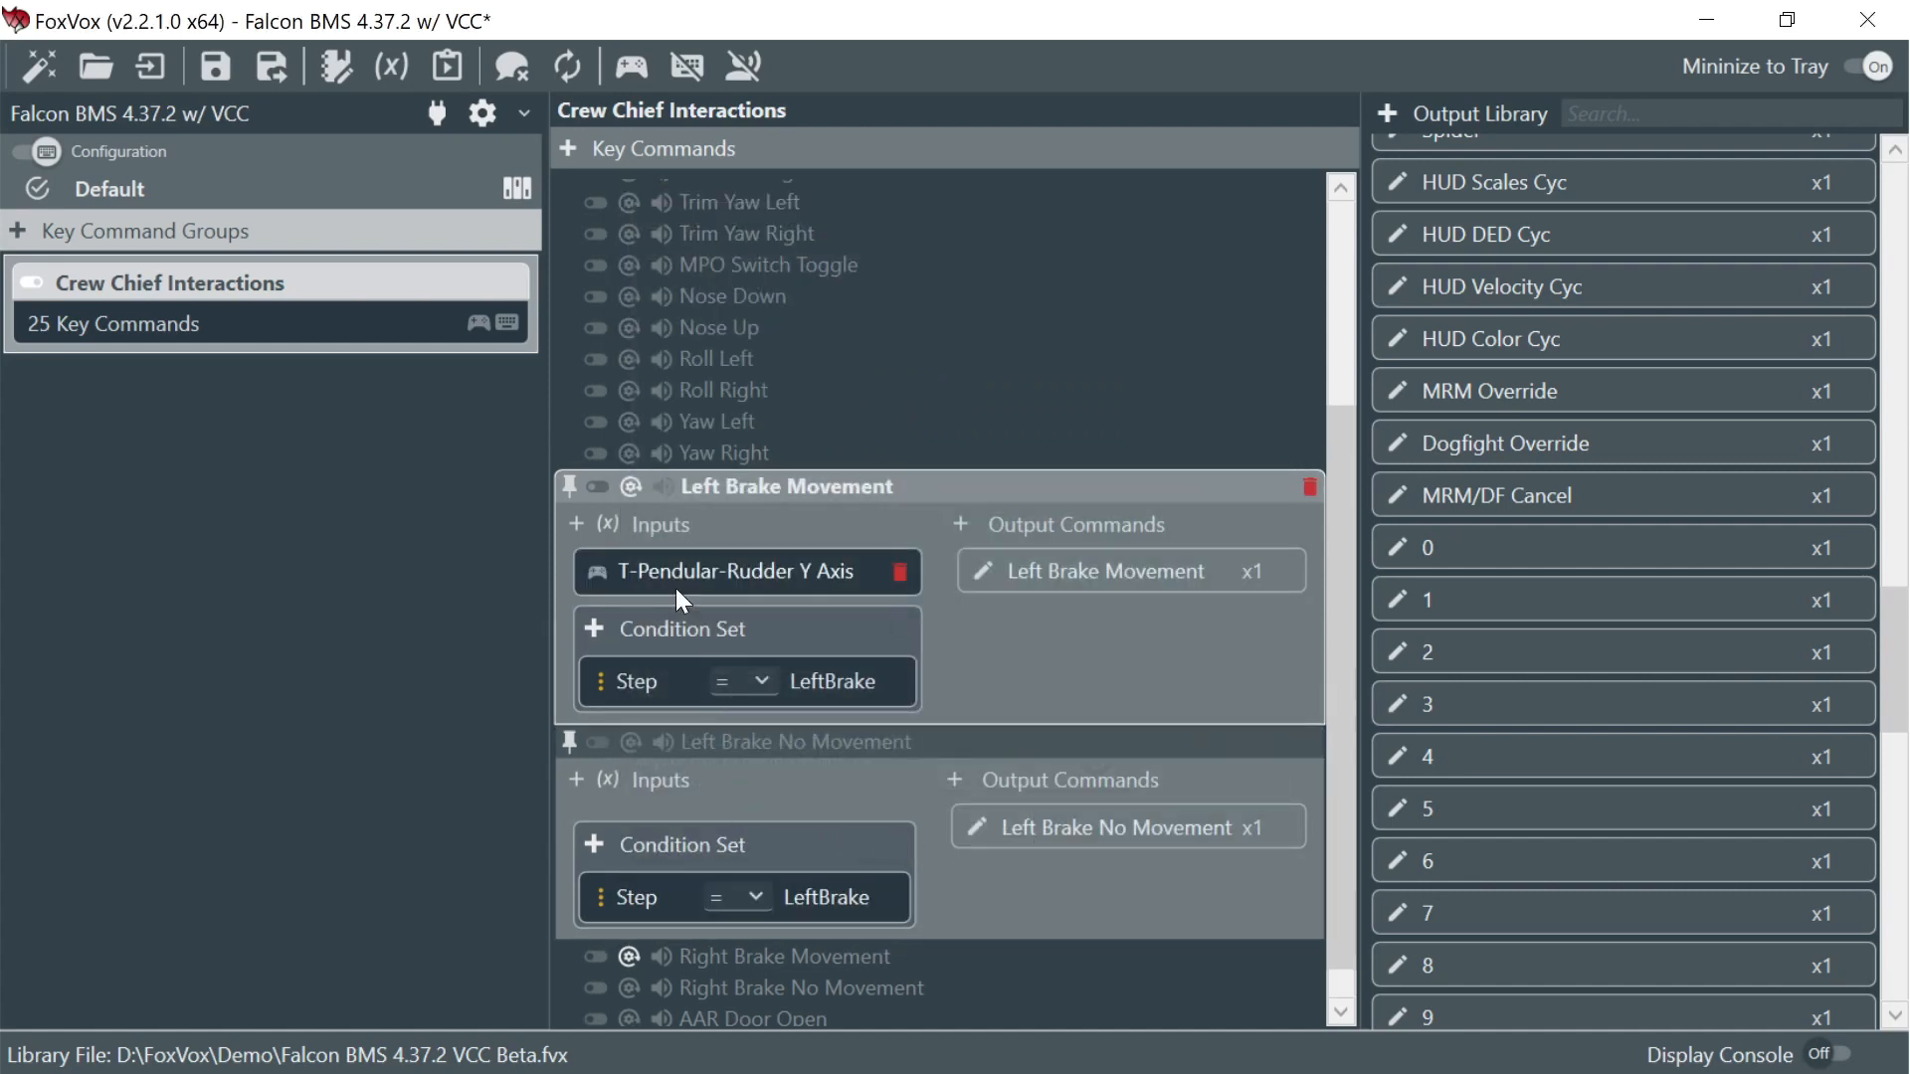
- Set the active range of Left Brake Movement's Y Axis input to 0–90
{"action": "left_click", "coordinate": [597, 572]}
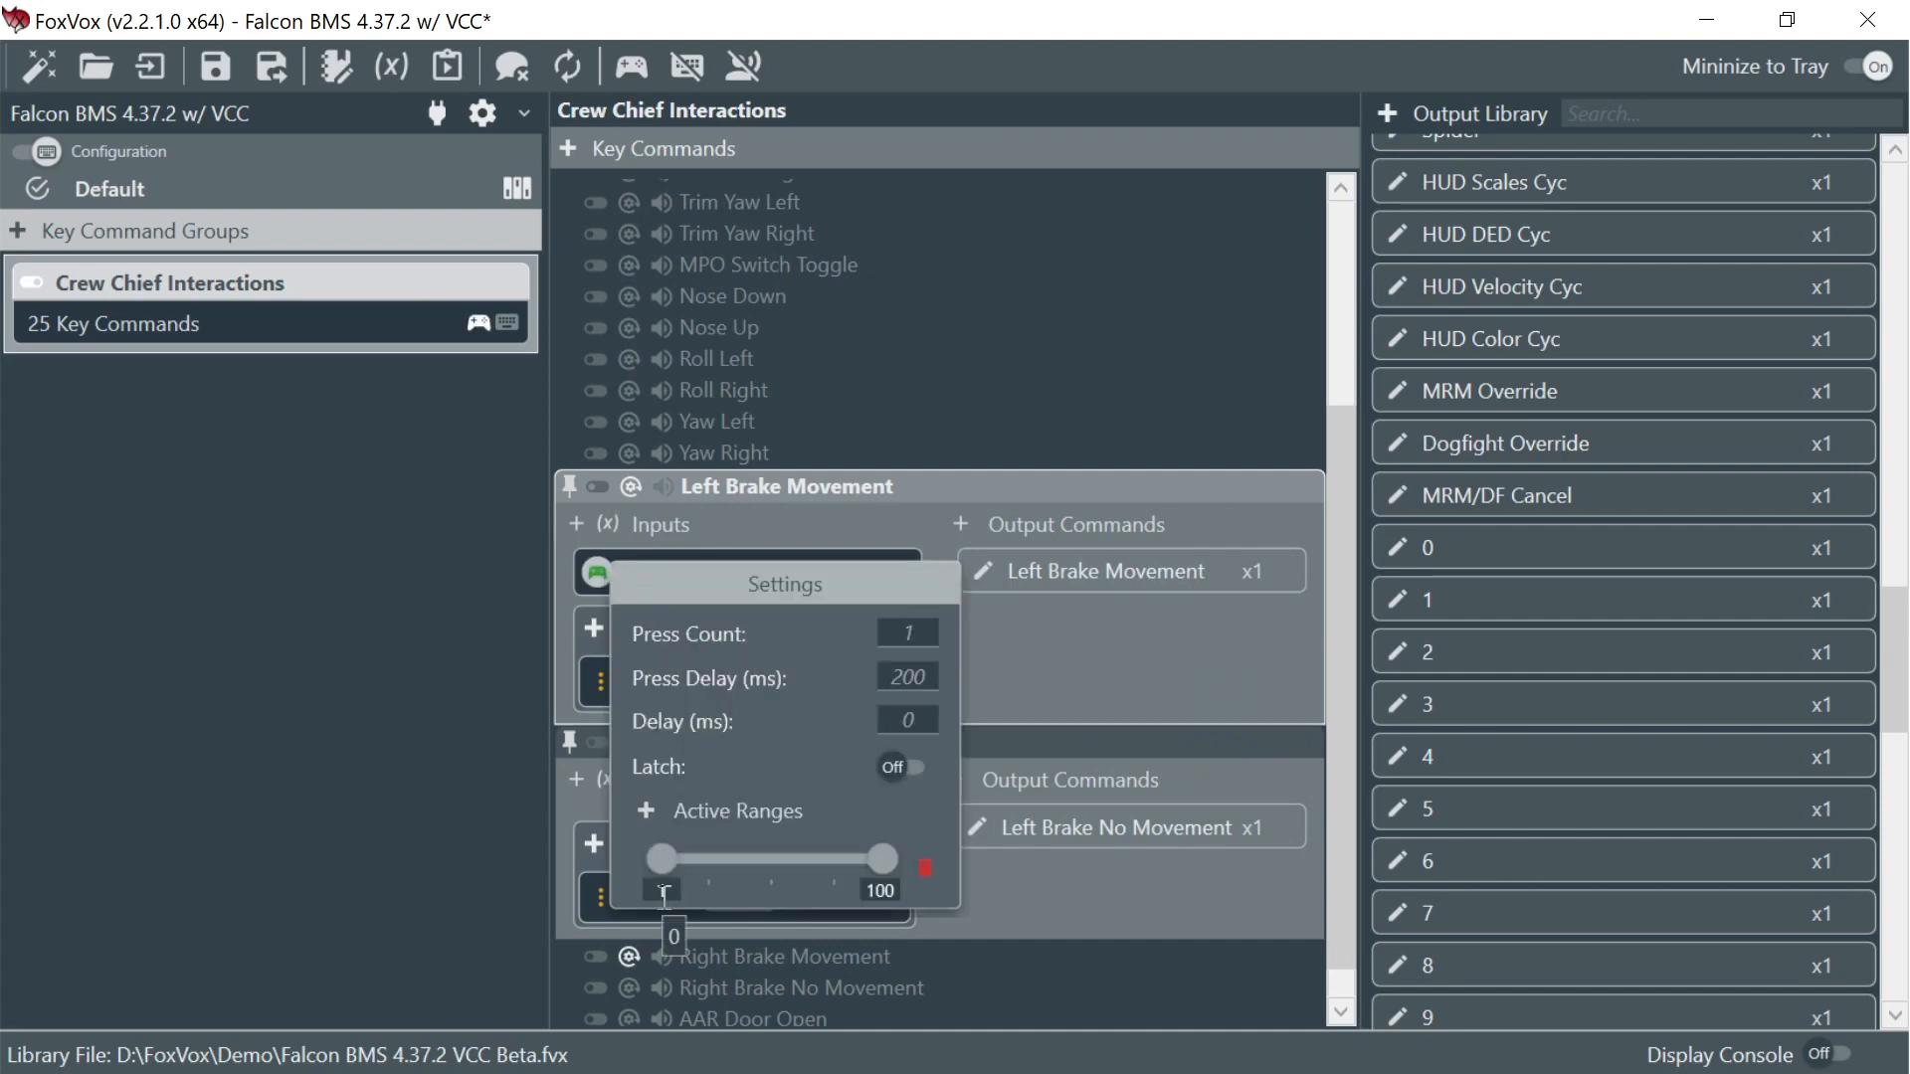
{"action": "double_click", "coordinate": [663, 897]}
{"action": "type", "text": "0"}
{"action": "double_click", "coordinate": [892, 890]}
{"action": "key", "text": "Tab"}
{"action": "left_click", "coordinate": [1049, 736]}
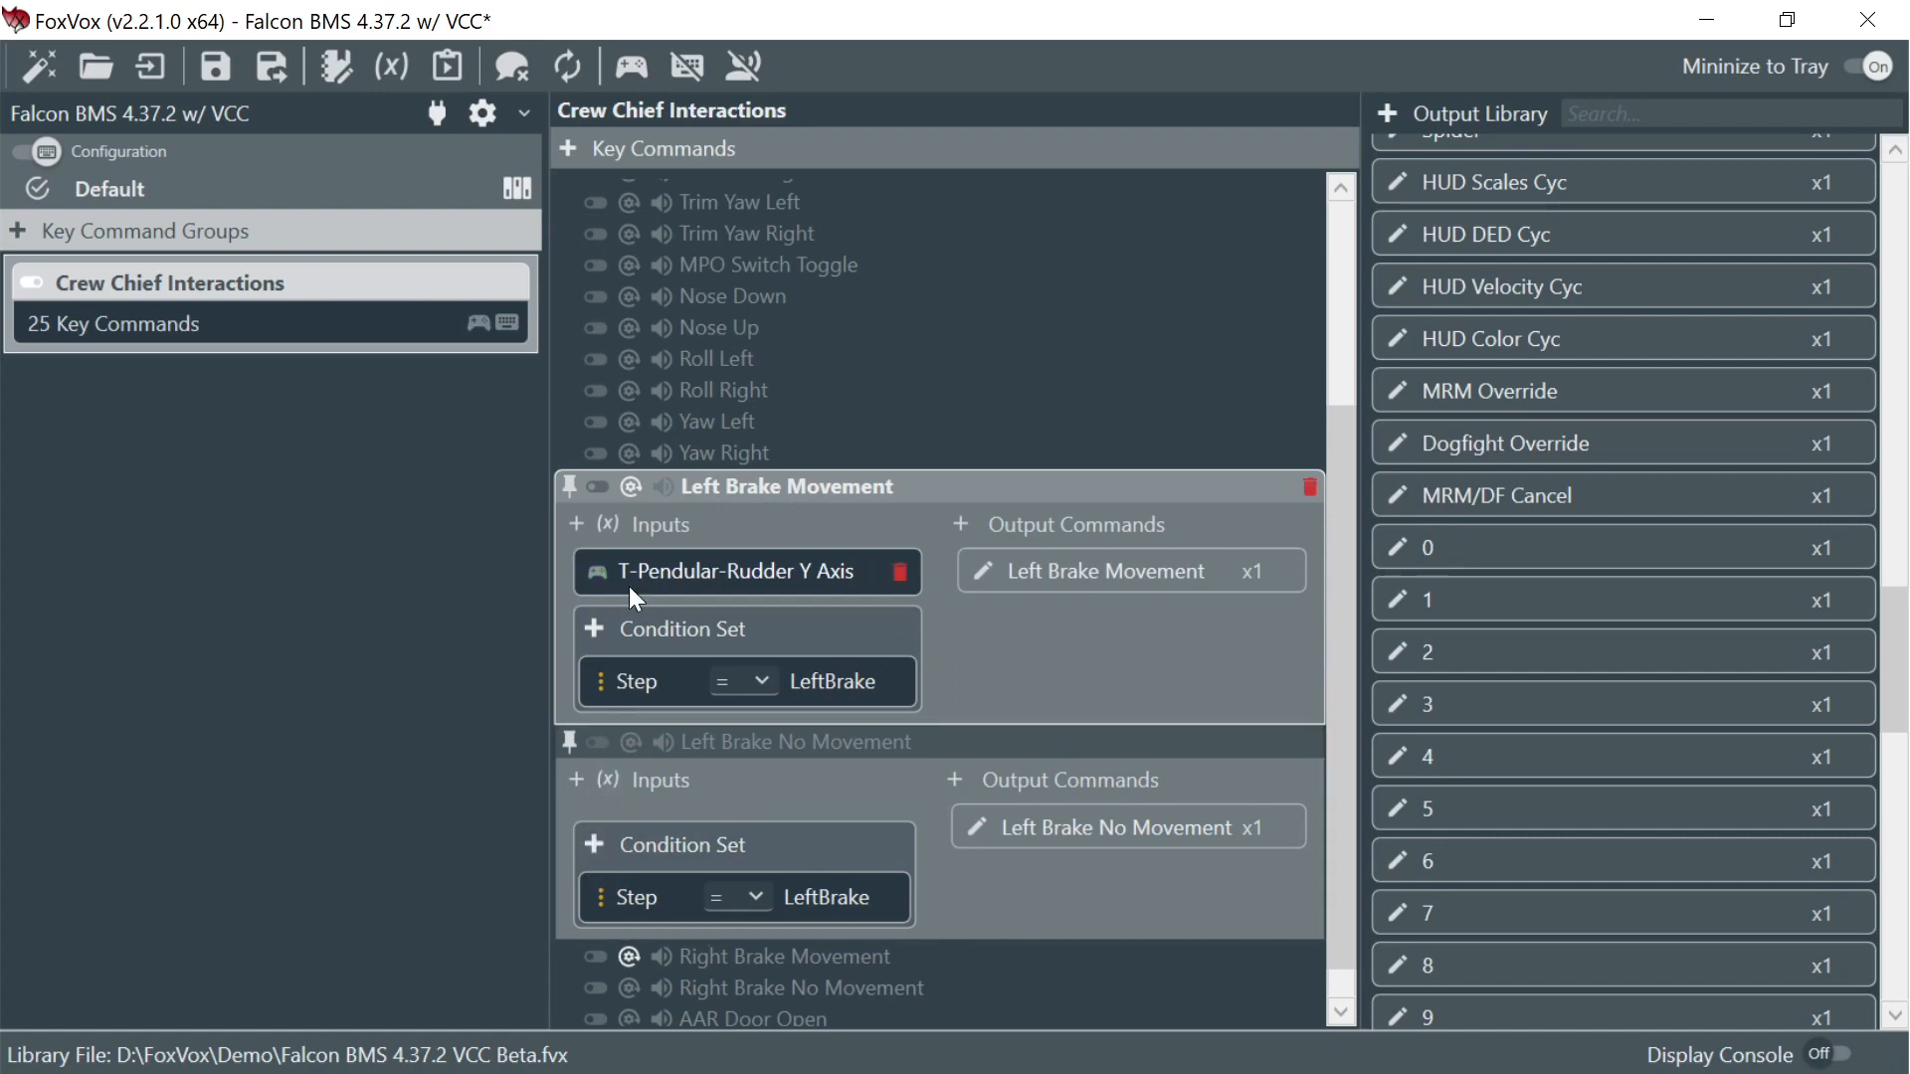
- Copy the Y Axis input from Left Brake Movement to Left Brake No Movement with an active range of 100–100
{"action": "left_click_drag", "start_coordinate": [660, 587], "coordinate": [645, 856]}
{"action": "left_click", "coordinate": [603, 825]}
{"action": "type", "text": "10"}
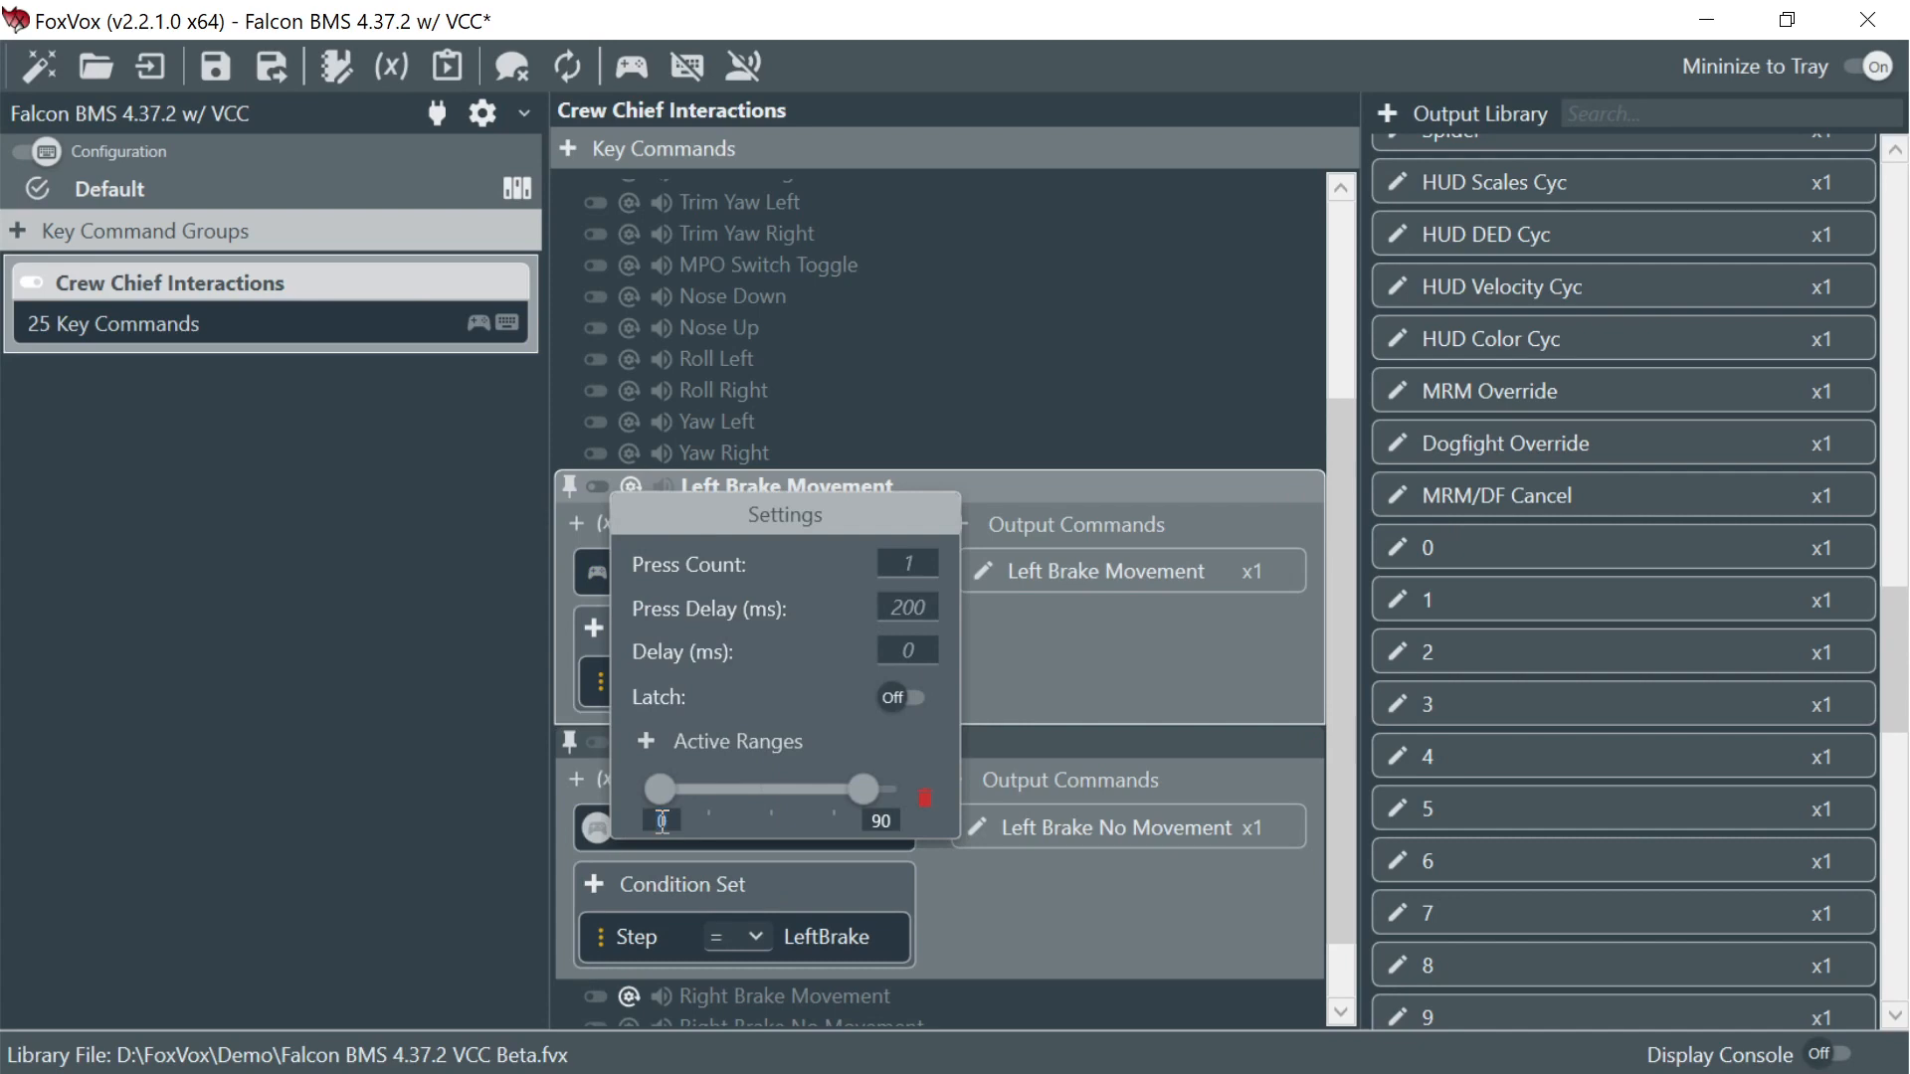
{"action": "type", "text": "0"}
{"action": "left_click", "coordinate": [897, 817]}
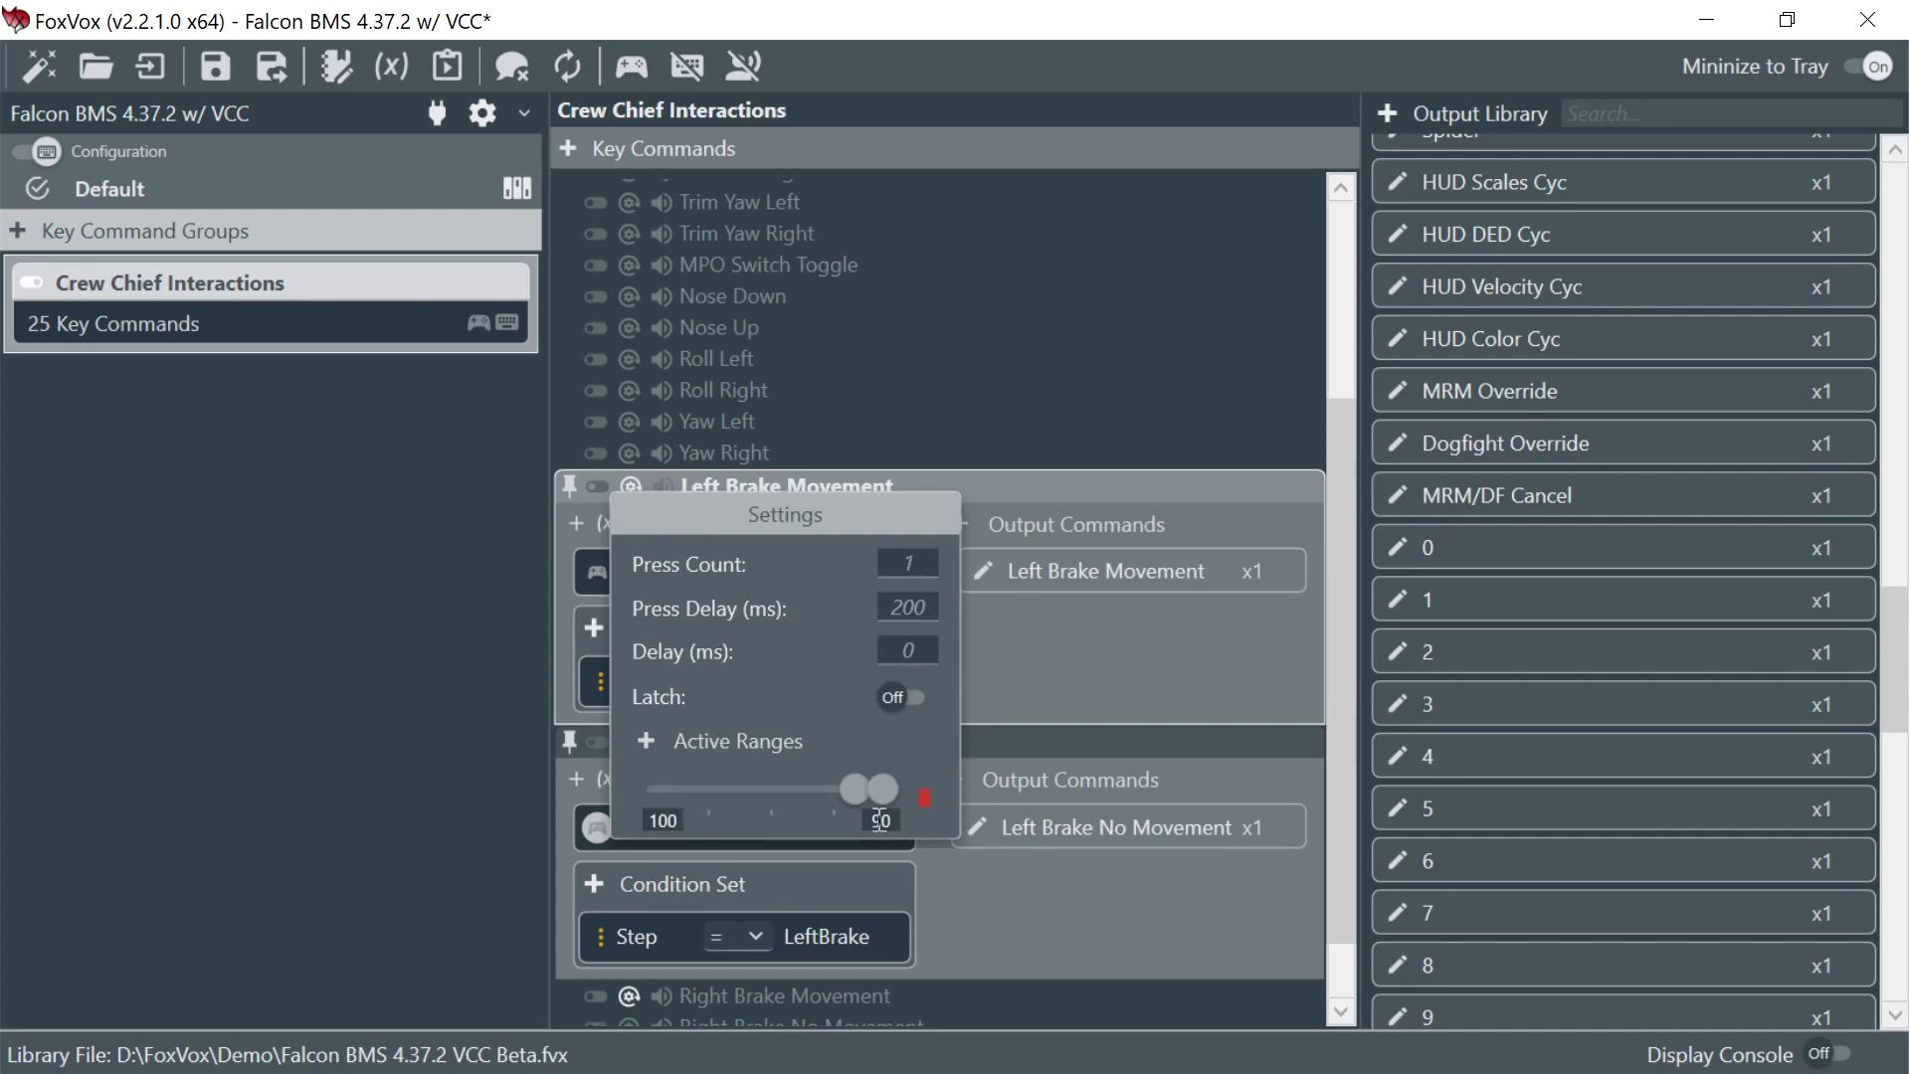
{"action": "double_click", "coordinate": [880, 817]}
{"action": "type", "text": "100"}
{"action": "key", "text": "Tab"}
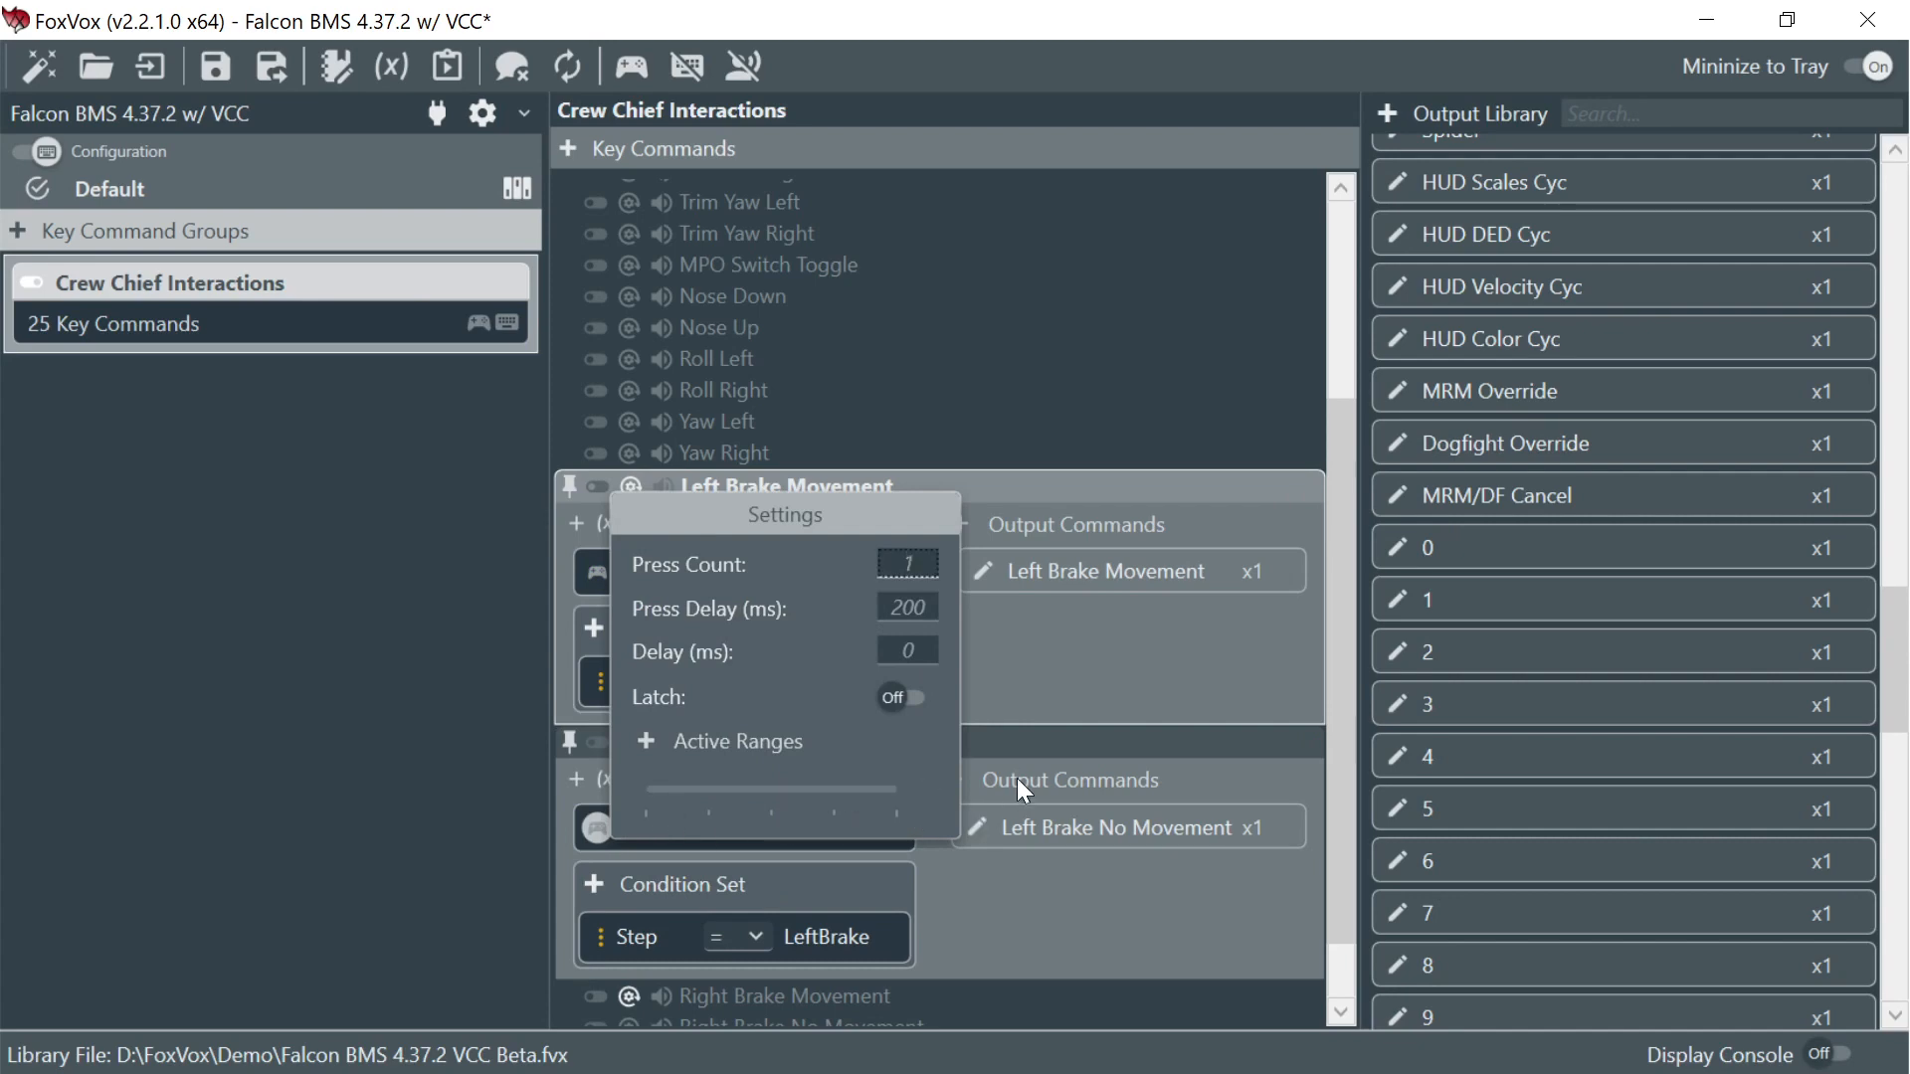
{"action": "left_click", "coordinate": [1007, 739]}
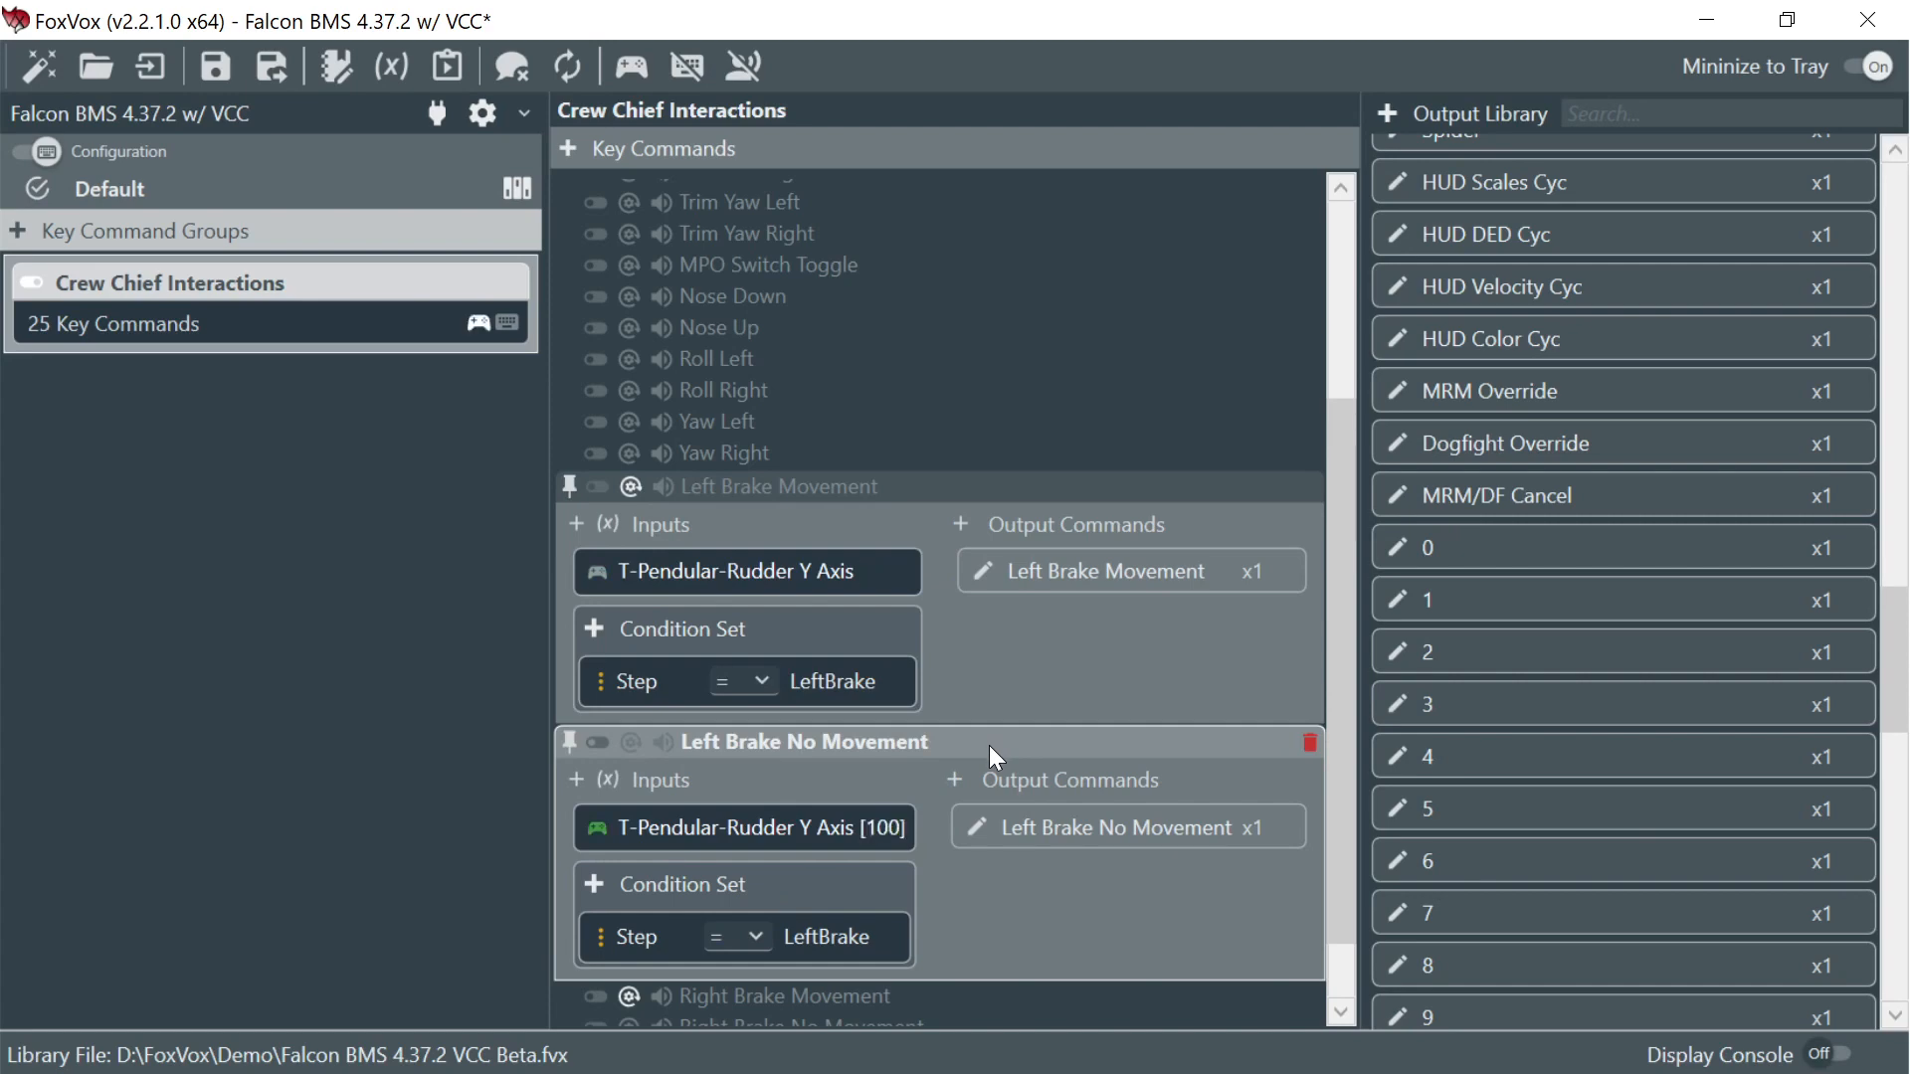
- Collapse the left brake commands, keep Right Brake Movement open and capture the T-Pendular-Rudder X Axis as its input
{"action": "scroll", "coordinate": [845, 736], "scroll_direction": "down", "scroll_amount": 1}
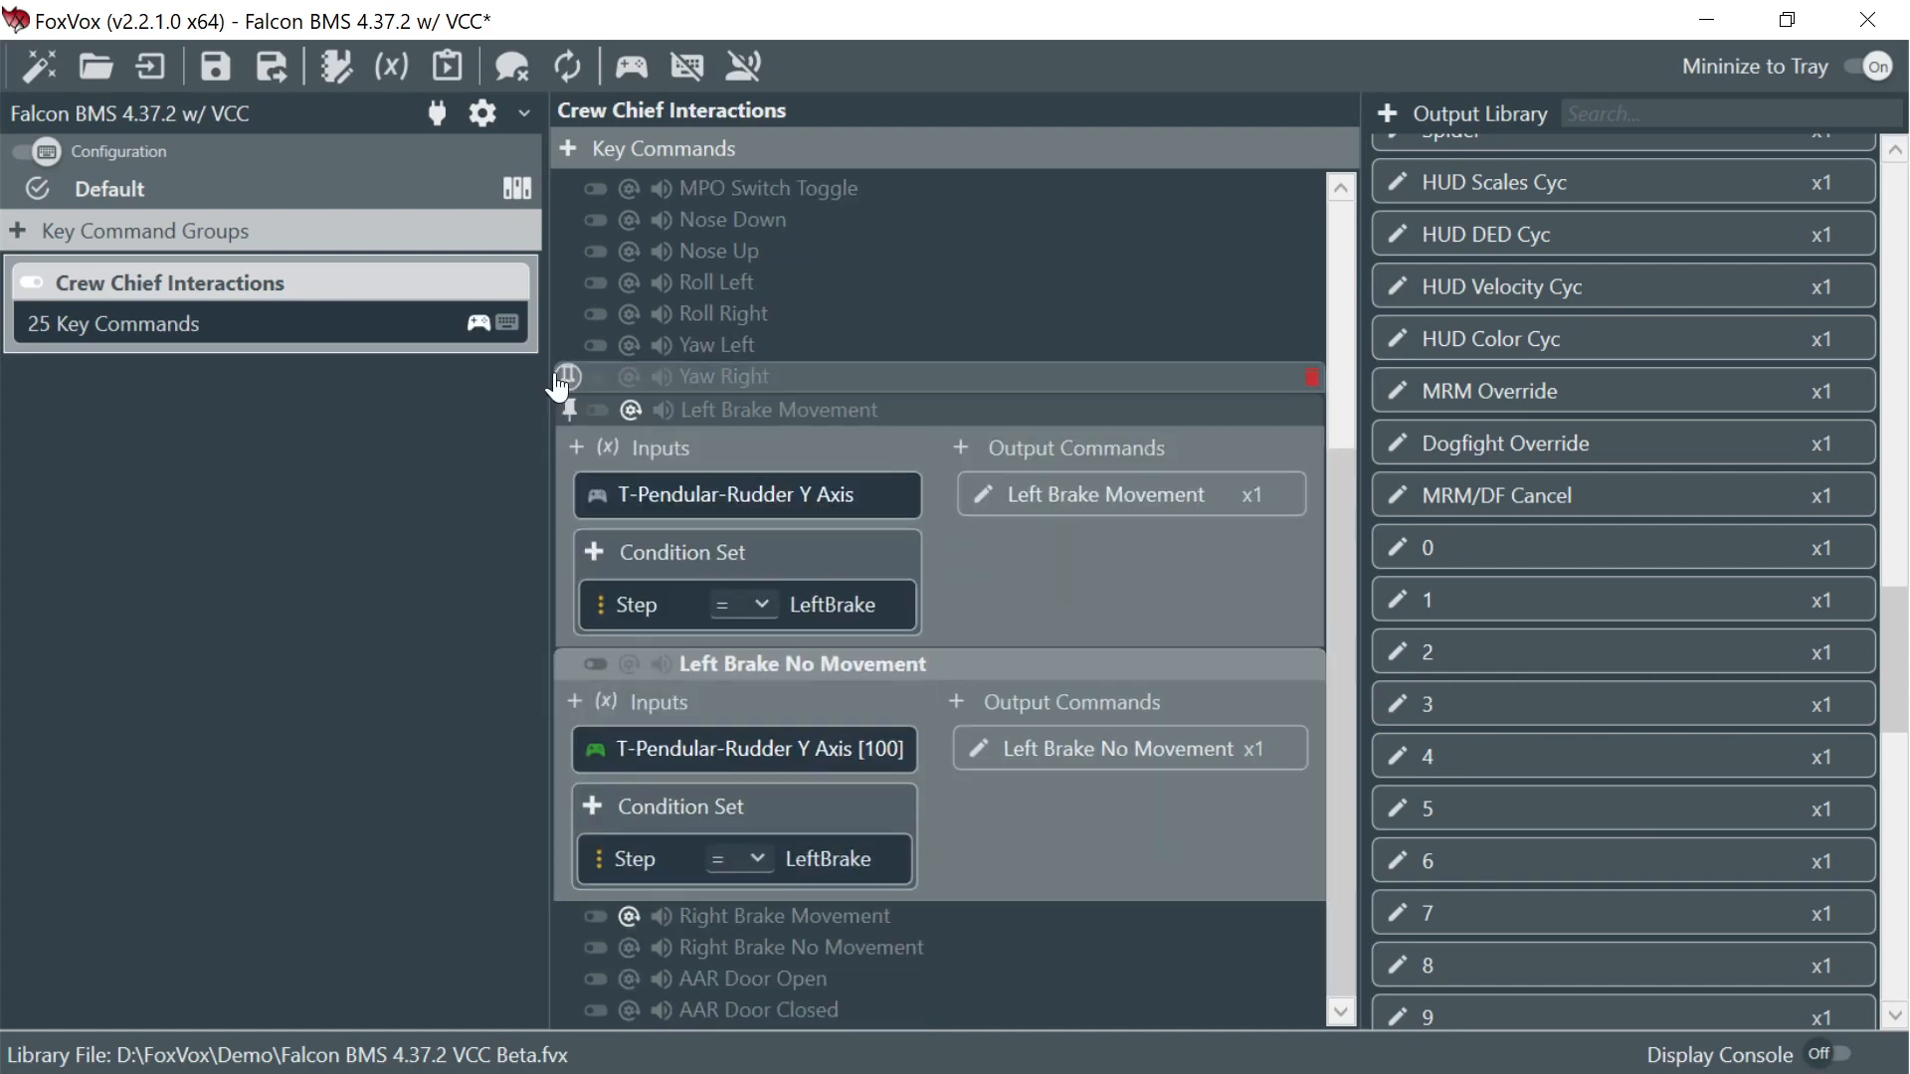
{"action": "left_click", "coordinate": [570, 409]}
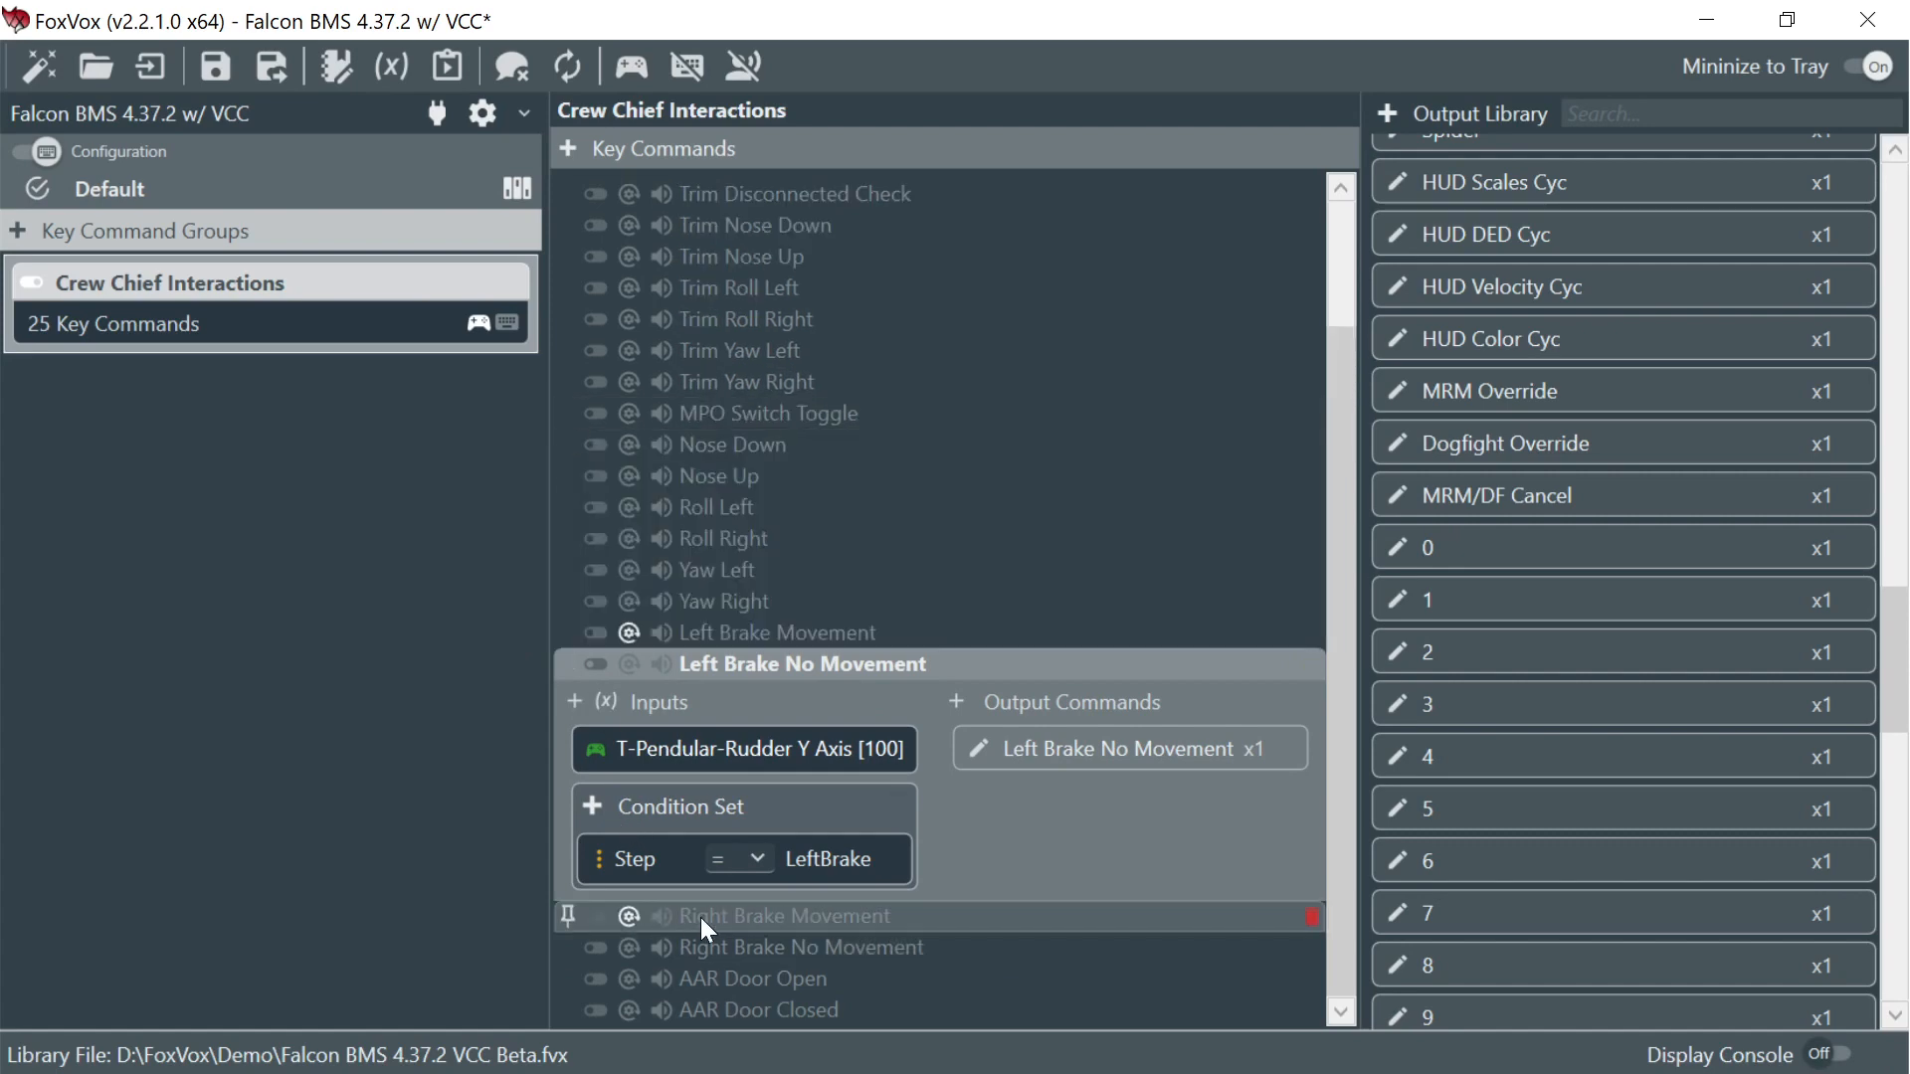
{"action": "left_click", "coordinate": [700, 917]}
{"action": "left_click", "coordinate": [569, 737]}
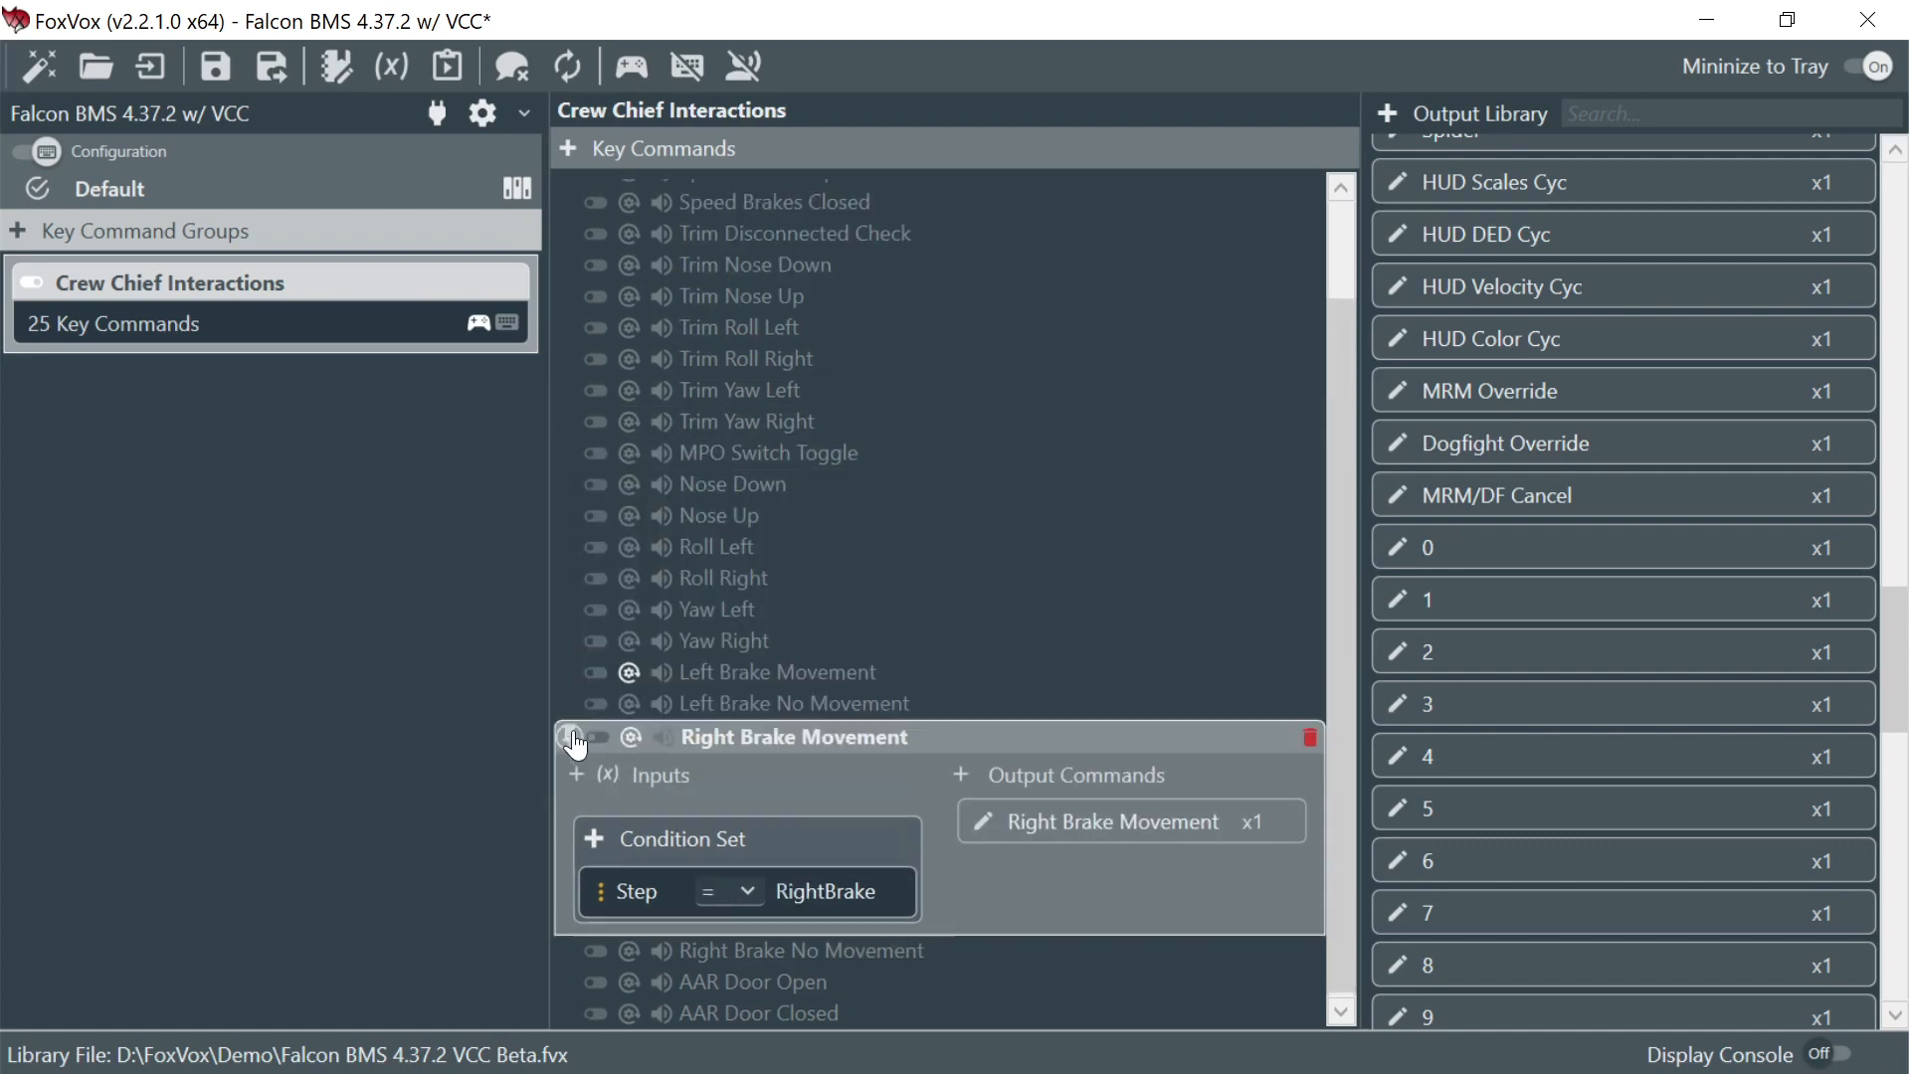
{"action": "left_click", "coordinate": [576, 774]}
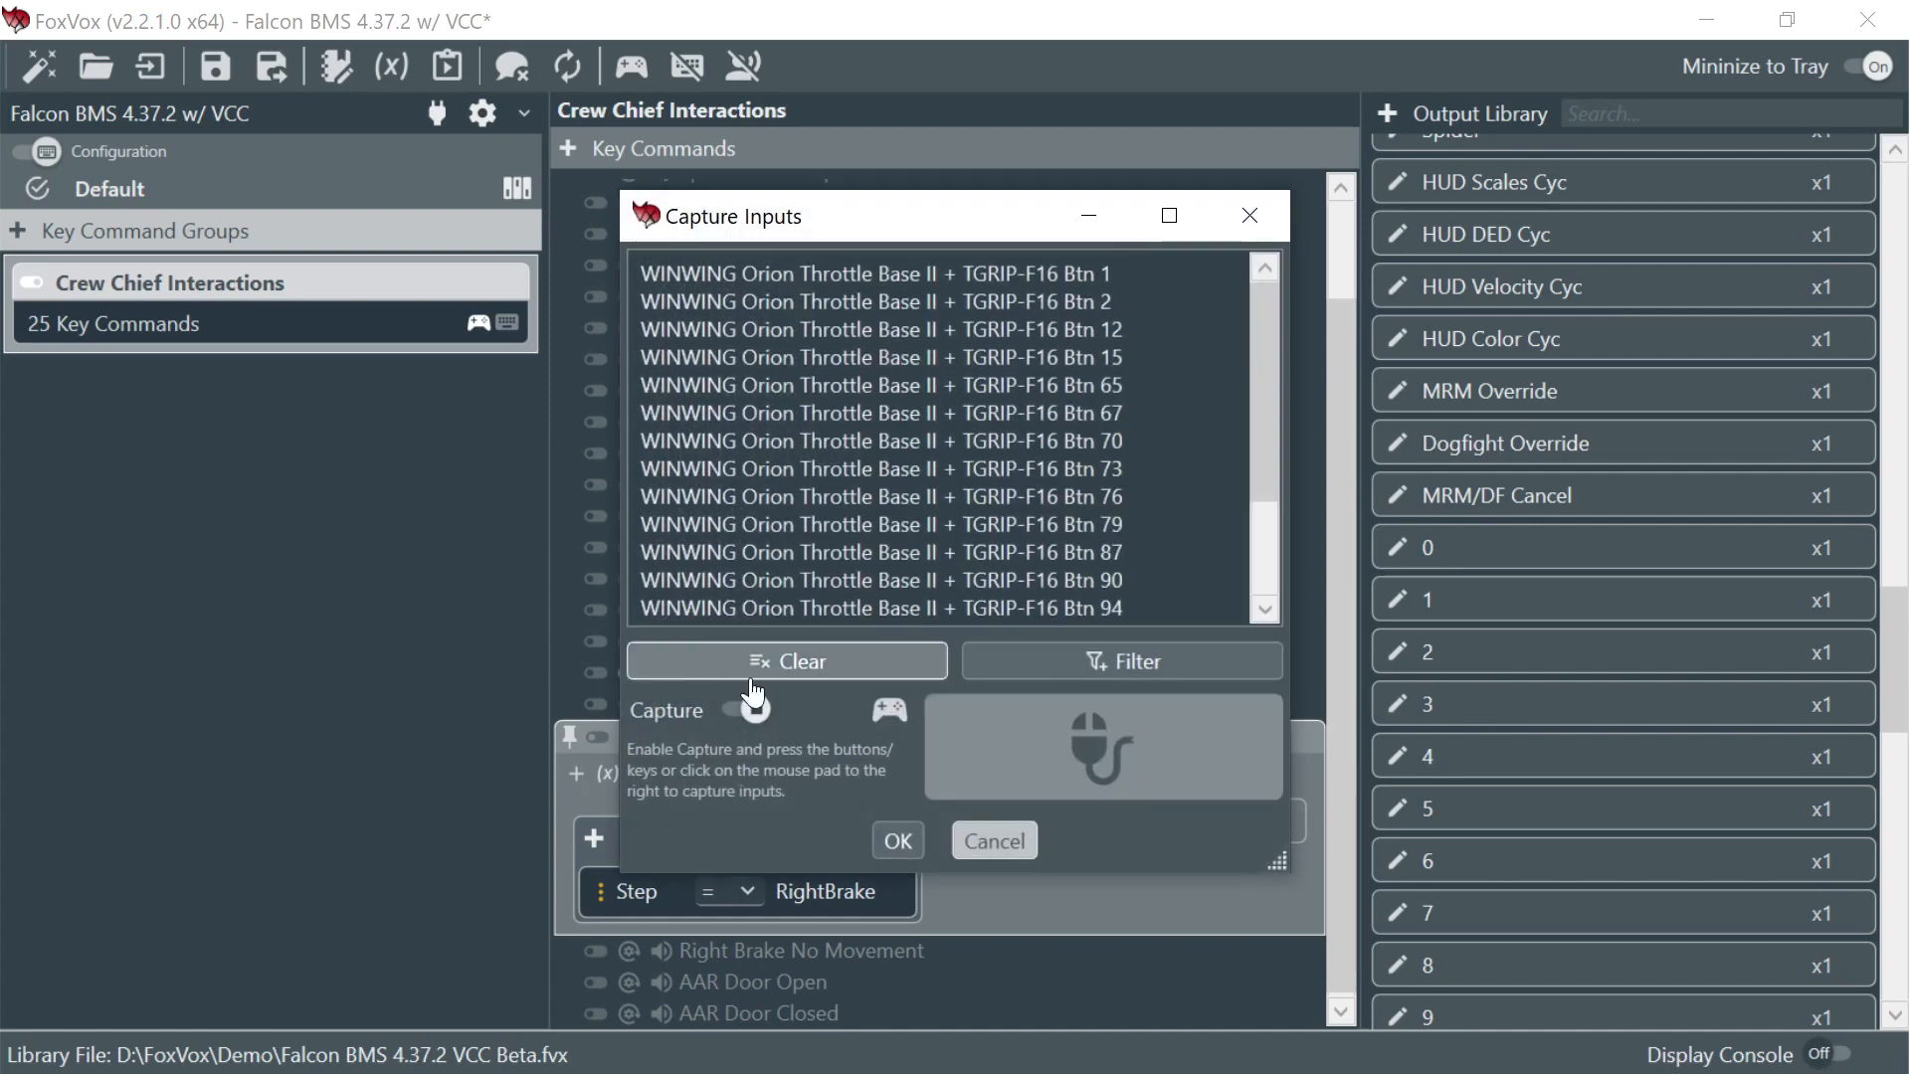
{"action": "left_click", "coordinate": [1011, 660]}
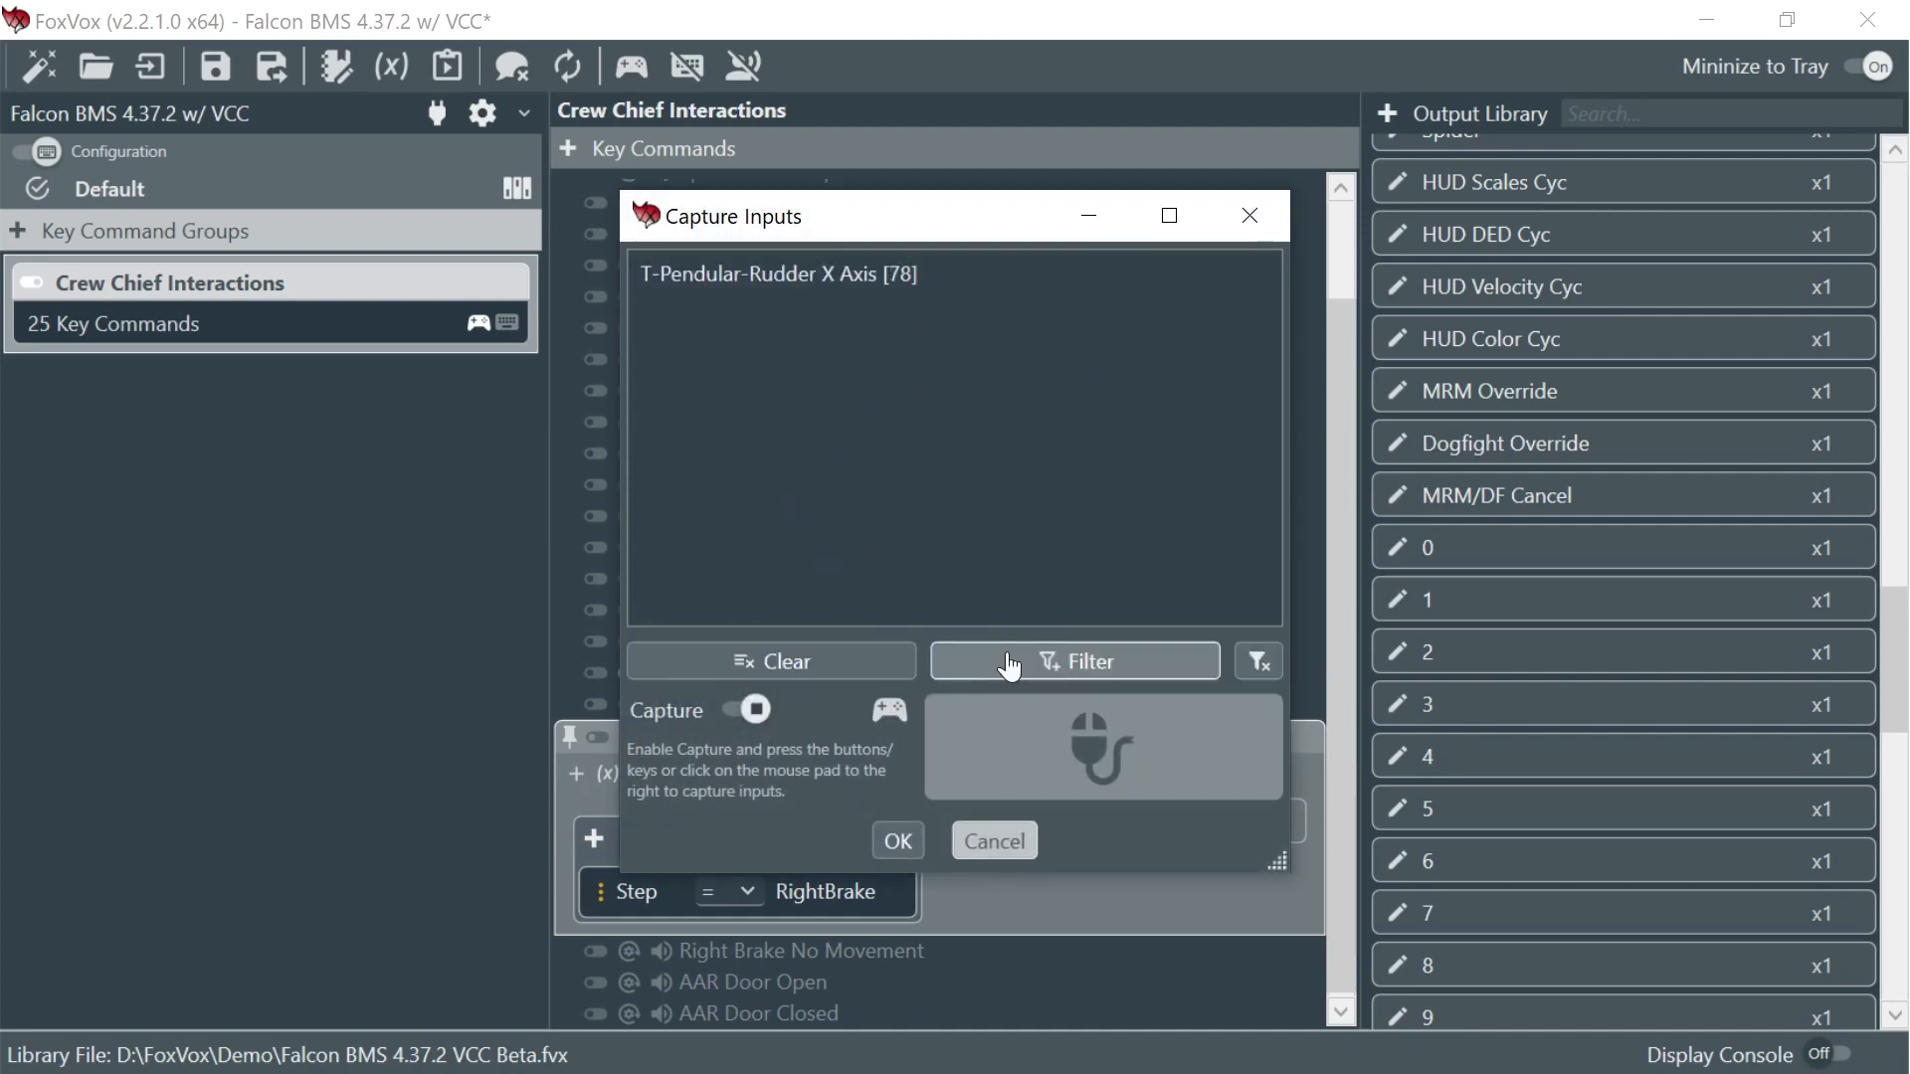
{"action": "left_click", "coordinate": [896, 842]}
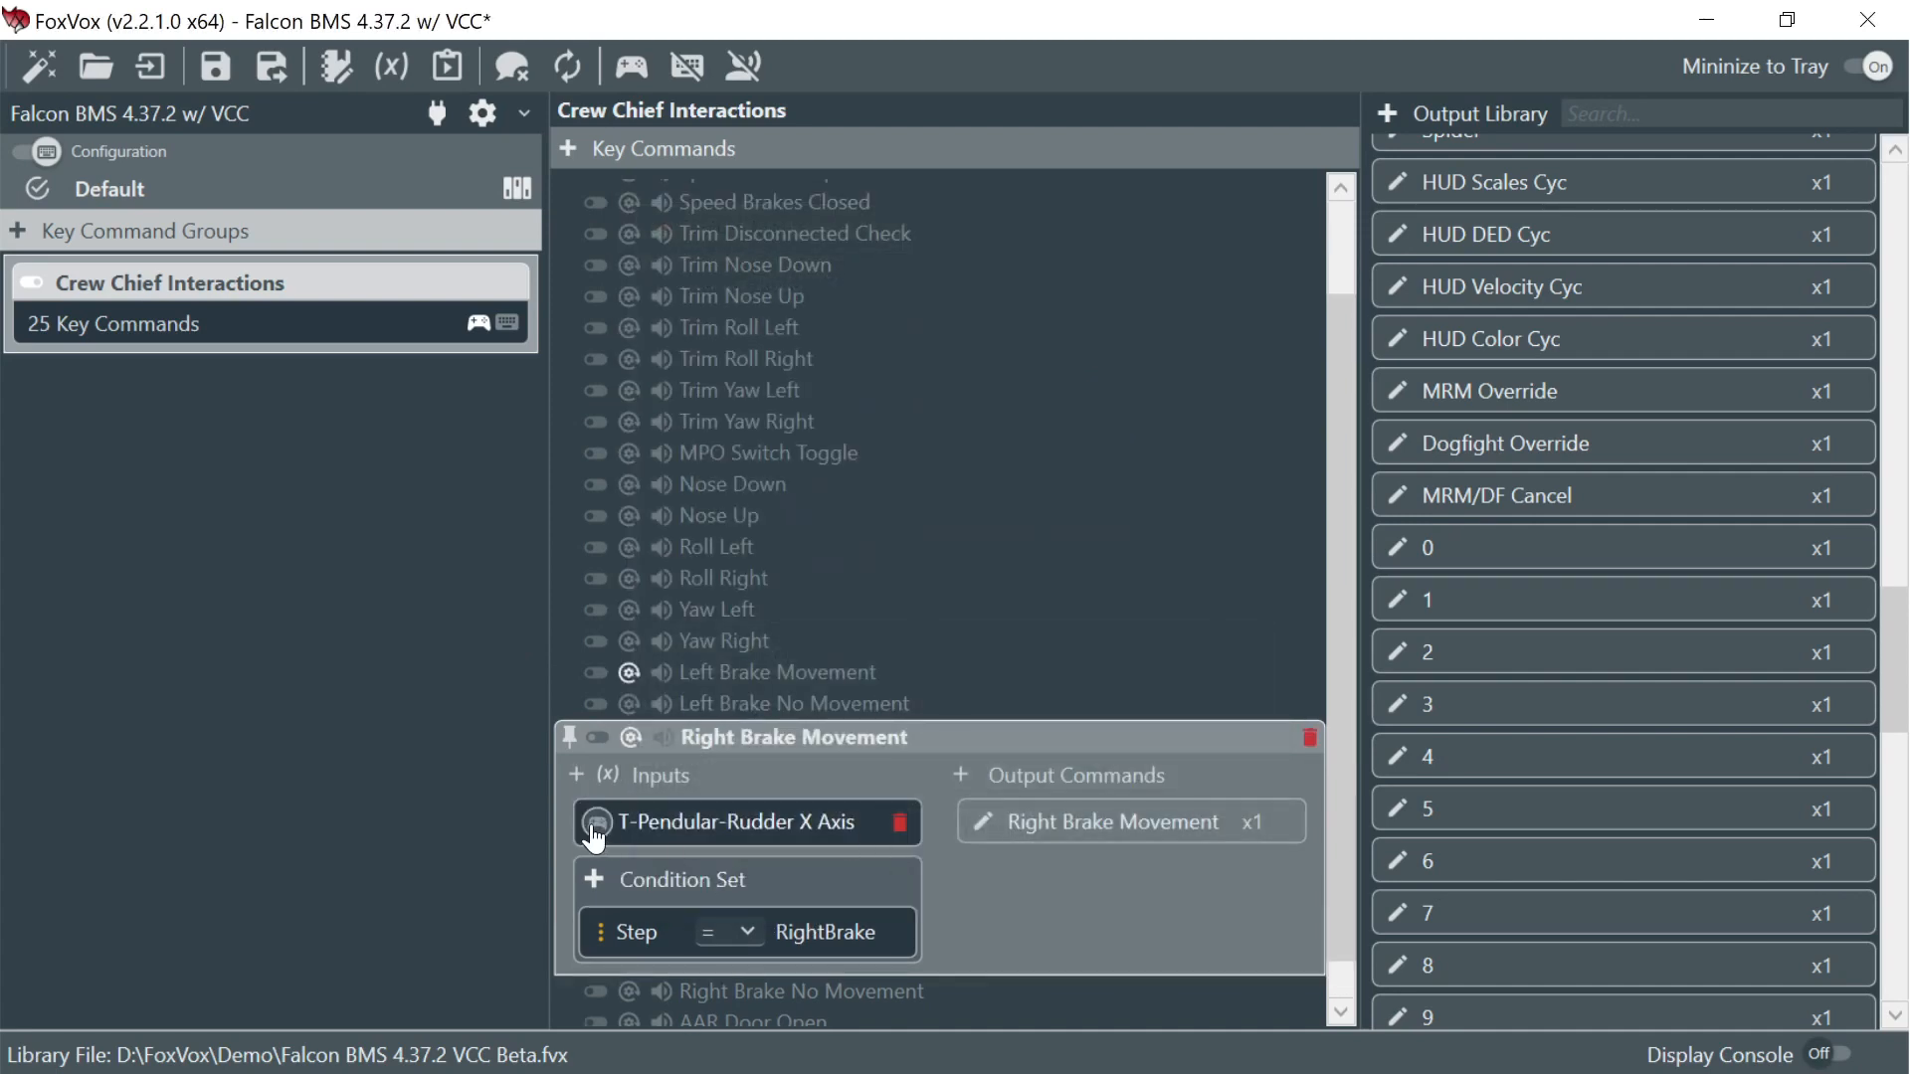
- Set the active range of Right Brake Movement's X Axis input to 0–90
{"action": "left_click", "coordinate": [597, 824]}
{"action": "left_click", "coordinate": [663, 813]}
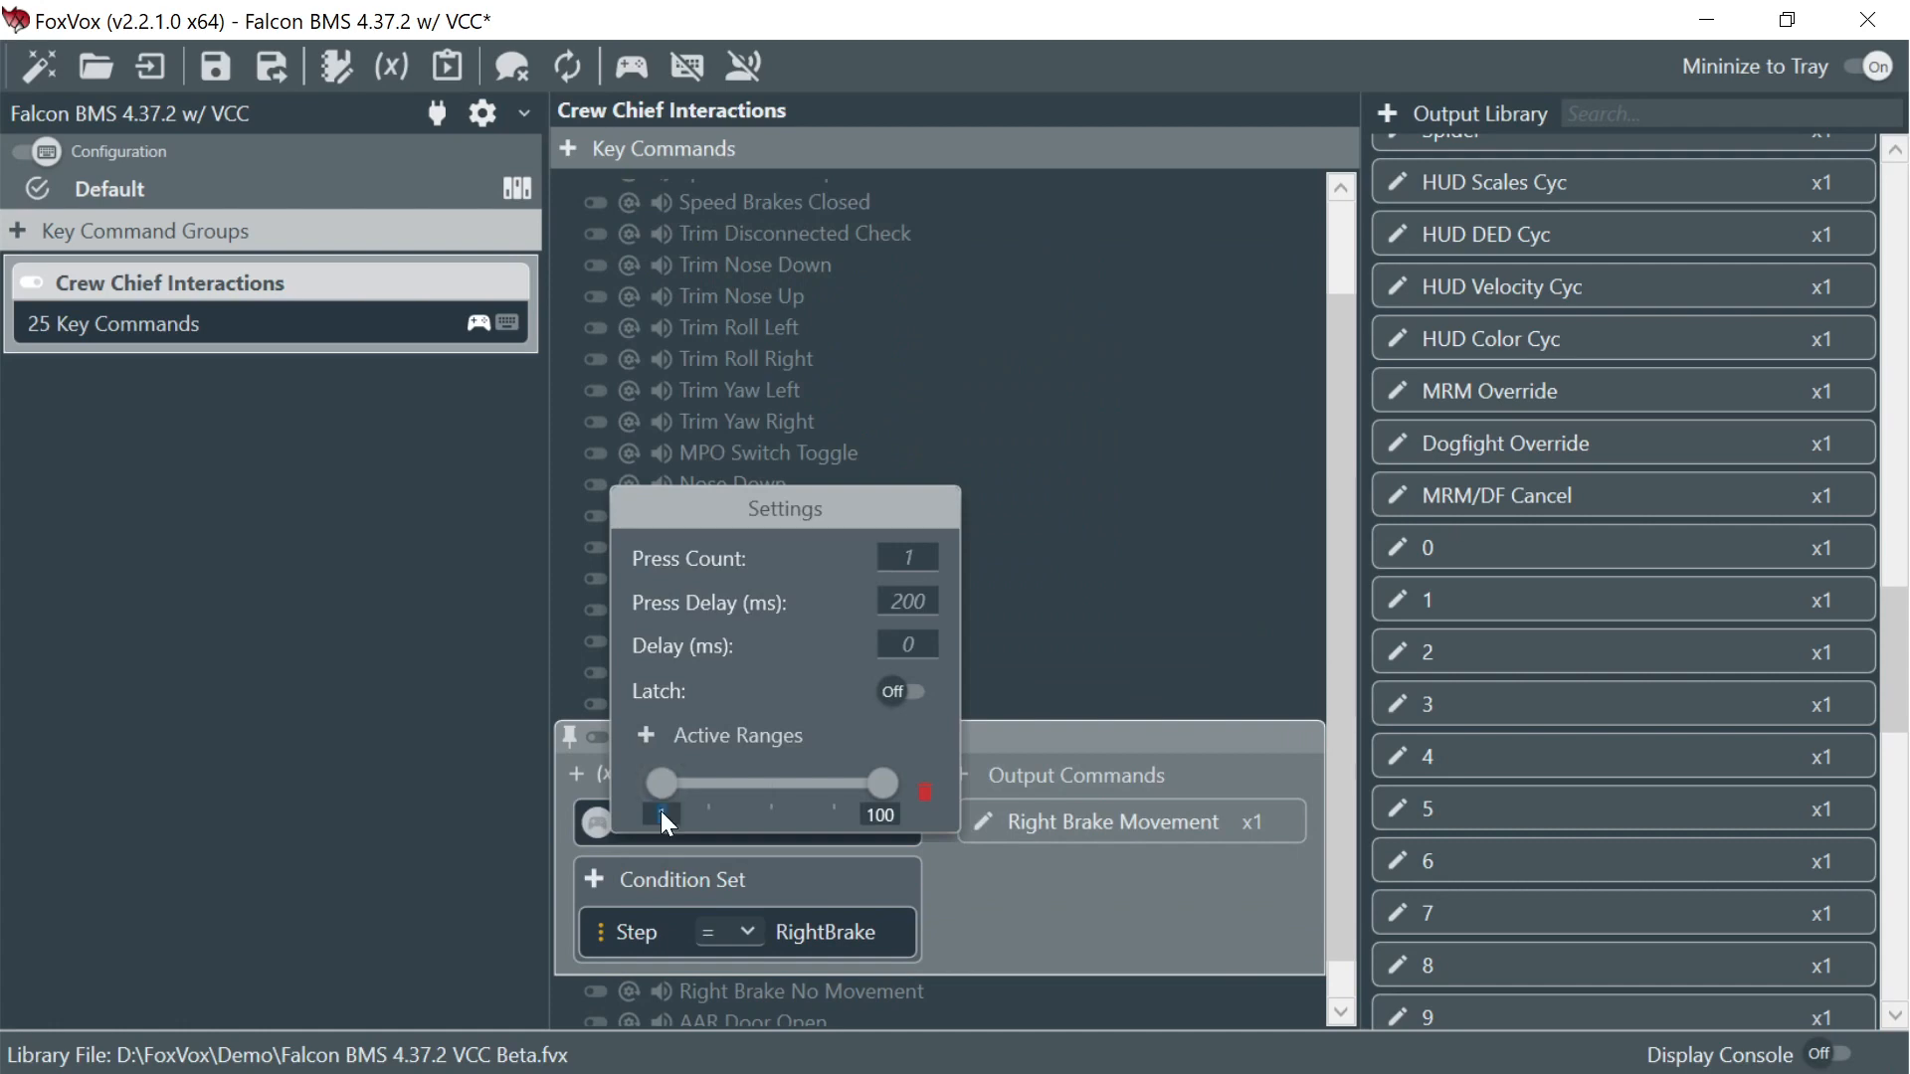
{"action": "type", "text": "0"}
{"action": "left_click", "coordinate": [933, 875]}
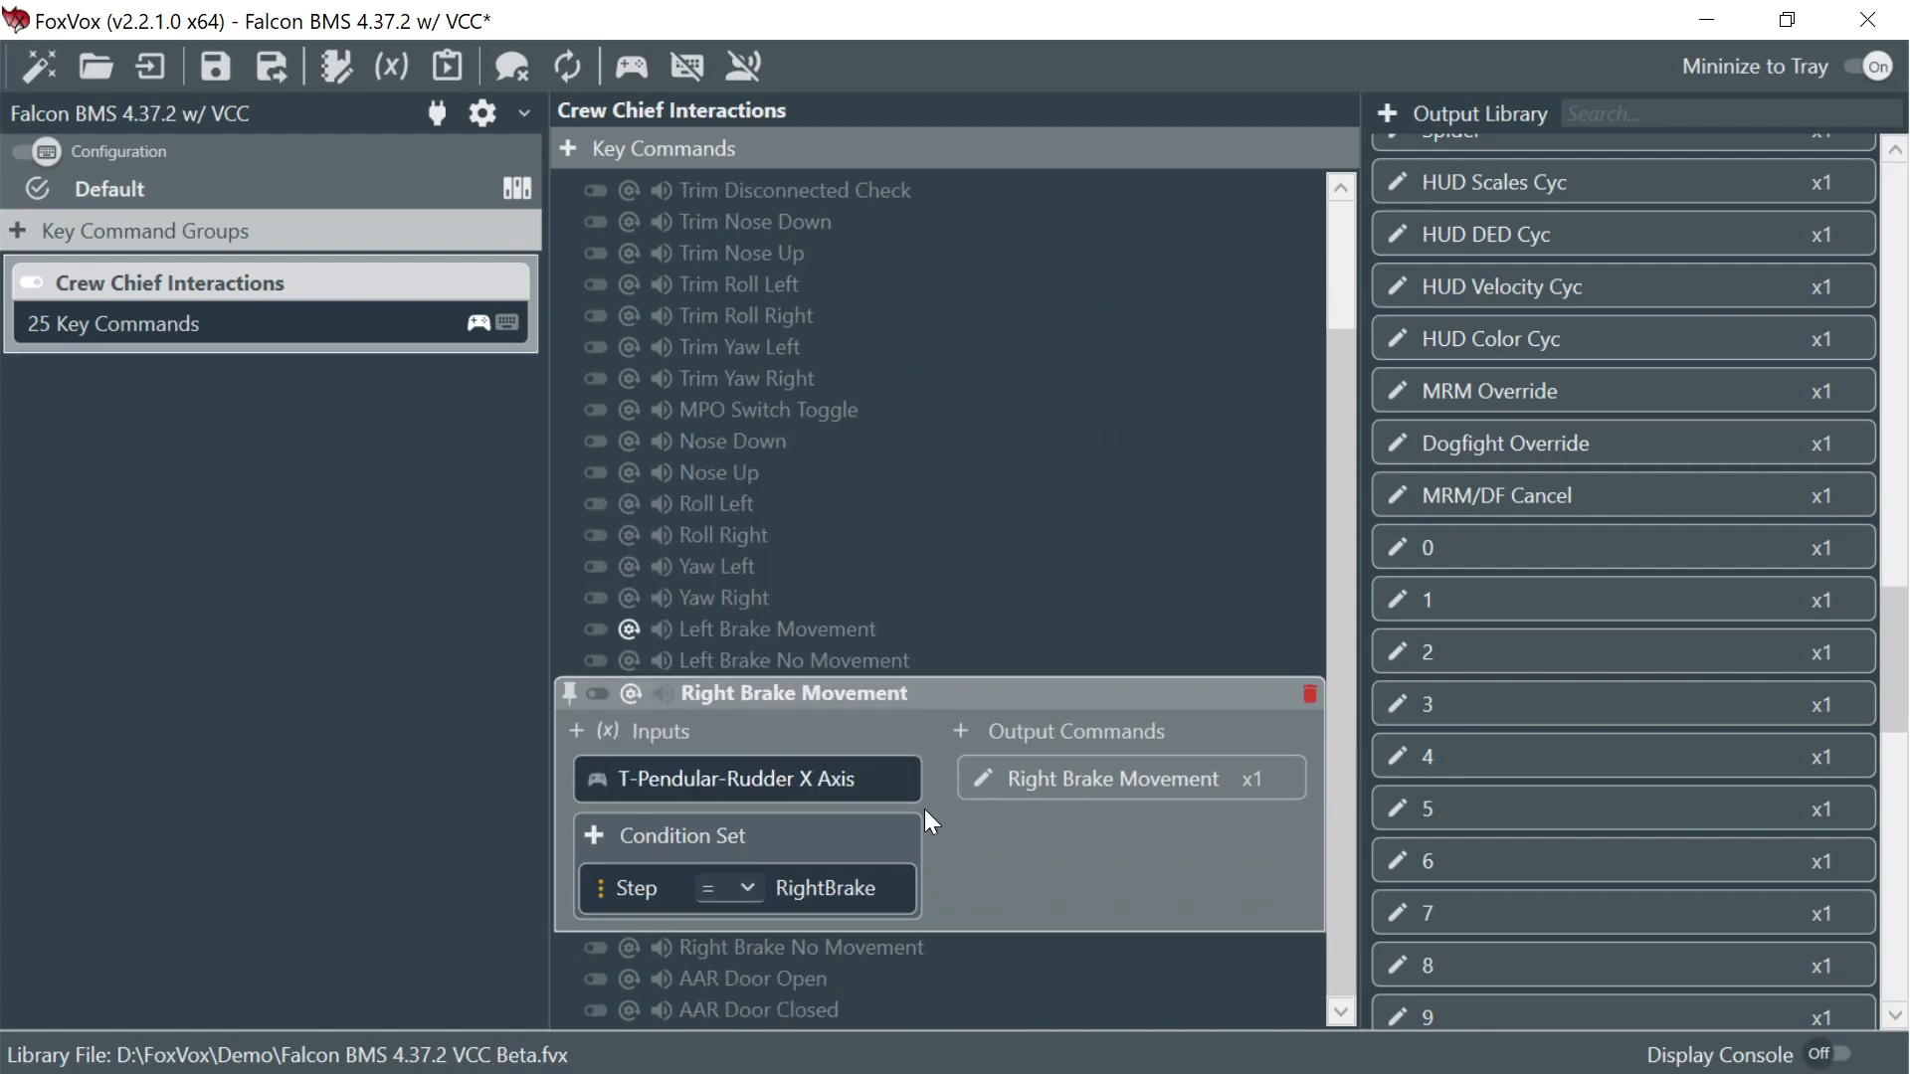
- Keep Right Brake No Movement open and copy the T-Pendular-Rudder X Axis input to it from Right Brake Movement
{"action": "left_click", "coordinate": [570, 950]}
{"action": "scroll", "coordinate": [764, 820], "scroll_direction": "down", "scroll_amount": 1}
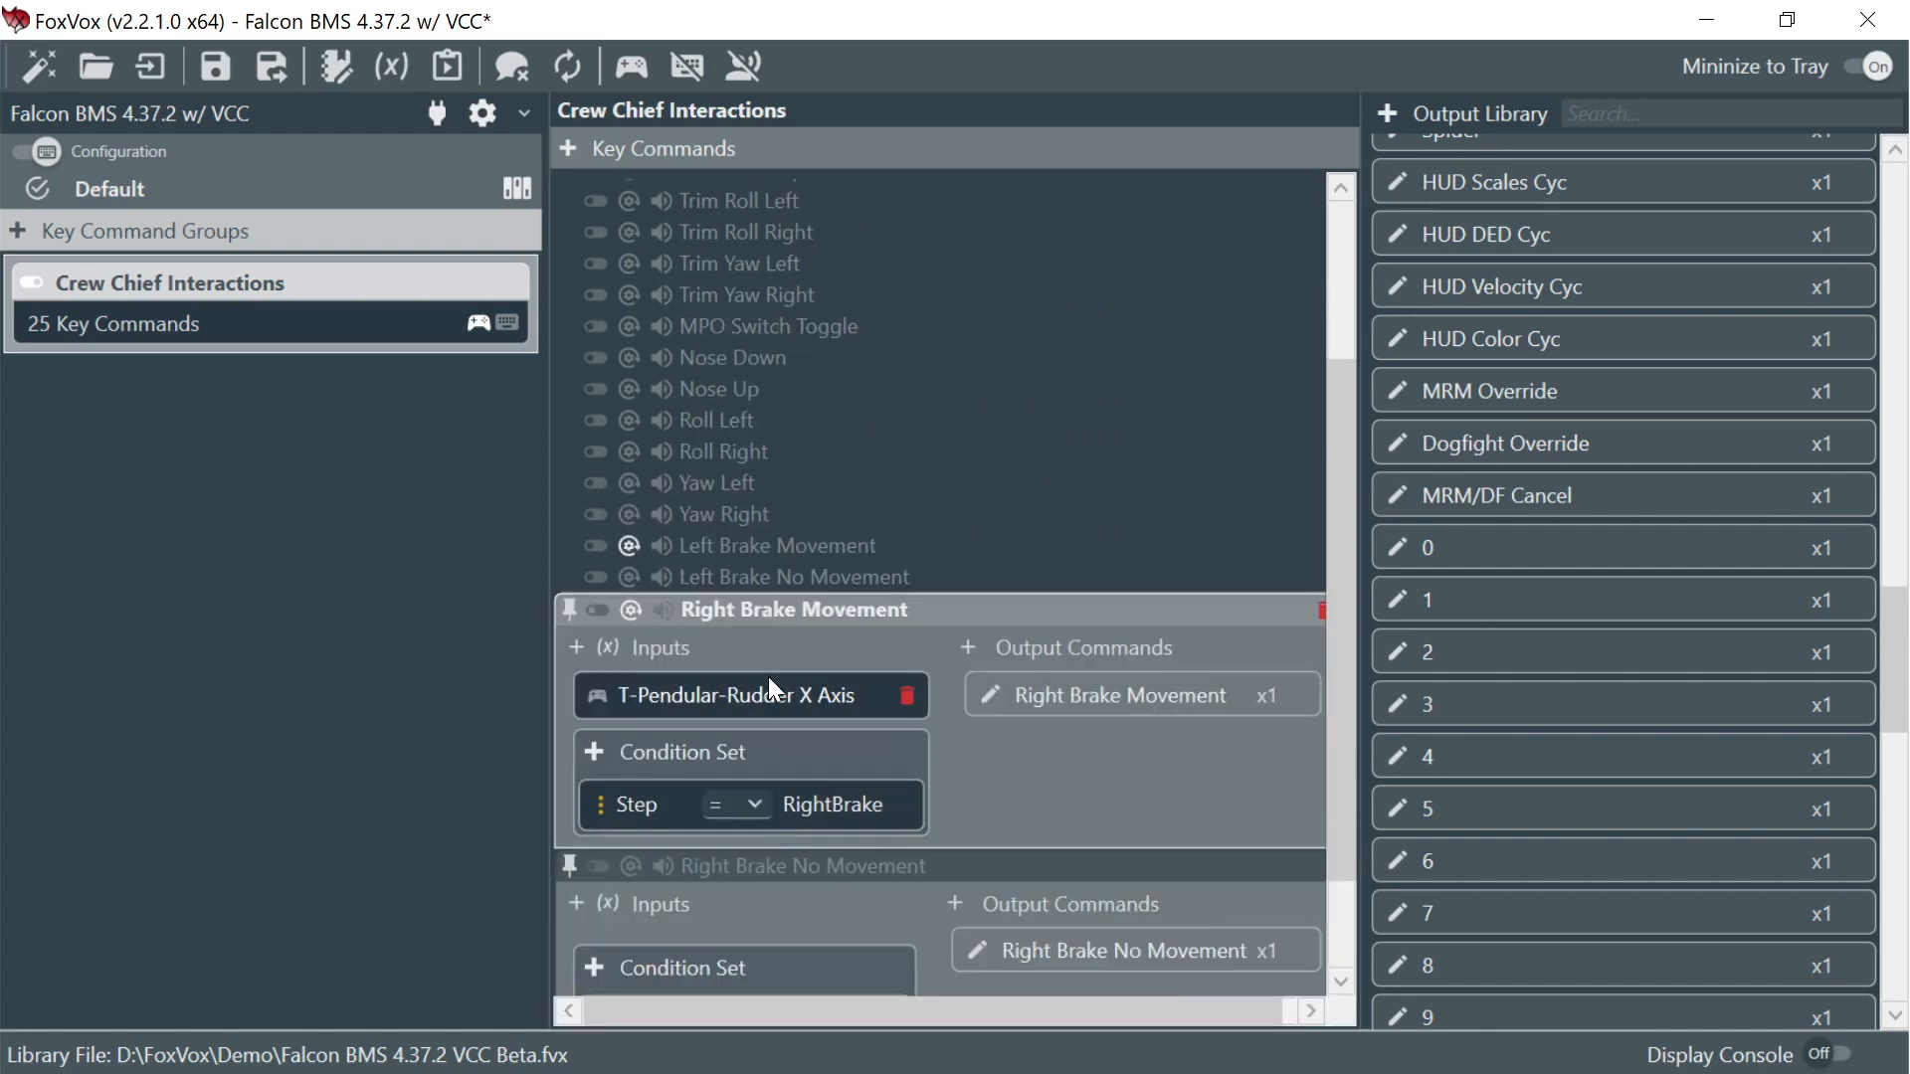
{"action": "left_click_drag", "start_coordinate": [768, 713], "coordinate": [702, 936]}
- Set the active range of Right Brake No Movement's X Axis input to 100–100
{"action": "left_click", "coordinate": [625, 961]}
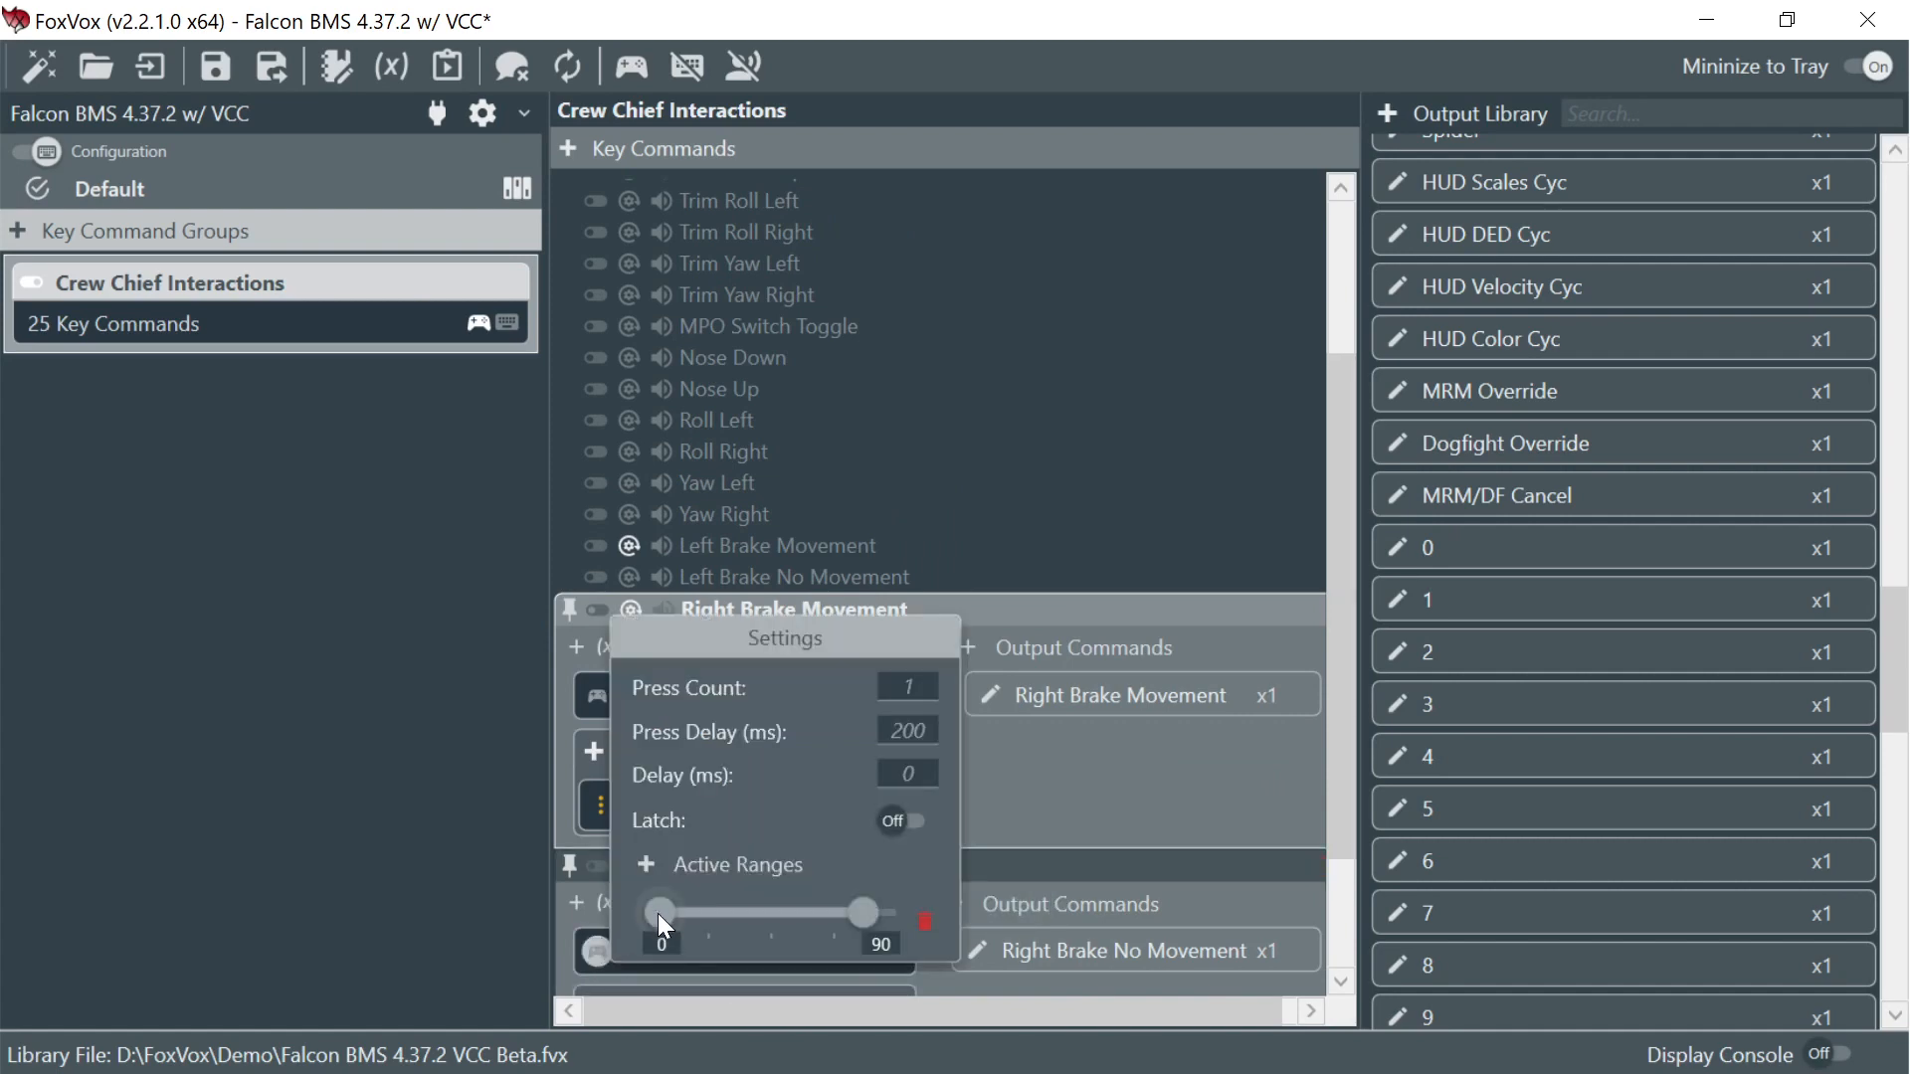
{"action": "double_click", "coordinate": [662, 943]}
{"action": "type", "text": "100"}
{"action": "double_click", "coordinate": [879, 943]}
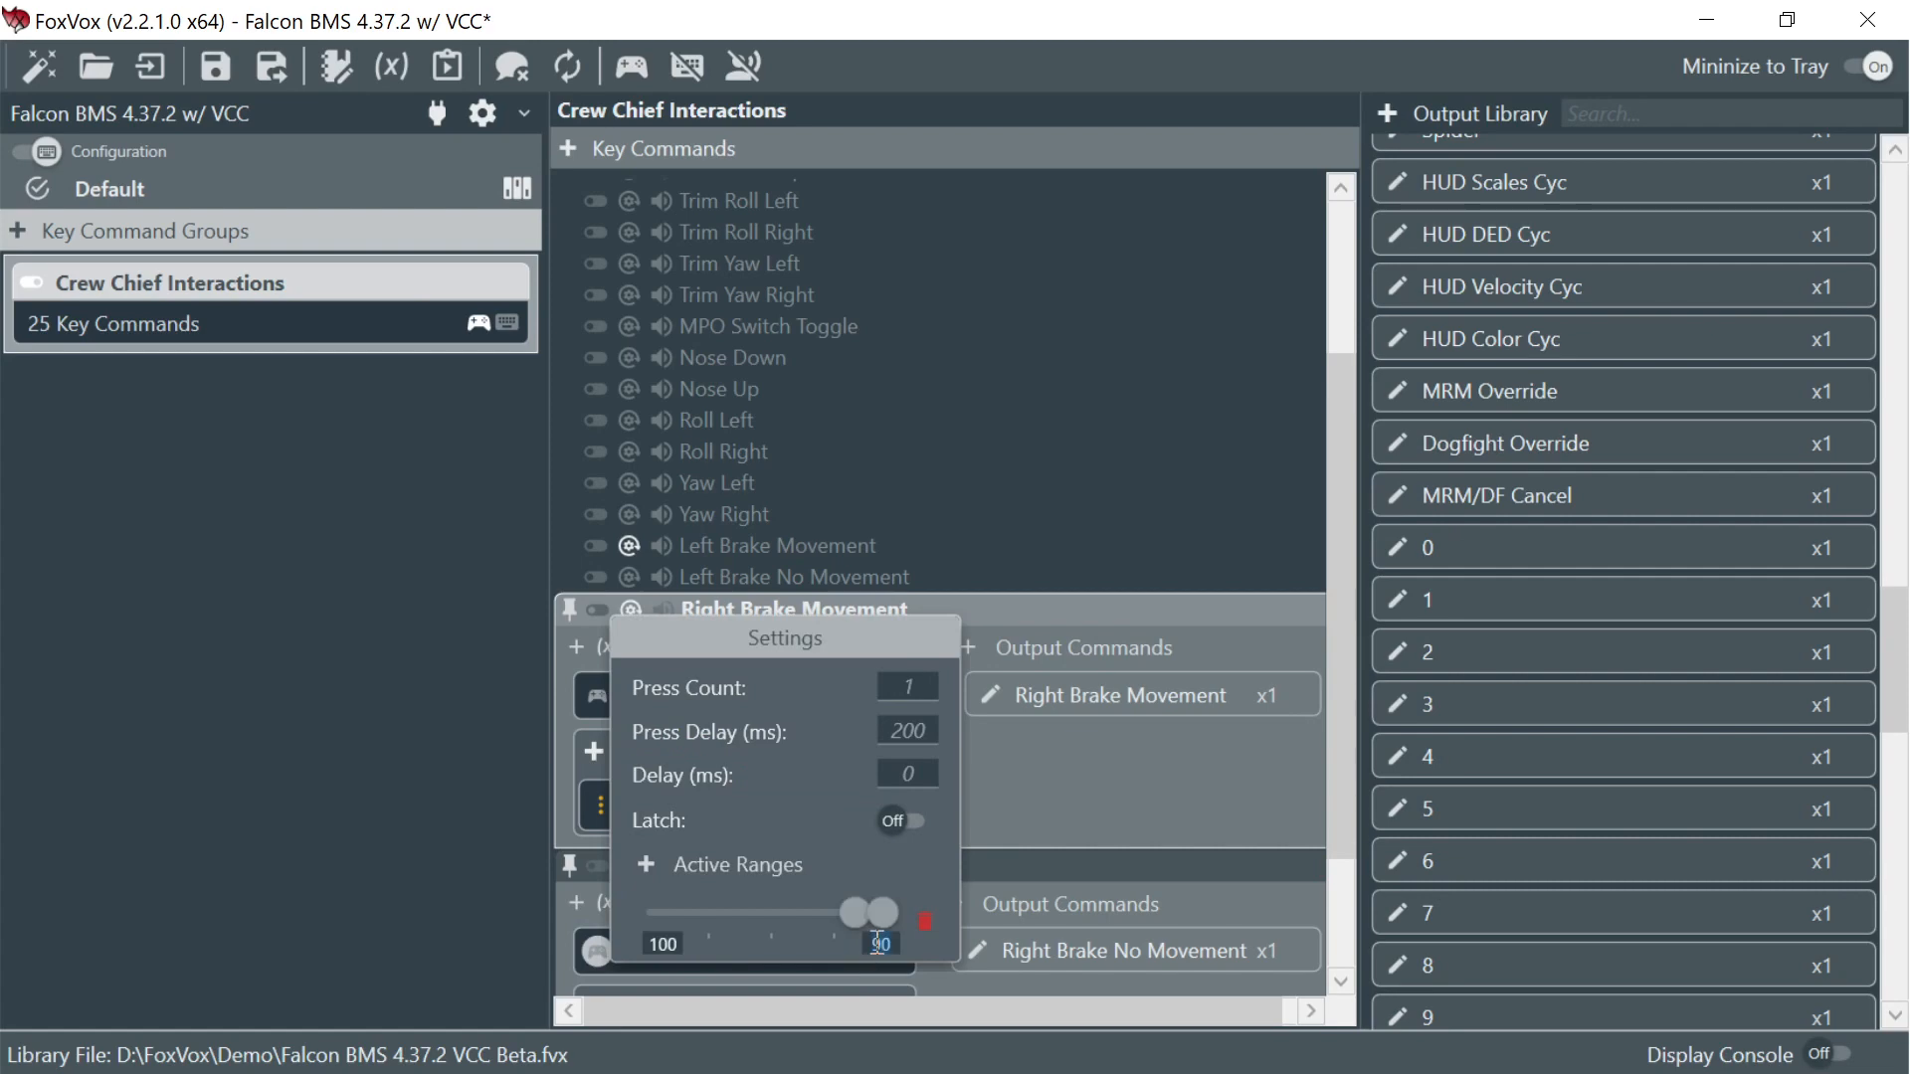
{"action": "type", "text": "100"}
{"action": "key", "text": "Tab"}
{"action": "left_click", "coordinate": [1055, 778]}
{"action": "scroll", "coordinate": [1006, 880], "scroll_direction": "down", "scroll_amount": 2}
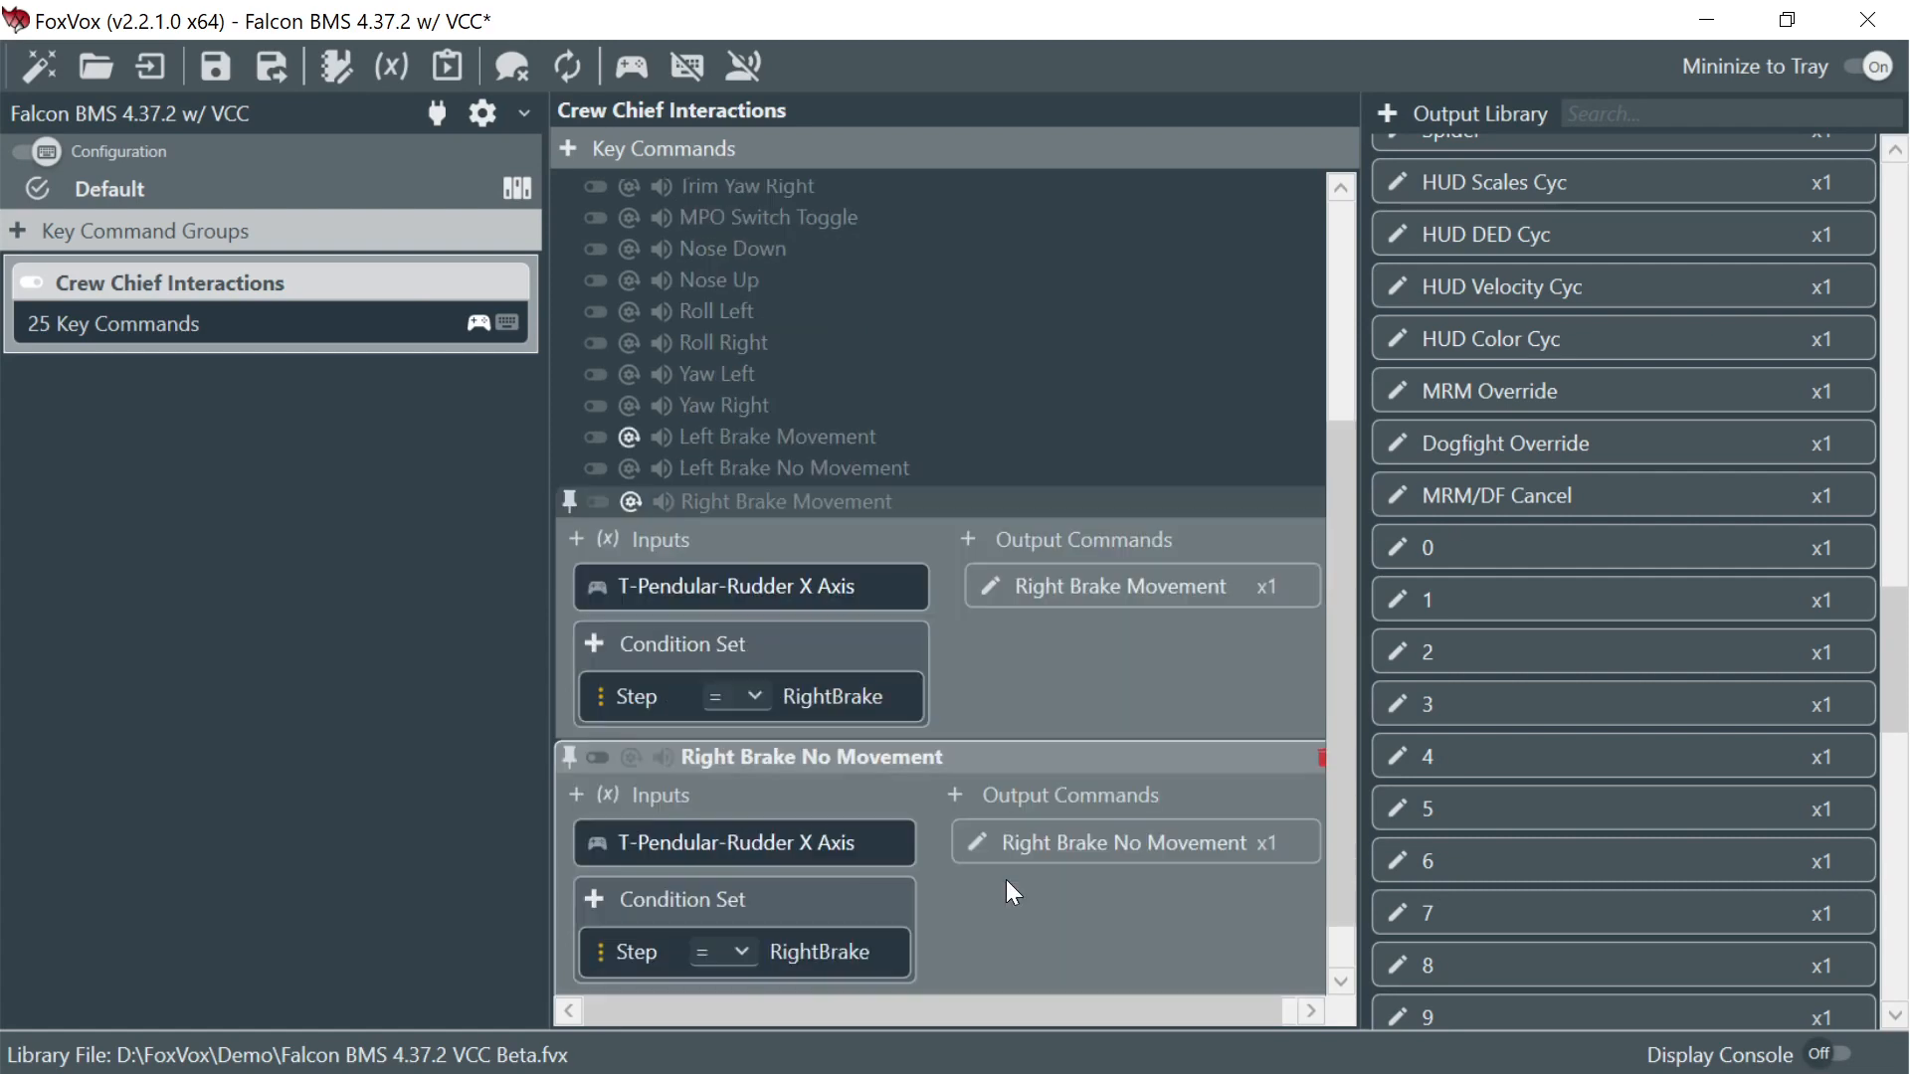
- Collapse the pinned right brake commands and save the profile
{"action": "scroll", "coordinate": [1005, 879], "scroll_direction": "down", "scroll_amount": 1}
{"action": "left_click", "coordinate": [566, 443]}
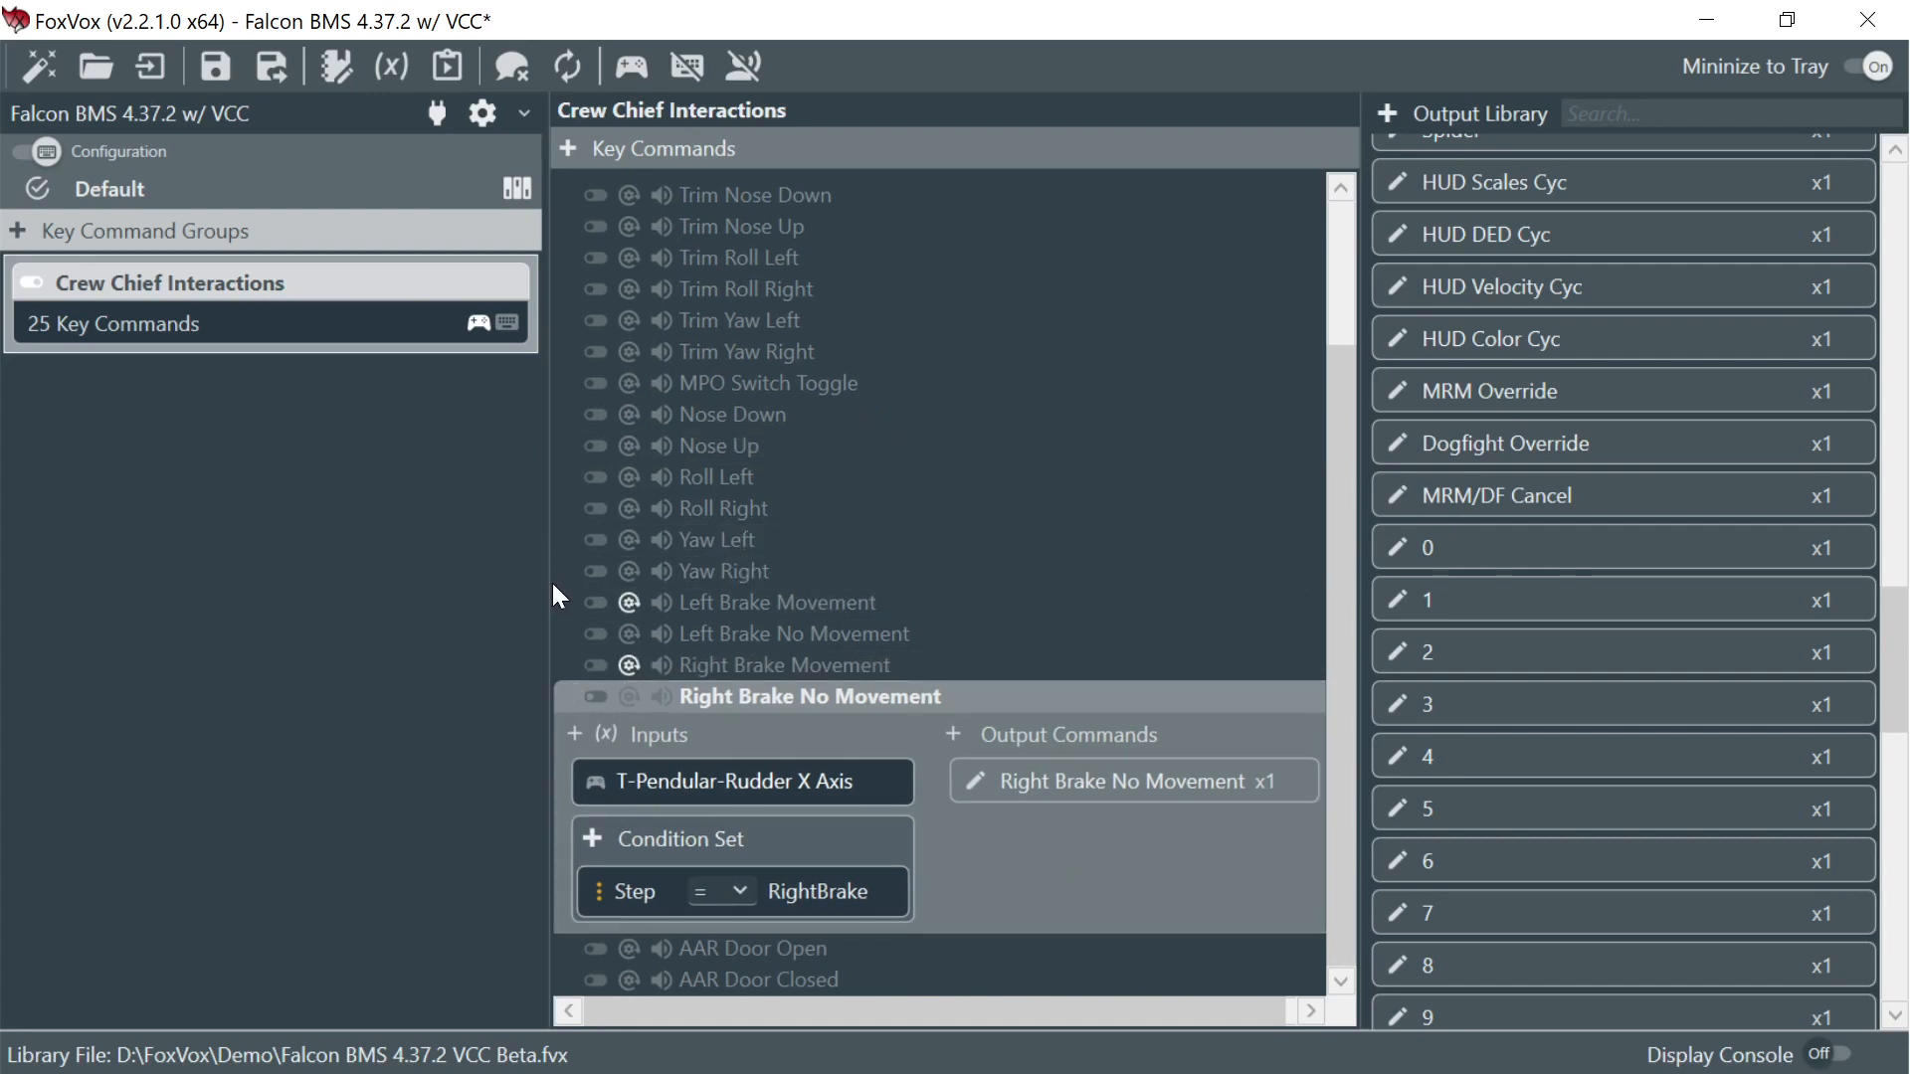
{"action": "left_click", "coordinate": [215, 68]}
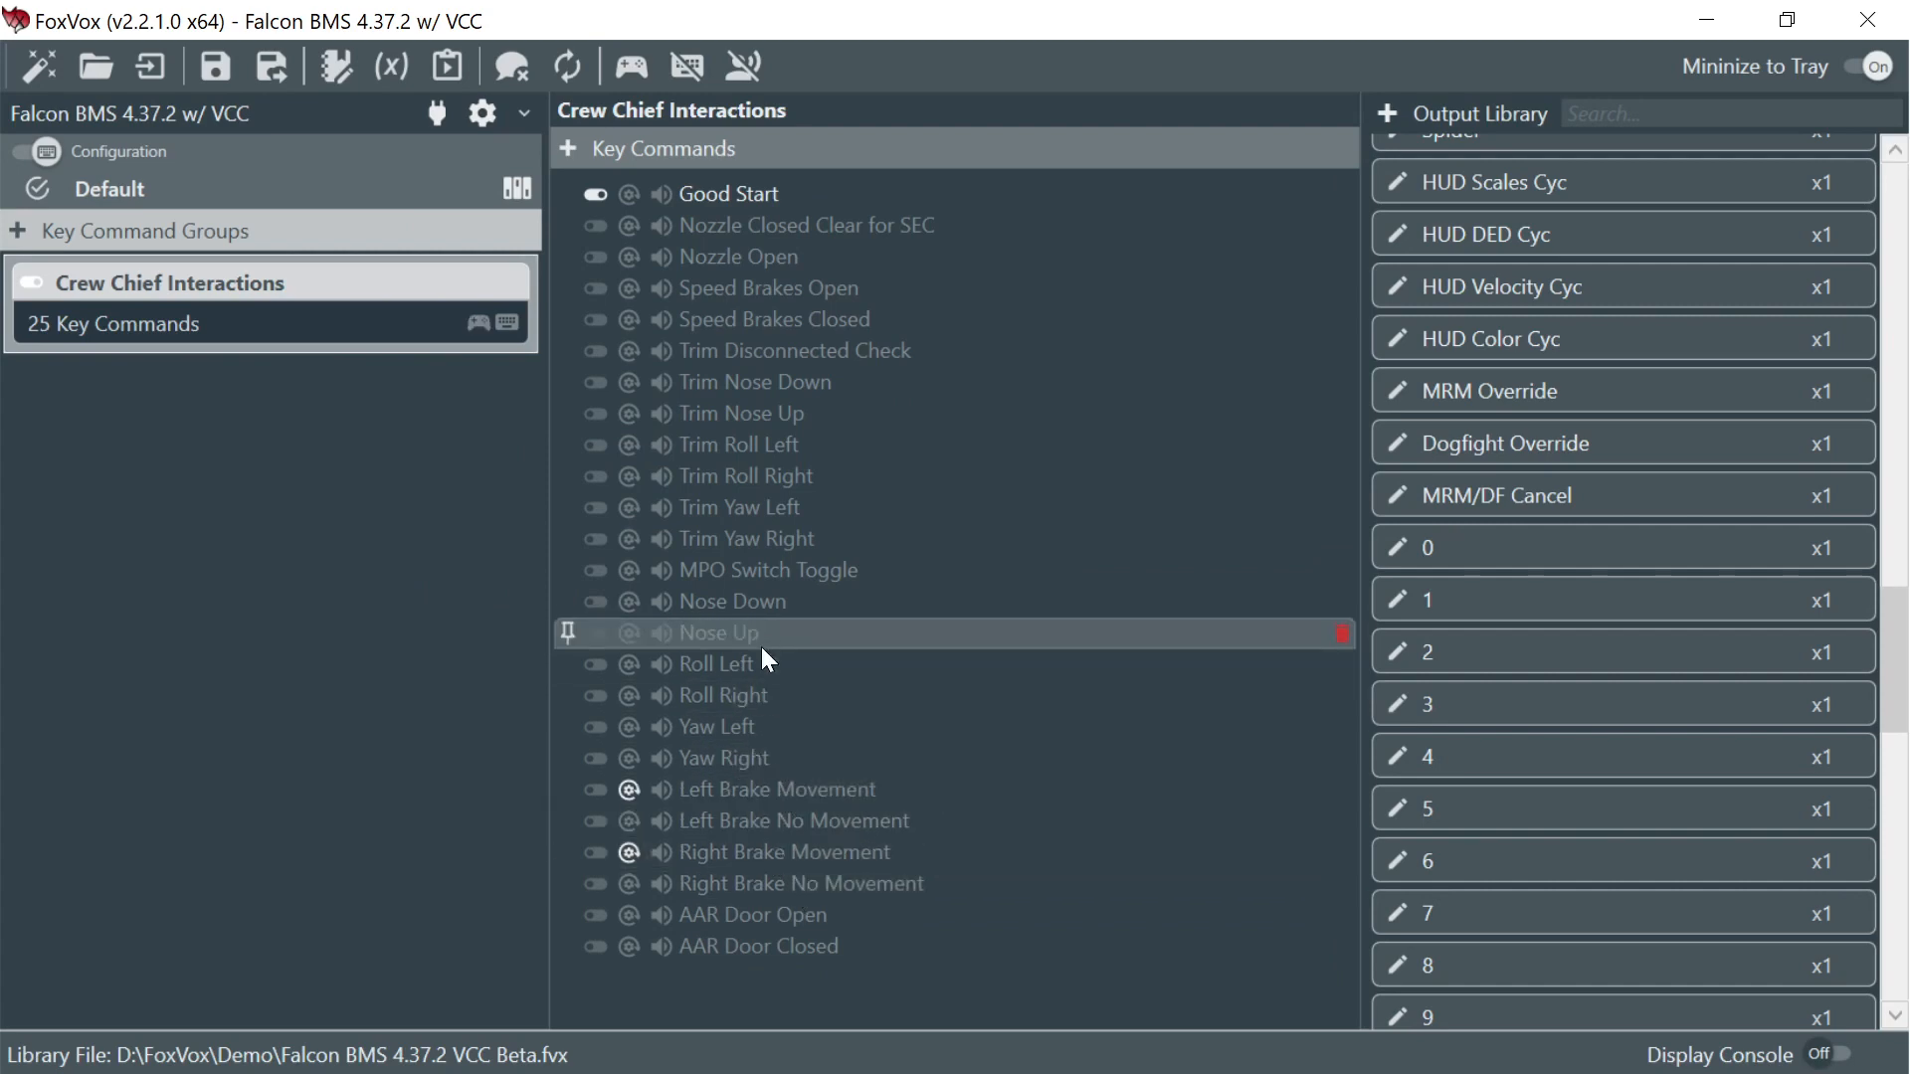
- Switch the configuration to voice command groups and turn on key command input and voice recognition
{"action": "left_click", "coordinate": [49, 151]}
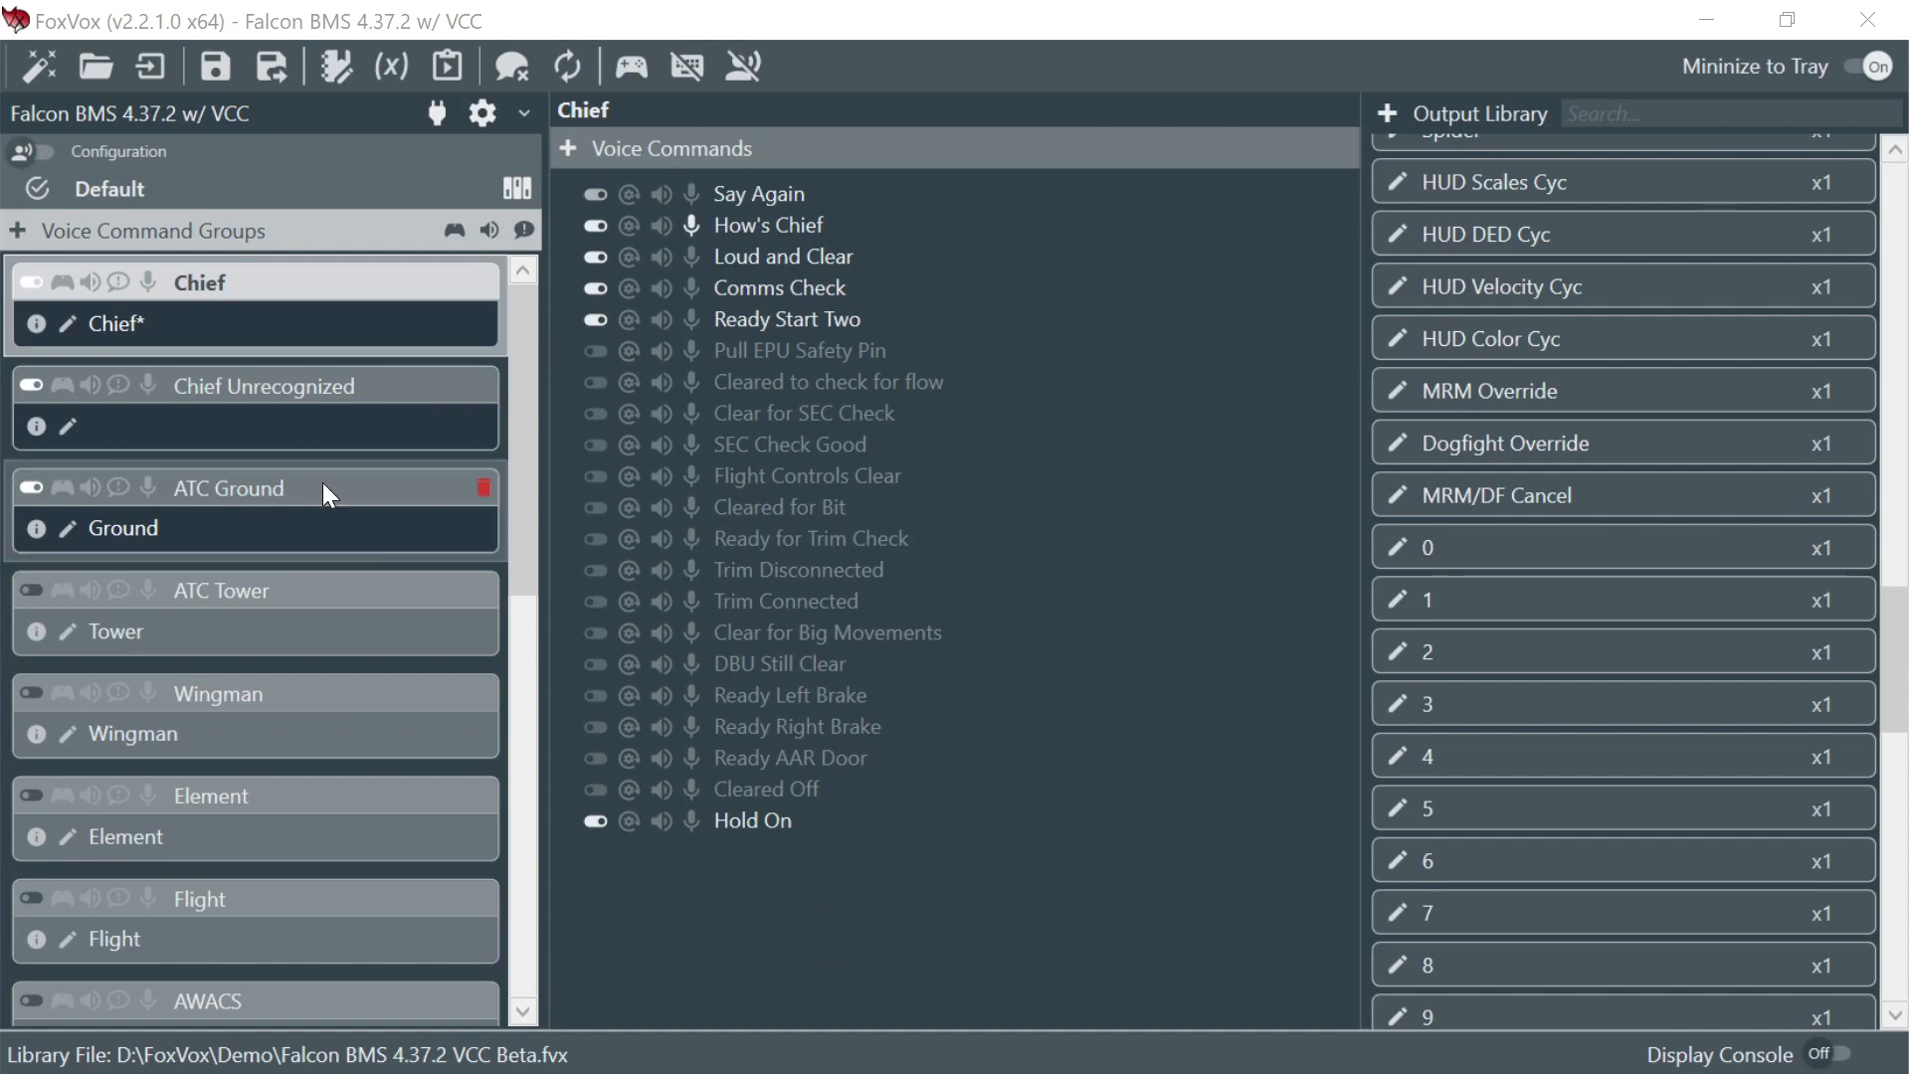
{"action": "left_click", "coordinate": [686, 67]}
{"action": "left_click", "coordinate": [739, 71]}
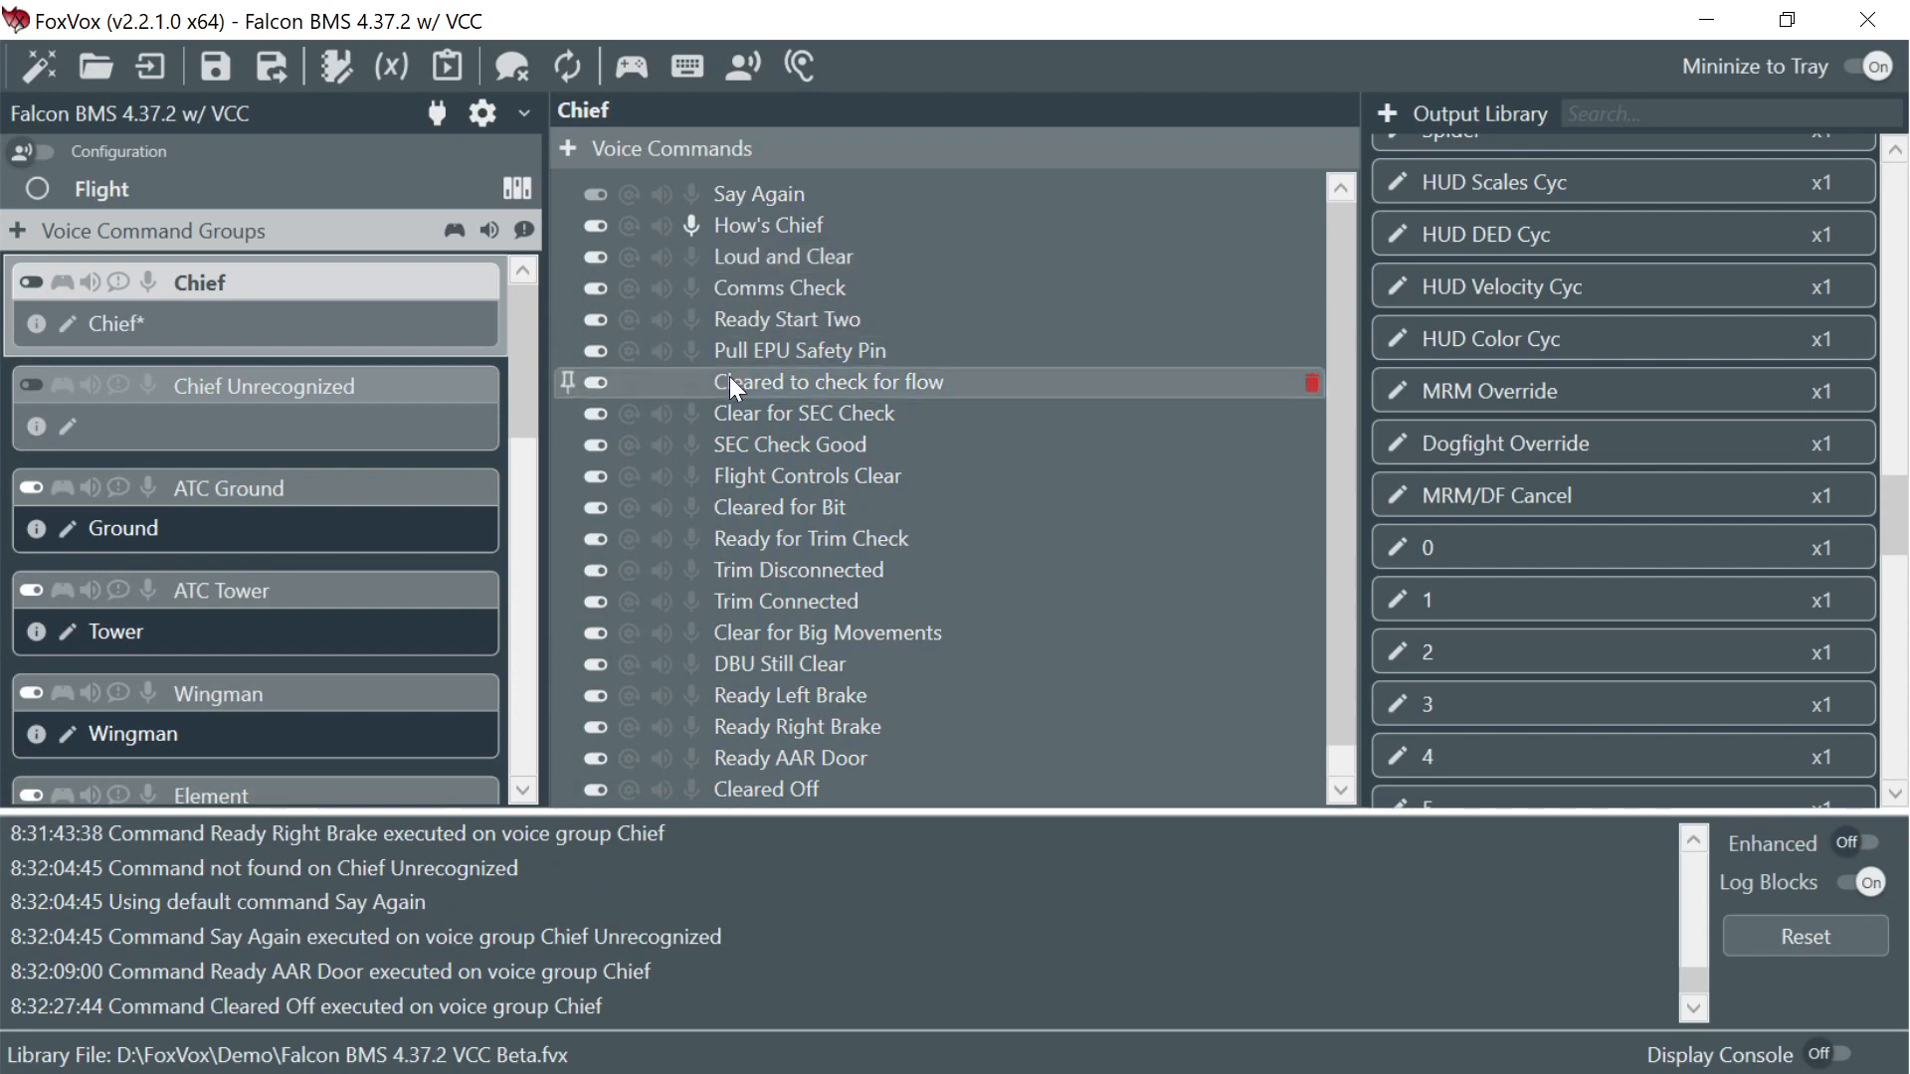
- Turn off voice recognition and key command input
{"action": "left_click", "coordinate": [731, 78]}
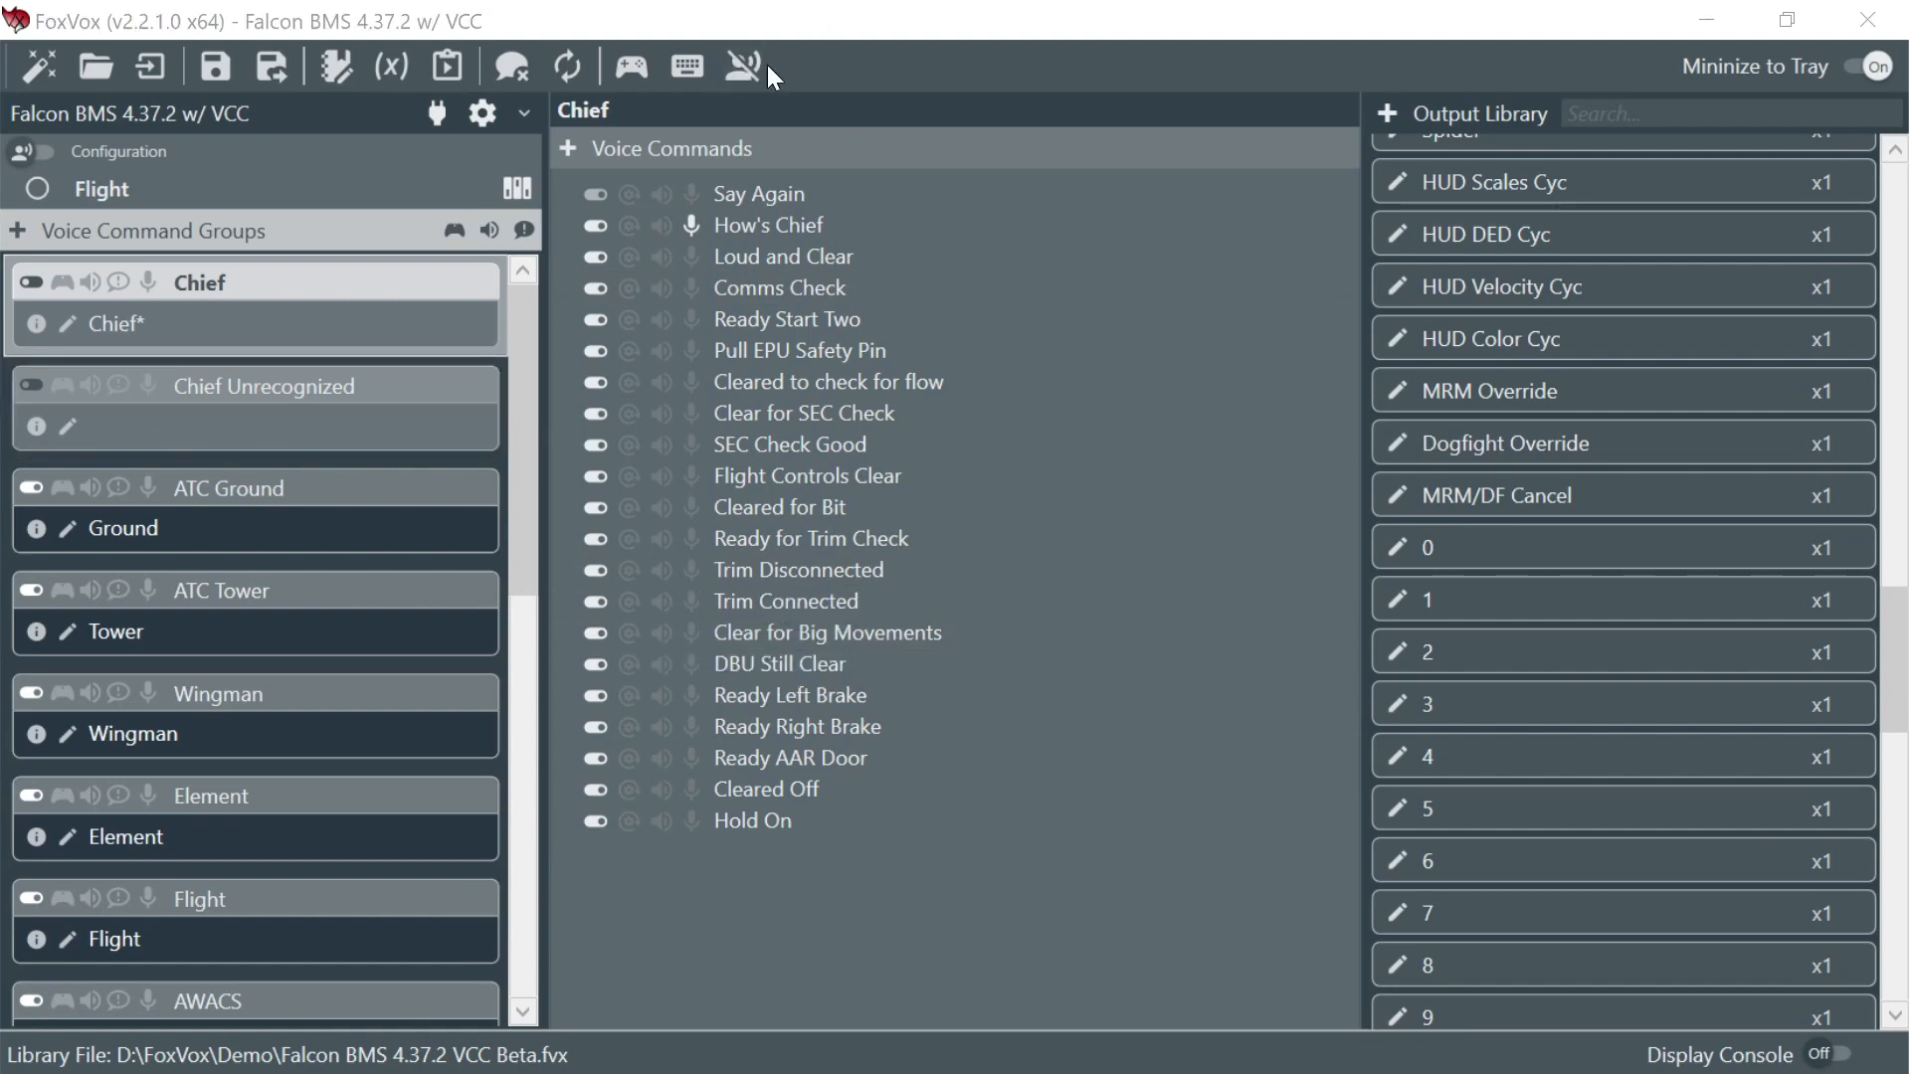
{"action": "left_click", "coordinate": [707, 78]}
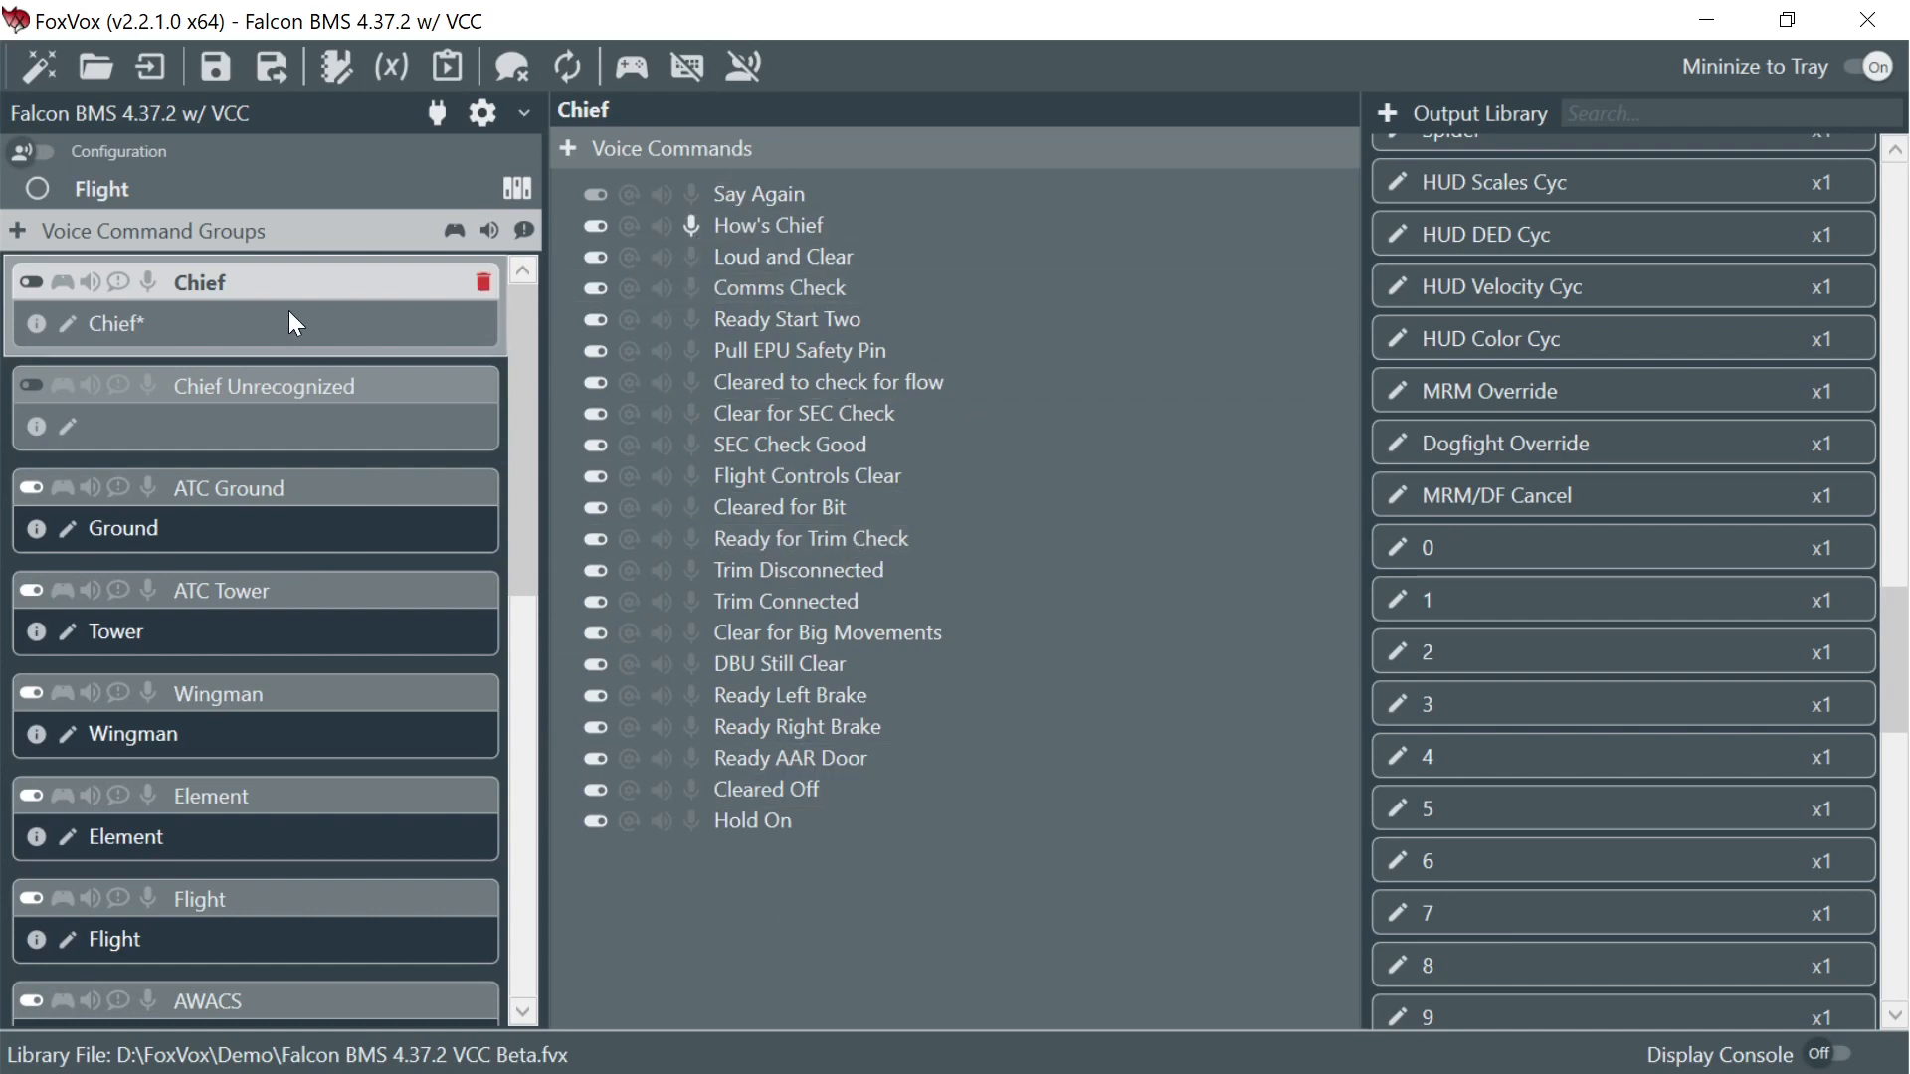
- Review the crew chief key commands: Left Brake Movement's repeat settings and the inputs and outputs of Left Brake No Movement and Yaw Right
{"action": "left_click", "coordinate": [32, 151]}
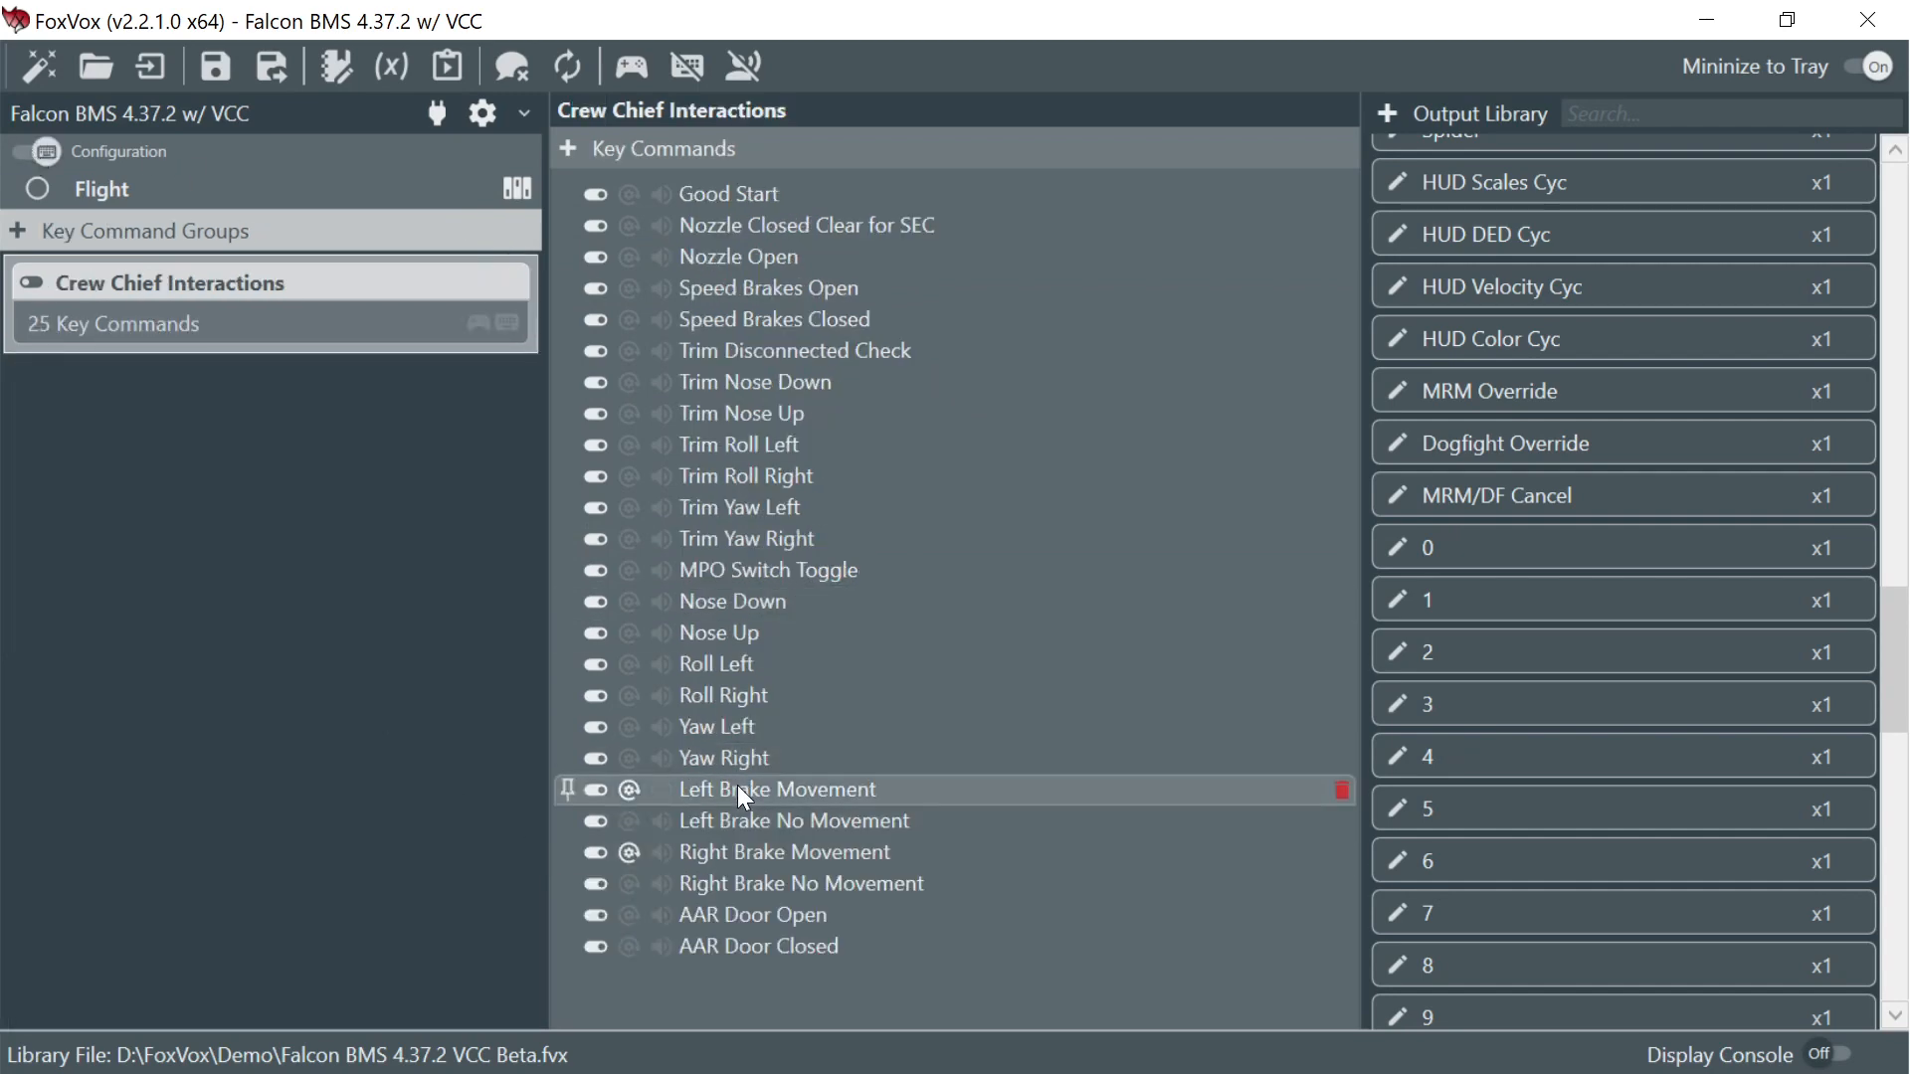
{"action": "left_click", "coordinate": [629, 792]}
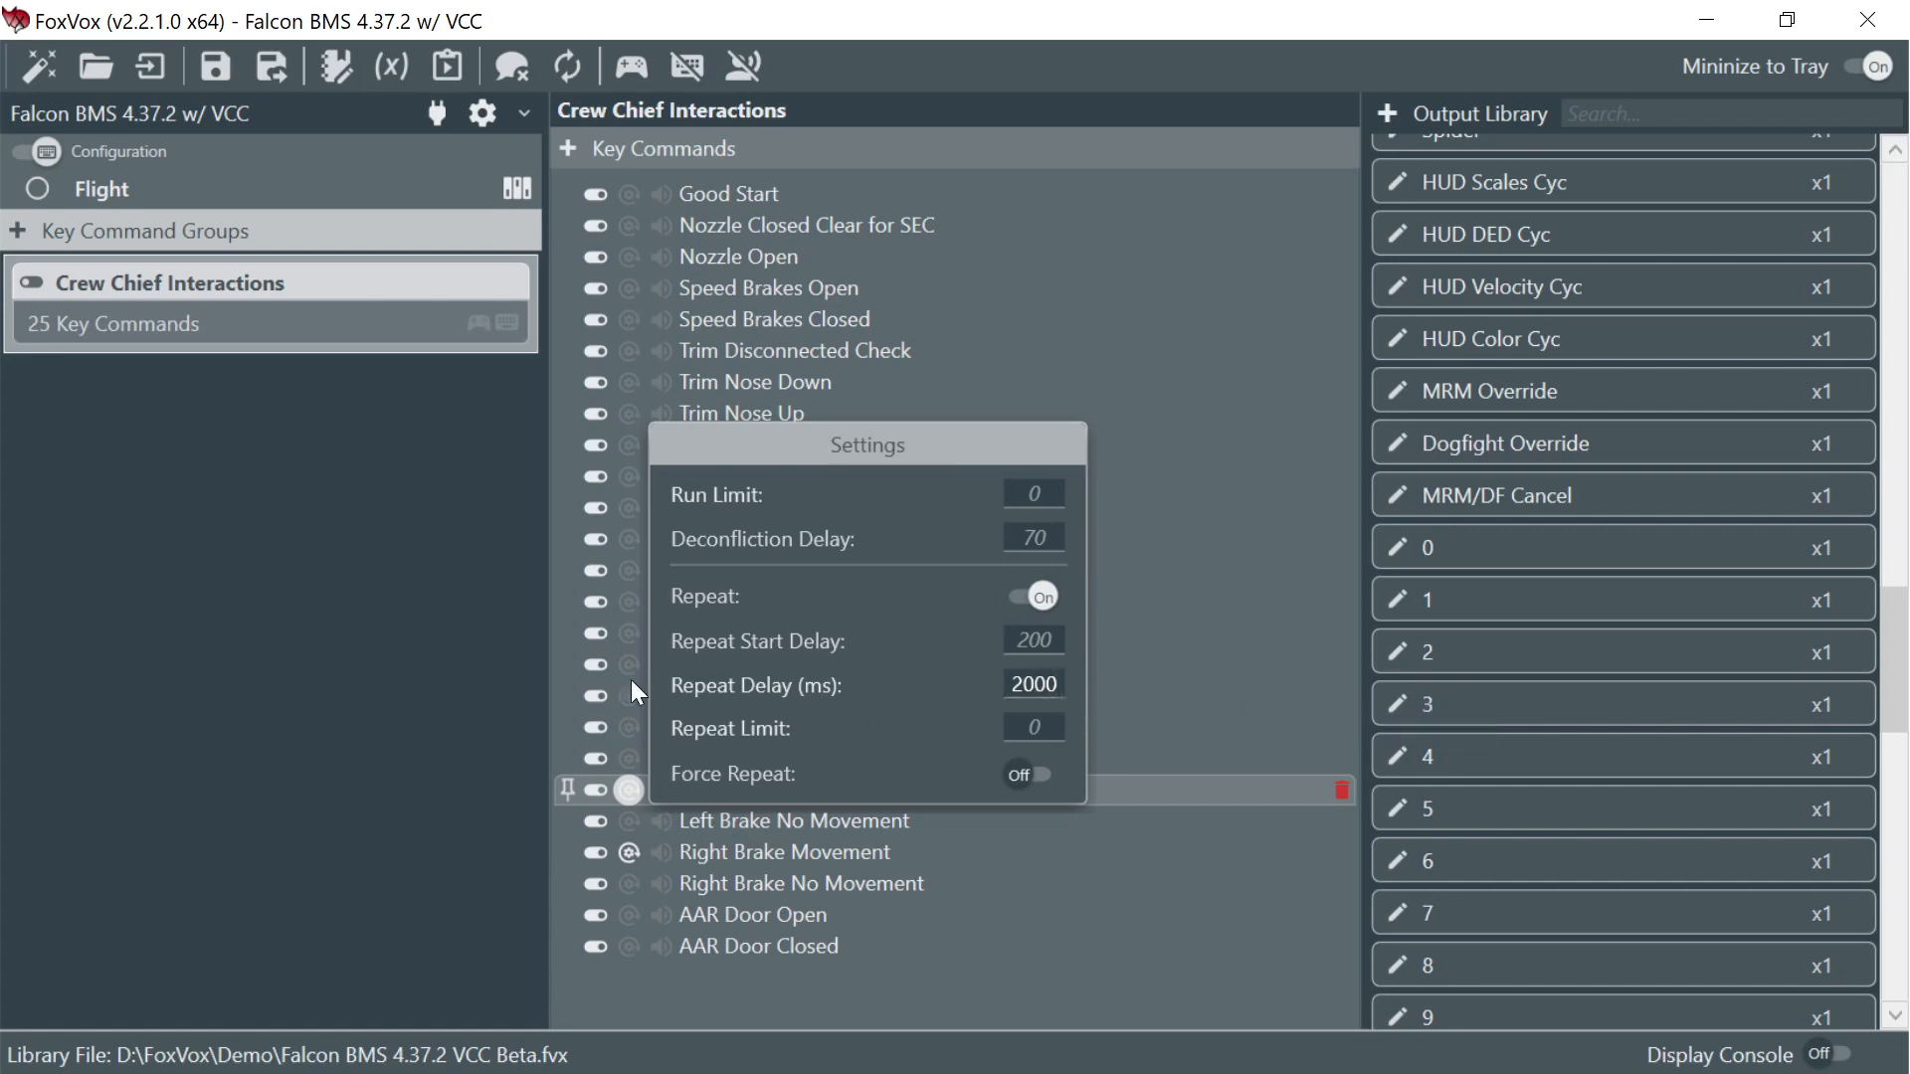
{"action": "left_click", "coordinate": [696, 818]}
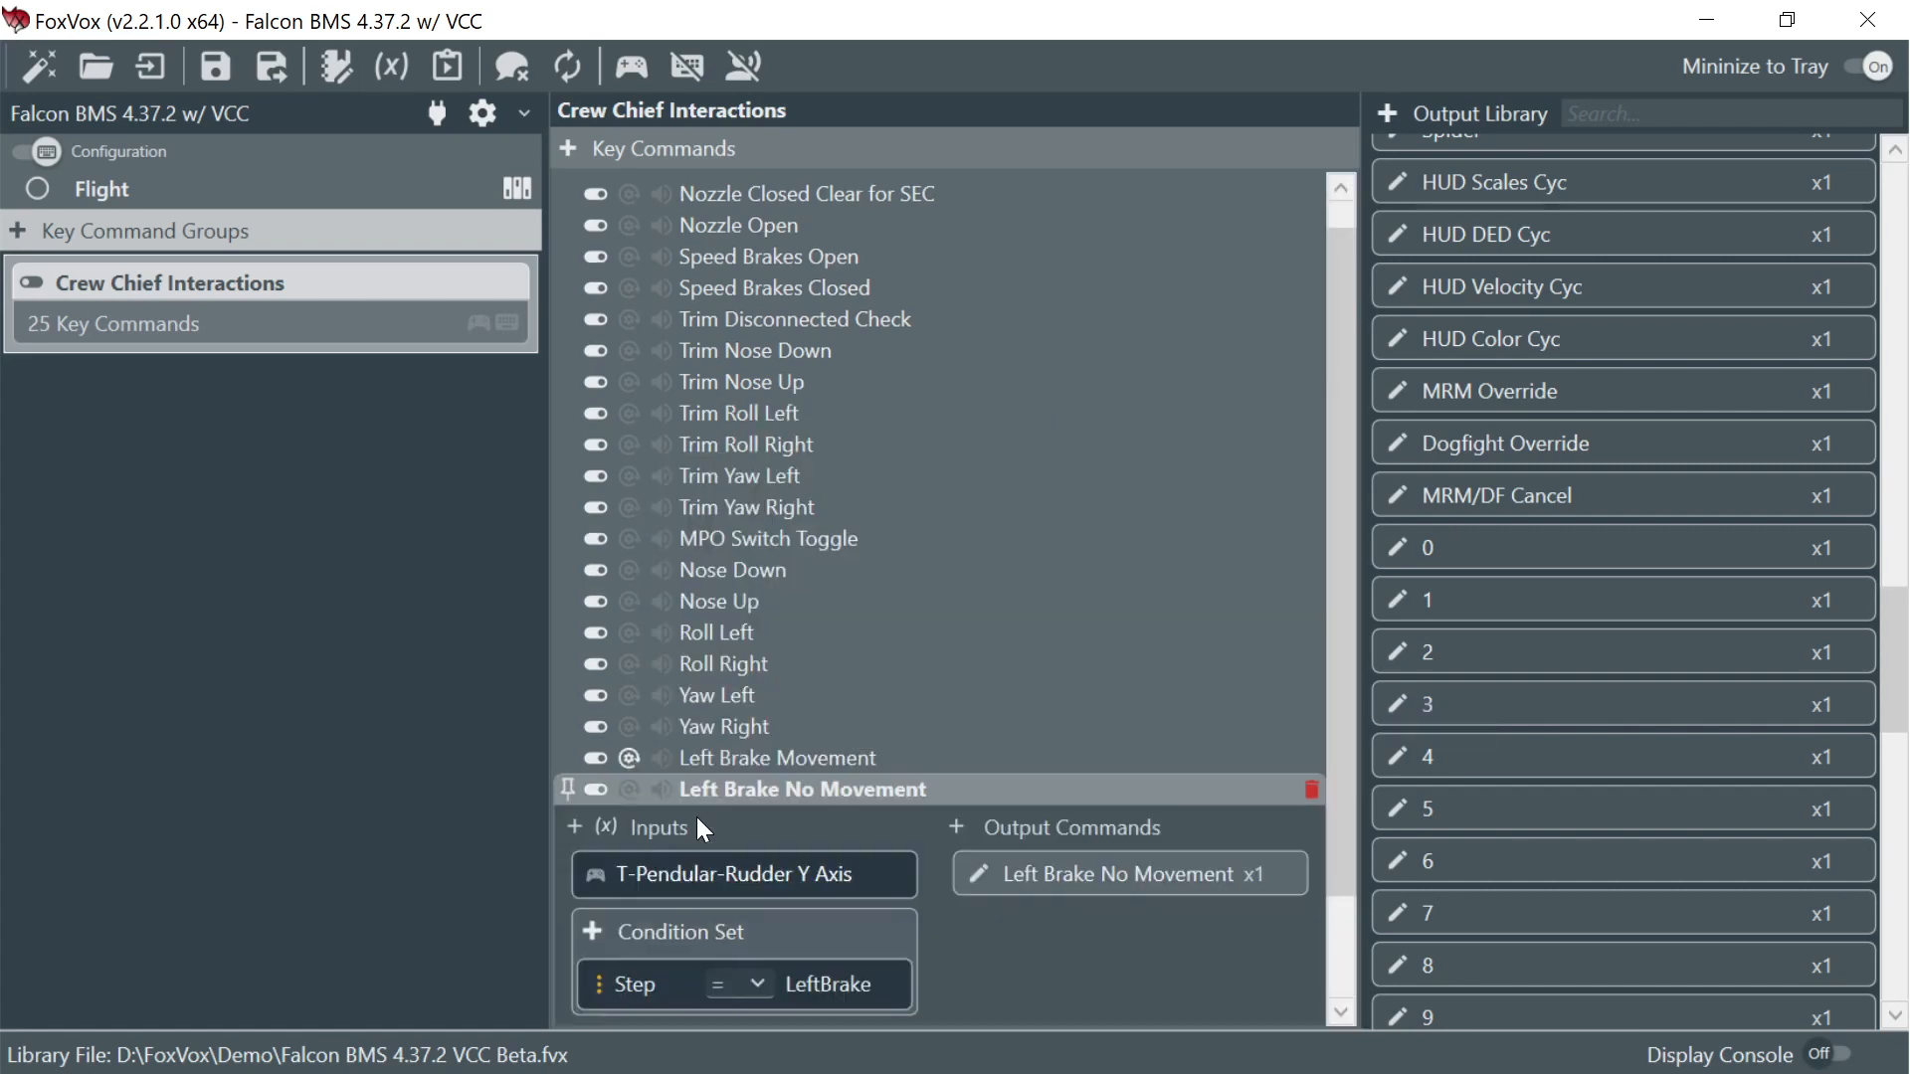
{"action": "scroll", "coordinate": [716, 801], "scroll_direction": "down", "scroll_amount": 2}
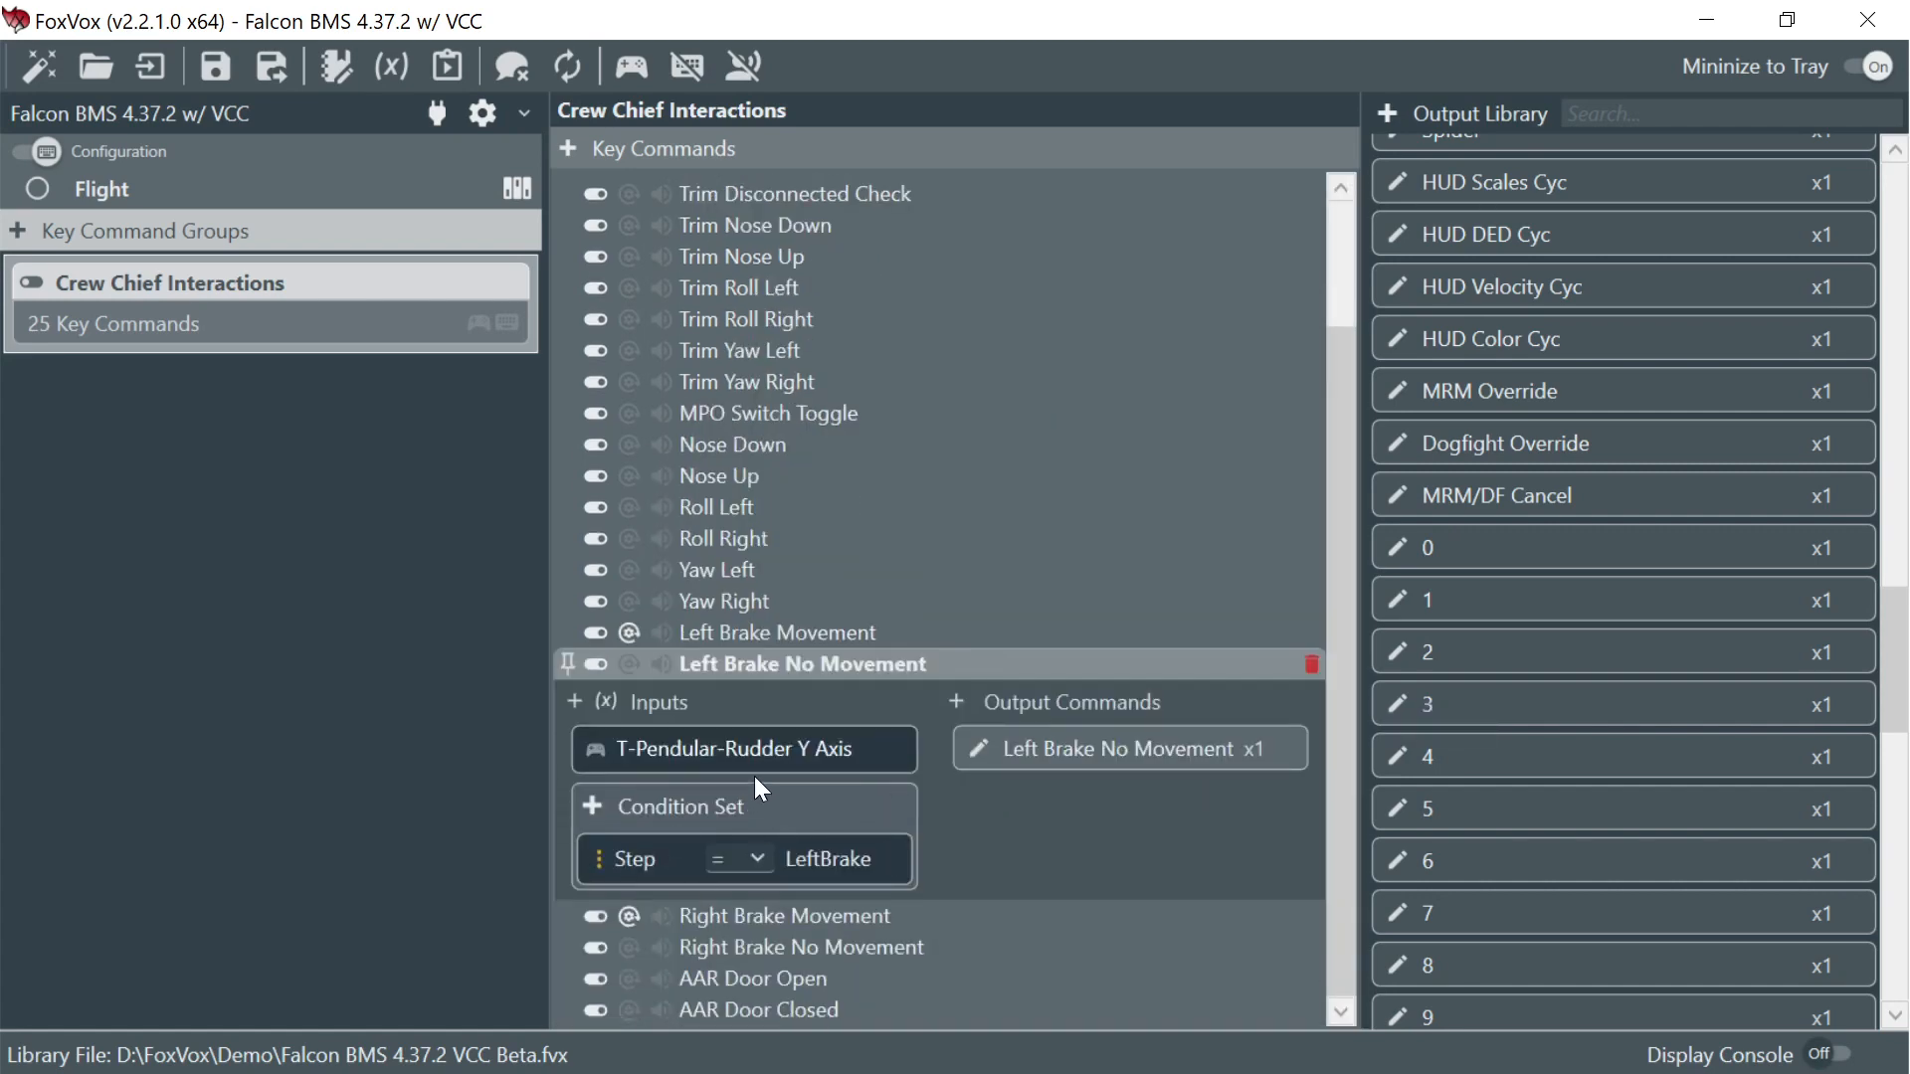
{"action": "left_click", "coordinate": [768, 597]}
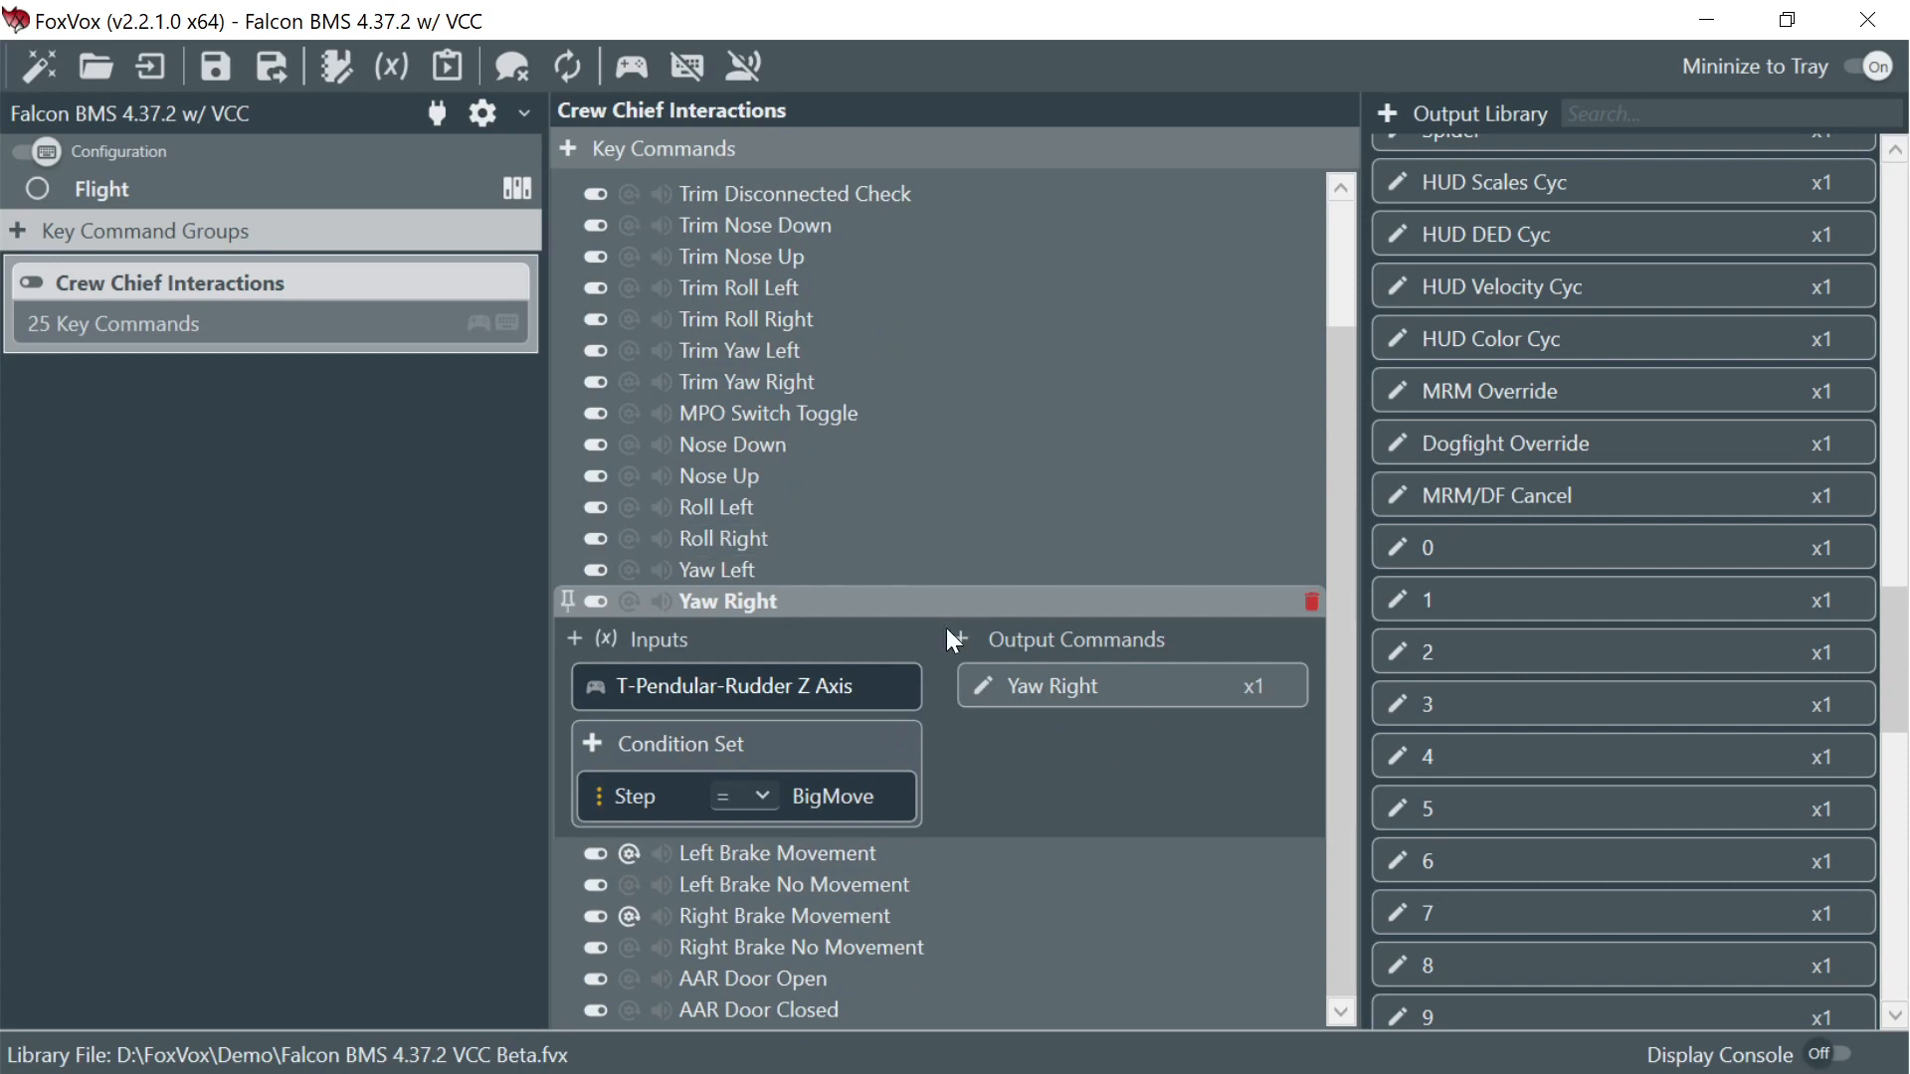
{"action": "scroll", "coordinate": [946, 629], "scroll_direction": "up", "scroll_amount": 2}
{"action": "left_click", "coordinate": [461, 528]}
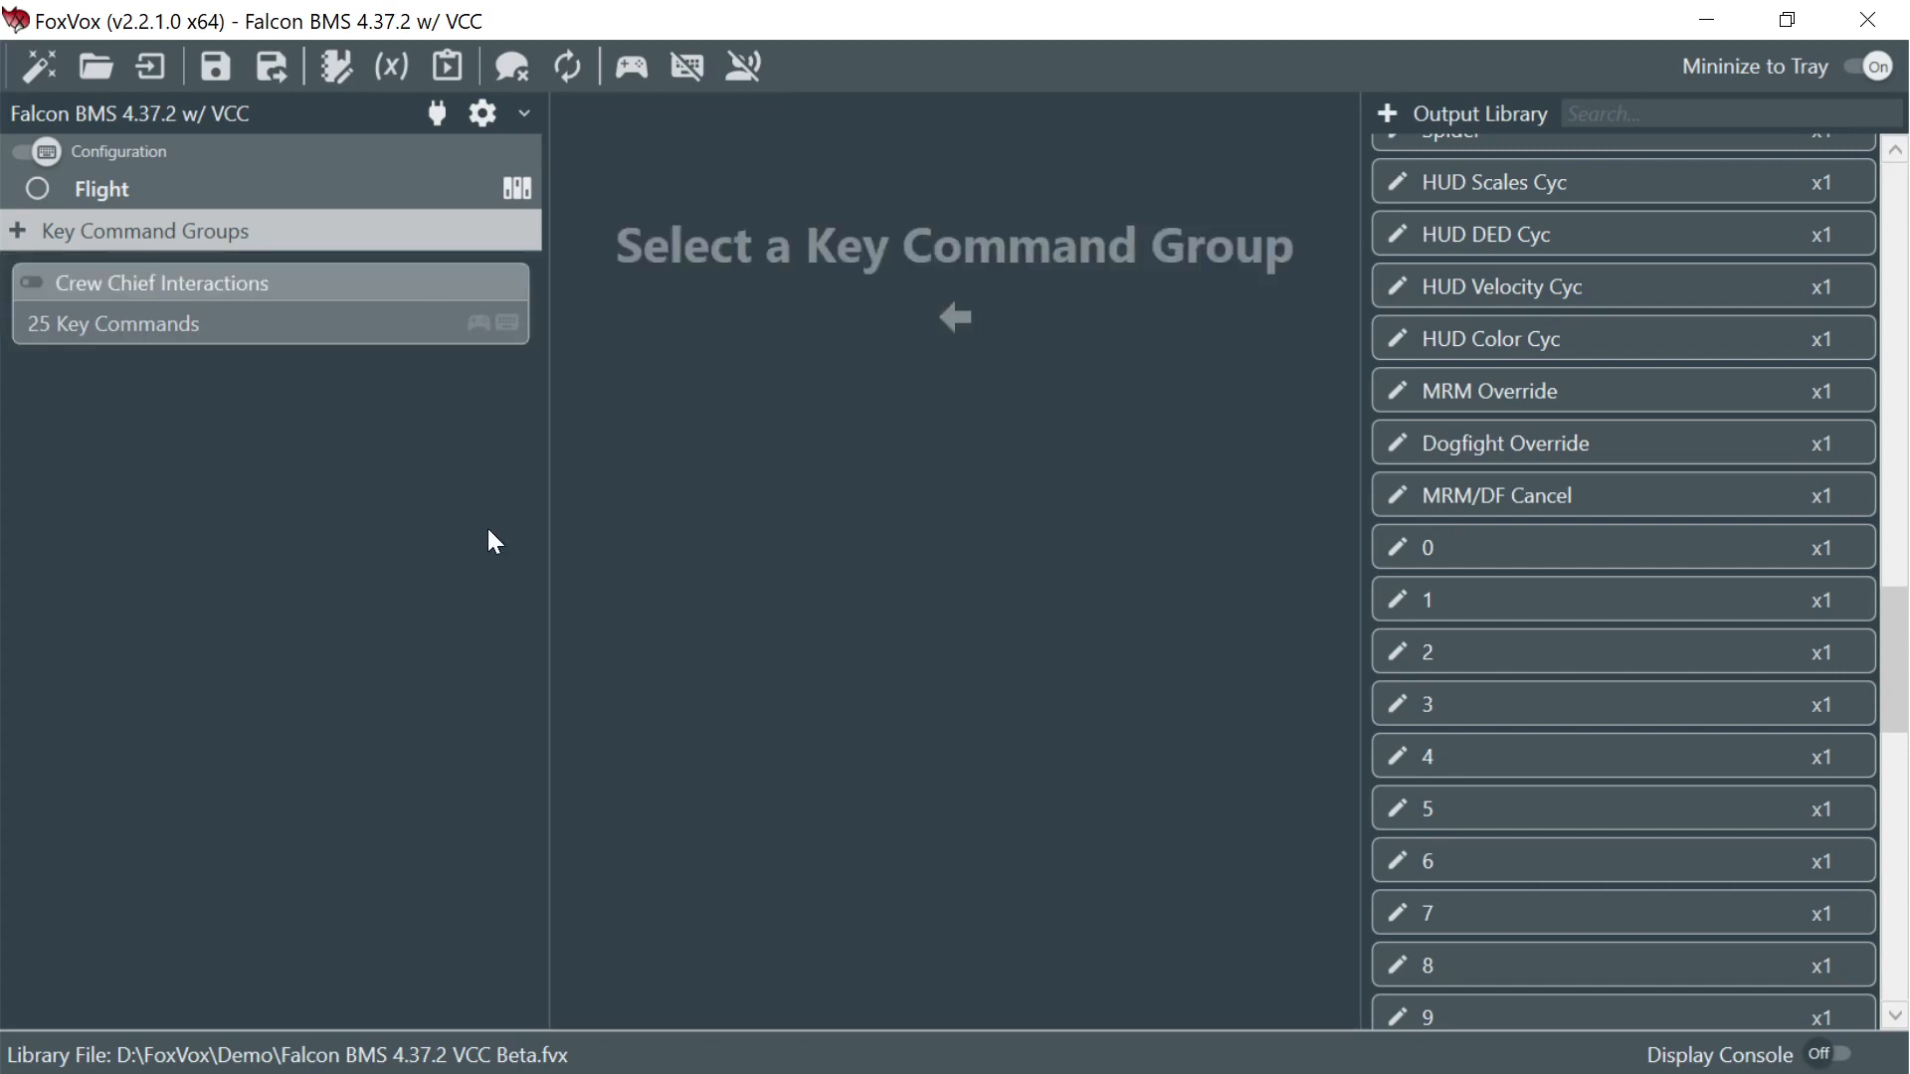
- Return to the Chief voice commands, look through the output library and inspect Clear for SEC Check's voice keys and output commands
{"action": "left_click", "coordinate": [47, 152]}
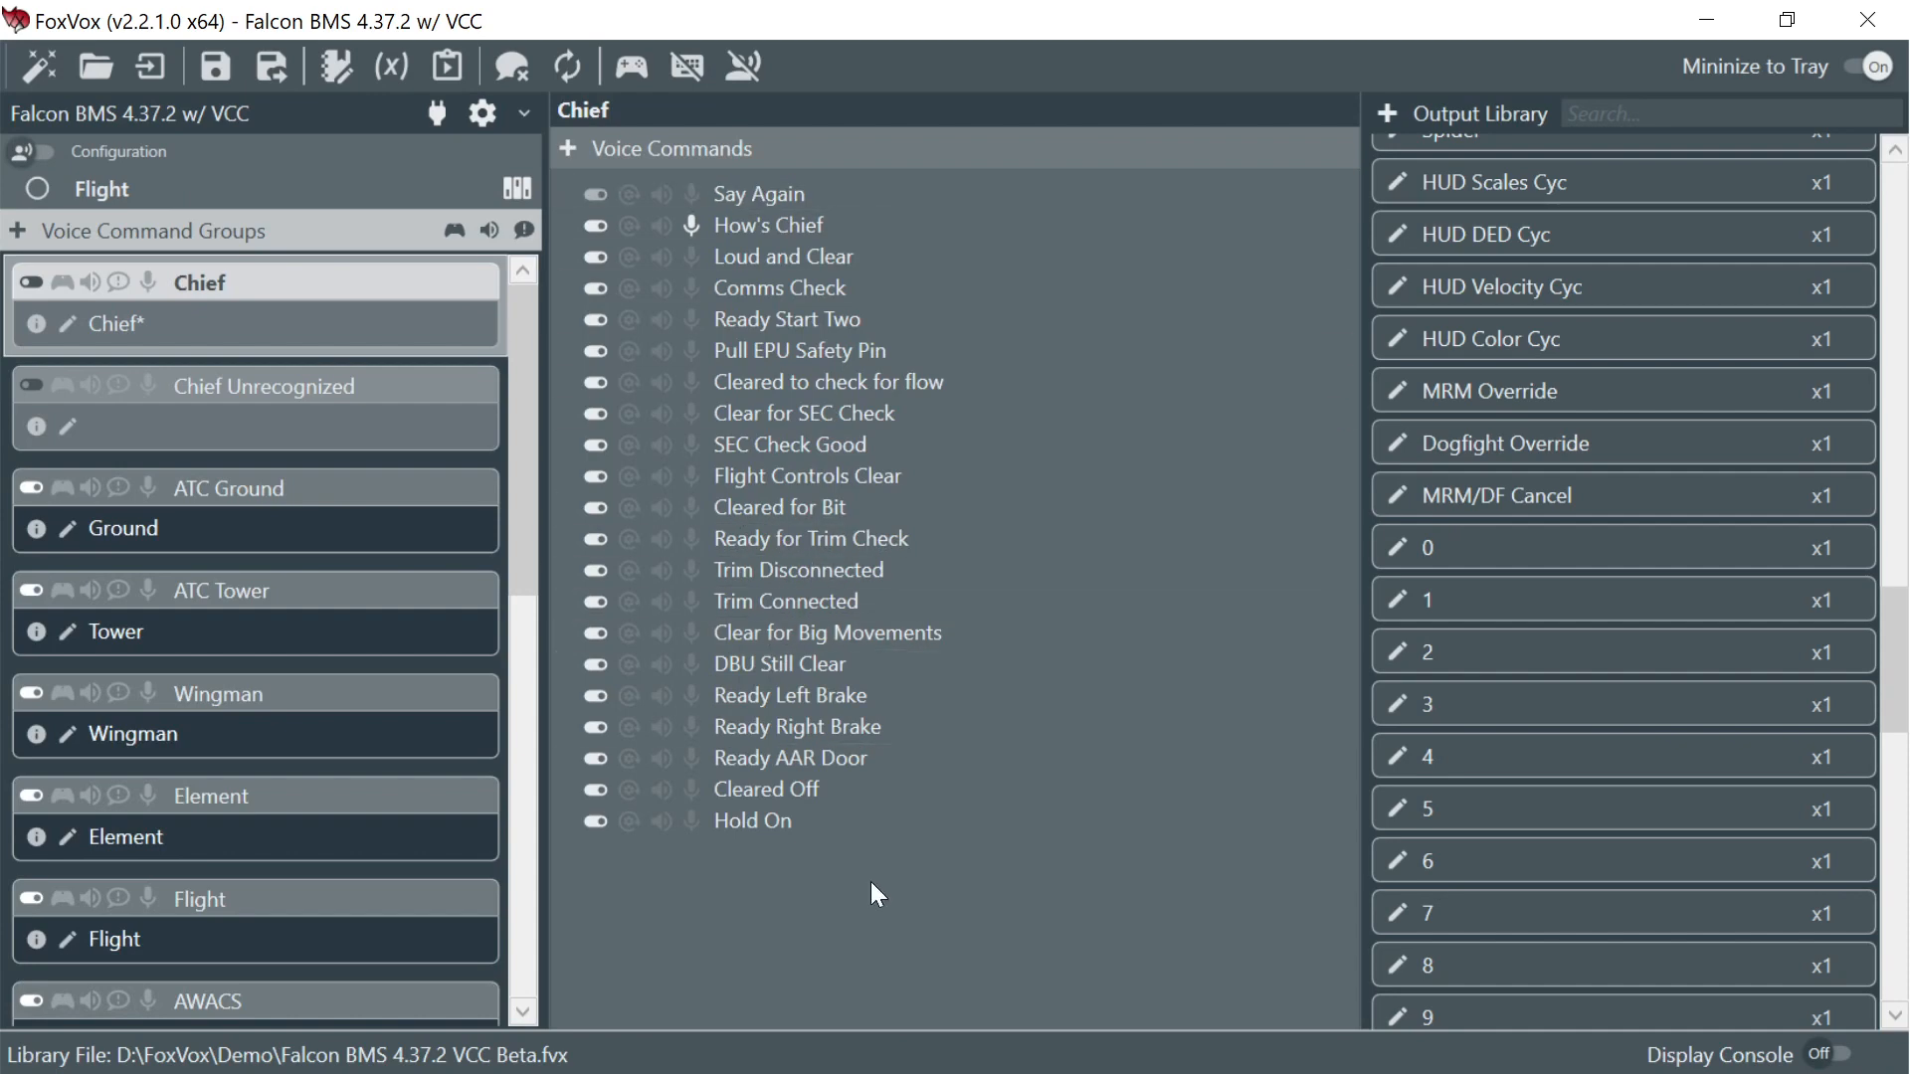
{"action": "scroll", "coordinate": [1597, 558], "scroll_direction": "up", "scroll_amount": 10}
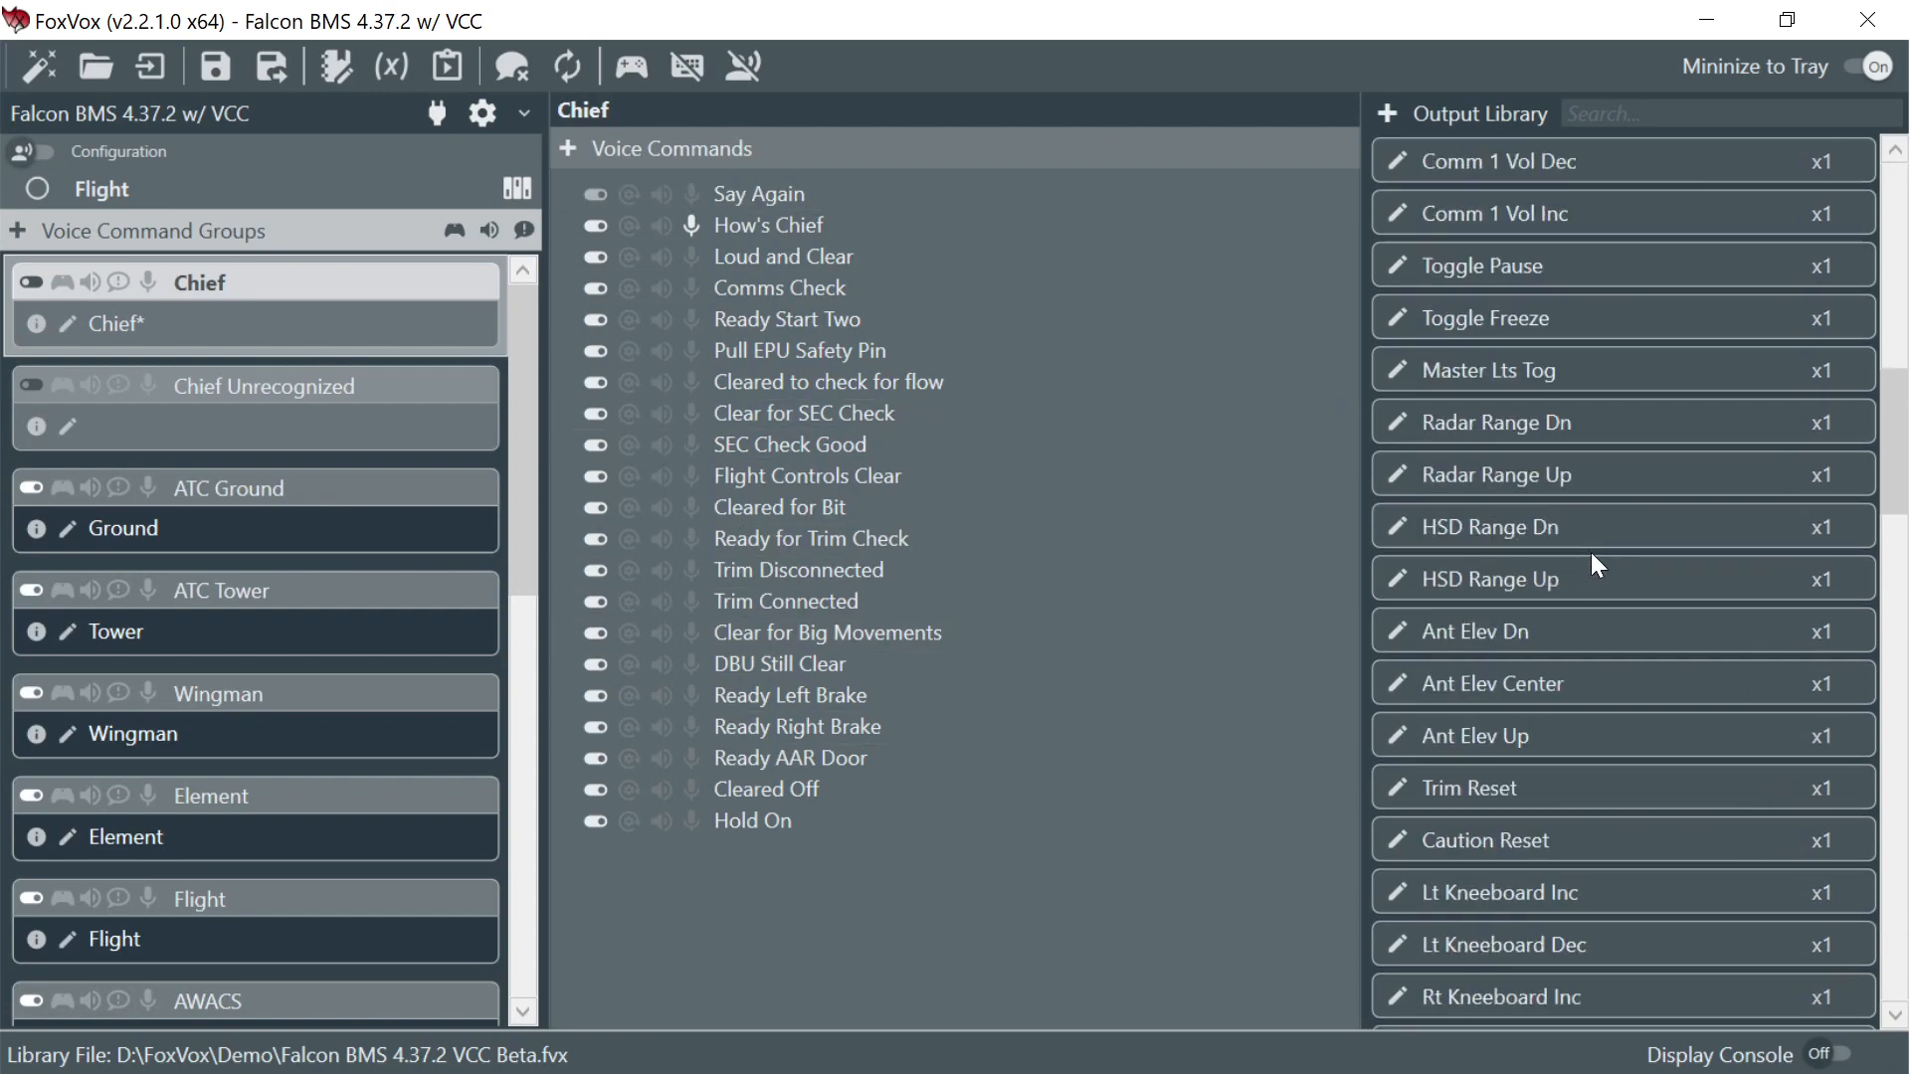
{"action": "scroll", "coordinate": [1587, 559], "scroll_direction": "up", "scroll_amount": 8}
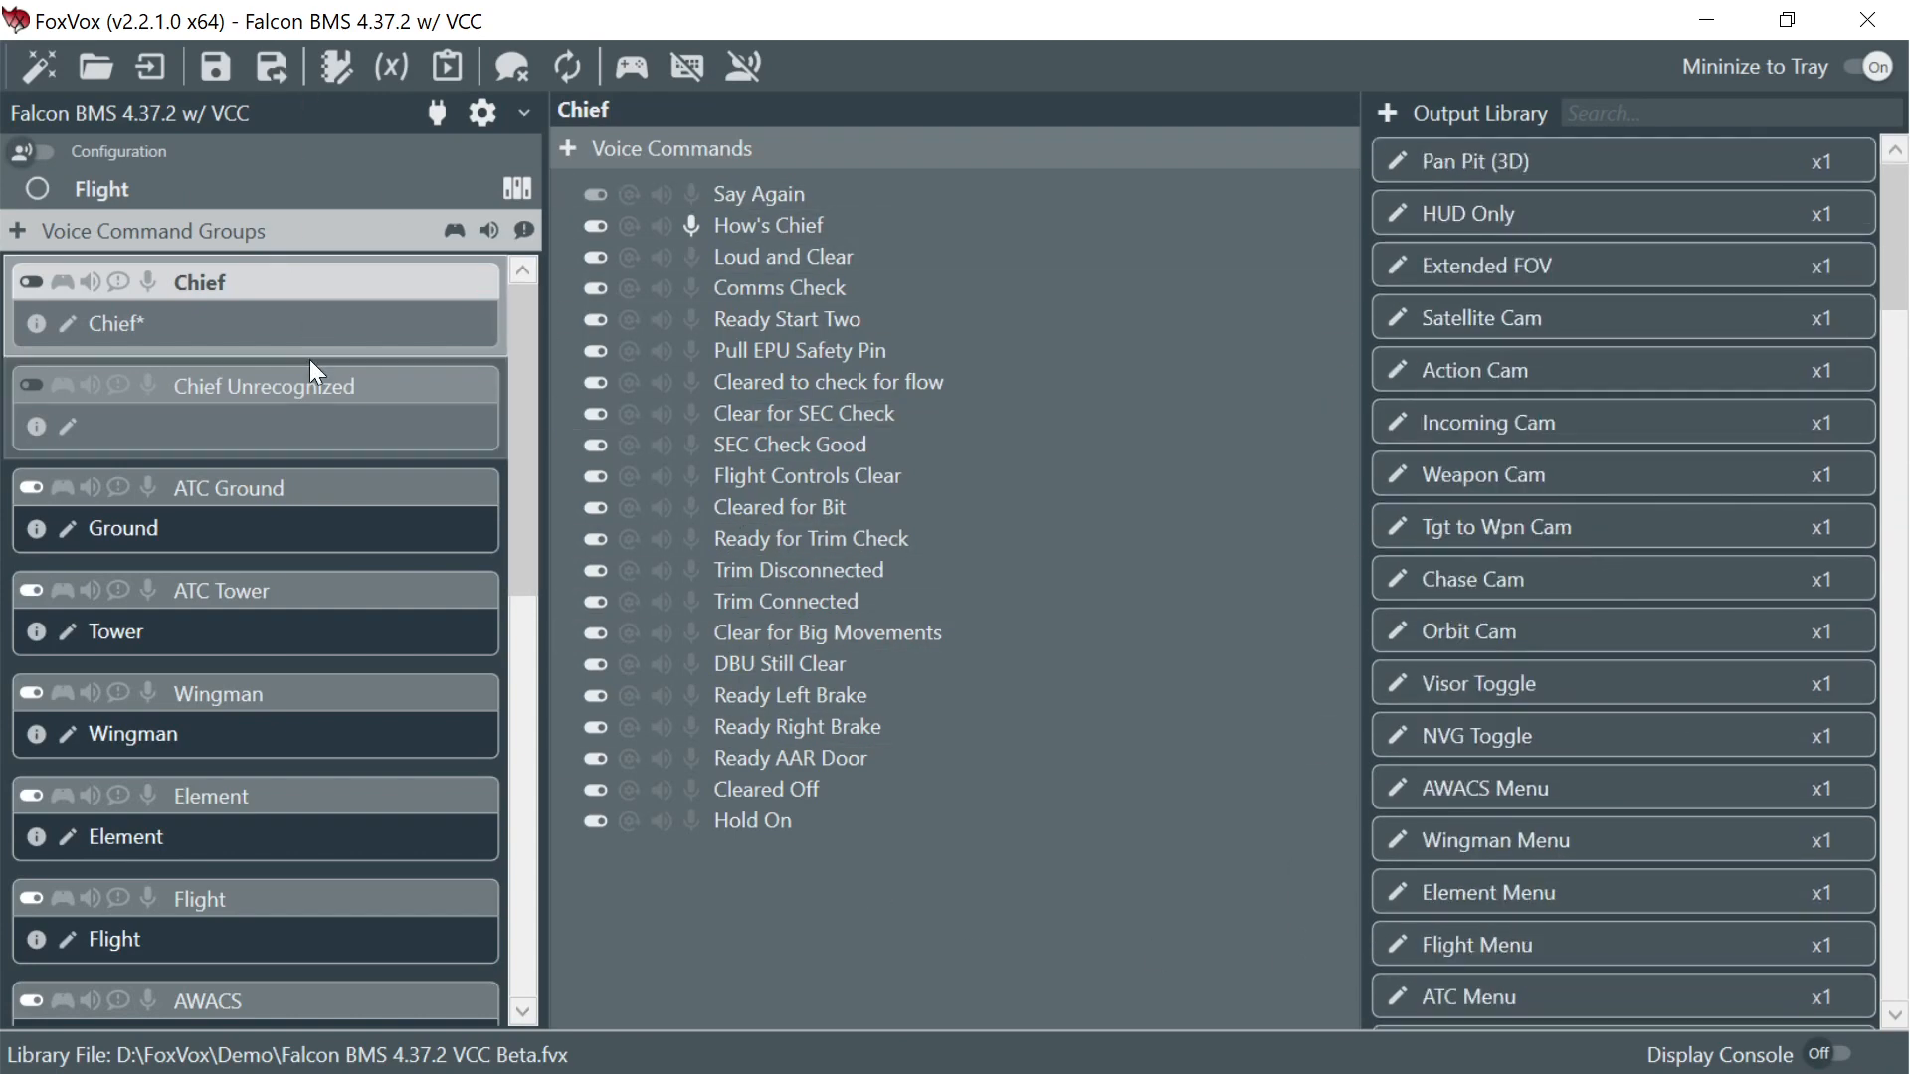
{"action": "left_click", "coordinate": [868, 410]}
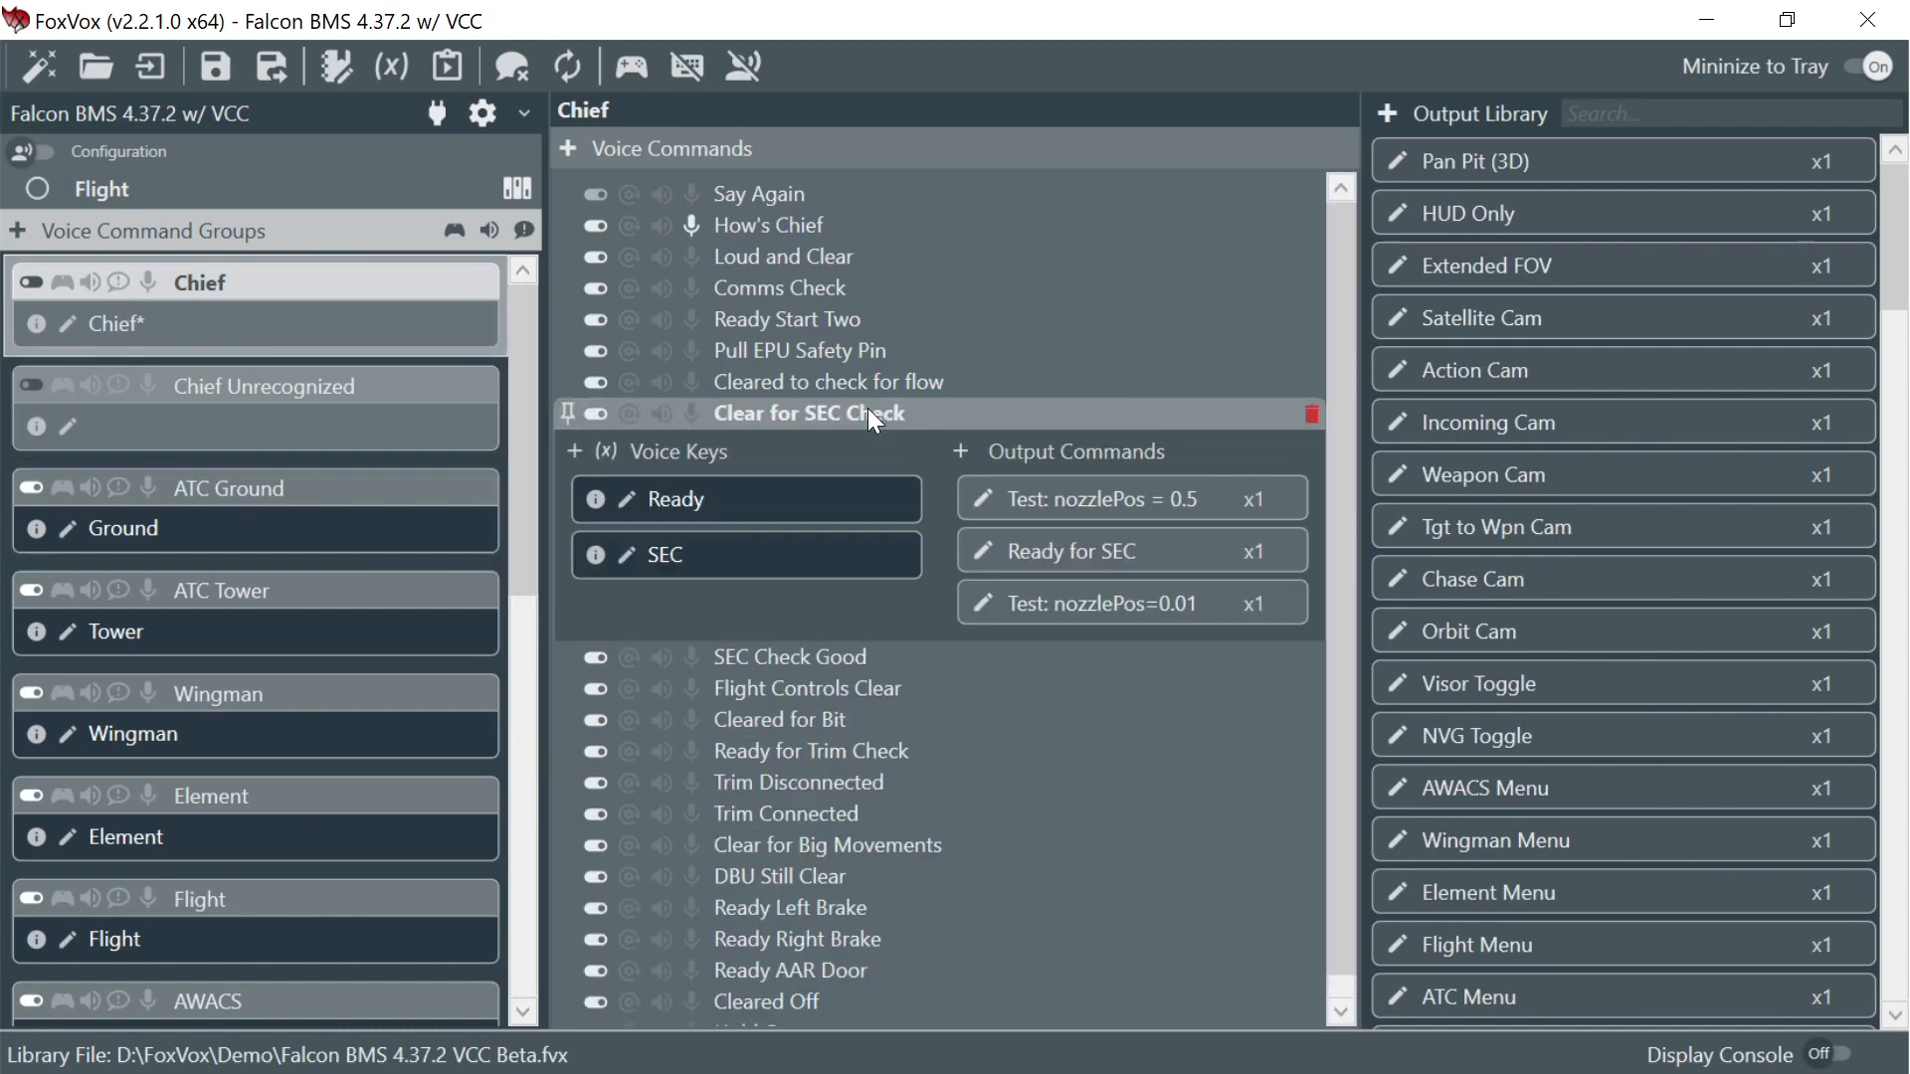